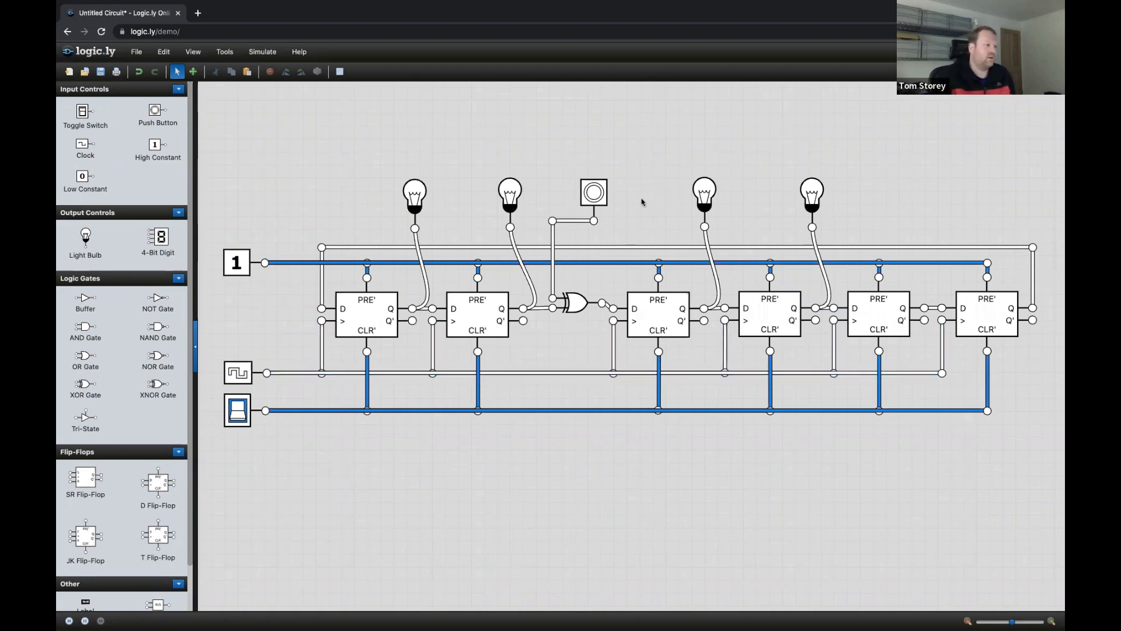
- Pulse the push button feeding the XOR gate repeatedly to inject or cancel bits circulating in the flip-flop ring
left_click(595, 191)
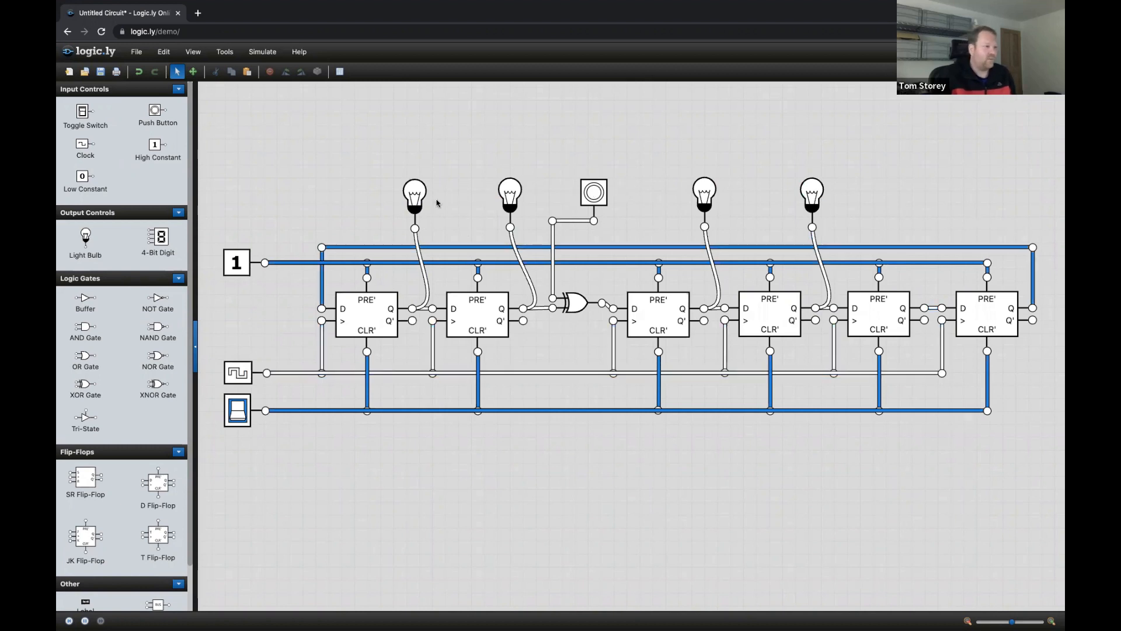
left_click(593, 196)
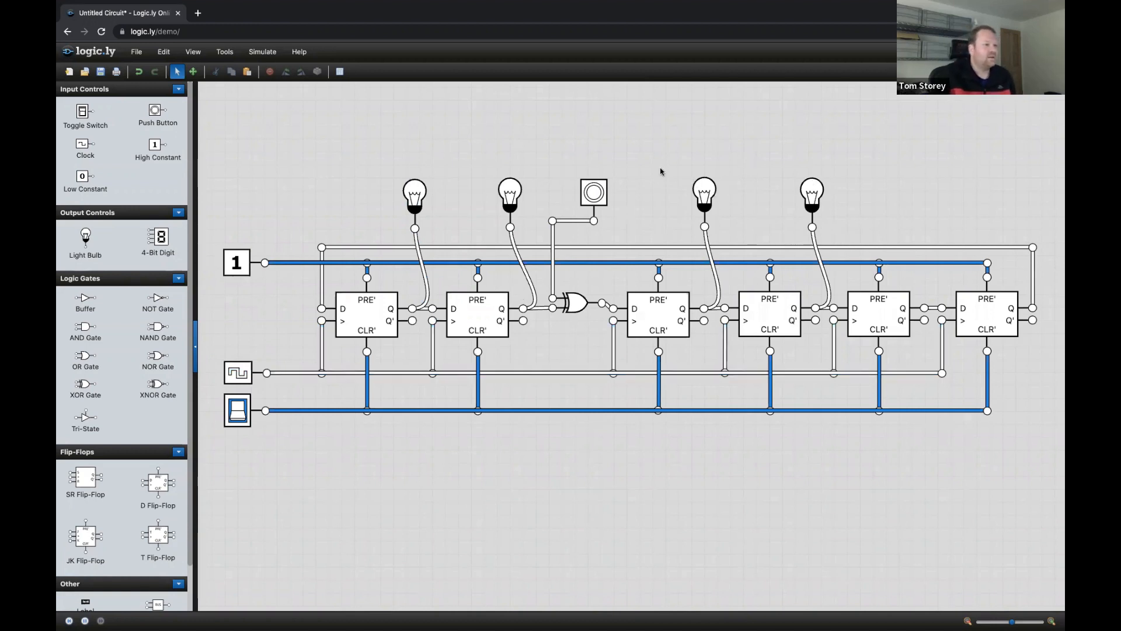
left_click(594, 193)
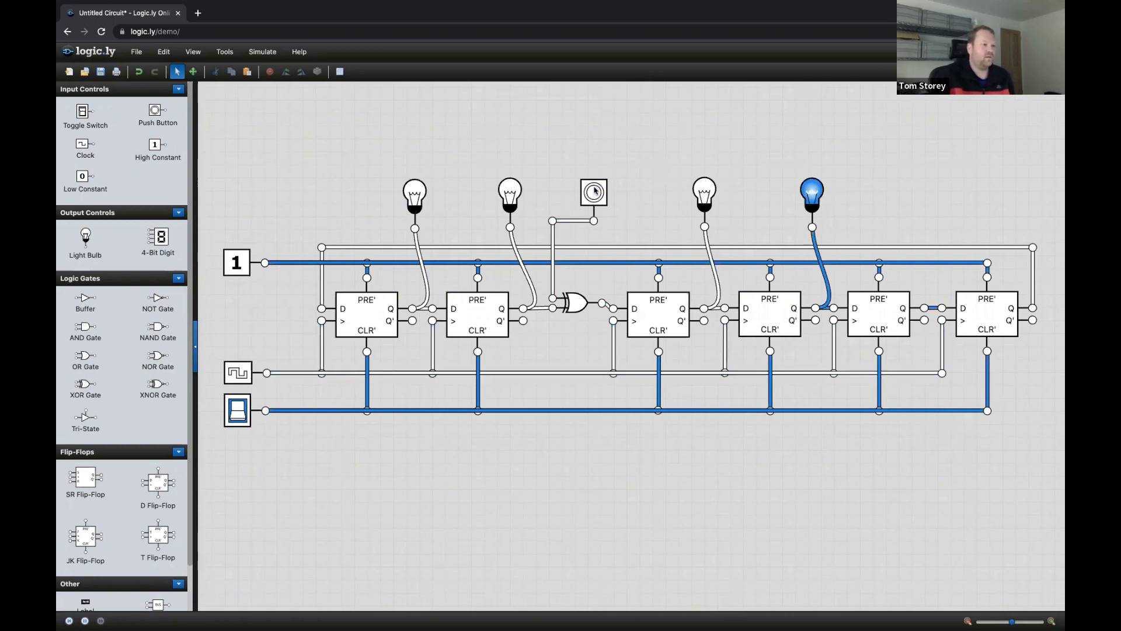
left_click(594, 192)
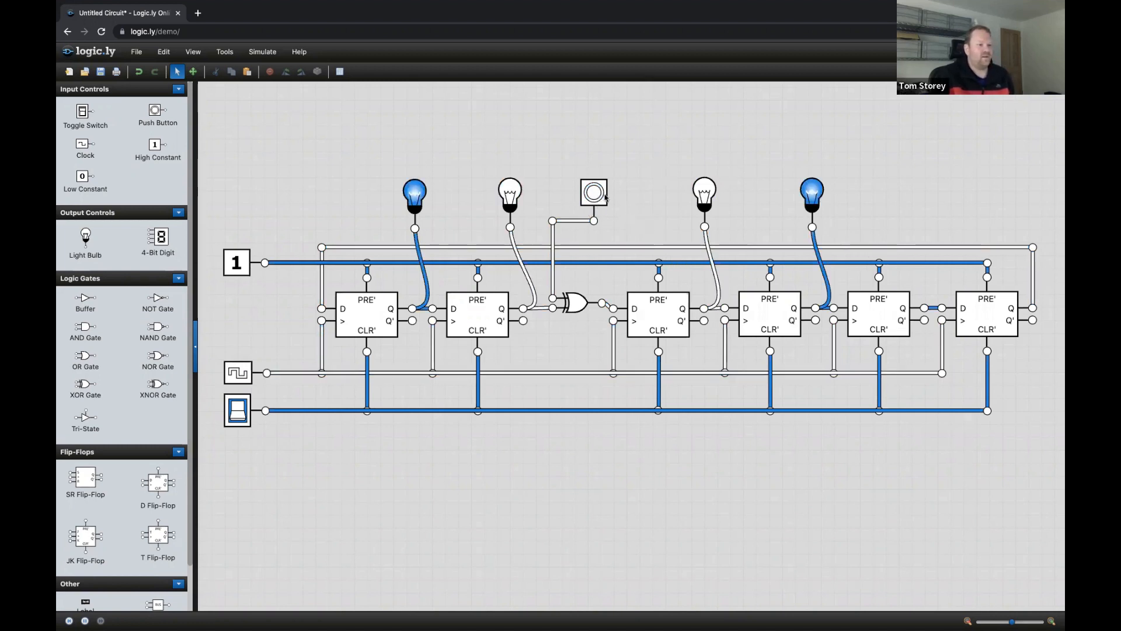
left_click(592, 197)
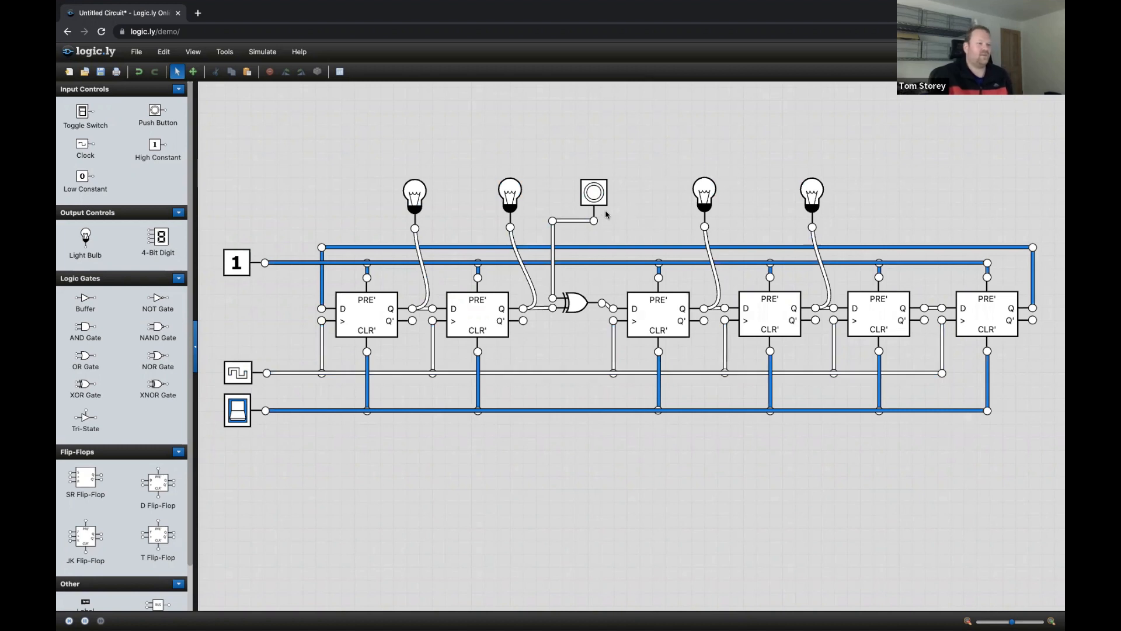
left_click(587, 194)
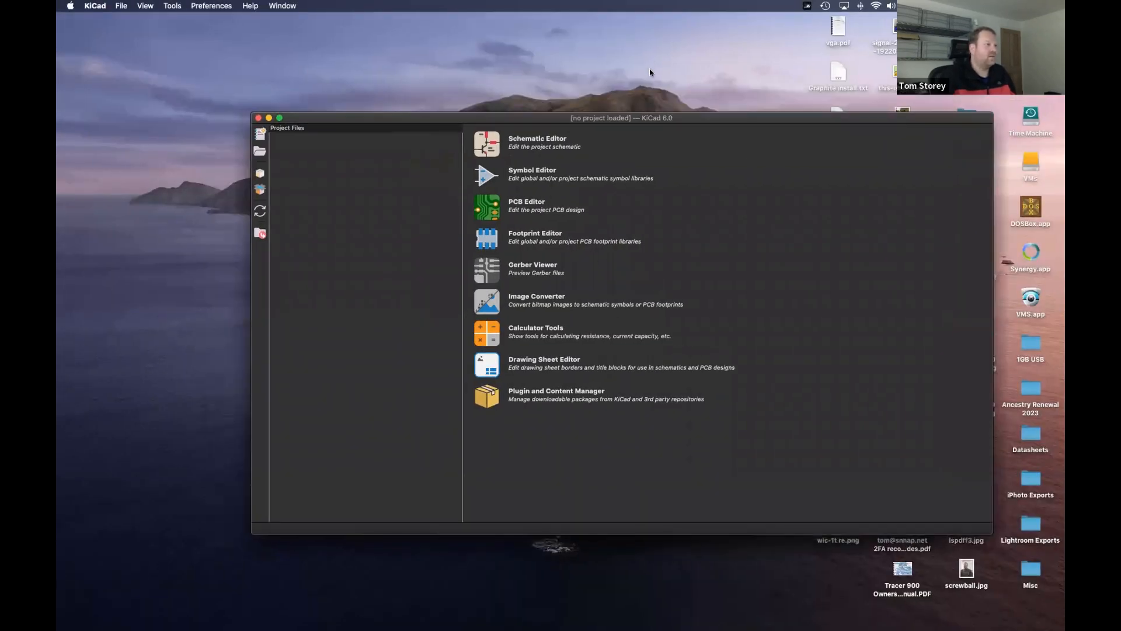
left_click_drag(649, 69, 686, 86)
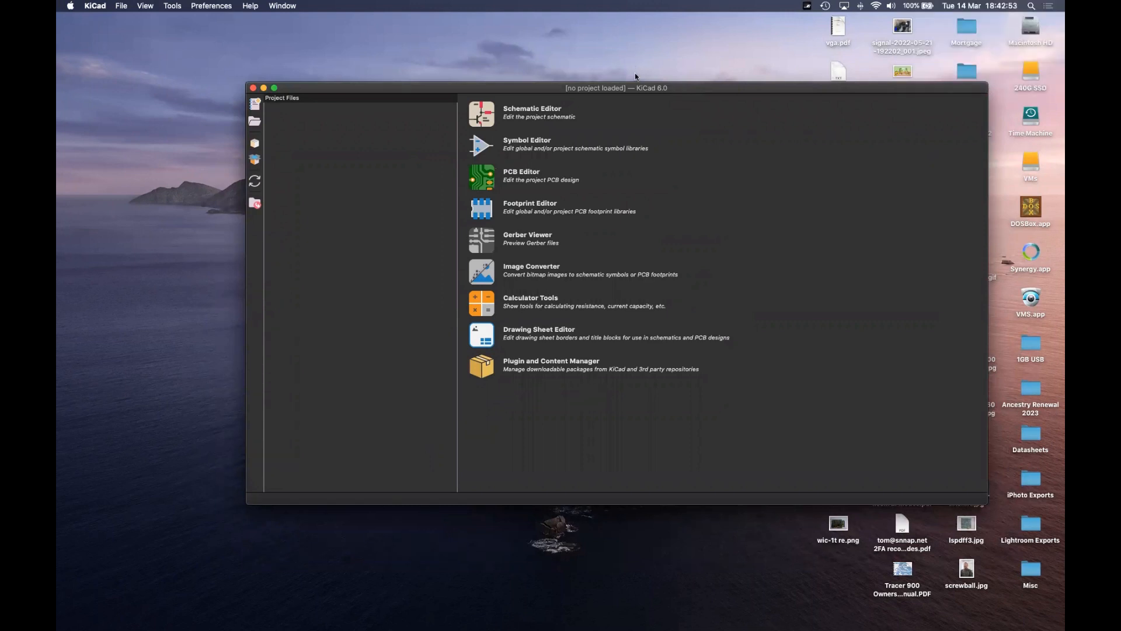
mouse_move(629, 89)
left_mouse_down()
mouse_move(626, 75)
mouse_move(643, 87)
left_mouse_up()
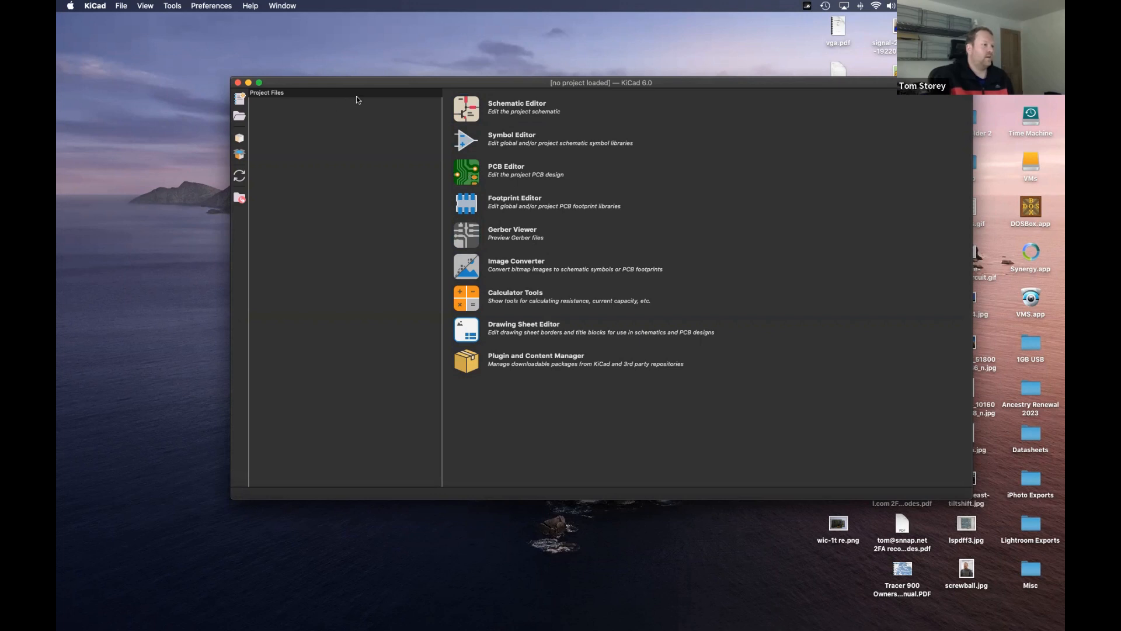
left_click_drag(359, 83, 360, 82)
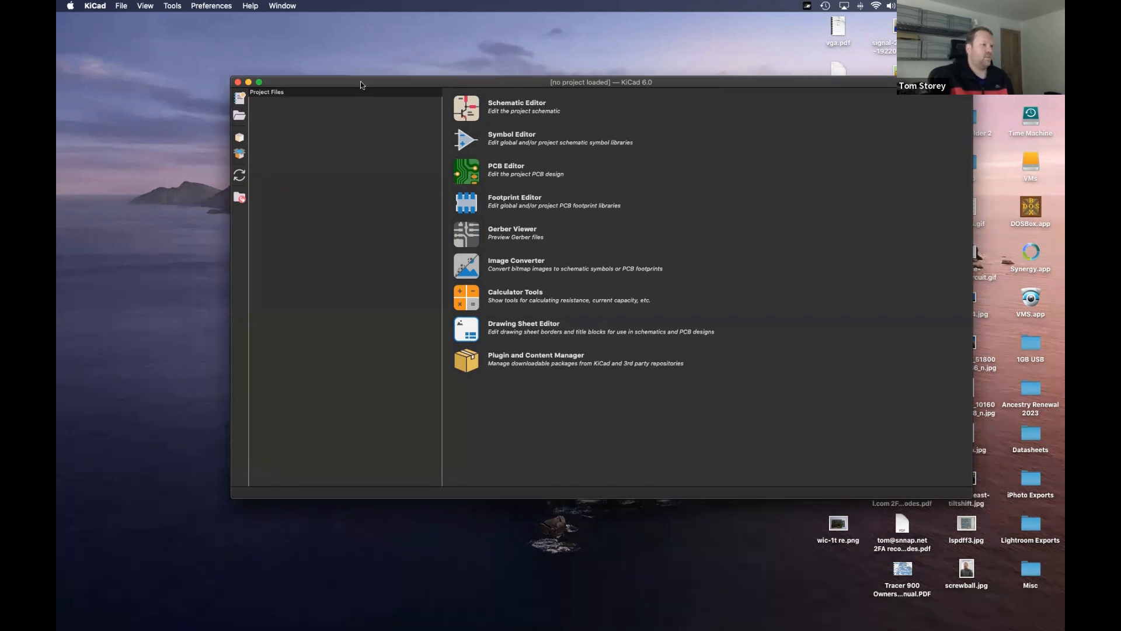
- In KiCad, start a new project and browse to the Documents/KiCad/6.0/projects folder as its location
left_click(122, 6)
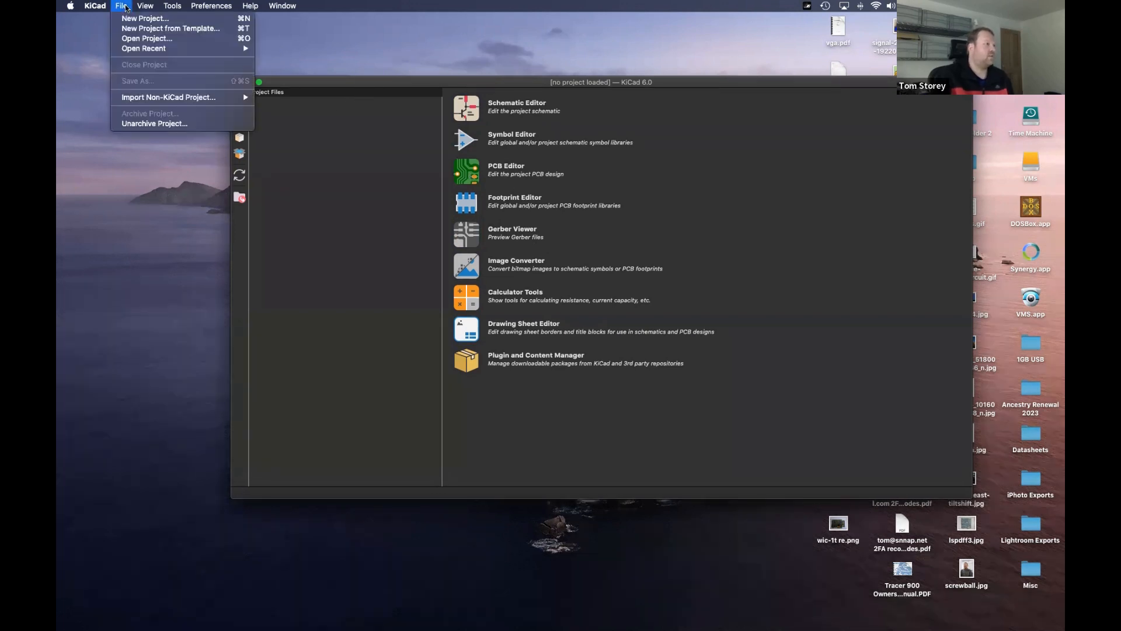
left_click(160, 22)
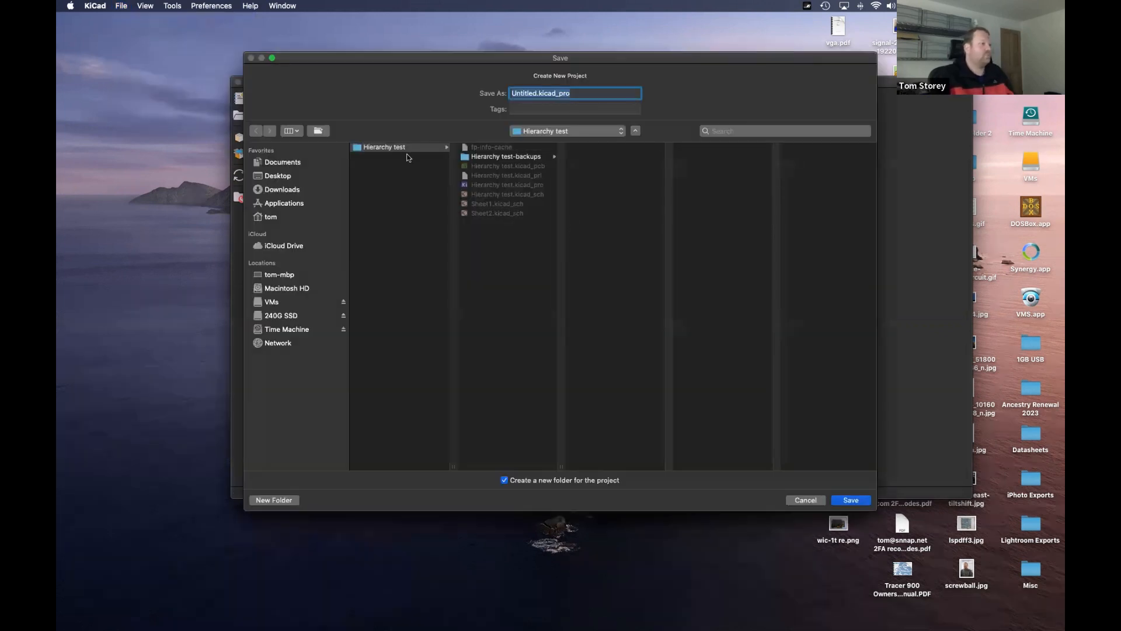
left_click(562, 130)
left_click(547, 154)
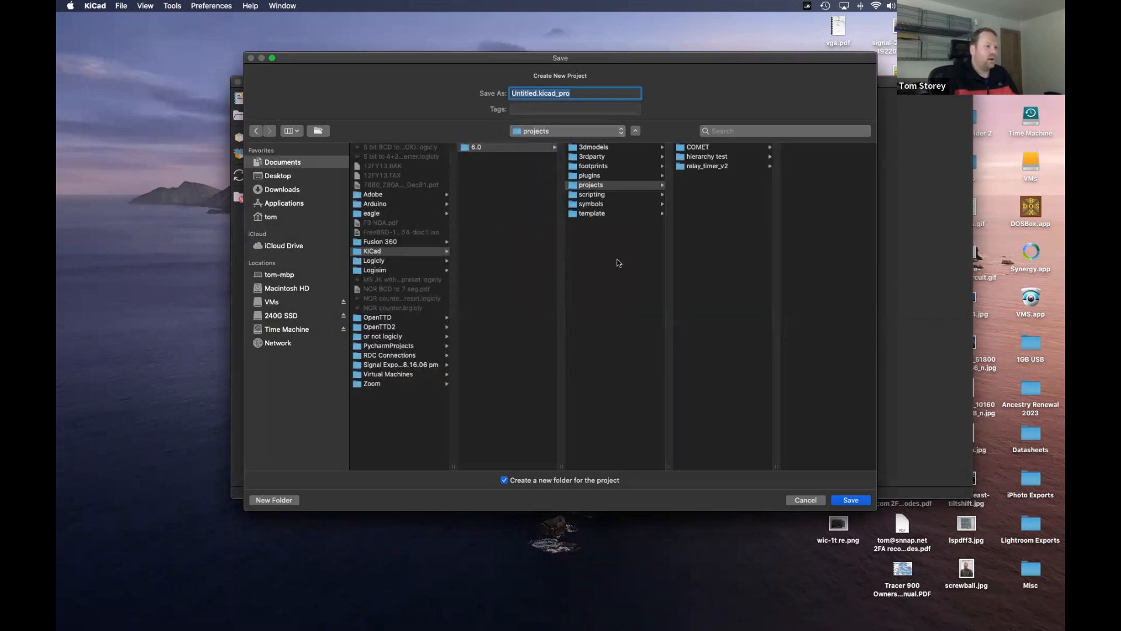
left_click(728, 210)
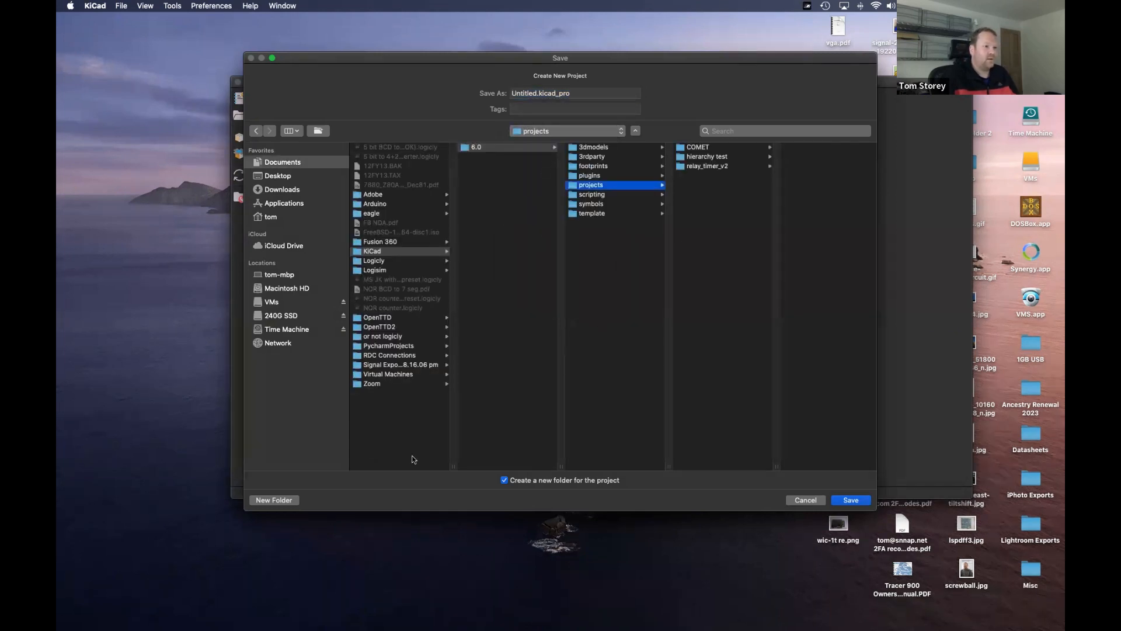
- Create a folder named kill_the_bit in projects and save the new project in it as Untitled.kicad_pro
left_click(273, 499)
type("kill_the_bit")
left_click(610, 213)
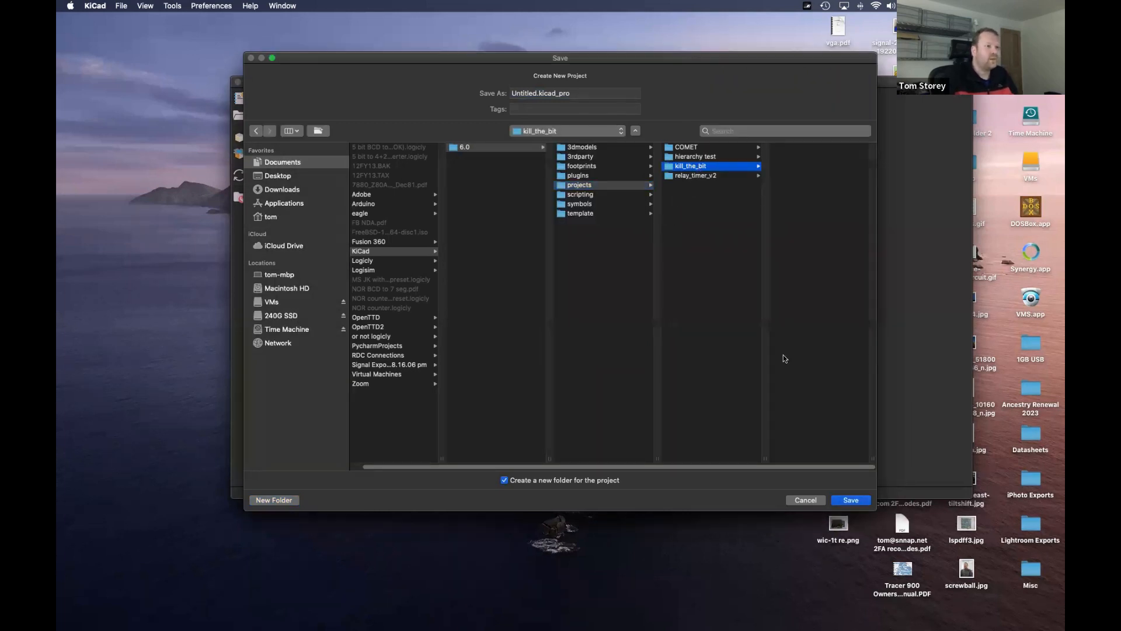
left_click(849, 499)
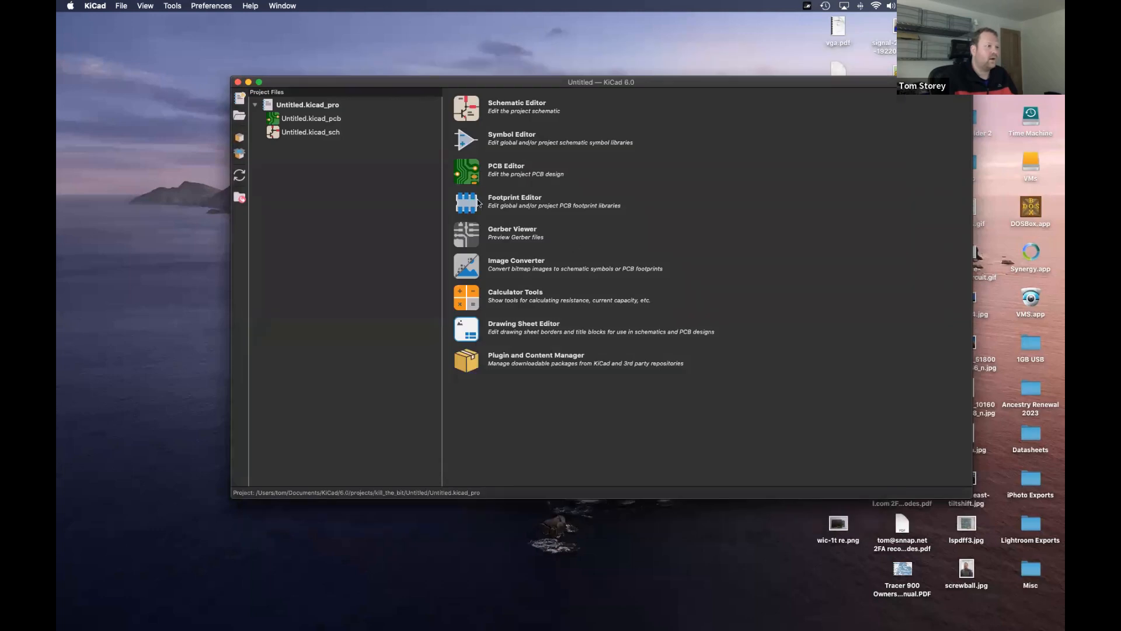
left_click_drag(675, 82, 672, 66)
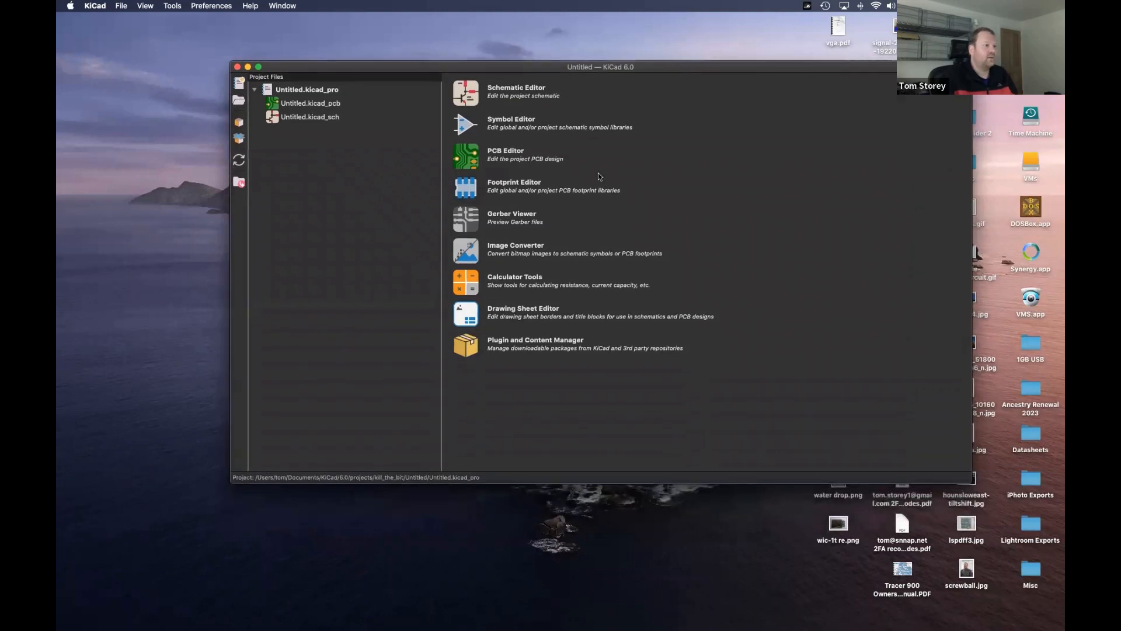
- Save a copy of the project under the name kill_the_bit inside the kill_the_bit folder
left_click(121, 6)
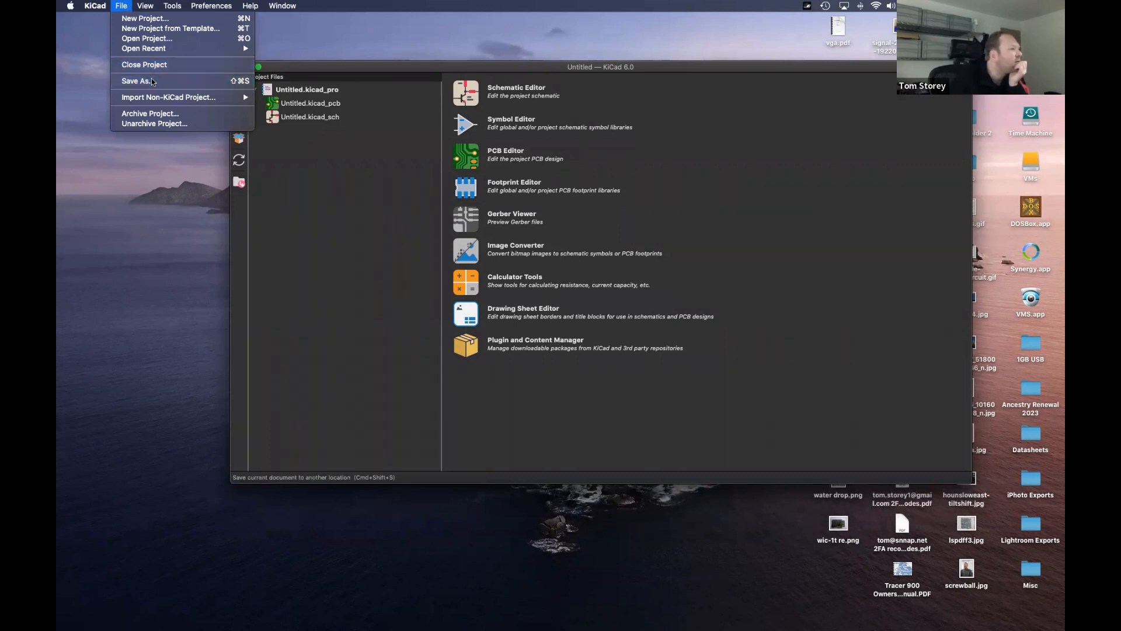
left_click(136, 81)
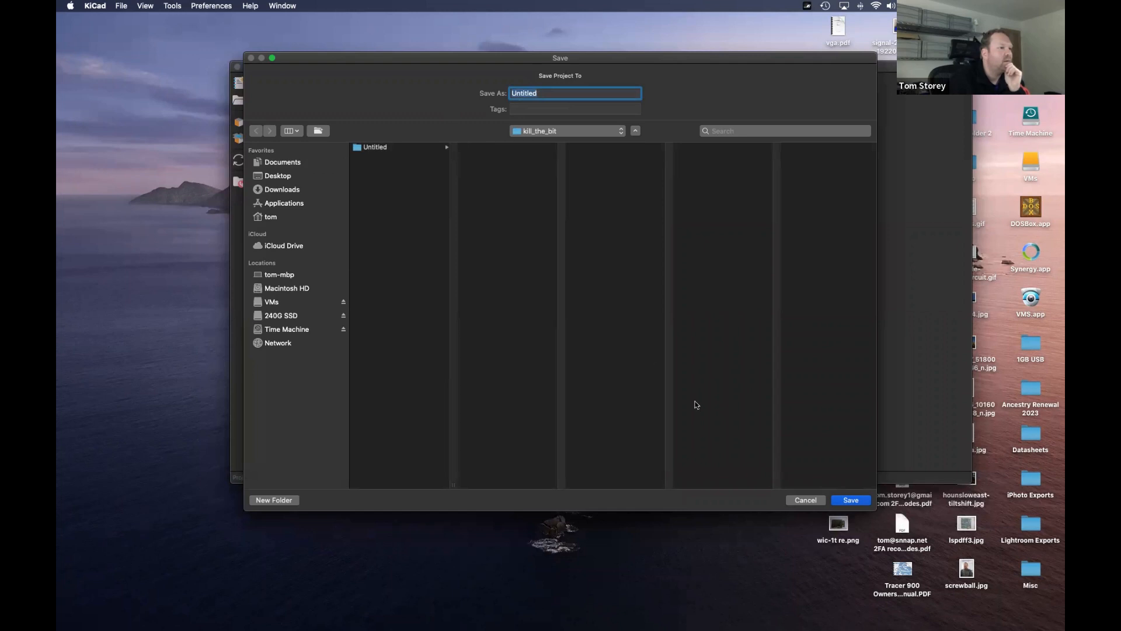
left_click(546, 130)
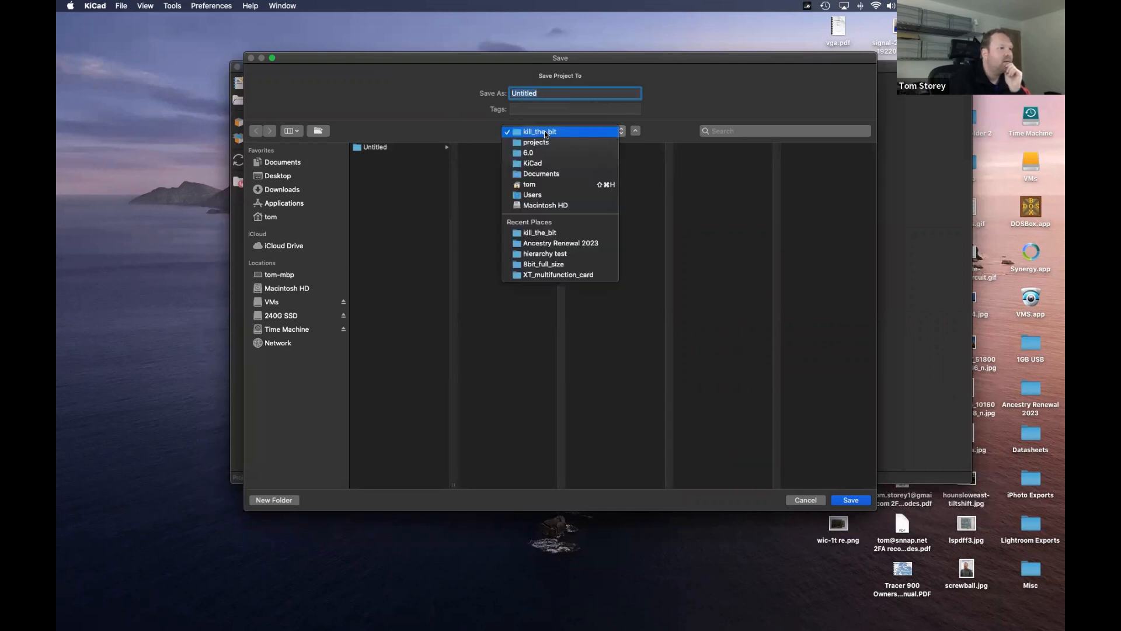
left_click(546, 132)
type("kill_)the_bit")
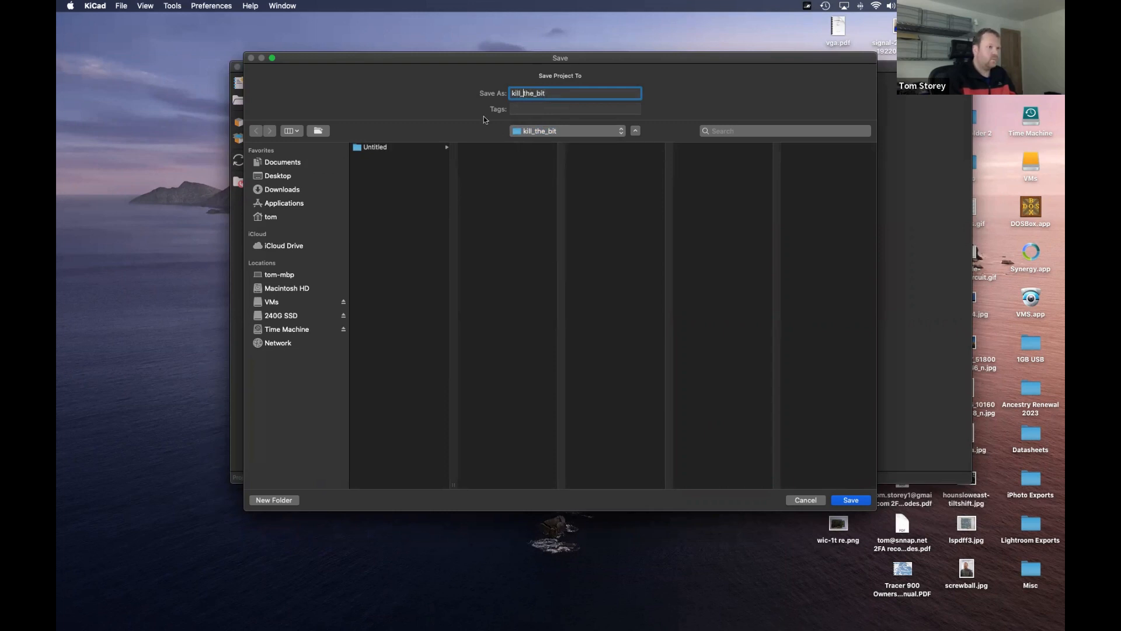
key("Return")
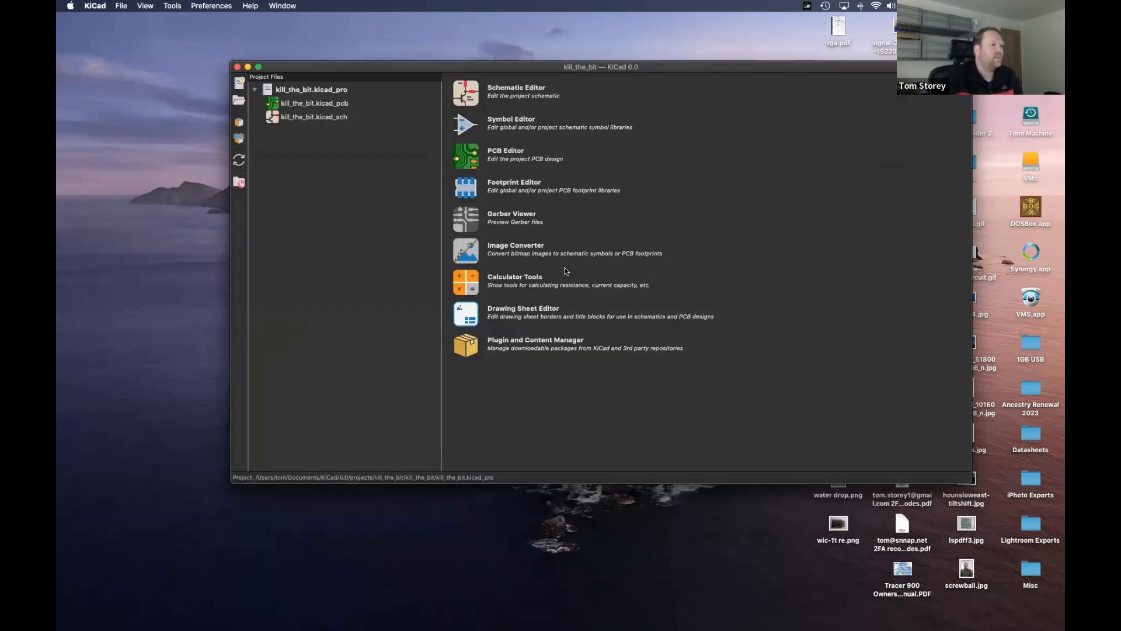
- Open the project's schematic file kill_the_bit.kicad_sch in the Schematic Editor
left_click_drag(594, 67, 592, 91)
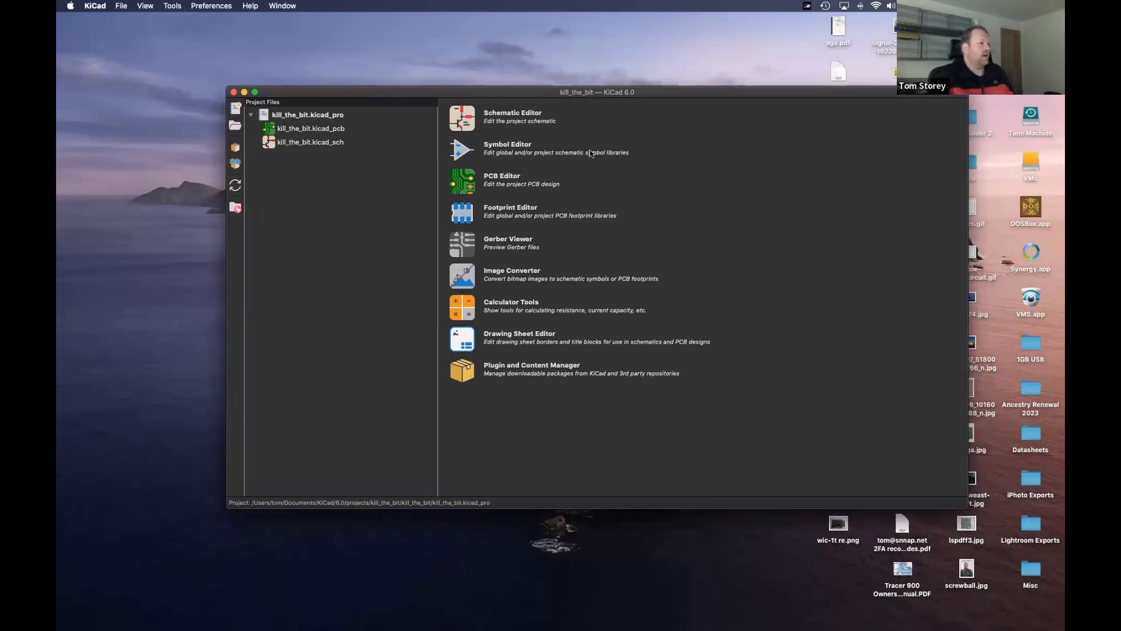
left_click(339, 131)
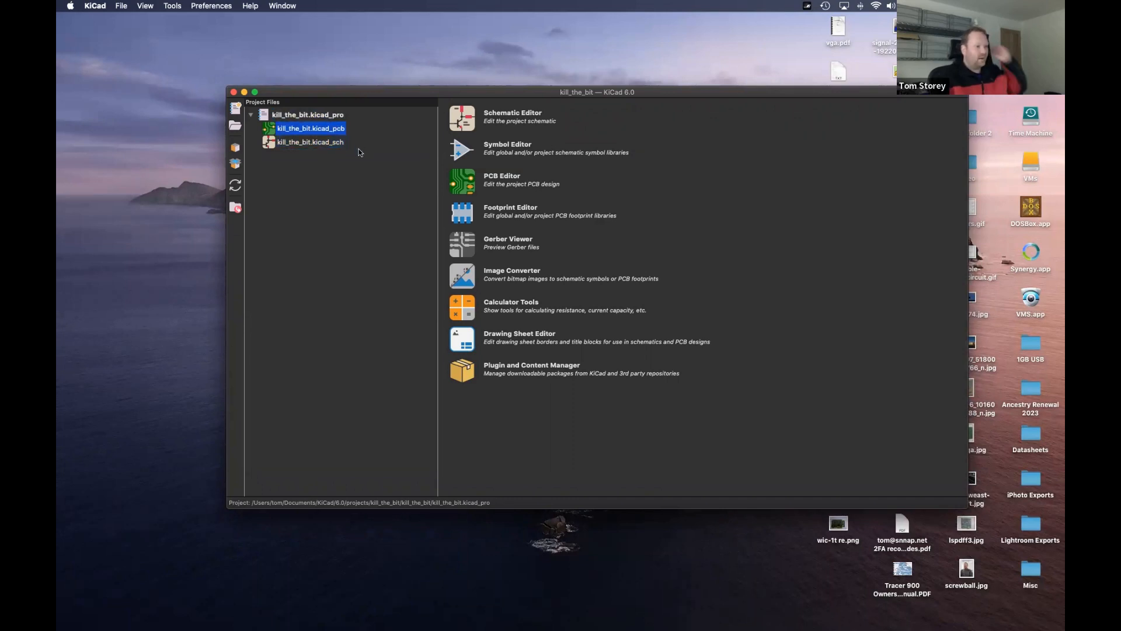
double_click(325, 143)
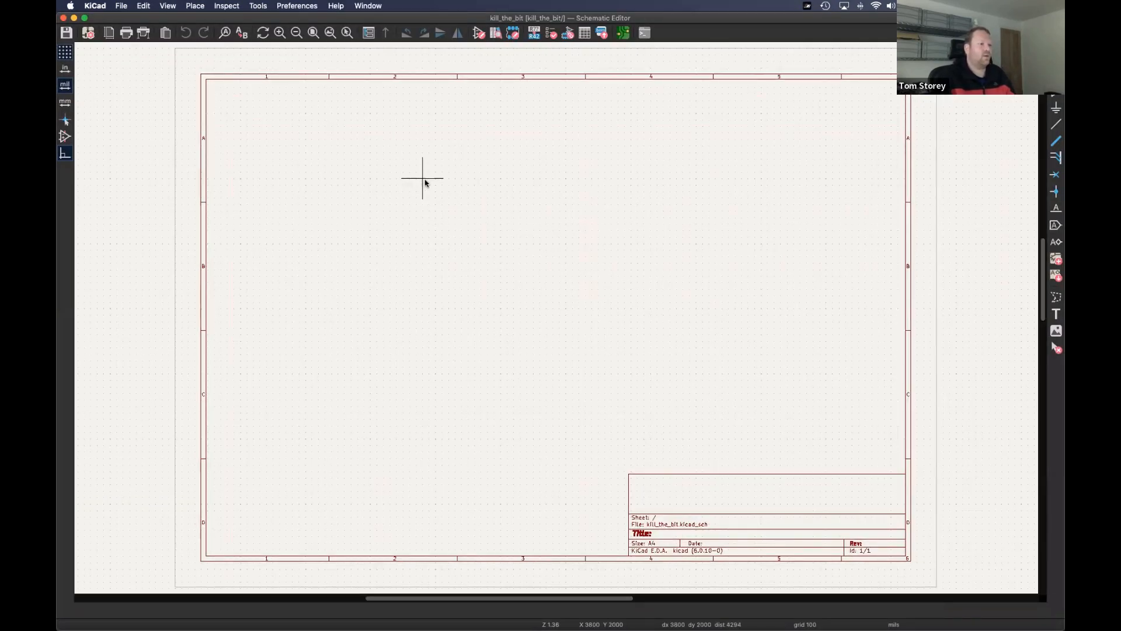
left_click_drag(624, 18, 599, 363)
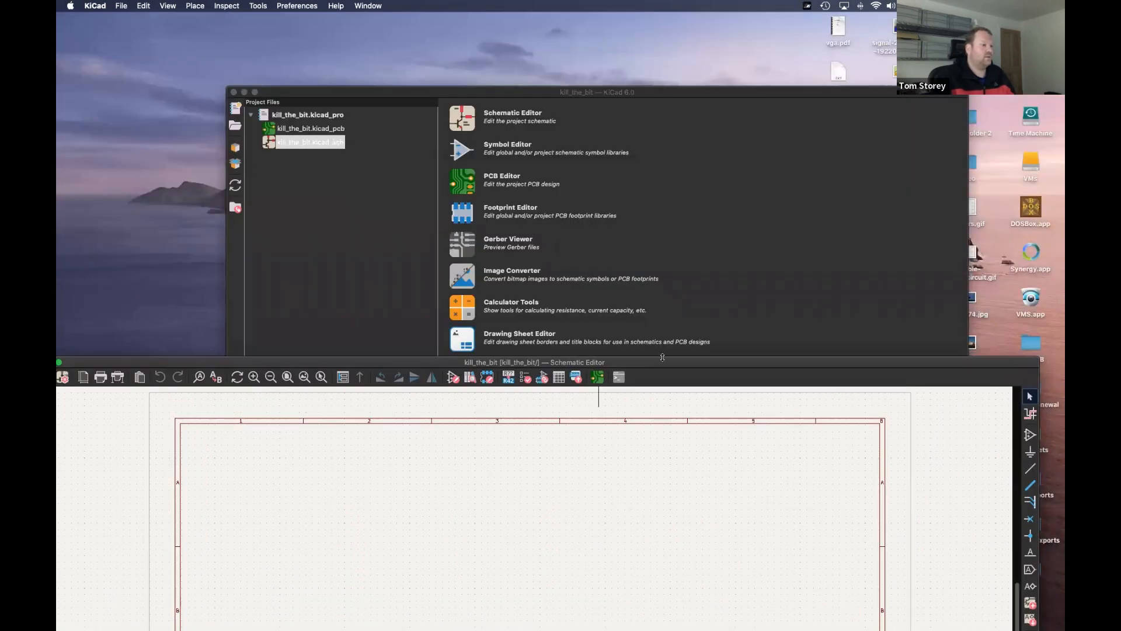
left_click_drag(666, 362, 714, 14)
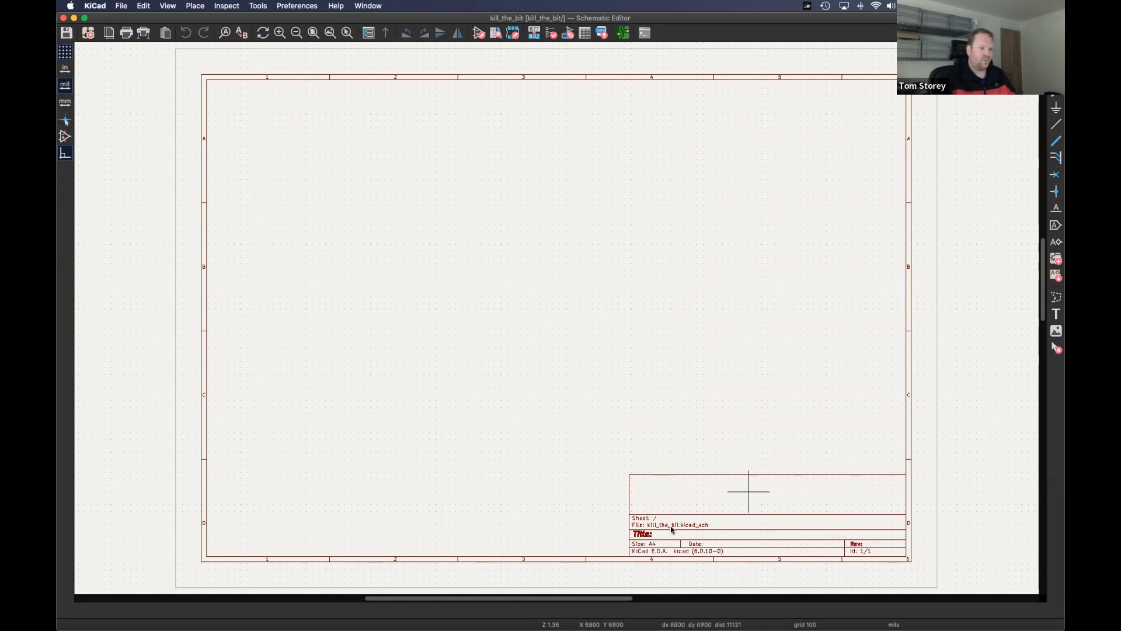
- Open the page settings from the sheet's title block and set the paper size to A3 297x420mm
double_click(641, 545)
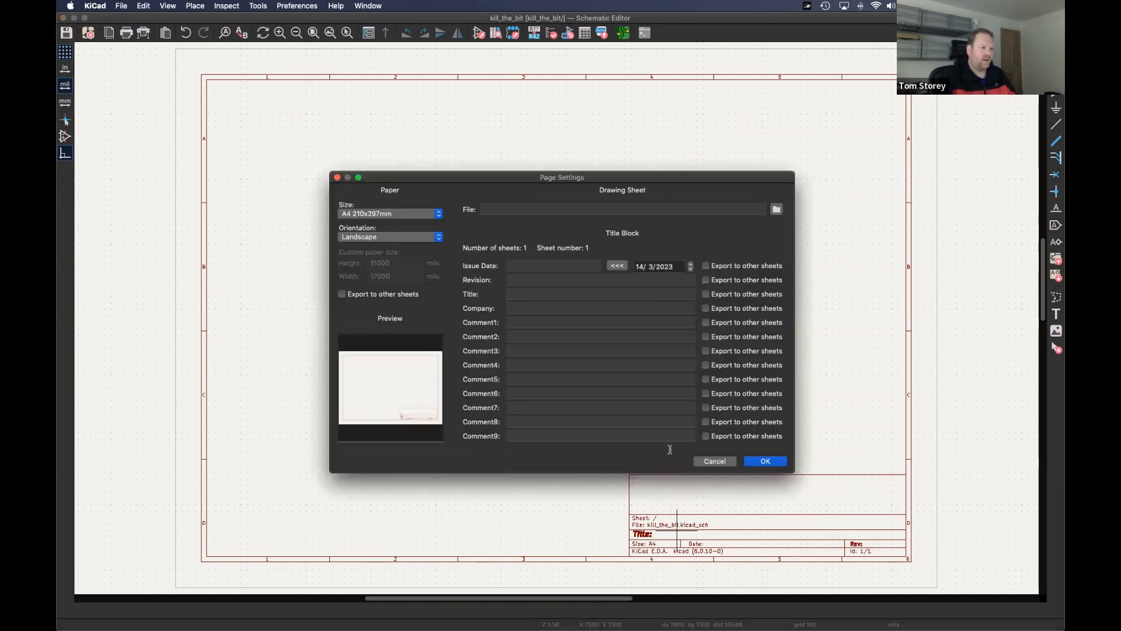
left_click_drag(581, 177, 588, 153)
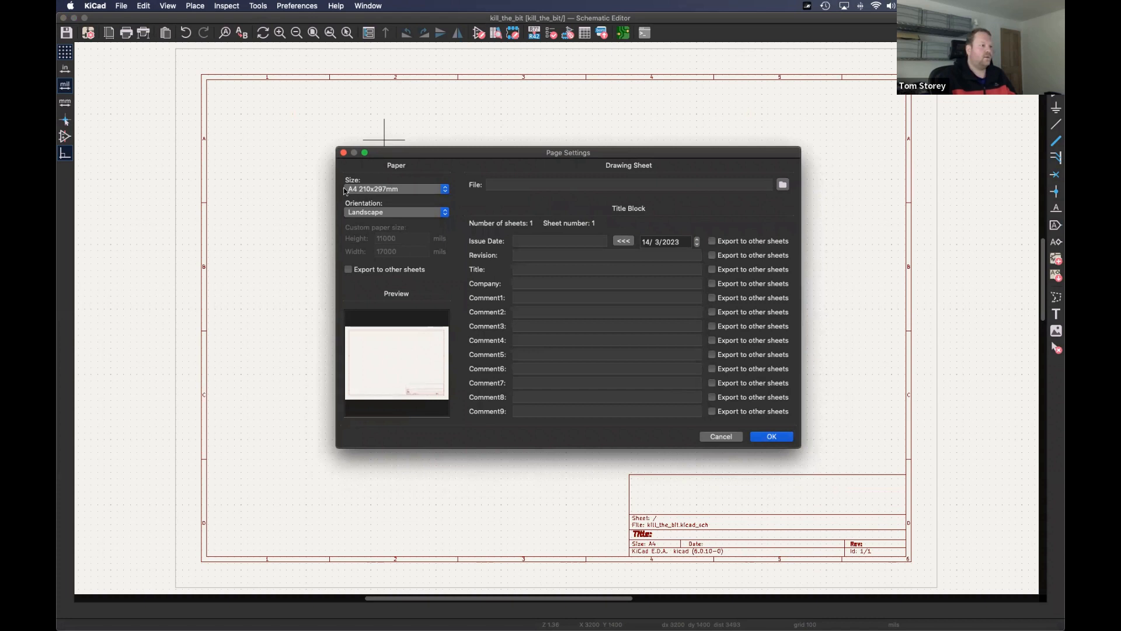
left_click(389, 190)
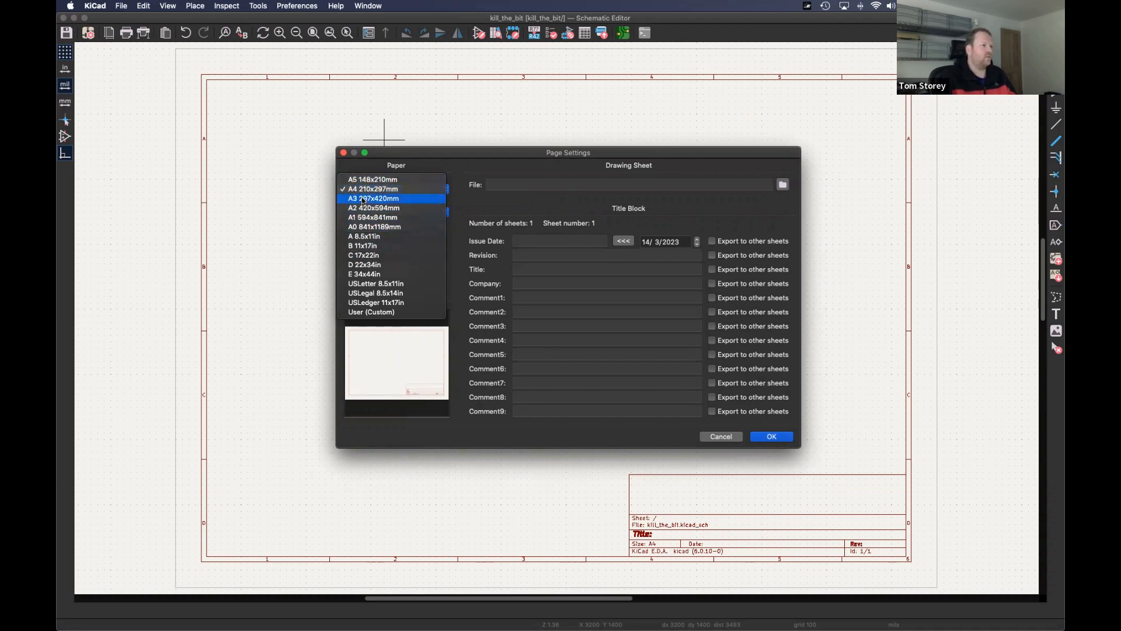
left_click(363, 199)
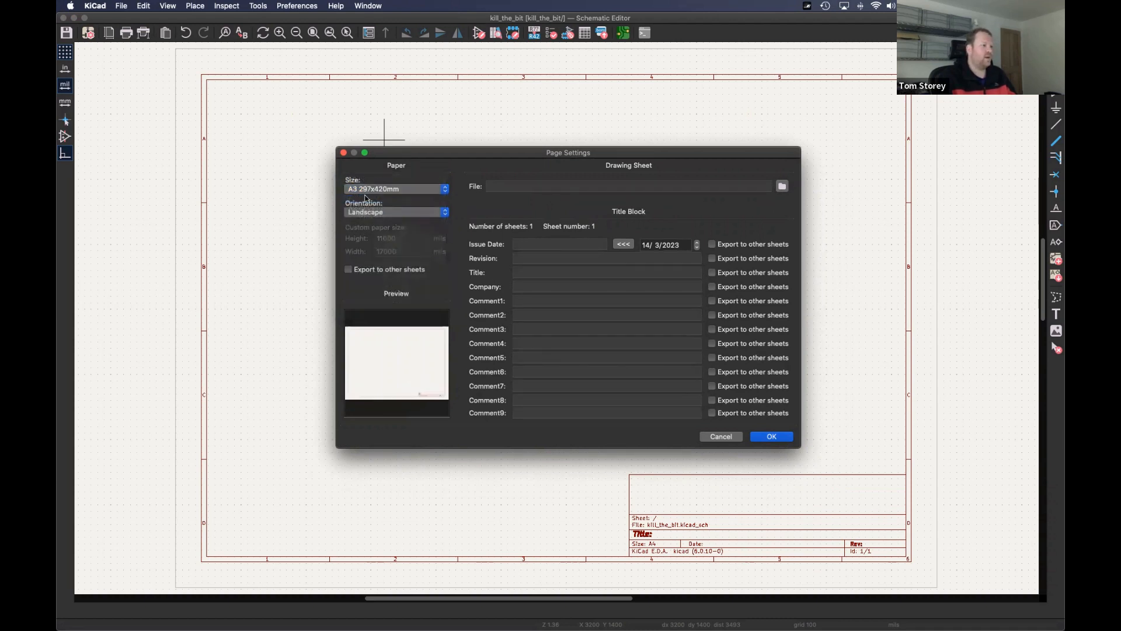
left_click(769, 436)
- Open the page settings from the title block and set the sheet's paper size to A4 210x297mm
scroll(516, 239, "down", 4)
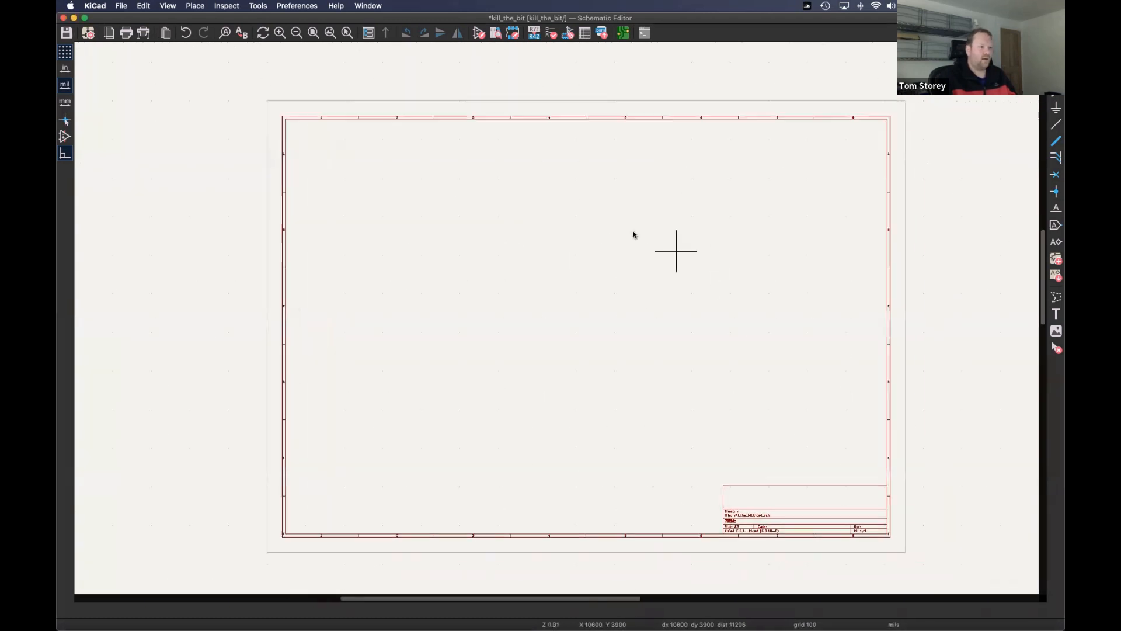
scroll(606, 239, "up", 1)
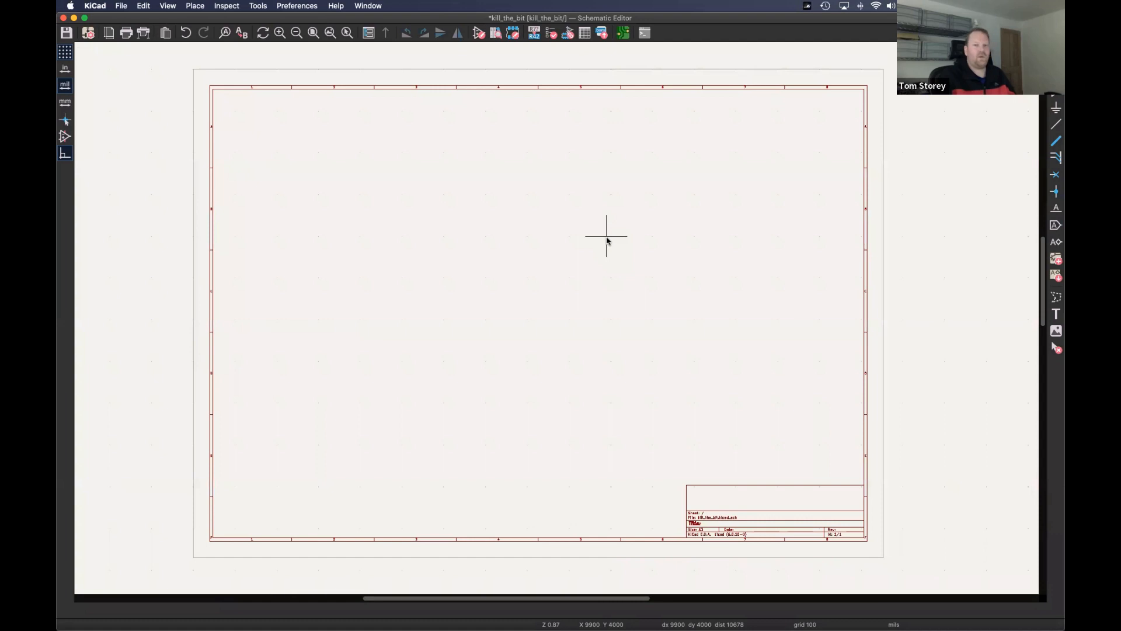
scroll(584, 292, "up", 1)
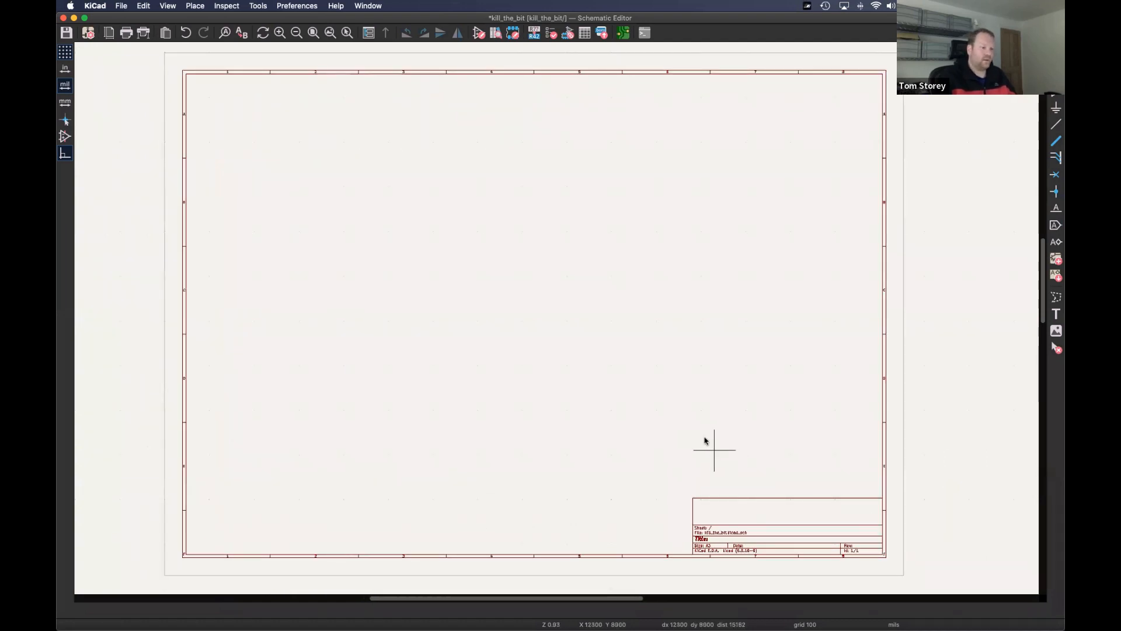
scroll(723, 461, "up", 5)
double_click(746, 464)
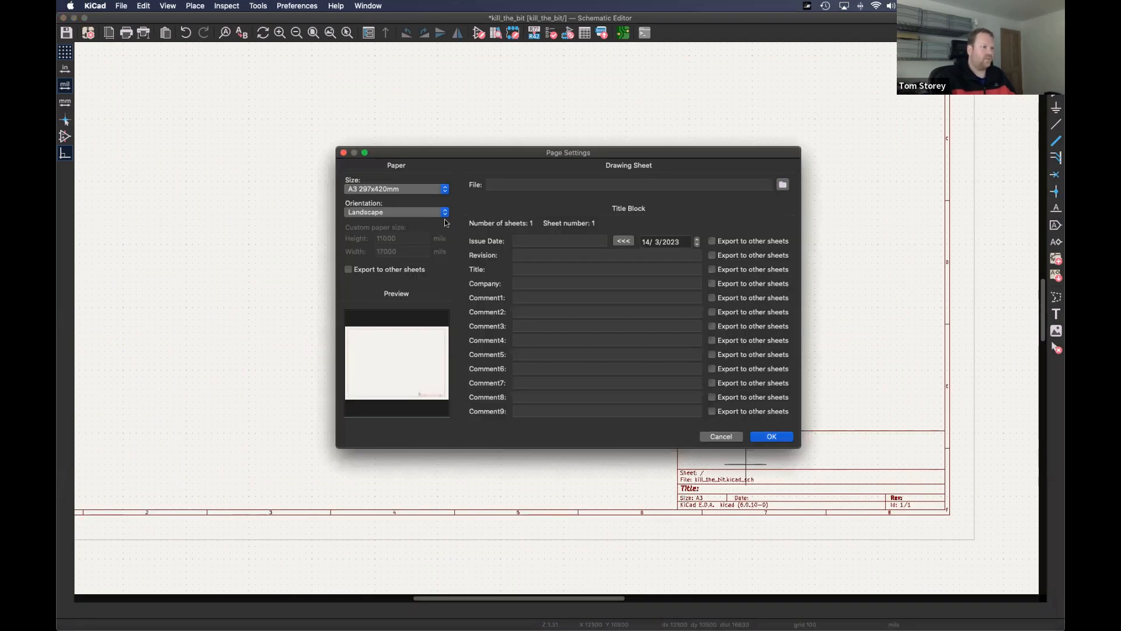
left_click(426, 188)
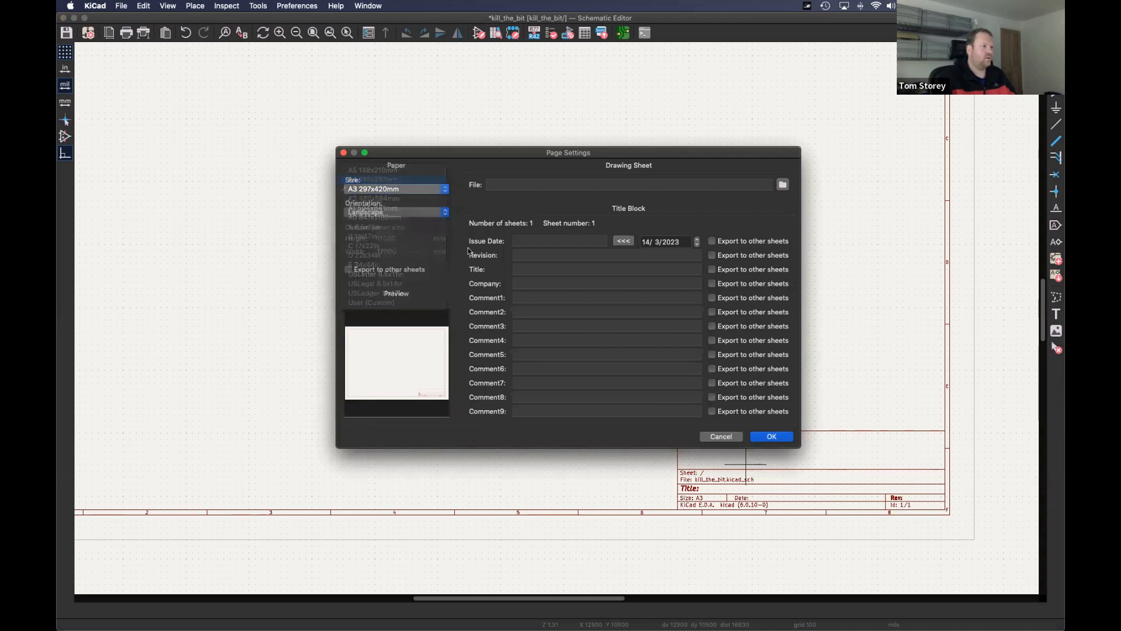
left_click(377, 180)
left_click(762, 436)
middle_click_drag(392, 153, 668, 385)
middle_click_drag(669, 314, 661, 340)
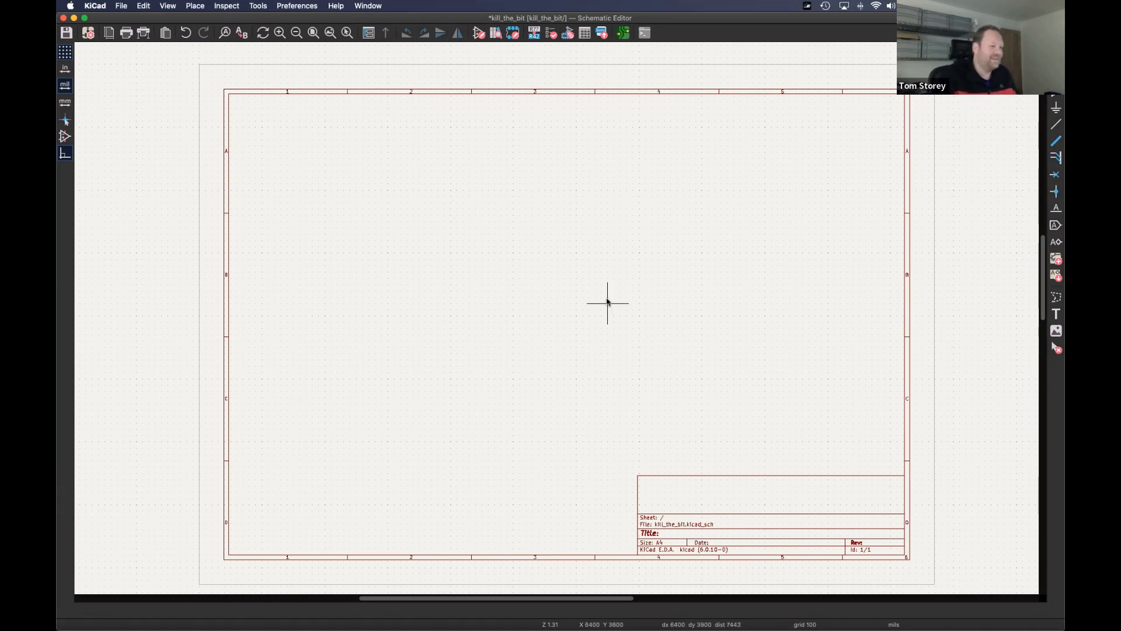
mouse_move(561, 245)
middle_mouse_down()
mouse_move(550, 231)
mouse_move(546, 246)
middle_mouse_up()
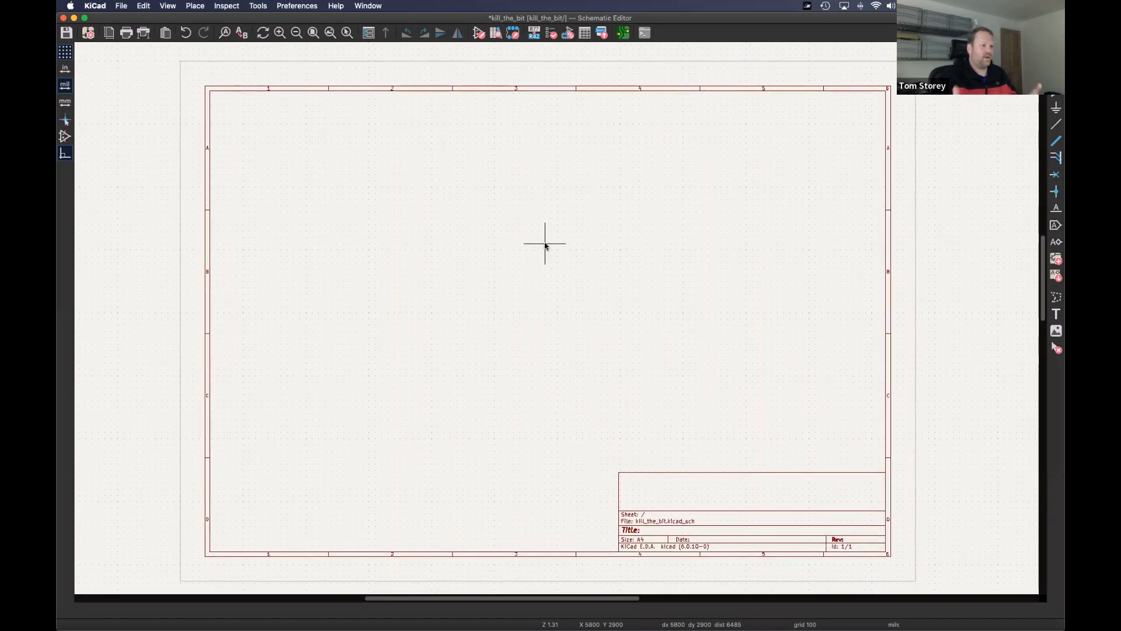
- Open the page settings from the title block and enter Kill the bit game as the sheet title
double_click(627, 505)
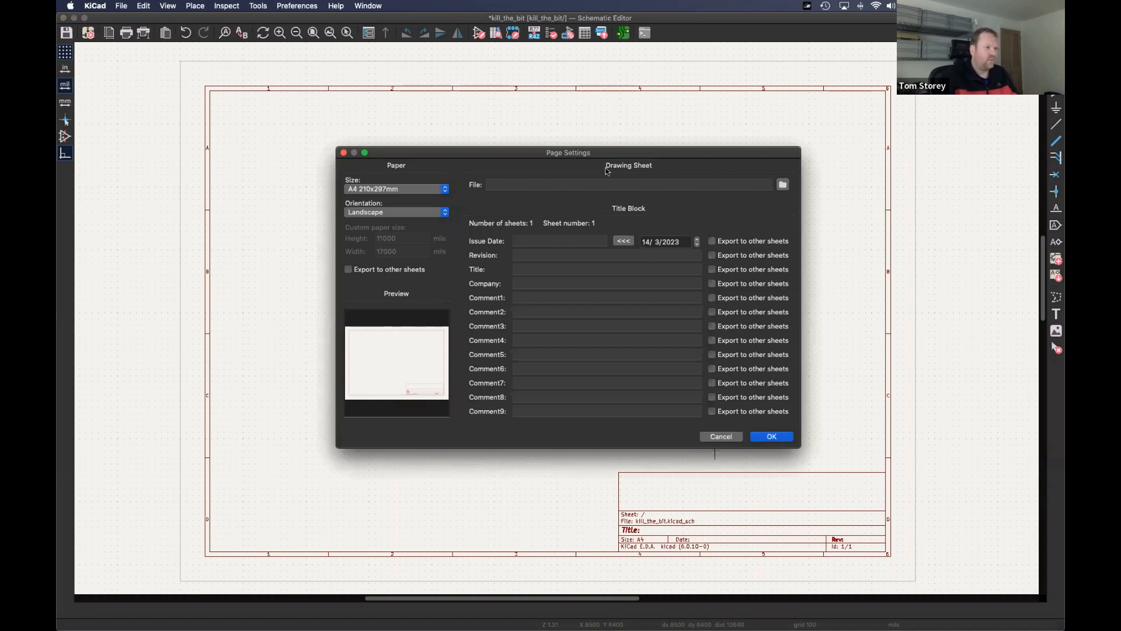
left_click_drag(574, 156, 570, 138)
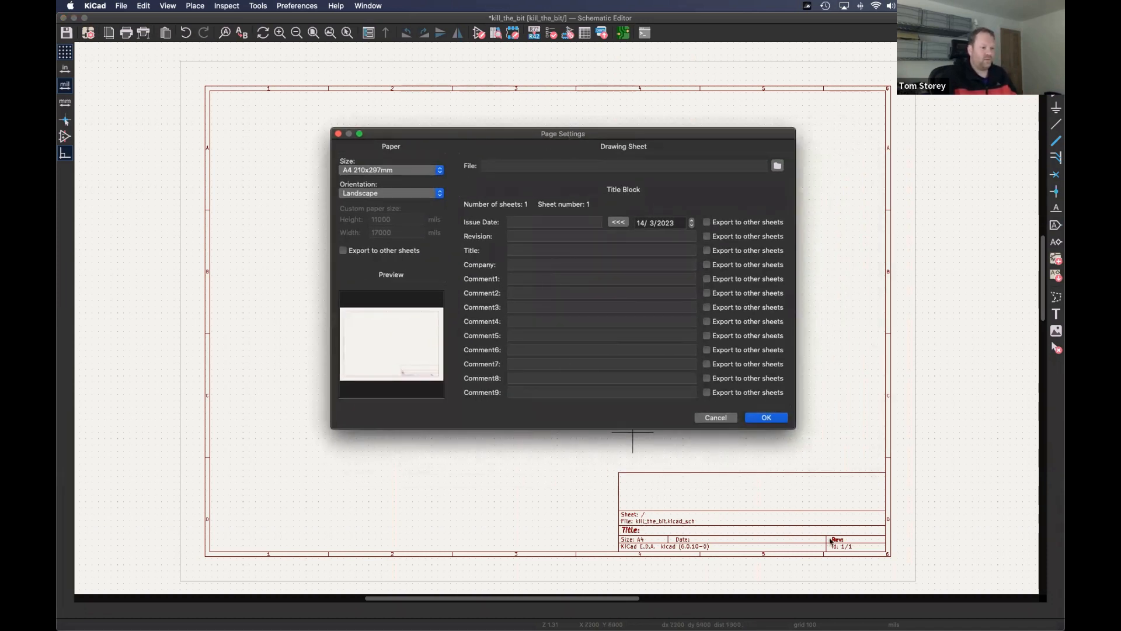
left_click(574, 251)
type("K")
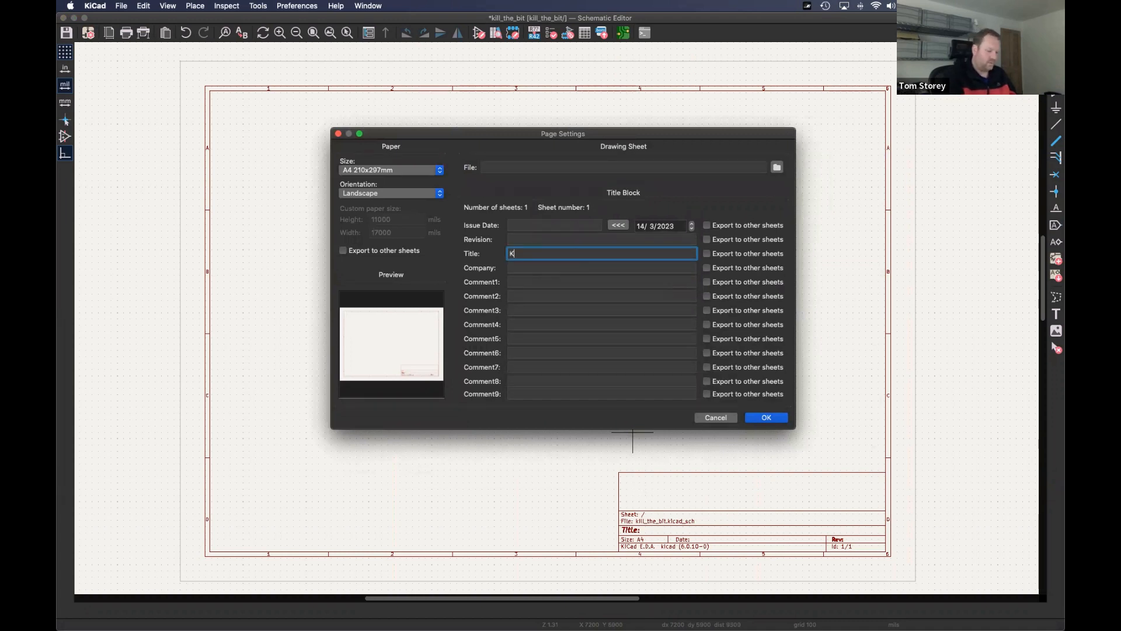
type("ame")
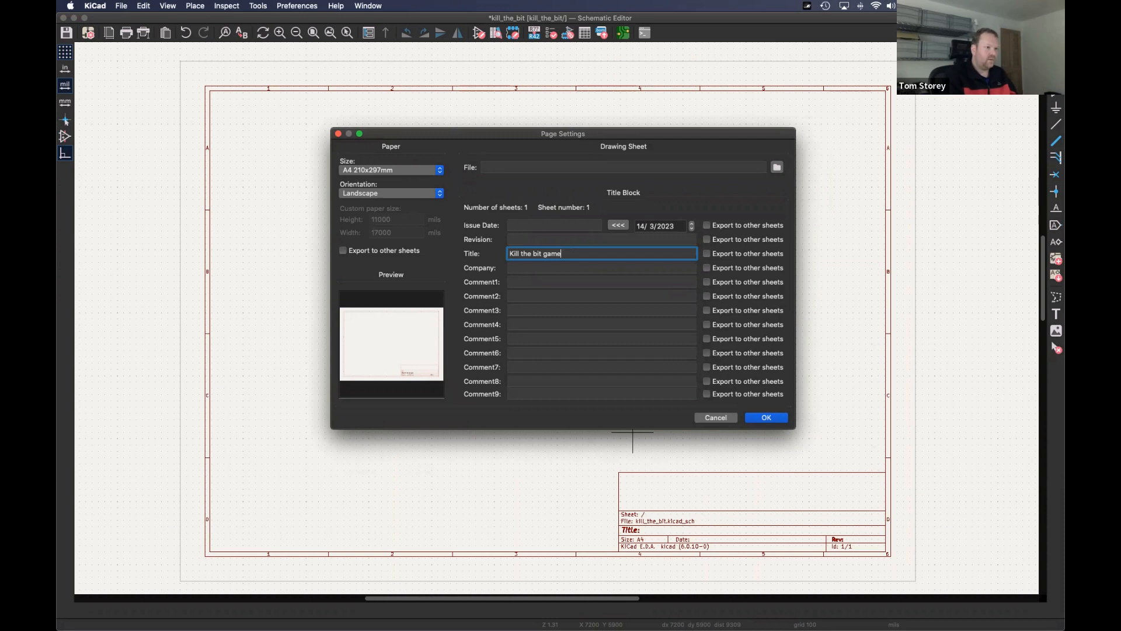
- Set the title block's issue date to 2023-03-14 and its revision to 1, and apply the page settings
left_click(527, 267)
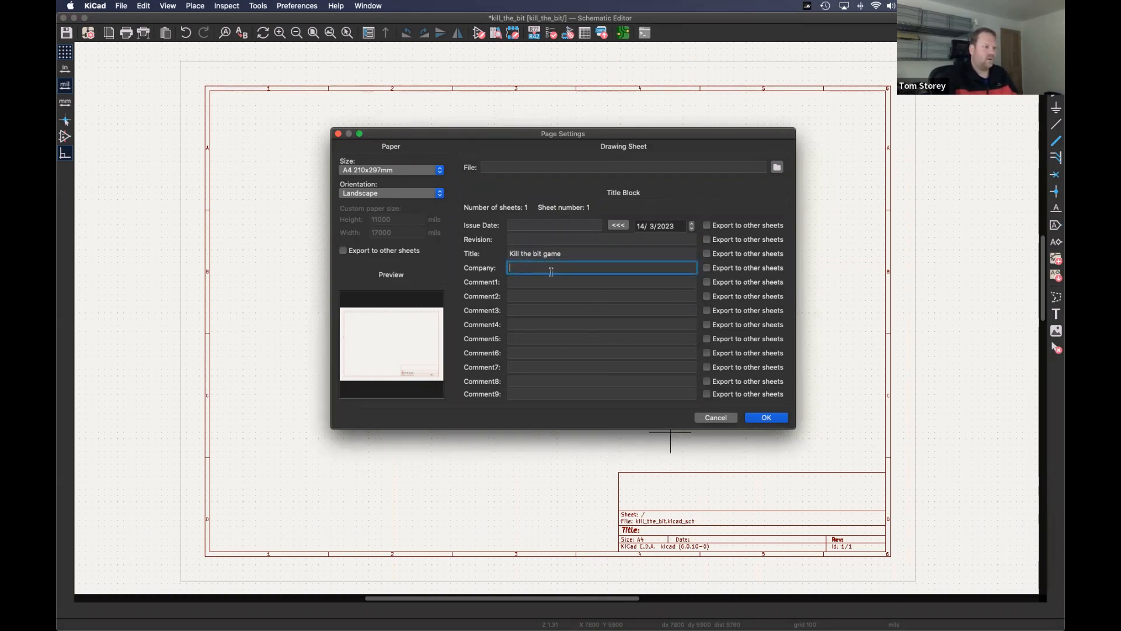
left_click(617, 227)
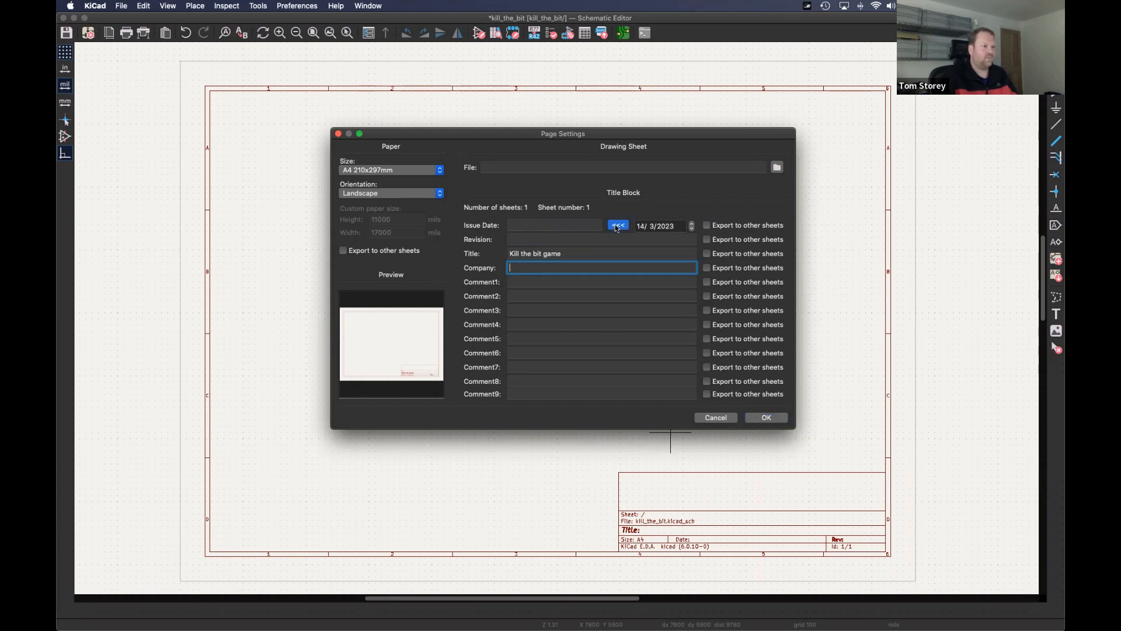
left_click(515, 238)
type("1")
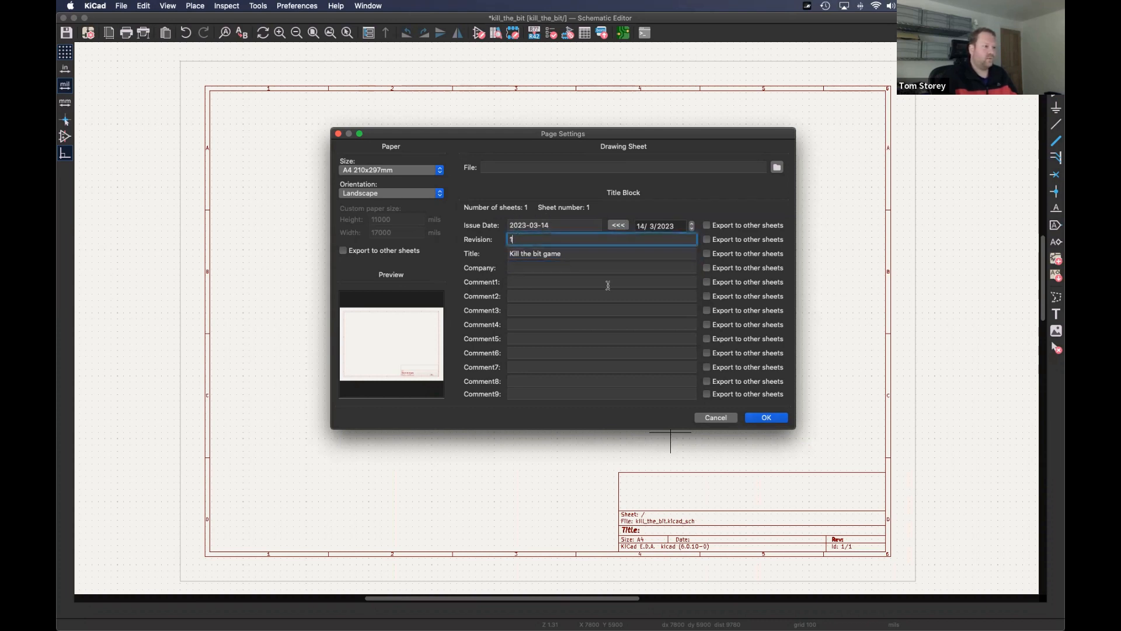
left_click(766, 418)
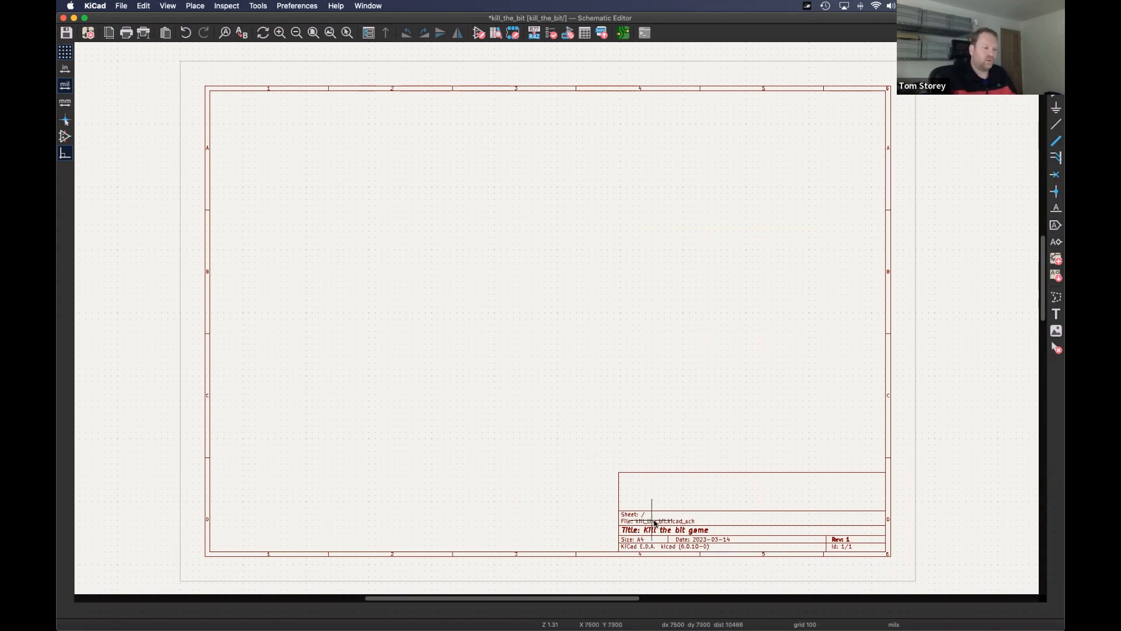
- Enter abc as Comment1 in the page settings and check where it appears in the title block
double_click(683, 537)
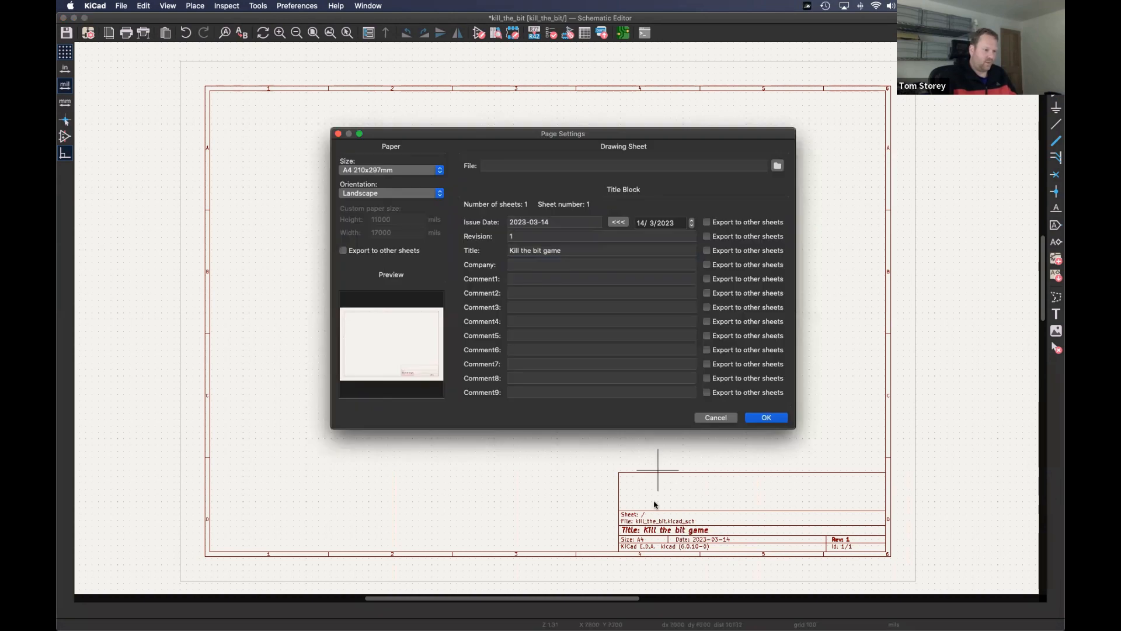
left_click(525, 278)
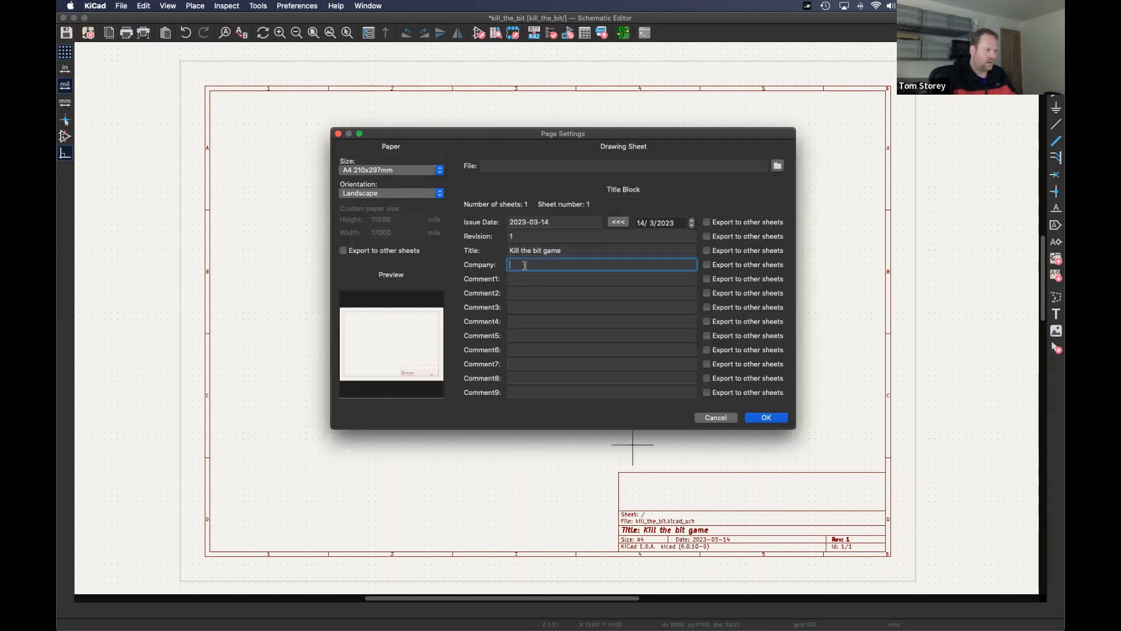
type("abc")
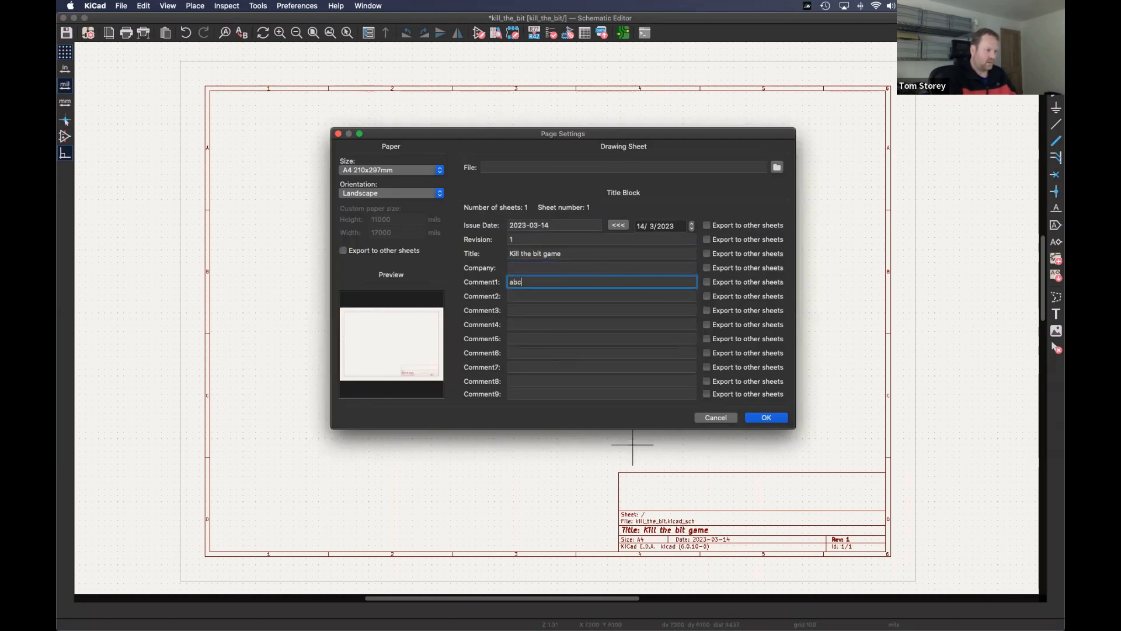
left_click(765, 418)
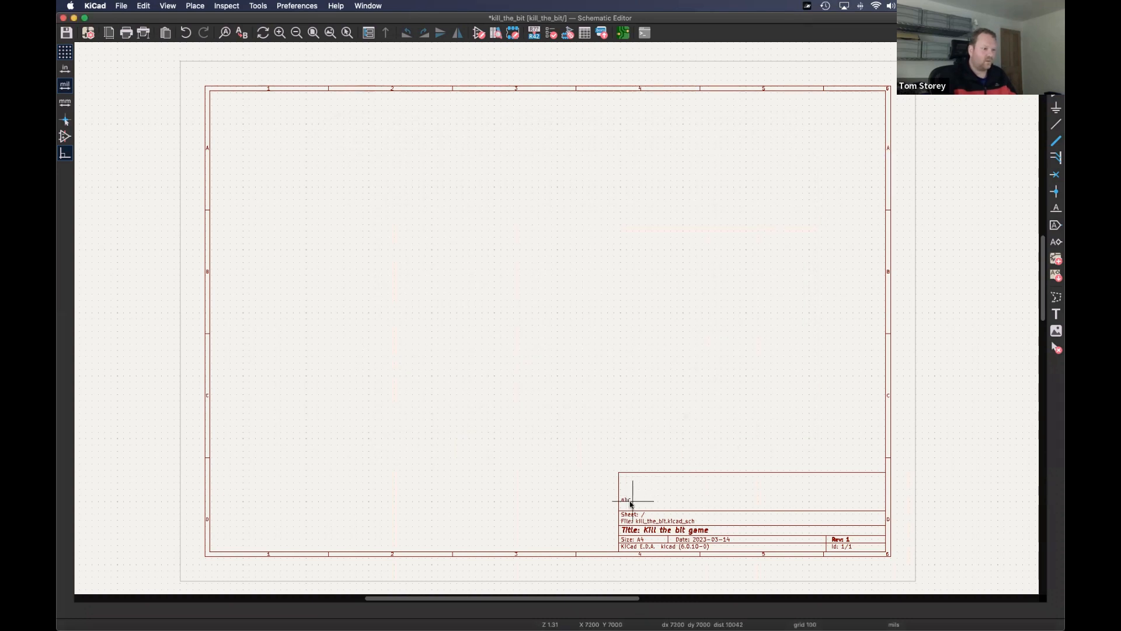
scroll(631, 504, "up", 1)
scroll(631, 503, "up", 5)
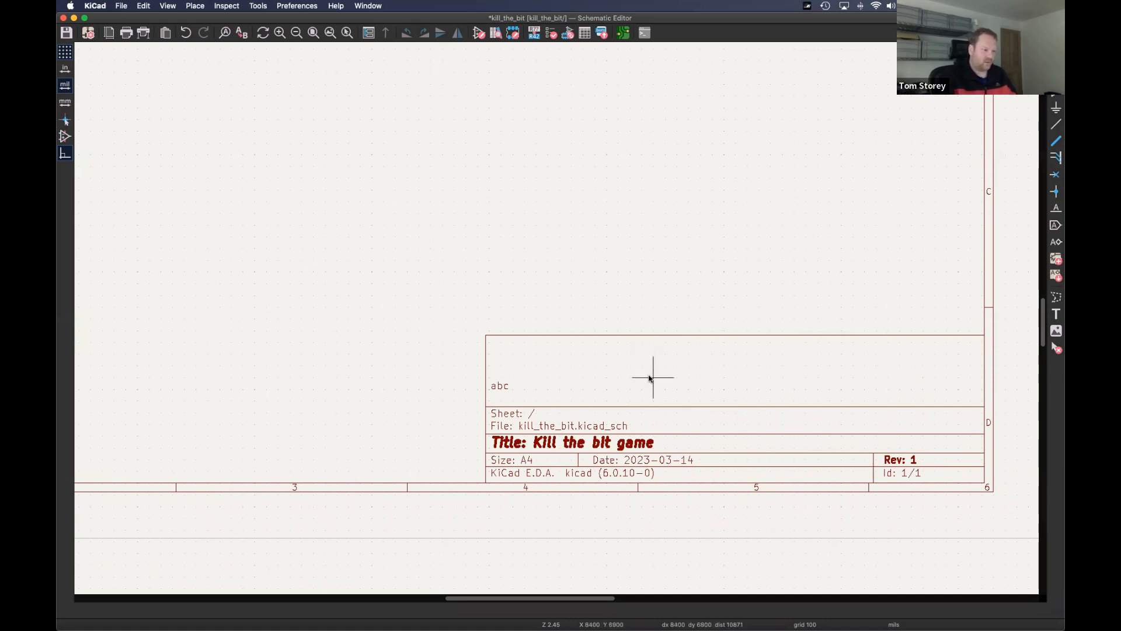
scroll(629, 365, "down", 2)
scroll(592, 324, "down", 2)
middle_click_drag(557, 248, 651, 389)
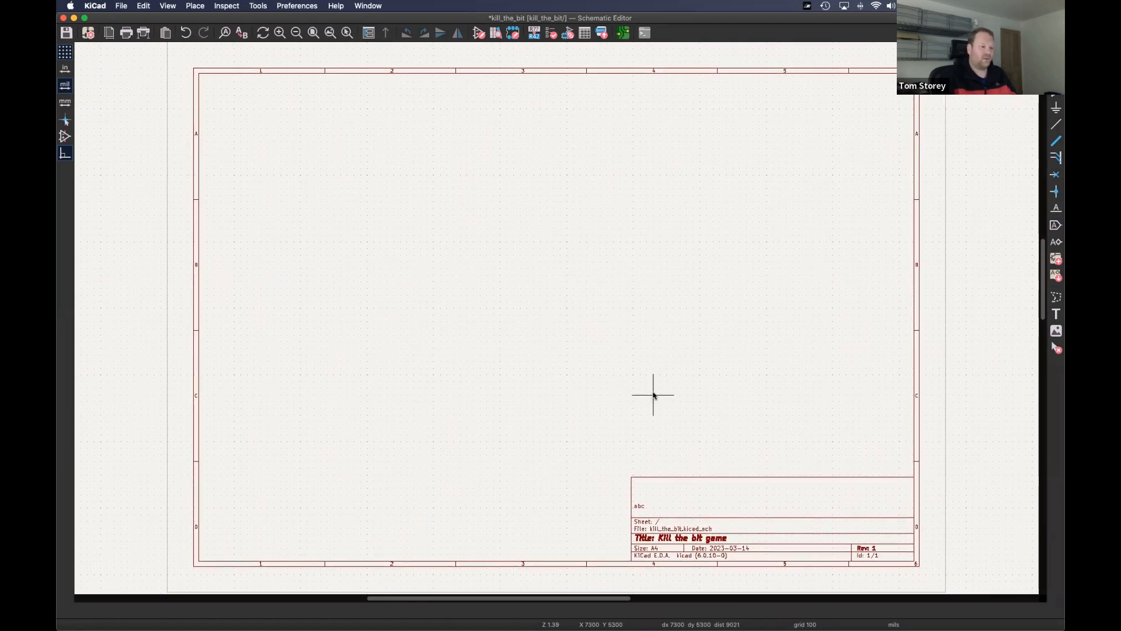
- Clear the Comment1 text in the page settings and apply the change to the title block
double_click(660, 513)
double_click(514, 278)
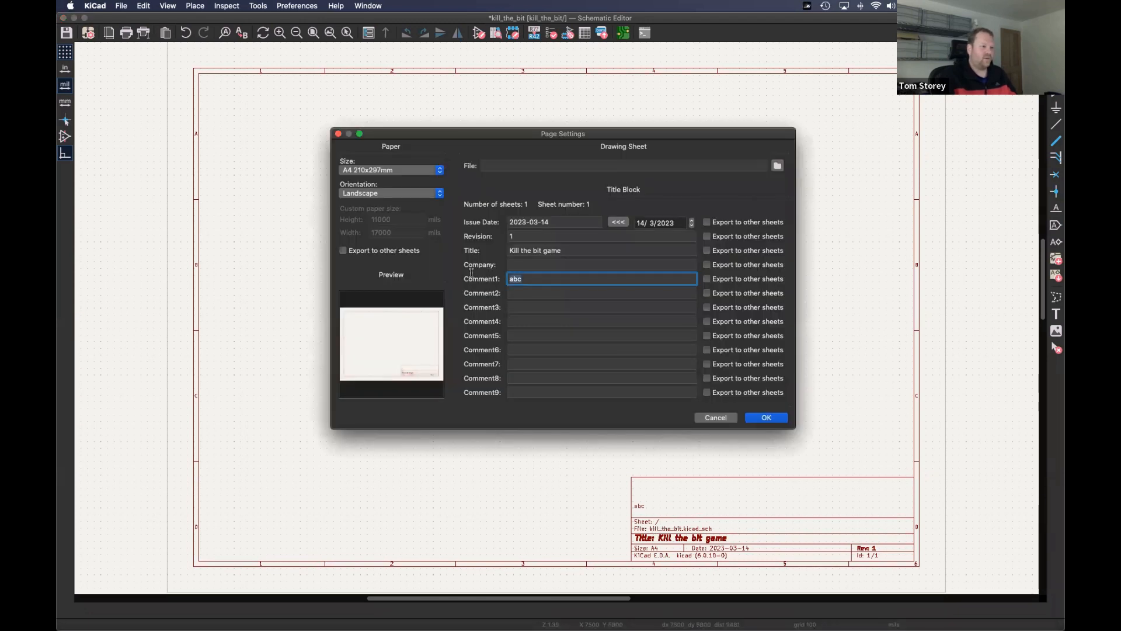
key("BackSpace")
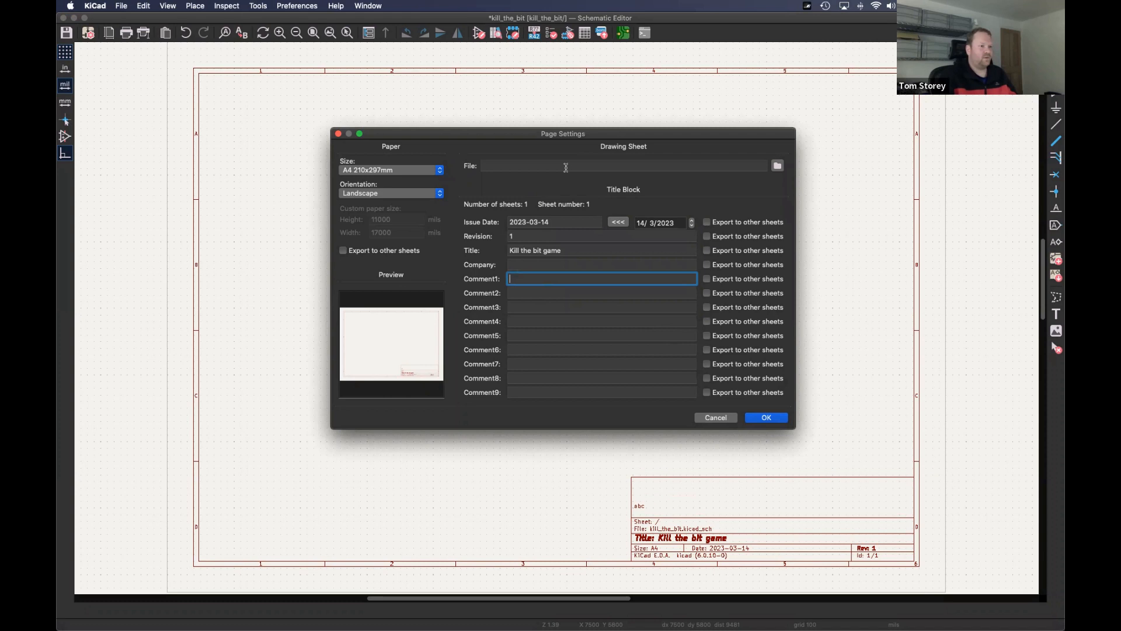
left_click(767, 418)
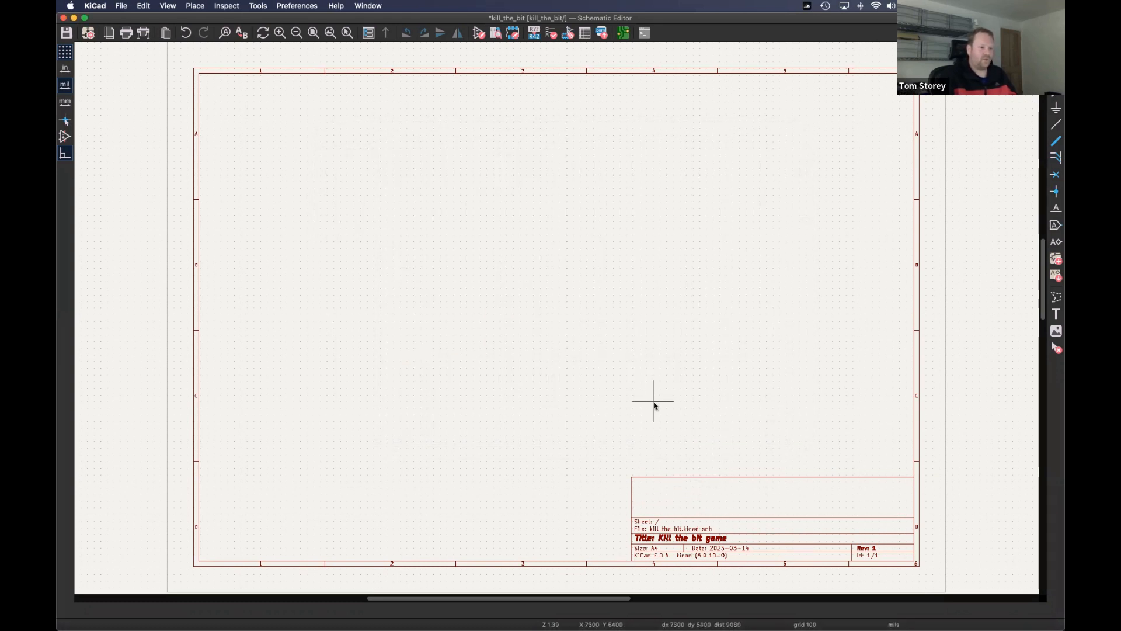
mouse_move(648, 402)
middle_mouse_down()
mouse_move(658, 409)
mouse_move(651, 400)
middle_mouse_up()
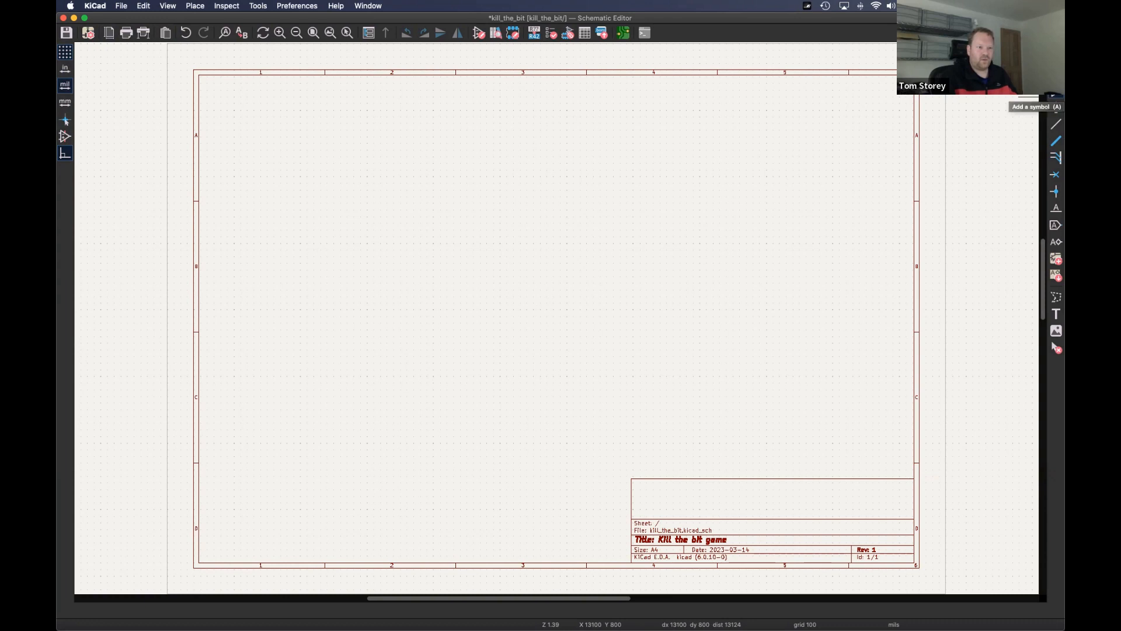
- Start adding a symbol to the schematic and filter the symbol library for 555
left_click(1055, 92)
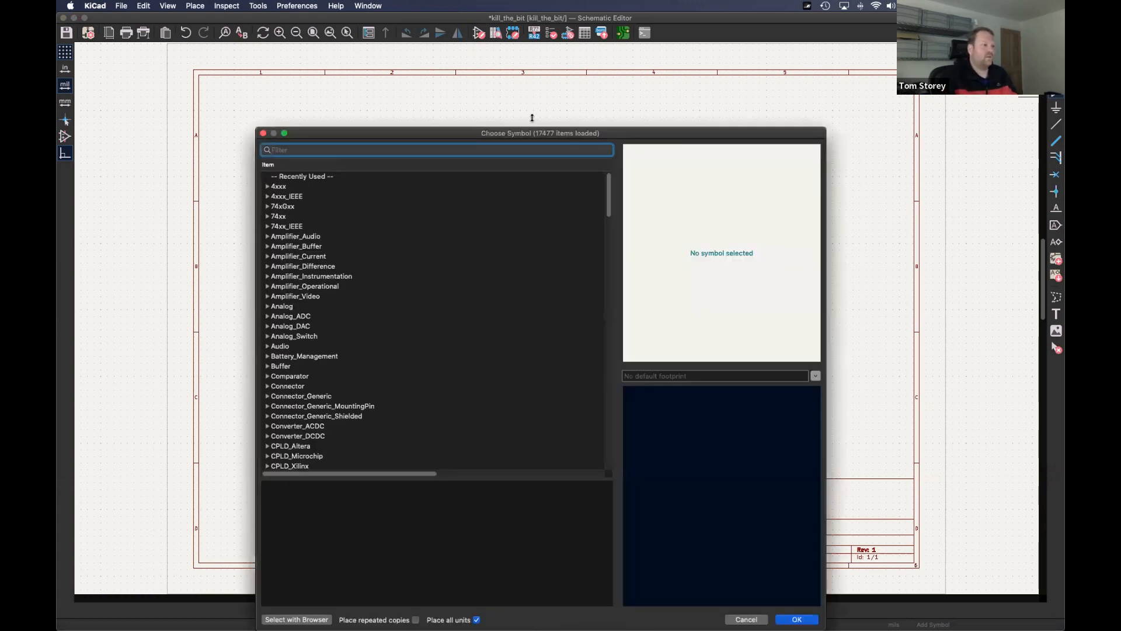
left_click_drag(555, 133, 535, 53)
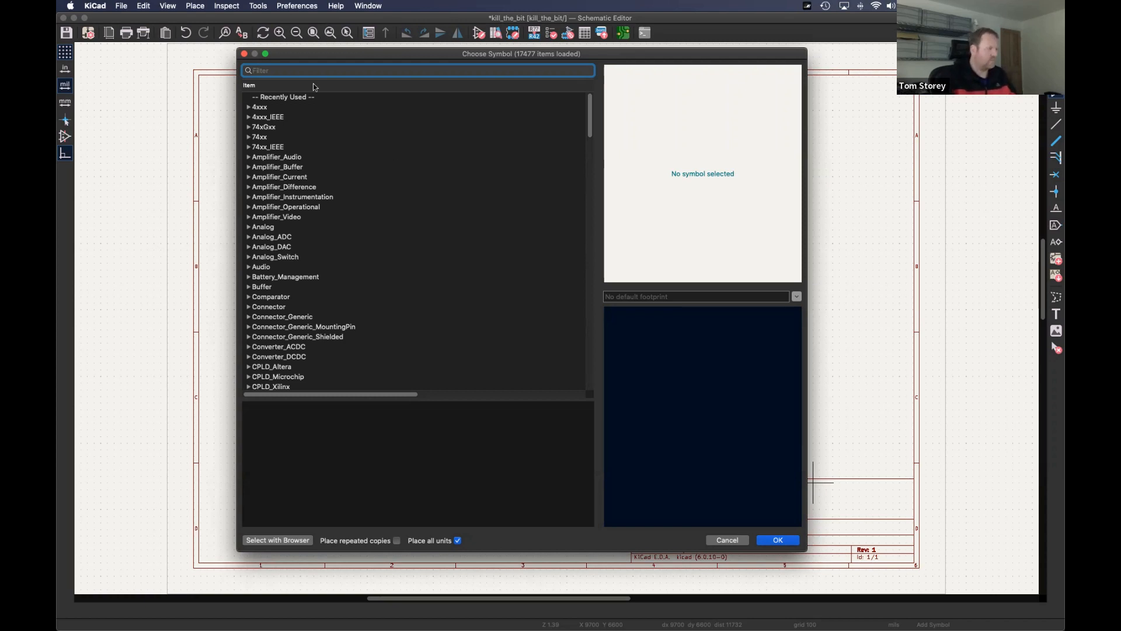
type("555")
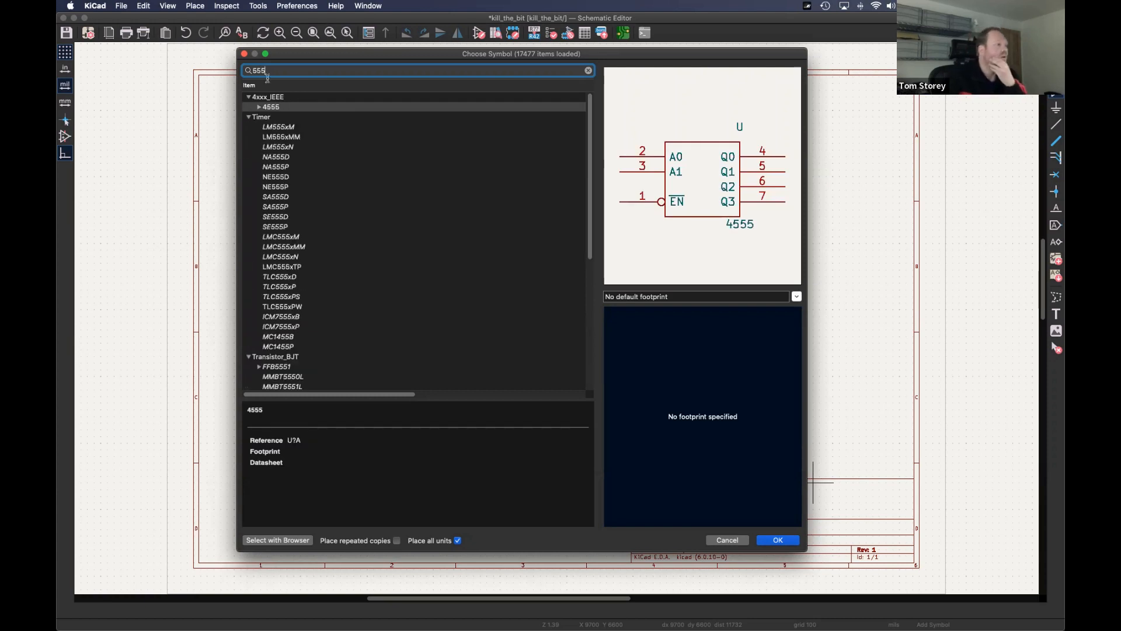
- Compare the NE555D and NE555P timer symbols with their footprints, and check the footprint choices offered for NE555D
left_click(296, 177)
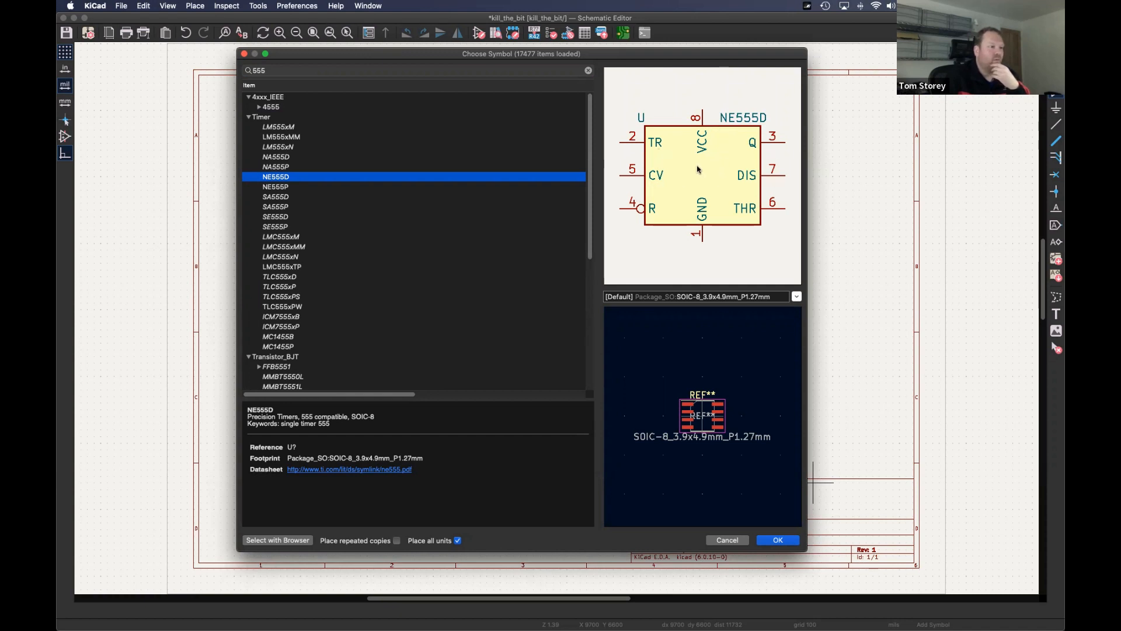
left_click(281, 184)
left_click(283, 178)
left_click(283, 186)
left_click(283, 178)
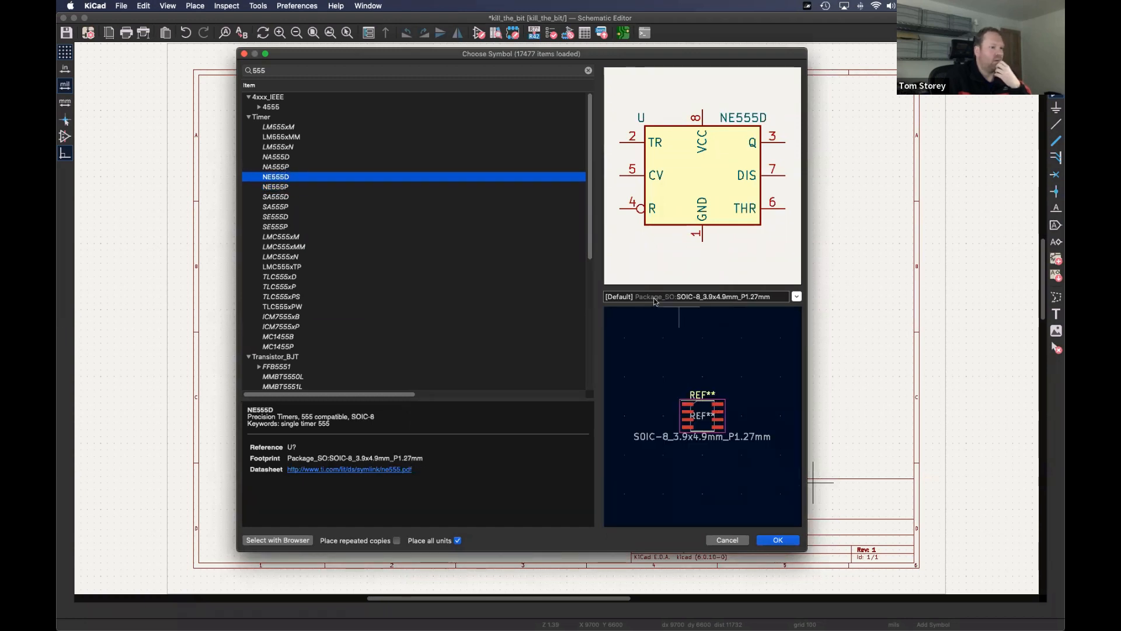
left_click(797, 297)
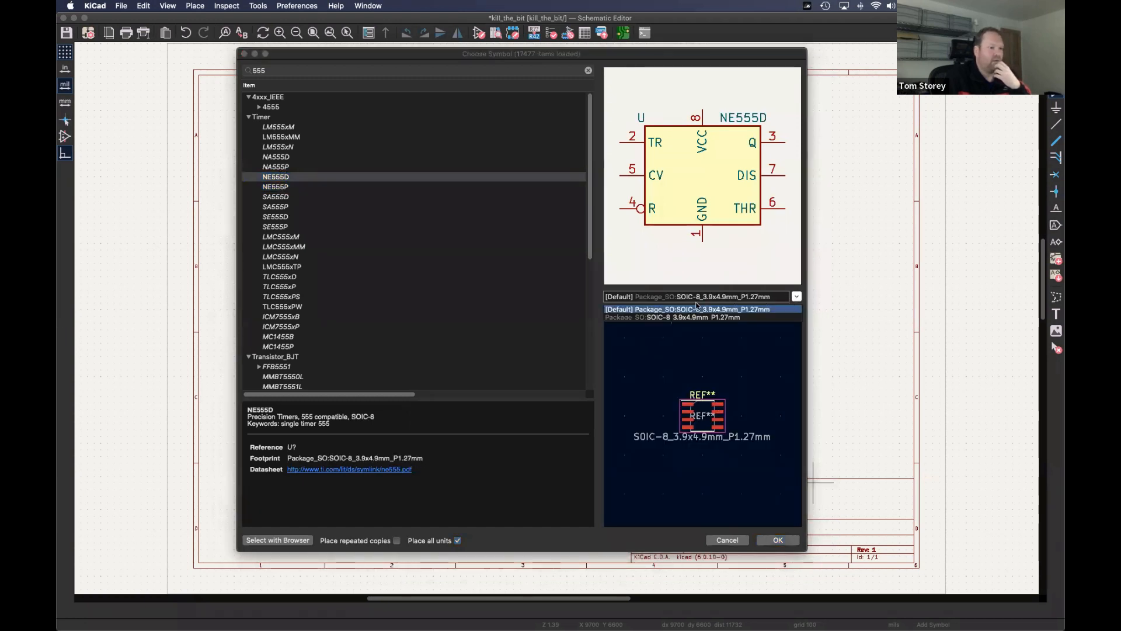
left_click(274, 181)
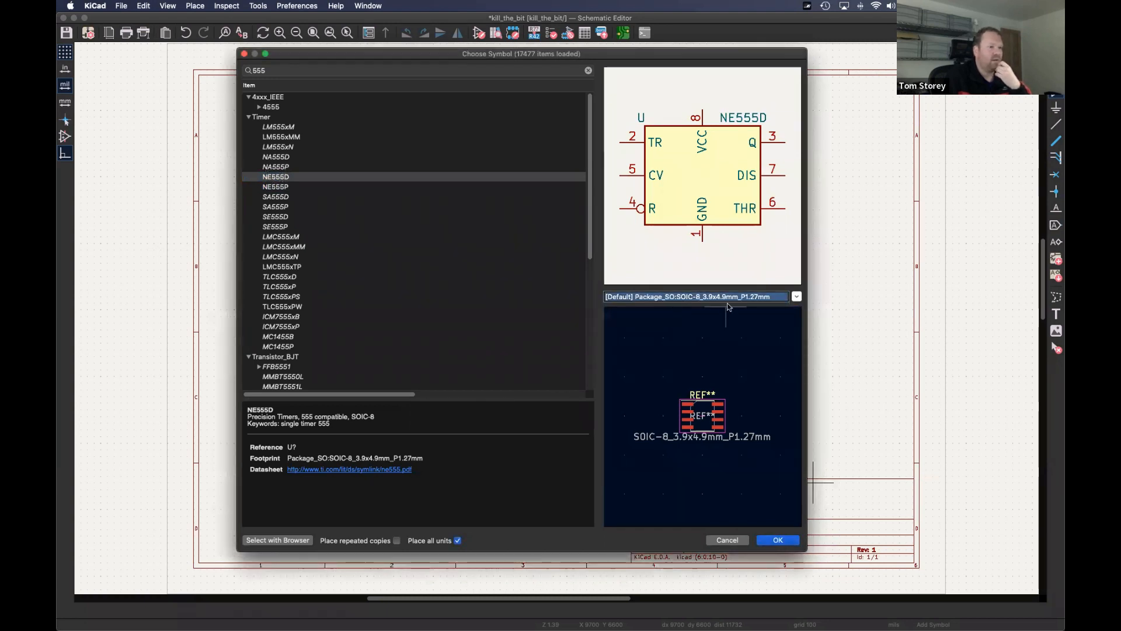
- Select the NE555P timer symbol and view its footprint choices, keeping the default Package_DIP:DIP-8_W7.62mm
left_click(276, 187)
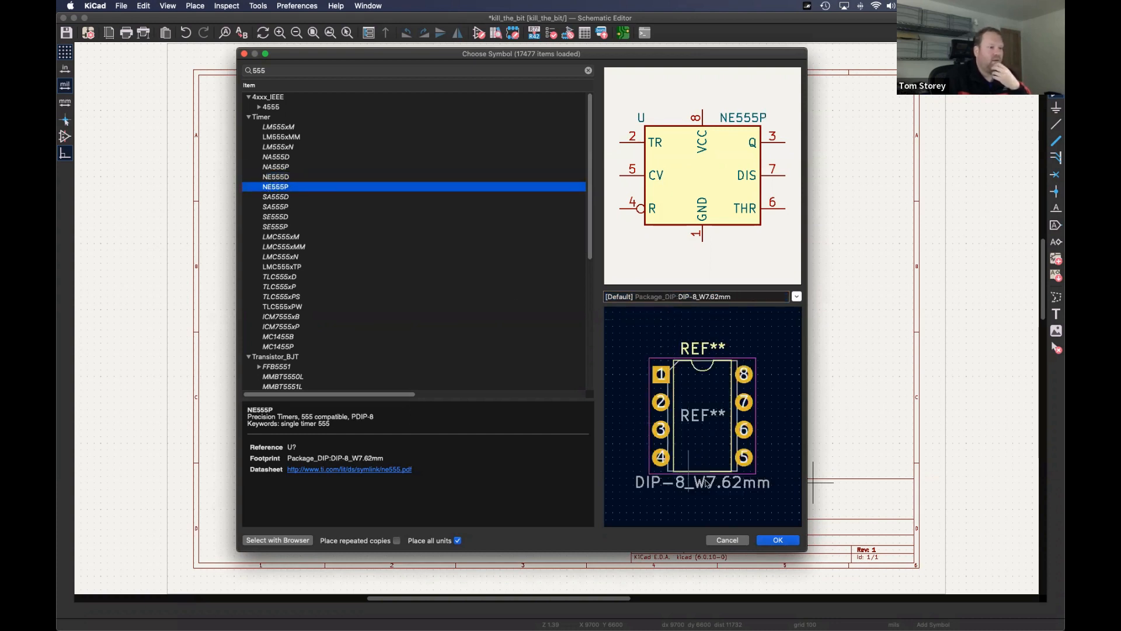
left_click(797, 297)
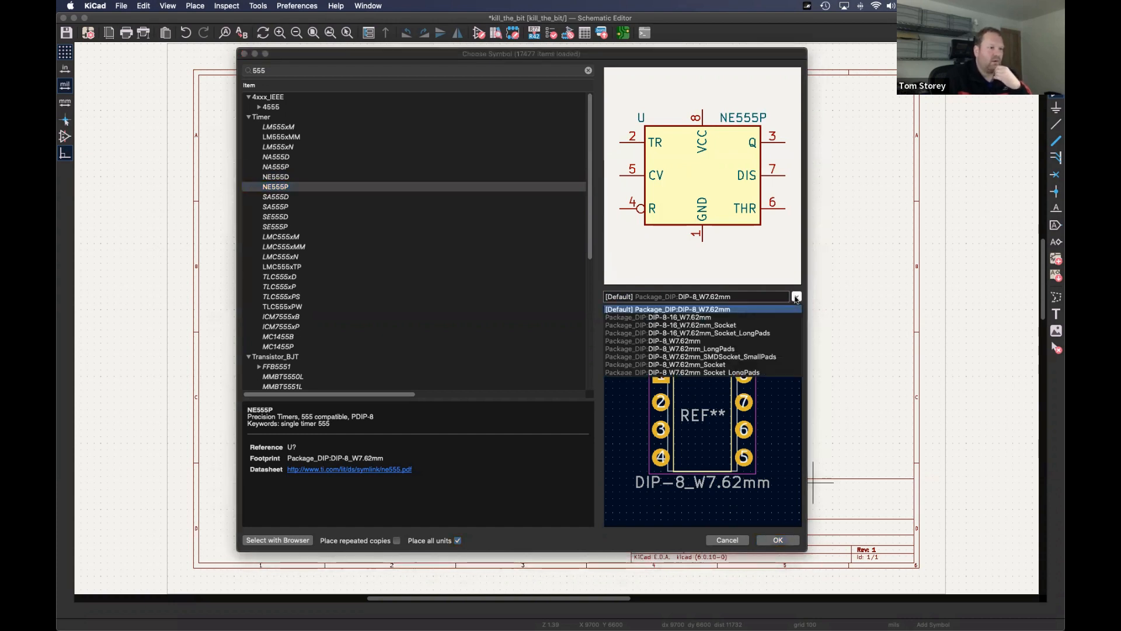
left_click(796, 299)
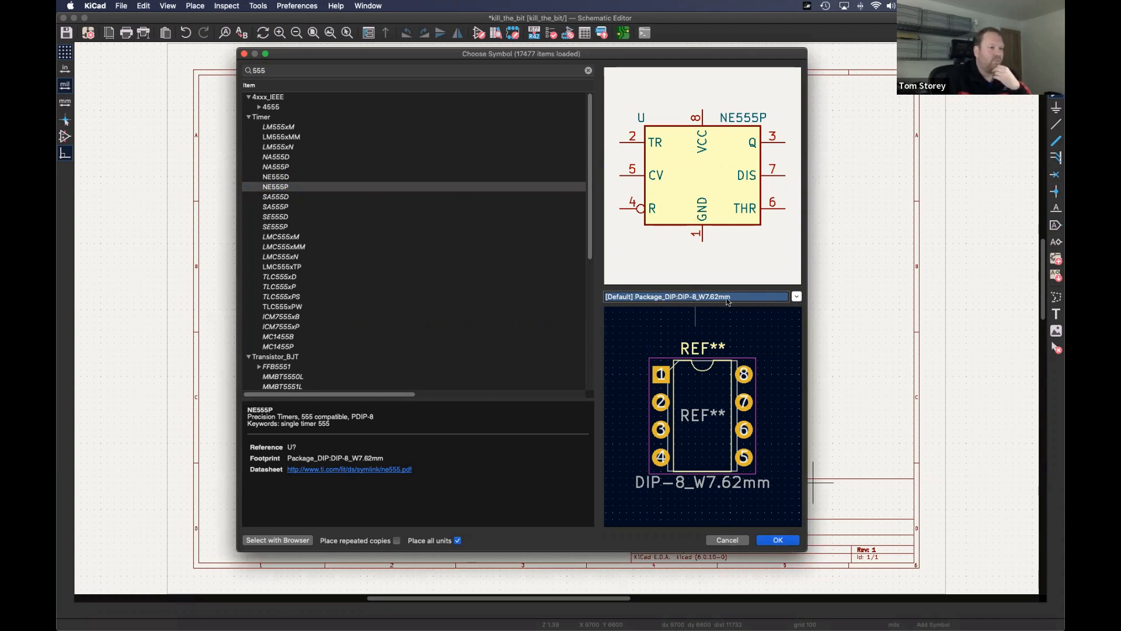
- Place the NE555P timer symbol in the upper-left area of the schematic sheet
left_click(778, 540)
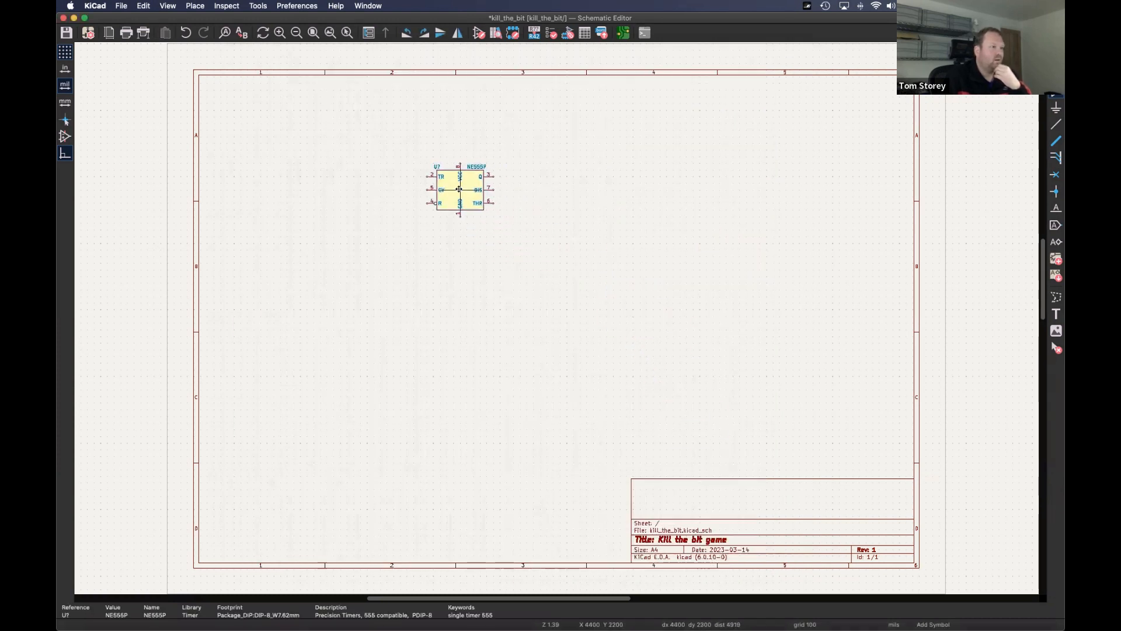
left_click(295, 222)
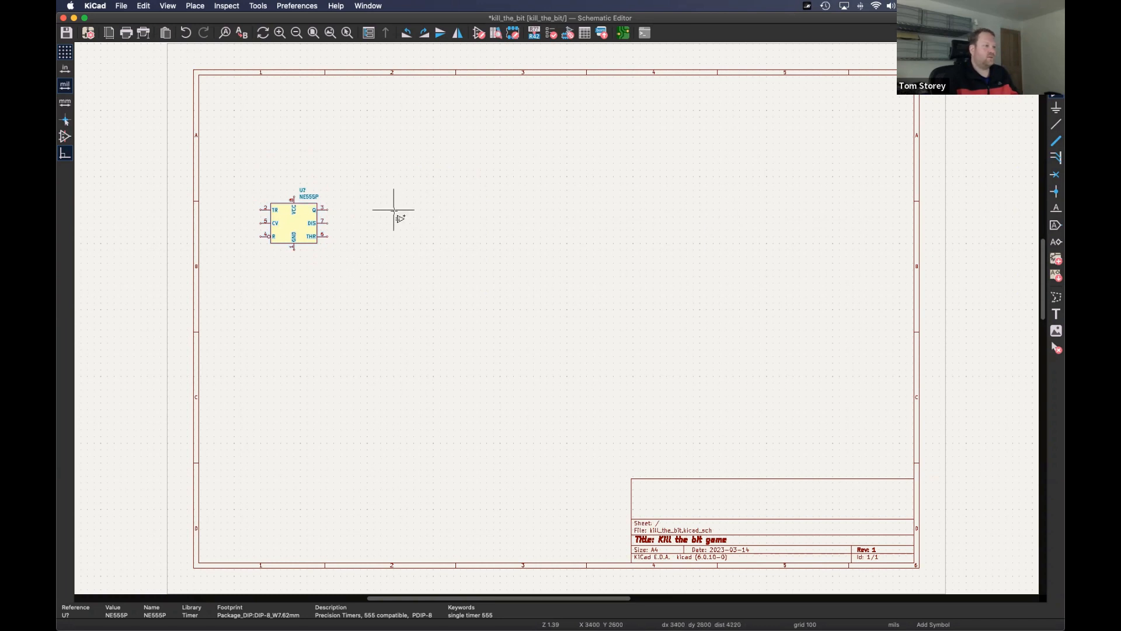
- Find the resistor symbol R in the Device library and place one below the NE555P timer
left_click(375, 256)
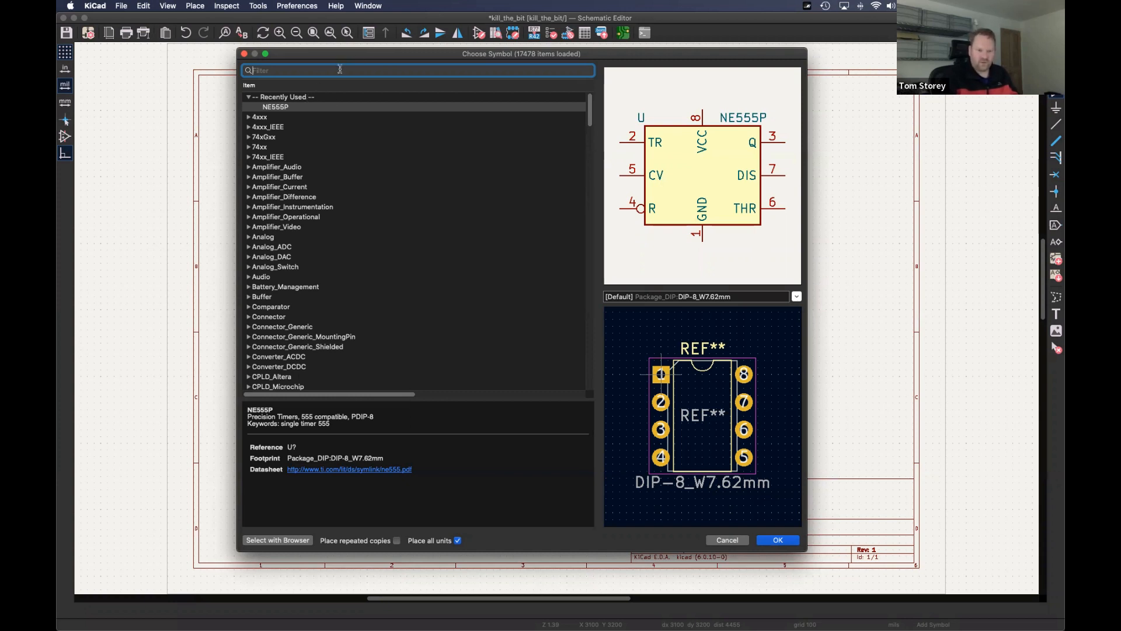
type("R")
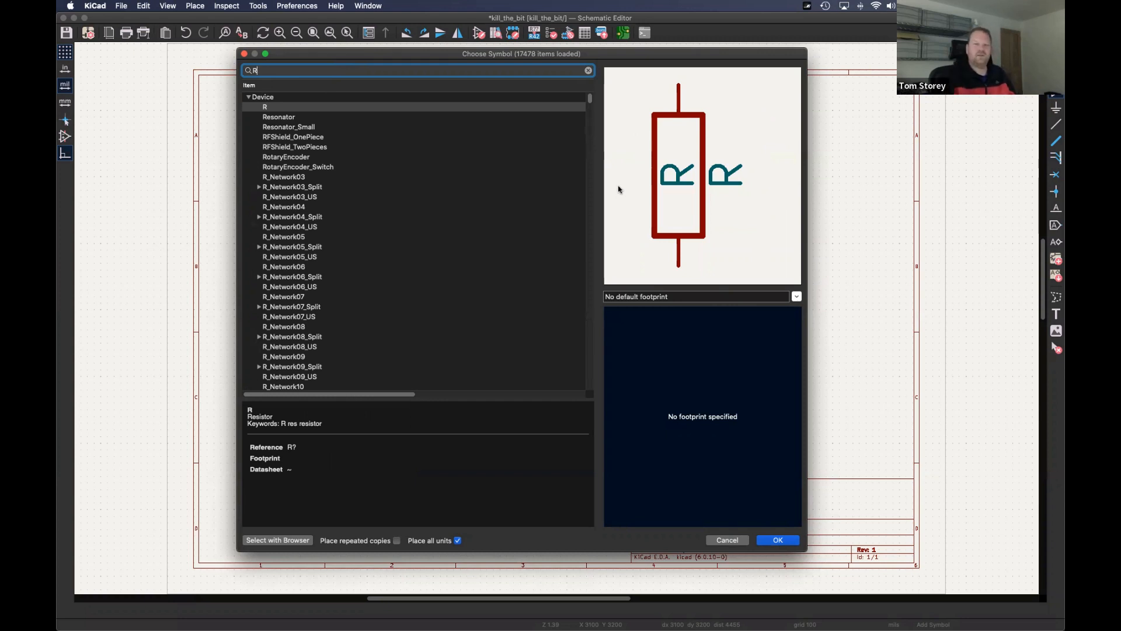
scroll(339, 230, "down", 10)
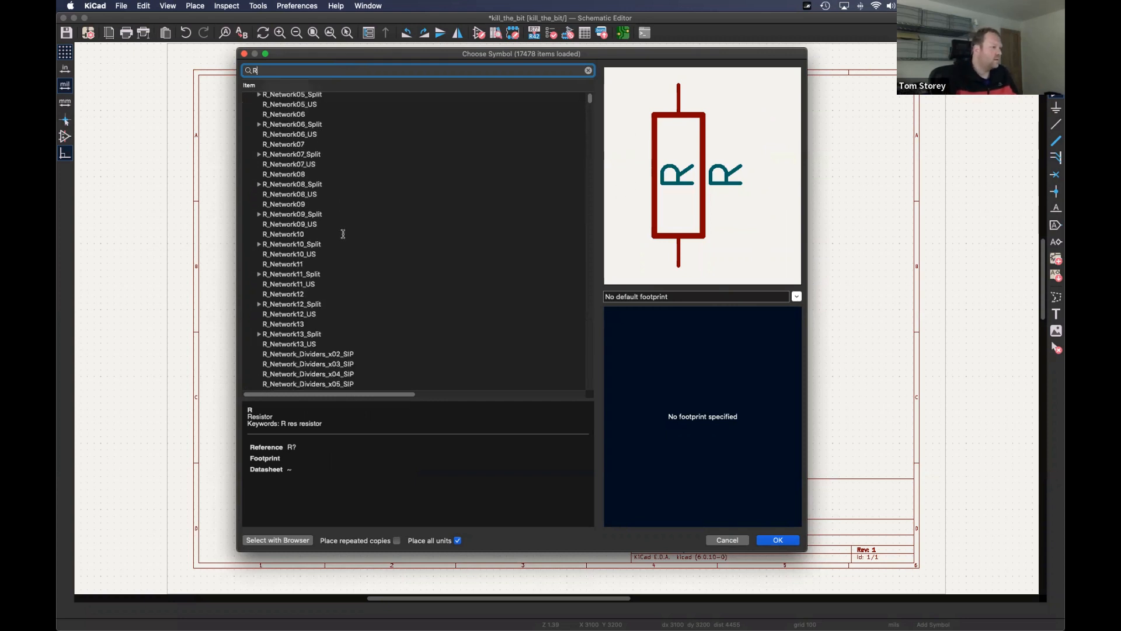
scroll(338, 233, "down", 10)
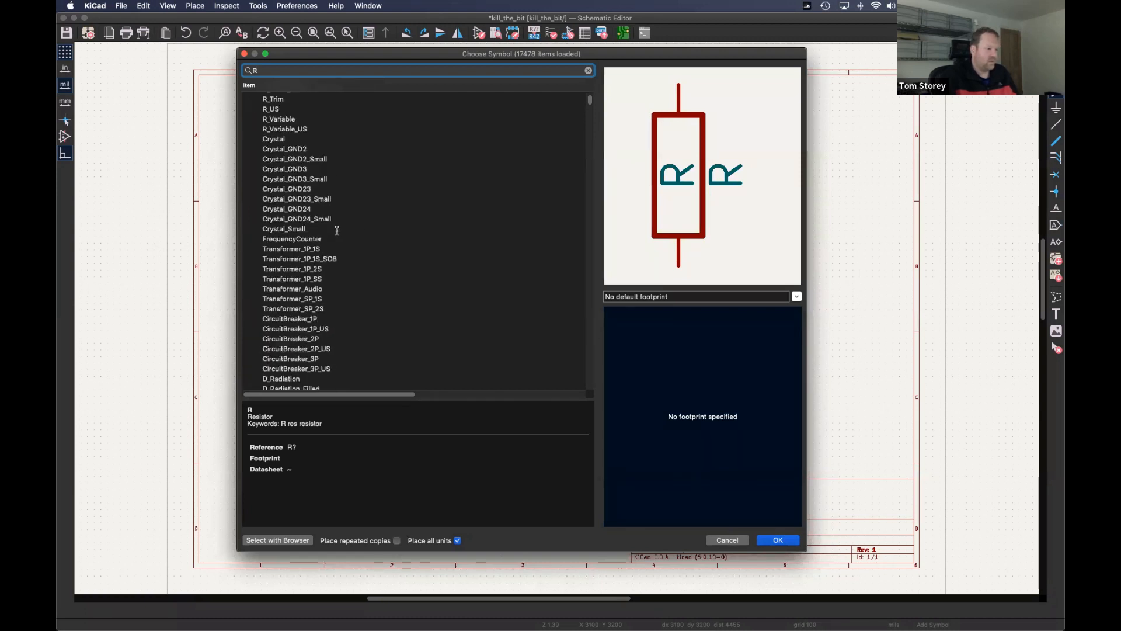
scroll(337, 230, "up", 20)
left_click(265, 107)
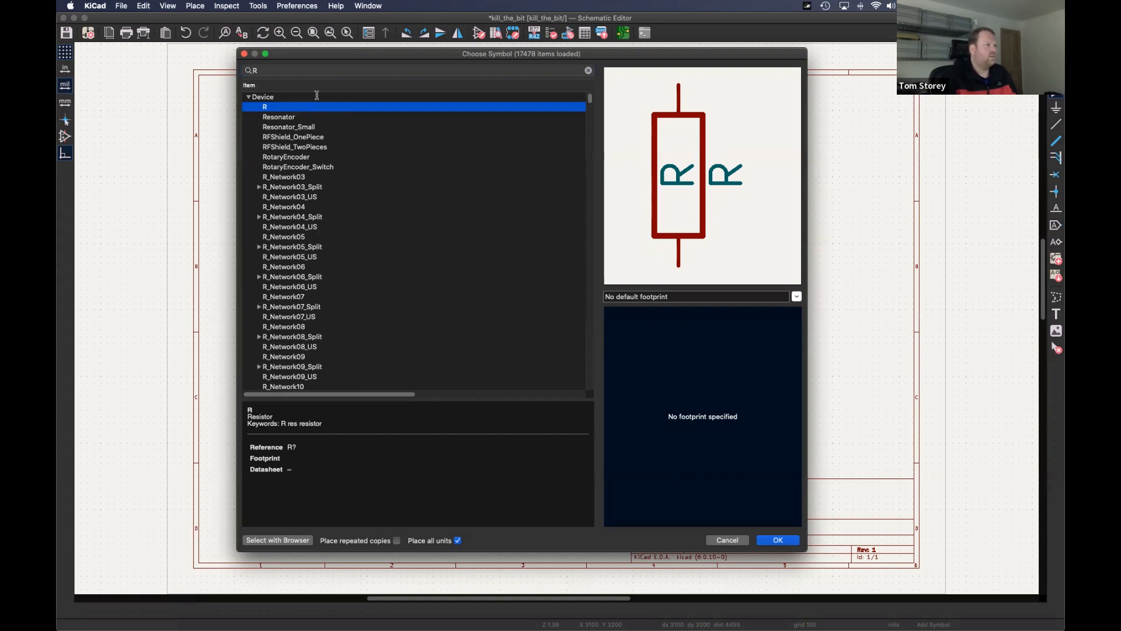
left_click(780, 540)
left_click(280, 323)
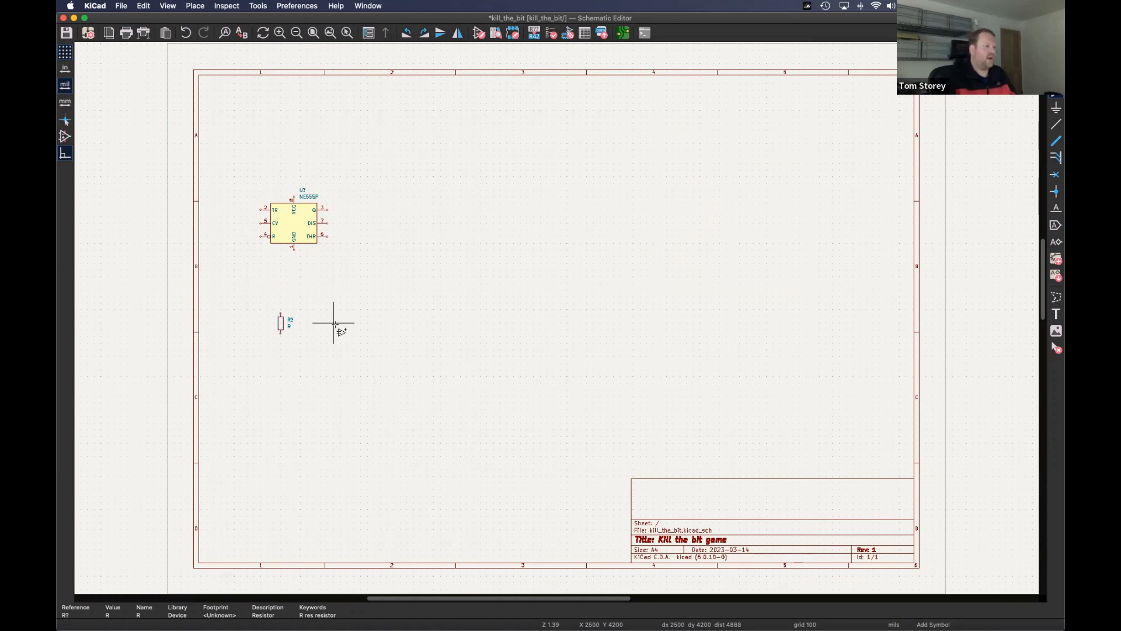
- Add the unpolarized capacitor symbol C from the Device library just right of the resistor
left_click(335, 324)
type("c")
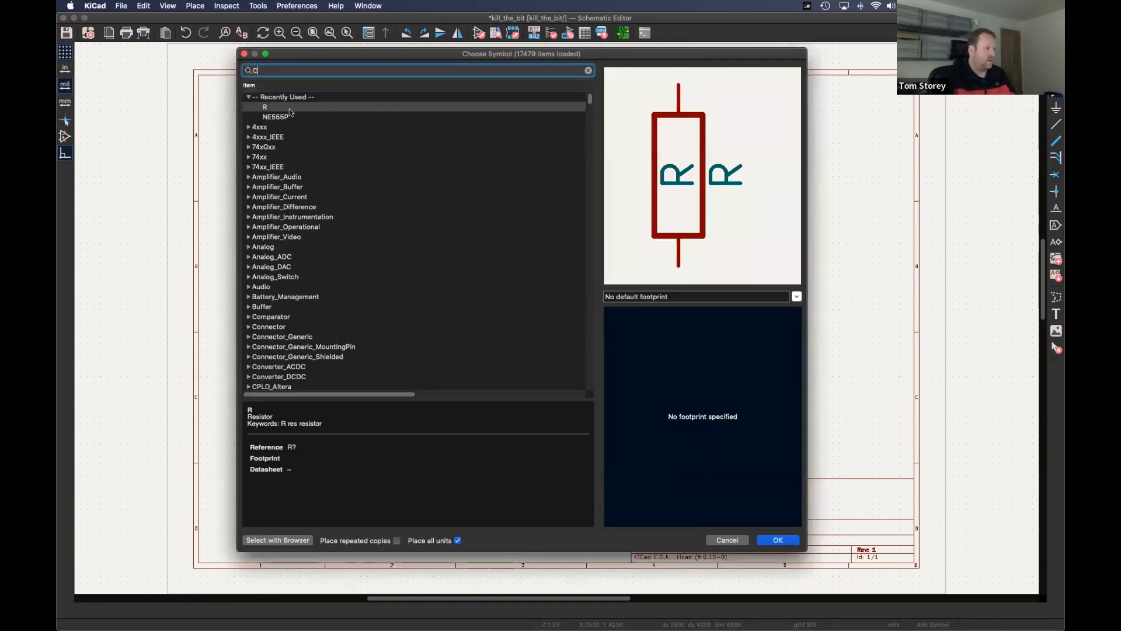
left_click(269, 109)
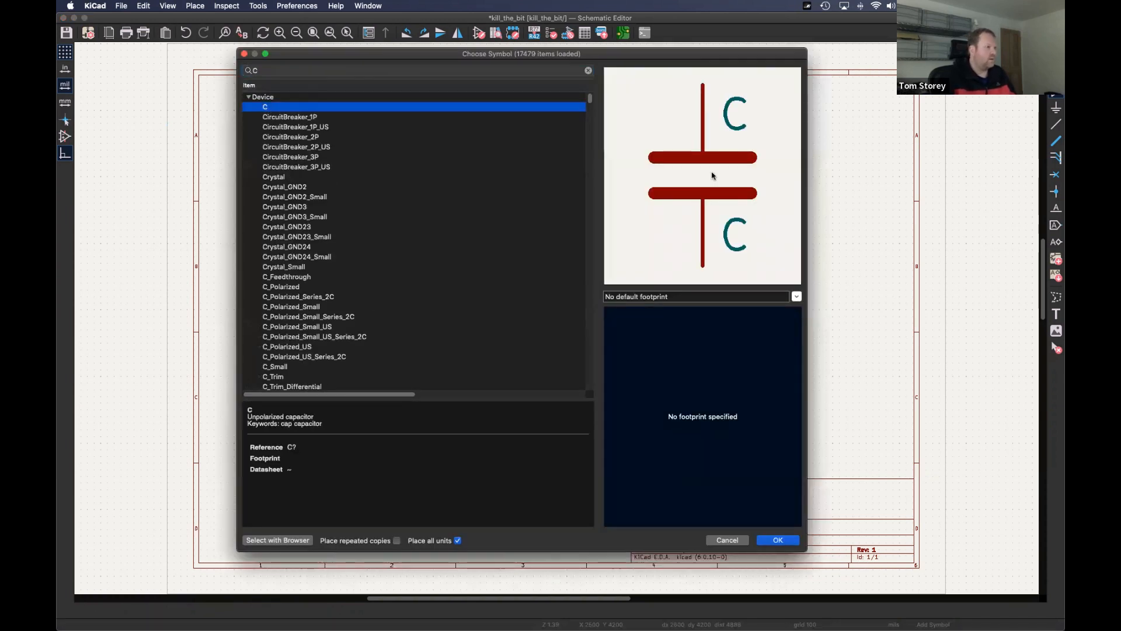
left_click(780, 541)
left_click(321, 327)
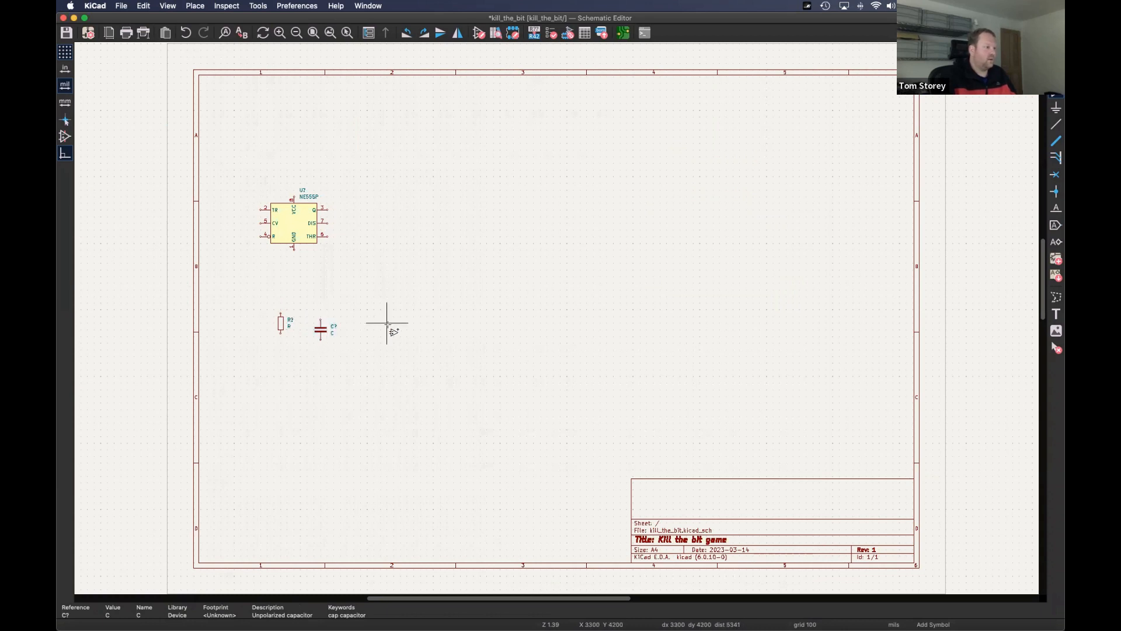
- Search the symbols for variable and place one R_Variable resistor below and to the right of the capacitor
left_click(386, 323)
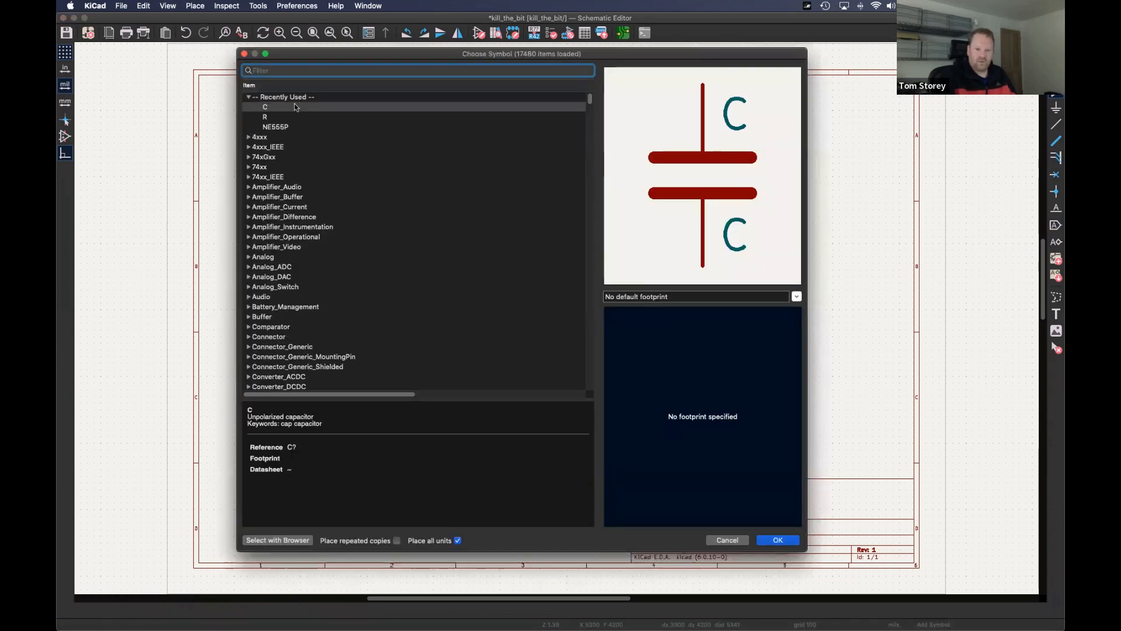
type("variable")
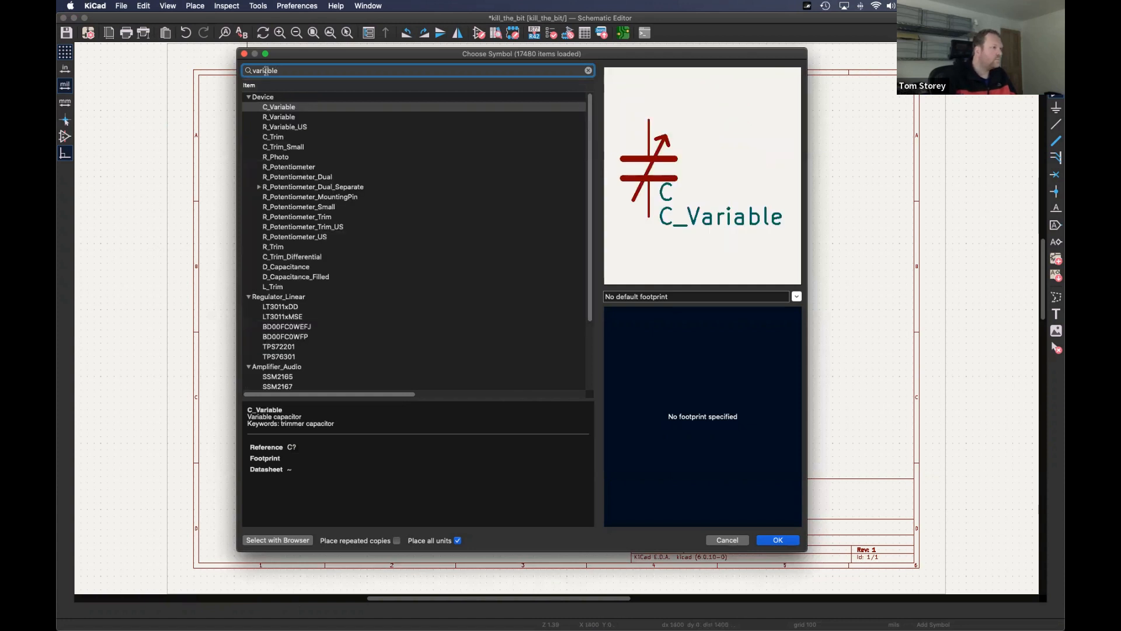
left_click(279, 117)
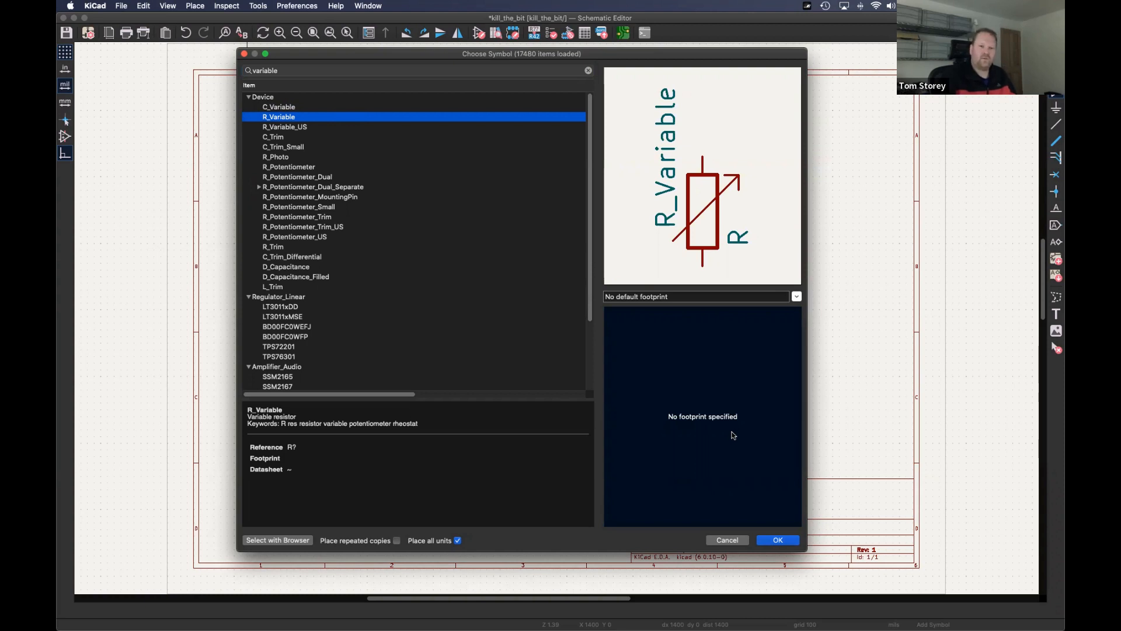
left_click(784, 541)
left_click(360, 362)
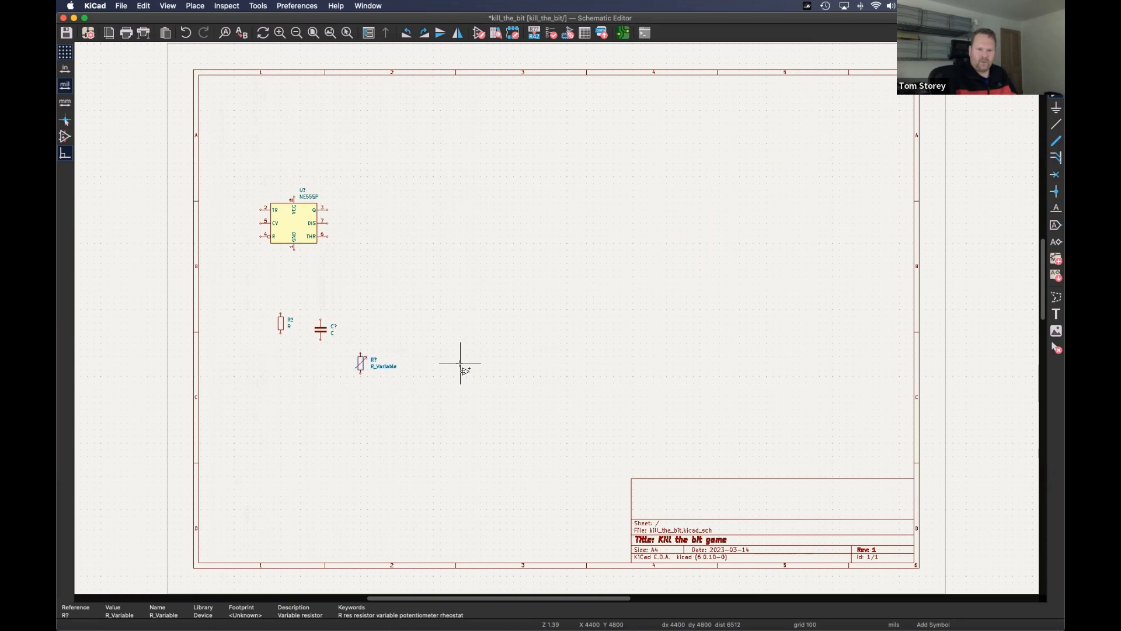
key("Escape")
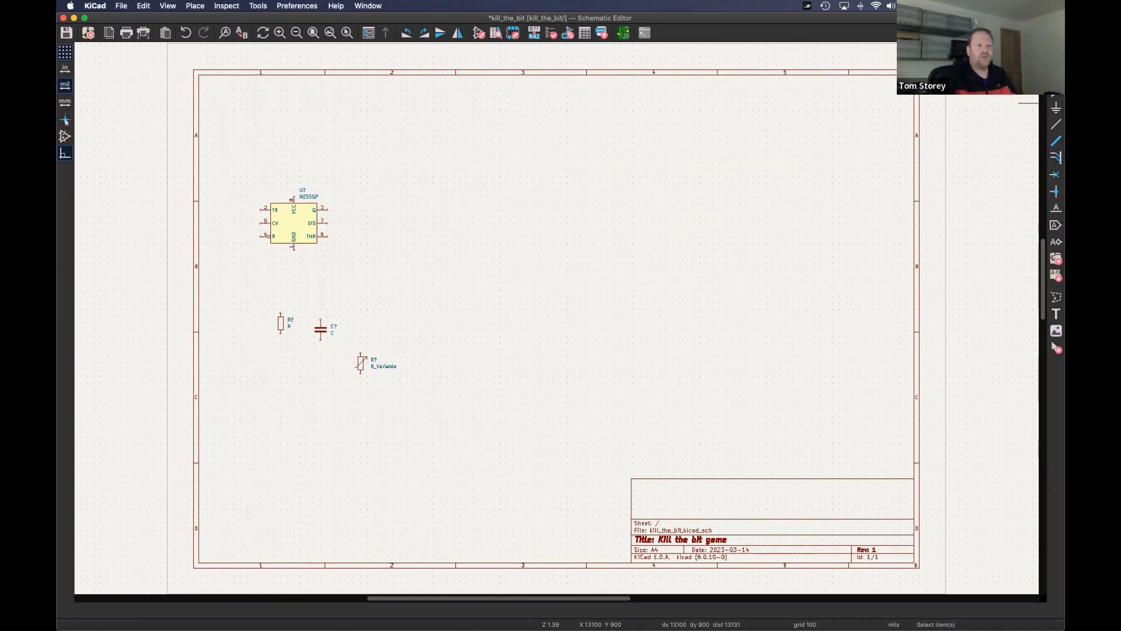
key("a")
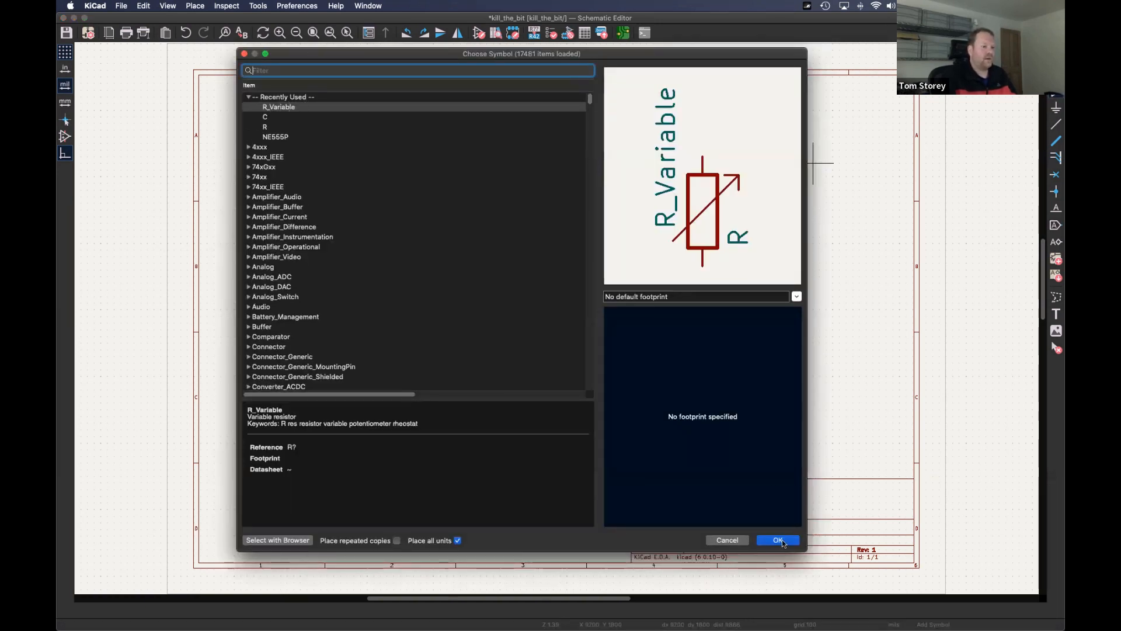
double_click(298, 111)
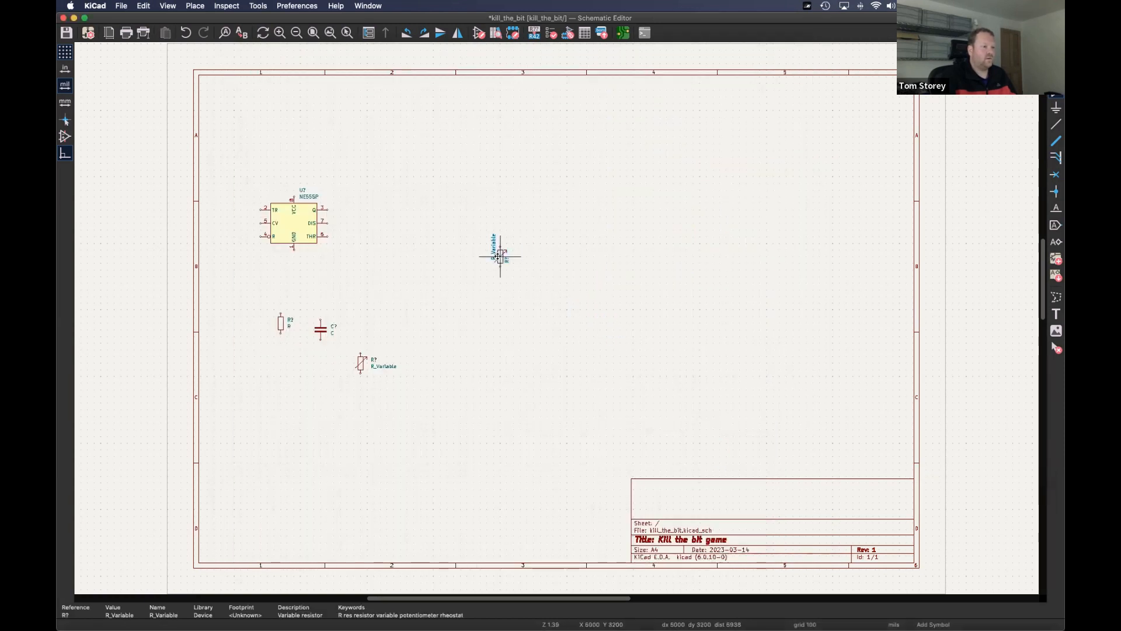
key("Escape")
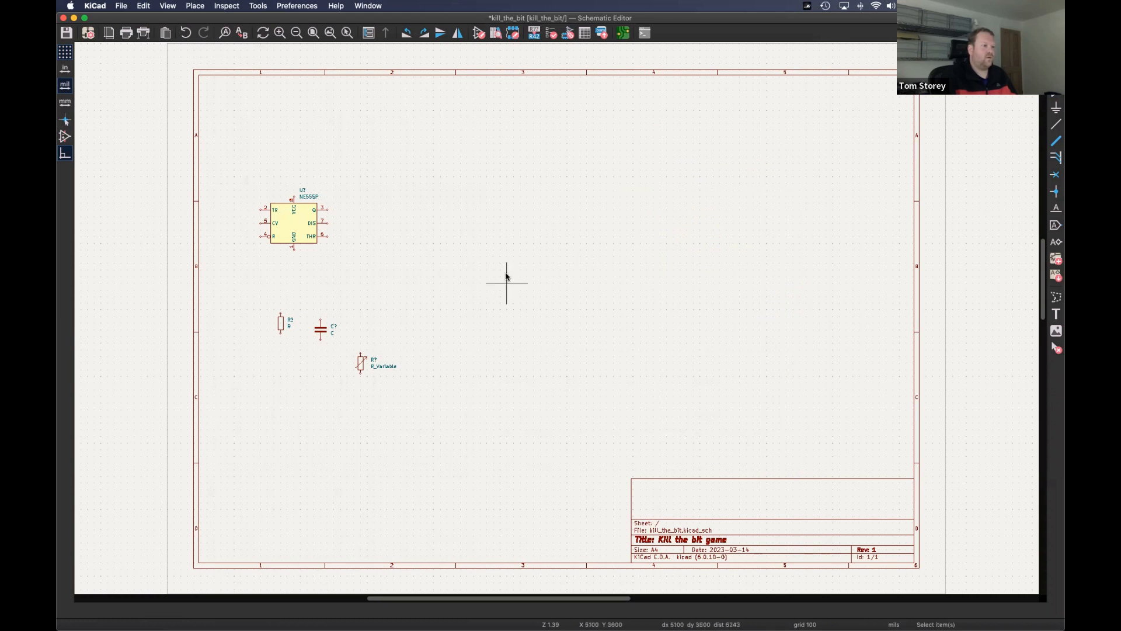
key("Escape")
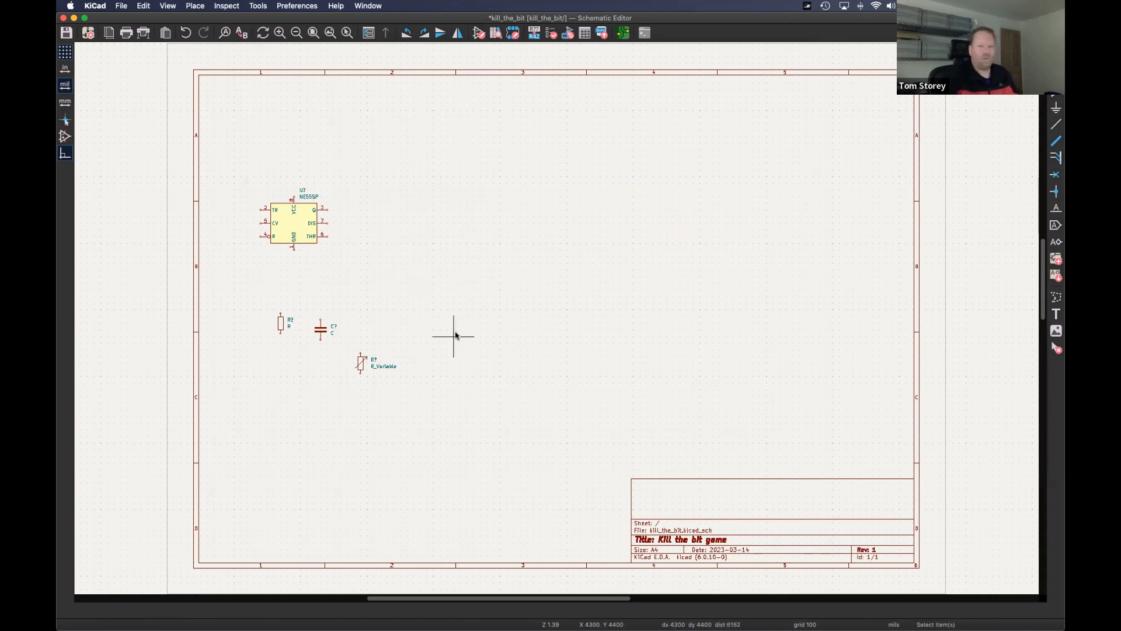
- Duplicate the resistor and the capacitor, placing each copy directly below its original
left_click(282, 323)
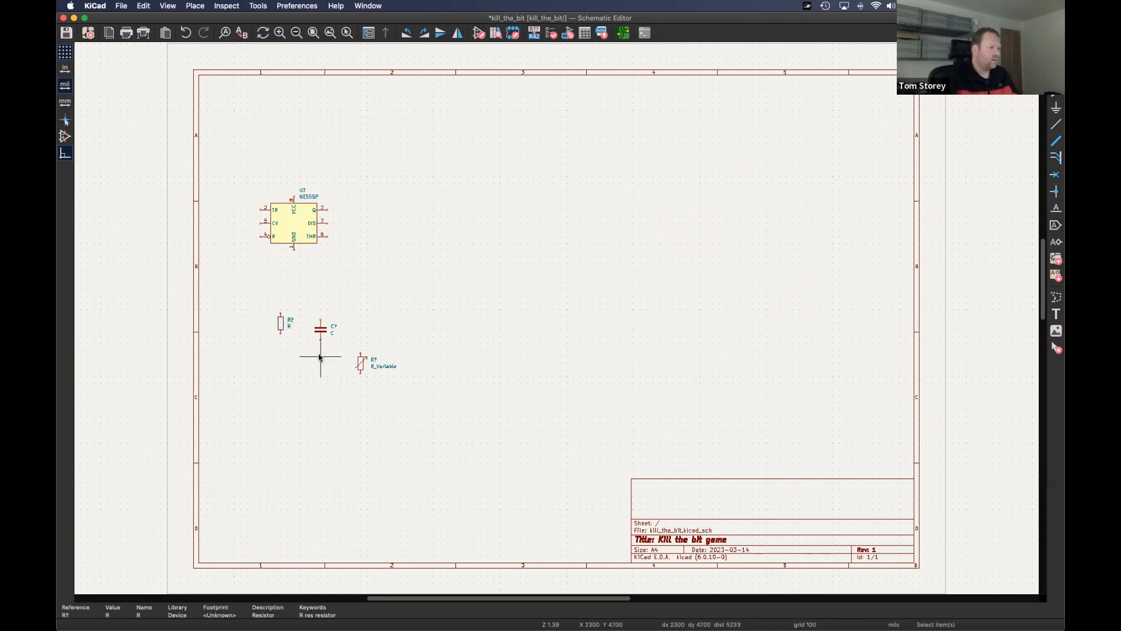
key("super+d")
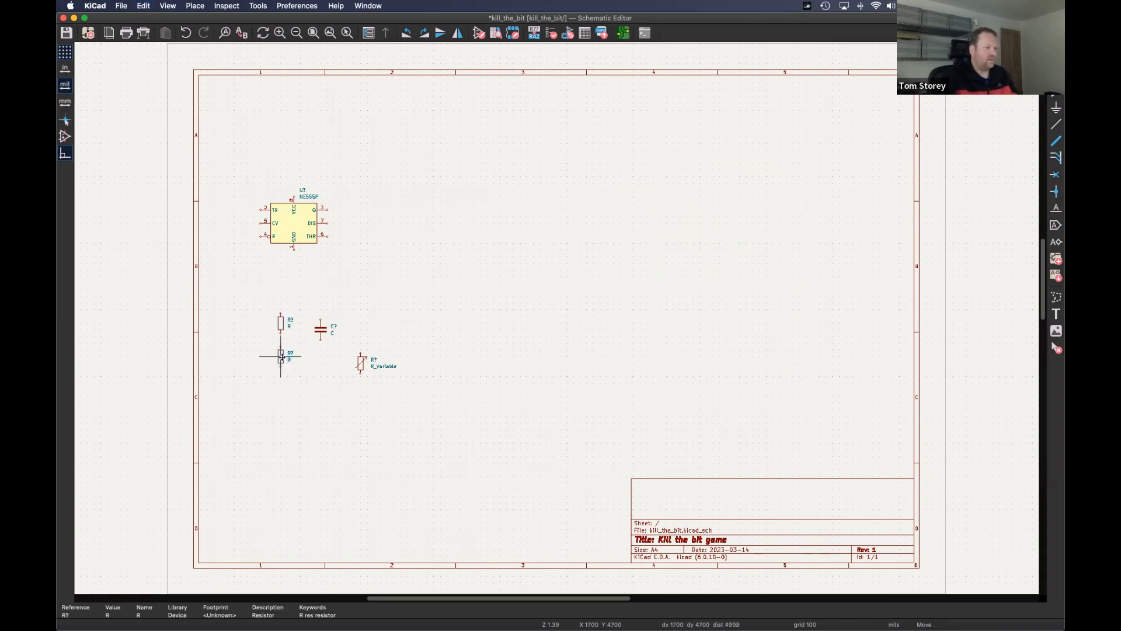
left_click(280, 362)
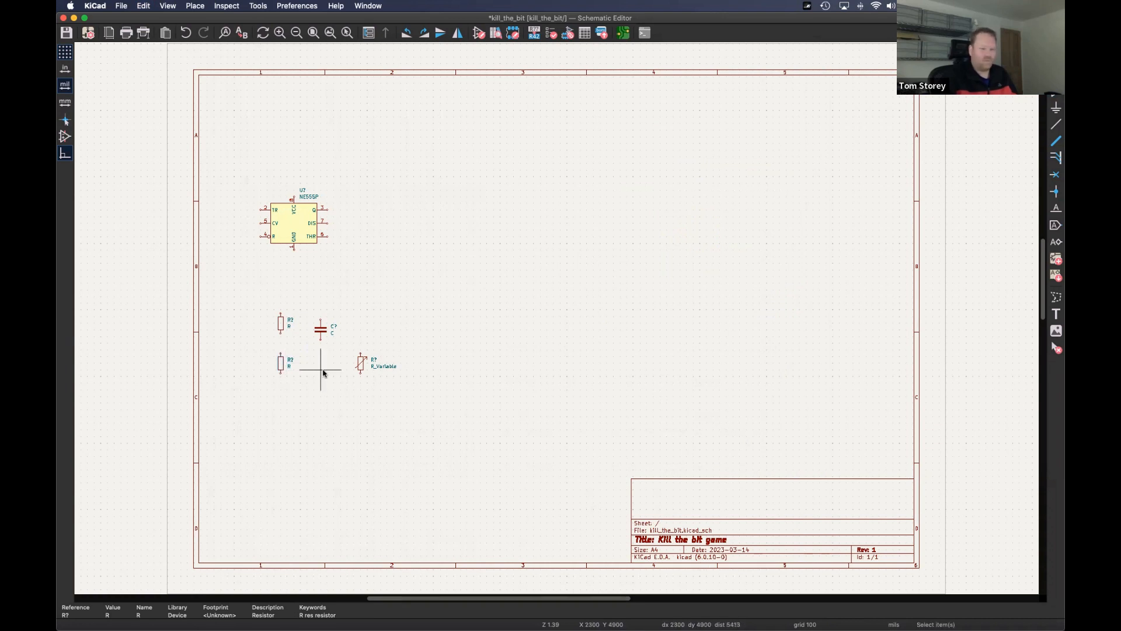
left_click(321, 330)
key("super+d")
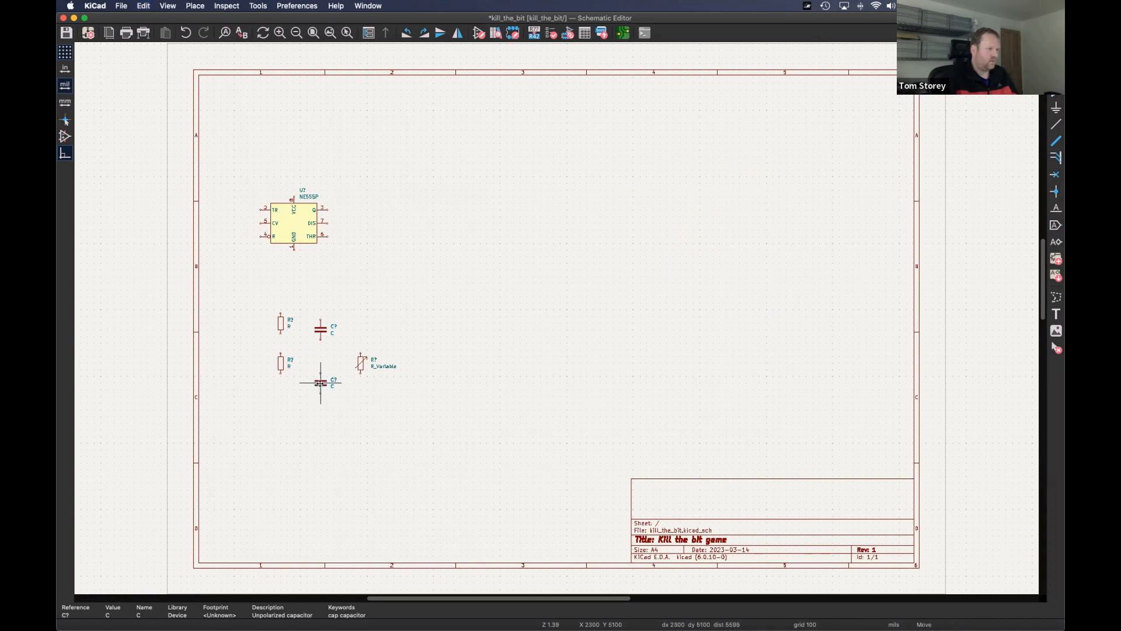
left_click(320, 383)
left_click(420, 429)
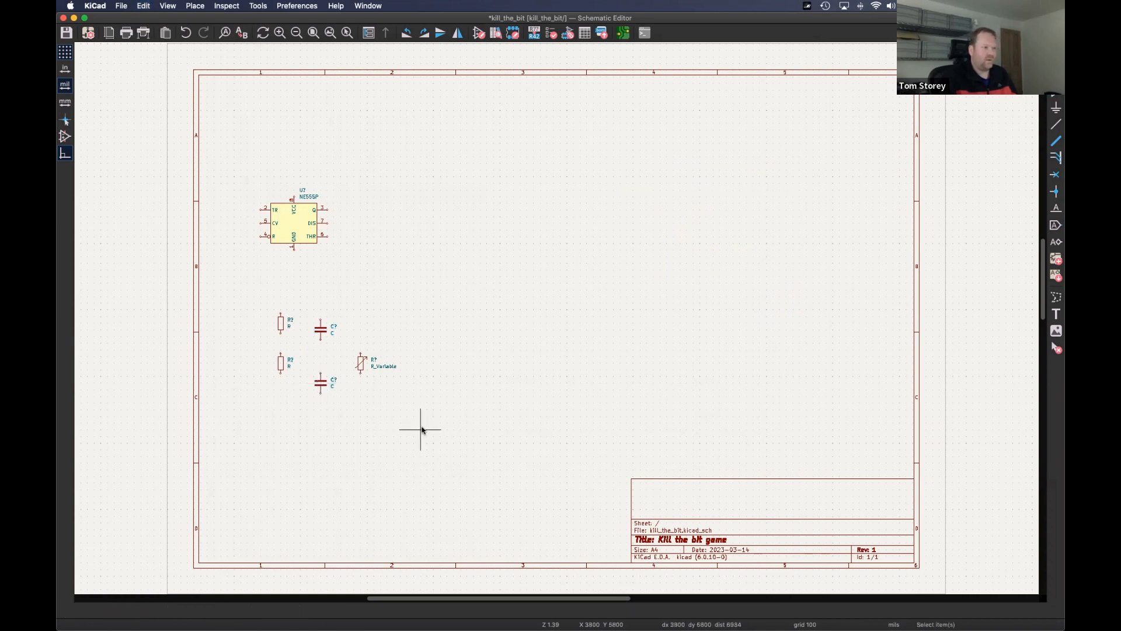
- Move the NE555P timer a short distance to the right on the sheet
left_click(295, 222)
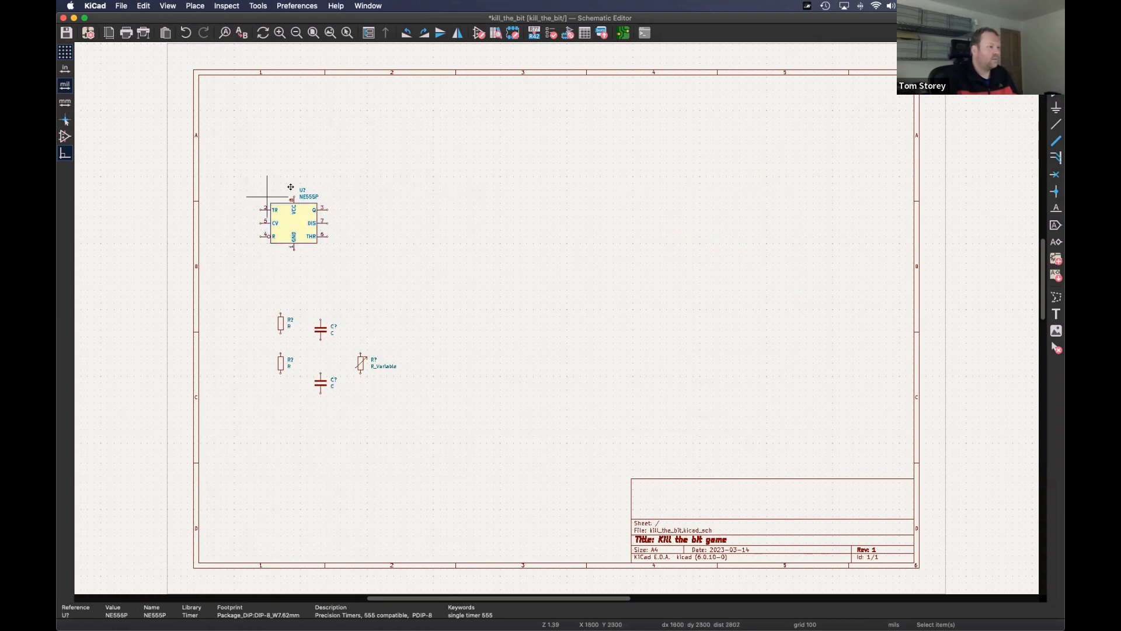
key("m")
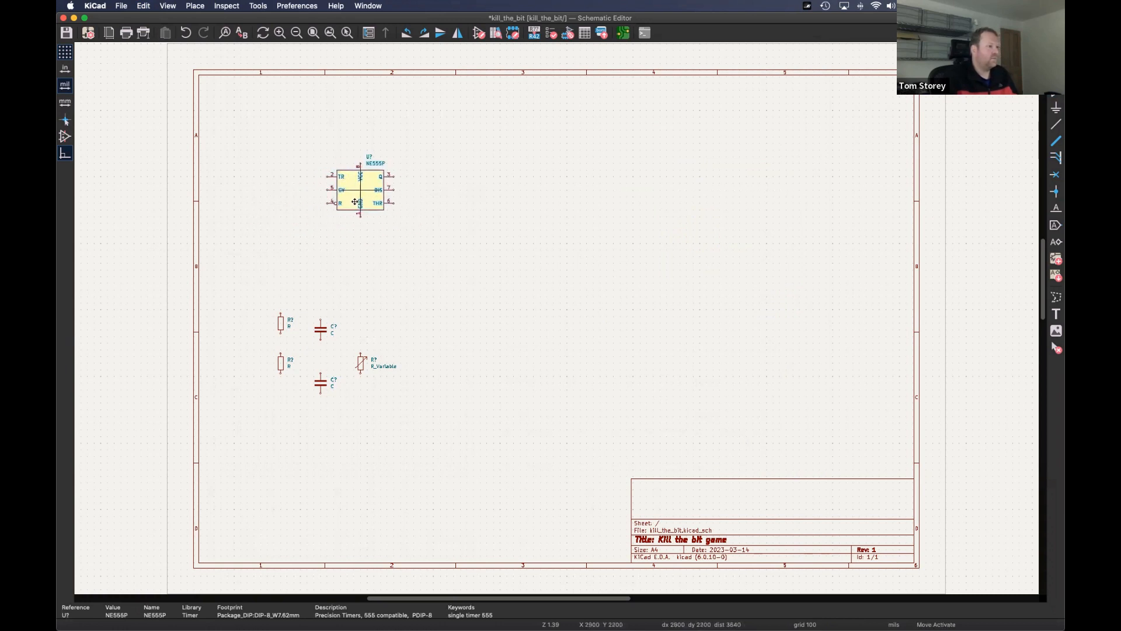
left_click(345, 235)
left_click(282, 323)
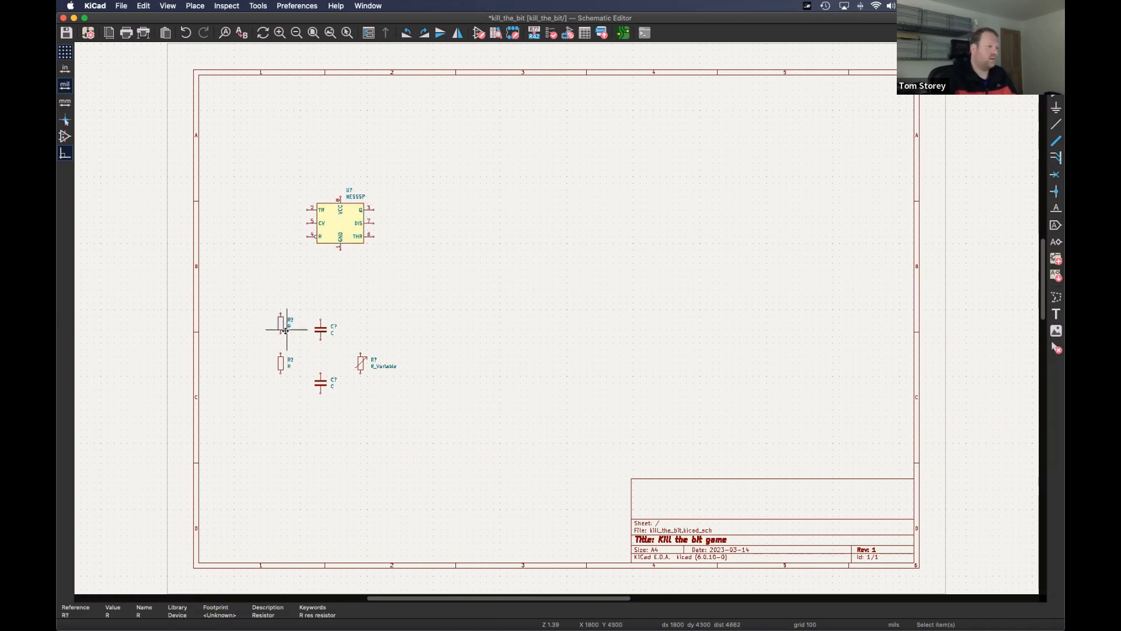
key("m")
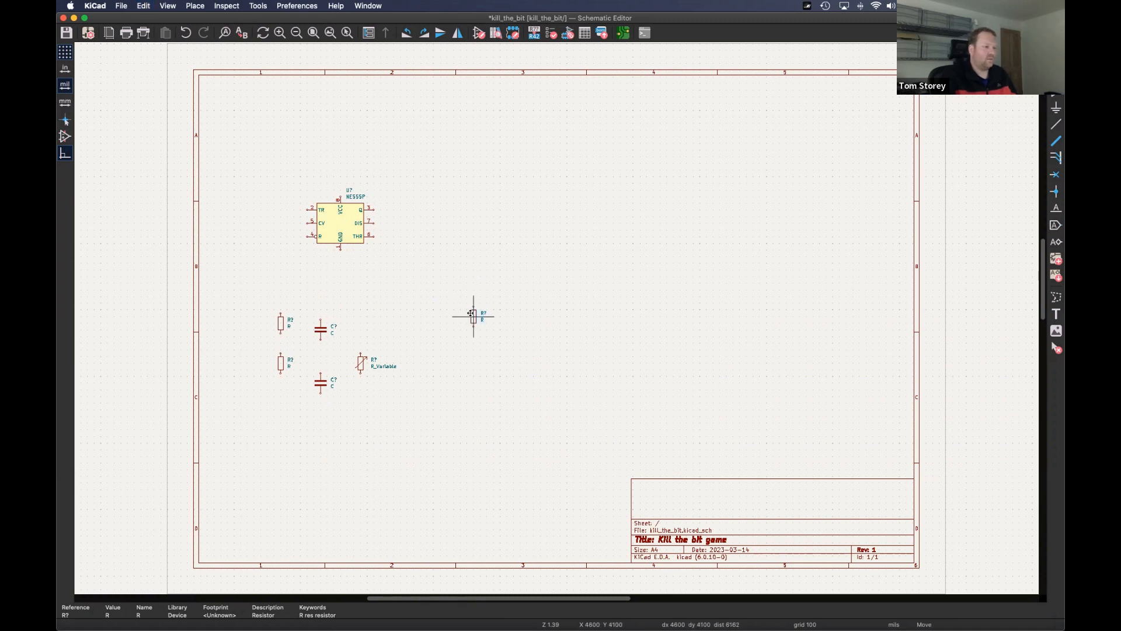
key("Escape")
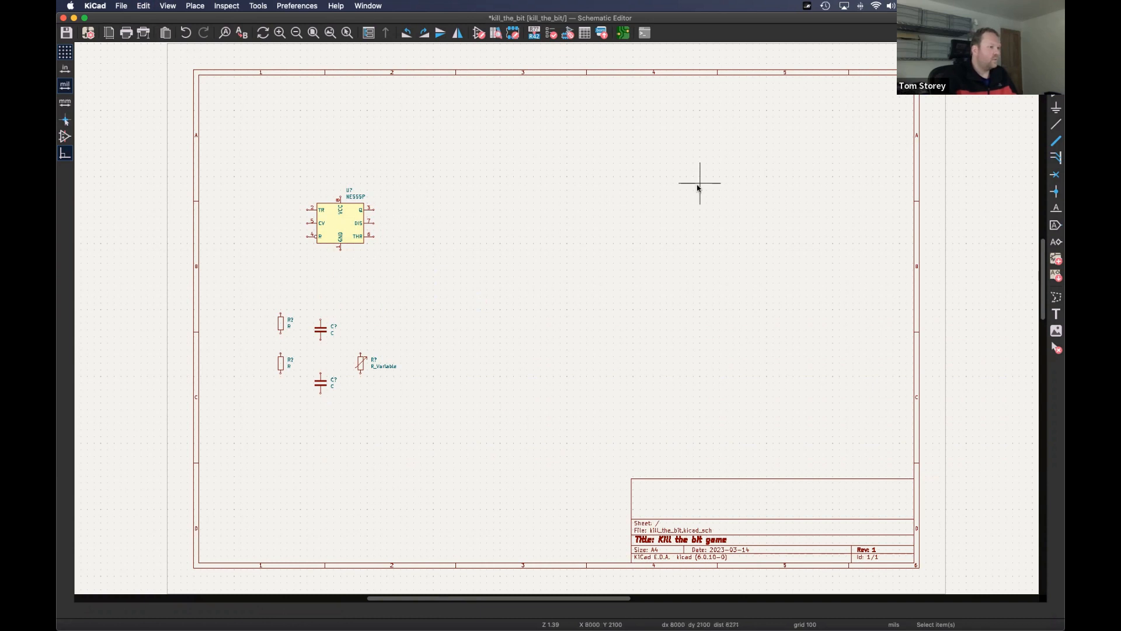
- Add the +5V power symbol from the power library and place it above the NE555P timer
key("a")
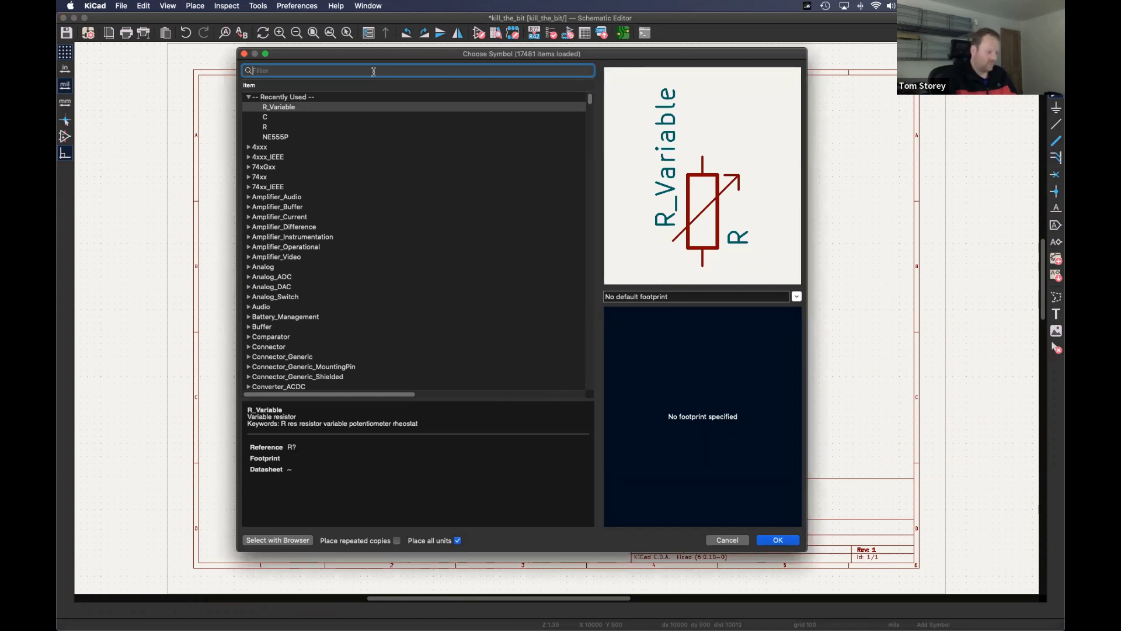
type("vcc")
key("BackSpace")
key("BackSpace")
key("BackSpace")
type("+5v")
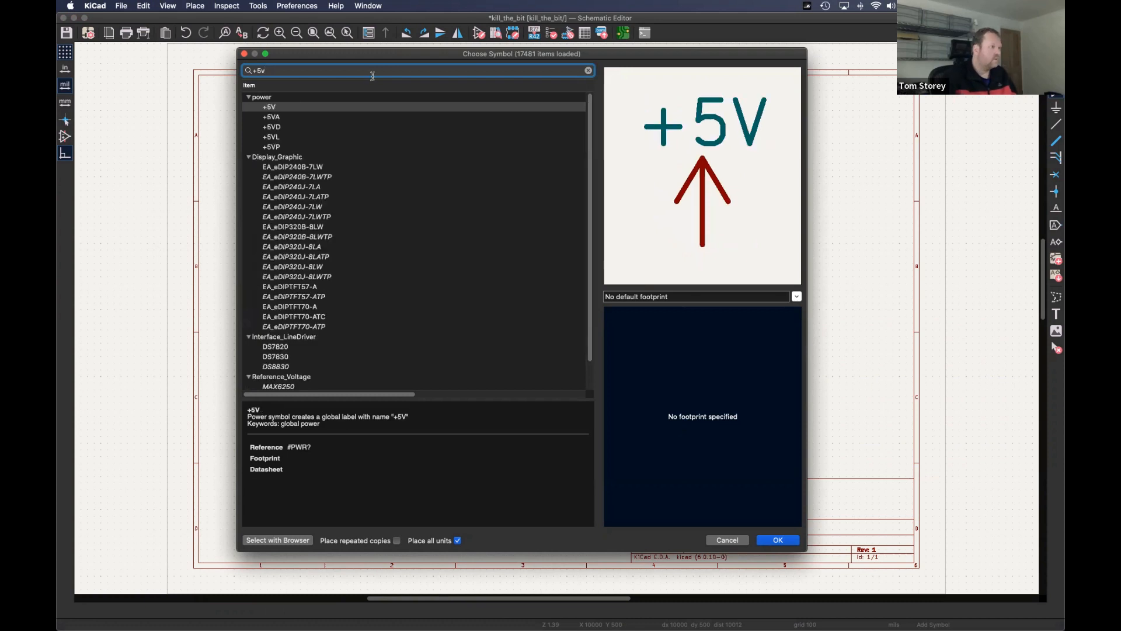
left_click(265, 107)
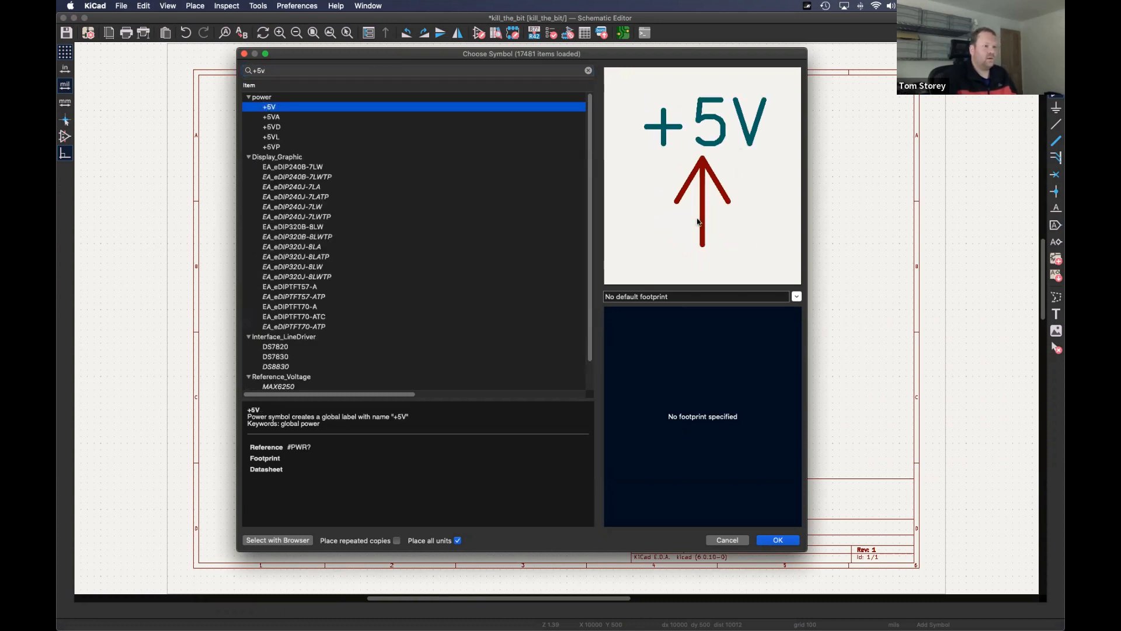
left_click(779, 540)
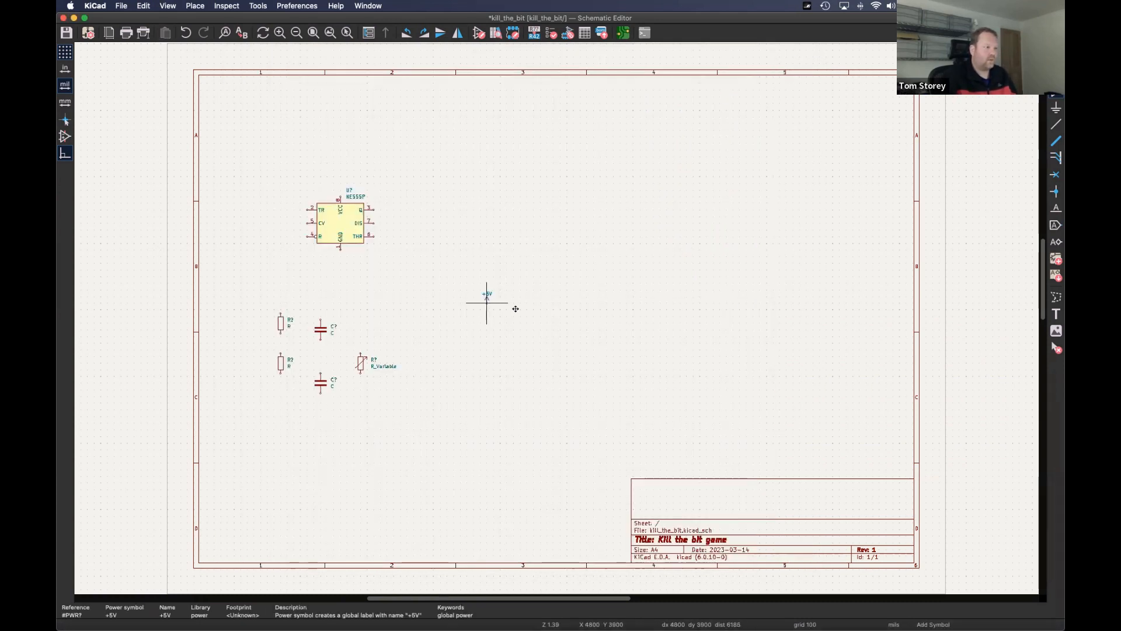
left_click(328, 153)
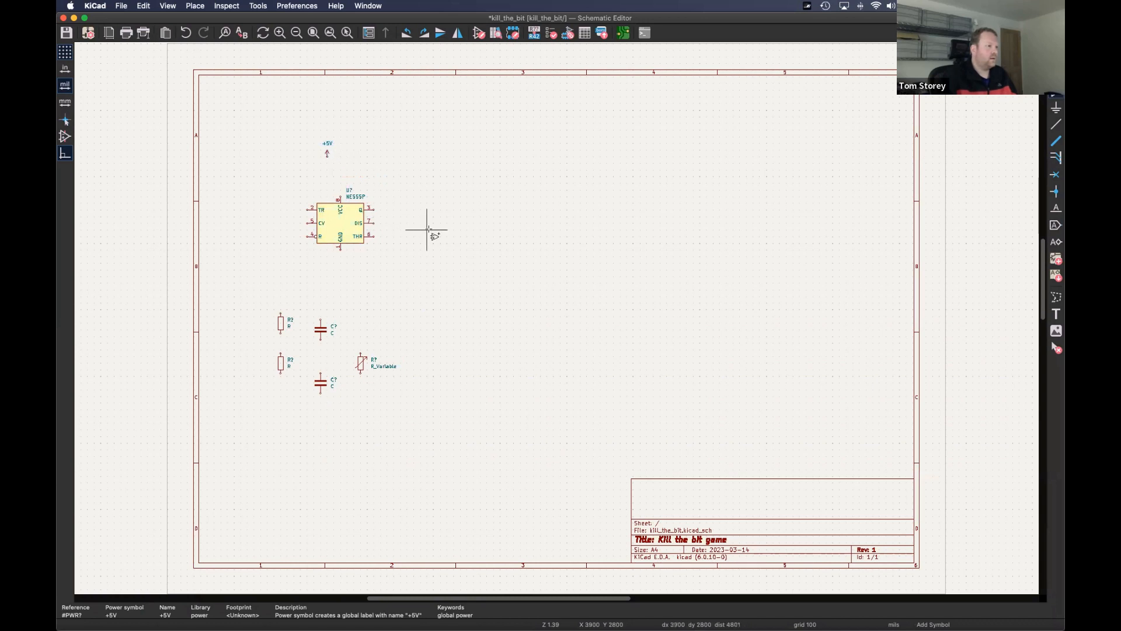
- Add the GND power symbol from the power library and place it below the NE555P timer's ground pin
key("Escape")
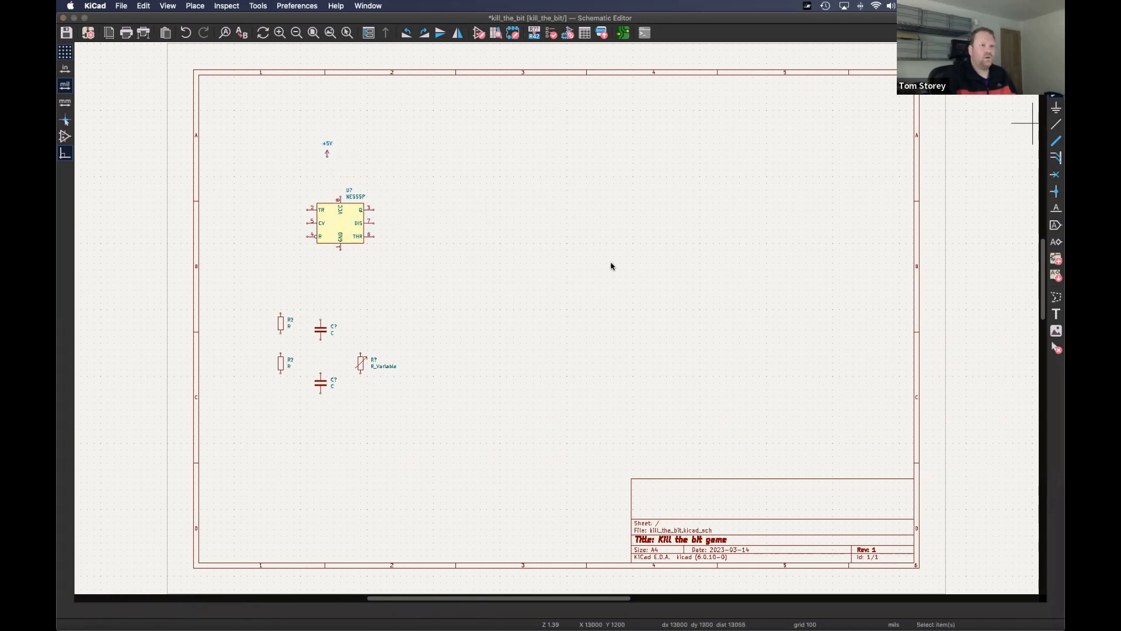
key("a")
type("GND")
left_click(278, 108)
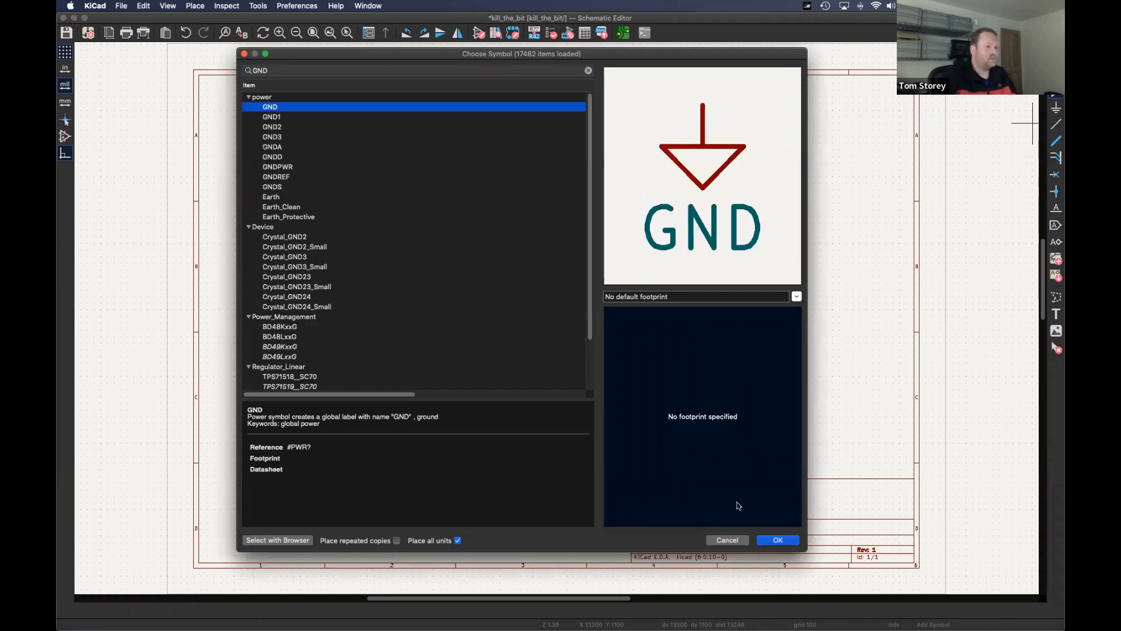
left_click(778, 539)
left_click(340, 262)
key("Escape")
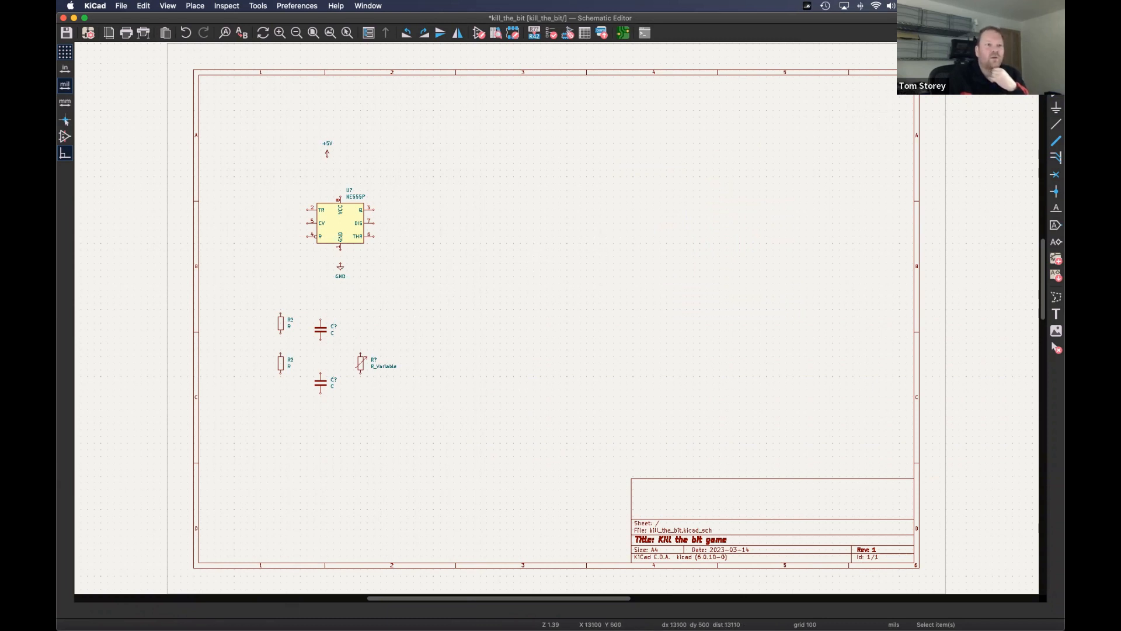
left_click(1057, 125)
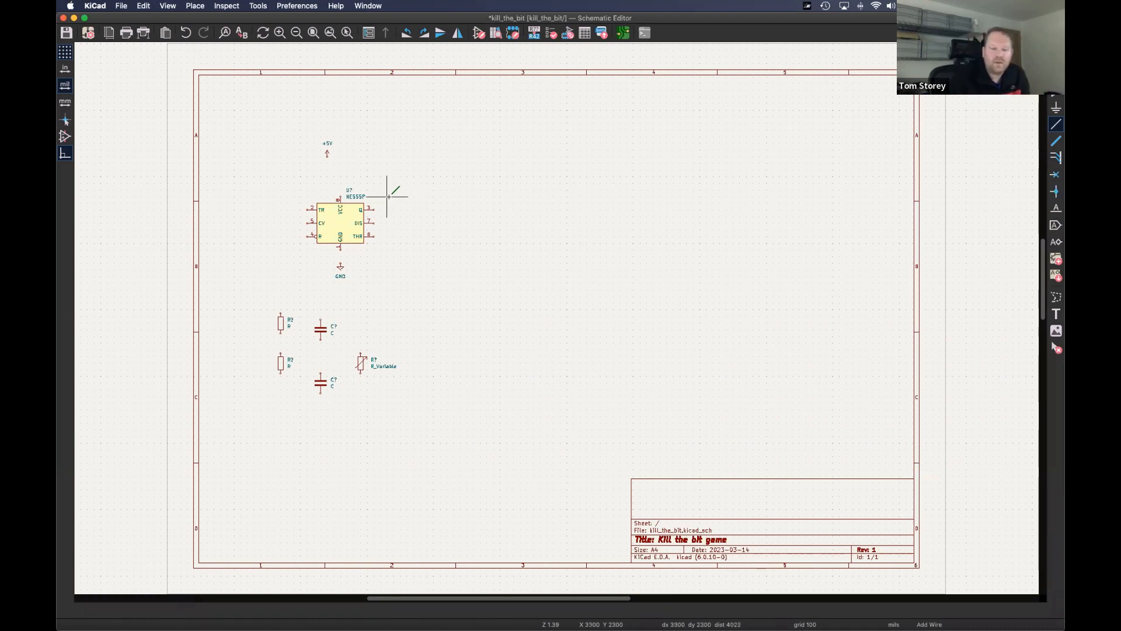
scroll(275, 239, "up", 3)
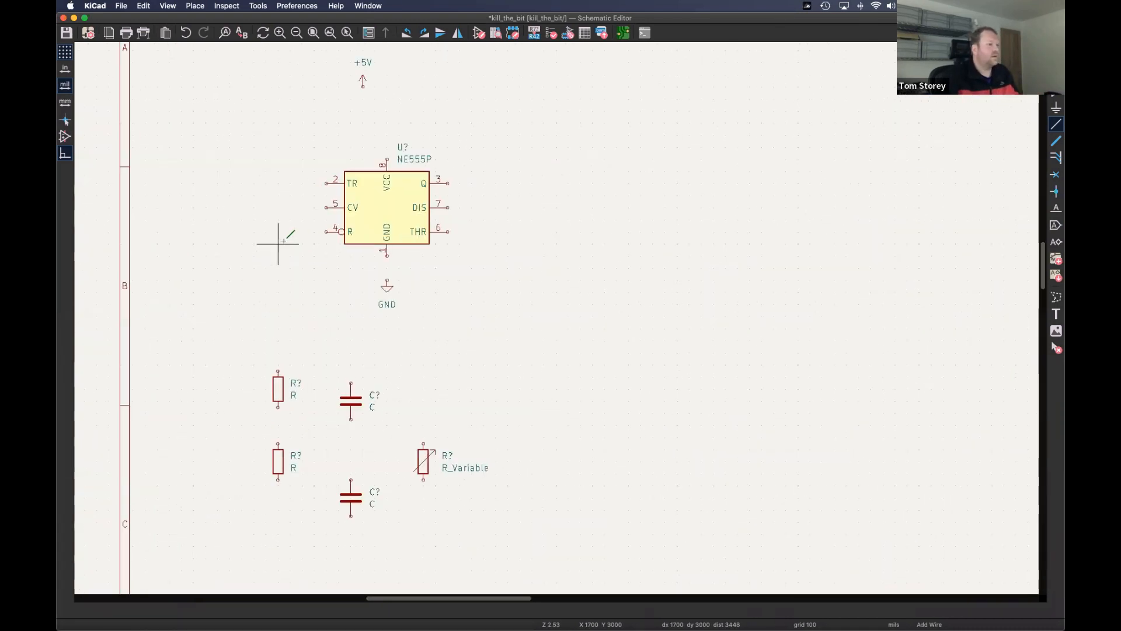
scroll(290, 208, "up", 1)
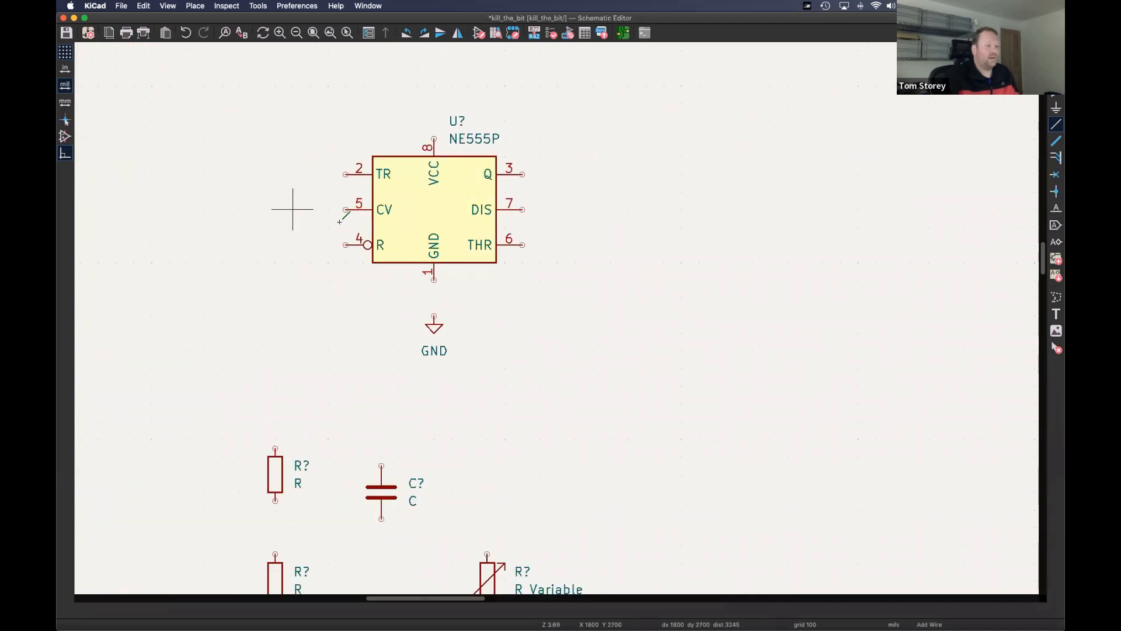
key("Escape")
- Align the +5V symbol directly above the NE555P timer and wire it to the VCC pin
middle_click_drag(396, 302, 507, 288)
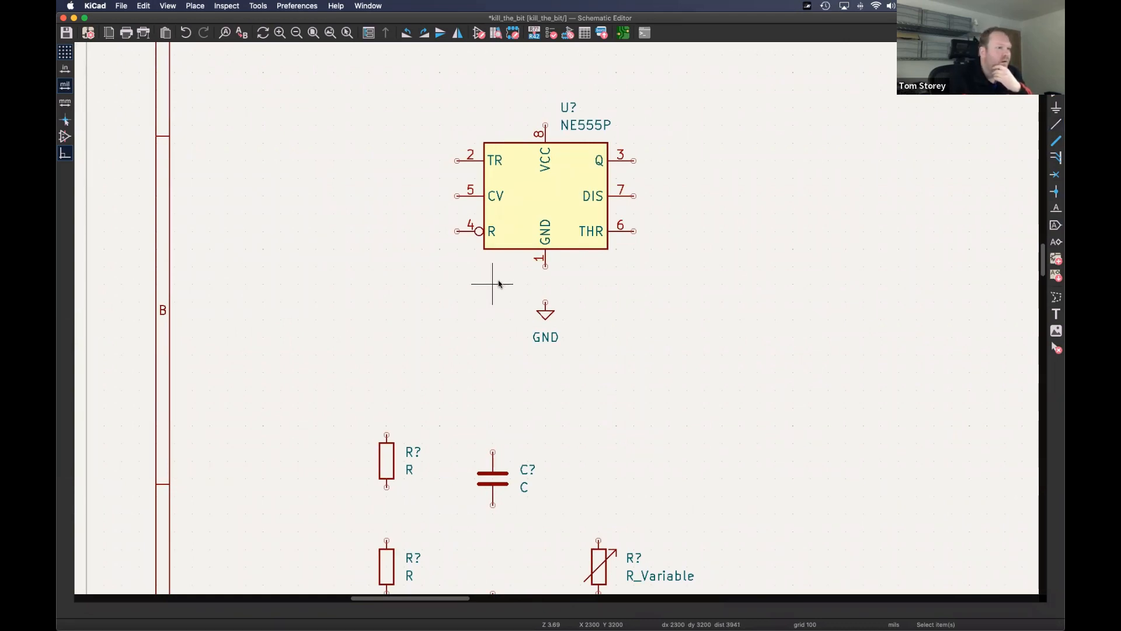
scroll(504, 79, "up", 3)
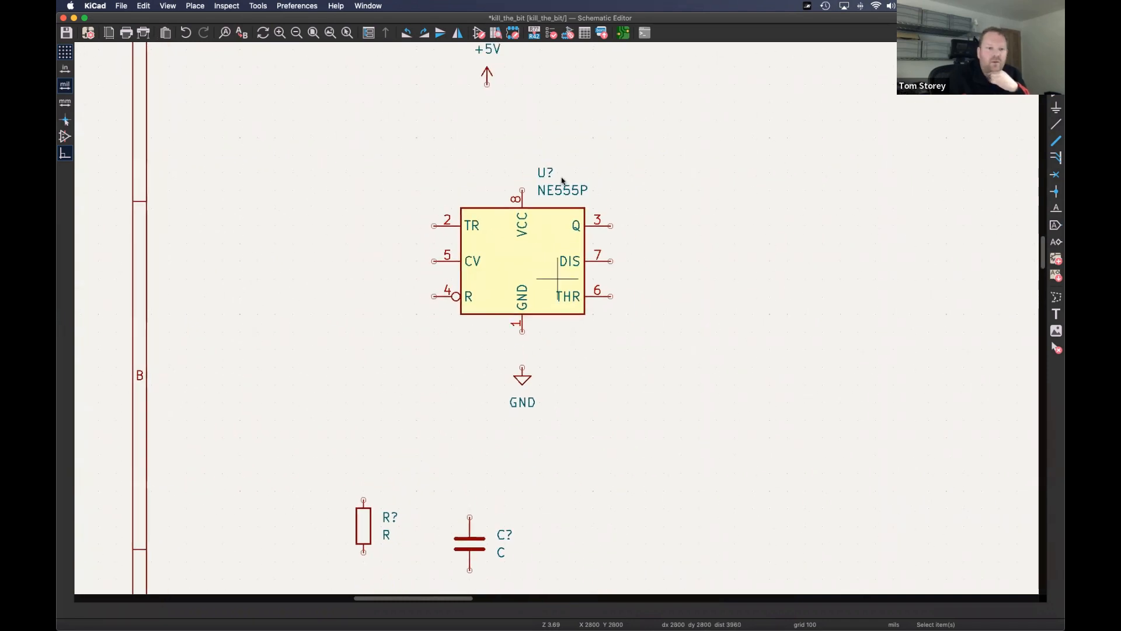
left_click(488, 70)
left_click_drag(488, 69, 520, 69)
- Move the upper capacitor beside the +5V wire above the timer, and shift the +5V symbol slightly higher
scroll(571, 224, "down", 2)
scroll(572, 408, "down", 2)
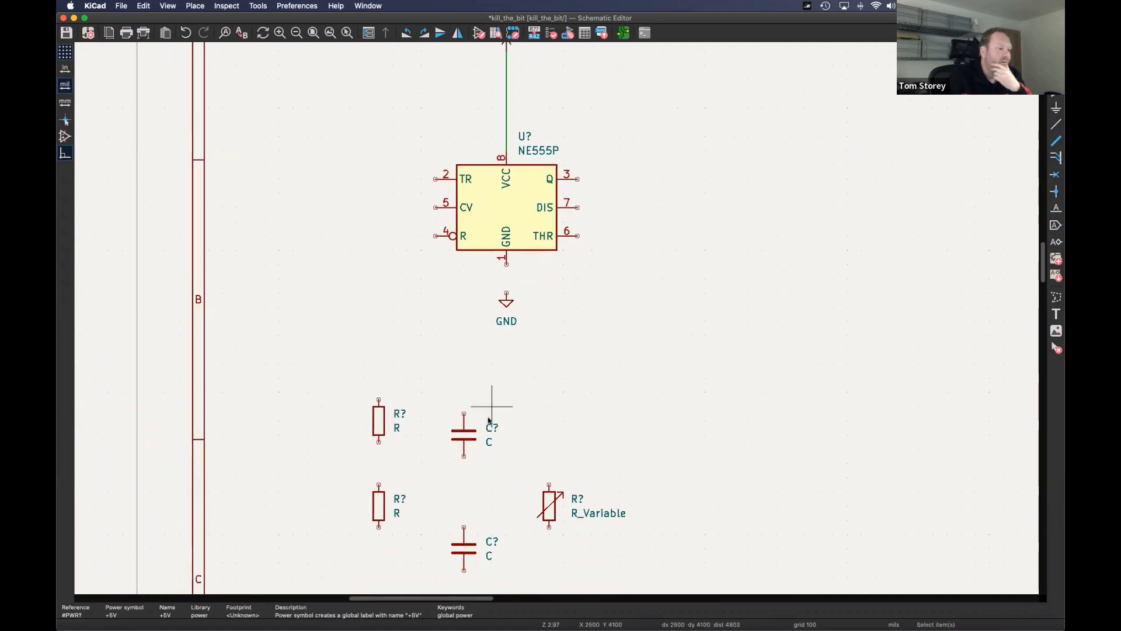
left_click_drag(474, 433, 474, 78)
scroll(534, 156, "up", 3)
left_click_drag(472, 178, 538, 179)
left_click_drag(515, 135, 512, 118)
left_click(547, 175)
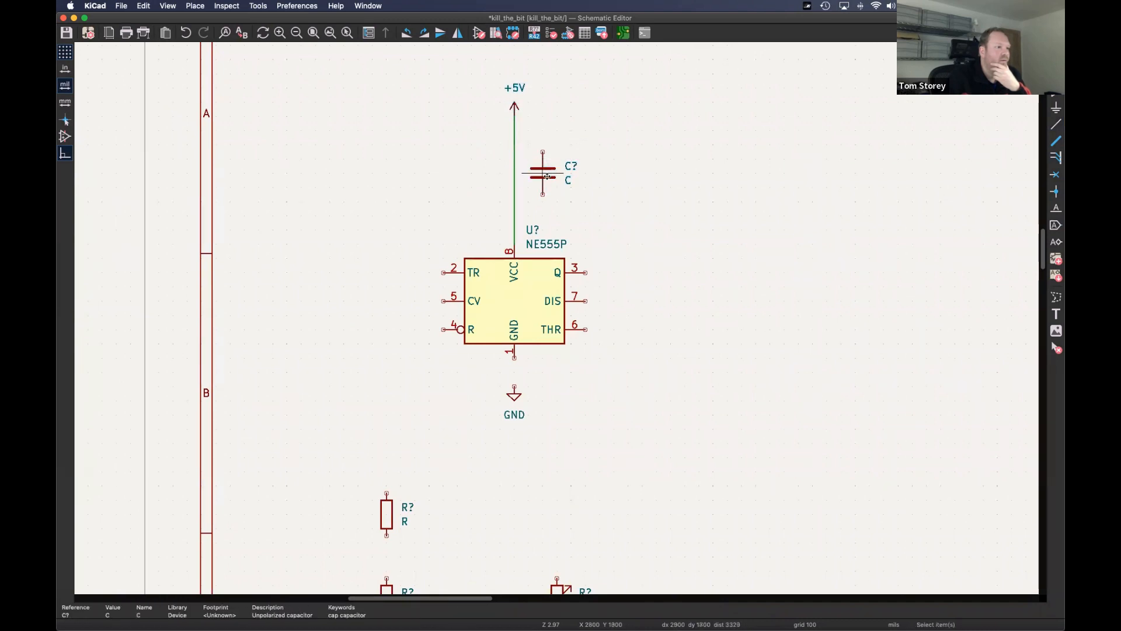
mouse_move(540, 159)
left_mouse_down()
mouse_move(540, 150)
mouse_move(540, 170)
left_mouse_up()
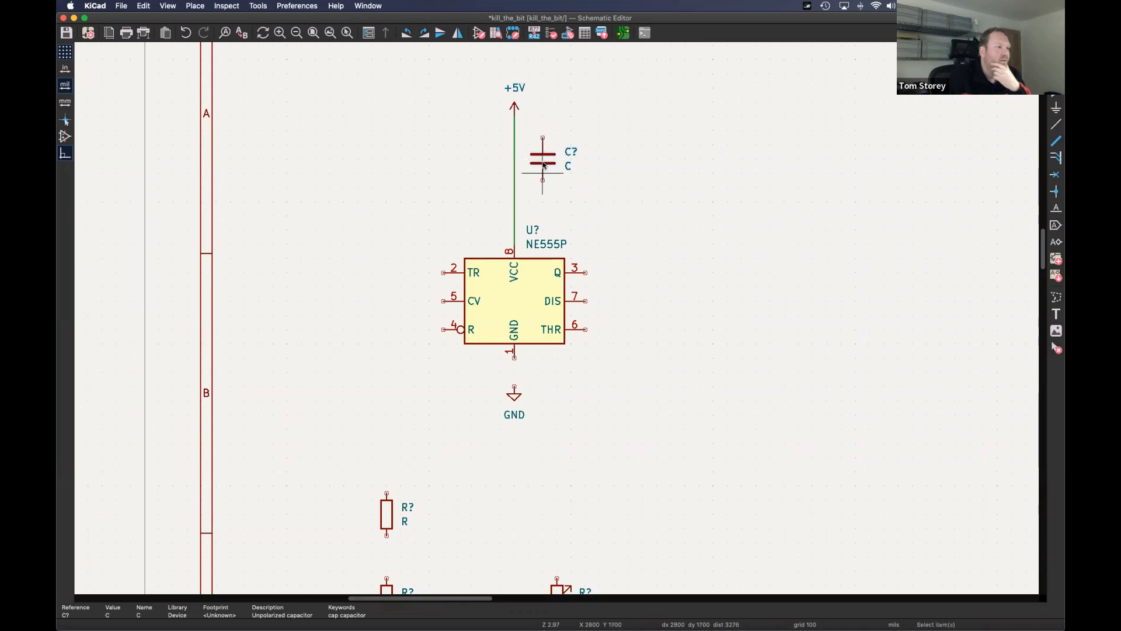
- Duplicate the GND symbol and place the copy just below the capacitor beside the +5V wire
left_click(513, 396)
key("super+d")
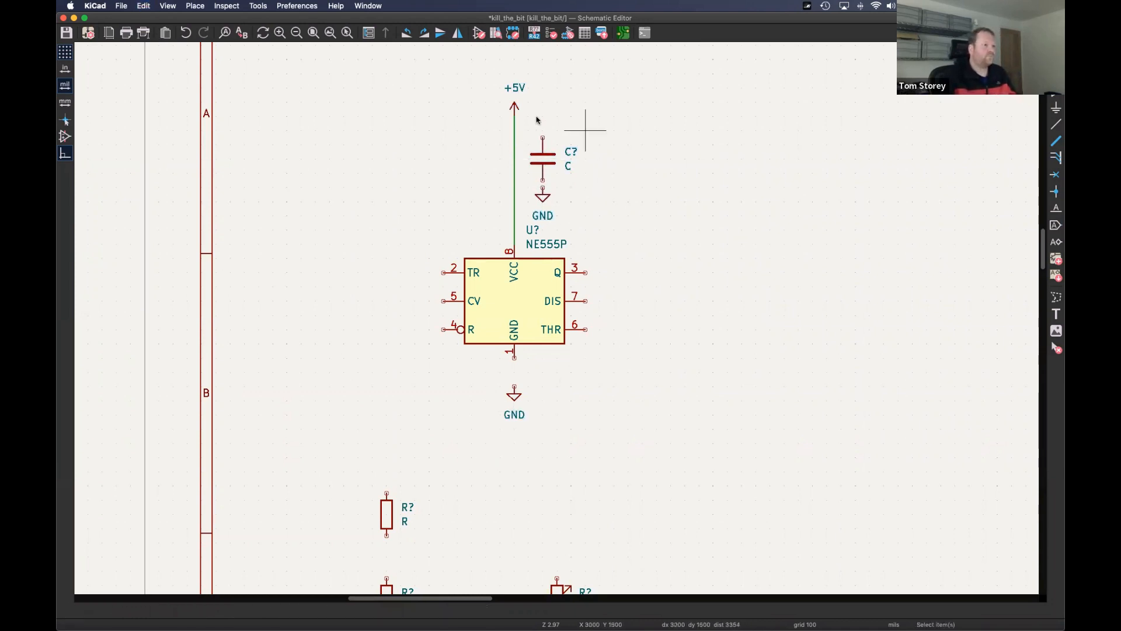
scroll(535, 118, "up", 5)
scroll(578, 233, "up", 2)
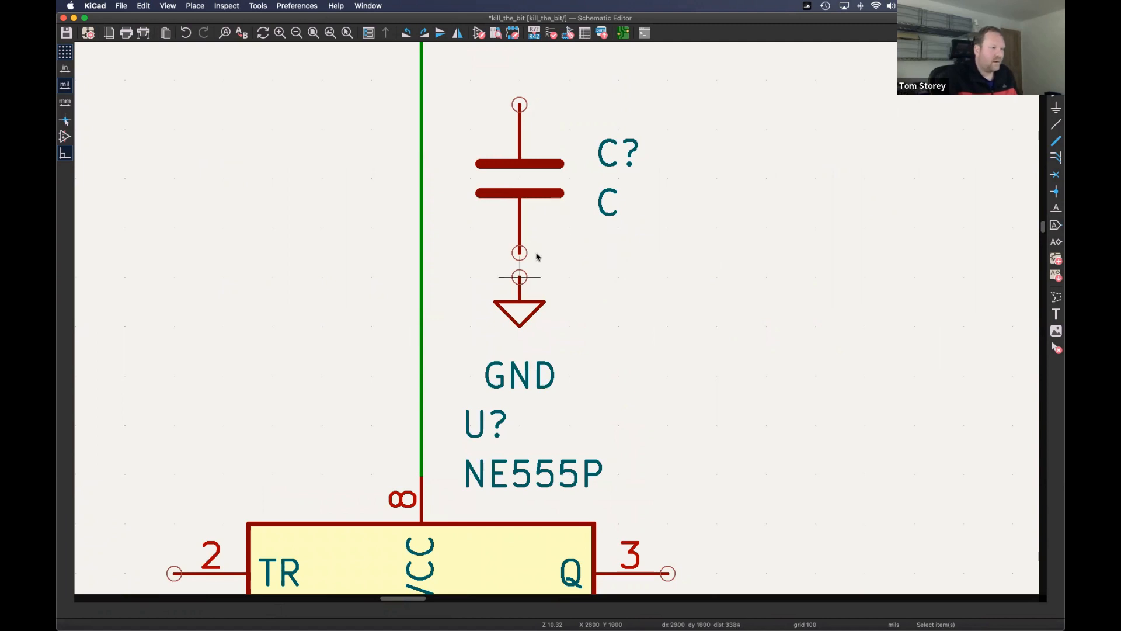
- Examine the grid sizes available for the schematic sheet
right_click(750, 231)
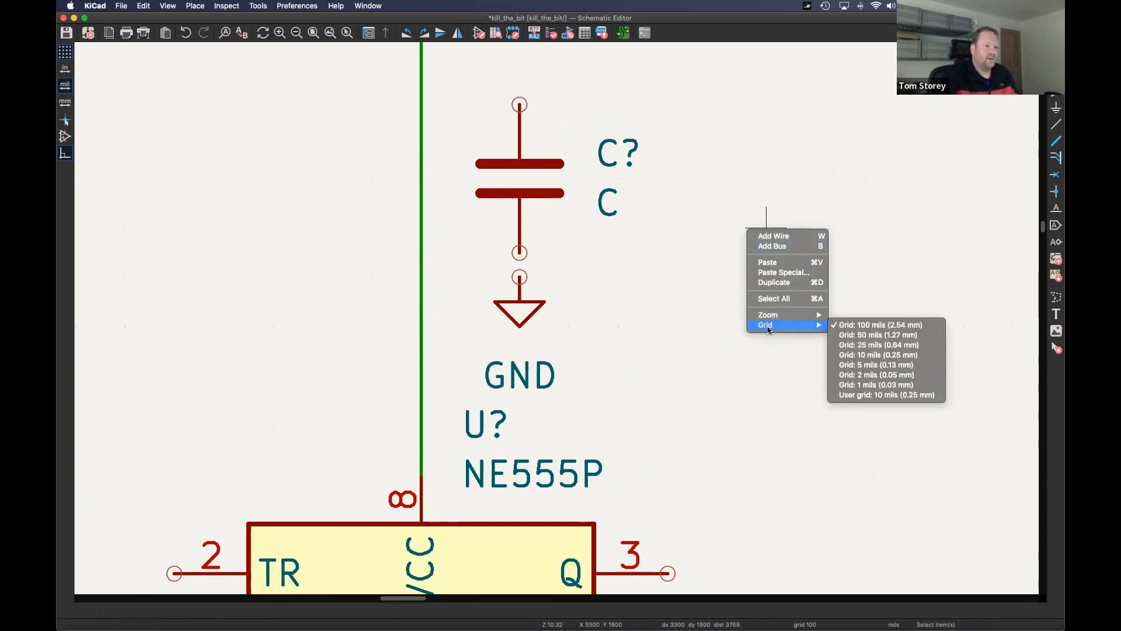
left_click(699, 267)
right_click(670, 245)
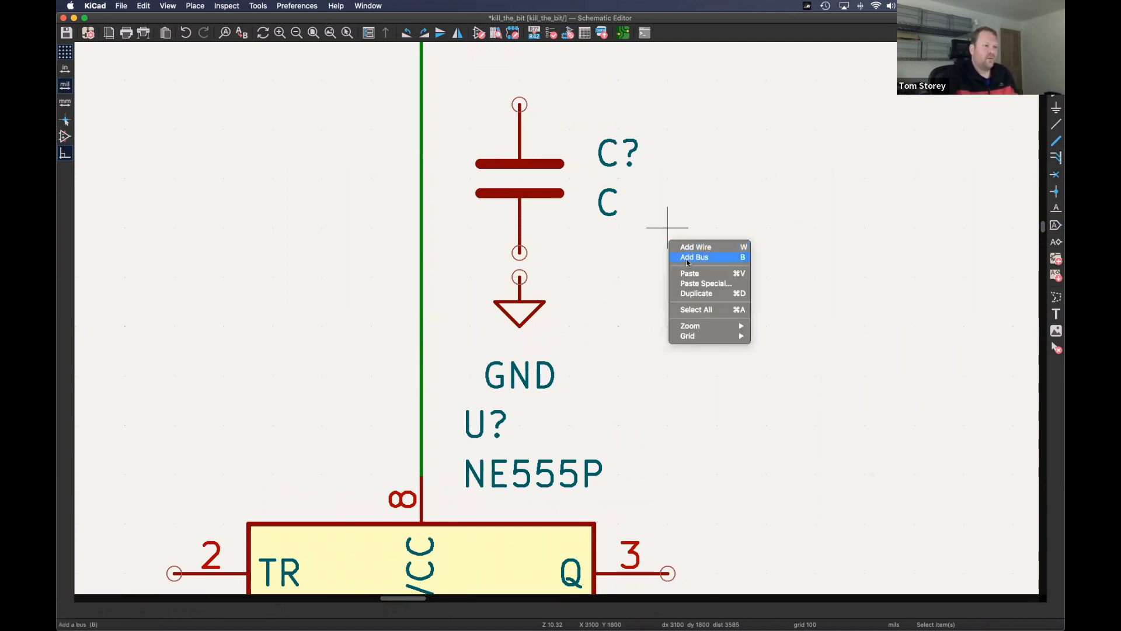
mouse_move(691, 338)
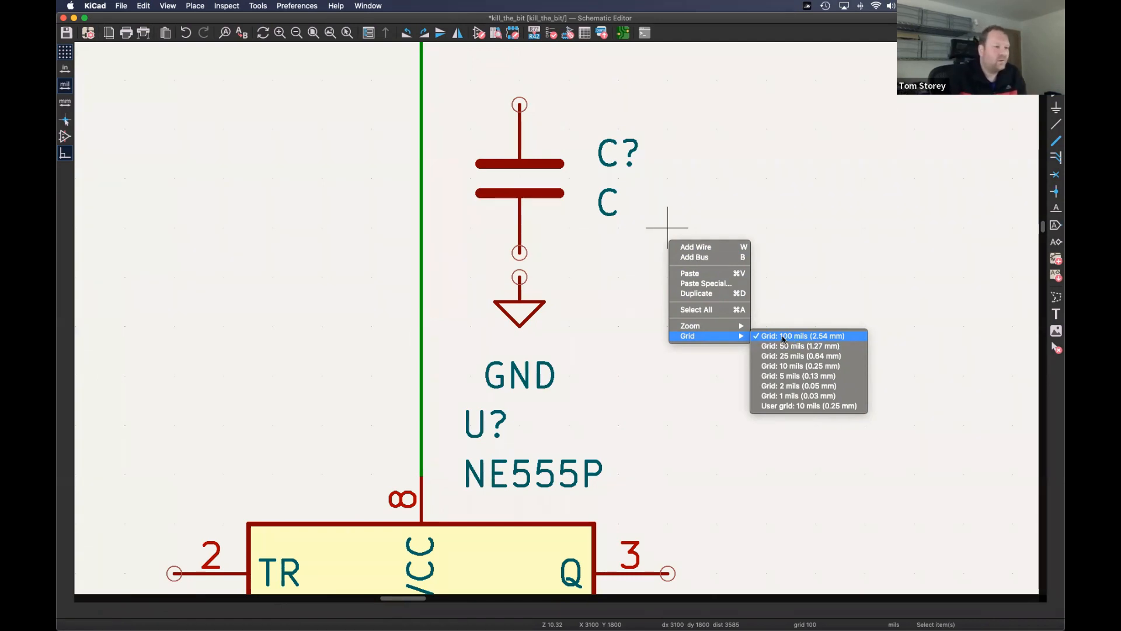
left_click(751, 173)
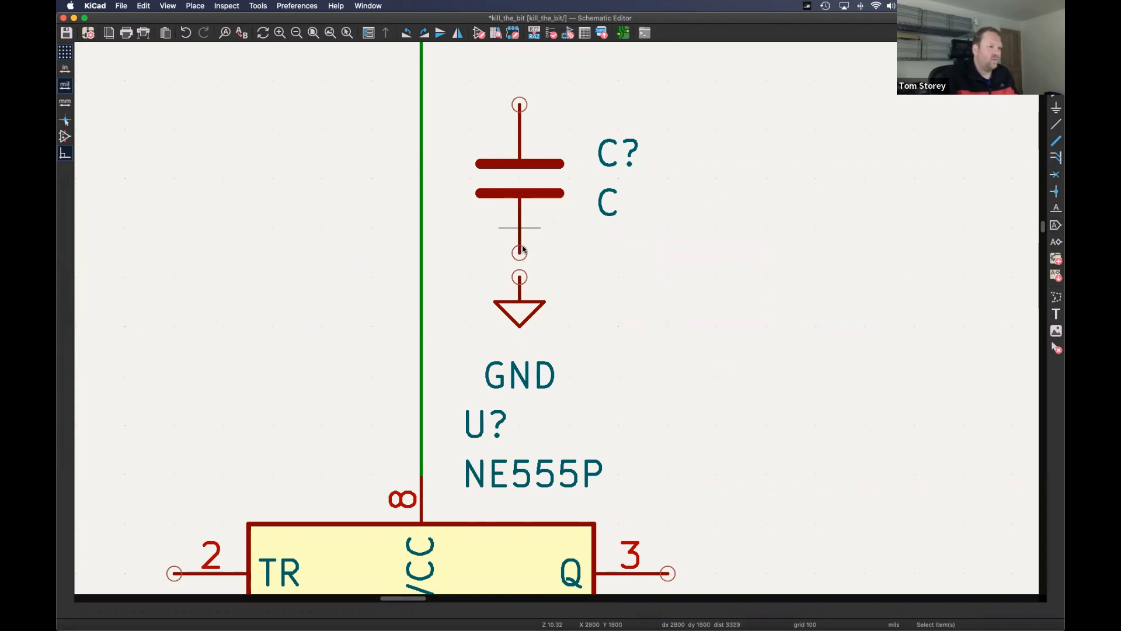
- Try to wire the GND symbol's pin to the capacitor's lower pin on the 100 mil grid
scroll(523, 249, "up", 5)
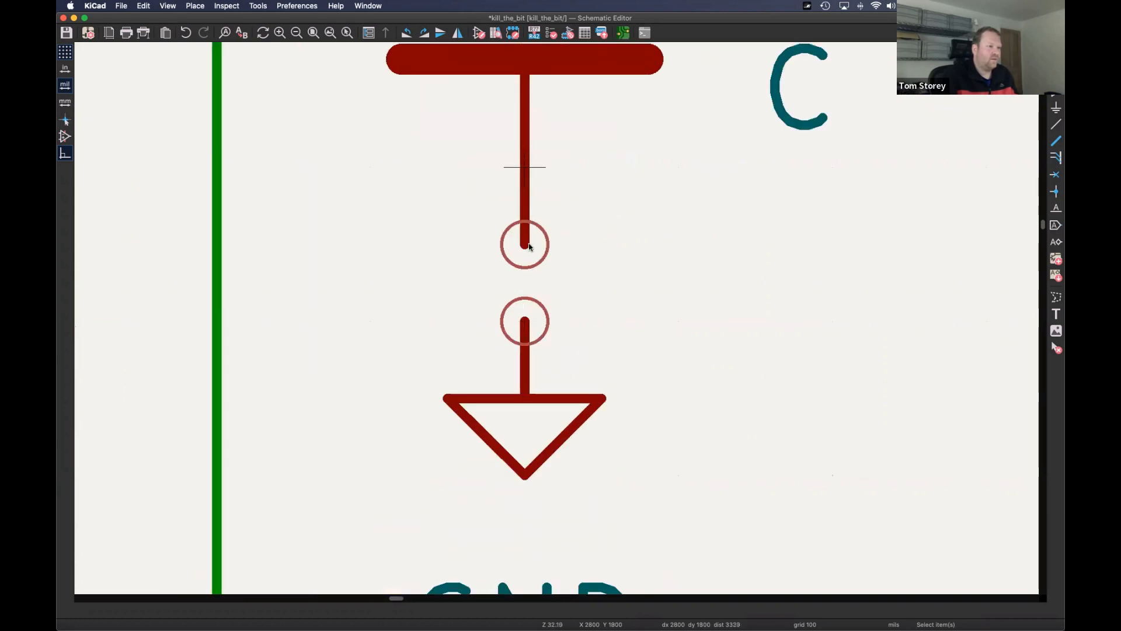
middle_click_drag(518, 240, 487, 234)
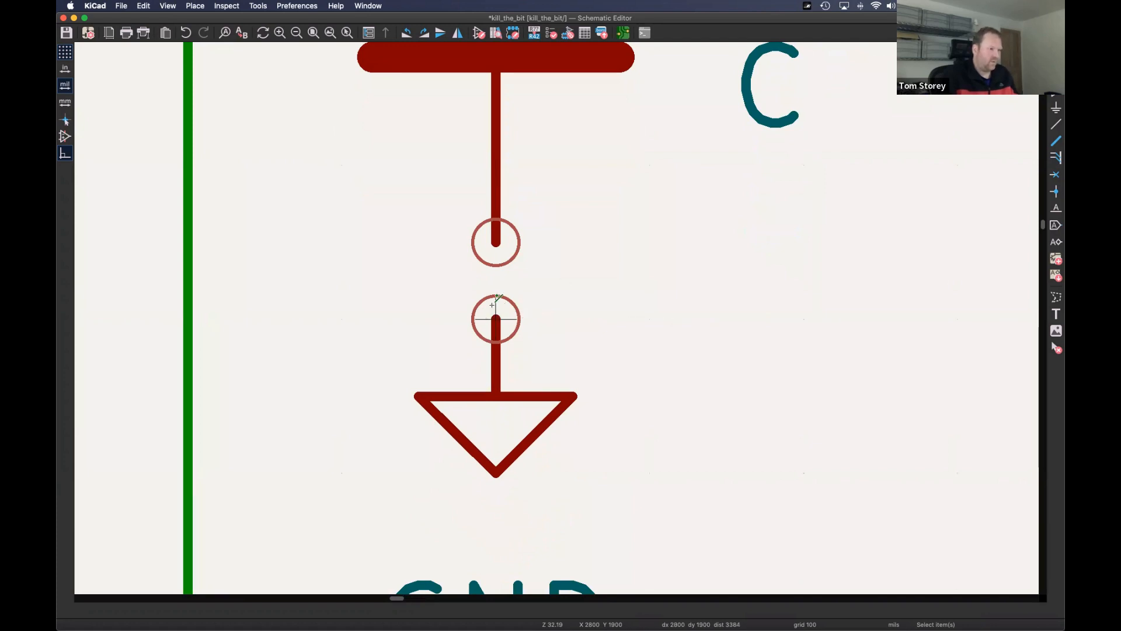
key("w")
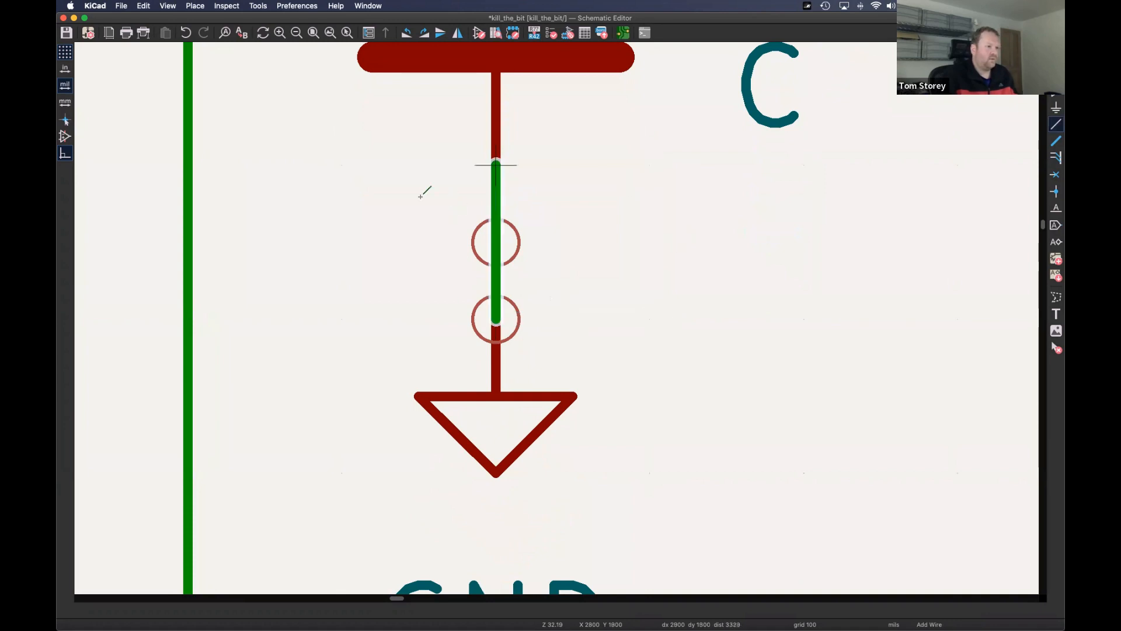
key("Escape")
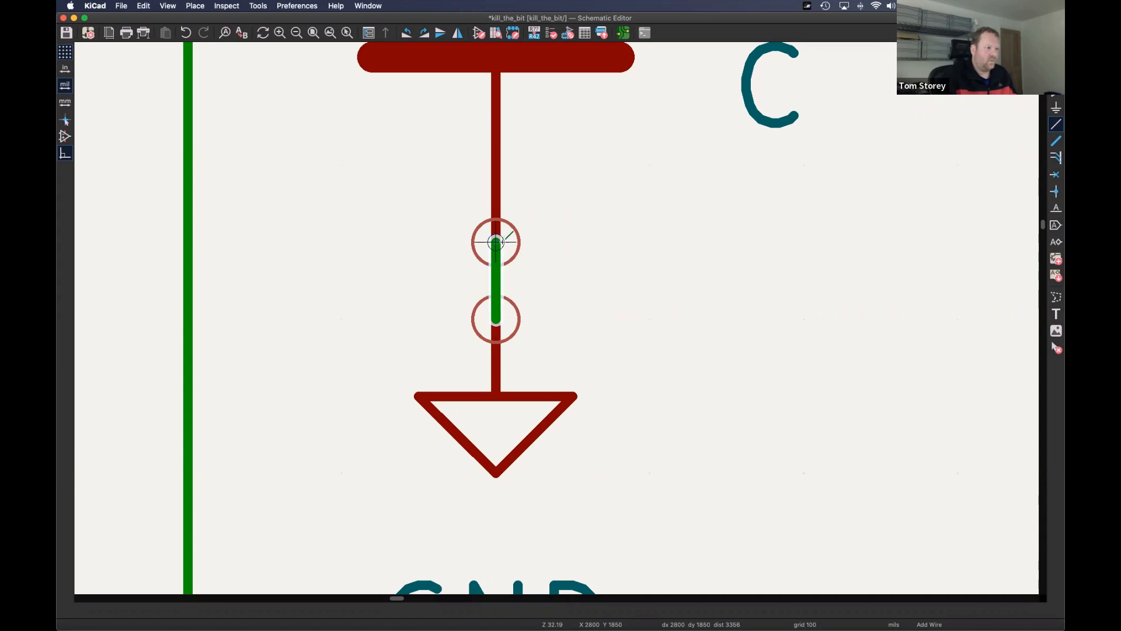
key("Escape")
key("Escape")
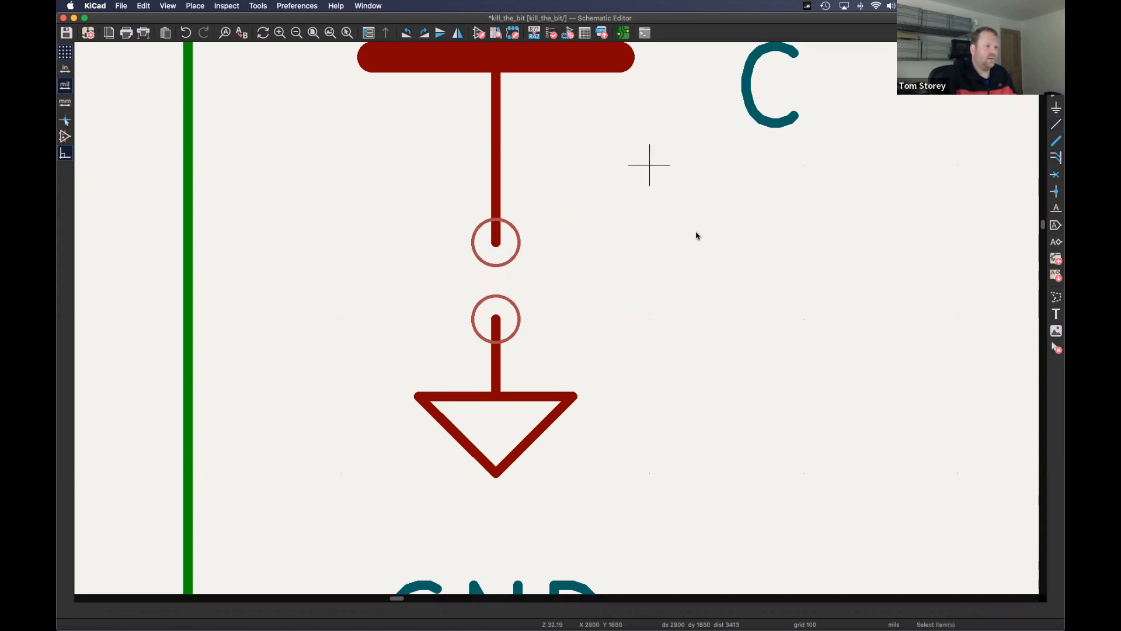
- Set the grid to 50 mils and wire the GND symbol's pin to the capacitor's lower pin
right_click(714, 236)
mouse_move(769, 425)
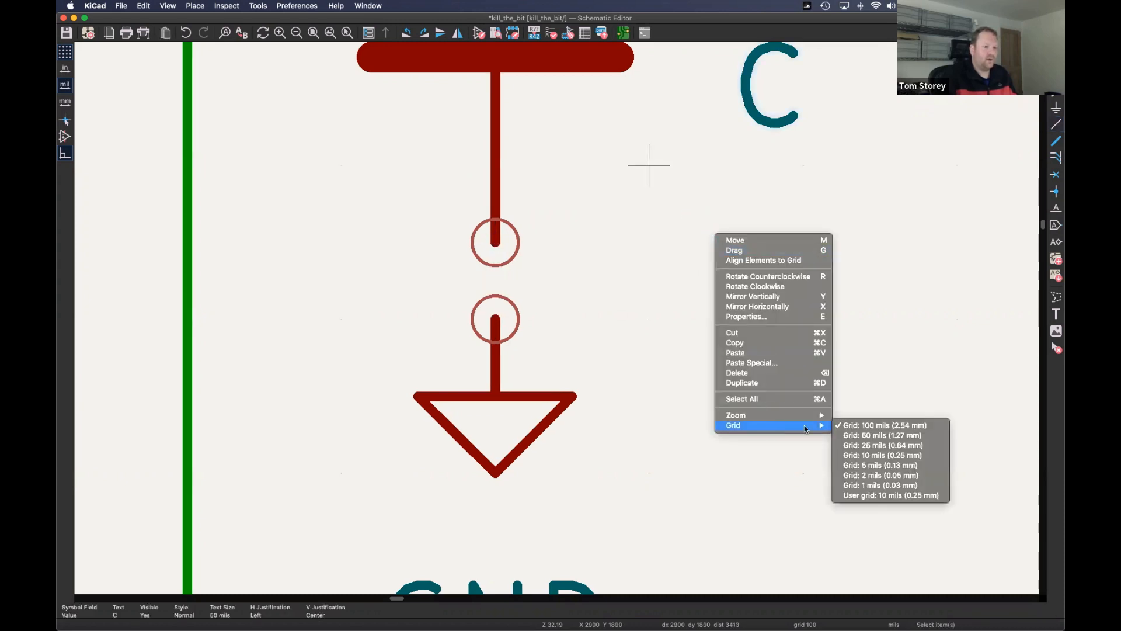
left_click(865, 435)
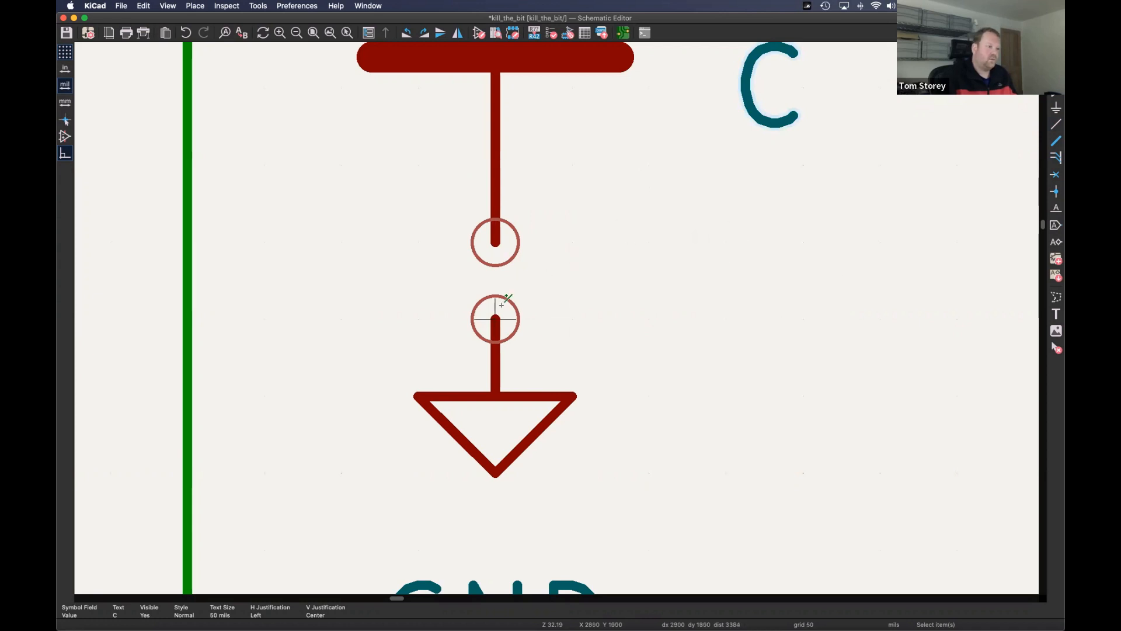
key("w")
left_click(495, 241)
key("Escape")
- Set the grid back to 100 mils and delete the short wire between the capacitor and GND
right_click(727, 241)
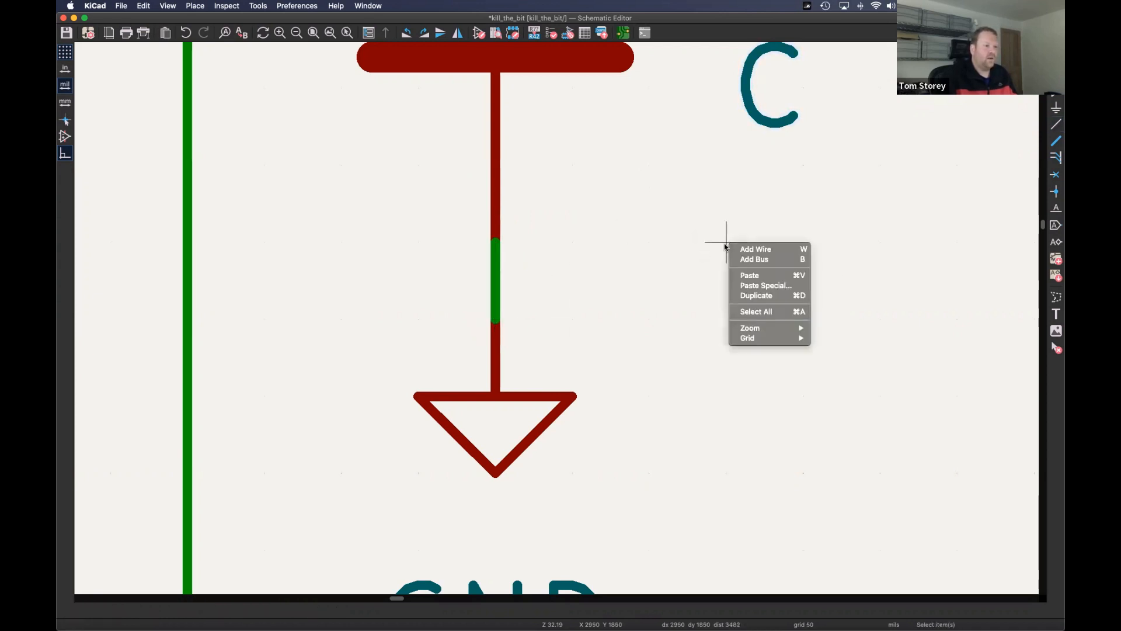
mouse_move(766, 341)
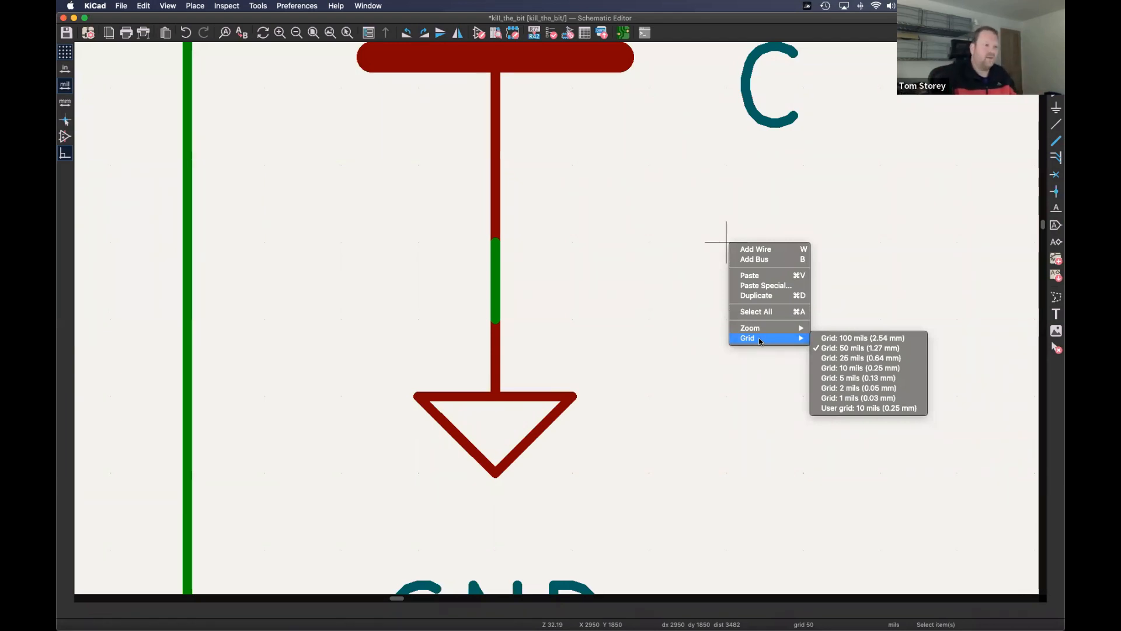
left_click(854, 338)
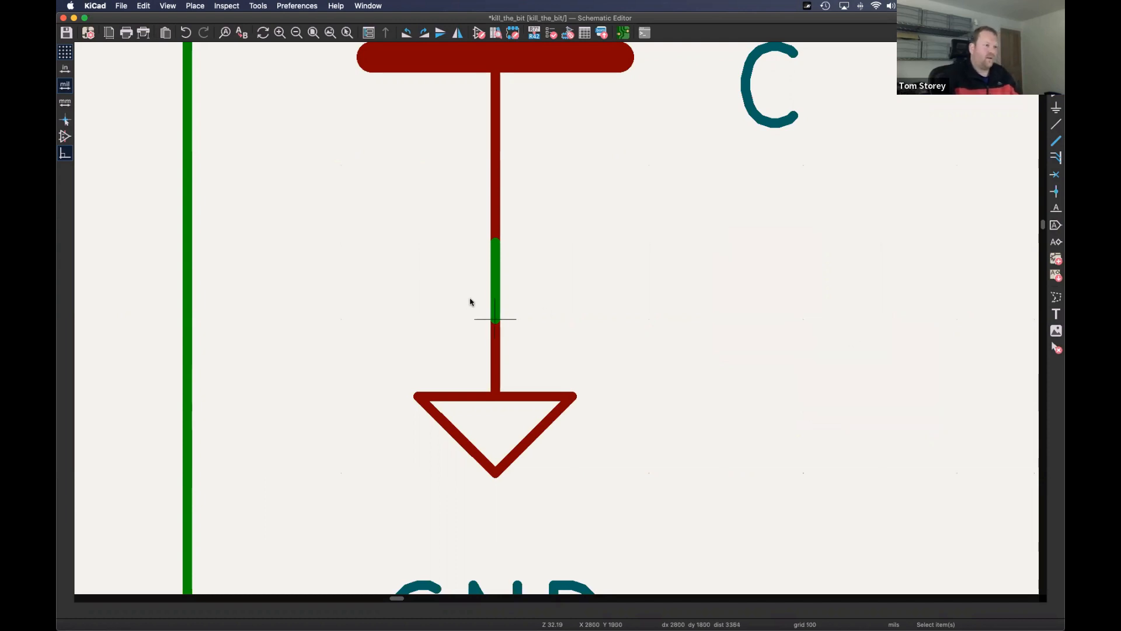
key("Delete")
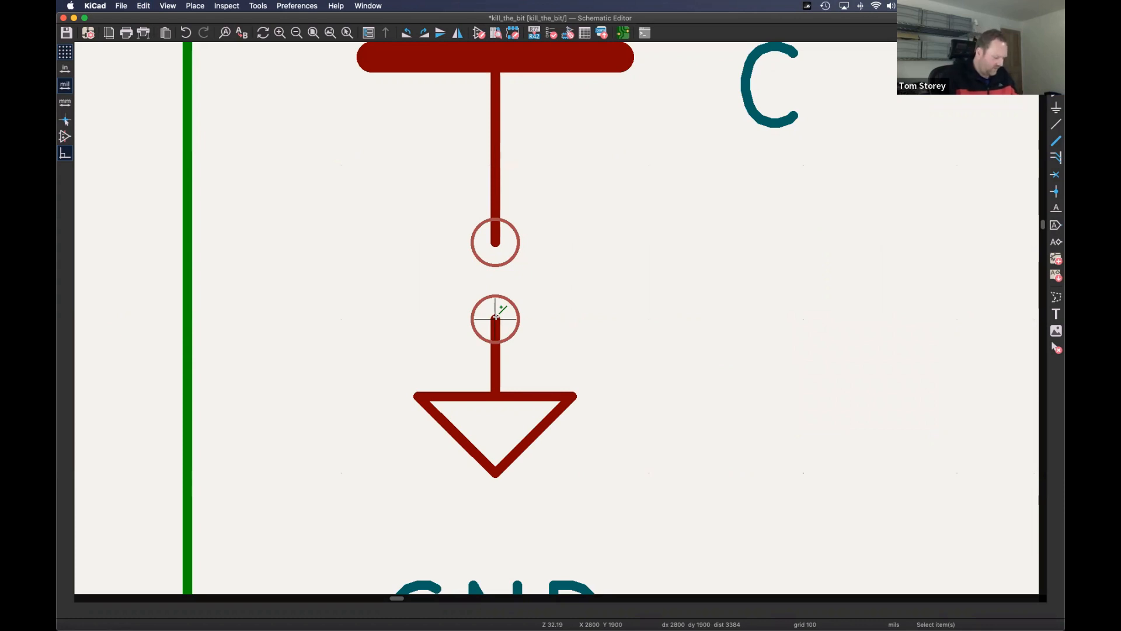
- Wire the GND symbol's pin to the capacitor's lower pin
key("w")
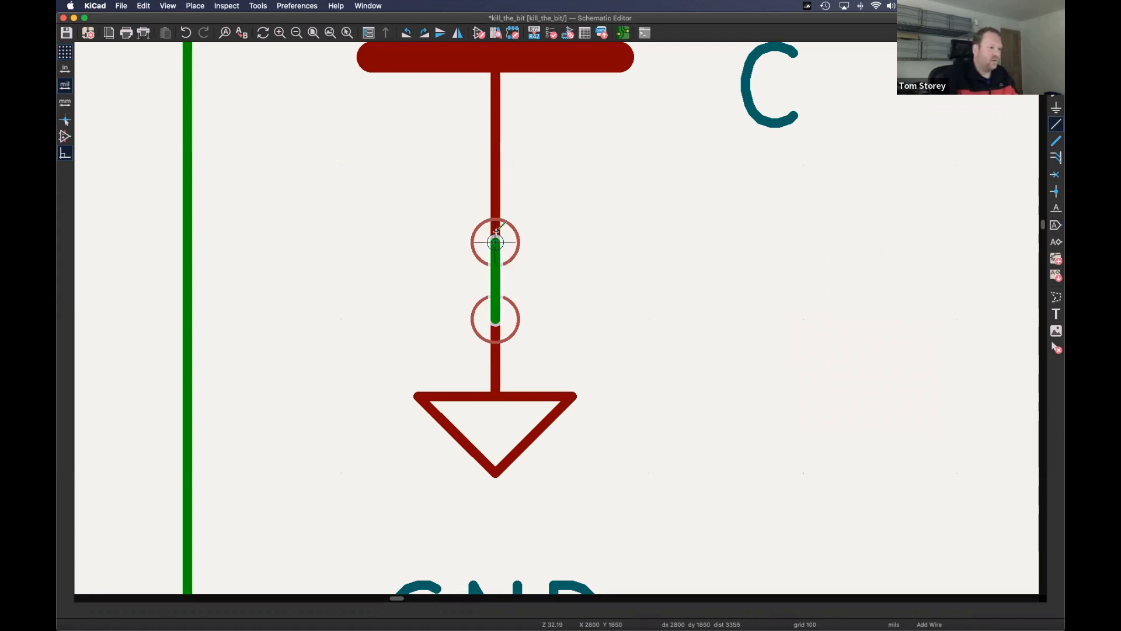
left_click(495, 319)
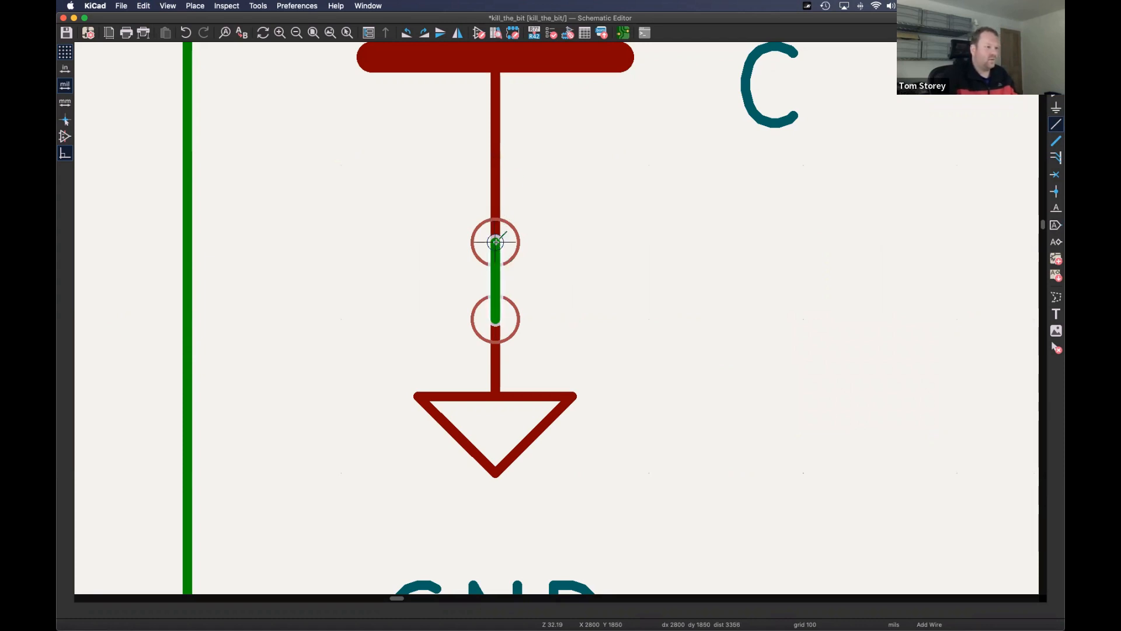
left_click(495, 241)
key("Escape")
- Wire the vertical +5V supply line to the capacitor's upper pin with one right-angle bend
scroll(607, 278, "down", 5)
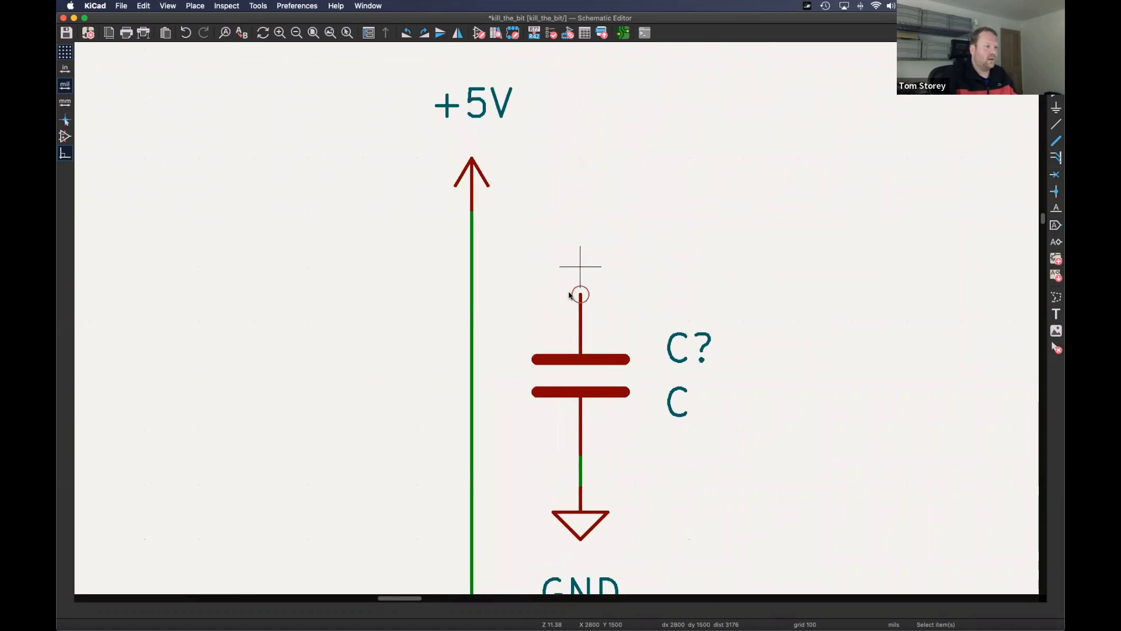
scroll(584, 257, "up", 3)
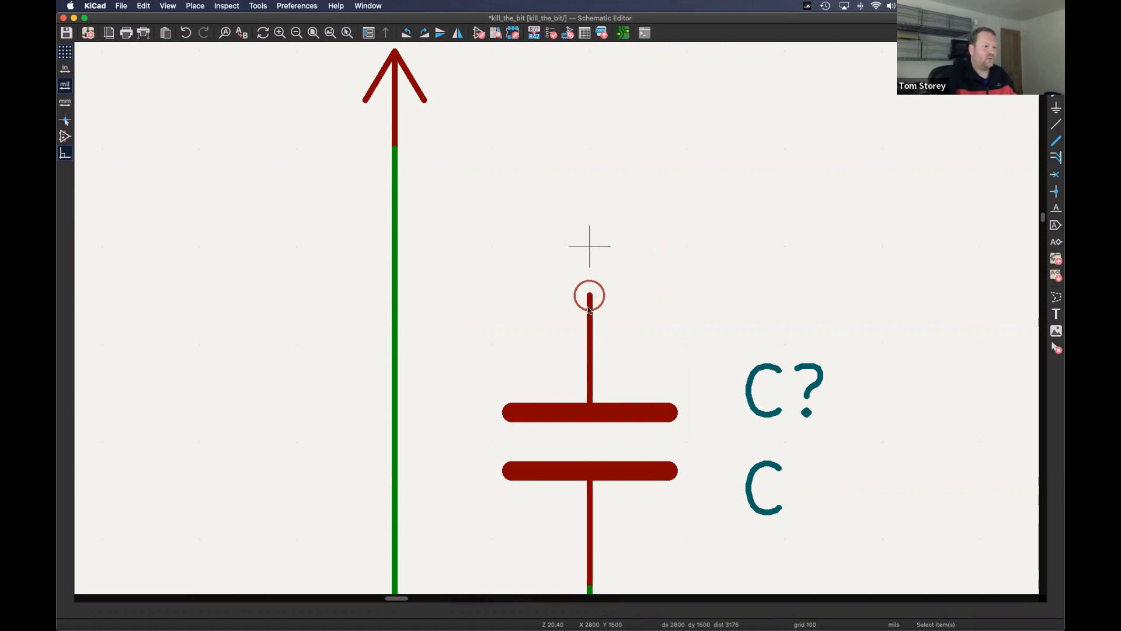
key("w")
left_click(540, 238)
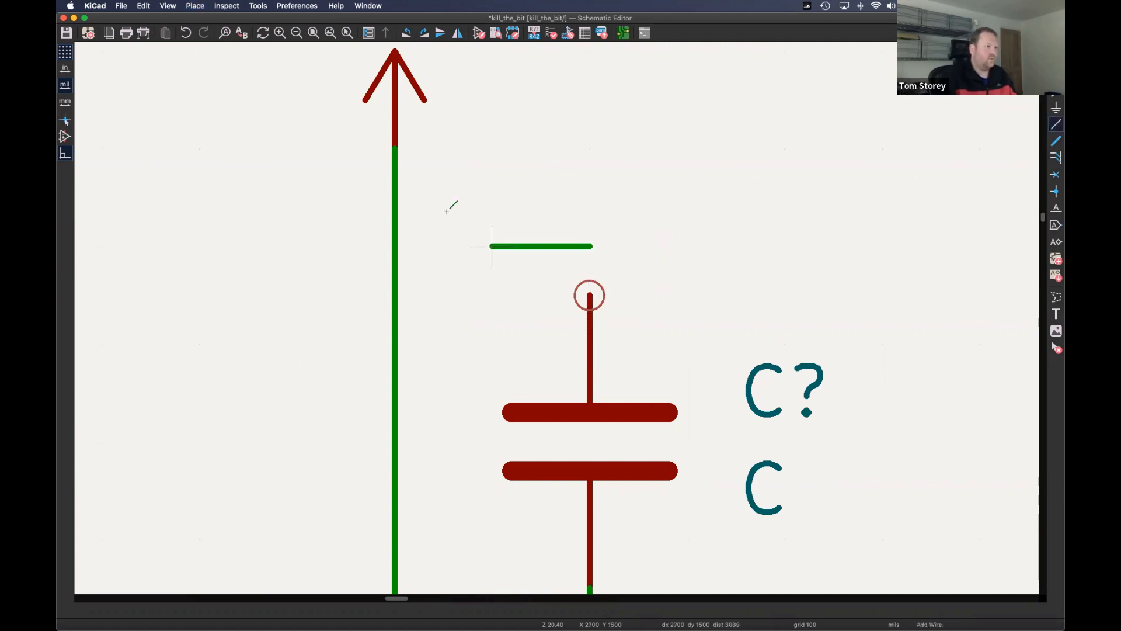
key("Escape")
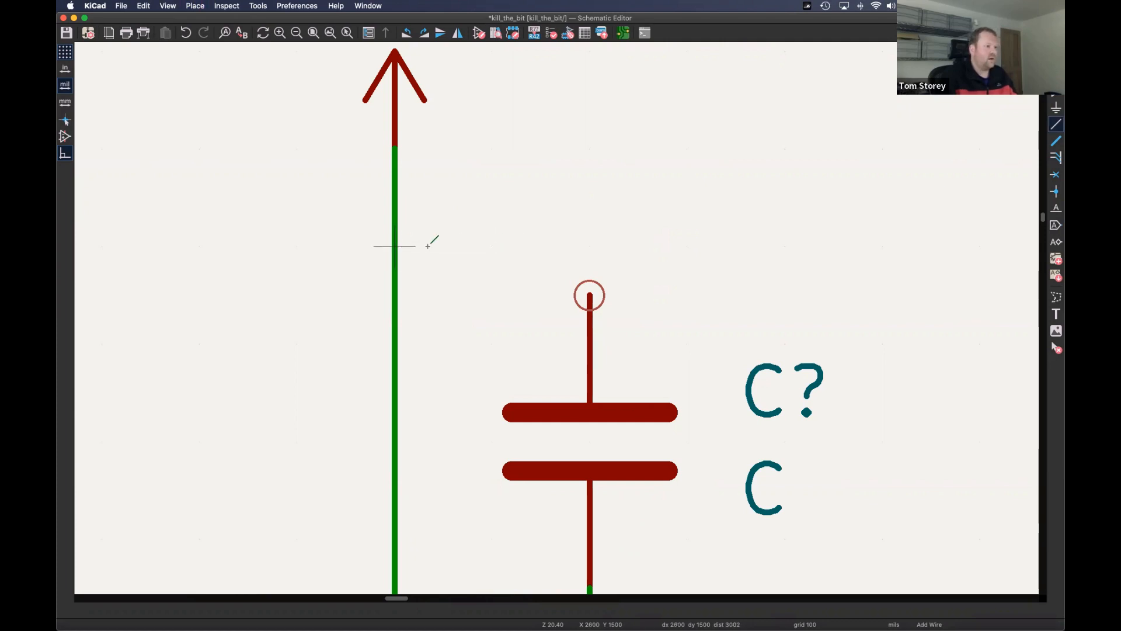
left_click(394, 246)
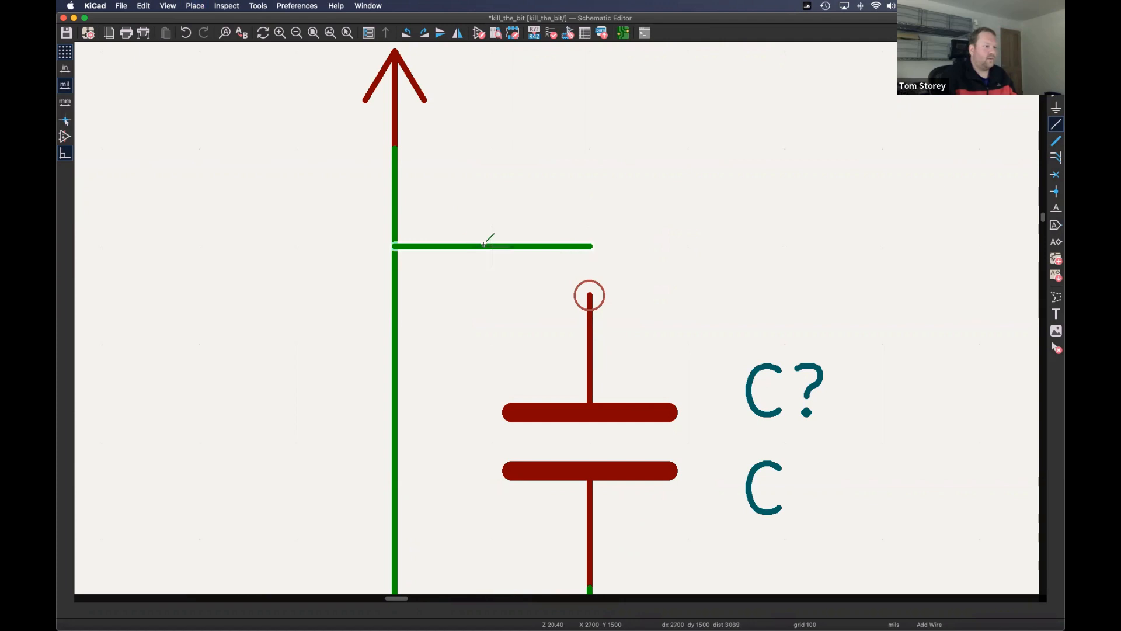
left_click(589, 295)
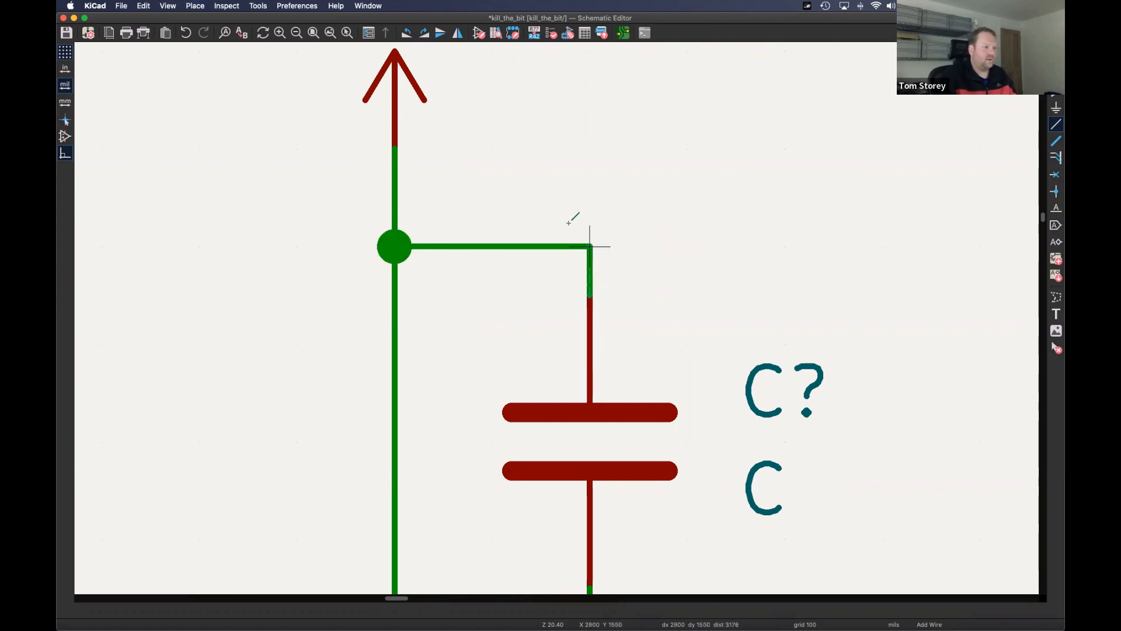
scroll(578, 221, "down", 4)
middle_click_drag(602, 224, 581, 206)
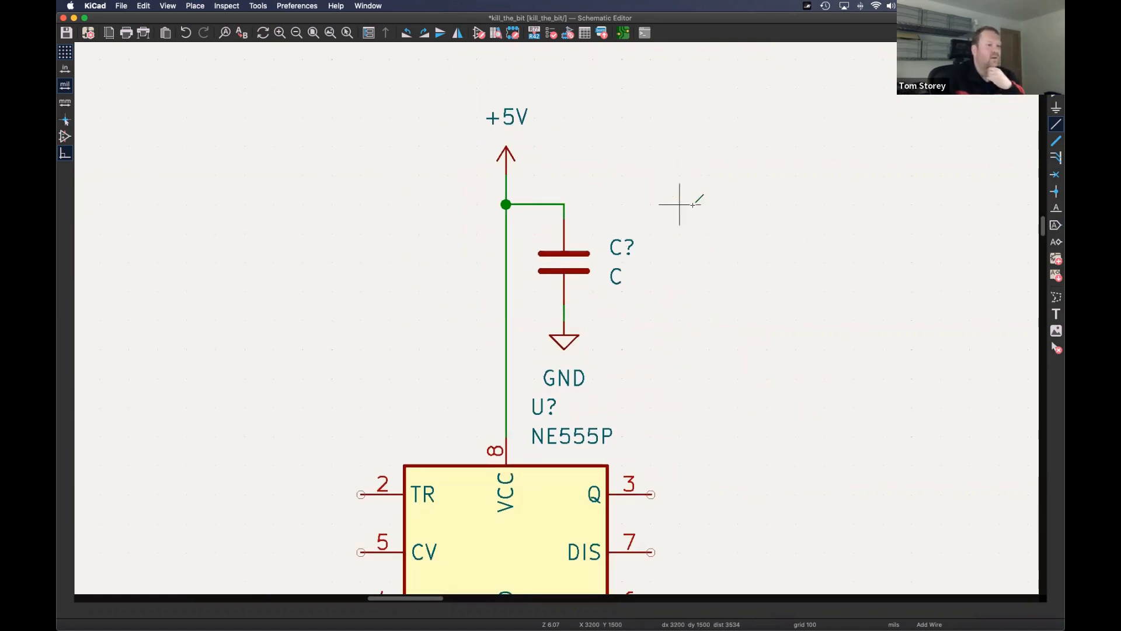
scroll(564, 208, "up", 5)
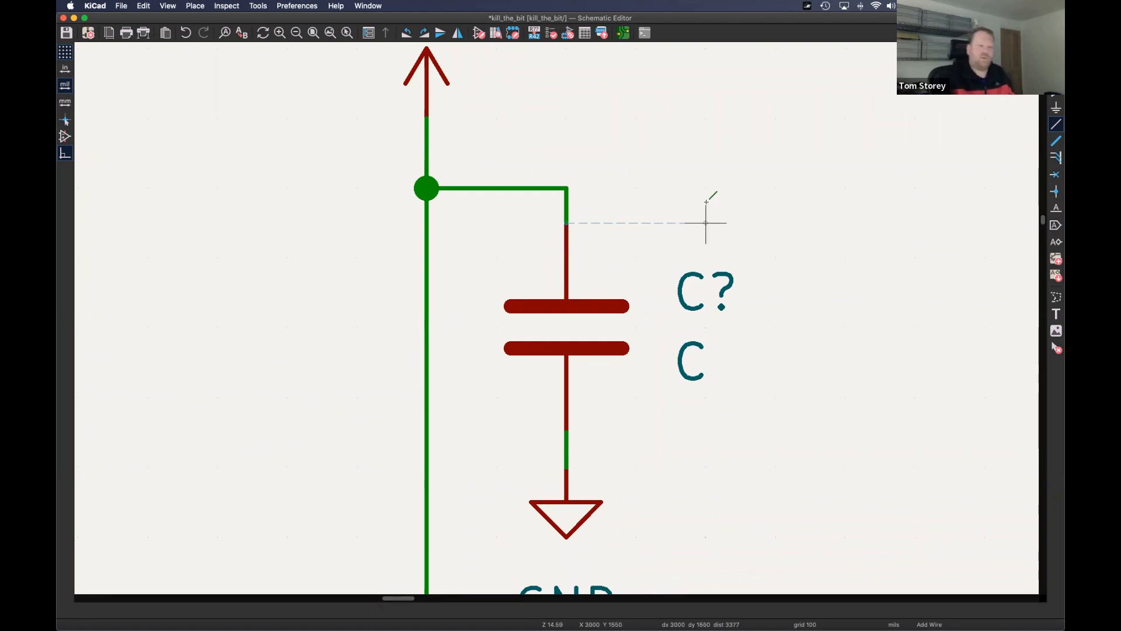
key("Escape")
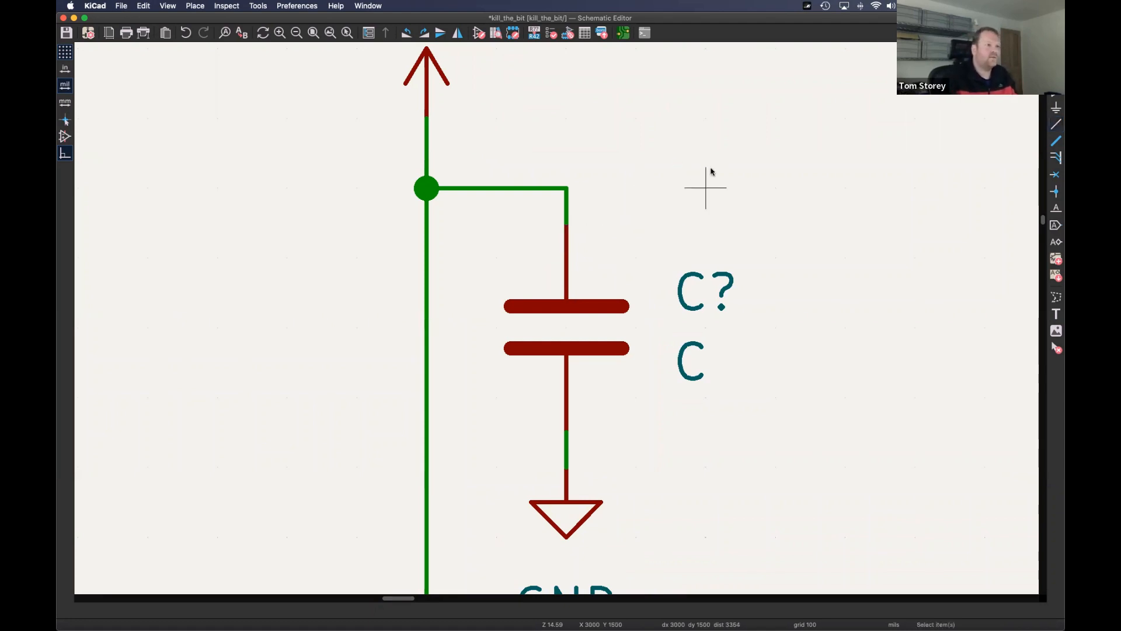
- Move the GND symbol below the NE555P 100 mils up with its pin wired to pin 1, and save the schematic
scroll(686, 125, "down", 4)
scroll(631, 175, "right", 3)
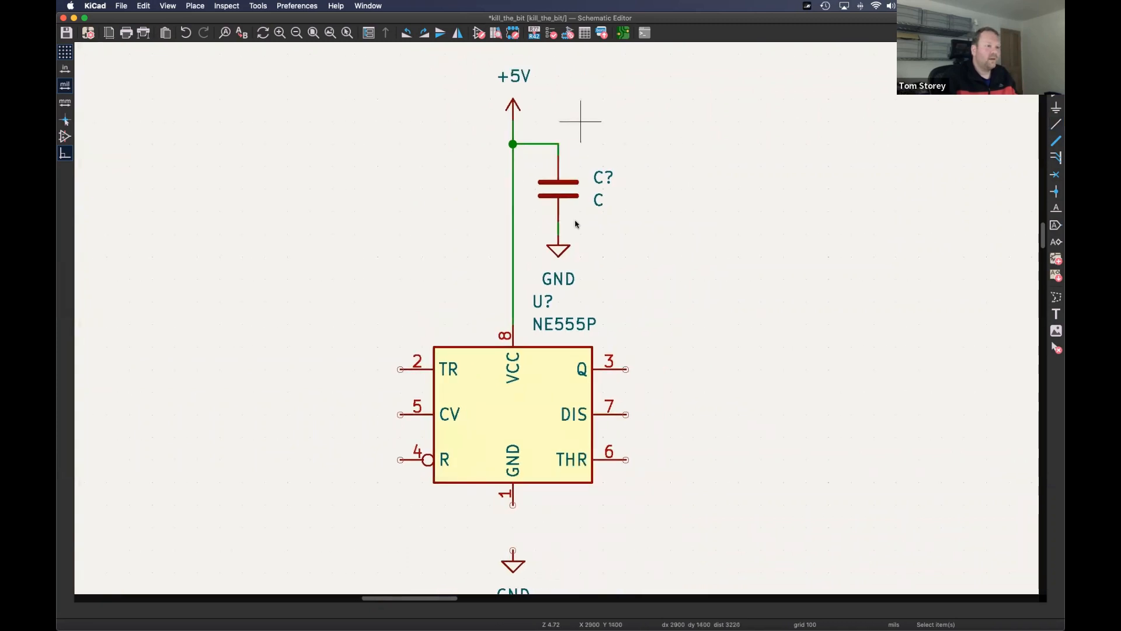
scroll(549, 333, "down", 5)
left_click_drag(507, 431, 509, 384)
key("Escape")
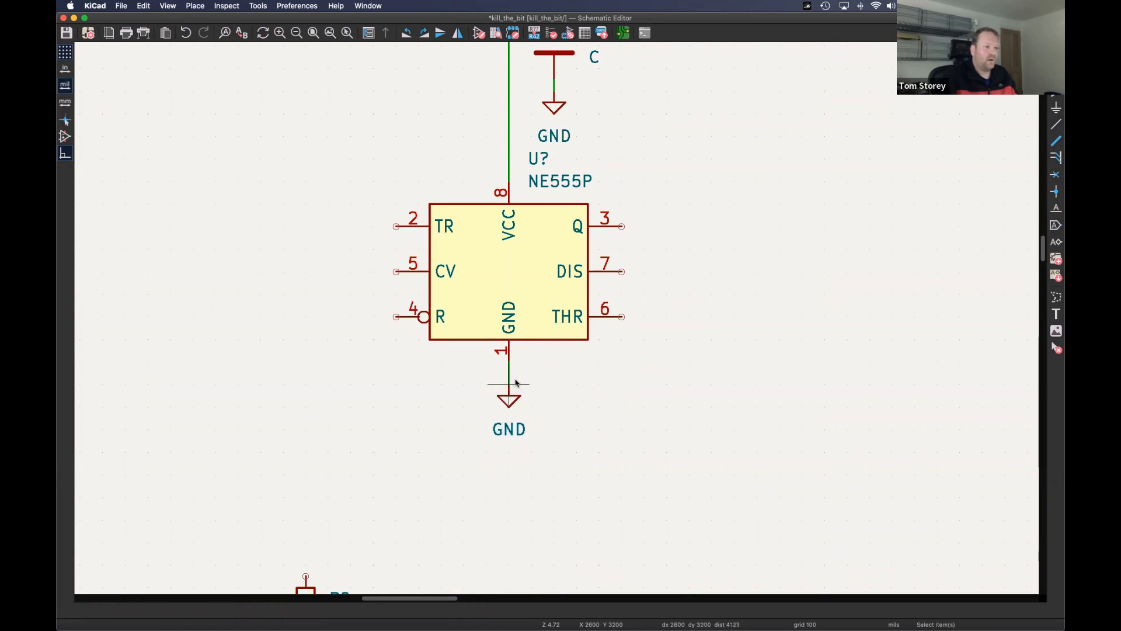
key("super+s")
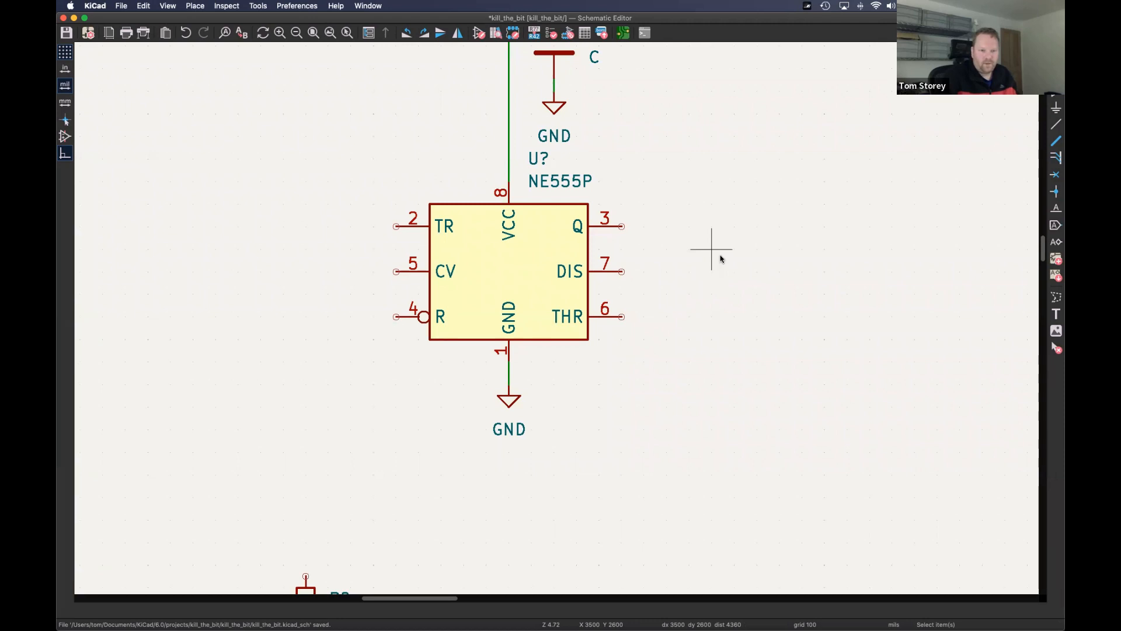
- Move the +5V symbol, the capacitor and its GND symbol together 300 mils up, away from the NE555P
middle_click_drag(733, 230, 670, 493)
left_click_drag(371, 122, 617, 402)
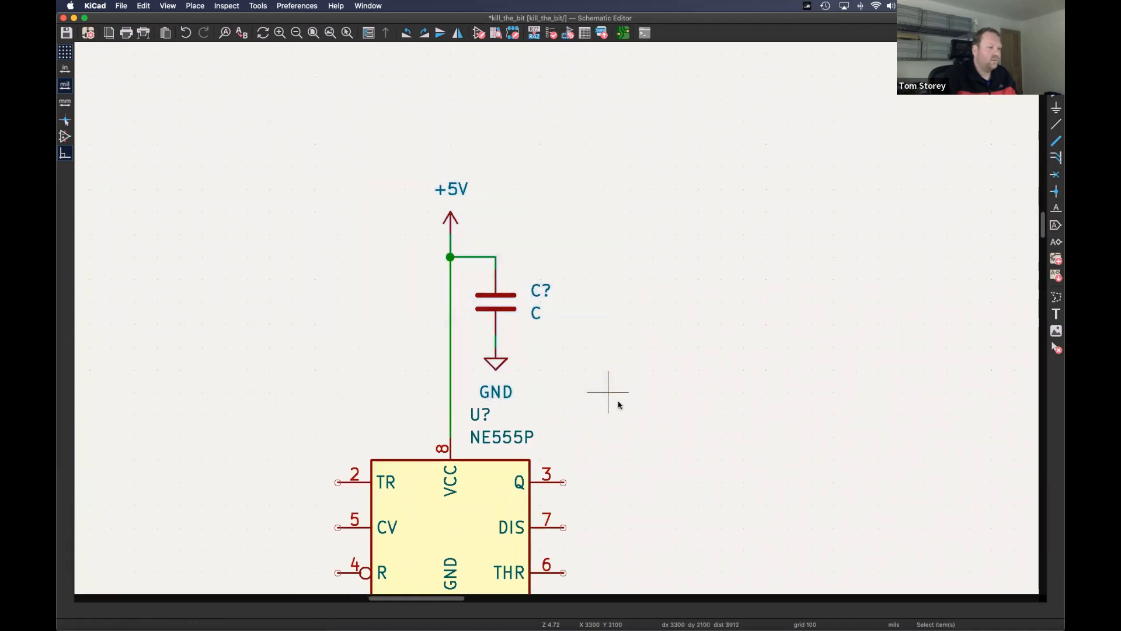
left_click_drag(358, 104, 629, 393)
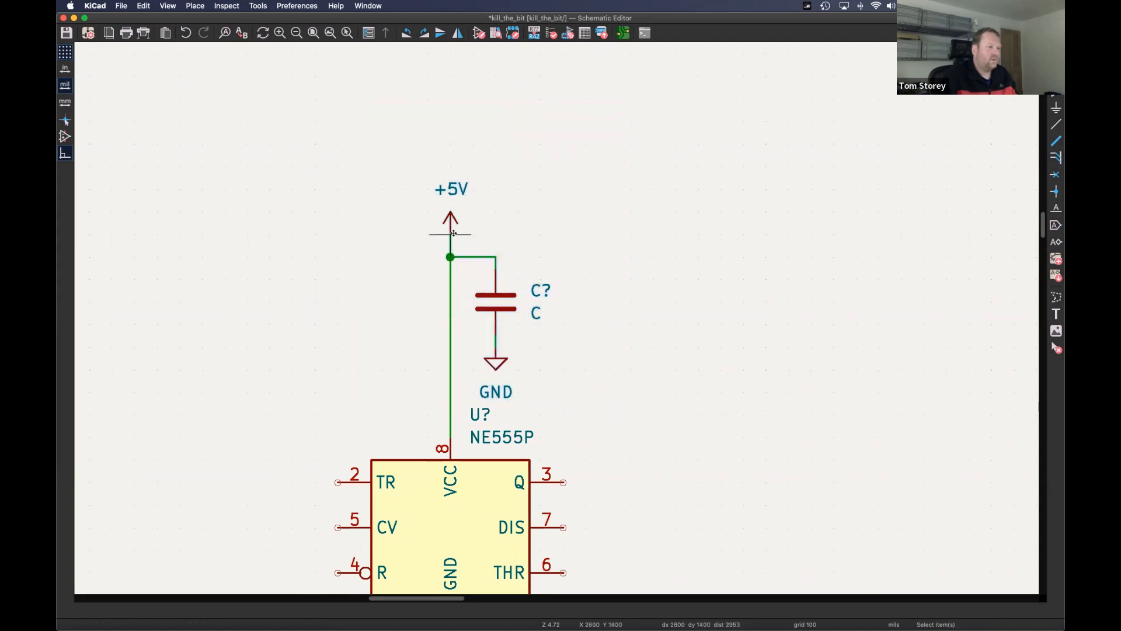
left_click_drag(450, 216, 446, 160)
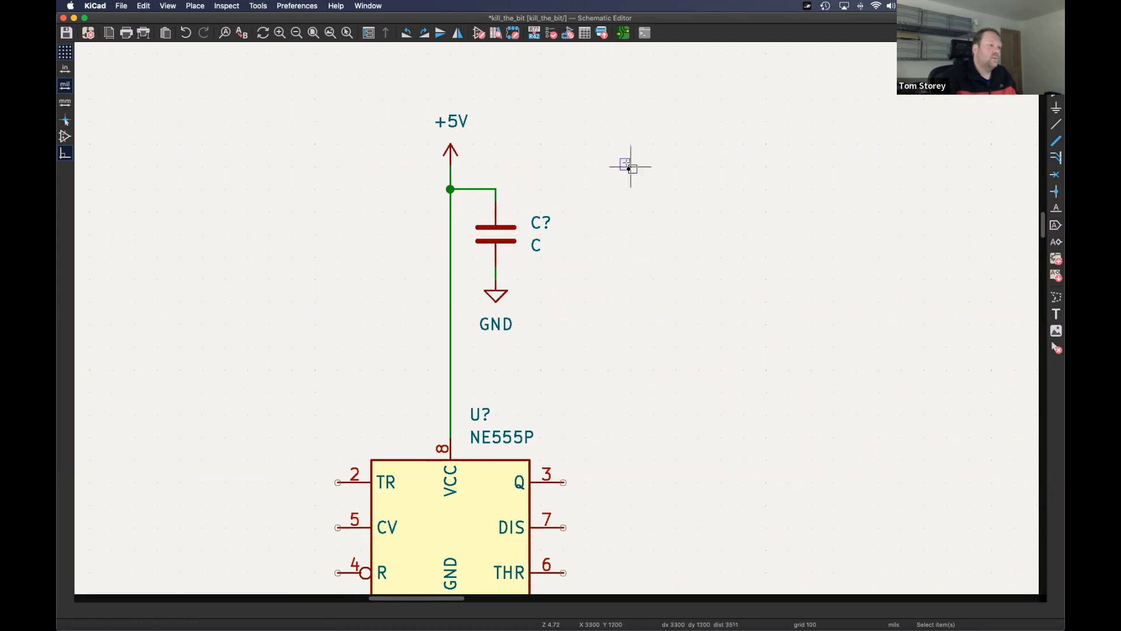
- Move the capacitor with its GND symbol 500 mils right and bring it 400 mils back toward the +5V line
left_click_drag(631, 159, 483, 360)
left_click_drag(495, 235, 609, 234)
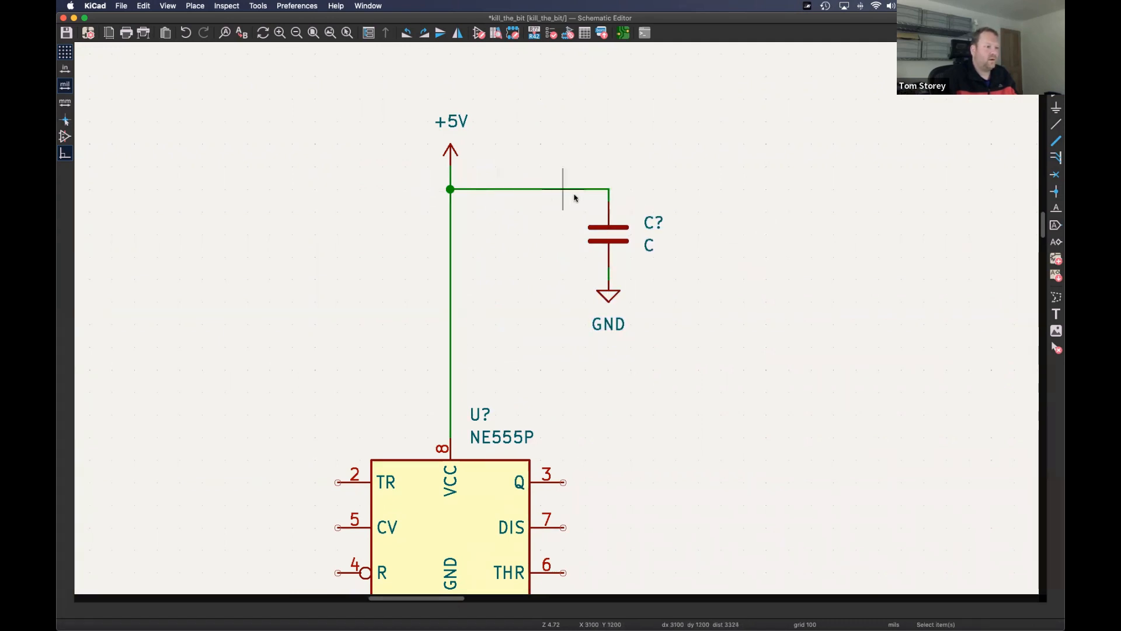
left_click_drag(676, 177, 585, 356)
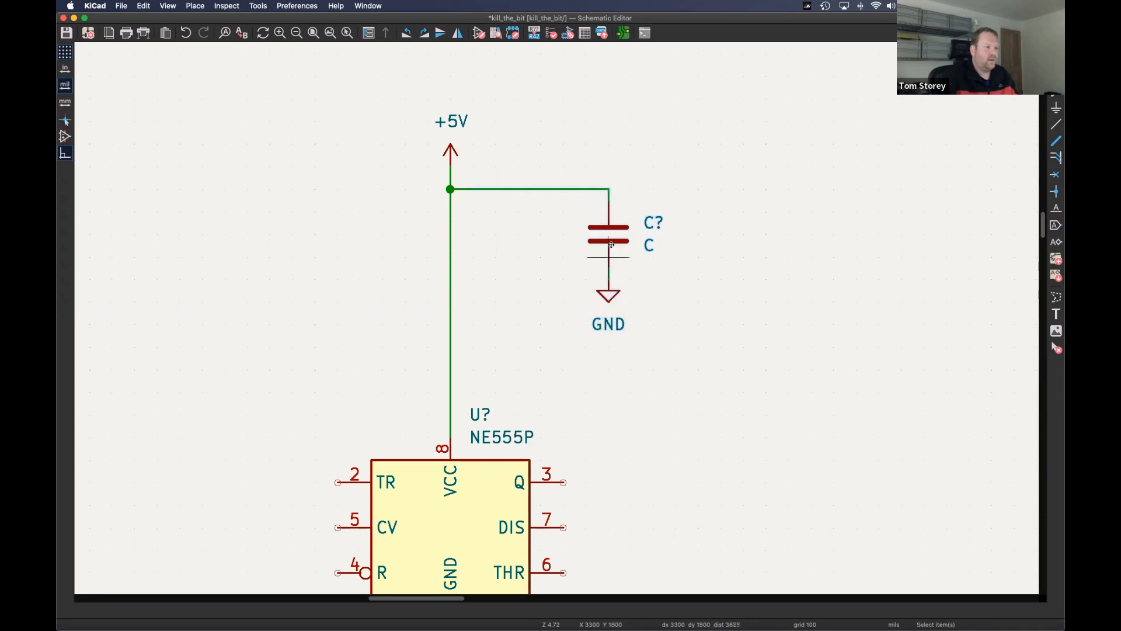
left_click_drag(611, 230, 507, 238)
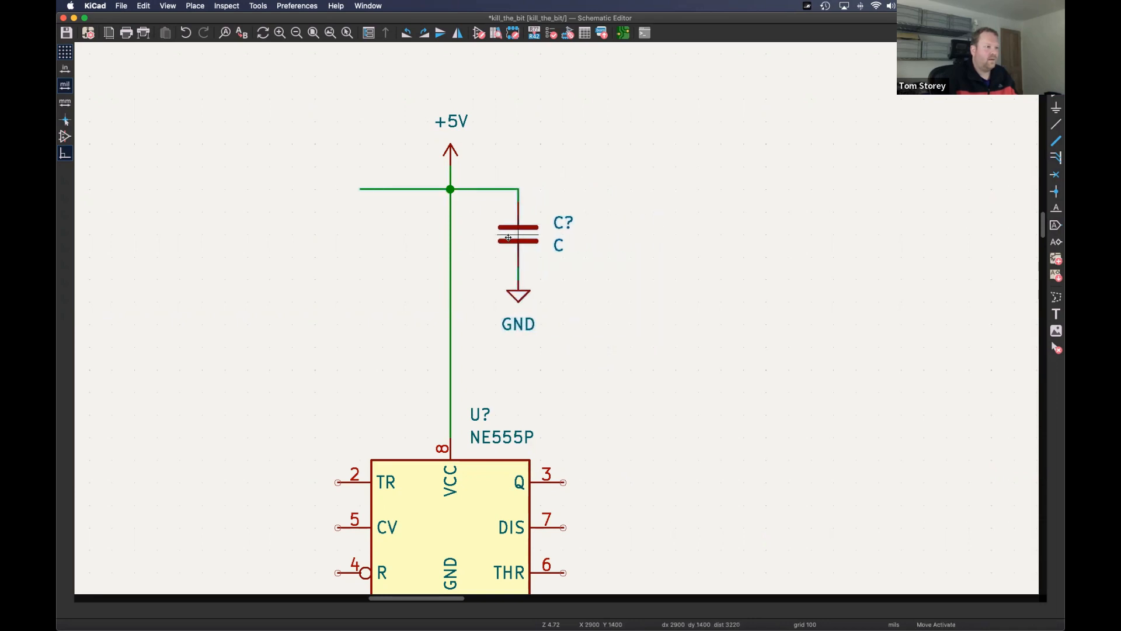
- Draw two parallel wires, each with two right-angle bends, 100 mils apart in the empty area right of the capacitor
key("w")
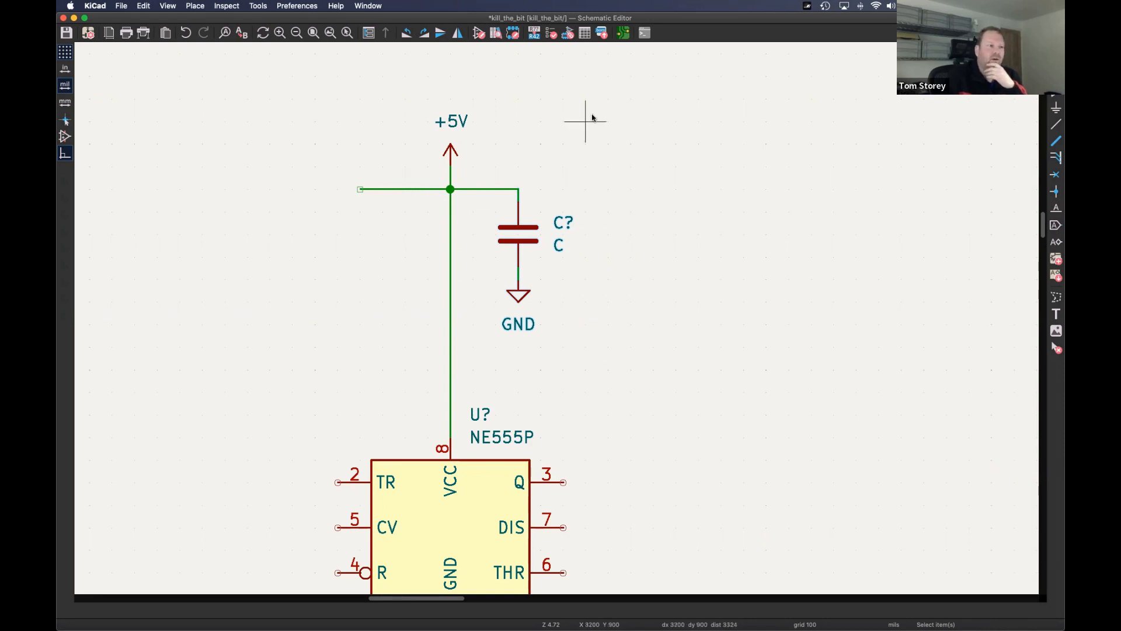
left_click(1056, 125)
left_click(675, 99)
left_click(902, 324)
double_click(1014, 324)
left_click(698, 121)
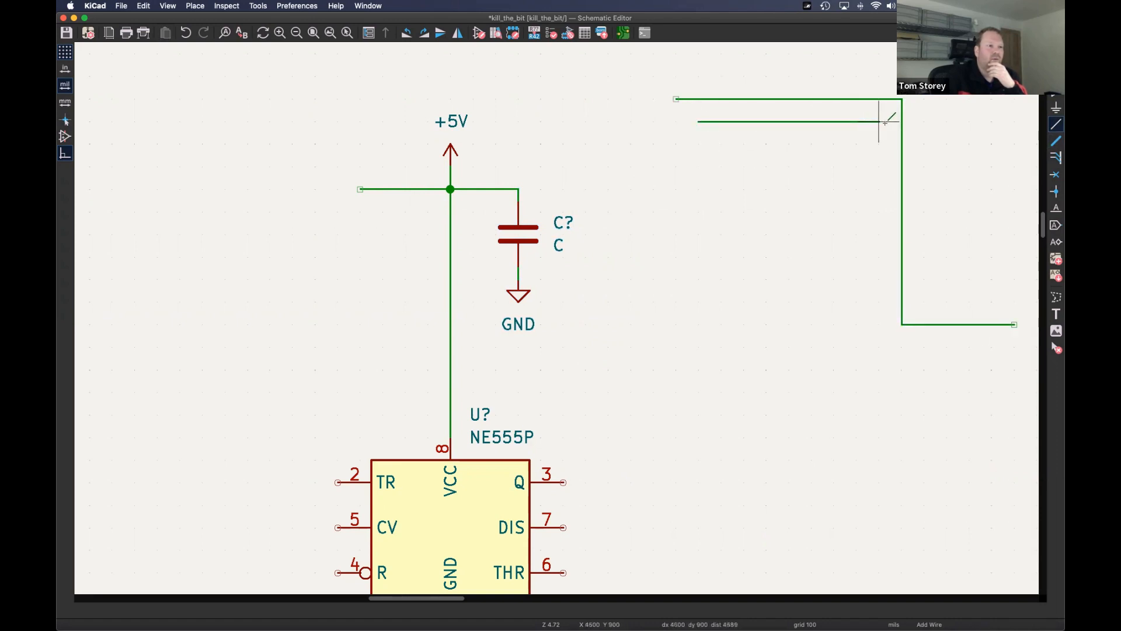
left_click(879, 347)
double_click(1014, 347)
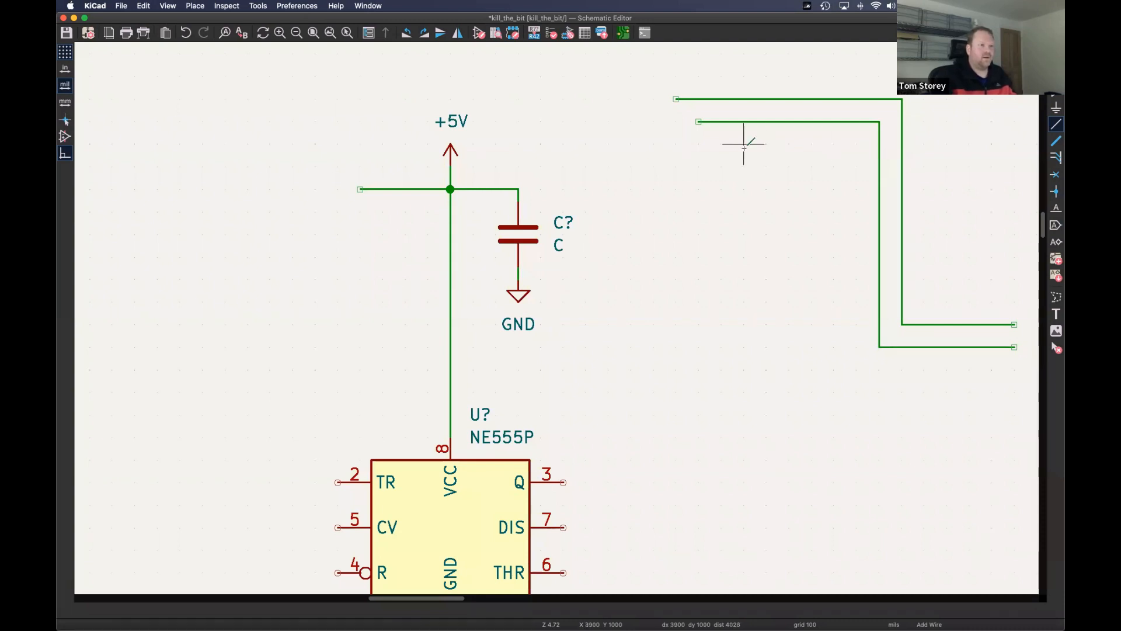
key("Escape")
- Move both parallel stepped wires together about 300 mils to the left
left_click_drag(1020, 60, 855, 395)
key("m")
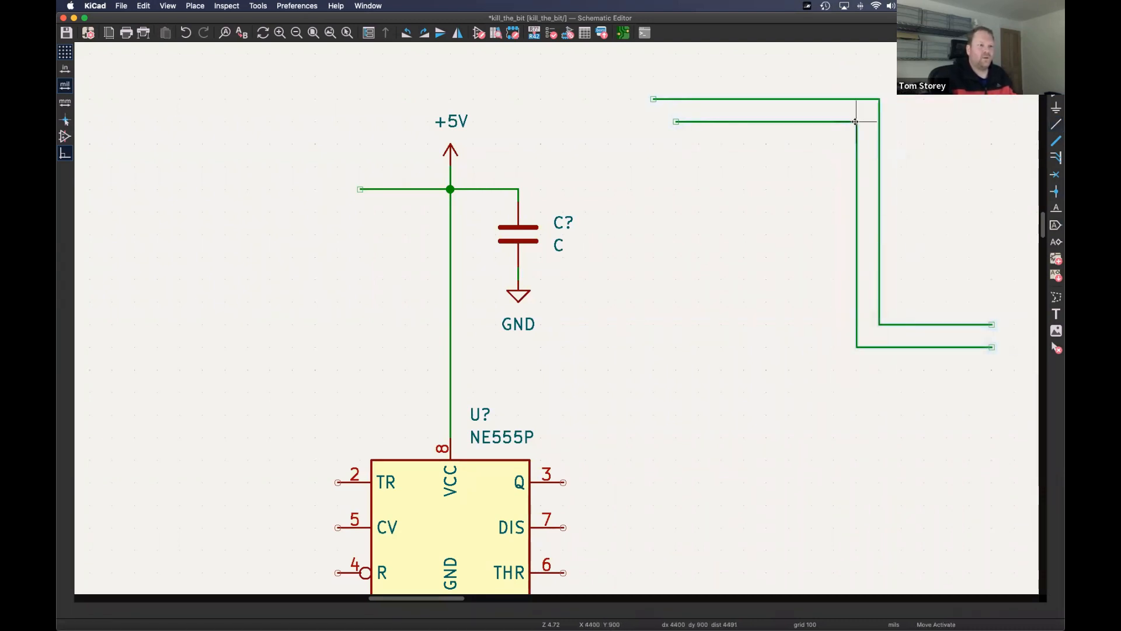
left_click(811, 121)
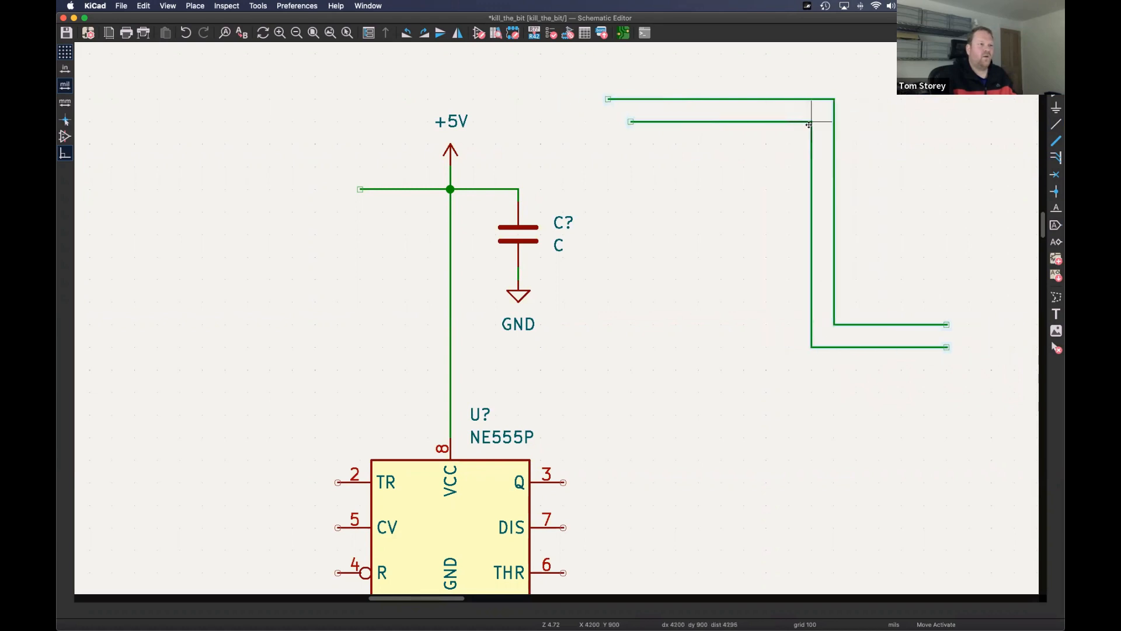
- Delete the two parallel stepped wires and the loose wire stub left of the +5V junction
scroll(626, 438, "down", 3)
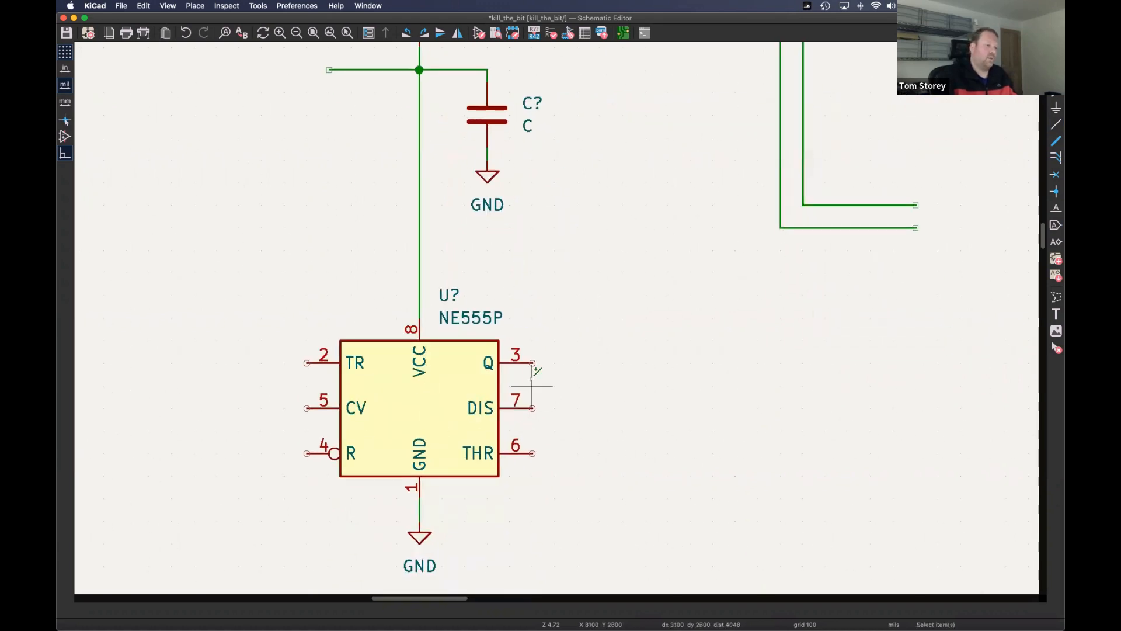
scroll(613, 368, "up", 6)
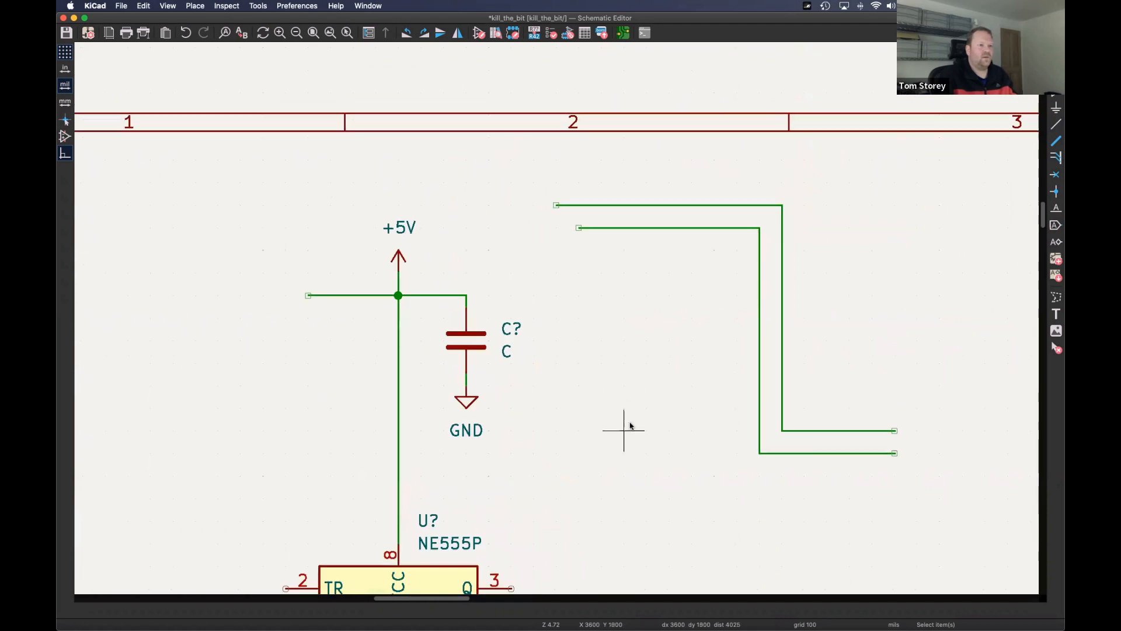
left_click_drag(556, 184, 943, 479)
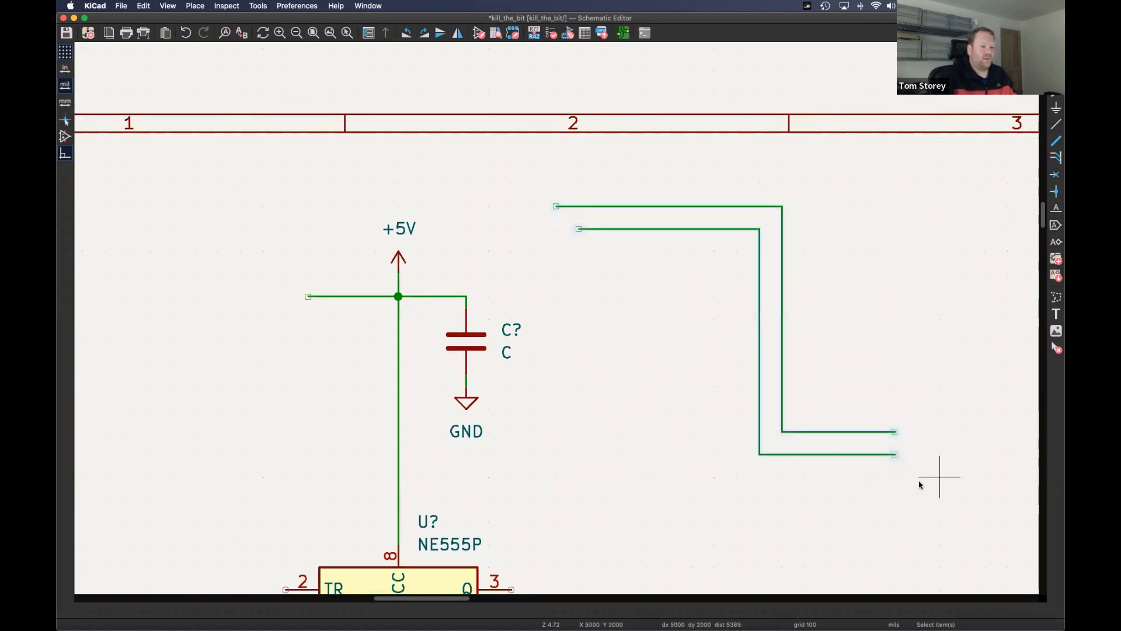
key("Delete")
scroll(600, 318, "down", 2)
scroll(600, 318, "left", 3)
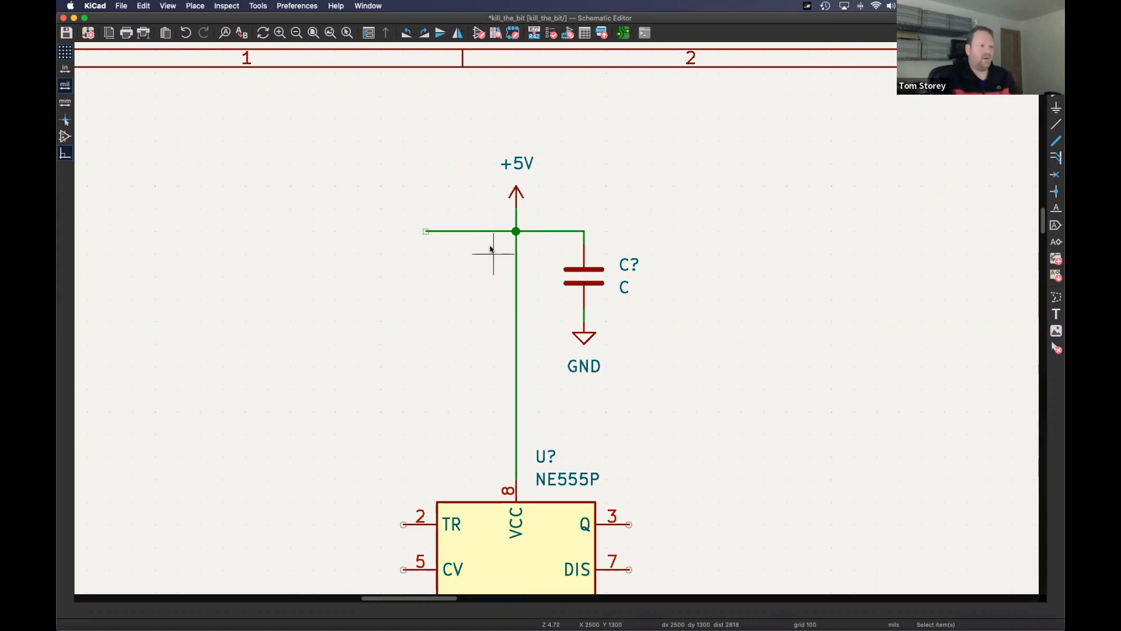
middle_click_drag(580, 338, 540, 273)
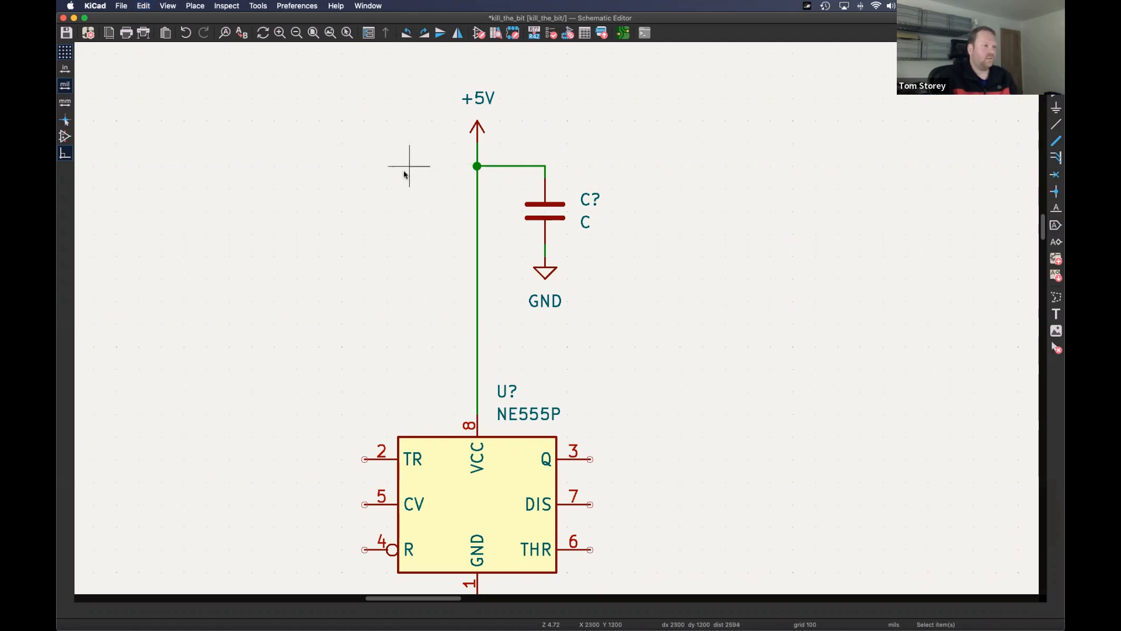
- Draw two horizontal wires 400 mils long and 100 mils apart, running left from the vertical +5V line below its junction
scroll(412, 166, "left", 2)
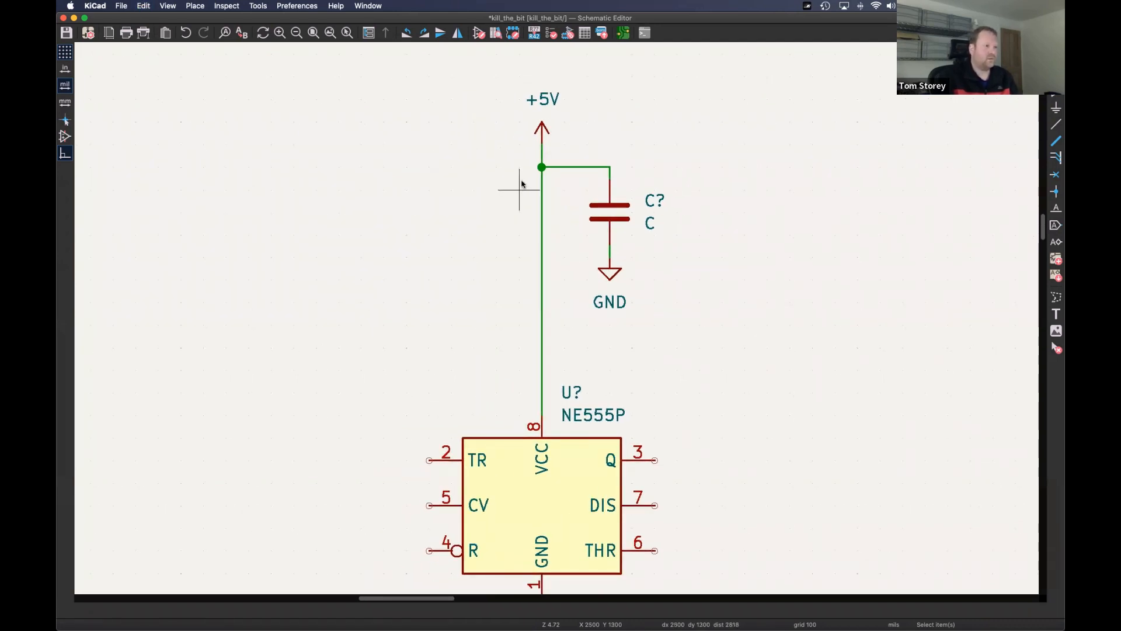
left_click(1057, 126)
scroll(450, 213, "up", 5)
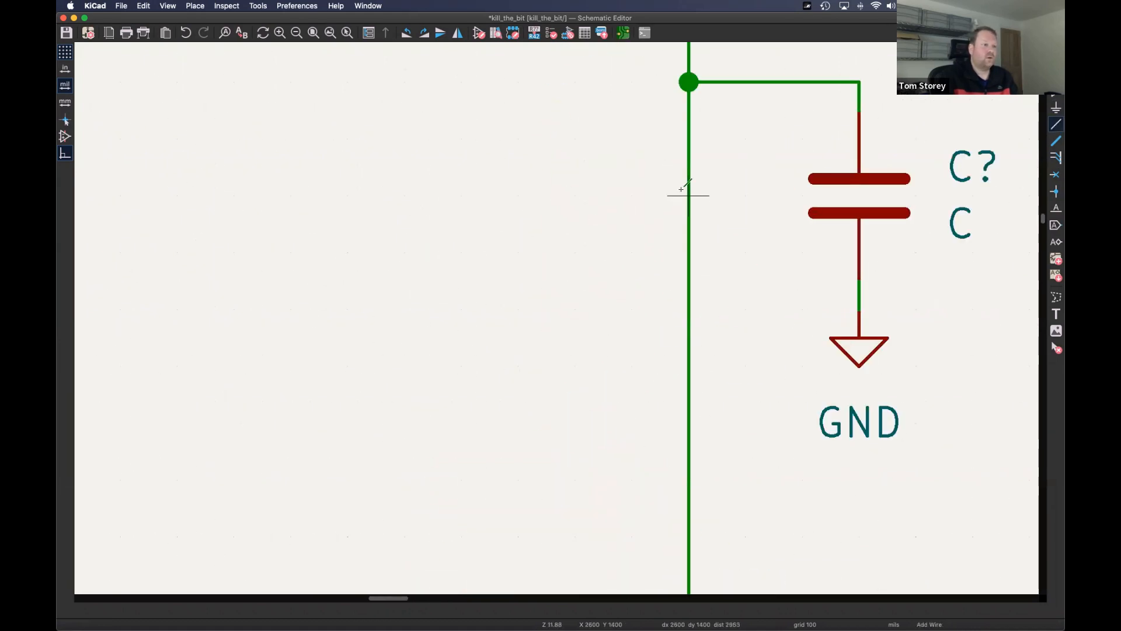
left_click(688, 195)
double_click(461, 195)
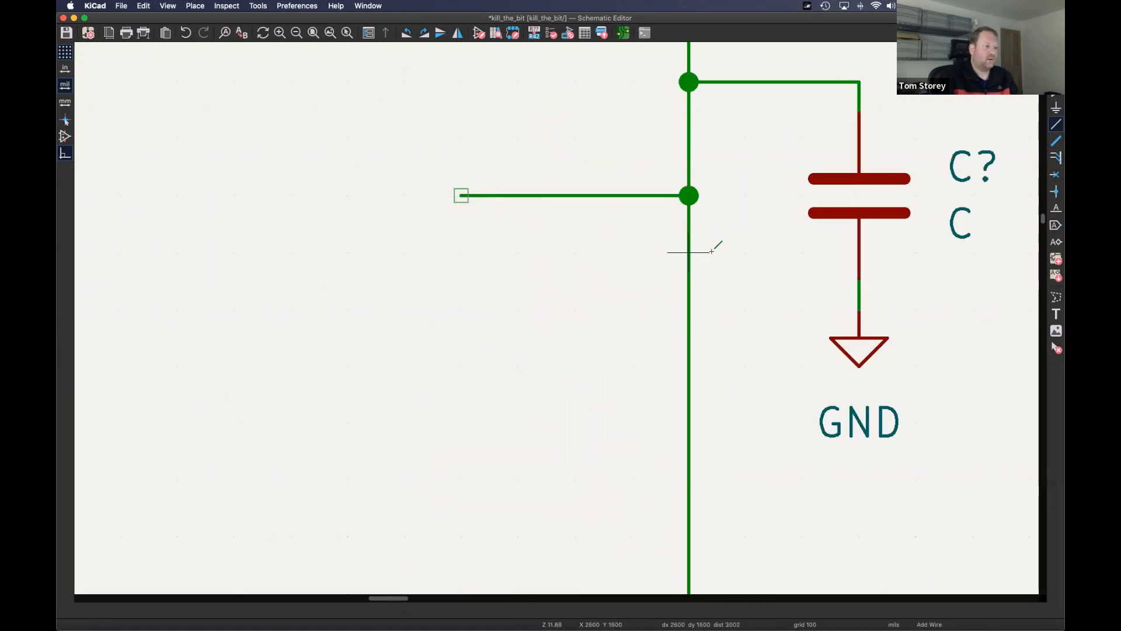
left_click(689, 252)
double_click(461, 252)
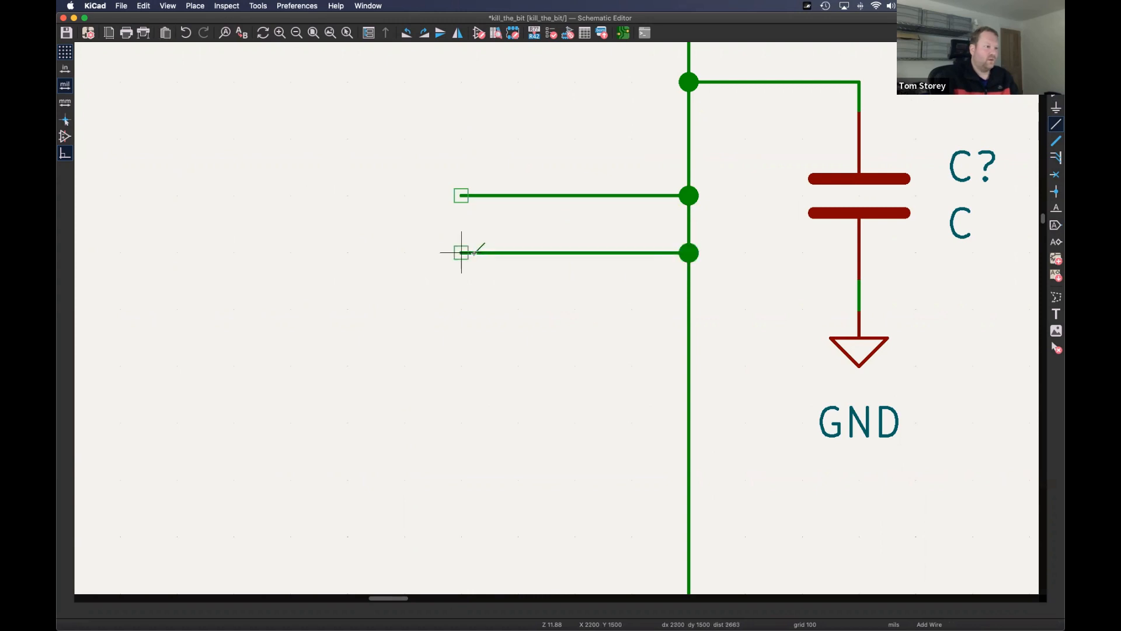
- Set the grid to 50 mils and draw a third 400 mil wire midway between the two horizontal wires
right_click(598, 301)
mouse_move(660, 464)
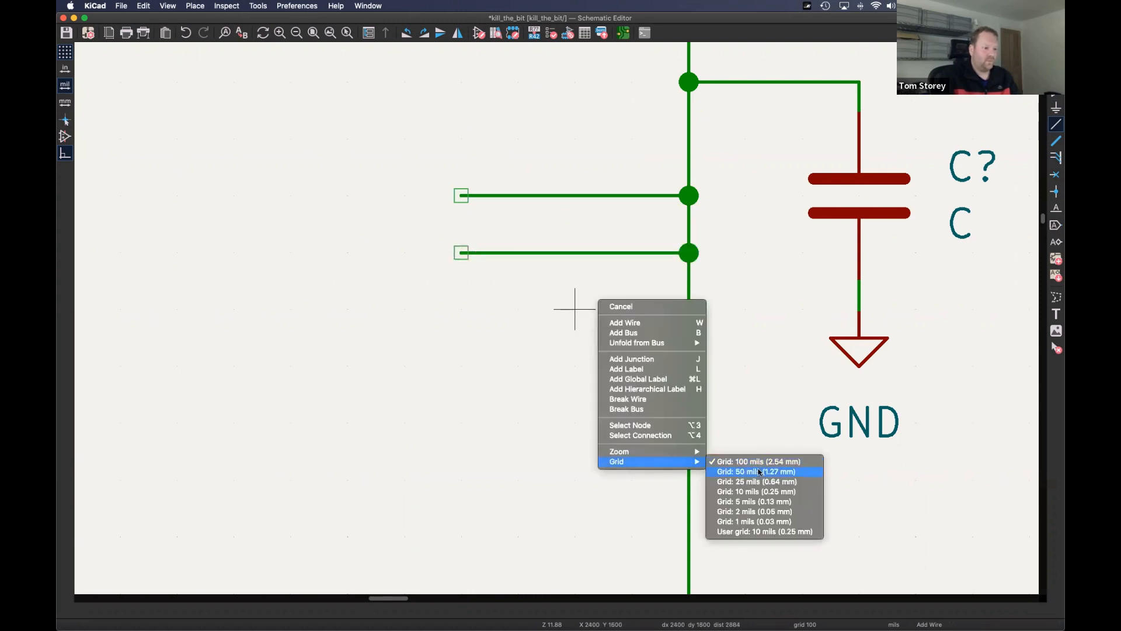
left_click(757, 472)
left_click(689, 223)
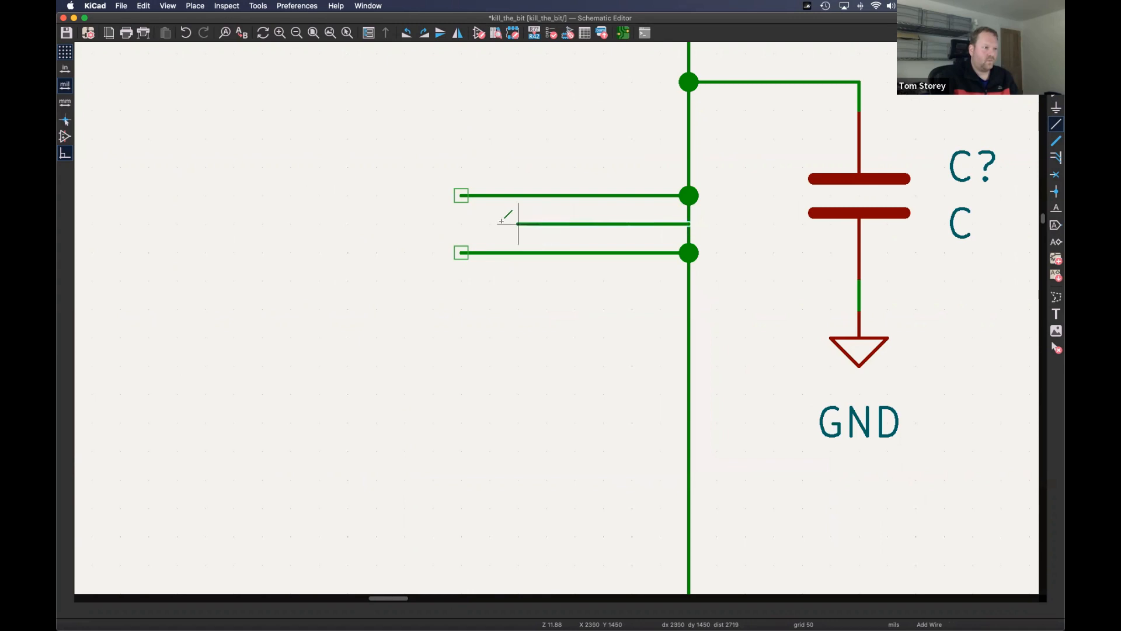
double_click(471, 223)
key("Escape")
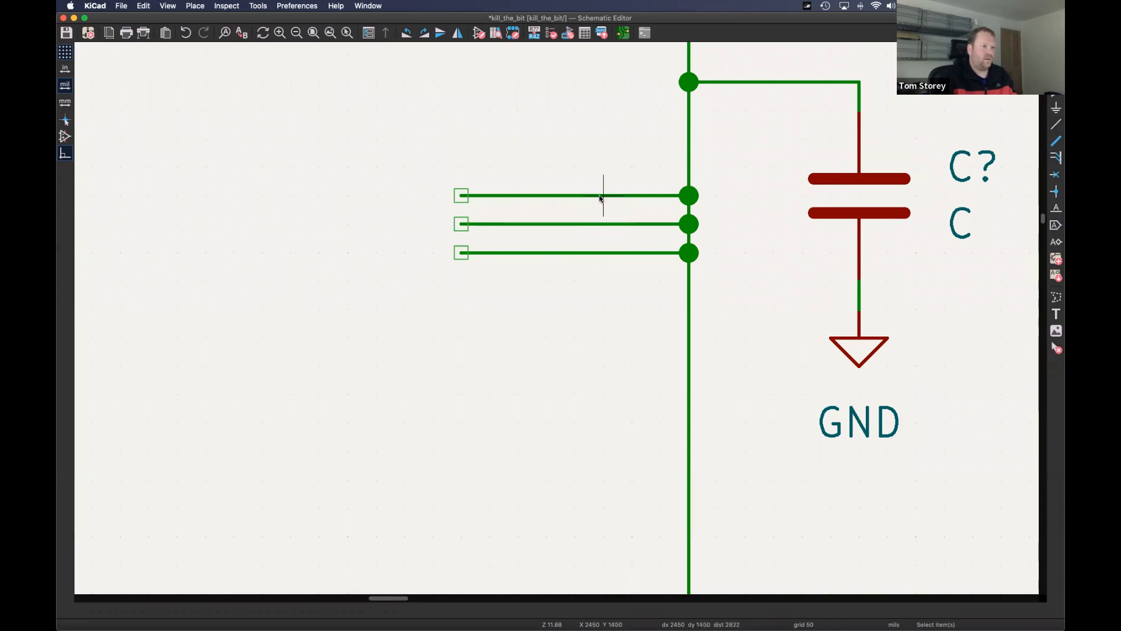
- Set the grid to 100 mils and delete all three horizontal wires branching left from the vertical +5V line
right_click(595, 334)
mouse_move(649, 425)
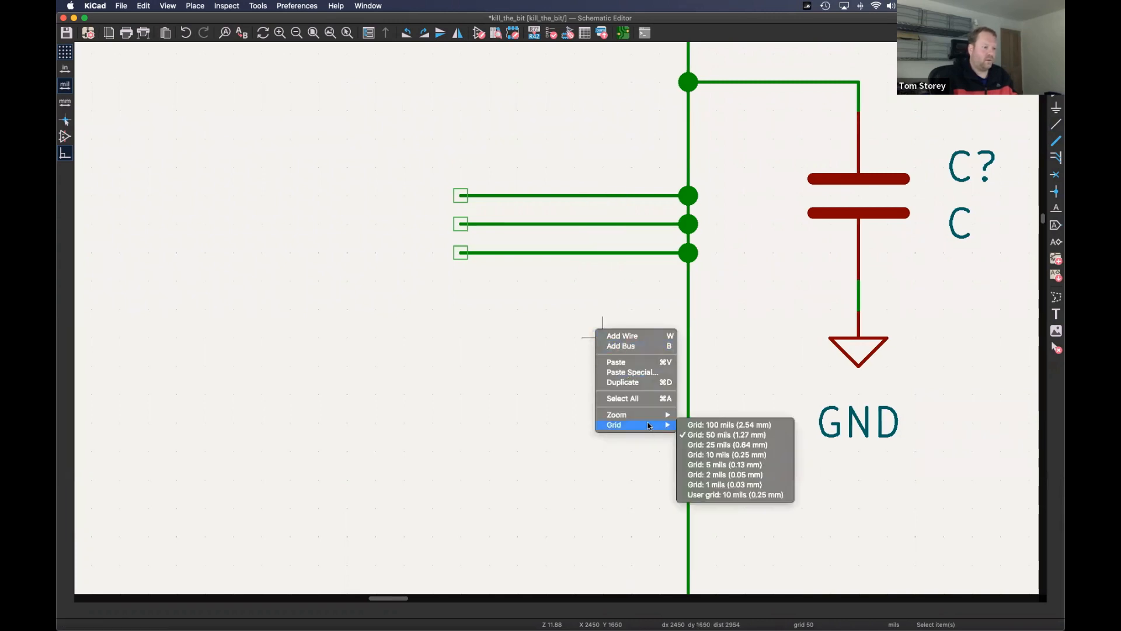
left_click(714, 429)
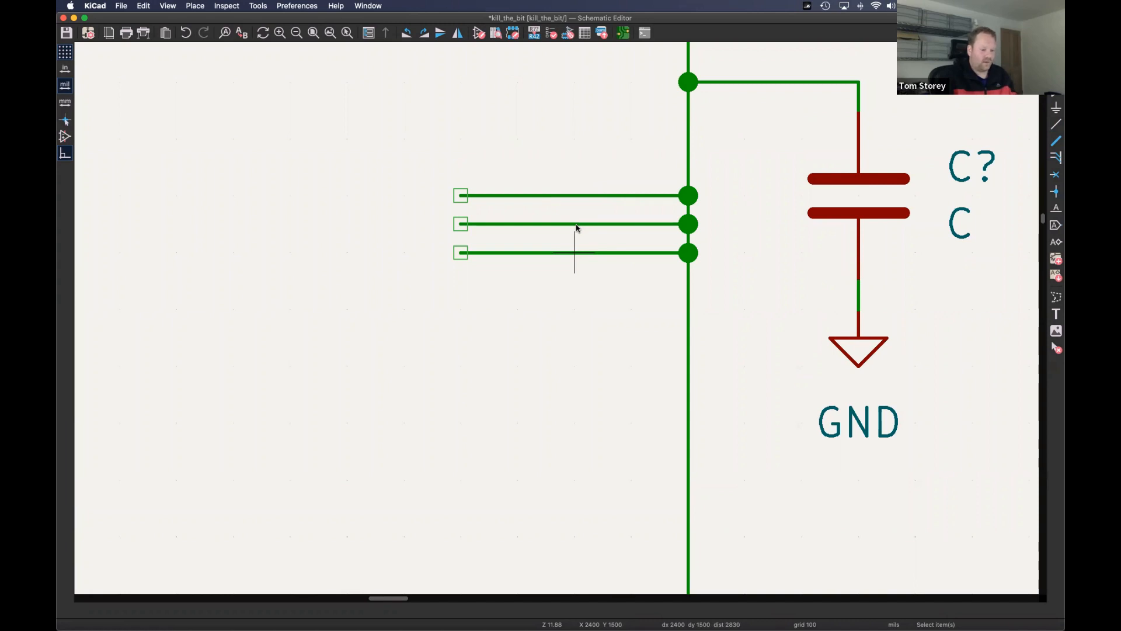
key("Delete")
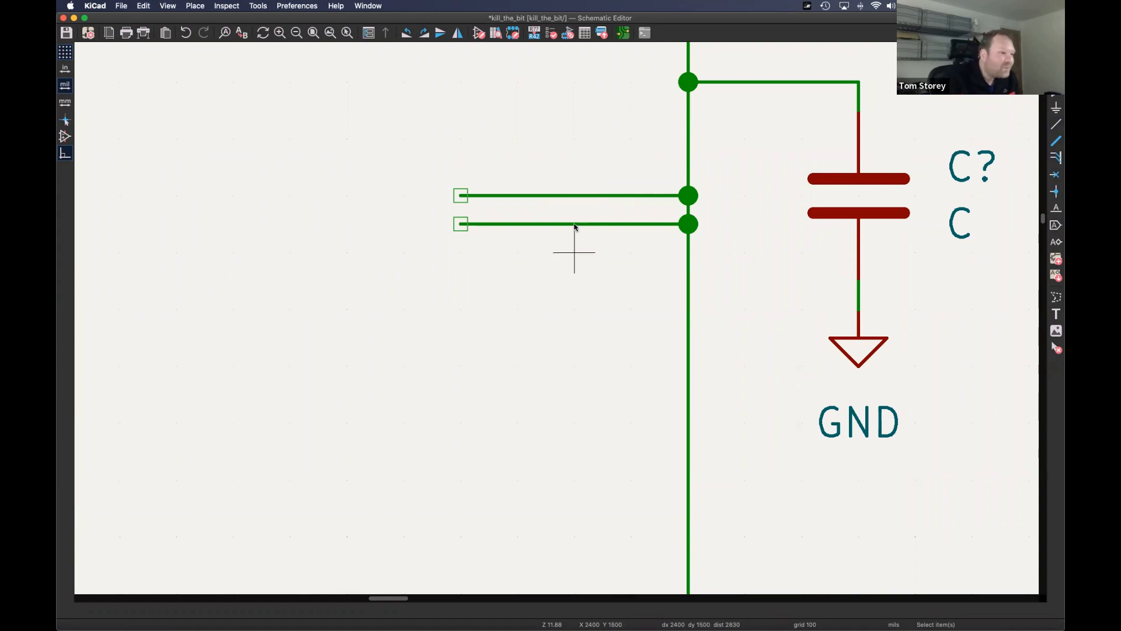
key("super+z")
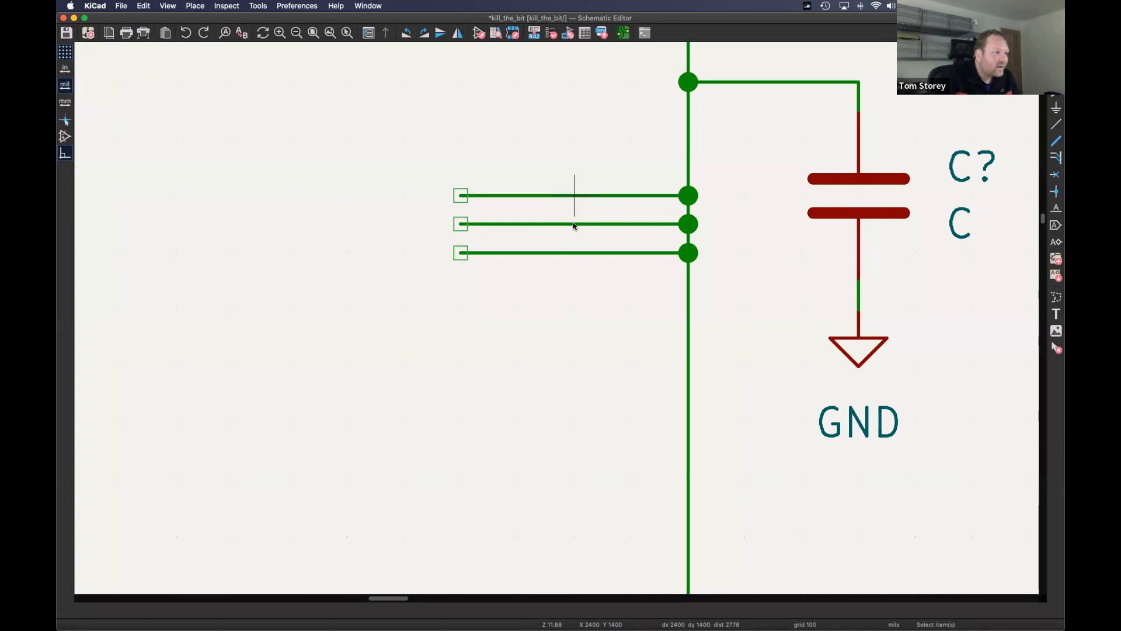
key("Delete")
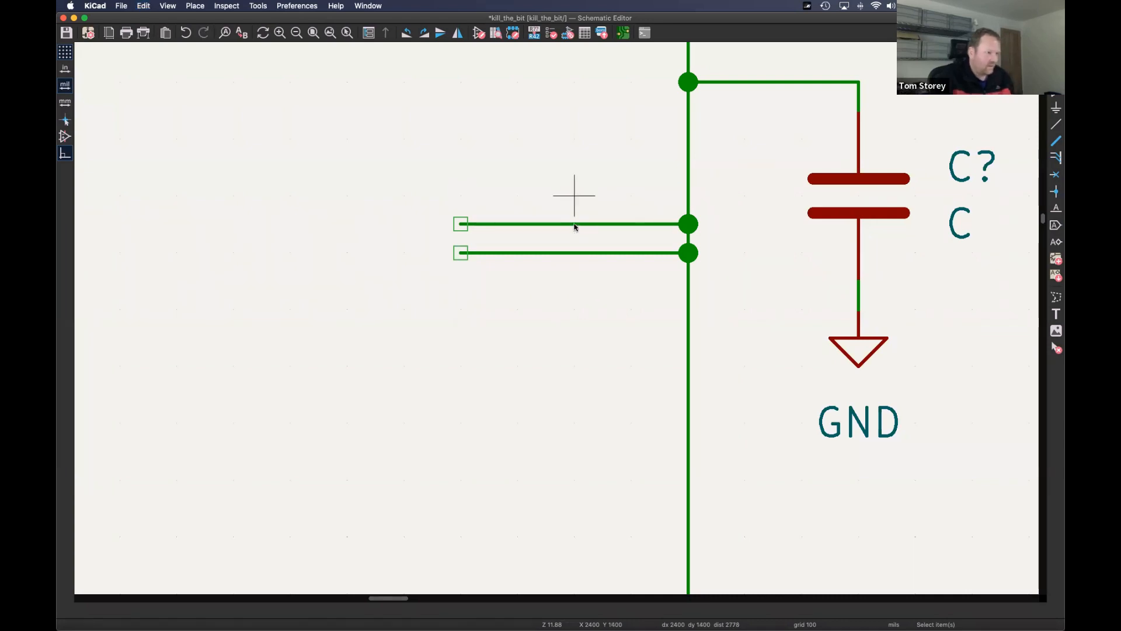
key("Delete")
key("Delete")
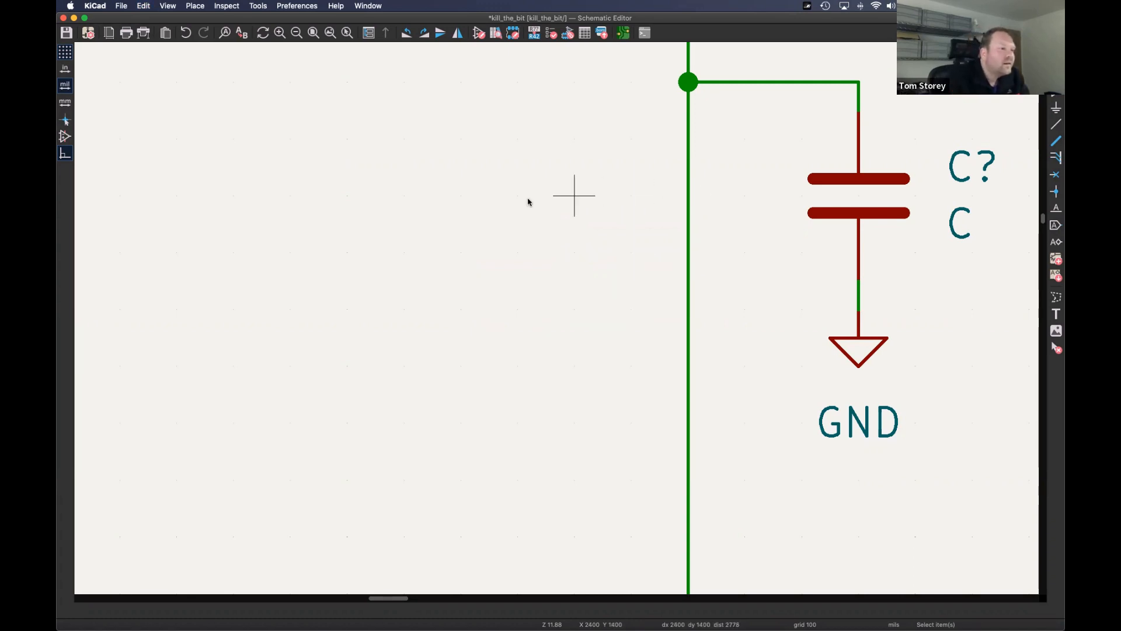
- Draw two 400 mil horizontal wires, 100 mils apart, leftward from the vertical +5V line, the upper one 200 mils below its junction
scroll(620, 219, "down", 2)
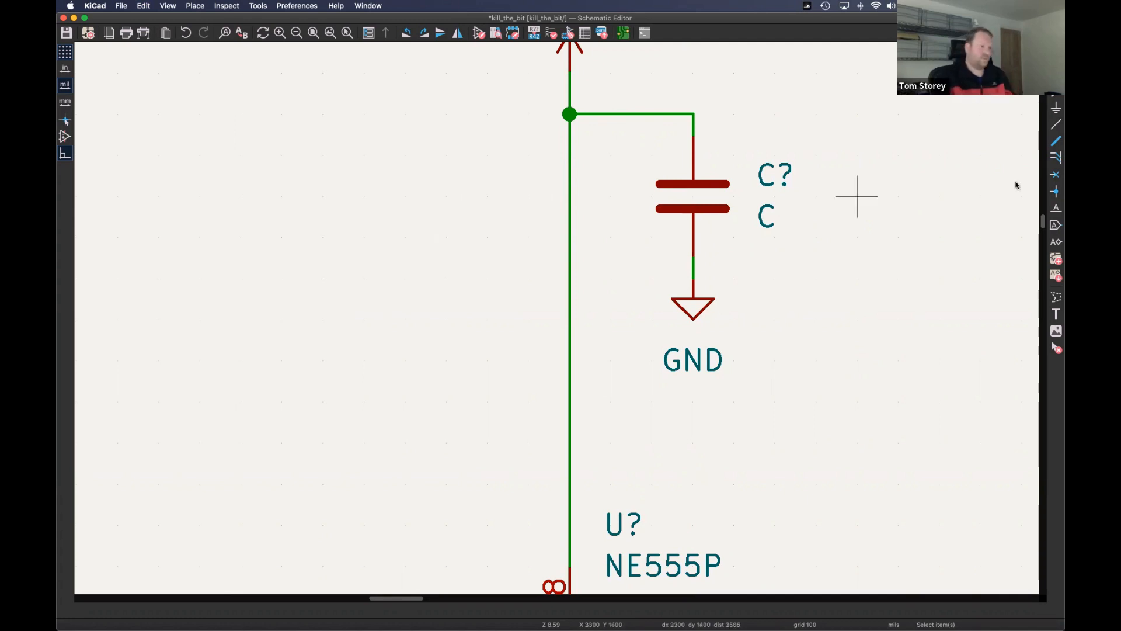
left_click(1057, 125)
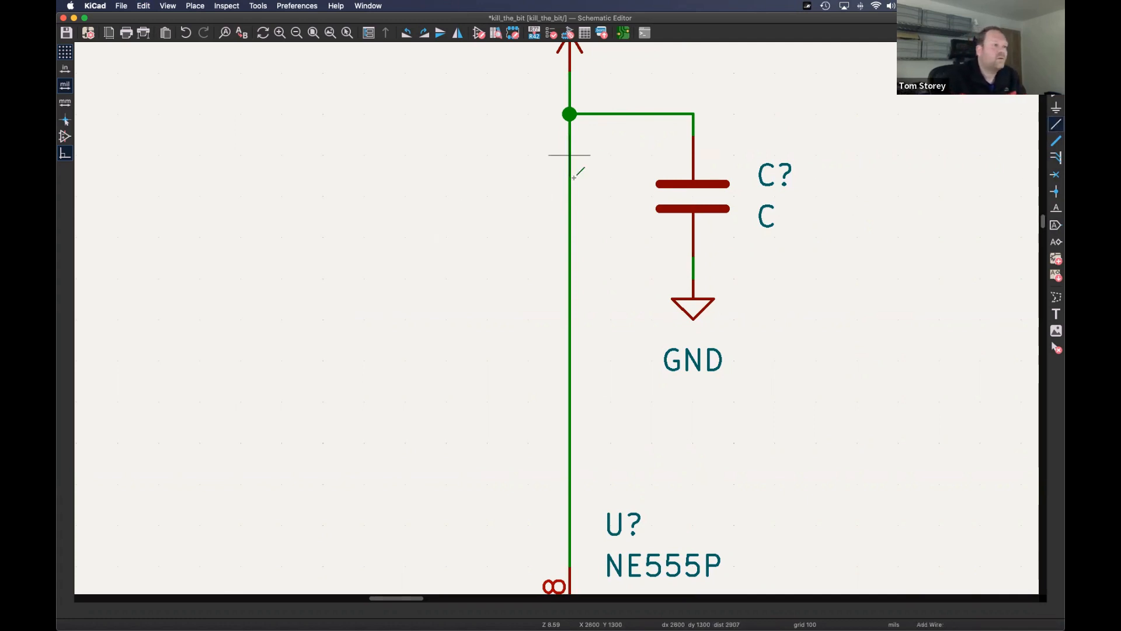
left_click(569, 197)
double_click(405, 196)
left_click(569, 237)
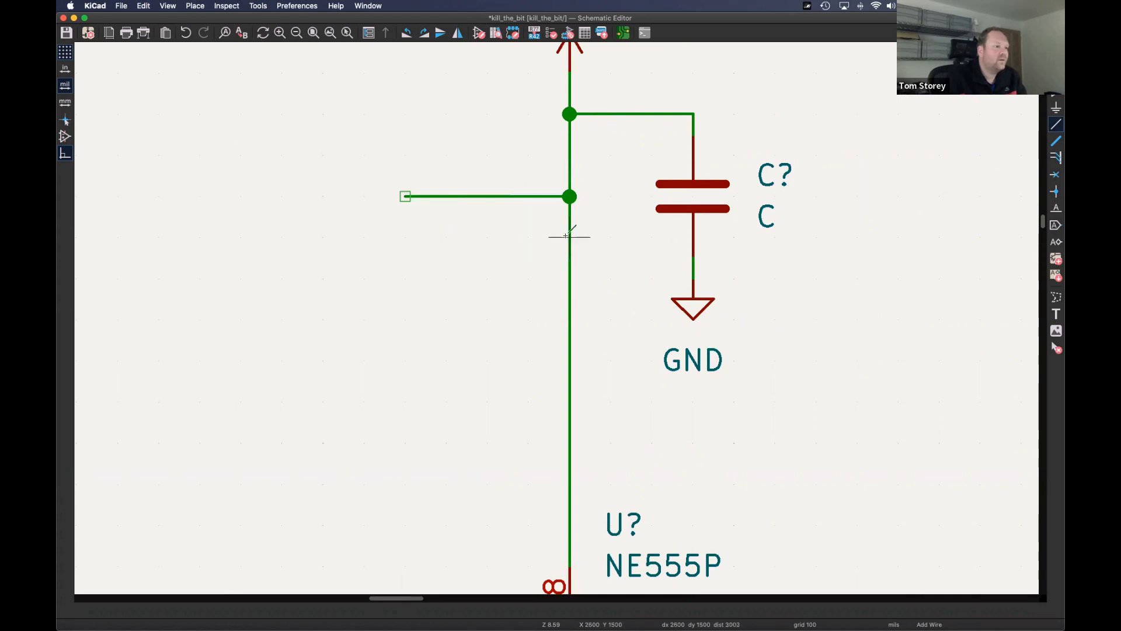
double_click(405, 237)
- Switch the grid to 50 mils and add a third horizontal wire midway between the two new ones
right_click(538, 214)
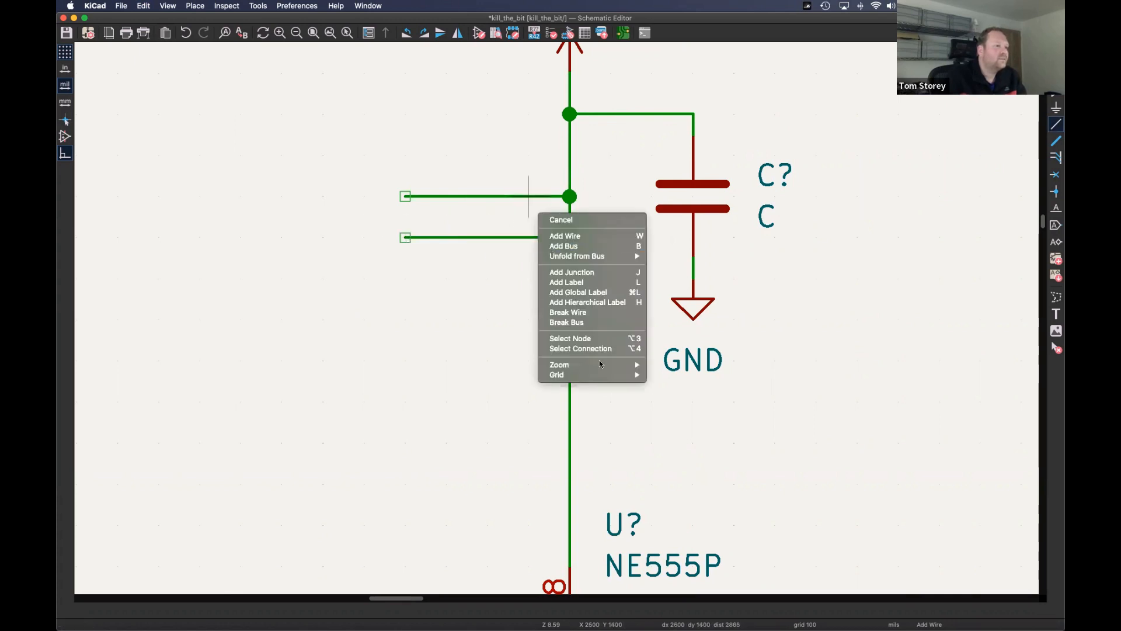
mouse_move(614, 375)
left_click(697, 385)
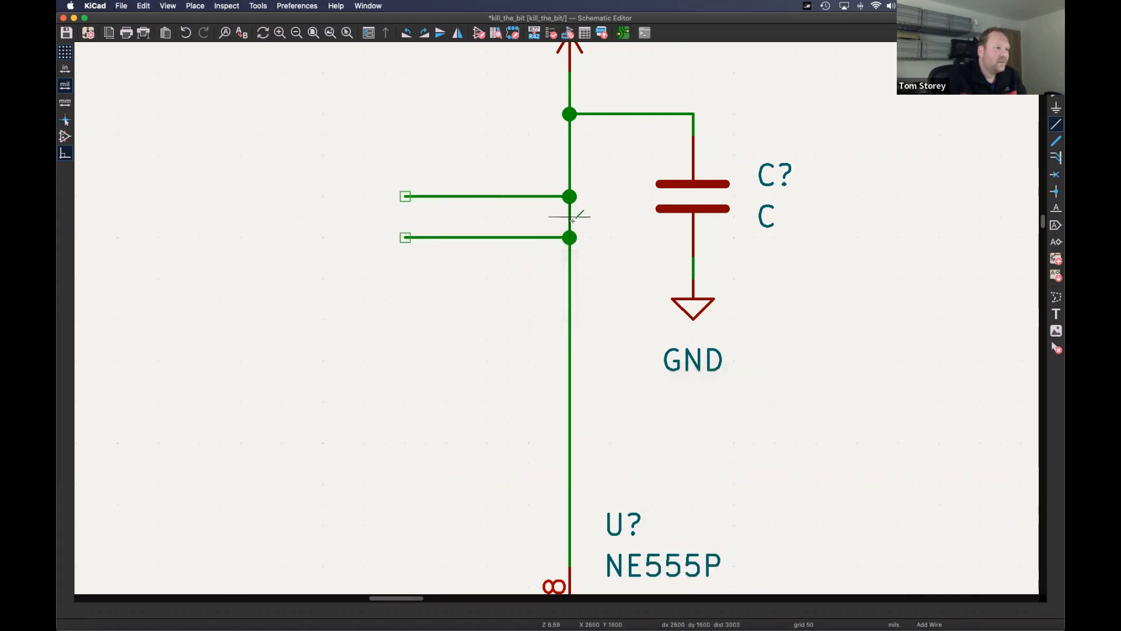
left_click(522, 217)
double_click(405, 217)
scroll(508, 234, "up", 3)
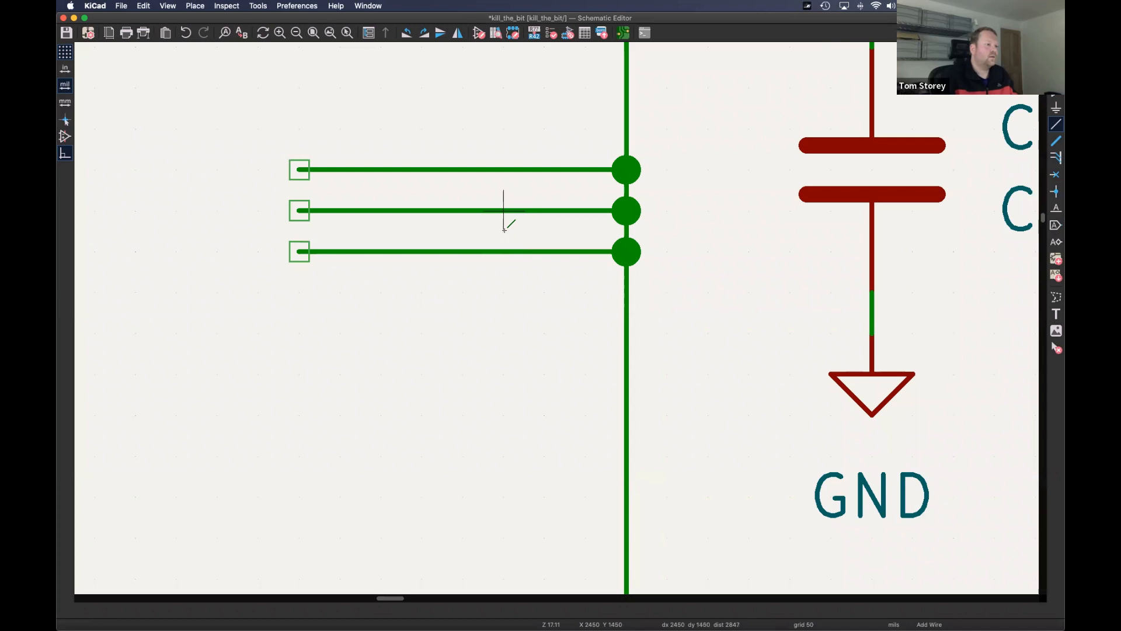
- Delete the three redrawn horizontal wires and restore the grid to 100 mils
key("Escape")
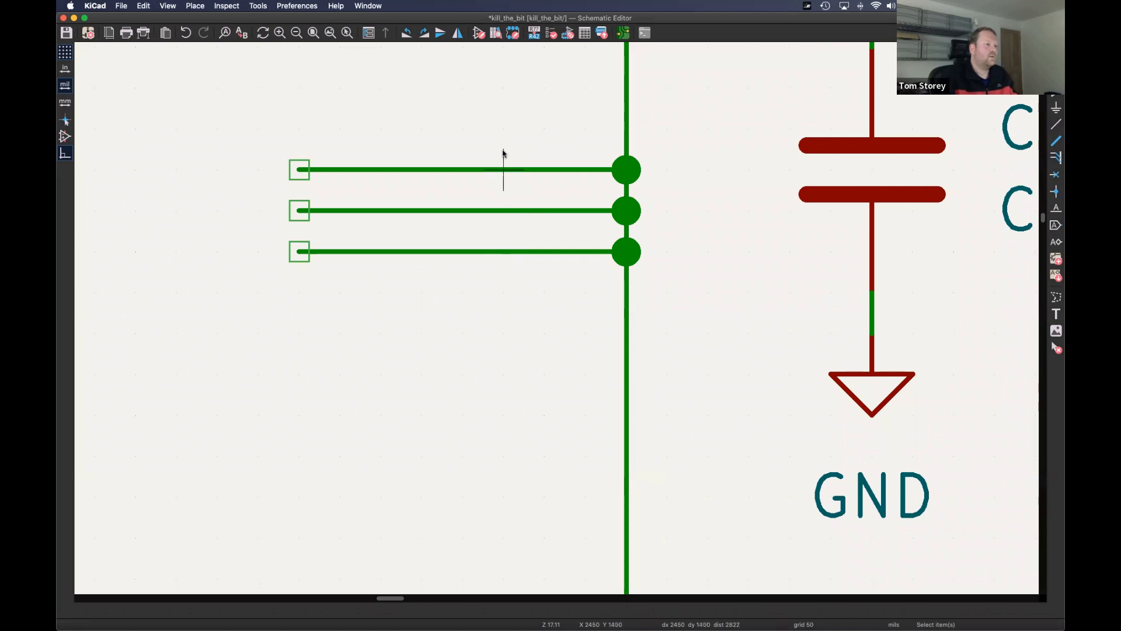
key("Delete")
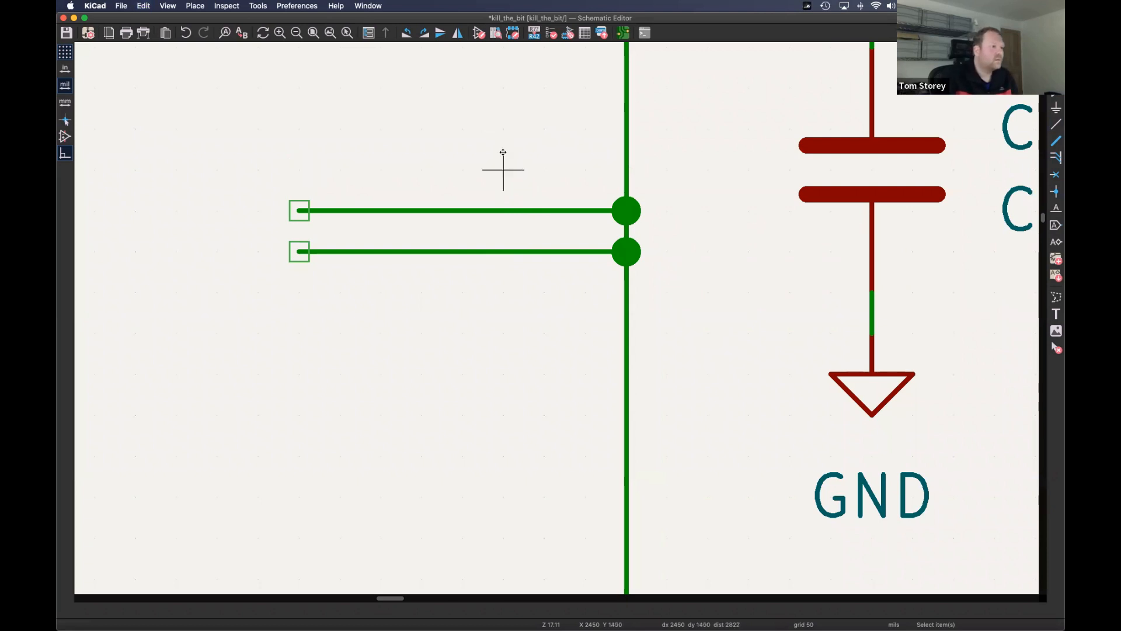
key("Delete")
key("Delete")
right_click(501, 220)
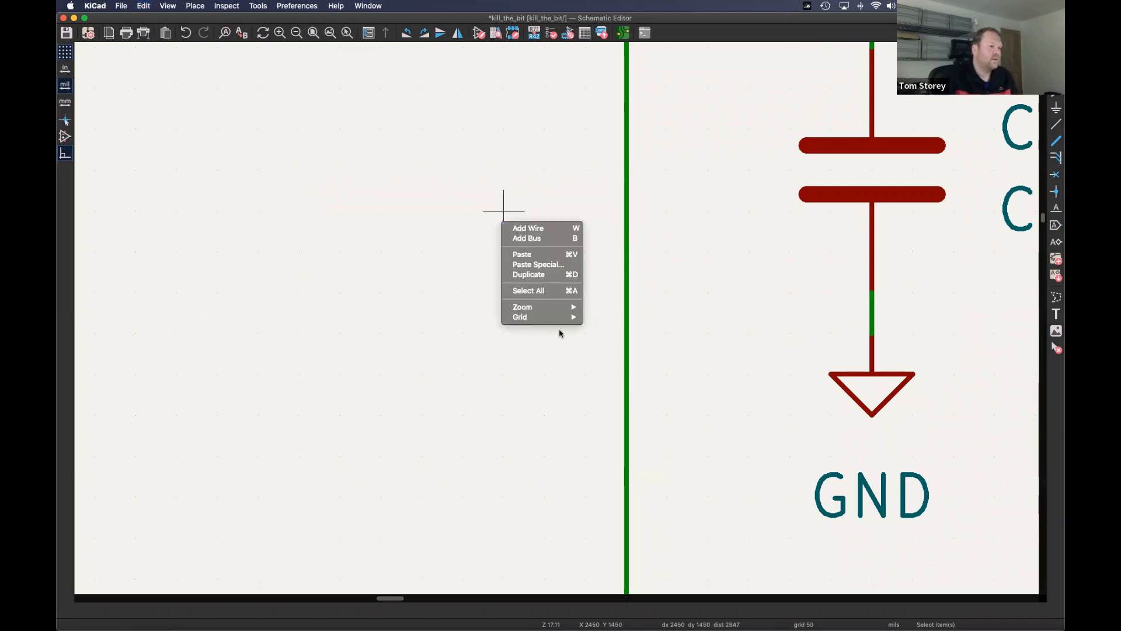
mouse_move(556, 322)
left_click(636, 316)
- Move the upper loose resistor to just above and right of the NE555P, beside its reference and value text
scroll(509, 222, "down", 4)
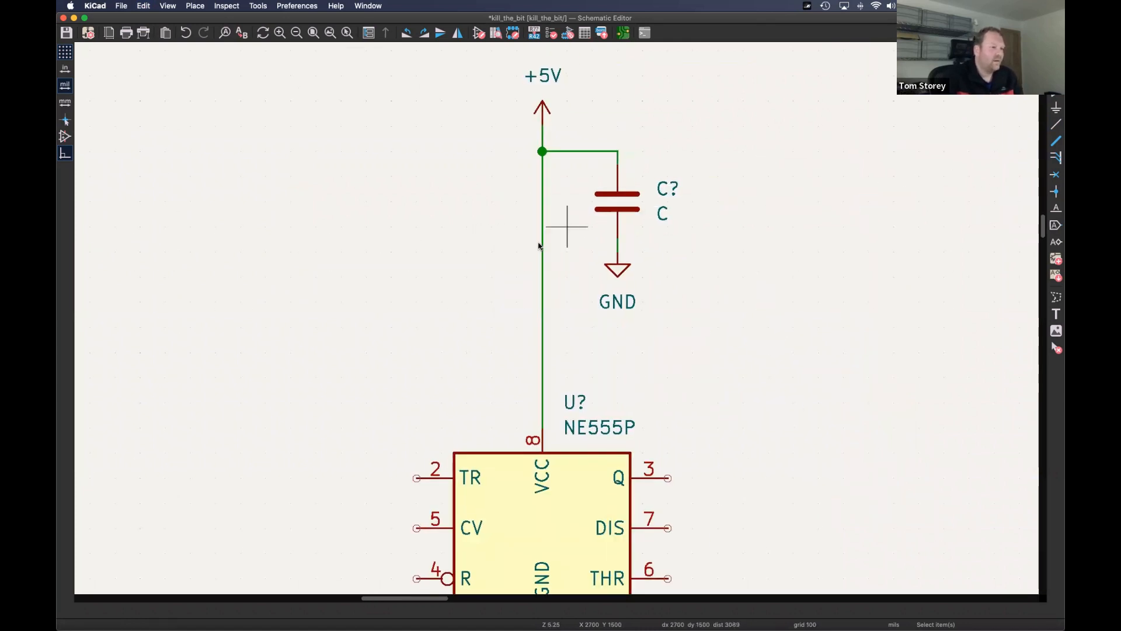
middle_click_drag(577, 238, 541, 249)
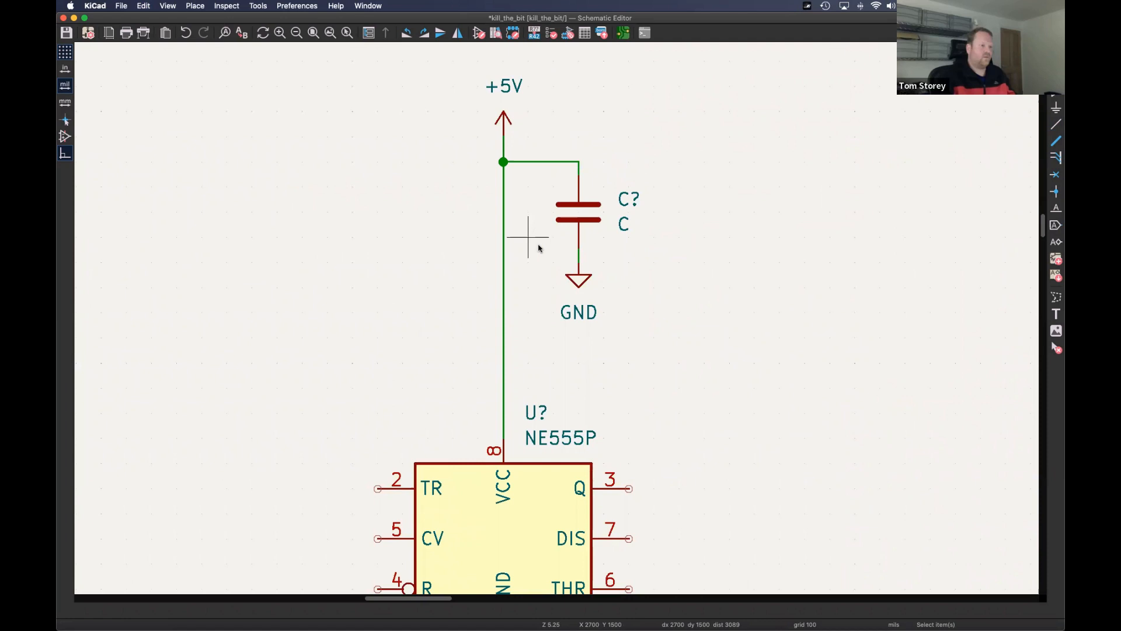
scroll(467, 235, "up", 3)
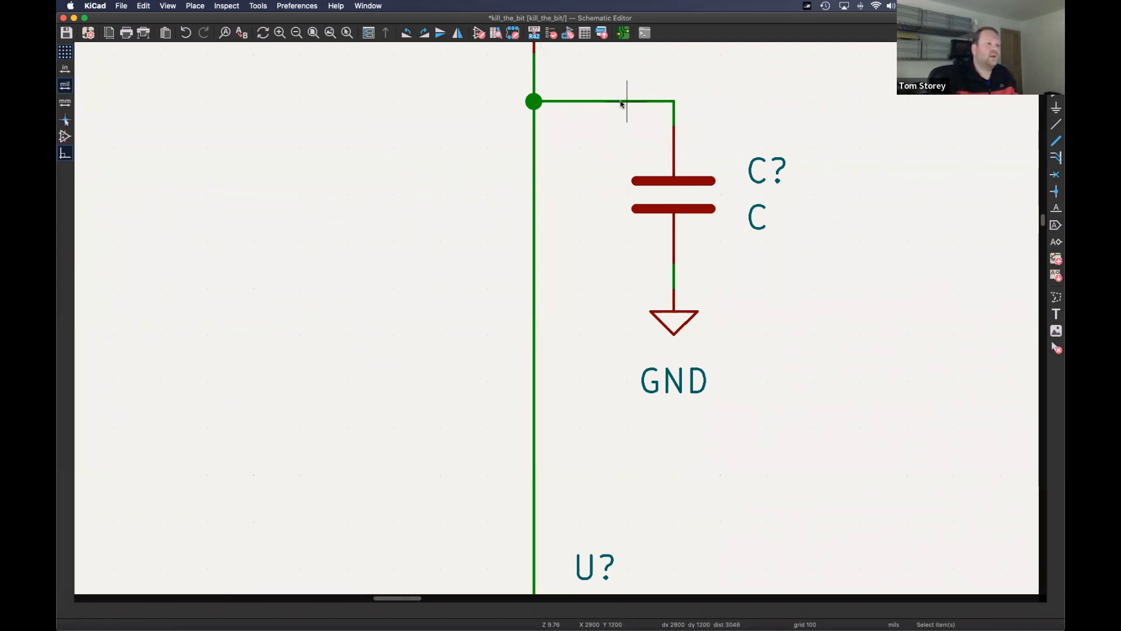
scroll(590, 117, "down", 5)
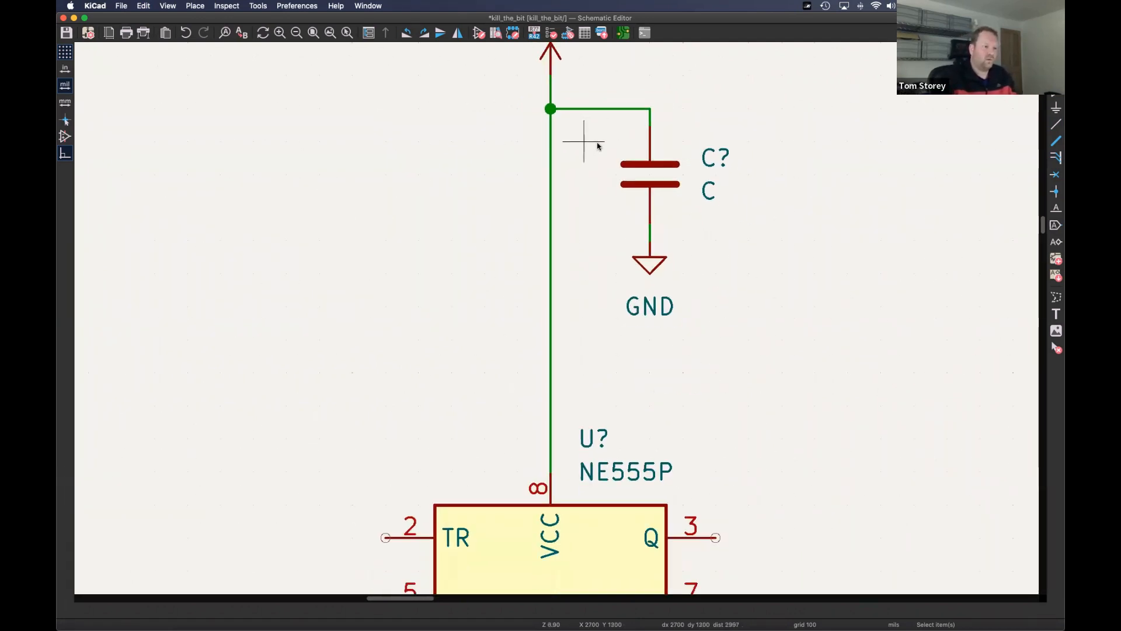
scroll(596, 143, "down", 2)
middle_click_drag(744, 268, 663, 201)
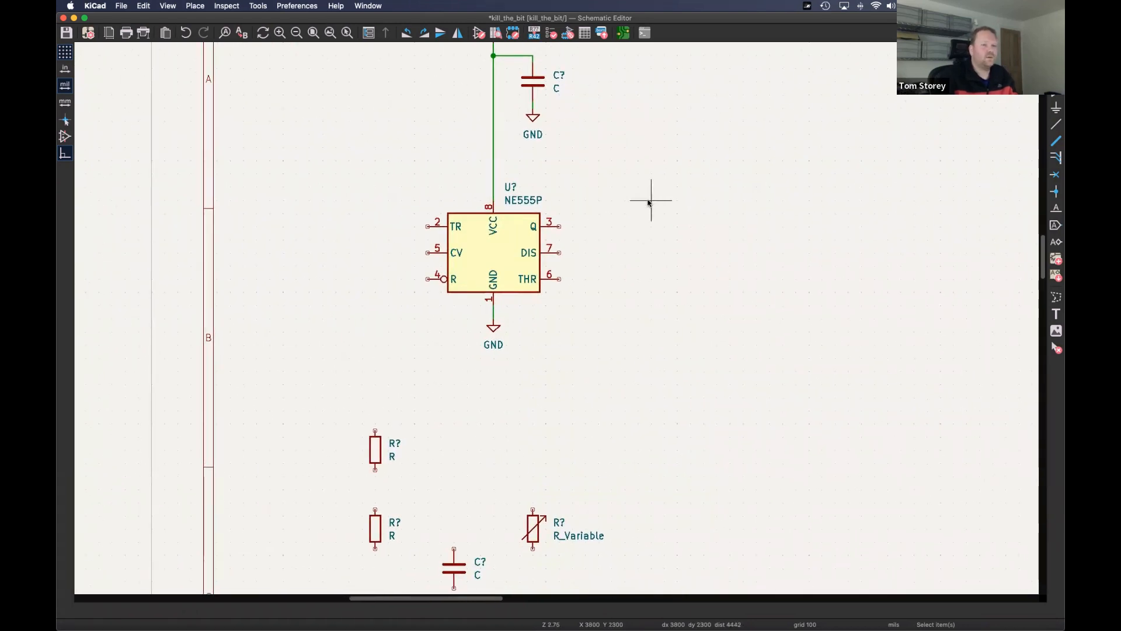
left_click(375, 450)
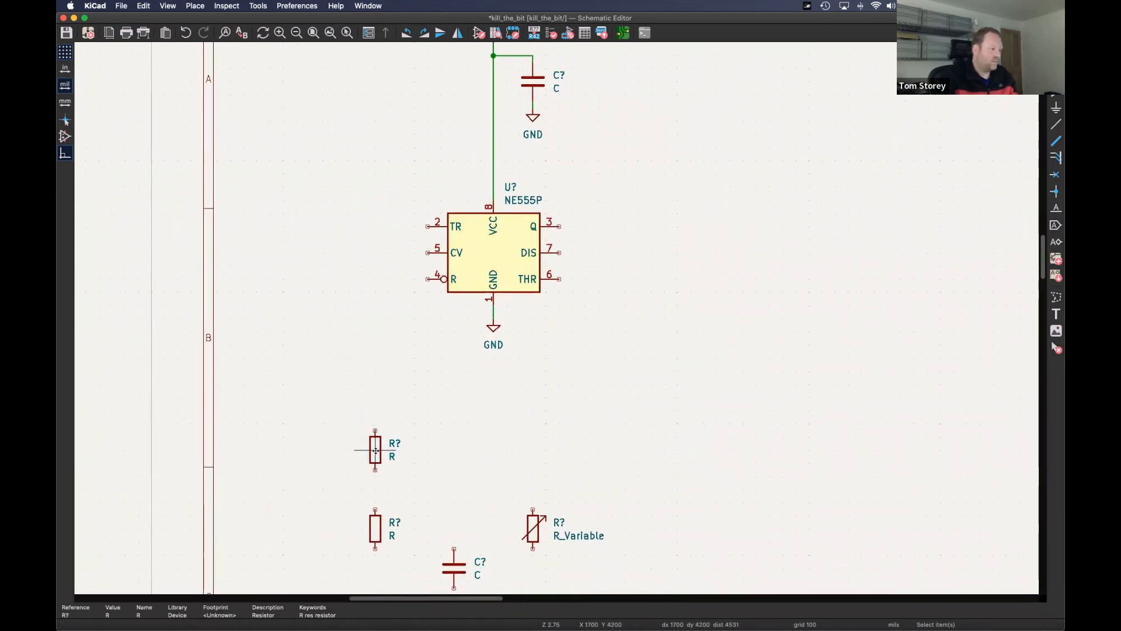
key("m")
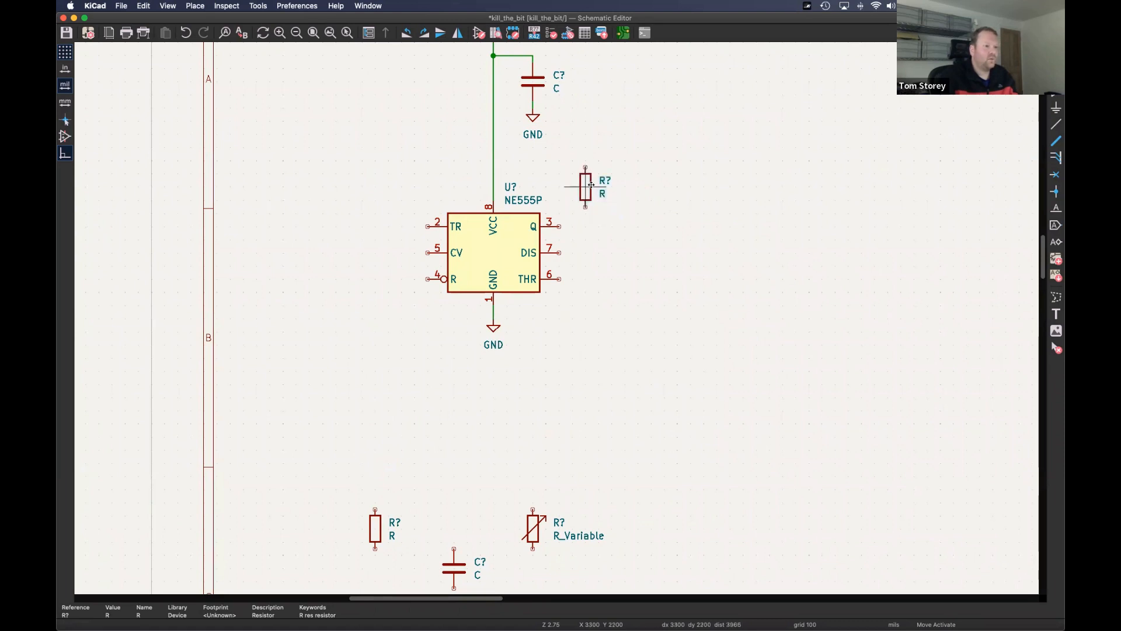
- Wire the resistor's upper end to the vertical +5V line and its lower end to the NE555P's DIS pin 7
left_click(1055, 124)
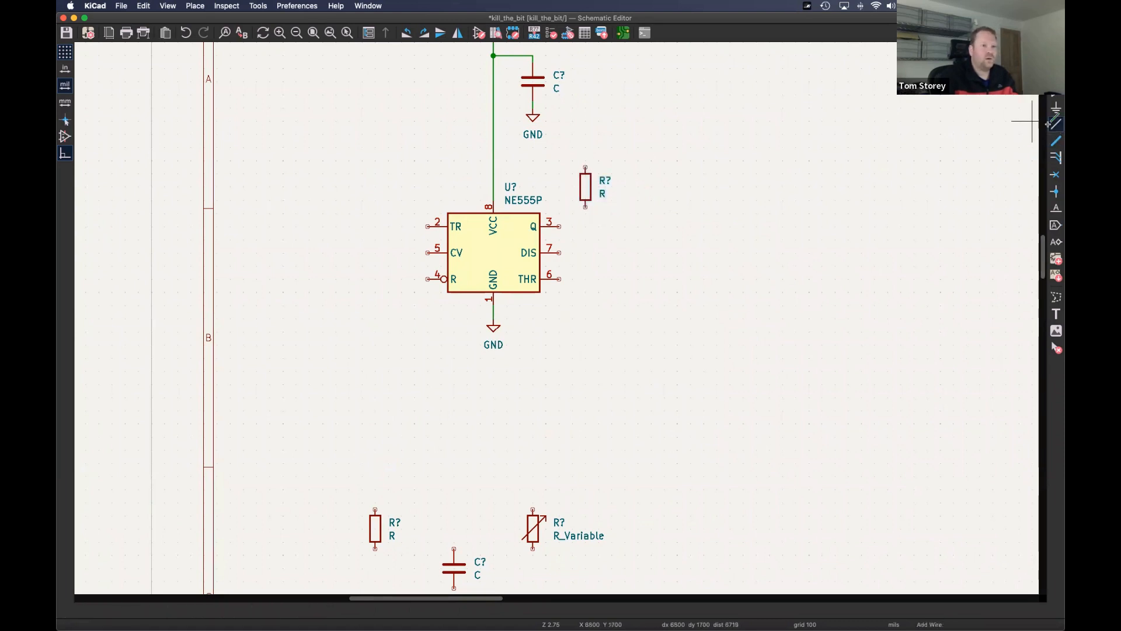
left_click(493, 160)
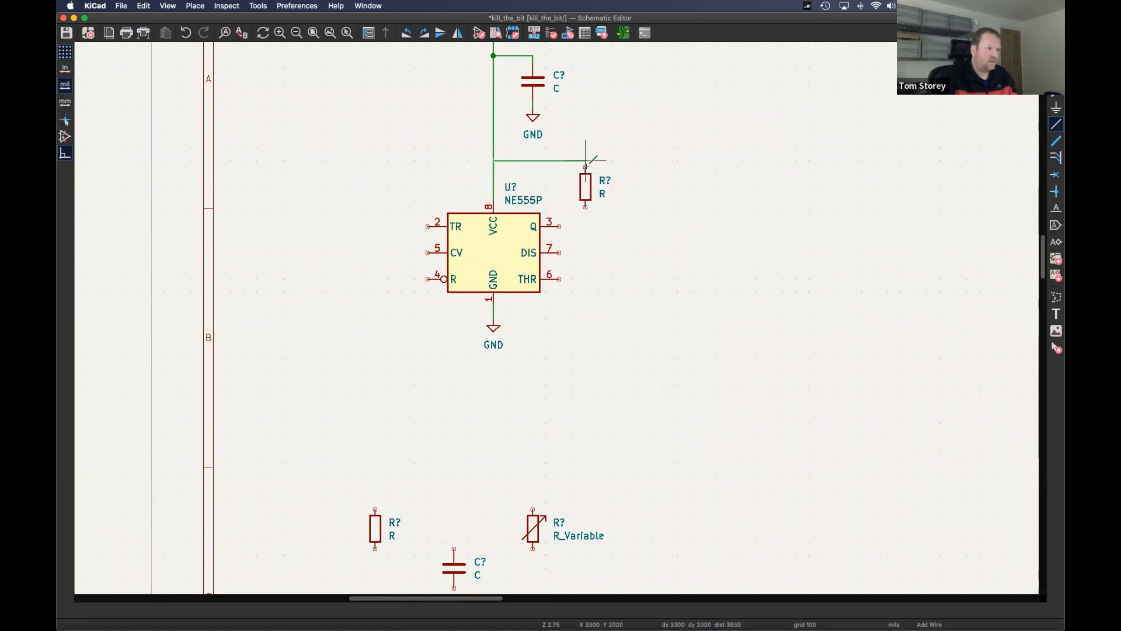
left_click(585, 167)
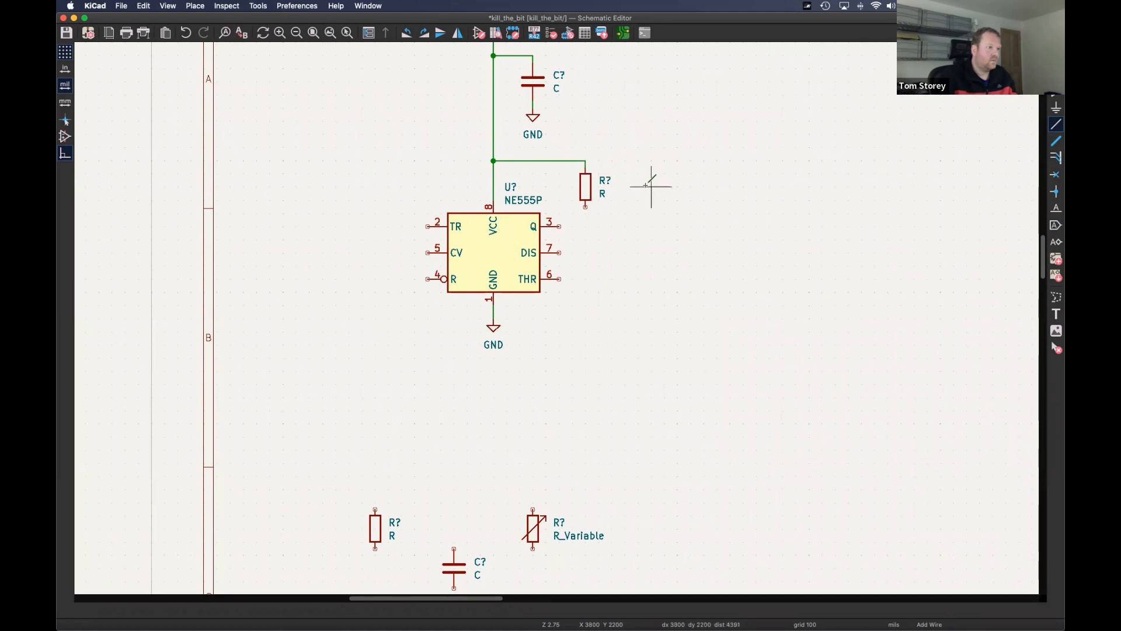
left_click(559, 252)
left_click(585, 207)
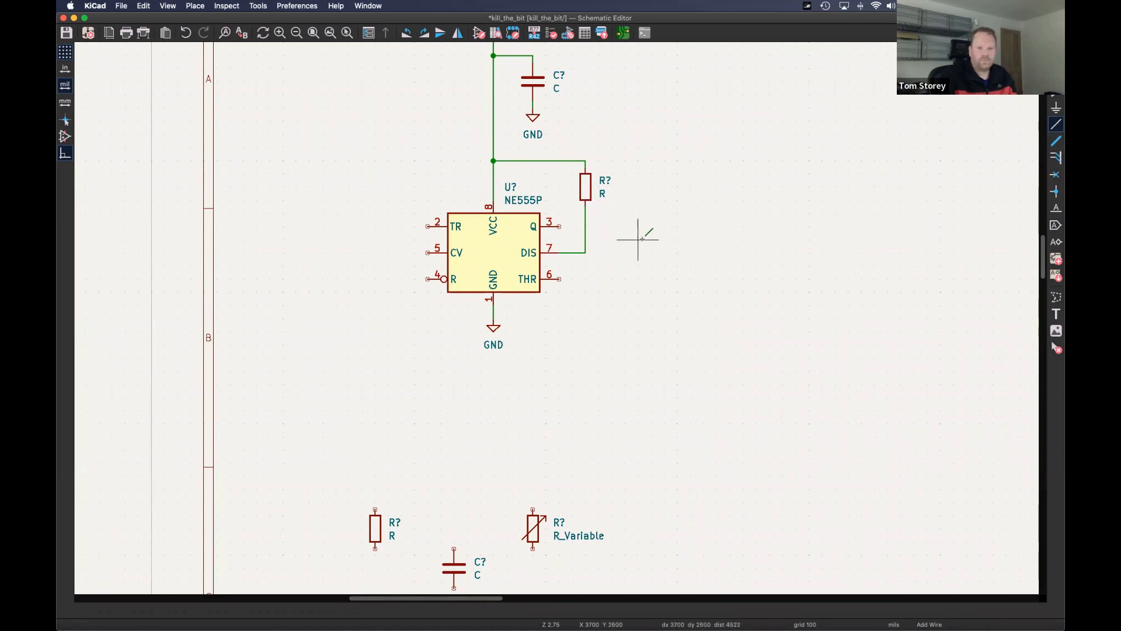
- Move the remaining loose resistor to the lower right of the NE555P and place R_Variable directly beneath it in line
middle_click_drag(638, 239, 607, 175)
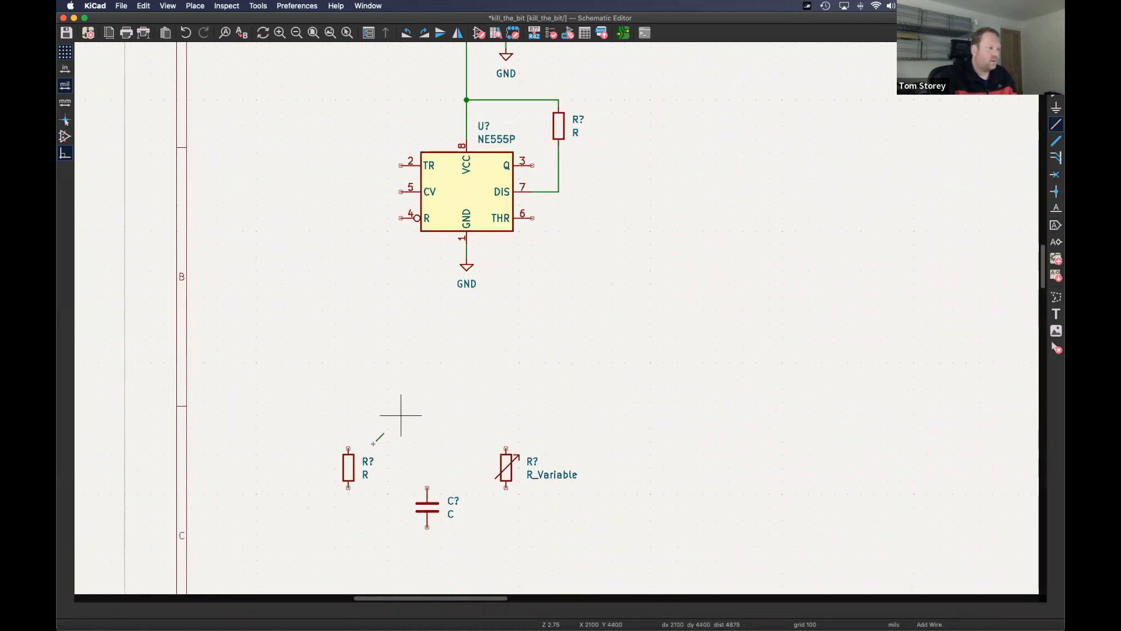
key("Escape")
left_click(349, 468)
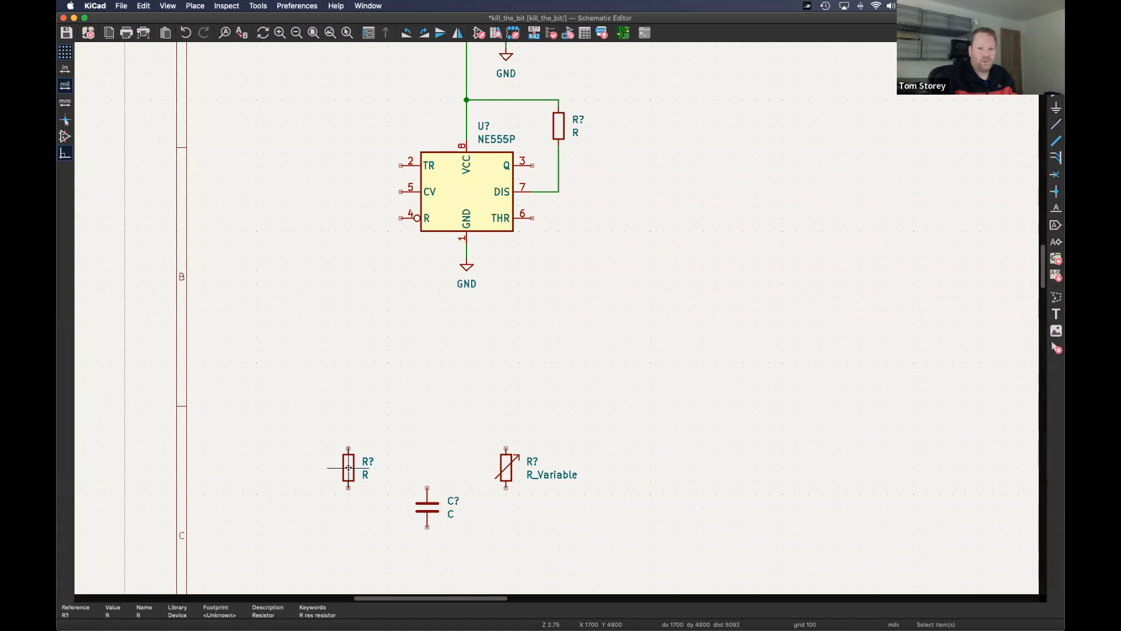
key("m")
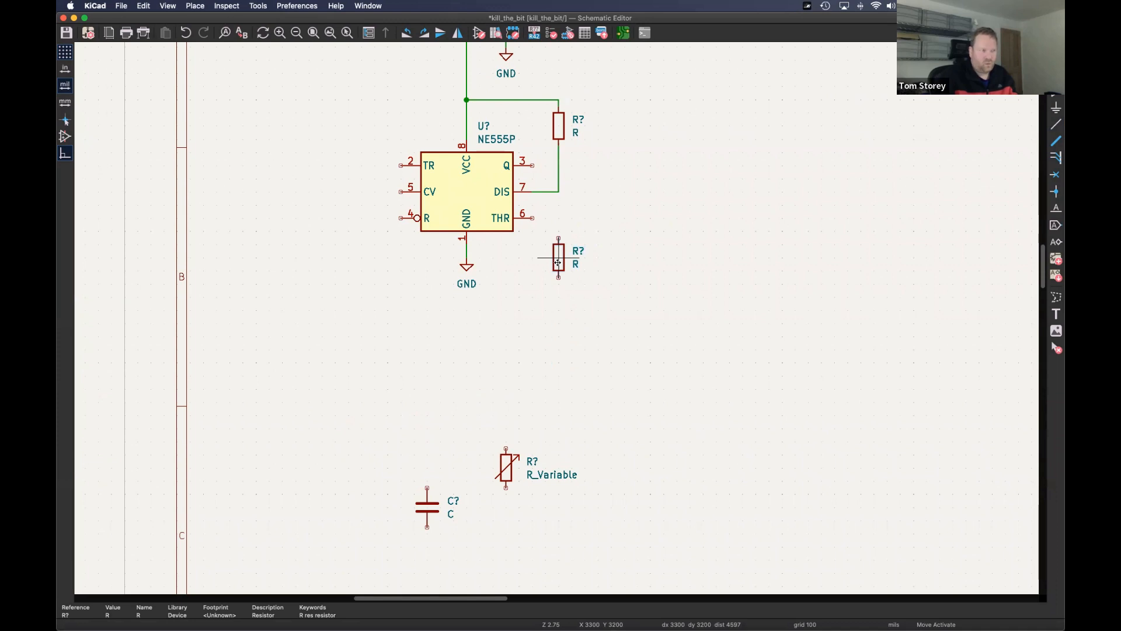
left_click(596, 264)
left_click(506, 468)
key("m")
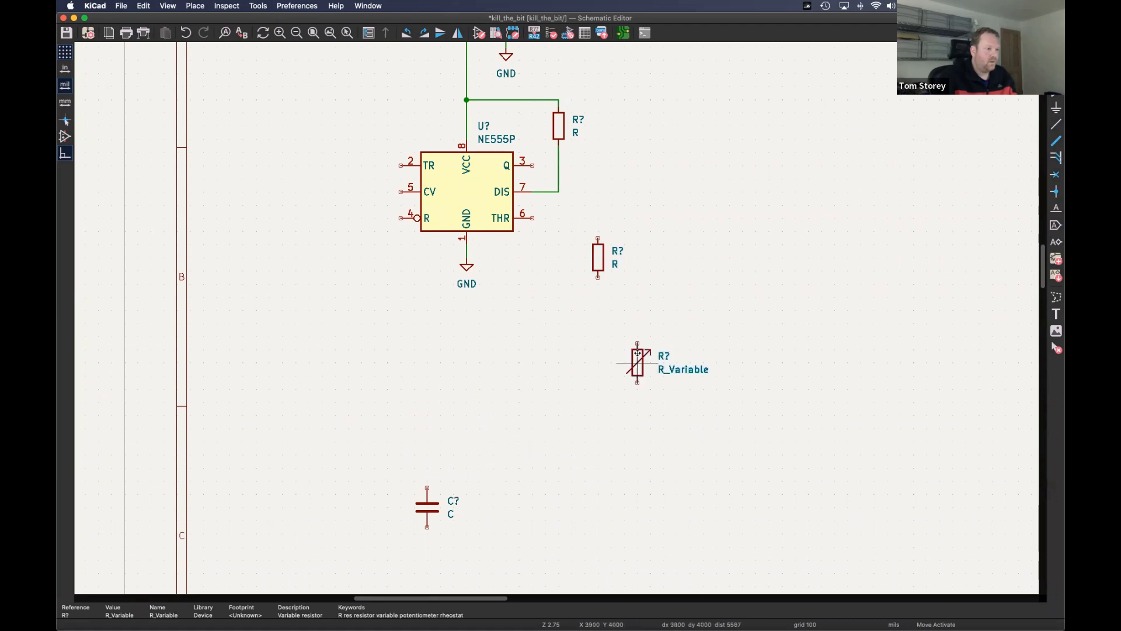
left_click(646, 285)
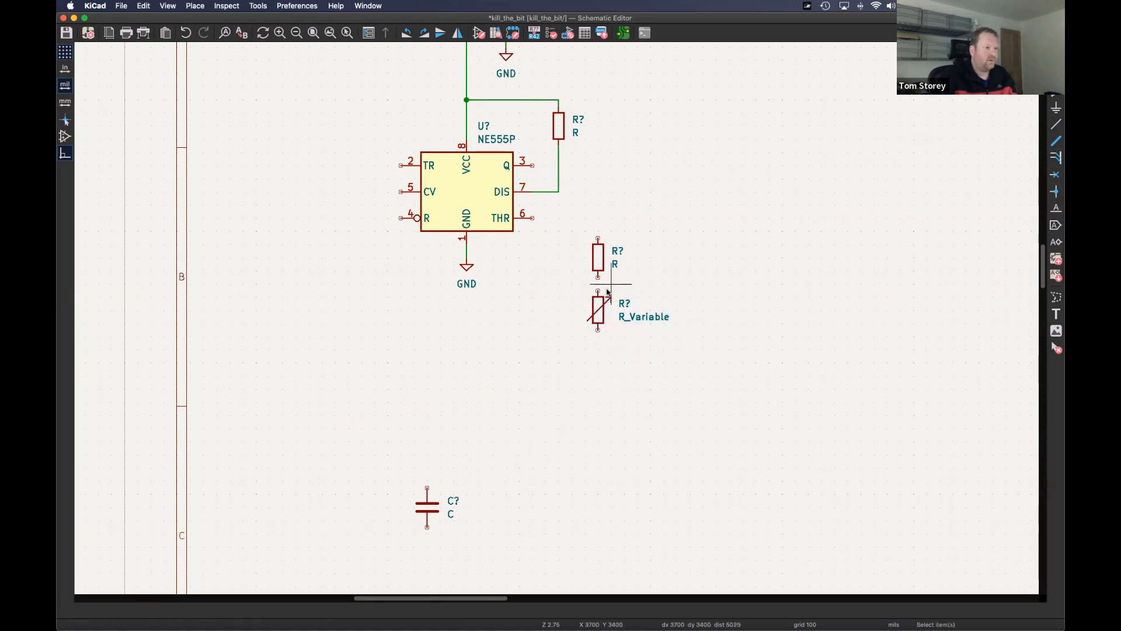
- Wire the lower resistor in series with R_Variable and connect its upper end to the DIS pin 7 wire below the first resistor
left_click(1055, 123)
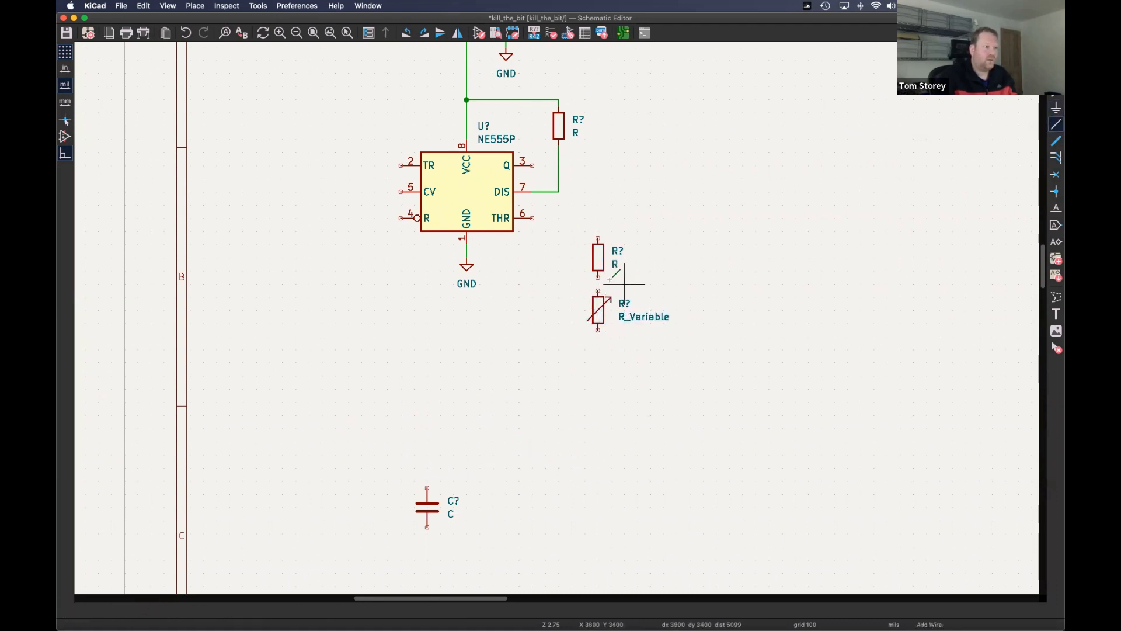
left_click(597, 277)
left_click(598, 291)
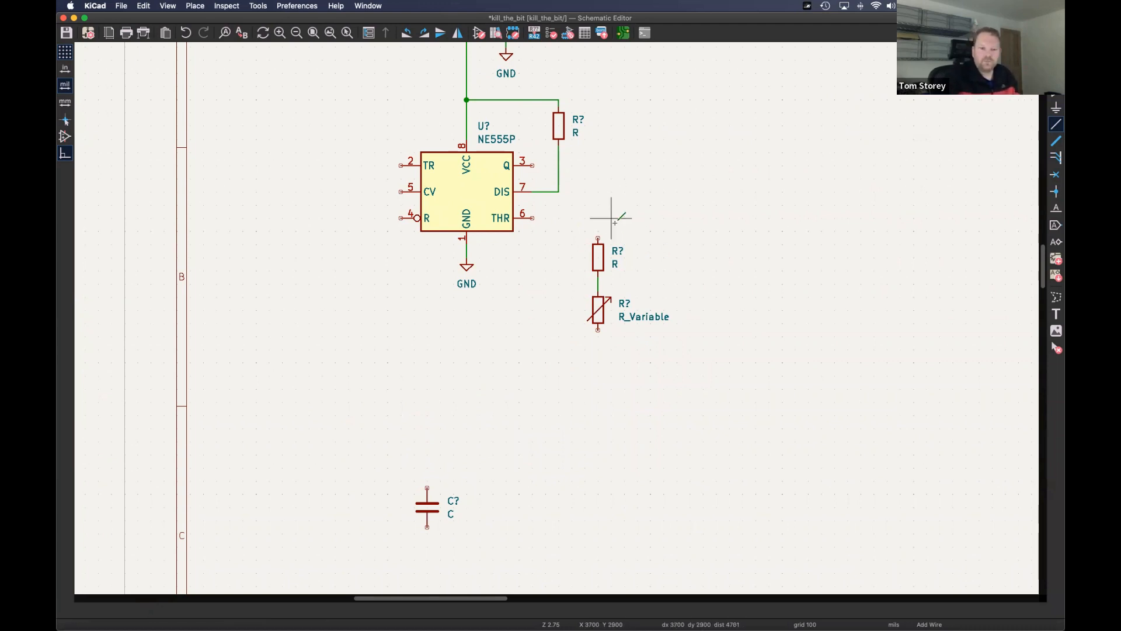
left_click(558, 192)
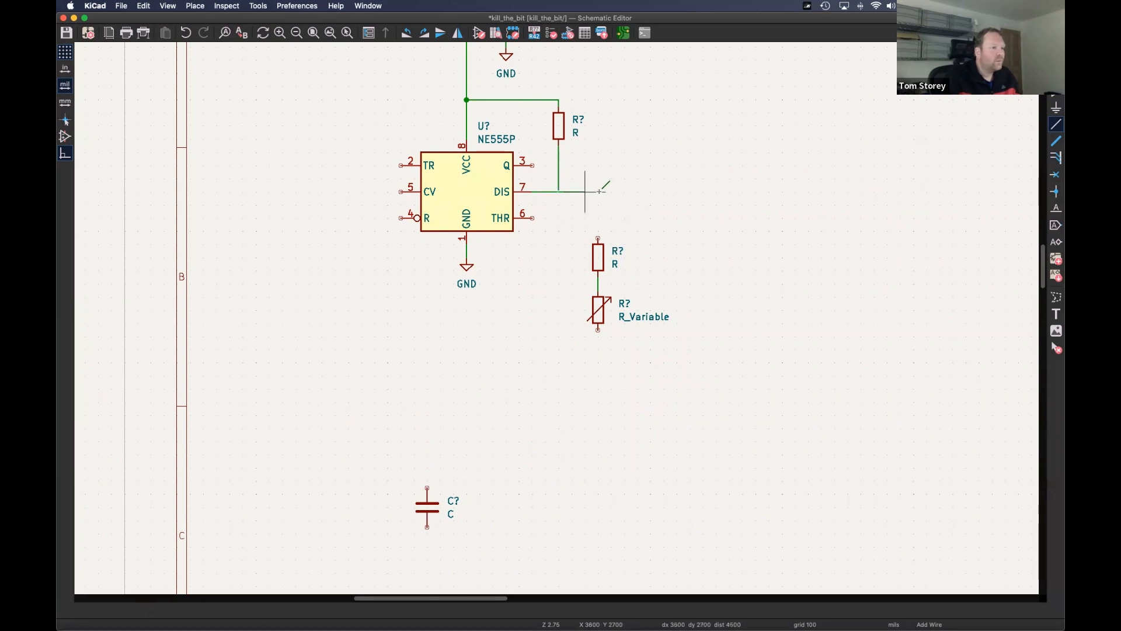
left_click(597, 239)
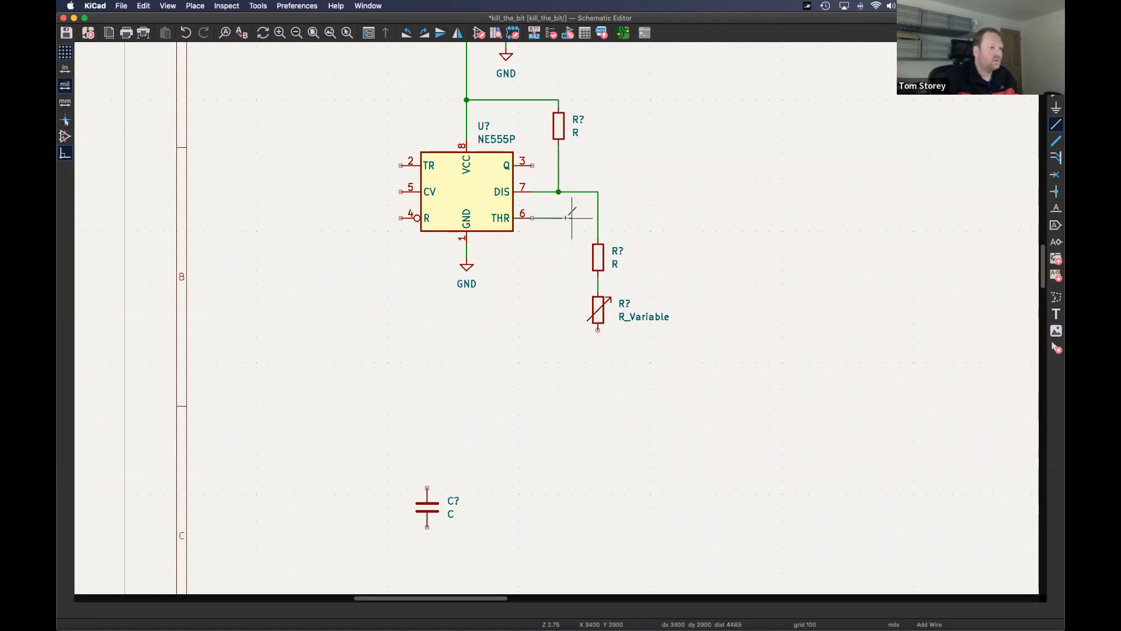
- Wire the NE555P's THR pin 6 to R_Variable's lower end, and route TR pin 2 around beneath the chip to the same wire
left_click(559, 349)
left_click(598, 330)
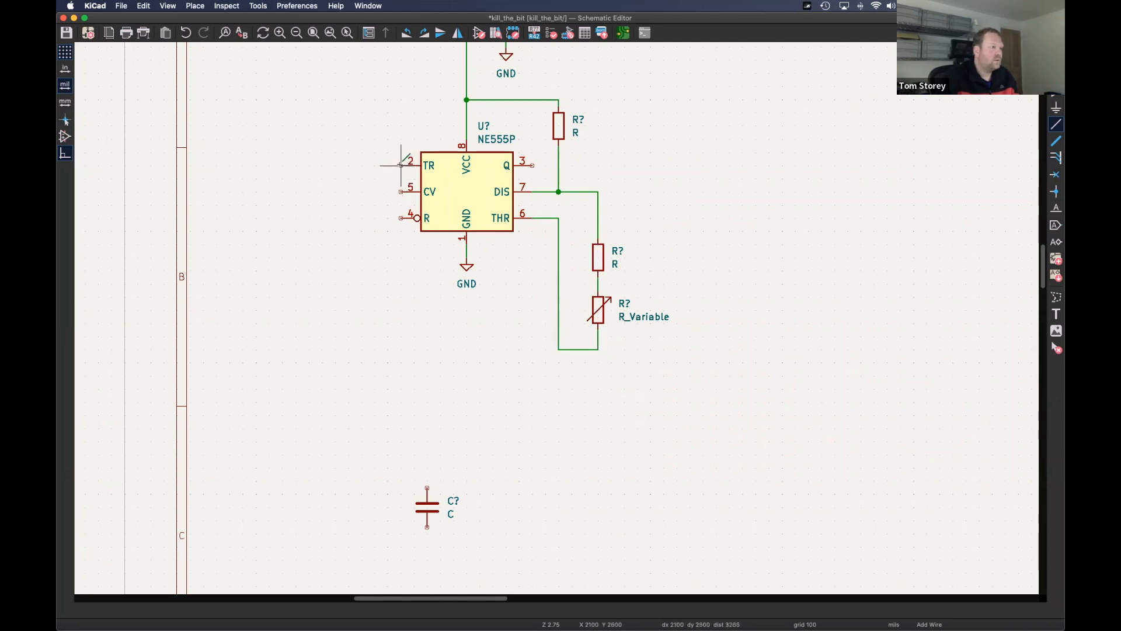
left_click(374, 349)
left_click(559, 349)
left_click(559, 349)
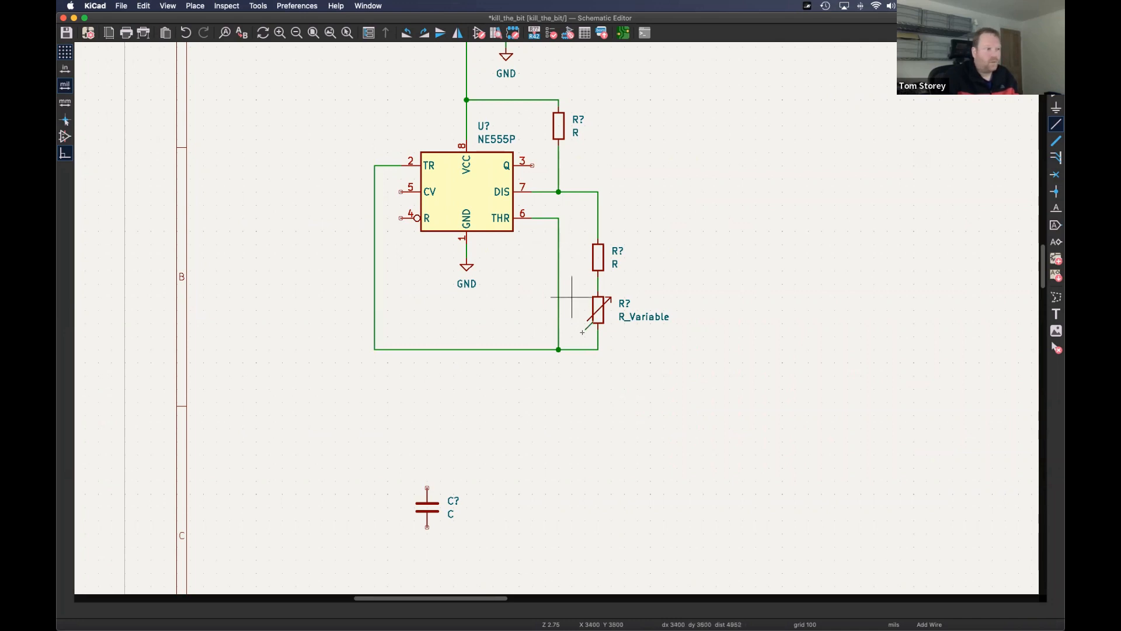
key("Escape")
- Move the loose capacitor directly beneath R_Variable and place a copy of the GND symbol below it
left_click_drag(428, 510, 598, 385)
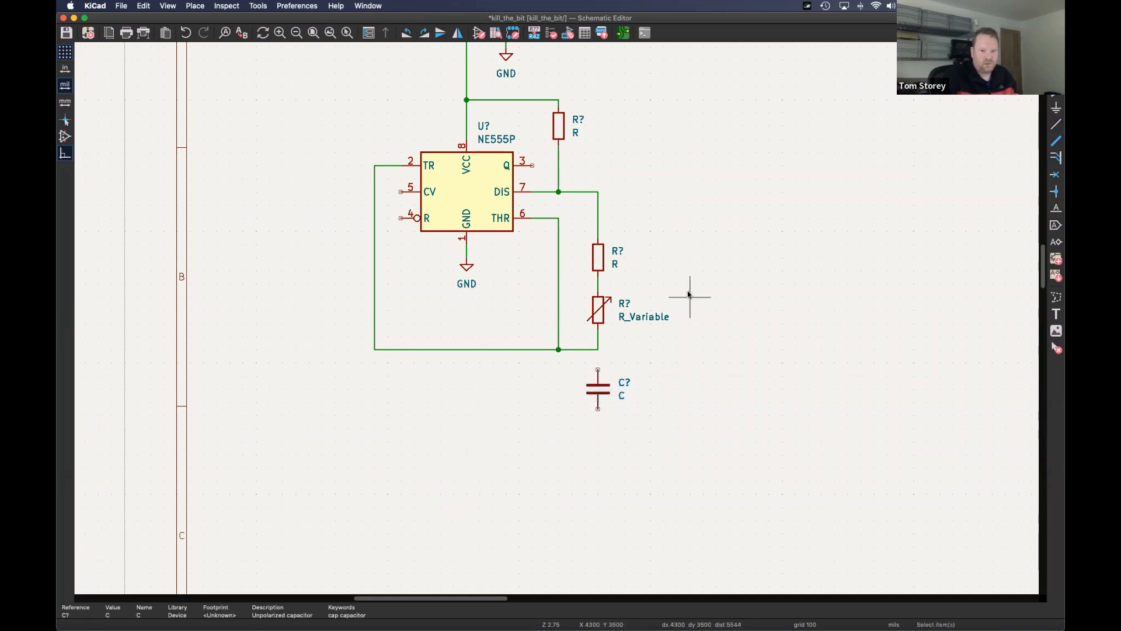
left_click(466, 265)
key("super+c")
key("super+v")
left_click(598, 432)
left_click(663, 426)
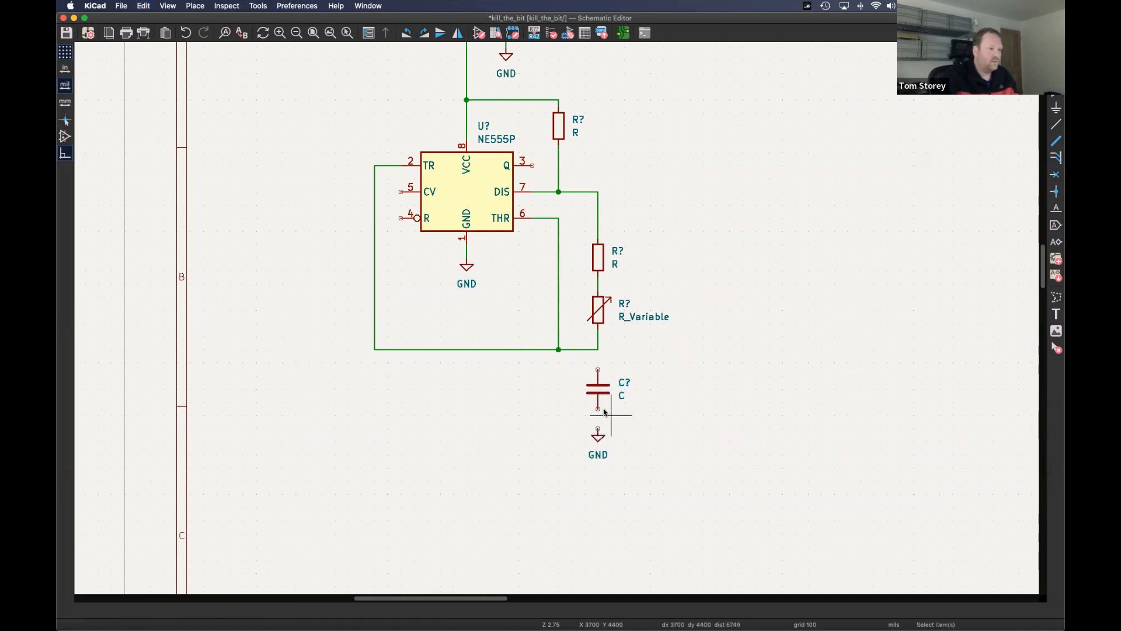
- Wire the capacitor's lower end to its GND symbol and its upper end to the wire corner below R_Variable
left_click(598, 428)
left_click(599, 409)
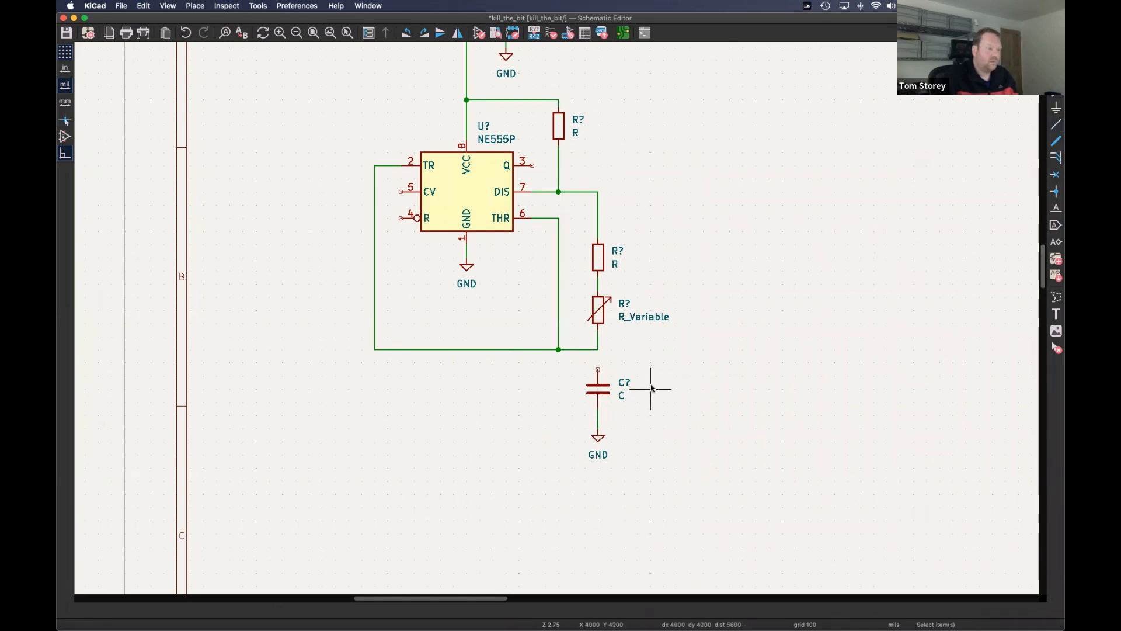
key("w")
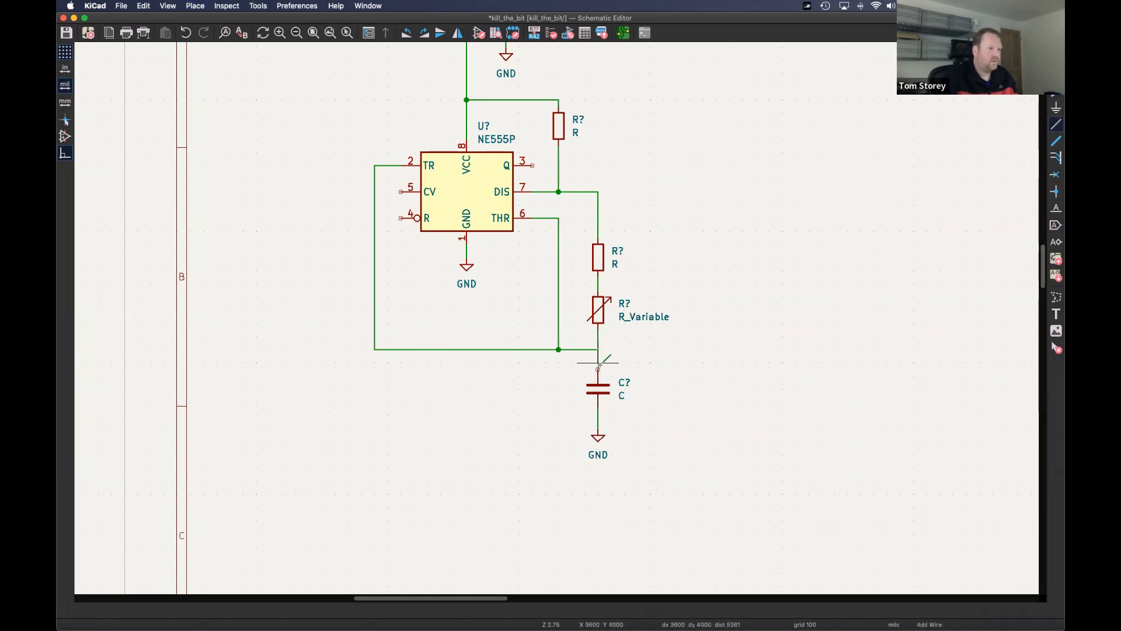
left_click(598, 369)
left_click(598, 349)
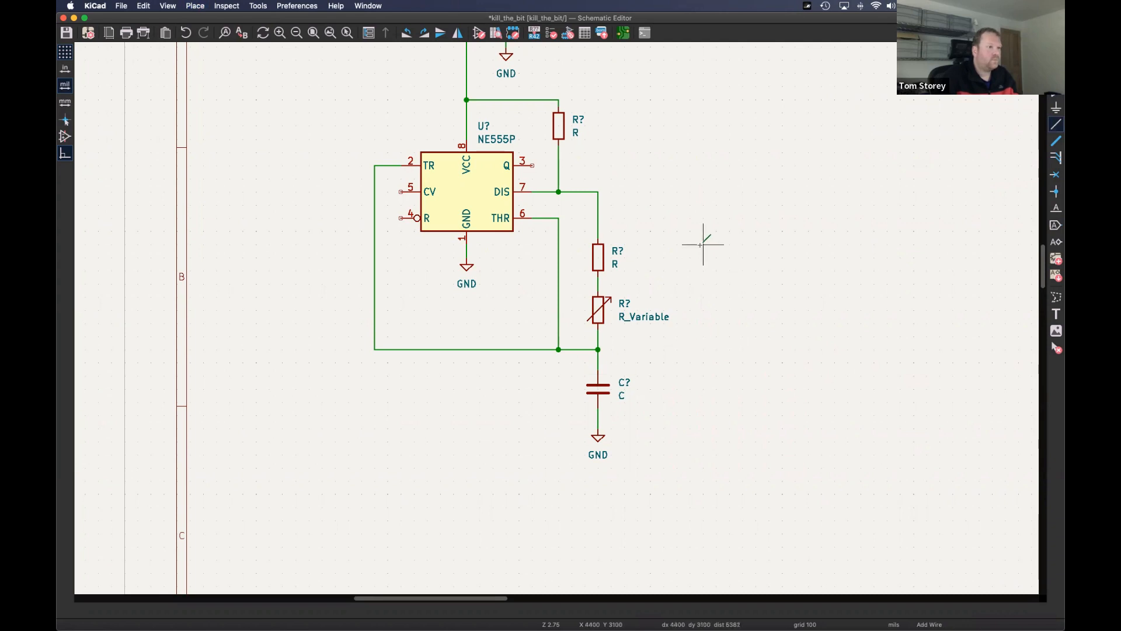
- Wire the NE555P's R pin 4 to the +5V line above VCC, and run an open-ended wire rightwards from Q pin 3
scroll(693, 248, "up", 1)
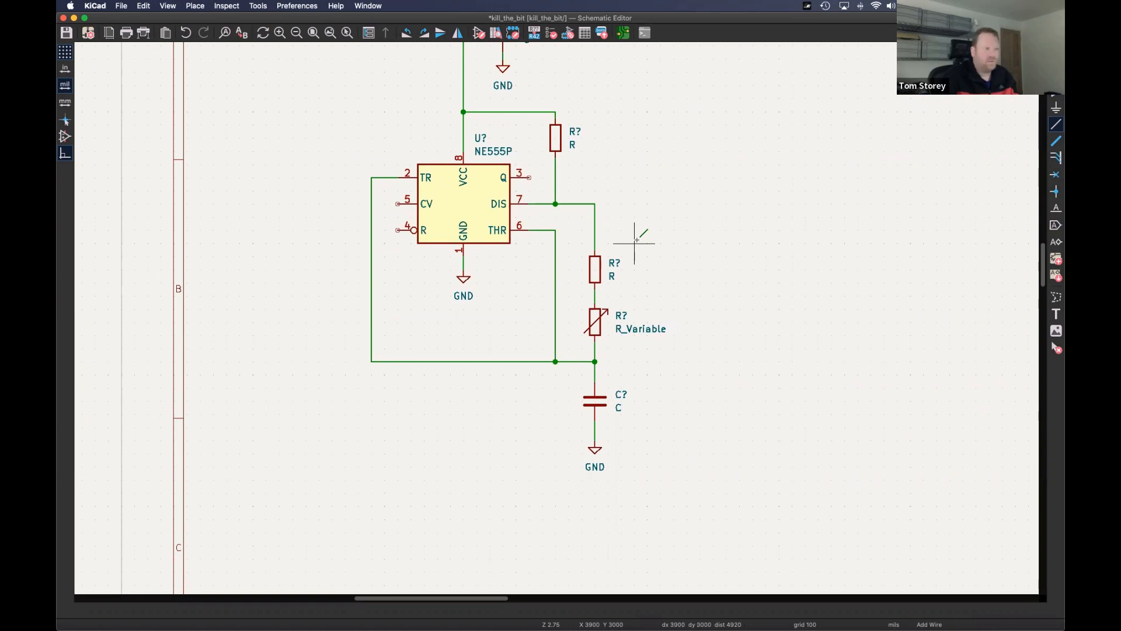
middle_click_drag(401, 205, 477, 226)
left_click(475, 249)
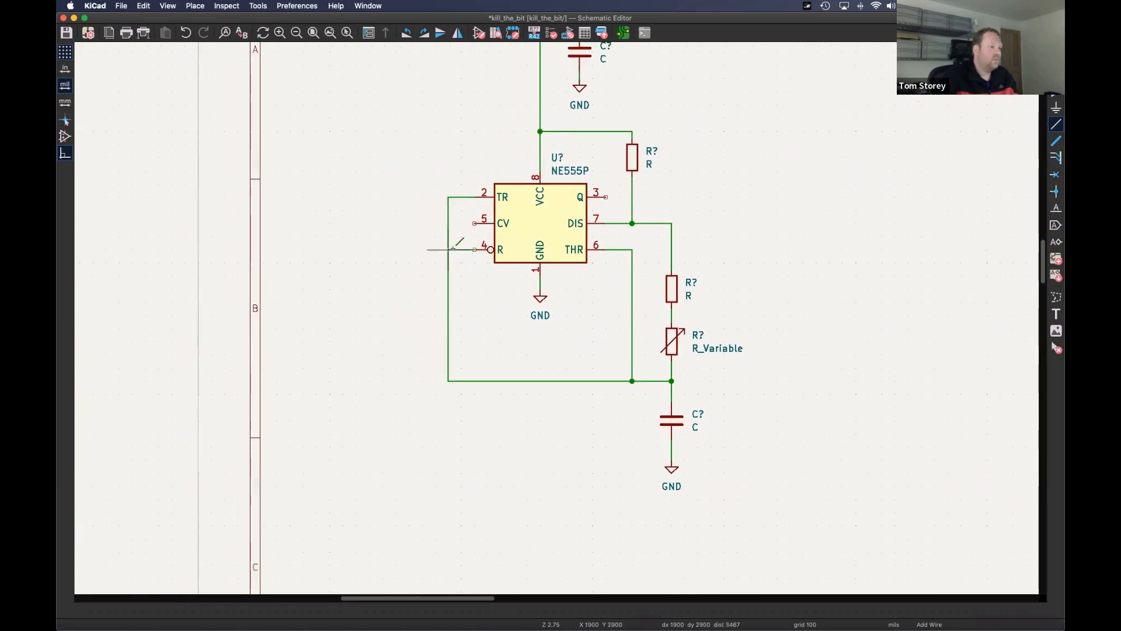
left_click(462, 156)
left_click(540, 157)
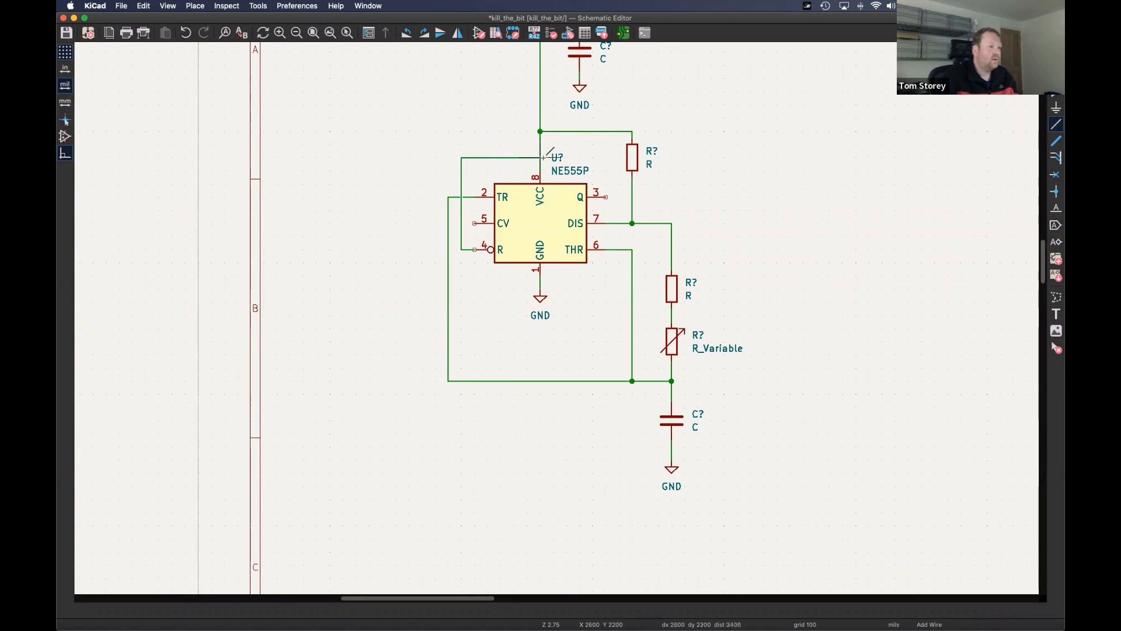
left_click(605, 196)
double_click(764, 197)
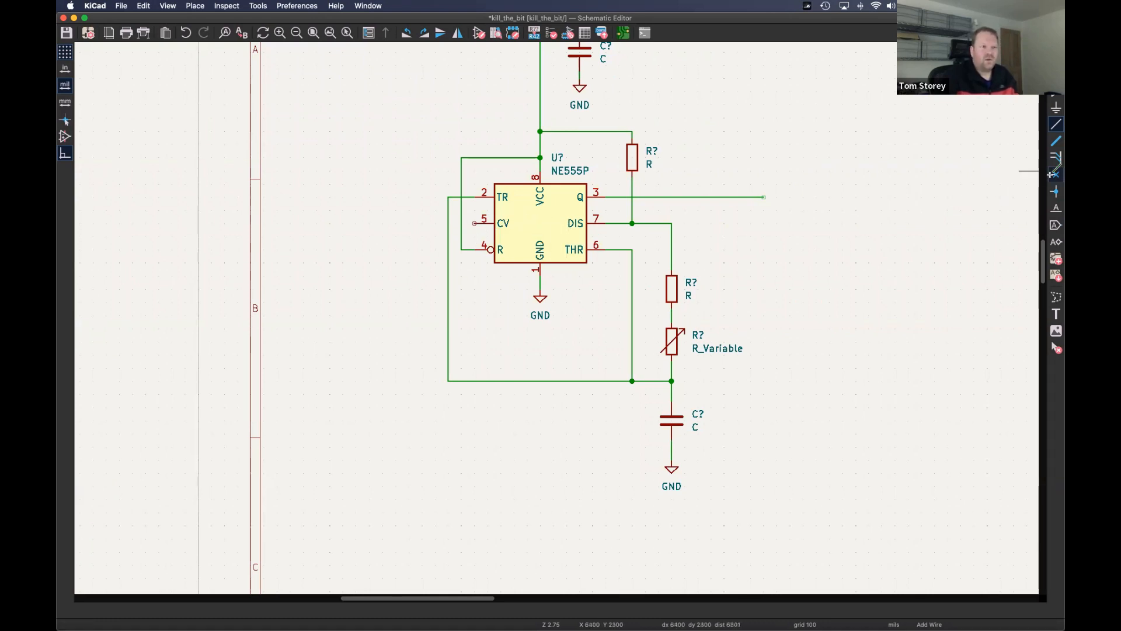
- Place a no-connection flag on the NE555P's CV pin 5
scroll(513, 228, "right", 3)
scroll(513, 228, "up", 2)
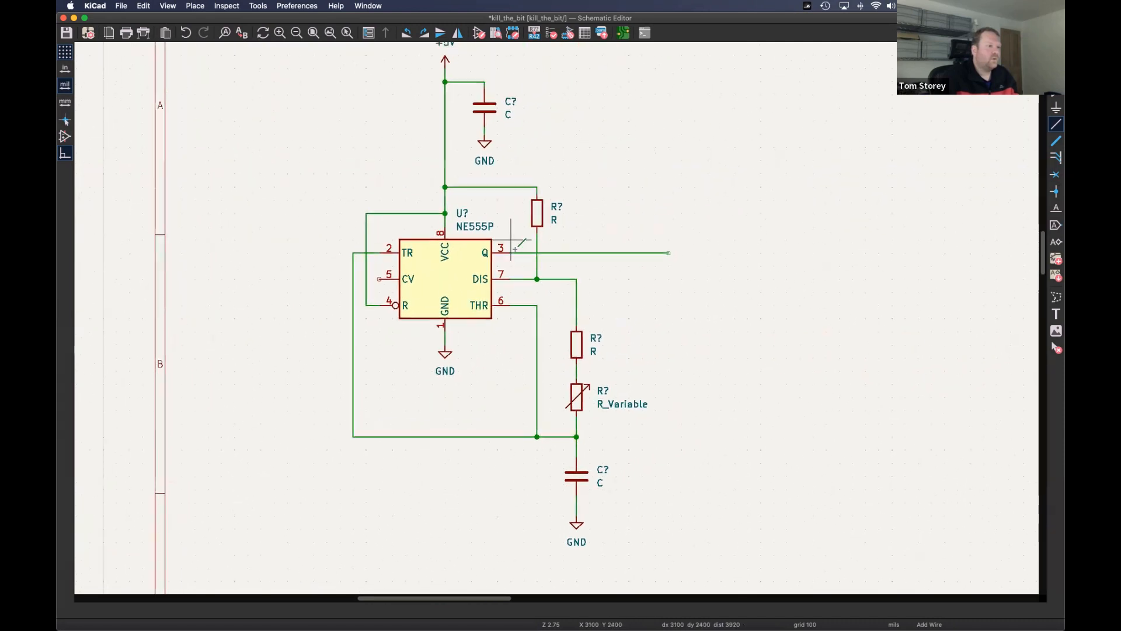
scroll(514, 224, "down", 1)
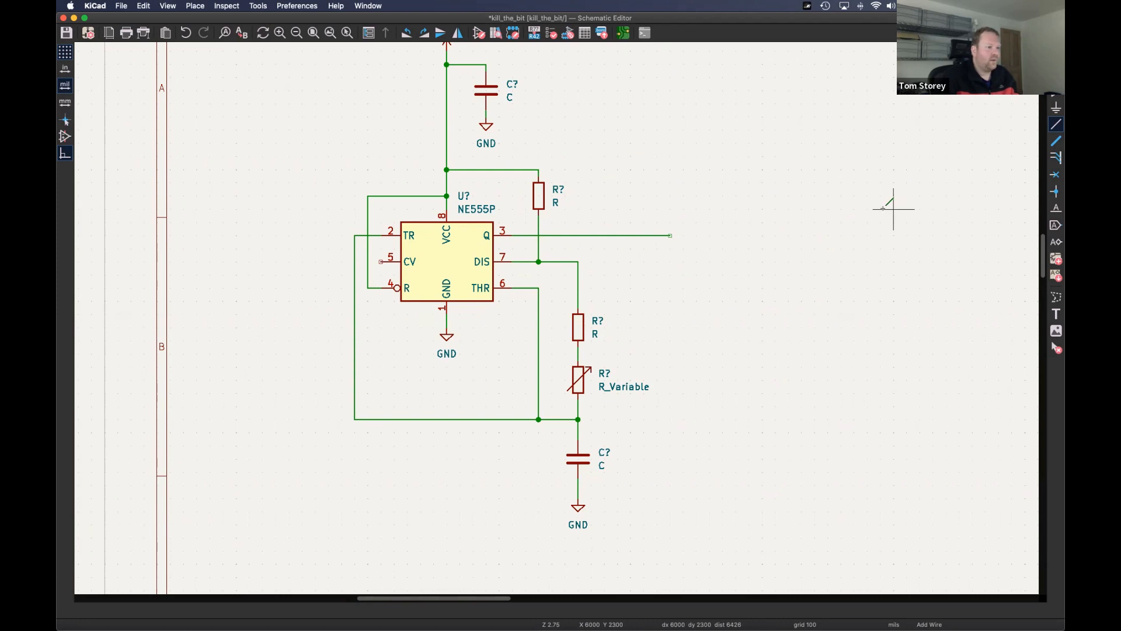
left_click(1057, 175)
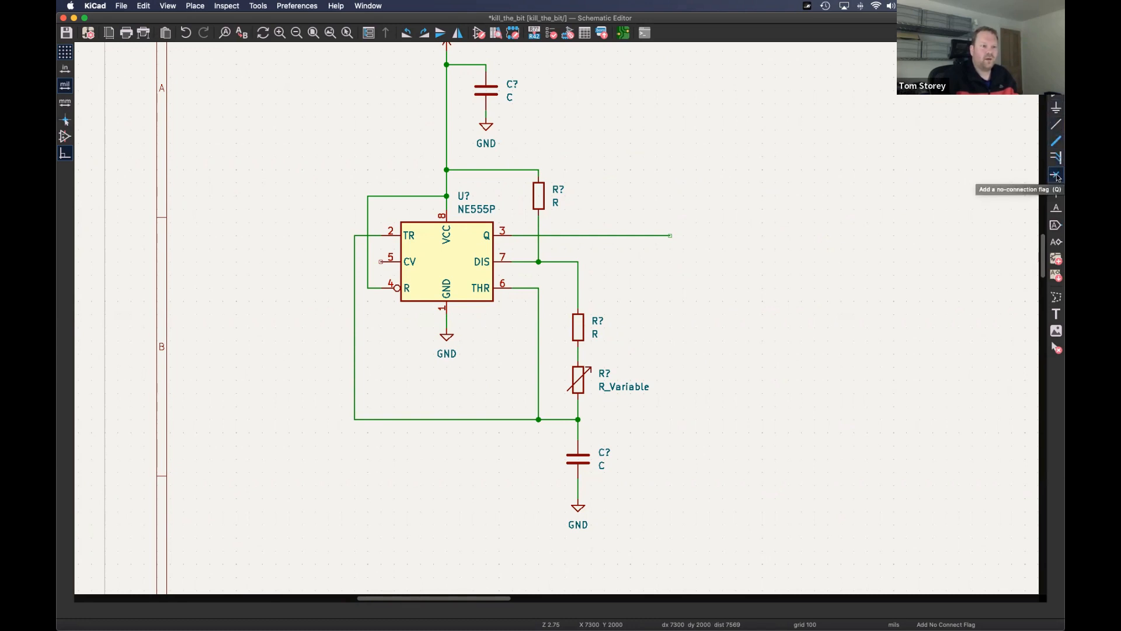
left_click(380, 262)
key("Escape")
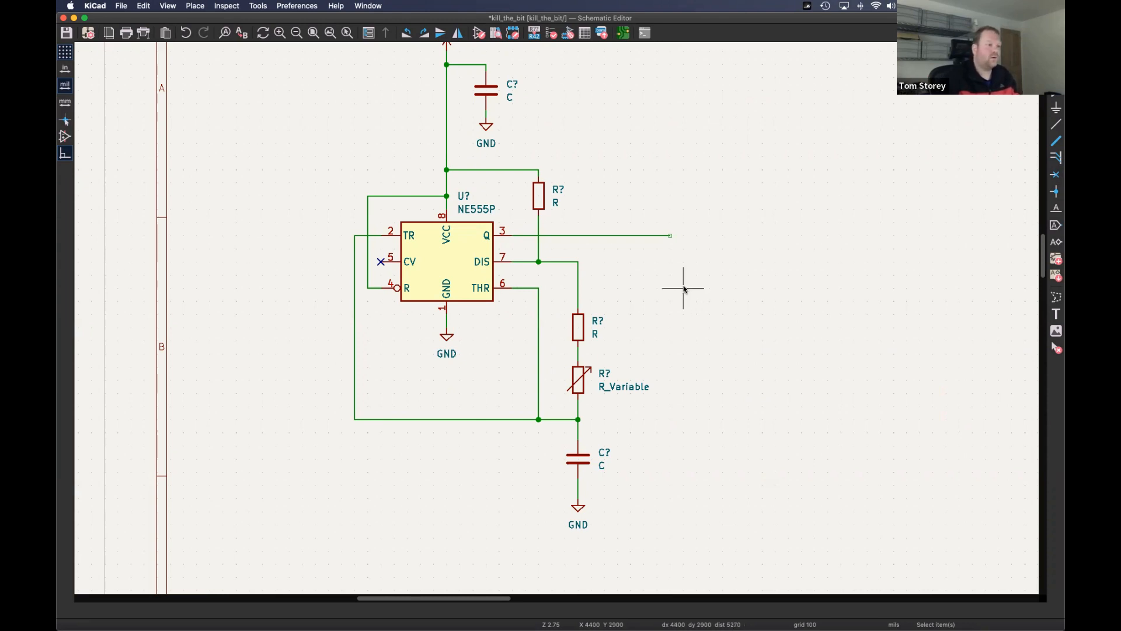
- Set the schematic sheet's paper size to A3 297x420mm
scroll(646, 255, "down", 5)
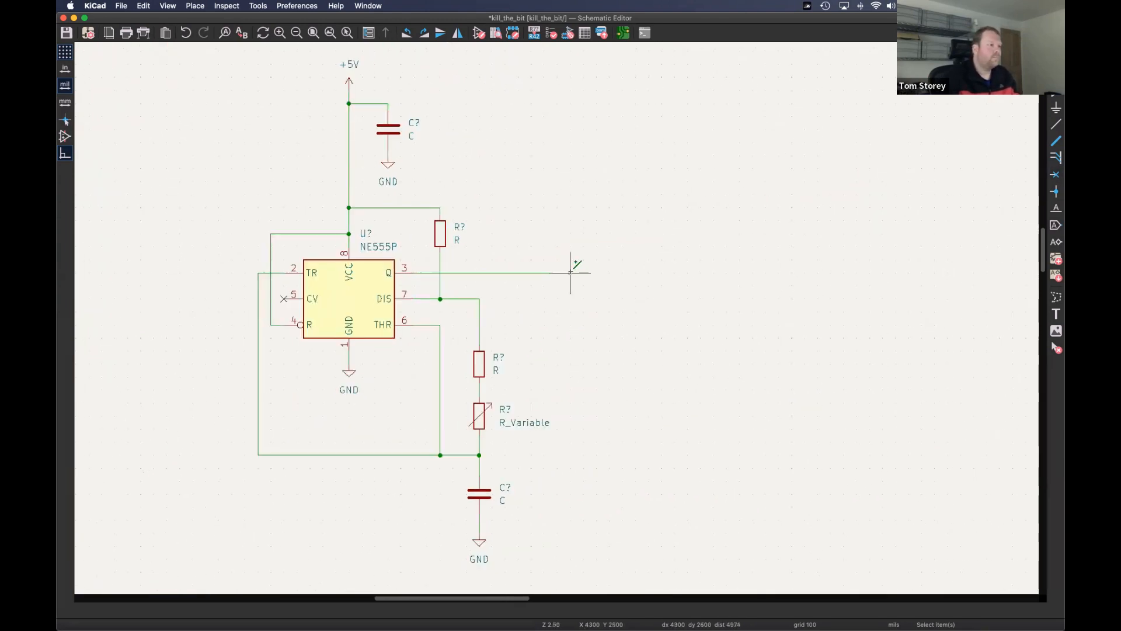
scroll(630, 279, "up", 6)
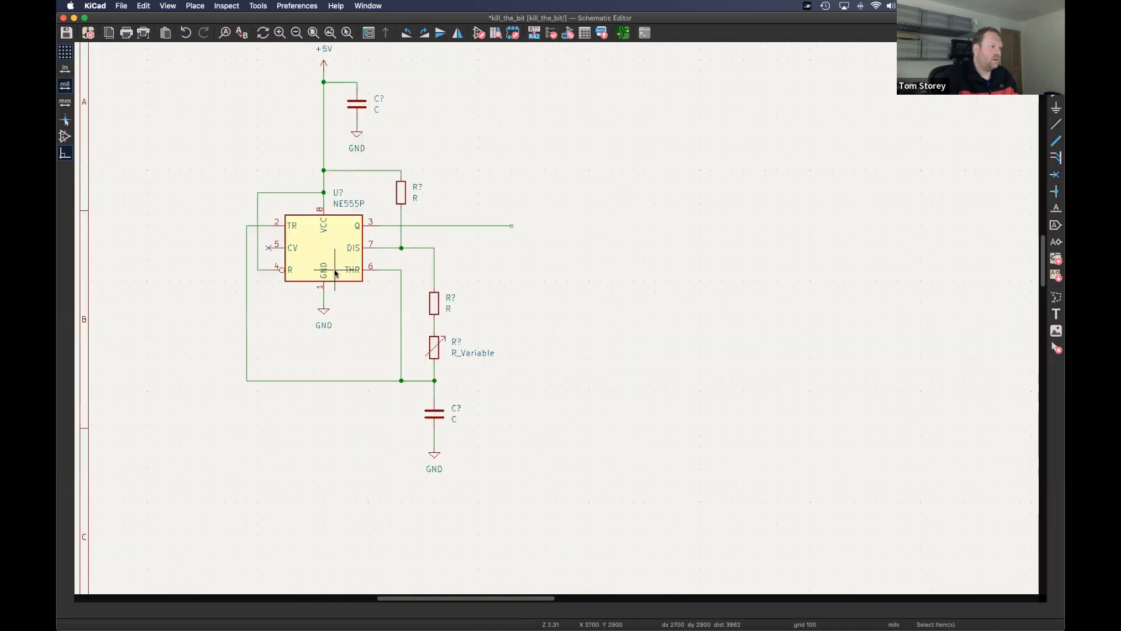
scroll(596, 280, "down", 1)
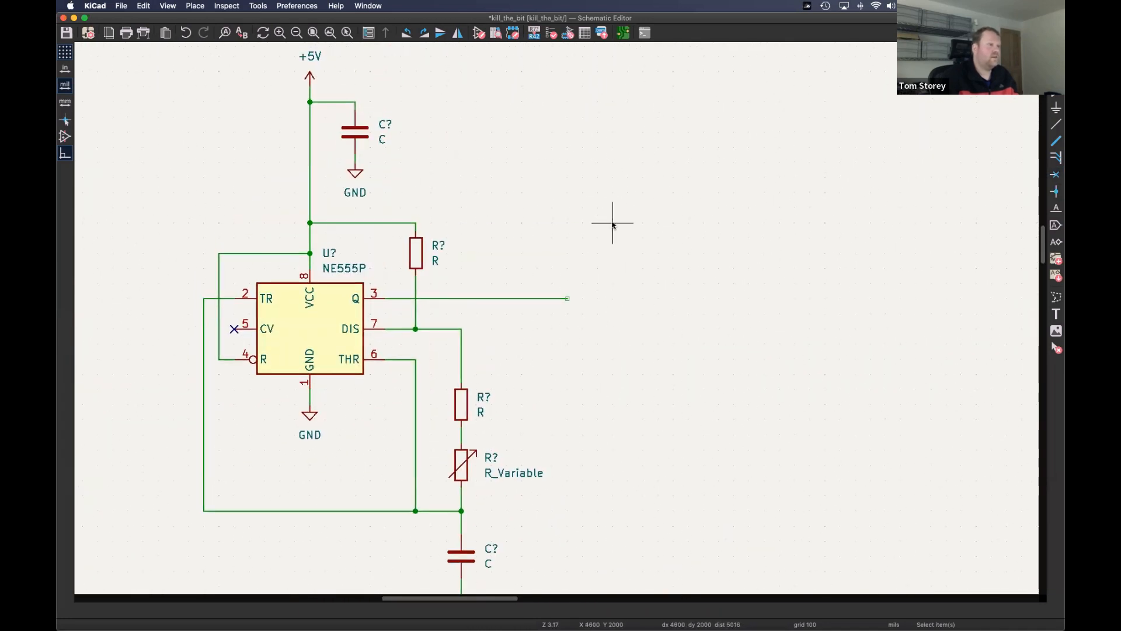
scroll(711, 327, "down", 3)
middle_click_drag(710, 327, 588, 264)
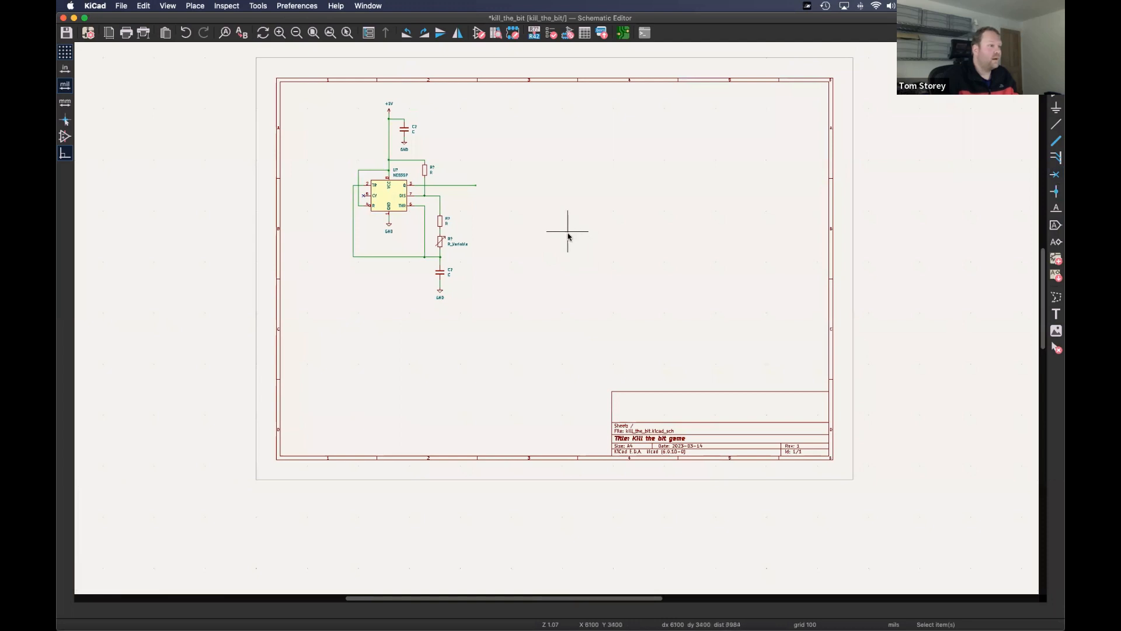
middle_click_drag(571, 226, 565, 238)
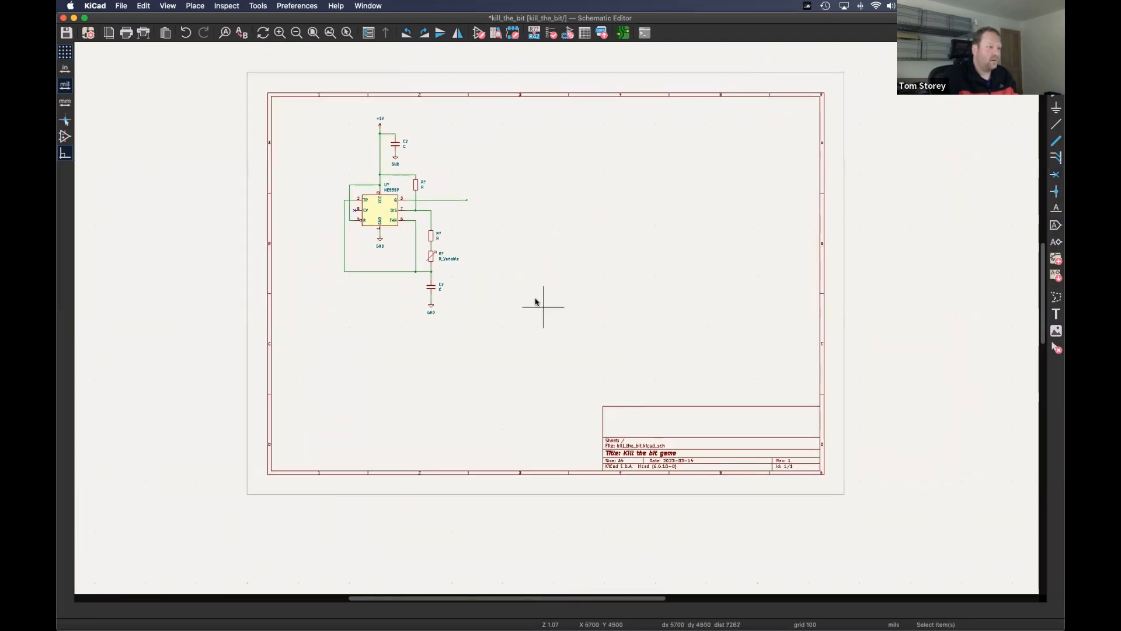
double_click(608, 440)
left_click(403, 170)
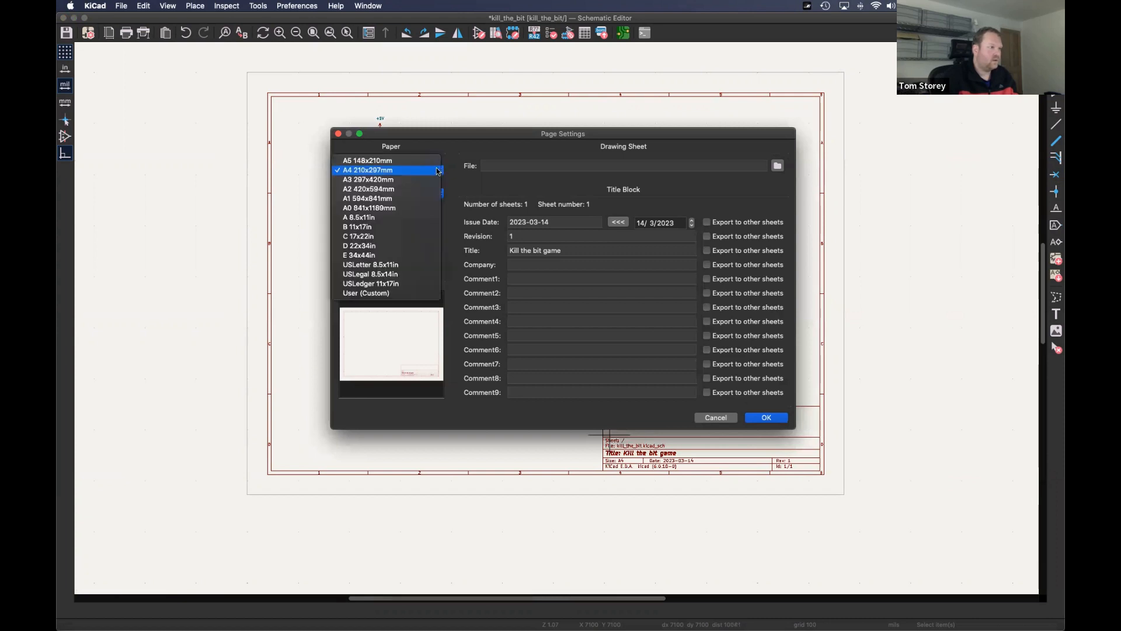
left_click(379, 179)
left_click(764, 425)
- Choose the 74LS74 dual D flip-flop from the 74xx symbol library for placement
middle_click_drag(628, 270, 446, 230)
scroll(499, 192, "left", 3)
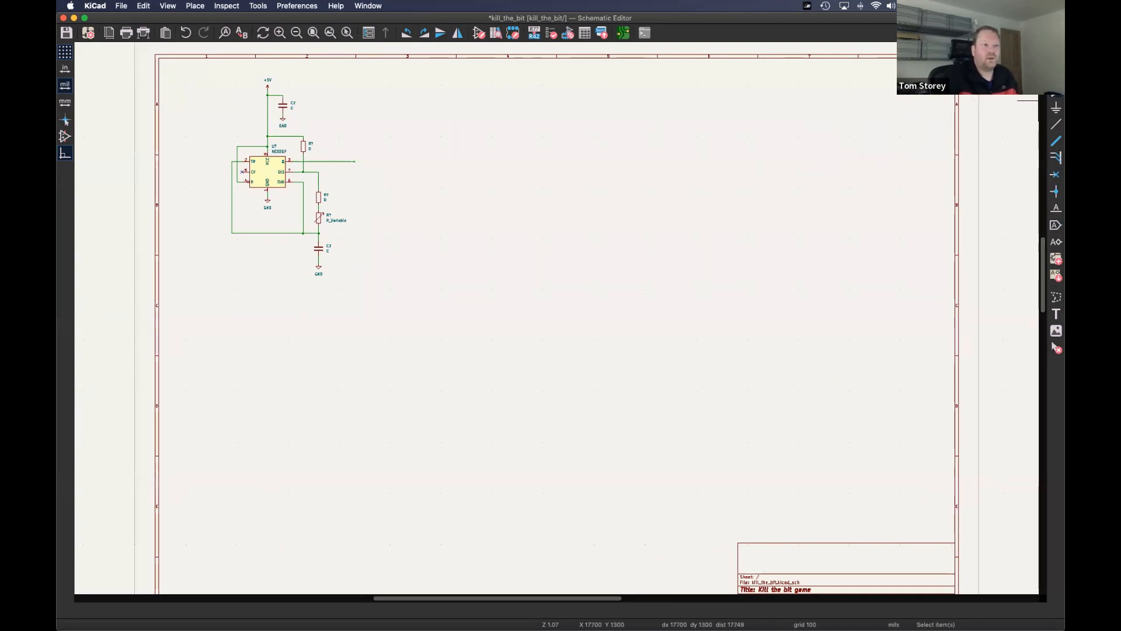
key("a")
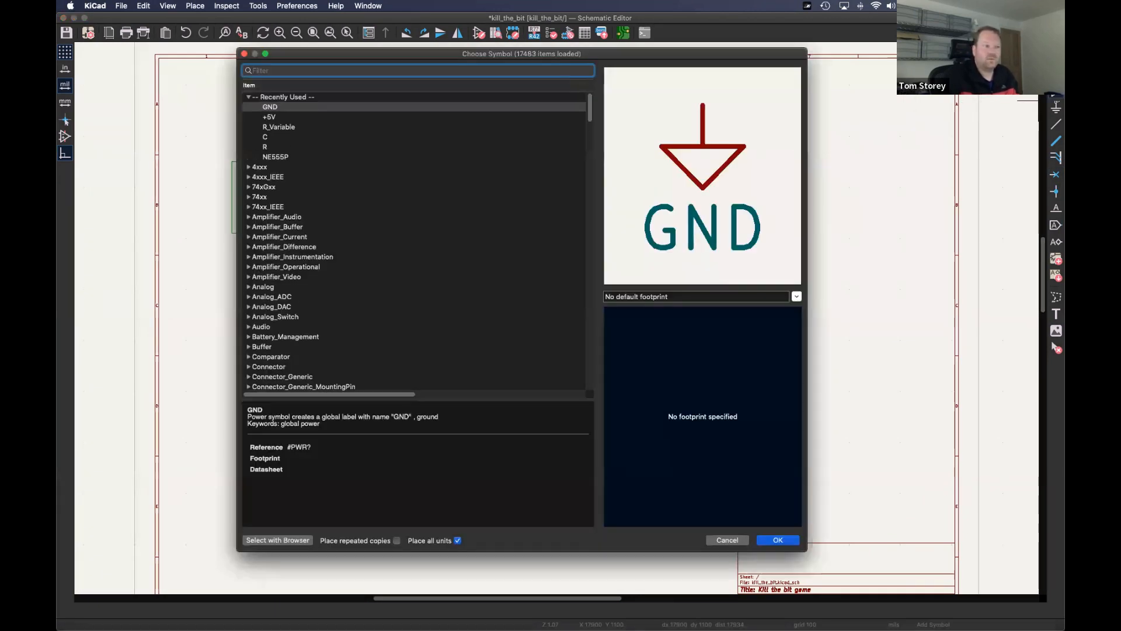
left_click(255, 197)
left_click(250, 198)
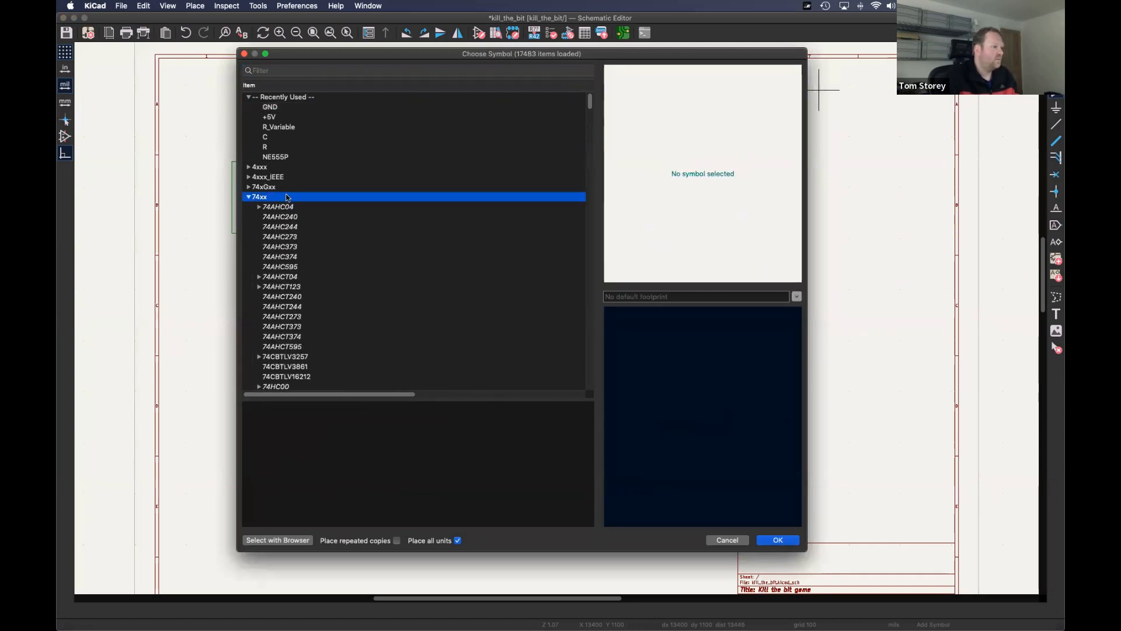
scroll(286, 234, "down", 5)
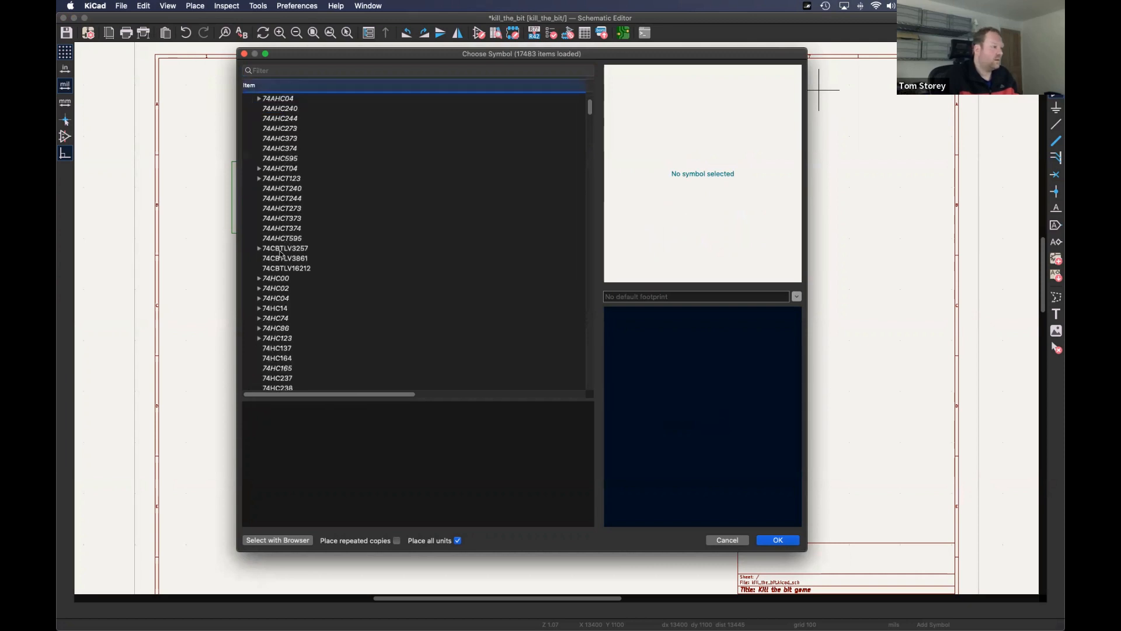
scroll(318, 244, "down", 3)
scroll(309, 242, "up", 3)
scroll(309, 242, "down", 10)
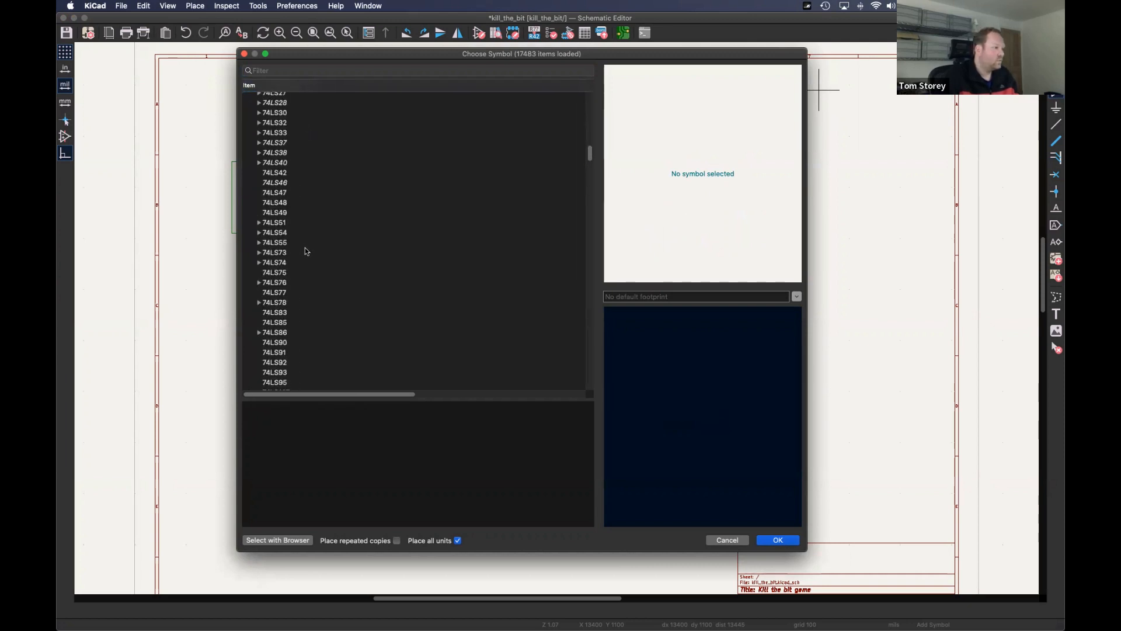
left_click(280, 263)
left_click(259, 263)
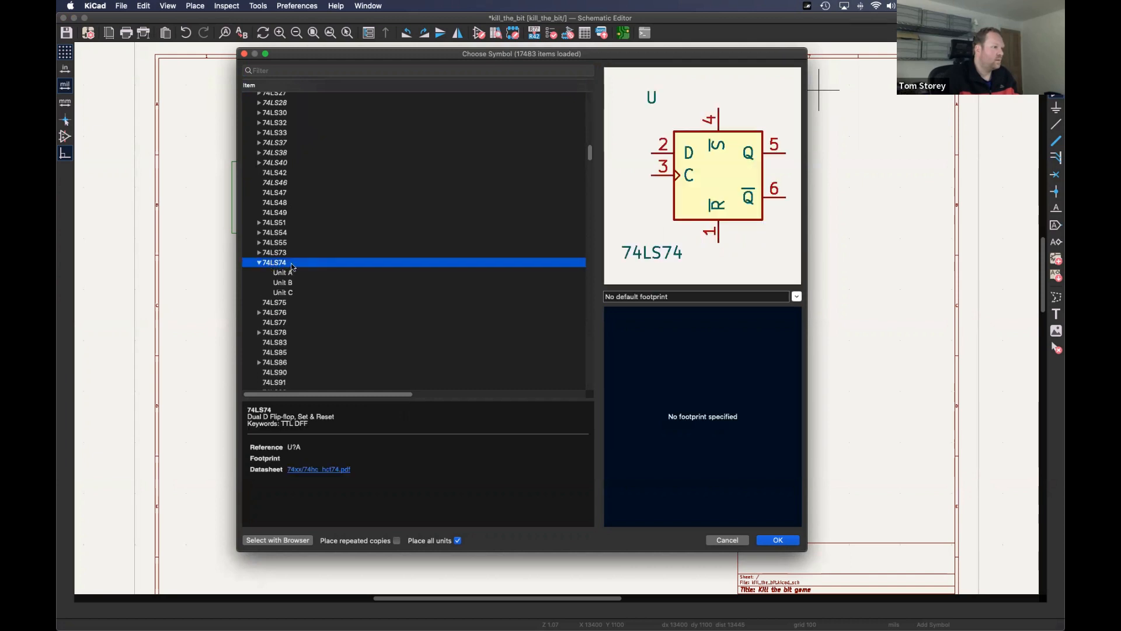
left_click(774, 544)
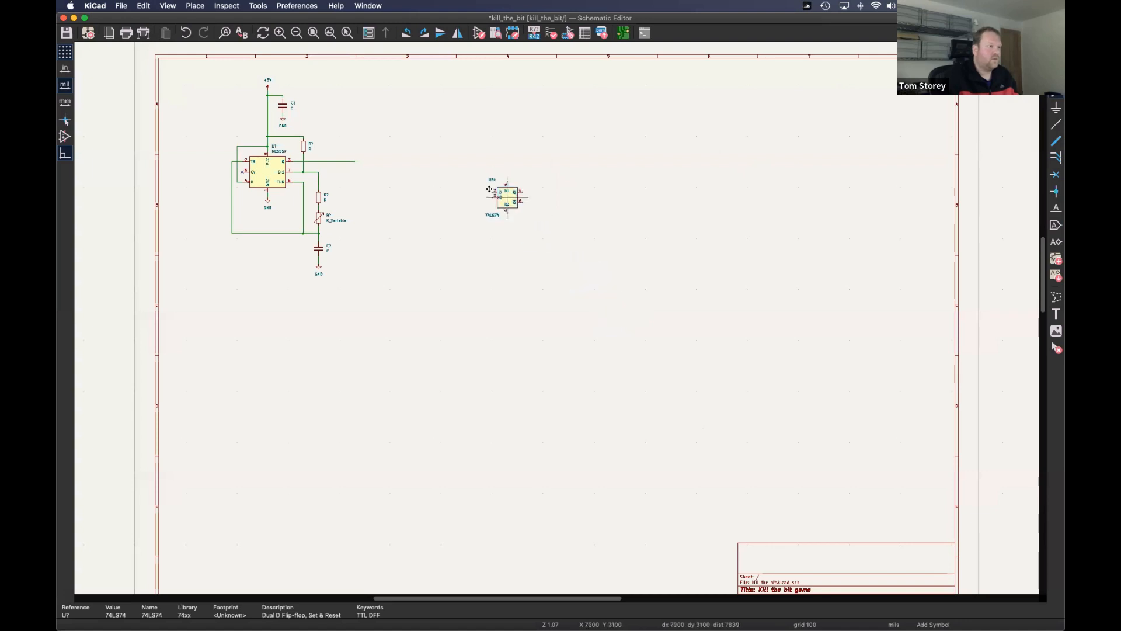
- Place 74LS74 units A and B side by side beyond the Q wire, and power unit C near the sheet's lower left corner
scroll(458, 172, "up", 2)
scroll(450, 170, "up", 2)
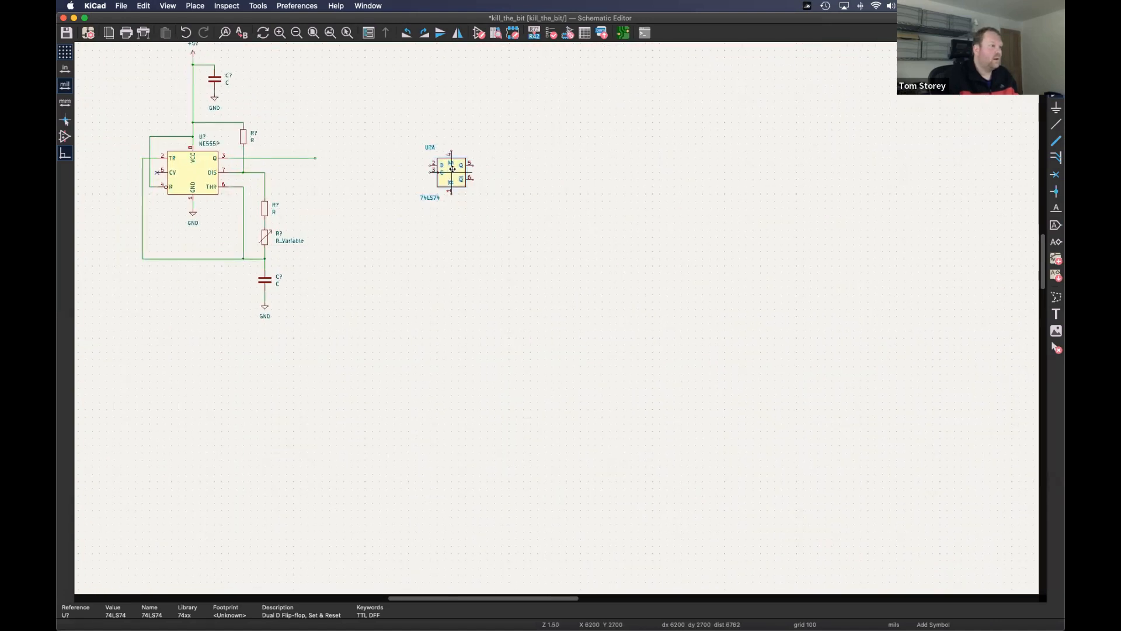
left_click(423, 165)
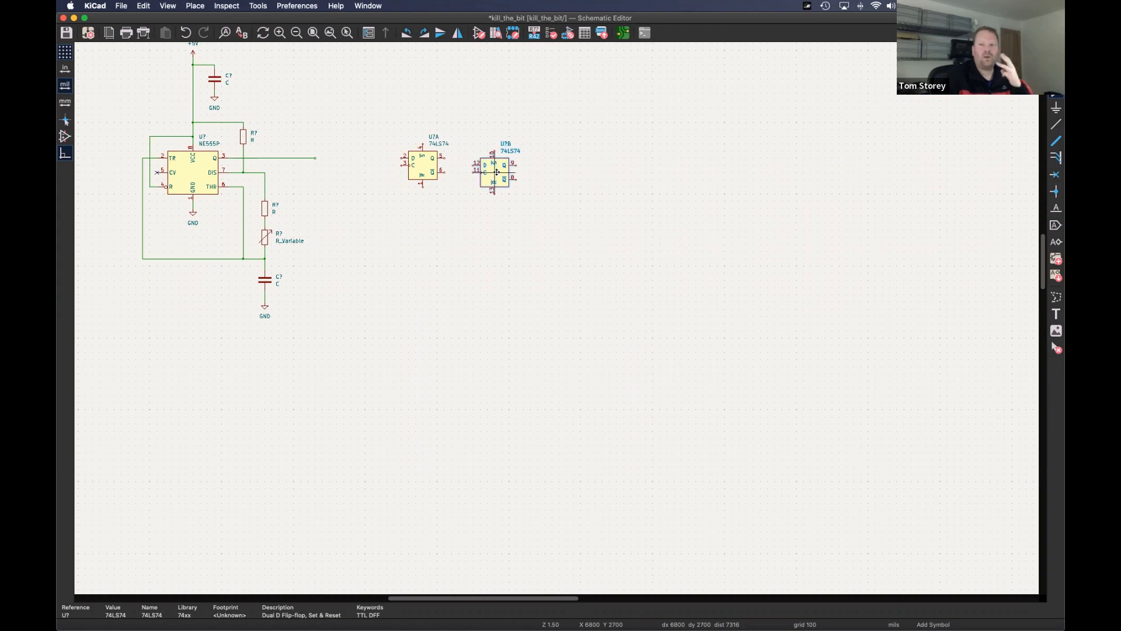
left_click(486, 166)
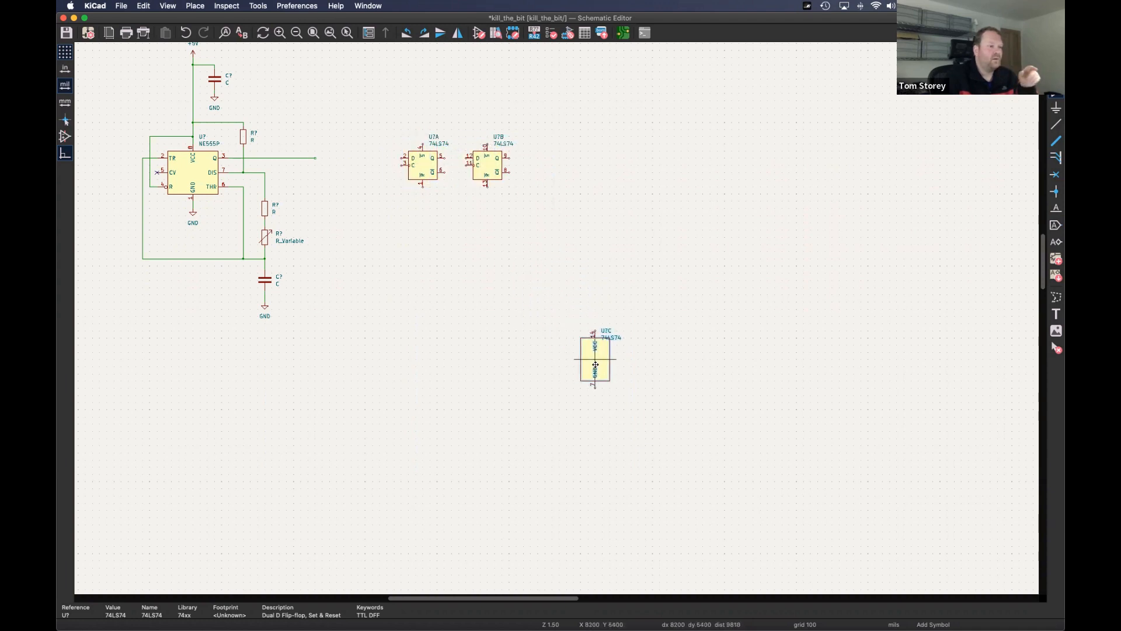
middle_click_drag(465, 387, 557, 225)
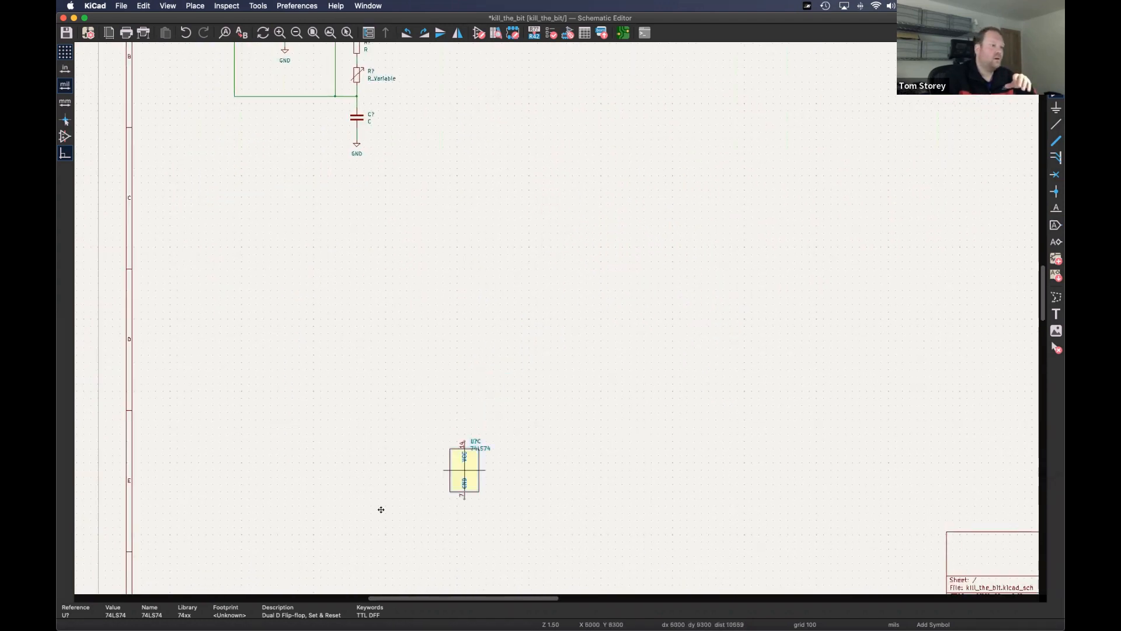
left_click(270, 534)
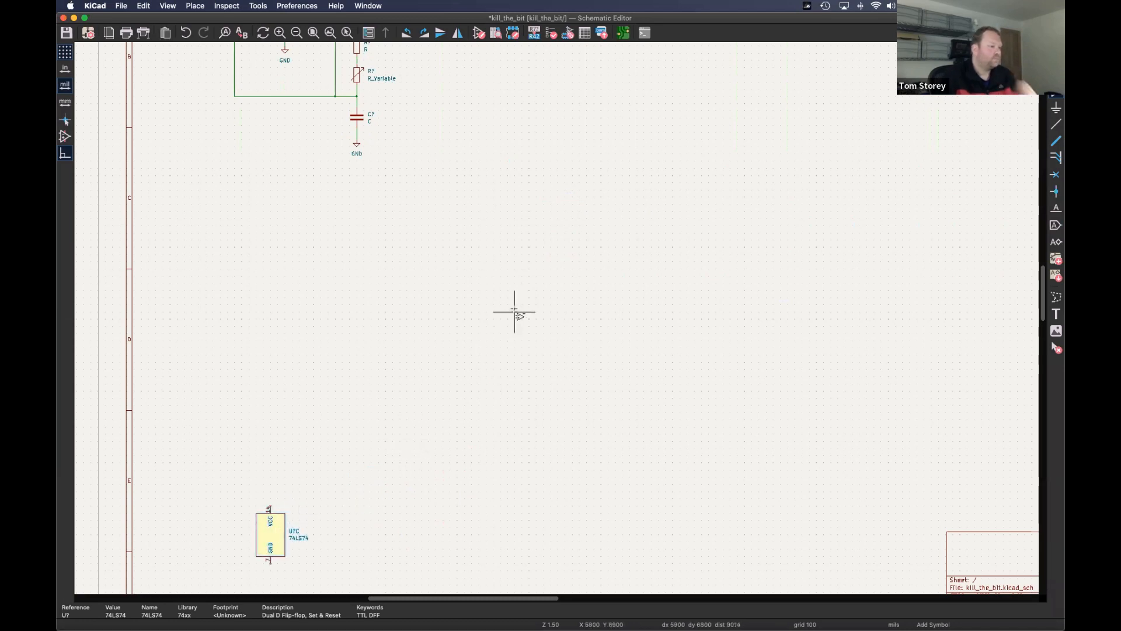
- Move the 74LS74's power unit C up to sit centred just below units A and B
middle_click_drag(515, 309, 429, 331)
key("Escape")
left_click(191, 554)
key("m")
middle_click_drag(537, 154, 473, 348)
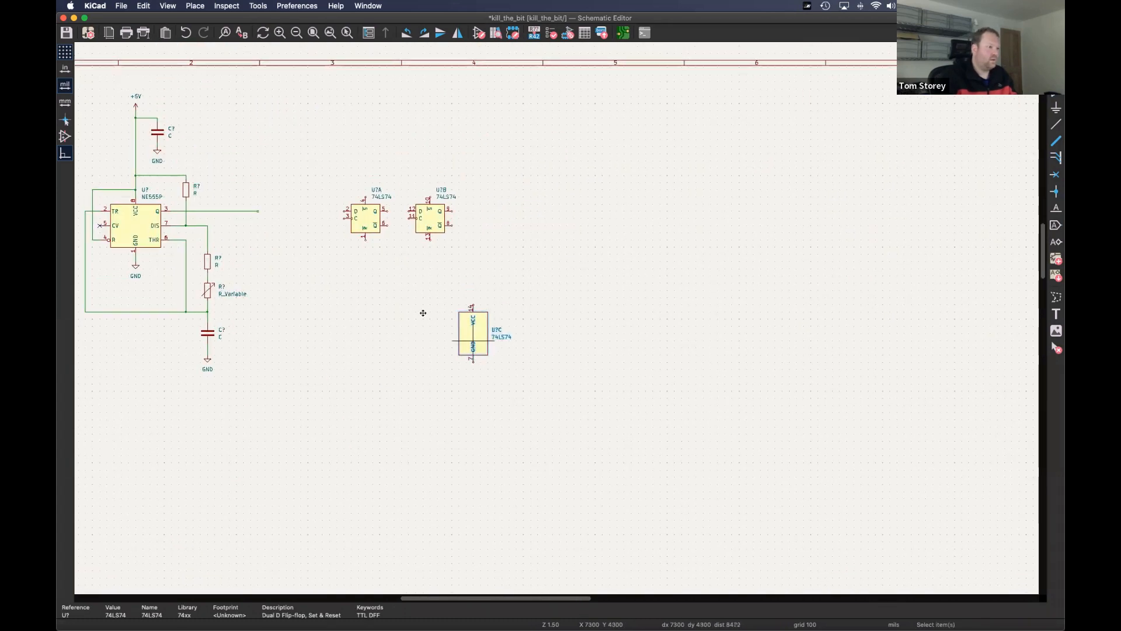
left_click(401, 298)
- Duplicate the 74LS74 set of units A, B and C three times, placing the copies in a row beyond the original
left_click_drag(328, 161, 497, 342)
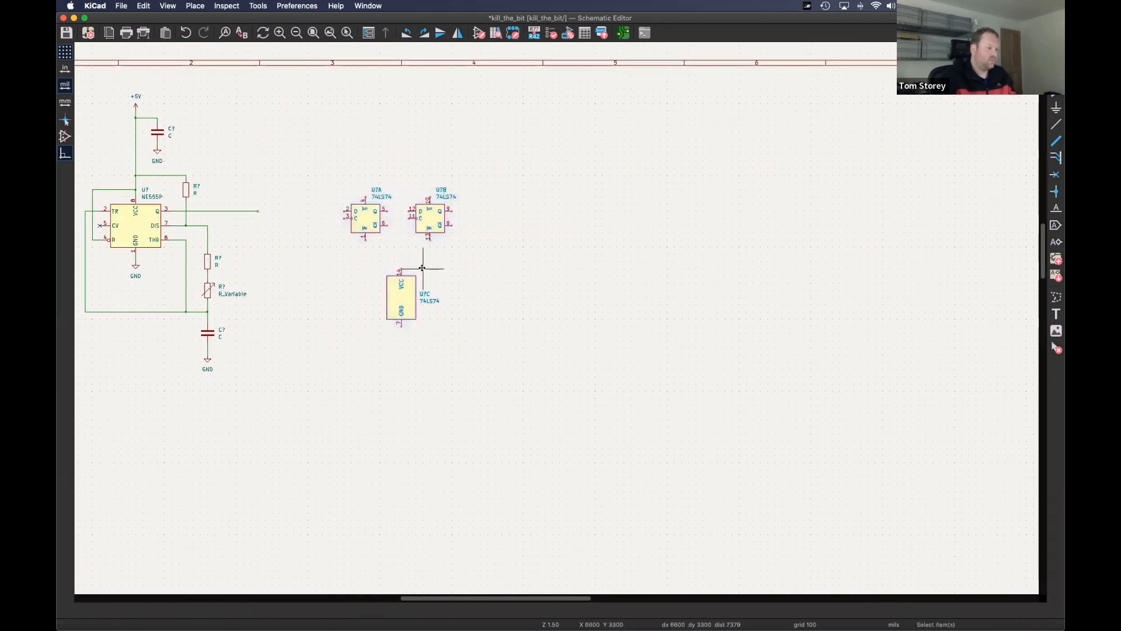
key("super+d")
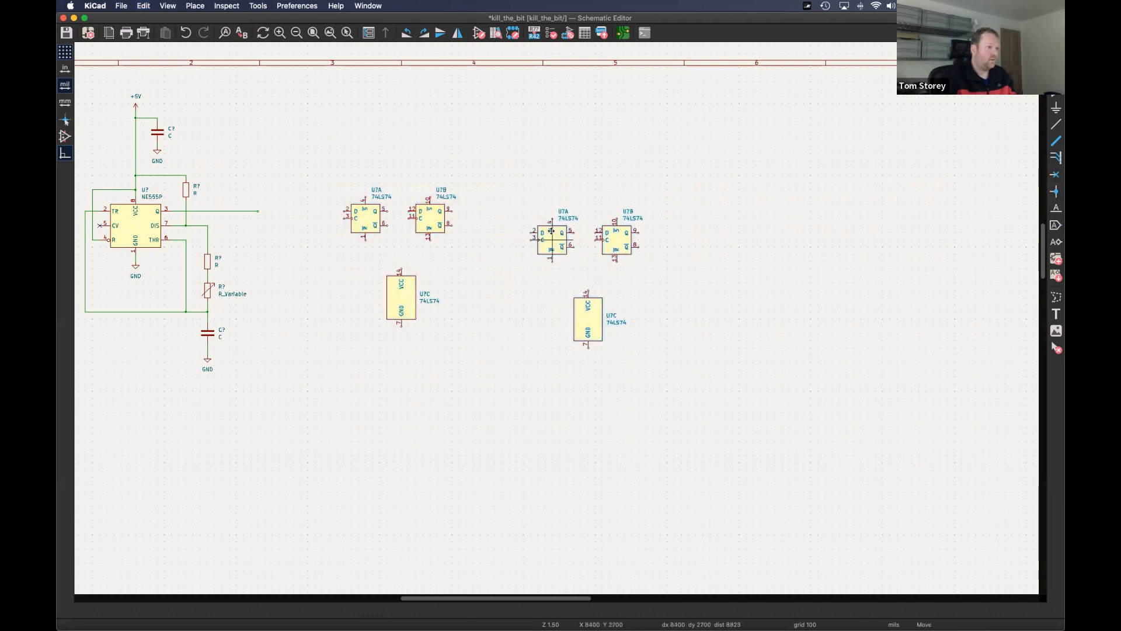
left_click(493, 210)
key("super+d")
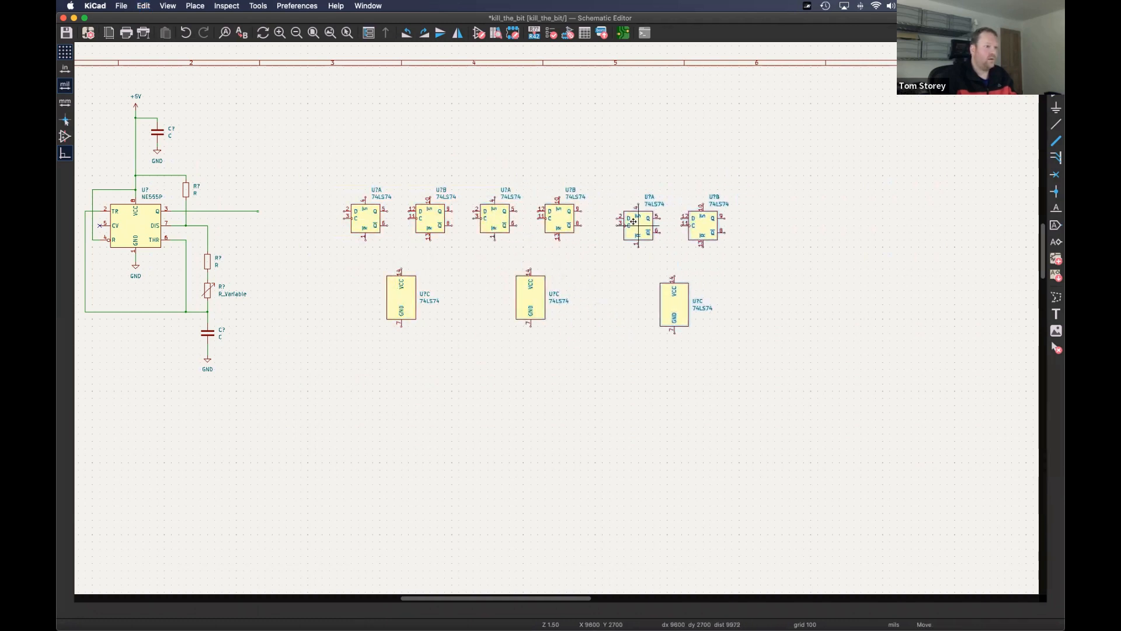
left_click(627, 221)
key("super+d")
left_click(762, 221)
- Move the four 74LS74 power units C together down to the sheet's lower left area
left_click_drag(905, 413, 340, 253)
middle_click_drag(383, 305, 514, 170)
left_click_drag(514, 170, 260, 534)
scroll(367, 420, "down", 5)
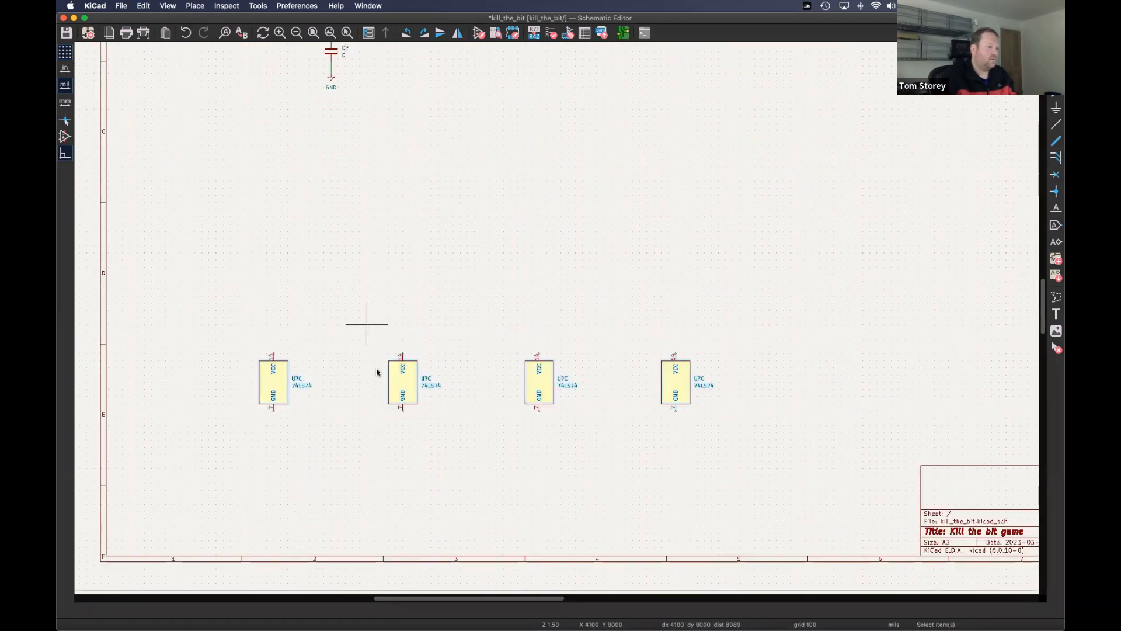
left_click(438, 324)
- Move the second, third and fourth 74LS74 power units closer to the first so all four are evenly spaced
left_click_drag(411, 375, 337, 380)
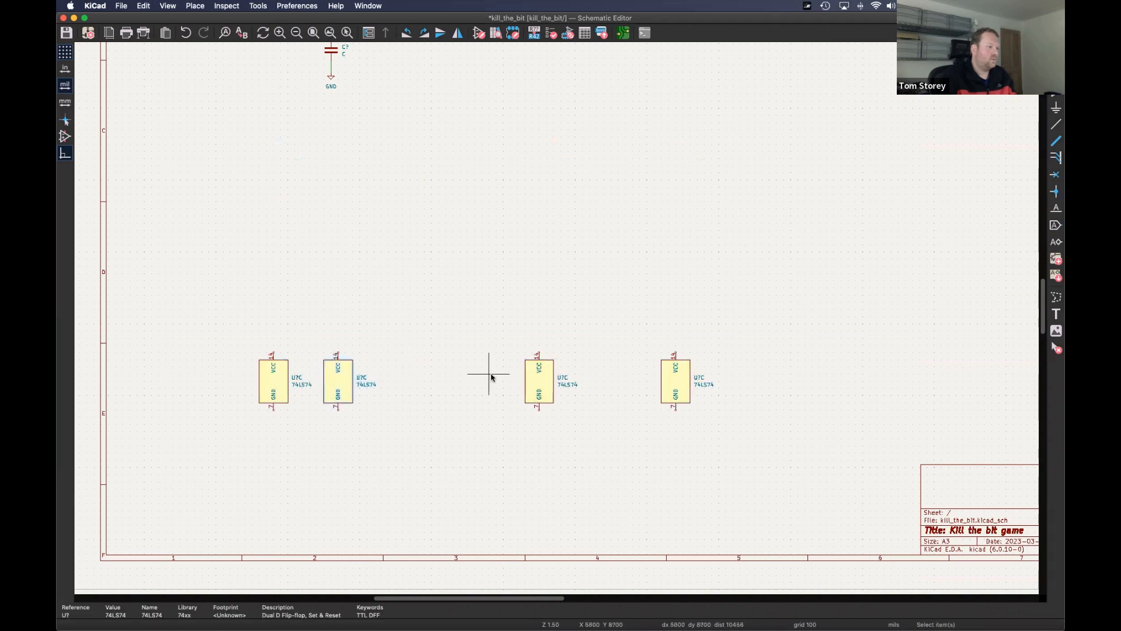
left_click_drag(538, 381, 403, 381)
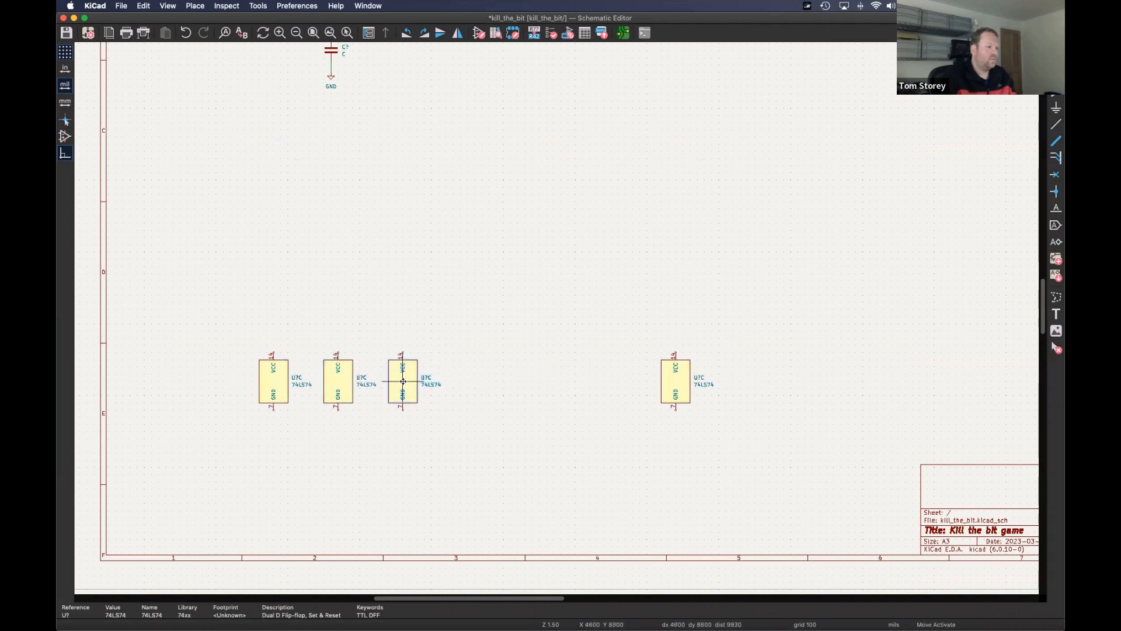
left_click_drag(673, 381, 470, 382)
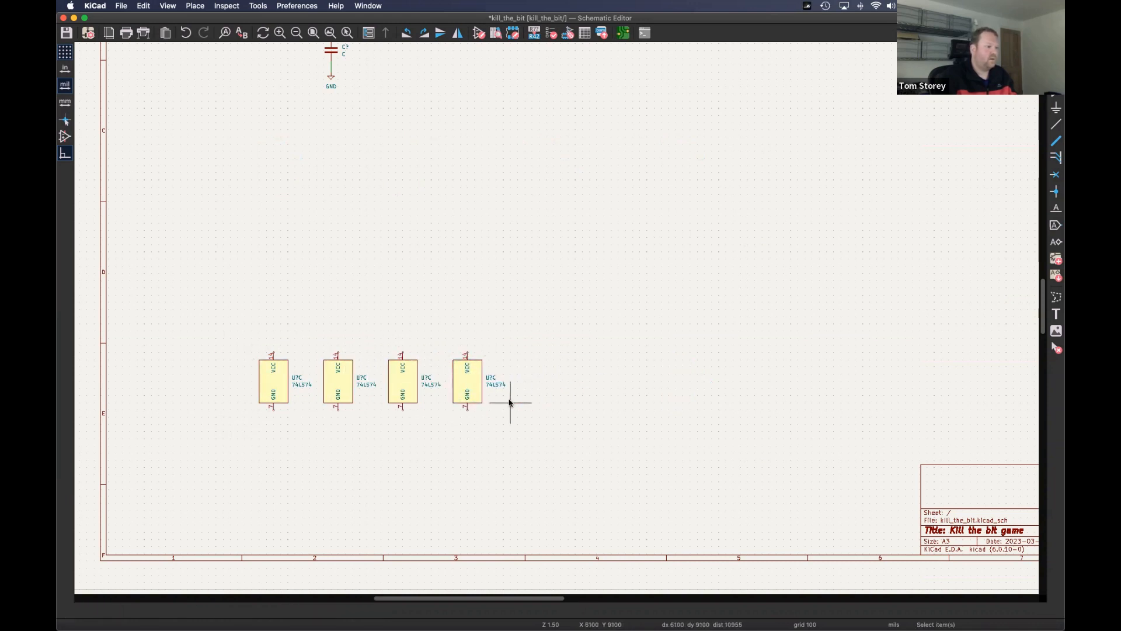
- Choose the 74LS86 quad 2-input XOR from the 74xx symbol library for placement with all units
scroll(563, 390, "up", 5)
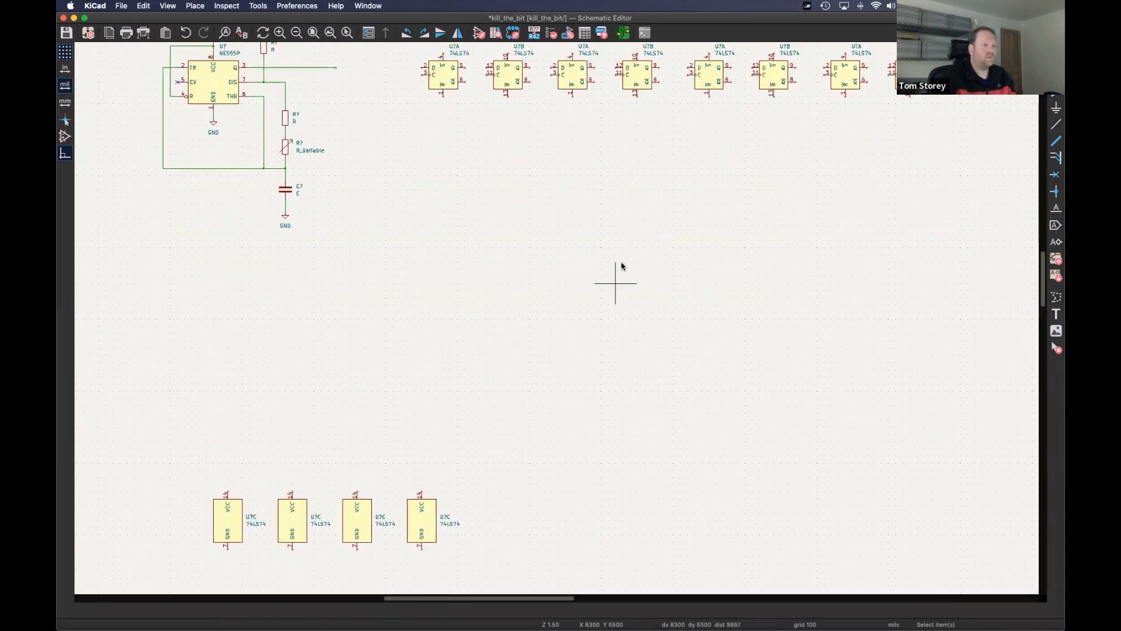
scroll(548, 245, "up", 4)
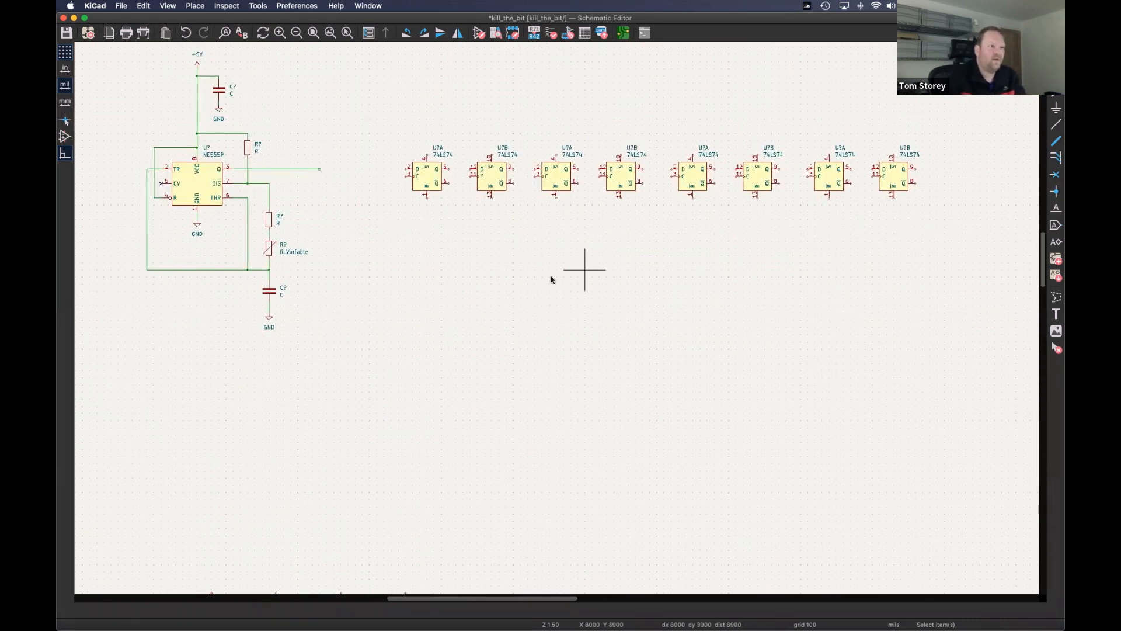
scroll(551, 280, "right", 2)
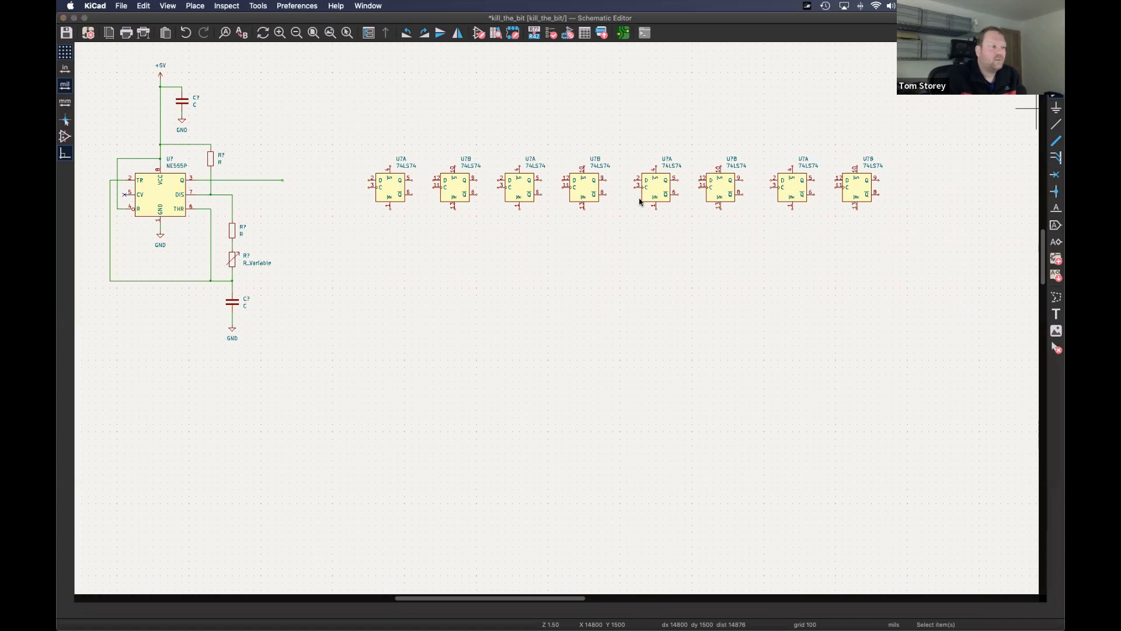
key("a")
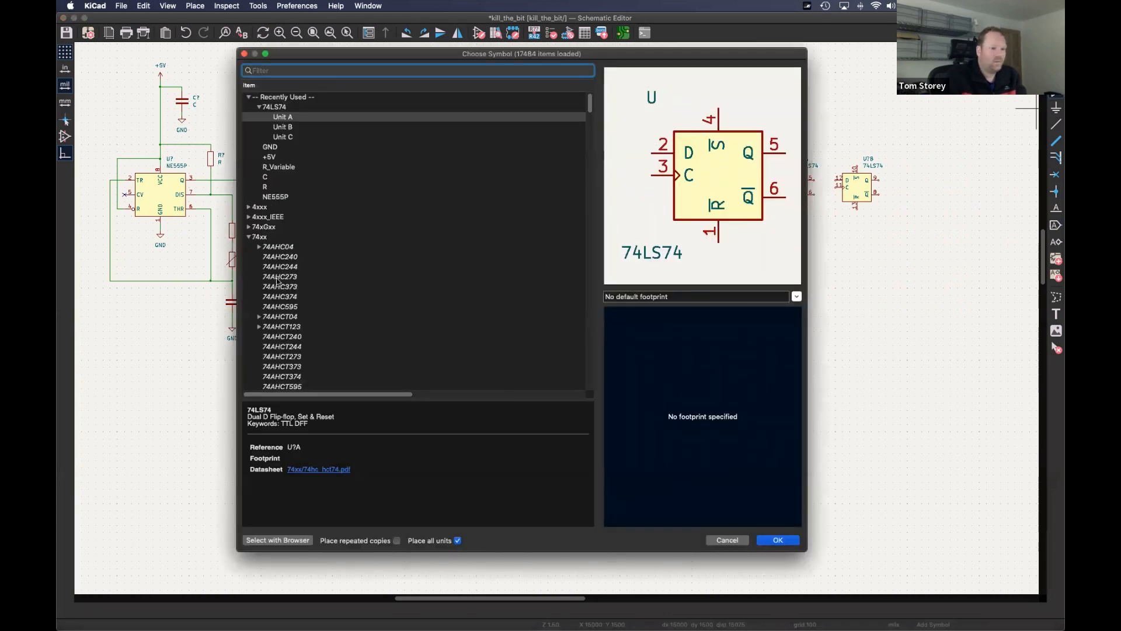
scroll(277, 282, "down", 20)
scroll(303, 280, "down", 6)
scroll(302, 276, "down", 2)
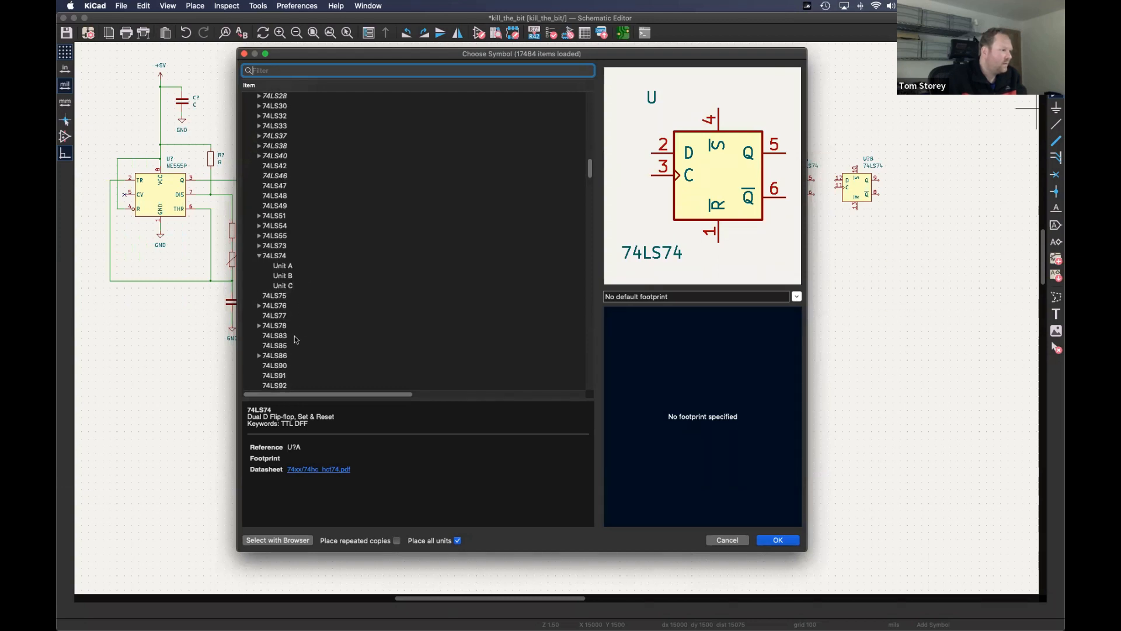
left_click(277, 356)
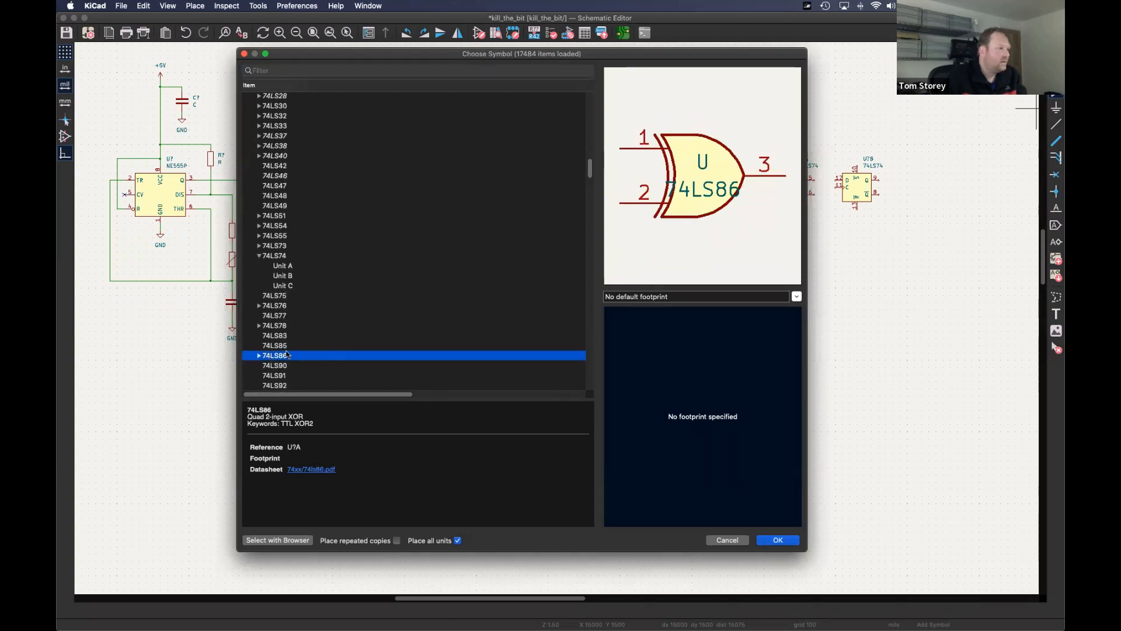
left_click(772, 538)
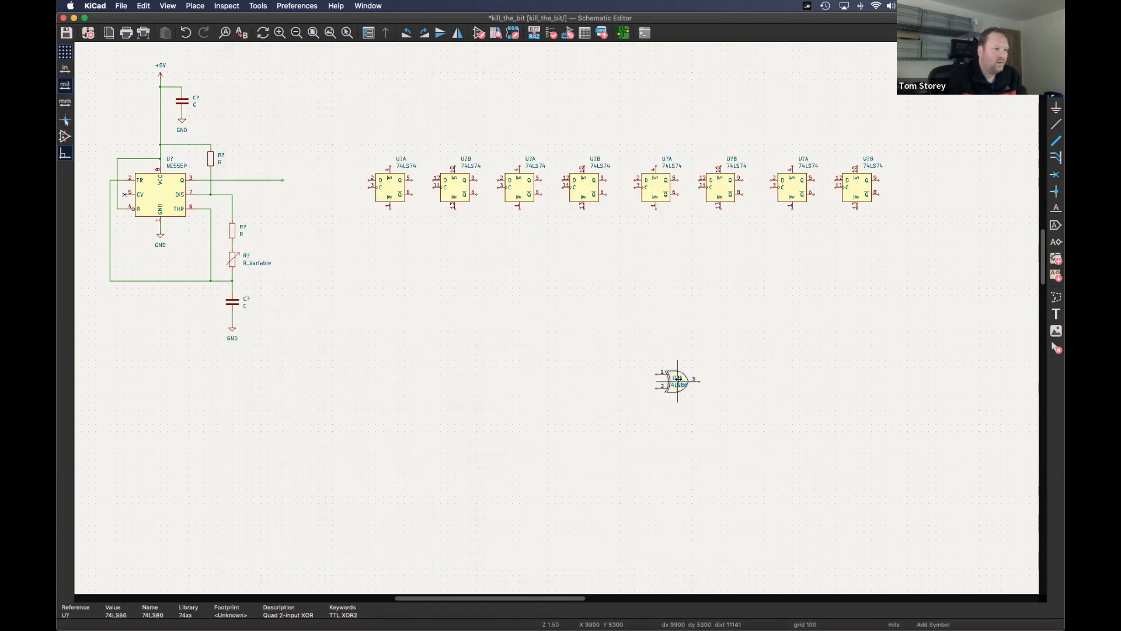
- Stack 74LS86 gates A to D in a column and place power unit E at the end of the 74LS74 power unit row
scroll(632, 173, "down", 5)
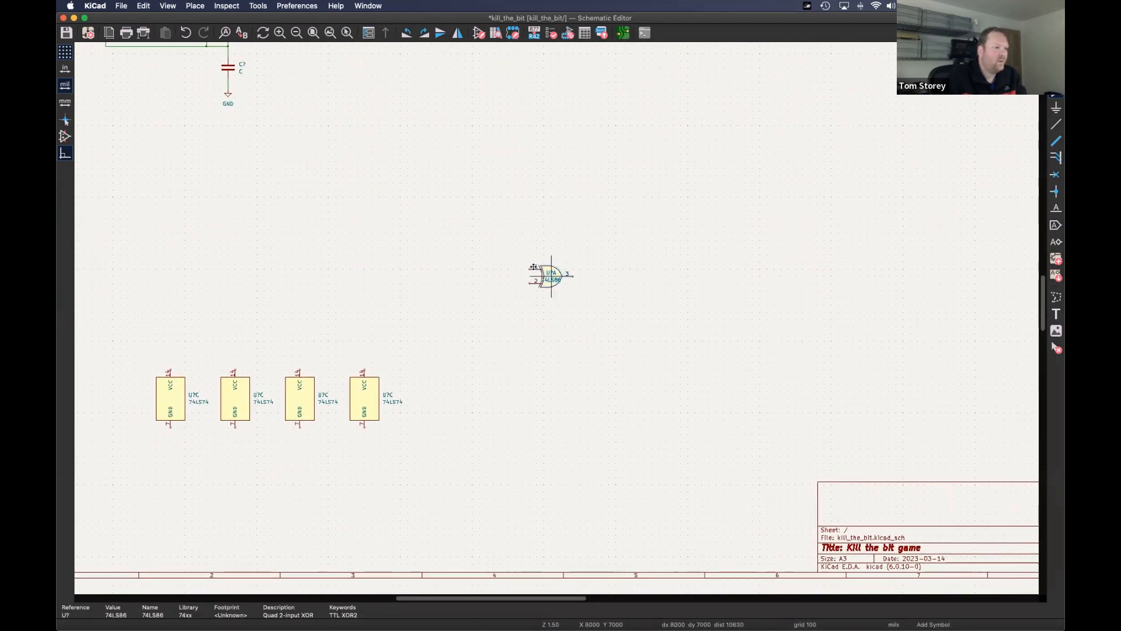
left_click(528, 247)
left_click(530, 292)
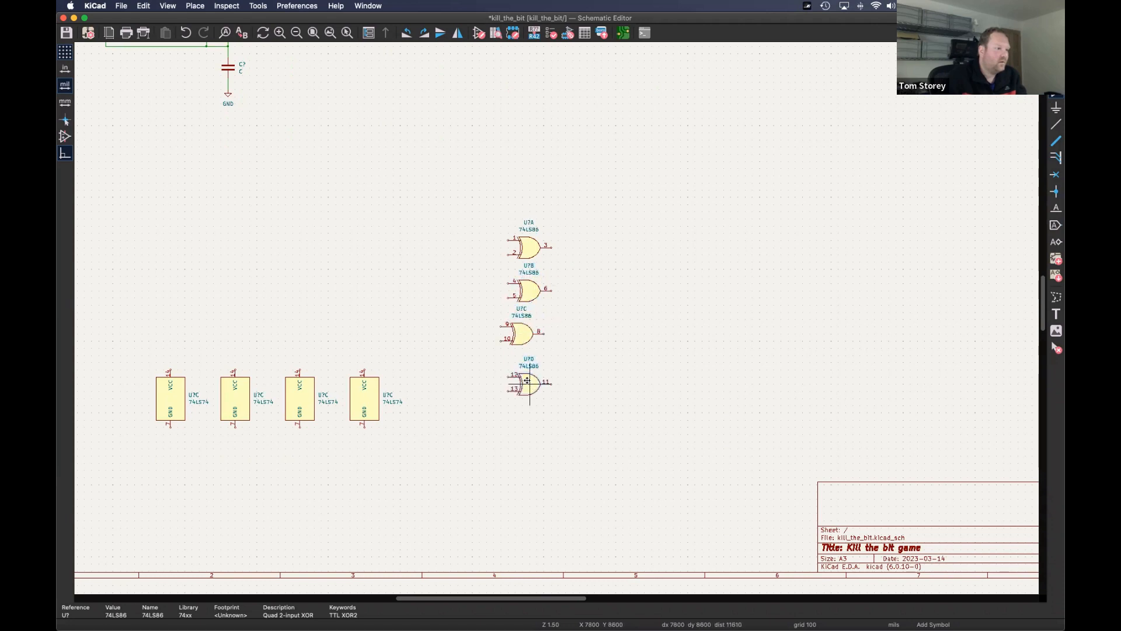
left_click(529, 375)
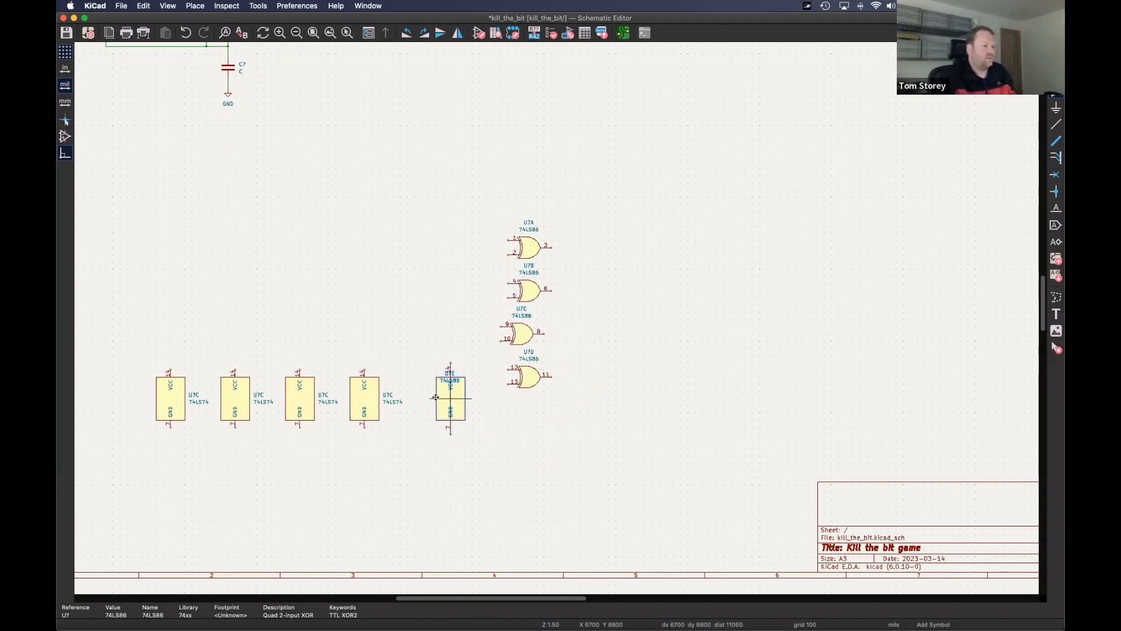
left_click(437, 398)
key("Escape")
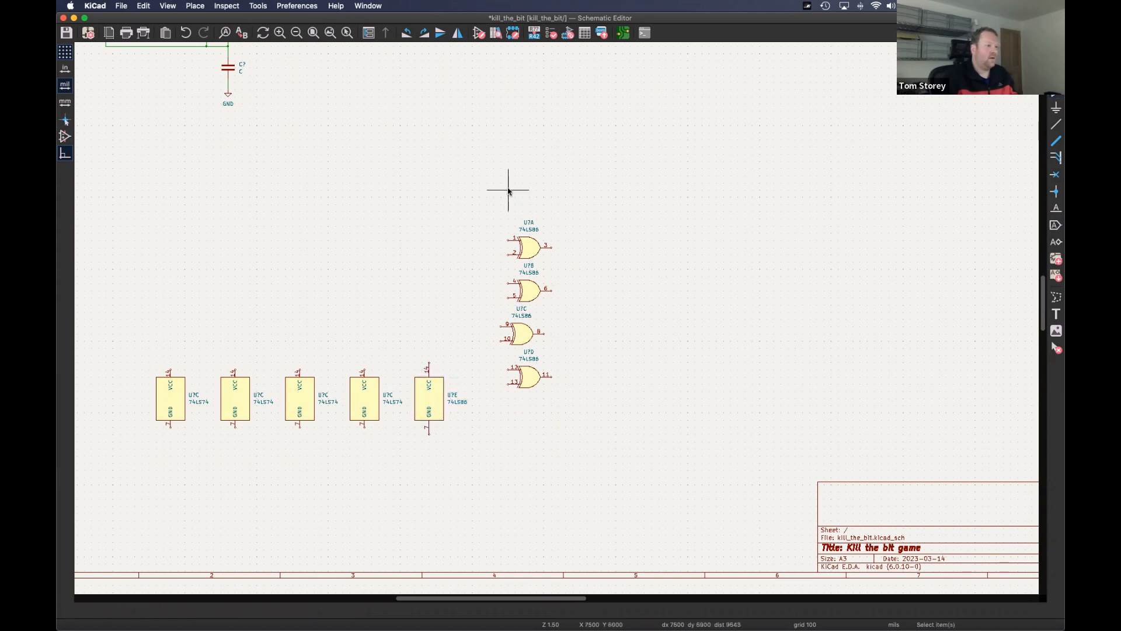
- Move XOR gate unit A up to just below the row of flip-flops
middle_click_drag(508, 190, 360, 400)
left_click(379, 456)
left_click_drag(379, 455, 488, 237)
middle_click_drag(376, 220, 544, 316)
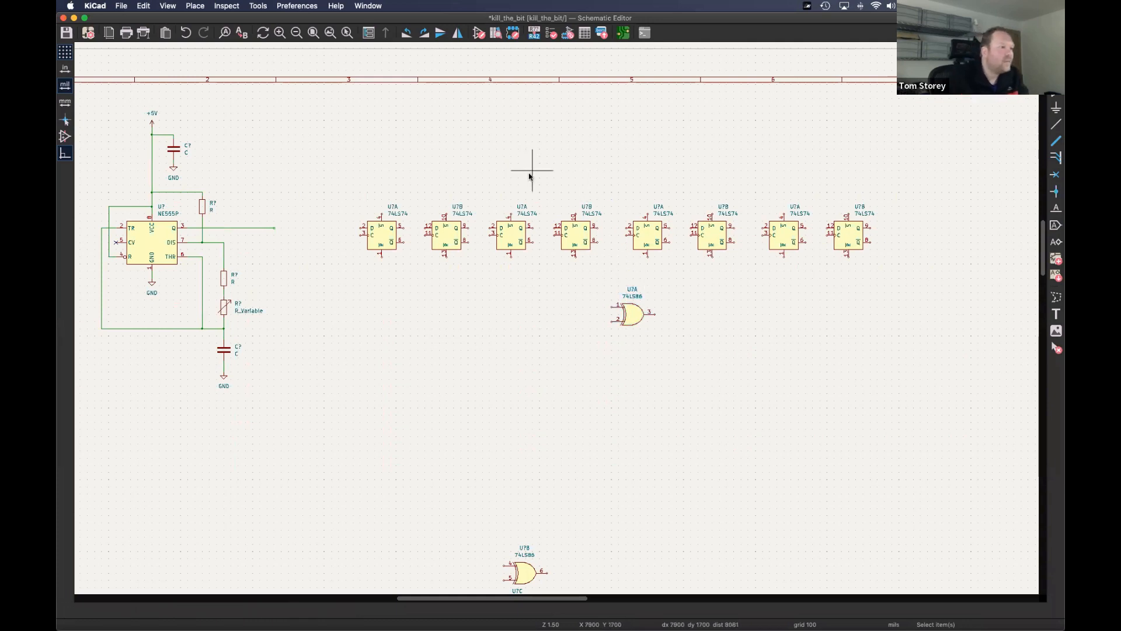
- Shift the last six flip-flops to the right and move XOR gate unit A into the gap after the second flip-flop
left_click_drag(483, 170, 921, 272)
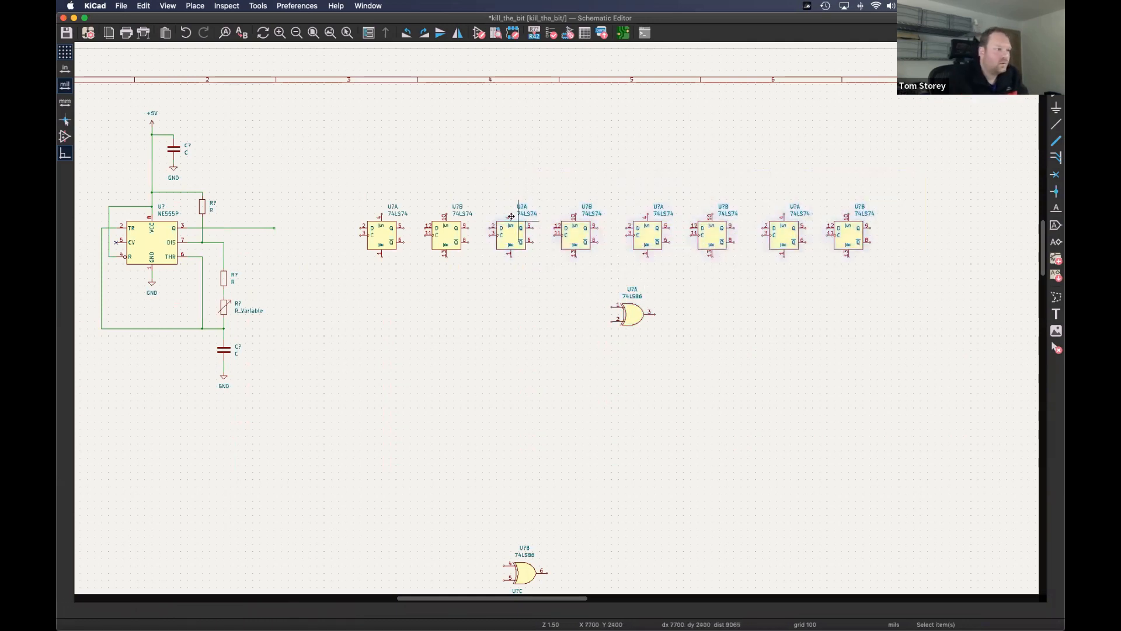
left_click_drag(514, 234, 614, 233)
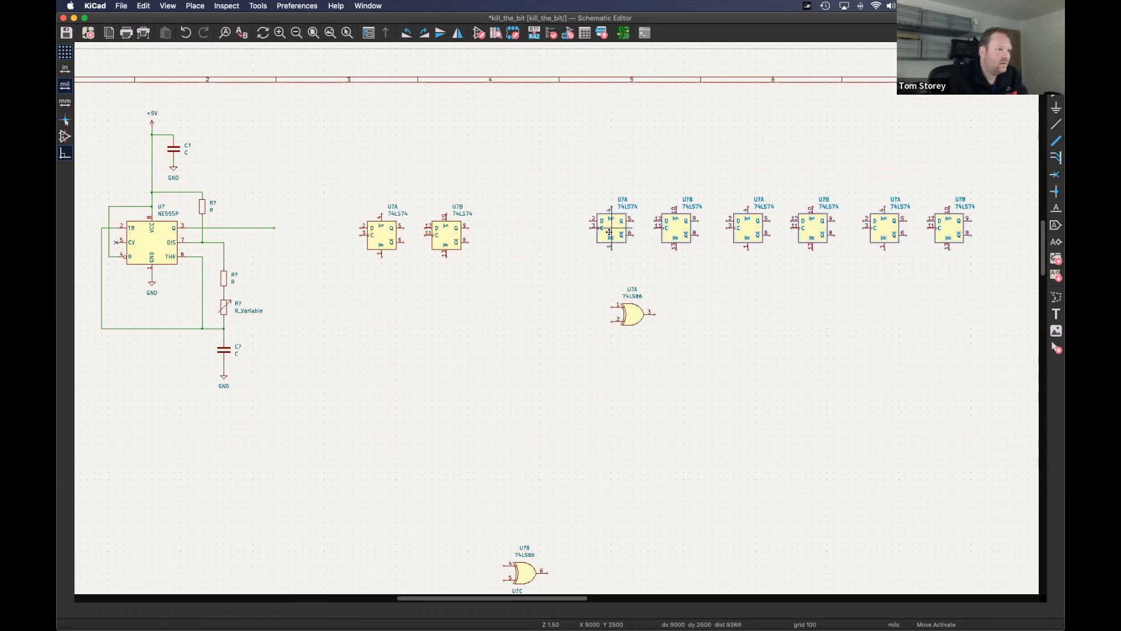
left_click(633, 324)
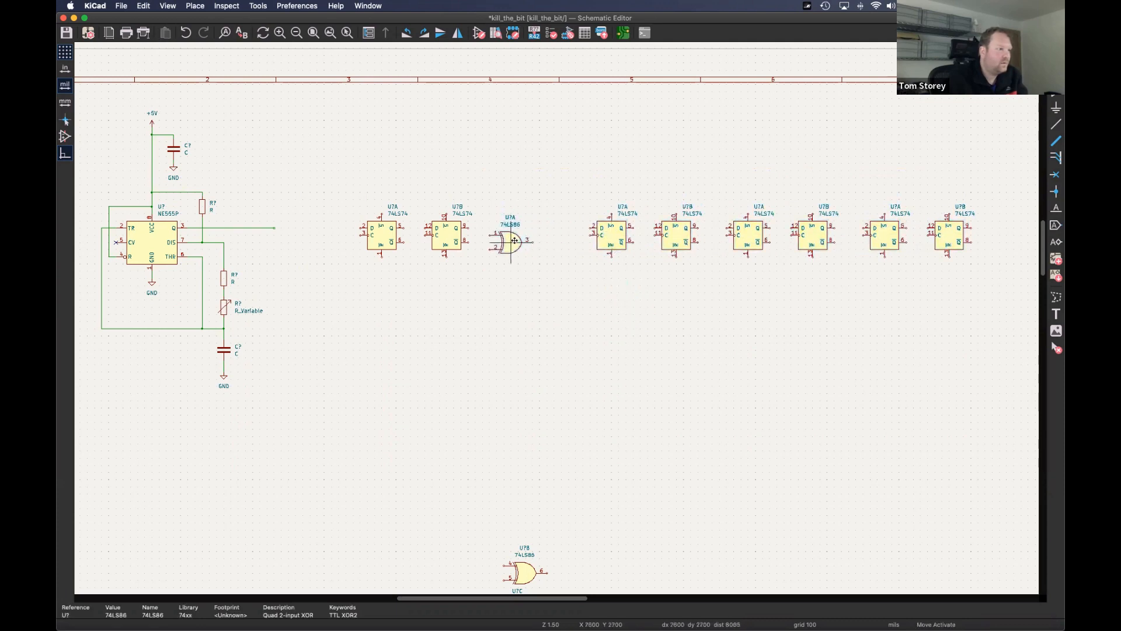
left_click(508, 235)
- Shift the last six, the last four and the last two flip-flops leftward in turn so the whole row is evenly spaced
left_click_drag(566, 199, 992, 290)
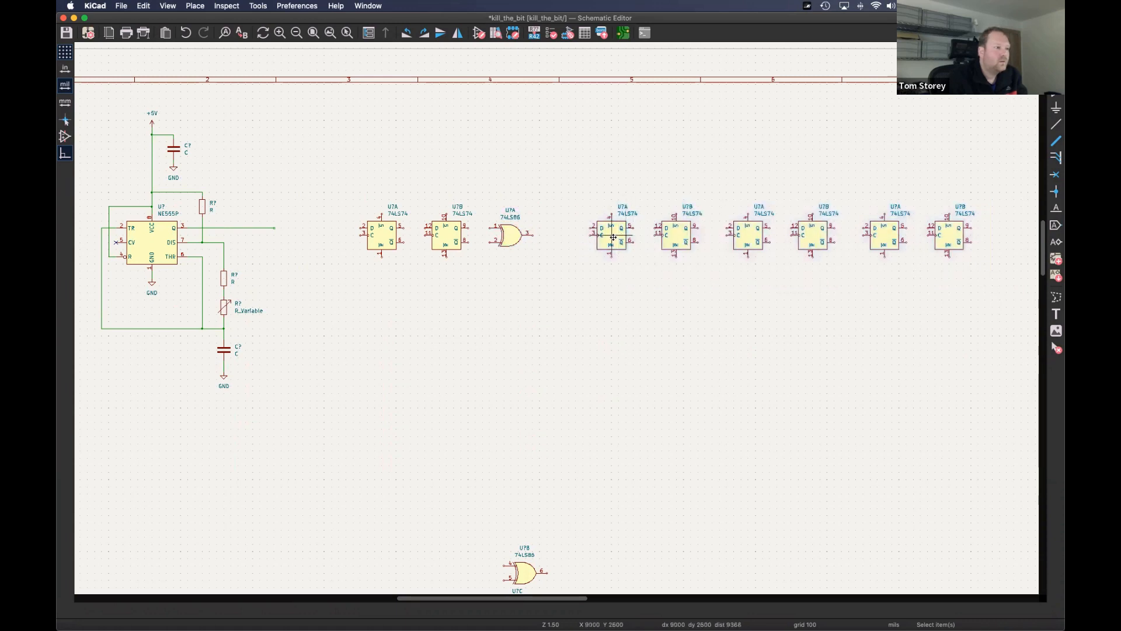
key("m")
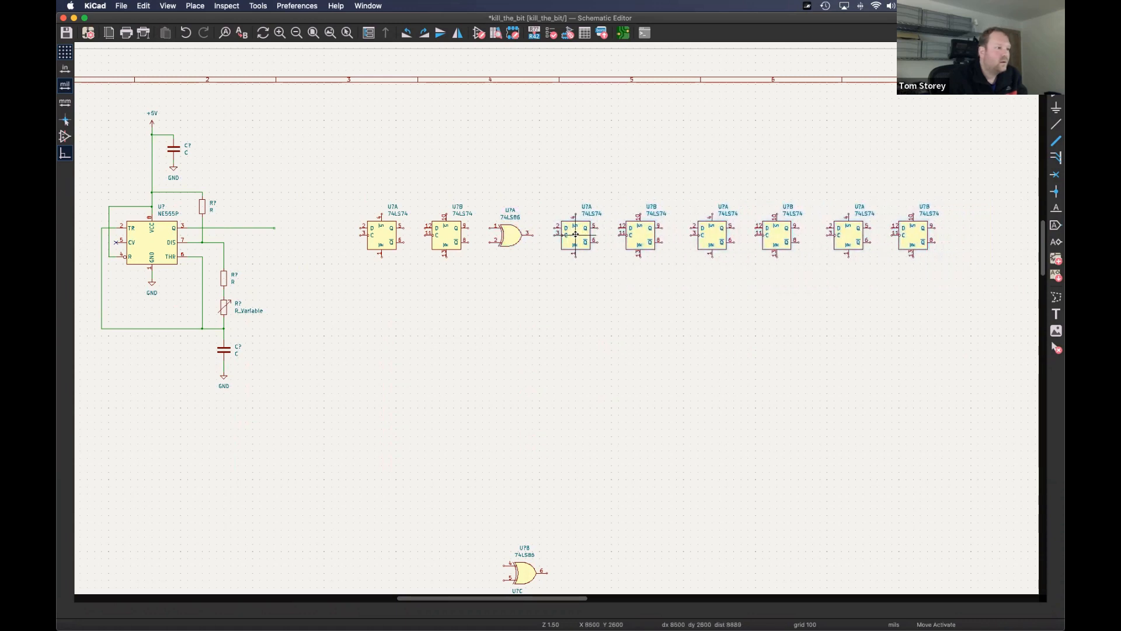
left_click(575, 234)
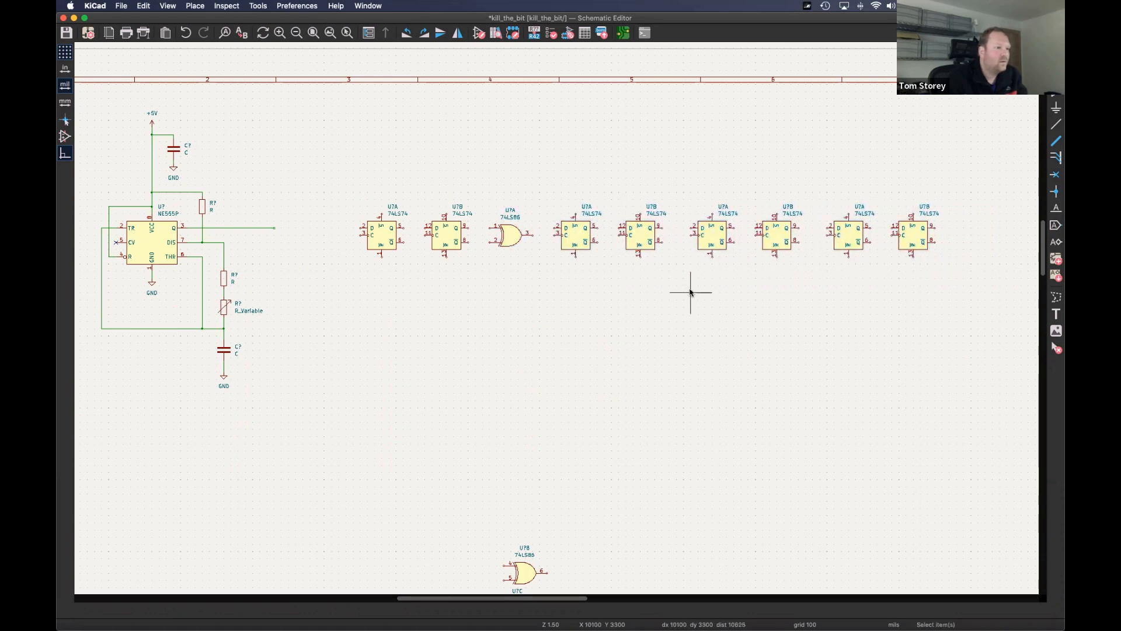
left_click_drag(679, 184, 972, 292)
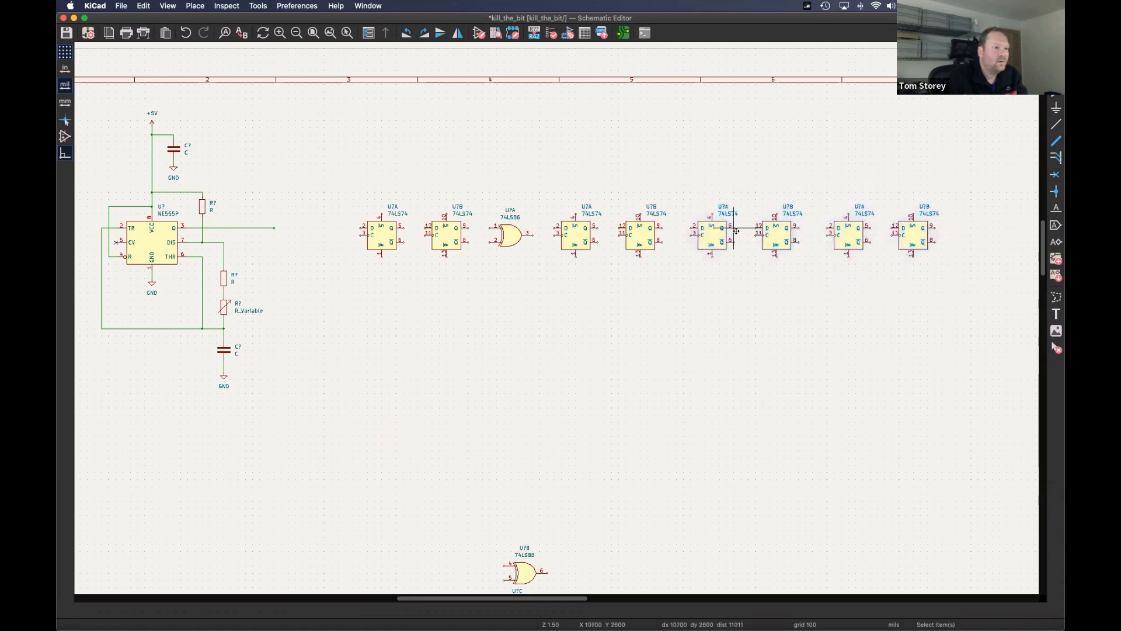
key("m")
left_click(707, 234)
left_click_drag(805, 175, 982, 293)
left_click_drag(837, 235, 831, 235)
left_click(825, 335)
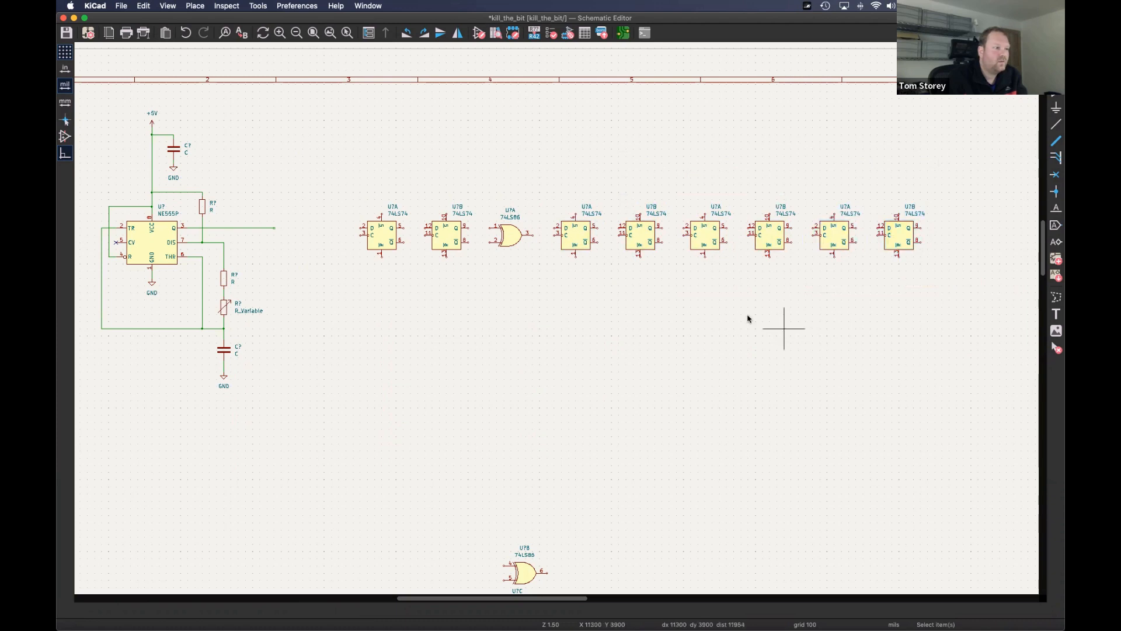
- Search the symbol library for LED and look through the matching Device symbols
scroll(670, 286, "right", 1)
scroll(670, 286, "right", 1)
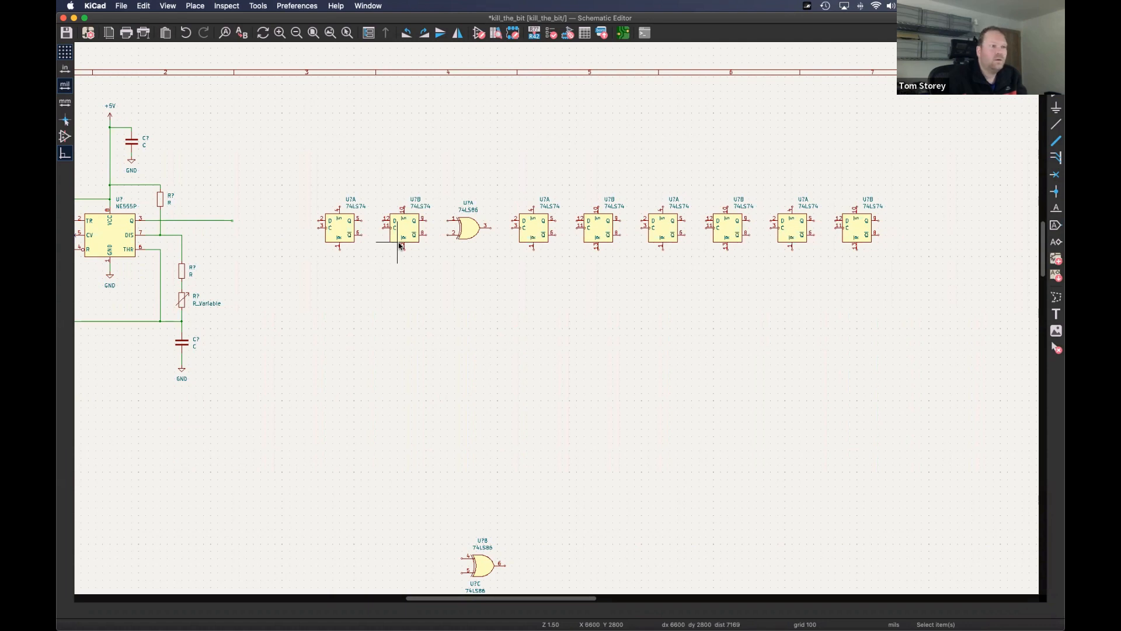
middle_click_drag(422, 244, 476, 232)
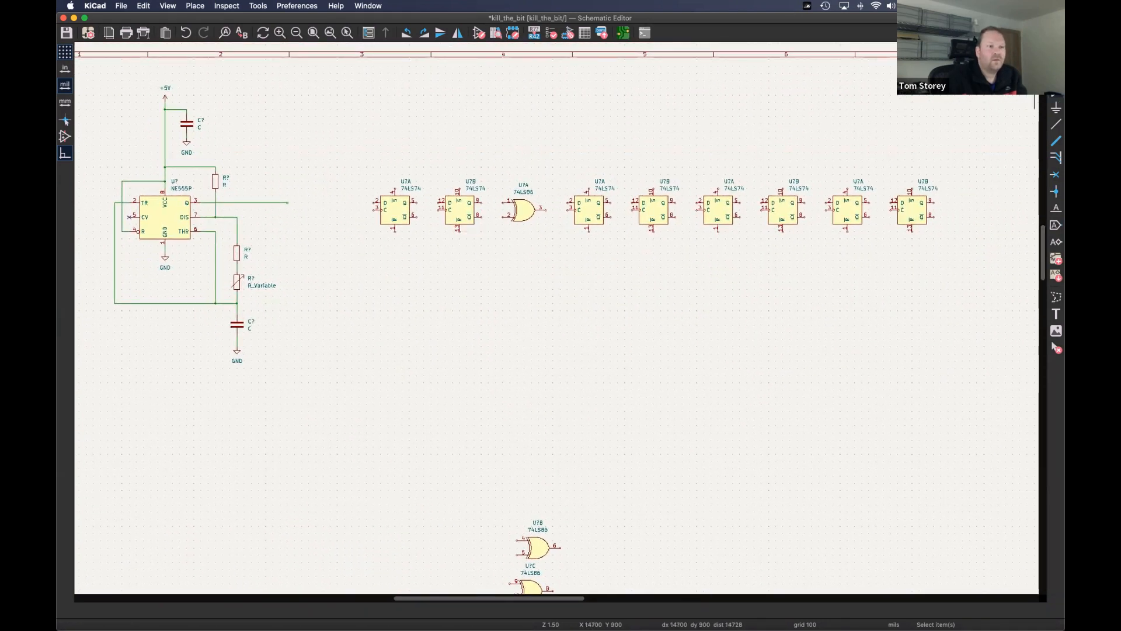
key("a")
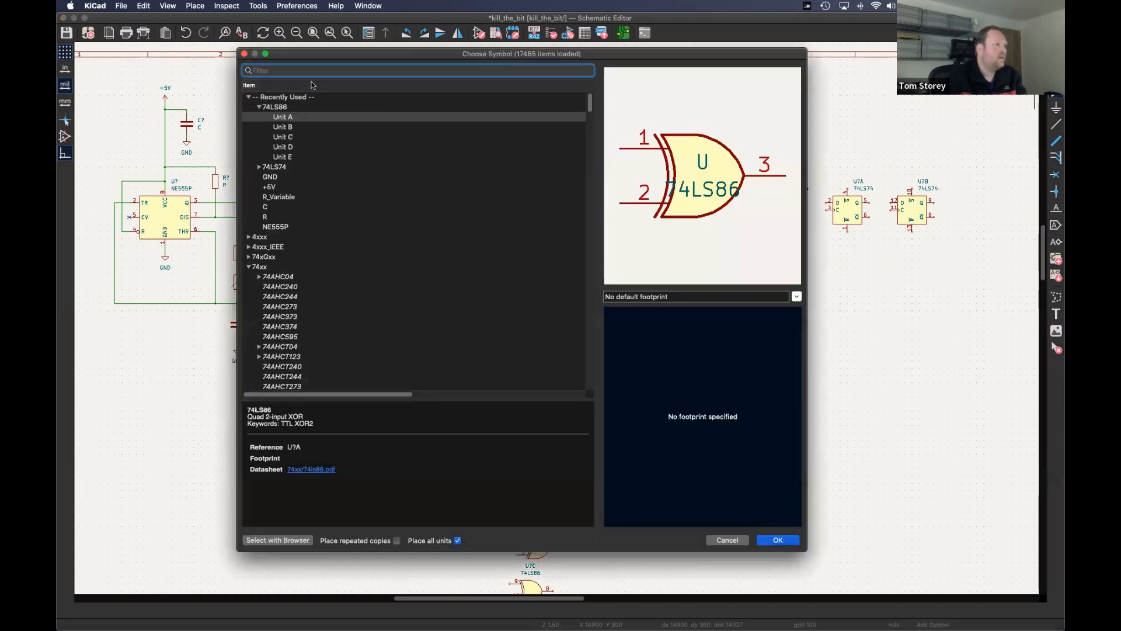
type("LED")
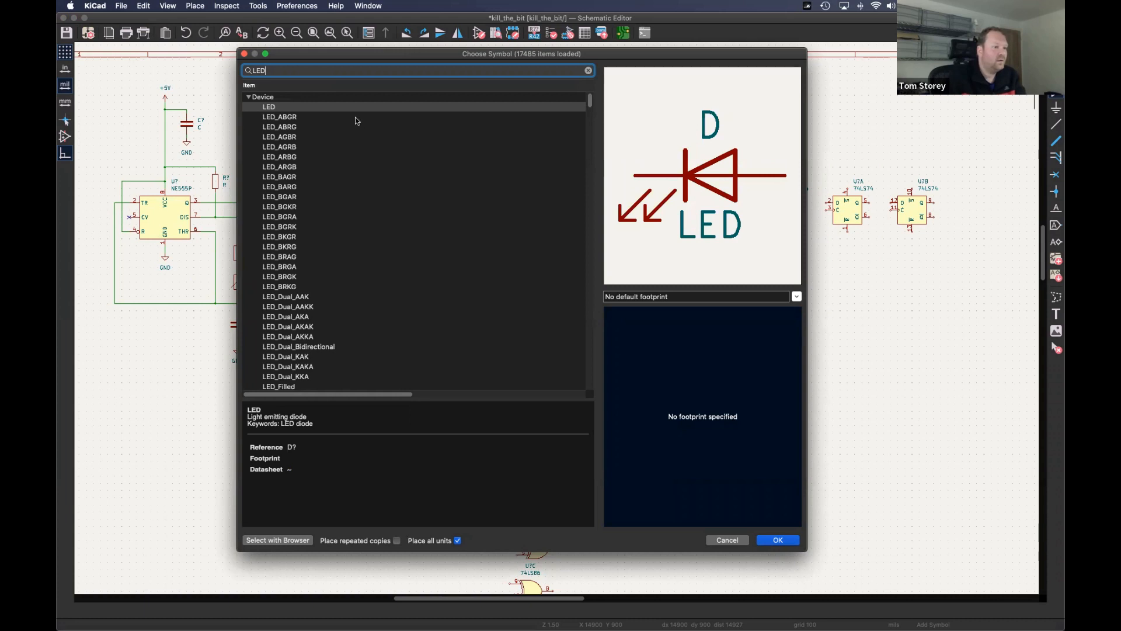
scroll(368, 257, "down", 4)
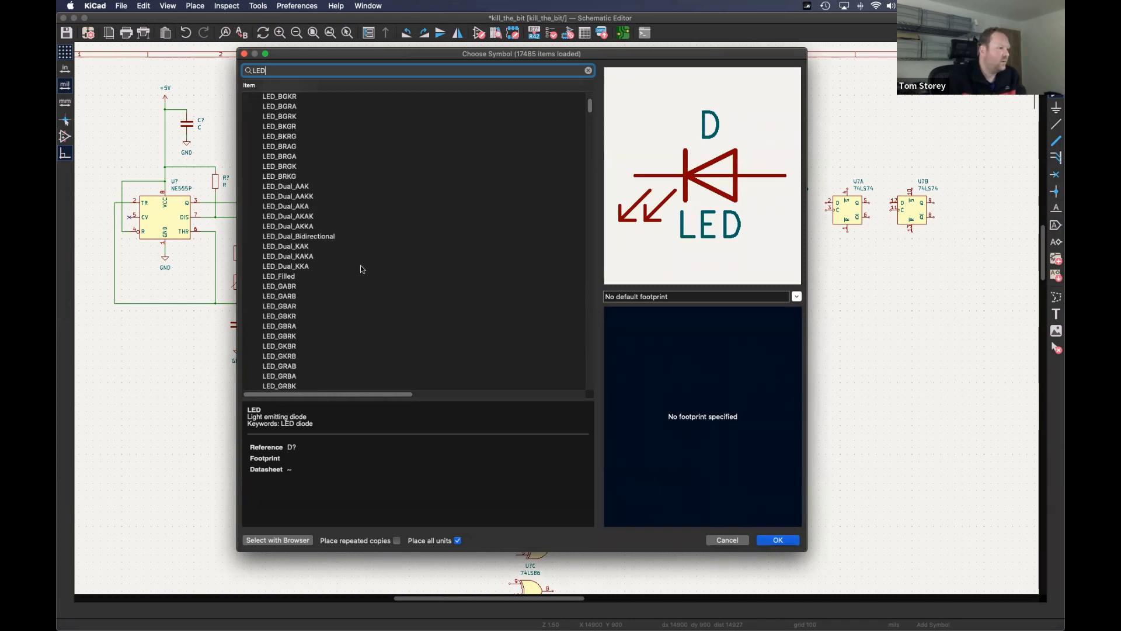
scroll(321, 226, "up", 4)
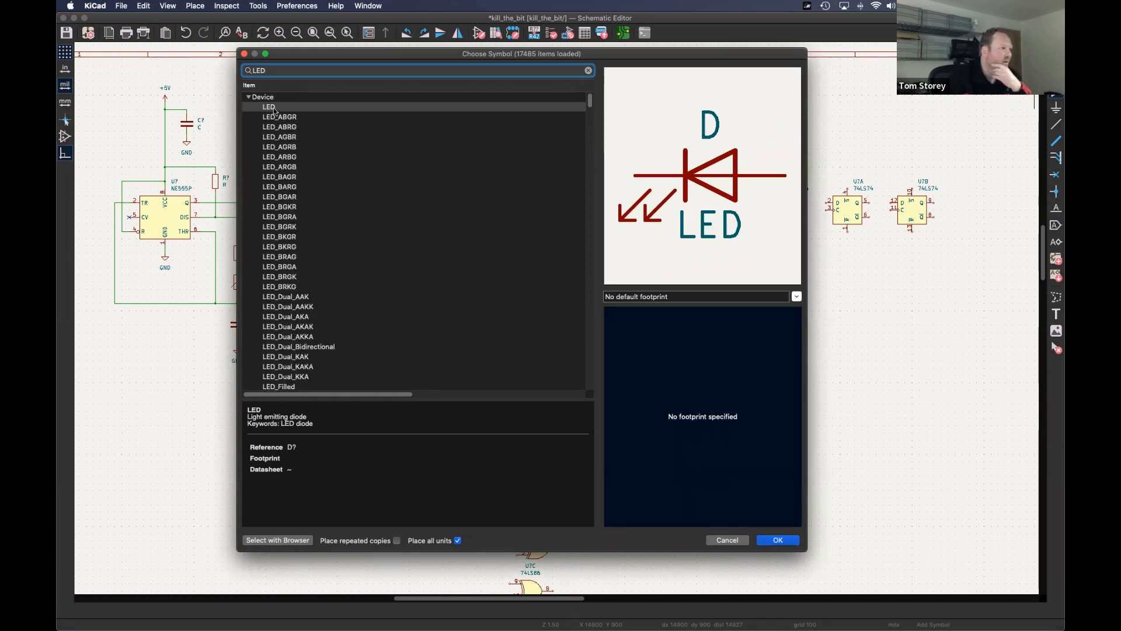
- Assign the LED_THT:LED_D3.0mm footprint to the basic LED symbol and pick it for placement
left_click(797, 296)
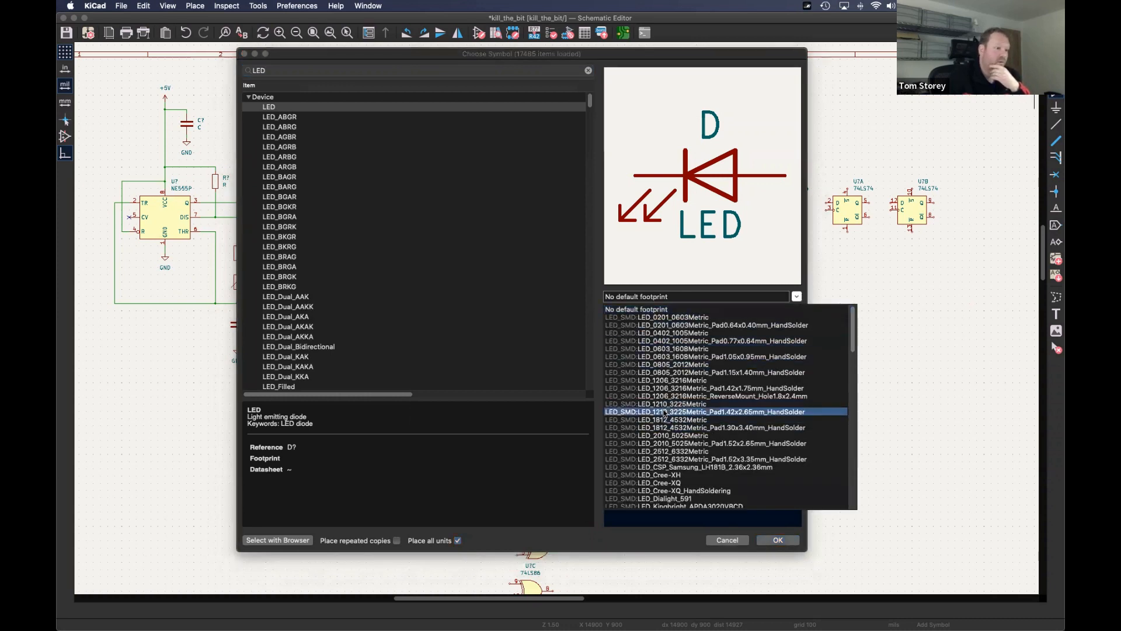
scroll(671, 374, "down", 4)
scroll(675, 379, "down", 6)
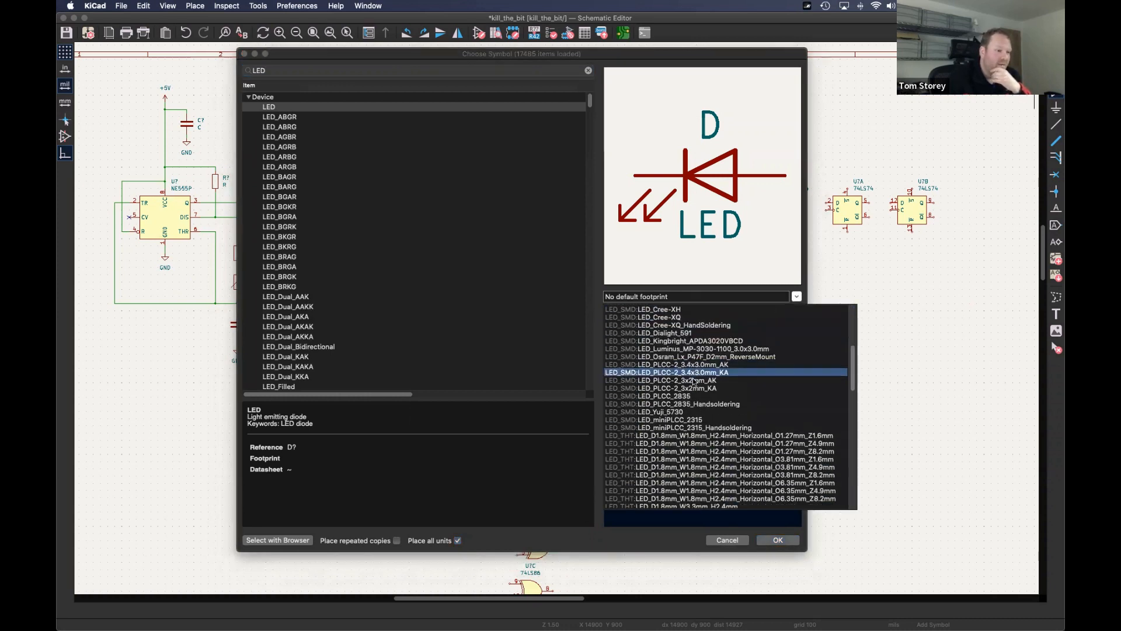
scroll(690, 390, "down", 2)
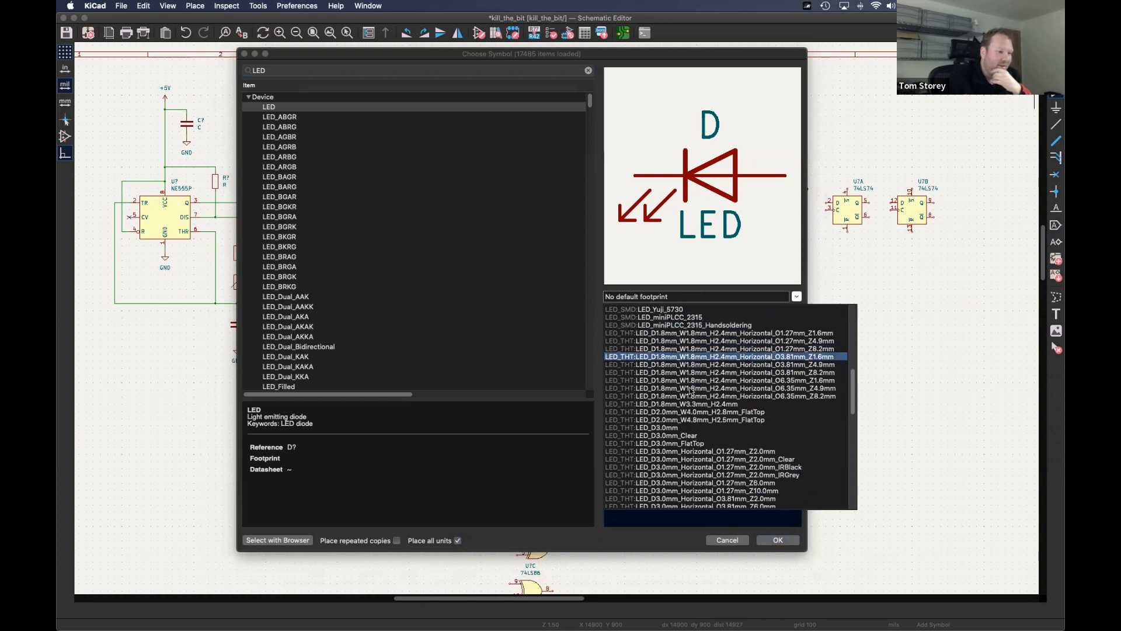
left_click(669, 428)
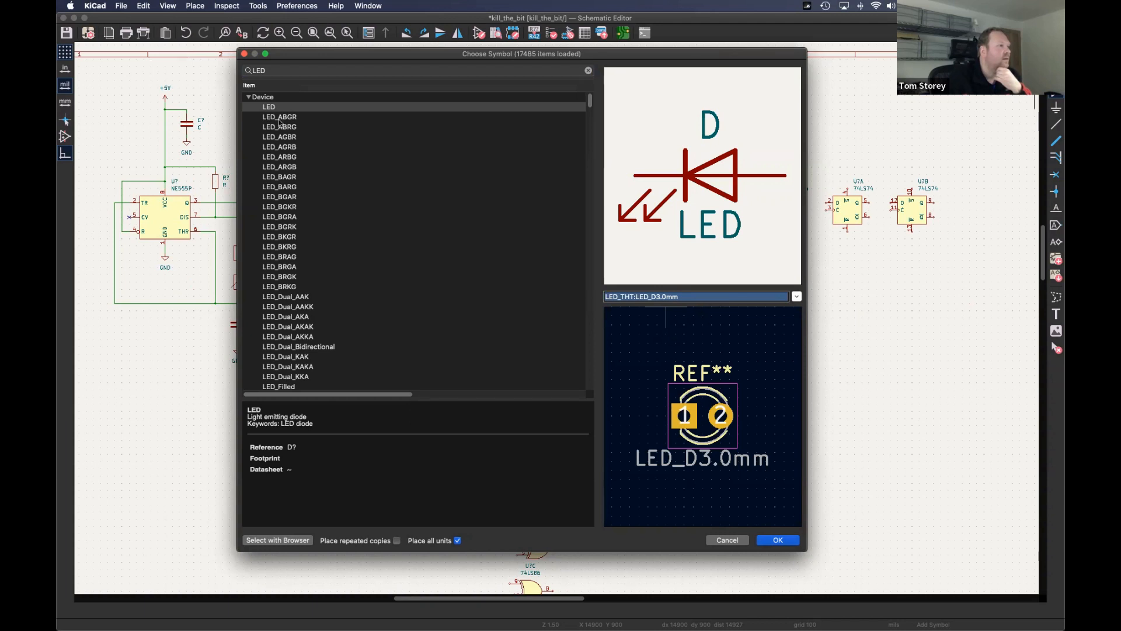
left_click(777, 541)
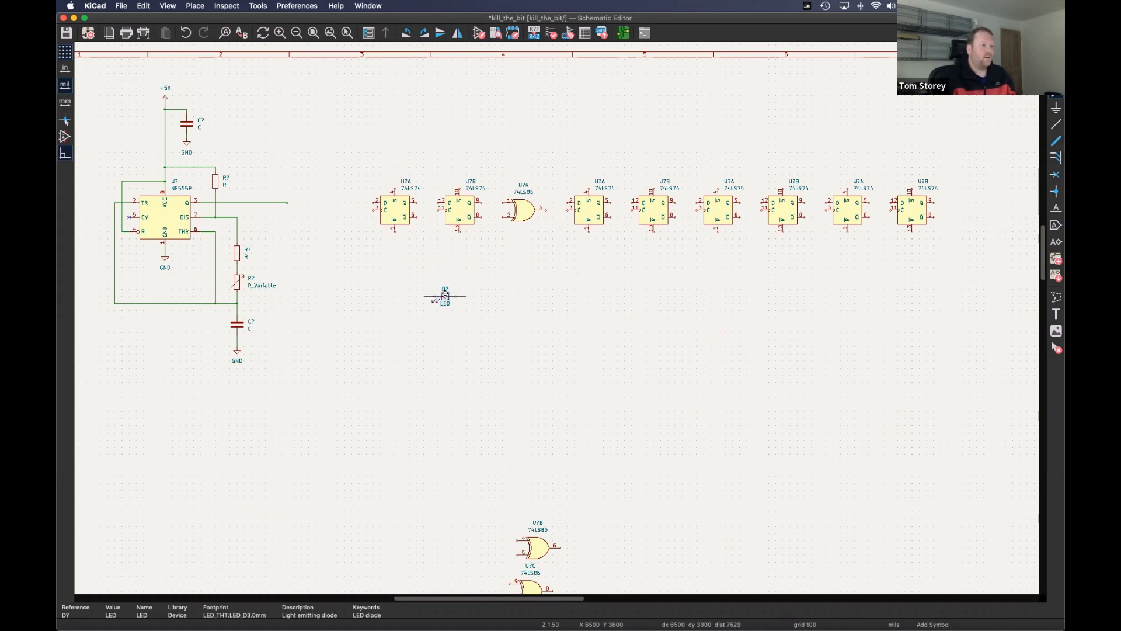
- Save the schematic and place the LED, rotated to point upward, below the first flip-flop
key("super+s")
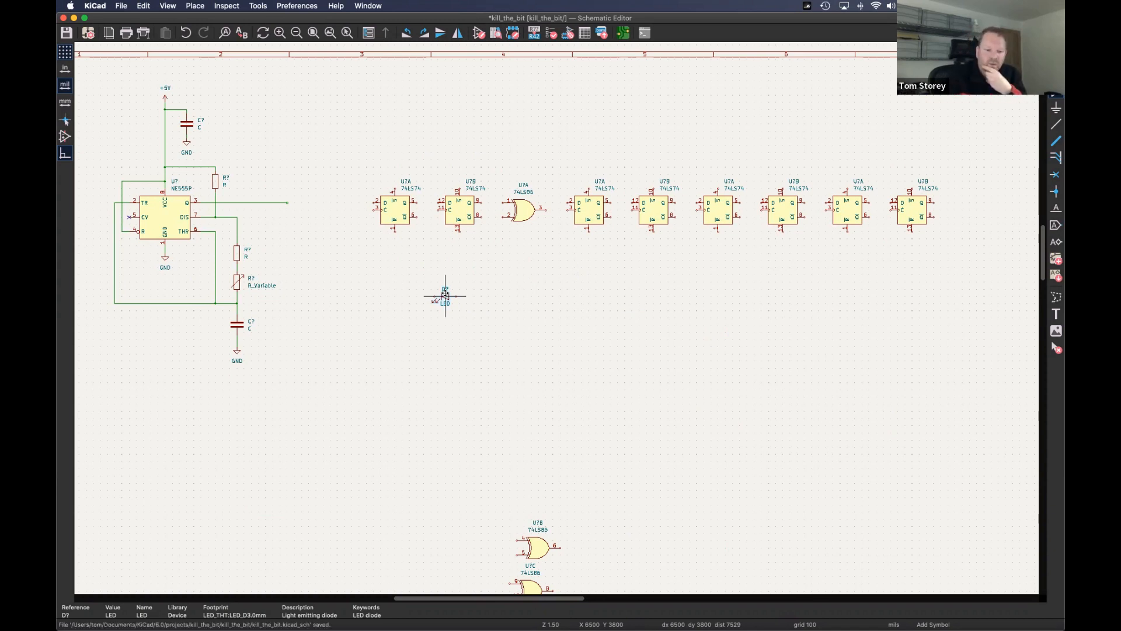
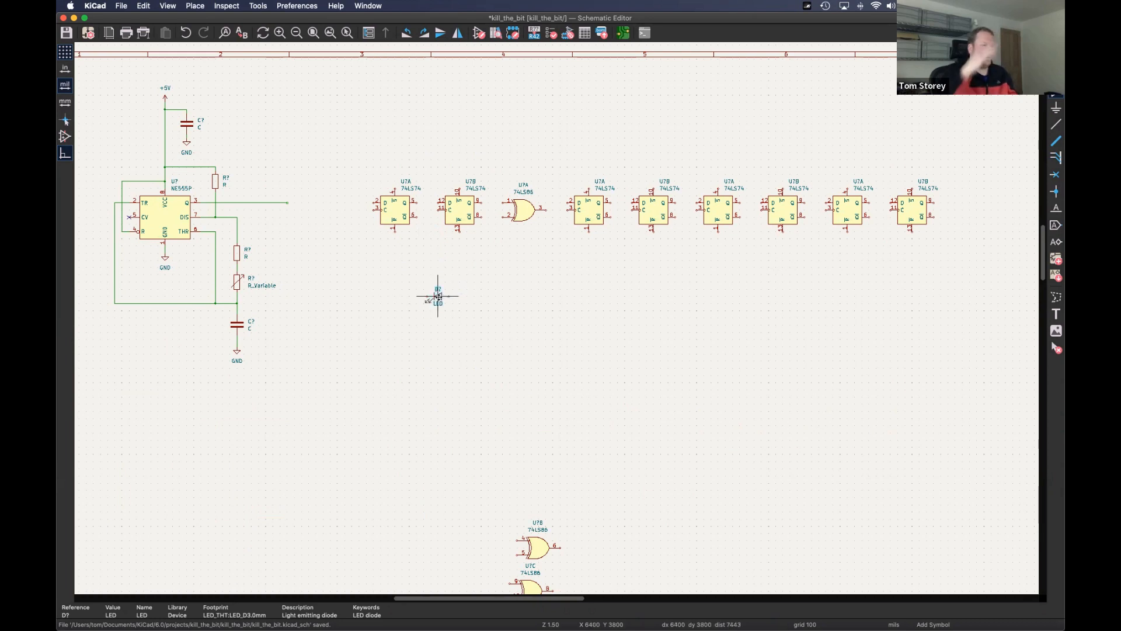
key("r")
key("r")
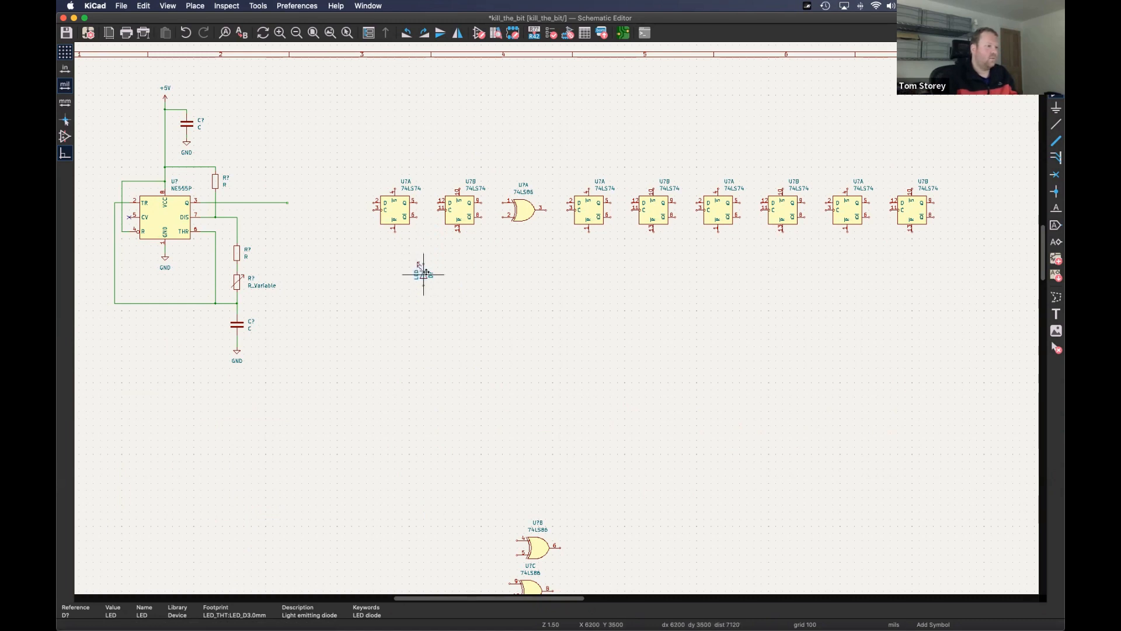
left_click(424, 274)
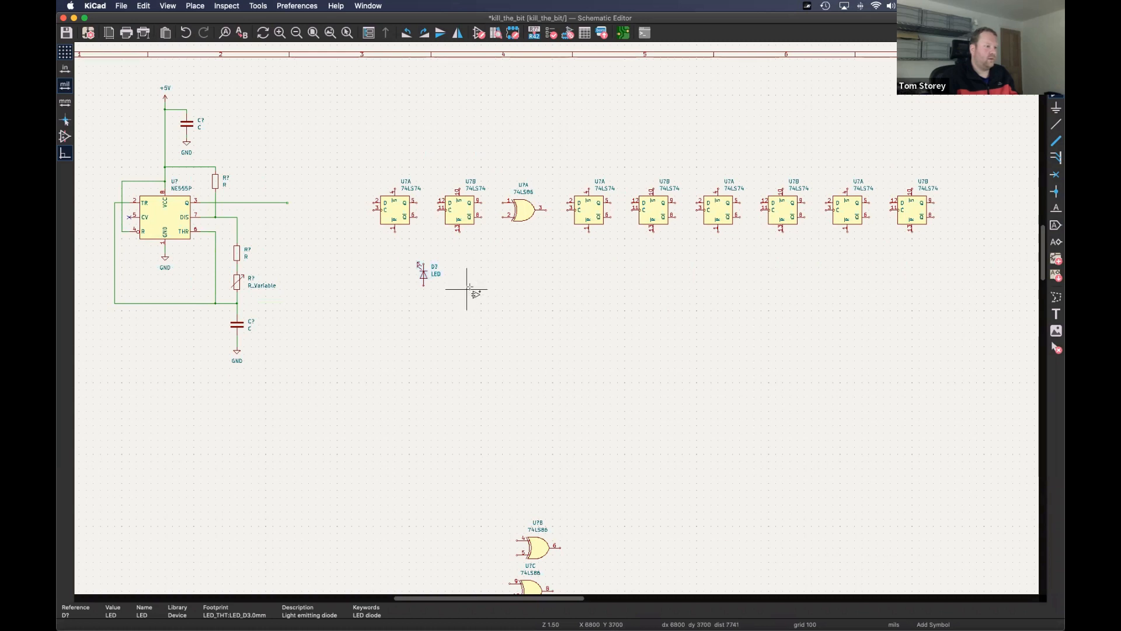
key("Escape")
- Duplicate the LED five times, placing one copy below each of the second to sixth flip-flops
key("super+d")
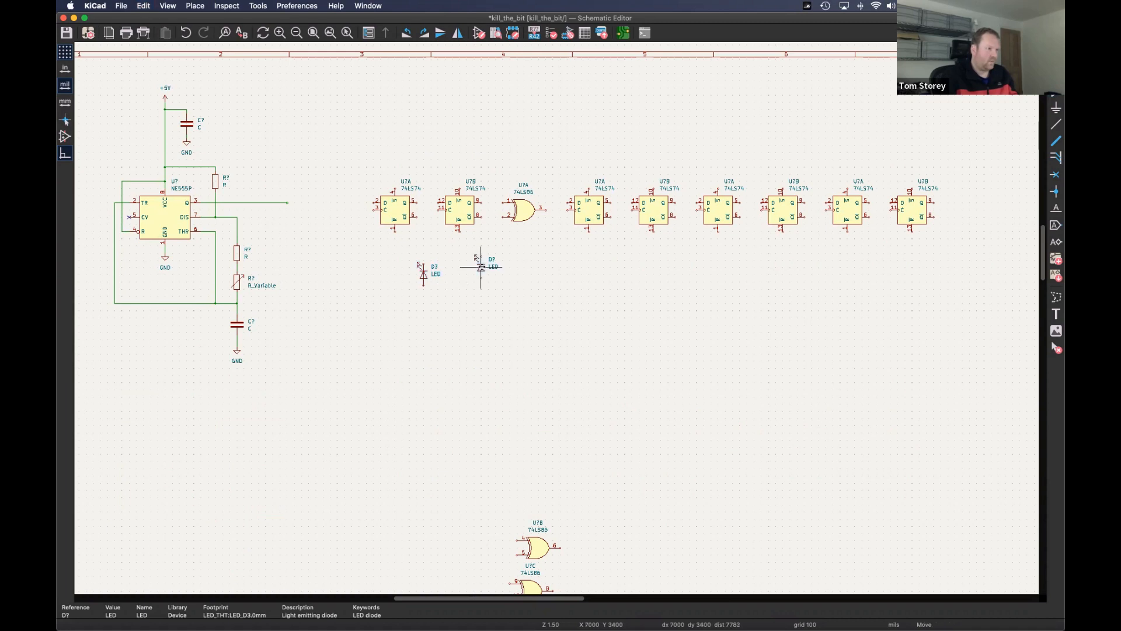
left_click(488, 272)
key("super+d")
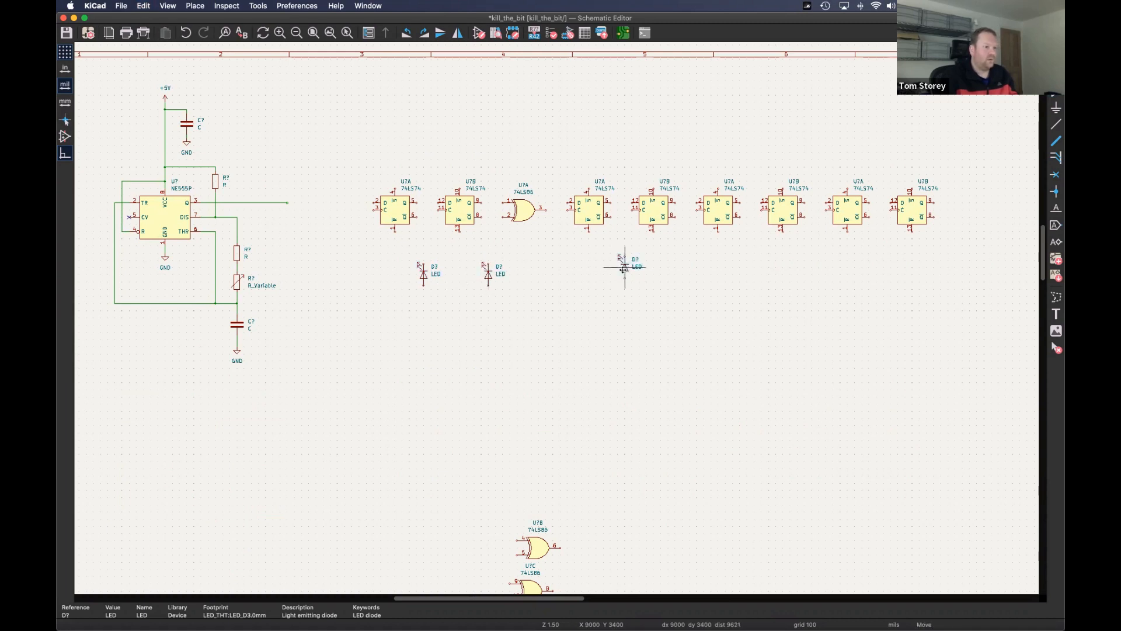
left_click(619, 269)
key("super+d")
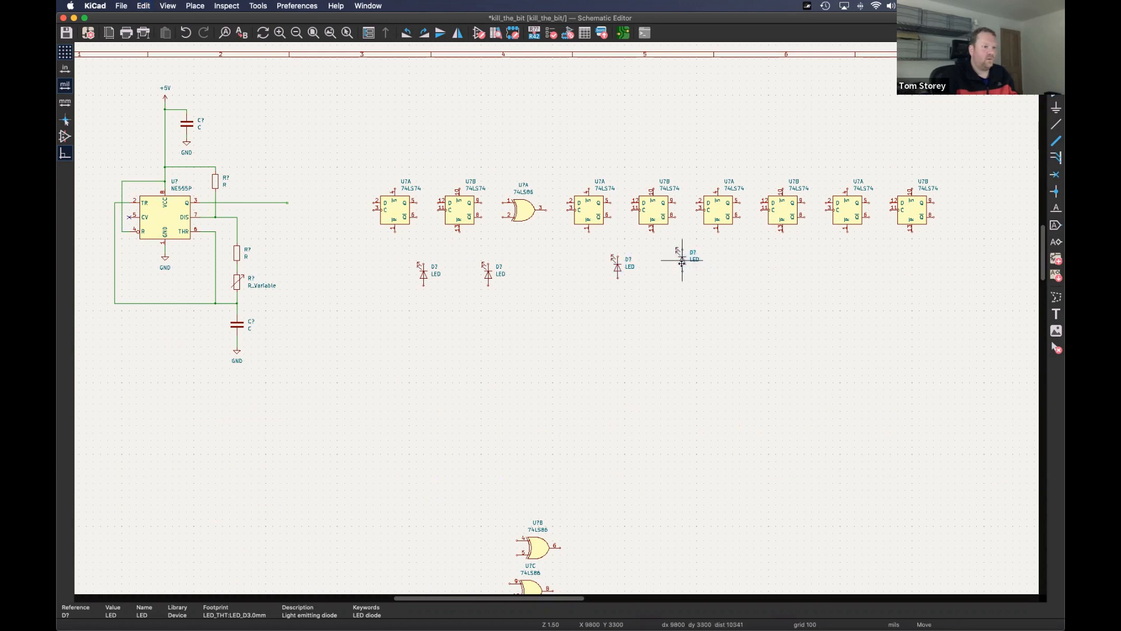
left_click(681, 263)
key("super+d")
left_click(748, 266)
key("super+d")
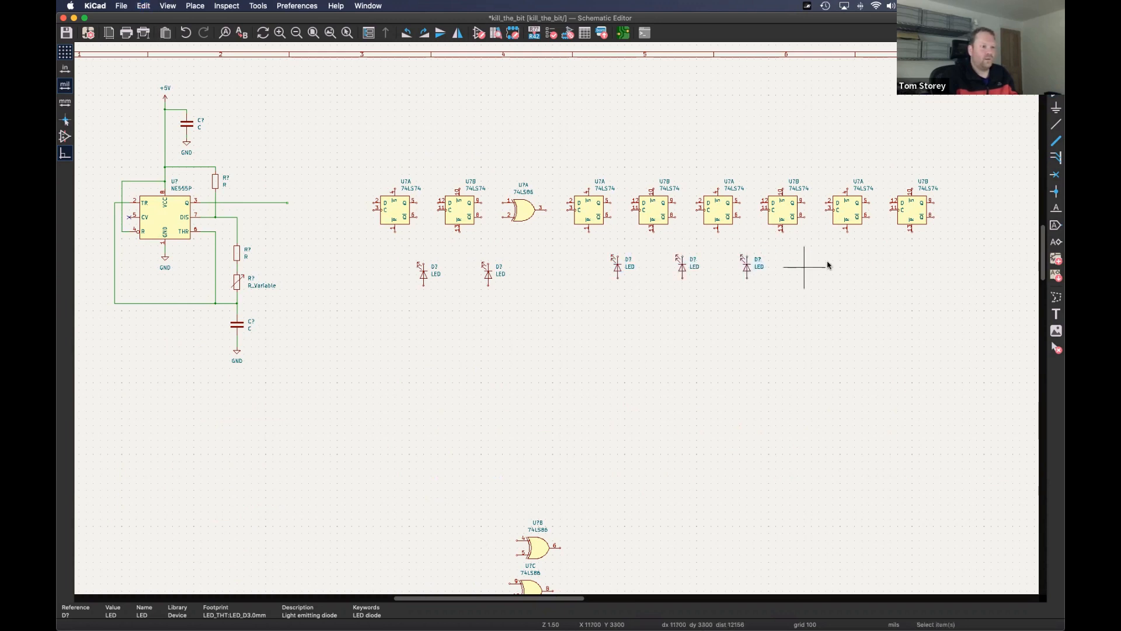
left_click(812, 260)
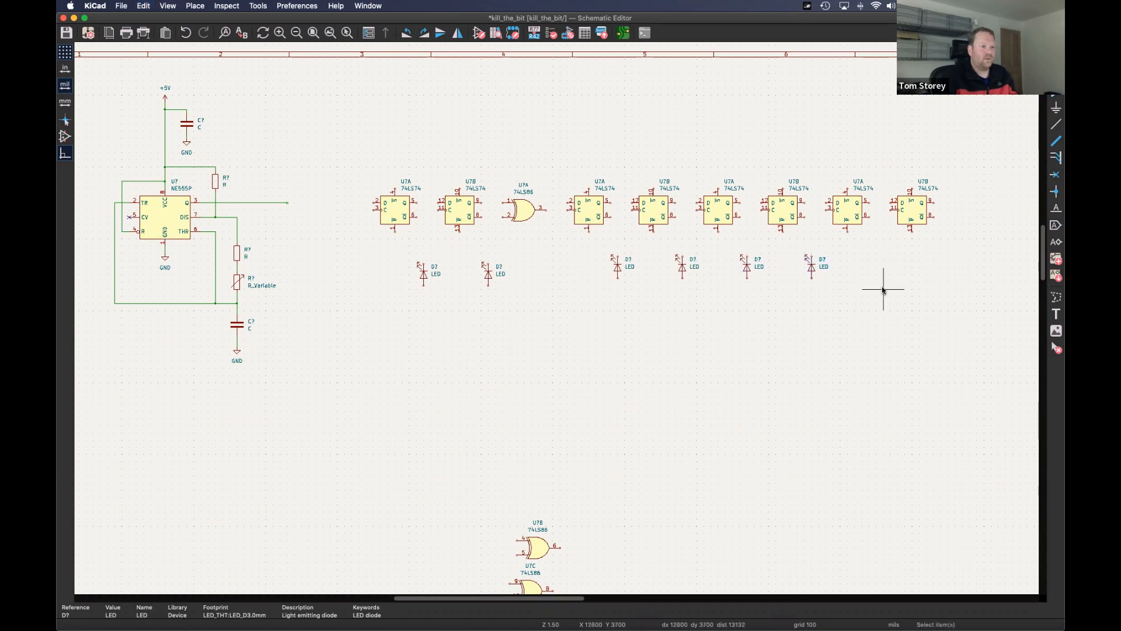
left_click(882, 295)
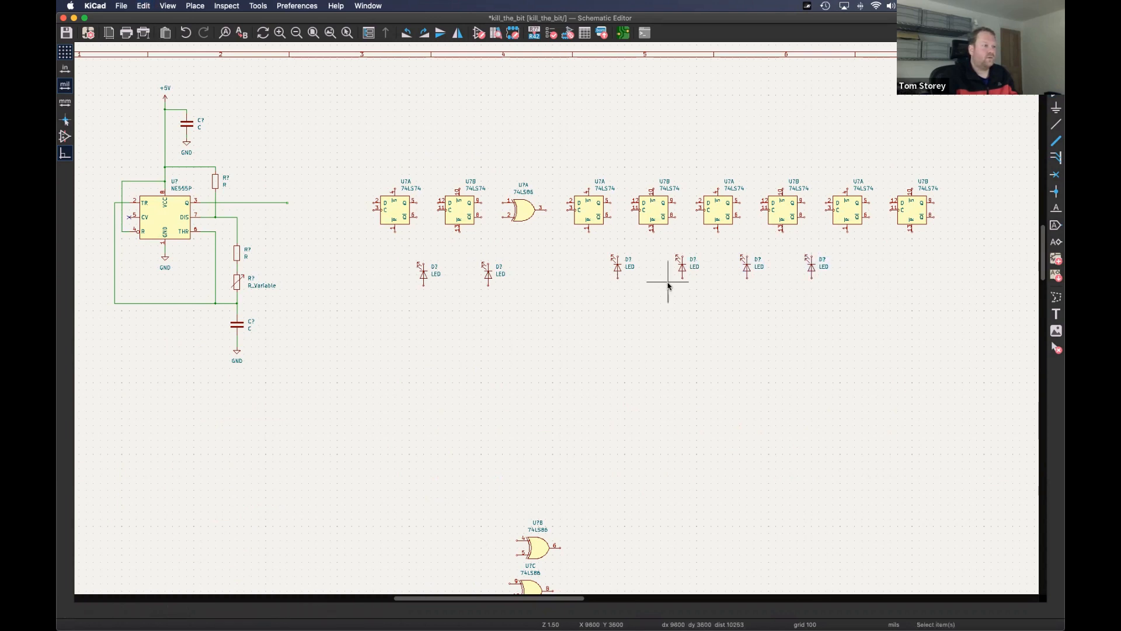
- Duplicate the resistor beside the NE555P timer and place one vertical copy below each of the six LEDs
left_click(217, 181)
key("super+d")
left_click(423, 307)
key("super+d")
left_click(488, 309)
key("super+d")
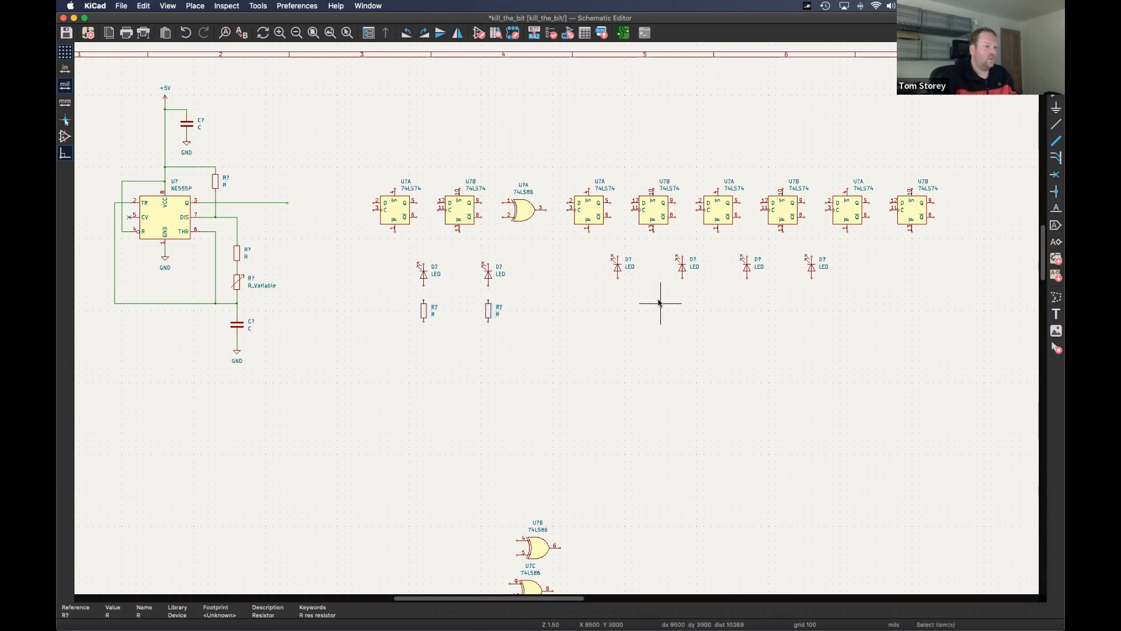
left_click(618, 307)
key("super+d")
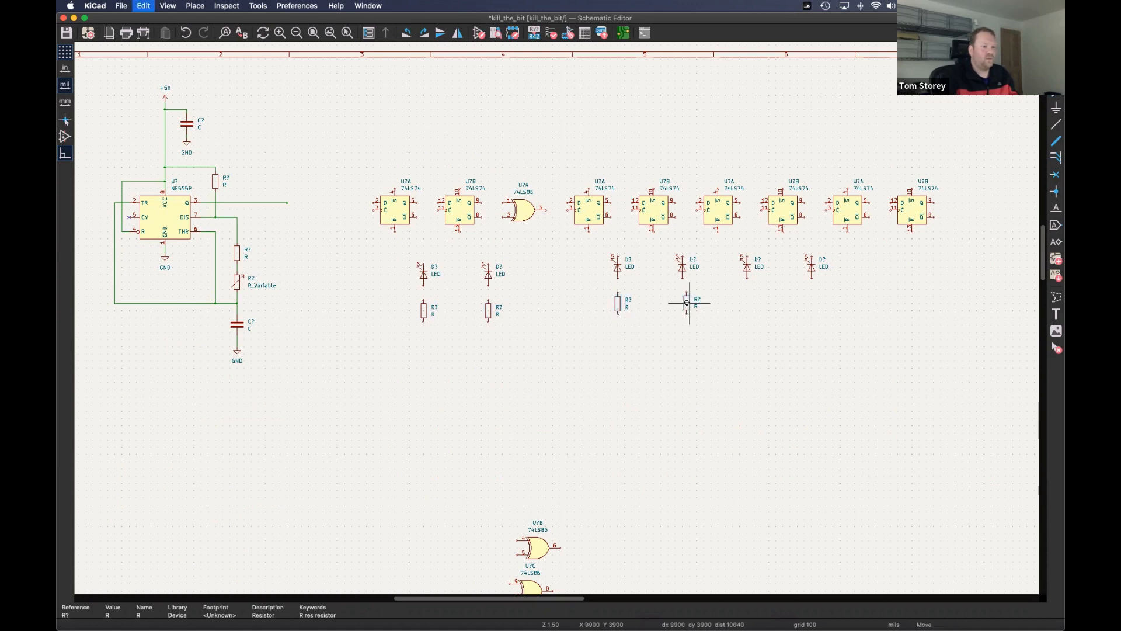
left_click(682, 307)
key("super+d")
left_click(748, 303)
key("super+d")
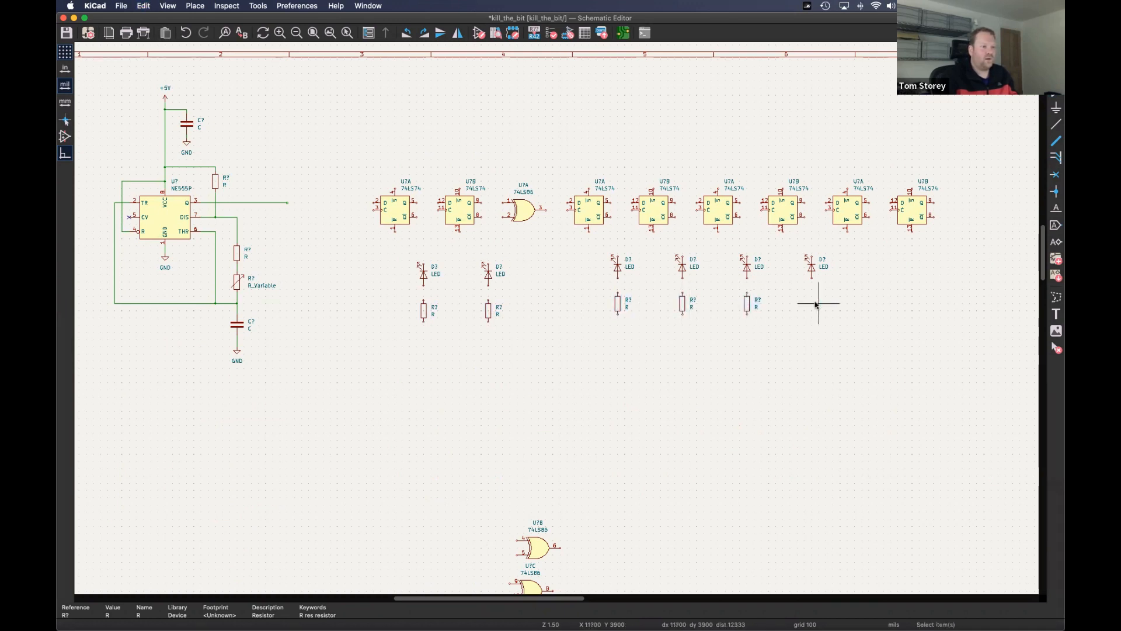
left_click(812, 303)
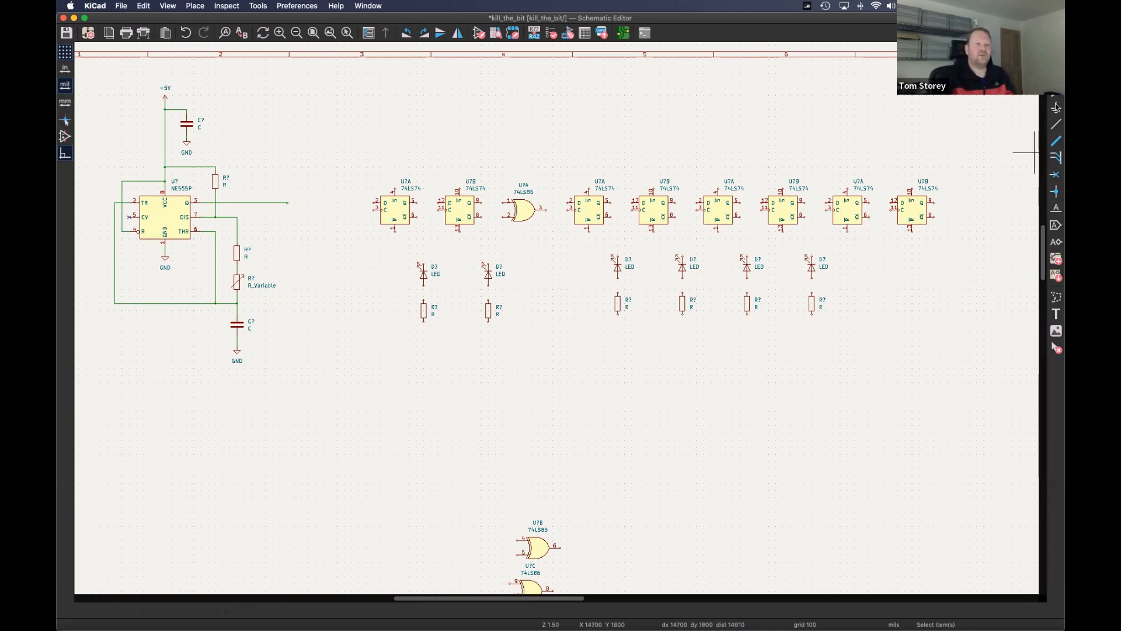
- Find the SW_Push symbol with a search for button and place it above the second flip-flop
key("a")
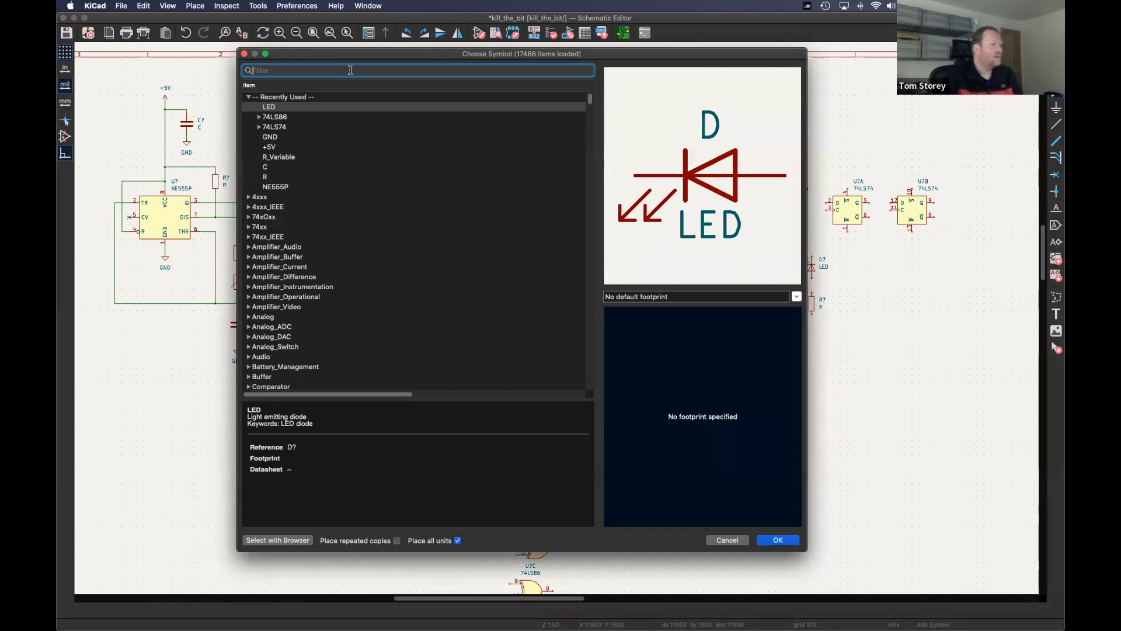
type("button")
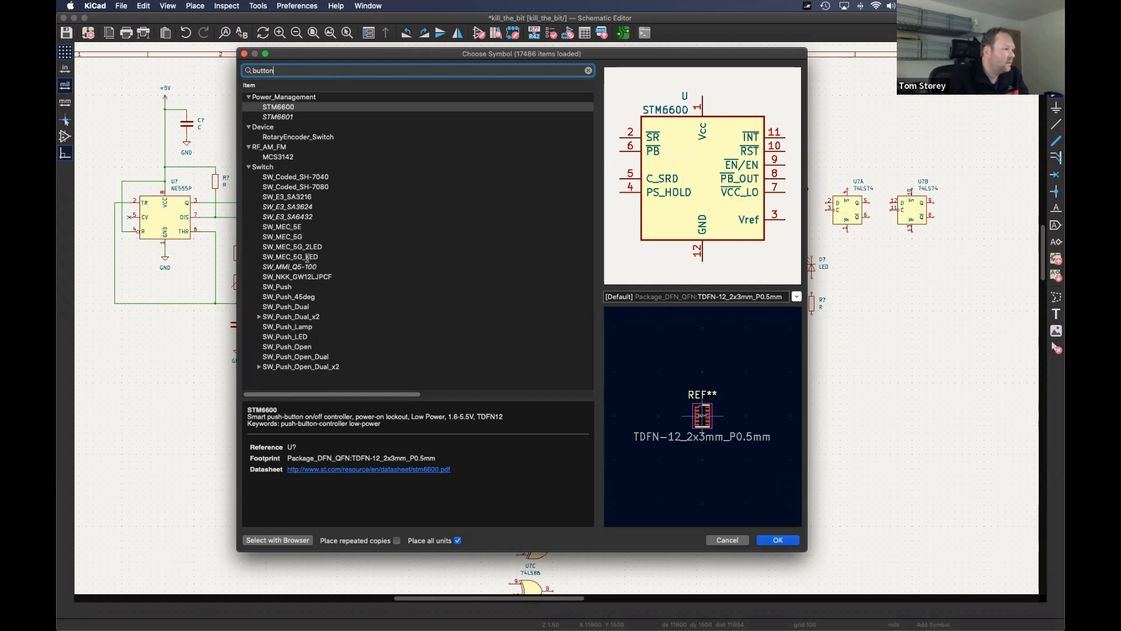
left_click(282, 286)
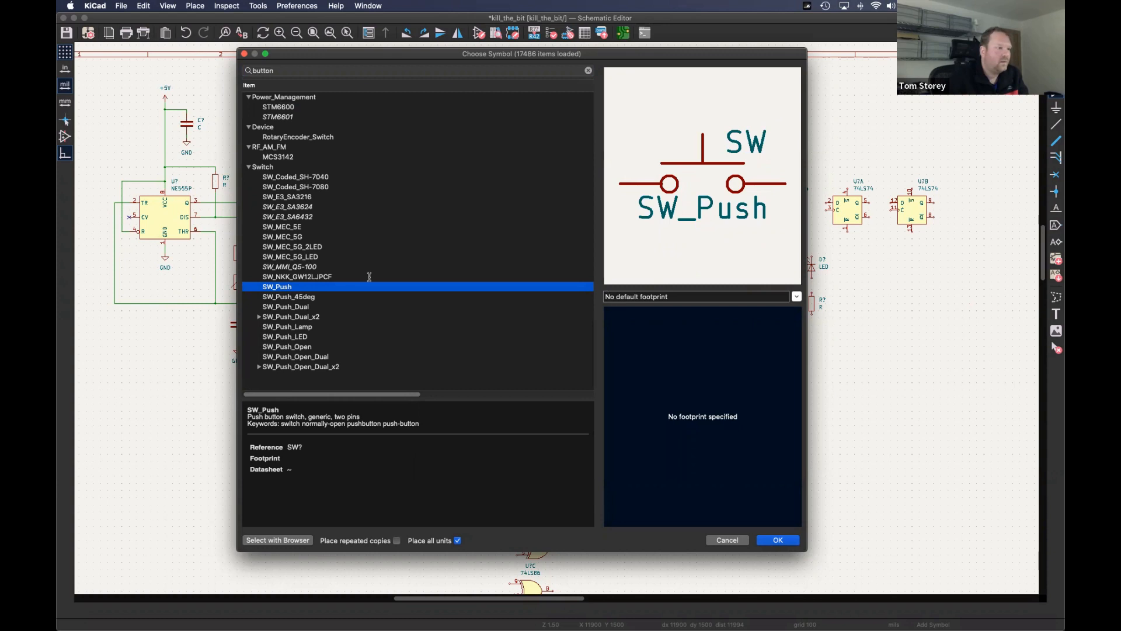
left_click(778, 540)
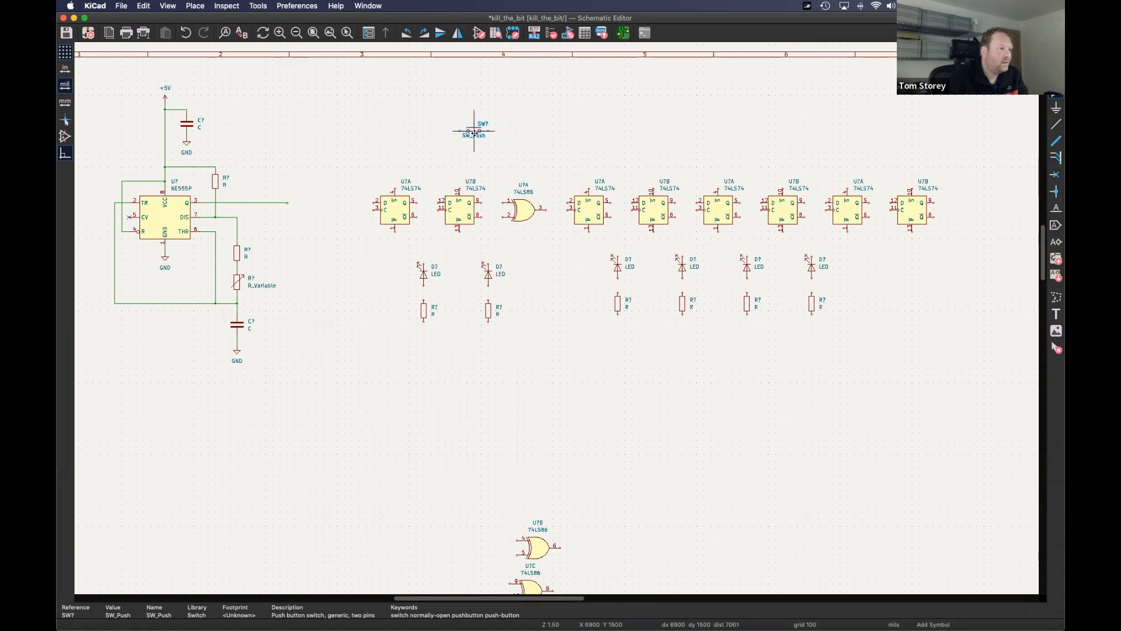
left_click(485, 140)
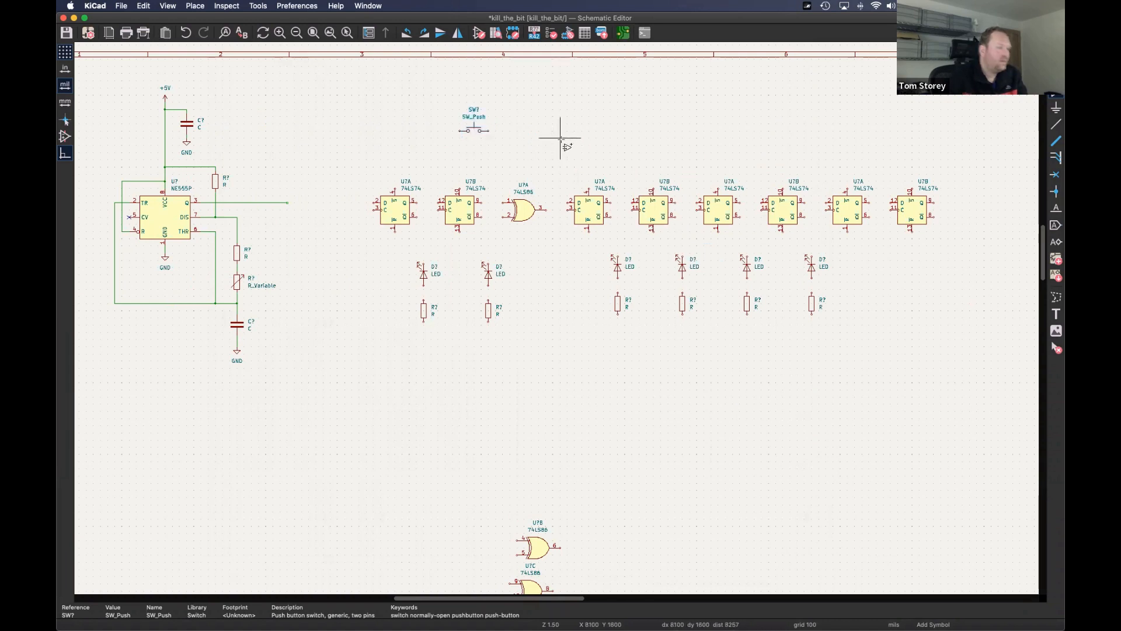
key("Escape")
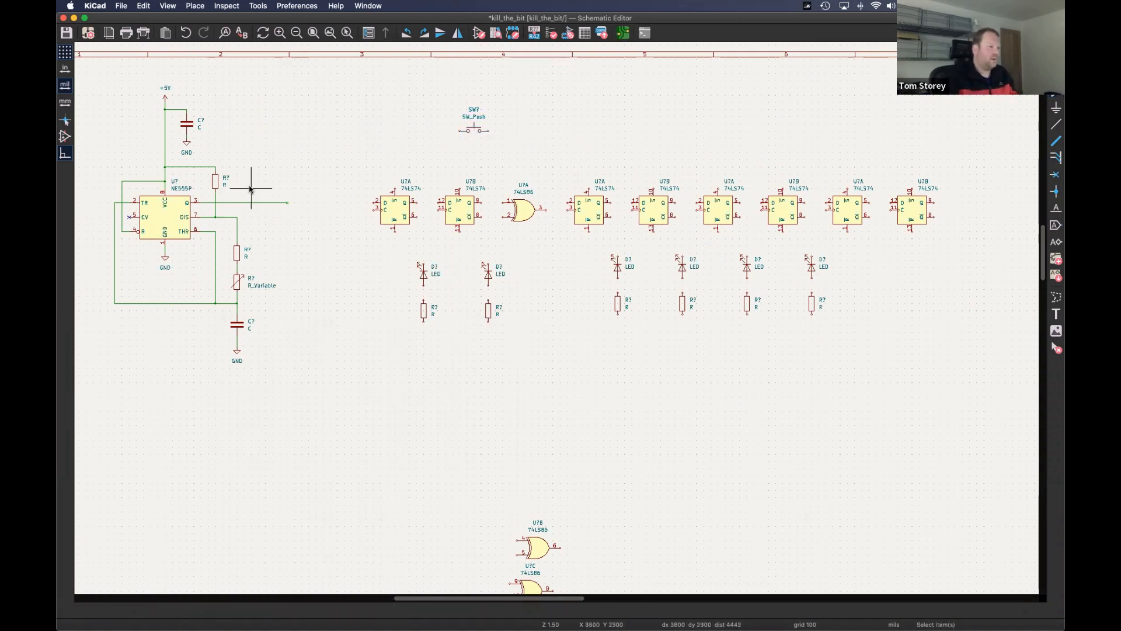
- Duplicate the resistor below the second LED, rotate it horizontal and place it just right of the push switch
left_click(488, 312)
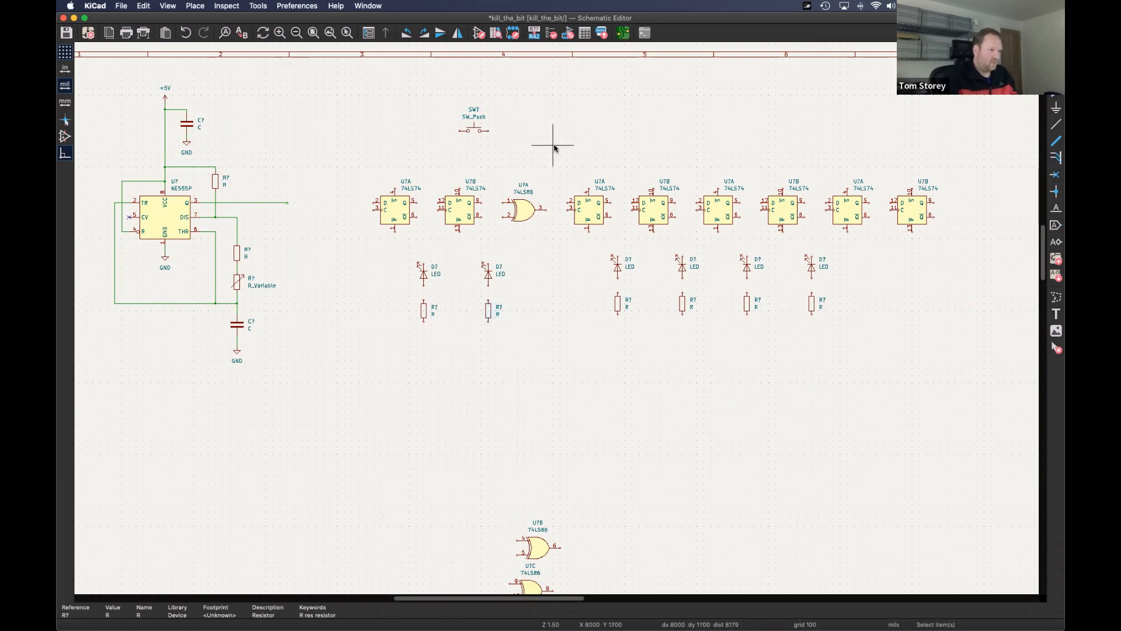
key("super+d")
key("r")
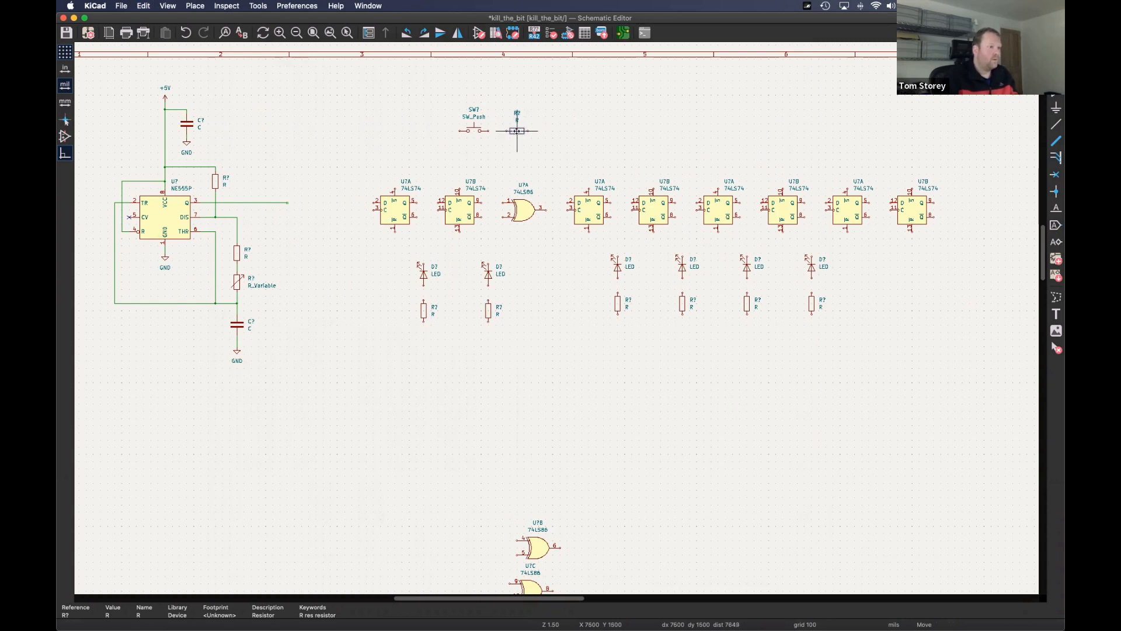
left_click(517, 131)
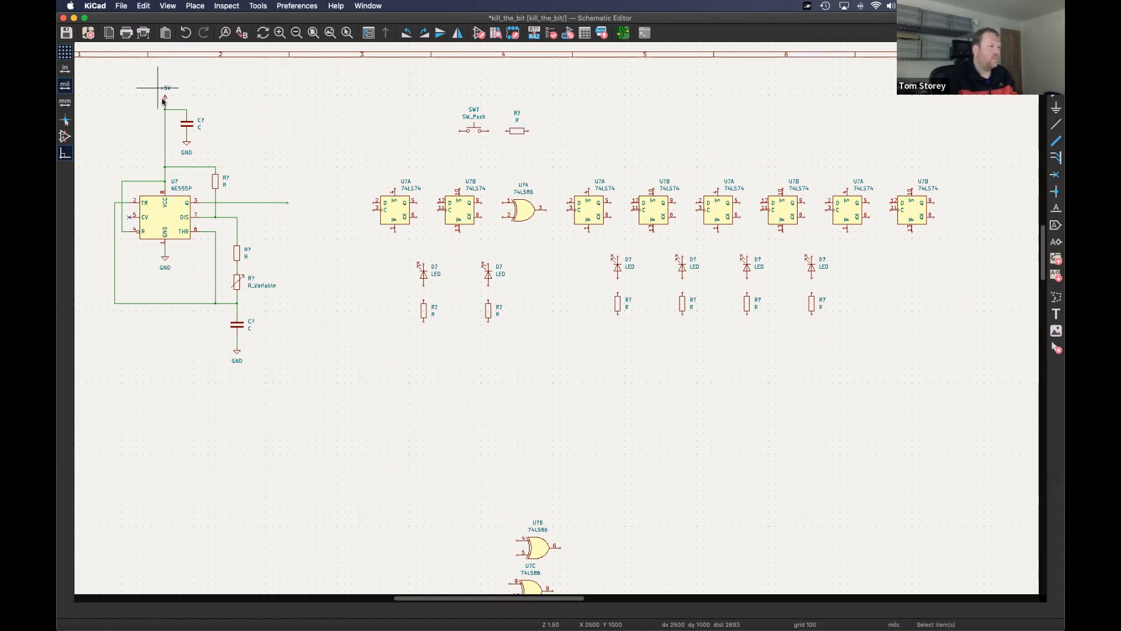
- Copy the timer's +5V symbol to the left of the push switch and its GND symbol to the lower right of the neighbouring resistor
key("ctrl+d")
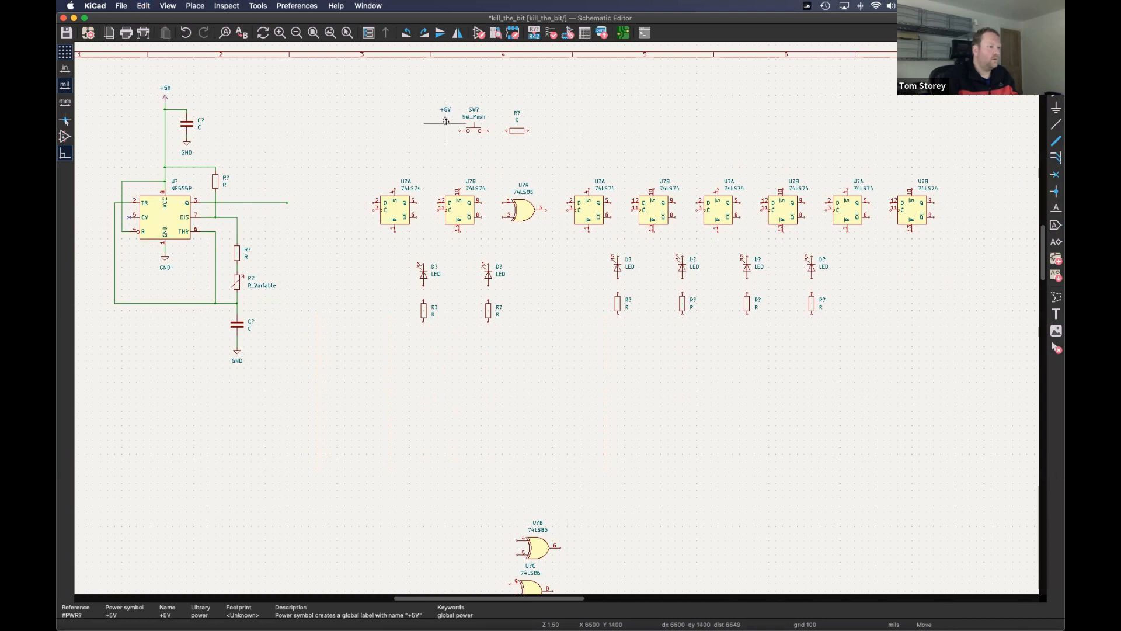
left_click(445, 121)
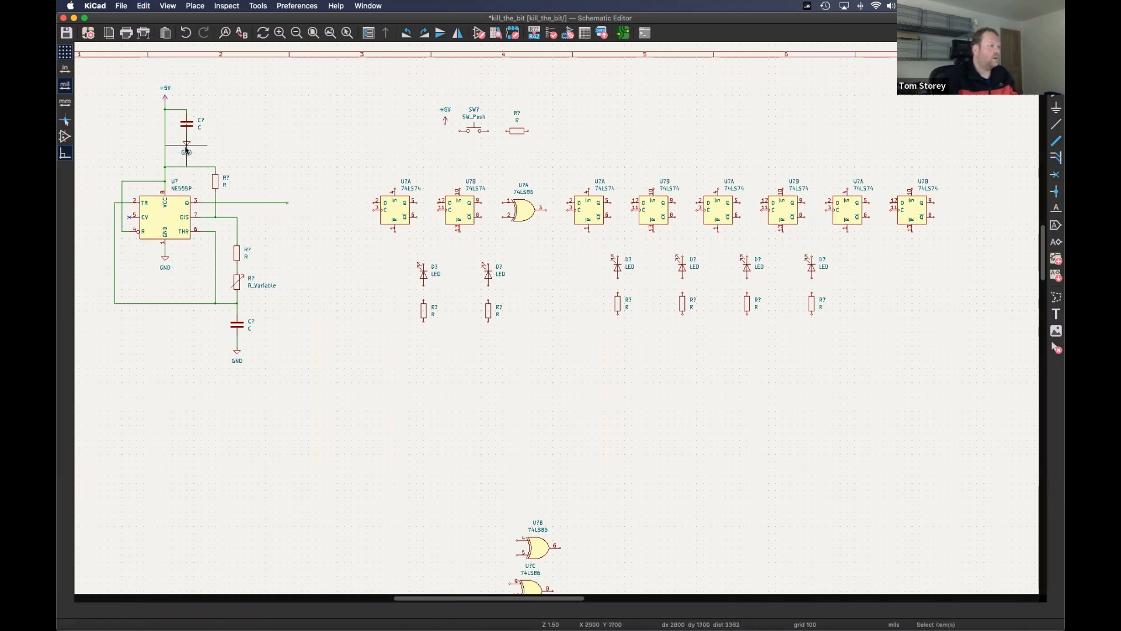
key("ctrl+d")
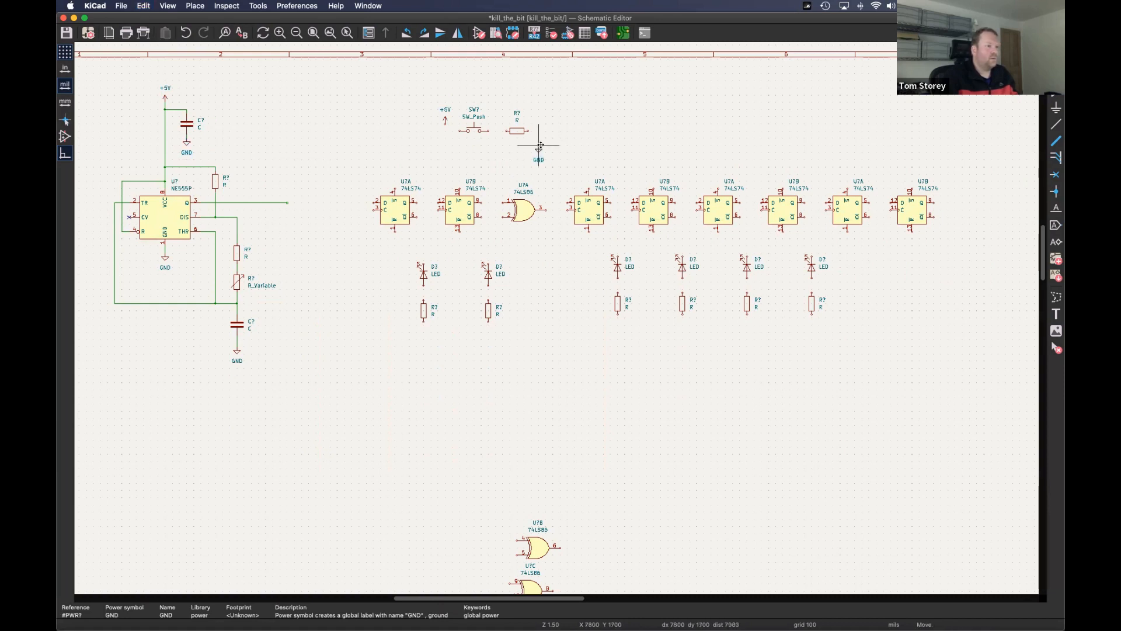
left_click(540, 146)
- Place a copy of the +5V power symbol to the left of the resistor below the first LED
scroll(521, 151, "up", 3)
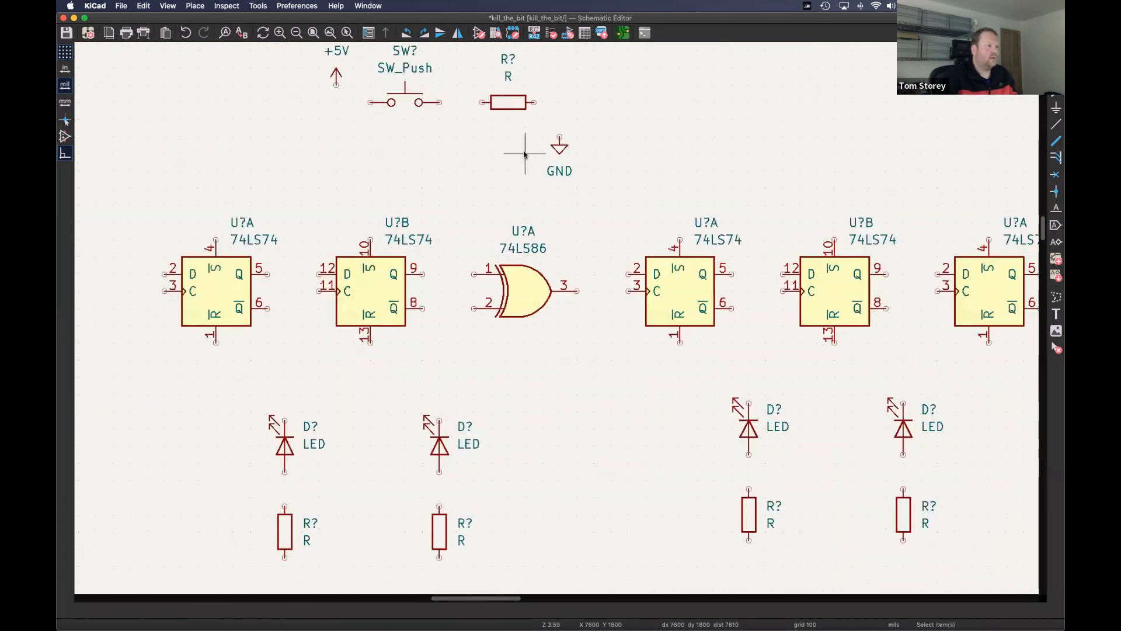
scroll(502, 146, "down", 3)
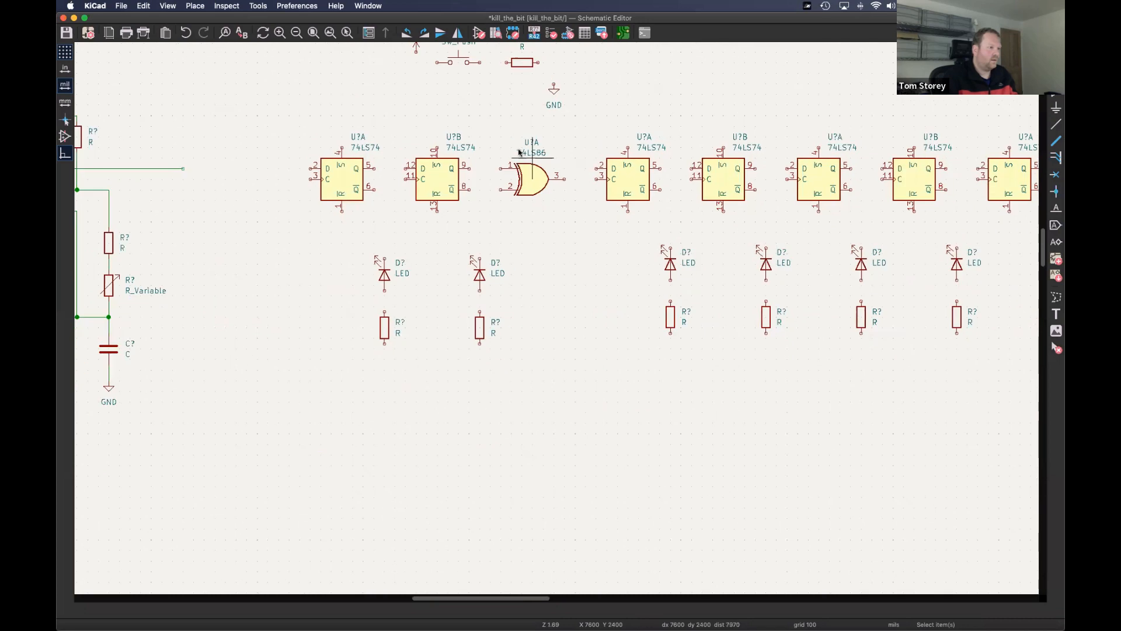
scroll(487, 142, "up", 2)
key("ctrl+d")
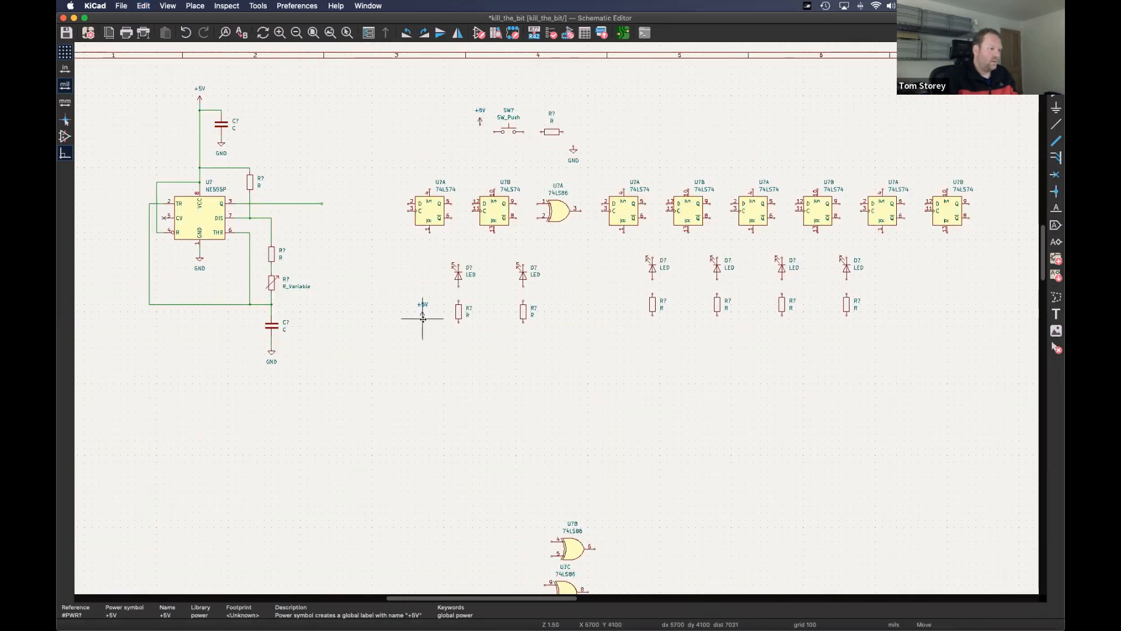
left_click(423, 318)
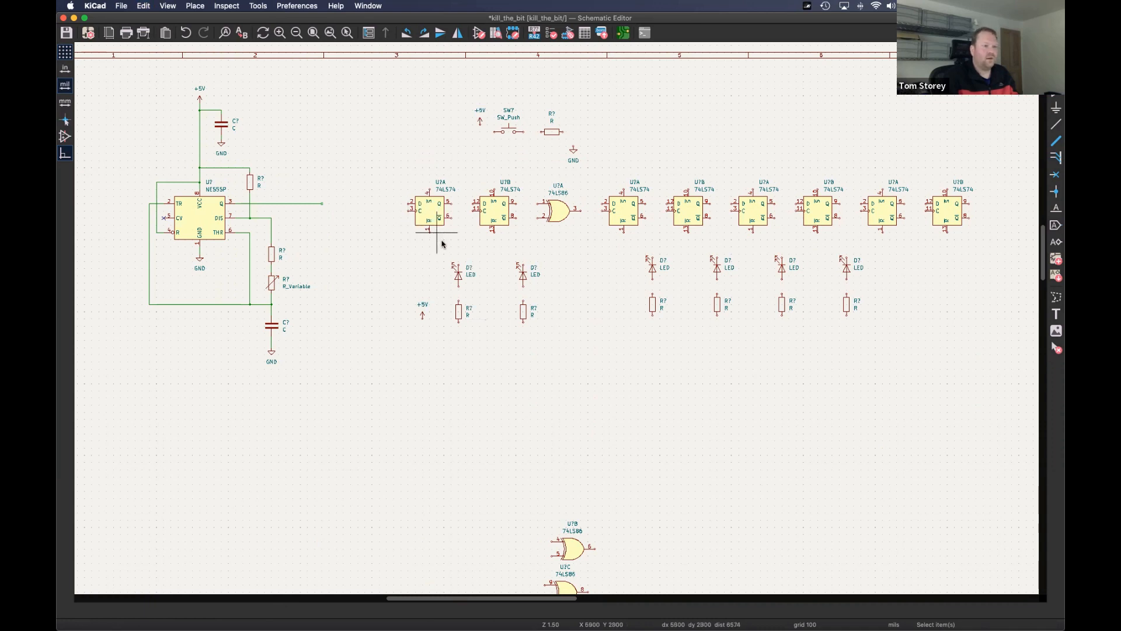
- Move all the LEDs, their resistors and the nearby +5V symbol together about 300 mil down, away from the flip-flops
left_click_drag(893, 245, 371, 418)
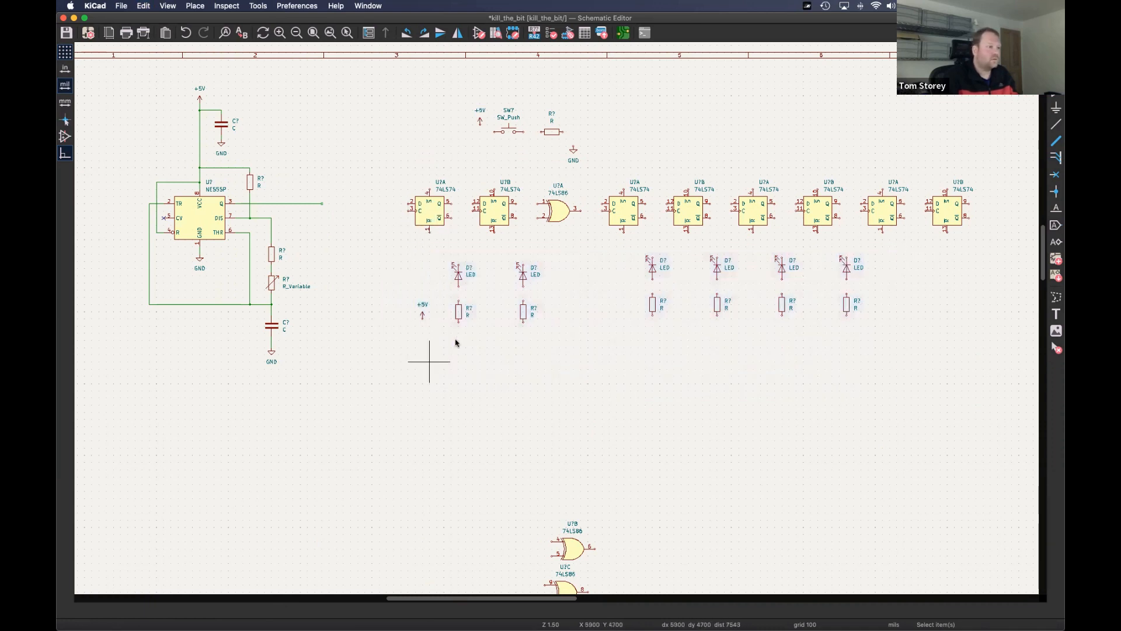
key("m")
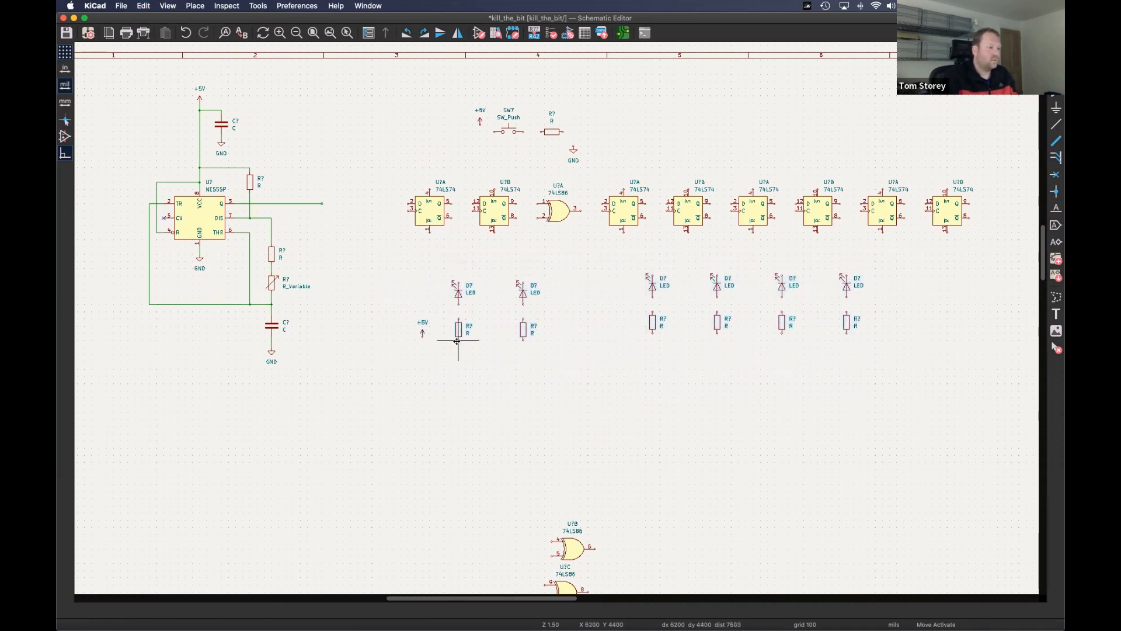
left_click(458, 338)
key("m")
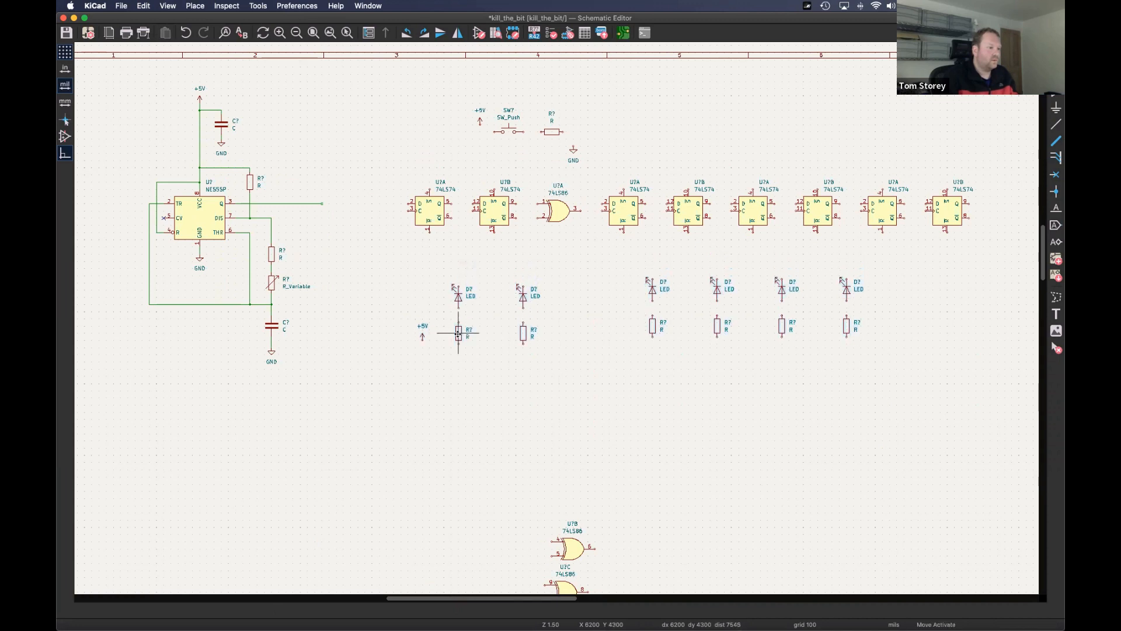
left_click(458, 333)
- Shift the LEDs, resistors and +5V symbol about 300 mil further down to leave more wiring room below the flip-flops
scroll(458, 333, "up", 3)
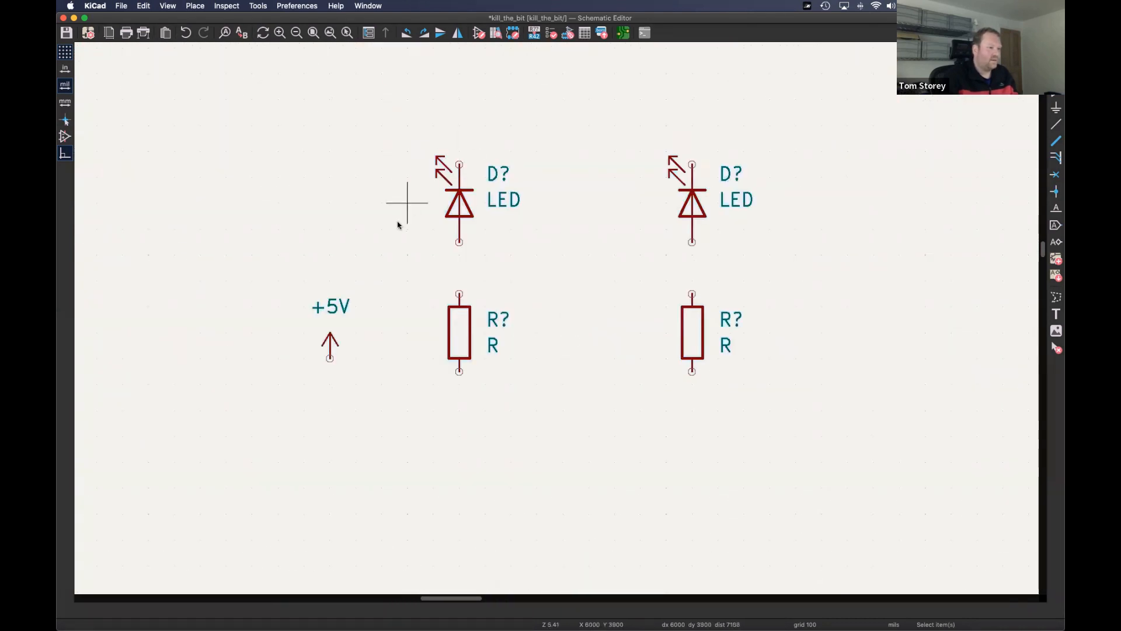
scroll(398, 222, "down", 3)
scroll(515, 282, "up", 3)
middle_click_drag(325, 258, 453, 243)
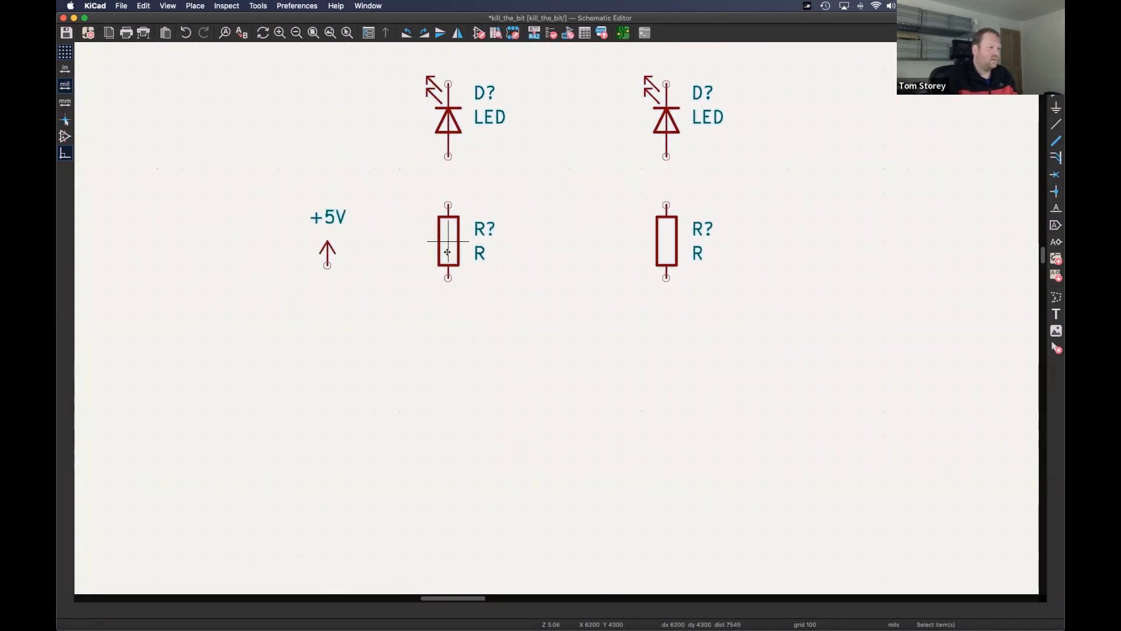
key("m")
left_click(449, 312)
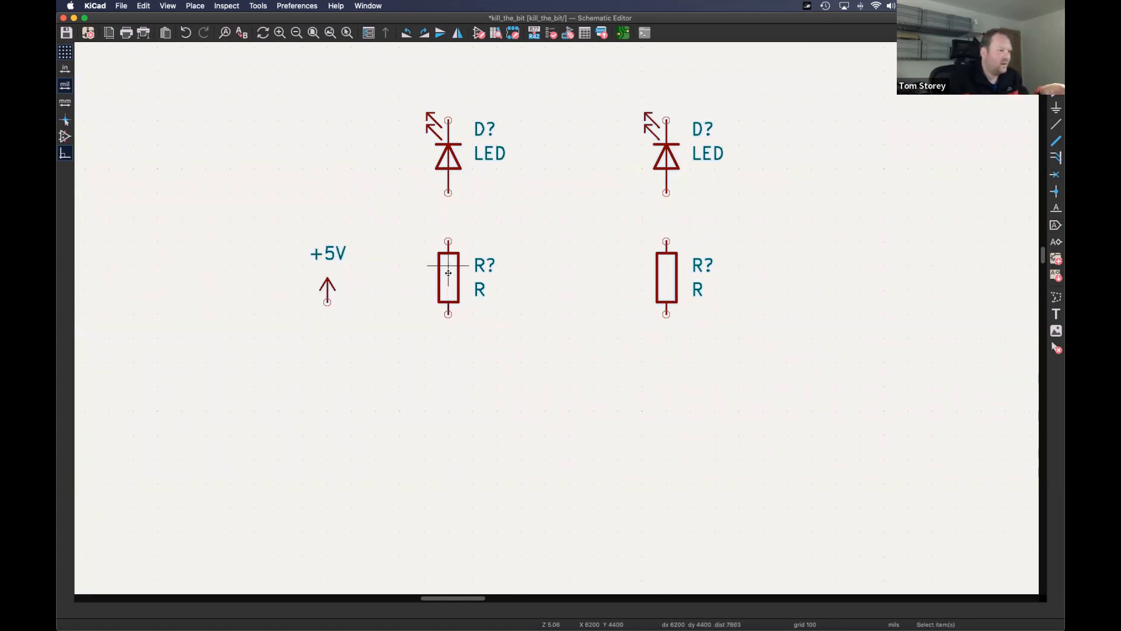
key("m")
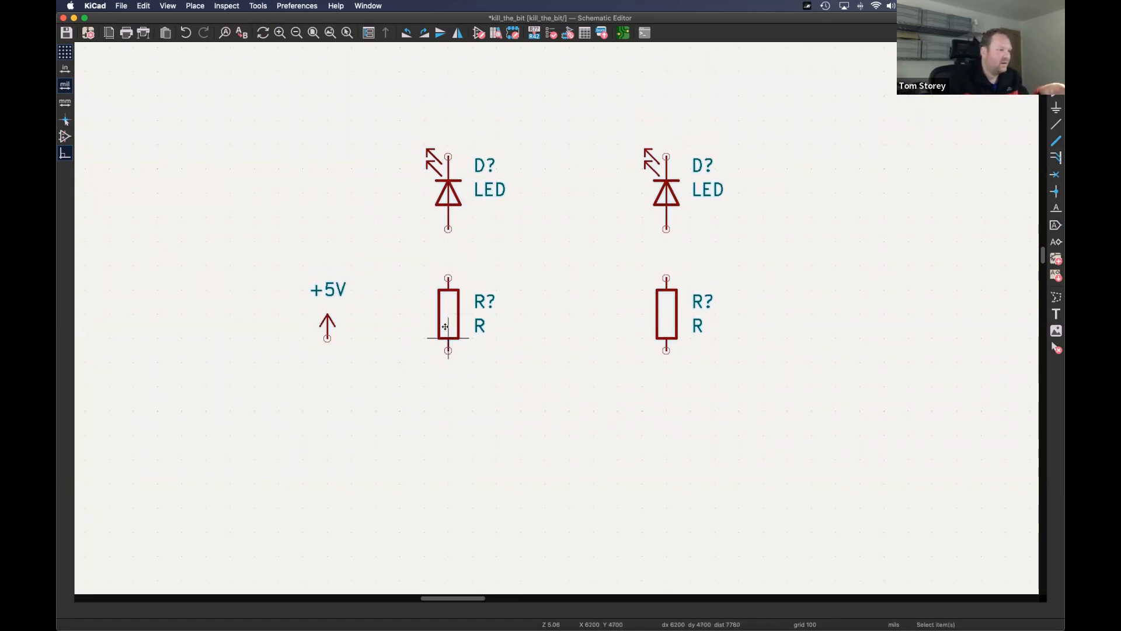
key("m")
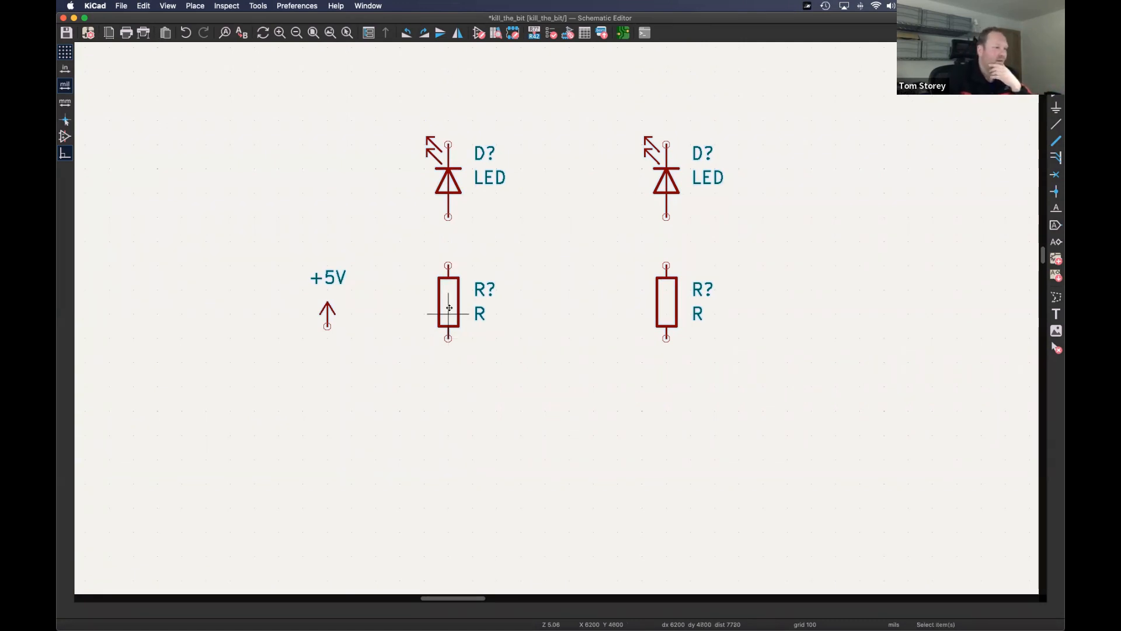
left_click_drag(449, 307, 448, 308)
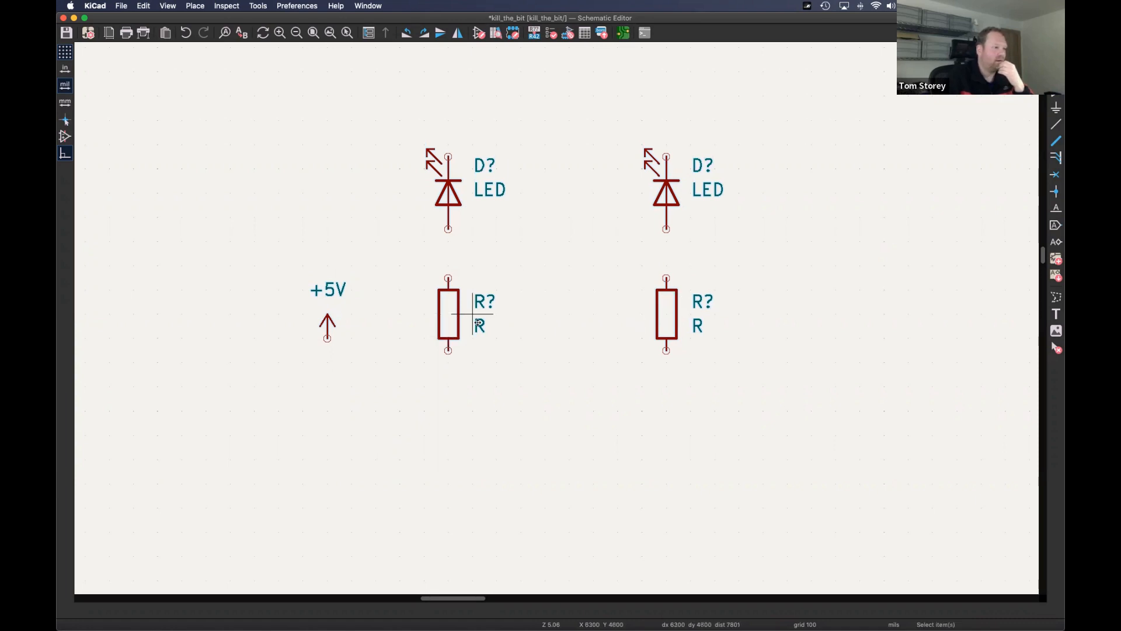
key("m")
scroll(449, 321, "down", 1)
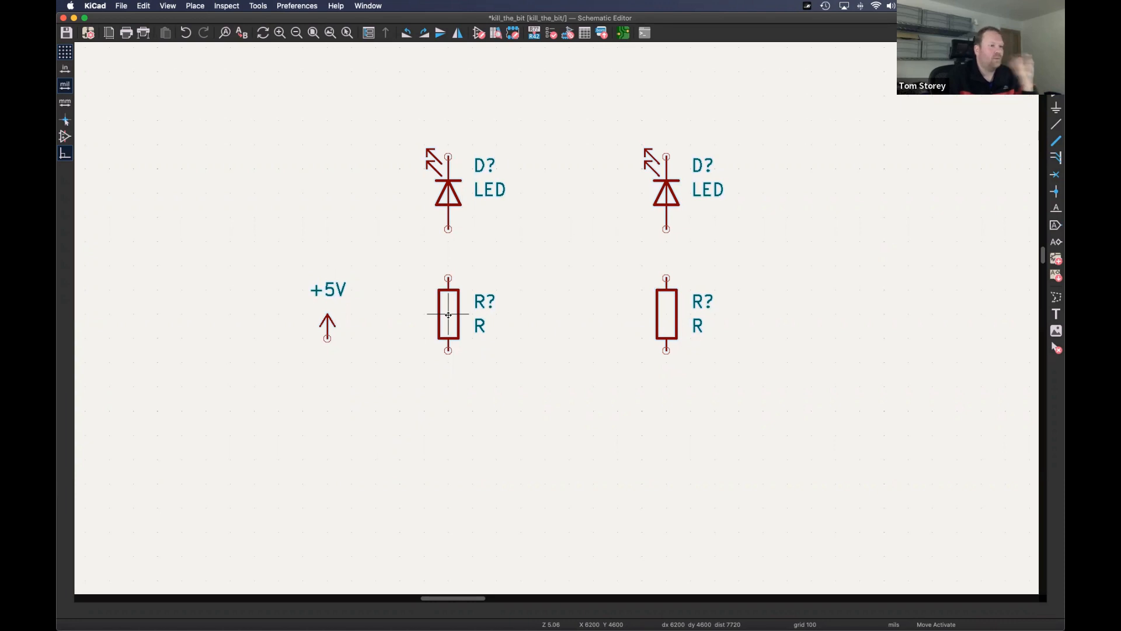
scroll(446, 284, "down", 5)
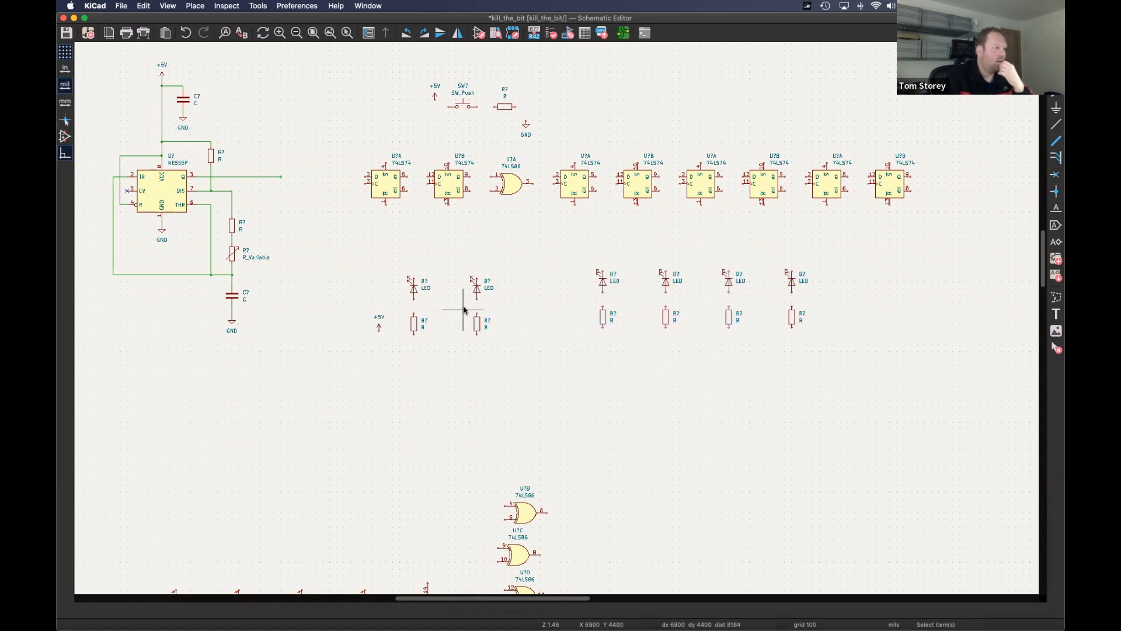
- Move the whole NE555P timer circuit with its wires 100 mil down, aligning its output with the first flip-flop's clock pin
middle_click_drag(420, 240, 497, 288)
left_click_drag(128, 100, 422, 442)
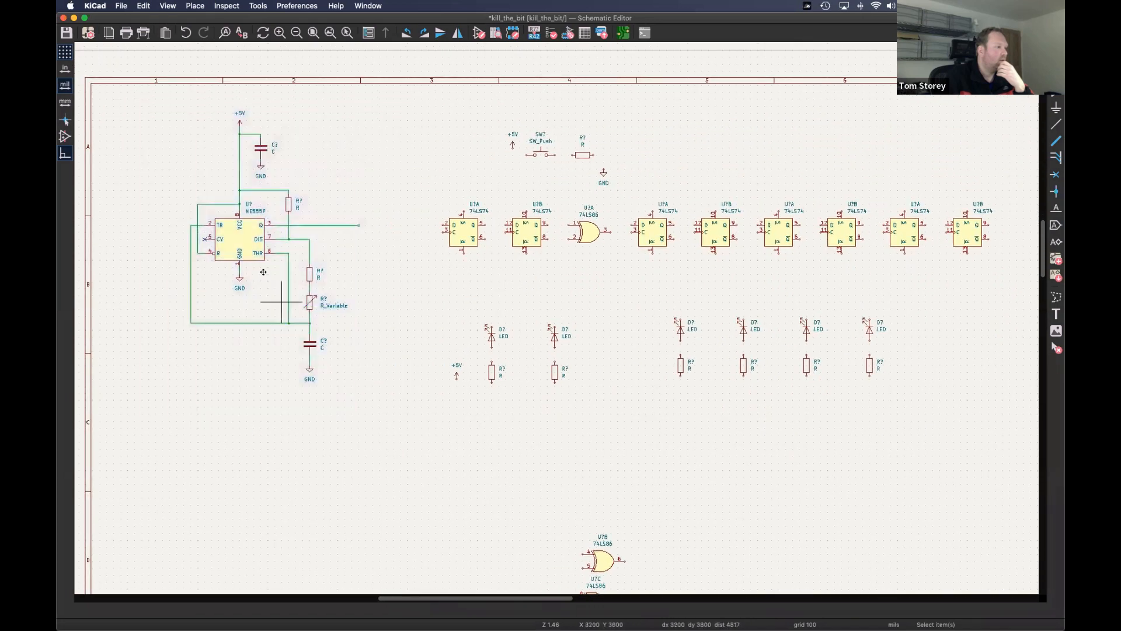
left_click(239, 239)
left_click_drag(239, 240, 240, 242)
left_click_drag(163, 96, 376, 392)
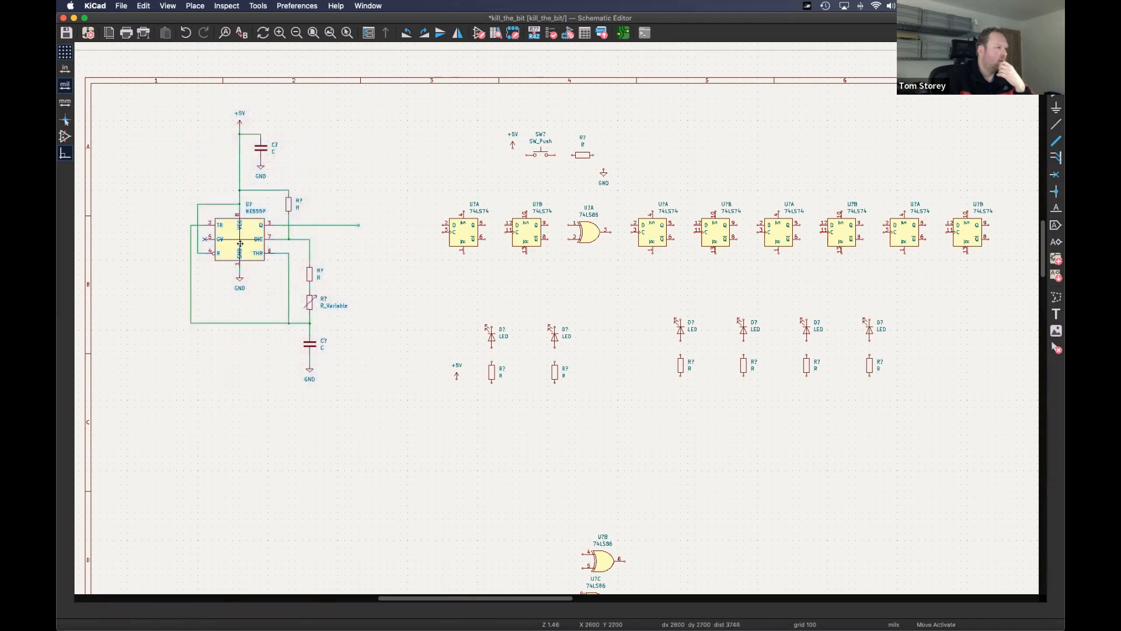
left_click_drag(240, 244, 240, 250)
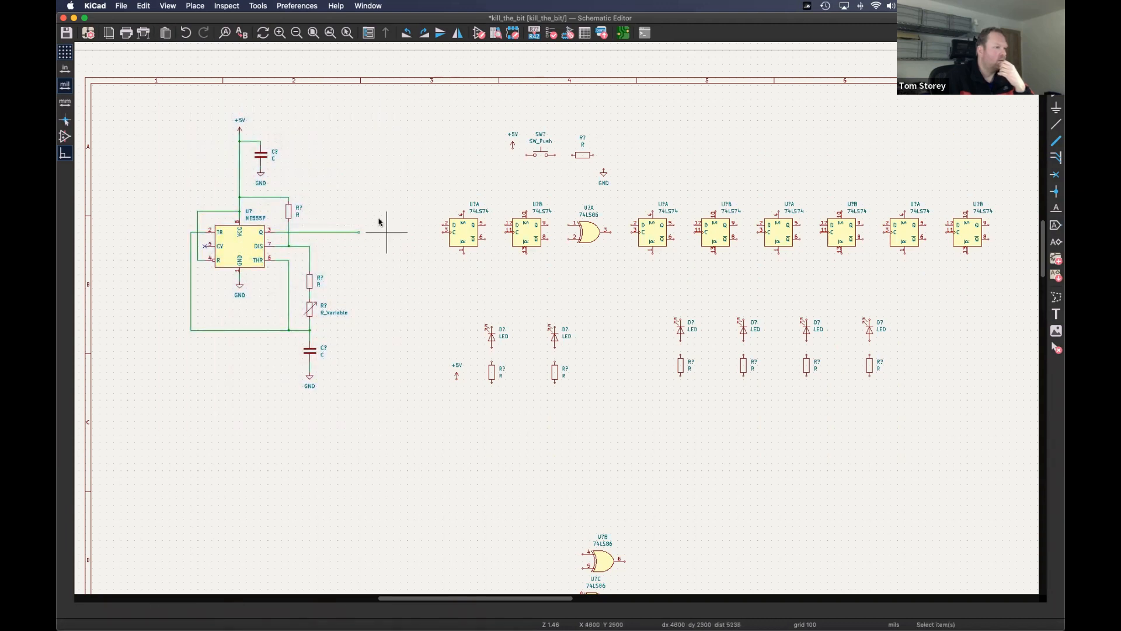
- Extend the timer's Q output wire to the clock input, pin 3, of the first 74LS74 flip-flop
middle_click_drag(436, 235, 360, 235)
scroll(360, 235, "up", 3)
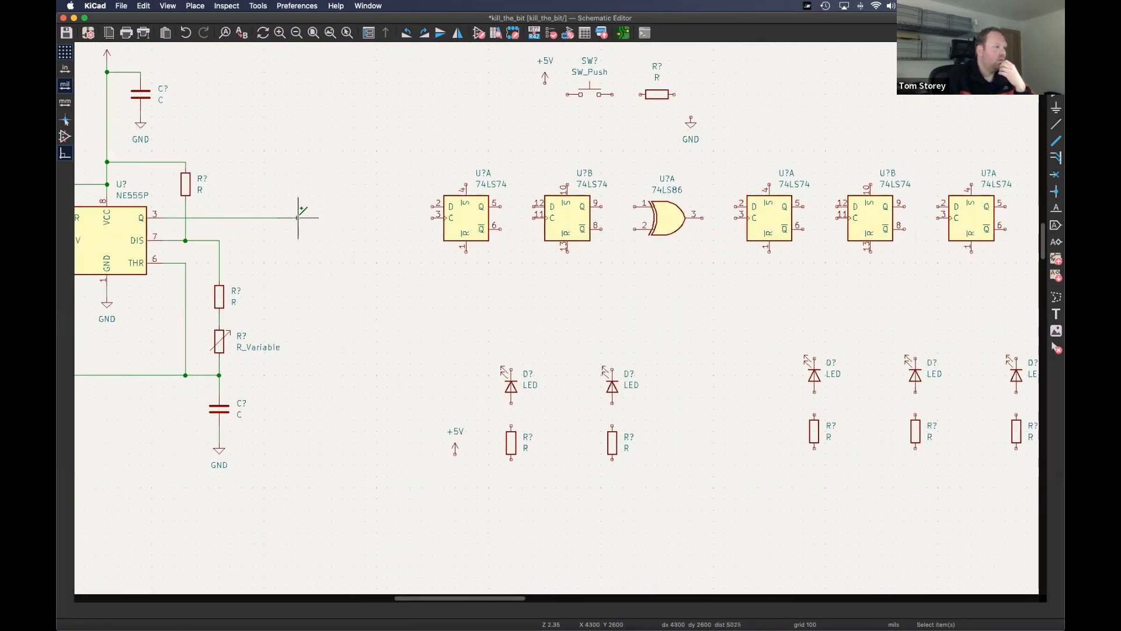
double_click(298, 218)
scroll(298, 218, "up", 5)
key("w")
scroll(306, 213, "down", 3)
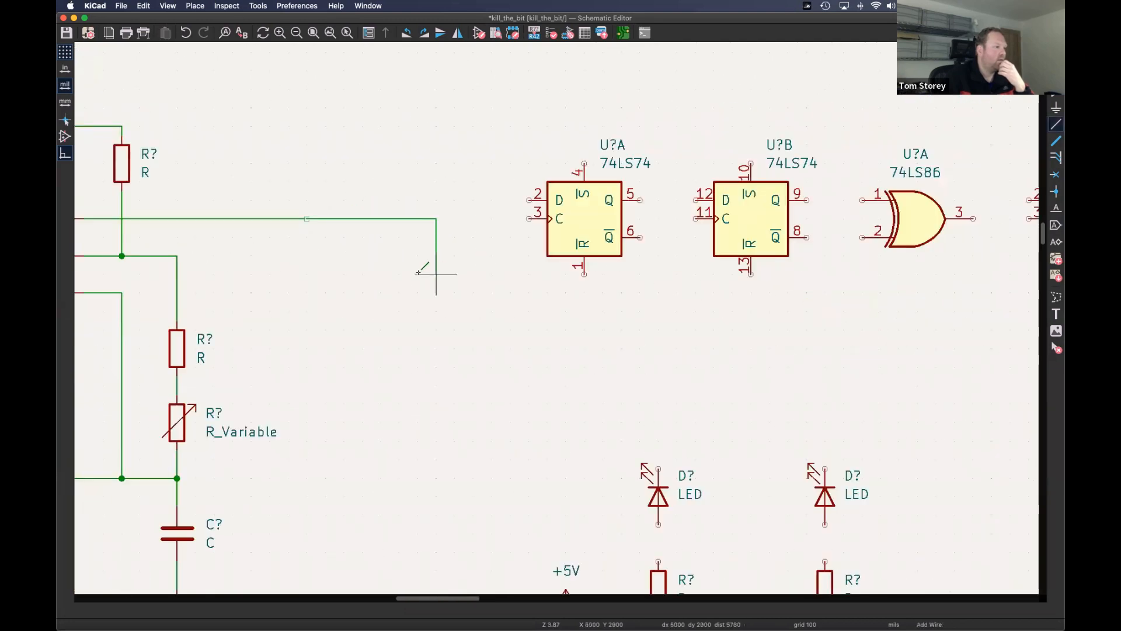
left_click(529, 221)
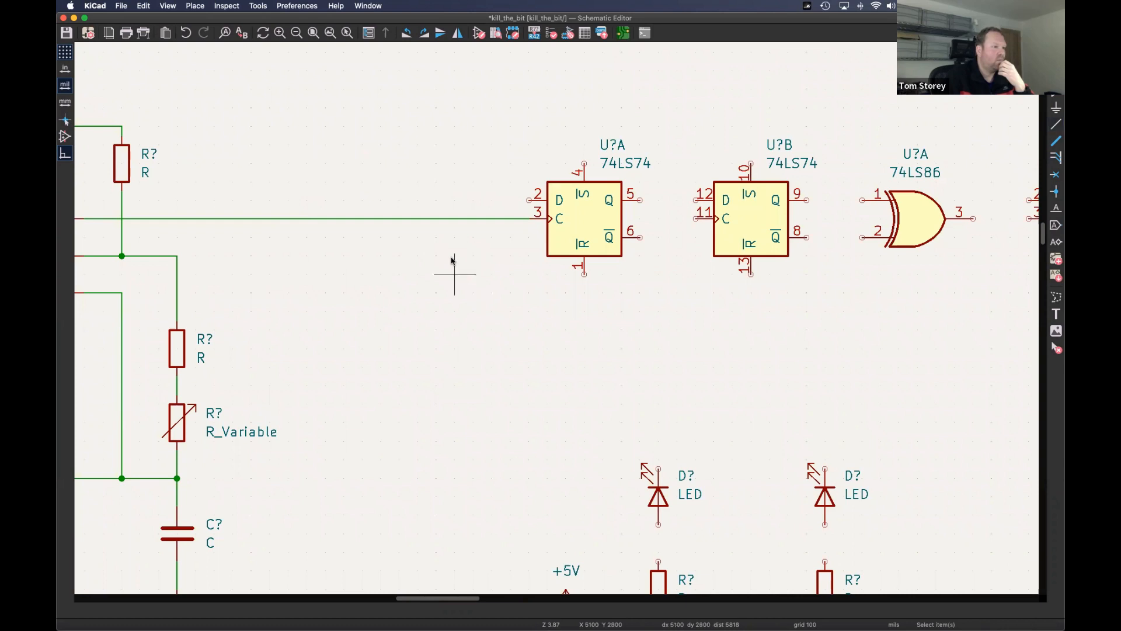
- Wire the first flip-flop's Q to the second's D input, and the second's Q to input 2 of the 74LS86 XOR gate
scroll(448, 262, "down", 1)
middle_click_drag(557, 239, 417, 231)
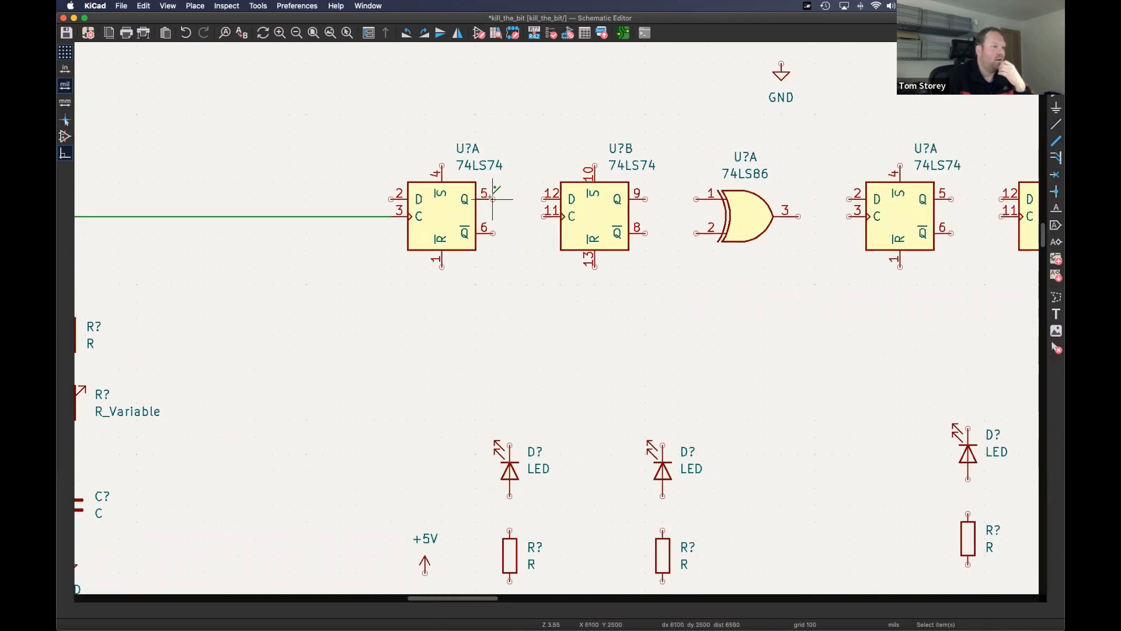
scroll(493, 199, "up", 3)
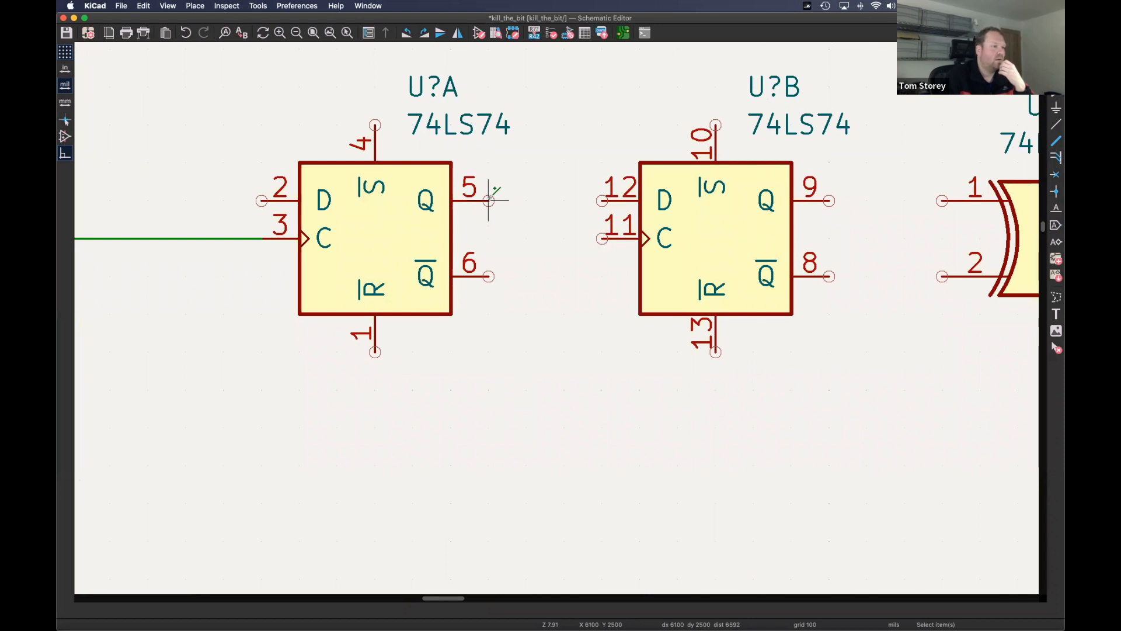
left_click(488, 200)
left_click(601, 200)
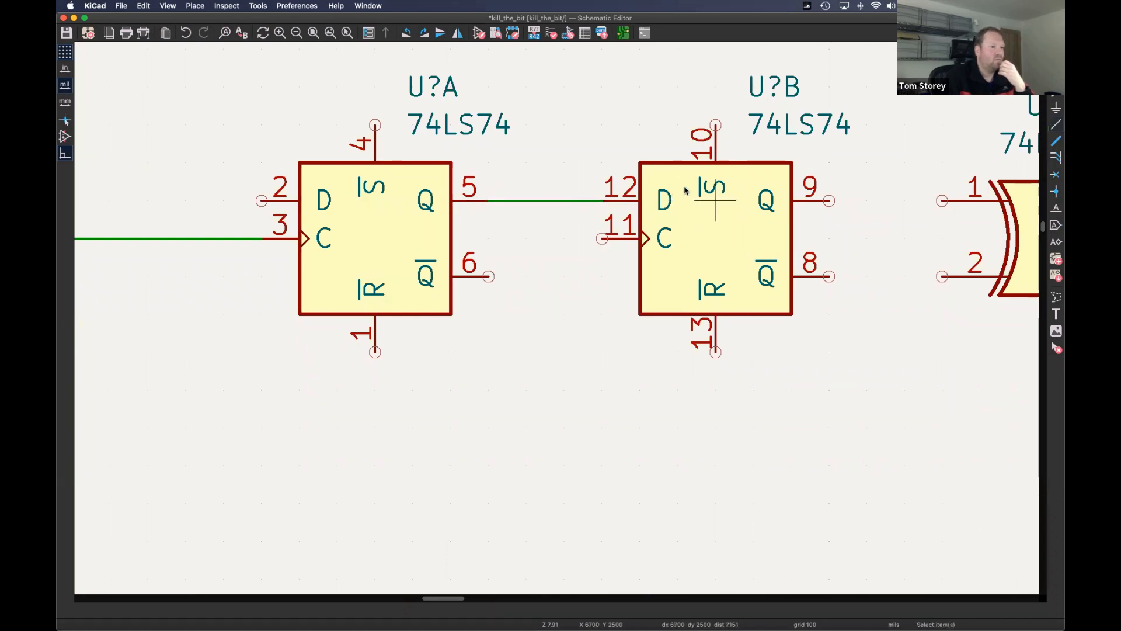
middle_click_drag(713, 201, 387, 188)
left_click(494, 199)
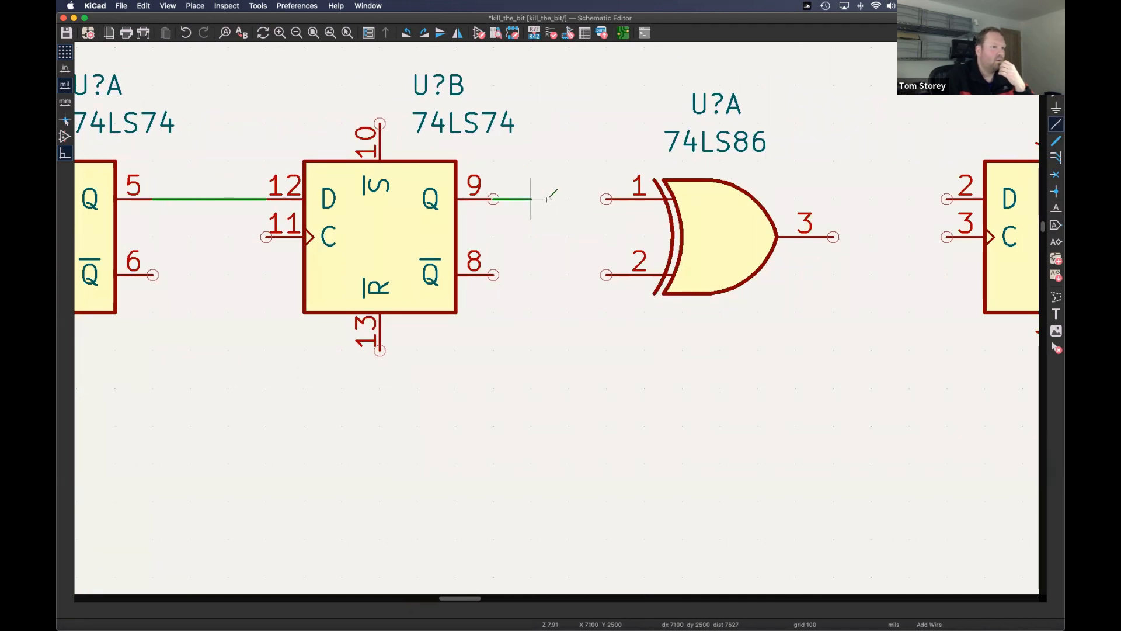
left_click(607, 275)
key("Escape")
- Move the XOR gate 100 mil right, and shift the six flip-flops after it with their LEDs and resistors right by 100 mil
left_click(724, 230)
left_click_drag(722, 231, 749, 239)
middle_click_drag(870, 196, 318, 204)
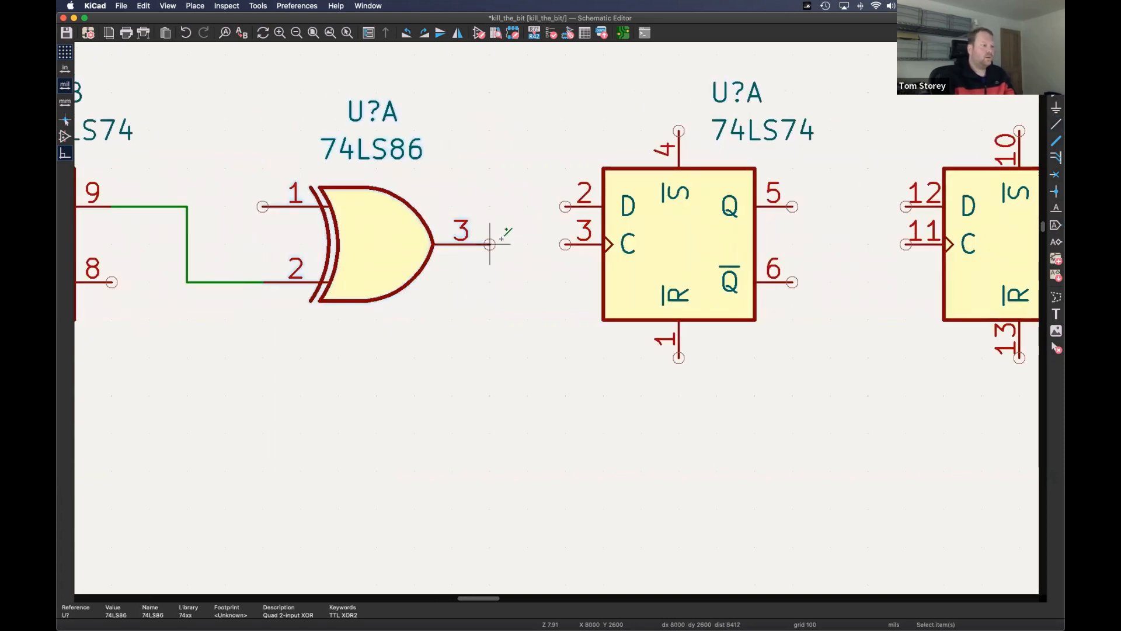
scroll(489, 244, "down", 6)
middle_click_drag(587, 195, 431, 201)
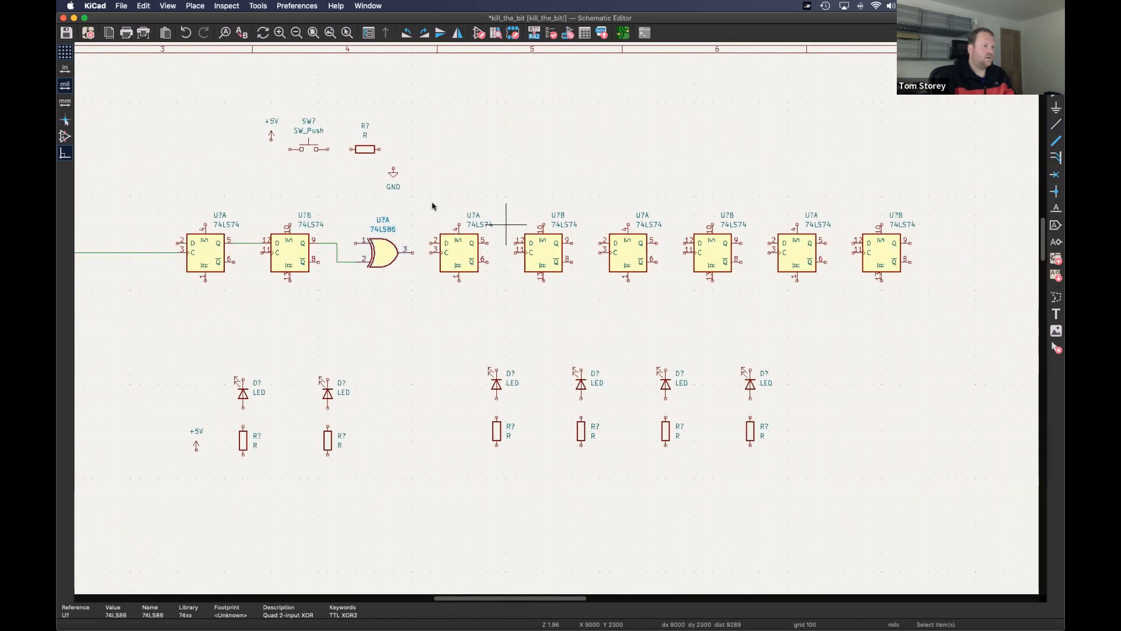
left_click_drag(432, 203, 973, 535)
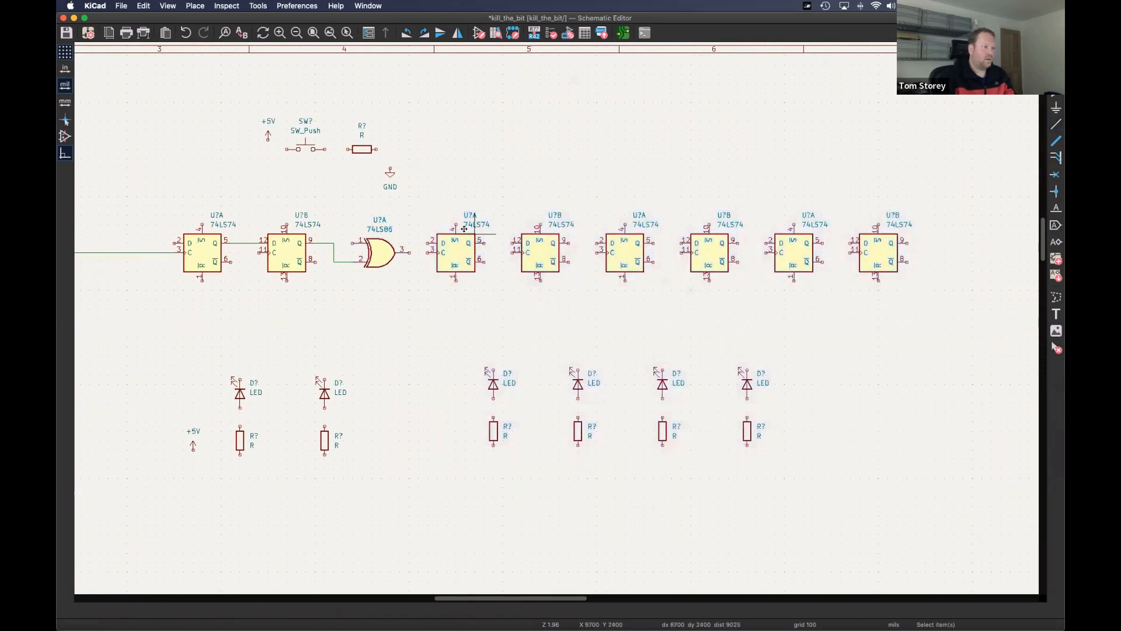
left_click(473, 252)
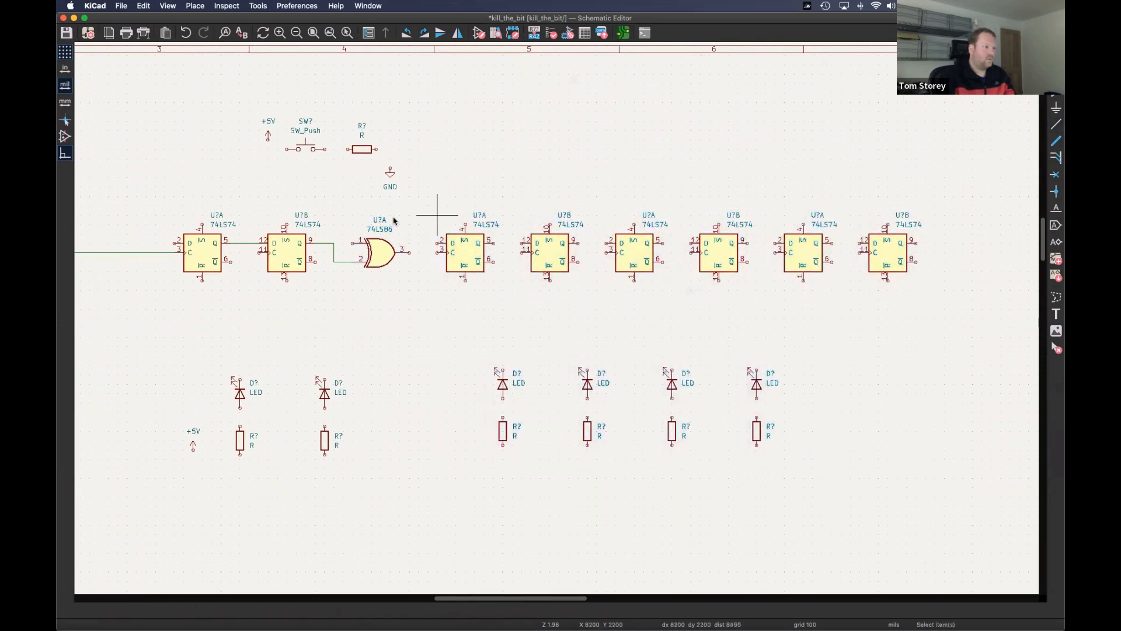
- Wire the XOR gate's output, pin 3, to the D input of the flip-flop that follows it
scroll(432, 225, "up", 4)
scroll(526, 213, "up", 3)
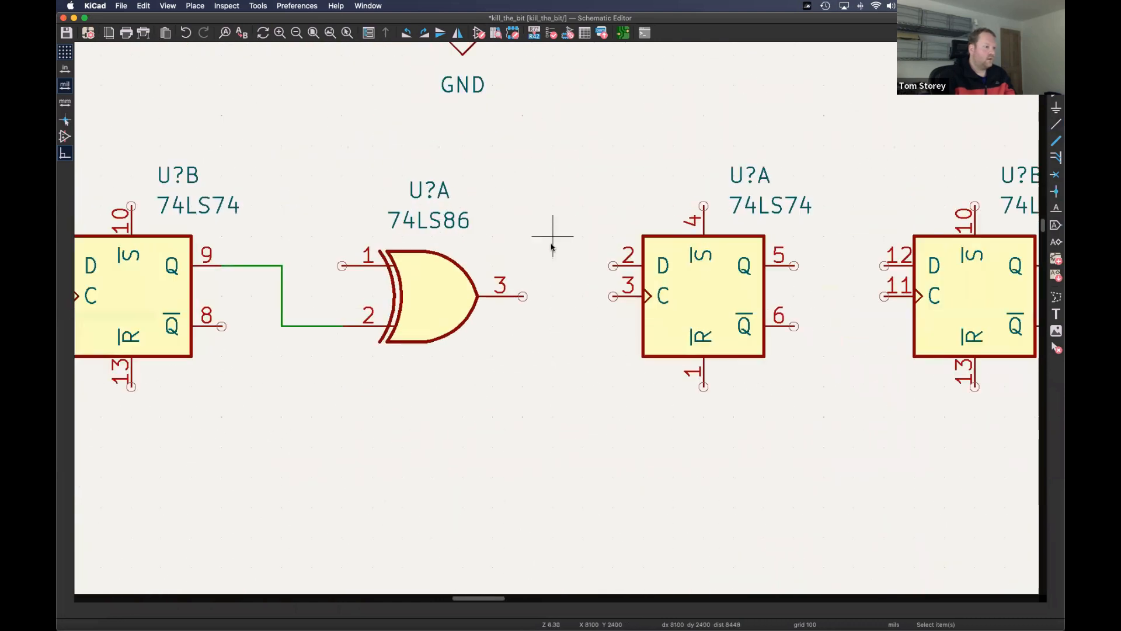
key("w")
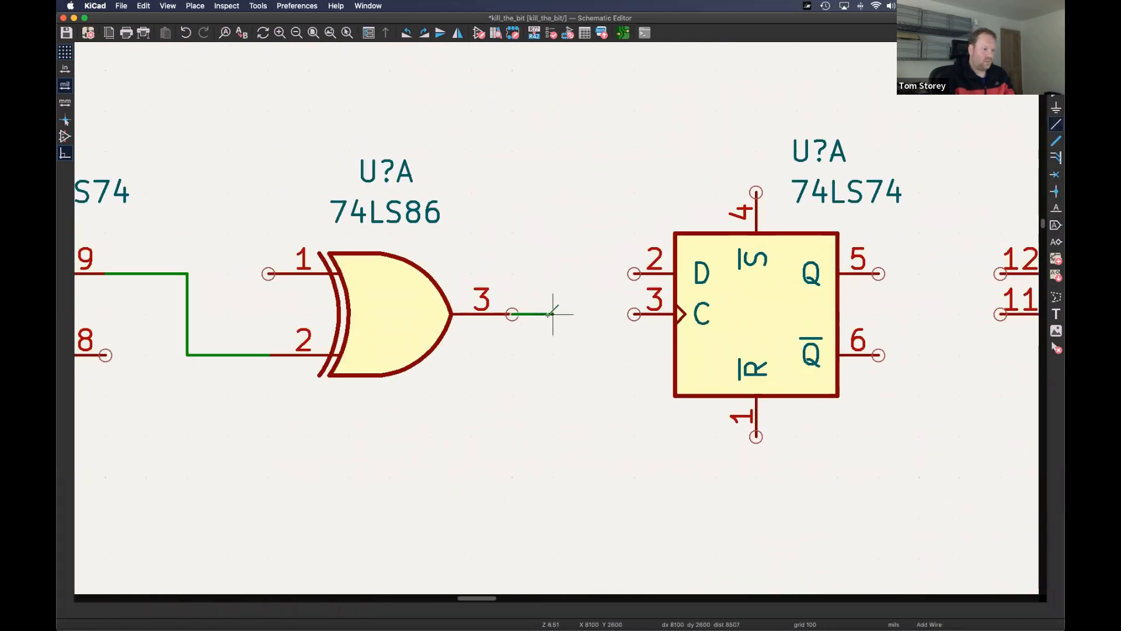
left_click(553, 273)
left_click(634, 273)
- Chain the first four flip-flops after the XOR gate by wiring each Q output to the next D input
scroll(926, 232, "right", 10)
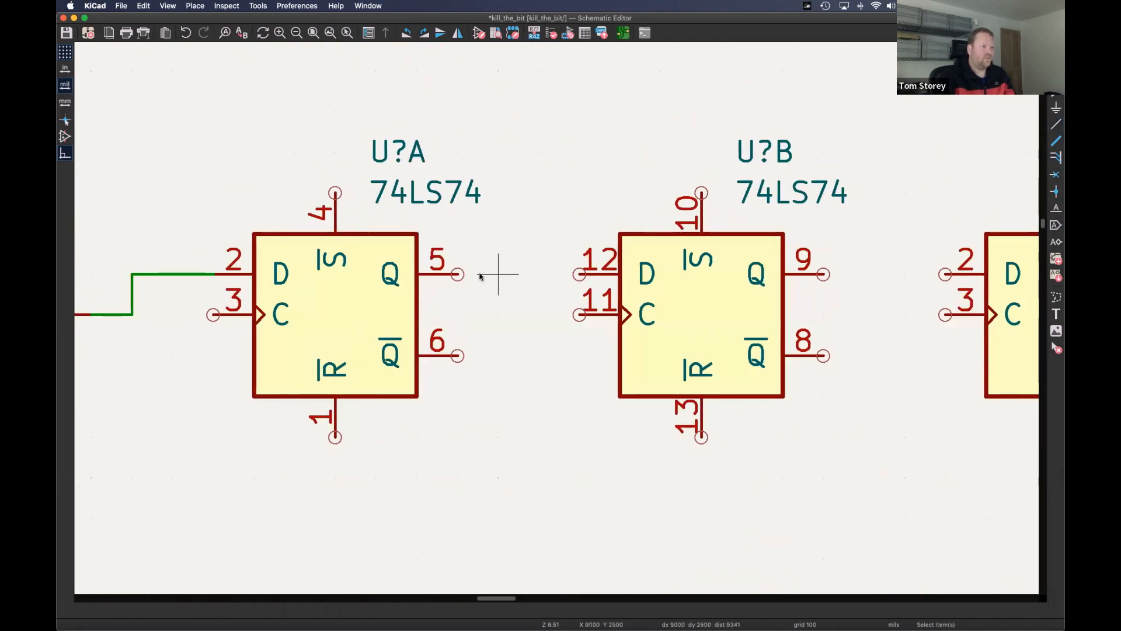
left_click(458, 274)
left_click(579, 273)
scroll(578, 273, "right", 10)
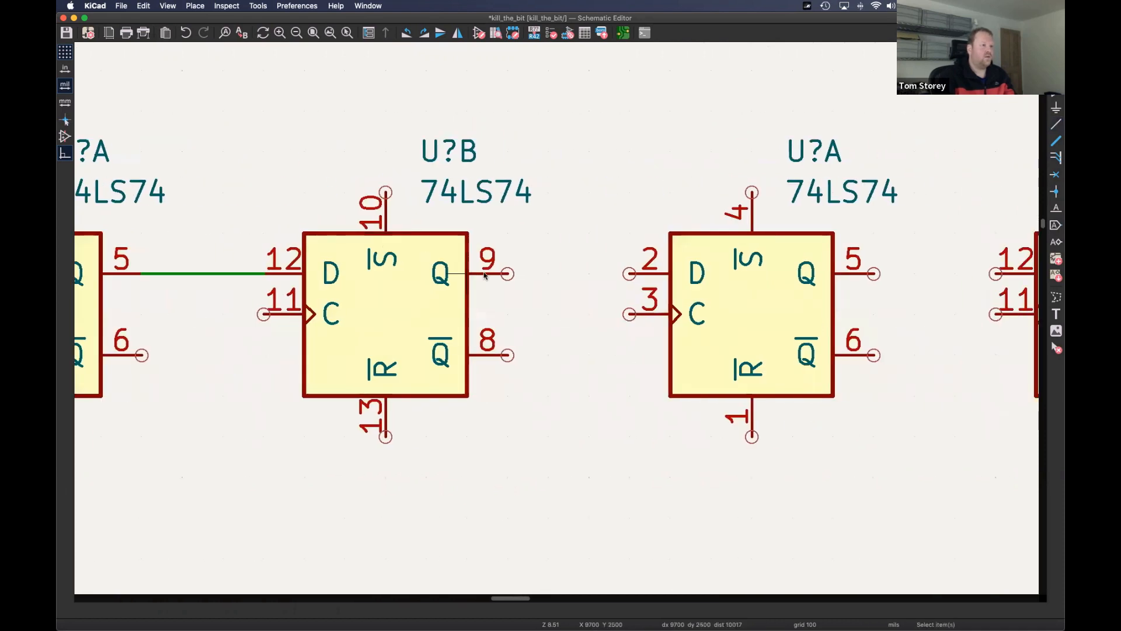
left_click(508, 273)
left_click(629, 274)
scroll(629, 273, "right", 10)
left_click(520, 273)
left_click(643, 273)
key("Escape")
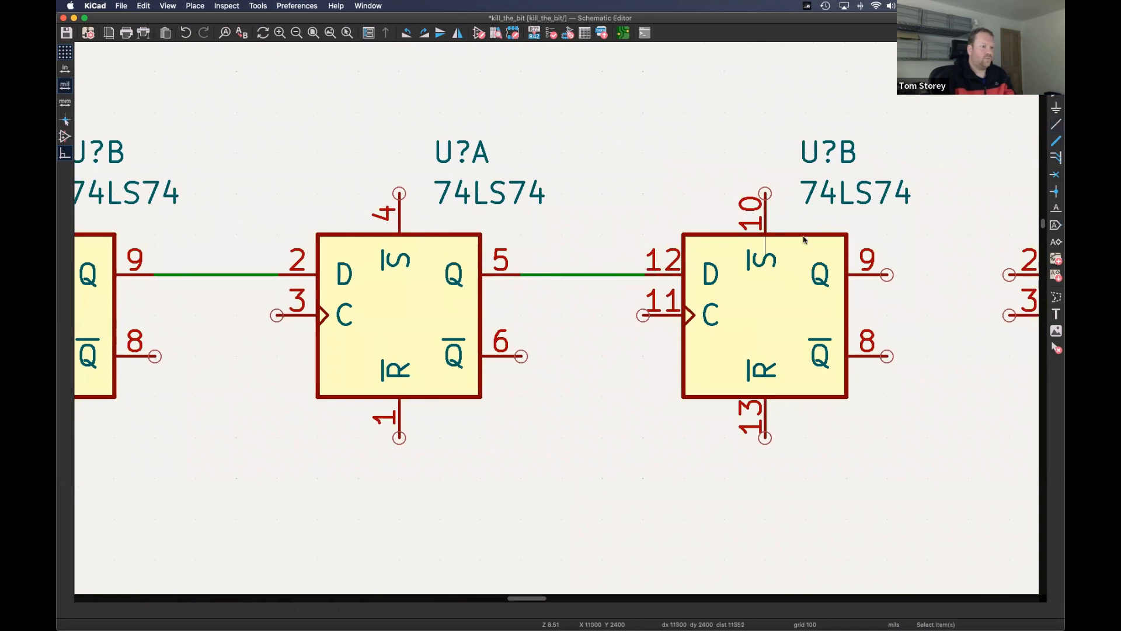
- Wire Q to D between the last three flip-flops to complete the shift register chain
scroll(551, 238, "right", 10)
left_click(512, 274)
left_click(635, 274)
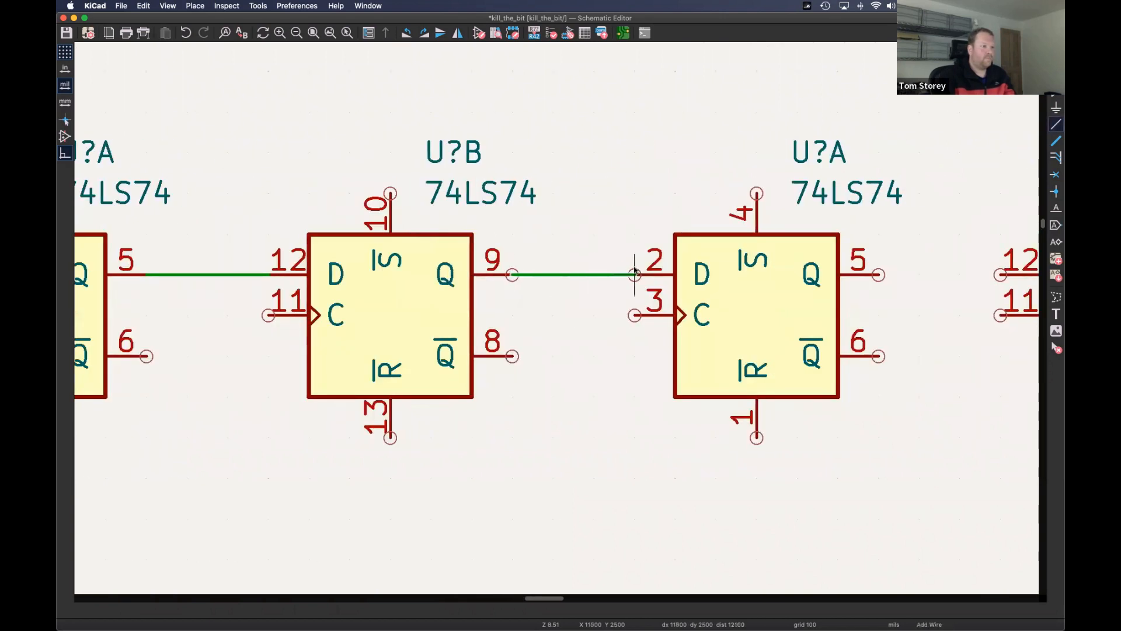
scroll(530, 221, "right", 10)
left_click(530, 220)
left_click(653, 220)
key("Escape")
- Wire the last flip-flop's Q output, pin 9, beneath the row and back to the first flip-flop's D input
scroll(583, 222, "down", 5)
scroll(464, 232, "left", 5)
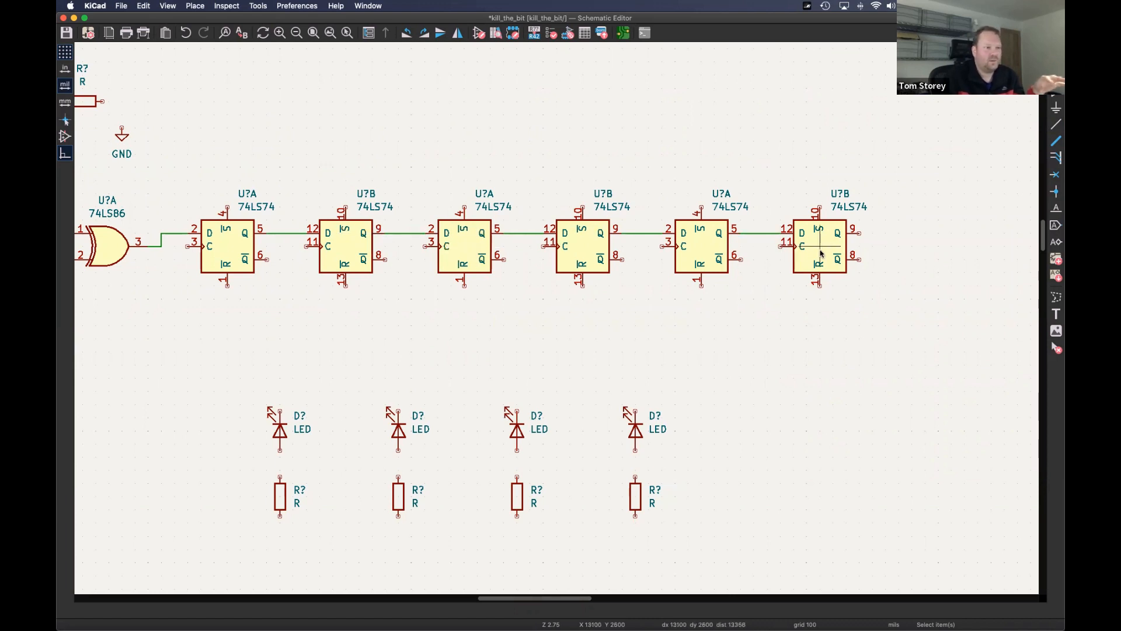
scroll(688, 245, "left", 7)
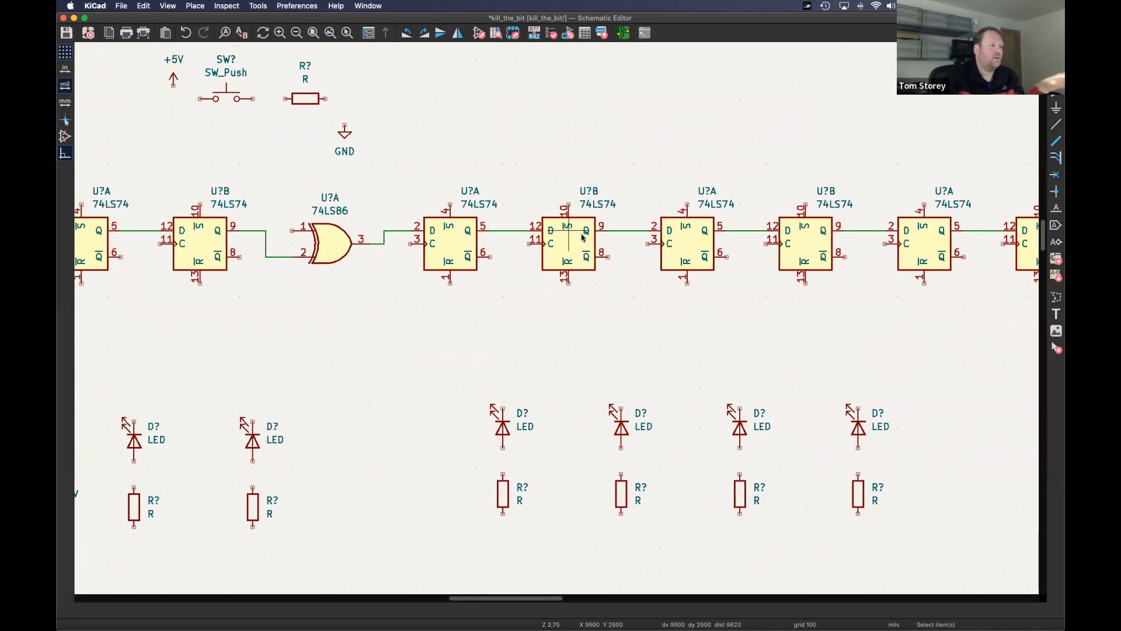
scroll(582, 236, "right", 5)
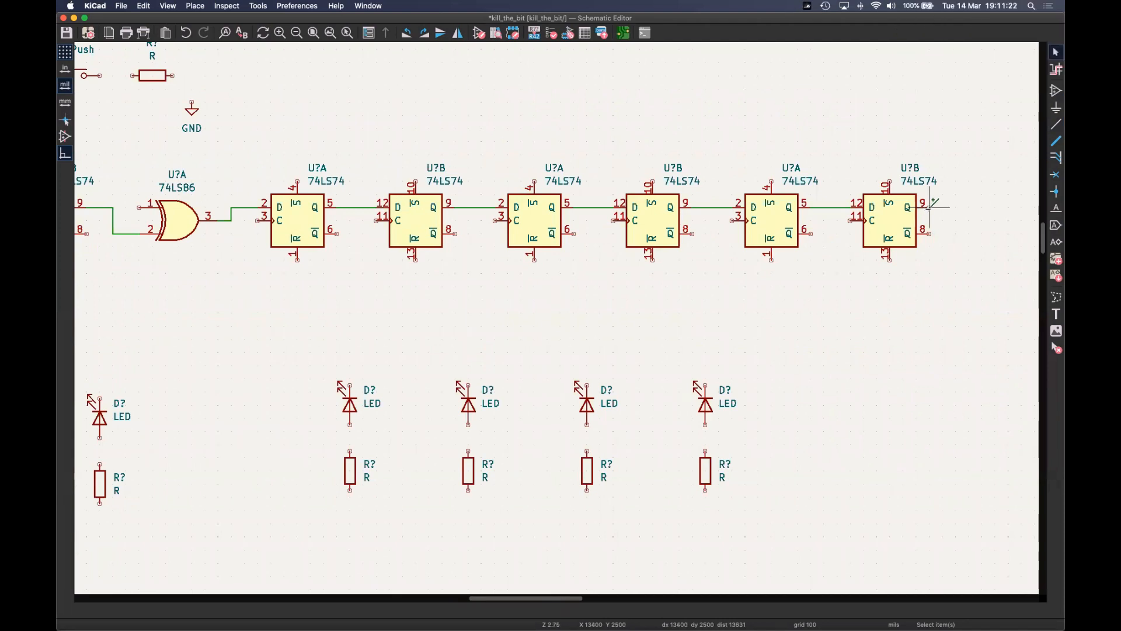
key("w")
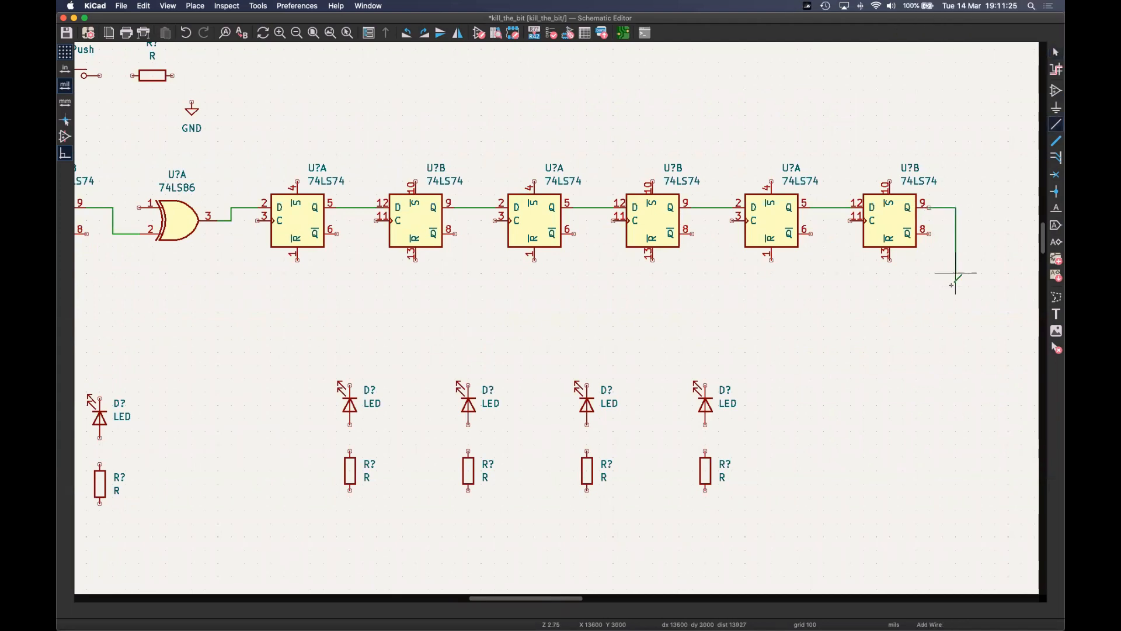
scroll(467, 286, "left", 10)
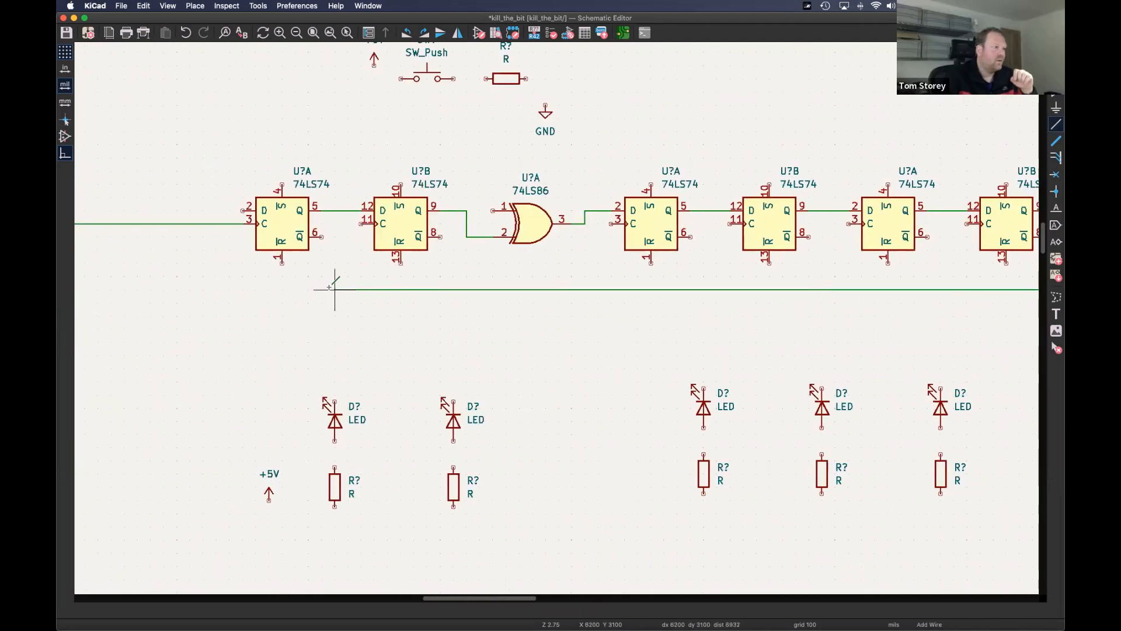
left_click(242, 209)
key("Escape")
scroll(613, 274, "down", 5)
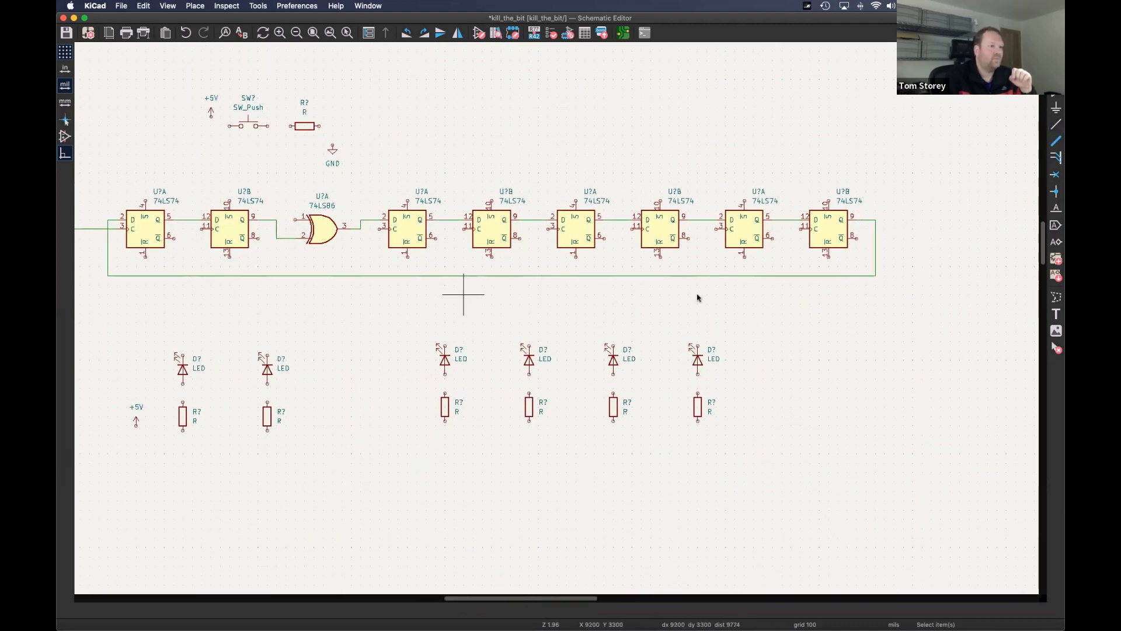
- Branch a clock line off the wire into the first flip-flop's C input and run it beneath the row to the last flip-flop's C input
scroll(697, 297, "left", 5)
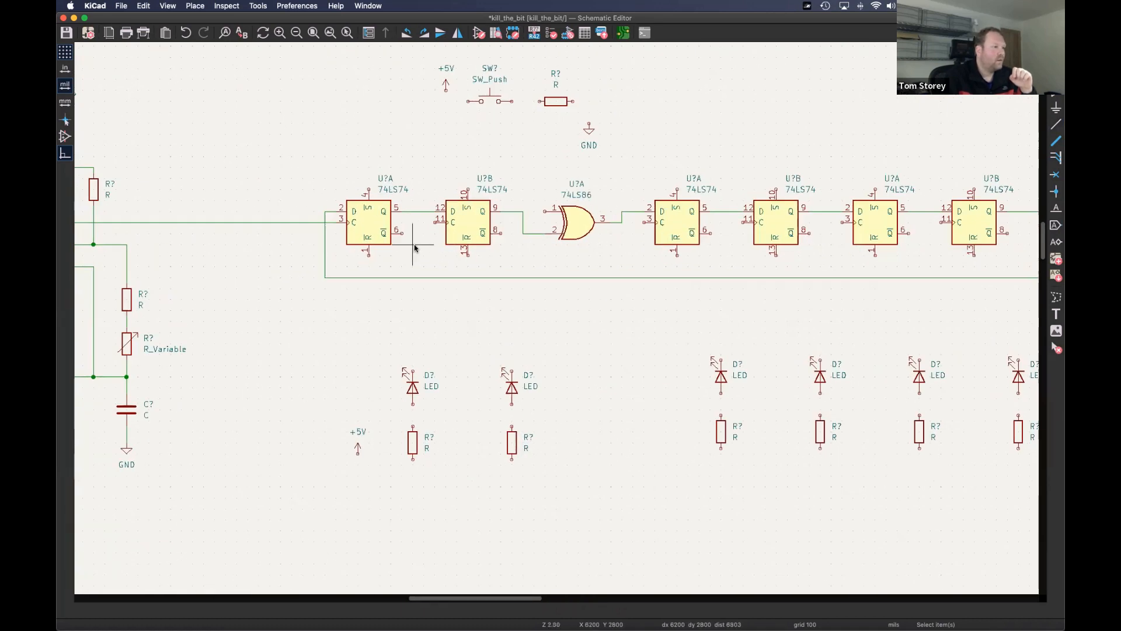
scroll(417, 244, "up", 2)
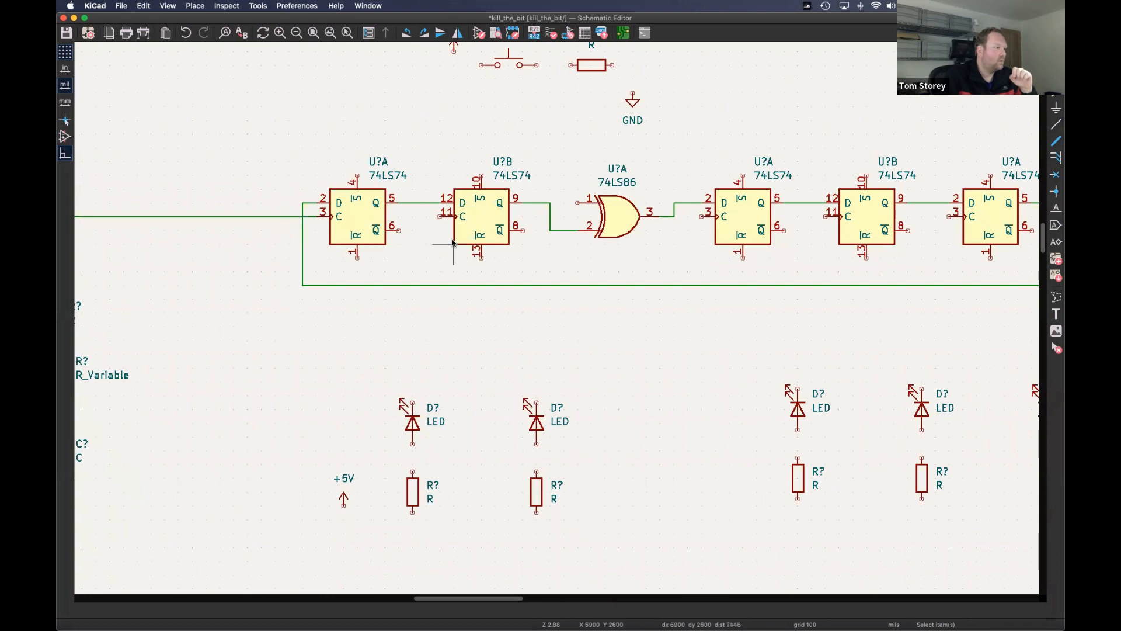
key("w")
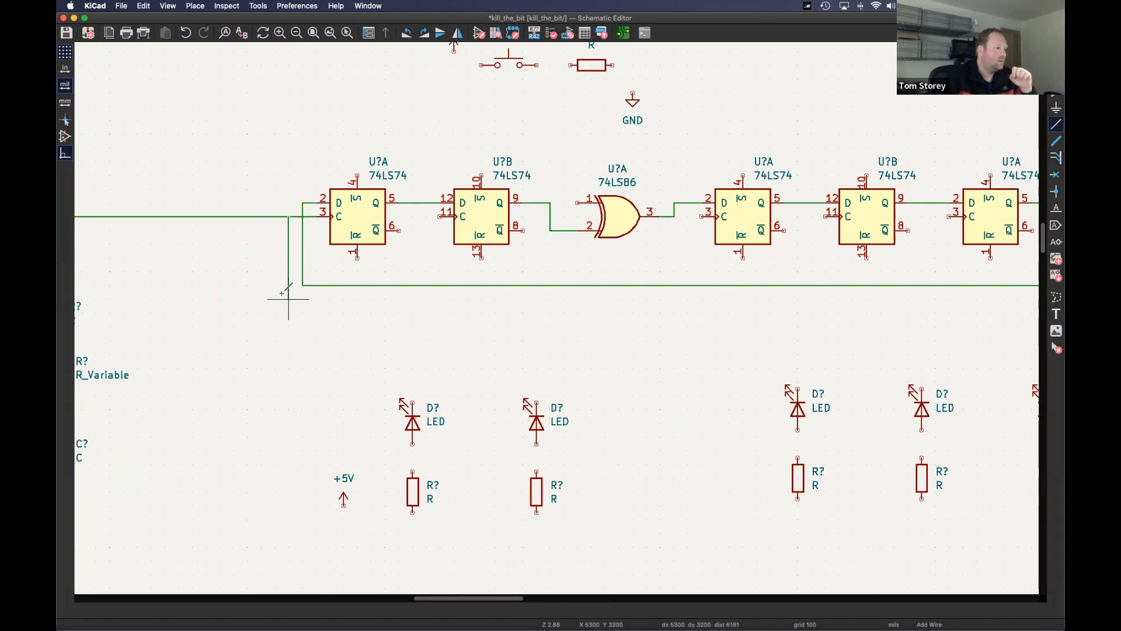
scroll(357, 310, "right", 1)
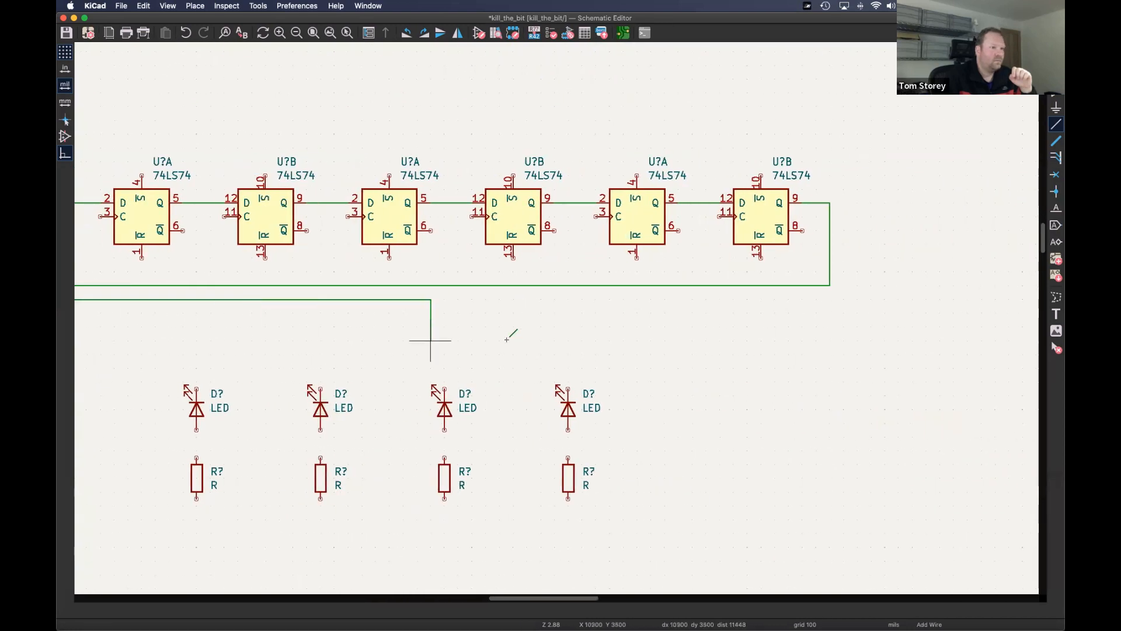
left_click(725, 216)
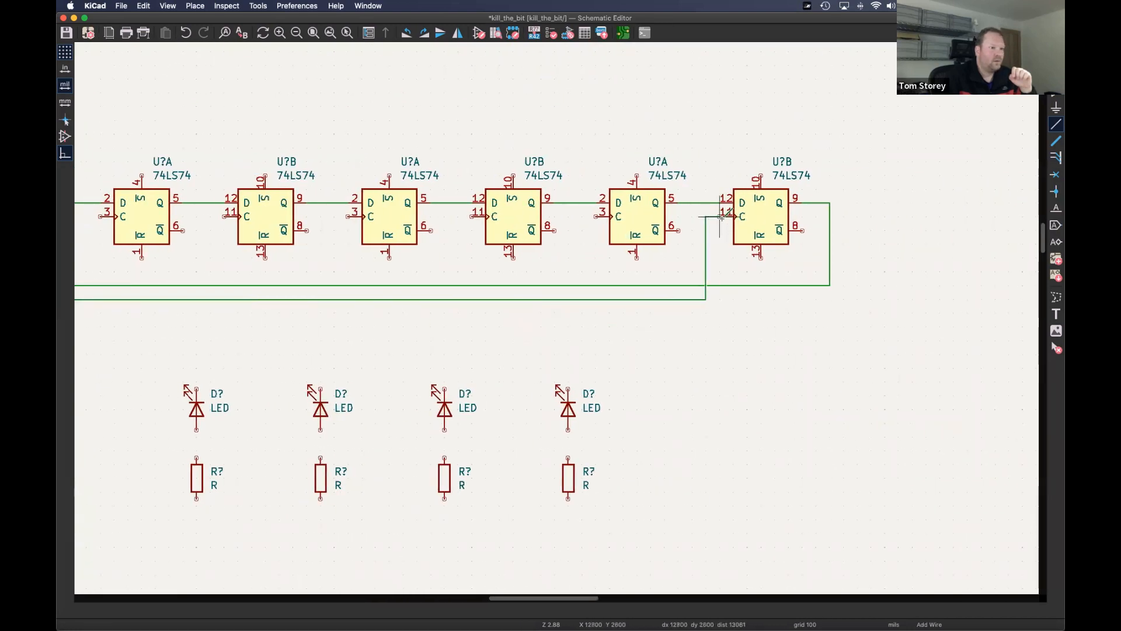
- Wire the C inputs of all the flip-flops between the first and the last down to the shared clock line
left_click(582, 300)
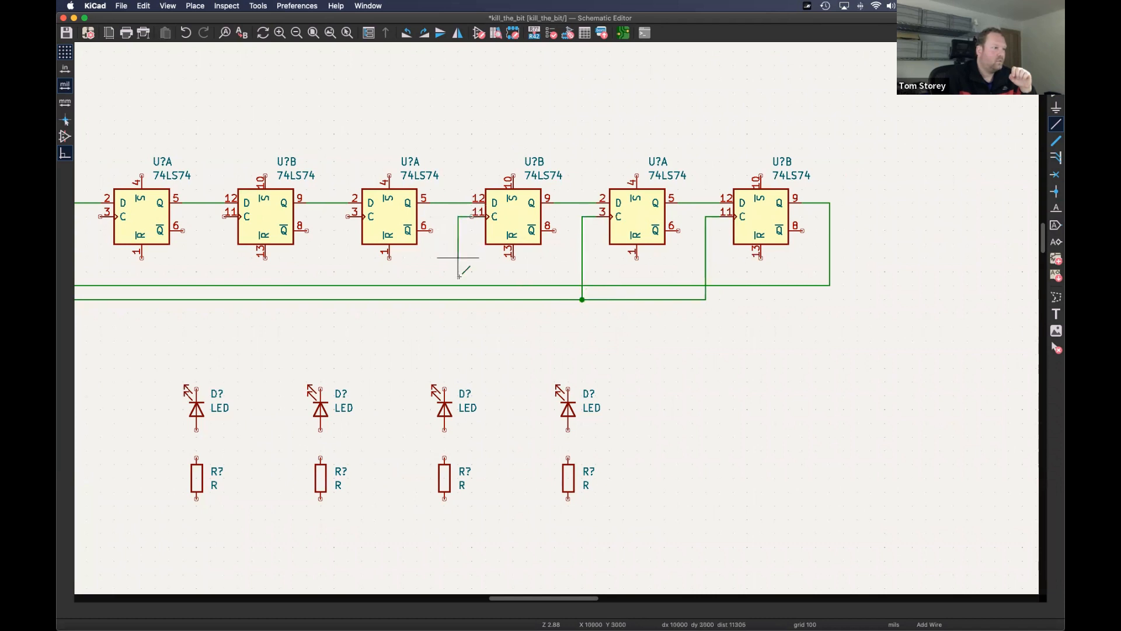
scroll(320, 244, "left", 1)
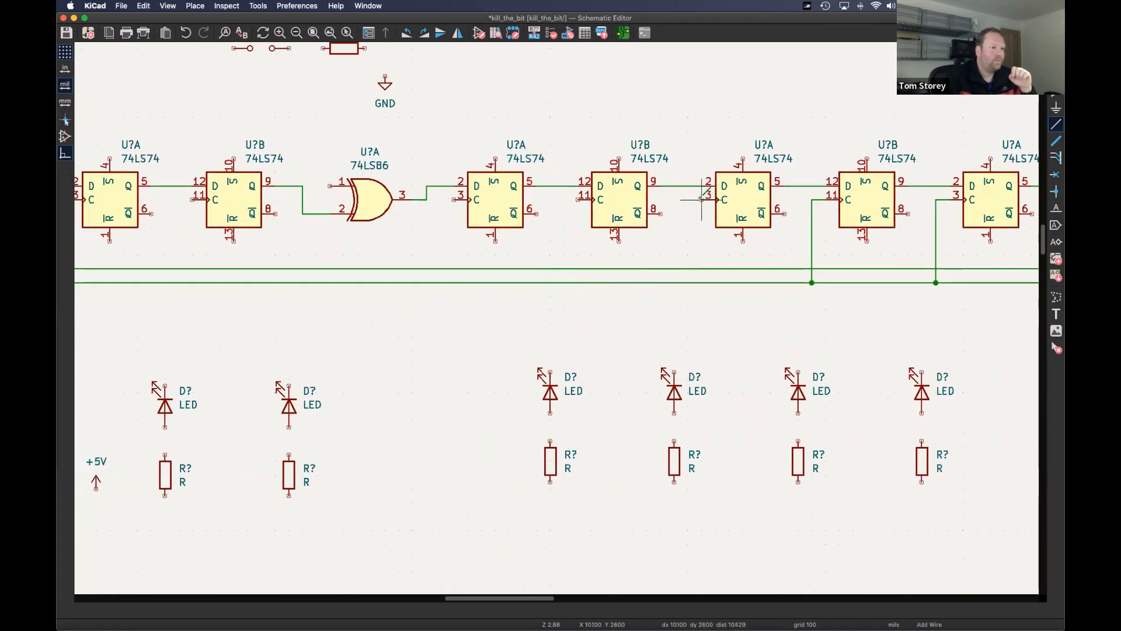
left_click(687, 199)
left_click(688, 283)
left_click(578, 198)
left_click(564, 283)
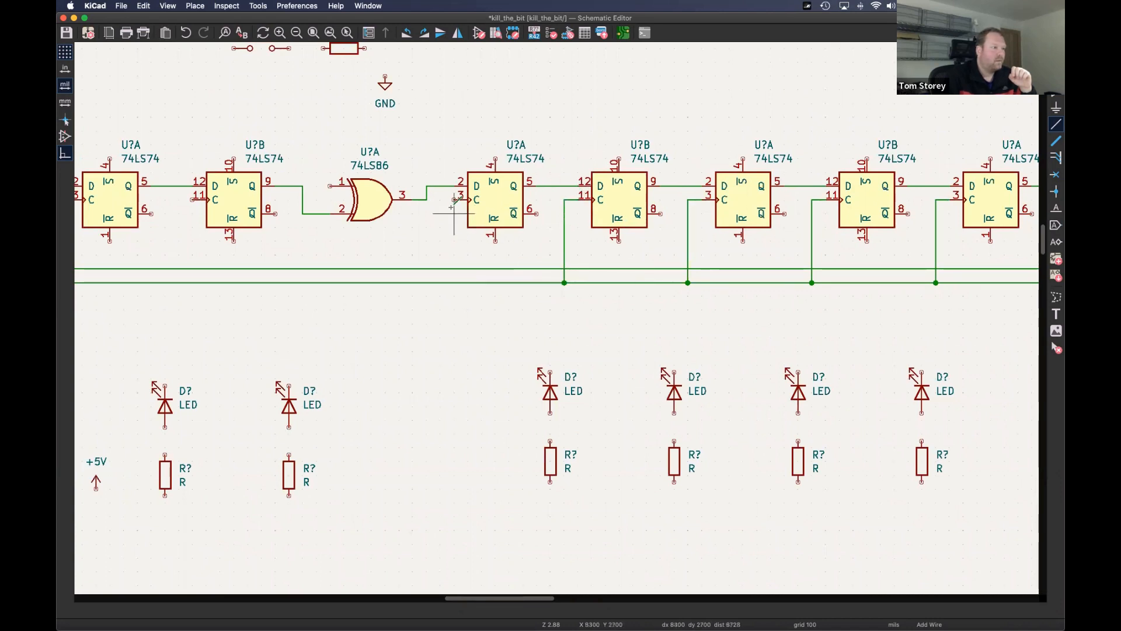
left_click(440, 282)
scroll(584, 245, "left", 10)
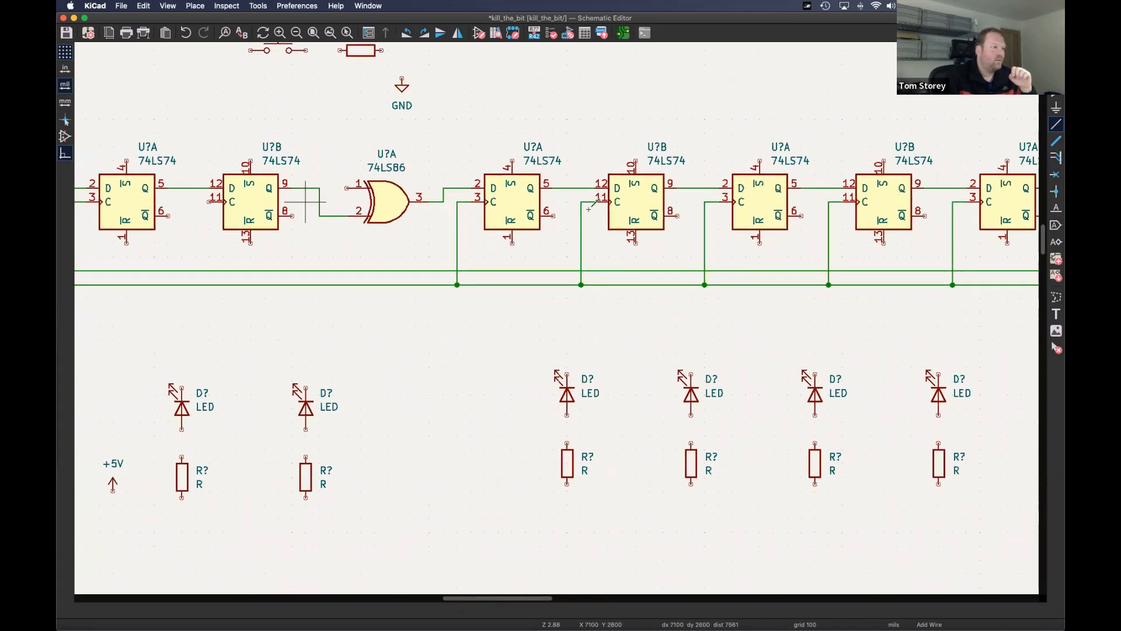
left_click(647, 199)
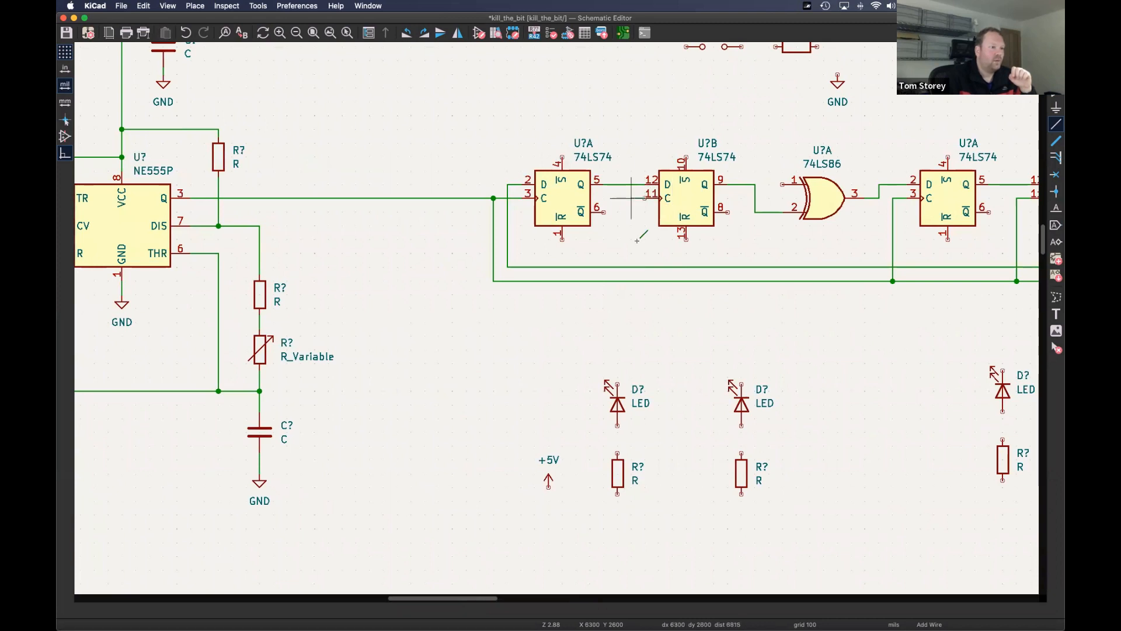
left_click(630, 281)
- Run a reset line from the last flip-flop's R input, pin 13, beneath the row to a point left of the first flip-flop
middle_click_drag(576, 242, 479, 259)
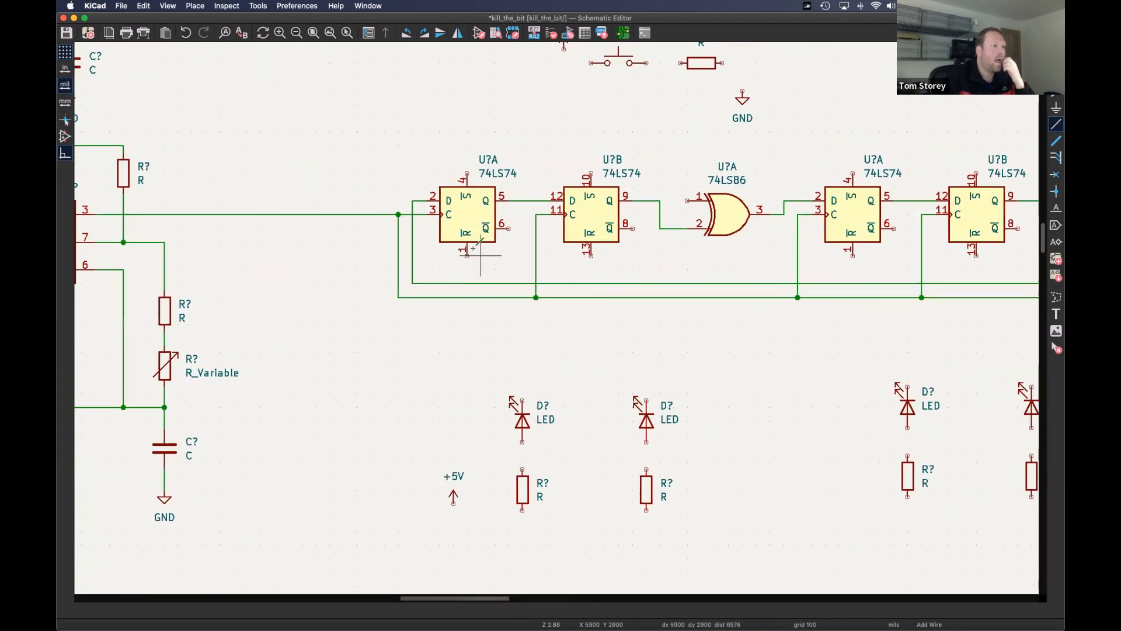
scroll(432, 271, "down", 1)
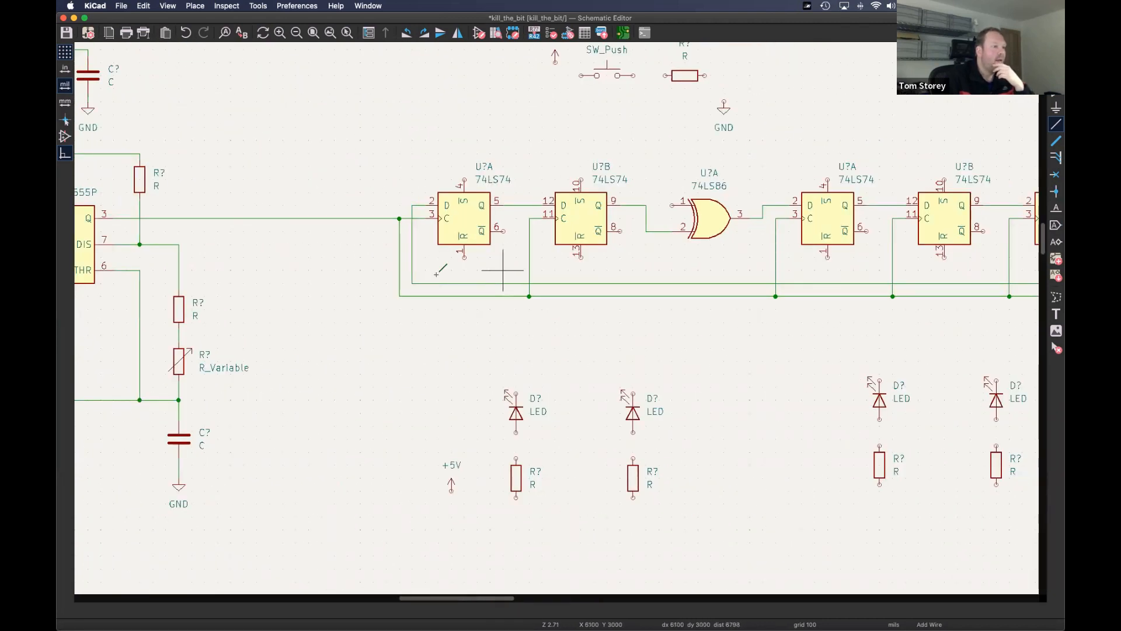
scroll(388, 270, "right", 3)
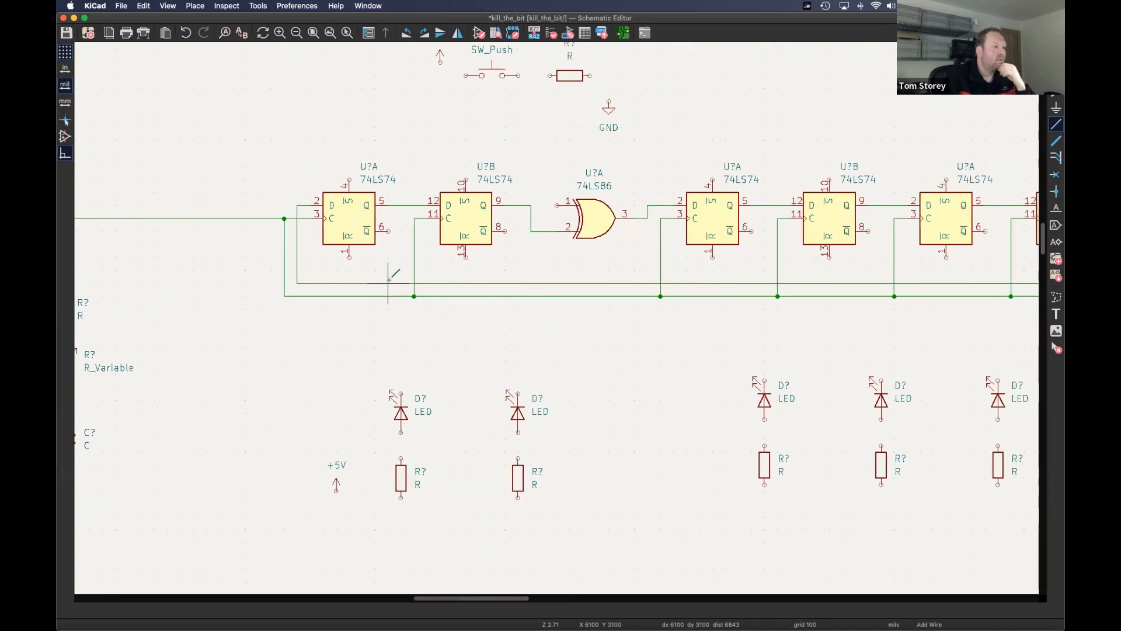
mouse_move(634, 256)
middle_mouse_down()
mouse_move(385, 246)
mouse_move(642, 252)
middle_mouse_up()
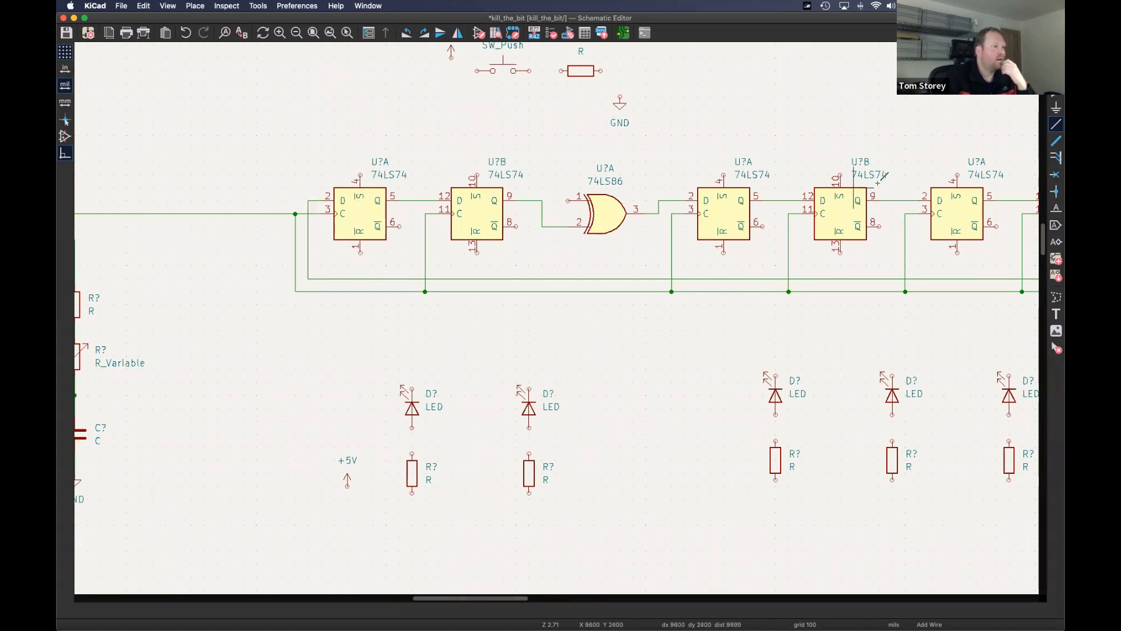
scroll(618, 184, "right", 5)
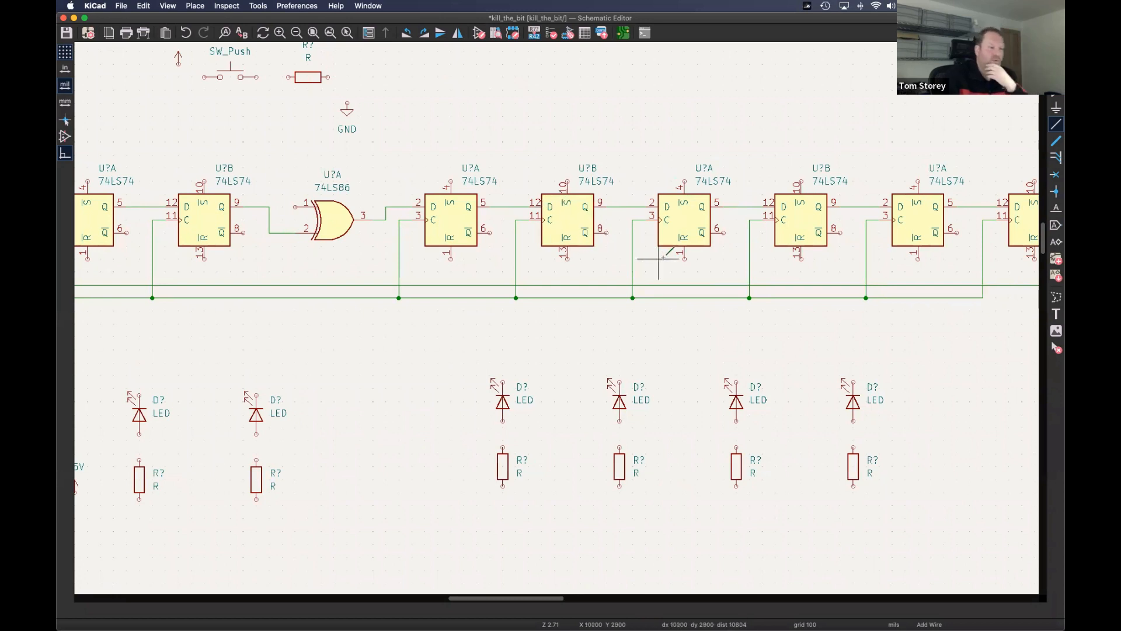
scroll(846, 233, "right", 2)
scroll(899, 244, "right", 1)
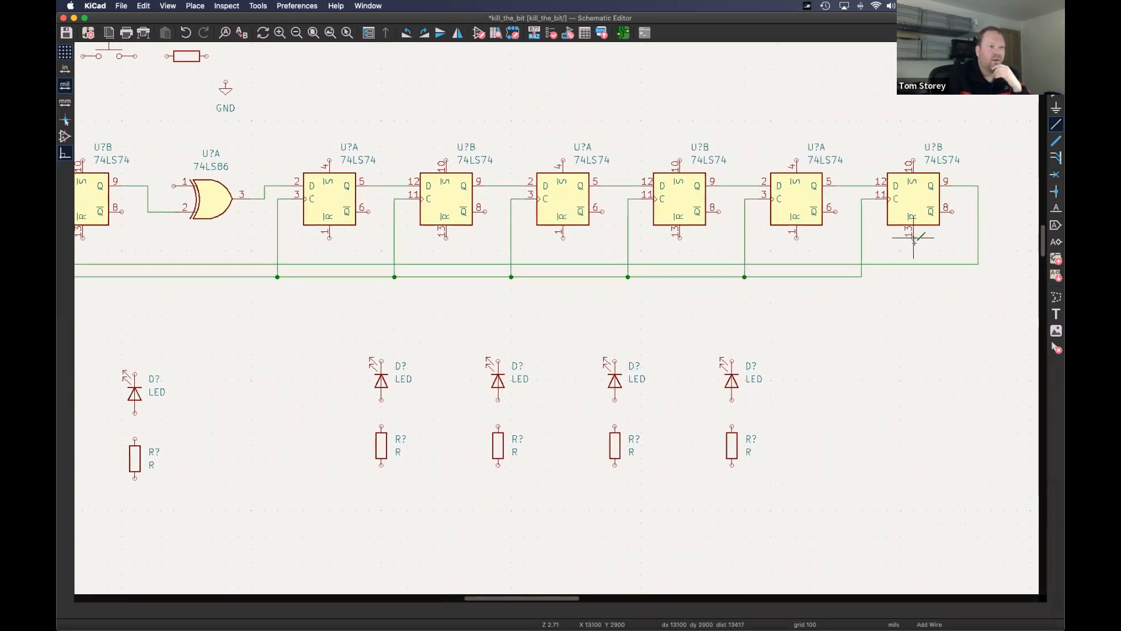
left_click(914, 251)
scroll(362, 251, "left", 7)
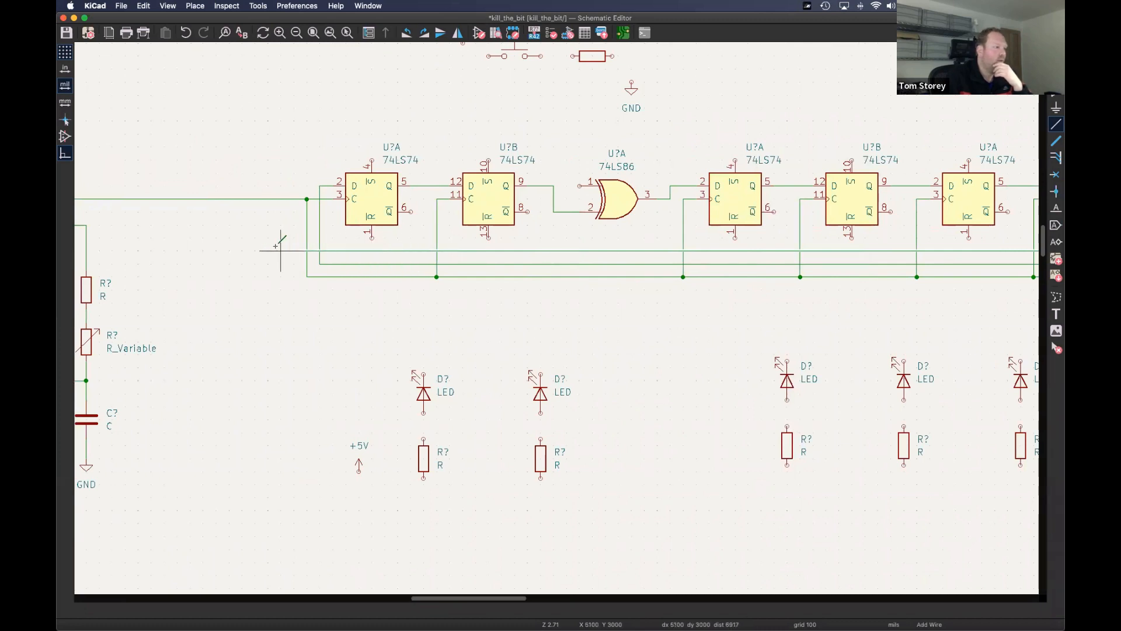
- Connect the R inputs of the other flip-flops to the shared reset line
left_click(372, 250)
left_click(489, 237)
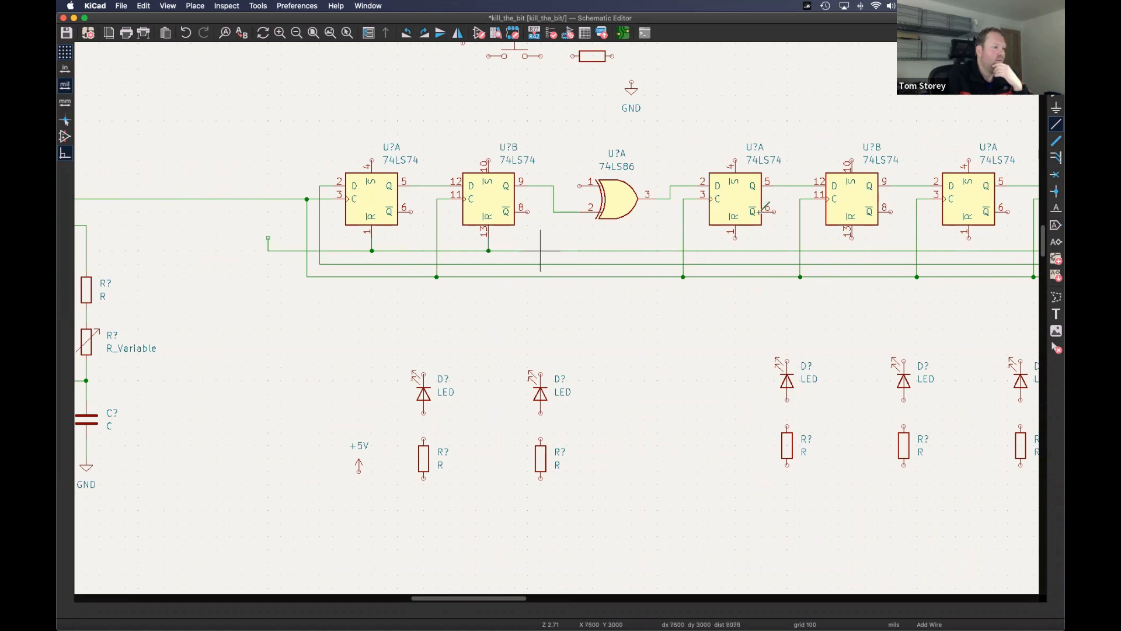
left_click(735, 237)
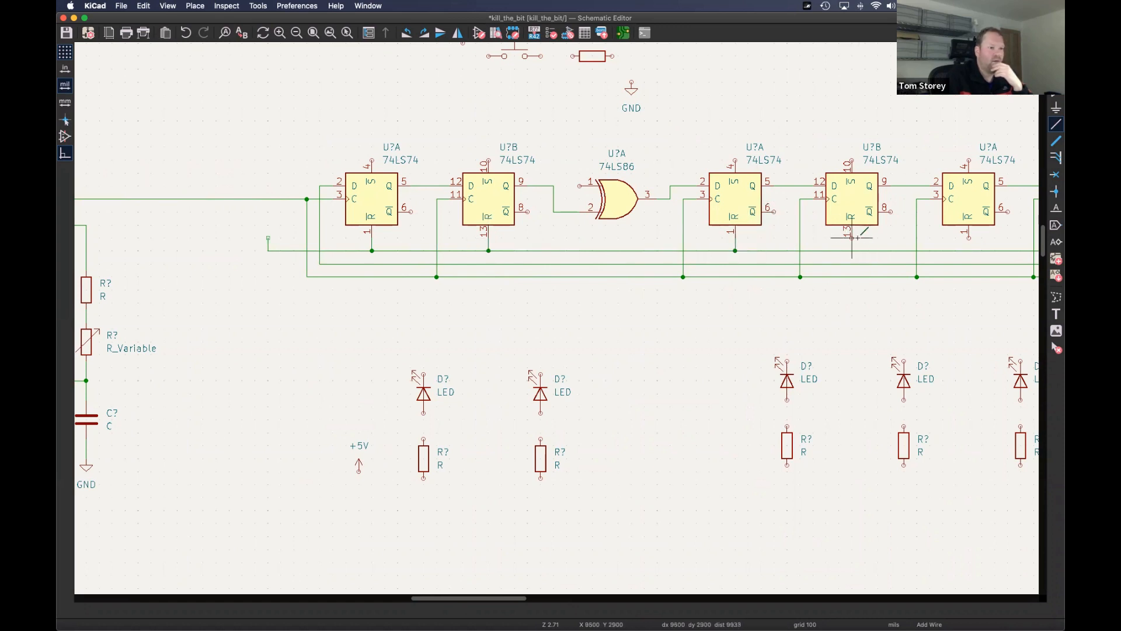
left_click(850, 250)
scroll(701, 222, "right", 10)
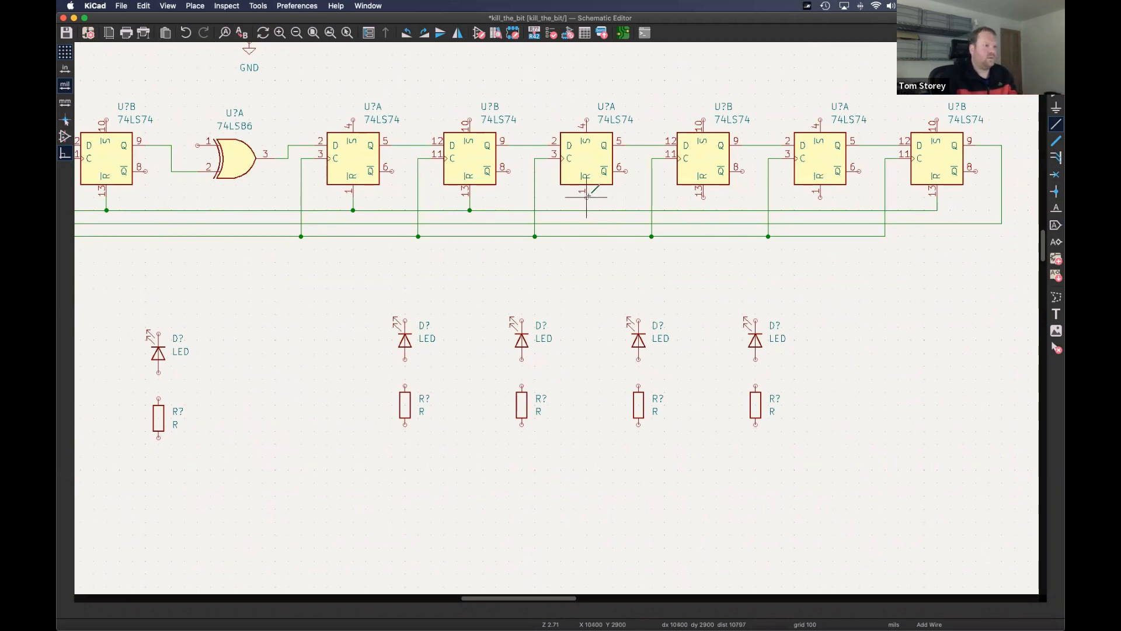
left_click(586, 211)
left_click(703, 210)
- Run a set line from the last flip-flop's S input above the row, then down left of the first flip-flop to the reset line
scroll(899, 132, "up", 2)
scroll(899, 132, "left", 2)
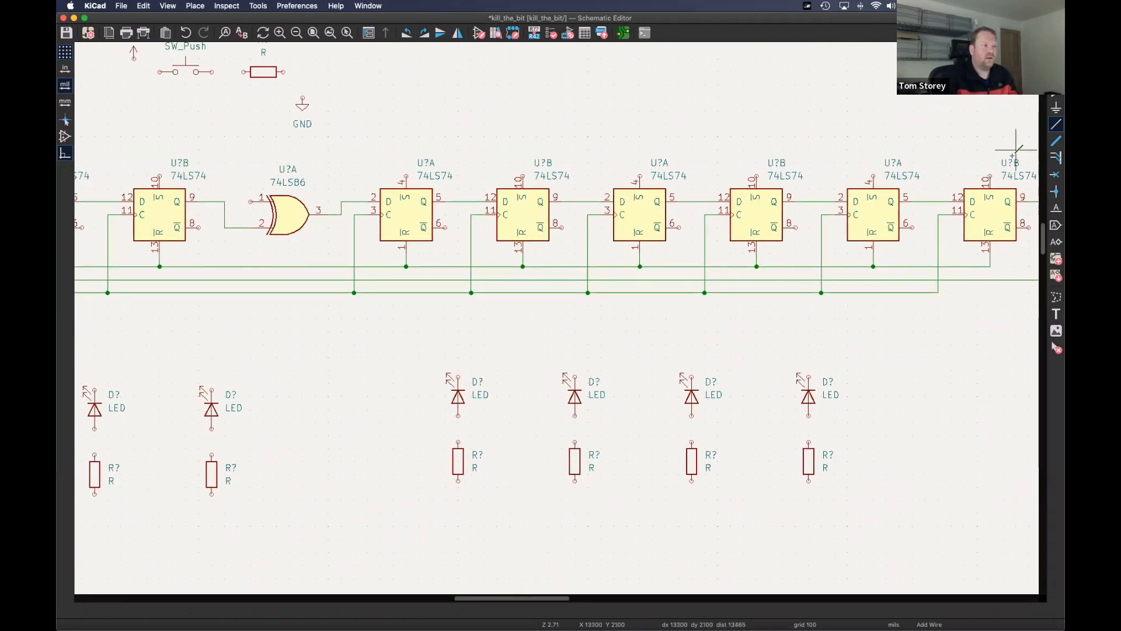
left_click(990, 139)
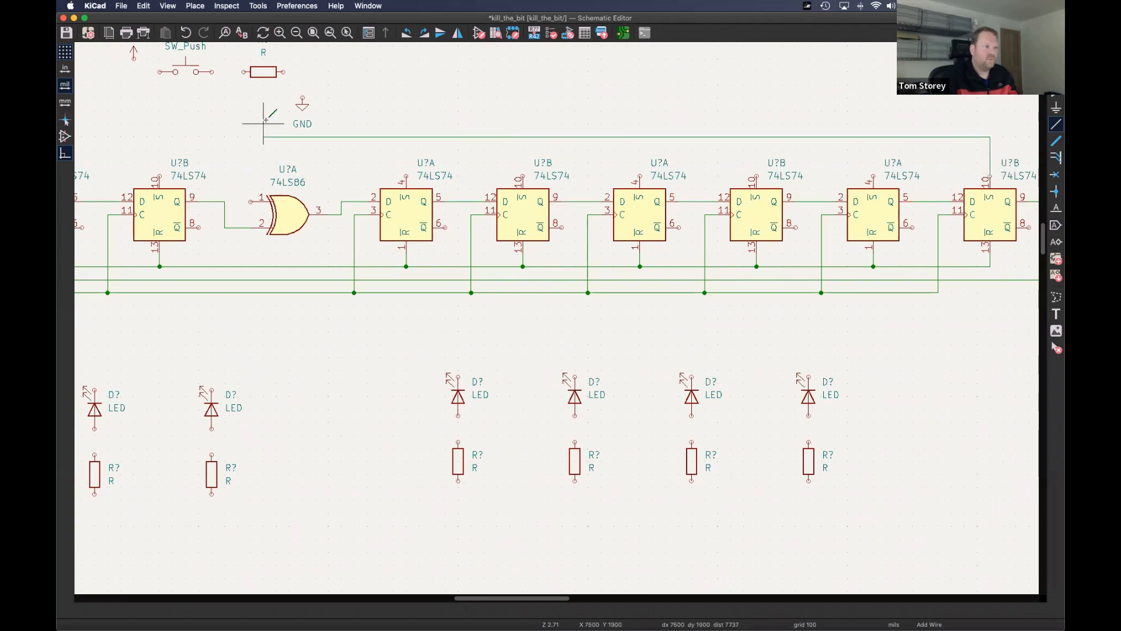
scroll(262, 122, "left", 10)
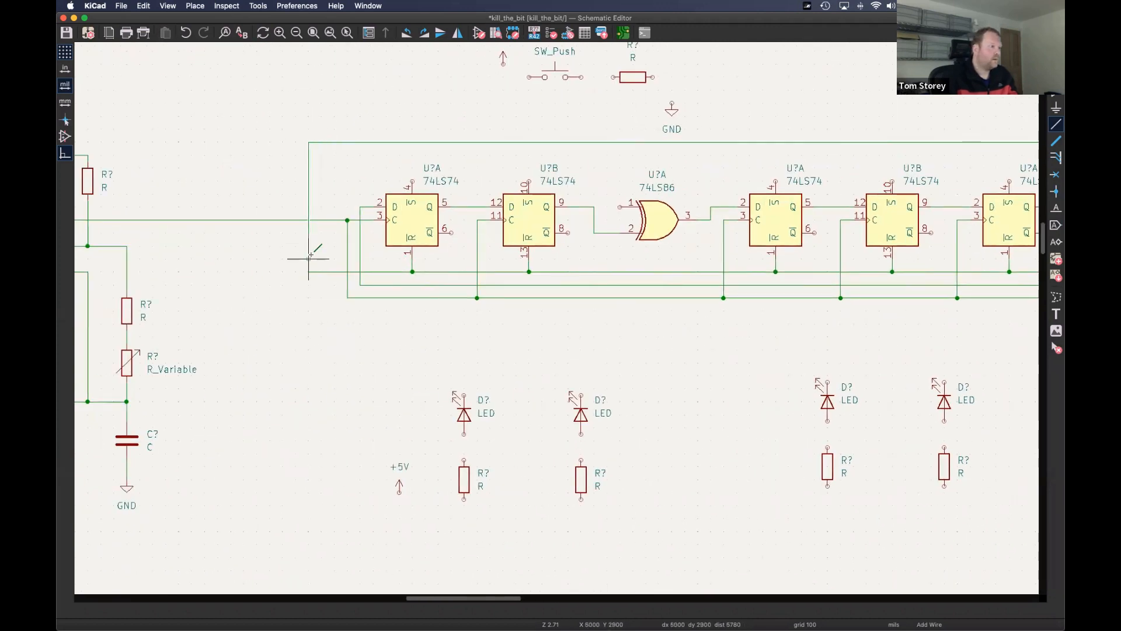
left_click(309, 271)
- Connect the S inputs of the other flip-flops to the shared set line above the row
left_click(412, 183)
left_click(412, 141)
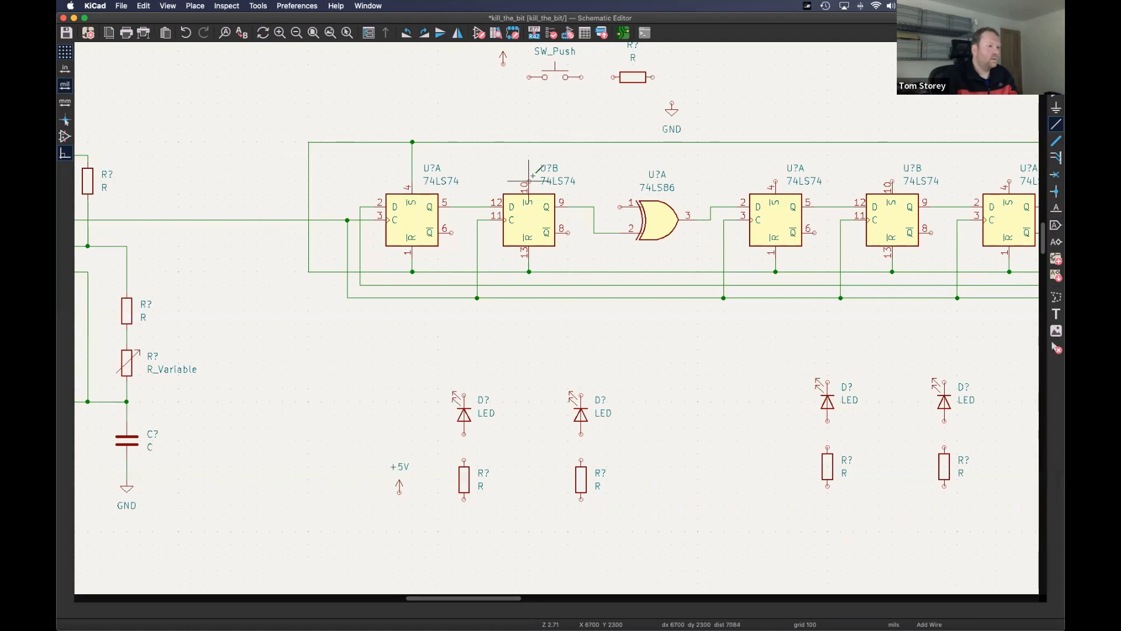
left_click(529, 142)
left_click(775, 142)
scroll(926, 150, "right", 5)
left_click(893, 183)
left_click(570, 142)
left_click(686, 182)
left_click(686, 142)
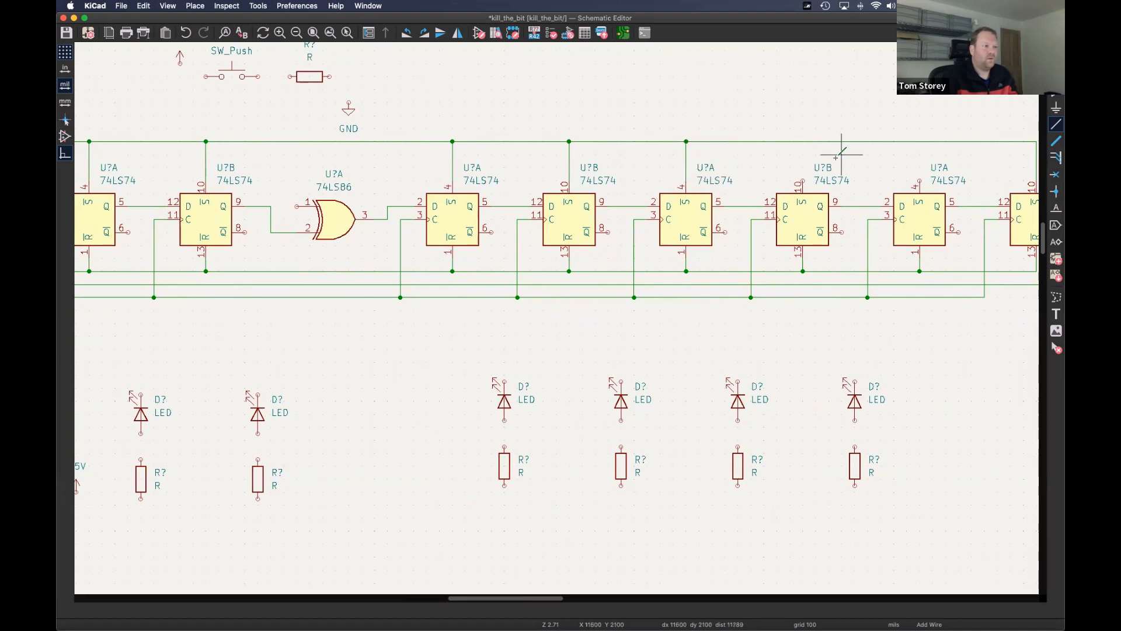
scroll(674, 181, "right", 3)
left_click(674, 154)
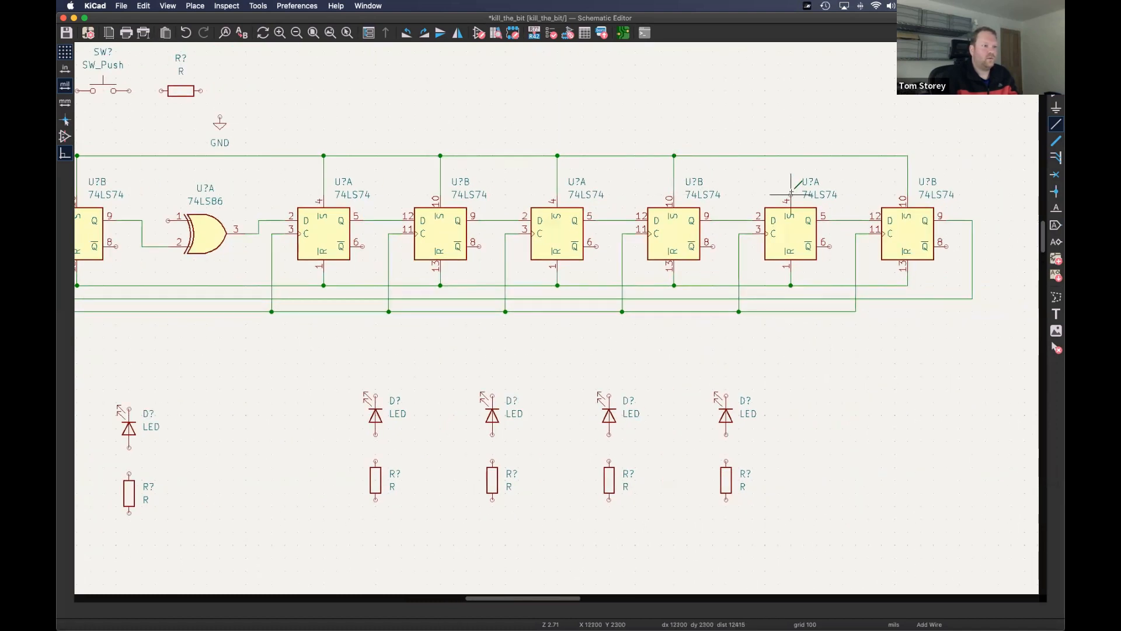
- Delete the vertical wire left of the first flip-flop that joins the set line to the reset line
scroll(452, 181, "left", 8)
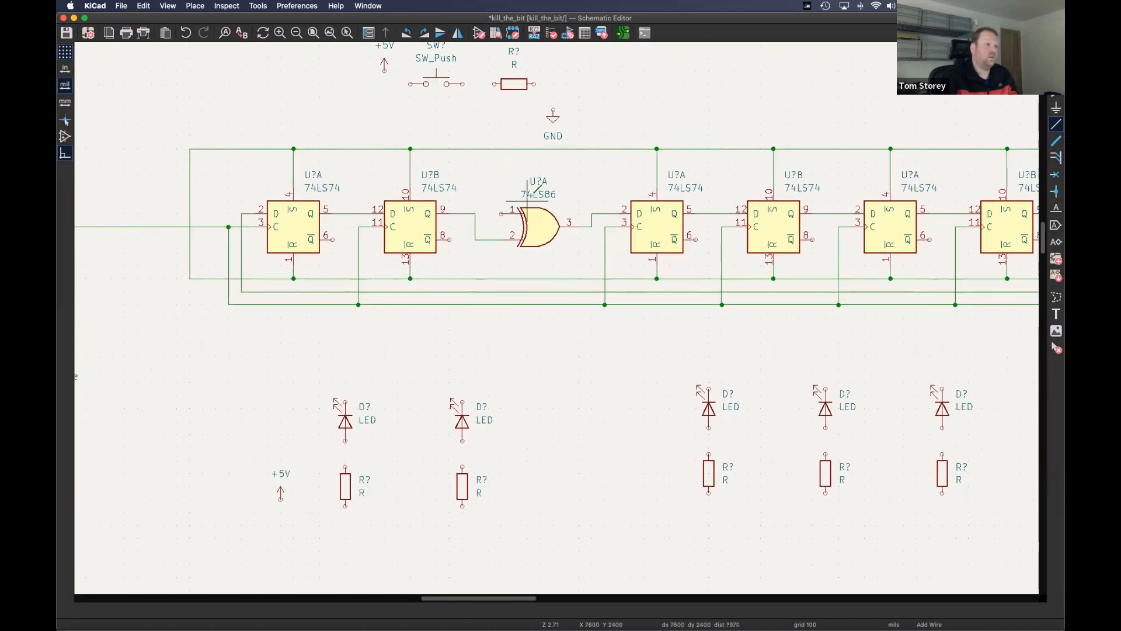
scroll(577, 181, "left", 5)
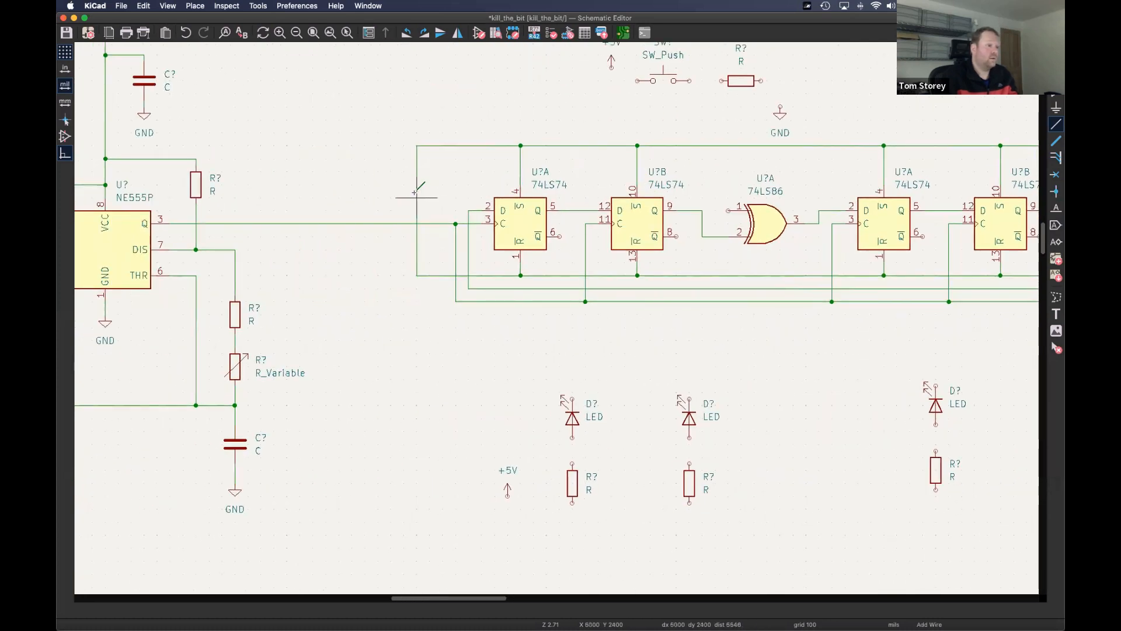
key("Escape")
scroll(584, 140, "up", 3)
scroll(584, 140, "right", 1)
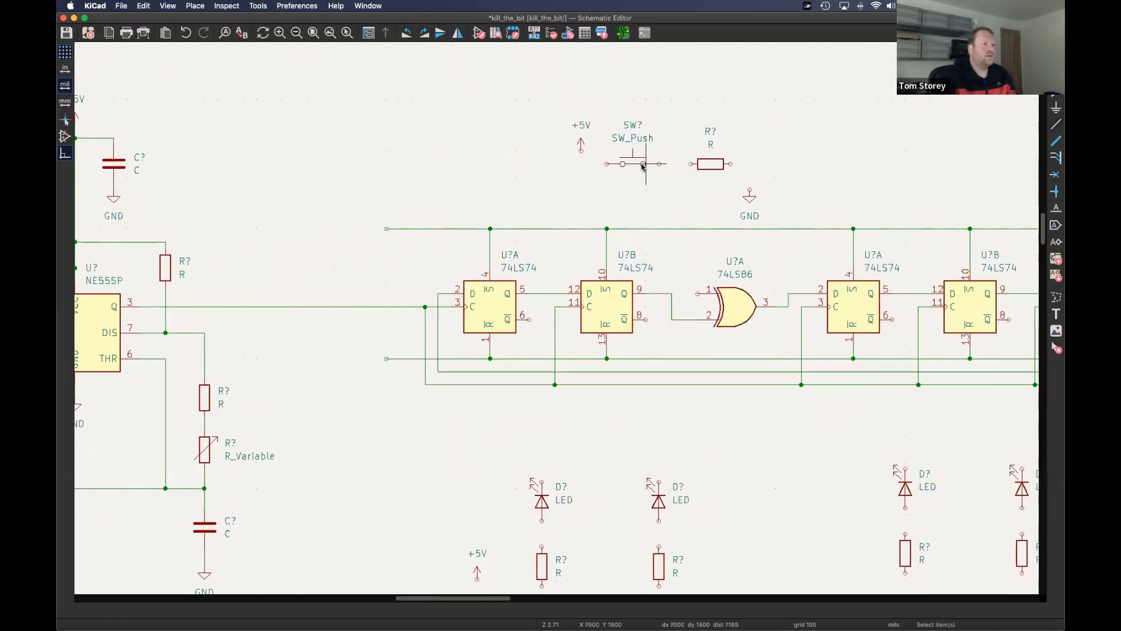
- Duplicate the push switch onto the open start of the reset line, and place a vertical copy of its resistor just below that line
left_click(637, 160)
key("super+d")
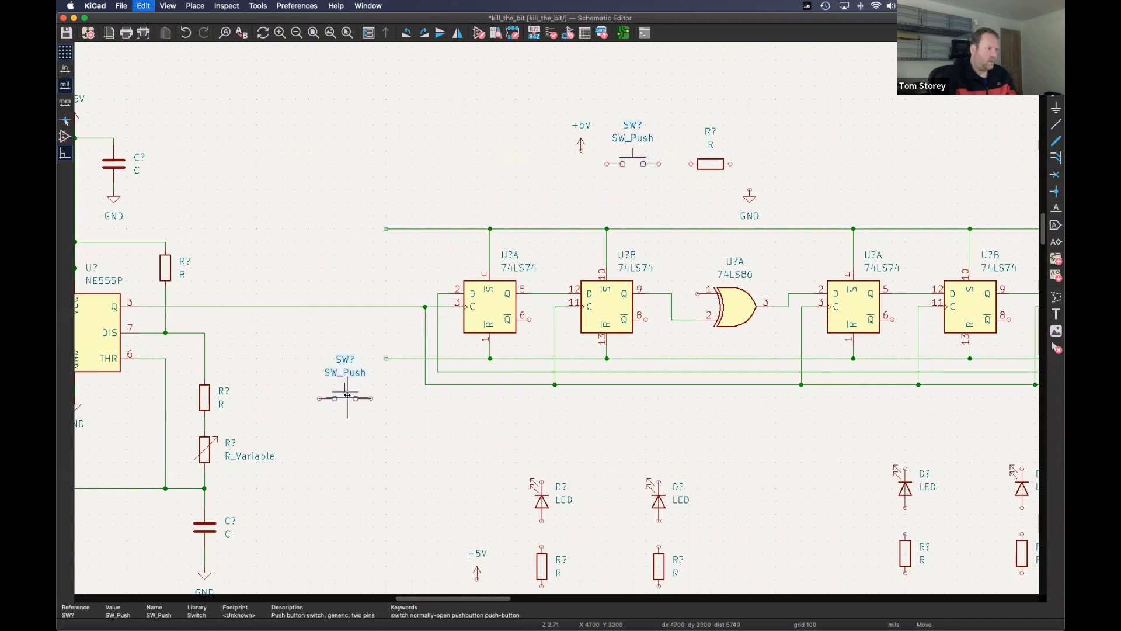
left_click(364, 362)
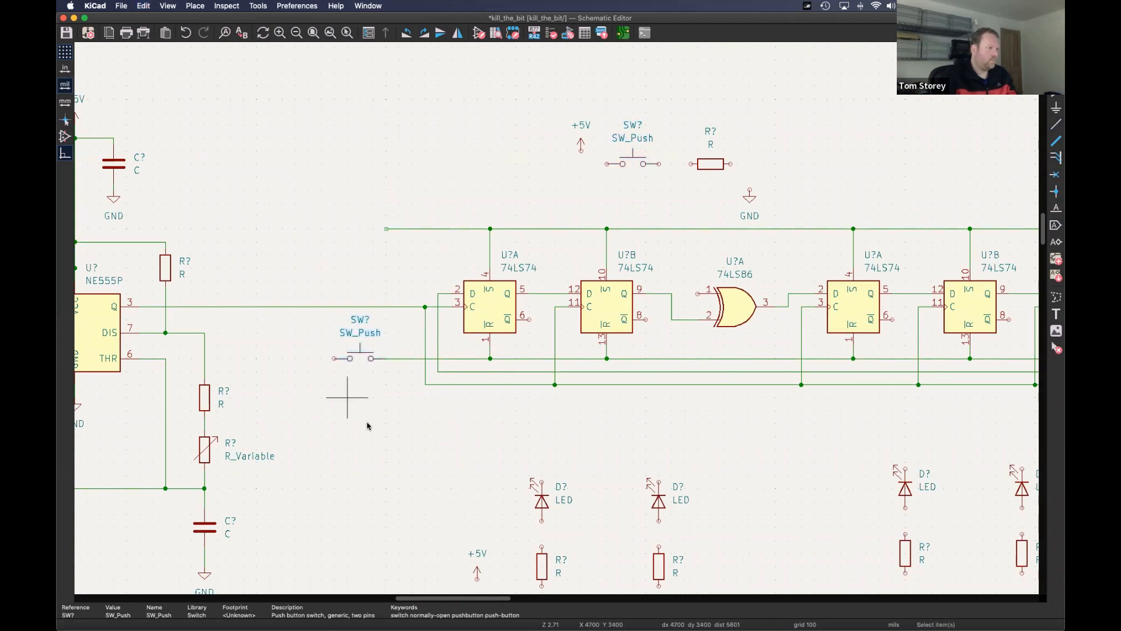
left_click(710, 166)
key("super+d")
key("r")
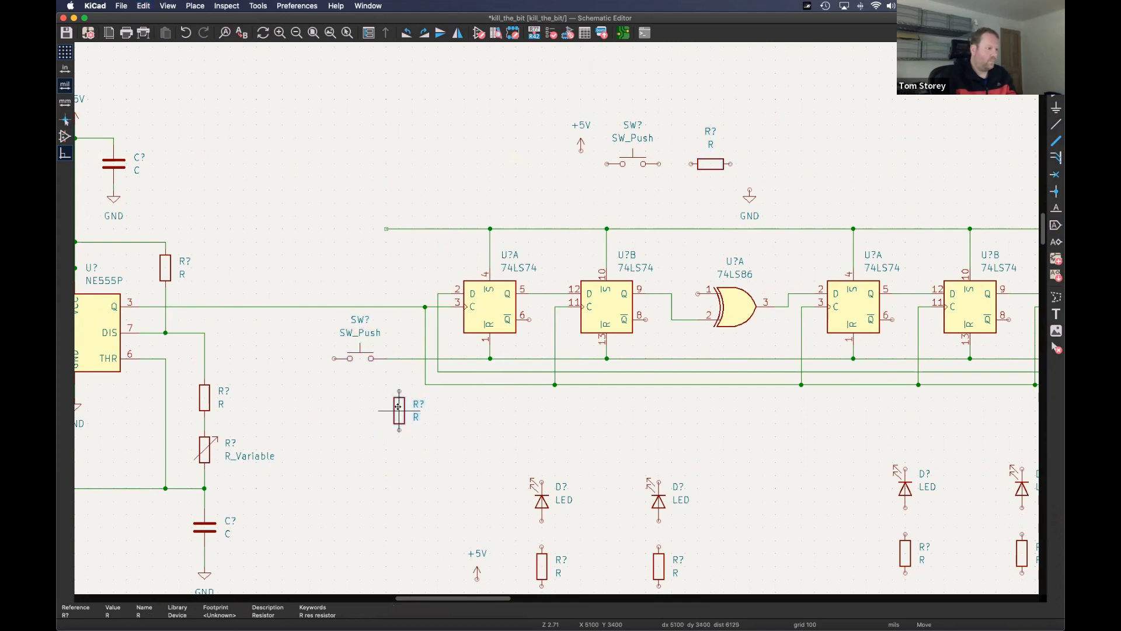
left_click(398, 409)
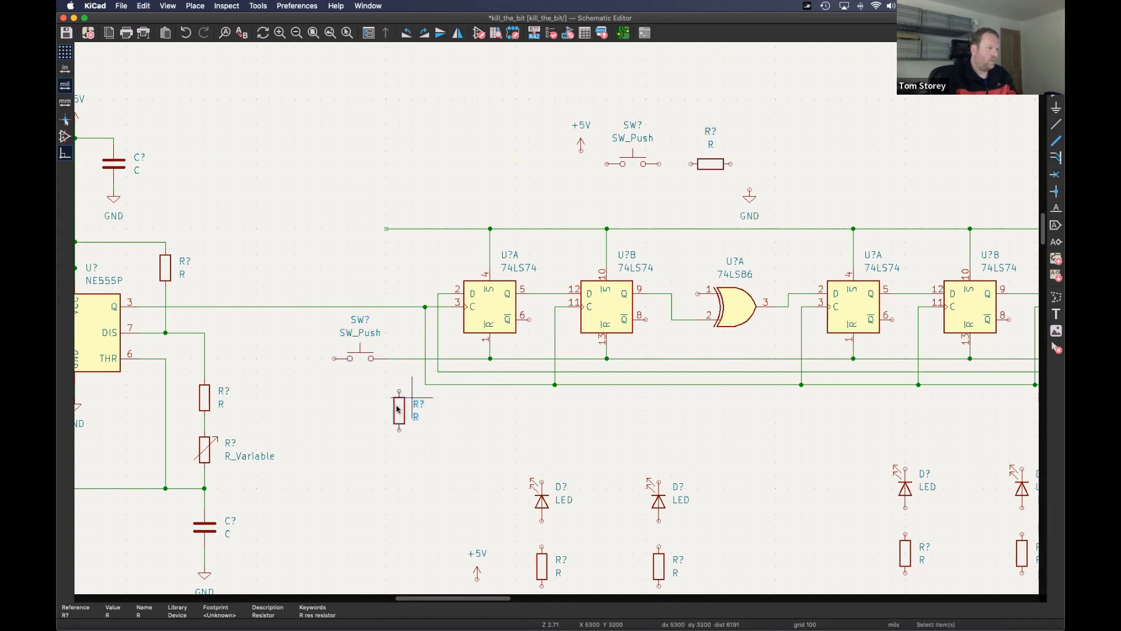
- Place a copy of the GND symbol below the reset switch's free pin and a copy of the +5V symbol beside the new resistor
left_click(750, 201)
key("super+d")
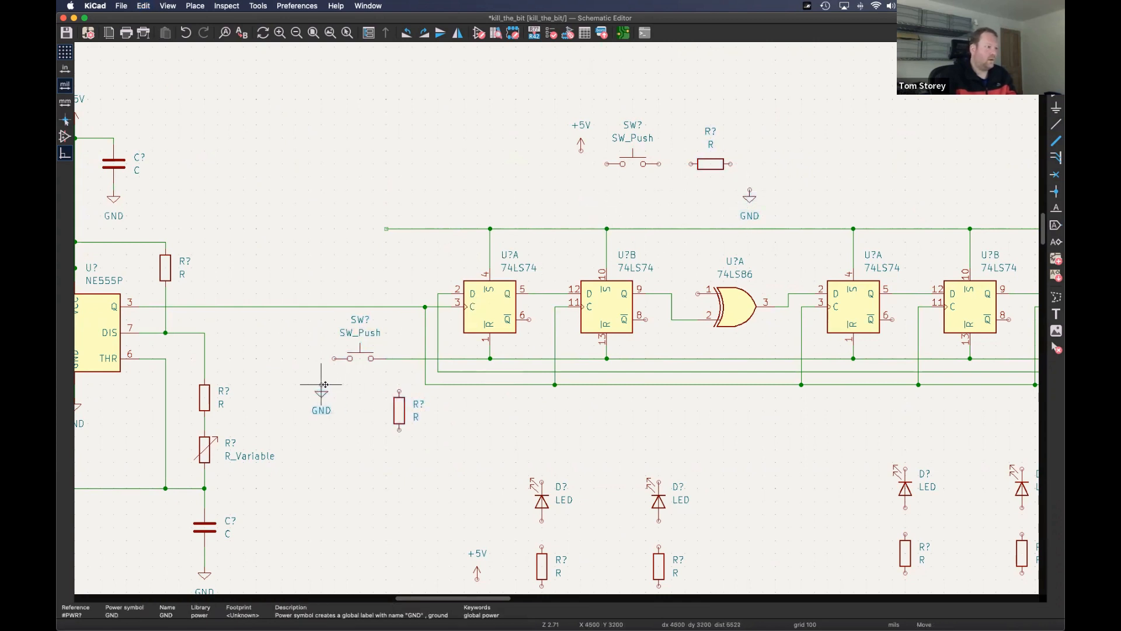
left_click(580, 141)
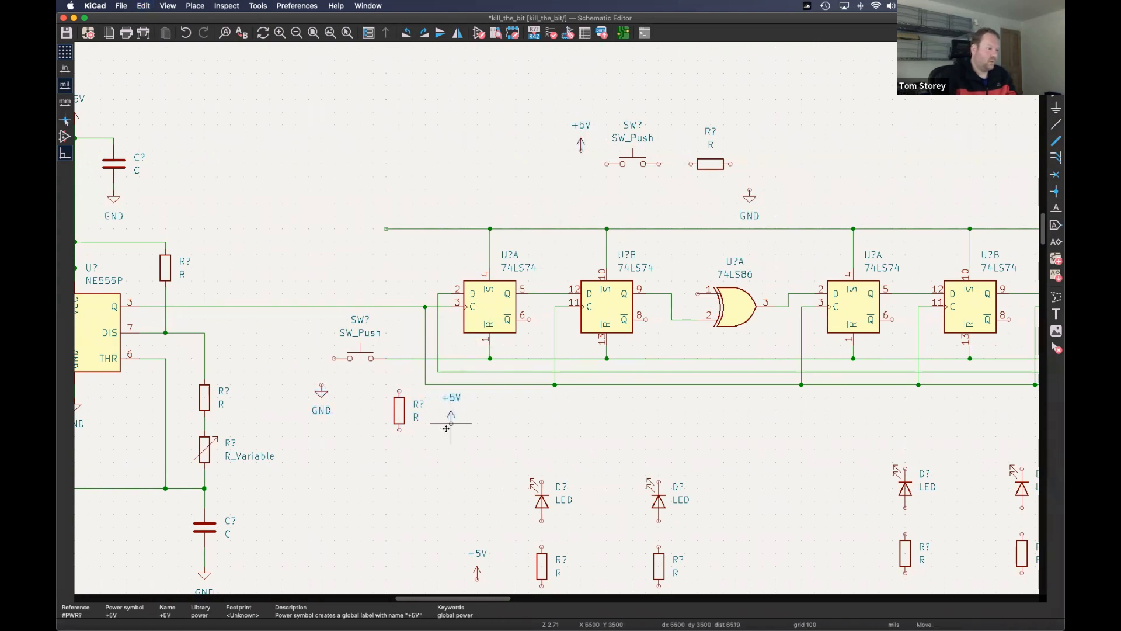
left_click(451, 428)
- Wire the reset pull-up resistor between +5V and the reset line, and the reset switch's free pin to GND
middle_click_drag(453, 429, 512, 339)
left_click(512, 339)
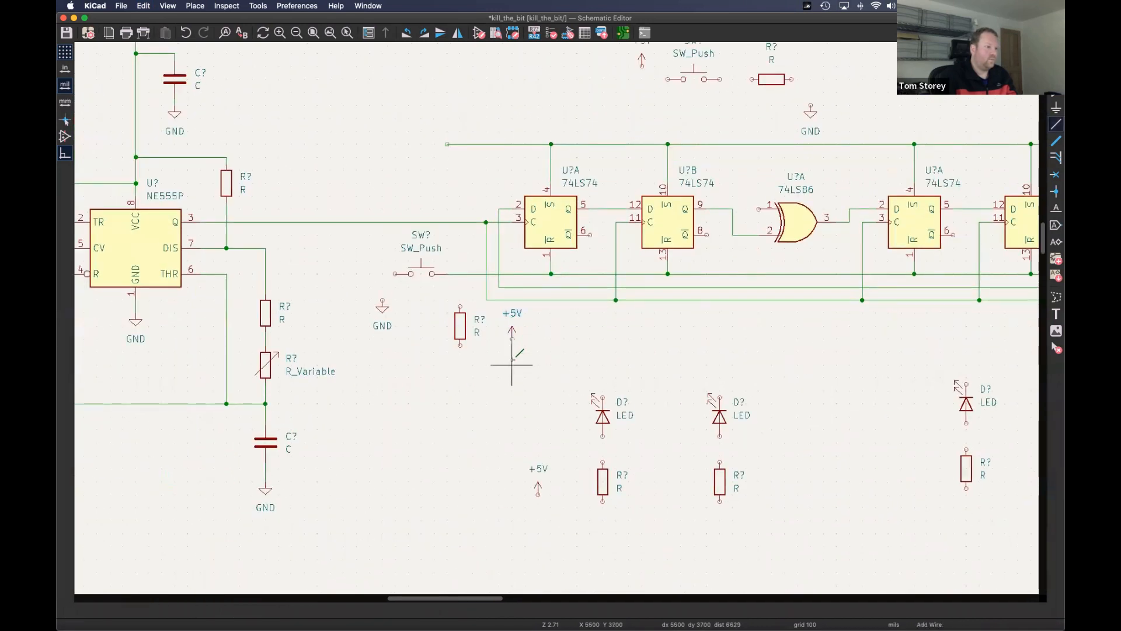
left_click(460, 339)
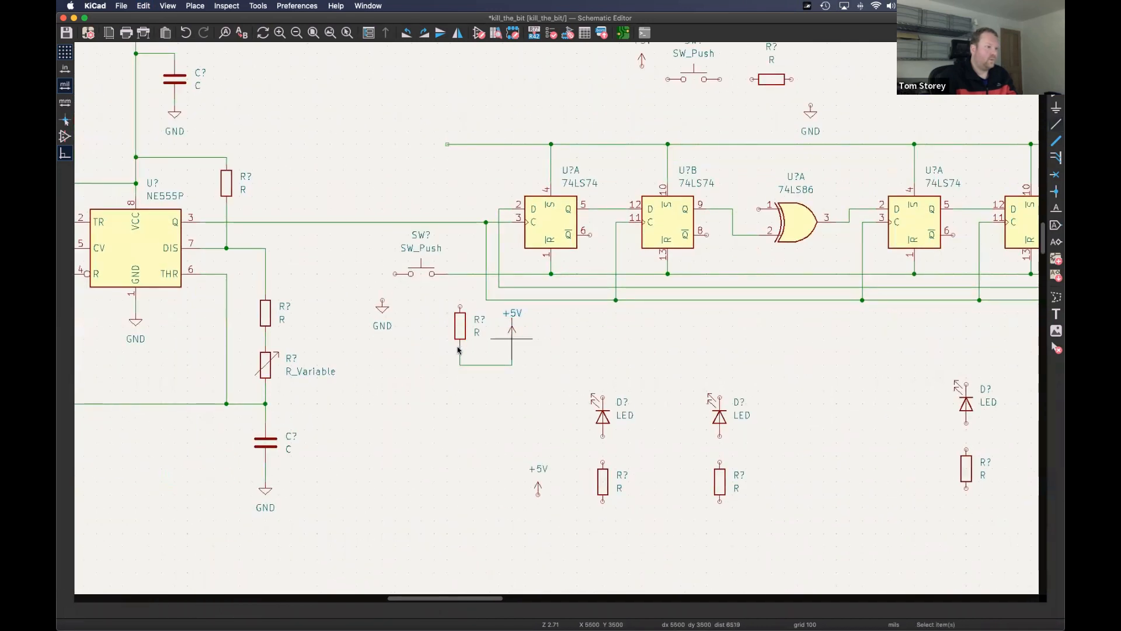
key("w")
left_click(460, 307)
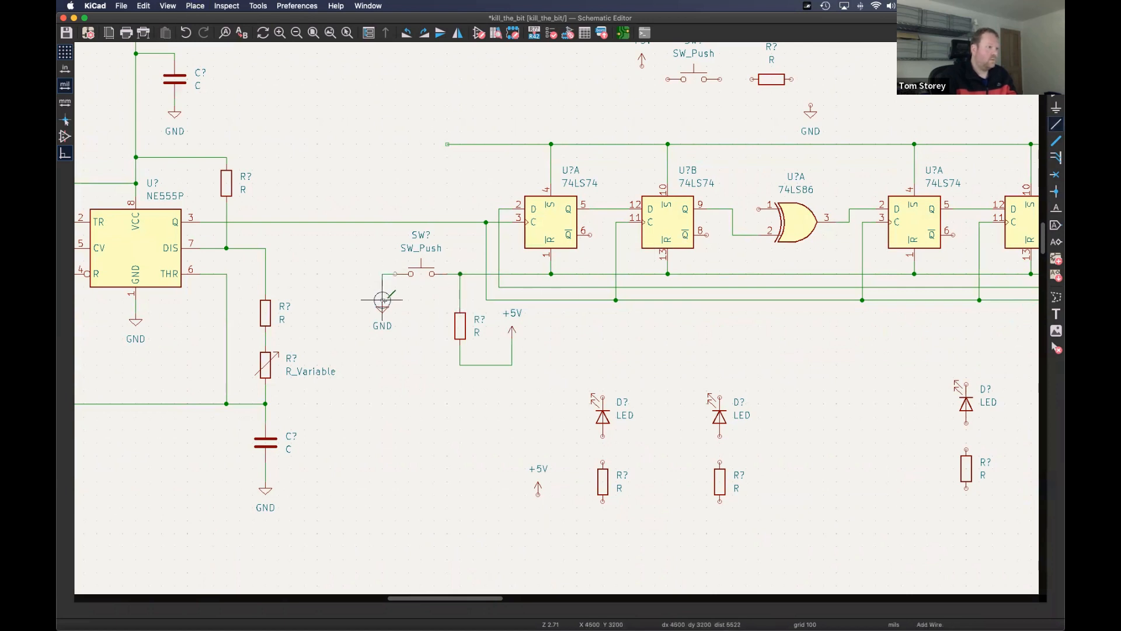
scroll(411, 286, "right", 5)
scroll(411, 286, "up", 2)
scroll(410, 286, "down", 3)
key("Escape")
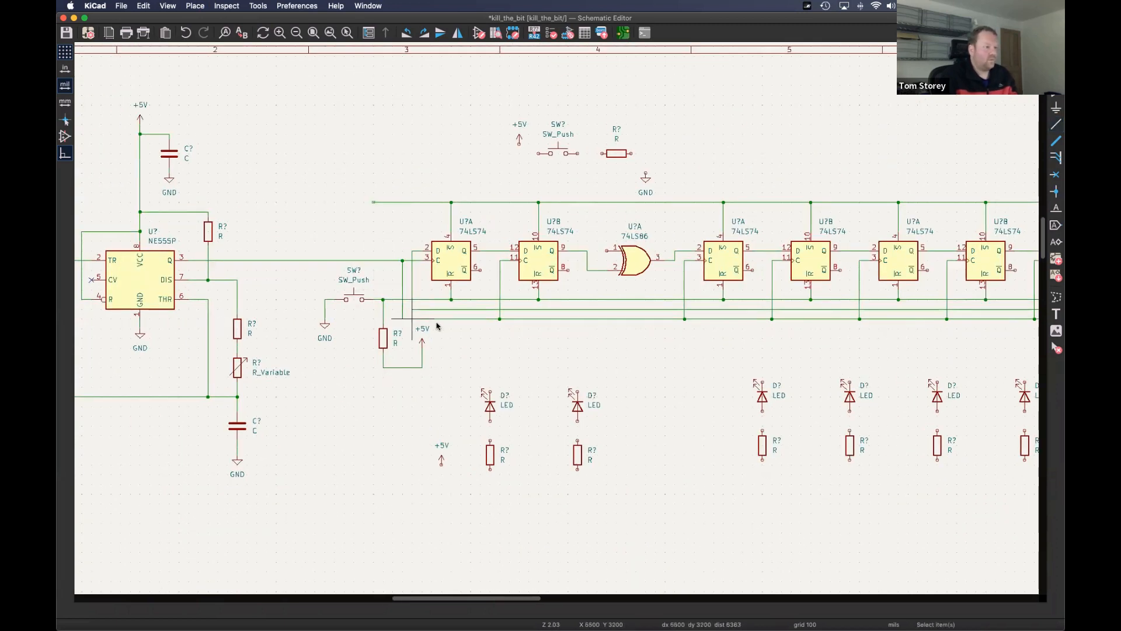
scroll(438, 325, "right", 3)
scroll(437, 326, "down", 1)
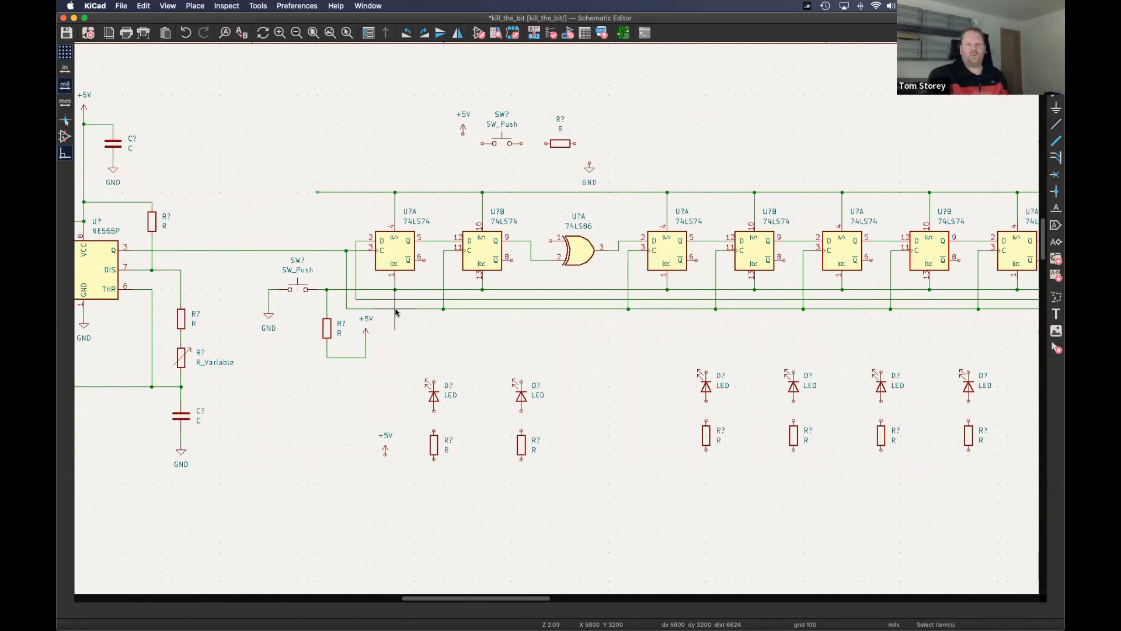
scroll(458, 296, "right", 5)
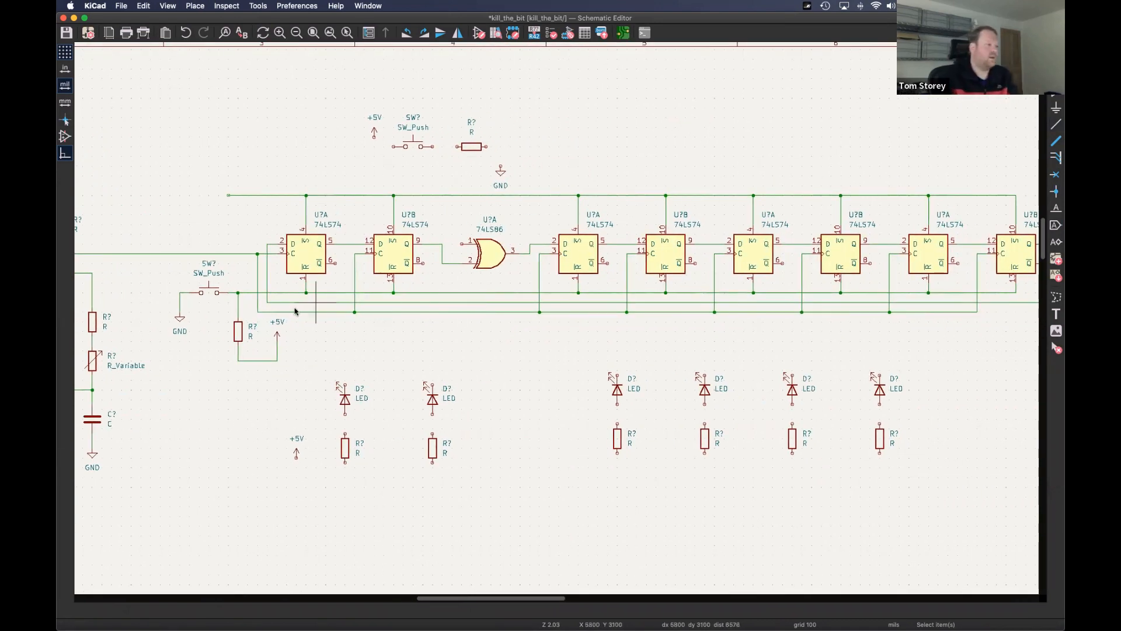
scroll(412, 290, "left", 6)
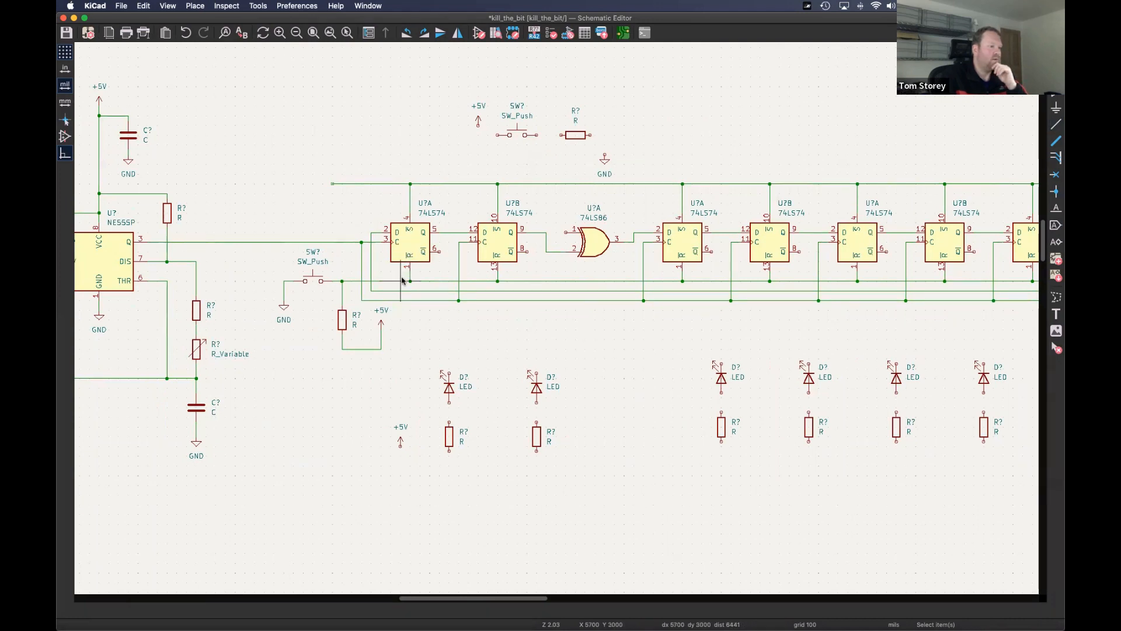
scroll(704, 266, "right", 6)
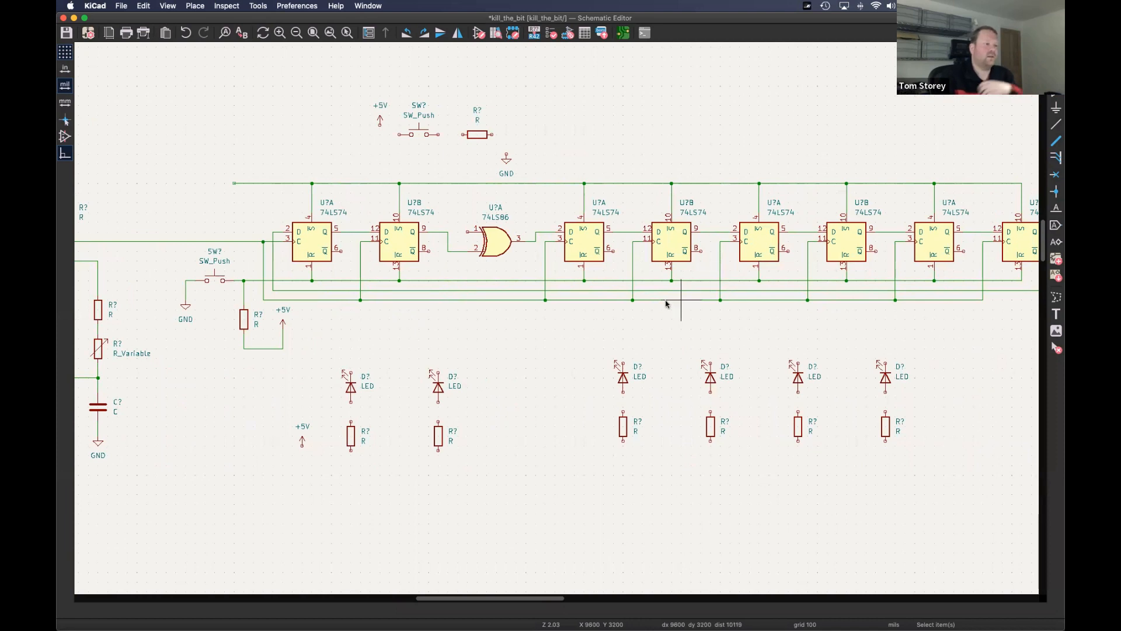
- Place a copy of the +5V symbol above the open end of the set line and wire it to that line
scroll(521, 237, "left", 8)
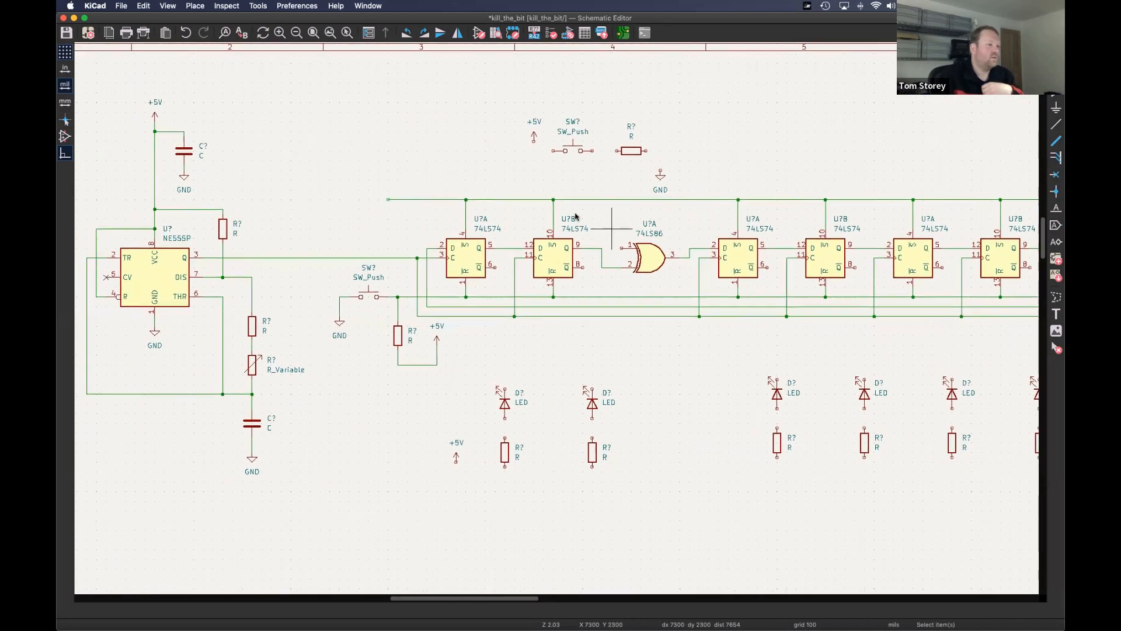
left_click(535, 135)
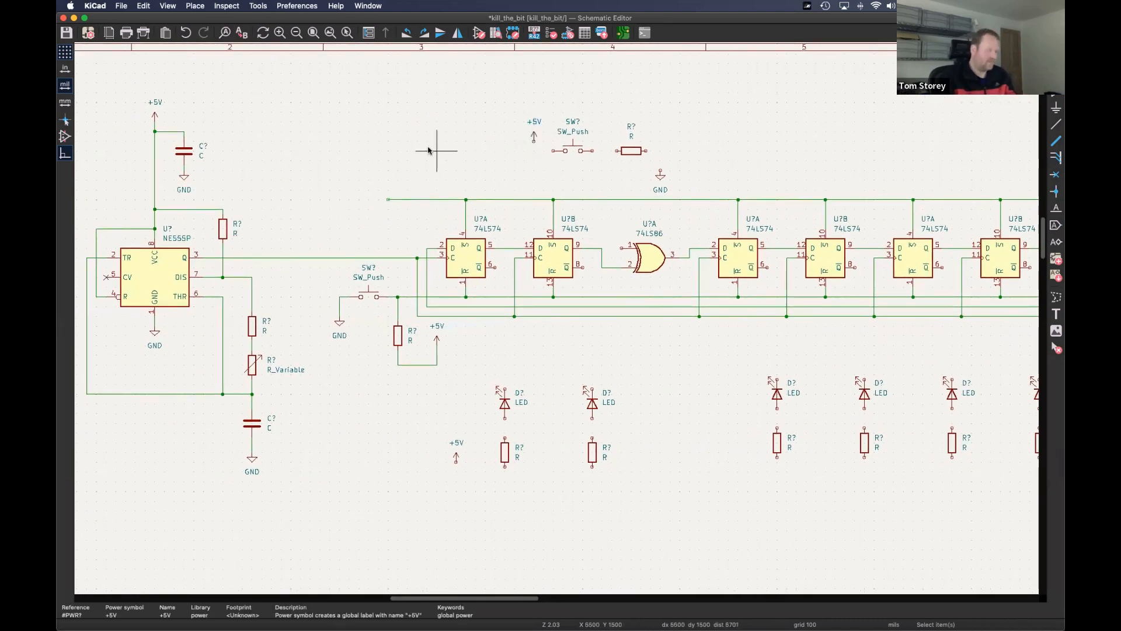
key("super+d")
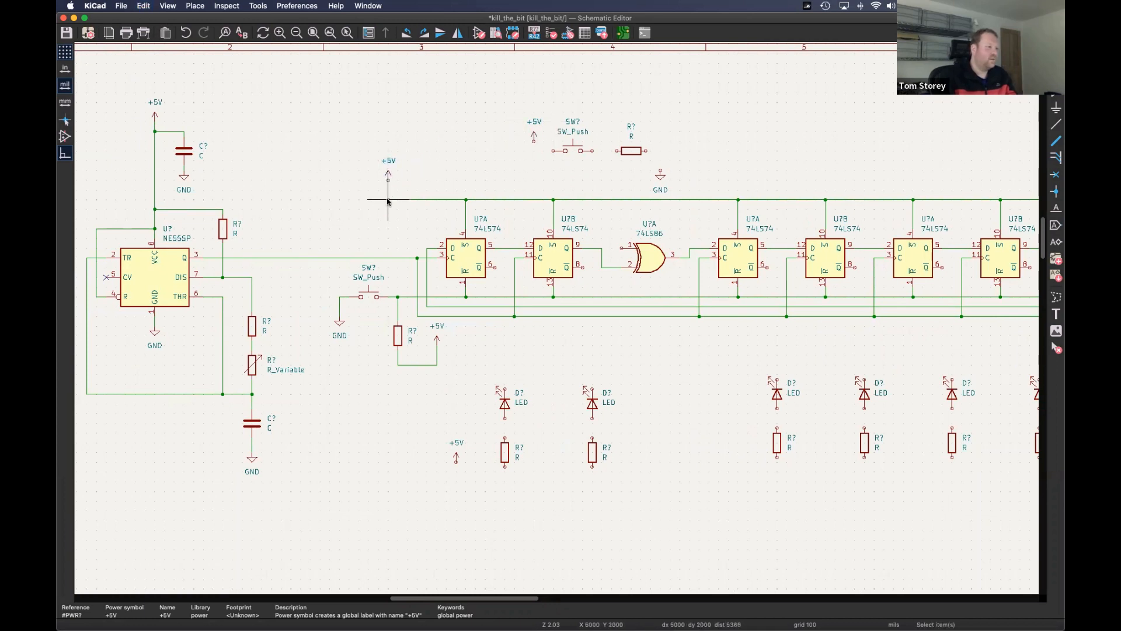
key("w")
left_click(388, 180)
middle_click_drag(475, 170, 384, 158)
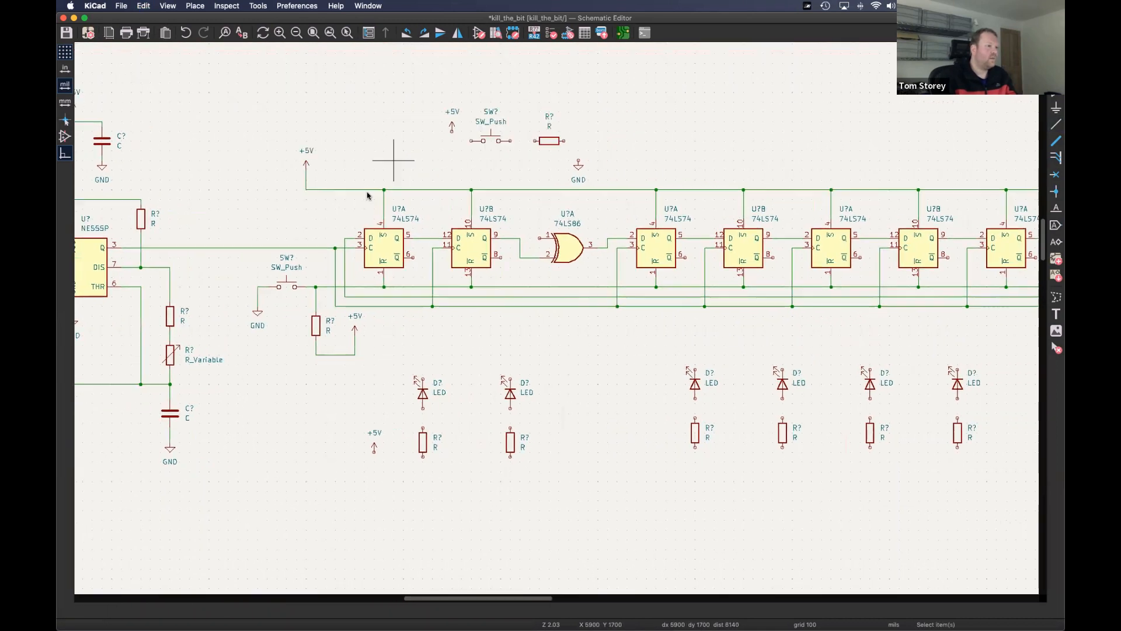
- Wire input 1 of the XOR gate up to the nearer pin of the push switch above the flip-flop row
scroll(636, 217, "right", 5)
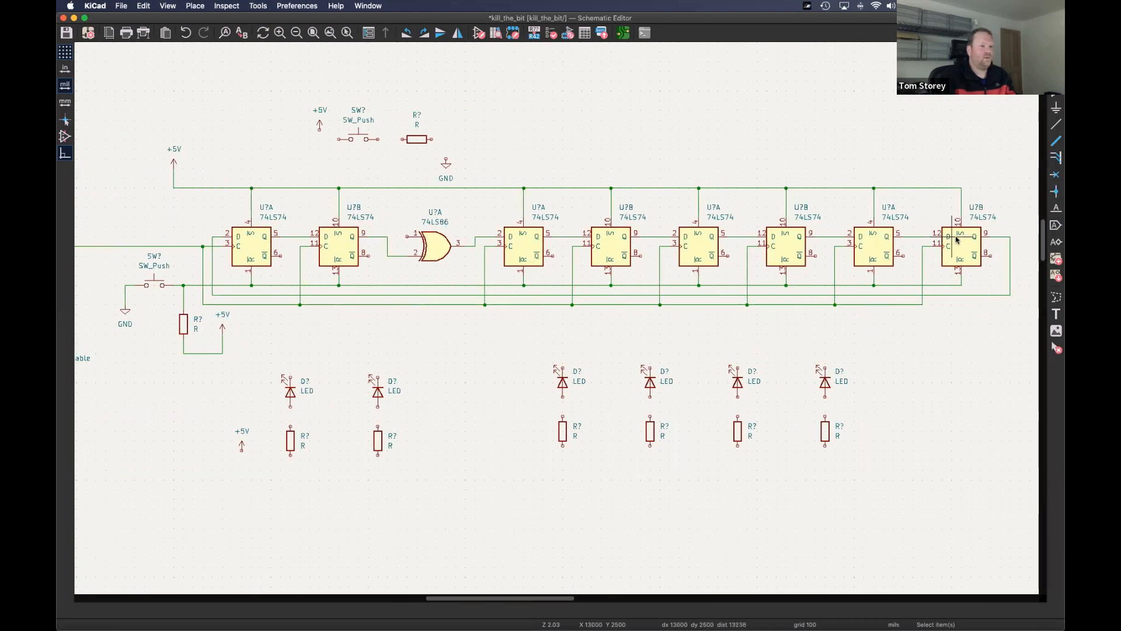
scroll(782, 162, "left", 3)
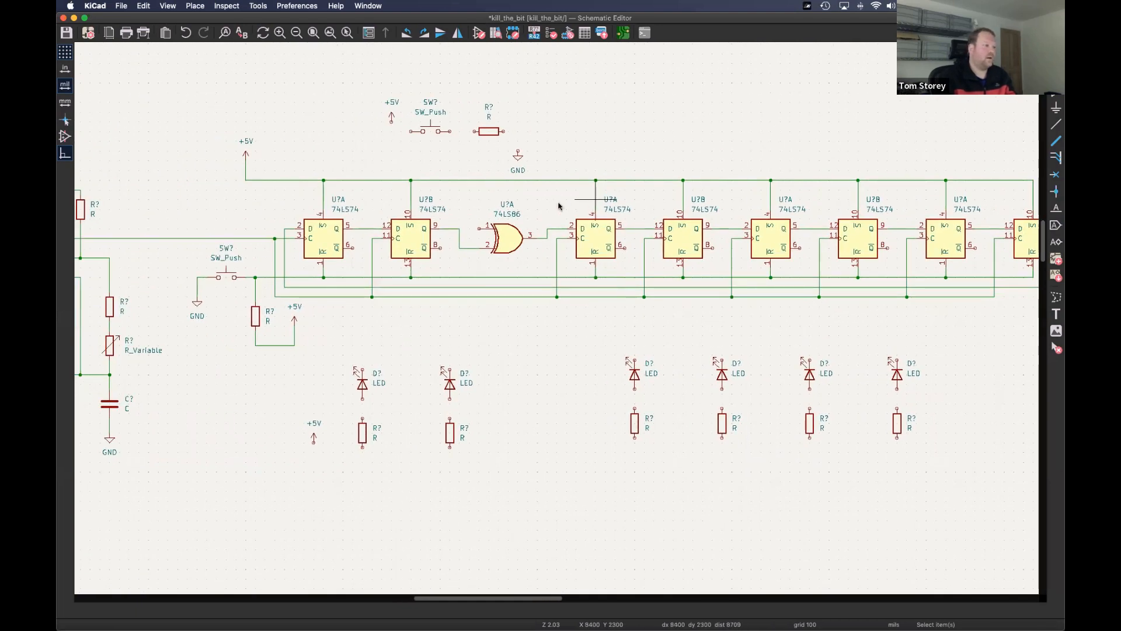
middle_click_drag(357, 271, 502, 217)
middle_click_drag(608, 179, 428, 257)
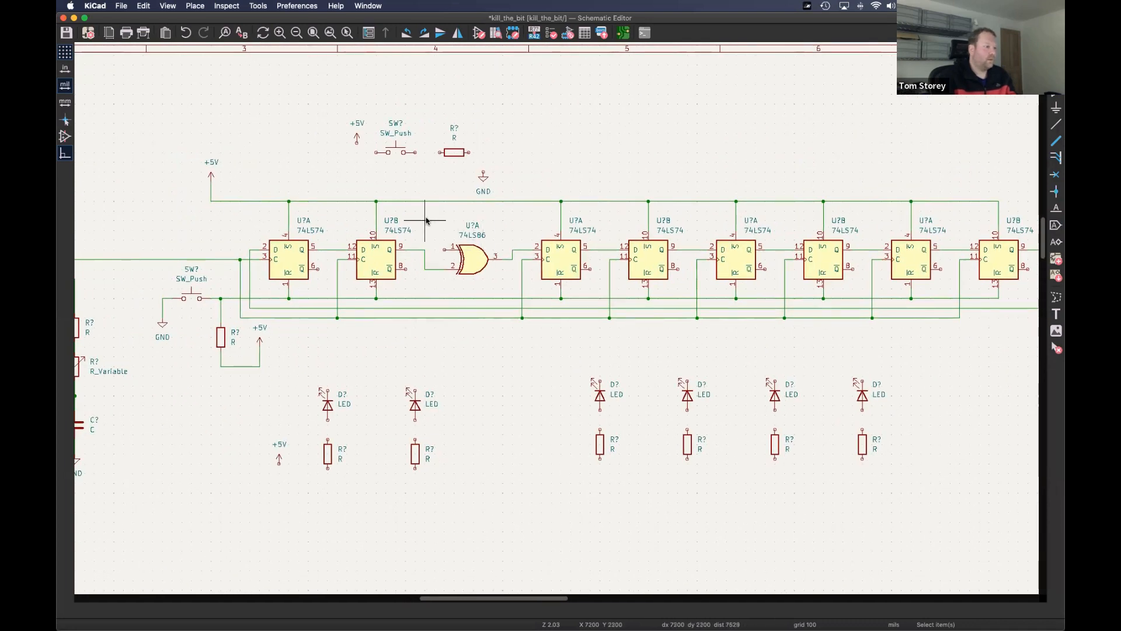
scroll(498, 227, "up", 2)
scroll(501, 228, "up", 2)
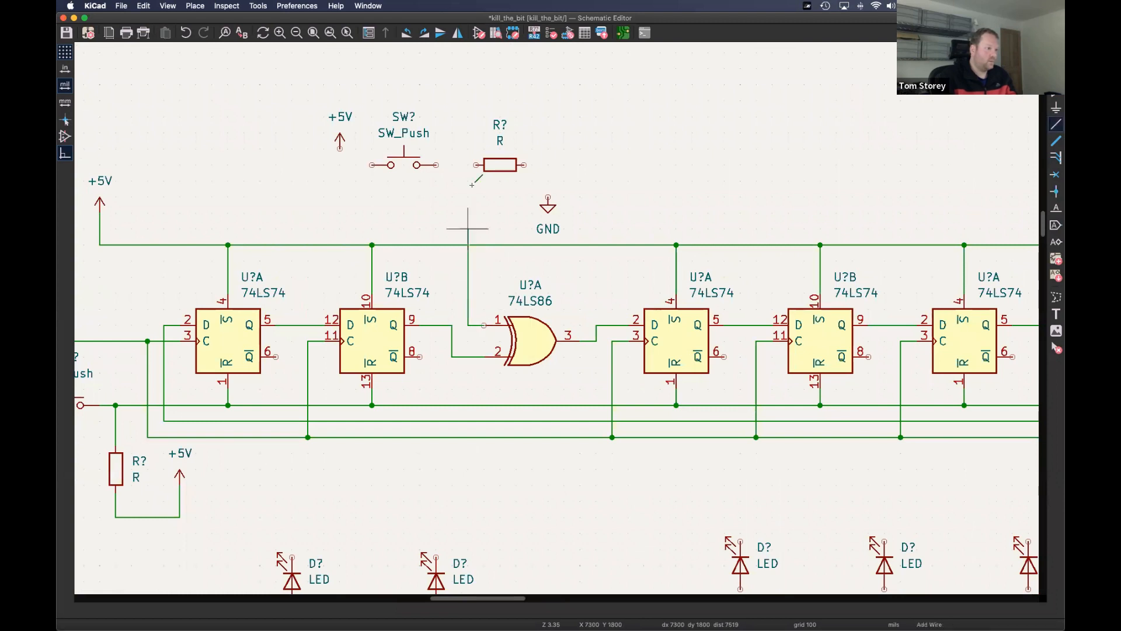
left_click(435, 166)
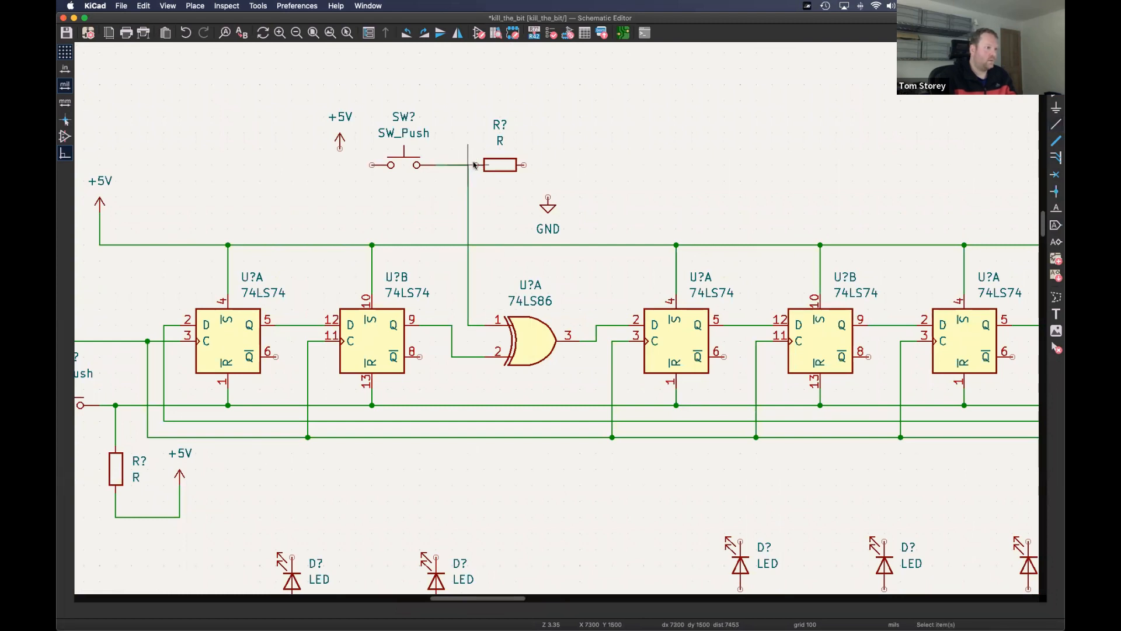
- Wire the upper resistor between the XOR input line and GND, and connect the upper push switch's other pin to +5V
key("w")
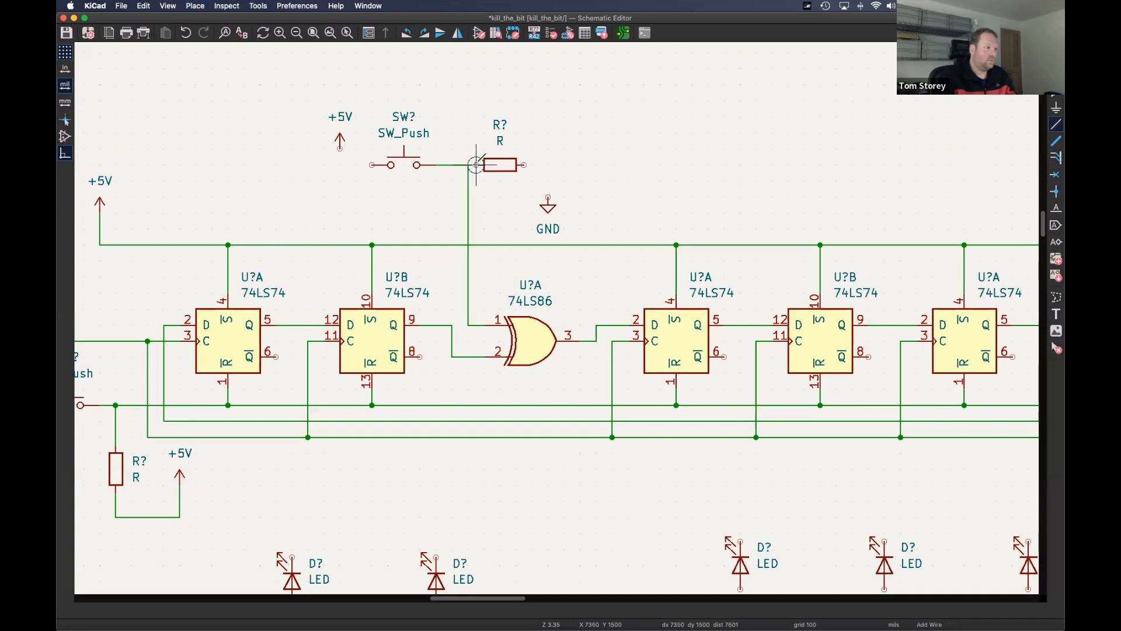
left_click(548, 165)
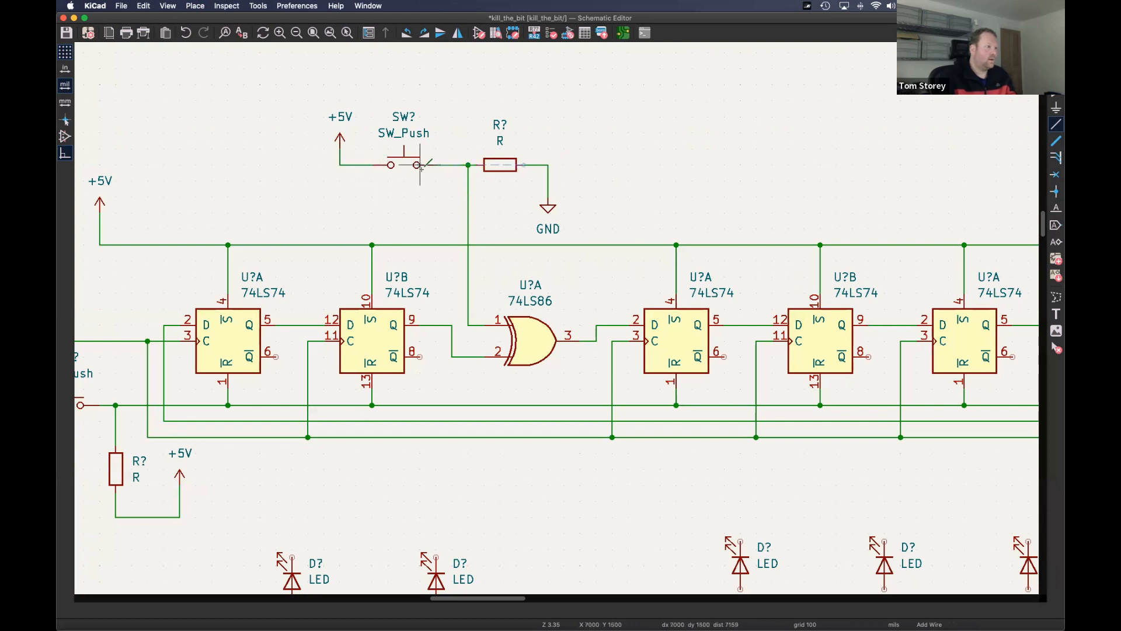
scroll(382, 165, "down", 1)
middle_click_drag(593, 150, 577, 179)
scroll(576, 179, "down", 3)
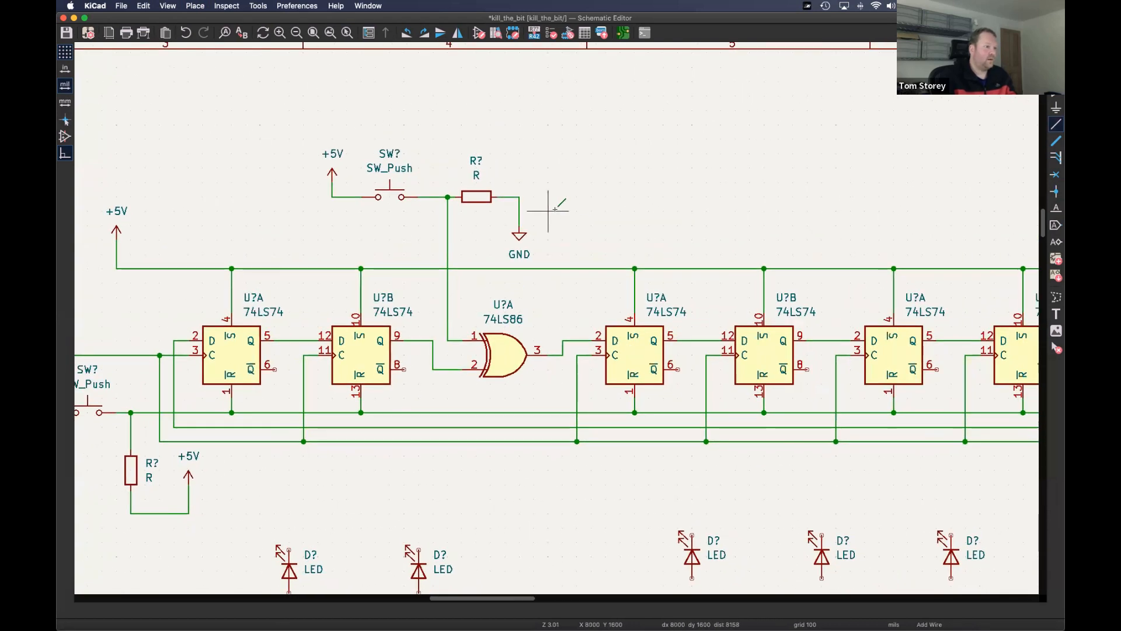
key("Escape")
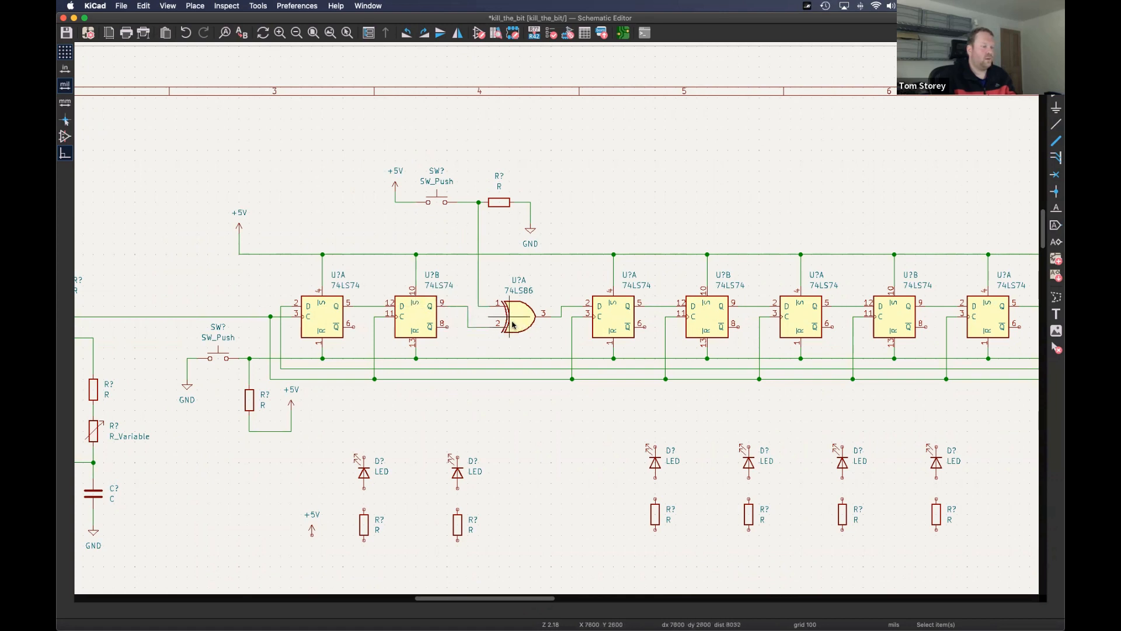
middle_click_drag(488, 323, 437, 296)
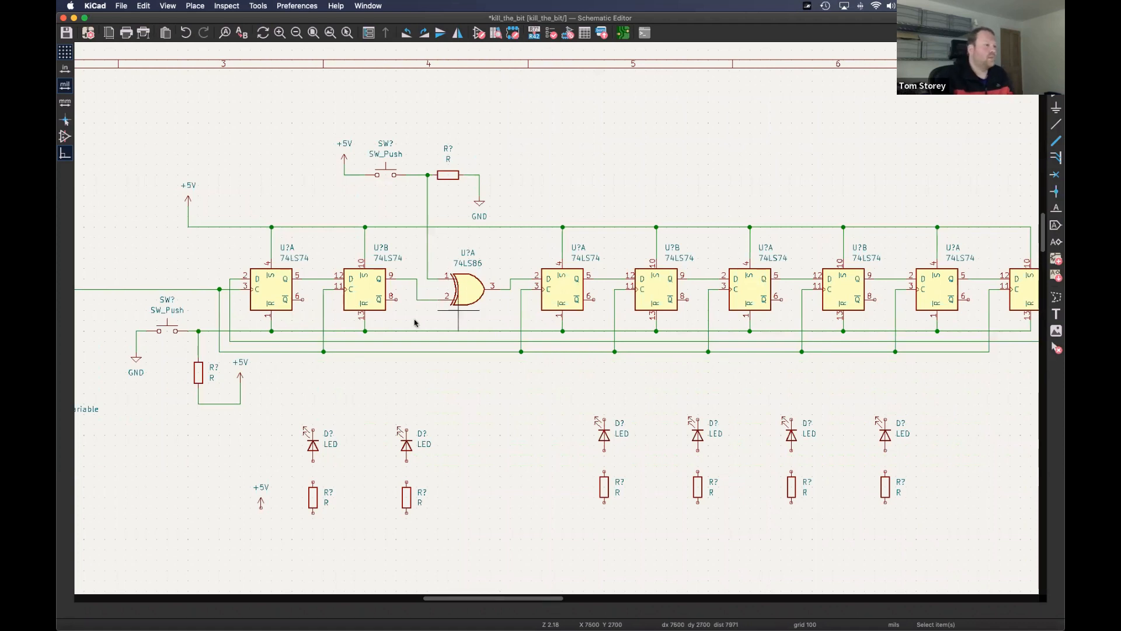
scroll(461, 234, "down", 5)
scroll(461, 233, "left", 2)
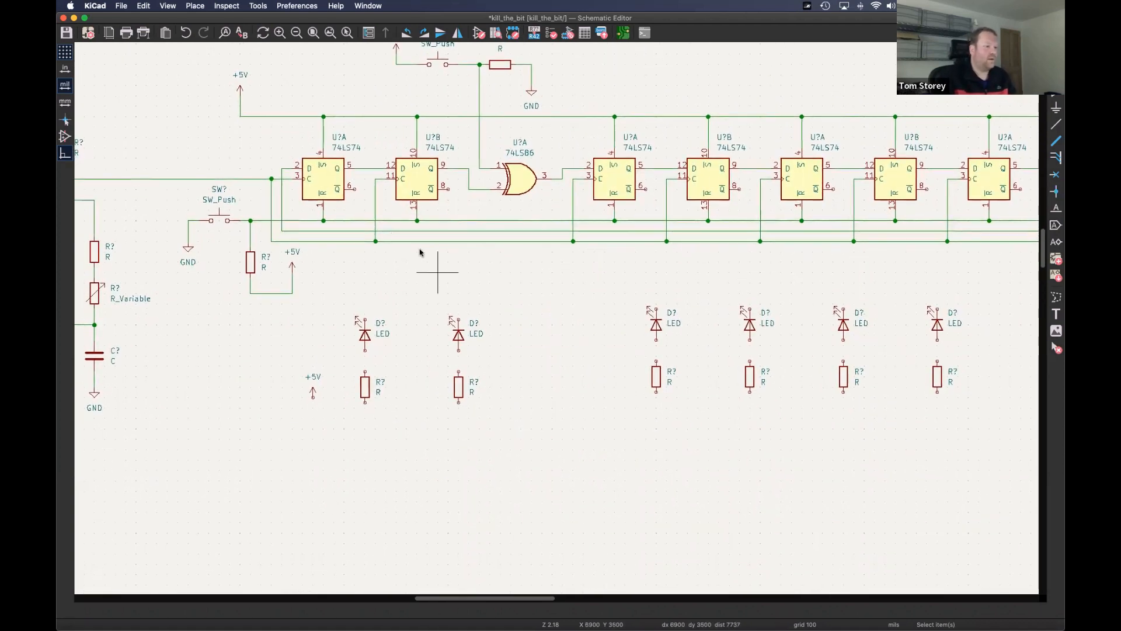
scroll(421, 251, "right", 5)
scroll(425, 226, "left", 6)
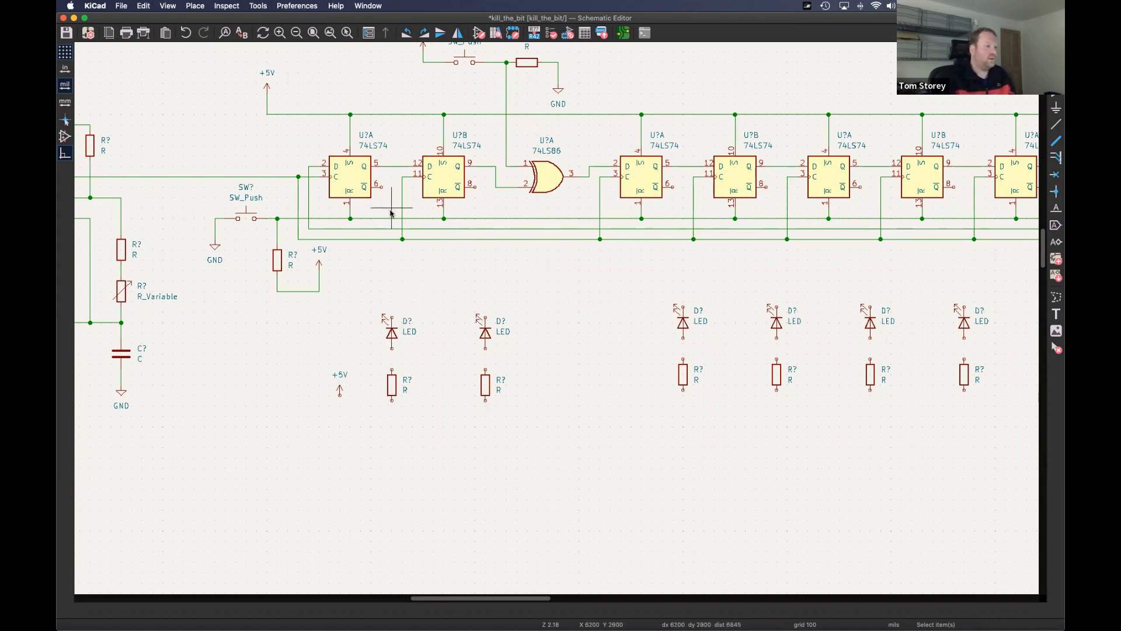
- Draw a wire from the +5V symbol beside the LED row, below the resistors, to the last LED resistor's lower pin
key("w")
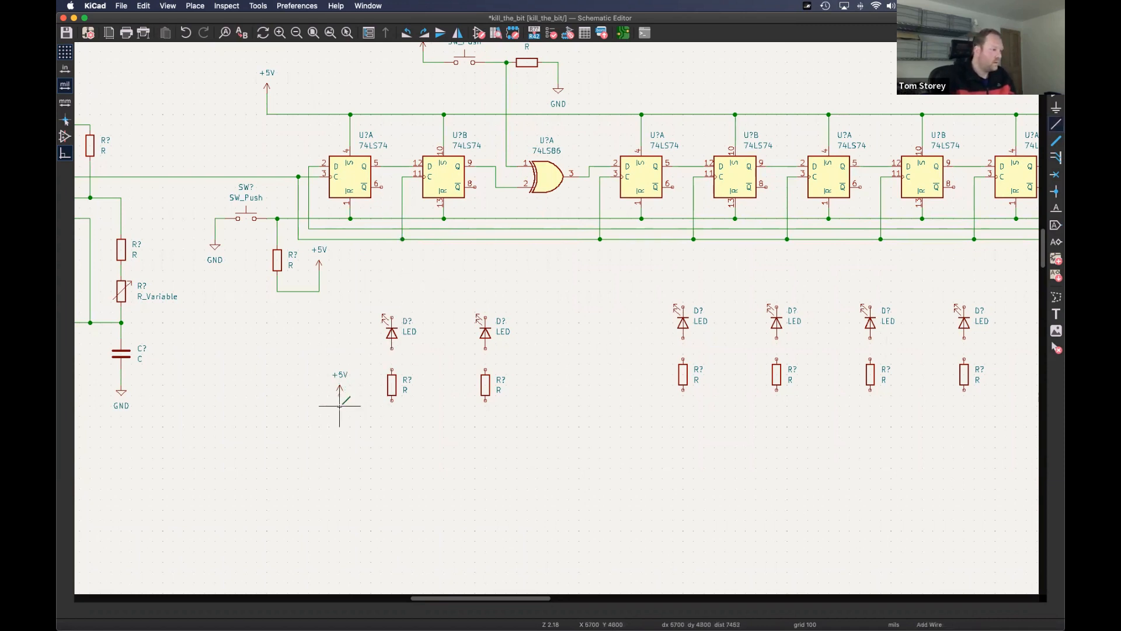
left_click(339, 414)
middle_click_drag(912, 408, 440, 386)
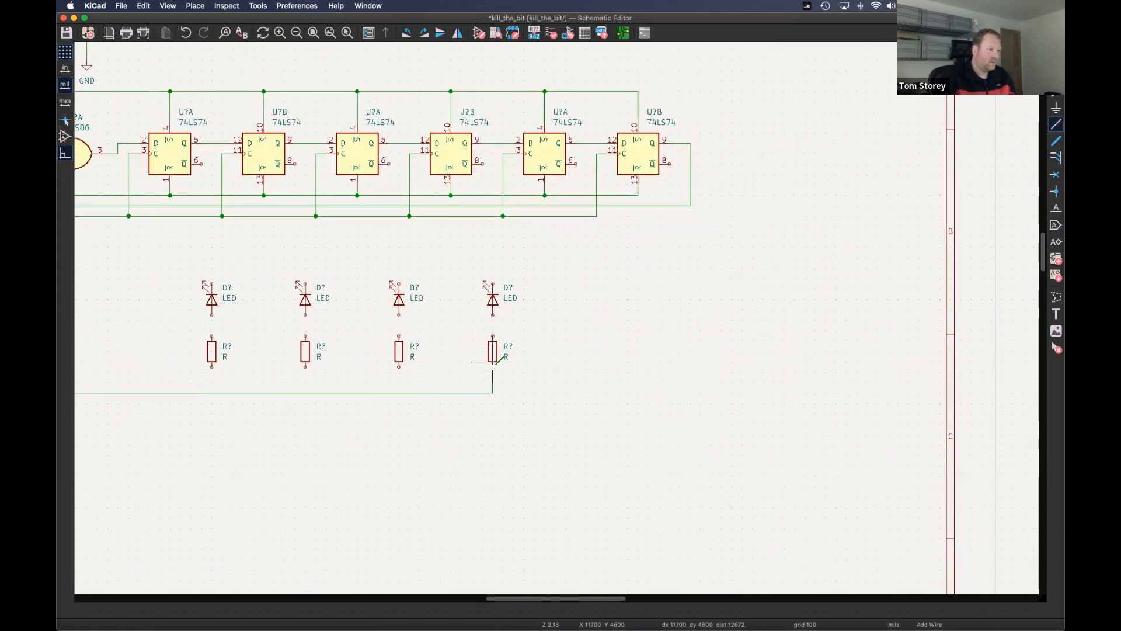
left_click(494, 367)
- Connect the lower pins of the other five LED resistors to the +5V wire running beneath them
middle_click_drag(305, 353, 747, 337)
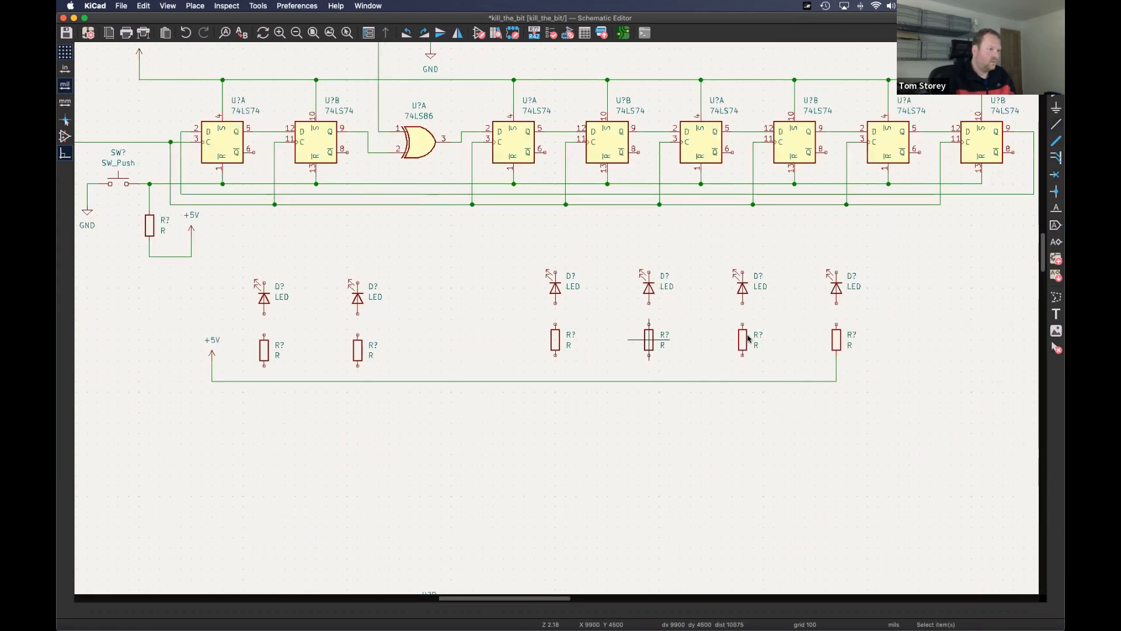
key("w")
left_click(362, 362)
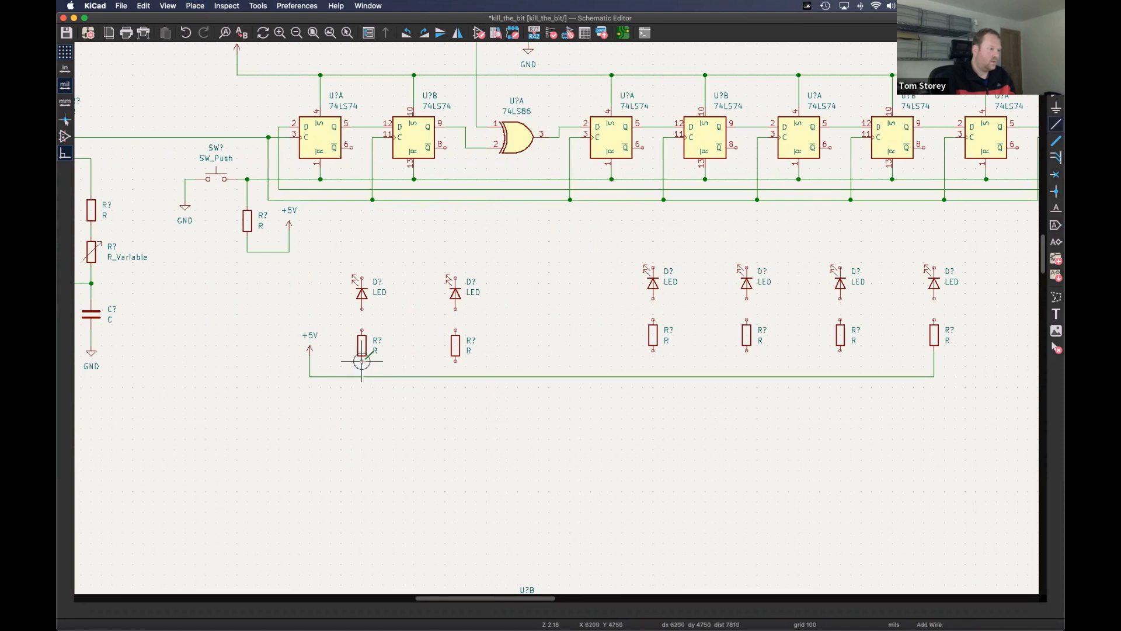
left_click(455, 376)
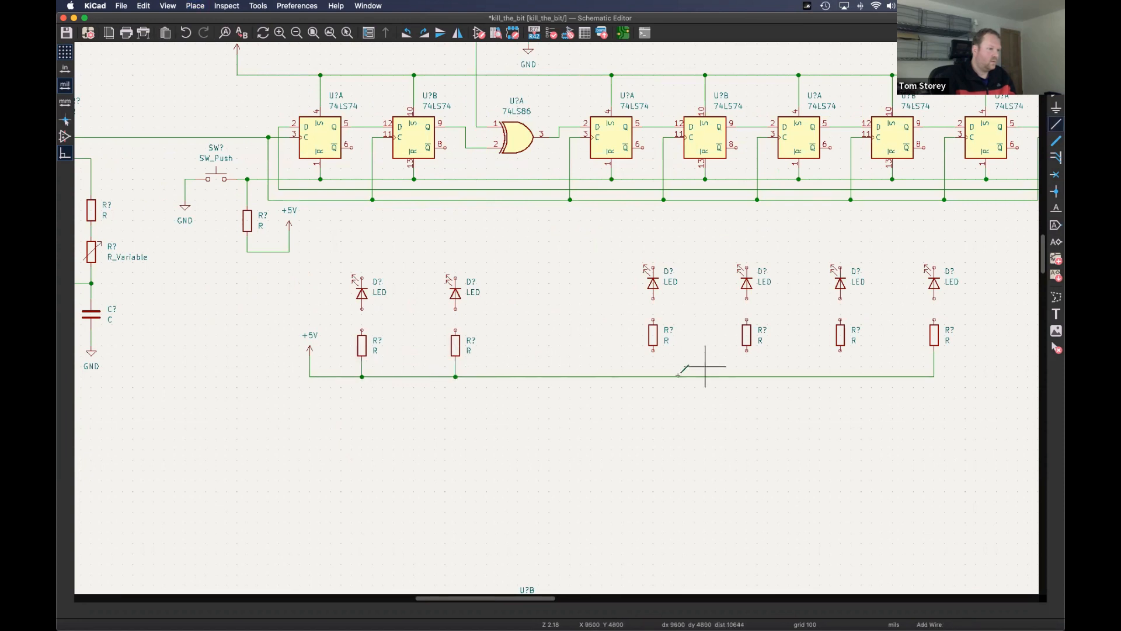
middle_click_drag(671, 339, 546, 322)
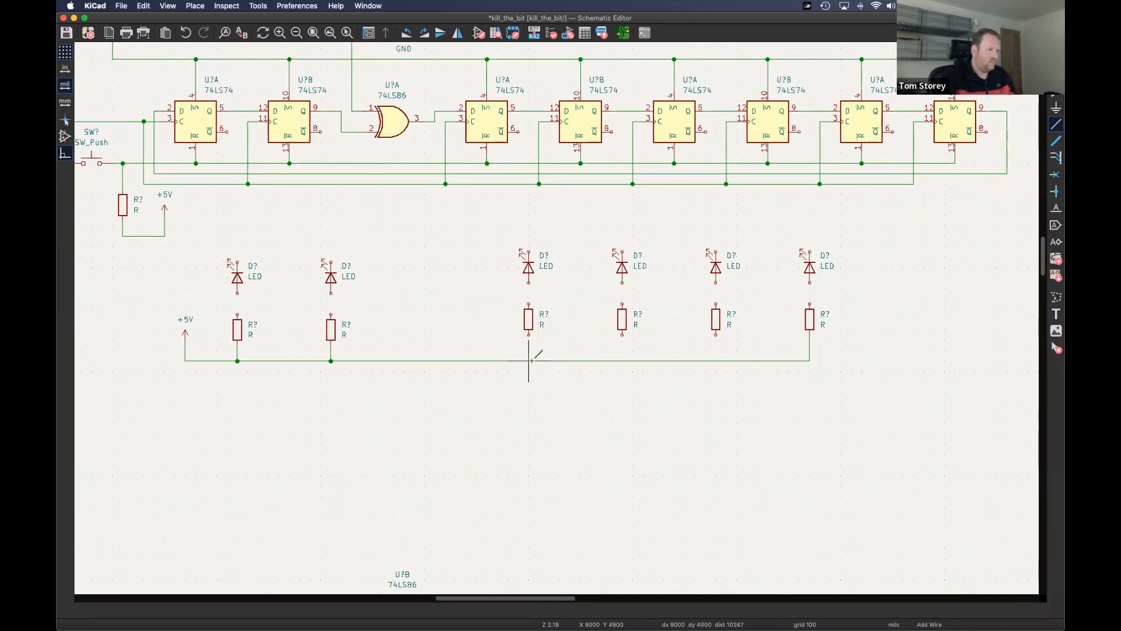
left_click(528, 335)
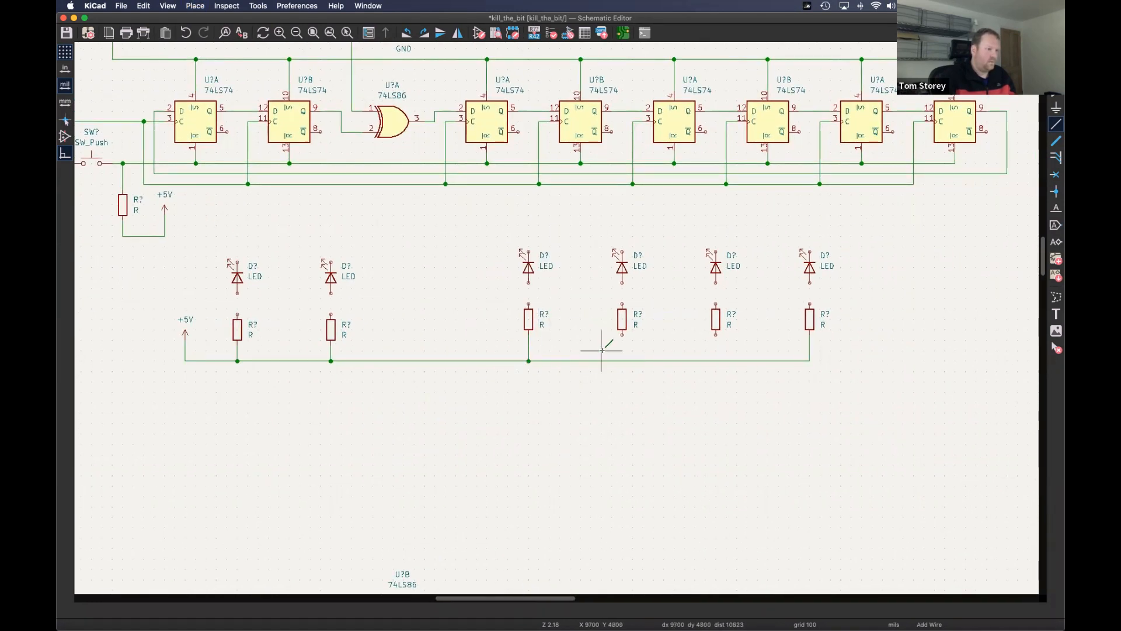
left_click(622, 335)
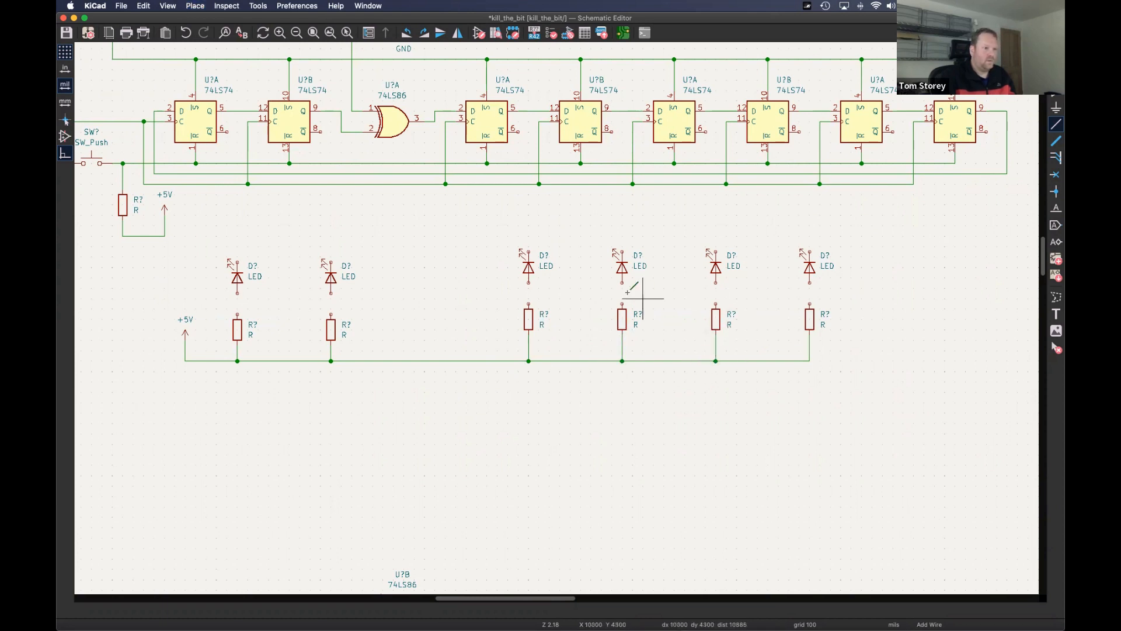
- Wire the anodes of the first two LEDs to the upper pins of their series resistors
scroll(554, 311, "left", 3)
middle_click_drag(397, 307, 343, 304)
scroll(411, 320, "up", 3)
scroll(410, 323, "down", 3)
scroll(344, 303, "up", 3)
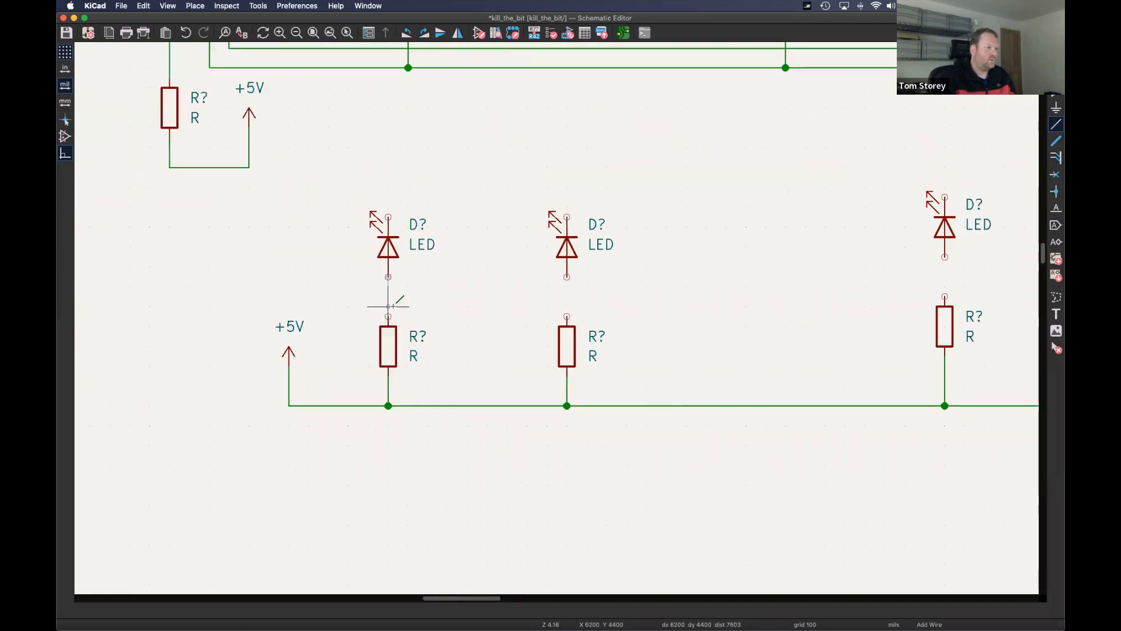
left_click(388, 315)
left_click(389, 276)
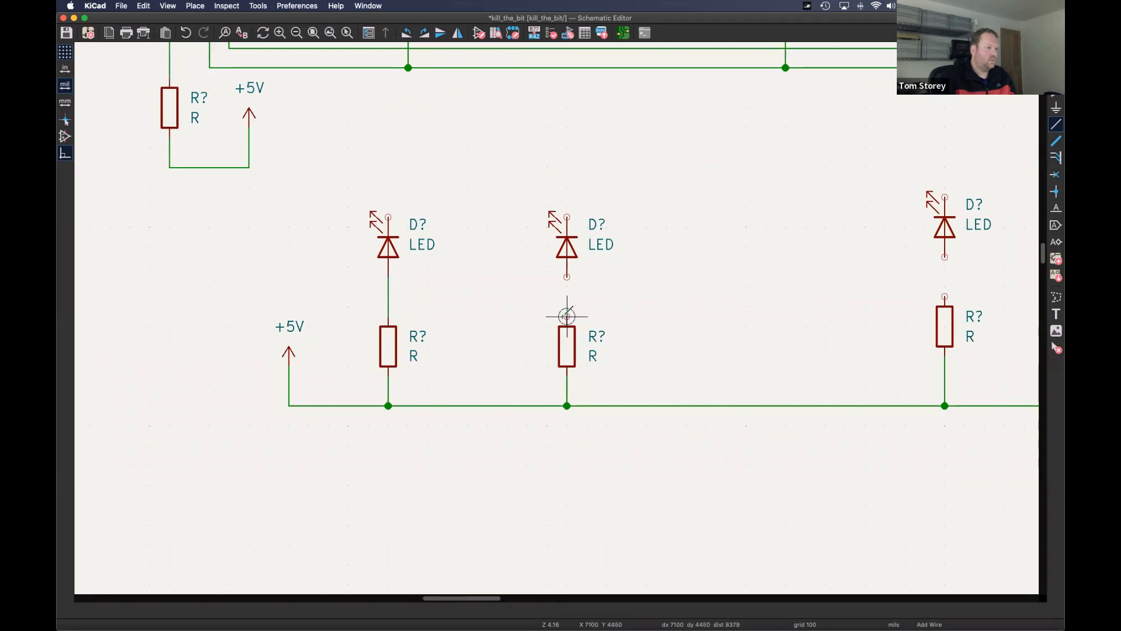
left_click(566, 315)
left_click(567, 276)
- Wire the LEDs in the group of four to their series resistors, undoing the stray wire at the fourth LED
middle_click_drag(863, 276, 343, 283)
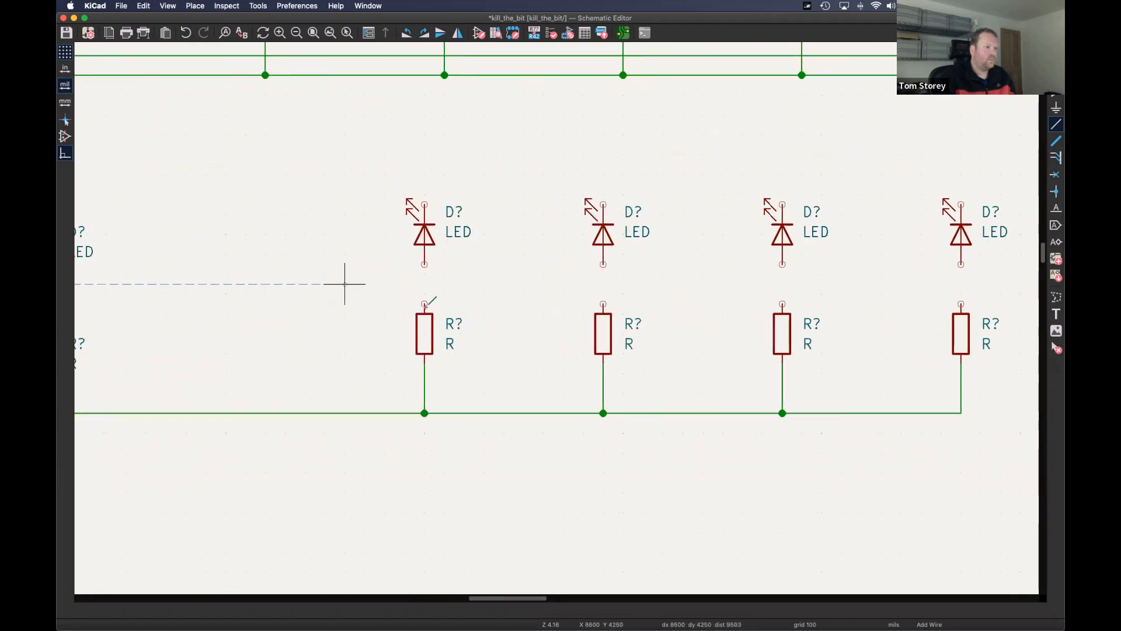
left_click(424, 303)
left_click(424, 264)
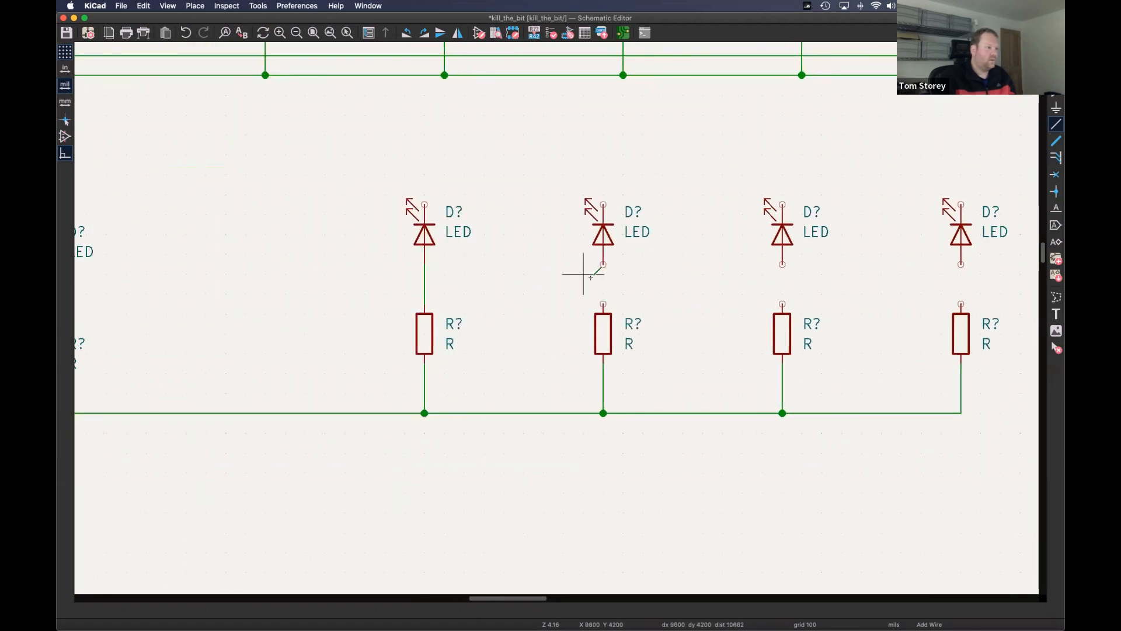
left_click(603, 303)
left_click(603, 265)
middle_click_drag(758, 288, 613, 308)
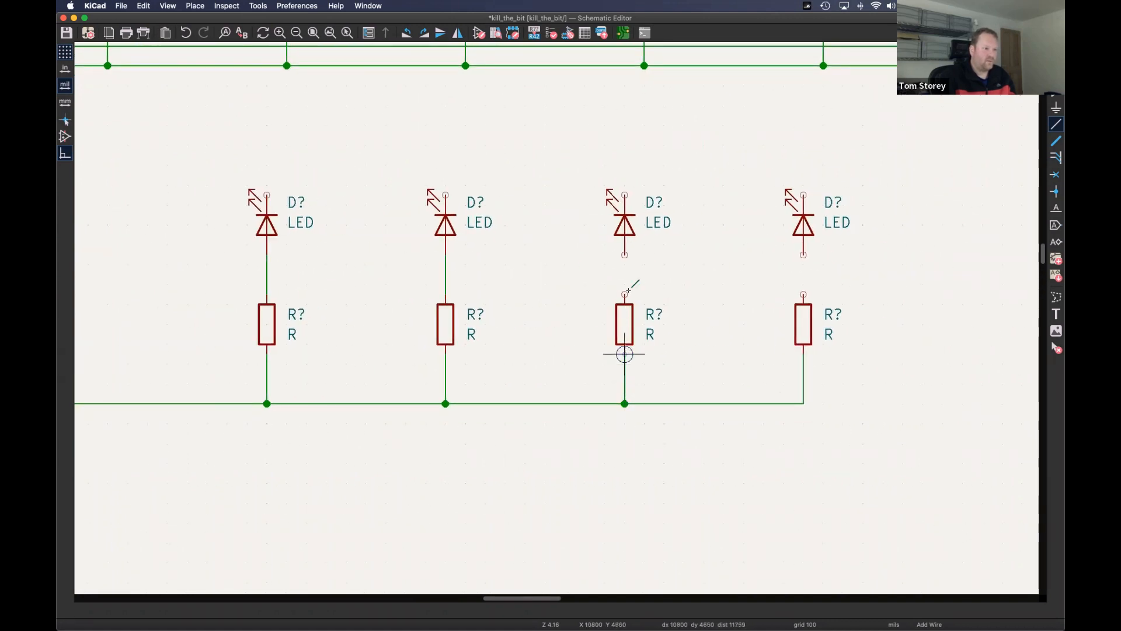
left_click(624, 294)
left_click(625, 255)
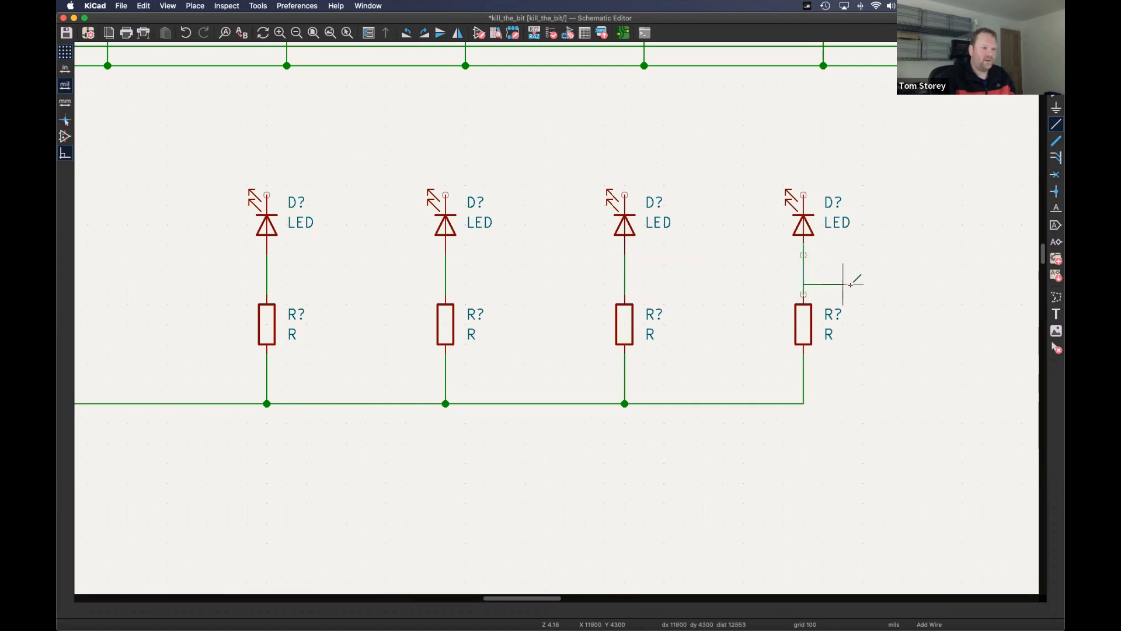
key("super+z")
left_click(803, 294)
left_click(803, 254)
- Wire the first two LEDs' cathodes to the inverted Q outputs of the two flip-flops before the XOR gate, and save the schematic
scroll(538, 259, "down", 3)
middle_click_drag(399, 241, 705, 312)
left_click_drag(706, 311, 760, 310)
scroll(510, 305, "up", 3)
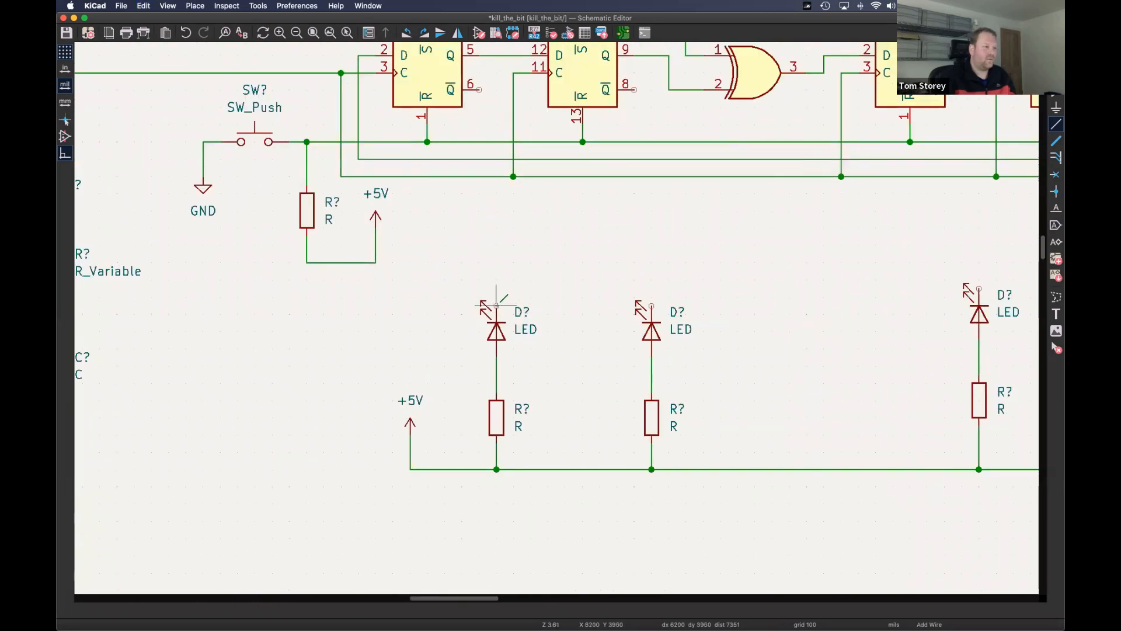
left_click(496, 305)
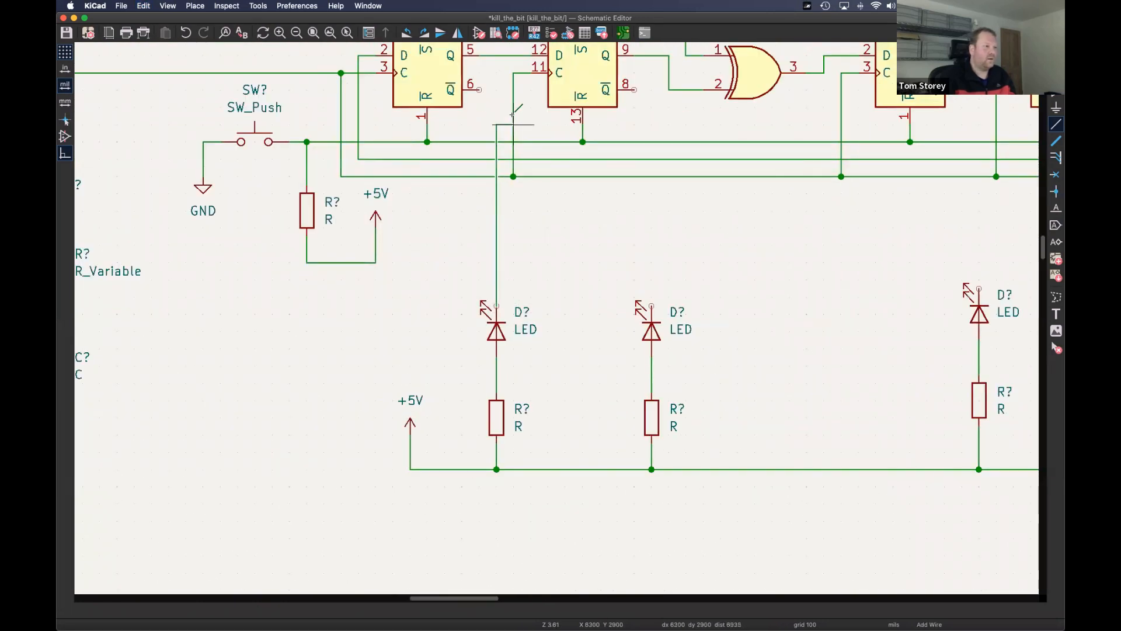
left_click(479, 90)
middle_click_drag(720, 125, 591, 186)
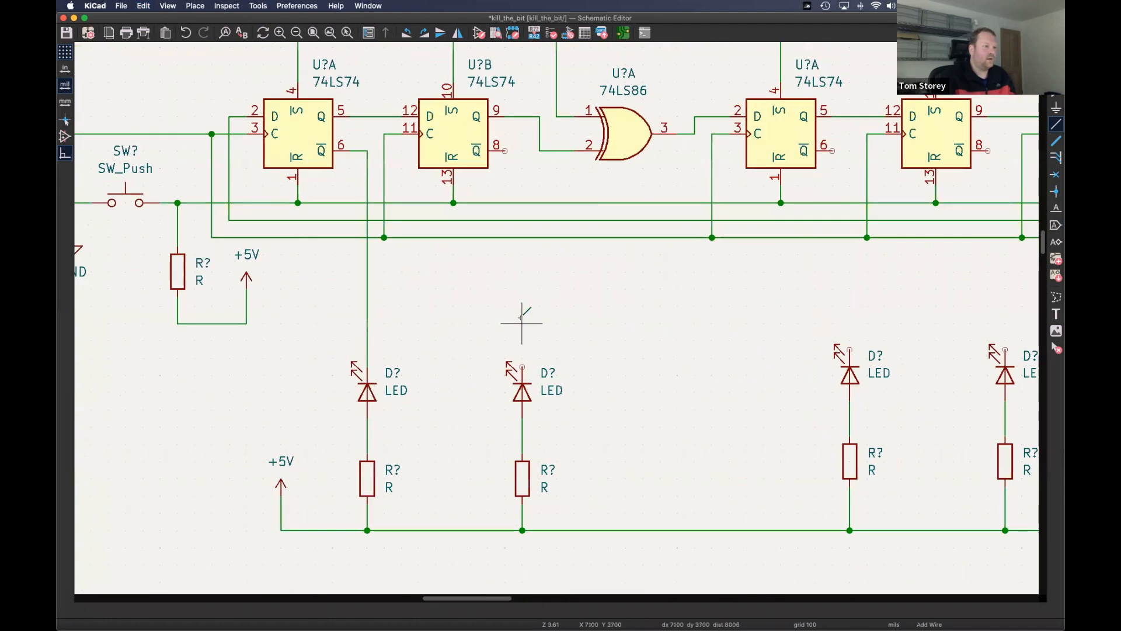
left_click(522, 365)
left_click(504, 151)
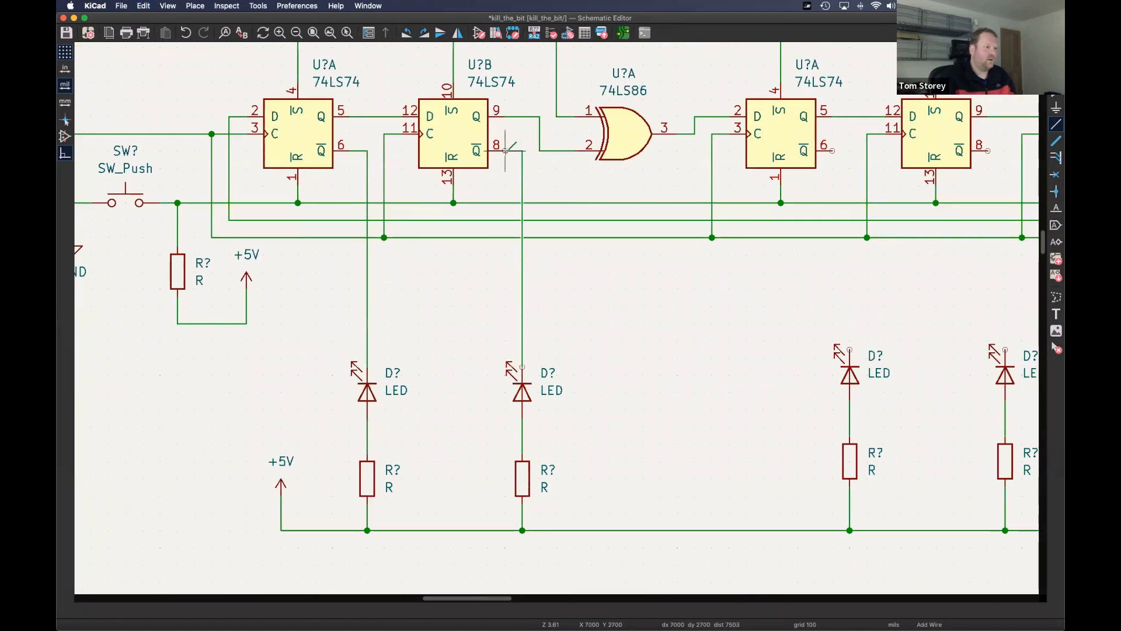
middle_click_drag(753, 236, 455, 238)
middle_click_drag(374, 245, 523, 266)
key("super+s")
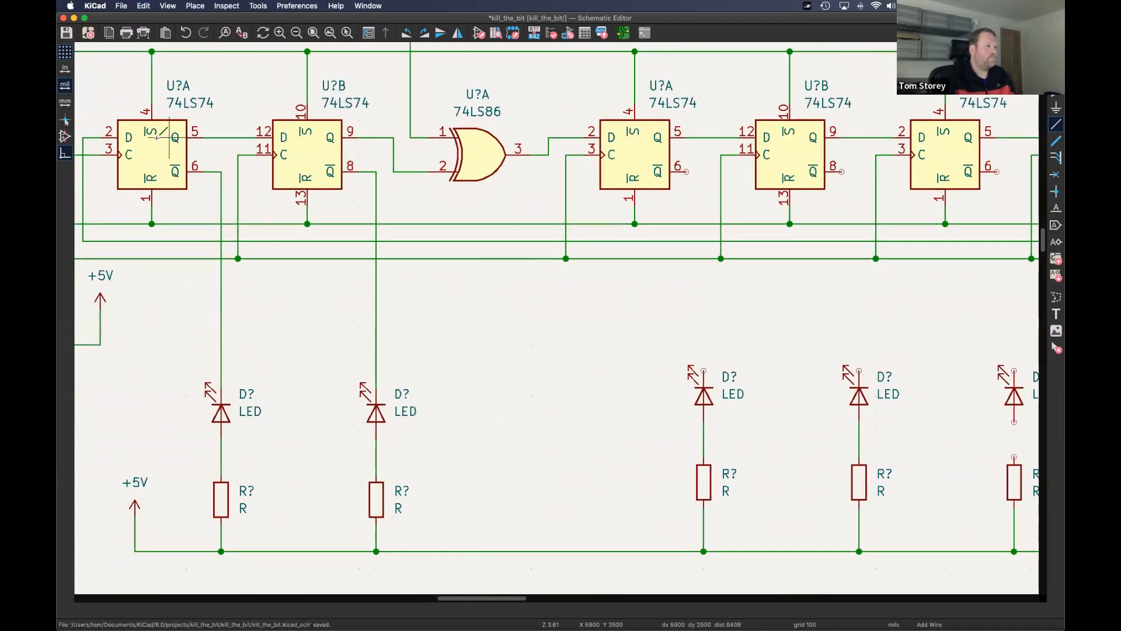
- Wire the first two LEDs in the group of four to the inverted Q outputs of the first two flip-flops after the XOR gate
scroll(149, 136, "down", 3)
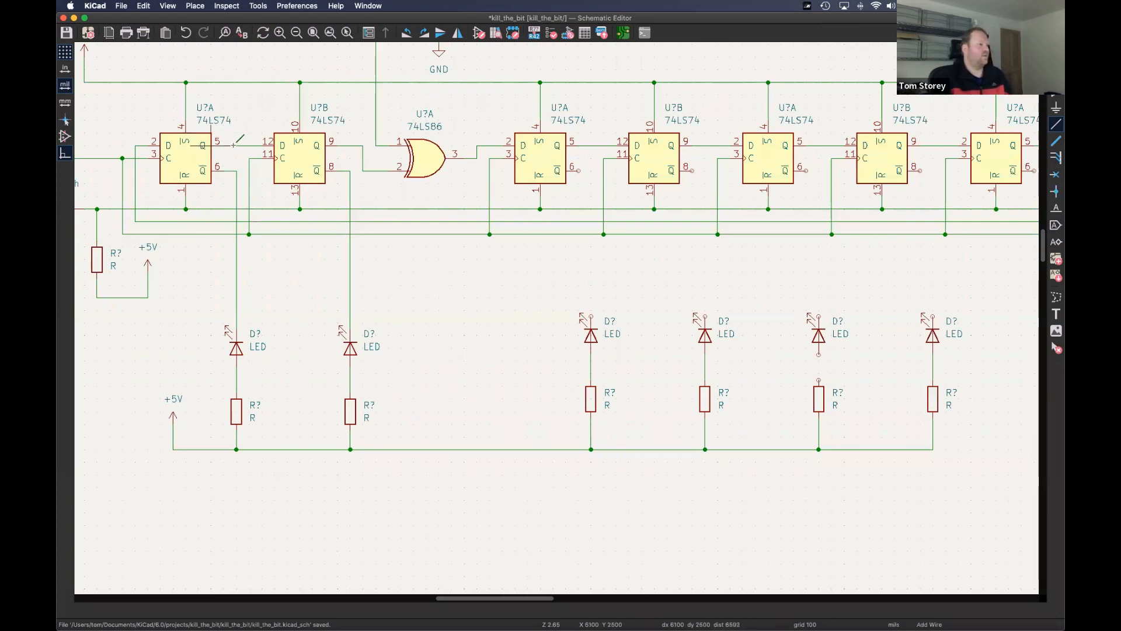
left_click(238, 170)
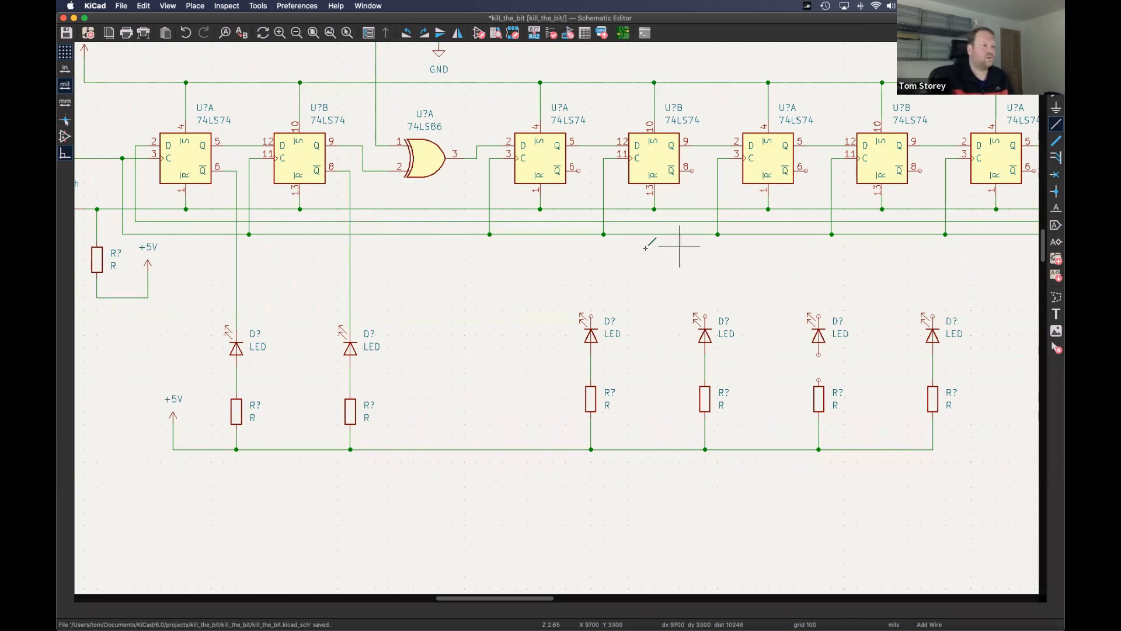
middle_click_drag(597, 307, 553, 317)
left_click(546, 307)
left_click(538, 181)
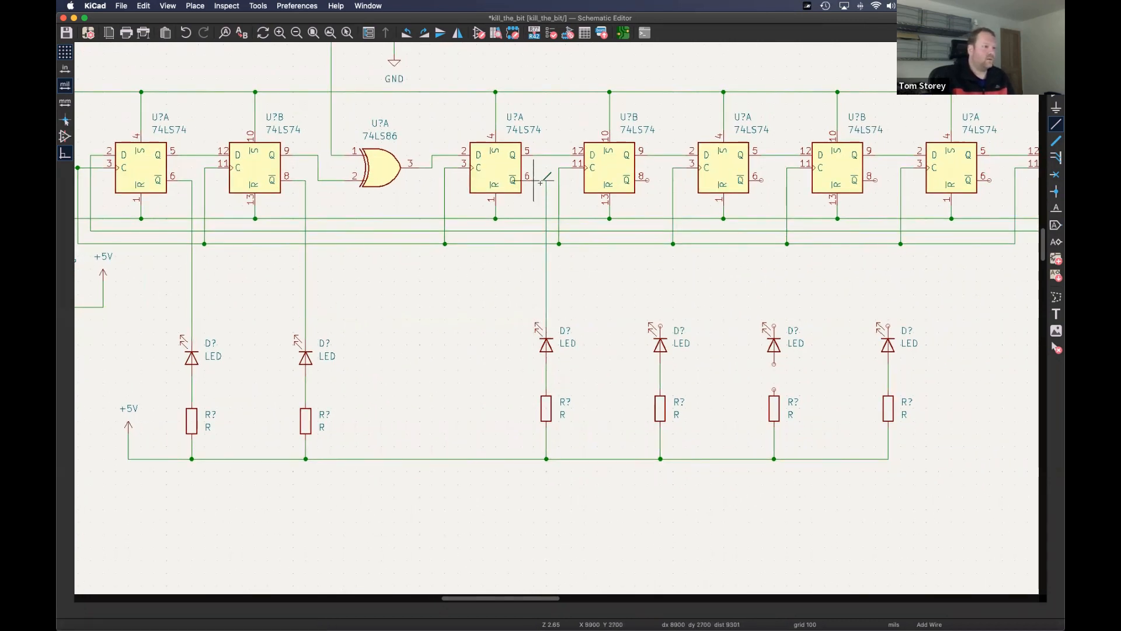
left_click(660, 325)
left_click(648, 180)
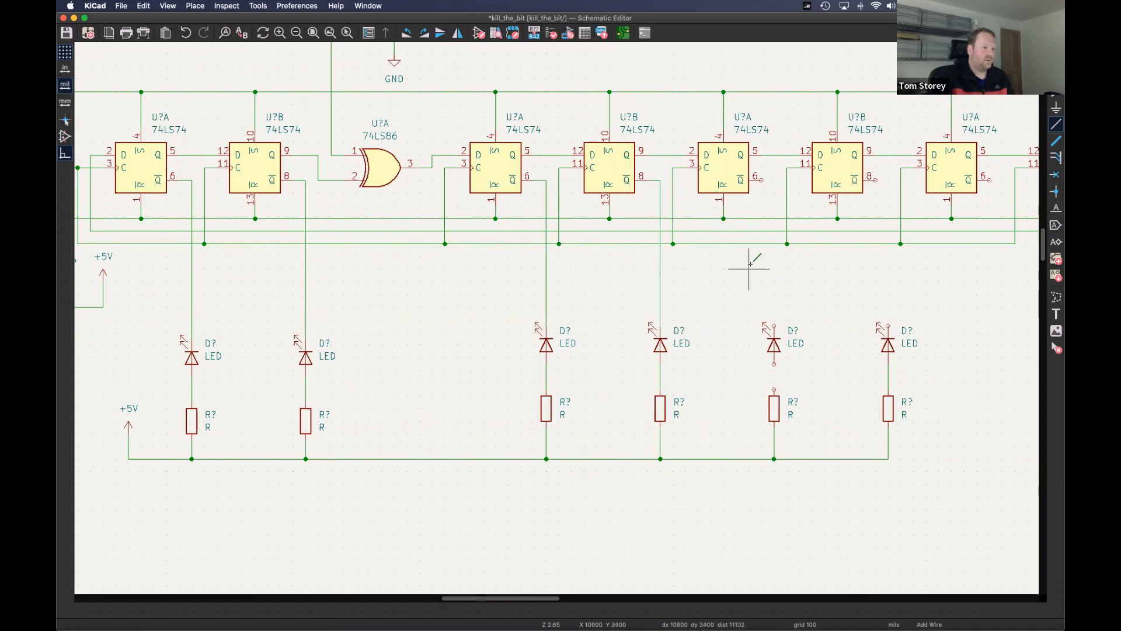
- Wire the last two LEDs to the inverted Q outputs of the third and fourth flip-flops after the XOR gate, and join the third LED to its resistor
left_click(774, 326)
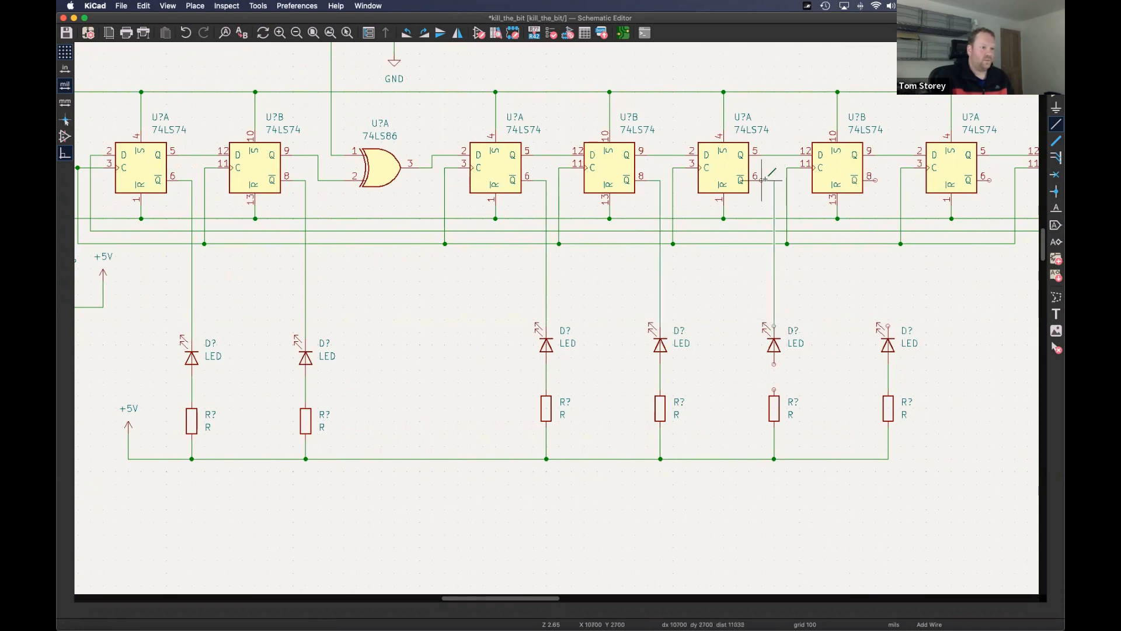
left_click(764, 179)
left_click(888, 325)
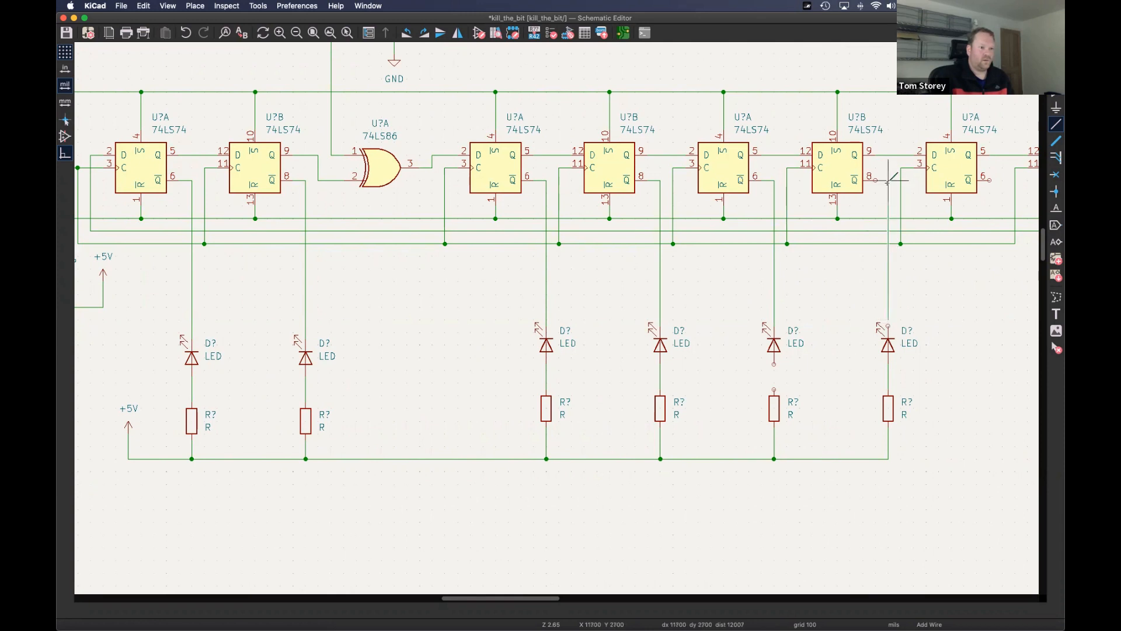
left_click(876, 179)
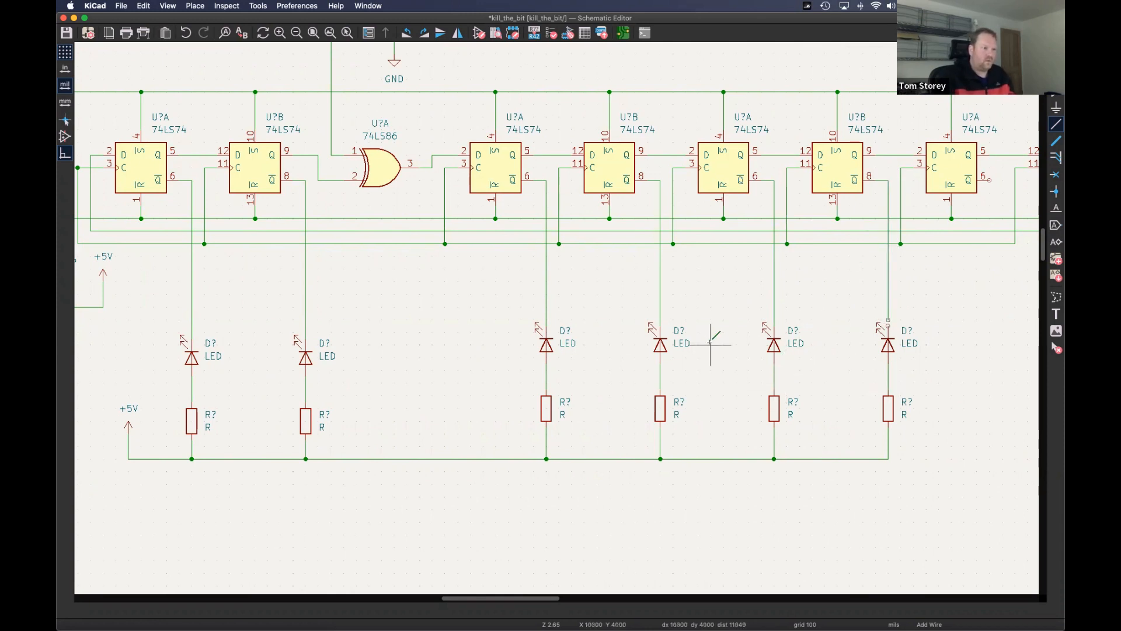
- Move the whole flip-flop, XOR, switch and LED section to the right, farther from the NE555P timer circuit
scroll(715, 333, "down", 3)
scroll(677, 291, "down", 3)
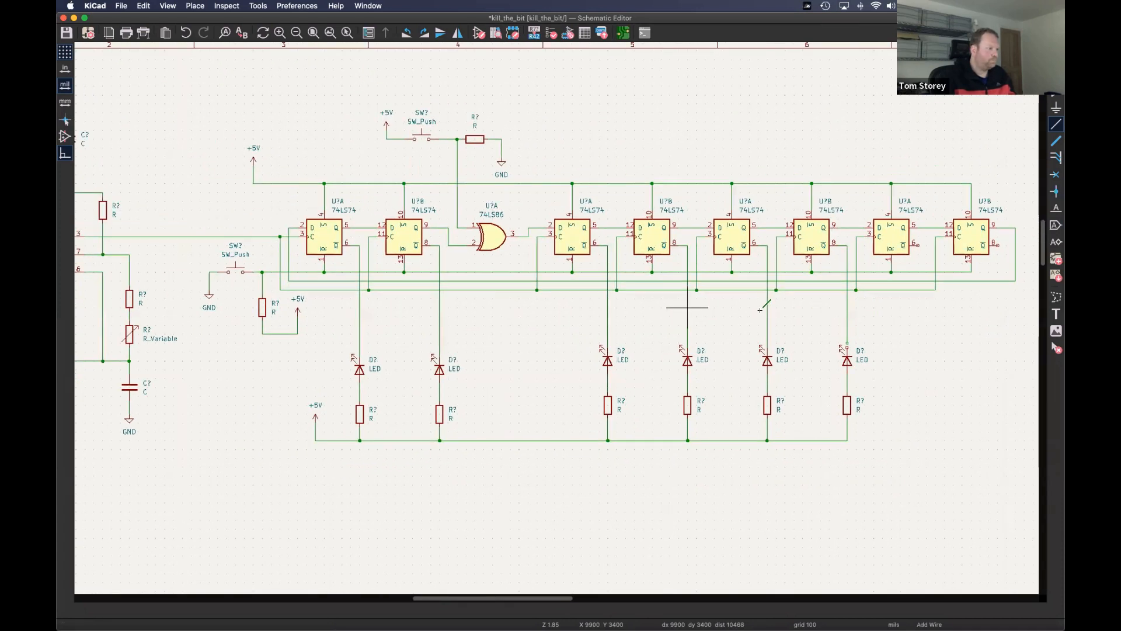
key("Escape")
left_click_drag(882, 169, 321, 406)
scroll(379, 369, "up", 1)
scroll(380, 369, "up", 1)
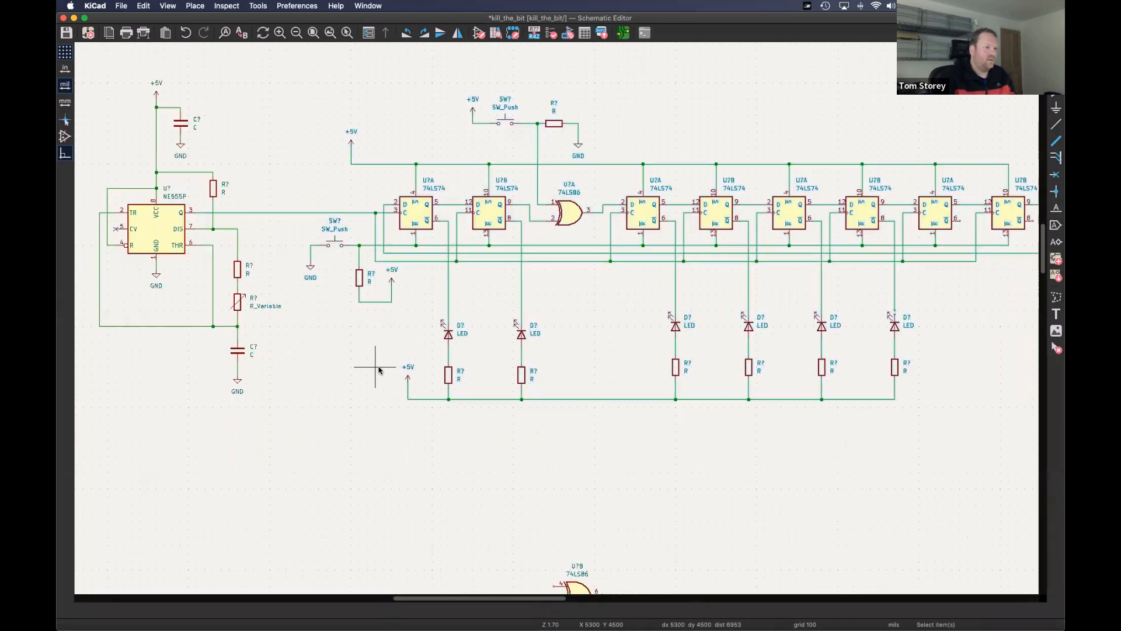
left_click_drag(421, 211, 467, 210)
- Move the reset push switch with its GND symbol and pull-up resistor to the left, leaving the +5V symbol in place
middle_click_drag(594, 259, 543, 249)
scroll(324, 310, "up", 1)
scroll(324, 311, "up", 3)
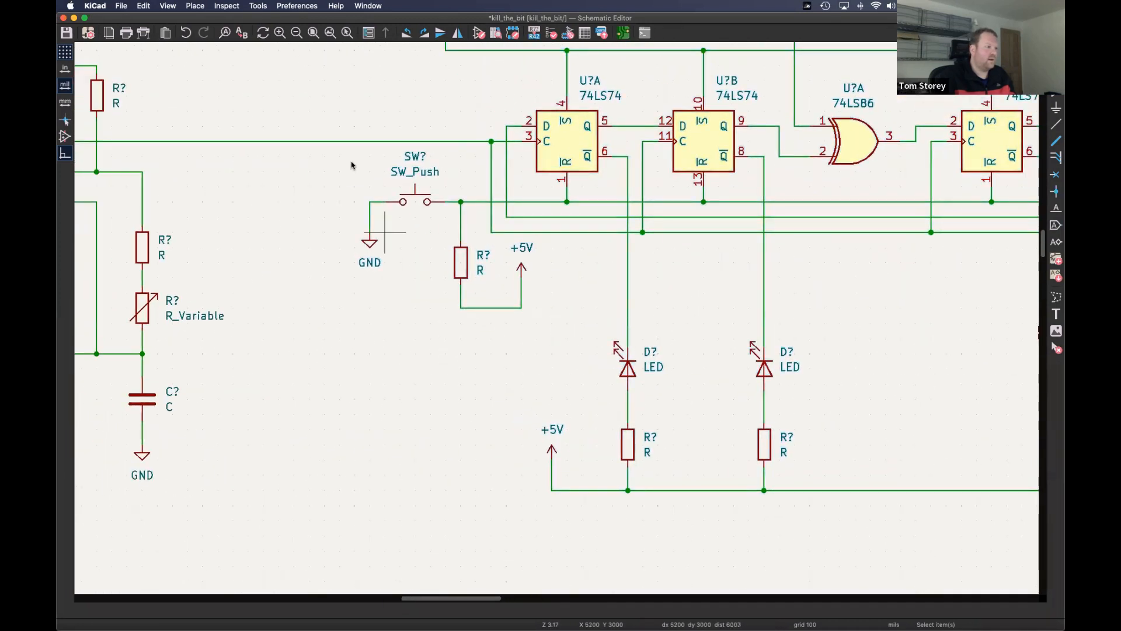
left_click_drag(349, 160, 475, 319)
left_click_drag(414, 201, 368, 202)
left_click(525, 291)
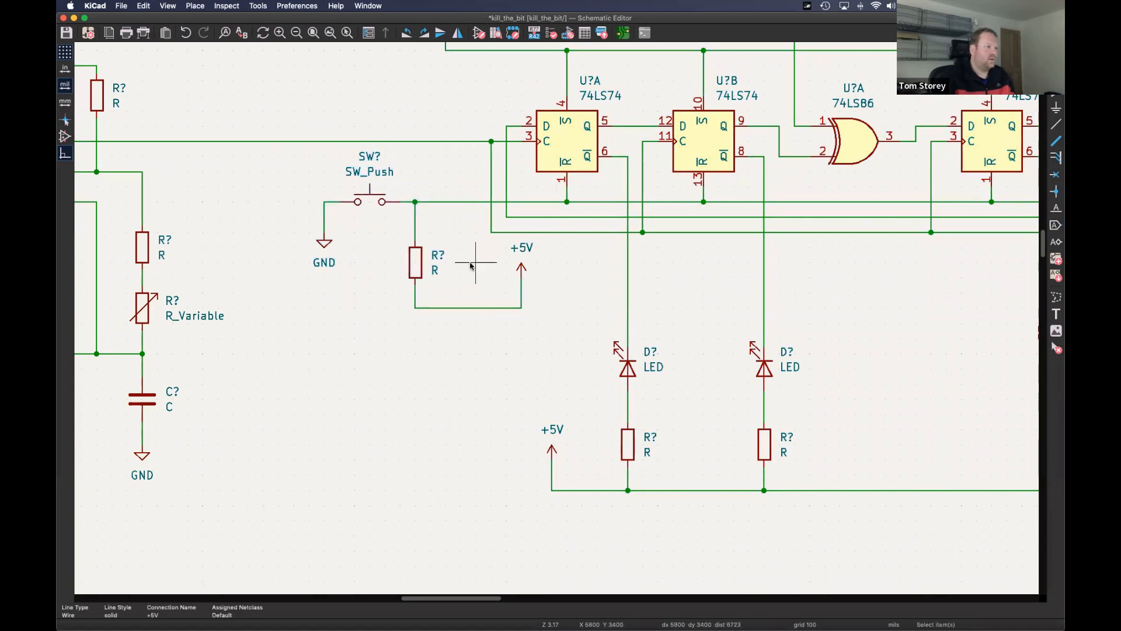
scroll(475, 266, "down", 3)
scroll(584, 292, "up", 2)
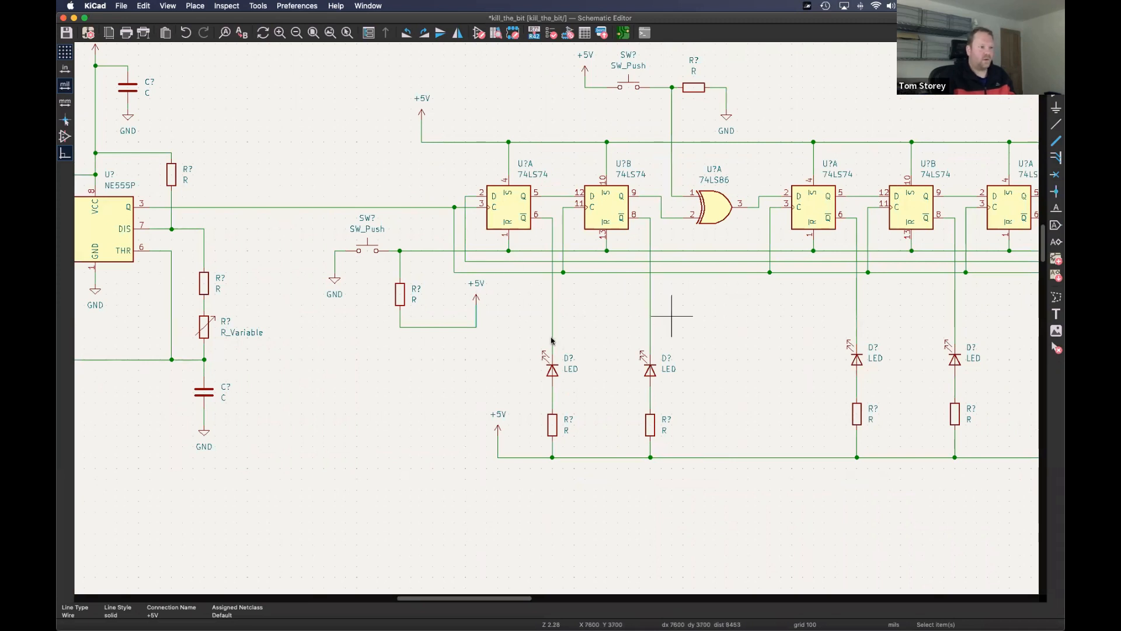
scroll(492, 325, "up", 2)
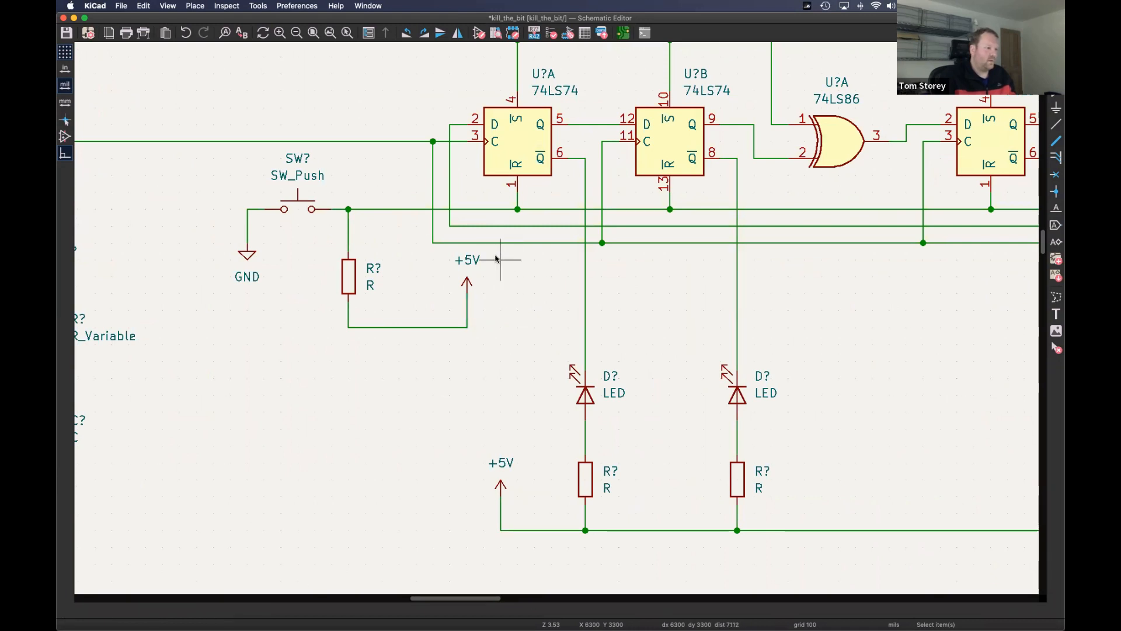
left_click_drag(500, 256, 500, 313)
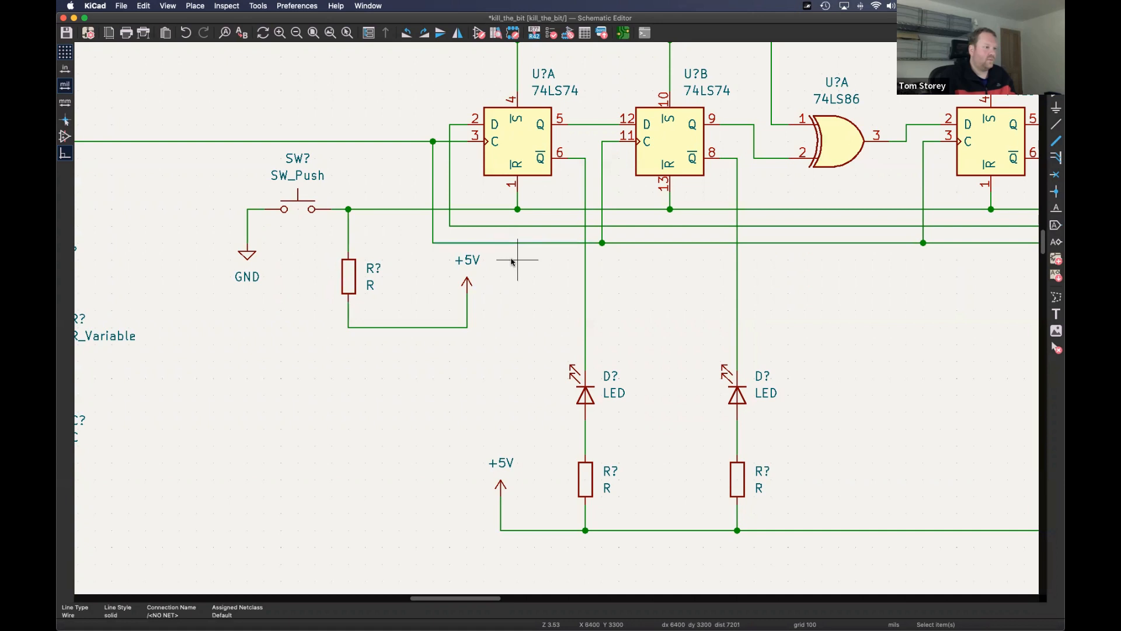
left_click_drag(510, 248, 457, 350)
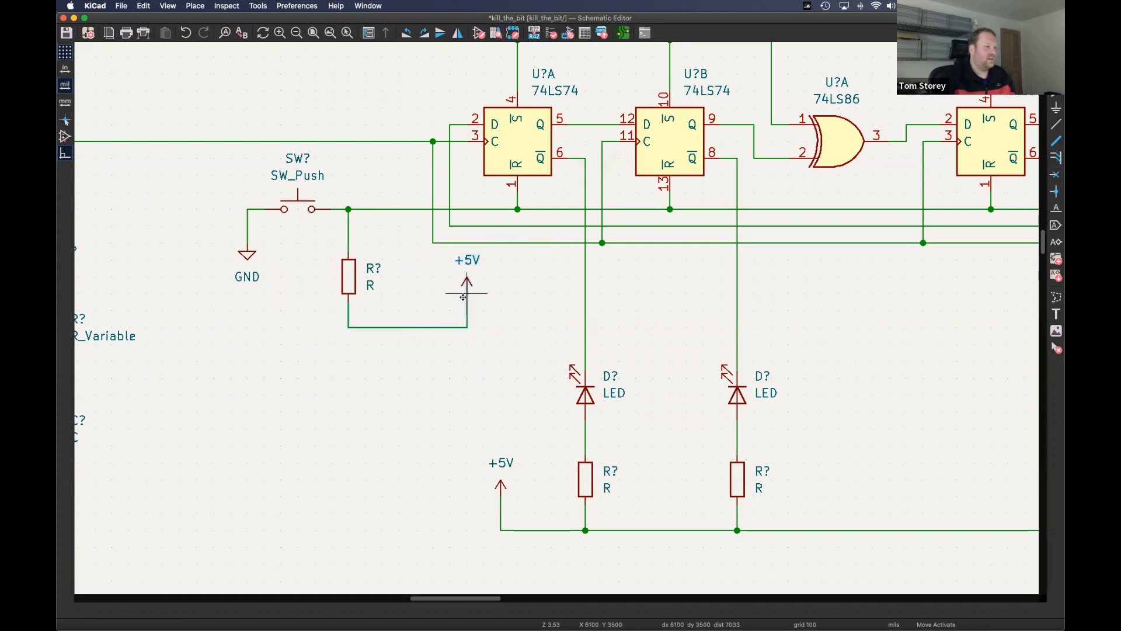
left_click(463, 297)
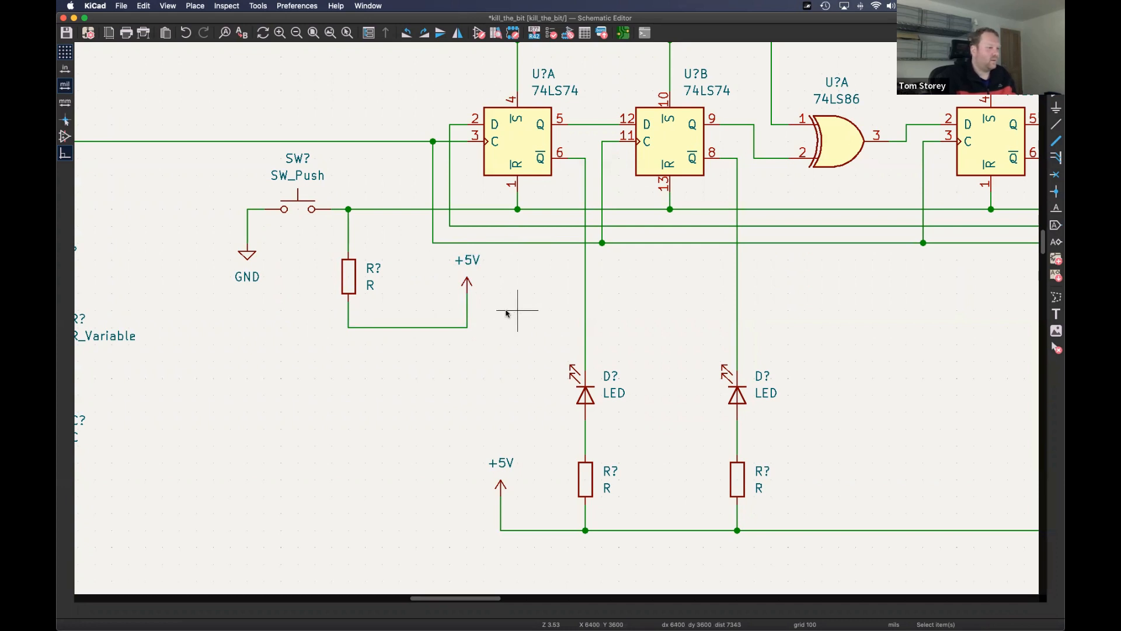
- Move the +5V symbol and its wire beside the reset switch closer to the pull-up resistor
left_click(467, 312)
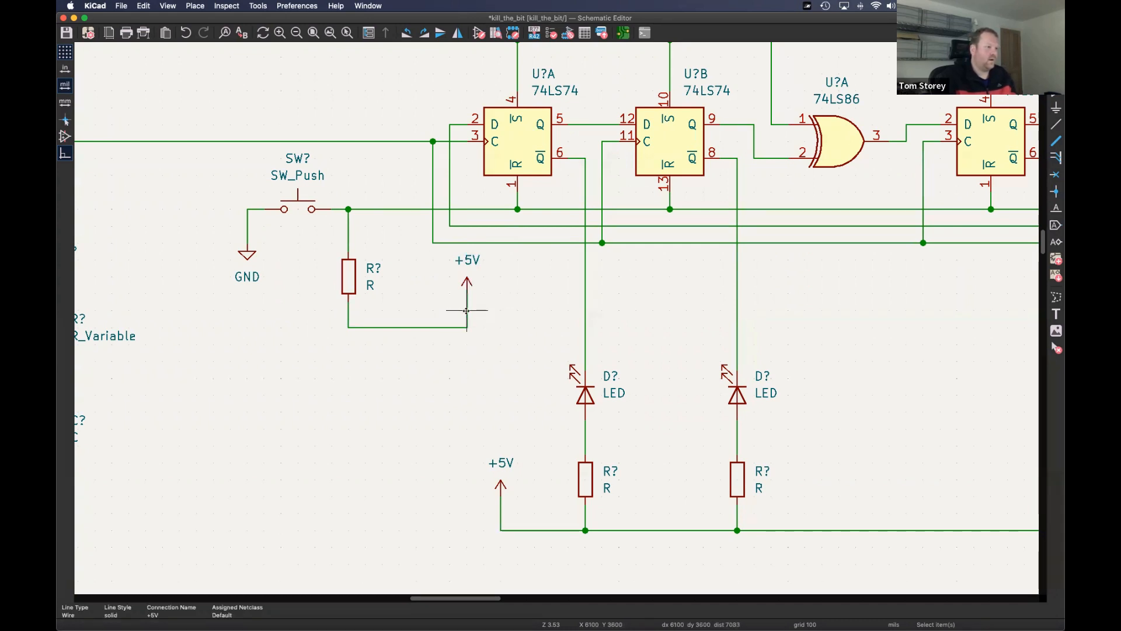
left_click_drag(466, 311, 416, 293)
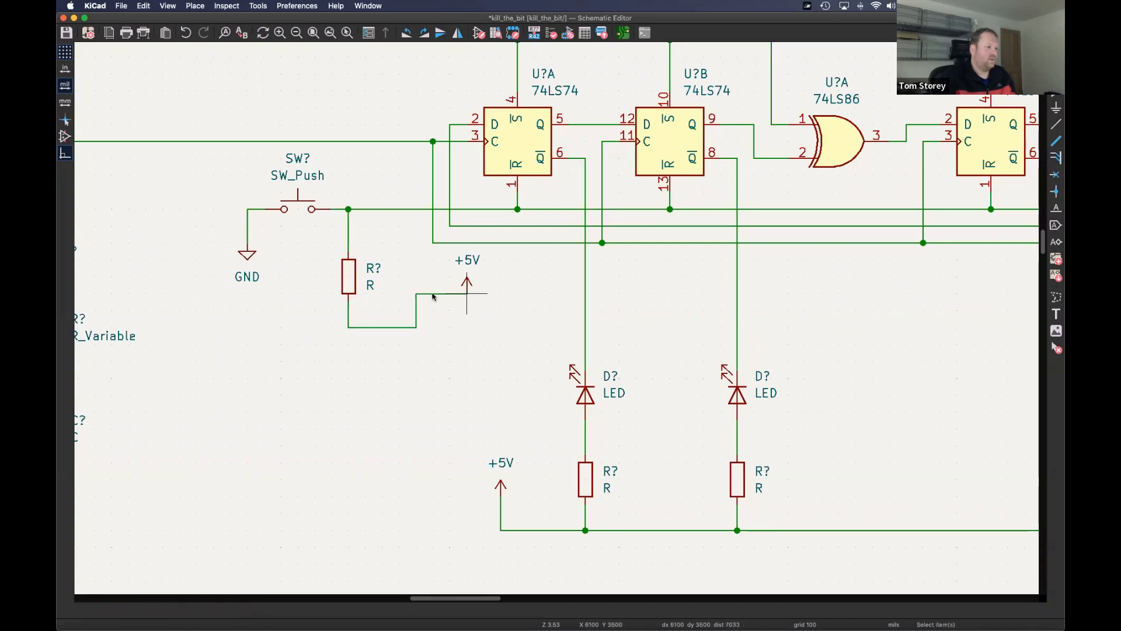
left_click(467, 282)
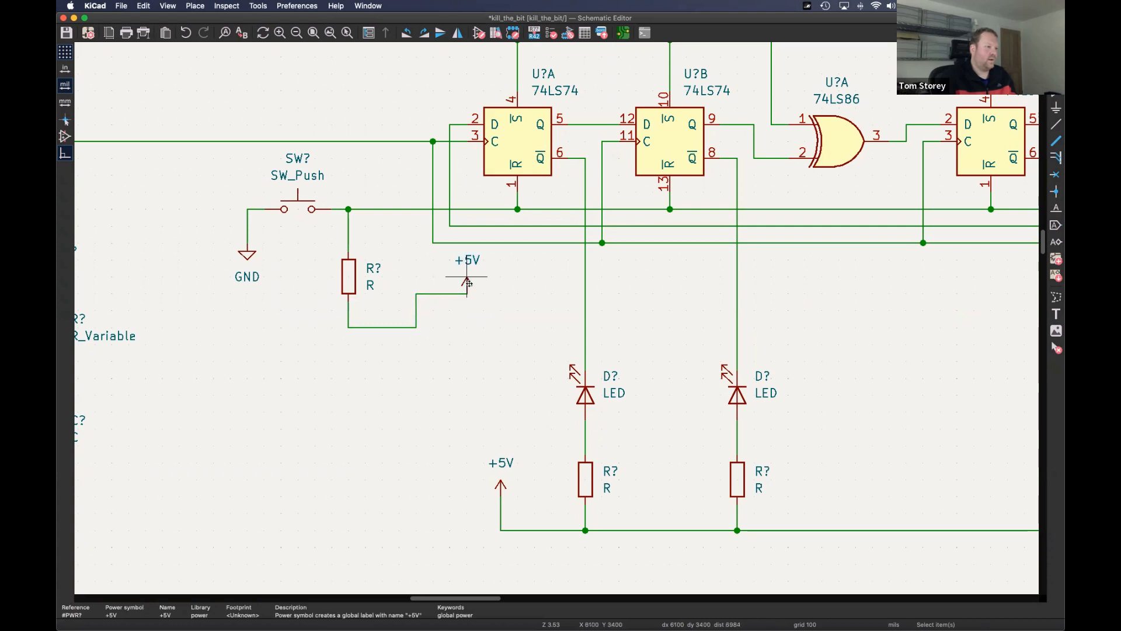
left_click_drag(460, 293, 408, 293)
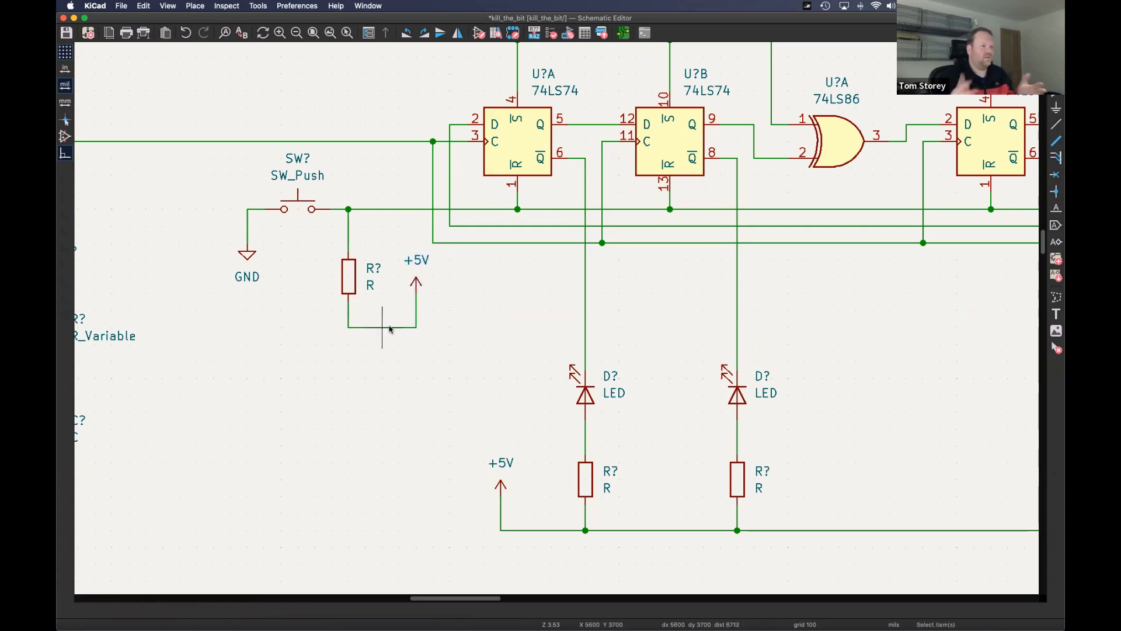
- Review the circuit from the NE555P timer through the flip-flop chain and its LEDs
scroll(473, 304, "down", 3)
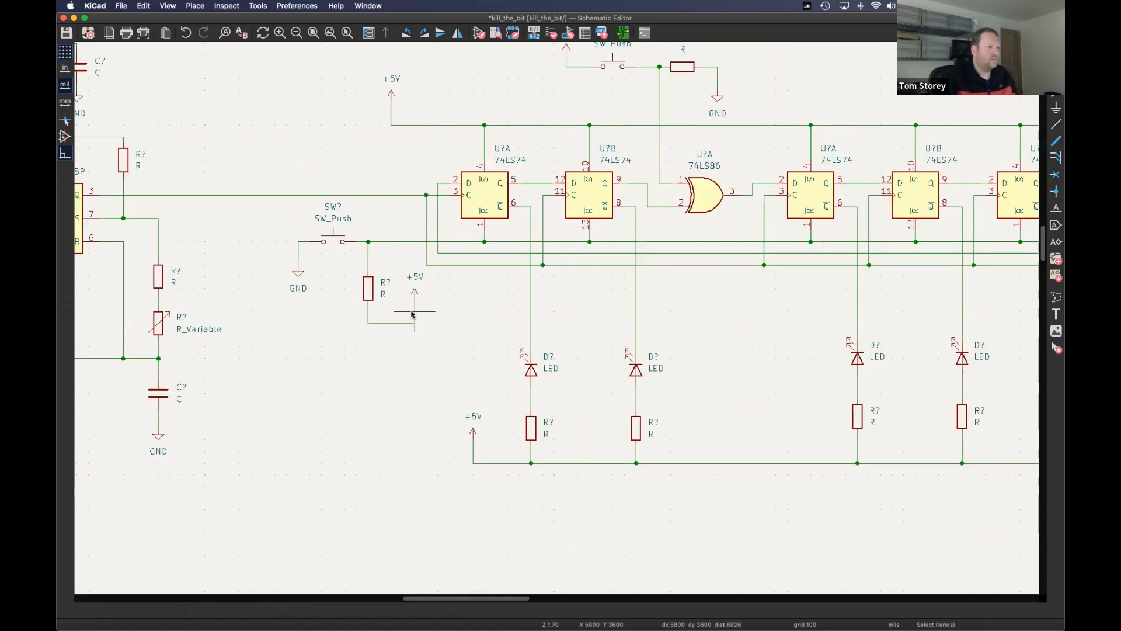
scroll(518, 300, "right", 4)
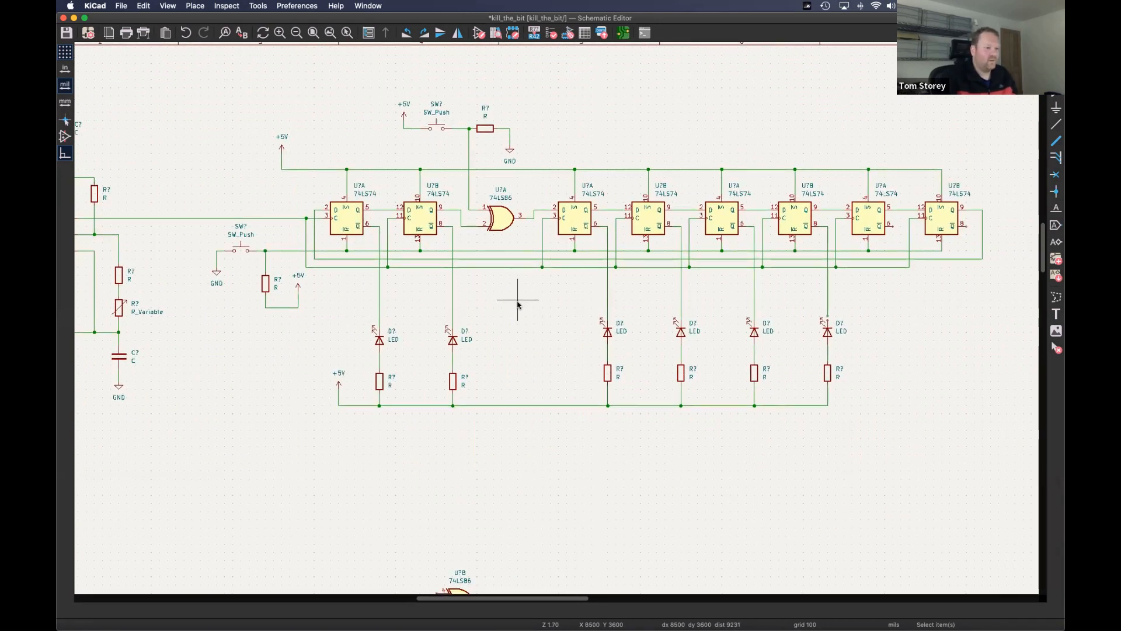
scroll(677, 270, "up", 3)
scroll(677, 270, "left", 4)
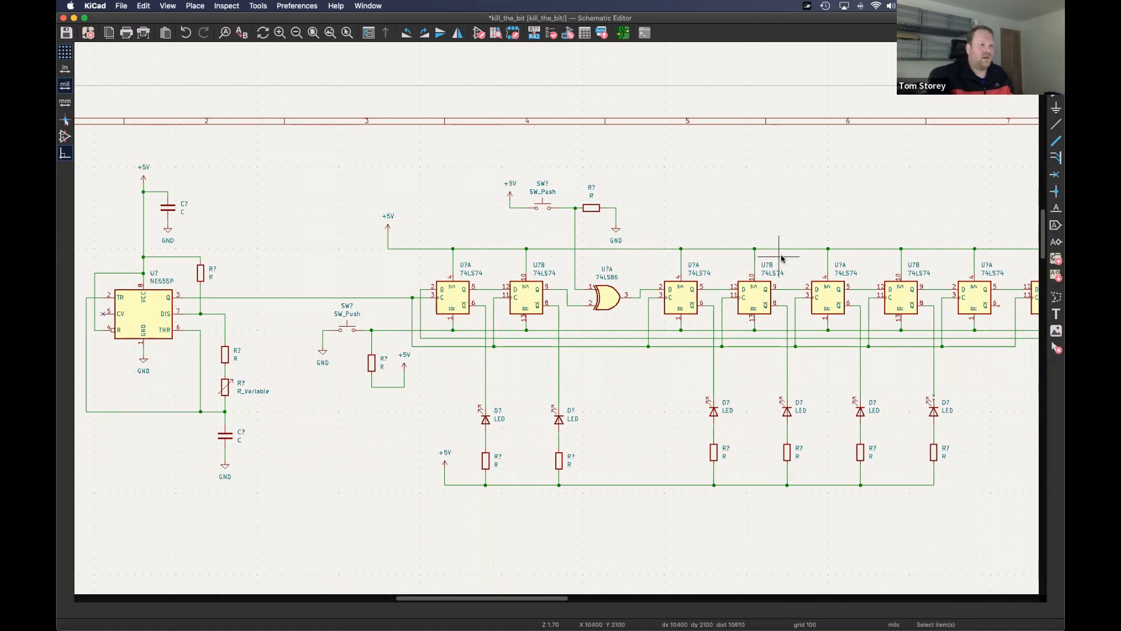
scroll(637, 232, "right", 1)
scroll(636, 233, "right", 5)
scroll(636, 232, "down", 1)
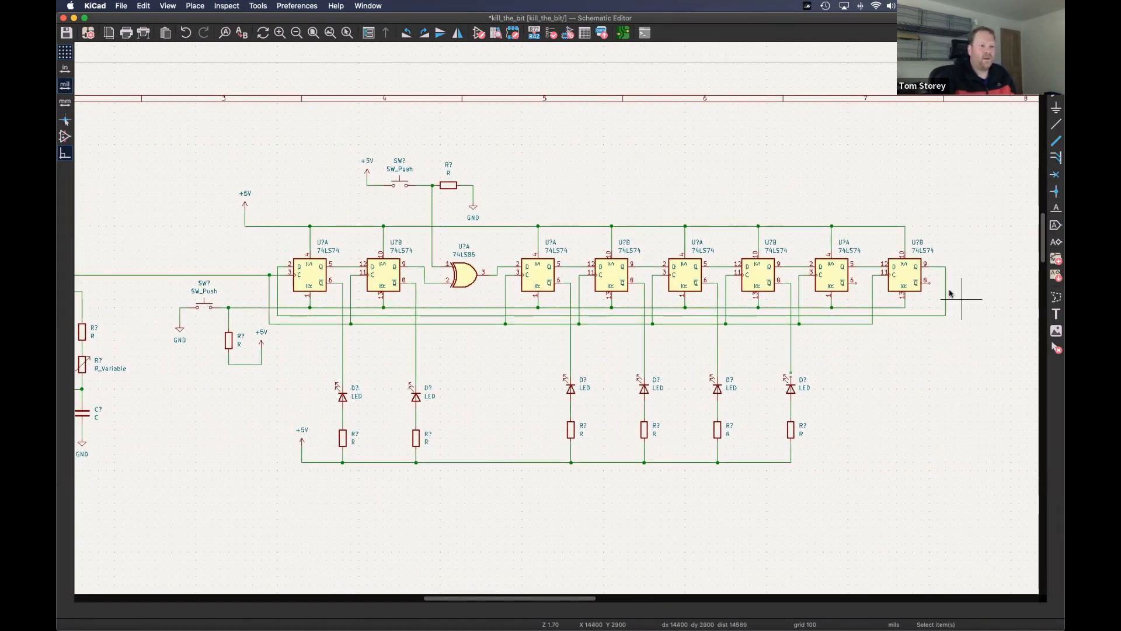
- Place no-connect flags on the unused inverted Q outputs of the last two 74LS74 flip-flops, pins 6 and 8
scroll(855, 278, "right", 5)
scroll(821, 263, "up", 4)
scroll(828, 246, "right", 1)
scroll(828, 246, "down", 1)
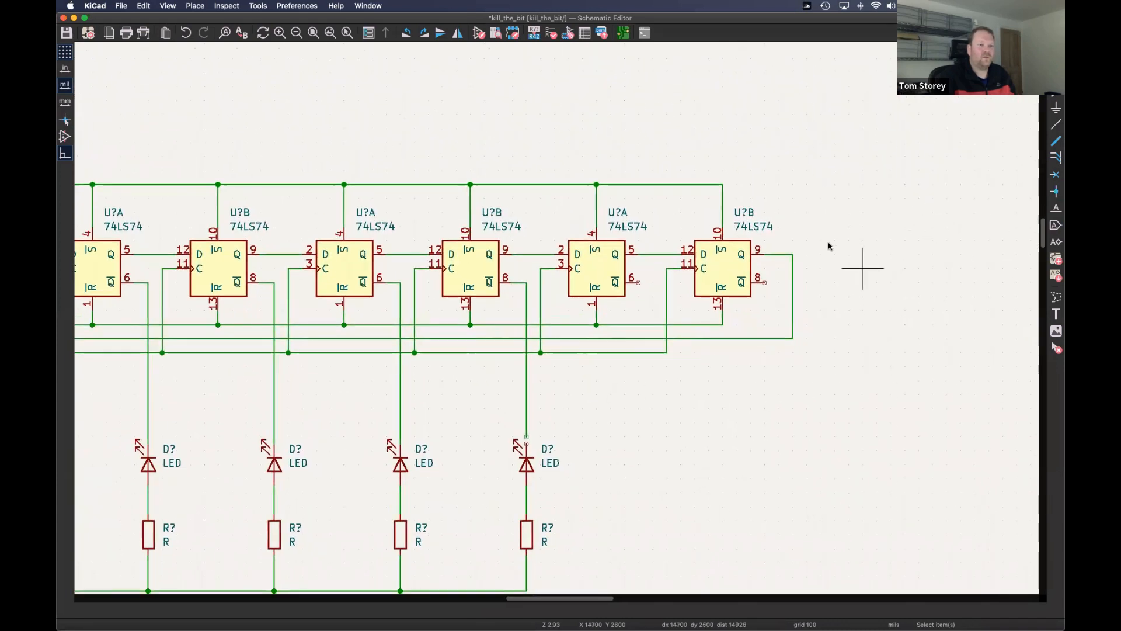
left_click(1055, 174)
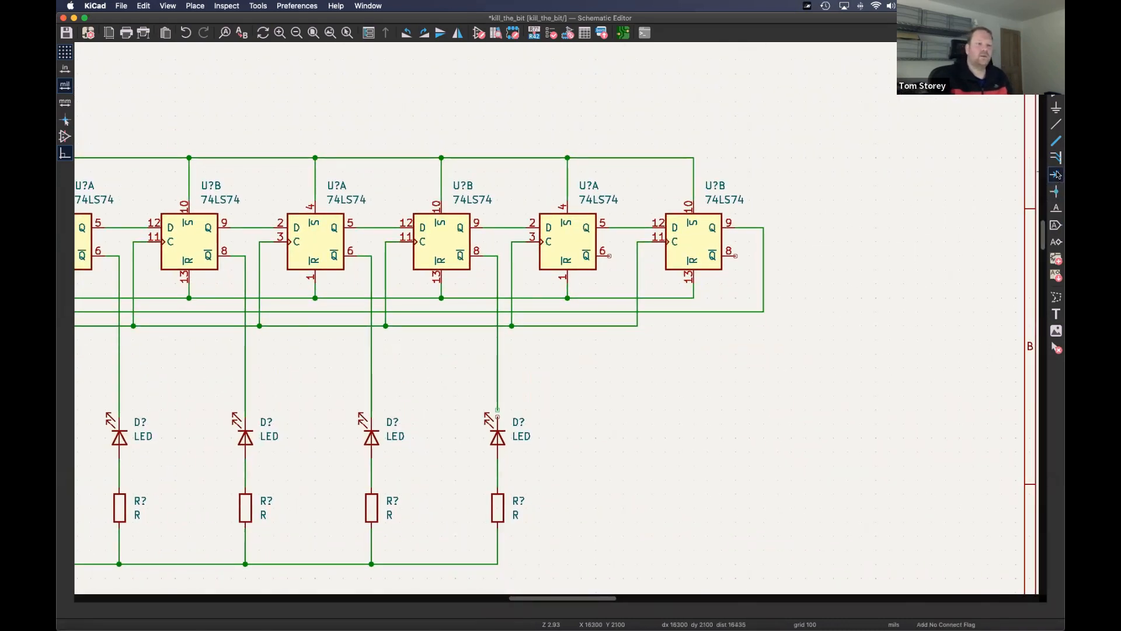
scroll(839, 190, "left", 10)
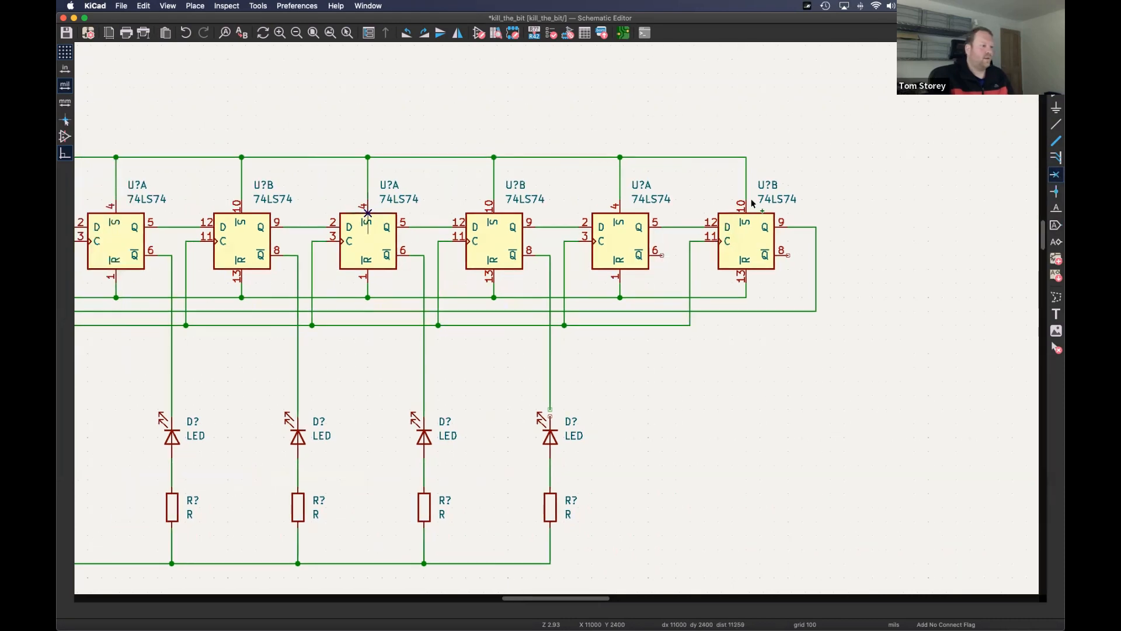
middle_click_drag(251, 205, 360, 335)
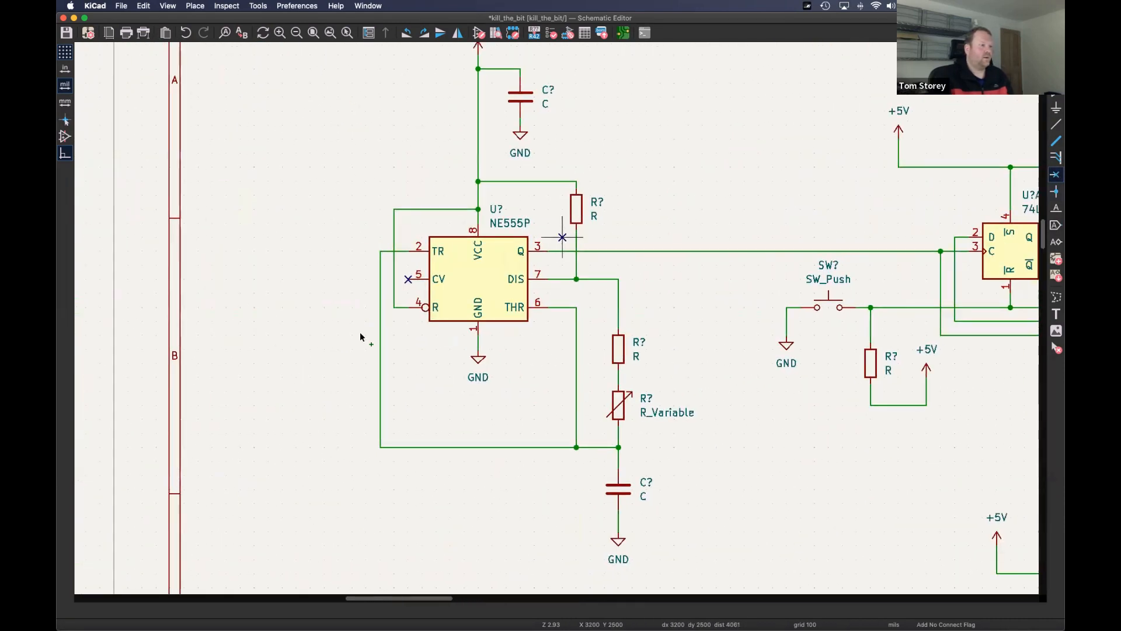
middle_click_drag(872, 304, 698, 235)
scroll(699, 235, "right", 10)
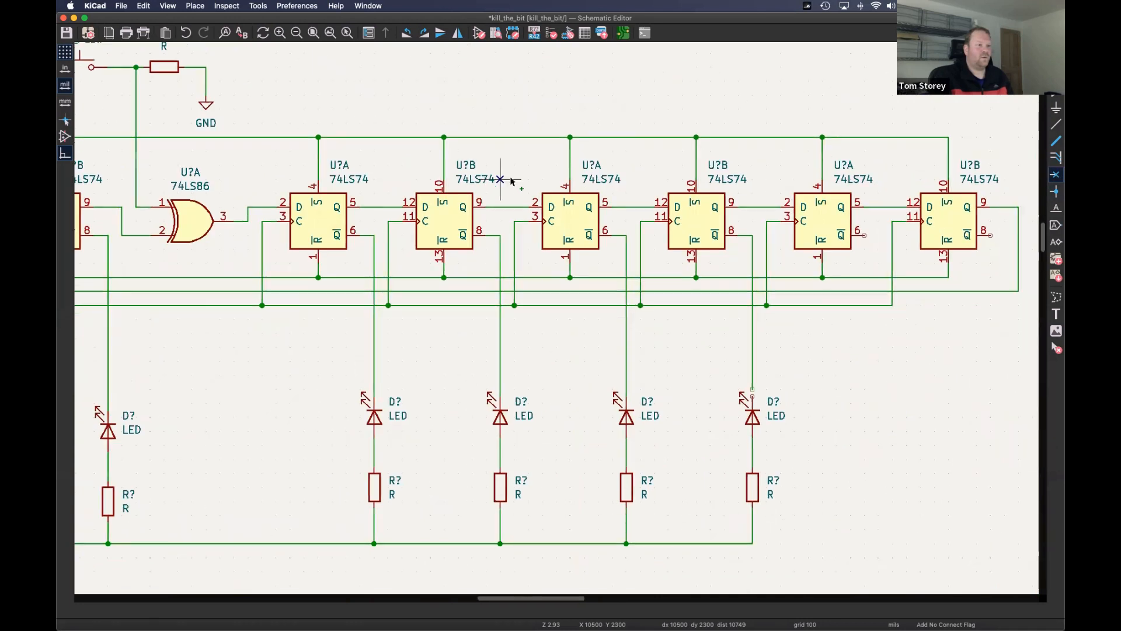
middle_click_drag(614, 230, 252, 230)
middle_click_drag(821, 254, 474, 213)
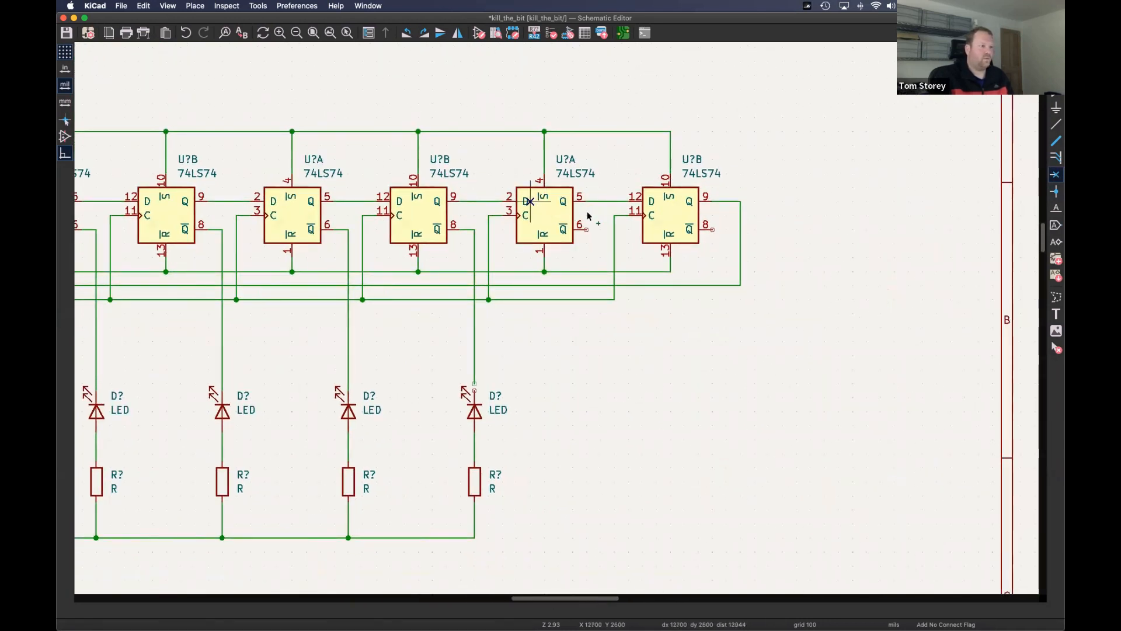
left_click(712, 229)
left_click(586, 230)
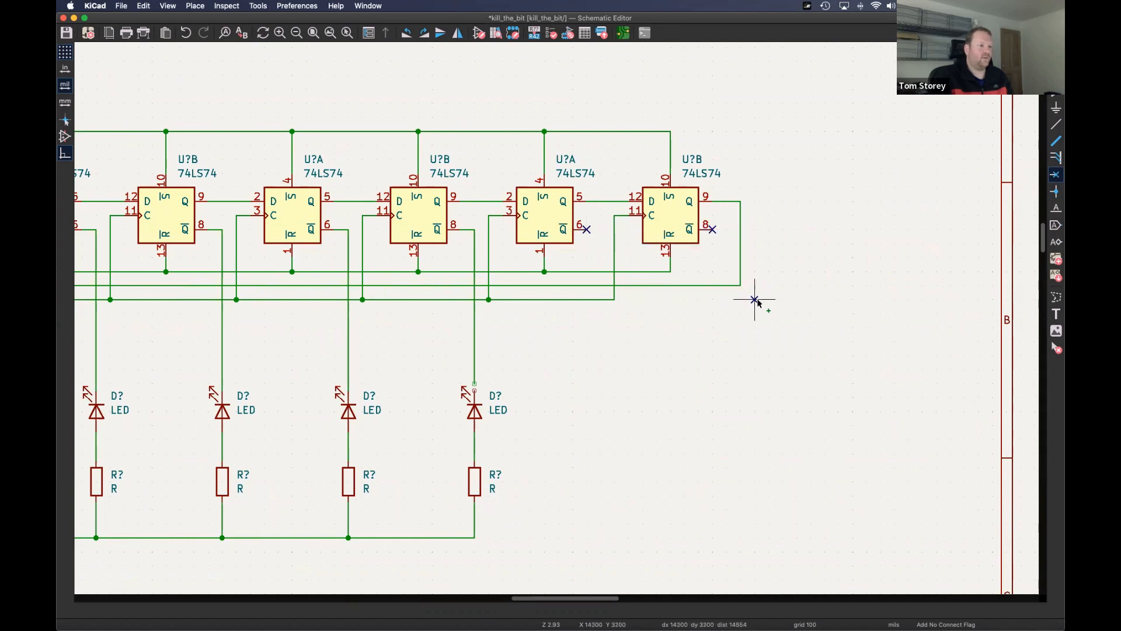
scroll(755, 299, "down", 2)
key("Escape")
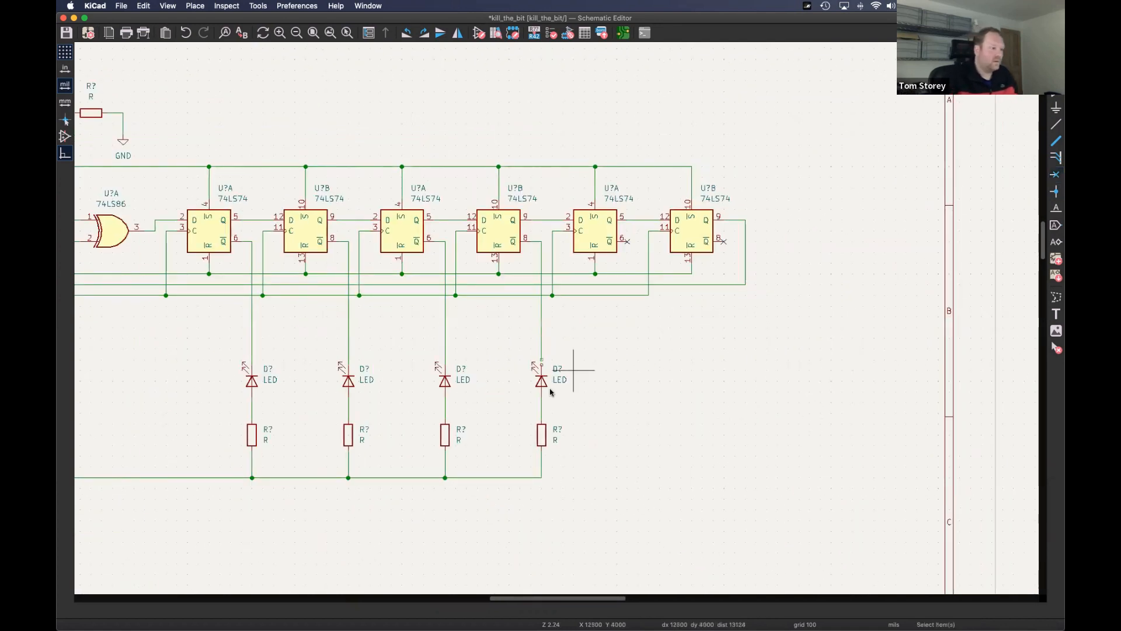
- Close the small wire gap between the last LED in the group of four and its flip-flop output
scroll(551, 392, "up", 4)
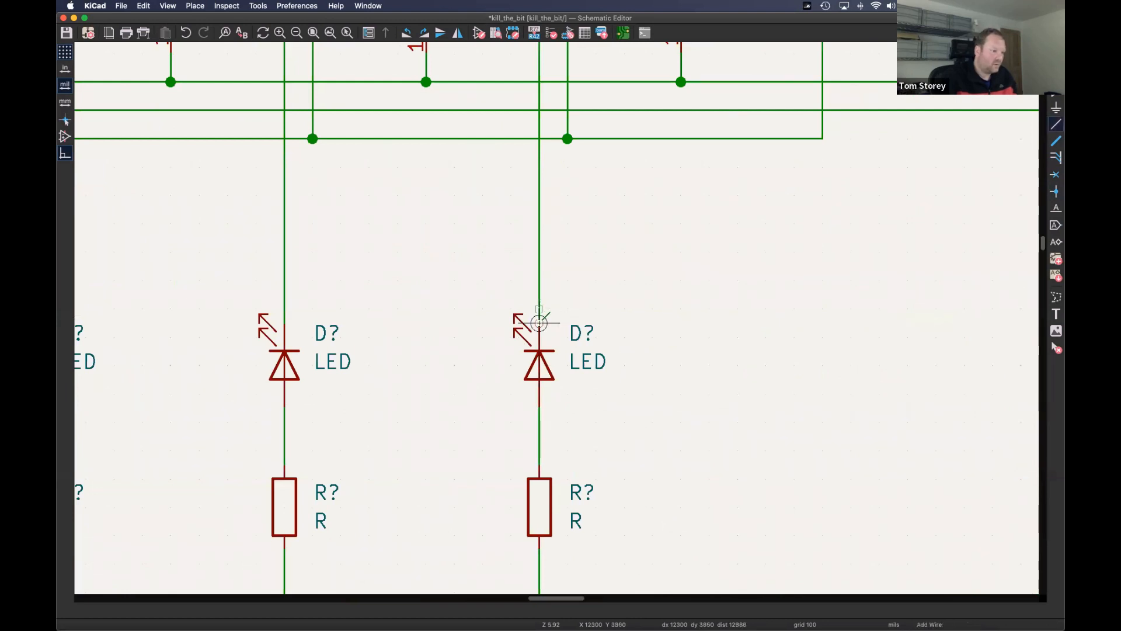
scroll(707, 333, "down", 3)
scroll(348, 355, "left", 15)
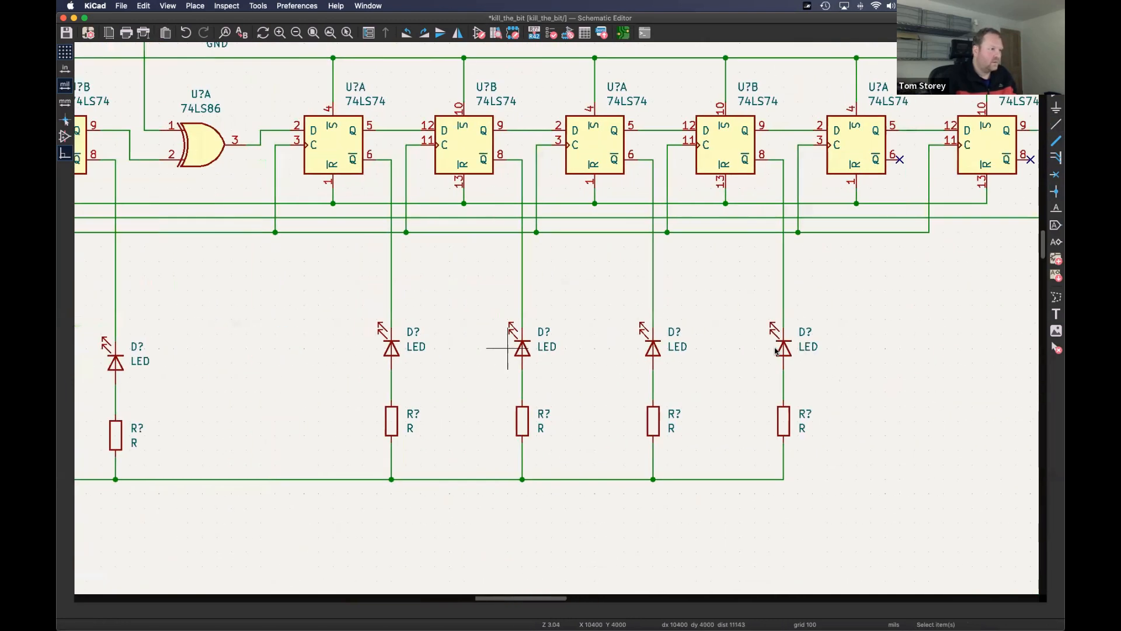
- Examine the whole schematic, including the spare 74LS86 gates and the unwired 74LS74 and 74LS86 power units
middle_click_drag(256, 298, 398, 379)
middle_click_drag(863, 285, 296, 286)
scroll(295, 287, "down", 5)
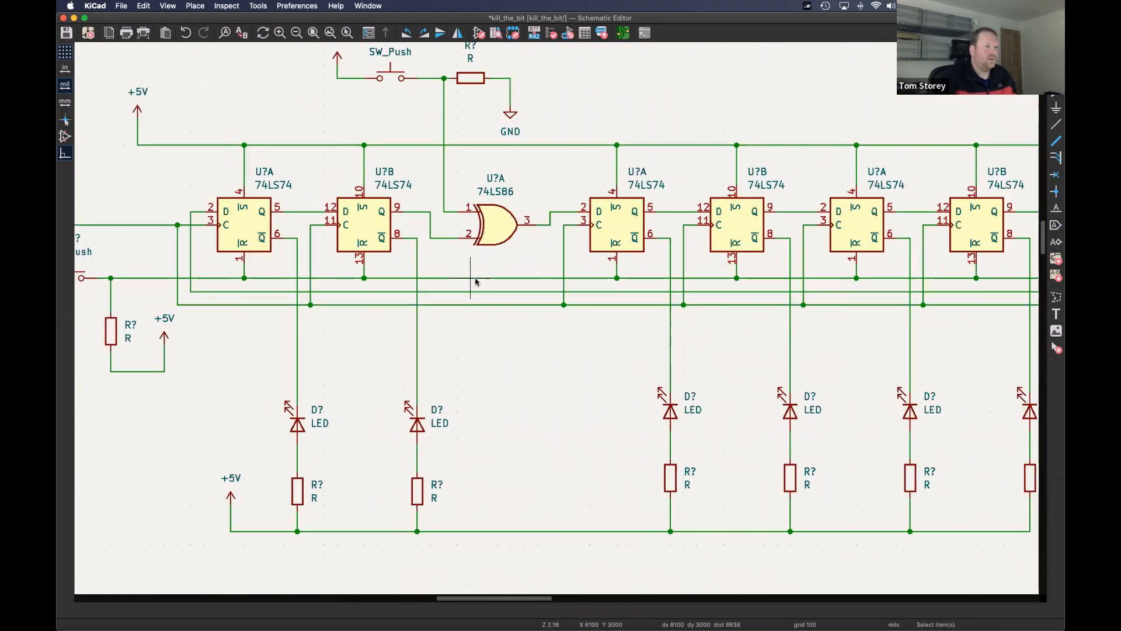
scroll(386, 274, "down", 5)
scroll(386, 273, "left", 5)
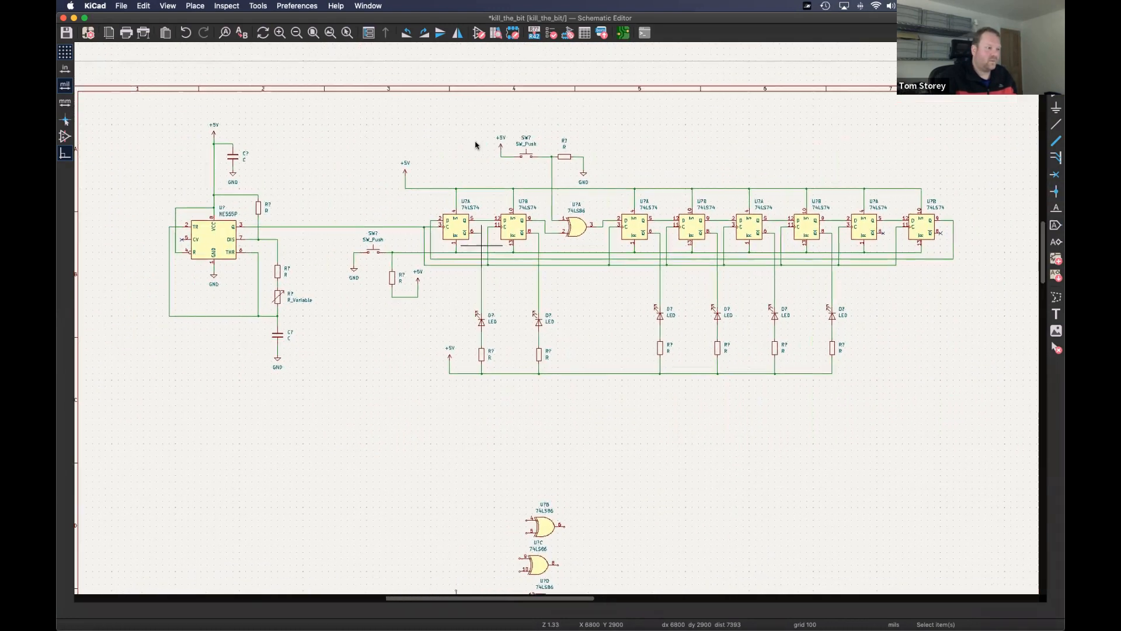
scroll(653, 322, "up", 4)
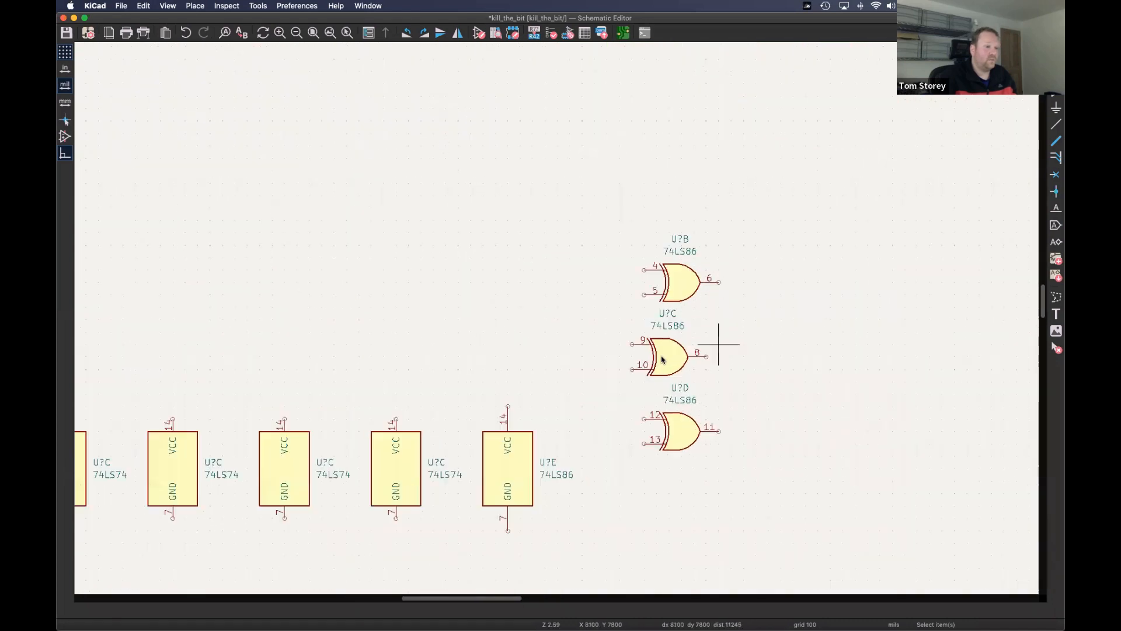
left_click(669, 356)
scroll(540, 299, "down", 2)
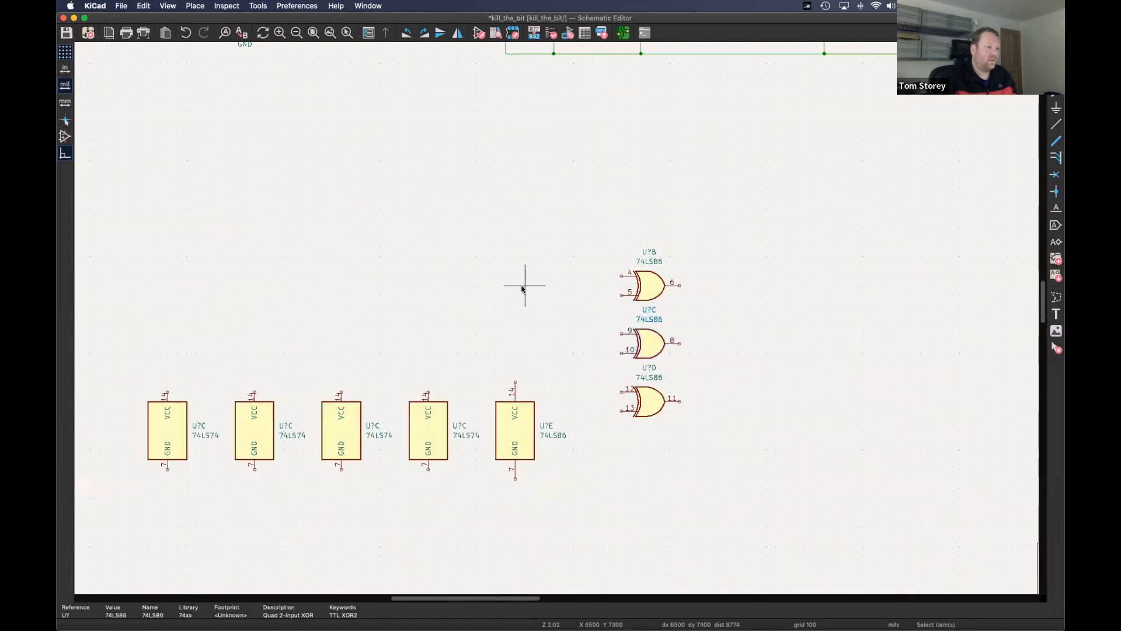
left_click(523, 287)
scroll(578, 265, "down", 5)
middle_click_drag(483, 208, 496, 287)
scroll(513, 297, "up", 2)
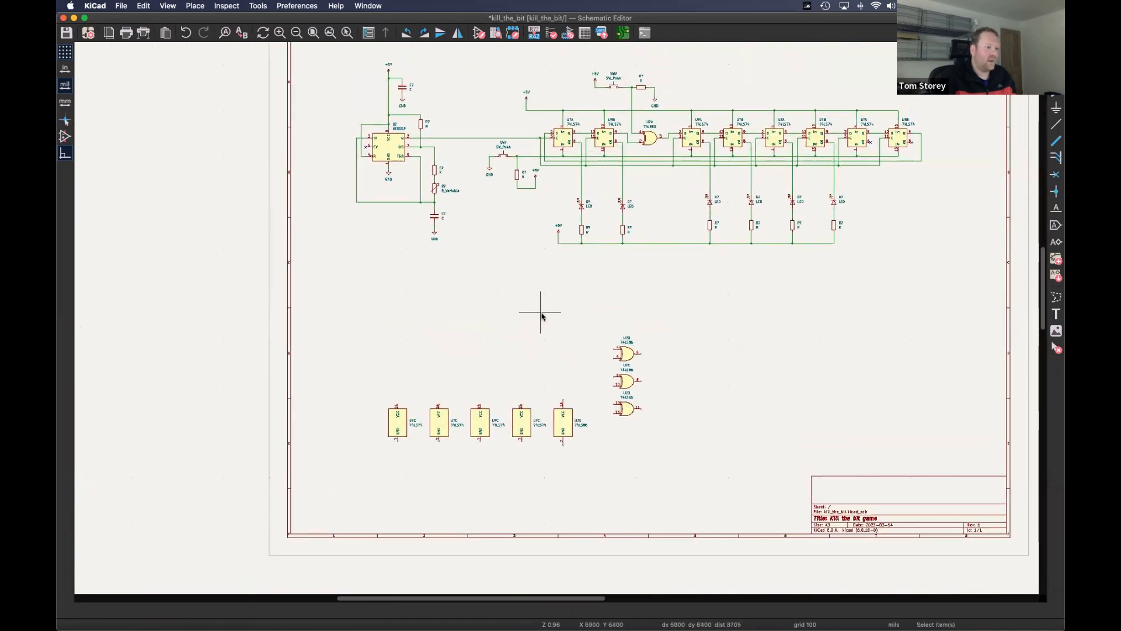
scroll(548, 245, "up", 2)
- Duplicate the LED supply's +5V symbol and place the copy above the first 74LS74 power unit
left_click(571, 189)
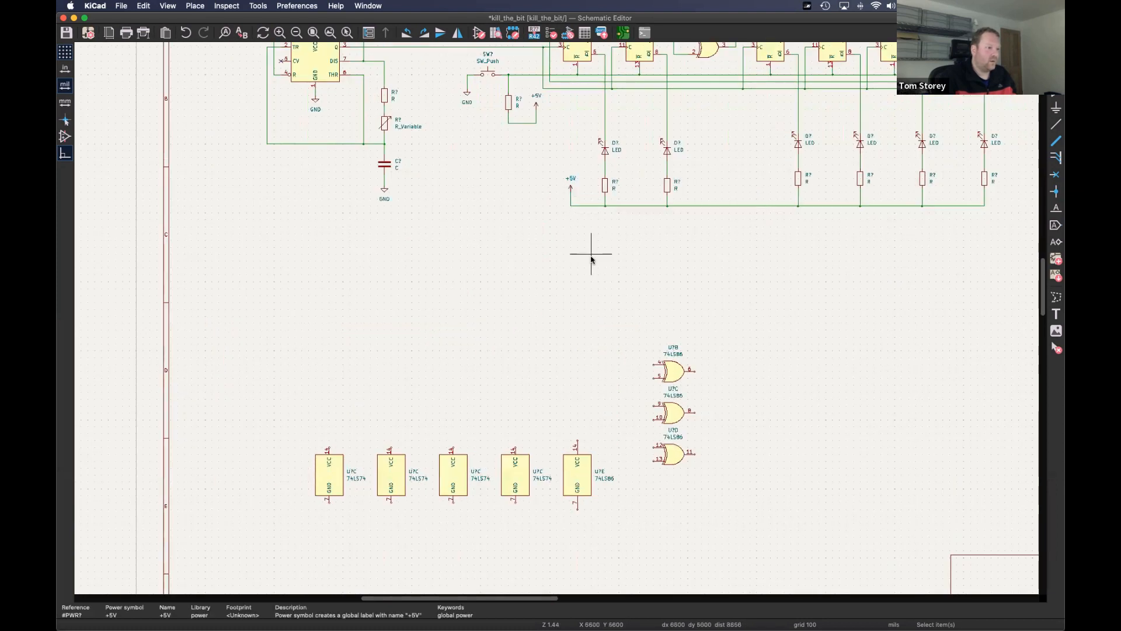
scroll(421, 350, "down", 3)
scroll(420, 349, "up", 1)
scroll(420, 350, "up", 4)
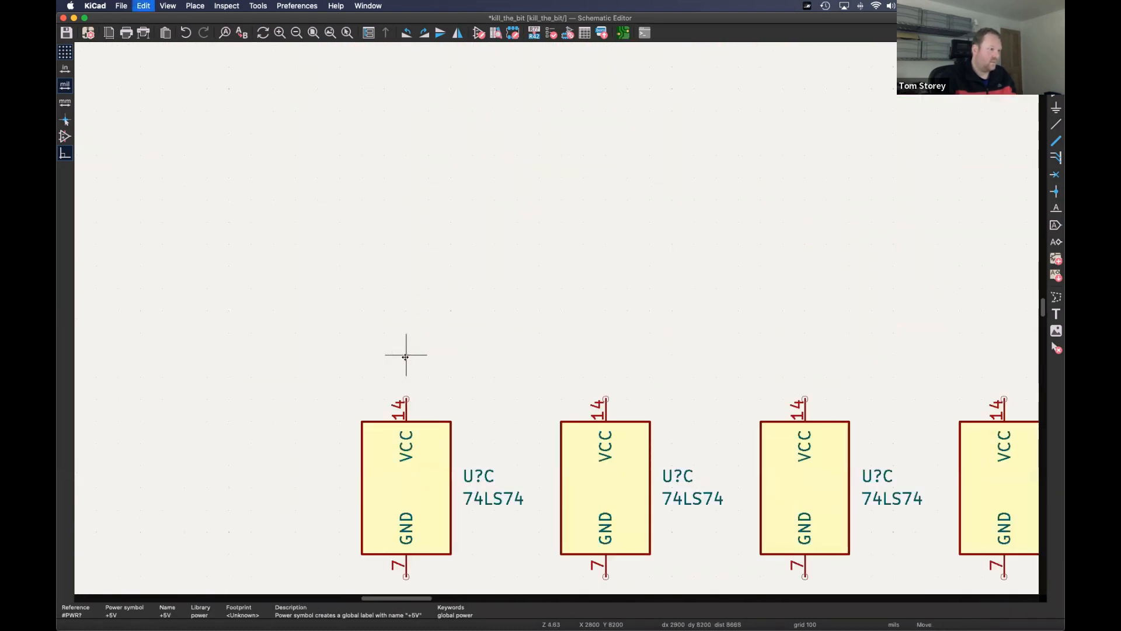
left_click(405, 384)
- Duplicate a GND symbol and place the copy below the 74LS86 power unit
scroll(376, 318, "down", 5)
left_click(436, 94)
key("super+d")
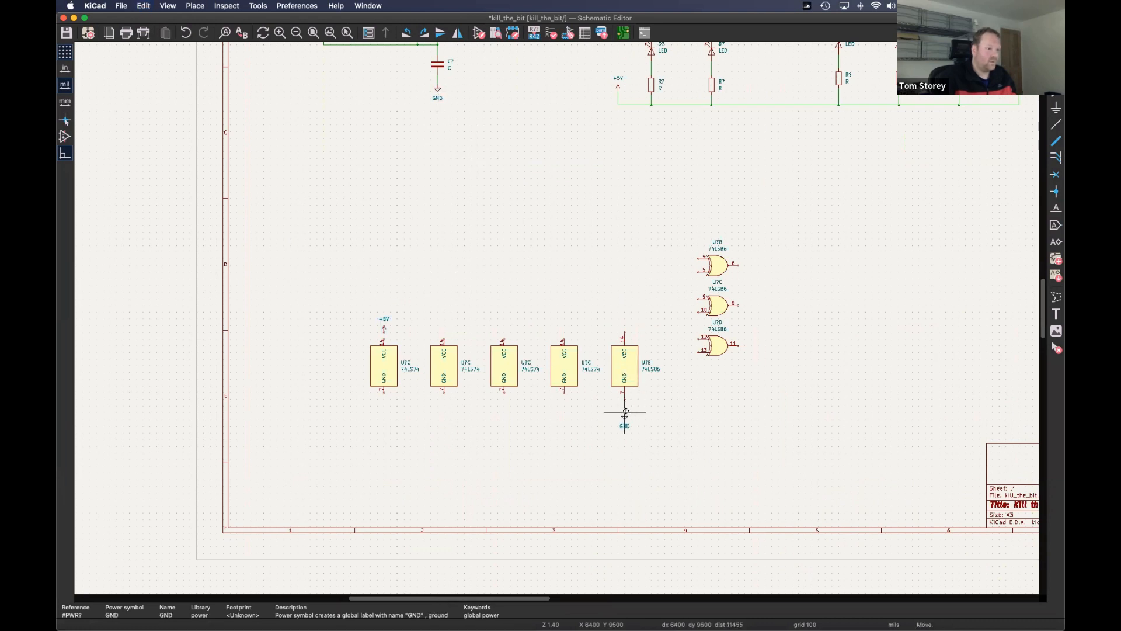
left_click(624, 408)
- Shift the new GND symbol one grid step down and the new +5V symbol one grid step up
scroll(588, 394, "up", 4)
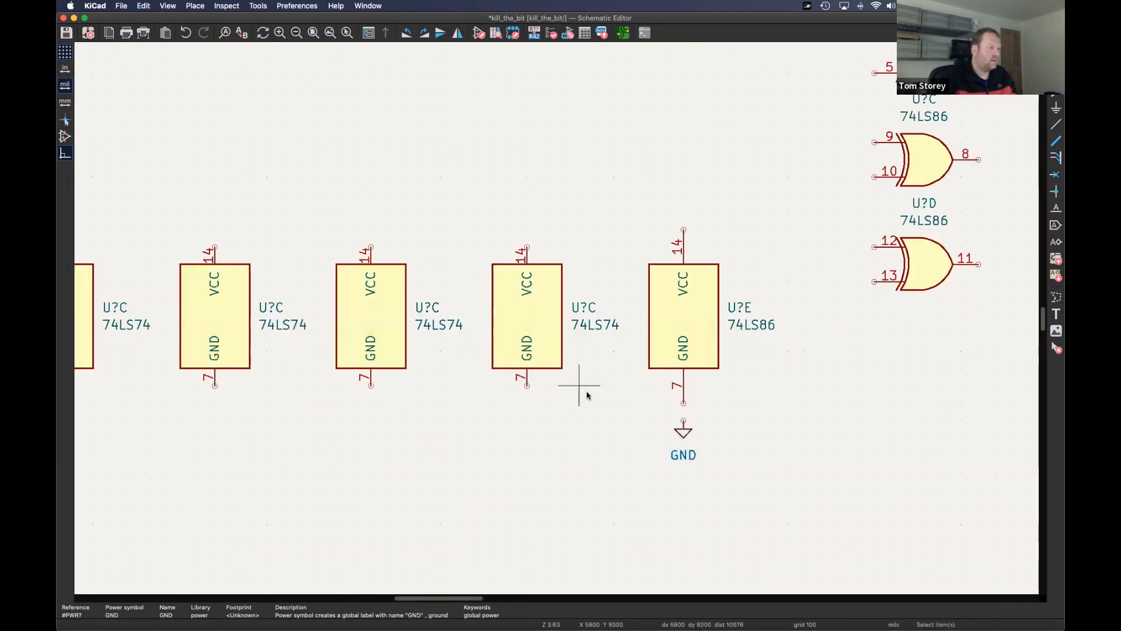
middle_click_drag(547, 345, 586, 316)
left_click_drag(809, 385, 809, 399)
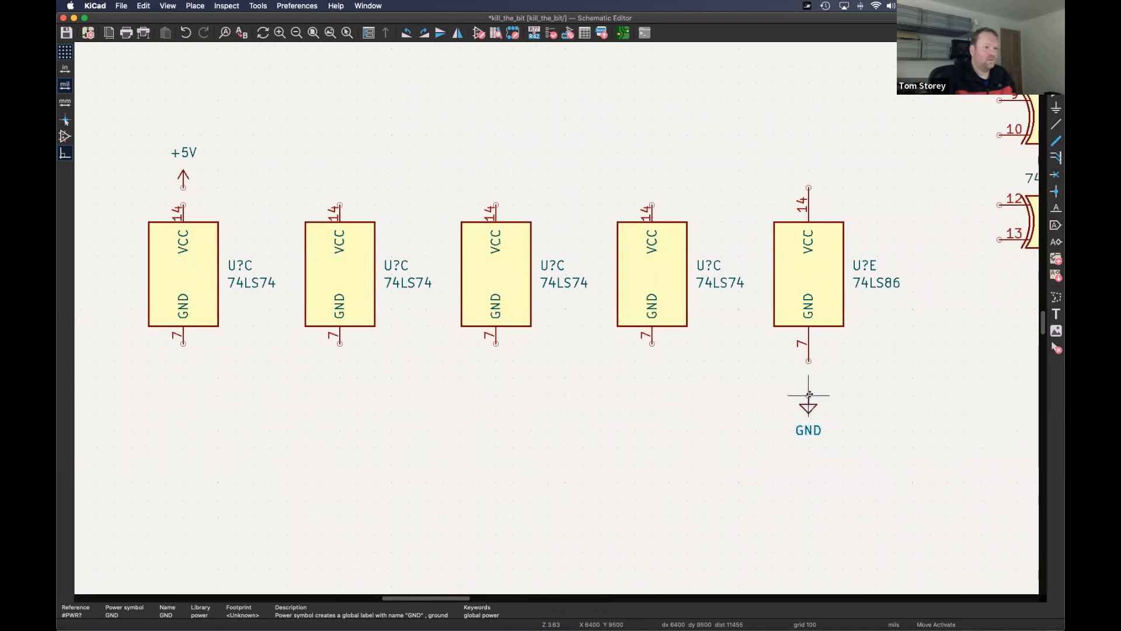
left_click_drag(186, 170, 182, 152)
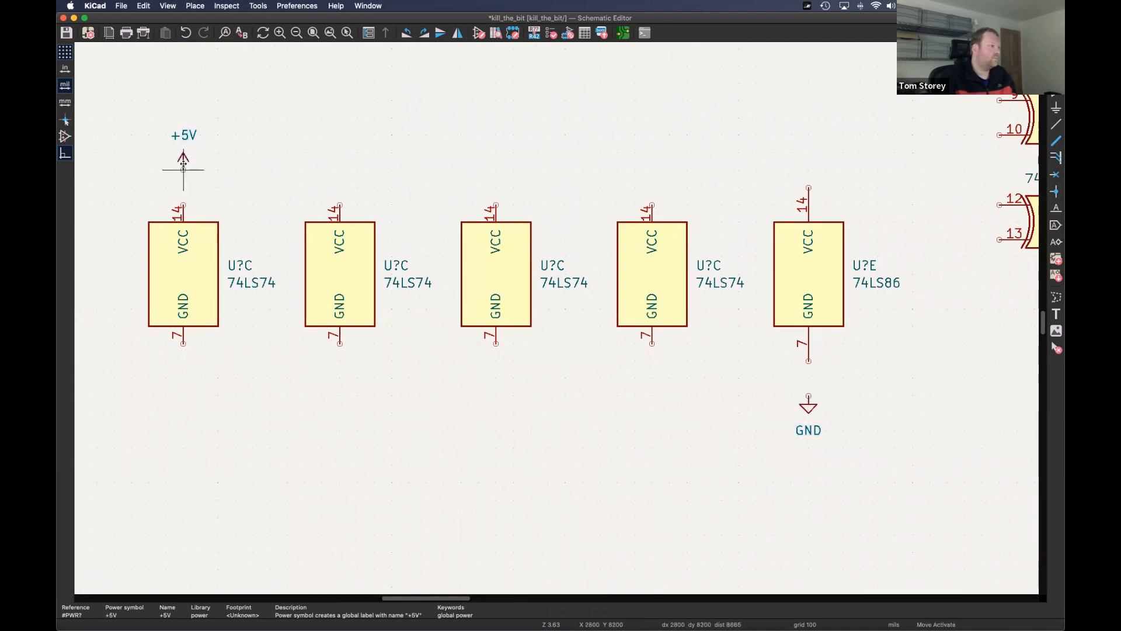
- Wire the +5V symbol to VCC pin 14 of the first 74LS74 power unit
key("w")
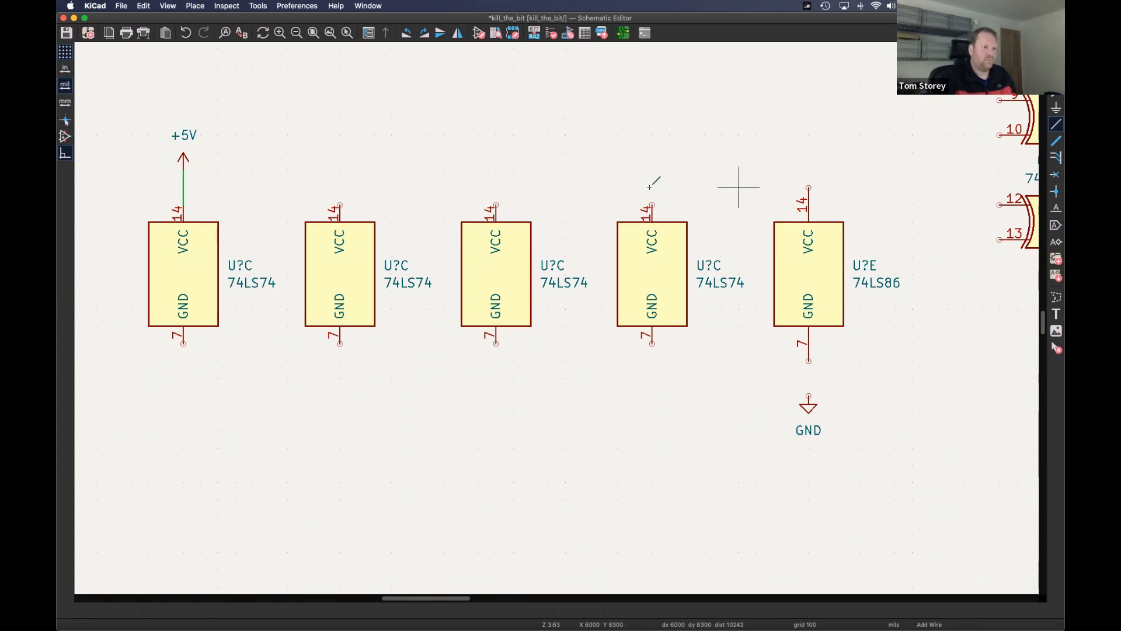
left_click(184, 153)
key("Escape")
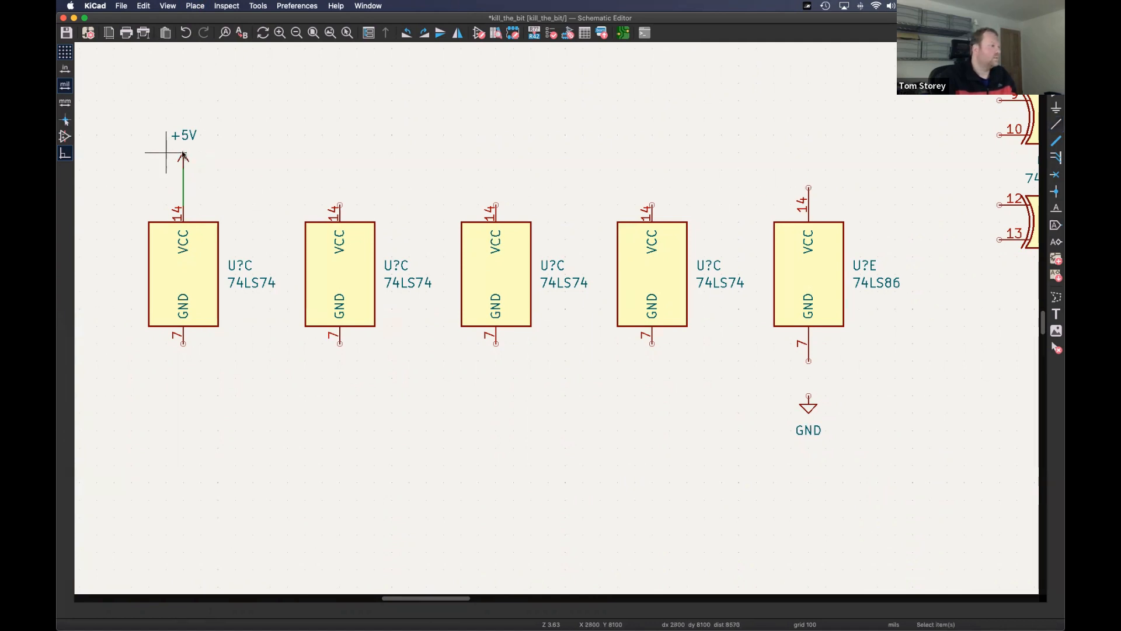
- Raise the wired +5V symbol and lower the GND symbol by another grid step to make room for shared power wires
left_click_drag(184, 153, 184, 139)
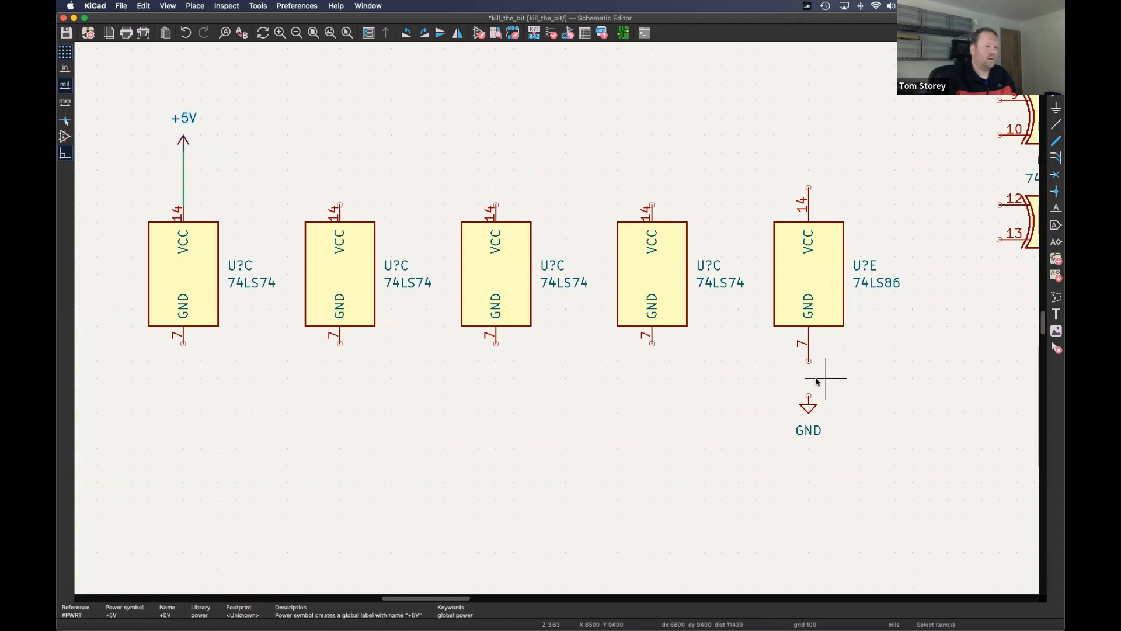
left_click(809, 406)
left_click_drag(809, 406, 809, 422)
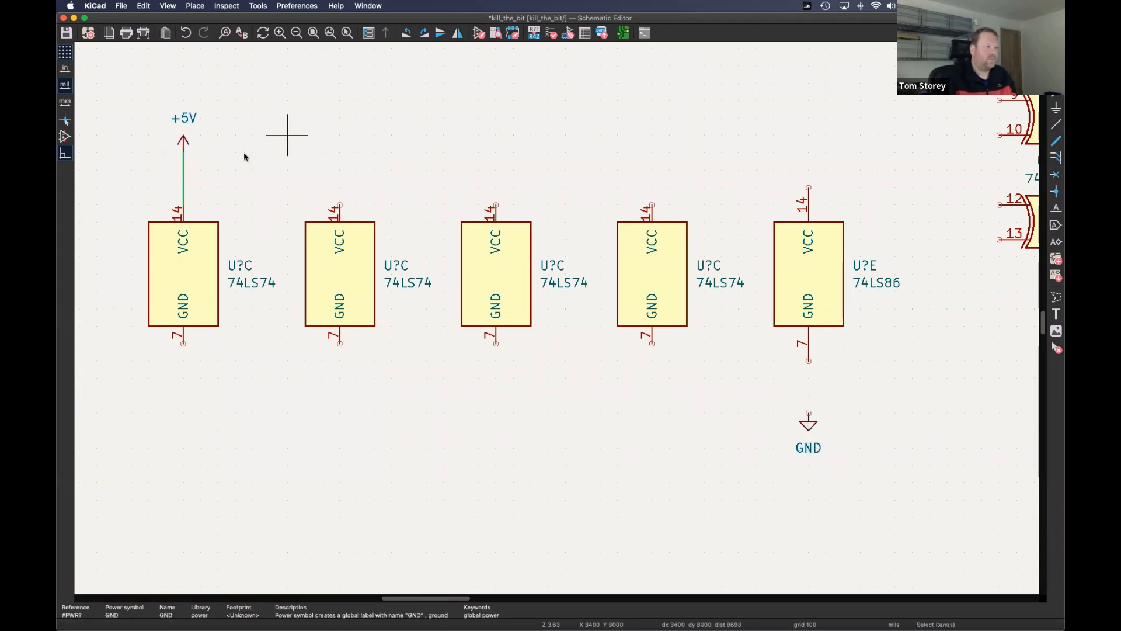
- Run a wire from the first power unit's +5V line across the row to VCC pin 14 of the 74LS86 unit
key("w")
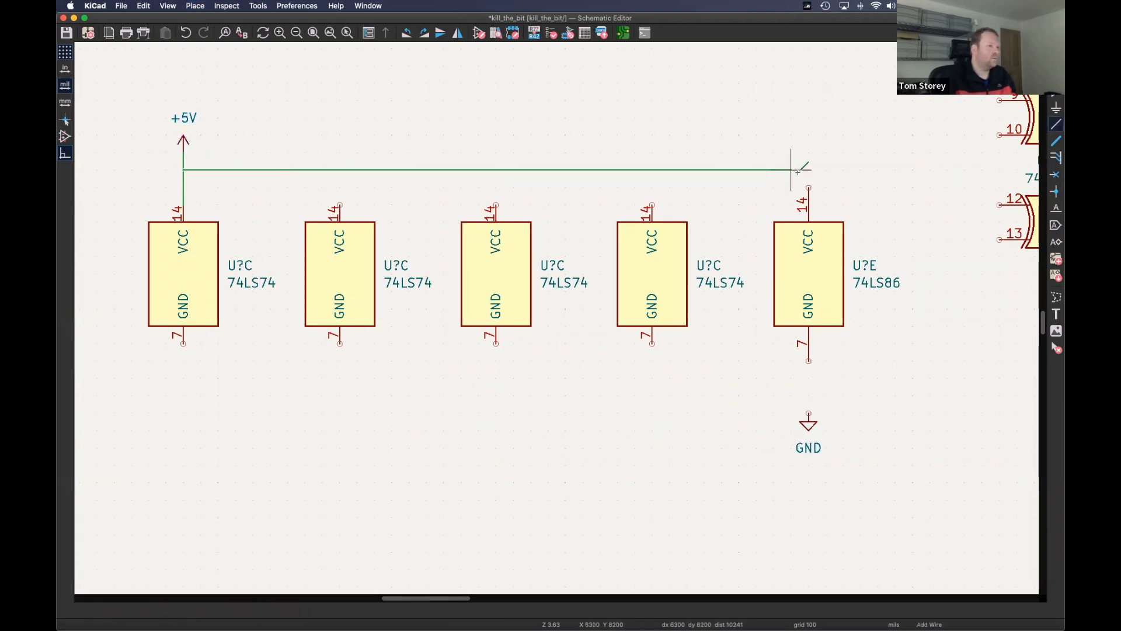
left_click(808, 187)
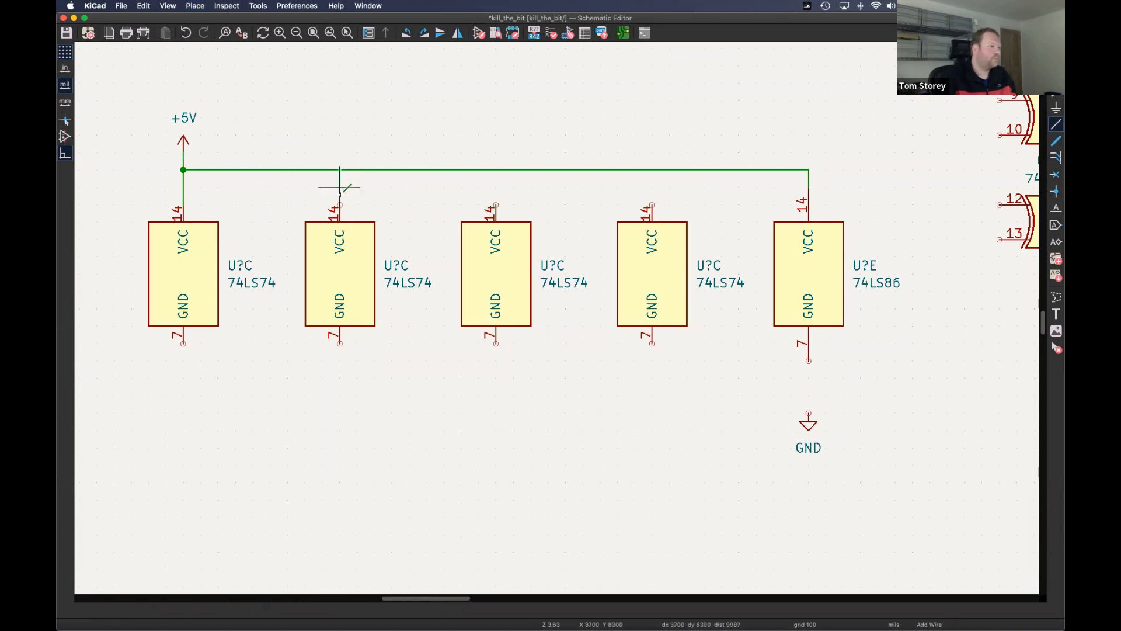
- Wire VCC pin 14 of the remaining 74LS74 power units to the shared +5V line
left_click(496, 170)
left_click(495, 204)
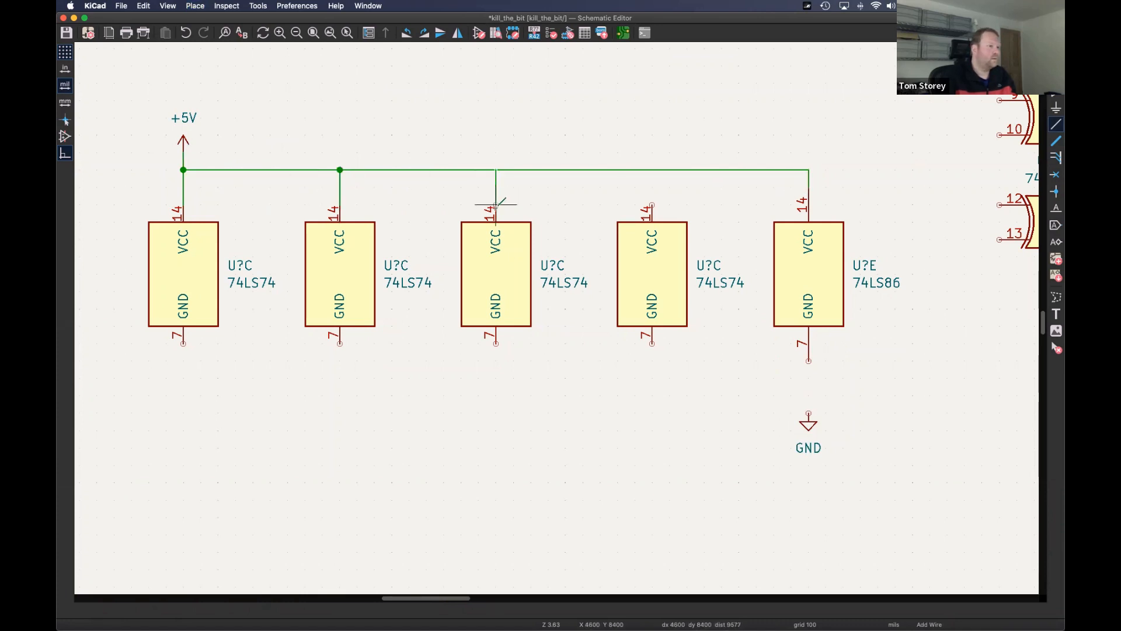
left_click(652, 170)
left_click(652, 205)
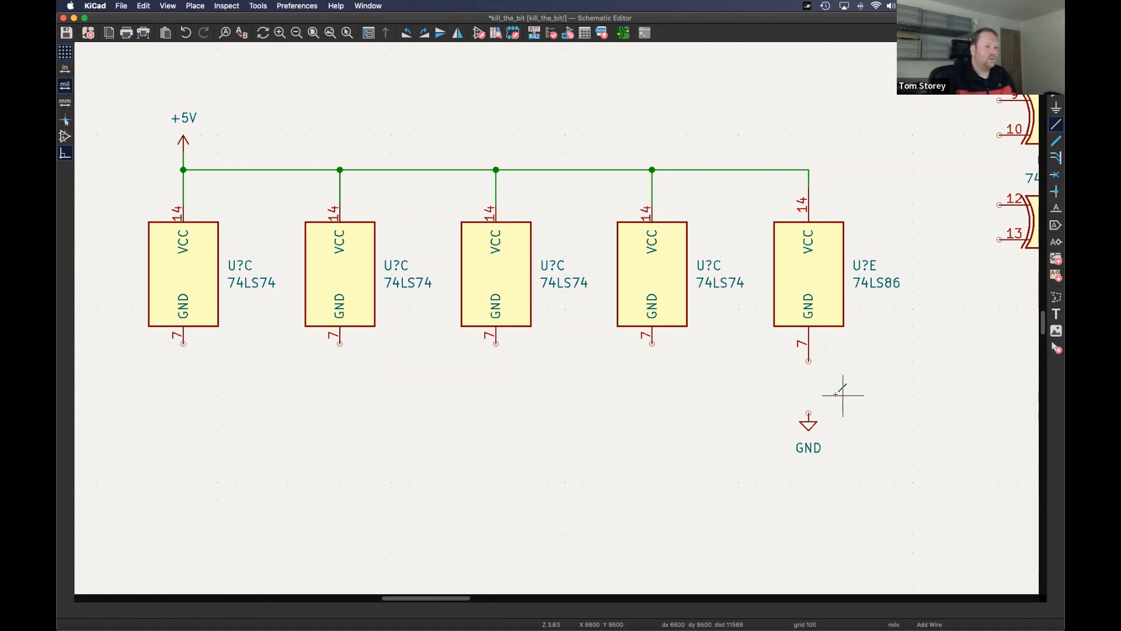
- Wire GND pin 7 of the 74LS86 power unit to the GND symbol and raise that symbol one grid step
left_click(808, 360)
left_click(808, 412)
left_click(811, 396)
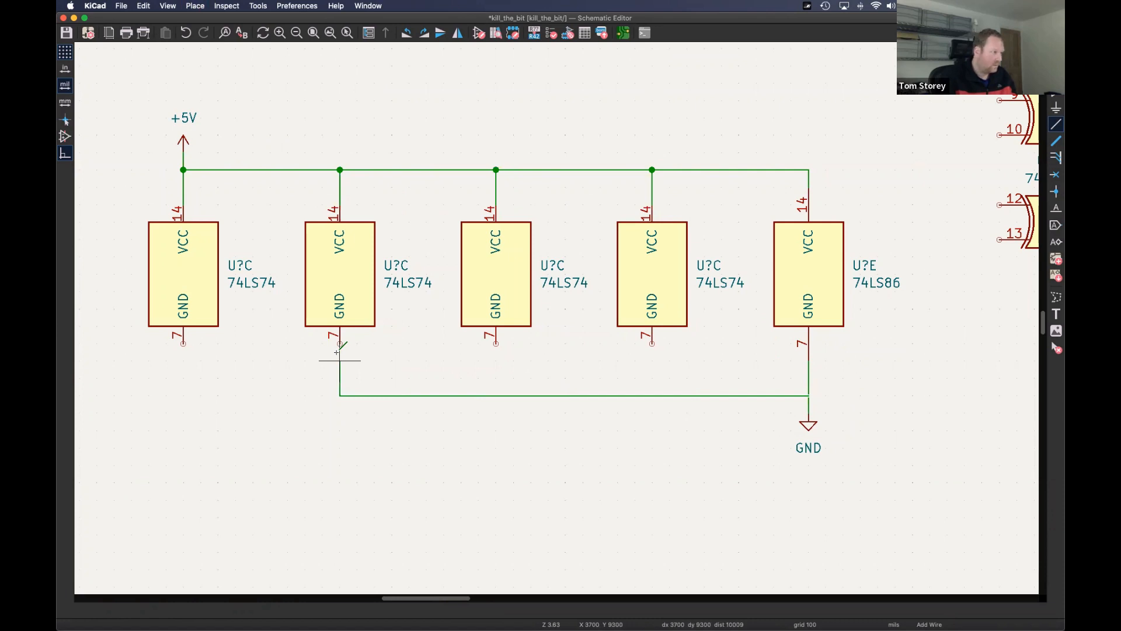
key("Escape")
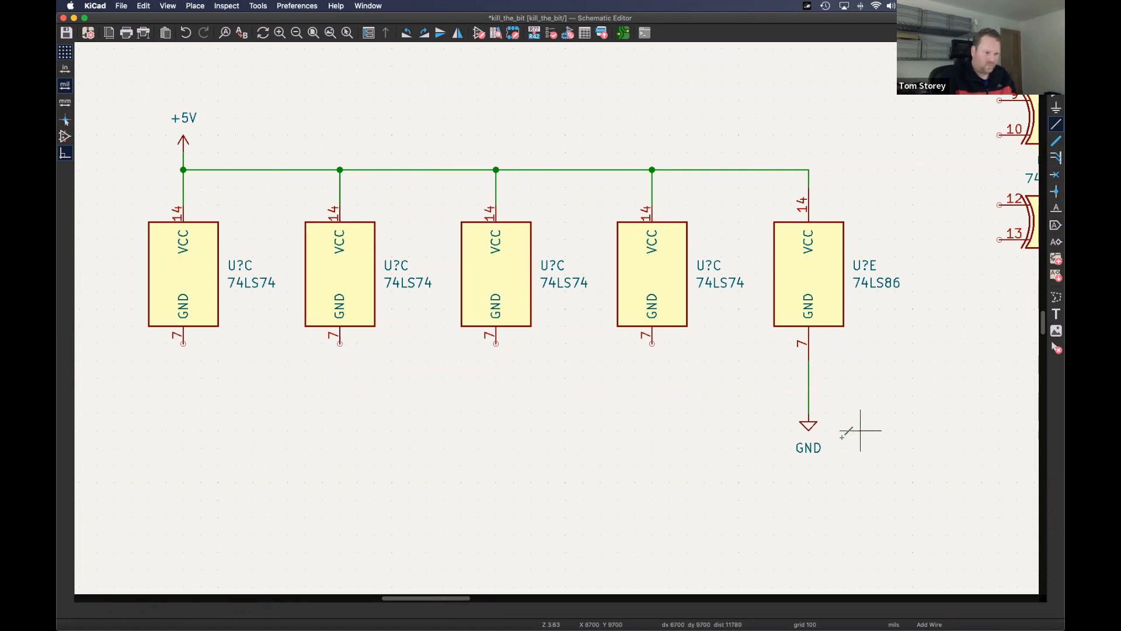
left_click_drag(811, 436, 810, 396)
- Run a shared ground wire from the 74LS86 GND line along the row, connecting pin 7 of all four 74LS74 power units
key("w")
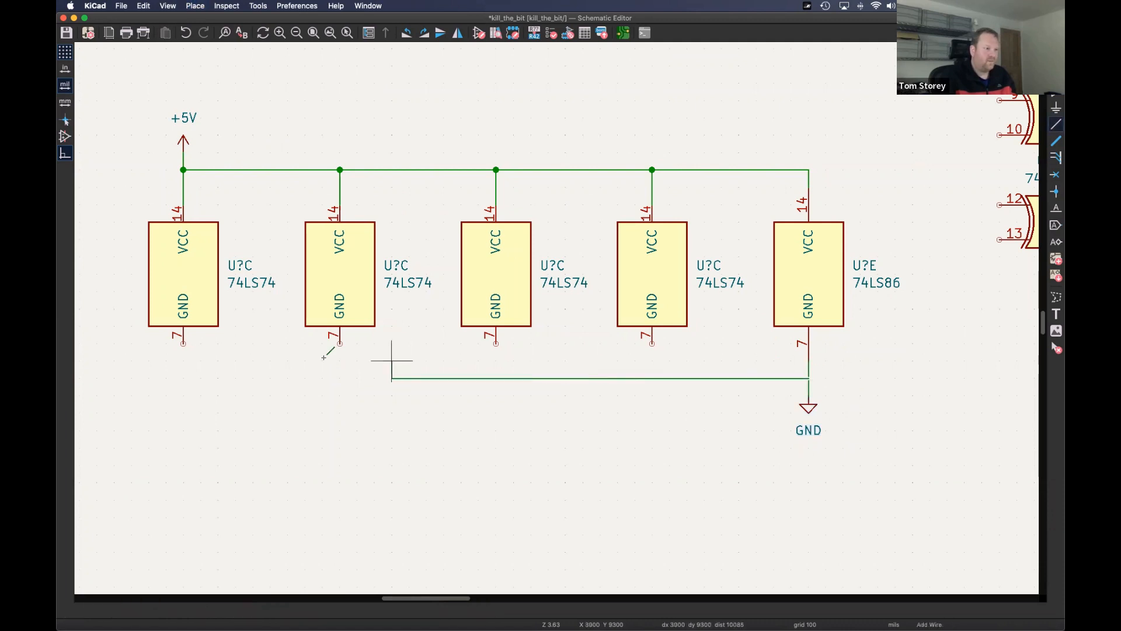
left_click(340, 343)
left_click(340, 379)
left_click(496, 343)
left_click(495, 379)
left_click(652, 344)
left_click(652, 379)
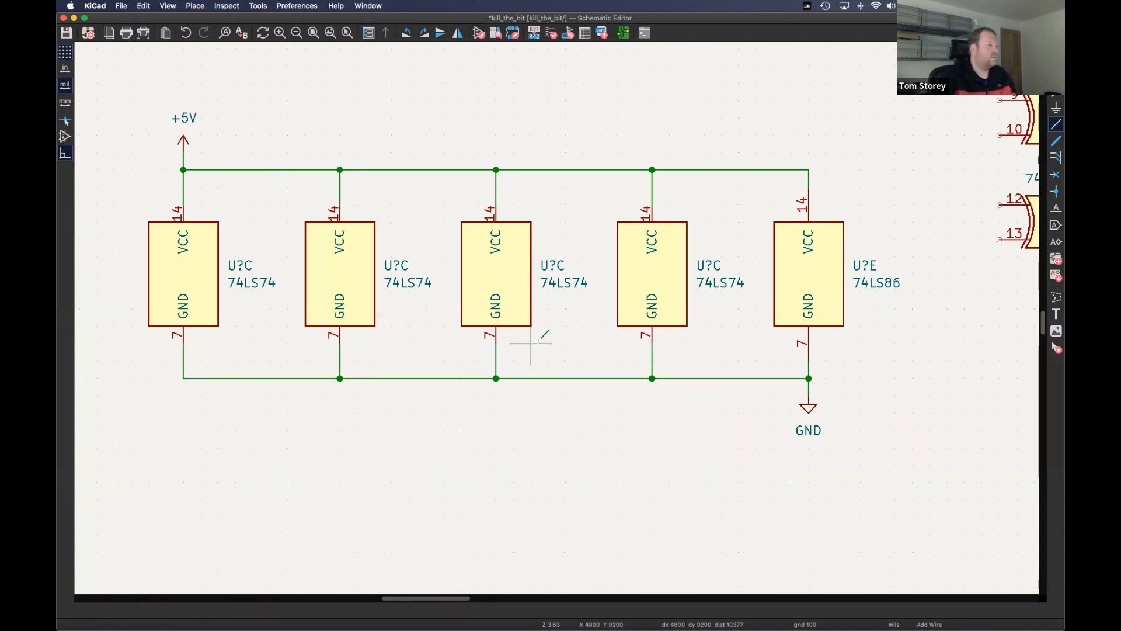
- Place a copy of the GND symbol below the input side of the unused 74LS86 gates
scroll(512, 291, "down", 1)
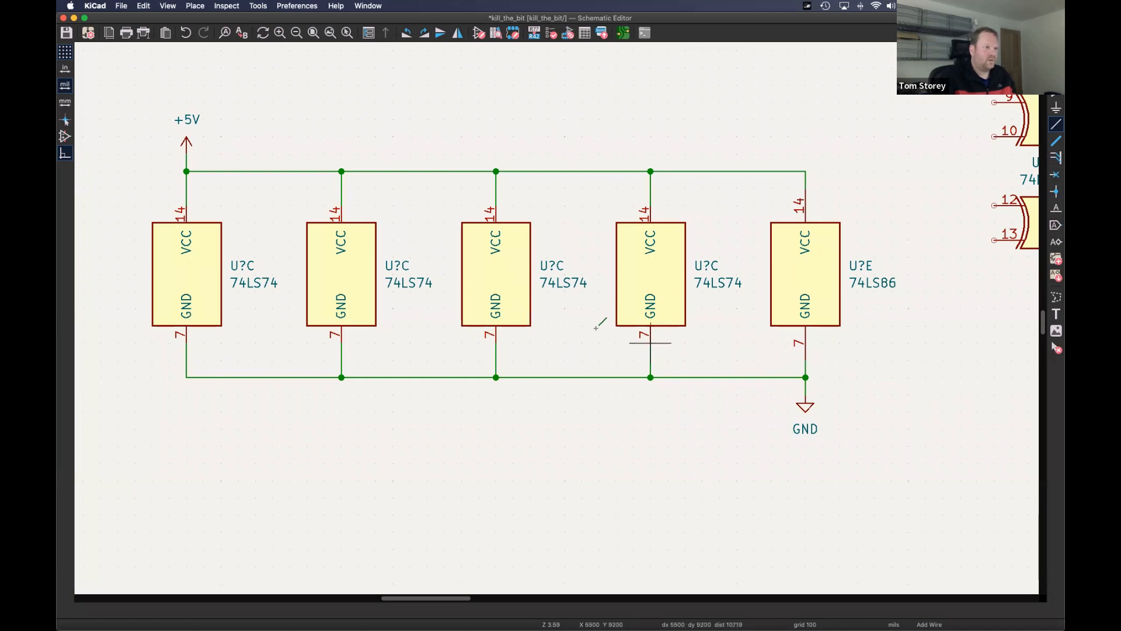
scroll(306, 239, "down", 3)
scroll(584, 206, "up", 3)
middle_click_drag(593, 218, 543, 164)
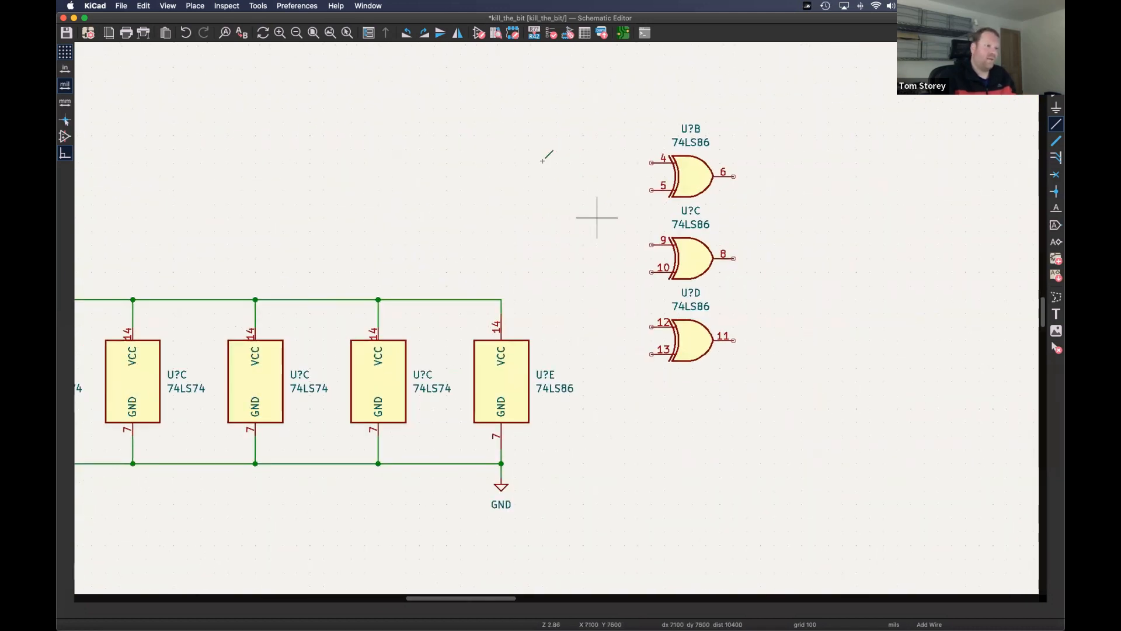
key("Escape")
key("super+c")
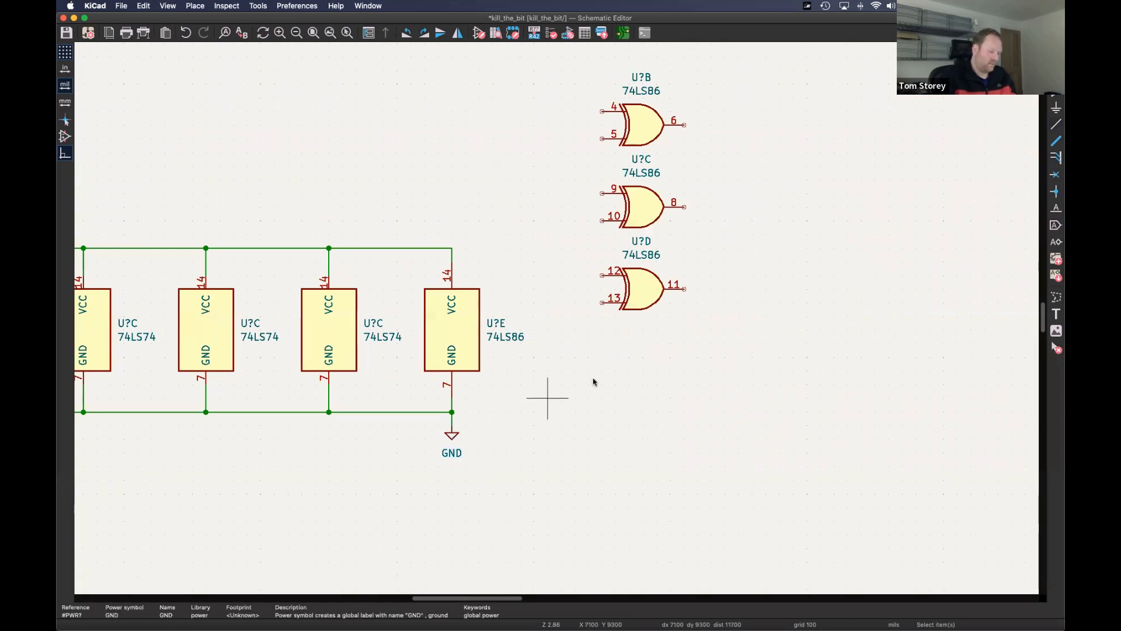
key("super+v")
left_click(588, 334)
- Wire input pins 4, 5, 9, 10, 12 and 13 of the unused 74LS86 gates to the copied GND symbol
middle_click_drag(588, 205, 555, 245)
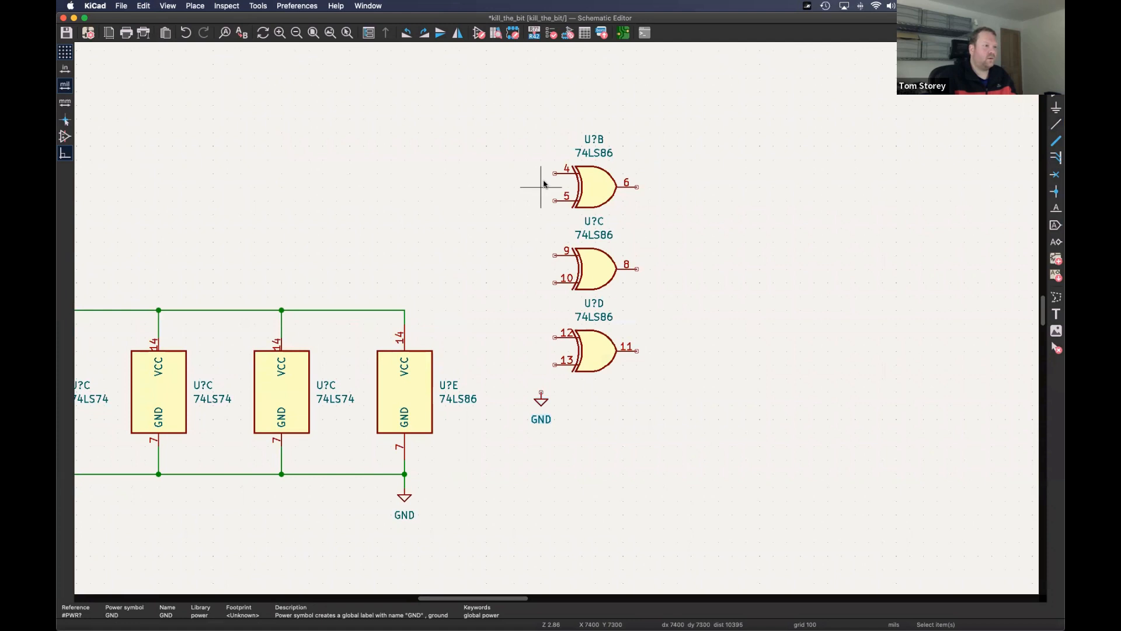
left_click(555, 173)
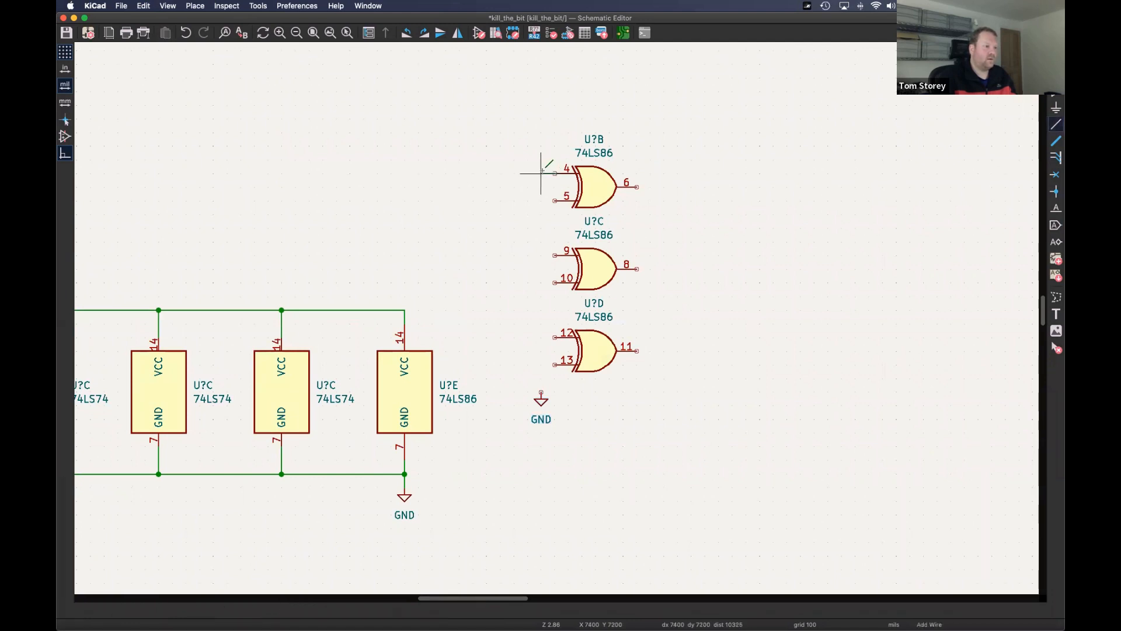
left_click(541, 392)
left_click(555, 201)
left_click(541, 200)
left_click(555, 255)
left_click(541, 256)
left_click(555, 282)
left_click(541, 283)
left_click(555, 337)
left_click(541, 337)
left_click(555, 364)
left_click(541, 365)
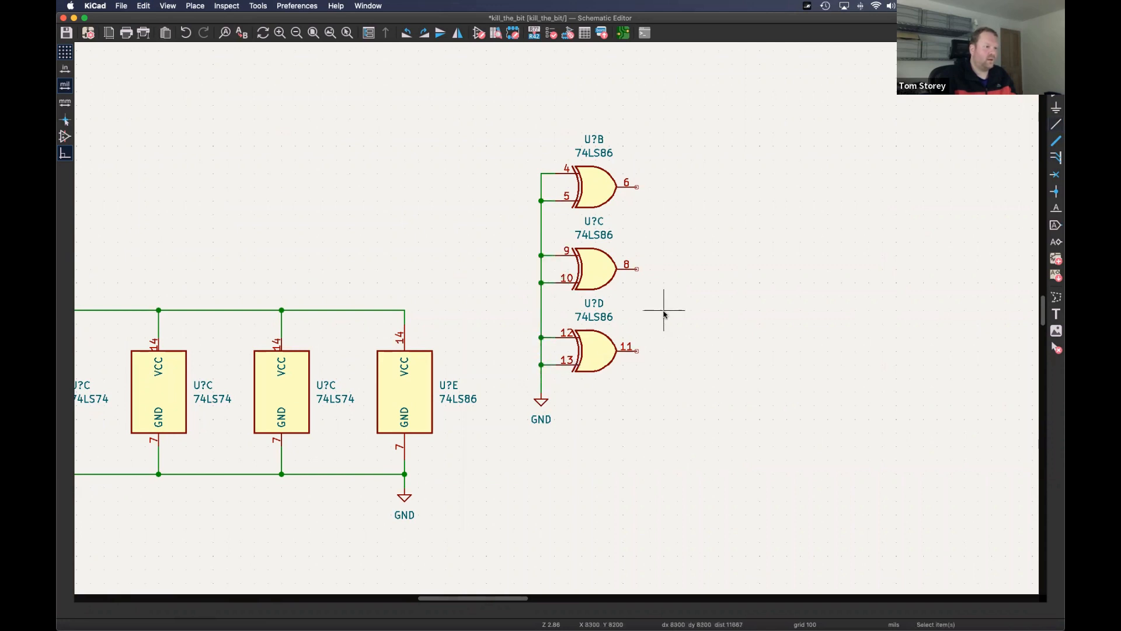
- Add no-connect flags to output pins 6, 8 and 11 of the unused 74LS86 gates
left_click(1056, 179)
left_click(637, 187)
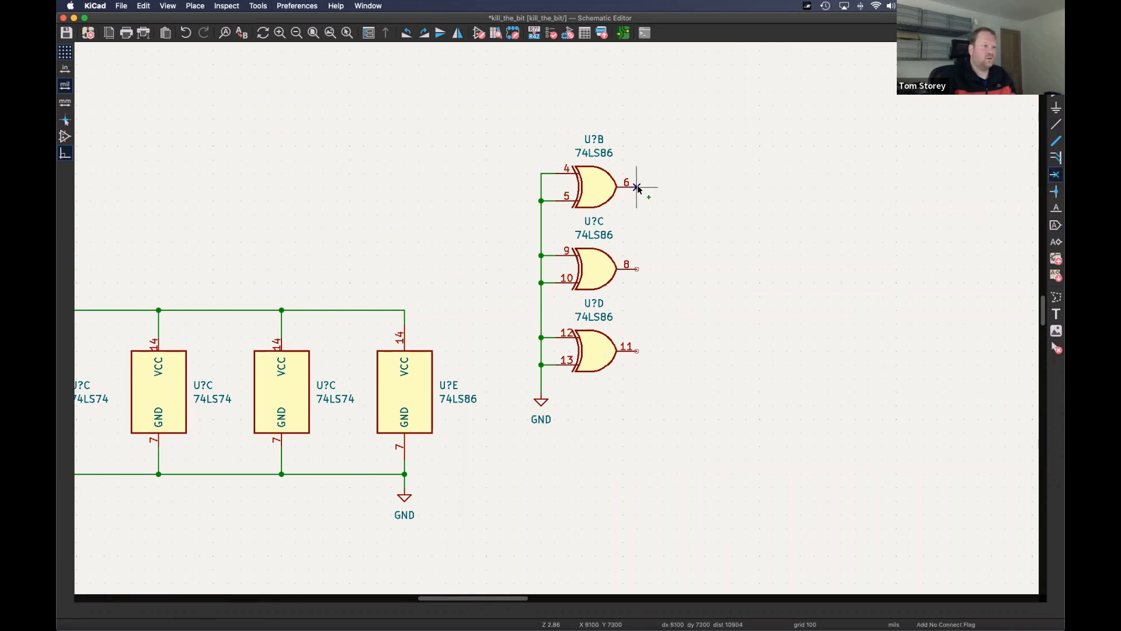
left_click(636, 269)
left_click(637, 350)
key("Escape")
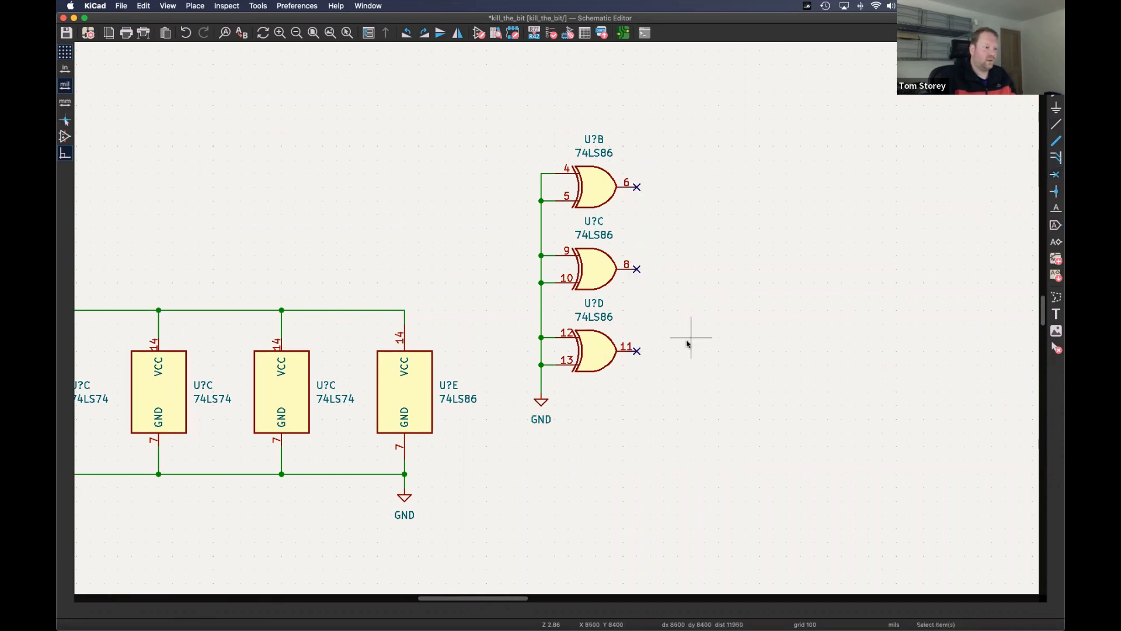
- Review the main circuit, from the NE555P timer through the flip-flop chain to the LED branches
scroll(670, 317, "down", 3)
scroll(664, 191, "up", 10)
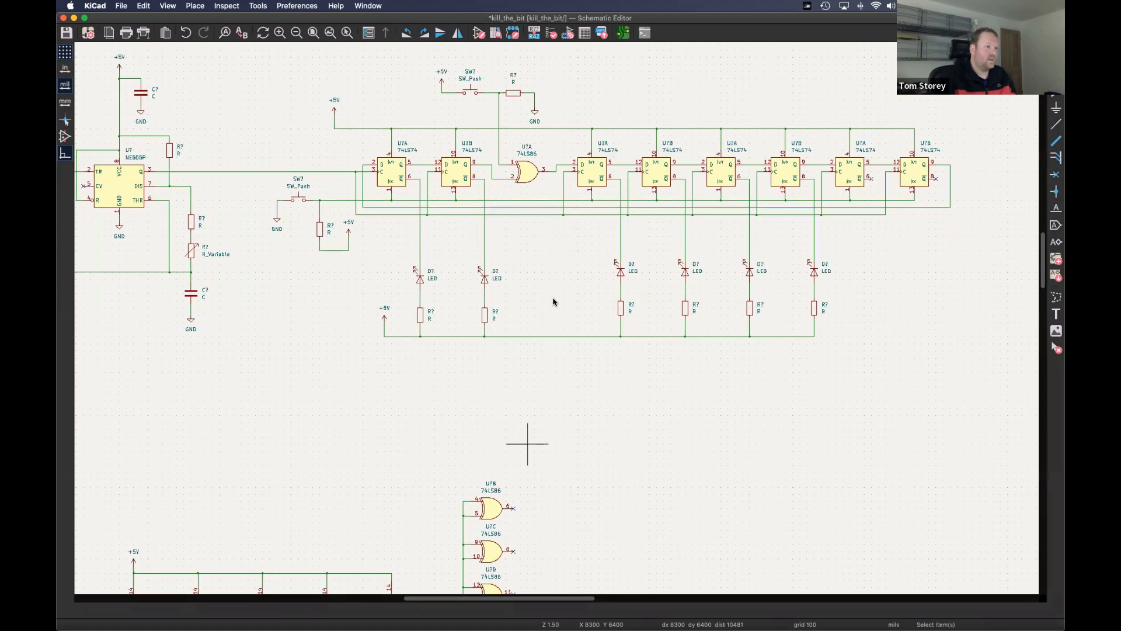
scroll(601, 344, "right", 2)
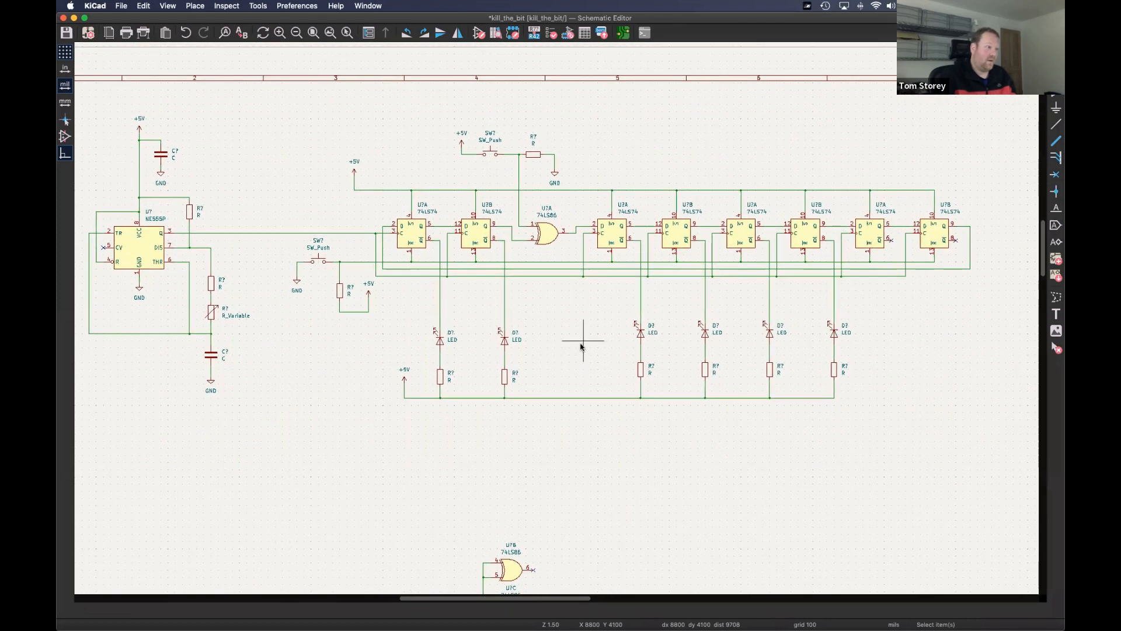
scroll(593, 339, "left", 2)
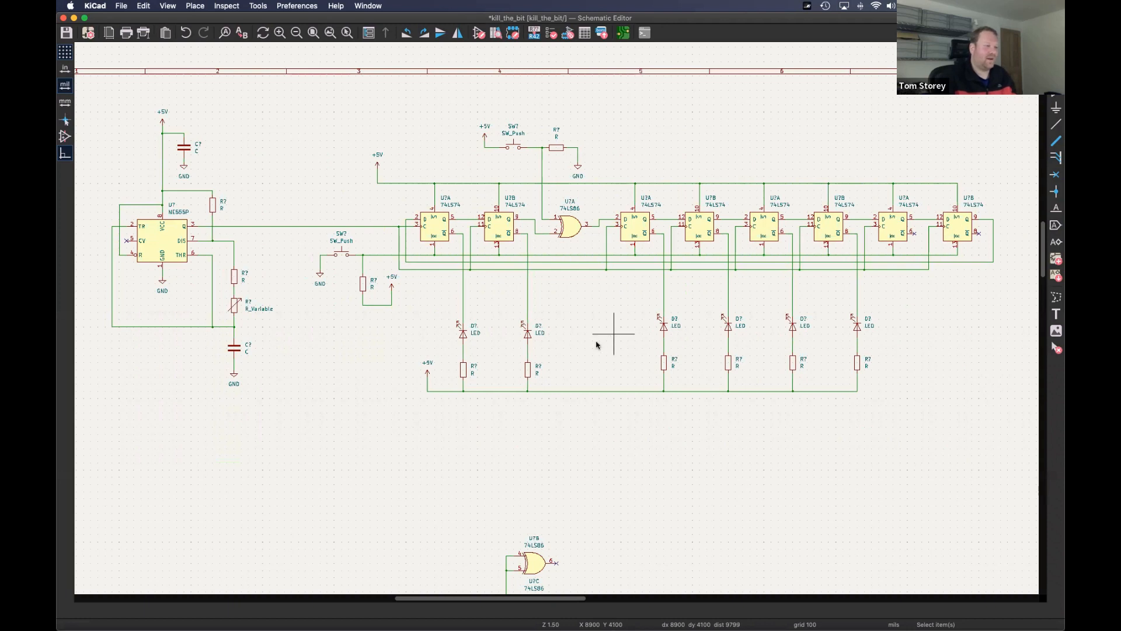
scroll(597, 339, "down", 2)
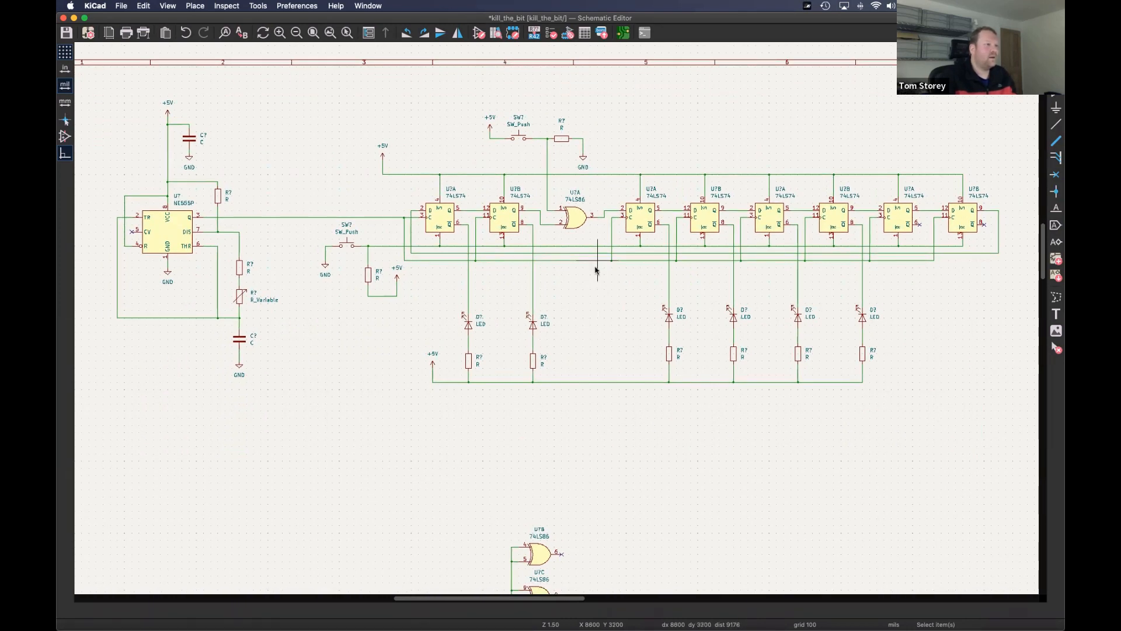
scroll(595, 327, "up", 1)
scroll(579, 327, "right", 3)
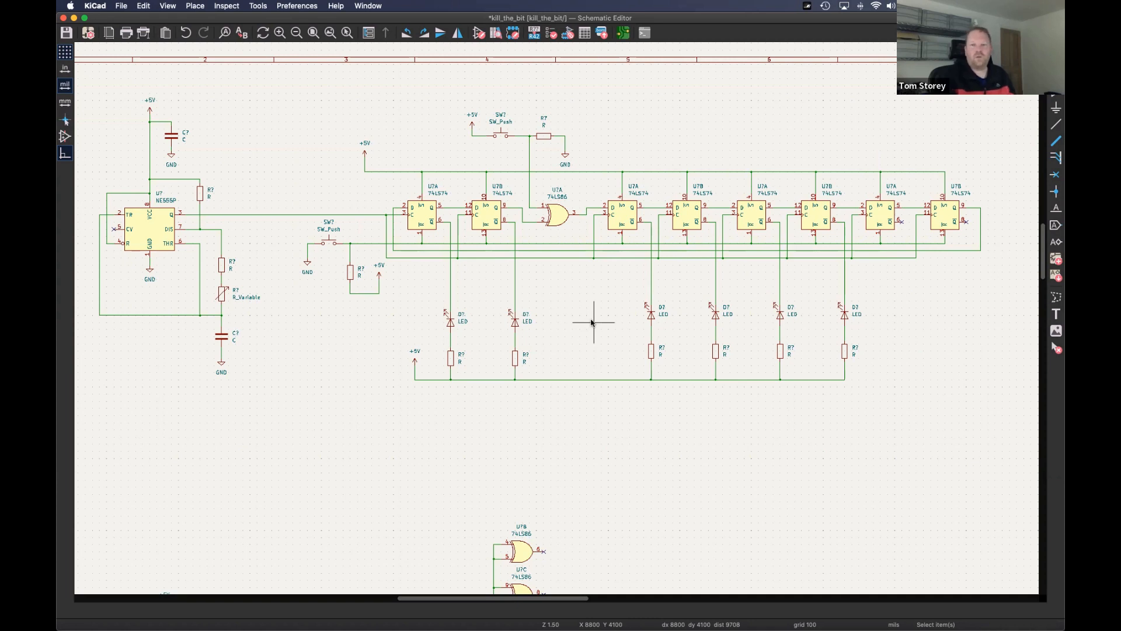
- Set the value of the resistor in the first LED branch to 1K
scroll(593, 322, "down", 3)
scroll(593, 322, "left", 2)
scroll(613, 277, "up", 3)
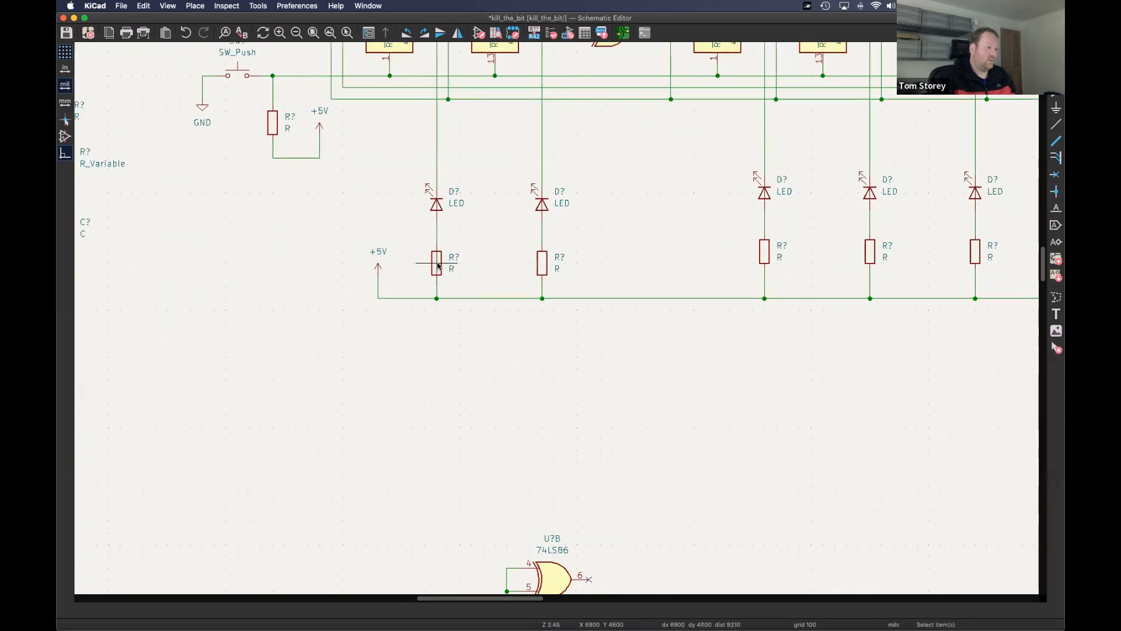
double_click(439, 266)
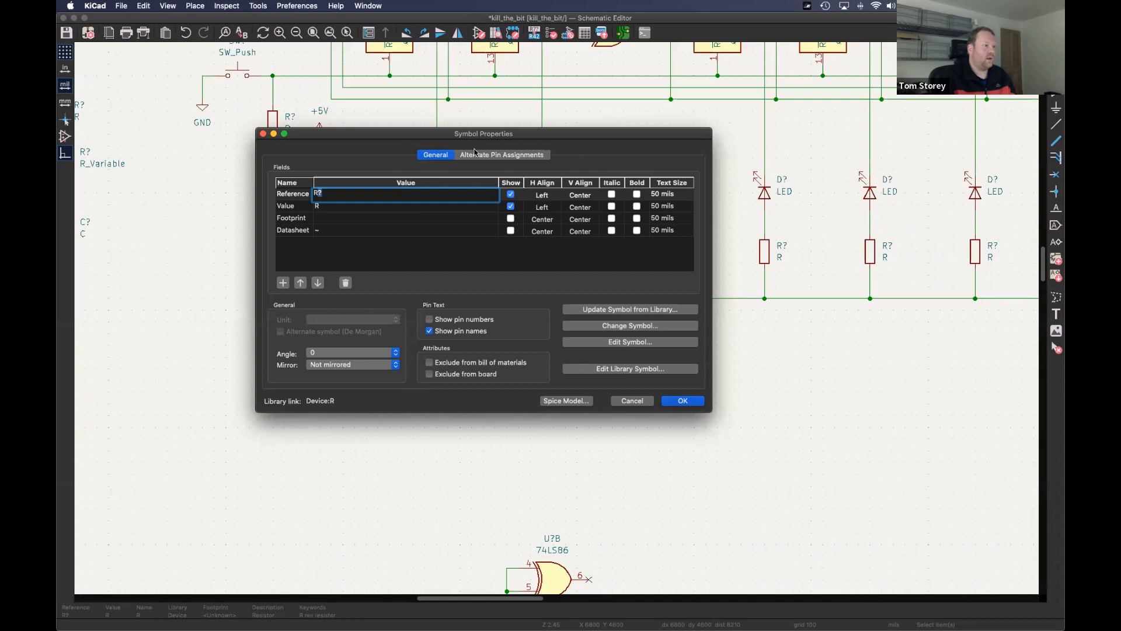
left_click(320, 206)
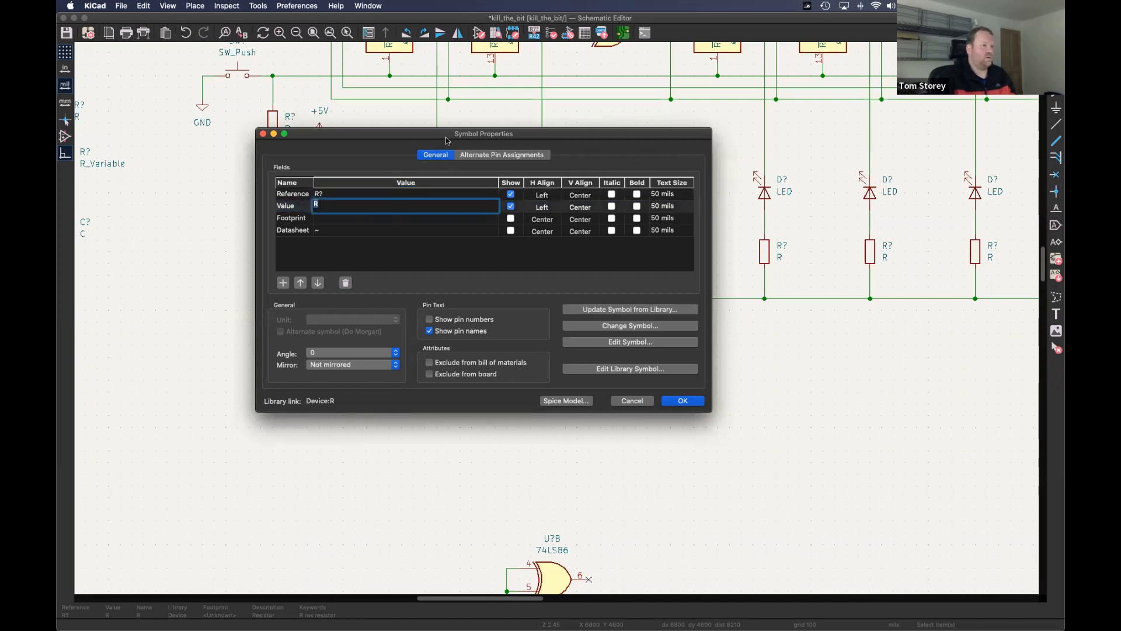
left_click_drag(429, 146, 490, 145)
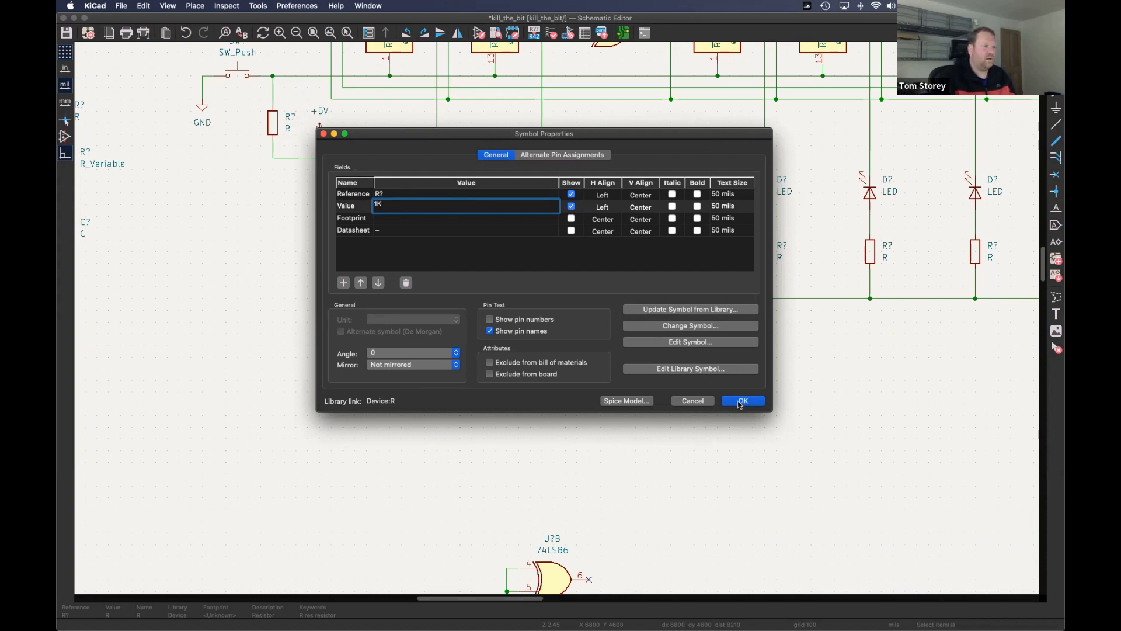
left_click(742, 401)
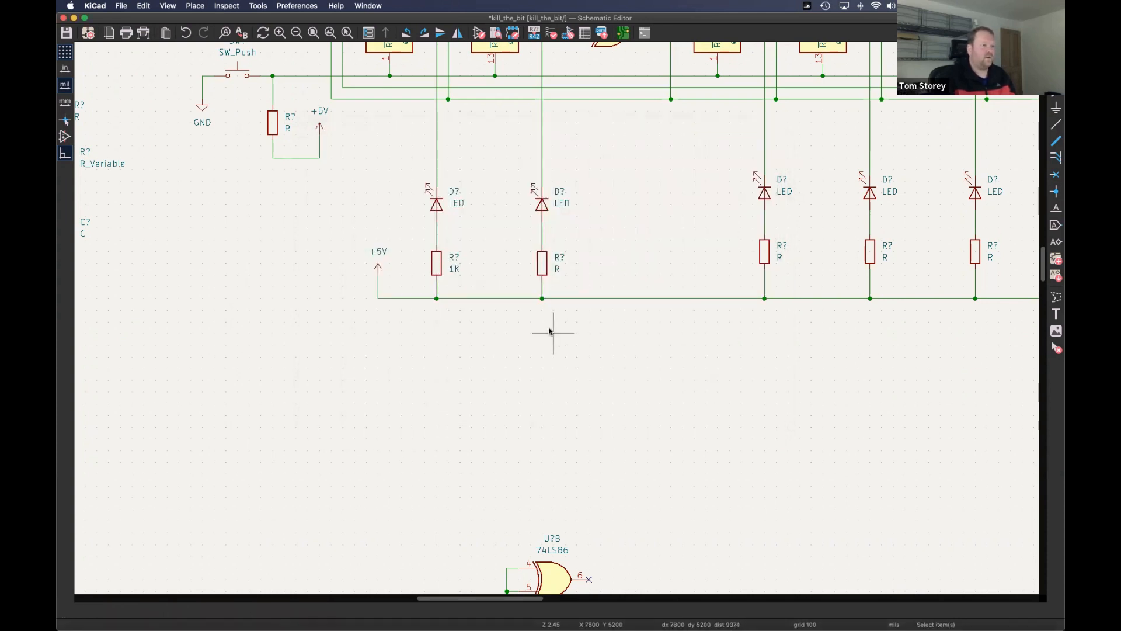
- Delete the five resistors in the other LED branches, keeping only the 1K one in the first branch
scroll(580, 307, "down", 1)
middle_click_drag(674, 247, 562, 270)
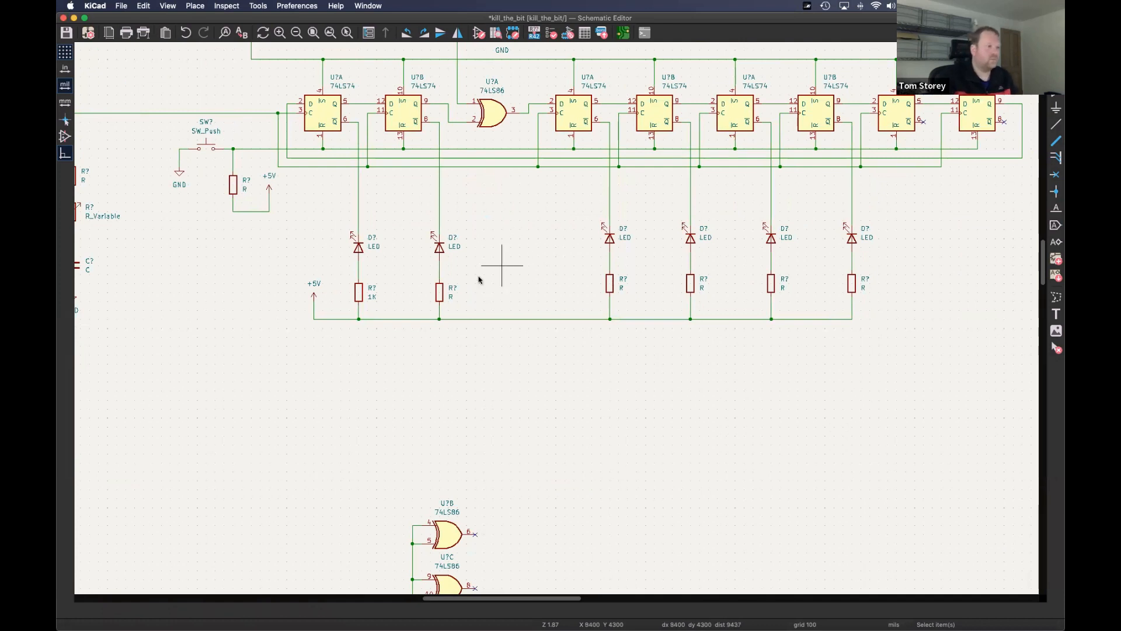
left_click(440, 294)
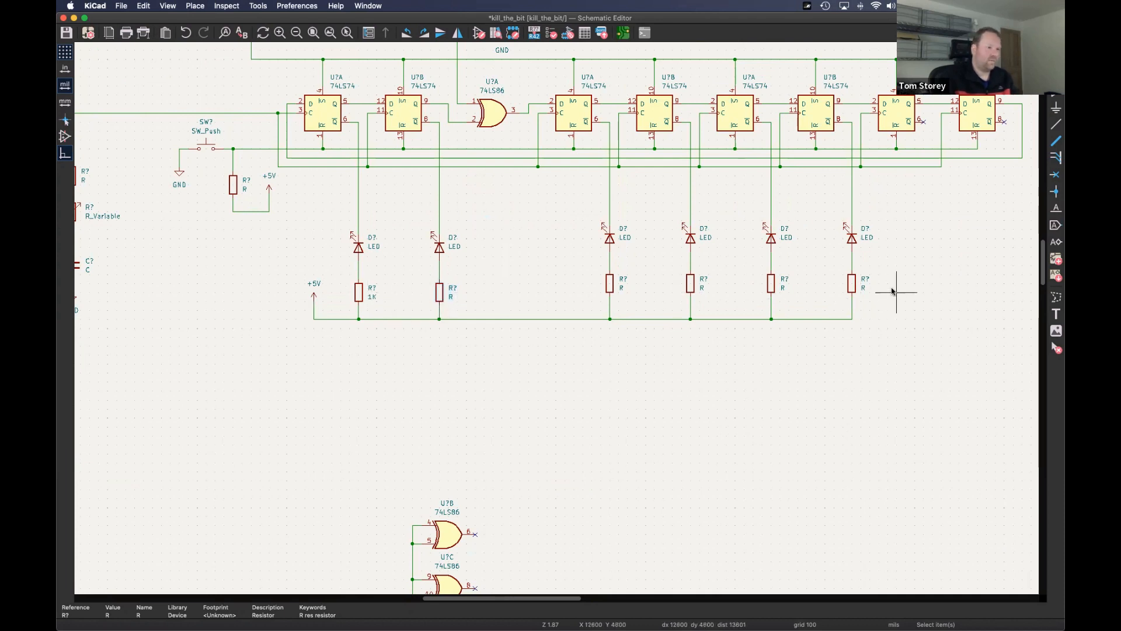
key("Delete")
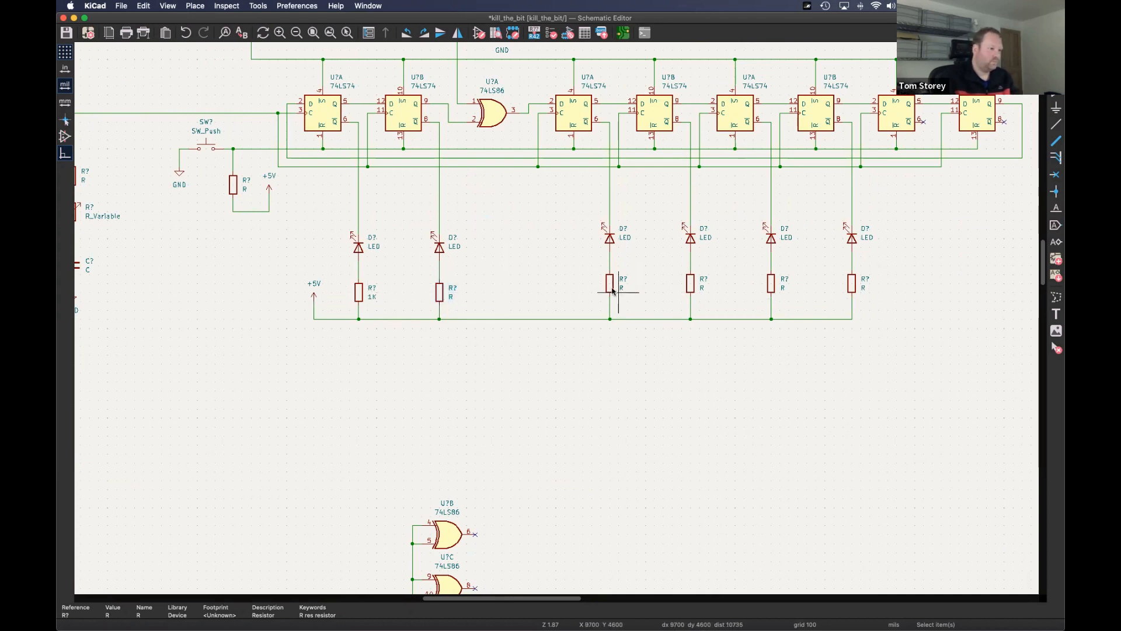
key("Delete")
key("Delete")
key("Delete")
key("Delete")
left_click(359, 292)
key("ctrl+d")
left_click(444, 290)
key("ctrl+d")
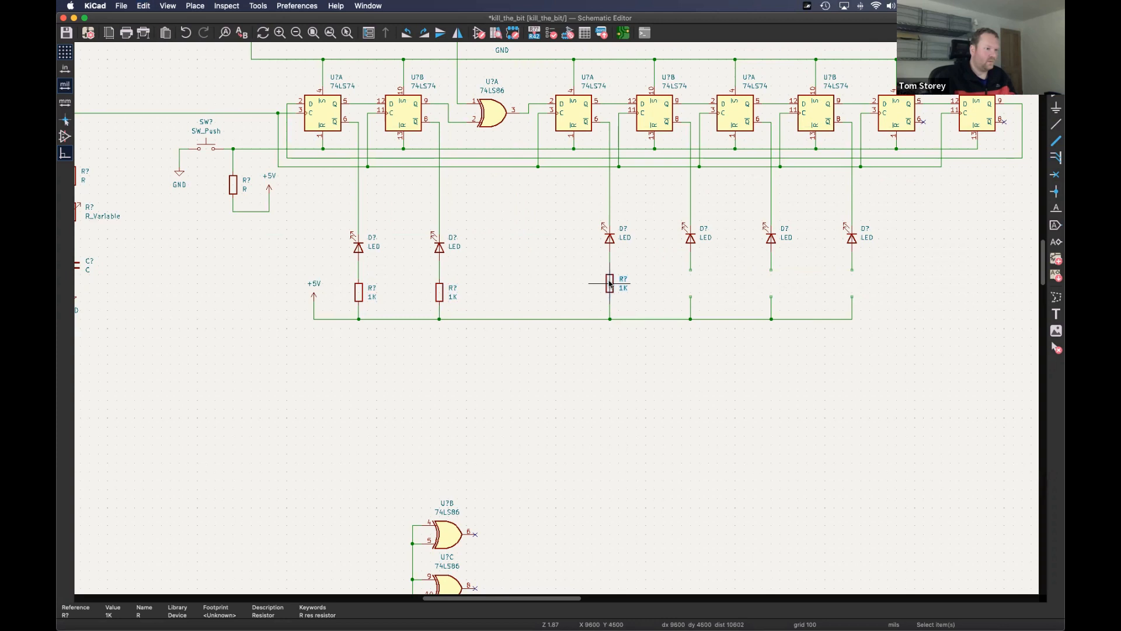
left_click(610, 284)
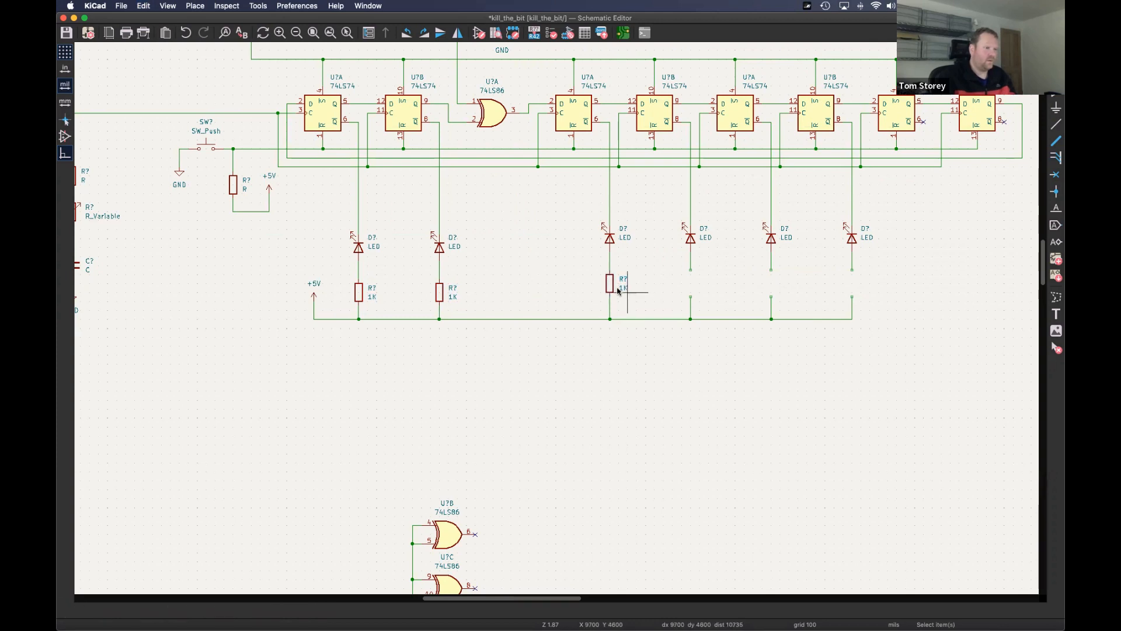
key("Delete")
key("Delete")
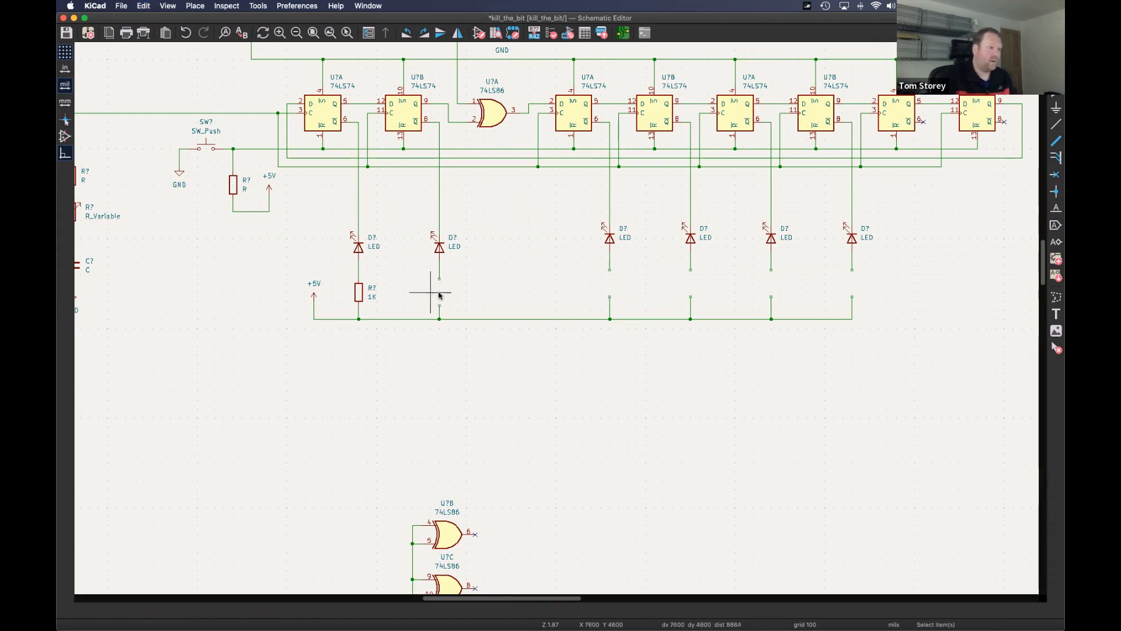
- Browse footprints for the 1K resistor in the first LED branch and open the Resistor_THT library
double_click(359, 294)
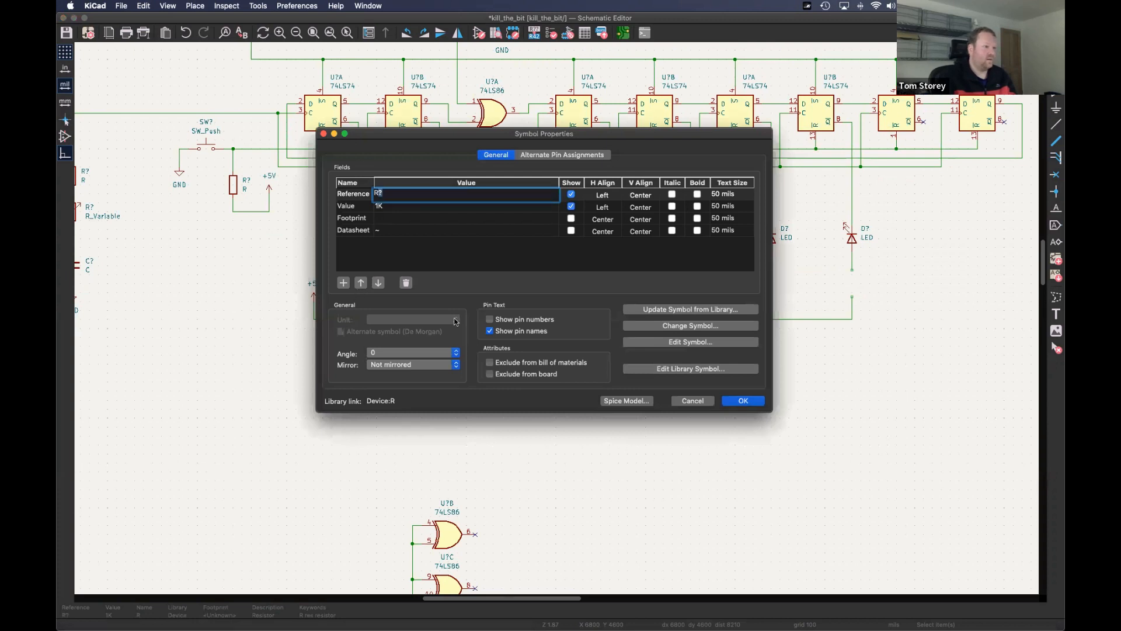
left_click(467, 230)
left_click(474, 218)
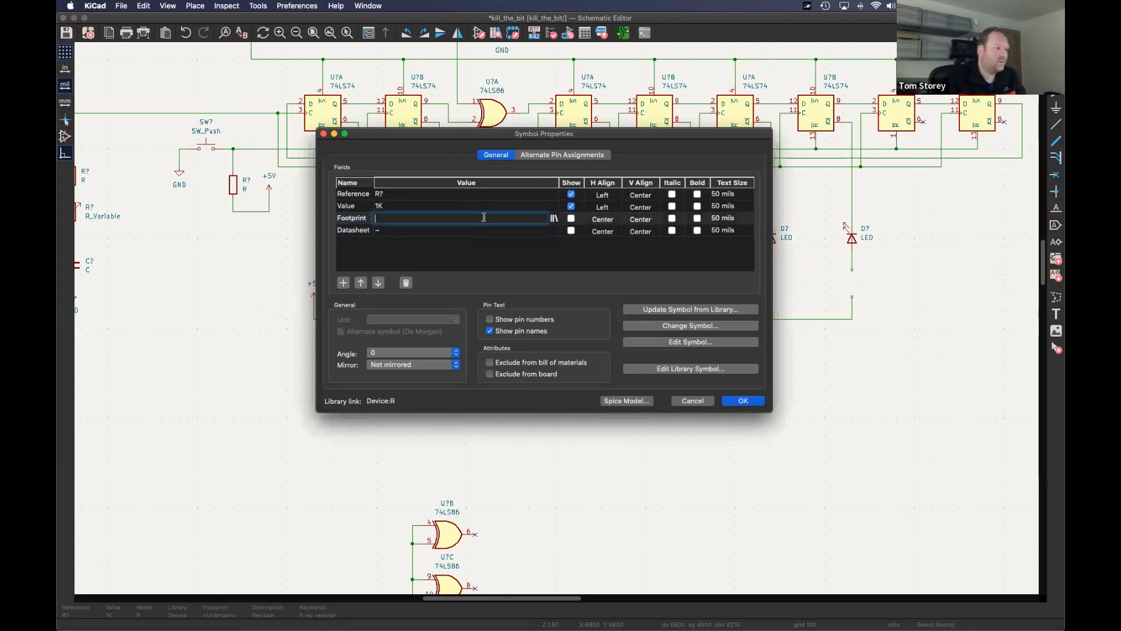
left_click(554, 218)
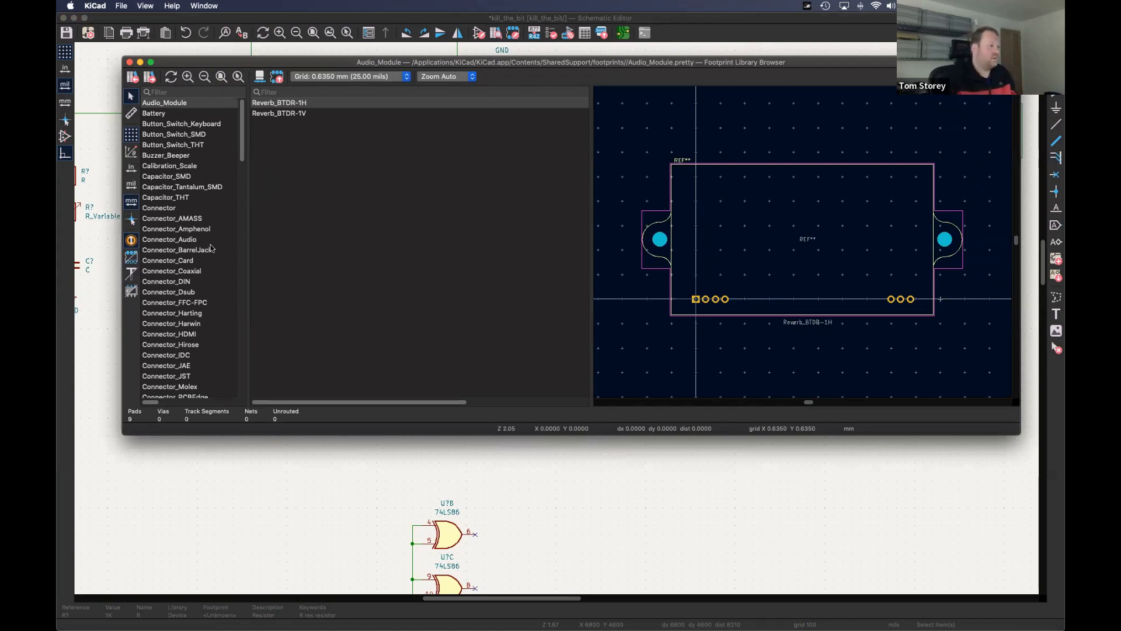
scroll(197, 236, "down", 5)
scroll(188, 245, "down", 3)
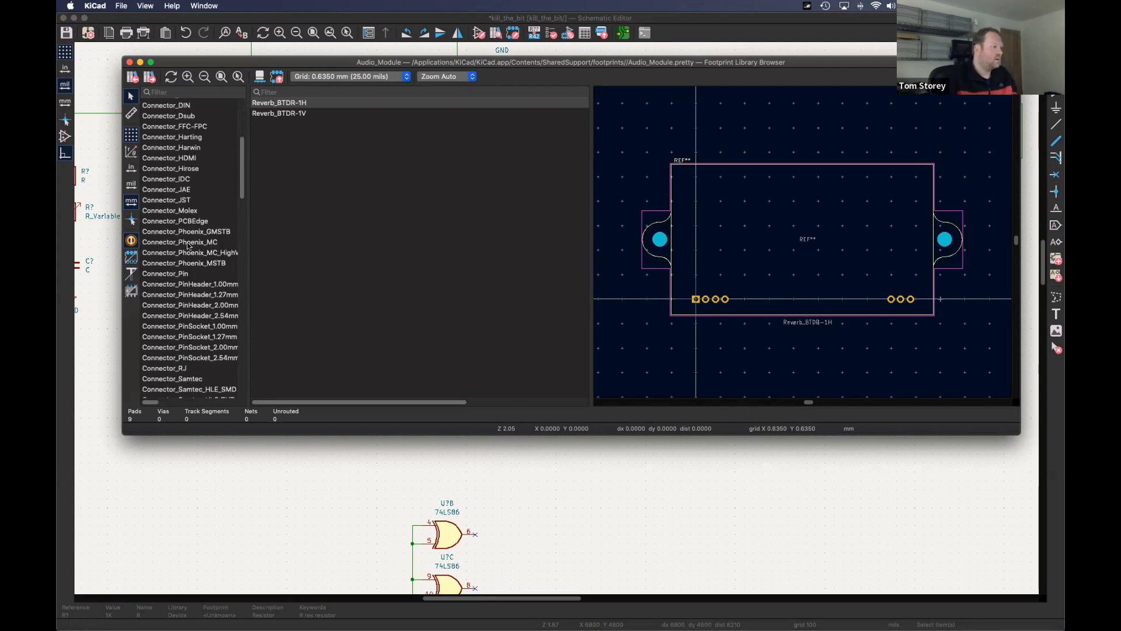
scroll(185, 246, "down", 10)
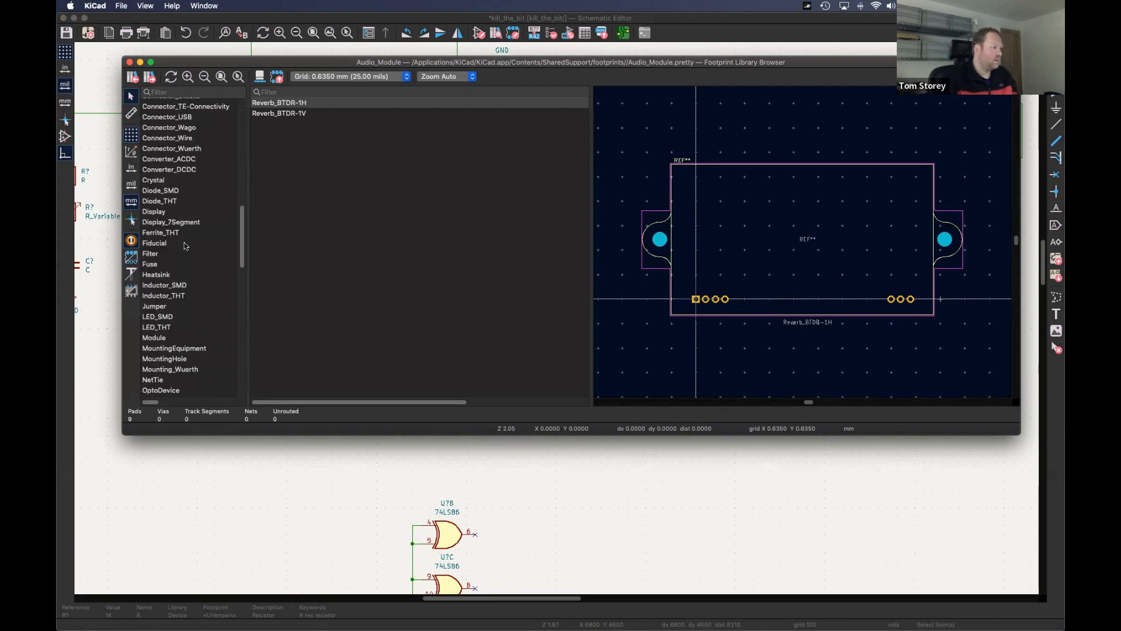
scroll(185, 245, "down", 4)
scroll(185, 246, "down", 7)
scroll(186, 246, "down", 1)
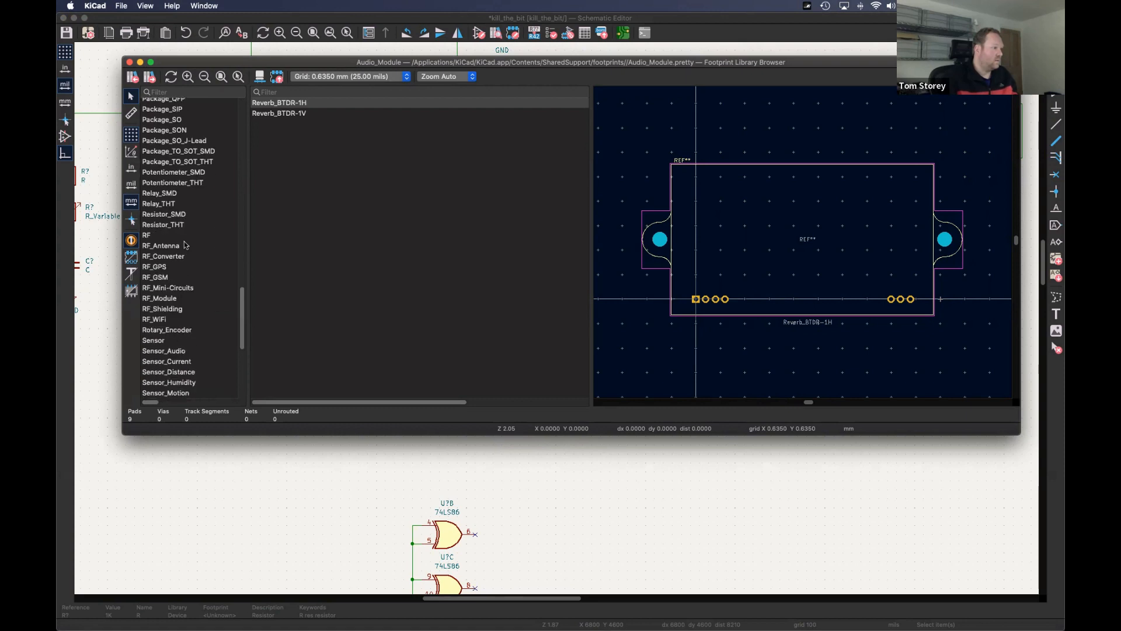
left_click(166, 225)
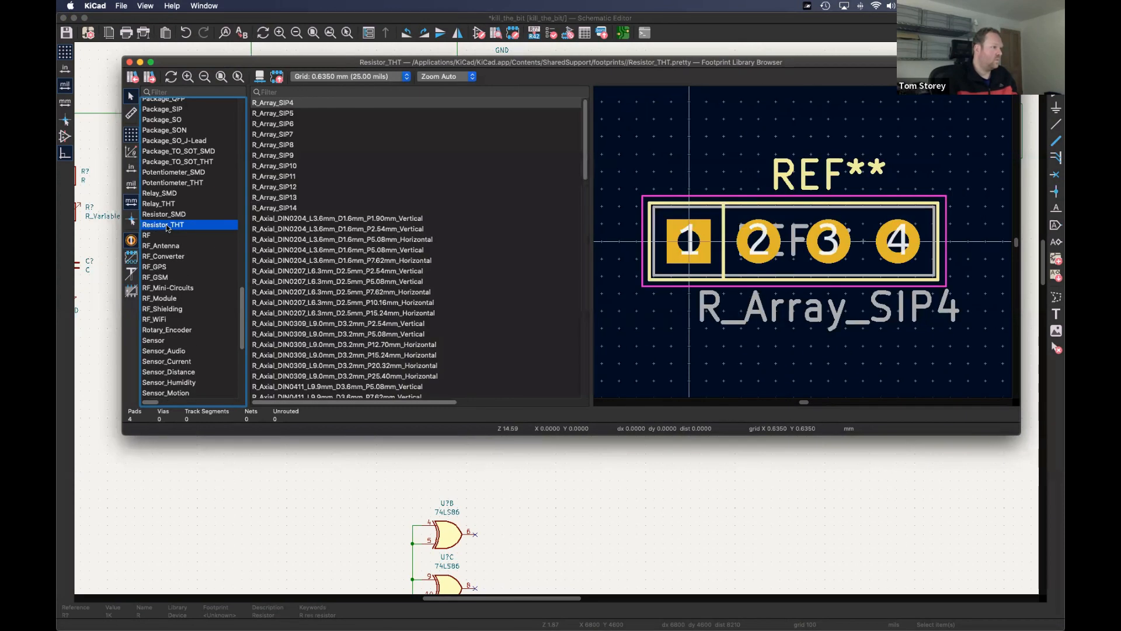
- Compare the axial through-hole resistor footprints, previewing DIN0309 P5.08mm vertical, DIN0309 P12.70mm horizontal and DIN0204 P7.62mm horizontal
scroll(347, 219, "down", 2)
scroll(345, 238, "down", 3)
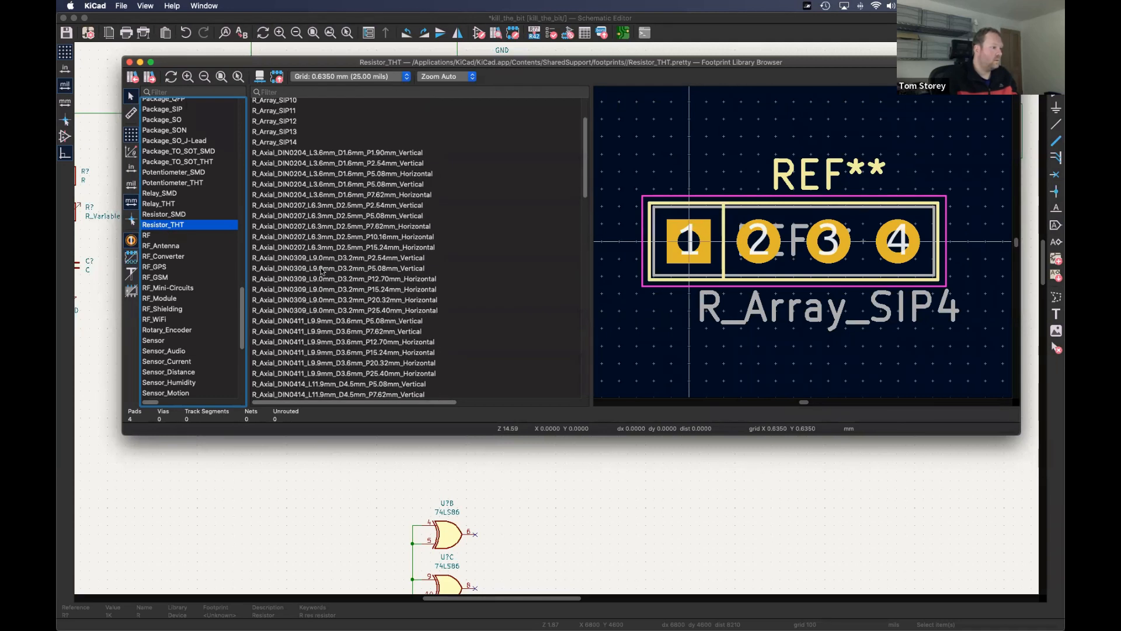
left_click(323, 268)
scroll(322, 268, "down", 10)
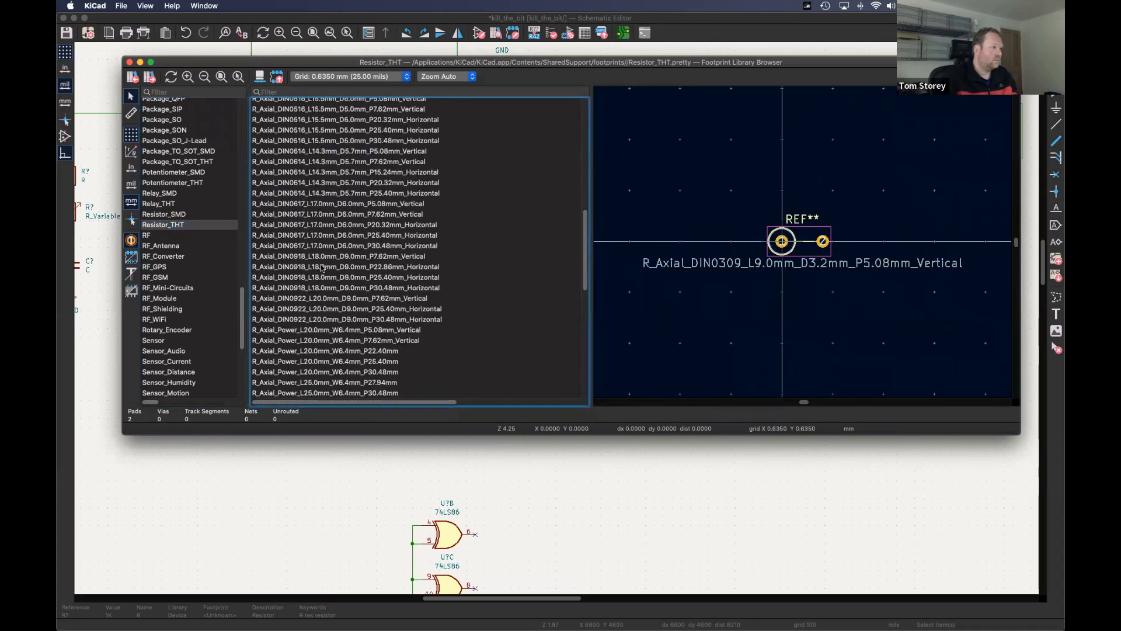
scroll(323, 268, "up", 10)
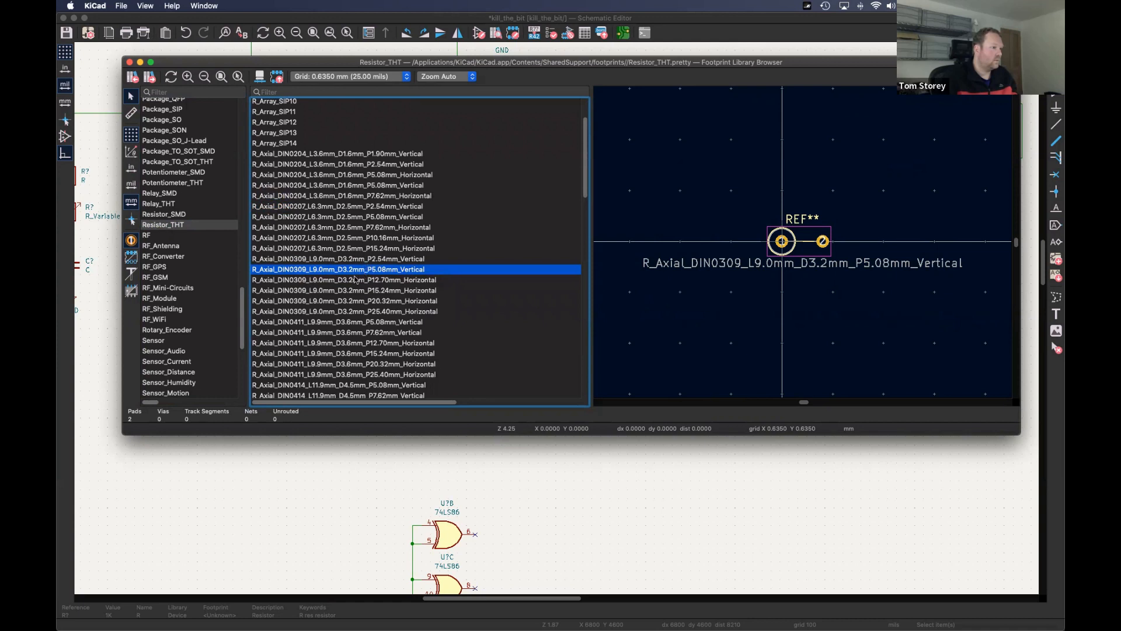
left_click(334, 281)
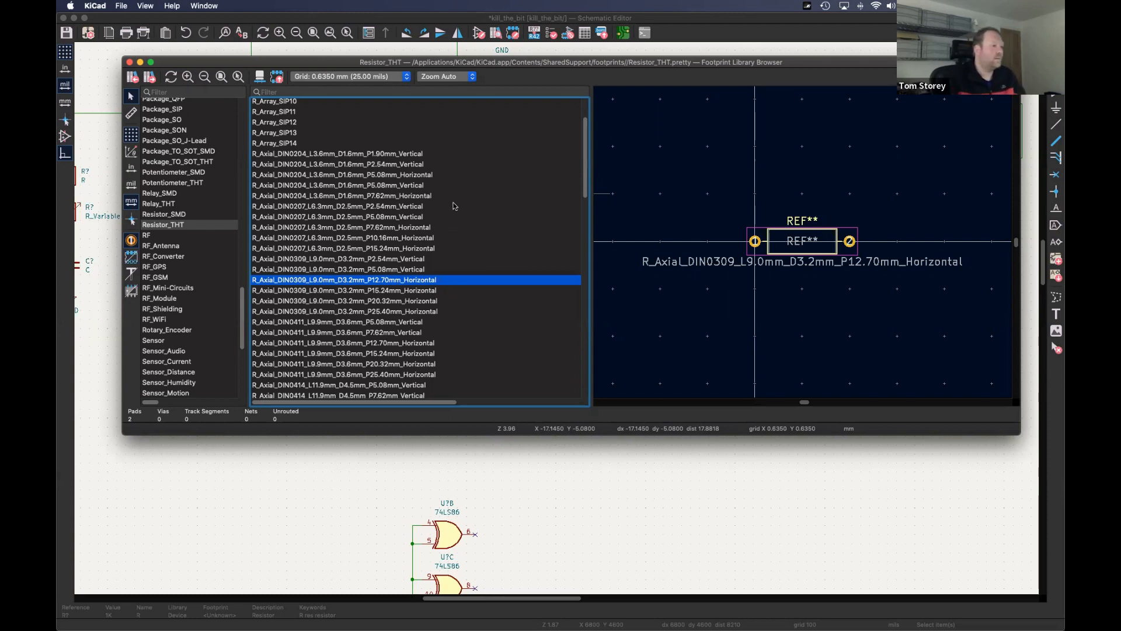
left_click(377, 196)
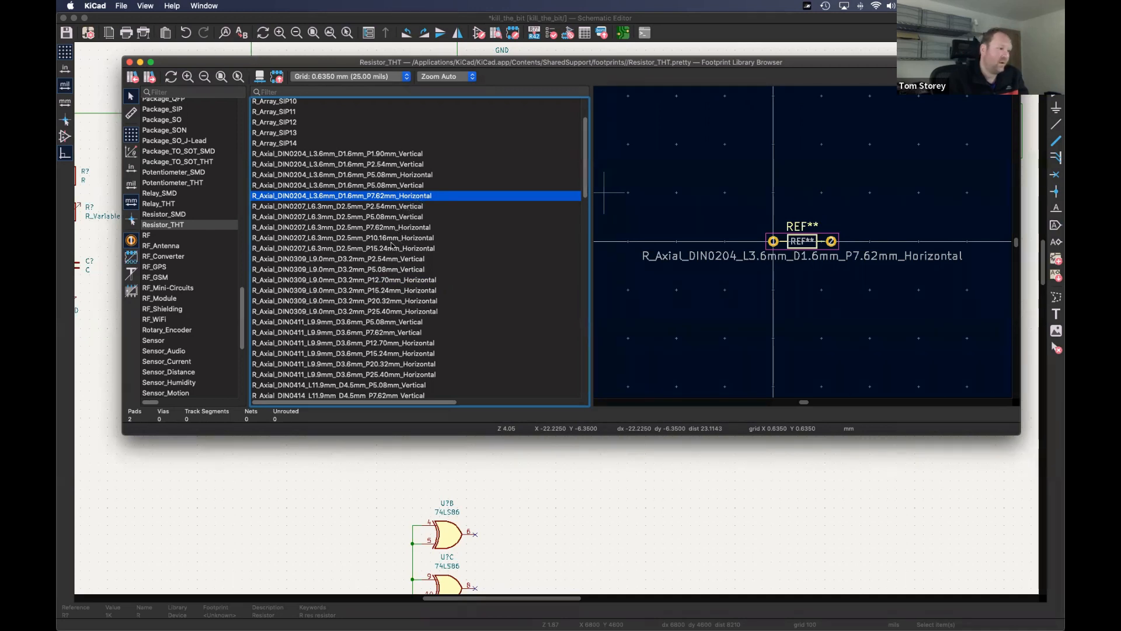
- Assign the footprint R_Axial_DIN0207_L6.3mm_D2.5mm_P10.16mm_Horizontal to the 1K resistor and accept its properties
left_click(369, 239)
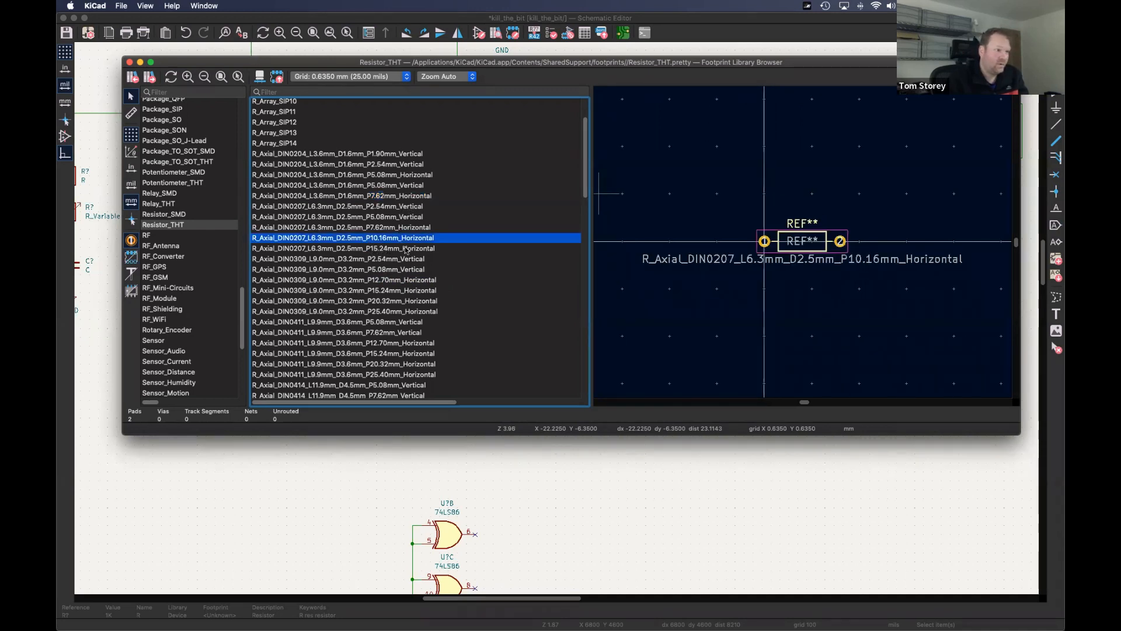
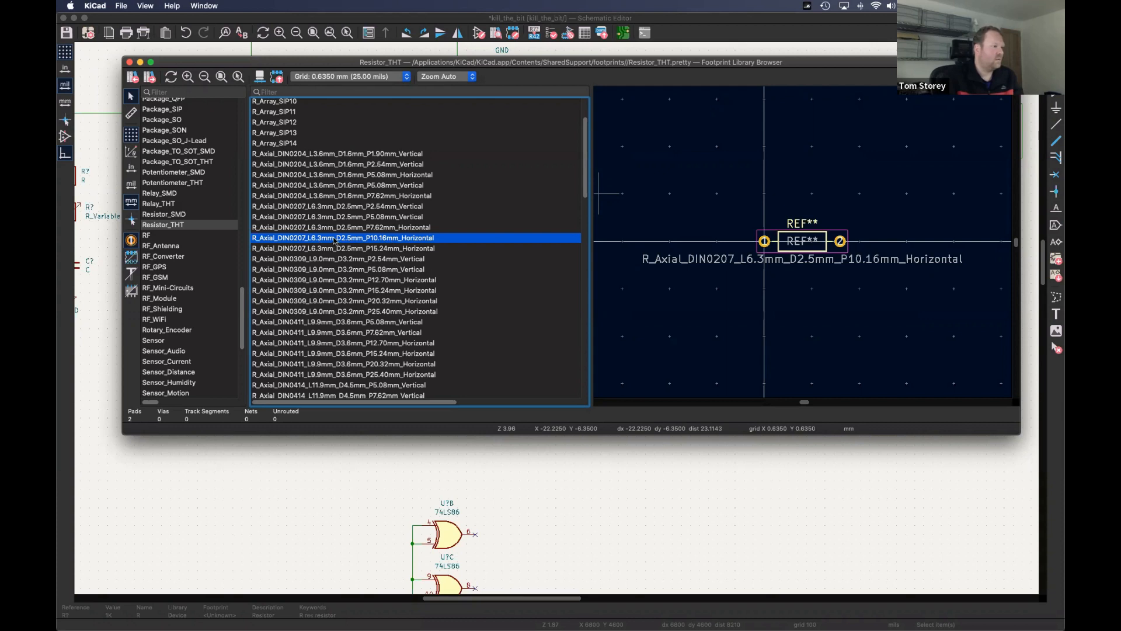
double_click(334, 241)
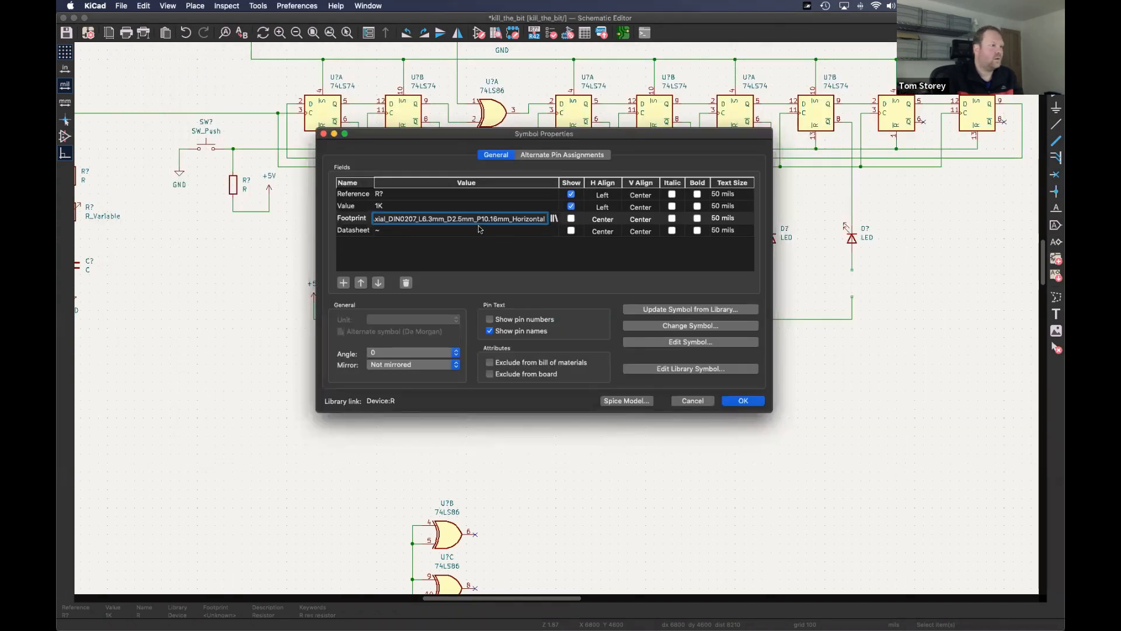
left_click_drag(442, 219, 319, 215)
left_click(403, 219)
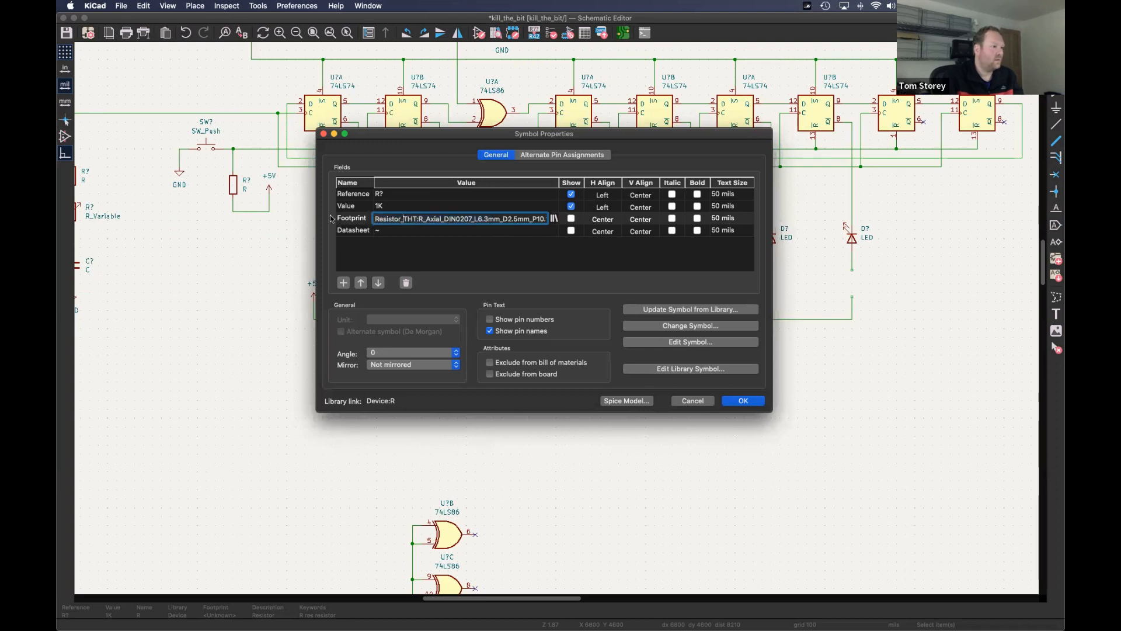
left_click(491, 252)
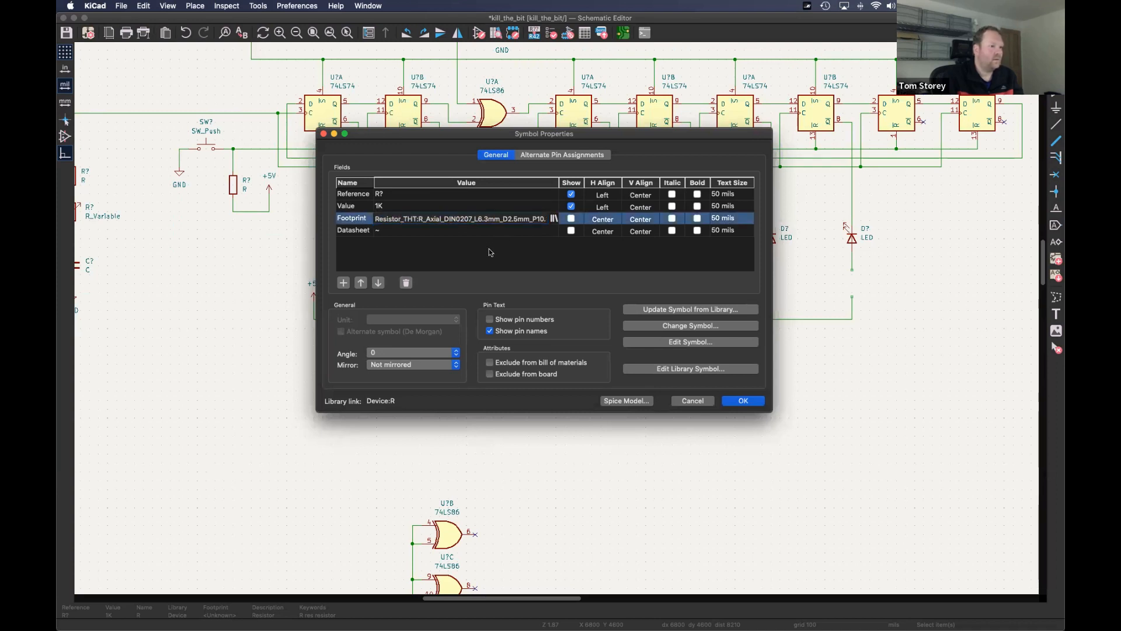
left_click(742, 401)
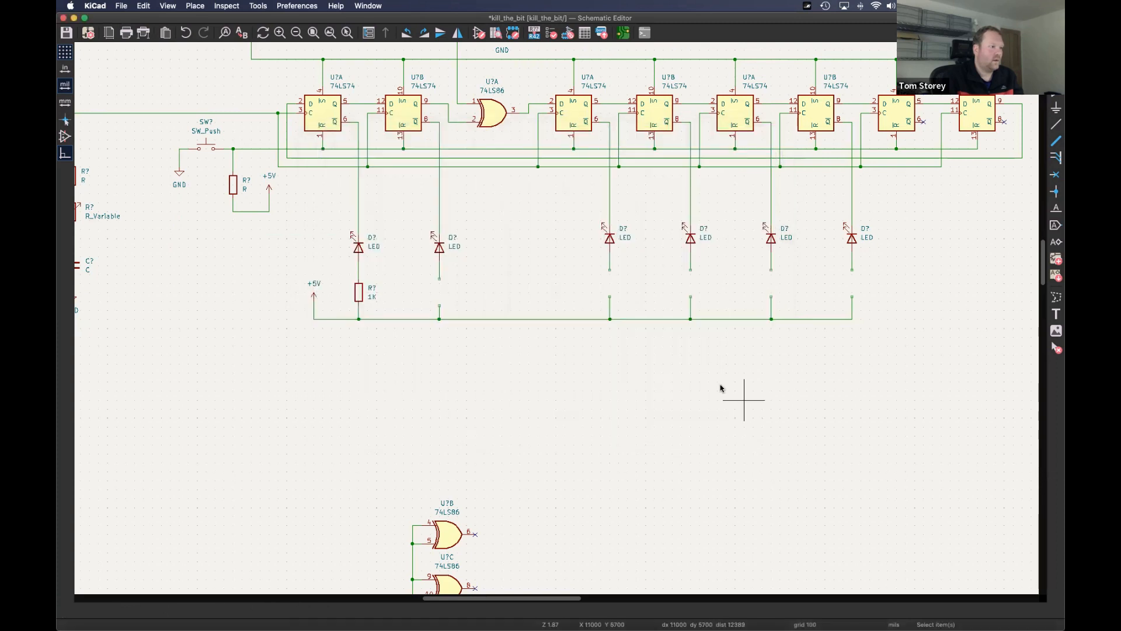
- Duplicate the 1K resistor with its footprint into the gaps of the five other LED branches
key("super+d")
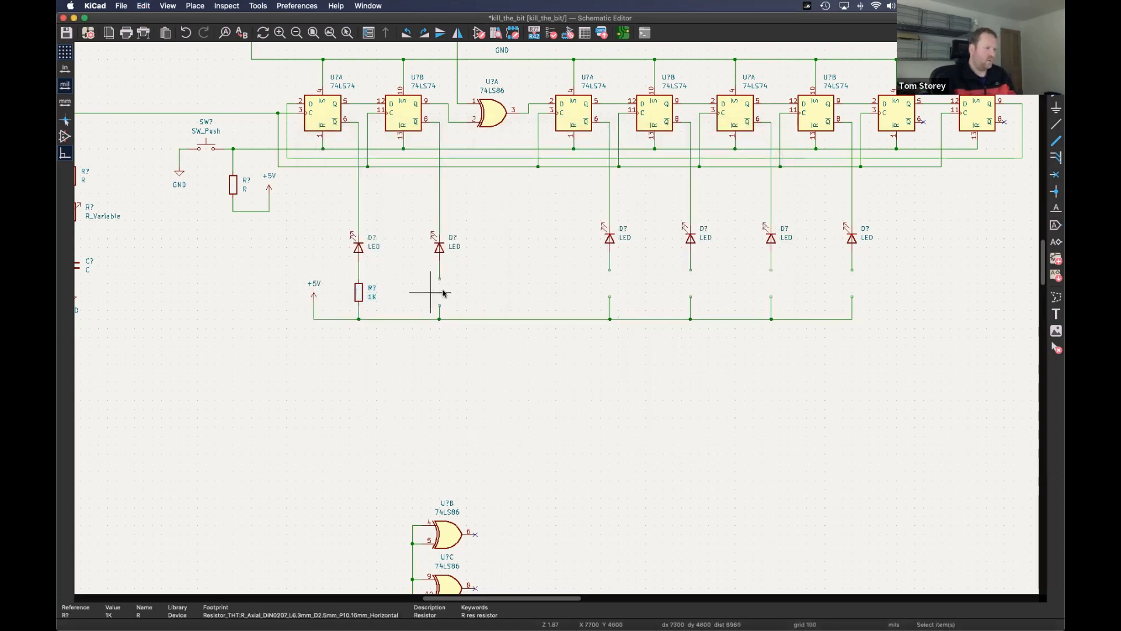
left_click(439, 292)
key("super+d")
left_click(612, 274)
key("super+d")
left_click(693, 274)
key("super+d")
left_click(772, 283)
key("super+d")
left_click(852, 284)
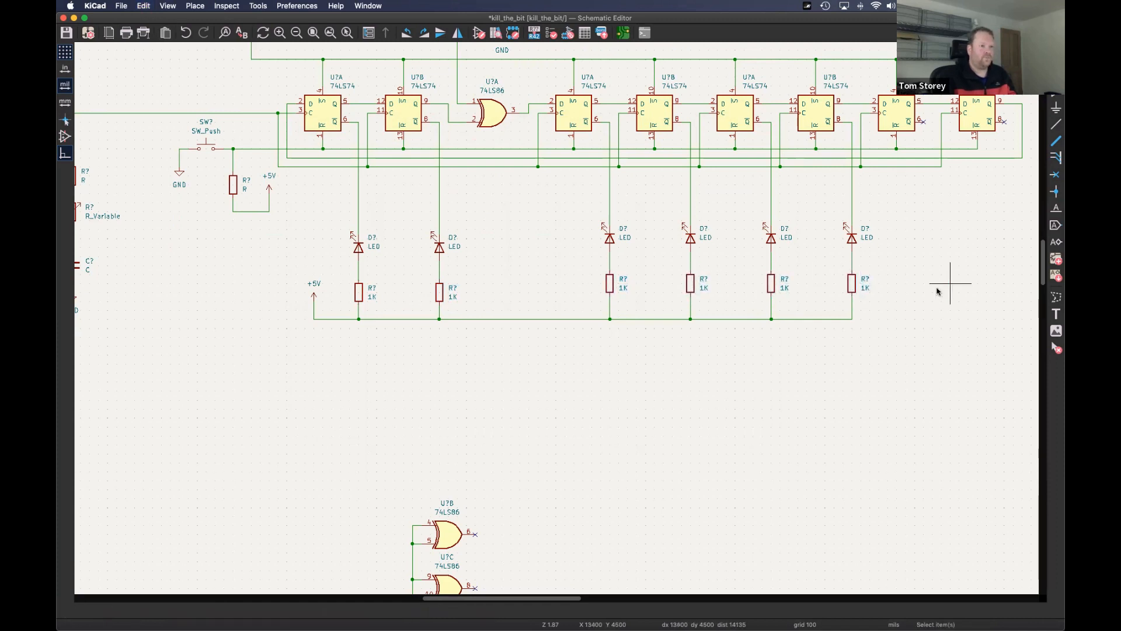
- Start footprint assignment and annotate the schematic by X position, resetting existing annotations and numbering from first free after sheet number X 100
scroll(525, 292, "left", 7)
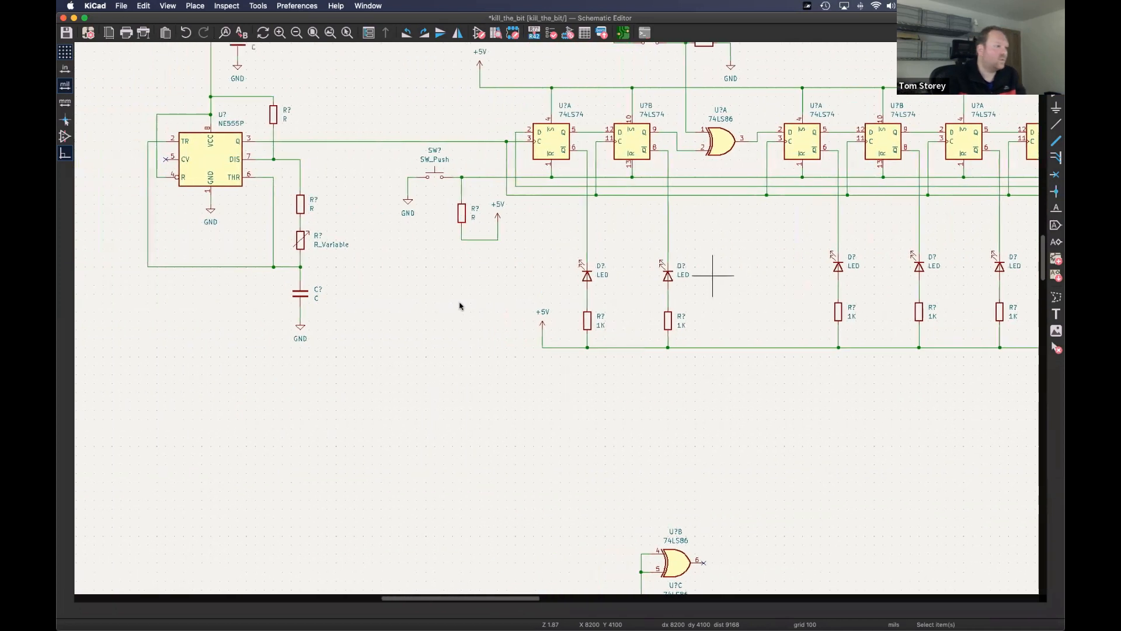
scroll(420, 292, "up", 2)
scroll(305, 270, "up", 3)
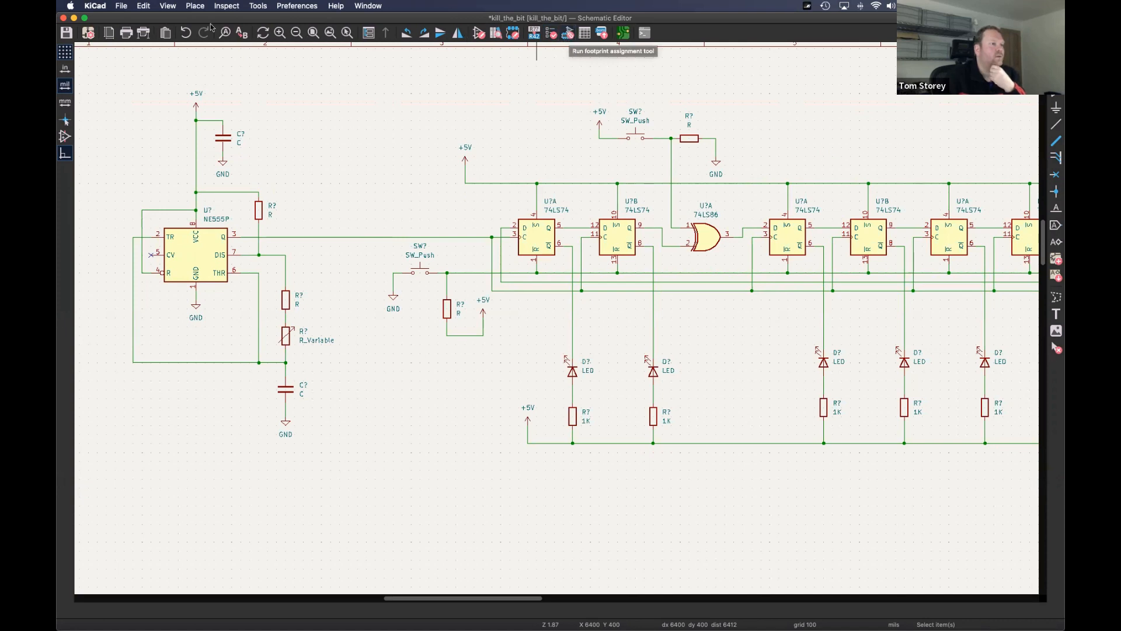
left_click(571, 34)
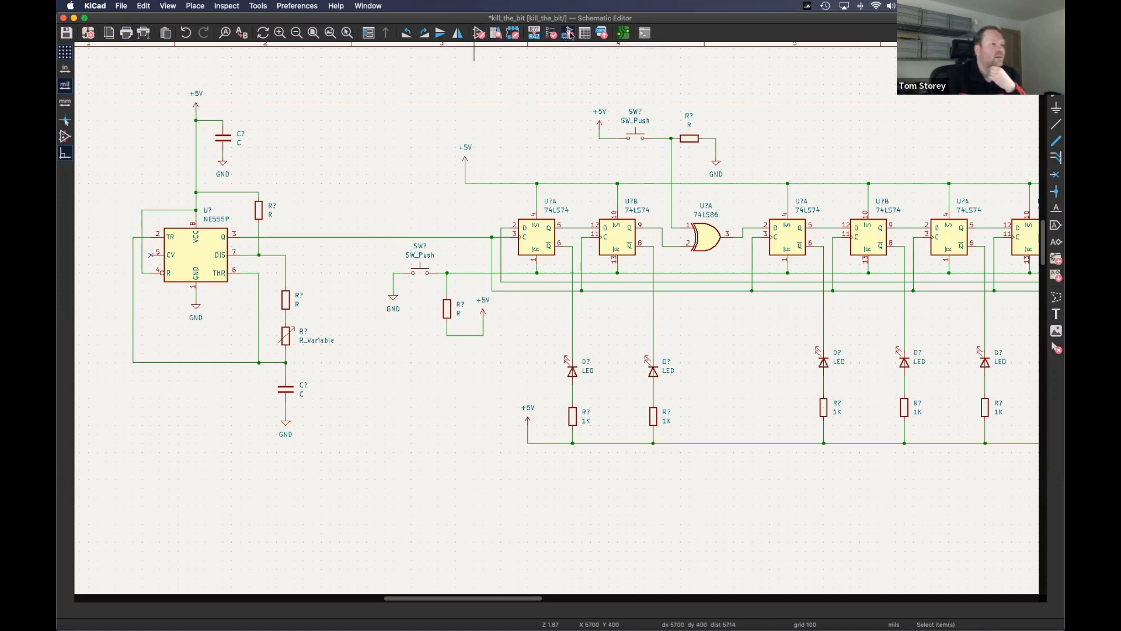
left_click(571, 36)
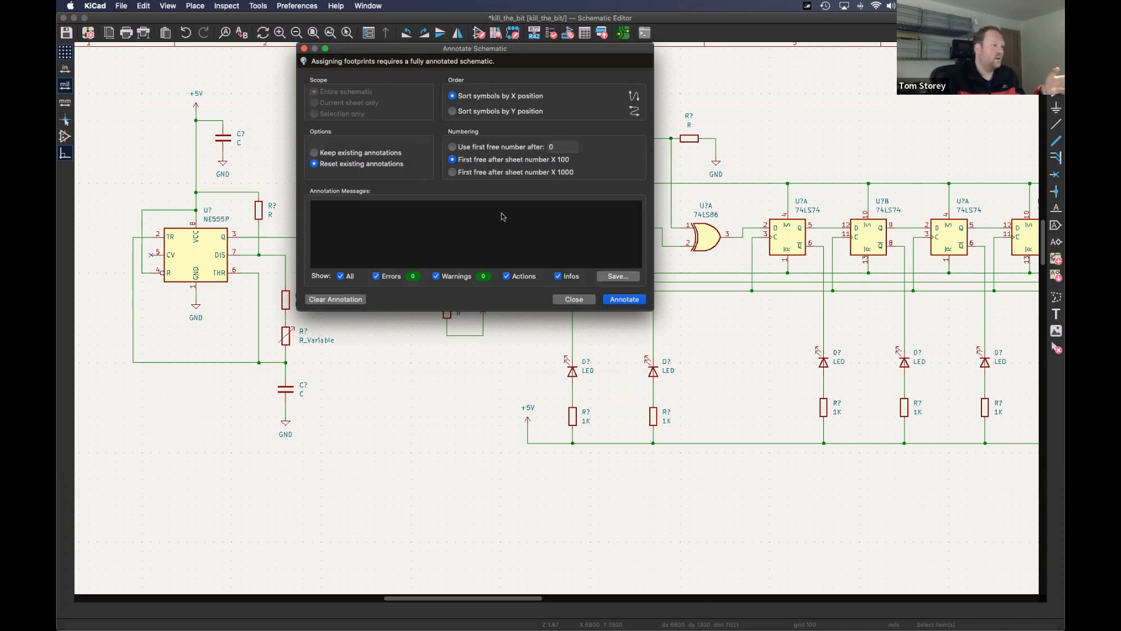
left_click(625, 299)
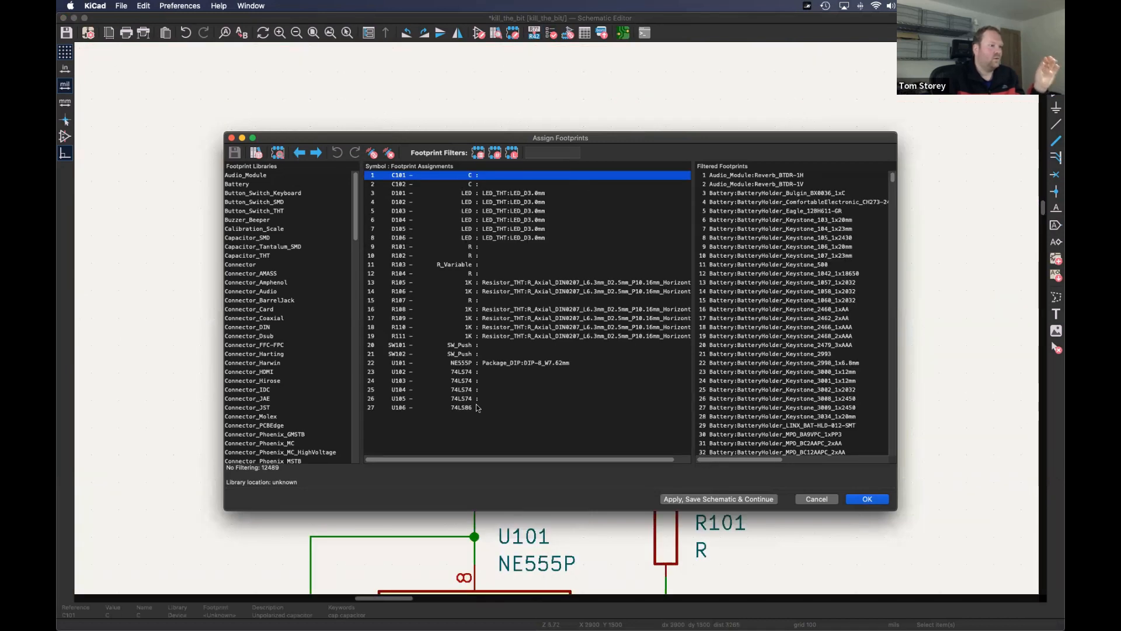
- Enlarge the Assign Footprints window and select the 1K resistors R105, R106 and R108 to R111
left_click_drag(599, 136, 506, 58)
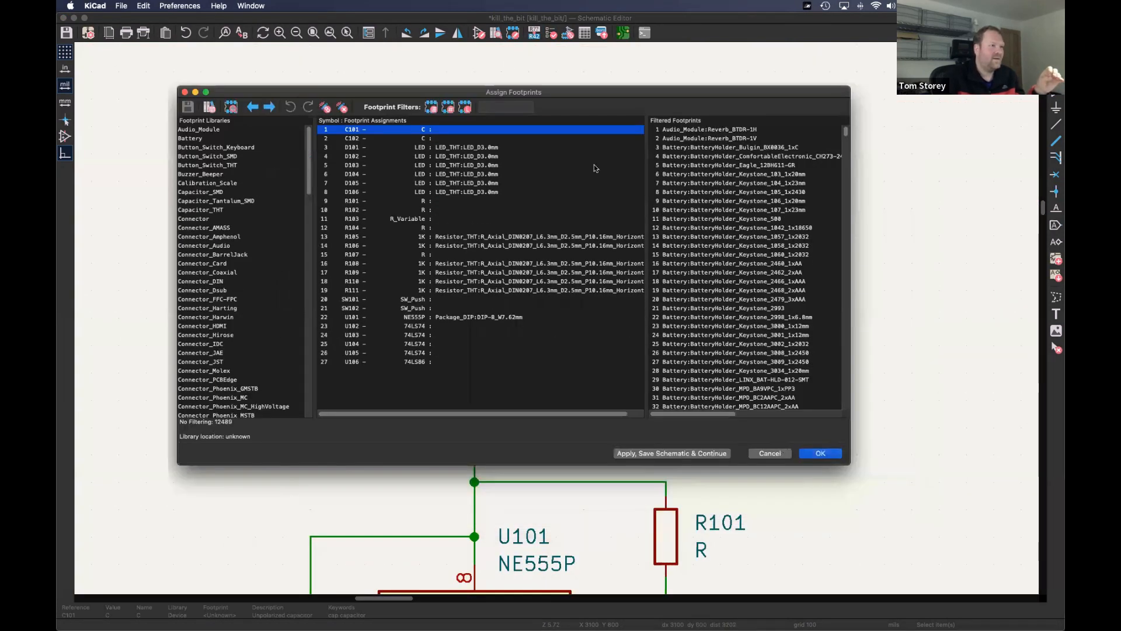
left_click_drag(801, 430, 985, 528)
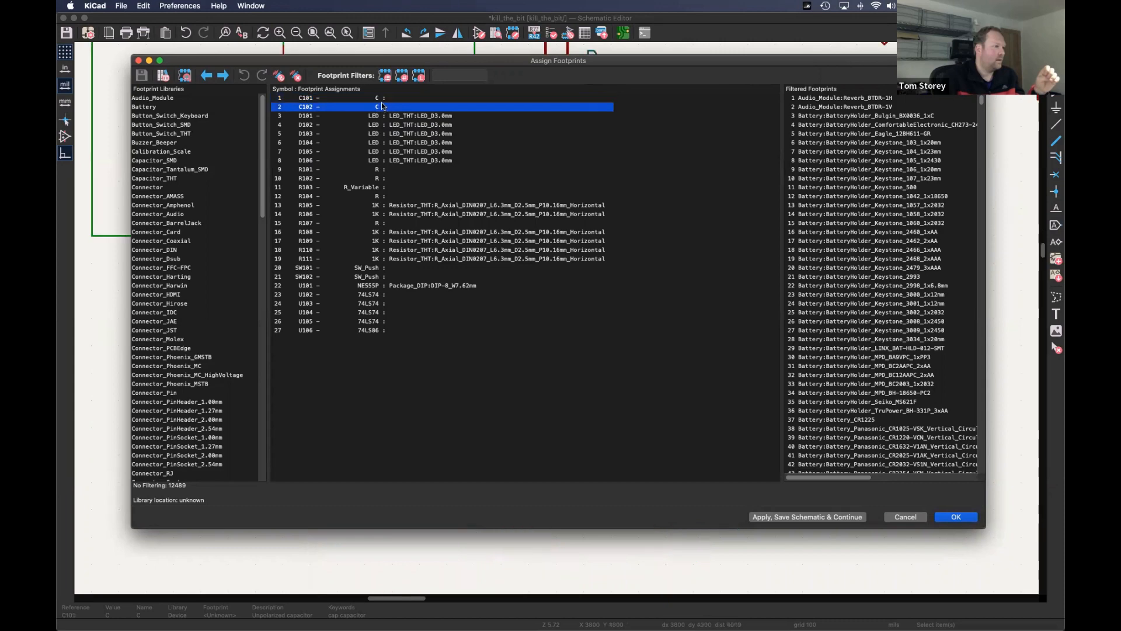
left_click_drag(434, 205, 433, 260)
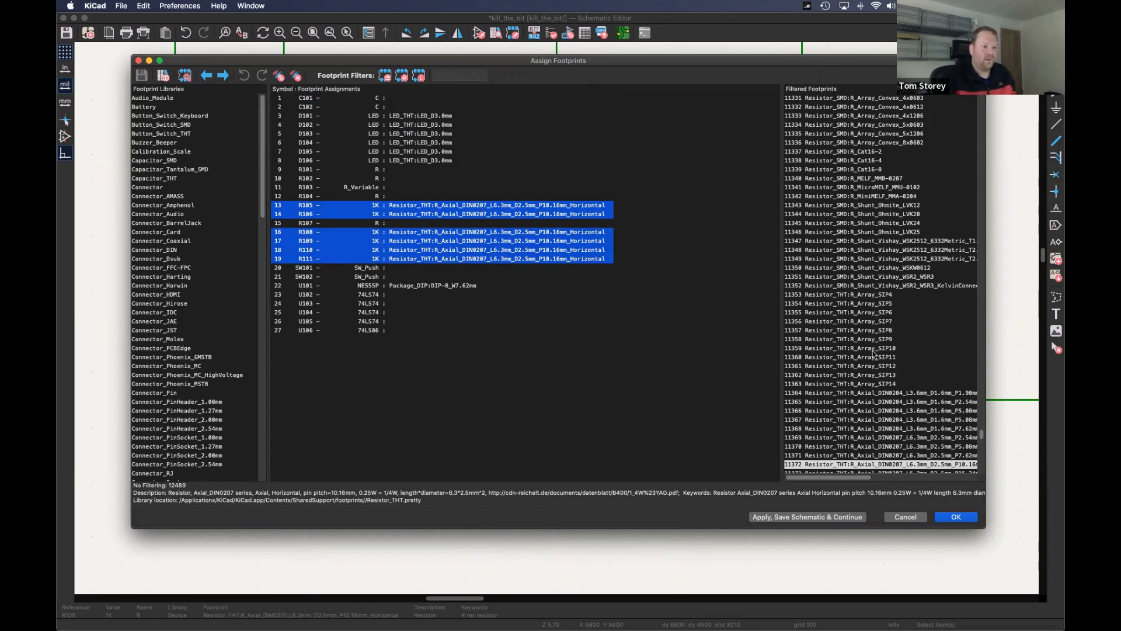
- Widen the filtered footprints list and examine the axial resistor footprint that matches the 1K resistors' assignment
left_click_drag(782, 259, 651, 263)
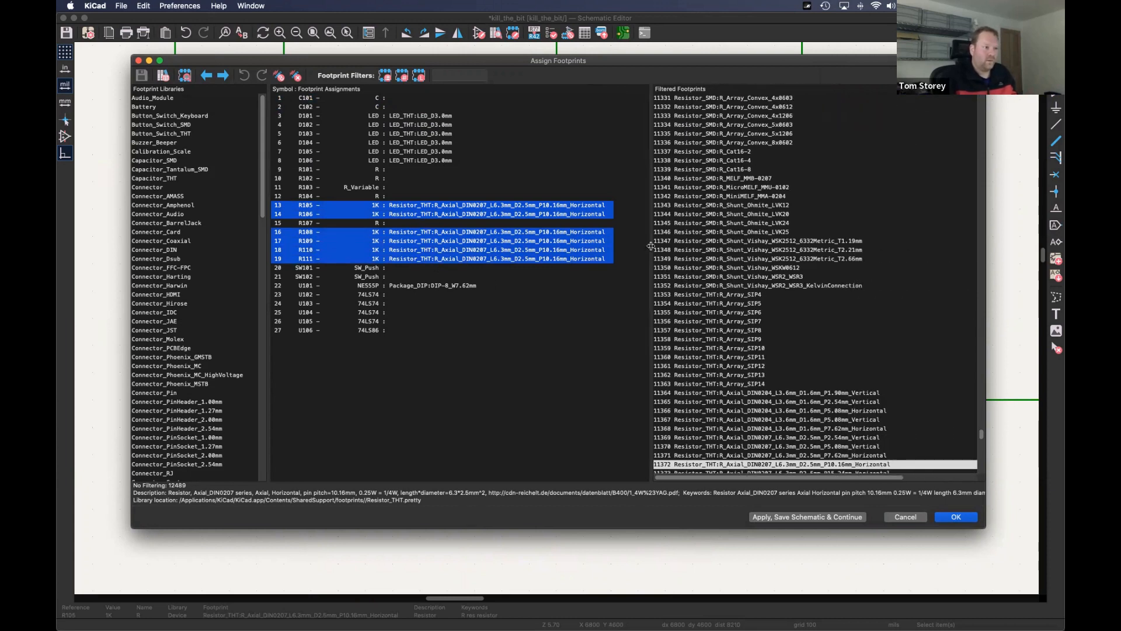
scroll(709, 353, "down", 1)
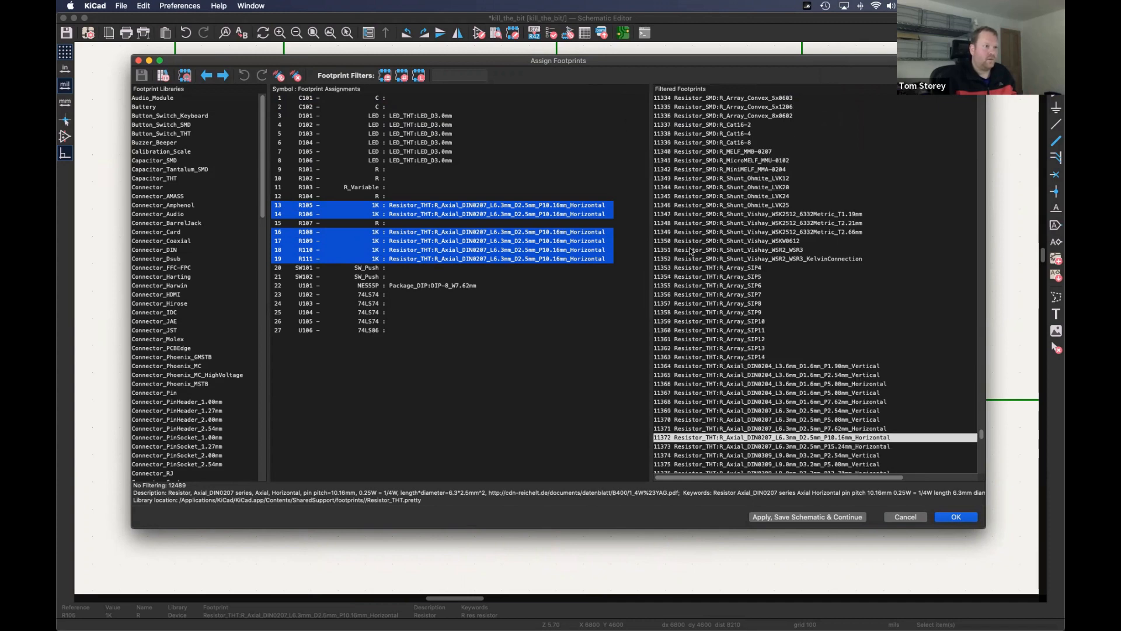
scroll(704, 278, "down", 1)
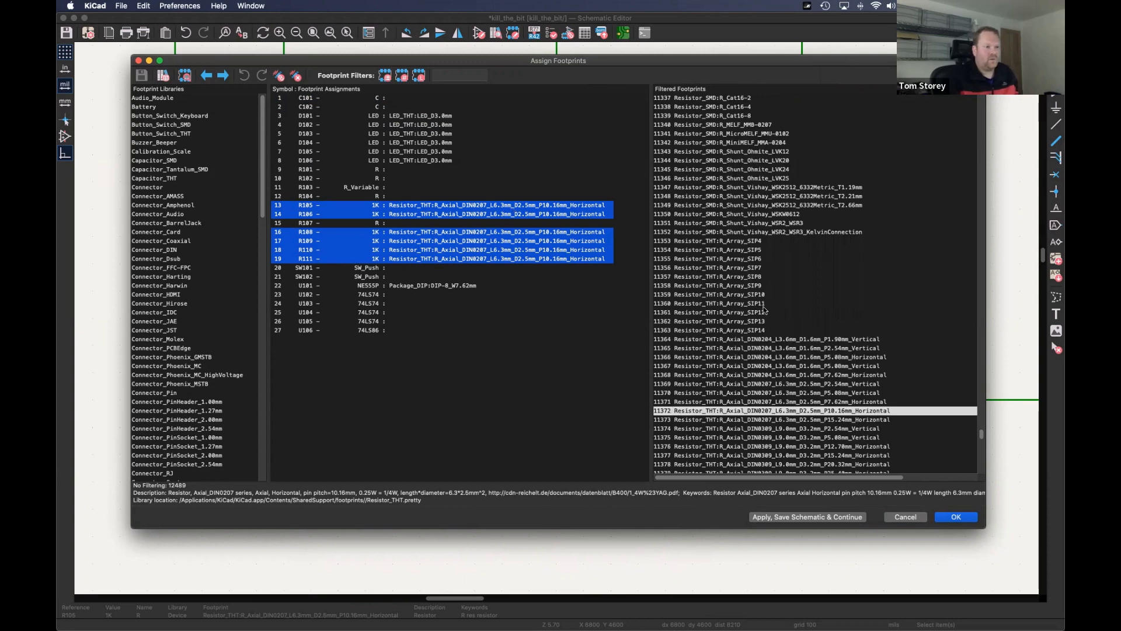
scroll(793, 418, "down", 2)
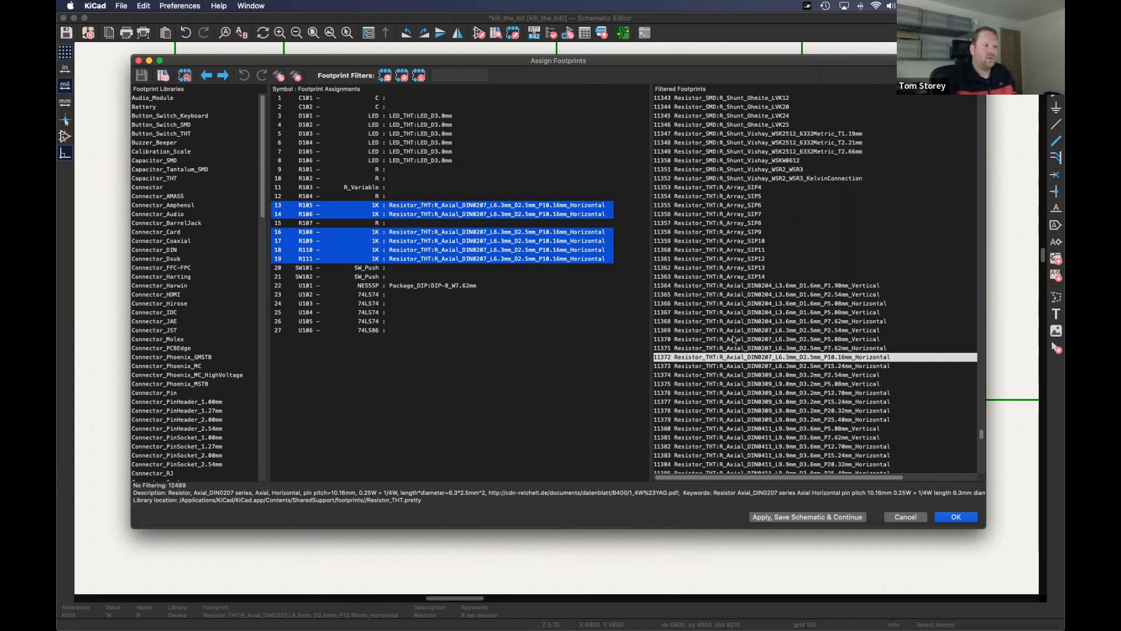
scroll(730, 339, "up", 1)
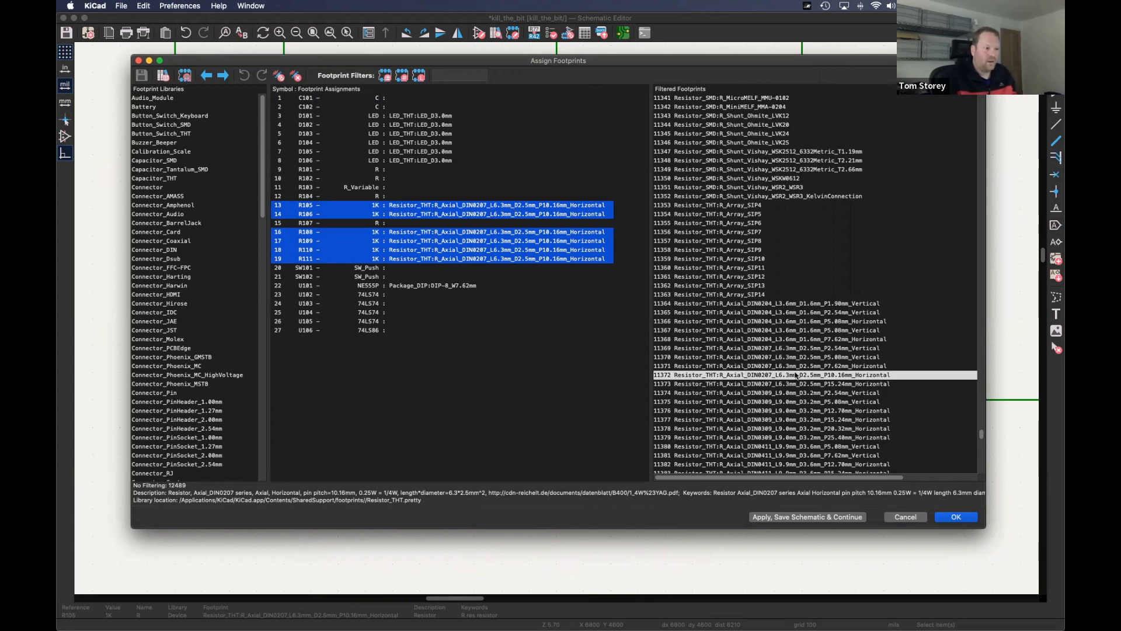
left_click(847, 377)
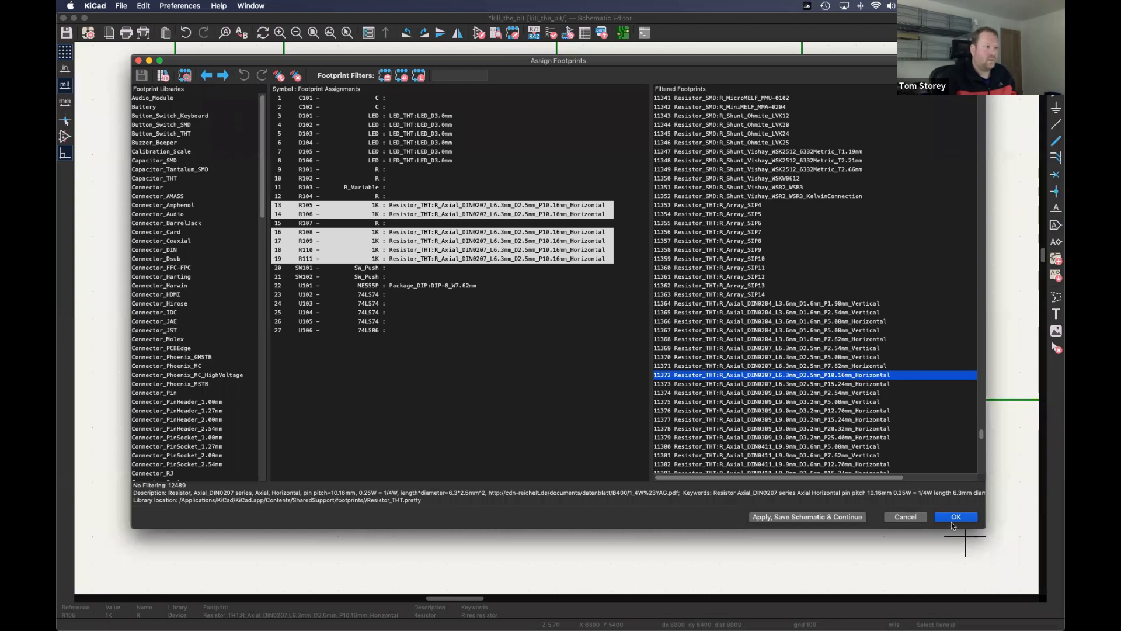
left_click(449, 212)
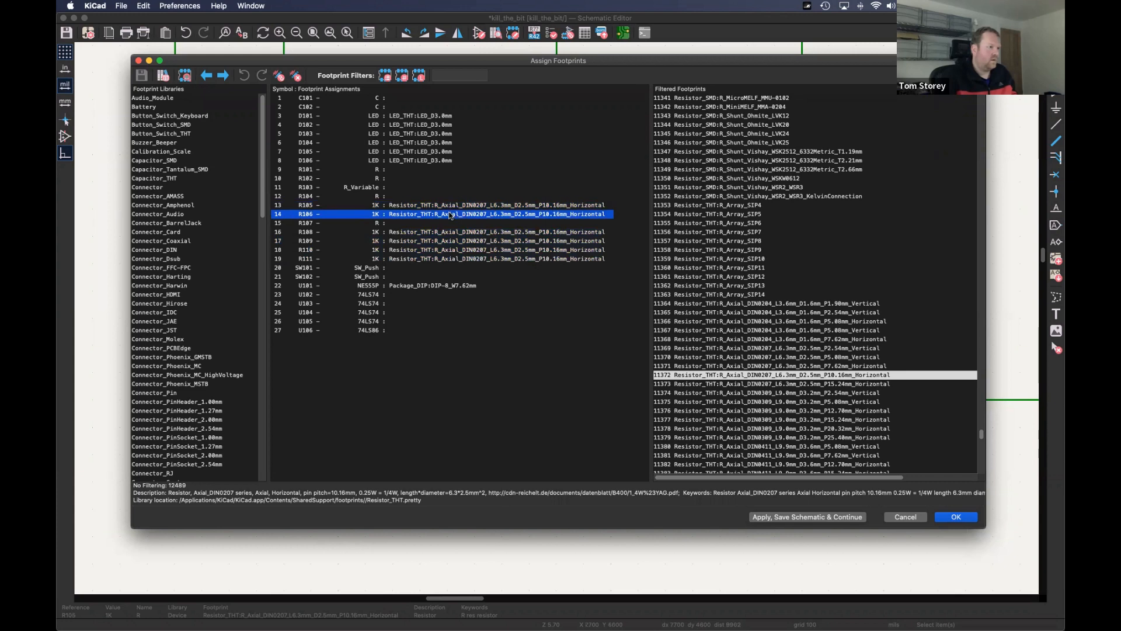
- Assign the Resistor_THT:R_Axial_DIN0207_L6.3mm_D2.5mm_P10.16mm_Horizontal footprint to resistors R101, R102, R104 and R107
left_click(382, 170)
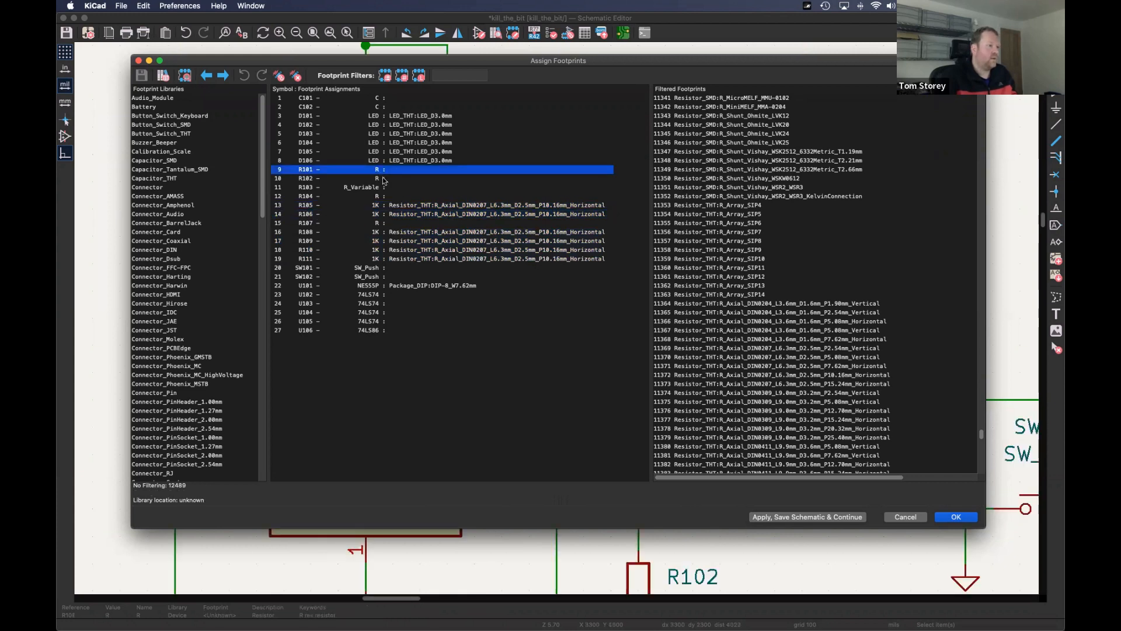
left_click(384, 178, "super")
left_click(385, 196, "super")
left_click(385, 224, "super")
key("super+s")
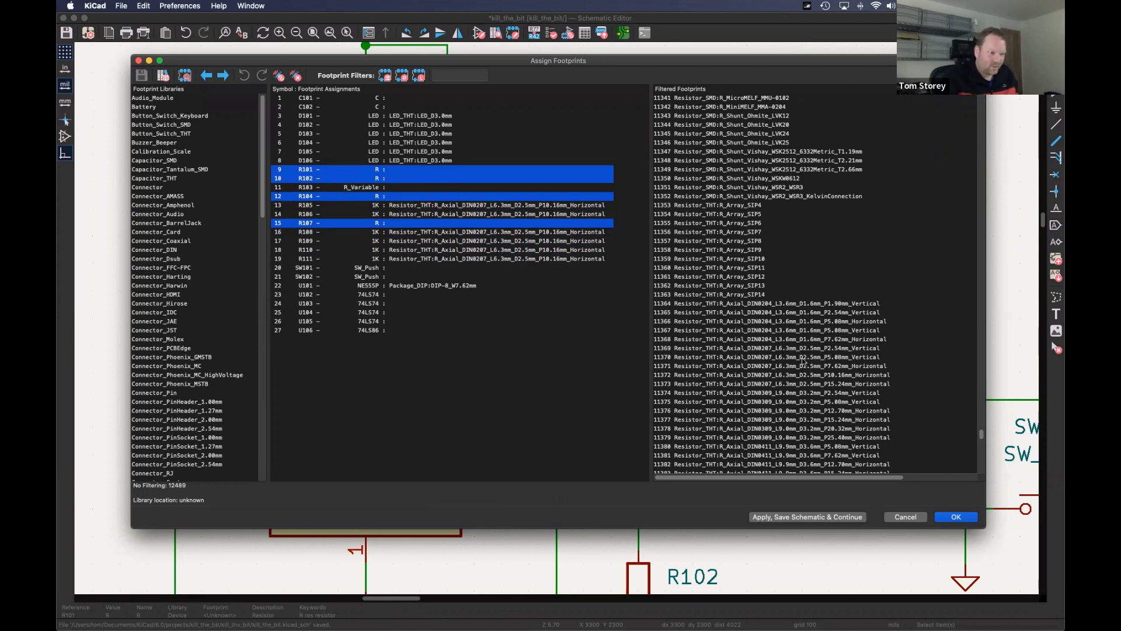
left_click(818, 376)
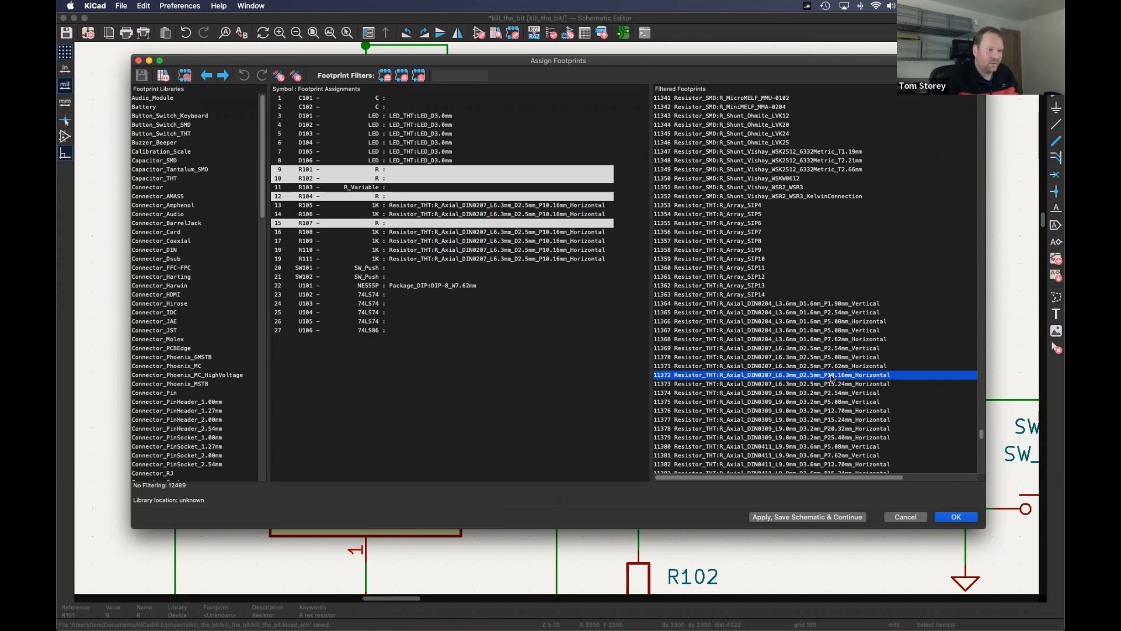
double_click(816, 376)
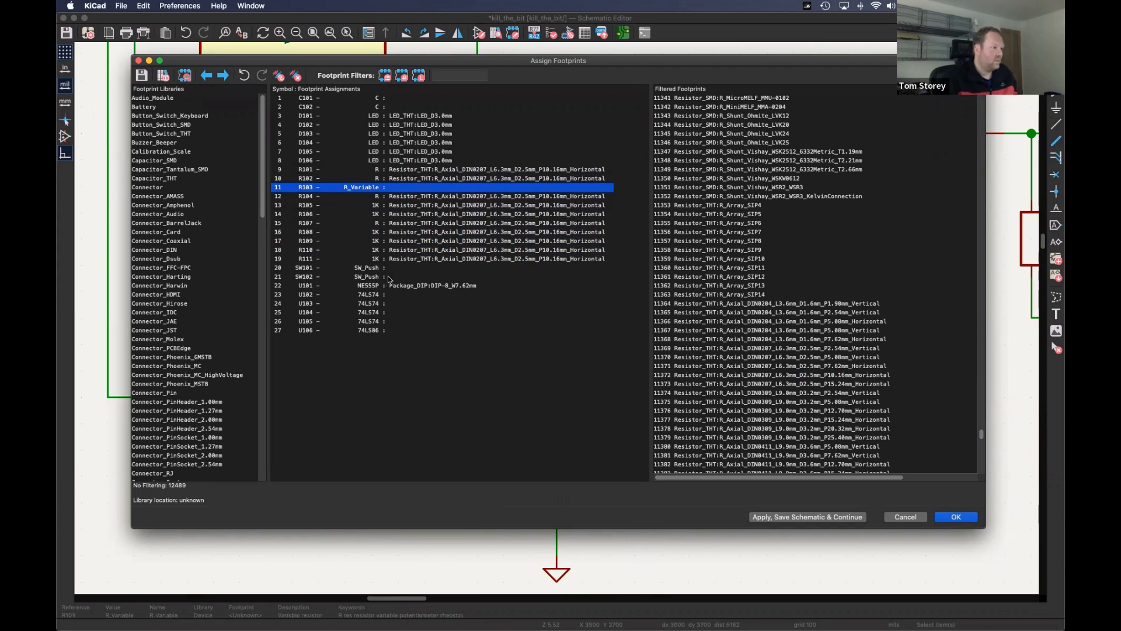
- Assign the Package_DIP:DIP-14_W7.62mm_LongPads footprint to U102 through U106 together with the already selected R103
left_click(386, 296)
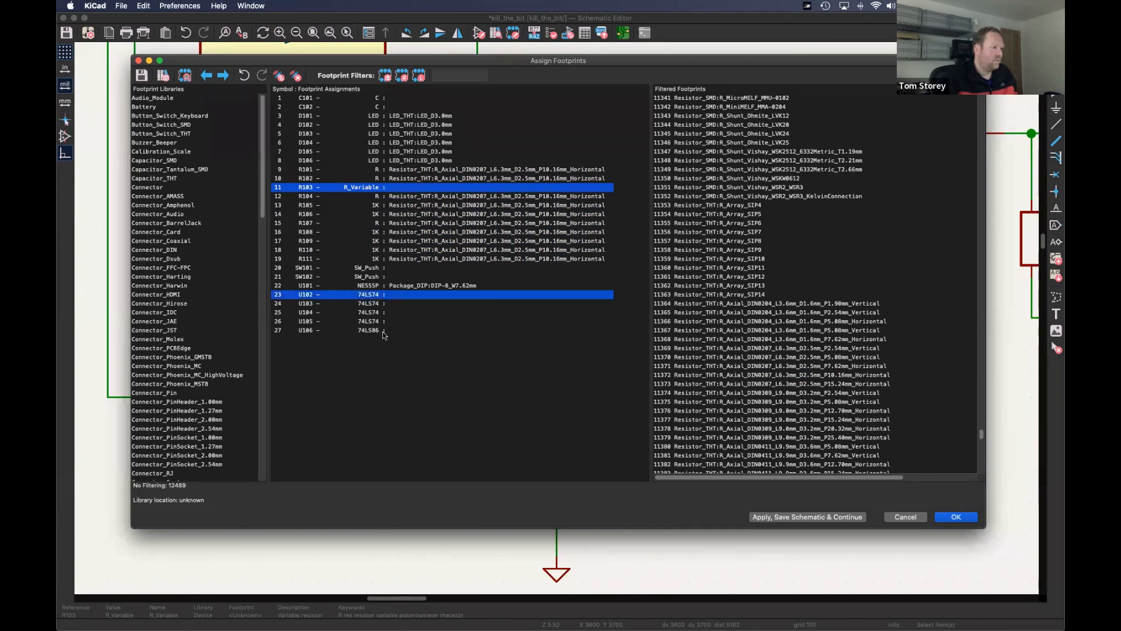
left_click(384, 331, "super")
left_click(385, 304, "super")
left_click(386, 312, "super")
left_click(385, 323, "super")
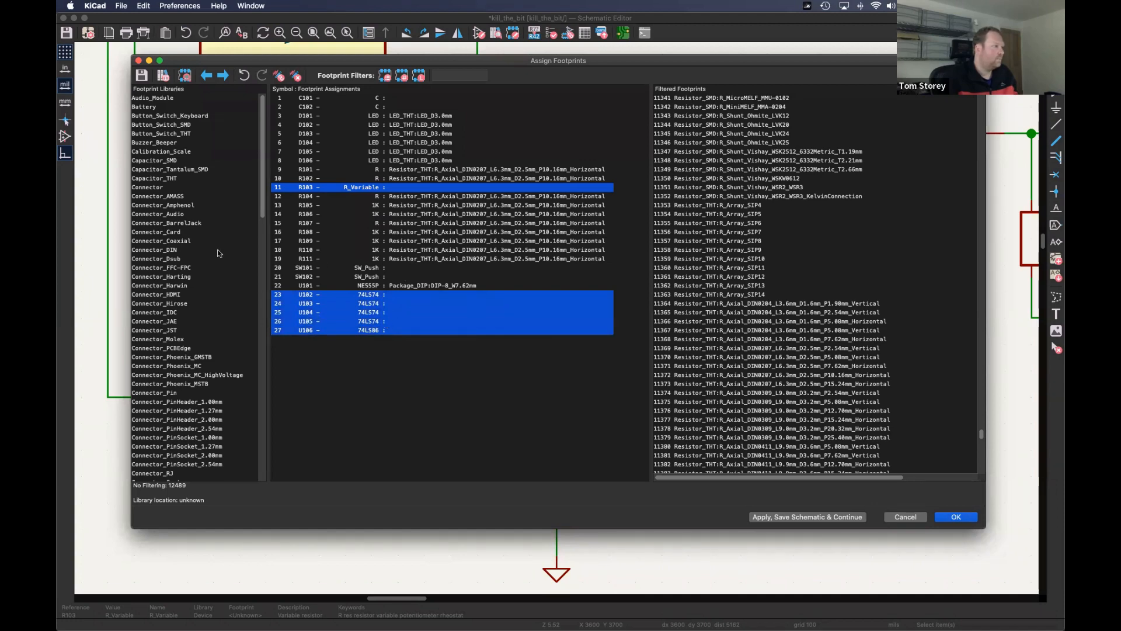
scroll(194, 336, "down", 20)
scroll(194, 336, "up", 10)
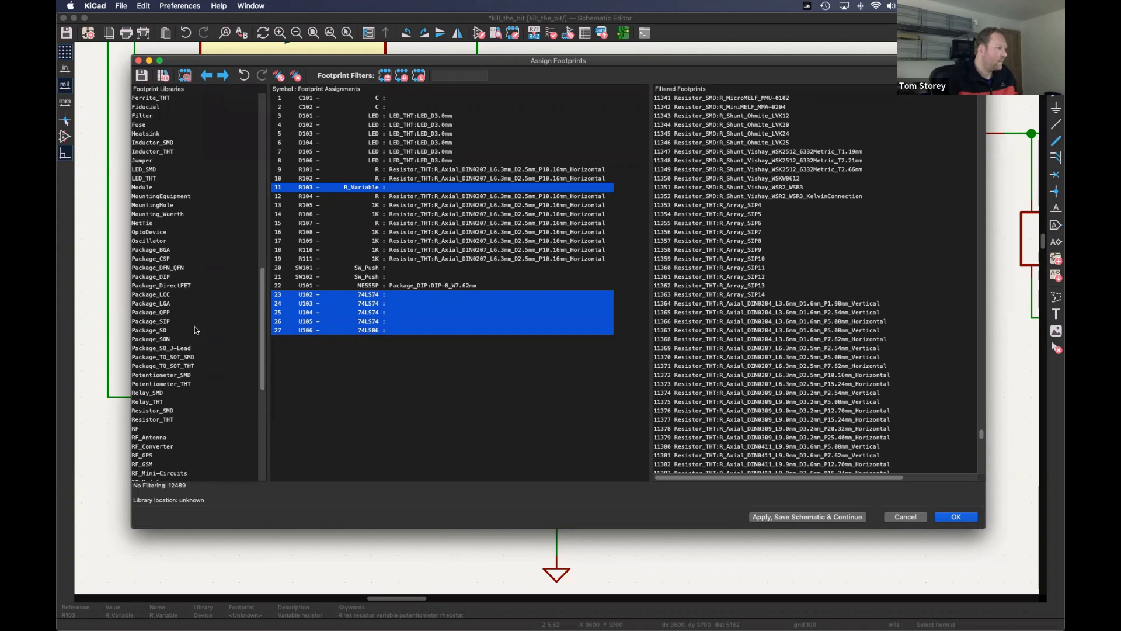
left_click(158, 279)
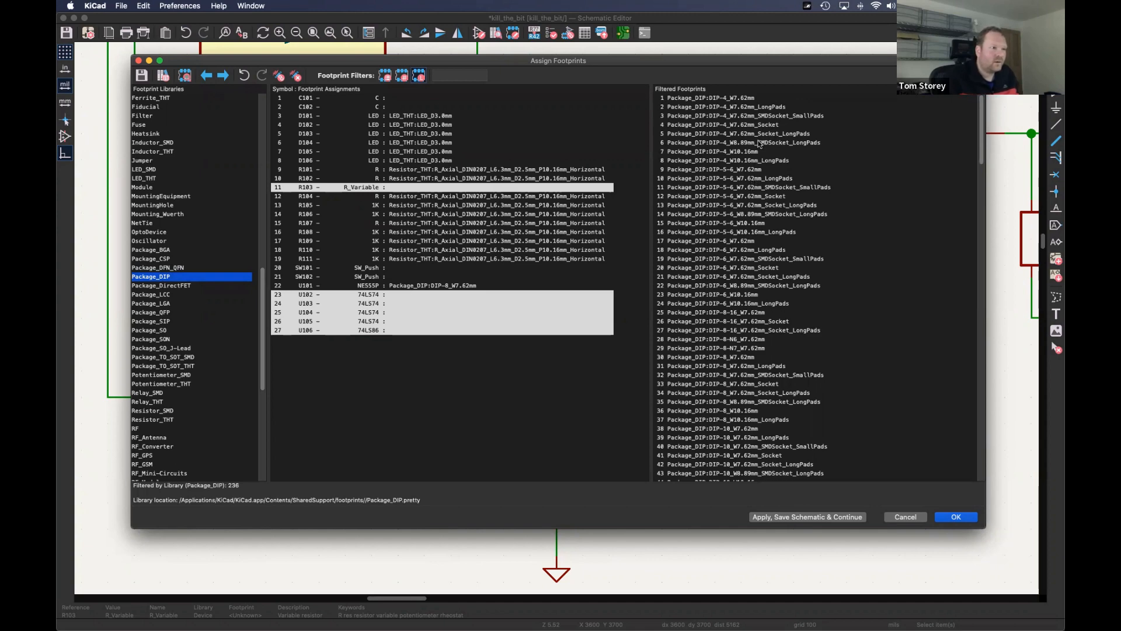
scroll(737, 231, "down", 9)
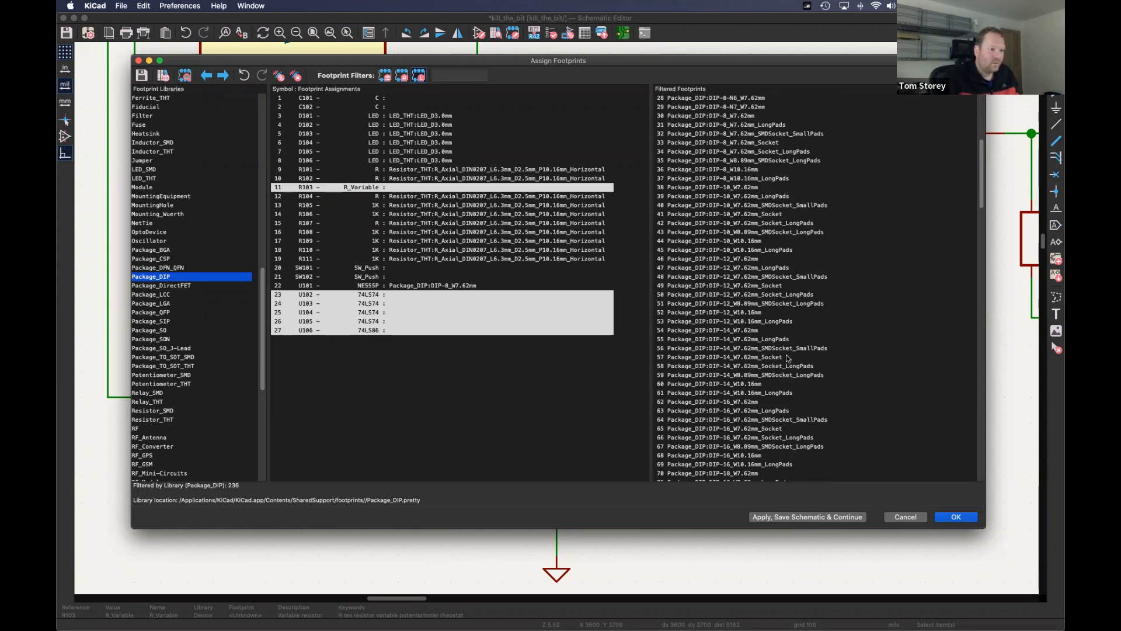
left_click(745, 330)
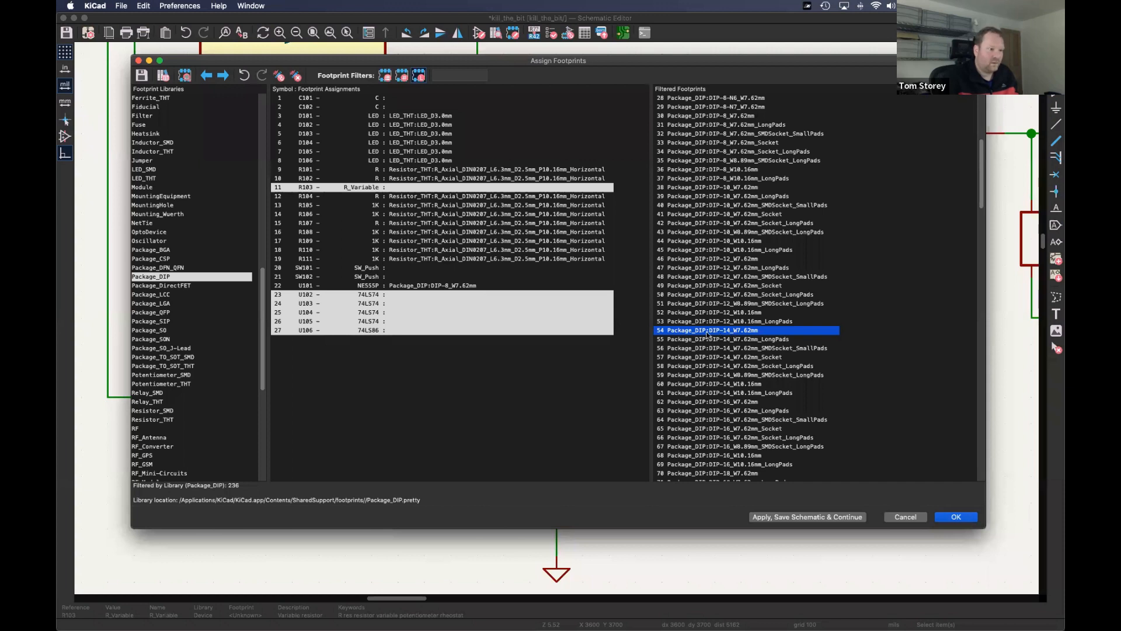
left_click(758, 339)
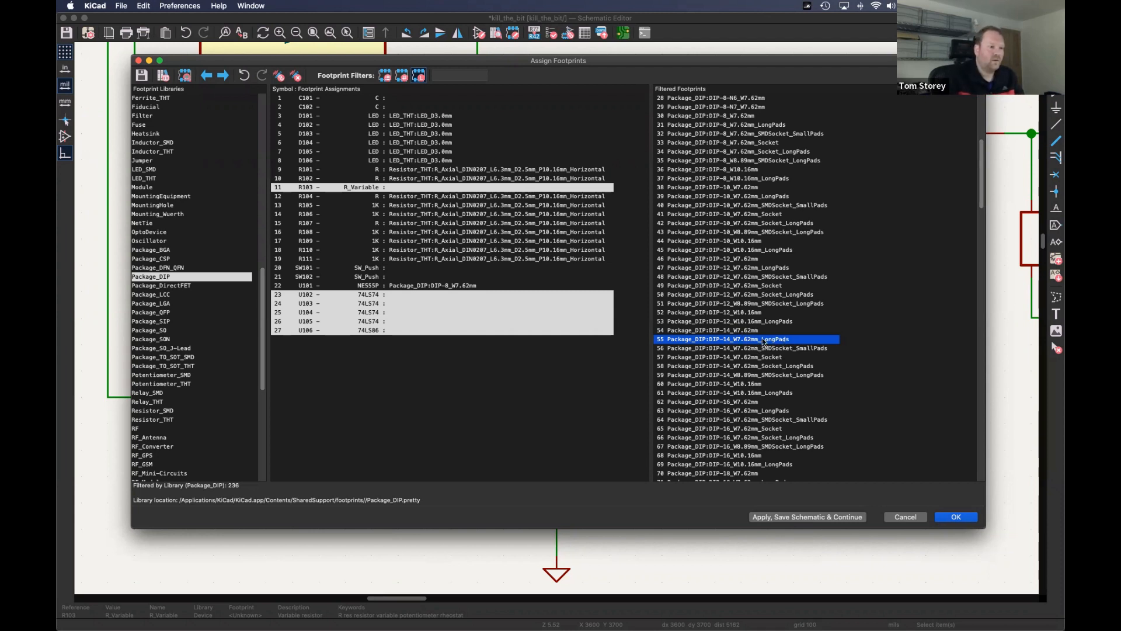
double_click(763, 340)
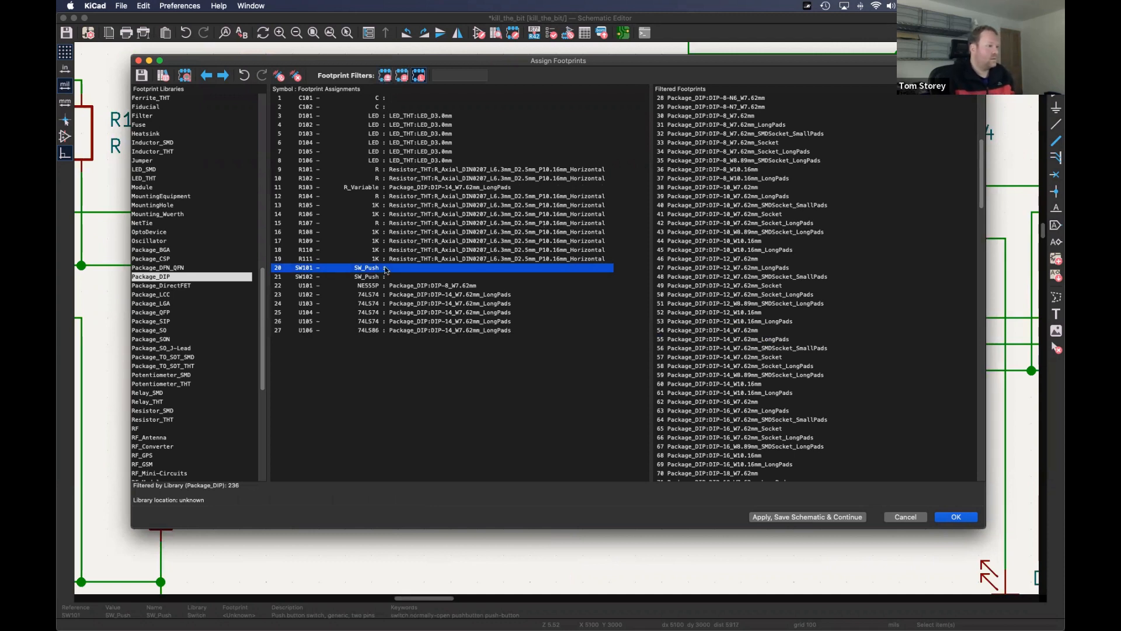
- Assign the SW_PUSH_6mm footprint from the Button_Switch_THT library to both push switches, SW101 and SW102
key("shift+Down")
key("shift+Down")
key("shift+Down")
key("shift+Down")
key("shift+Down")
key("shift+Down")
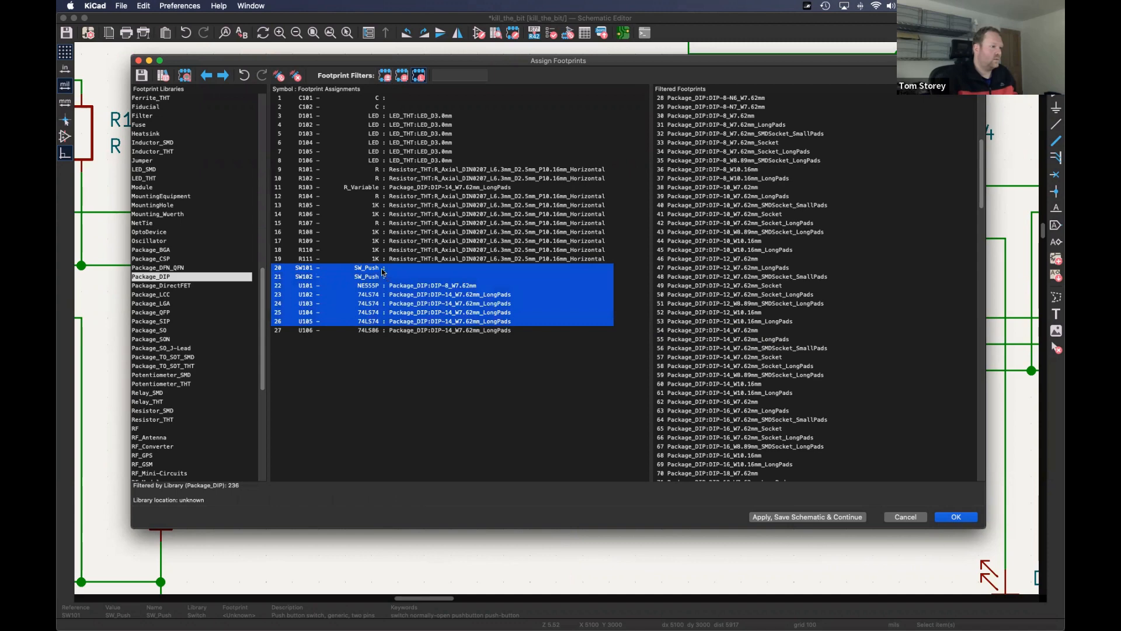
key("shift+Up")
key("shift+Up")
key("shift+Up")
key("shift+Up")
key("shift+Up")
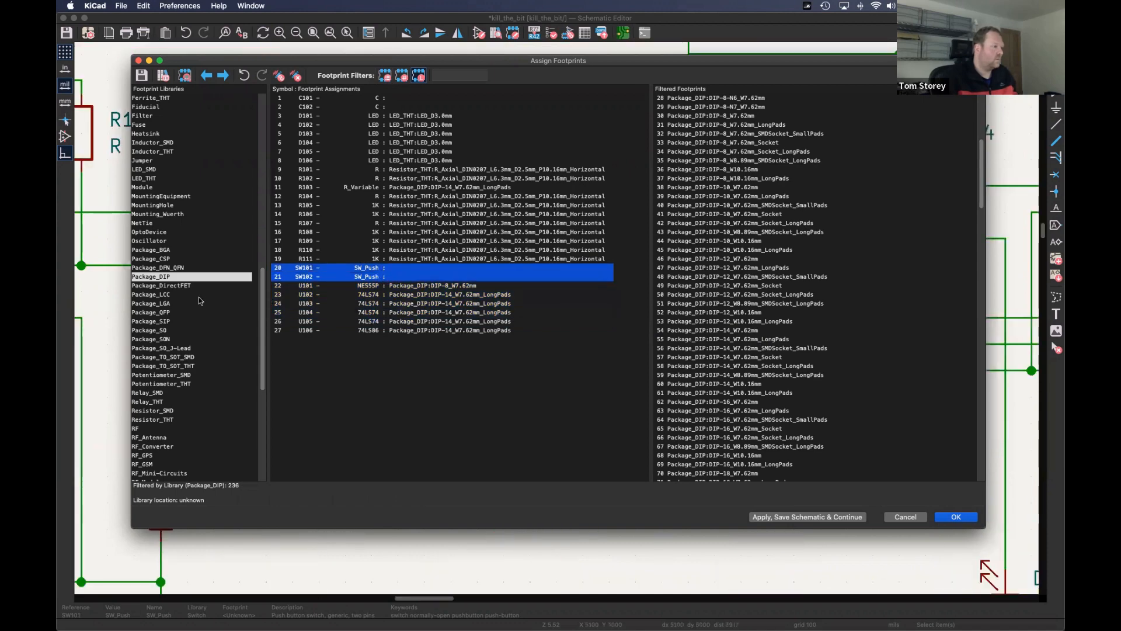
scroll(187, 357, "down", 7)
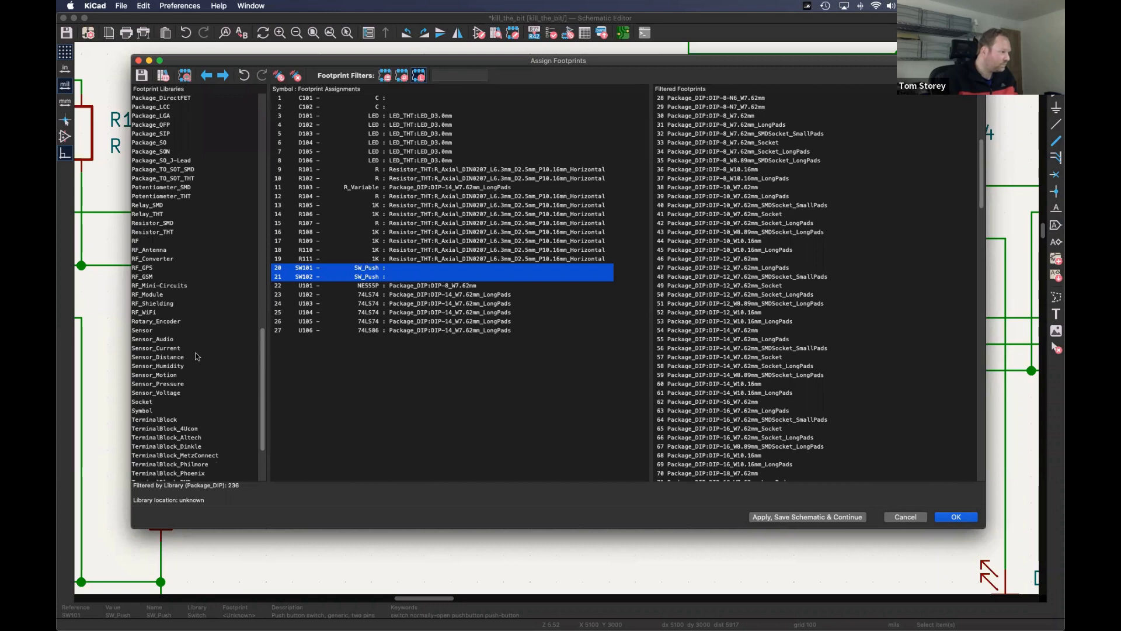
scroll(196, 357, "down", 3)
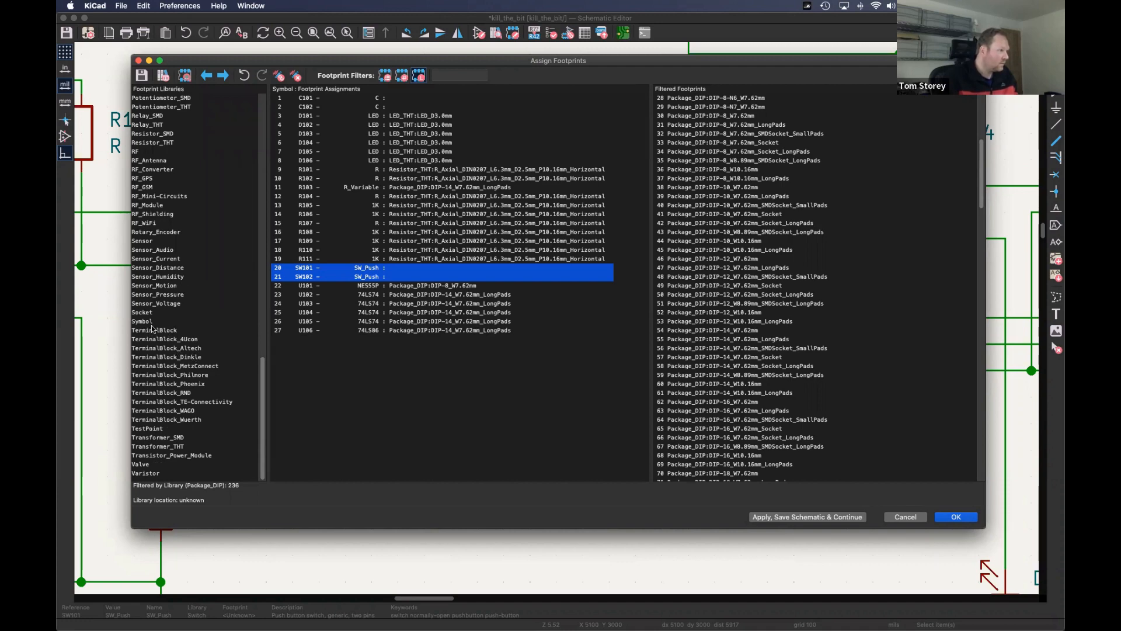
scroll(153, 327, "up", 8)
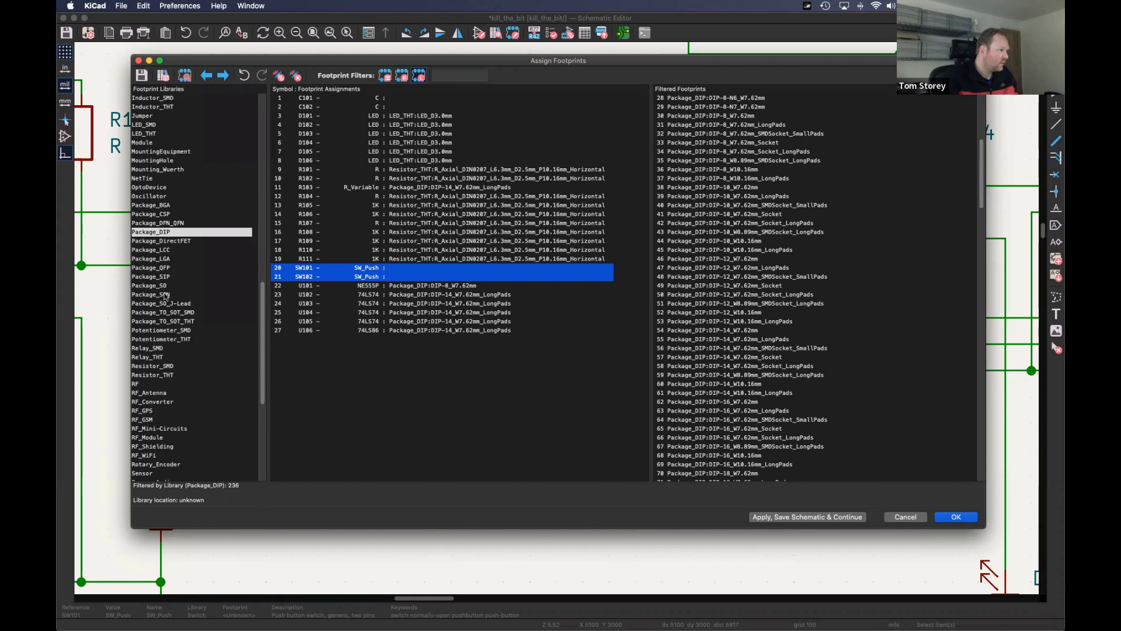
scroll(165, 296, "up", 4)
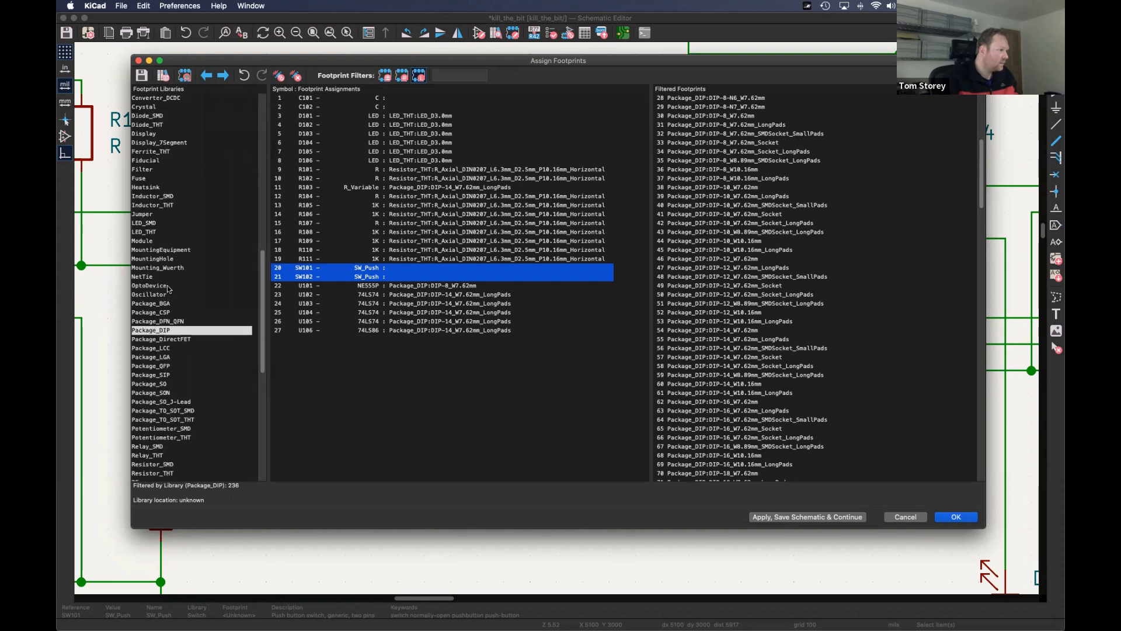
scroll(167, 287, "up", 15)
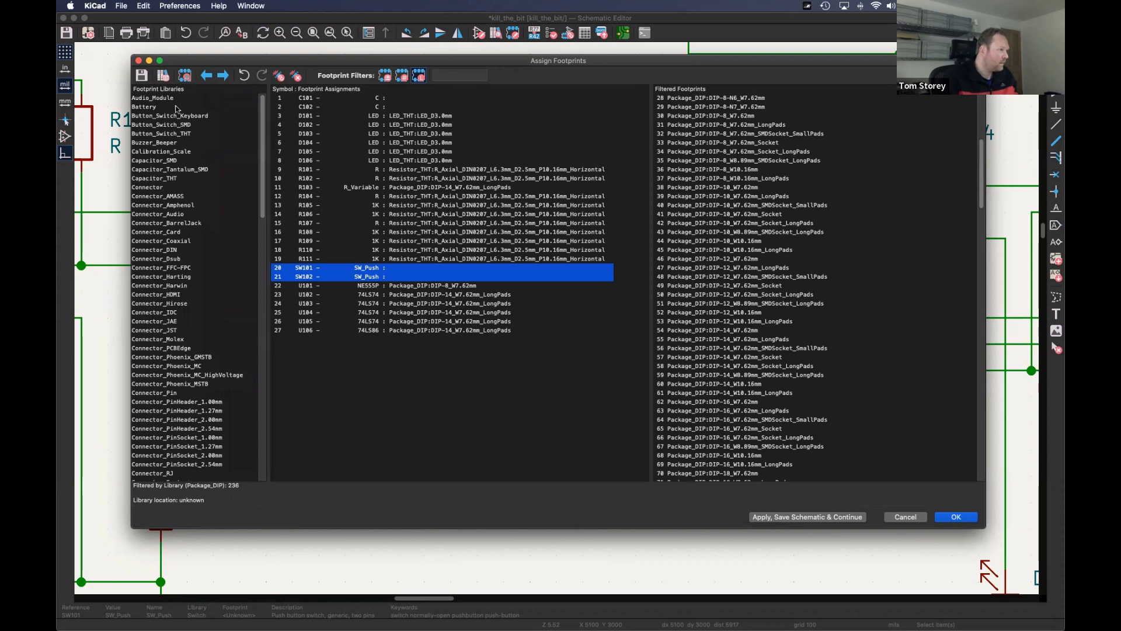
left_click(166, 134)
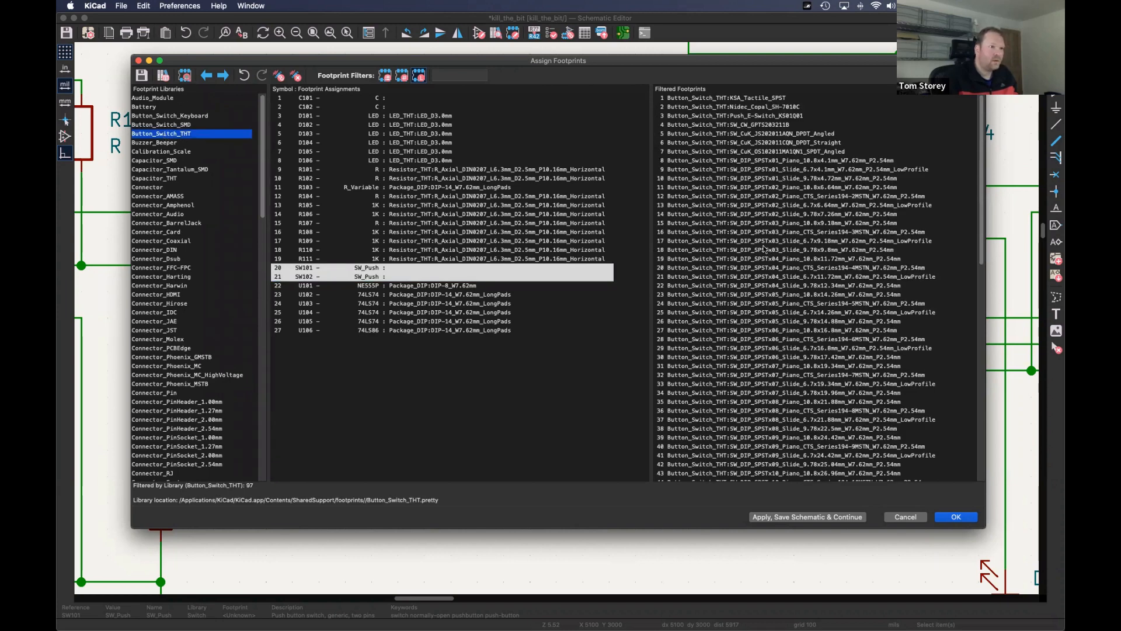
scroll(752, 227, "down", 3)
scroll(752, 227, "down", 10)
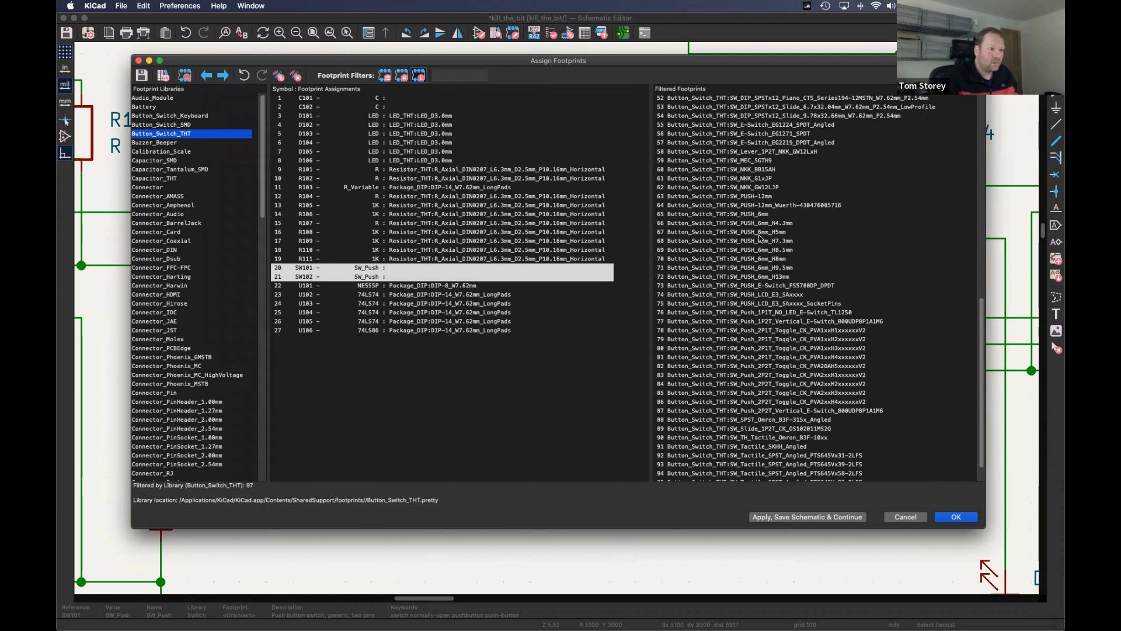
left_click(760, 196)
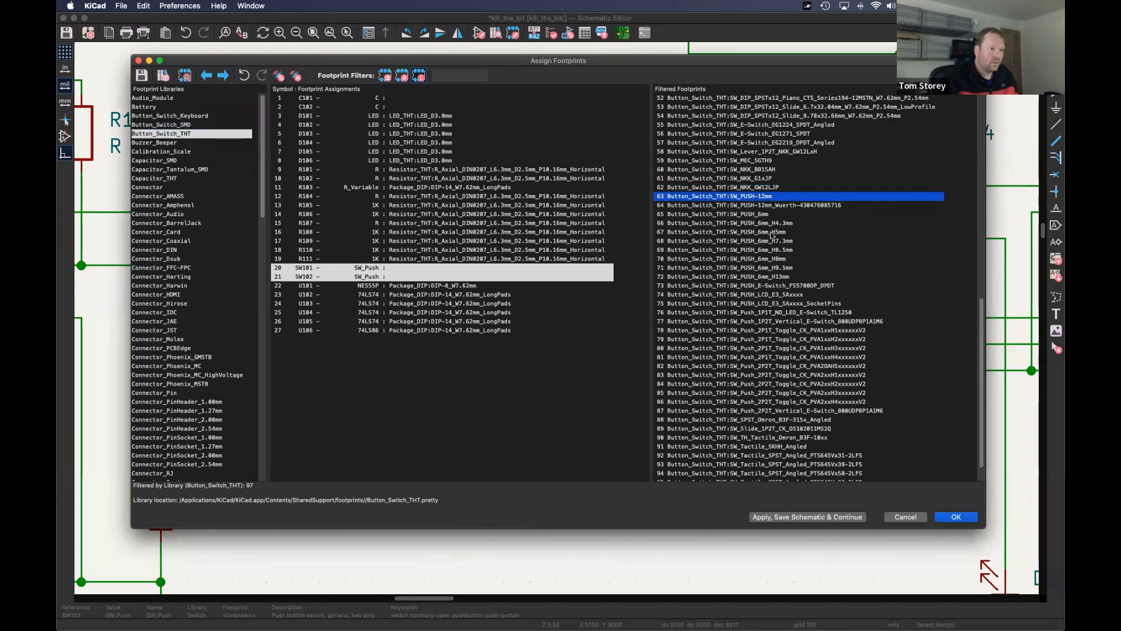
left_click(738, 214)
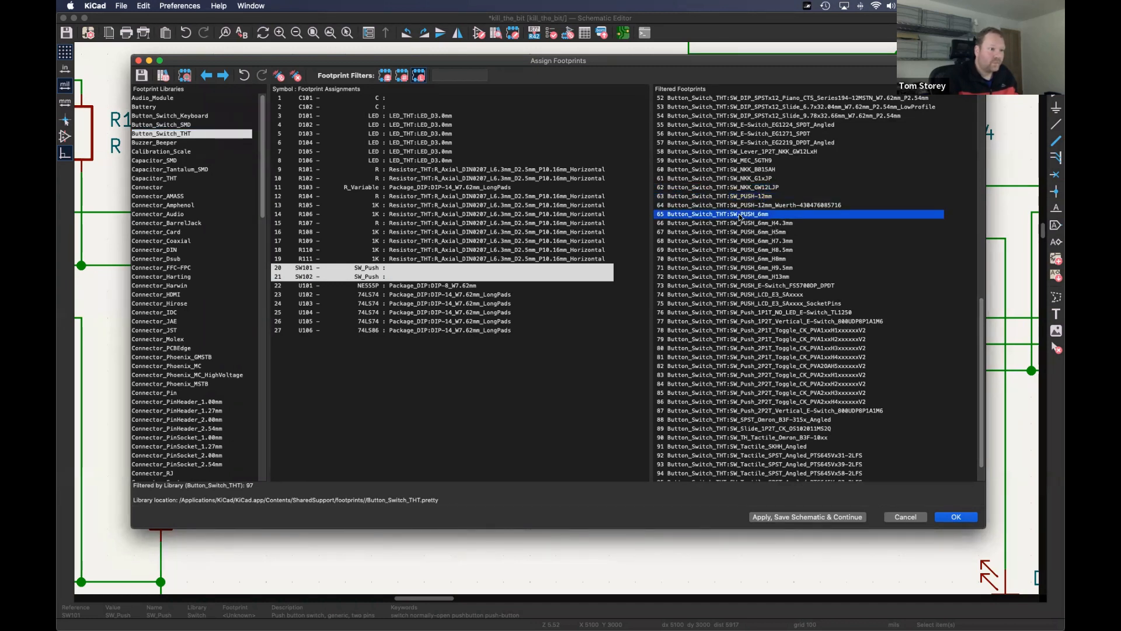
left_click(774, 223)
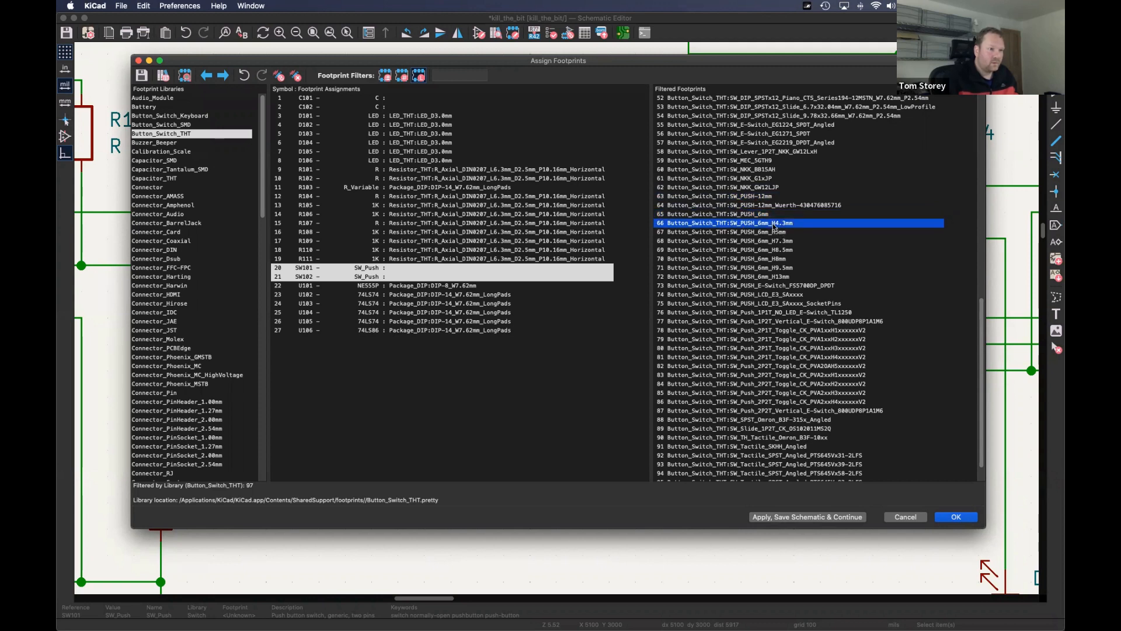
double_click(756, 214)
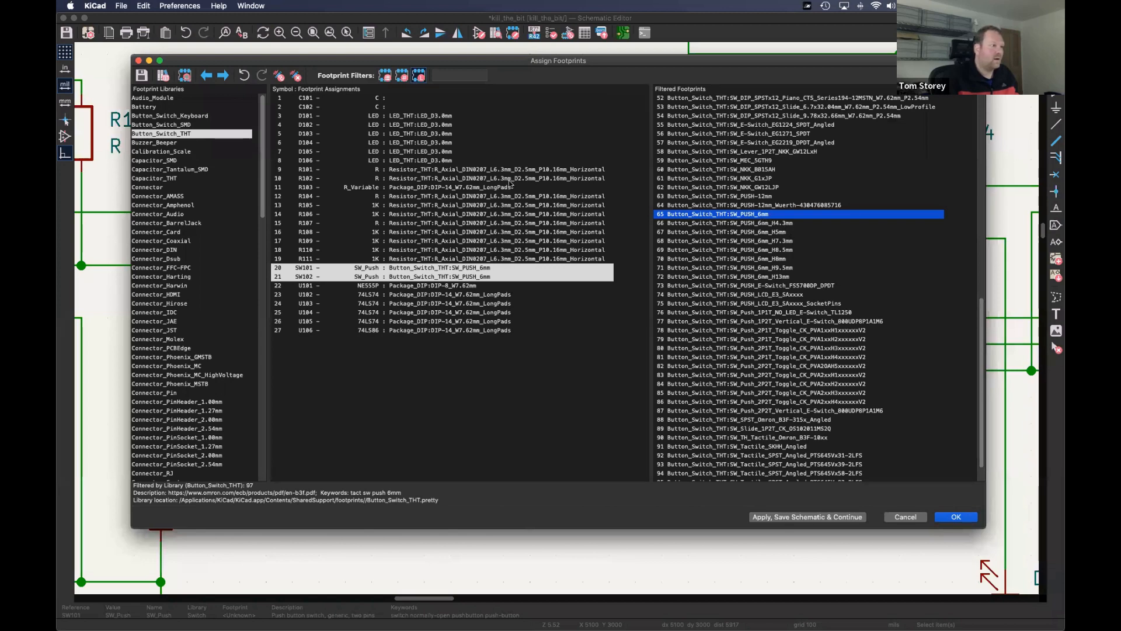
- Assign the Capacitor_THT:C_Disc_D7.0mm_W2.5mm_P5.00mm footprint to capacitors C101 and C102, and accept all footprint assignments
left_click(390, 99)
left_click(384, 107, "shift")
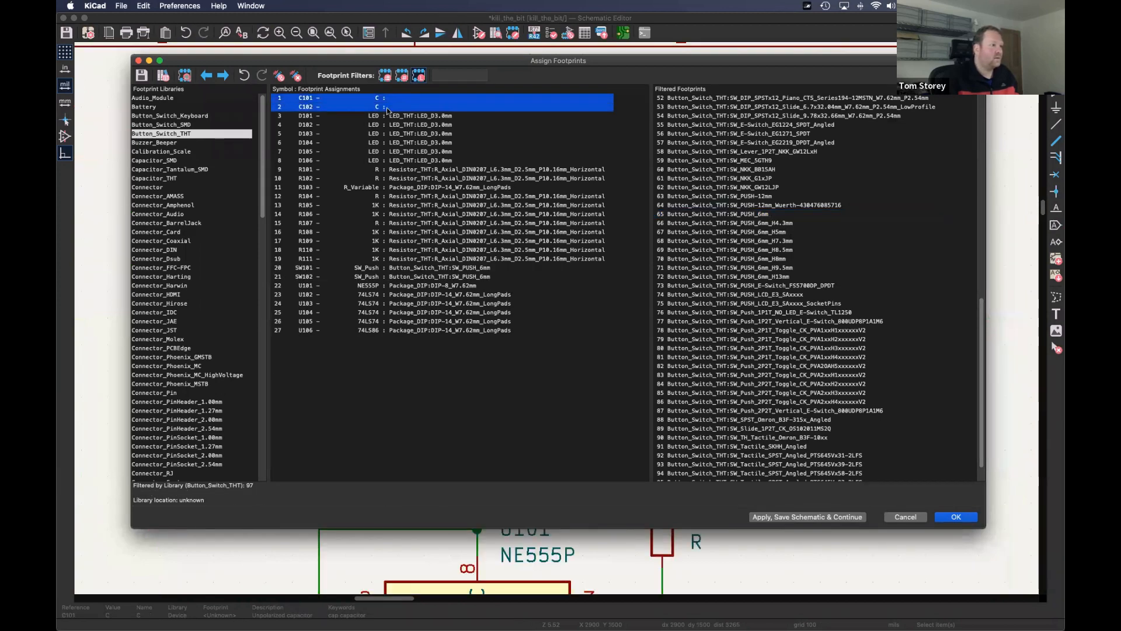
left_click(159, 179)
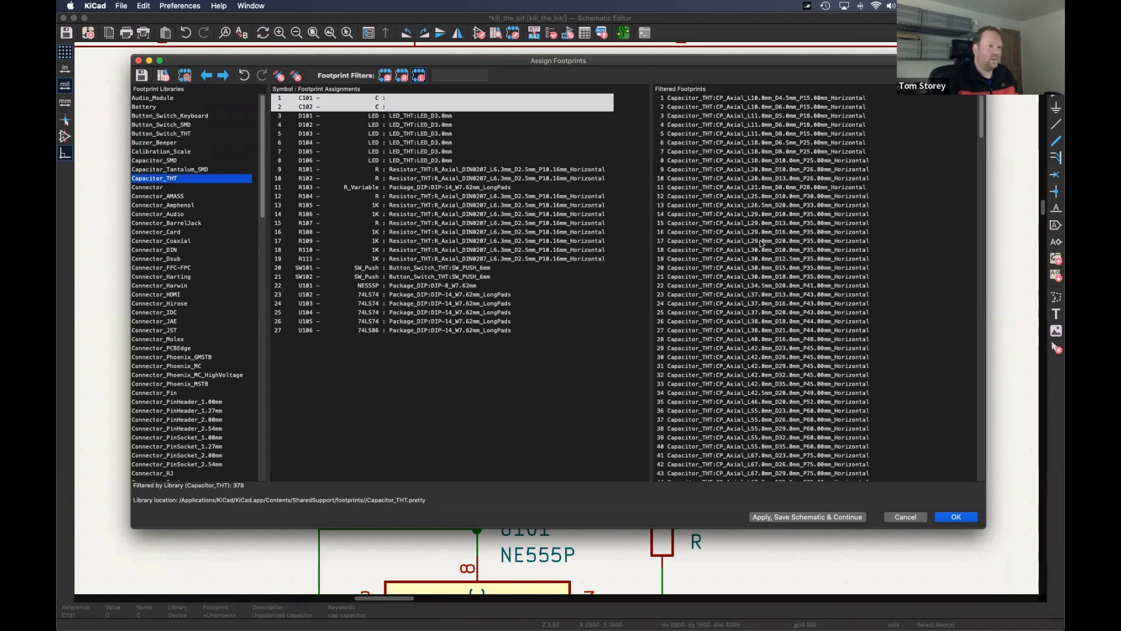
scroll(750, 261, "down", 10)
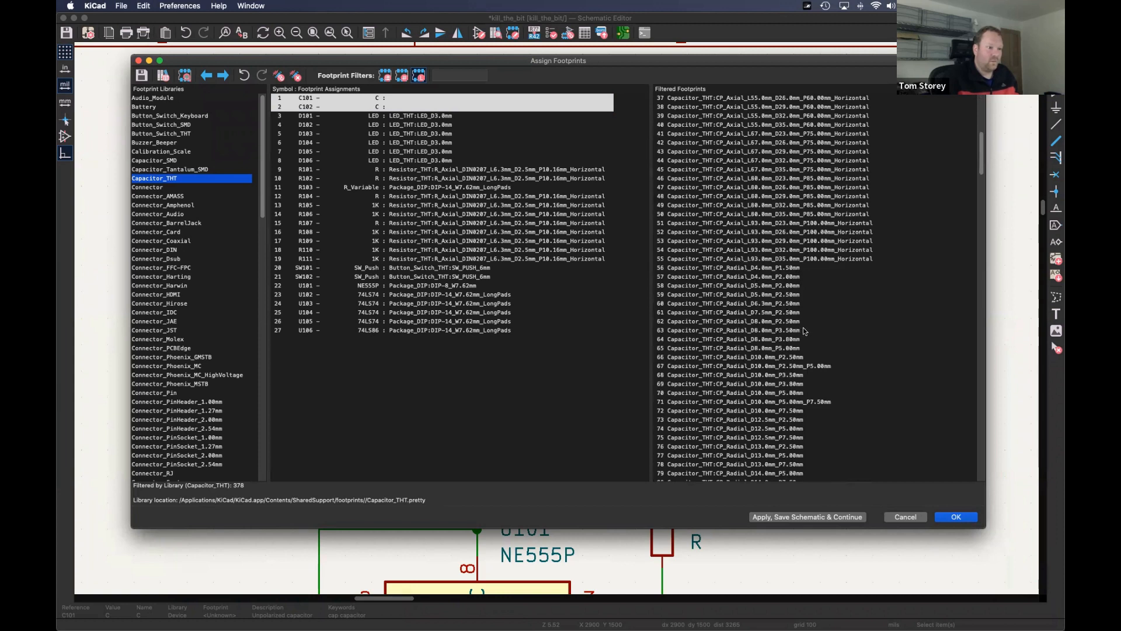
scroll(804, 336, "down", 1)
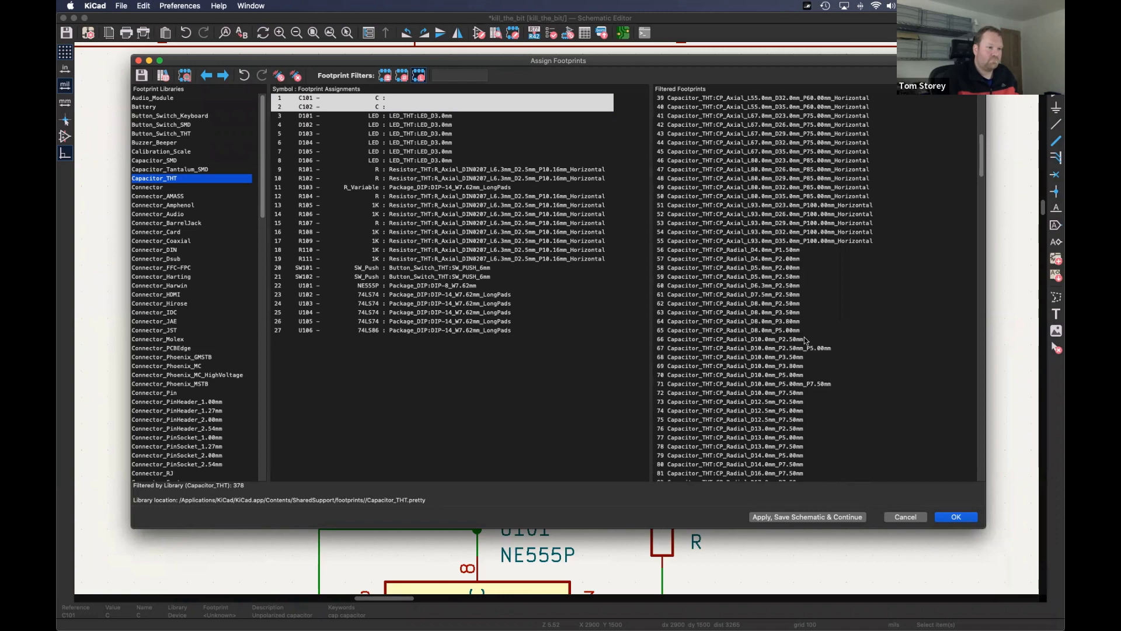
scroll(805, 340, "down", 3)
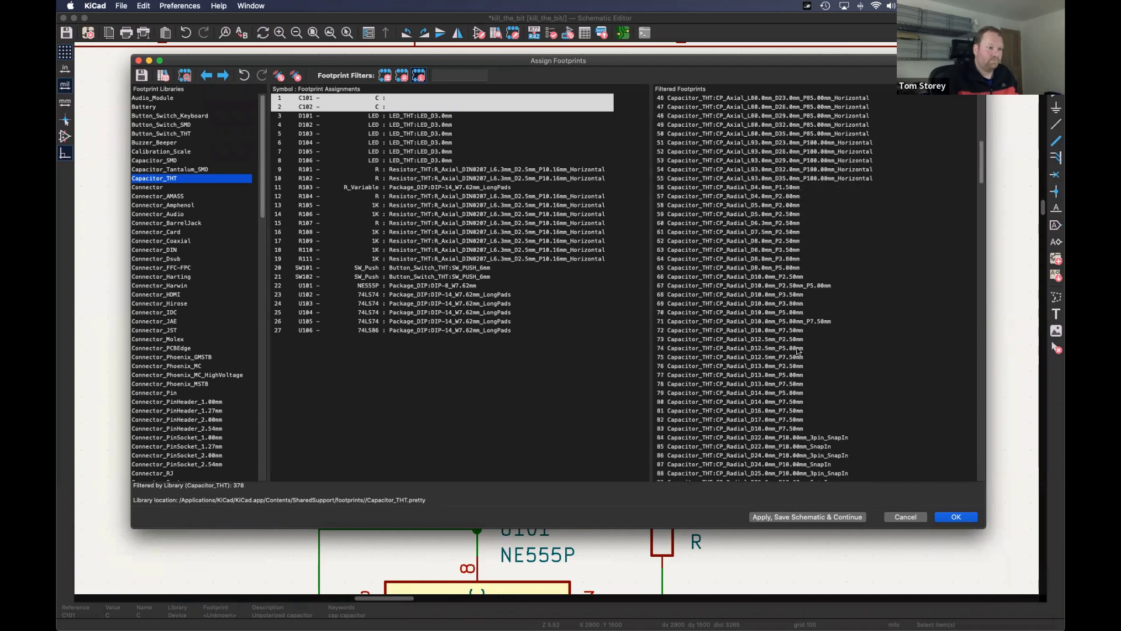
scroll(797, 387, "down", 1)
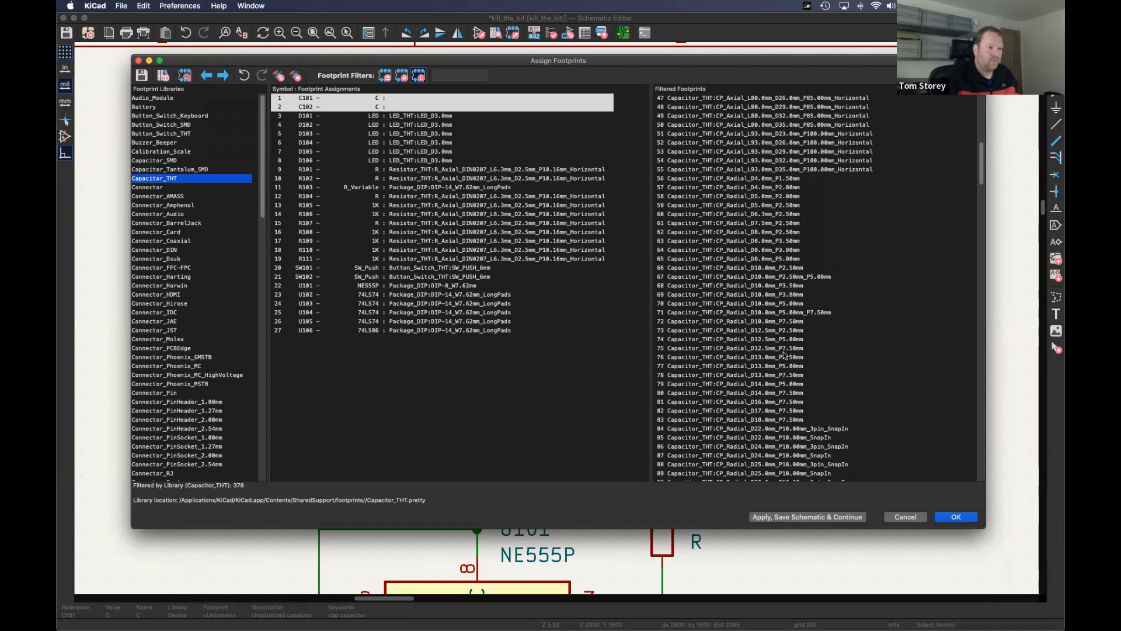
scroll(783, 354, "down", 10)
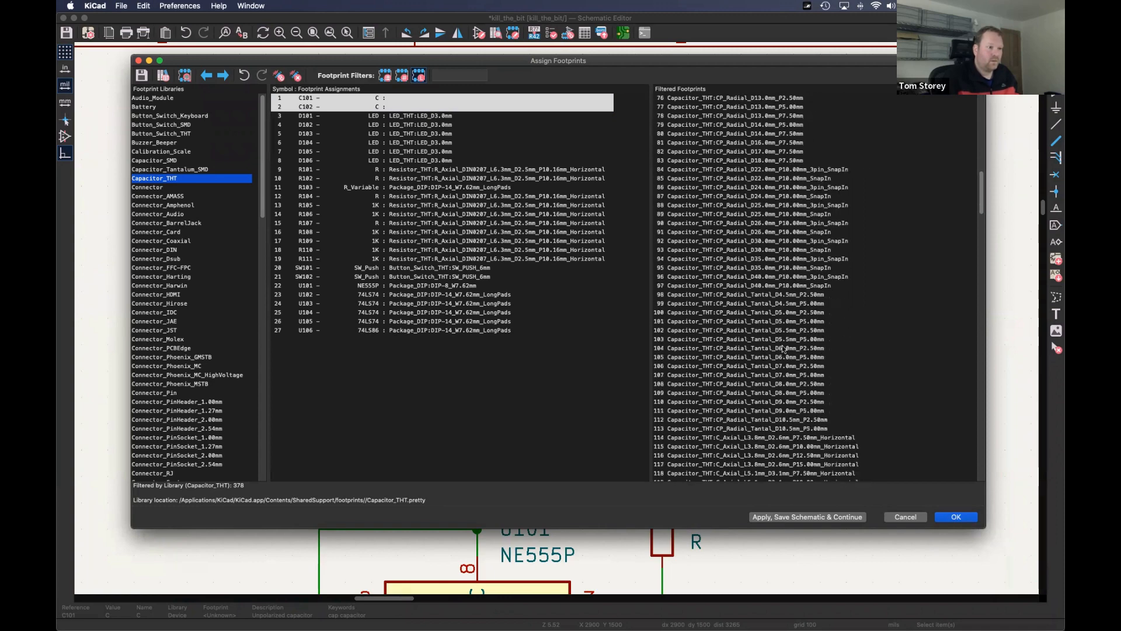
scroll(782, 353, "down", 1)
scroll(777, 353, "down", 3)
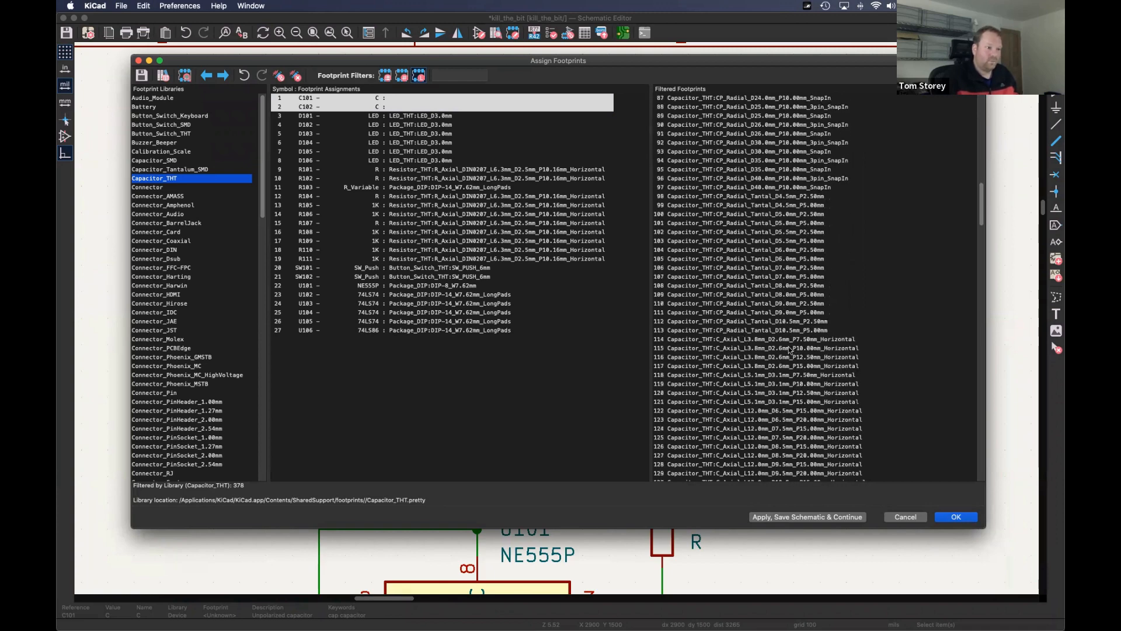
scroll(791, 350, "down", 10)
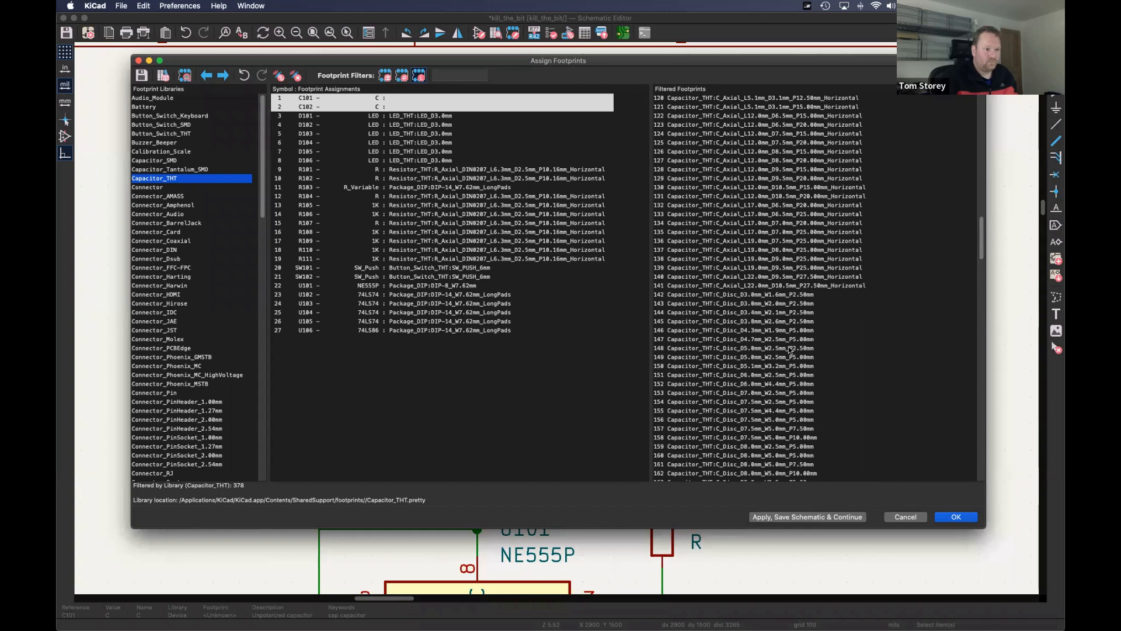
scroll(789, 349, "down", 9)
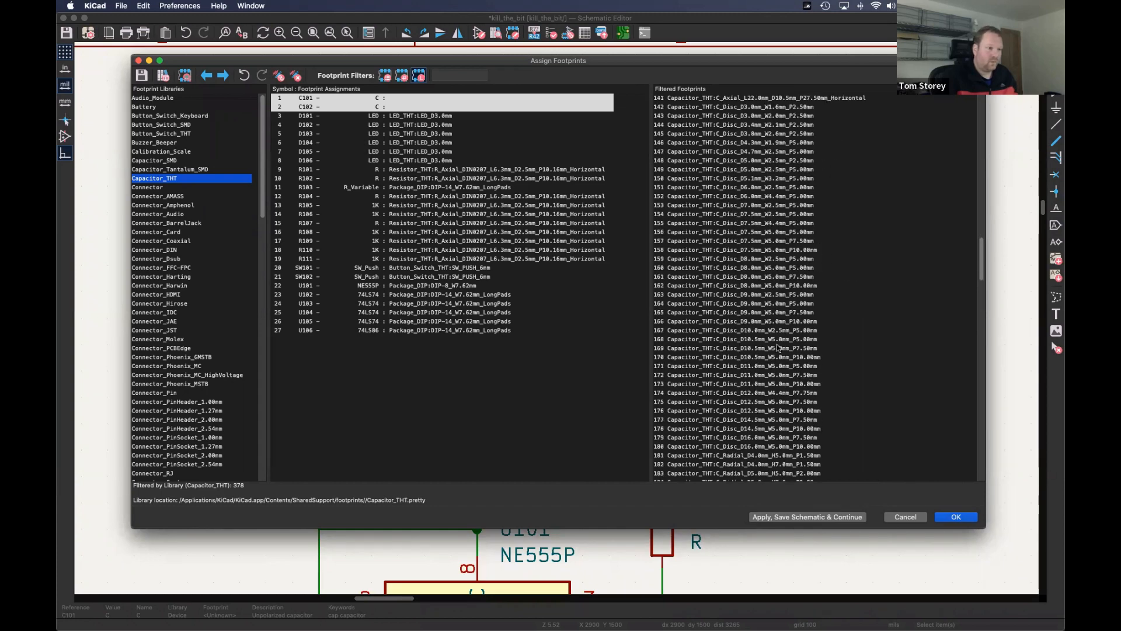
scroll(777, 347, "up", 3)
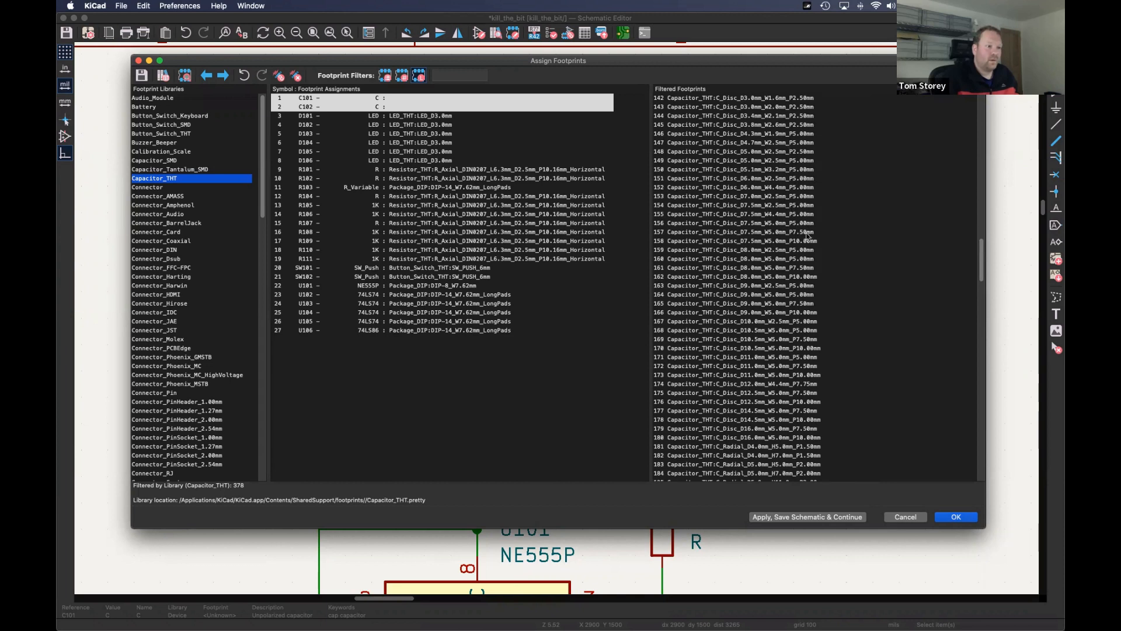
left_click(797, 195)
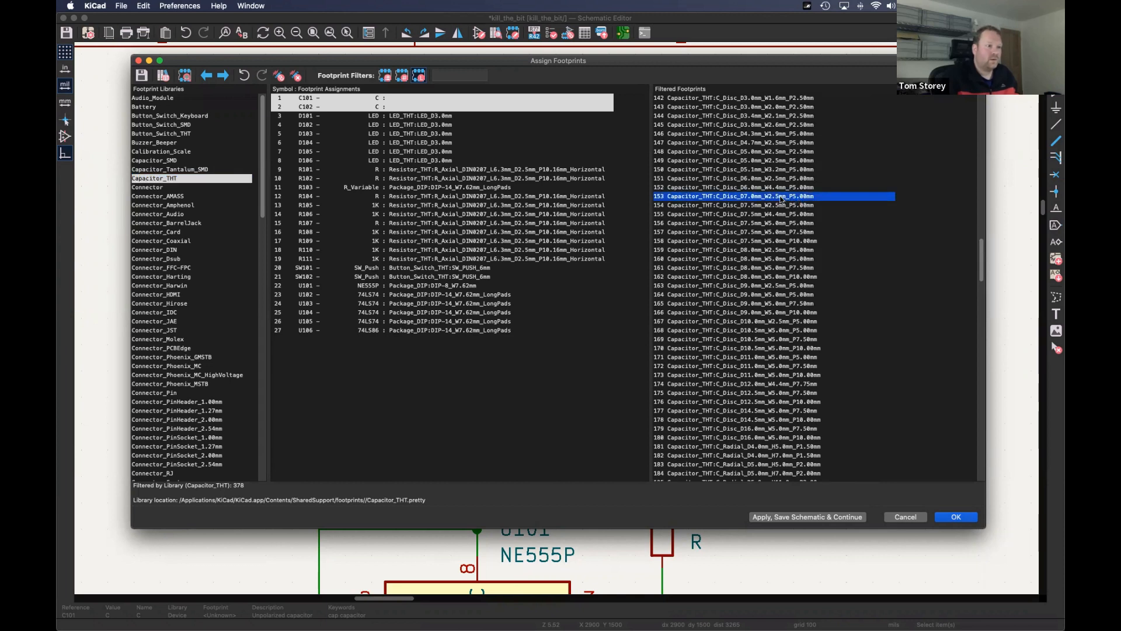
double_click(788, 197)
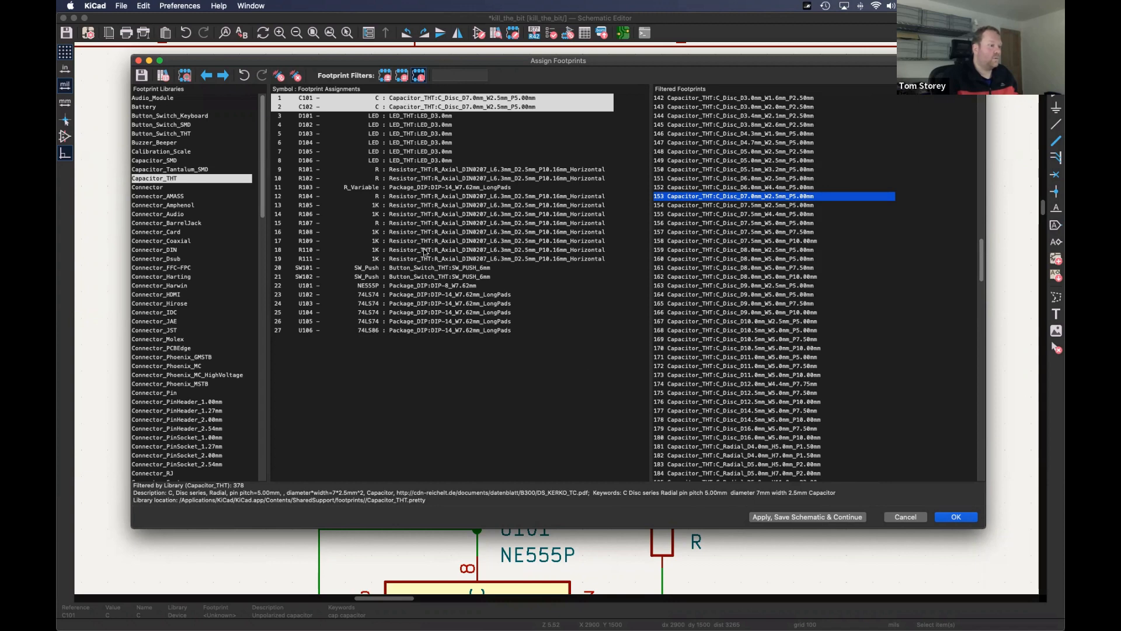
left_click(958, 517)
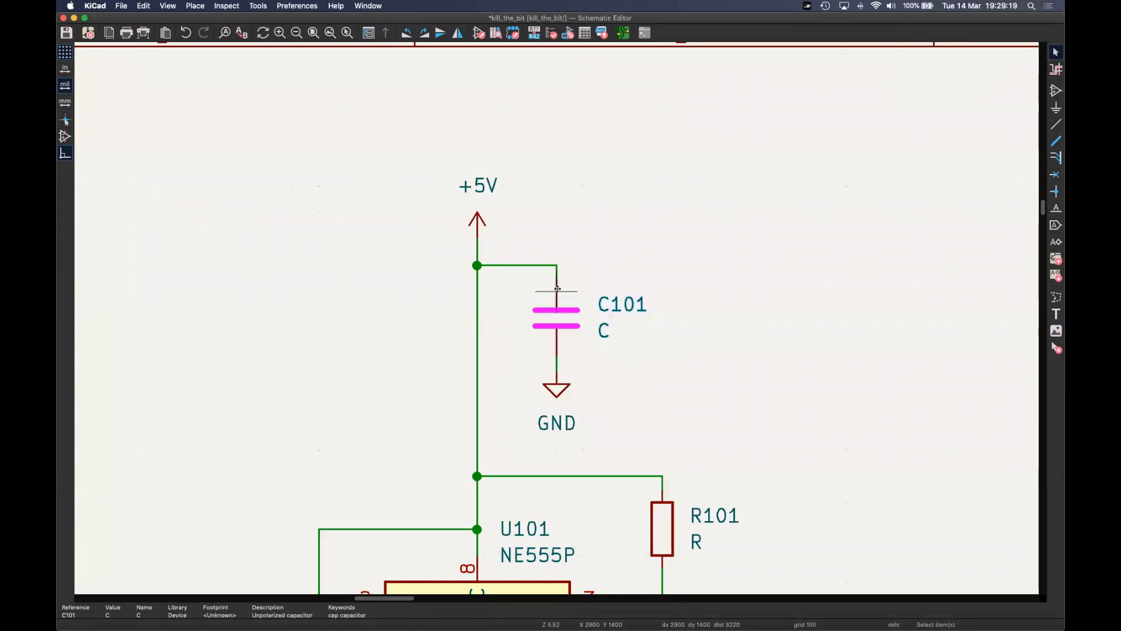
- Reopen the footprint assignments to review the component list, and close it without making changes
scroll(558, 289, "down", 2)
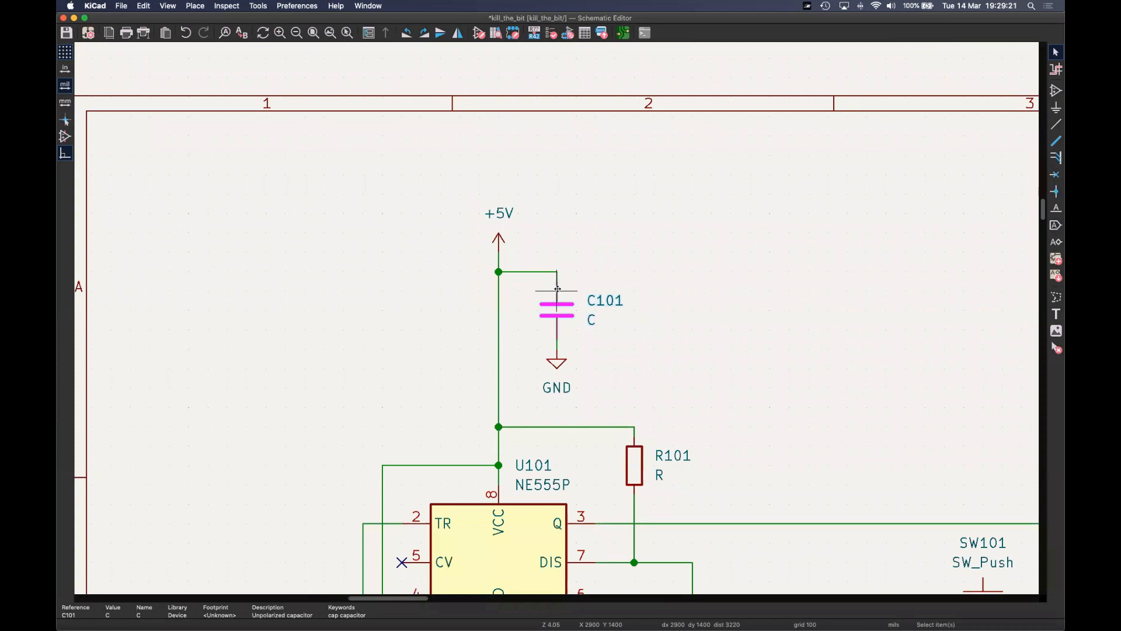
left_click(765, 367)
scroll(673, 298, "down", 1)
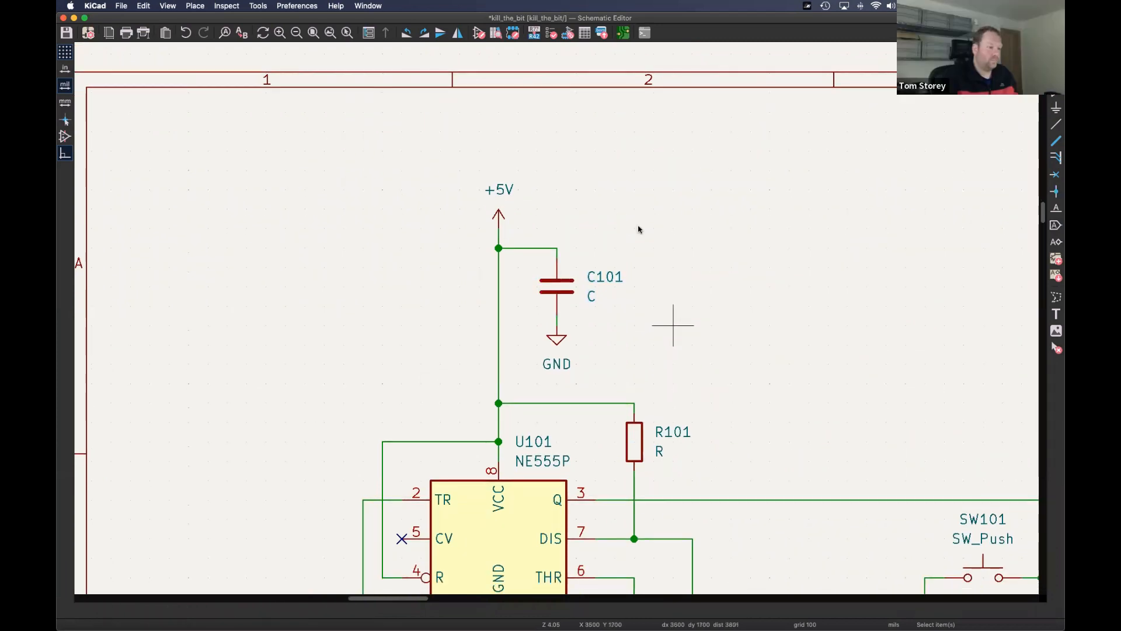
scroll(673, 298, "down", 3)
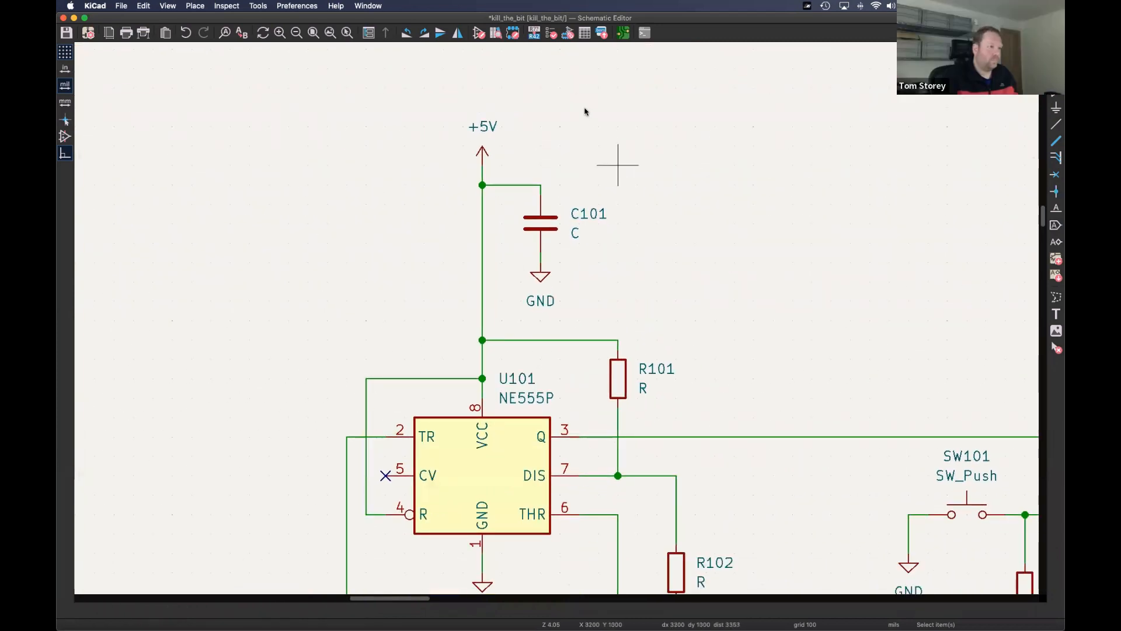
left_click(568, 33)
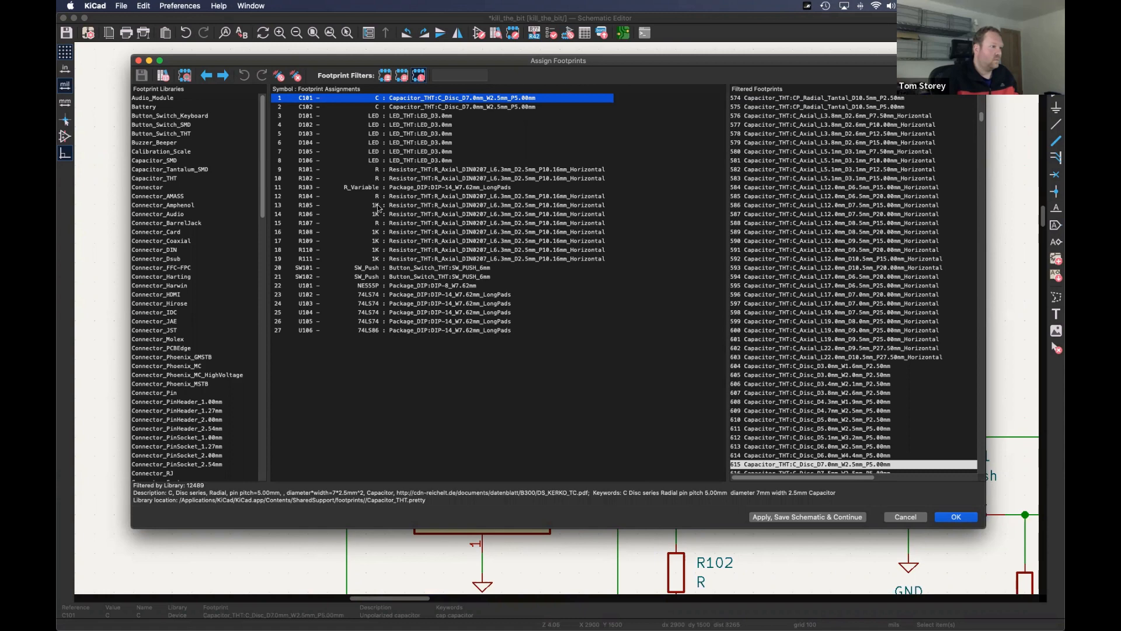
left_click(901, 516)
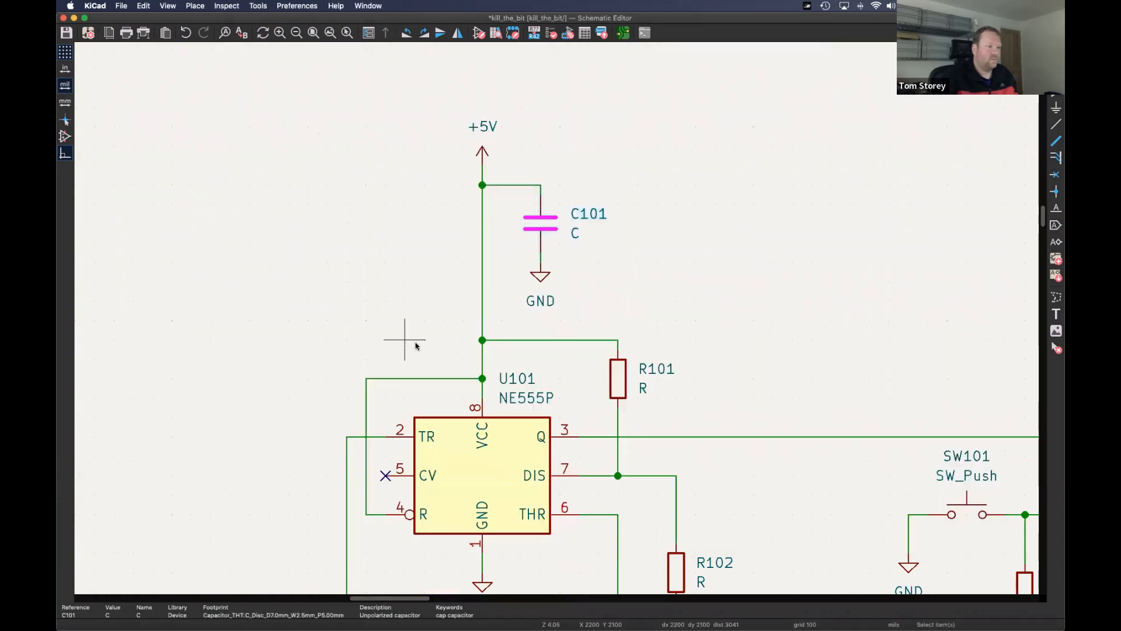
- Open the footprint library browser for the Footprint field of variable resistor R103 from its symbol properties
scroll(350, 245, "down", 5)
scroll(358, 237, "down", 5)
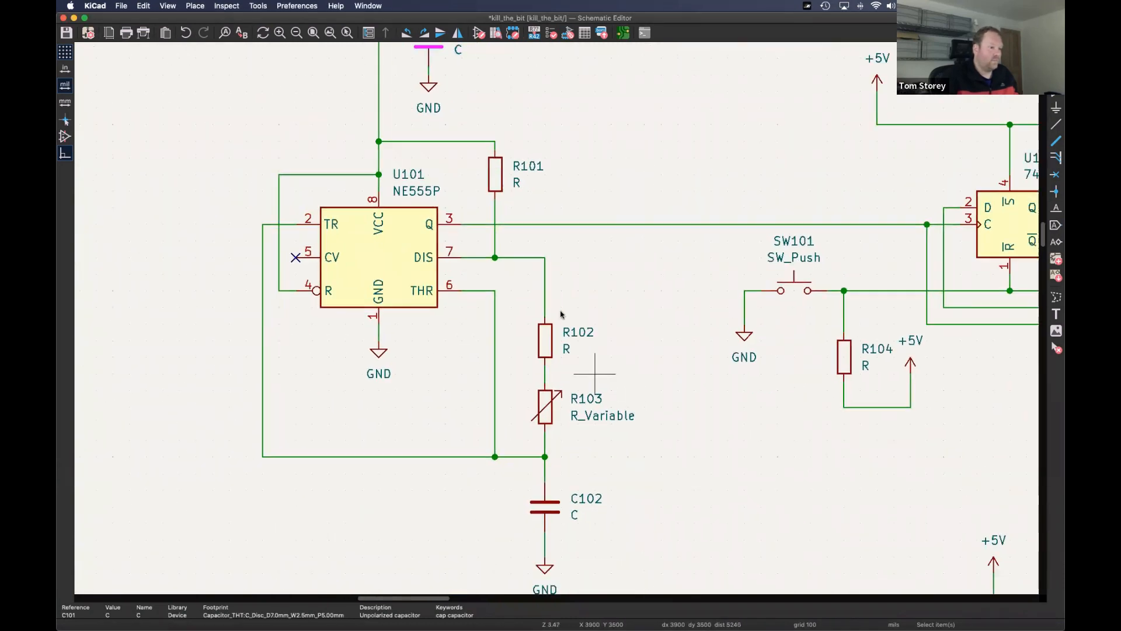
key("e")
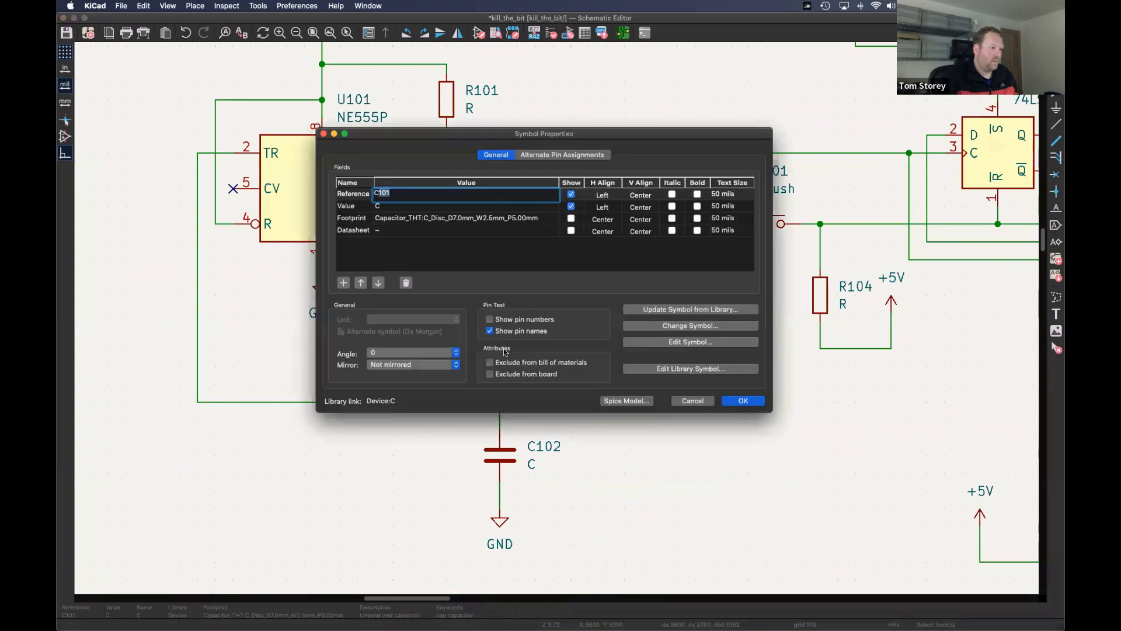
key("Escape")
double_click(505, 351)
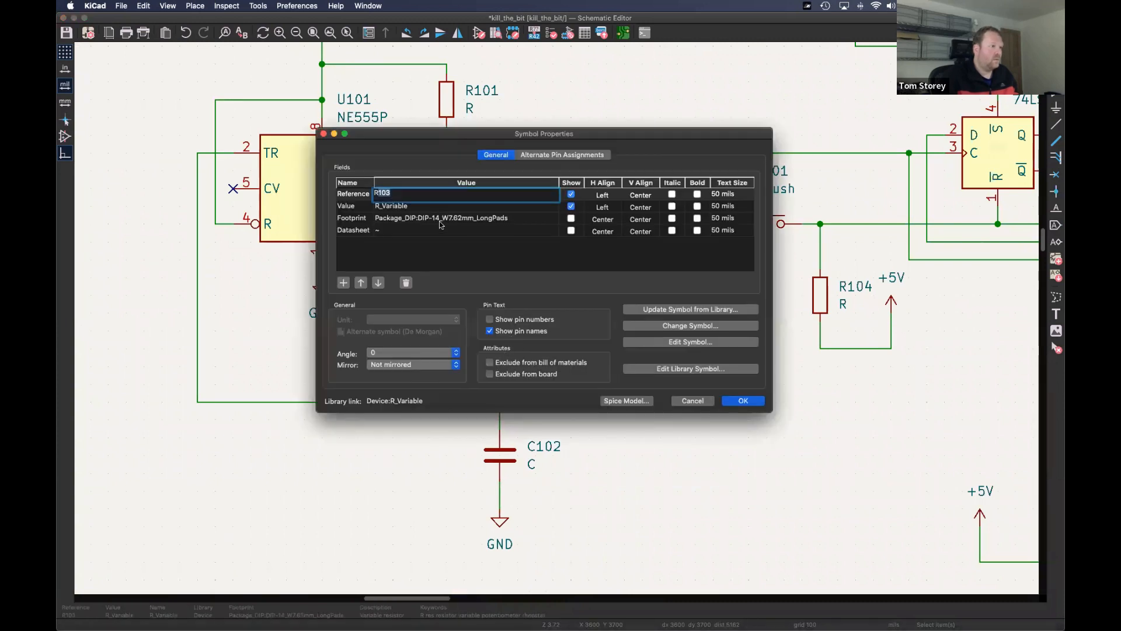
left_click(432, 223)
left_click(552, 218)
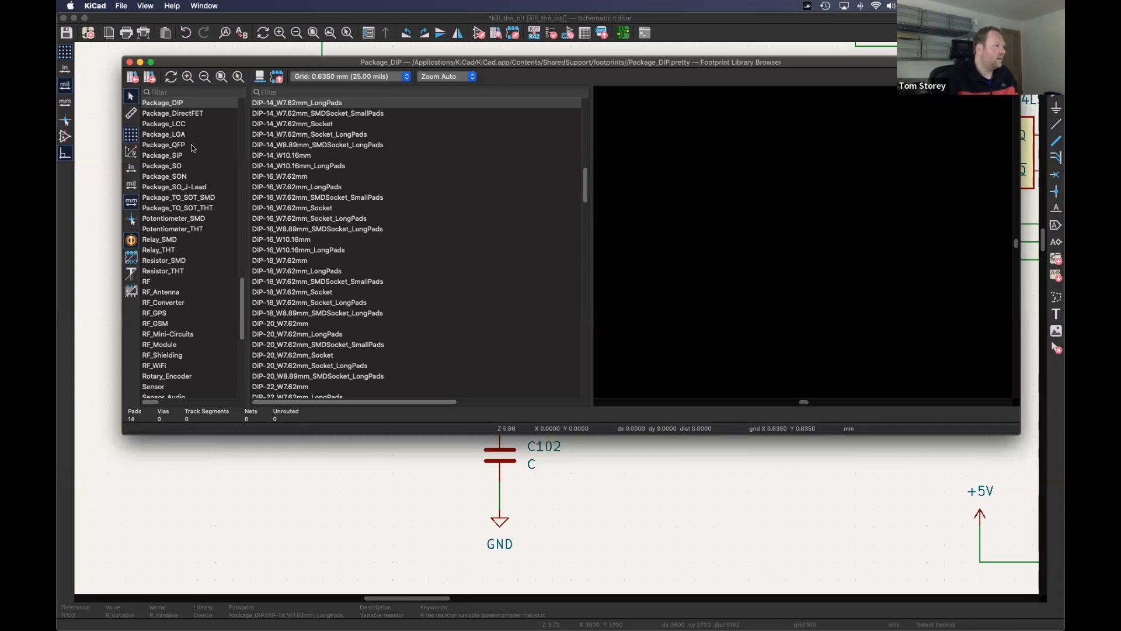
- Look through the Resistor_THT library for a footprint suitable for the variable resistor
left_click(164, 271)
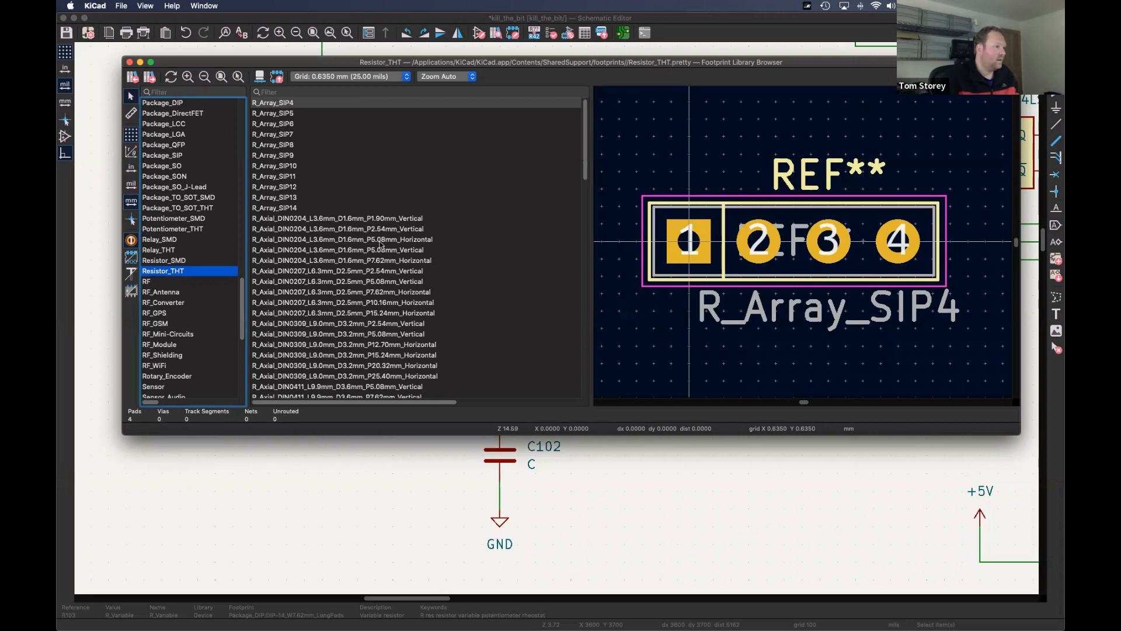
scroll(380, 247, "down", 20)
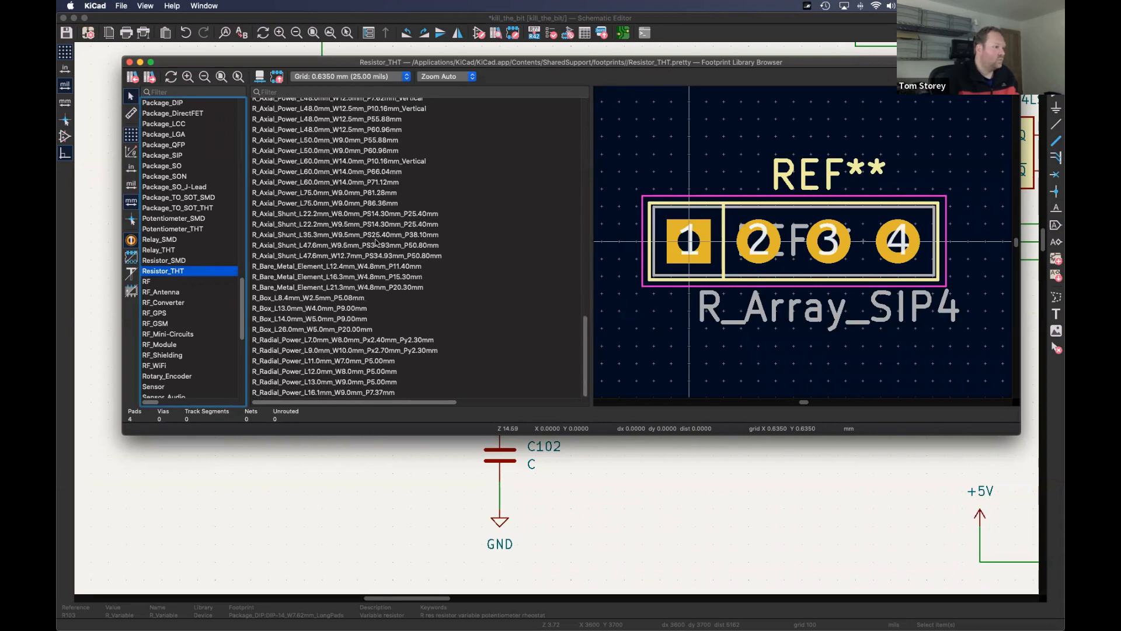
scroll(205, 307, "down", 3)
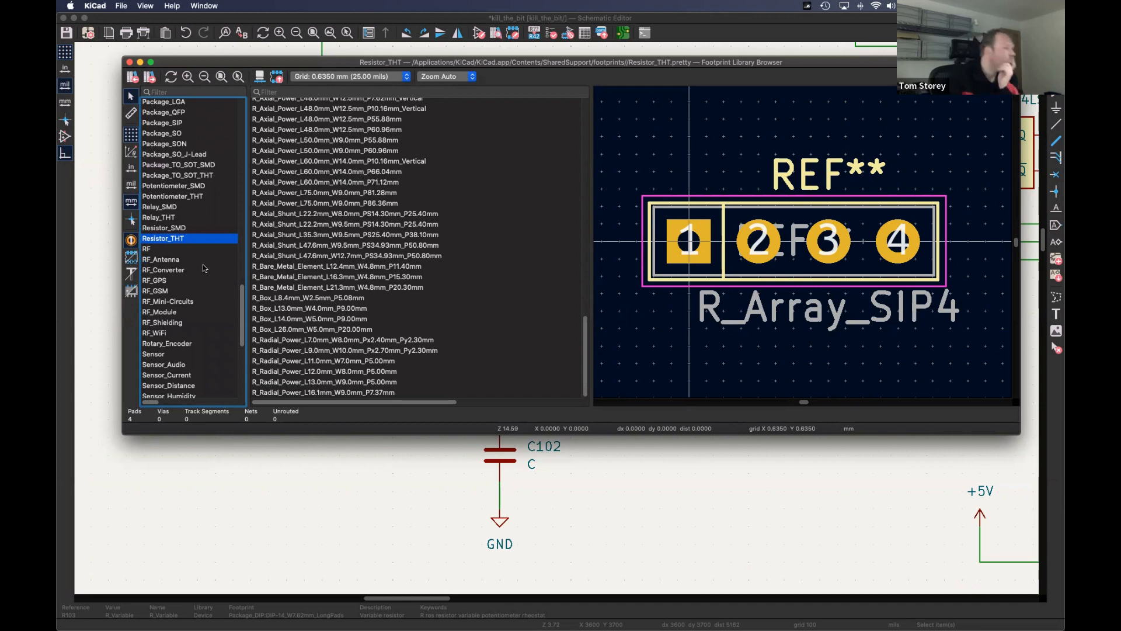
- Look through the Potentiometer_THT library and preview several footprints for one suitable for the variable resistor
left_click(182, 198)
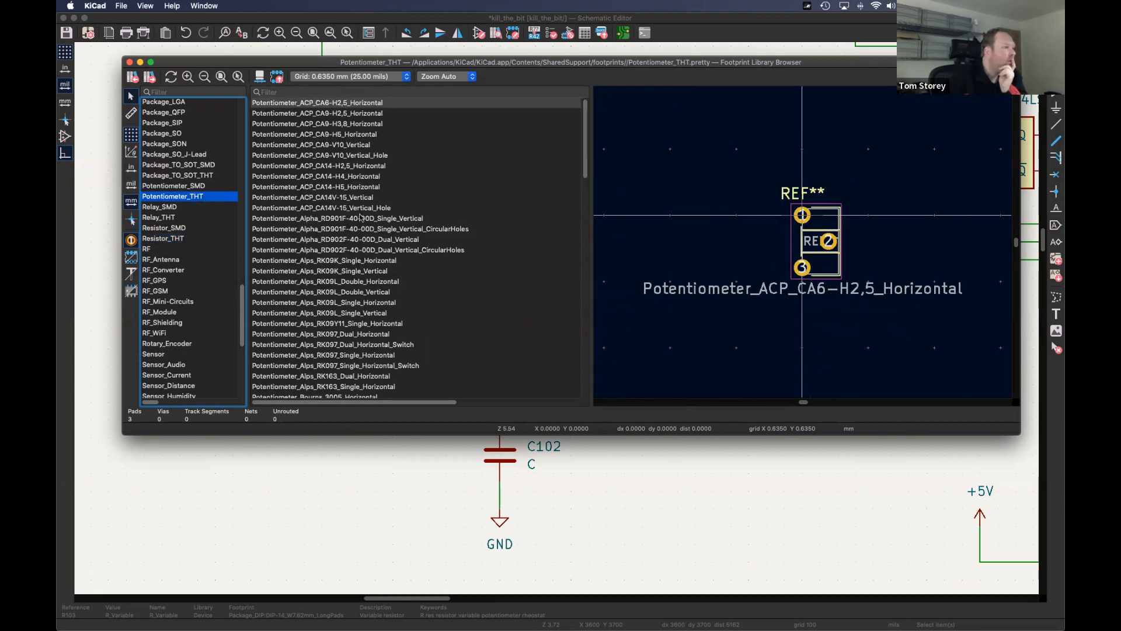
scroll(331, 160, "down", 5)
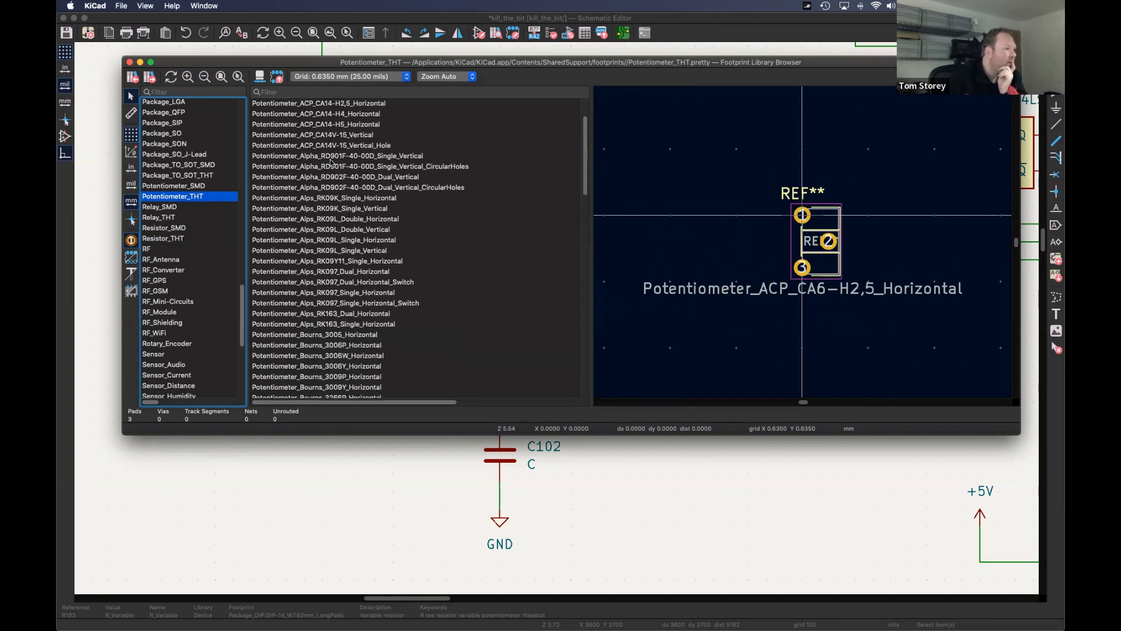
scroll(331, 163, "up", 5)
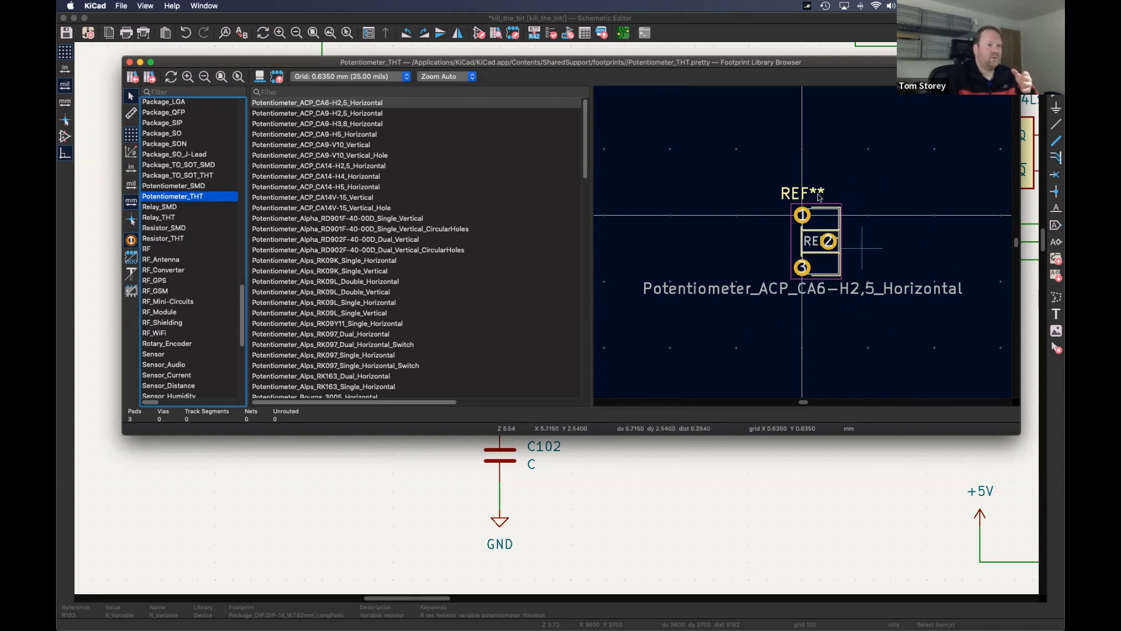
left_click(360, 114)
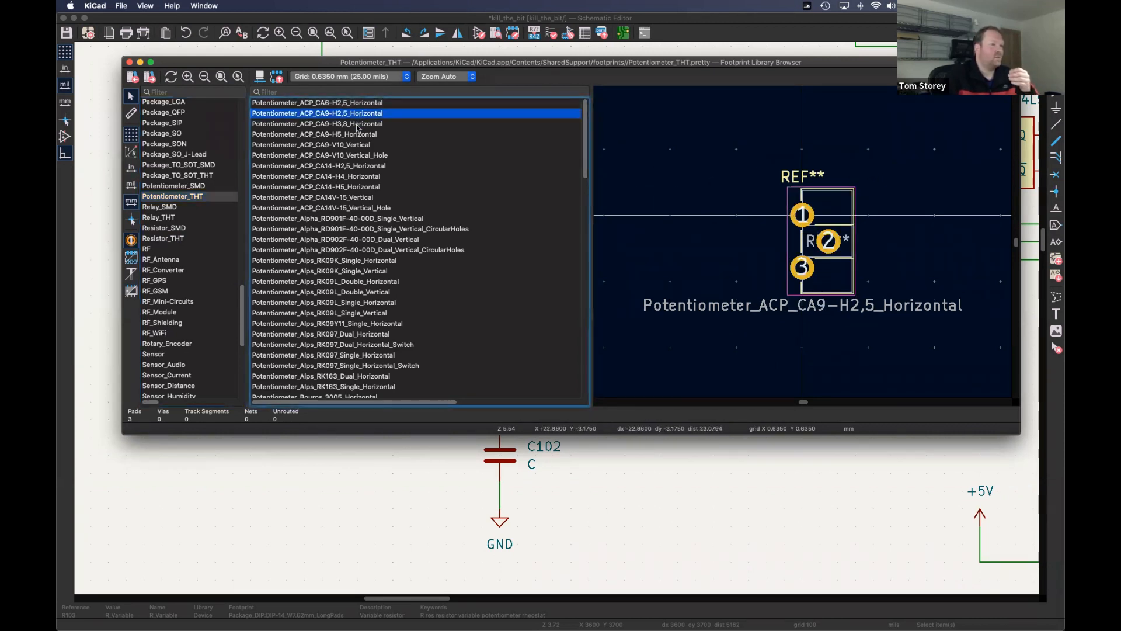
left_click(358, 125)
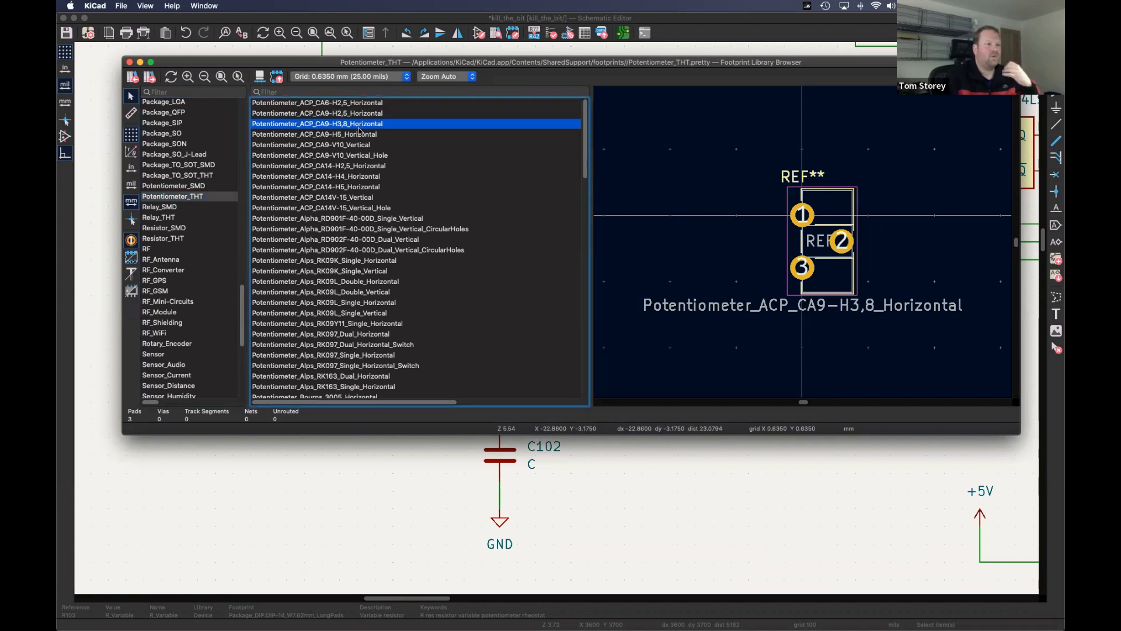
left_click(366, 136)
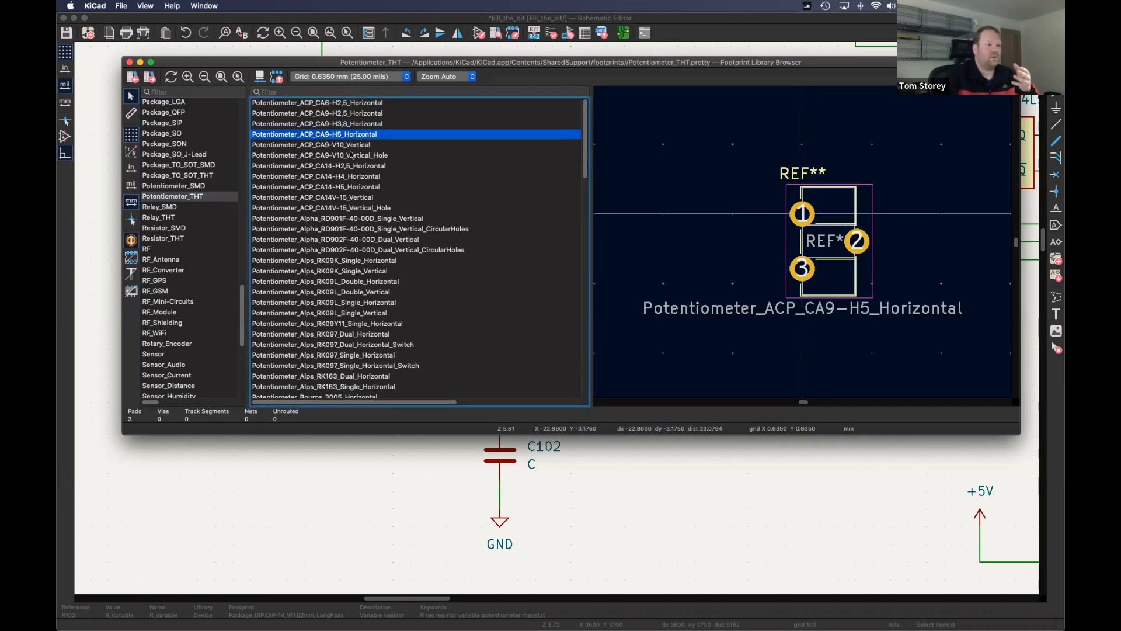
left_click(350, 155)
left_click(342, 198)
left_click(338, 209)
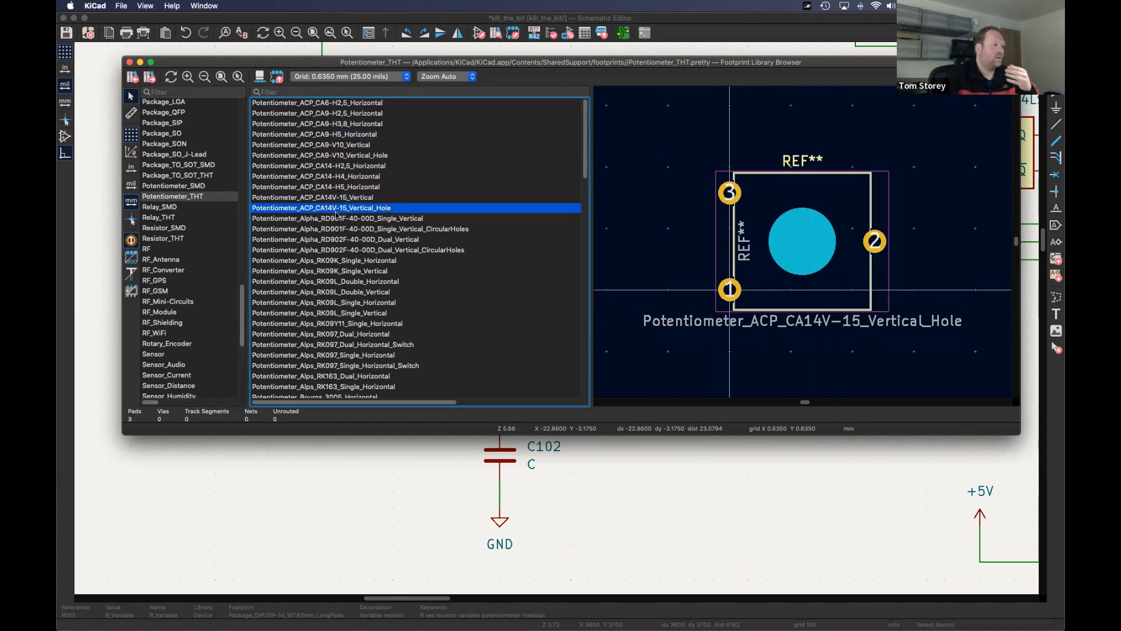
left_click(340, 218)
left_click(345, 240)
scroll(346, 294, "down", 10)
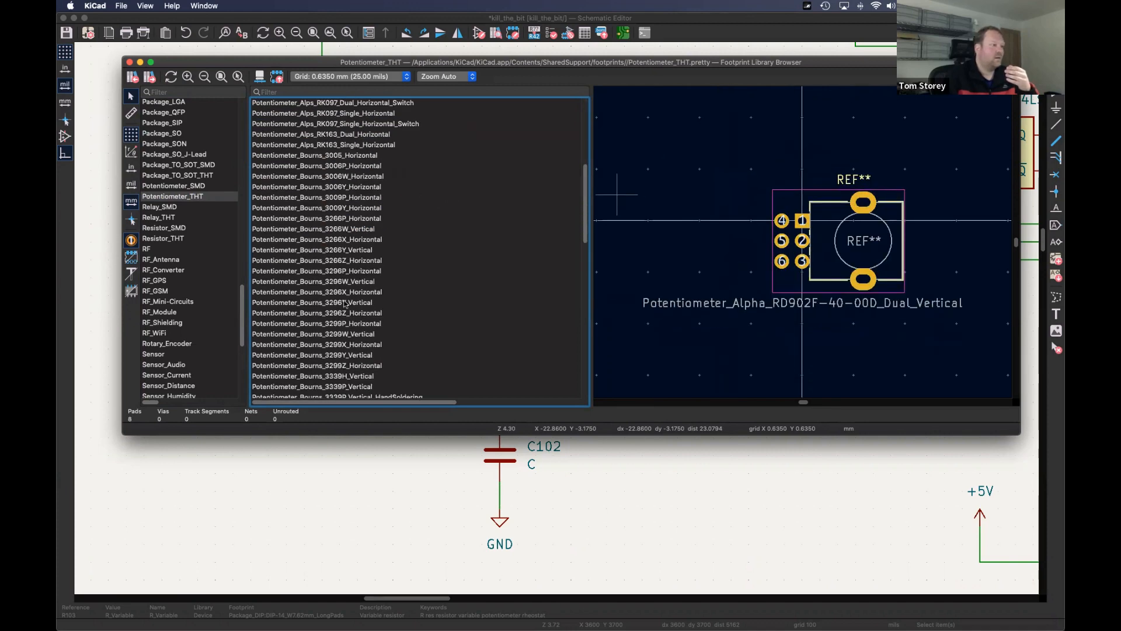
left_click(335, 188)
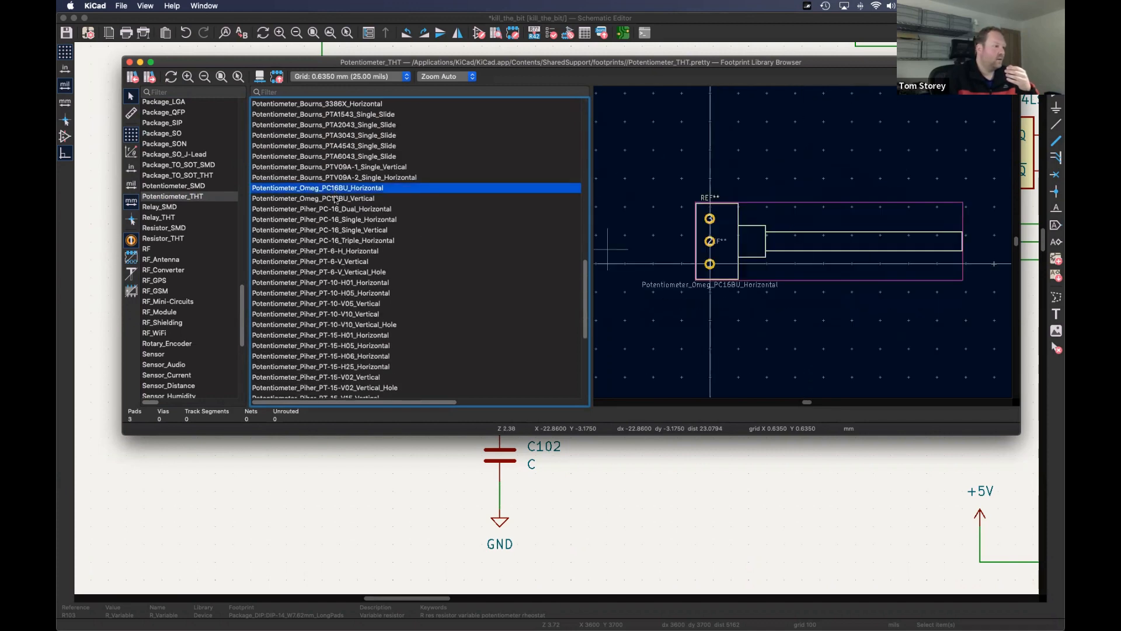
left_click(335, 198)
scroll(333, 301, "down", 5)
left_click(314, 290)
left_click(324, 300)
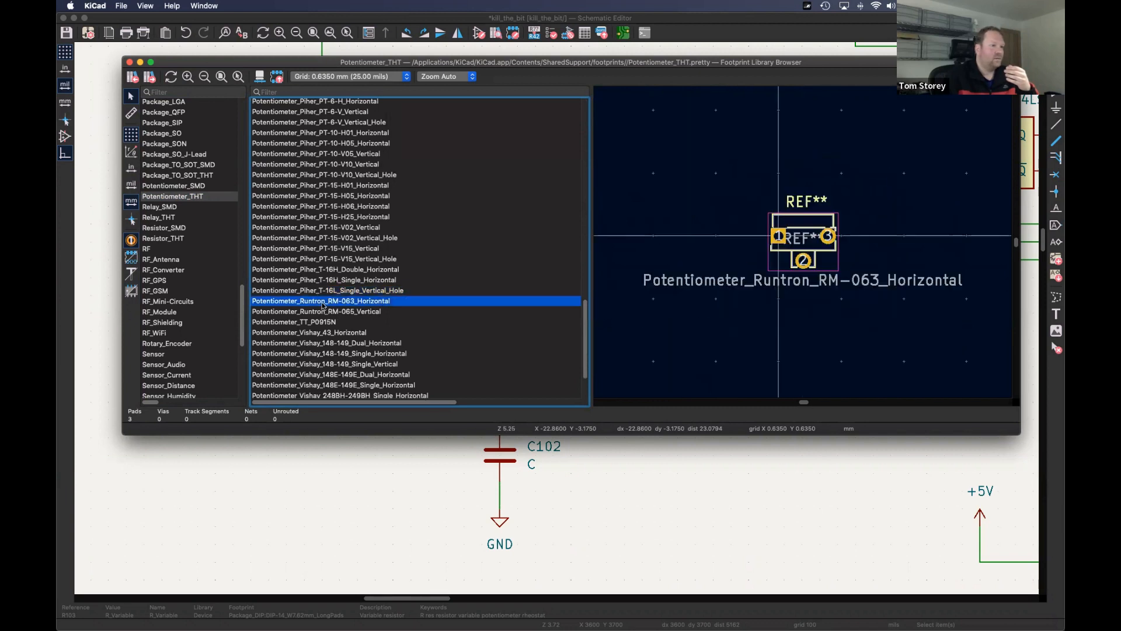
scroll(327, 303, "down", 3)
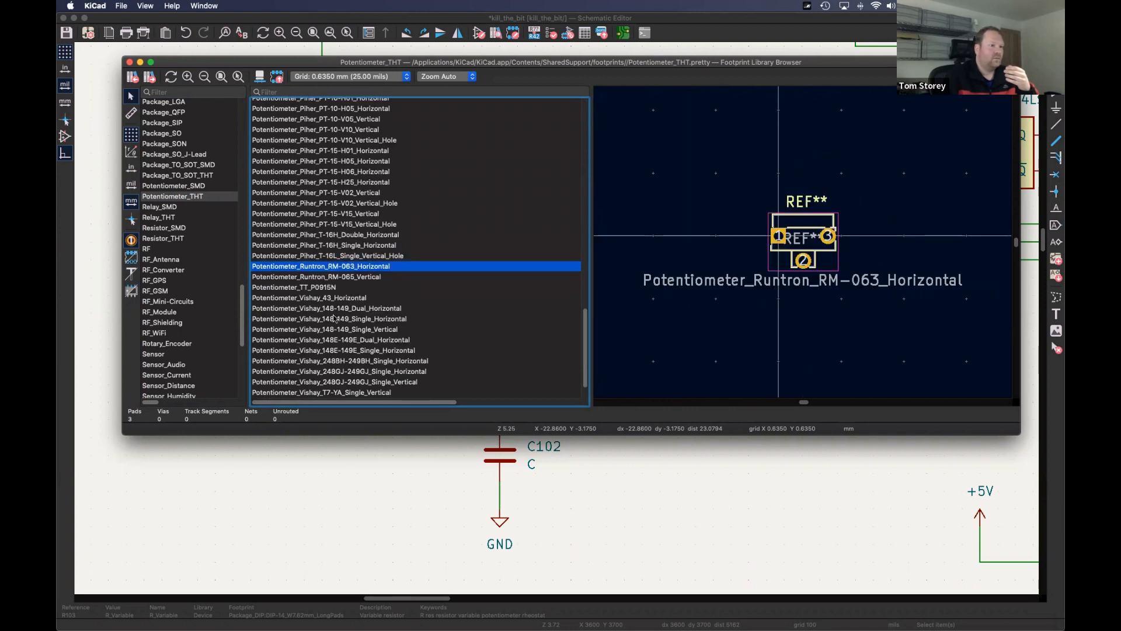
- Assign the Potentiometer_THT:Potentiometer_Runtron_RM-065_Vertical footprint to variable resistor R103 and accept its symbol properties
left_click(326, 278)
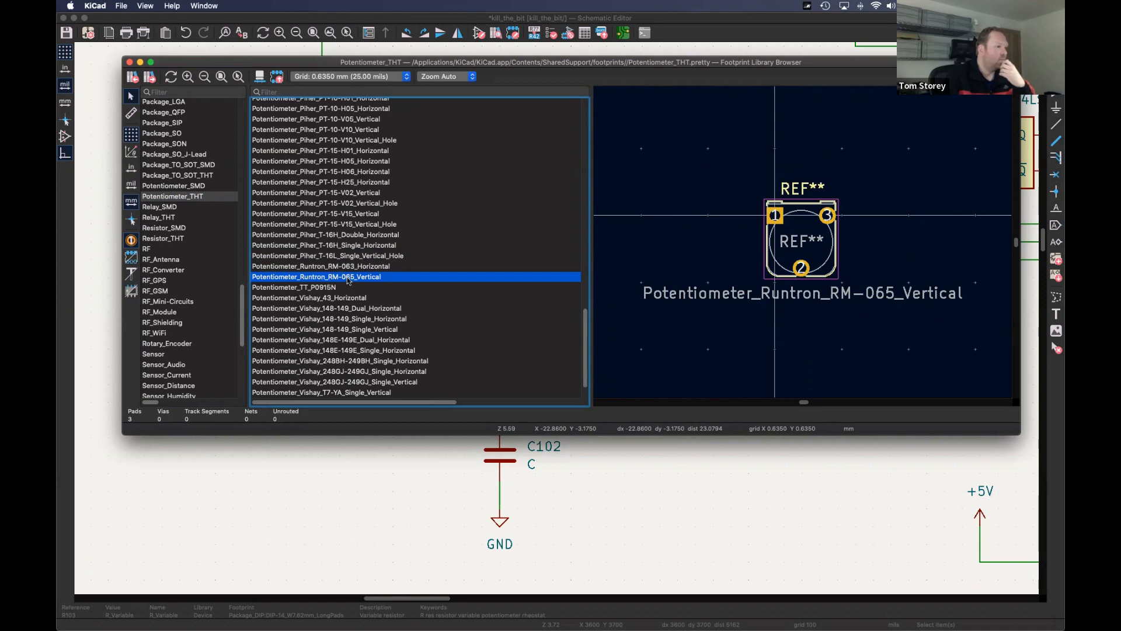
double_click(348, 279)
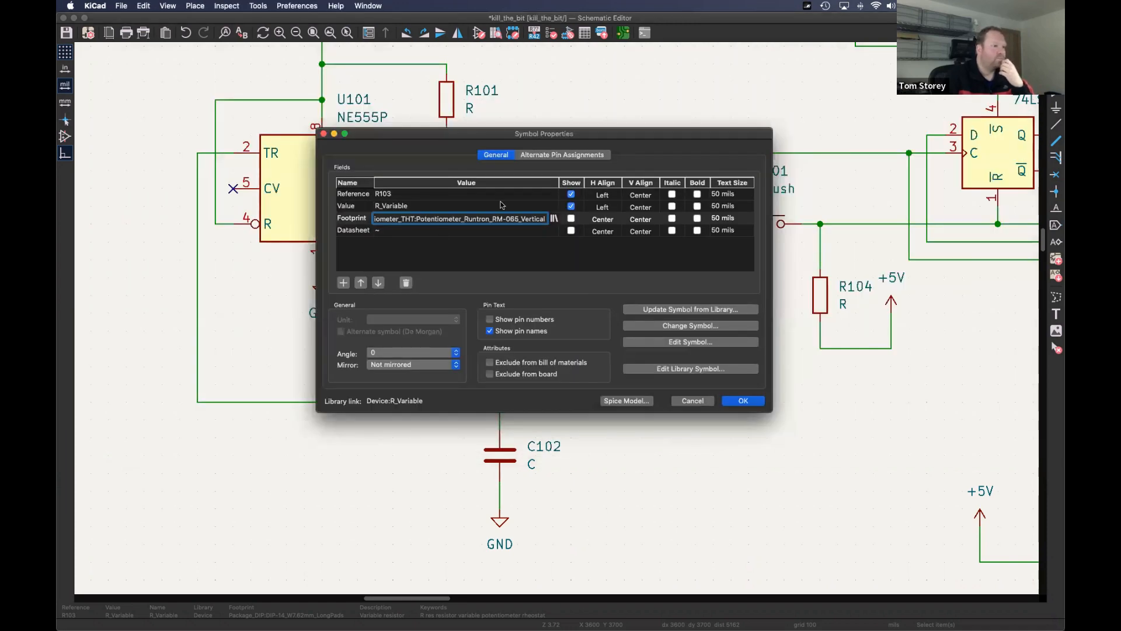
left_click(730, 400)
- Re-annotate the entire schematic with existing annotations reset, symbols sorted by X position, using the first free number after 0
scroll(621, 363, "down", 5)
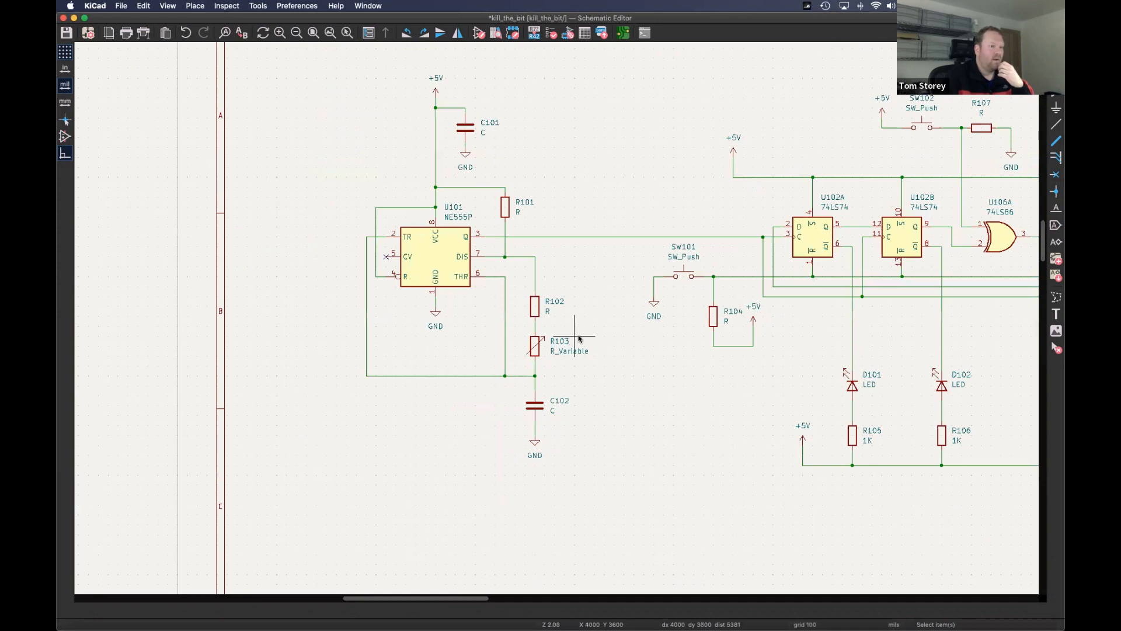
scroll(581, 318, "right", 3)
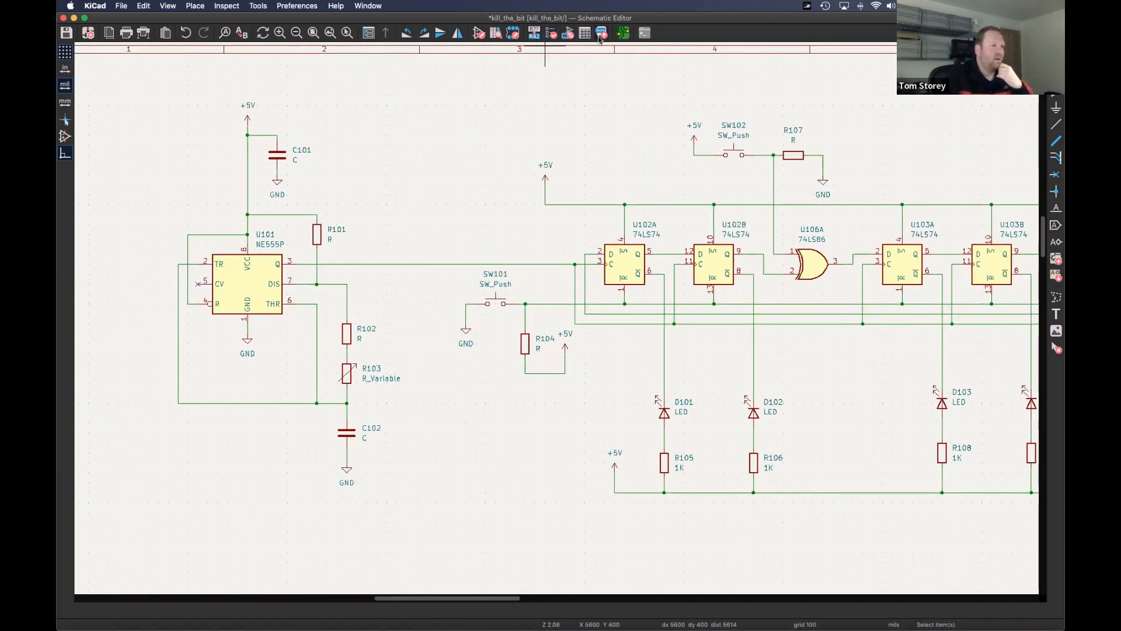
scroll(445, 216, "up", 3)
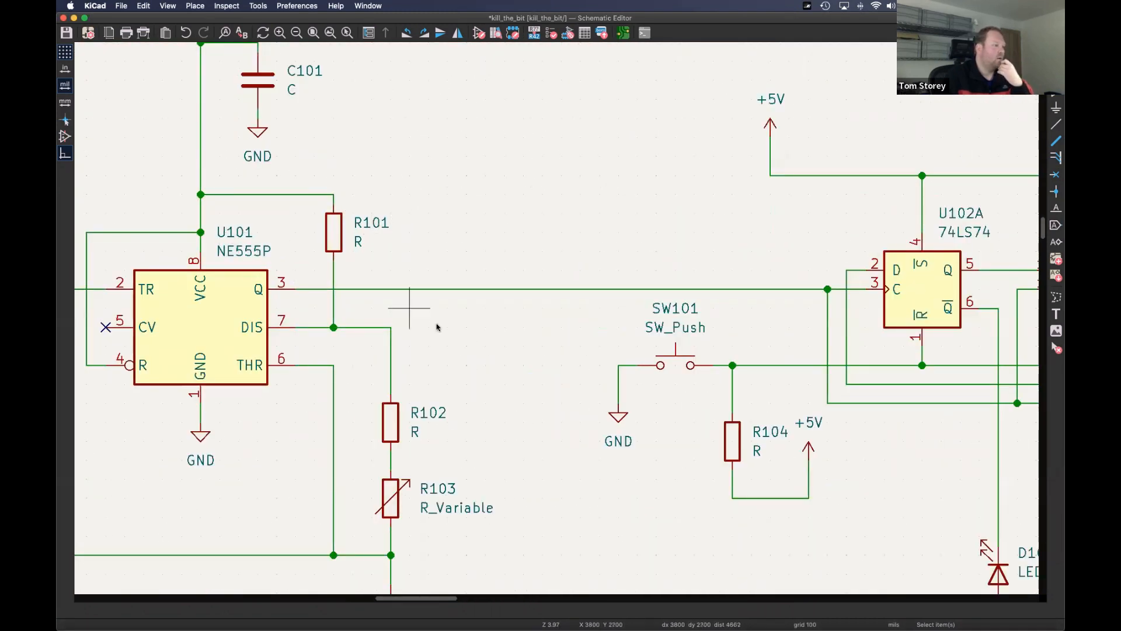
scroll(408, 316, "down", 5)
scroll(458, 491, "down", 1)
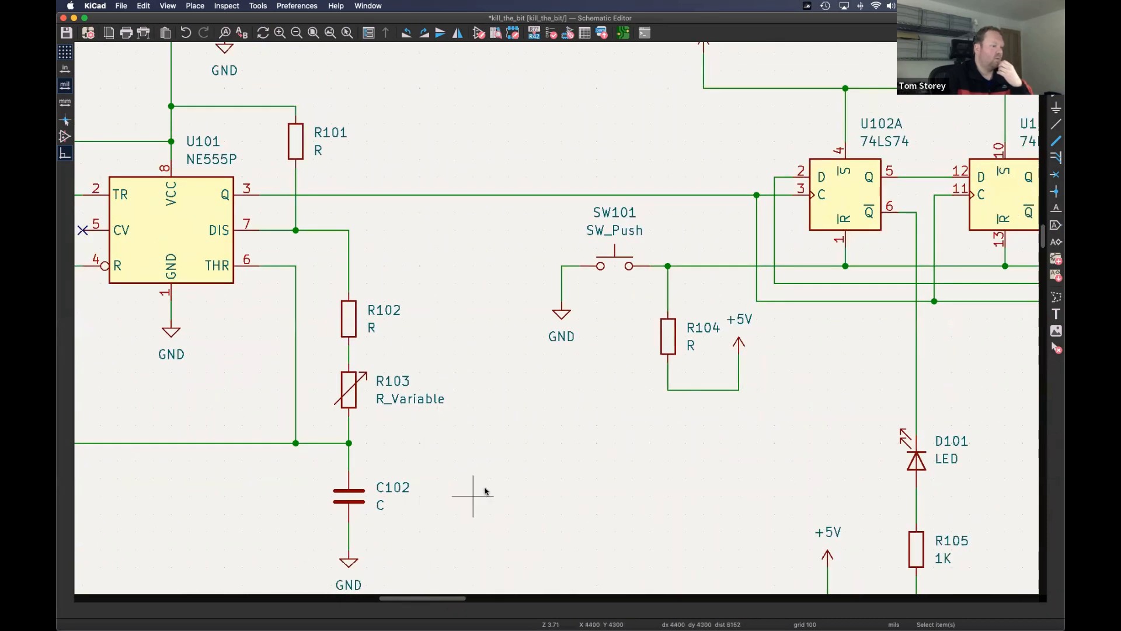
scroll(518, 406, "down", 3)
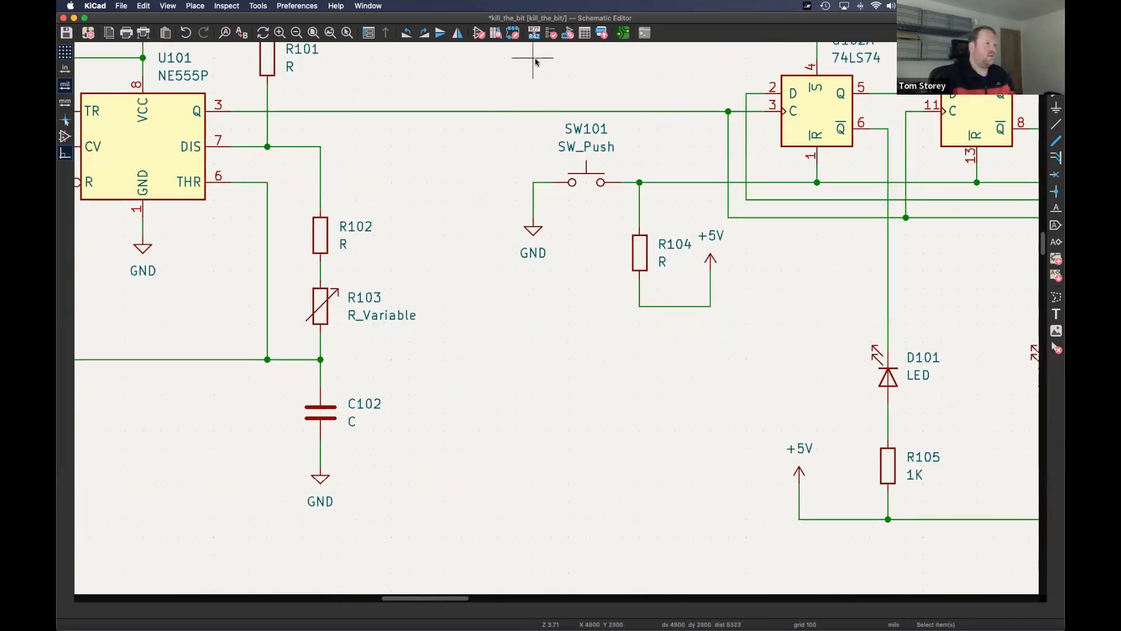
scroll(642, 170, "up", 2)
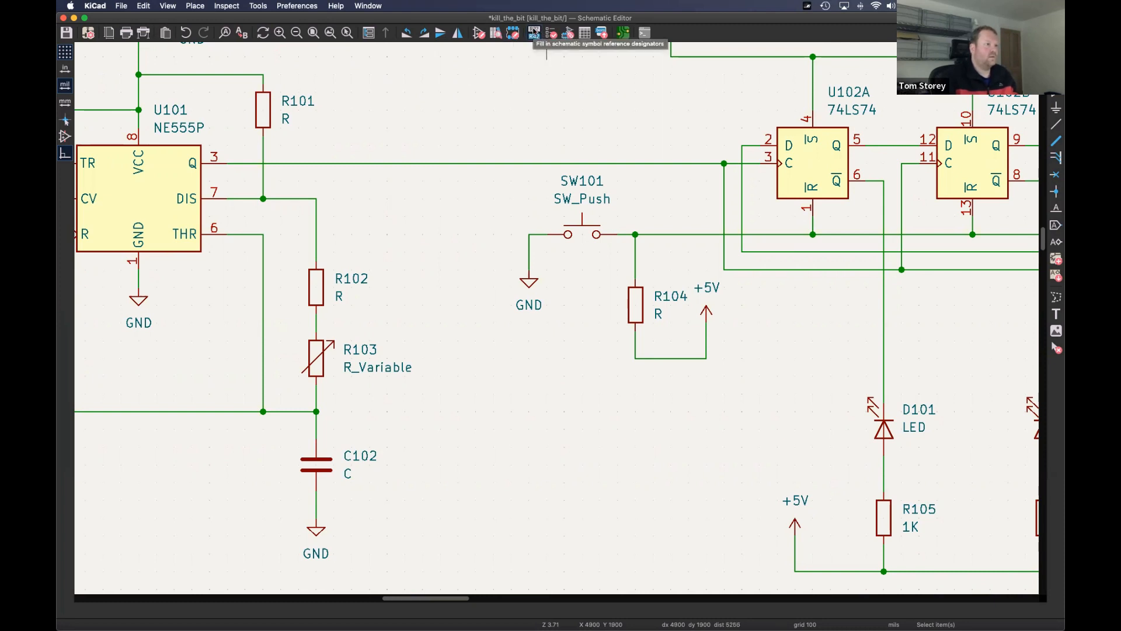
left_click(534, 34)
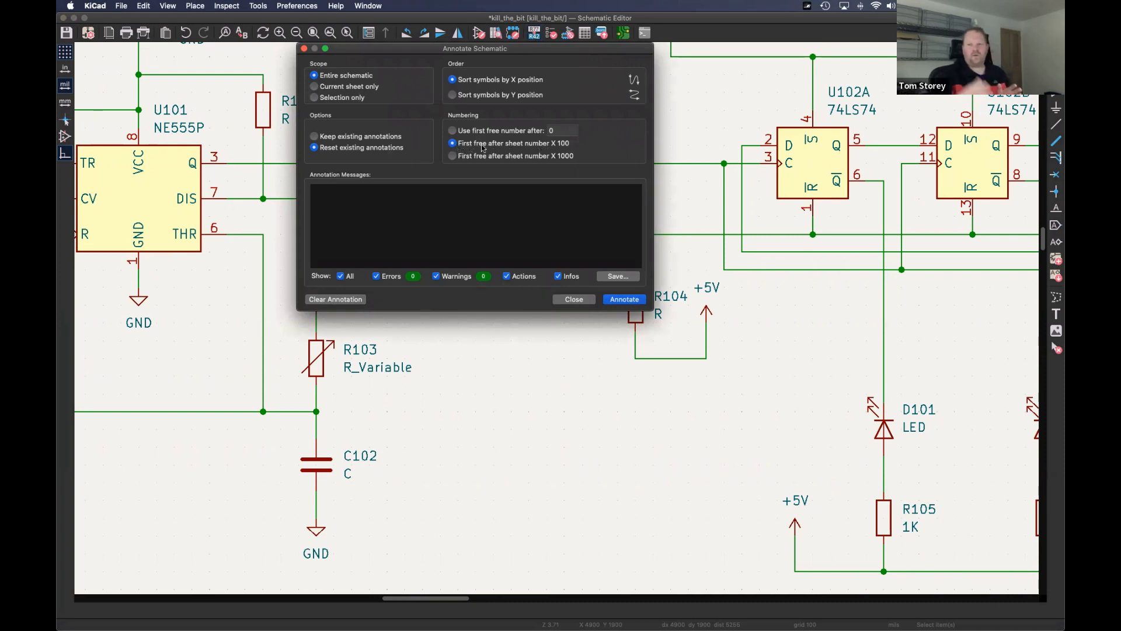
left_click(464, 130)
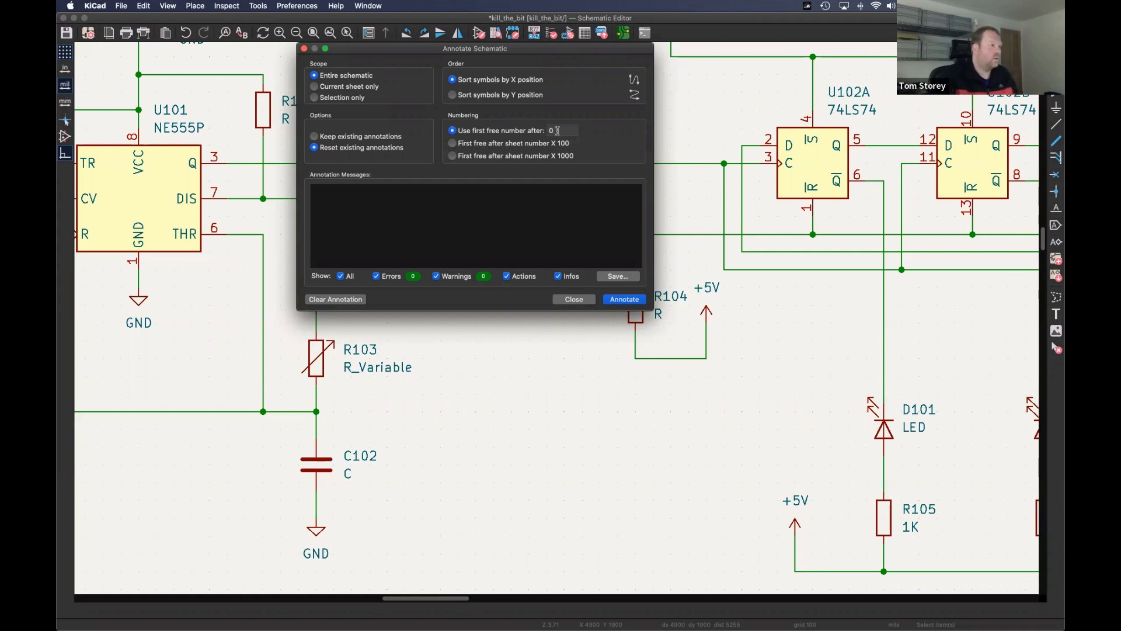
left_click(625, 299)
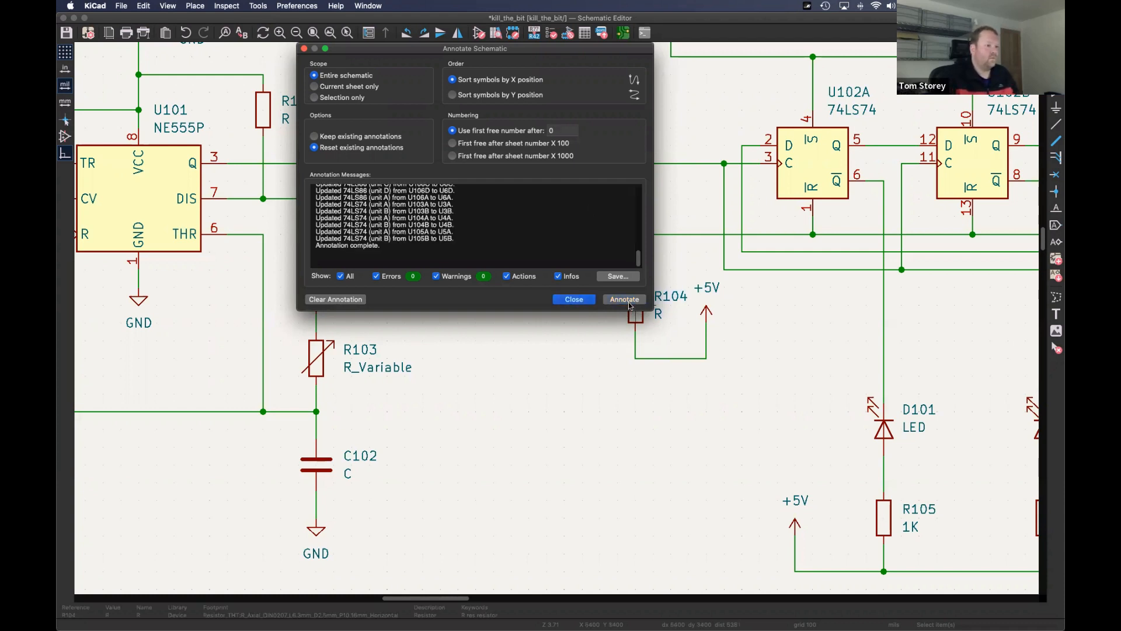
left_click(574, 300)
- Examine the renumbered reference designators around the 555 timer, the reset switch and the first flip-flops
scroll(316, 146, "left", 5)
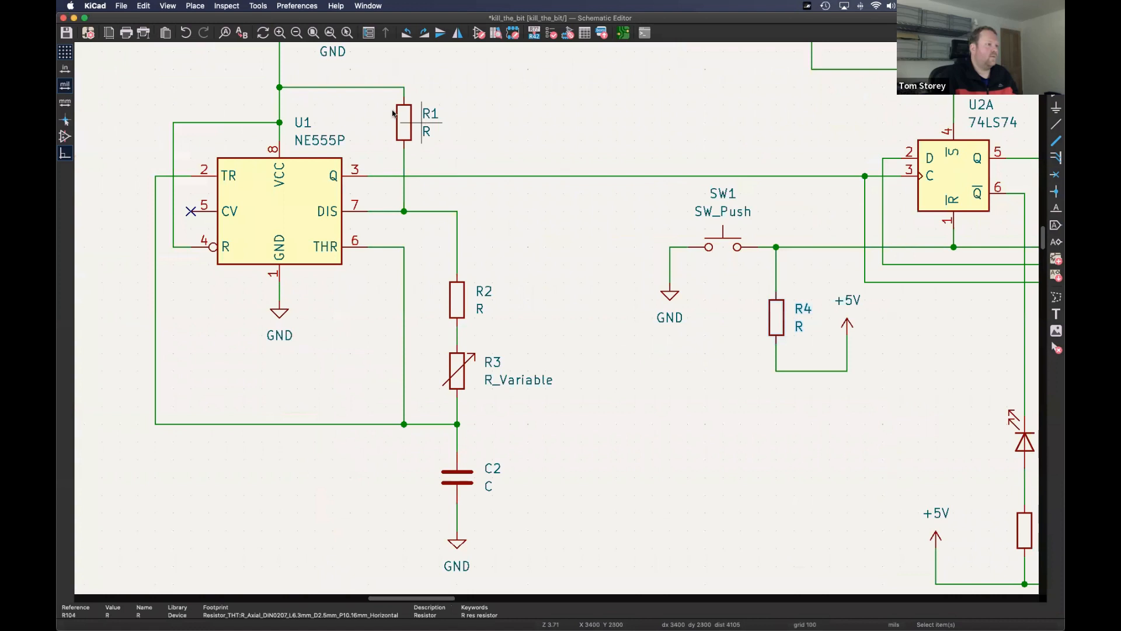
scroll(570, 275, "down", 3)
scroll(571, 275, "right", 5)
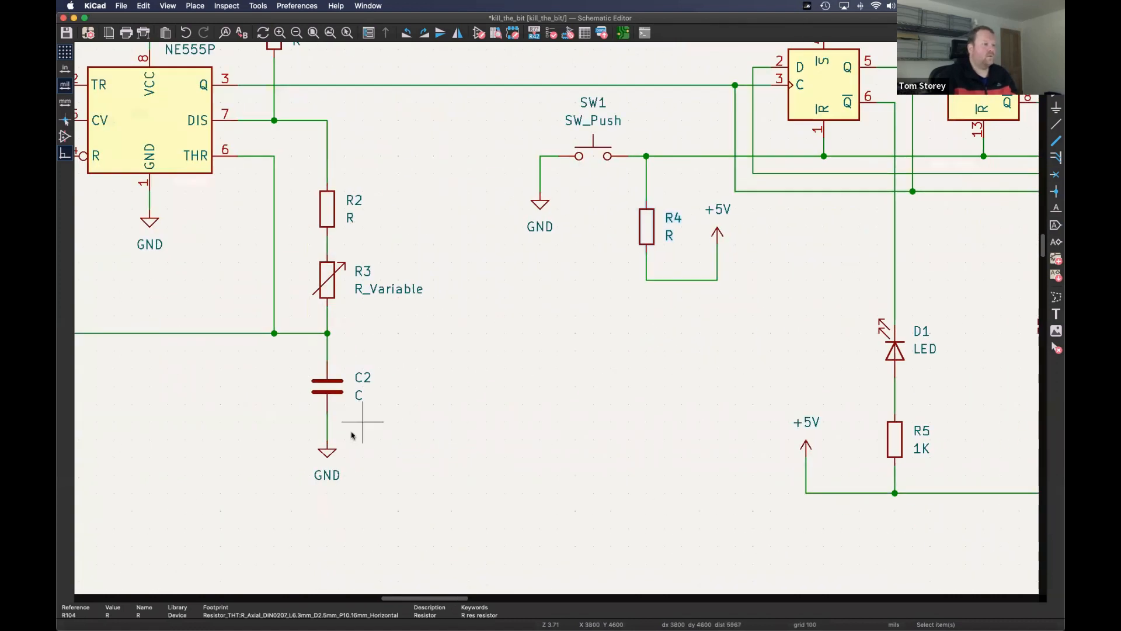
scroll(620, 318, "right", 5)
scroll(584, 309, "down", 2)
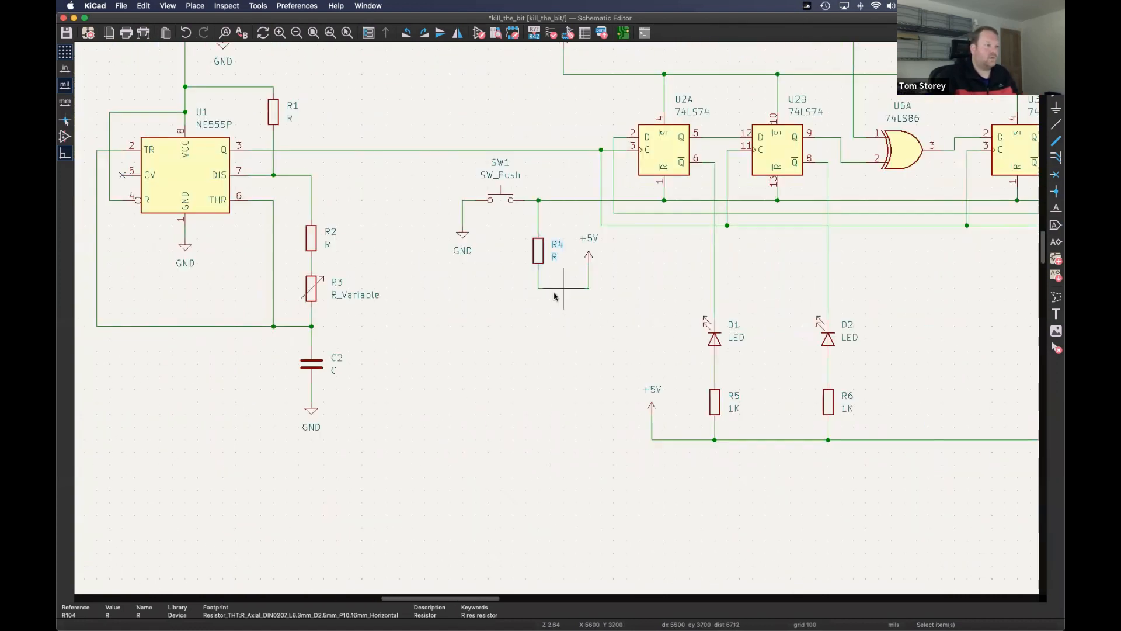
scroll(522, 309, "up", 3)
scroll(523, 310, "left", 3)
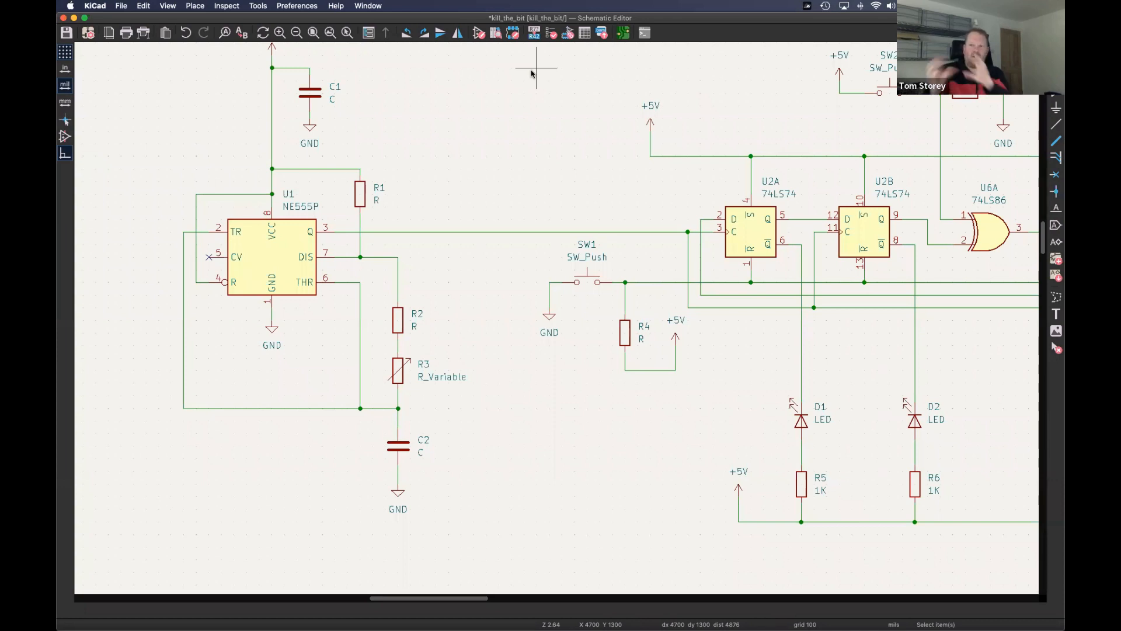
- Reopen the schematic annotation settings to review the numbering and existing-annotation options, and close them without annotating
left_click(533, 33)
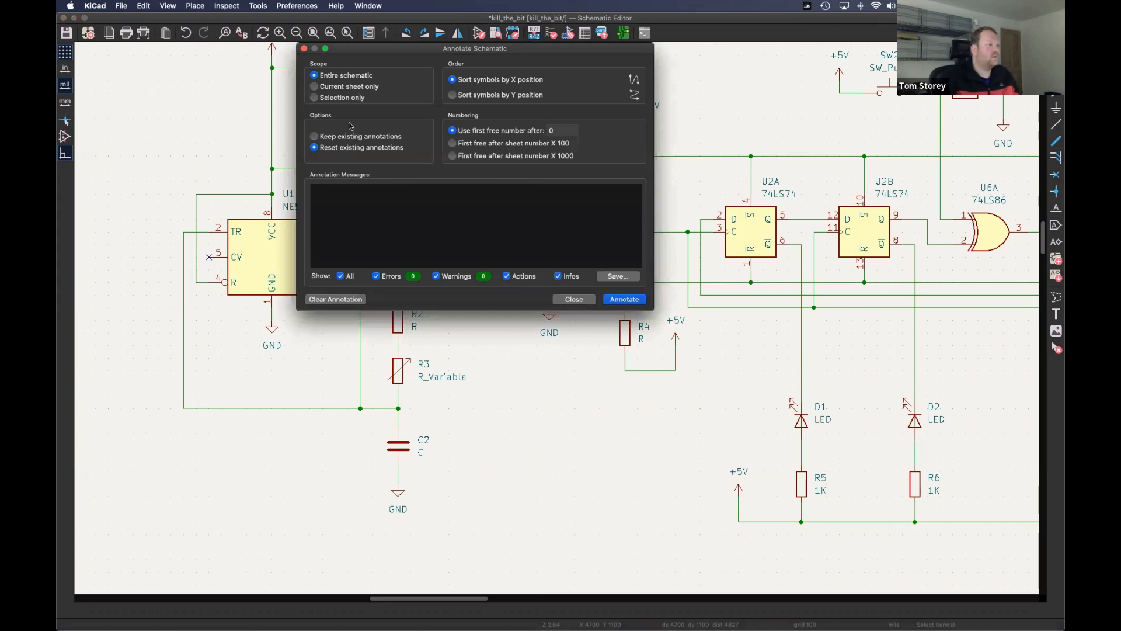
left_click(525, 144)
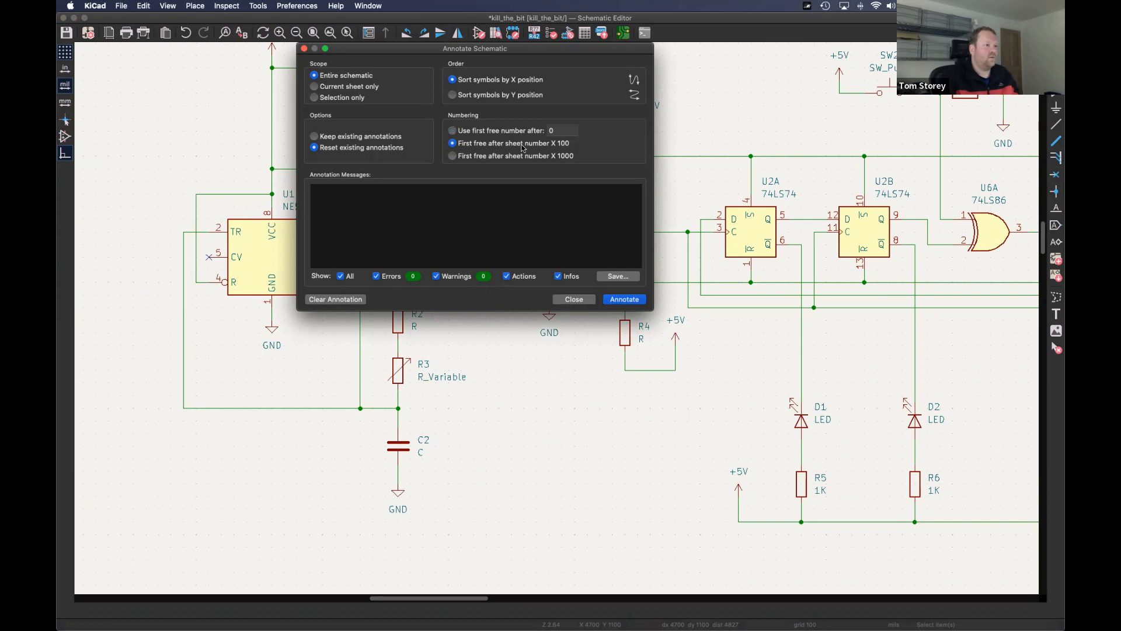
left_click(477, 158)
left_click(483, 132)
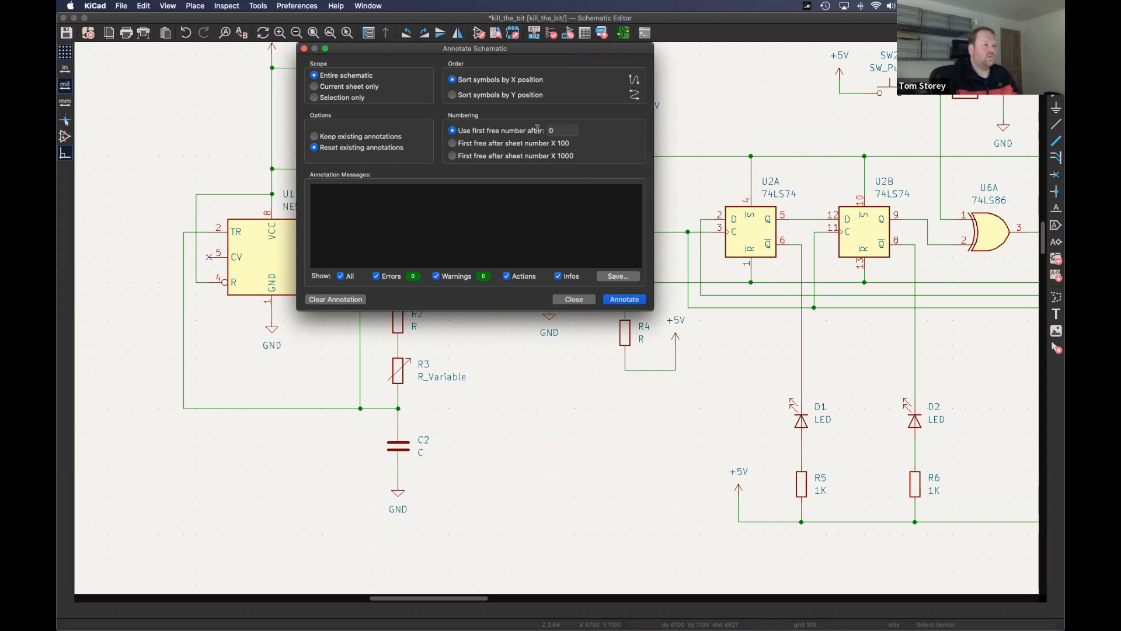
left_click(578, 133)
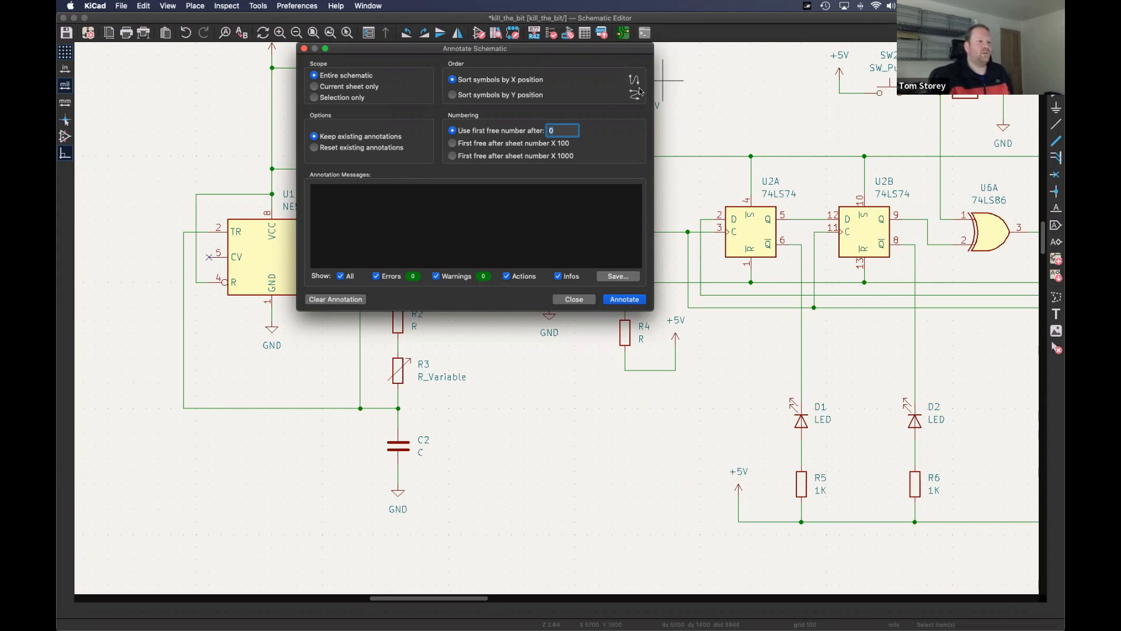
left_click(572, 299)
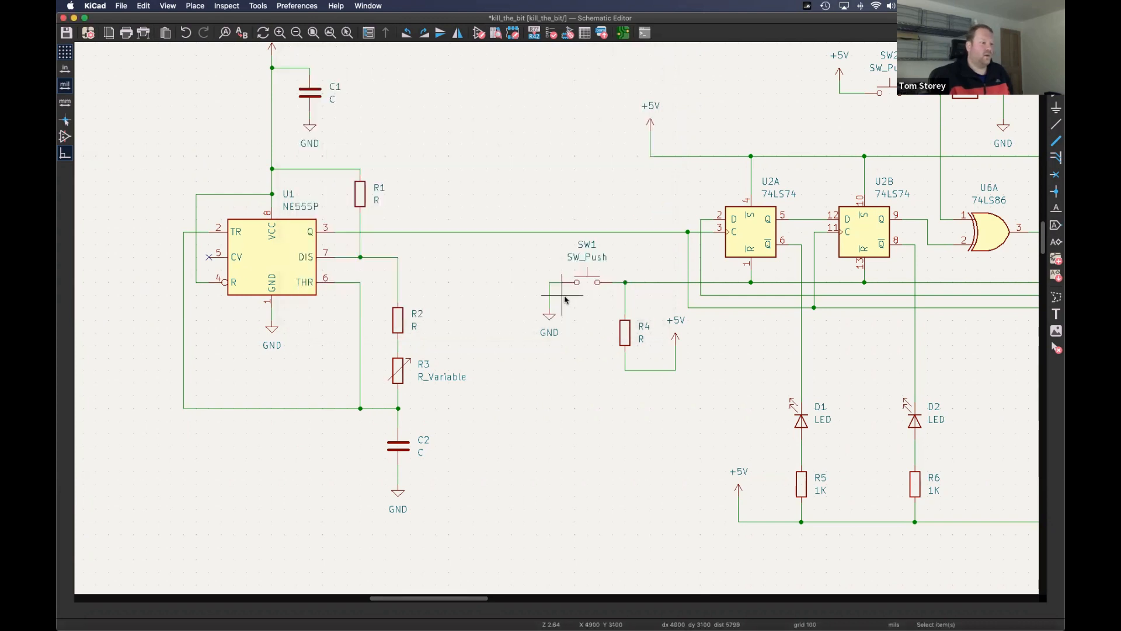
- Re-annotate the entire schematic with existing annotations reset and symbols sorted by Y position, numbering from the first free number after 0
scroll(527, 249, "down", 5)
scroll(527, 250, "right", 1)
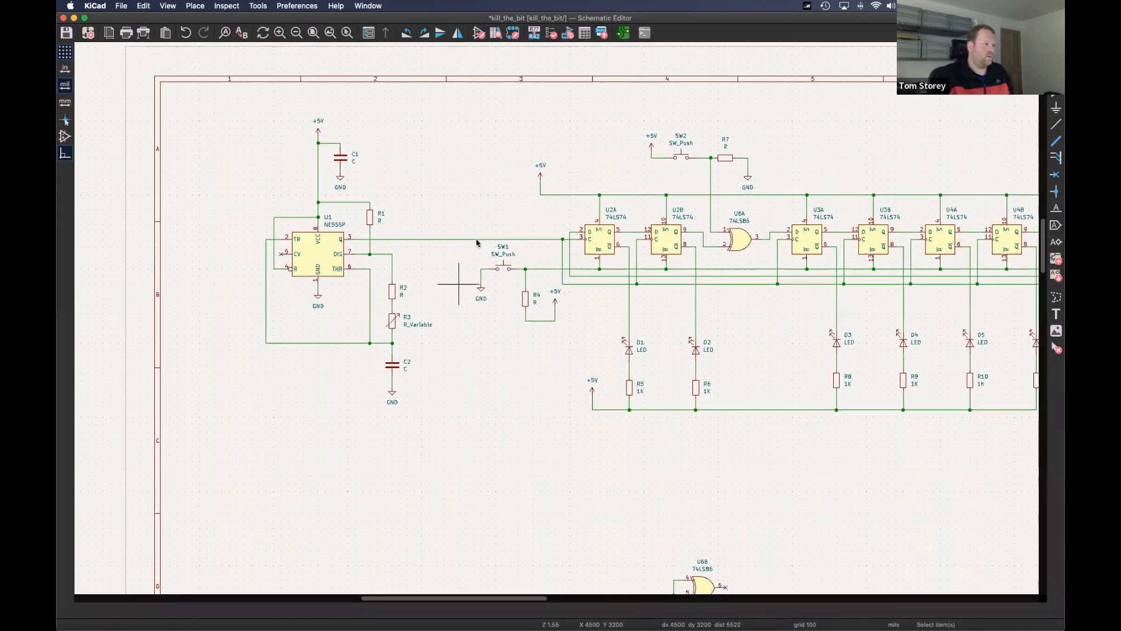
scroll(444, 256, "up", 3)
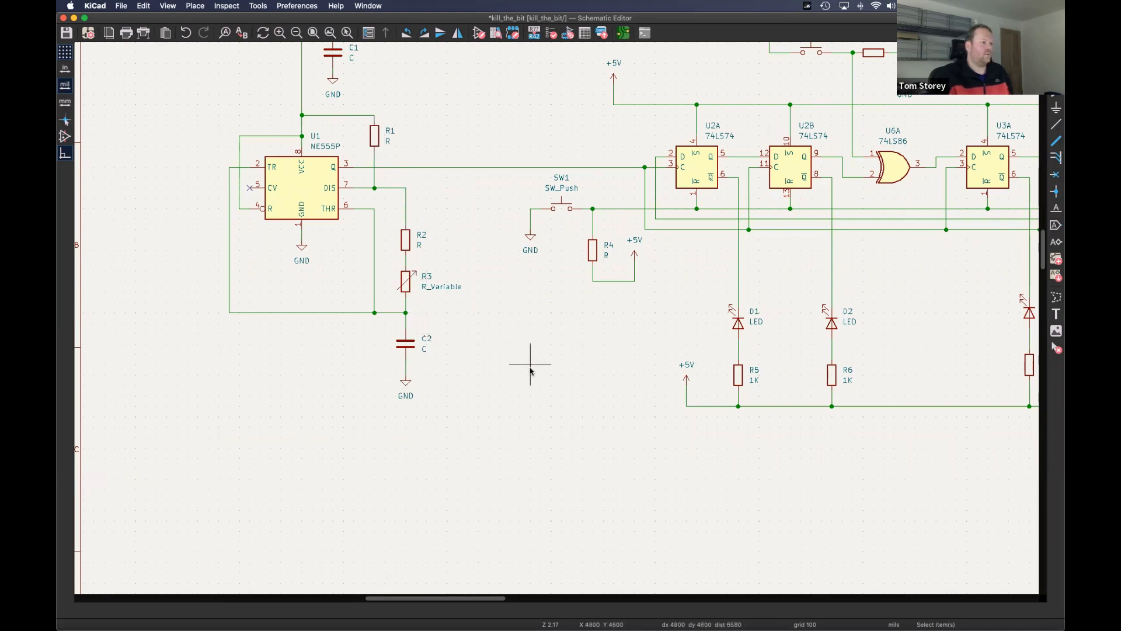
left_click(534, 33)
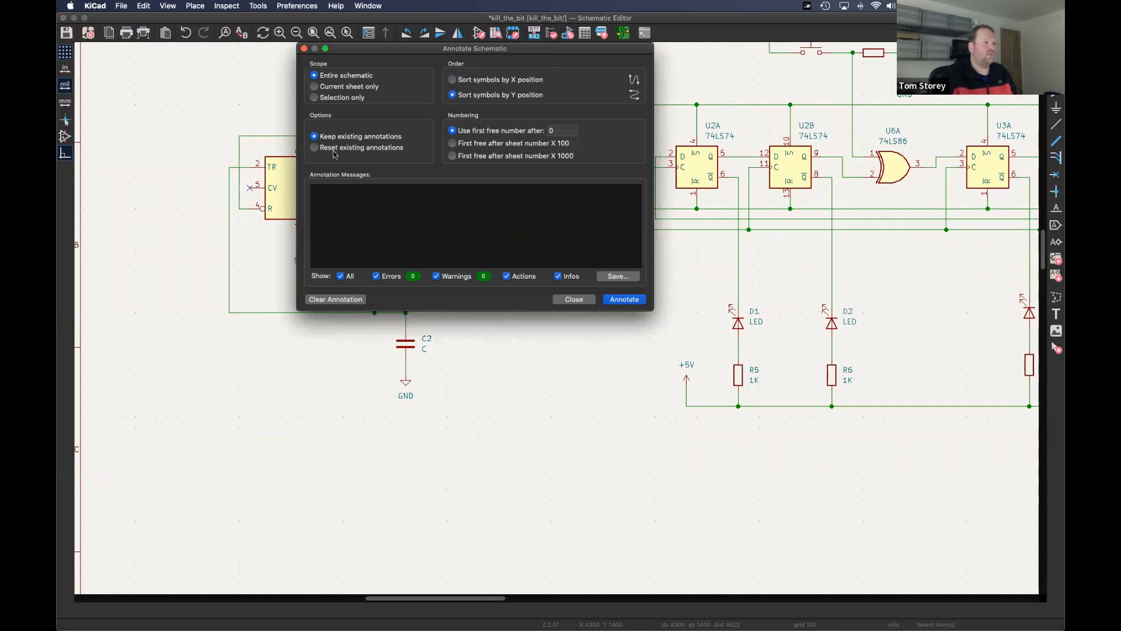
left_click(625, 300)
left_click(573, 299)
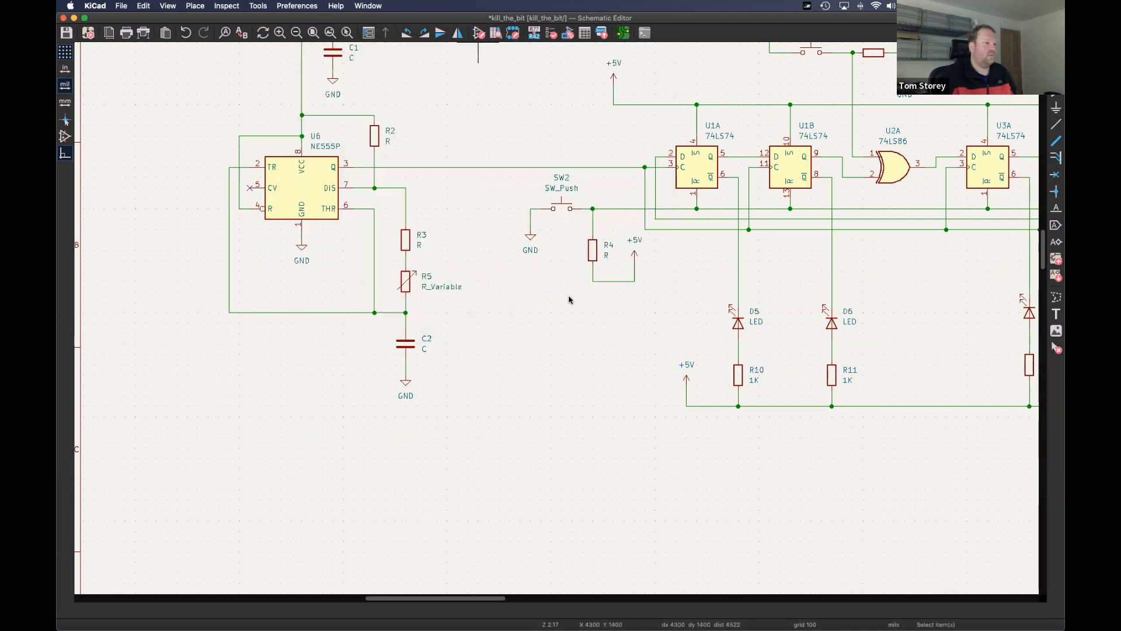
- Re-annotate the entire schematic with existing annotations reset and symbols sorted by X position, using the first free number after 0
middle_click_drag(386, 118, 367, 193)
middle_click_drag(865, 127, 778, 123)
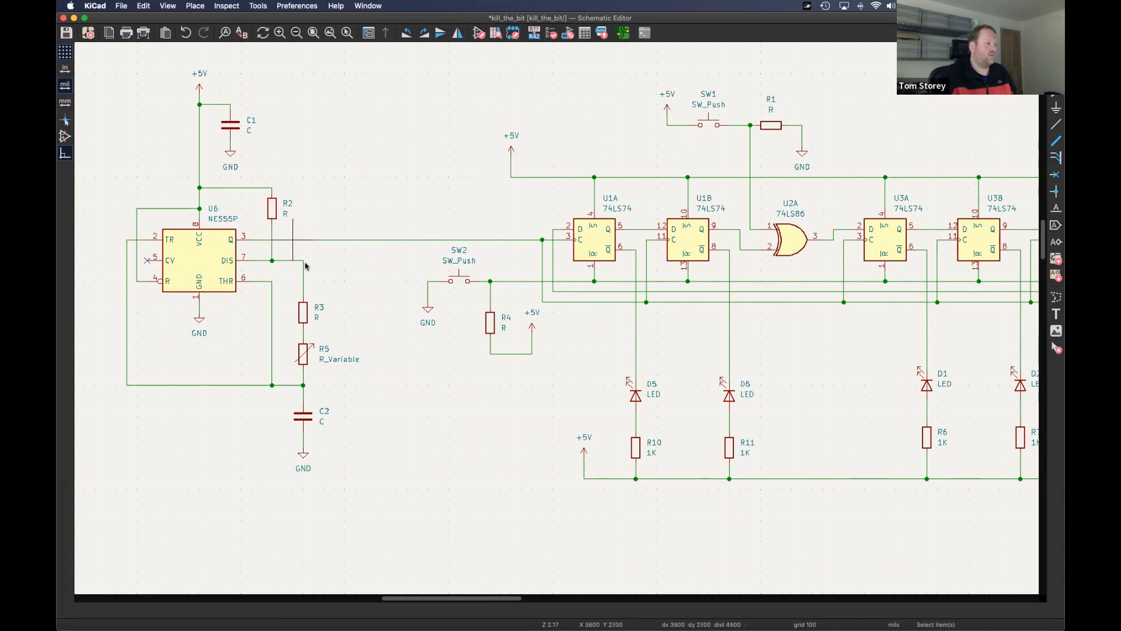
scroll(334, 276, "down", 3)
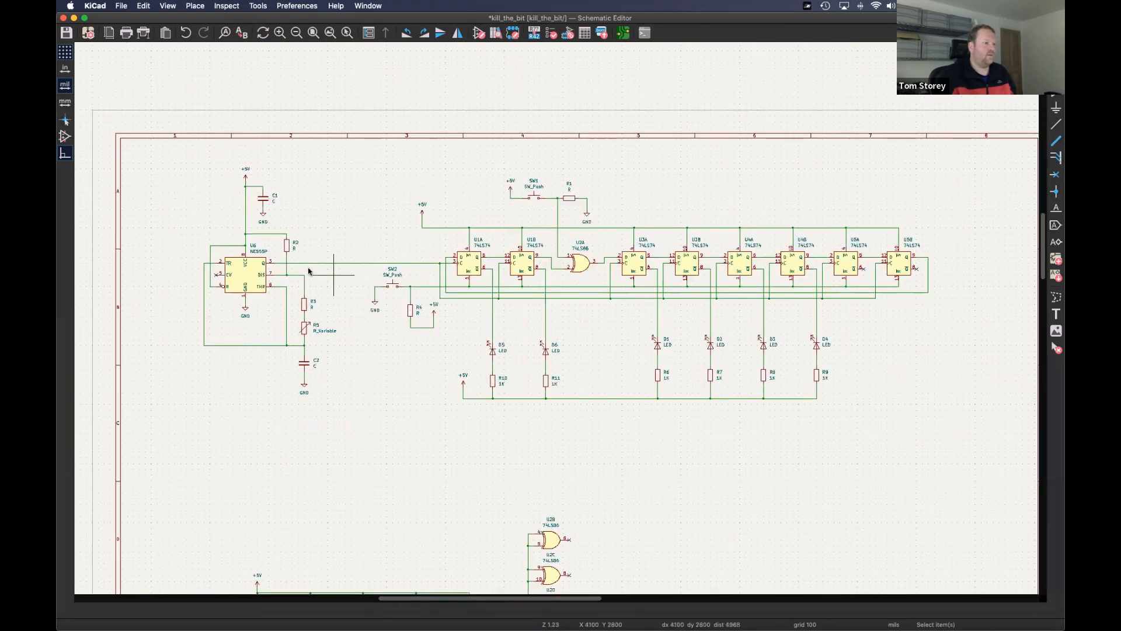
middle_click_drag(334, 276, 310, 271)
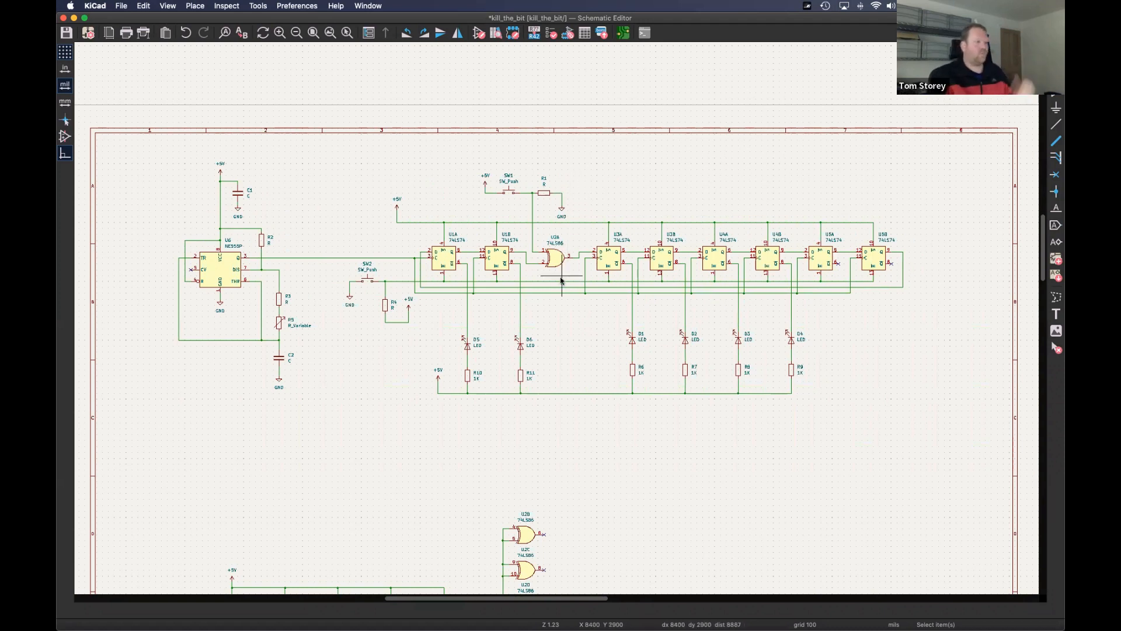
left_click(534, 34)
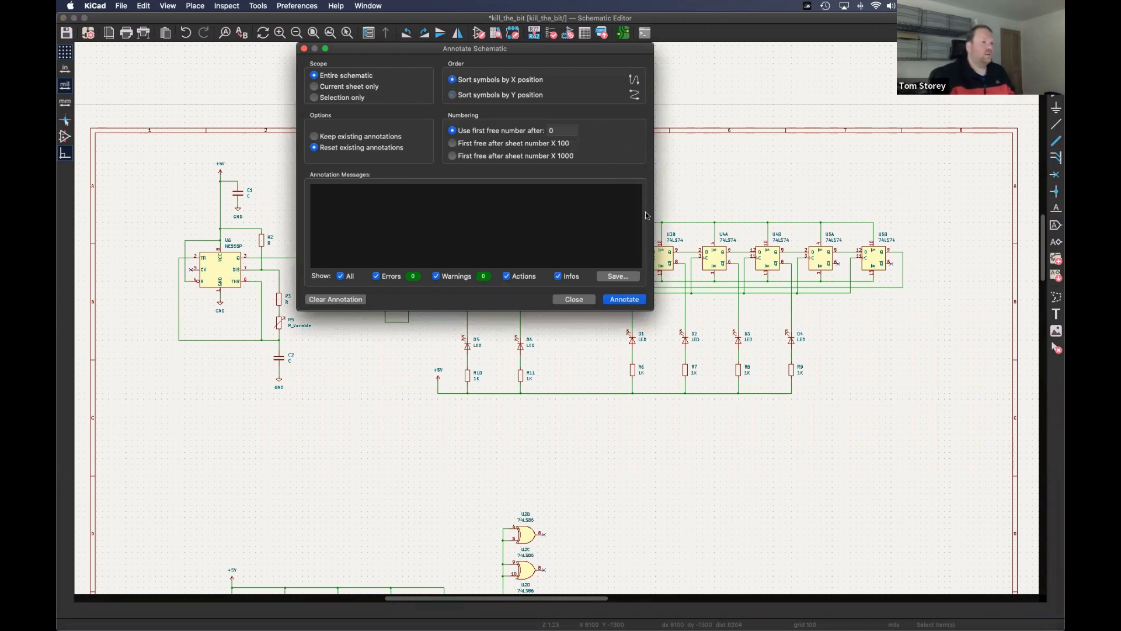
left_click(621, 299)
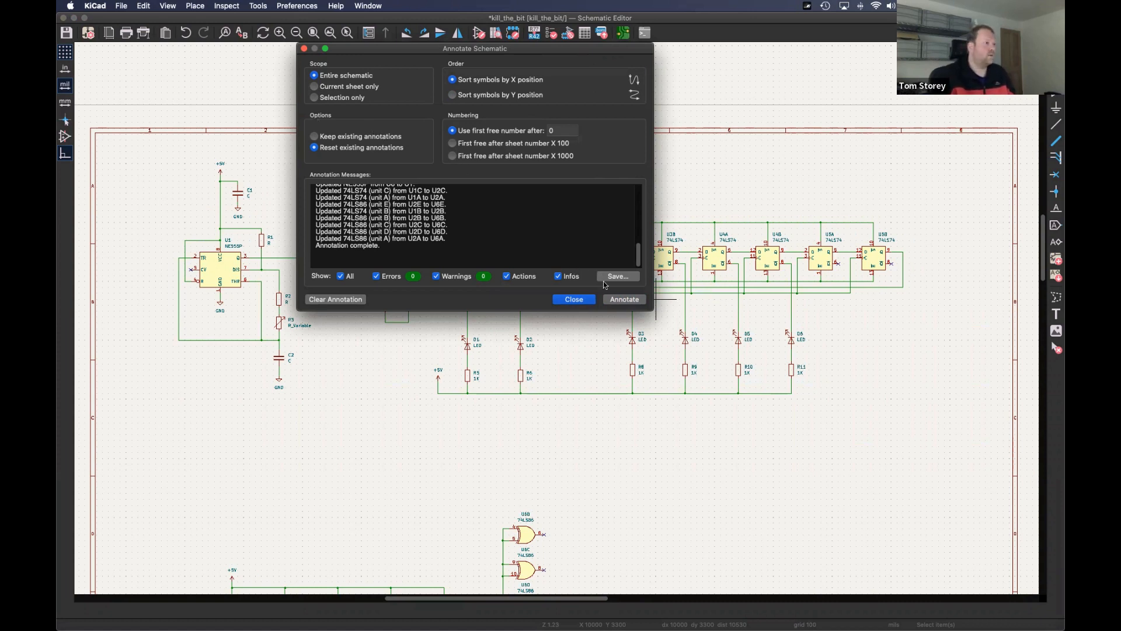
left_click(574, 299)
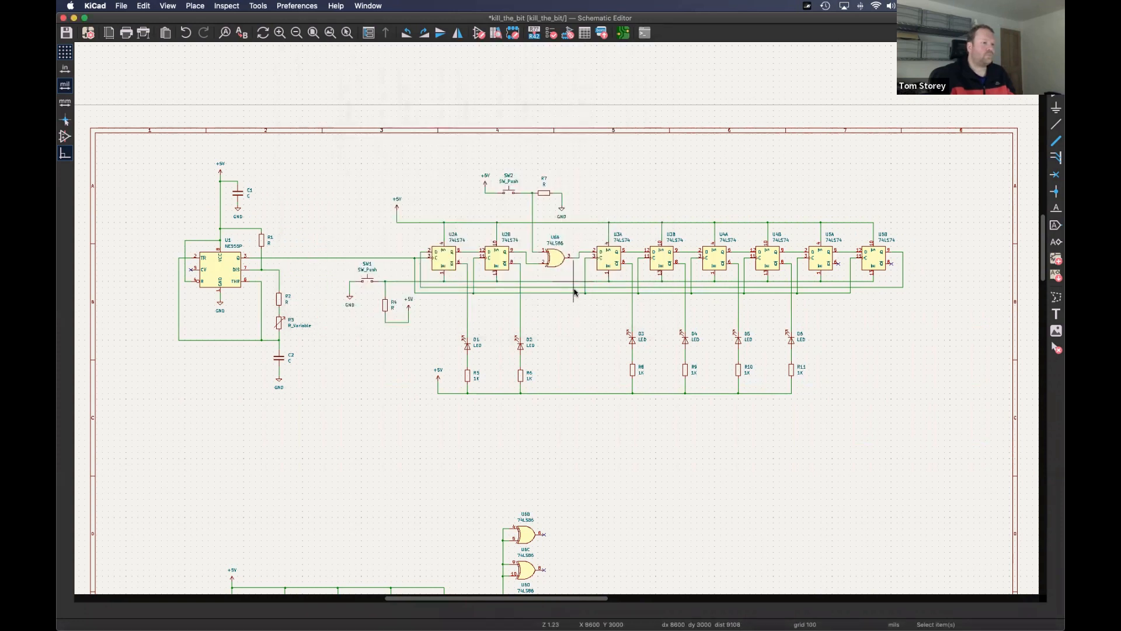
- Save the re-annotated kill_the_bit schematic
scroll(592, 353, "down", 5)
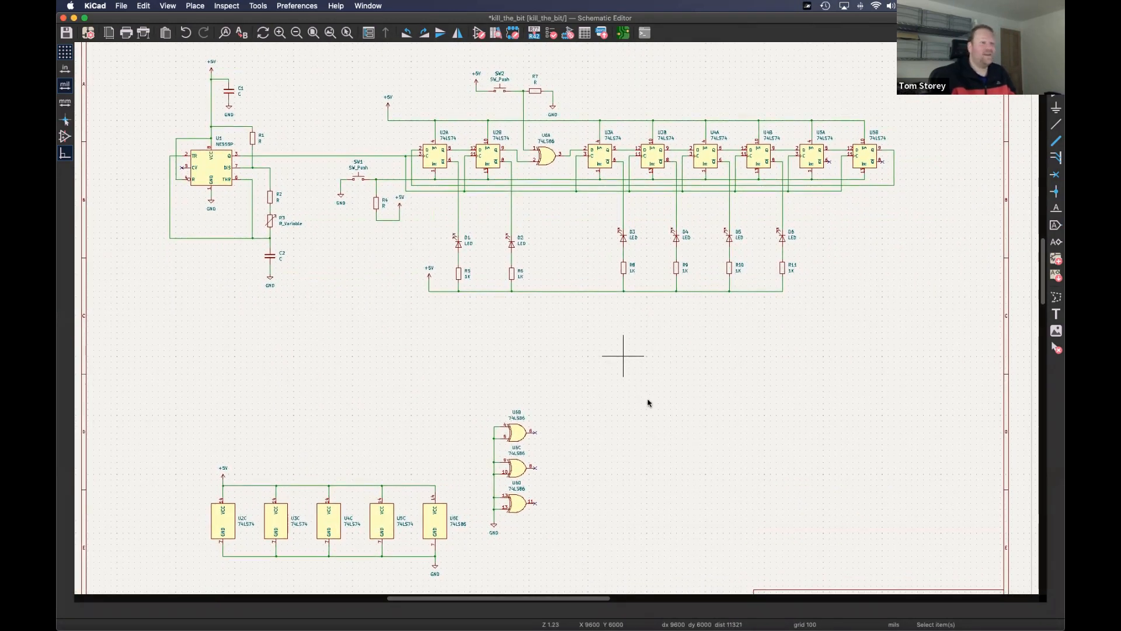
scroll(634, 380, "up", 2)
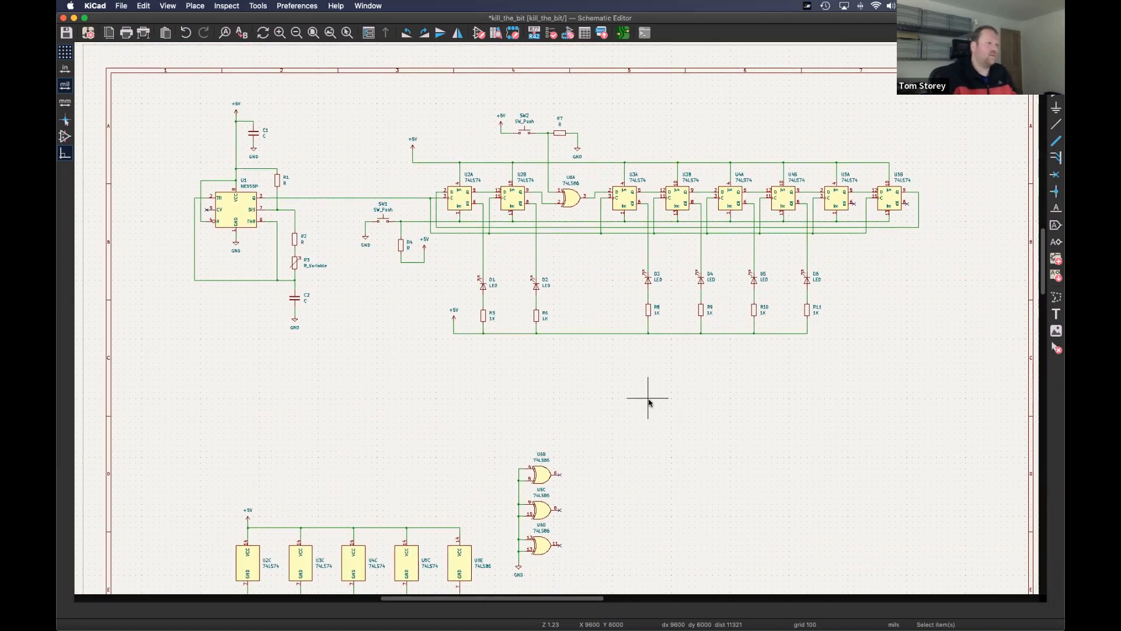
key("super+s")
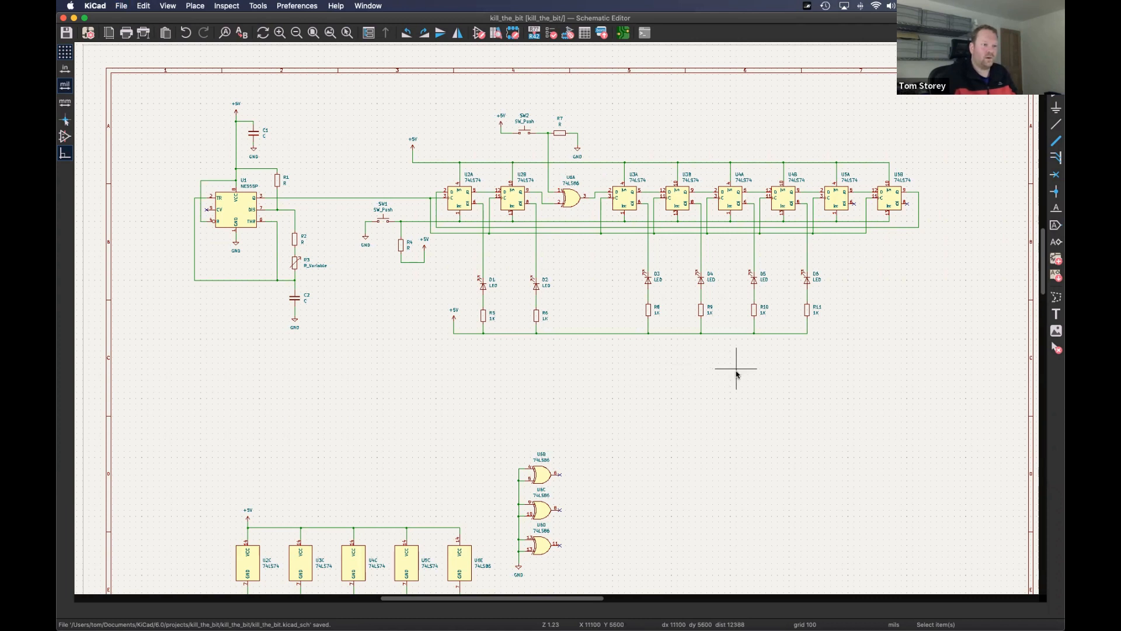
scroll(724, 372, "right", 2)
scroll(724, 371, "up", 1)
scroll(735, 373, "left", 2)
scroll(736, 373, "down", 1)
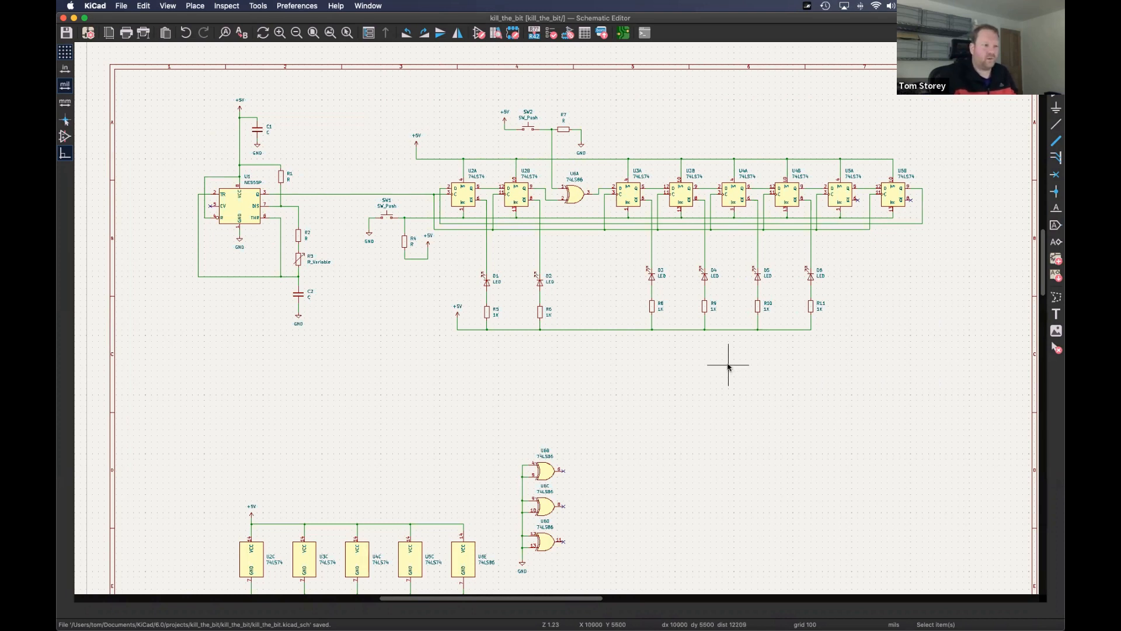
scroll(850, 384, "right", 1)
scroll(850, 383, "left", 2)
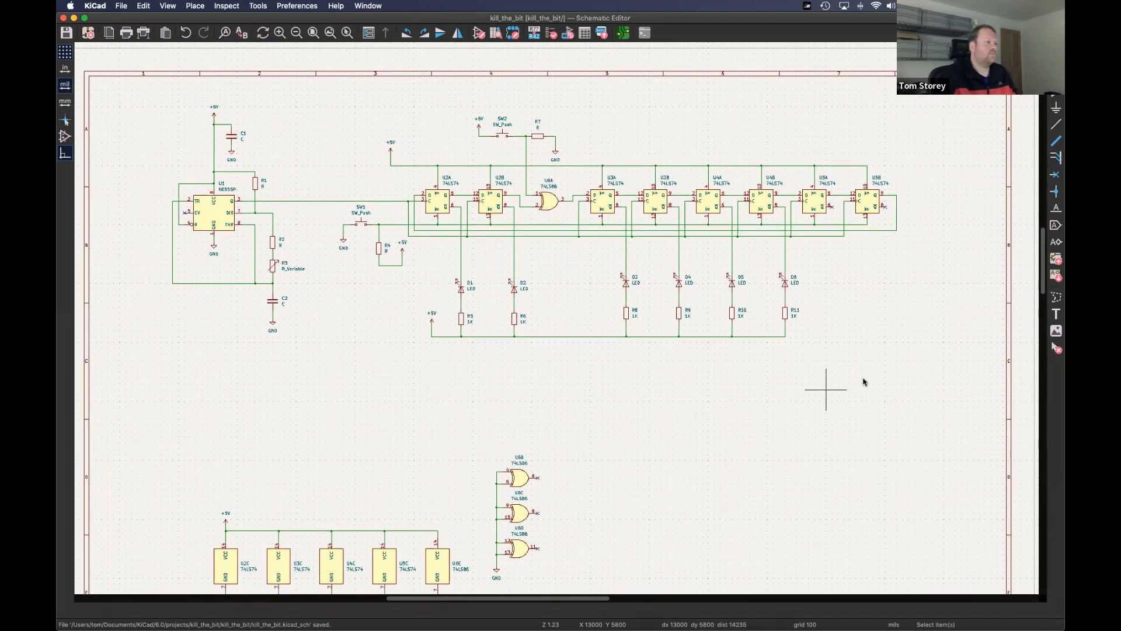
scroll(848, 382, "right", 1)
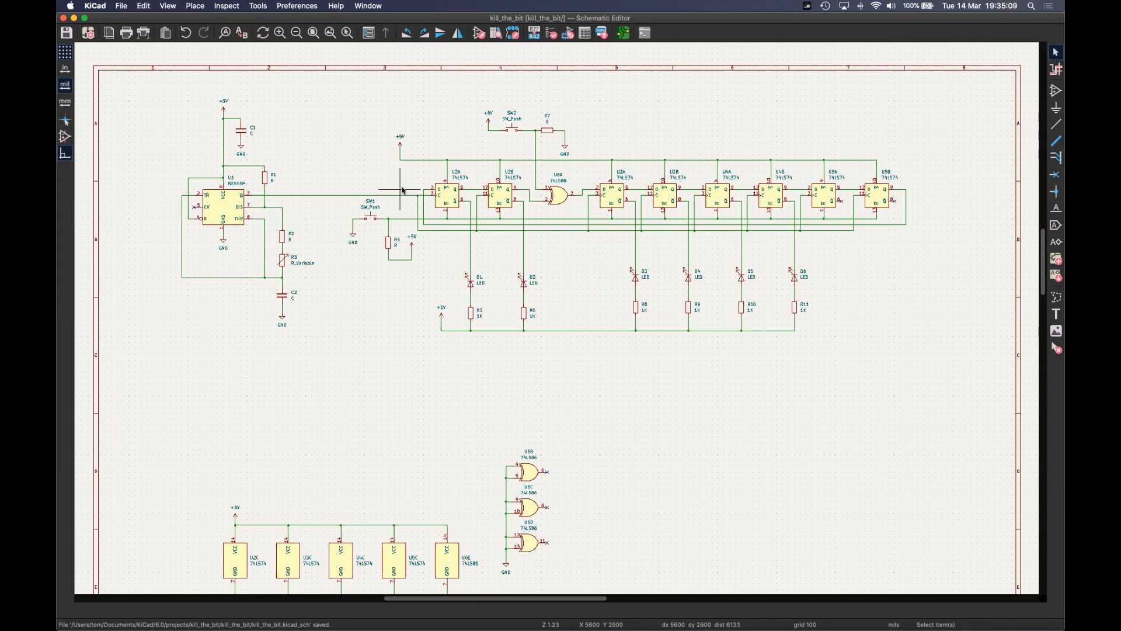
- Delete the wires linking the inverted outputs of flip-flops U2A through U4B to LEDs D1 to D6
middle_click_drag(594, 278, 576, 261)
scroll(576, 263, "up", 3)
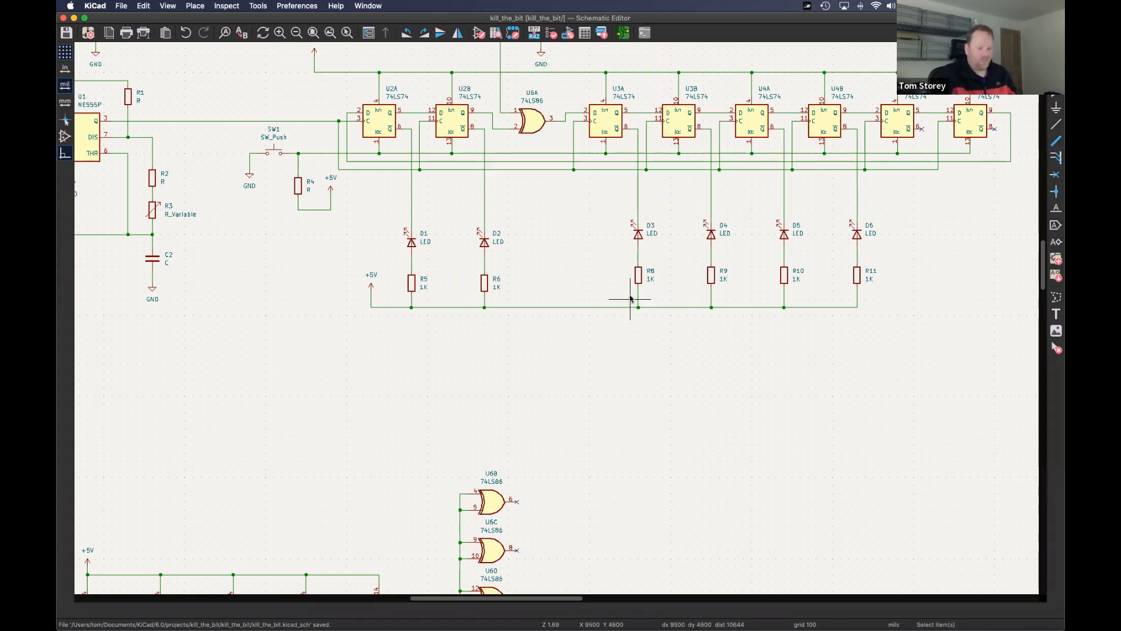
key("Delete")
key("Delete")
key("Delete")
key("Delete")
key("Delete")
key("Delete")
key("Delete")
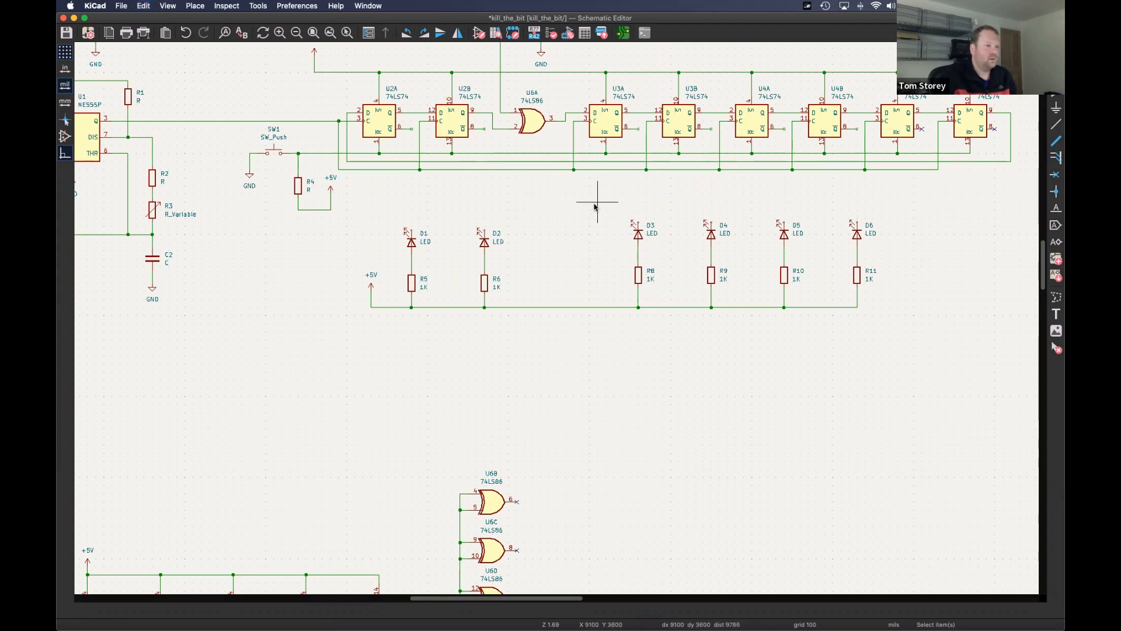
- Move LEDs D3 to D6 and resistors R8 to R11 down to line up with D1, D2, R5 and R6
left_click_drag(595, 205, 936, 273)
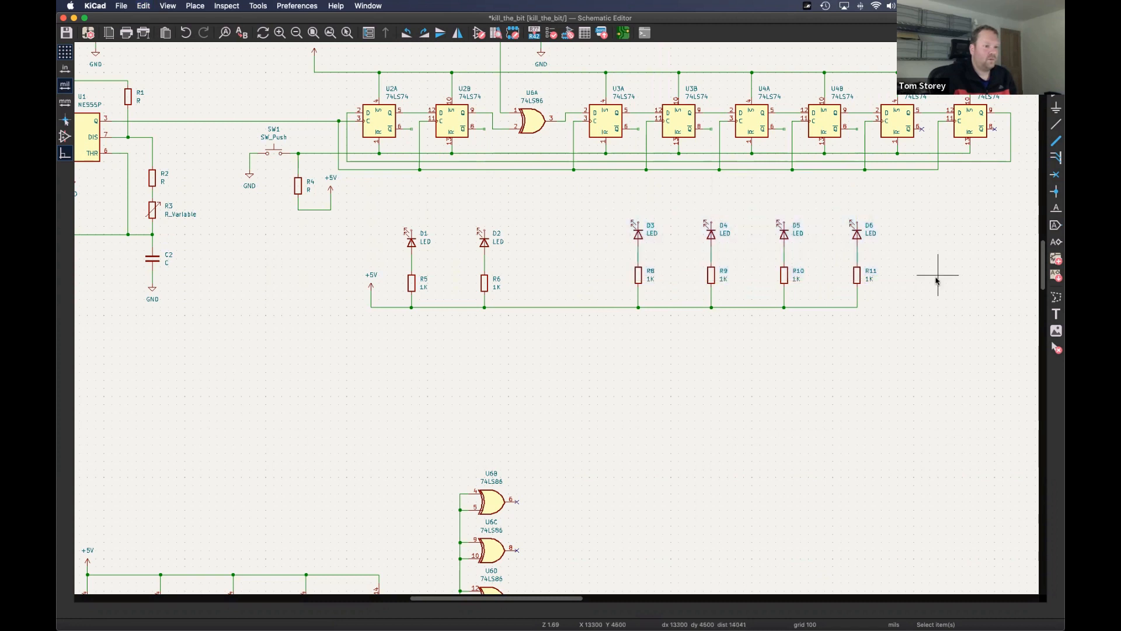
left_click_drag(602, 202, 931, 290)
left_click_drag(638, 275, 638, 282)
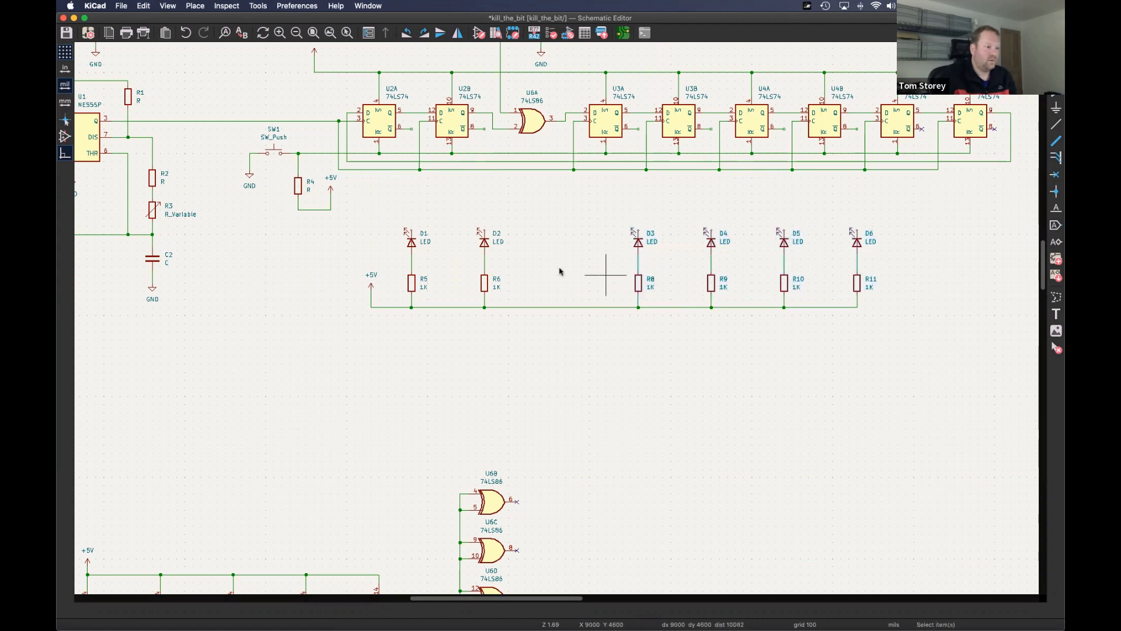
- Close up the LED and resistor columns D2 to D6 so all six columns sit at equal, narrow spacing along the +5V rail
left_click_drag(625, 209, 973, 348)
left_click_drag(638, 281, 520, 282)
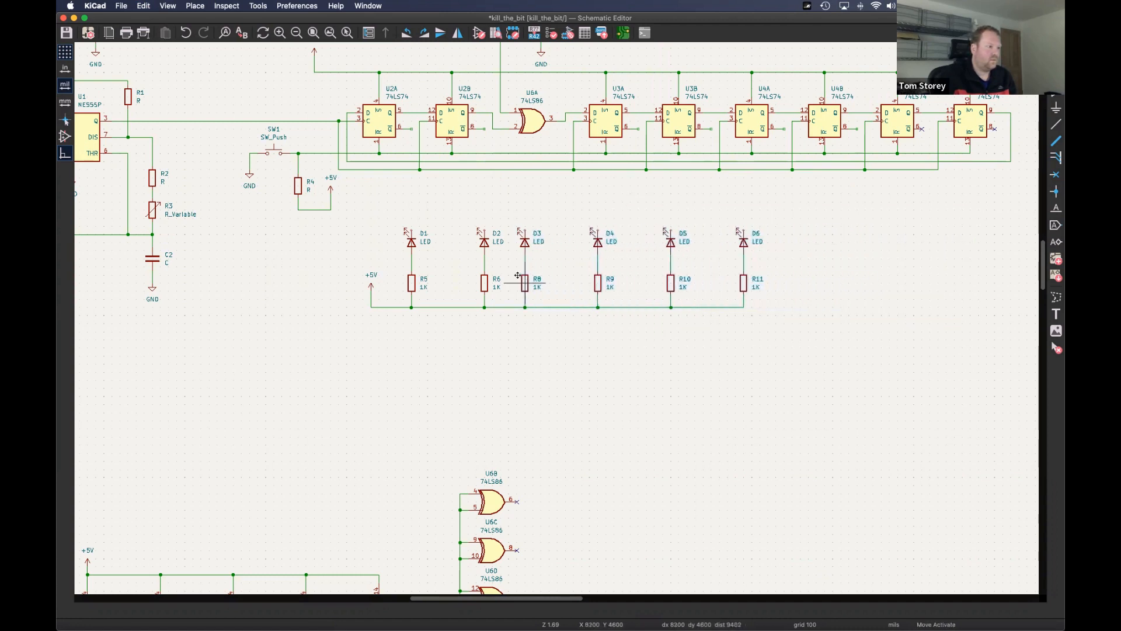
left_click_drag(468, 210, 841, 332)
left_click_drag(487, 282, 454, 281)
left_click_drag(546, 194, 737, 323)
left_click_drag(559, 282, 527, 281)
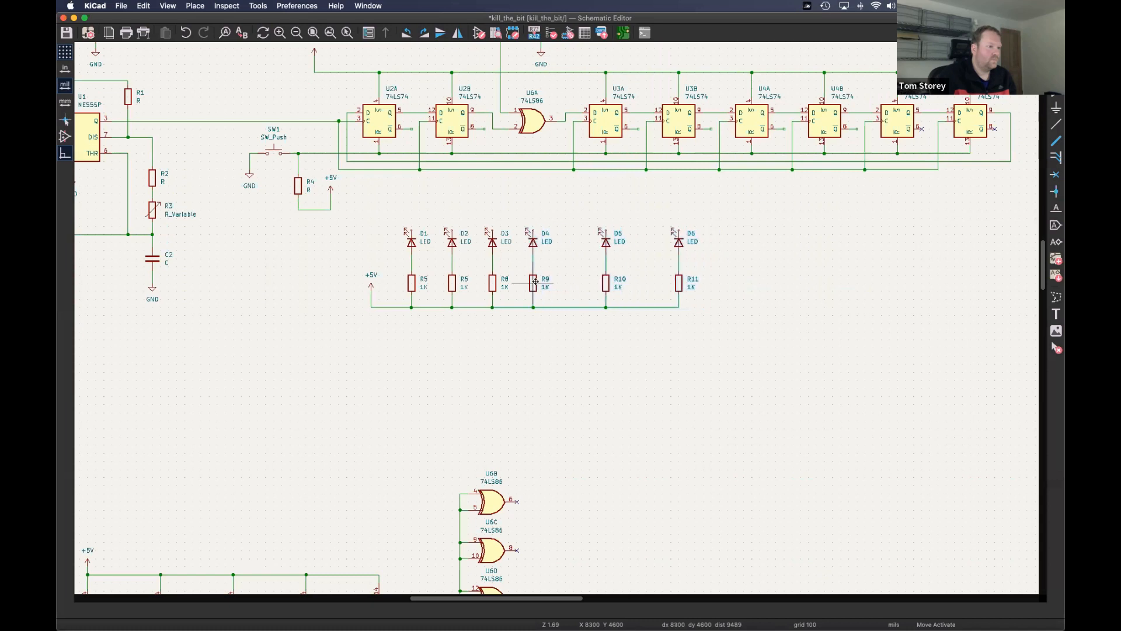
left_click_drag(585, 208, 766, 362)
left_click_drag(611, 288, 578, 289)
left_click_drag(636, 213, 700, 329)
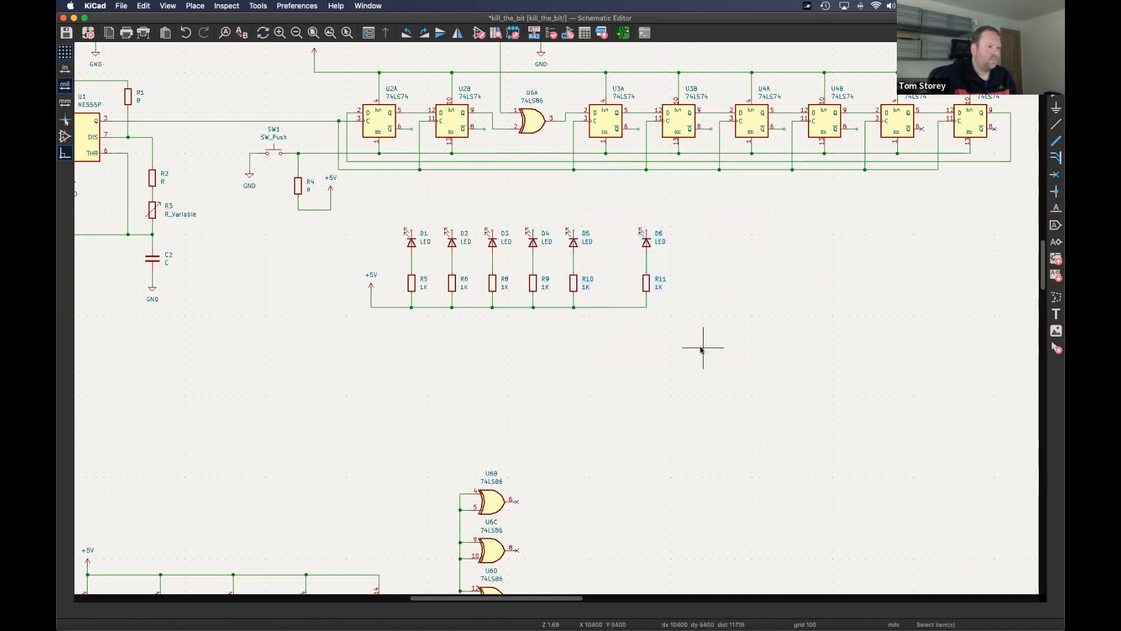
left_click_drag(646, 282, 608, 282)
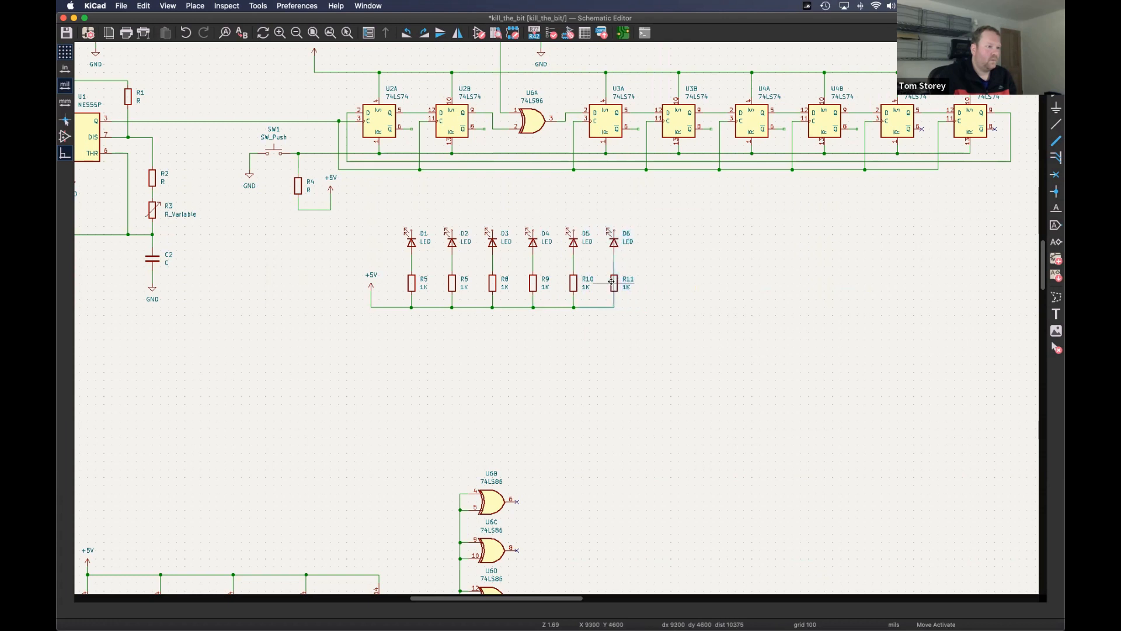
- Move the whole LED and resistor block with its +5V symbol to the open area well below the last flip-flops
middle_click_drag(706, 290, 636, 260)
left_click_drag(274, 182, 631, 321)
key("m")
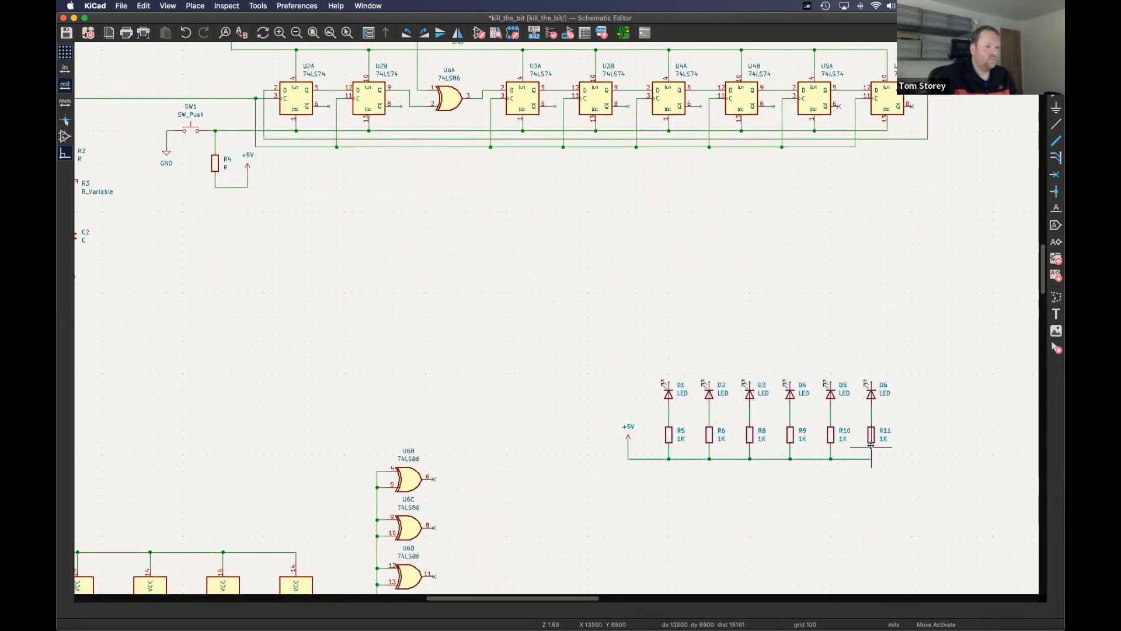
left_click(883, 341)
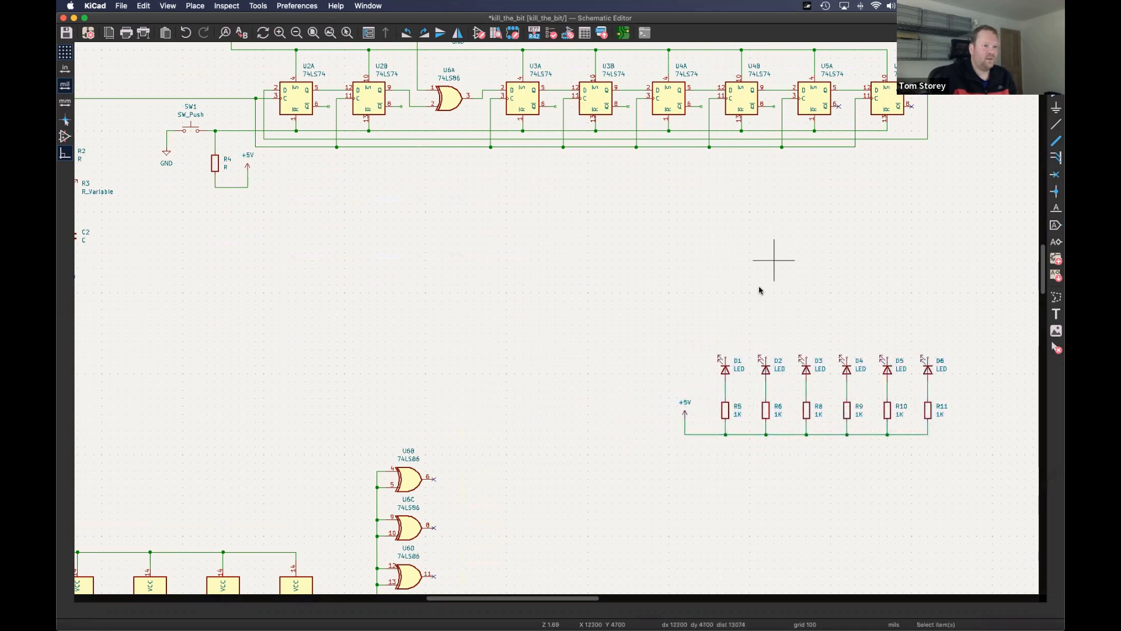
- Draw a bus running beneath the flip-flop row, down past its right end and back to the left above LEDs D6 to D1
middle_click_drag(688, 261, 645, 302)
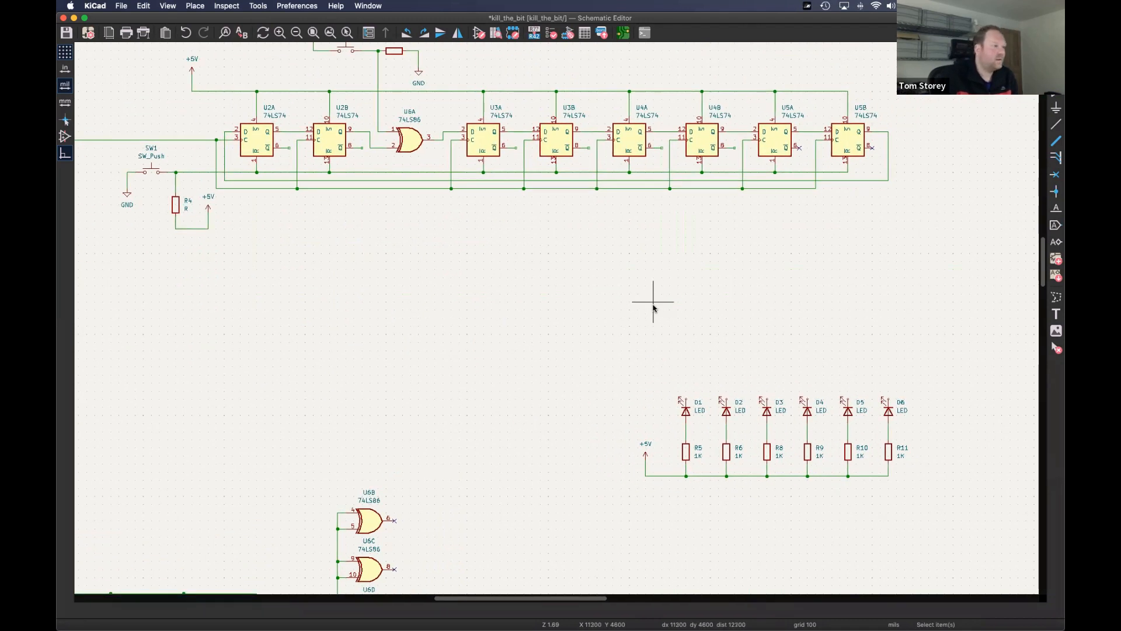
scroll(645, 305, "up", 2)
middle_click_drag(845, 281, 776, 259)
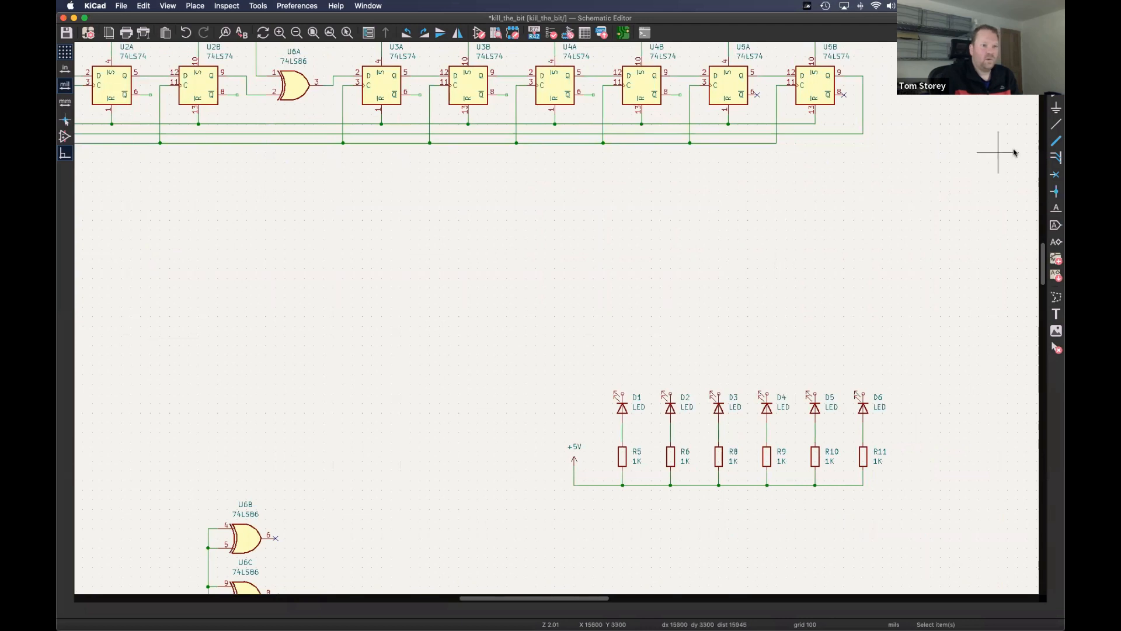
left_click(1058, 143)
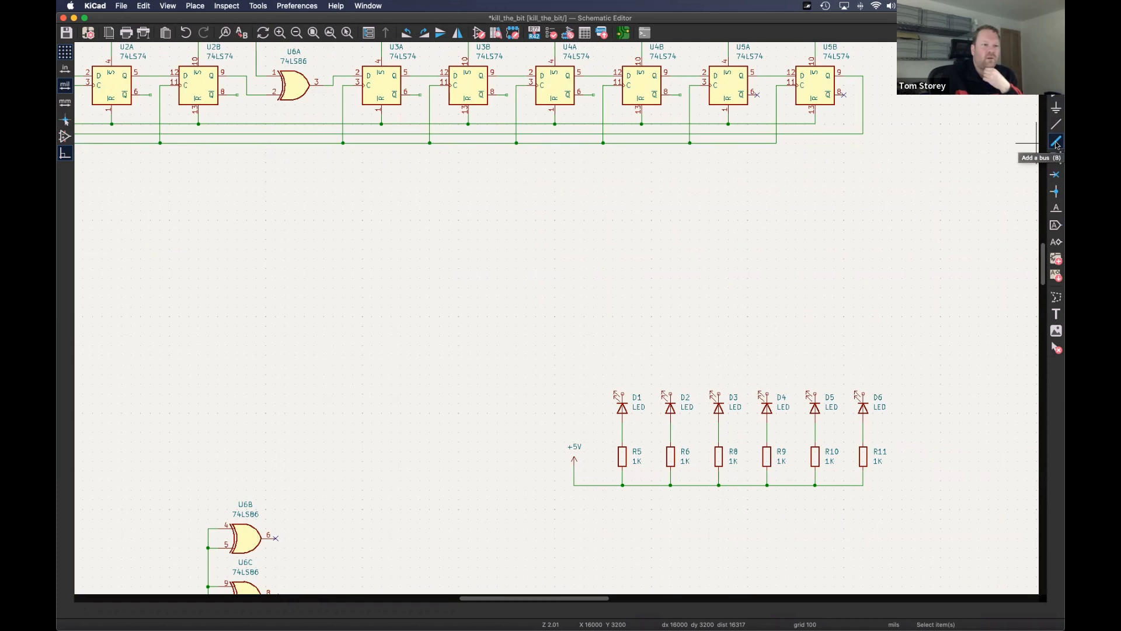
left_click(1057, 143)
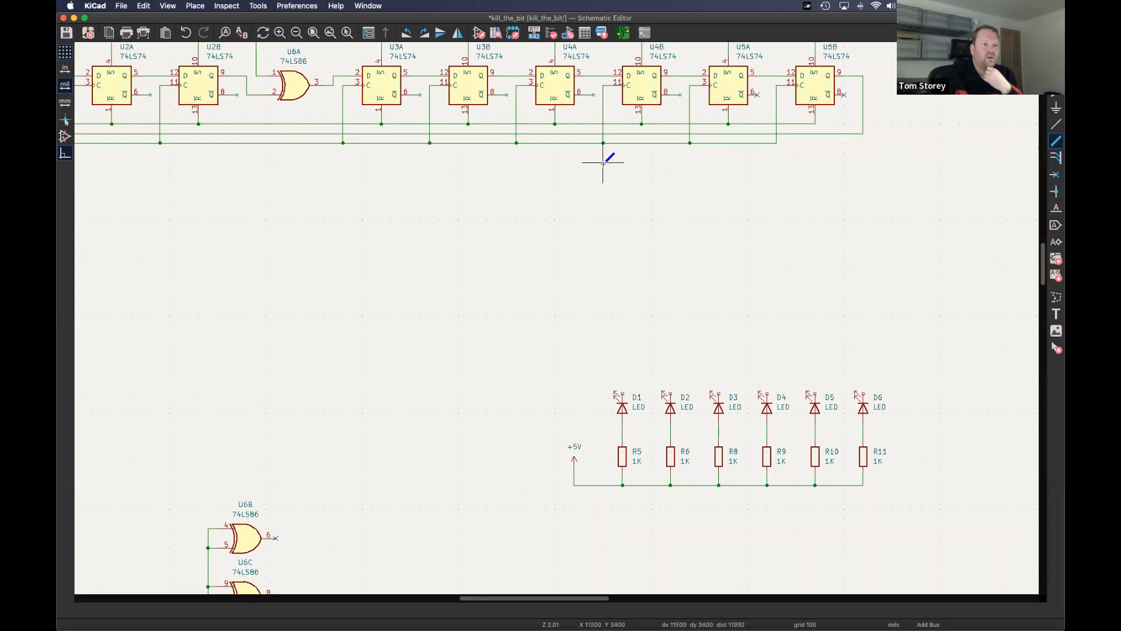
scroll(260, 133, "left", 3)
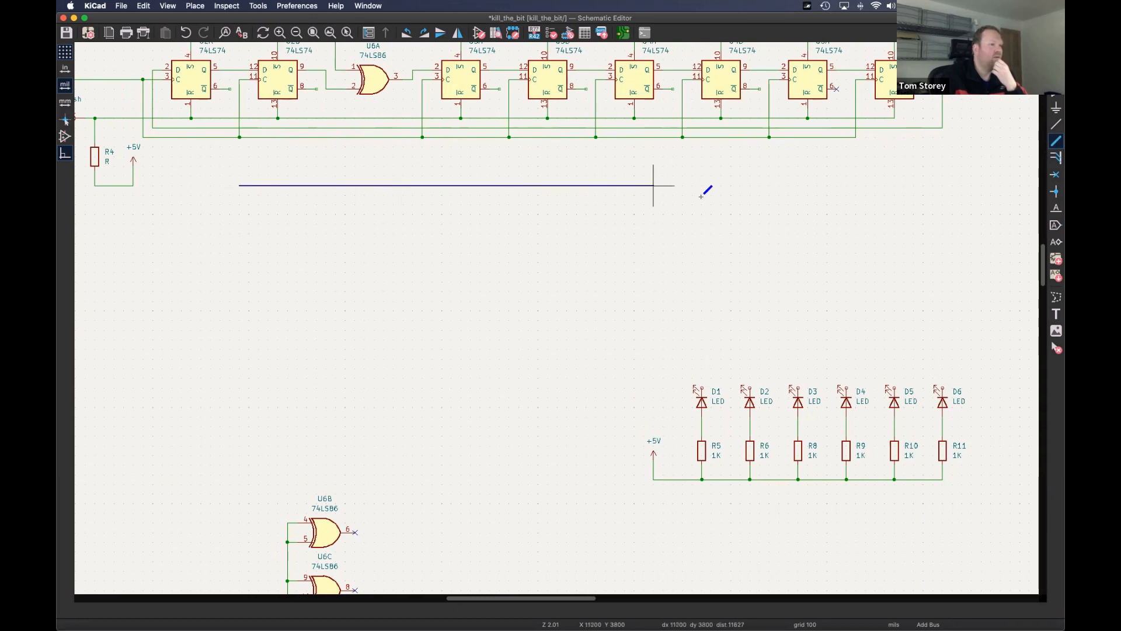
middle_click_drag(714, 196, 647, 185)
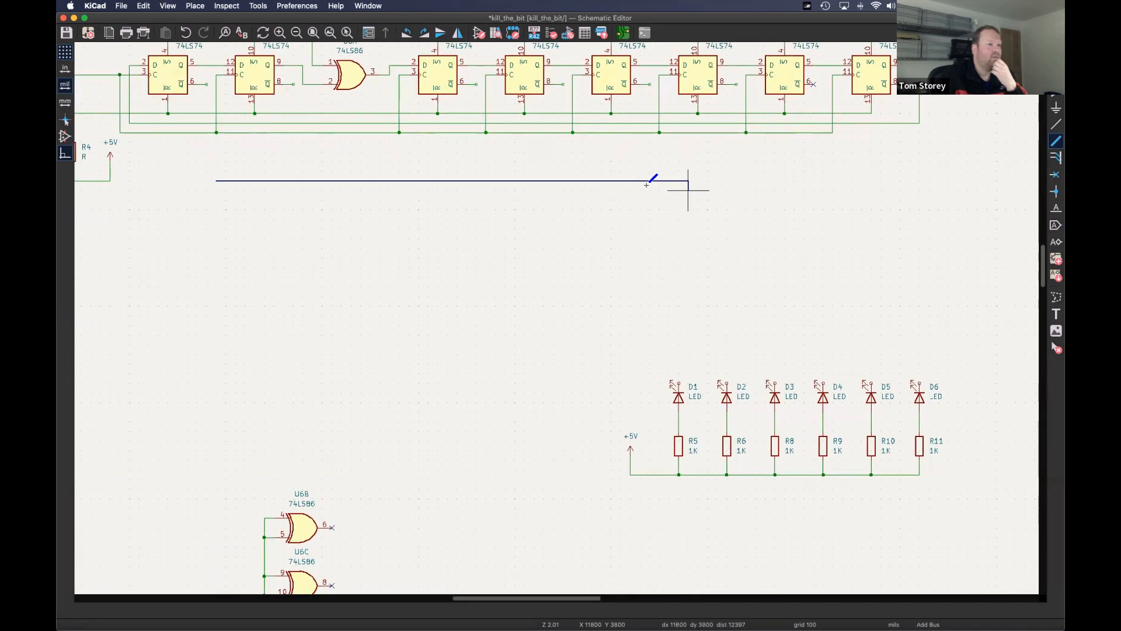
left_click(922, 329)
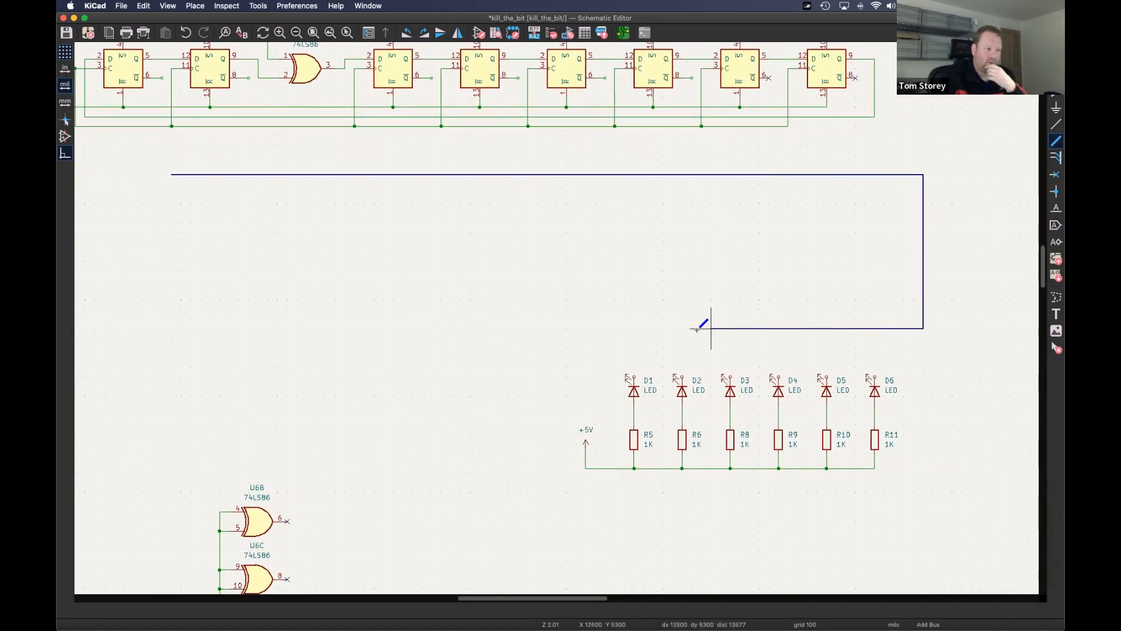
double_click(644, 328)
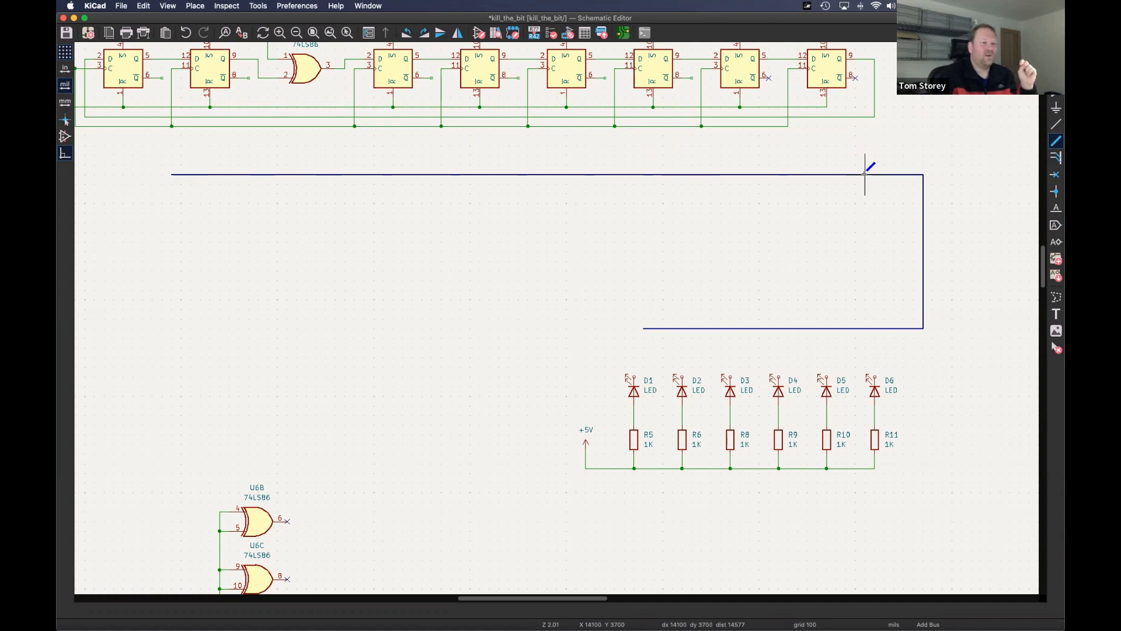
key("Escape")
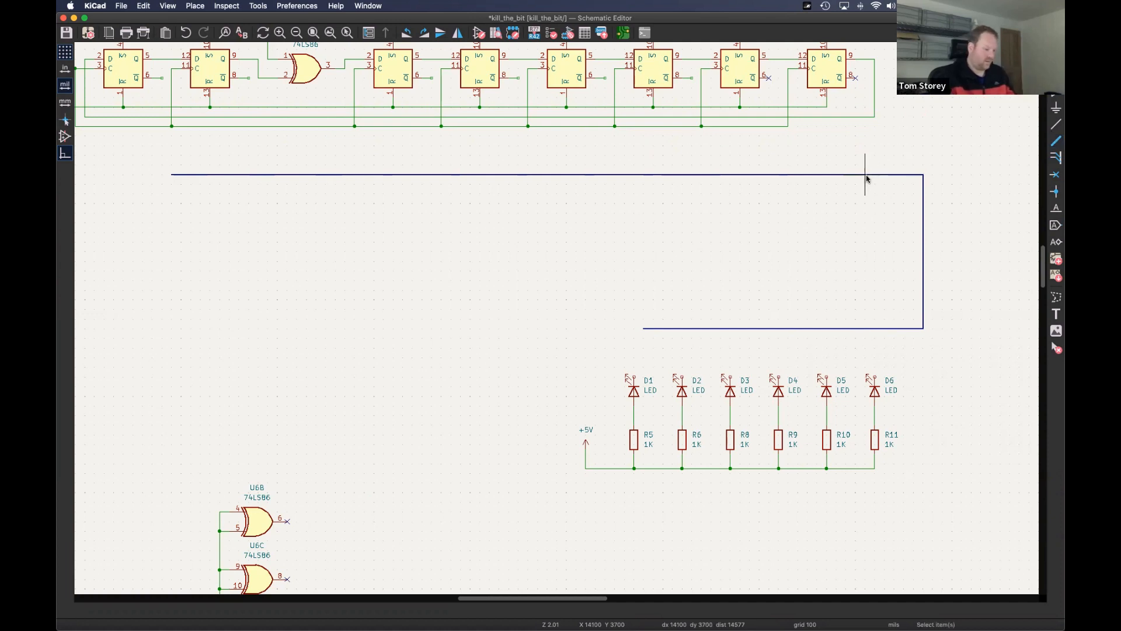
double_click(866, 174)
key("Escape")
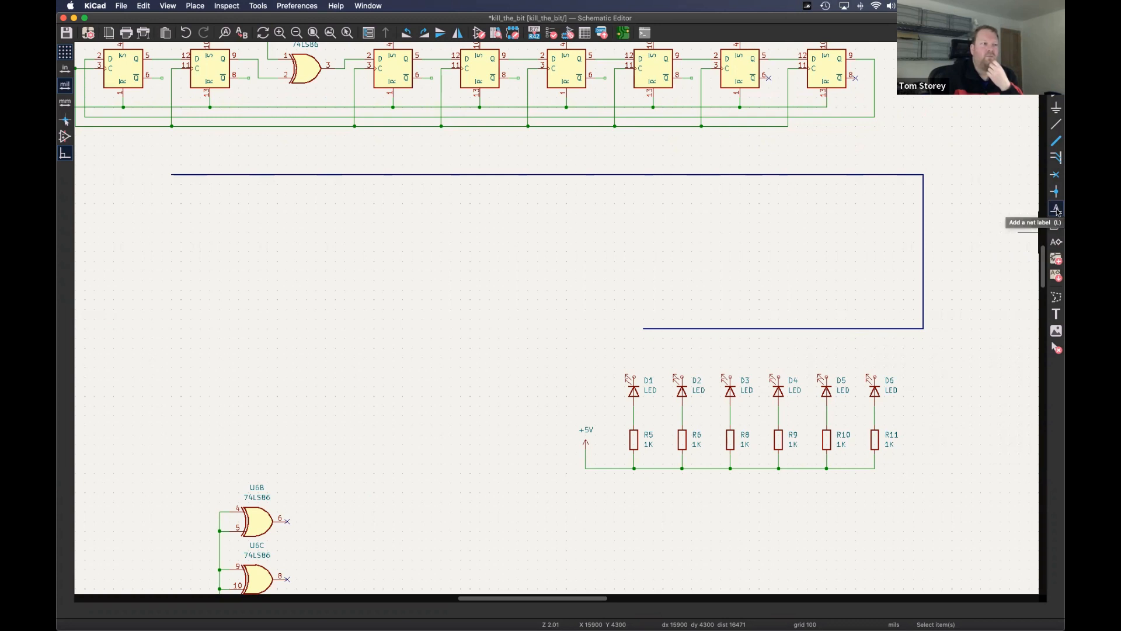
- Place a net label named CLOCK on the wire running from output pin 3 (Q) of U1
scroll(551, 183, "up", 3)
scroll(550, 183, "left", 10)
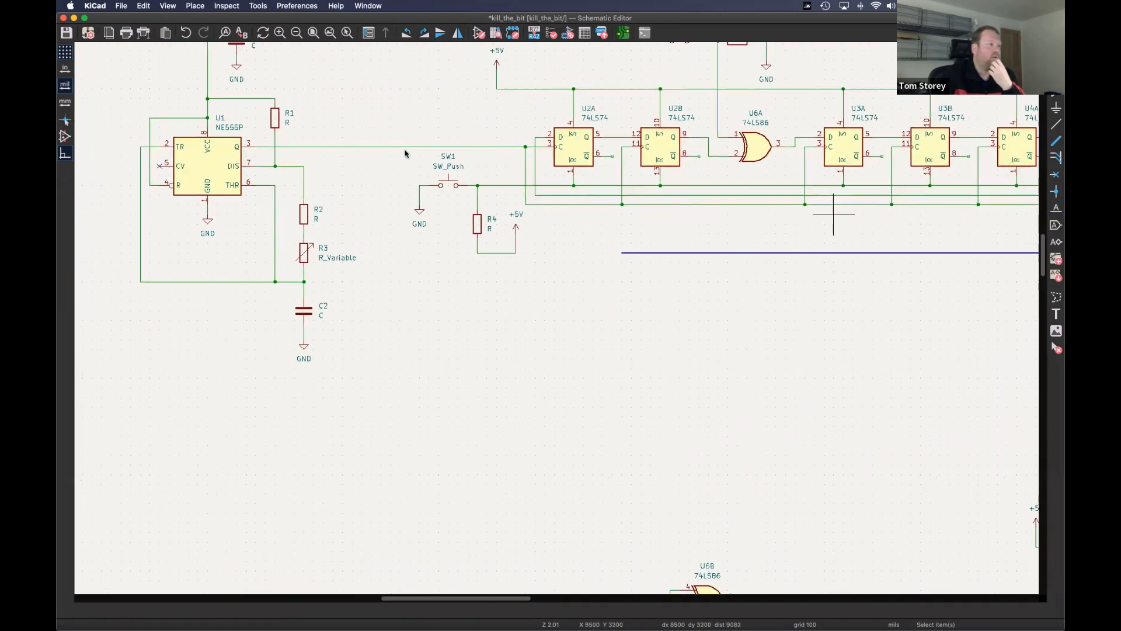
scroll(551, 183, "left", 5)
scroll(500, 173, "up", 5)
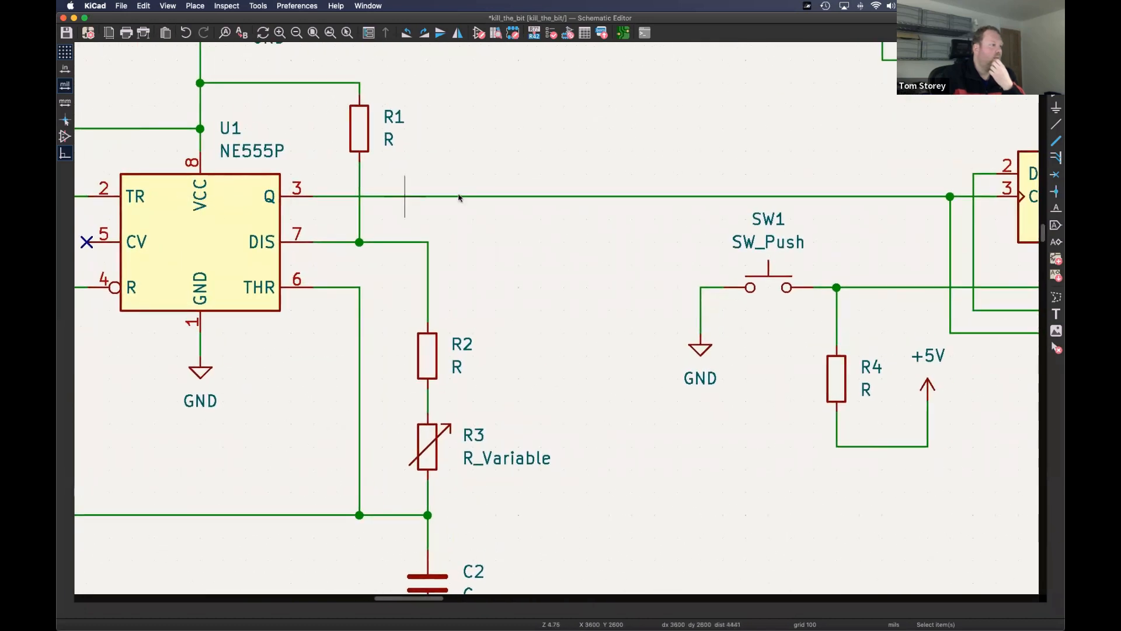
left_click(1056, 211)
left_click_drag(417, 142, 619, 205)
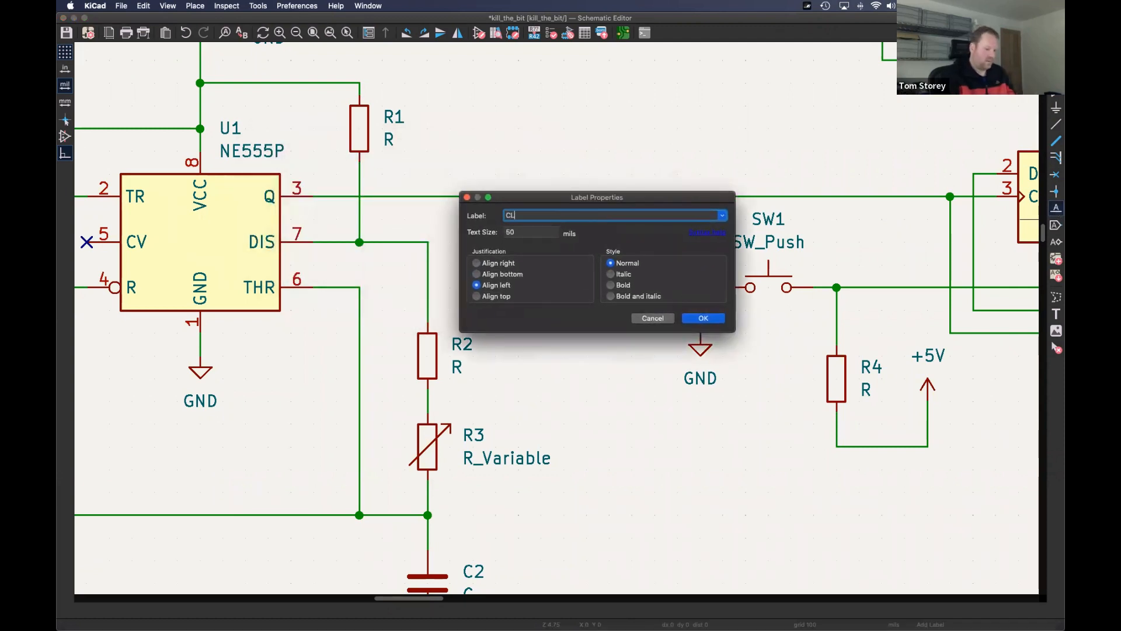
left_click(703, 317)
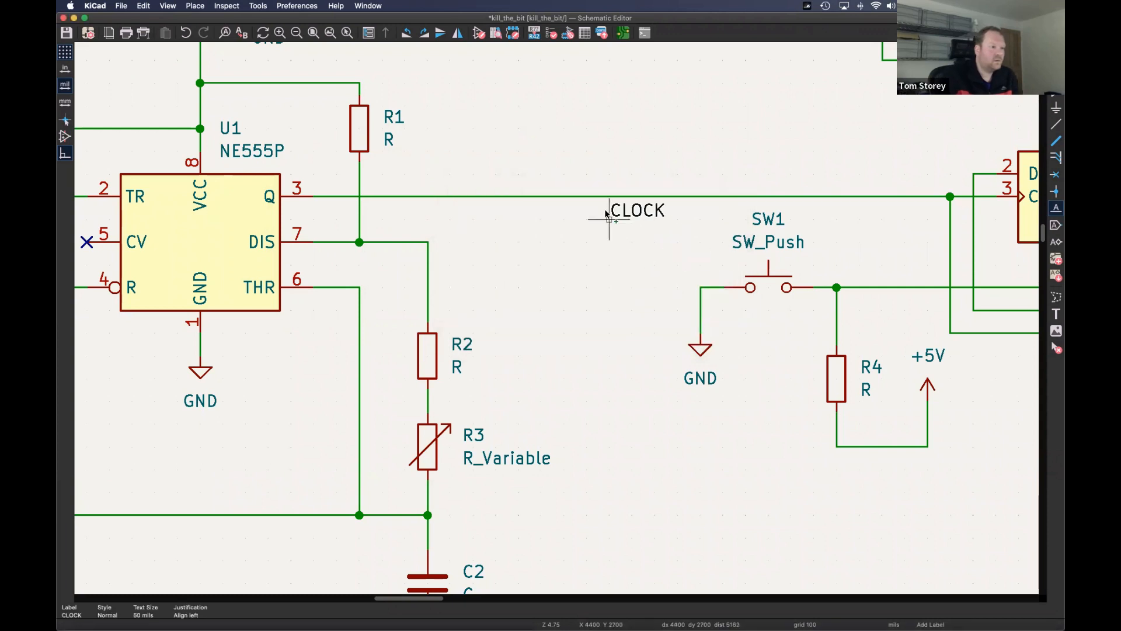
left_click(474, 196)
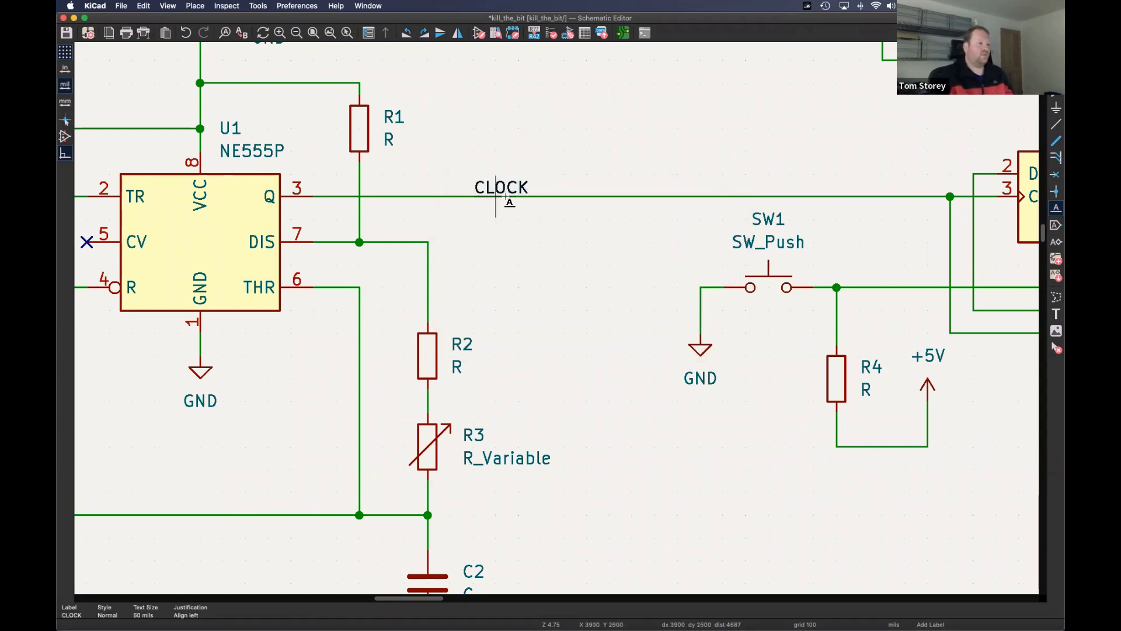
key("Escape")
- Highlight the CLOCK net and trace it from U1 along the clock inputs of the flip-flop row
scroll(518, 220, "down", 1)
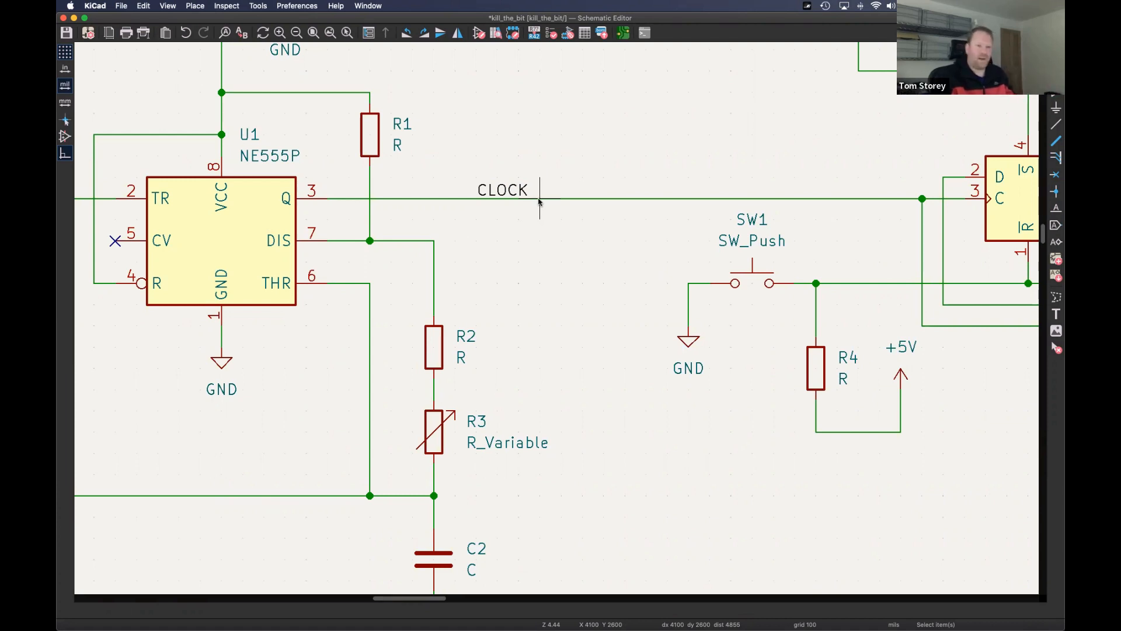
key("grave")
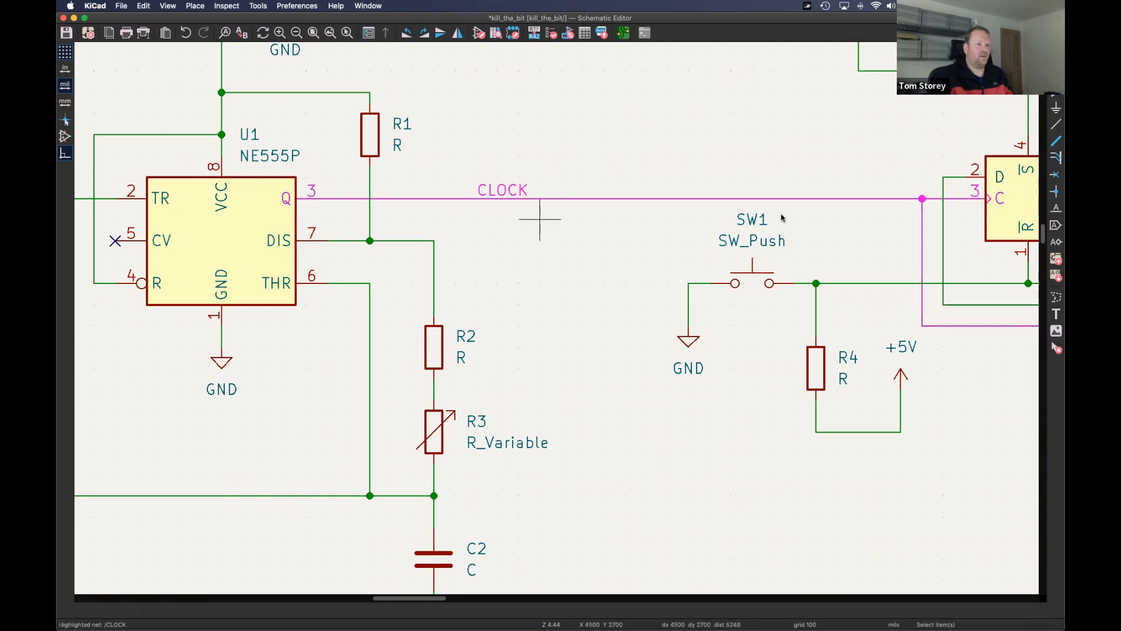
scroll(472, 204, "down", 2)
middle_click_drag(623, 183, 406, 182)
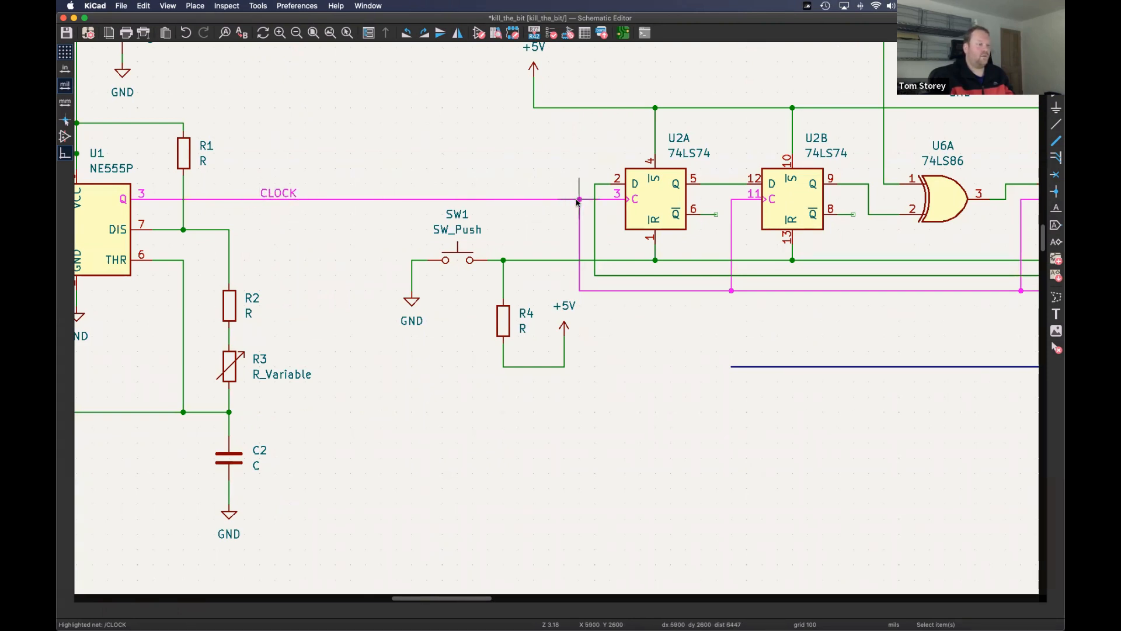
scroll(587, 191, "right", 5)
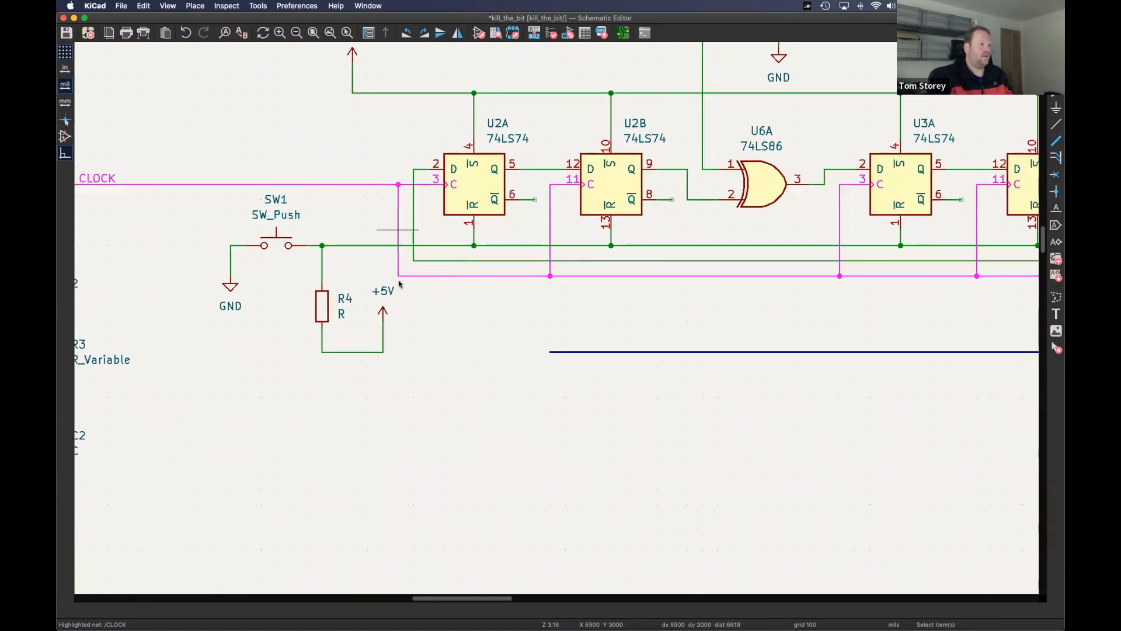
scroll(596, 174, "down", 8)
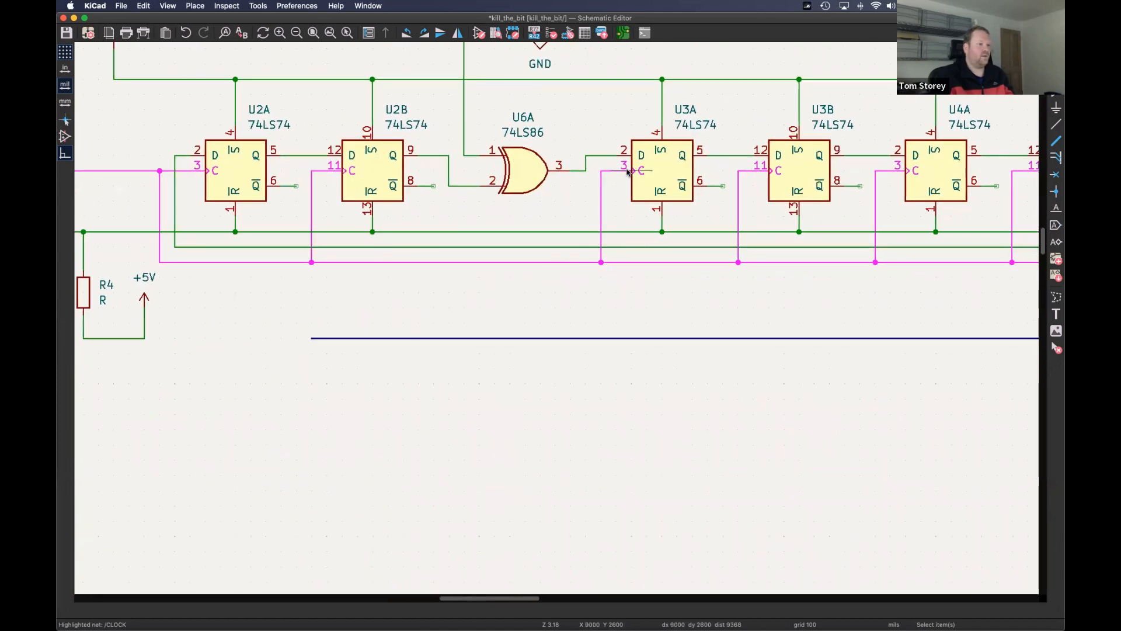
scroll(606, 186, "up", 5)
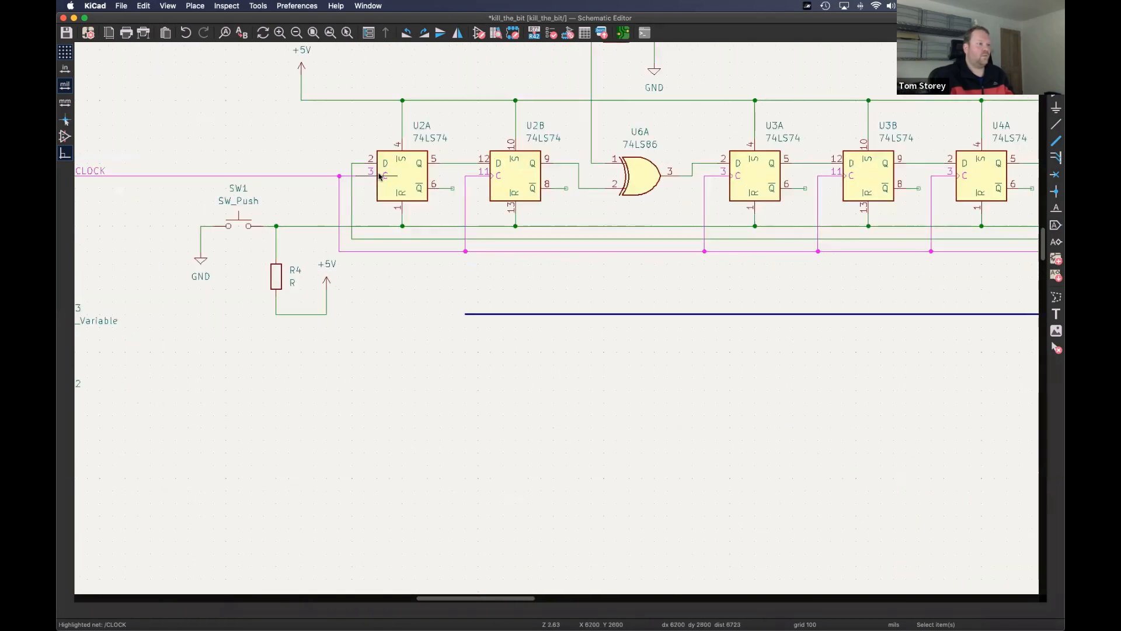
scroll(625, 217, "down", 2)
scroll(624, 217, "down", 3)
scroll(691, 290, "down", 1)
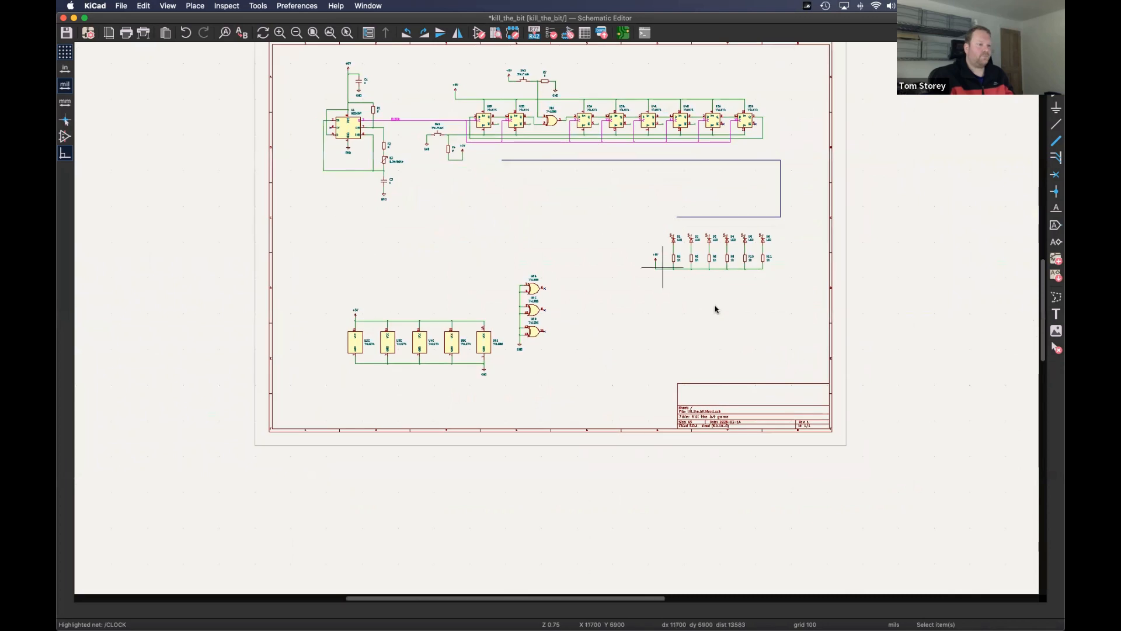
- Draw an unconnected horizontal wire about 2000 mils long in the open area below the LED block
scroll(688, 302, "up", 2)
scroll(687, 302, "up", 3)
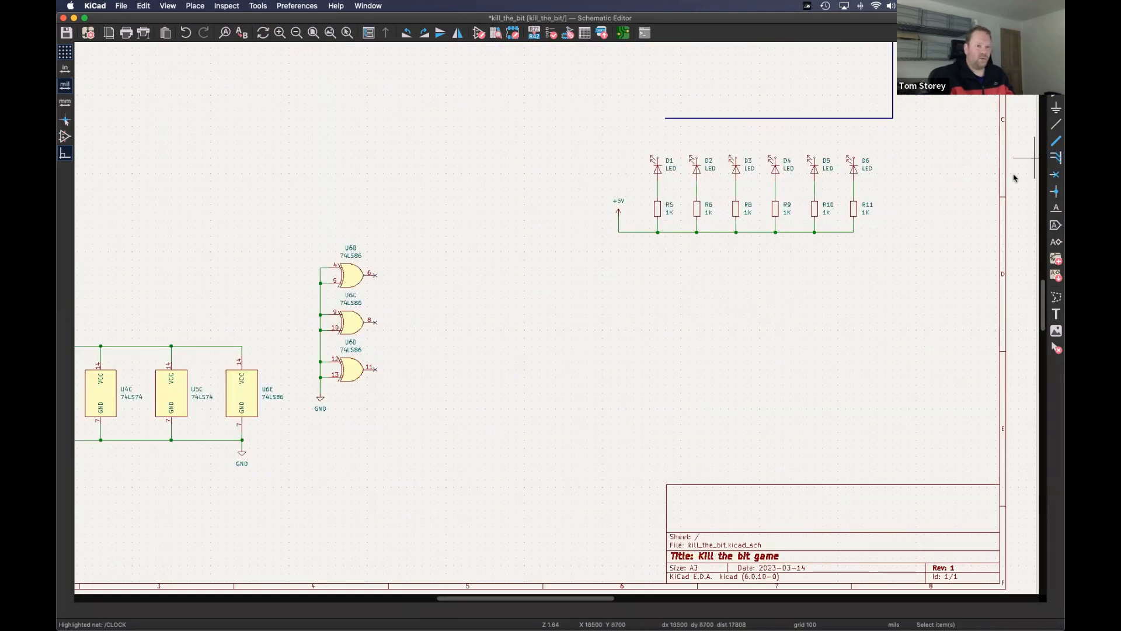
left_click(1056, 127)
left_click(665, 361)
double_click(823, 361)
scroll(777, 413, "up", 3)
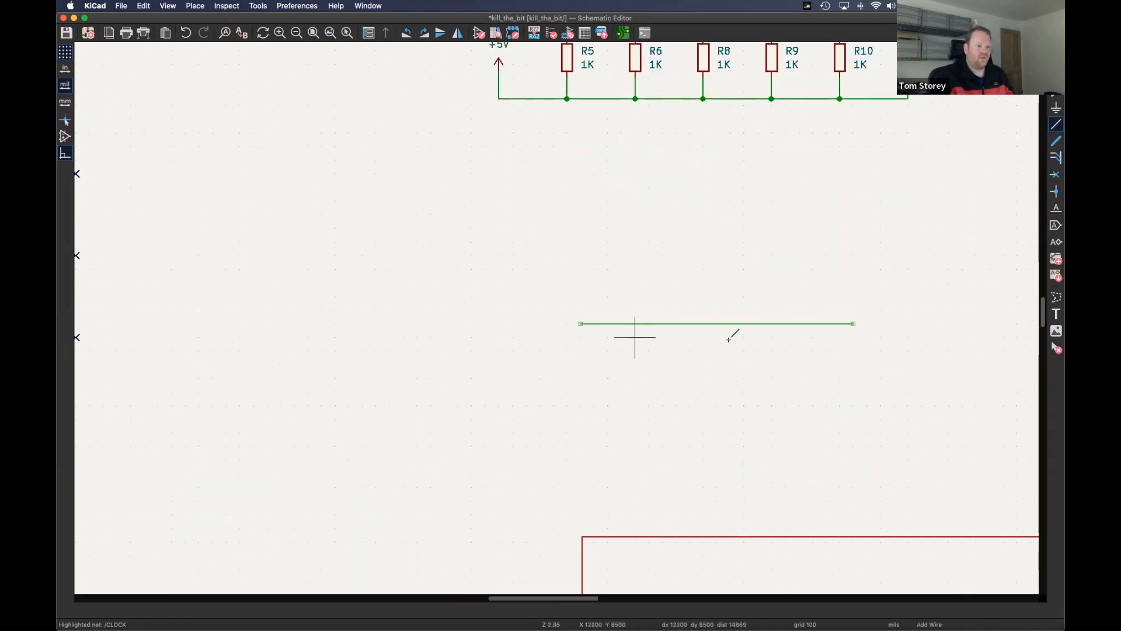
- Place a net label named CLOCK on the loose wire below the LED block
left_click(1056, 208)
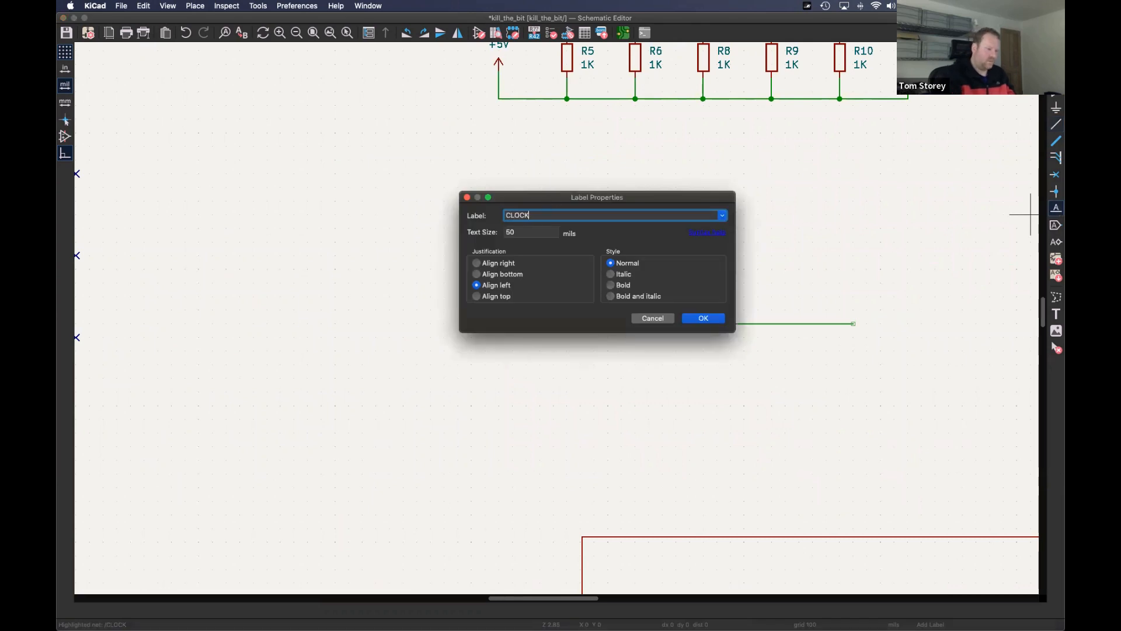
left_click(702, 318)
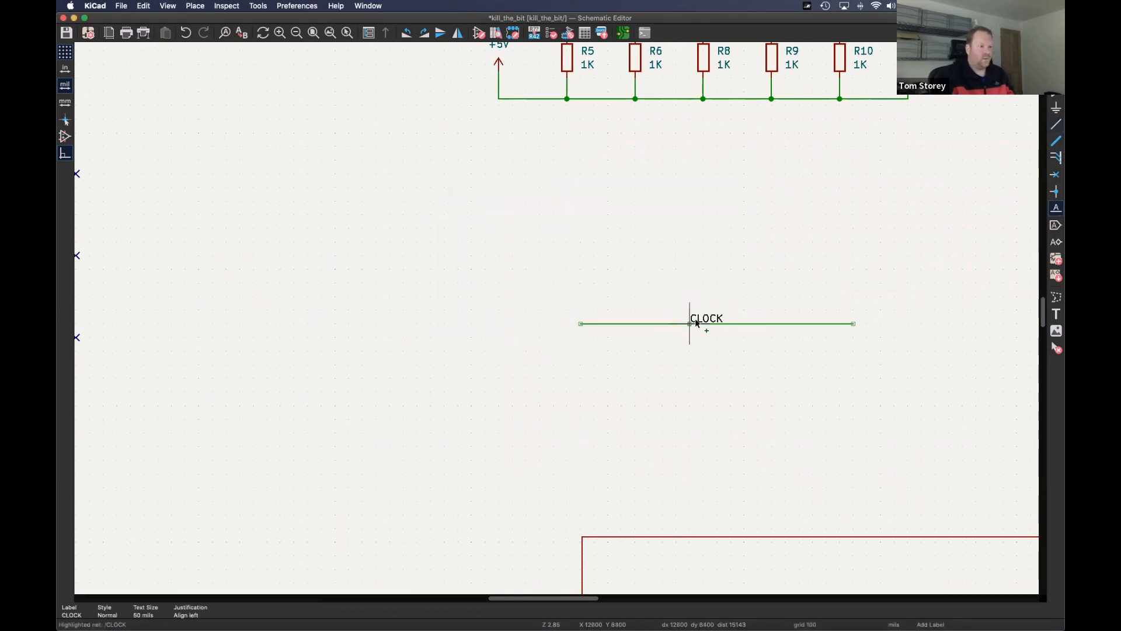
left_click(758, 309)
scroll(736, 298, "down", 5)
key("Escape")
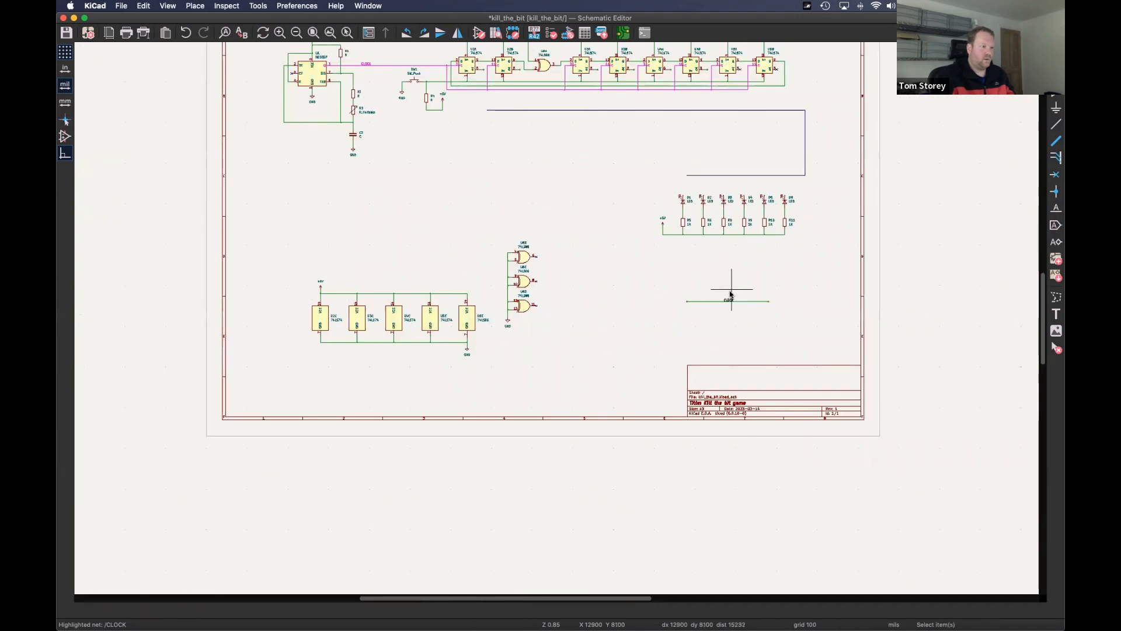
- Highlight the loose wire's net and compare it with the clock line from U1 to the flip-flops
scroll(765, 314, "up", 3)
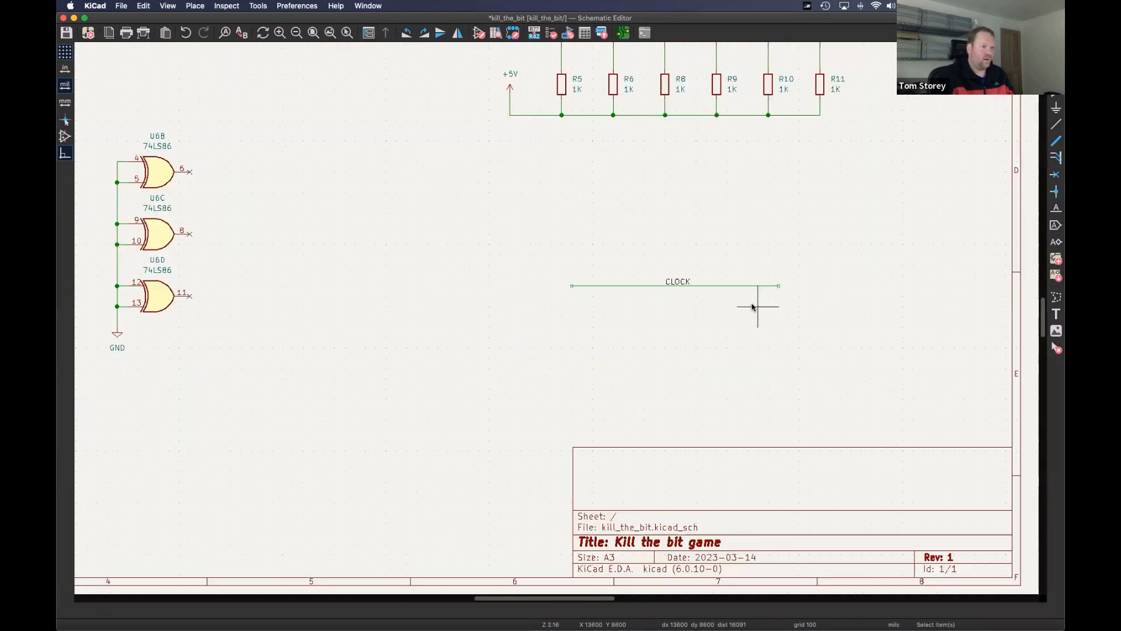
key("grave")
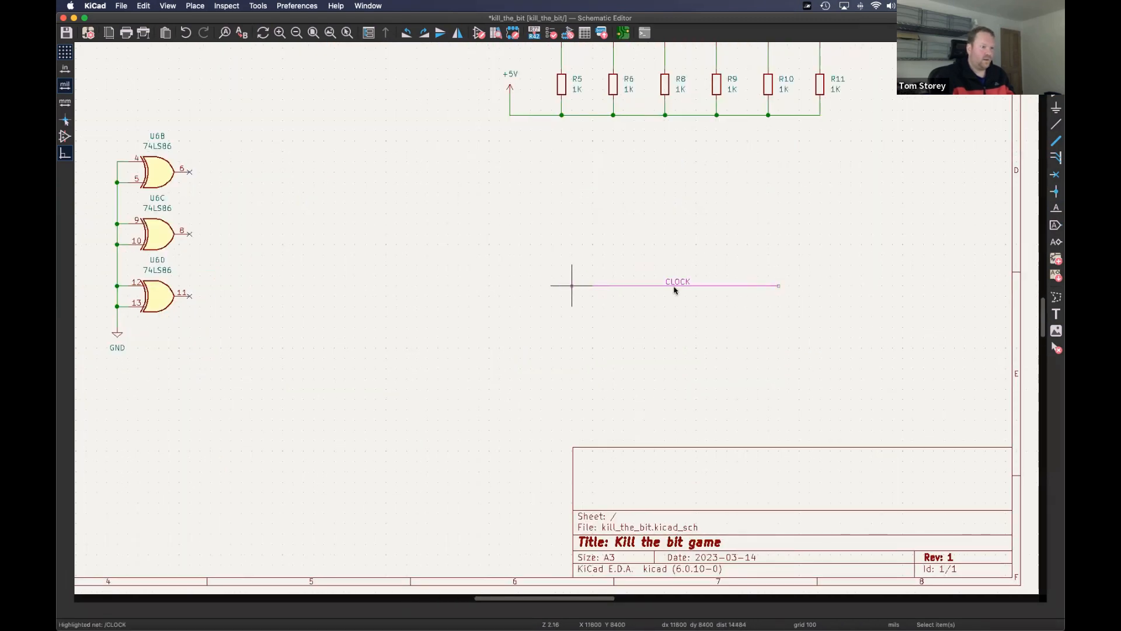
scroll(570, 300, "up", 10)
scroll(570, 300, "left", 5)
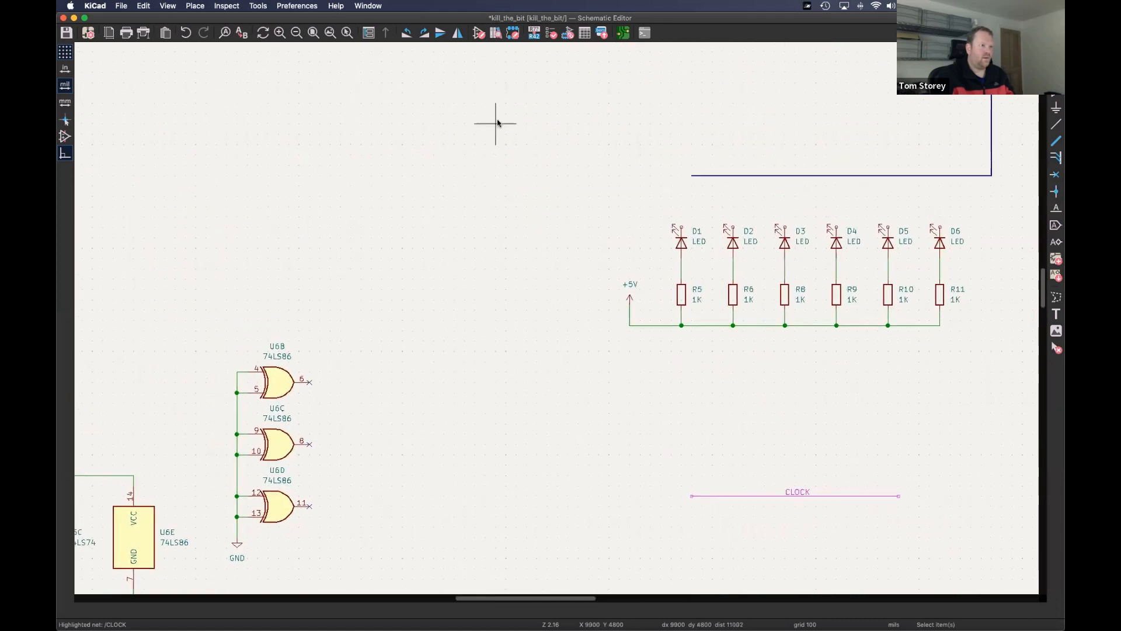
scroll(714, 381, "up", 3)
scroll(714, 380, "left", 10)
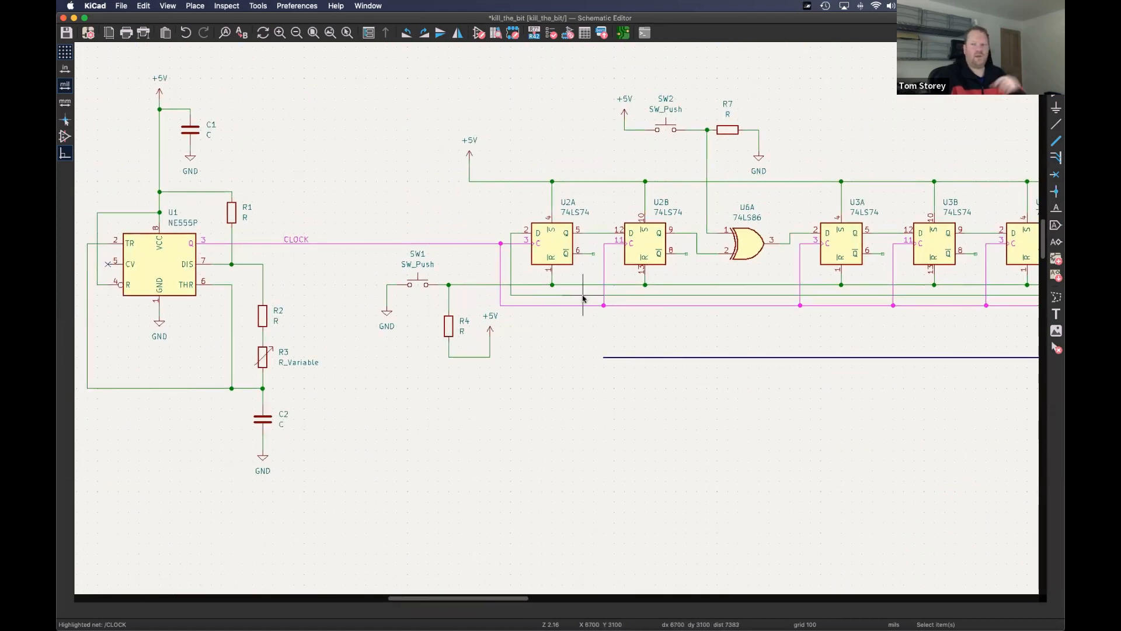
scroll(575, 263, "down", 2)
middle_click_drag(709, 413, 369, 166)
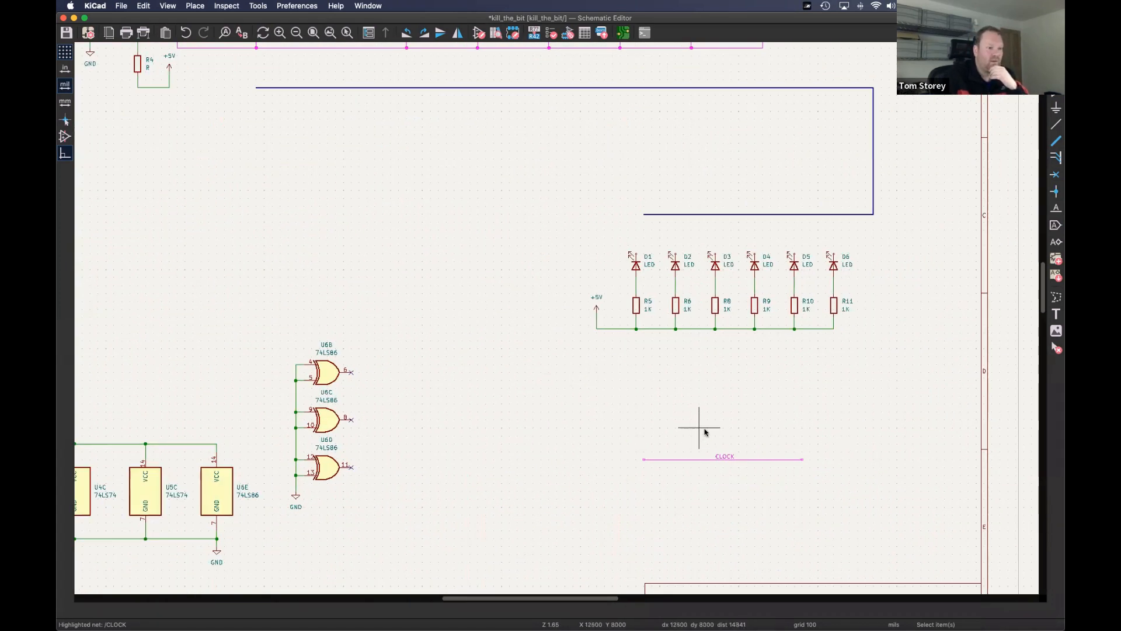
- Delete the CLOCK net label from the loose wire
scroll(690, 408, "up", 5)
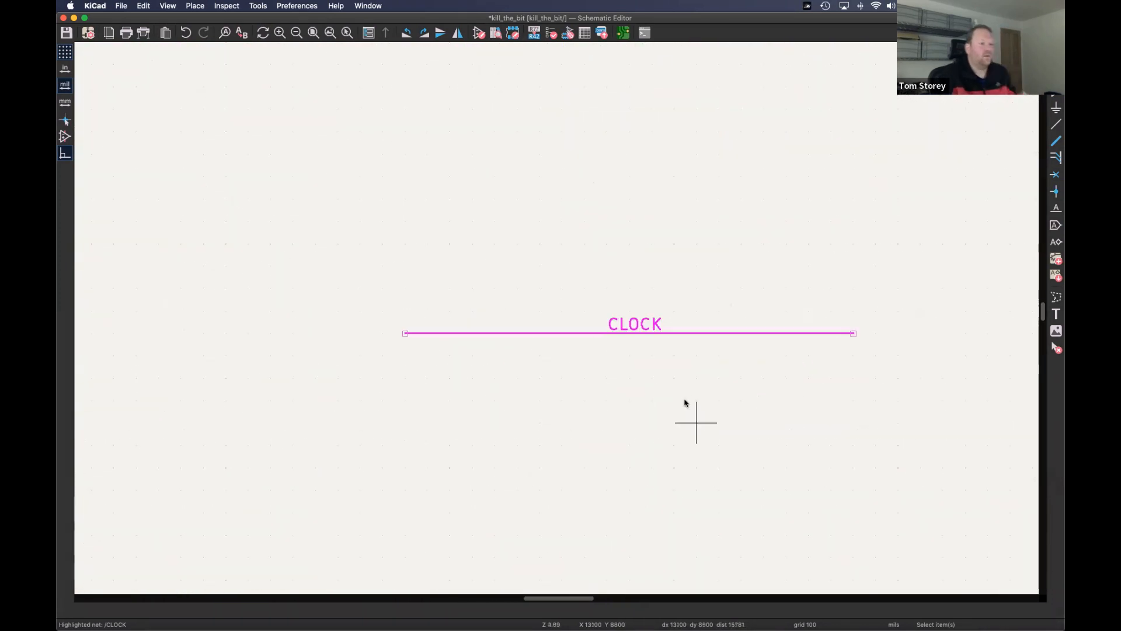
left_click(633, 321)
key("Delete")
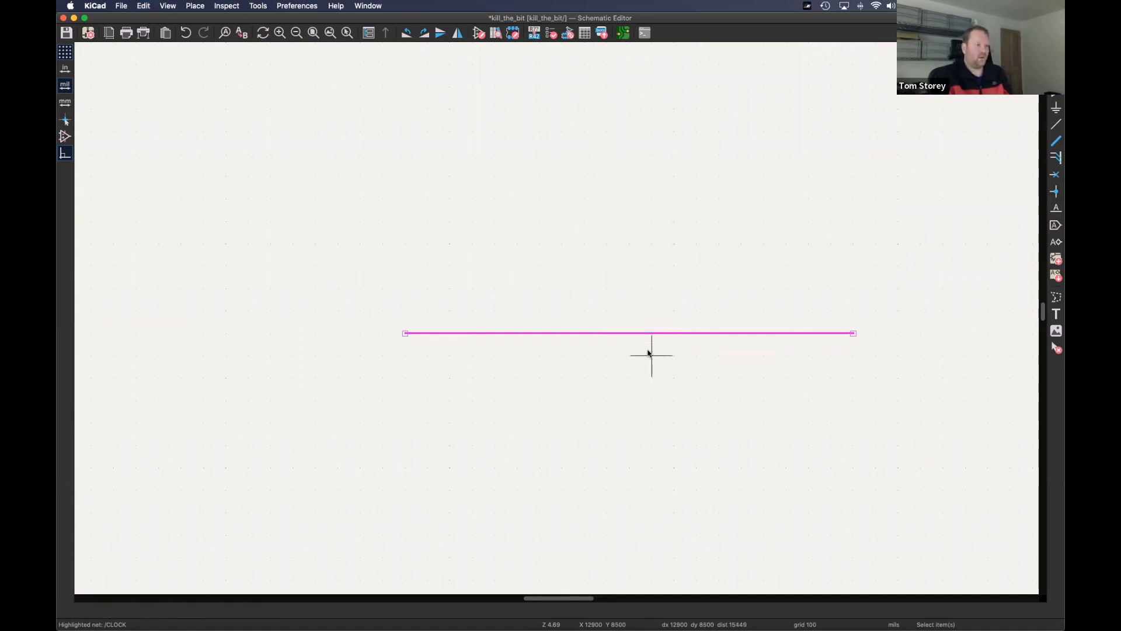
- Attach an input-shaped global label named CLOCK, rotated to align right, to the left end of the loose wire
left_click(1056, 226)
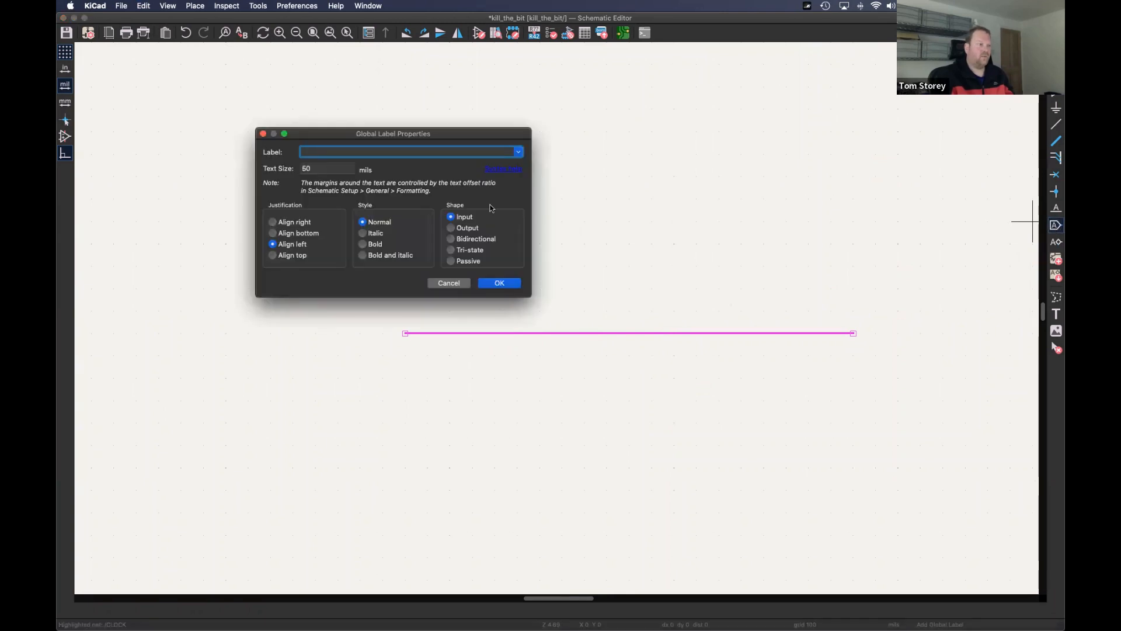
type("CLOCK")
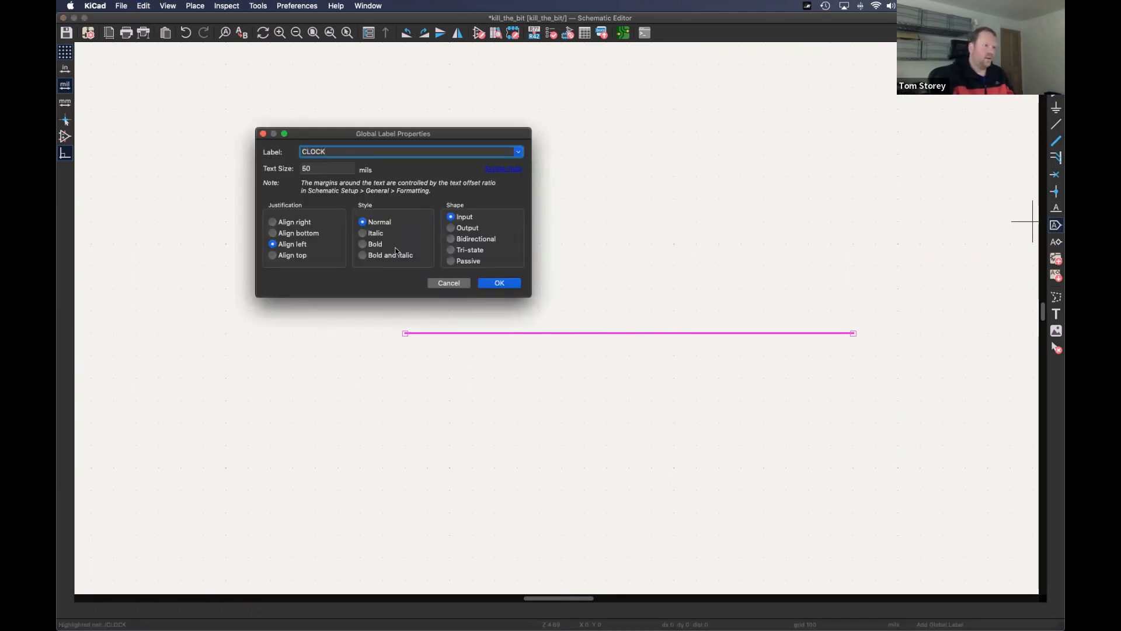
left_click(497, 282)
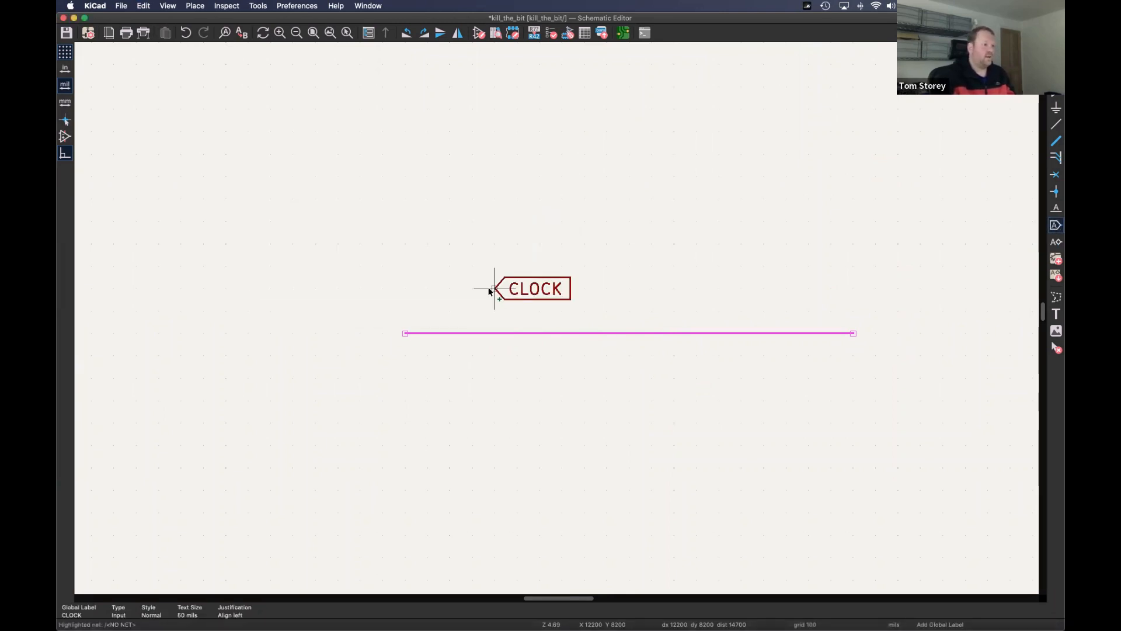
key("r")
key("r")
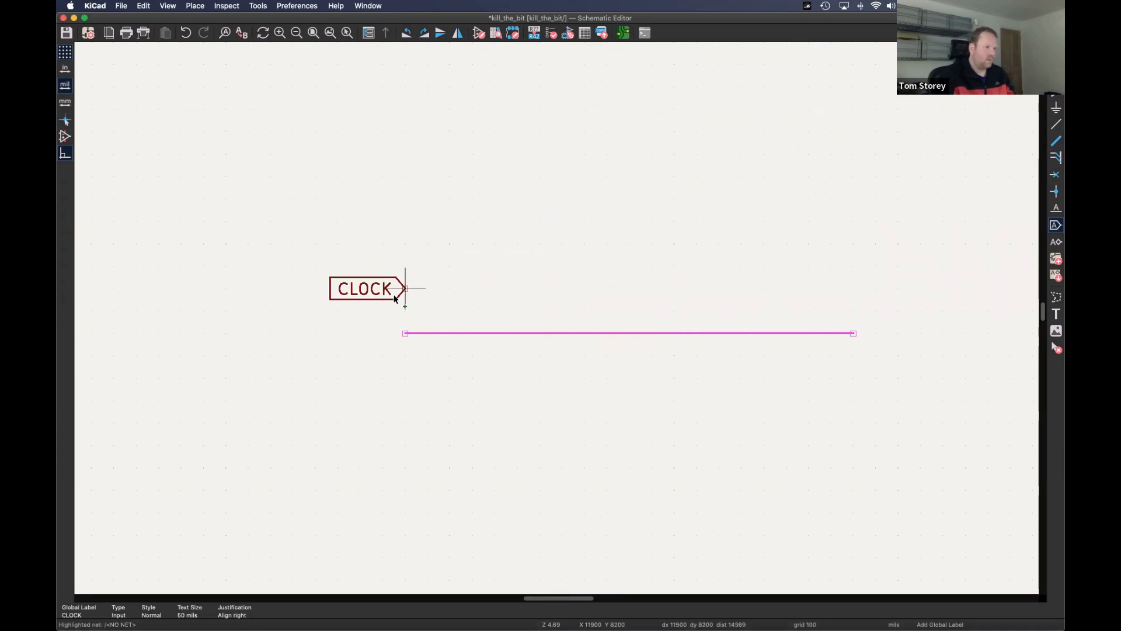
left_click(424, 270)
key("Escape")
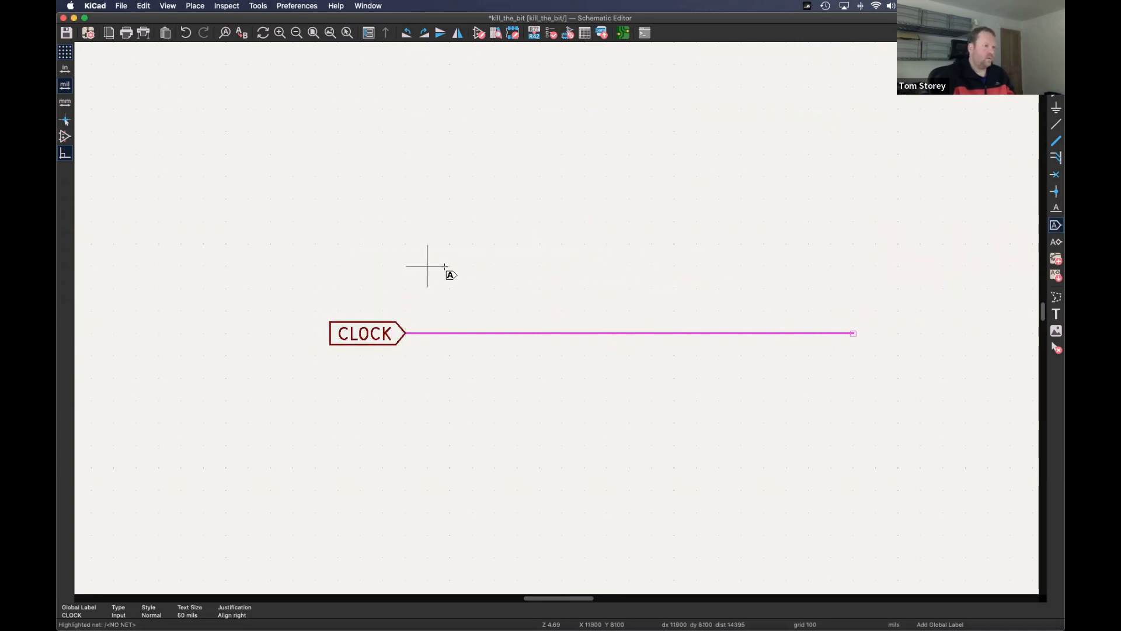
key("Escape")
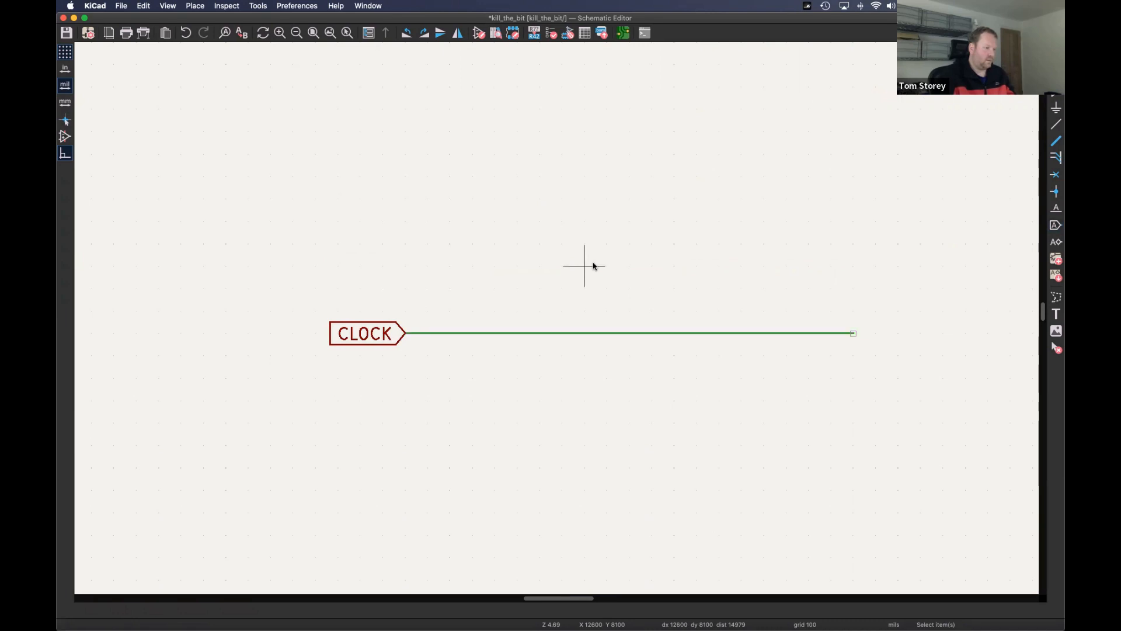
- Highlight the net of the globally labelled wire and check whether the labelled clock line at U1 belongs to it
left_click(612, 335)
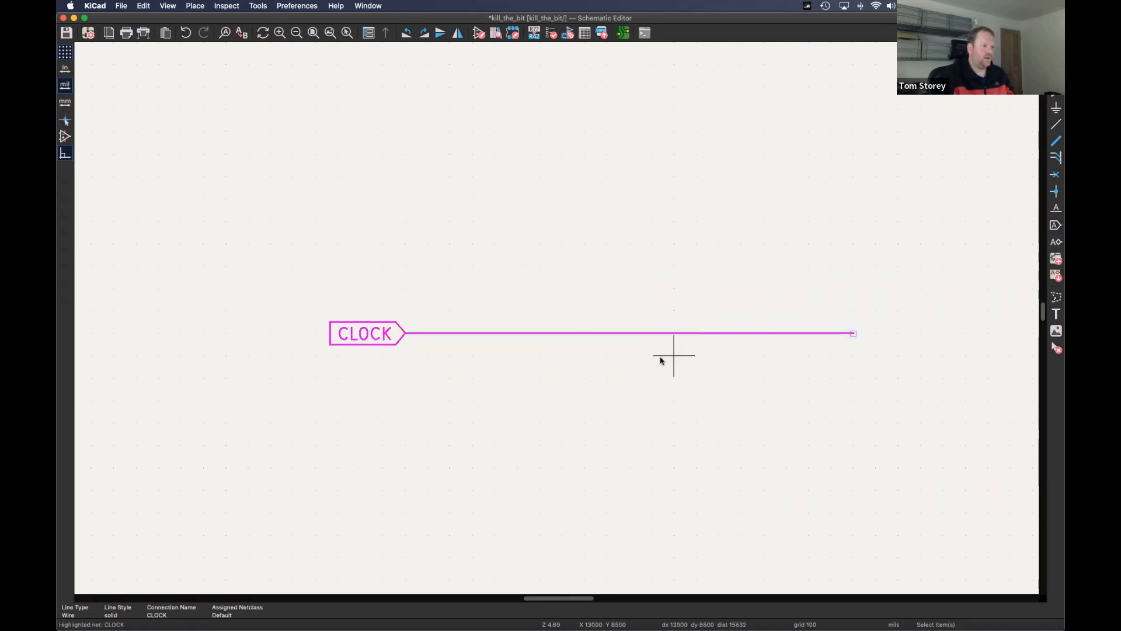
scroll(614, 347, "down", 4)
middle_click_drag(335, 180, 635, 402)
middle_click_drag(361, 218, 472, 297)
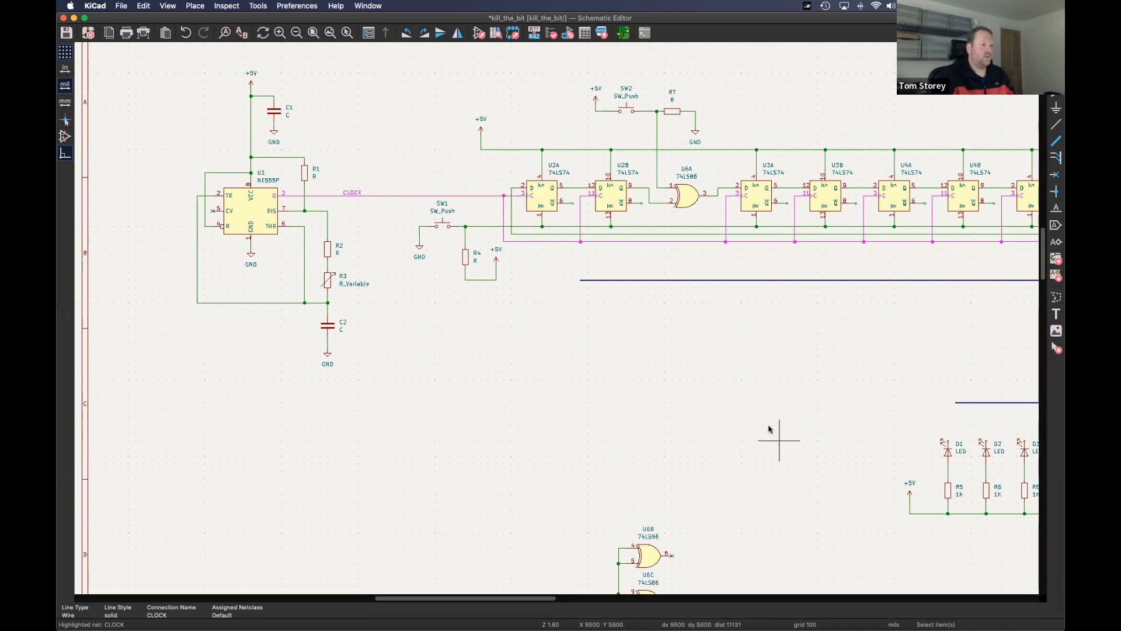
middle_click_drag(781, 441, 550, 286)
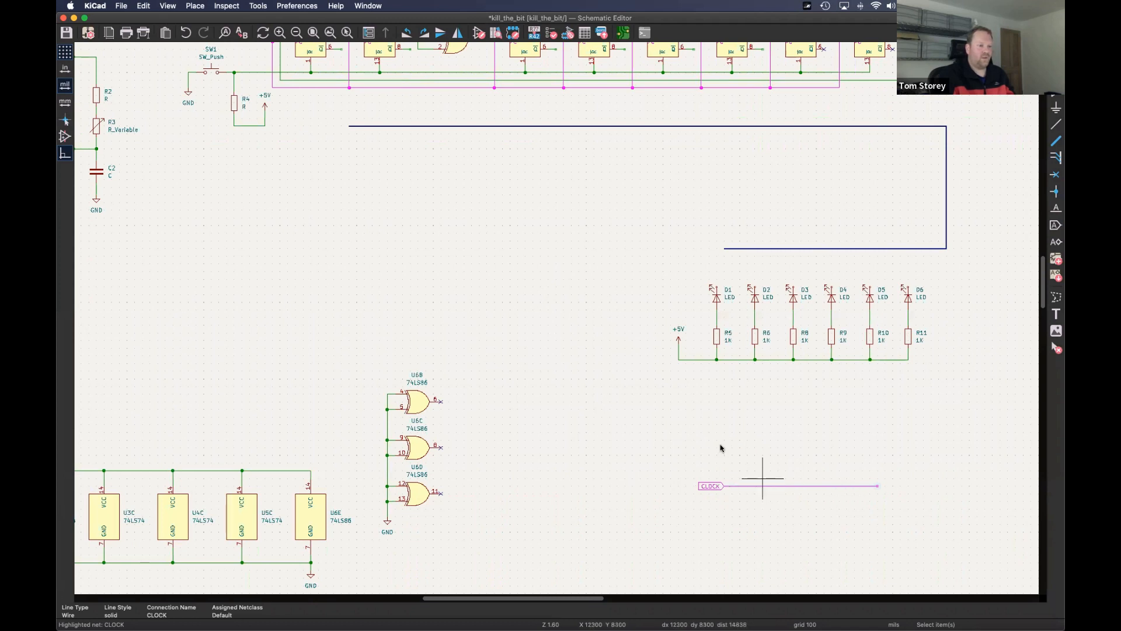
scroll(759, 476, "up", 5)
middle_click_drag(627, 382, 506, 286)
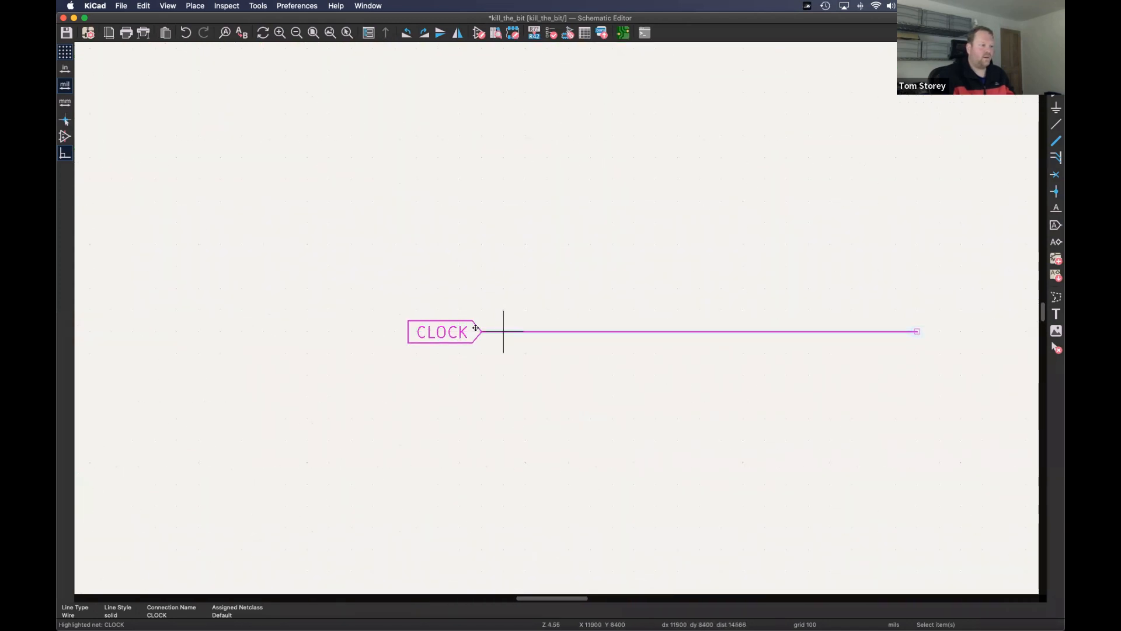
left_click(601, 402)
scroll(471, 372, "up", 1)
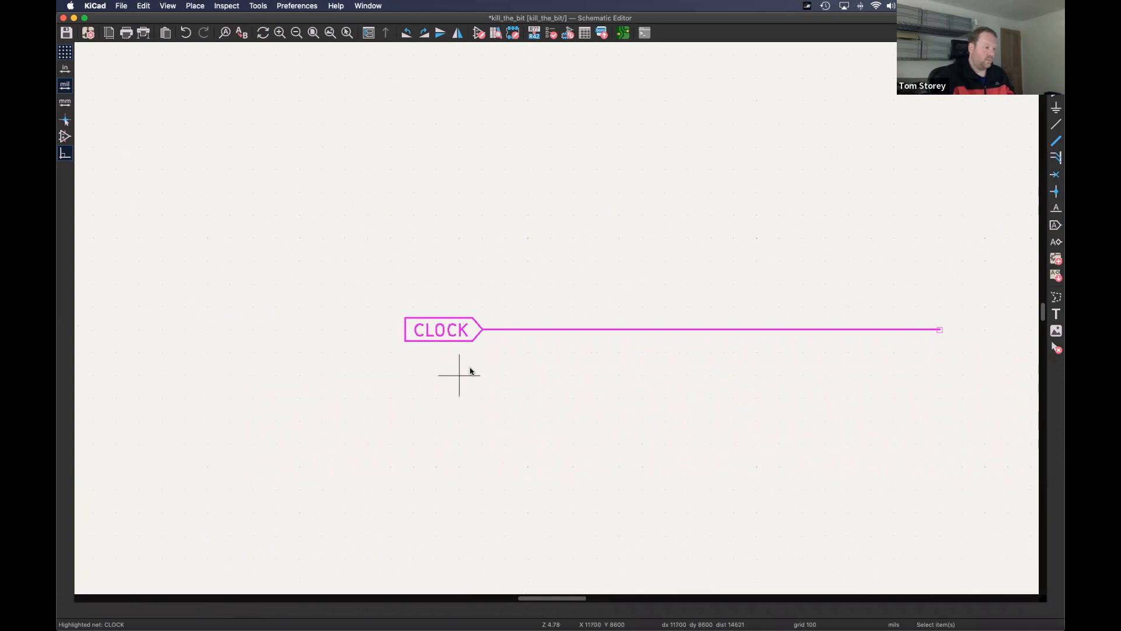
- Clear the net highlighting and switch the CLOCK global label's shape to Output and back to Input
key("Escape")
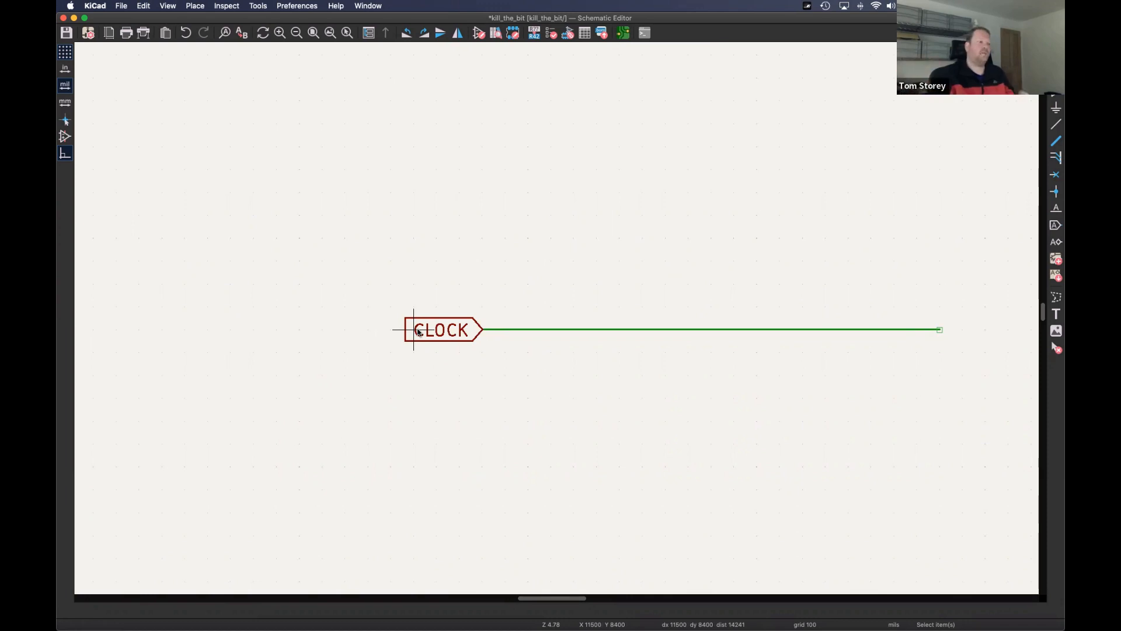
double_click(456, 332)
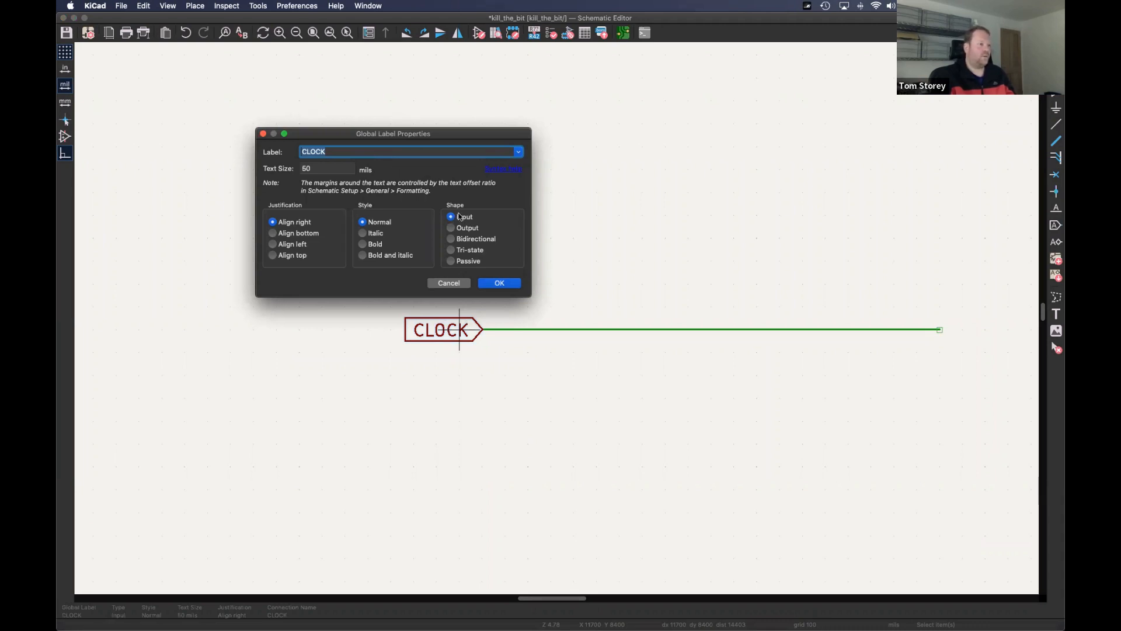
left_click(451, 229)
left_click(500, 284)
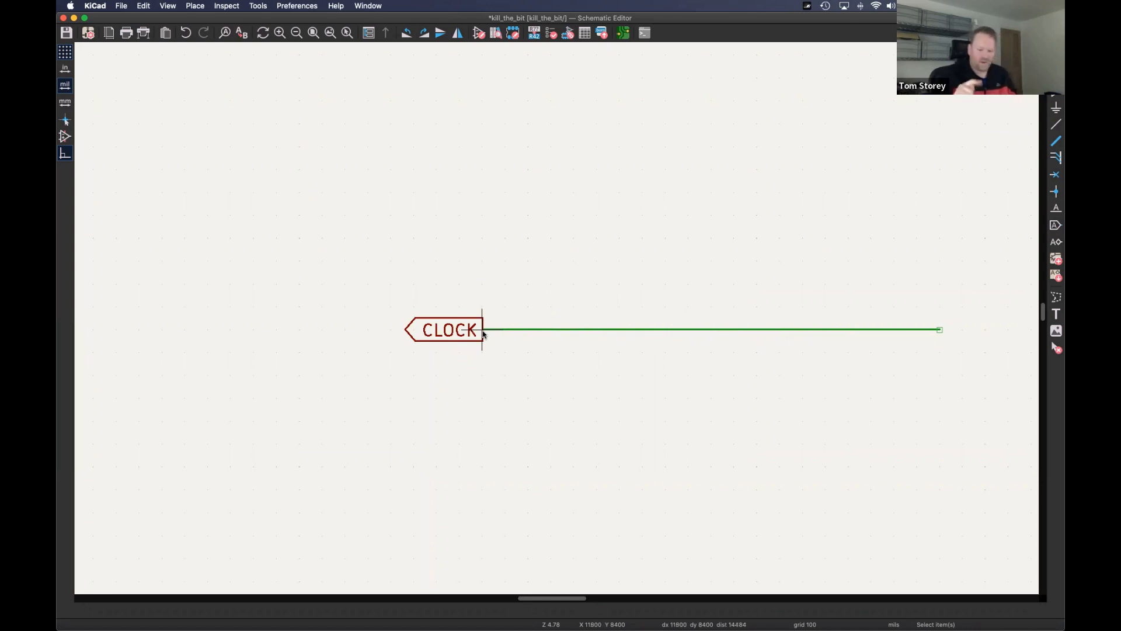
double_click(456, 336)
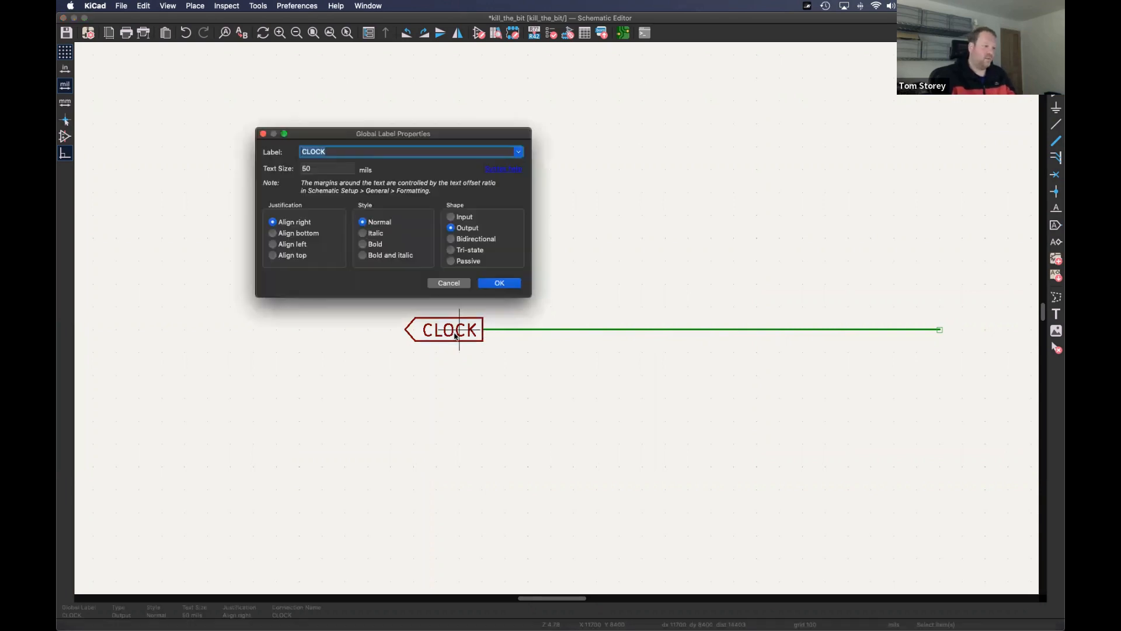
left_click(503, 284)
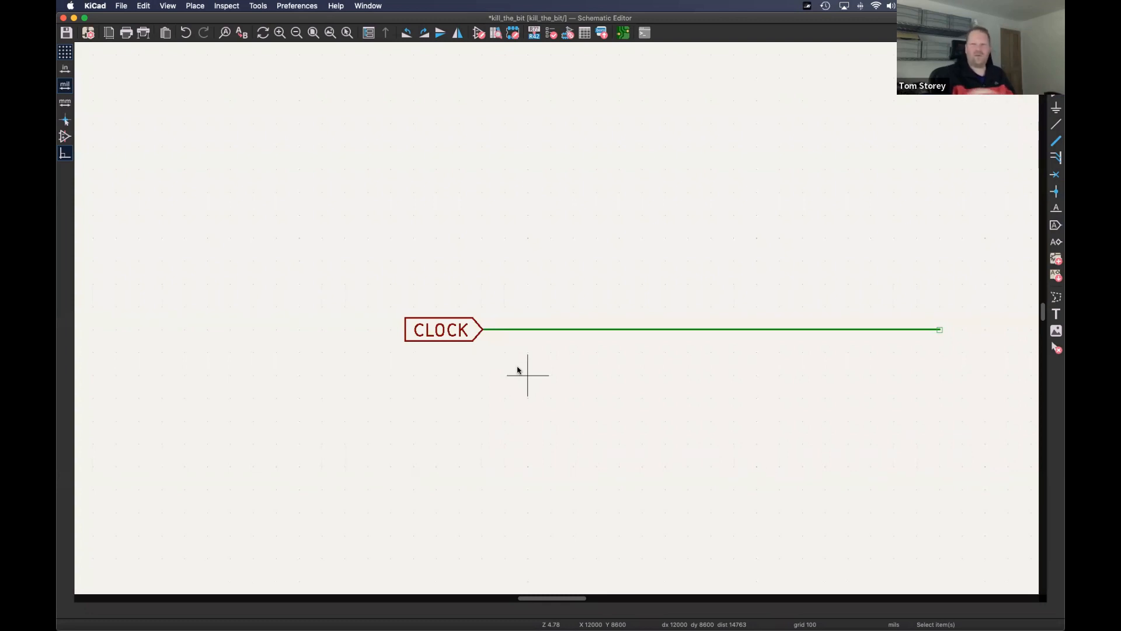
- Change the shape of the CLOCK global label on the loose wire to Output, followed by Bidirectional
double_click(461, 336)
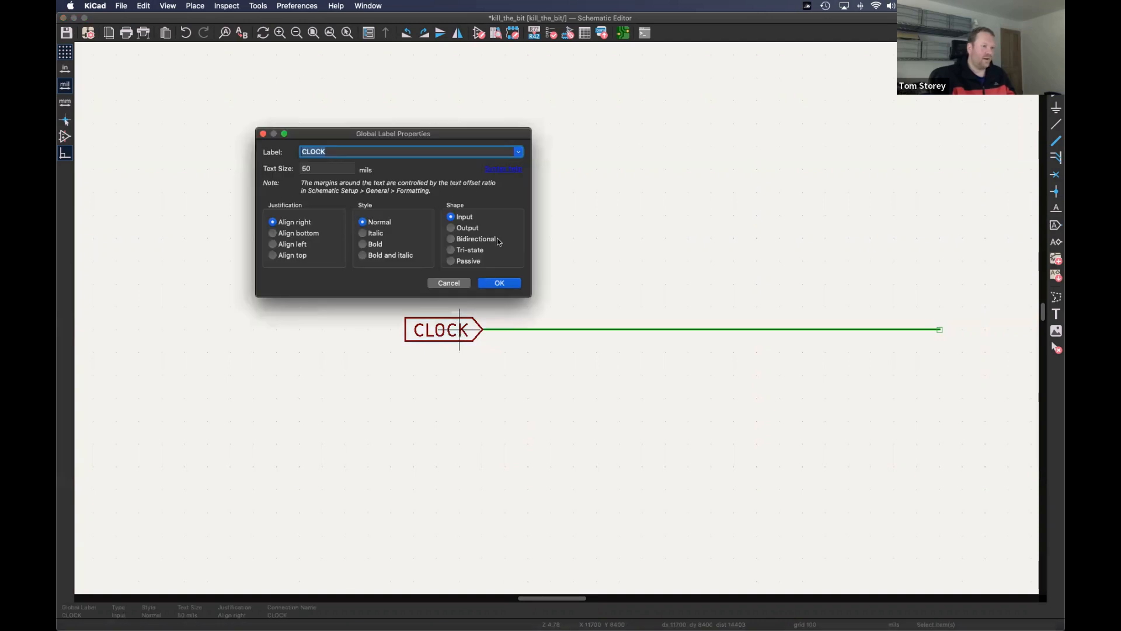
left_click(499, 283)
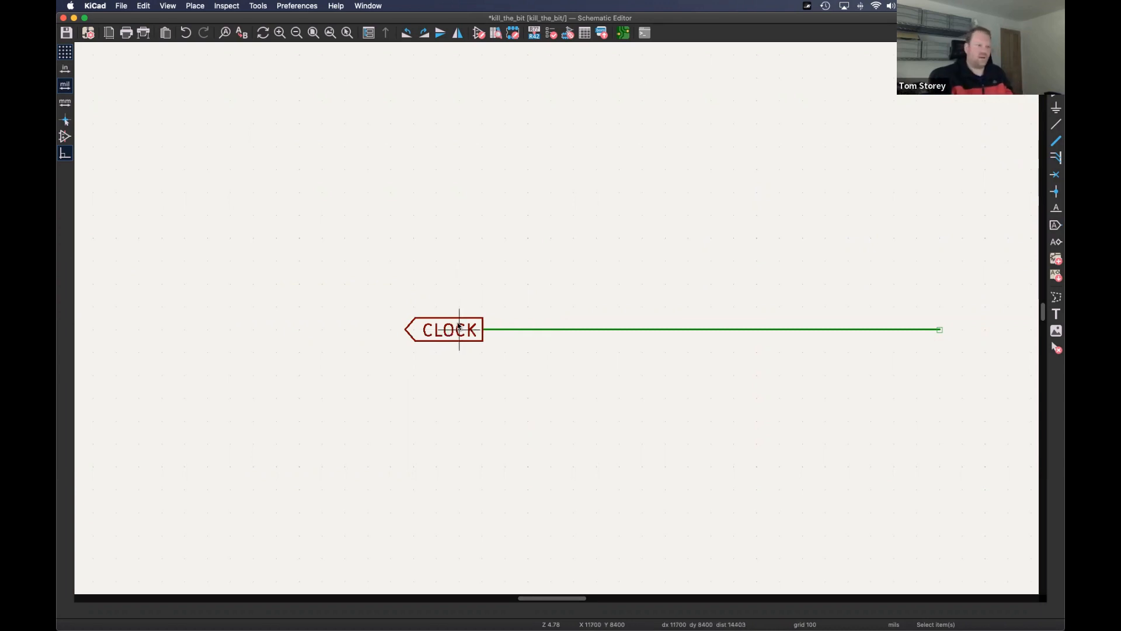
double_click(460, 328)
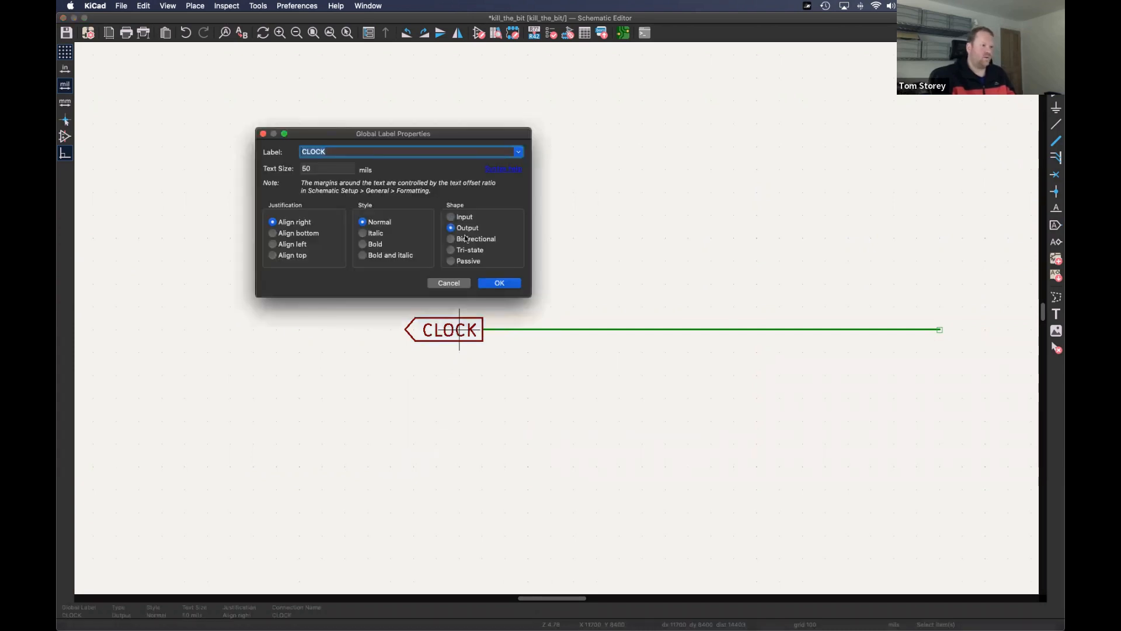
left_click(500, 282)
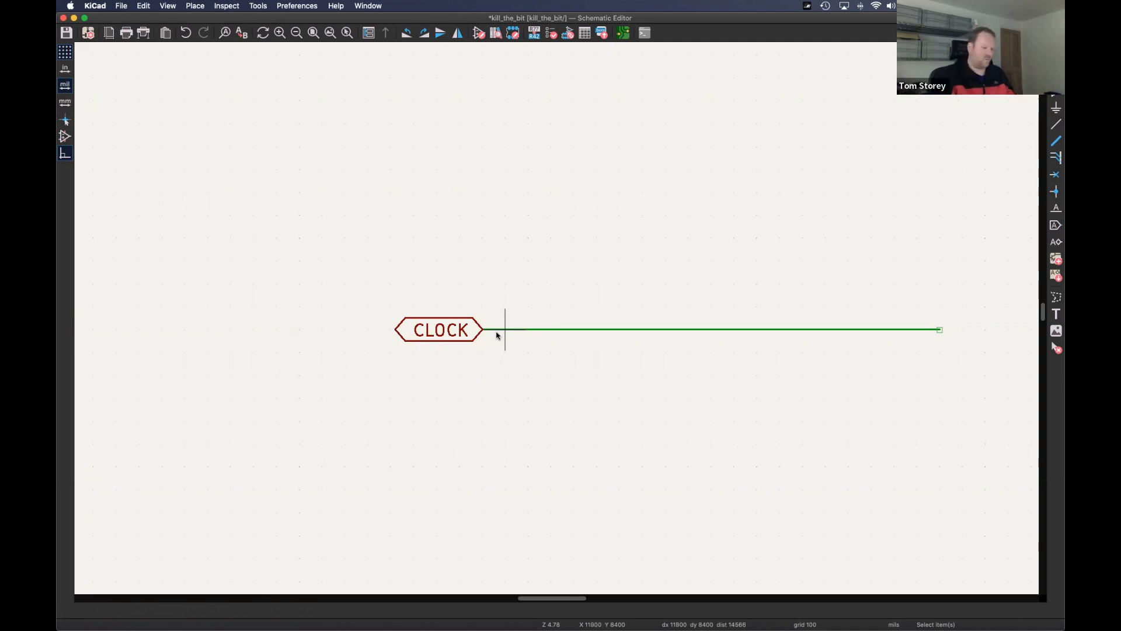
- Change the shape of the CLOCK global label to Tri-state, followed by Passive
double_click(447, 332)
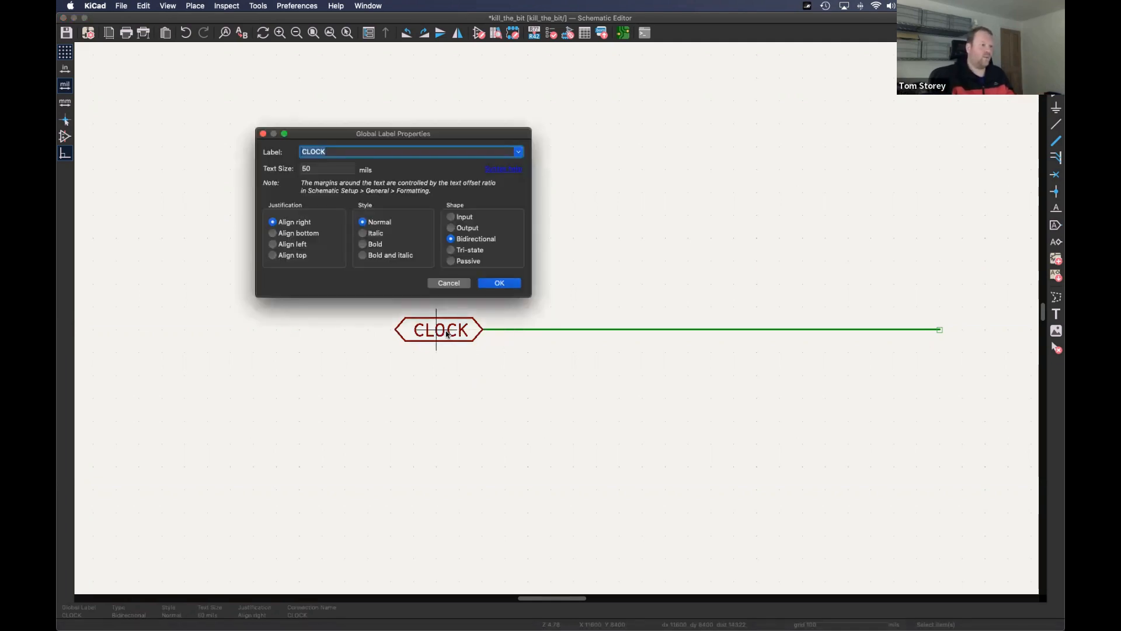
left_click(451, 250)
left_click(503, 282)
double_click(438, 328)
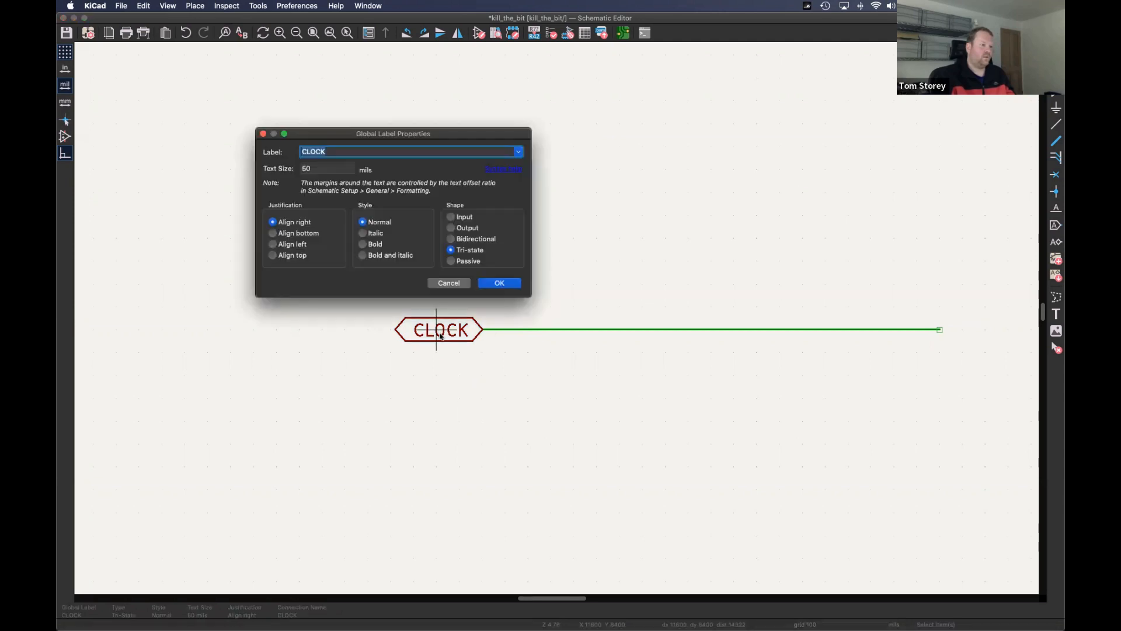
left_click(450, 261)
left_click(500, 283)
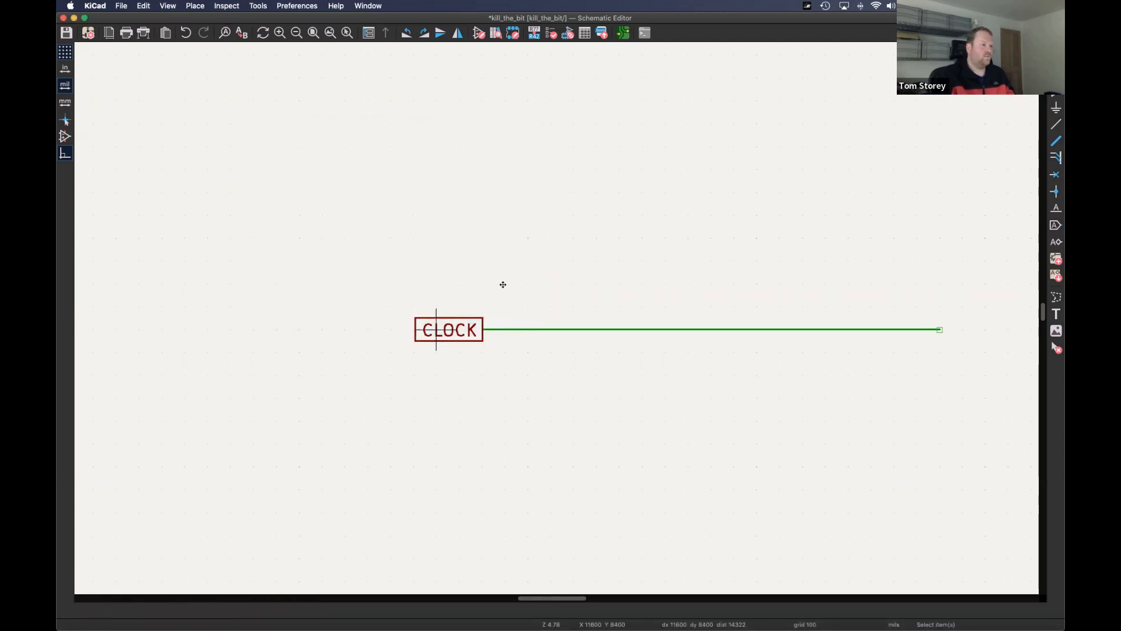
- Set the CLOCK global label's shape back to Input
double_click(438, 329)
left_click(451, 217)
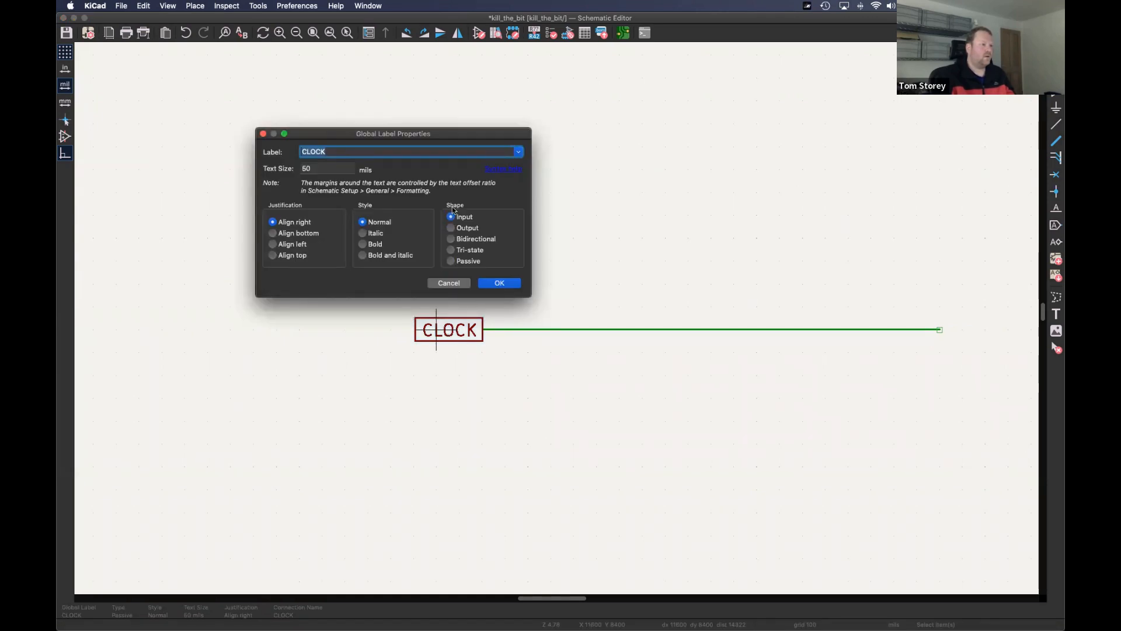
left_click(497, 283)
- Point out the hierarchical label tool and look over the sheet from the loose CLOCK wire to the bus and LEDs
scroll(439, 293, "down", 3)
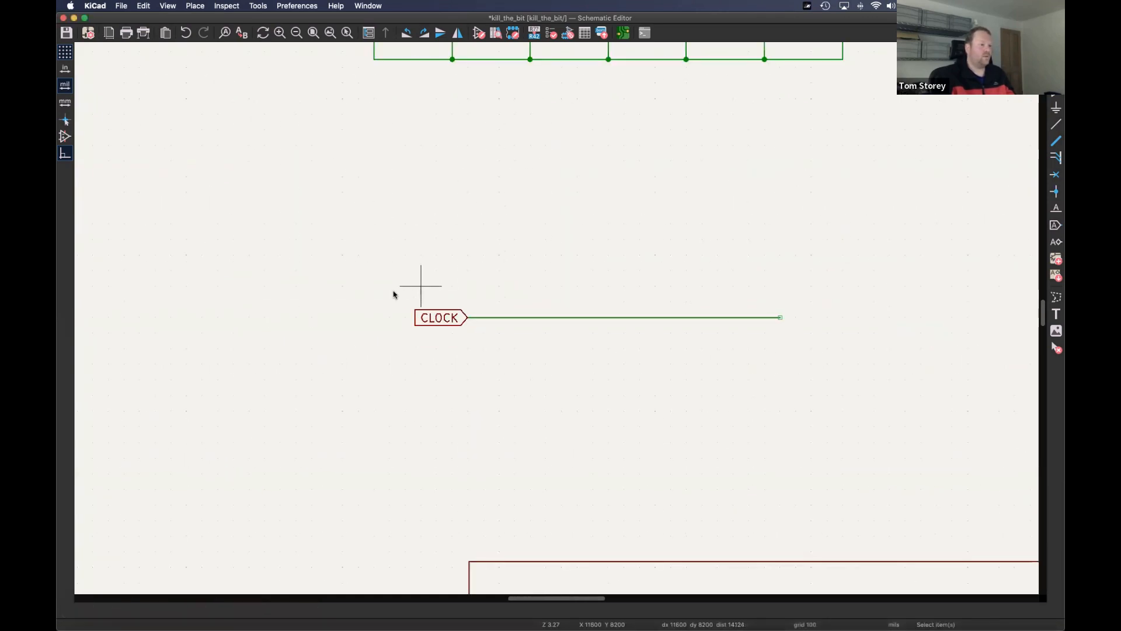
left_click_drag(380, 291, 858, 364)
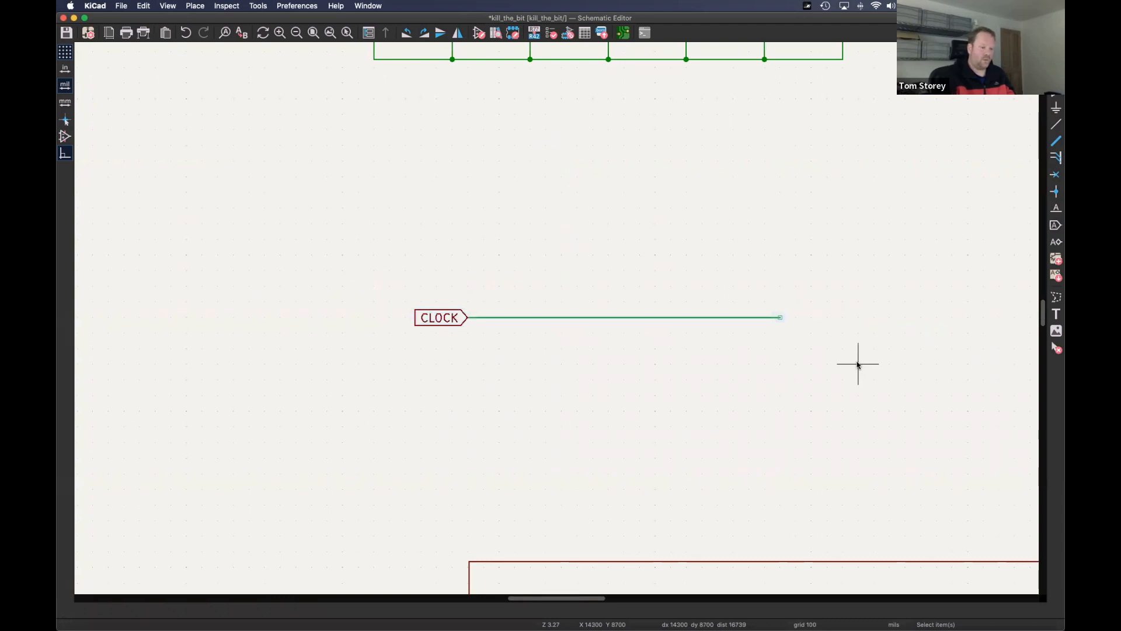
left_click(1056, 243)
scroll(658, 238, "down", 4)
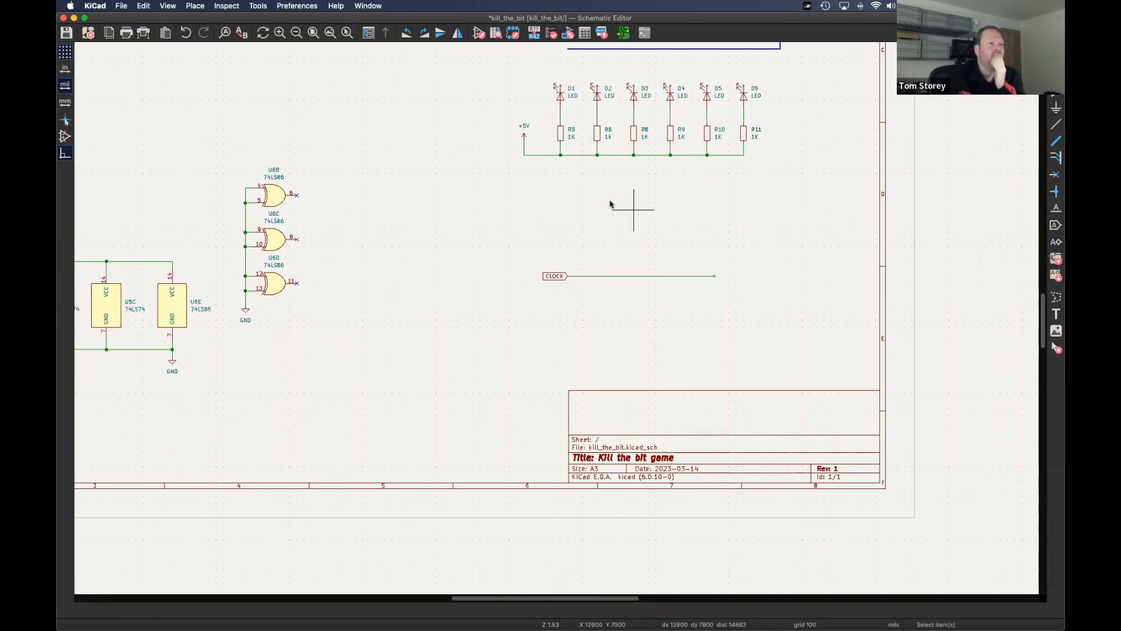
middle_click_drag(608, 202, 625, 284)
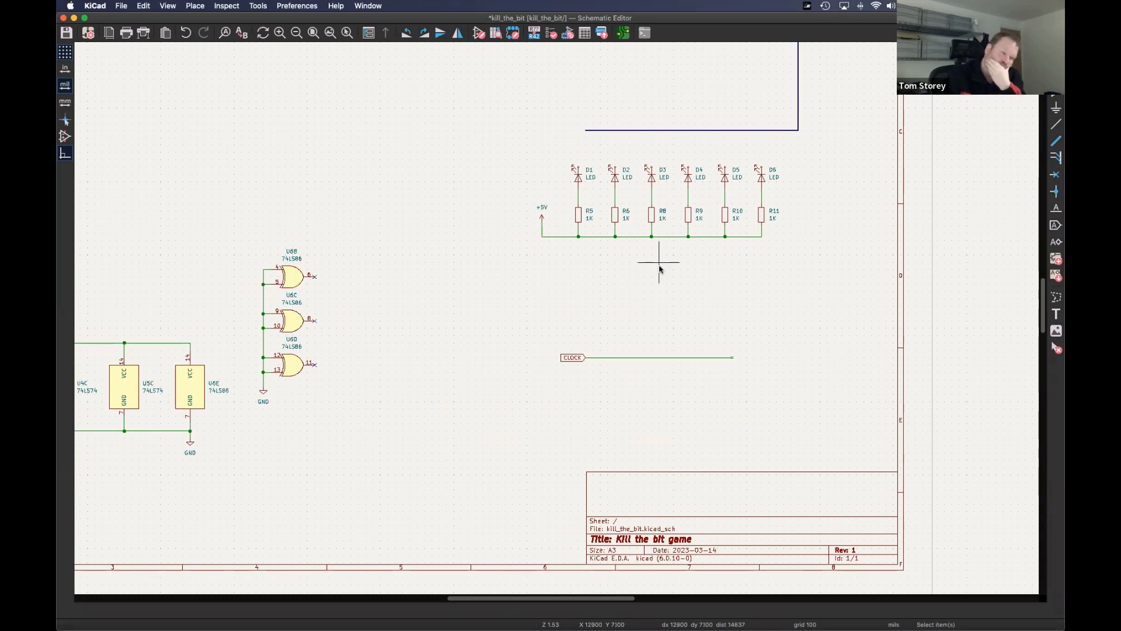
scroll(655, 324, "up", 3)
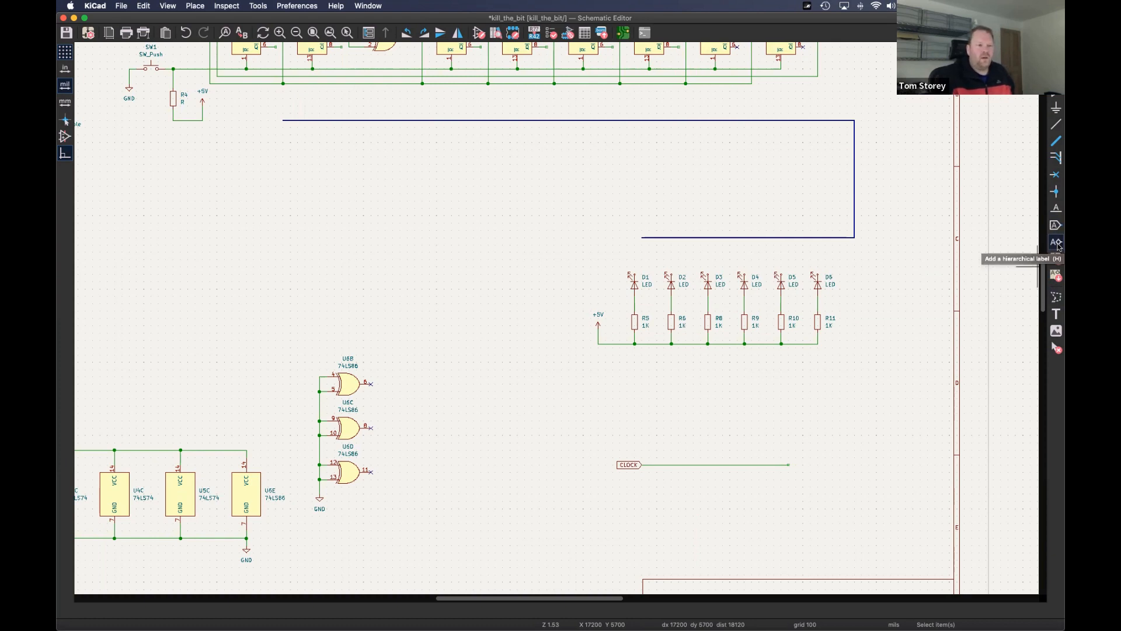
scroll(730, 297, "down", 4)
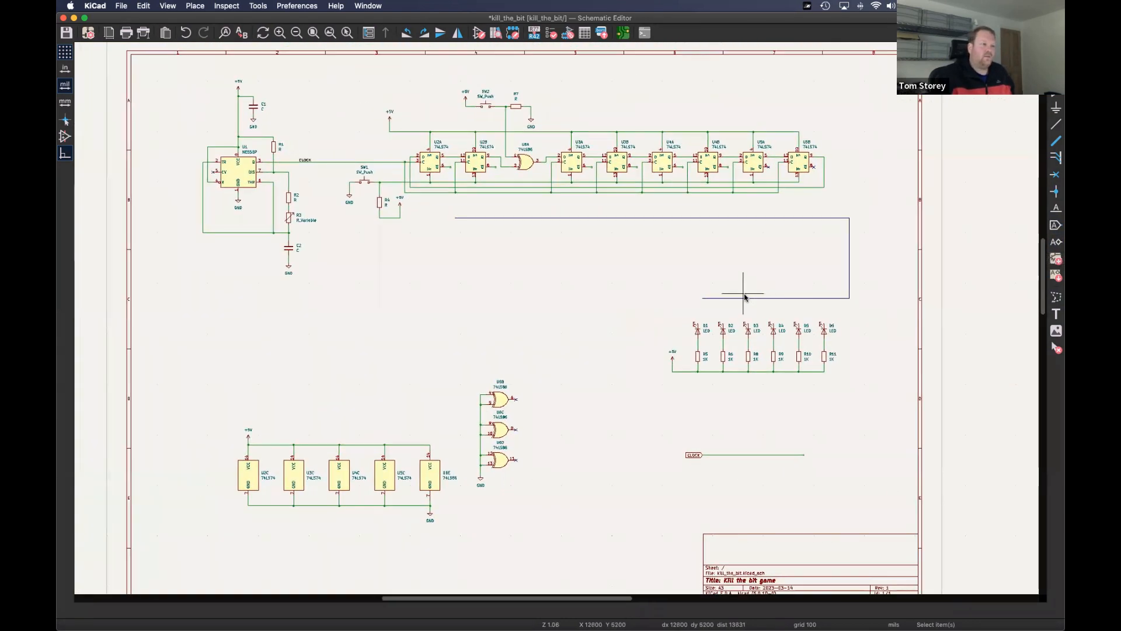
middle_click_drag(728, 288, 765, 299)
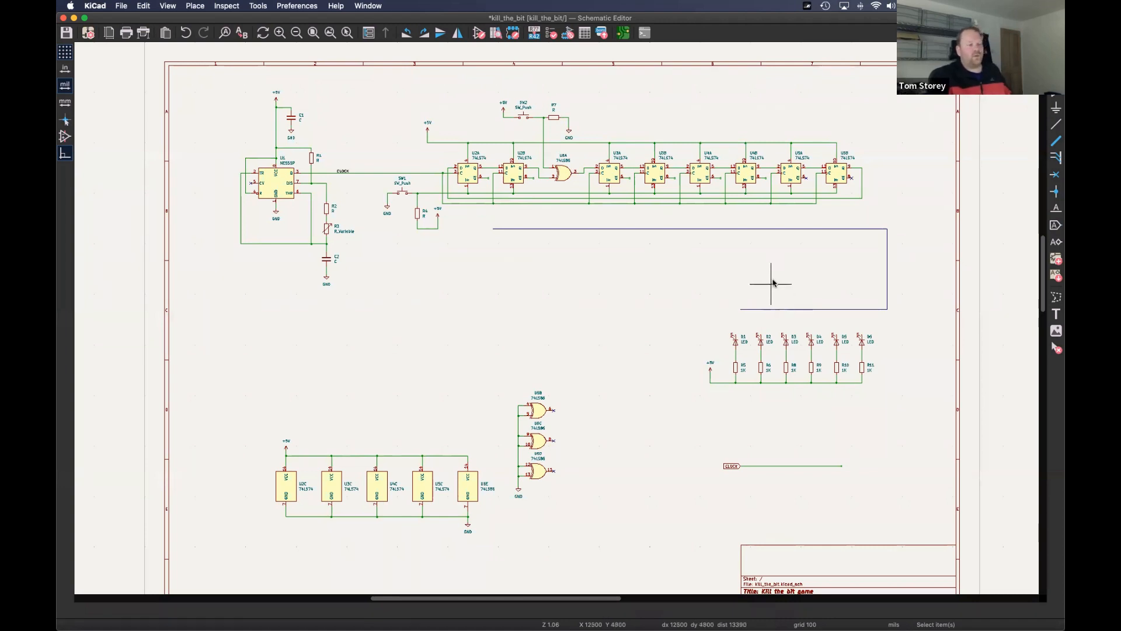
- Try to place a wire-to-bus entry above the start of the bus, below flip-flops U2A and U2B
scroll(836, 331, "up", 1)
scroll(836, 331, "up", 5)
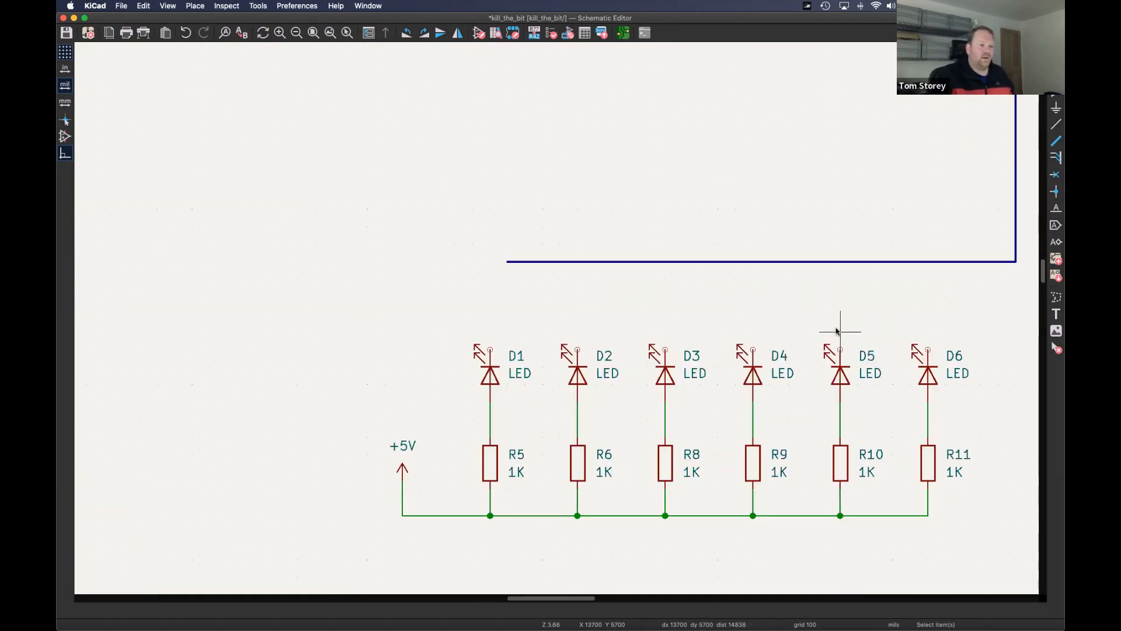
scroll(837, 325, "down", 2)
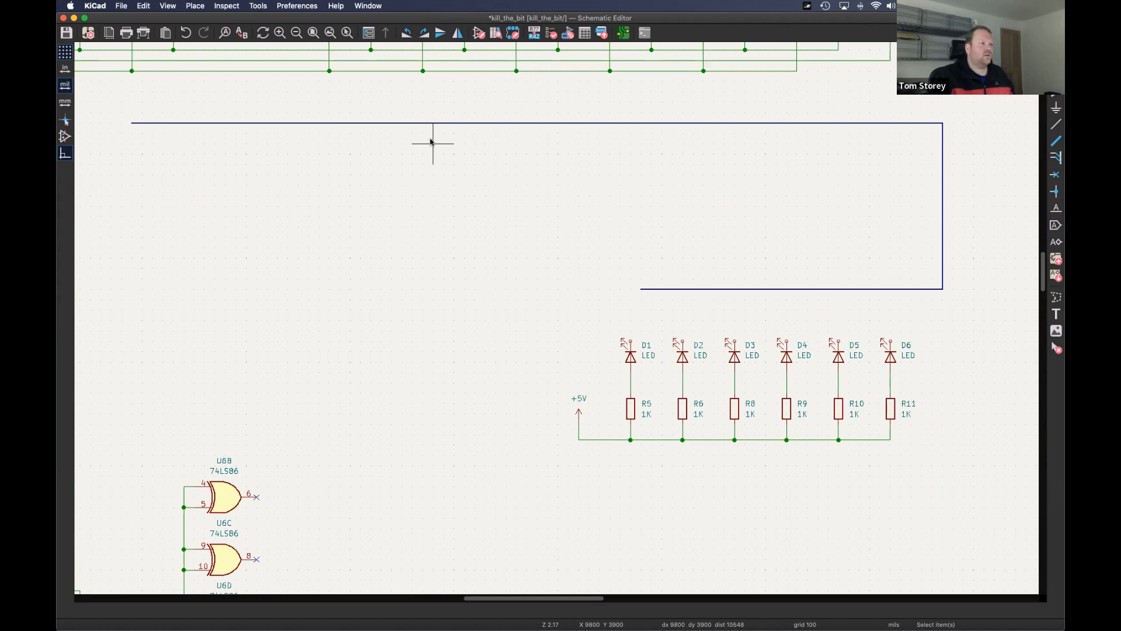
scroll(435, 145, "up", 5)
scroll(435, 145, "left", 5)
scroll(496, 310, "up", 5)
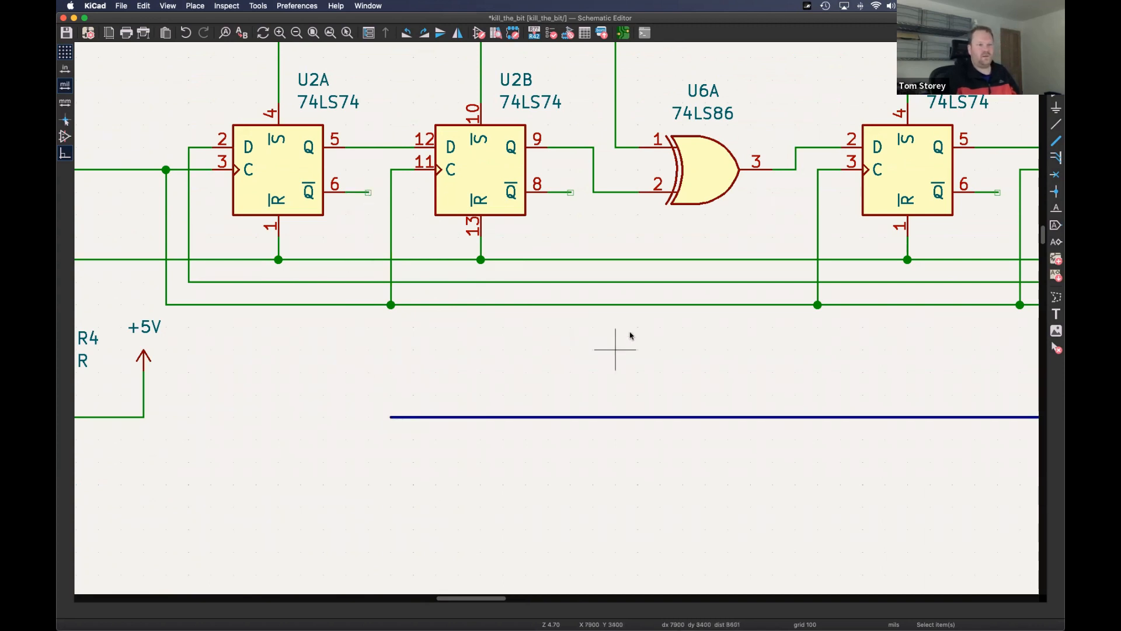
left_click(1055, 158)
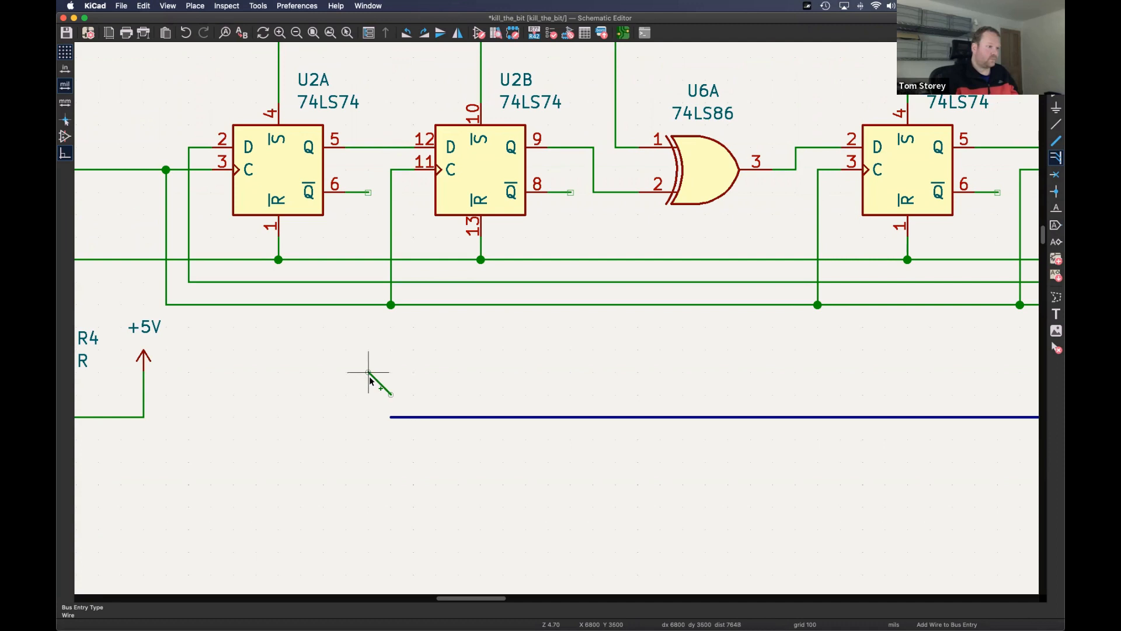
key("Escape")
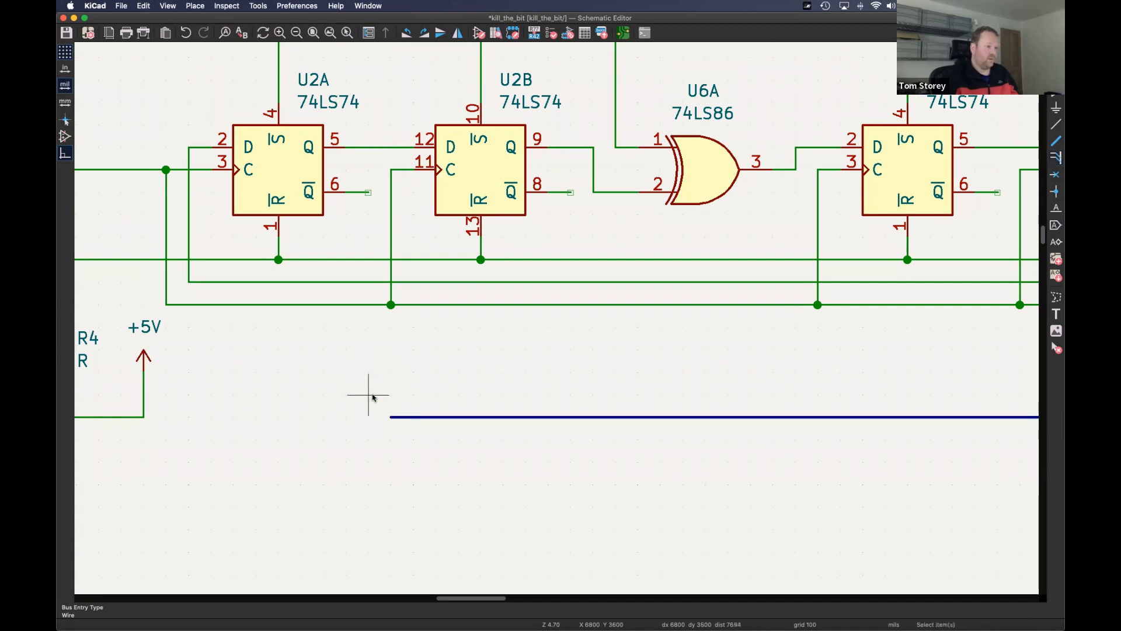
- Try to draw a diagonal wire just above the start of the bus
left_click(1057, 125)
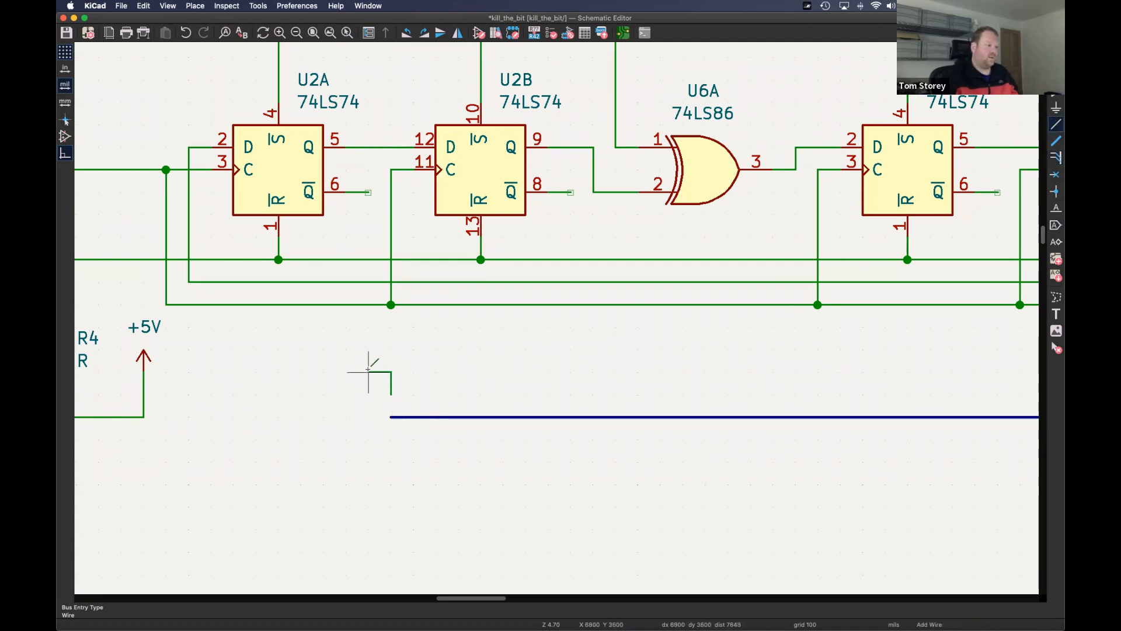
left_click(390, 394)
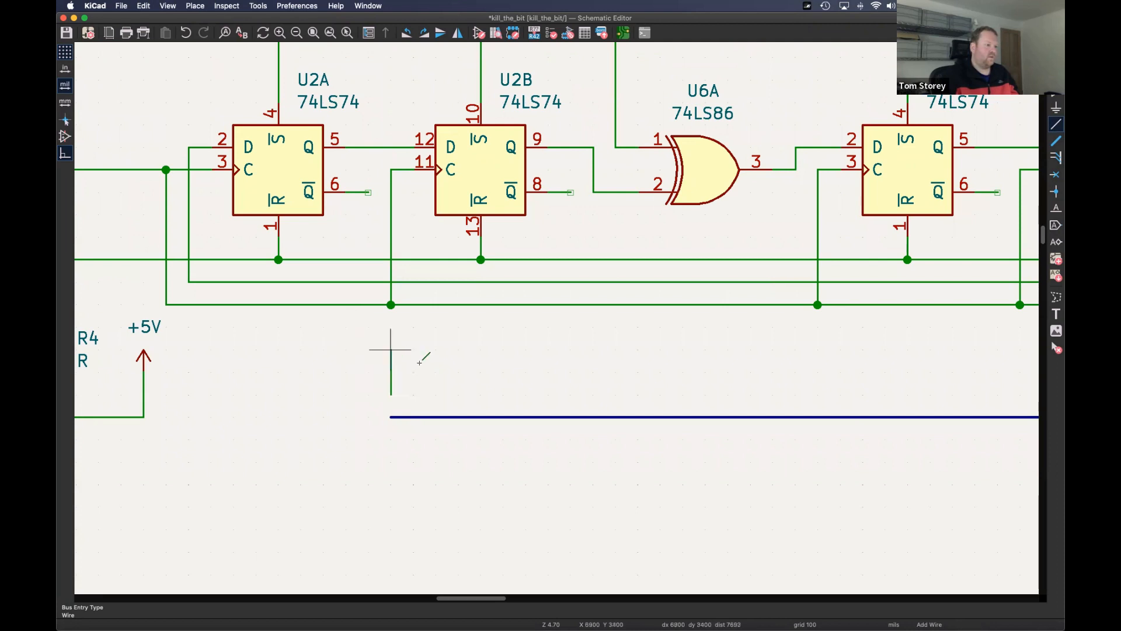
key("Escape")
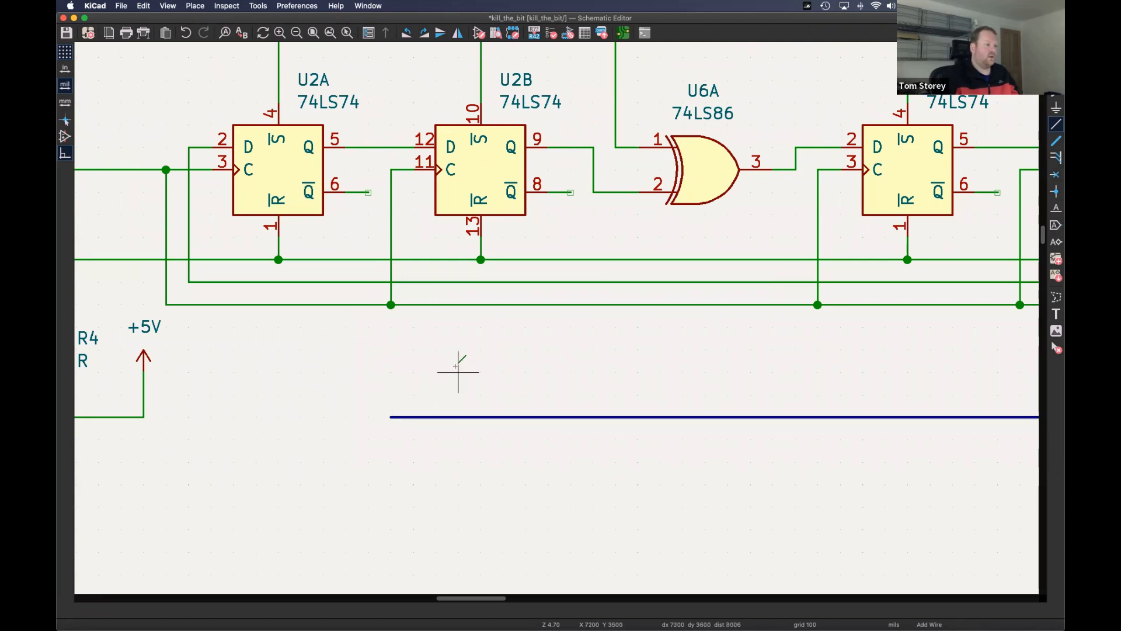
key("Escape")
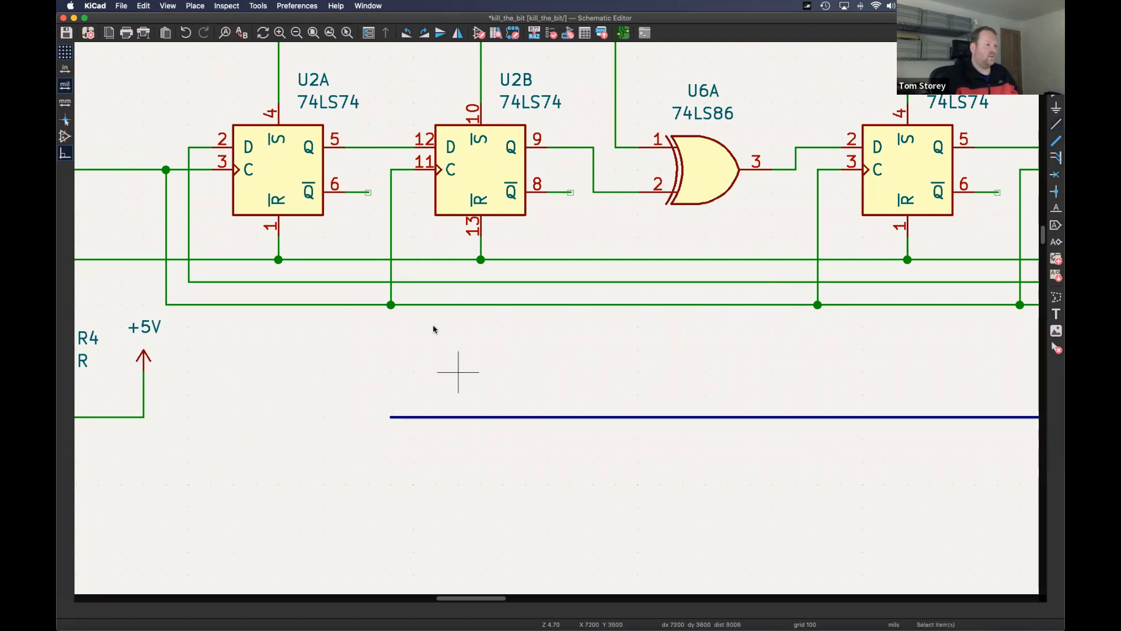
- Turn off the Schematic Editor editing option that constrains buses and wires to H or V
left_click(95, 5)
left_click(119, 31)
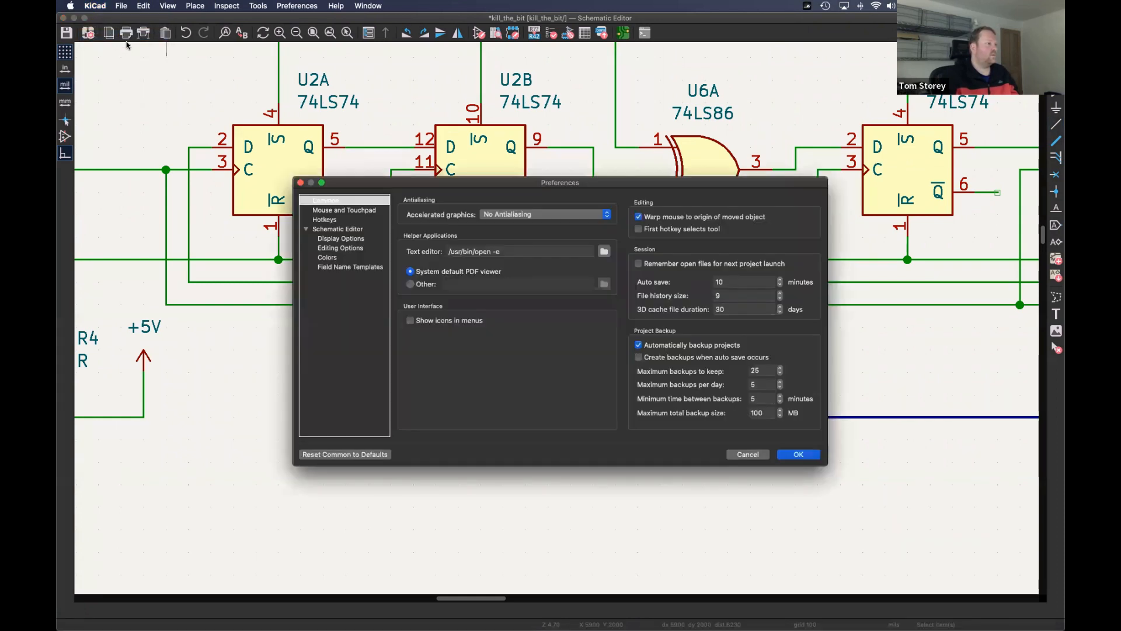
left_click(332, 238)
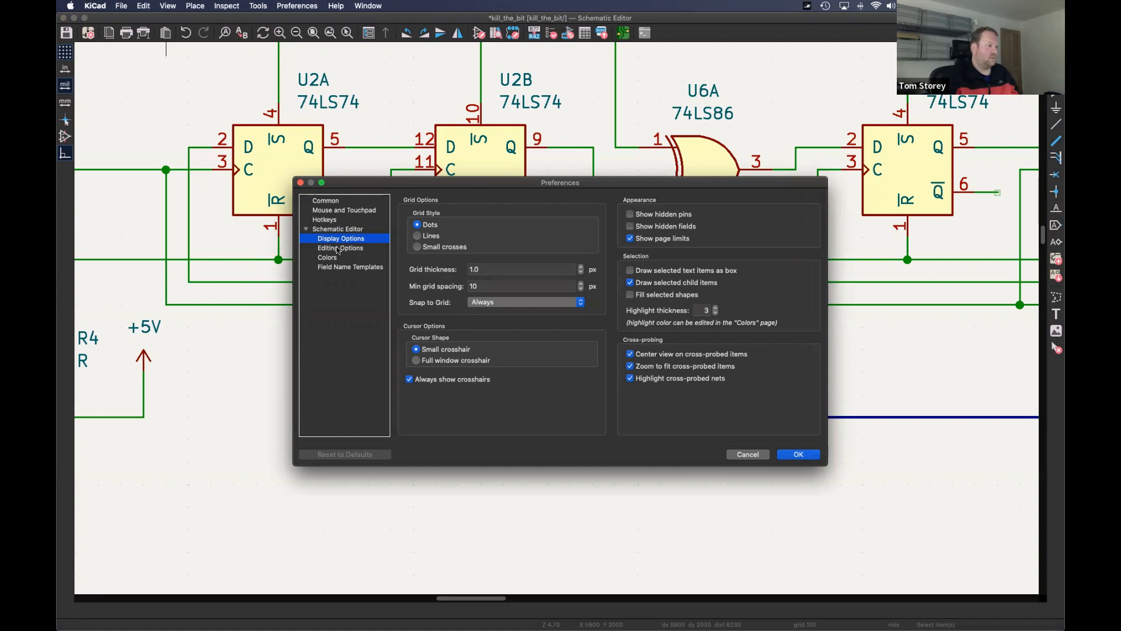
left_click(337, 248)
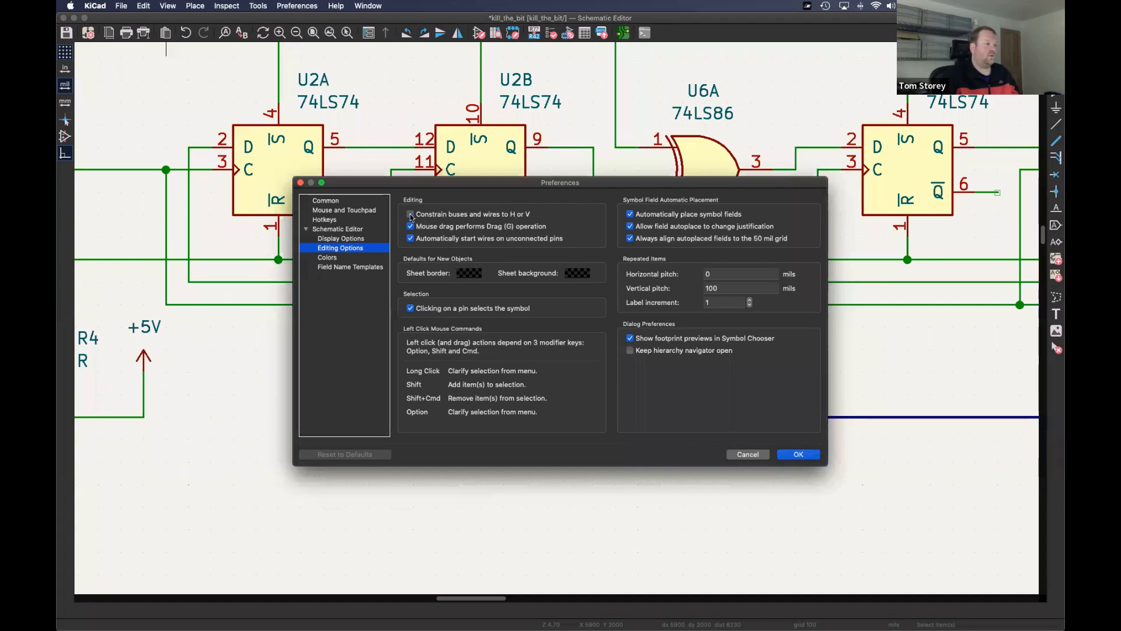
left_click(797, 455)
- Try to draw a free-angle wire in the empty area between the flip-flop lines and the bus
key("w")
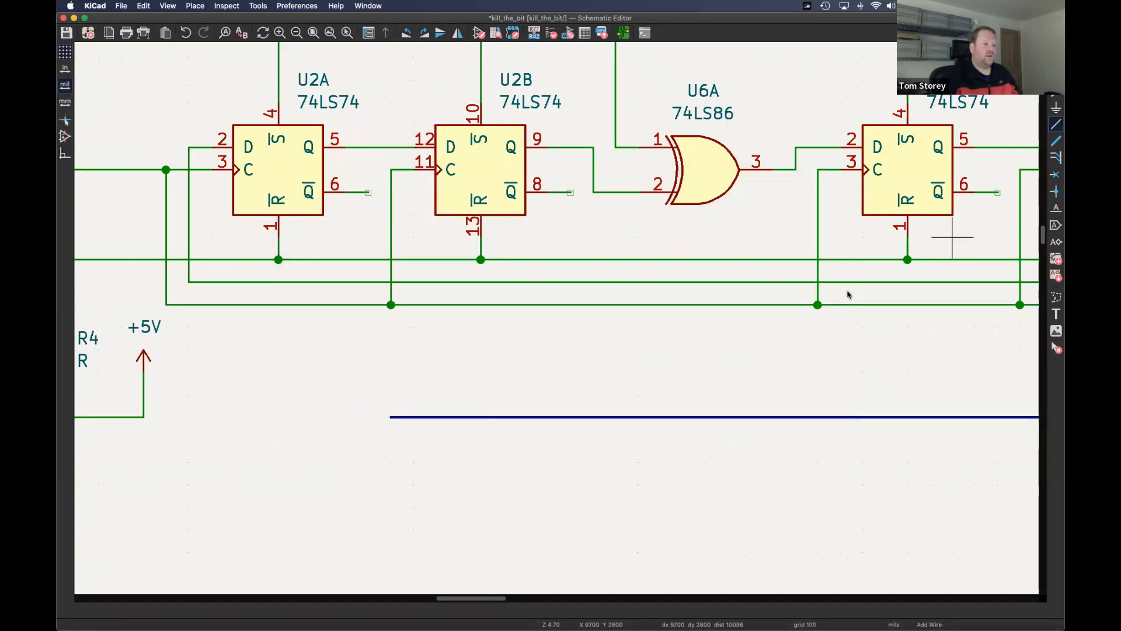
left_click(660, 350)
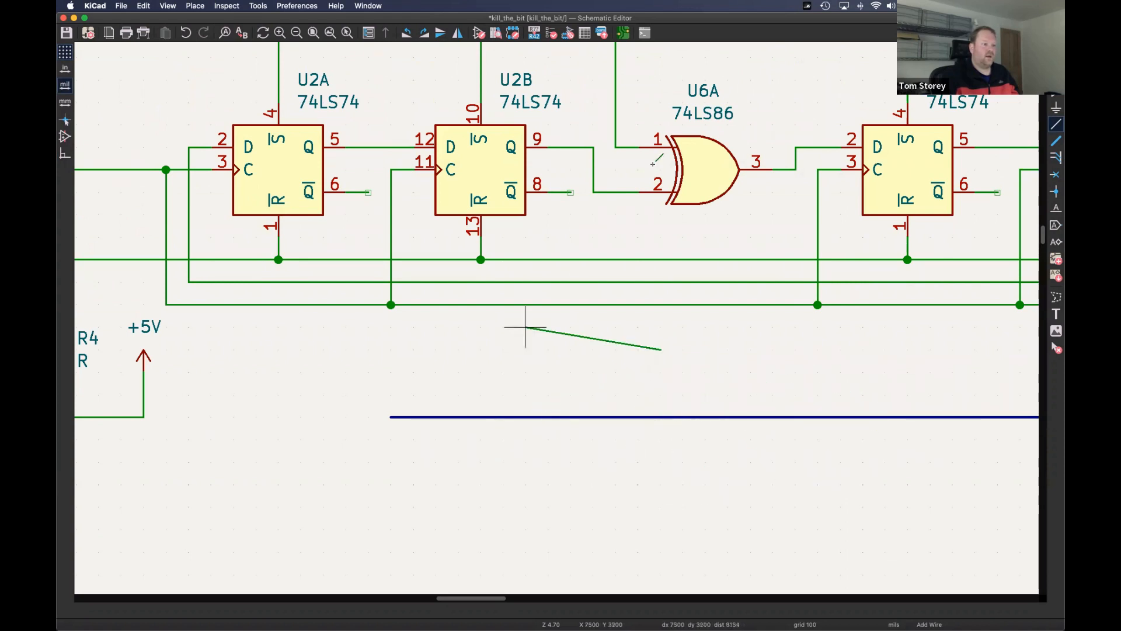
key("Escape")
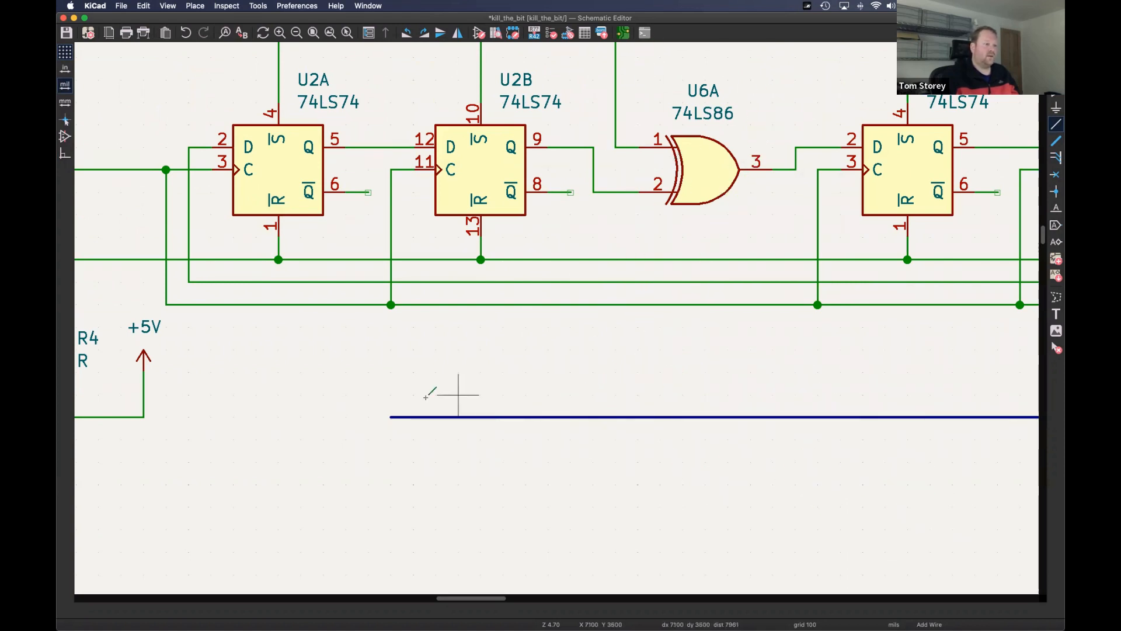
- Wire the inverted Q outputs of U2A and U2B down to the bus, ending each wire in a diagonal segment
left_click(391, 417)
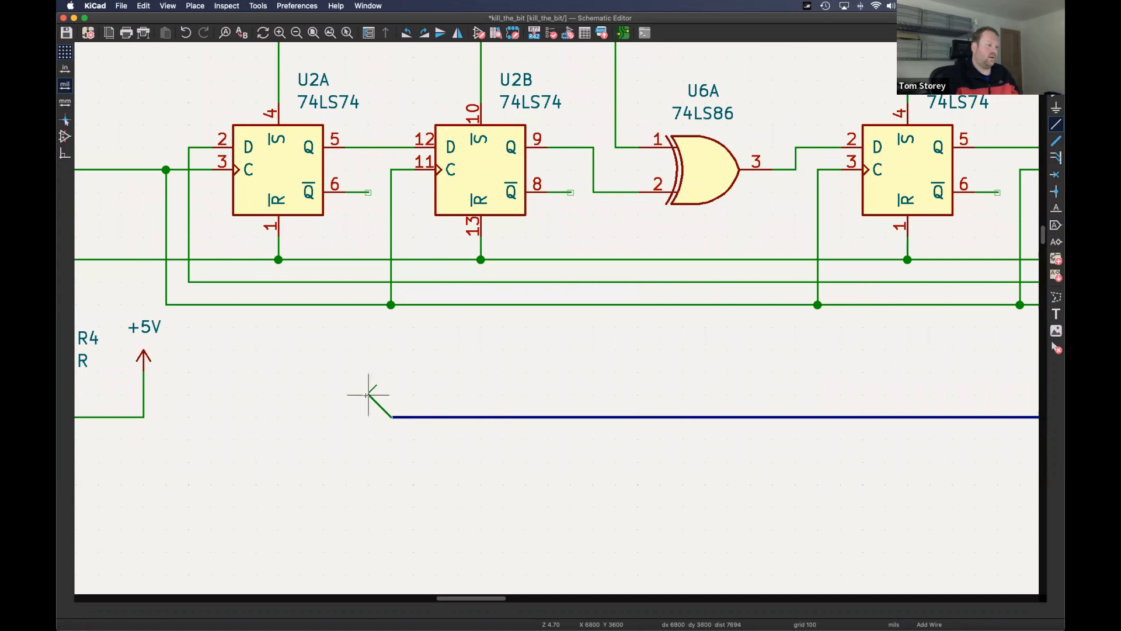
left_click(368, 192)
middle_click_drag(797, 362, 645, 338)
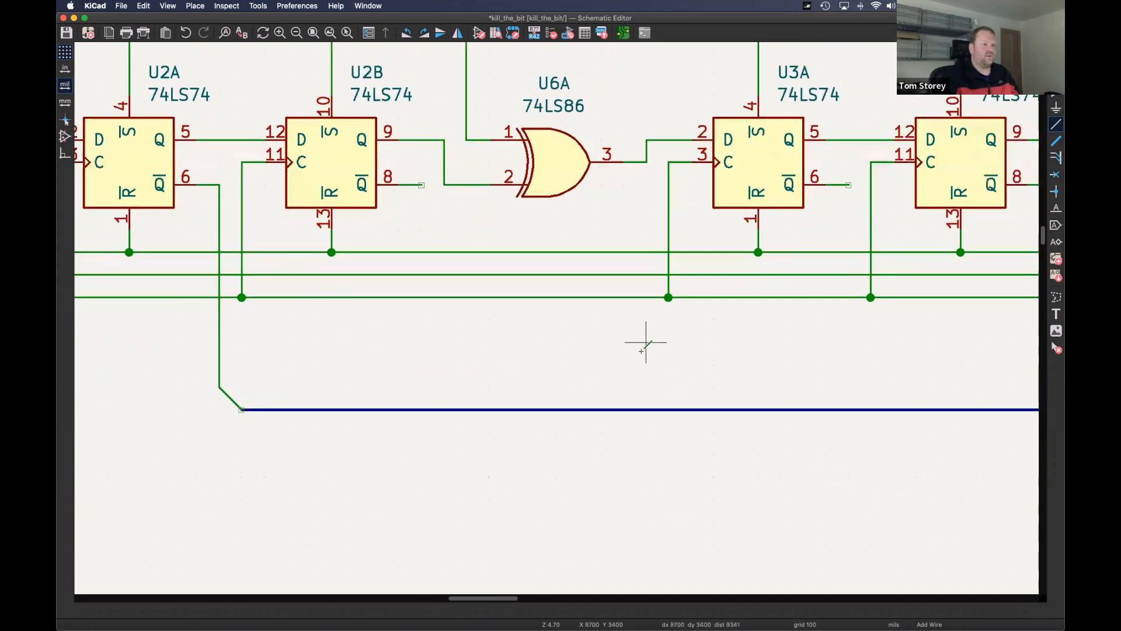
left_click(421, 185)
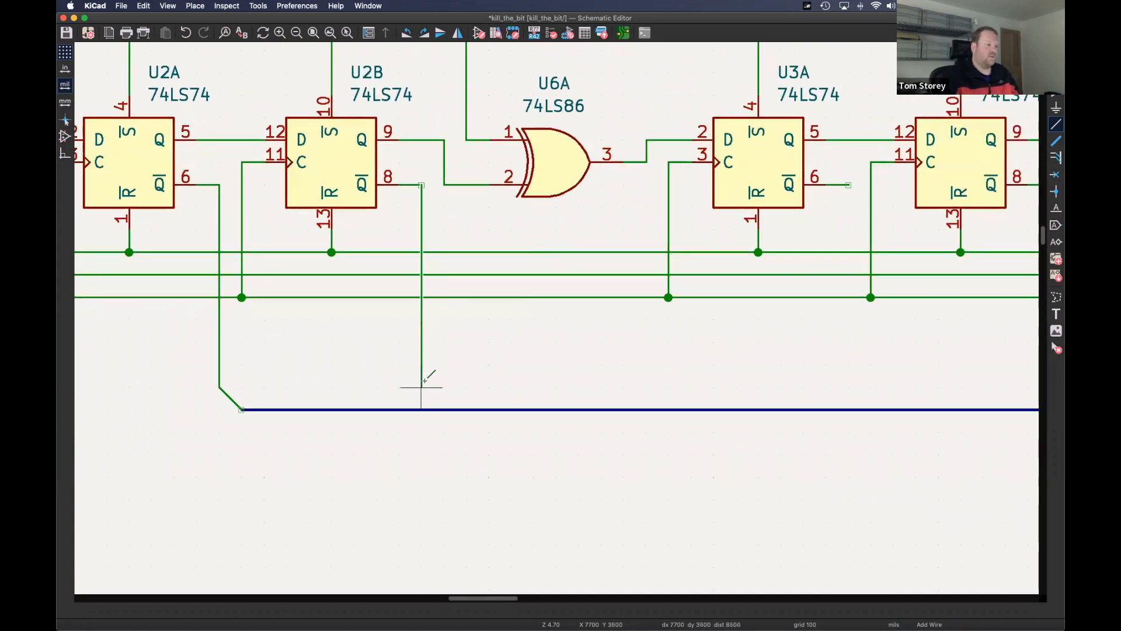
key("Escape")
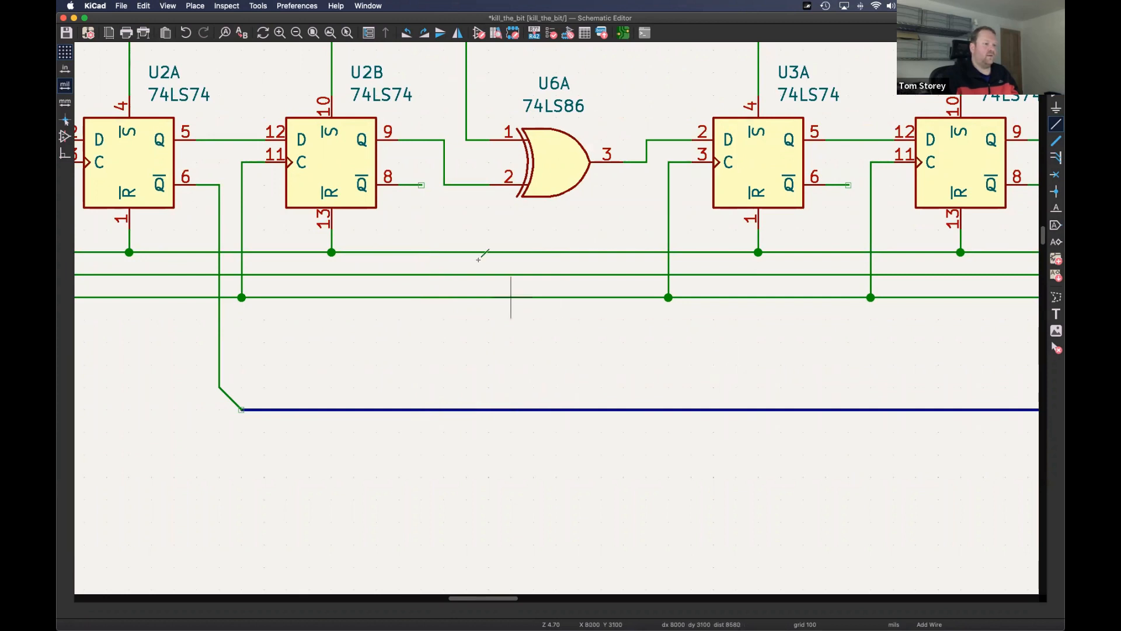
left_click(421, 185)
double_click(444, 409)
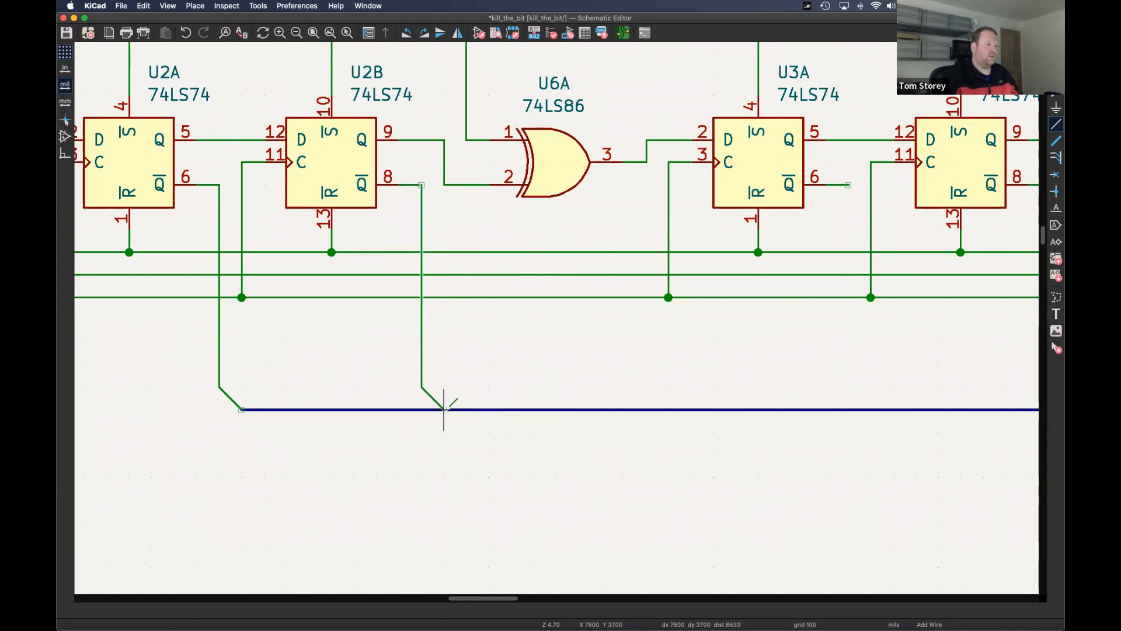
- Place four wire-to-bus entries on the upper bus run, aligned below the inverted Q outputs of U3A, U3B, U4A and U4B
scroll(826, 338, "right", 3)
left_click(1055, 157)
scroll(688, 263, "right", 3)
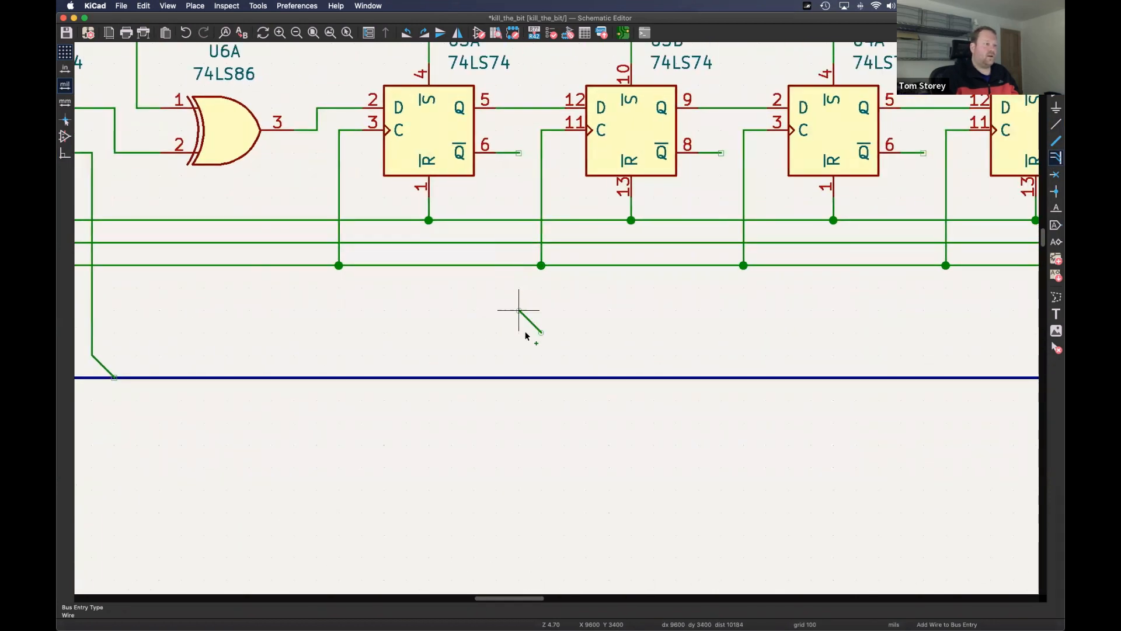
left_click(519, 355)
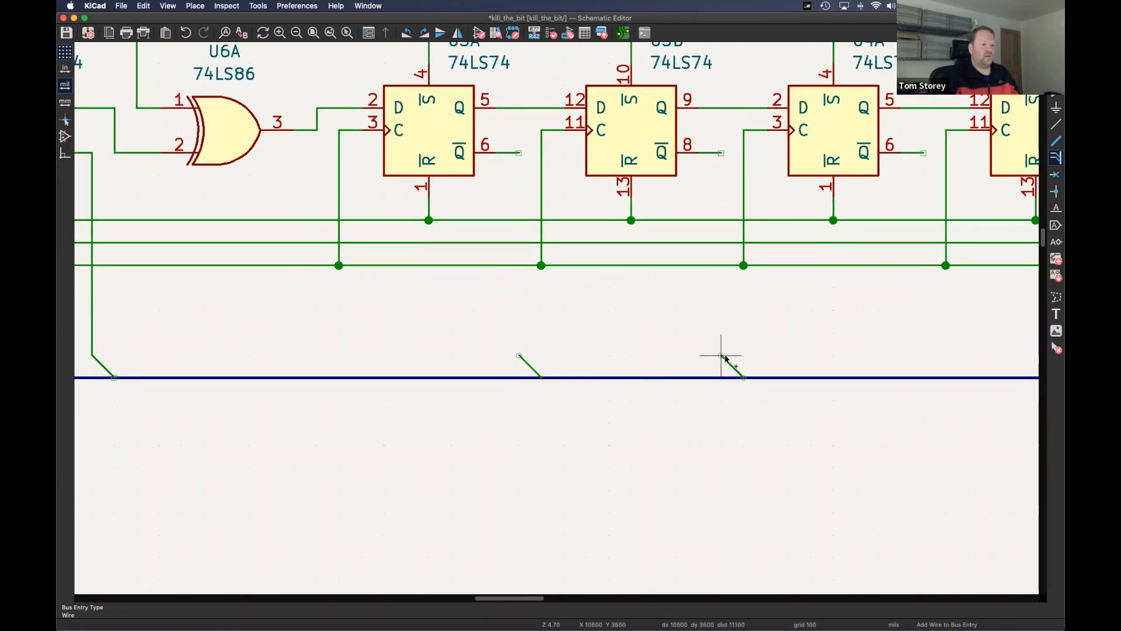
left_click(721, 355)
left_click(924, 355)
scroll(930, 317, "right", 5)
scroll(424, 252, "right", 2)
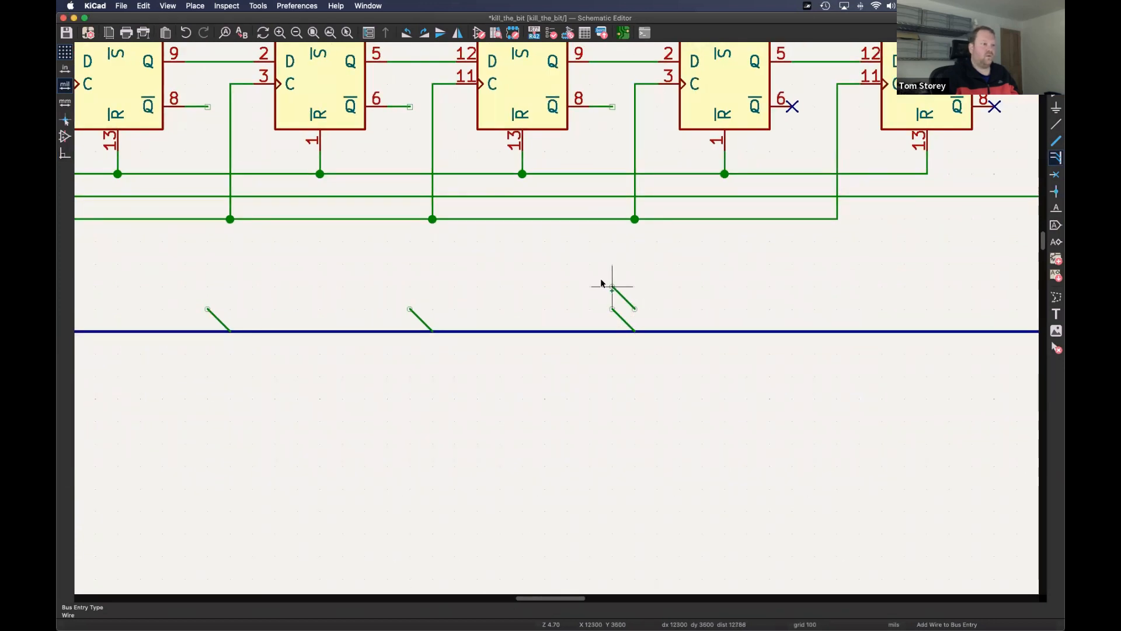
scroll(600, 283, "down", 3)
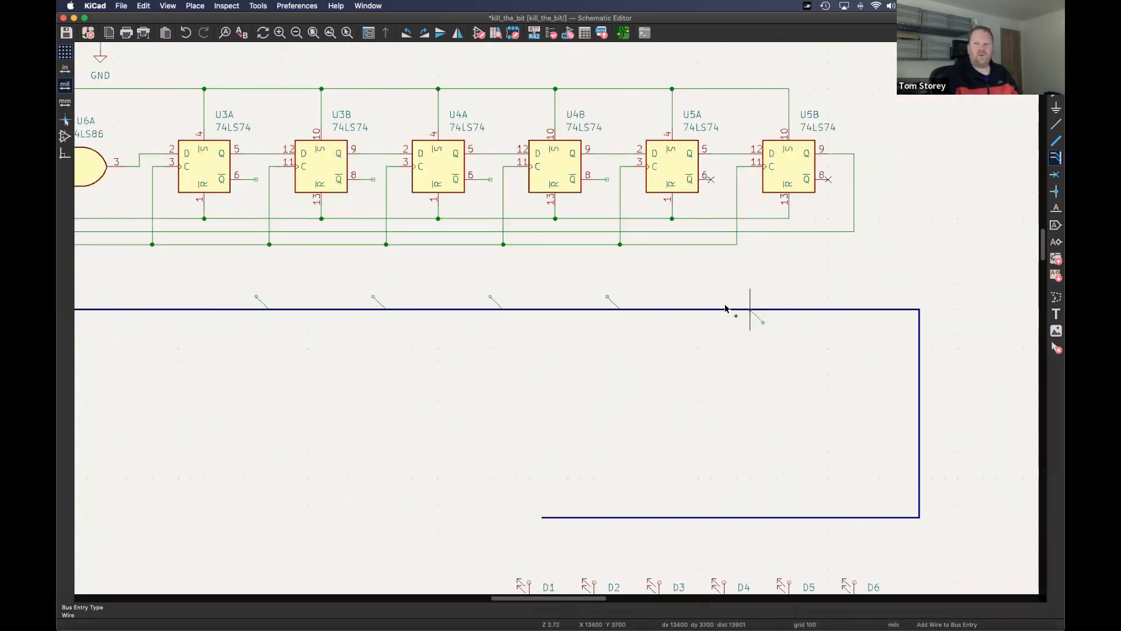
scroll(584, 283, "left", 3)
key("Escape")
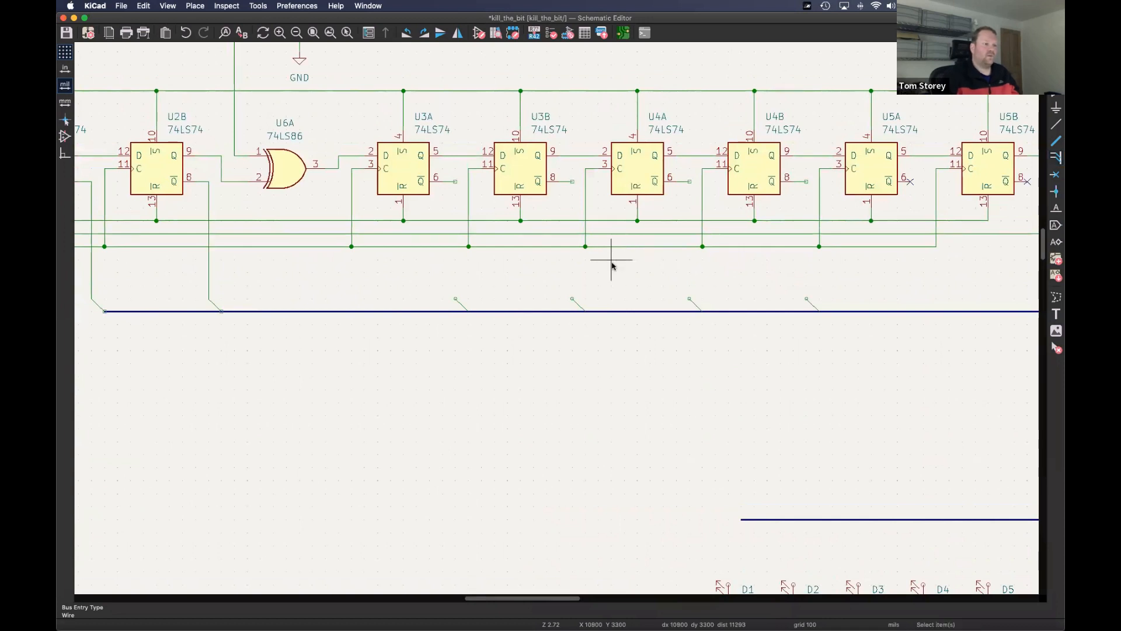
- Wire the bus entries up to the inverted Q outputs of U3A, U3B, U4A and U4B
key("z")
scroll(470, 248, "up", 1)
left_click(450, 317)
left_click(450, 157)
left_click(610, 316)
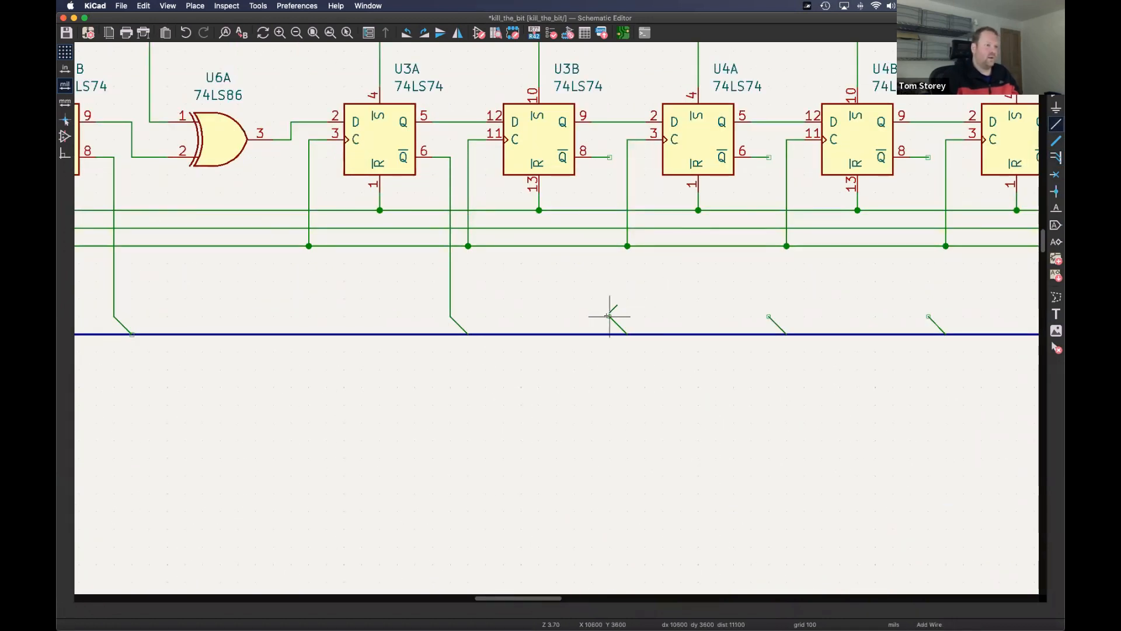
left_click(609, 157)
left_click(768, 317)
left_click(769, 157)
left_click(928, 316)
left_click(927, 157)
scroll(519, 192, "down", 2)
middle_click_drag(690, 218, 713, 230)
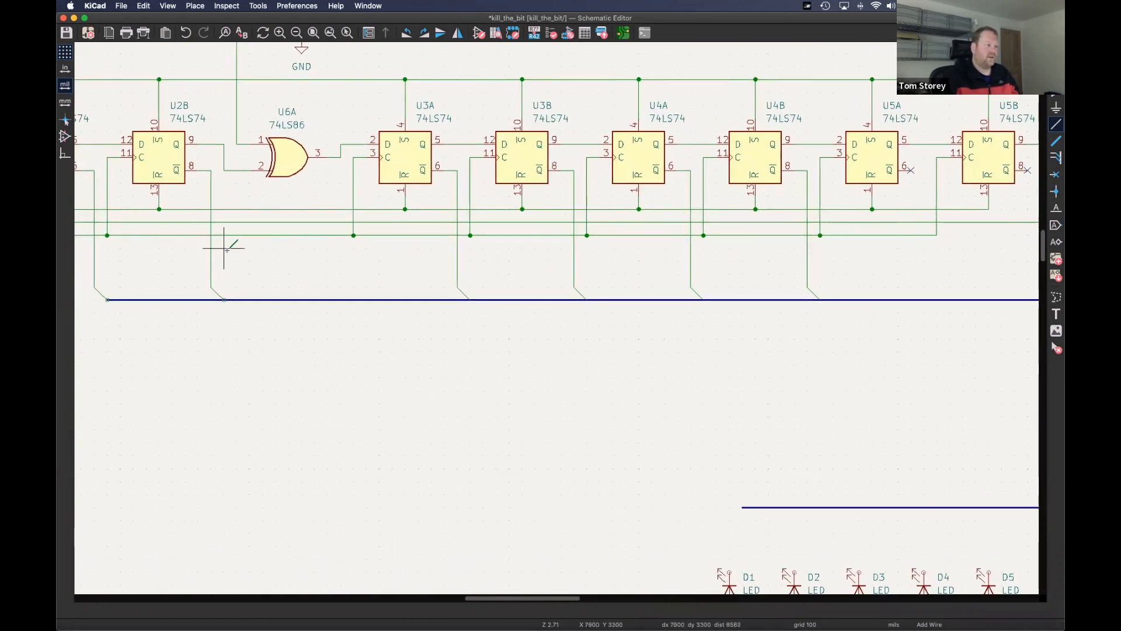
- Place six rotated wire-to-bus entries under the lower bus run, one above each LED from D1 to D6
scroll(216, 245, "down", 2)
middle_click_drag(216, 245, 281, 243)
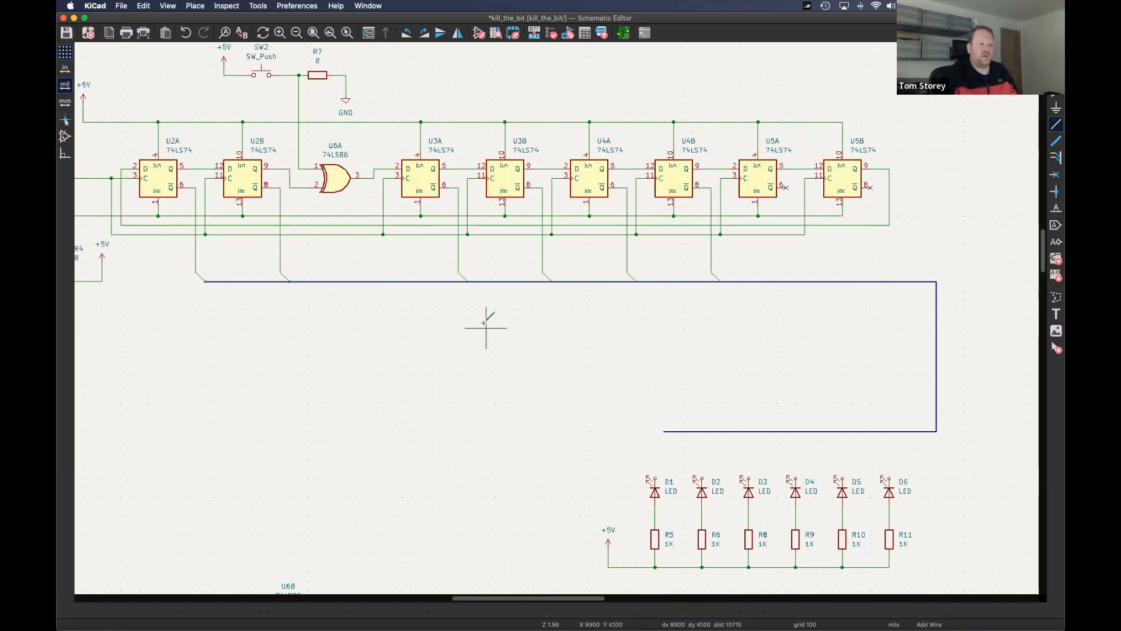
scroll(686, 363, "down", 3)
scroll(571, 351, "up", 3)
left_click(1056, 157)
key("r")
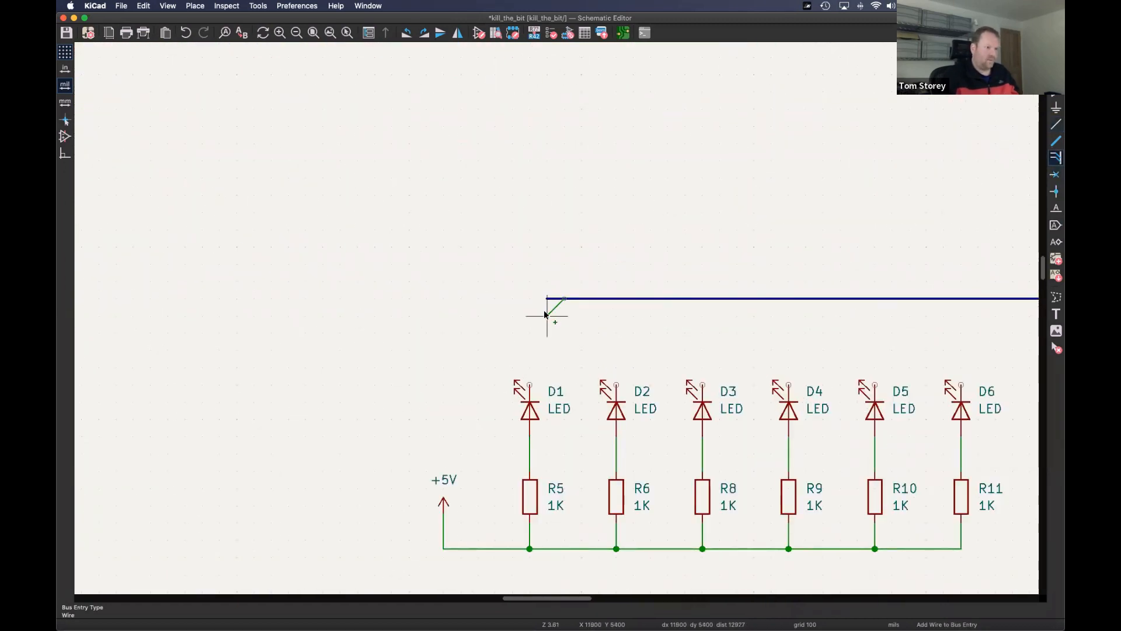
left_click(529, 315)
left_click(616, 316)
left_click(703, 316)
left_click(788, 316)
left_click(875, 316)
left_click(961, 316)
- Wire each of the six lower bus entries down to its LED, D1 through D6
key("w")
left_click(529, 316)
left_click(529, 385)
left_click(616, 316)
left_click(616, 384)
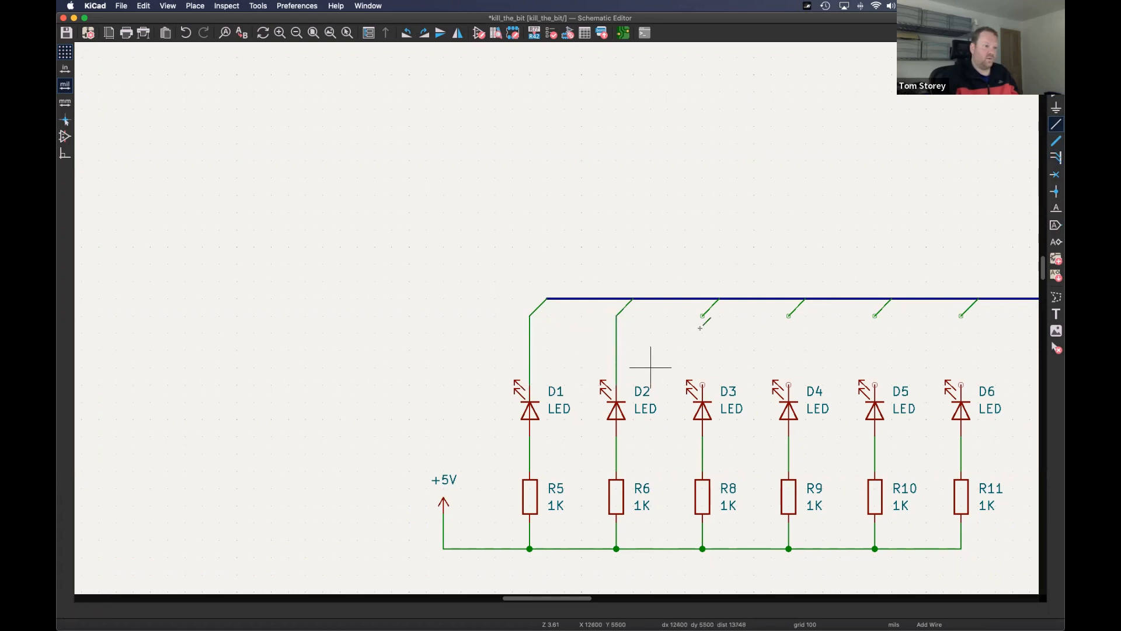
left_click(703, 316)
left_click(702, 384)
left_click(789, 316)
left_click(789, 384)
left_click(874, 316)
left_click(874, 384)
left_click(960, 315)
left_click(961, 384)
scroll(857, 367, "down", 5)
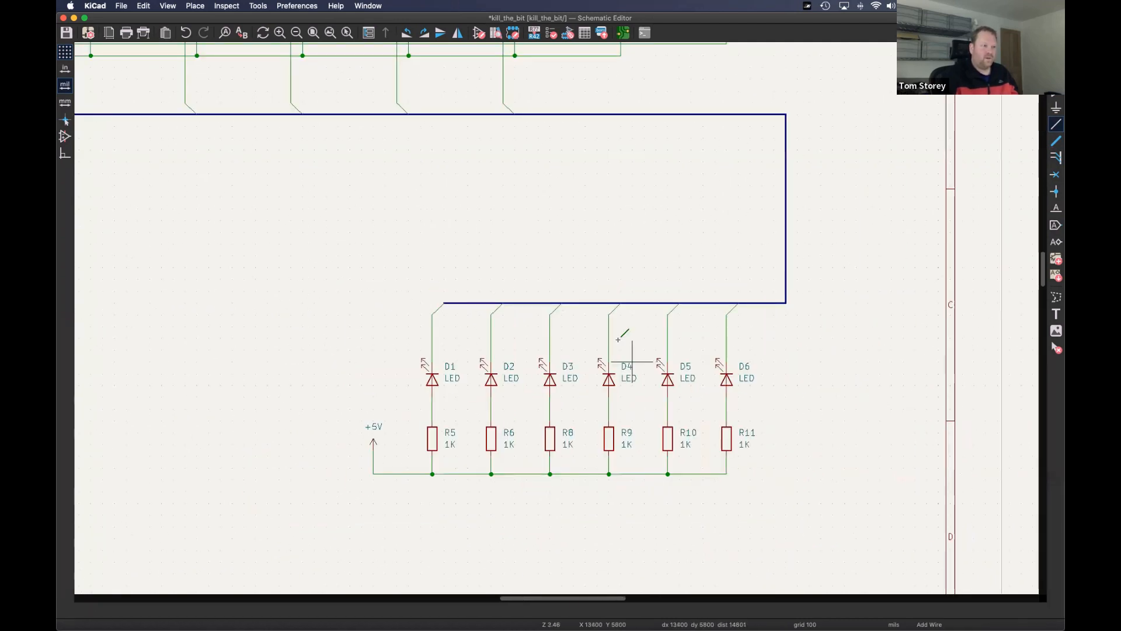
key("Escape")
- Delete the wire between U2B and the bus and the diagonal end of U2A's wire at the bus
middle_click_drag(437, 283, 475, 219)
scroll(475, 223, "up", 5)
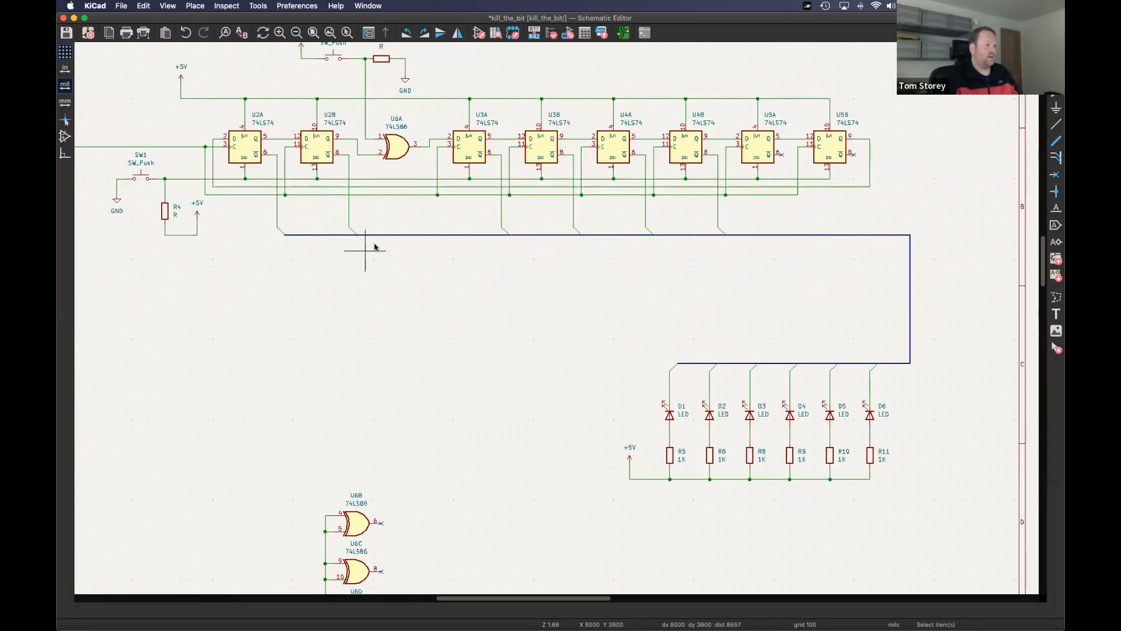
scroll(348, 233, "up", 5)
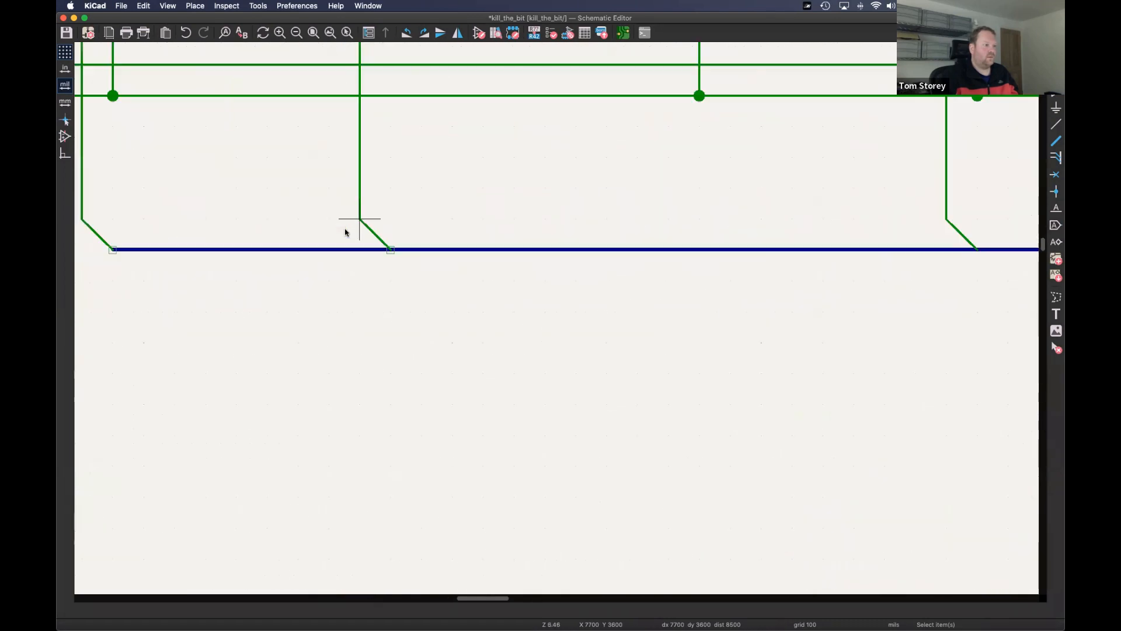
scroll(390, 248, "down", 3)
scroll(377, 235, "up", 5)
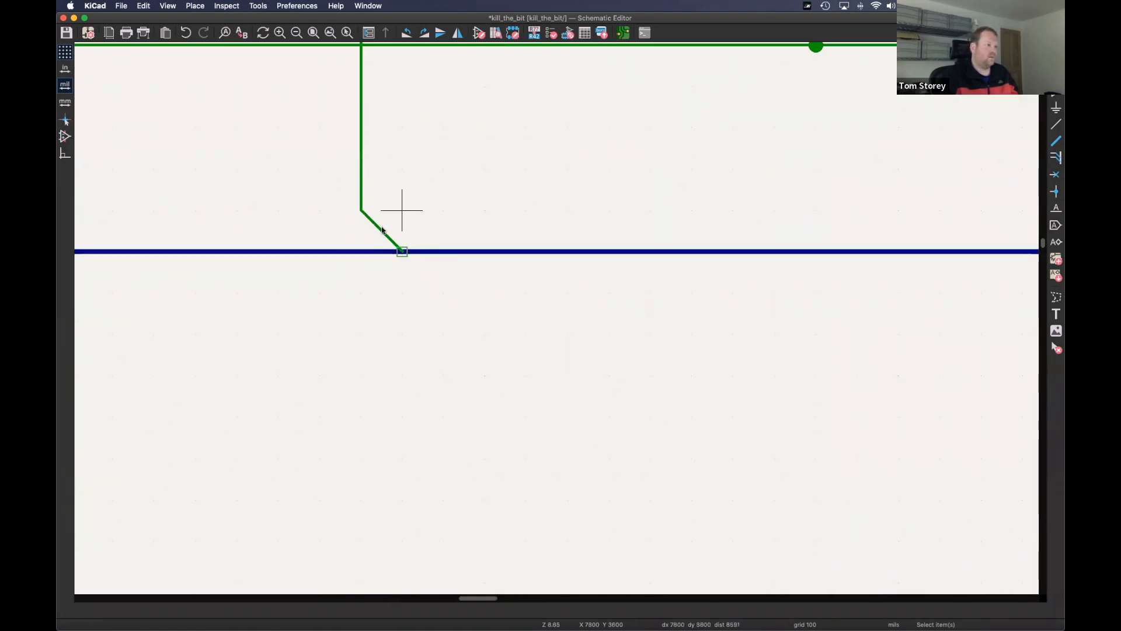
key("Delete")
key("Delete")
middle_click_drag(366, 227, 616, 213)
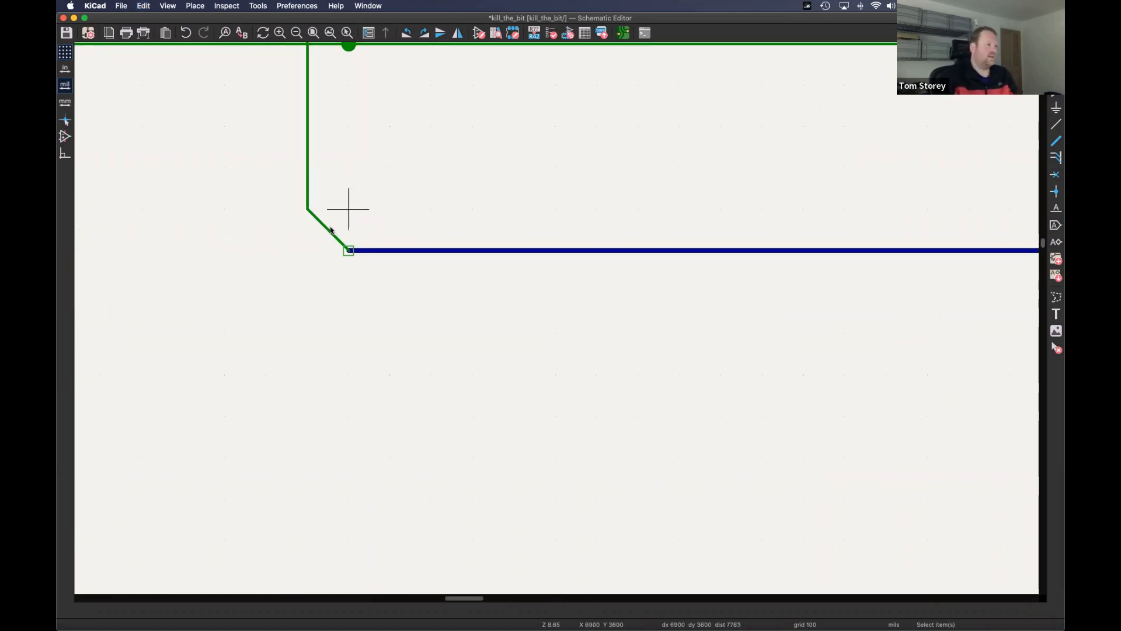
key("Delete")
- Place wire-to-bus entries on the bus below the inverted Q outputs of U2A and U2B
left_click(1056, 157)
left_click(314, 217)
scroll(478, 222, "down", 3)
middle_click_drag(722, 187, 455, 293)
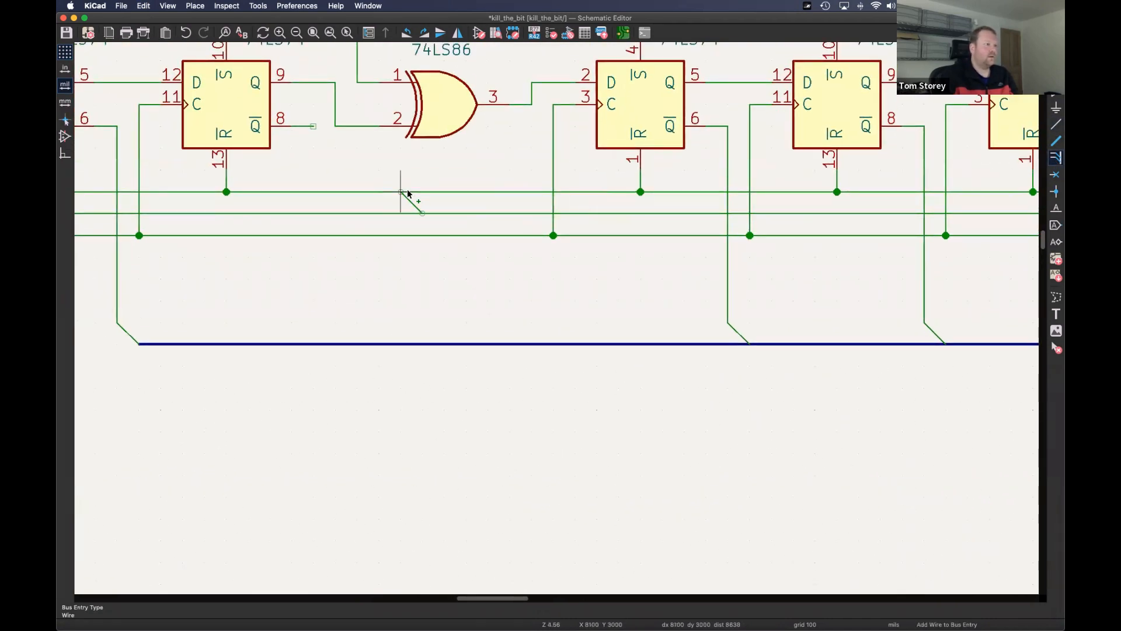
left_click(319, 323)
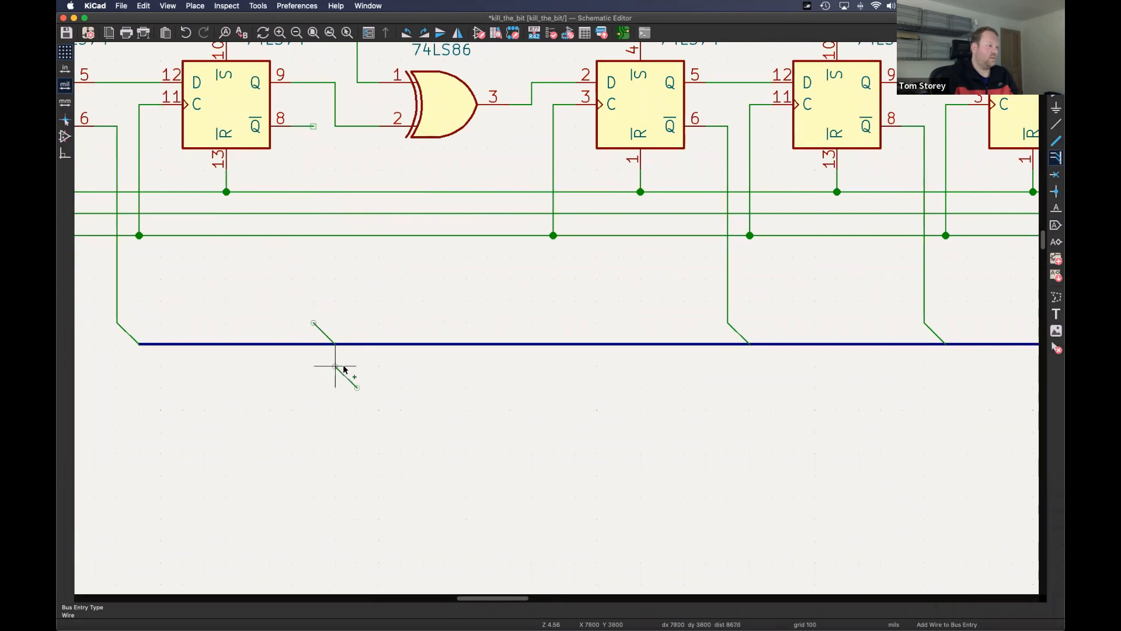
key("Escape")
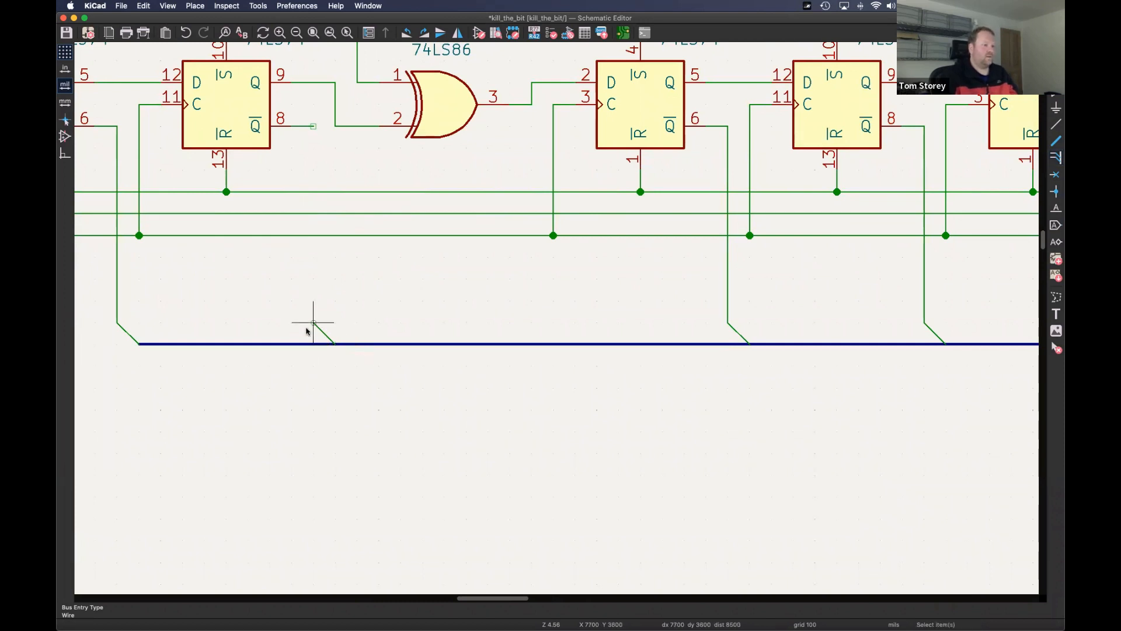
- Wire the new bus entry below U2B up to its inverted Q output, pin 8
scroll(327, 322, "up", 4)
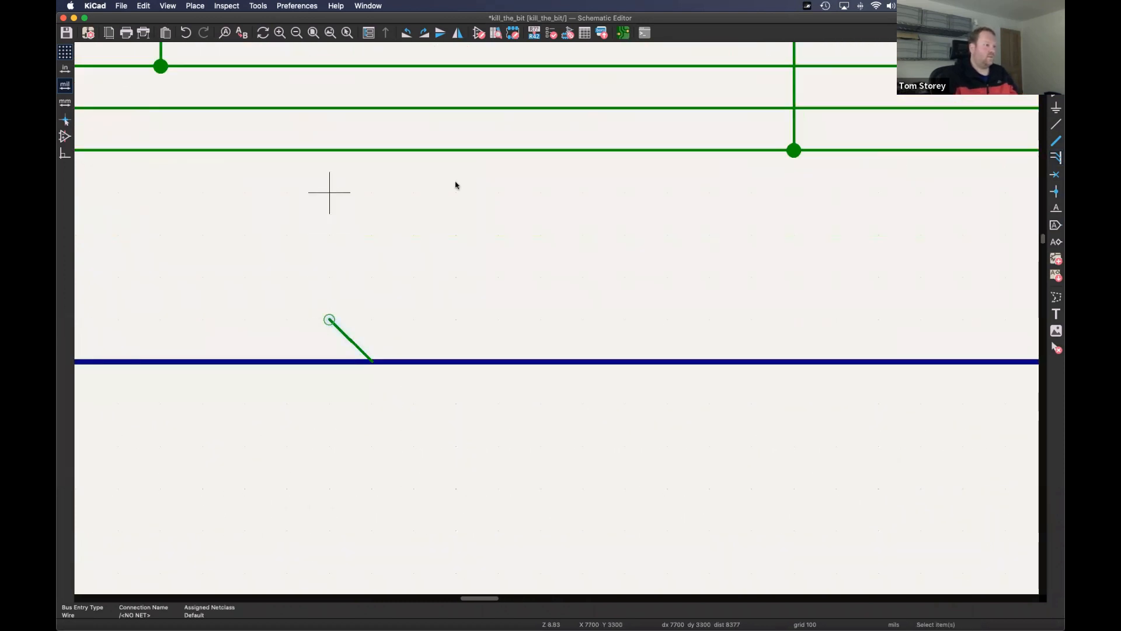
left_click(1057, 126)
scroll(418, 243, "down", 3)
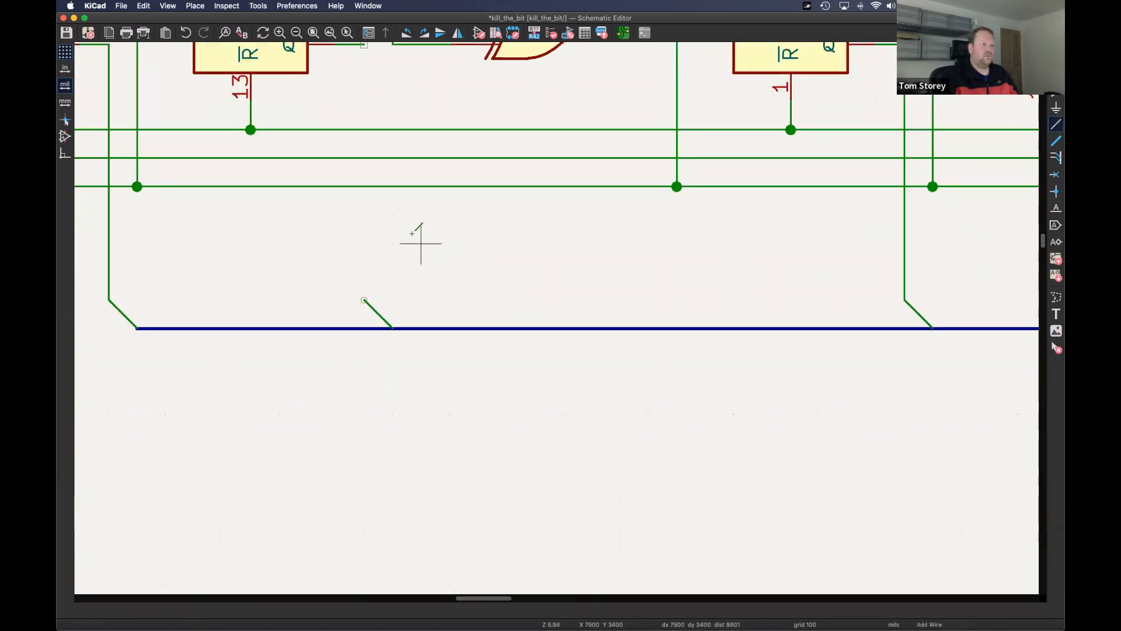
scroll(358, 333, "up", 2)
left_click(361, 365)
left_click(360, 110)
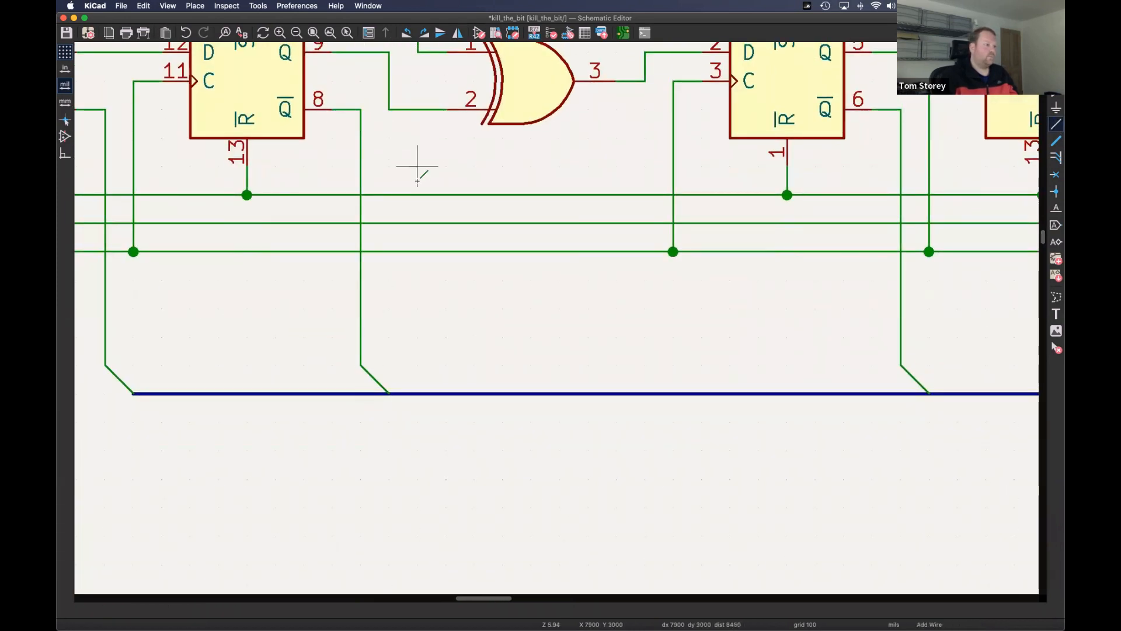
scroll(417, 188, "down", 4)
middle_click_drag(664, 278, 525, 228)
key("Escape")
- Examine the bus run from the flip-flop entries to the LED entries
middle_click_drag(797, 349, 516, 252)
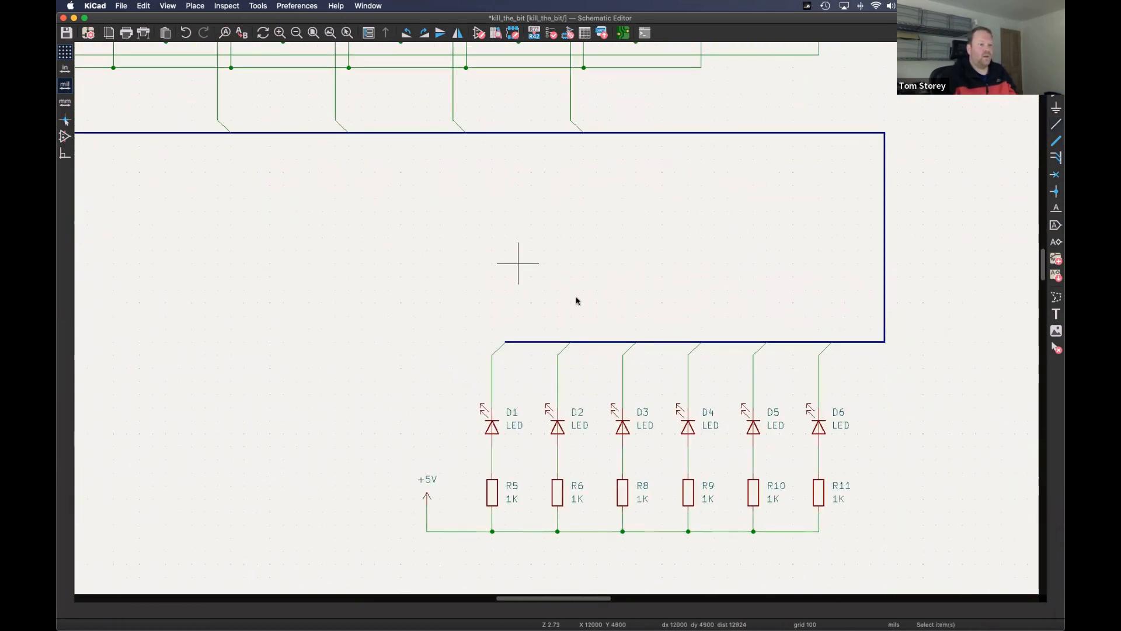
scroll(573, 275, "down", 1)
middle_click_drag(427, 243, 635, 344)
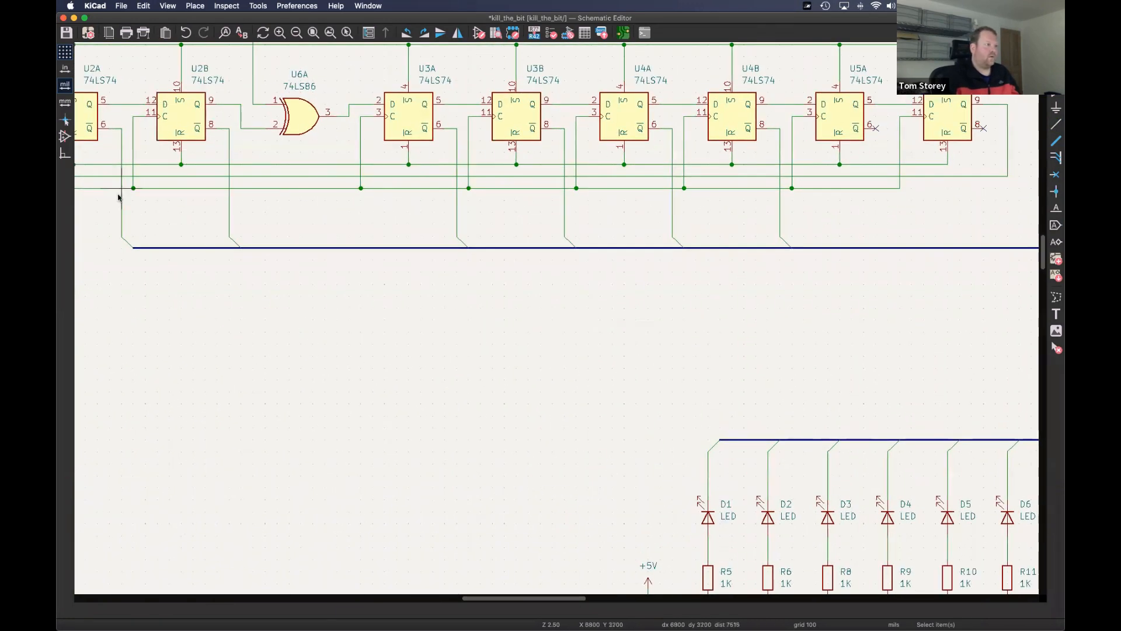
middle_click_drag(779, 366, 654, 280)
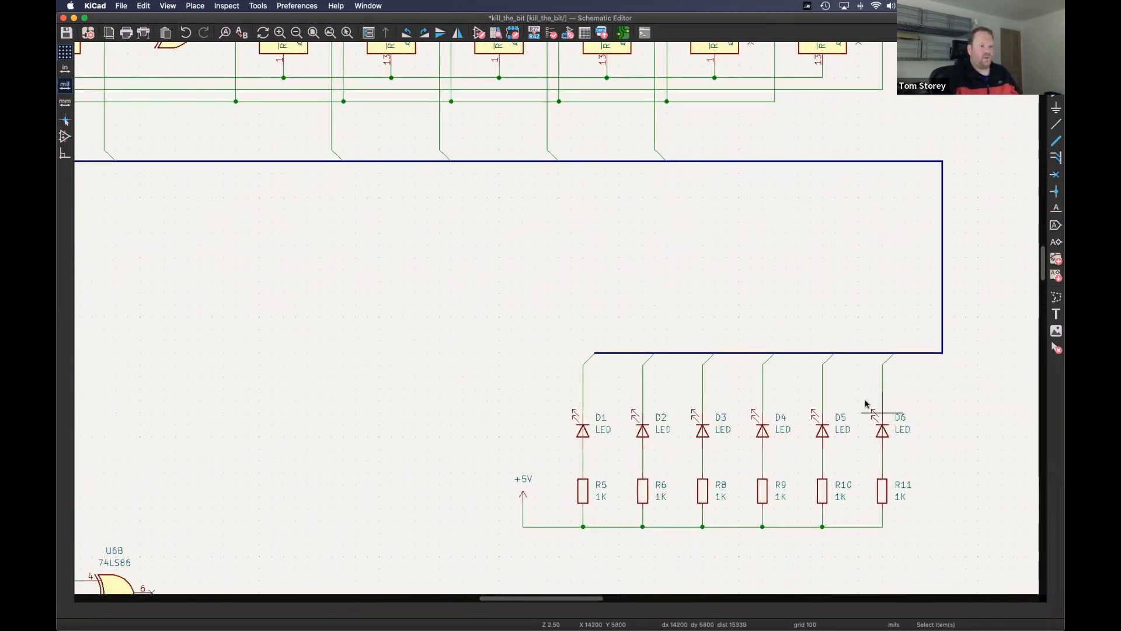
middle_click_drag(487, 233, 457, 77)
left_click_drag(474, 475, 826, 572)
key("Delete")
middle_click_drag(407, 142, 673, 398)
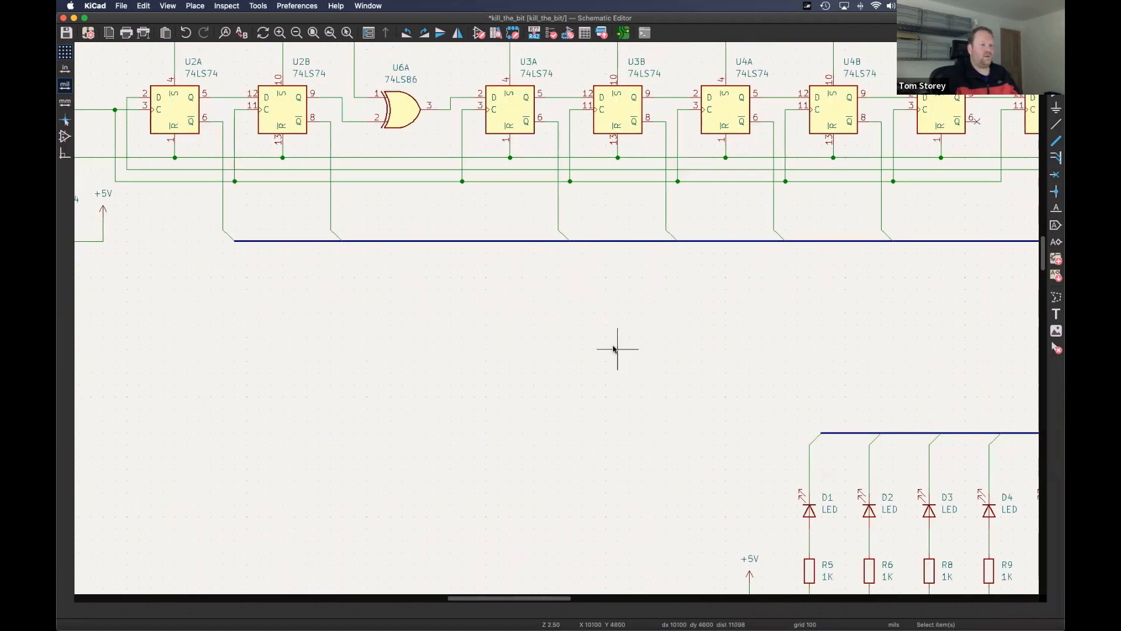
- Place a vertical net label LED1 on the wire from U2A's inverted Q output, just above its bus entry
left_click(1057, 209)
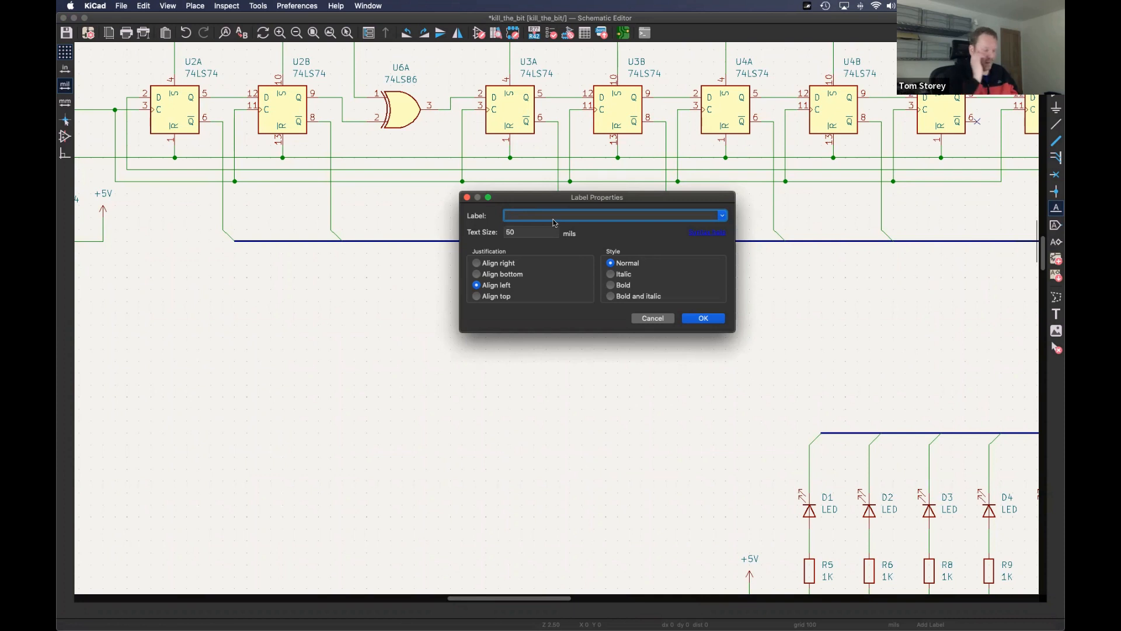
left_click(685, 319)
scroll(224, 214, "up", 5)
key("r")
left_click(253, 216)
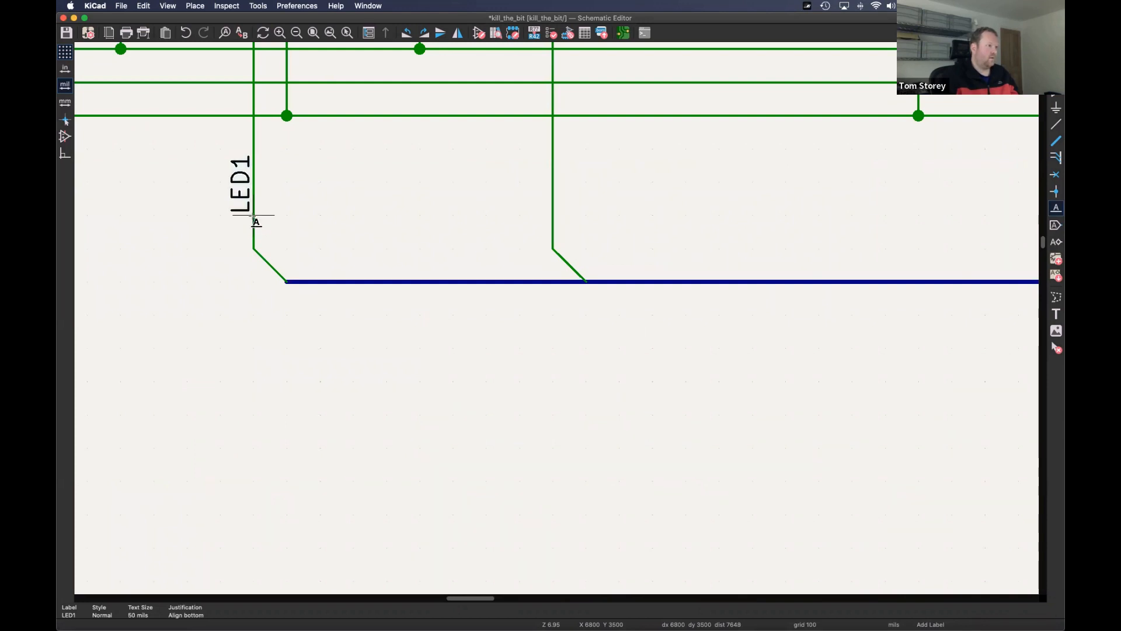
scroll(255, 220, "down", 5)
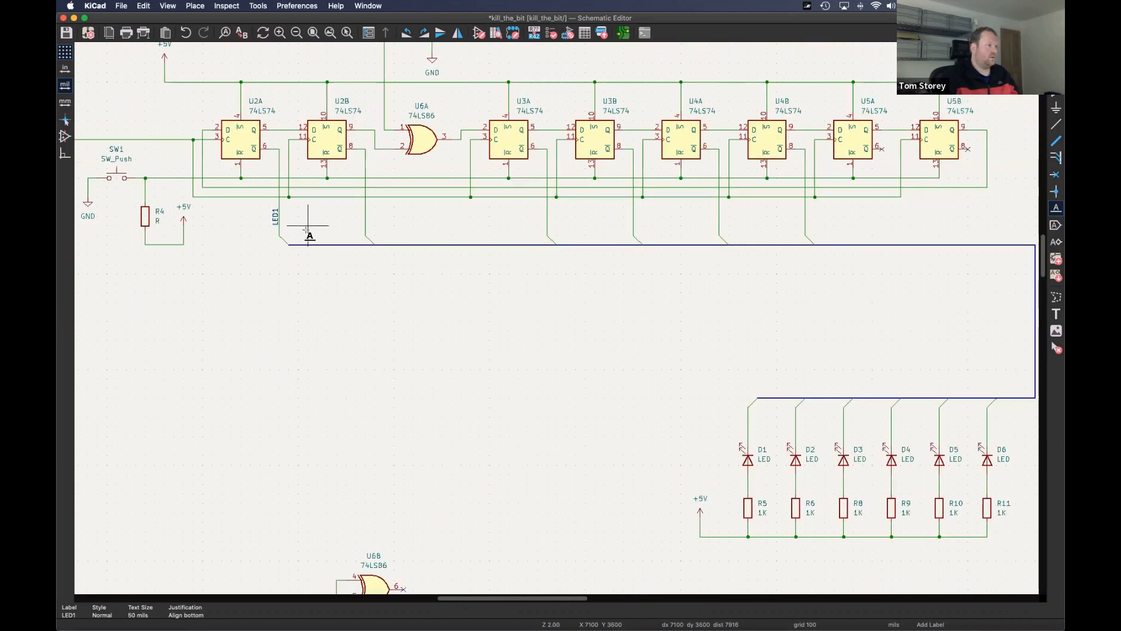
key("Escape")
scroll(296, 230, "up", 3)
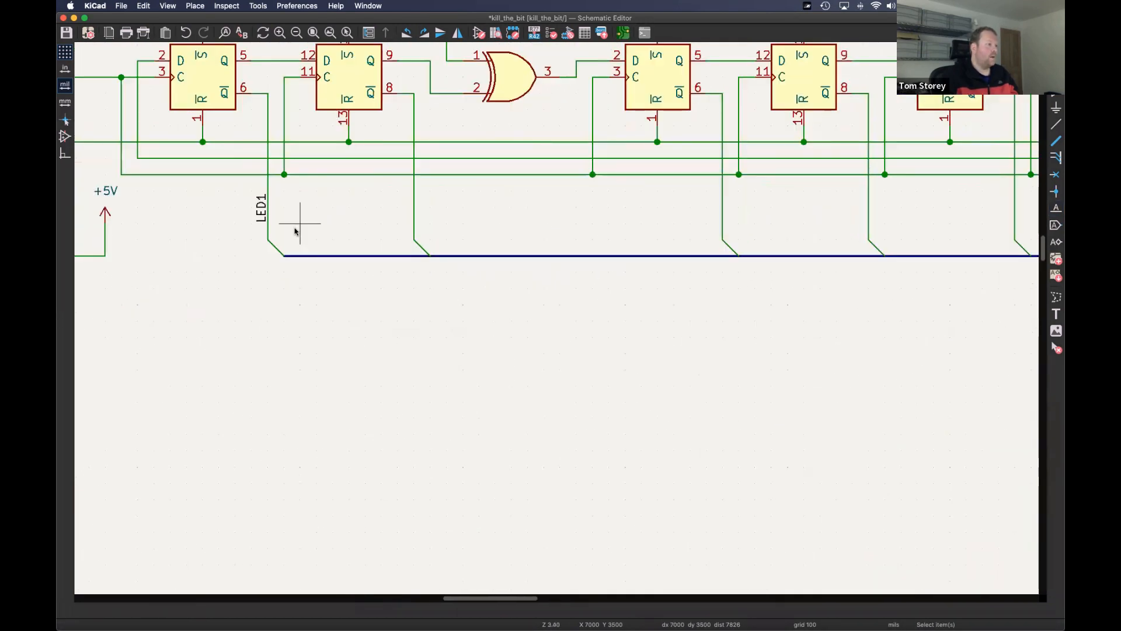
scroll(296, 230, "down", 2)
scroll(432, 298, "down", 1)
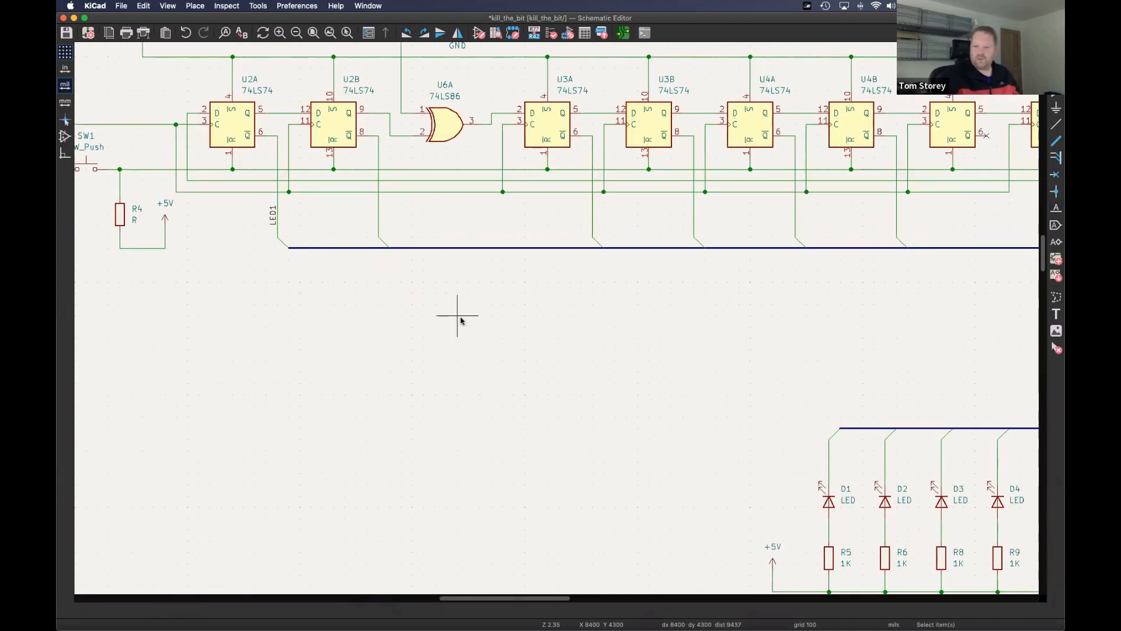
- Change the net label on U2A's inverted Q wire to ~{LED1} so the whole name carries an overbar
scroll(273, 224, "up", 2)
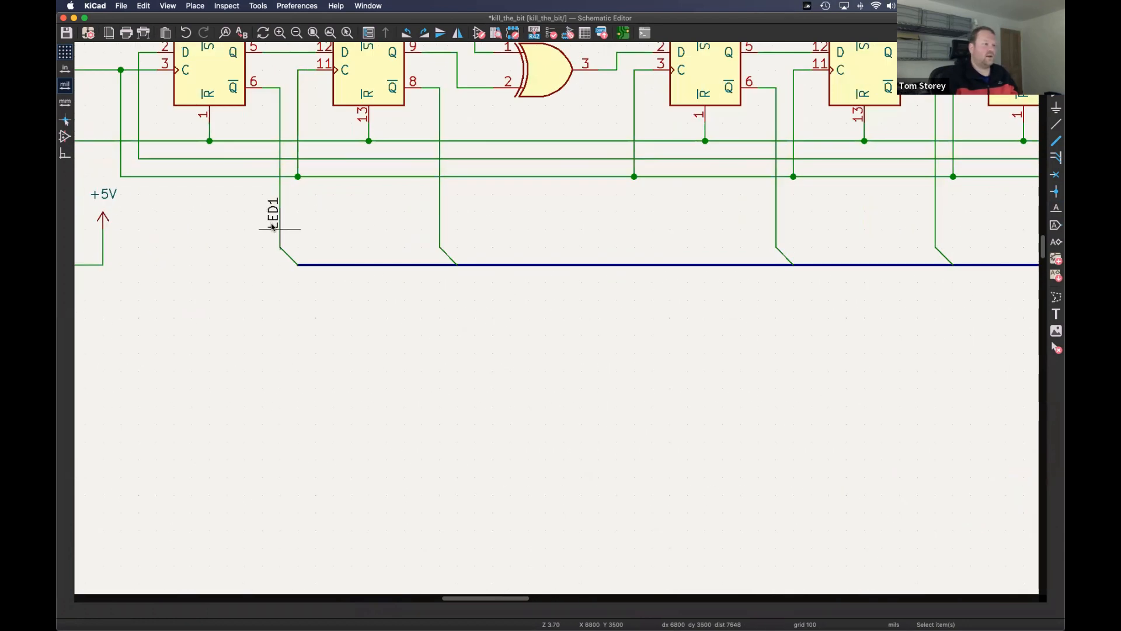
scroll(297, 223, "up", 3)
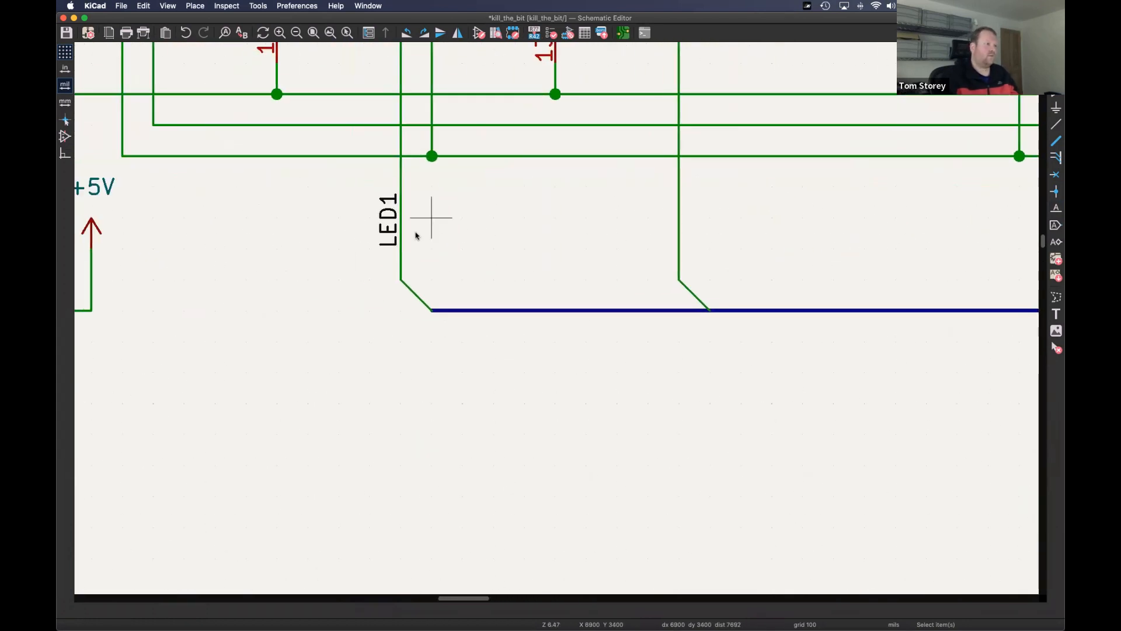
double_click(380, 218)
left_click(537, 214)
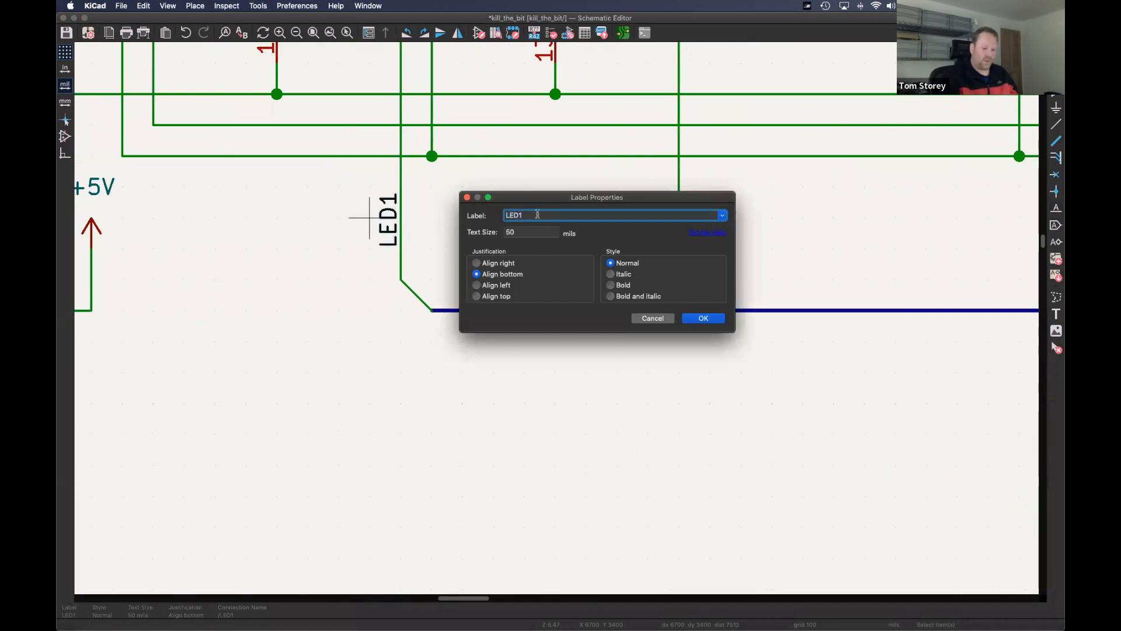
type("~{")
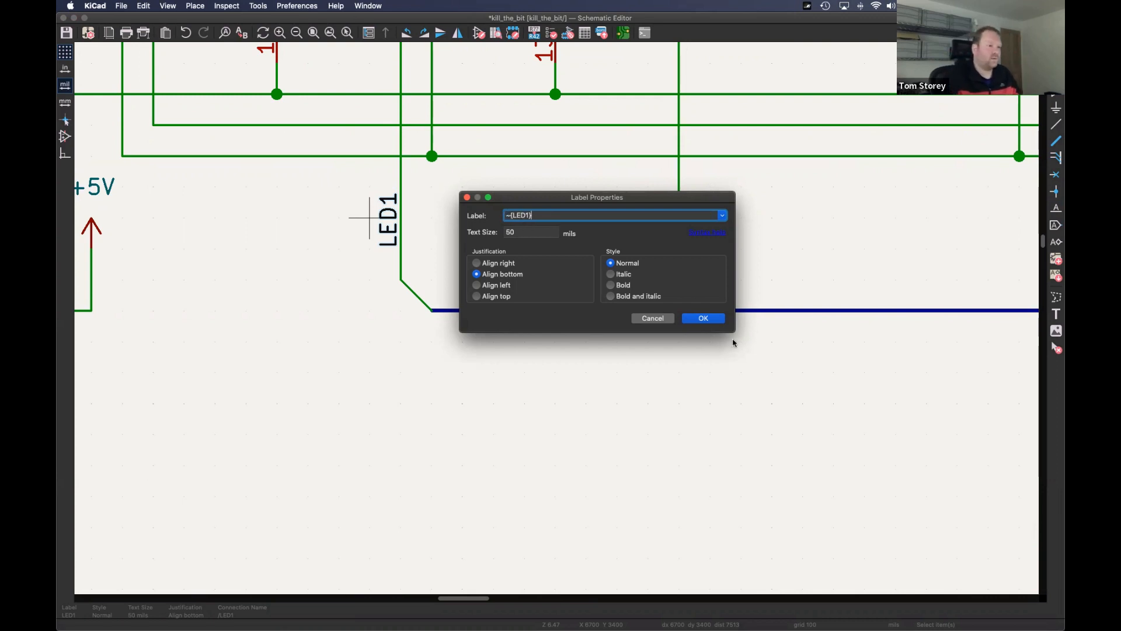
left_click(704, 318)
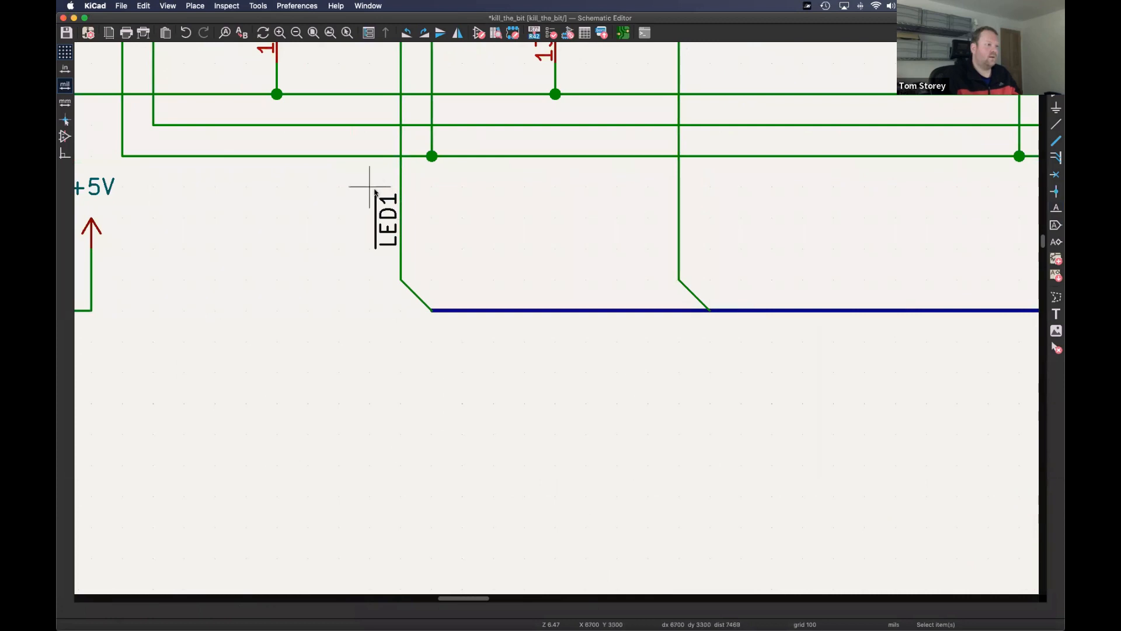
- Try partial overbars on U2A's net label by entering LE~{D1} and LE~{D1}SDF
double_click(383, 245)
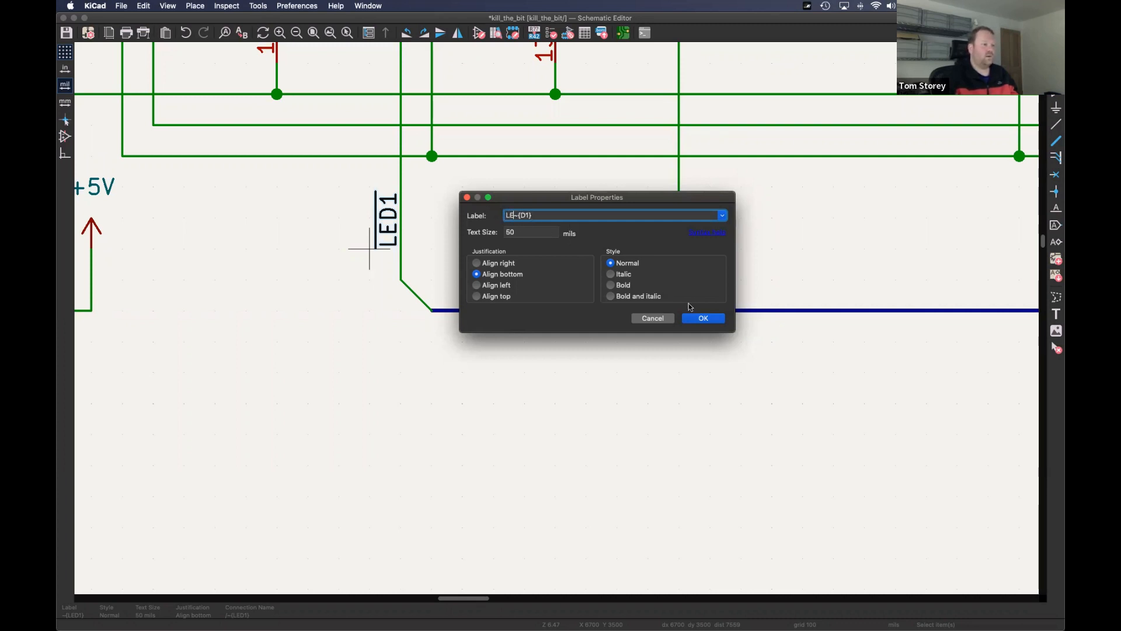
left_click(703, 318)
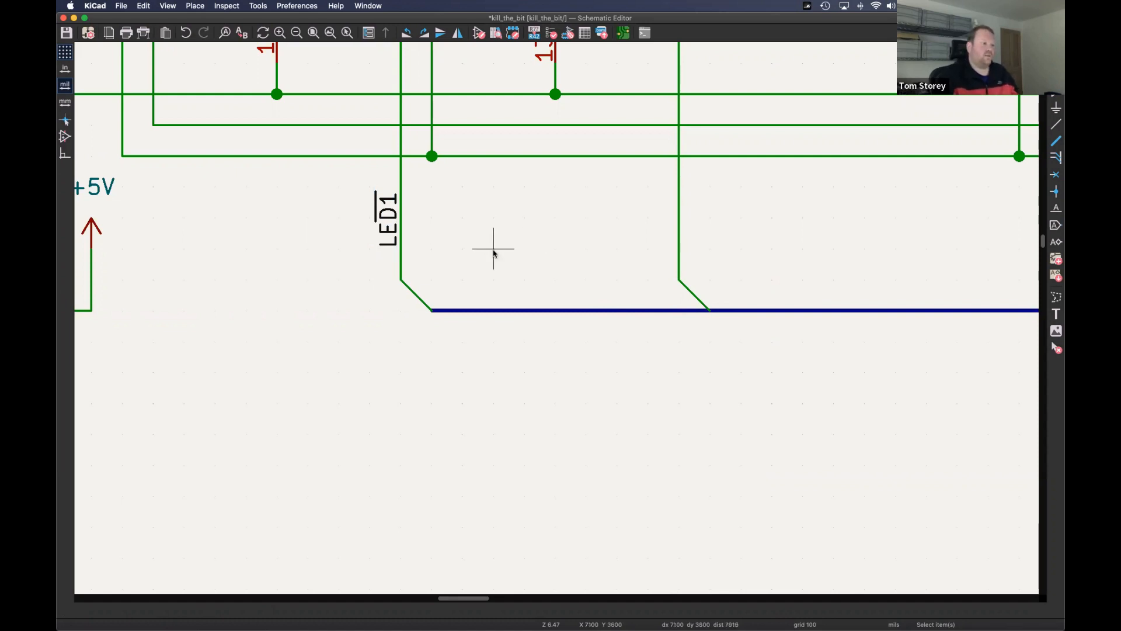
double_click(376, 252)
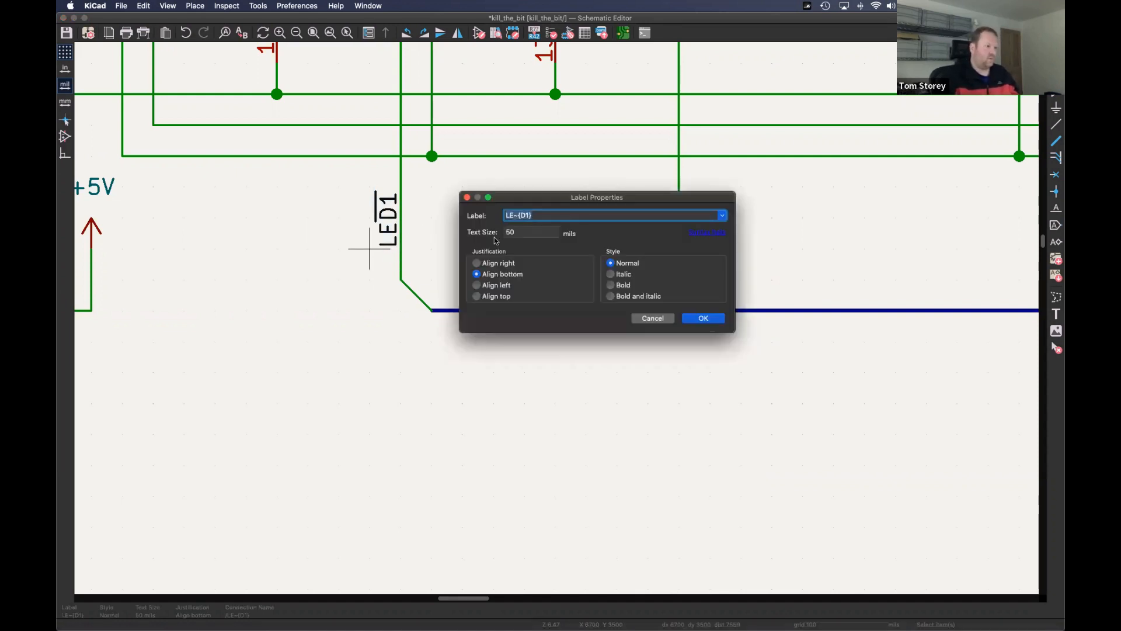
left_click(703, 317)
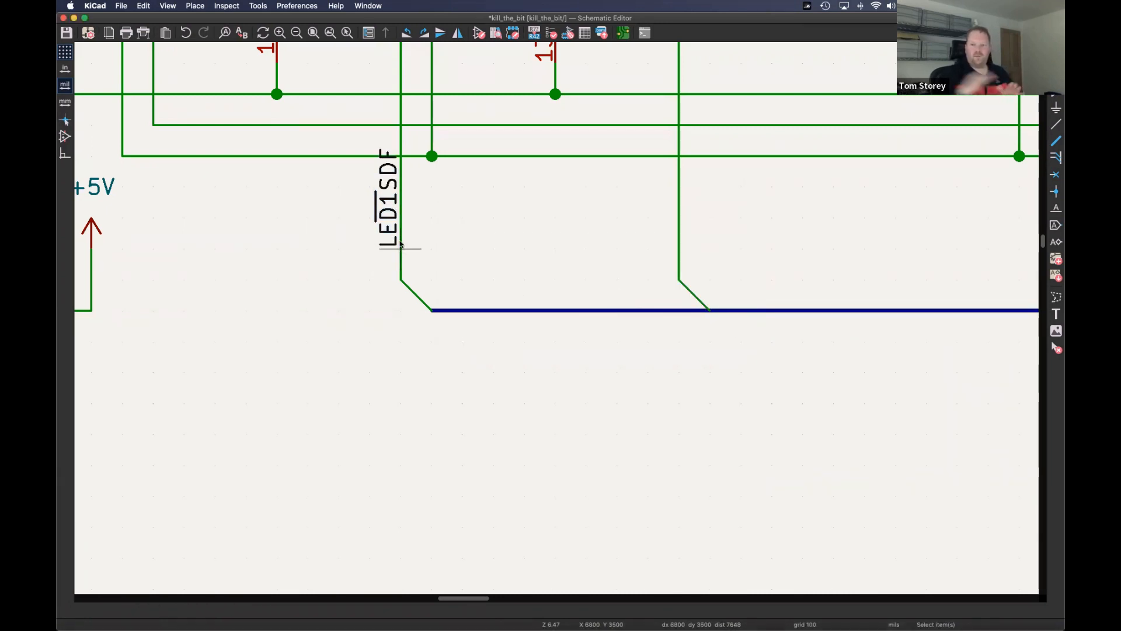
- Set U2A's net label back to ~{LED1}, with the overbar across the full name
double_click(380, 245)
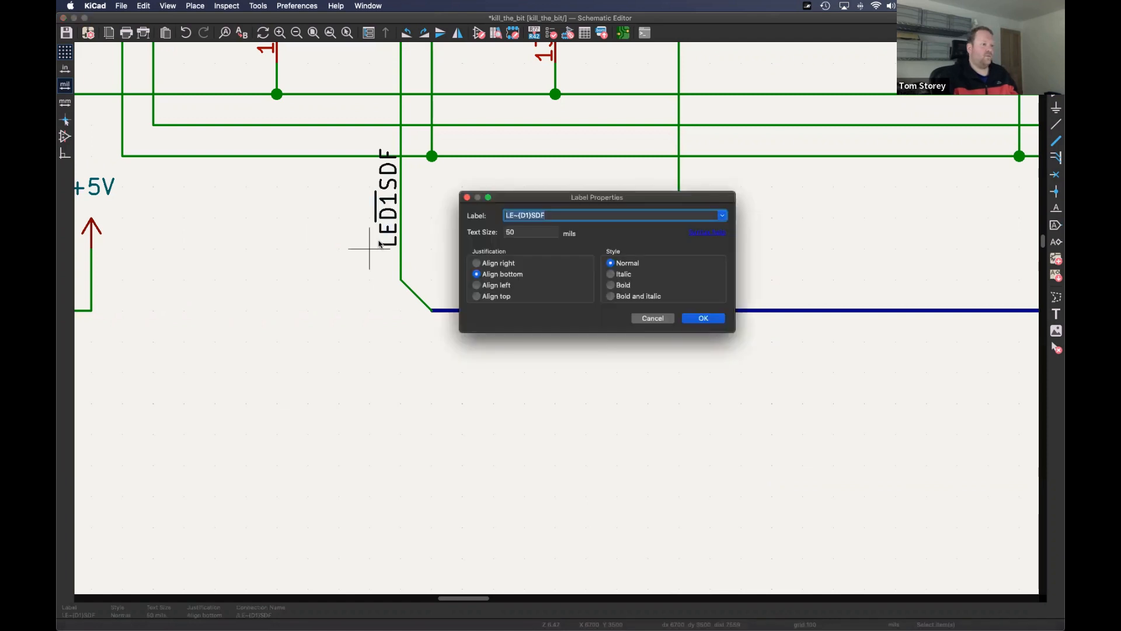
left_click(551, 218)
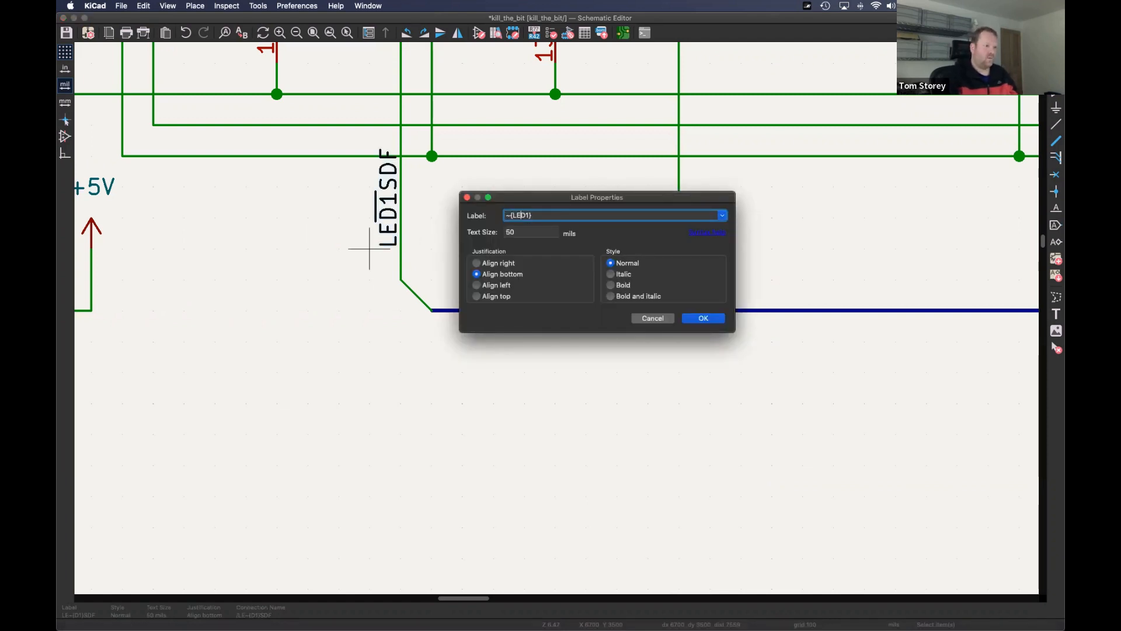
left_click(703, 318)
- Copy the ~{LED1} label from U2A's wire onto the wire between D1 and its bus entry
scroll(408, 219, "down", 3)
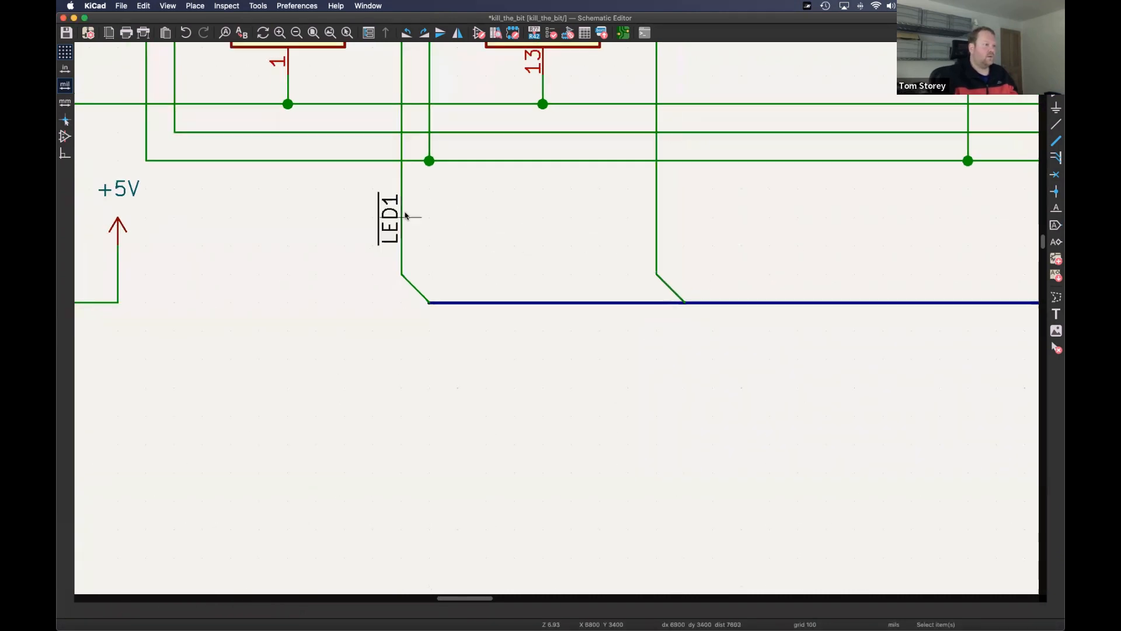
left_click(240, 238)
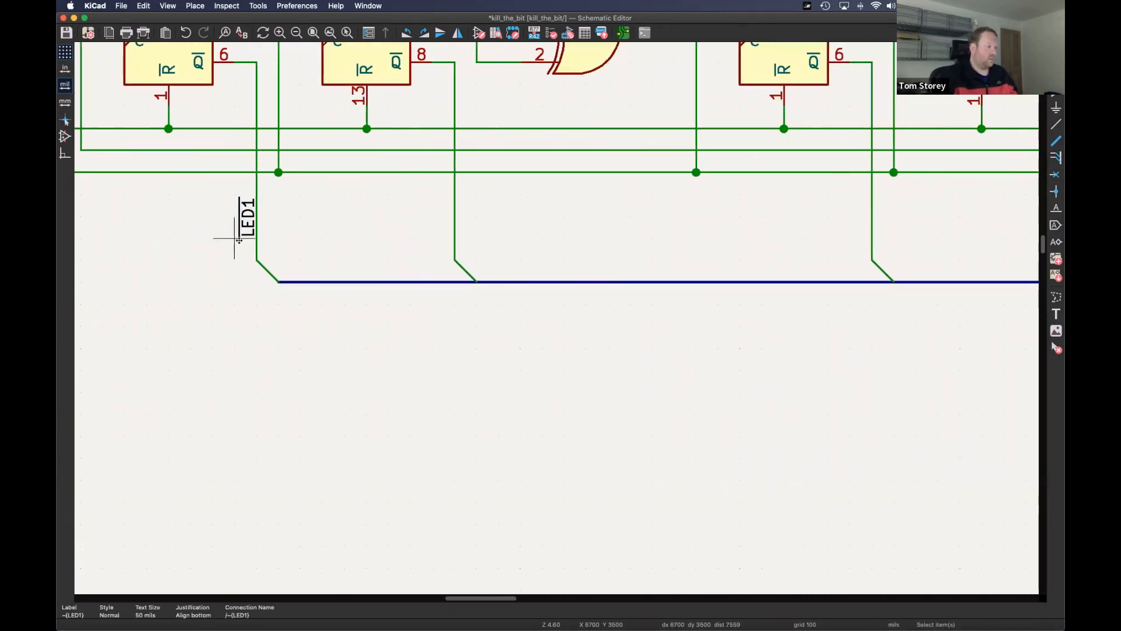
middle_click_drag(826, 501, 300, 111)
middle_click_drag(783, 379, 546, 303)
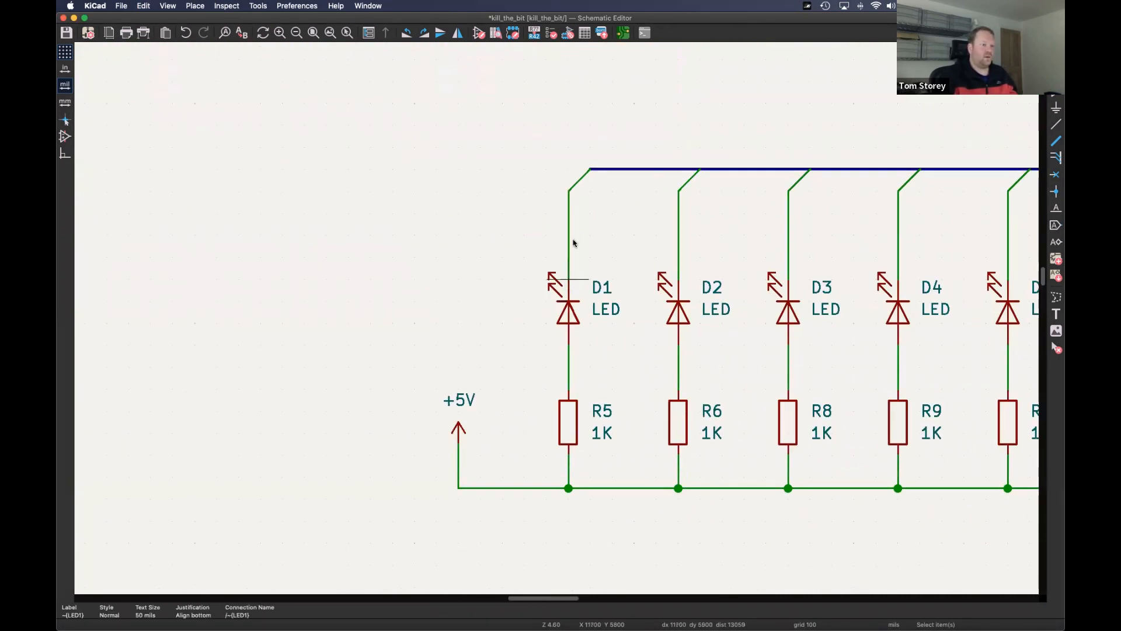
key("super+v")
left_click(568, 237)
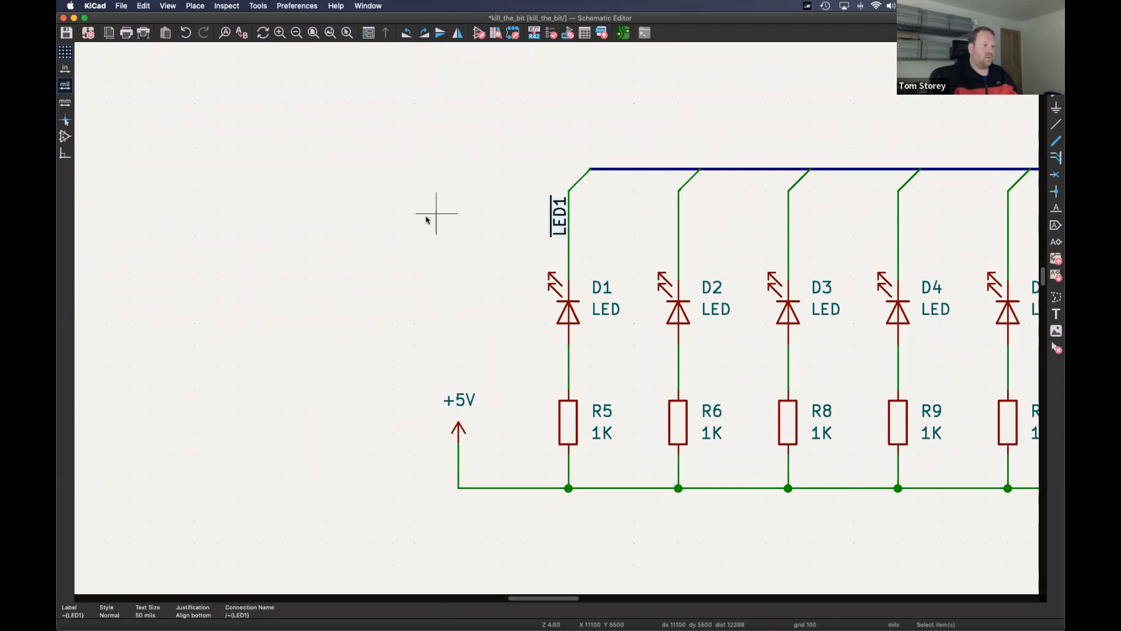
- Highlight the nets at U2B, U4B and D4 and the ~{LED1} net to check which wires are connected through the bus
scroll(458, 240, "down", 5)
scroll(452, 233, "up", 1)
middle_click_drag(436, 220, 417, 300)
key("grave")
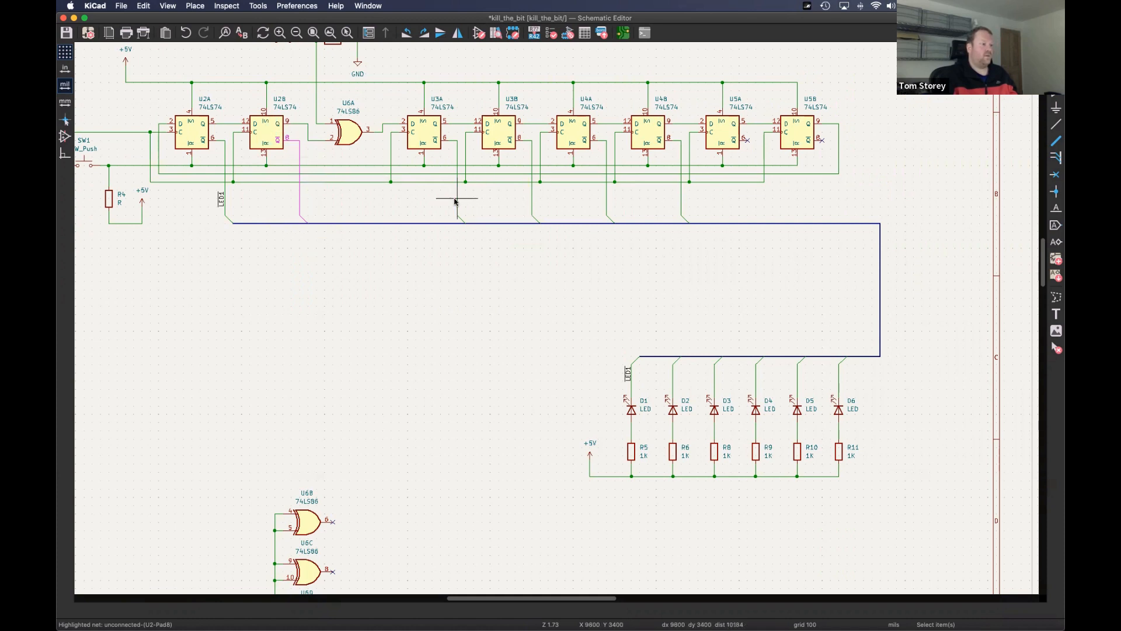
key("grave")
key("grave")
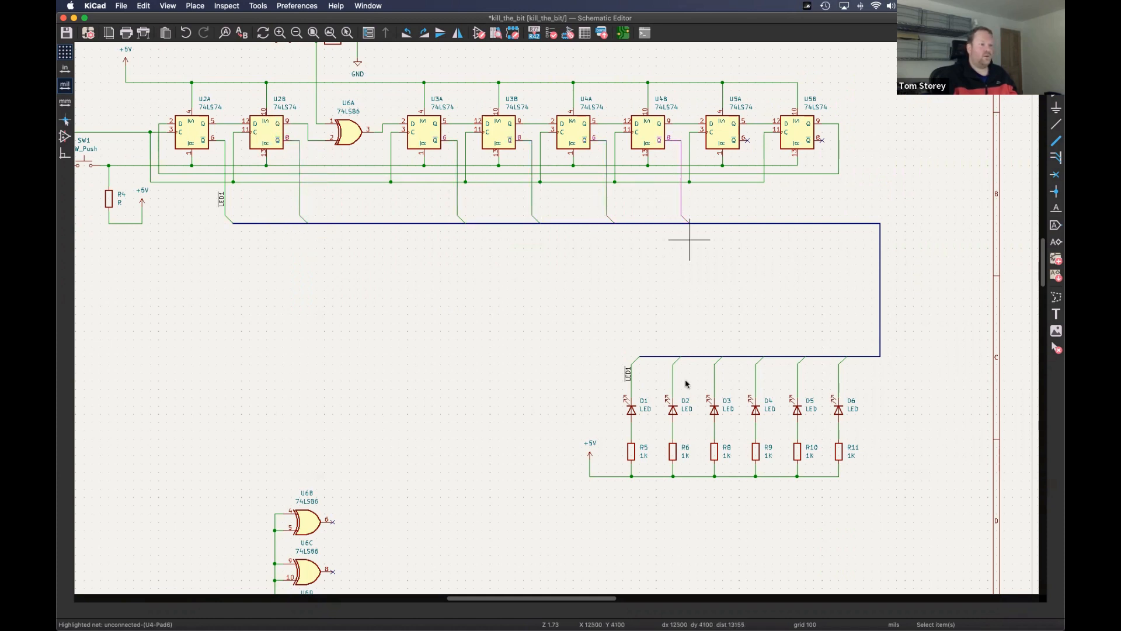
key("grave")
key("grave")
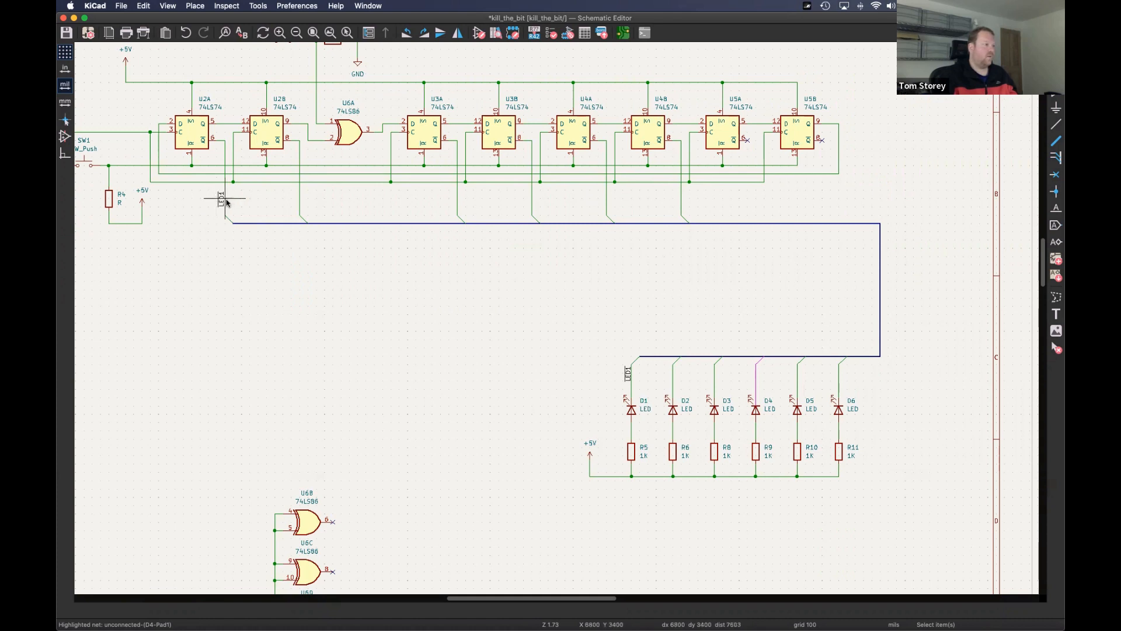
key("grave")
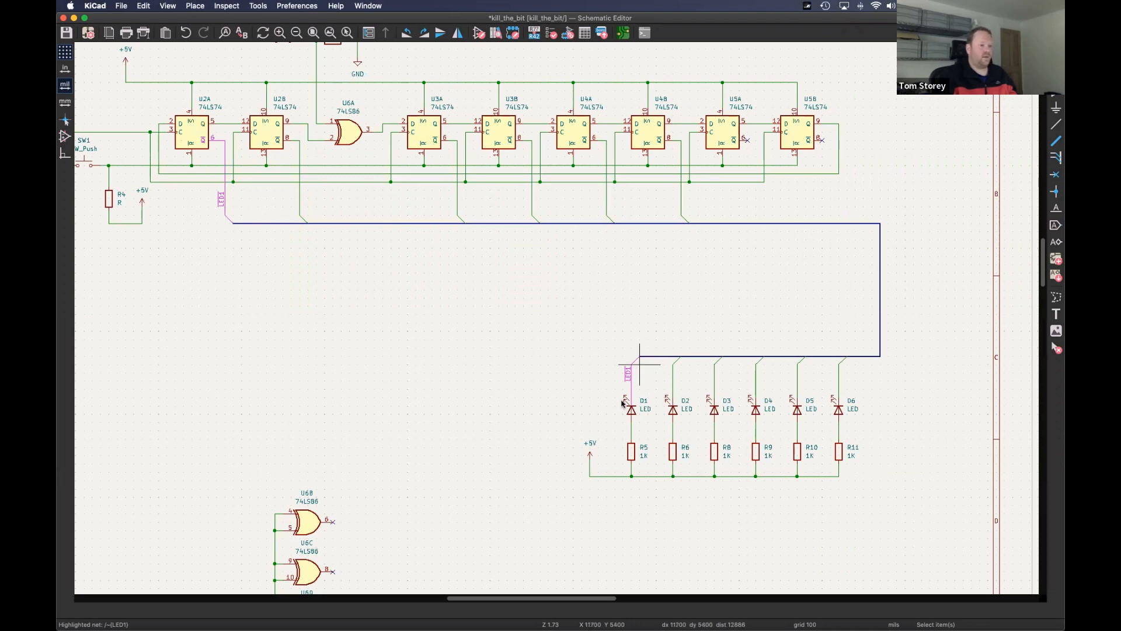
key("grave")
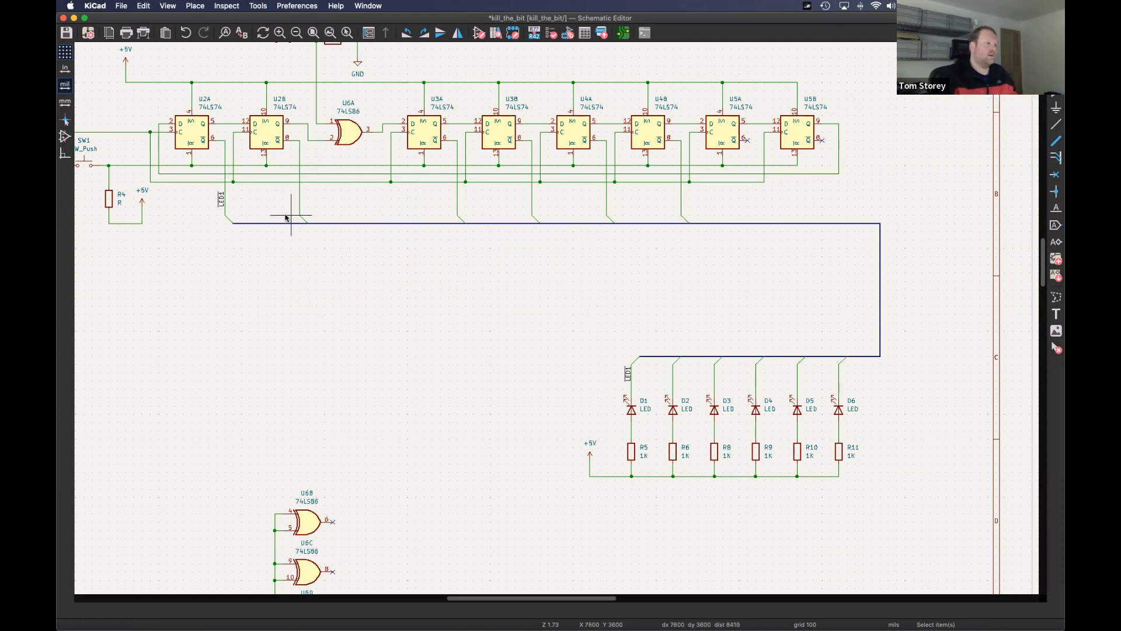
- Duplicate the ~{LED1} label onto the inverted Q wires of U2B, U3A, U3B, U4A and U4B
scroll(221, 198, "up", 1)
left_click(222, 210)
key("ctrl+d")
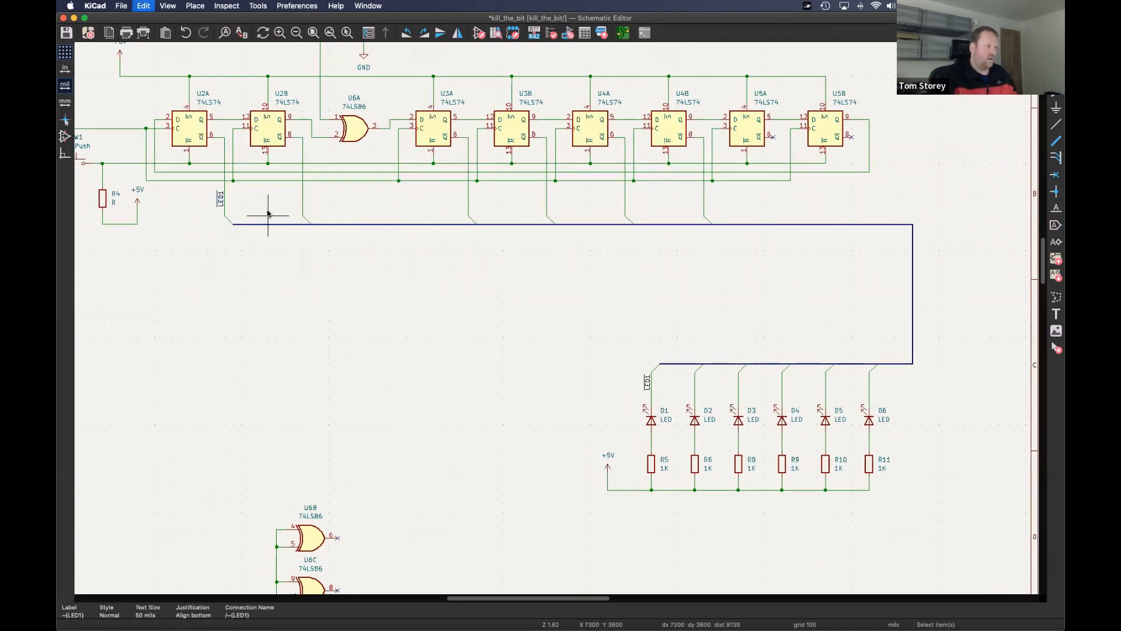
left_click(300, 207)
key("ctrl+d")
left_click(465, 206)
key("ctrl+d")
left_click(544, 207)
key("ctrl+d")
left_click(623, 207)
key("ctrl+d")
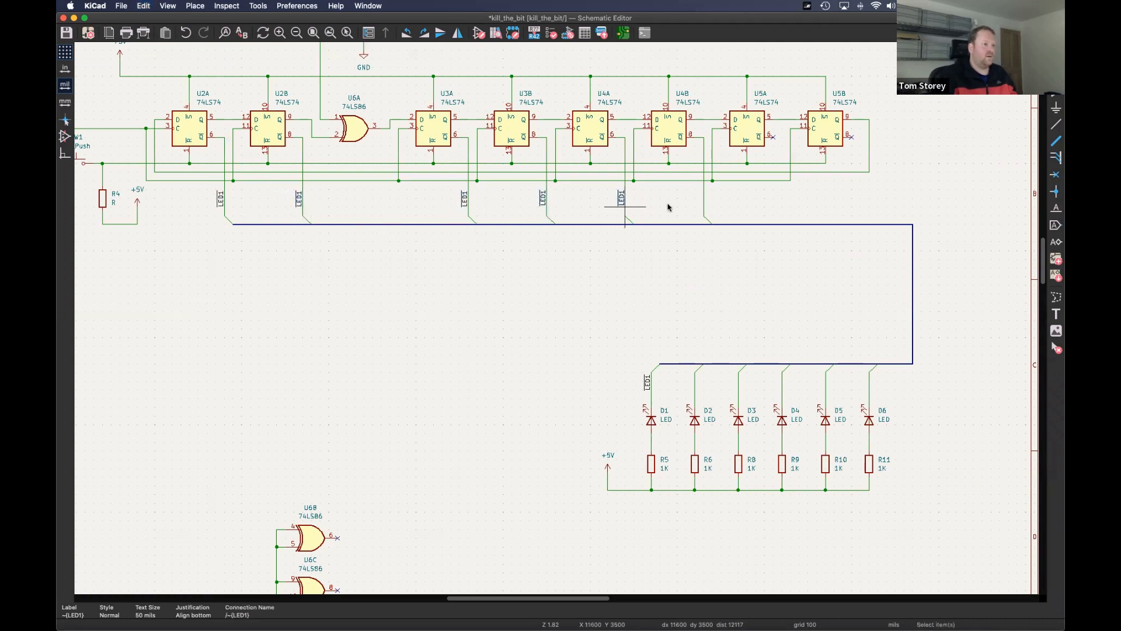
left_click(701, 207)
- Duplicate the ~{LED1} label onto the bus entry wires above D2, D3, D4, D5 and D6
key("ctrl+d")
left_click(694, 387)
key("ctrl+d")
left_click(738, 387)
key("ctrl+d")
left_click(781, 387)
key("ctrl+d")
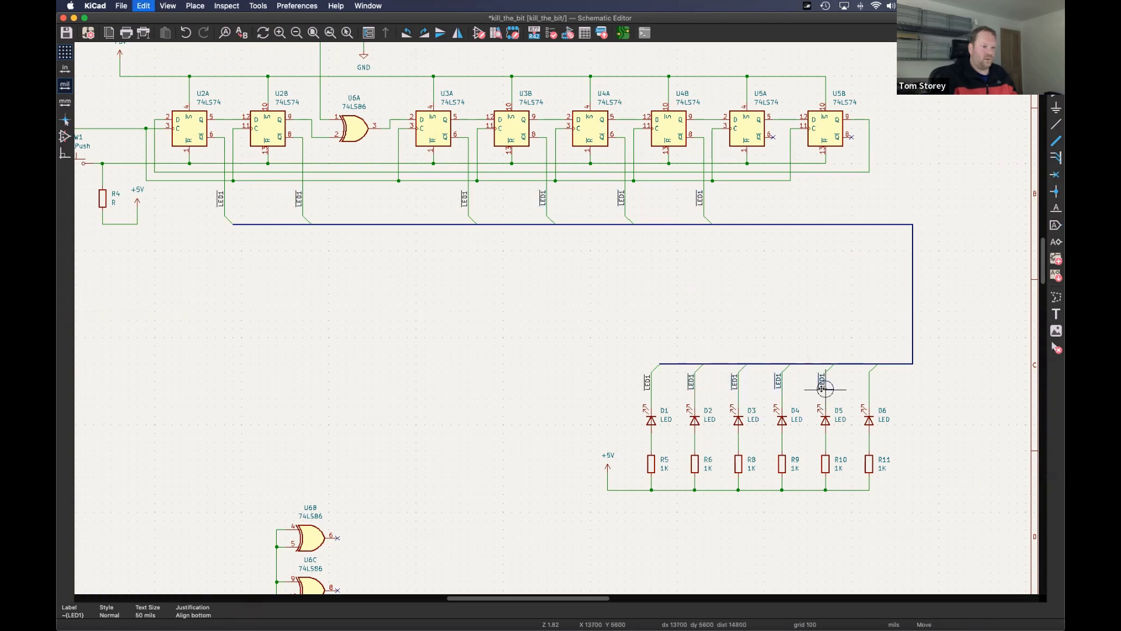
left_click(825, 387)
key("ctrl+d")
left_click(868, 387)
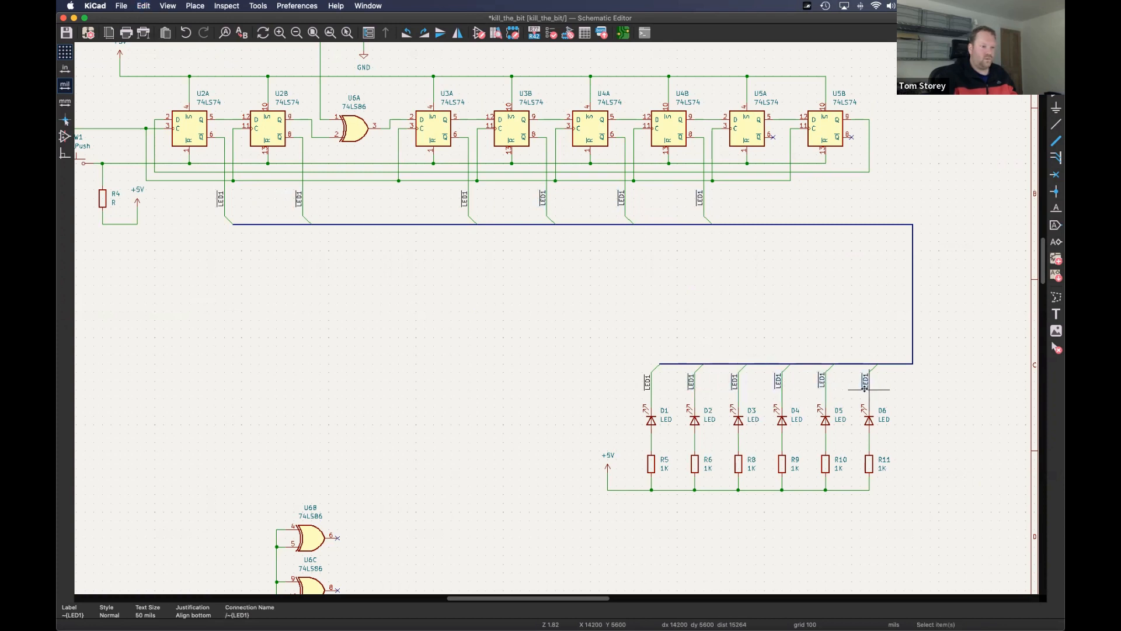
left_click(347, 206)
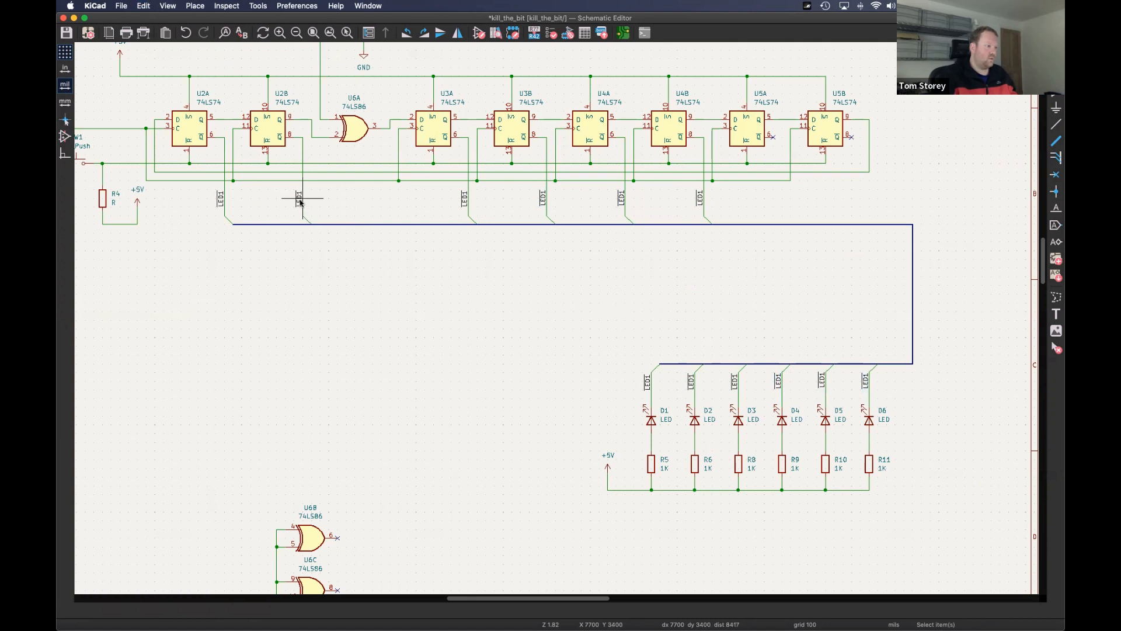
- Rename the label on U2B's inverted Q wire to ~{LED2} and the one on U3A's to ~{LED3}
double_click(297, 201)
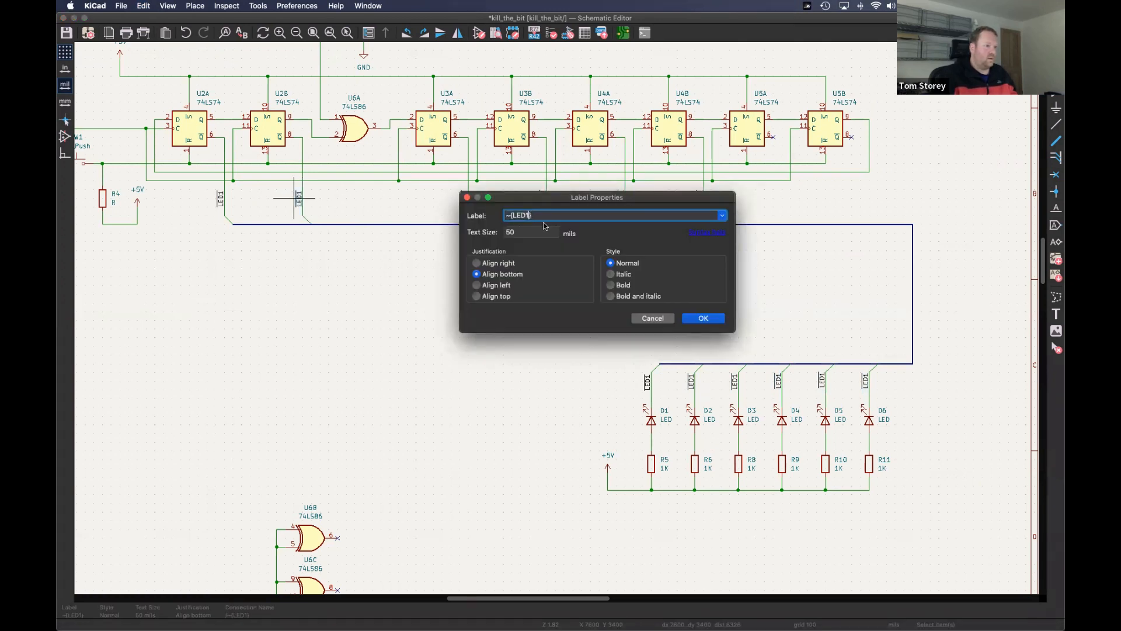
left_click(702, 317)
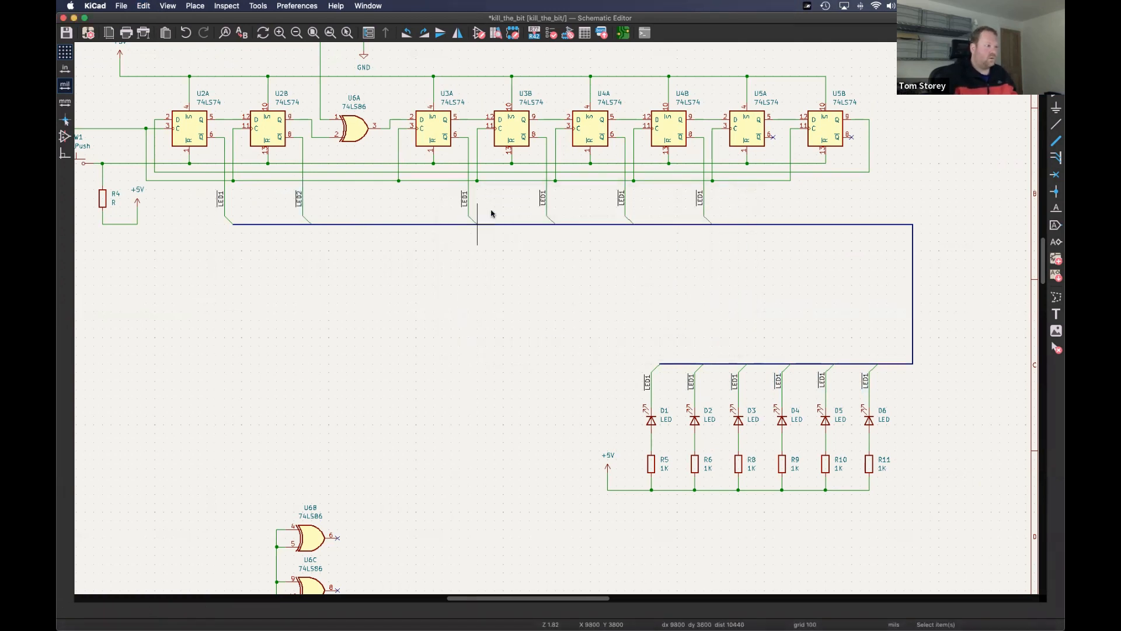
double_click(467, 203)
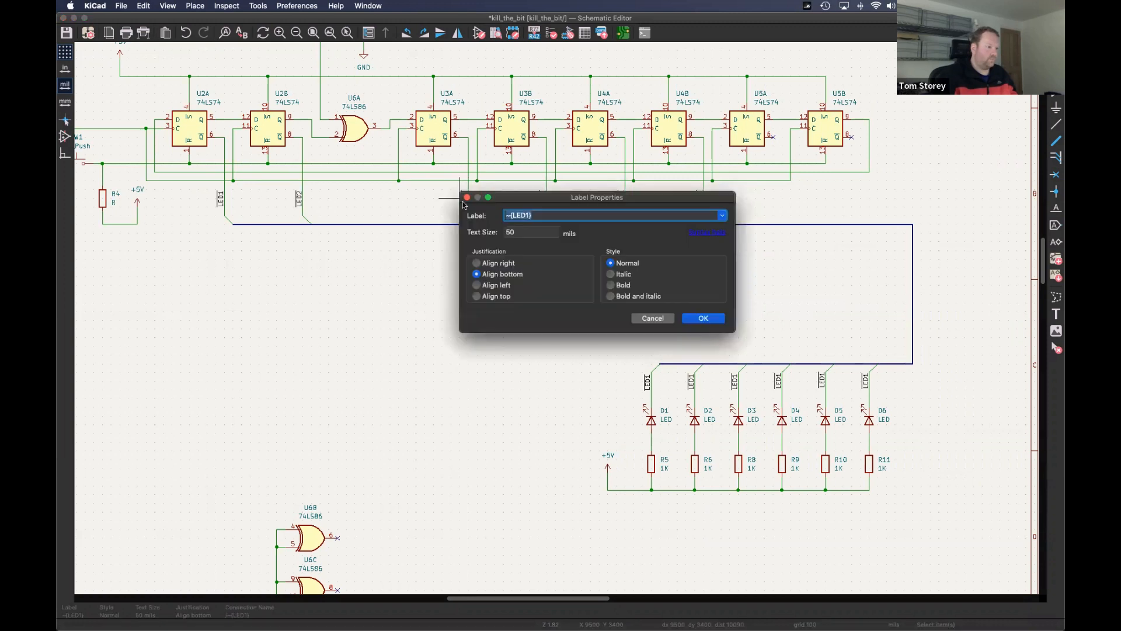
left_click(527, 215)
key("BackSpace")
type("3")
key("Return")
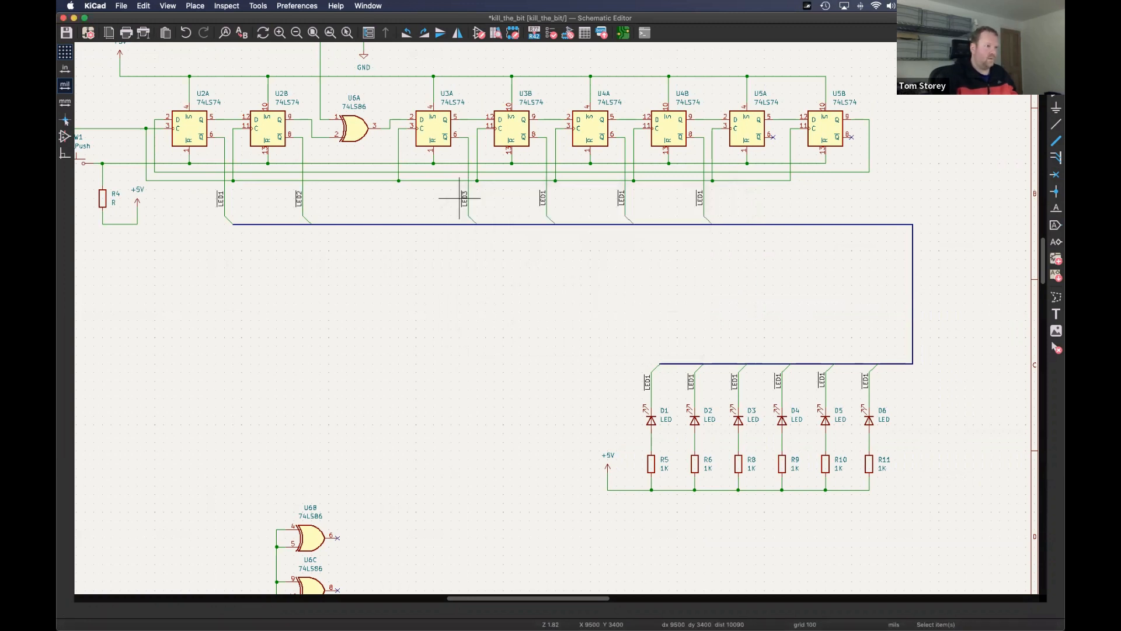
- Rename the label on U3B's inverted Q wire to ~{LED4} and the one on U4A's to ~{LED5}
double_click(540, 207)
left_click(528, 214)
key("Return")
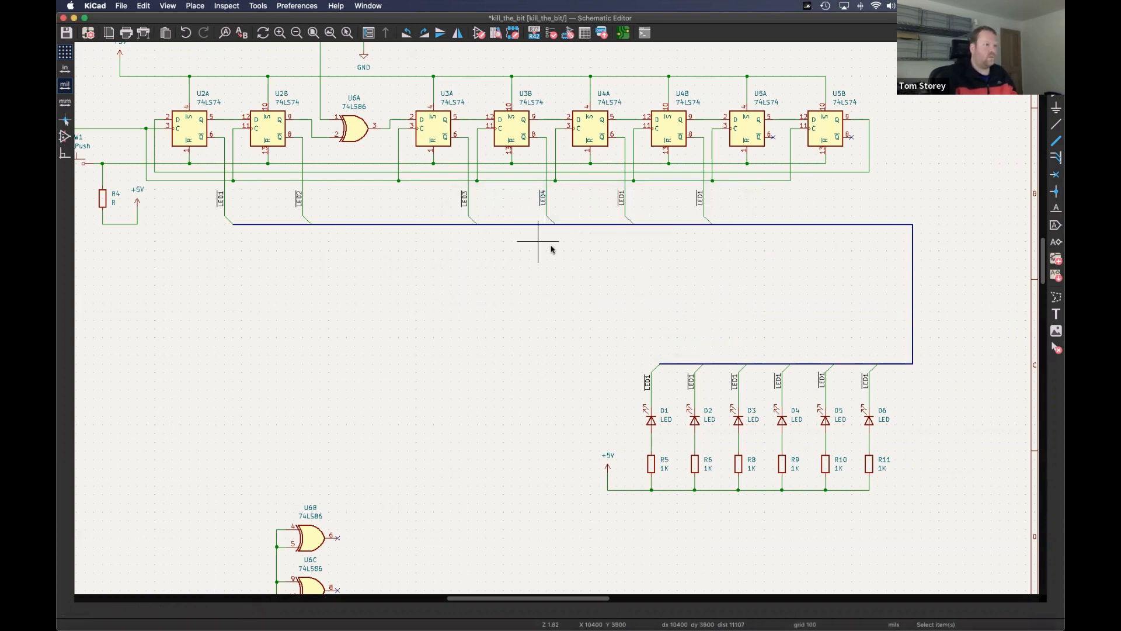
double_click(622, 205)
left_click(527, 215)
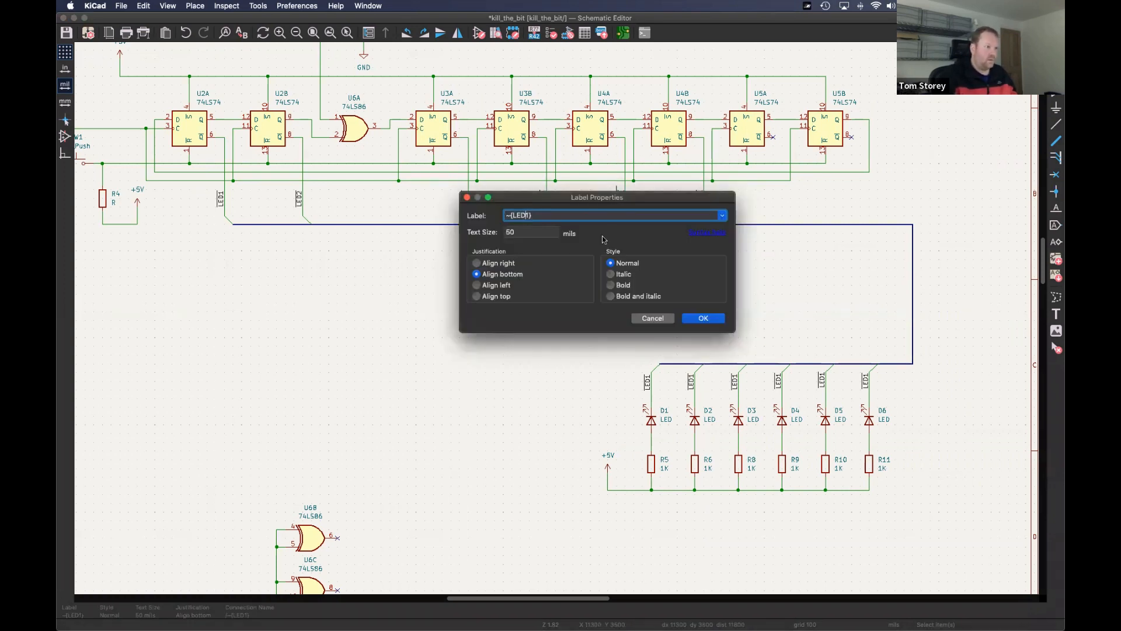
left_click(710, 324)
- Rename the net label on U4B's inverted Q wire to ~{LED6}
double_click(693, 205)
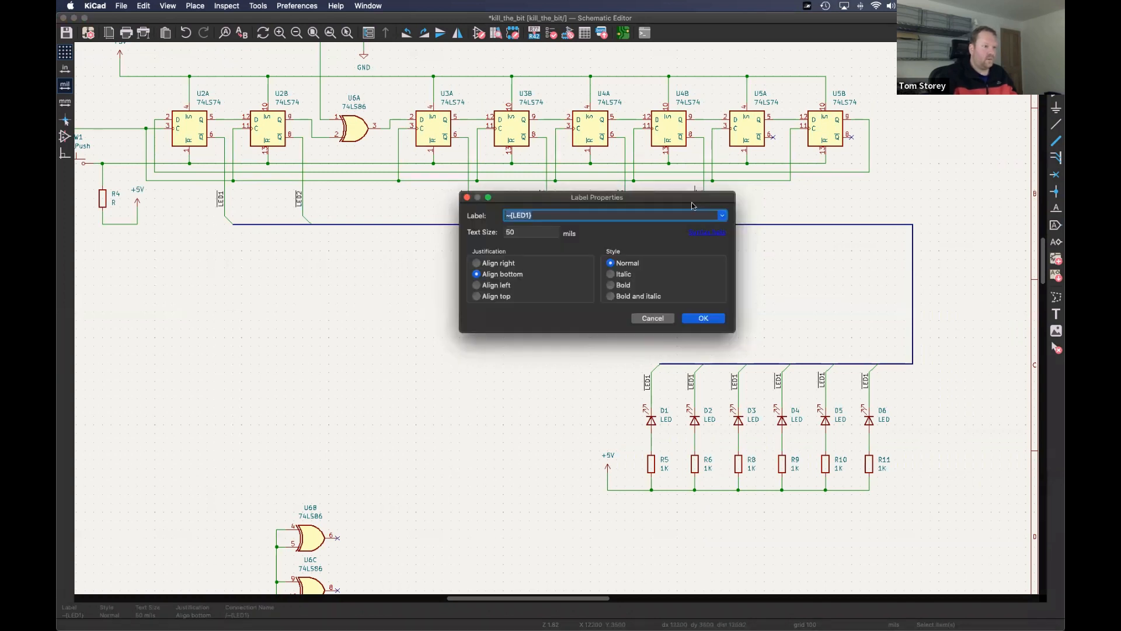
left_click(527, 215)
key("Delete")
type("6")
left_click(704, 318)
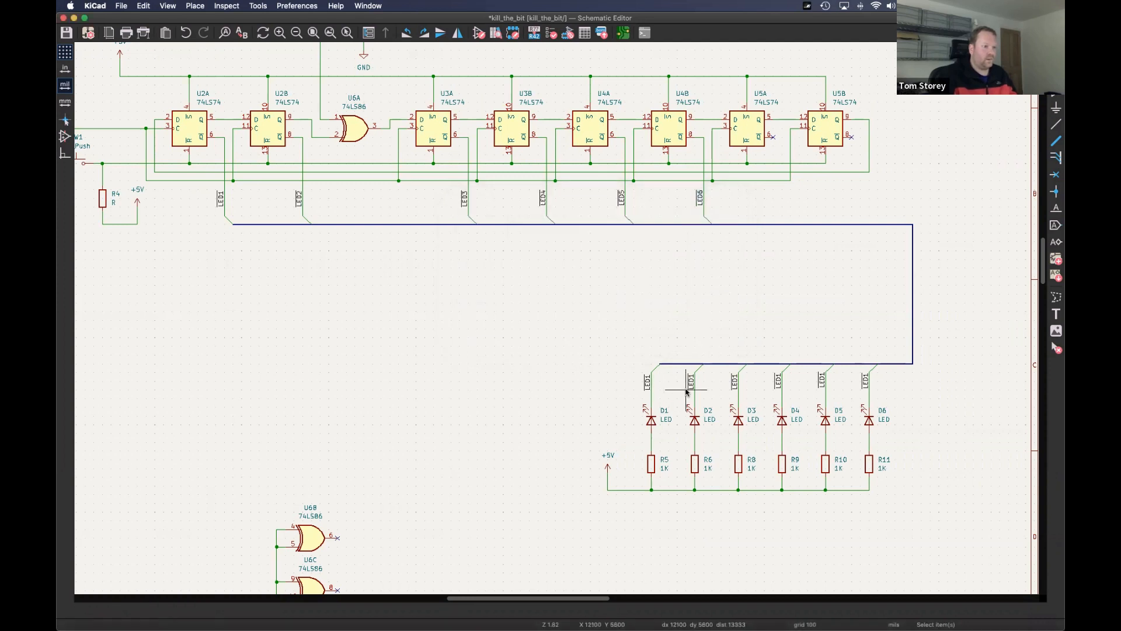
- Rename the net label above D2 to ~{LED2} and the one above D3 to ~{LED3}
double_click(687, 388)
left_click(528, 215)
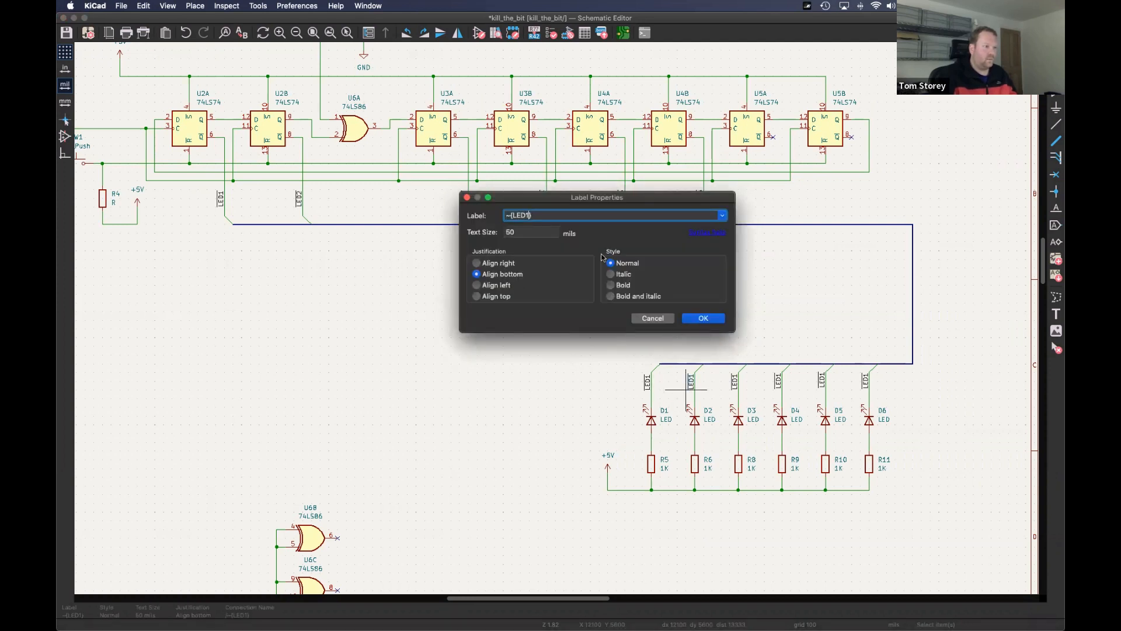
key("Return")
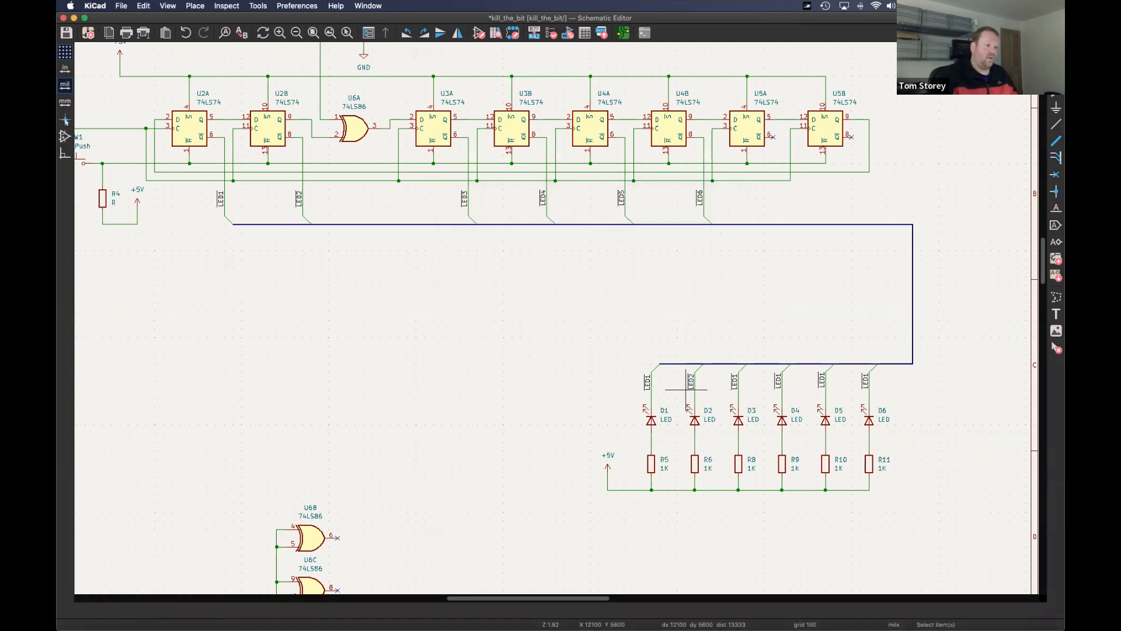
double_click(729, 389)
key("Right")
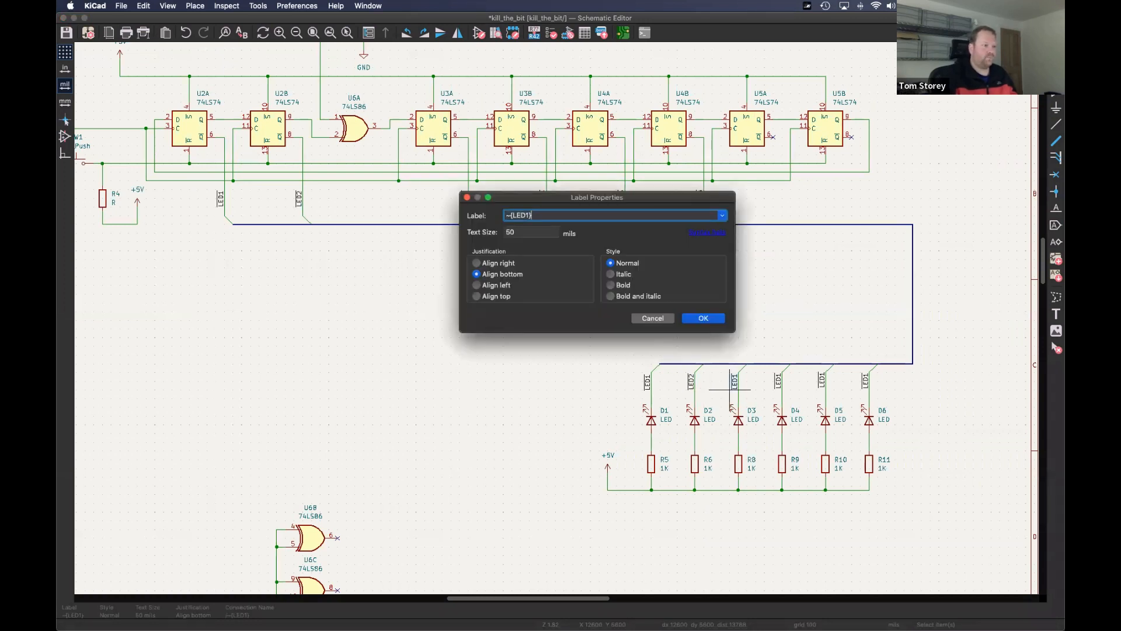
key("Return")
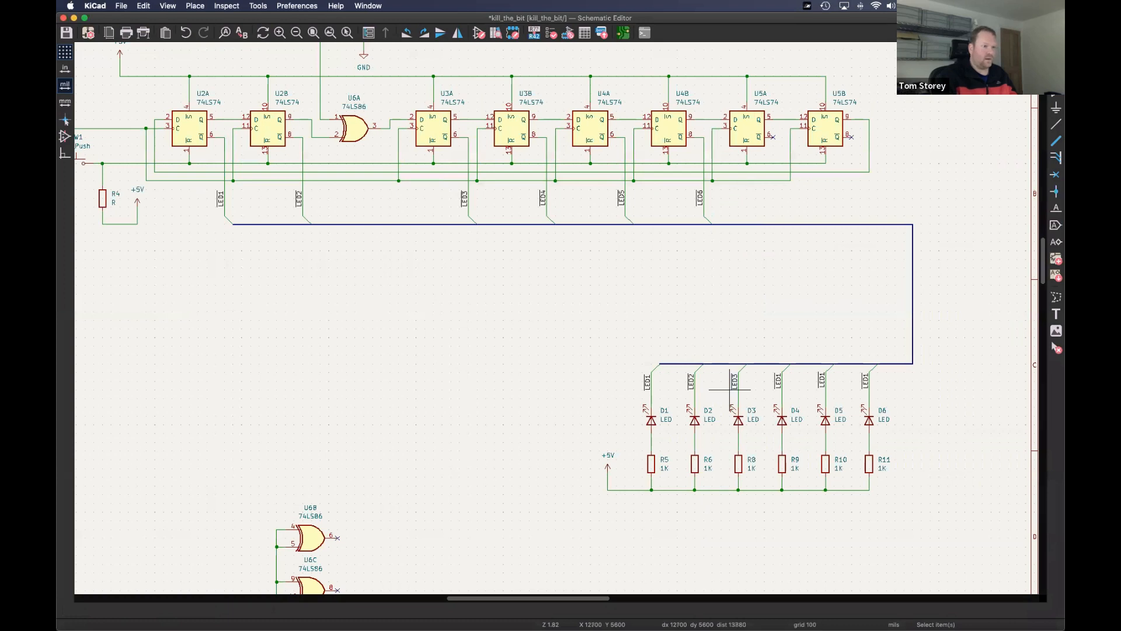
- Rename the net label on the wire above D4 to ~{LED4}
double_click(774, 389)
key("Right")
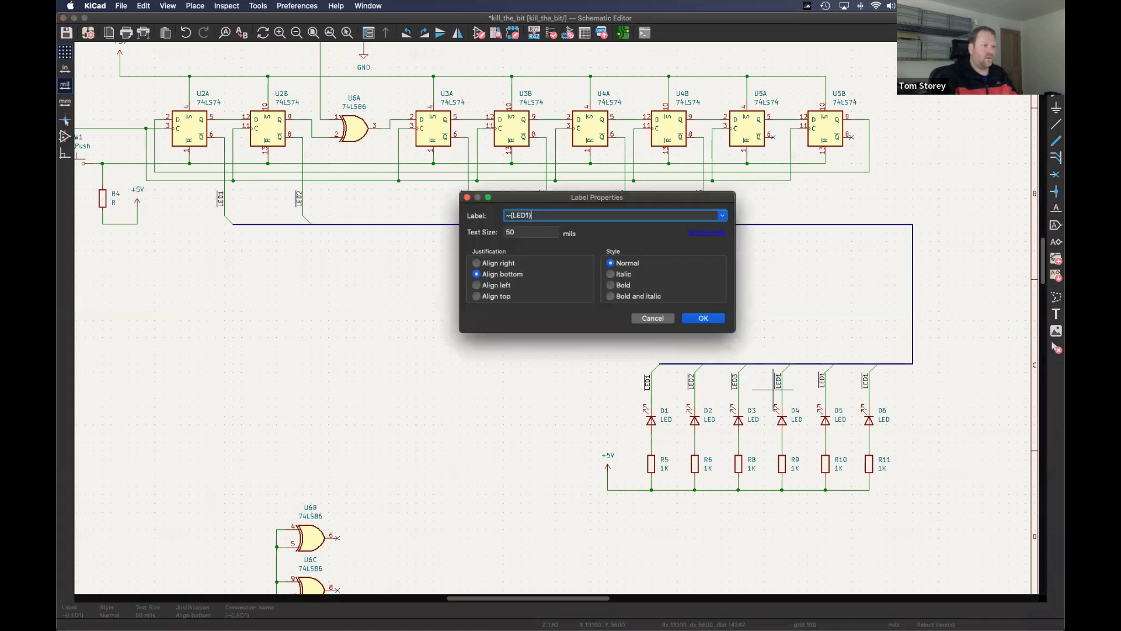
type("4")
key("Return")
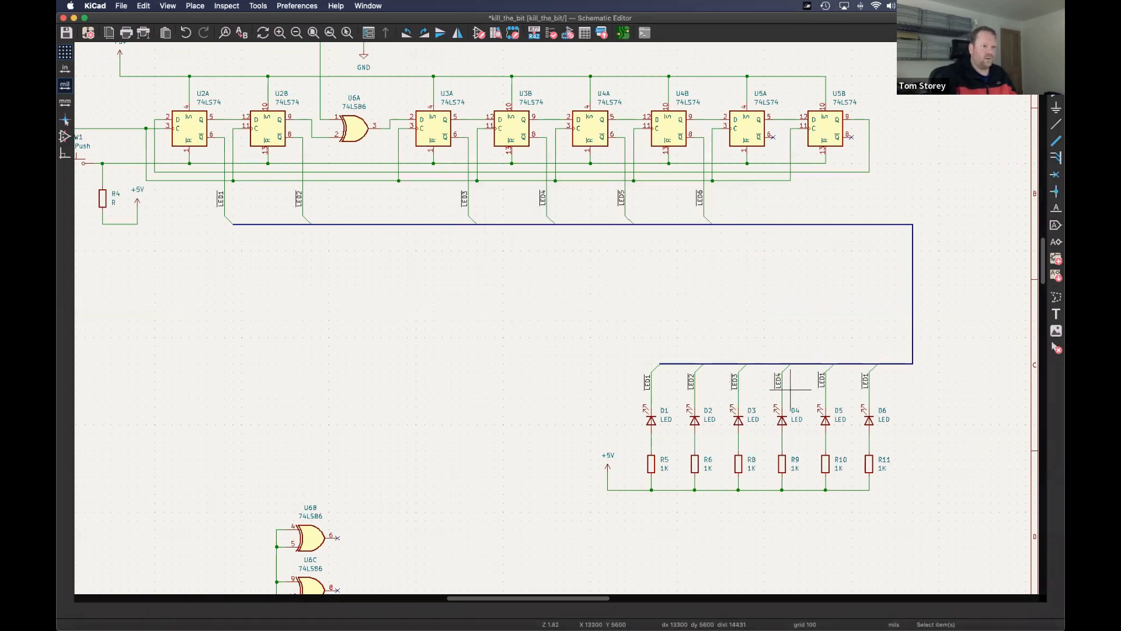
- Open the properties of the net label above D5 to edit its name
double_click(816, 389)
key("Right")
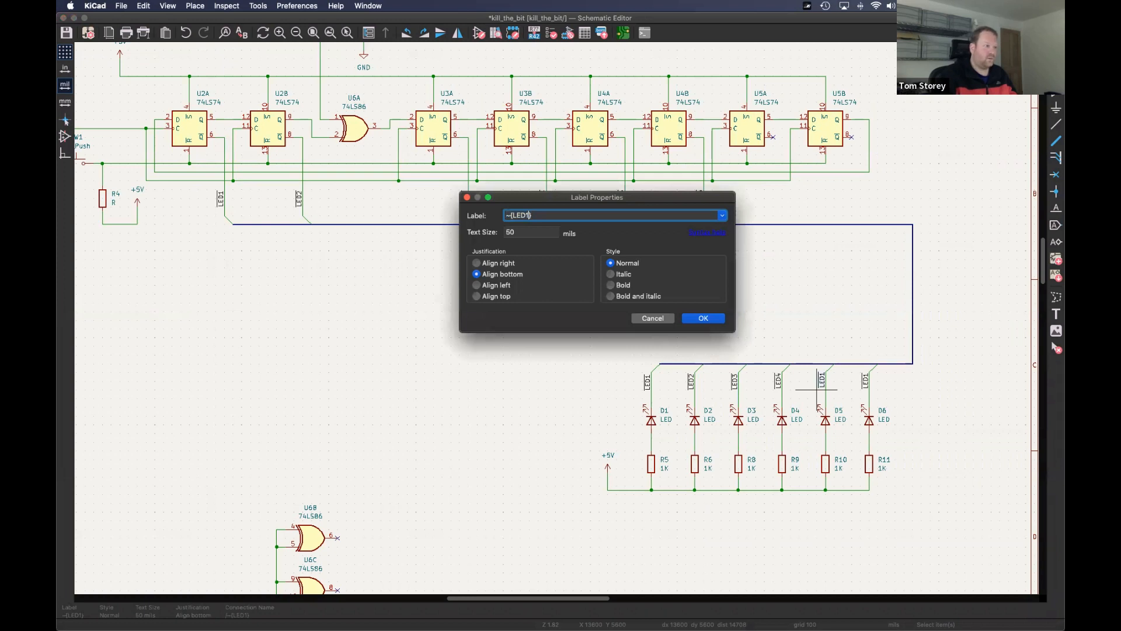
- Rename the net labels above D5 and D6 to ~{LED5} and ~{LED6}
key("Return")
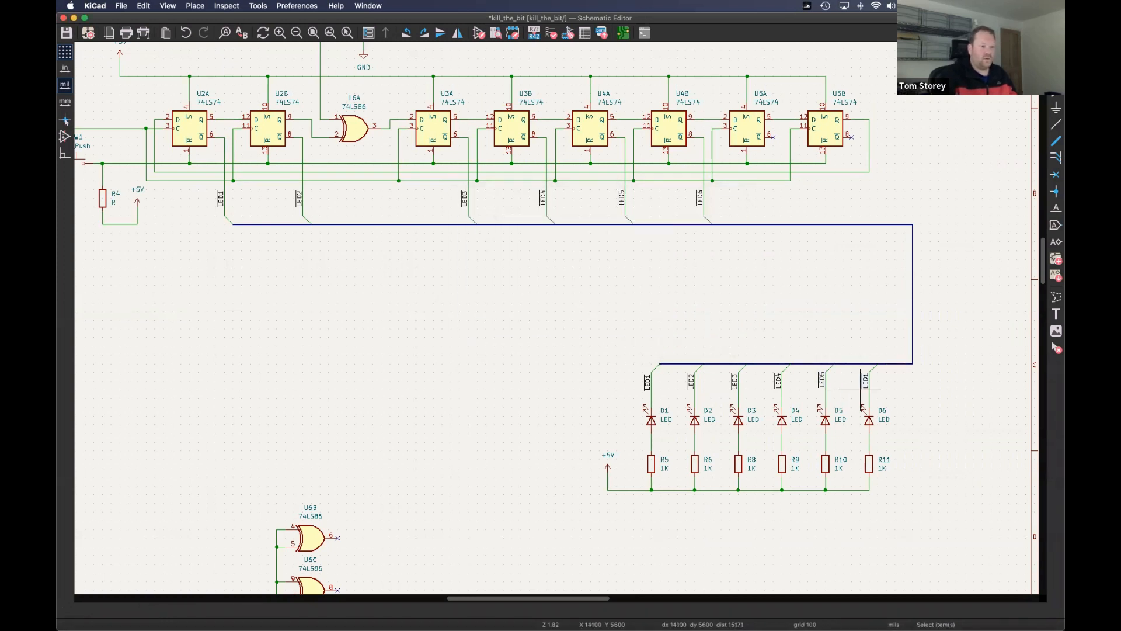
double_click(861, 389)
key("Right")
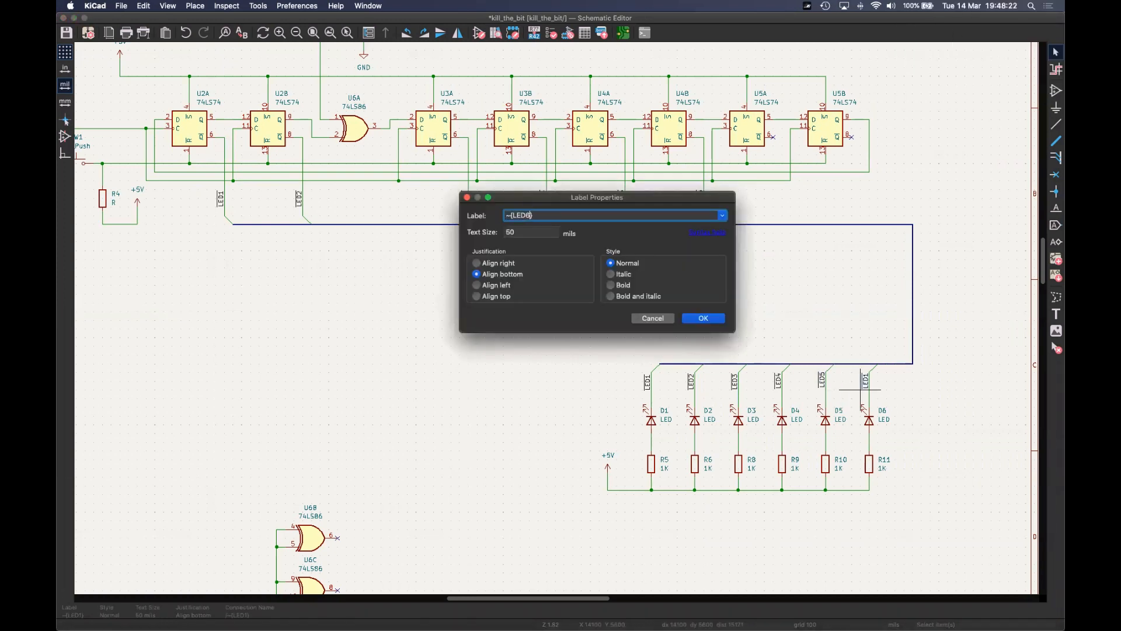
key("Return")
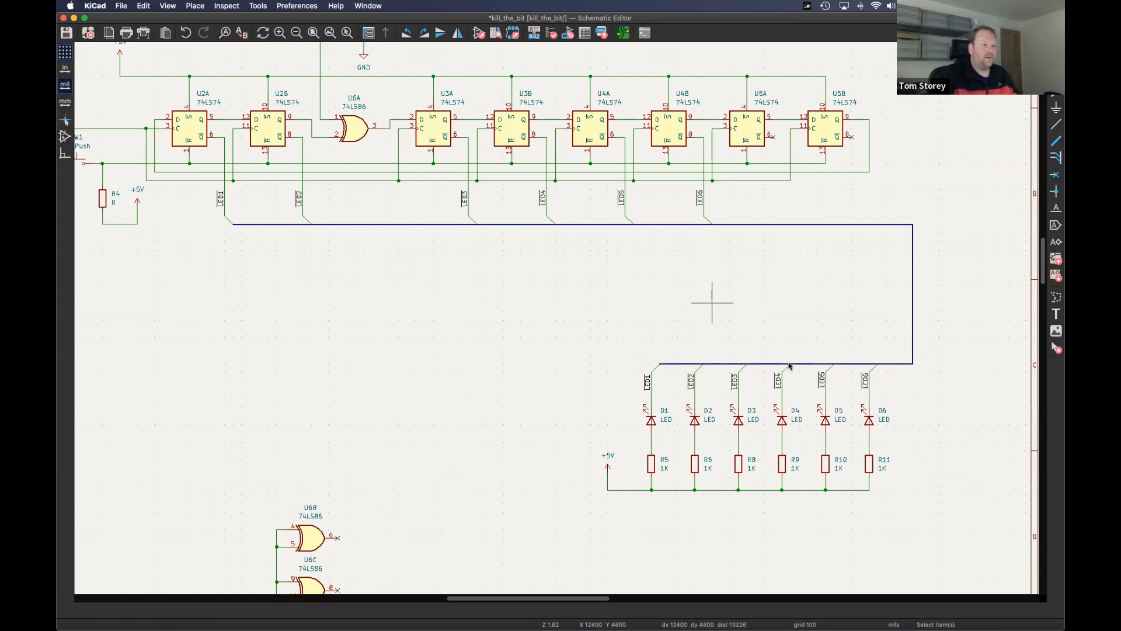
- Highlight the LED nets one by one from LED6 to LED1 to check their connections to the flip-flops, and clear the highlighting
key("grave")
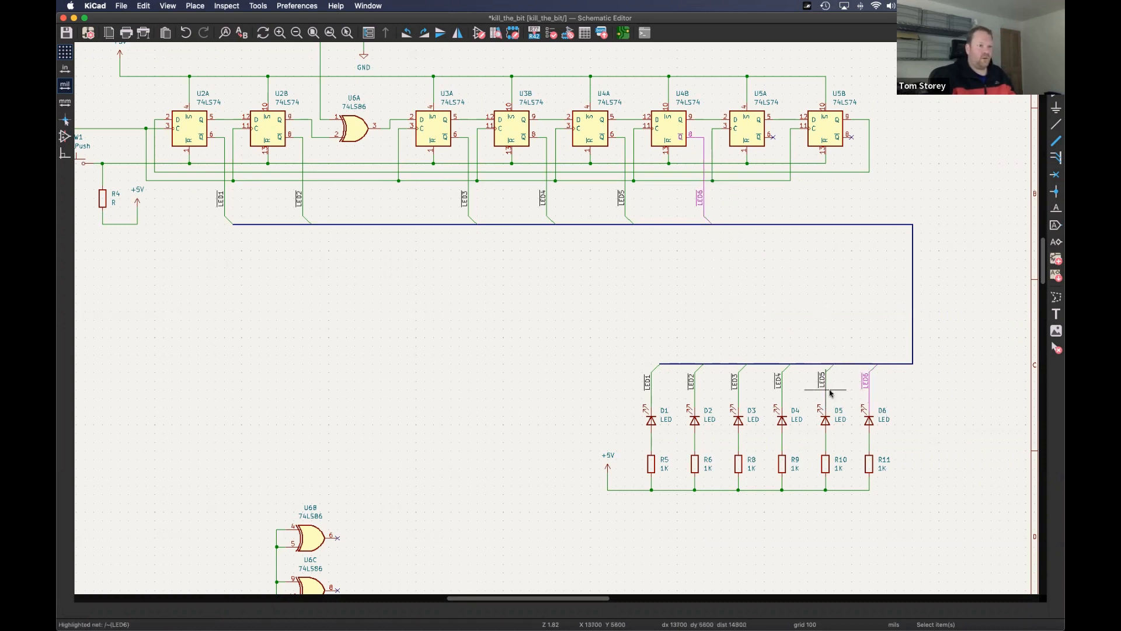
key("grave")
key("grave")
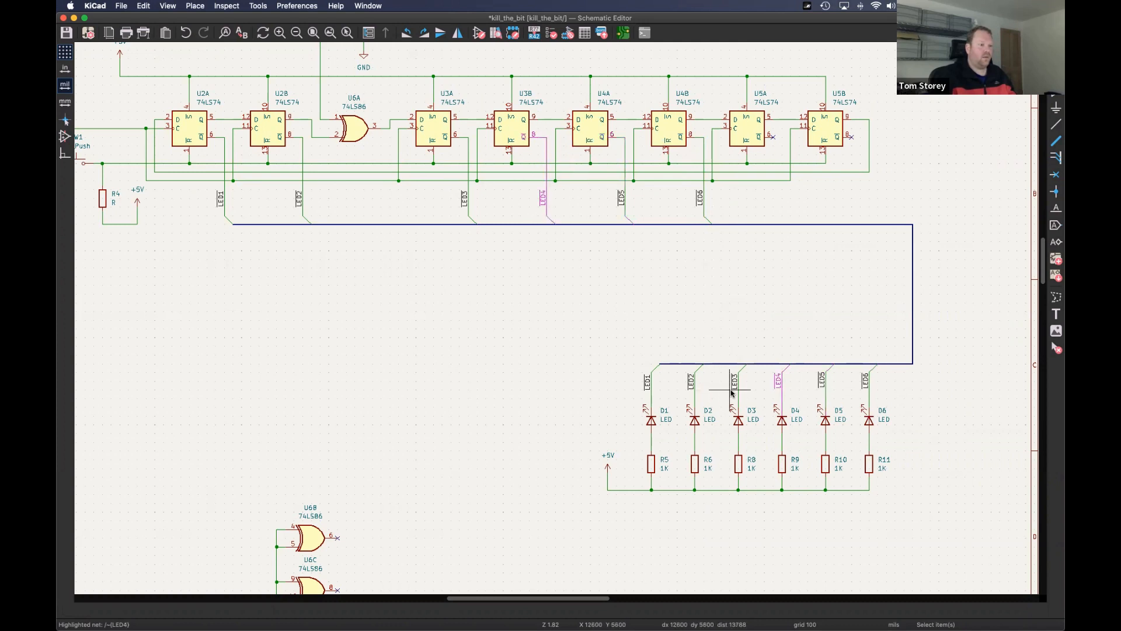
key("grave")
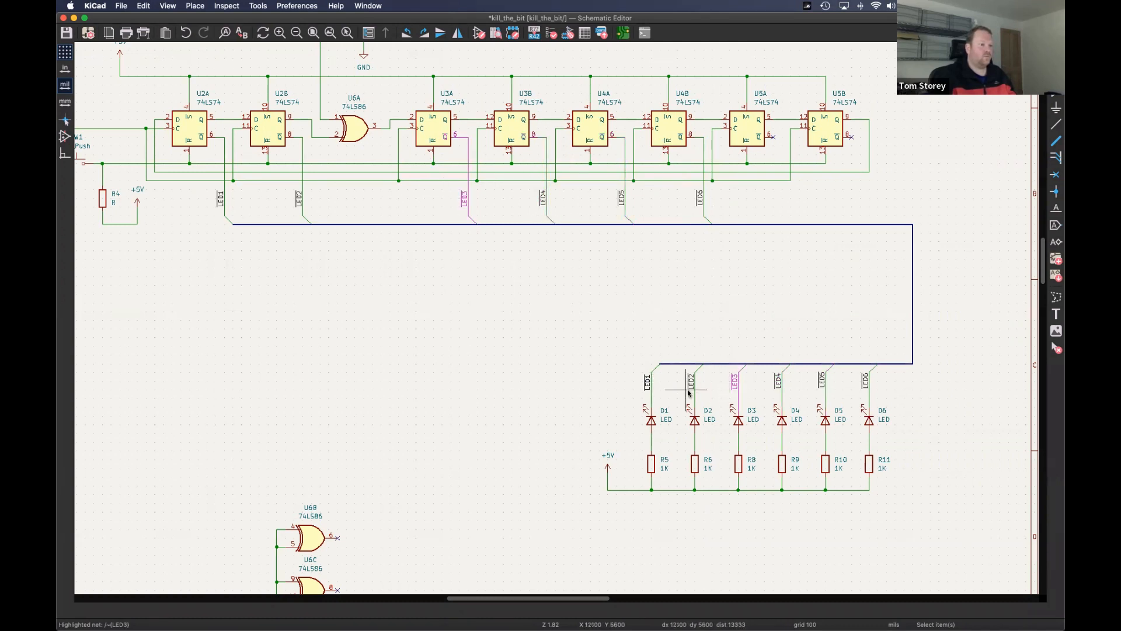
key("grave")
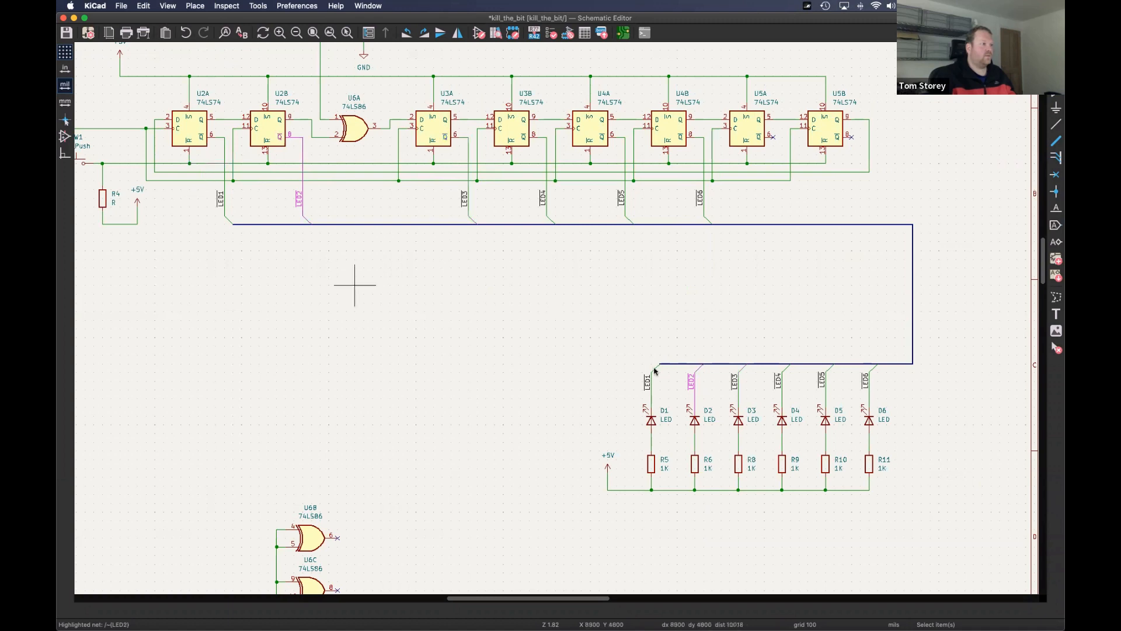
key("grave")
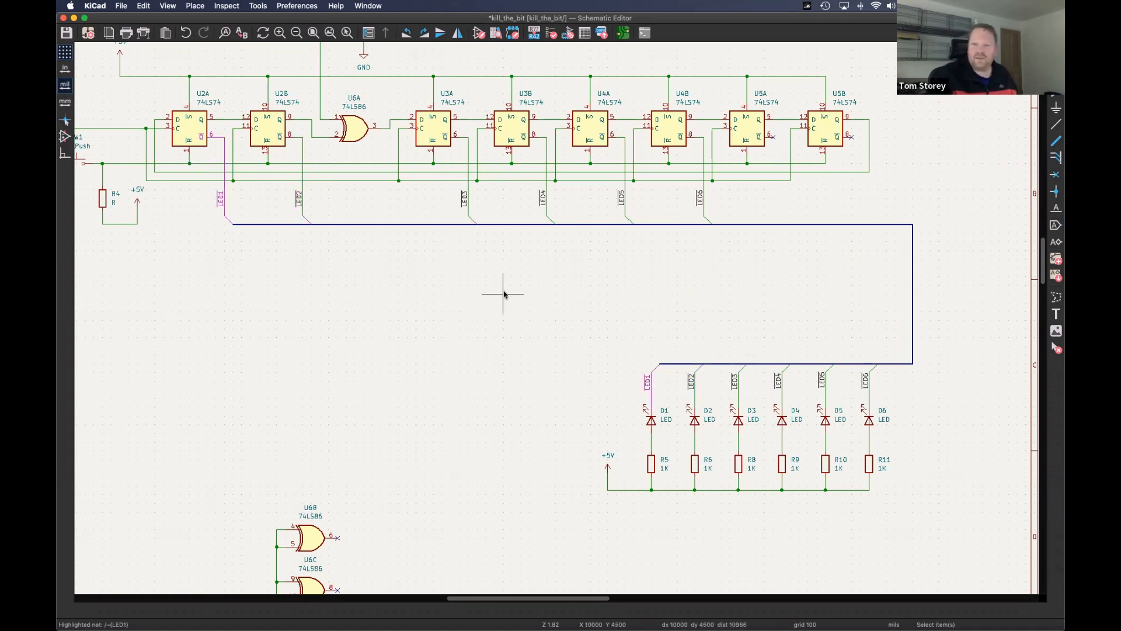
key("grave")
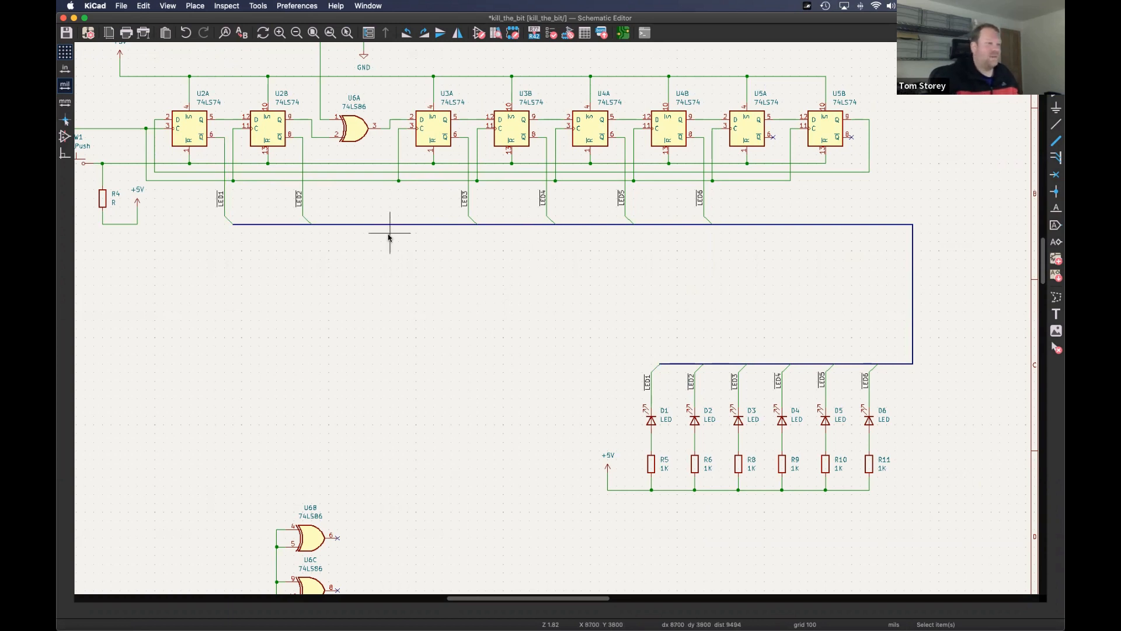
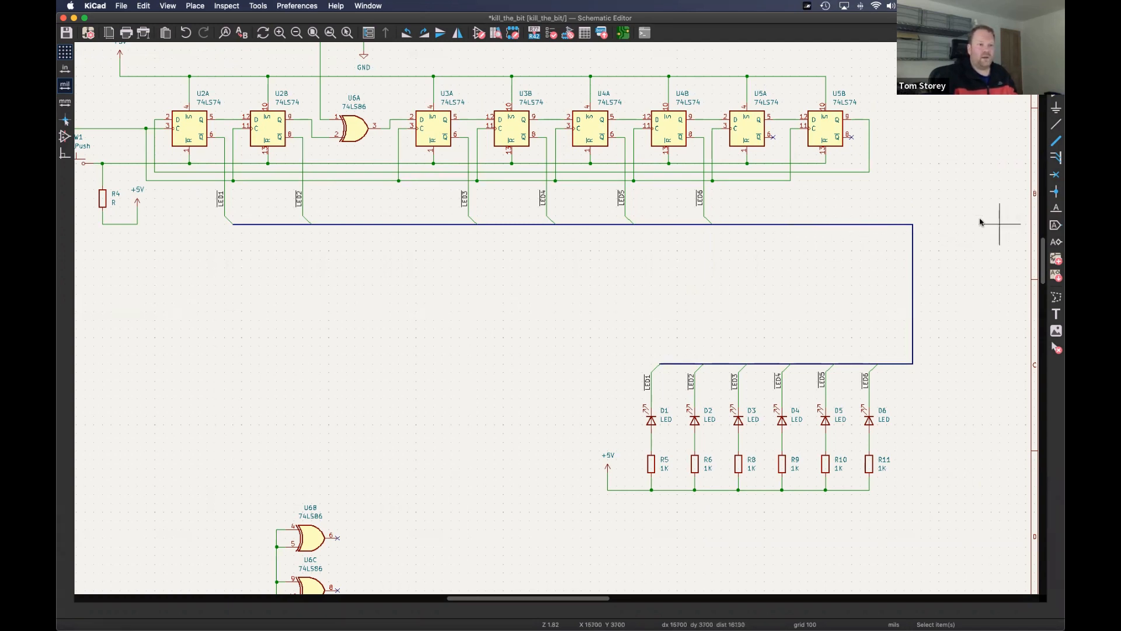
- Extend the LED bus with a short stub at its upper corner, attach an input global label LEDS, and highlight the bus
left_click(1053, 141)
left_click(912, 224)
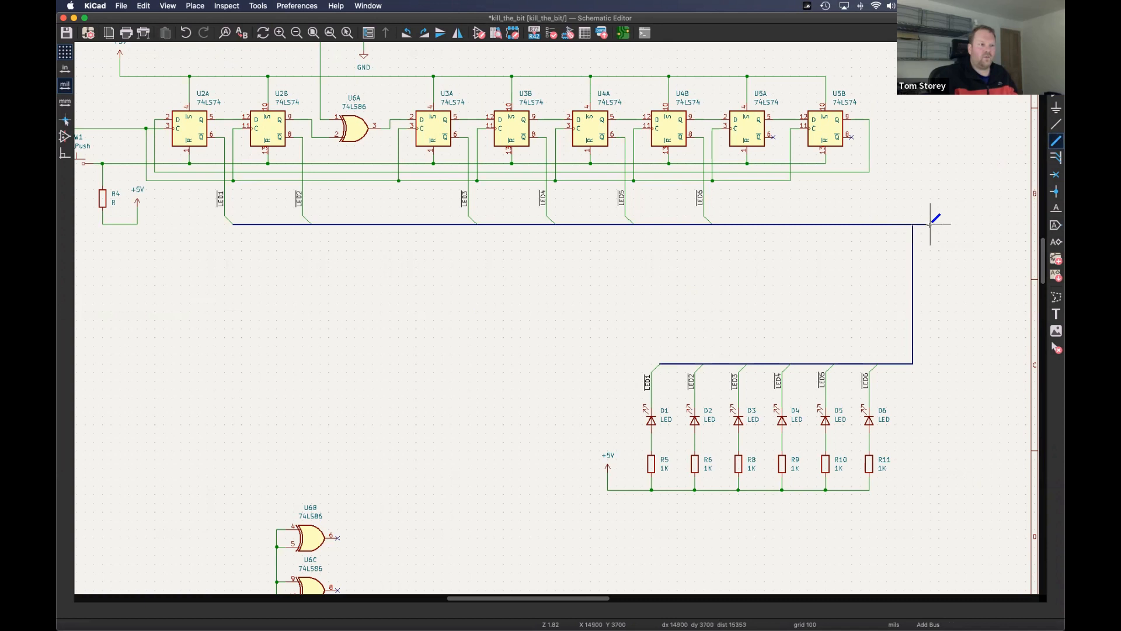
left_click(1055, 226)
left_click(939, 226)
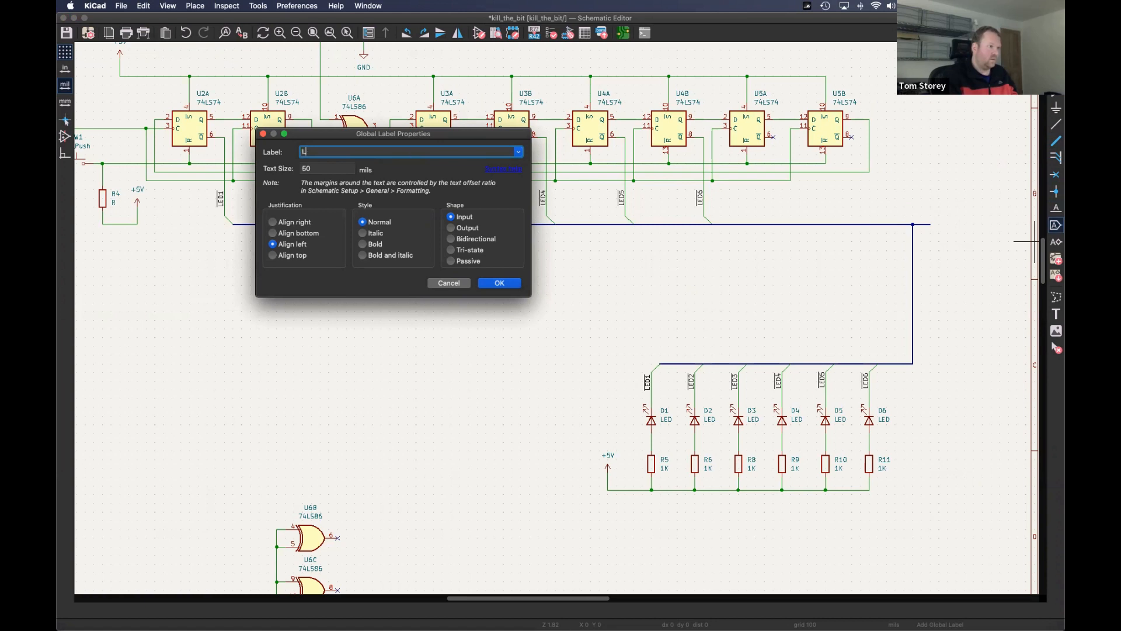
left_click(498, 284)
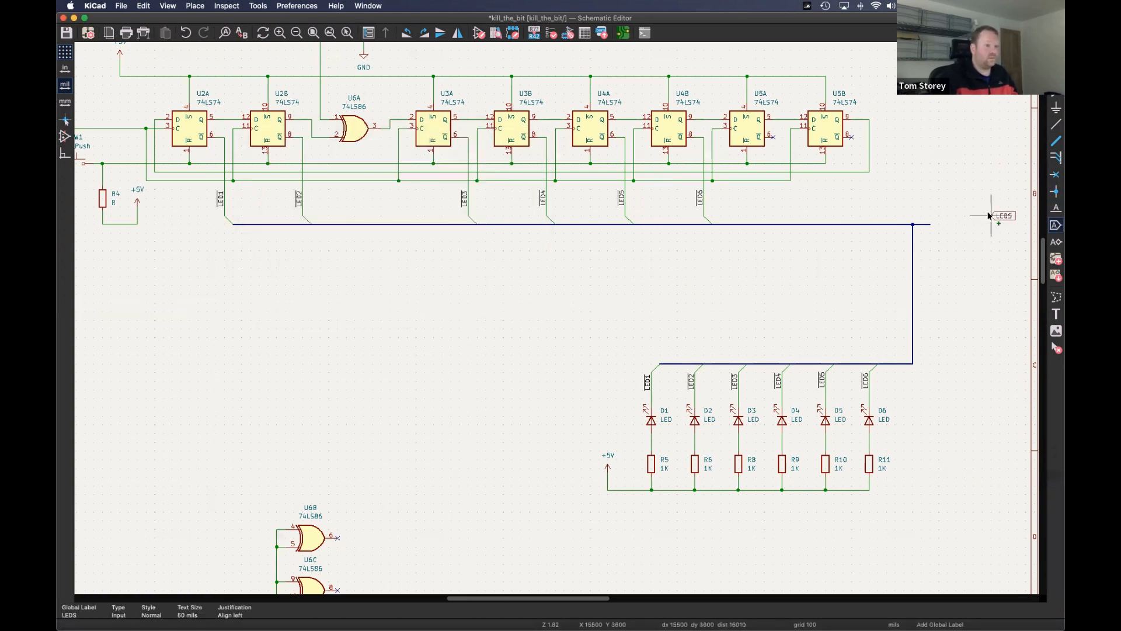
left_click(931, 227)
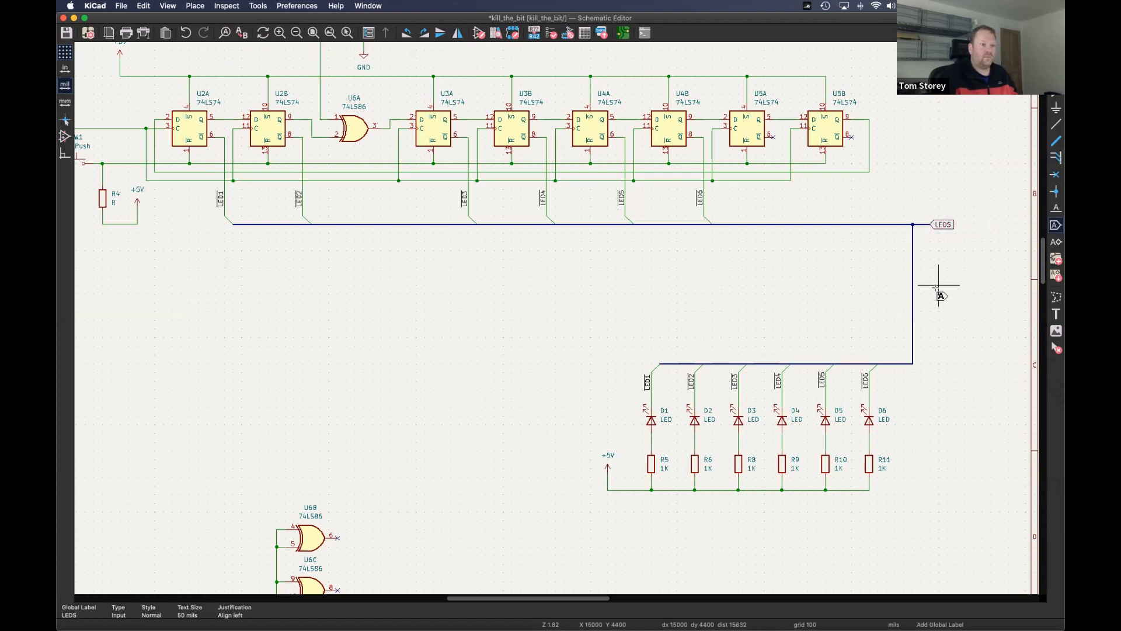
key("Escape")
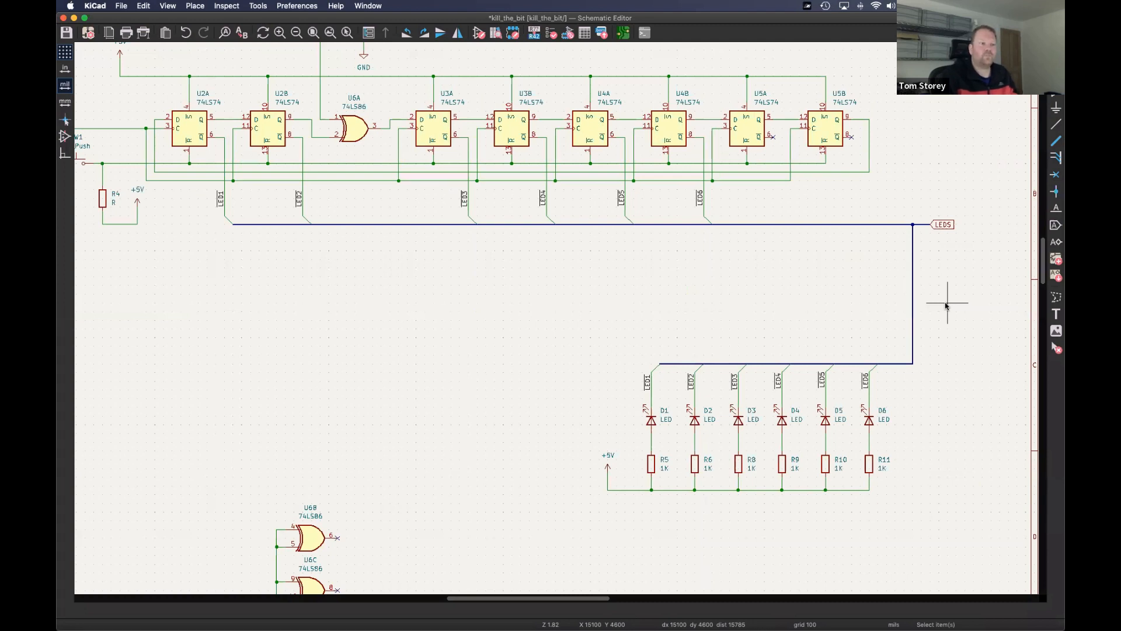
left_click(913, 285)
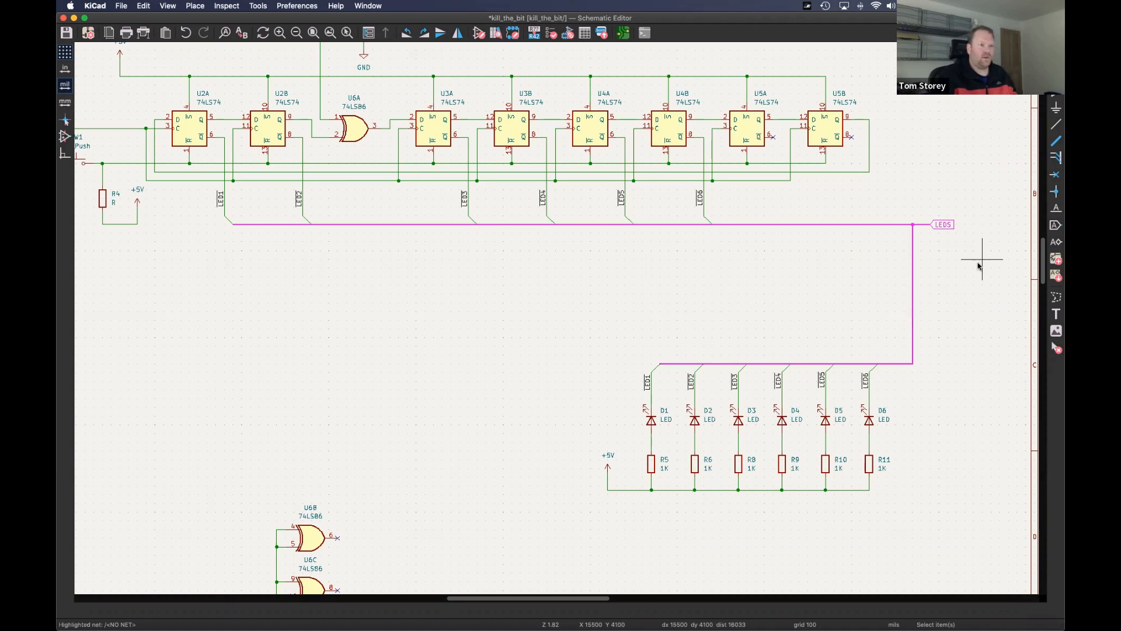
left_click(965, 267)
- Delete the LEDS global label and its bus stub, and save the schematic
scroll(930, 237, "down", 3)
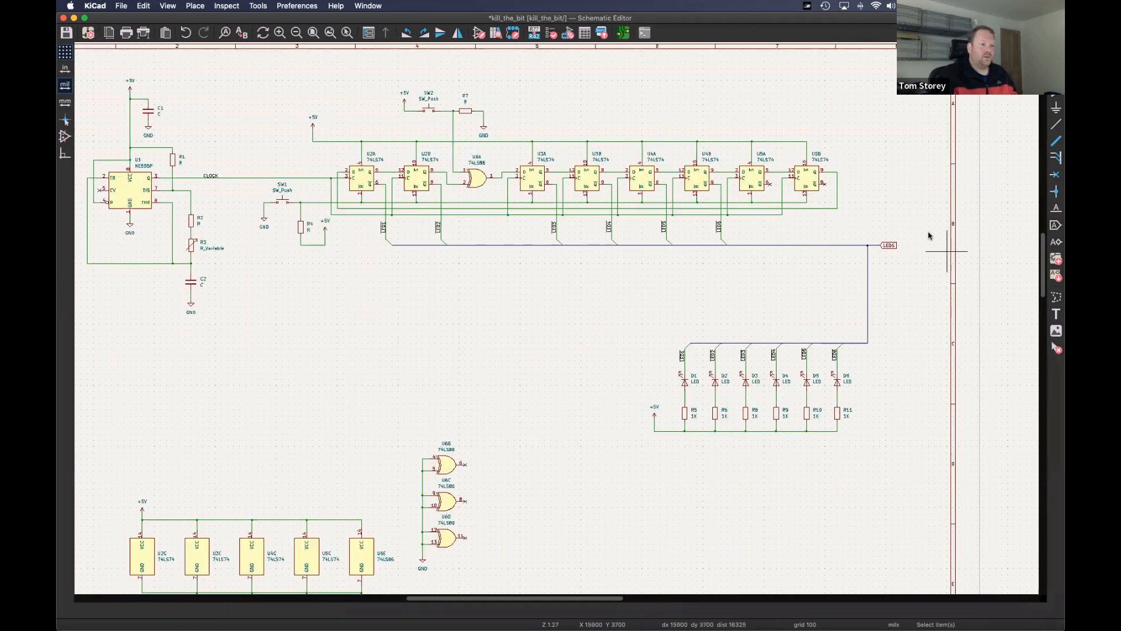
scroll(891, 248, "up", 3)
key("Delete")
key("Delete")
middle_click_drag(598, 272, 713, 282)
key("super+s")
- Review the completed schematic, from the clock circuit through the flip-flop chain and LED bus to the LEDs
scroll(583, 313, "down", 3)
scroll(616, 311, "up", 2)
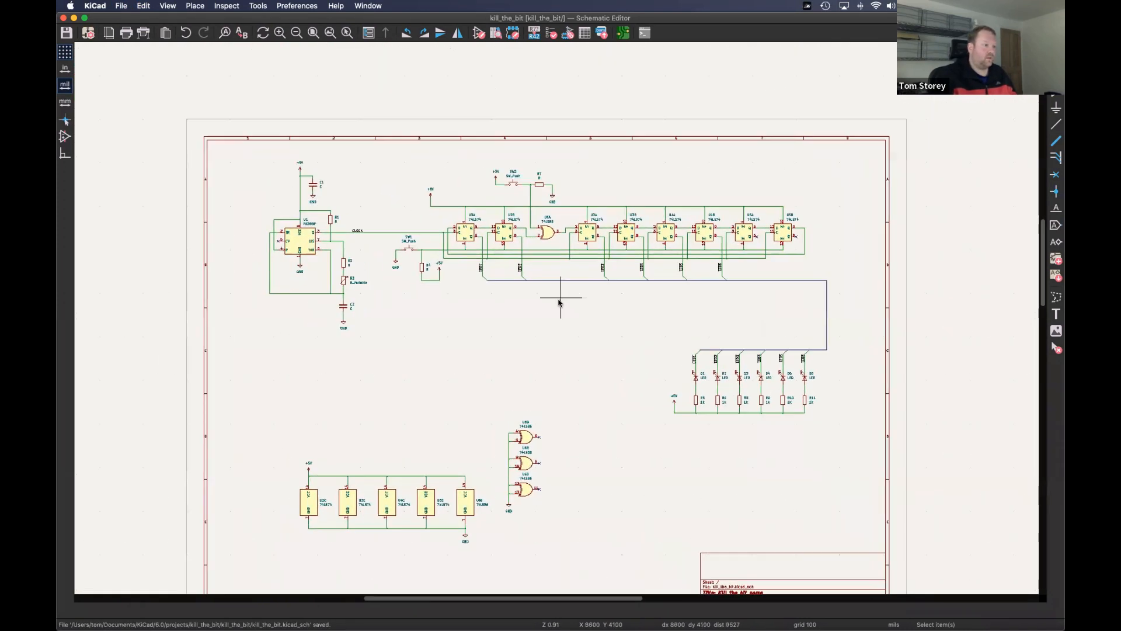
scroll(549, 314, "up", 1)
scroll(549, 314, "up", 1)
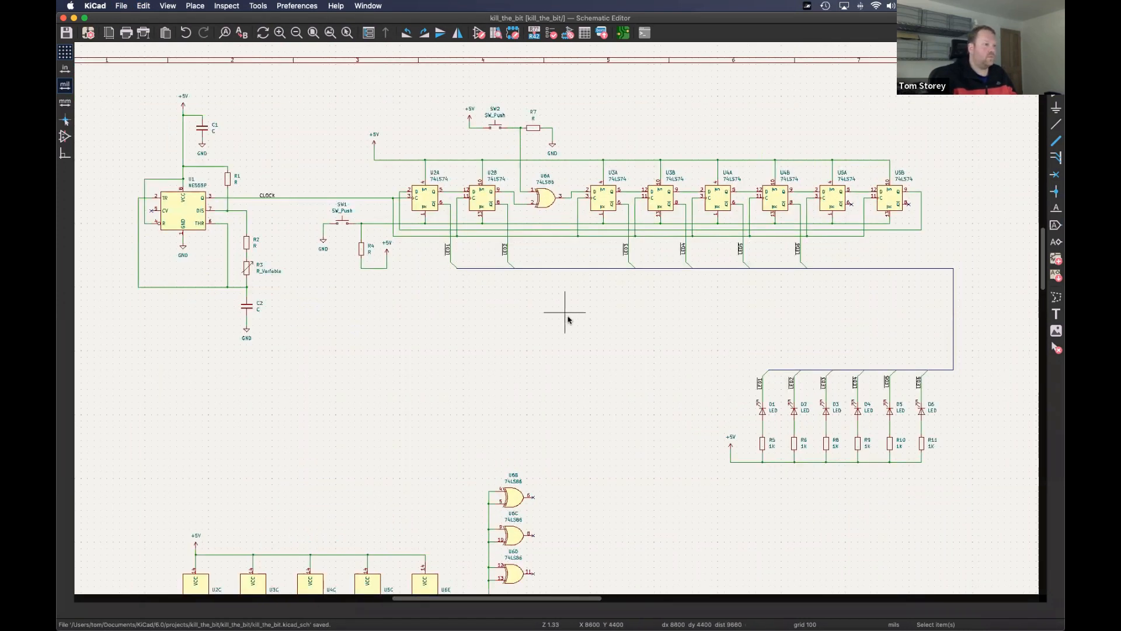
scroll(822, 350, "up", 3)
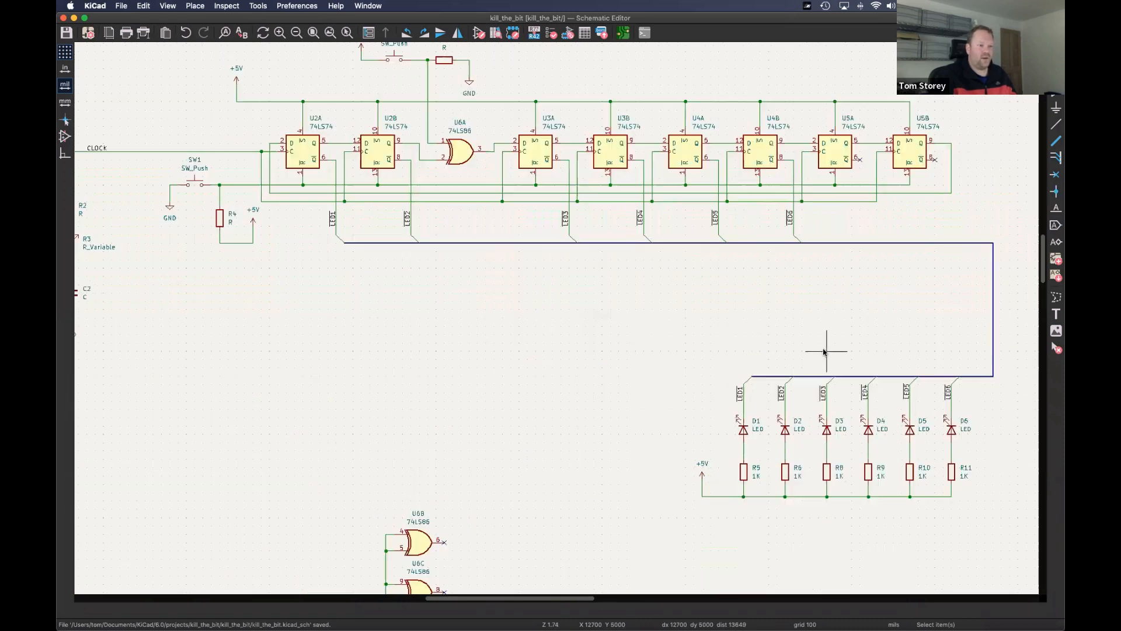
scroll(797, 334, "down", 1)
middle_click_drag(796, 330, 668, 319)
scroll(669, 319, "down", 2)
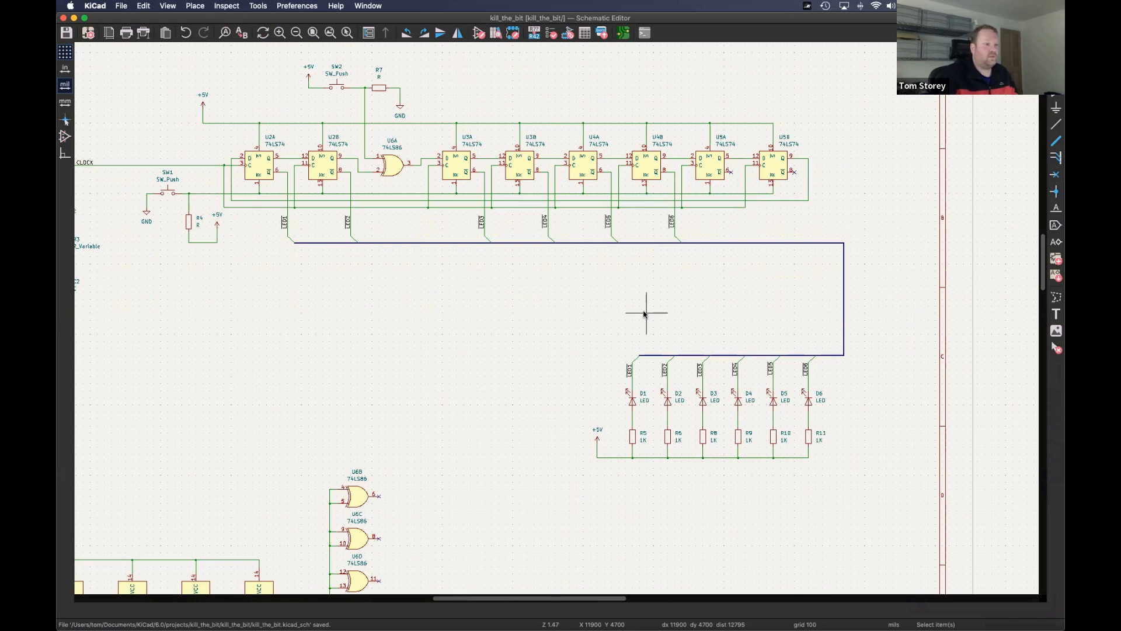
scroll(688, 303, "left", 5)
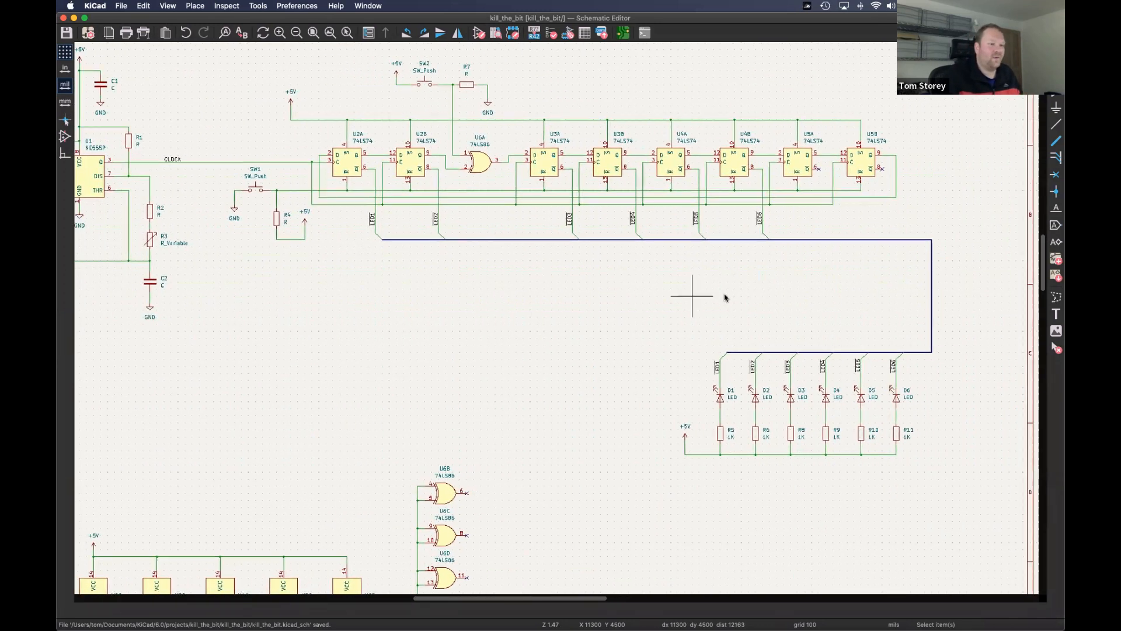
scroll(720, 296, "right", 1)
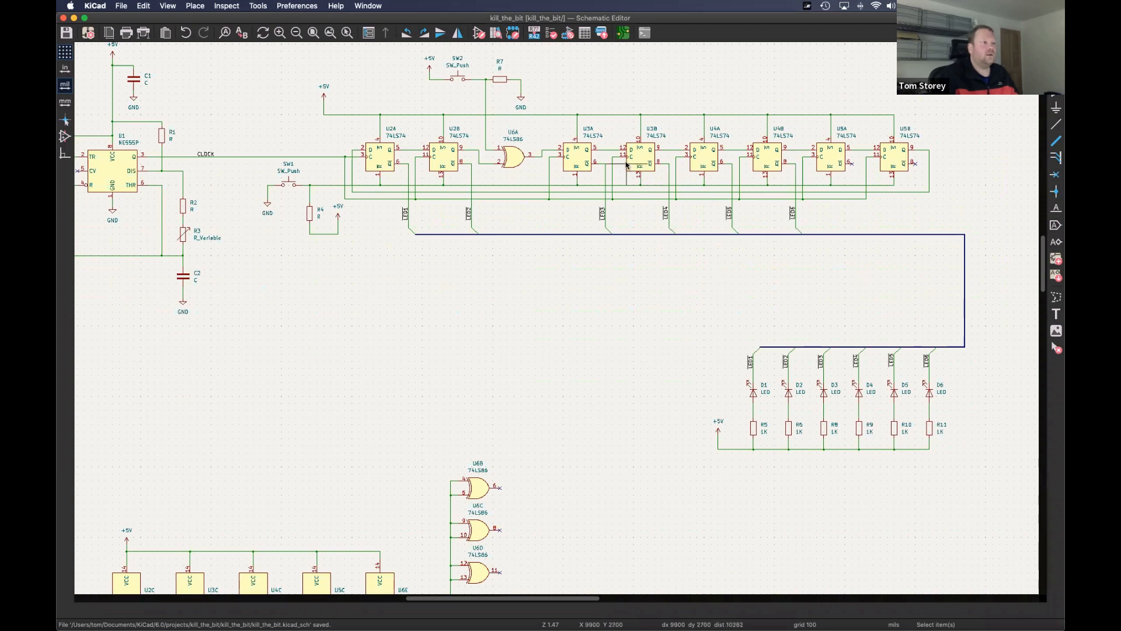
- Open the kill_the_bit board in the PCB Editor and inspect the empty drawing sheet
left_click(624, 33)
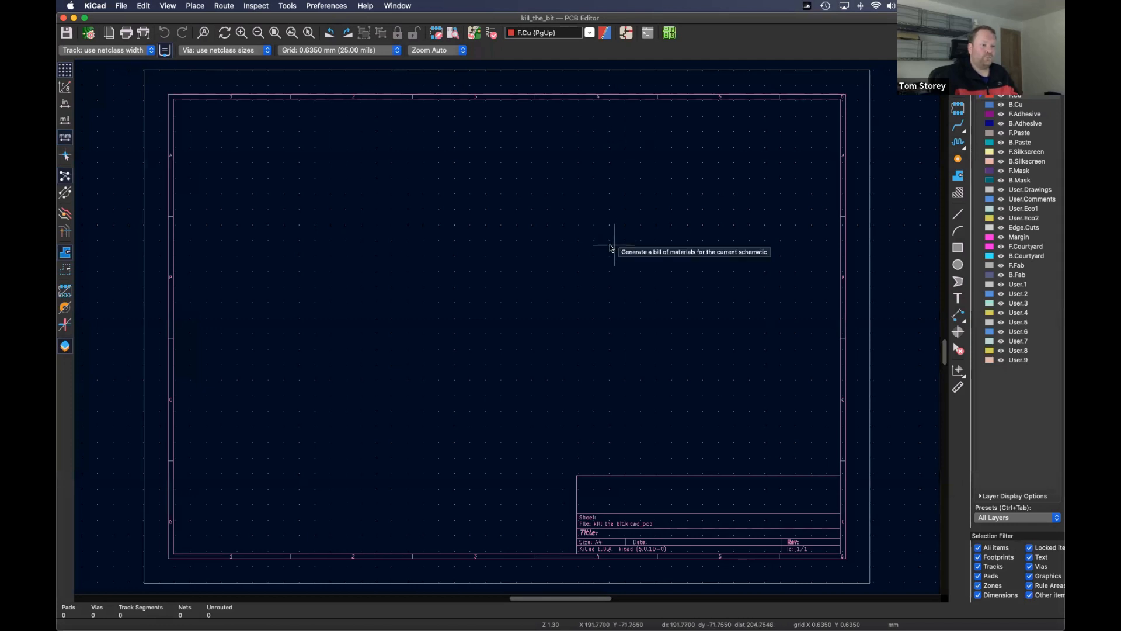
mouse_move(533, 243)
middle_mouse_down()
mouse_move(605, 237)
mouse_move(552, 234)
middle_mouse_up()
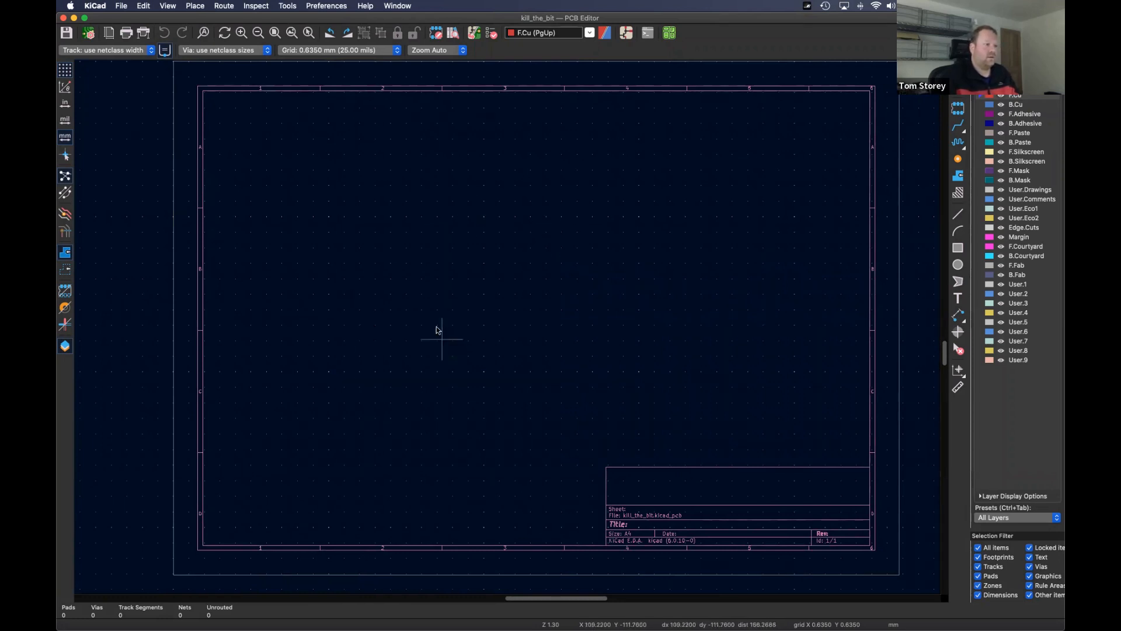
scroll(440, 339, "down", 5)
scroll(443, 336, "up", 6)
scroll(445, 334, "down", 1)
scroll(507, 269, "down", 1)
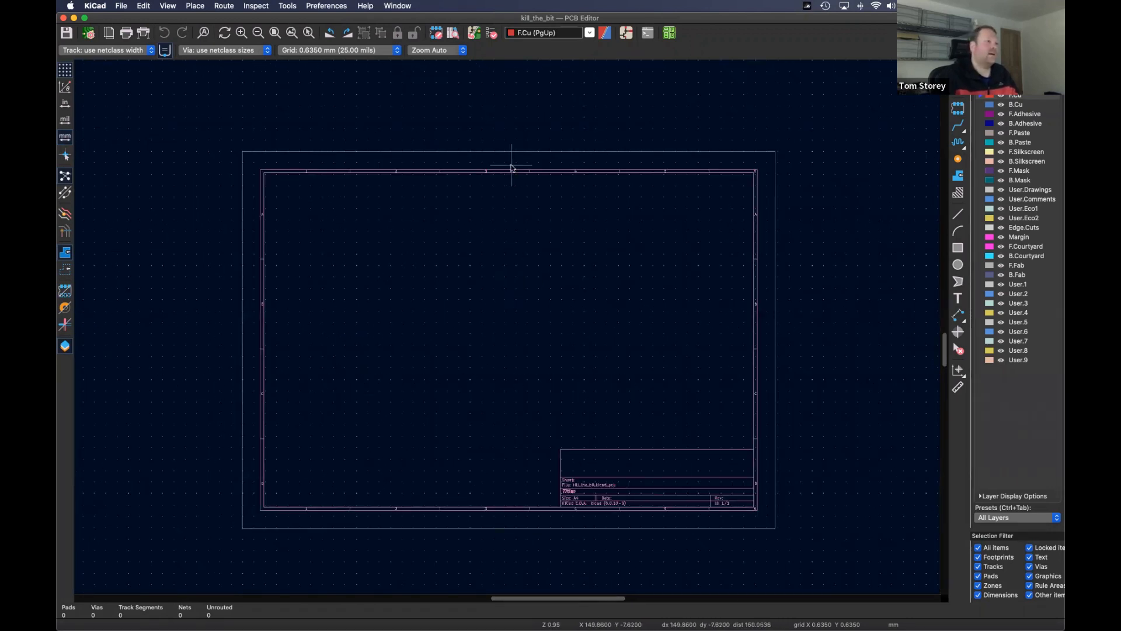
scroll(478, 88, "down", 1)
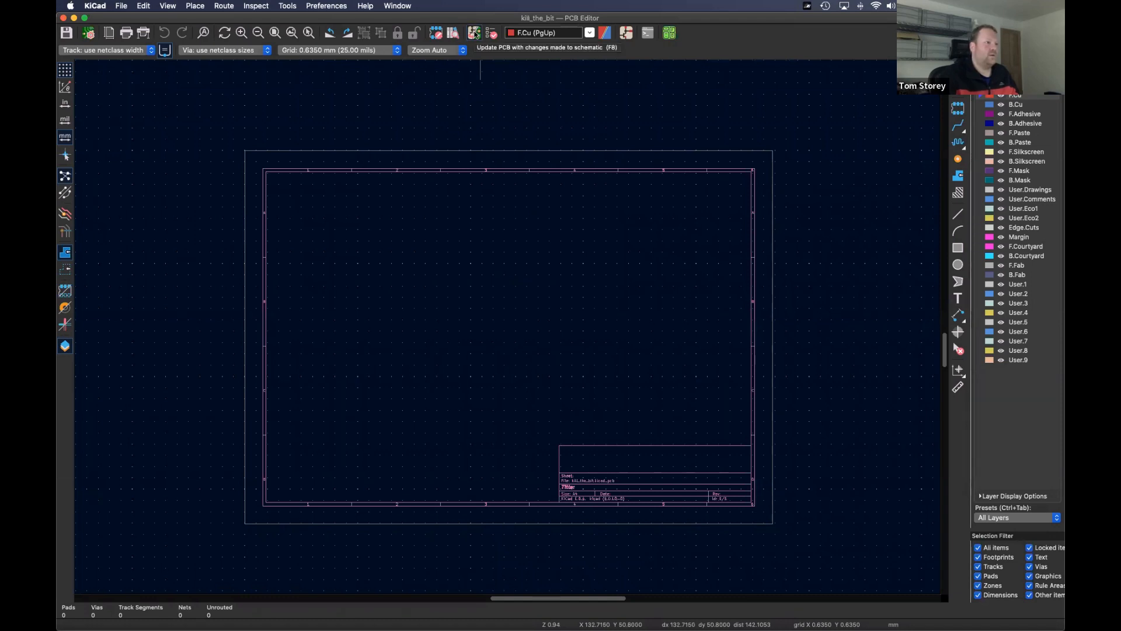
- Update the PCB from the schematic after reviewing the pending footprint additions, keeping footprint replacement enabled
left_click(474, 34)
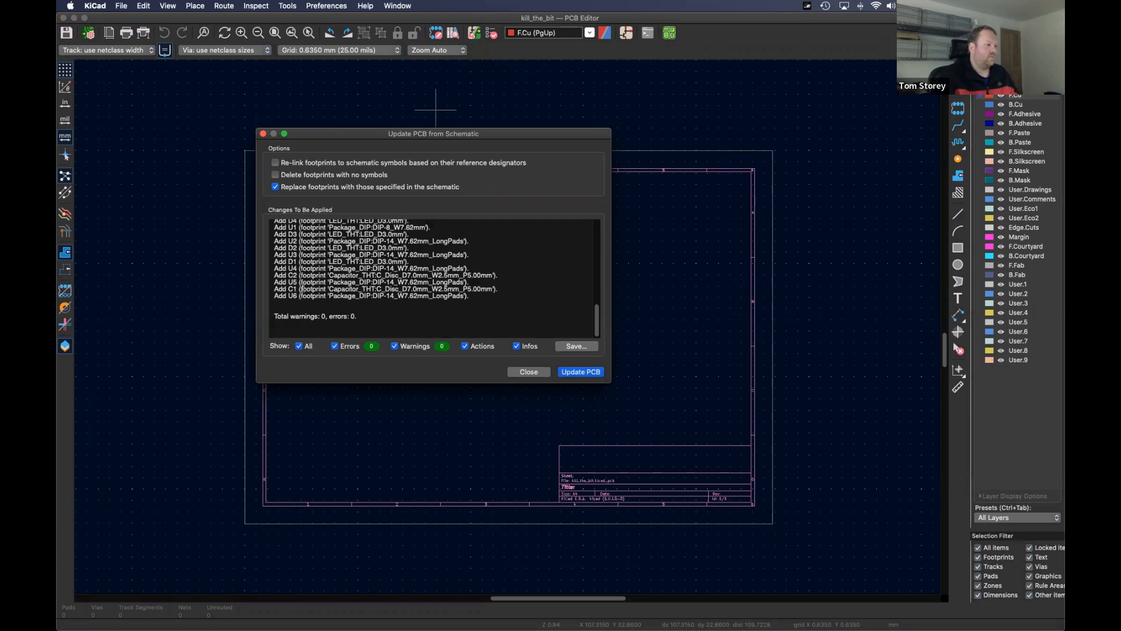
scroll(298, 274, "up", 10)
scroll(282, 239, "down", 10)
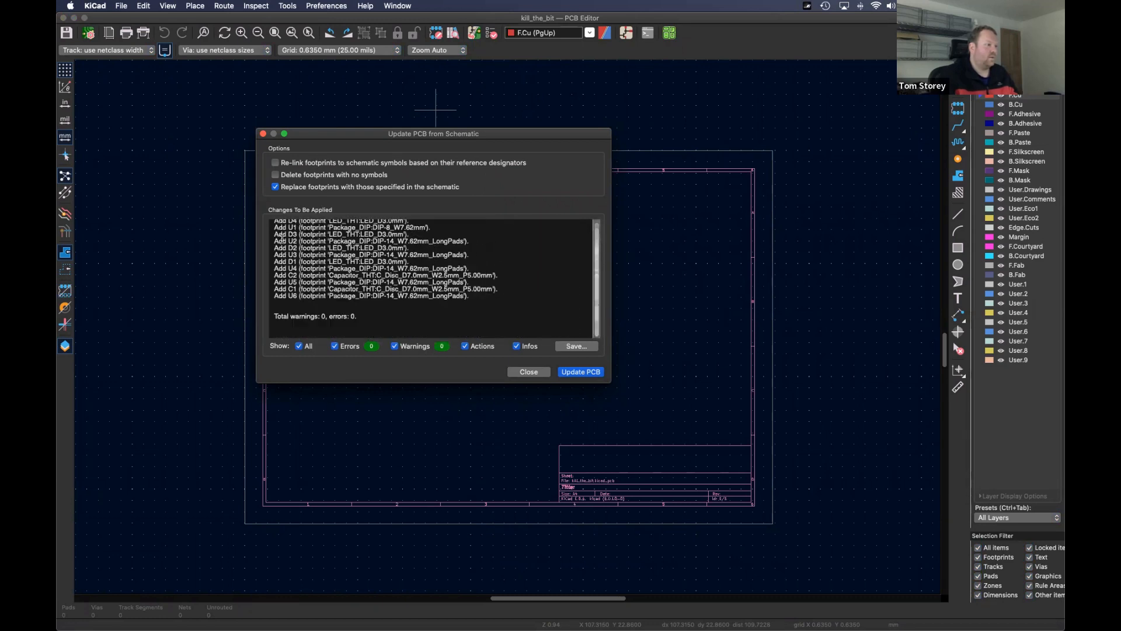
scroll(283, 245, "up", 5)
scroll(283, 247, "down", 2)
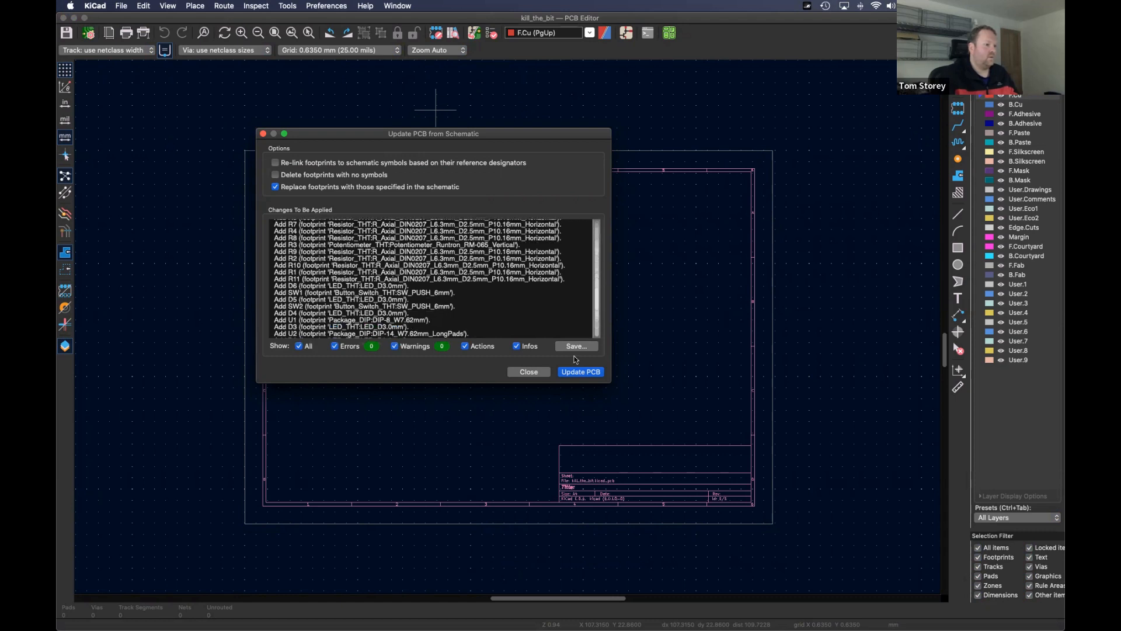
left_click(581, 372)
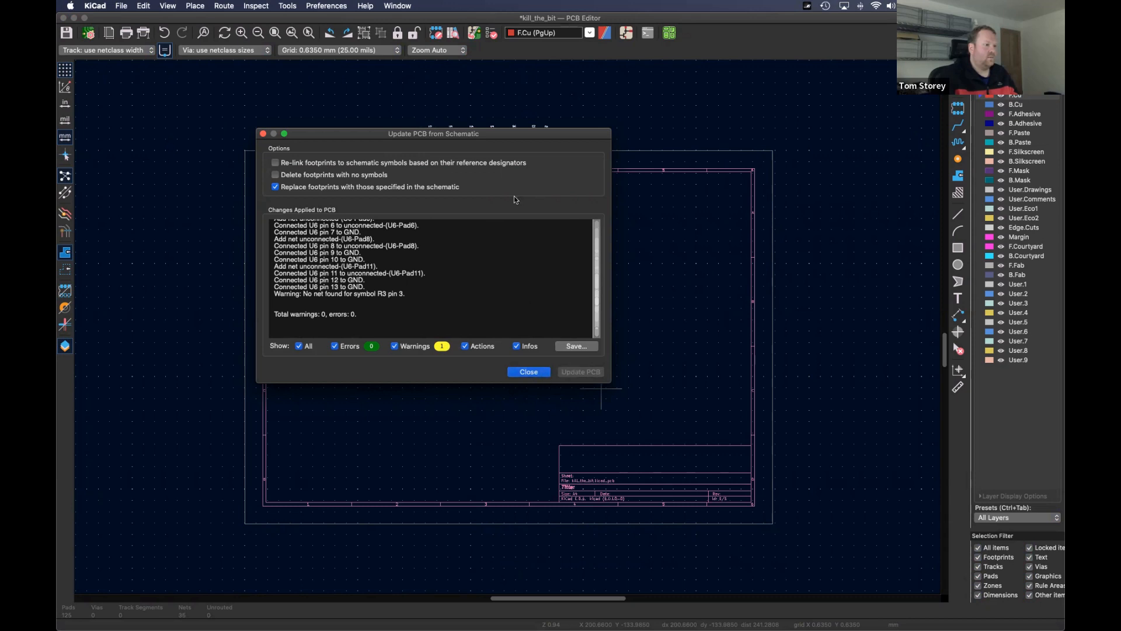
left_click_drag(467, 132, 590, 77)
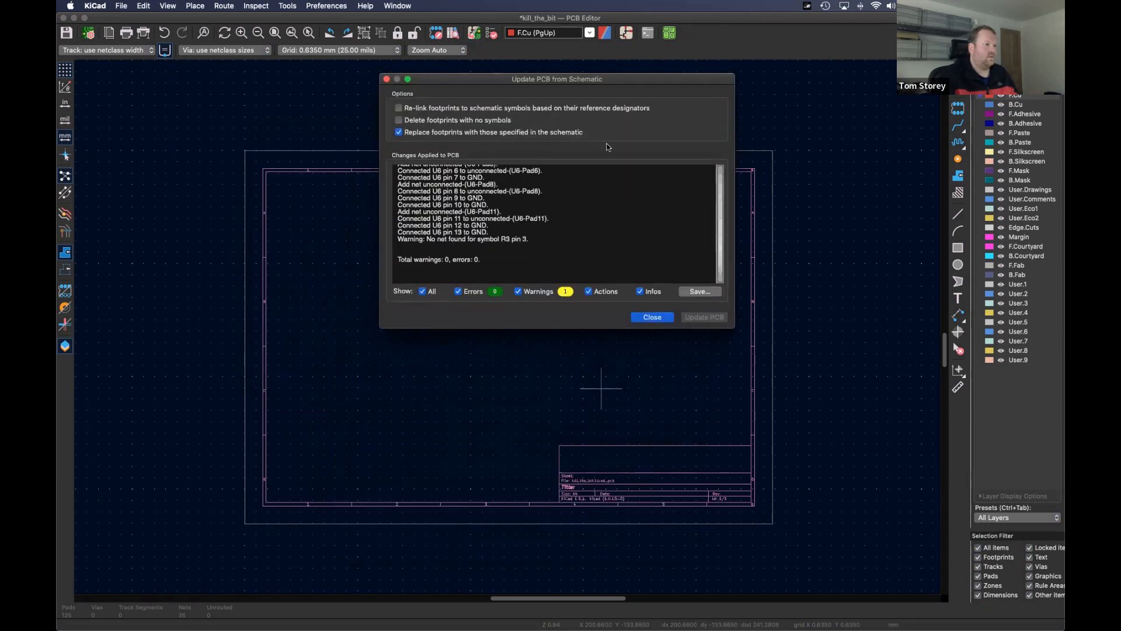
left_click(662, 320)
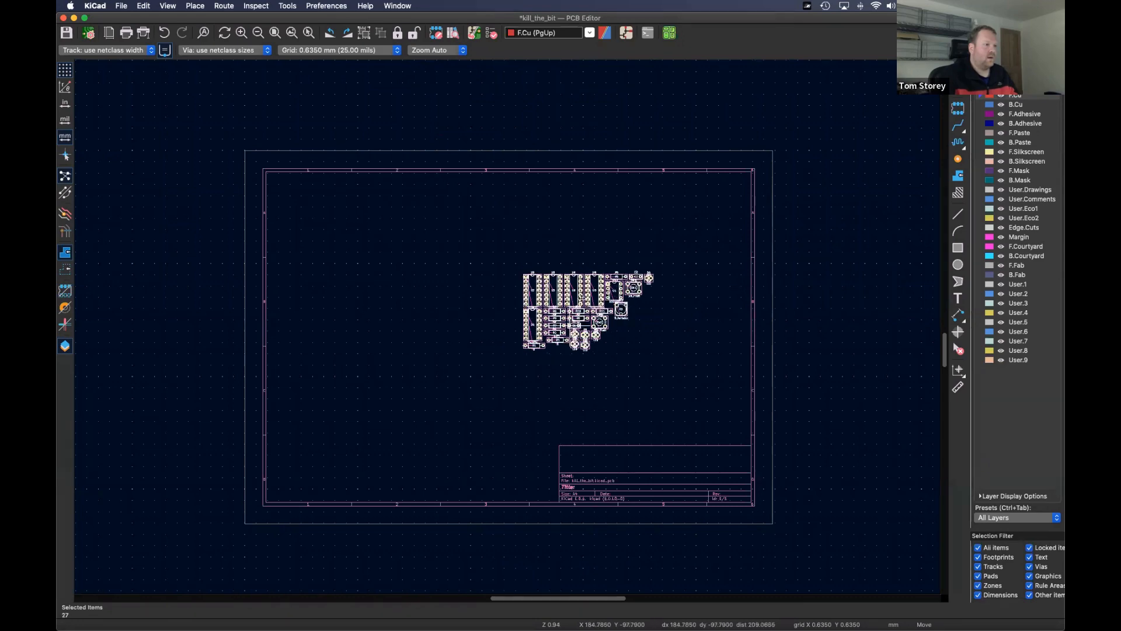
- Place the imported footprint group outside the drawing sheet, beside the upper part of its left border, and deselect it
scroll(495, 317, "up", 3)
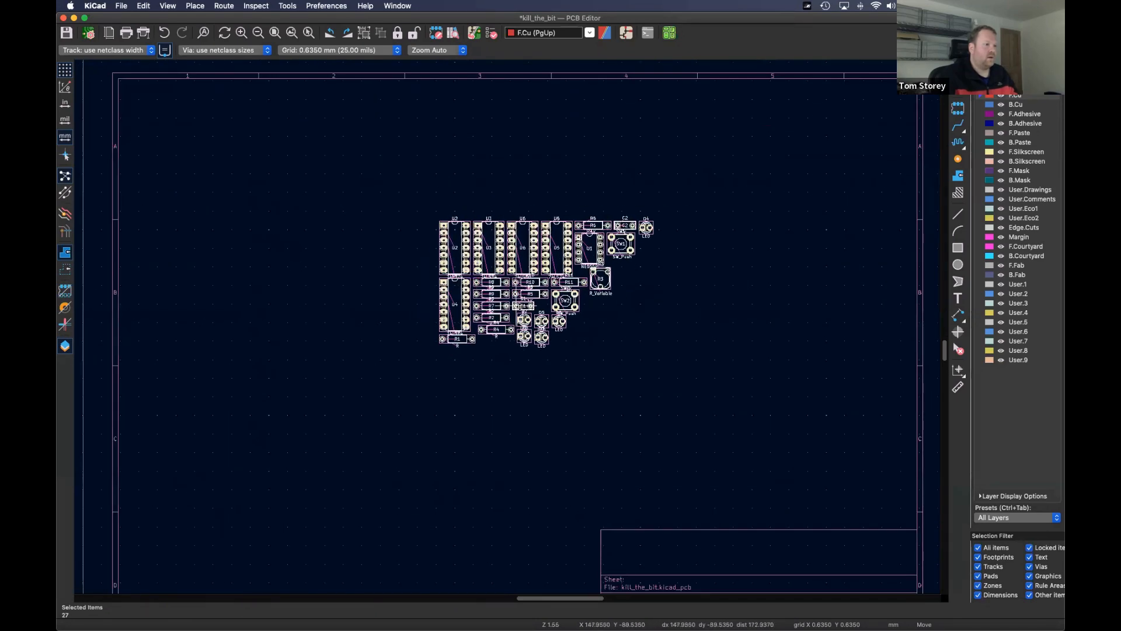
scroll(600, 280, "down", 2)
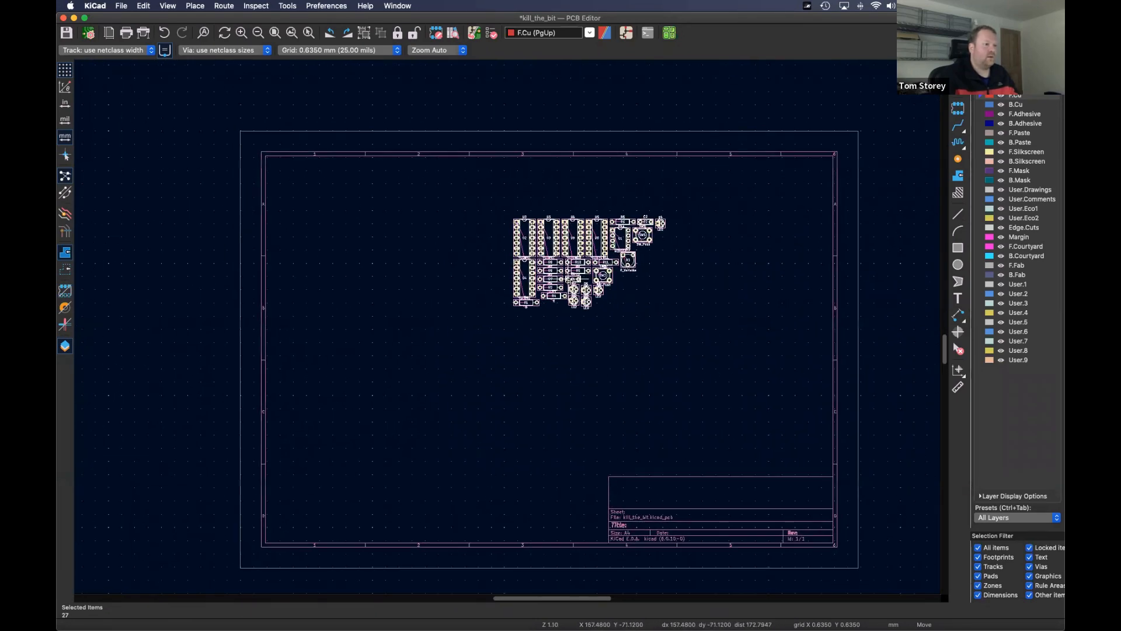
left_click(259, 339)
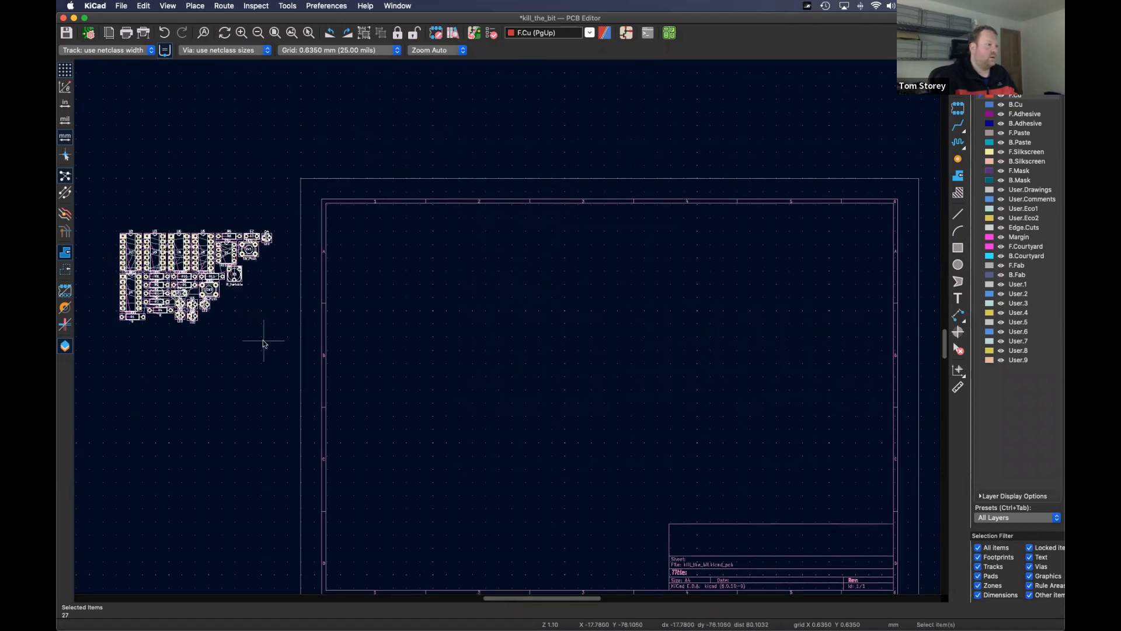
left_click(251, 333)
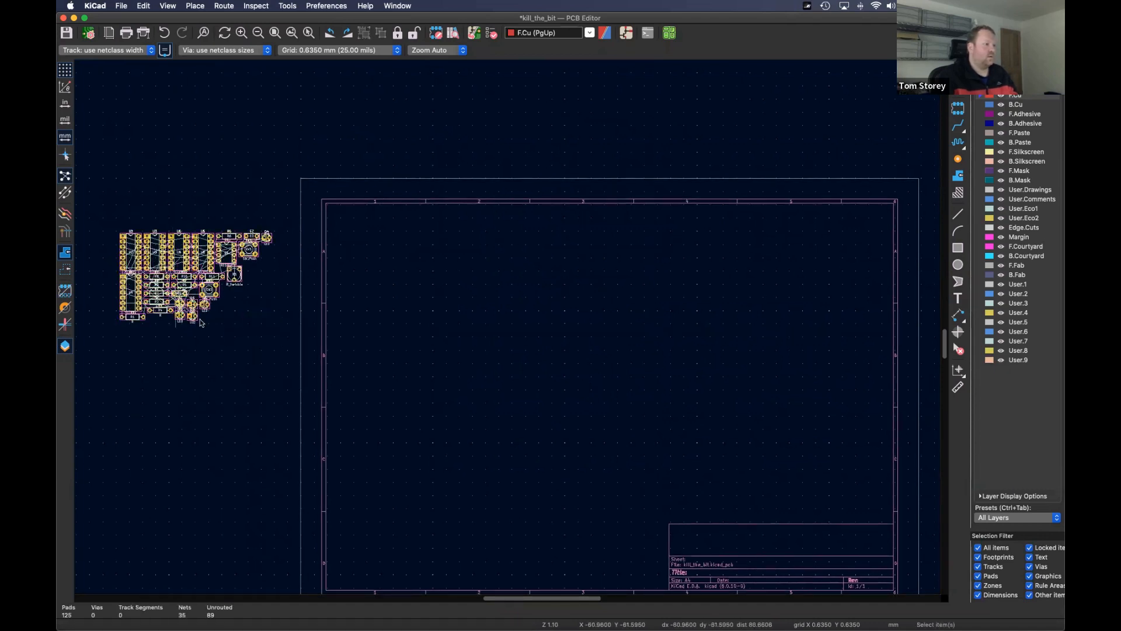
scroll(252, 330, "up", 2)
middle_click_drag(247, 337, 270, 252)
scroll(273, 290, "down", 1)
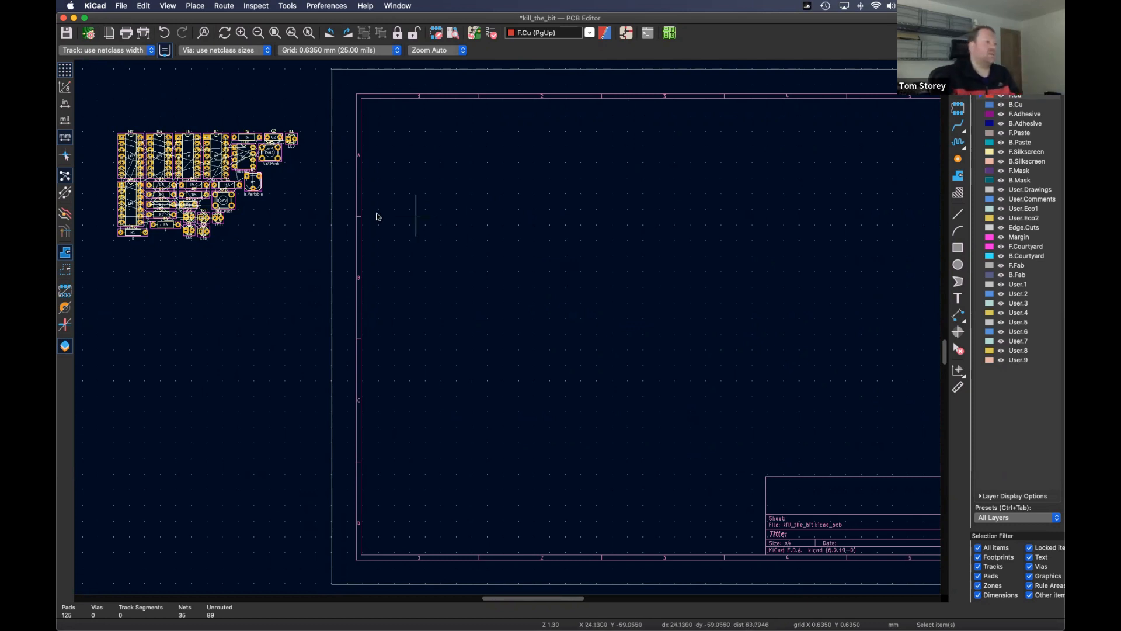
middle_click_drag(517, 182, 493, 173)
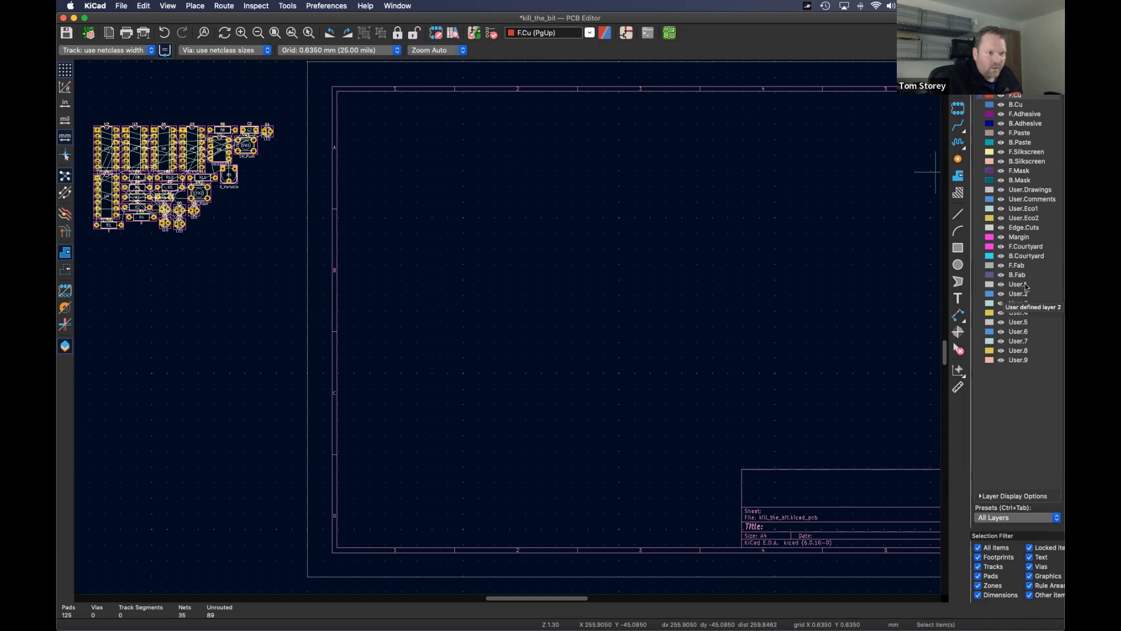
- Try B.Fab and F.Fab as the active drawing layer
left_click(1017, 266)
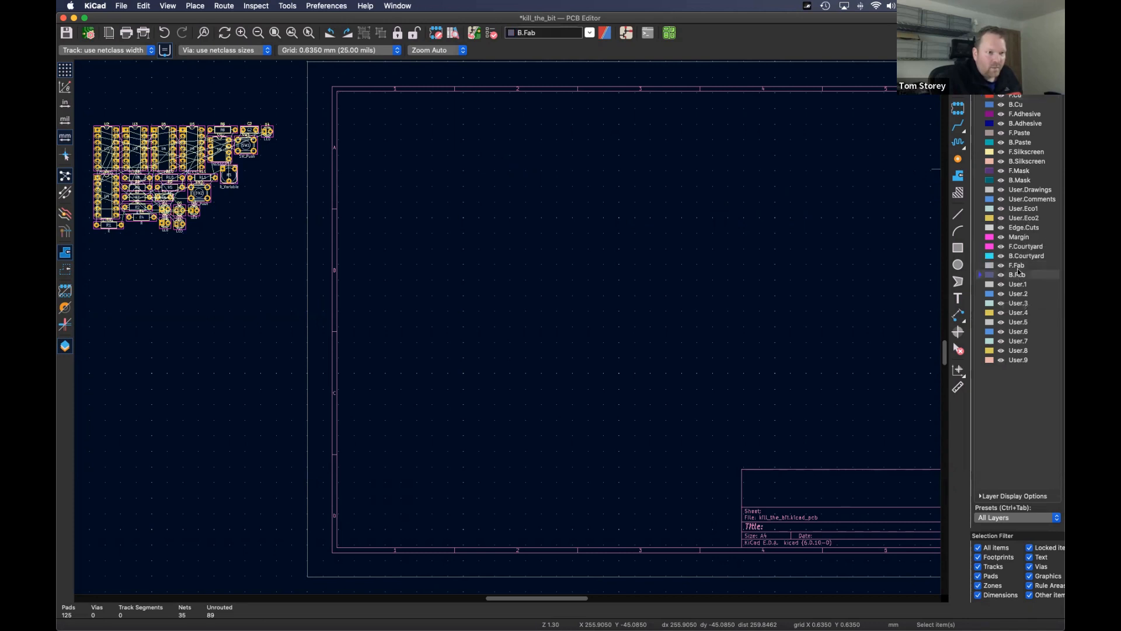
left_click(1017, 275)
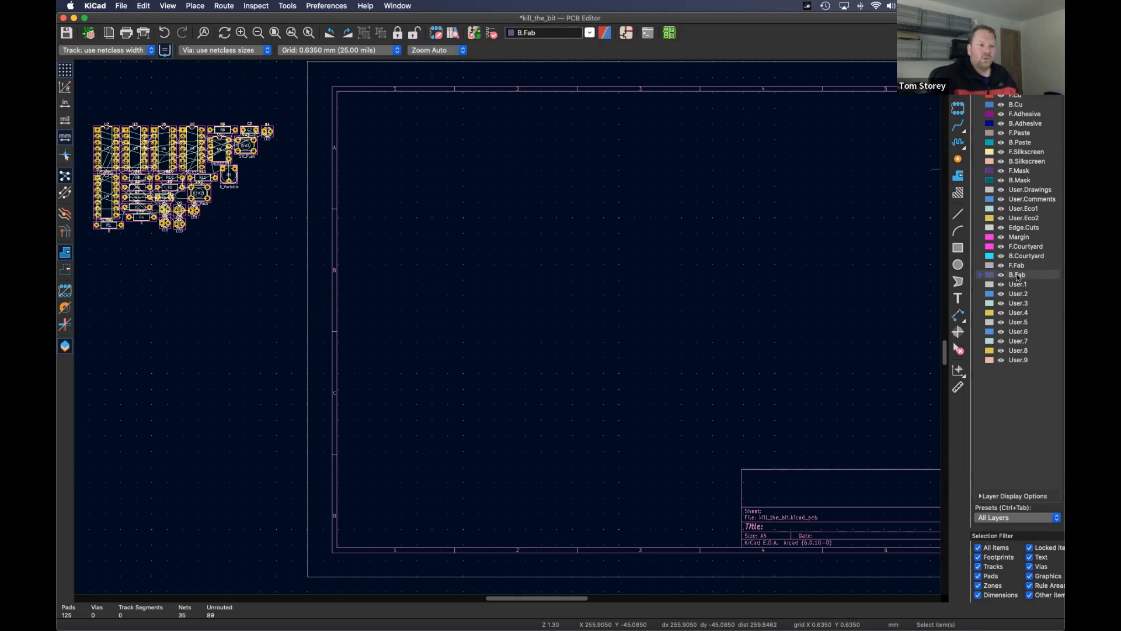
scroll(576, 195, "right", 4)
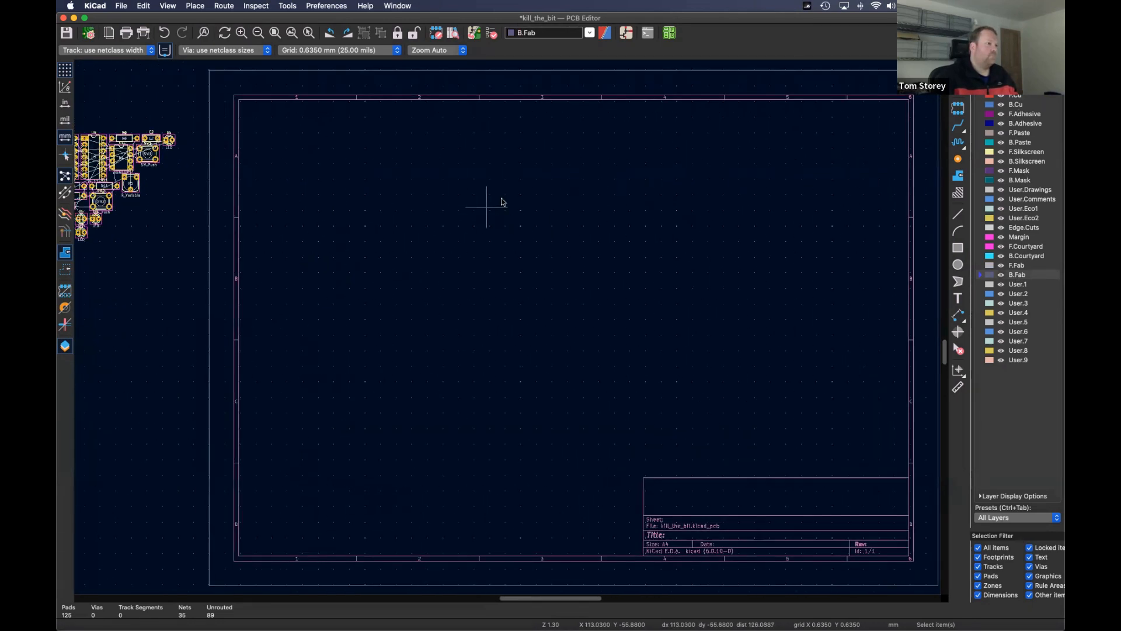
scroll(501, 202, "left", 1)
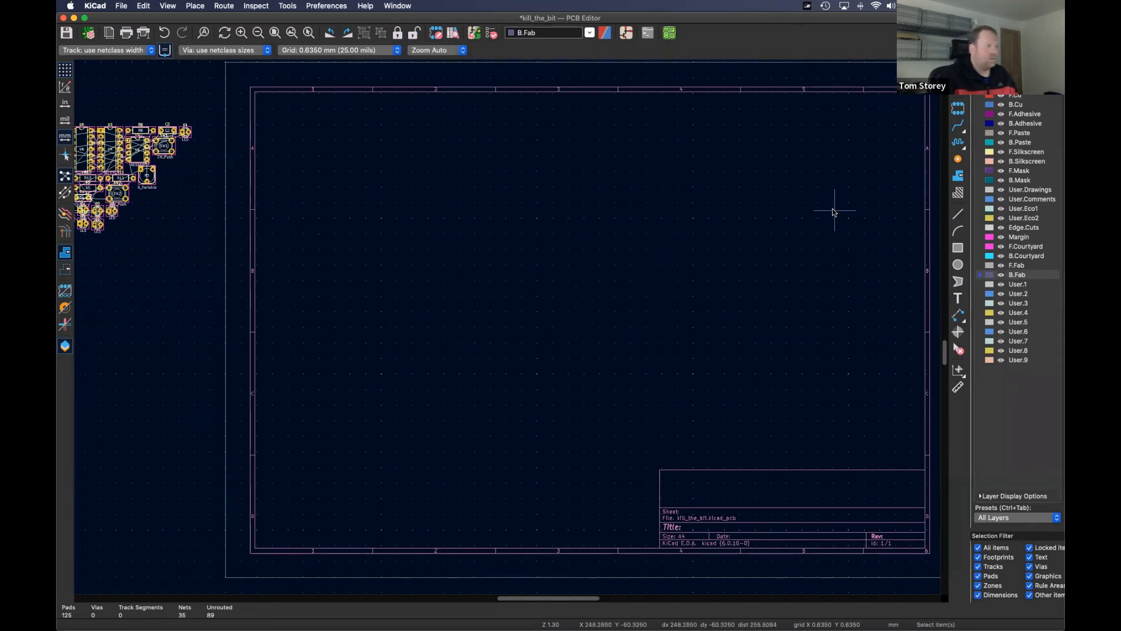
scroll(733, 187, "left", 5)
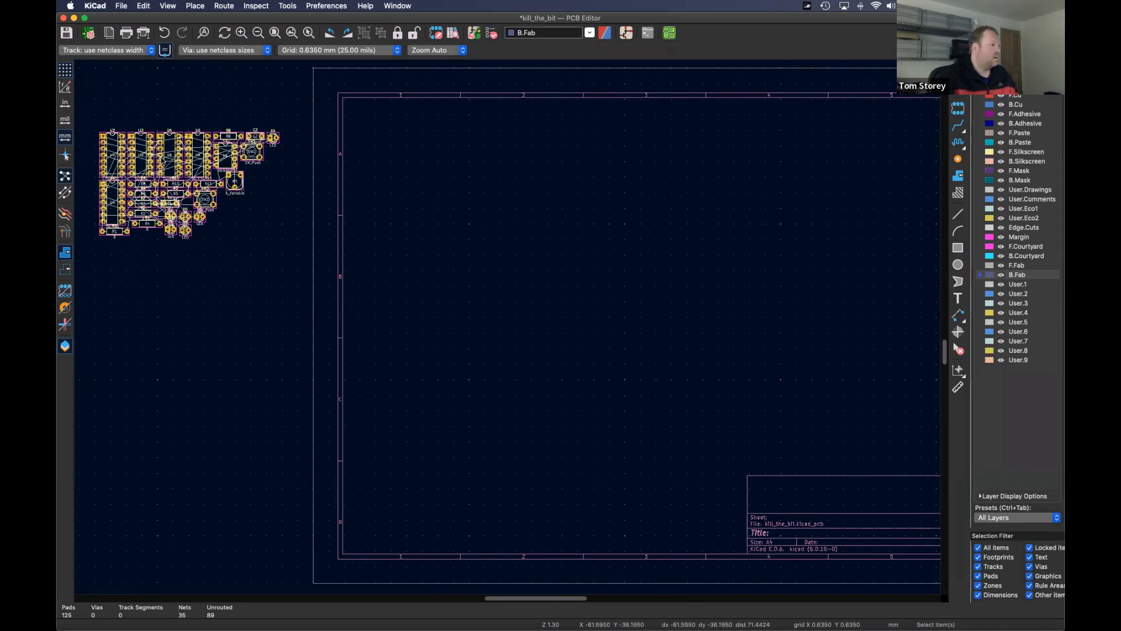
scroll(163, 157, "up", 2)
scroll(272, 169, "down", 2)
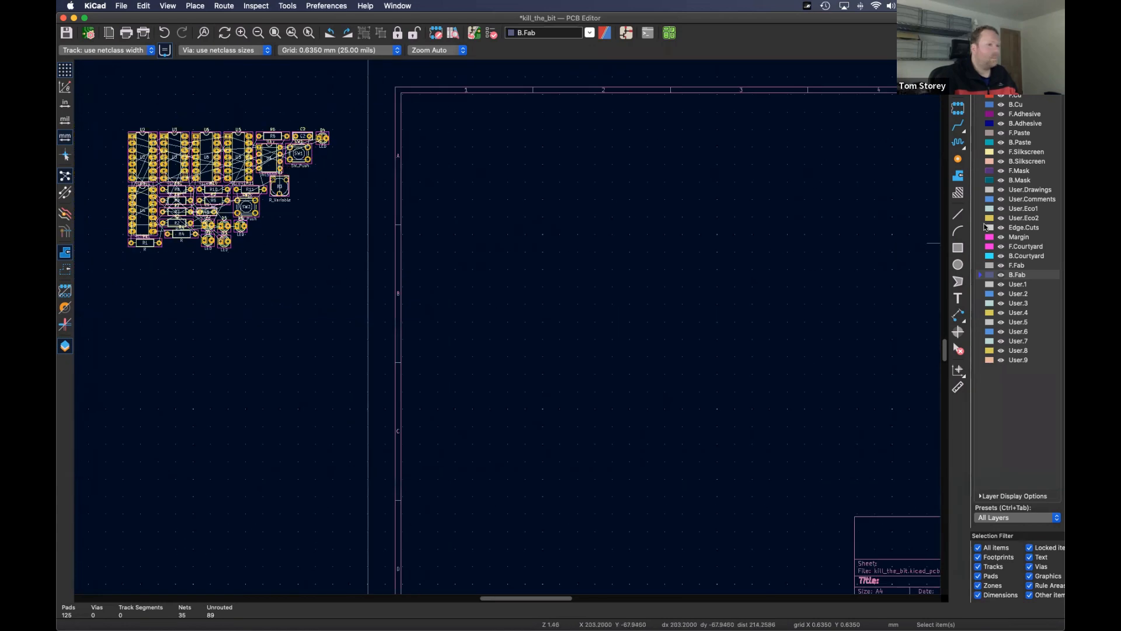
left_click(1014, 266)
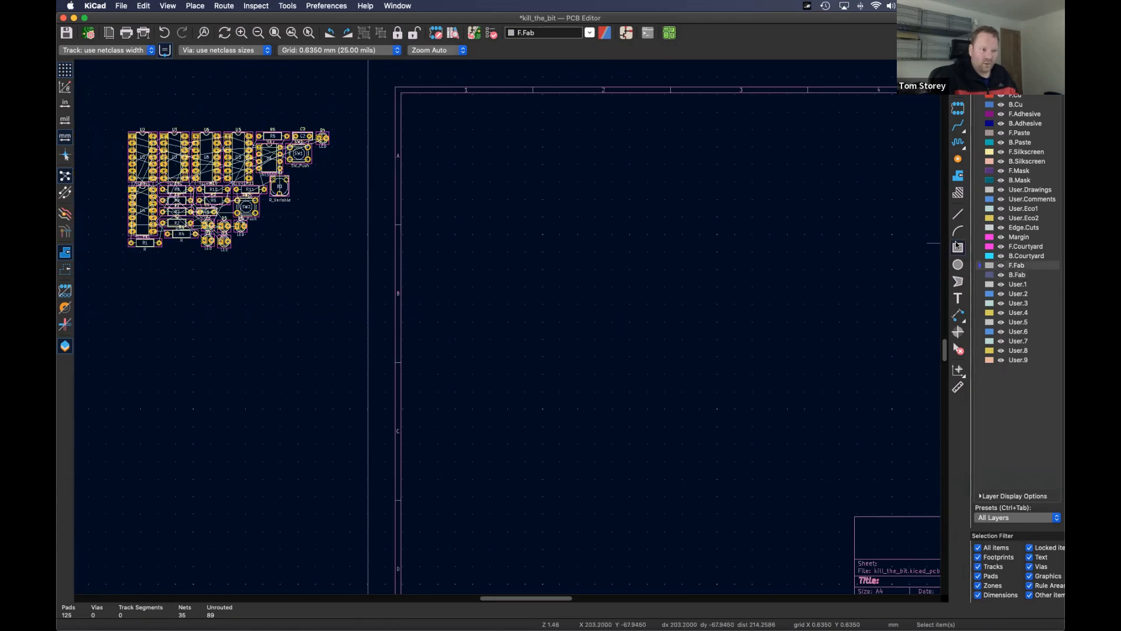
middle_click_drag(792, 222, 648, 202)
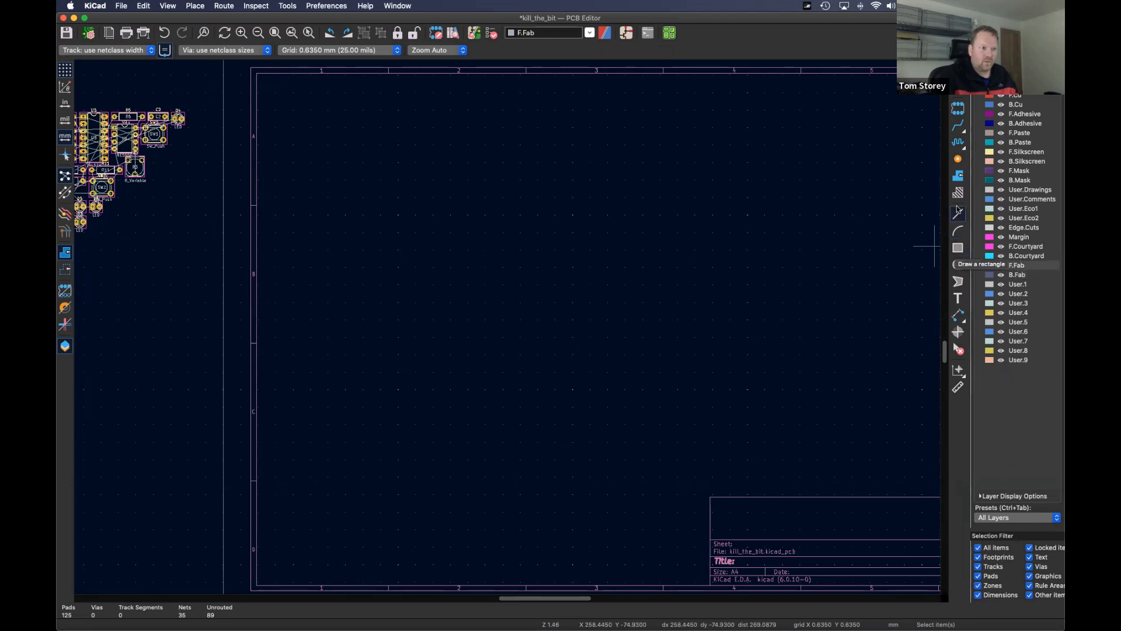
- Start the rectangle drawing tool and make Margin the active layer
left_click(958, 248)
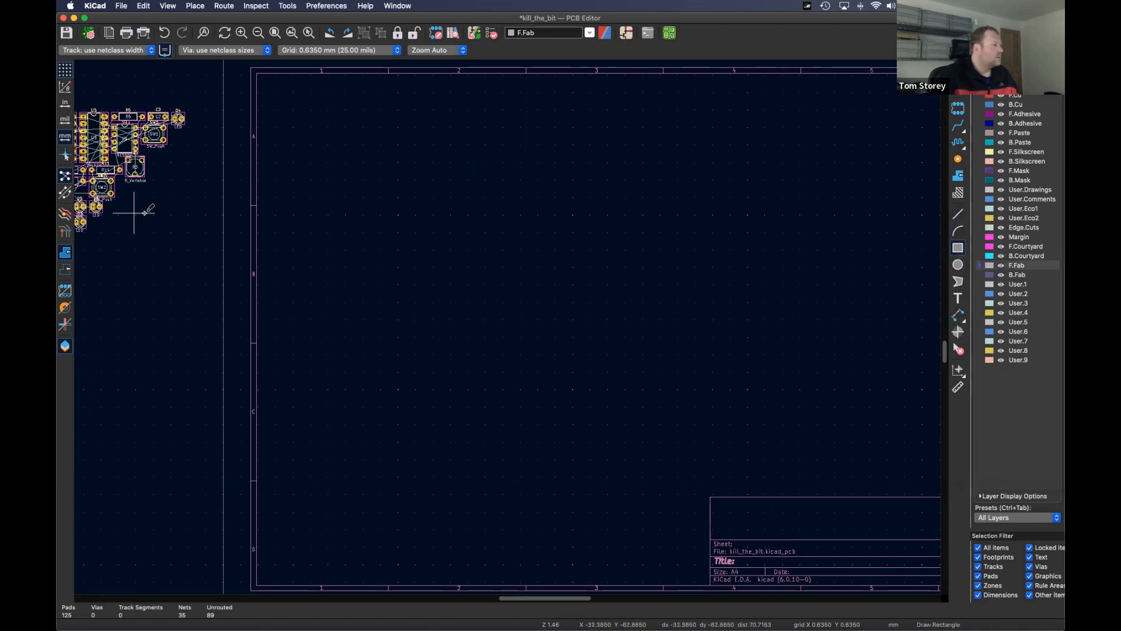
scroll(488, 200, "up", 1)
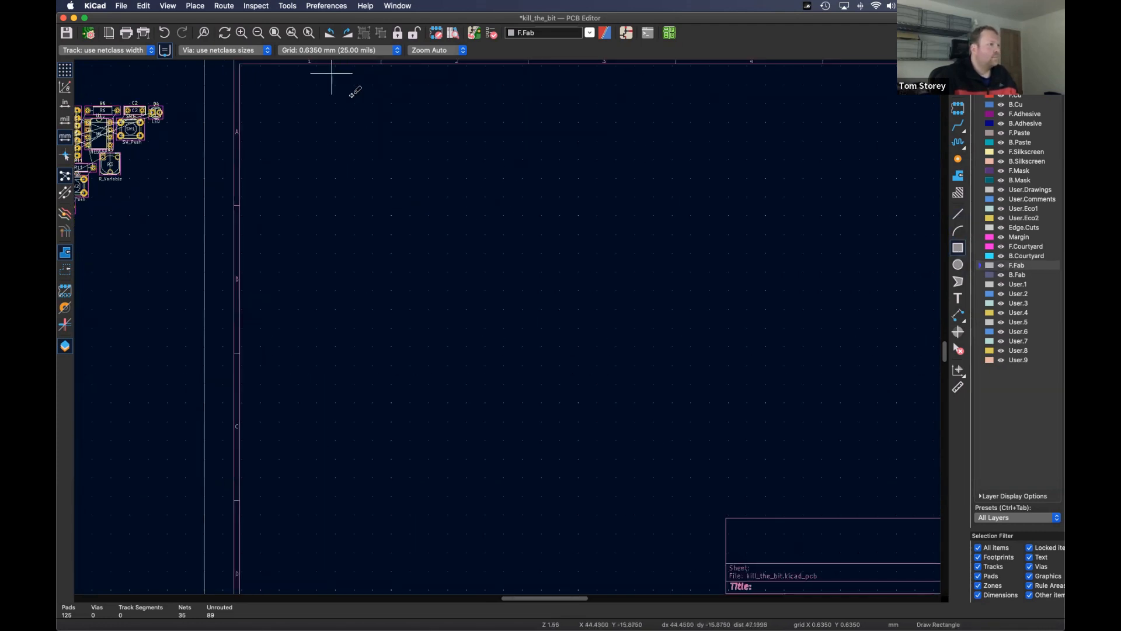
left_click(332, 50)
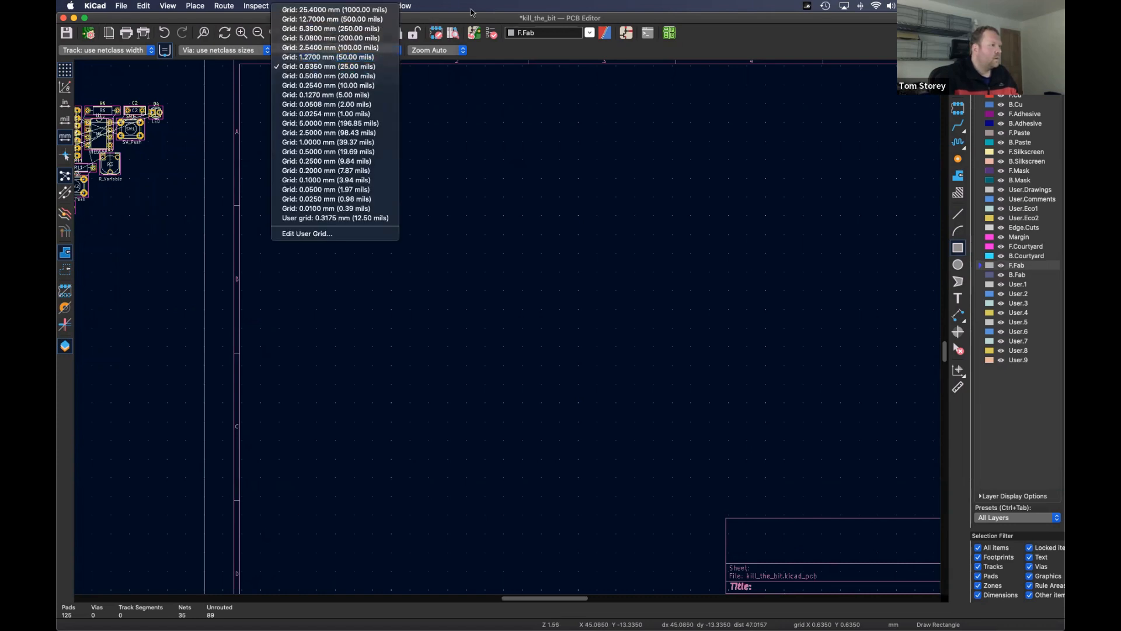
left_click(449, 19)
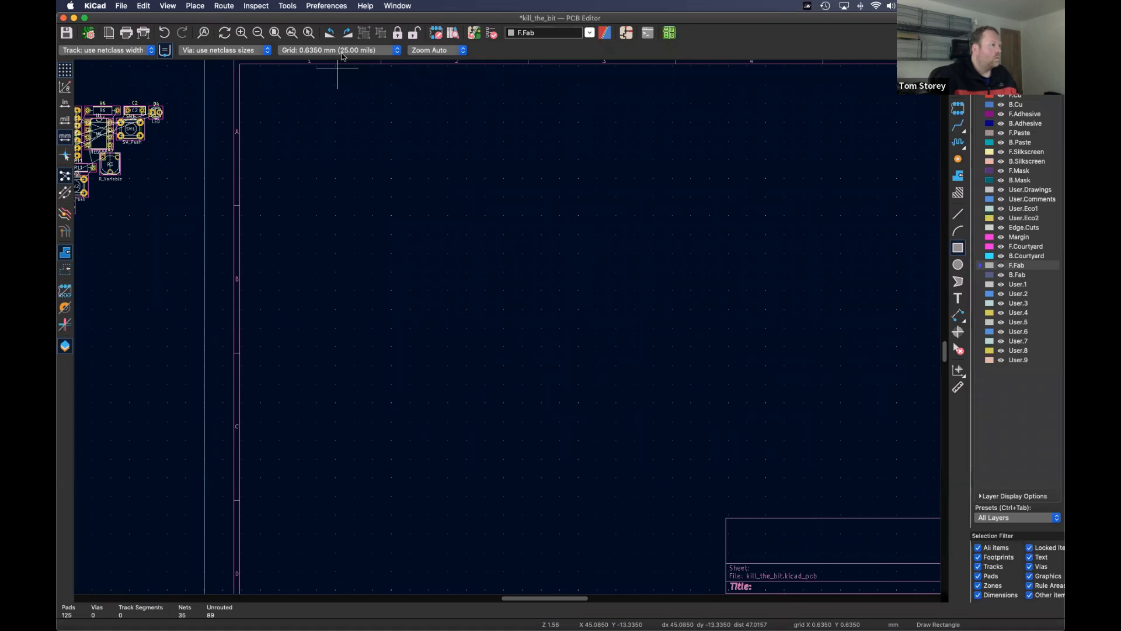
scroll(400, 110, "right", 5)
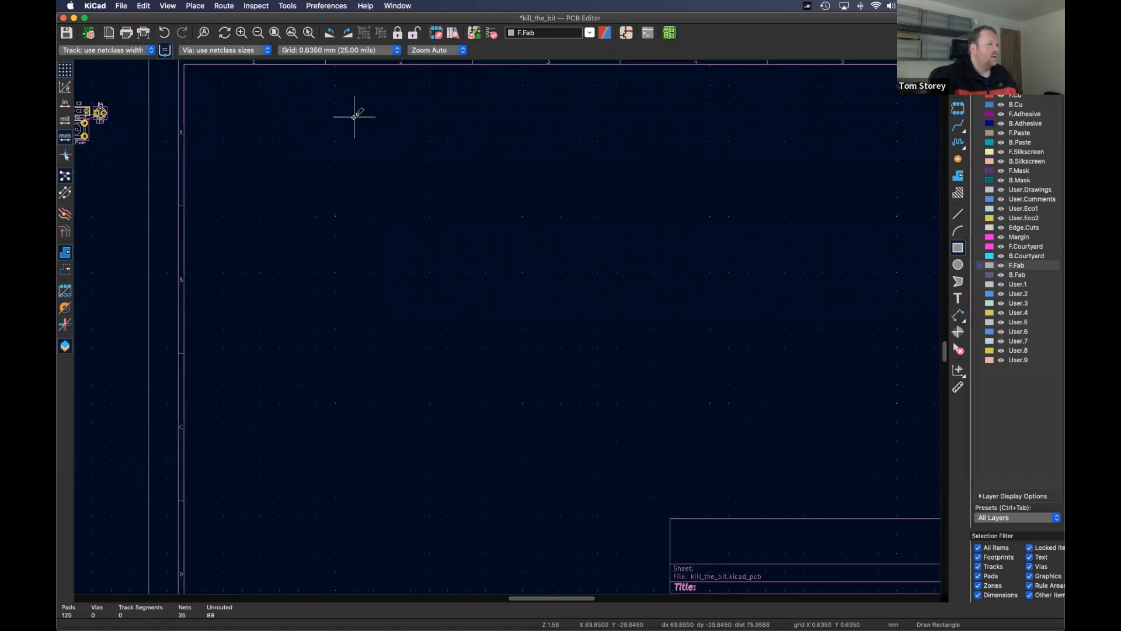
scroll(315, 144, "left", 3)
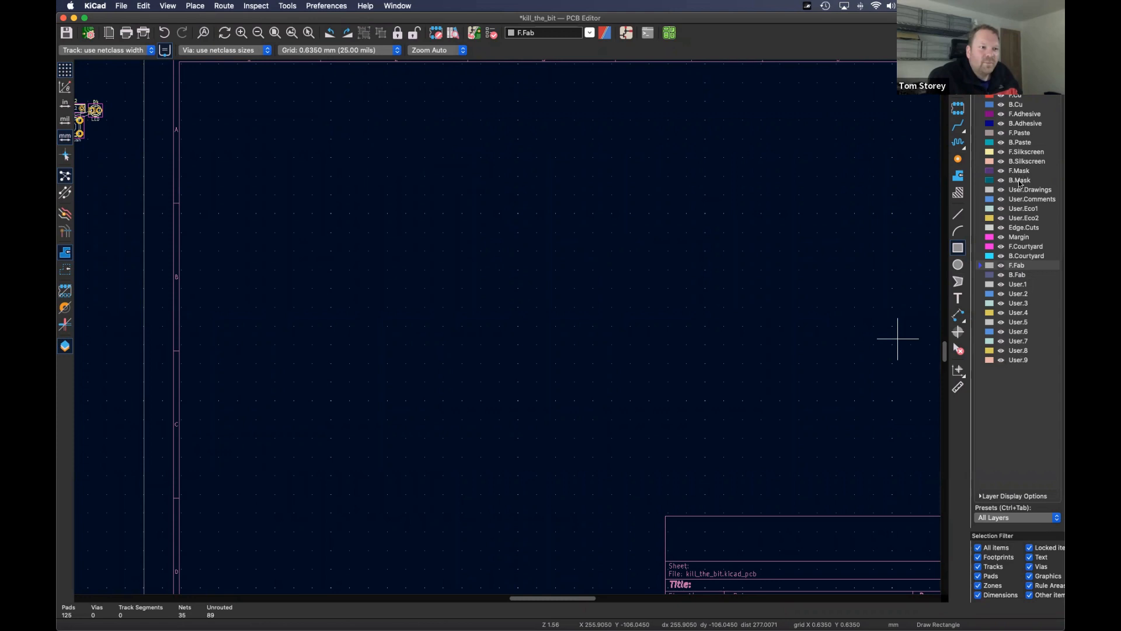
left_click(1018, 285)
left_click(1016, 265)
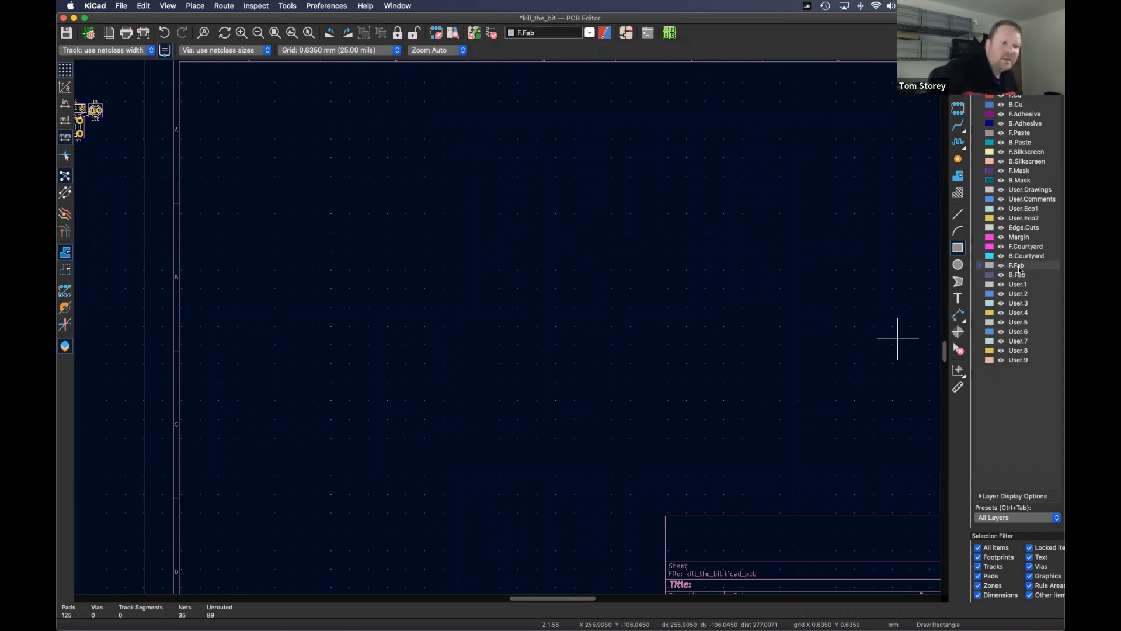
left_click(1018, 284)
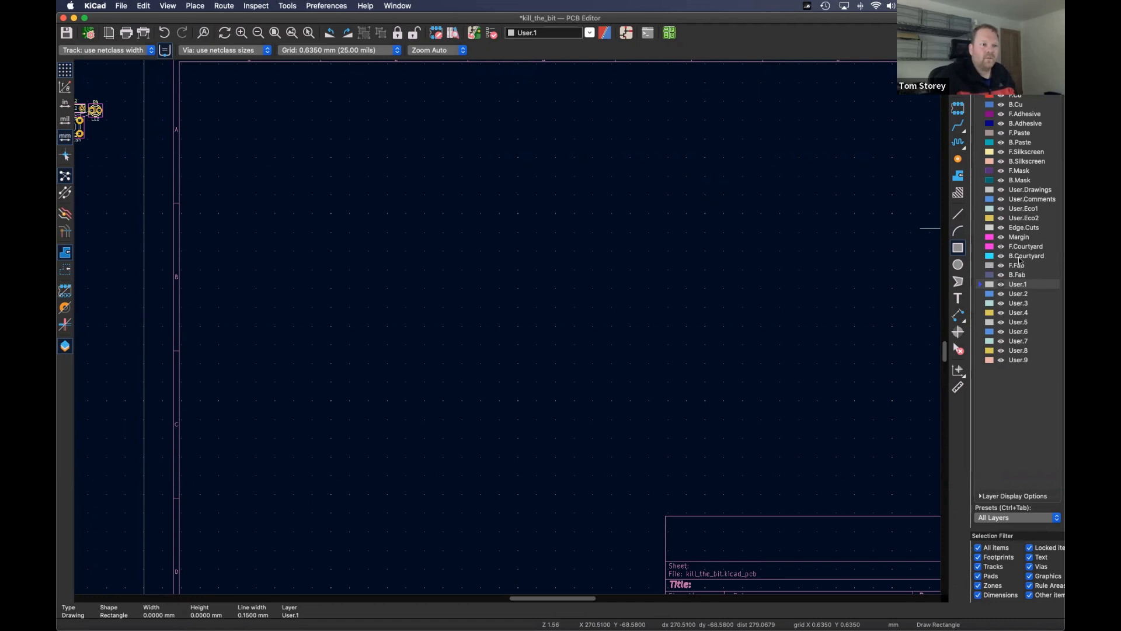
left_click(1021, 239)
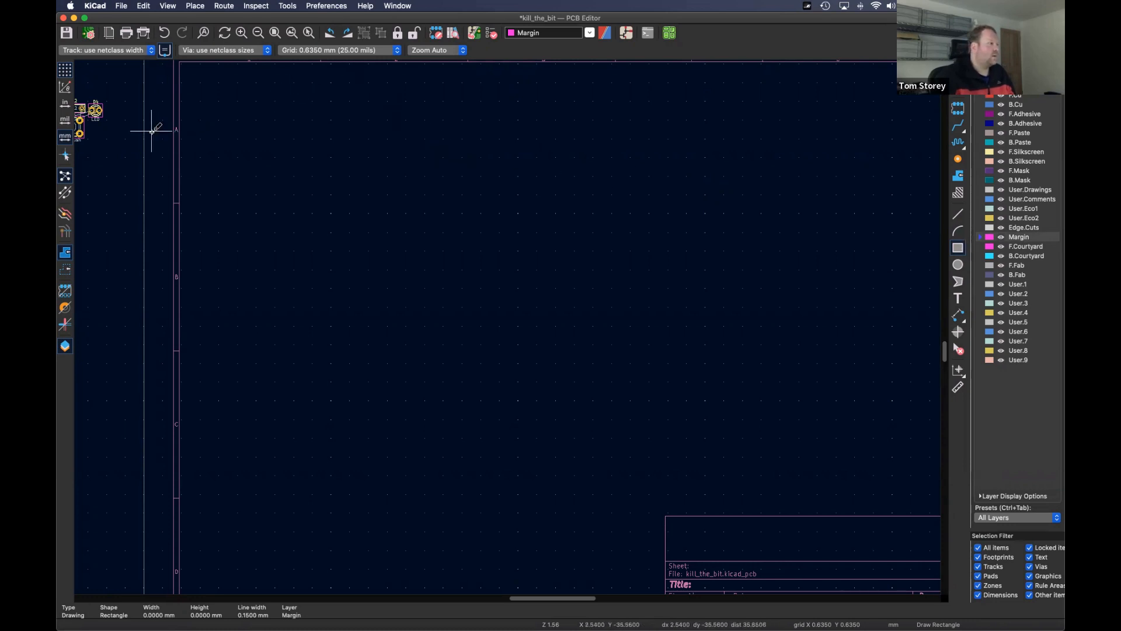
- Cycle the display units through mils and inches and return to millimetres
left_click(66, 121)
left_click(65, 105)
left_click(65, 122)
left_click(66, 138)
left_click(65, 122)
left_click(65, 106)
left_click(66, 122)
left_click(66, 139)
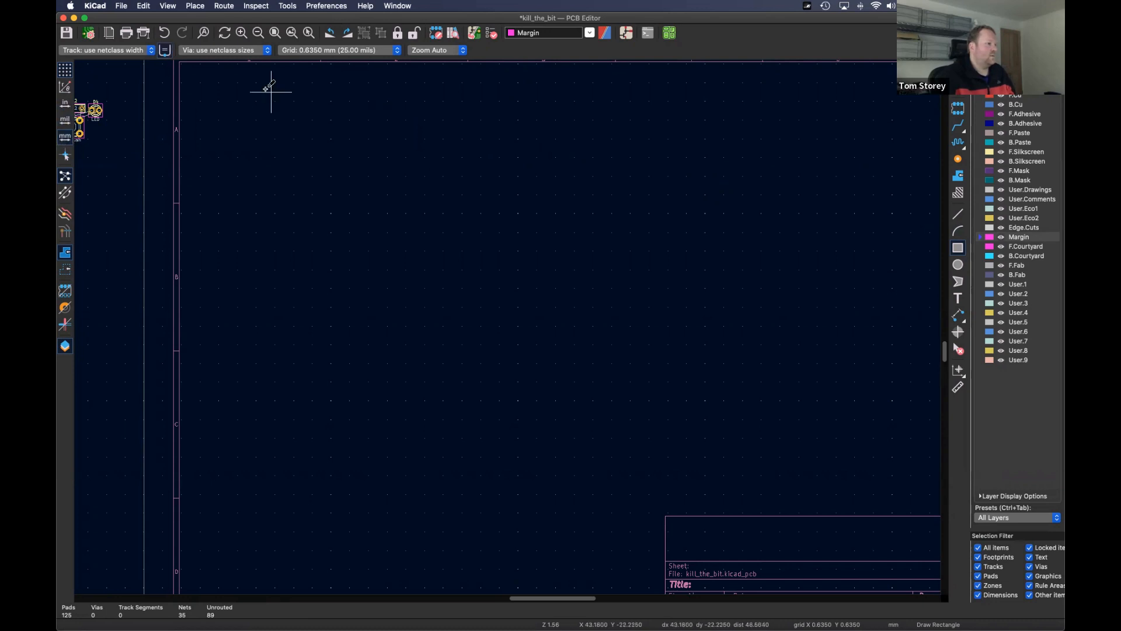
- Set the grid to 1.0000 mm and draw a Margin-layer rectangle 120 mm wide and about 70 mm high in the sheet's upper middle
left_click(355, 50)
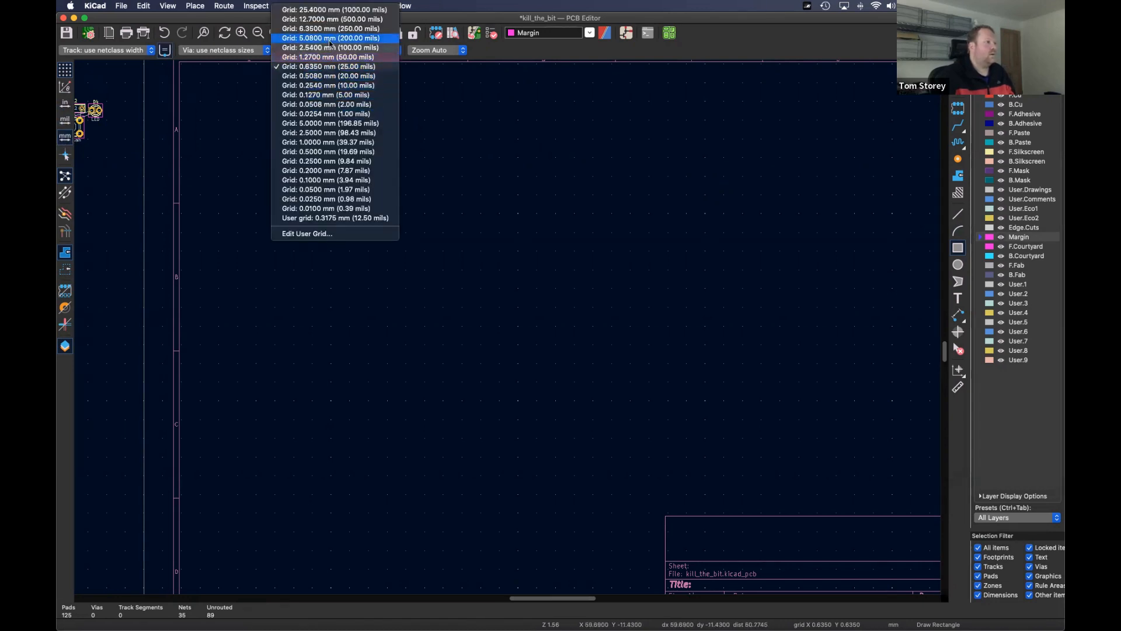
left_click(314, 143)
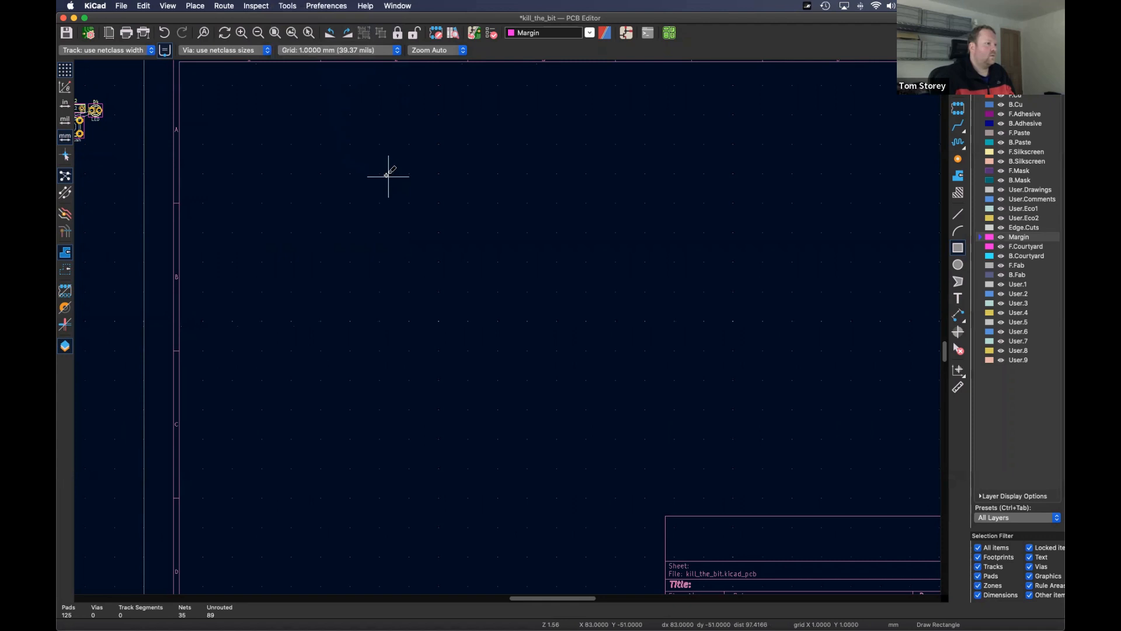
scroll(389, 173, "up", 2)
scroll(318, 136, "down", 2)
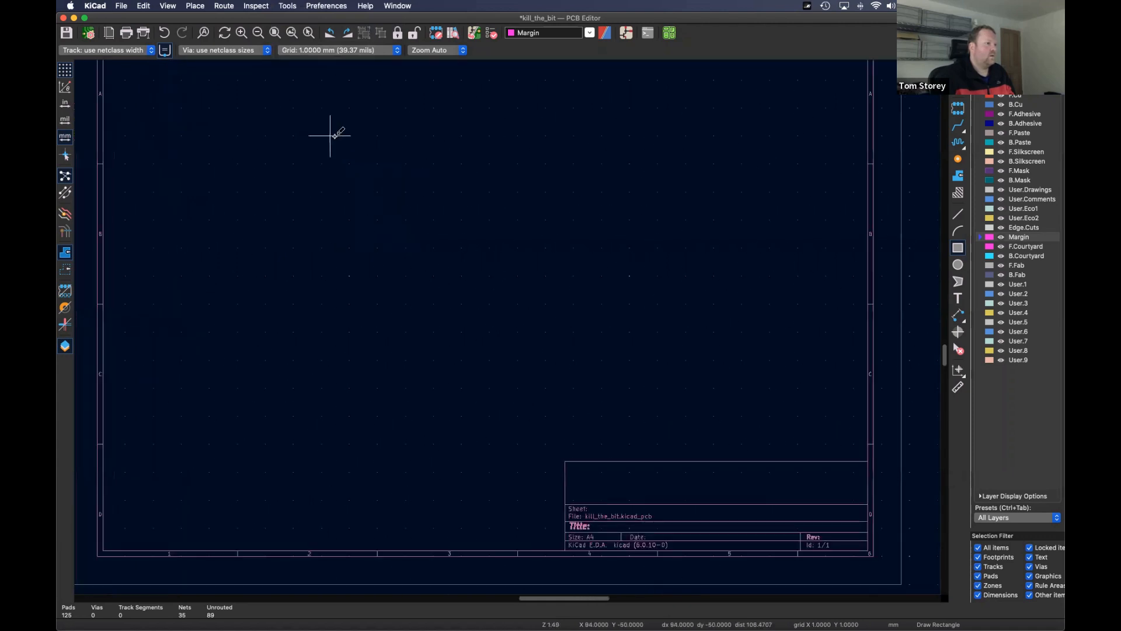
left_click(314, 108)
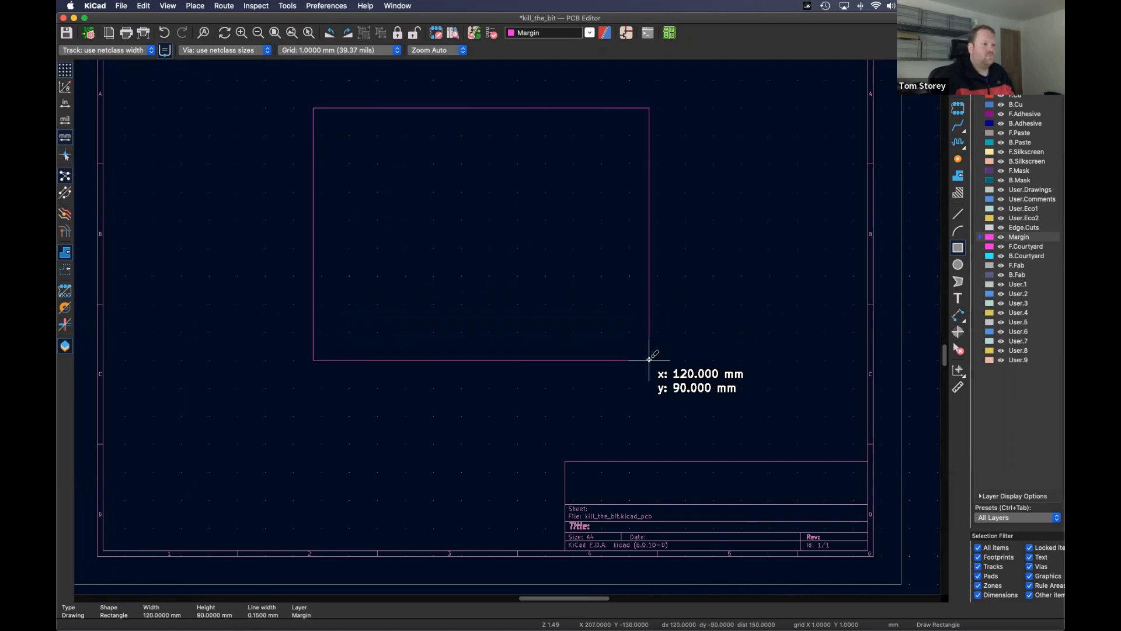
left_click(649, 305)
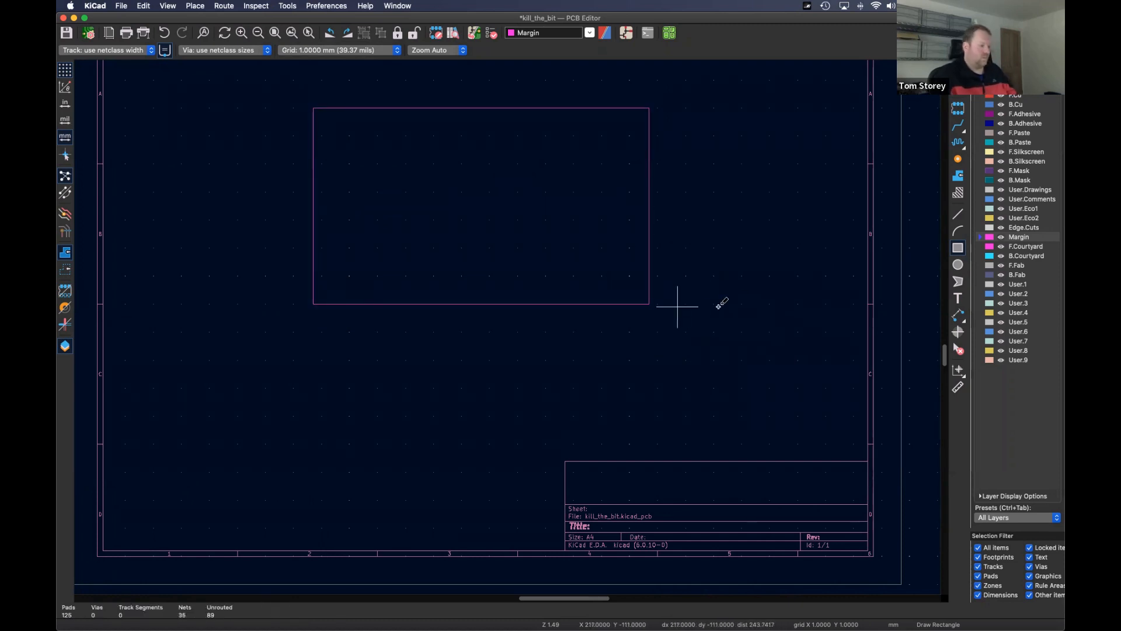
- Move the U1 NE555P footprint from the parked group to the upper-left area inside the board rectangle
middle_click_drag(707, 264, 789, 329)
middle_click_drag(456, 275, 588, 208)
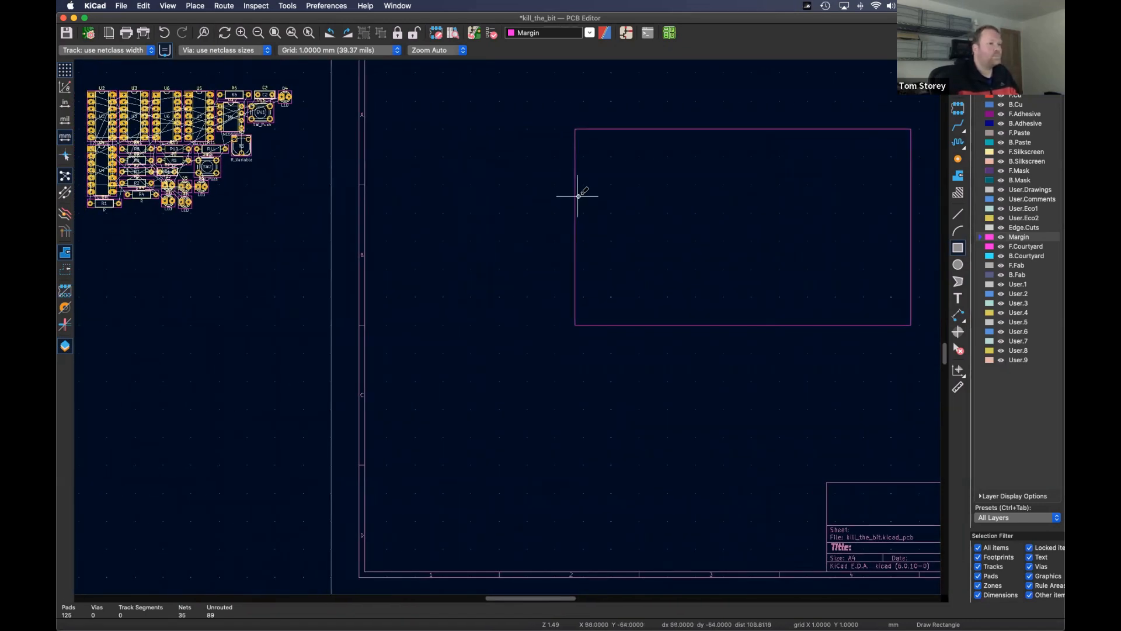
middle_click_drag(245, 154, 248, 176)
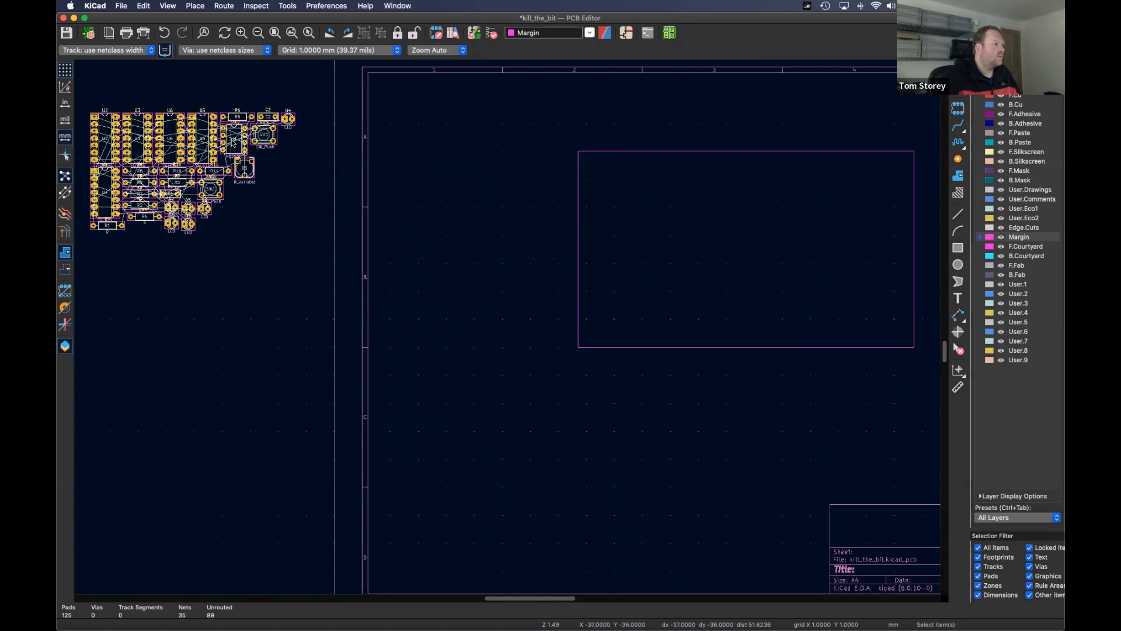
left_click(255, 177)
left_click(237, 159)
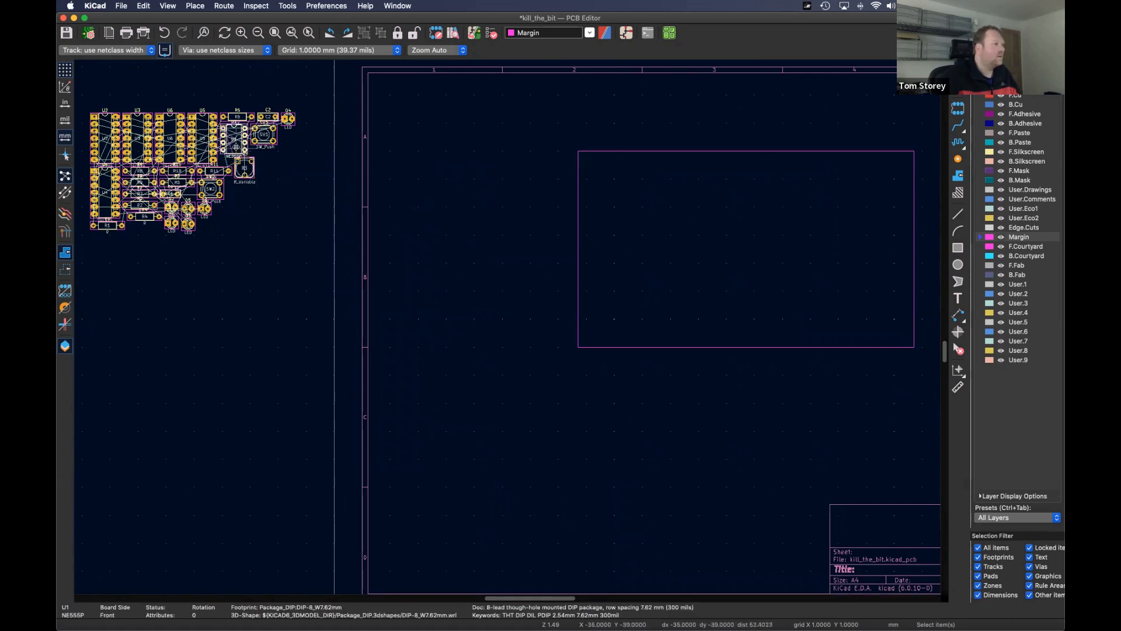
left_click_drag(237, 153, 622, 199)
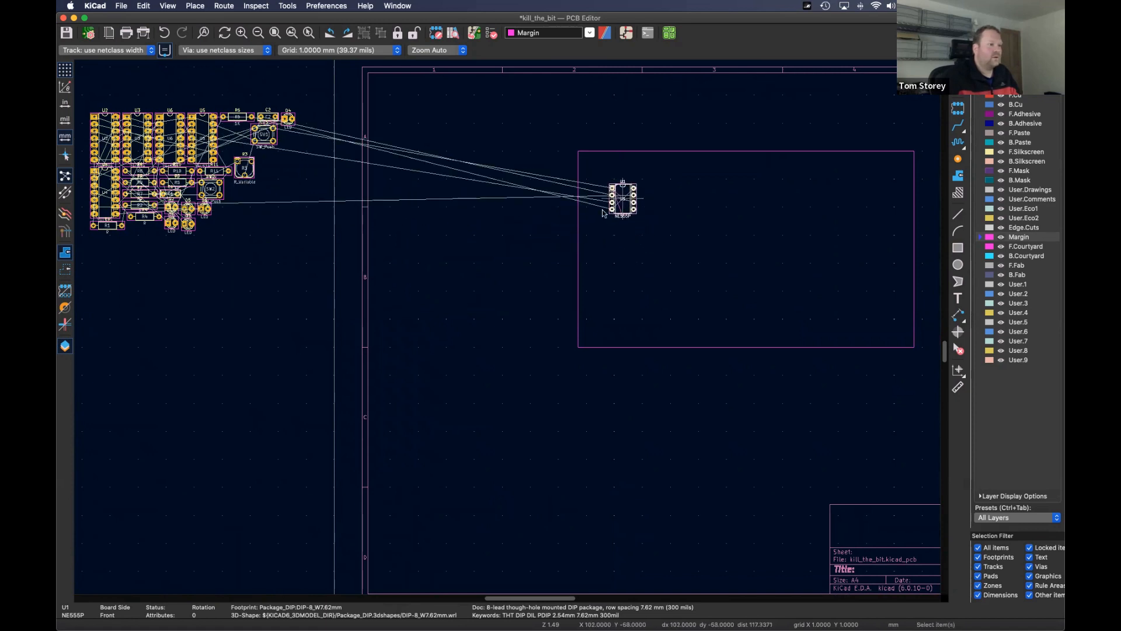
- Move the R3 variable resistor footprint from the parked group to directly below U1 inside the board rectangle
scroll(251, 180, "up", 3)
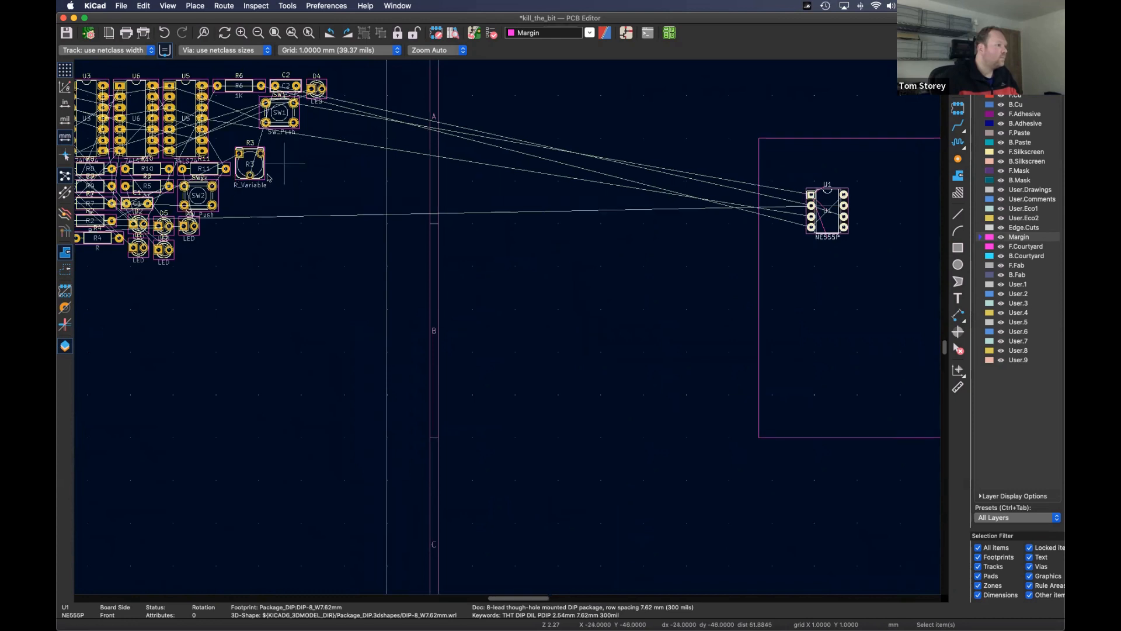
scroll(284, 169, "right", 2)
left_click(233, 173)
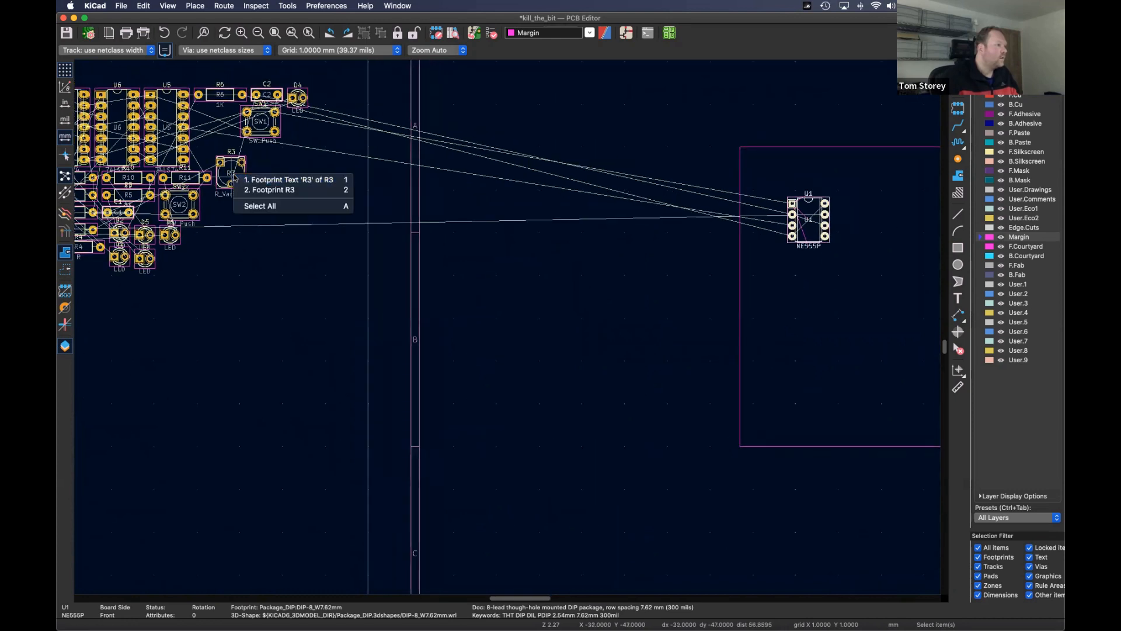
left_click(283, 190)
key("m")
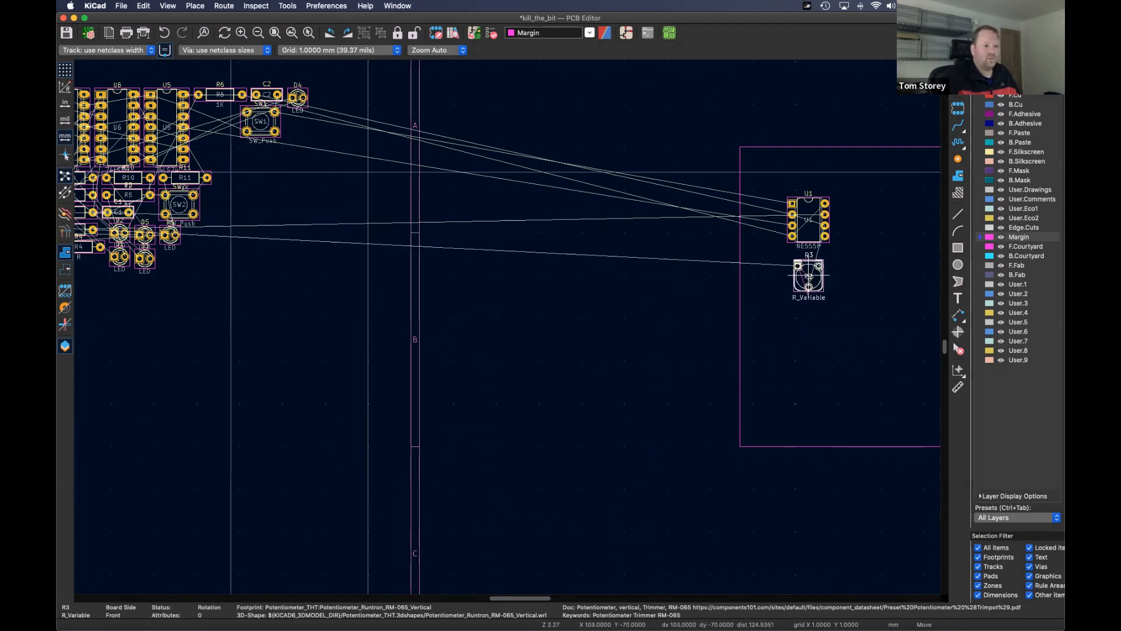
left_click(808, 275)
scroll(301, 258, "left", 3)
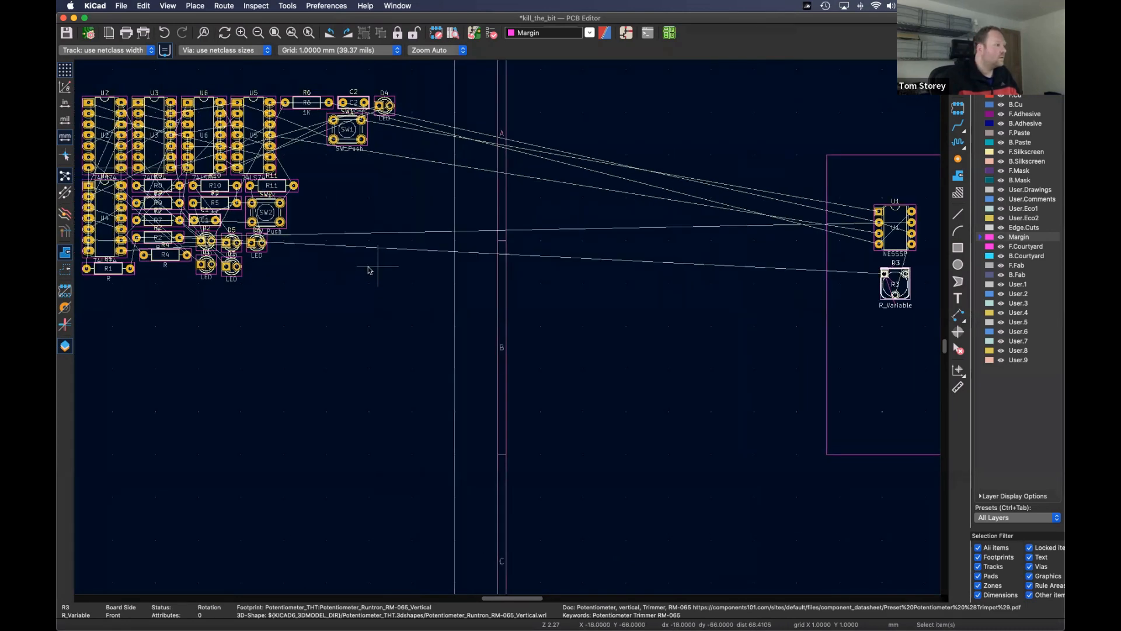
scroll(334, 265, "down", 3)
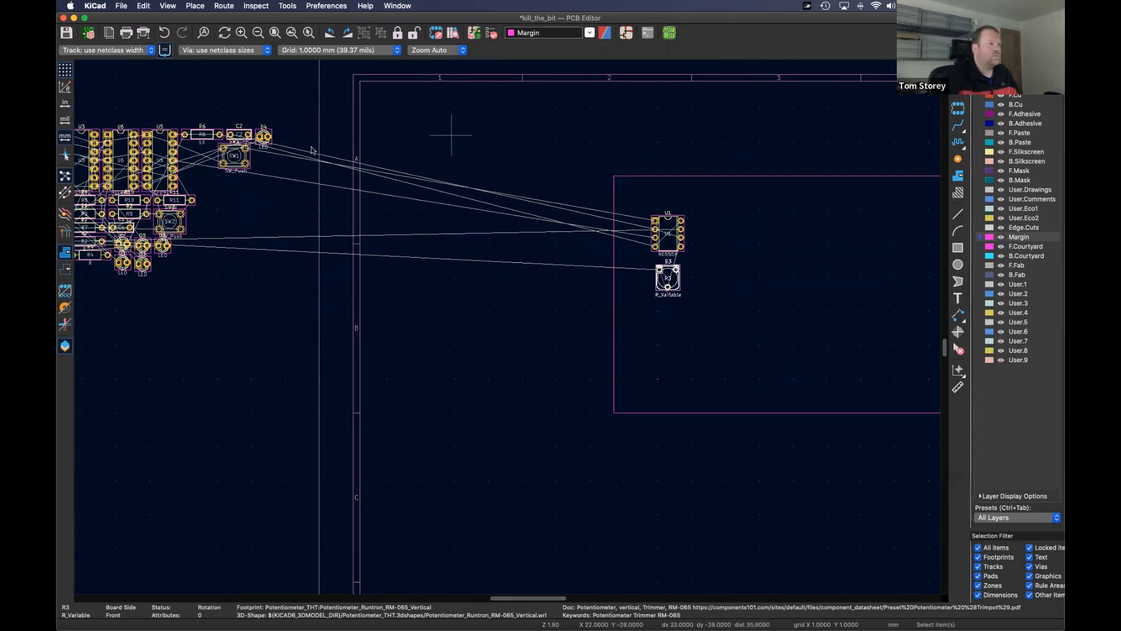
scroll(450, 129, "left", 4)
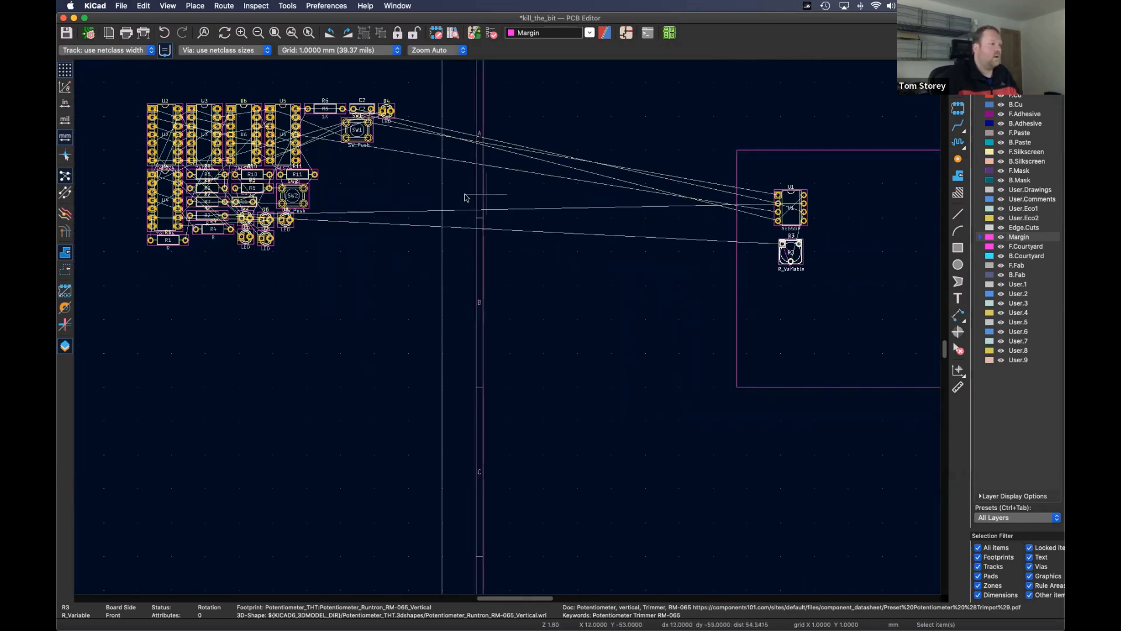
left_click_drag(320, 281, 96, 427)
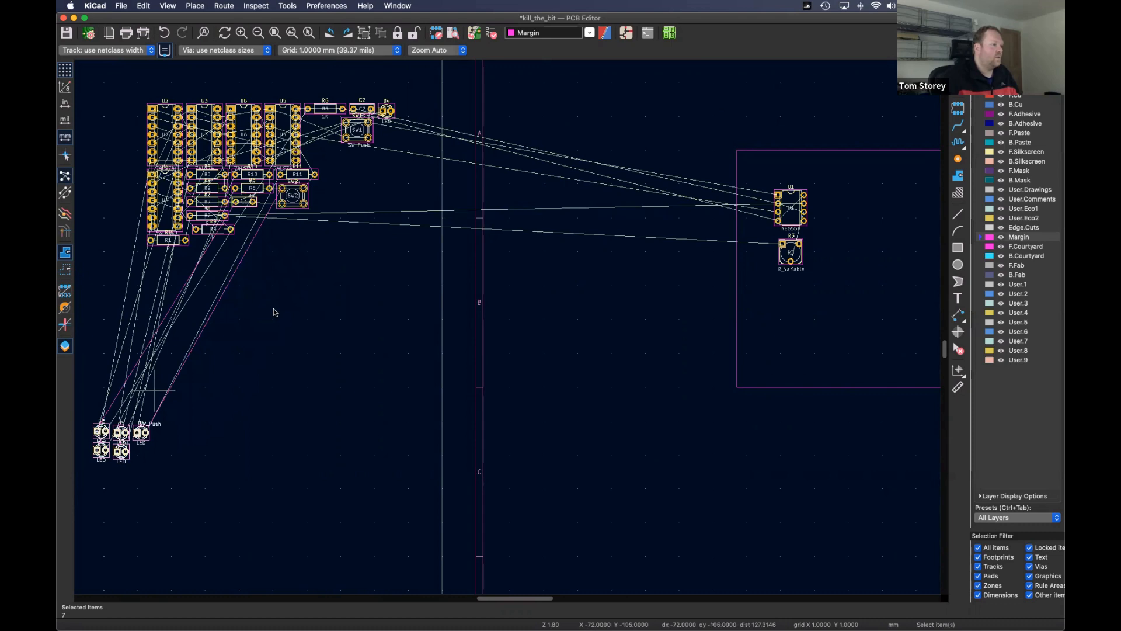
left_click_drag(365, 291, 296, 316)
key("super+z")
key("super+z")
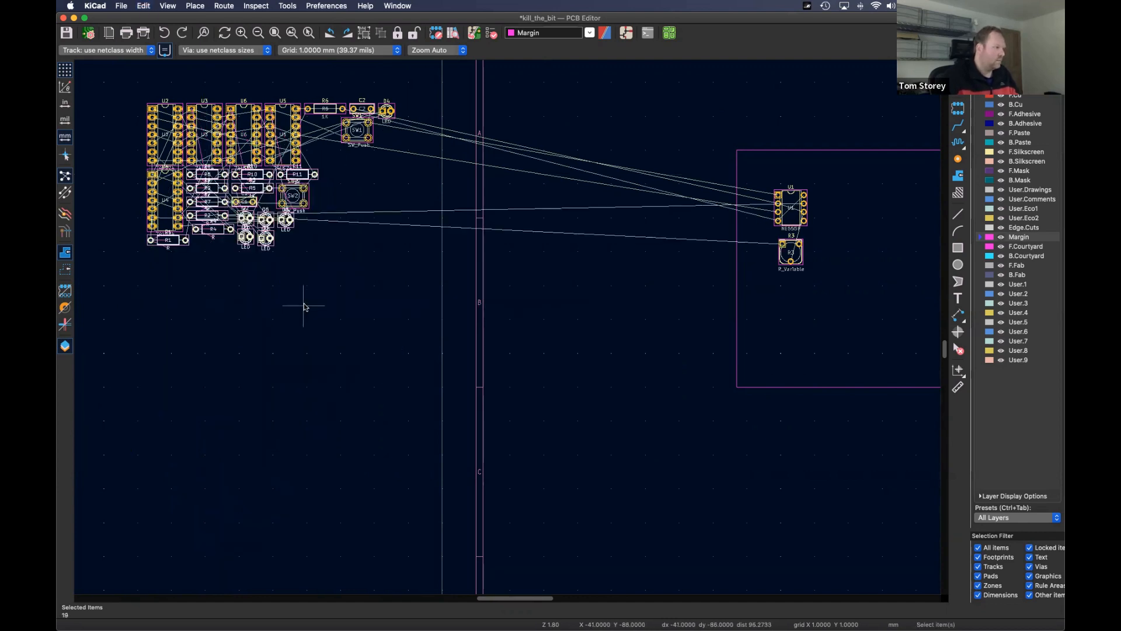
left_click(301, 306)
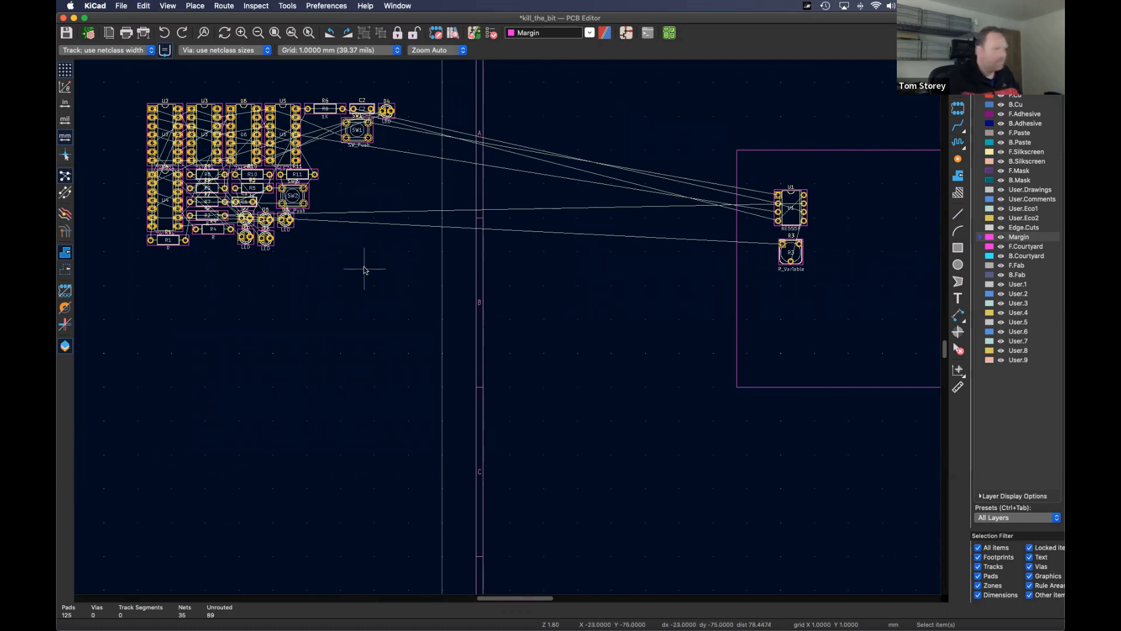
- Examine the NE555P timer circuit in the Schematic Editor for the resistors and capacitors that connect to U1
left_click(627, 34)
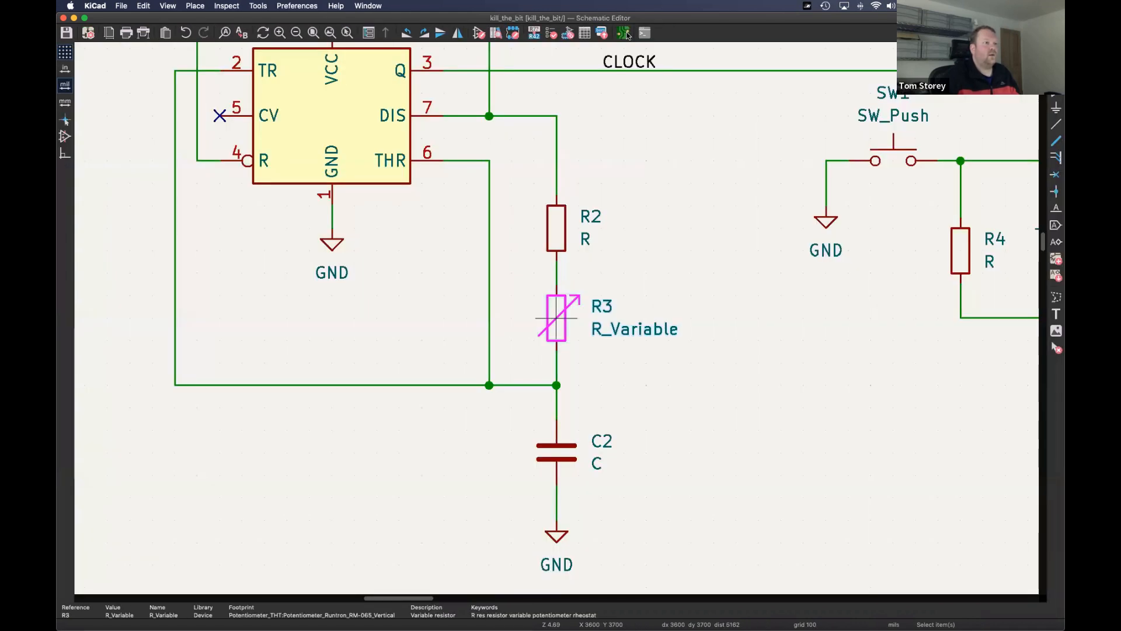
scroll(492, 321, "down", 1)
middle_click_drag(623, 132, 581, 261)
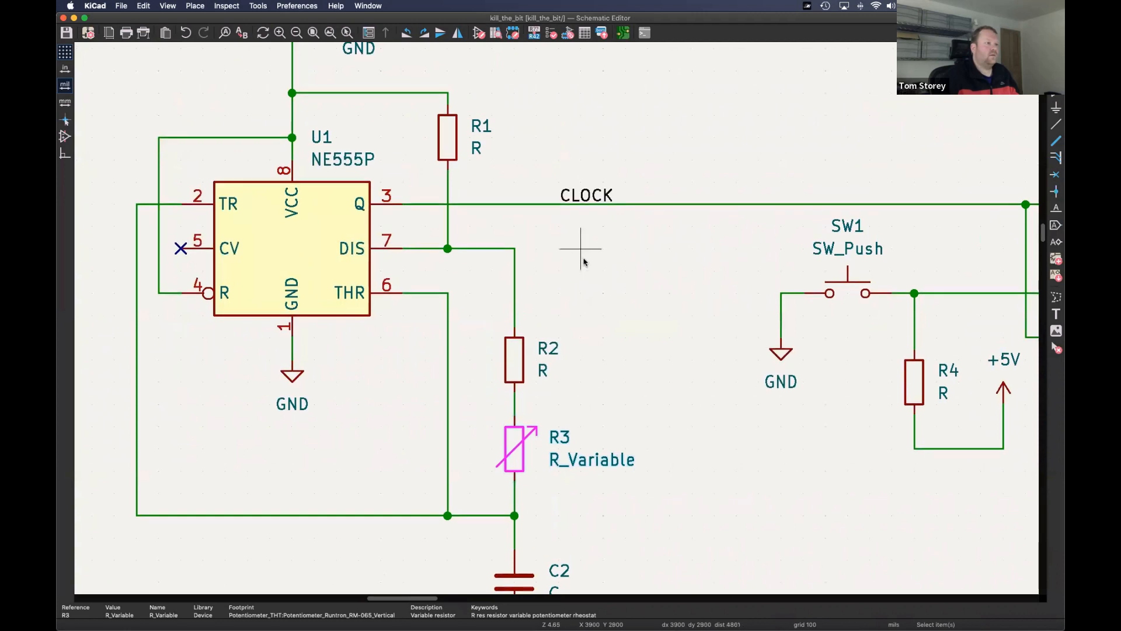
left_click(623, 33)
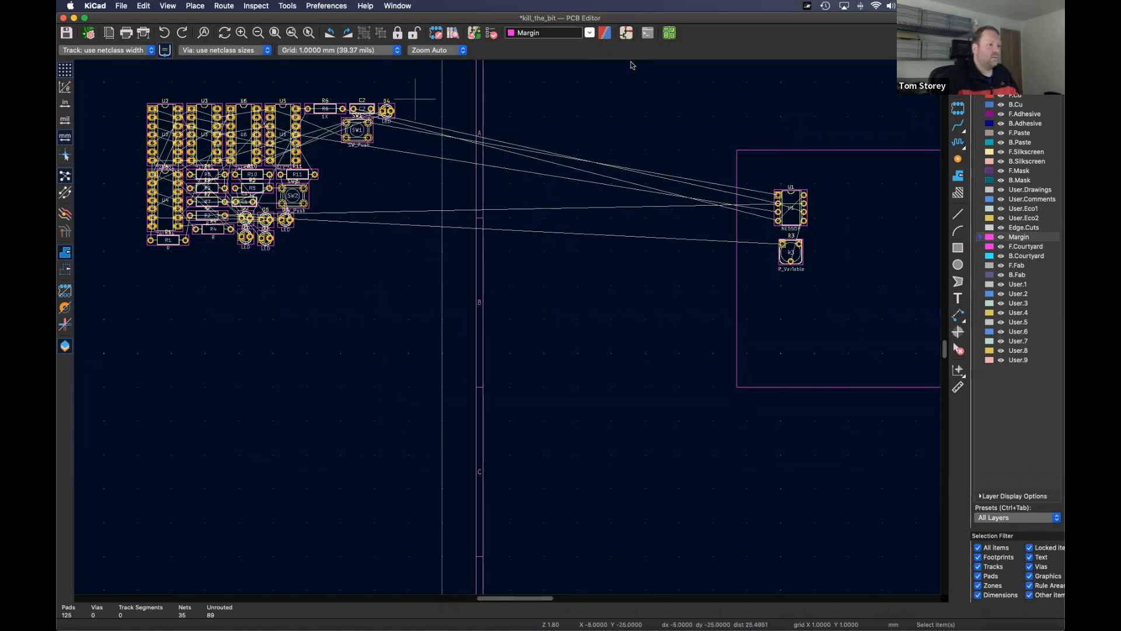
left_click(628, 33)
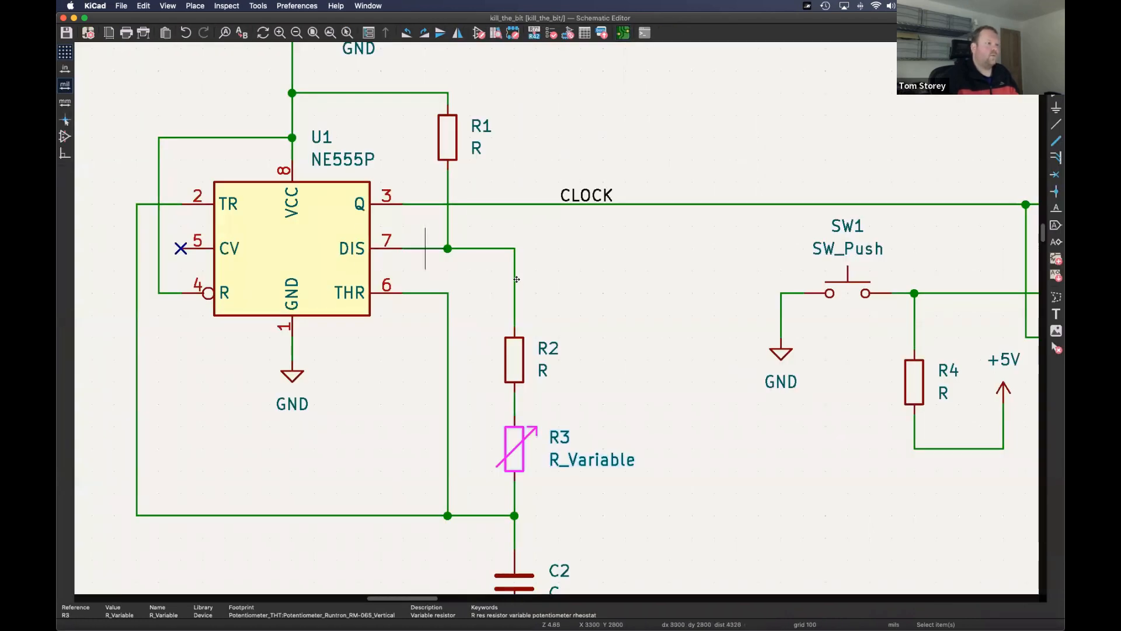
scroll(560, 316, "down", 2)
scroll(526, 275, "up", 3)
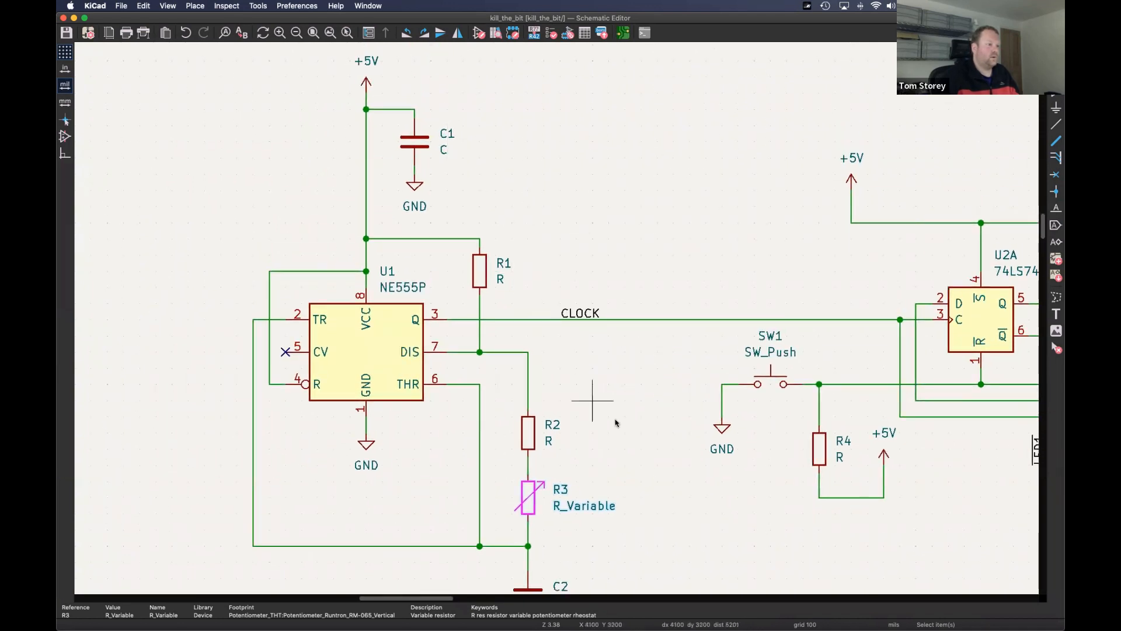
scroll(604, 405, "down", 3)
scroll(604, 405, "right", 2)
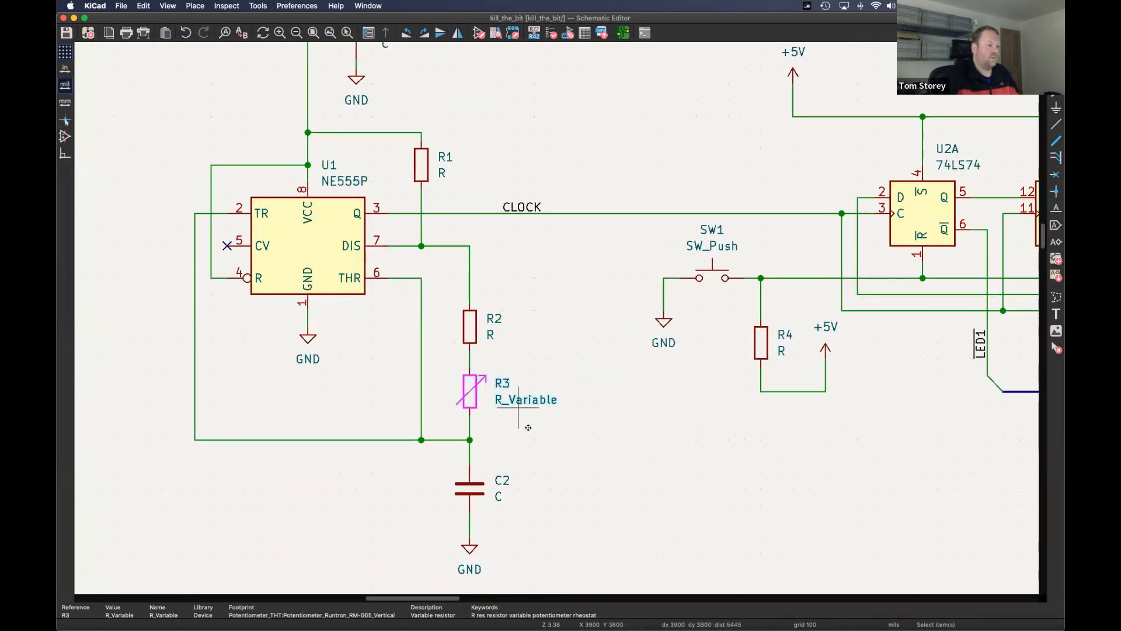
- Switch back to the PCB Editor and move resistor R2 out of the parked group into the empty space below it
left_click(622, 33)
scroll(350, 175, "up", 5)
scroll(222, 187, "up", 2)
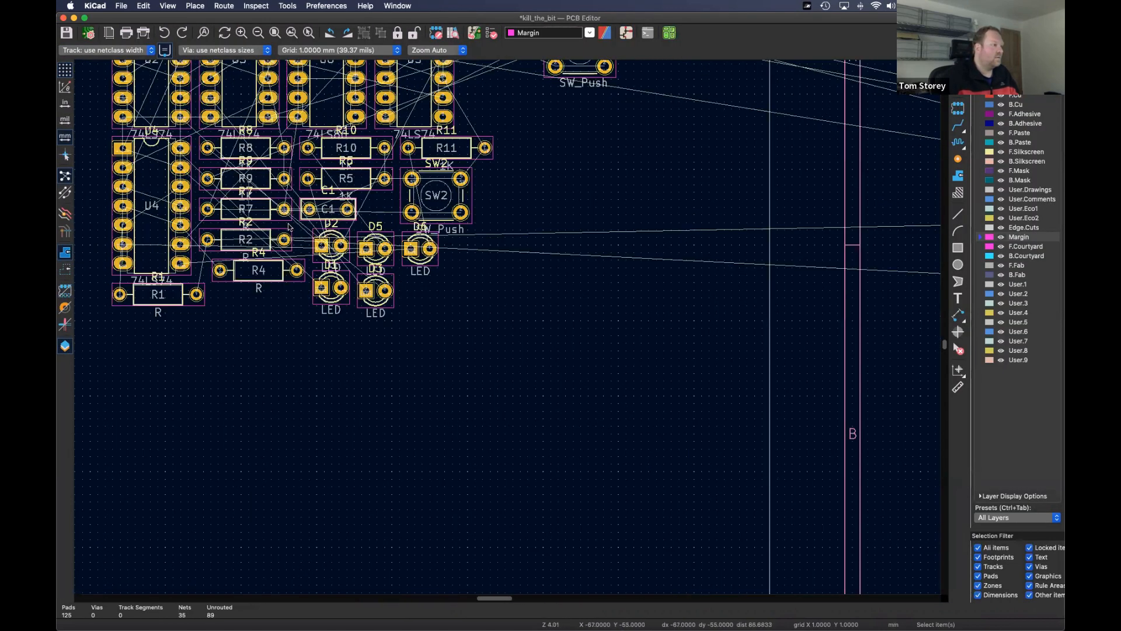
left_click(250, 243)
left_click_drag(260, 238, 293, 369)
left_click(253, 239)
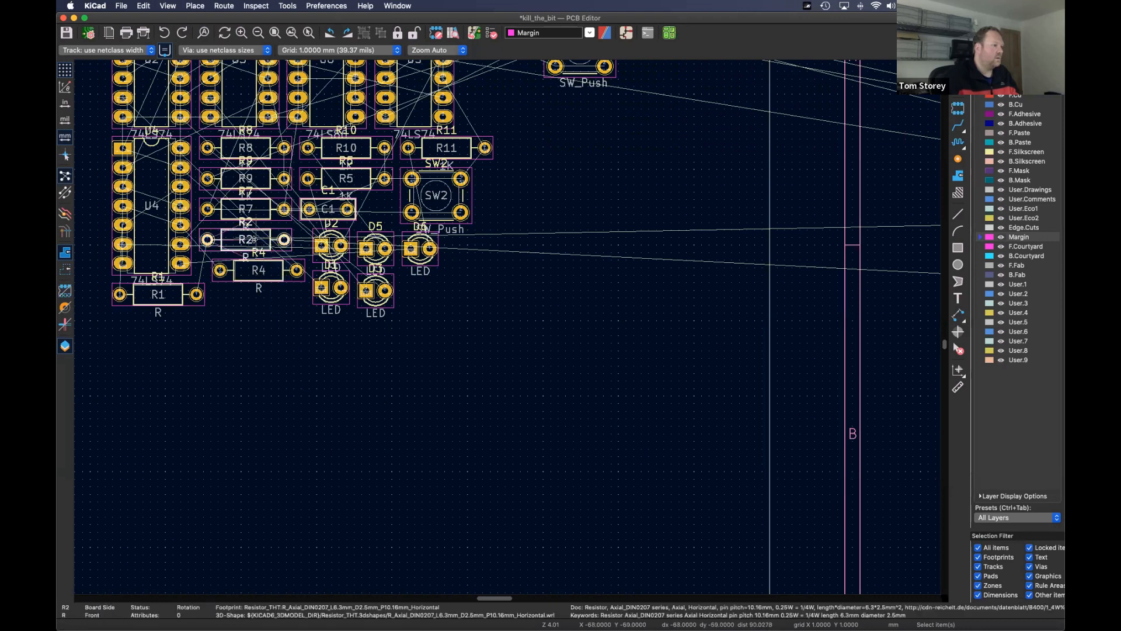
left_click_drag(252, 240, 339, 456)
- Move R1, C1 and C2 out of the parked group and gather them around R2 in the empty space
left_click(170, 295)
left_click_drag(170, 295, 332, 418)
left_click(334, 211)
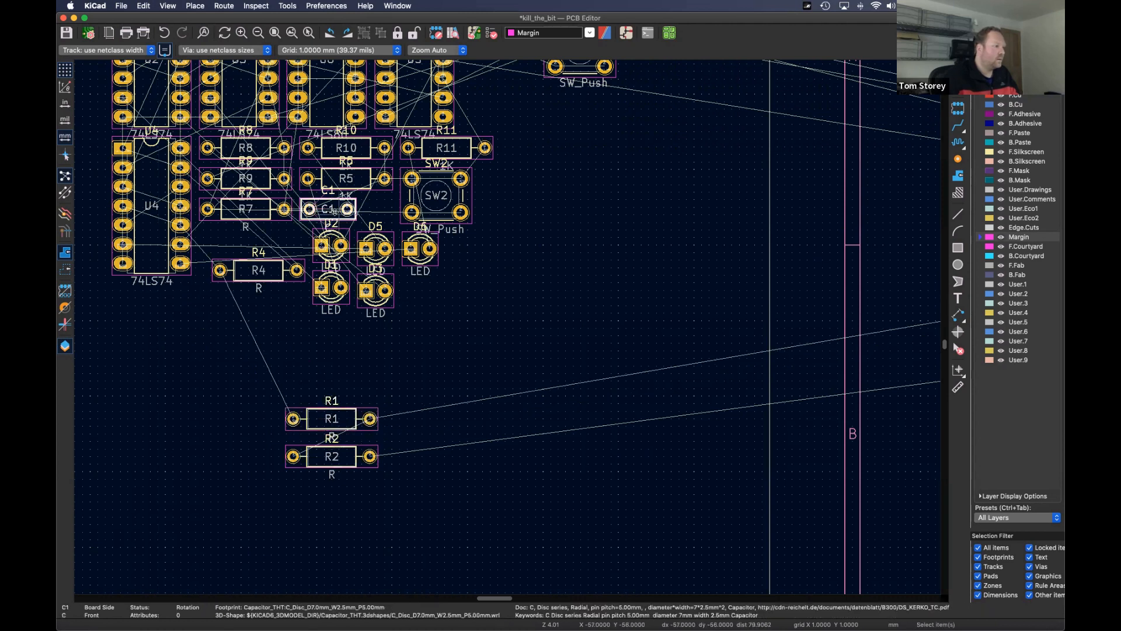
left_click_drag(338, 218, 348, 533)
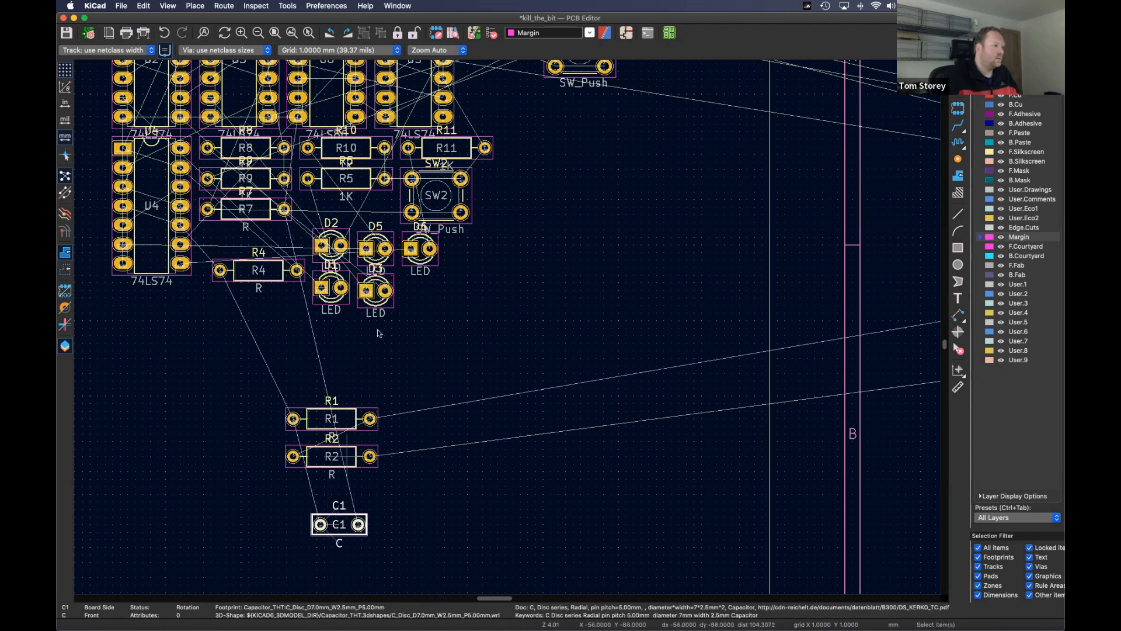
scroll(465, 203, "up", 5)
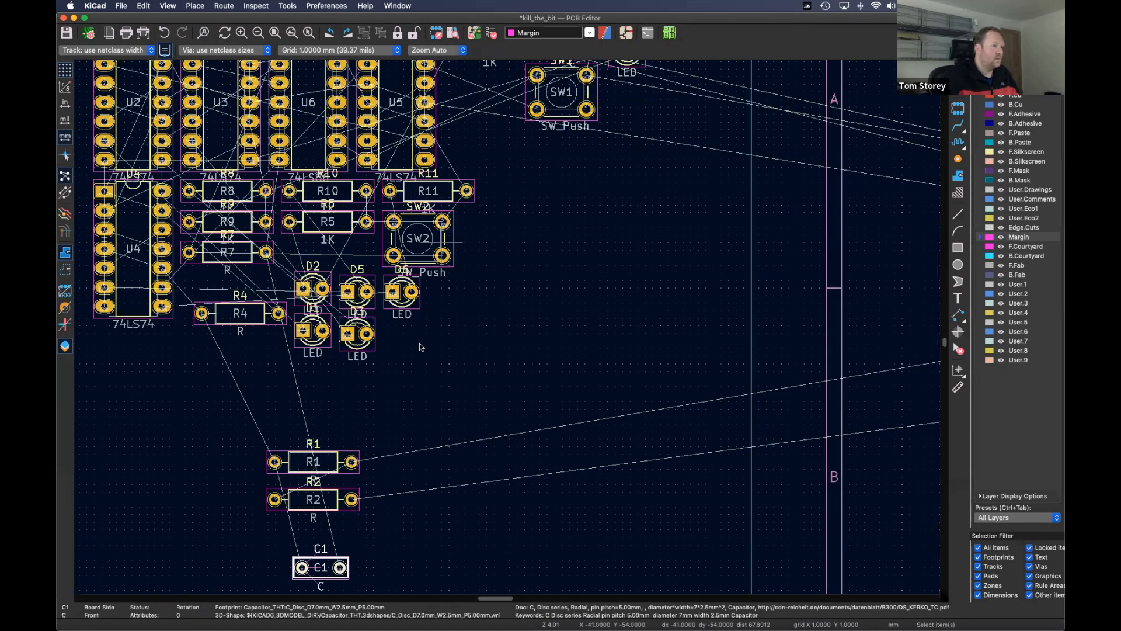
left_click(548, 147)
left_click_drag(547, 147, 402, 549)
- Select R1, R2, C1 and C2 together and move them inside the board rectangle, to the right of U1
scroll(302, 262, "down", 5)
left_click_drag(271, 258, 499, 459)
scroll(555, 318, "down", 5)
left_click_drag(215, 384, 830, 315)
scroll(811, 295, "up", 6)
left_click(752, 257)
- Rotate resistor R1 to -90° and place it upright along the right side of U1
left_click(851, 335)
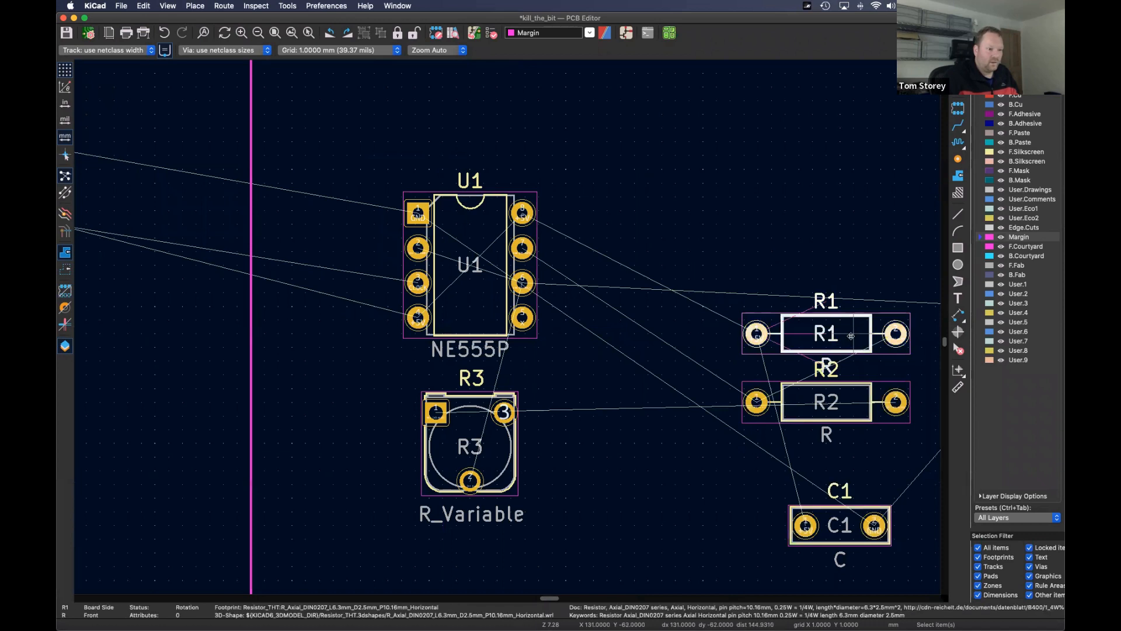
key("m")
key("r")
key("r")
key("r")
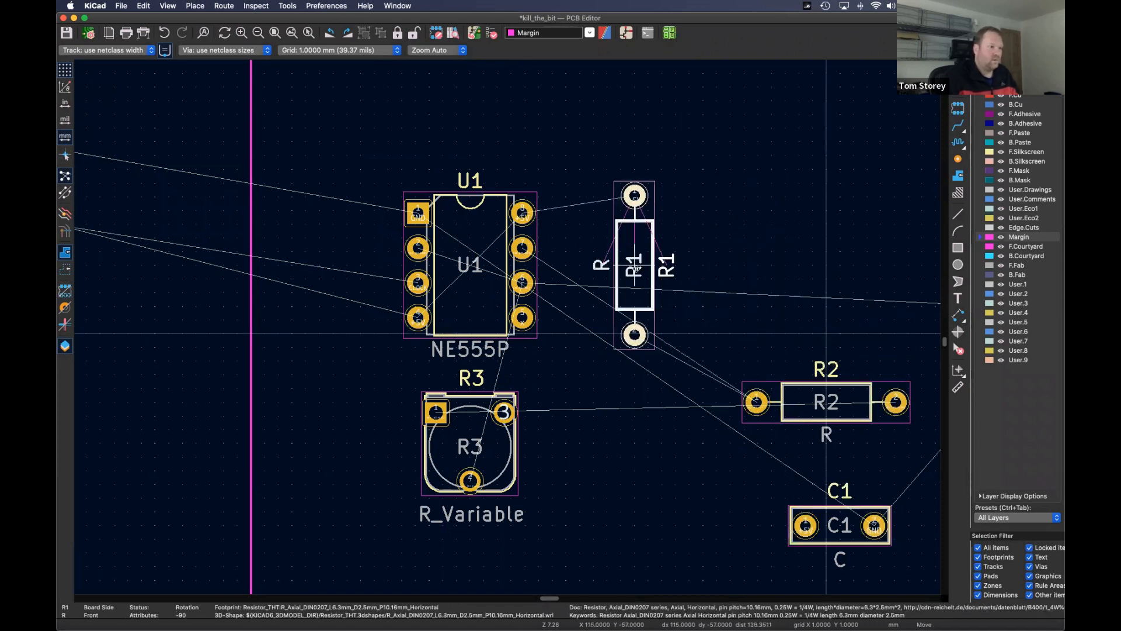
left_click(562, 280)
- Rotate resistor R2 to 180° and place it horizontally between U1 and R3
left_click(851, 416)
key("m")
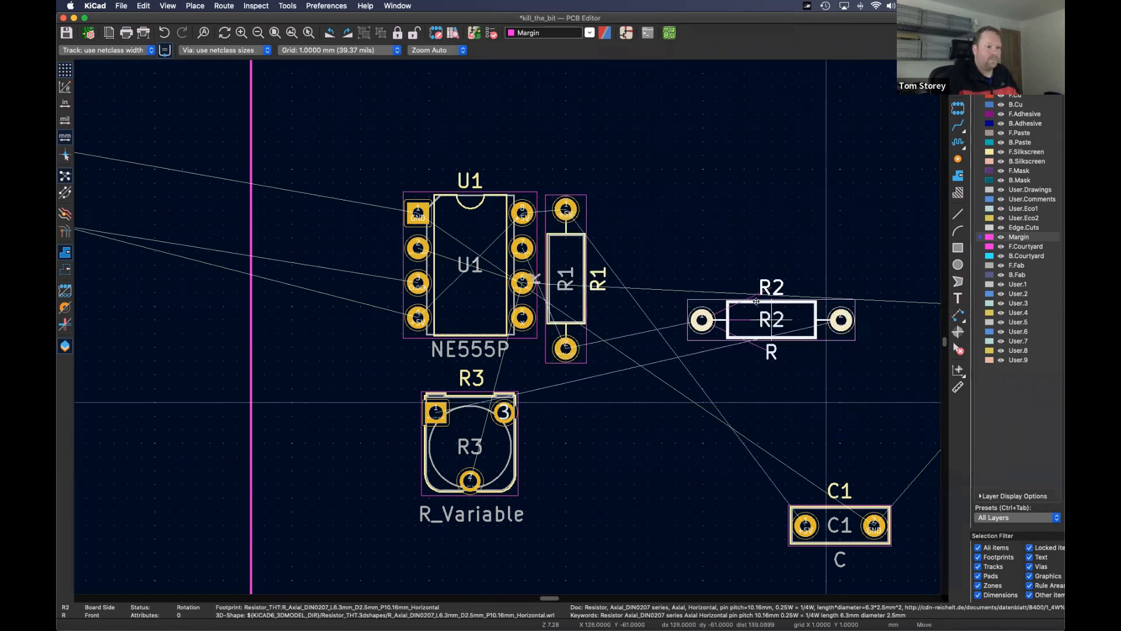
key("r")
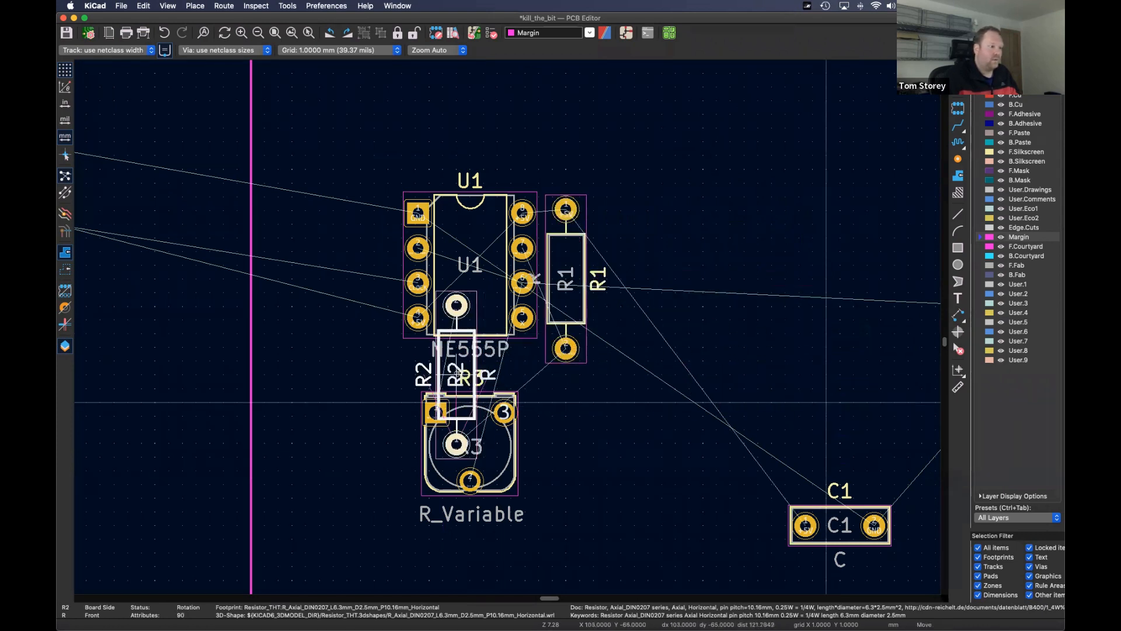
key("r")
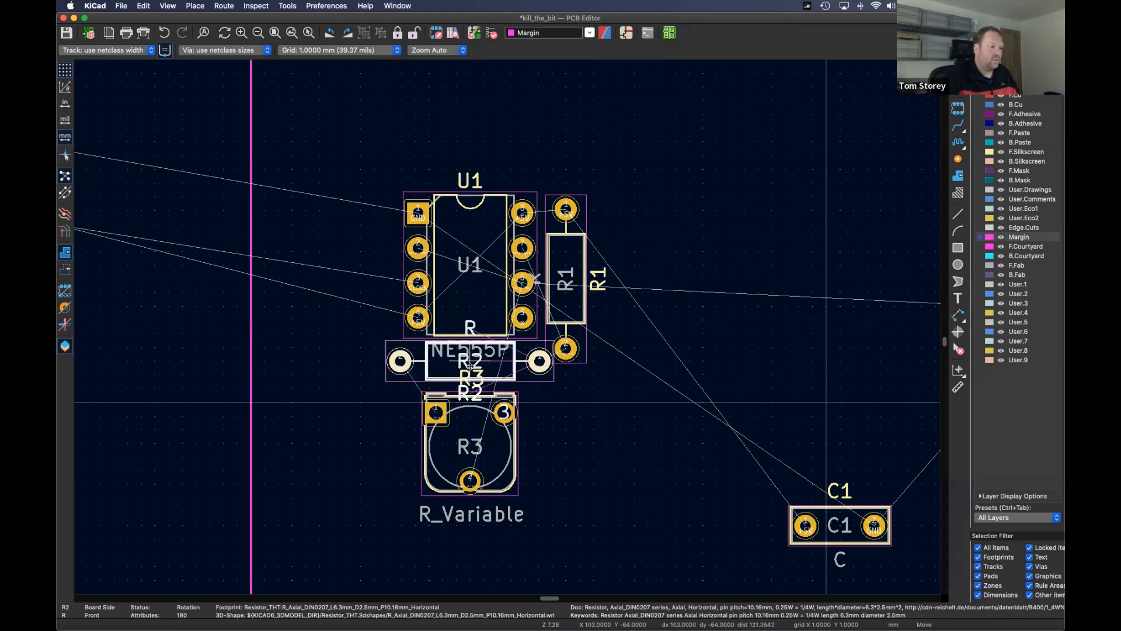
left_click(471, 372)
- Shift the R3 variable resistor slightly down so it clears R2, keeping it centred beneath U1
left_click(467, 453)
key("m")
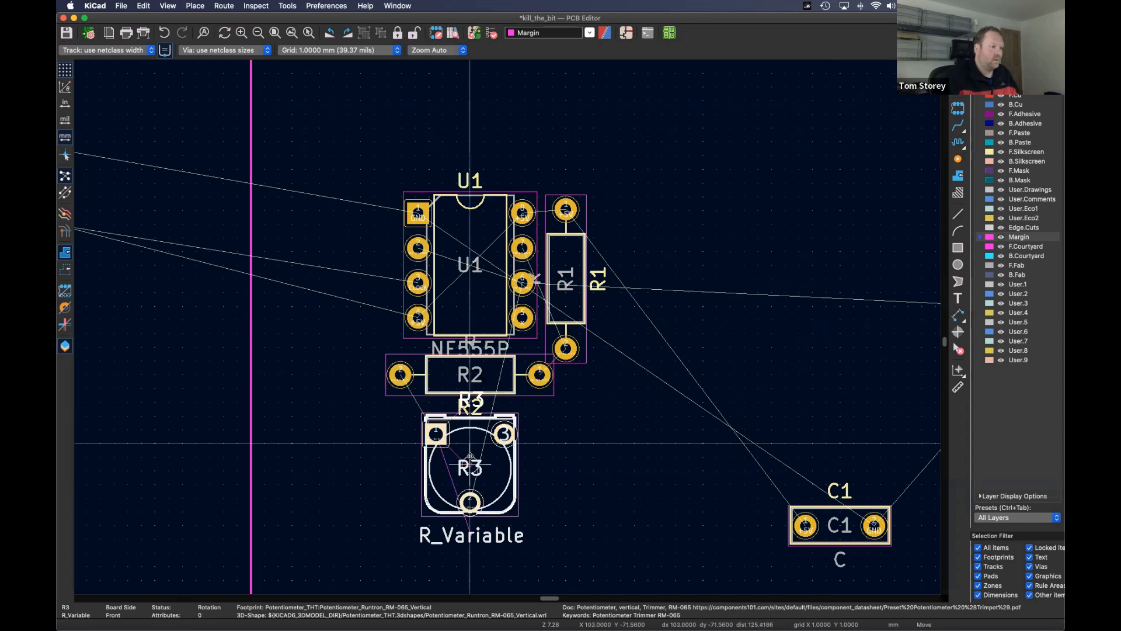
left_click(477, 467)
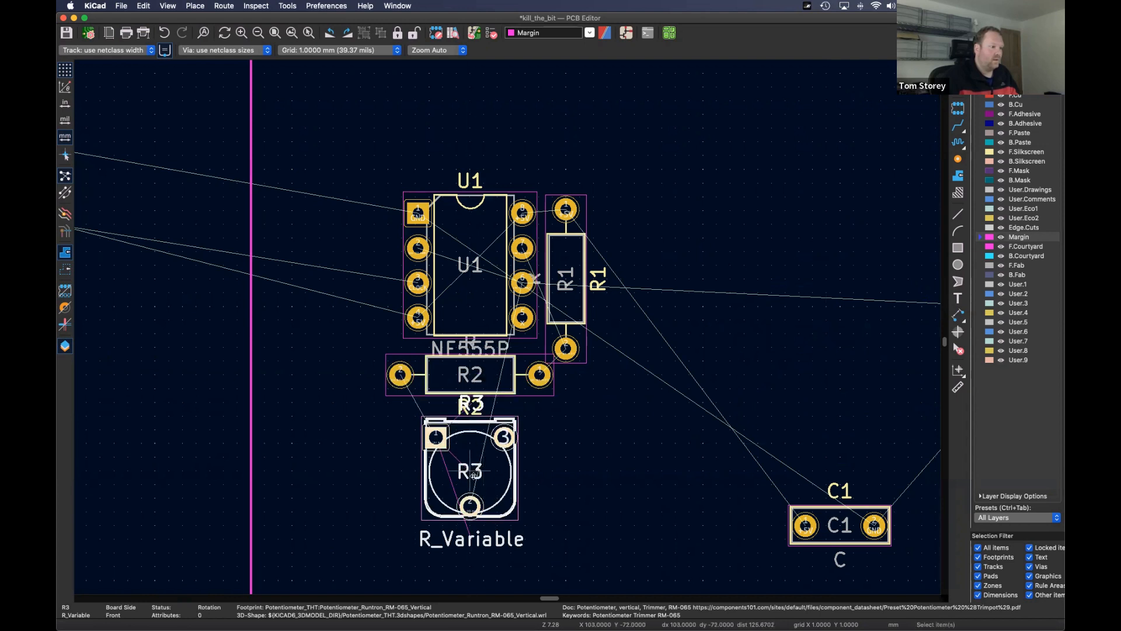
key("m")
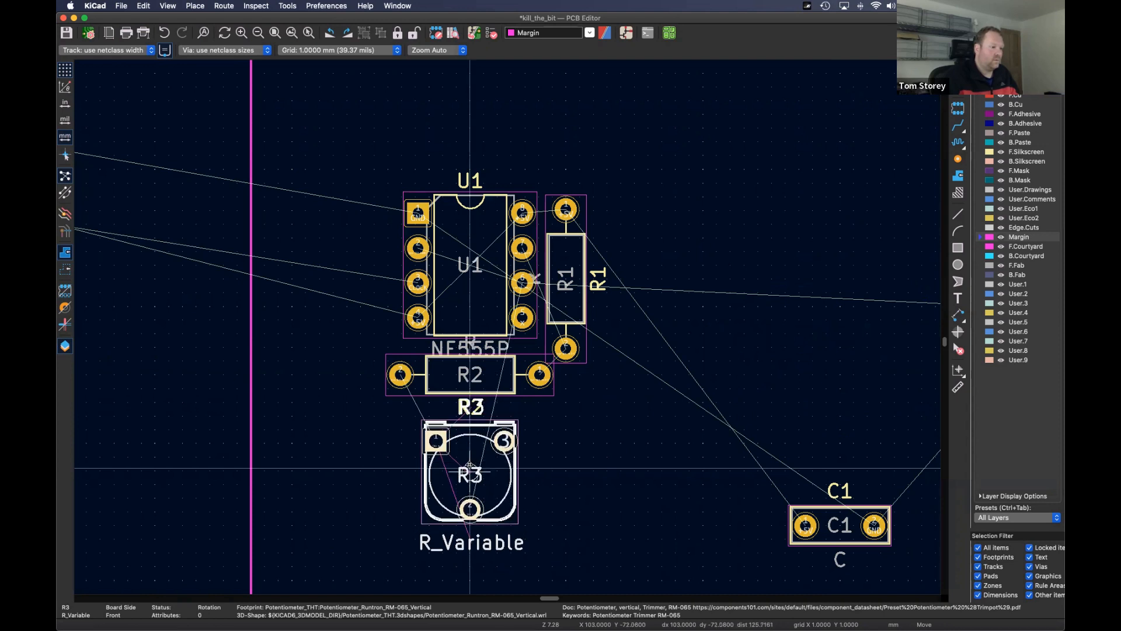
left_click(470, 467)
left_click(620, 455)
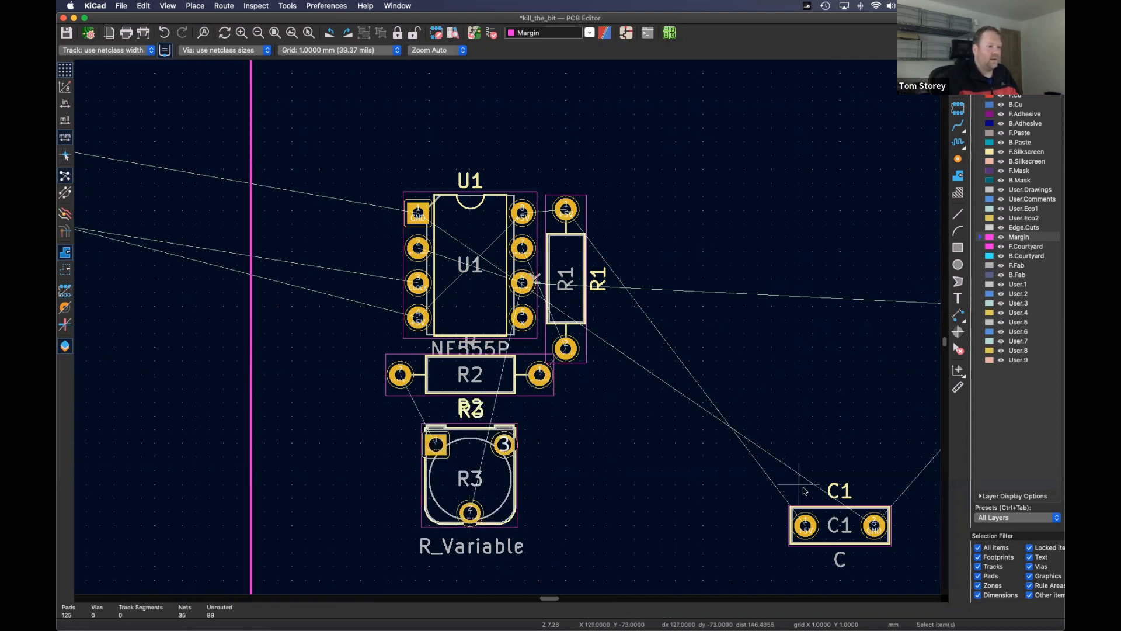
- Rotate capacitor C1 to -90° and place it upright immediately to the right of R1
left_click(835, 523)
key("m")
key("r")
key("r")
key("r")
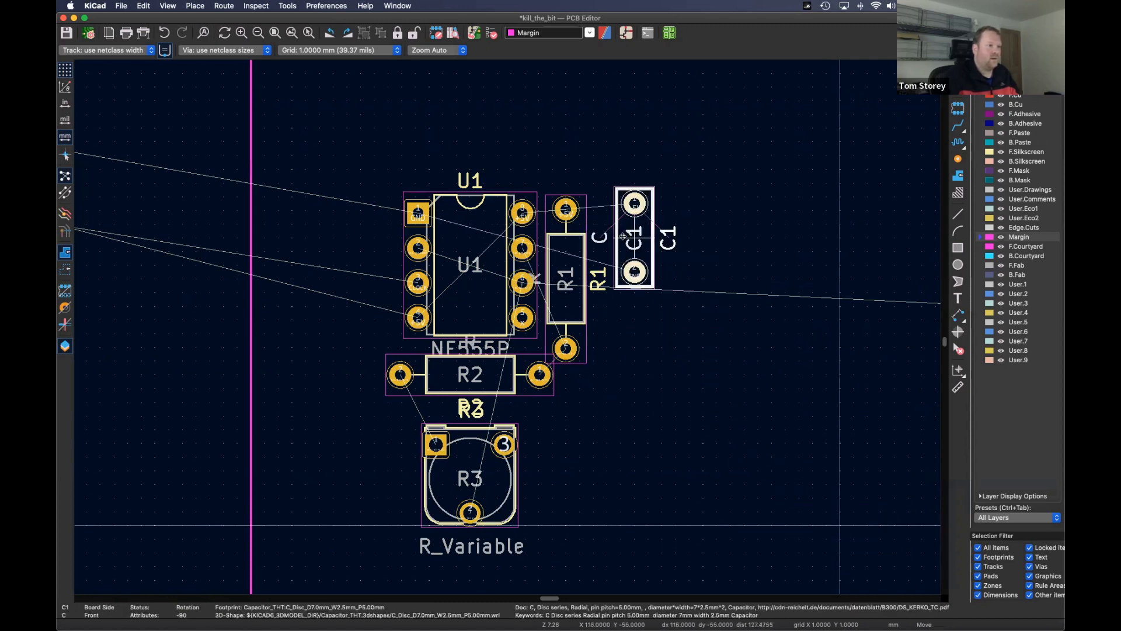
left_click(616, 248)
- Move capacitor C2 next to the timer parts, rotate it to 90° and place it directly below C1
scroll(570, 240, "down", 3)
left_click(786, 272)
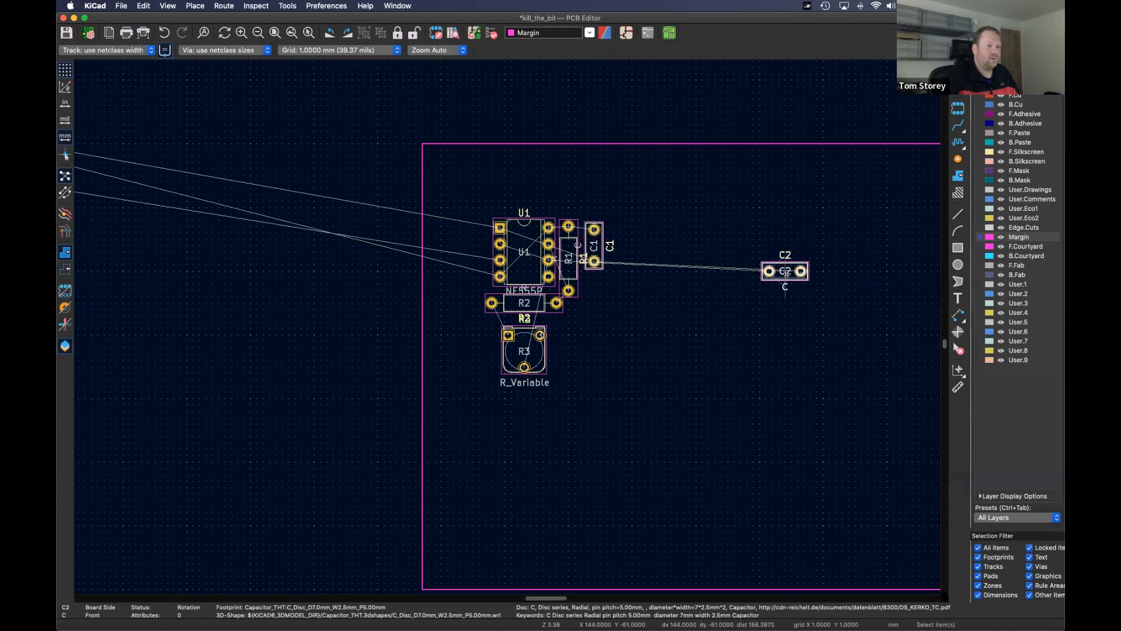
left_click_drag(768, 279, 571, 342)
scroll(582, 296, "up", 1)
scroll(582, 297, "up", 5)
key("m")
key("r")
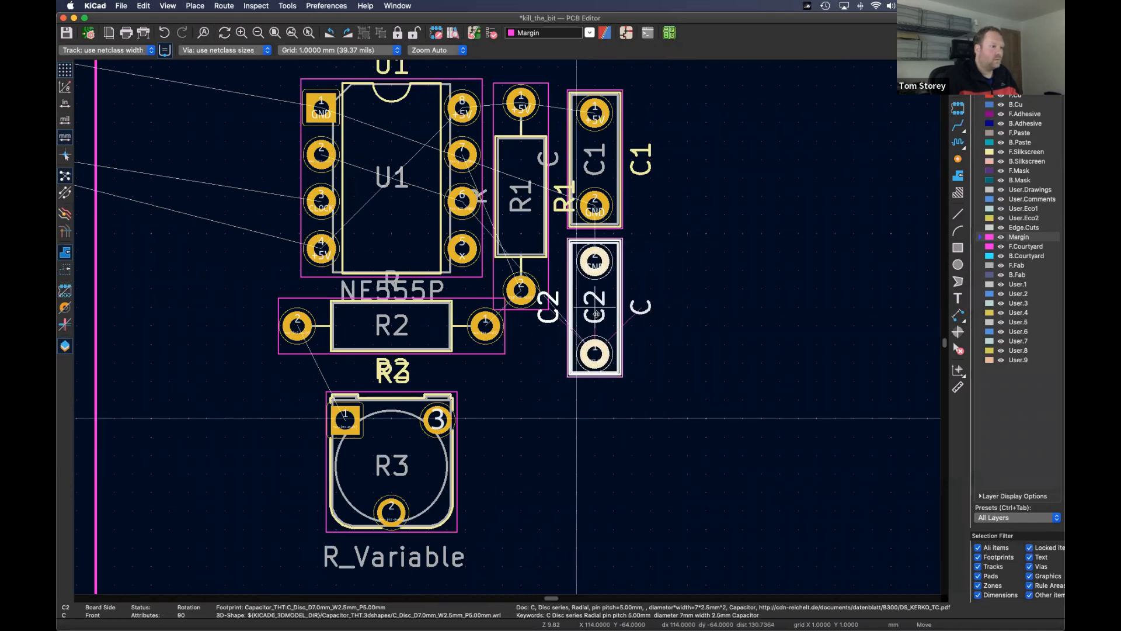
left_click(596, 314)
scroll(666, 283, "down", 5)
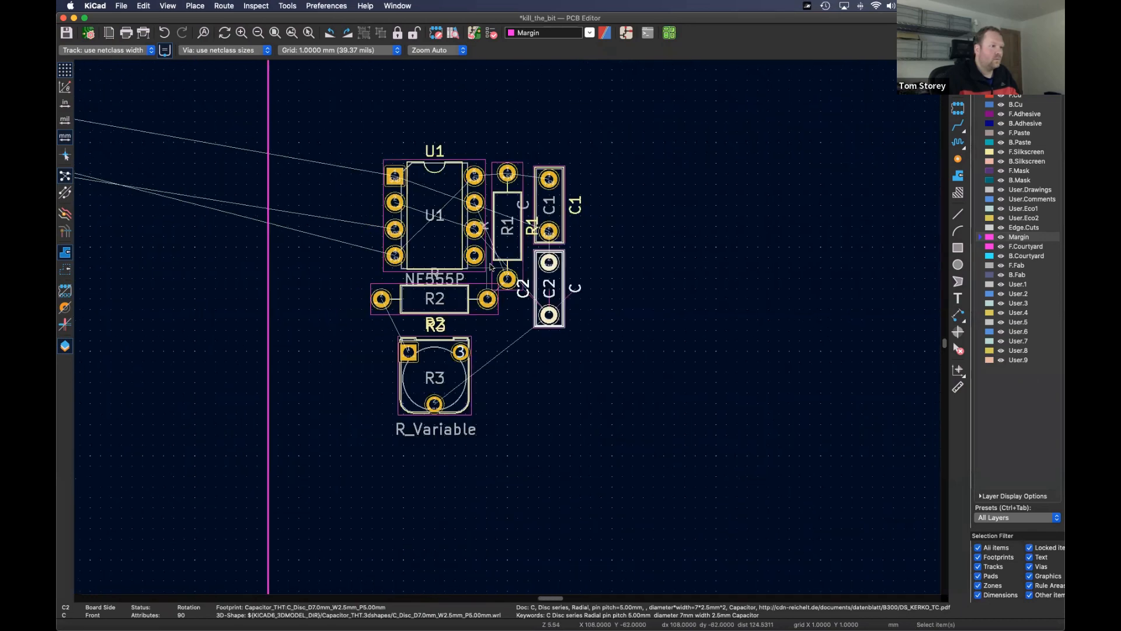
scroll(584, 283, "down", 2)
scroll(531, 257, "up", 10)
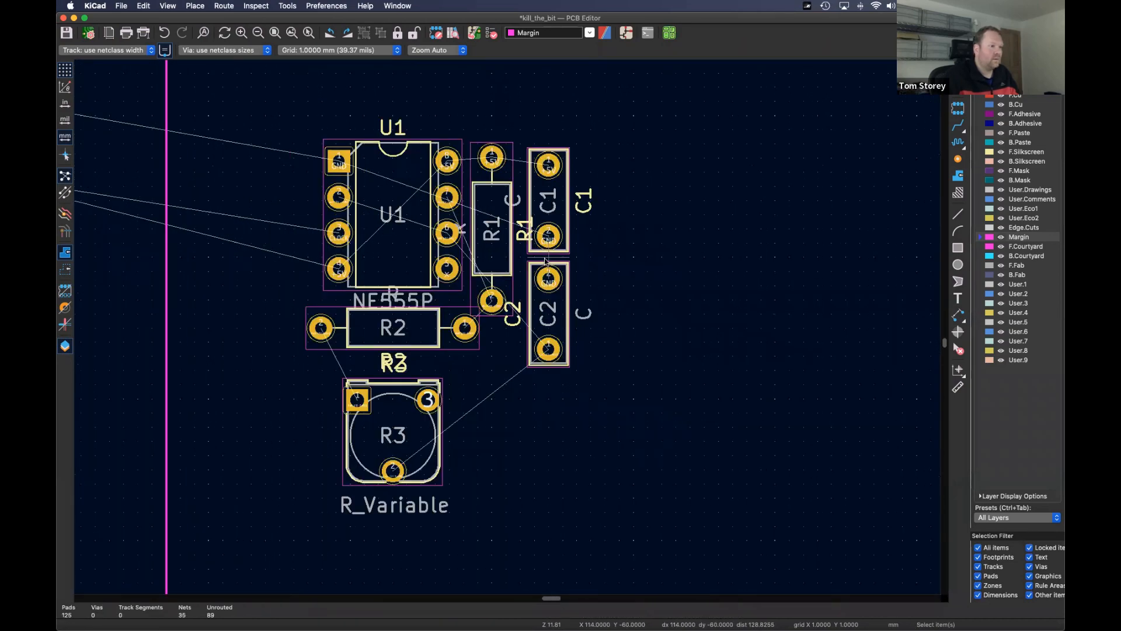
scroll(528, 264, "down", 15)
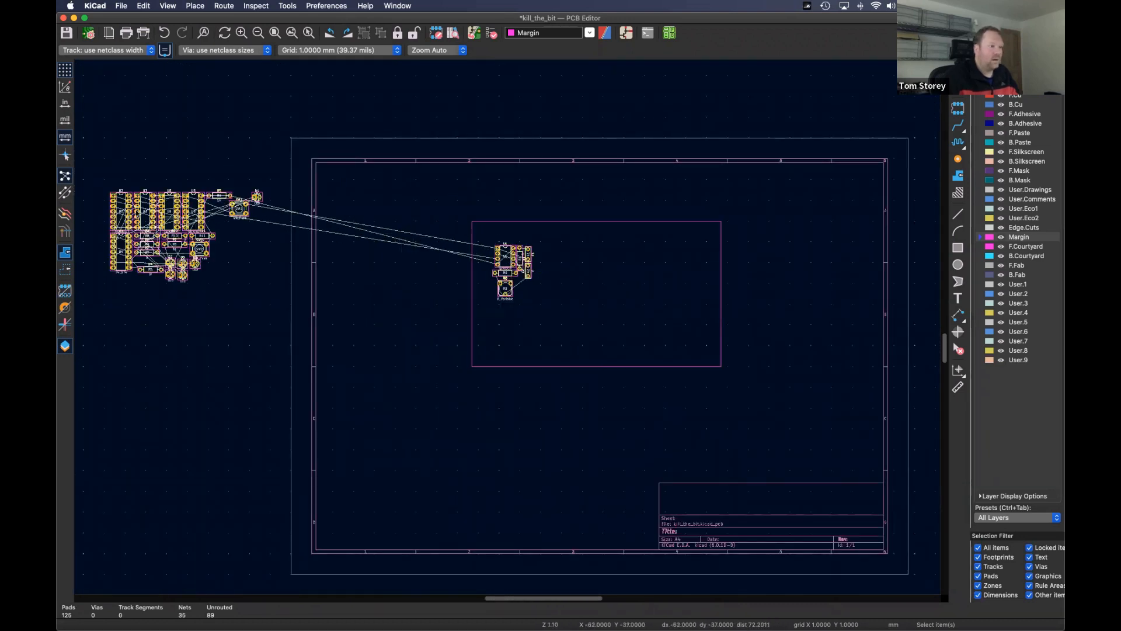
- Check the 74LS74 and 74LS86 units in the schematic and place U2 inside the board outline, beside the timer circuit
scroll(134, 211, "up", 5)
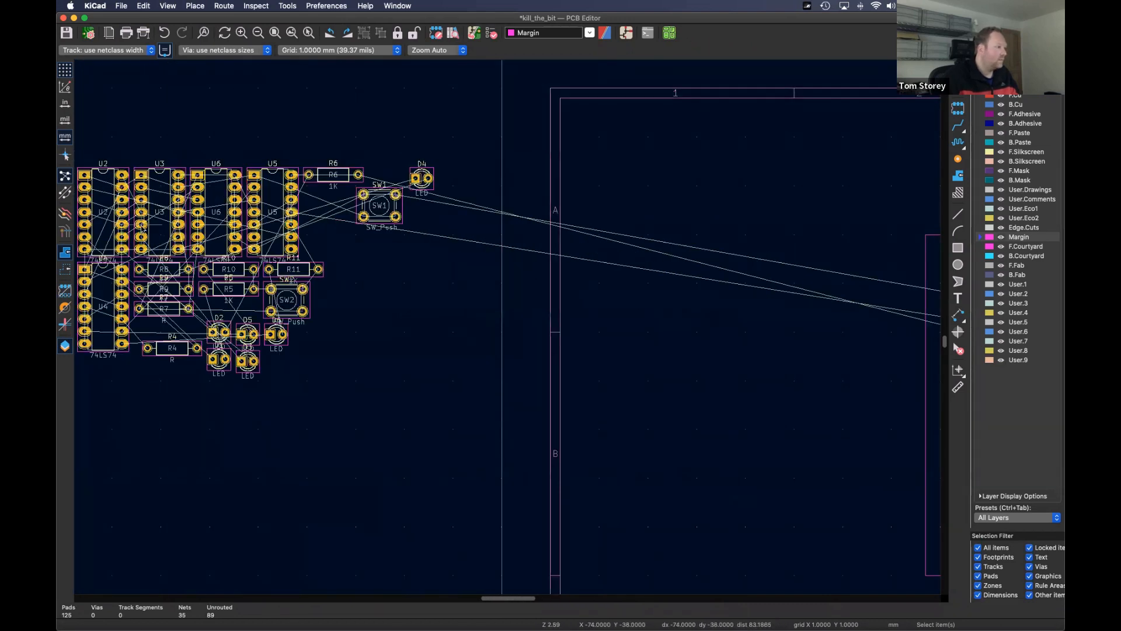
left_click(628, 34)
scroll(473, 230, "down", 6)
scroll(455, 400, "up", 4)
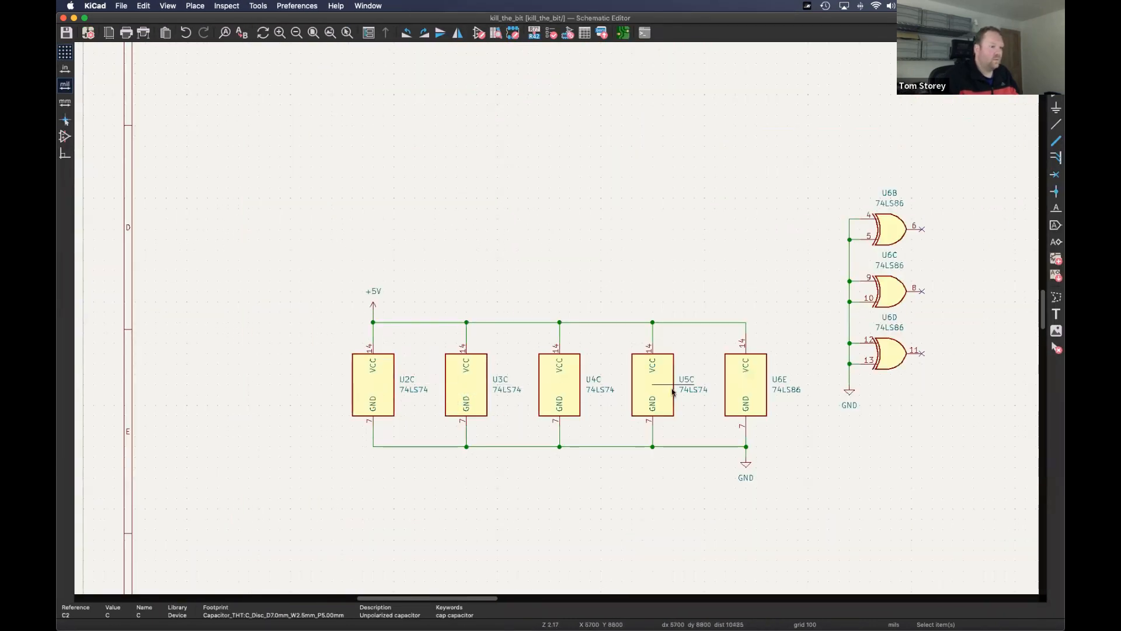
left_click(623, 33)
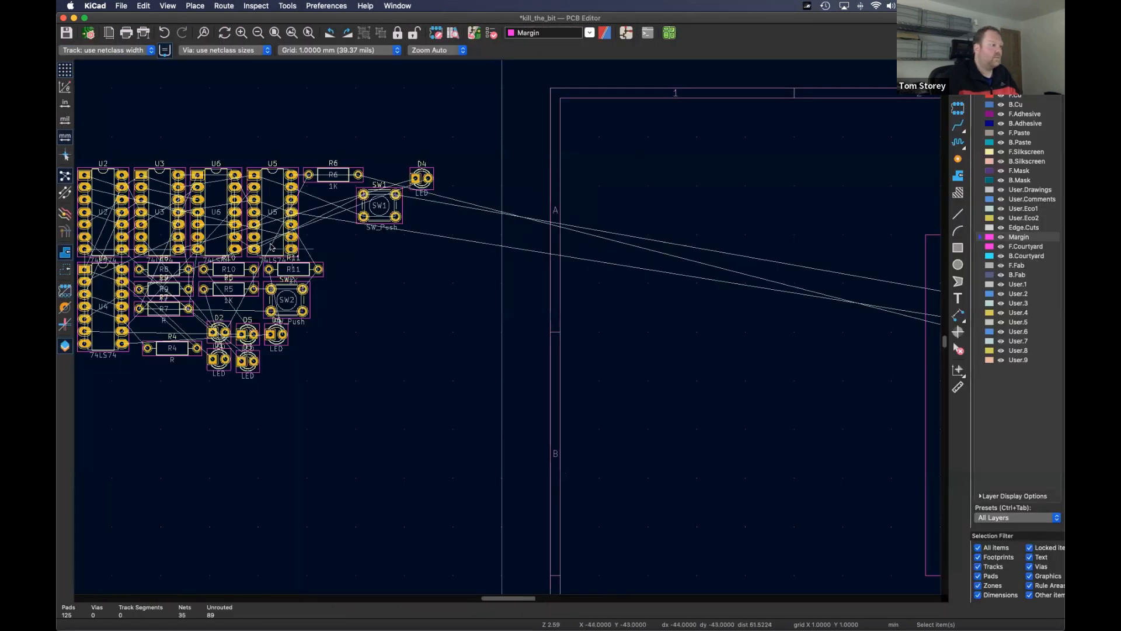
scroll(272, 247, "left", 2)
scroll(272, 247, "down", 1)
left_click(139, 189)
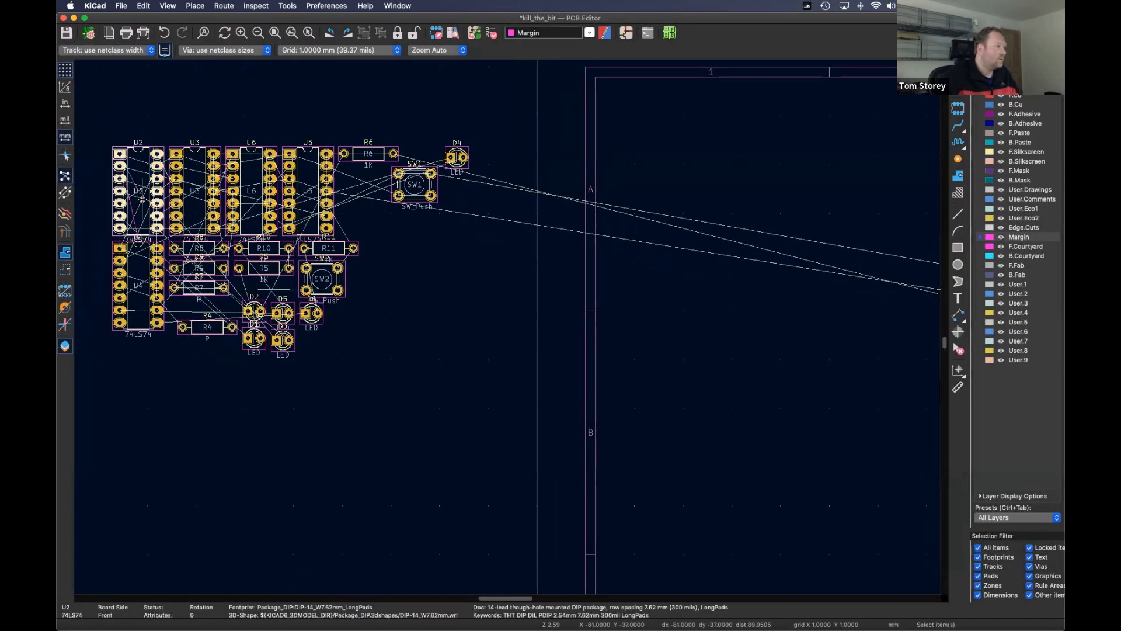
scroll(142, 196, "down", 2)
key("m")
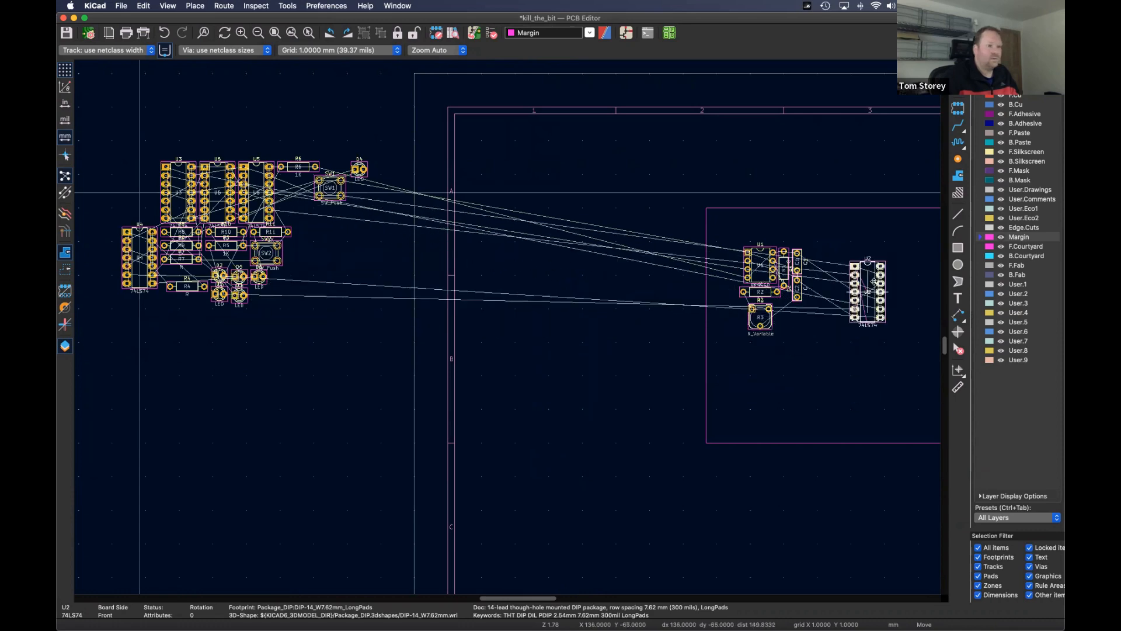
left_click(858, 282)
- Place the 74LS74 footprints U3 and U4 side by side in a row with U2 inside the board outline
middle_click_drag(162, 193, 94, 160)
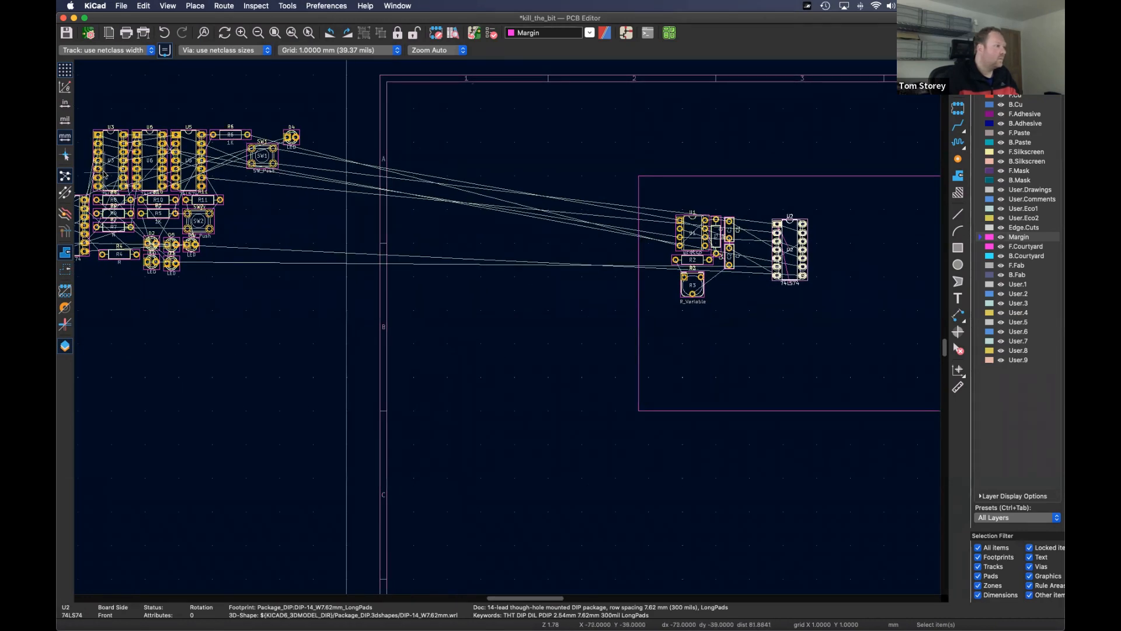
left_click(107, 175)
key("m")
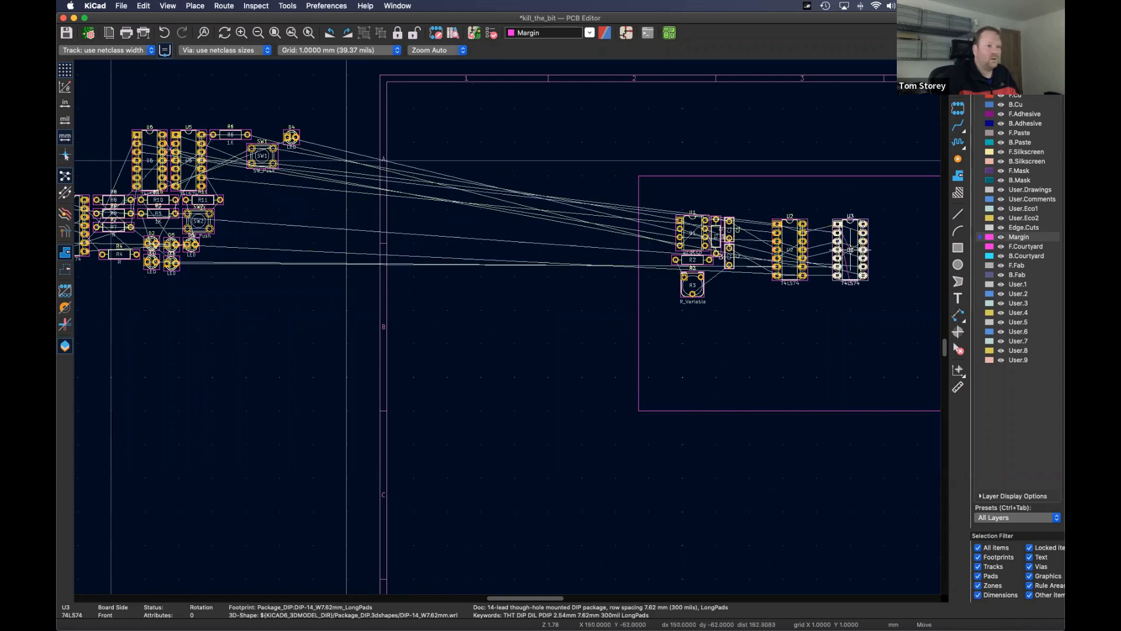
left_click(844, 249)
scroll(339, 249, "left", 3)
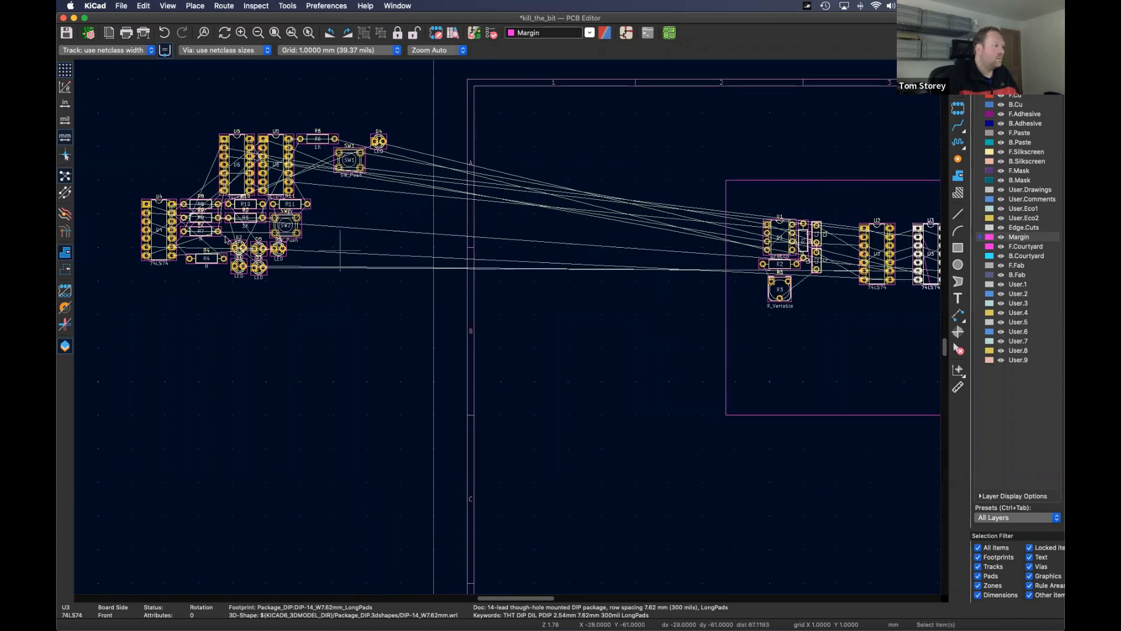
left_click(160, 235)
key("m")
left_click(889, 357)
middle_click_drag(889, 359, 529, 343)
left_click_drag(529, 344, 626, 252)
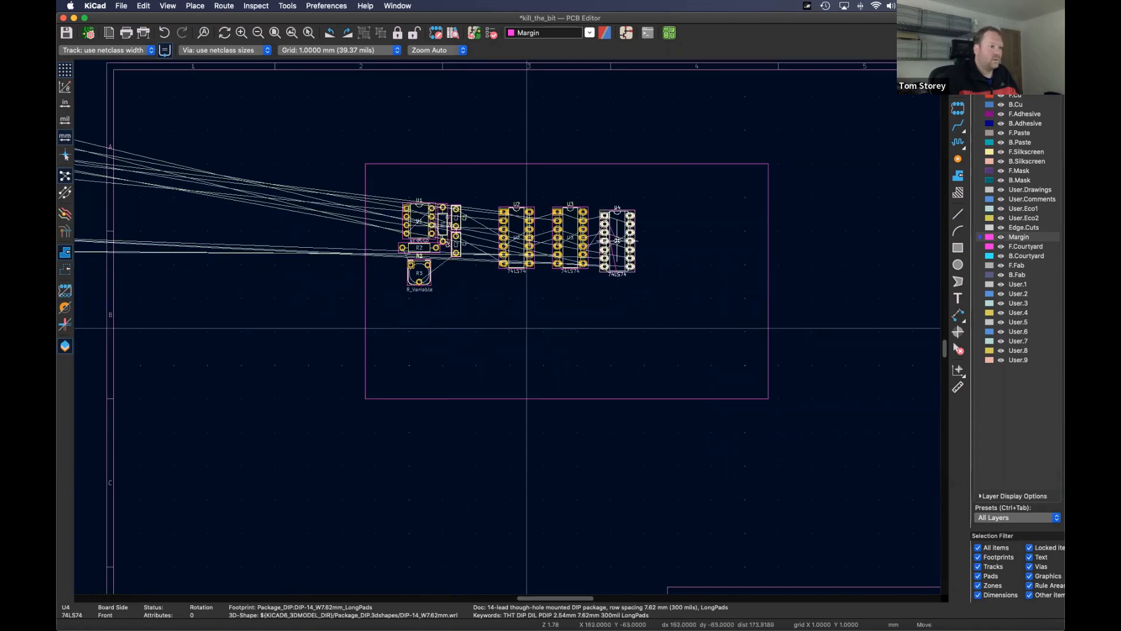
- Place the 74LS74 footprint U5 at the end of the IC row, to the right of U4
middle_click_drag(386, 255, 633, 312)
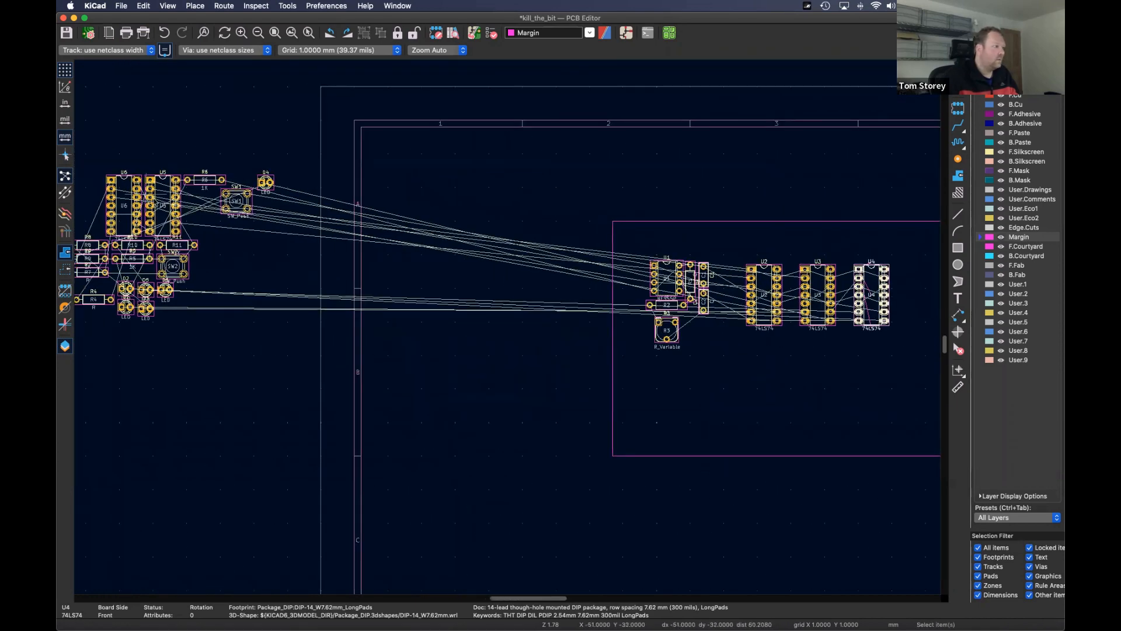
left_click(165, 218)
key("m")
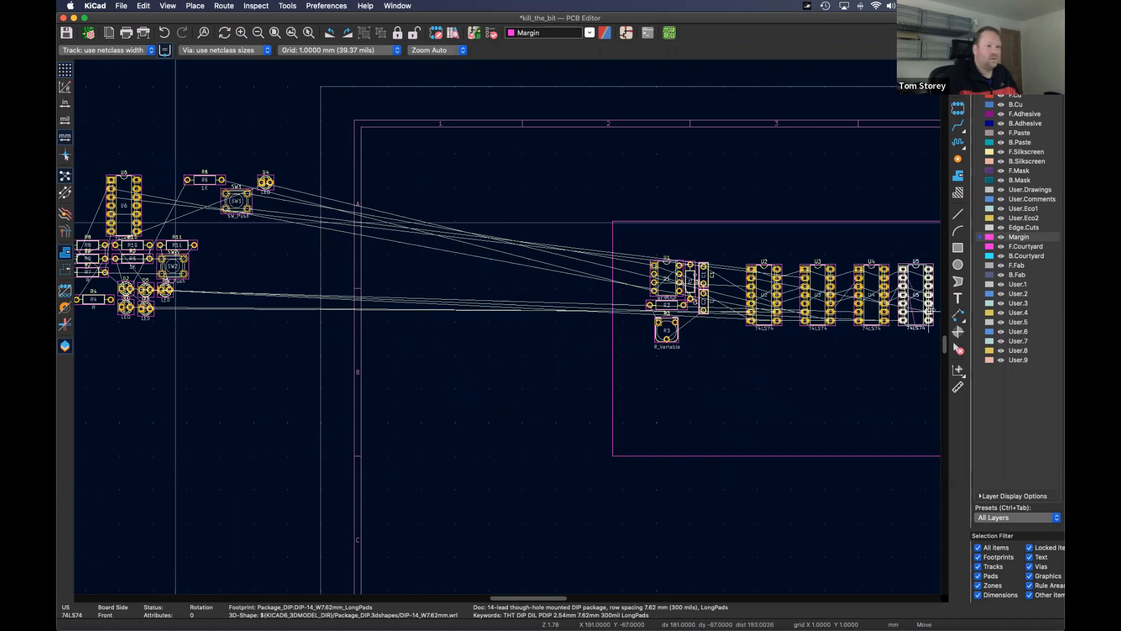
left_click(936, 311)
- Shift U3, U4 and U5 together to the right and place the 74LS86 footprint U6 between U2 and U3
middle_click_drag(936, 312, 806, 296)
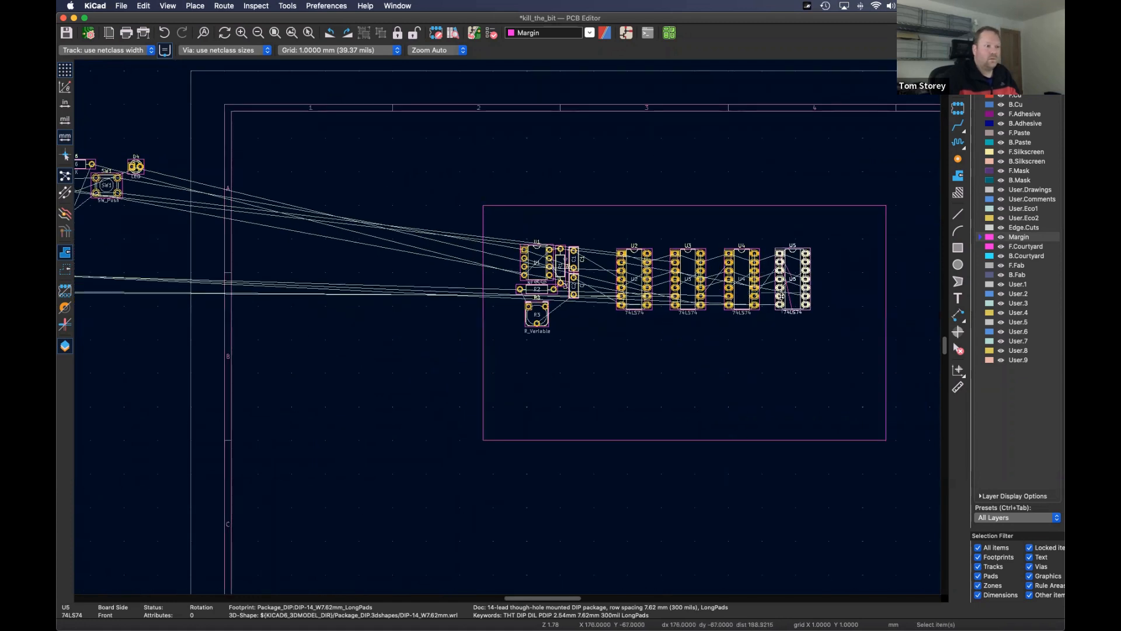
left_click_drag(849, 235, 663, 327)
left_click_drag(690, 279, 727, 279)
middle_click_drag(253, 185, 451, 213)
left_click(192, 233)
key("m")
left_click(878, 308)
- Fine-tune the horizontal positions of the ICs to the right of U2 so the row has nearly even gaps
middle_click_drag(847, 259, 535, 216)
scroll(608, 241, "up", 3)
left_click_drag(524, 205, 823, 369)
left_click_drag(557, 281, 566, 280)
left_click(591, 214)
left_click_drag(592, 214, 797, 348)
left_click_drag(627, 294, 639, 295)
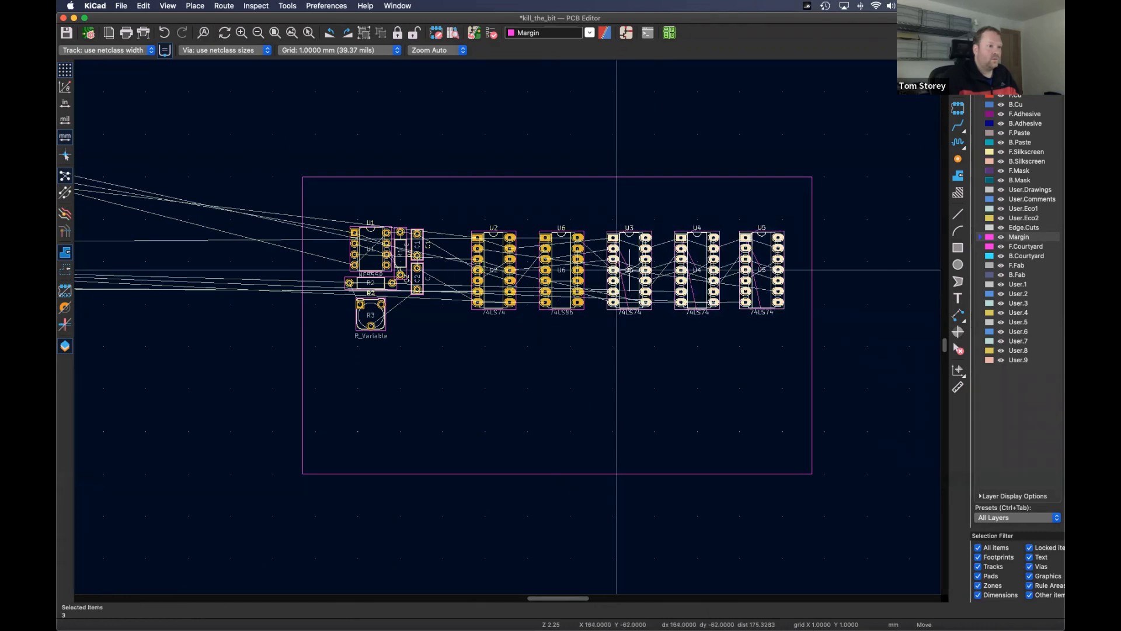
left_click(467, 181)
scroll(460, 175, "down", 3)
left_click(441, 136)
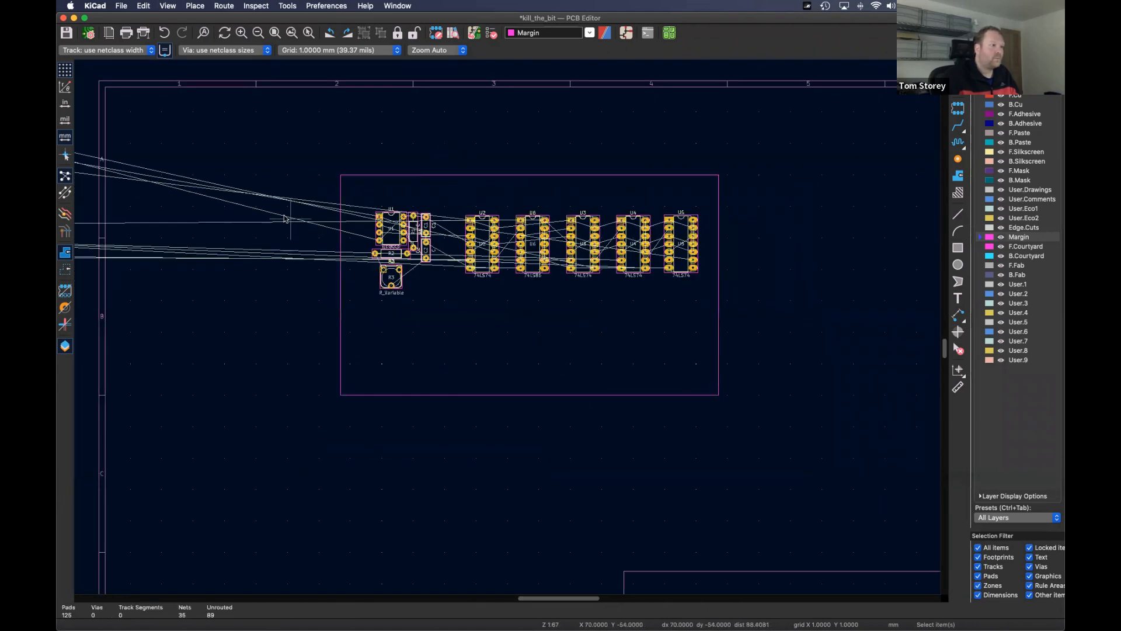
- Place push switch SW1 inside the board outline, centred below variable resistor R3
middle_click_drag(287, 218, 513, 209)
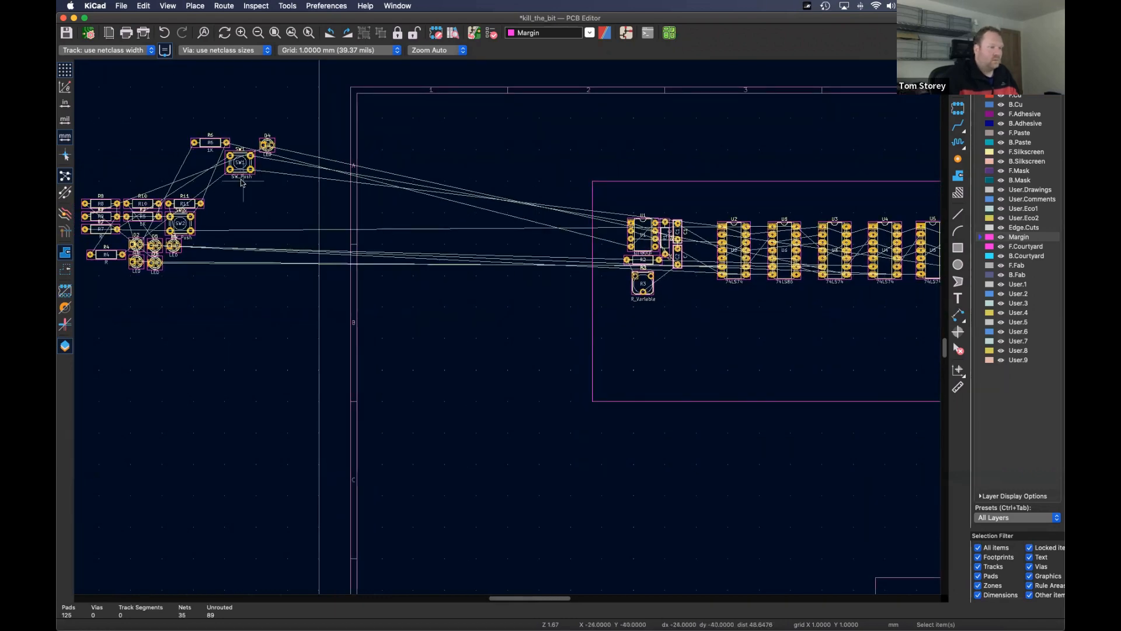
left_click_drag(240, 171, 646, 333)
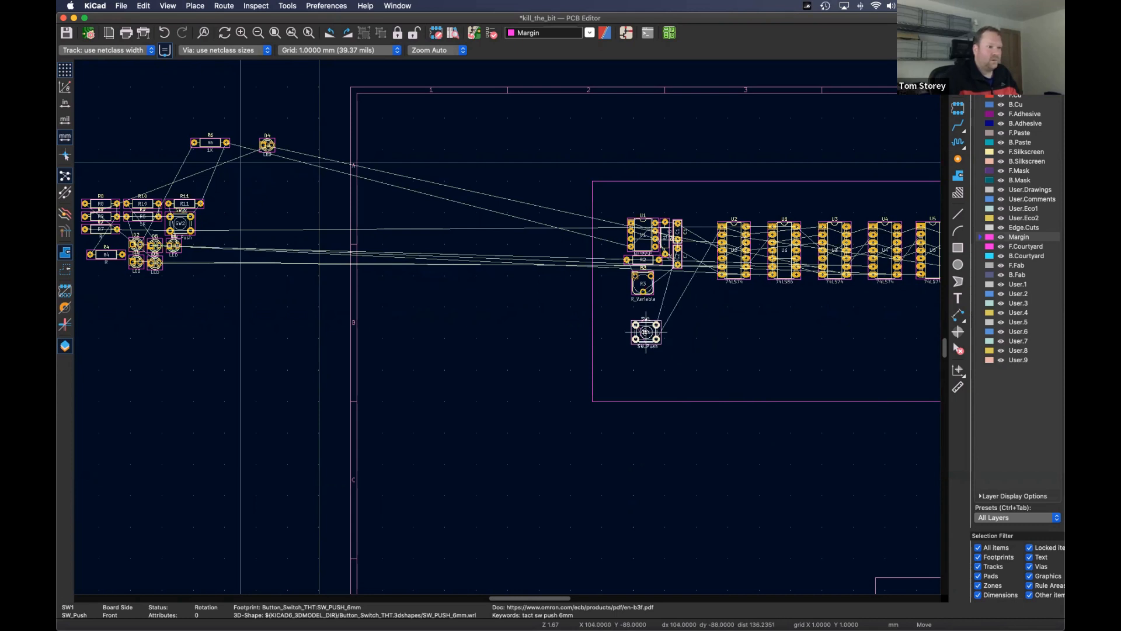
left_click_drag(646, 331, 643, 329)
- Set the reference of the schematic's push switch SW1 to RESET
left_click(626, 34)
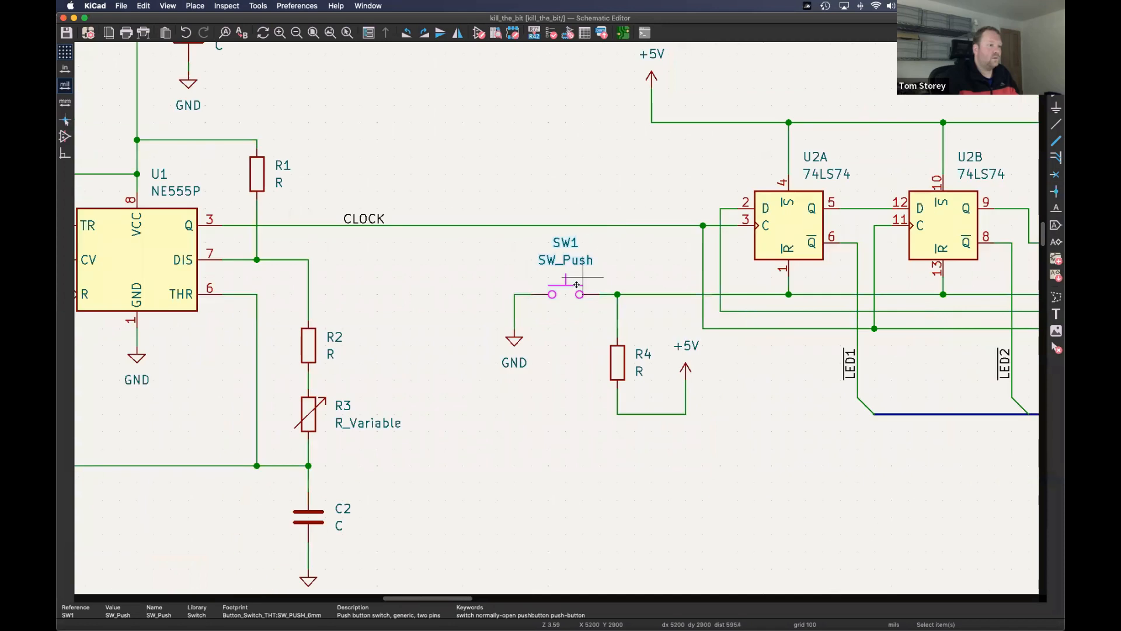
left_click(576, 326)
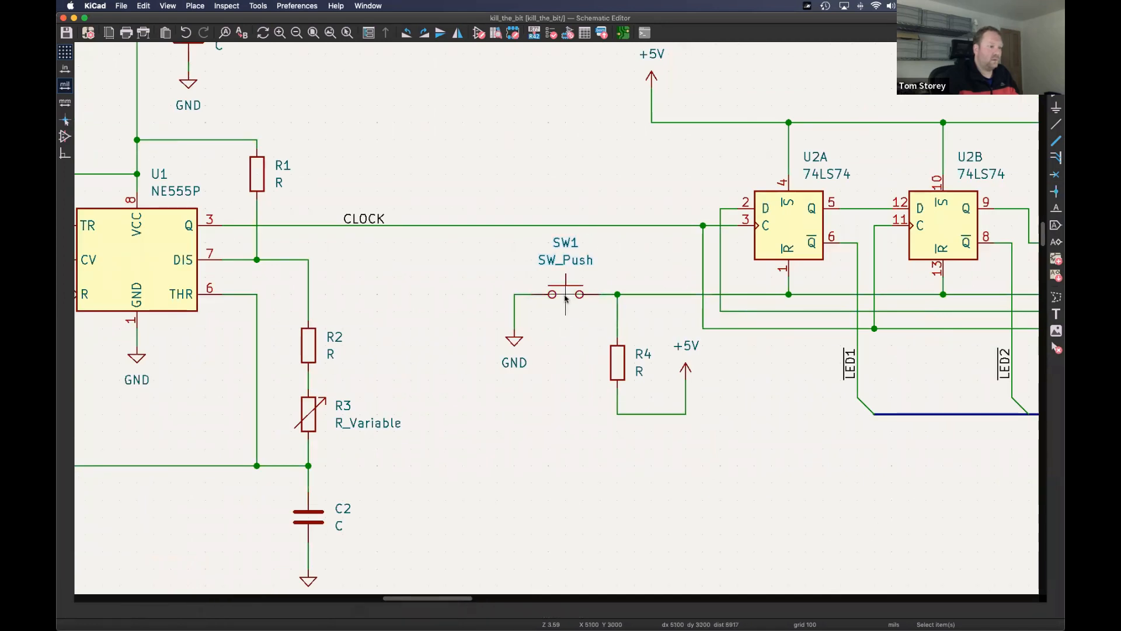
double_click(565, 299)
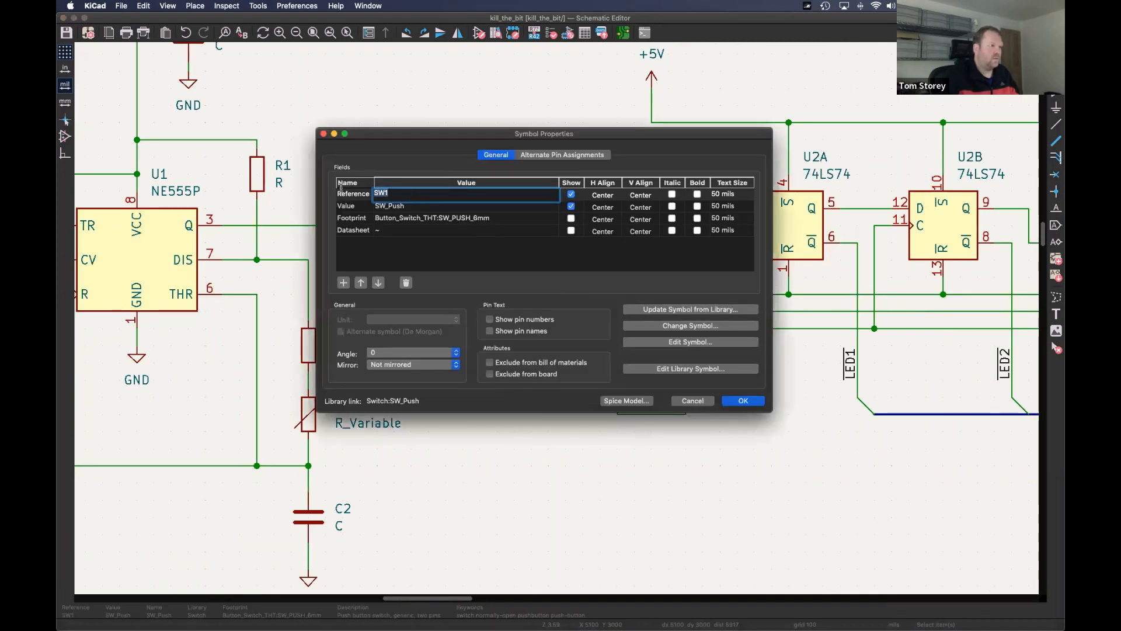
type("RESET")
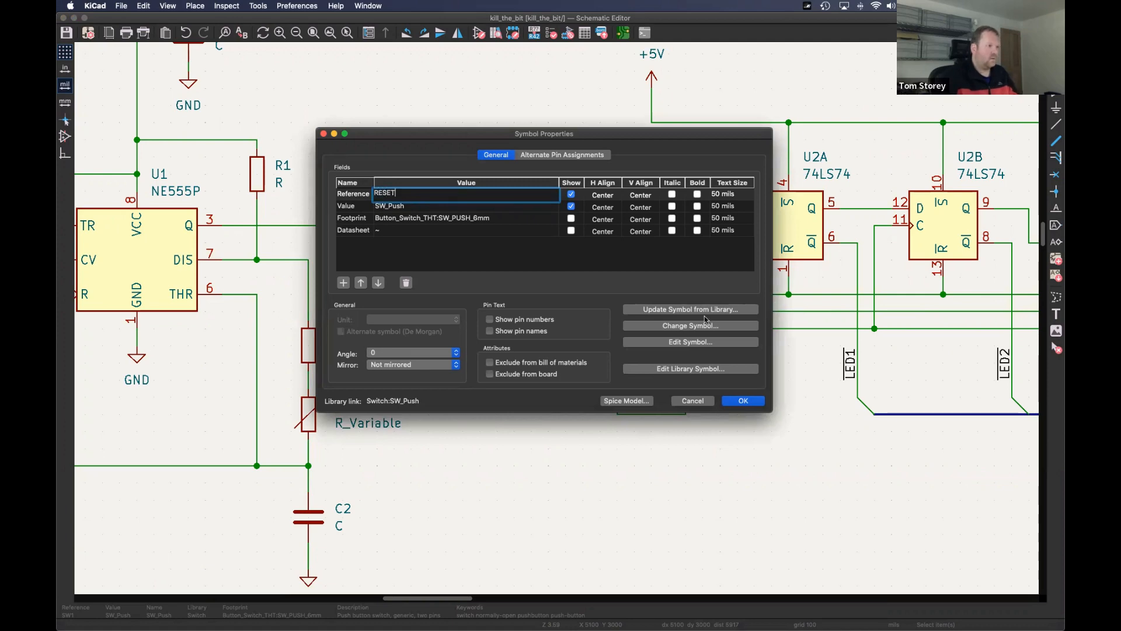
left_click(743, 401)
- Update the board from the schematic, re-annotating it by X position with existing annotations reset
scroll(734, 393, "down", 5)
scroll(700, 228, "right", 3)
scroll(699, 228, "up", 1)
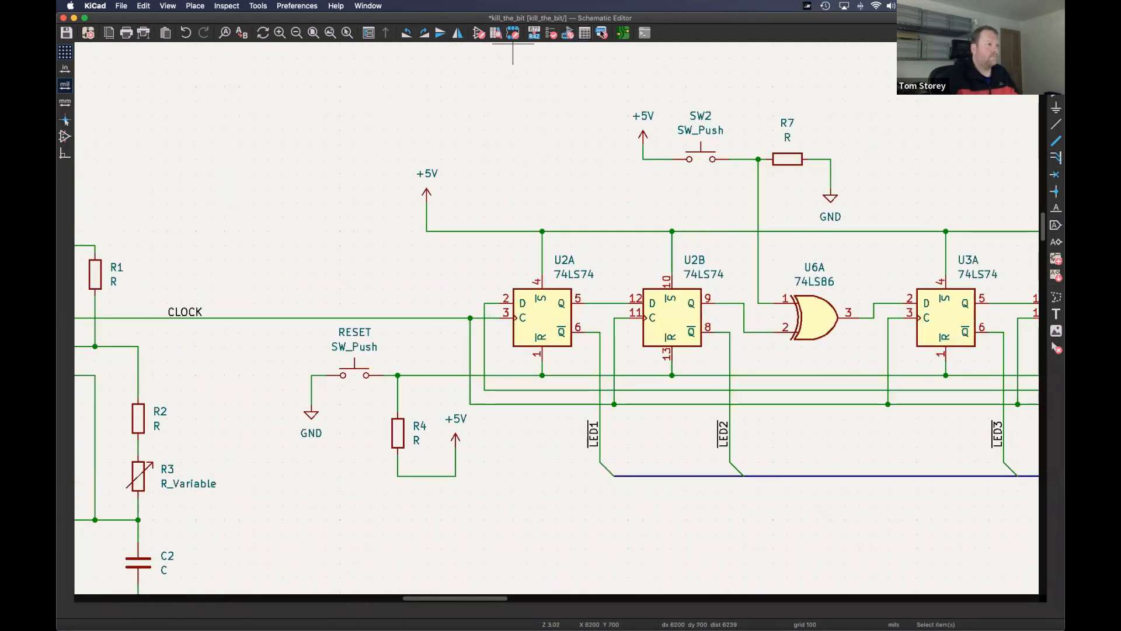
left_click(622, 33)
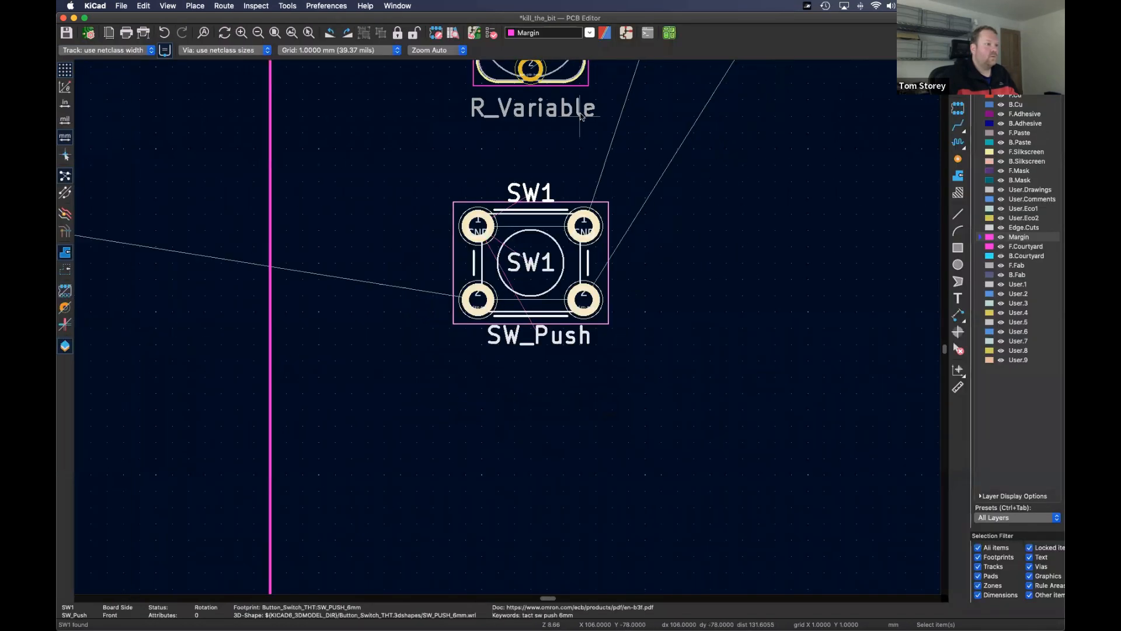
left_click(474, 33)
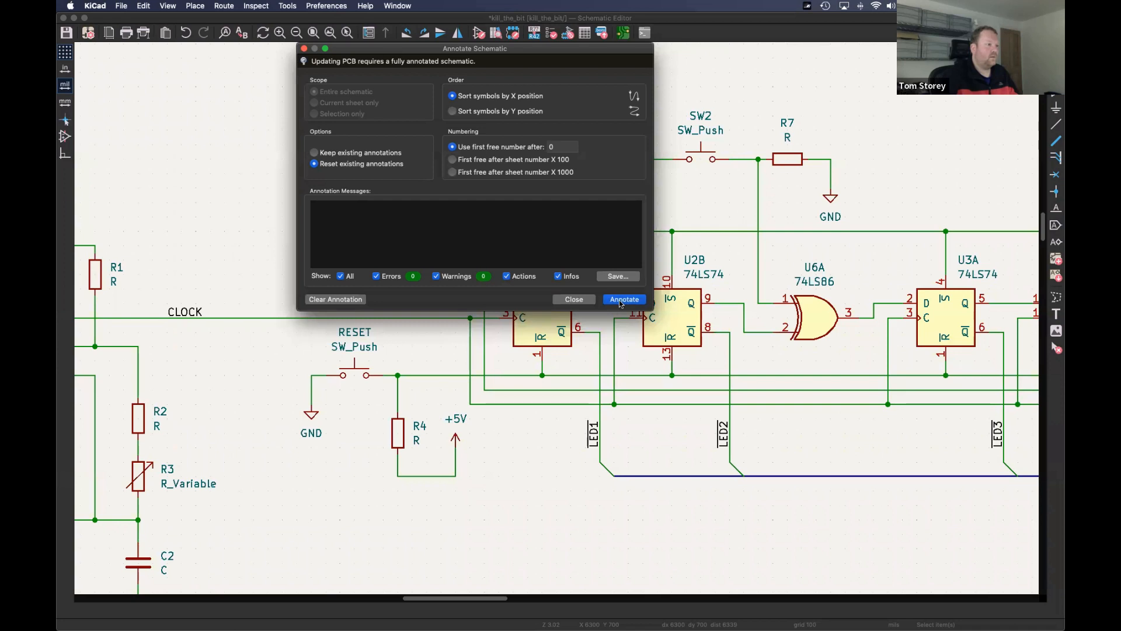
left_click(621, 302)
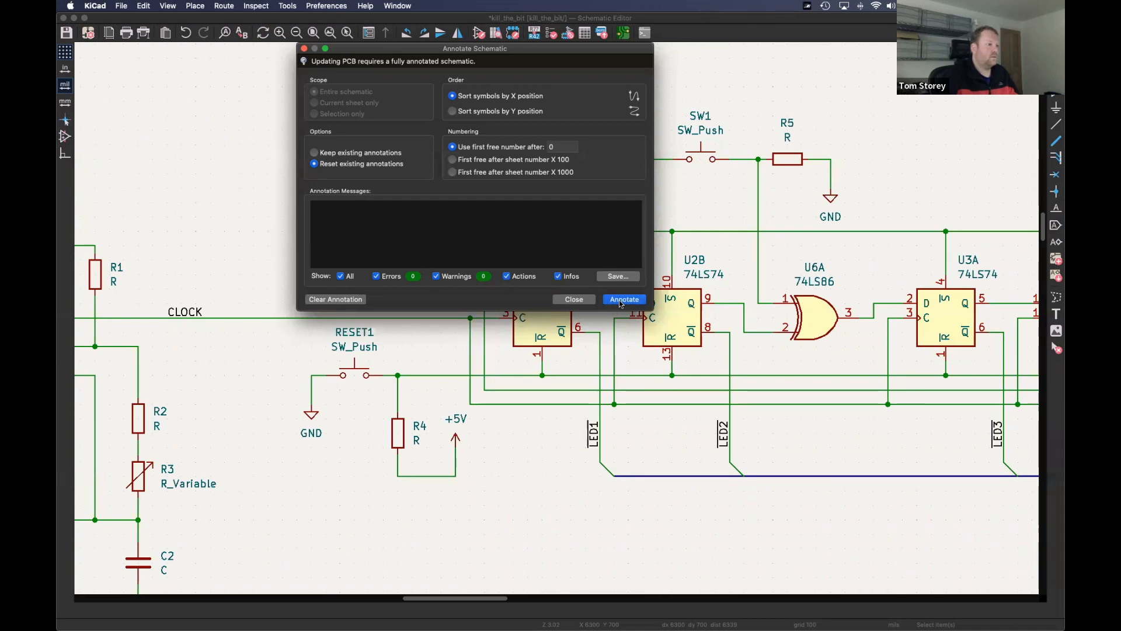
left_click(692, 318)
left_click(645, 318)
scroll(562, 263, "down", 1)
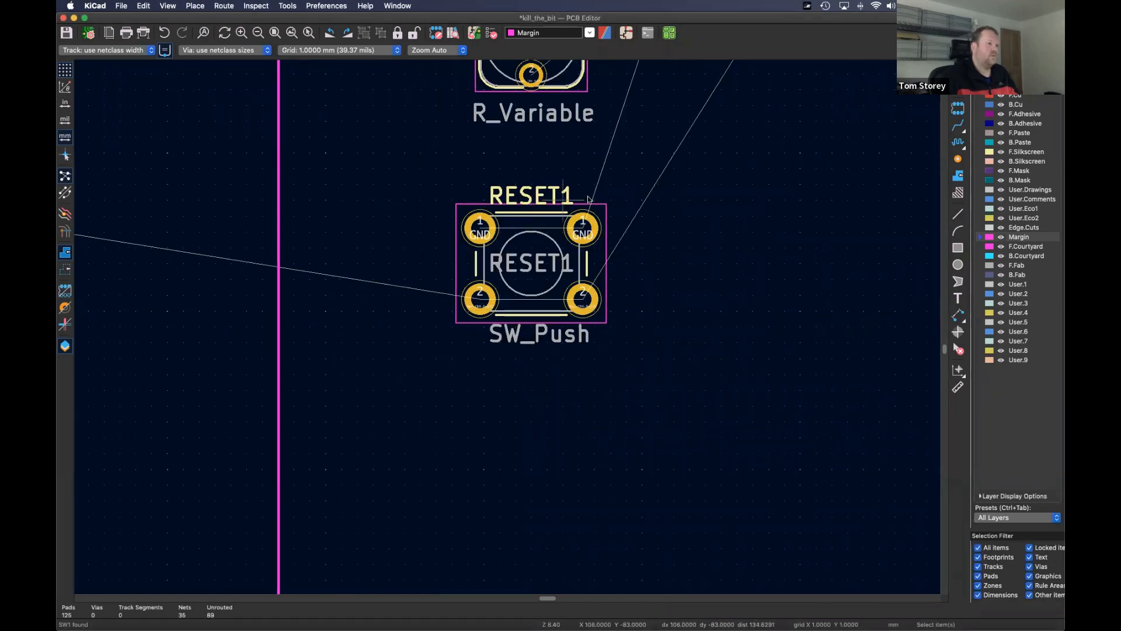
- Examine the updated reset switch label beside the timer circuit and the footprints still outside the board outline
scroll(549, 220, "down", 3)
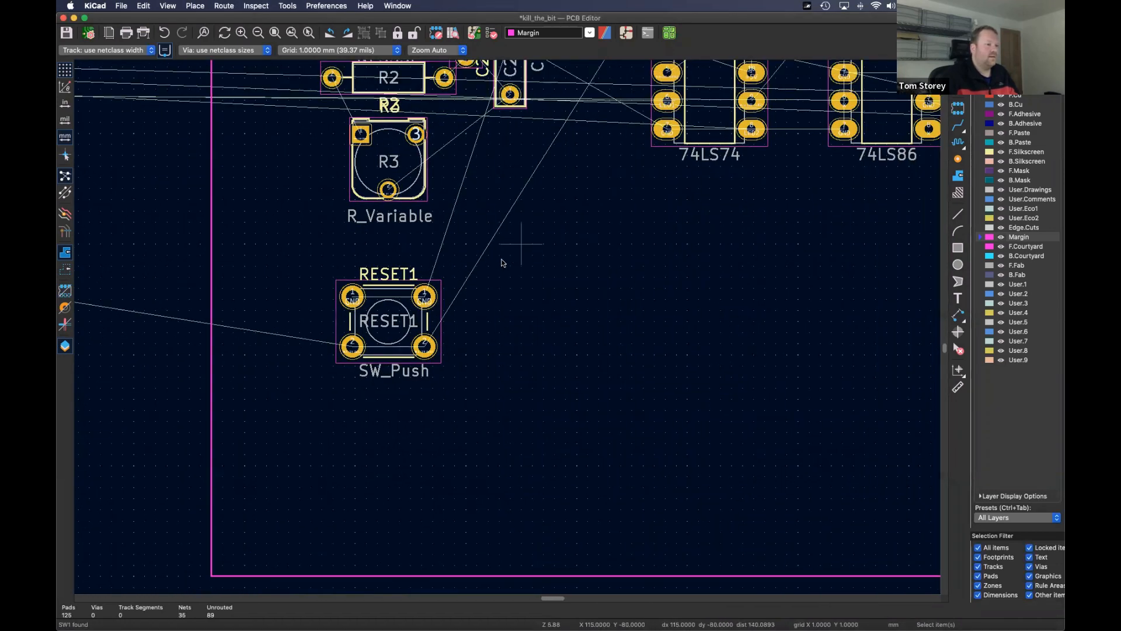
middle_click_drag(530, 194, 448, 304)
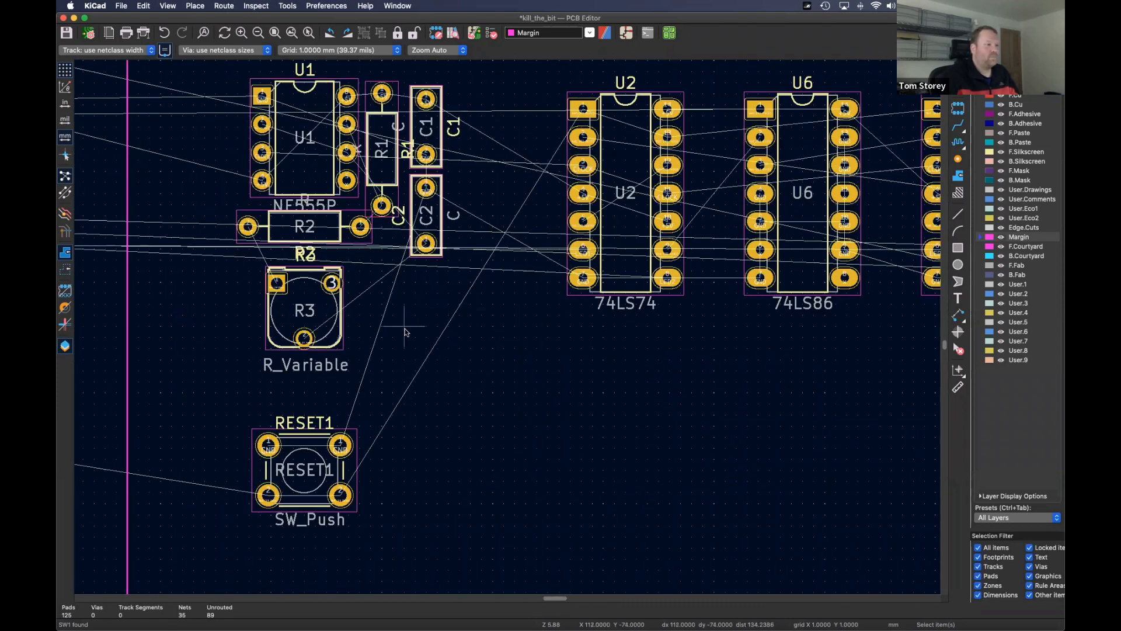
scroll(345, 366, "down", 1)
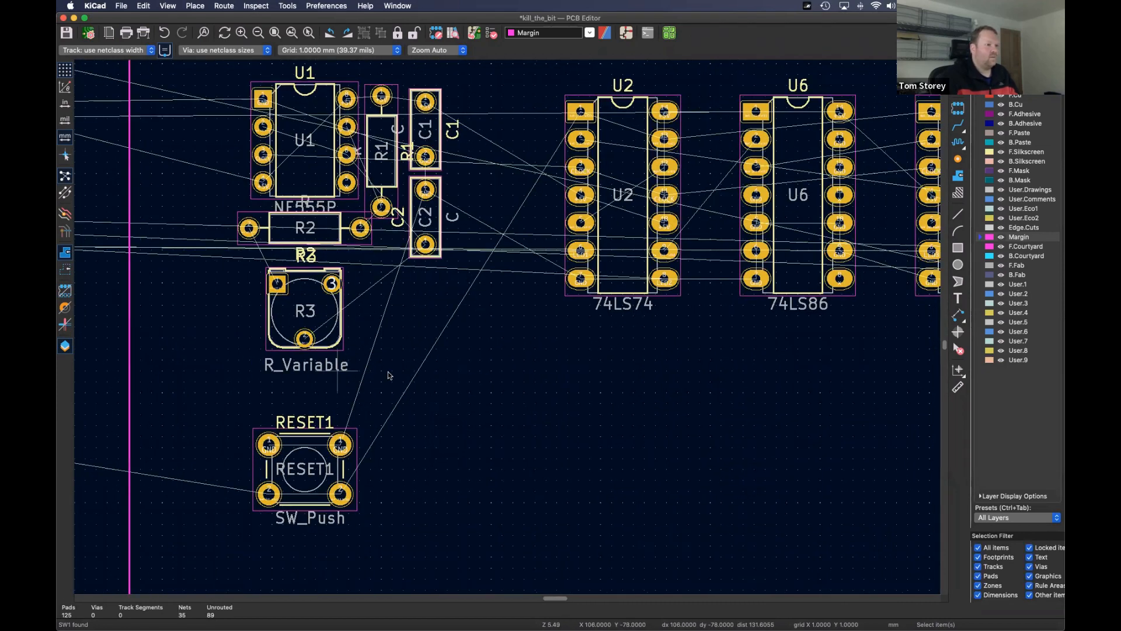
scroll(345, 366, "down", 8)
middle_click_drag(241, 398, 606, 292)
middle_click_drag(128, 221, 333, 259)
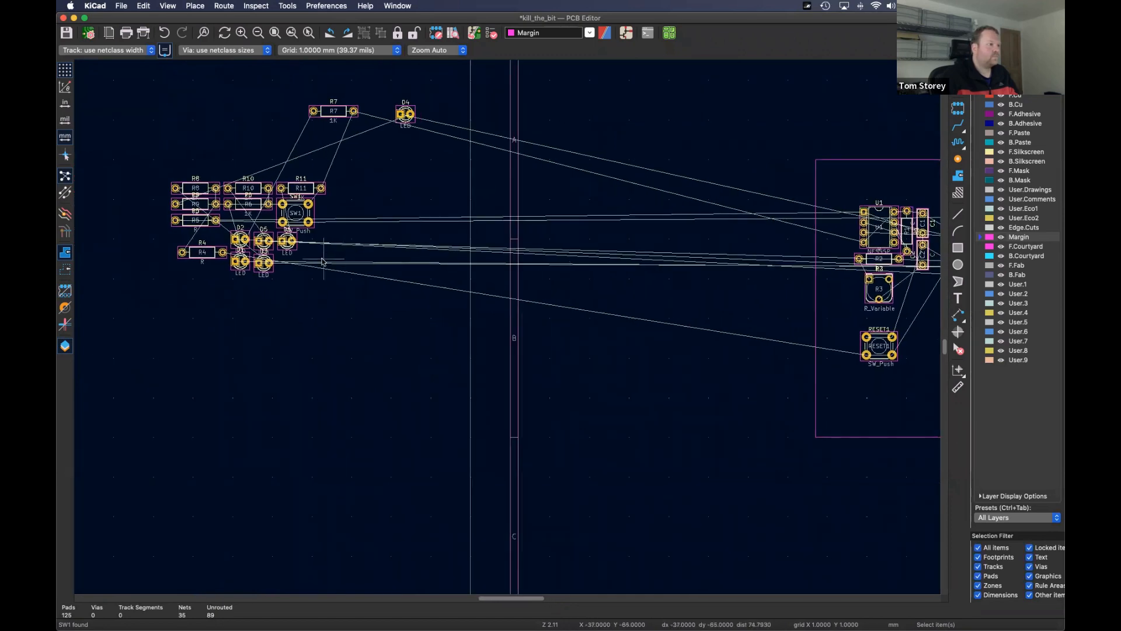
middle_click_drag(925, 380, 633, 340)
scroll(587, 312, "up", 5)
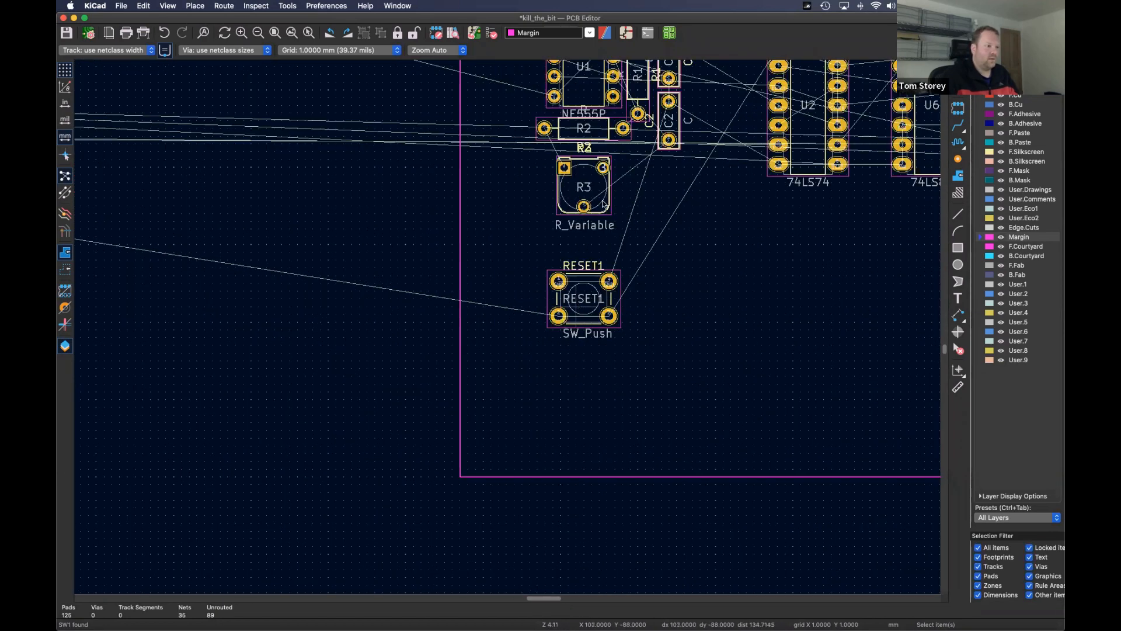
- Change the schematic reset switch's reference to SW? and its value to RESET
left_click(638, 35)
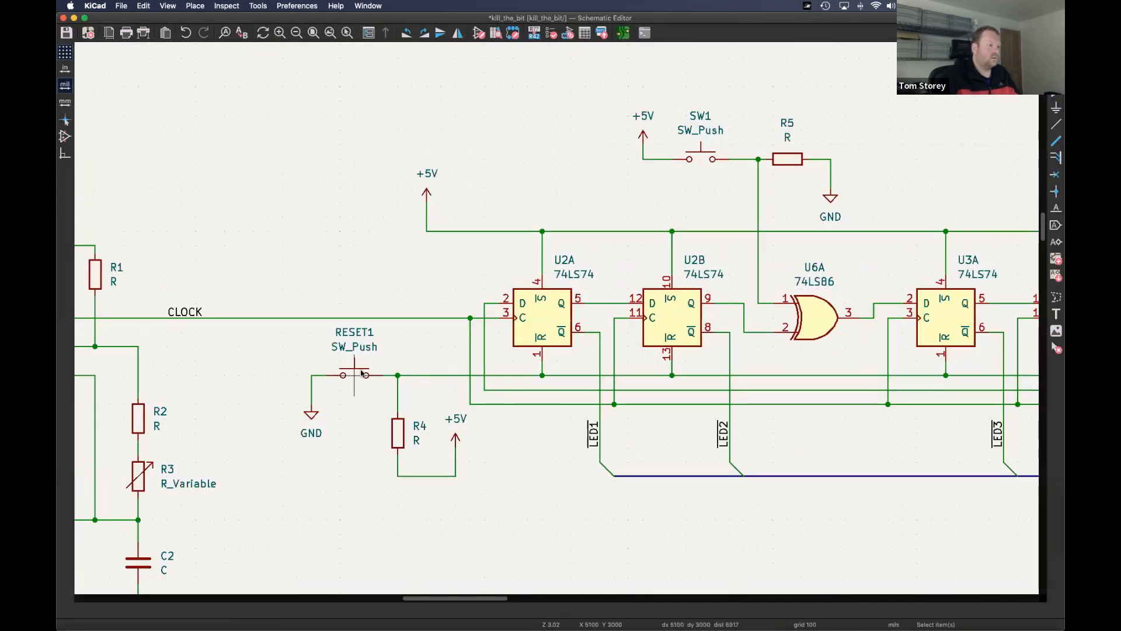
double_click(358, 369)
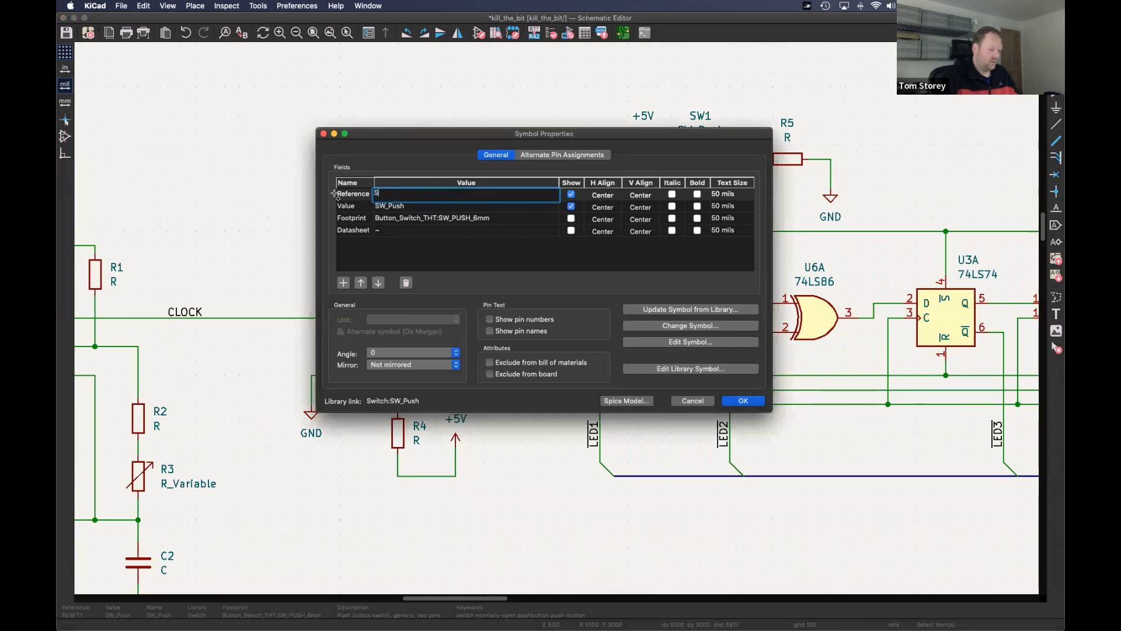
left_click(413, 206)
type("RESET")
left_click(750, 402)
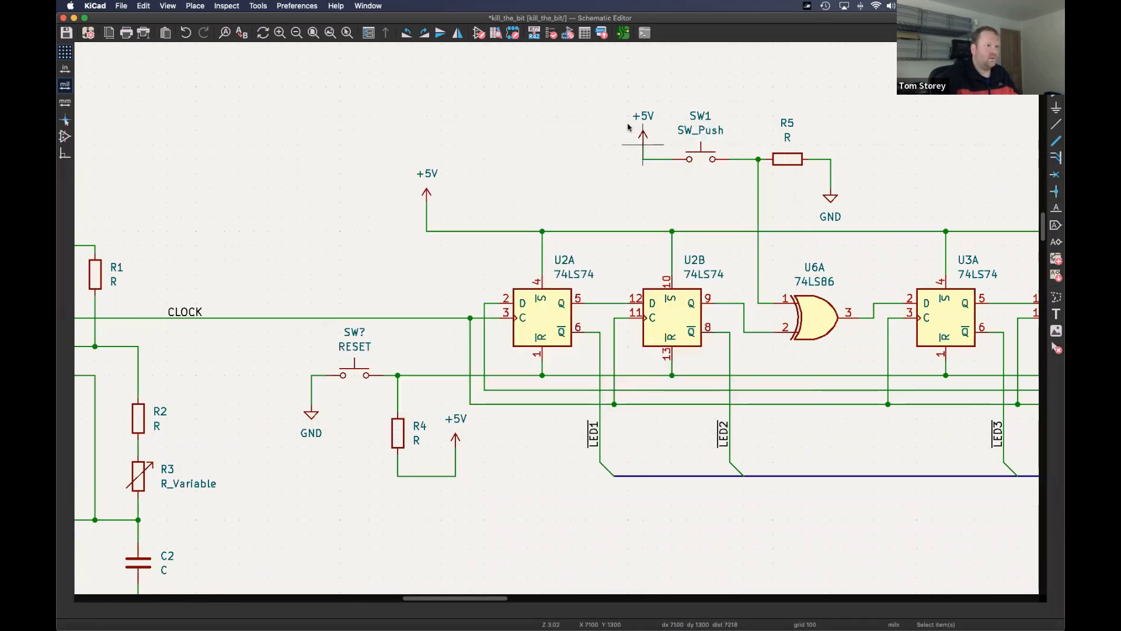
- Re-annotate the entire schematic by X position with existing annotations reset, and return to the PCB Editor
left_click(534, 33)
left_click(628, 299)
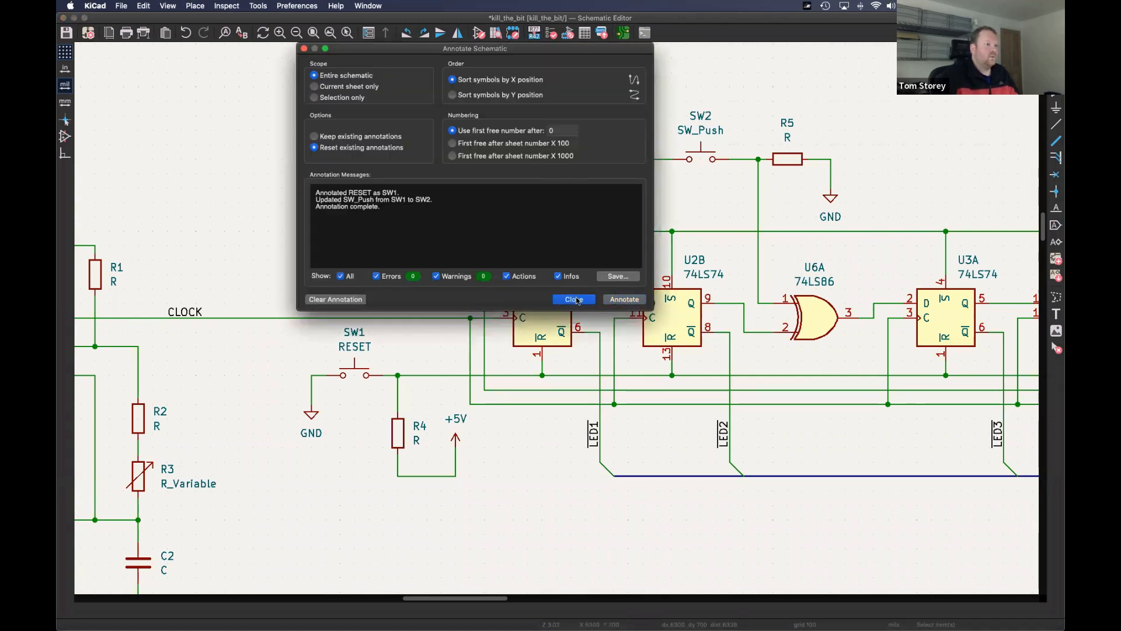
left_click(573, 298)
left_click(624, 33)
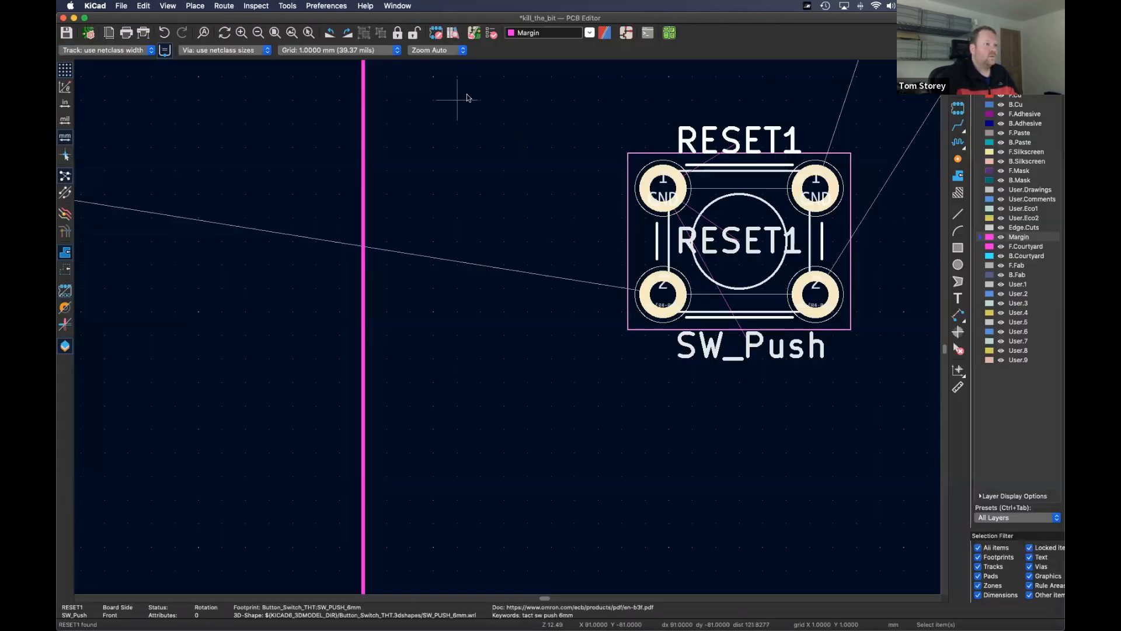
- Update the board from the schematic, applying the reset switch's new reference and RESET value to its footprint
left_click(474, 34)
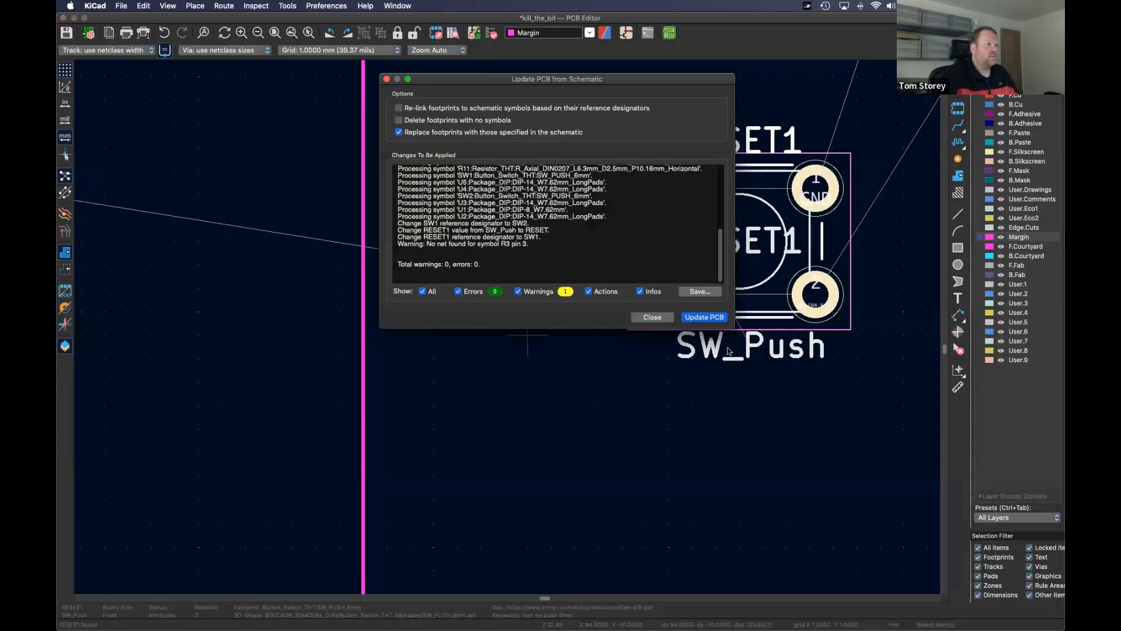
left_click(704, 317)
left_click(652, 317)
scroll(572, 338, "right", 5)
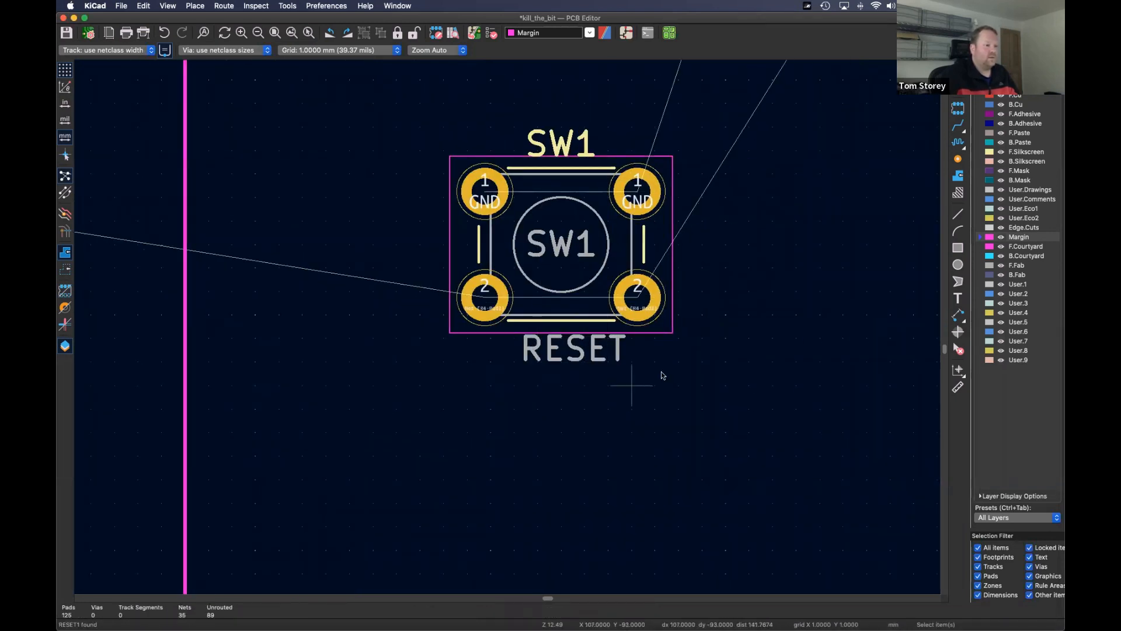
scroll(549, 334, "down", 2)
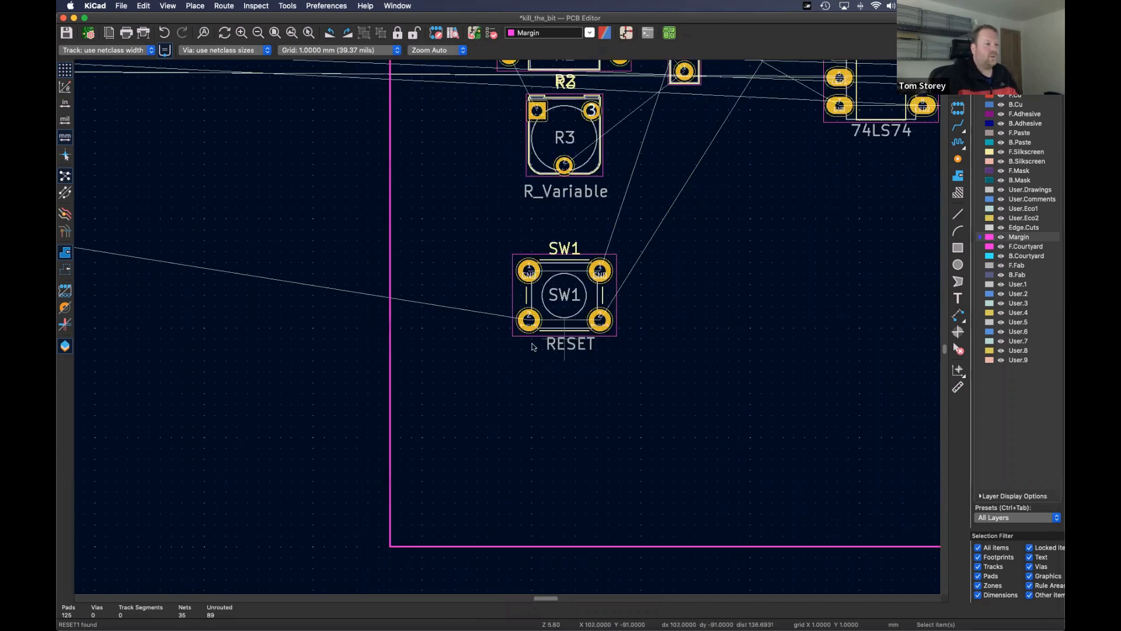
middle_click_drag(676, 302, 495, 337)
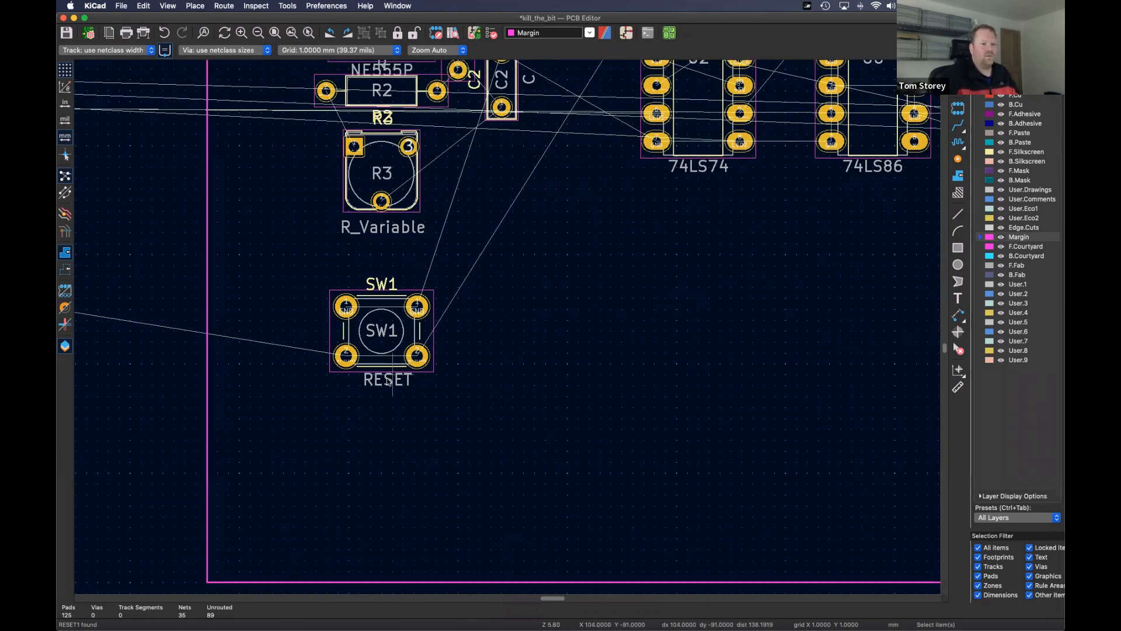
- Make F.Fab the active layer, and hide and reshow it to check which footprint labels belong to it
left_click(1016, 266)
left_click(1001, 266)
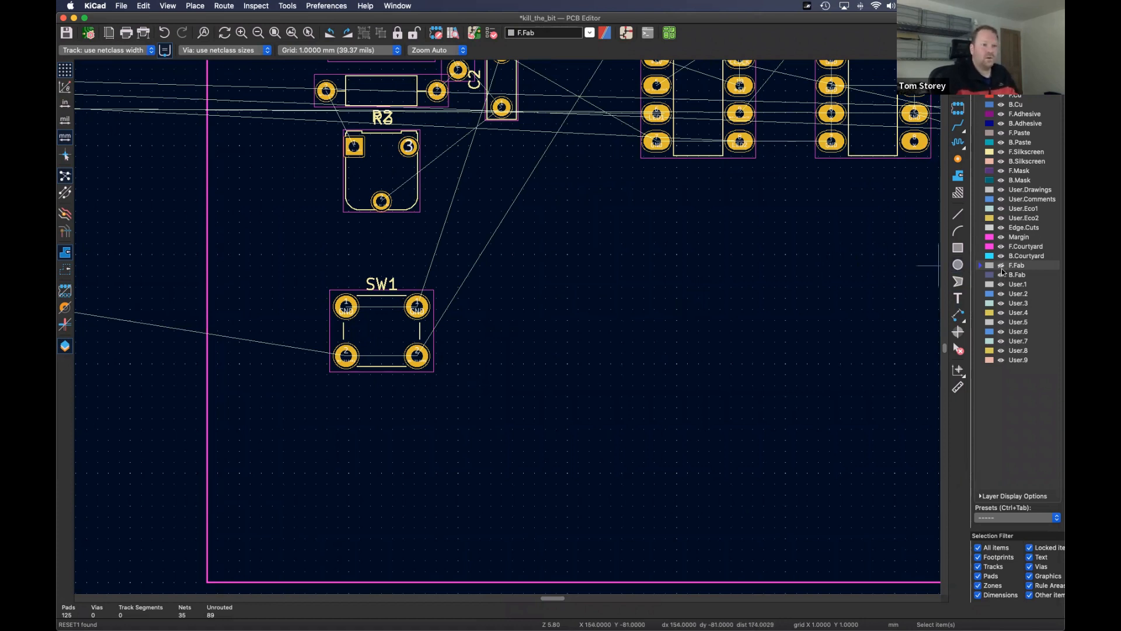
left_click(1000, 266)
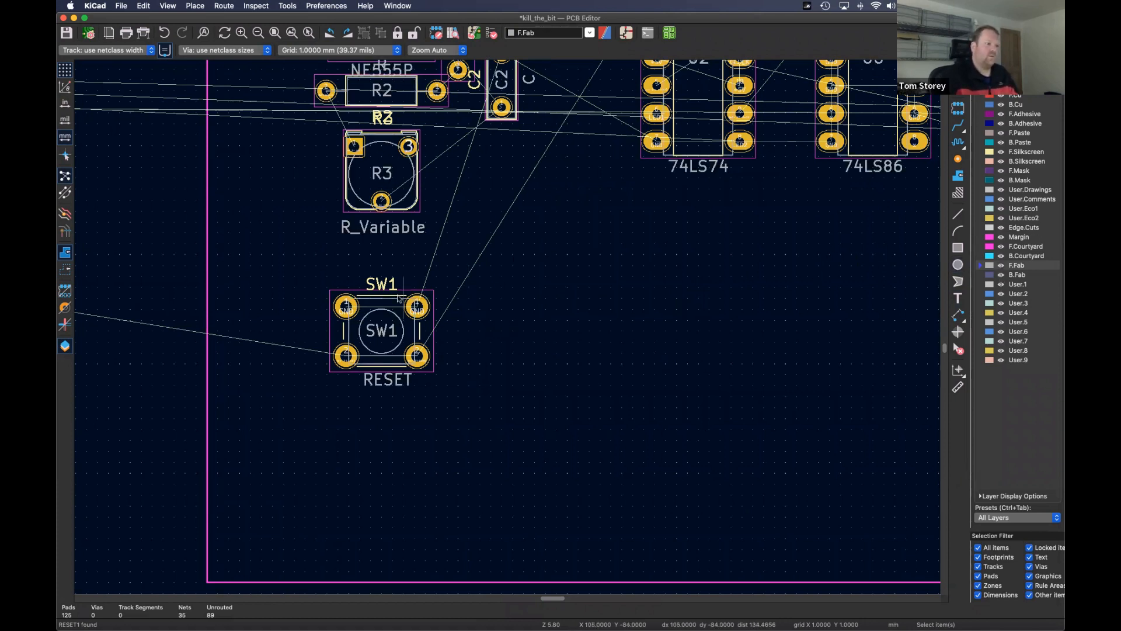
- Examine the reference and value labels around the reset switch, variable resistor, timer circuit and neighbouring ICs
scroll(467, 254, "up", 3)
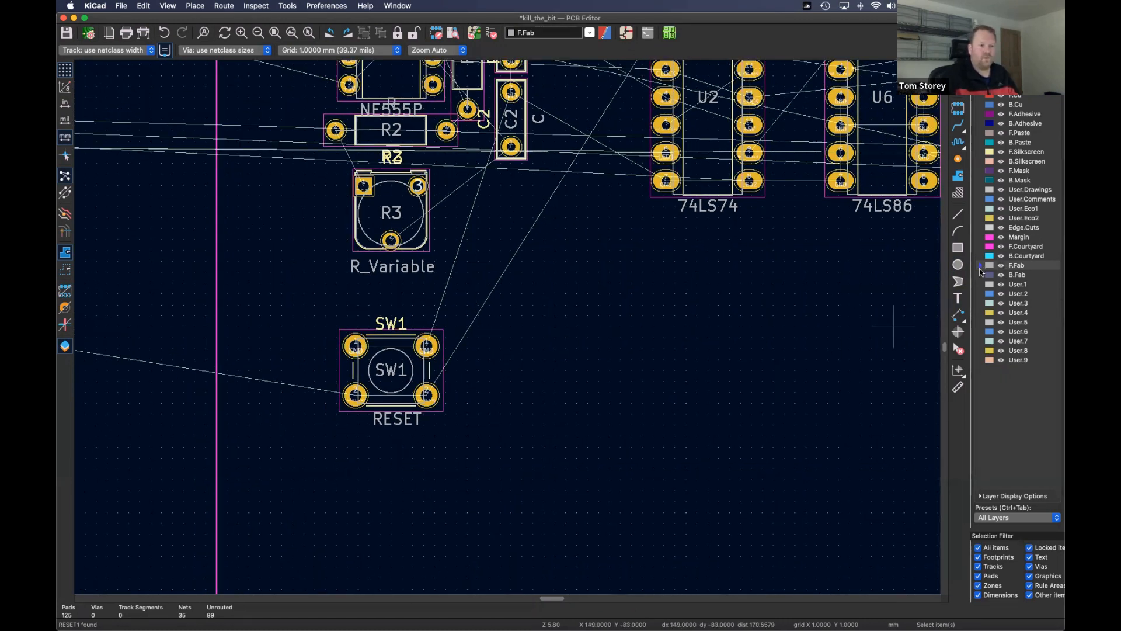
scroll(520, 315, "down", 3)
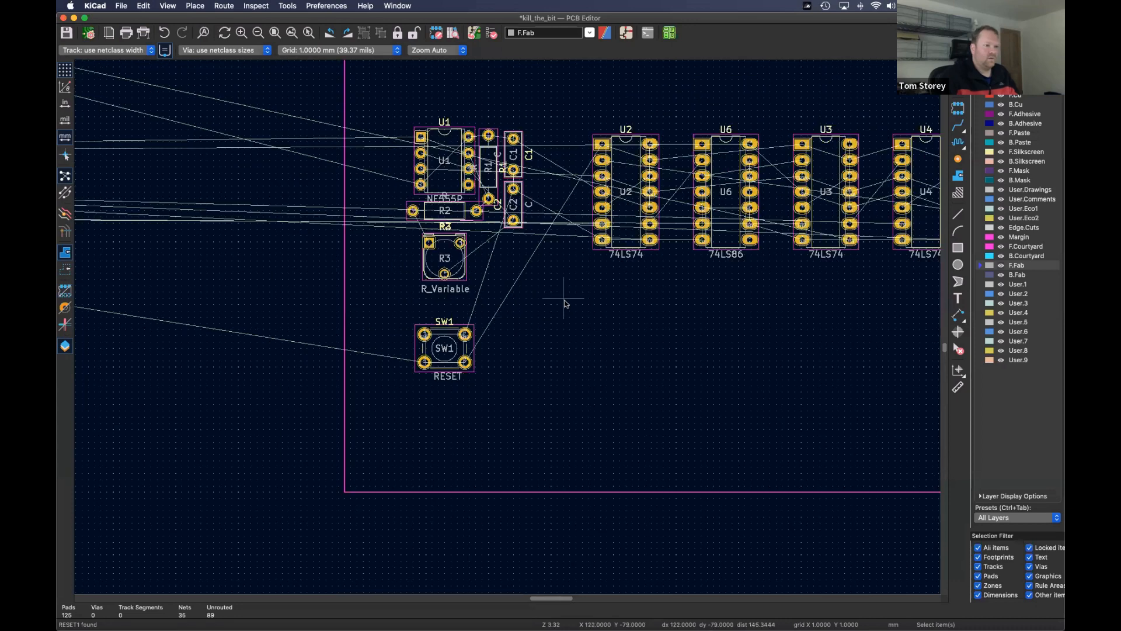
scroll(564, 304, "up", 1)
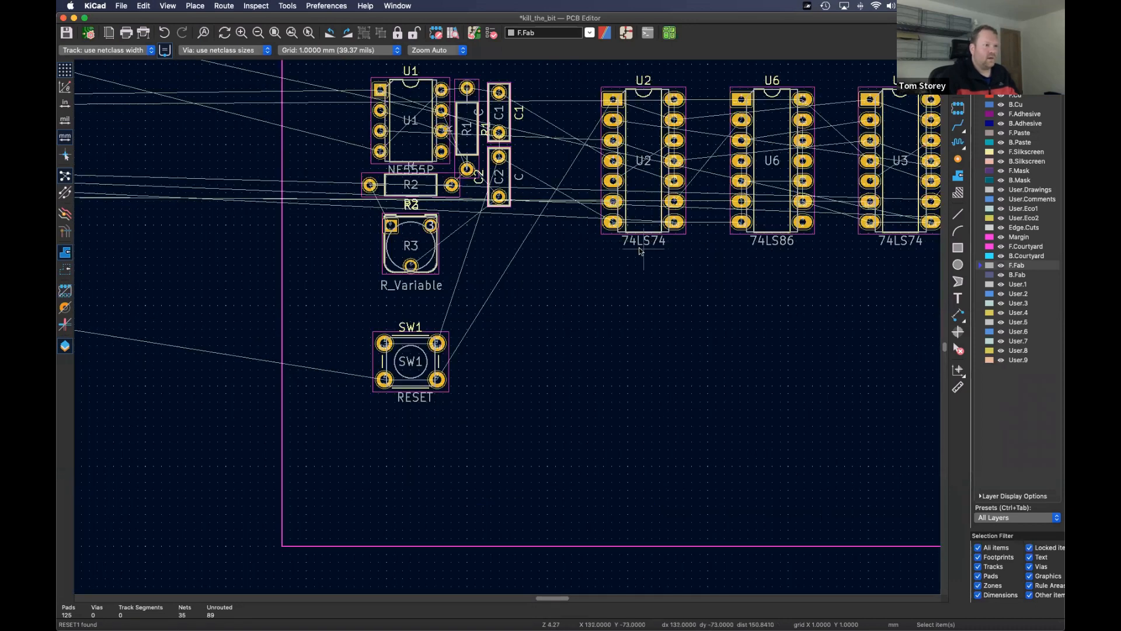
scroll(400, 291, "up", 3)
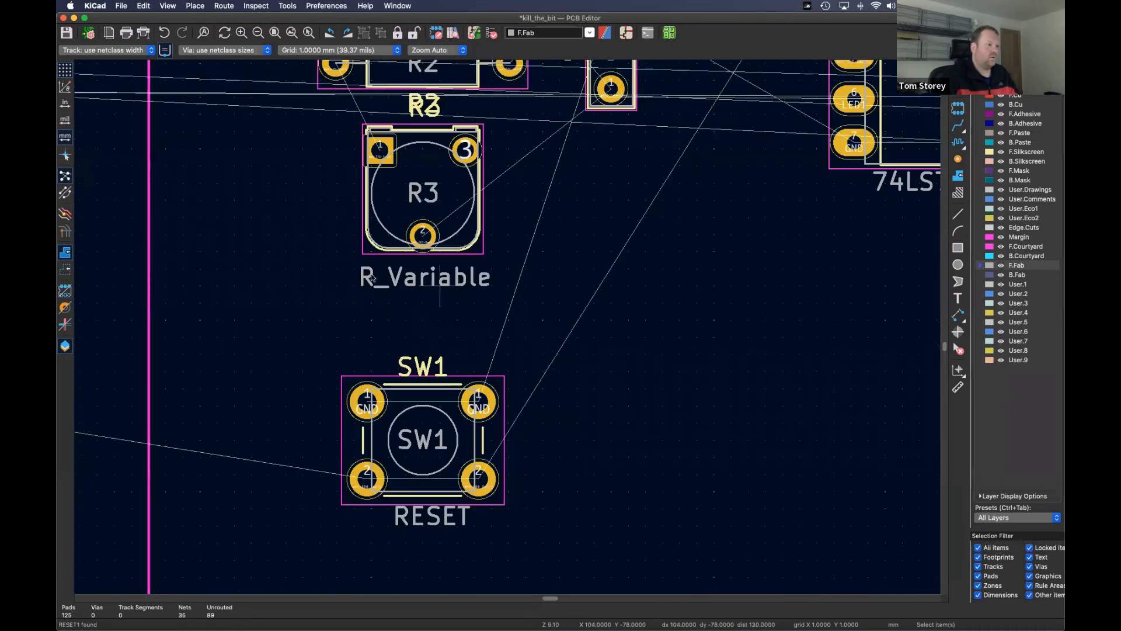
scroll(463, 293, "down", 1)
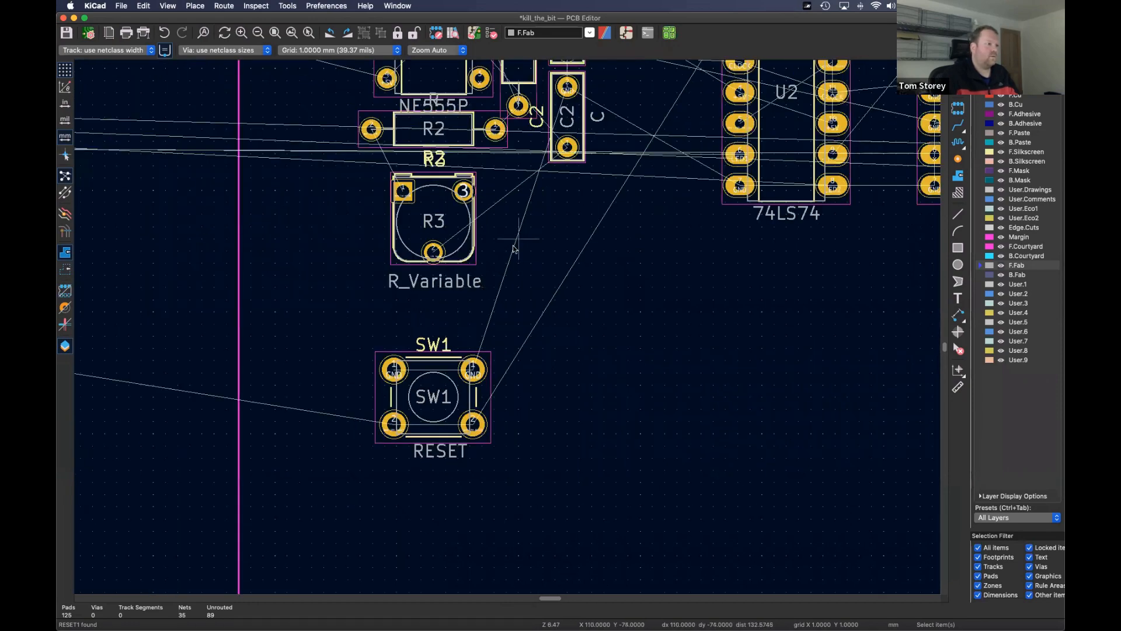
scroll(511, 275, "down", 2)
scroll(509, 273, "right", 3)
scroll(513, 253, "up", 1)
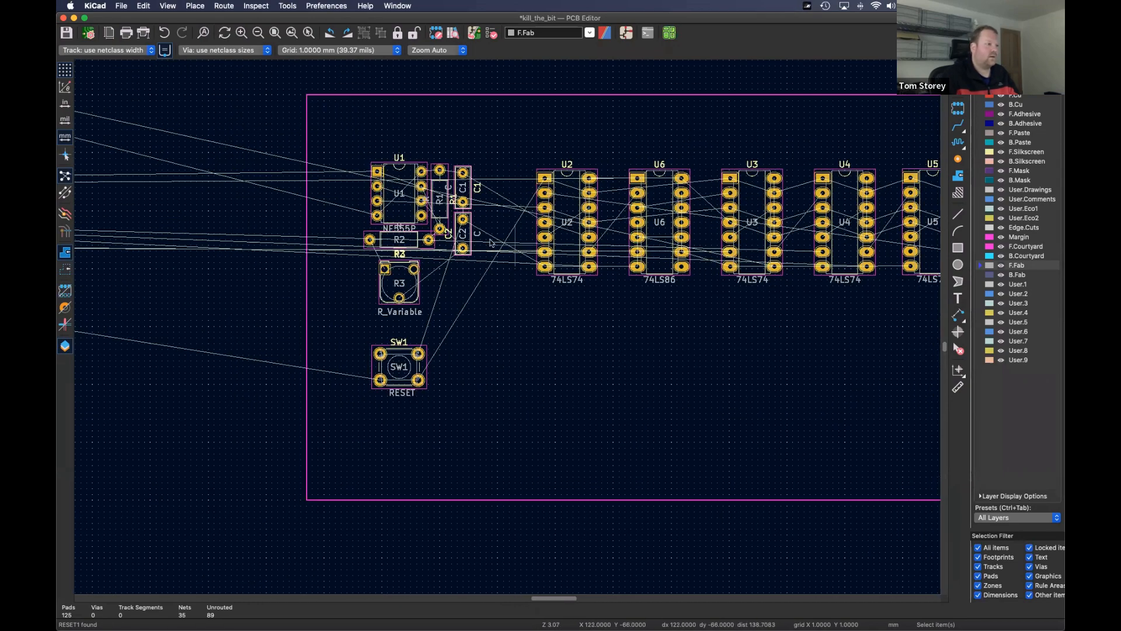
scroll(492, 243, "up", 2)
scroll(495, 244, "down", 1)
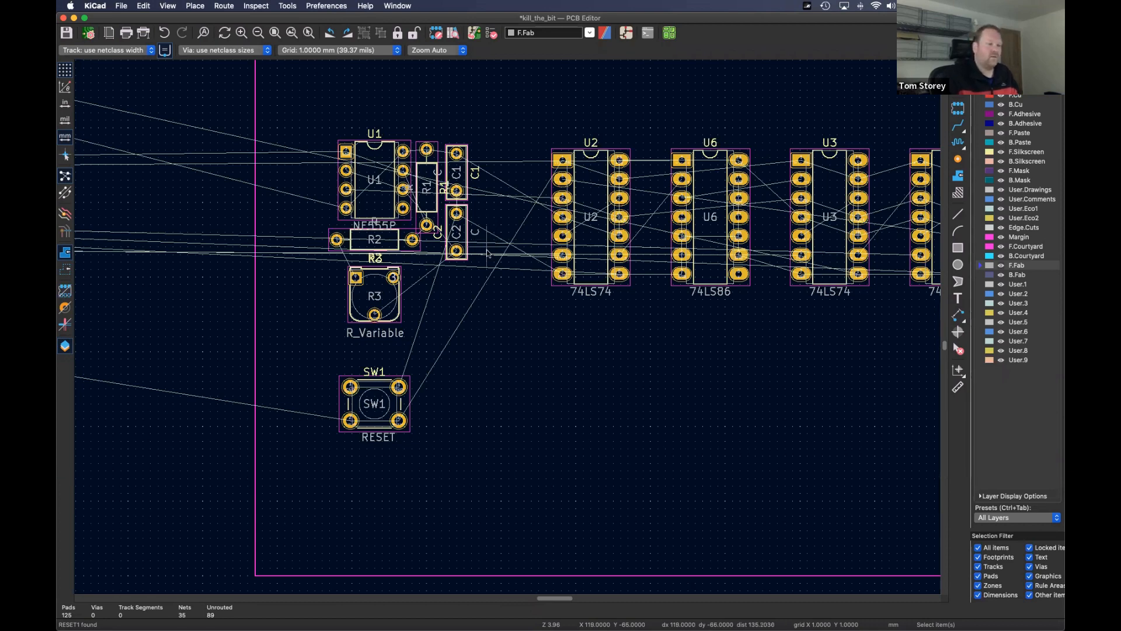
- Move the SW2 push switch inside the board outline, below U5 near the lower right corner
scroll(514, 328, "down", 3)
scroll(445, 298, "right", 3)
scroll(274, 306, "up", 2)
left_click(166, 212)
mouse_move(167, 219)
left_mouse_down()
mouse_move(722, 381)
mouse_move(237, 226)
left_mouse_up()
left_click(165, 217)
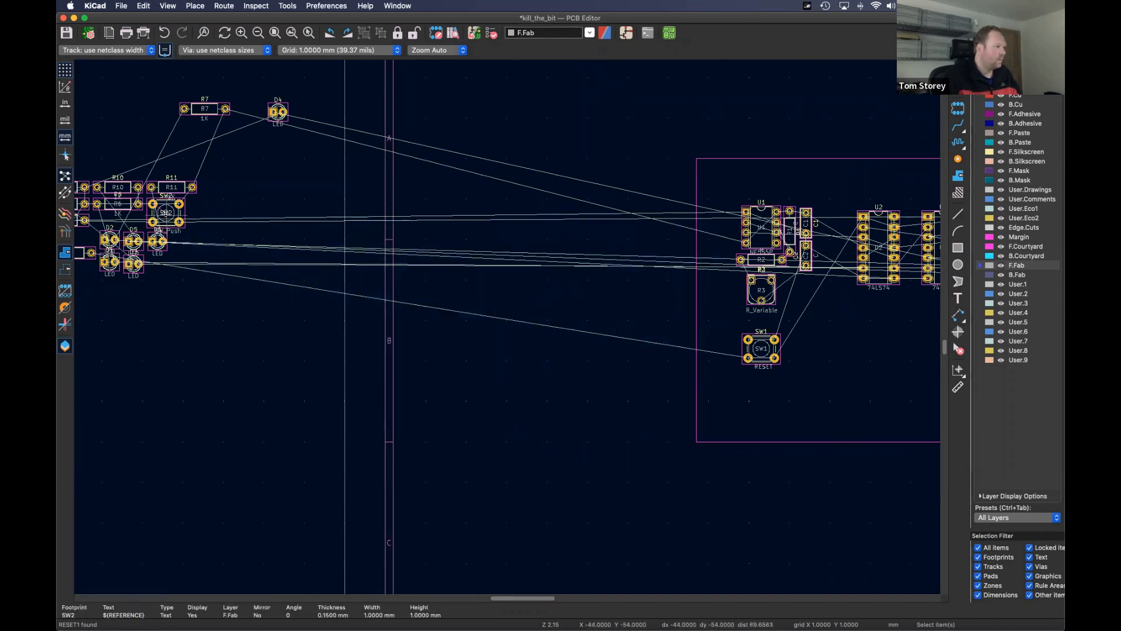
left_click(178, 213)
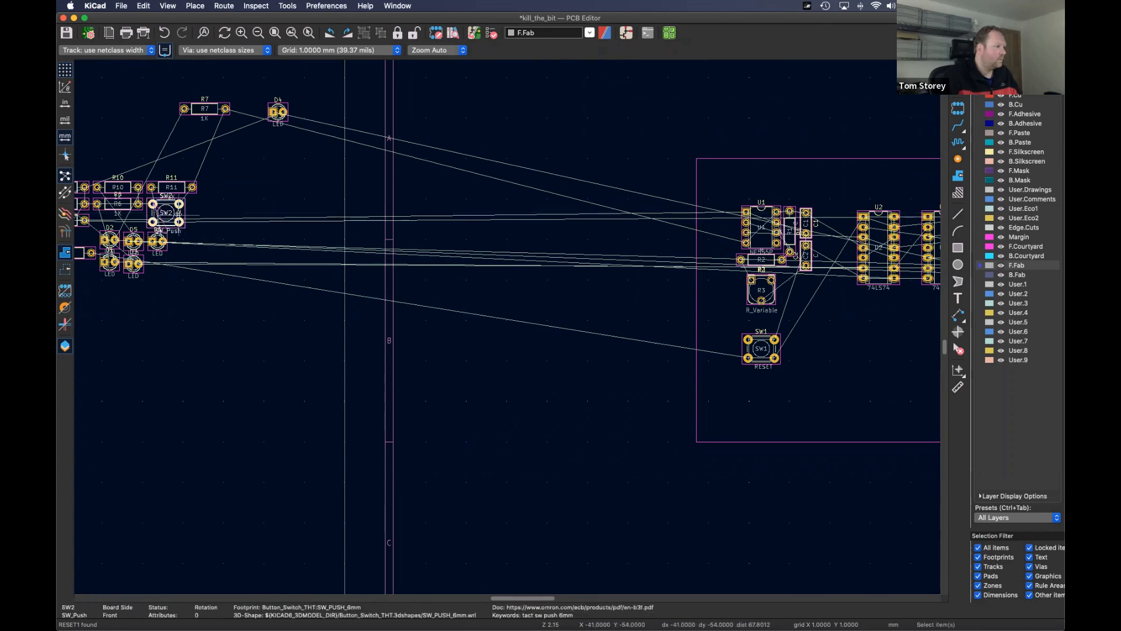
left_click_drag(199, 215, 891, 349)
middle_click_drag(933, 315, 603, 275)
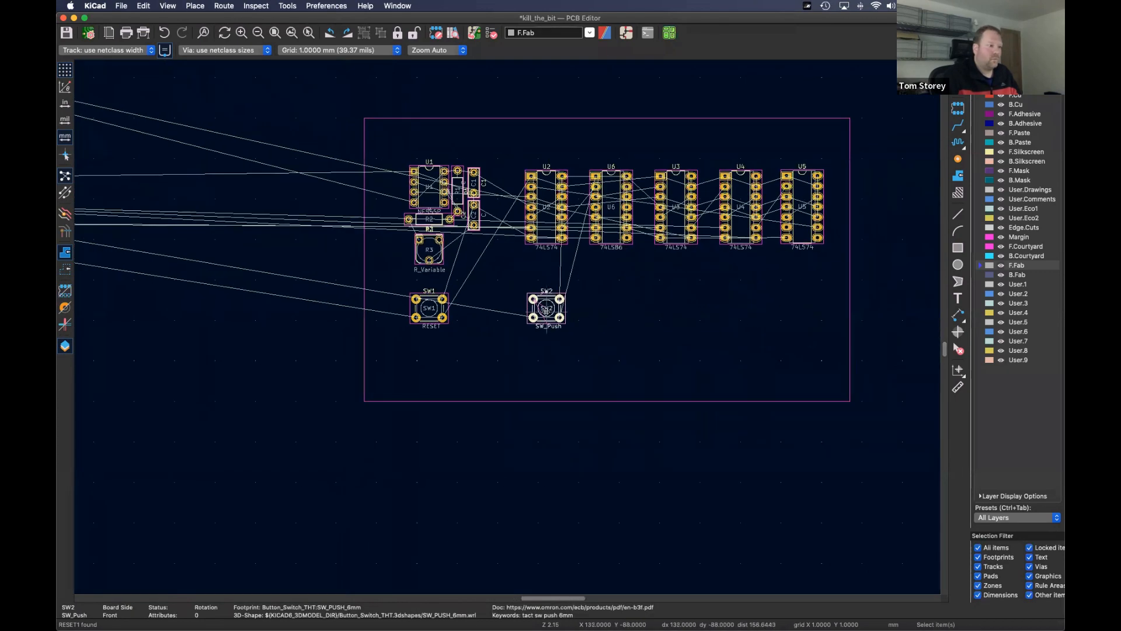
left_click_drag(546, 308, 810, 345)
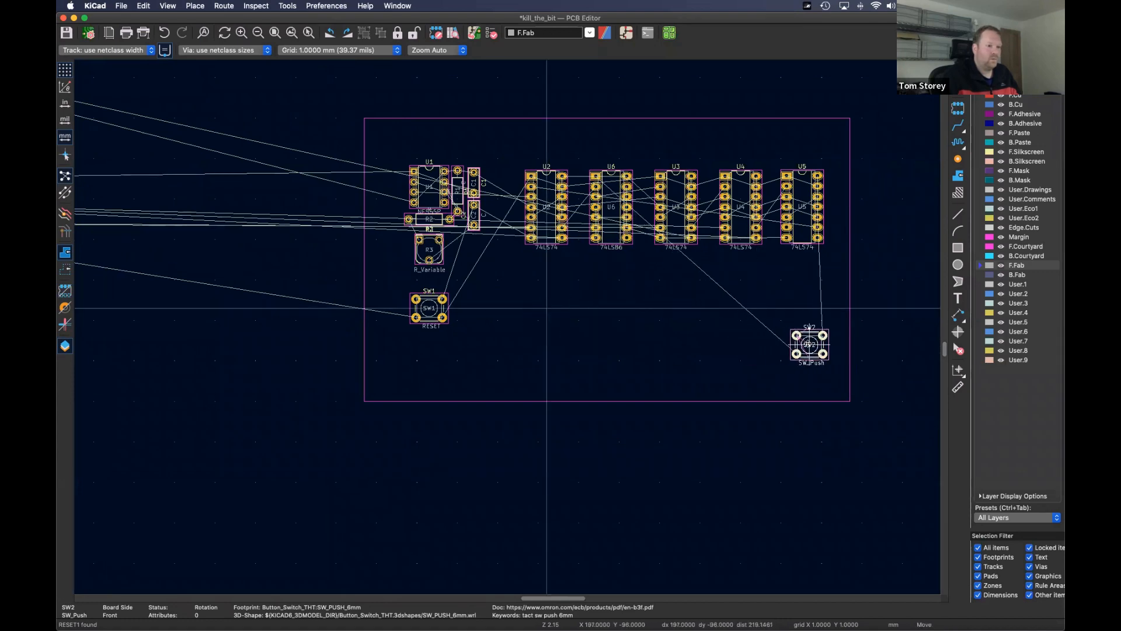
left_click(809, 344)
- Move LEDs D1, D2 and D3 into a horizontal row in numerical order on the sheet left of the board outline
middle_click_drag(173, 236, 593, 296)
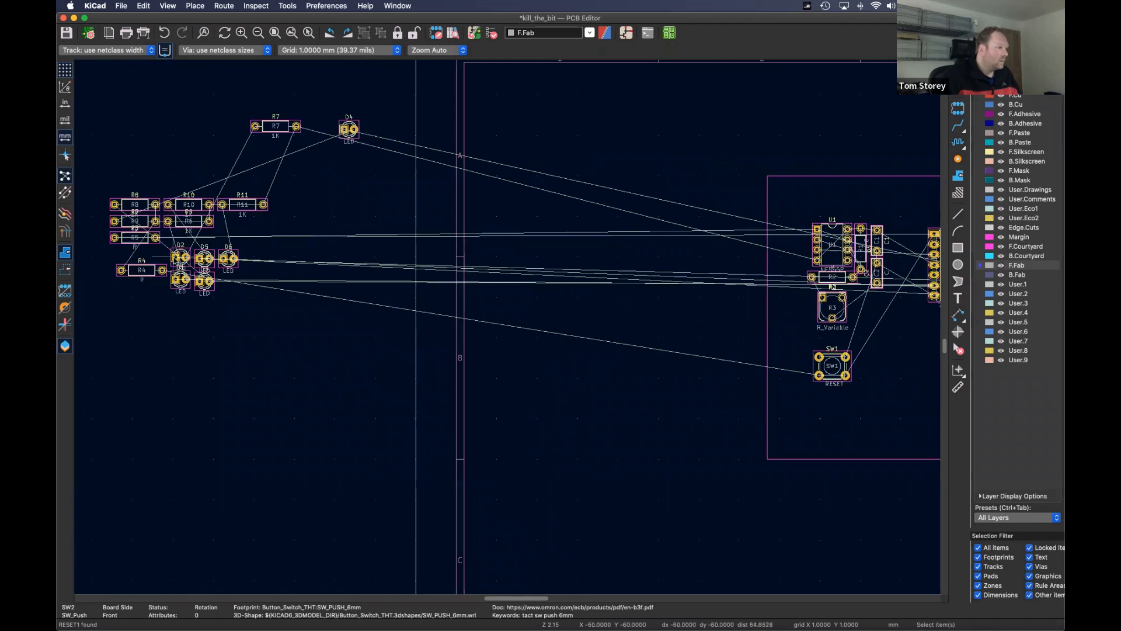
left_click_drag(180, 262, 594, 394)
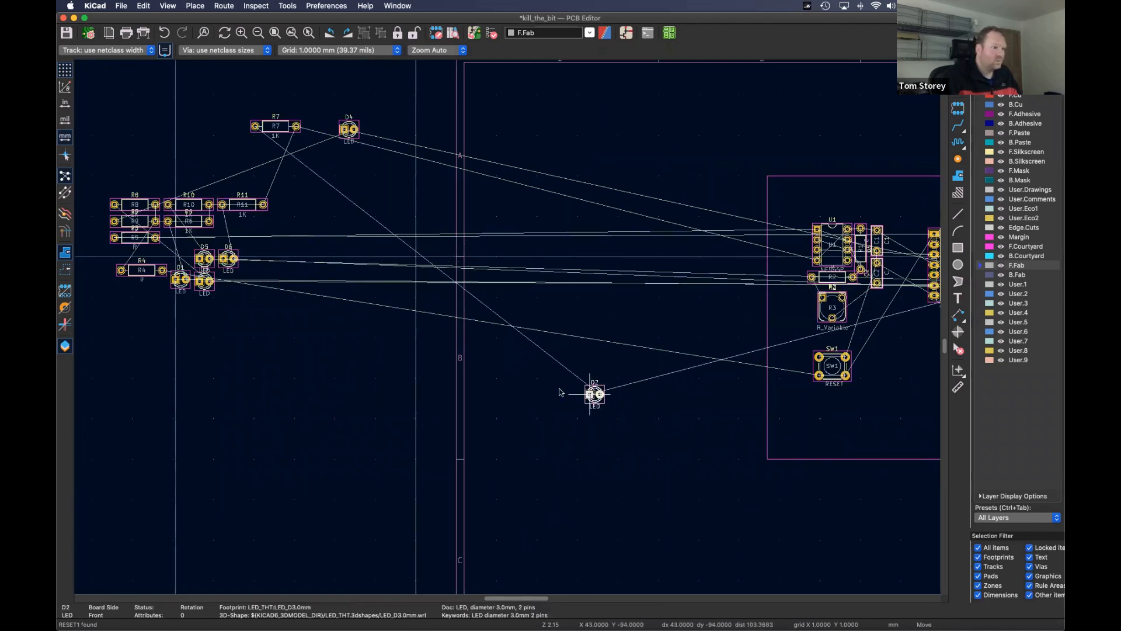
left_click_drag(180, 281, 573, 394)
left_click(569, 394)
left_click(204, 281)
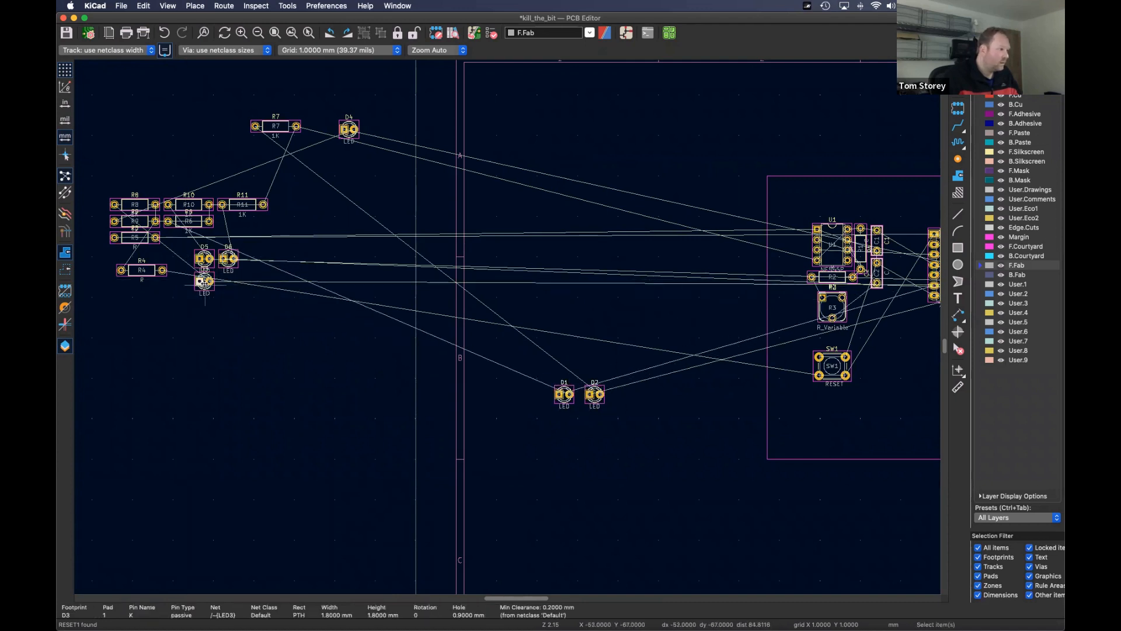
left_click(207, 281)
key("m")
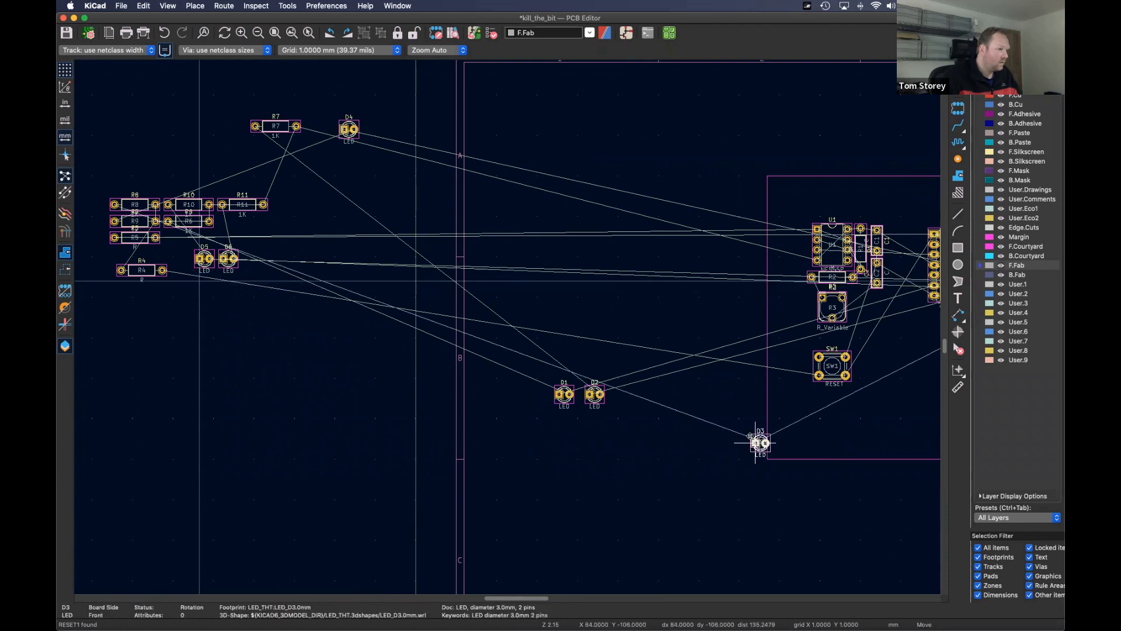
left_click(623, 394)
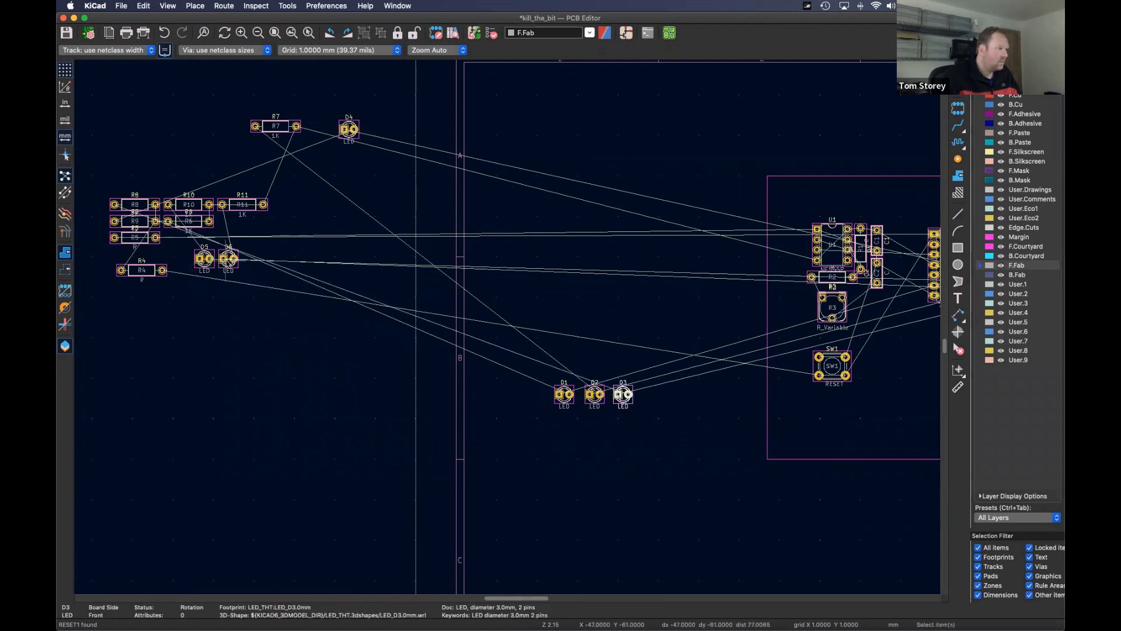
- Extend the LED row to the right of D3 with D4 followed by D6
left_click(346, 134)
key("m")
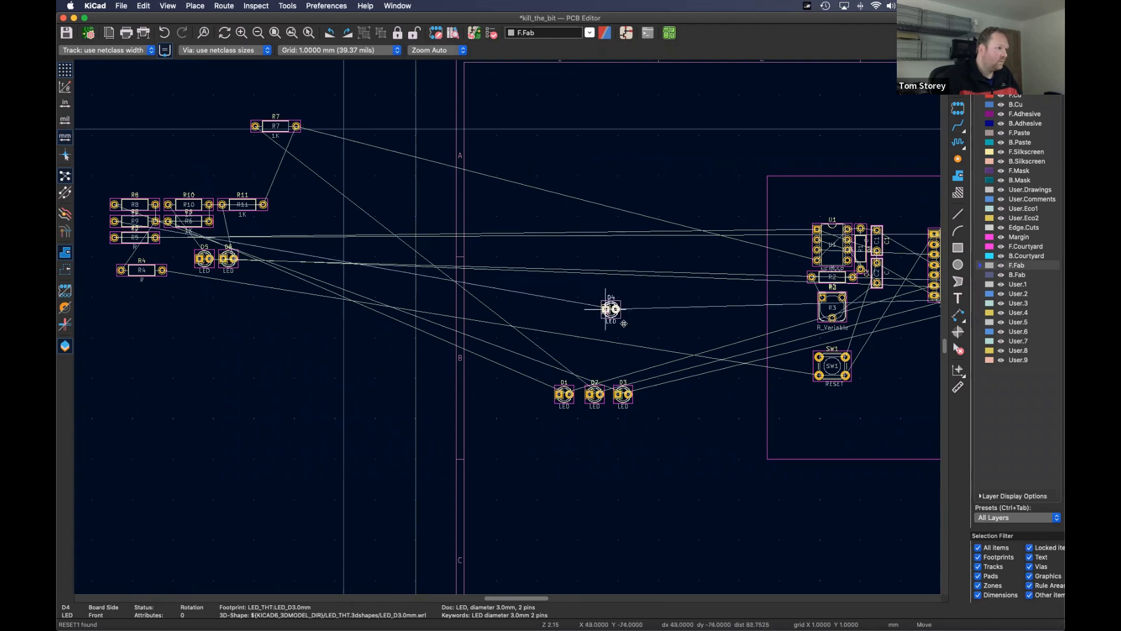
left_click(653, 394)
left_click(227, 258)
key("m")
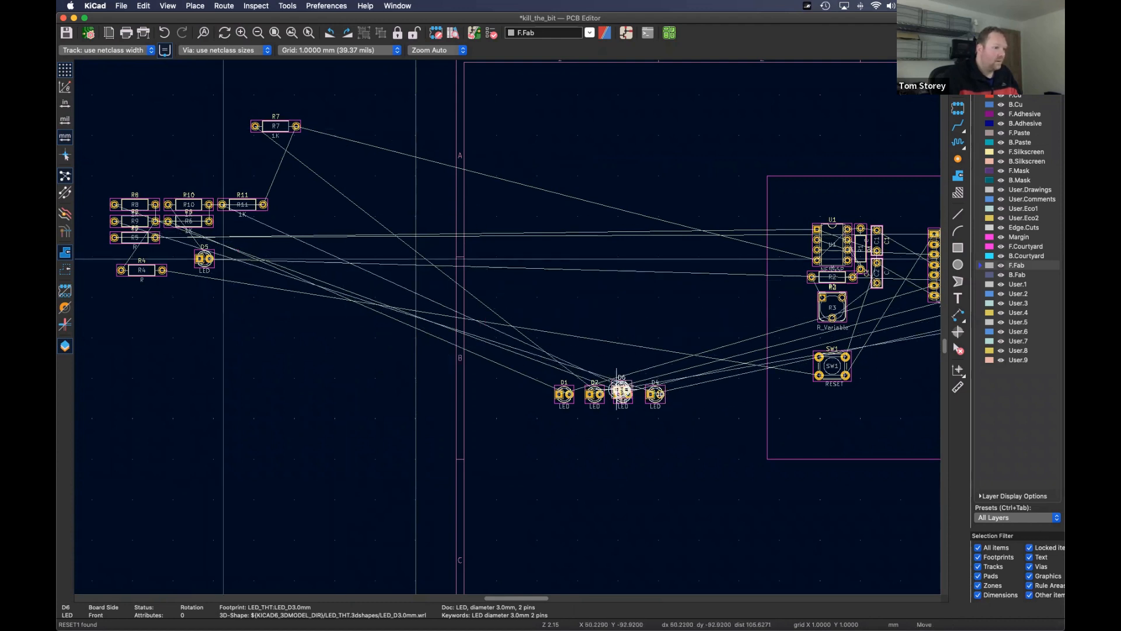
left_click(683, 394)
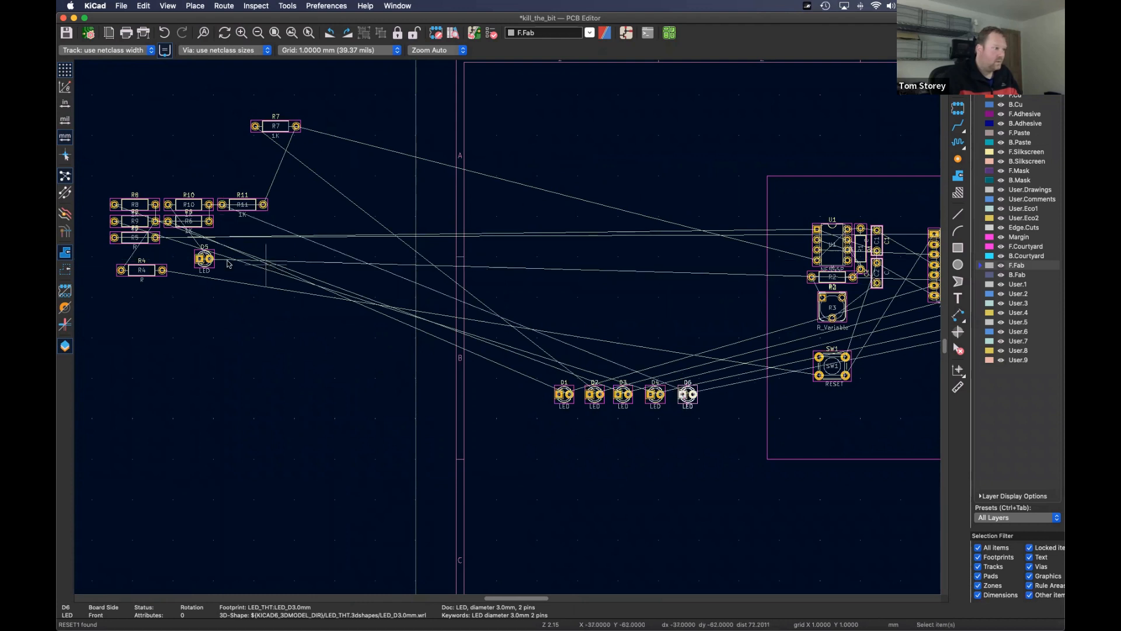
- Shift D6 further right and place D5 between D4 and D6 to complete the six-LED row
left_click(205, 258)
key("m")
left_click(677, 430)
left_click(686, 397)
key("m")
left_click(714, 394)
left_click(679, 430)
key("m")
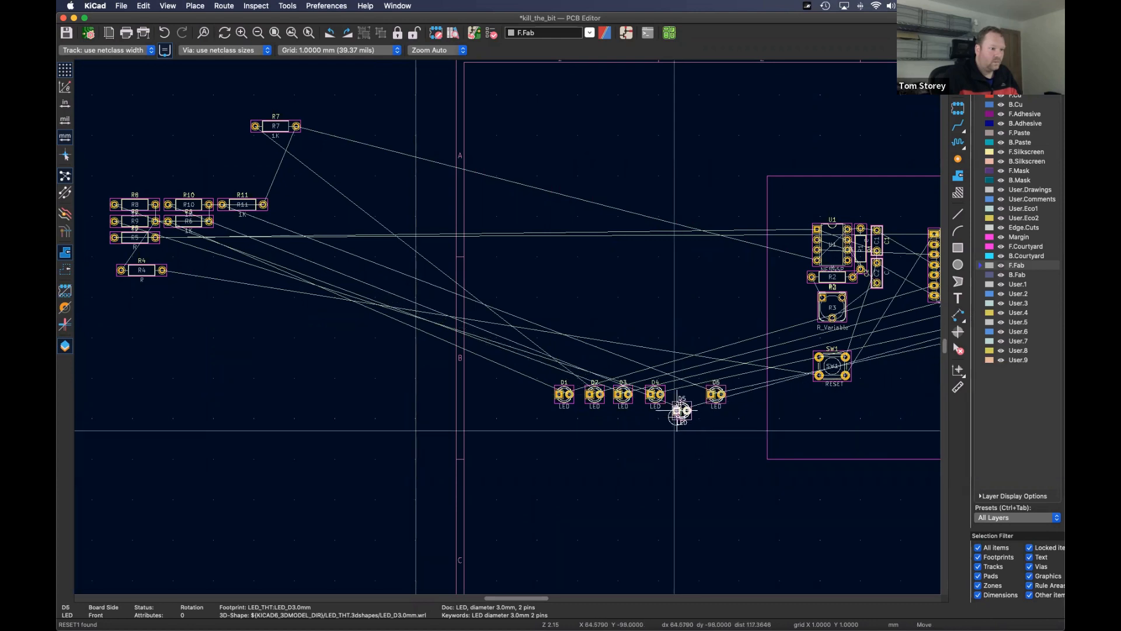
left_click(688, 394)
left_click(717, 399)
key("m")
left_click(714, 395)
- Shift LEDs D3 to D6 together slightly along the row to adjust the gap to D2
left_click_drag(736, 369, 620, 424)
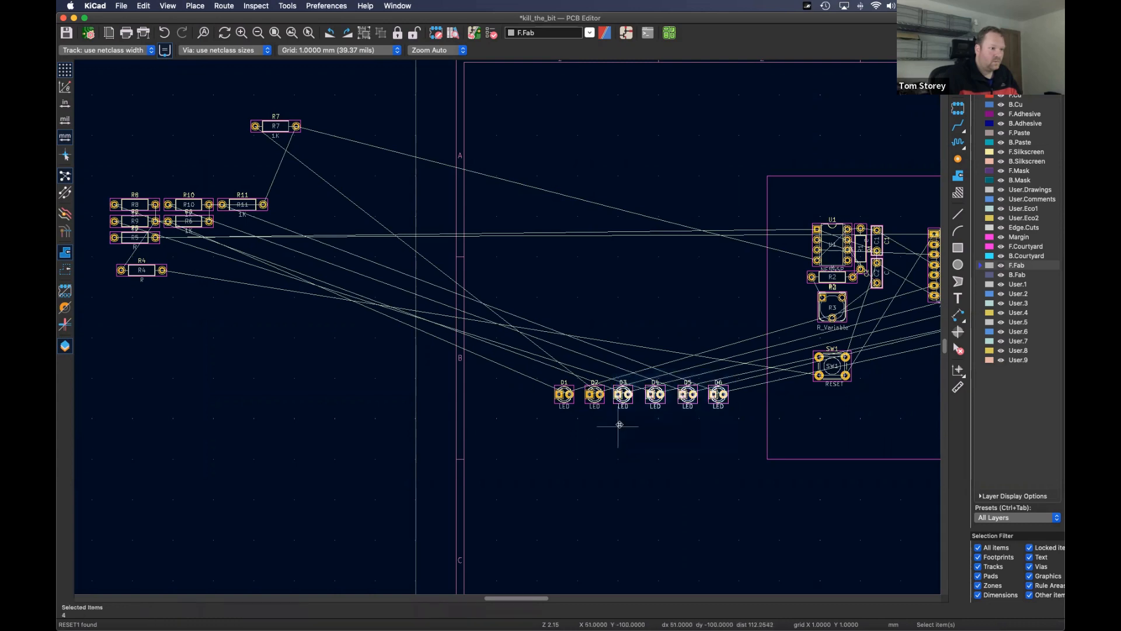
key("m")
left_click(626, 395)
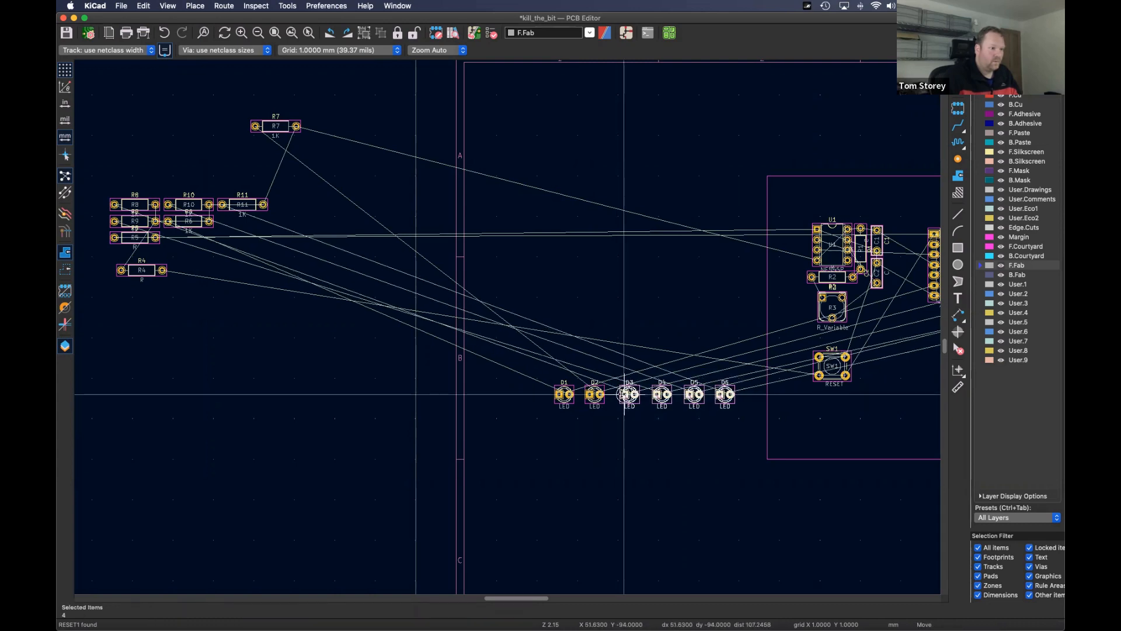
scroll(623, 394, "up", 3)
scroll(616, 361, "up", 2)
key("m")
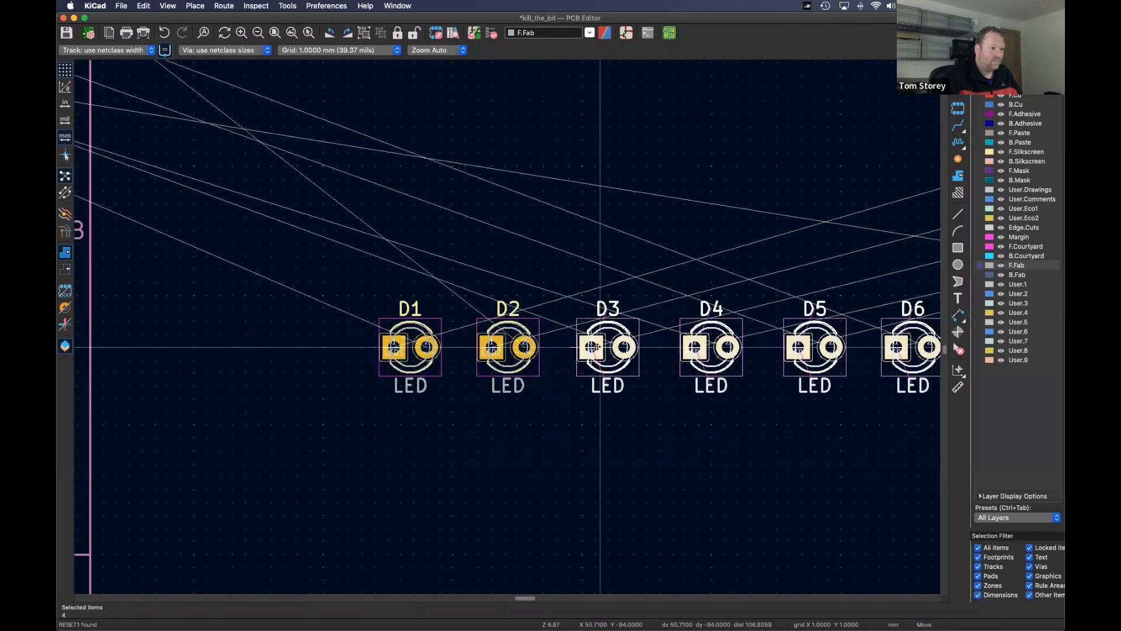
left_click(571, 366)
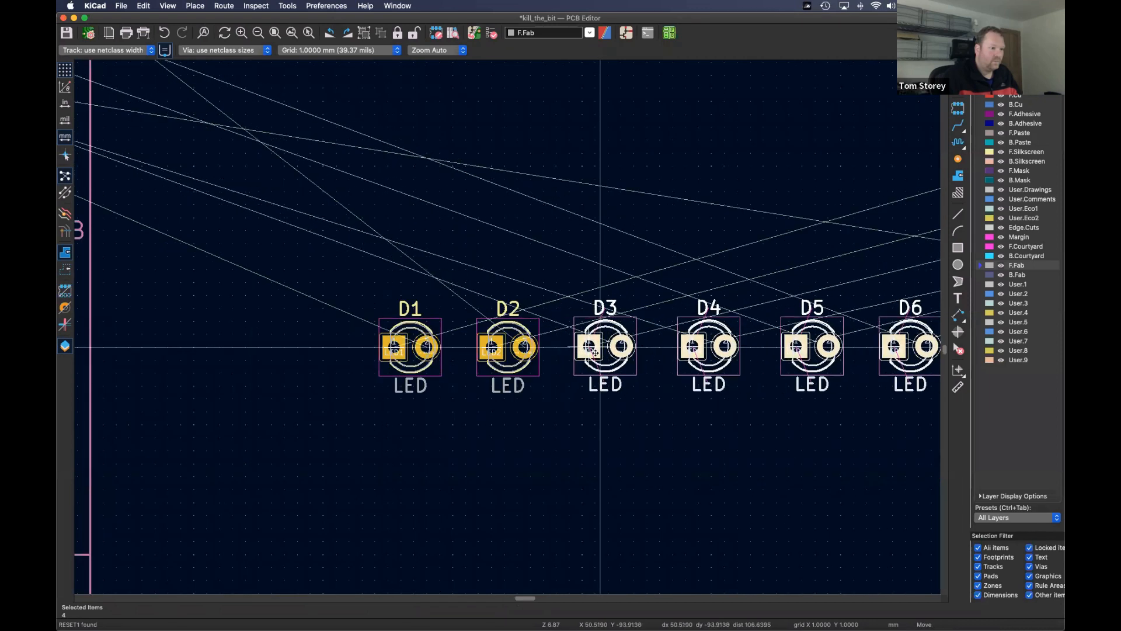
left_click(648, 434)
- Move LED D3 alone slightly right, closer to D4
left_click(610, 353)
key("m")
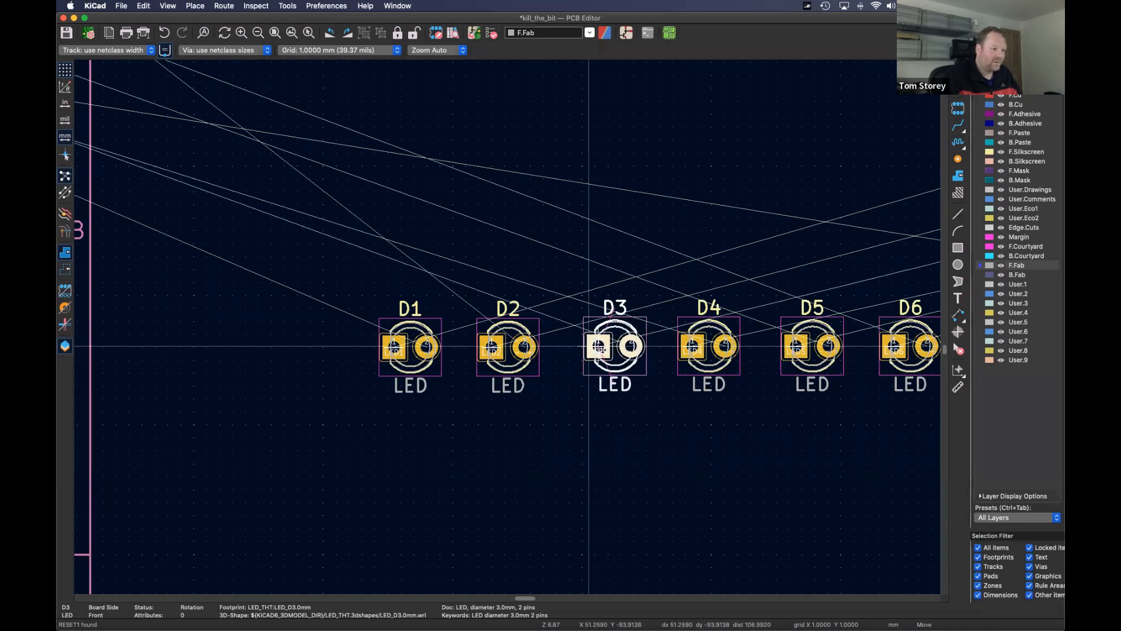
left_click(592, 347)
left_click(636, 447)
- Shift LED D3 slightly back towards D2 while keeping it level within the row
scroll(632, 353, "up", 5)
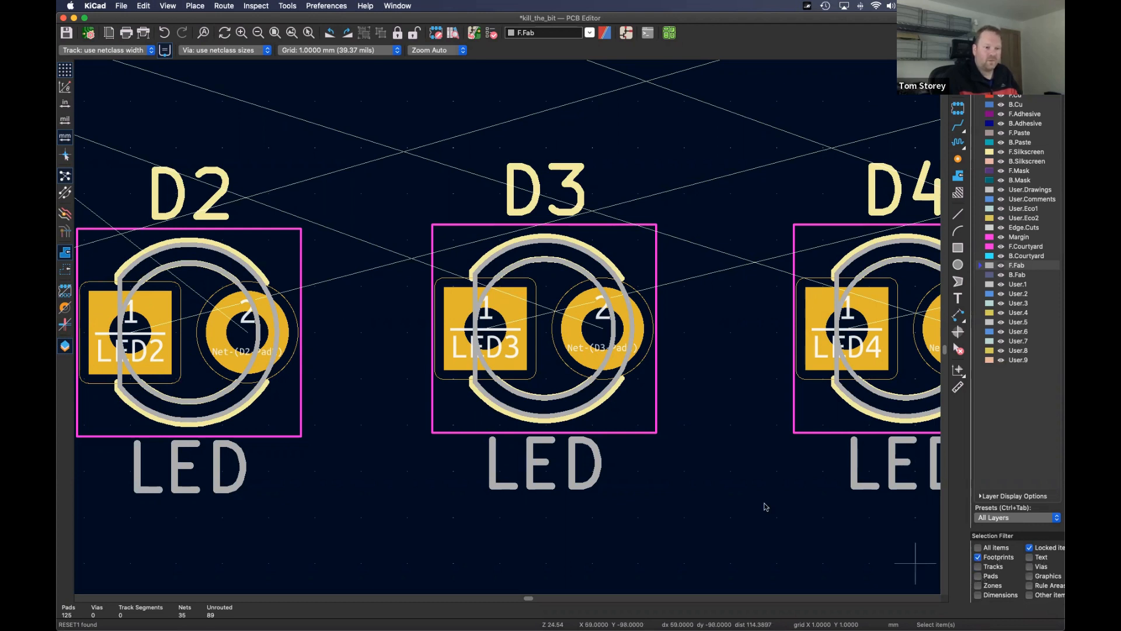
left_click(589, 363)
left_click_drag(546, 342, 516, 336)
left_click(739, 395)
left_click(580, 339)
left_click_drag(565, 341, 542, 339)
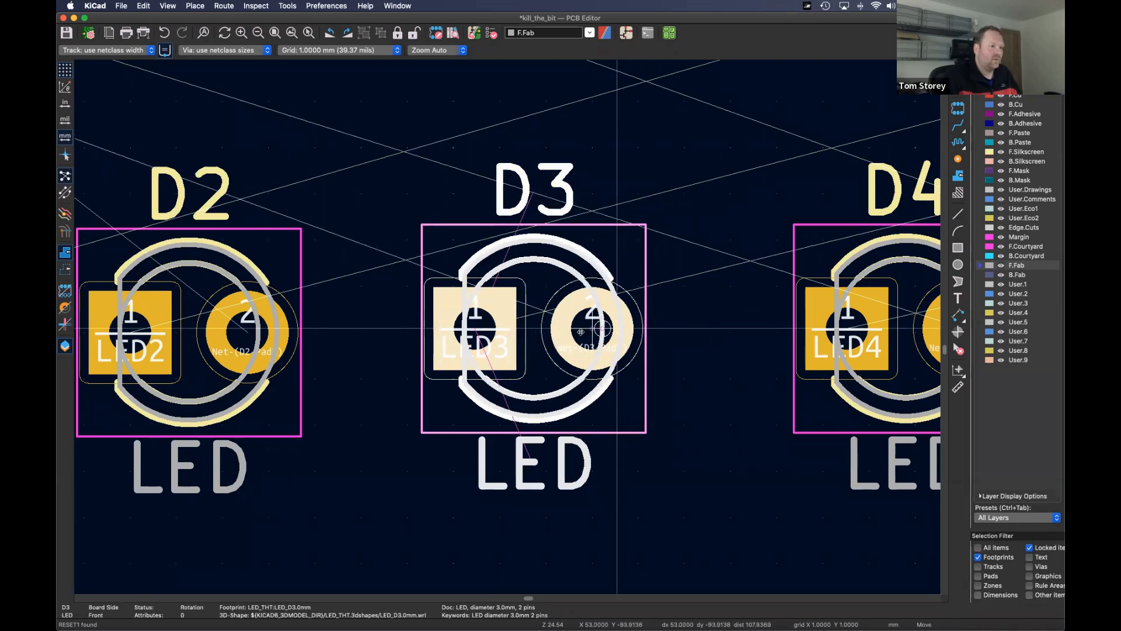
left_click(731, 333)
left_click(536, 342)
key("m")
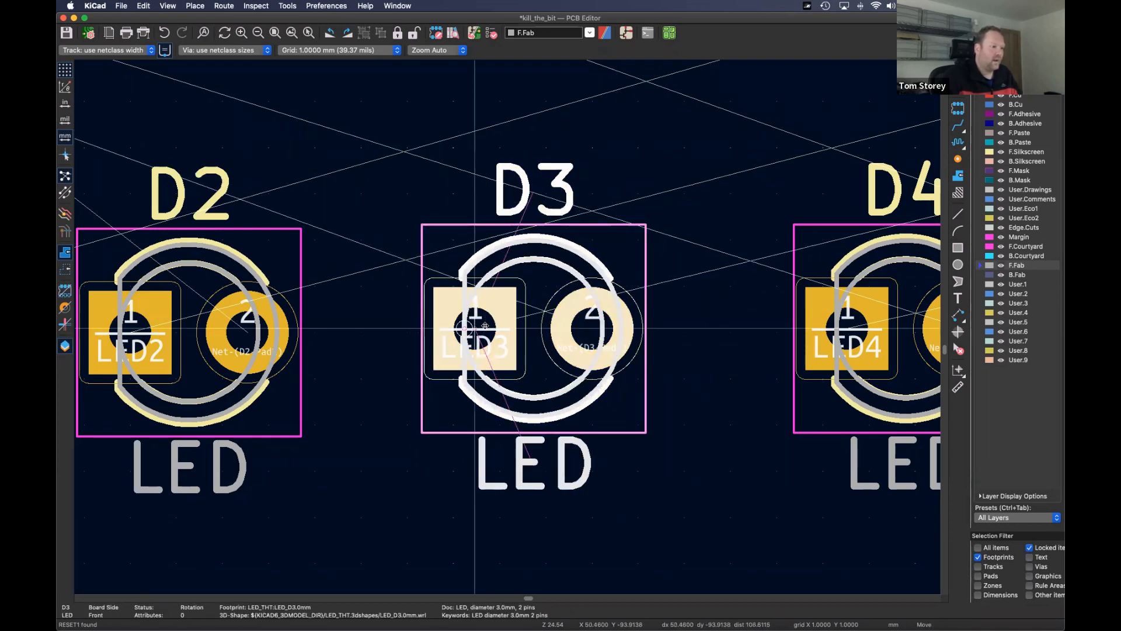
left_click(486, 327)
- Move LED D1 slightly left to widen its gap to D2
scroll(487, 327, "down", 5)
left_click(208, 331)
key("m")
left_click(158, 328)
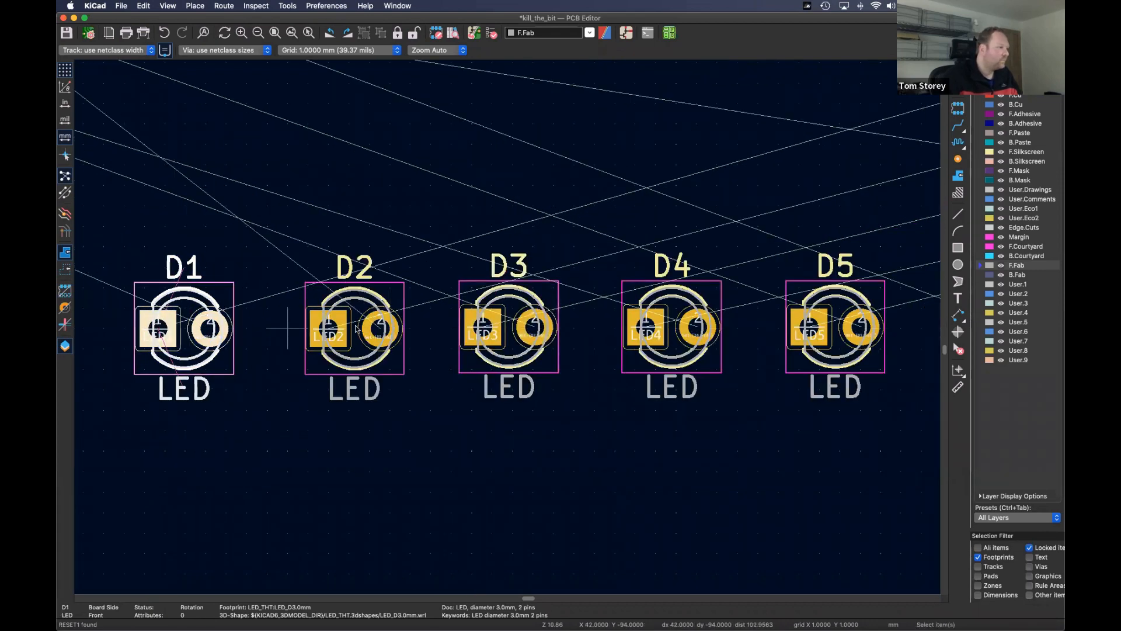
- Move LEDs D2 and D3 closer to D1 along the row, evening out the gaps between the three
left_click(344, 330)
key("m")
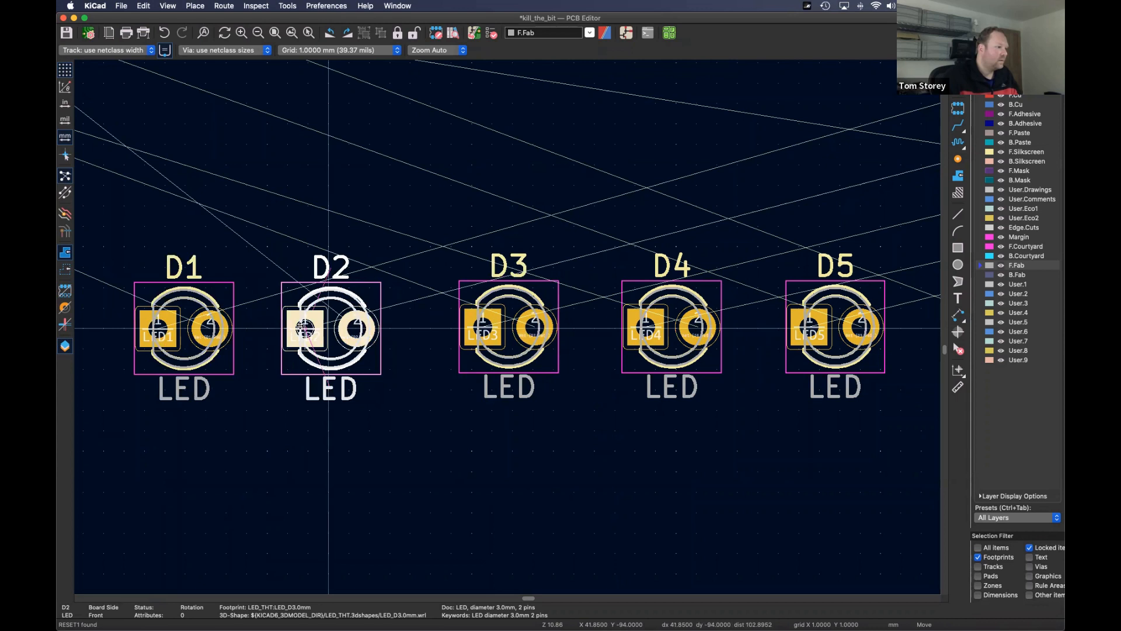
left_click(304, 328)
left_click(482, 327)
key("m")
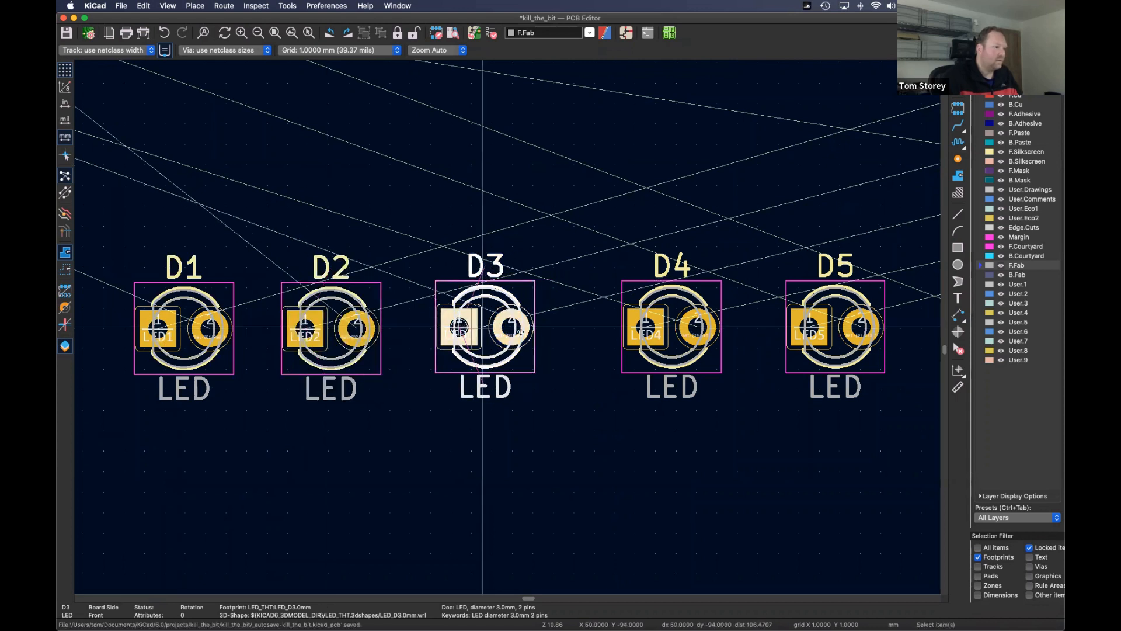
left_click(459, 327)
- Move LEDs D4, D5 and D6 in turn towards D3 along the row to match the tighter, even spacing
left_click(646, 327)
key("m")
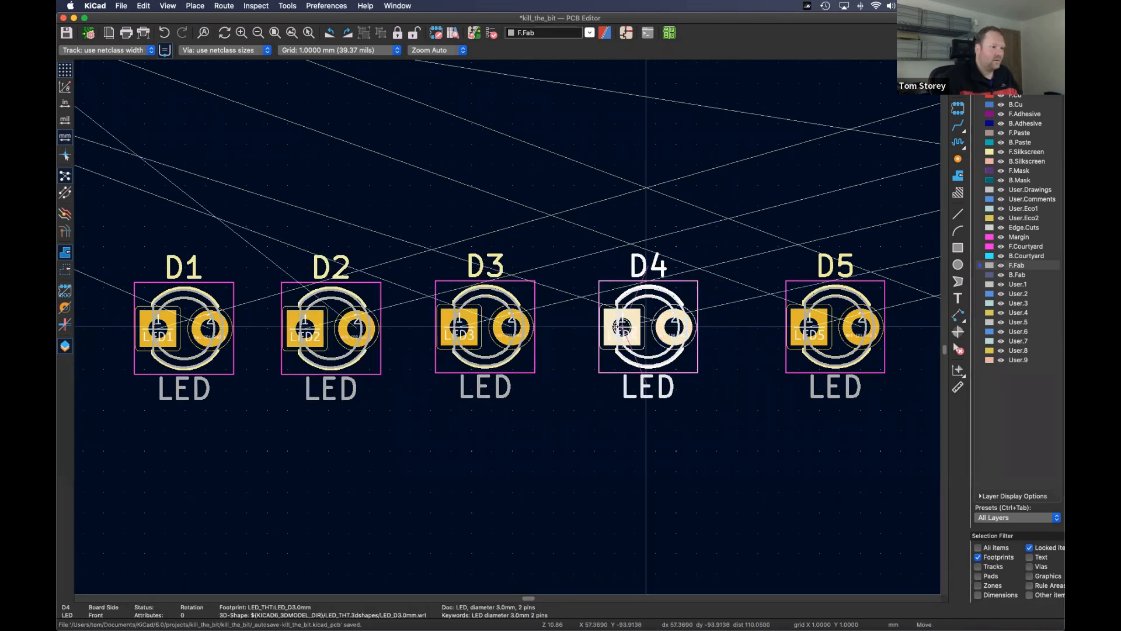
left_click(610, 327)
left_click(787, 328)
key("m")
left_click(768, 327)
middle_click_drag(776, 286, 495, 257)
left_click(686, 299)
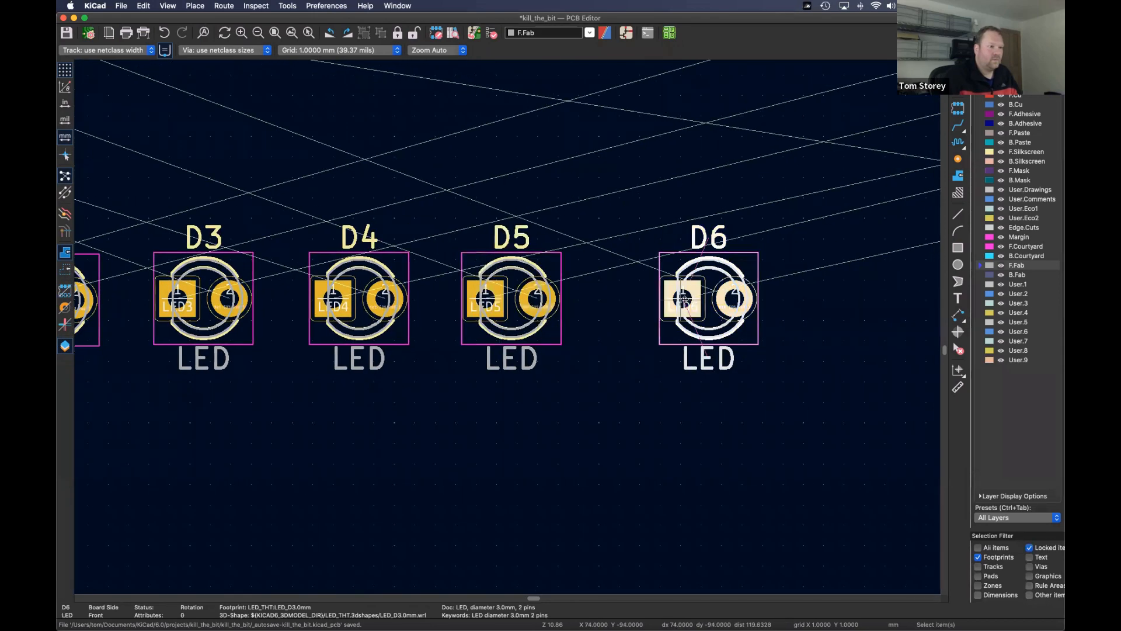
key("m")
left_click(638, 301)
- Move the whole LED row D1 to D6 into the board outline, below the ICs and between switches SW1 and SW2
scroll(585, 263, "down", 6)
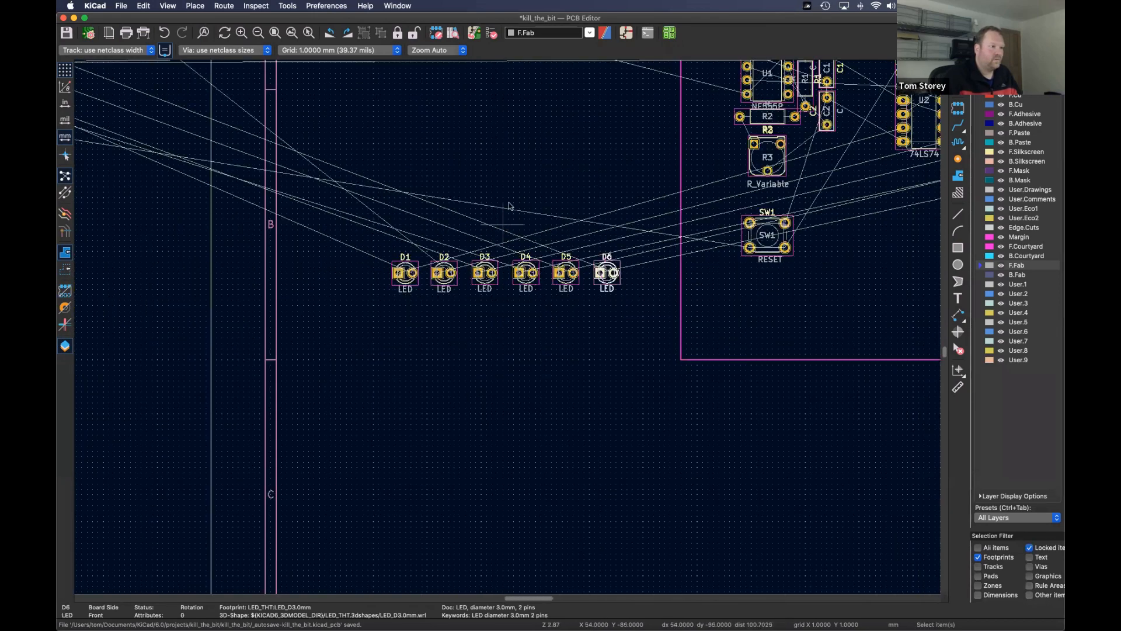
scroll(508, 205, "up", 3)
scroll(508, 205, "right", 3)
left_click_drag(257, 304, 554, 426)
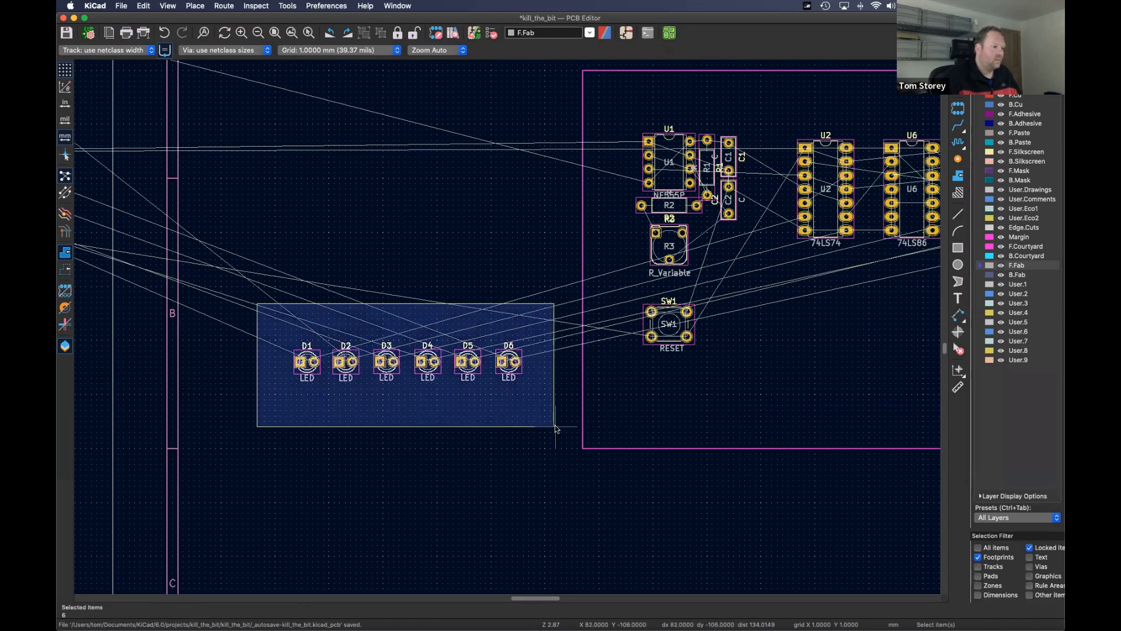
middle_click_drag(534, 388, 381, 355)
key("m")
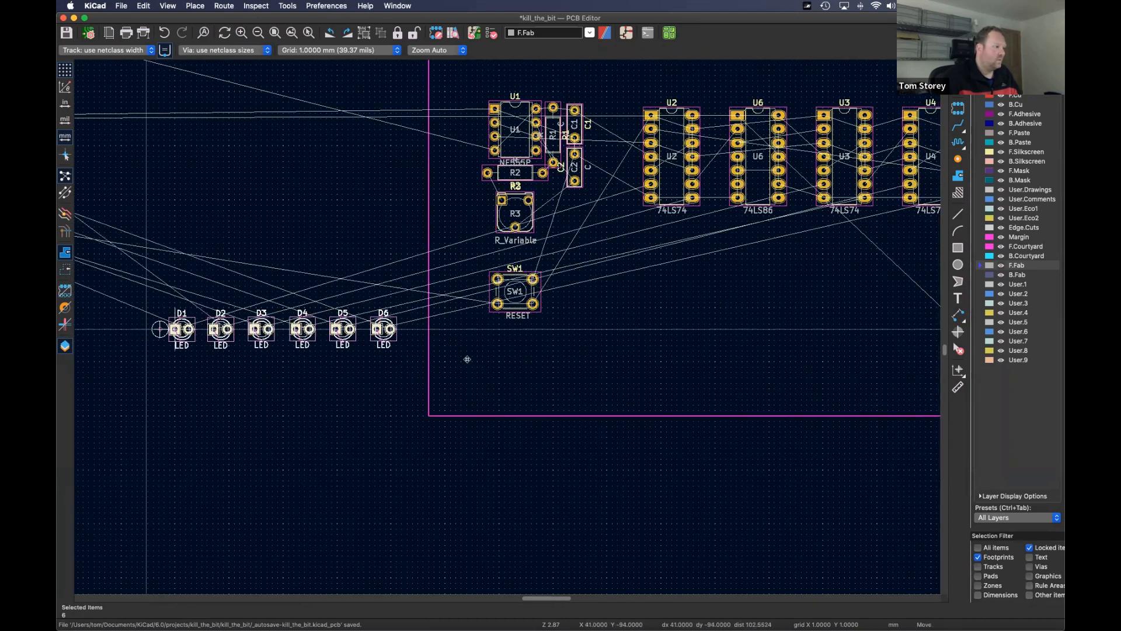
left_click(677, 313)
- Consult the Schematic Editor for SW1's resistor, then place resistor R4 horizontally just below SW1 inside the board outline
middle_click_drag(628, 313, 619, 338)
middle_click_drag(245, 251, 672, 362)
middle_click_drag(181, 231, 441, 300)
scroll(441, 300, "down", 3)
scroll(413, 303, "up", 3)
scroll(411, 304, "up", 2)
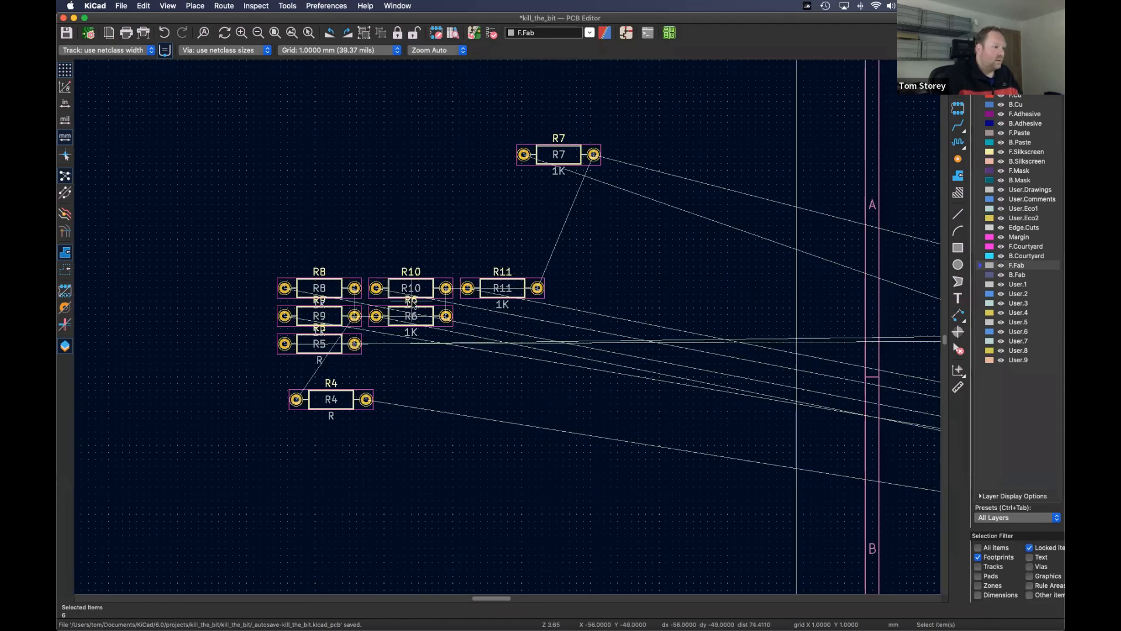
left_click(626, 32)
scroll(510, 234, "down", 3)
middle_click_drag(475, 142, 707, 309)
left_click(623, 33)
left_click(347, 400)
key("m")
middle_click_drag(858, 446, 181, 239)
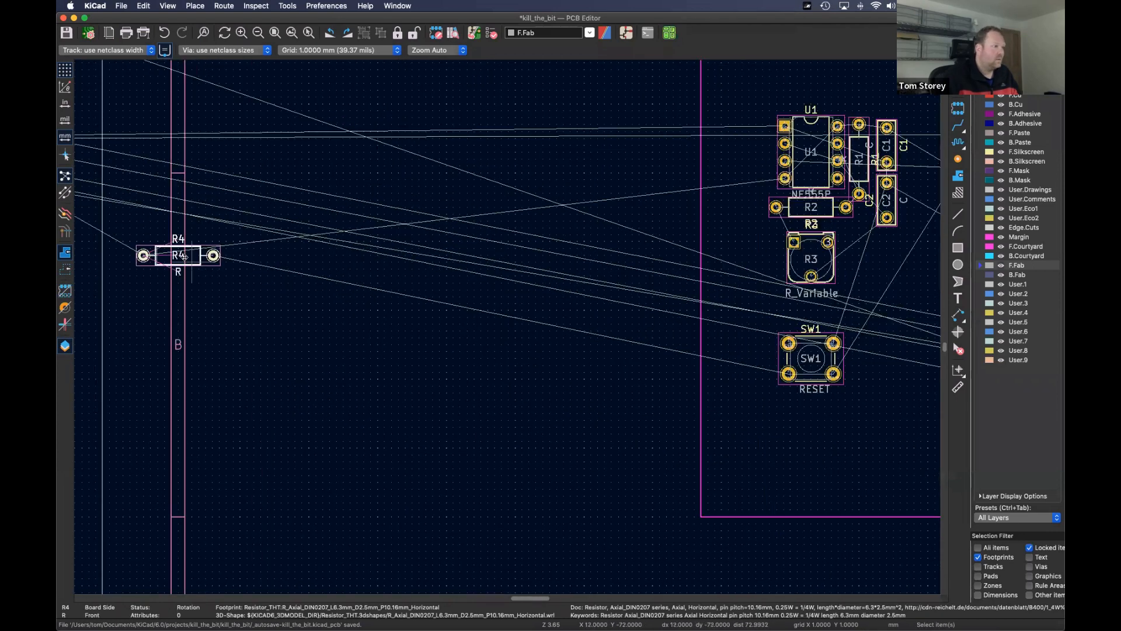
left_click(798, 393)
- Consult the Schematic Editor for SW2's resistor, then place resistor R5 horizontally just above SW2 inside the board outline
scroll(329, 289, "down", 3)
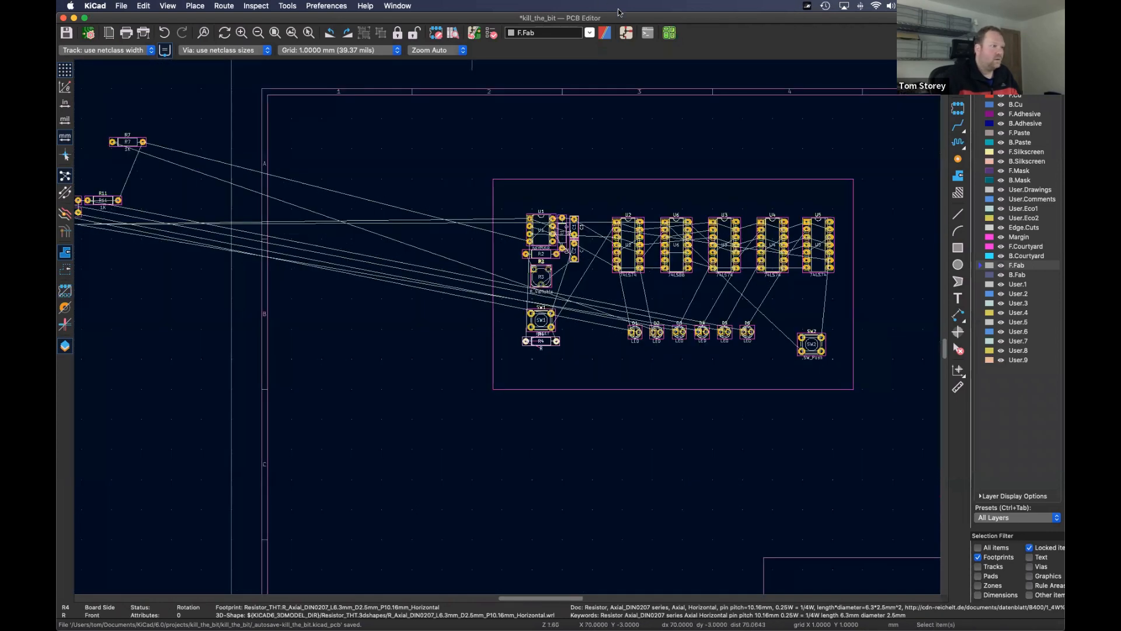
left_click(626, 33)
scroll(513, 137, "right", 10)
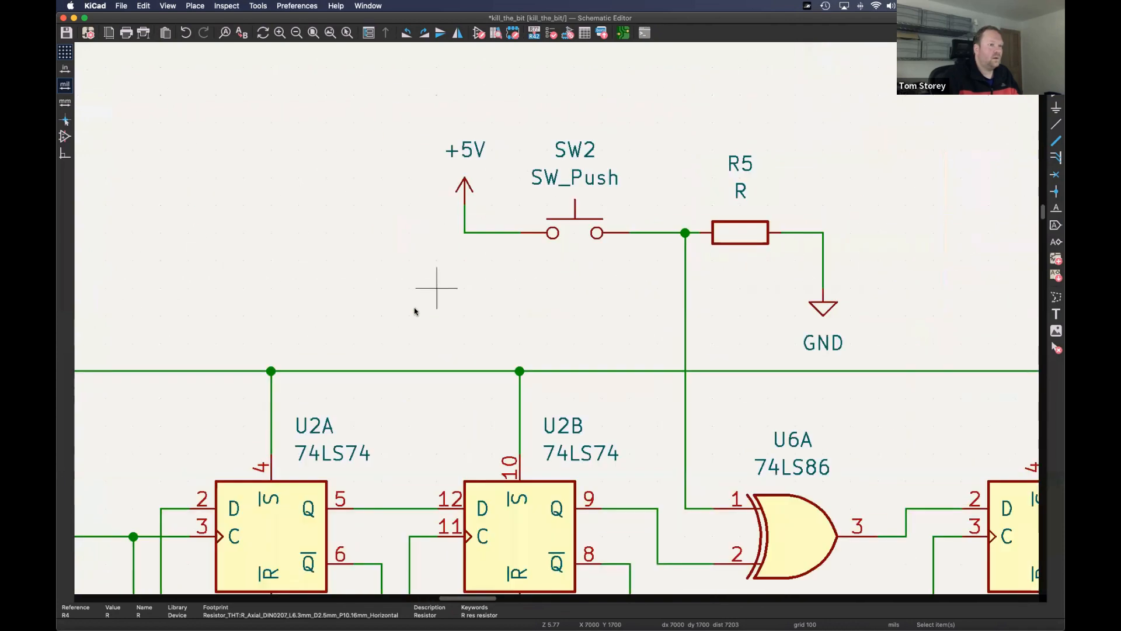
left_click(623, 33)
scroll(327, 233, "down", 2)
scroll(333, 220, "up", 5)
scroll(654, 346, "left", 1)
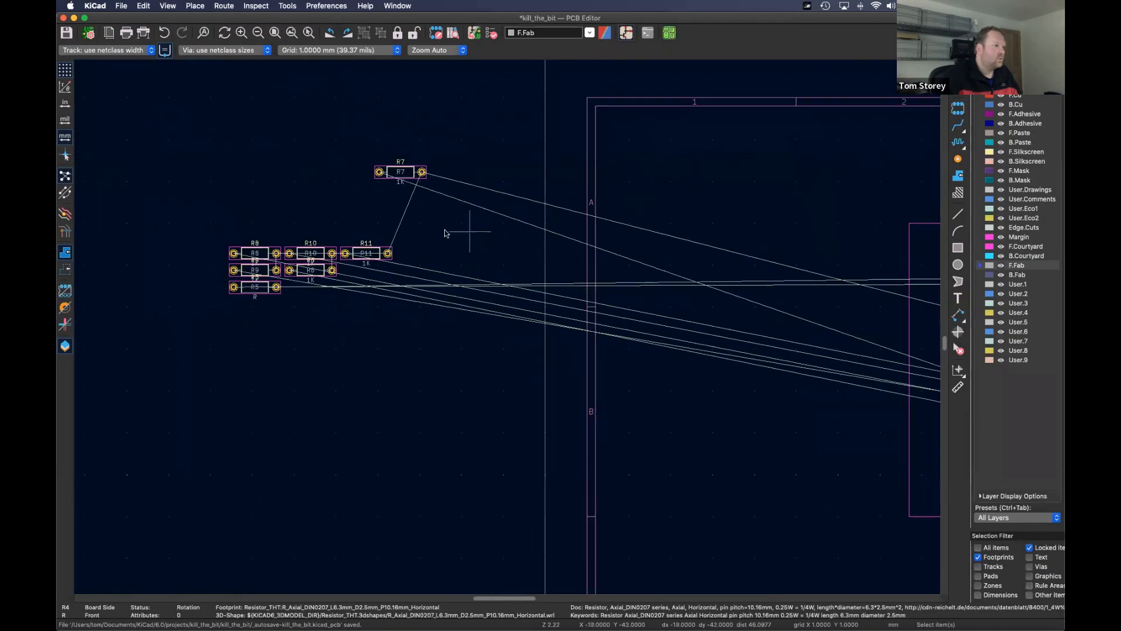
scroll(257, 284, "up", 2)
left_click_drag(254, 290, 890, 333)
scroll(887, 303, "right", 2)
scroll(117, 286, "right", 10)
left_click_drag(102, 321, 842, 426)
middle_click_drag(888, 428, 480, 303)
left_click(603, 344)
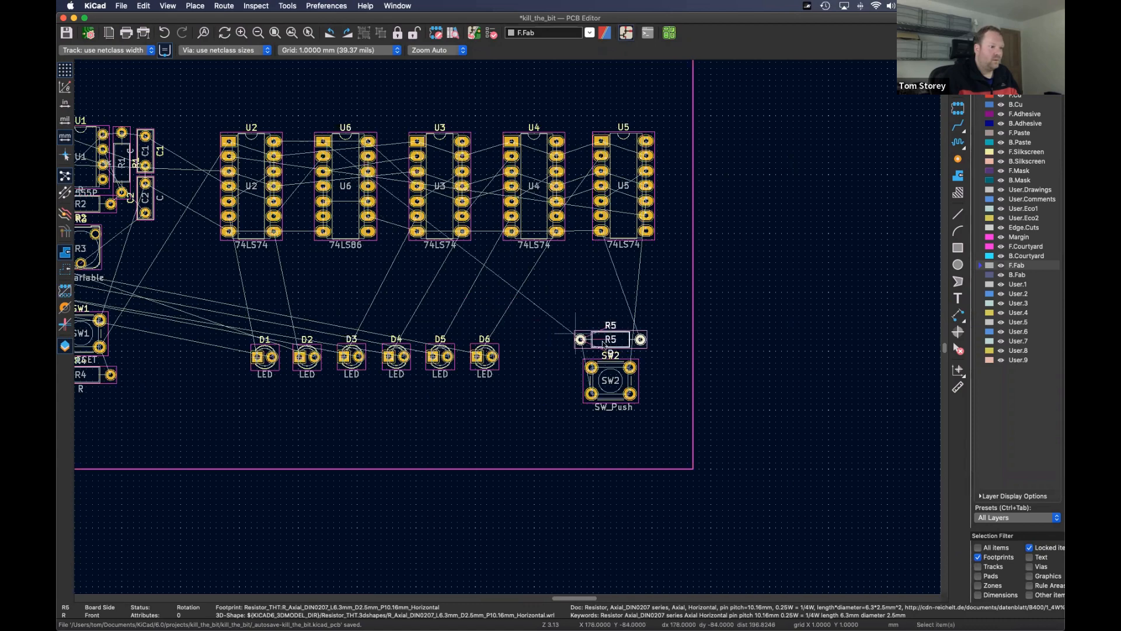
- Check in the Schematic Editor which of the remaining 1K resistors pairs with each LED, then return to the PCB Editor
middle_click_drag(116, 204, 478, 352)
scroll(478, 352, "down", 3)
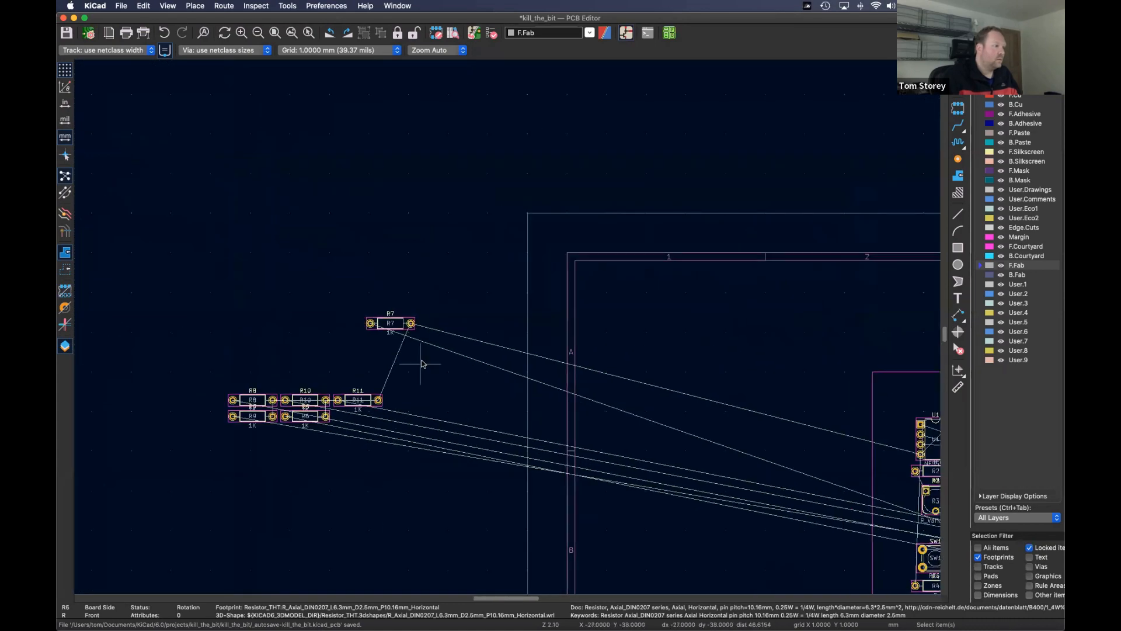
scroll(422, 363, "up", 3)
scroll(389, 240, "down", 3)
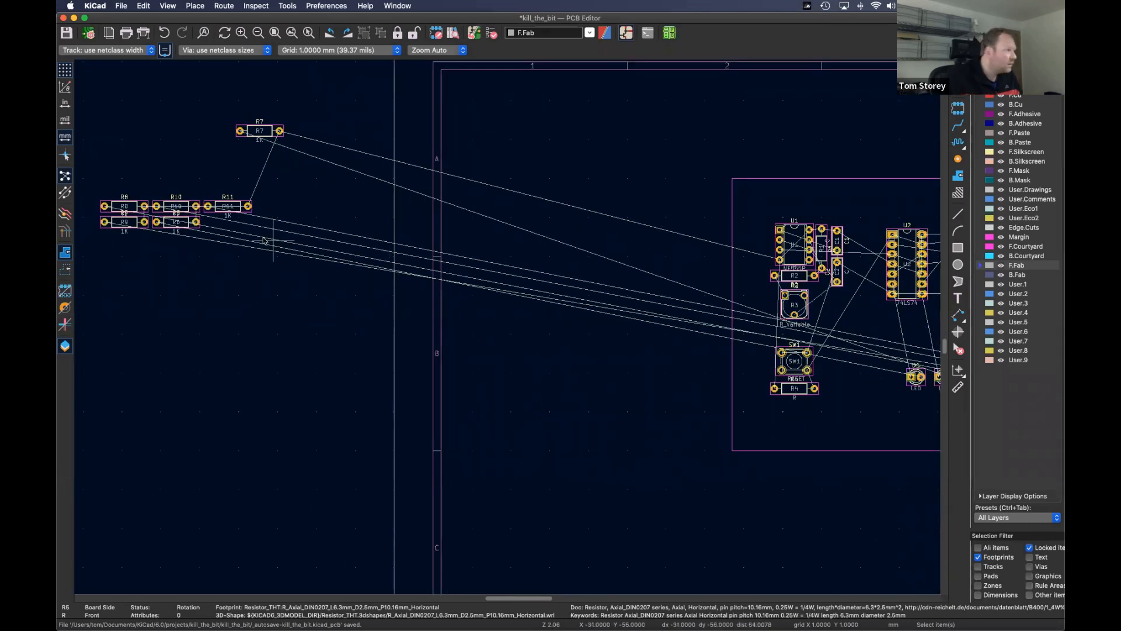
left_click(625, 32)
scroll(576, 300, "down", 5)
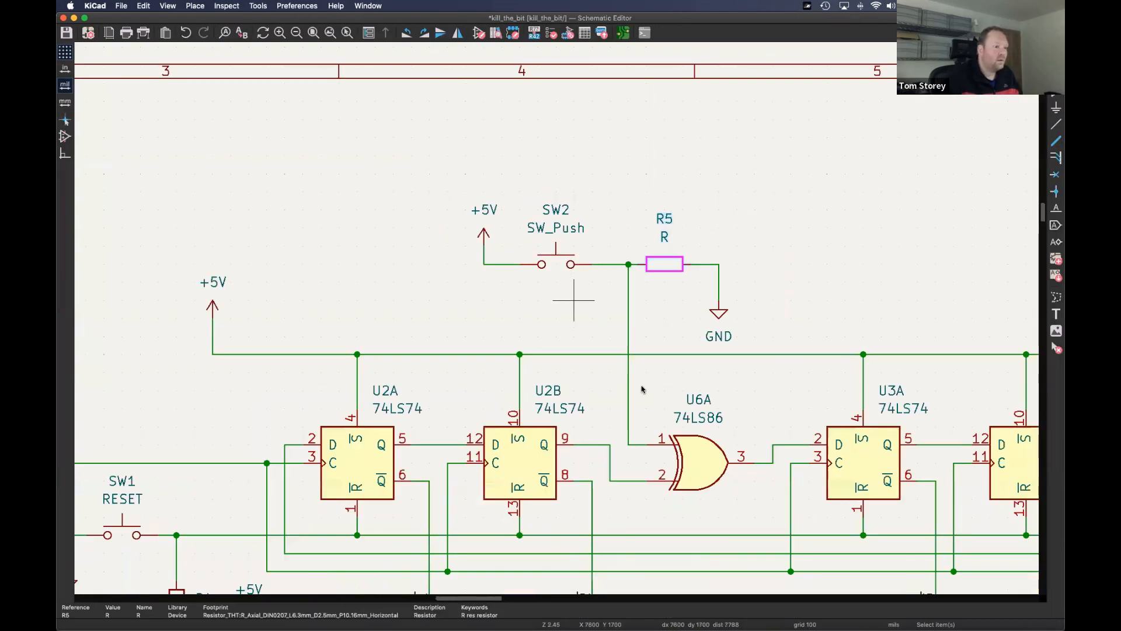
scroll(621, 282, "up", 4)
scroll(670, 320, "up", 3)
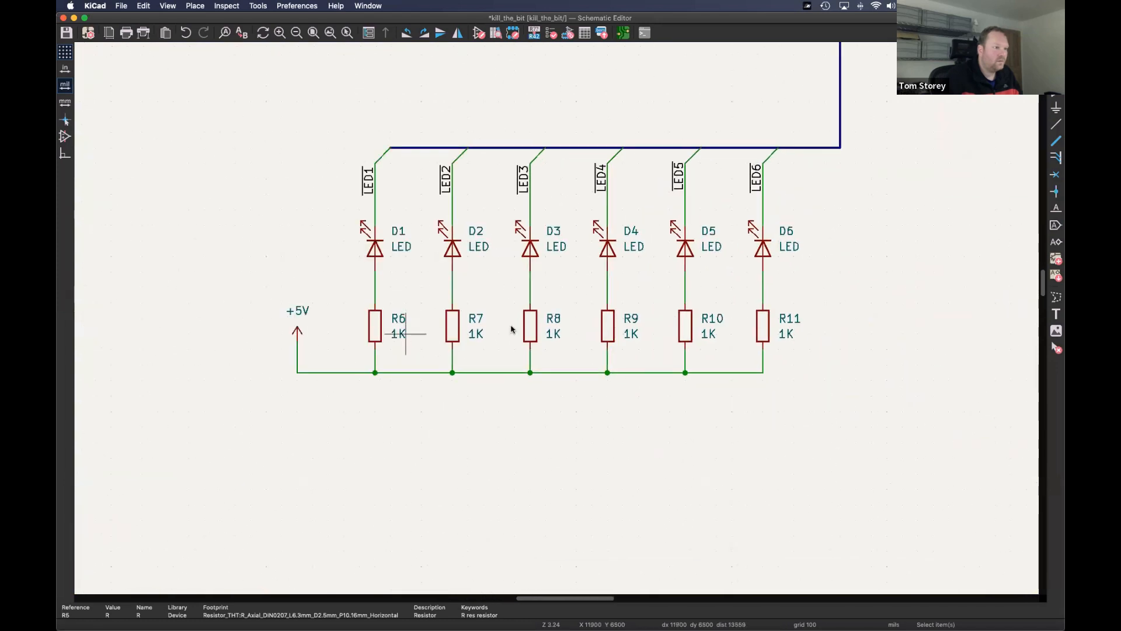
left_click(624, 33)
scroll(344, 263, "down", 2)
scroll(257, 249, "up", 3)
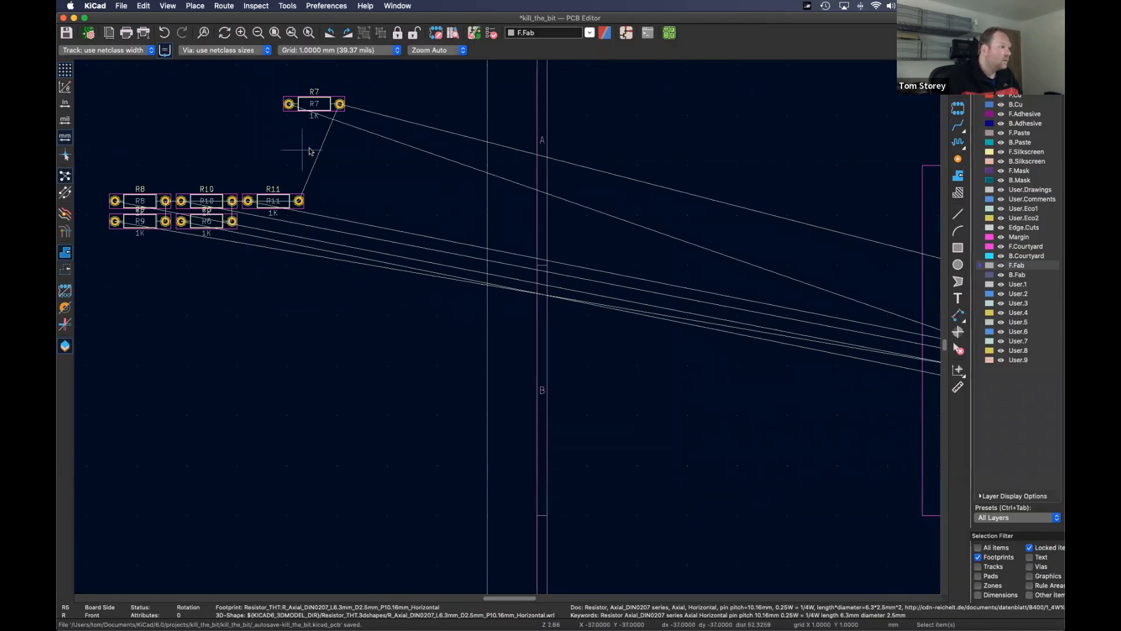
- Rotate resistors R6, R7 and R8 upright and line them up side by side in that order, outside the board outline
left_click(213, 224)
key("m")
key("r")
left_click(332, 304)
left_click(314, 104)
key("m")
key("r")
left_click(362, 305)
left_click(126, 202)
key("m")
key("r")
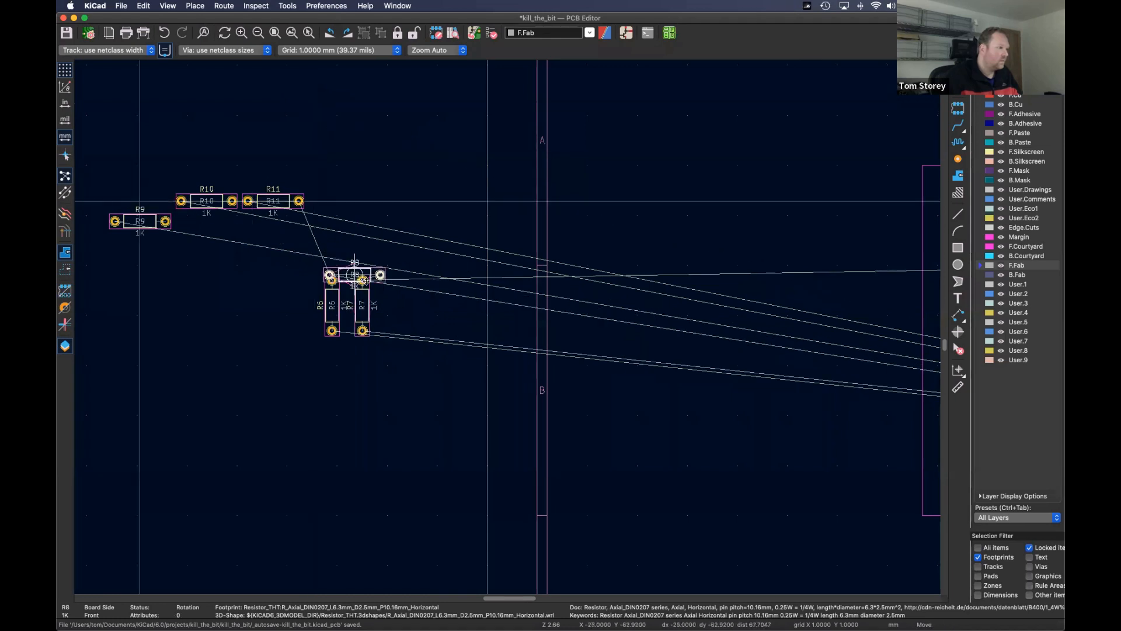
left_click(392, 305)
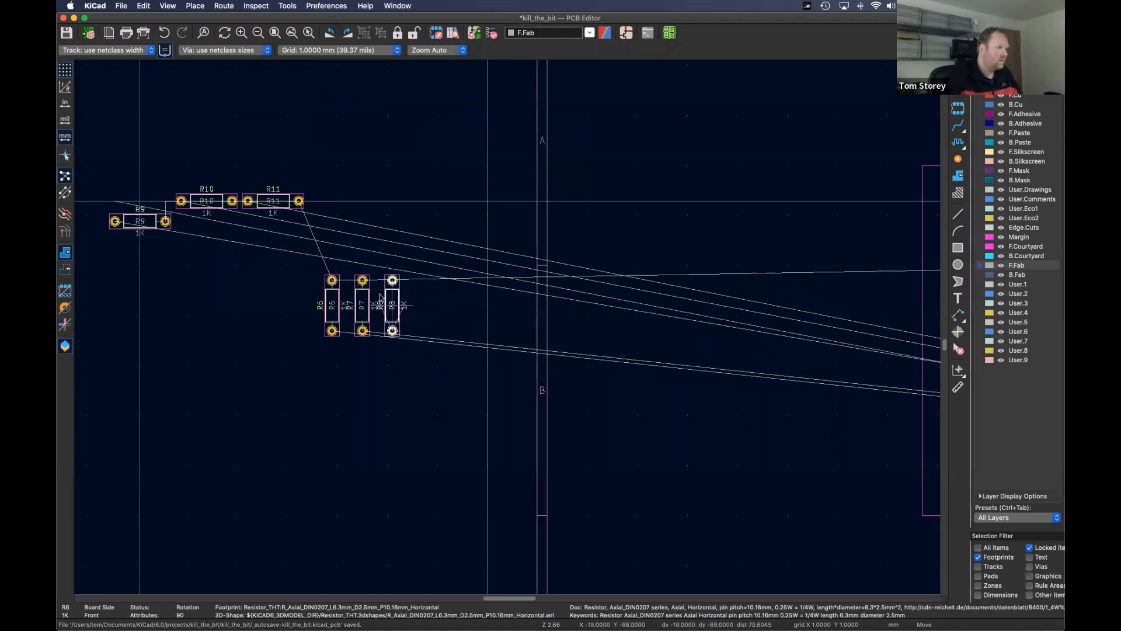
- Rotate resistors R9, R10 and R11 upright and add them in order to the end of the resistor row beside R8
left_click(139, 220)
key("m")
key("r")
left_click(427, 306)
left_click(206, 200)
key("m")
key("r")
left_click(462, 305)
left_click(273, 200)
key("m")
key("r")
left_click(497, 305)
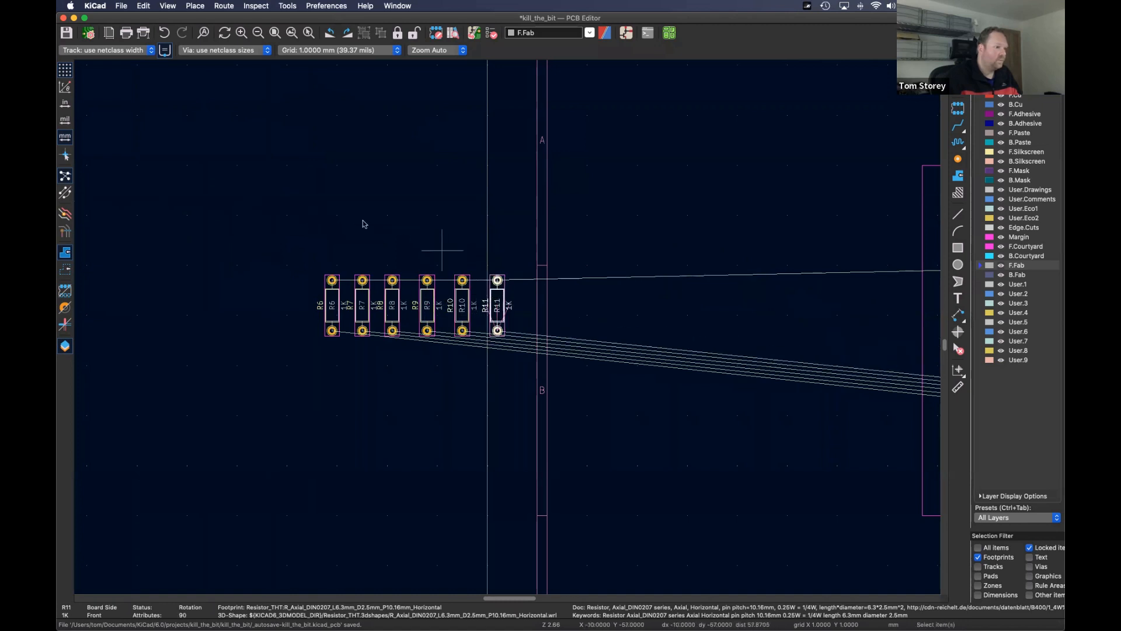
- Move the whole resistor row R6 to R11 into the board outline, between the ICs and the LED row
scroll(326, 216, "down", 3)
middle_click_drag(356, 217, 131, 135)
left_click_drag(83, 153, 283, 240)
key("m")
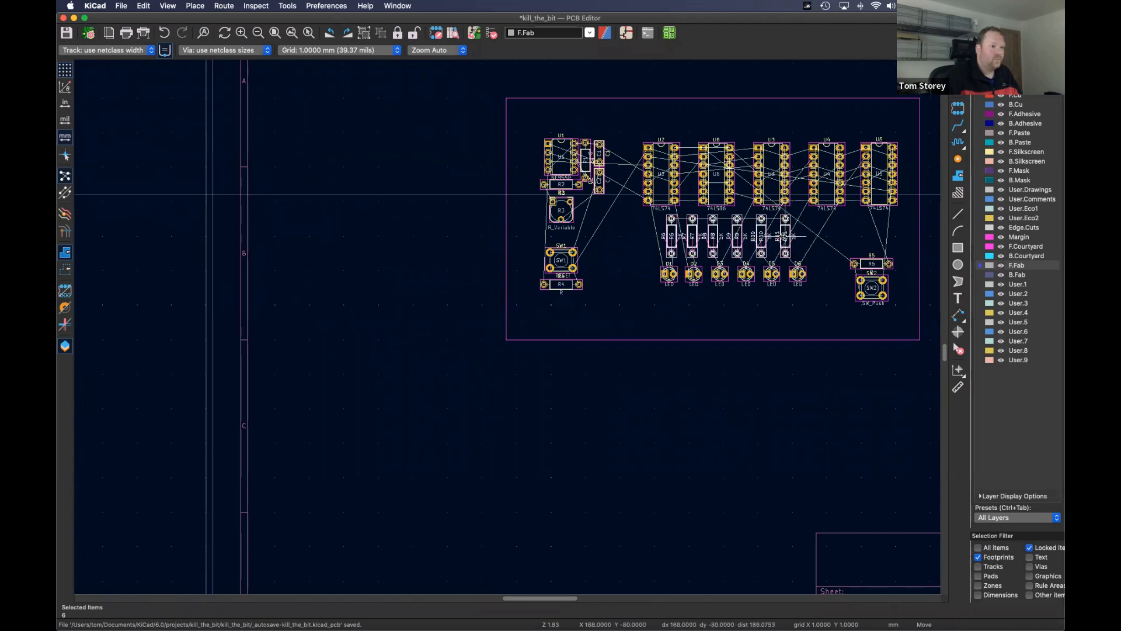
left_click(797, 236)
scroll(707, 238, "up", 3)
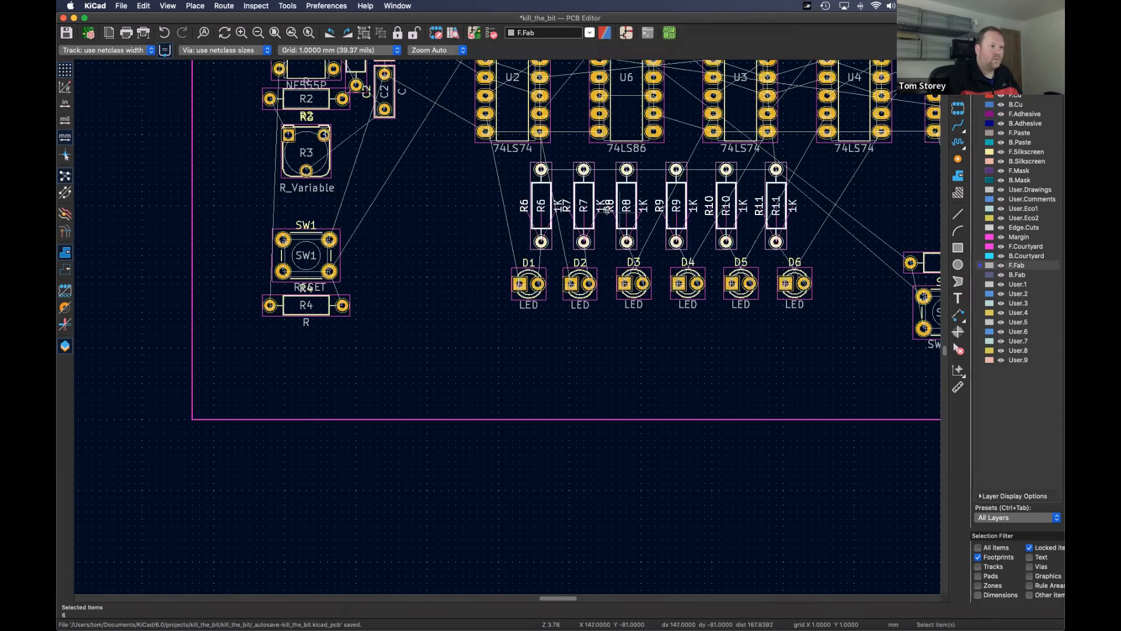
- Shift resistors R6 to R11 and LEDs D1 to D6 together straight down towards the lower board edge
scroll(442, 204, "right", 3)
left_click_drag(307, 156, 729, 380)
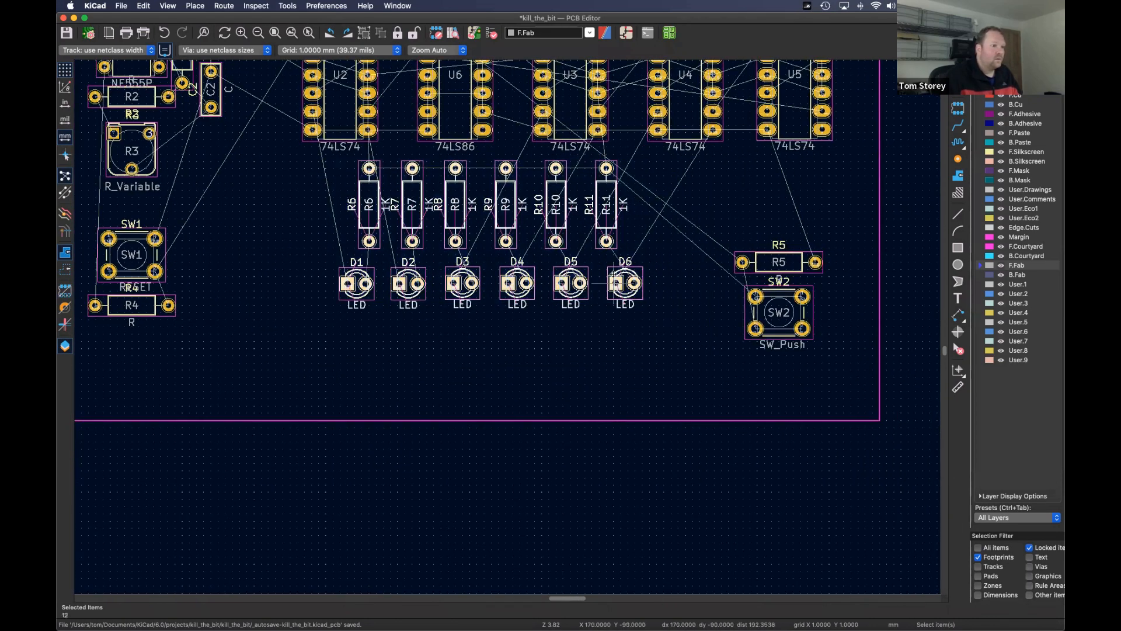
left_click_drag(616, 284, 615, 335)
left_click(291, 220)
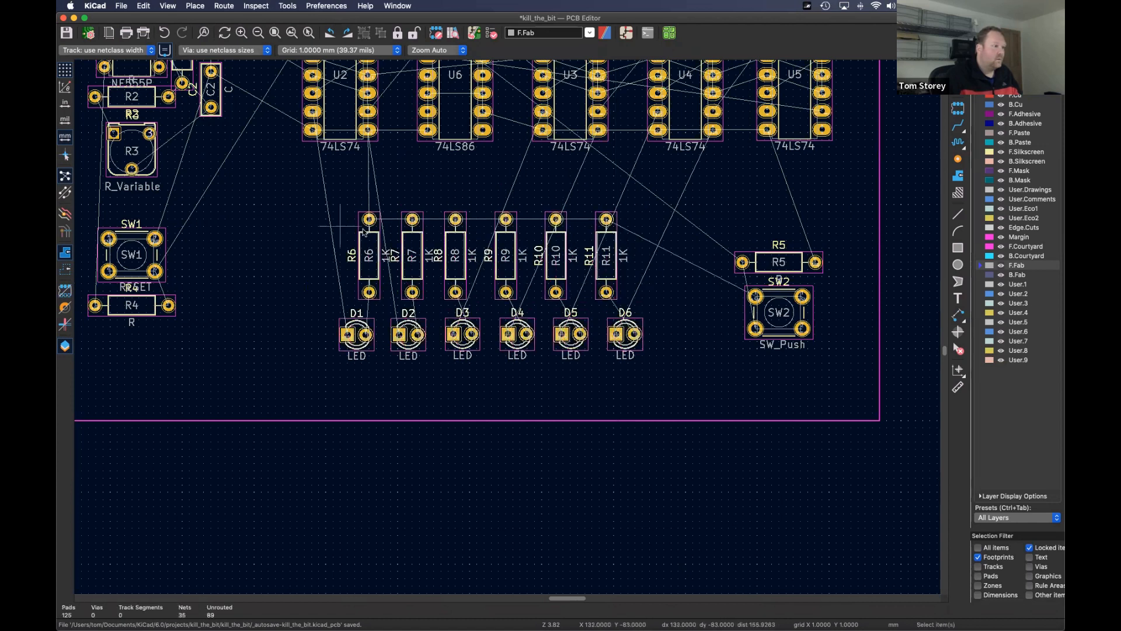
- Spread resistors R6 to R11 sideways so that each stands directly above its matching LED from D1 to D6
left_click_drag(363, 257, 630, 256)
left_click(506, 254)
left_click(613, 256)
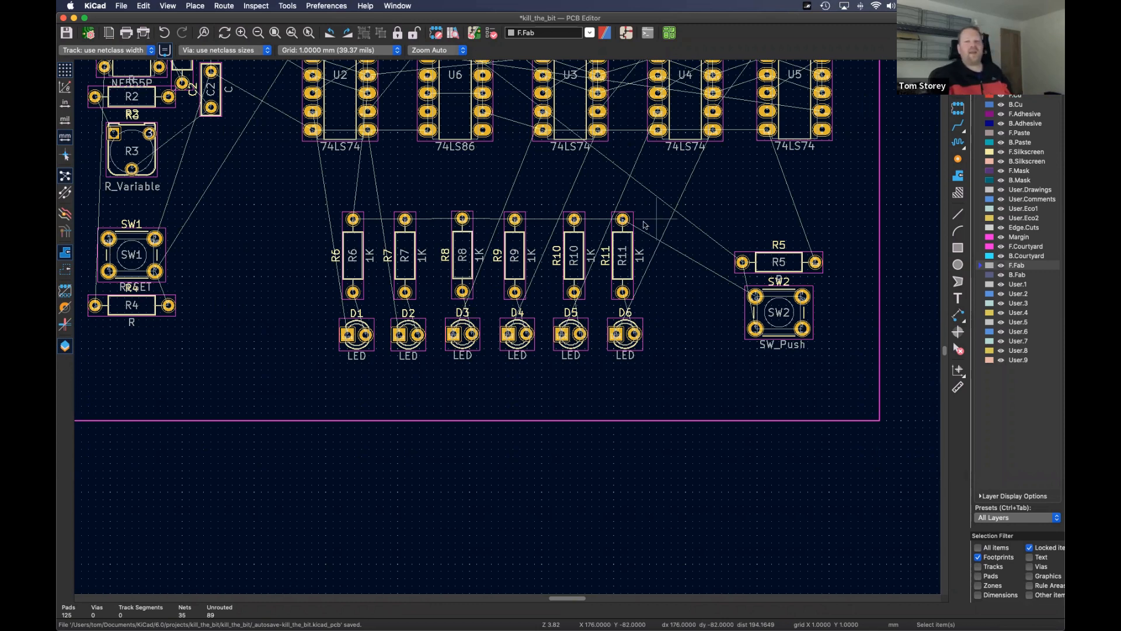
- Review the overall footprint placement and the unrouted connections across the whole board outline
scroll(685, 288, "up", 4)
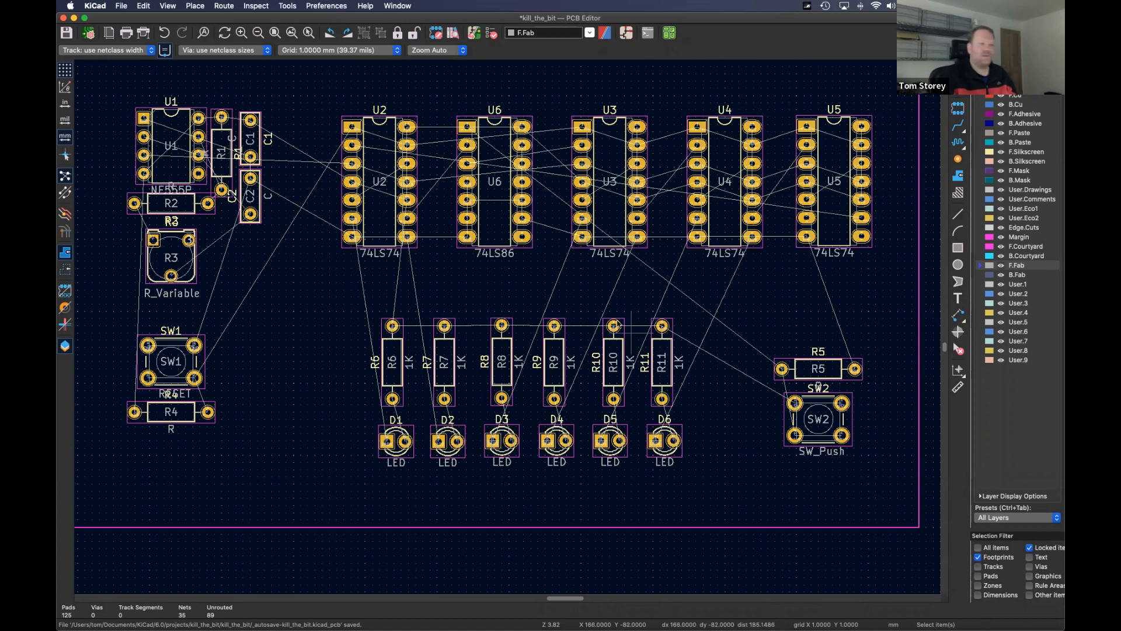
scroll(494, 275, "left", 5)
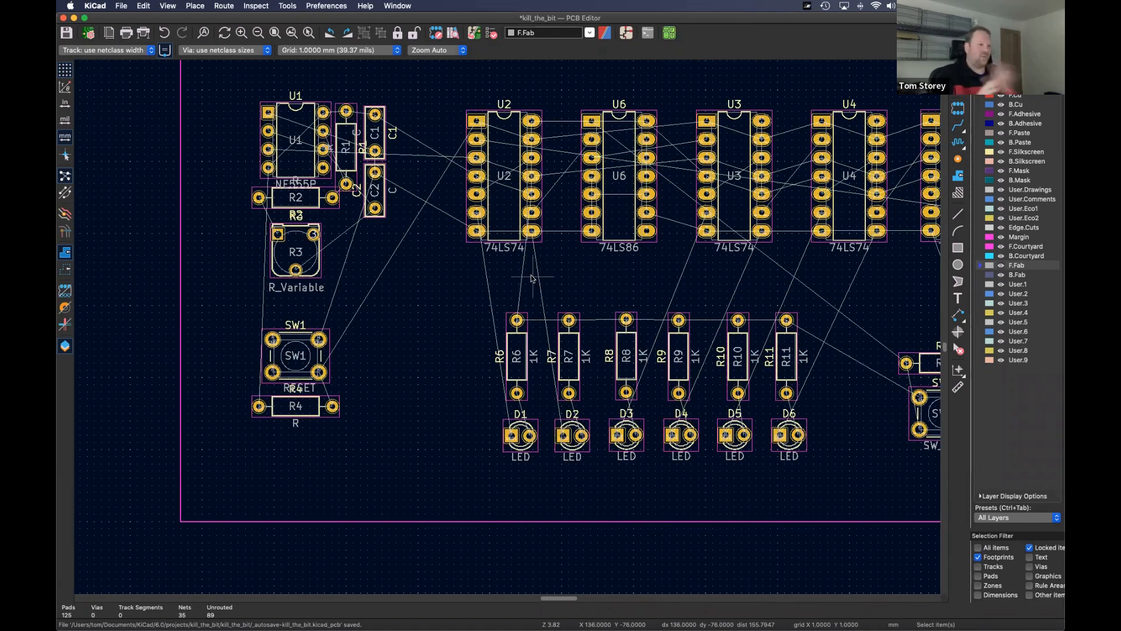
middle_click_drag(628, 268, 572, 272)
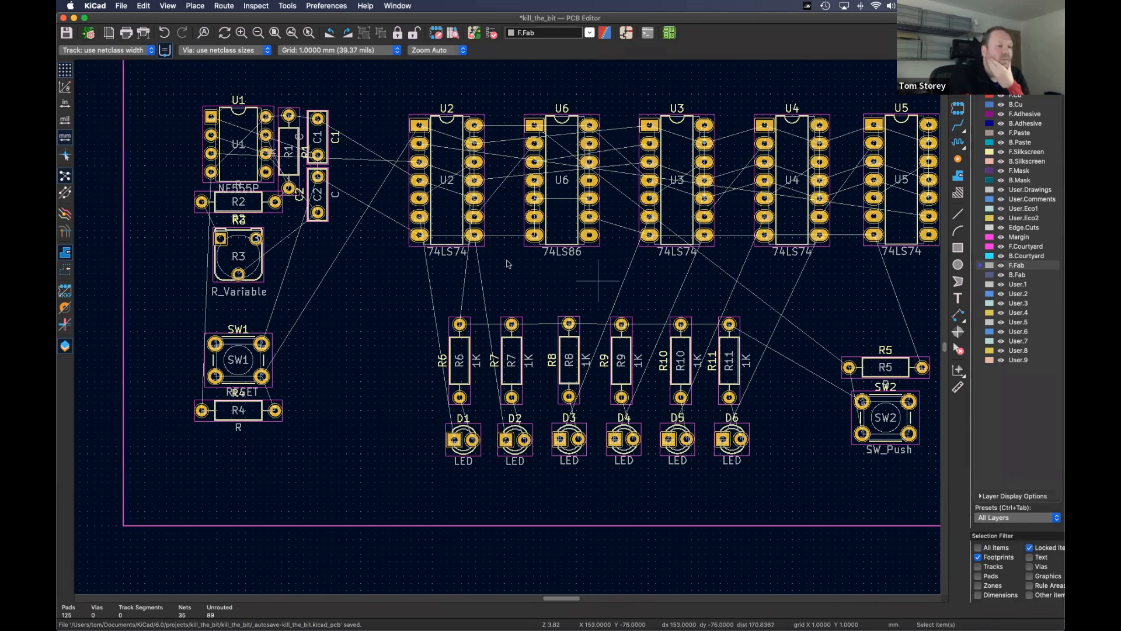
scroll(508, 264, "right", 4)
middle_click_drag(470, 273, 507, 288)
scroll(525, 277, "down", 3)
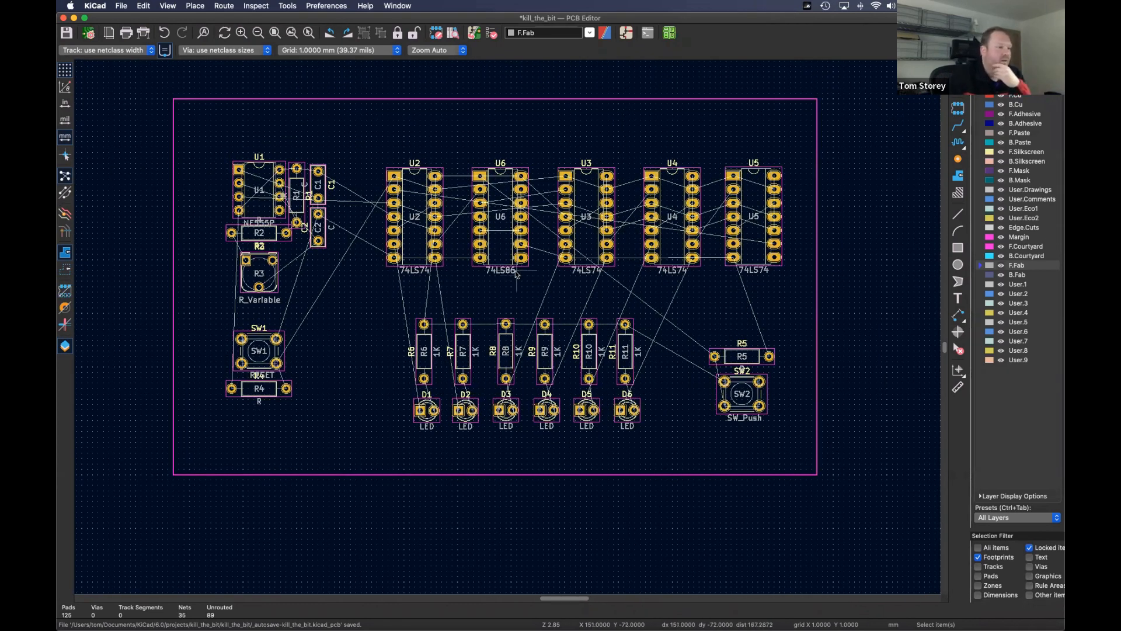
scroll(467, 315, "left", 3)
middle_click_drag(467, 315, 382, 274)
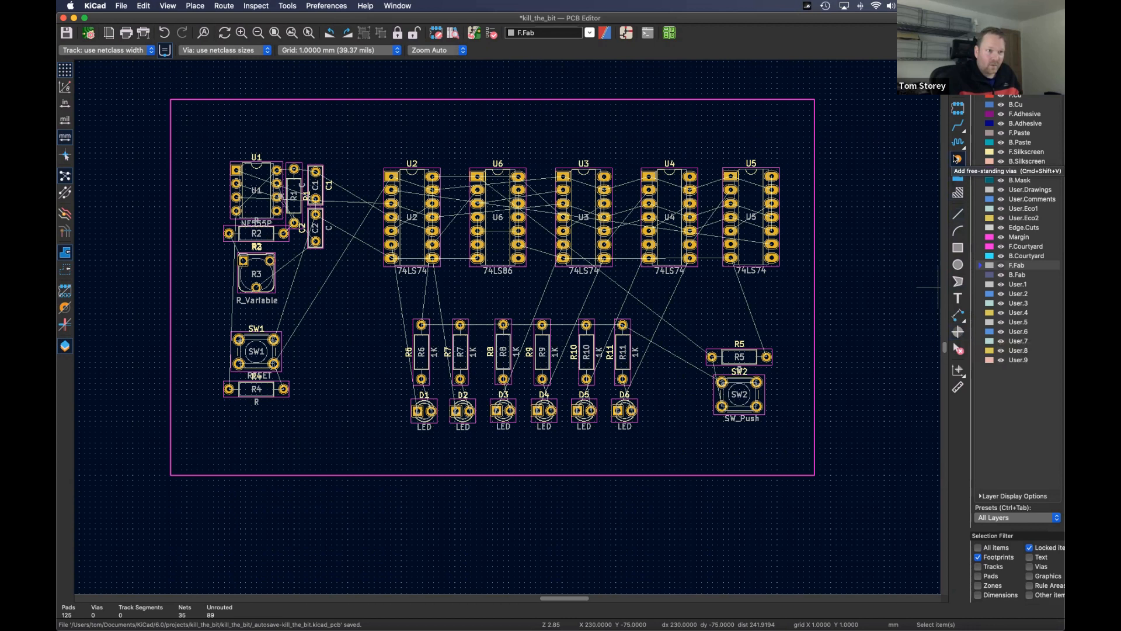
- Place a MountingHole_3.2mm_M3 footprint inside the upper-left corner of the board outline
left_click(958, 108)
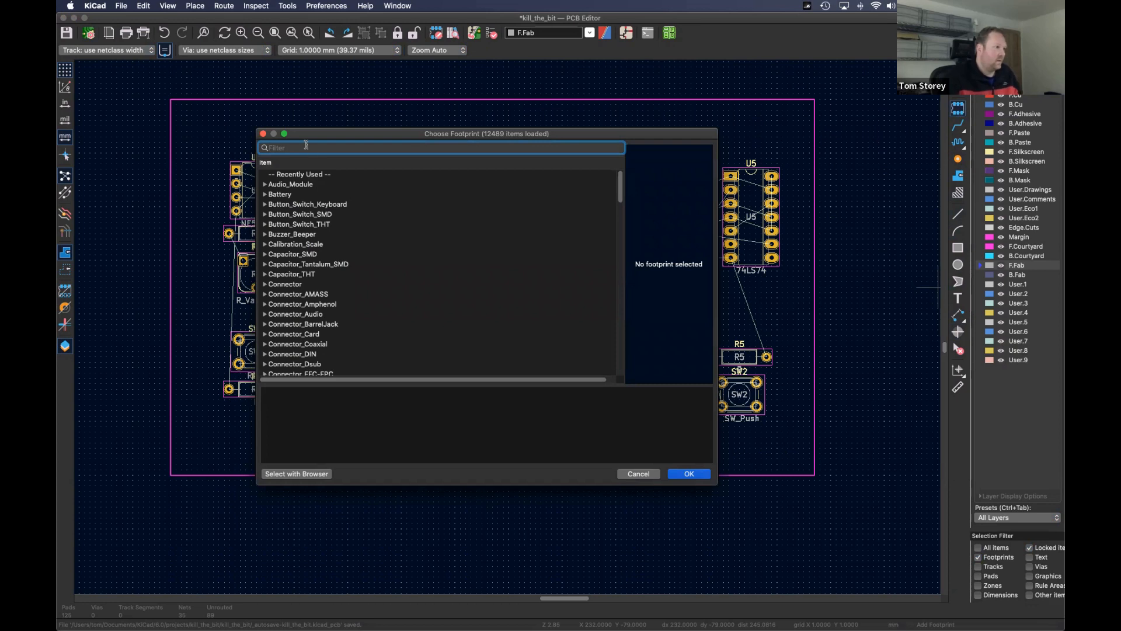
type("MOUNTING")
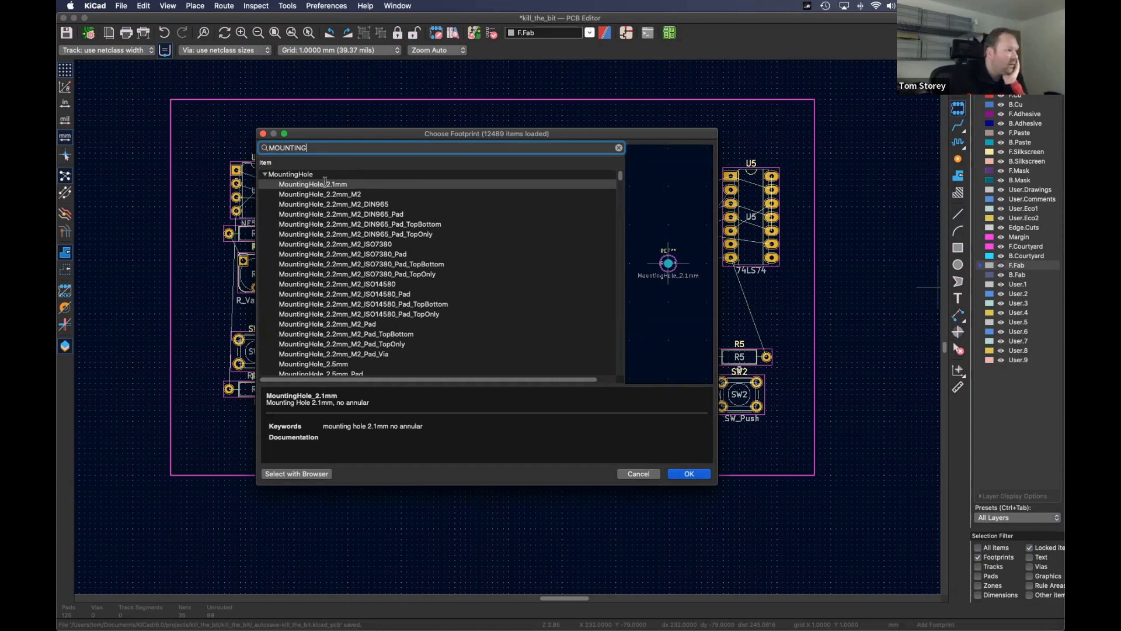
scroll(350, 295, "down", 10)
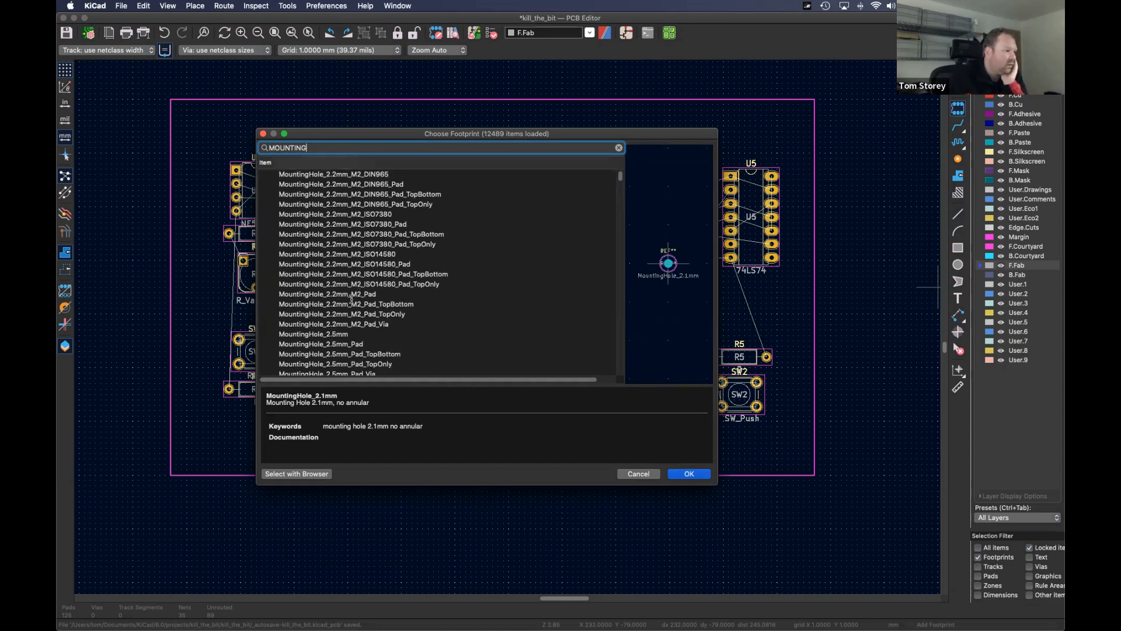
scroll(348, 297, "down", 3)
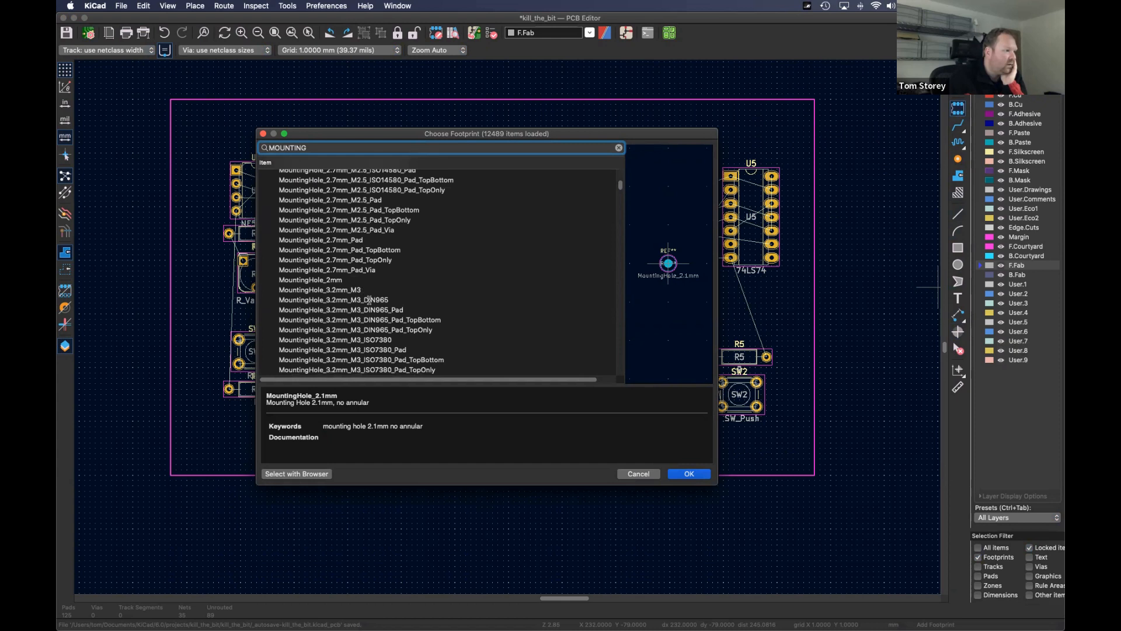
left_click(337, 289)
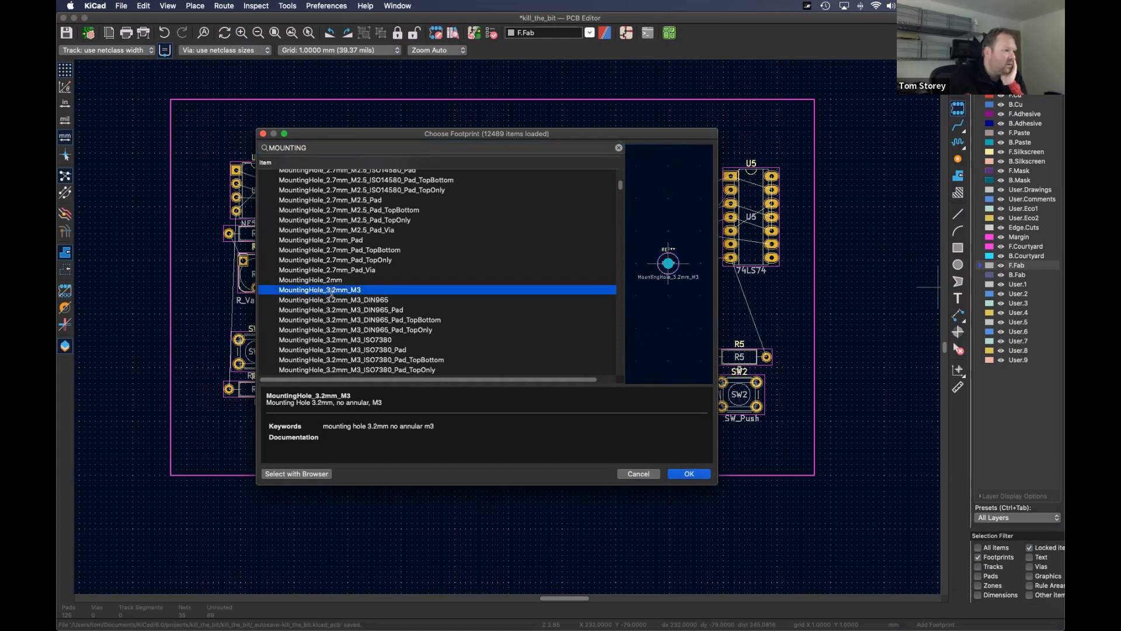
left_click(692, 473)
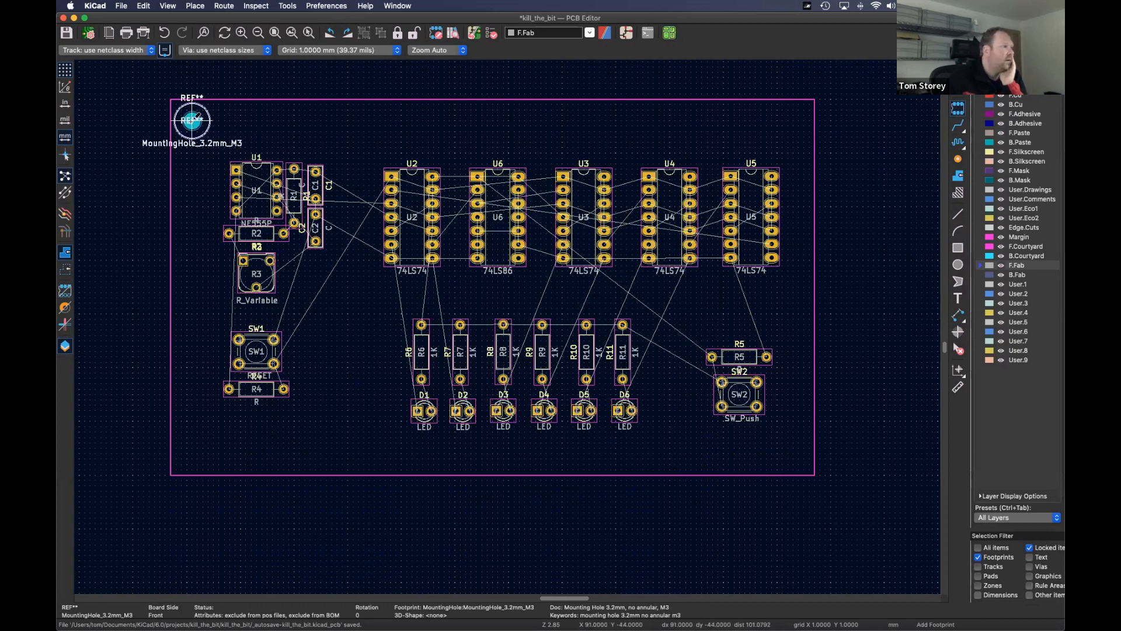
left_click(193, 120)
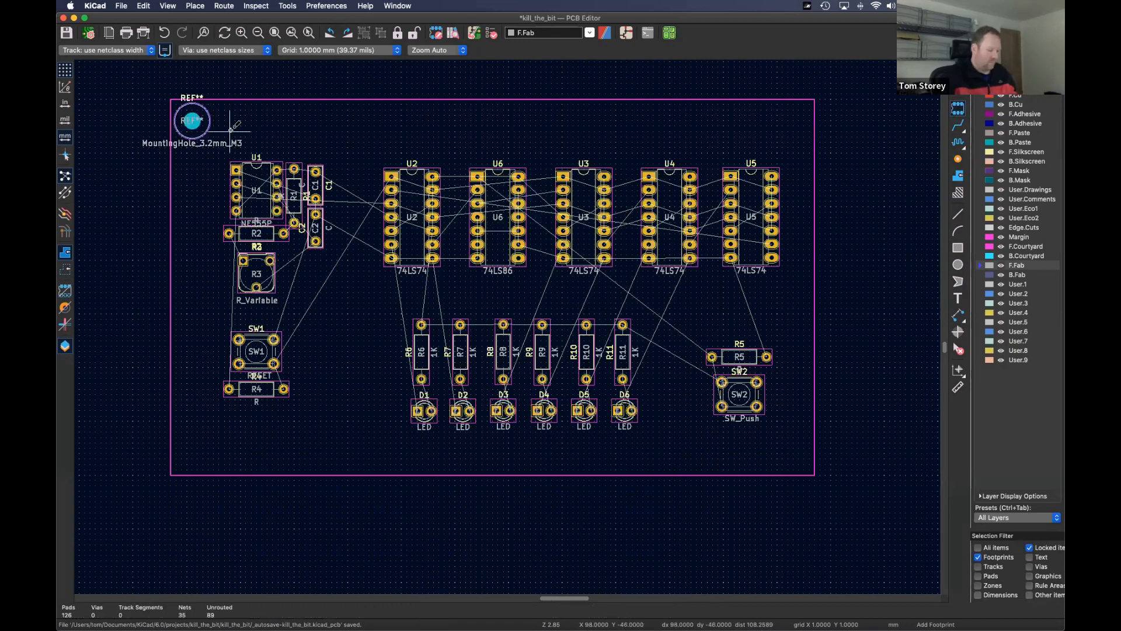
- Copy the M3 mounting hole into the other three corners of the board outline, aligned with one another
key("ctrl+c")
key("ctrl+v")
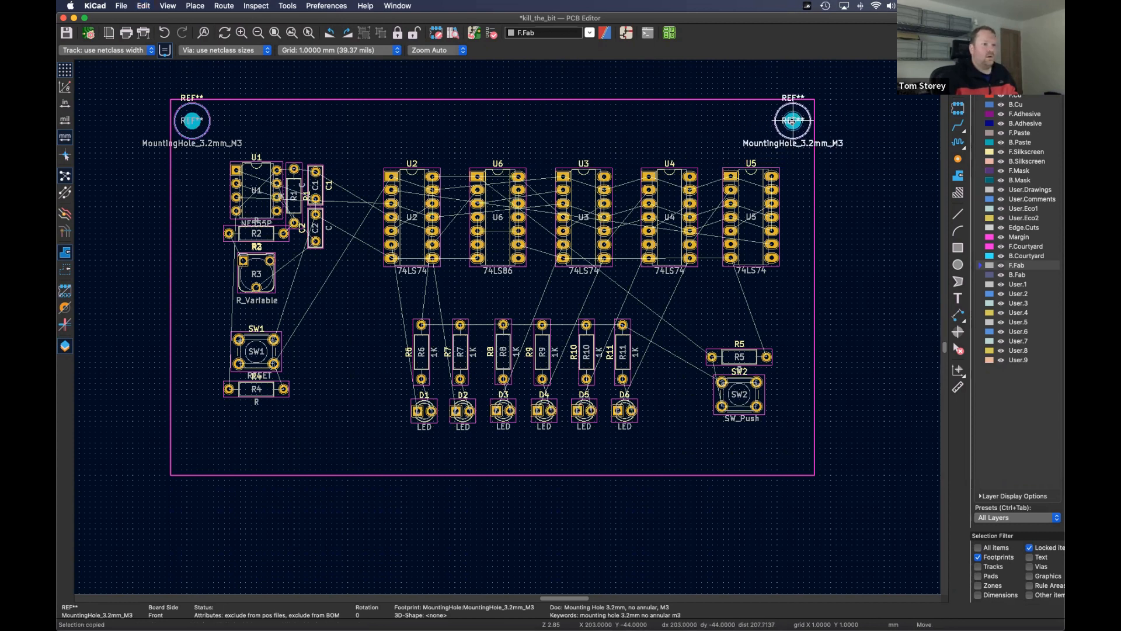
left_click(791, 120)
key("ctrl+v")
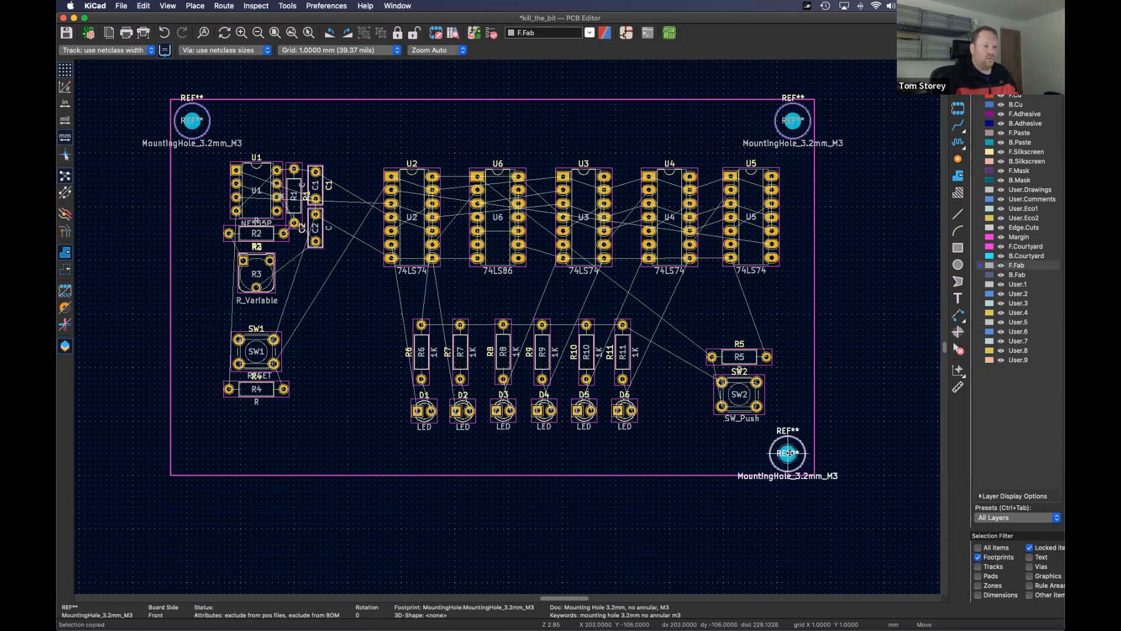
left_click(792, 453)
key("ctrl+v")
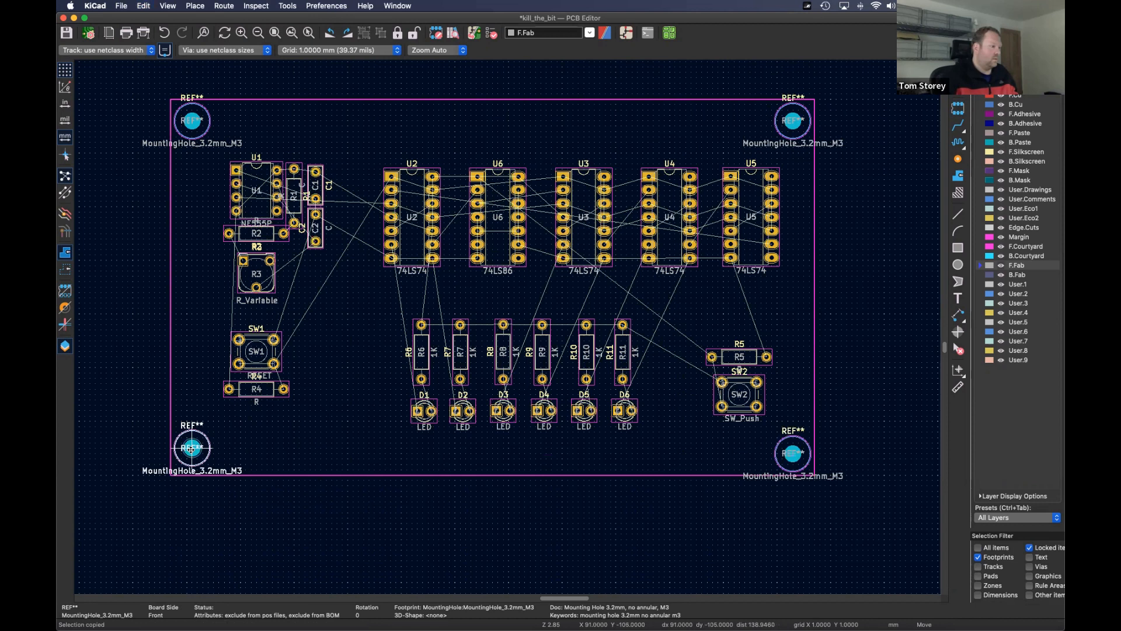
left_click(191, 454)
key("Escape")
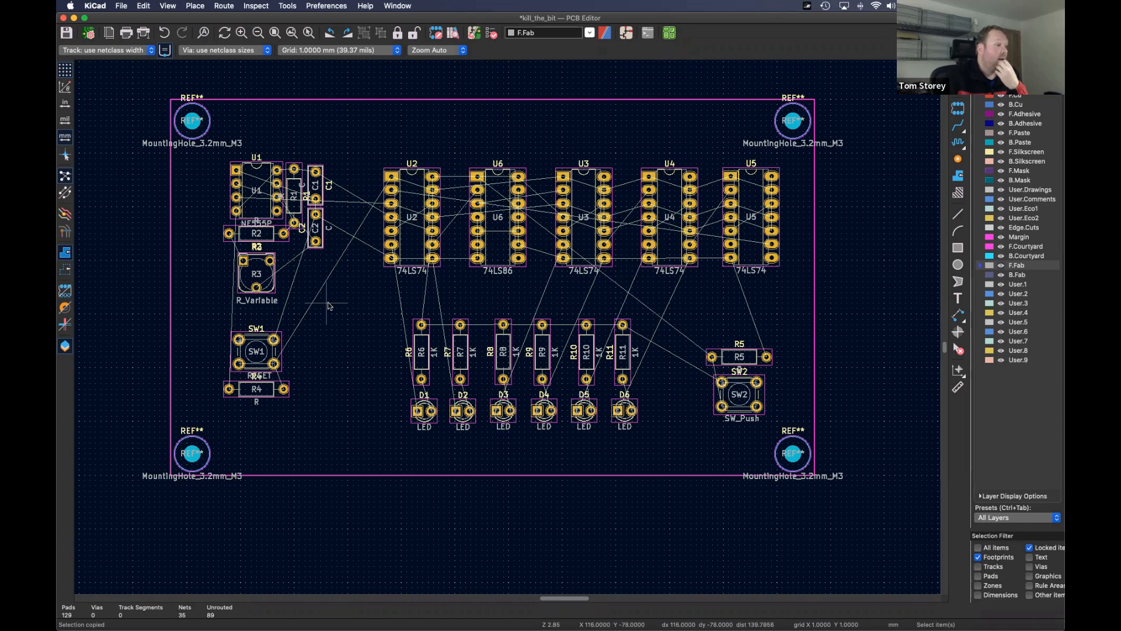
- Examine the overall board placement and the unrouted connections around U1, R1, R2, C1 and C2
scroll(345, 304, "left", 5)
scroll(342, 324, "right", 3)
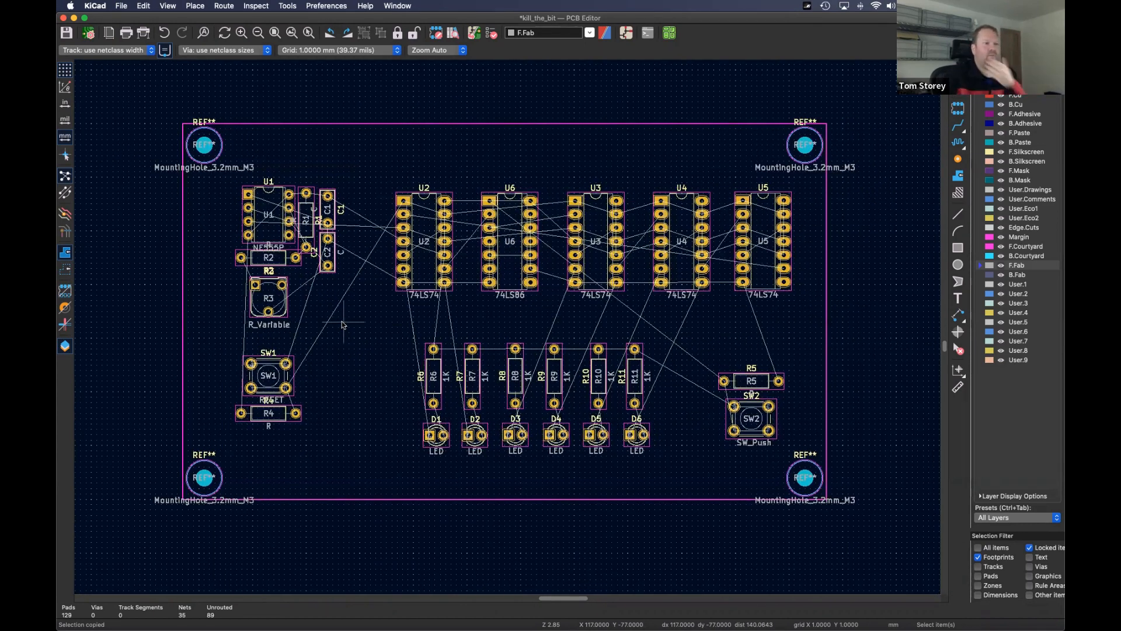
scroll(344, 316, "left", 4)
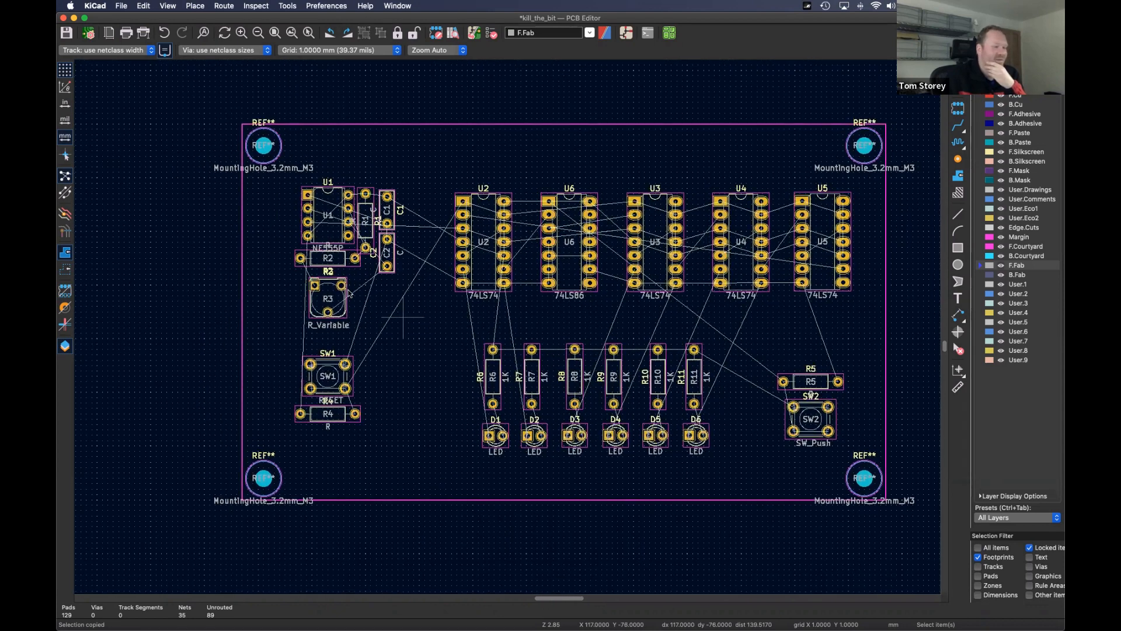
scroll(348, 293, "right", 4)
scroll(349, 293, "down", 2)
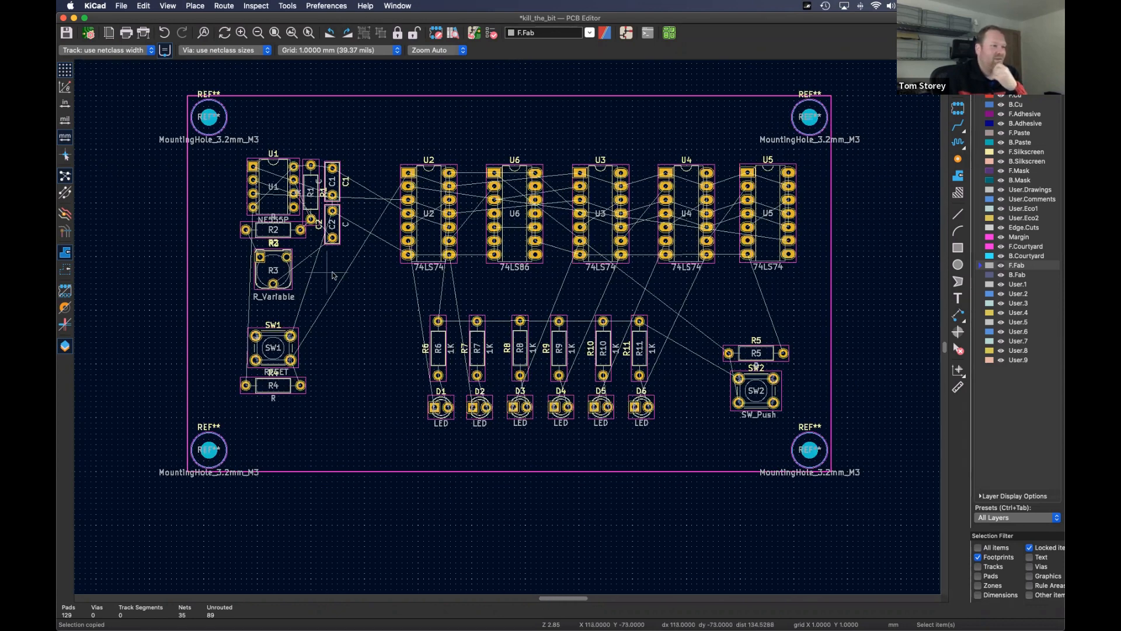
scroll(264, 204, "up", 1)
scroll(263, 204, "up", 5)
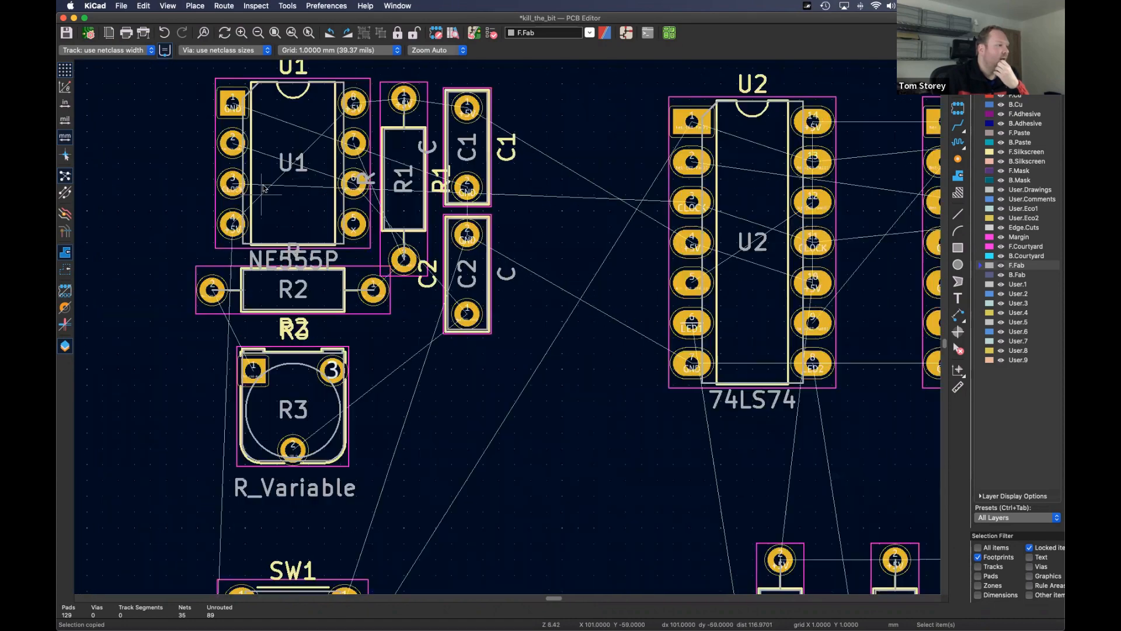
middle_click_drag(341, 205, 372, 235)
scroll(373, 235, "up", 3)
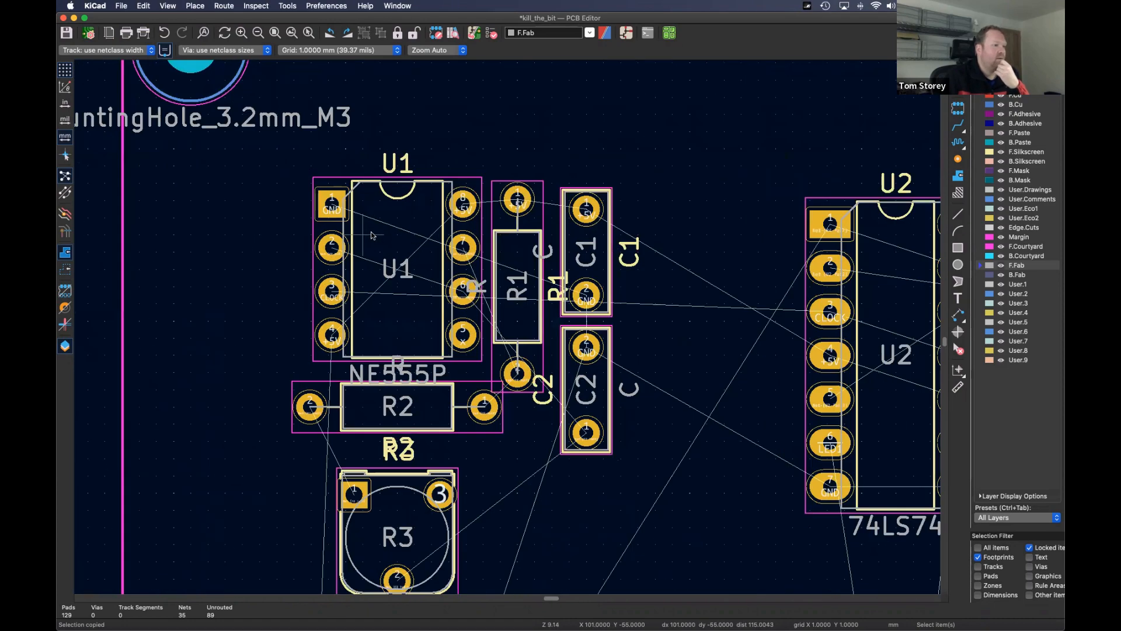
scroll(372, 236, "up", 1)
scroll(373, 235, "down", 7)
middle_click_drag(521, 289, 365, 247)
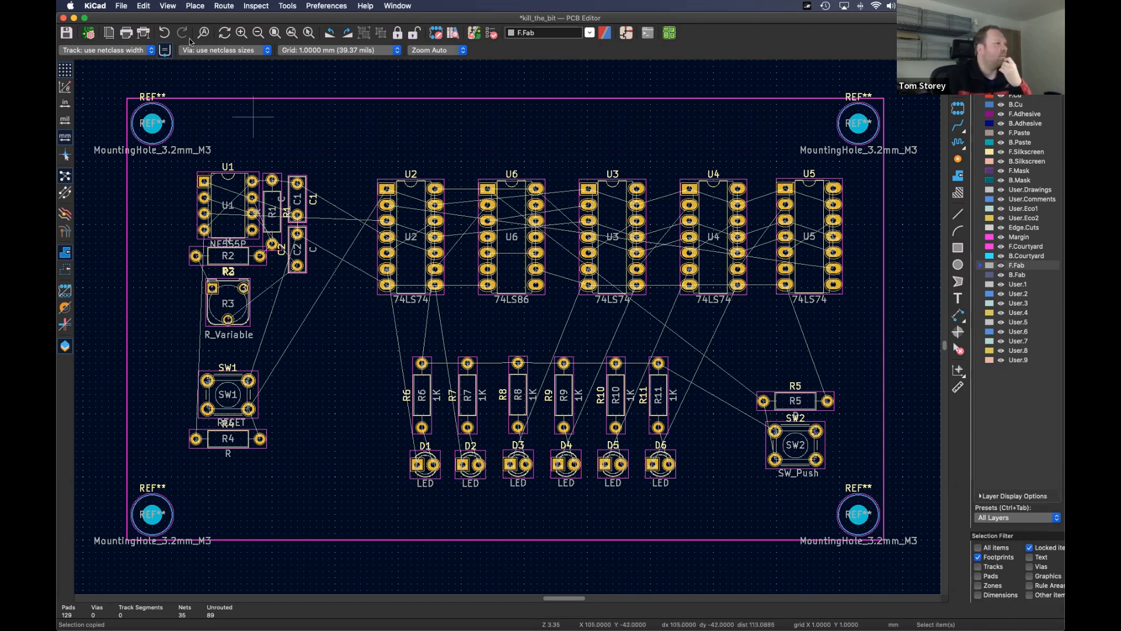
- Inspect the populated board in the 3D viewer from a tilted angle, then return to the layout
left_click(167, 6)
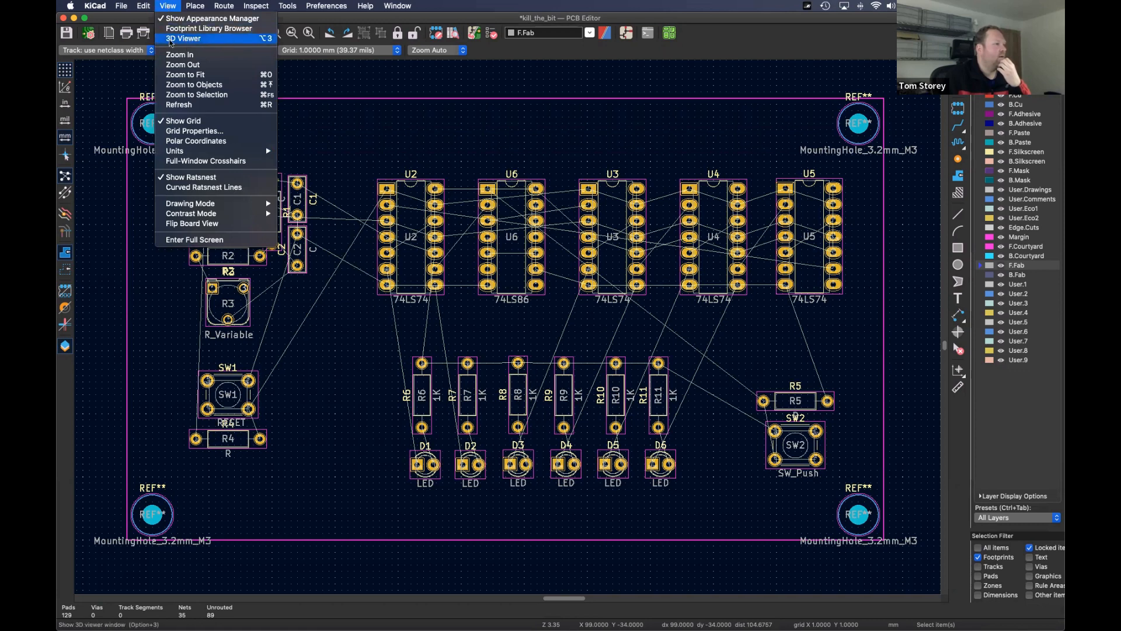
left_click(184, 38)
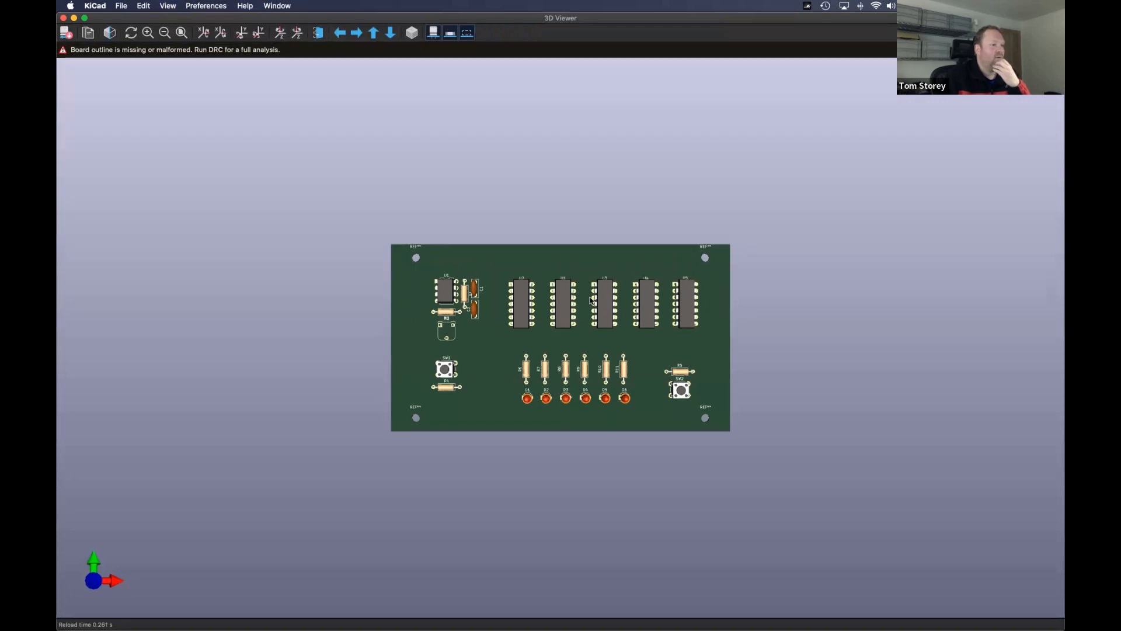
left_click_drag(591, 300, 499, 435)
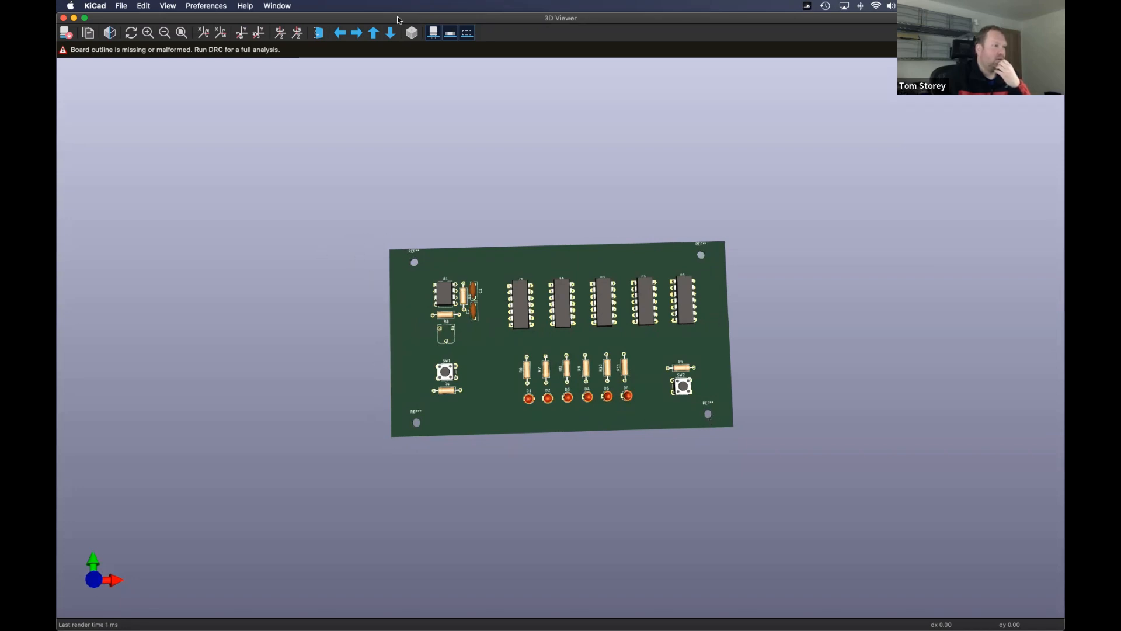
left_click(63, 19)
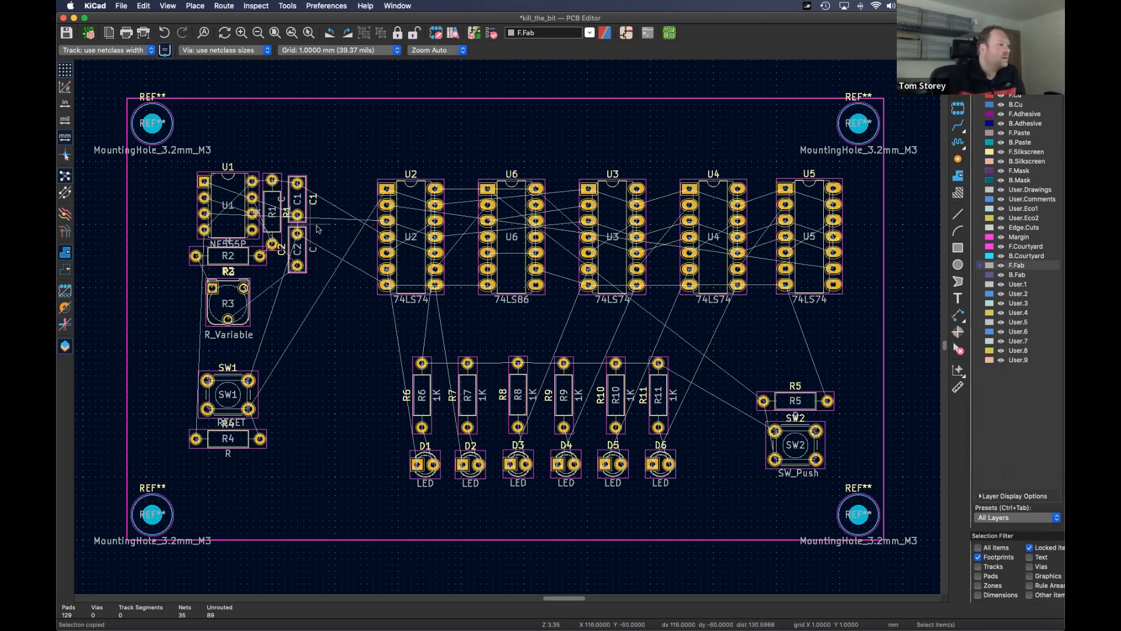
- Examine the pad nets and ratsnest lines between U1, R1, R2, C1, C2 and the neighbouring U2
scroll(233, 208, "up", 10)
scroll(237, 208, "down", 5)
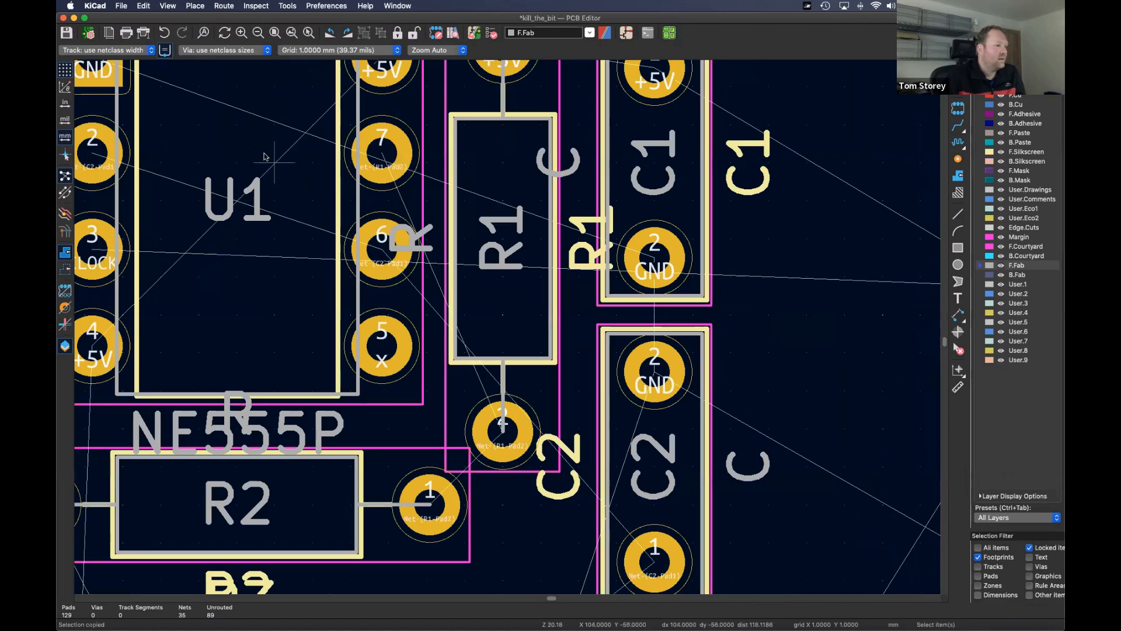
scroll(304, 182, "left", 5)
scroll(304, 182, "up", 2)
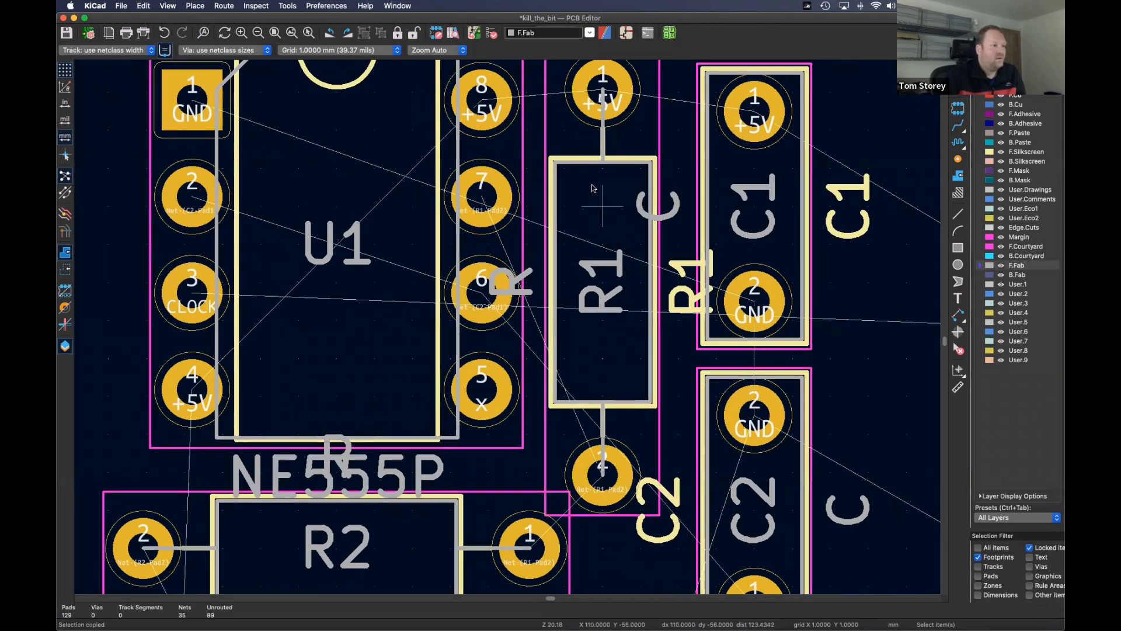
scroll(584, 187, "down", 4)
scroll(546, 195, "right", 5)
scroll(546, 196, "right", 3)
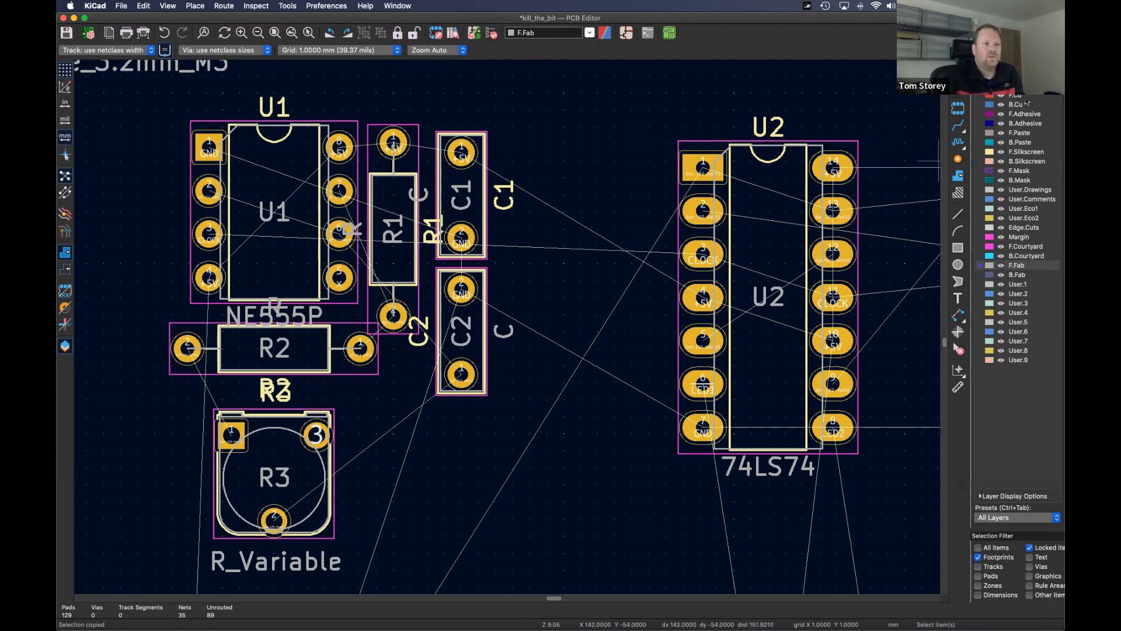
scroll(555, 173, "down", 5)
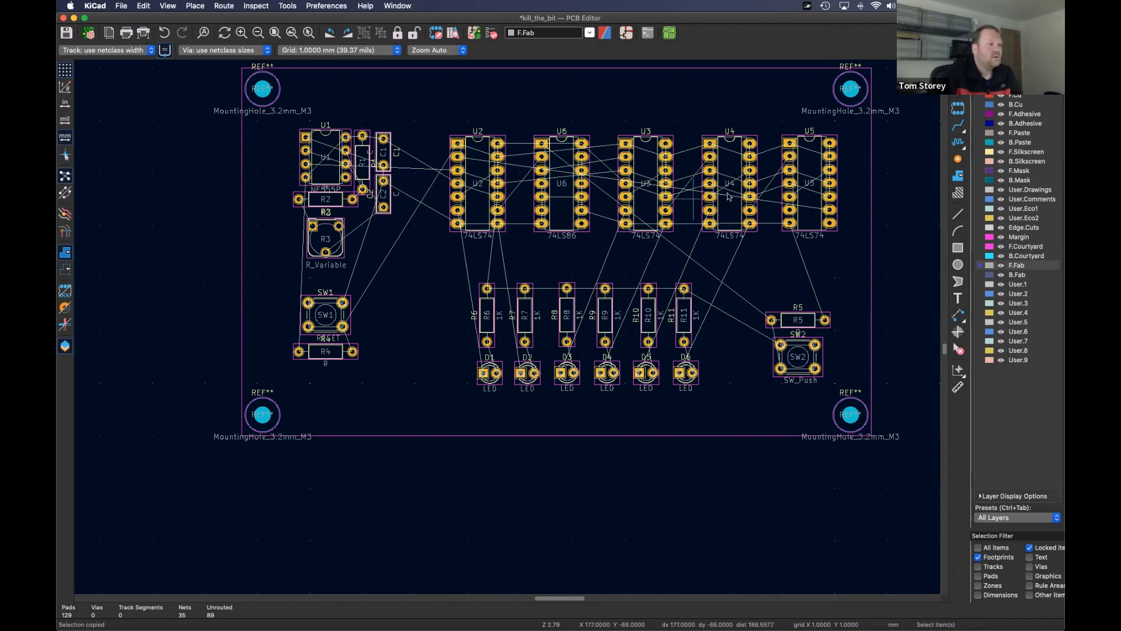
scroll(477, 145, "up", 5)
scroll(444, 158, "left", 4)
scroll(423, 158, "up", 5)
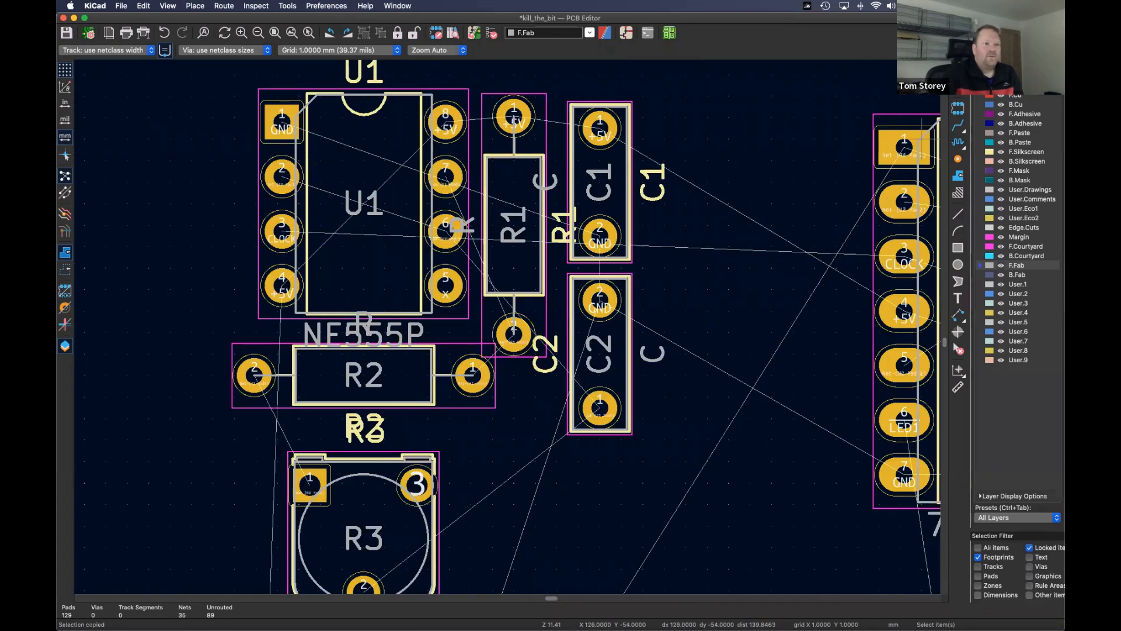
- Make B.Cu the active layer and activate single-track routing for the connections around U1 and R1
left_click(1019, 105)
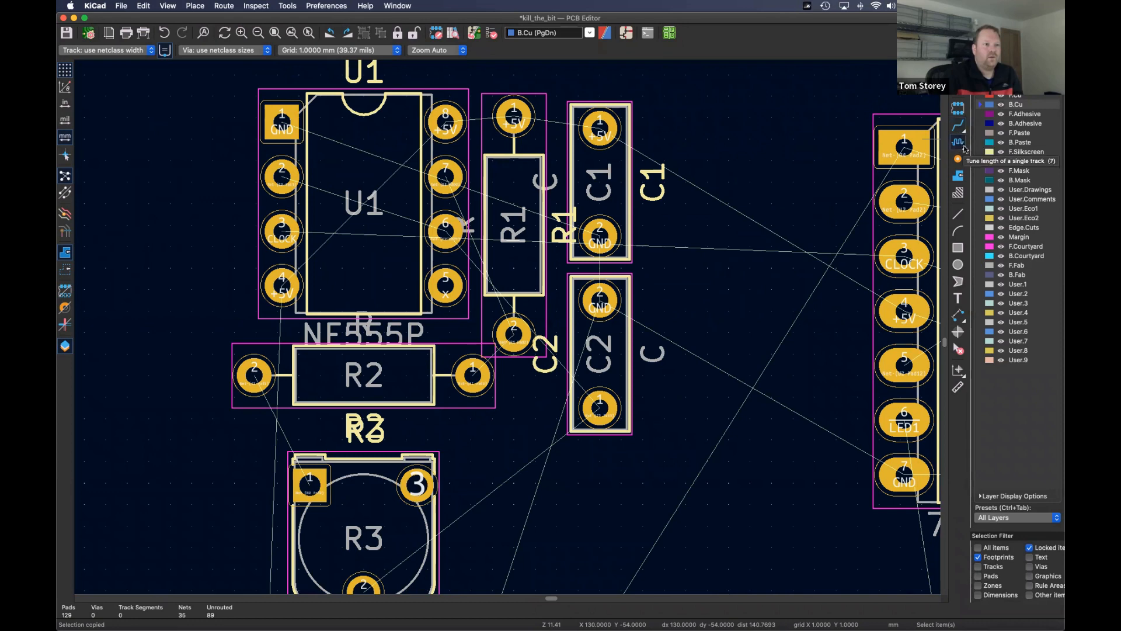
left_click(958, 126)
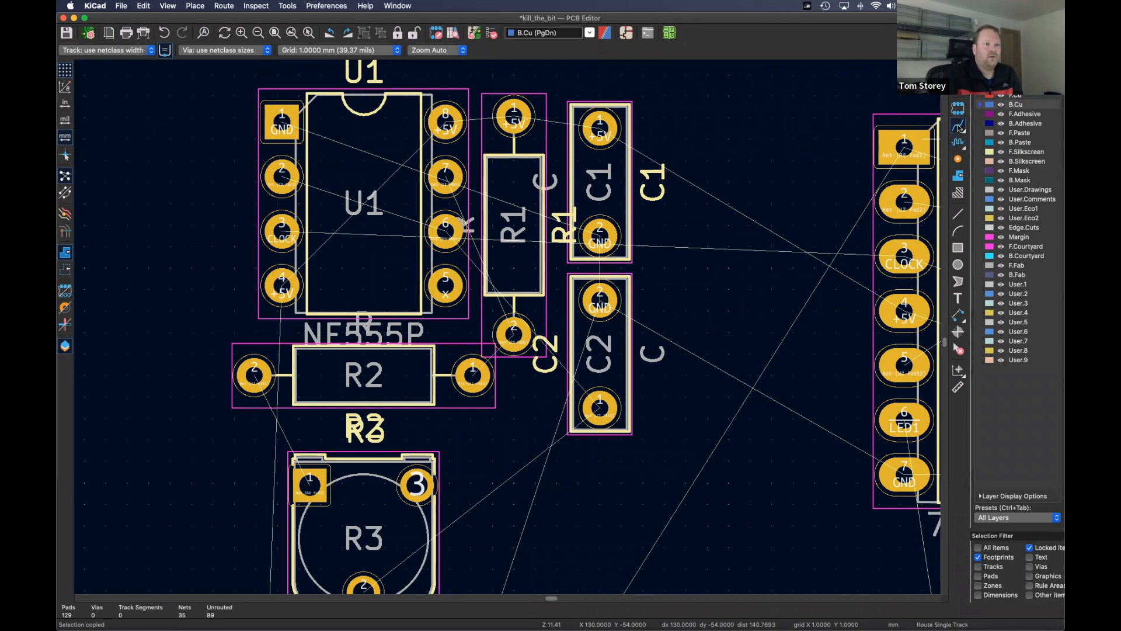
scroll(350, 189, "up", 3)
scroll(350, 188, "down", 1)
scroll(350, 189, "up", 3)
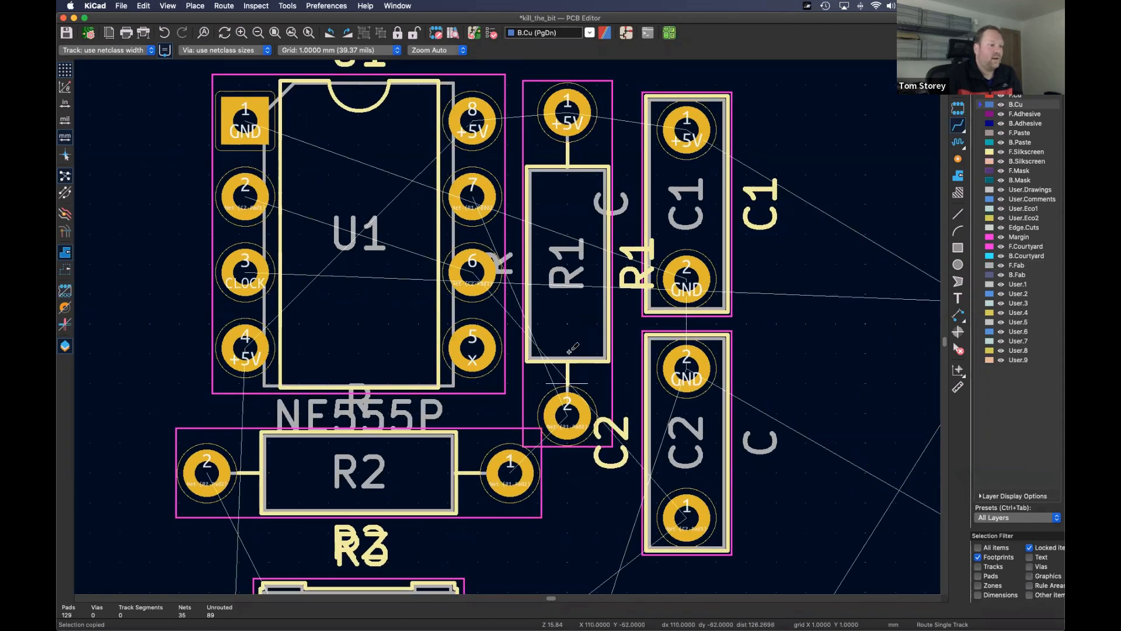
scroll(563, 316, "down", 5)
scroll(544, 298, "down", 1)
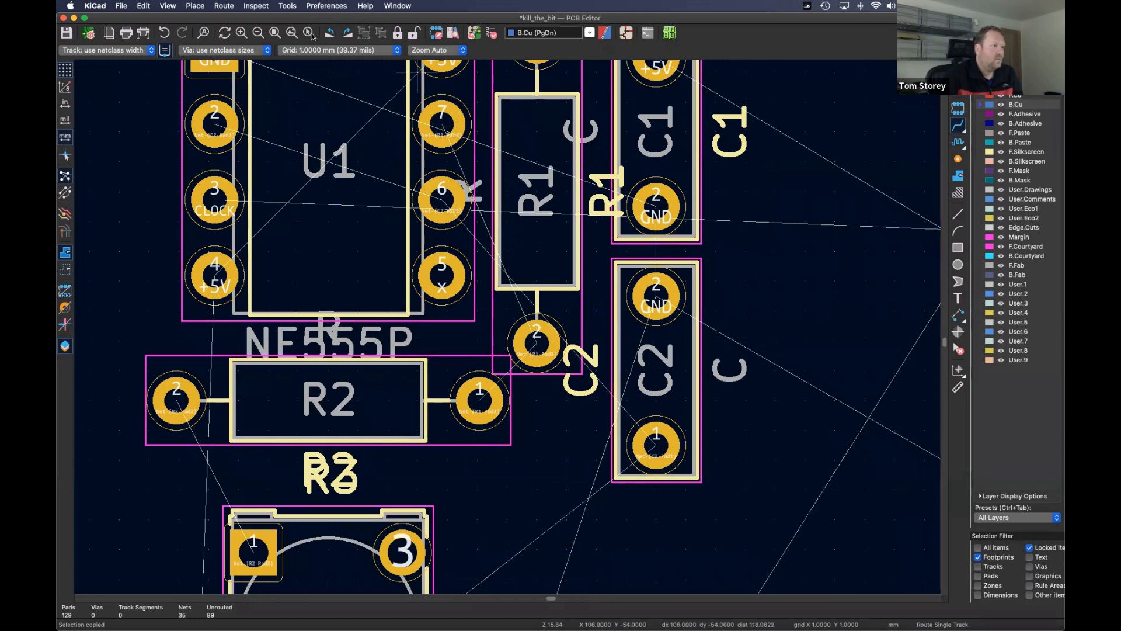
- Switch the layout units to mils and set the grid to 25.00 mils (0.6350 mm)
left_click(319, 51)
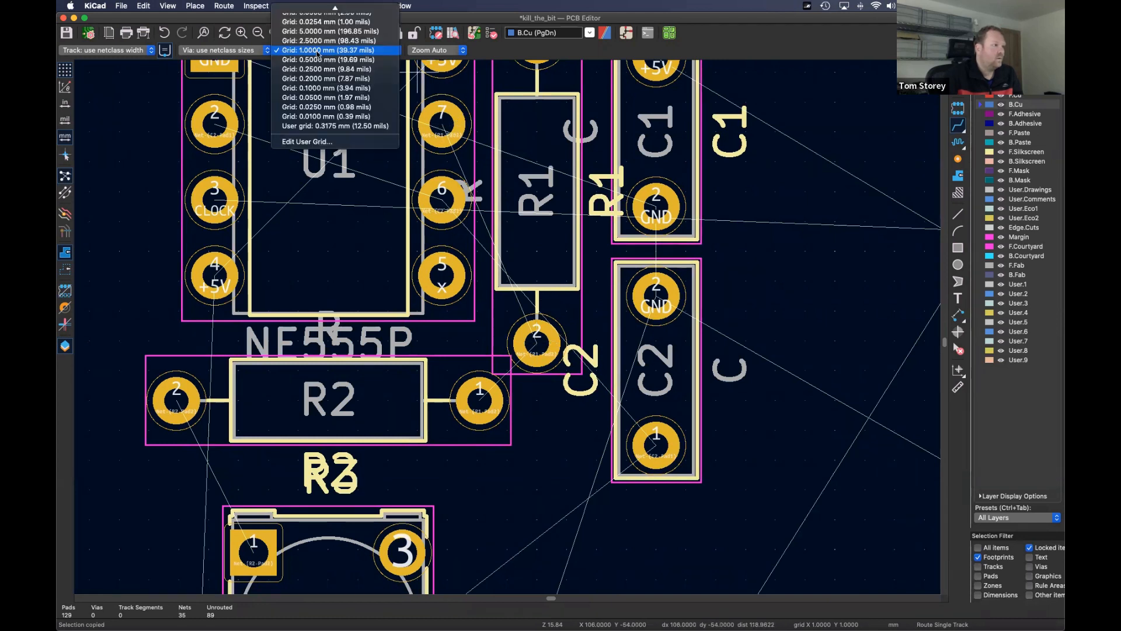
scroll(319, 64, "up", 5)
left_click(64, 121)
left_click(65, 120)
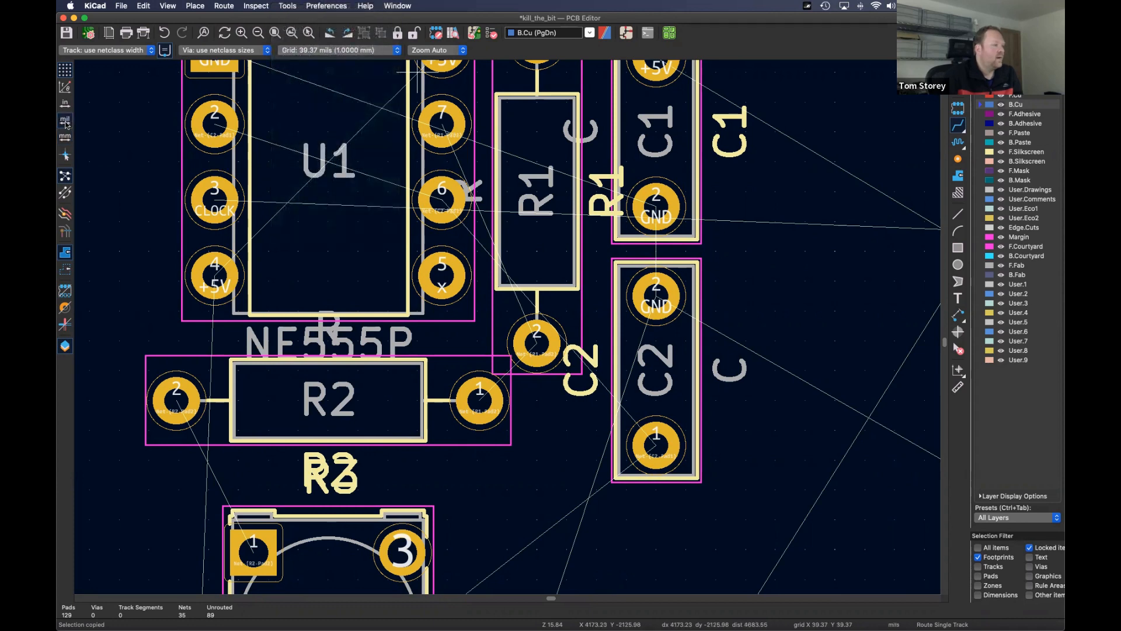
left_click(347, 51)
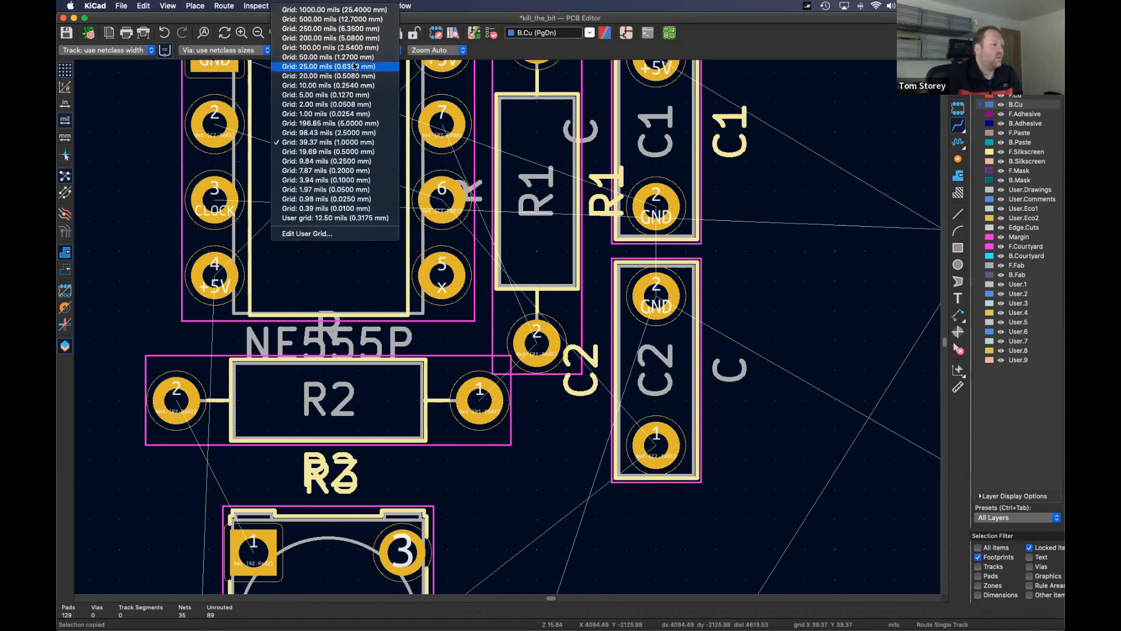
left_click(320, 68)
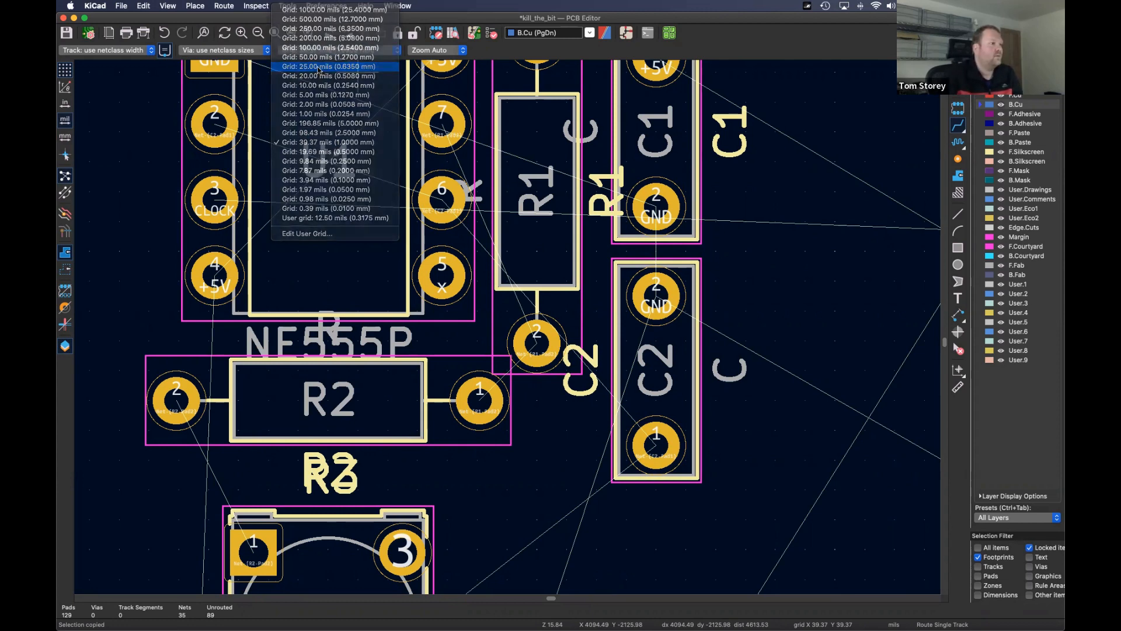
- Route B.Cu tracks from U1 pin 7 to R1 pad 2 and on to R2 pad 1
left_click(445, 121)
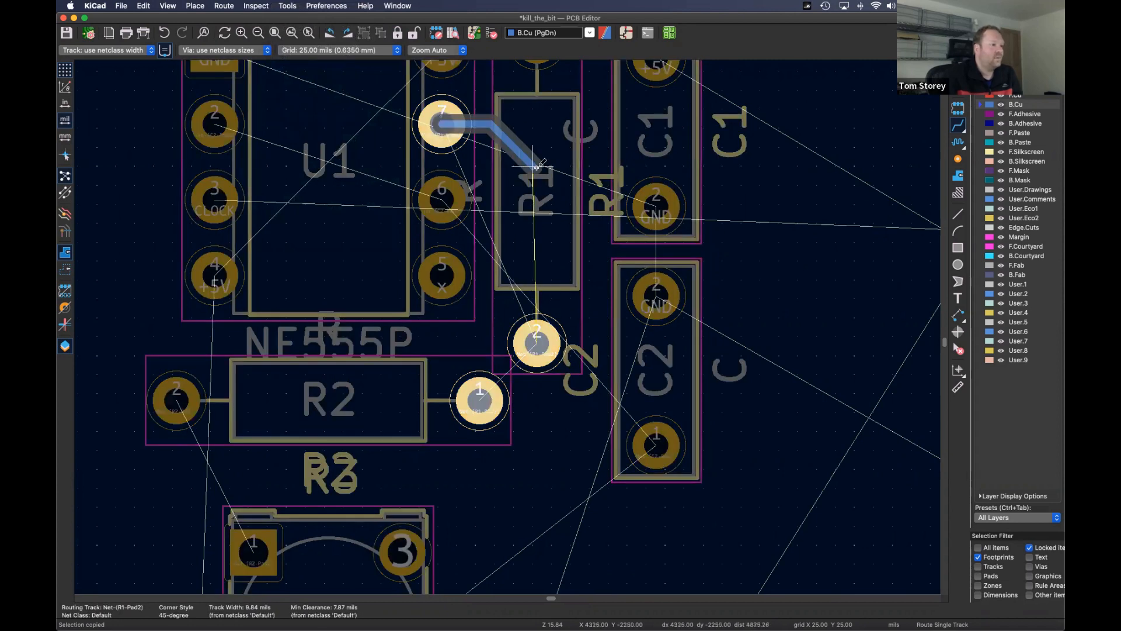
left_click(536, 343)
left_click(488, 402)
left_click(536, 344)
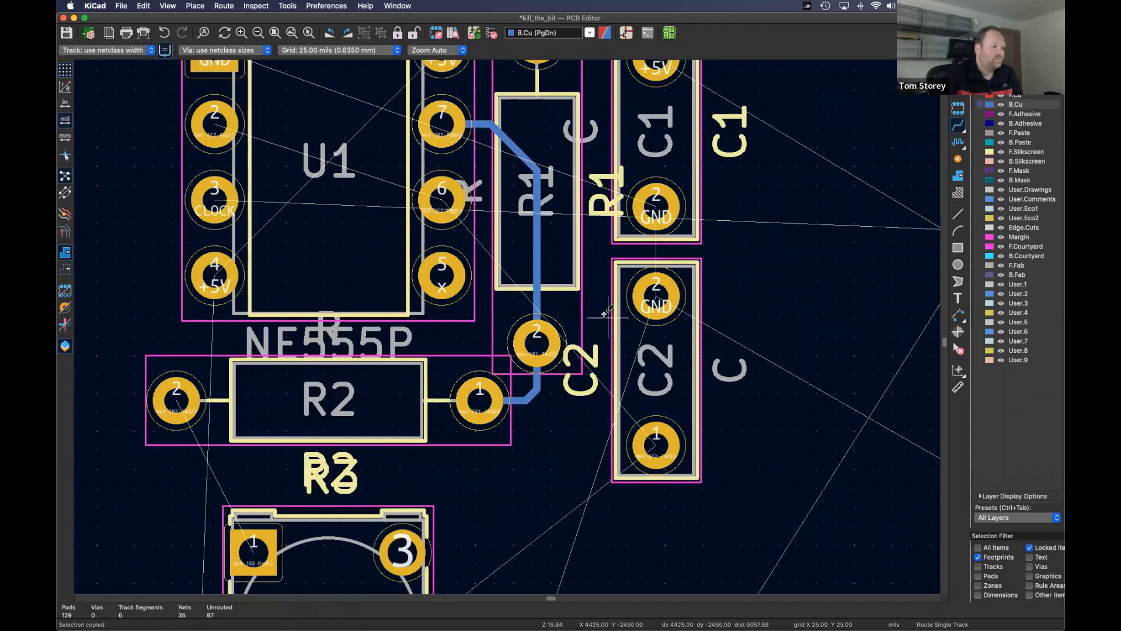
- Route C2 pad 1 to U1 pin 6 on B.Cu, and branch U1 pin 2 into that track beneath U1
left_click(656, 438)
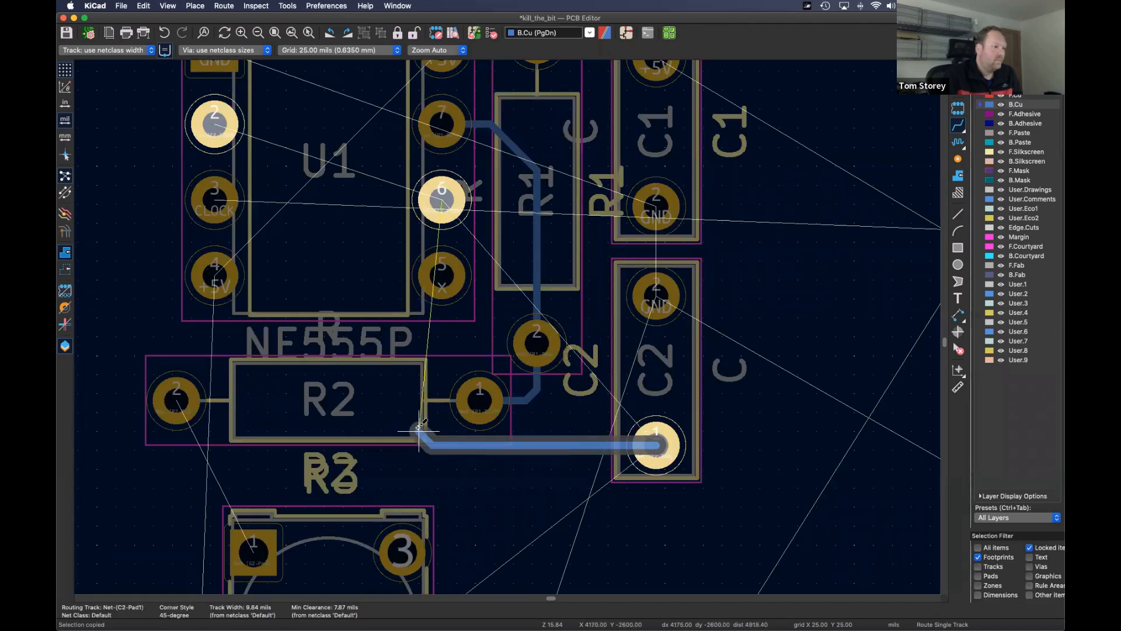
left_click(441, 200)
middle_click_drag(438, 216, 544, 265)
left_click(325, 174)
left_click(491, 309)
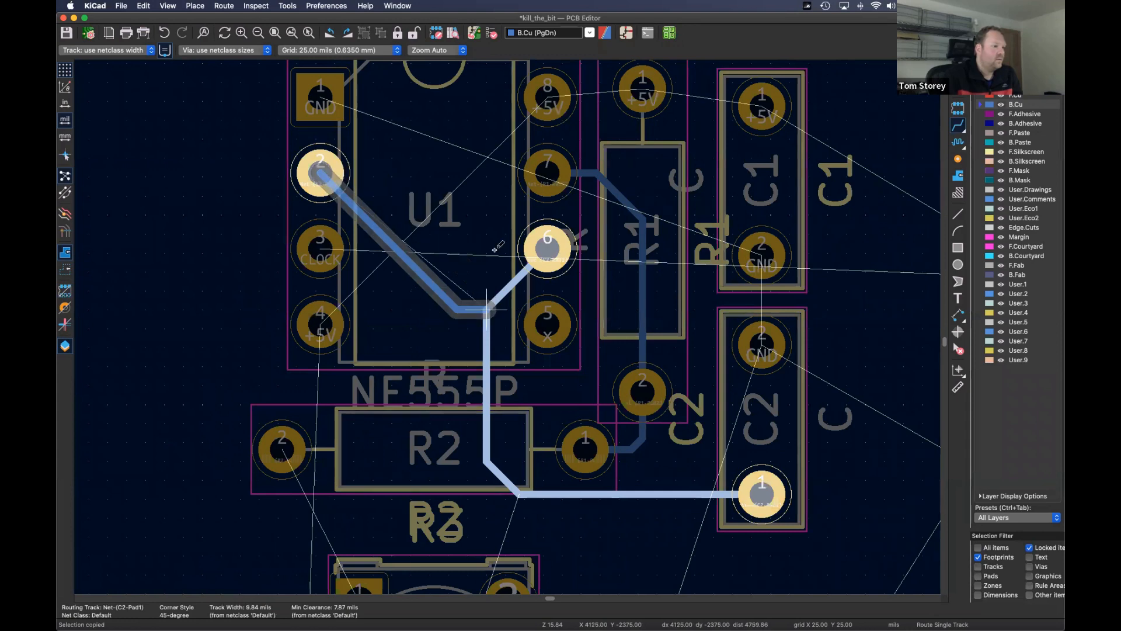
left_click(489, 309)
- Route R3 pad 2 to the bend of the C2 pad 1 track and R3 pad 1 to R2 pad 2 on B.Cu
middle_click_drag(454, 175, 342, 211)
middle_click_drag(367, 270, 472, 136)
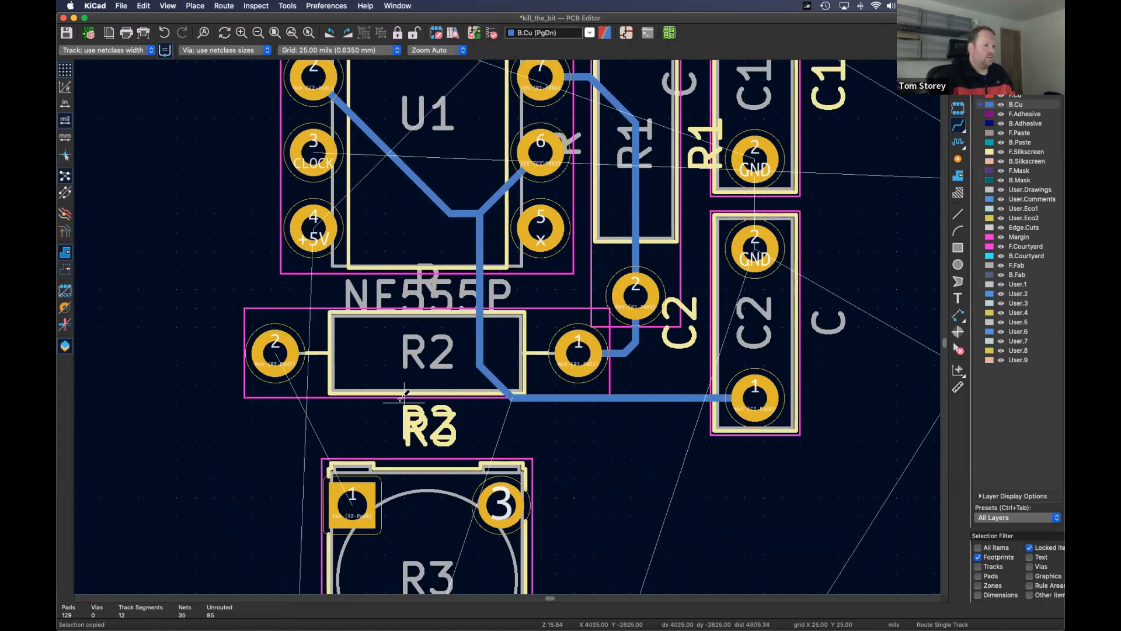
scroll(444, 432, "down", 5)
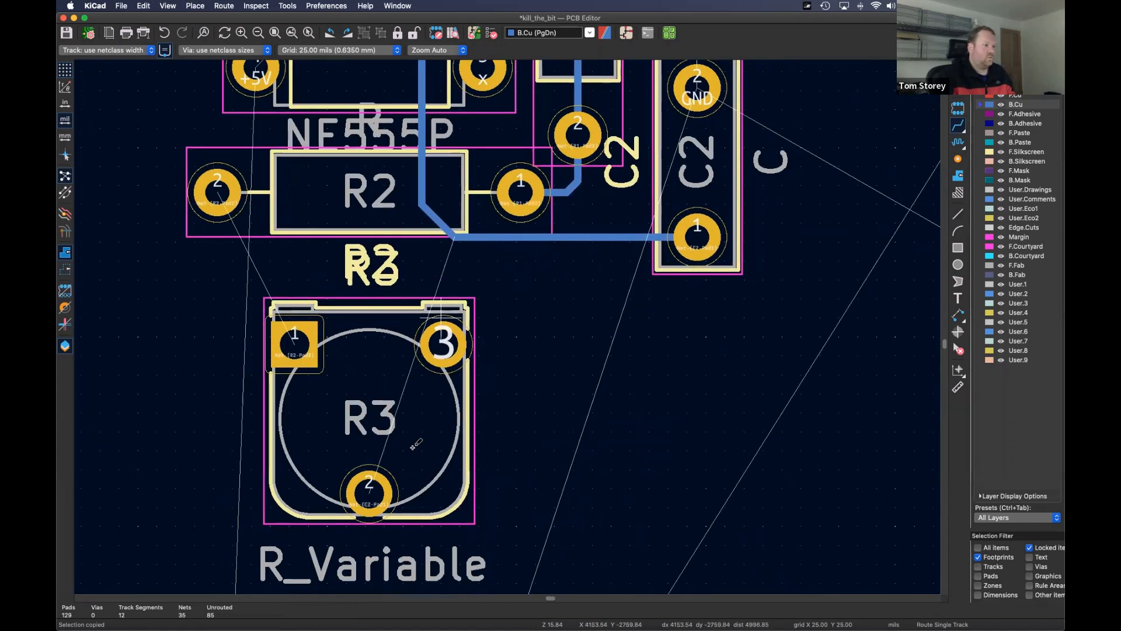
left_click(369, 490)
left_click(455, 236)
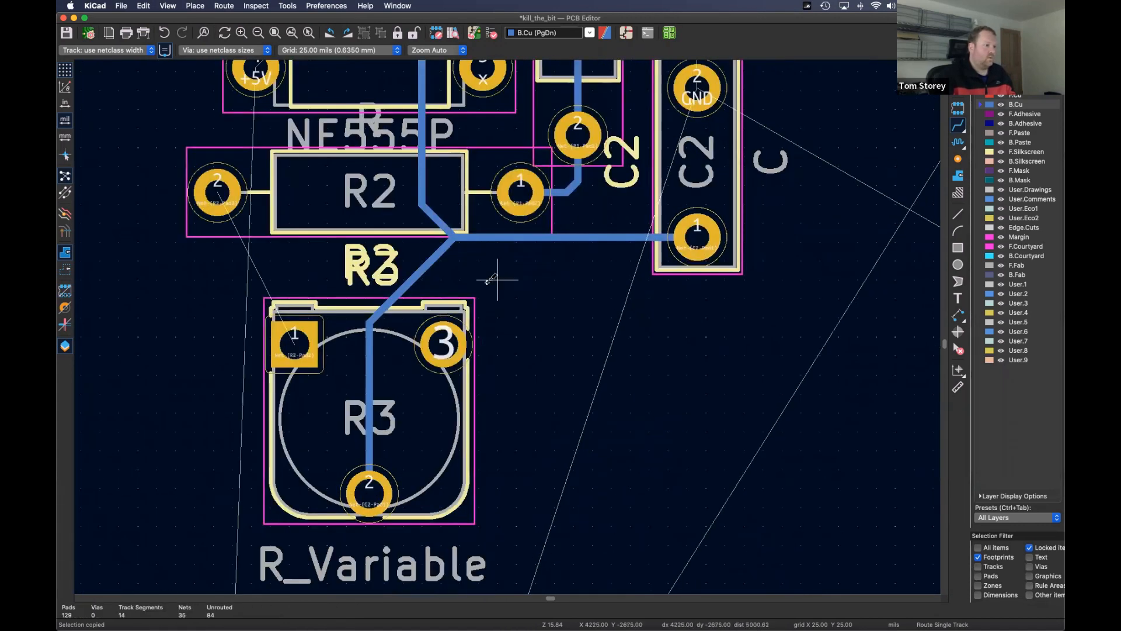
scroll(344, 413, "up", 5)
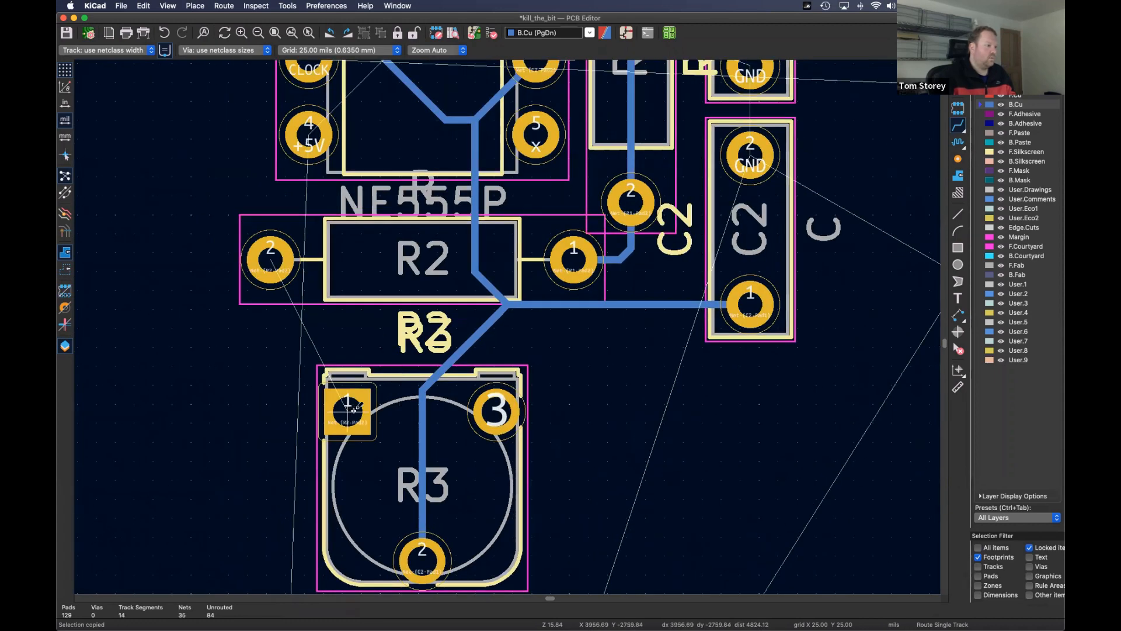
left_click(348, 410)
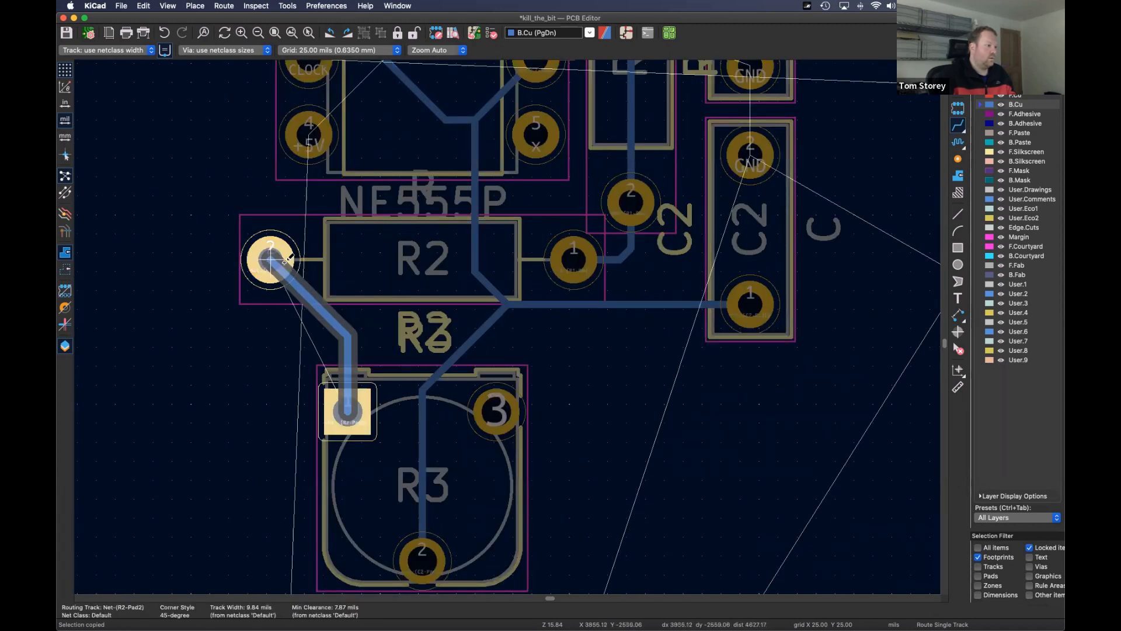
left_click(308, 270)
- Compare the routed tracks with the NE555P clock circuit around U1, R1, R2, R3 and C2 in the schematic, and return to the layout
scroll(293, 371, "up", 5)
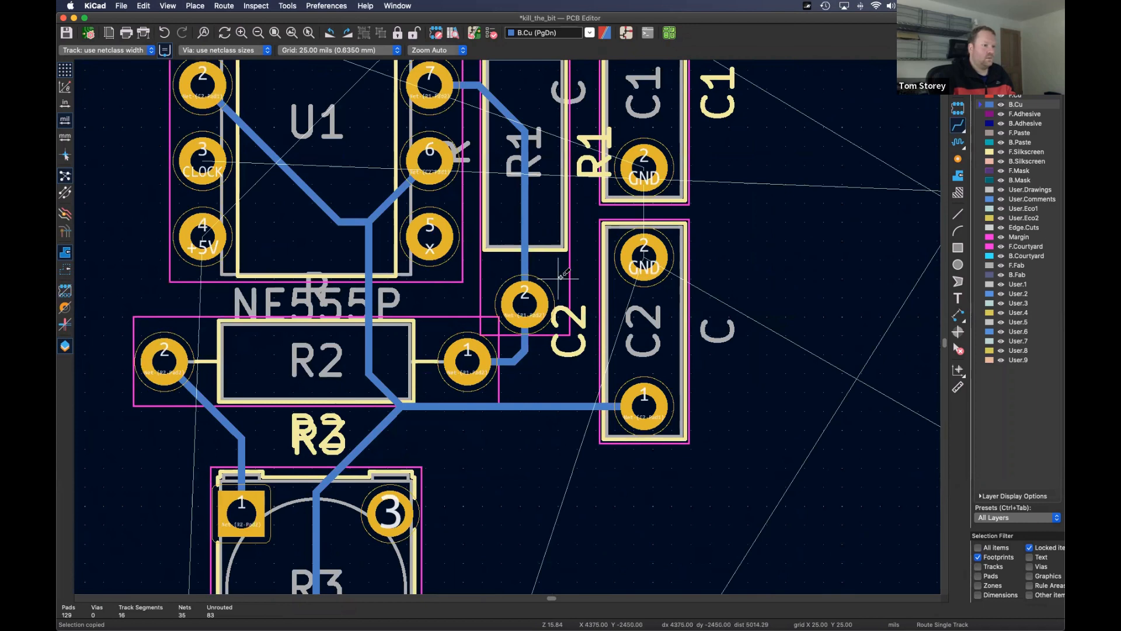
scroll(575, 303, "up", 5)
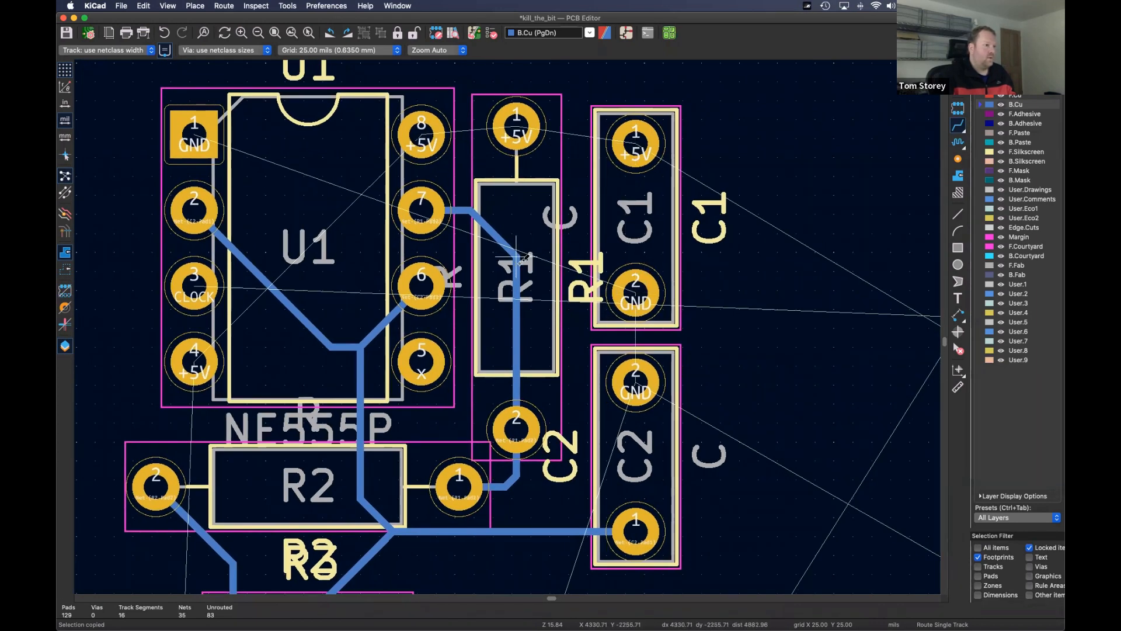
left_click(627, 33)
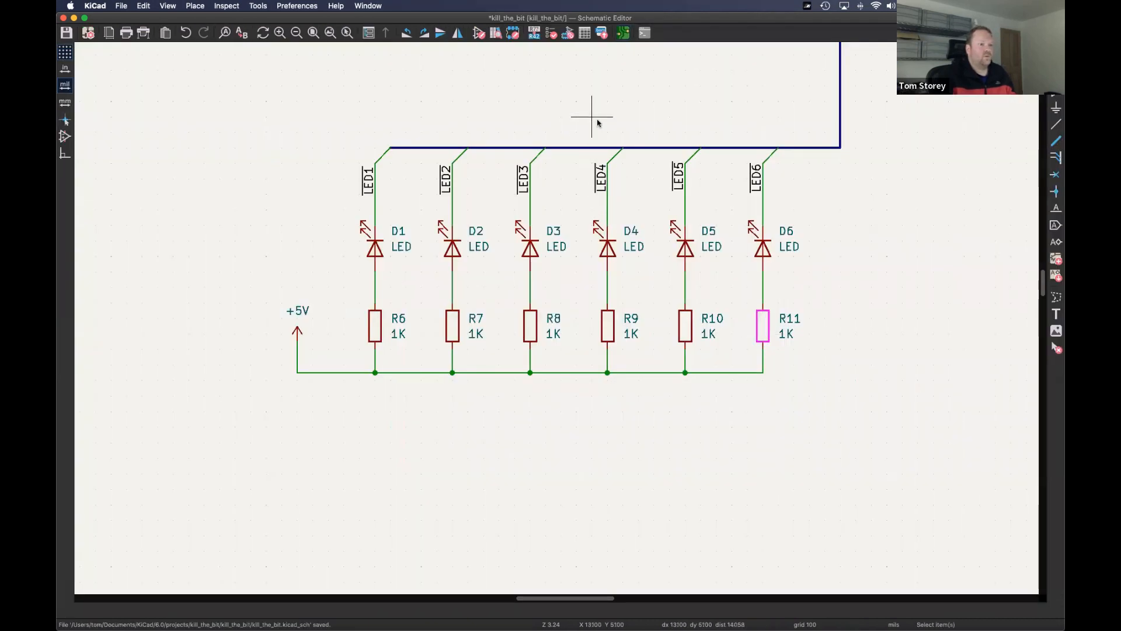
middle_click_drag(577, 84, 613, 334)
scroll(593, 293, "down", 5)
middle_click_drag(487, 217, 742, 263)
middle_click_drag(248, 270, 550, 279)
scroll(410, 232, "up", 3)
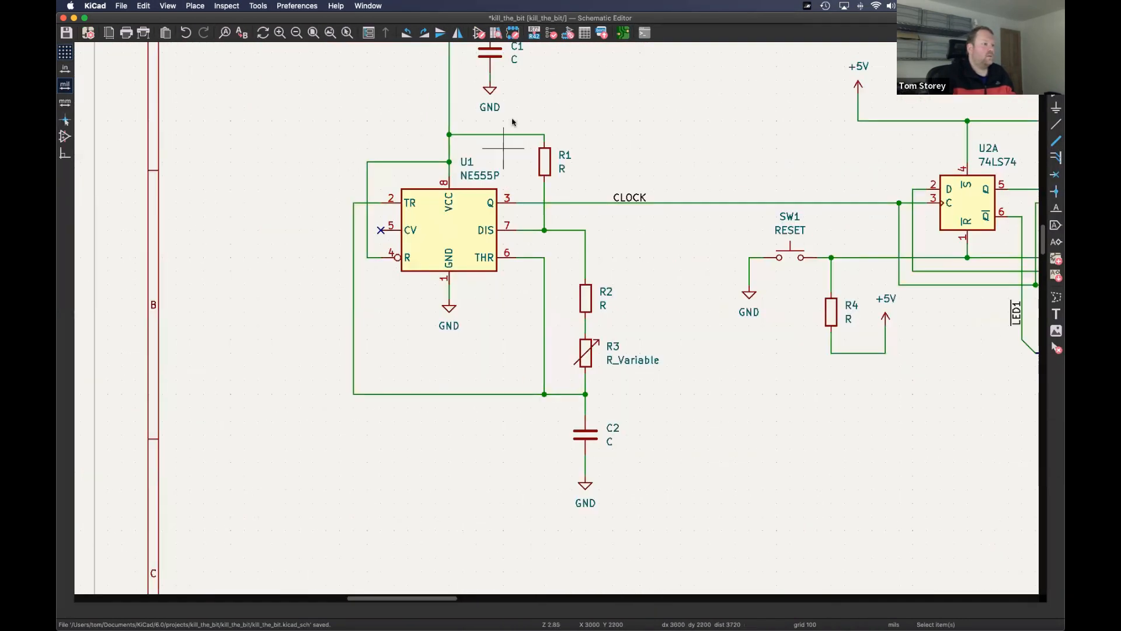
left_click(623, 32)
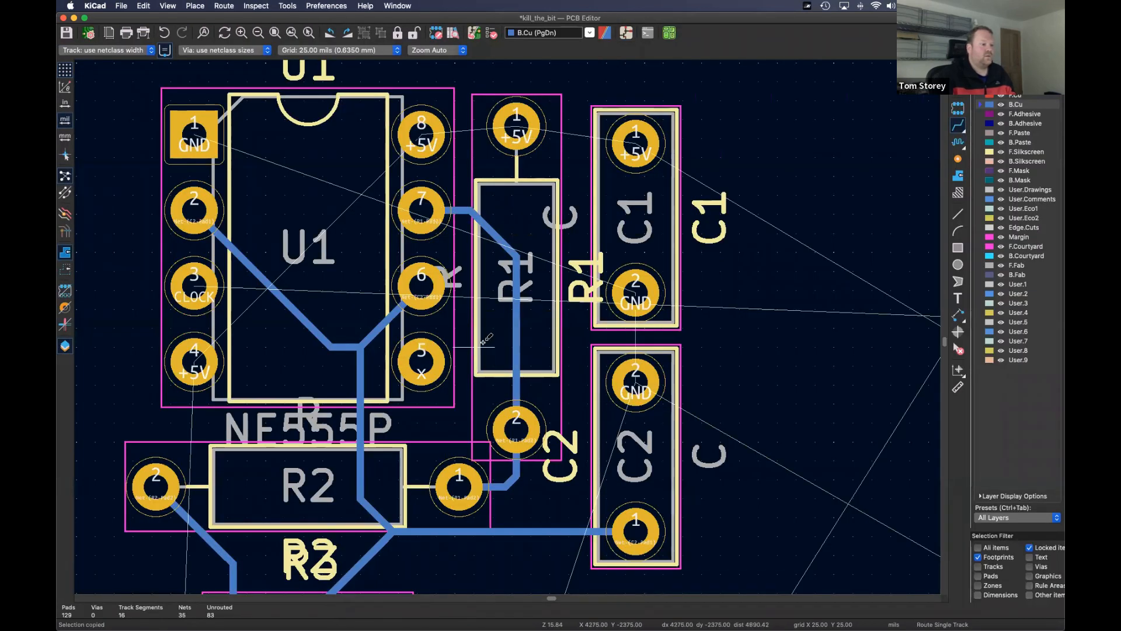
- Review the board's pre-defined track and via sizes in Board Setup and close it without changes
left_click(125, 50)
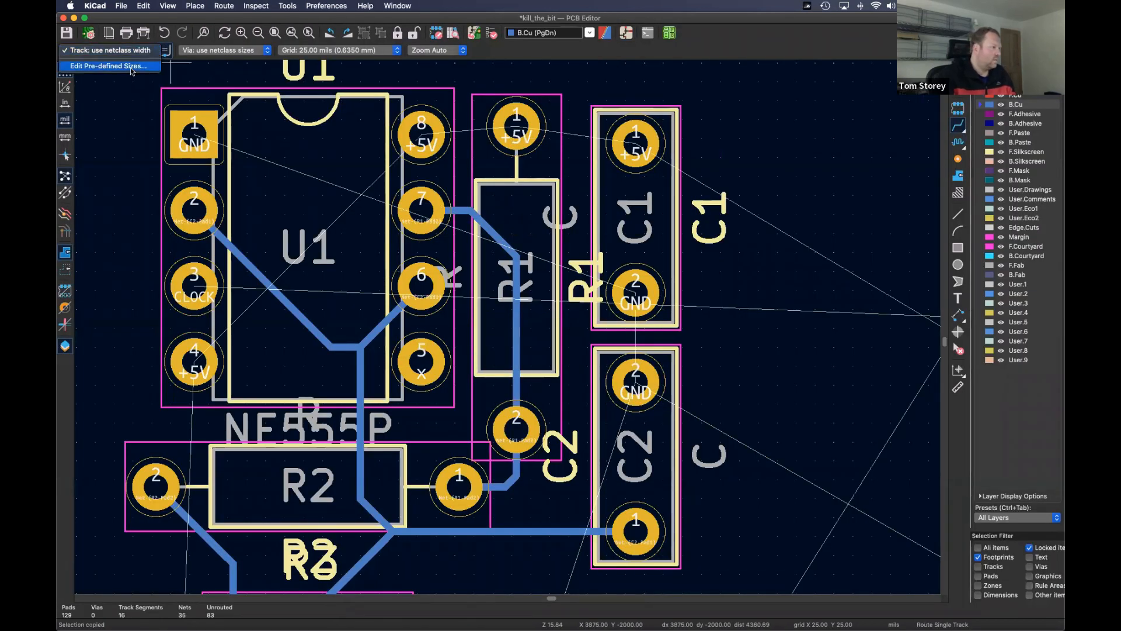
left_click(129, 69)
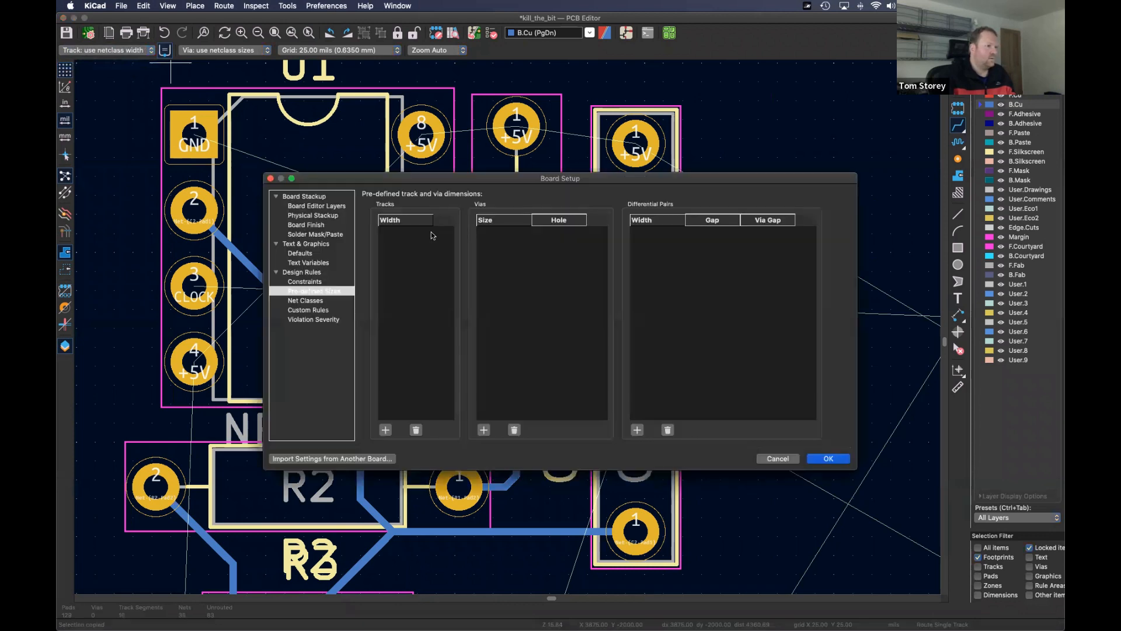
left_click(786, 457)
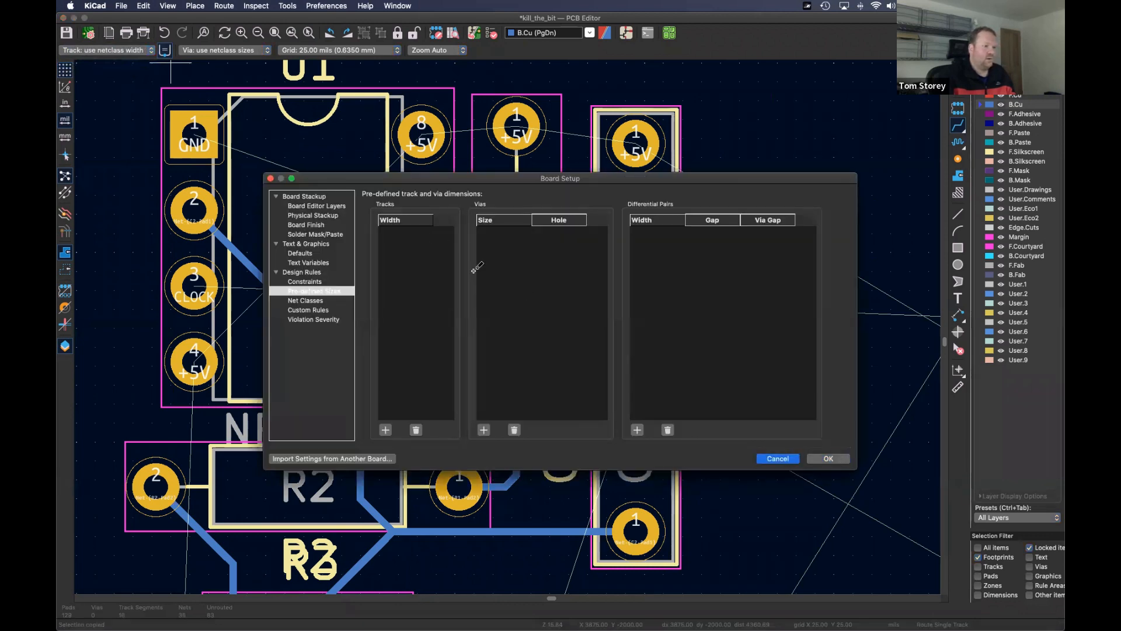
- Allow tracks and vias to be selected, and check the track width in the properties of the B.Cu track running through R1
double_click(517, 334)
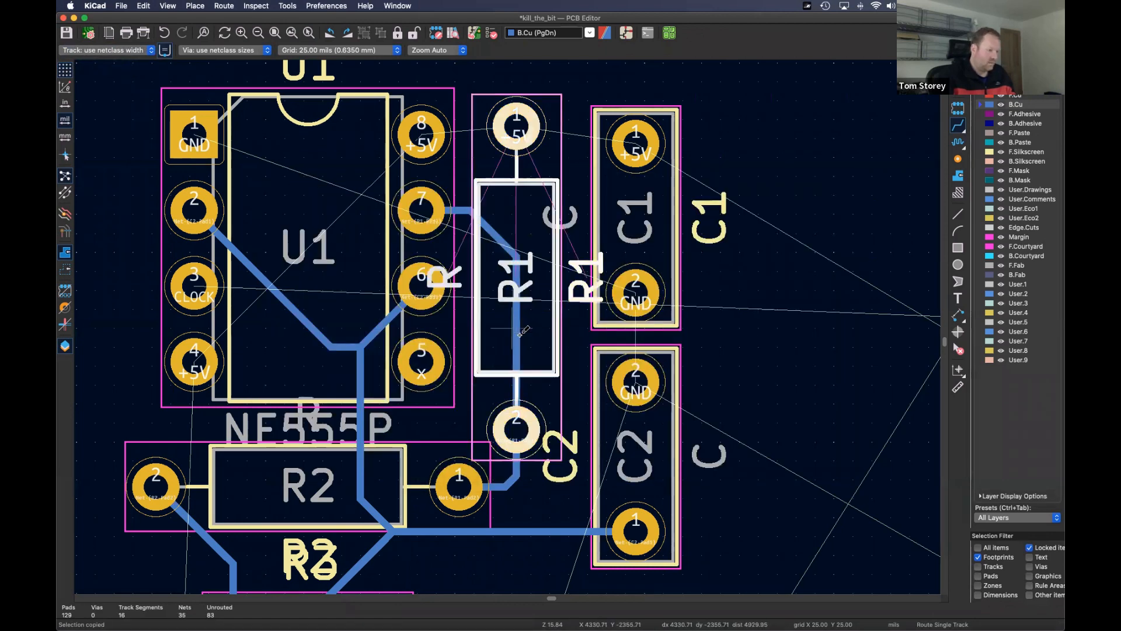
key("Escape")
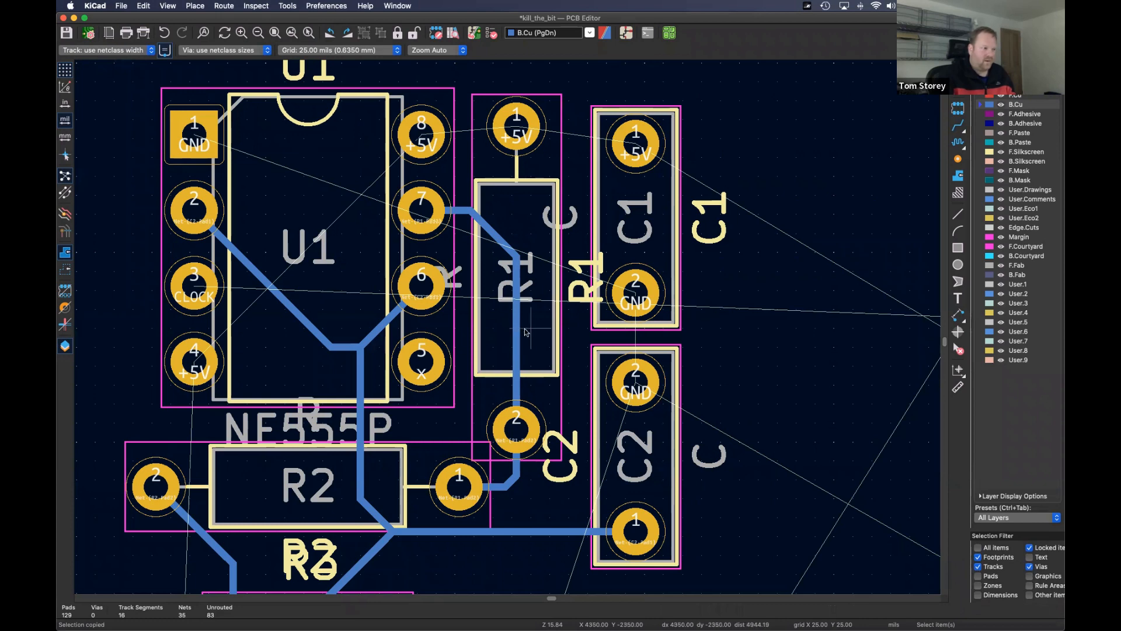
double_click(522, 382)
key("Escape")
double_click(516, 356)
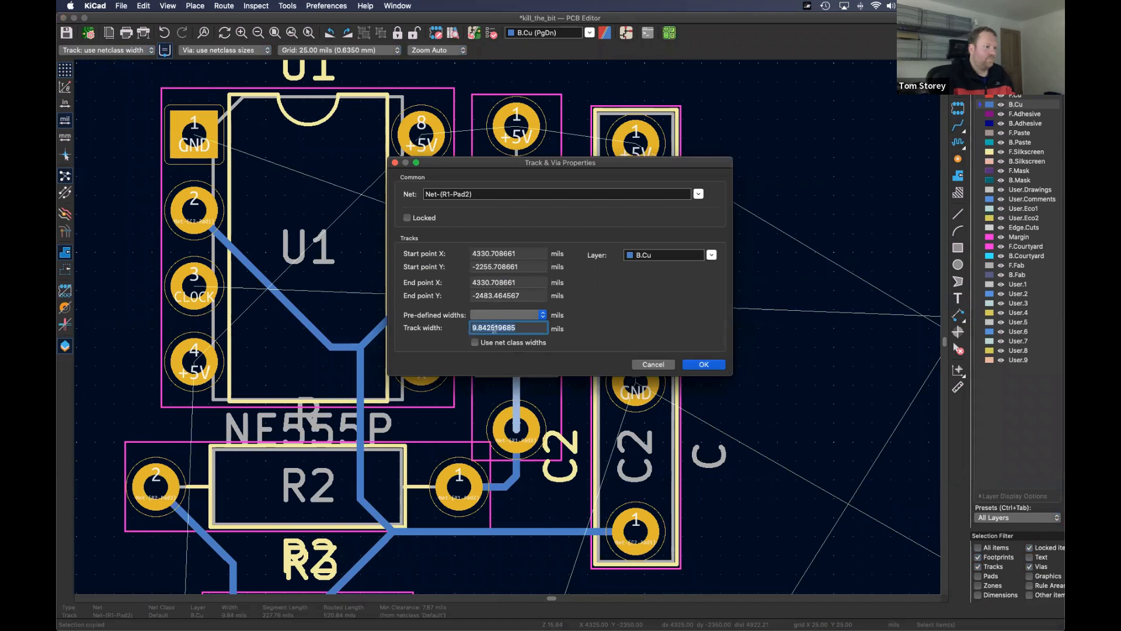
left_click(653, 365)
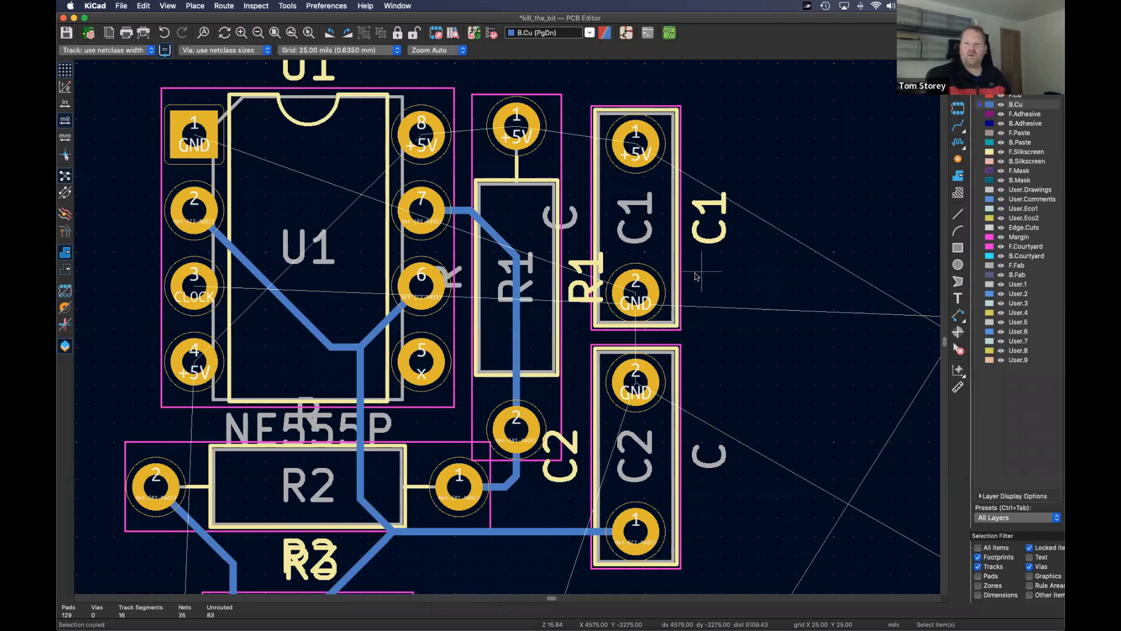
- Check the wiring of U1 pin 4 and the VCC pin 8 in the schematic and return to the layout
scroll(525, 277, "down", 1)
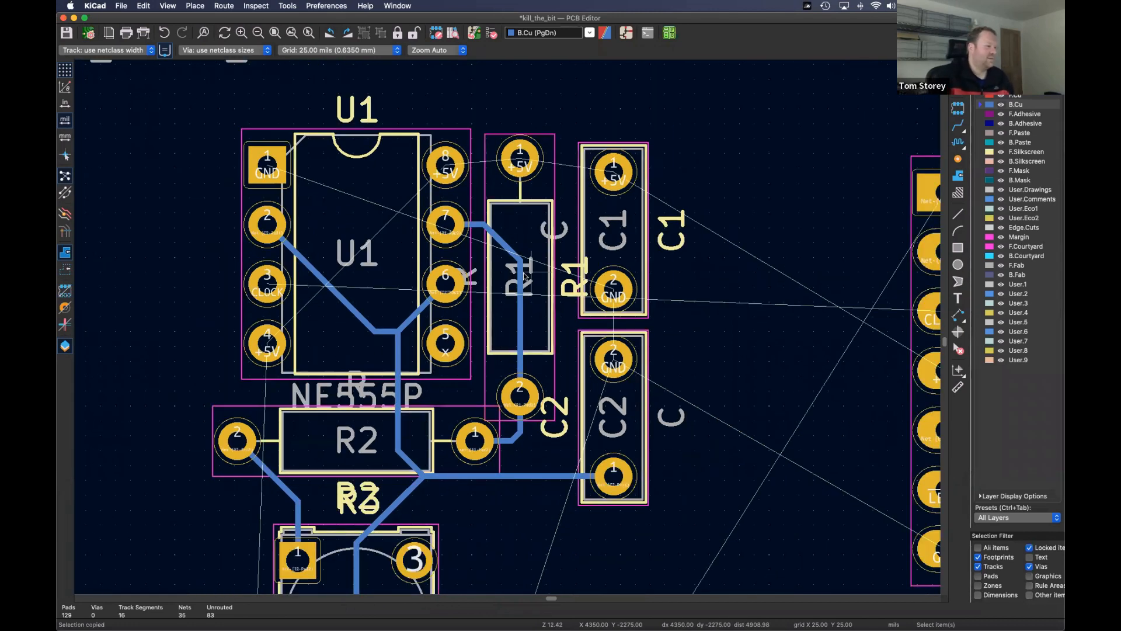
left_click(627, 33)
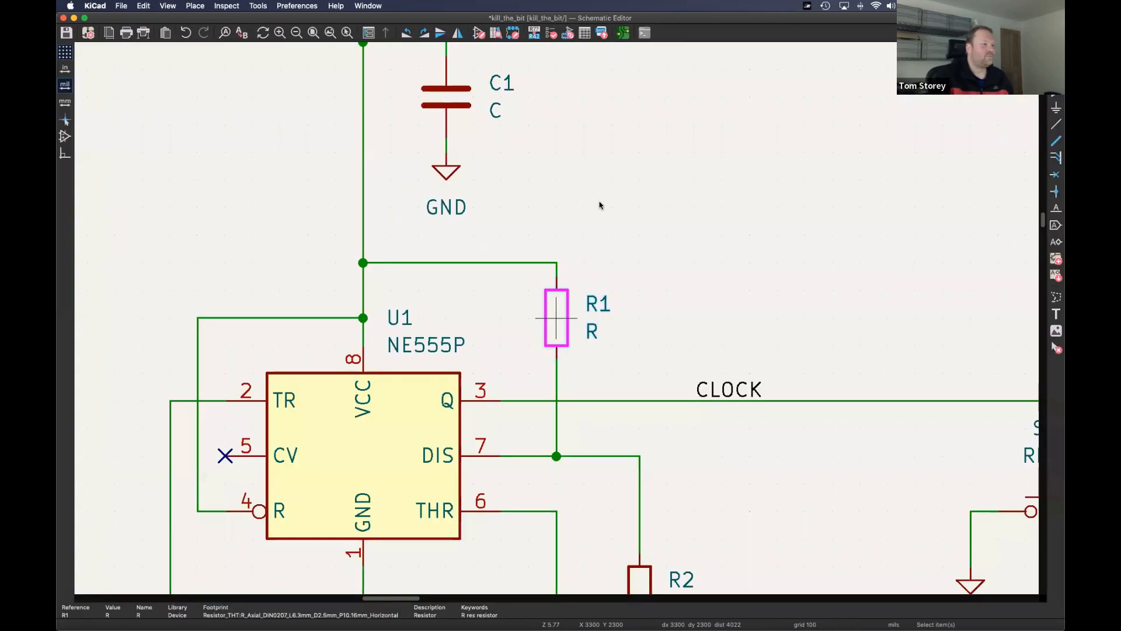
middle_click_drag(511, 293, 555, 193)
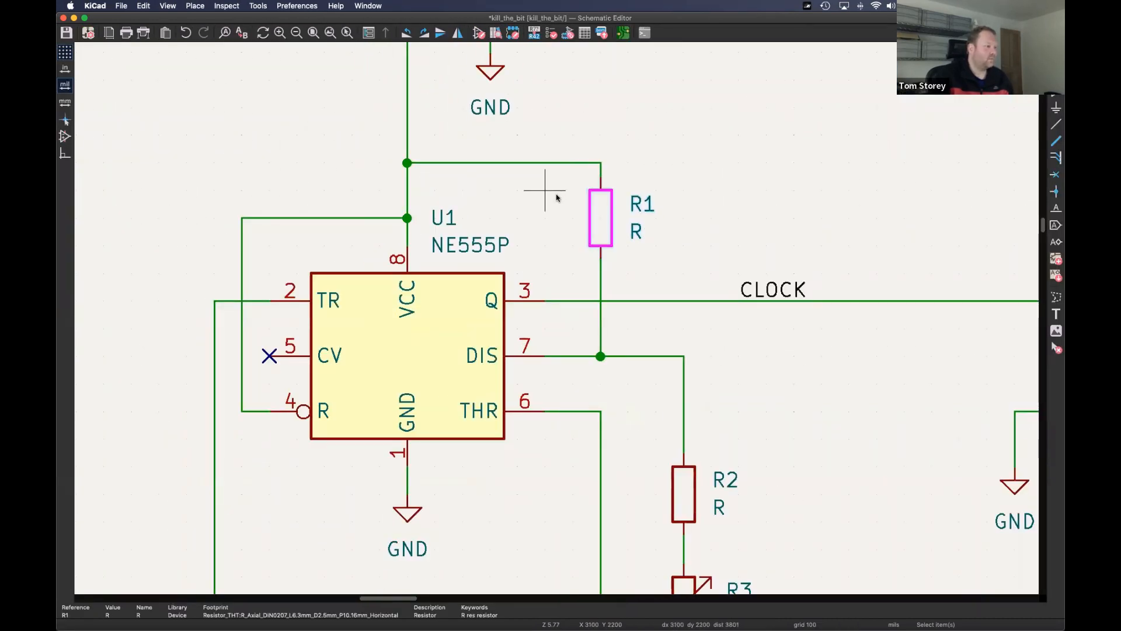
left_click(623, 33)
- Route the +5V track on B.Cu from U1 pin 4 outside pins 3 and 2, between pins 2 and 1, to pin 8
middle_click_drag(330, 284, 433, 287)
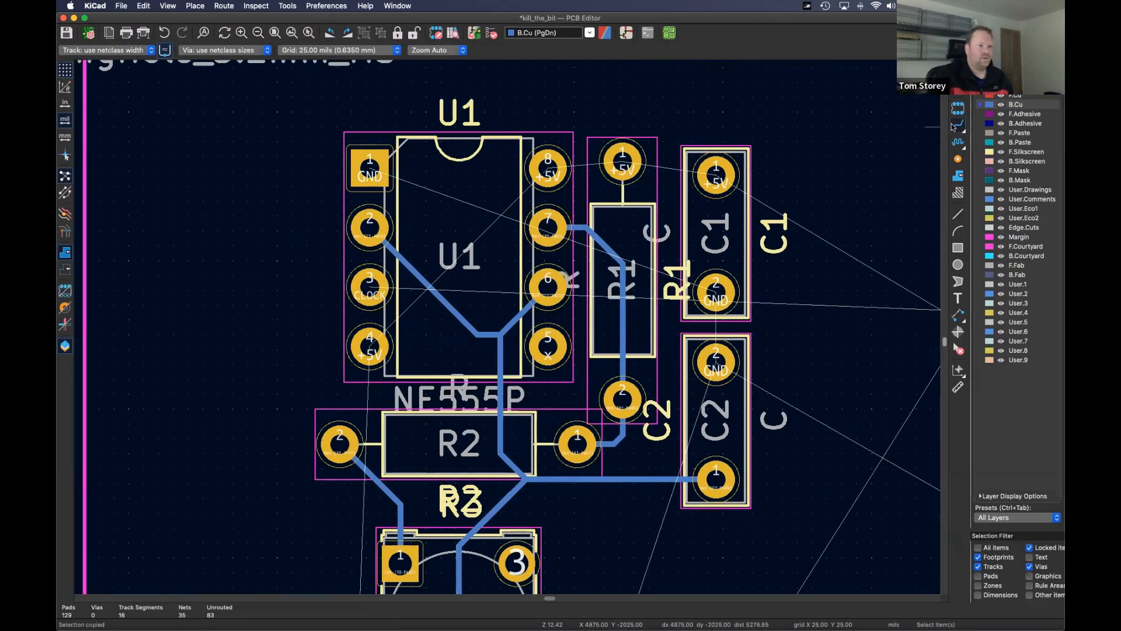
left_click(385, 336)
scroll(338, 299, "up", 3)
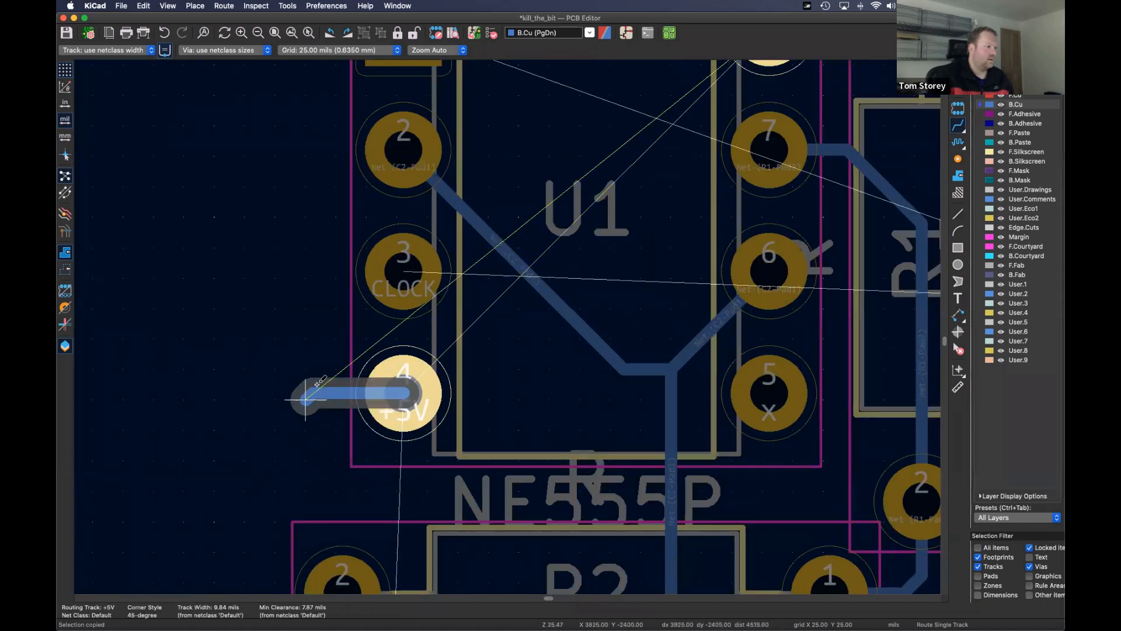
middle_click_drag(338, 80, 318, 172)
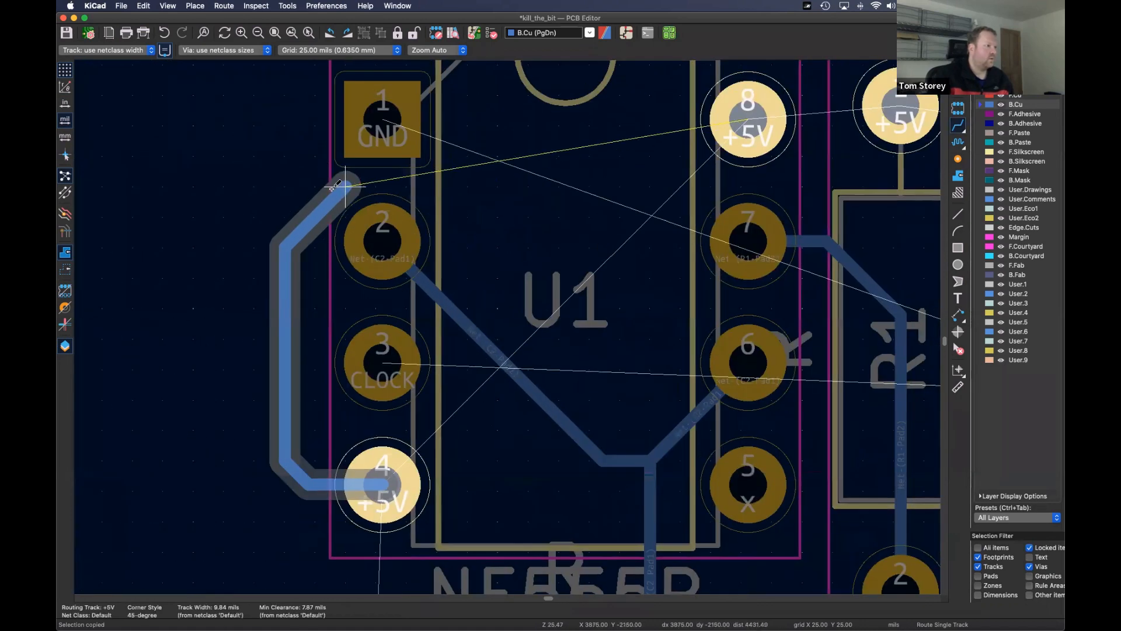
left_click(560, 186)
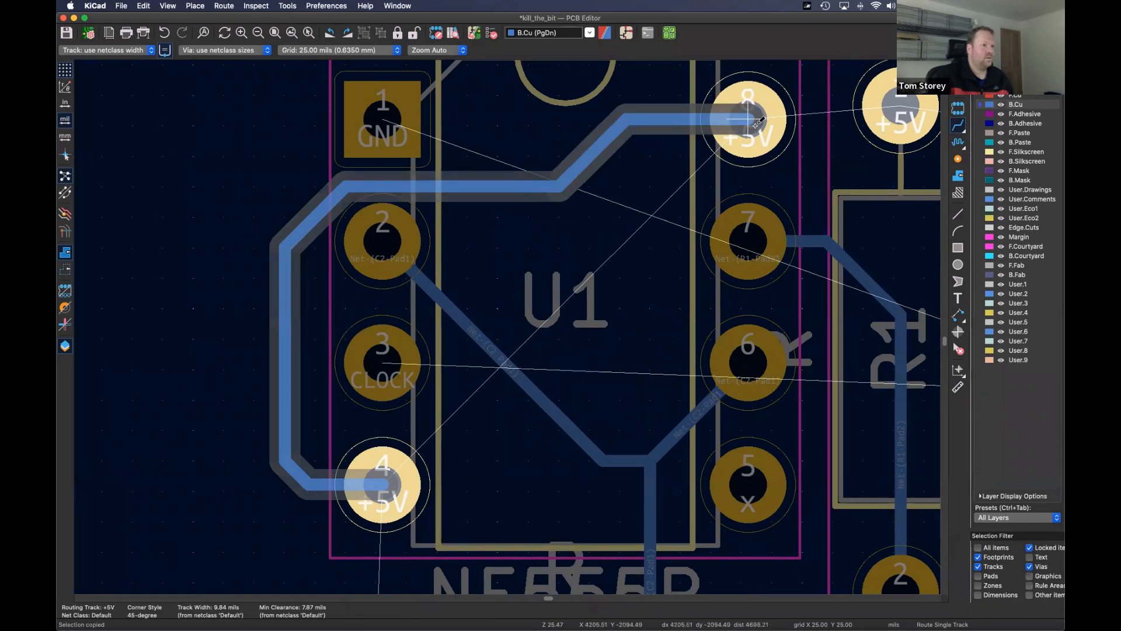
left_click(757, 123)
- Examine the remaining ratsnest lines running from U1, C1 and C2 toward U2
scroll(501, 238, "down", 5)
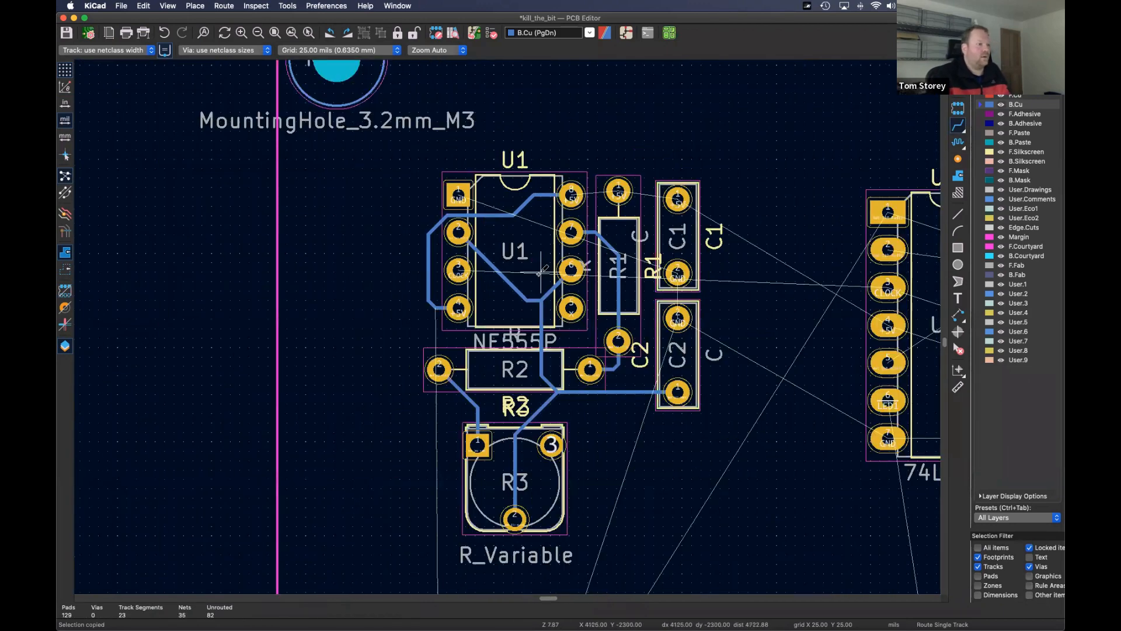
scroll(468, 209, "right", 3)
scroll(467, 209, "down", 2)
scroll(470, 204, "right", 6)
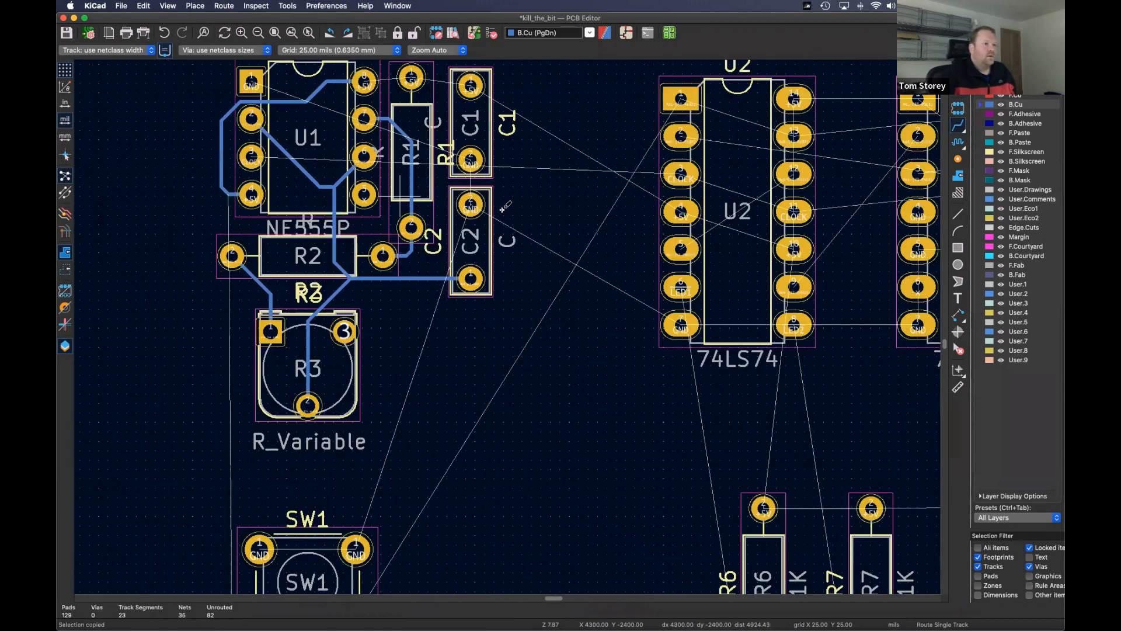
scroll(471, 200, "right", 3)
scroll(468, 200, "left", 6)
scroll(556, 163, "down", 2)
scroll(555, 163, "up", 4)
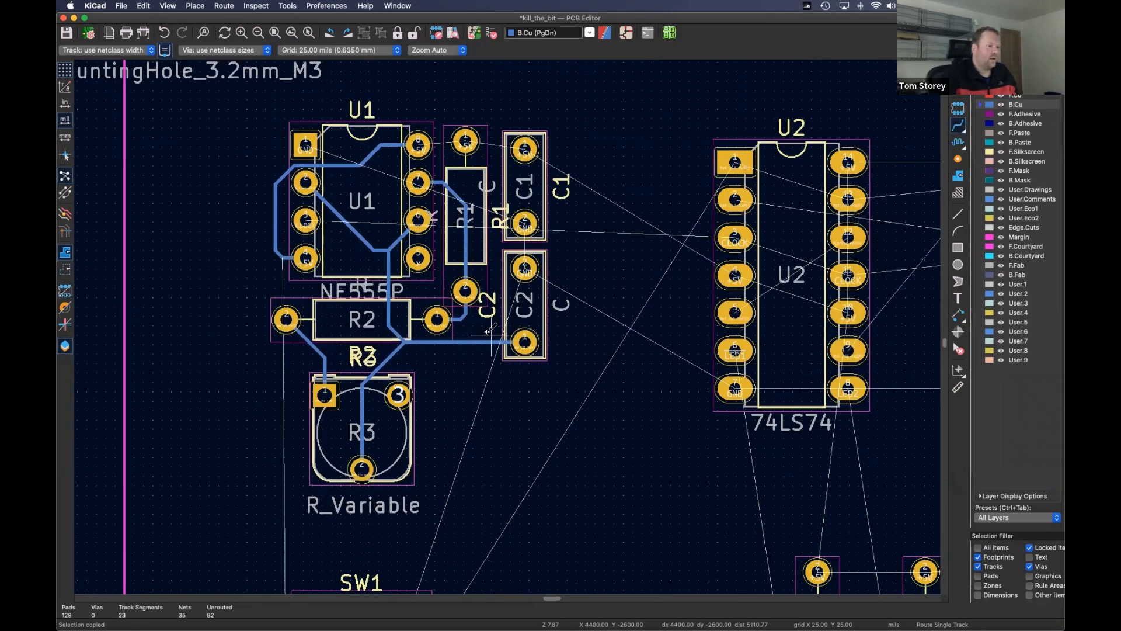
- Route R4 pad 2 to both number 2 pads of SW1, and join SW1's two GND pads on B.Cu
scroll(462, 333, "down", 2)
scroll(462, 333, "right", 1)
scroll(447, 326, "down", 14)
scroll(447, 326, "right", 2)
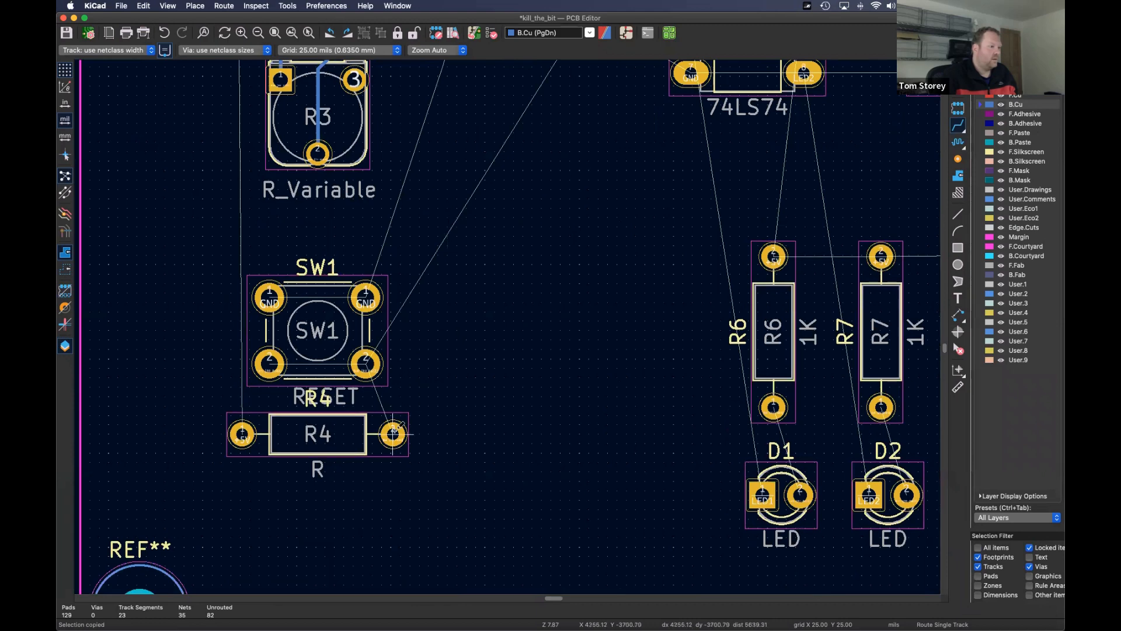
scroll(355, 419, "up", 3, "ctrl")
scroll(368, 409, "down", 2, "ctrl")
scroll(380, 397, "up", 2, "ctrl")
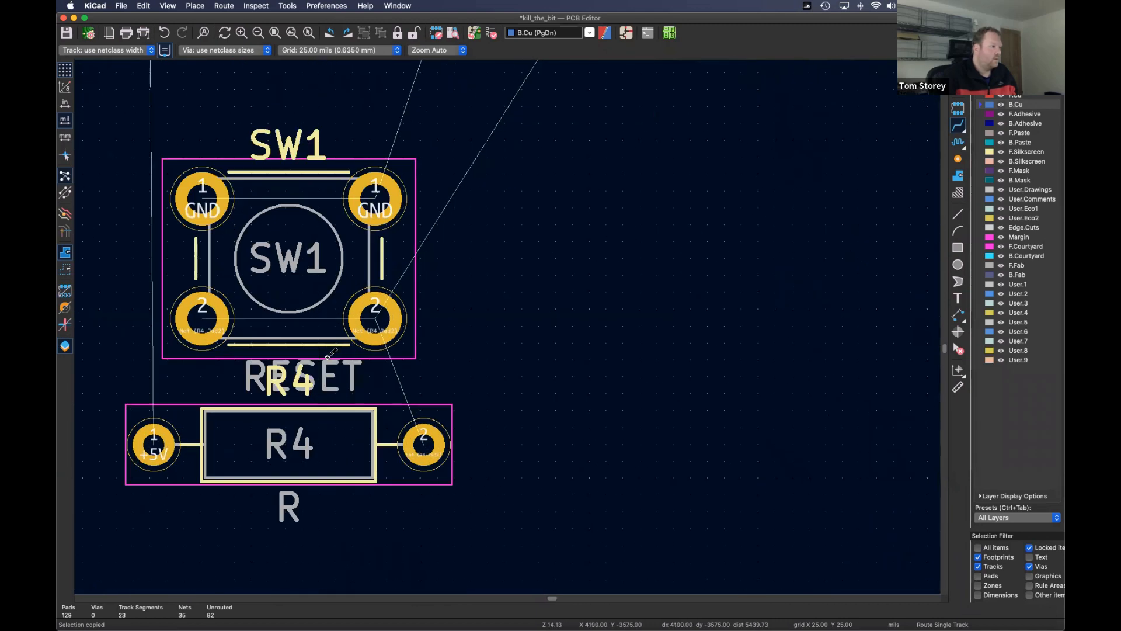
left_click(430, 435)
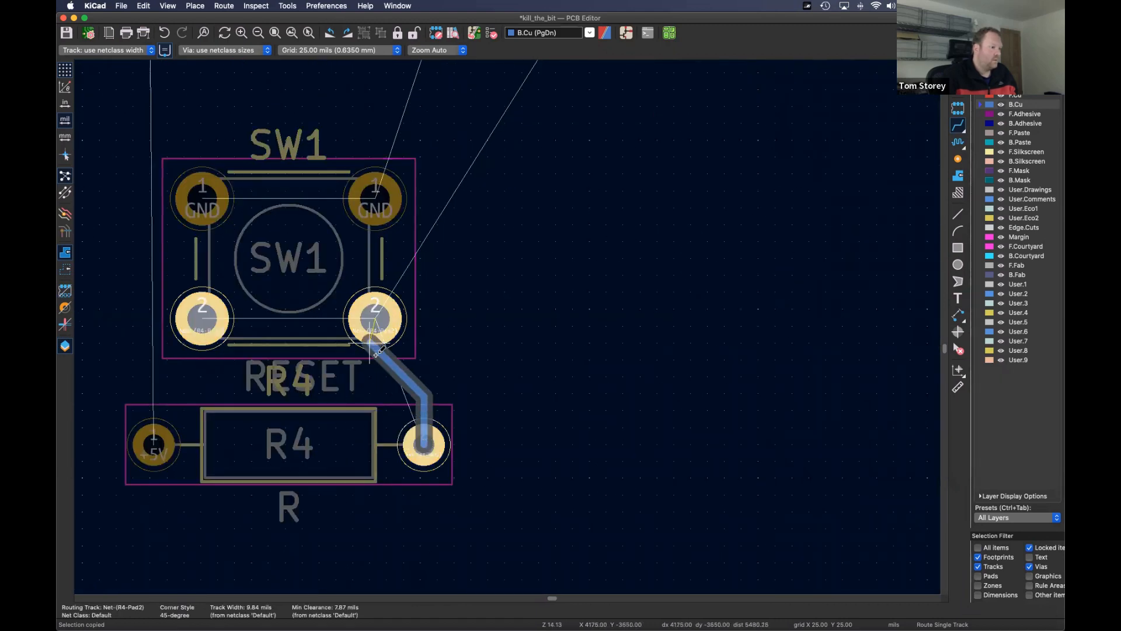
left_click(375, 319)
left_click(375, 319)
left_click(207, 318)
left_click(203, 200)
left_click(375, 200)
- Join SW2's two +5V pads and its two number 2 pads on B.Cu, then route pad 2 to R5 pad 1
scroll(202, 365, "down", 5)
scroll(801, 371, "down", 1)
scroll(728, 370, "up", 5)
left_click(475, 314)
left_click(601, 313)
left_click(605, 404)
left_click(451, 410)
left_click(449, 411)
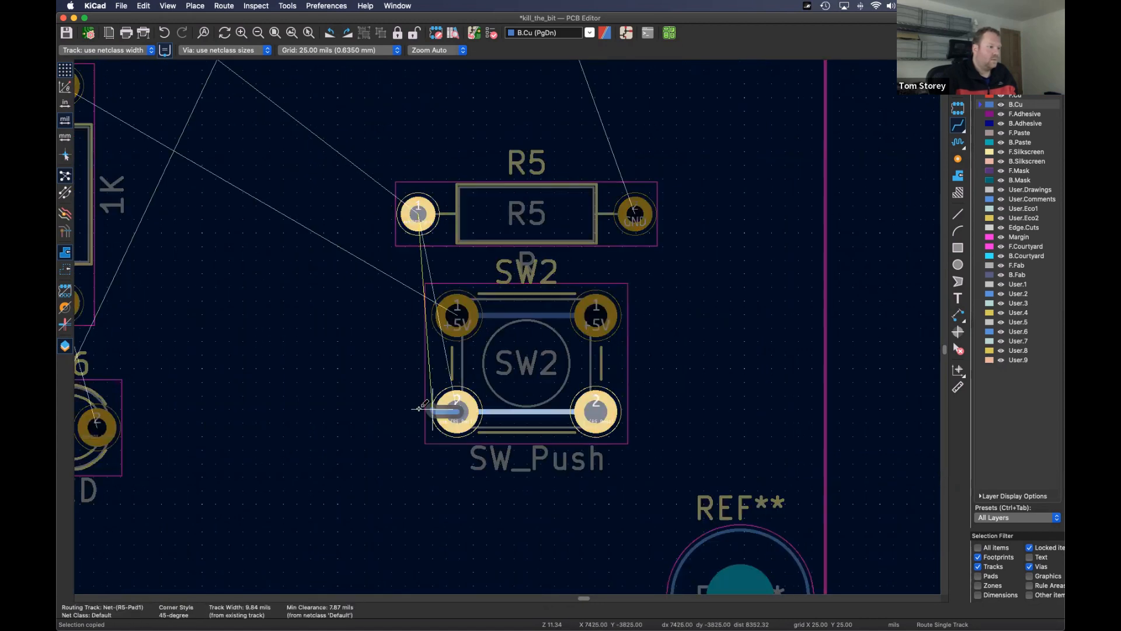
left_click(418, 214)
- Route D1 pad 2 to R6 pad 1 and D2 pad 2 to R7 pad 1 on B.Cu
scroll(387, 313, "down", 5)
scroll(647, 270, "down", 1)
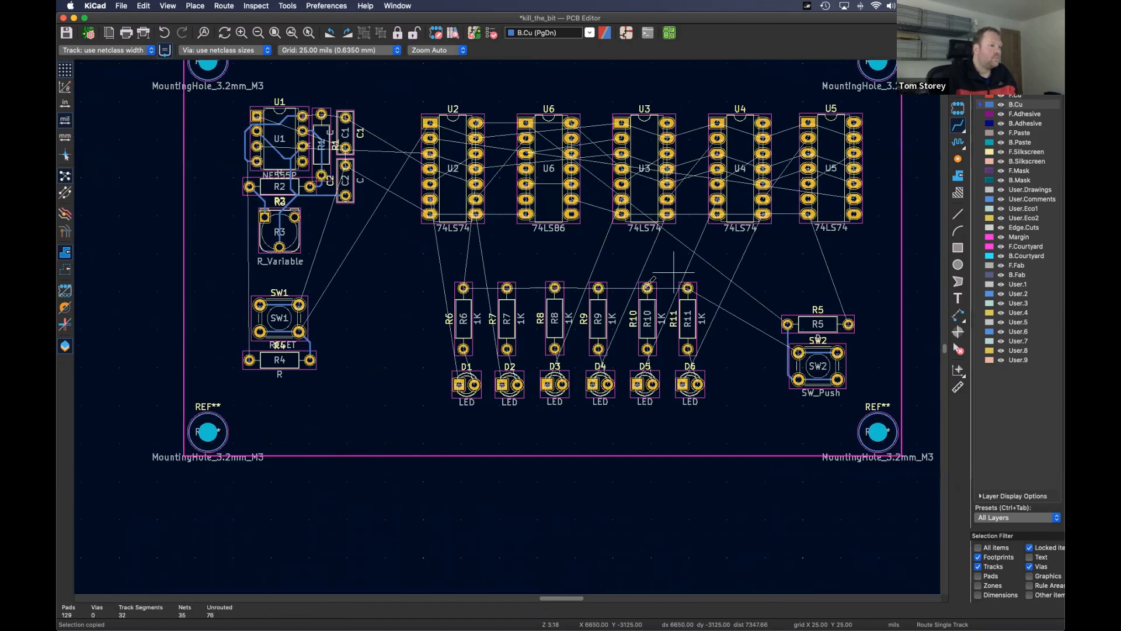
scroll(336, 236, "up", 6)
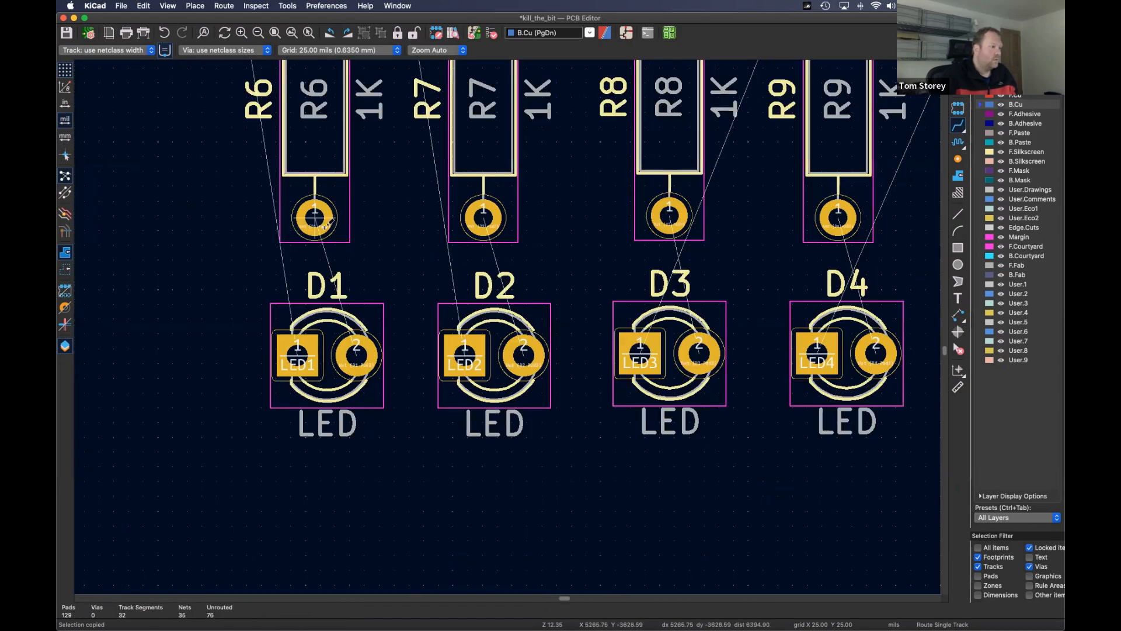
left_click(335, 236)
key("Escape")
left_click(357, 354)
left_click(315, 219)
left_click(524, 355)
left_click(483, 217)
- Route D3 pad 2 straight up and diagonally into R8 pad 1, matching the D1 and D2 tracks
left_click(698, 353)
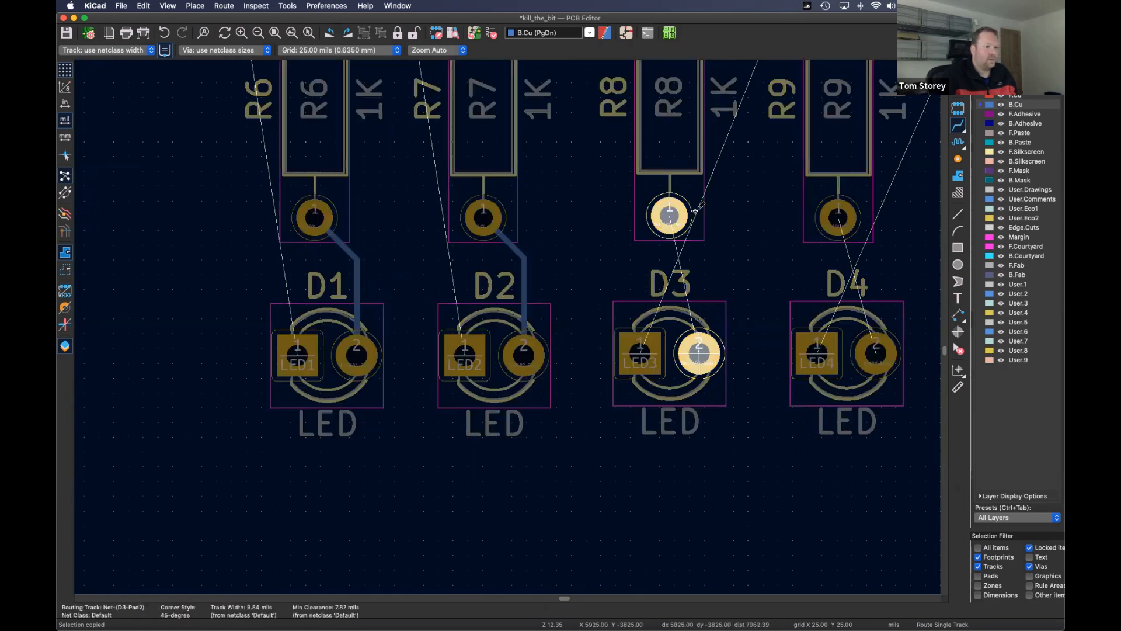
key("Escape")
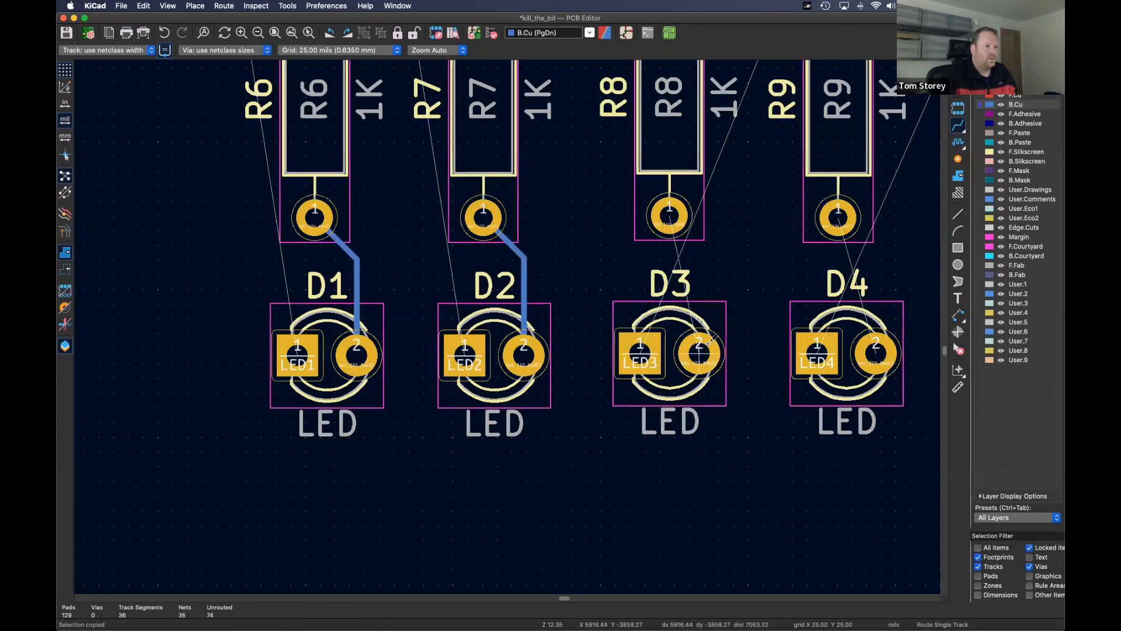
left_click(710, 336)
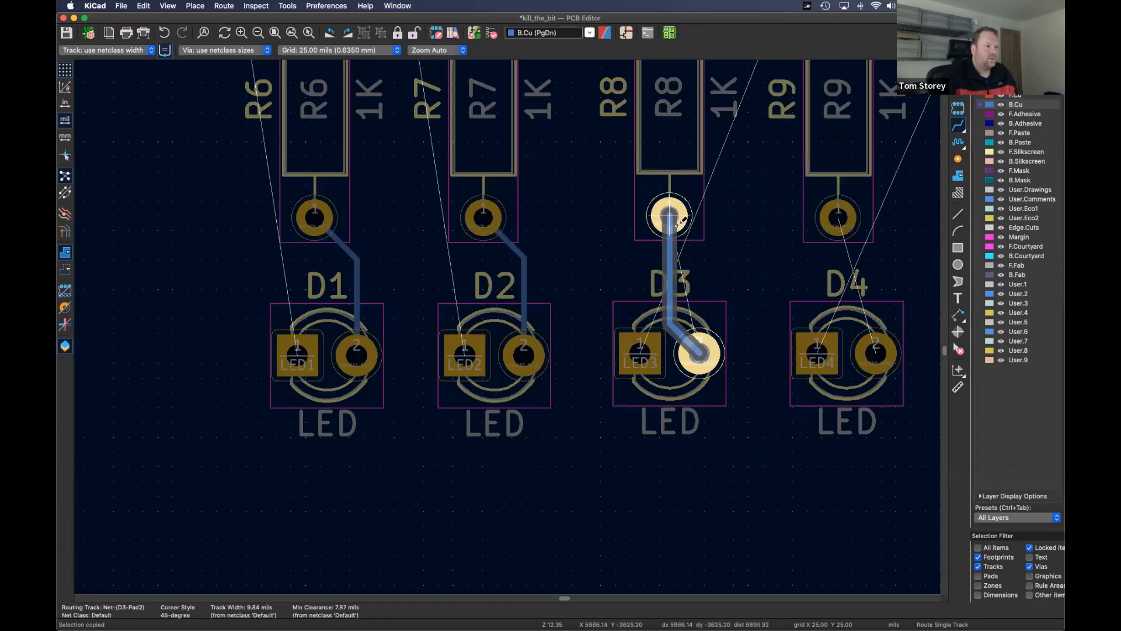
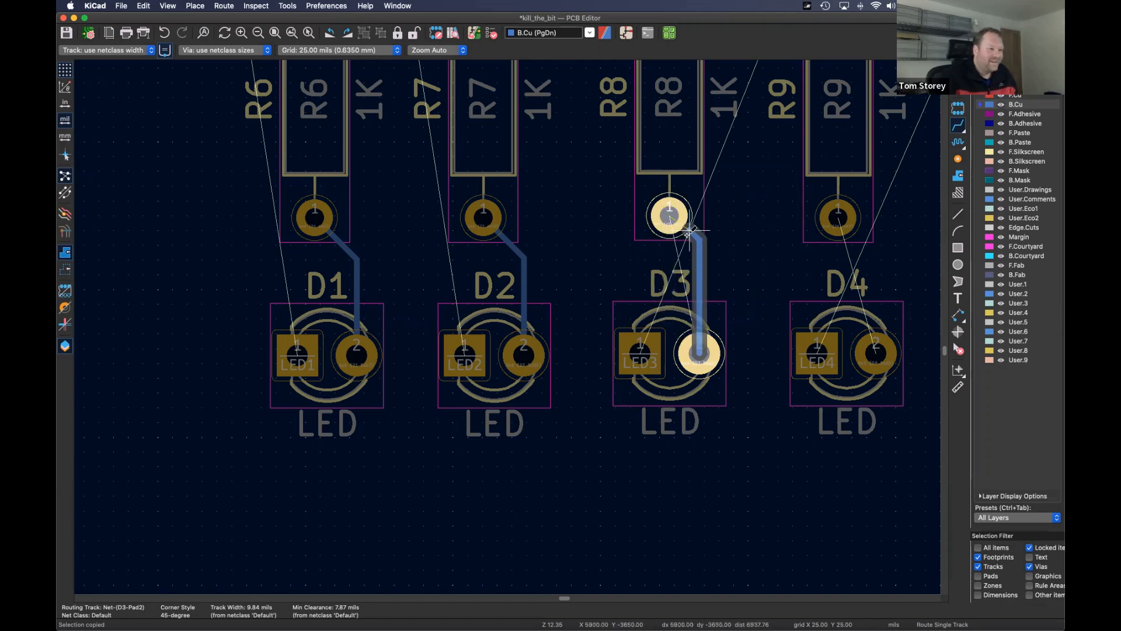
left_click(684, 226)
- Route pad 2 of D4, D5 and D6 to pad 1 of R9, R10 and R11 respectively on B.Cu
scroll(593, 250, "right", 5)
left_click(664, 378)
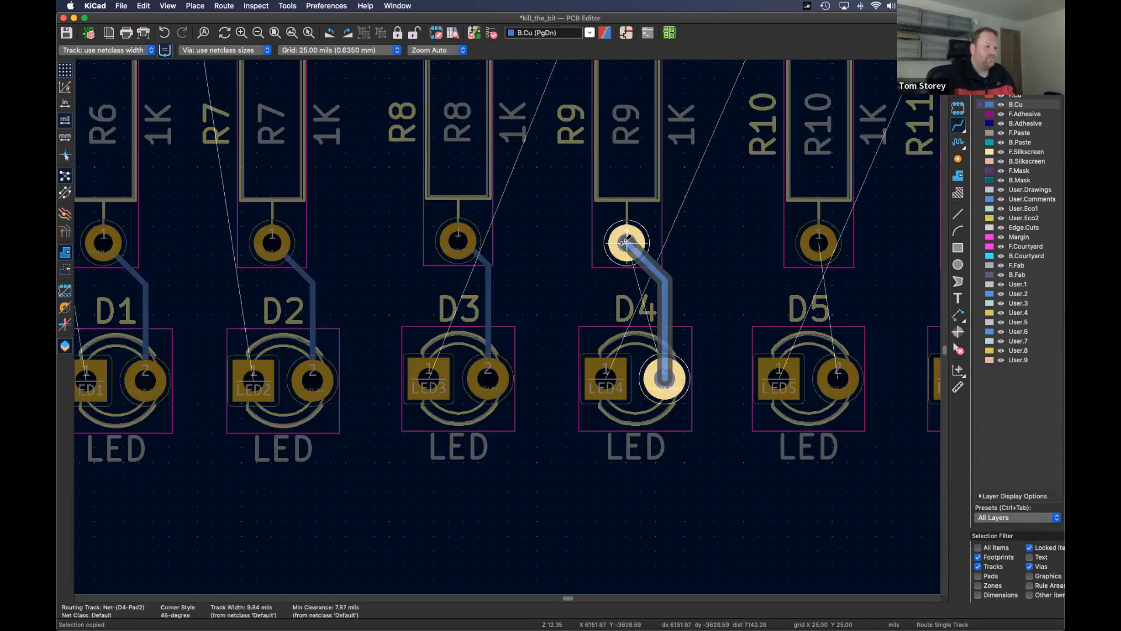
left_click(626, 241)
left_click(838, 378)
left_click(819, 241)
scroll(866, 285, "right", 8)
left_click(623, 363)
left_click(584, 226)
- Chain the upper pads of resistors R6 through R11 together with a horizontal B.Cu track
scroll(467, 273, "down", 5)
scroll(418, 225, "up", 5)
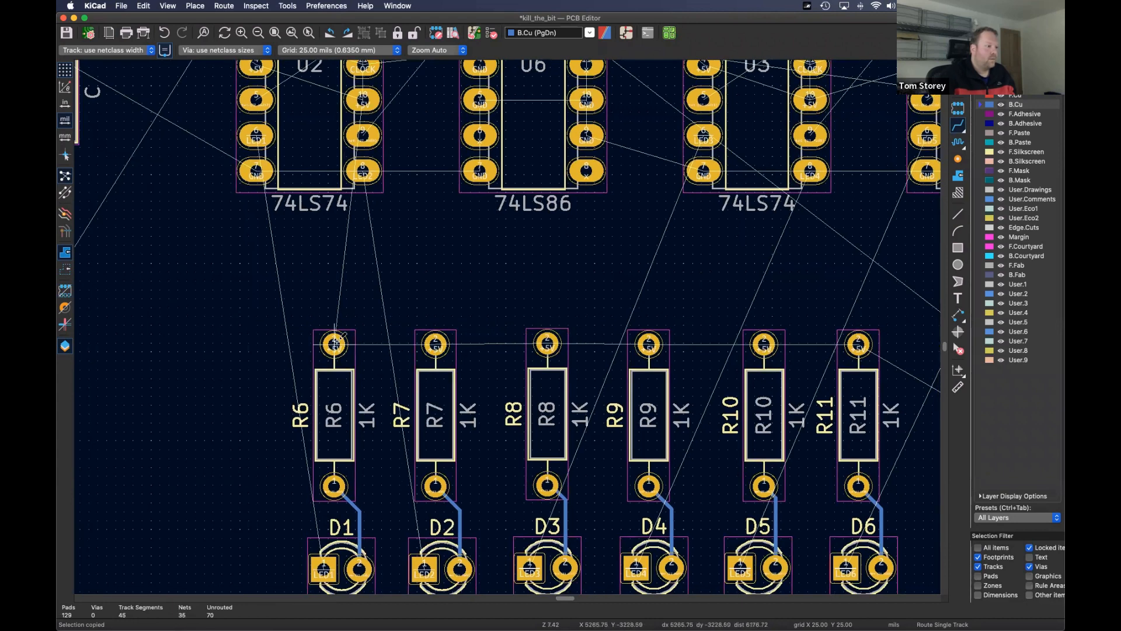
left_click(334, 344)
left_click(433, 344)
left_click(433, 344)
left_click(547, 343)
left_click(649, 345)
left_click(765, 345)
left_click(765, 345)
left_click(858, 345)
- Route U2 pin 1 across the inside of the chip to pin 13 on B.Cu
scroll(557, 296, "down", 1)
scroll(556, 295, "down", 5)
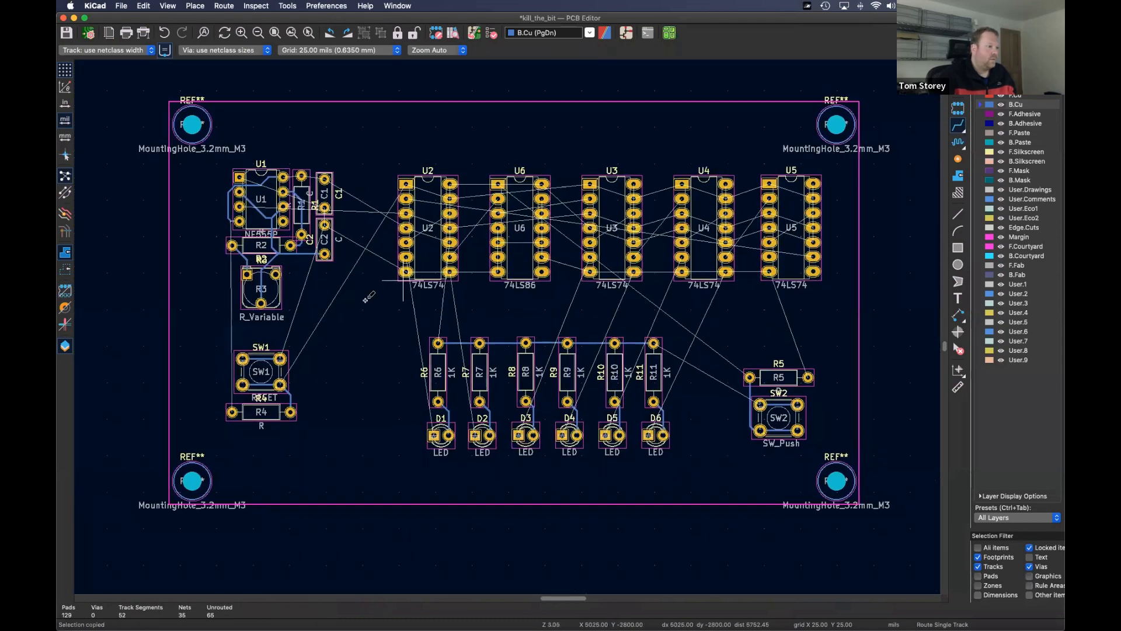
middle_click_drag(403, 280, 355, 302)
scroll(301, 300, "up", 2)
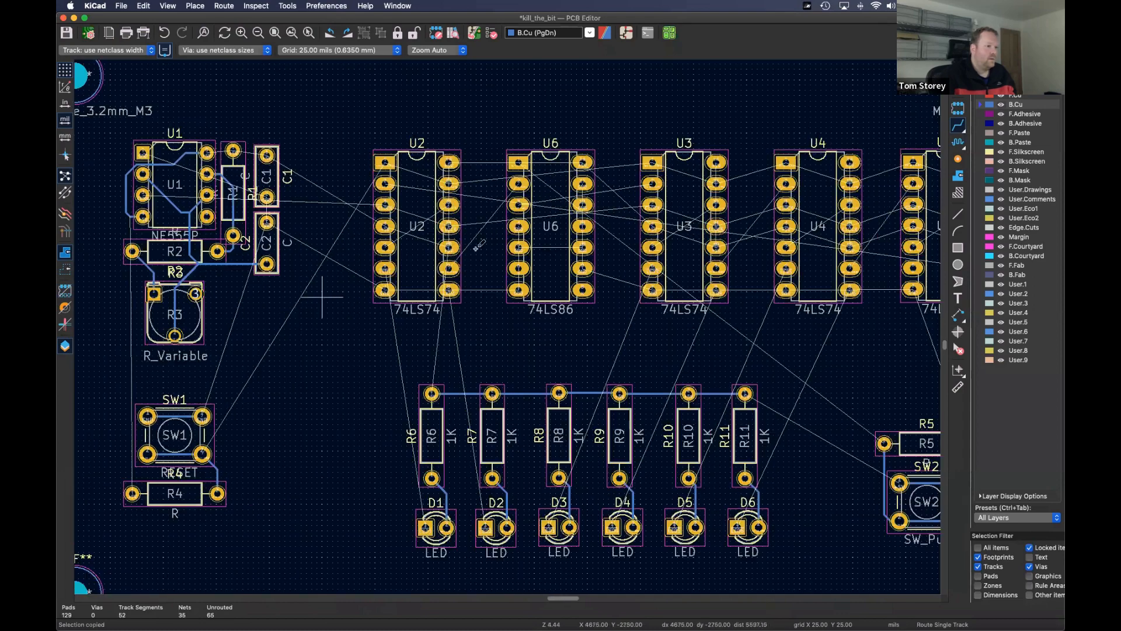
scroll(453, 186, "up", 3)
scroll(368, 161, "up", 2)
middle_click_drag(368, 162, 370, 185)
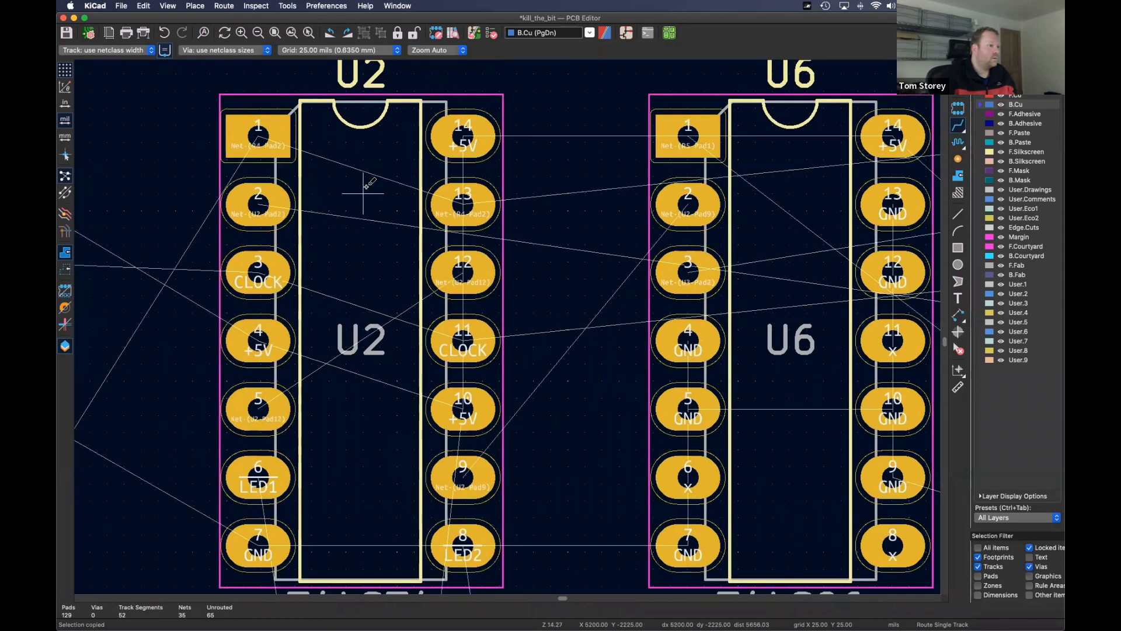
left_click(265, 134)
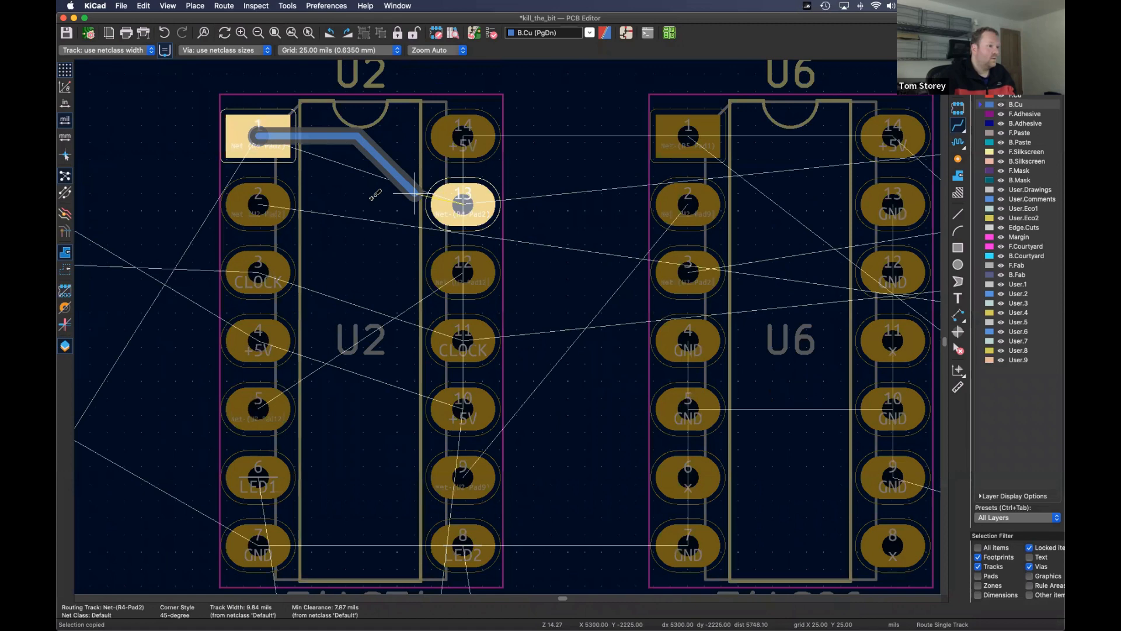
left_click(463, 204)
- Route pin 1 to pin 13 across the inside of U3, U4 and U5 on B.Cu
scroll(444, 175, "right", 5)
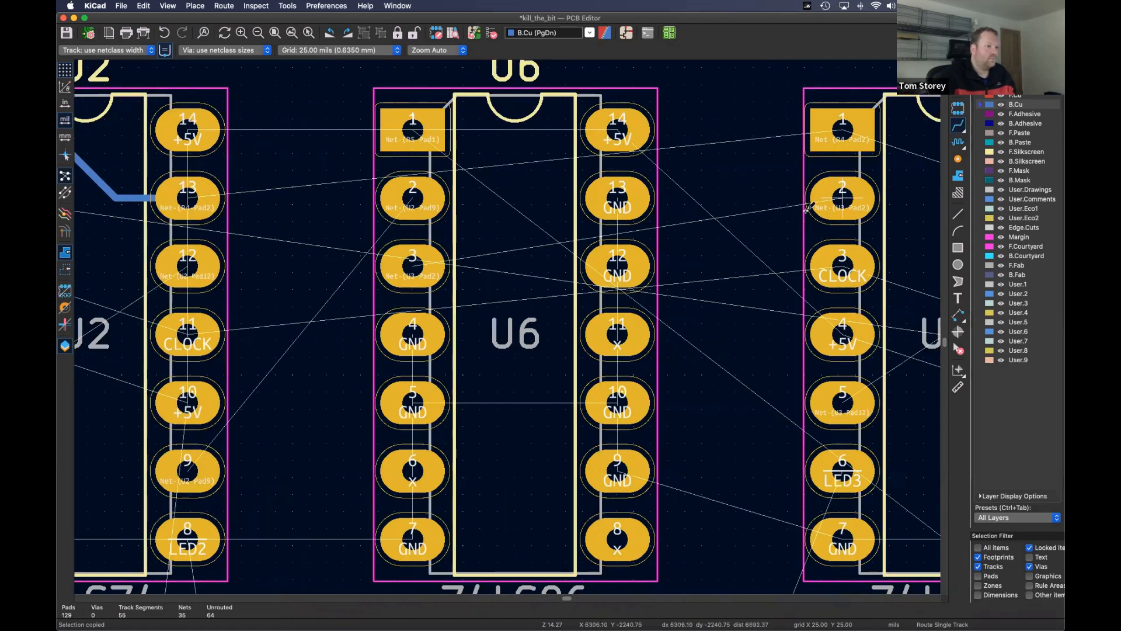
scroll(808, 208, "right", 10)
left_click(375, 154)
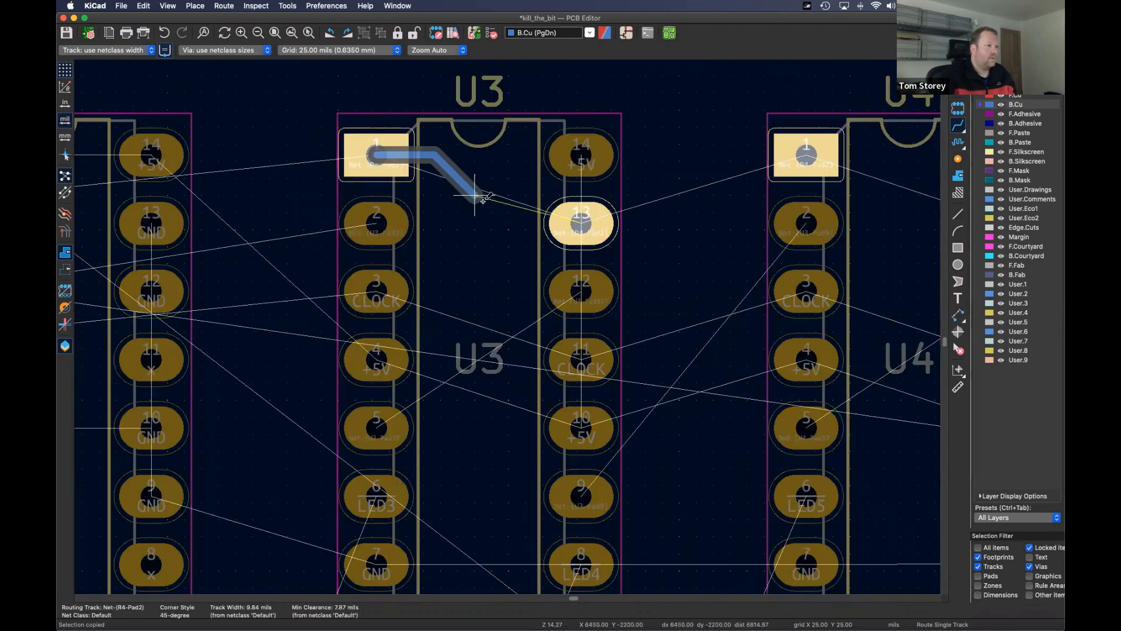
left_click(581, 223)
scroll(581, 223, "right", 7)
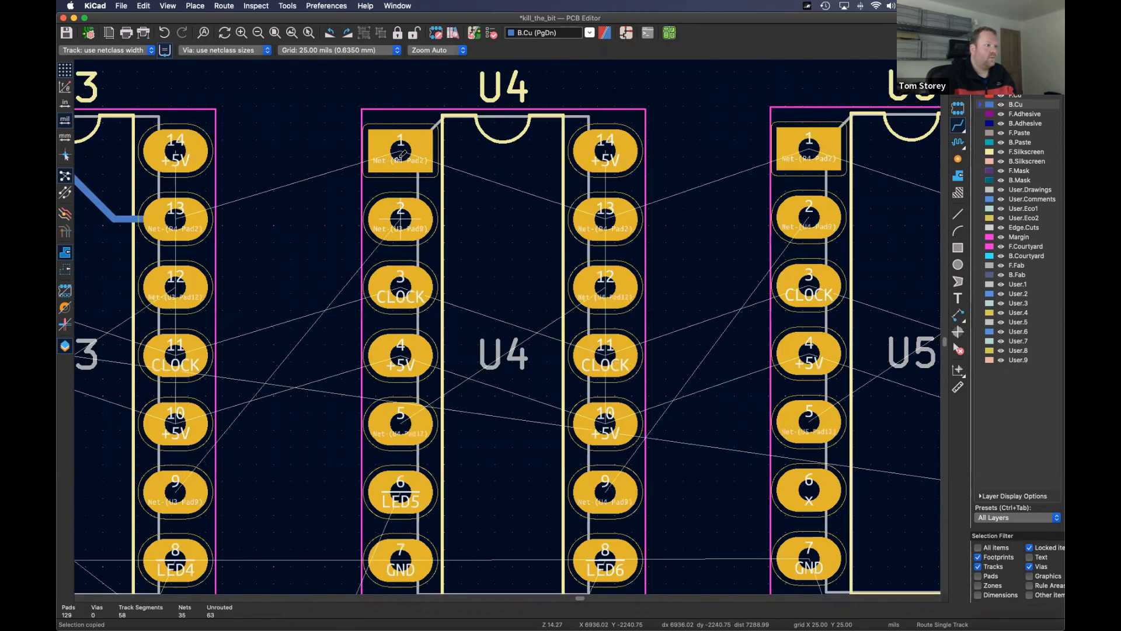
left_click(400, 154)
left_click(589, 219)
scroll(497, 179, "right", 2)
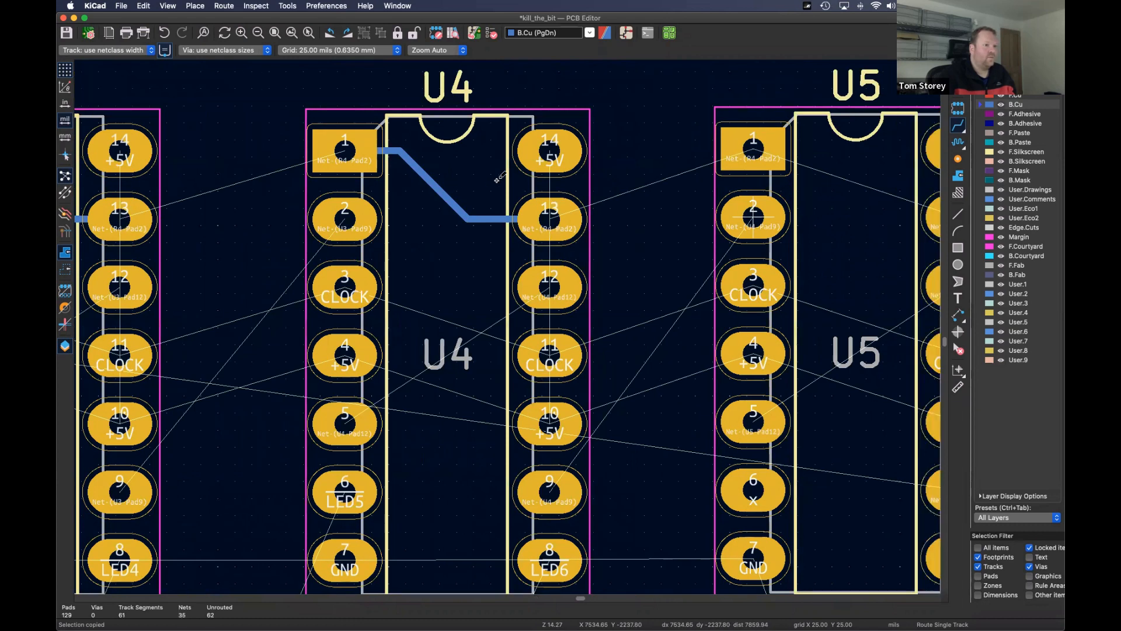
scroll(498, 179, "right", 5)
left_click(457, 135)
left_click(628, 201)
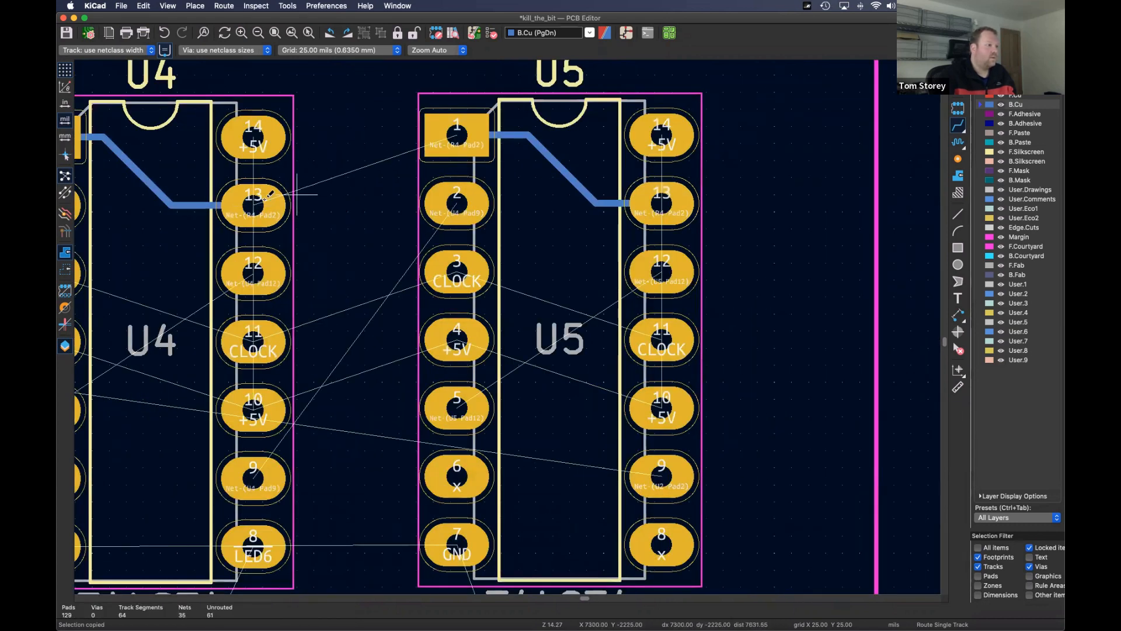
- Link U4 pin 13 to U5 pin 1 and U3 pin 13 to U4 pin 1 on B.Cu
left_click(268, 199)
left_click(457, 135)
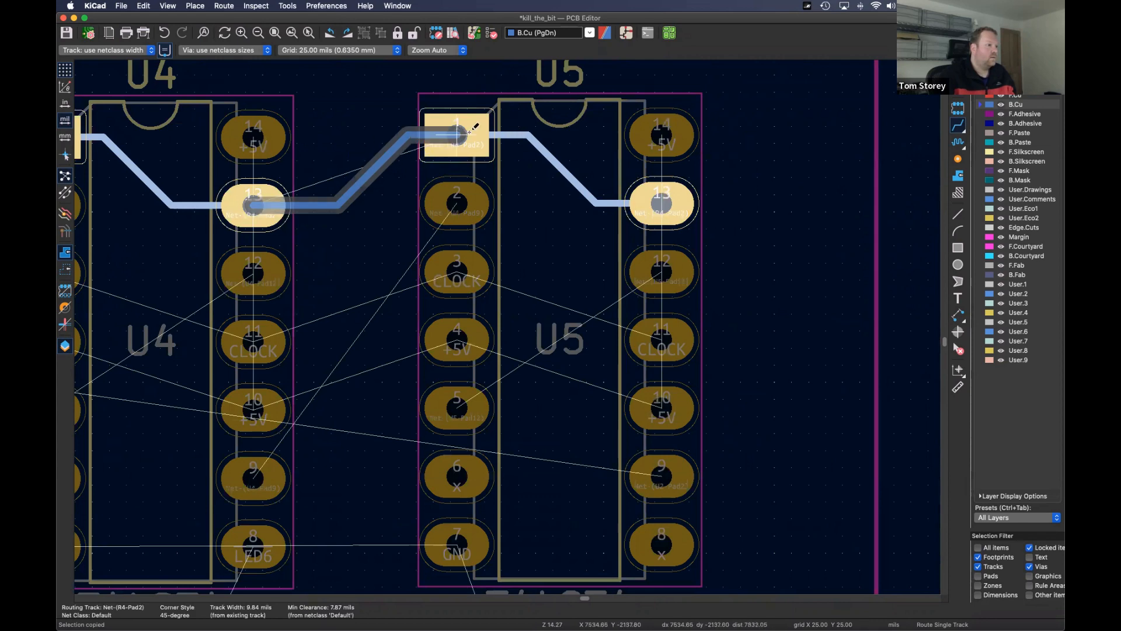
scroll(328, 206, "left", 7)
left_click(238, 199)
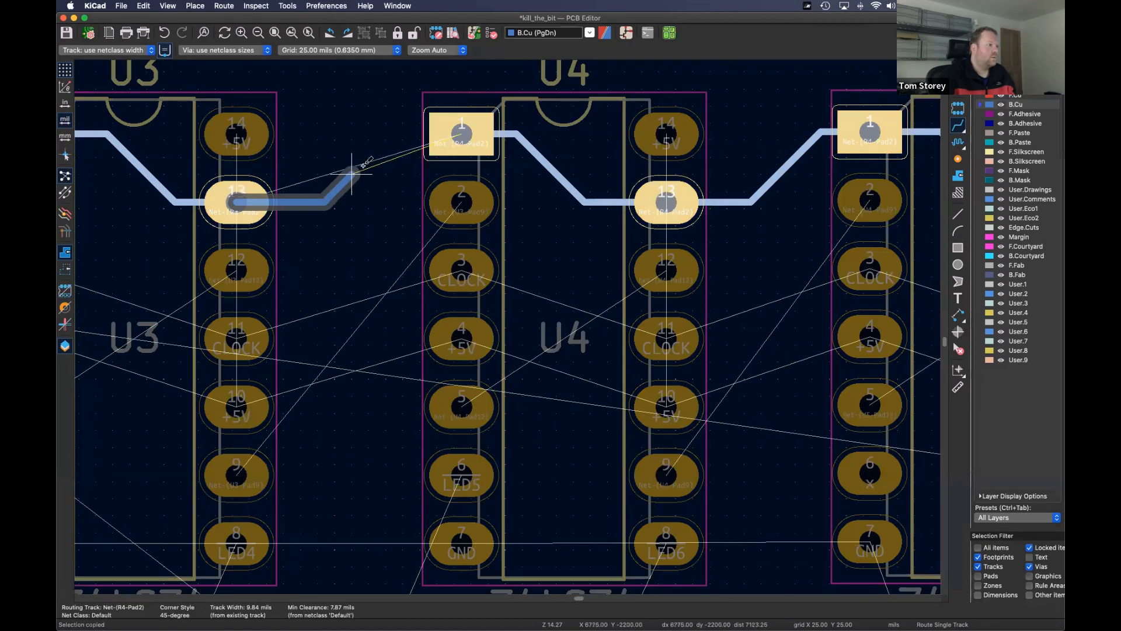
left_click(457, 134)
- Route U2 pin 13 through U6, between pins 1 and 2 and pins 14 and 13, to U3 pin 1
scroll(323, 208, "left", 8)
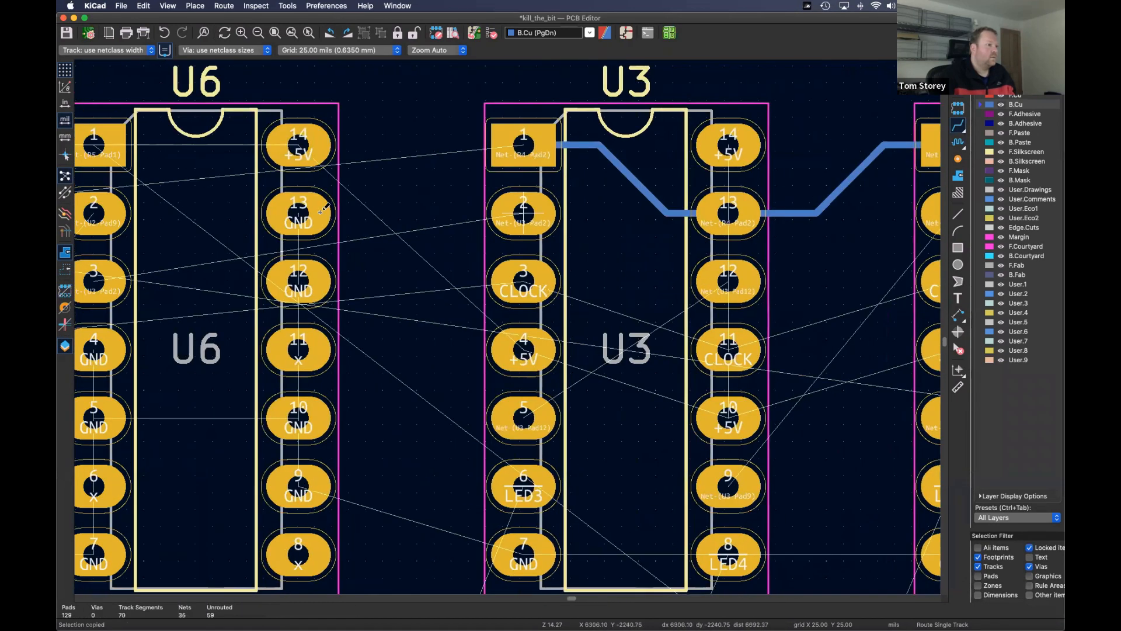
scroll(318, 208, "left", 8)
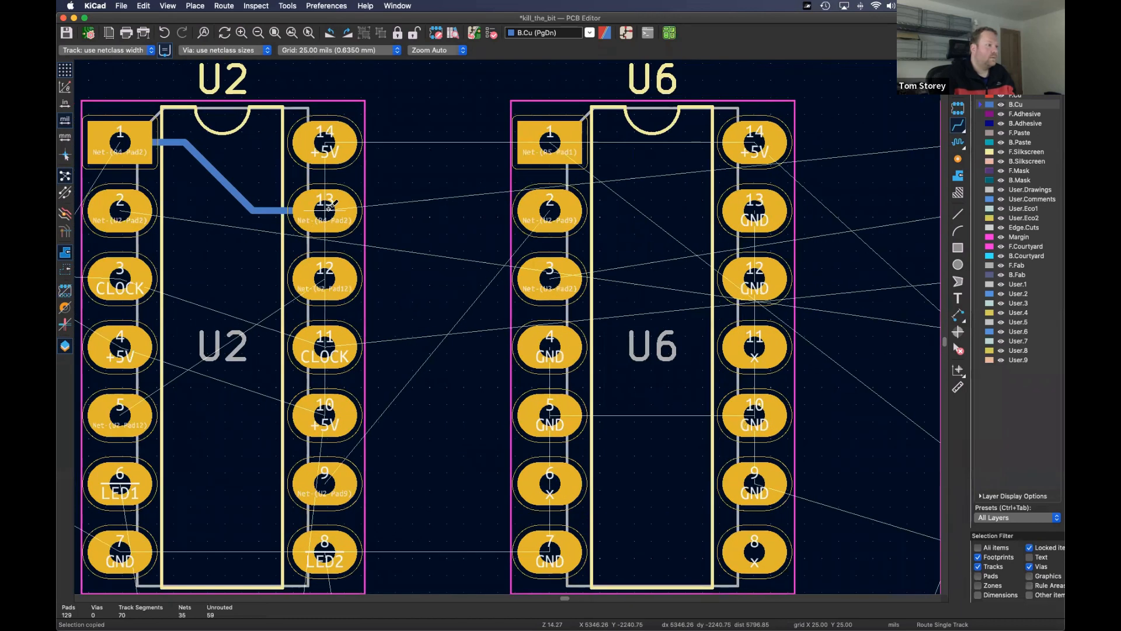
left_click(442, 204)
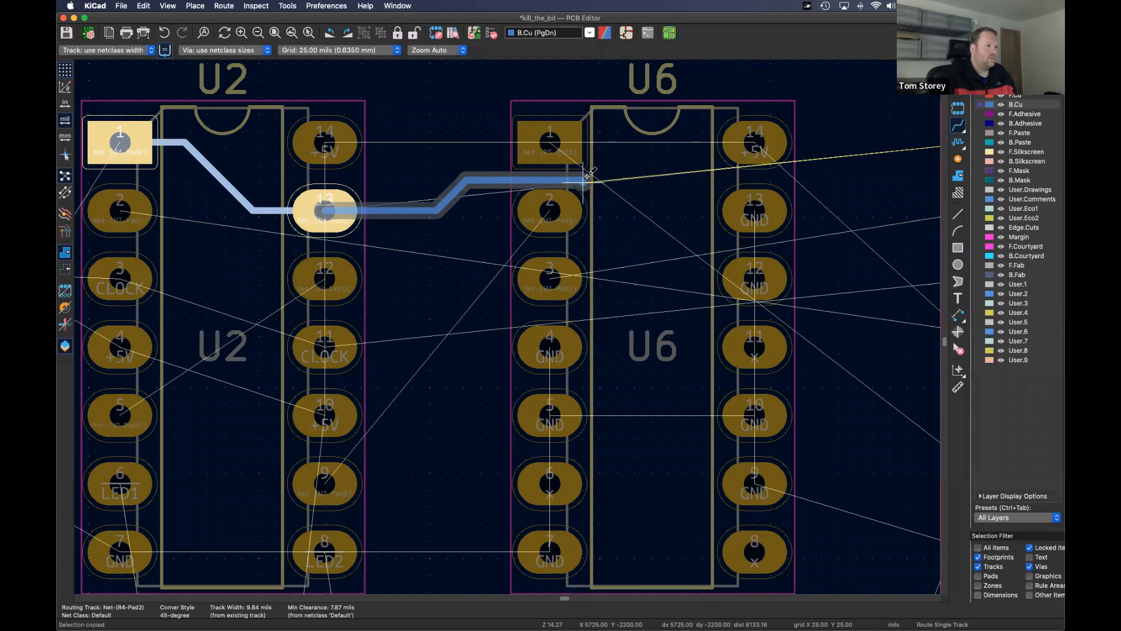
scroll(838, 180, "right", 4)
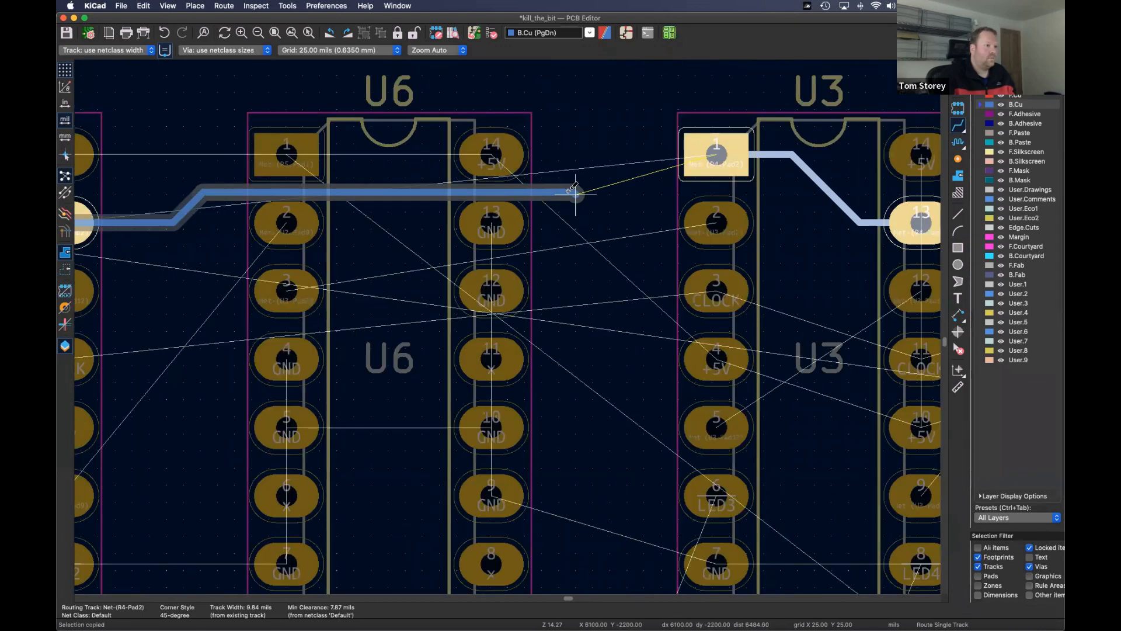
left_click(712, 155)
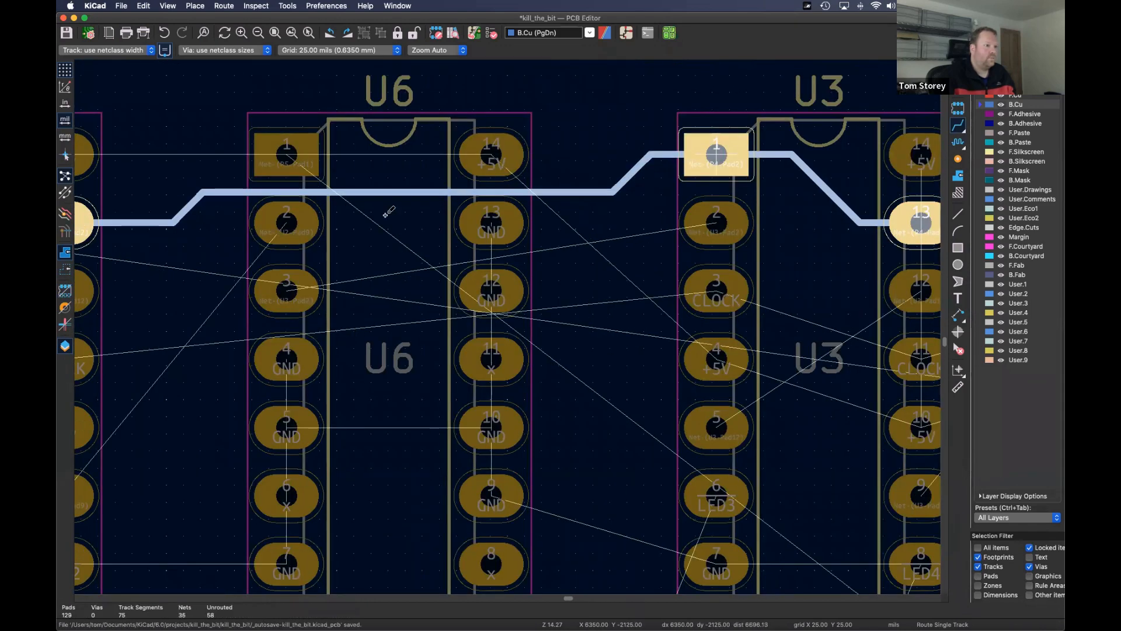
- Route pin 5 diagonally to pin 12 within U2 and within U3 on B.Cu
scroll(685, 229, "left", 4)
scroll(685, 229, "left", 3)
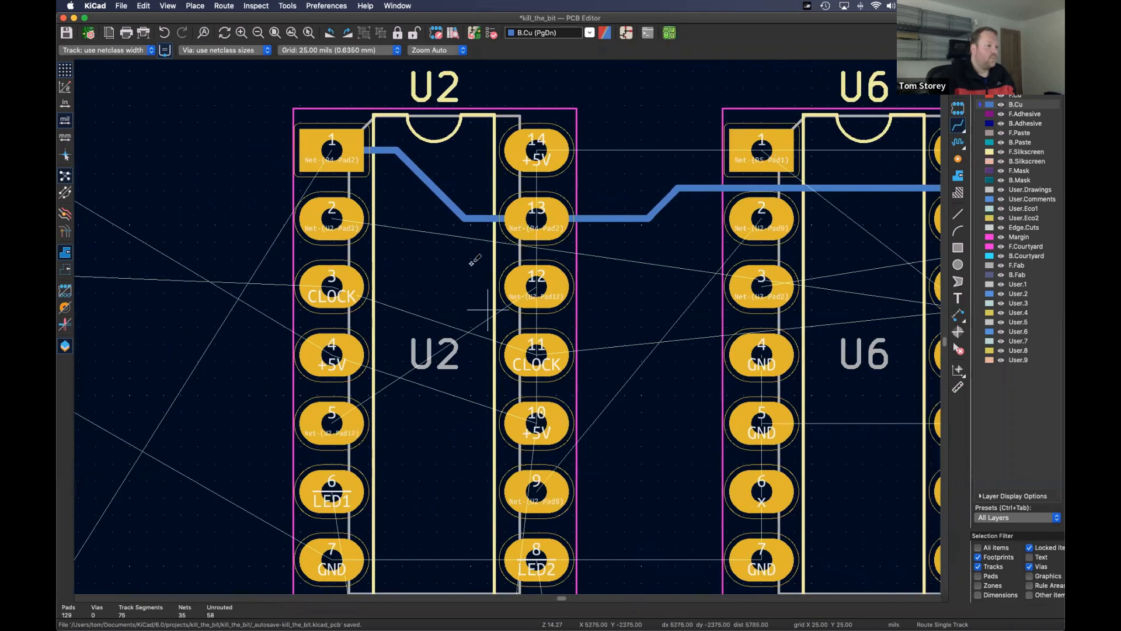
scroll(472, 262, "down", 3)
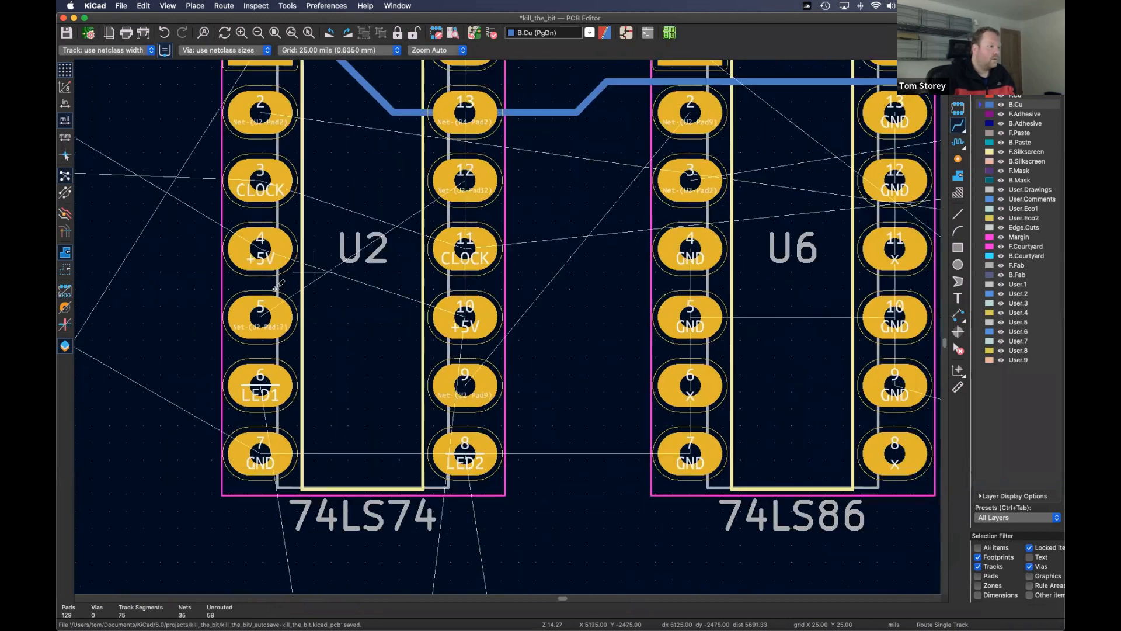
left_click(266, 318)
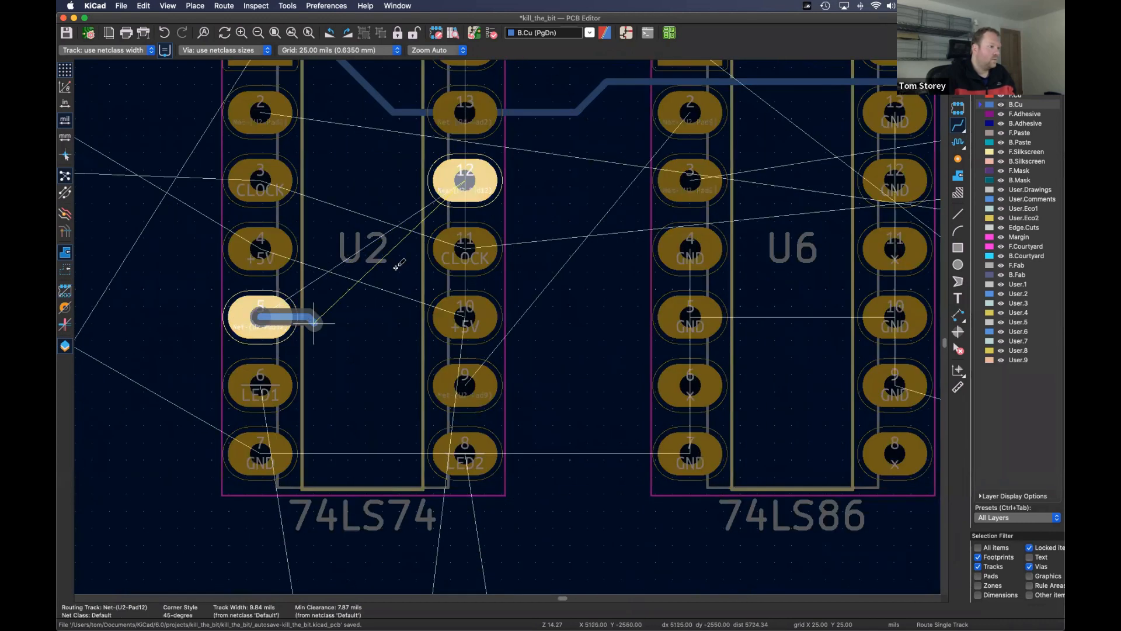
left_click(429, 182)
scroll(471, 274, "right", 4)
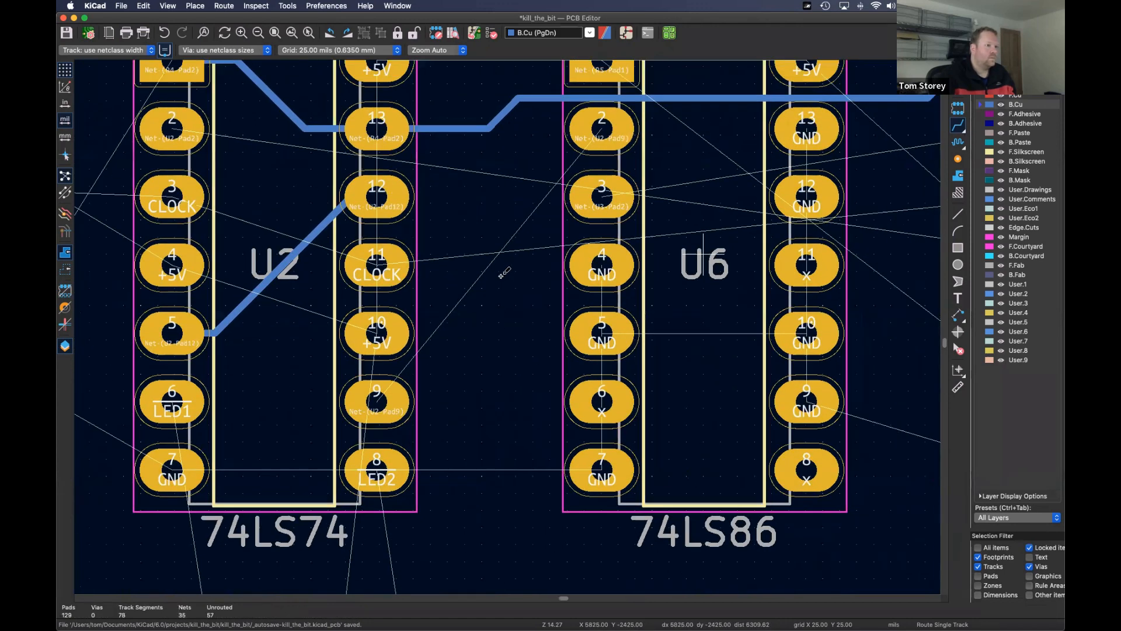
scroll(829, 277, "right", 5)
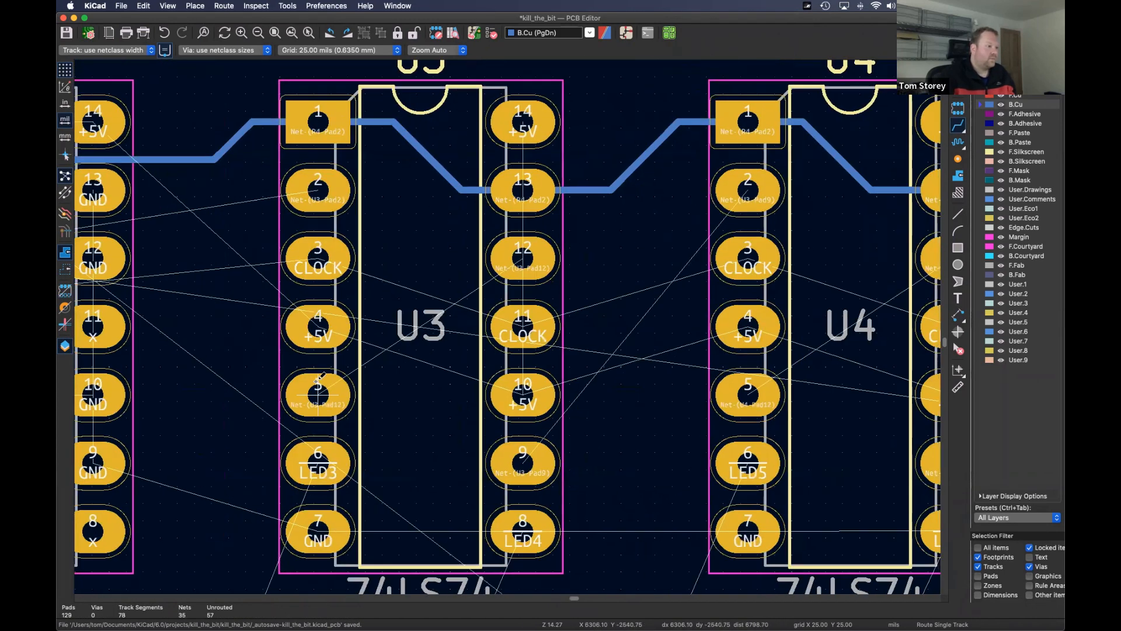
left_click(318, 394)
left_click(486, 262)
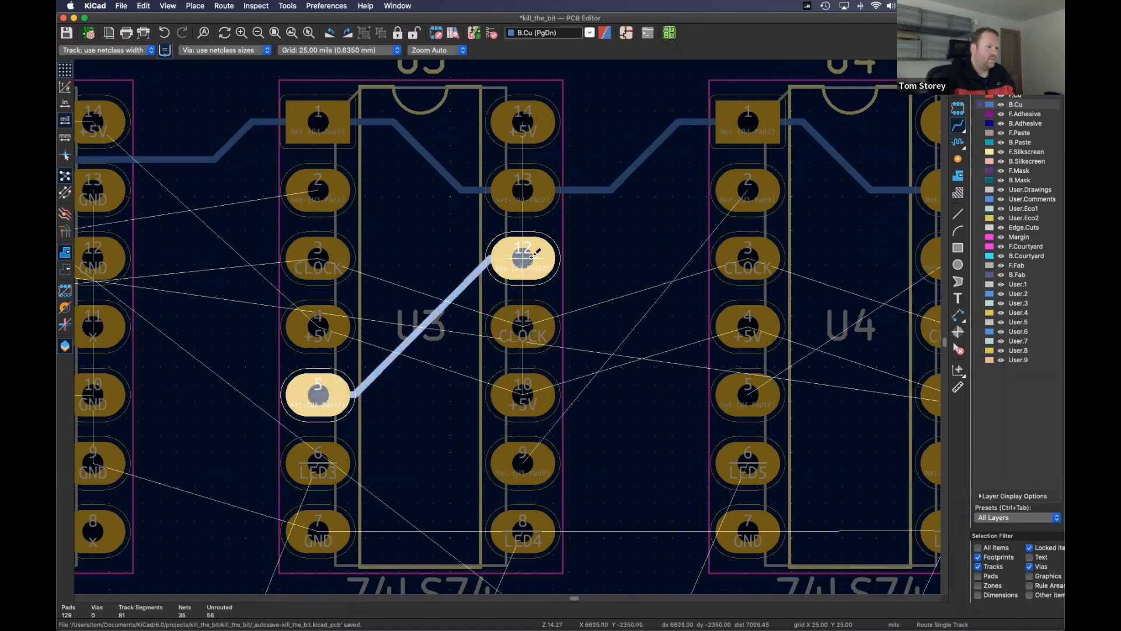
- Route pin 5 diagonally to pin 12 within U4 and within U5 on B.Cu
scroll(688, 257, "right", 5)
left_click(385, 390)
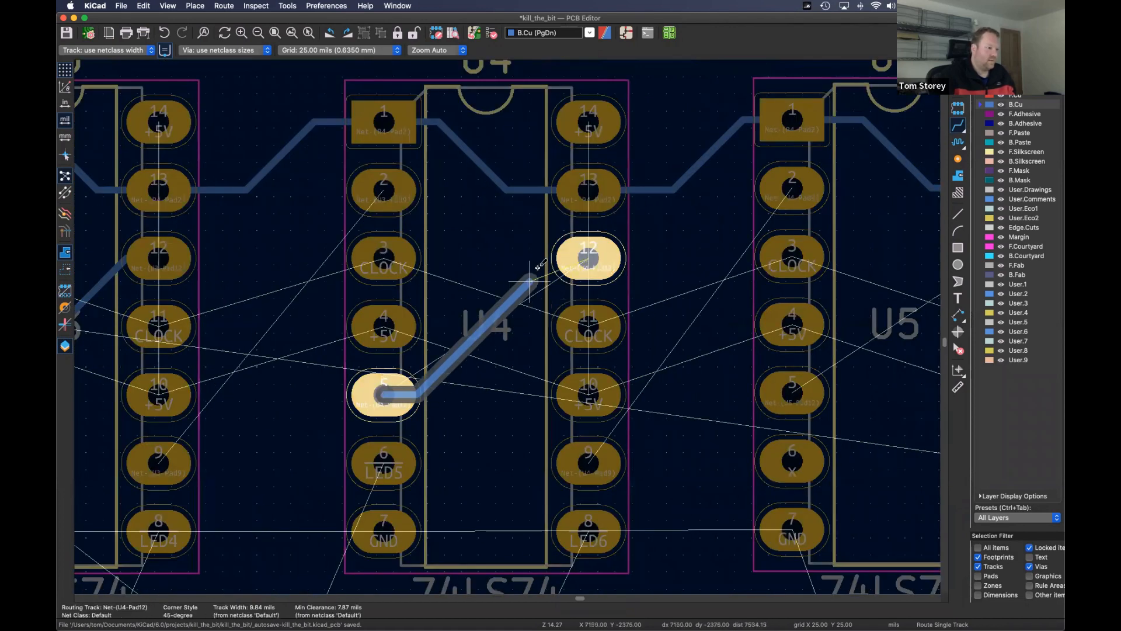
left_click(546, 264)
scroll(472, 345, "right", 5)
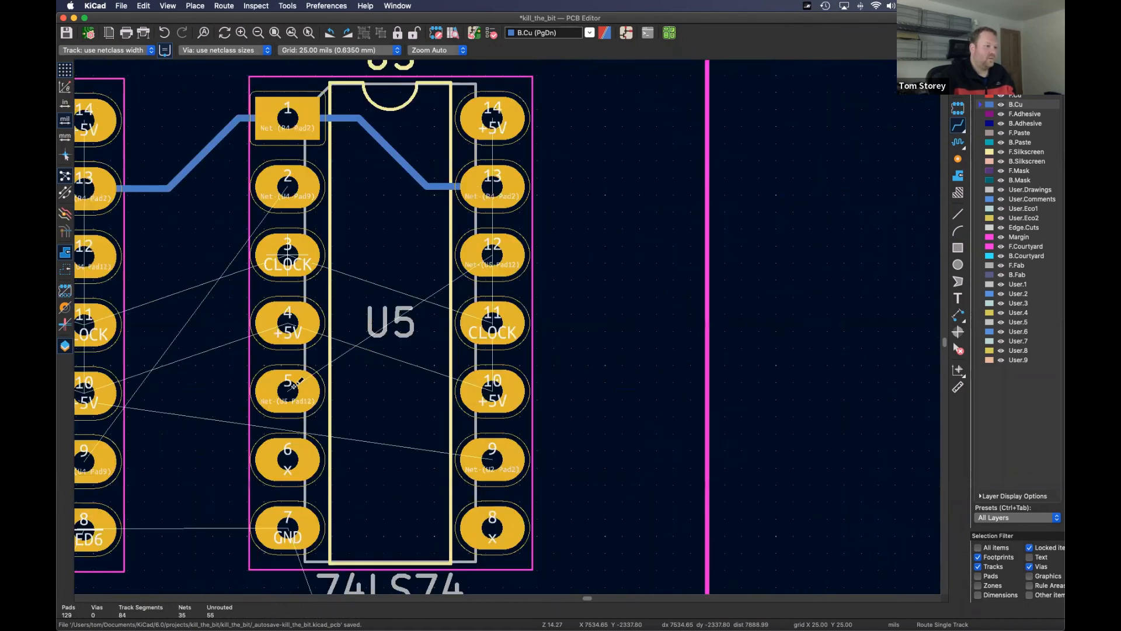
left_click(283, 391)
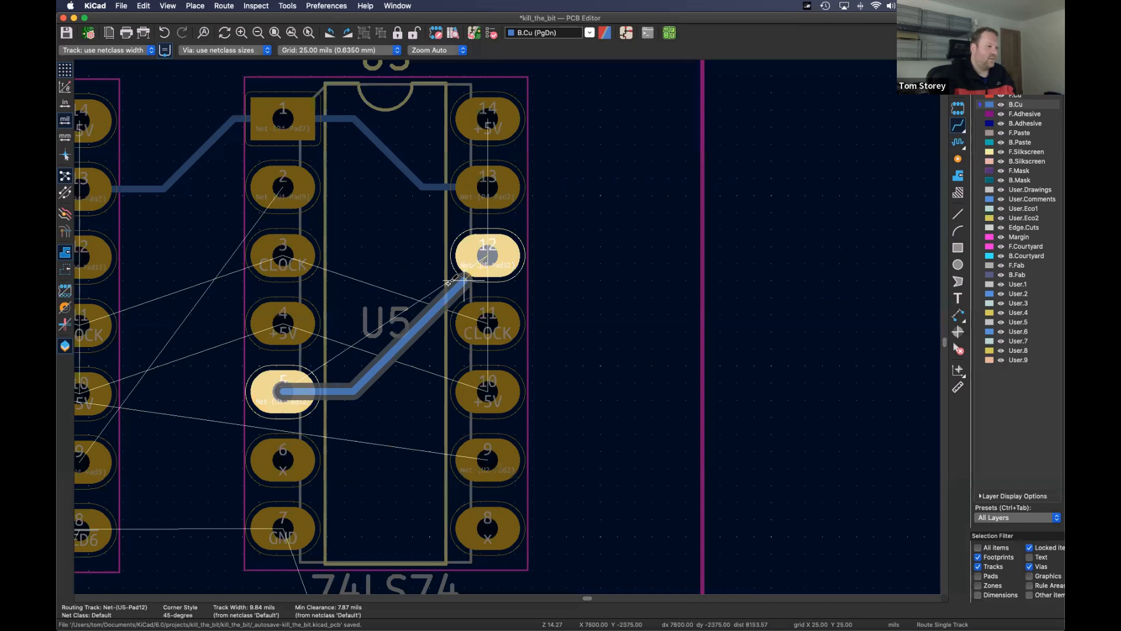
left_click(491, 257)
scroll(350, 321, "left", 5)
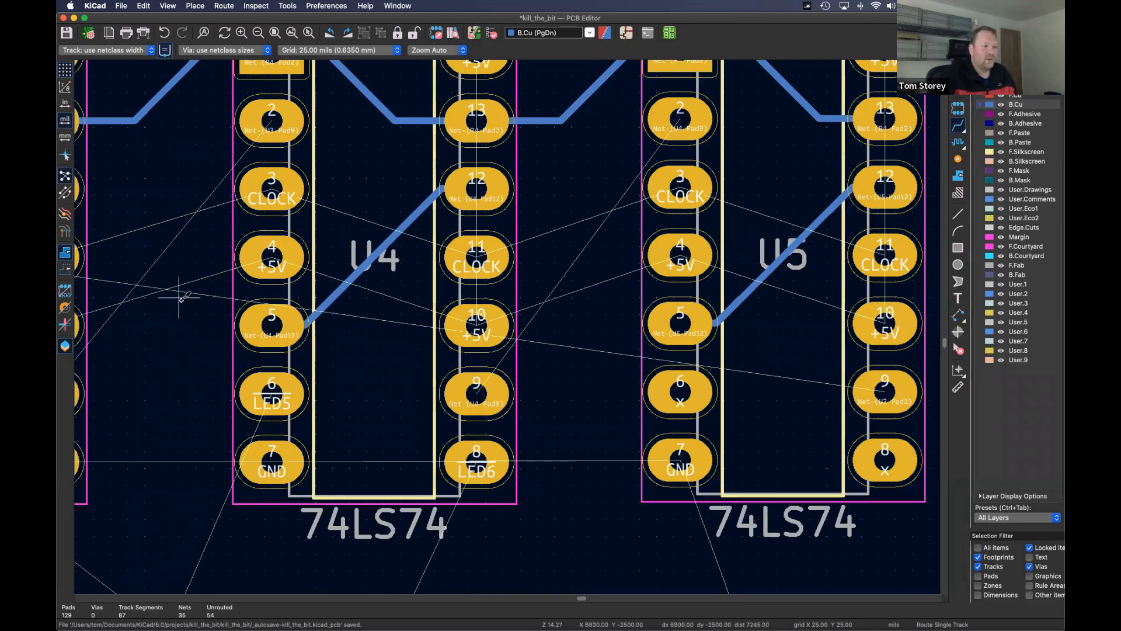
- Examine the unrouted CLOCK connections from U1 across to U2, U3, U4 and U5
scroll(268, 296, "left", 10)
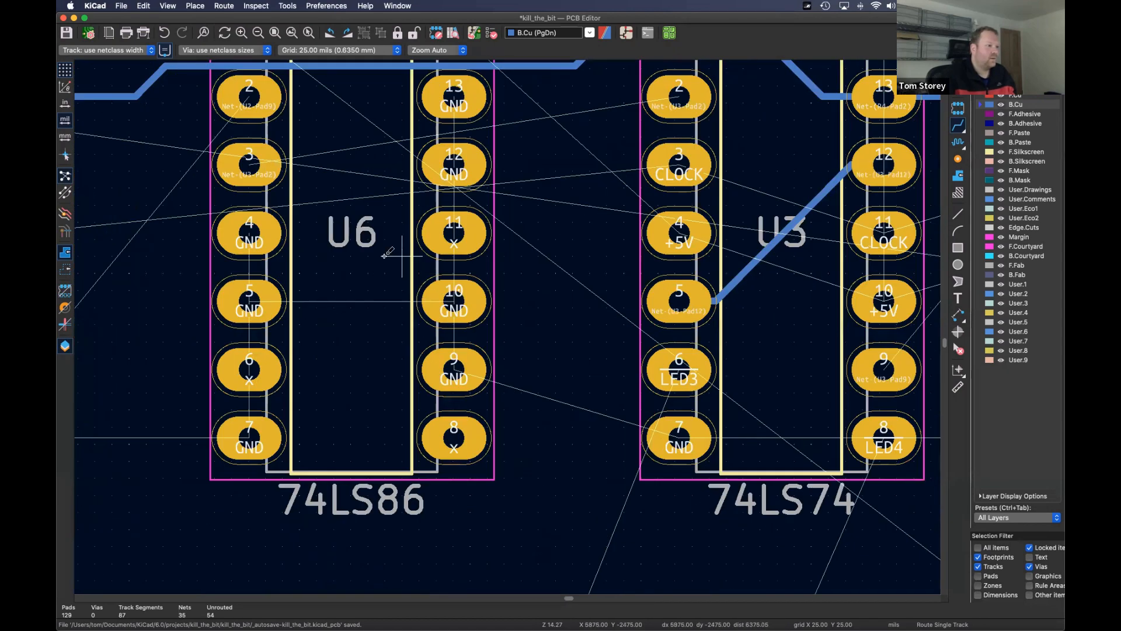
scroll(286, 257, "down", 3)
scroll(362, 262, "left", 5)
scroll(450, 265, "up", 2)
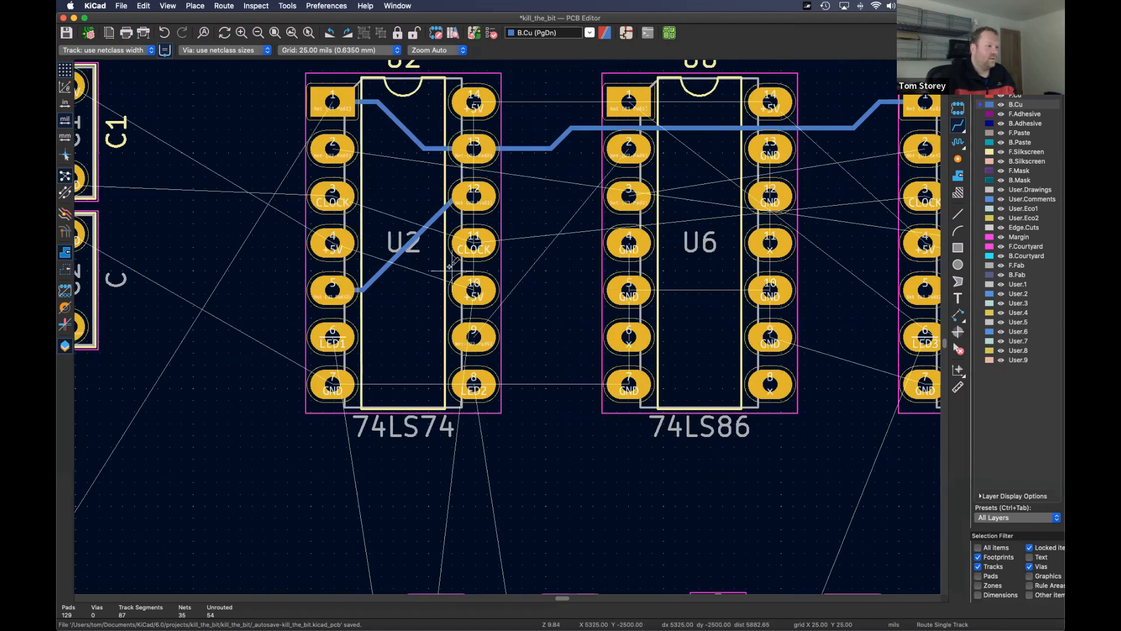
scroll(421, 264, "up", 3)
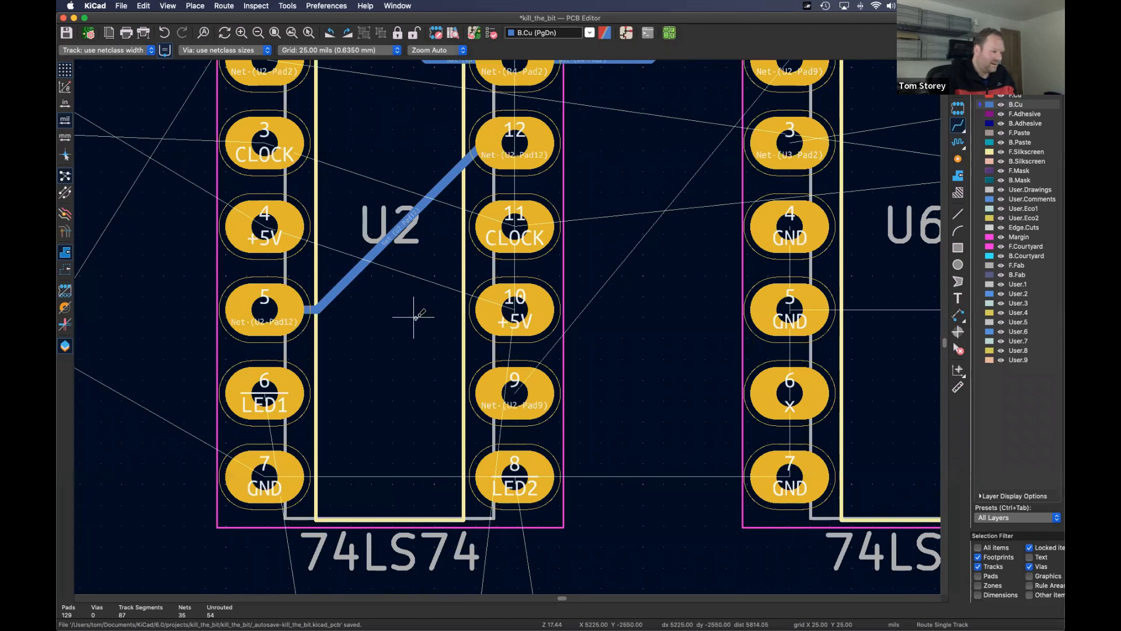
scroll(413, 317, "down", 3)
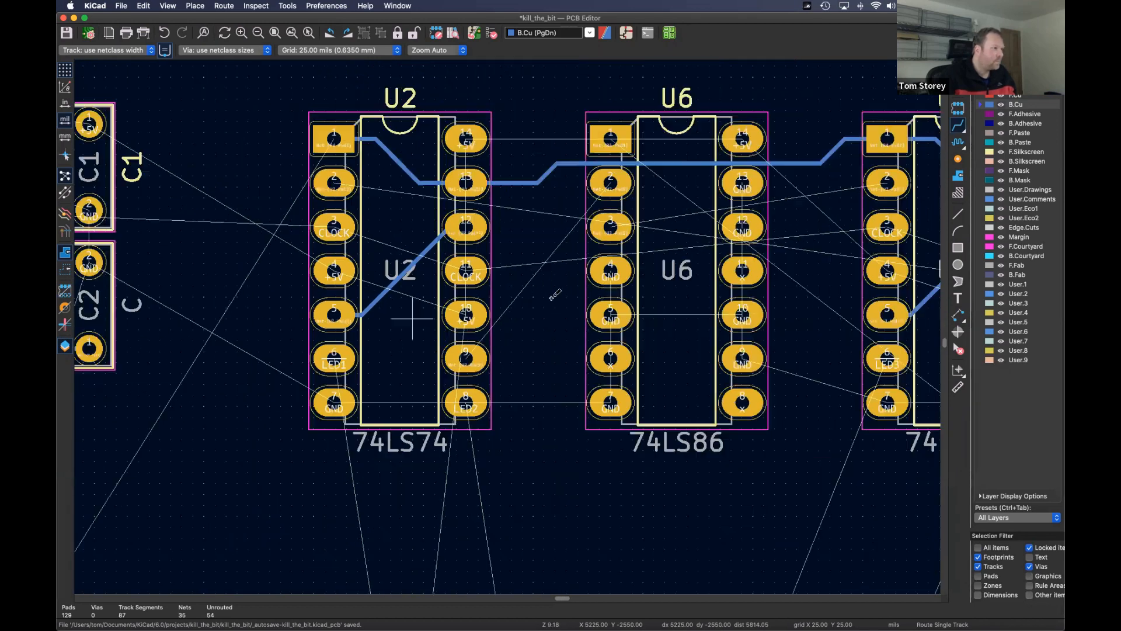
scroll(405, 315, "left", 5)
scroll(253, 235, "up", 3)
scroll(252, 235, "up", 3)
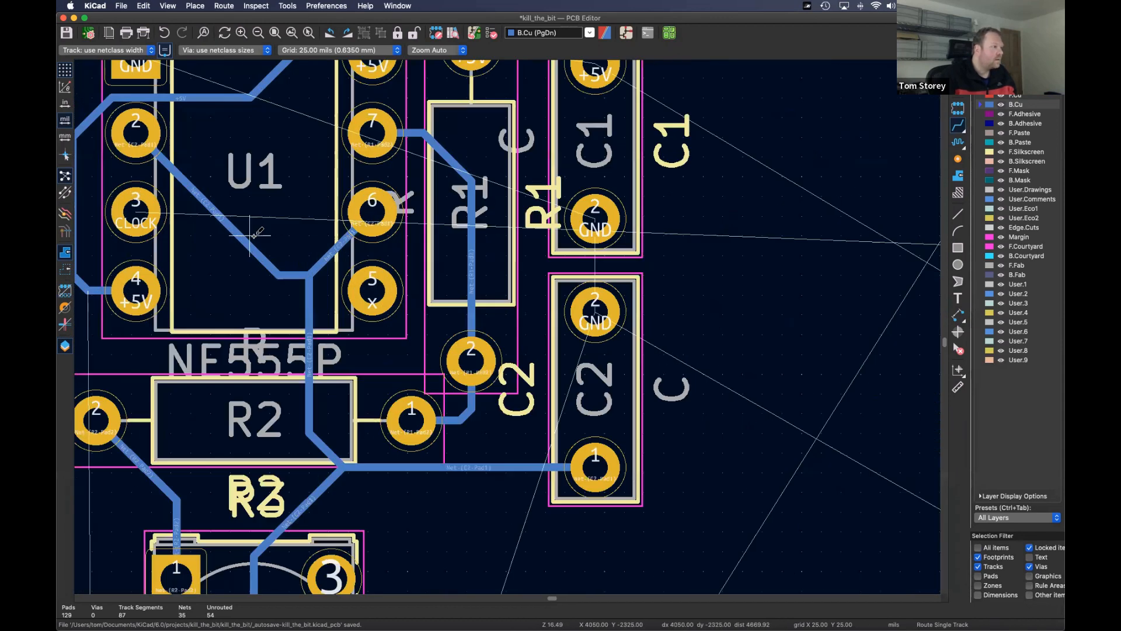
scroll(253, 234, "down", 2)
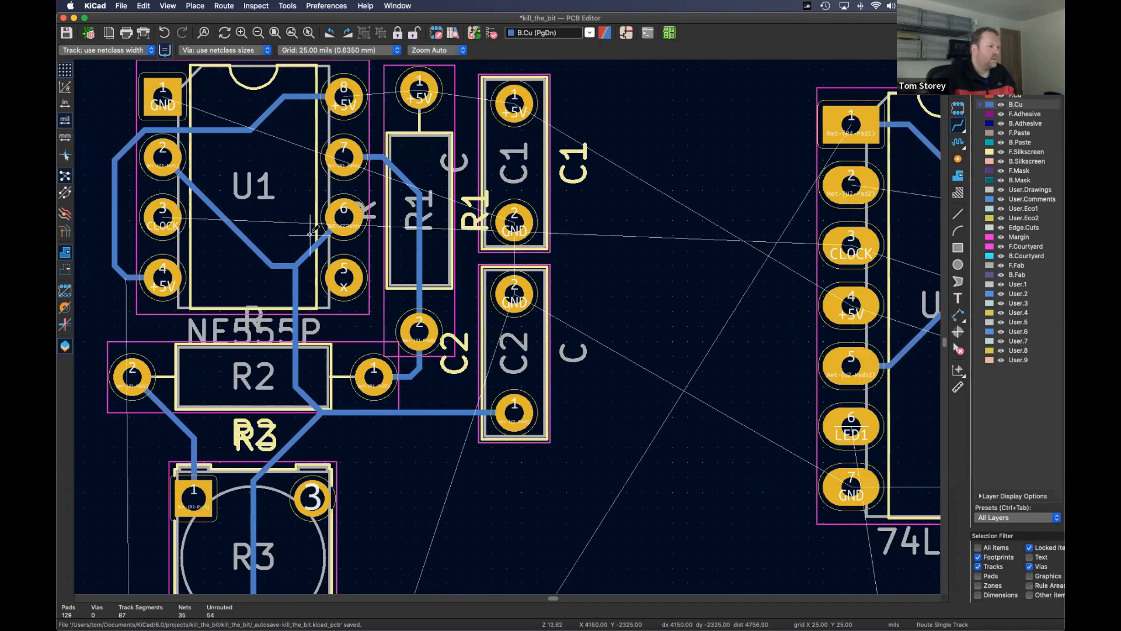
middle_click_drag(255, 229, 344, 226)
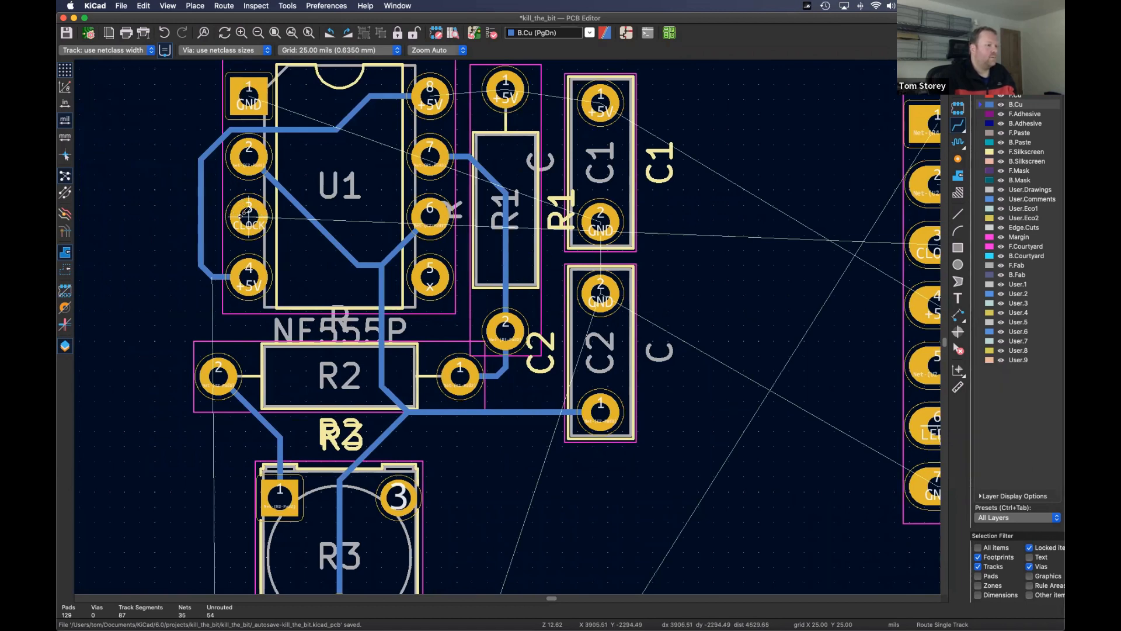
scroll(815, 233, "right", 5)
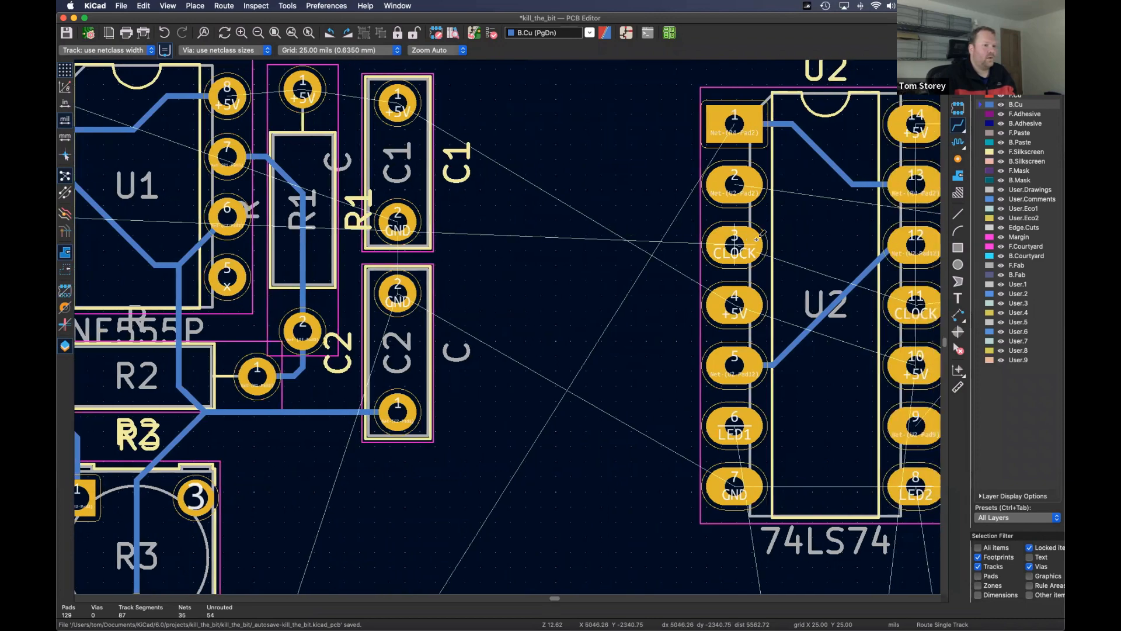
scroll(477, 256, "down", 5)
scroll(462, 245, "right", 8)
scroll(455, 235, "right", 6)
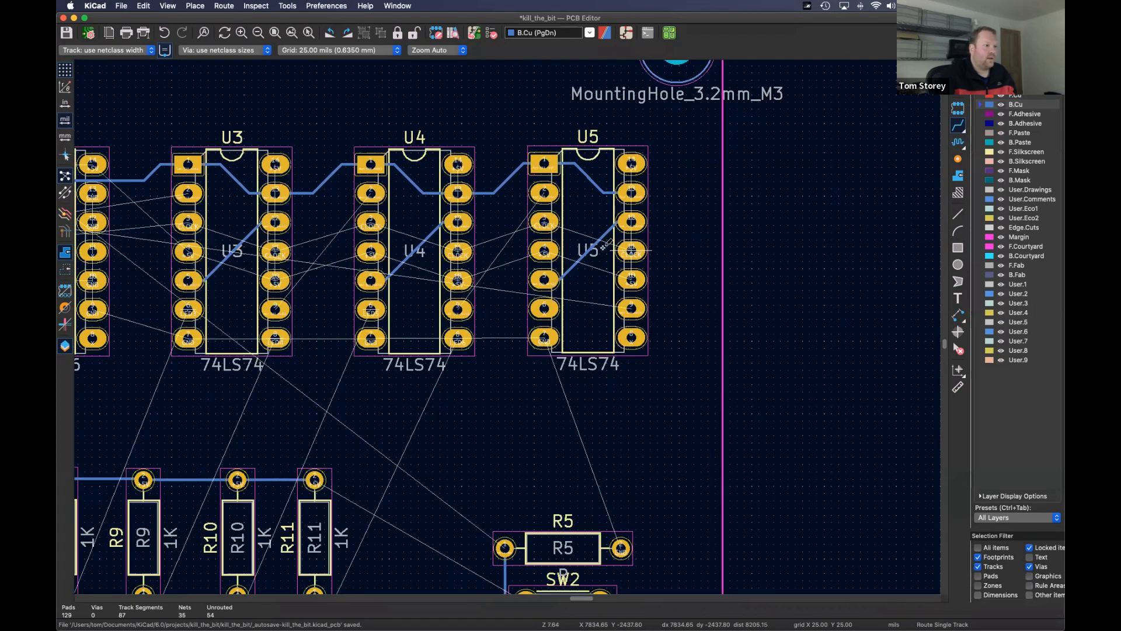
scroll(602, 247, "up", 5)
scroll(601, 248, "down", 5)
scroll(482, 218, "down", 3)
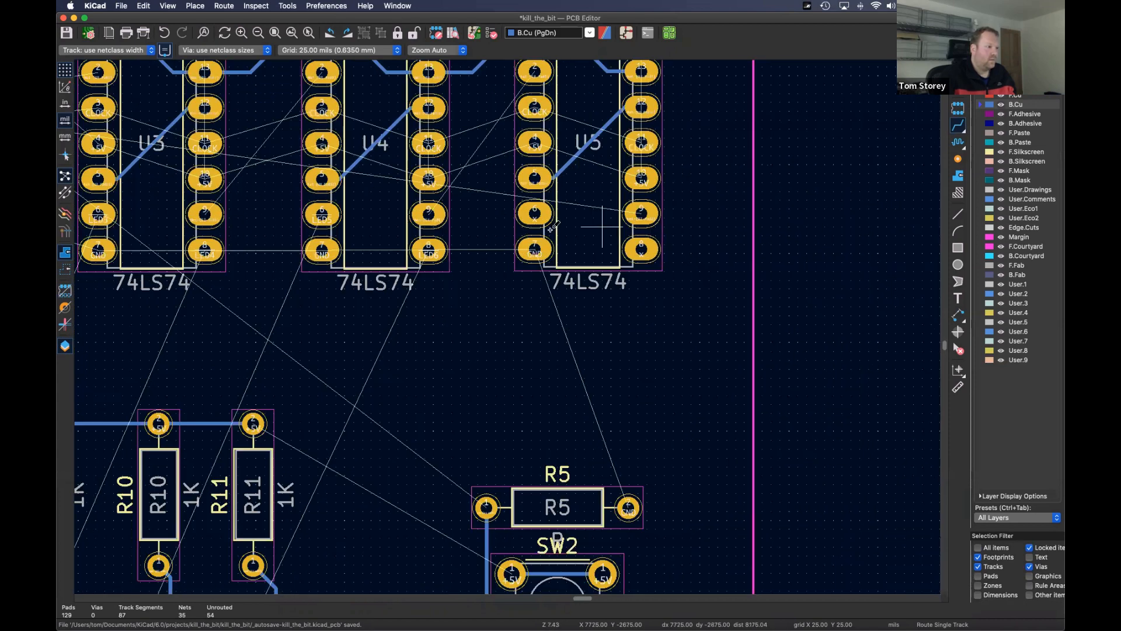
scroll(492, 193, "up", 3)
scroll(490, 199, "right", 3)
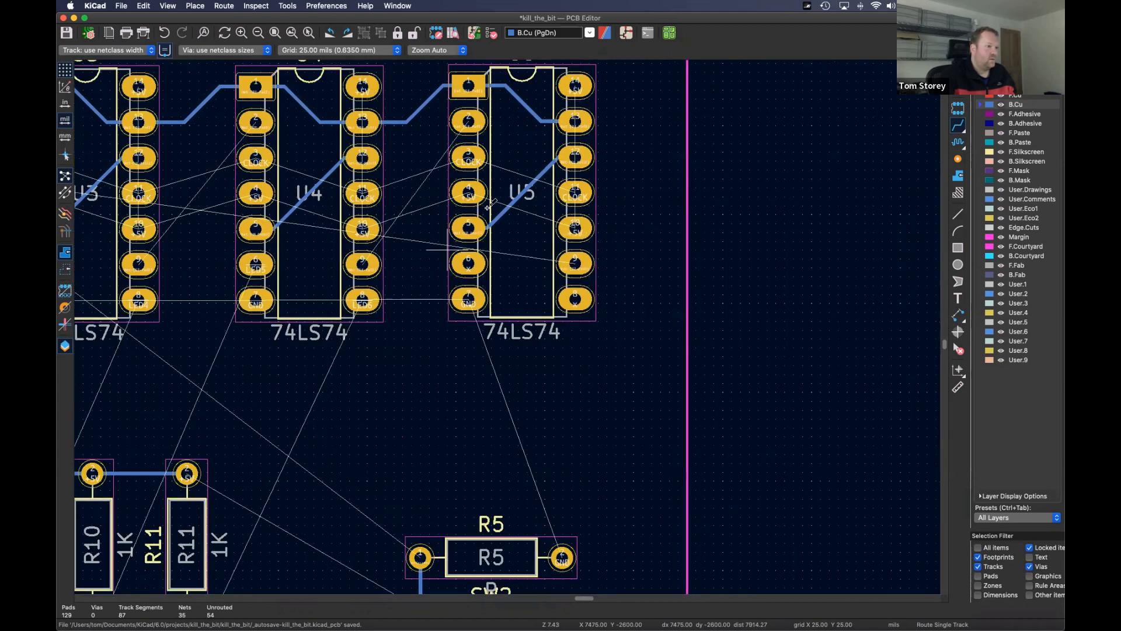
scroll(492, 166, "up", 2)
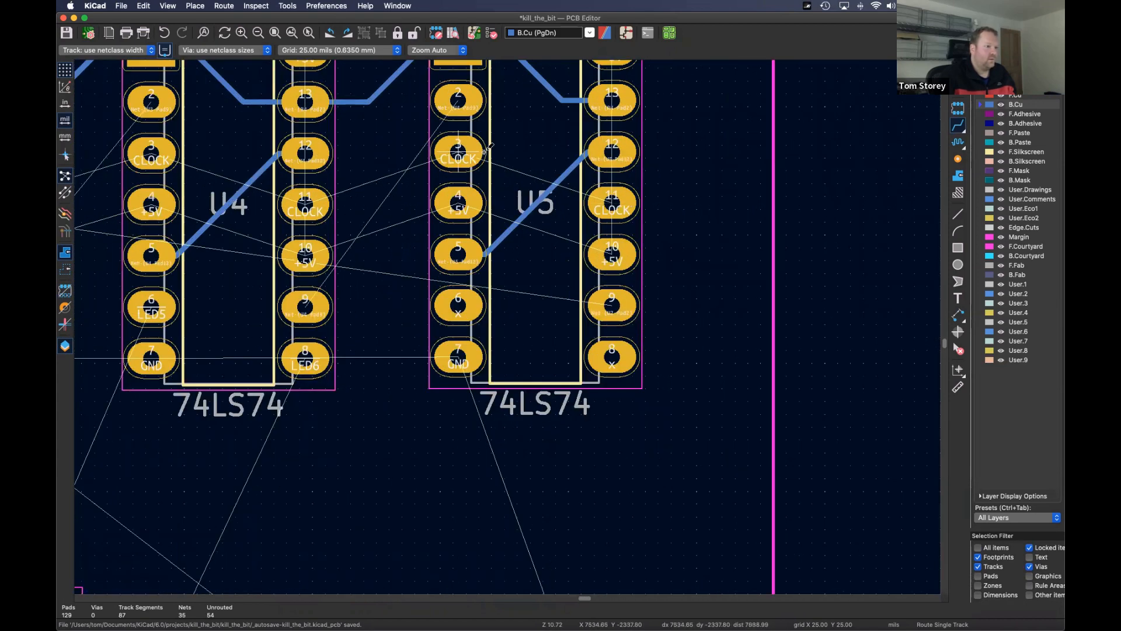
- Make F.Cu the active routing layer for the CLOCK net starting at U1
key("Page_Up")
scroll(791, 240, "left", 10)
scroll(813, 314, "left", 15)
scroll(526, 280, "up", 2)
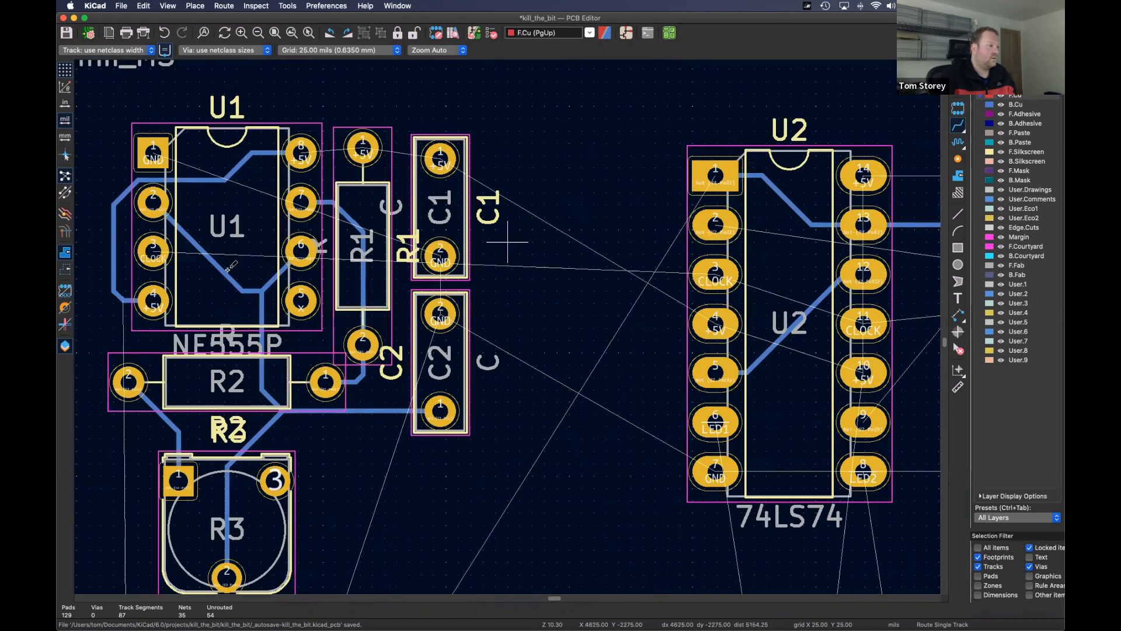
scroll(229, 269, "up", 1)
left_click(147, 250)
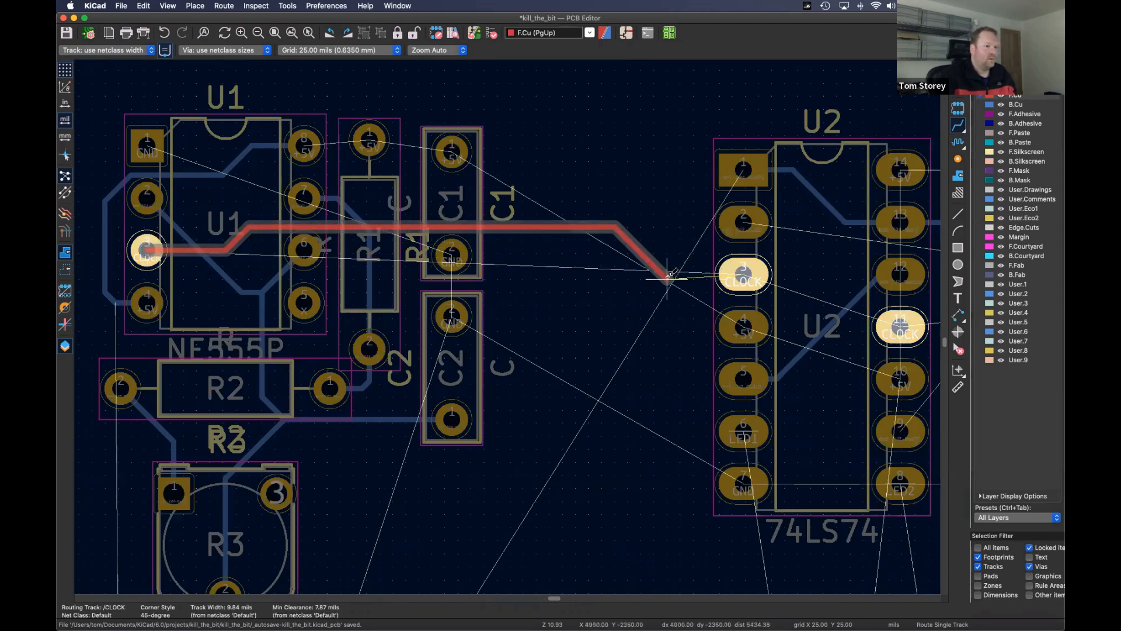
double_click(679, 279)
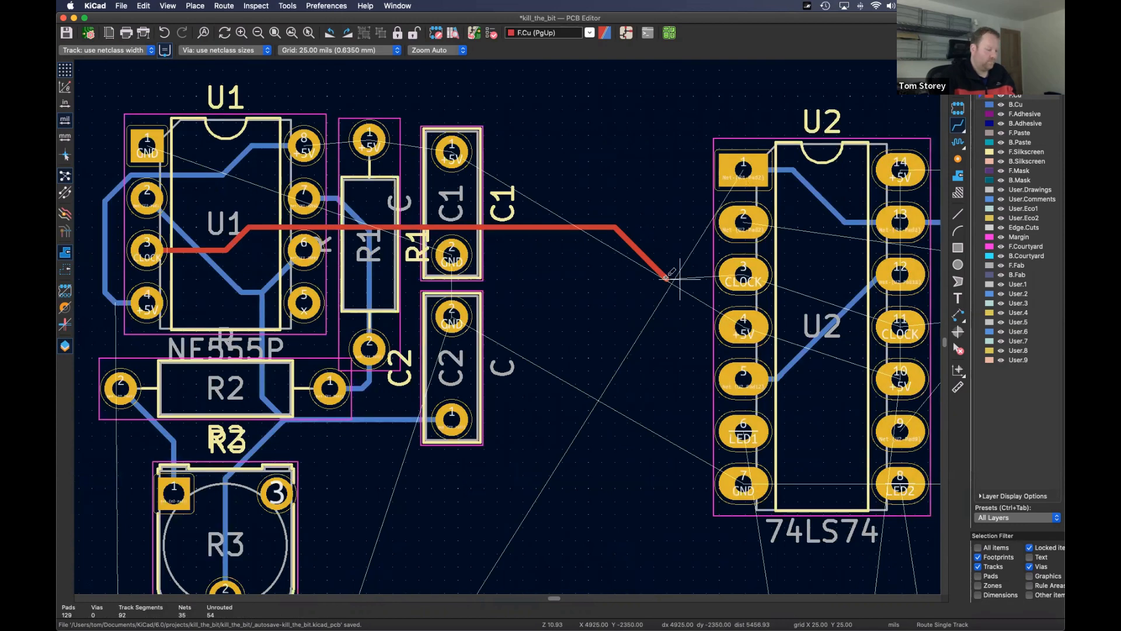
key("super+z")
- Route the CLOCK track on F.Cu from U1 pin 3, across R1 and C1, to U2 pin 3
left_click(147, 250)
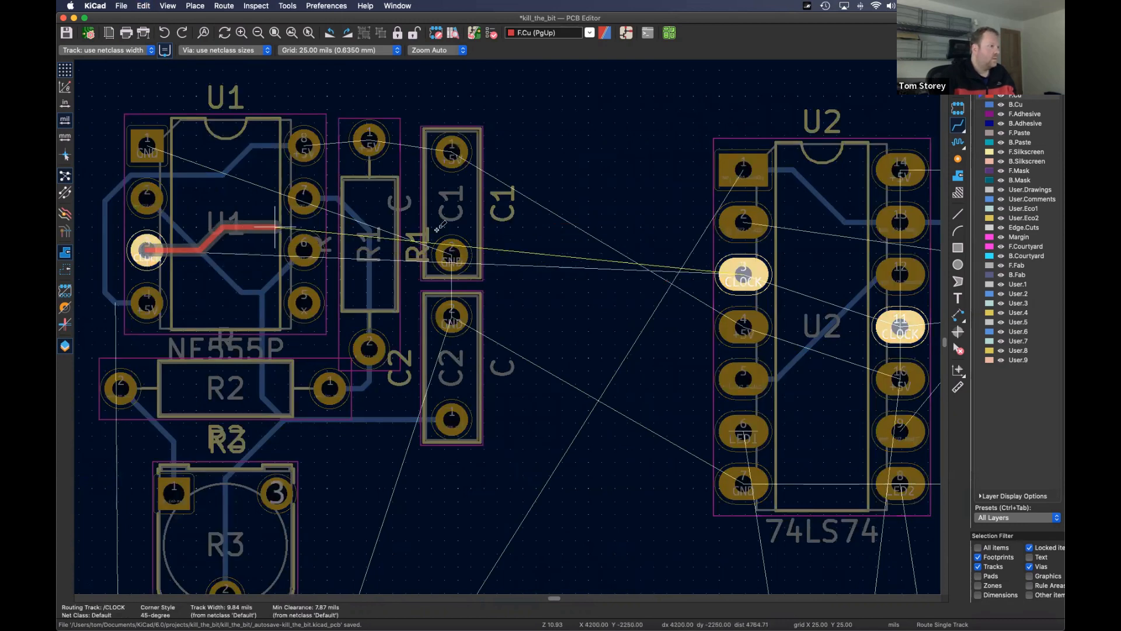
left_click(743, 270)
middle_click_drag(462, 227, 368, 209)
- Within U2, route CLOCK from pin 3 to pin 11 and +5V from pin 4 to pin 10 on F.Cu
left_click(303, 205)
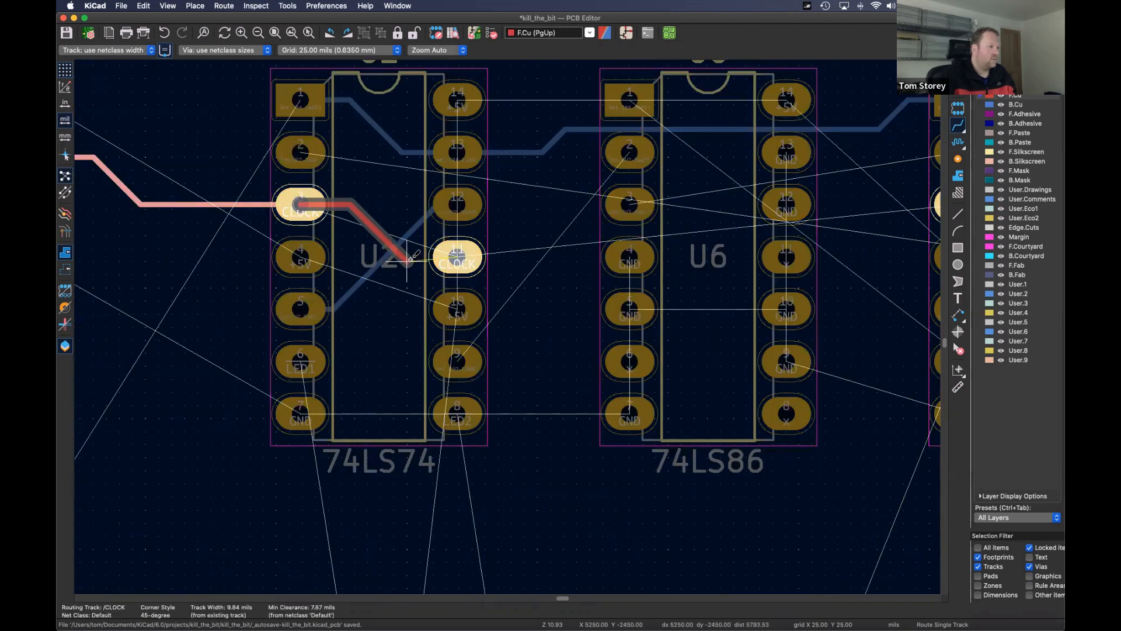
left_click(438, 255)
left_click(301, 257)
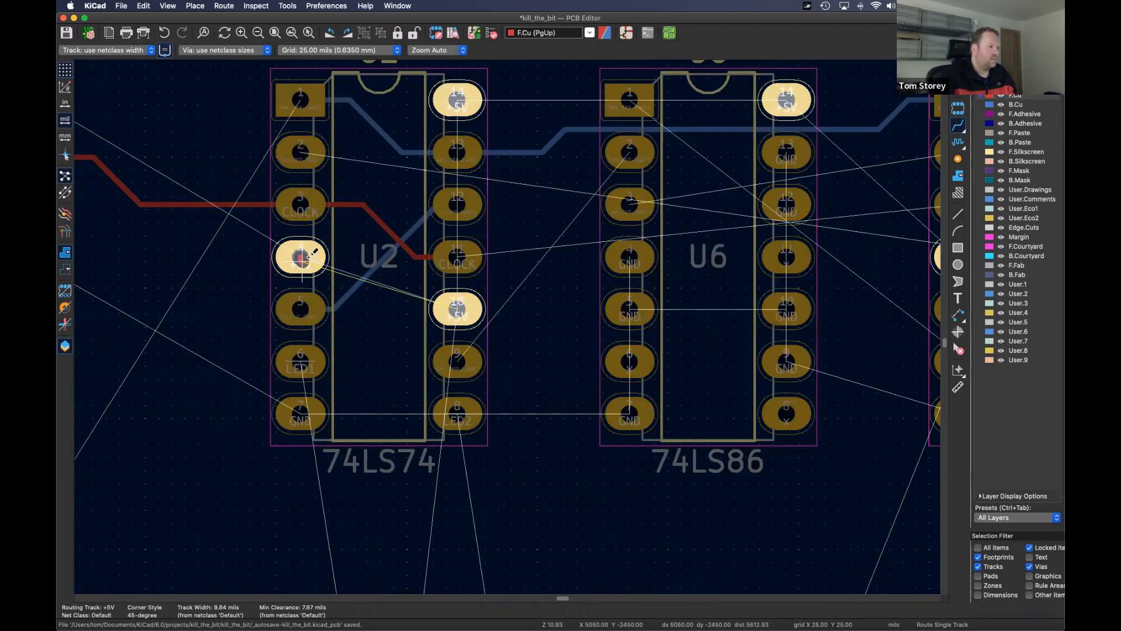
left_click(458, 307)
- Route CLOCK from U2 pin 11 through U6, between pins 3 and 4 and pins 12 and 11, to U3 pin 3 and pin 11
scroll(323, 237, "right", 3)
scroll(323, 237, "right", 3)
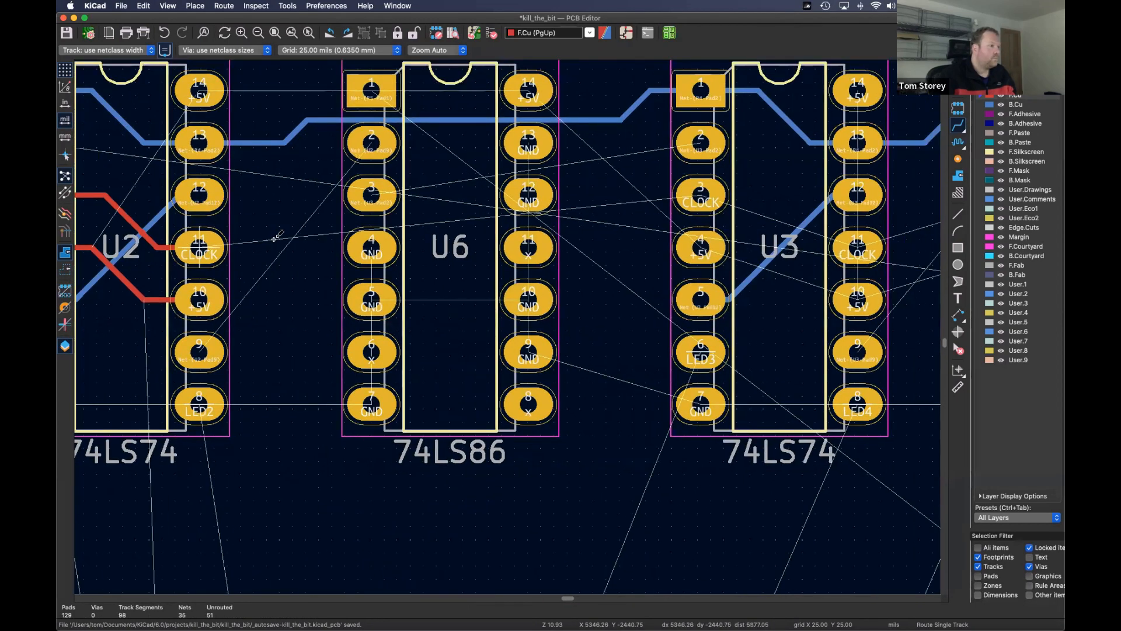
left_click(199, 249)
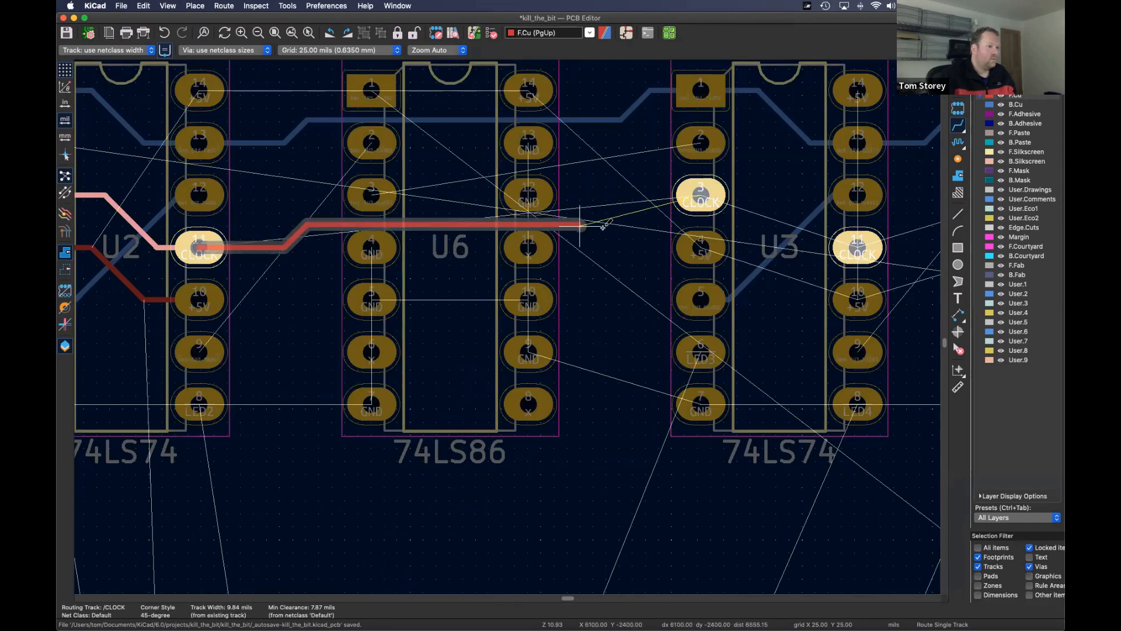
left_click(650, 197)
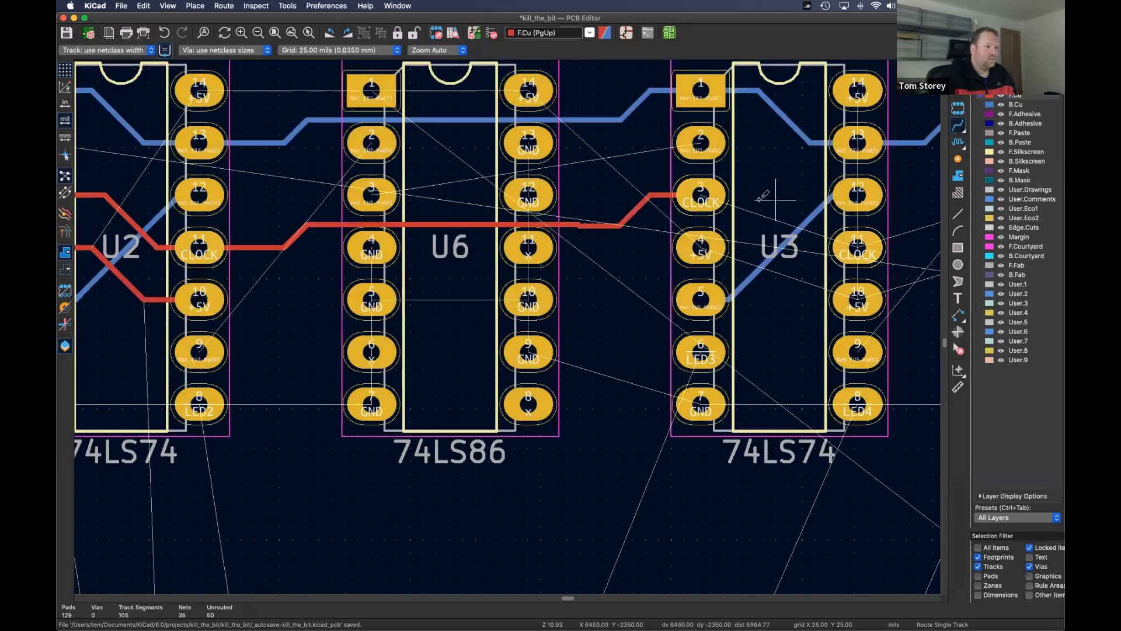
scroll(783, 193, "right", 5)
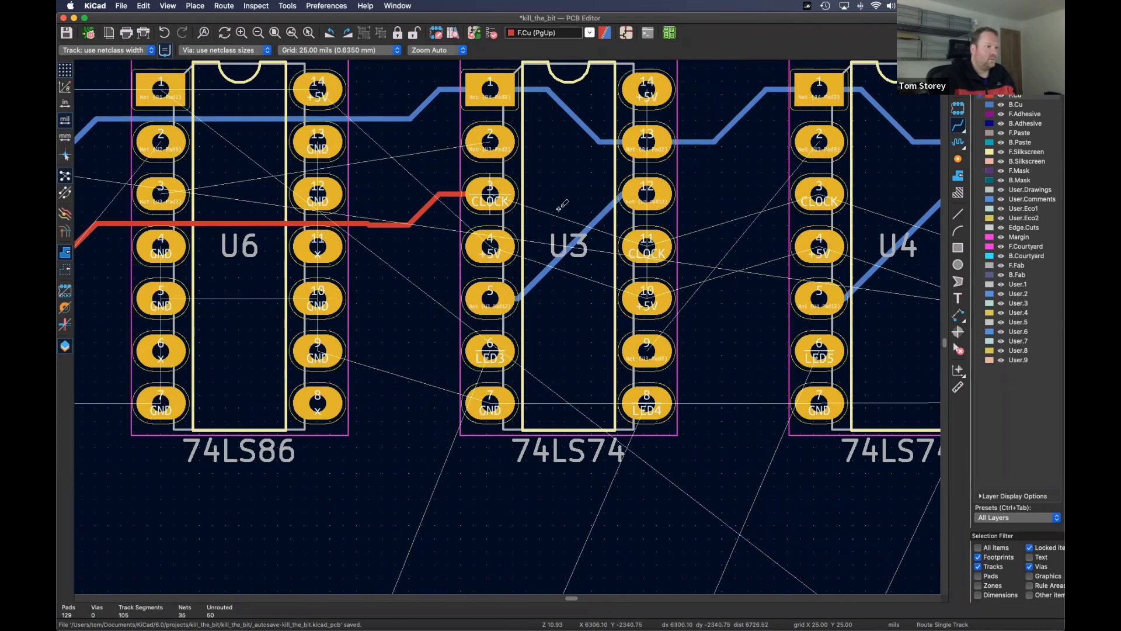
left_click(490, 192)
left_click(647, 245)
- Extend the CLOCK track on F.Cu from U3 pin 11 to U4 pin 3 and across to U4 pin 11
scroll(695, 225, "right", 1)
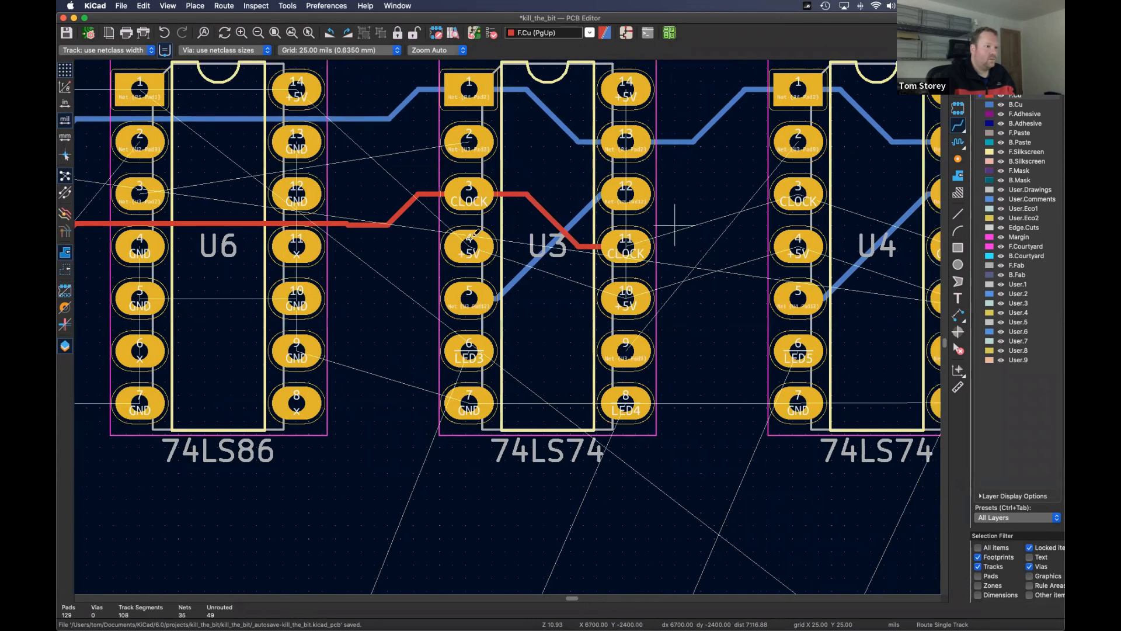
scroll(474, 233, "right", 4)
left_click(447, 245)
left_click(621, 189)
left_click(621, 190)
left_click(777, 244)
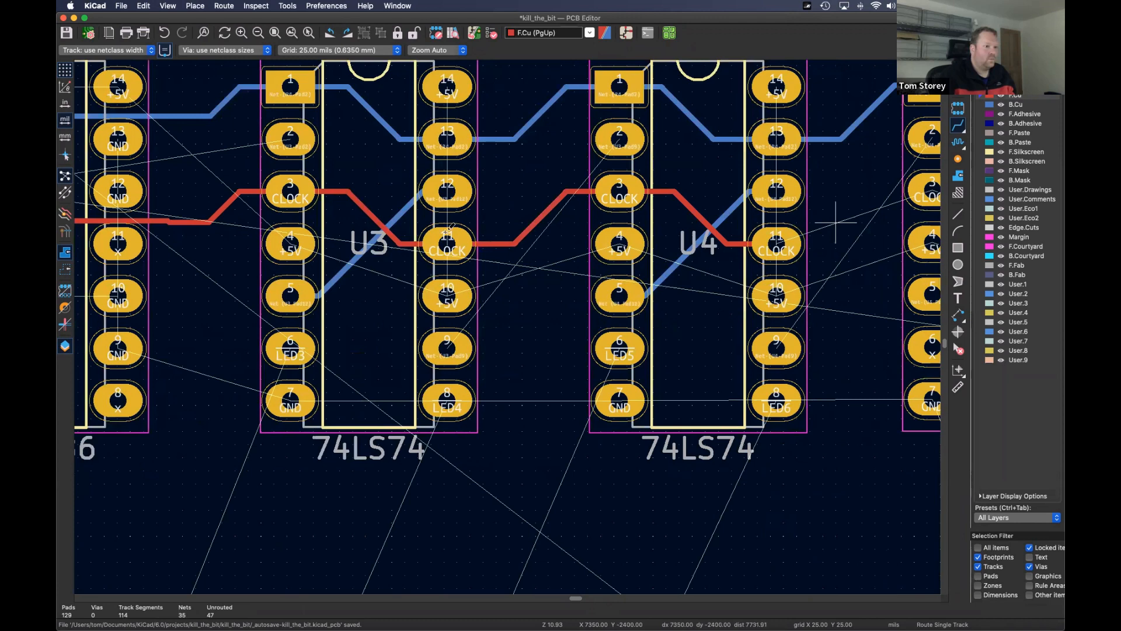
- Extend the CLOCK track on F.Cu from U4 pin 11 to U5 pin 3 and across to U5 pin 11
scroll(448, 232, "right", 8)
left_click(409, 241)
left_click(553, 188)
left_click(558, 189)
left_click(715, 241)
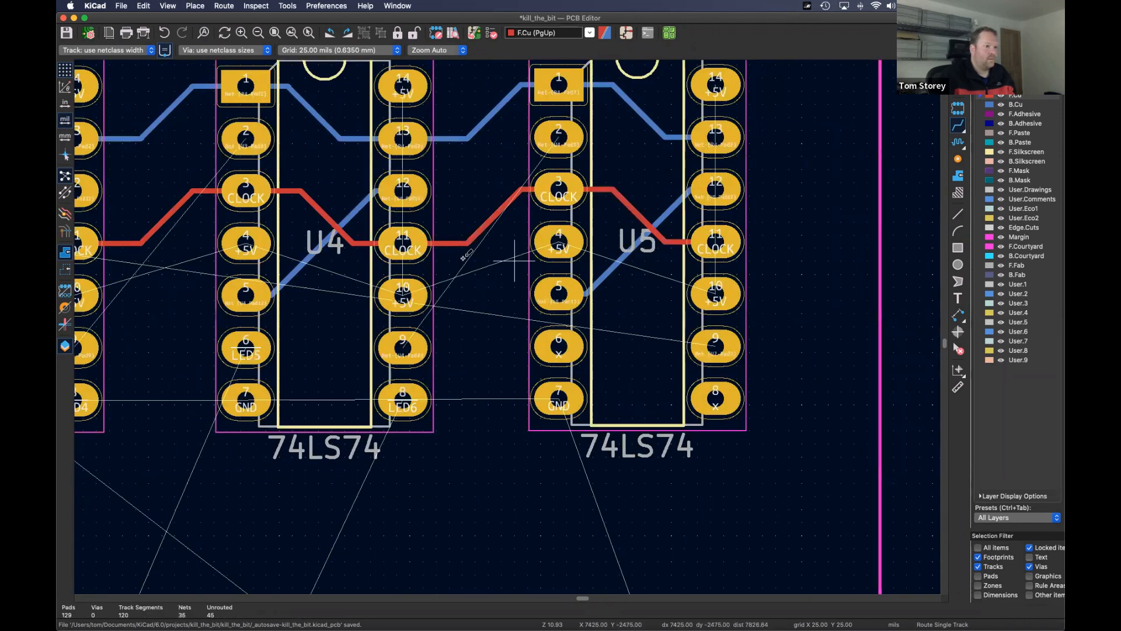
- Route +5V on F.Cu from U2 pin 10 through U6, between pins 4 and 5 and pins 11 and 10, to U3 pin 4
scroll(675, 246, "left", 15)
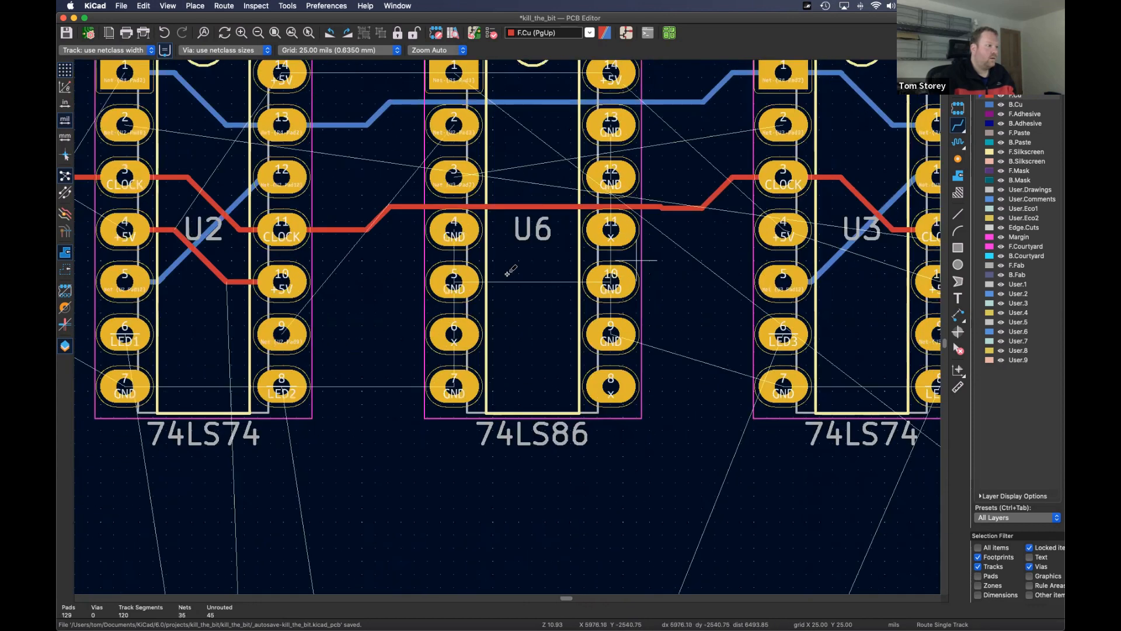
scroll(414, 278, "right", 2)
scroll(413, 279, "right", 3)
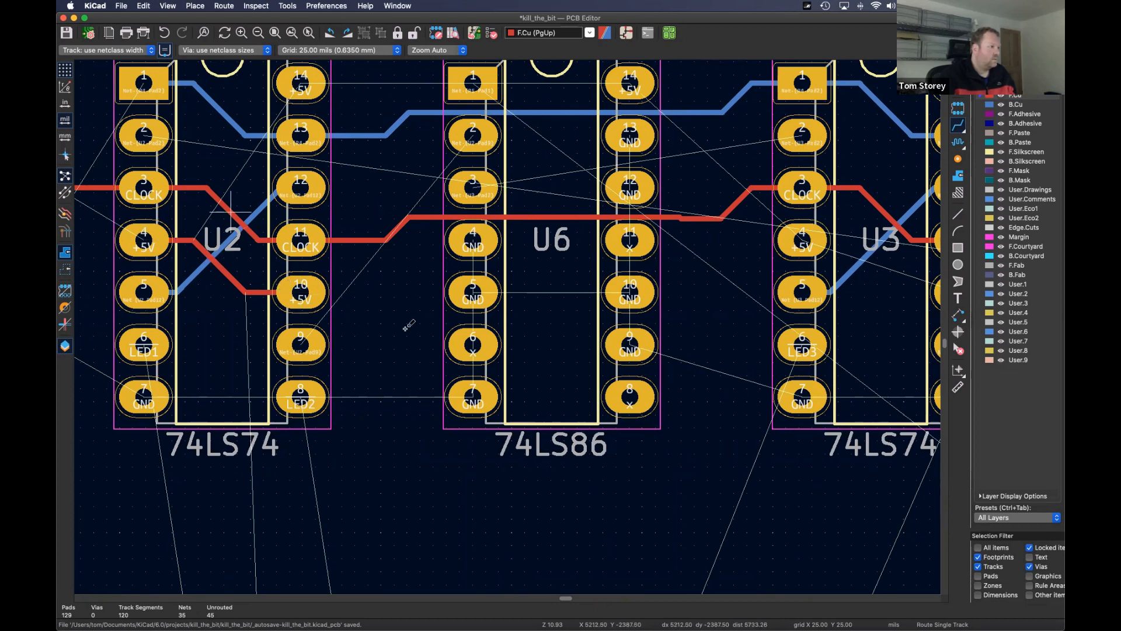
middle_click_drag(230, 212, 474, 345)
scroll(347, 326, "down", 6)
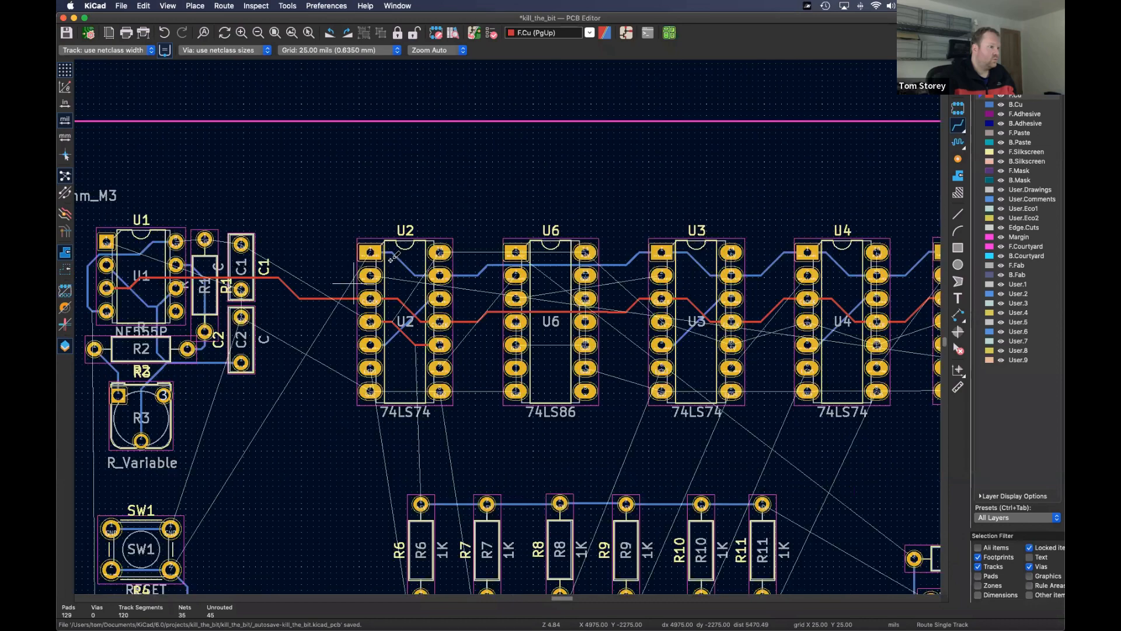
scroll(388, 270, "up", 5)
scroll(386, 269, "up", 3)
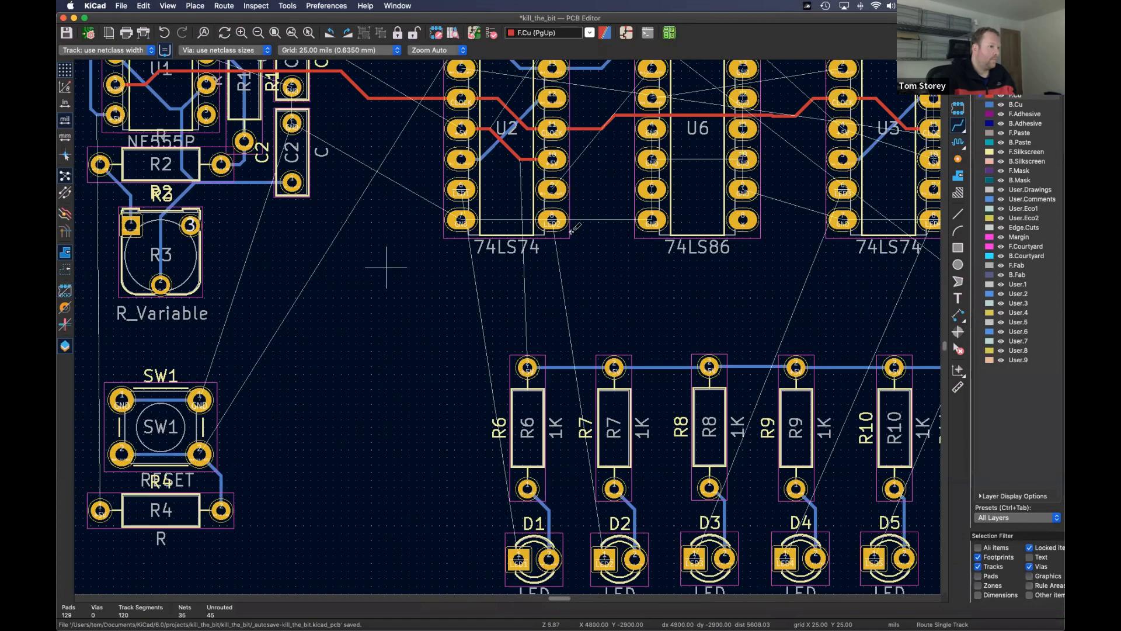
middle_click_drag(366, 266, 336, 272)
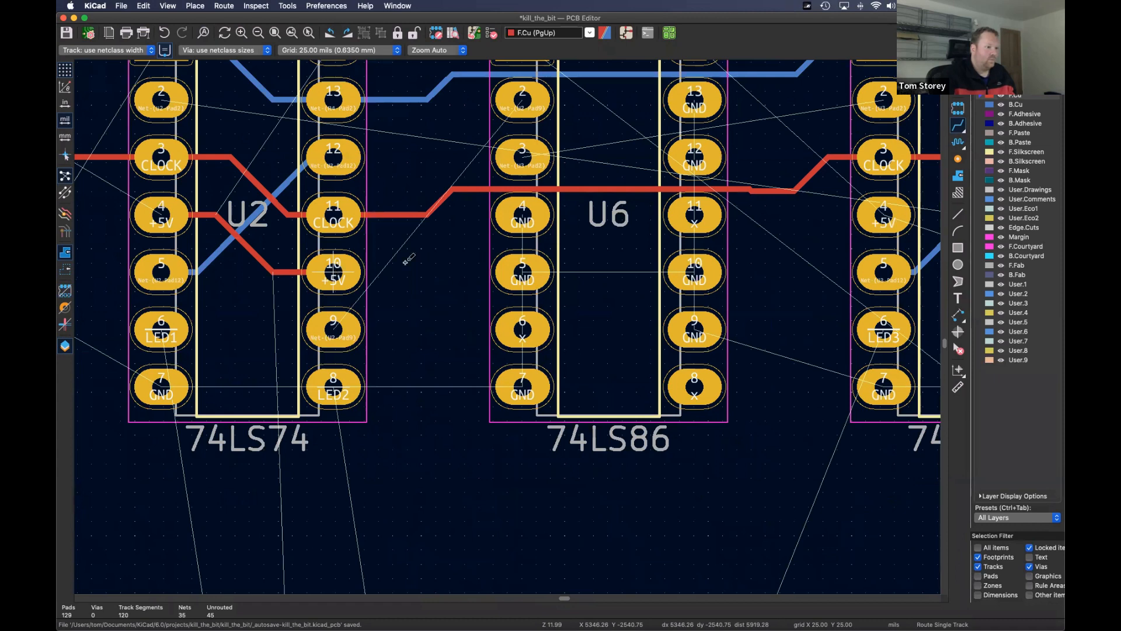
left_click(333, 272)
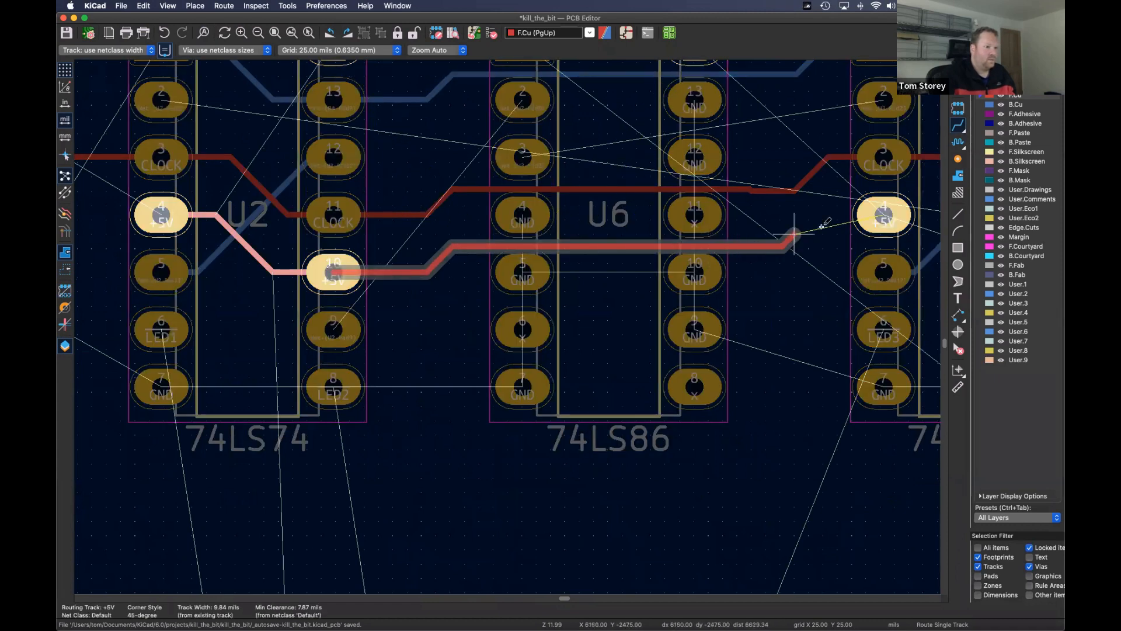
left_click(883, 215)
- Route +5V on F.Cu from U3 pin 4 across to pin 10 and on to U4 pin 4
middle_click_drag(884, 215, 307, 244)
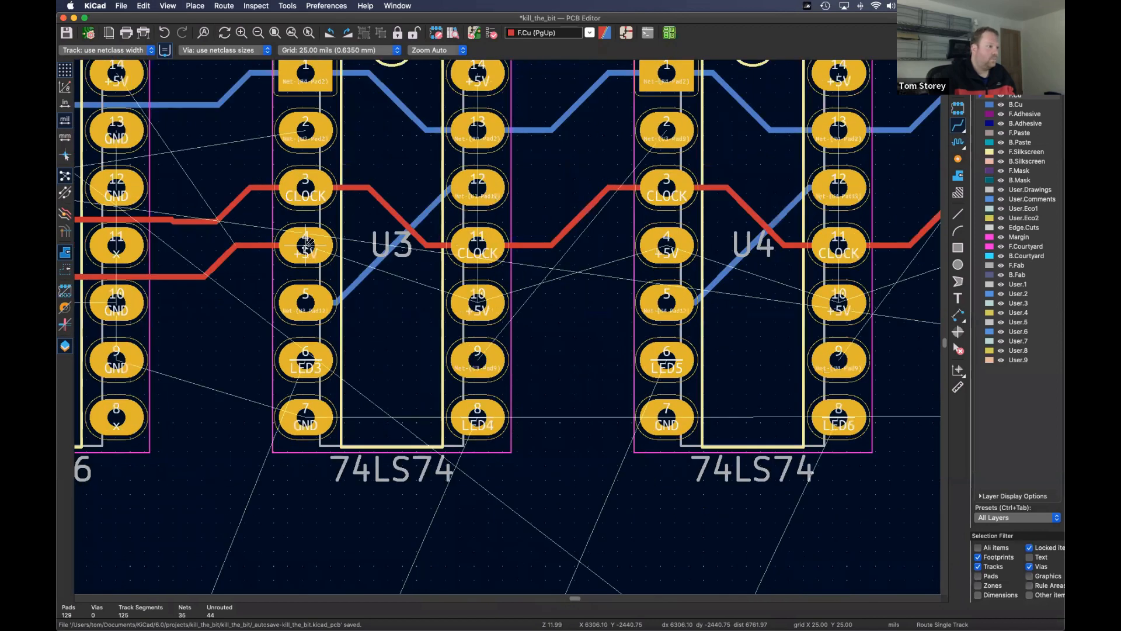
left_click(307, 244)
left_click(477, 301)
left_click(477, 302)
left_click(666, 246)
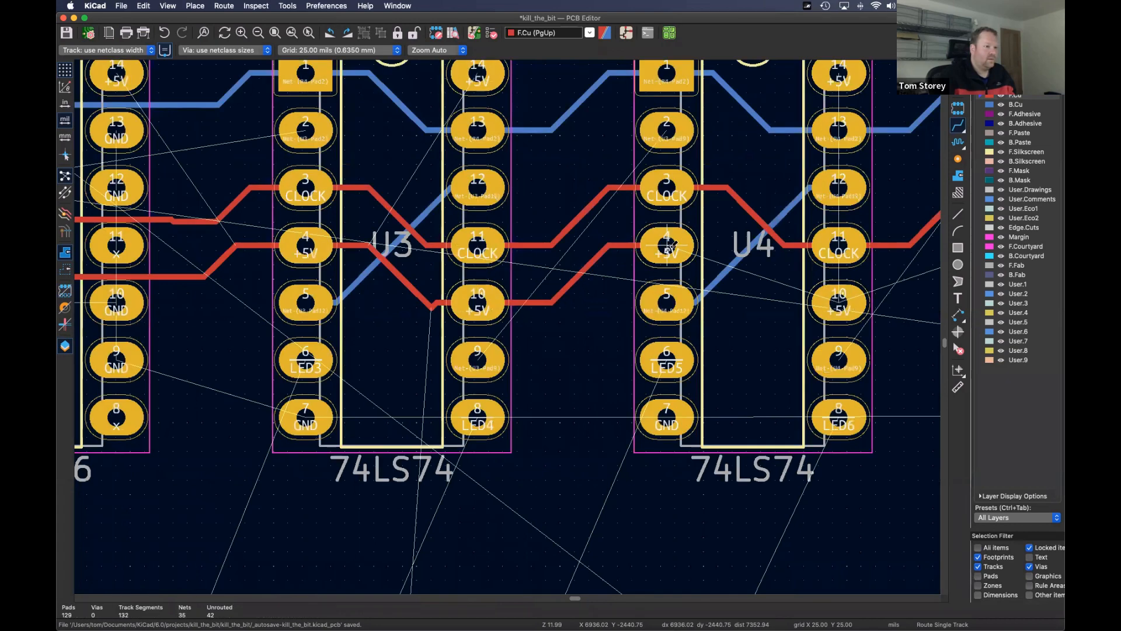
- Extend +5V on F.Cu from U4 pin 4 across to pin 10, to U5 pin 4 and across to U5 pin 10
left_click(698, 249)
left_click(841, 301)
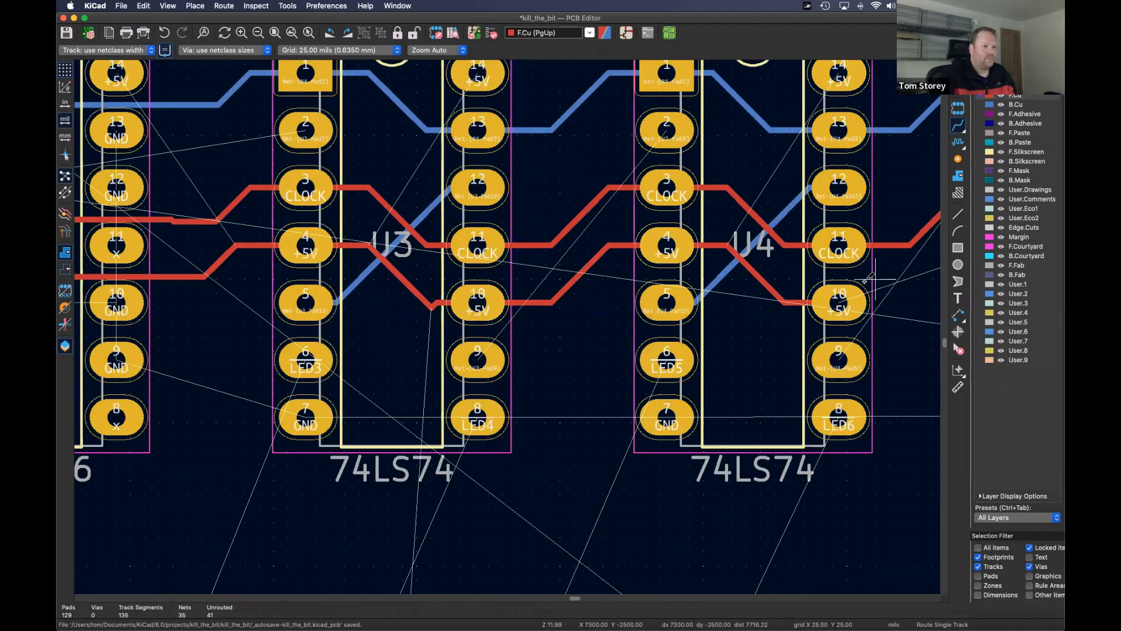
scroll(348, 289, "right", 1)
scroll(349, 289, "right", 5)
left_click(296, 296)
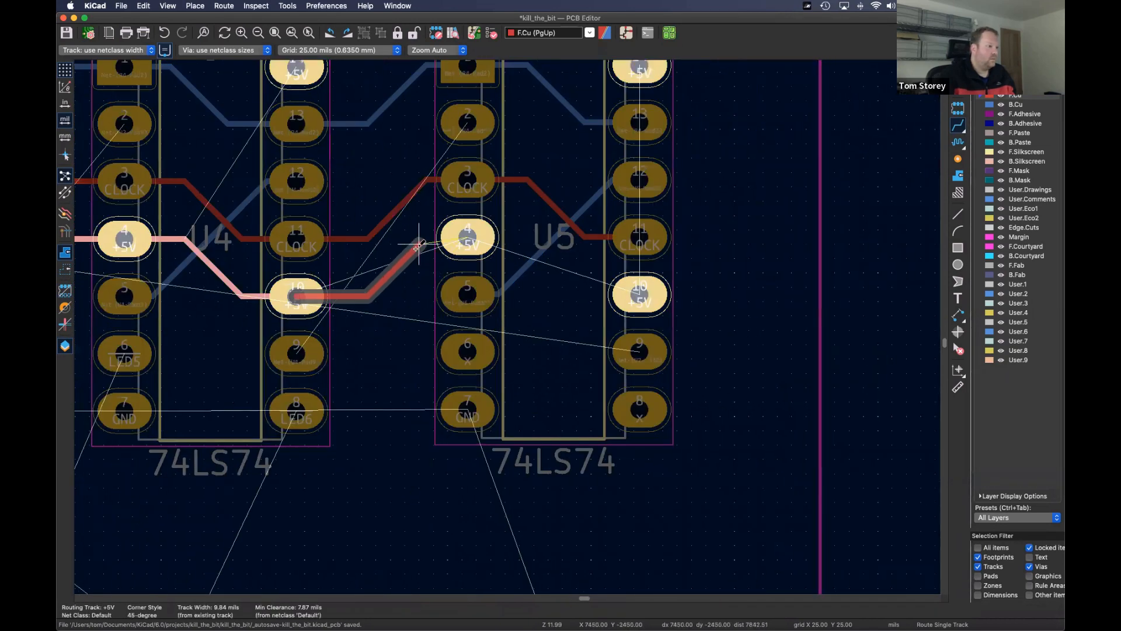
left_click(467, 236)
left_click(467, 236)
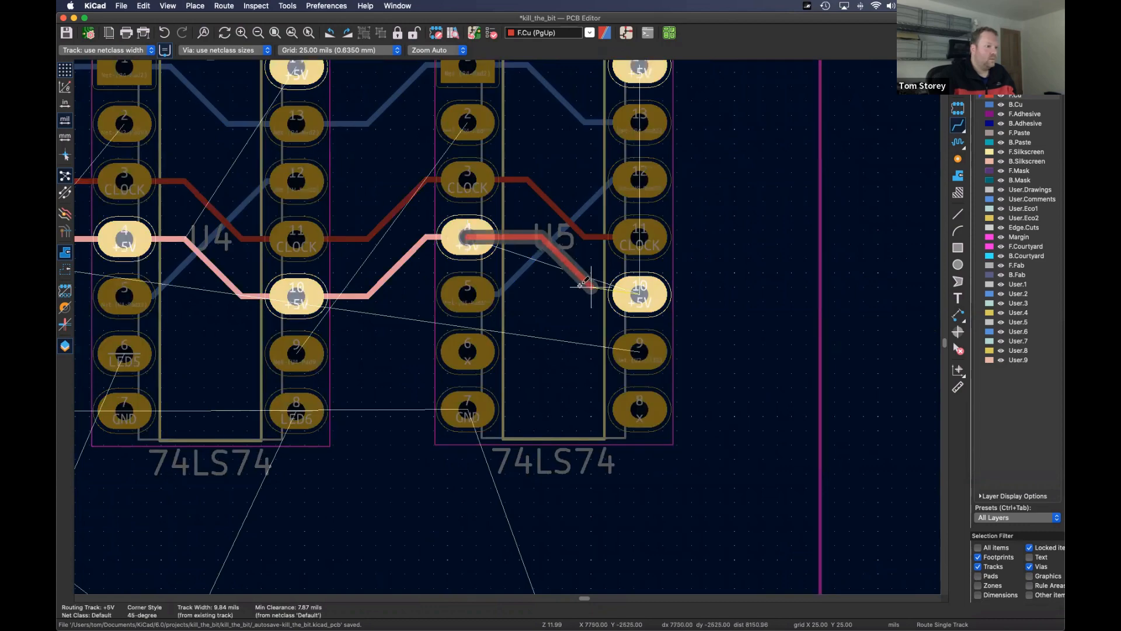
left_click(639, 295)
- Route +5V on F.Cu from U5 pin 10 around the outer side of pins 11 to 13 to U5 pin 14
scroll(531, 299, "down", 5)
scroll(509, 283, "up", 5)
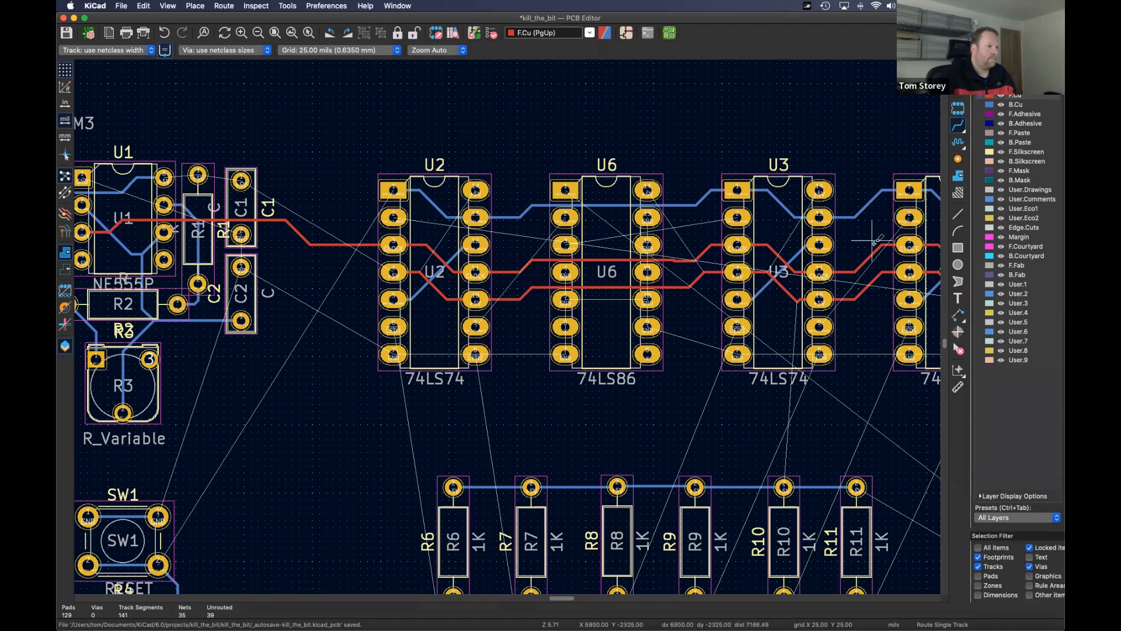
scroll(549, 290, "right", 10)
scroll(506, 313, "up", 3)
left_click(548, 365)
scroll(554, 325, "up", 1)
left_click(548, 142)
scroll(454, 266, "down", 1)
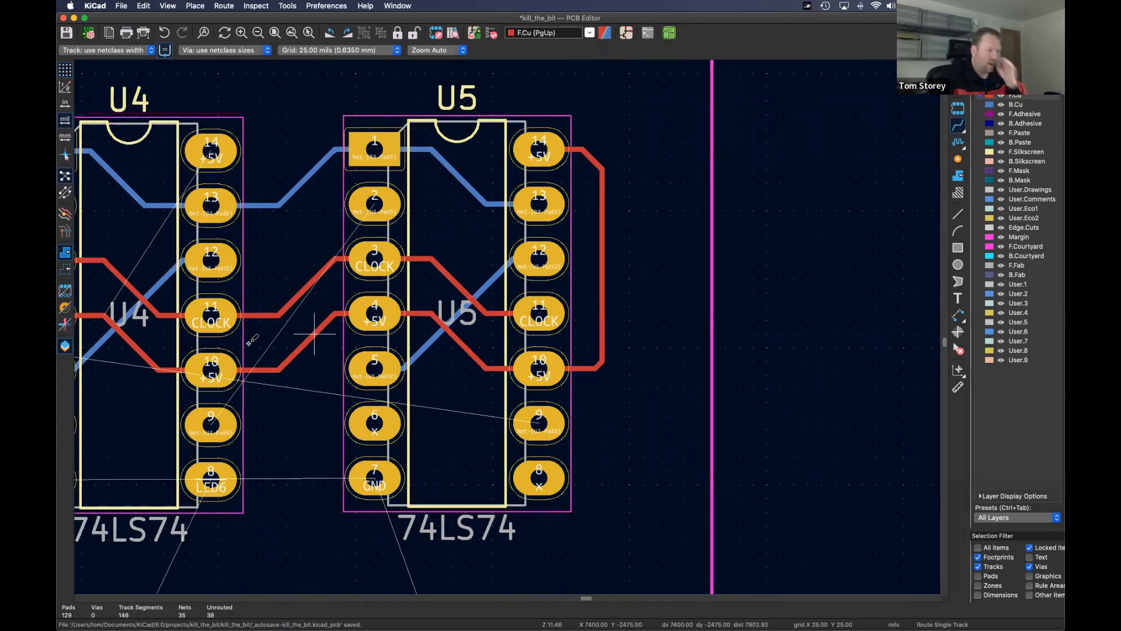
- Route a B.Cu track from U2 pin 9 up between the chips to U6 pin 2
scroll(672, 289, "left", 5)
scroll(672, 289, "left", 5)
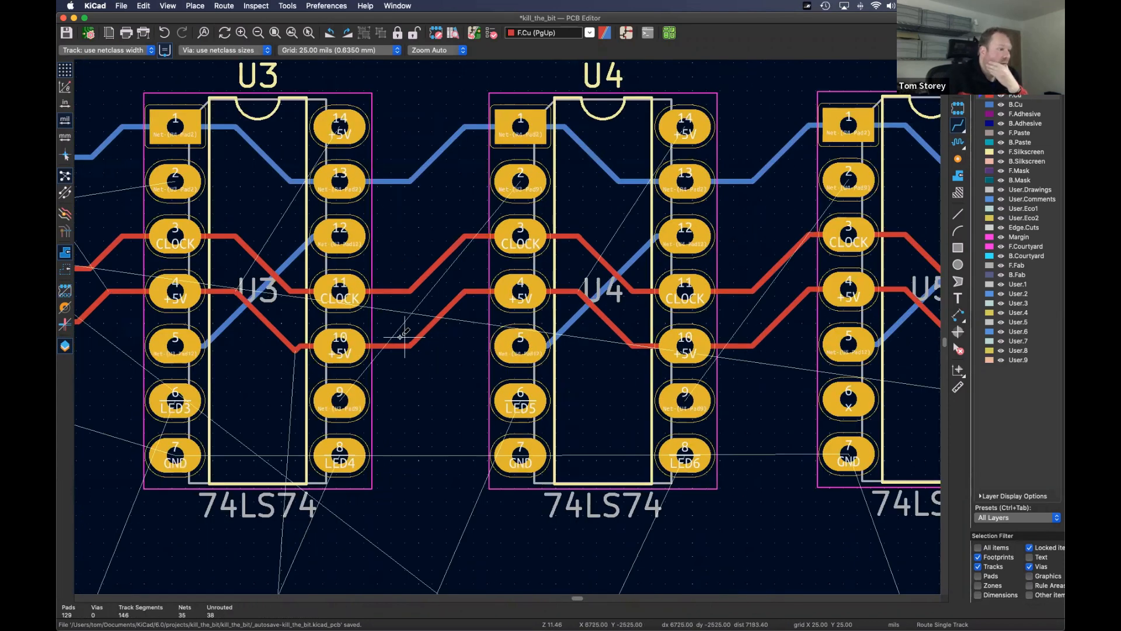
scroll(539, 328, "left", 3)
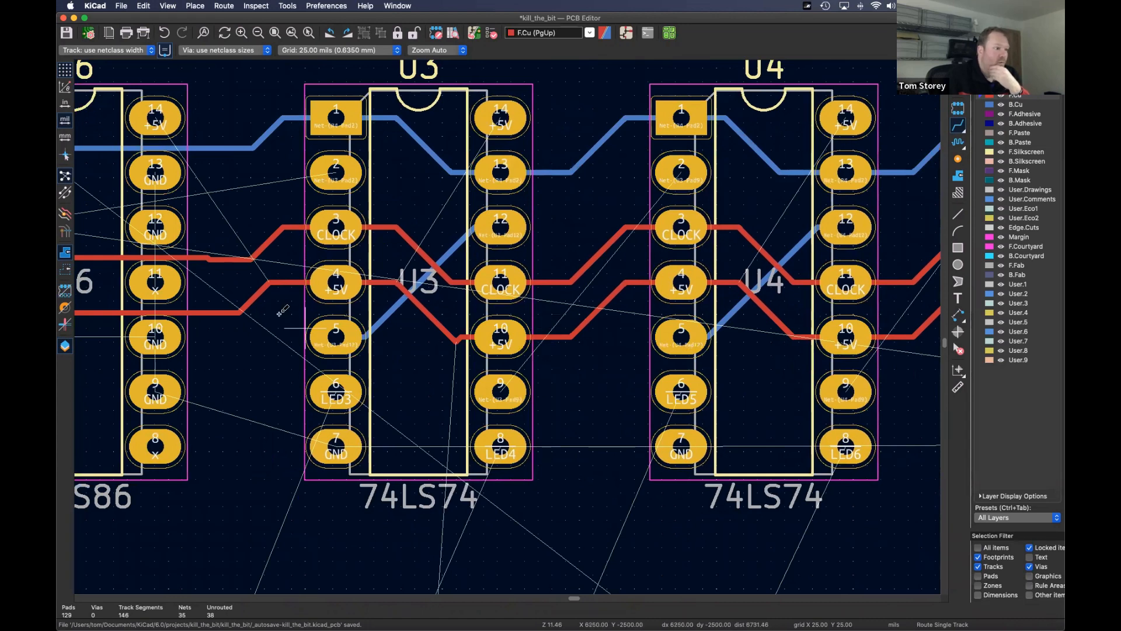
scroll(548, 320, "left", 5)
scroll(341, 302, "left", 5)
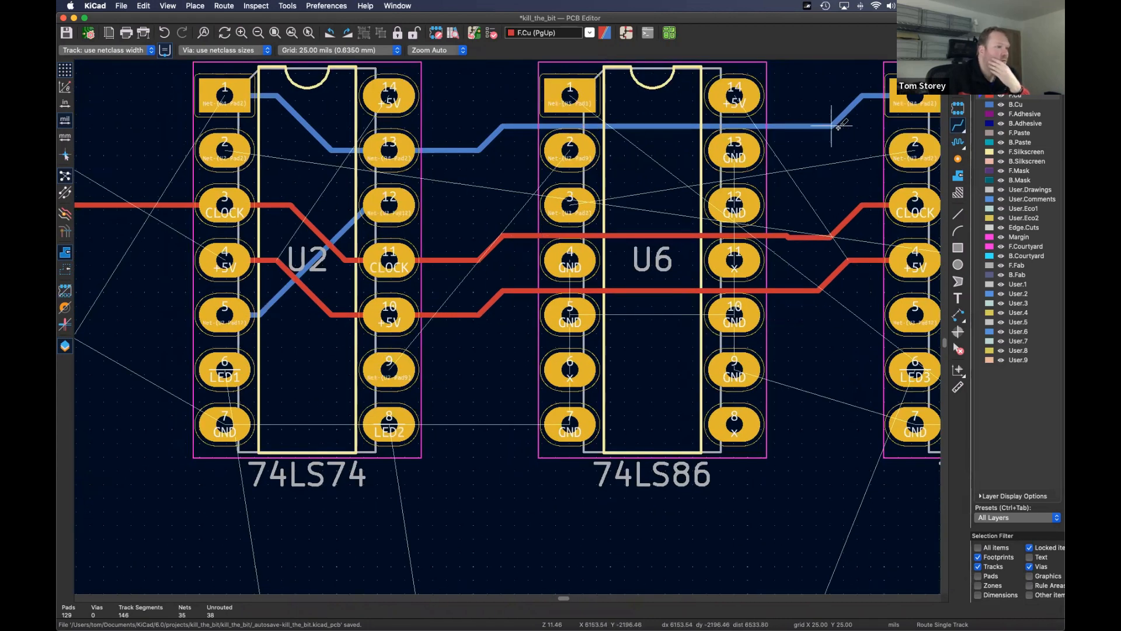
left_click(1016, 105)
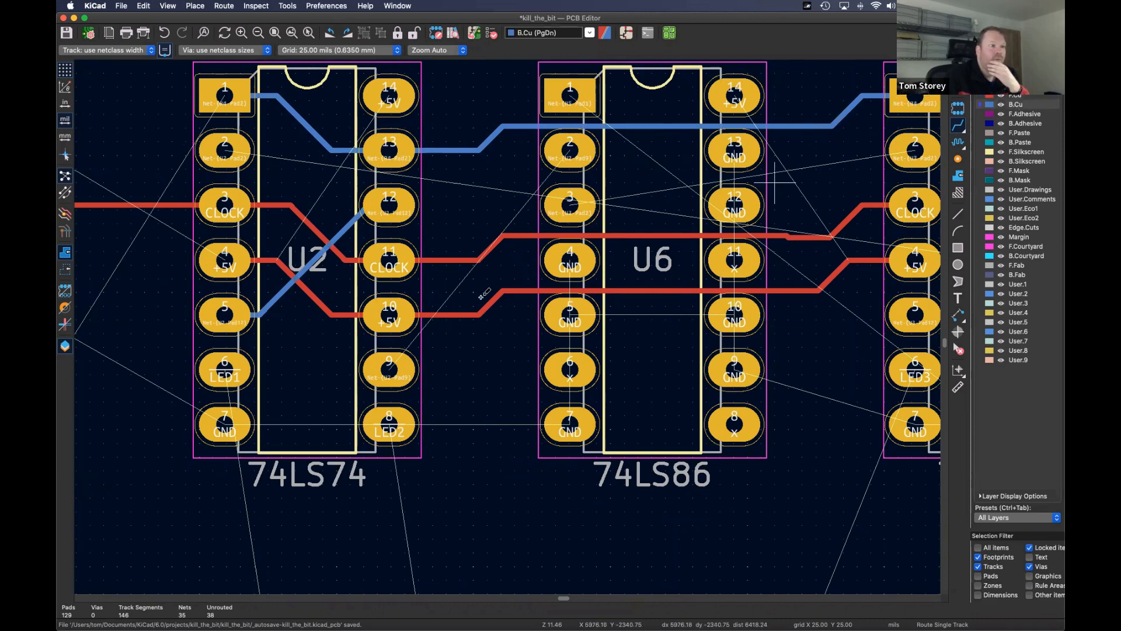
left_click(389, 369)
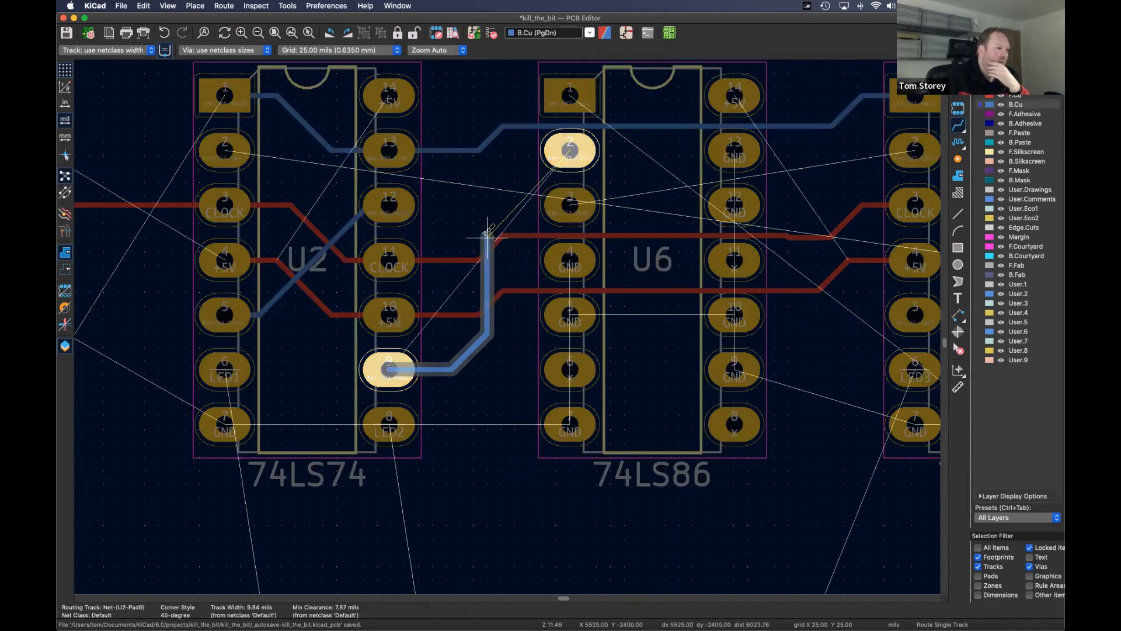
left_click(570, 150)
- Route B.Cu tracks from U3 pin 9 to U4 pin 2 and from U4 pin 9 to U5 pin 2
scroll(764, 210, "right", 1)
scroll(764, 210, "right", 8)
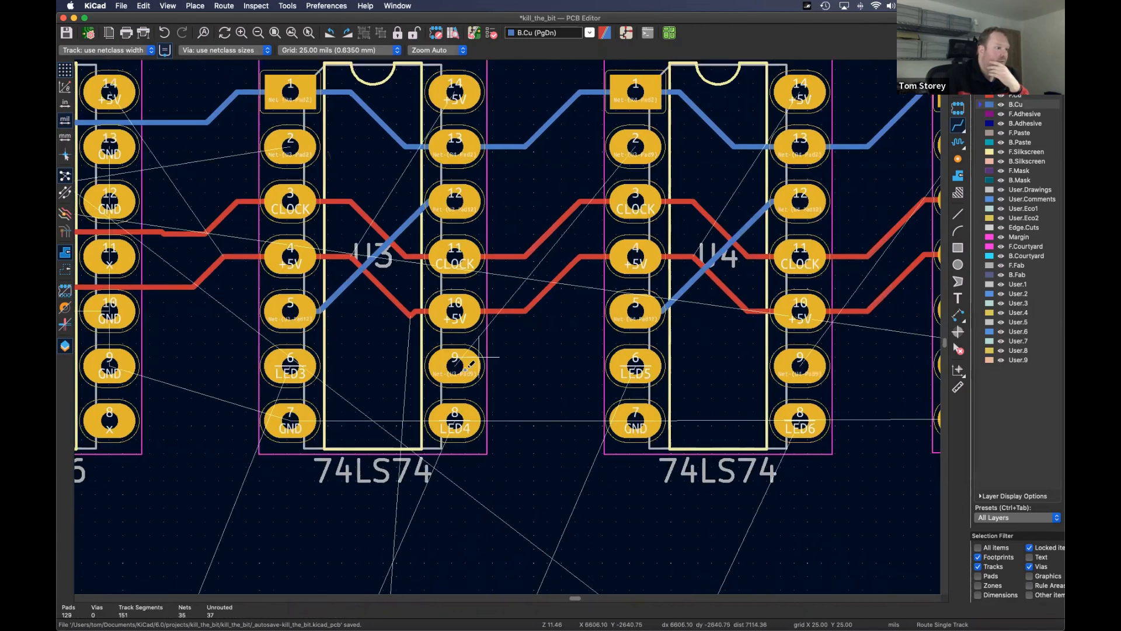
left_click(455, 366)
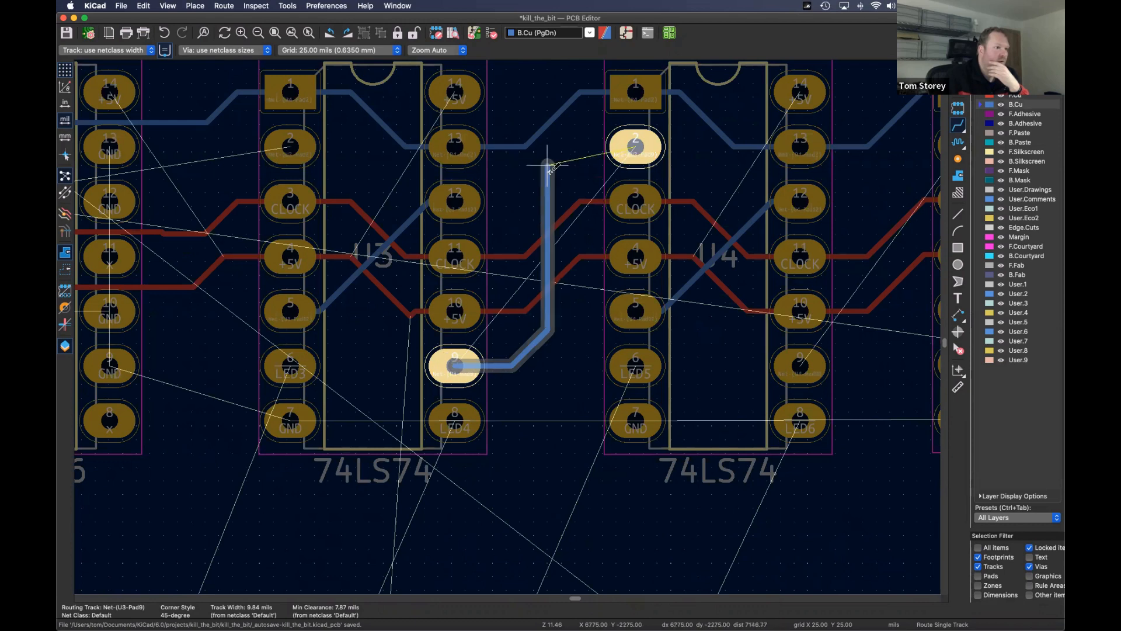
left_click(636, 146)
scroll(458, 304, "right", 2)
scroll(458, 305, "right", 10)
left_click(447, 371)
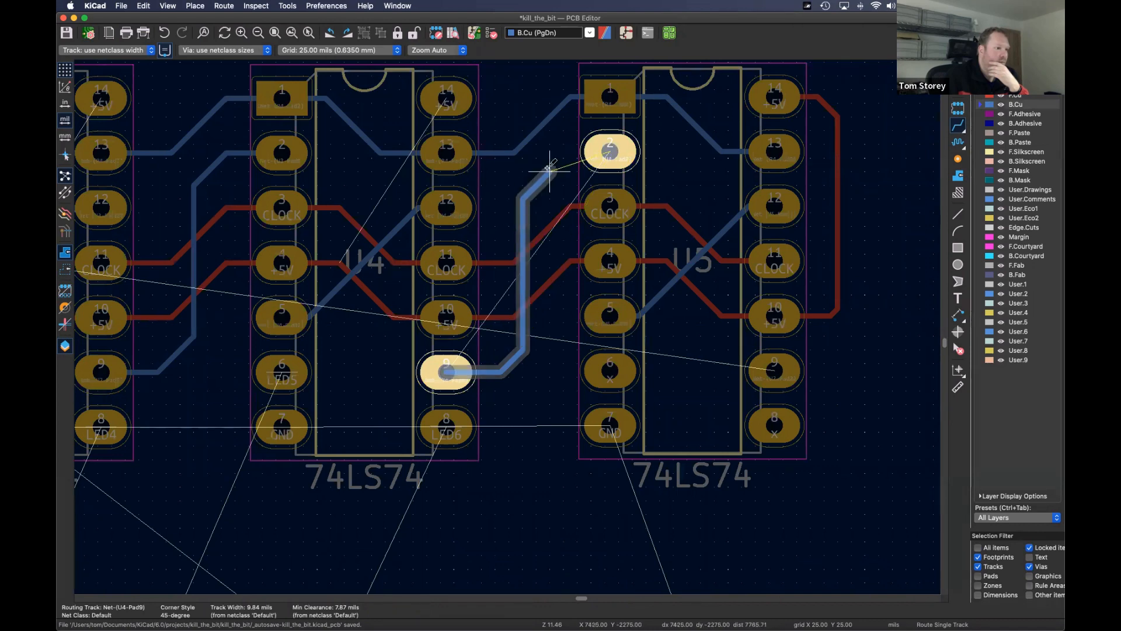
left_click(608, 153)
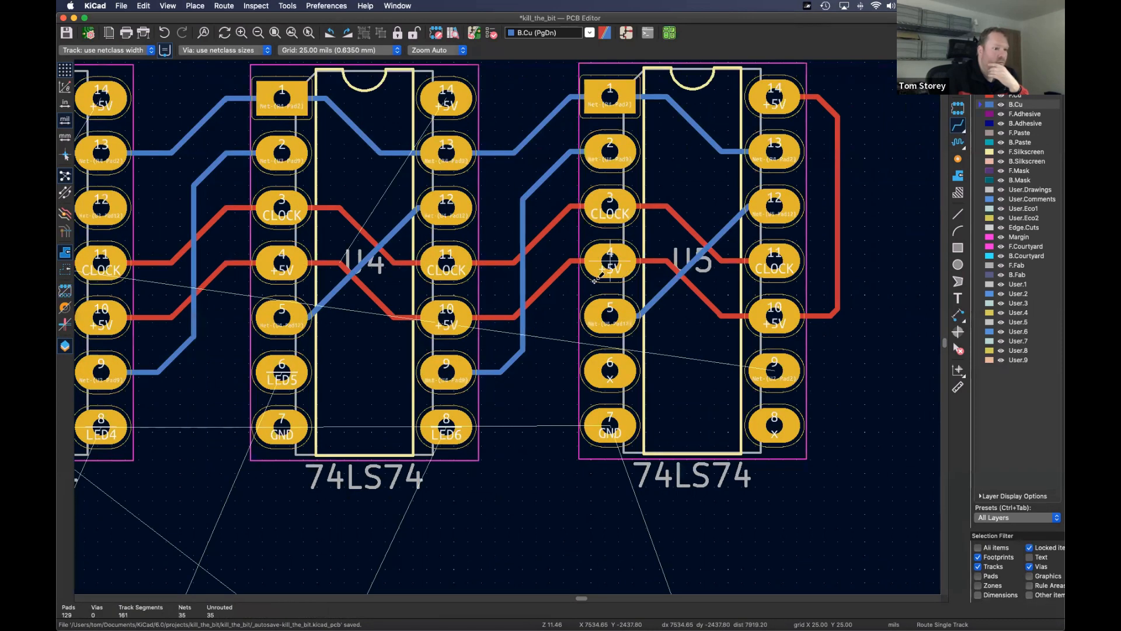
- Route a B.Cu track from U5 pin 9 beneath all the chips, between pins 8 and 9 and pins 6 and 7, around U2 to its pin 2
scroll(588, 298, "down", 3)
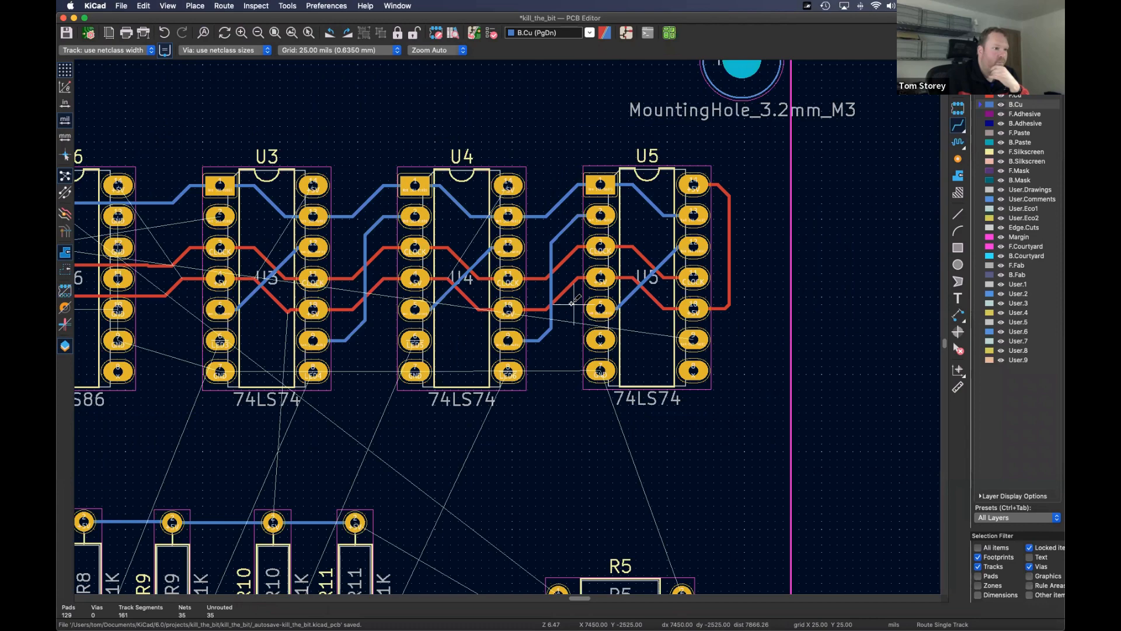
scroll(619, 310, "left", 5)
scroll(442, 282, "left", 10)
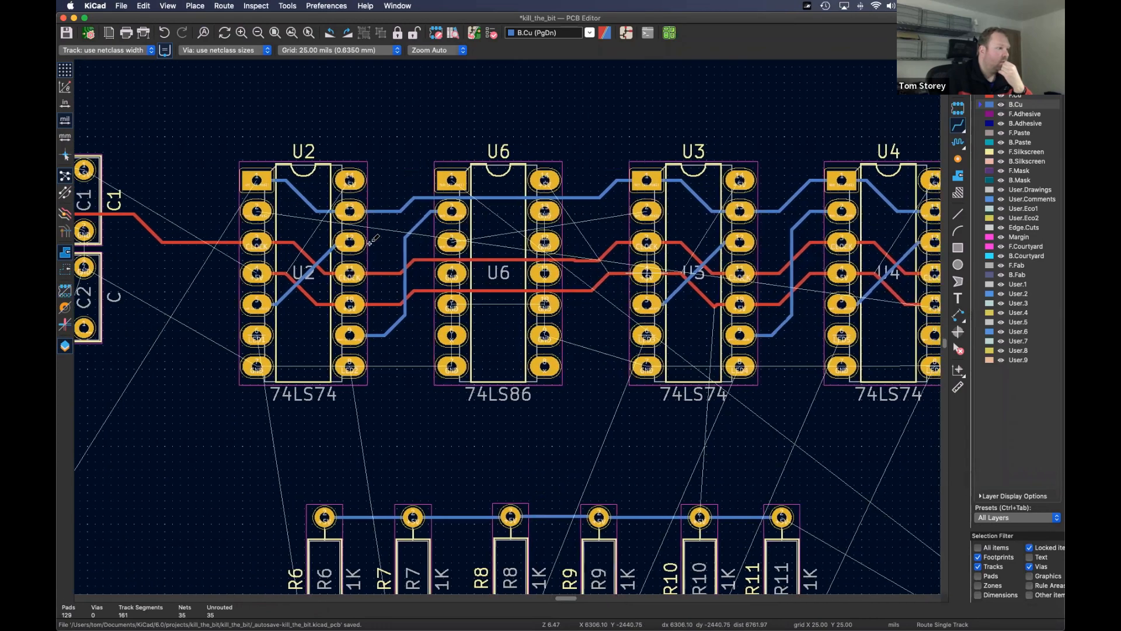
scroll(372, 240, "right", 10)
scroll(858, 270, "up", 3)
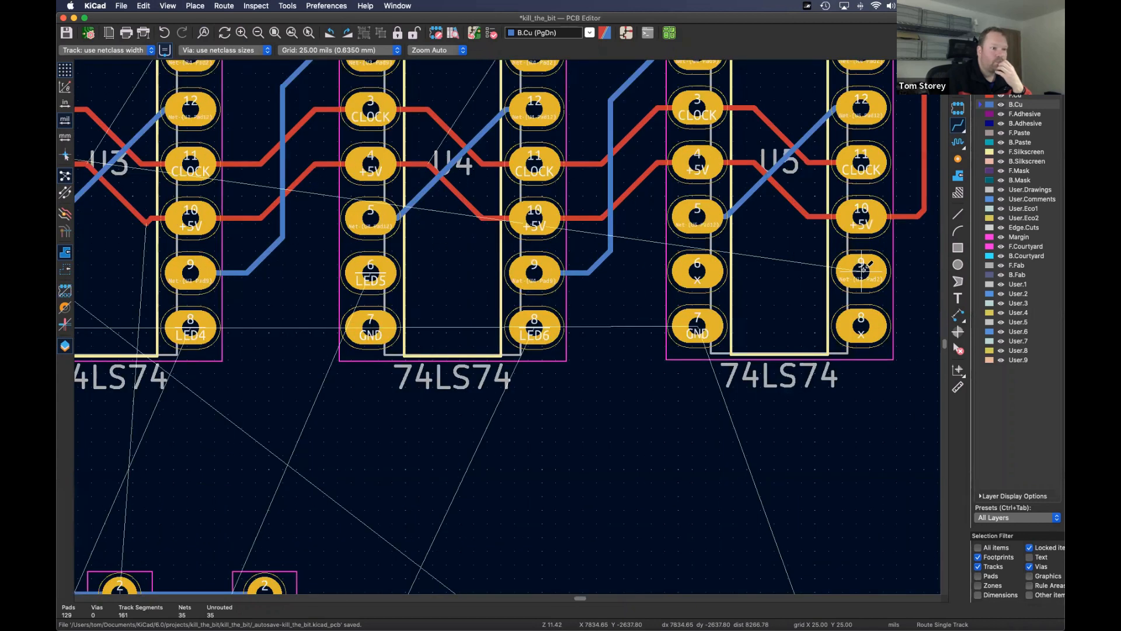
left_click(845, 269)
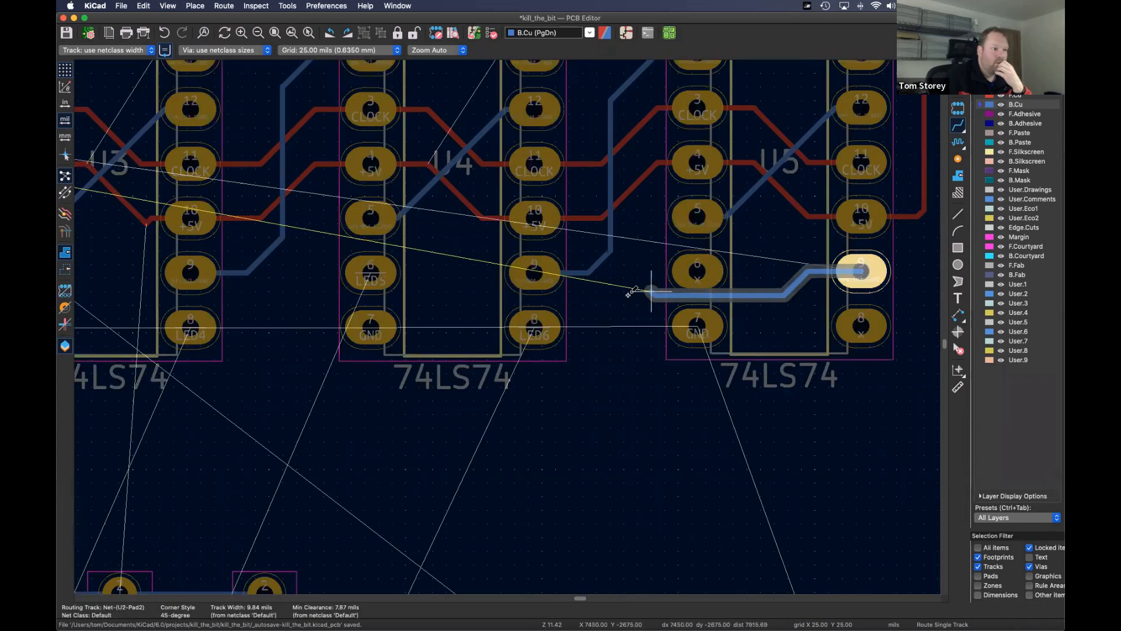
scroll(296, 292, "left", 6)
scroll(296, 294, "left", 15)
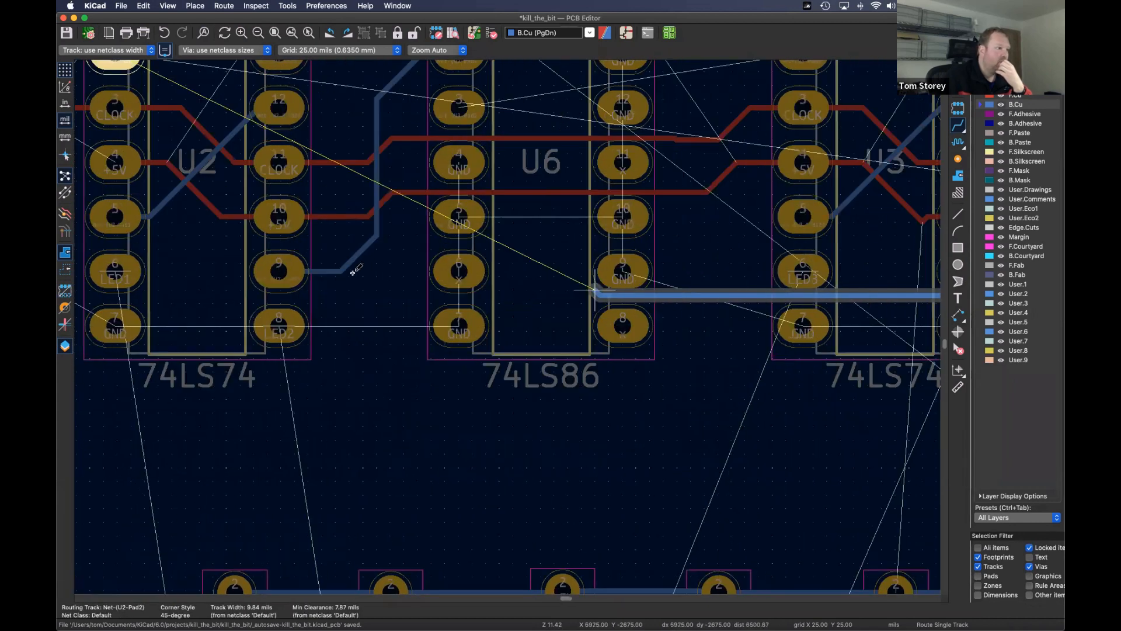
scroll(314, 331, "left", 2)
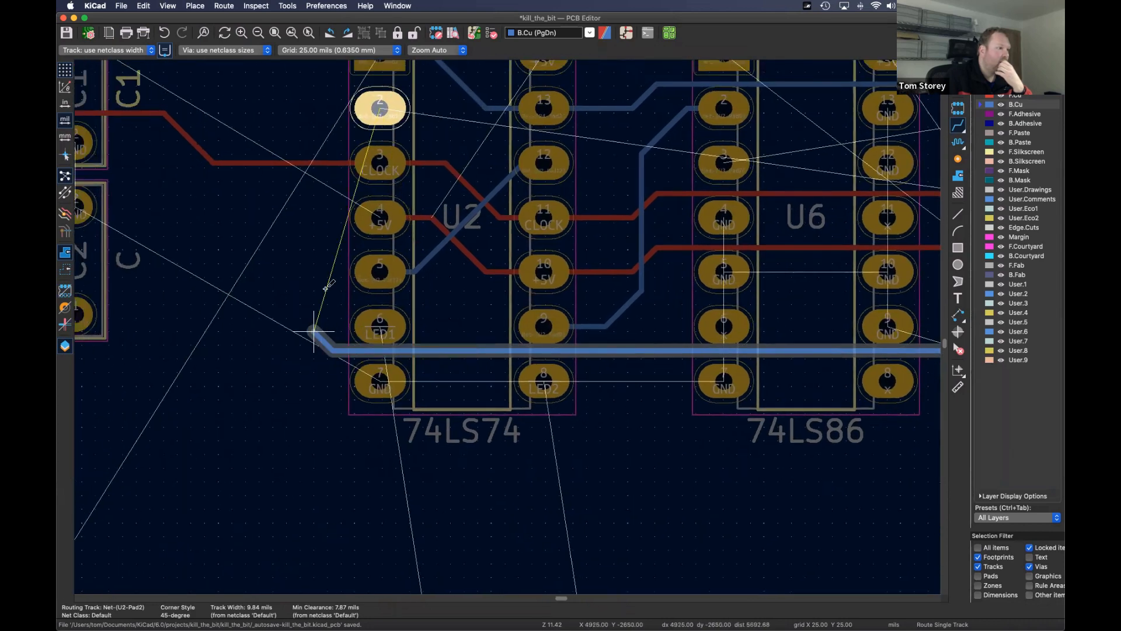
left_click(377, 108)
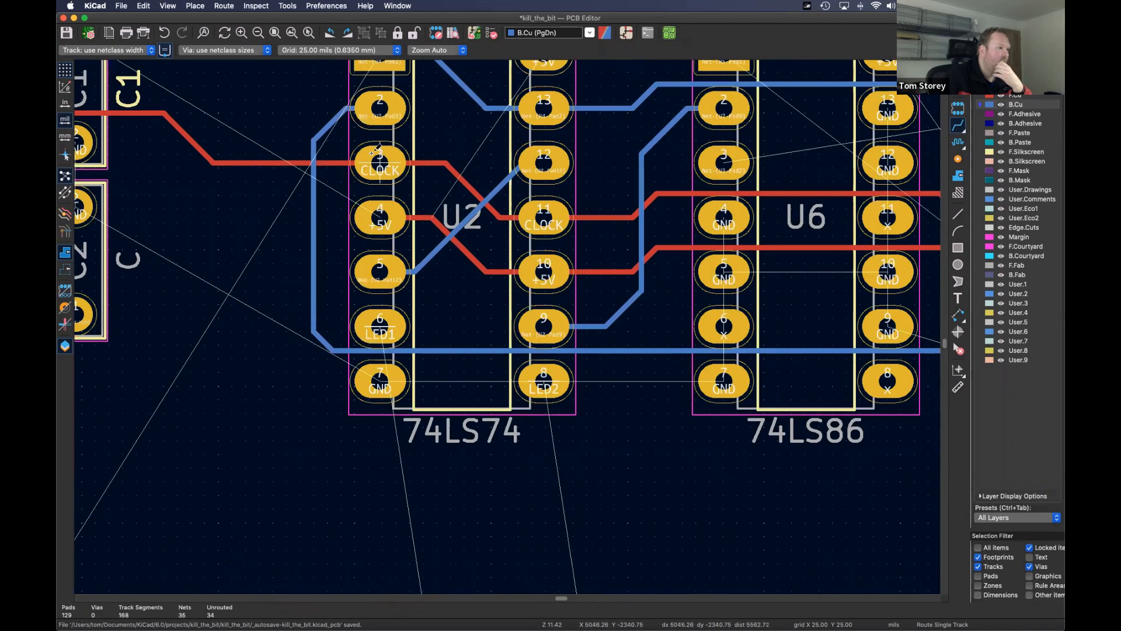
- Route a B.Cu track from U6 pin 3 between U6 pins 12 and 13 to U3 pin 2
scroll(372, 153, "down", 6)
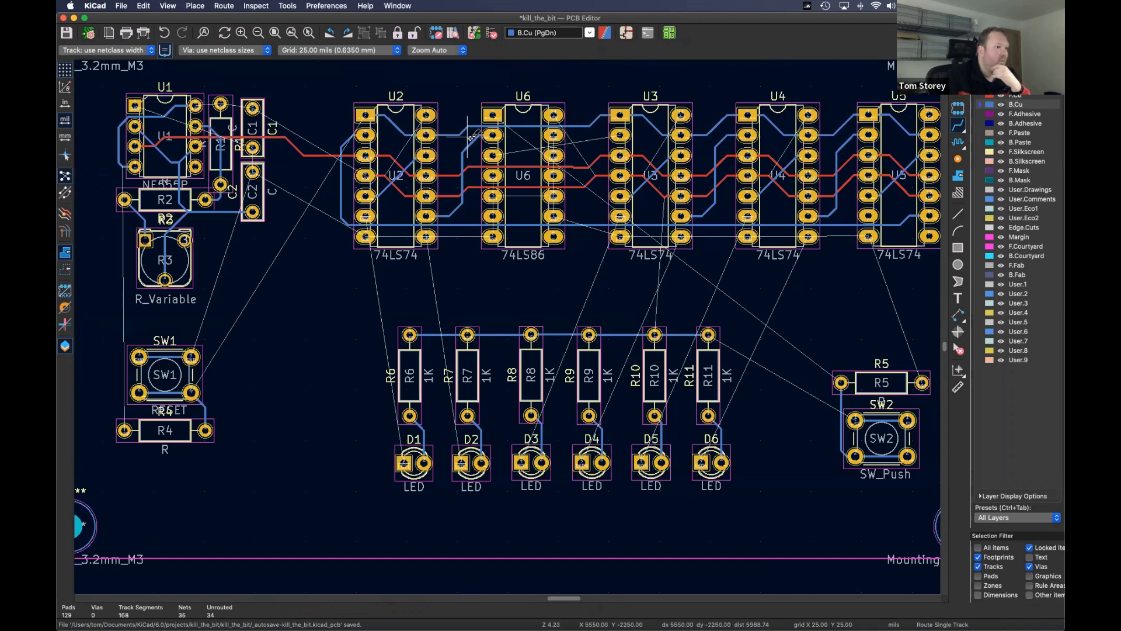
scroll(501, 201, "up", 5)
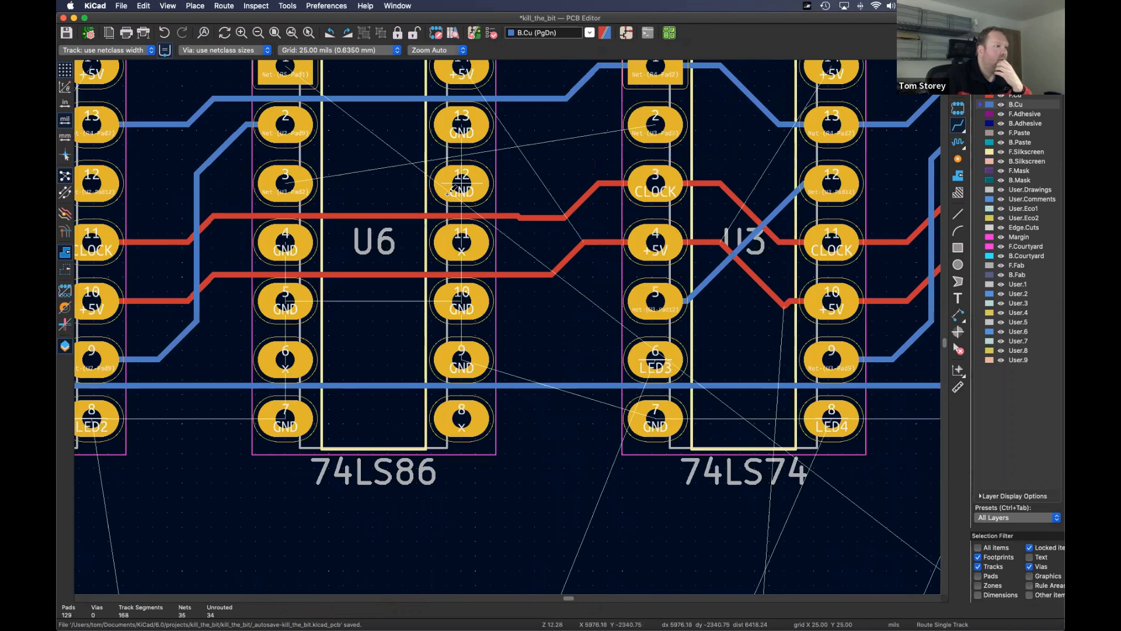
scroll(395, 178, "left", 5)
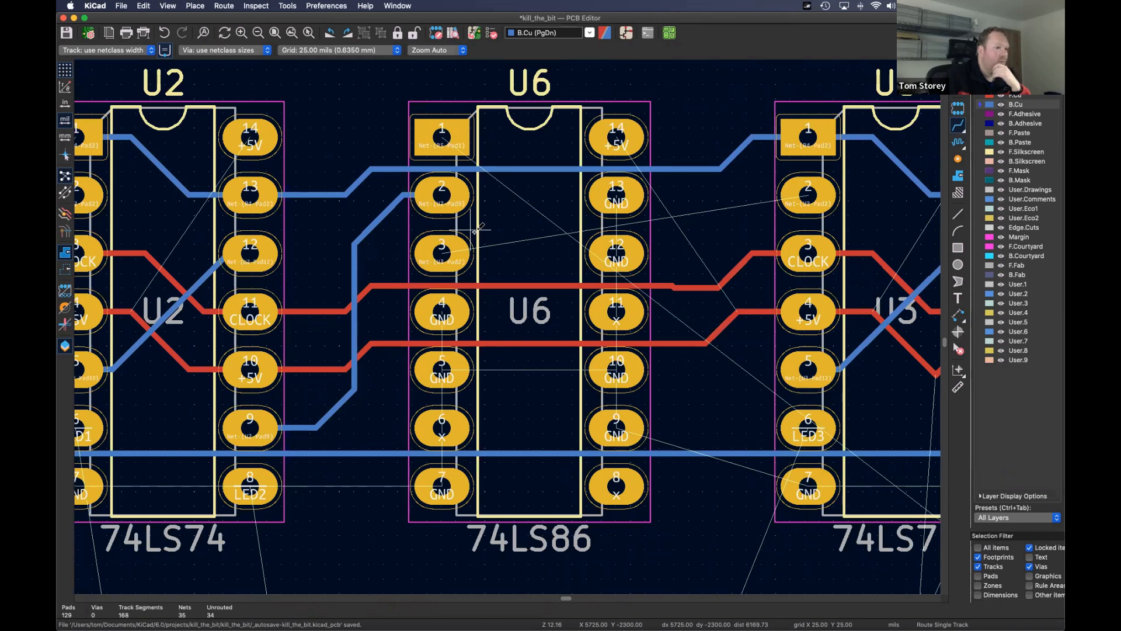
left_click(442, 253)
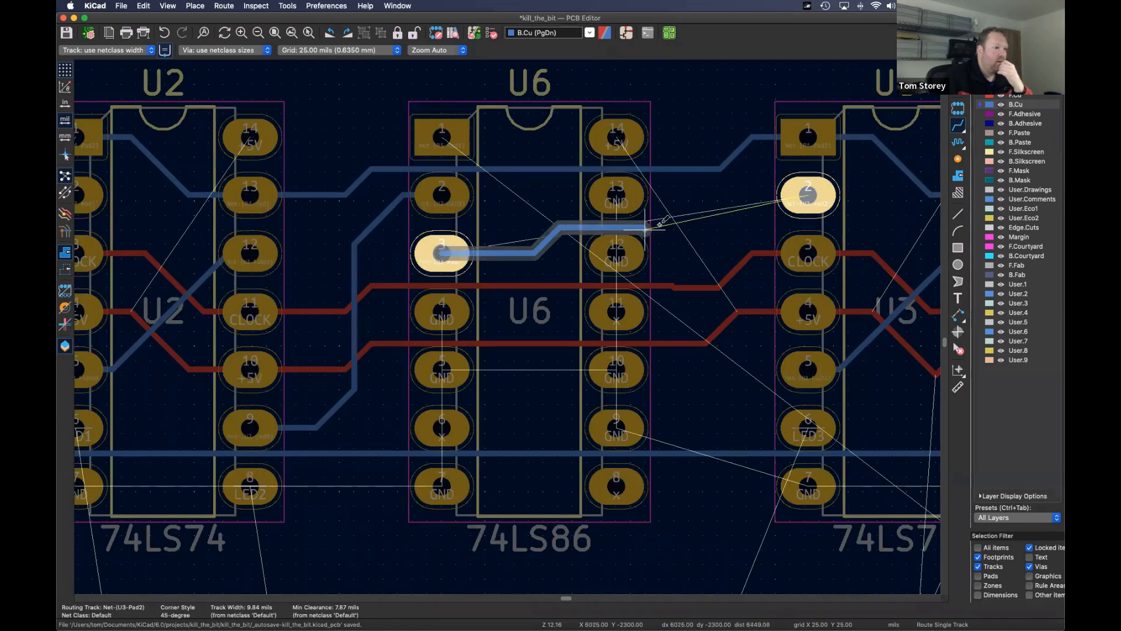
left_click(805, 192)
- Examine the remaining unrouted connections around U6, including its GND pins
scroll(723, 230, "down", 3)
middle_click_drag(759, 231, 673, 217)
scroll(678, 213, "right", 3)
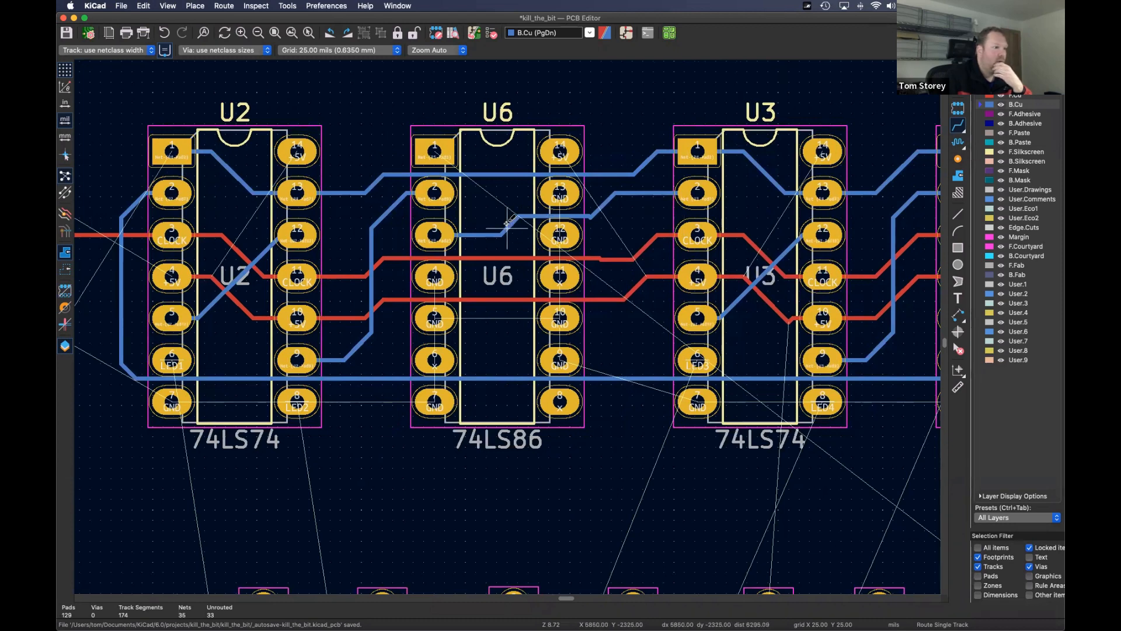
scroll(570, 240, "up", 3)
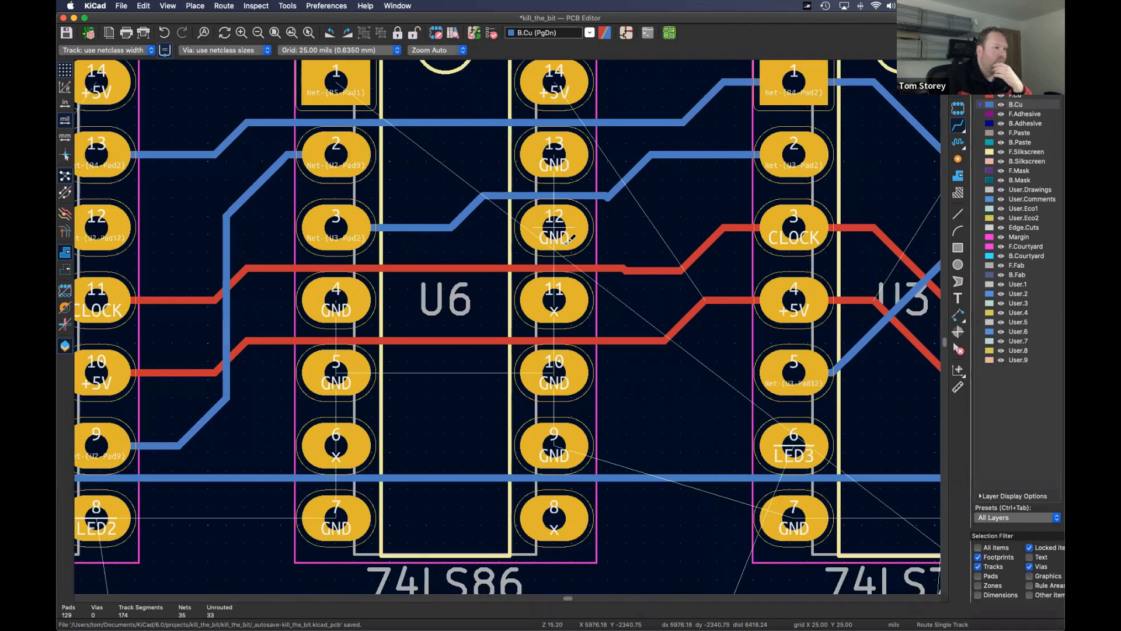
scroll(570, 239, "down", 2)
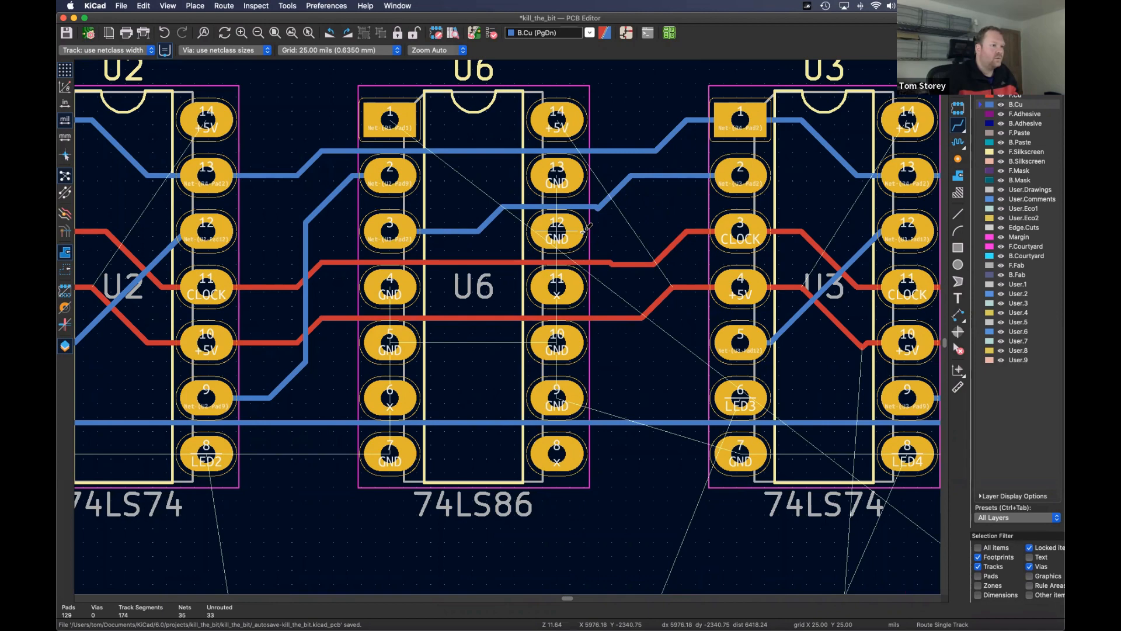
scroll(583, 229, "down", 5)
scroll(545, 302, "up", 2)
scroll(543, 302, "up", 4)
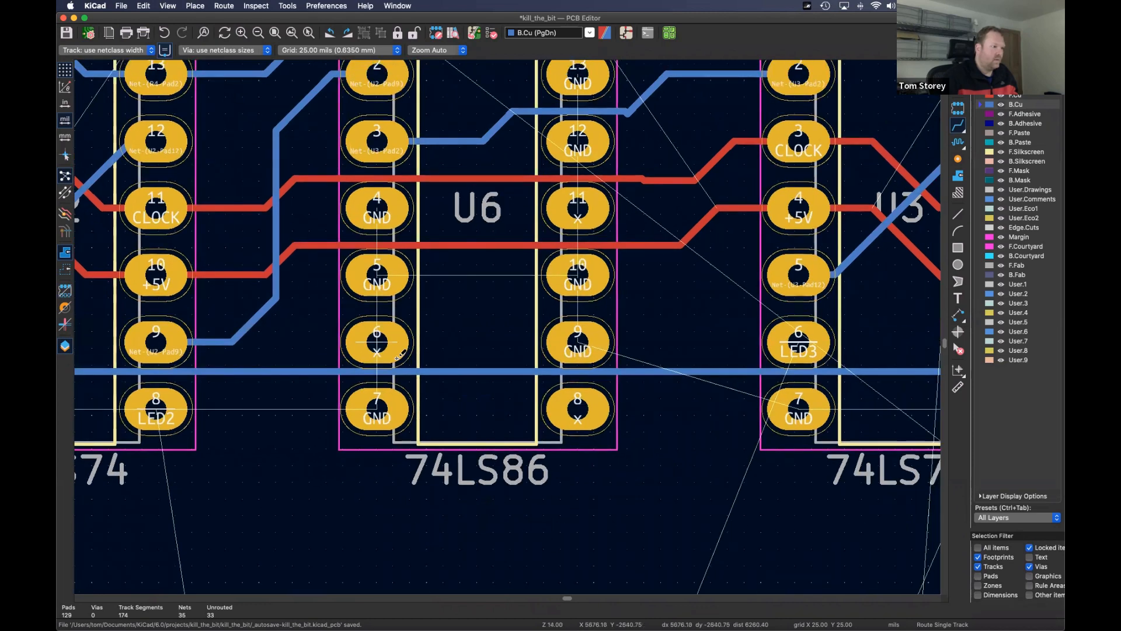
scroll(408, 302, "down", 1)
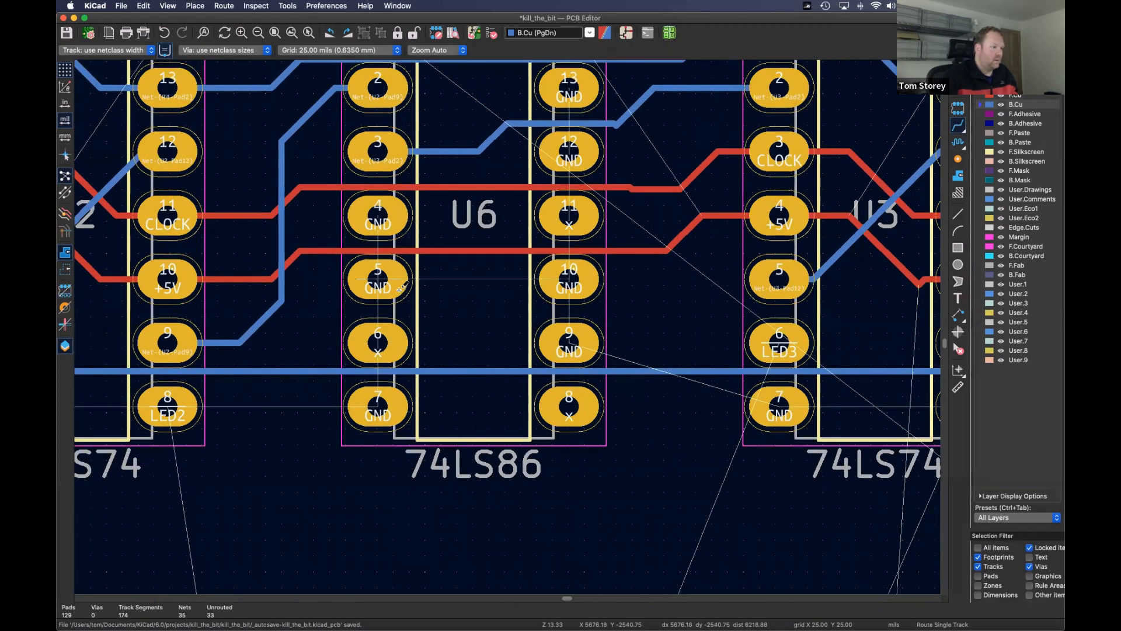
- Route GND on F.Cu from U6 pin 7 to pins 5 and 10, and connect pin 9 to pin 10
left_click(1014, 95)
left_click(430, 397)
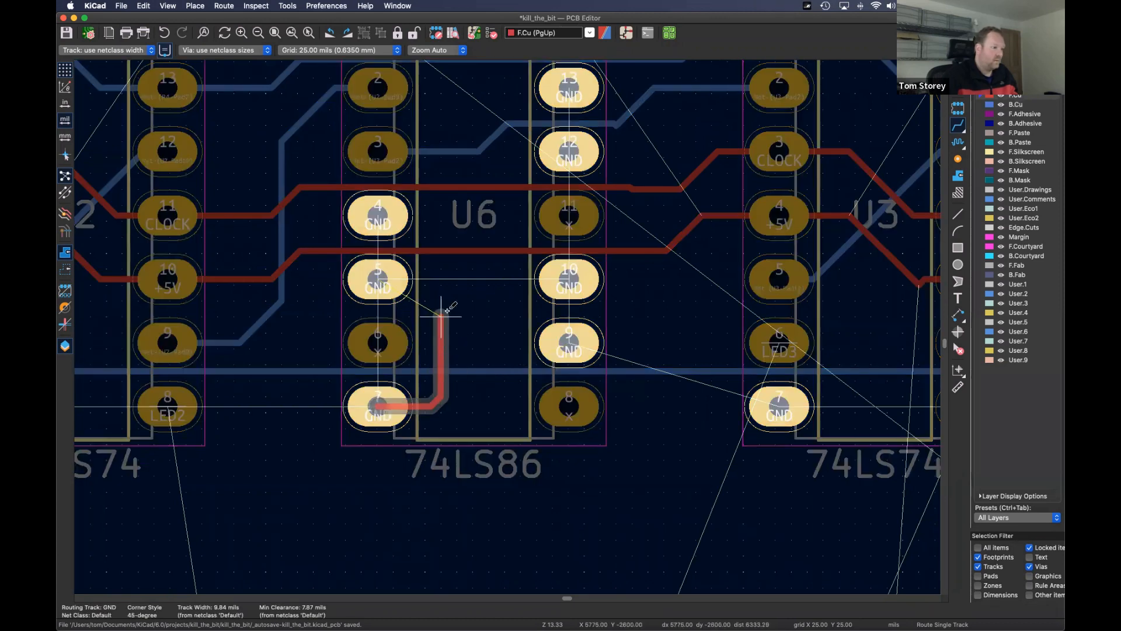
left_click(473, 277)
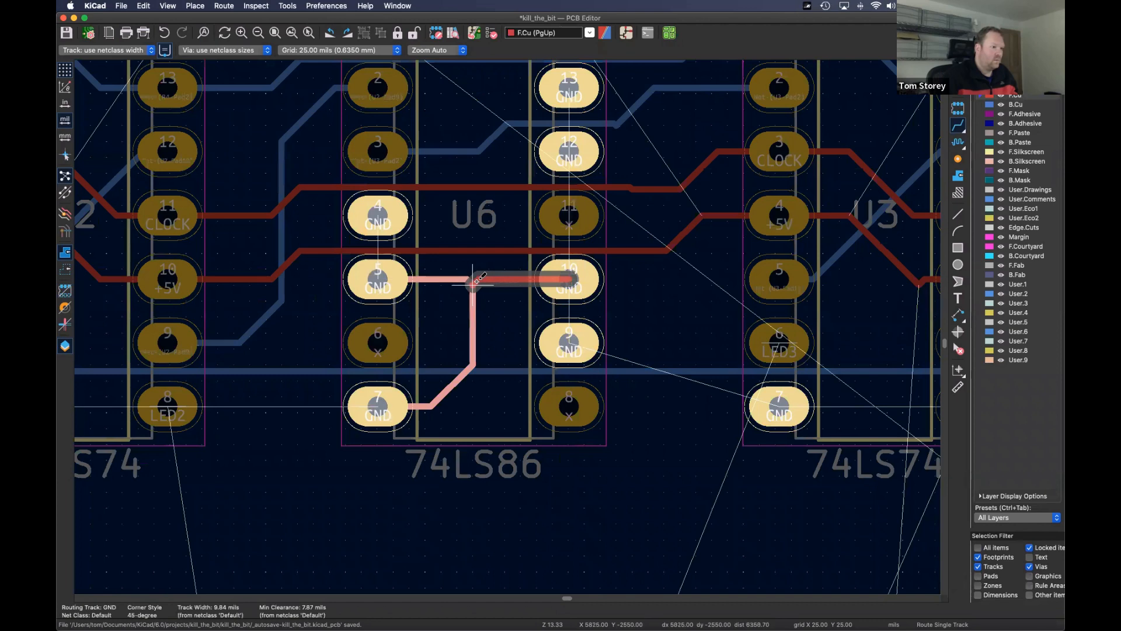
left_click(502, 267)
left_click(575, 338)
left_click(570, 275)
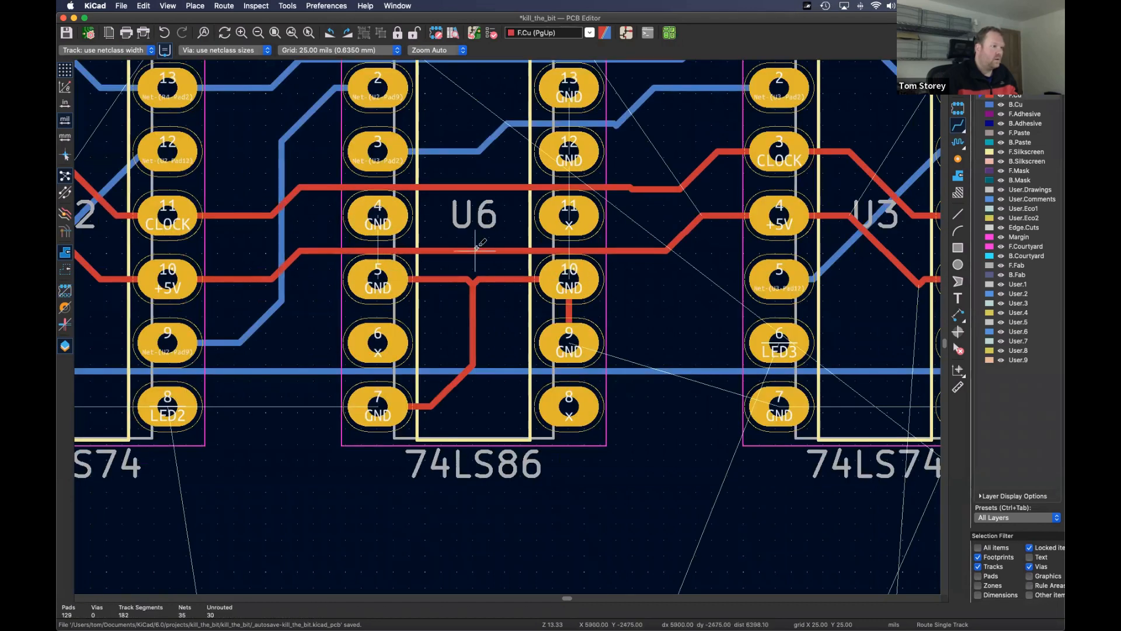
- Connect U6 GND pins 5 and 4 with a straight track on B.Cu
key("Page_Down")
left_click(379, 280)
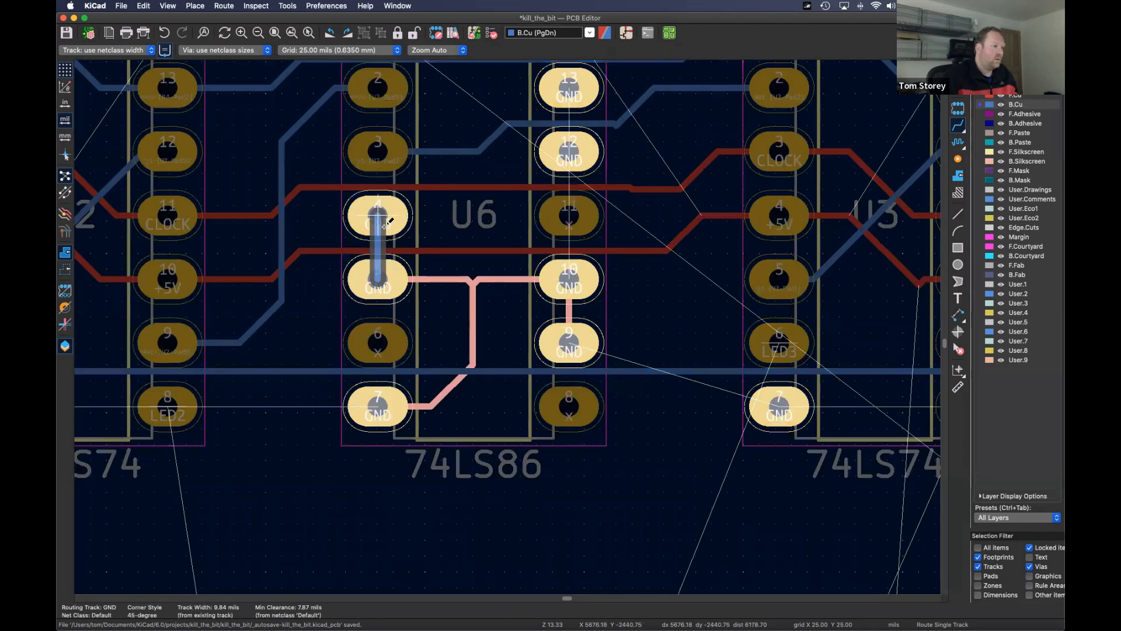
left_click(383, 227)
scroll(525, 291, "up", 3)
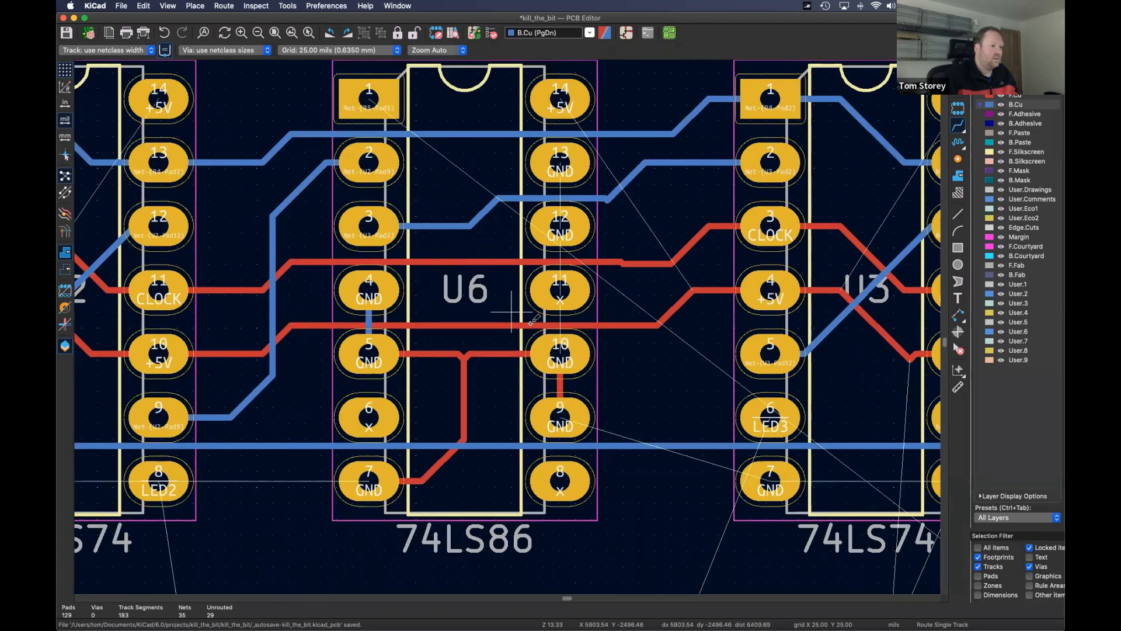
- Route GND on B.Cu from U6 pin 10 around pin 11 to pin 12, and connect pin 12 to pin 13 on F.Cu
left_click(564, 337)
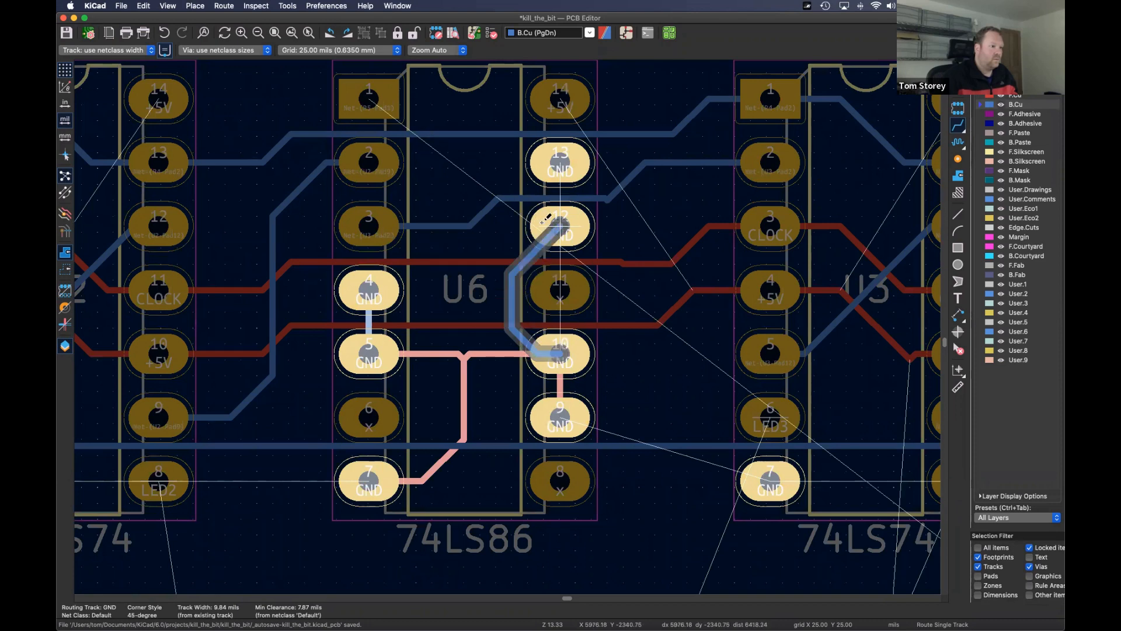
left_click(549, 222)
key("Page_Up")
left_click(562, 221)
left_click(570, 160)
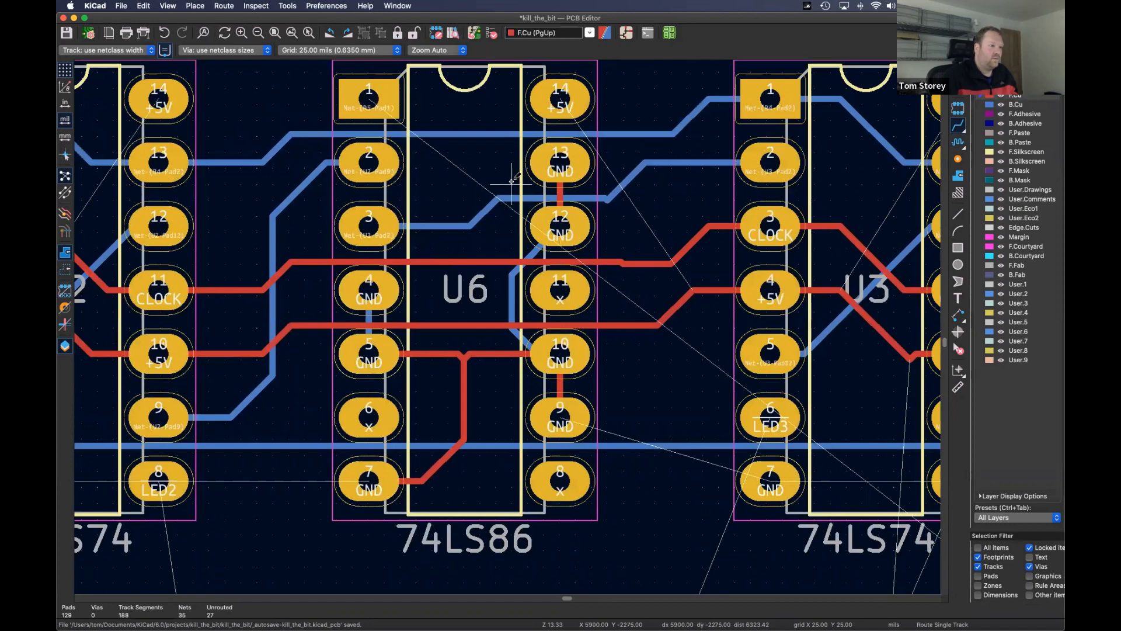
- Examine the remaining unrouted connections across the whole board, from the U1 clock circuit and ICs to the LEDs and SW2
scroll(480, 185, "down", 3)
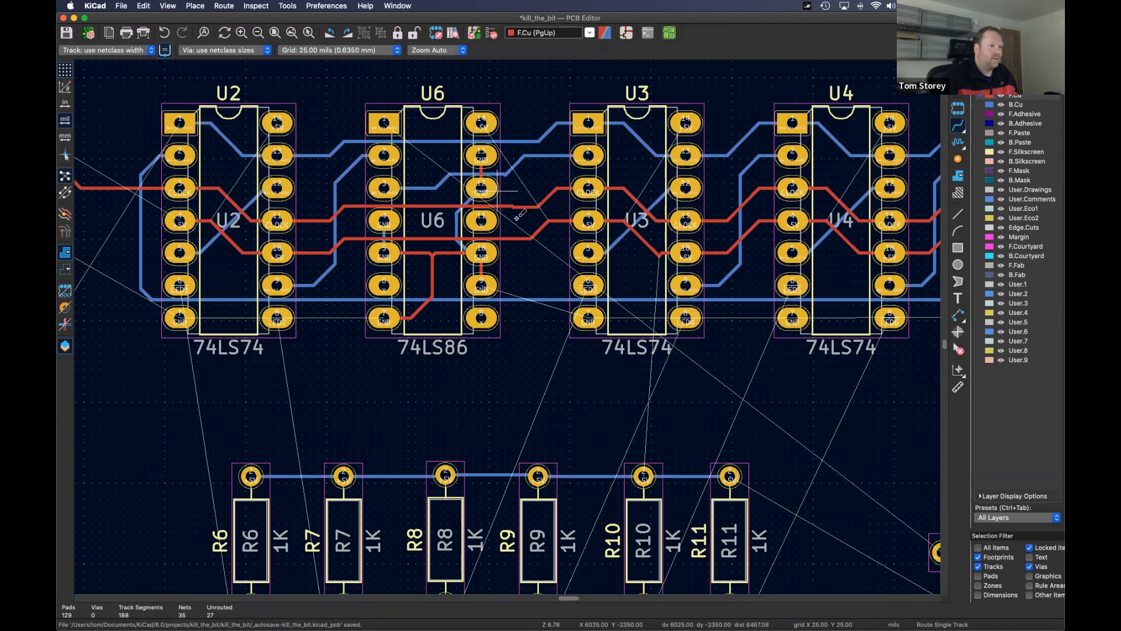
middle_click_drag(695, 214, 476, 250)
middle_click_drag(404, 283, 497, 142)
scroll(471, 240, "down", 4)
scroll(435, 255, "up", 2)
scroll(435, 255, "left", 3)
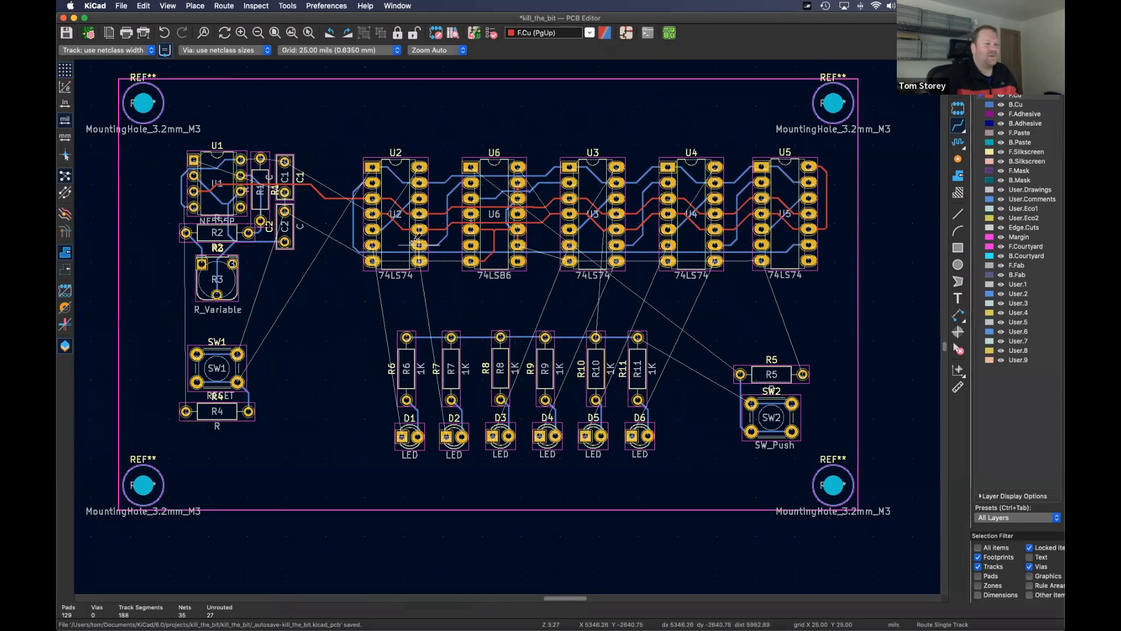
scroll(439, 257, "left", 1)
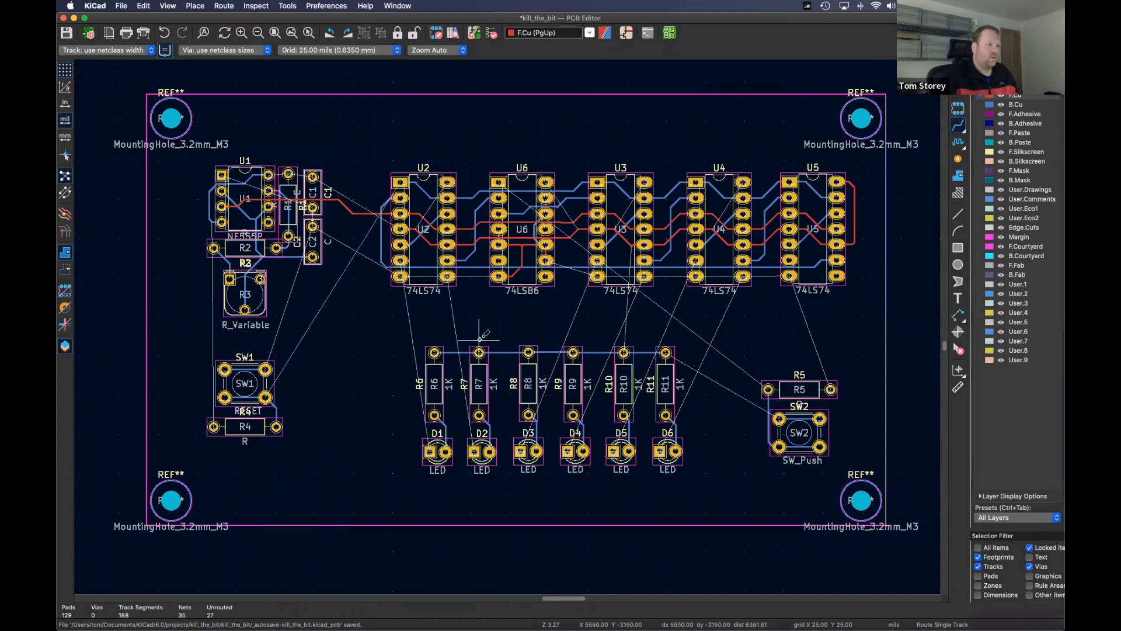
scroll(480, 338, "up", 3)
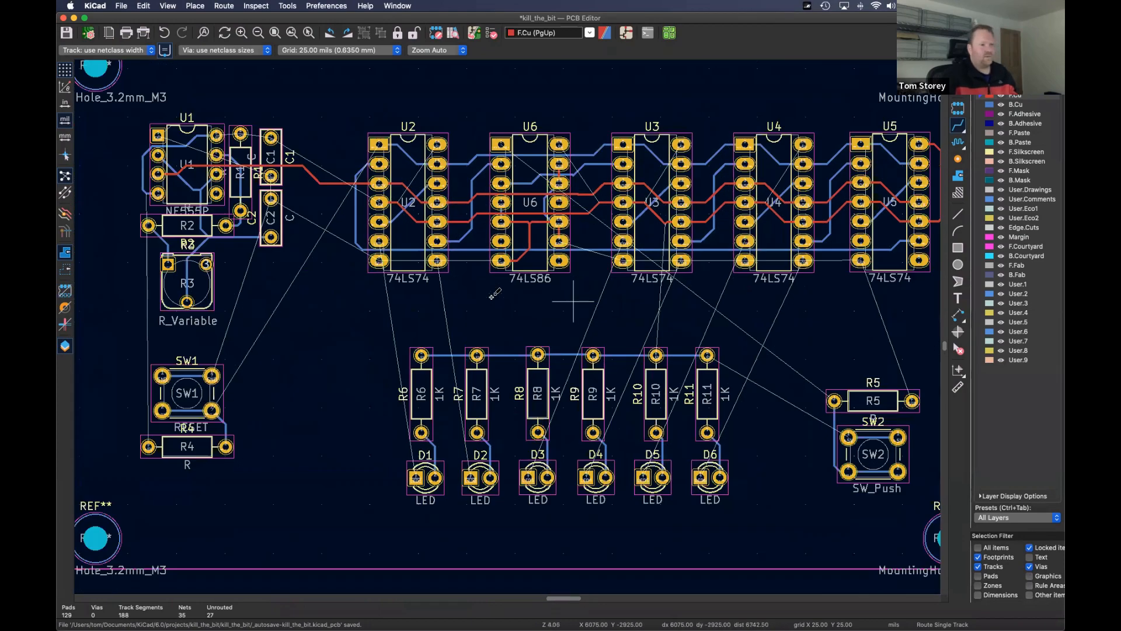
scroll(495, 291, "right", 2)
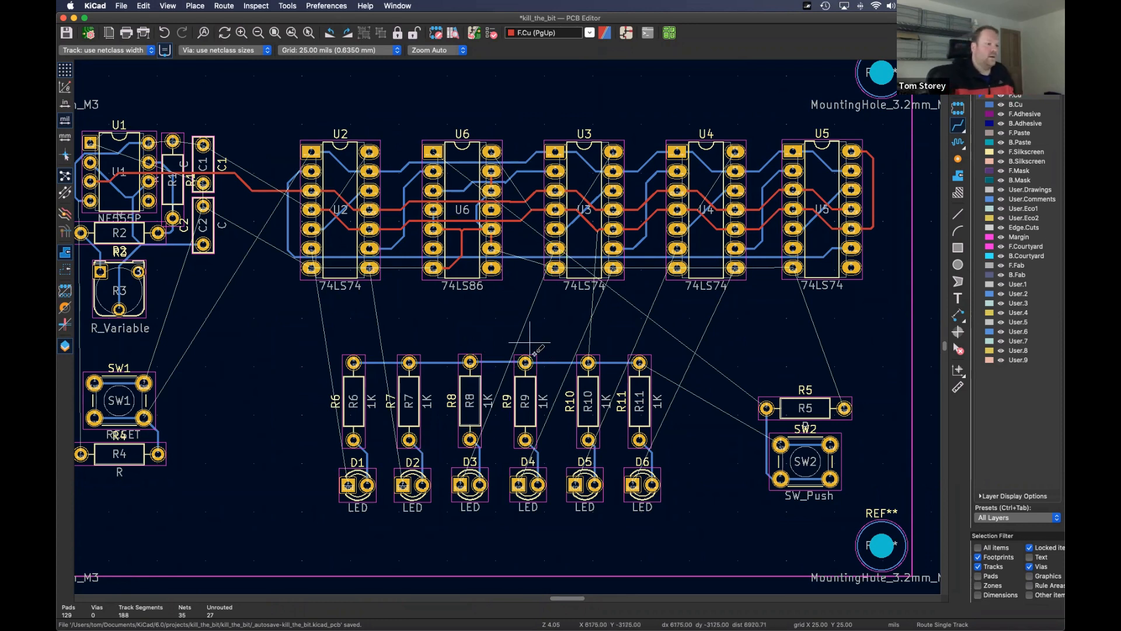
scroll(548, 352, "down", 1)
scroll(548, 351, "down", 2)
scroll(502, 205, "up", 5)
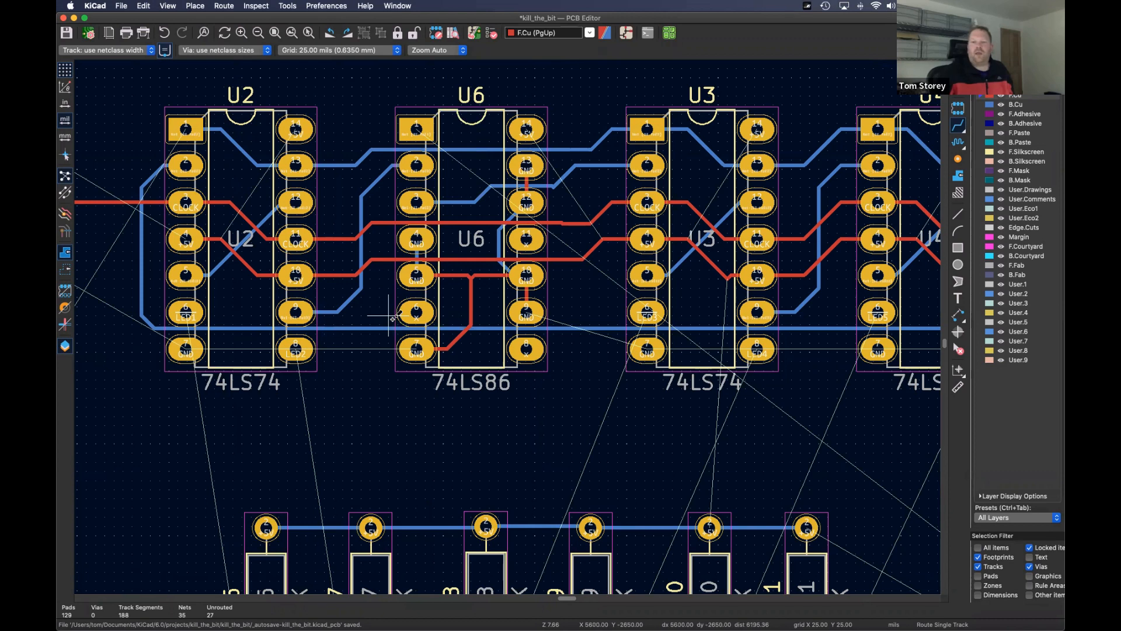
- Check the U6A, flip-flop and switch wiring in the schematic, and compare it with the tracks around U2, U6 and U3 on the board
left_click(626, 33)
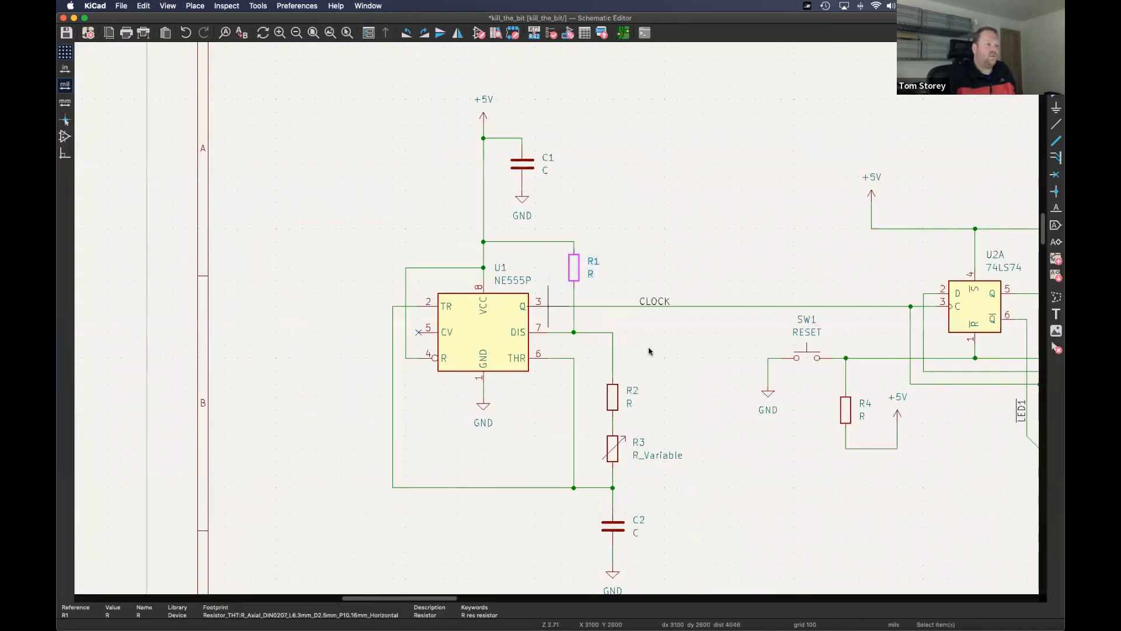
scroll(613, 199, "up", 3)
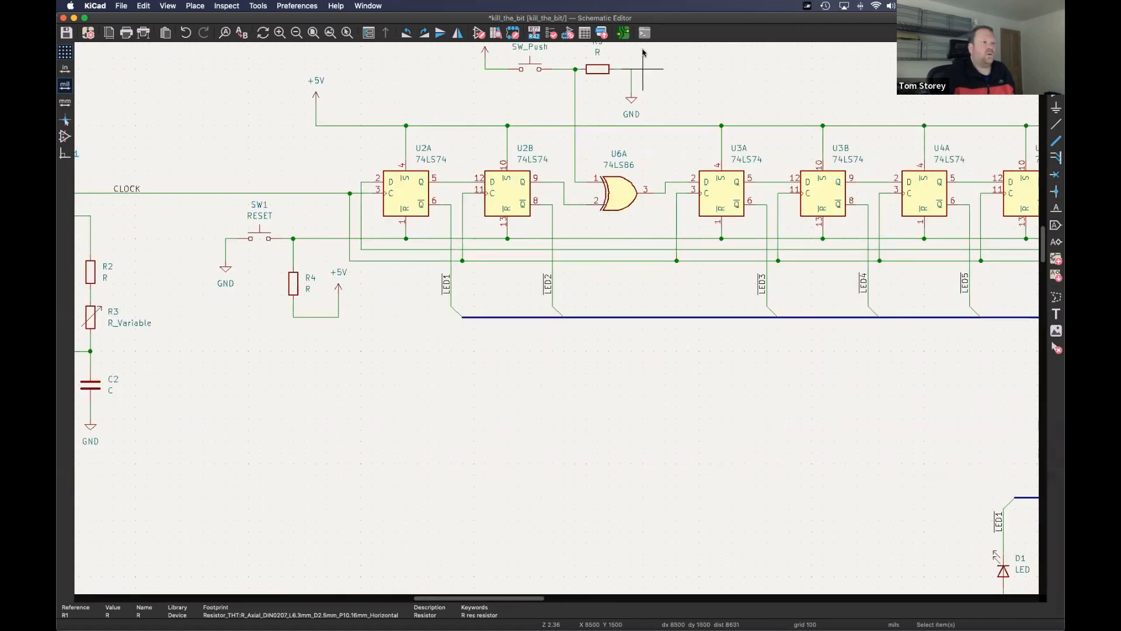
left_click(623, 33)
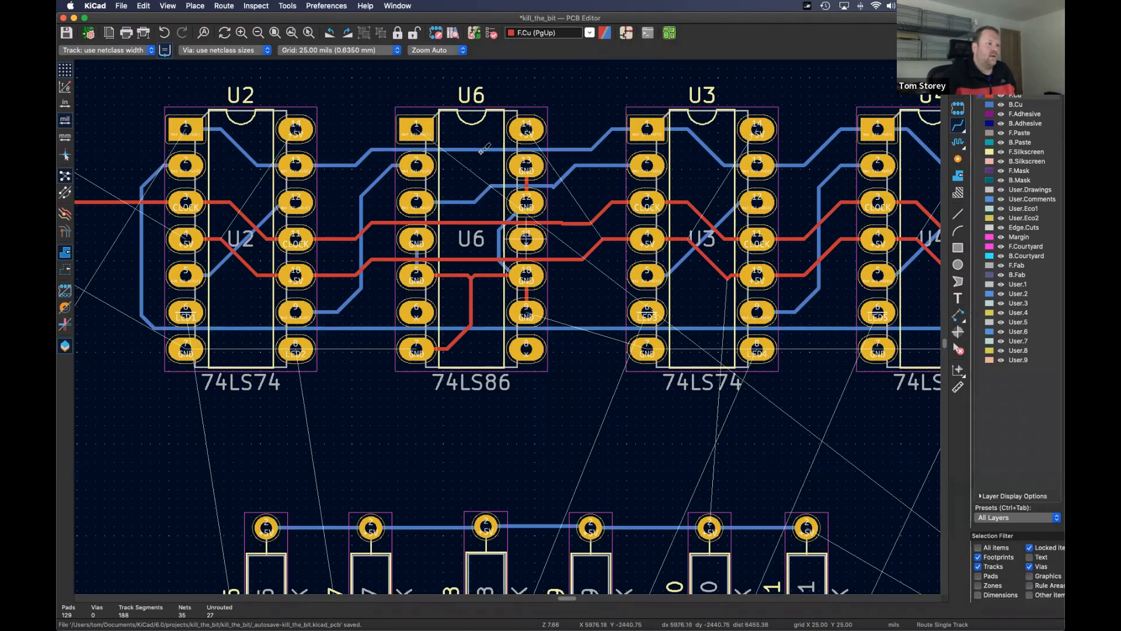
scroll(476, 225, "up", 1)
scroll(478, 228, "up", 2)
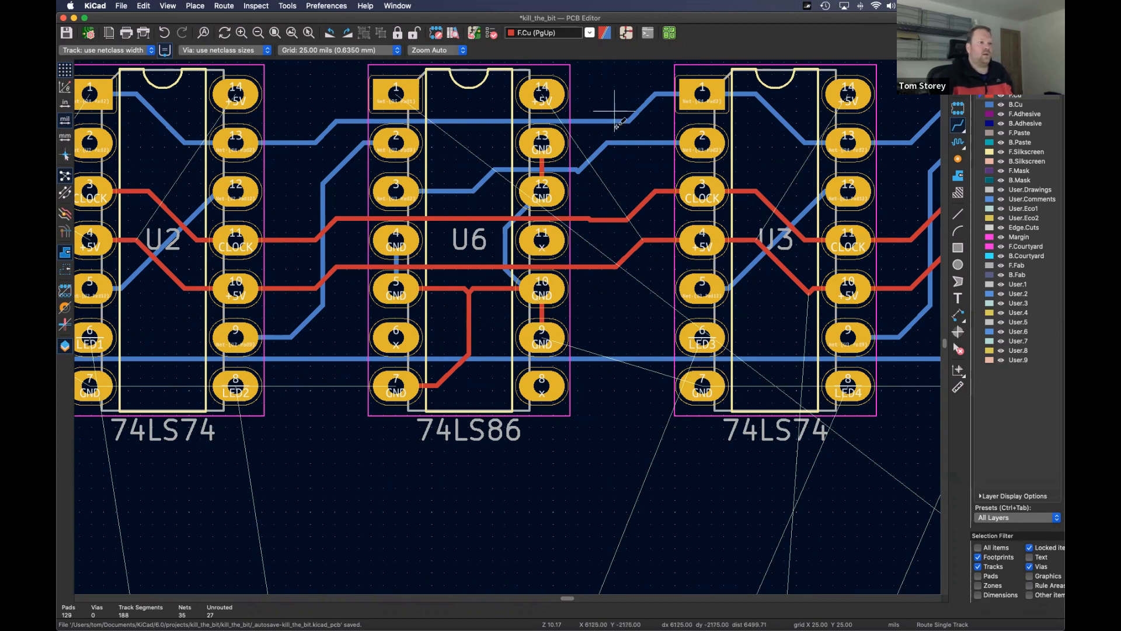
middle_click_drag(618, 160, 546, 202)
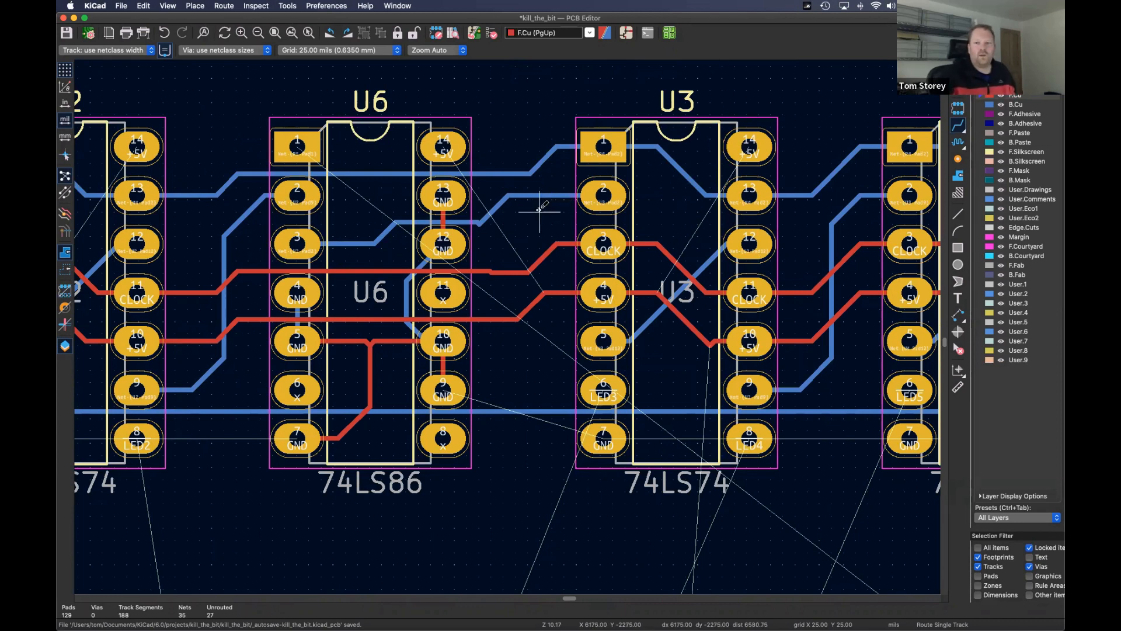
scroll(408, 201, "left", 5)
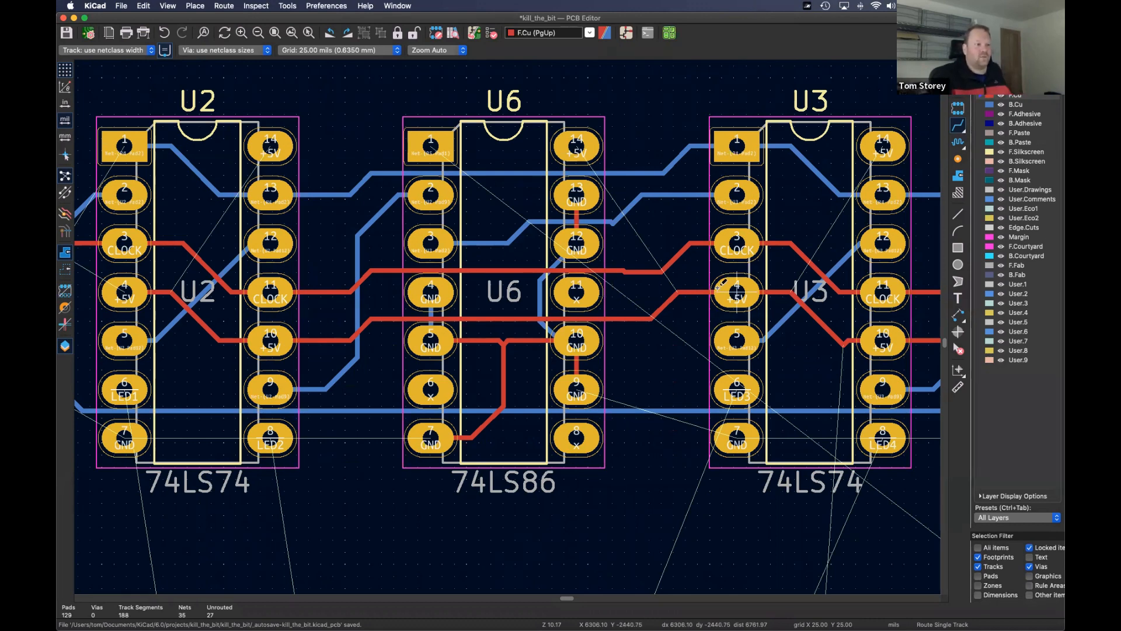
scroll(638, 217, "down", 5)
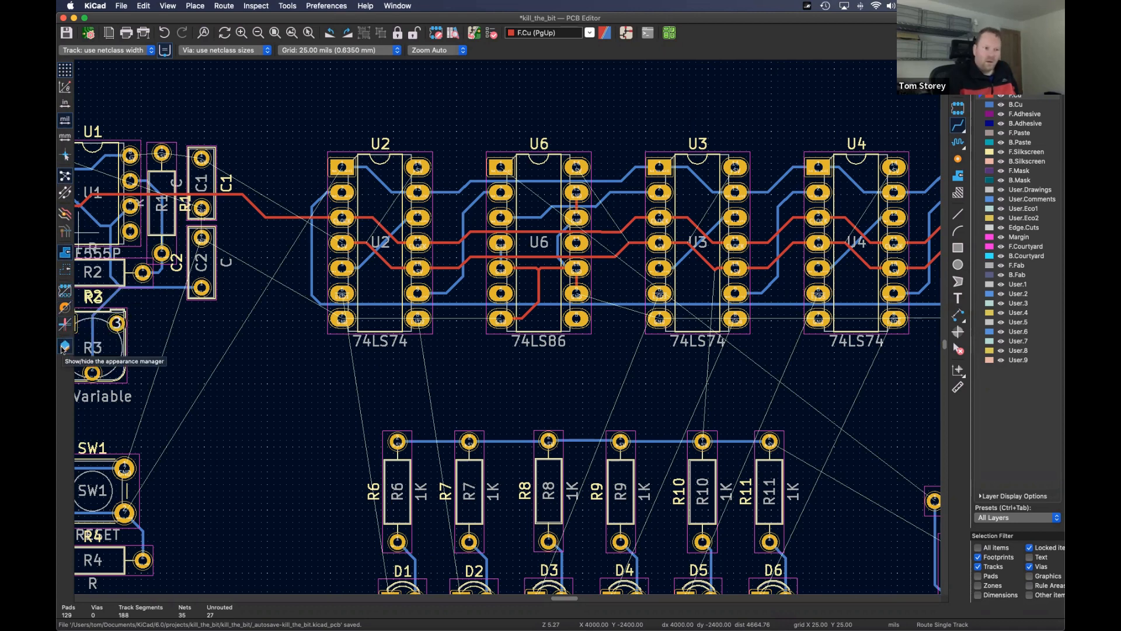
left_click(286, 6)
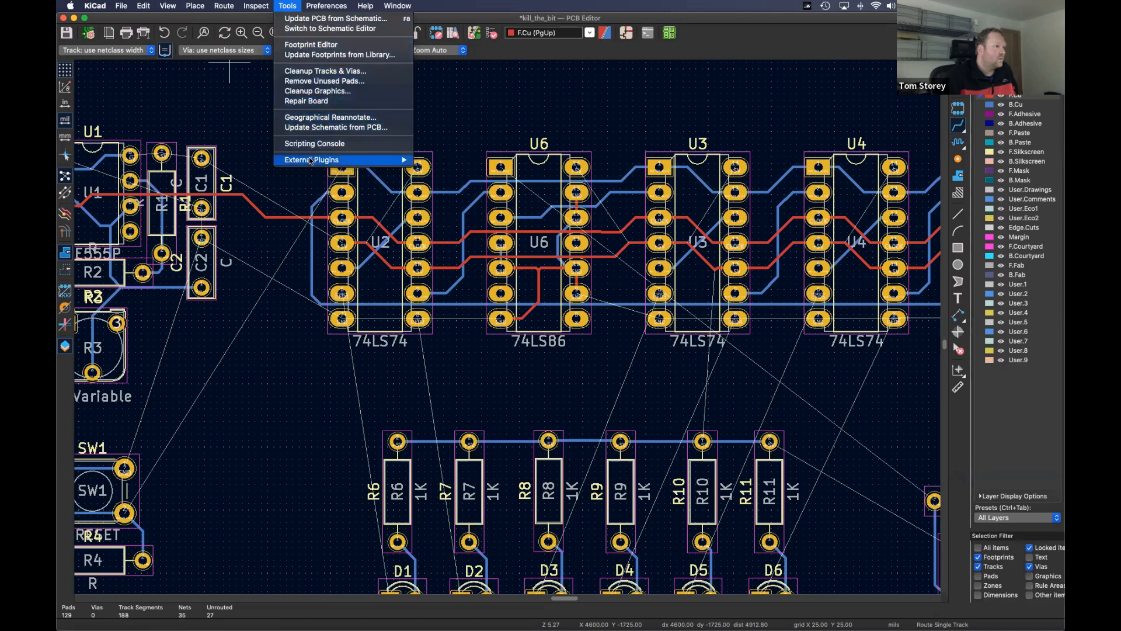
mouse_move(234, 8)
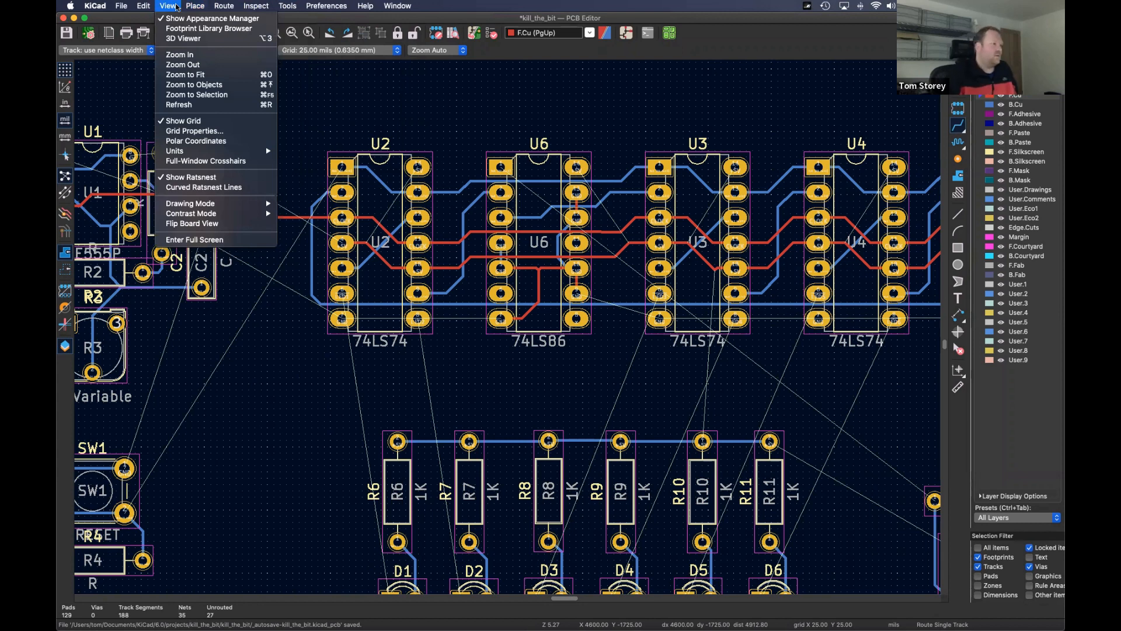
left_click(475, 15)
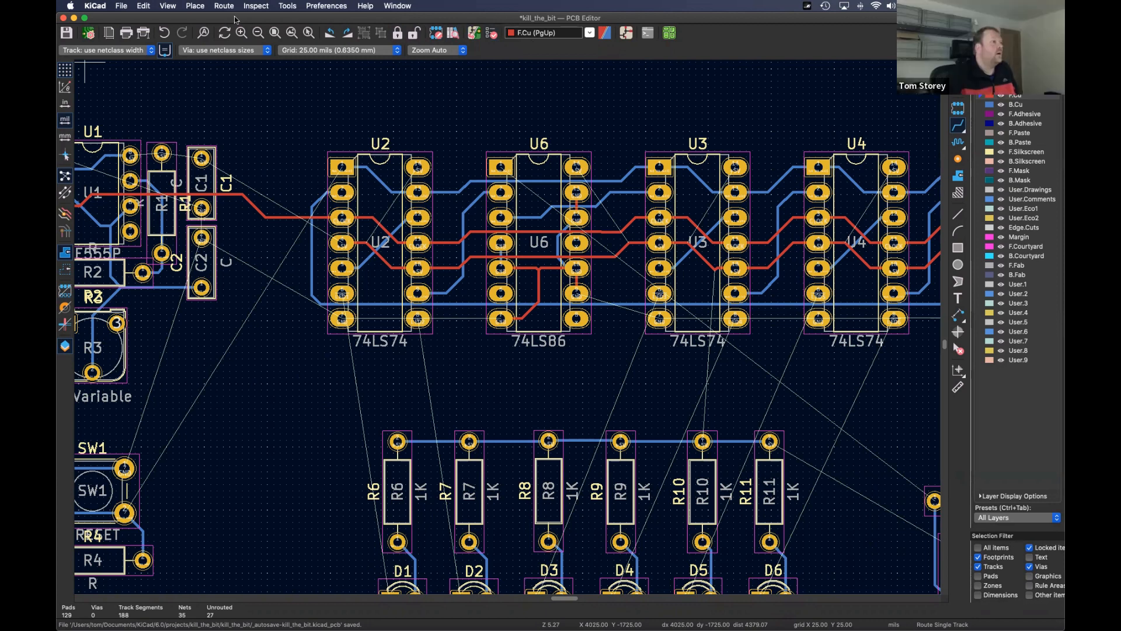
- Examine the PCB Editor preferences for Editing Options, Colors, Action Plugins and Origins & Axes, leaving the settings as they are
left_click(92, 11)
left_click(108, 33)
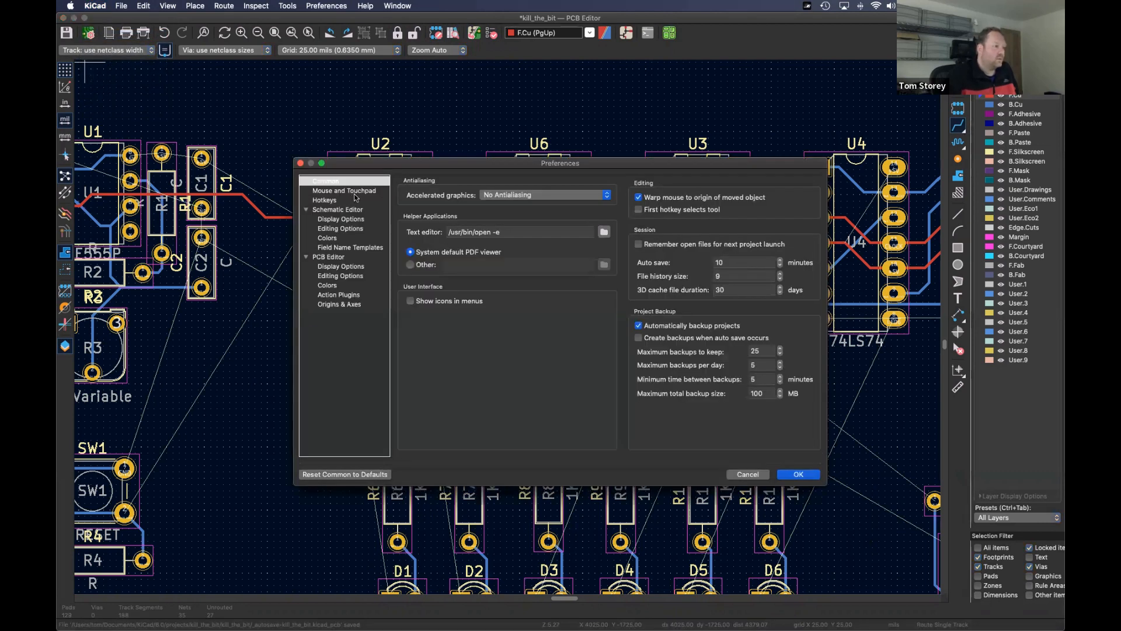
left_click(342, 276)
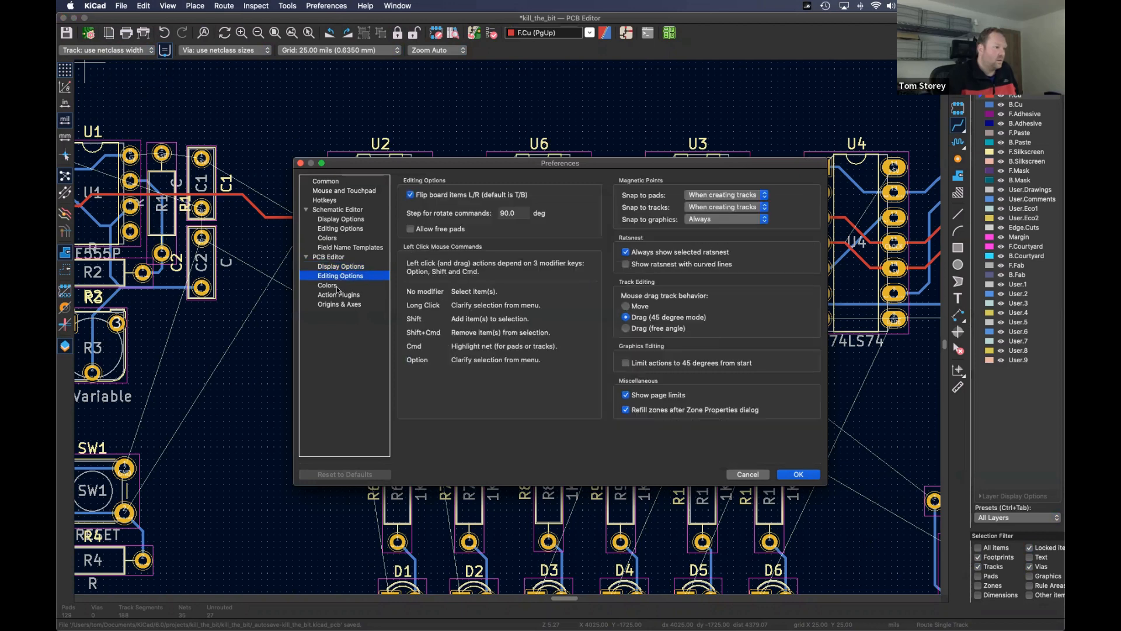
left_click(337, 285)
left_click(338, 295)
left_click(341, 305)
left_click(330, 285)
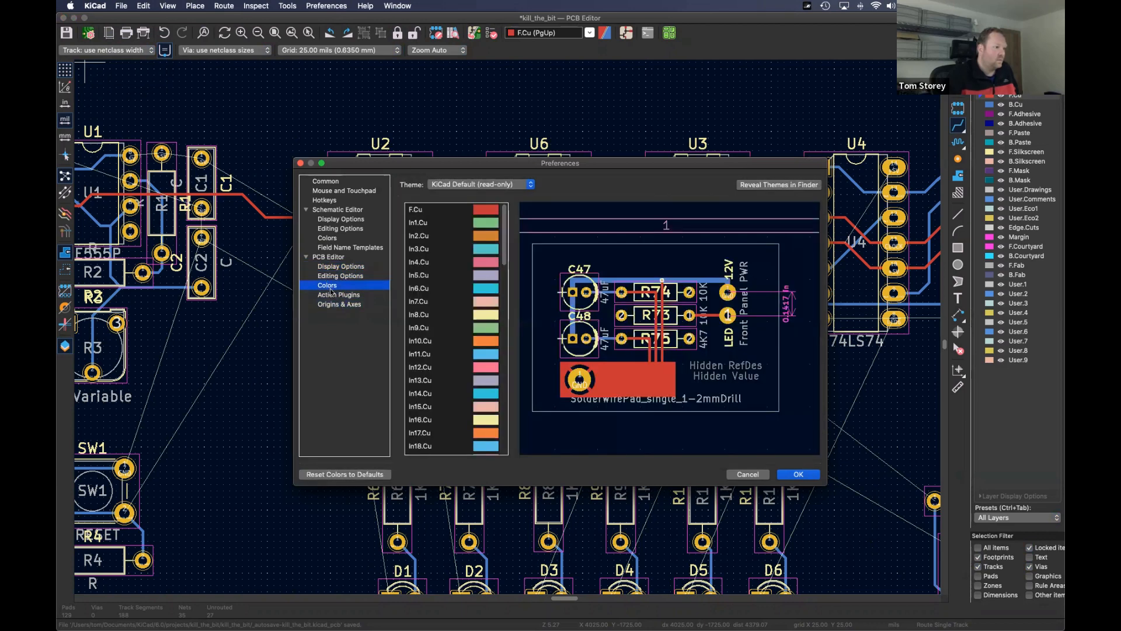
left_click(334, 295)
left_click(797, 473)
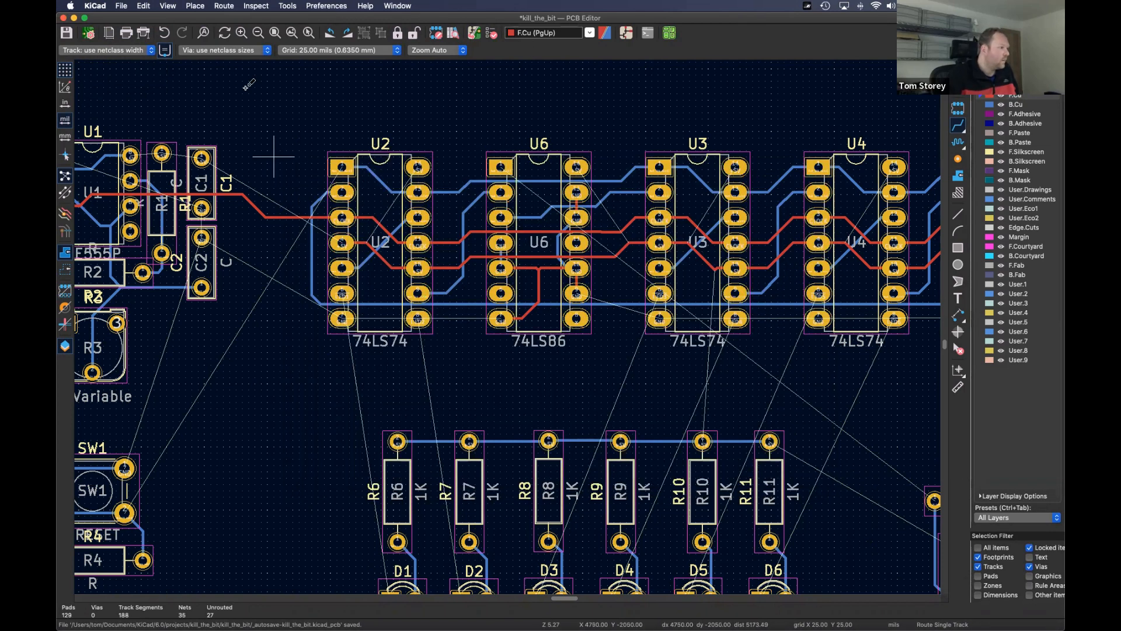
- Open the track and via properties settings to inspect the filter, track width and via size options
left_click(140, 7)
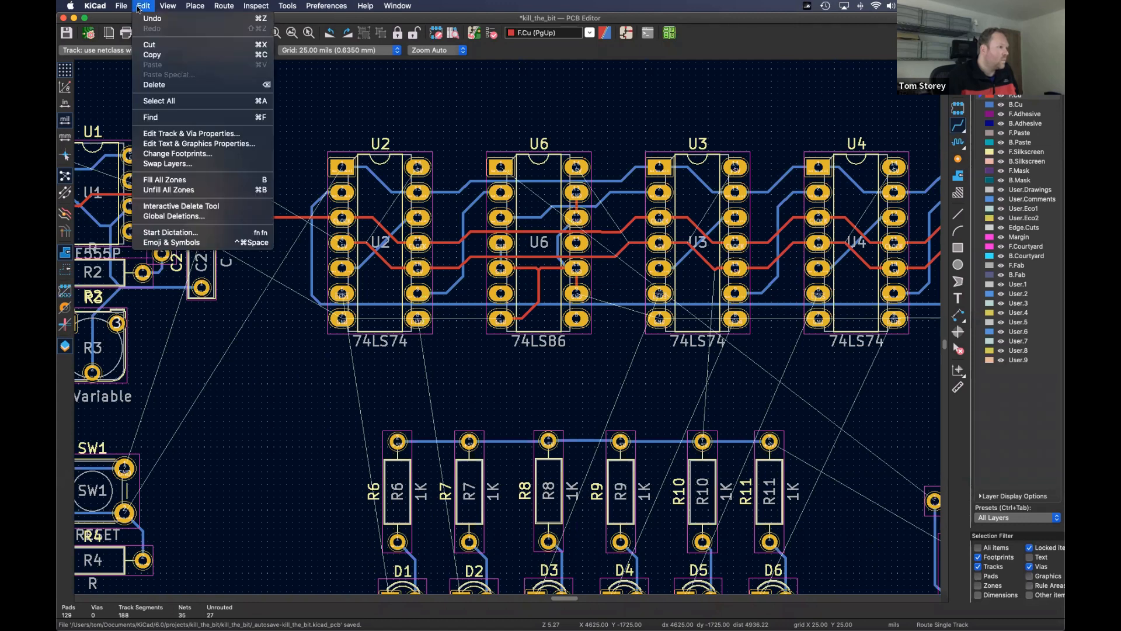
left_click(188, 133)
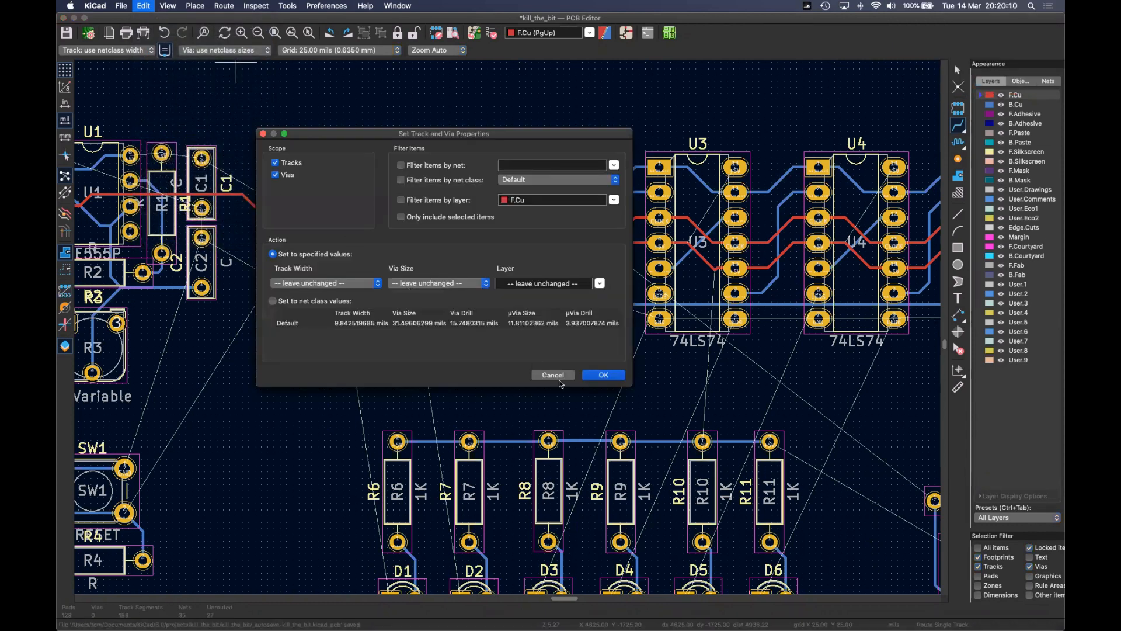
- Cancel the track and via property edit and open the physical stackup page of the board setup
left_click(554, 374)
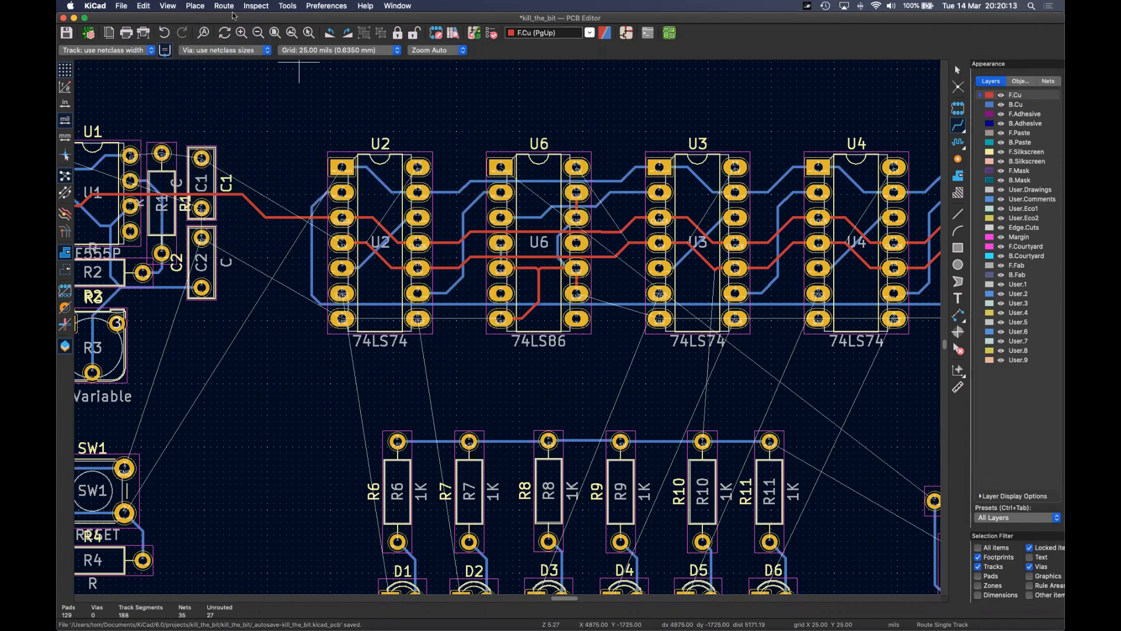
left_click(225, 6)
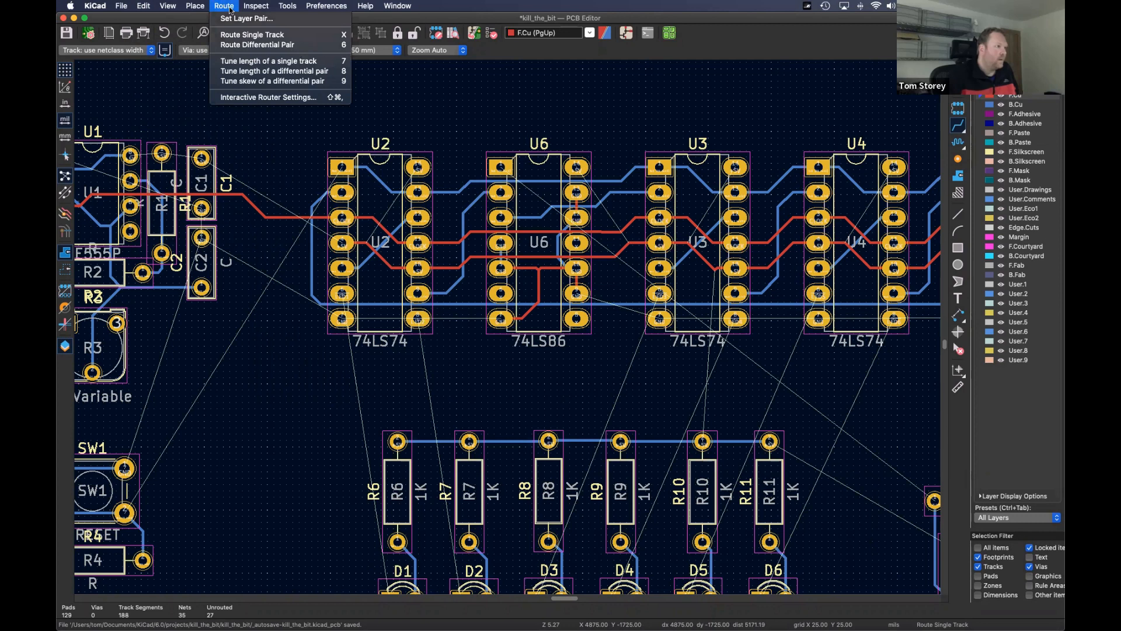
mouse_move(165, 7)
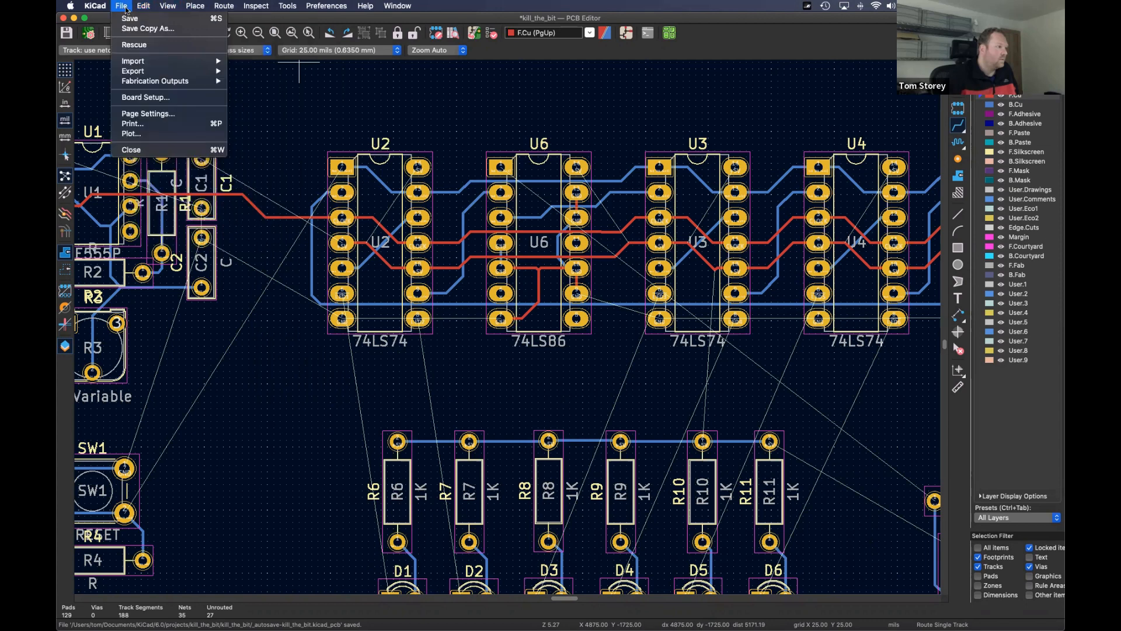
left_click(153, 97)
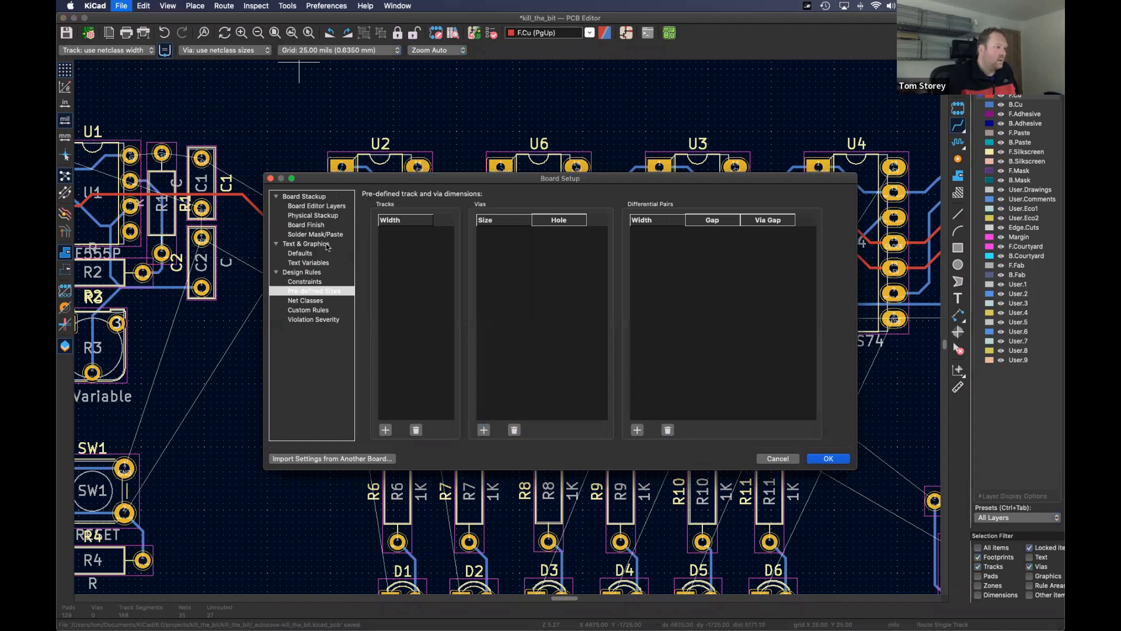
left_click(306, 206)
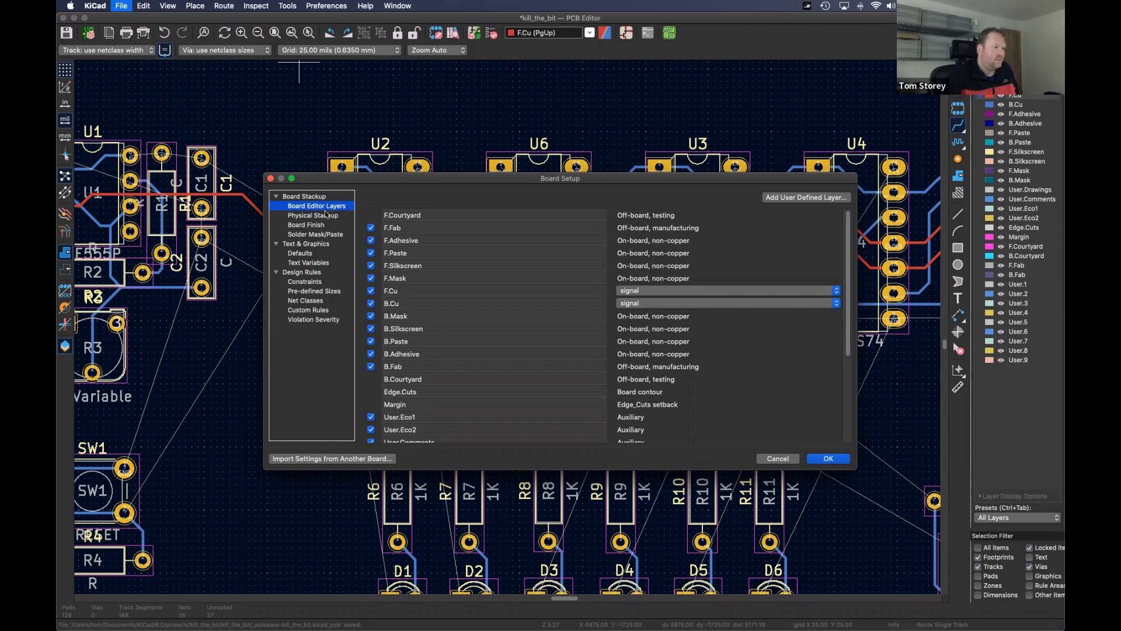
left_click(326, 216)
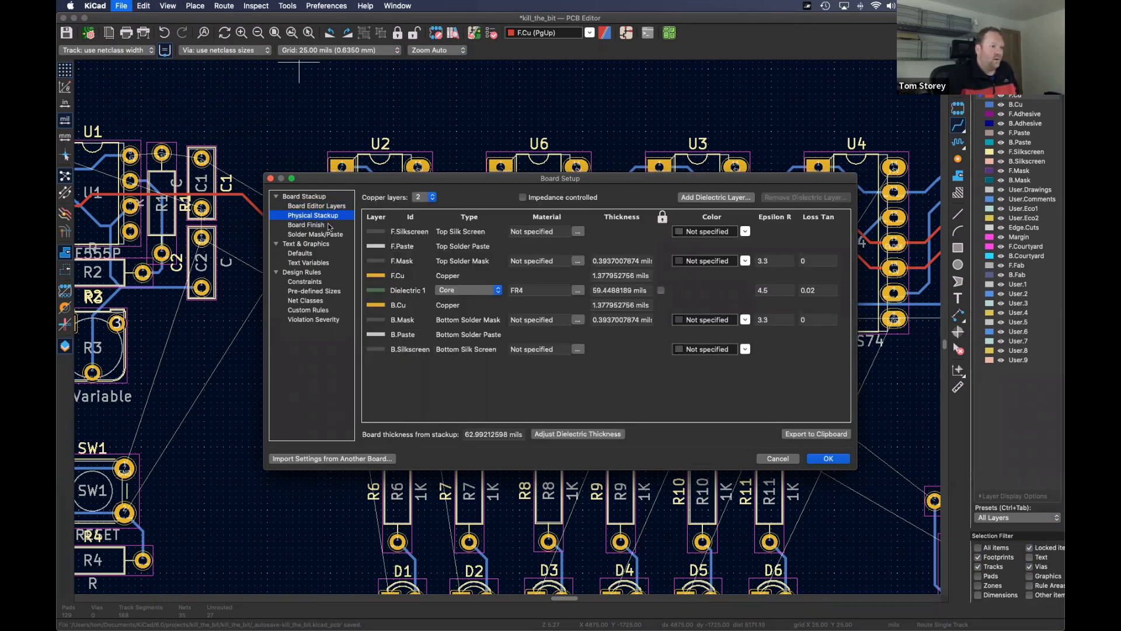
- Set the physical stackup to 4 copper layers and check the type options for Dielectric 1
left_click(430, 197)
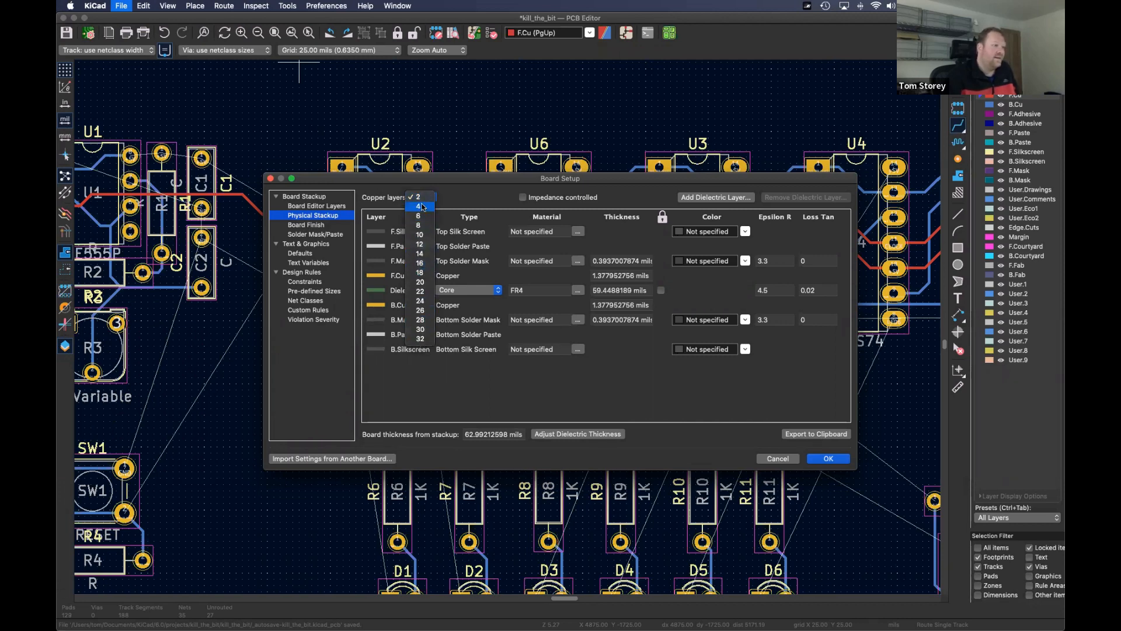
left_click(451, 180)
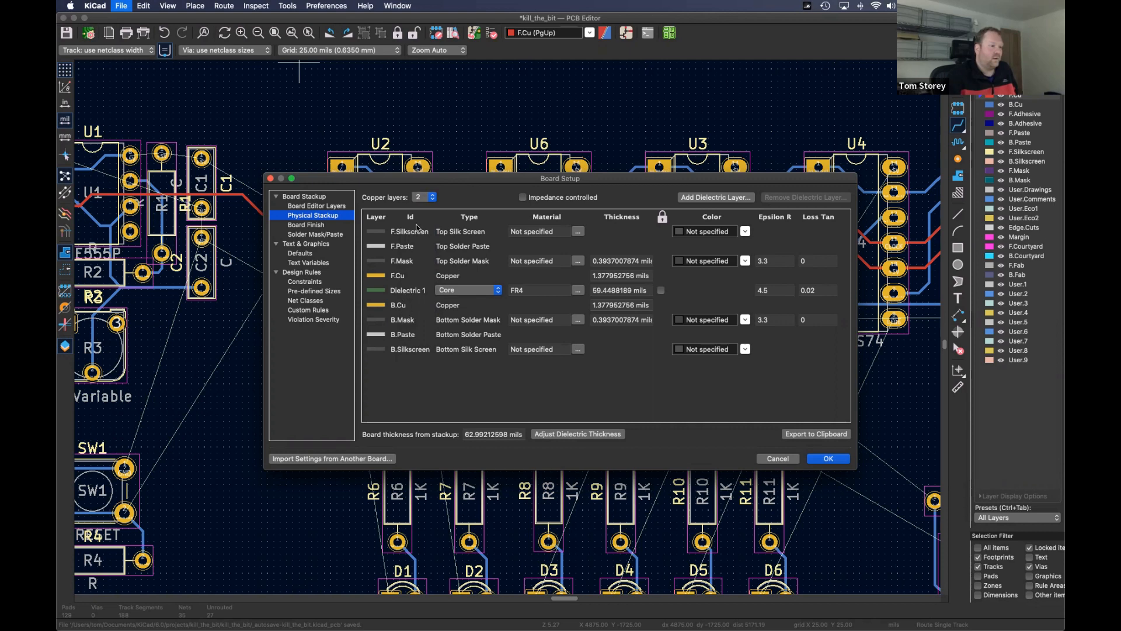
left_click(431, 199)
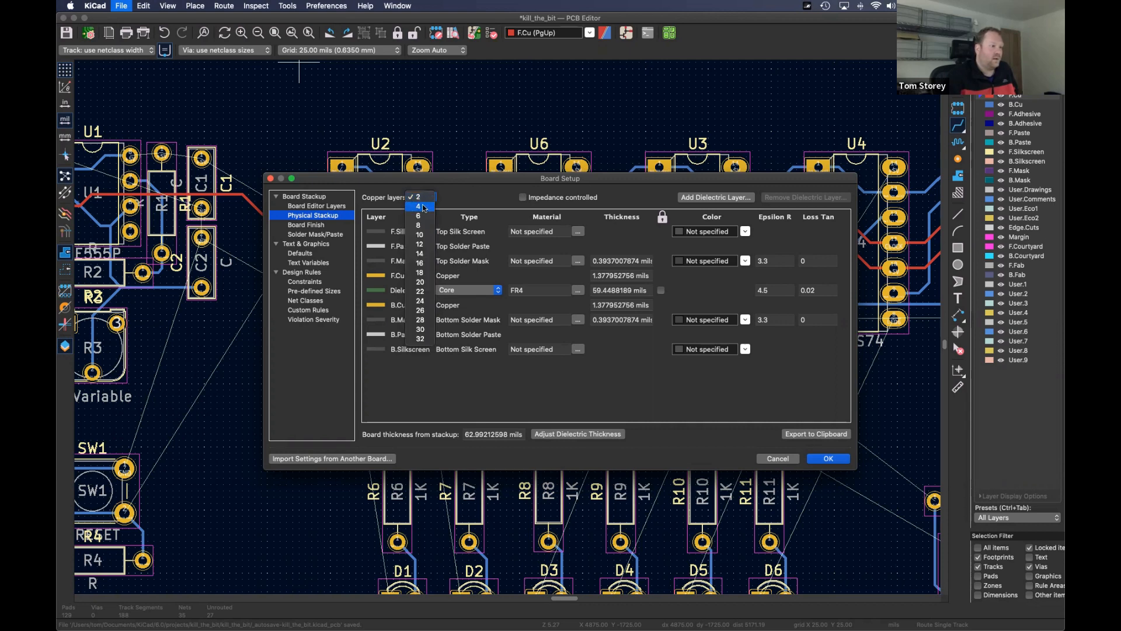
left_click(423, 207)
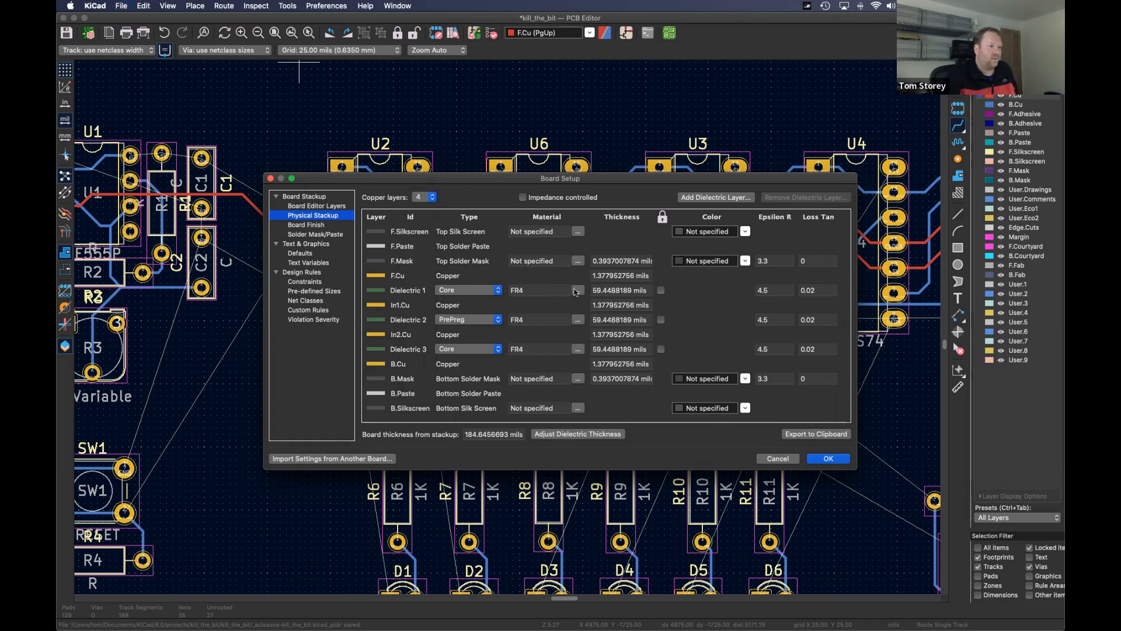
left_click(497, 291)
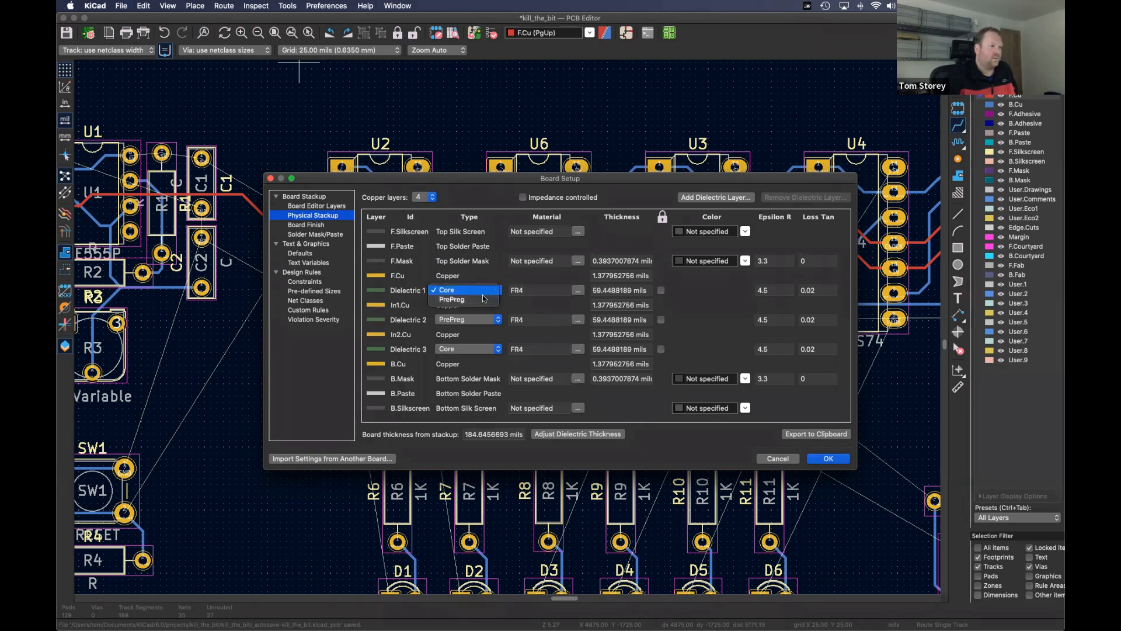
left_click(475, 276)
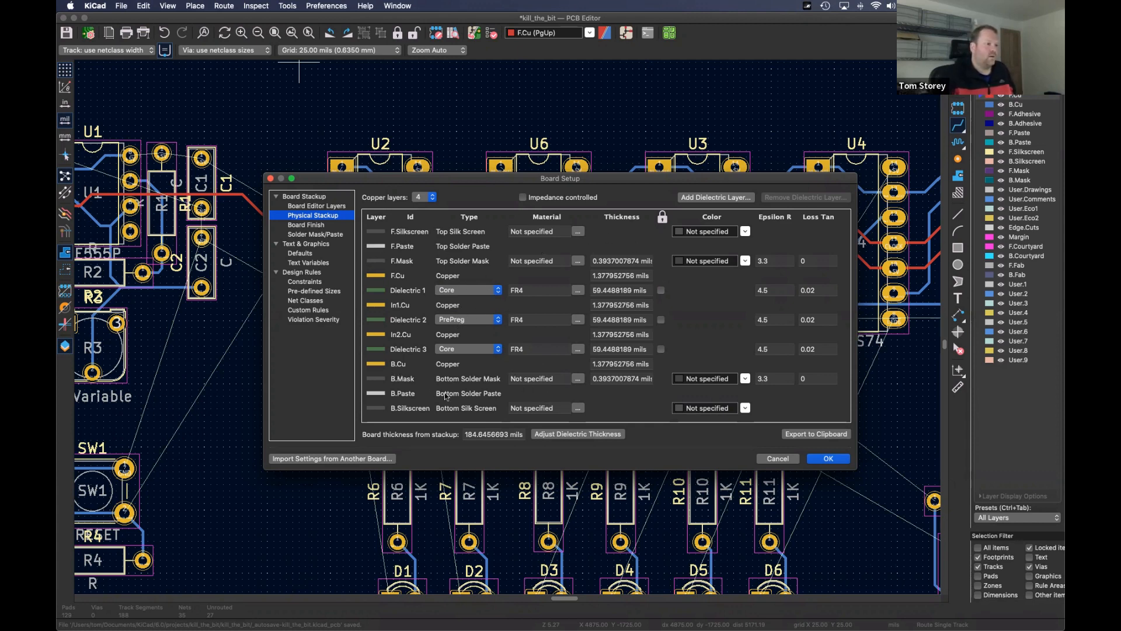
- Set the stackup to 8 copper layers and examine its copper and dielectric layers, discarding the board setup changes
left_click(433, 196)
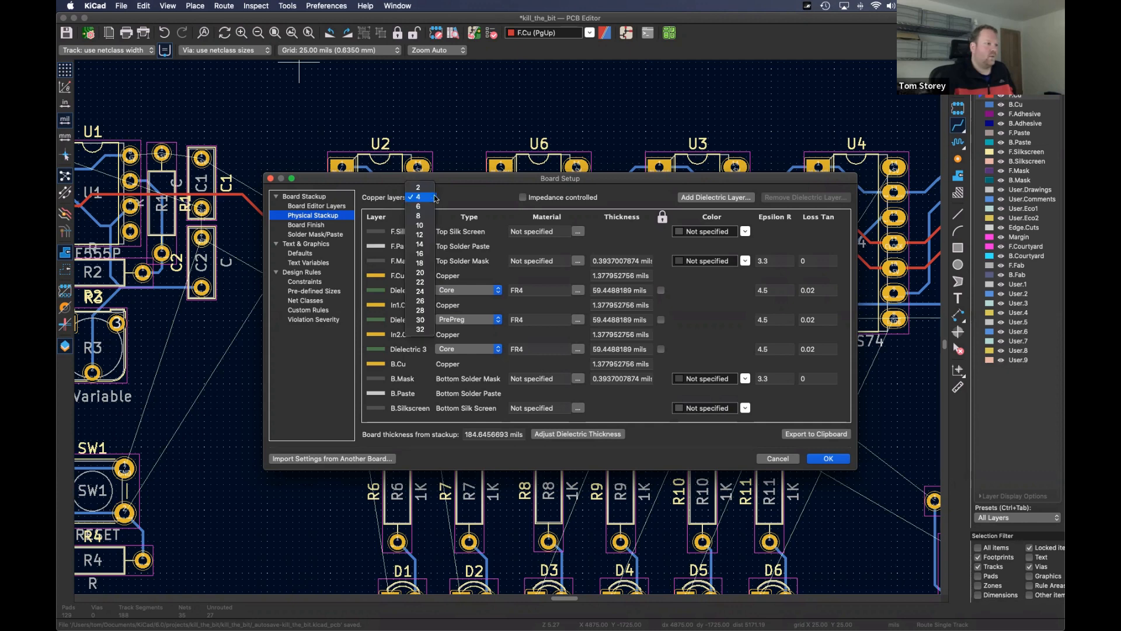
left_click(418, 215)
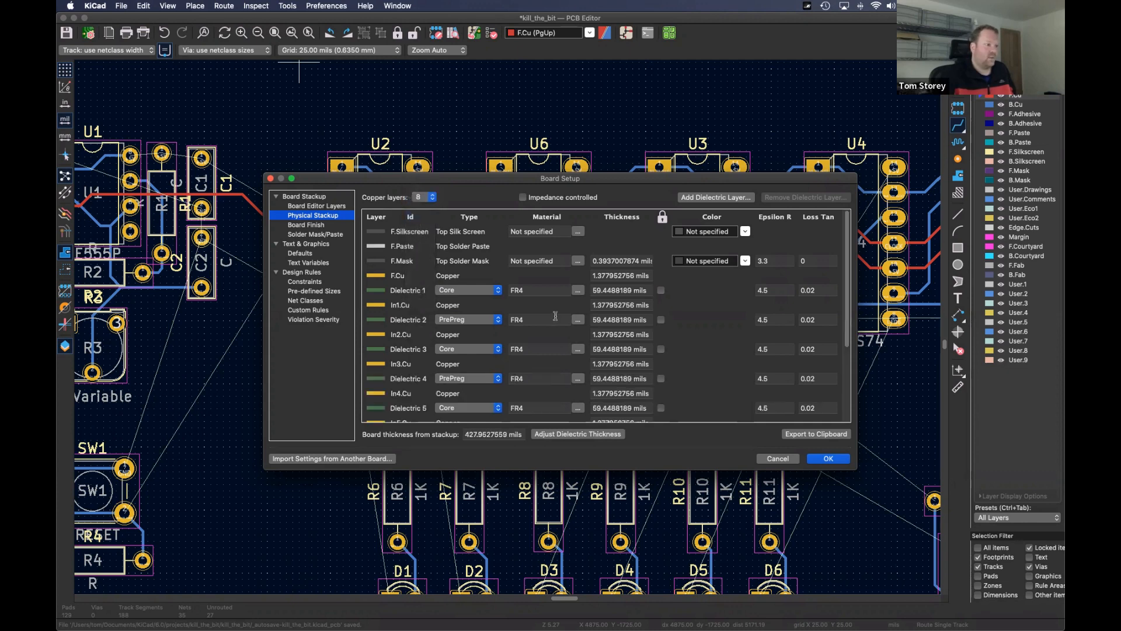
scroll(435, 307, "down", 2)
scroll(408, 287, "down", 1)
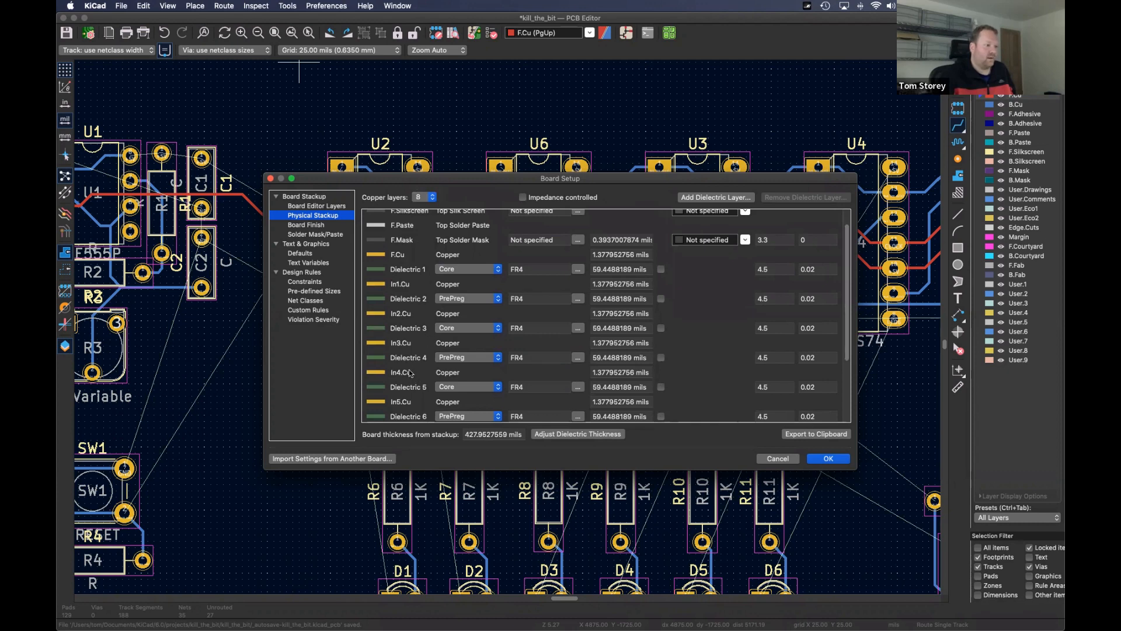
scroll(410, 373, "down", 1)
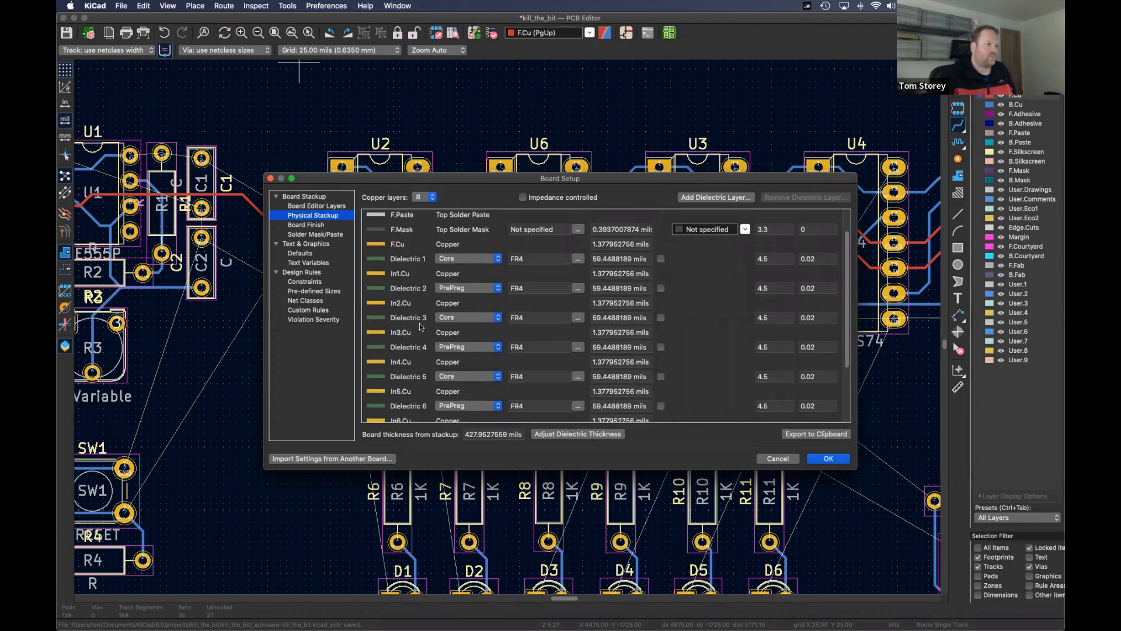
scroll(419, 326, "up", 3)
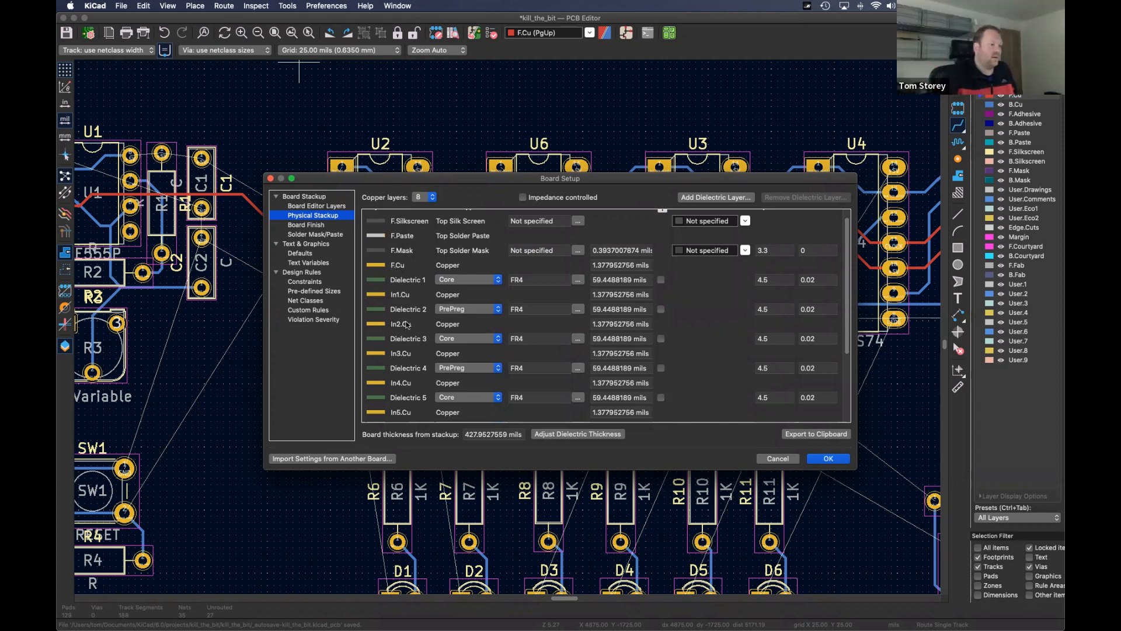
scroll(399, 354, "down", 1)
scroll(398, 355, "down", 3)
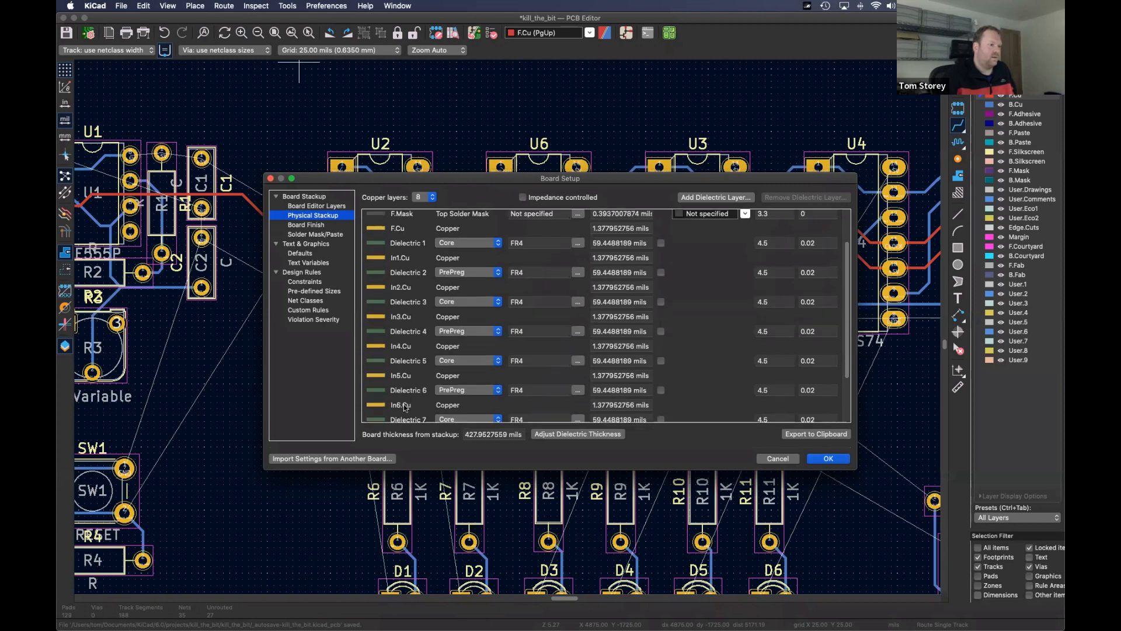
scroll(407, 409, "down", 1)
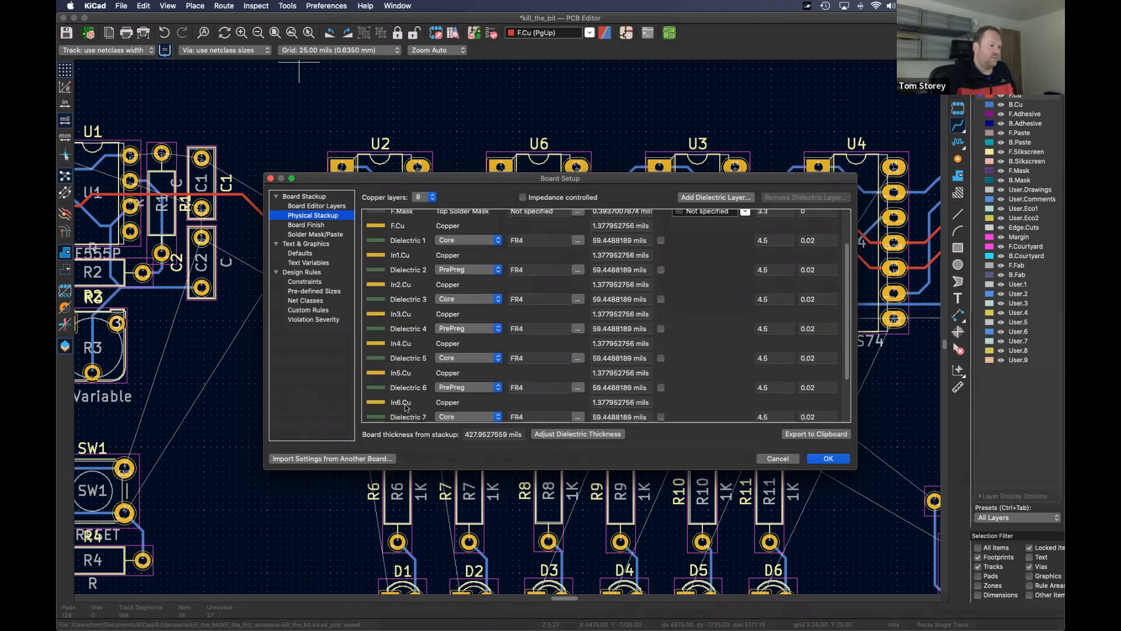
scroll(407, 407, "down", 2)
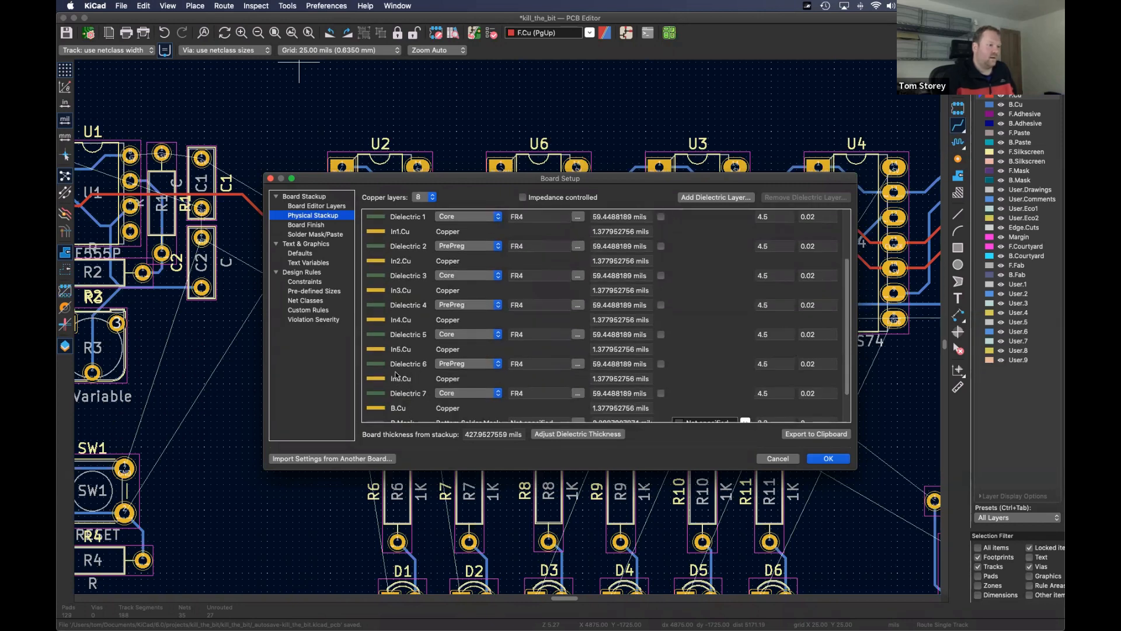
scroll(395, 375, "down", 3)
scroll(414, 225, "up", 2)
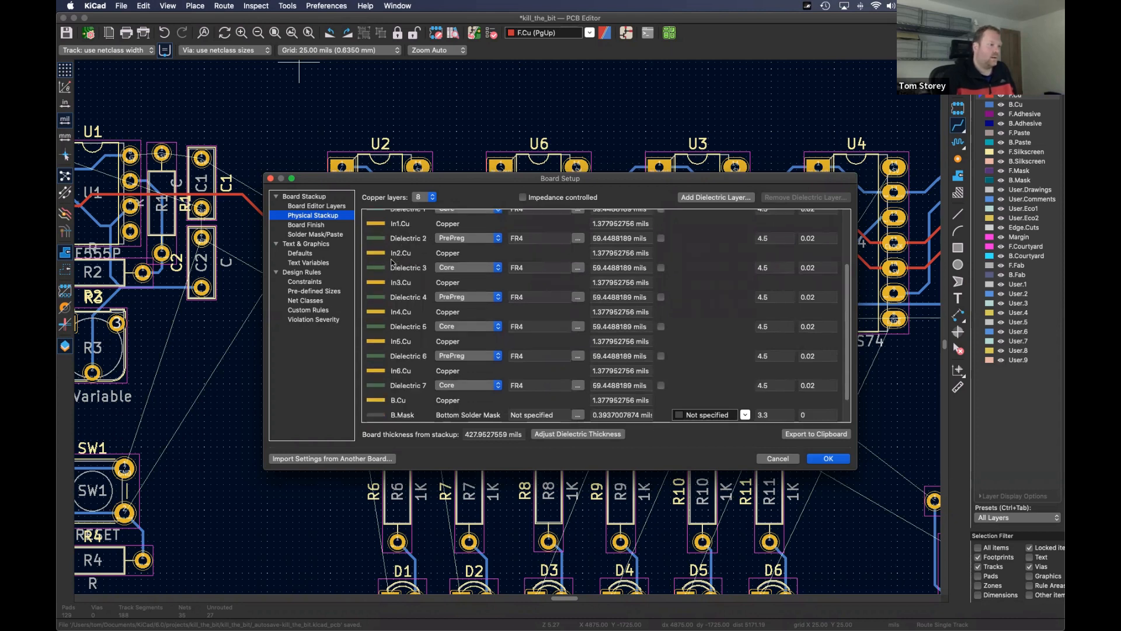
scroll(458, 312, "up", 1)
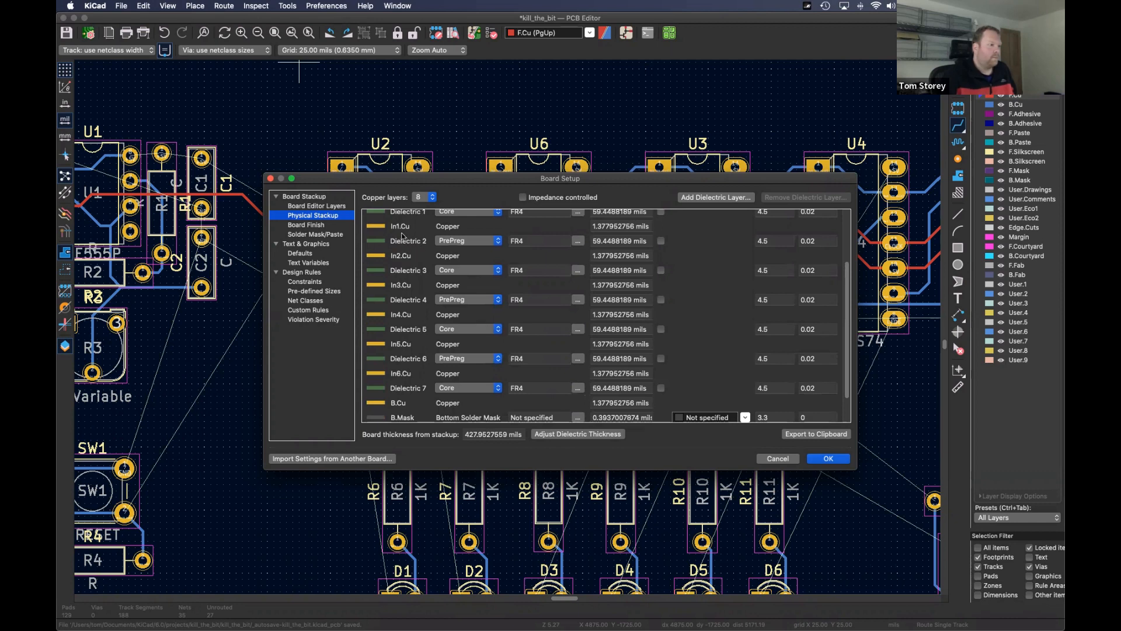
scroll(428, 231, "up", 5)
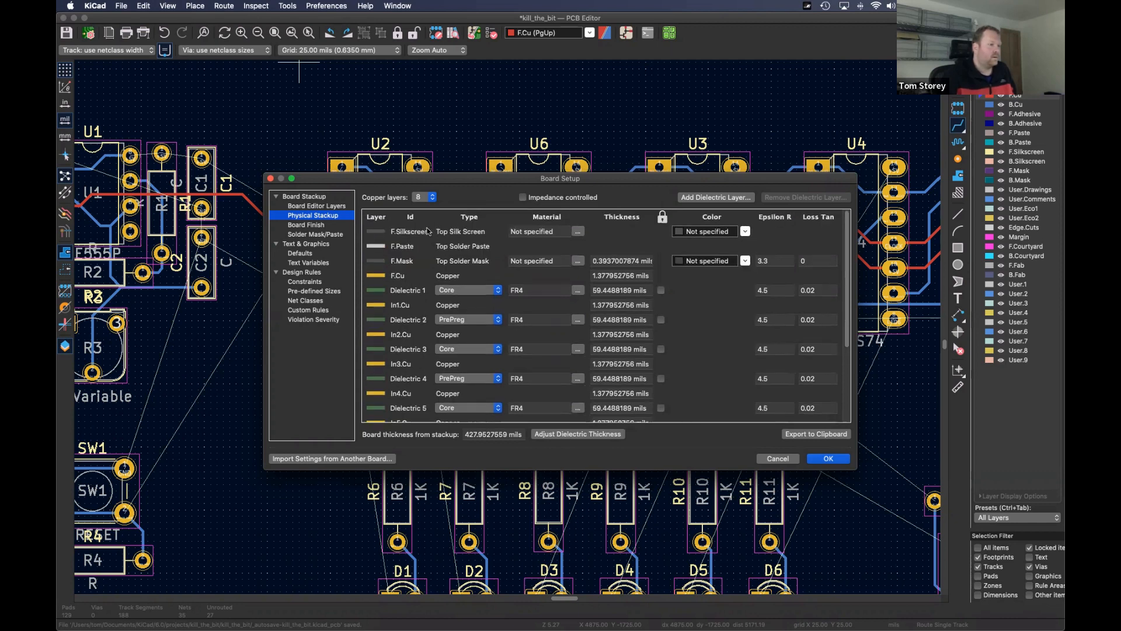
left_click(778, 458)
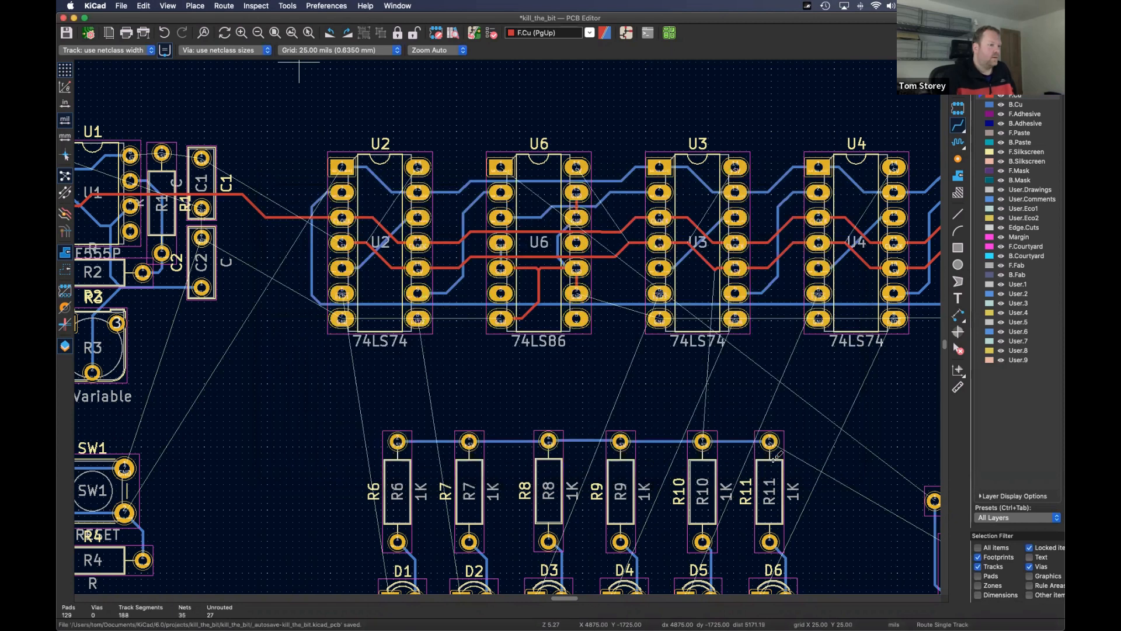
- View the PCB editor's action plugins in the preferences and close them without changes
left_click(169, 5)
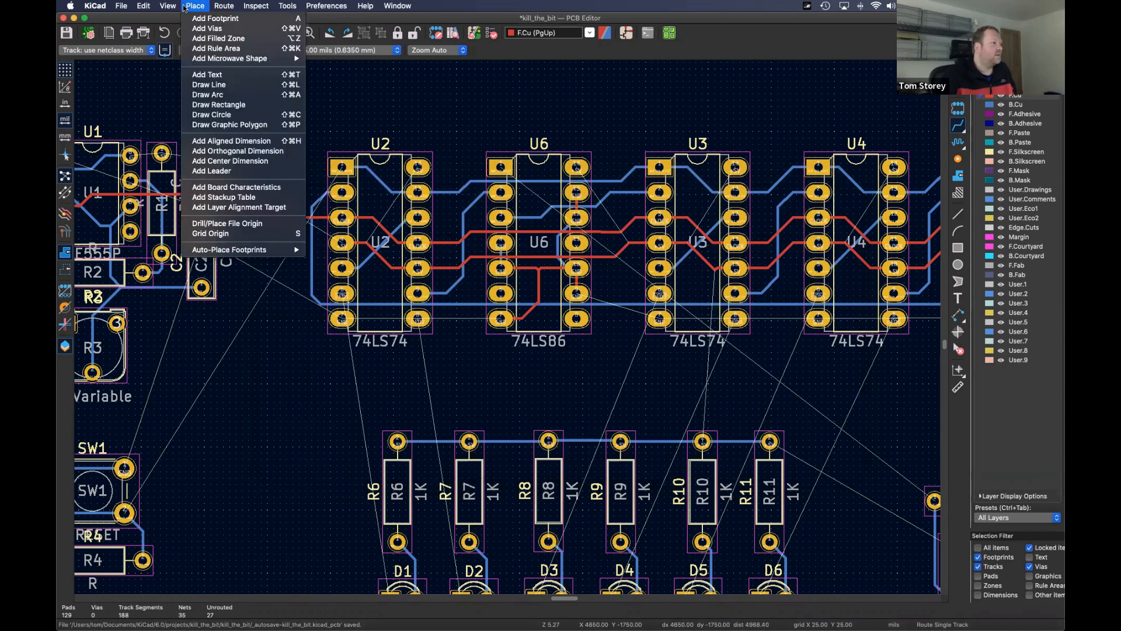
mouse_move(142, 7)
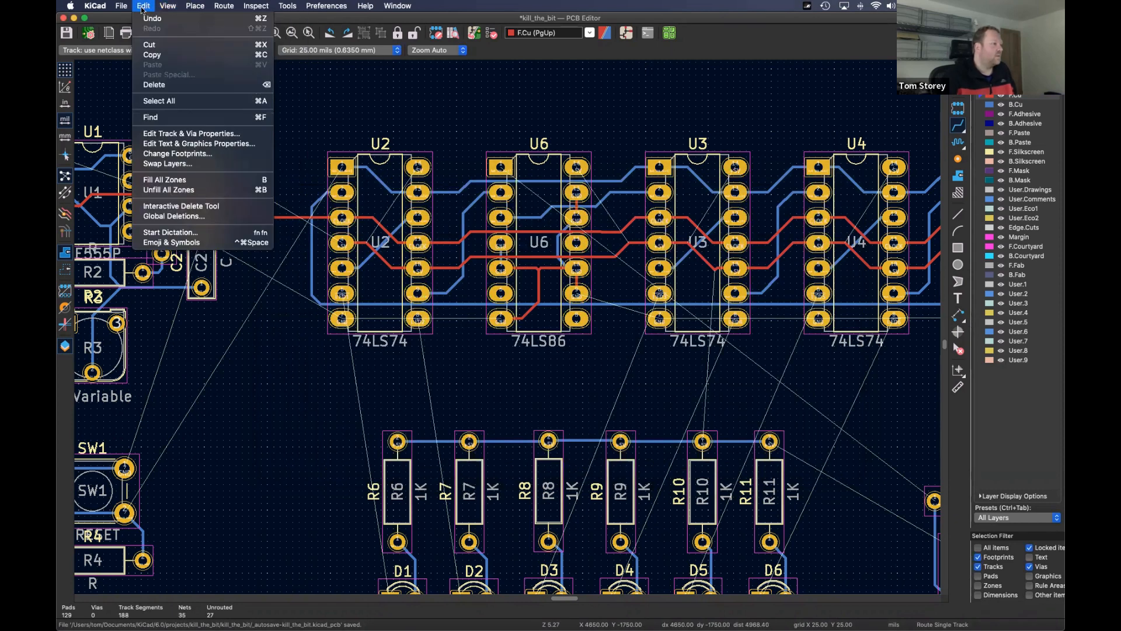
mouse_move(191, 8)
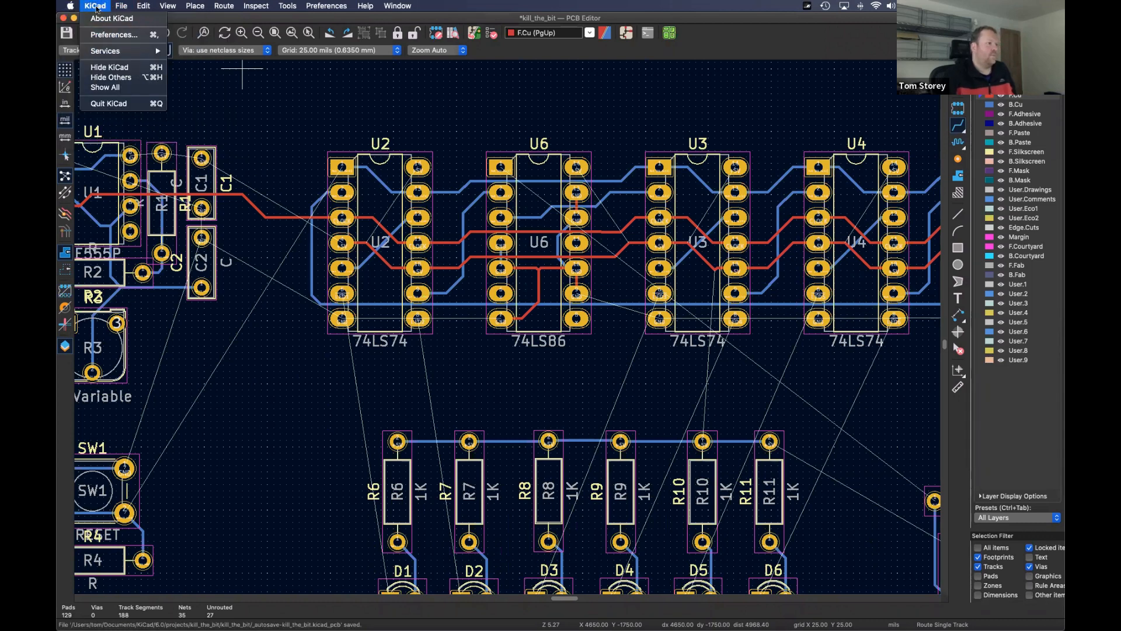
left_click(101, 36)
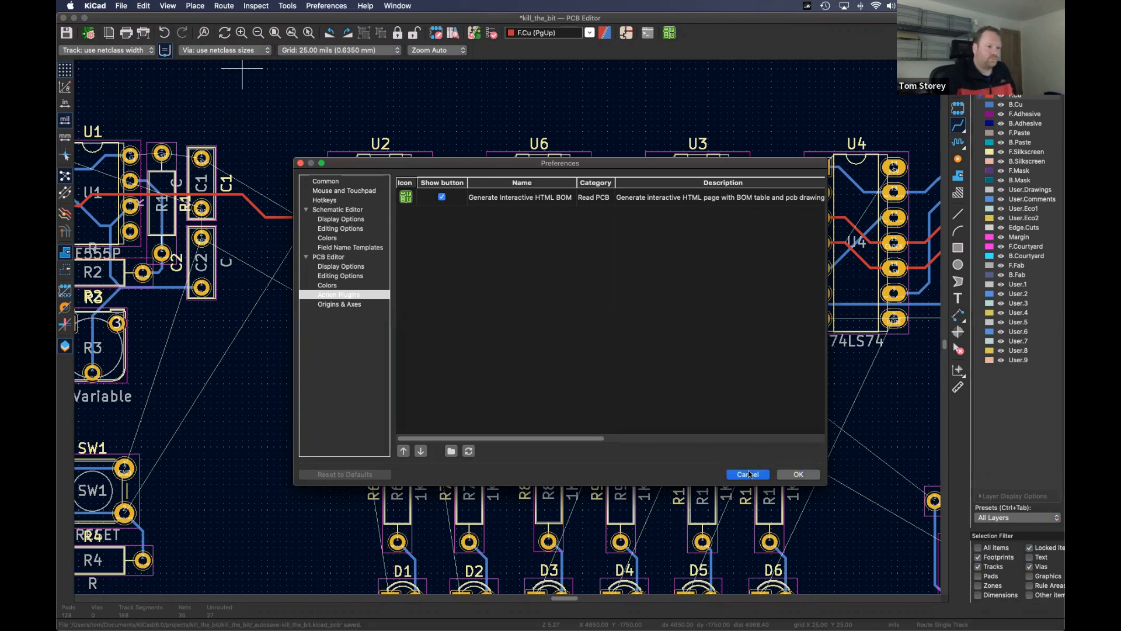
left_click(748, 475)
scroll(400, 186, "down", 4)
scroll(404, 196, "up", 3)
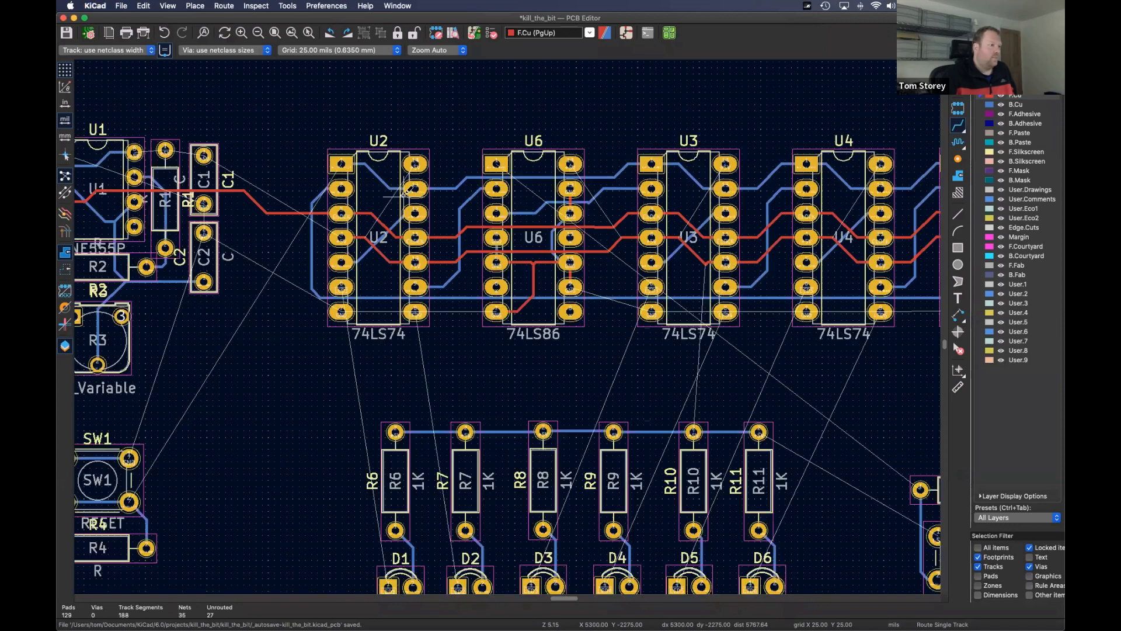
scroll(392, 215, "down", 4)
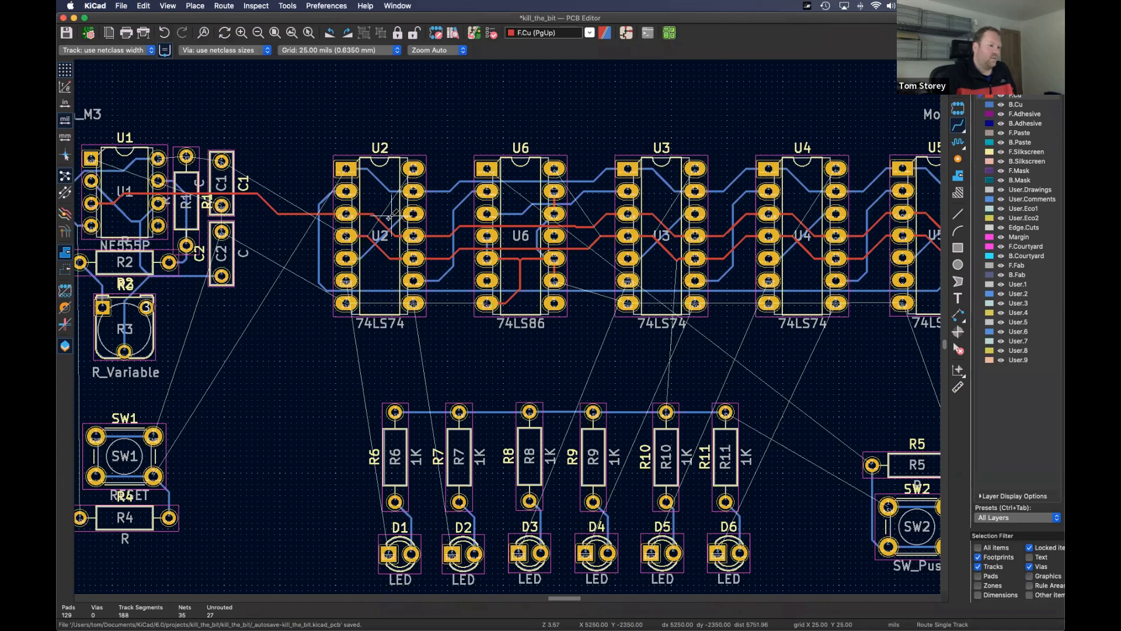
scroll(390, 218, "left", 2)
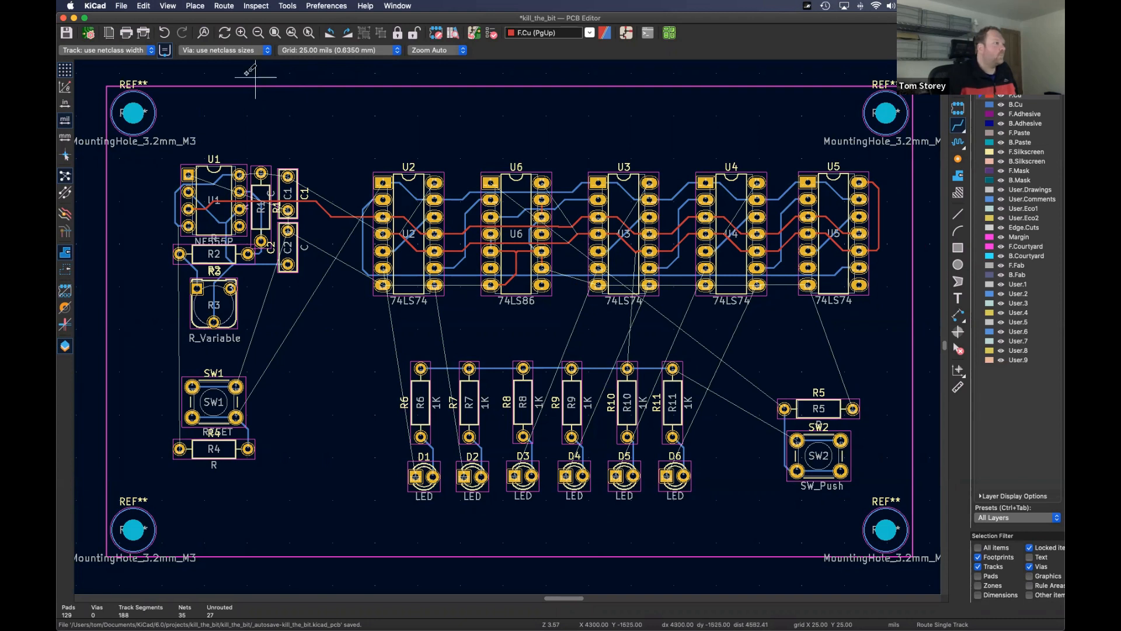
- Switch to the KiCad 6.0 project manager window of the kill_the_bit project
left_click(100, 6)
mouse_move(124, 7)
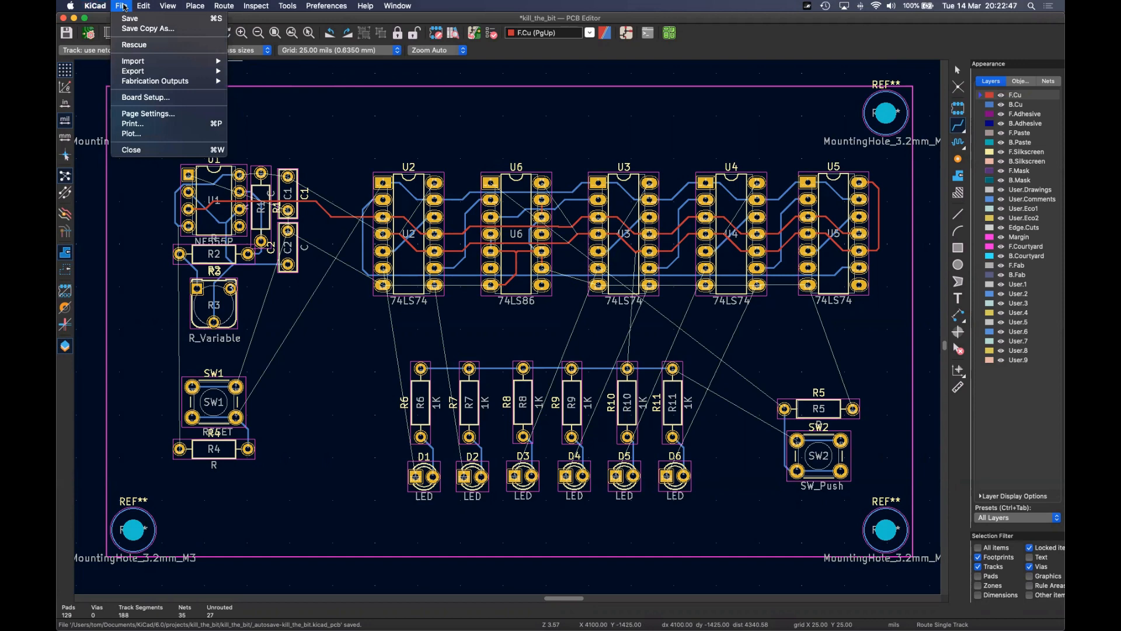
left_click(143, 6)
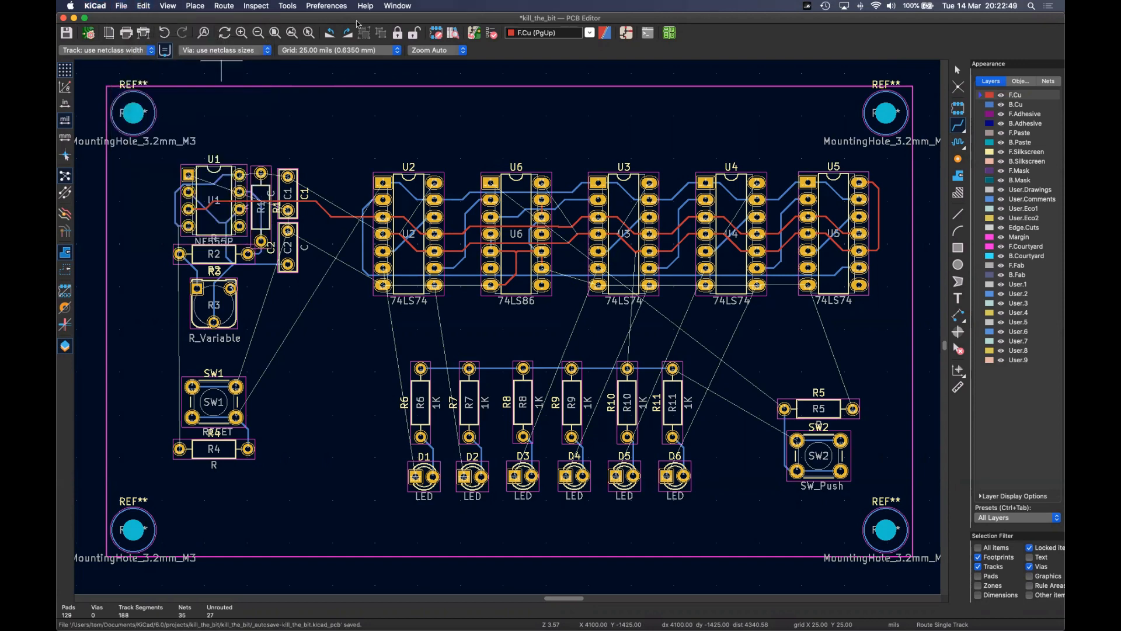
left_click(397, 6)
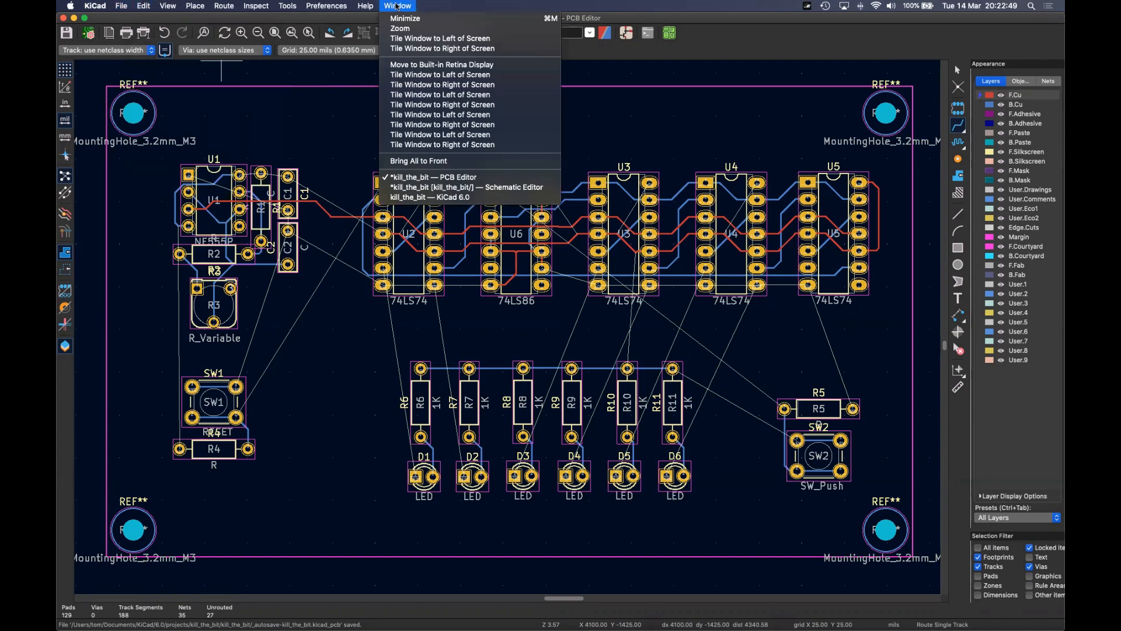
left_click(438, 197)
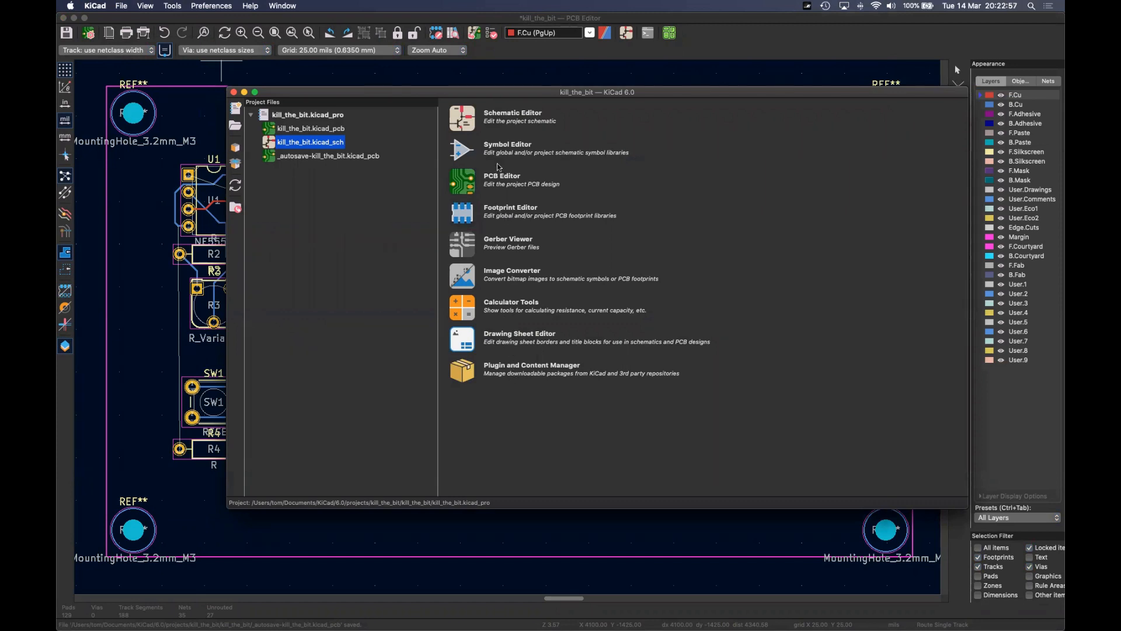
- Return to the PCB editor and view the kill_the_bit board up close in the 3D viewer
left_click(498, 18)
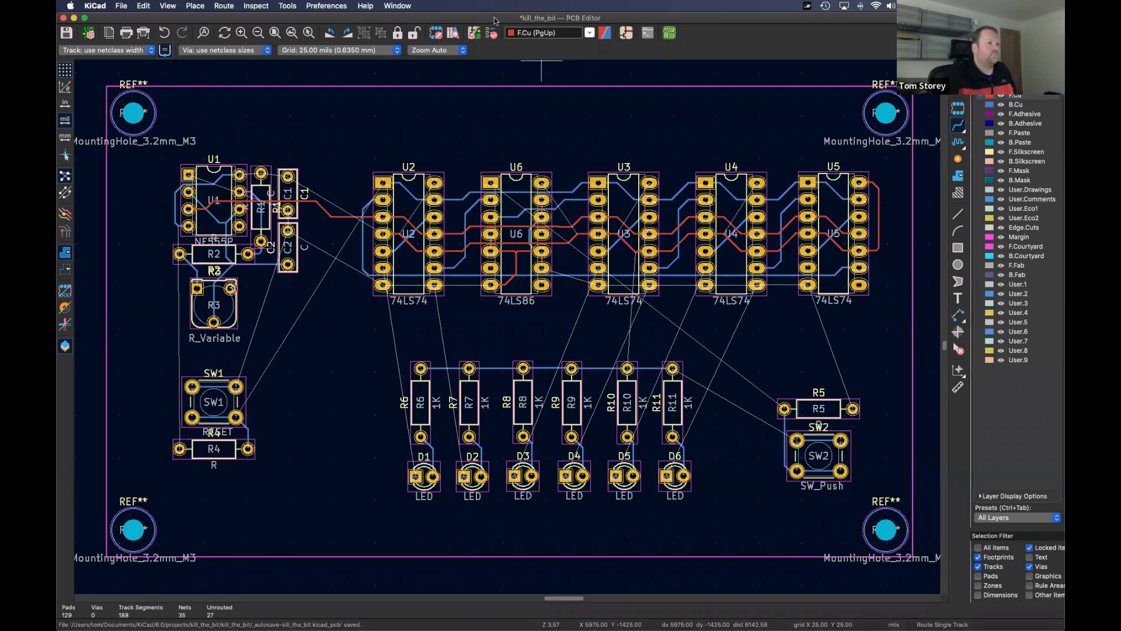
left_click(167, 6)
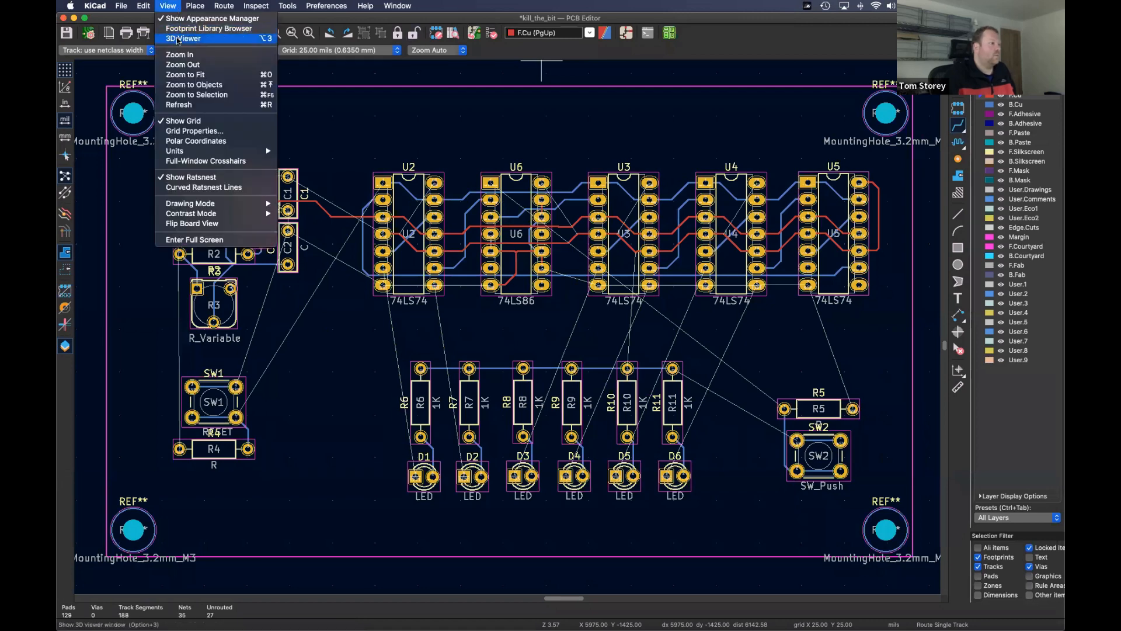
left_click(178, 38)
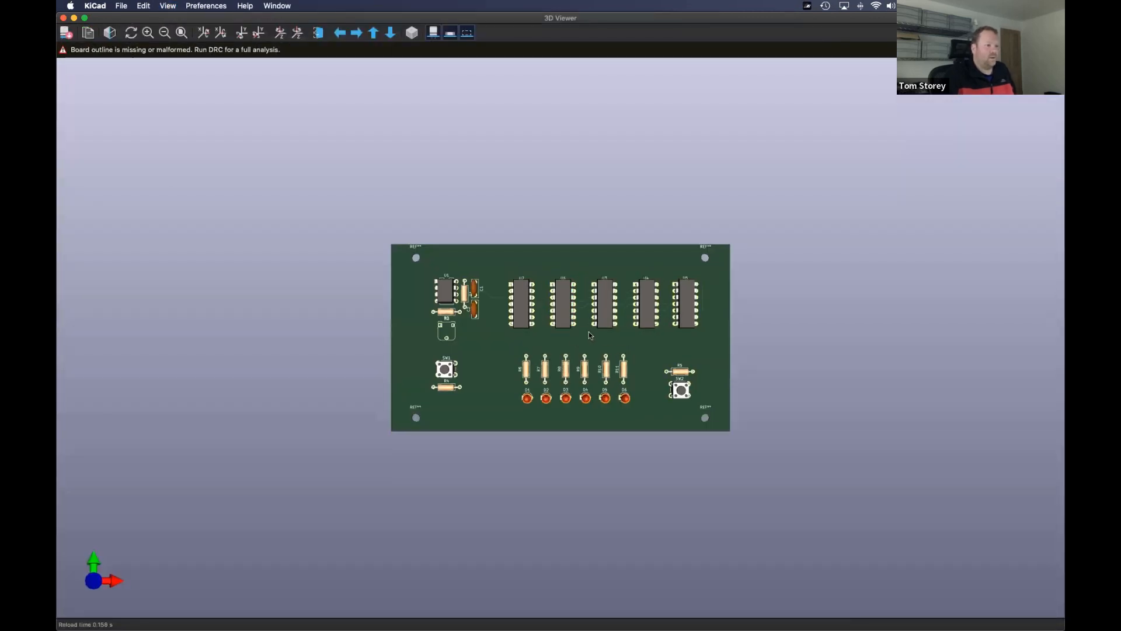
scroll(591, 330, "up", 5)
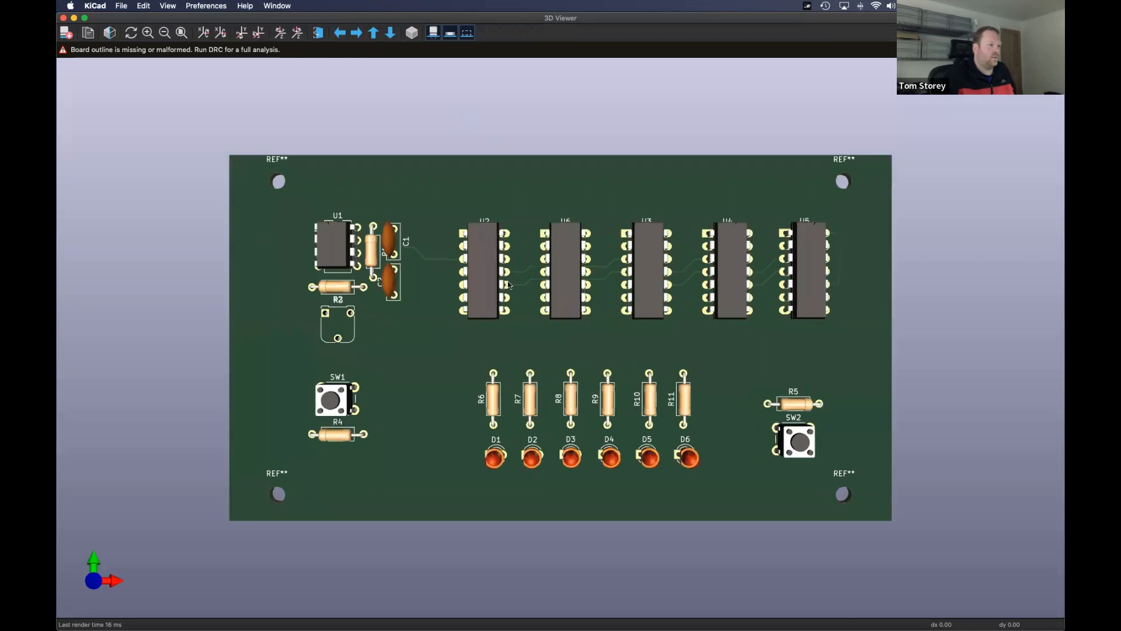
scroll(509, 285, "up", 3)
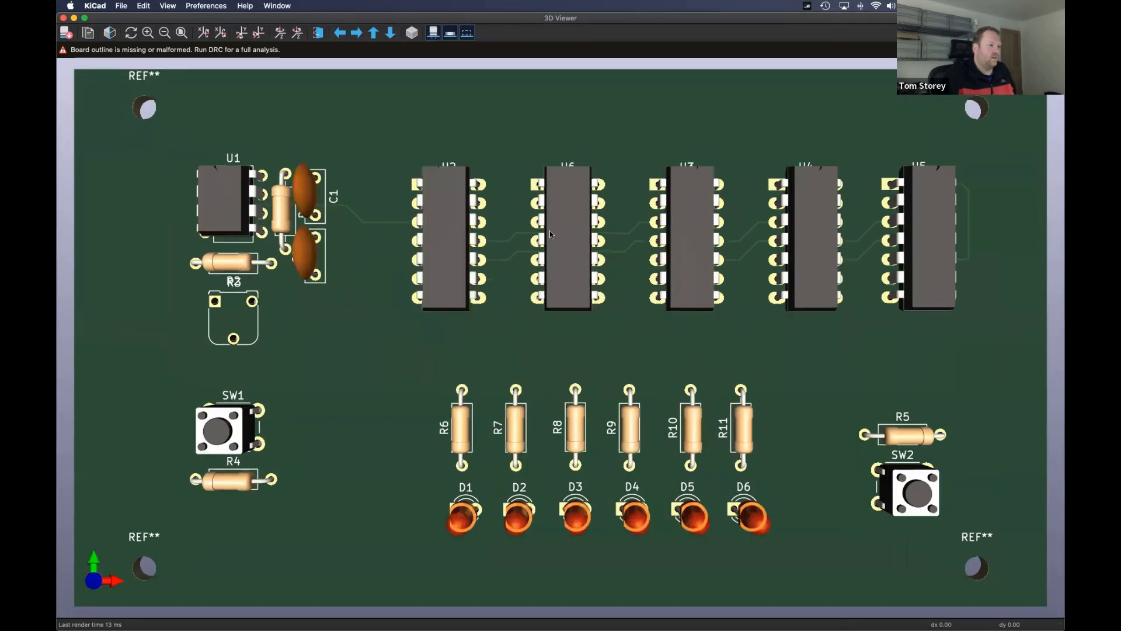
- Hide the through-hole component models and flip the 3D board to view its underside and its top again
left_click(434, 34)
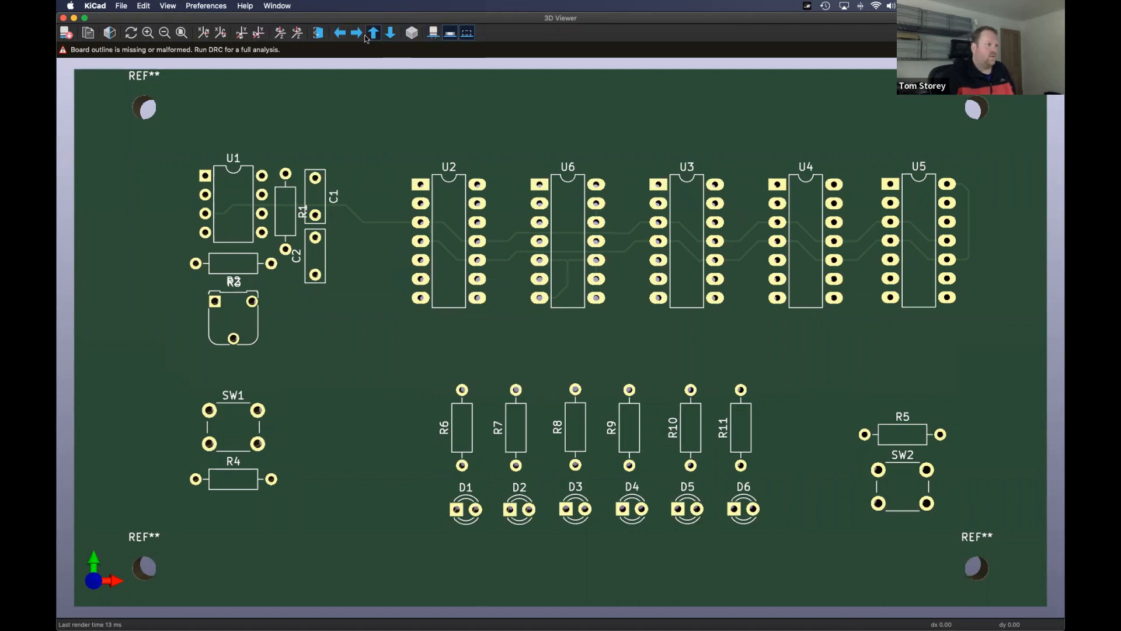
left_click(316, 36)
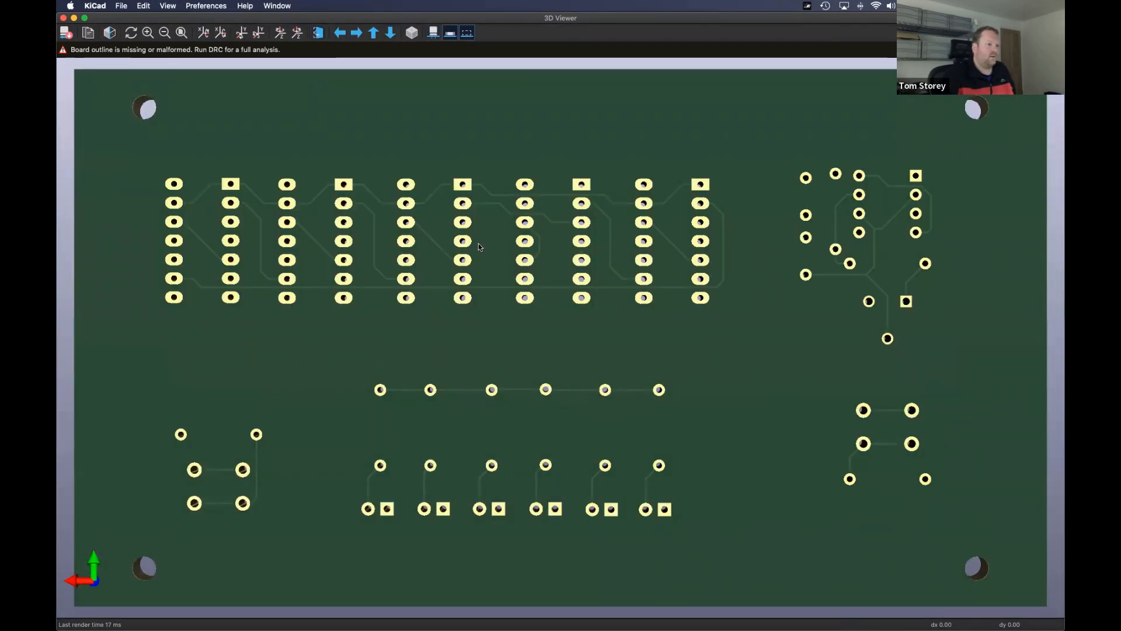
left_click(317, 34)
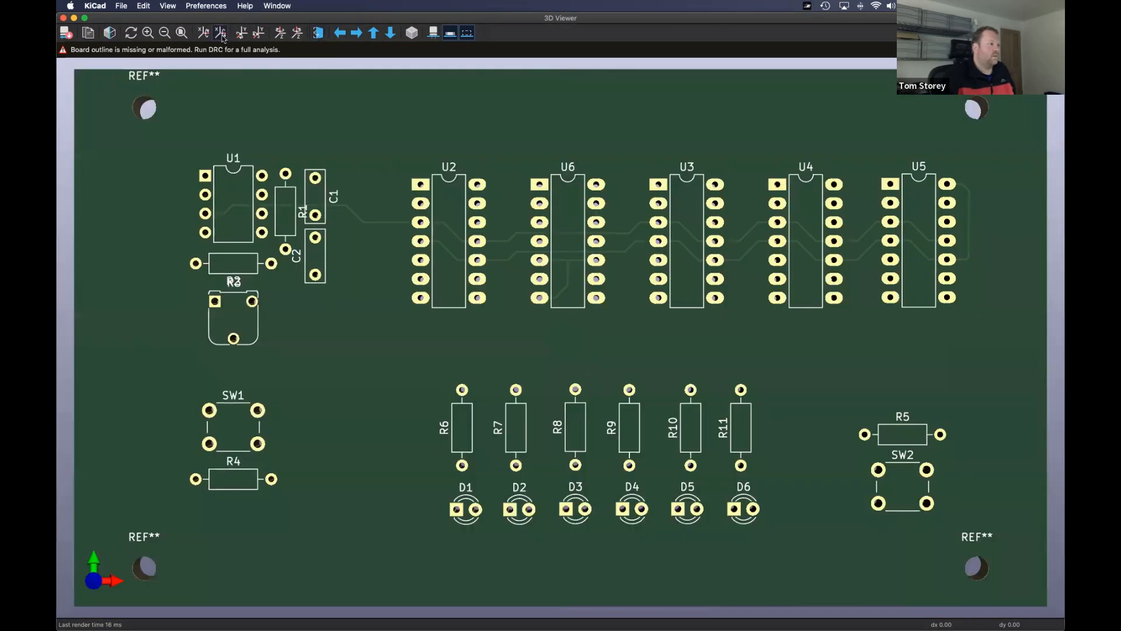
- Rotate the 3D board about its X, Y and Z axes and view the whole board at an angle
left_click(205, 36)
left_click(205, 36)
left_click(225, 37)
left_click(225, 37)
left_click(224, 36)
left_click(243, 36)
left_click(243, 35)
left_click(259, 35)
left_click(207, 35)
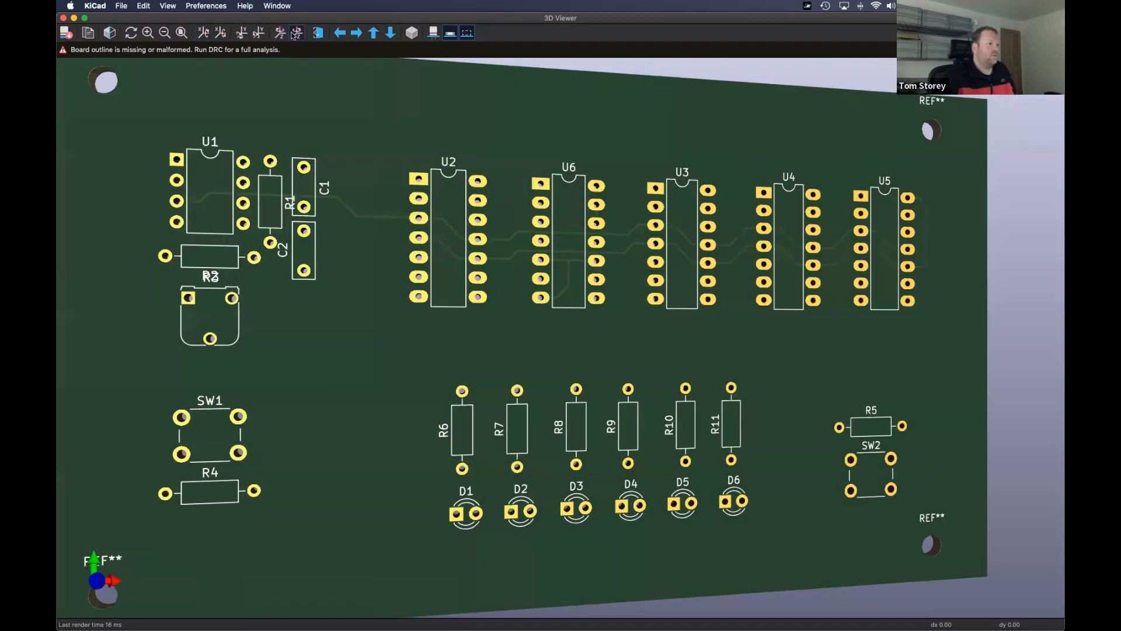
left_click(317, 34)
scroll(562, 279, "down", 5)
left_click_drag(561, 279, 408, 105)
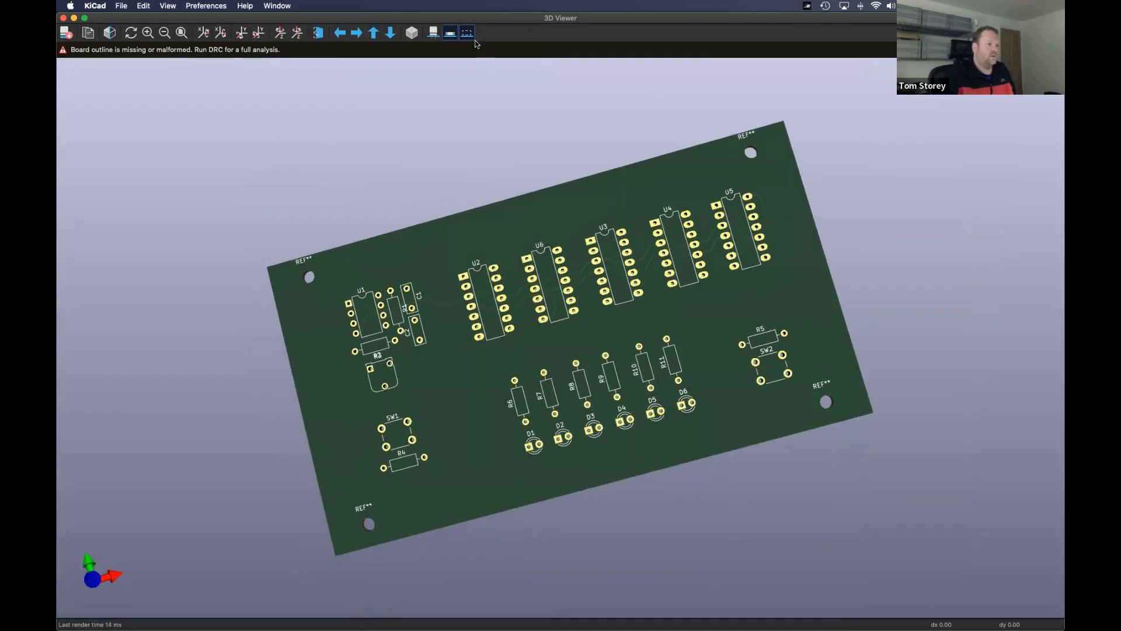
- Compare the 3D board with and without its through-hole component models, and close the 3D viewer
left_click(432, 32)
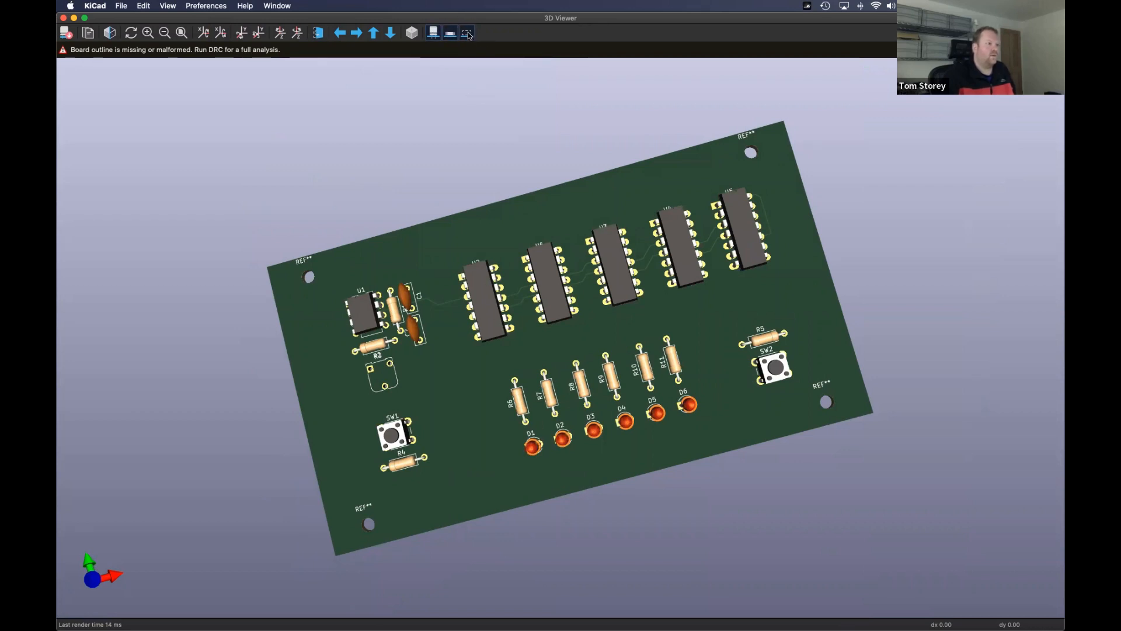
left_click(432, 34)
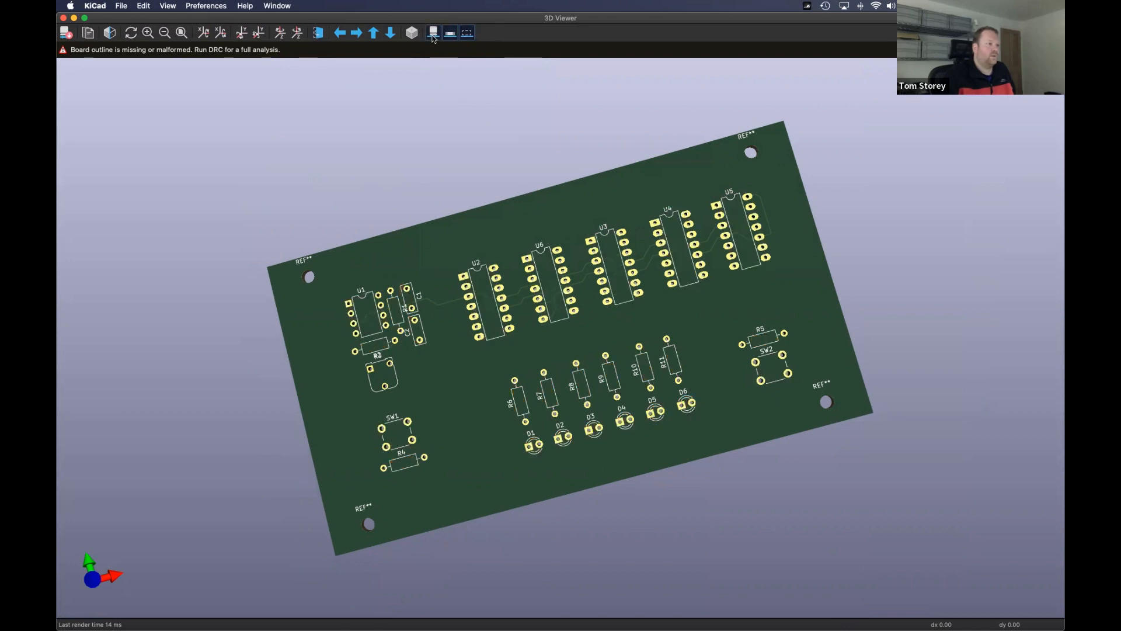
left_click(433, 34)
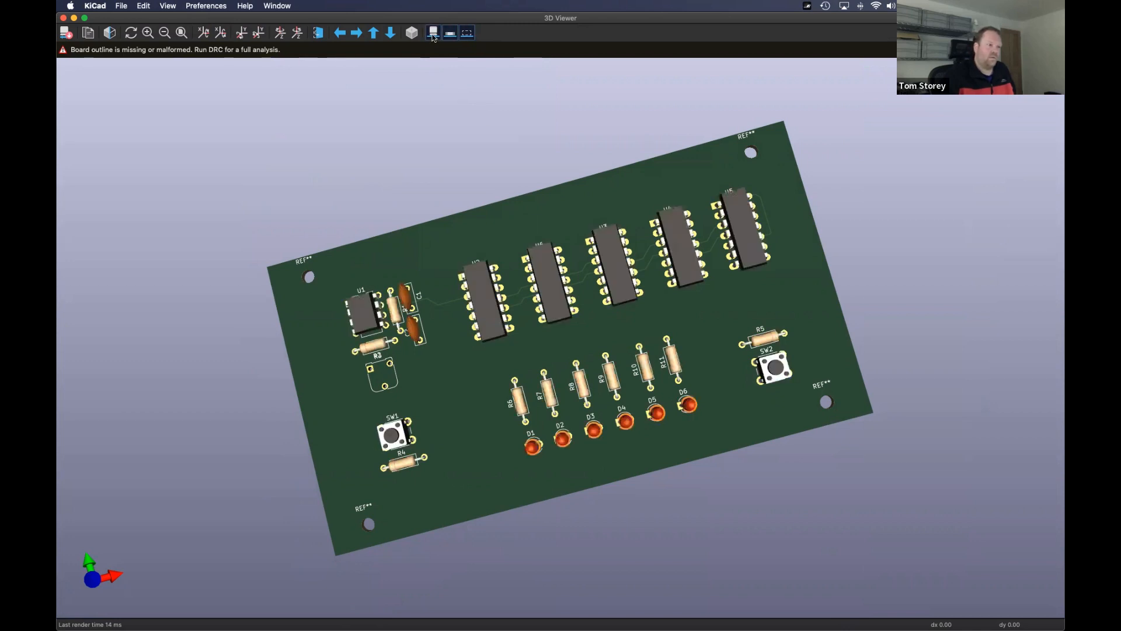
left_click(433, 34)
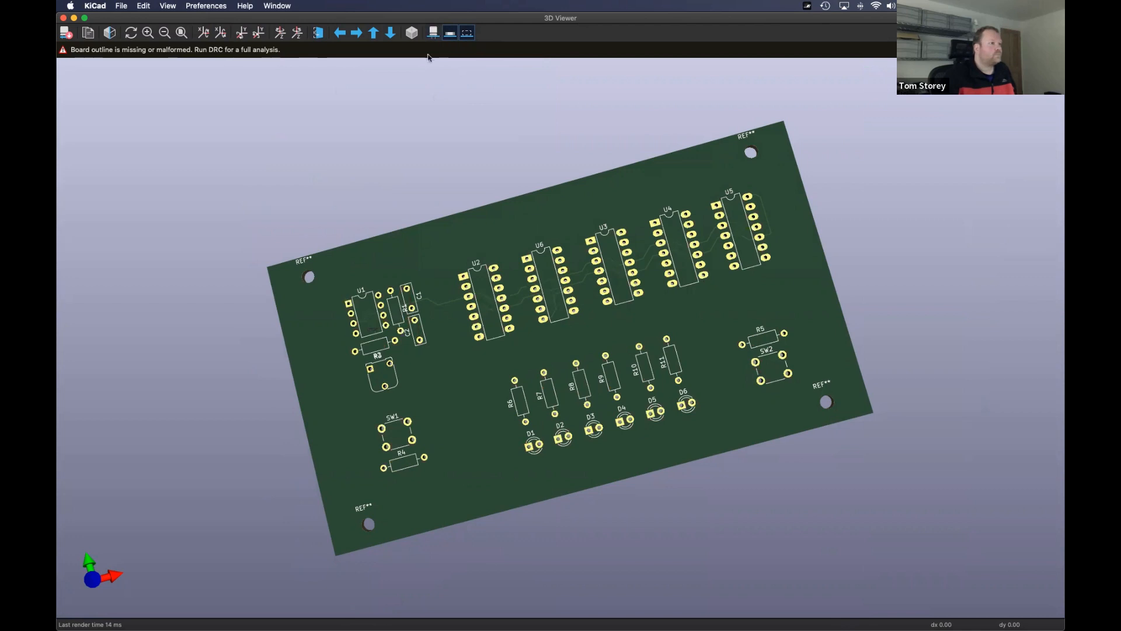
left_click(63, 18)
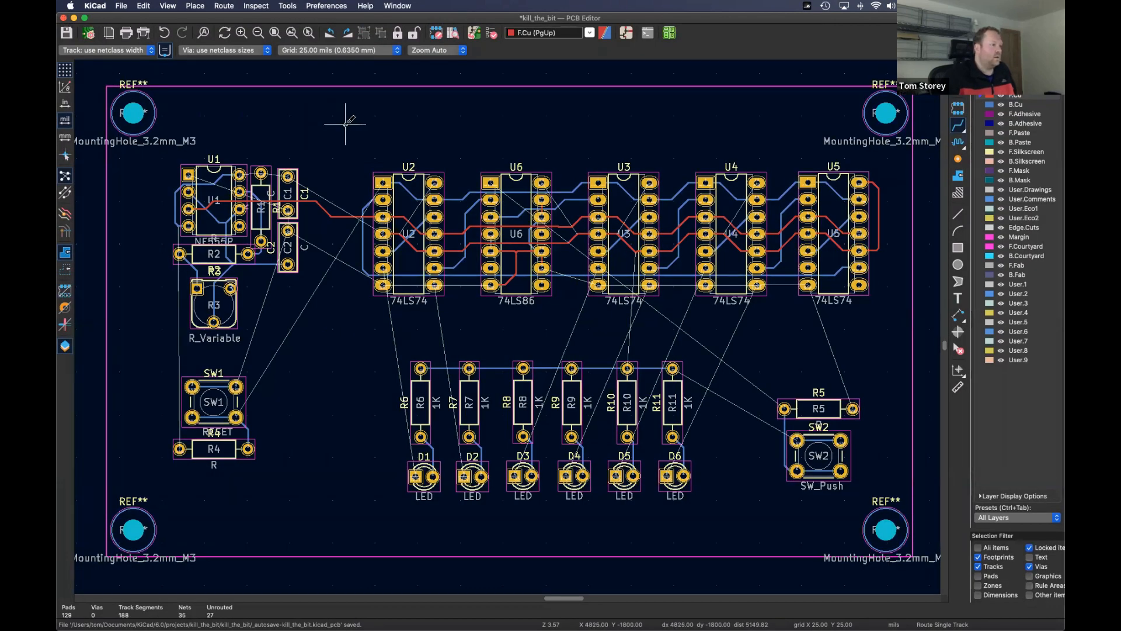
- View the Gerber fabrication output settings and their included layers, closing them without plotting
left_click(121, 6)
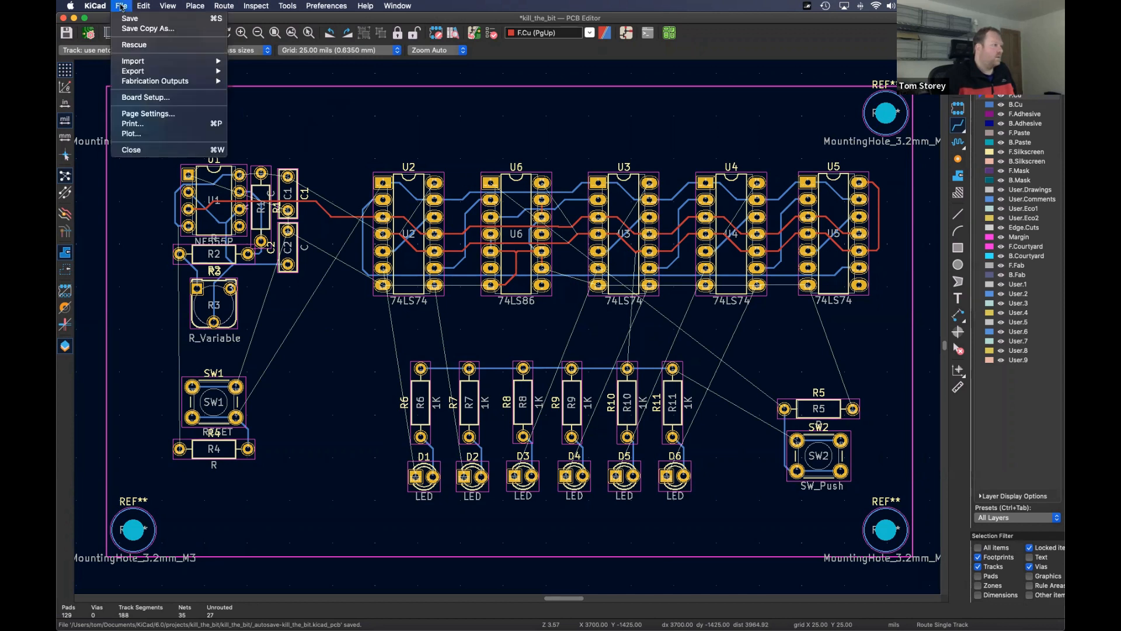
mouse_move(164, 72)
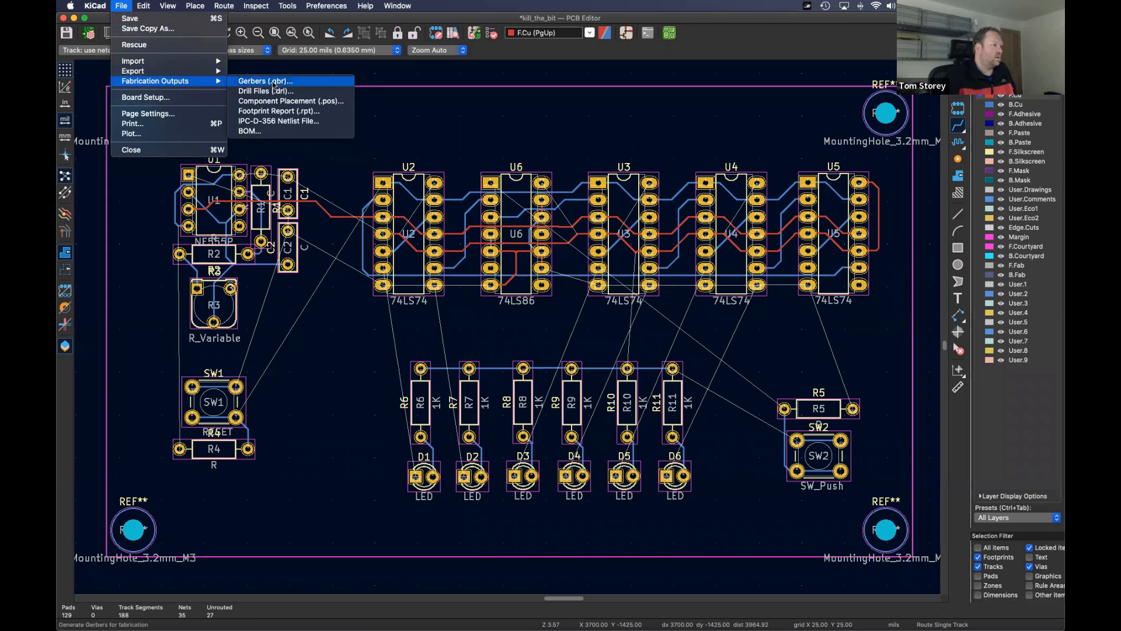
left_click(265, 81)
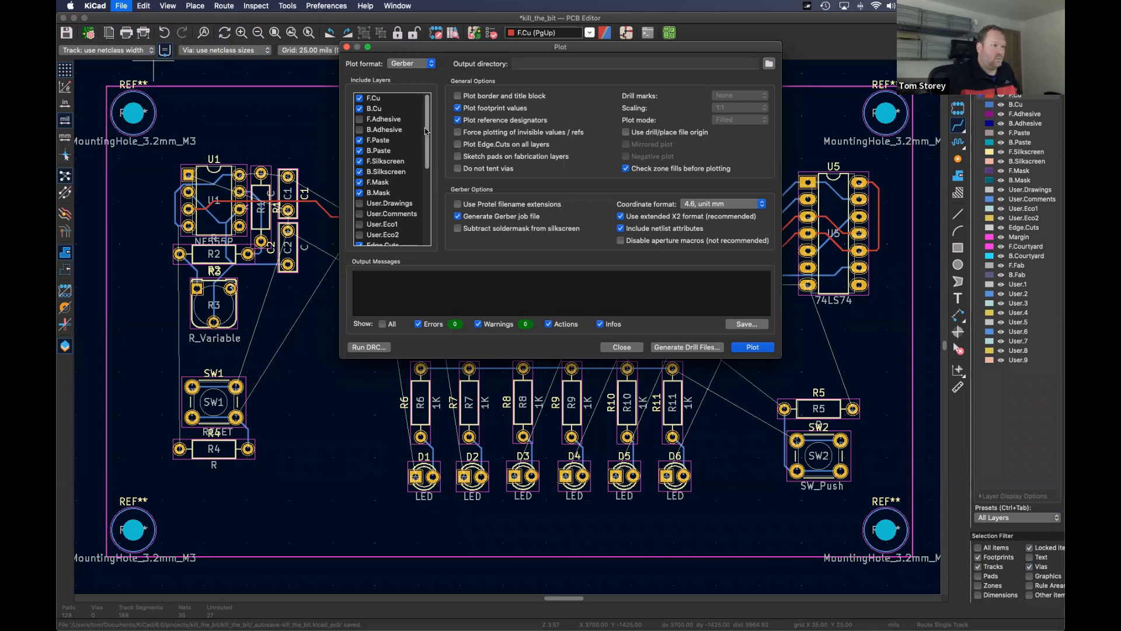
left_click_drag(427, 130, 426, 101)
left_click(621, 347)
- Check the board's physical stackup in Board Setup and accept the dialog
left_click(122, 6)
mouse_move(135, 88)
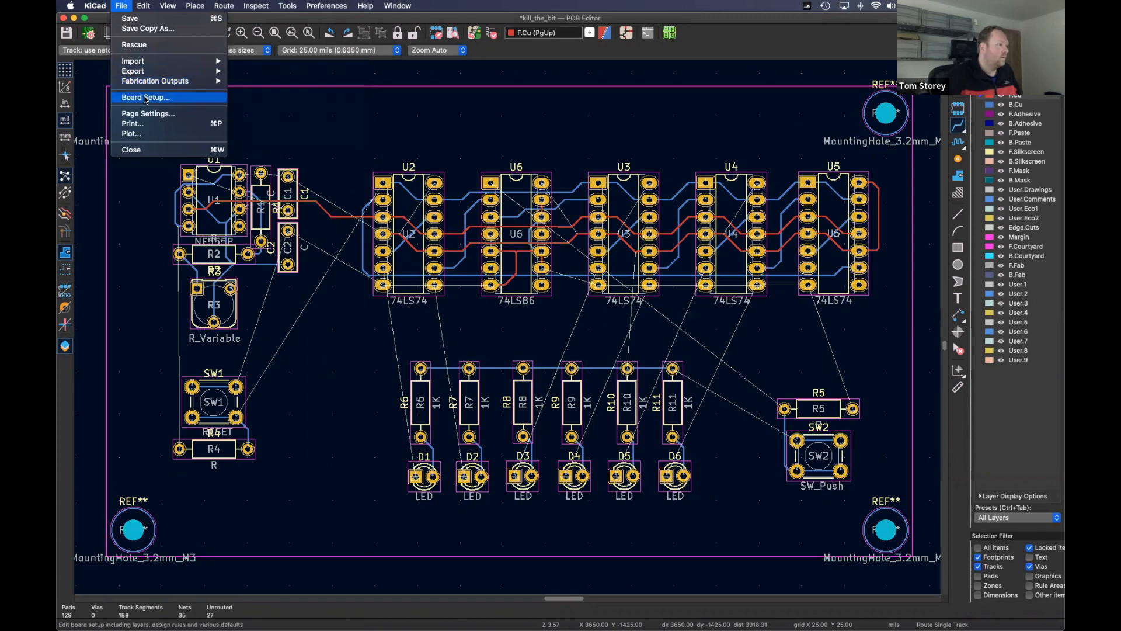
left_click(146, 98)
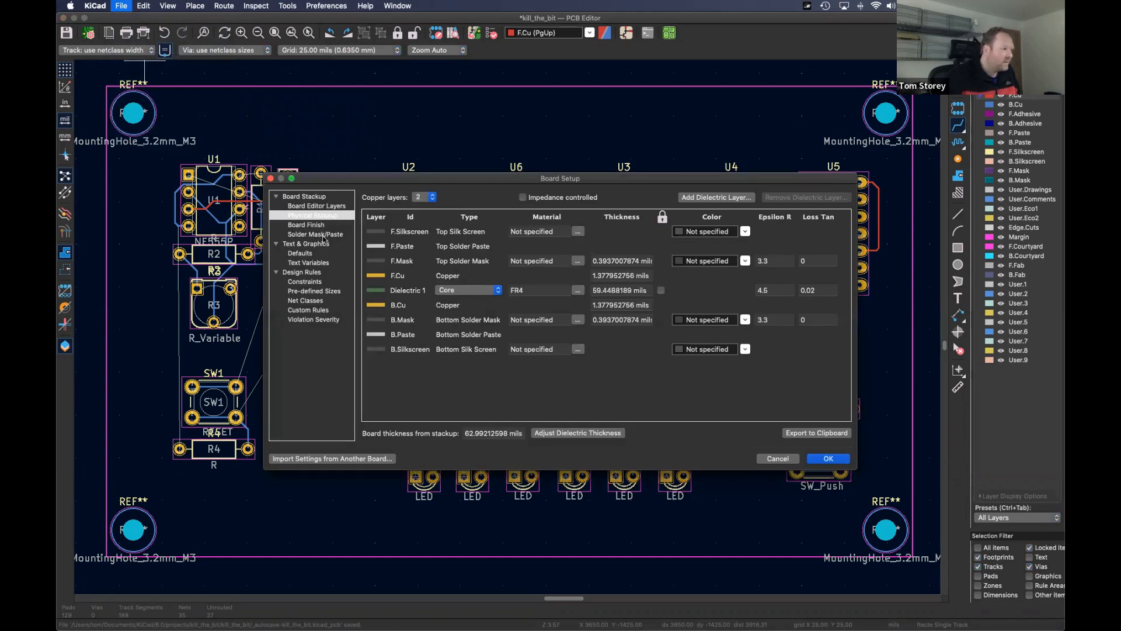
left_click(828, 458)
- Open the Gerber plot settings and review the list of layers included for fabrication
left_click(121, 7)
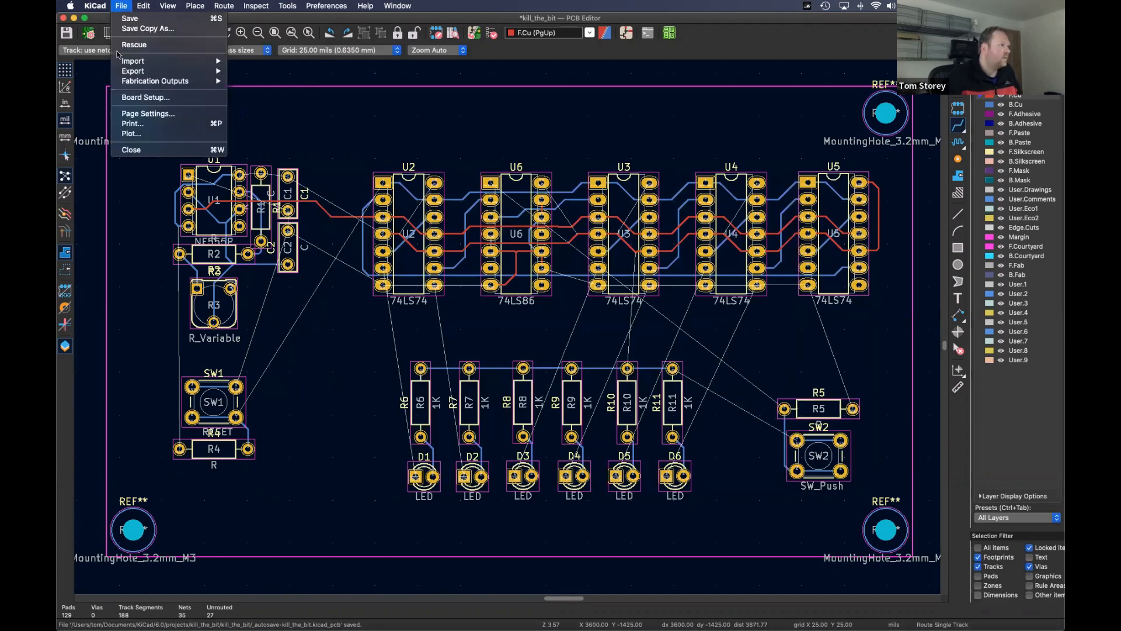
mouse_move(137, 82)
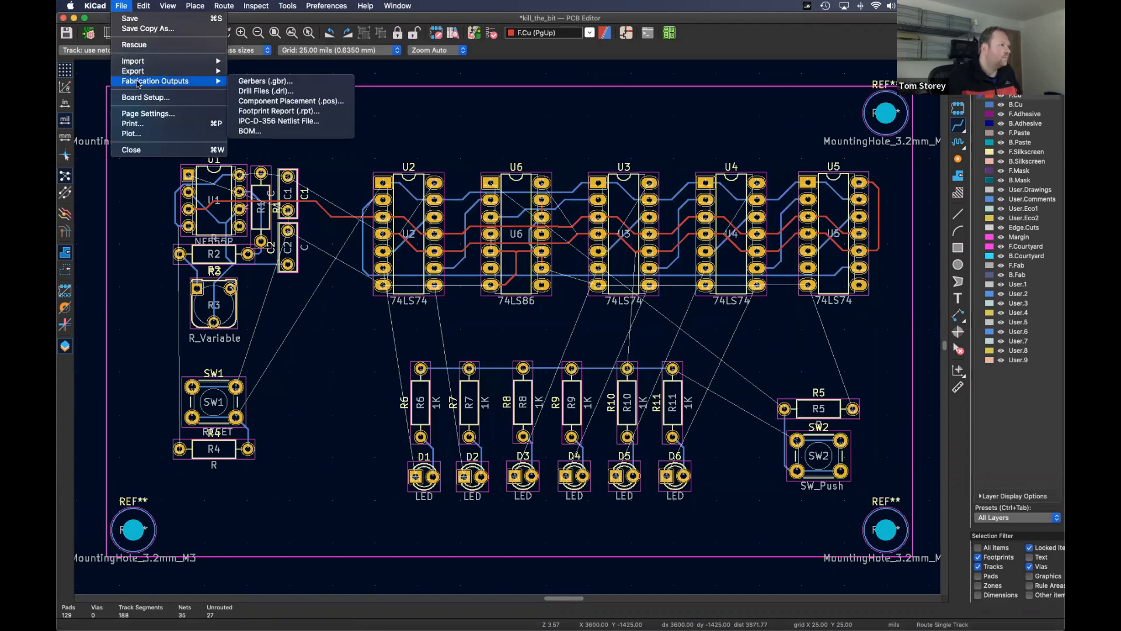
left_click(261, 83)
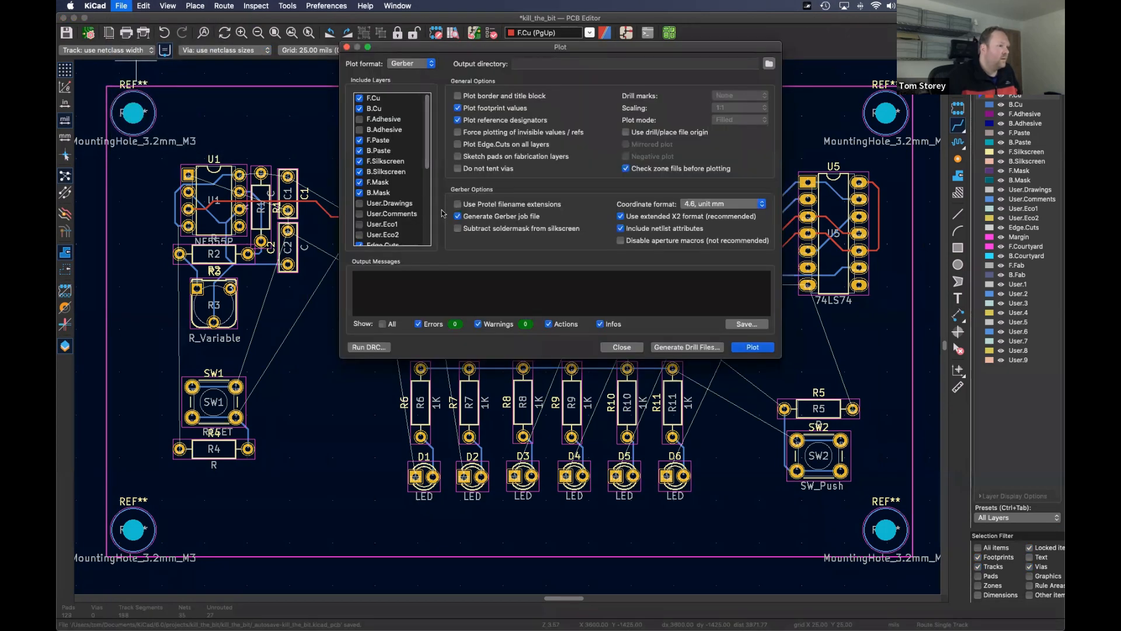
scroll(427, 143, "down", 5)
scroll(427, 143, "up", 5)
left_click_drag(426, 141, 427, 129)
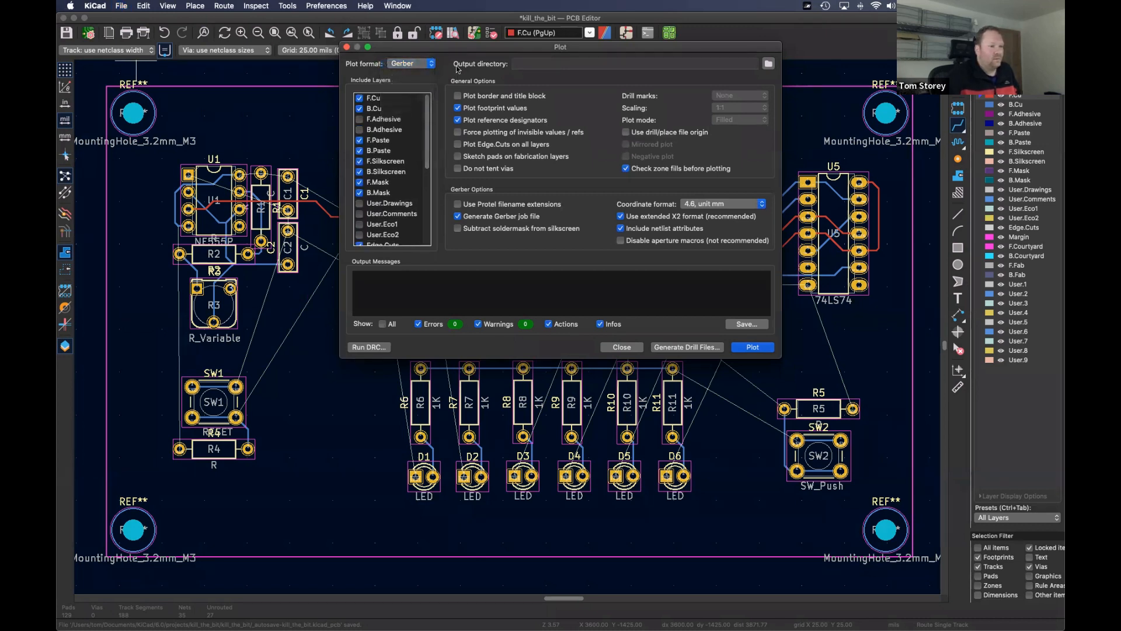
left_click(390, 162)
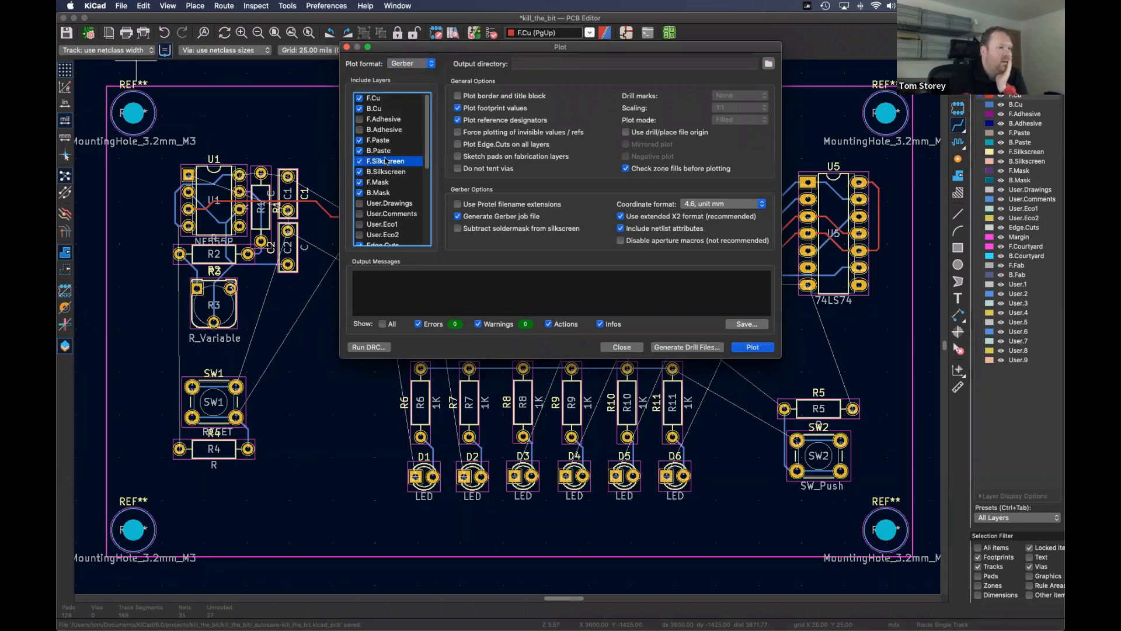
scroll(385, 161, "down", 5)
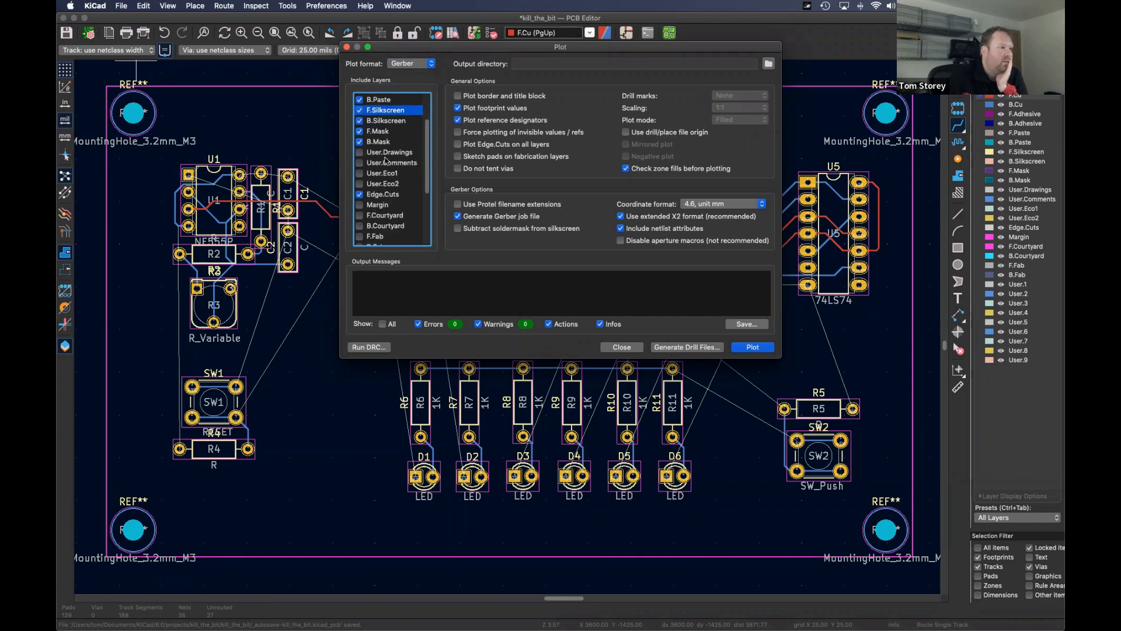
scroll(385, 161, "up", 5)
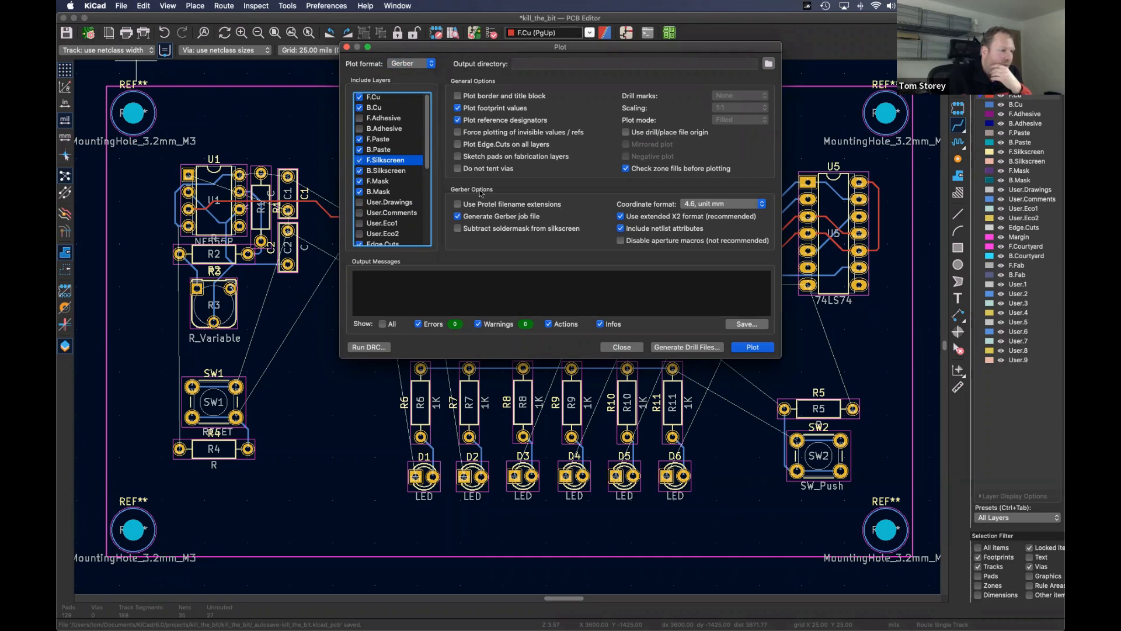
- Create a Gerbers folder inside kill_the_bit and set it as the plot output directory using a relative path
left_click_drag(560, 47, 554, 84)
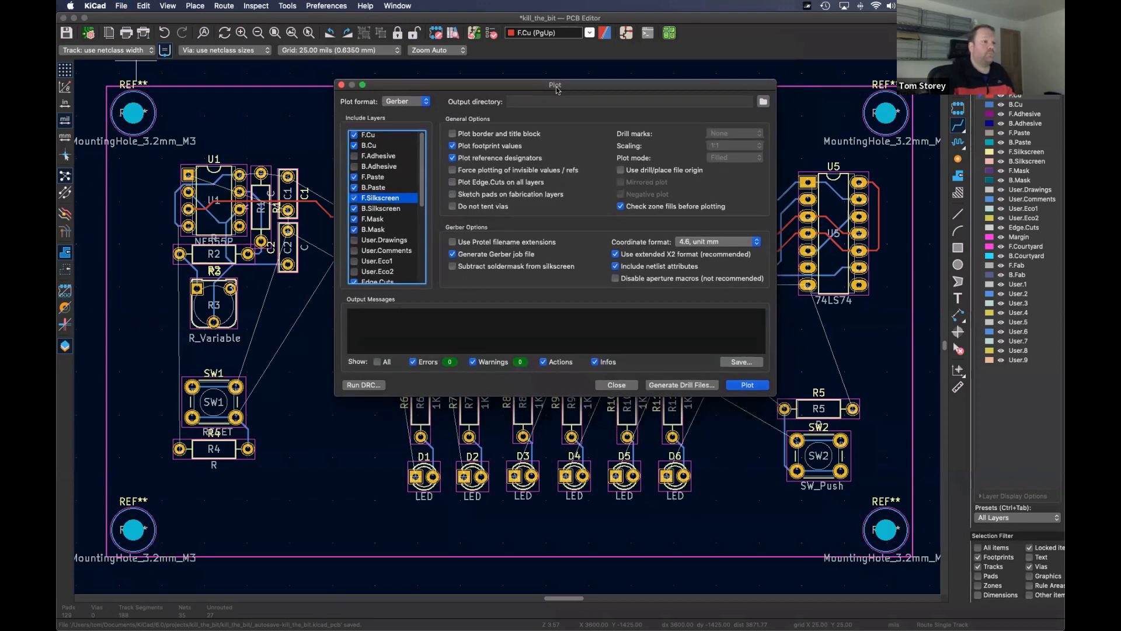
left_click(763, 102)
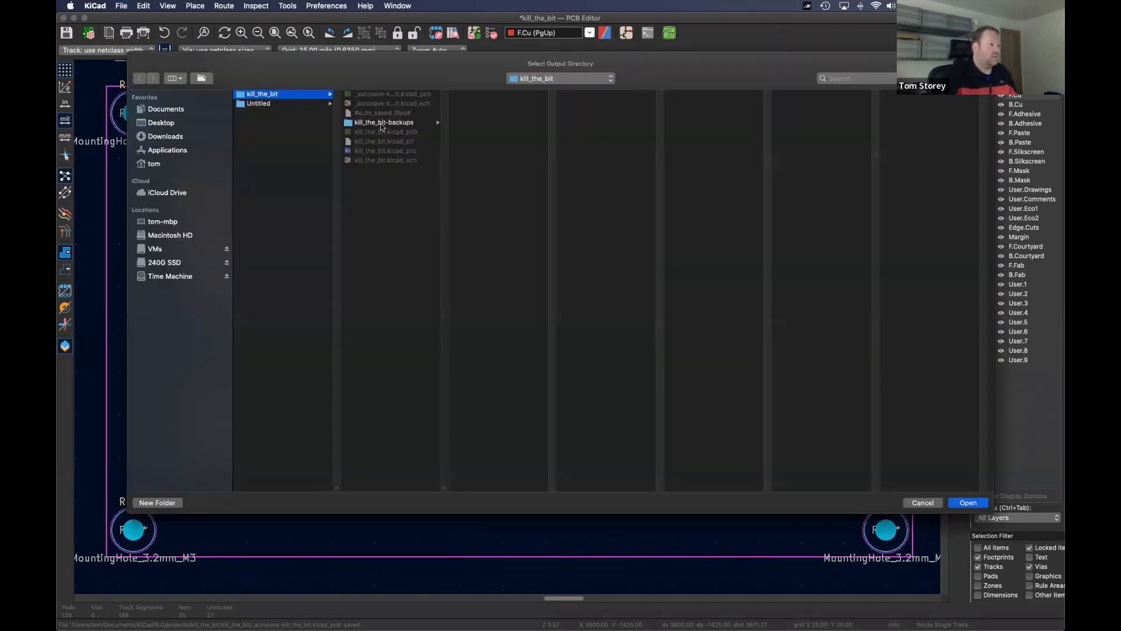
left_click(153, 503)
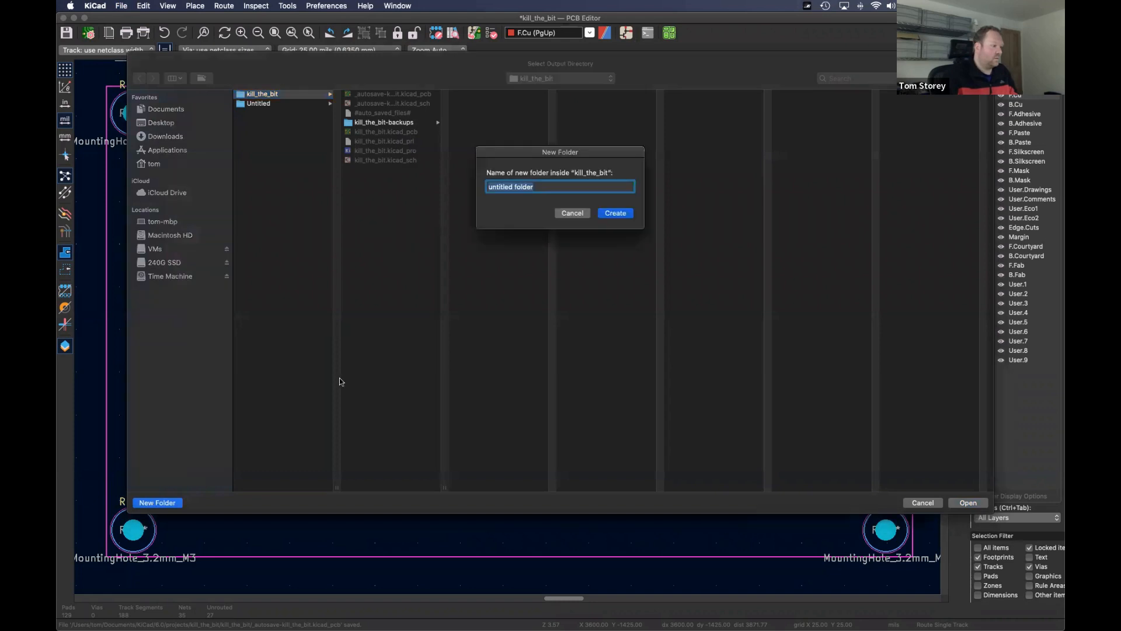
type("Gerbers")
key("Return")
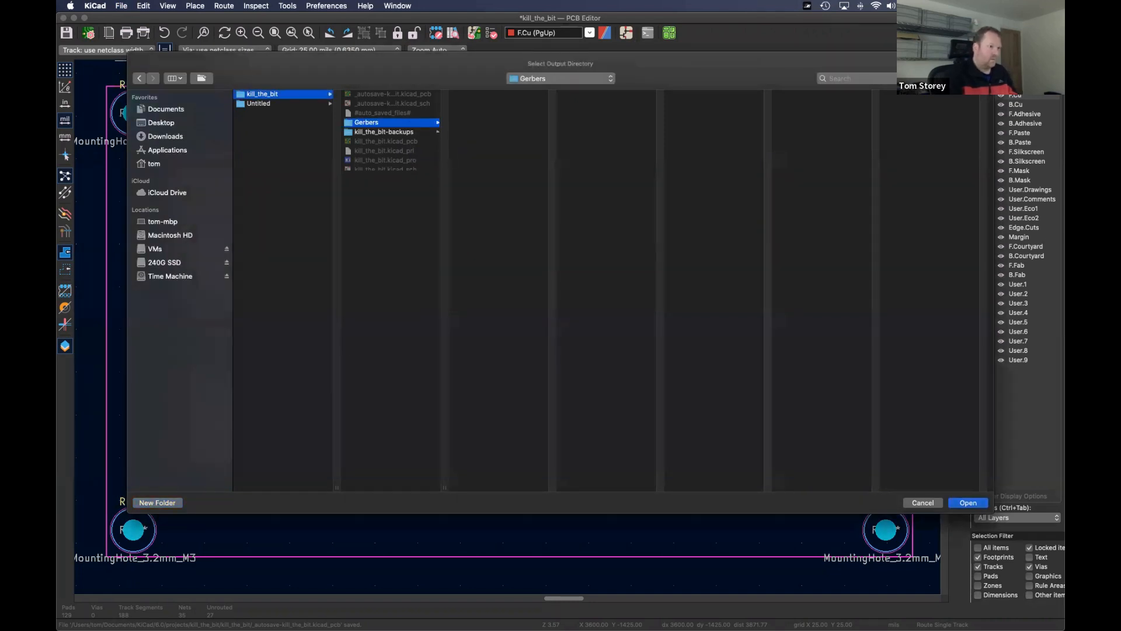
key("Return")
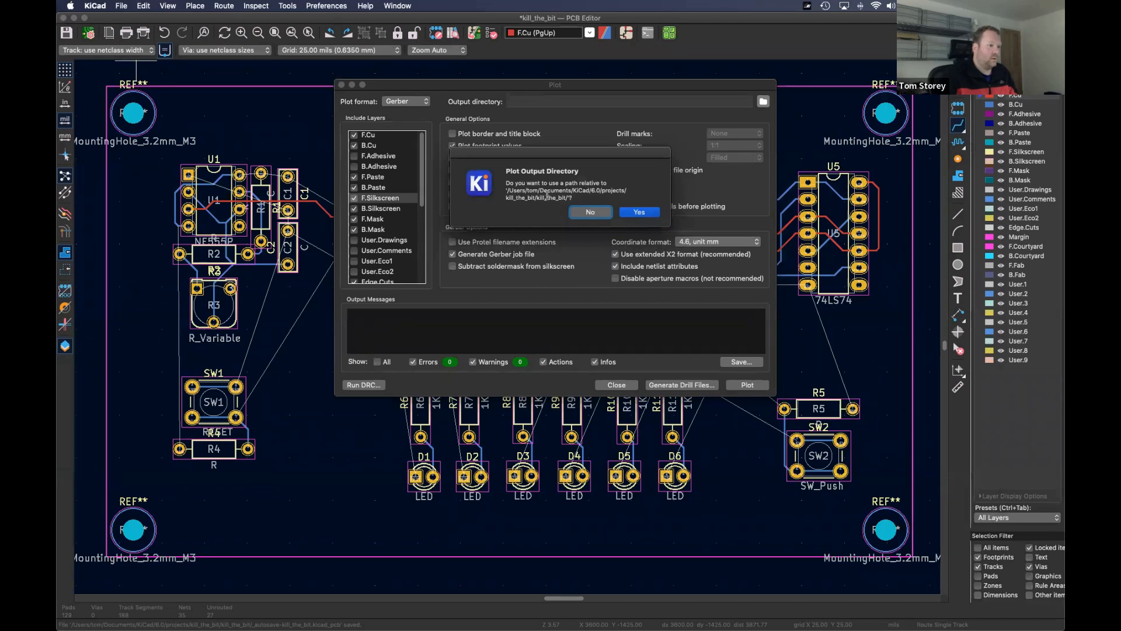
left_click(640, 213)
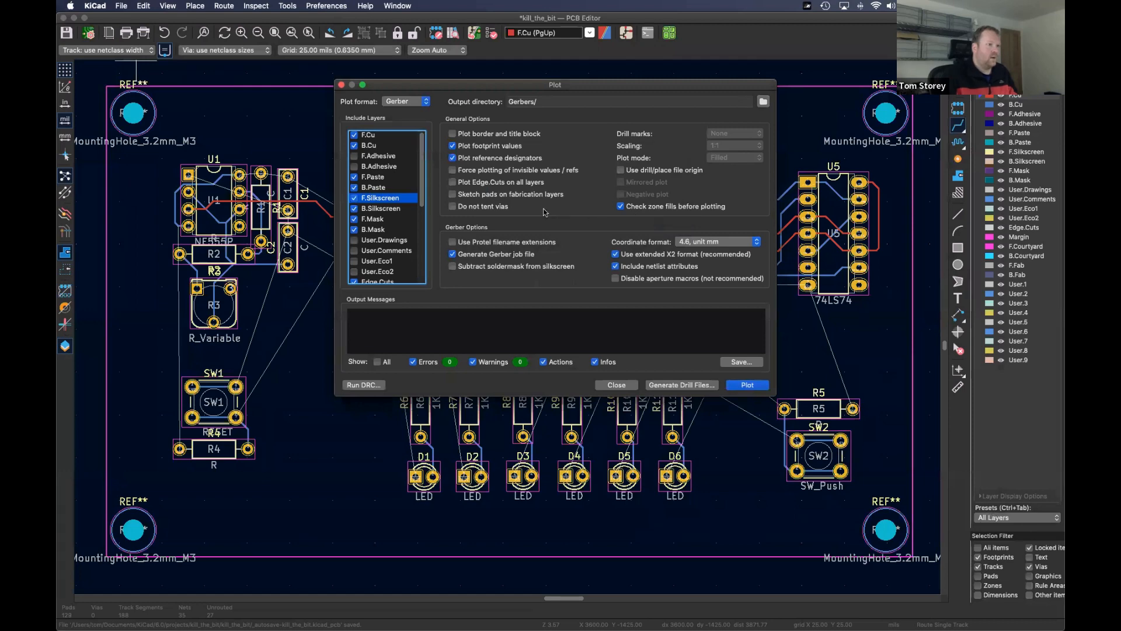
- Switch to the web browser and search for "jlcpcb kicad" in a new tab
key("ctrl+Right")
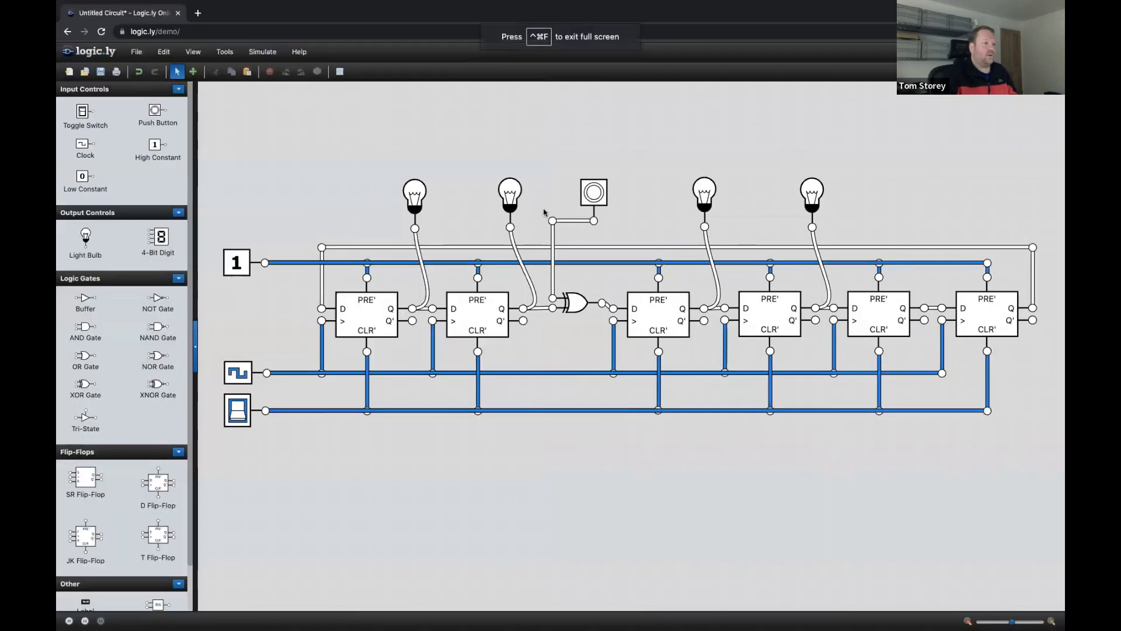
key("super+t")
type("jlcpcb")
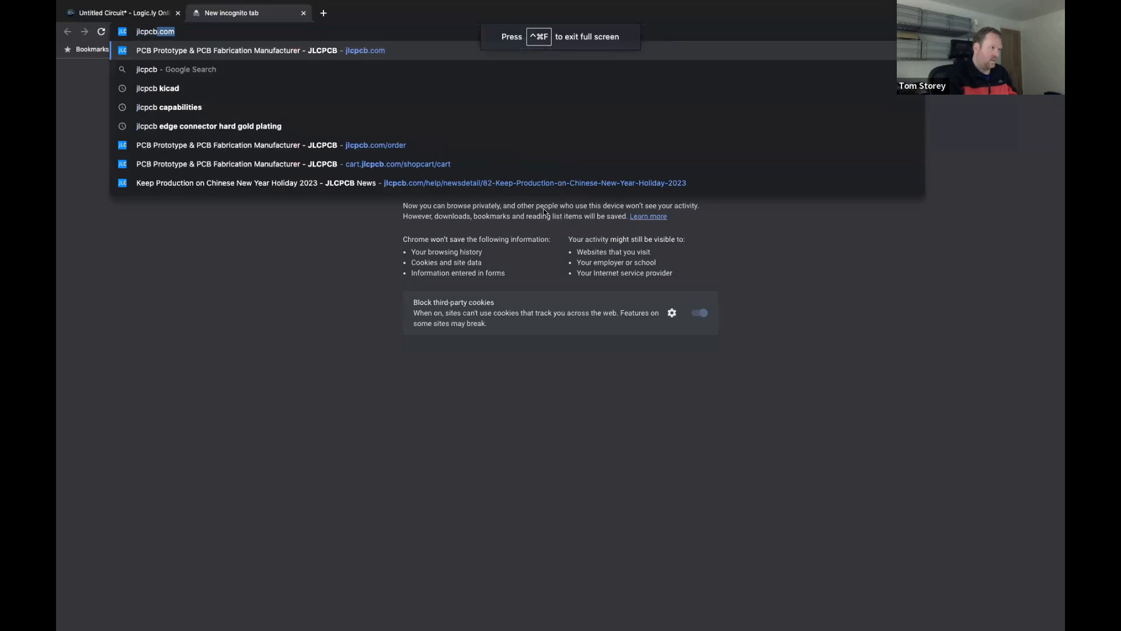
key("BackSpace")
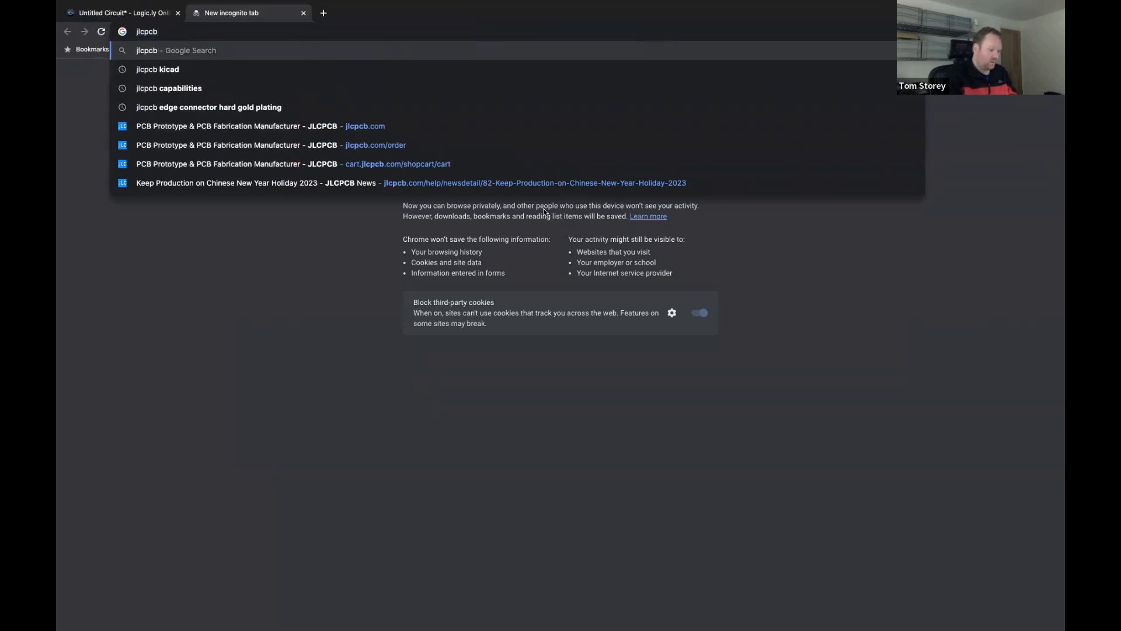
type("kicad")
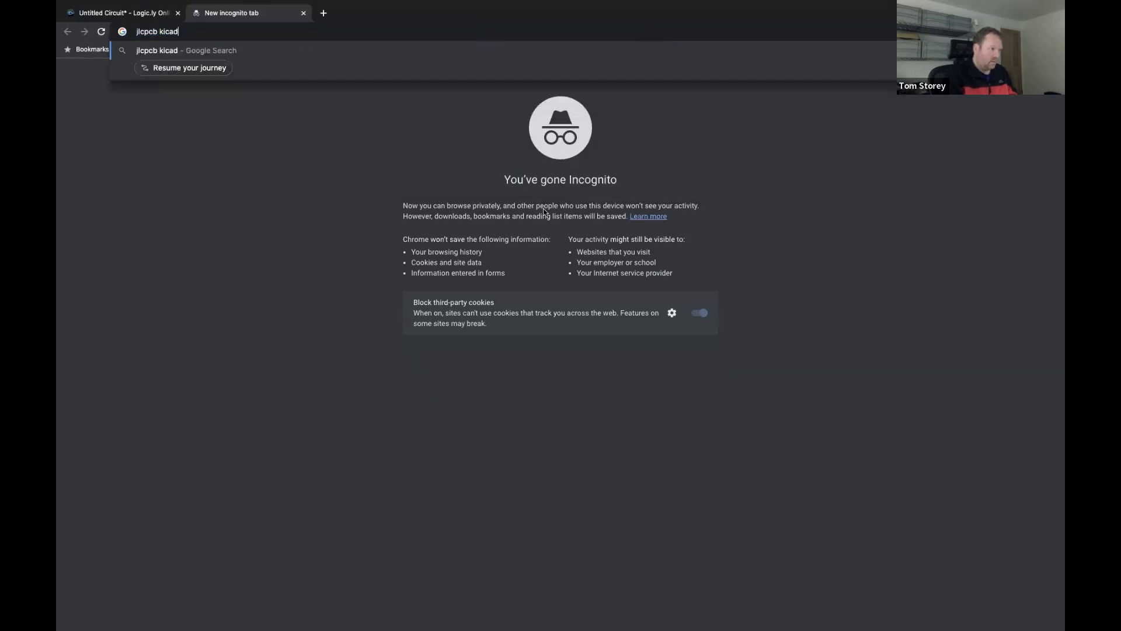
key("Return")
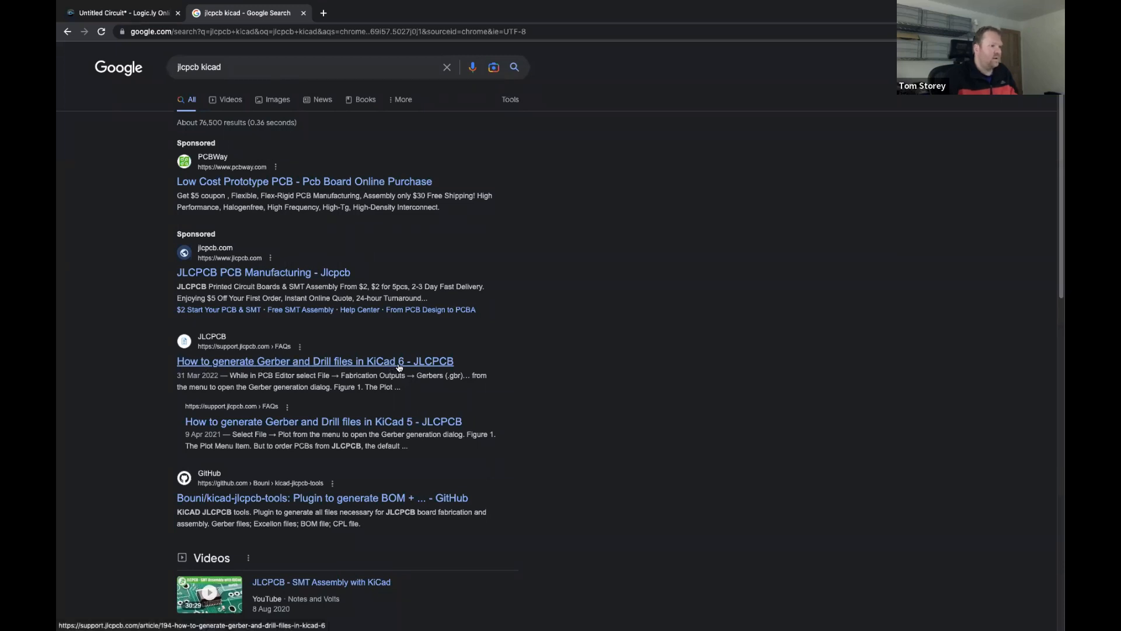
- Open JLCPCB's guide on generating Gerber and Drill files in KiCad 6 and read through to the layer selection section
left_click(348, 362)
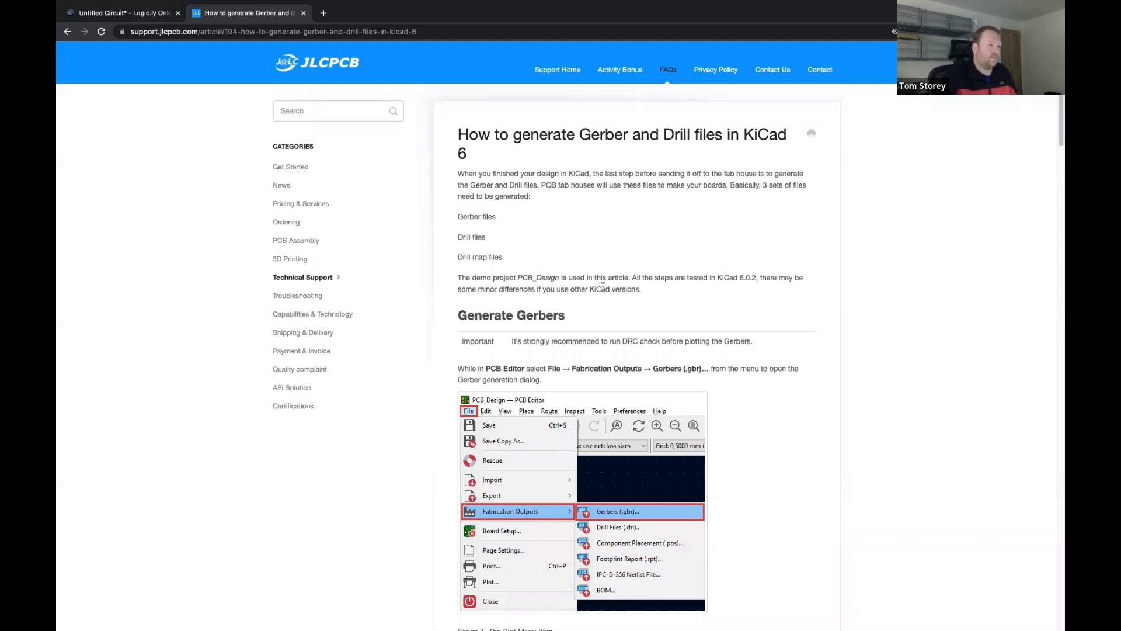
scroll(605, 277, "down", 3)
scroll(514, 228, "down", 1)
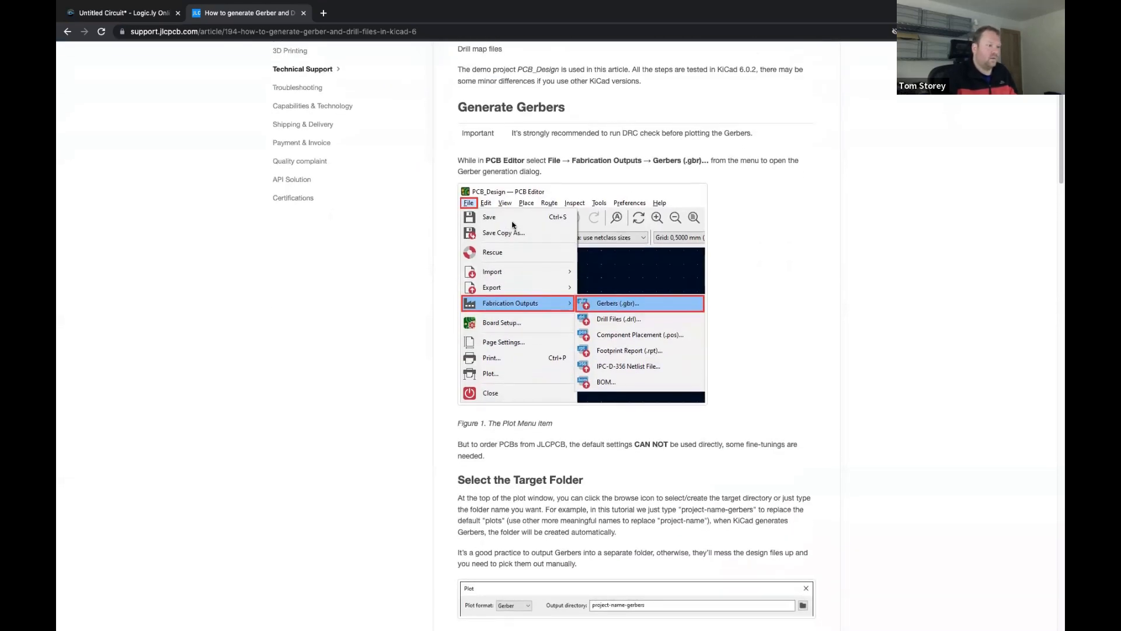
scroll(498, 271, "down", 1)
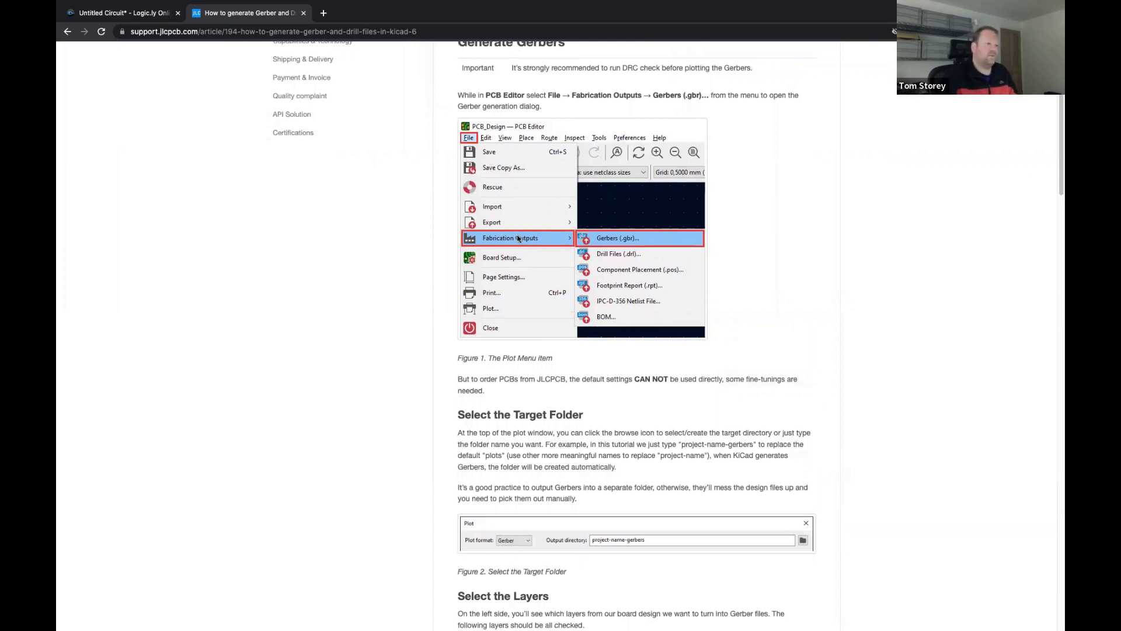
scroll(532, 280, "down", 4)
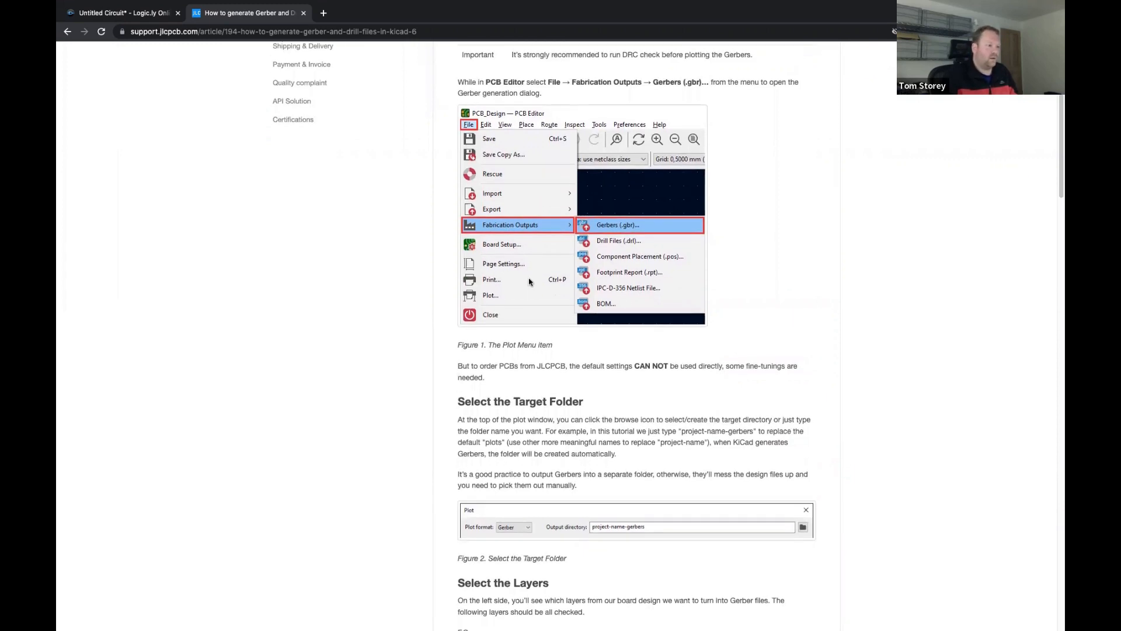
scroll(506, 276, "down", 3)
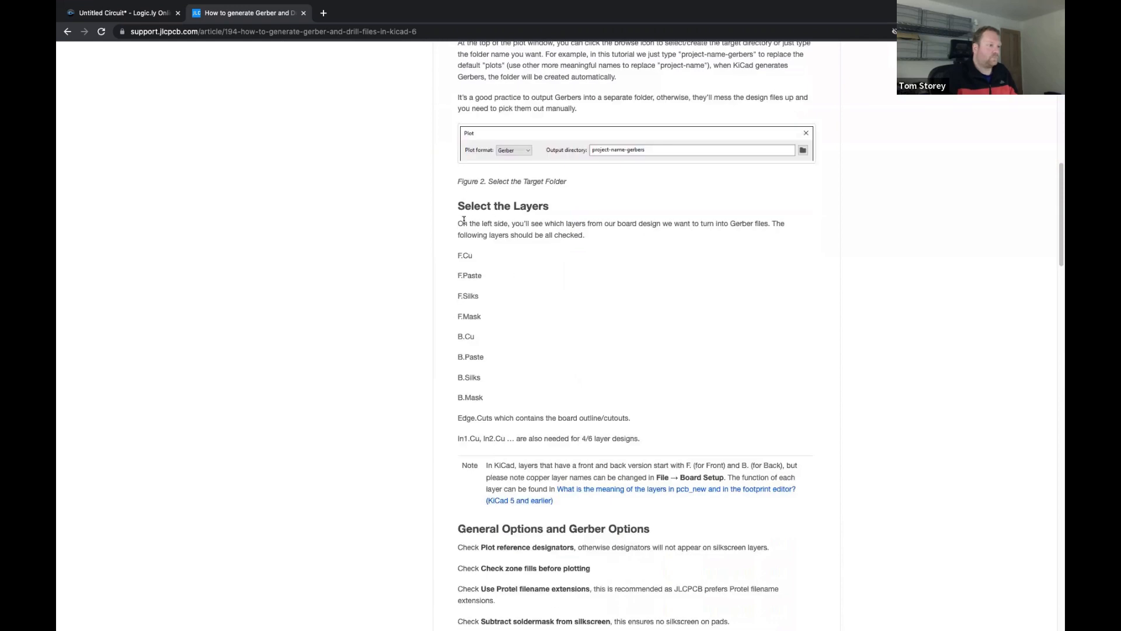
scroll(478, 268, "down", 1)
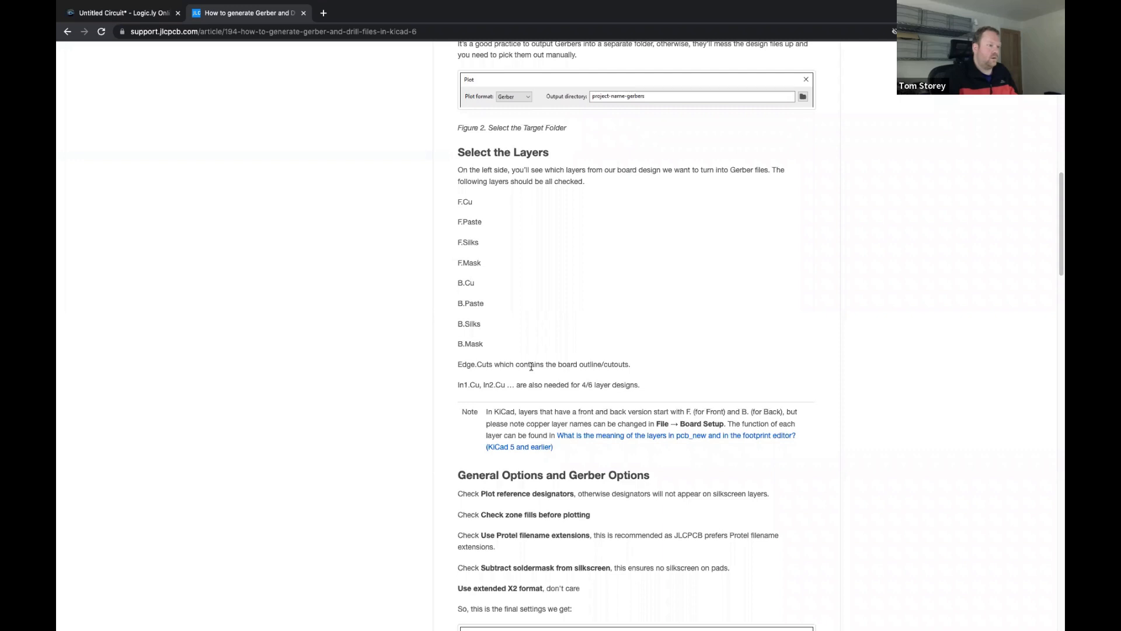
- Return to KiCad, check the included layers down to Edge.Cuts in the plot settings, and close them without plotting
key("ctrl+Left")
scroll(385, 229, "down", 3)
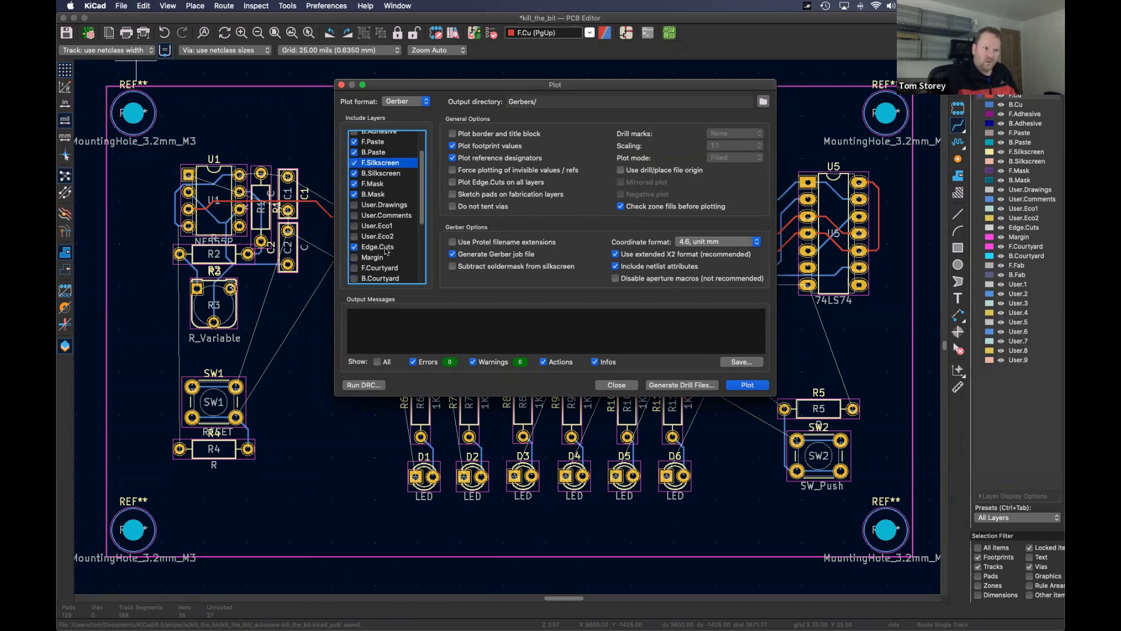
left_click(618, 385)
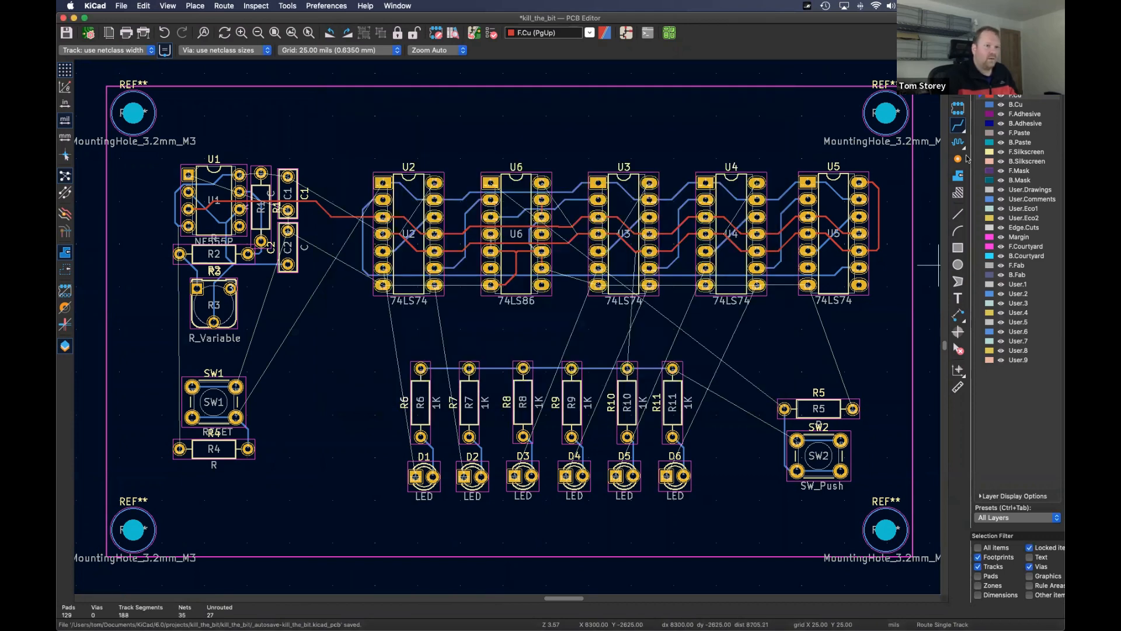
- Allow graphics to be selected in the selection filter and move the board outline rectangle to the Edge.Cuts layer
key("Escape")
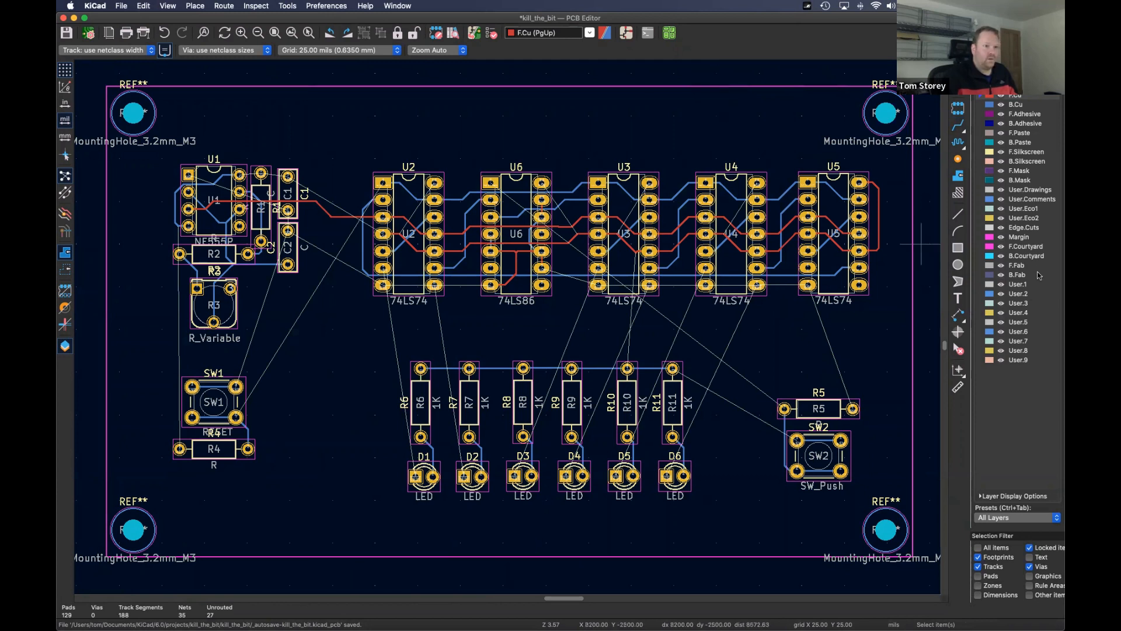
left_click(1023, 229)
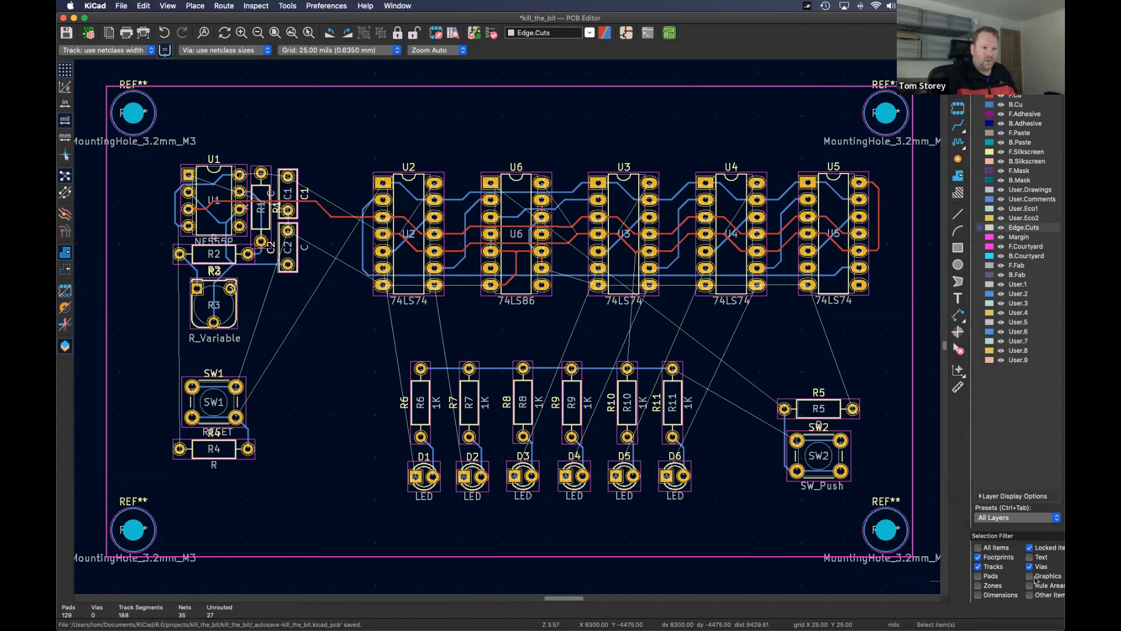
left_click(1029, 576)
double_click(648, 86)
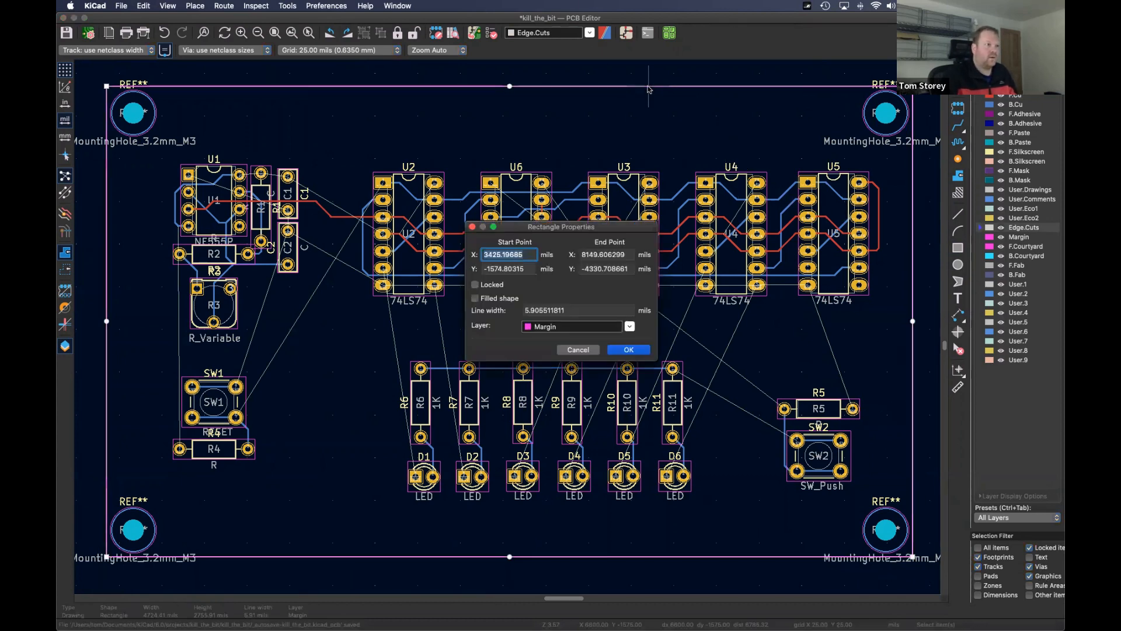
left_click(629, 327)
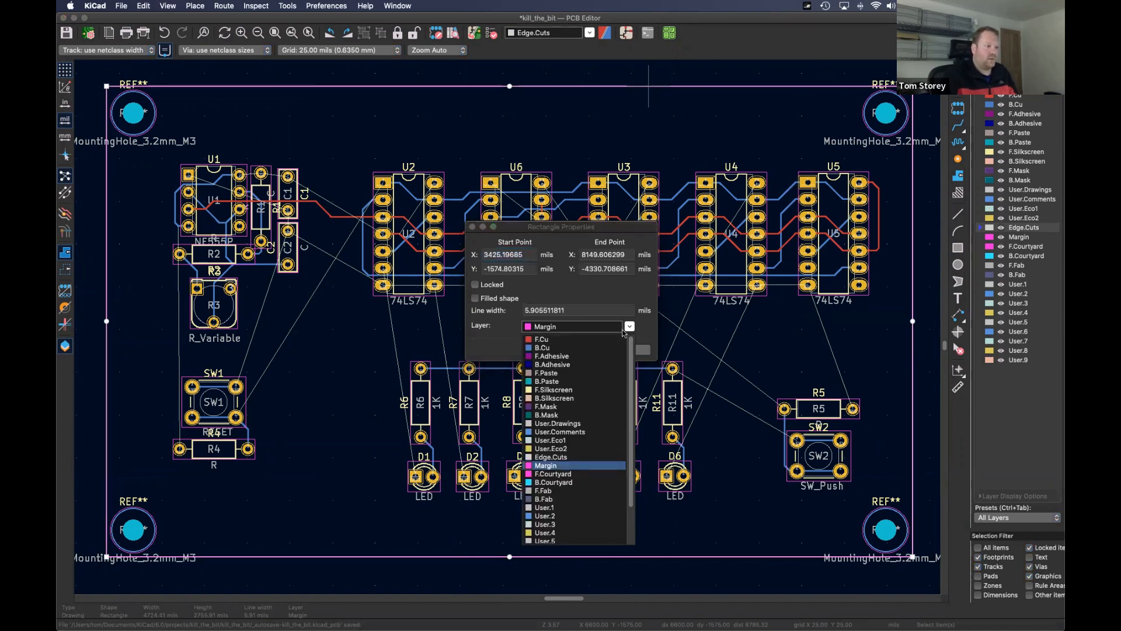
left_click(557, 457)
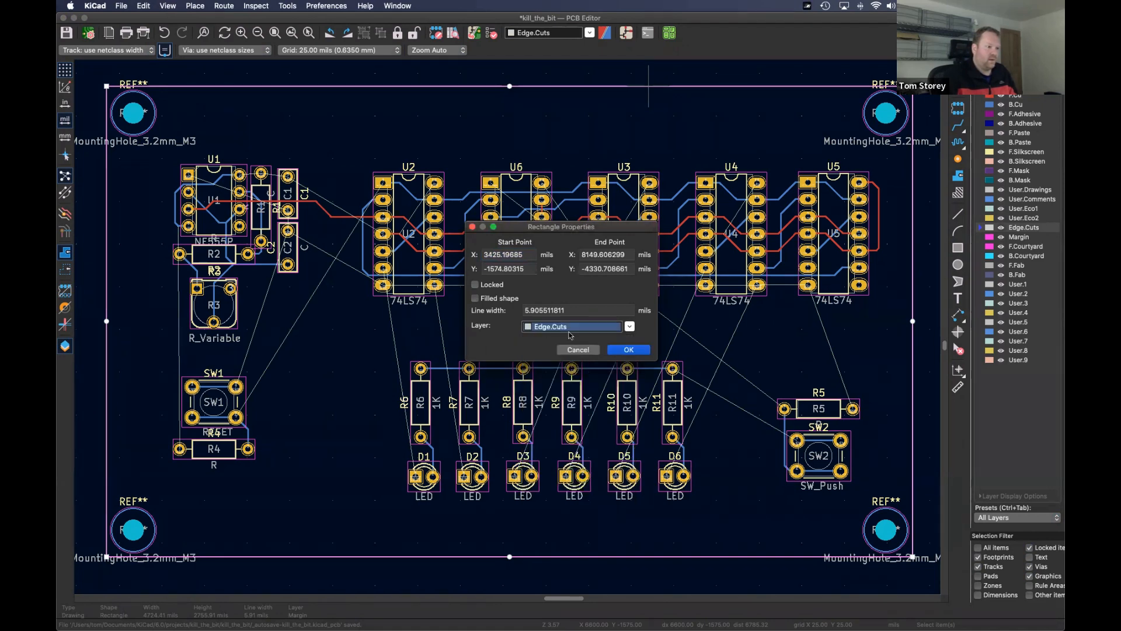
left_click(628, 349)
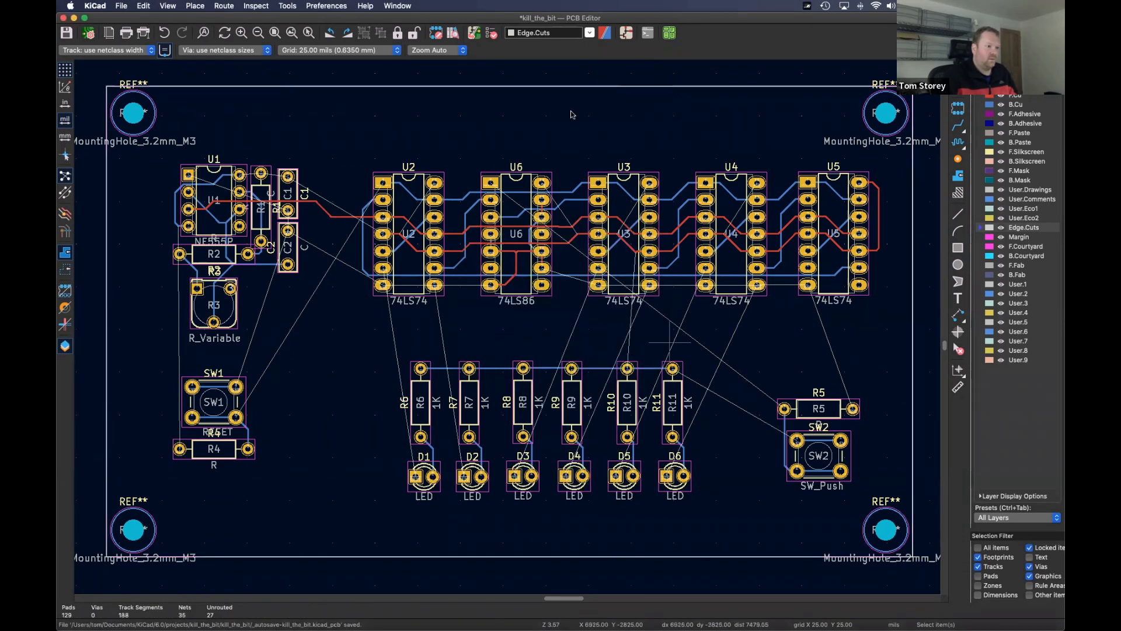
- Inspect the board's outline in the 3D Viewer and close the viewer
left_click(167, 6)
left_click(188, 41)
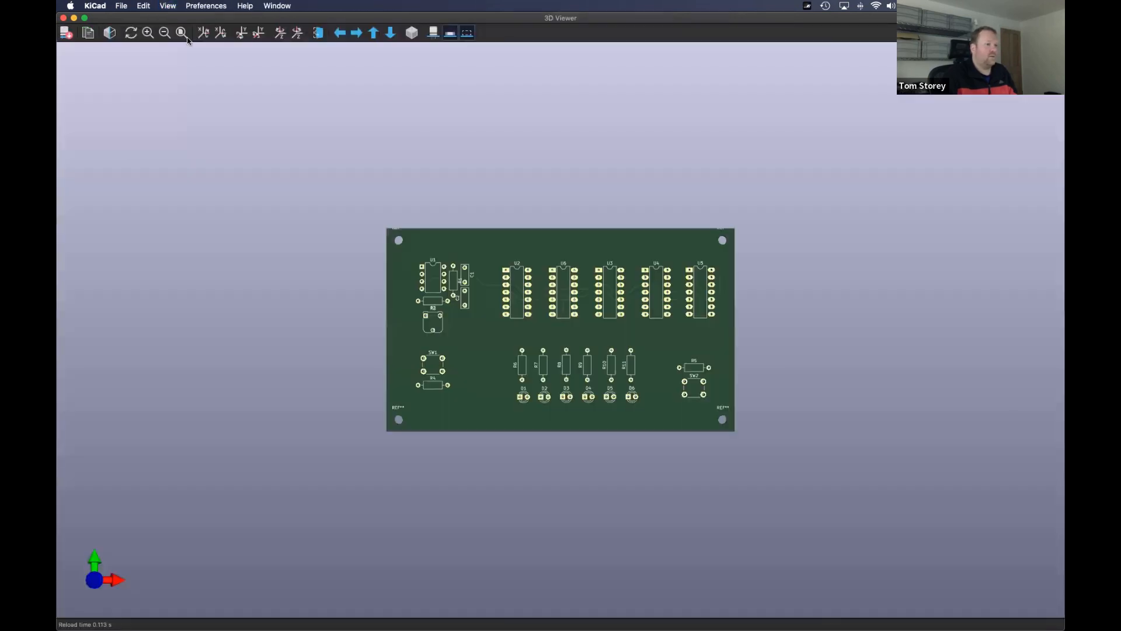
scroll(733, 423, "up", 4)
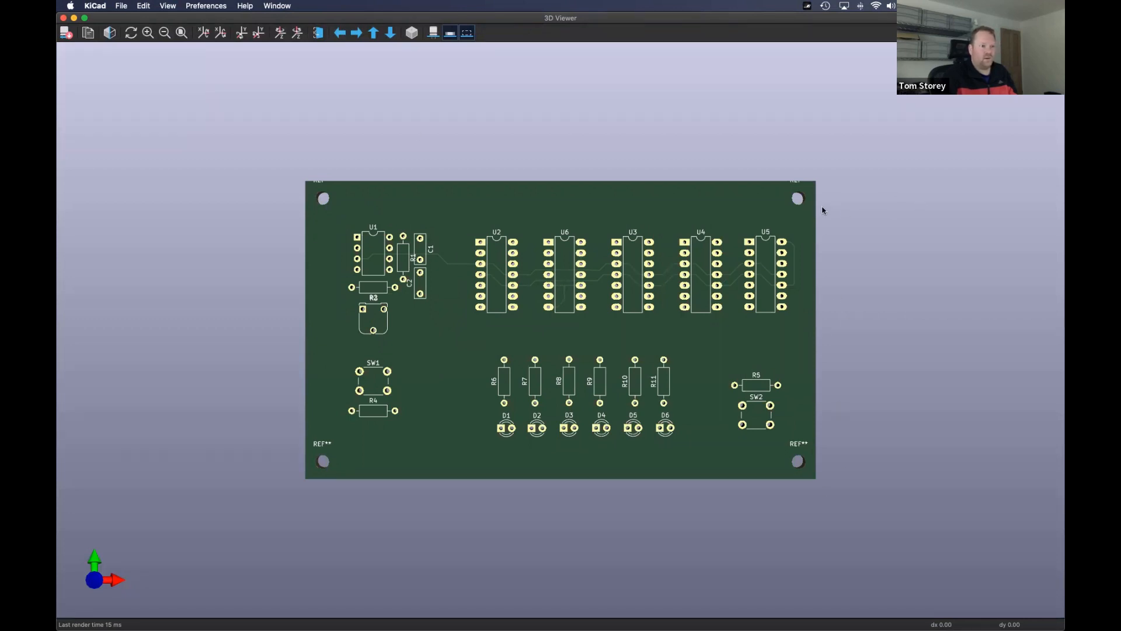
left_click(63, 18)
- Open the Gerber fabrication output settings and exclude the F.Paste and B.Paste layers from the plot
left_click(123, 6)
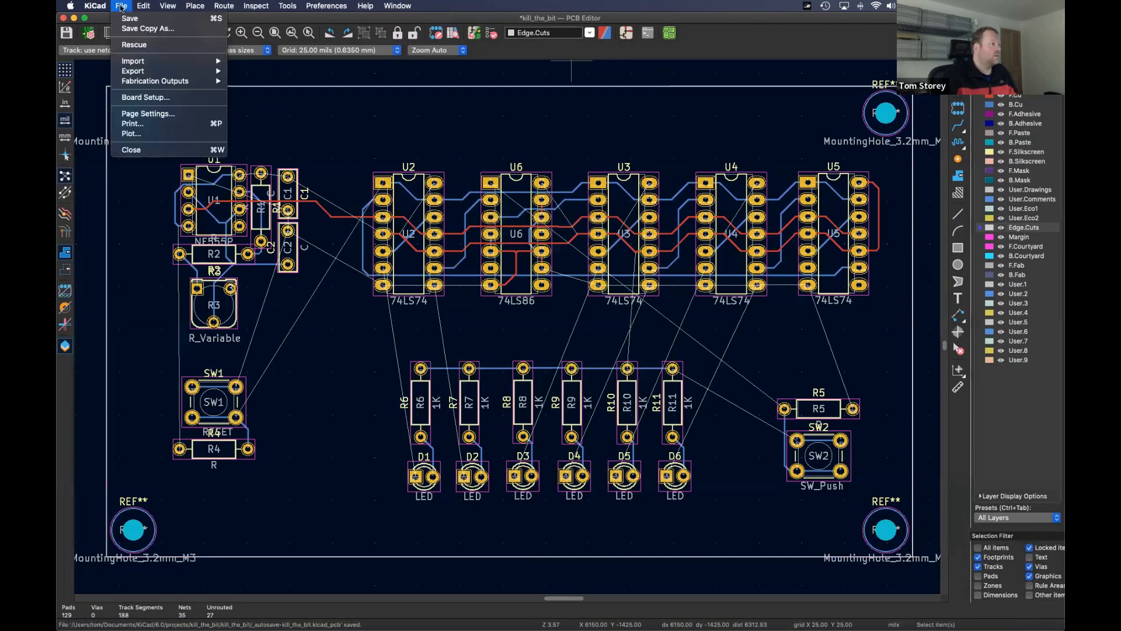
mouse_move(162, 83)
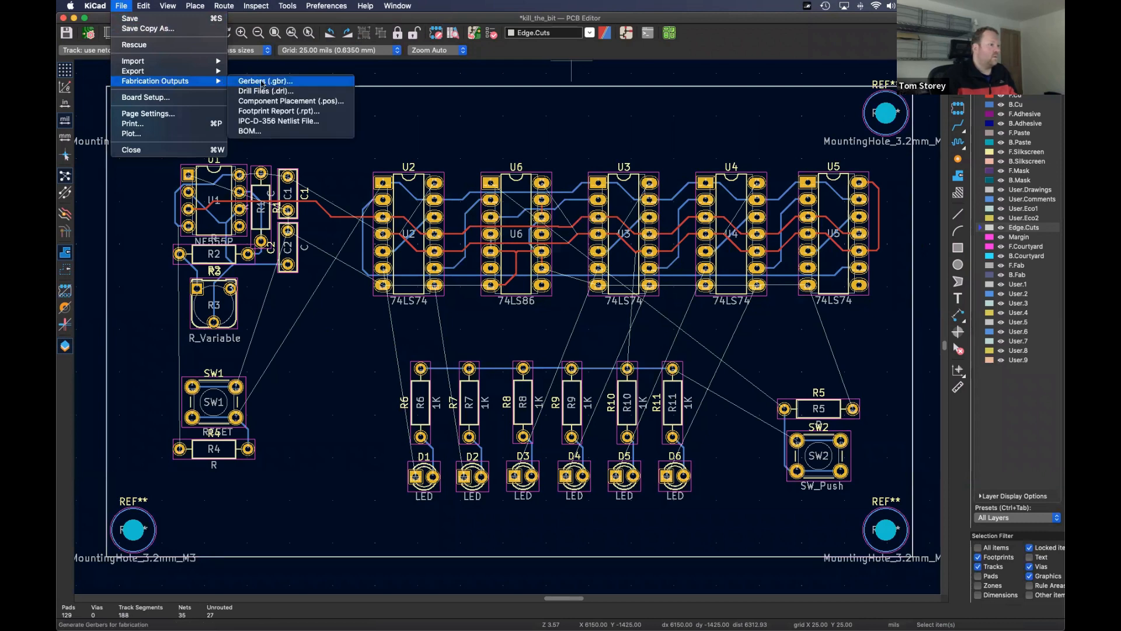
left_click(239, 83)
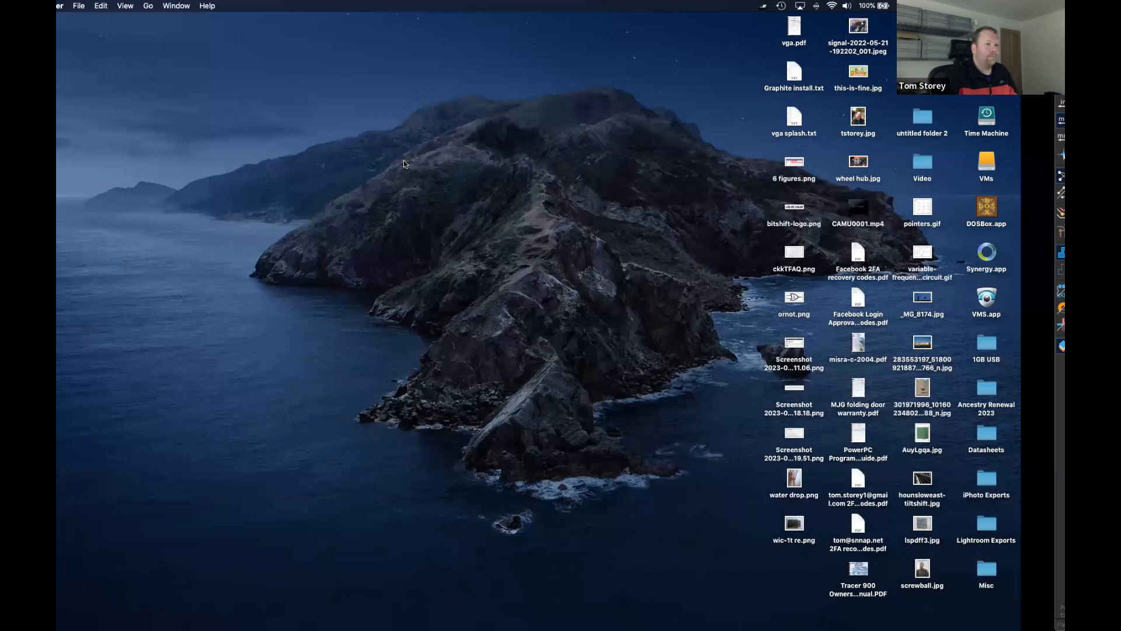
key("ctrl+Left")
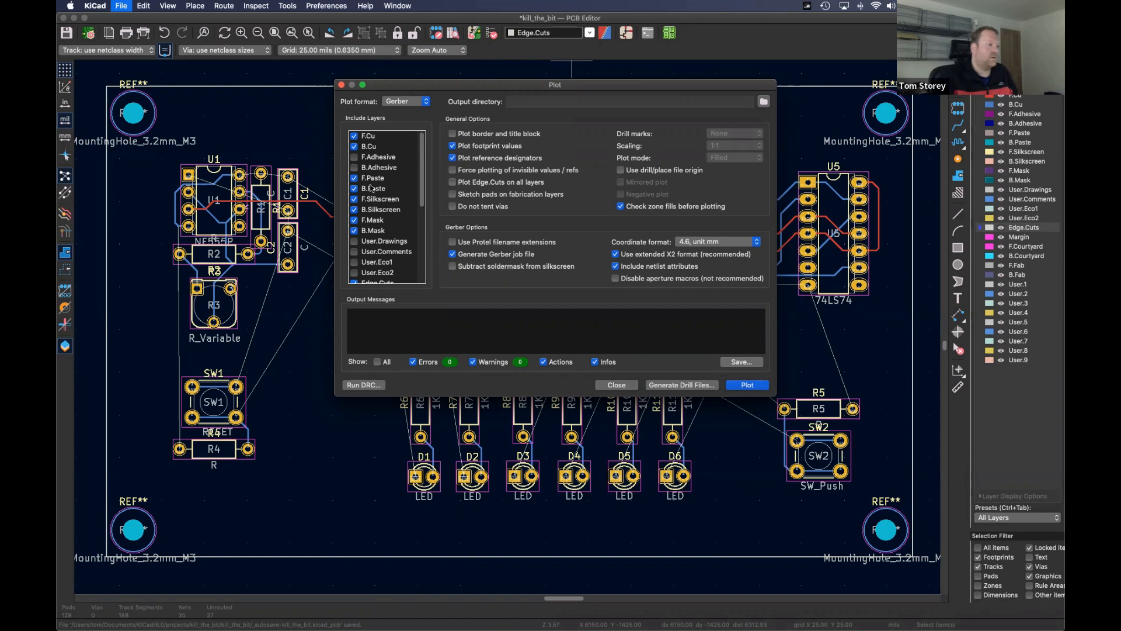
left_click(354, 178)
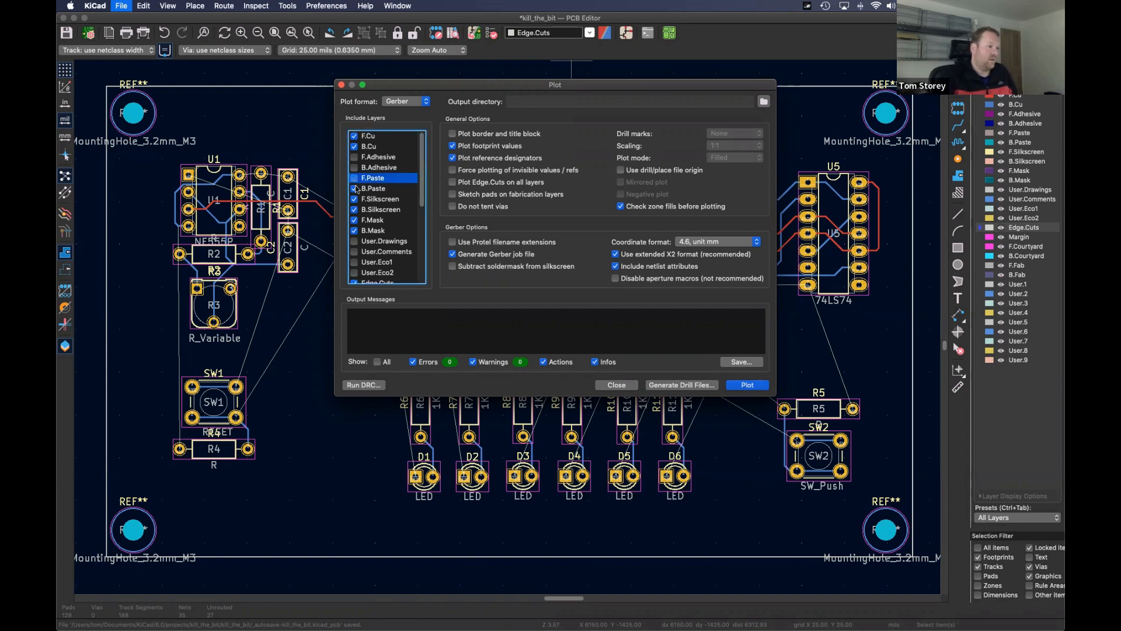
left_click(354, 188)
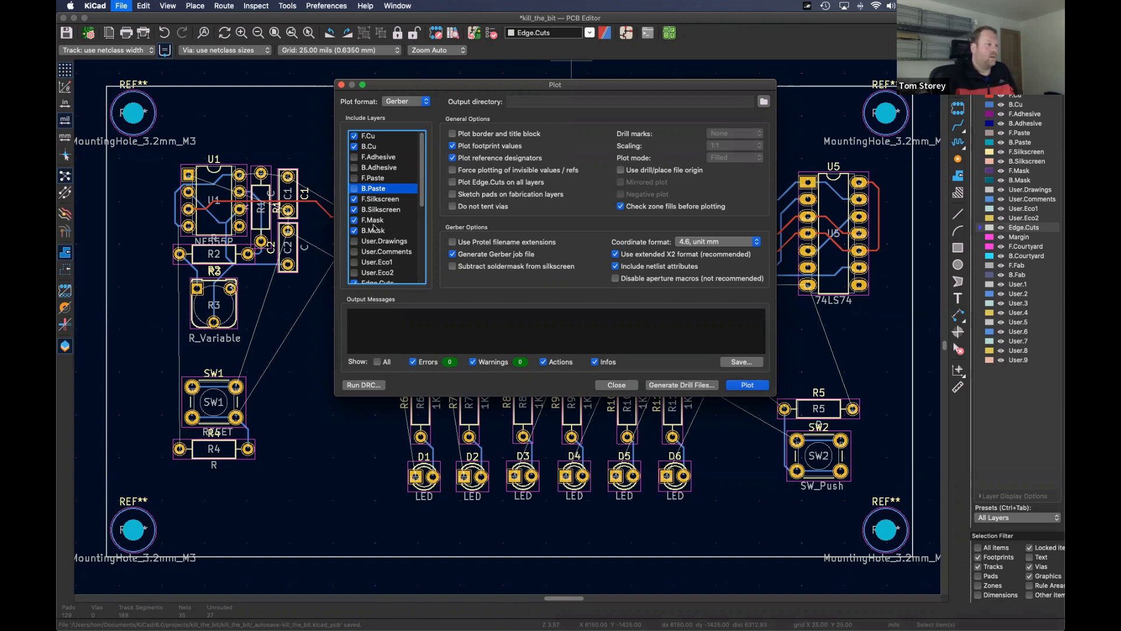
- Review the full list of plot layers from F.Cu to User.9 to see which are included for fabrication
scroll(374, 229, "down", 1)
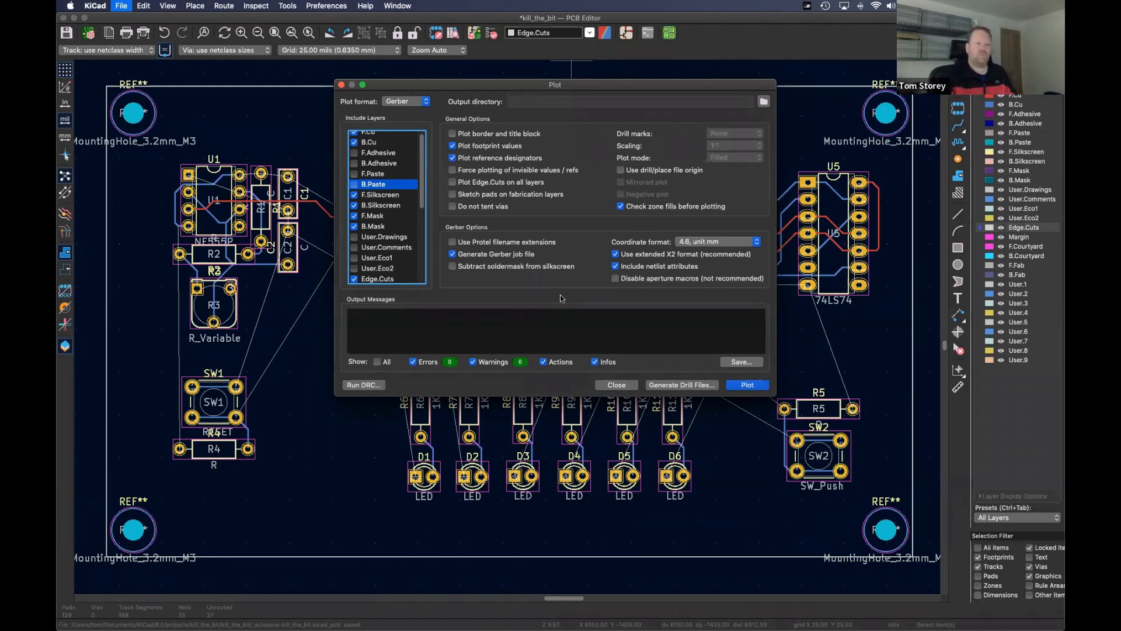
scroll(412, 218, "down", 5)
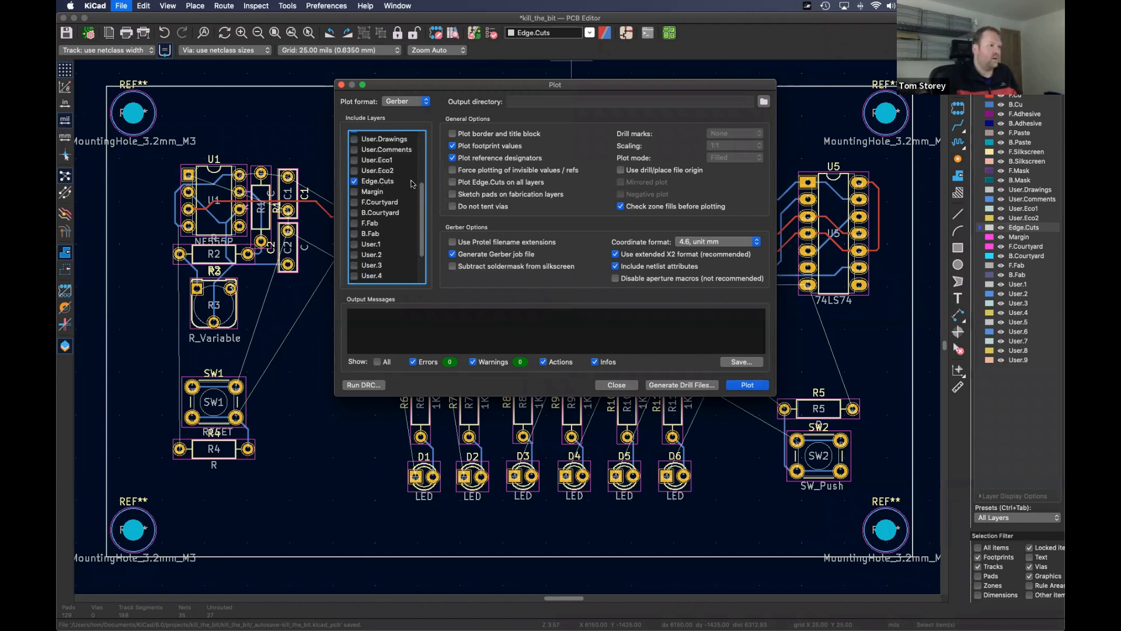
scroll(409, 192, "down", 2)
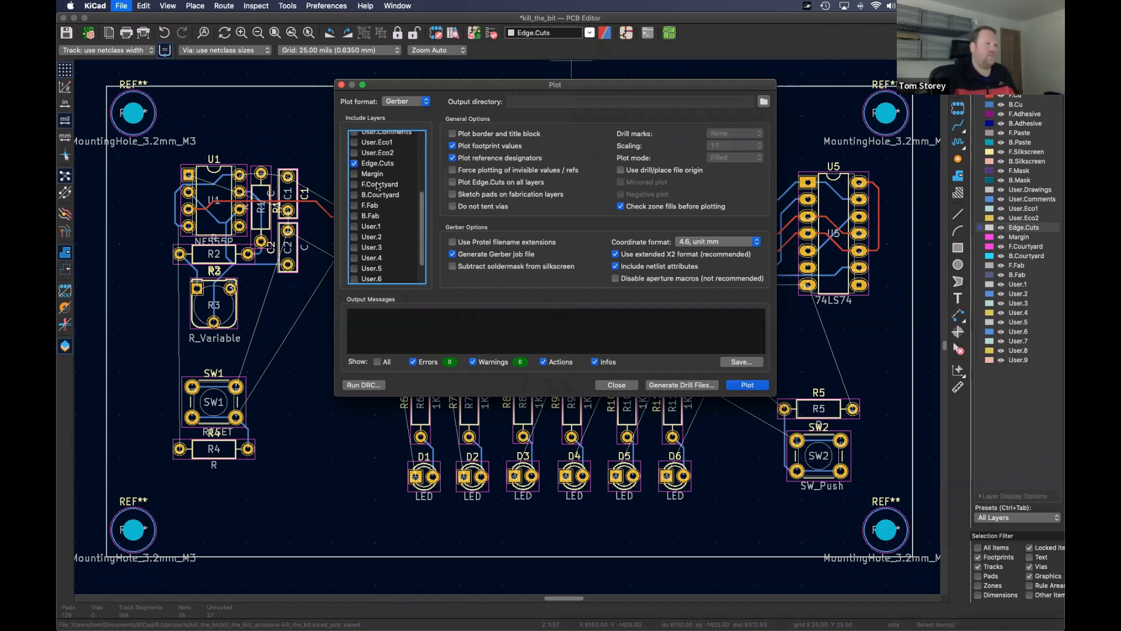
scroll(391, 210, "up", 5)
scroll(388, 207, "down", 5)
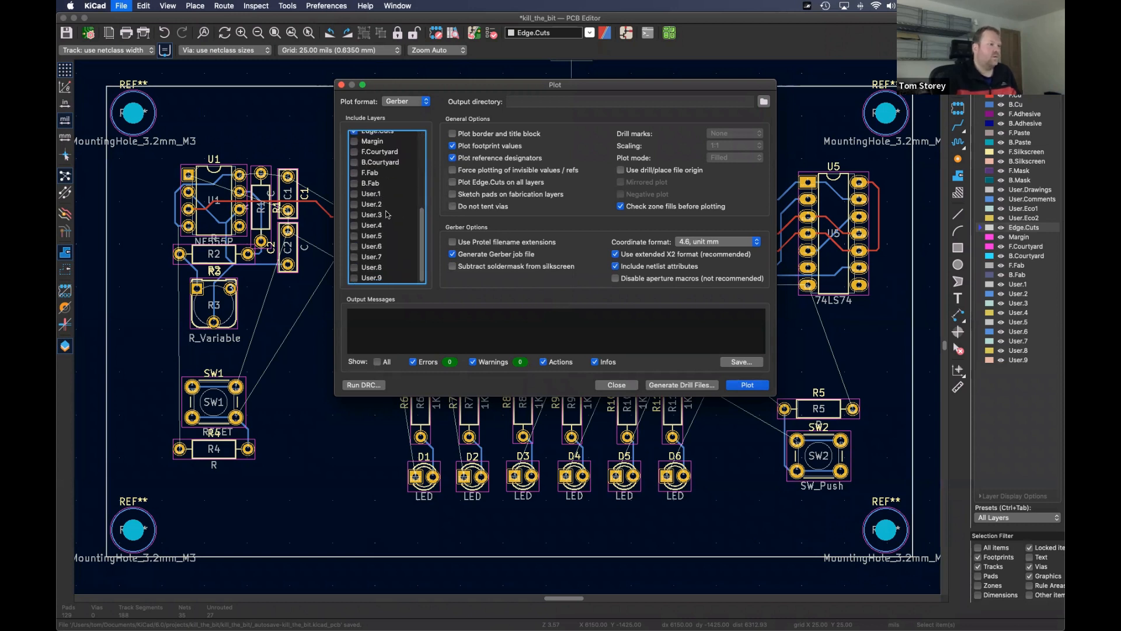
scroll(386, 214, "up", 3)
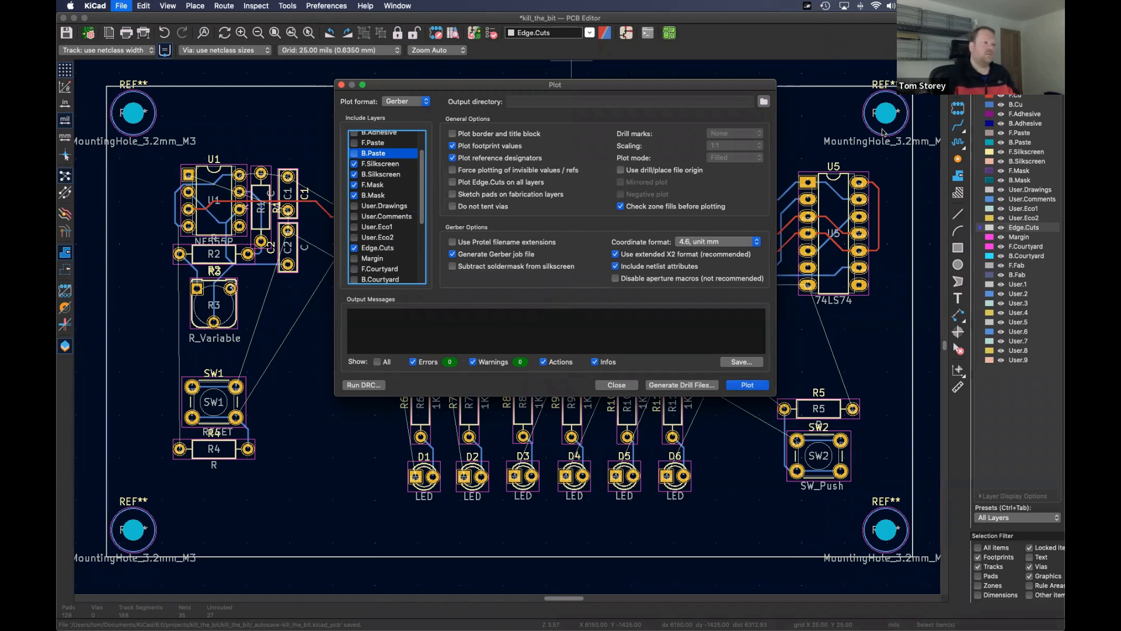
scroll(379, 193, "up", 5)
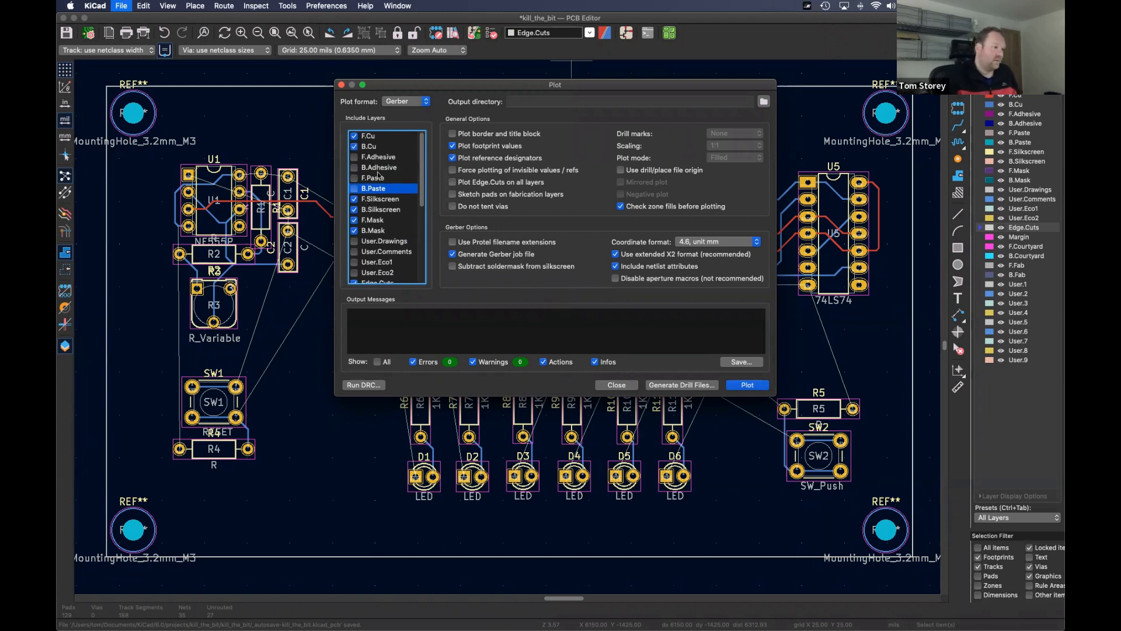
scroll(381, 191, "down", 5)
scroll(380, 190, "down", 5)
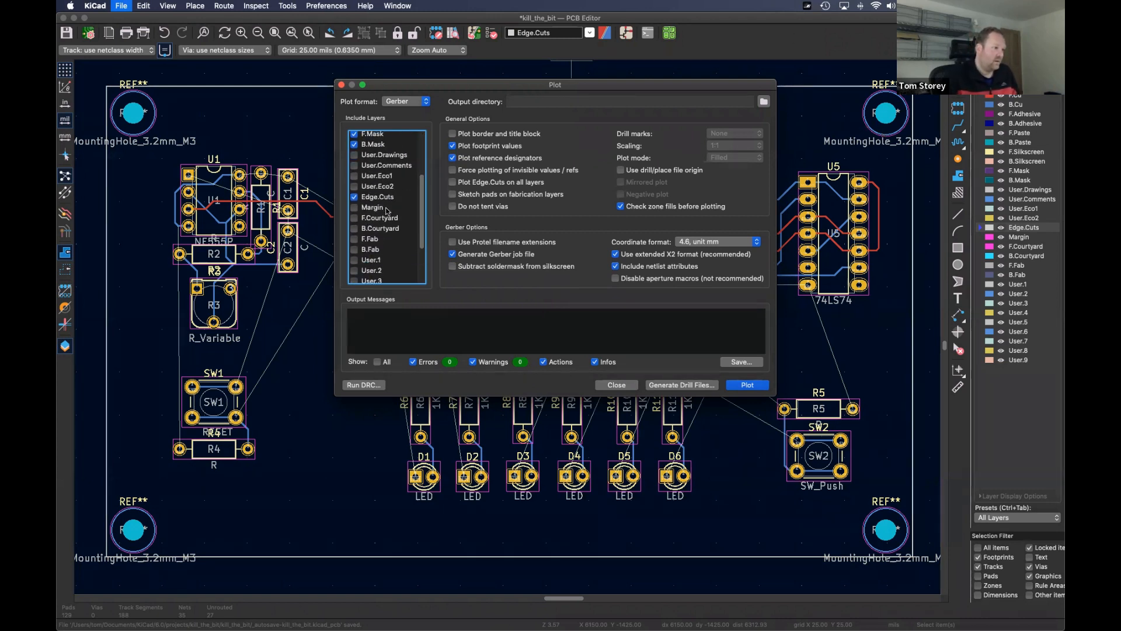
scroll(385, 211, "up", 5)
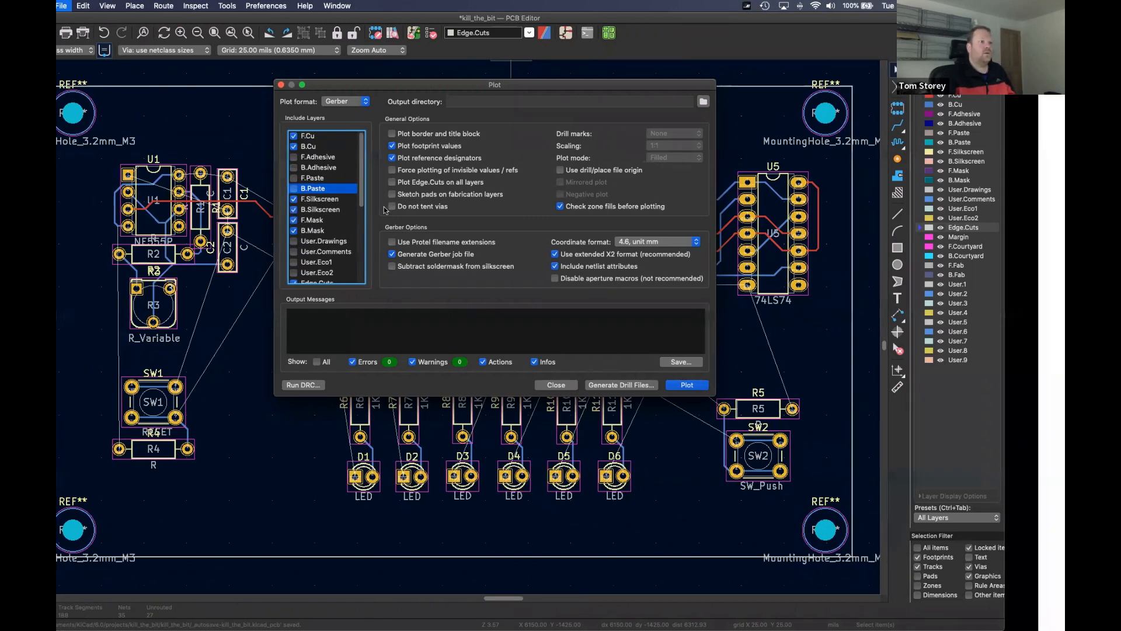
- Following JLCPCB's guide, enable Protel extensions and soldermask subtraction, disable footprint values, job file, X2 format and netlist attributes, and plot the Gerbers
scroll(476, 290, "down", 10)
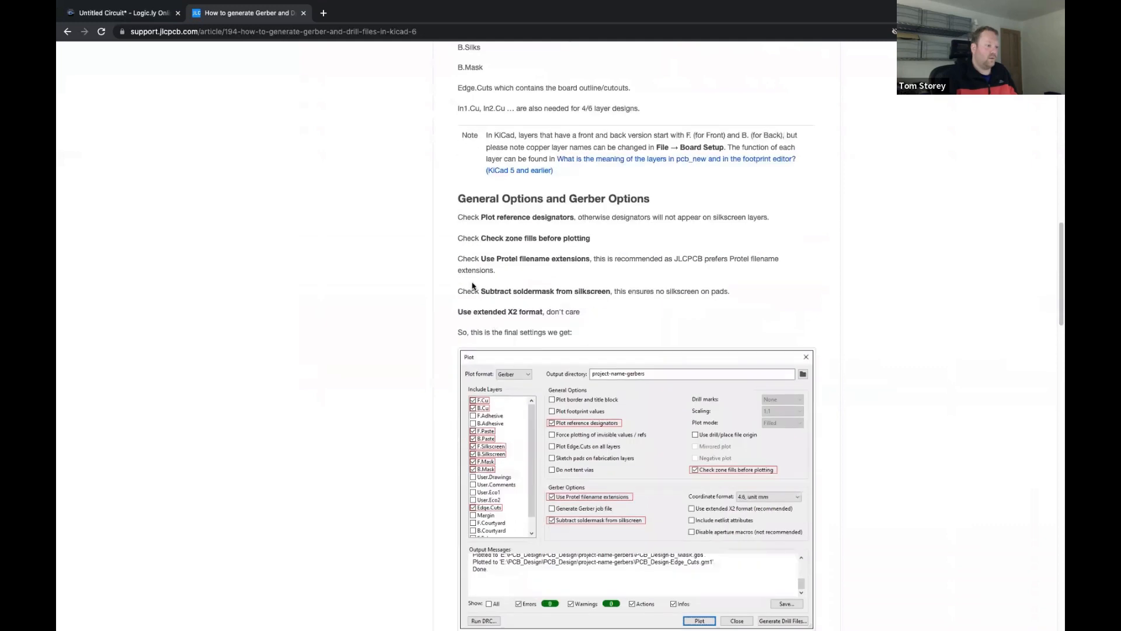
scroll(477, 290, "down", 1)
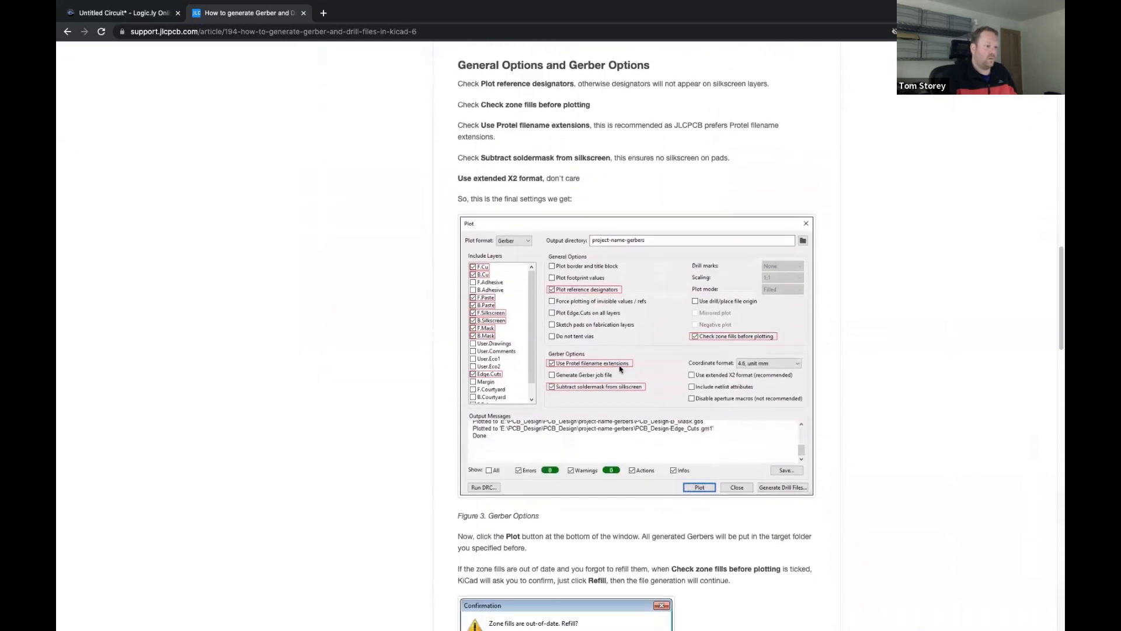
scroll(611, 341, "down", 1)
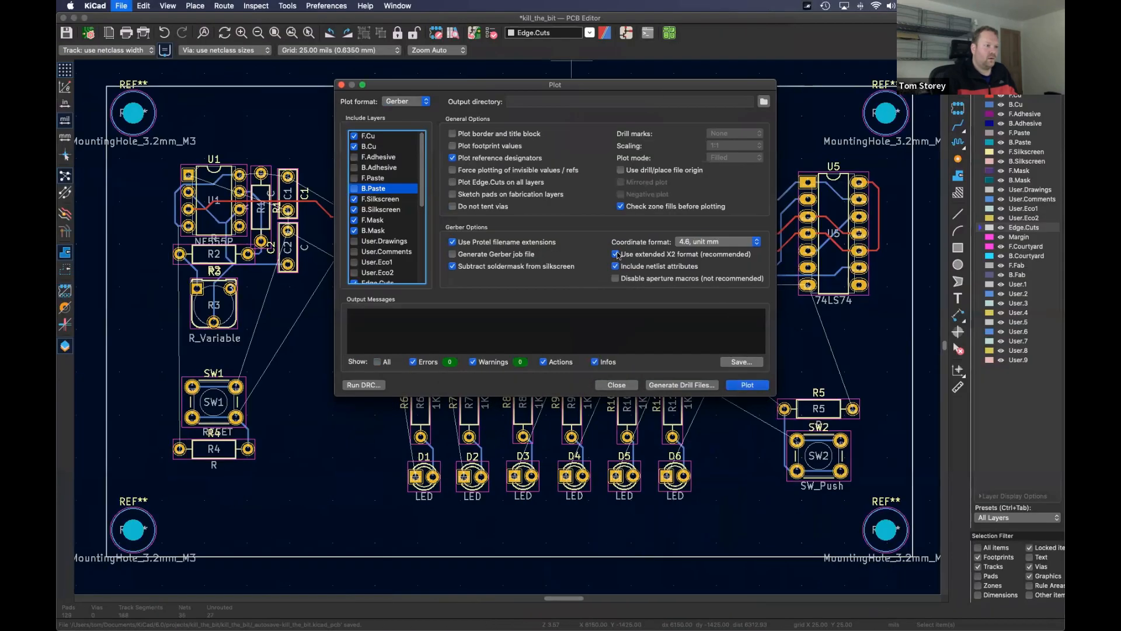
left_click(616, 266)
left_click(615, 266)
left_click(748, 386)
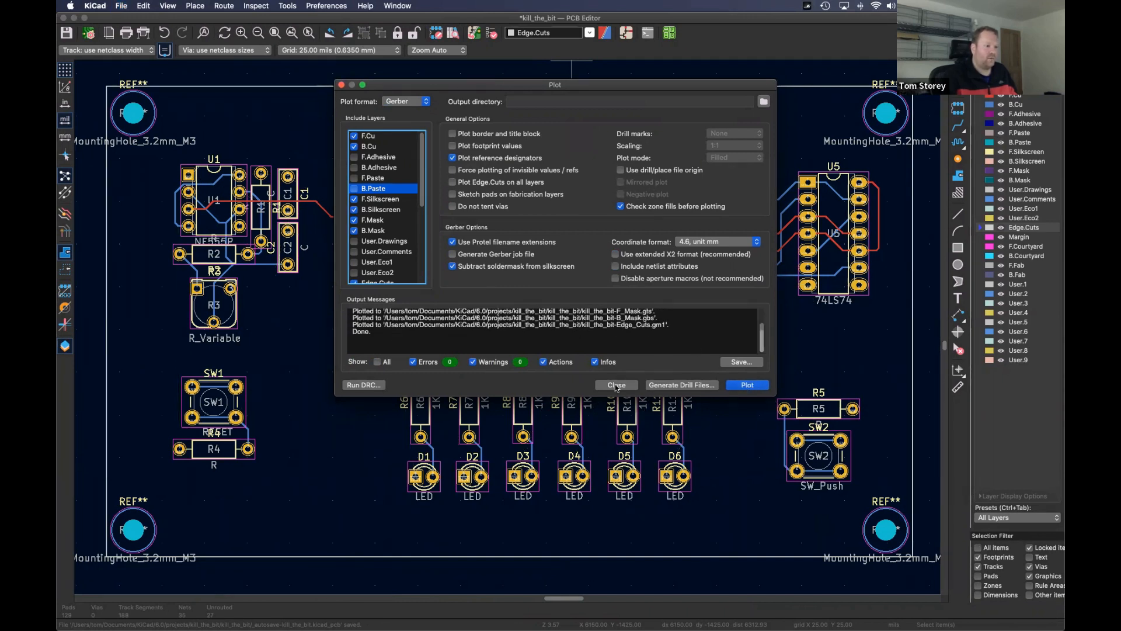
- Open the drill file settings, compare them with the JLCPCB guide and set the map file format to Gerber X2
left_click(675, 387)
key("ctrl+Right")
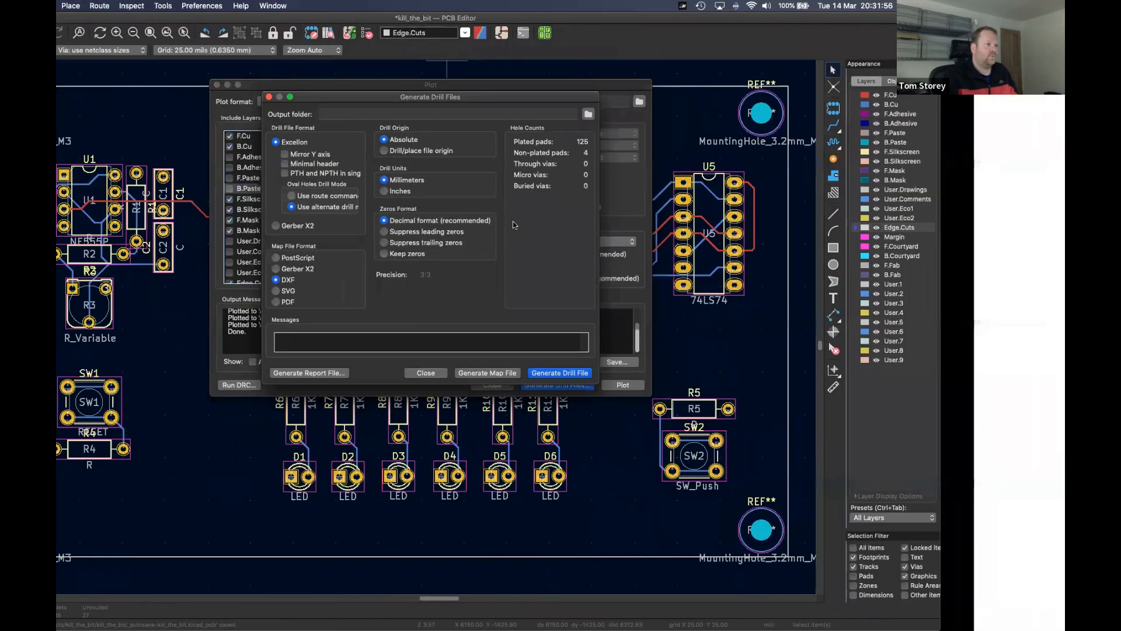
scroll(519, 290, "down", 3)
scroll(518, 293, "down", 10)
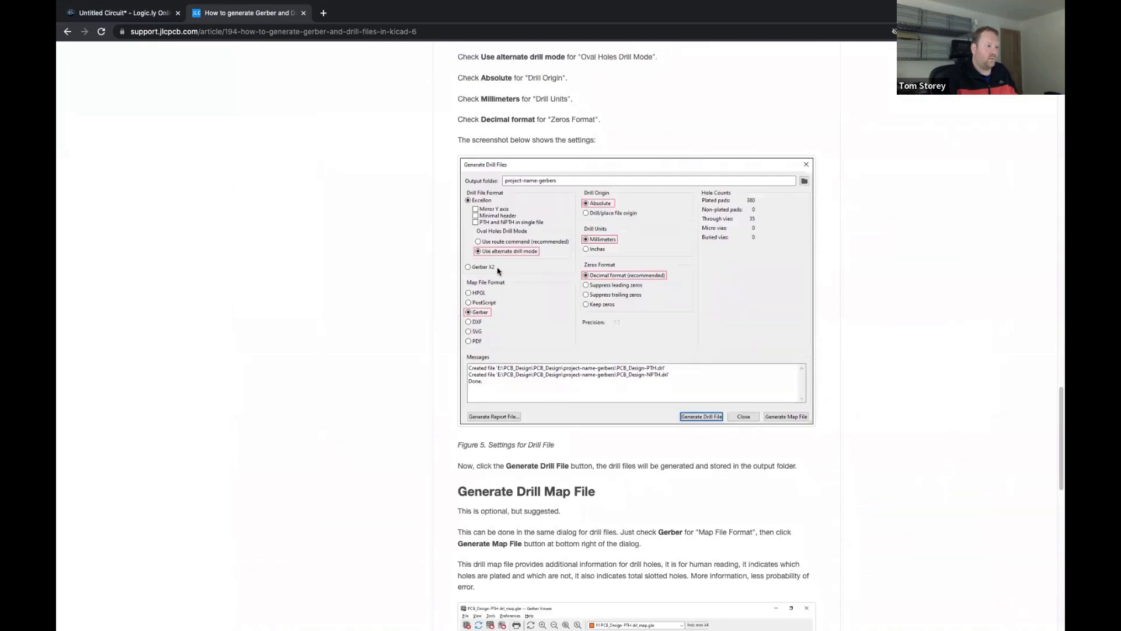
key("ctrl+Left")
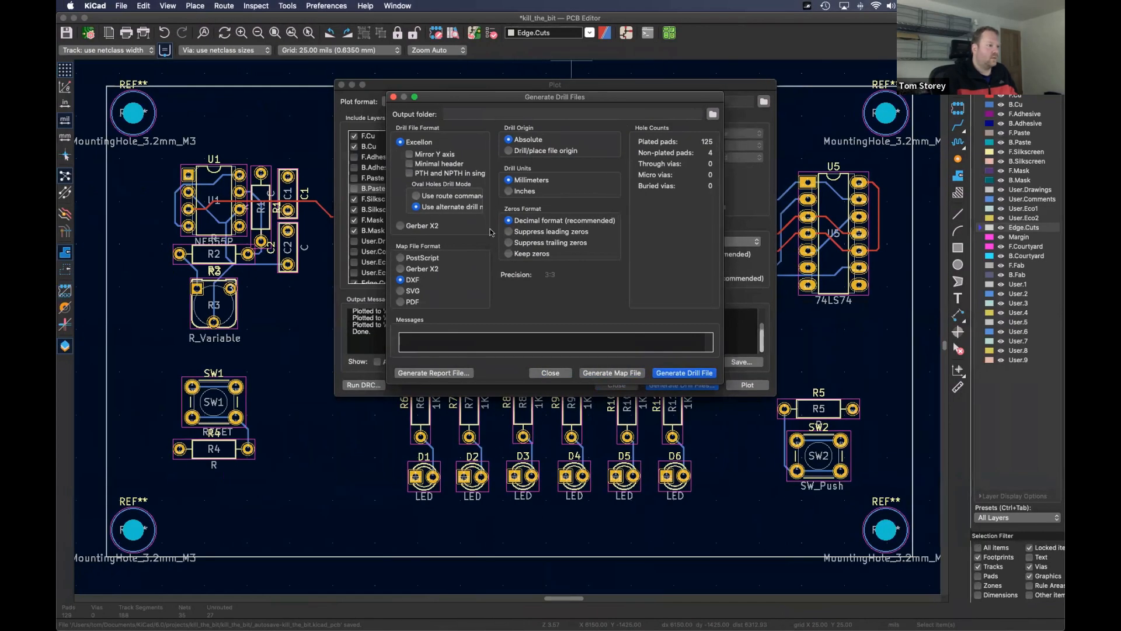
key("ctrl+Right")
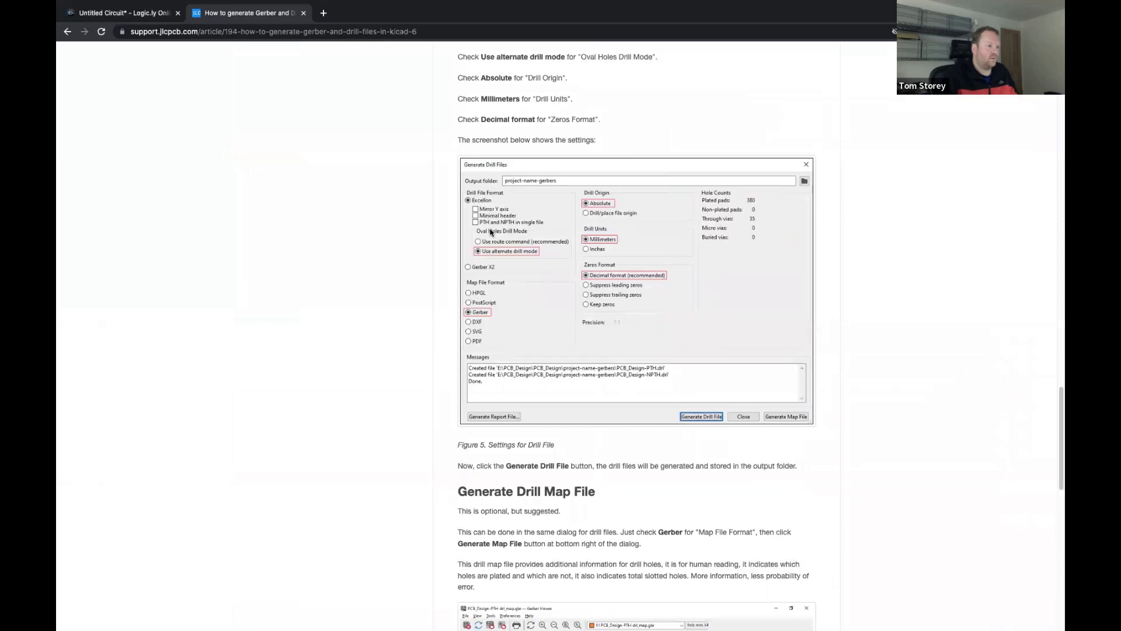
key("ctrl+Left")
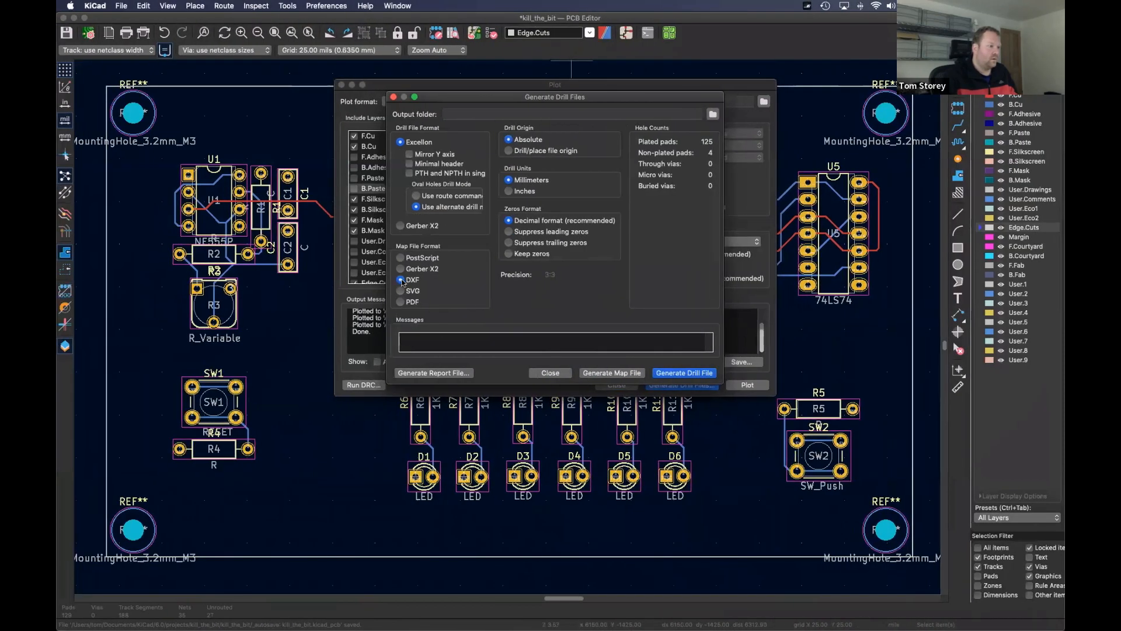
left_click(400, 268)
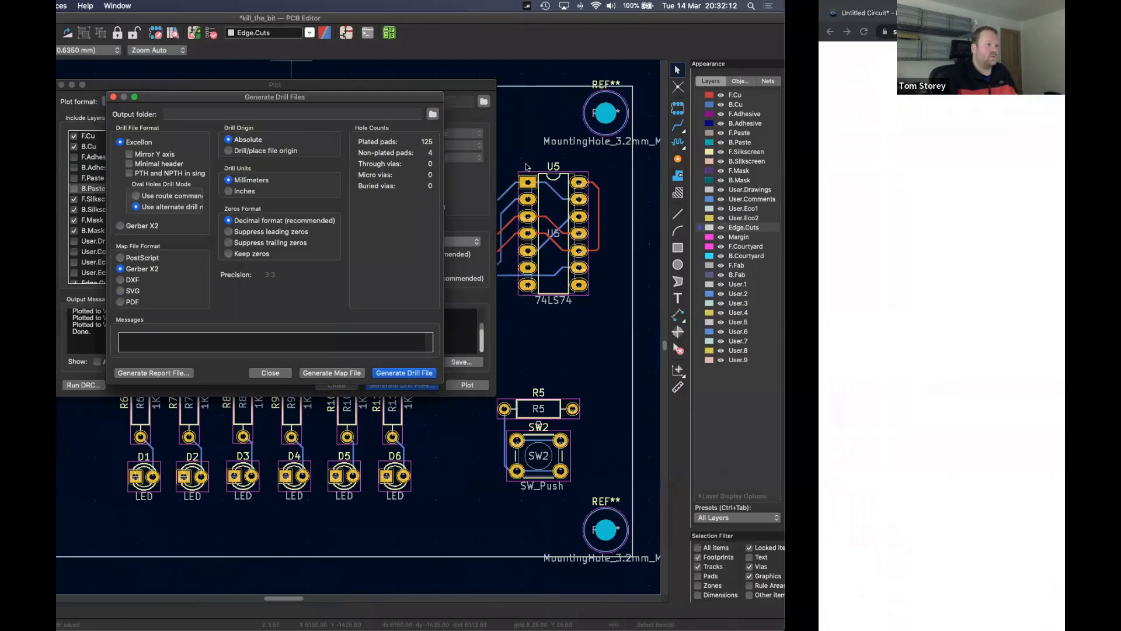
key("ctrl+Right")
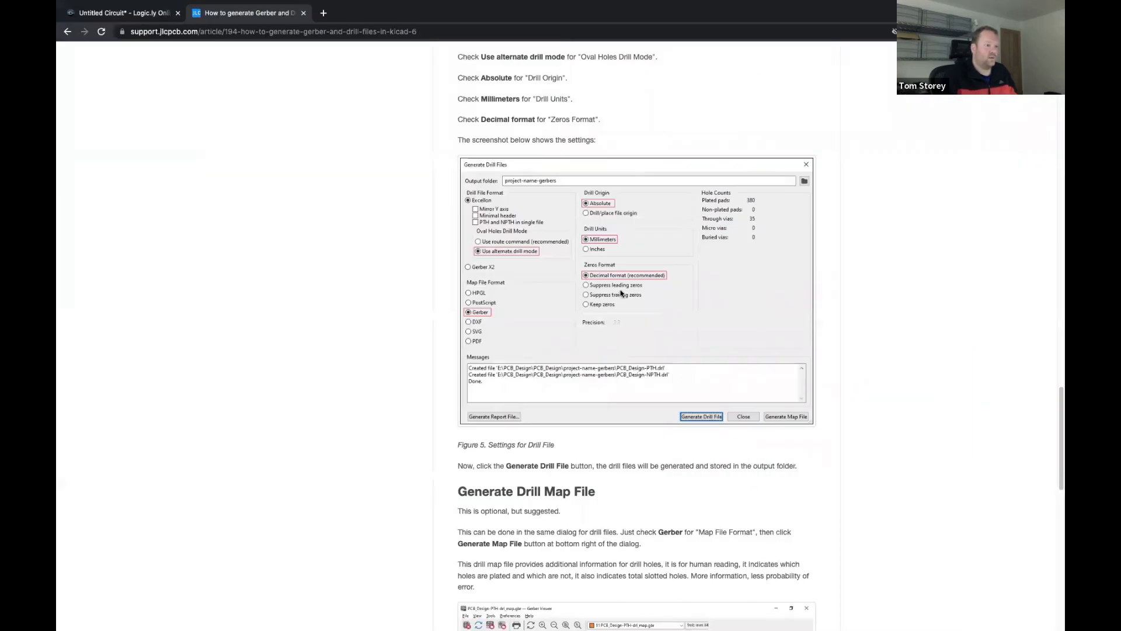
key("ctrl+Left")
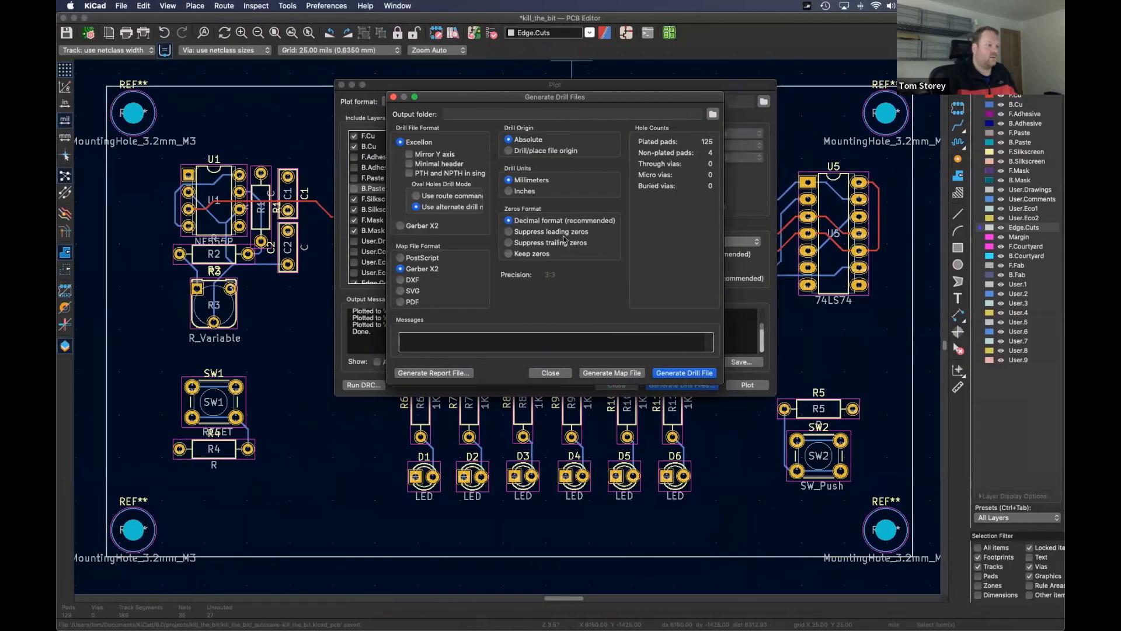
- Pick the project's Gerbers folder as a relative output path, generate the drill files and close the output dialogs
left_click(712, 114)
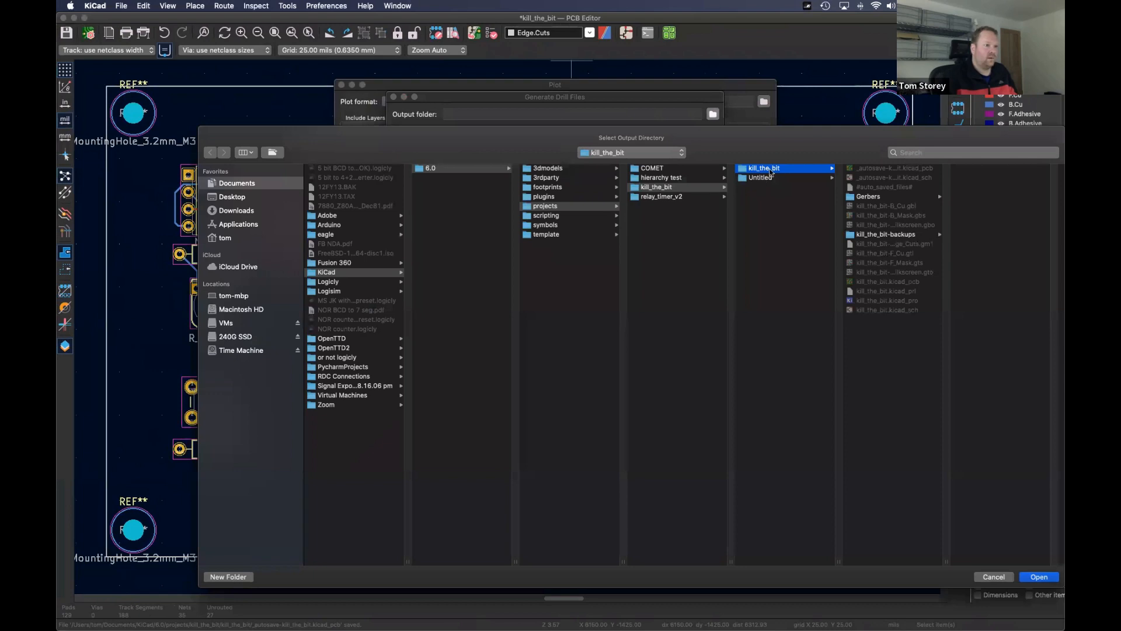
left_click(873, 197)
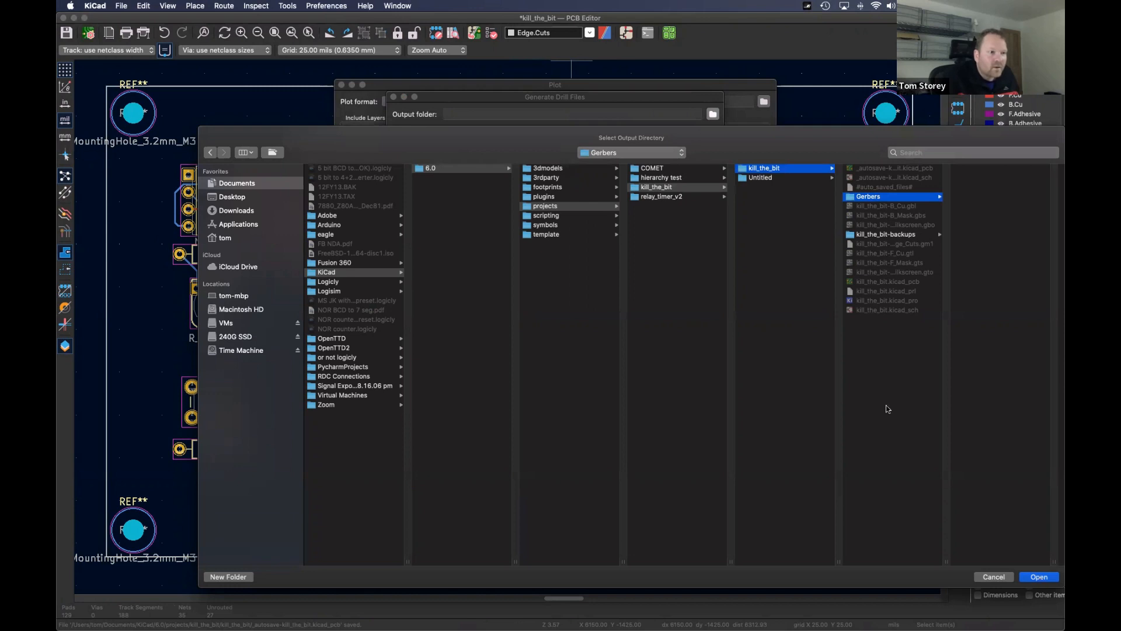
left_click(1038, 577)
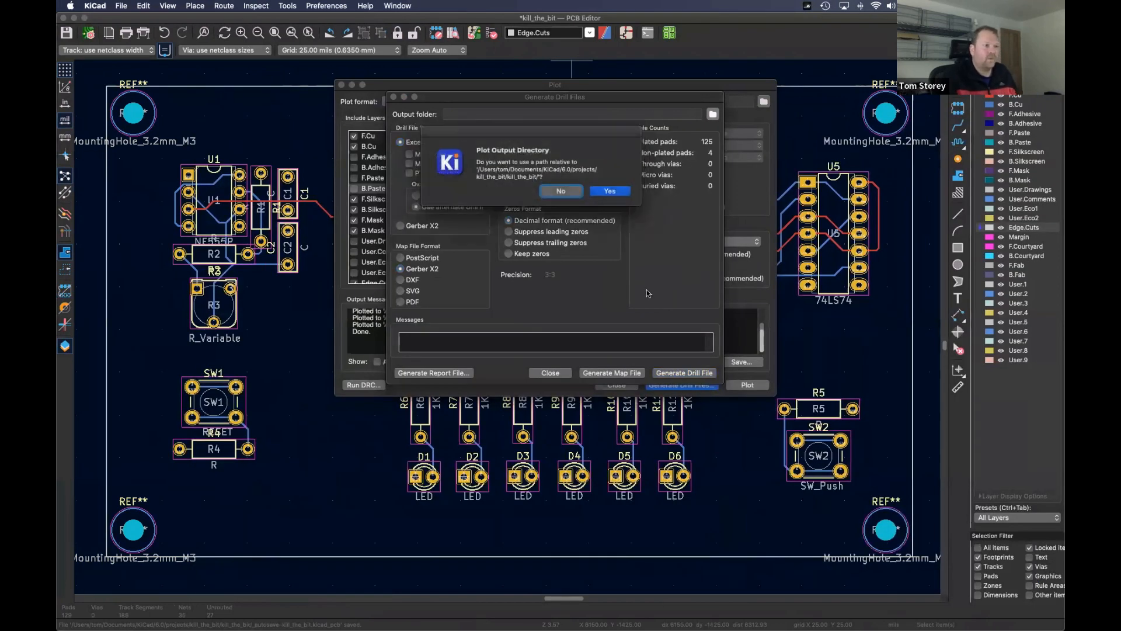
left_click(617, 193)
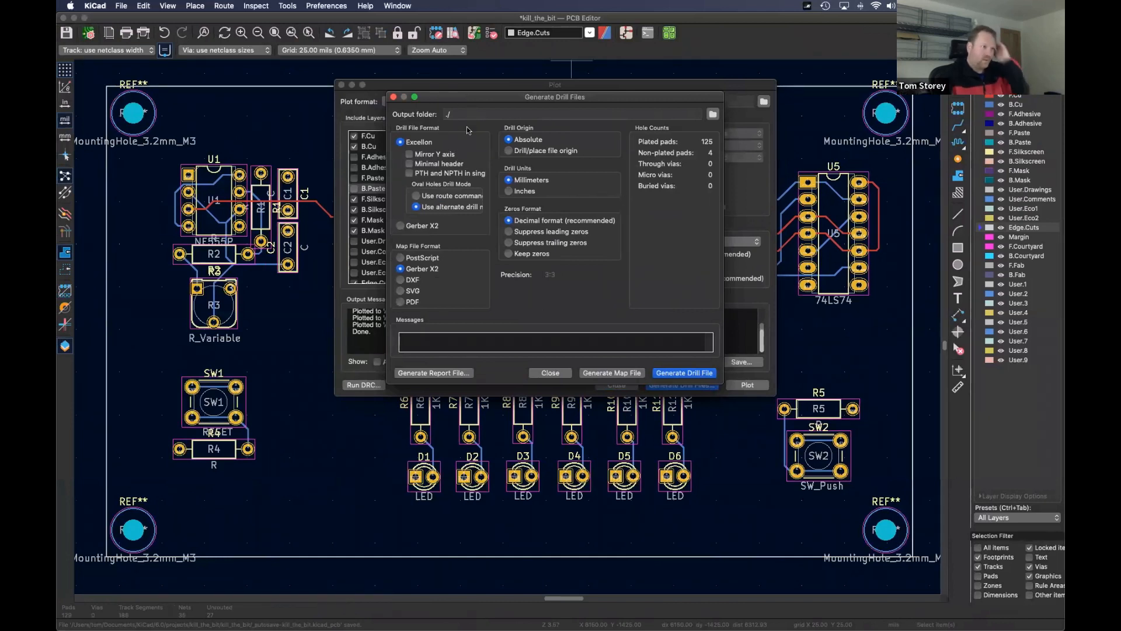
left_click(682, 374)
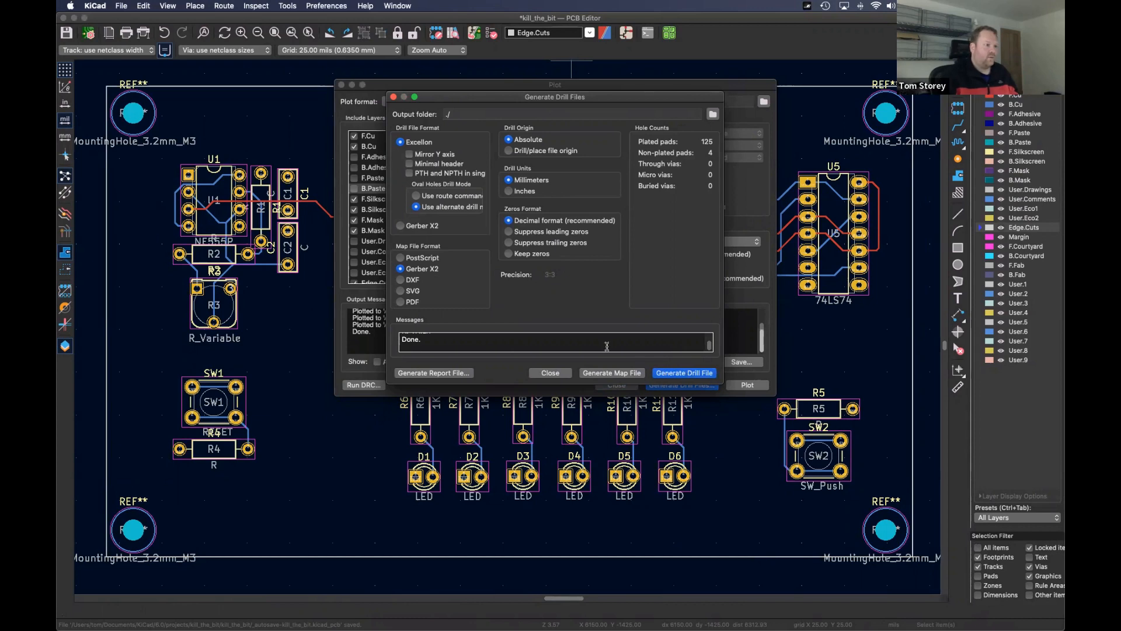
left_click(550, 374)
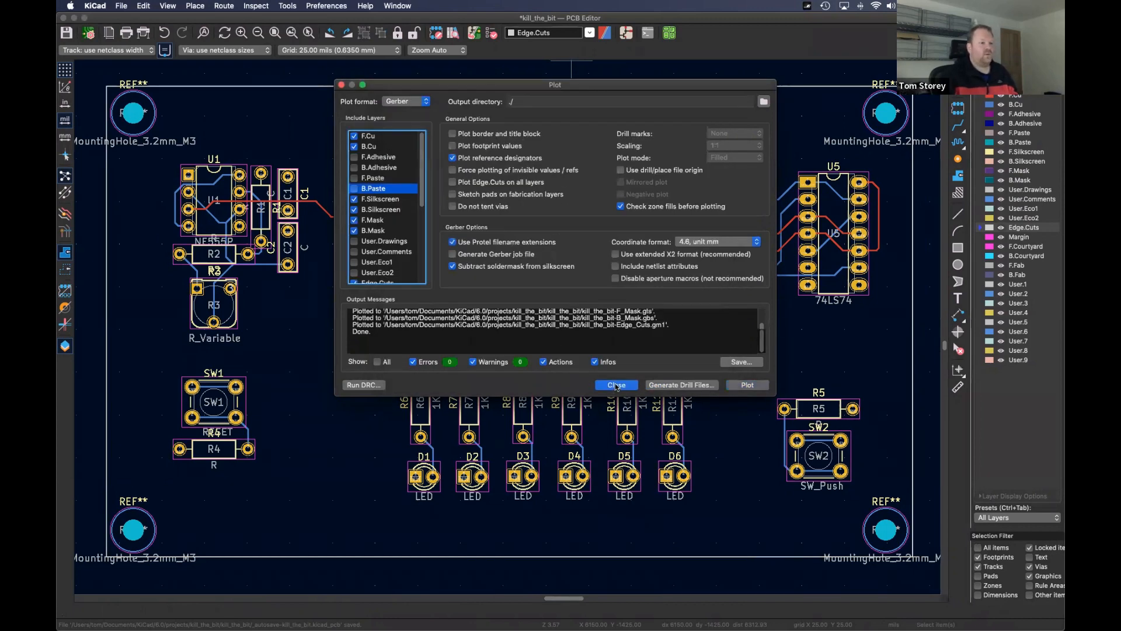
left_click(616, 385)
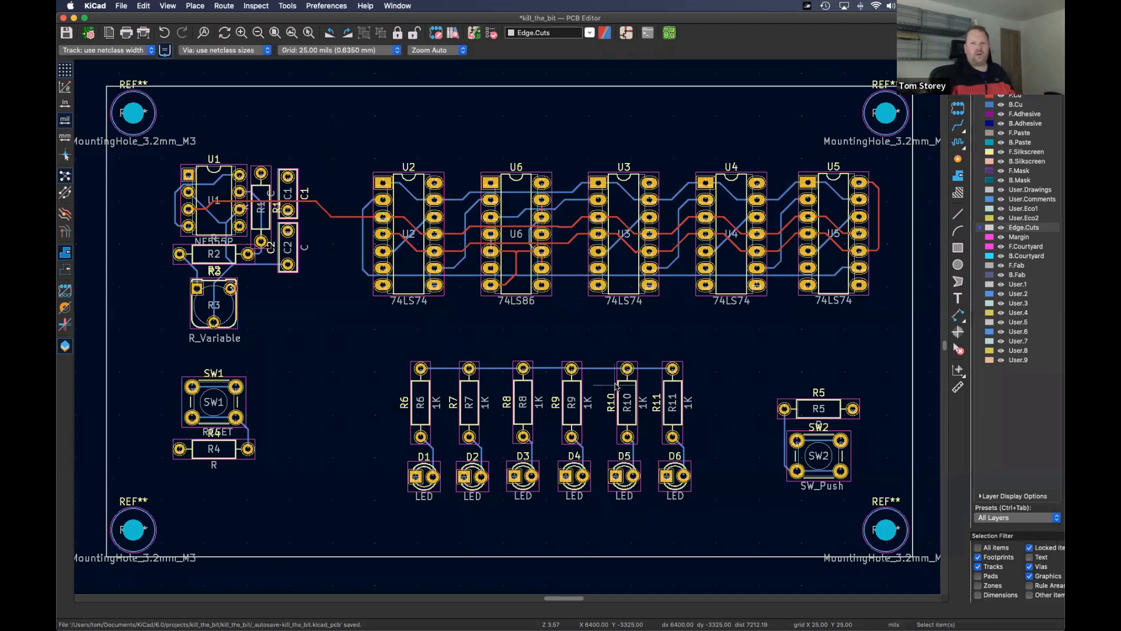
- In a new Finder window, browse to the inner kill_the_bit project folder under Documents/KiCad/6.0/projects
right_click(453, 622)
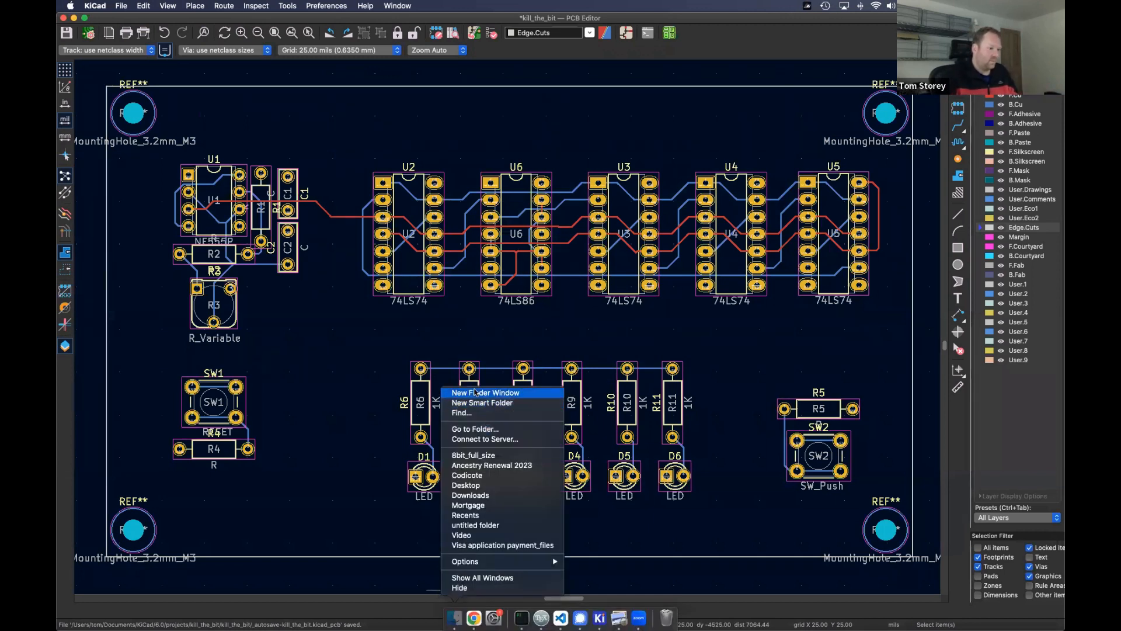
left_click(376, 248)
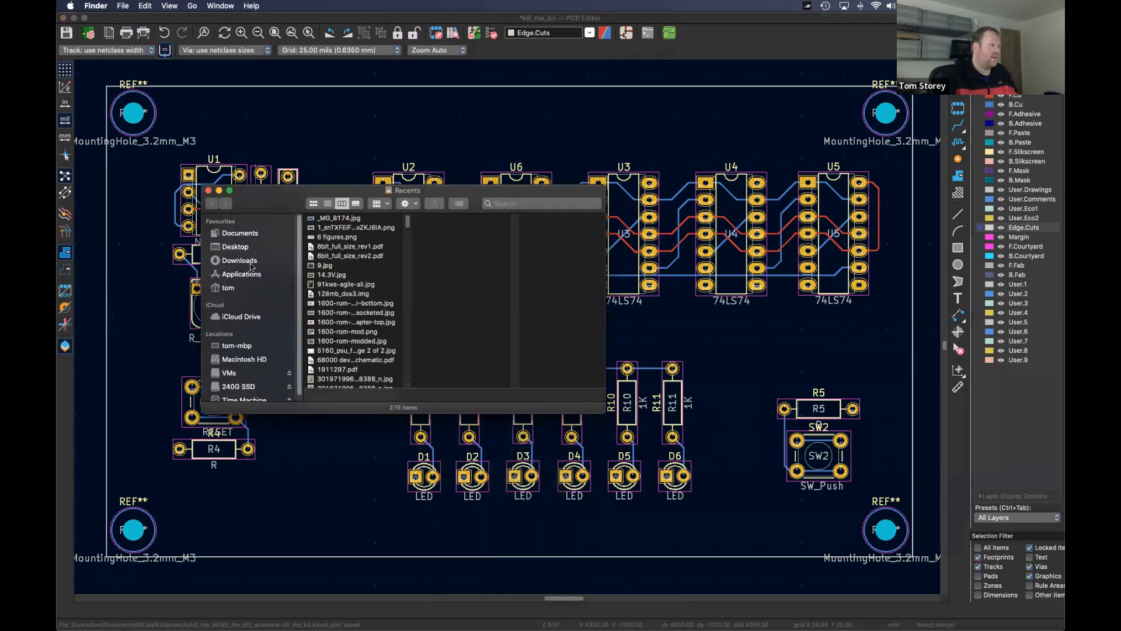
left_click(228, 288)
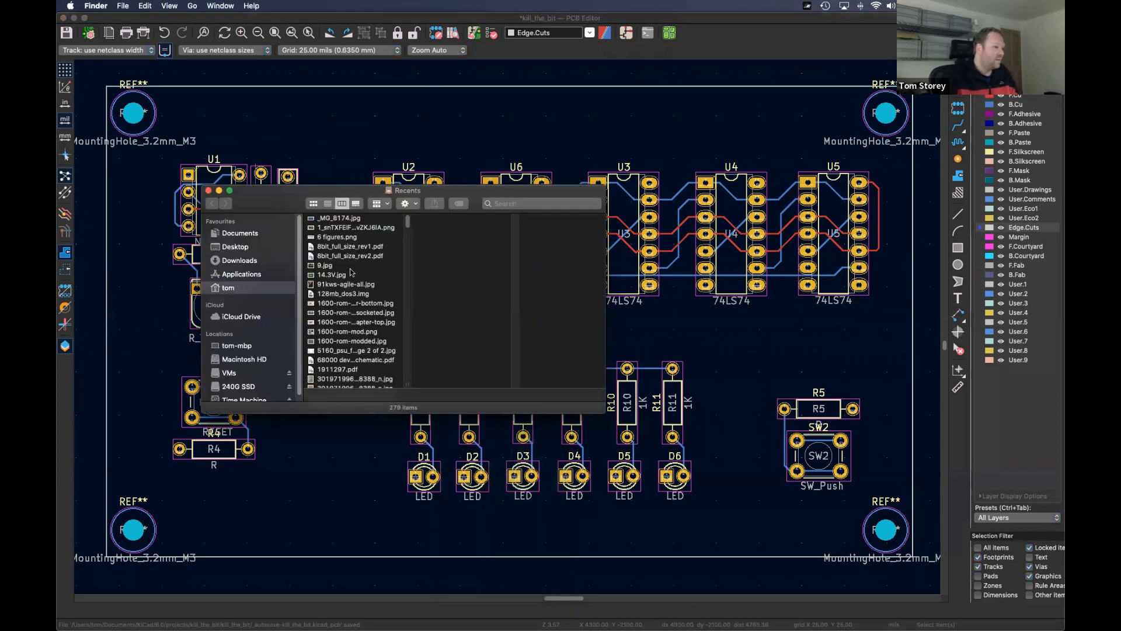
left_click(337, 364)
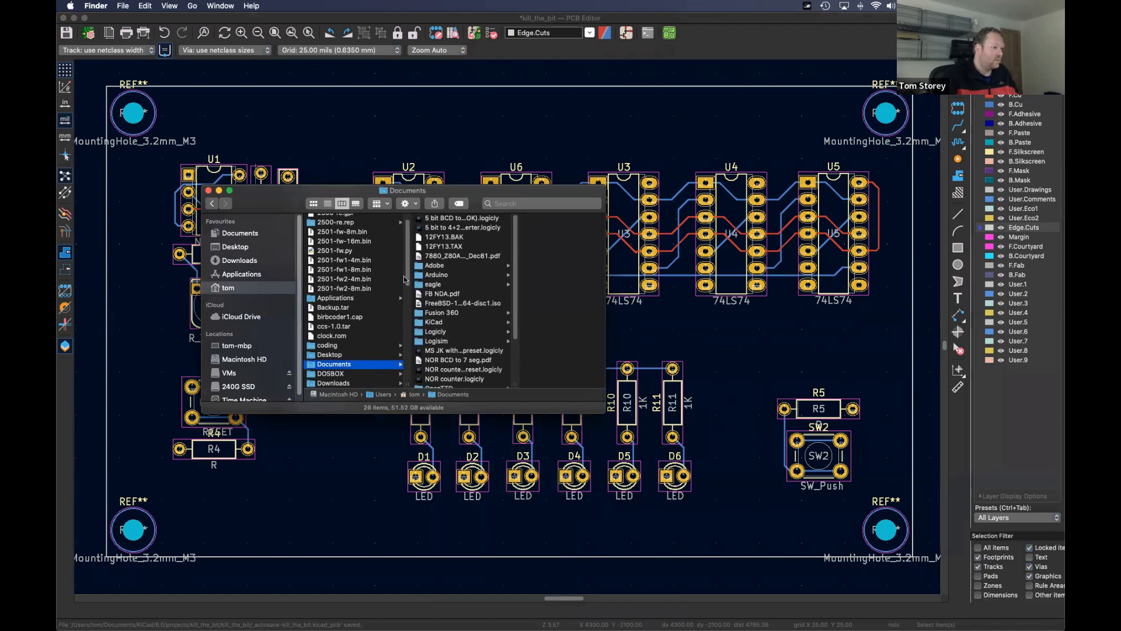
left_click(433, 293)
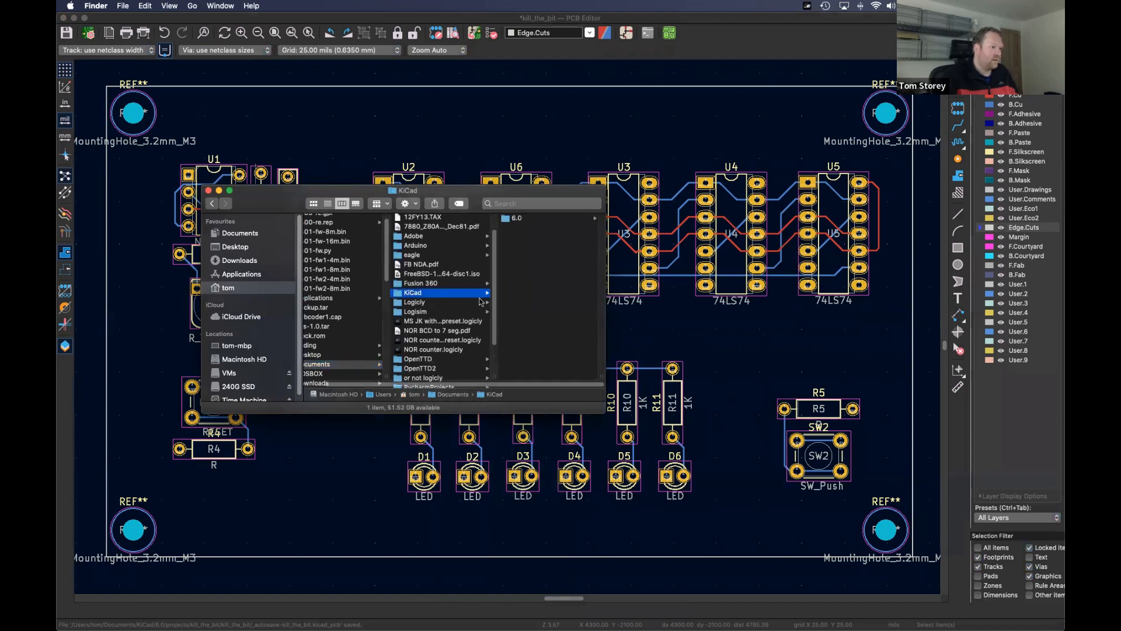
left_click(518, 222)
left_click(531, 257)
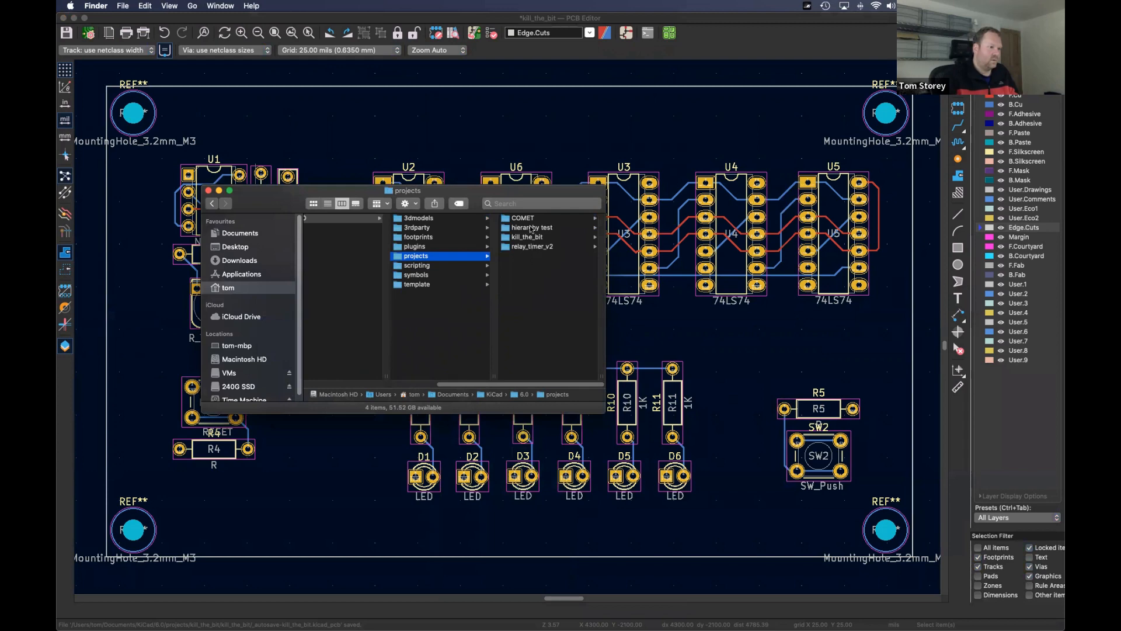
left_click(527, 237)
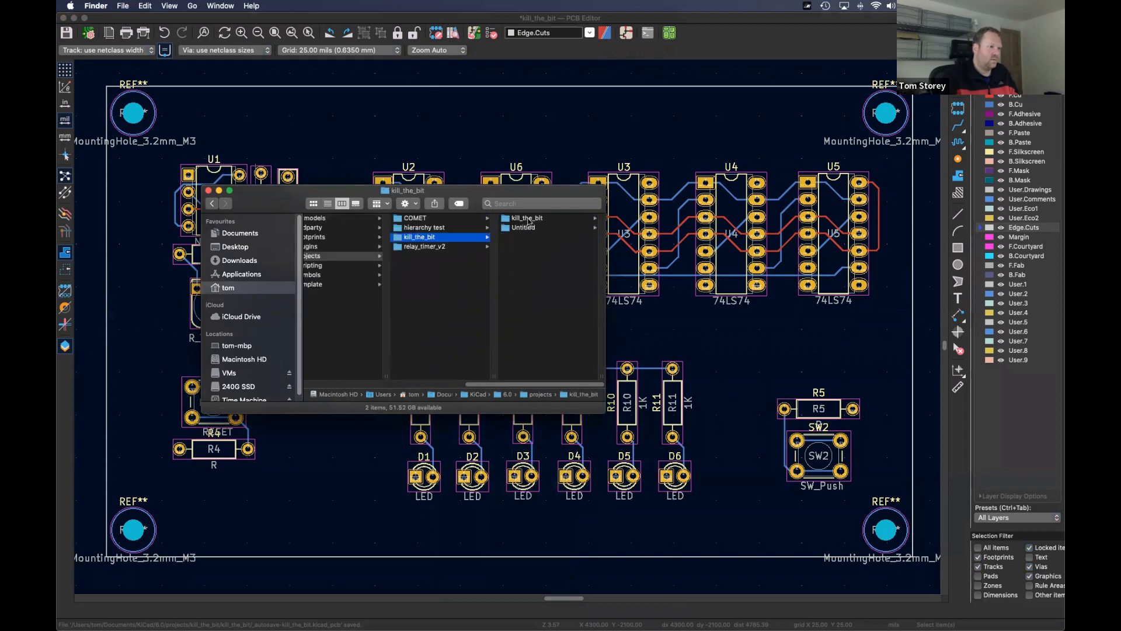
left_click(529, 218)
- Enlarge and reposition the Finder window to show the full kill_the_bit project file list
left_click_drag(605, 414, 829, 522)
left_click_drag(696, 190, 551, 164)
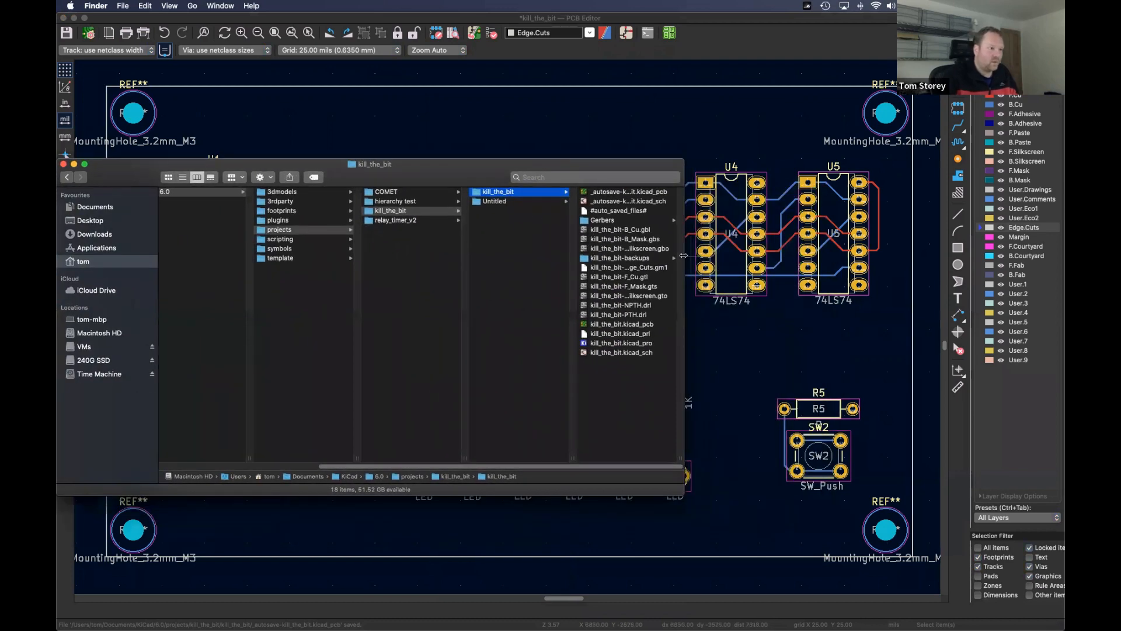
left_click_drag(683, 254, 963, 255)
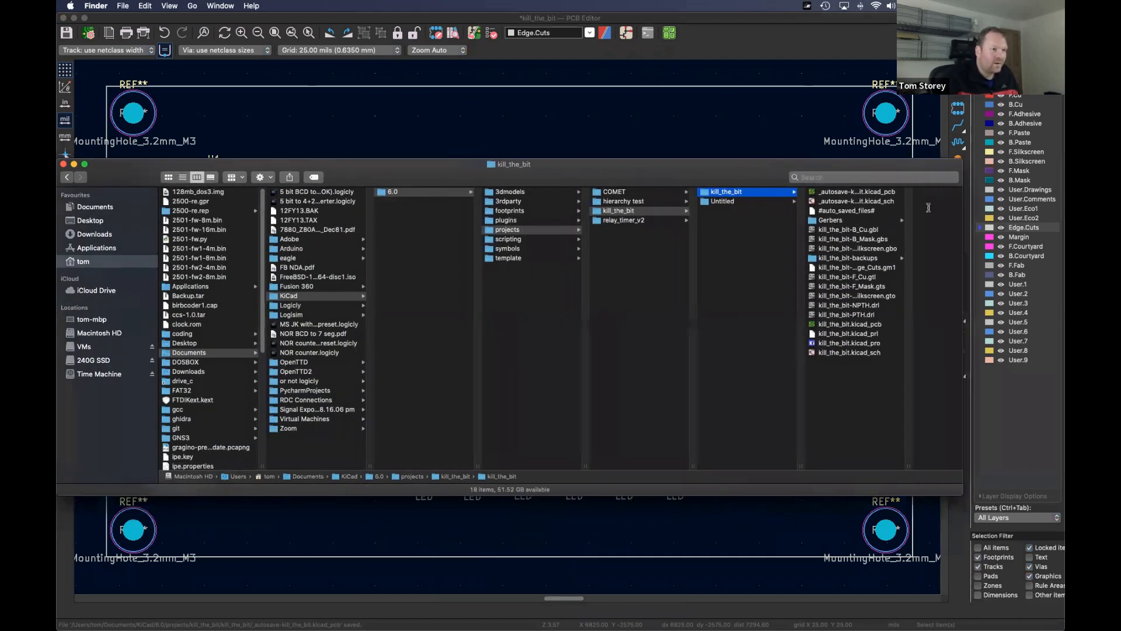
left_click_drag(927, 165, 611, 138)
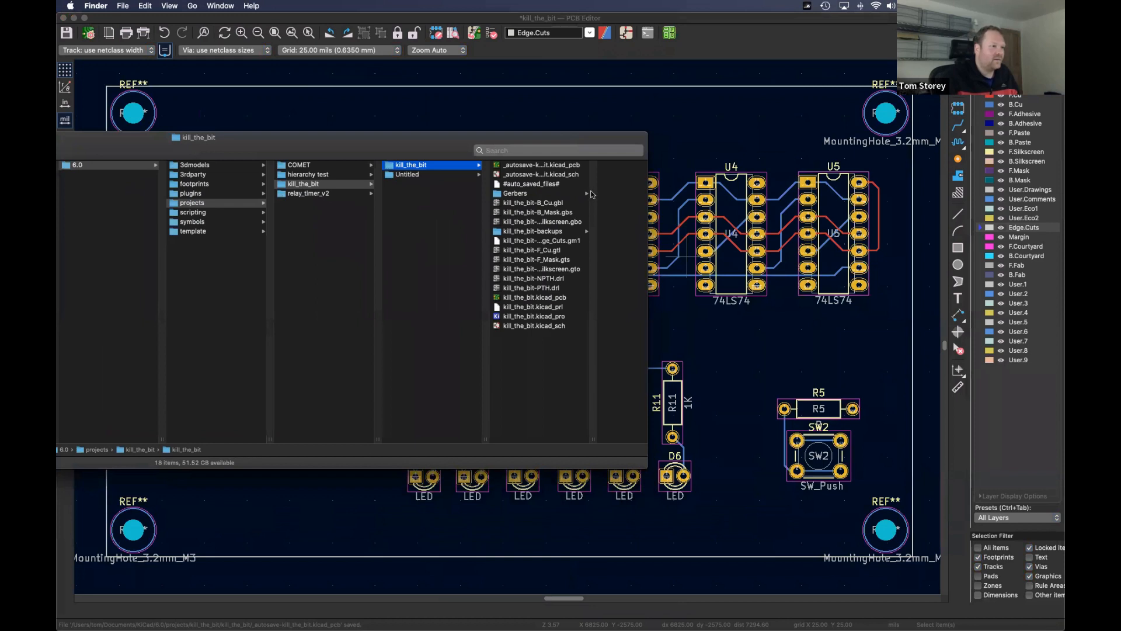
- Compress the kill_the_bit Gerber files and the NPTH and PTH drill files into one zip archive, and switch back to the browser
left_click(522, 203)
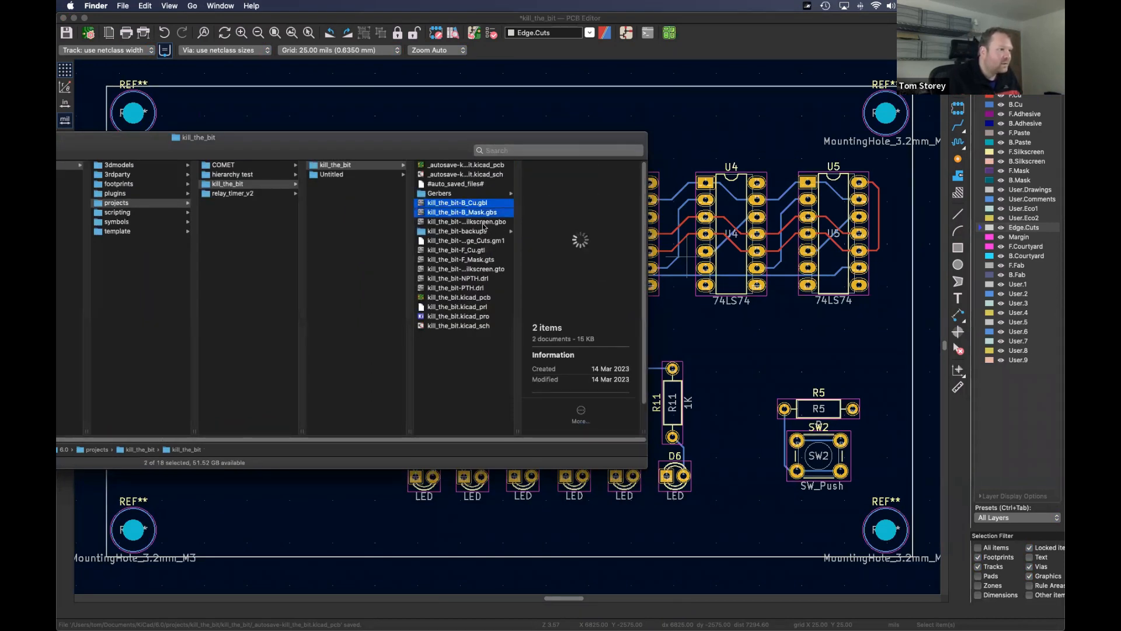
left_click(486, 223, "shift")
left_click(493, 242, "super")
left_click(480, 251, "super")
left_click(483, 260, "super")
left_click(491, 268, "super")
left_click(485, 279, "super")
left_click(486, 288, "super")
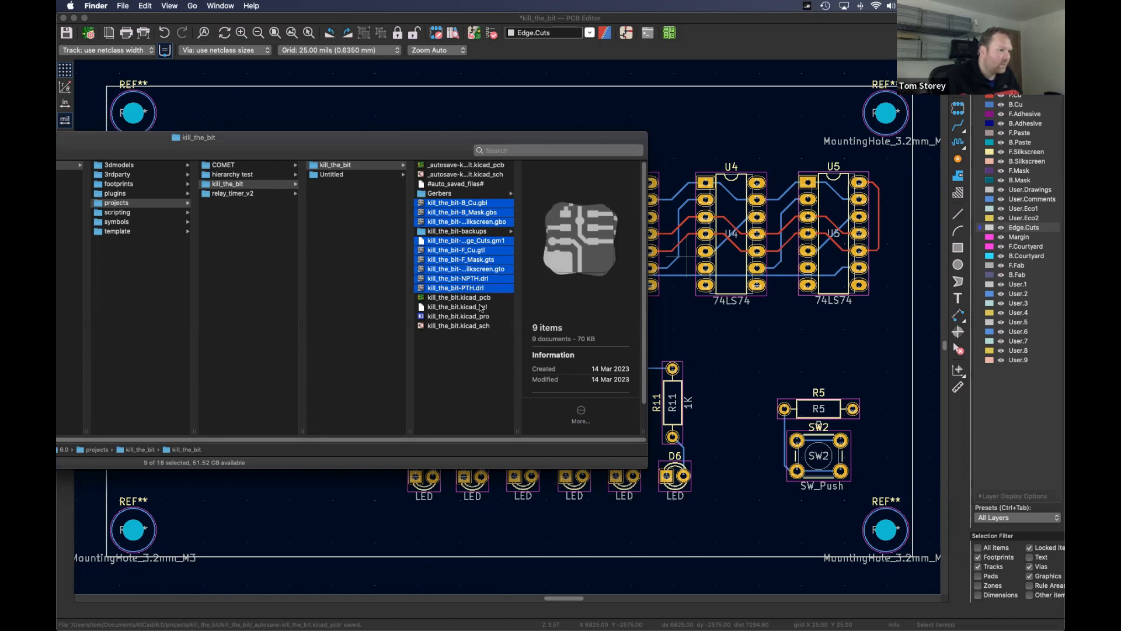
left_click_drag(517, 432, 801, 386)
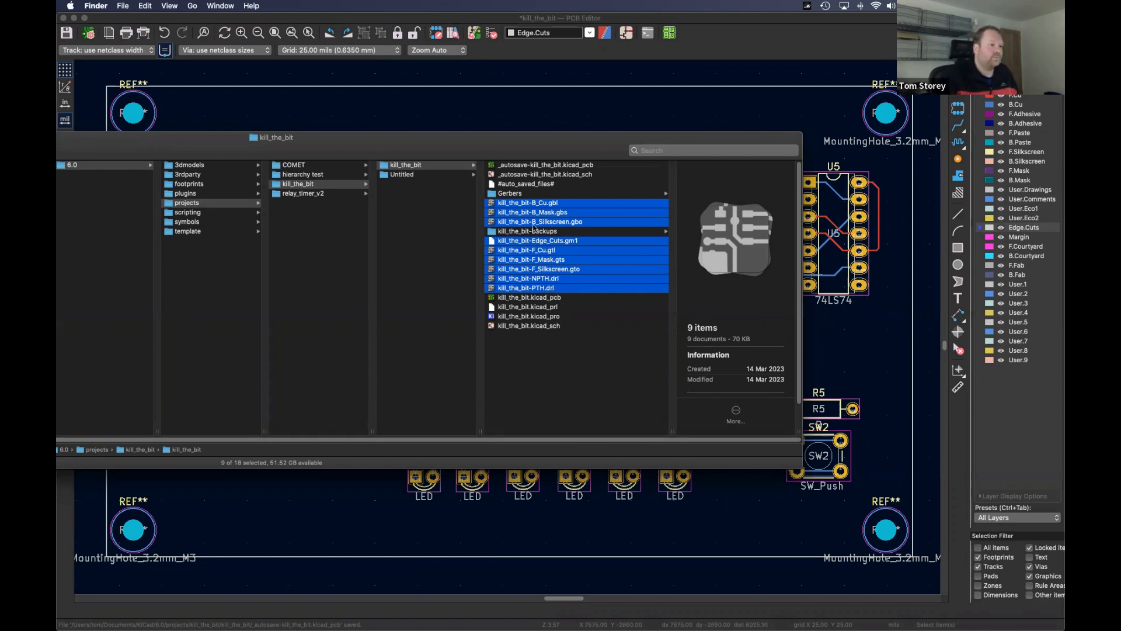
right_click(552, 287)
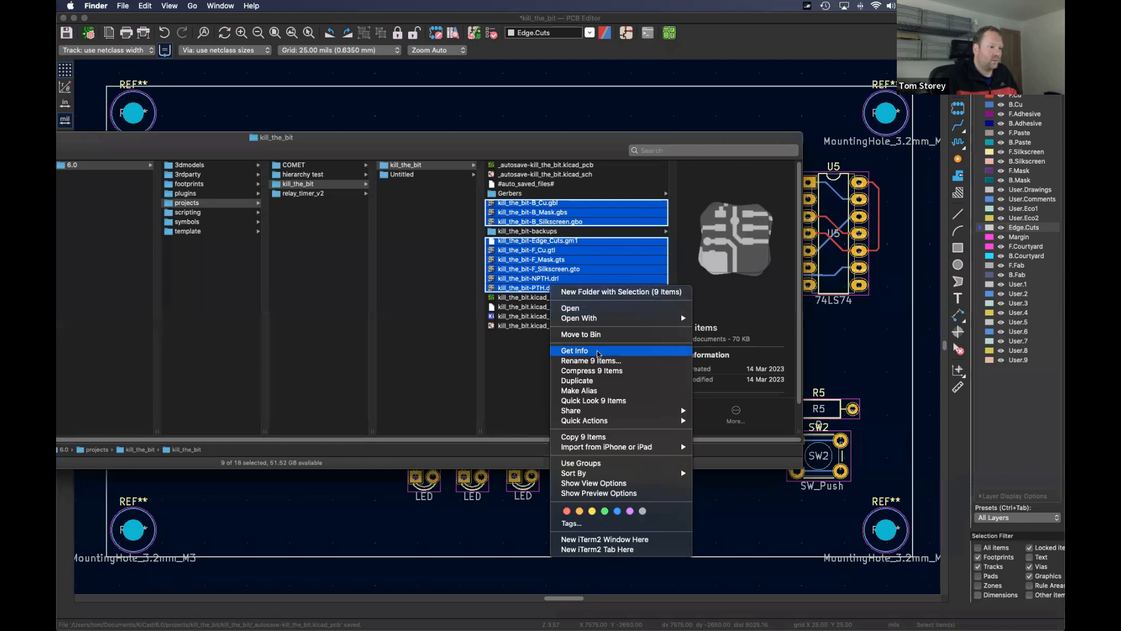
left_click(590, 371)
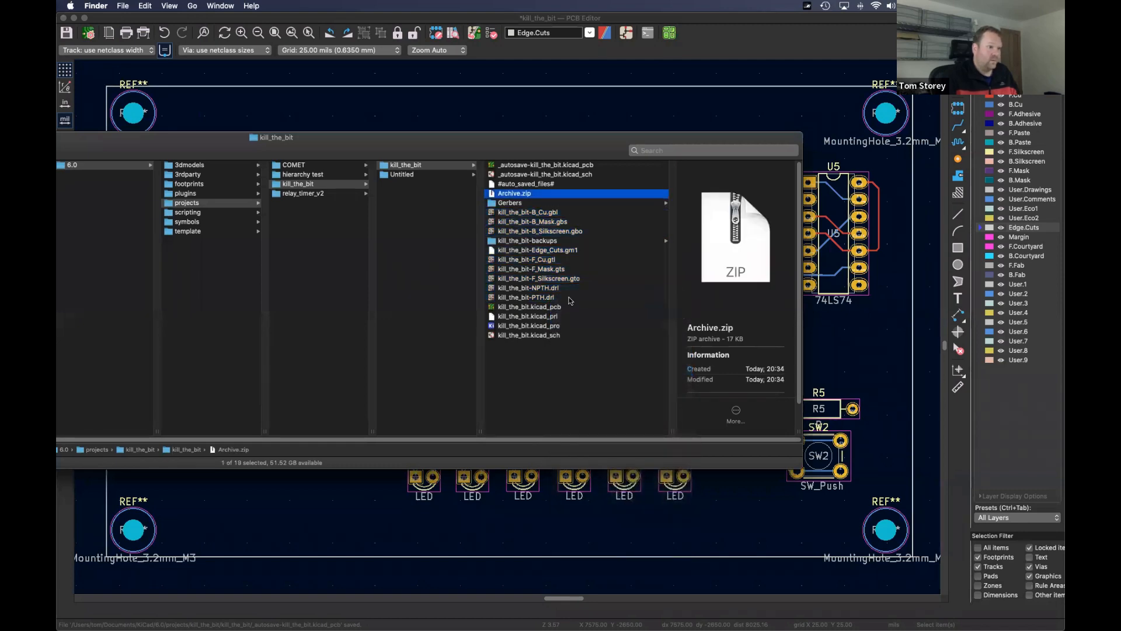
key("ctrl+Right")
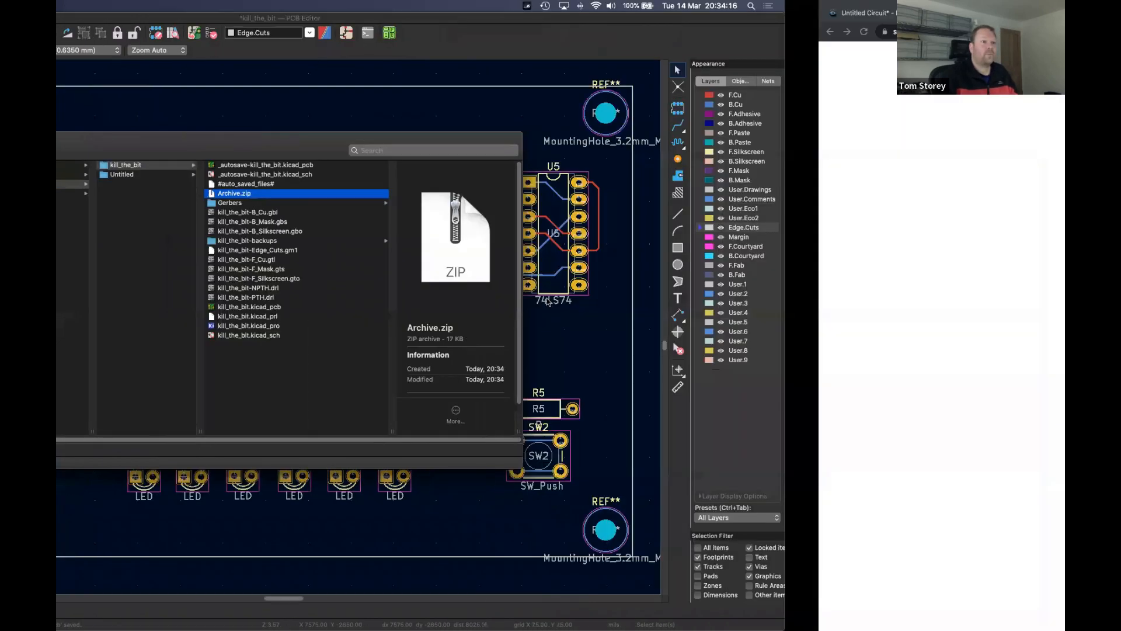
- Open jlcpcb.com in a new incognito tab and find the quote form with the Gerber file upload on its home page
key("super+shift+n")
type("jlcpcb.com")
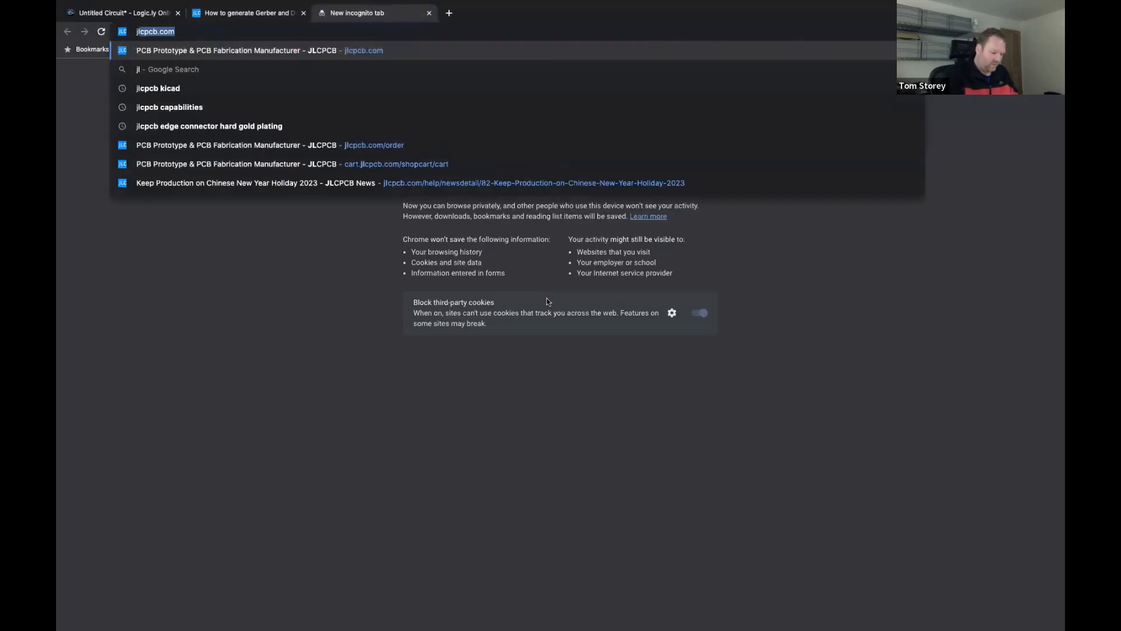
key("Return")
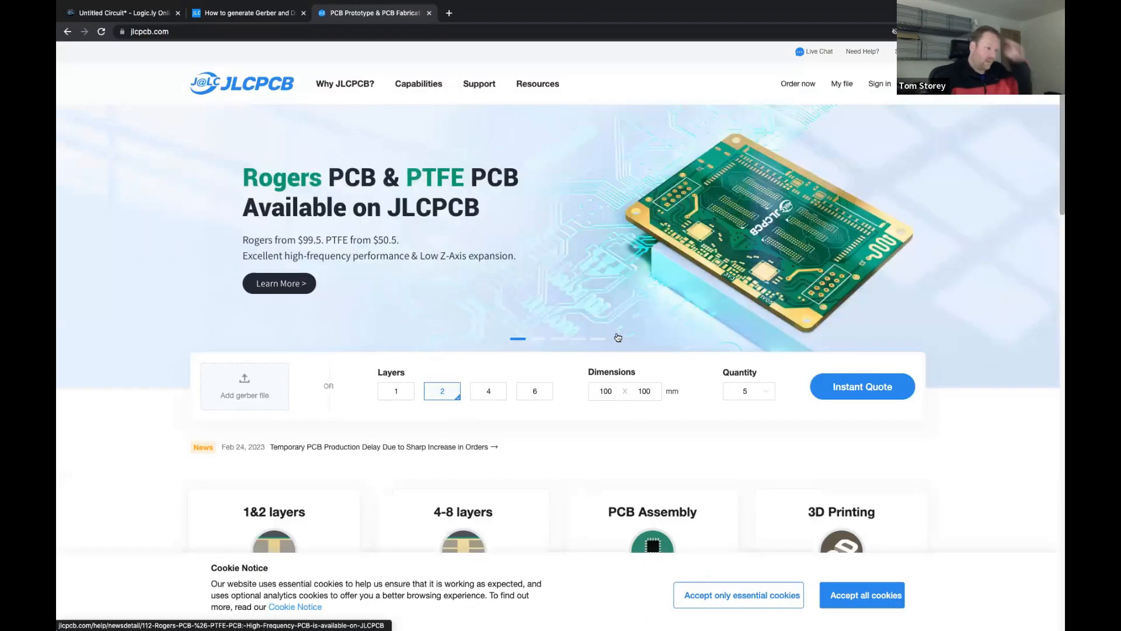
scroll(619, 334, "down", 2)
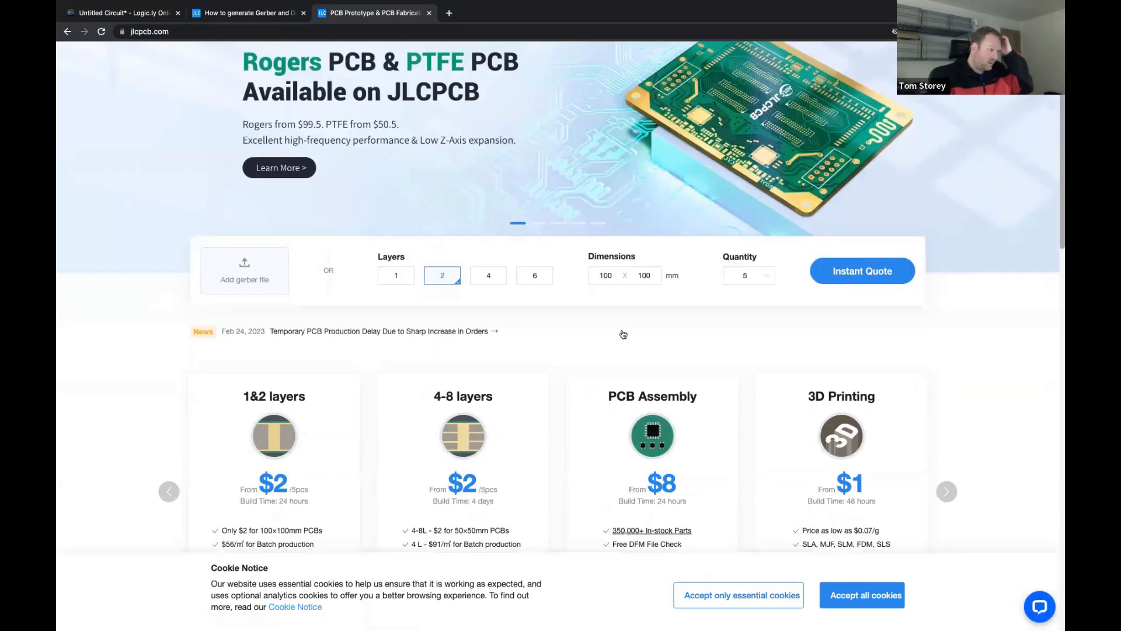
scroll(623, 334, "up", 1)
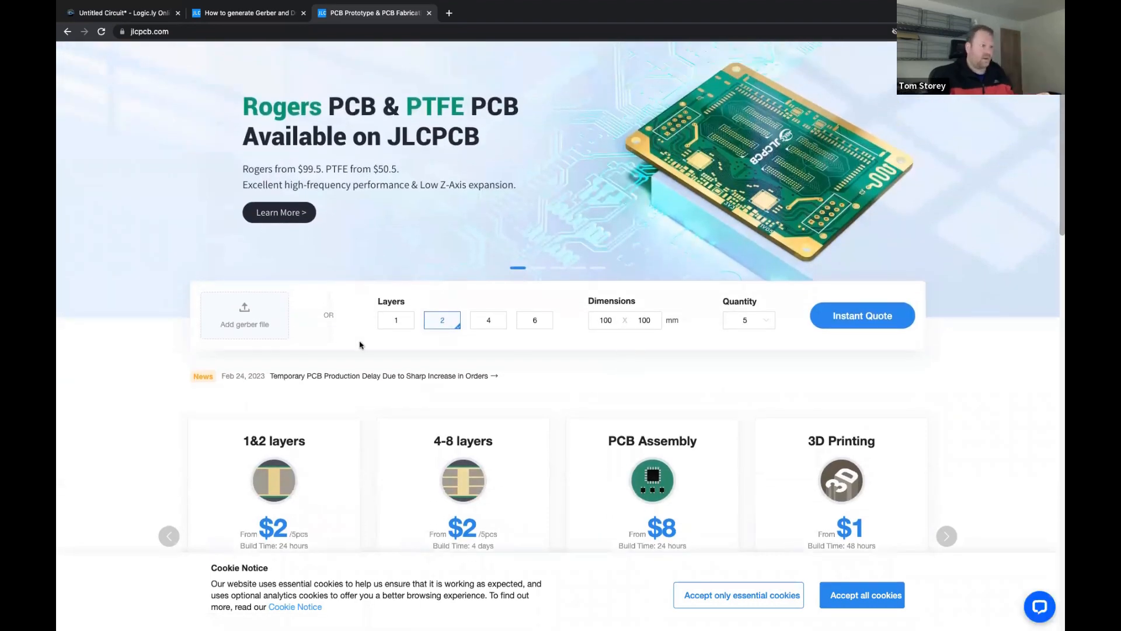
- Upload Archive.zip from Documents/KiCad/6.0/projects/kill_the_bit/kill_the_bit as the Gerber file and look over the resulting quote page
left_click(245, 318)
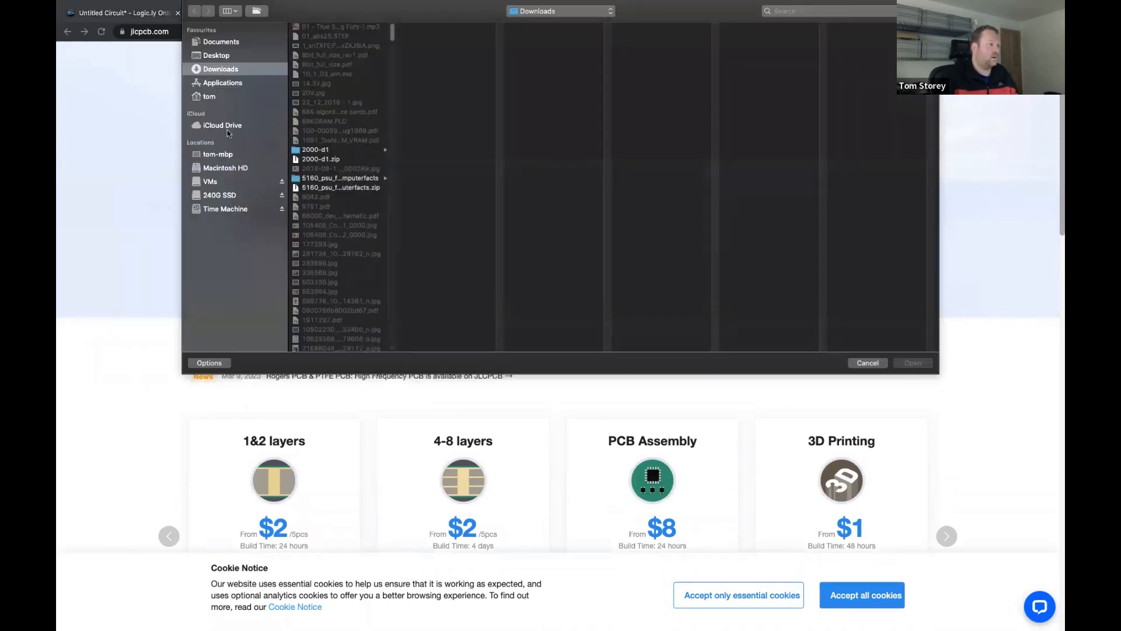
left_click(211, 96)
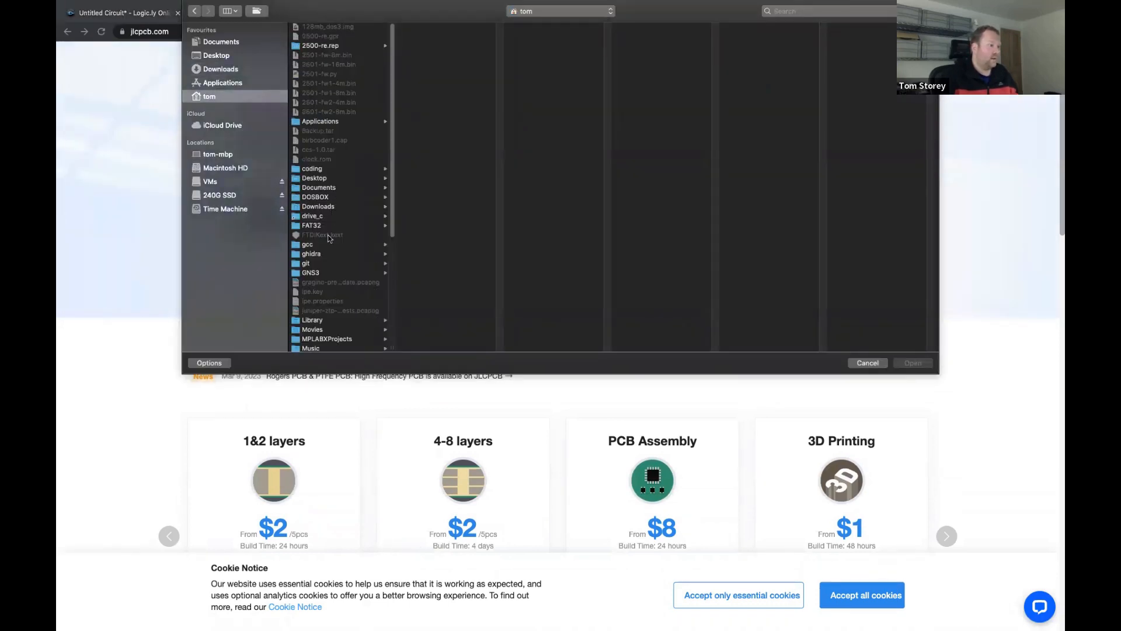
left_click(318, 188)
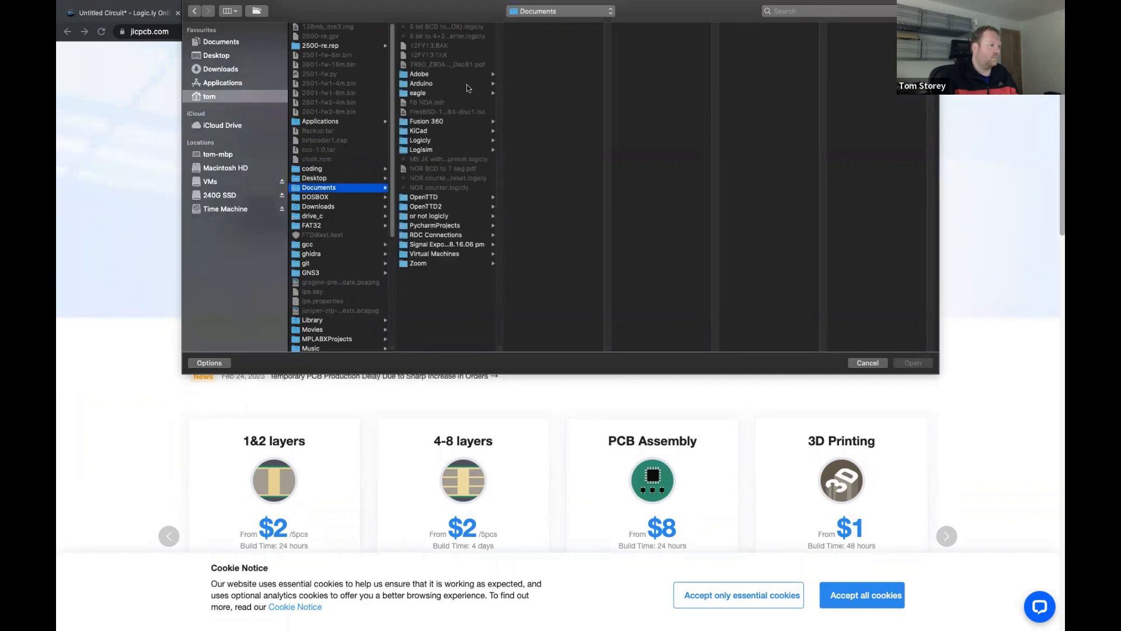
left_click(418, 131)
left_click(525, 27)
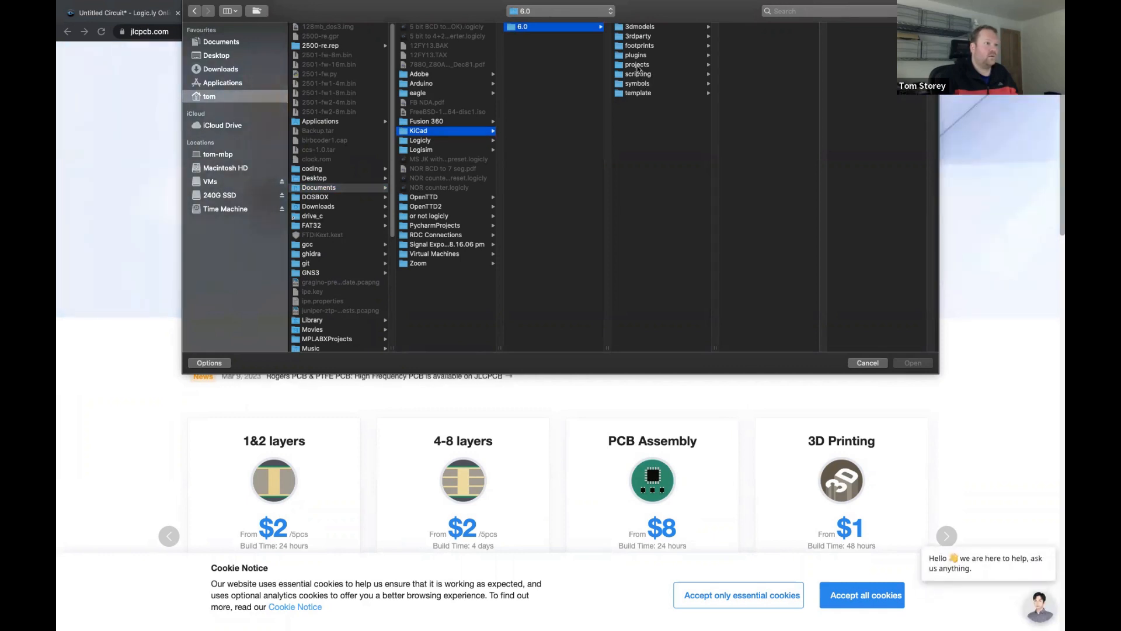
left_click(637, 65)
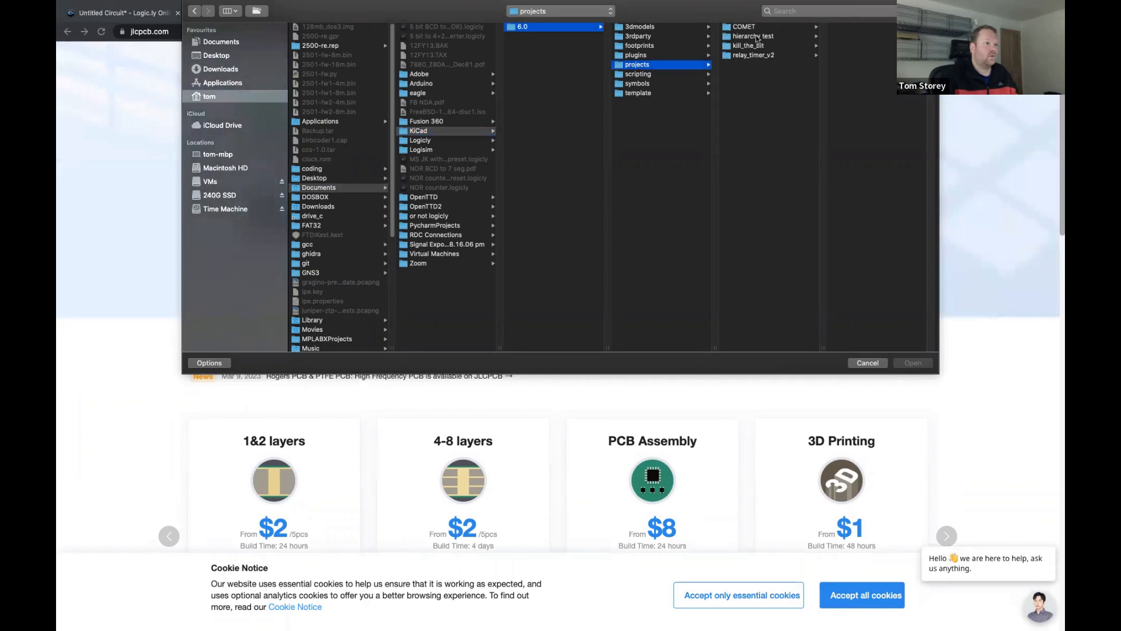
left_click(751, 46)
left_click(860, 29)
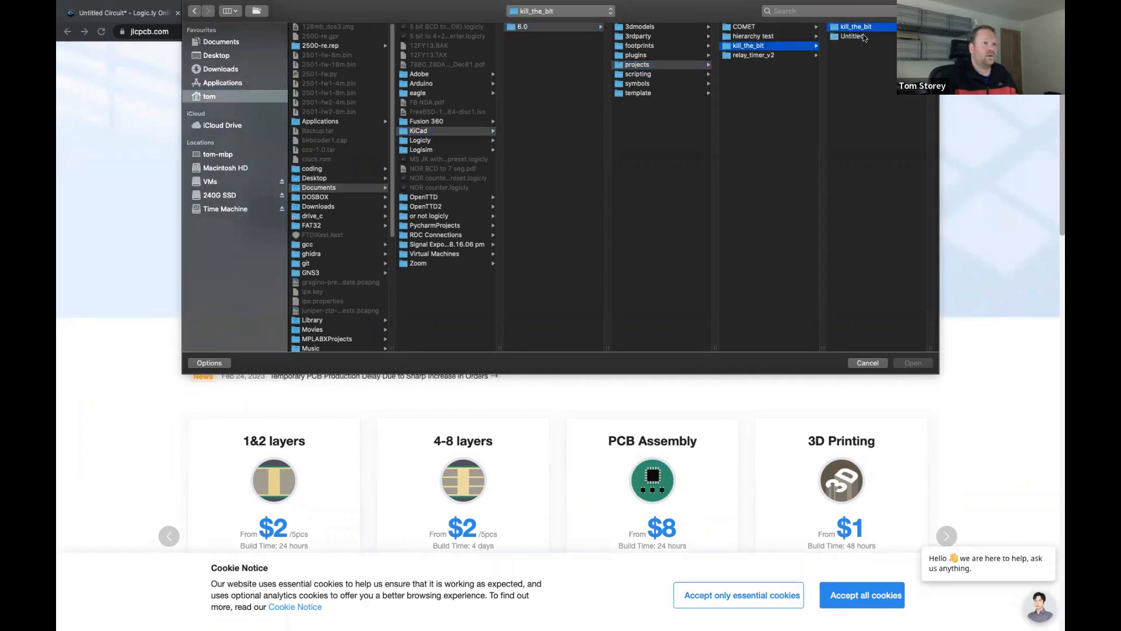
double_click(861, 56)
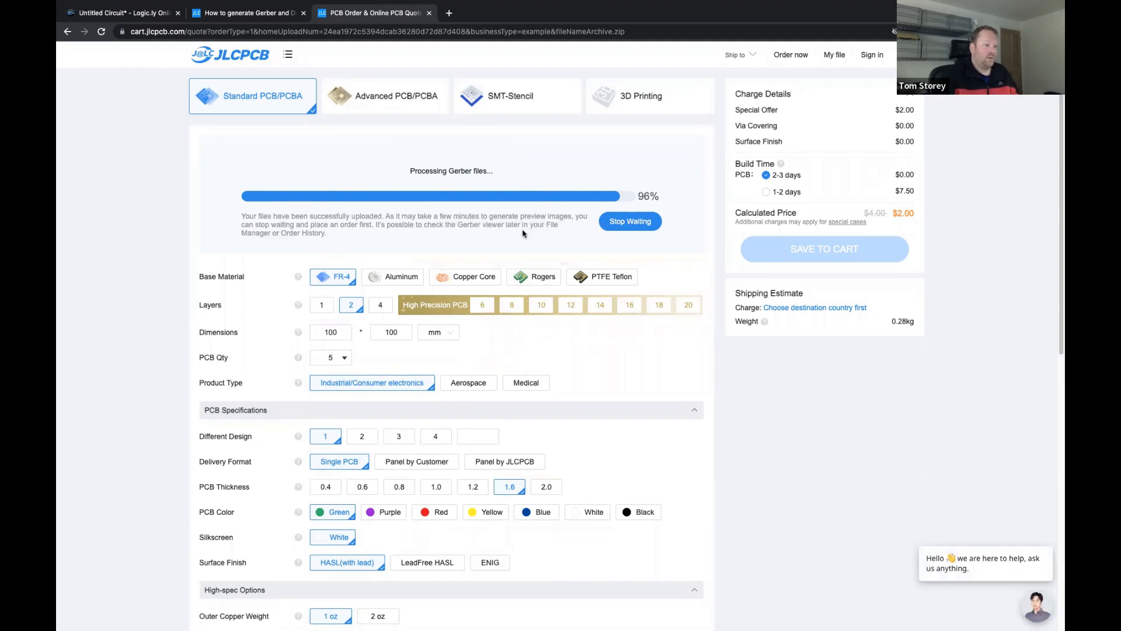
scroll(523, 234, "down", 1)
scroll(523, 234, "down", 3)
scroll(524, 236, "up", 3)
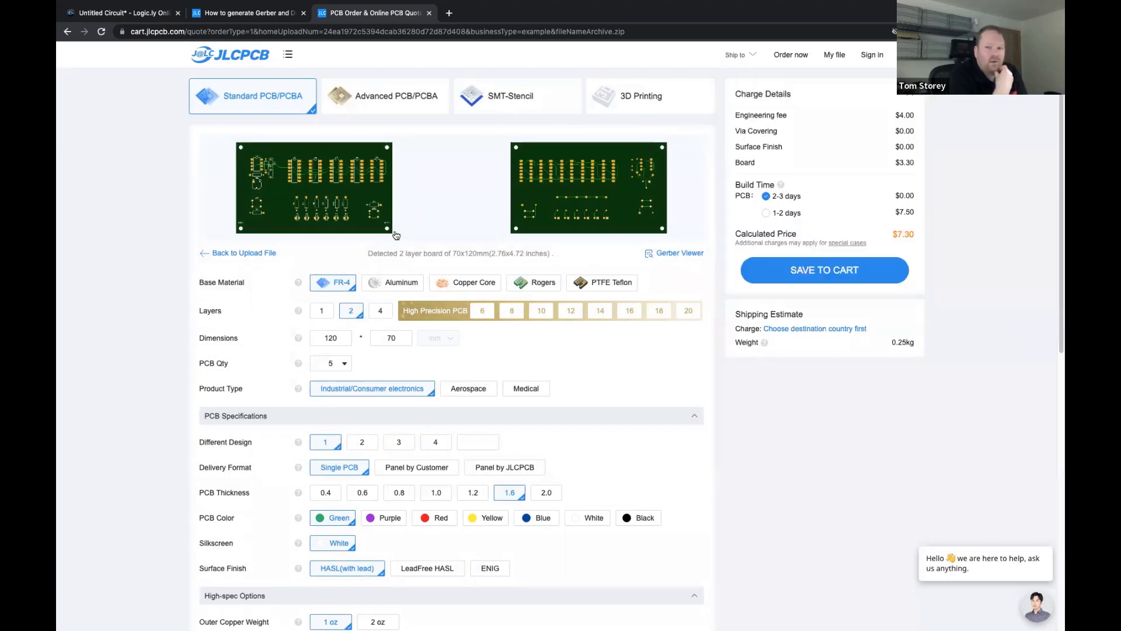
- Switch to KiCad's Schematic Editor, look up the power flag symbol by searching for "pwr", close the chooser without placing it, and return to the browser
key("ctrl+Left")
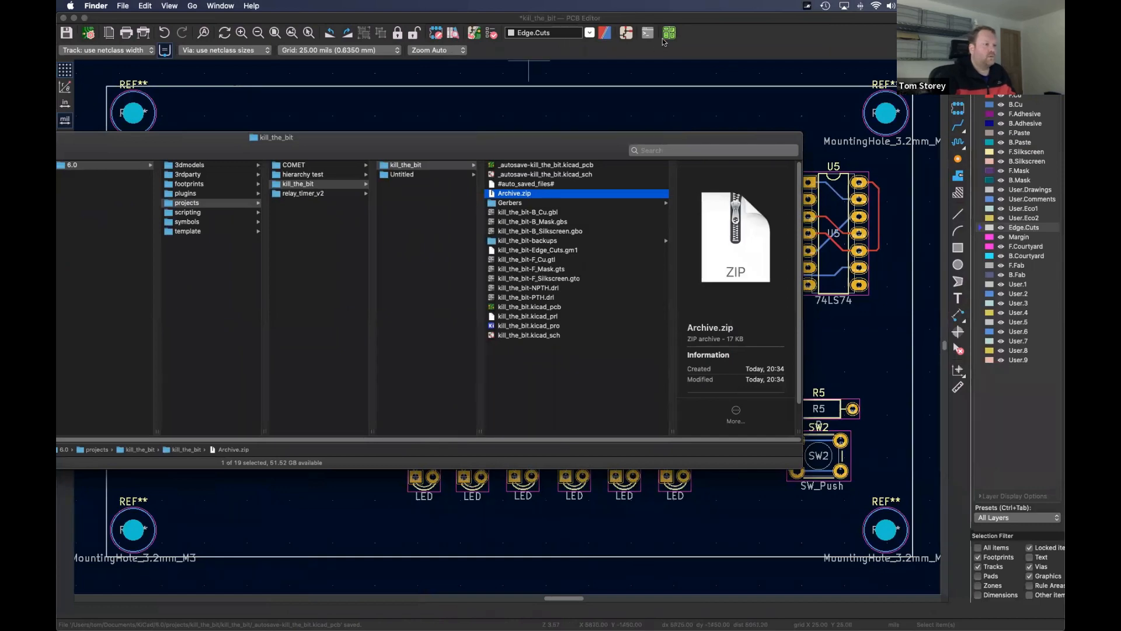
left_click(627, 34)
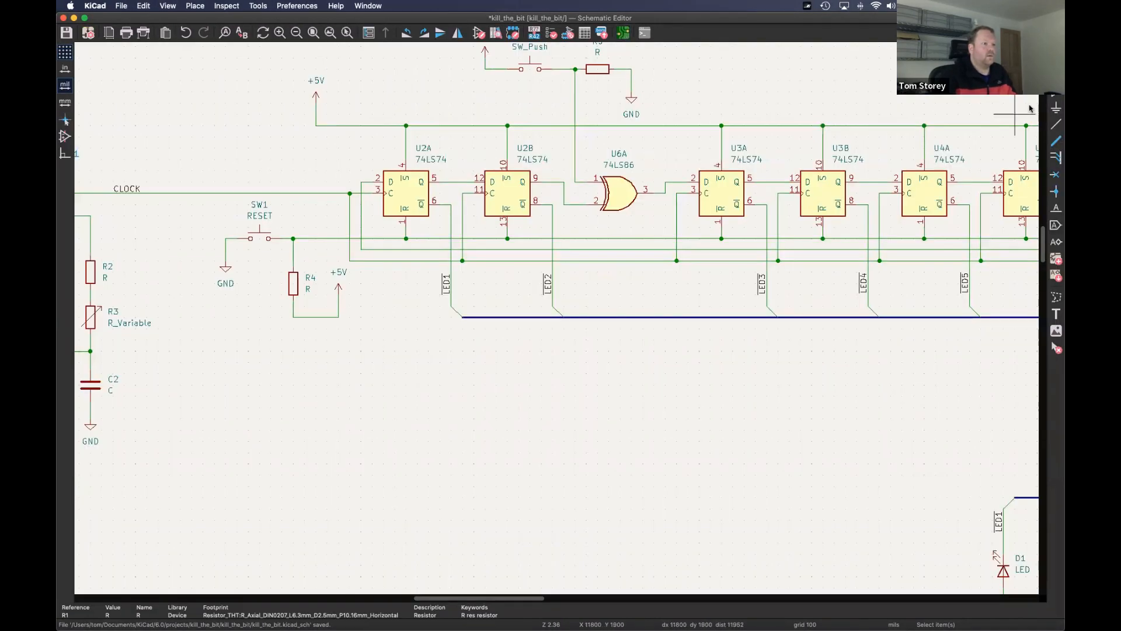
key("a")
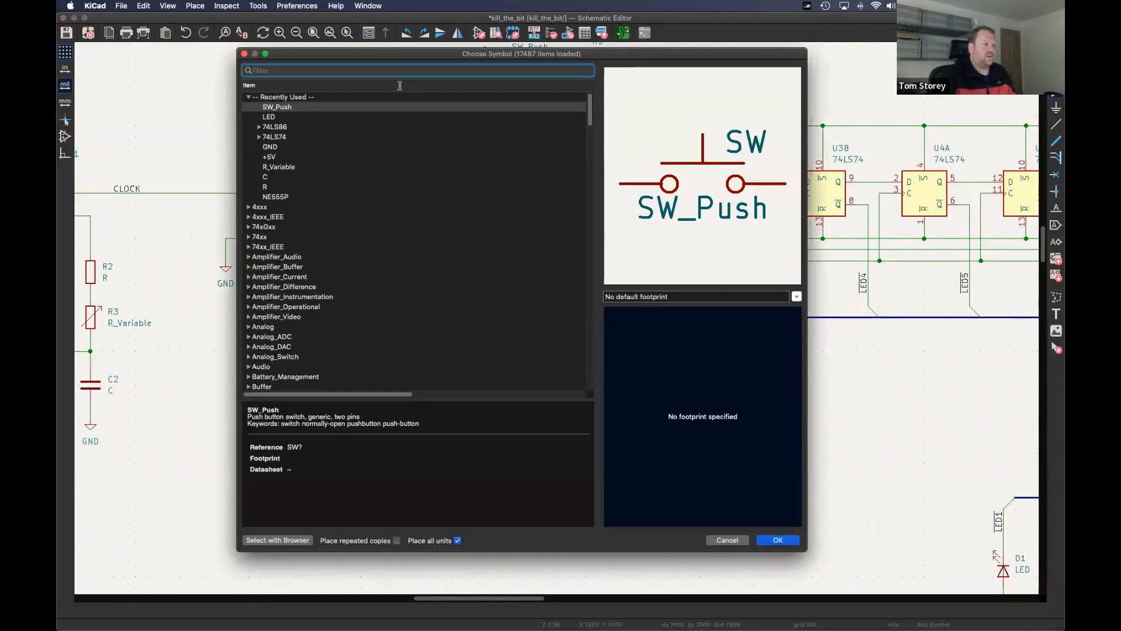
type("pwr")
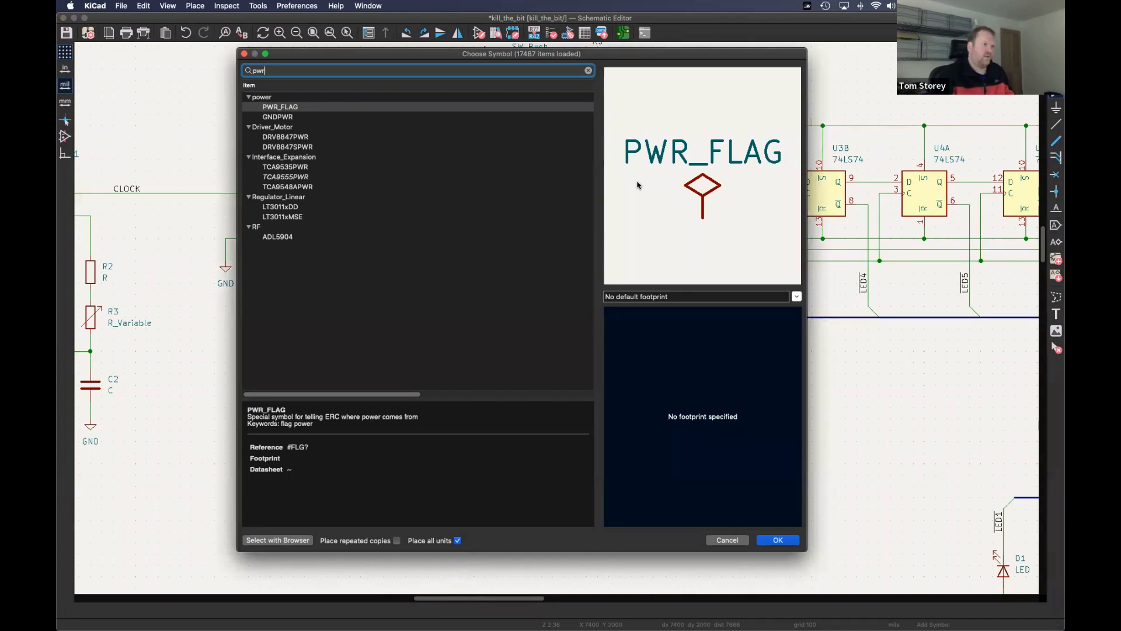
left_click(733, 541)
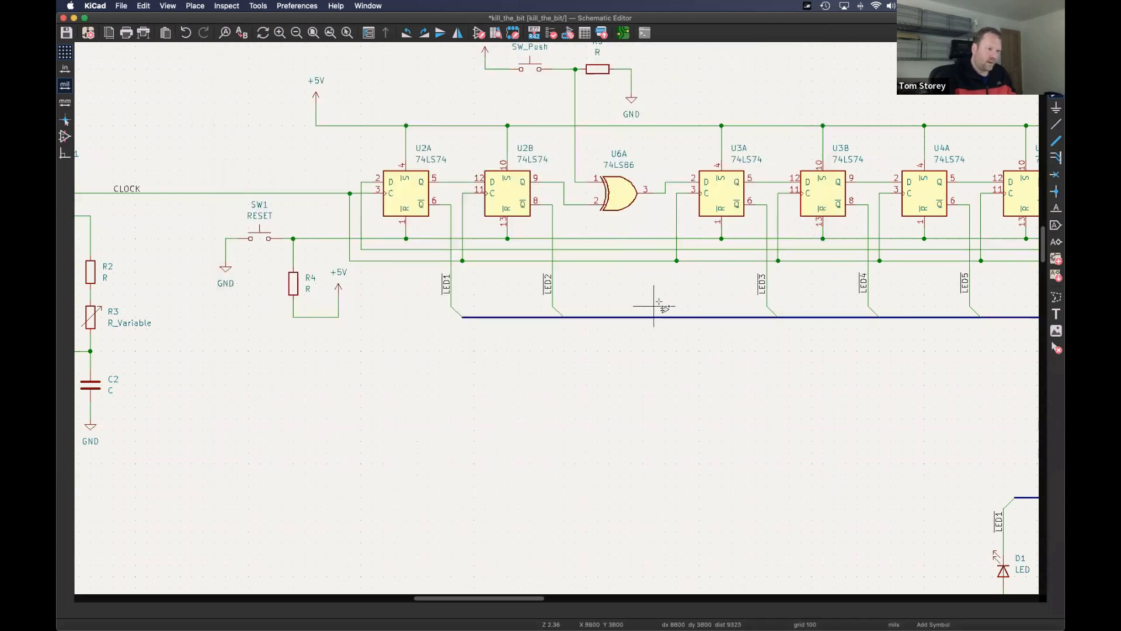
key("ctrl+Right")
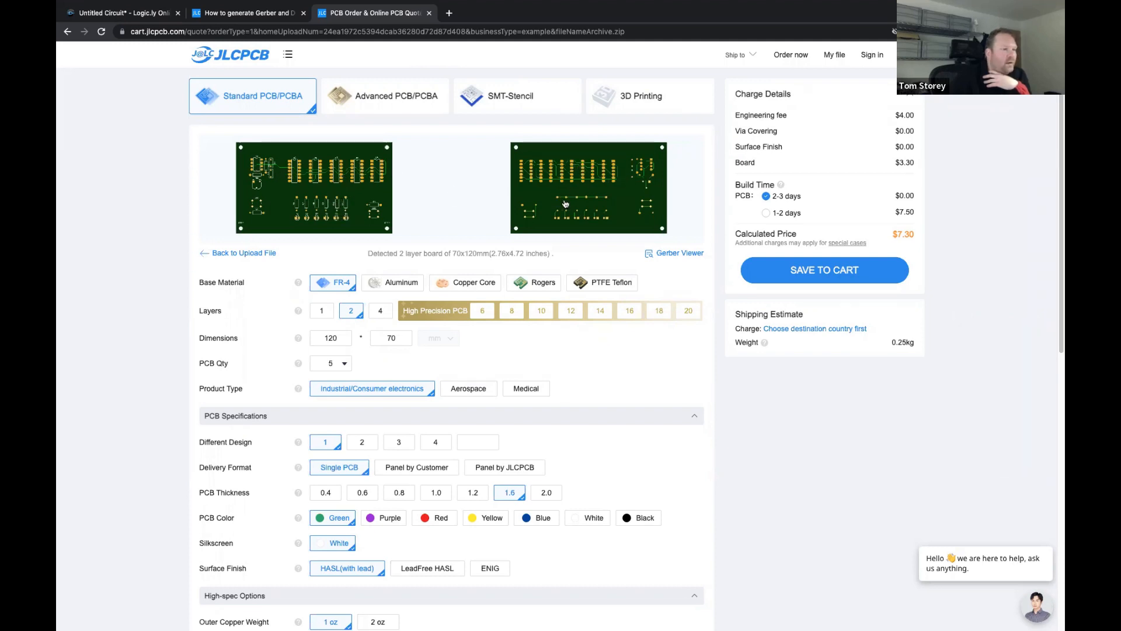
- Try to open the uploaded board in the Gerber Viewer, and go back to the JLCPCB home page
left_click(682, 256)
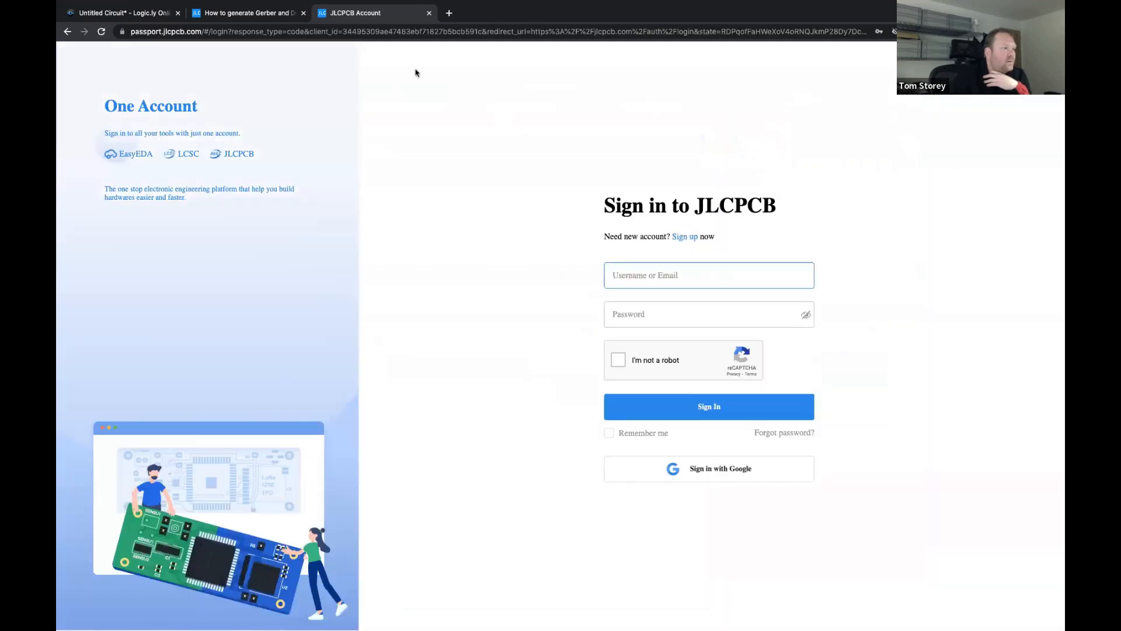
left_click(247, 17)
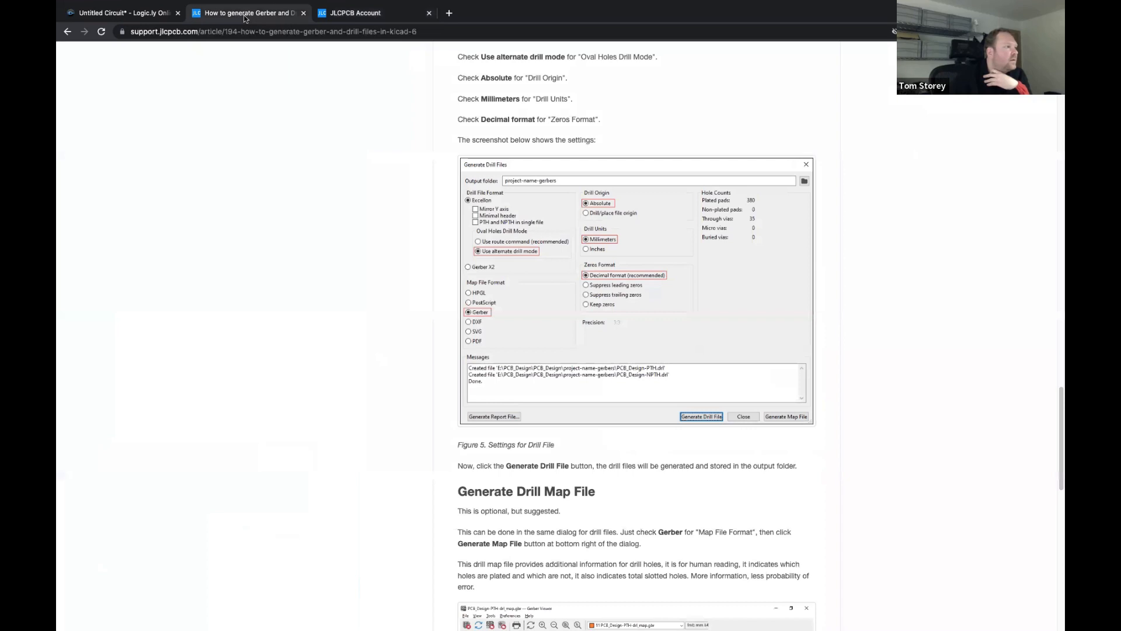
left_click(339, 17)
left_click(68, 32)
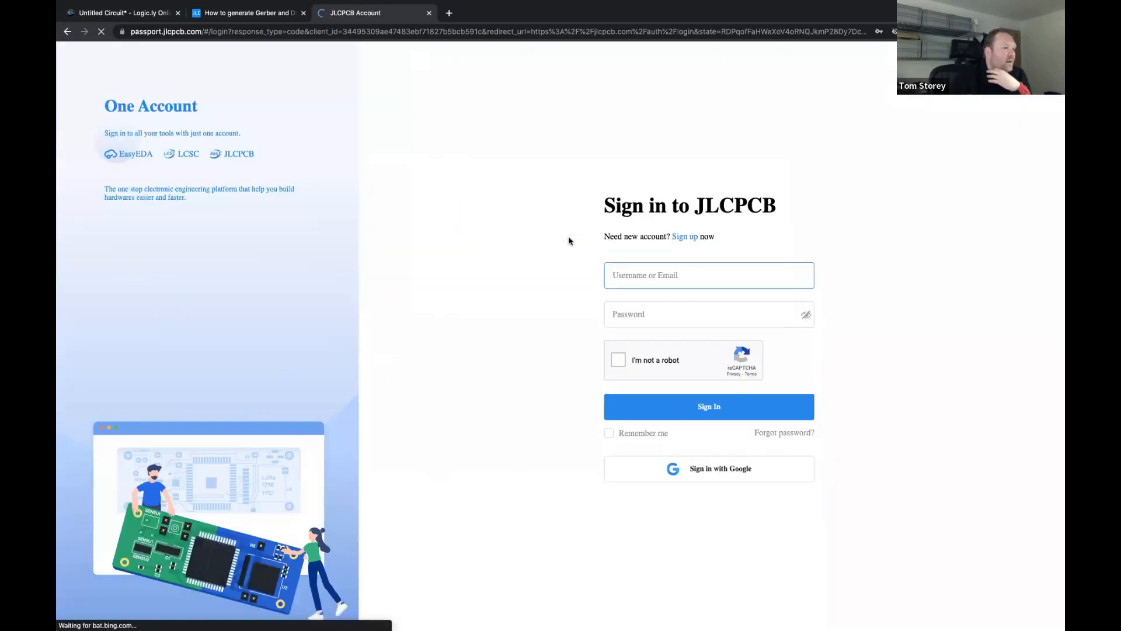
left_click(67, 31)
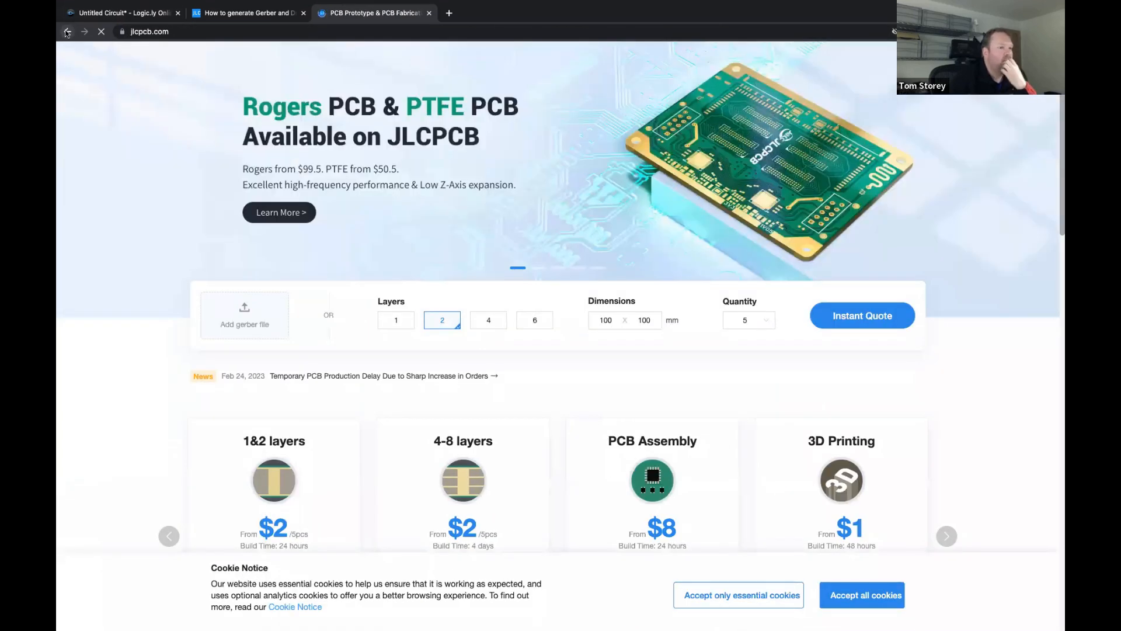
- Upload Archive.zip to JLCPCB again as the Gerber file for an instant quote
left_click(264, 314)
left_click(316, 56)
double_click(316, 57)
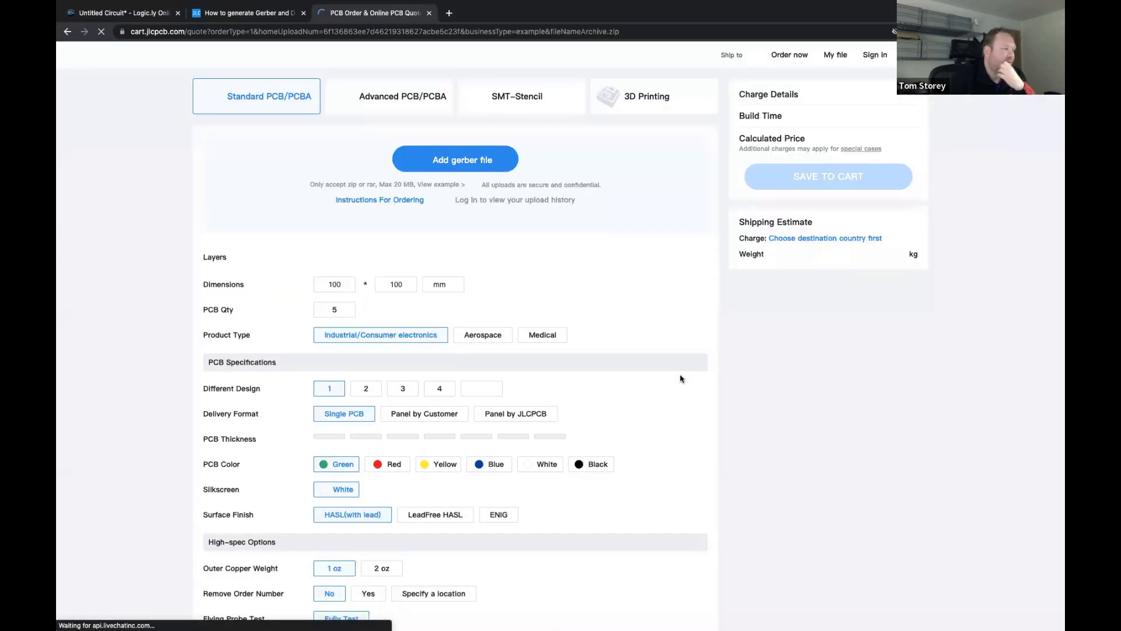
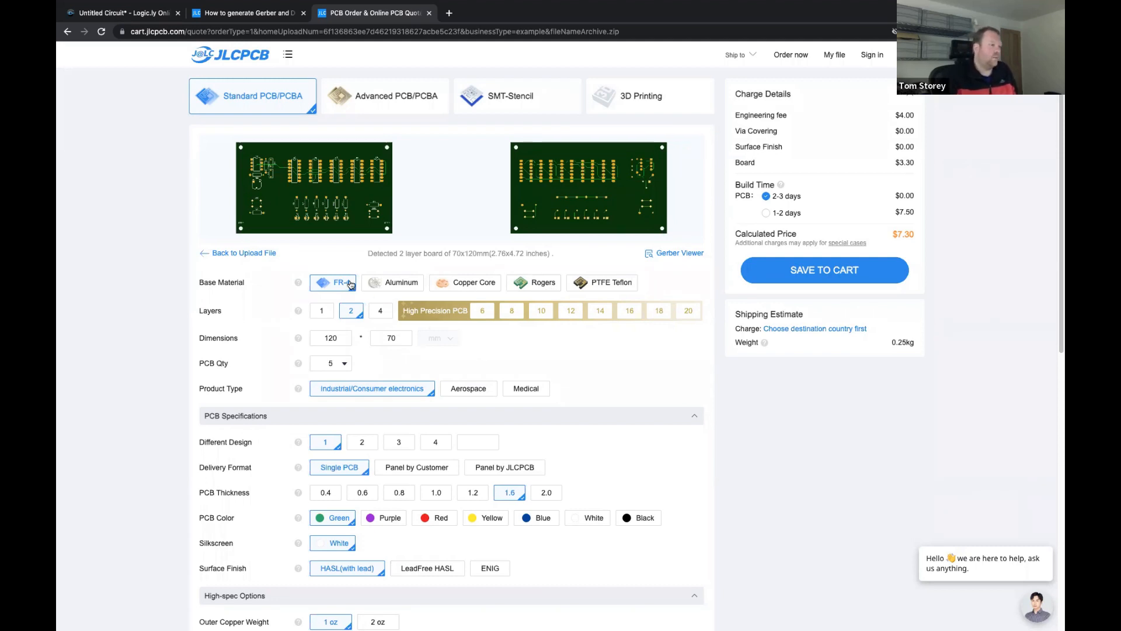
- Compare the quote's charges for 1, 2, 4 and 6 layers, and leave the board set to 2 layers
left_click(322, 313)
left_click(350, 315)
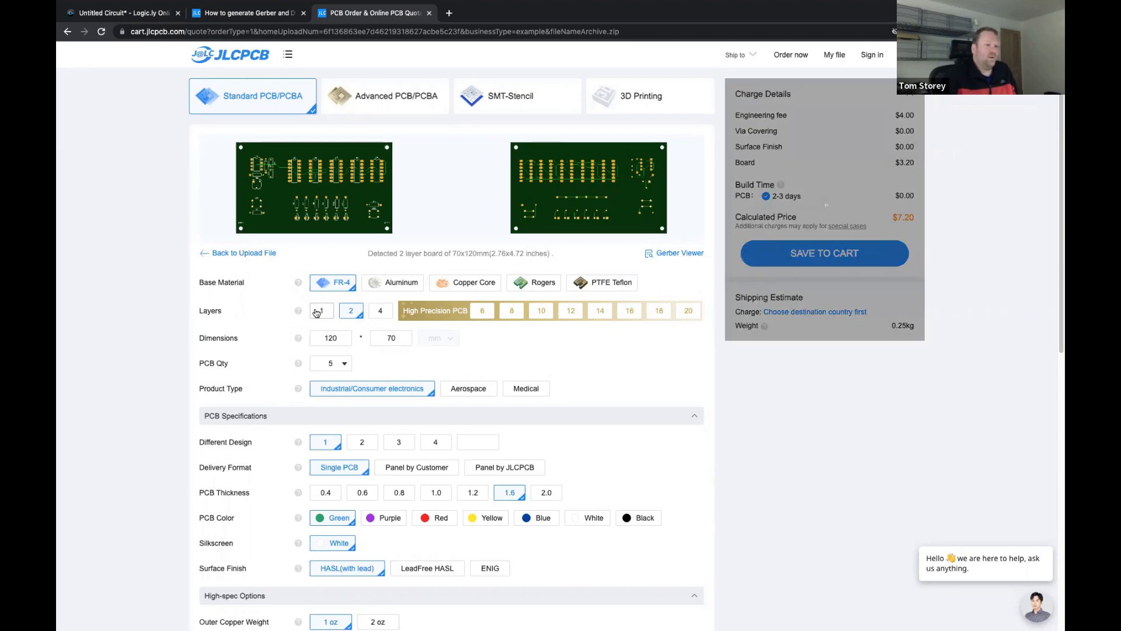
left_click(317, 313)
left_click(360, 315)
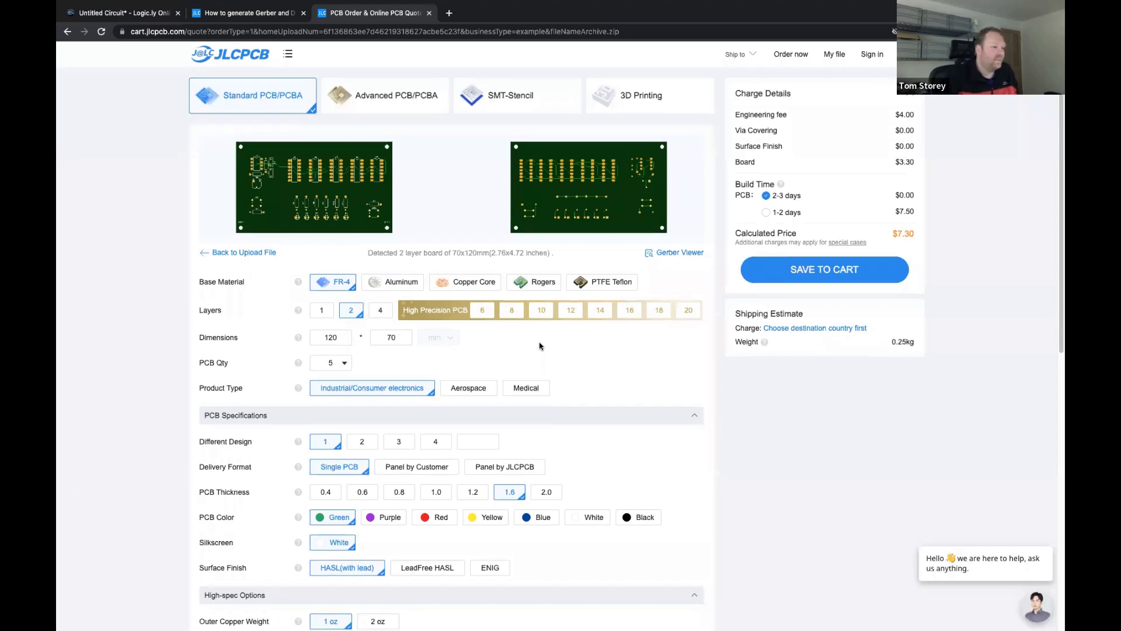
scroll(539, 346, "down", 1)
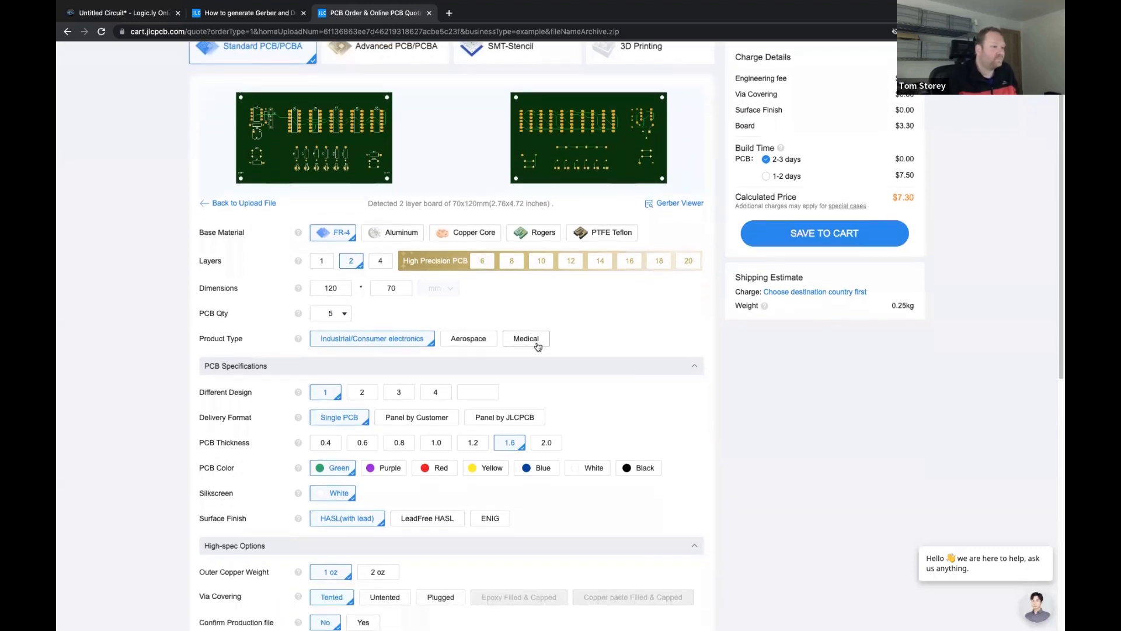
left_click(384, 262)
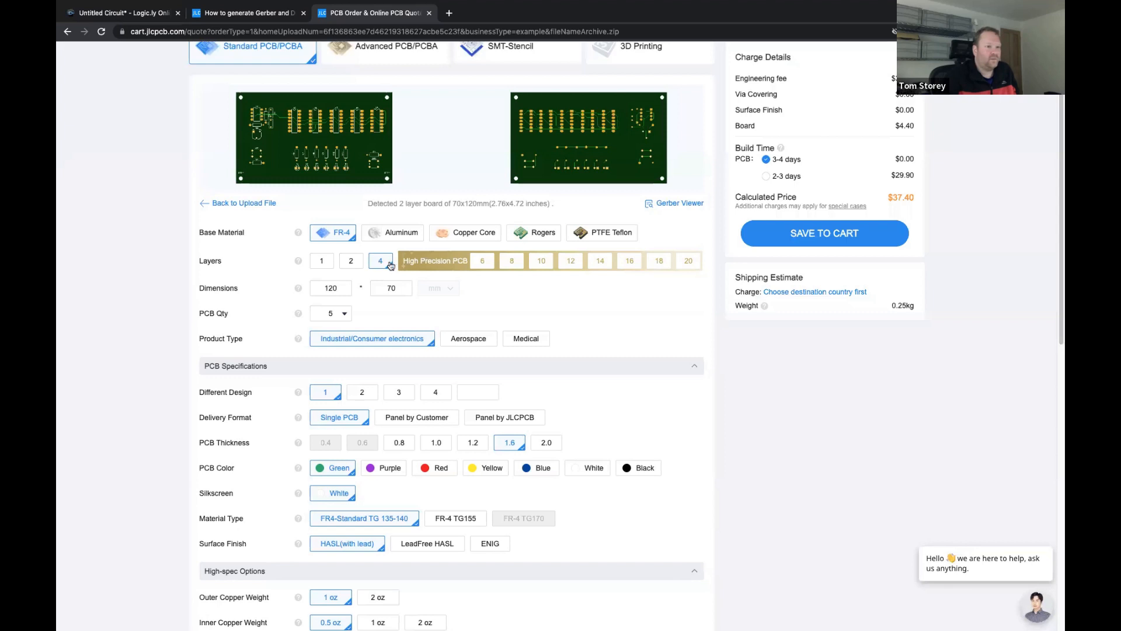
left_click(483, 262)
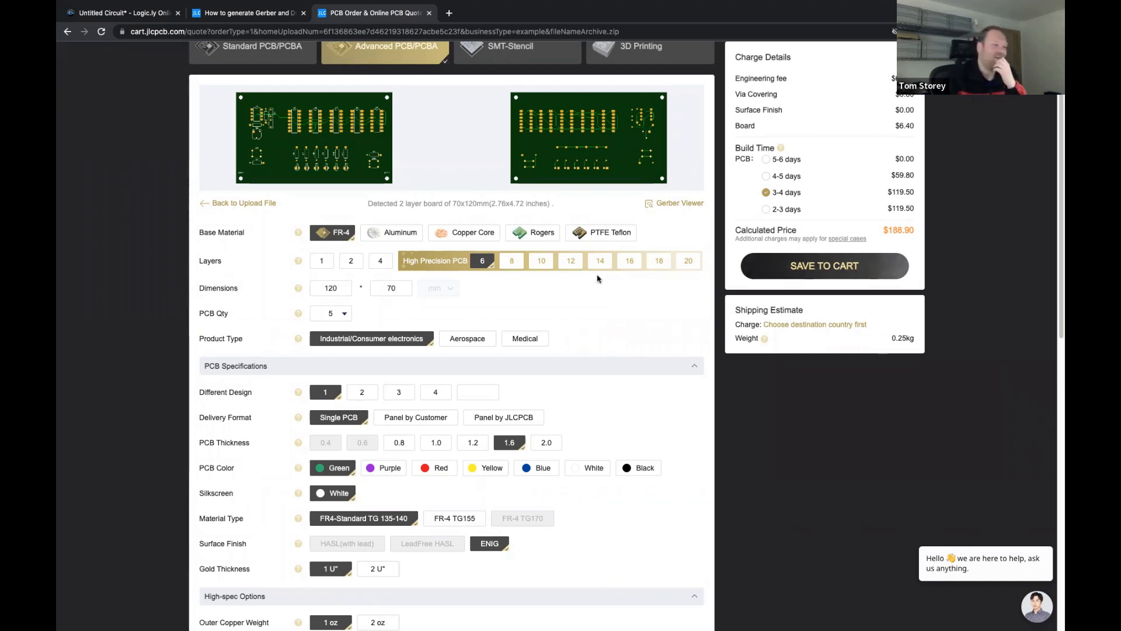
left_click(347, 262)
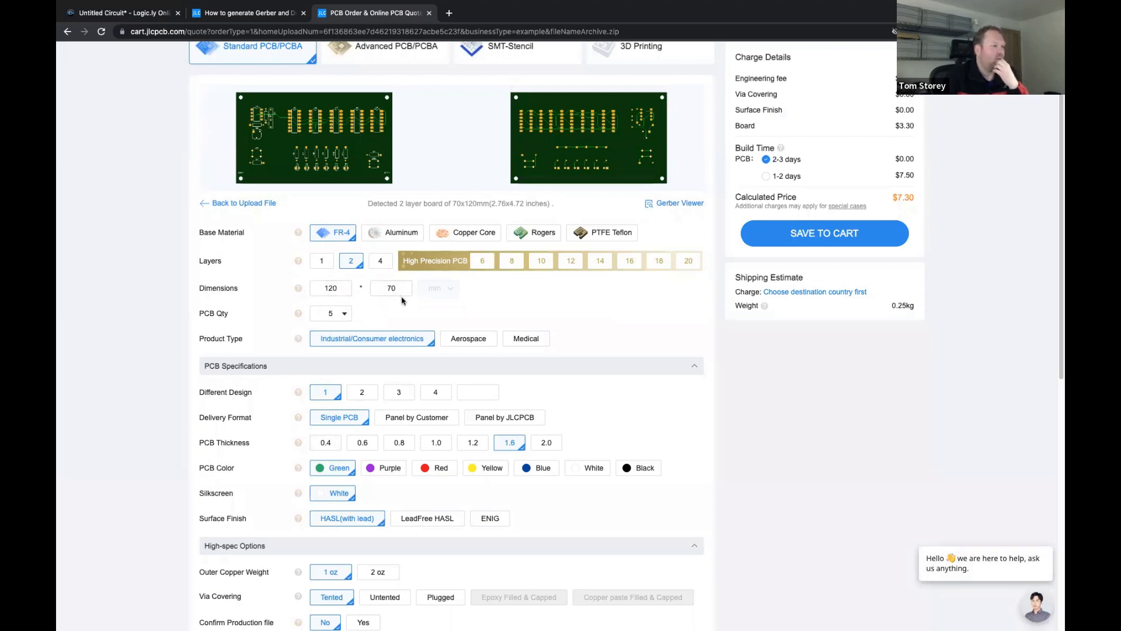
- Review the available PCB quantities while keeping 5 boards, and examine the board cost in the charge details
left_click(344, 313)
left_click(341, 345)
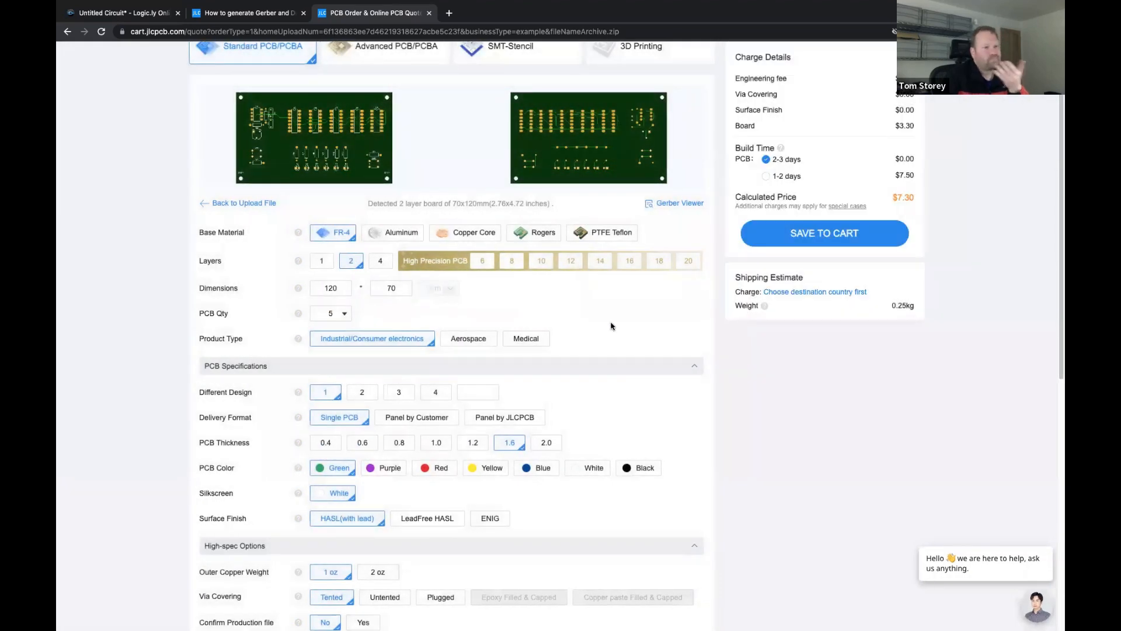
left_click(344, 315)
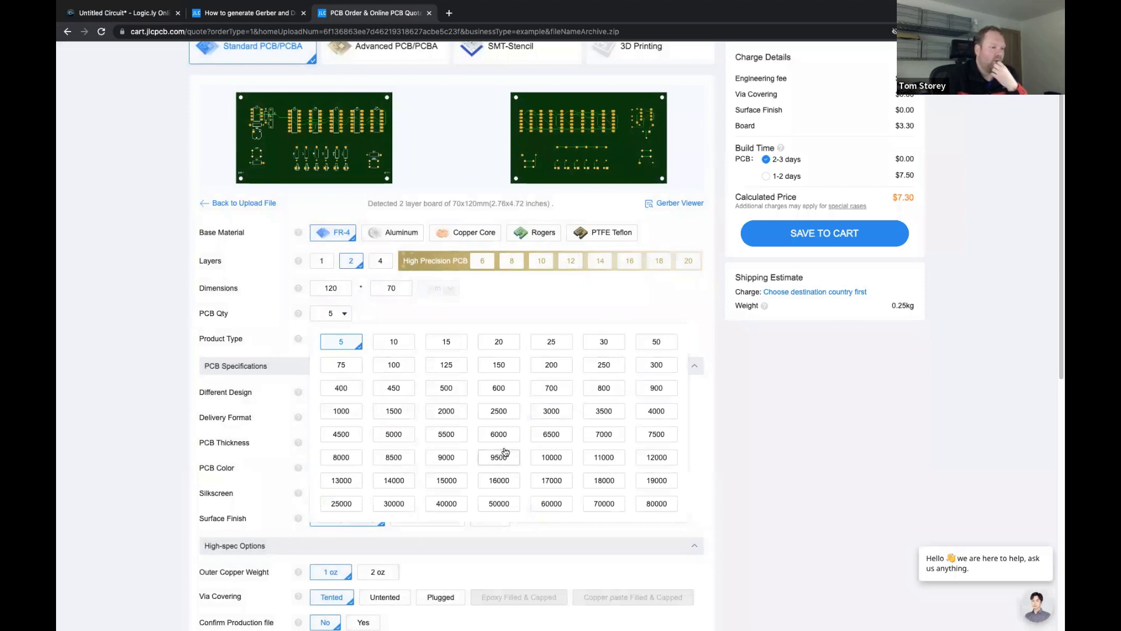
left_click(513, 307)
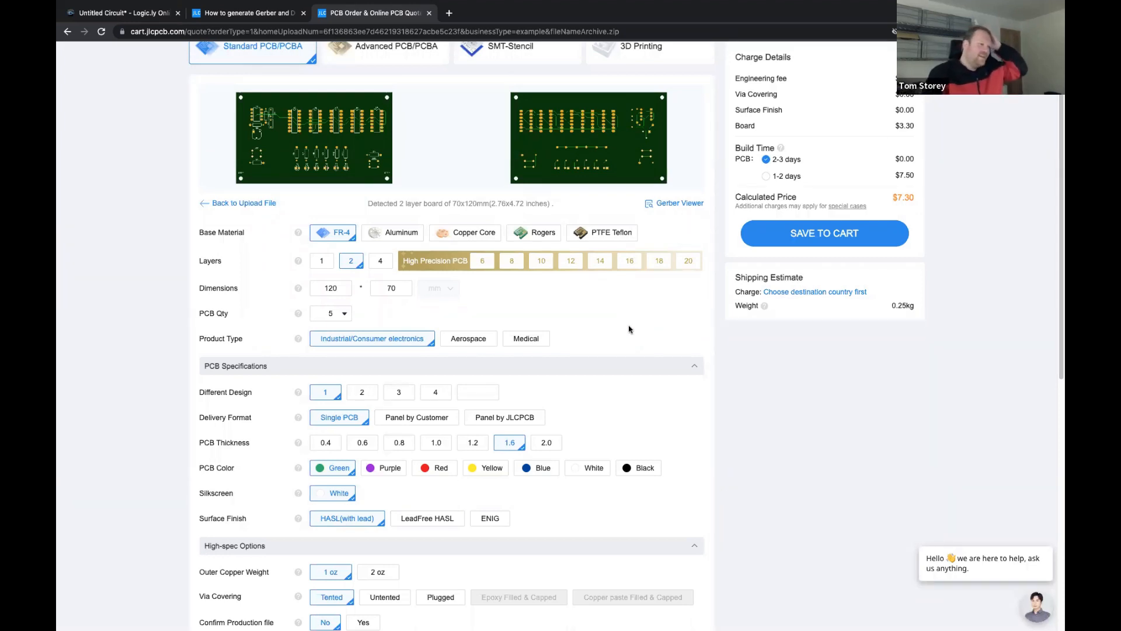
scroll(625, 325, "down", 1)
scroll(838, 275, "up", 1)
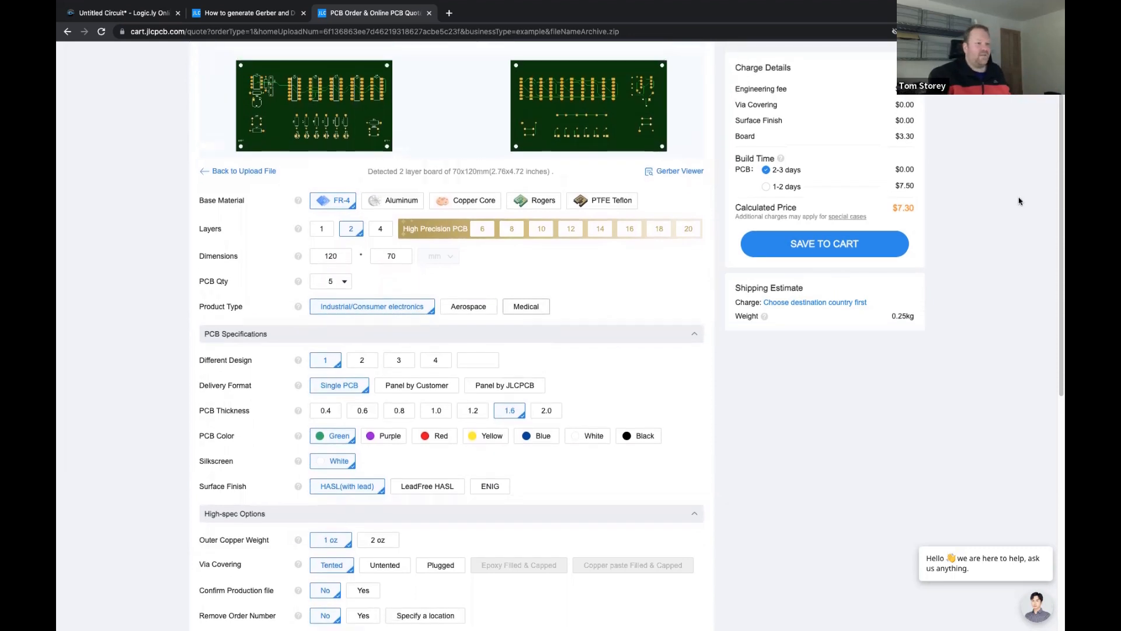
double_click(899, 126)
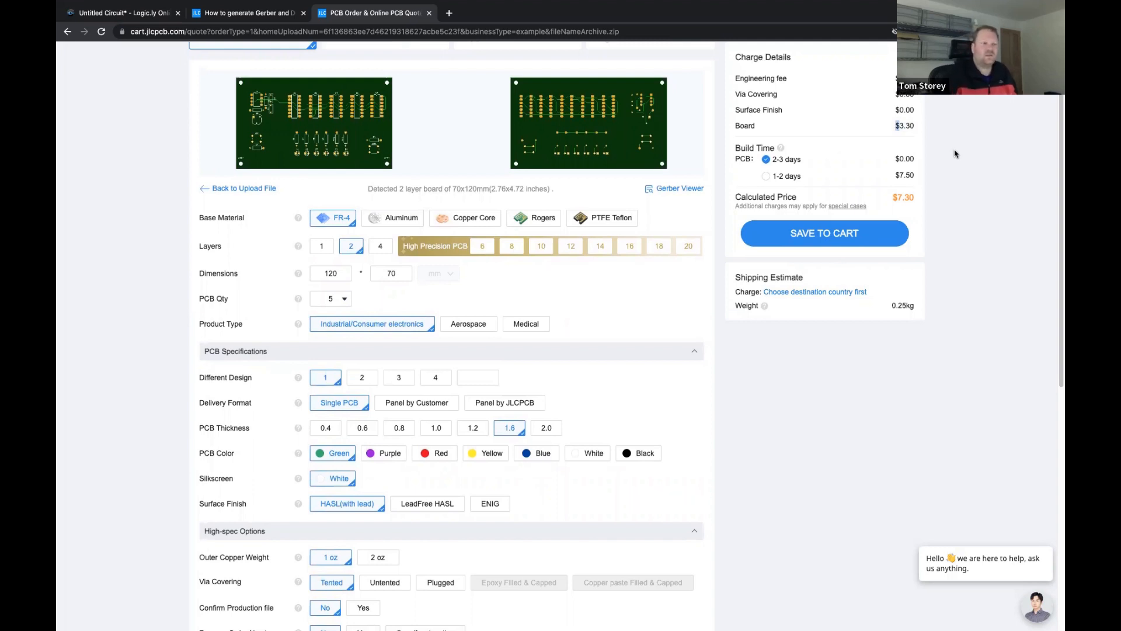
- Review the build time, product type, different design and delivery format options on the quote page
left_click(963, 195)
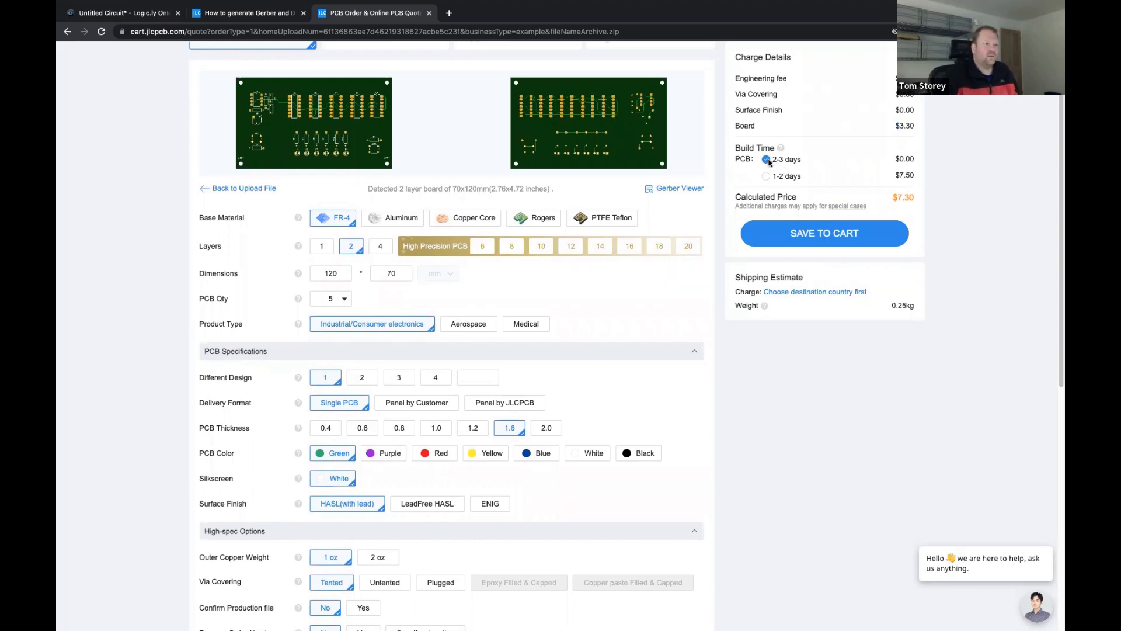
scroll(535, 303, "down", 1)
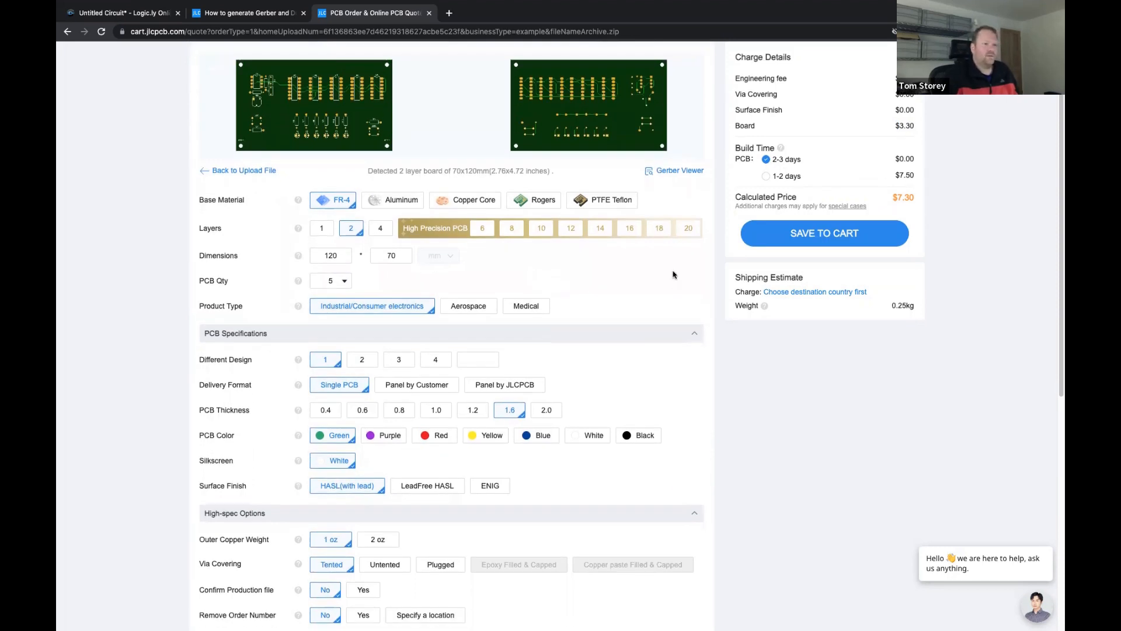
scroll(658, 257, "down", 3)
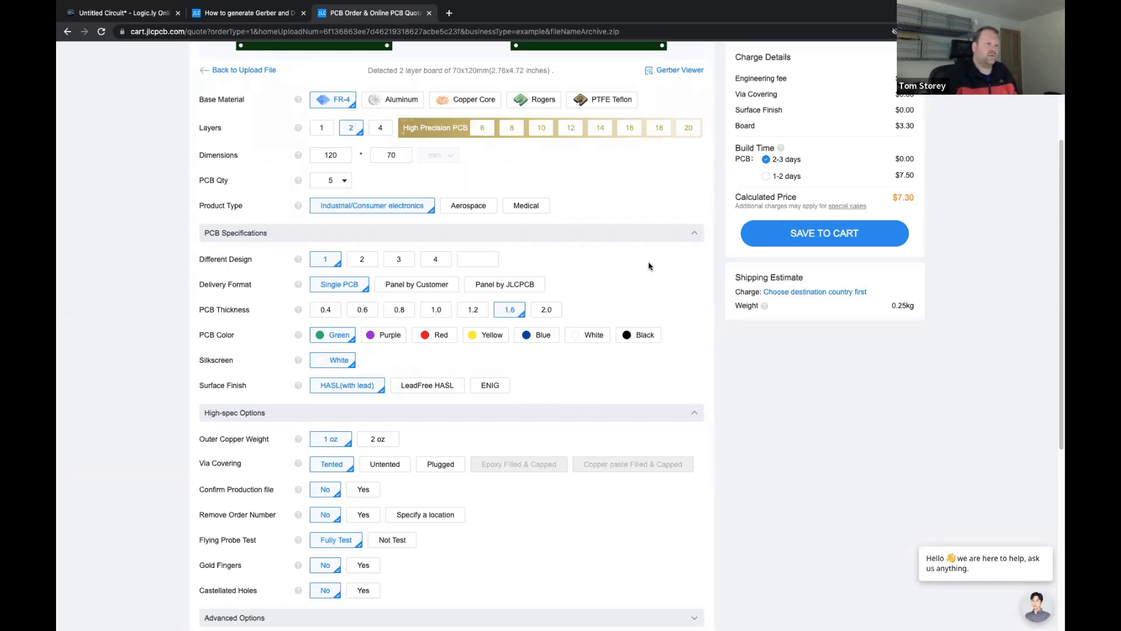
scroll(648, 267, "down", 1)
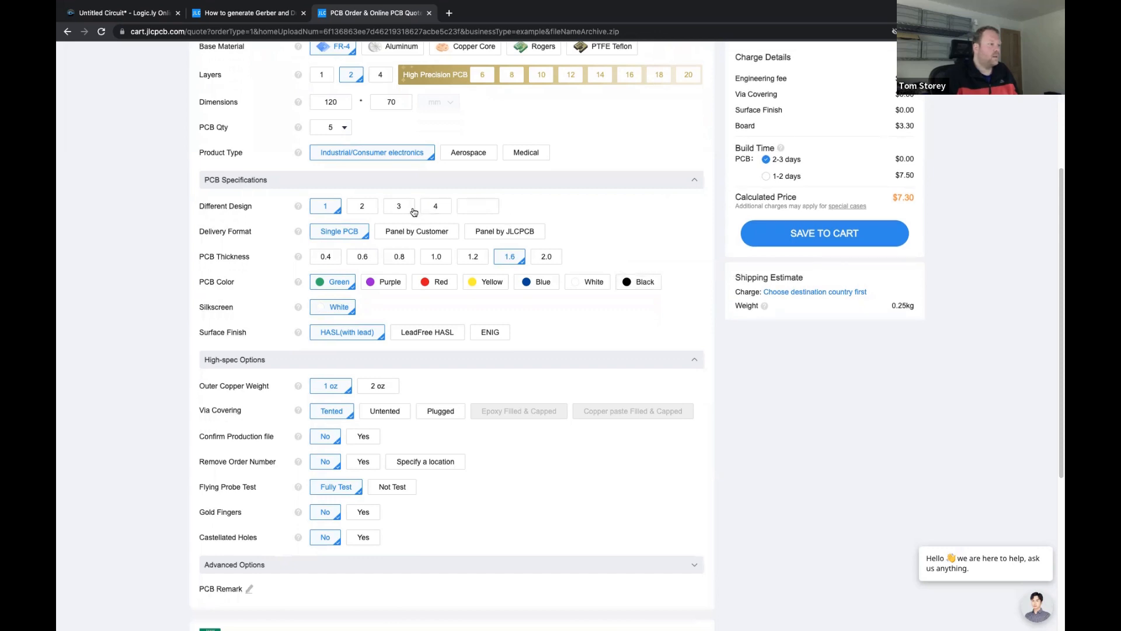
scroll(416, 214, "up", 1)
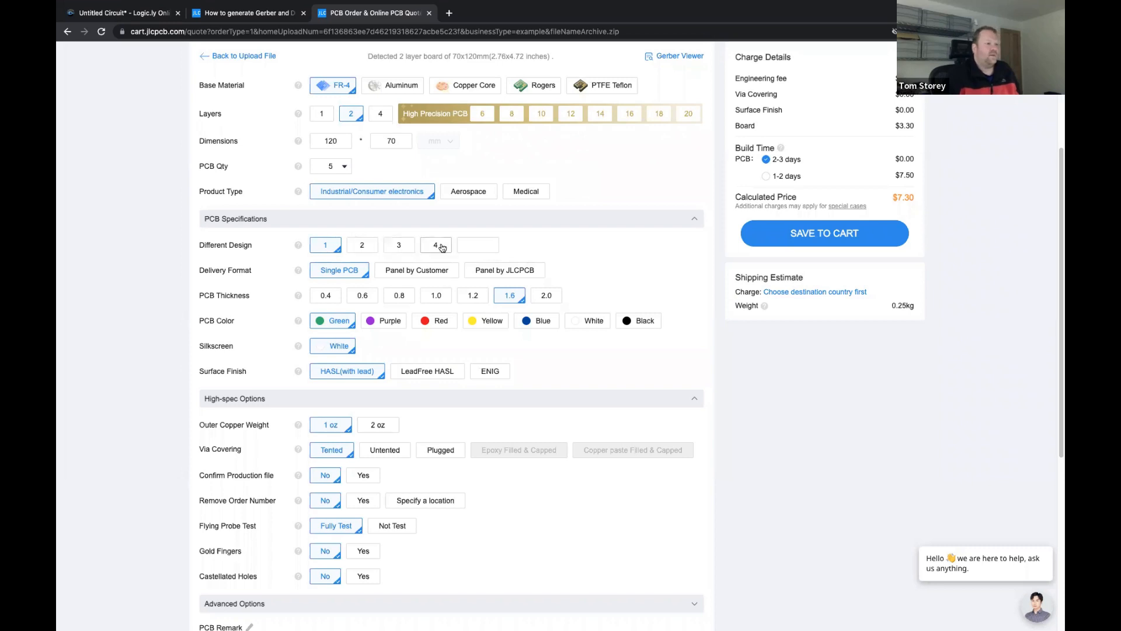
scroll(621, 257, "down", 2)
scroll(620, 254, "down", 1)
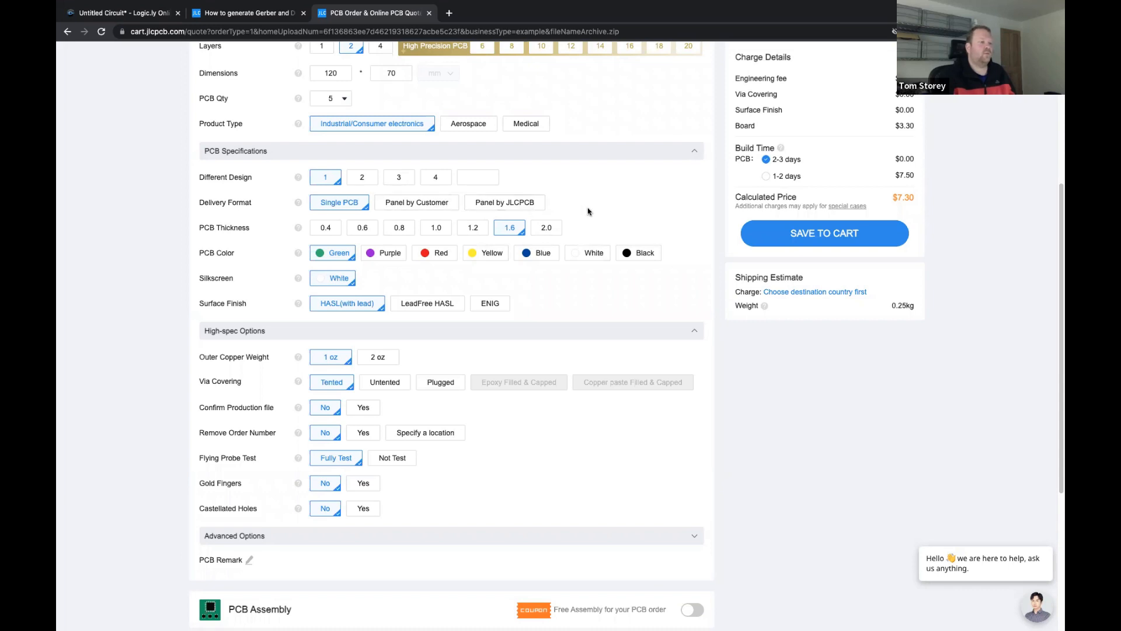
scroll(627, 211, "down", 1)
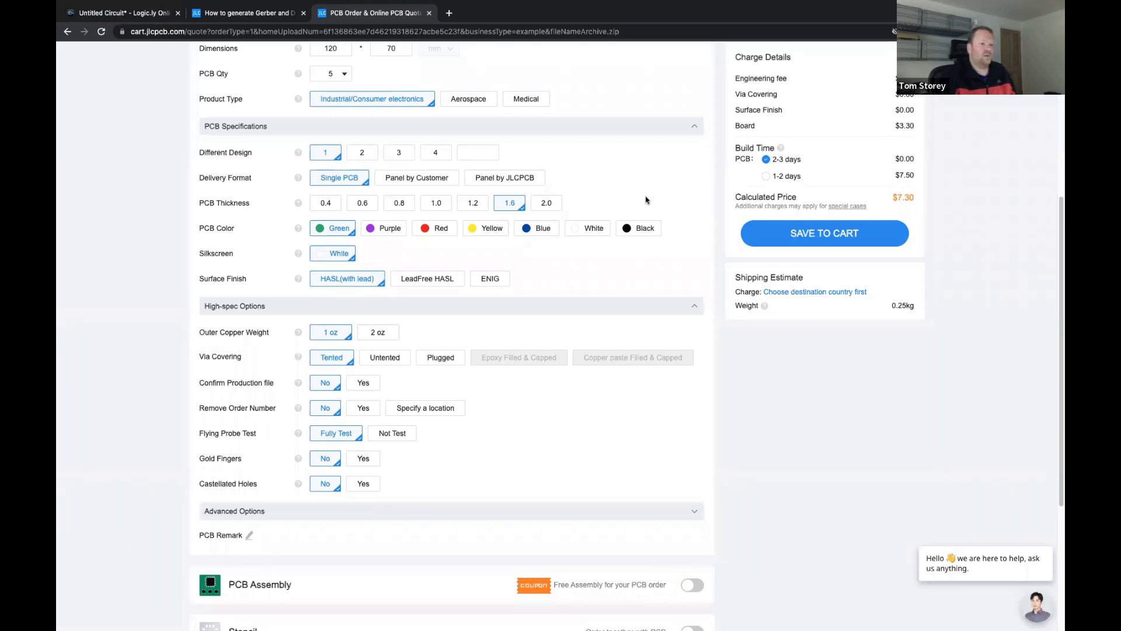
- Compare the quote for PCB thicknesses of 2.0, 1.2, 1.0, 0.8, 0.6 and 0.4, and return the thickness to 1.6
left_click(547, 206)
left_click(474, 204)
left_click(438, 204)
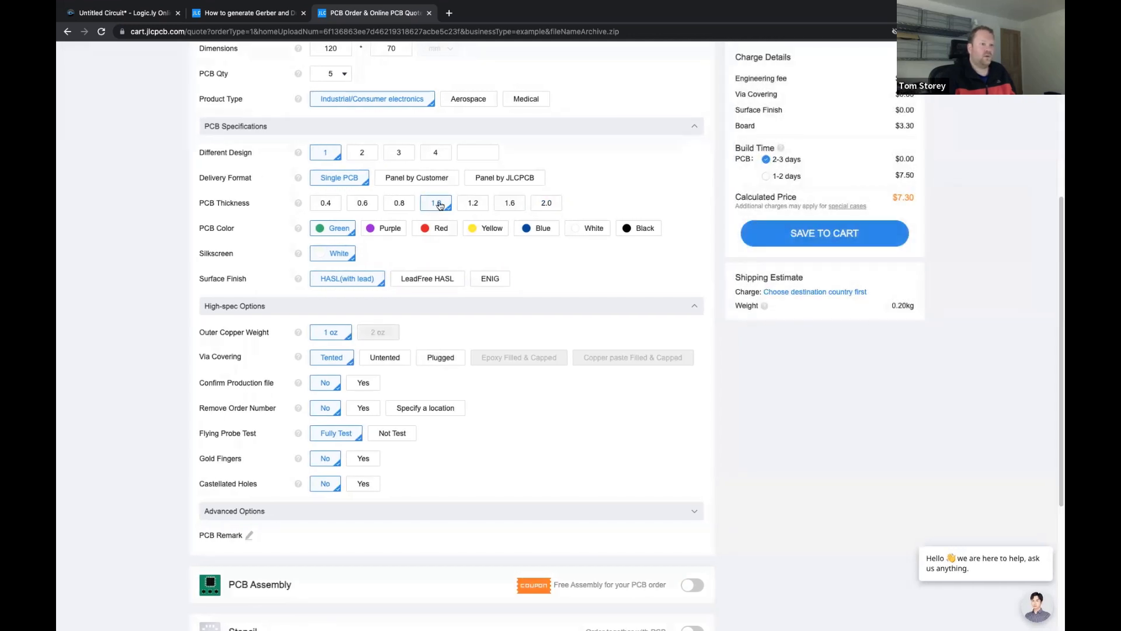
left_click(401, 208)
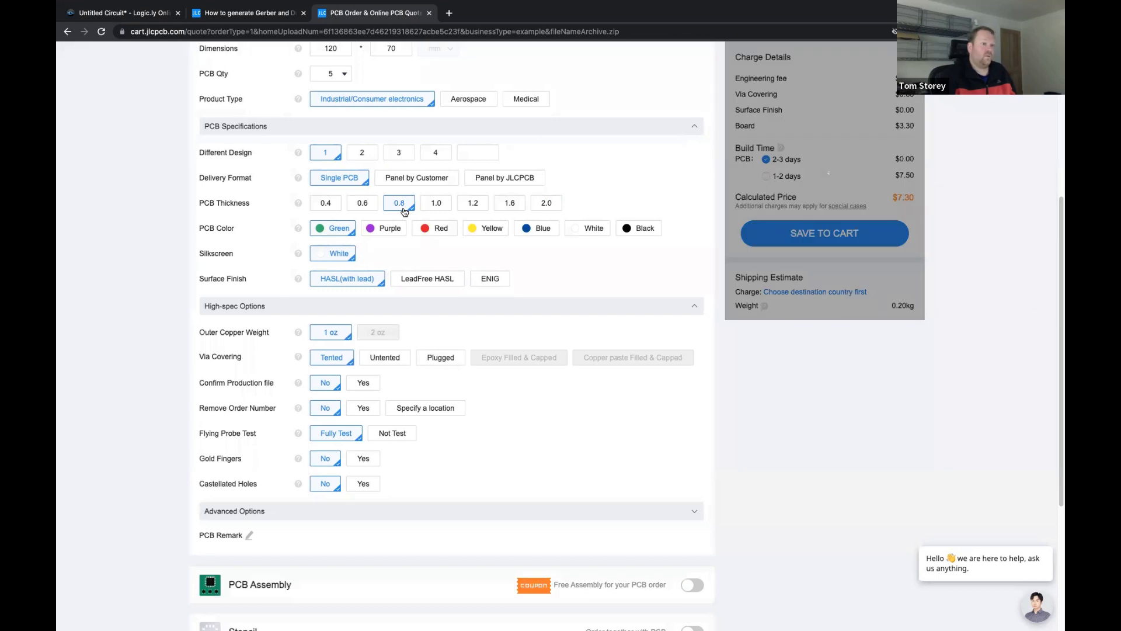
left_click(367, 206)
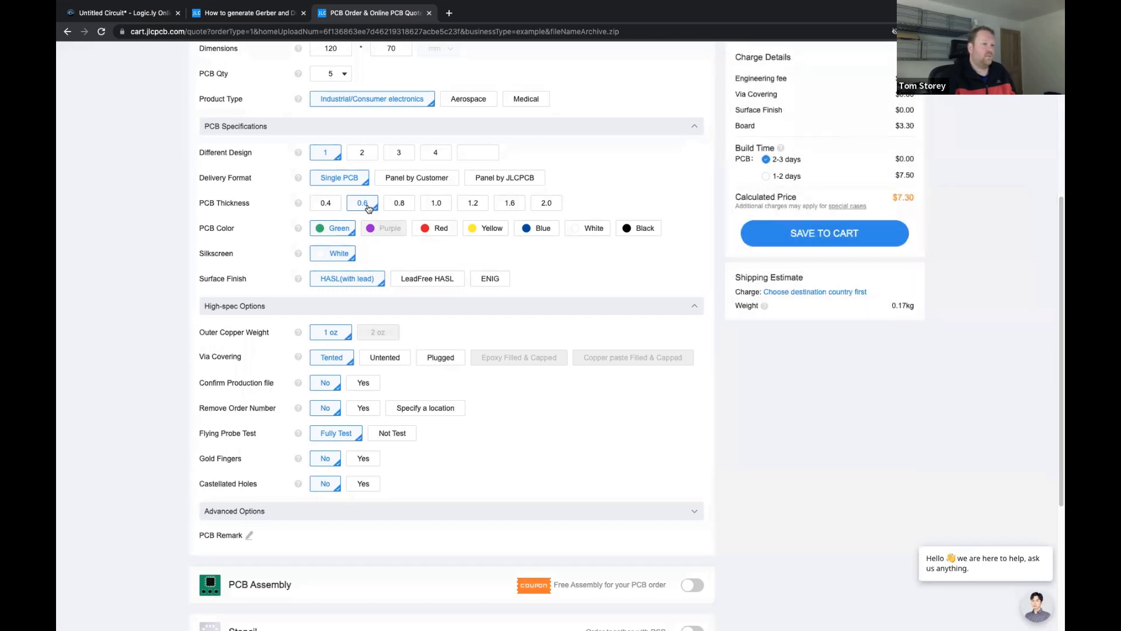
left_click(337, 204)
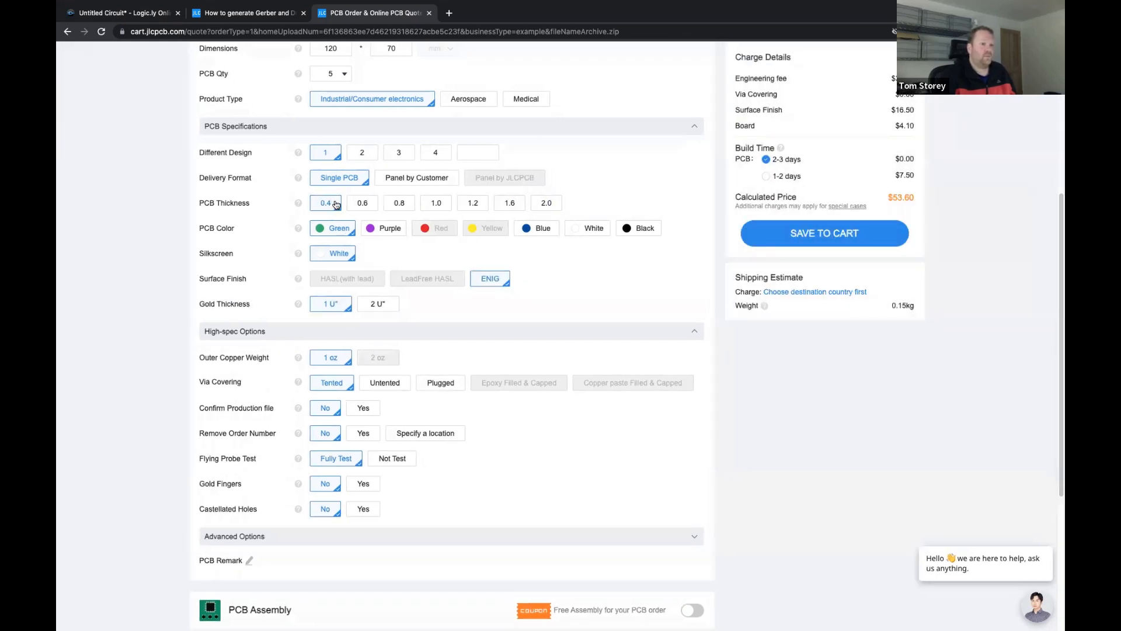
left_click(508, 205)
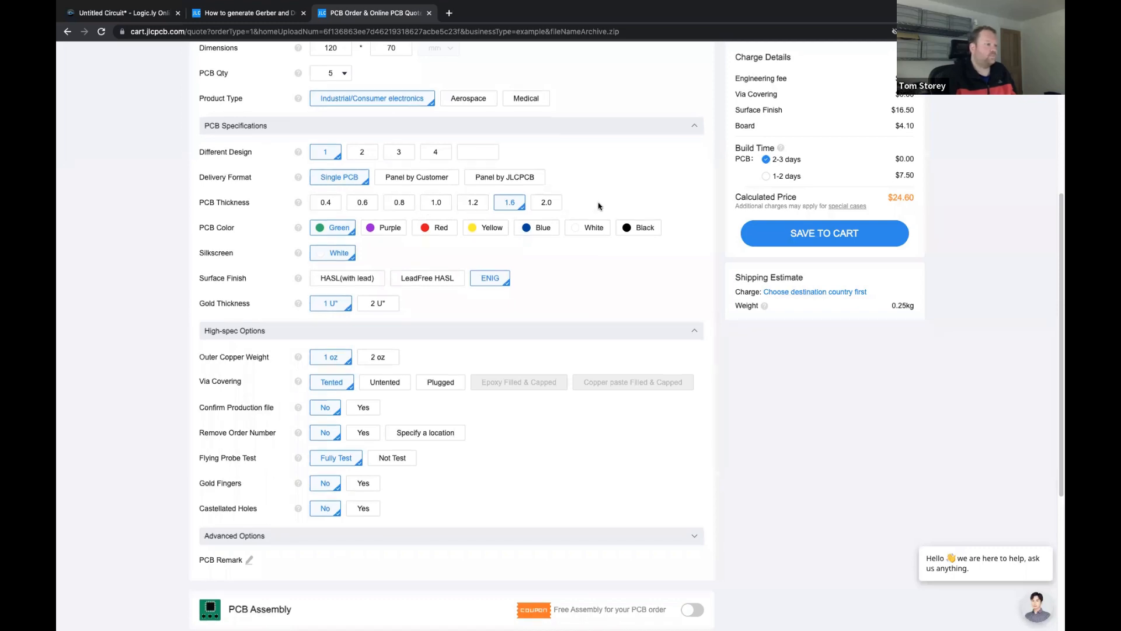
- Compare the charges for purple, red, yellow and blue boards with the ENIG finish, and return the PCB color to green
scroll(595, 207, "down", 1)
left_click(390, 188)
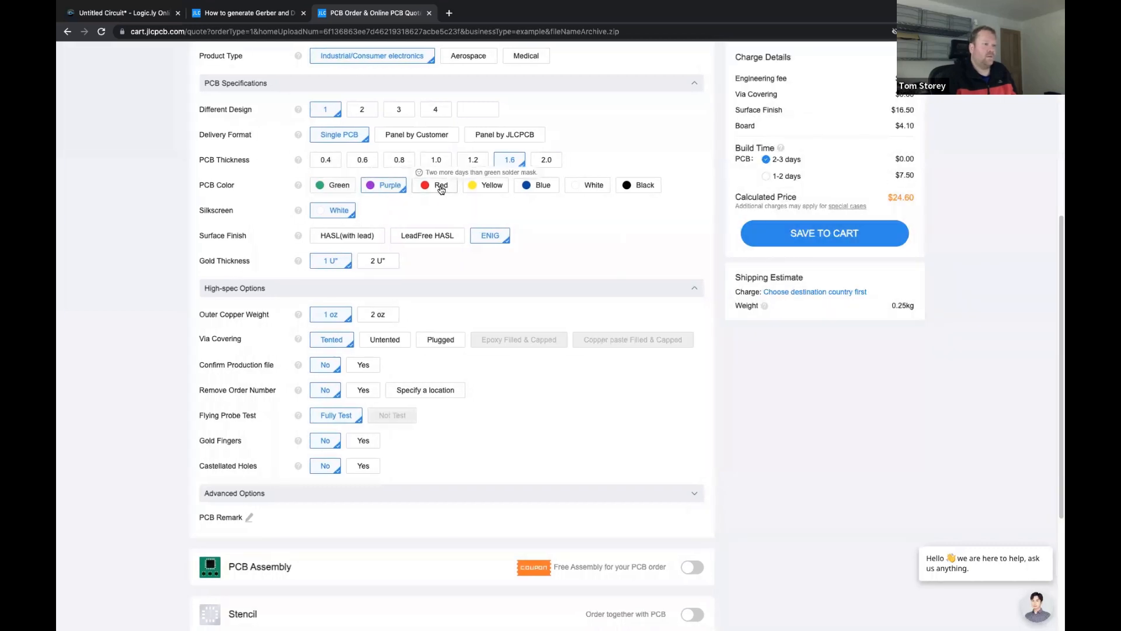
left_click(443, 187)
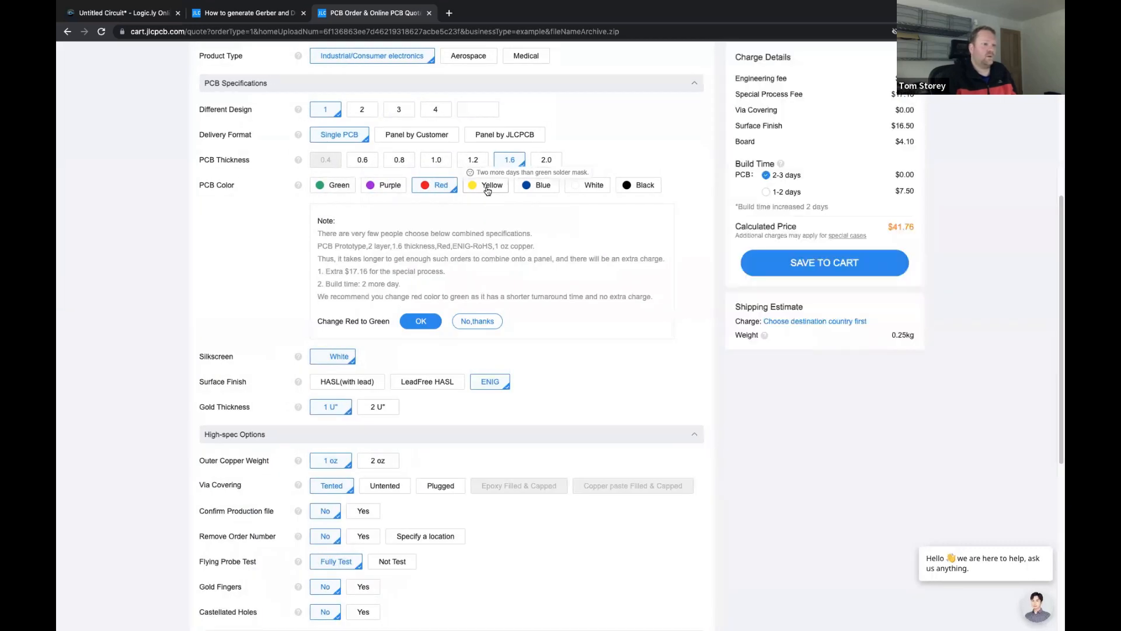
left_click(487, 189)
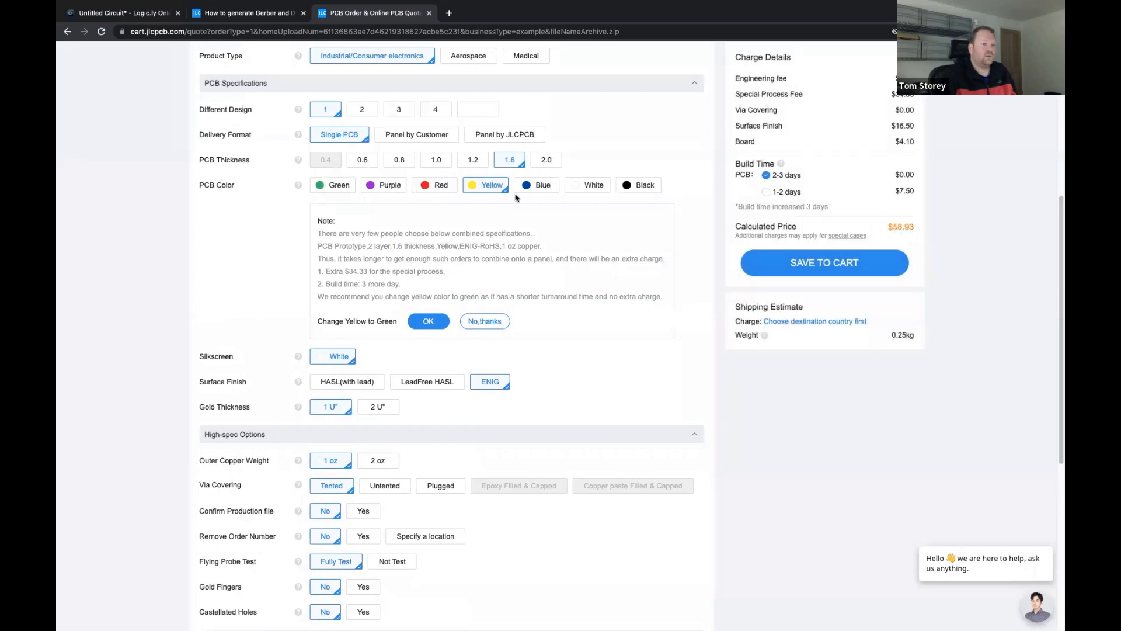
left_click(538, 190)
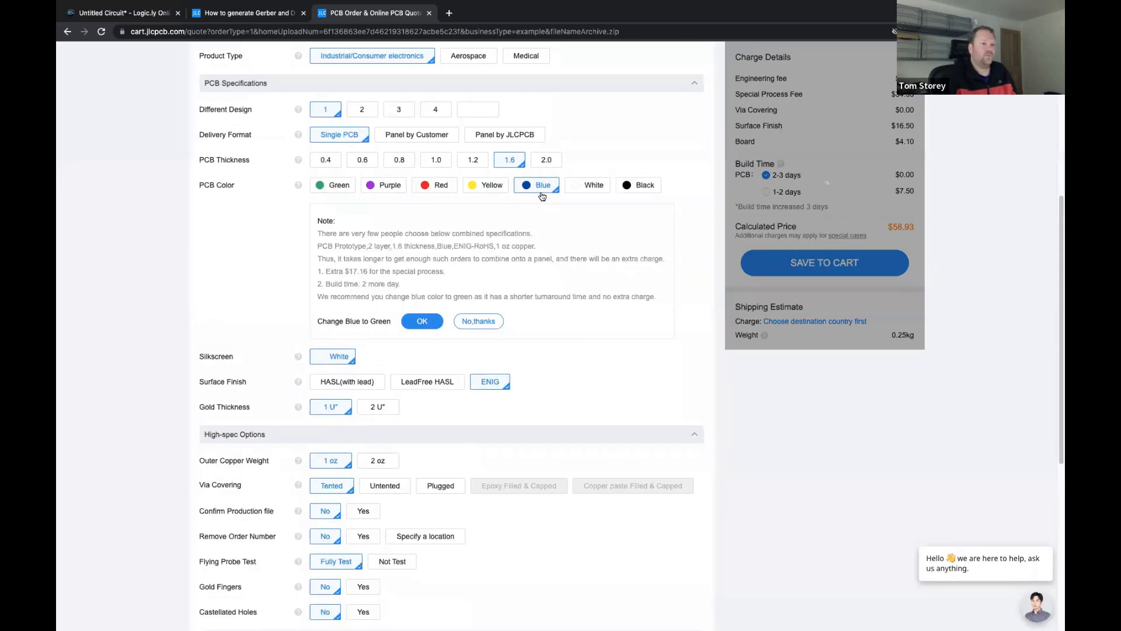
left_click(336, 188)
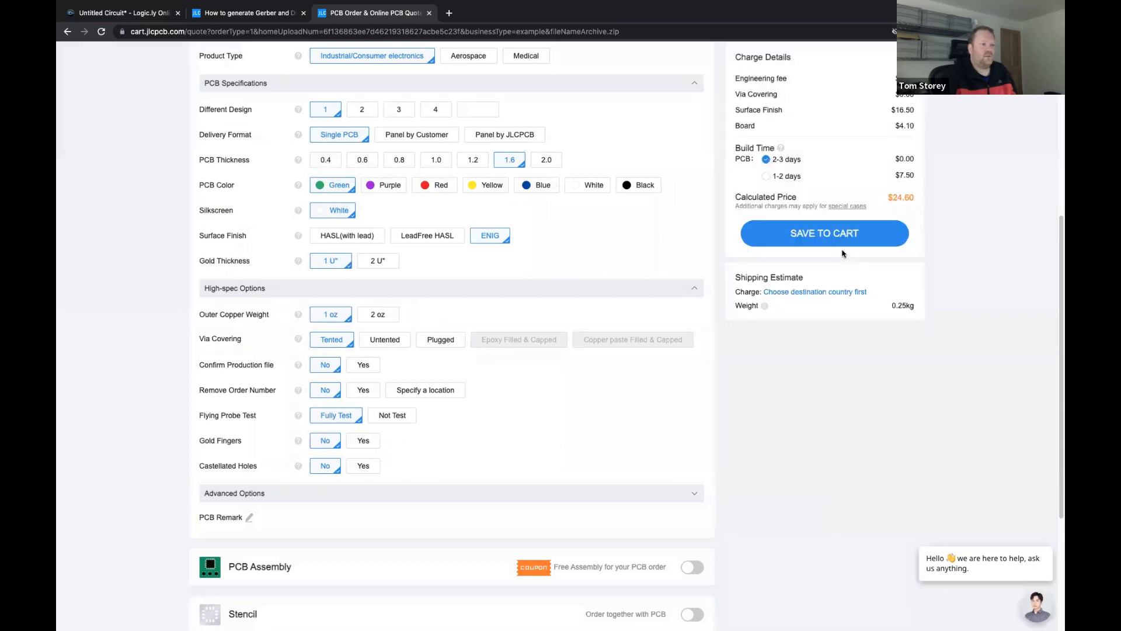
- Set the surface finish back to HASL(with lead) and check the price for purple, red, yellow, blue, white and black boards
scroll(863, 221, "up", 1)
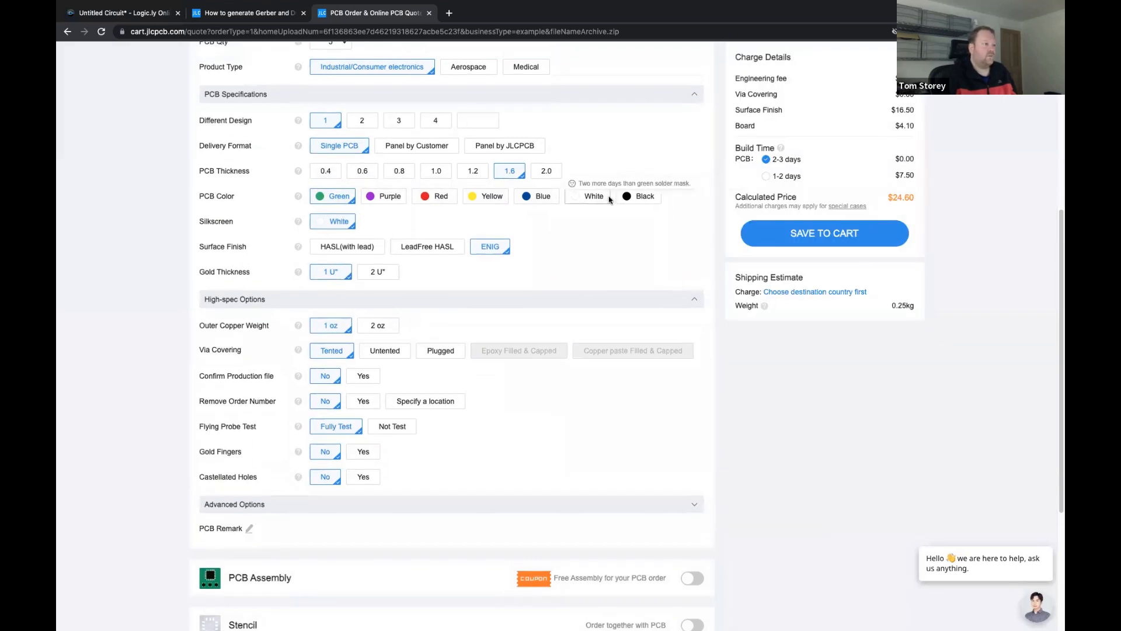
left_click(348, 246)
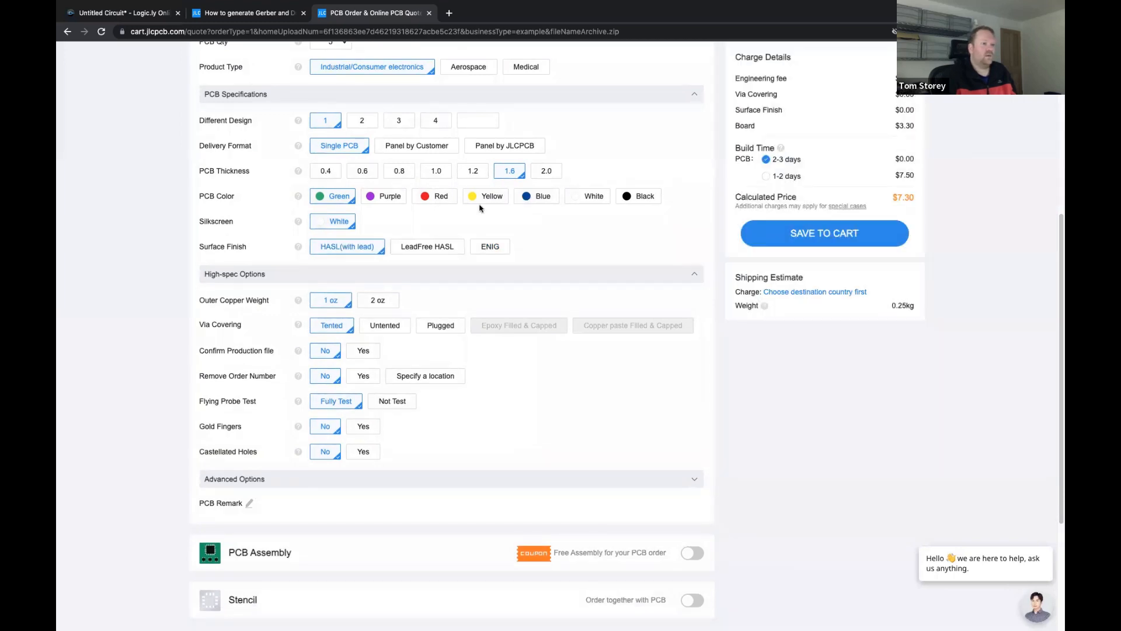
left_click(387, 196)
left_click(440, 197)
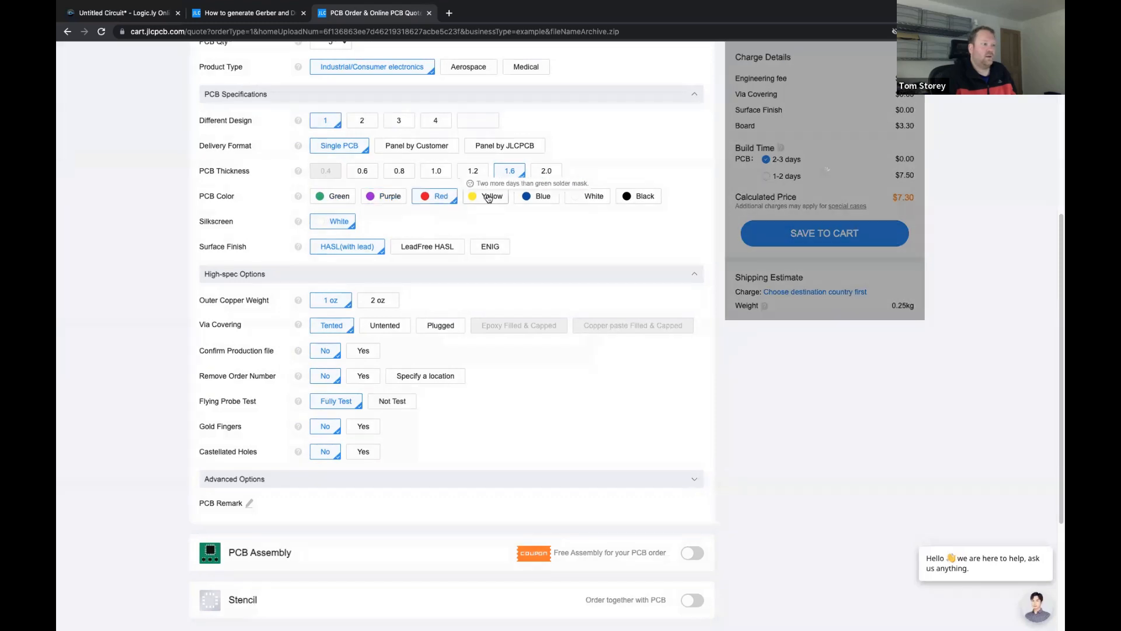
left_click(489, 197)
left_click(541, 200)
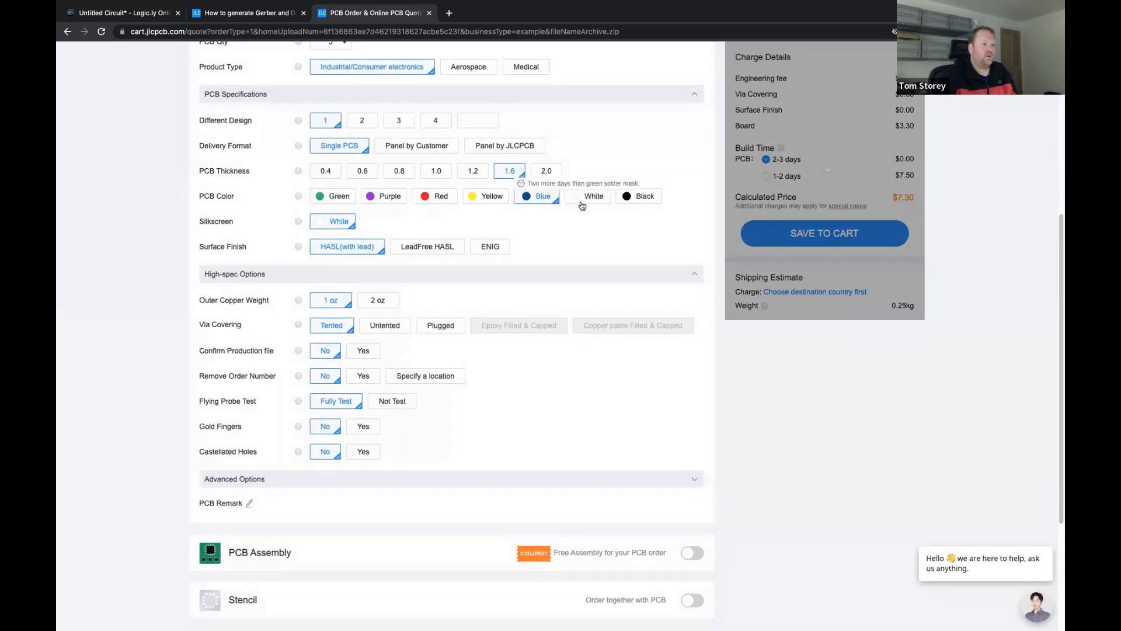
left_click(592, 199)
left_click(646, 199)
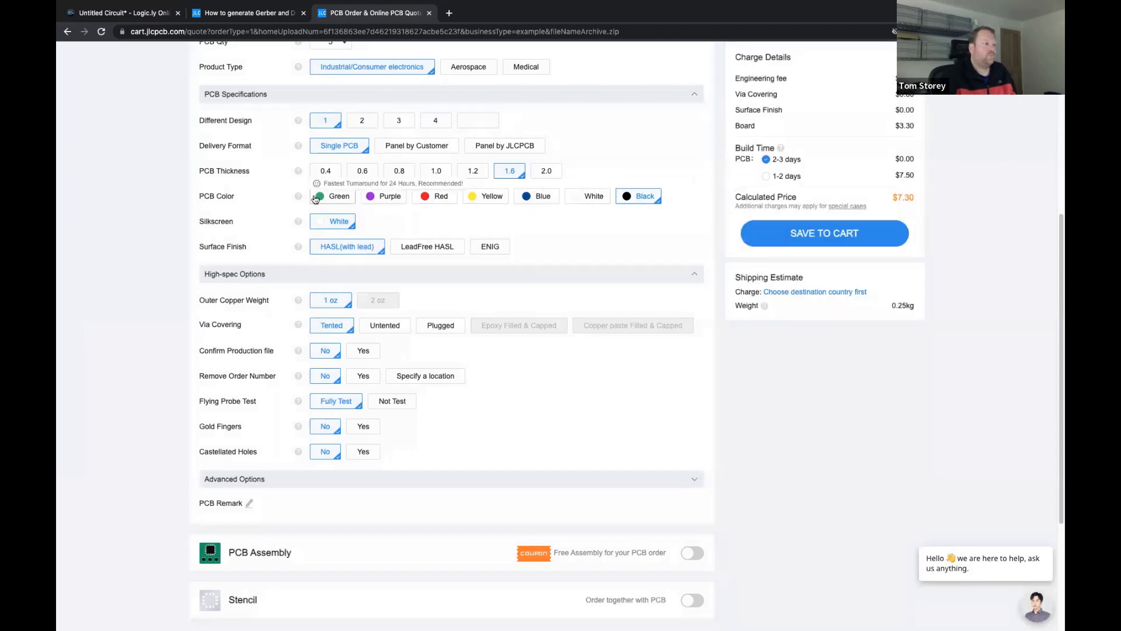
- Preview the board images in black, purple, red, yellow, blue and white, and set the PCB color back to green
scroll(608, 213, "up", 2)
scroll(608, 214, "up", 4)
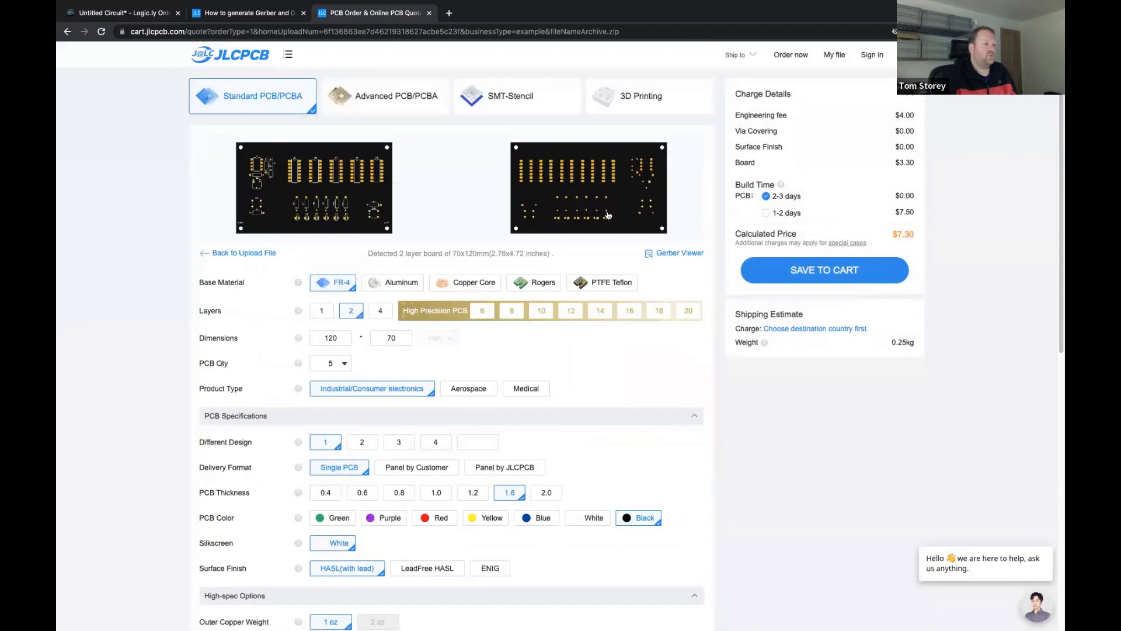
scroll(602, 216, "down", 2)
scroll(595, 218, "up", 1)
left_click(399, 449)
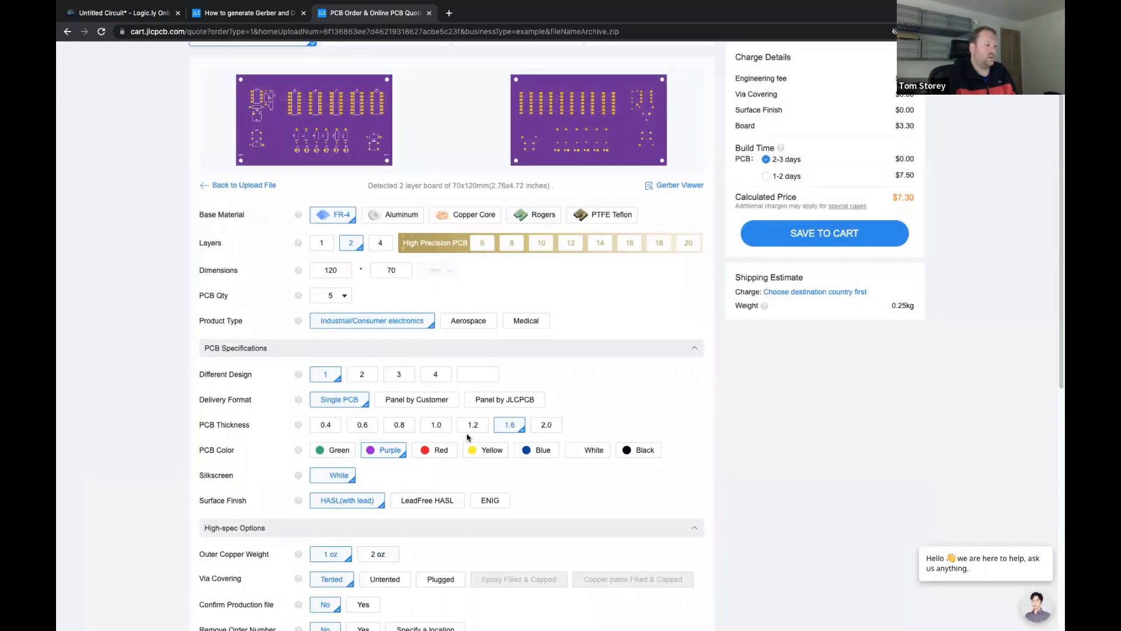
left_click(437, 453)
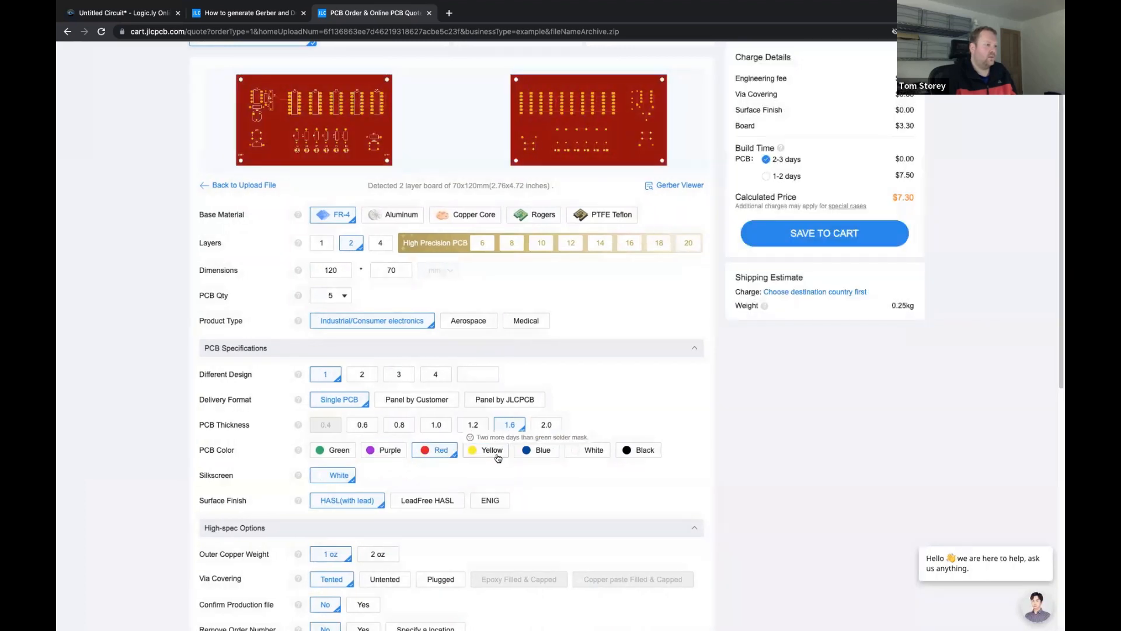
left_click(489, 451)
left_click(541, 452)
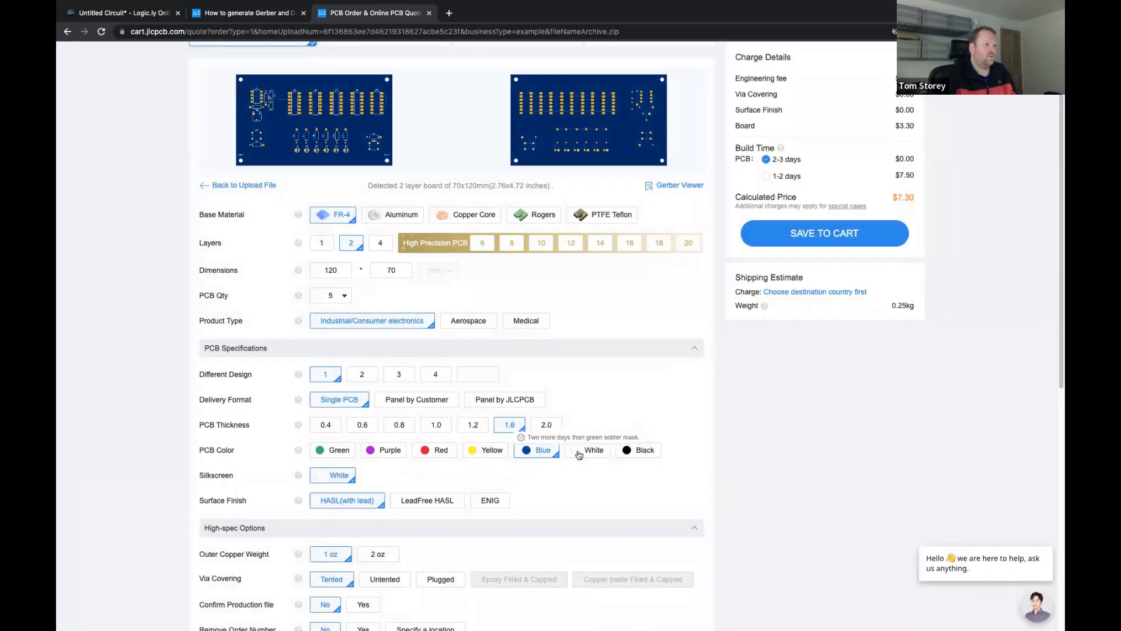
left_click(586, 452)
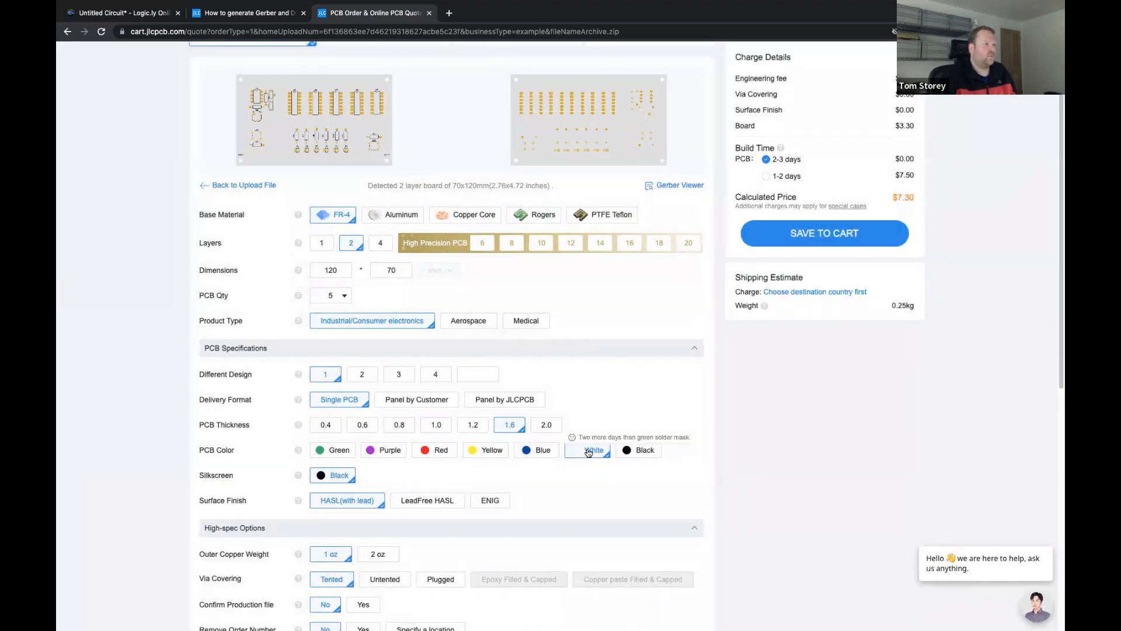
left_click(640, 452)
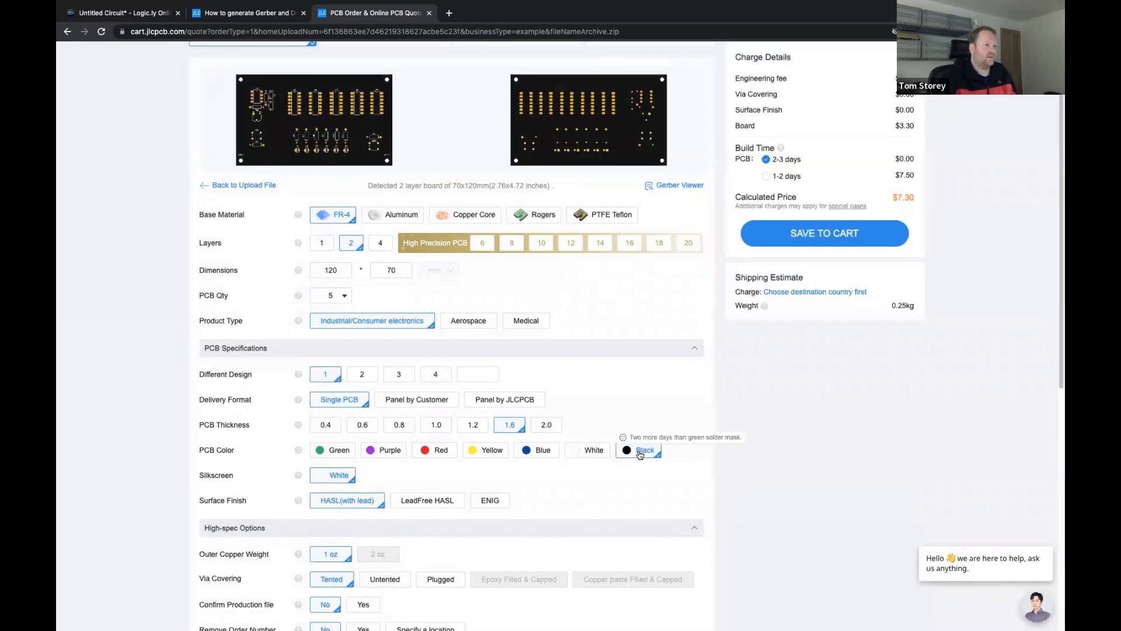
left_click(336, 450)
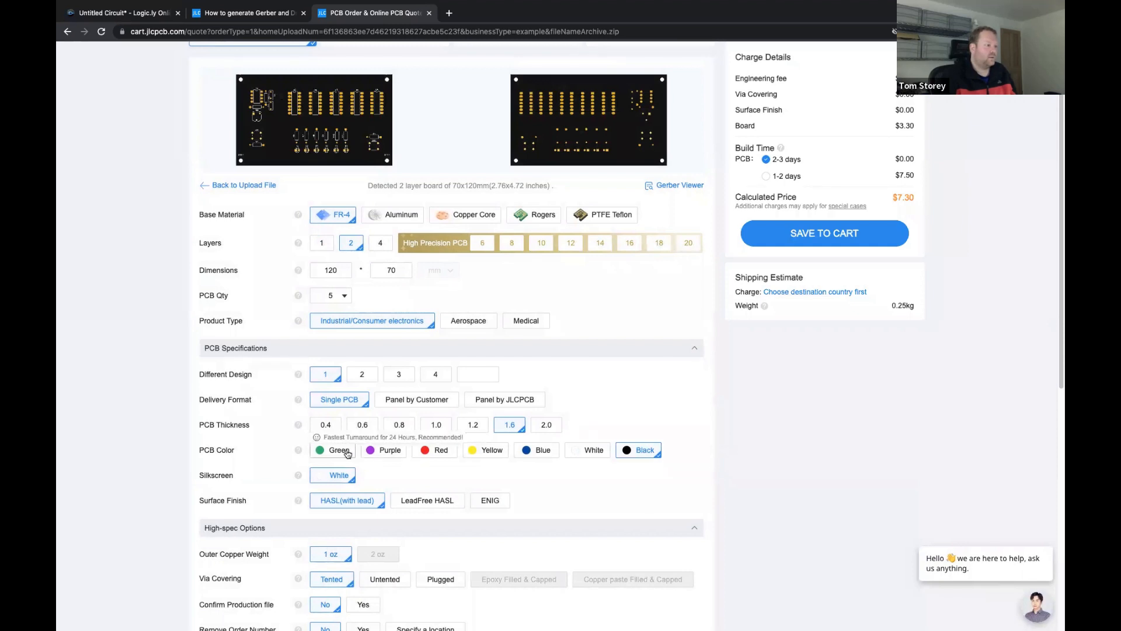
- Check which silkscreen color goes with yellow, blue, white and black boards, leaving the PCB color on green
scroll(385, 441, "down", 2)
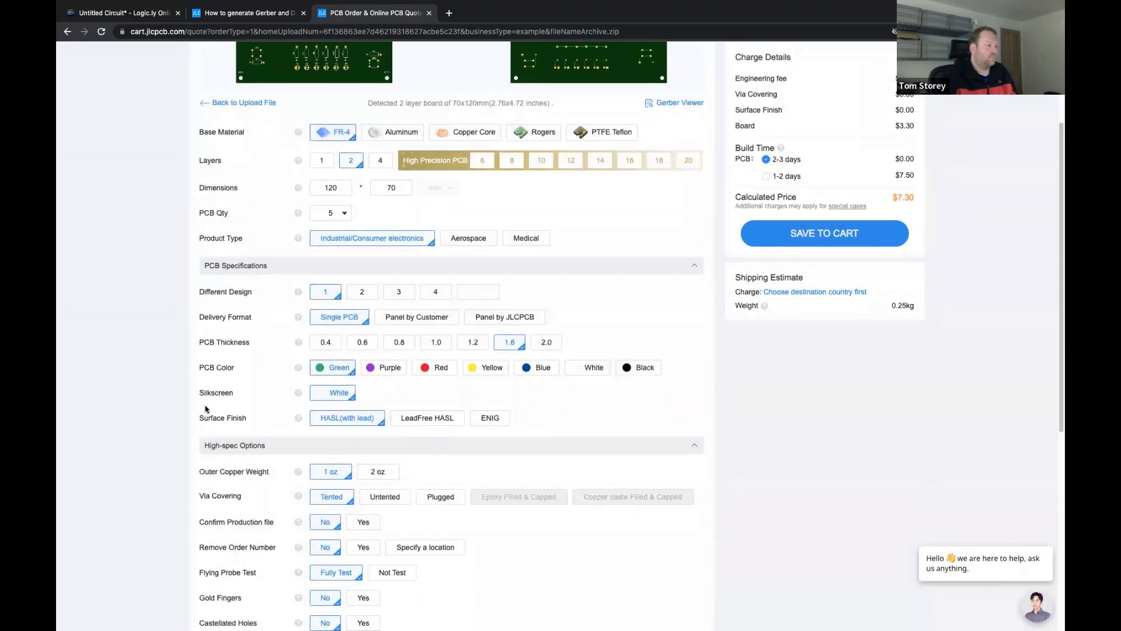
left_click(478, 371)
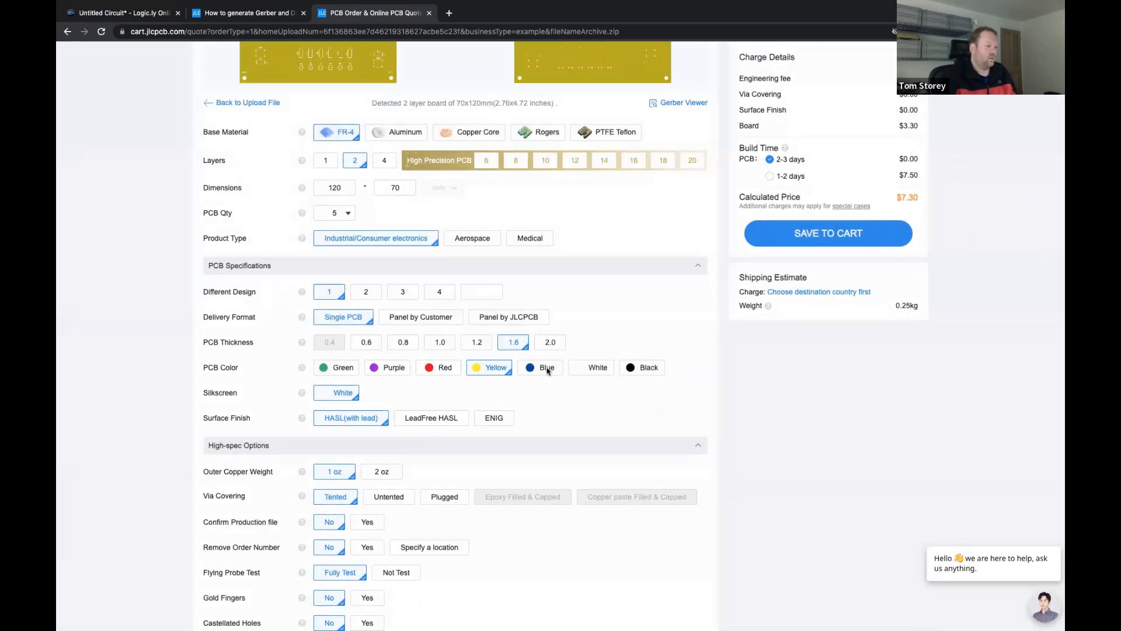
left_click(540, 368)
left_click(587, 371)
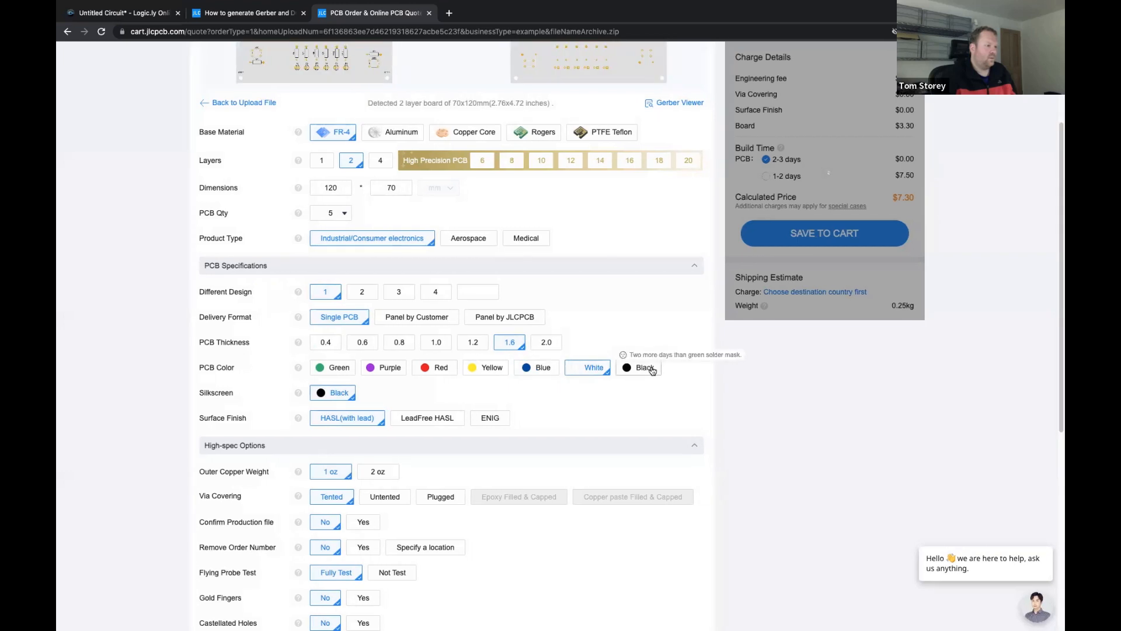
left_click(629, 372)
left_click(595, 372)
left_click(341, 372)
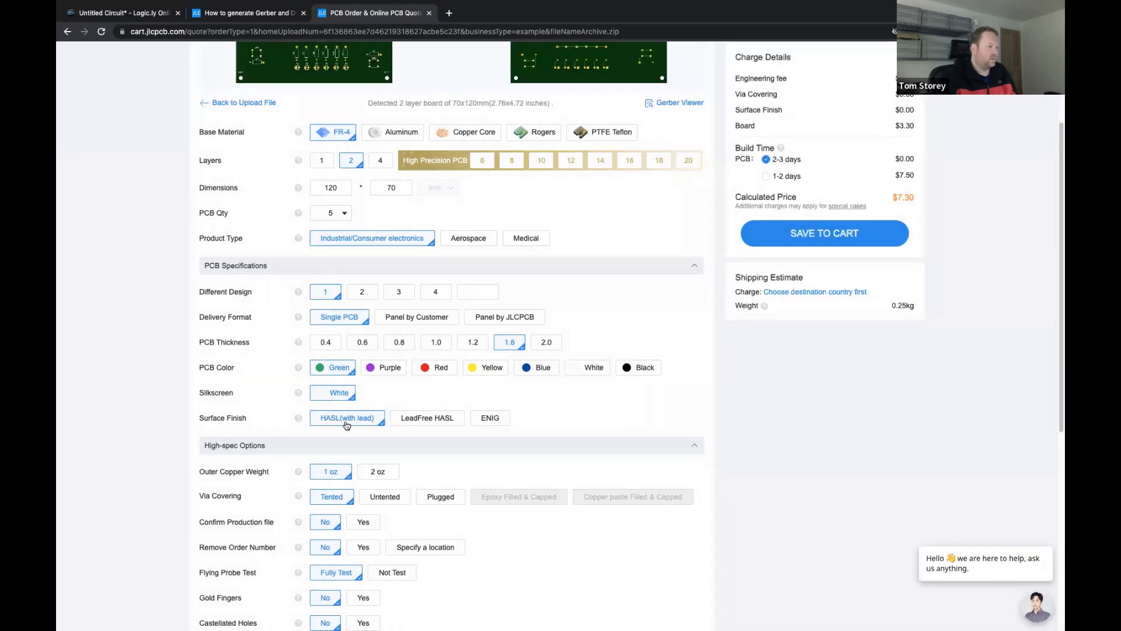
scroll(558, 419, "down", 1)
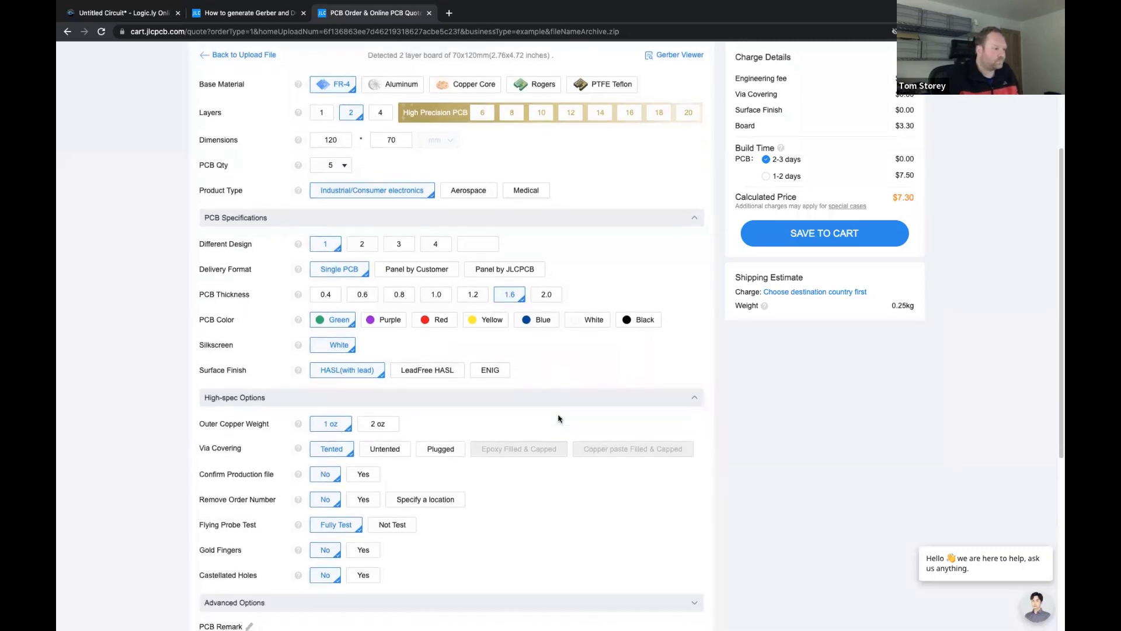
scroll(558, 419, "up", 3)
scroll(549, 461, "down", 1)
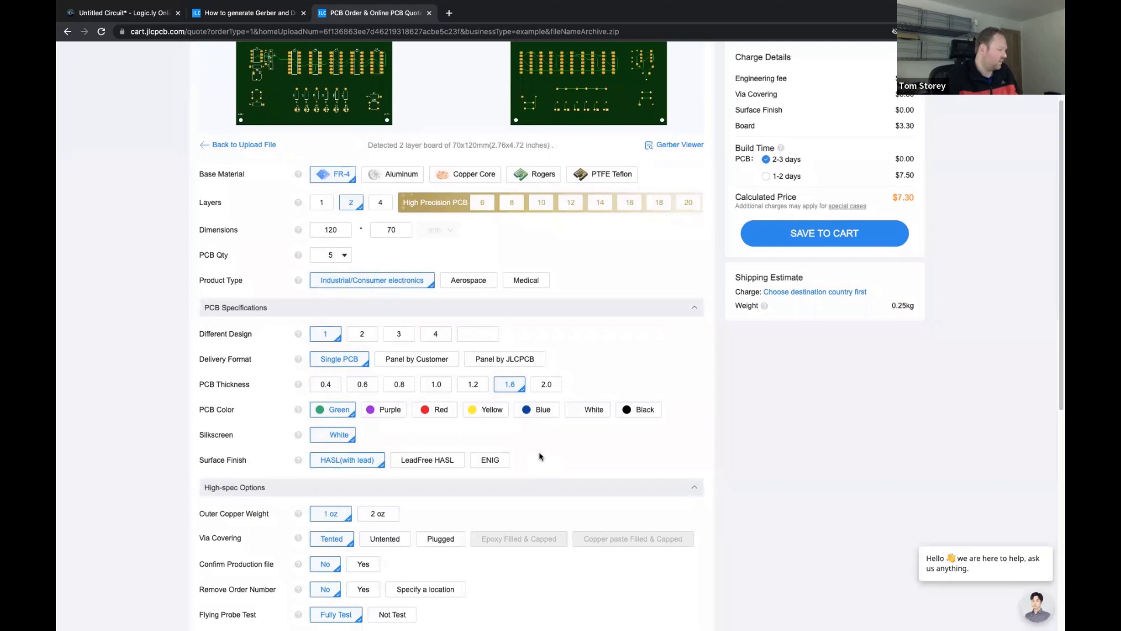
- Compare the charges for the ENIG and HASL(with lead) surface finishes, and set the finish to LeadFree HASL
left_click(493, 461)
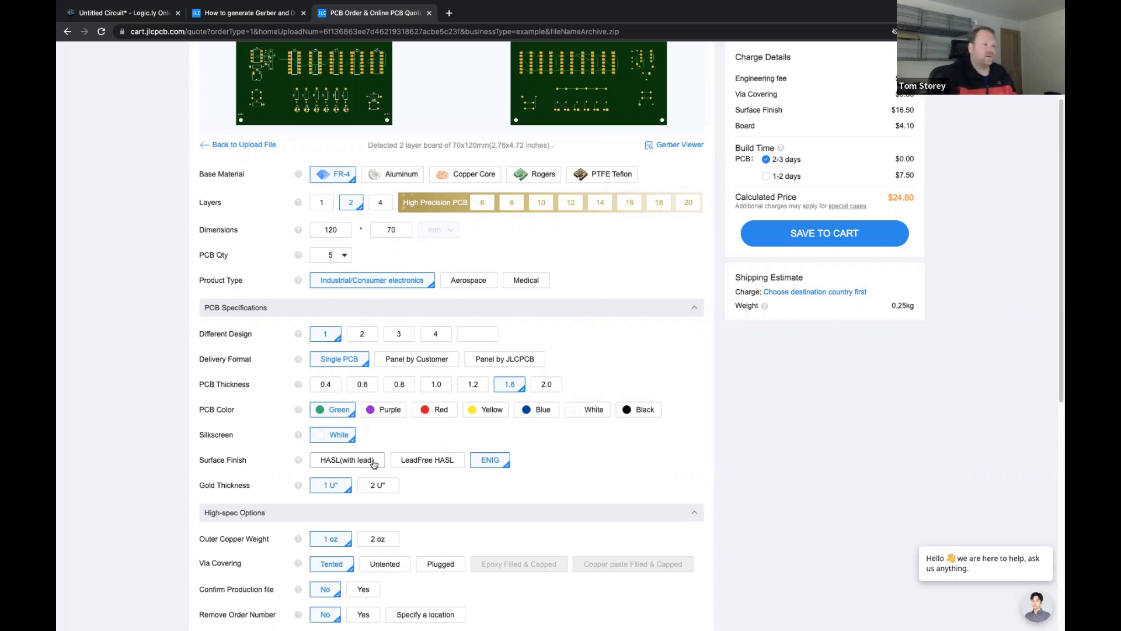
scroll(532, 464, "down", 1)
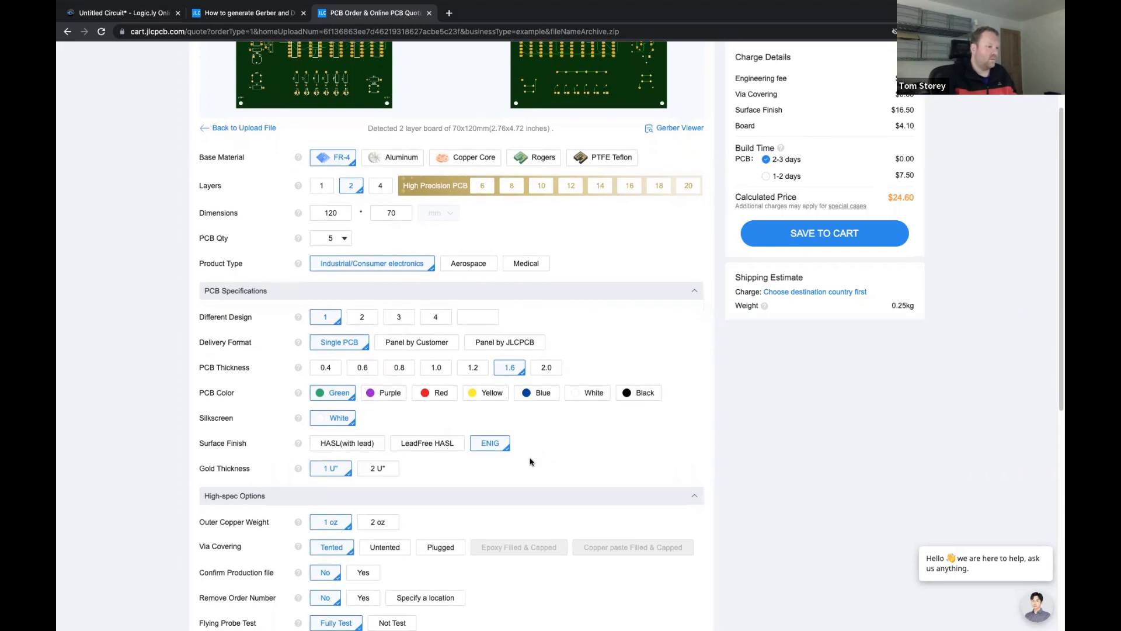
left_click(357, 446)
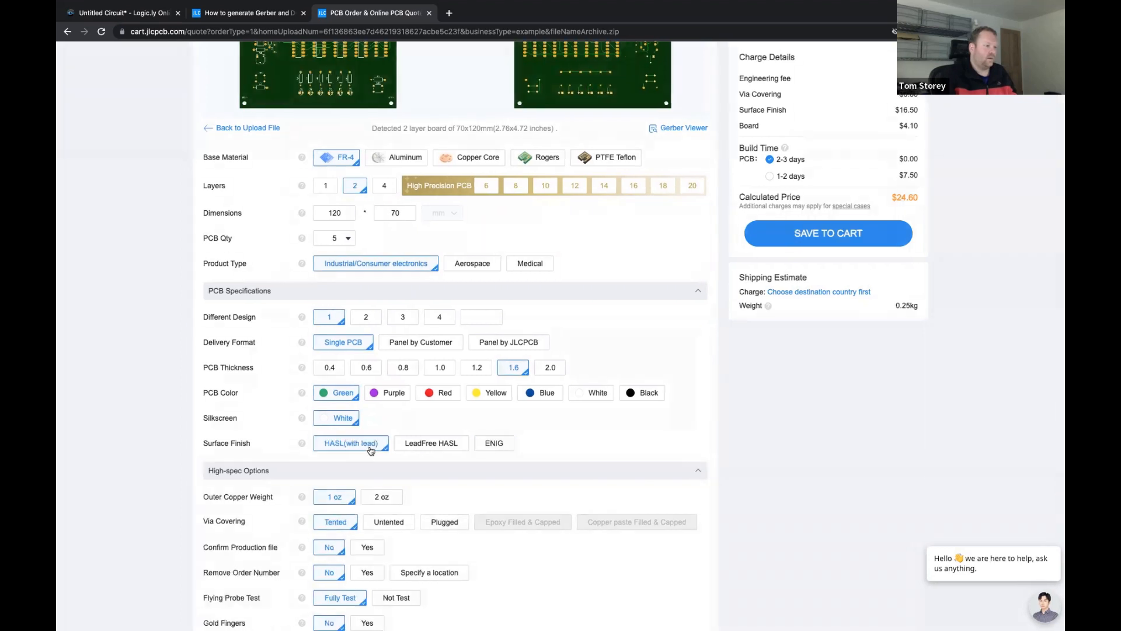
left_click(423, 446)
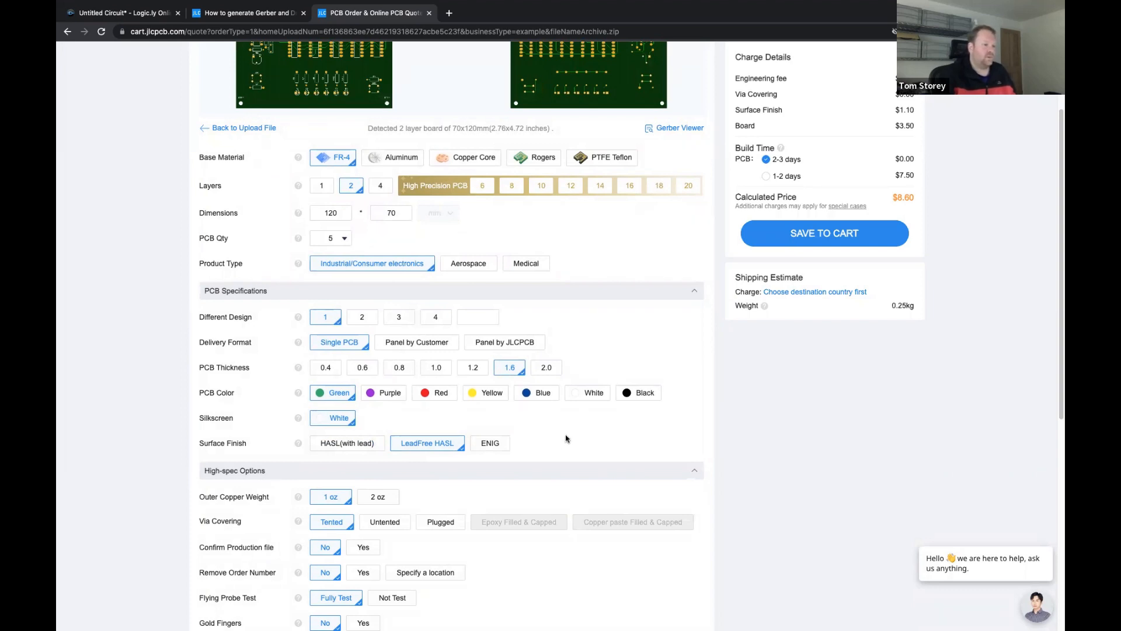
- Check the via covering explanation and the charge for removing the order number, and set Remove Order Number to Specify a location
scroll(566, 438, "down", 2)
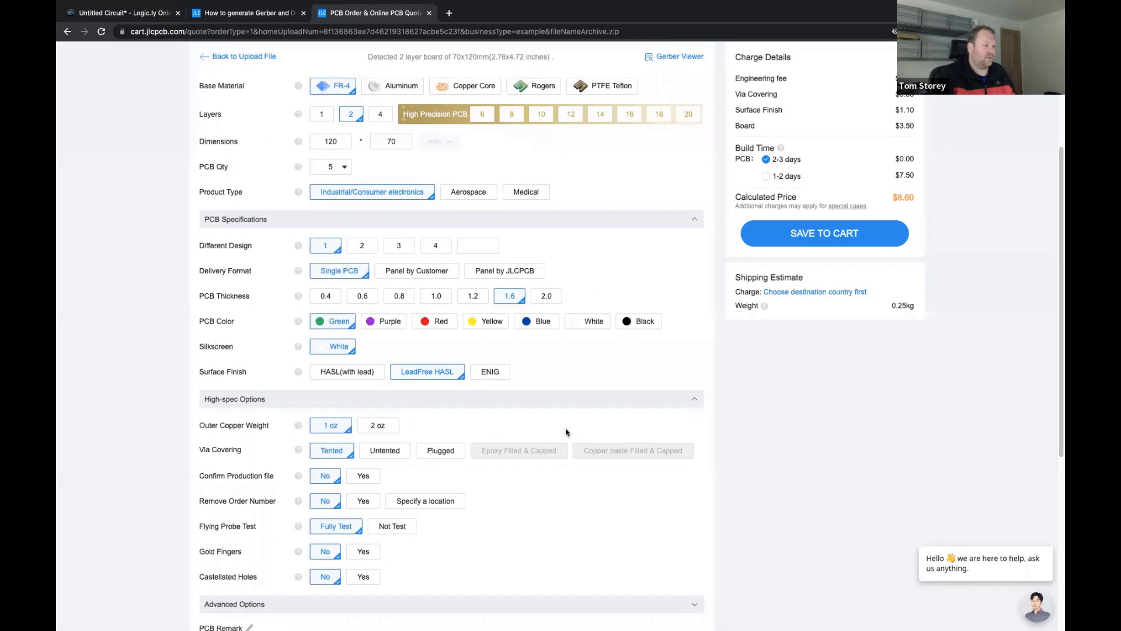
scroll(563, 402, "down", 3)
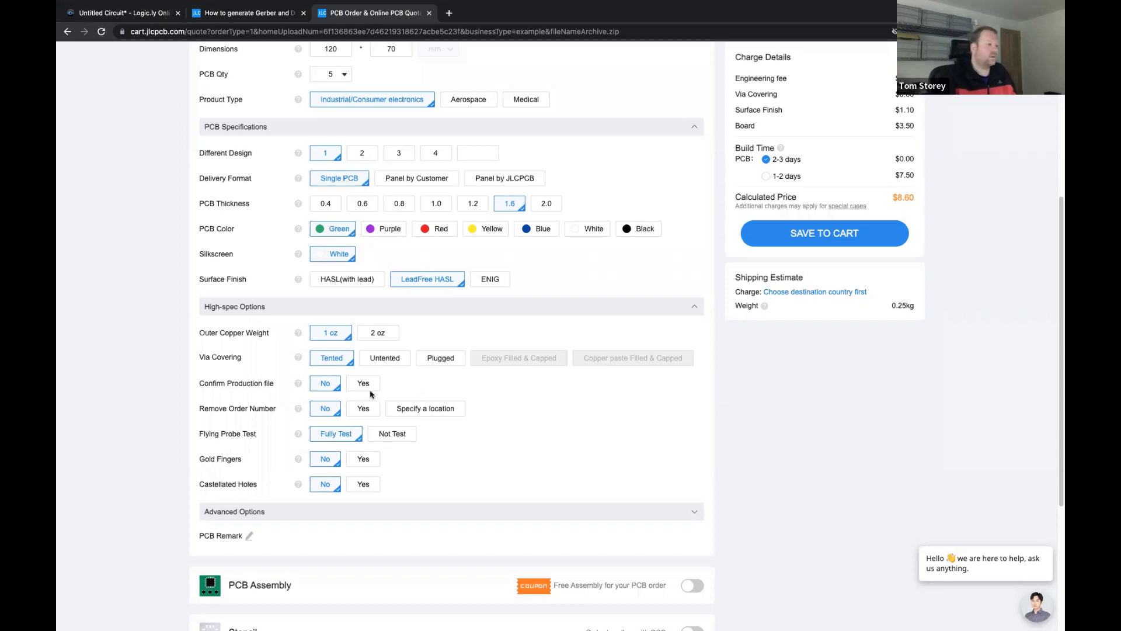
scroll(371, 392, "down", 1)
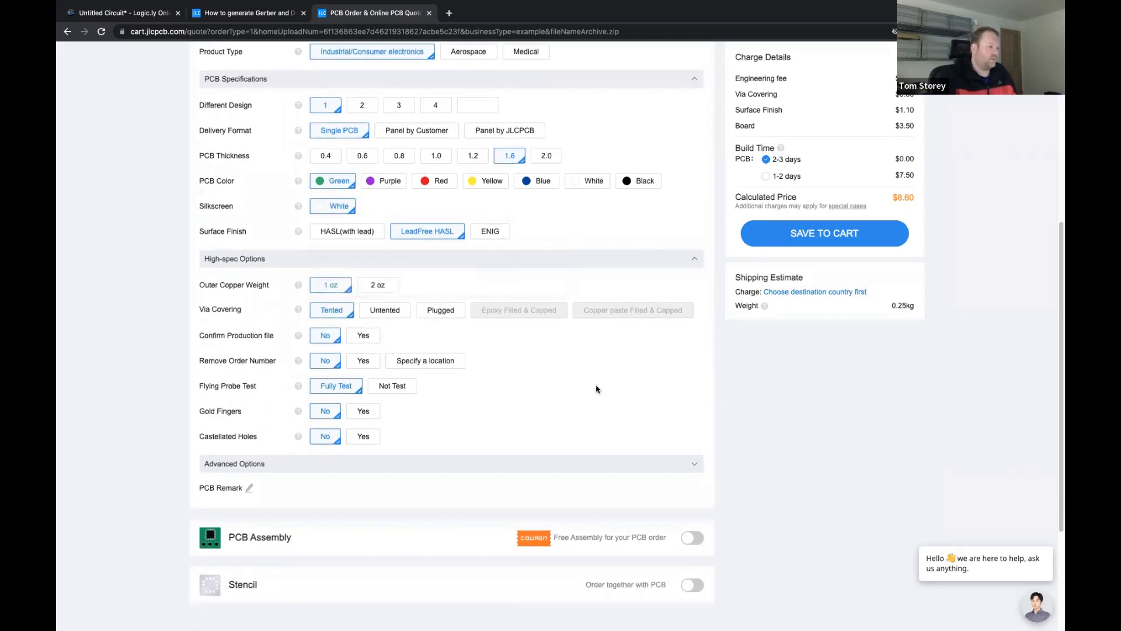
scroll(581, 380, "down", 1)
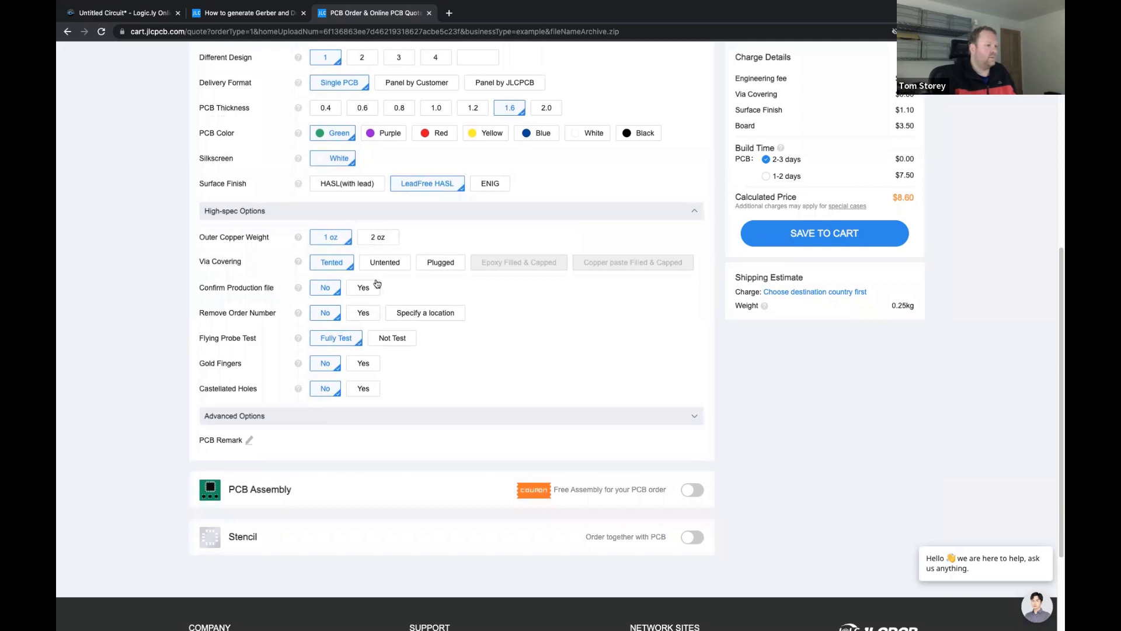
mouse_move(343, 268)
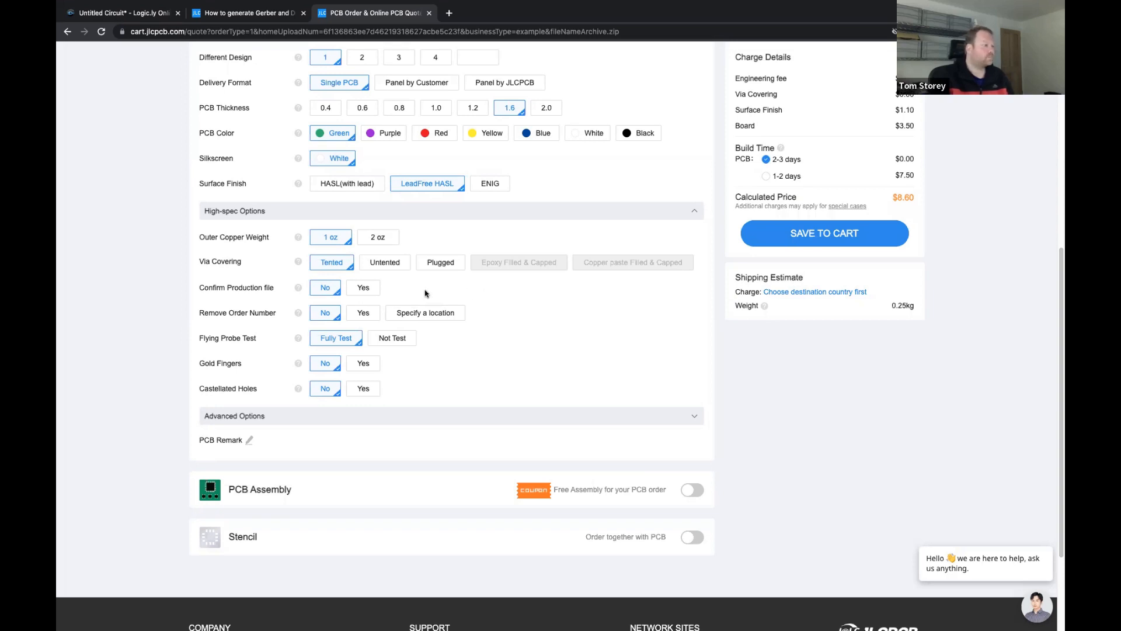
left_click(361, 315)
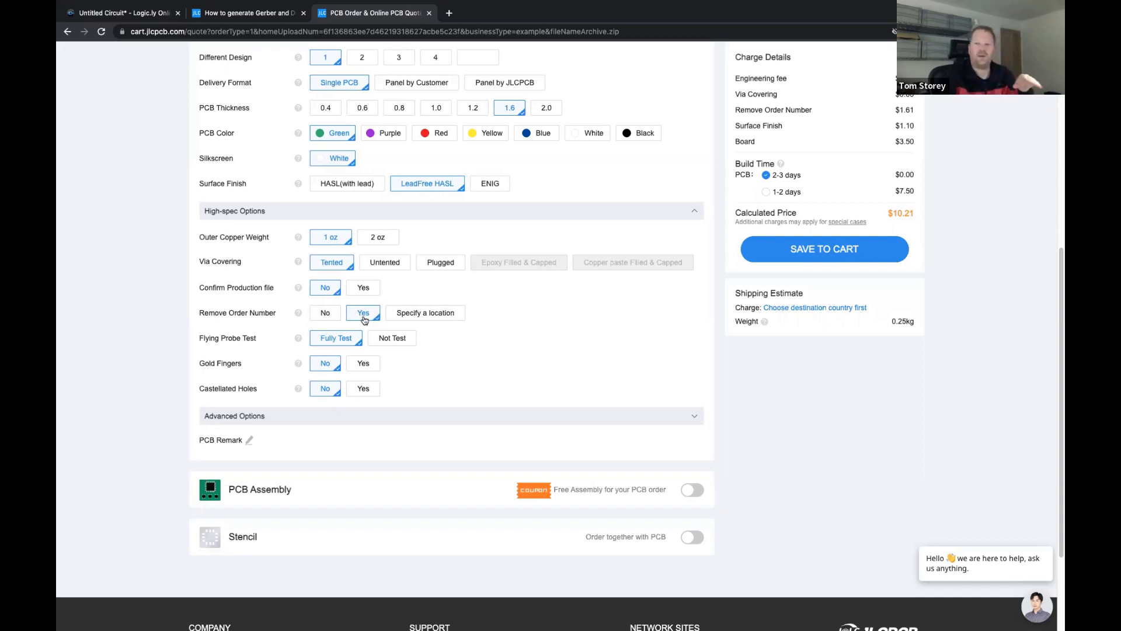
left_click(443, 317)
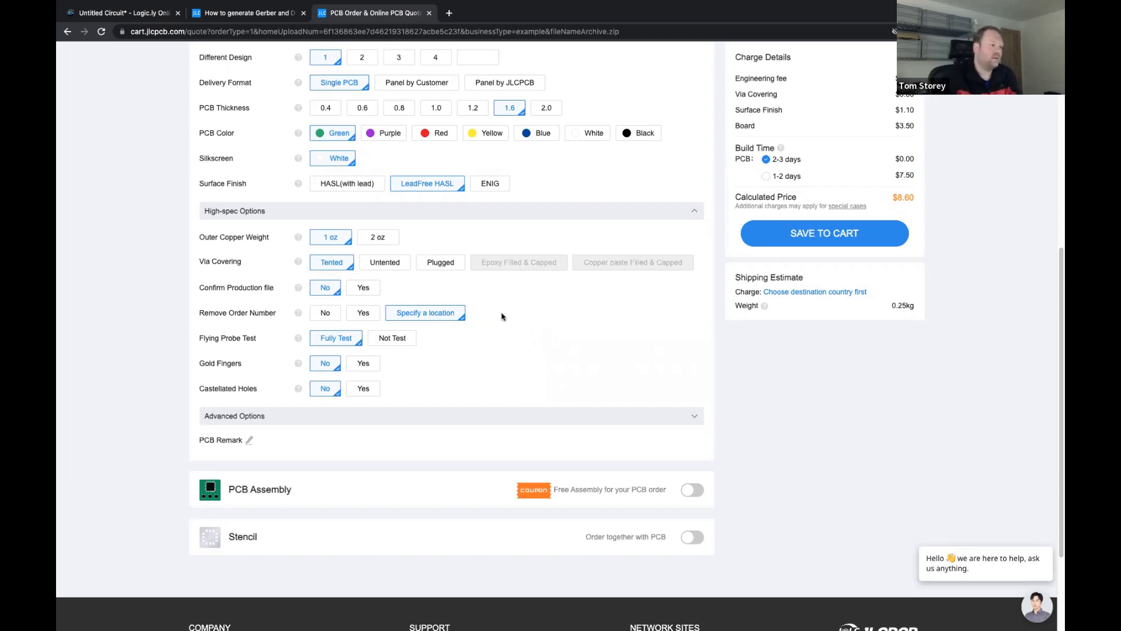
- Try the gold fingers option with the surface finish set to ENIG, and return gold fingers to No
scroll(516, 312, "down", 3)
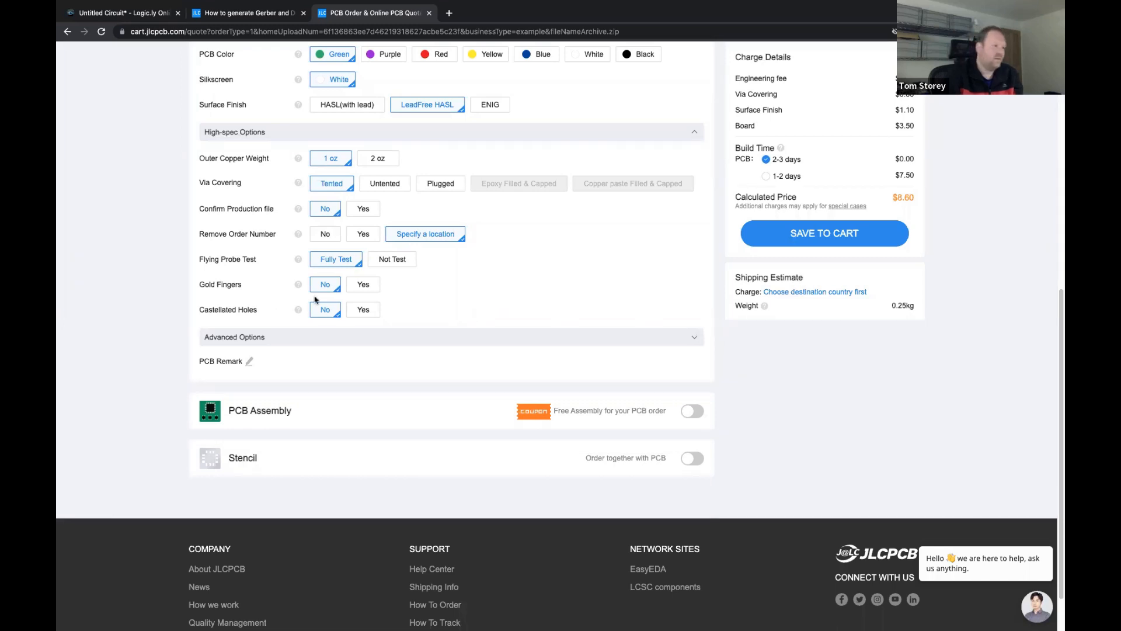
left_click(364, 284)
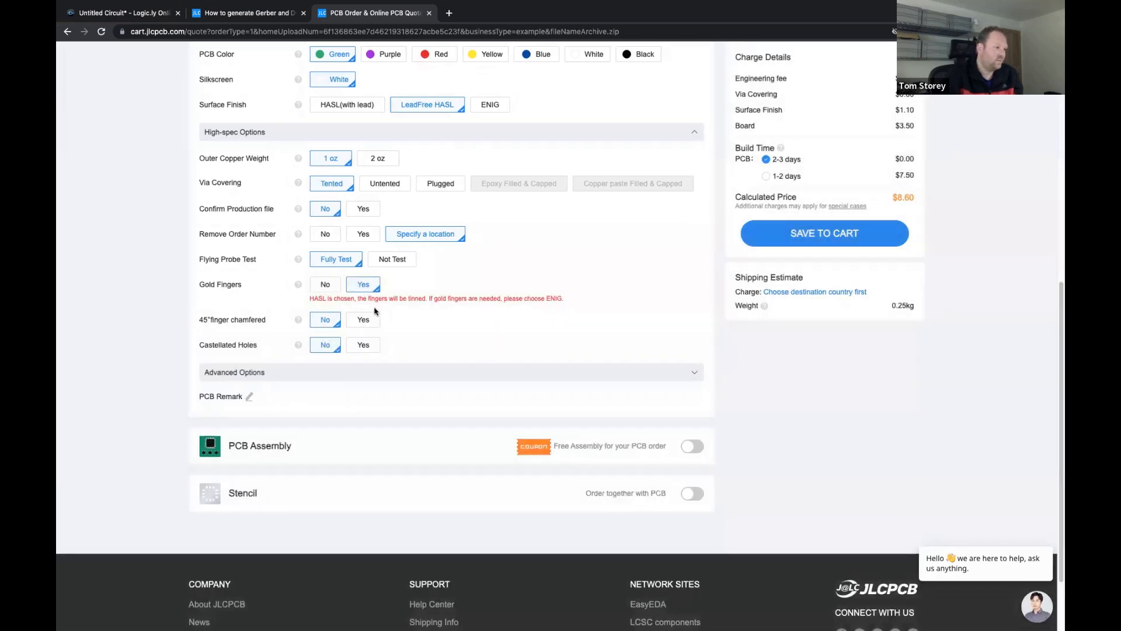
scroll(461, 237, "up", 1)
left_click(493, 170)
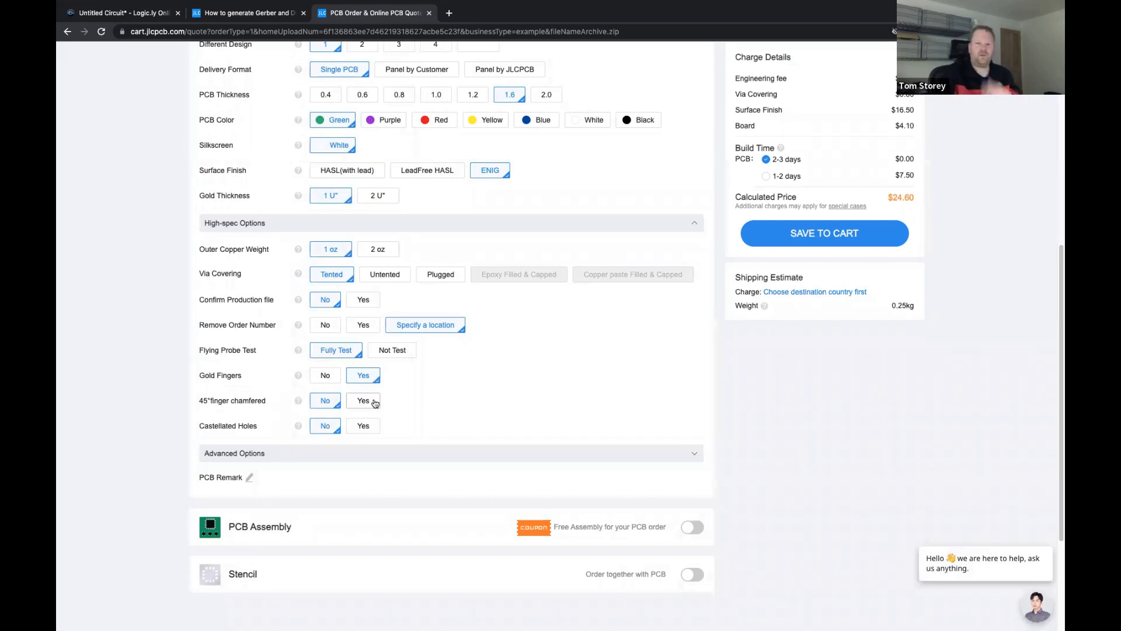
scroll(426, 386, "down", 1)
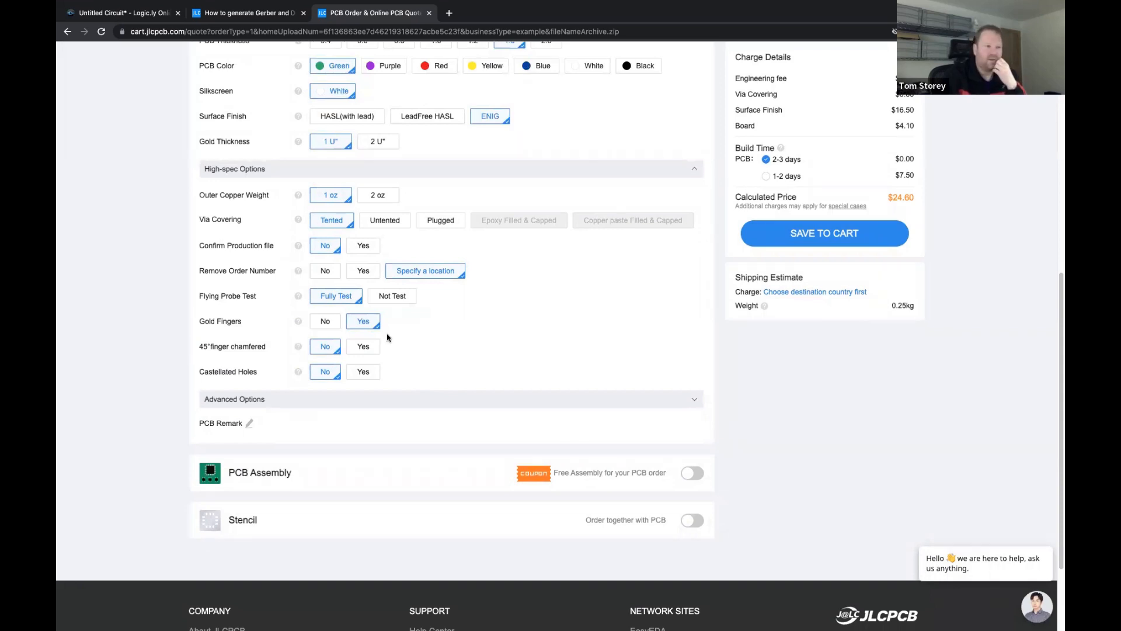
left_click(325, 322)
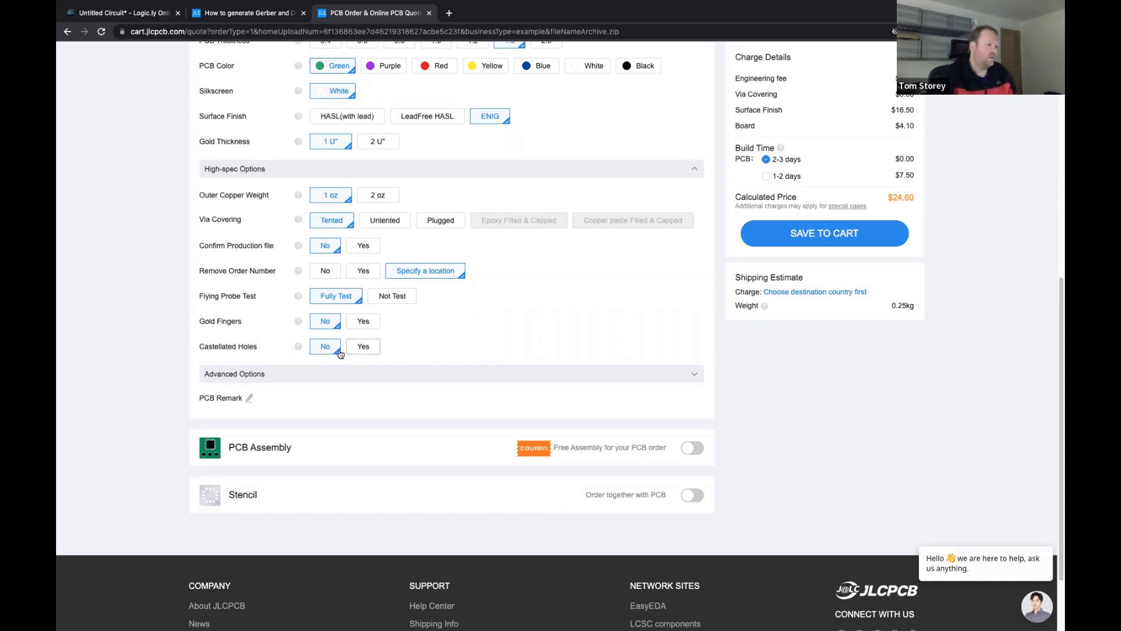
- Read the explanation of castellated holes, and expand the advanced options to examine settings such as appearance quality
mouse_move(297, 348)
scroll(454, 340, "down", 2)
left_click(532, 283)
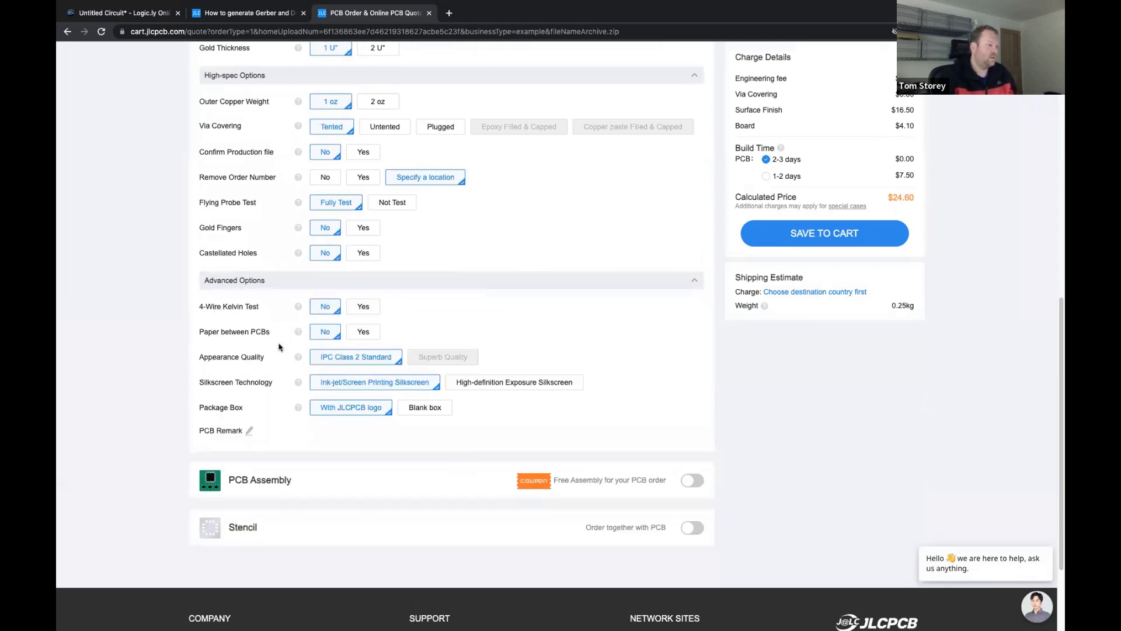
scroll(289, 386, "down", 1)
scroll(288, 386, "down", 2)
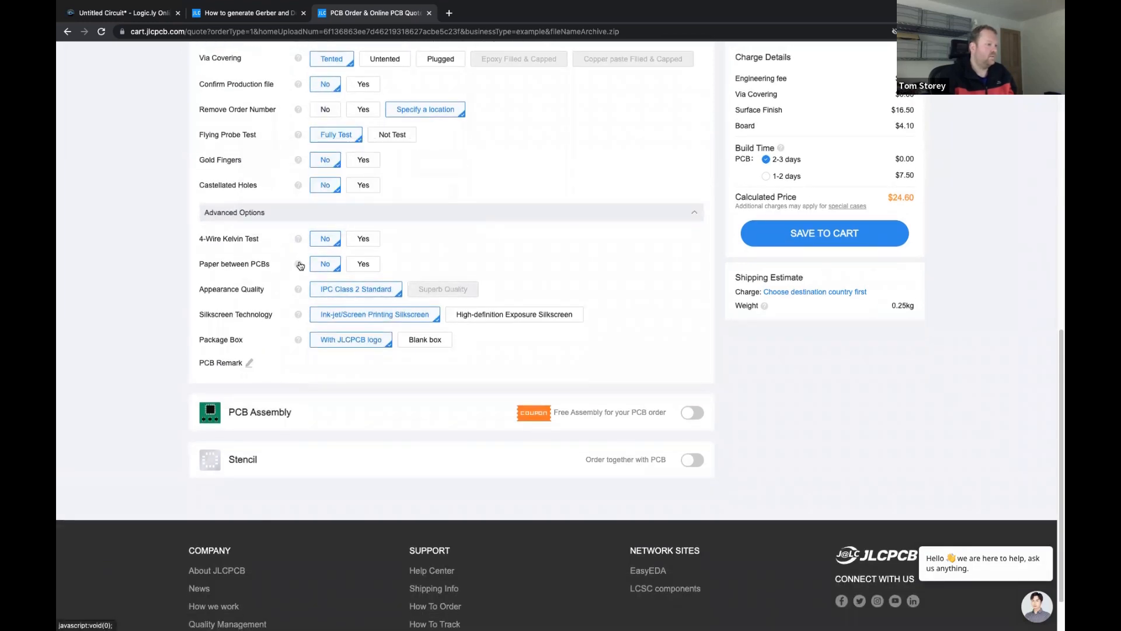
mouse_move(300, 290)
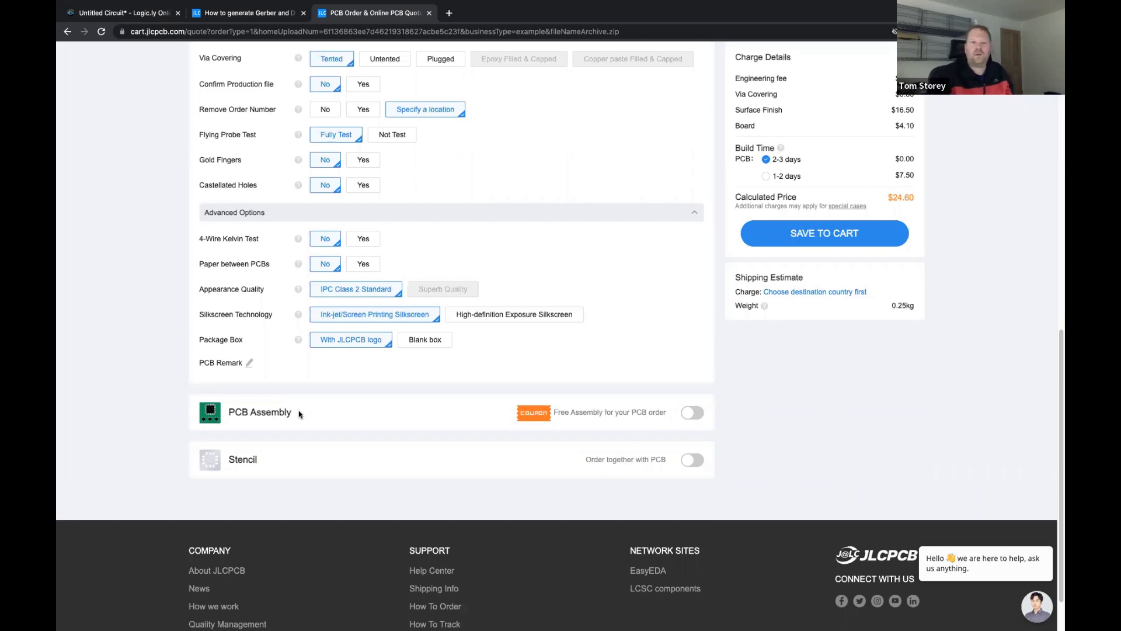
- Add a stencil to the PCB order and read the explanation of the step stencil option
scroll(329, 420, "down", 1)
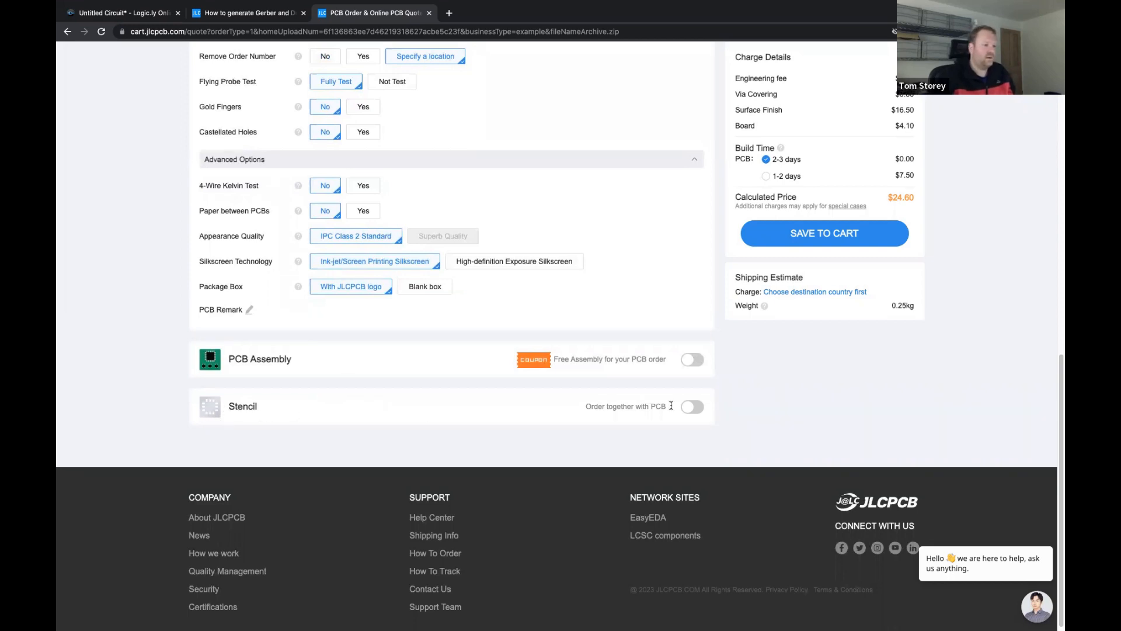
left_click(692, 407)
scroll(462, 368, "down", 3)
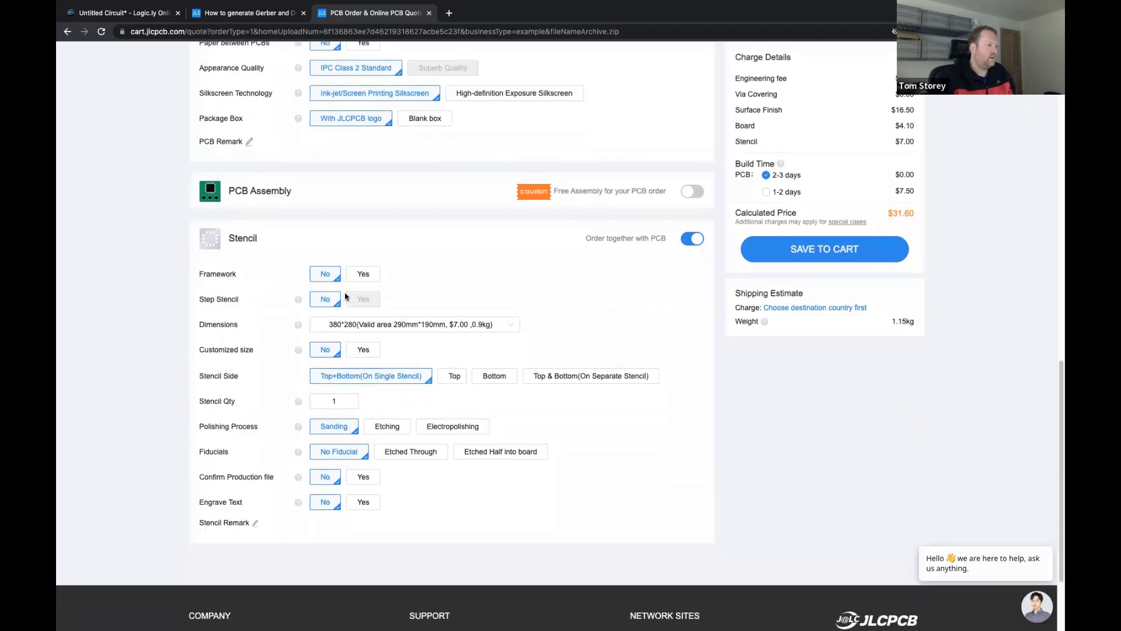
scroll(347, 296, "down", 1)
mouse_move(297, 231)
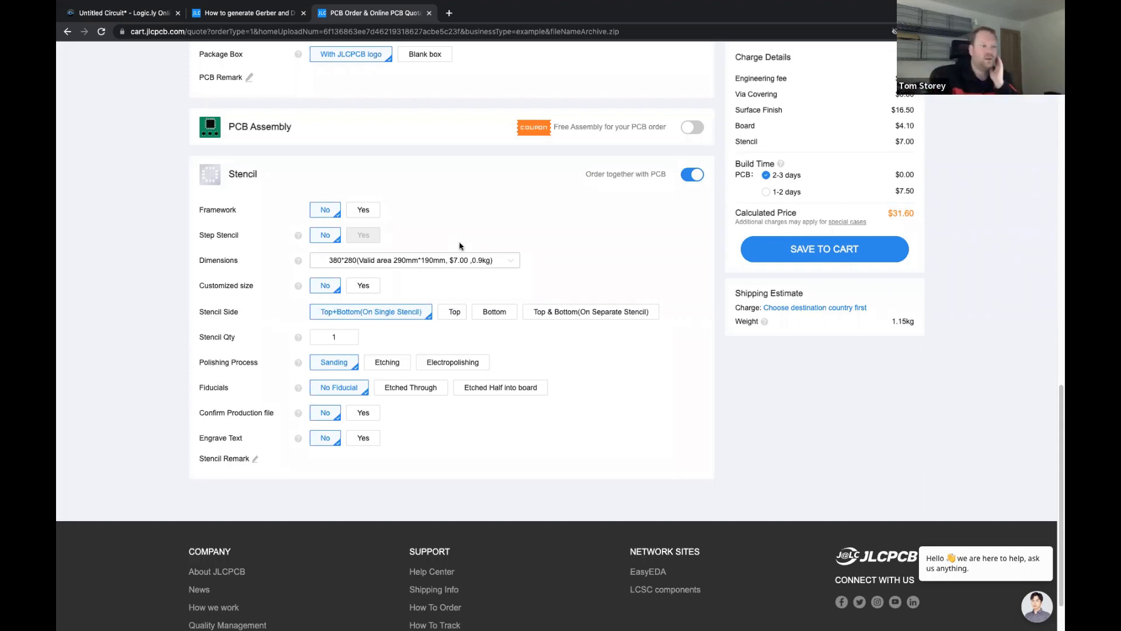
- Keep the stencil at 380*280 without a framework, and check the customized size diagram without entering a custom size
left_click(319, 213)
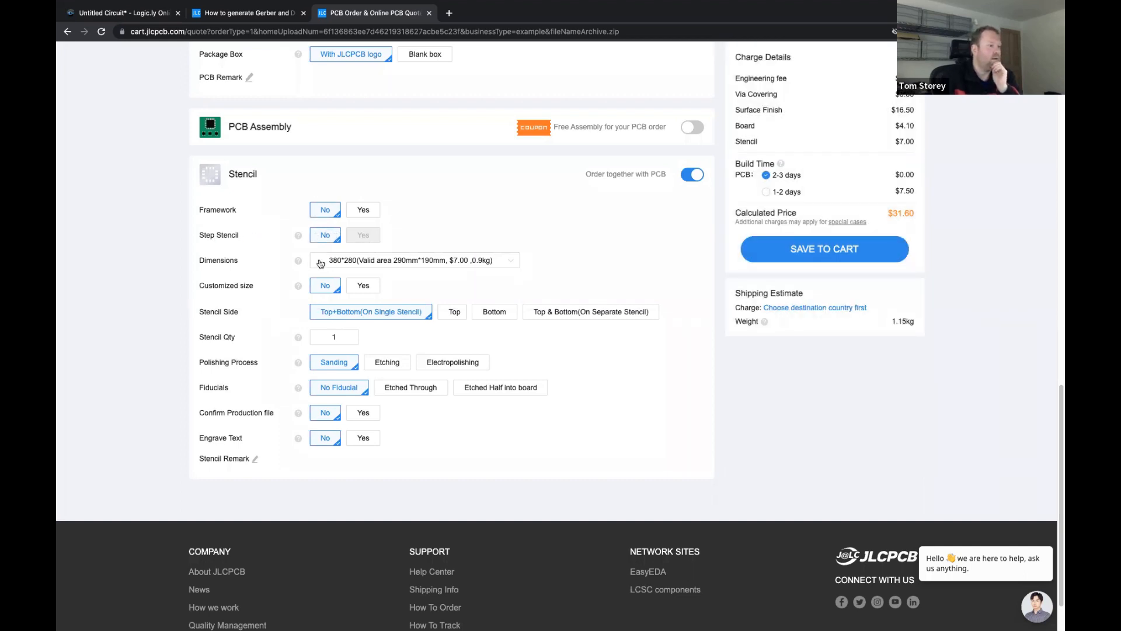
left_click(451, 262)
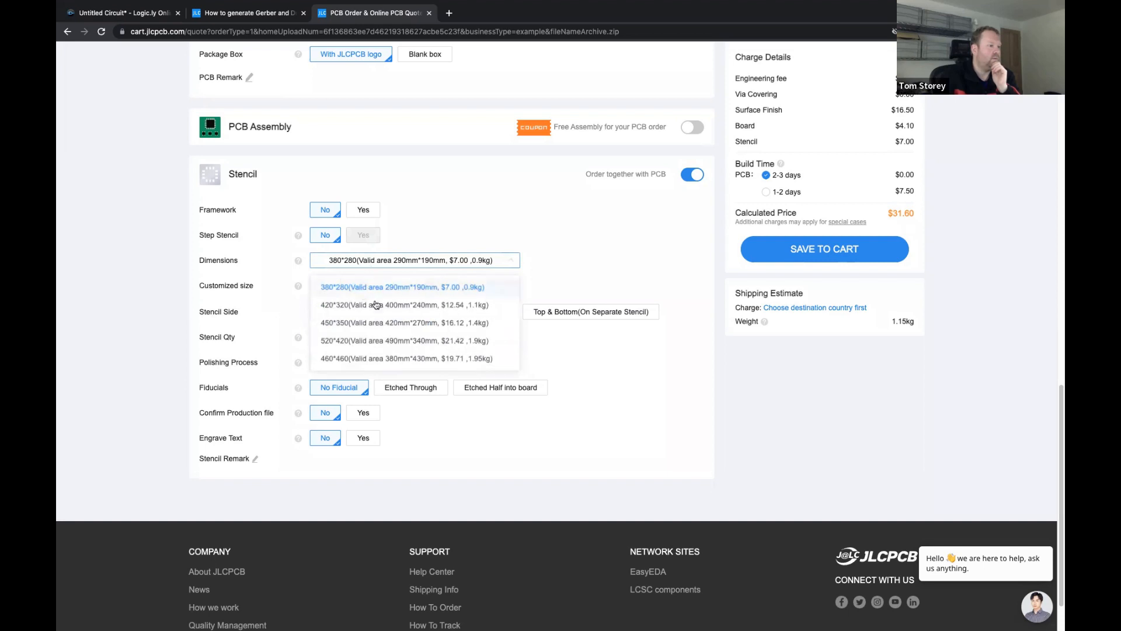
left_click(359, 294)
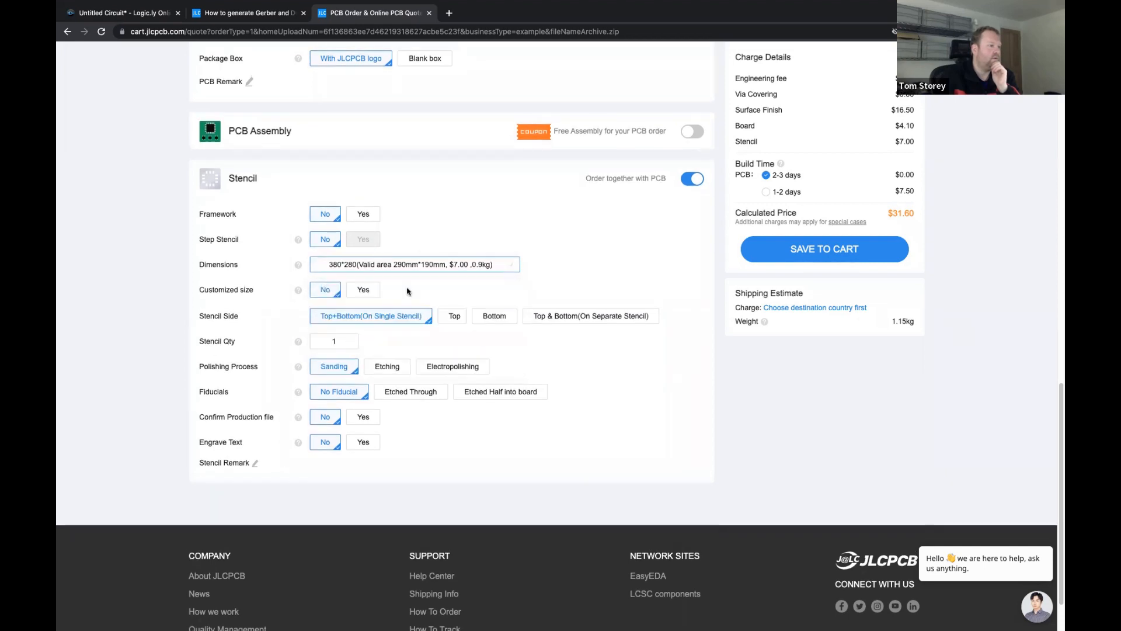
left_click(364, 291)
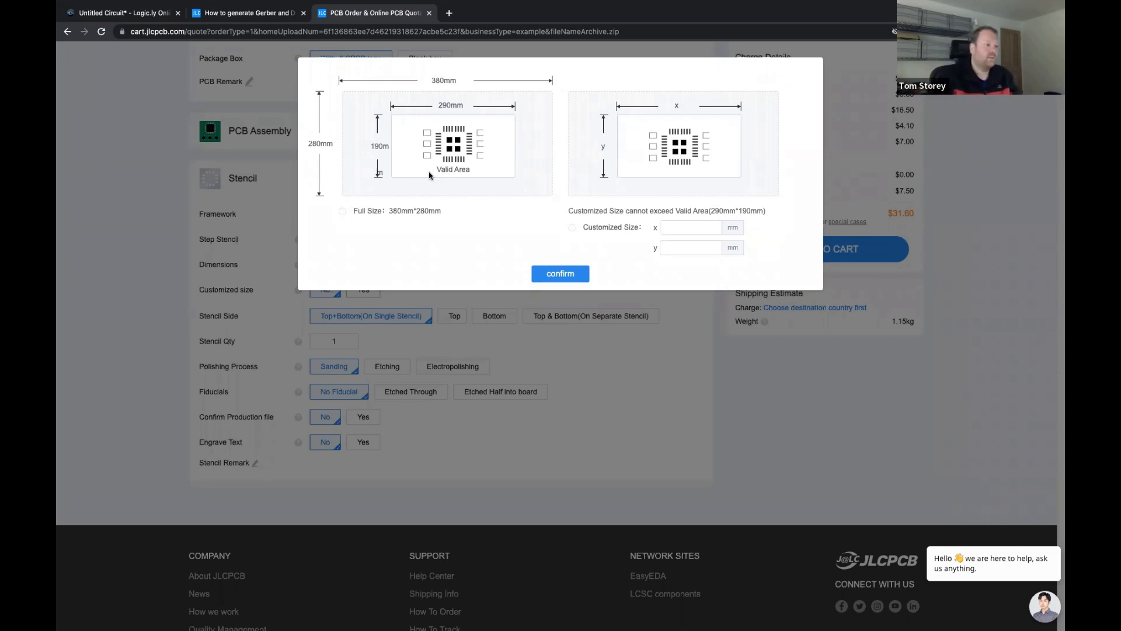
left_click(559, 273)
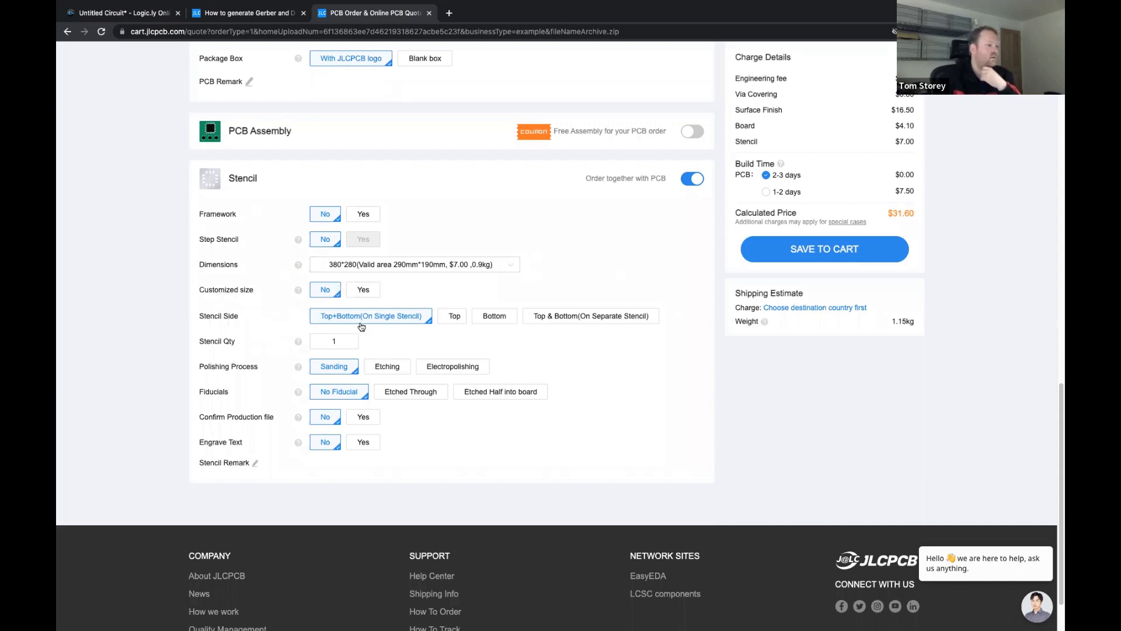
- Set the stencil side to Top and its polishing process to Electropolishing, and read the polishing explanation
left_click(458, 318)
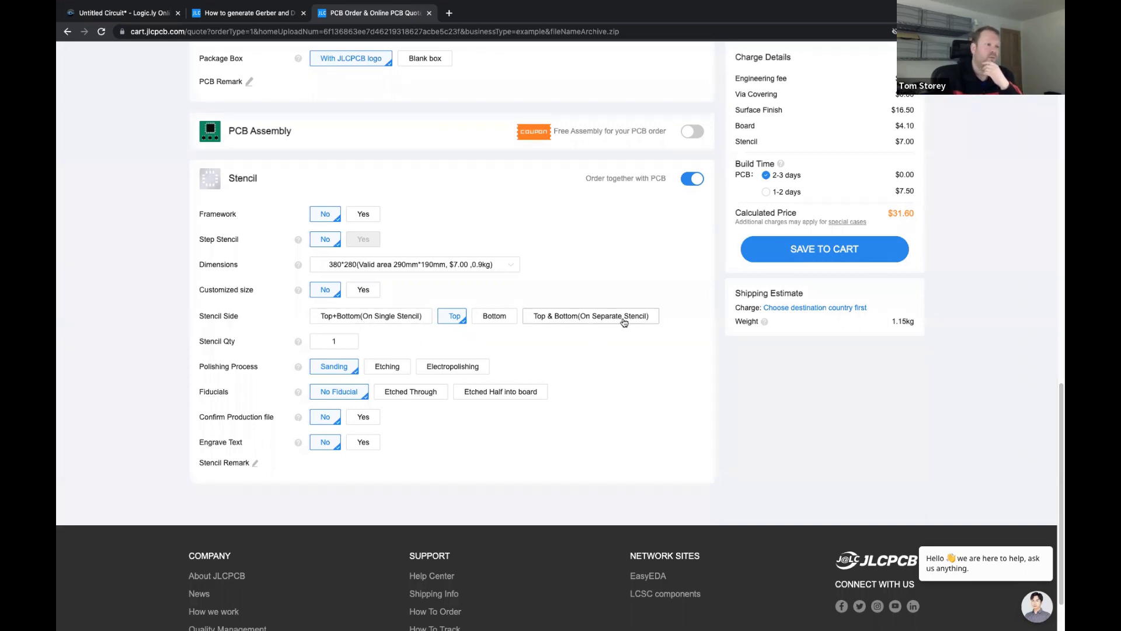
scroll(616, 353, "down", 2)
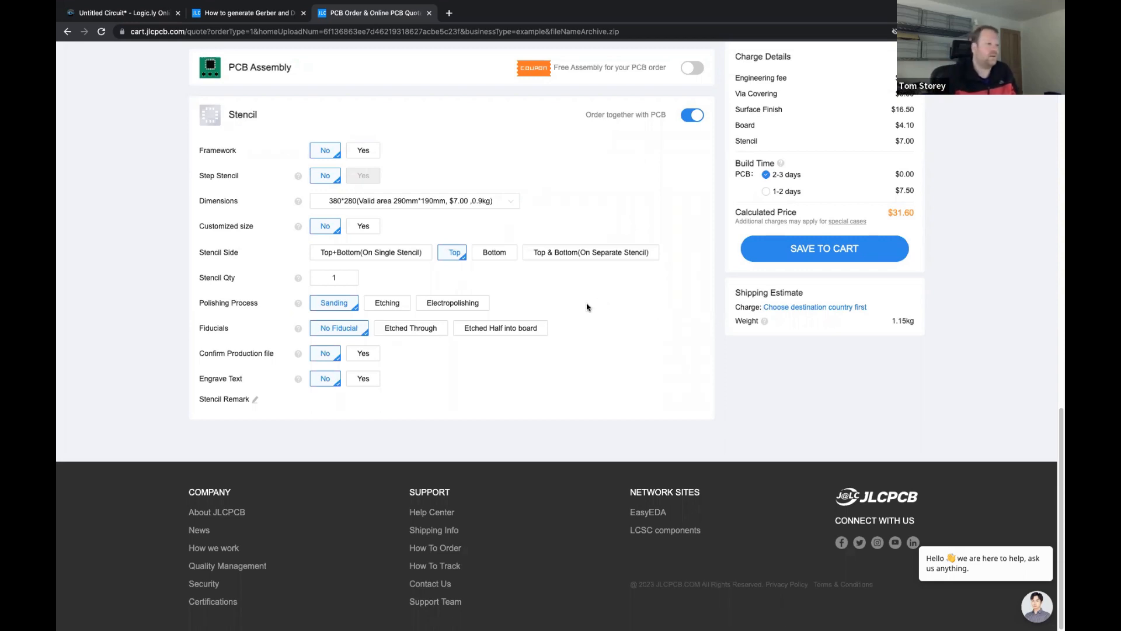
left_click(387, 305)
left_click(436, 305)
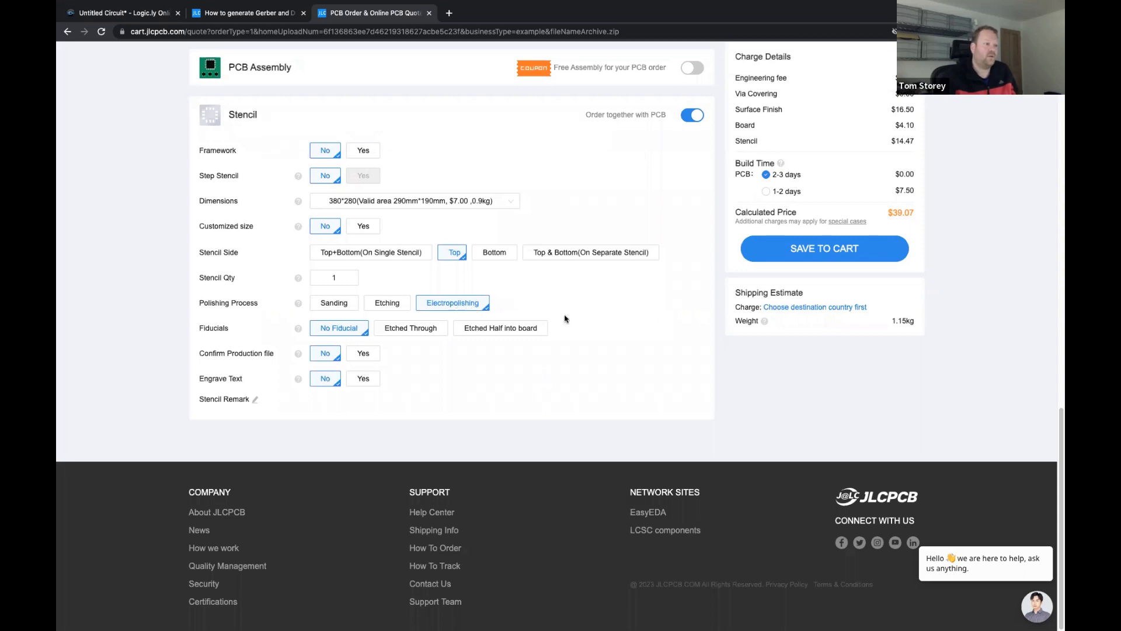
mouse_move(300, 303)
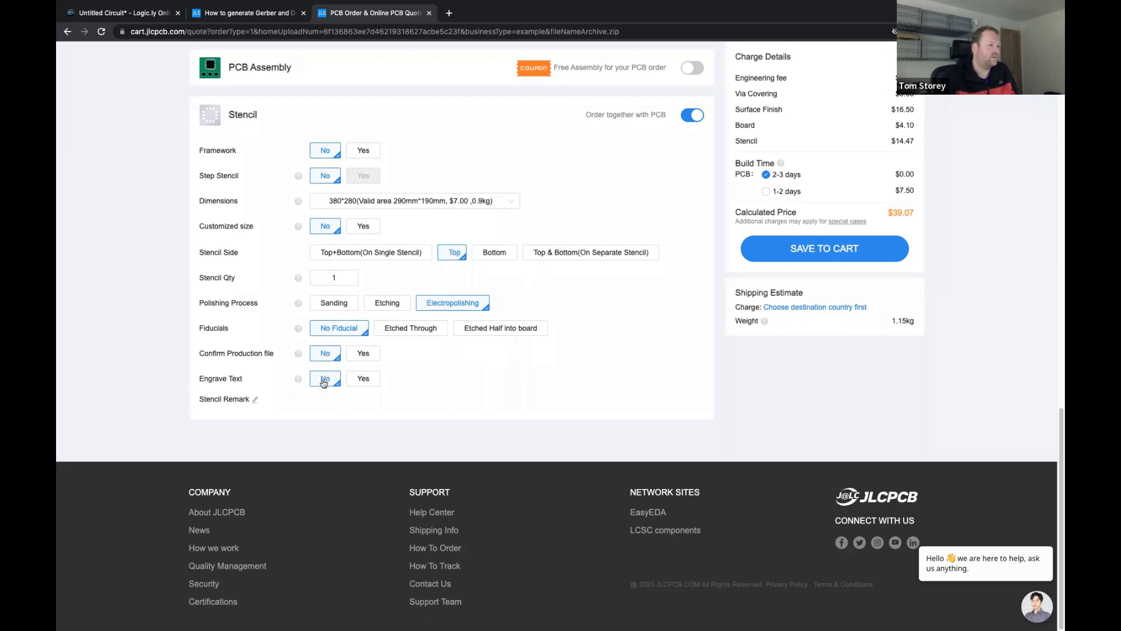
- Remove the stencil from the order and go back over the board settings and price quote
scroll(567, 373, "up", 6)
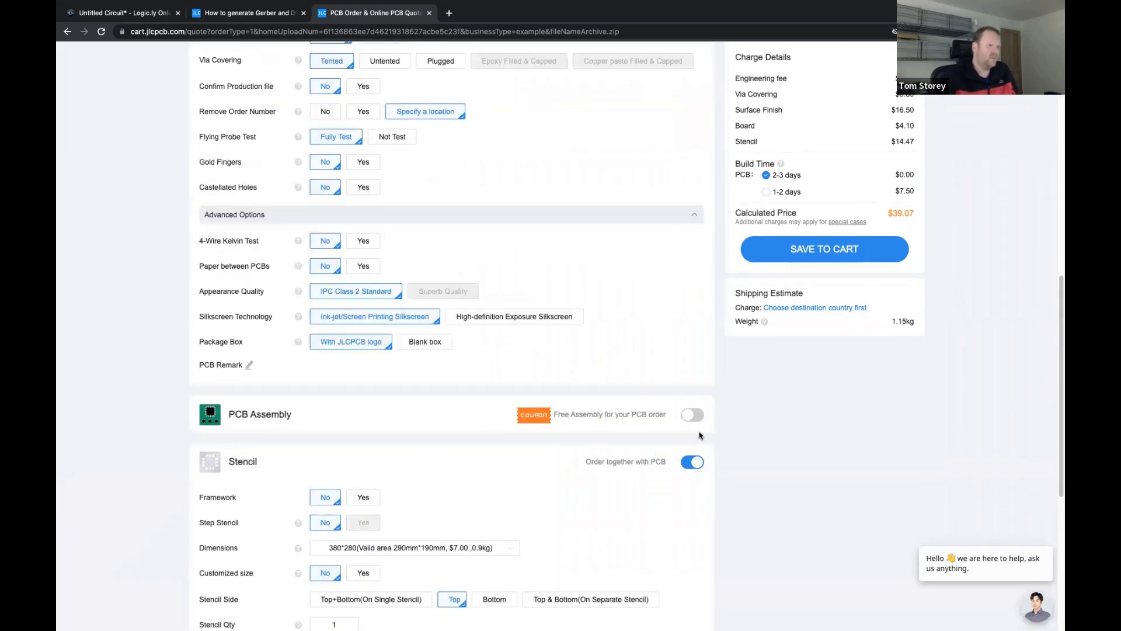
left_click(697, 466)
scroll(818, 350, "up", 3)
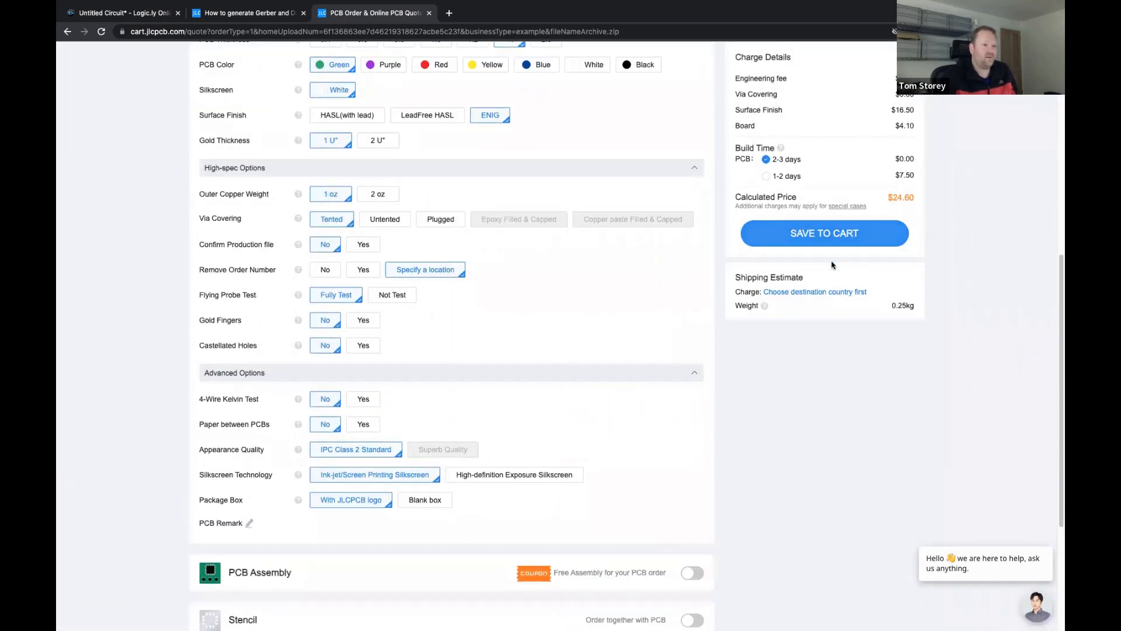
scroll(803, 391, "up", 6)
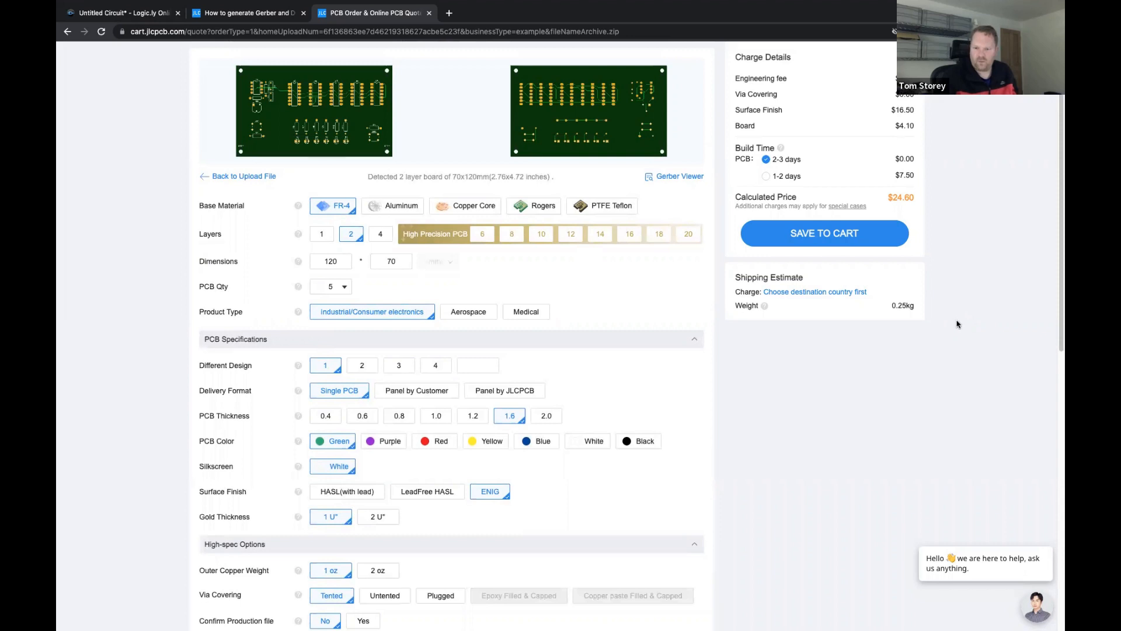
scroll(975, 327, "up", 2)
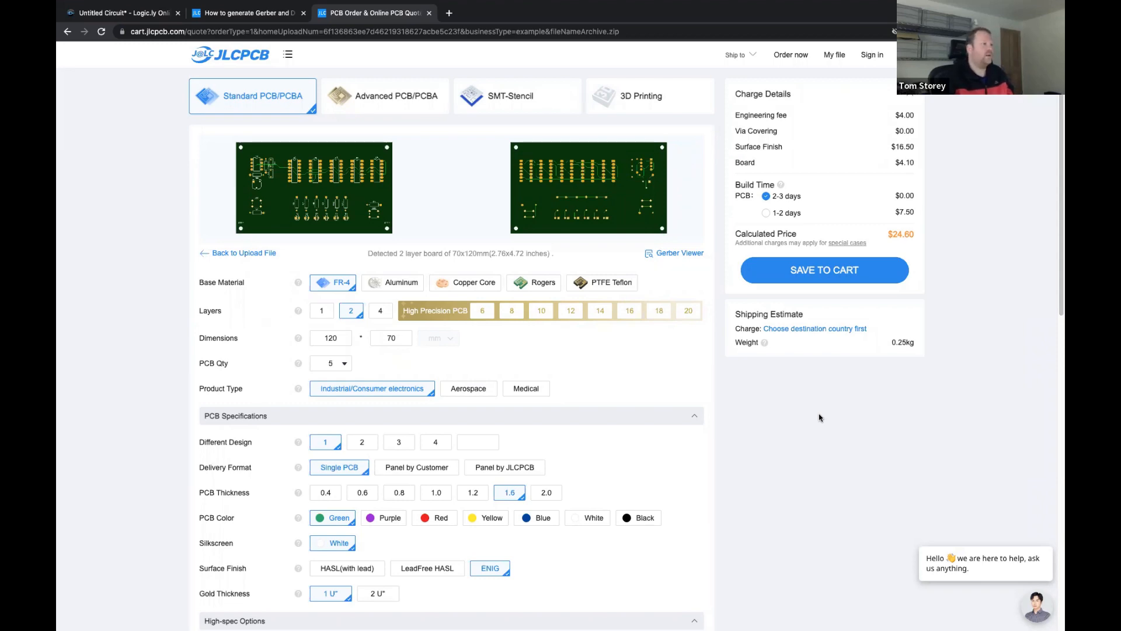
- Switch to KiCad, cancel adding a symbol, save the kill_the_bit schematic, and close the schematic and PCB editors, saving the board changes
key("ctrl+Left")
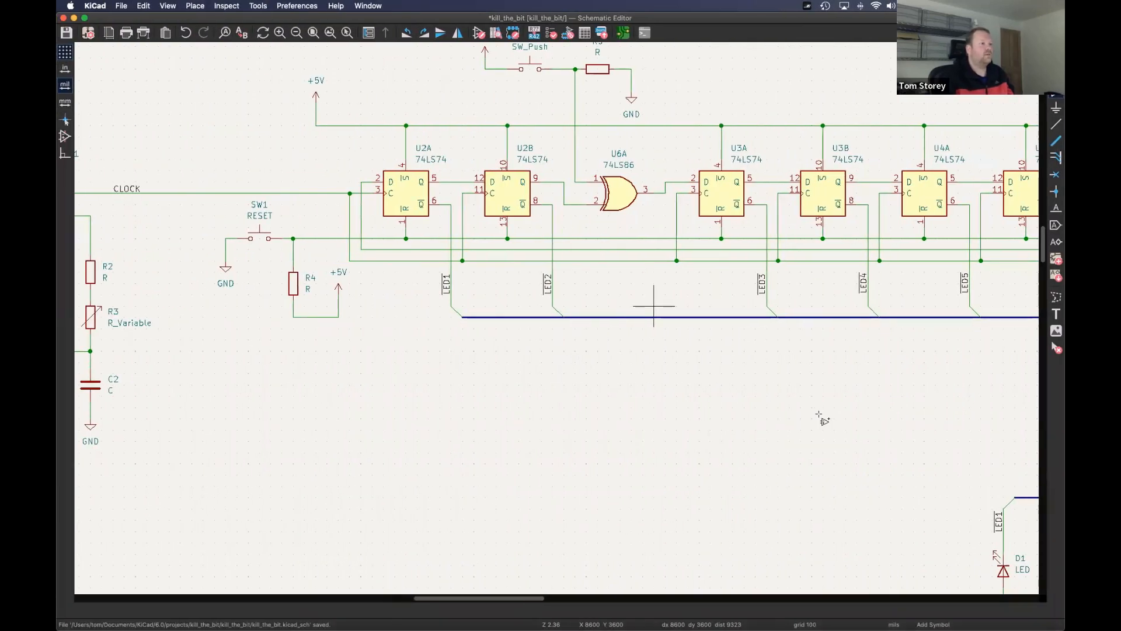
left_click(270, 105)
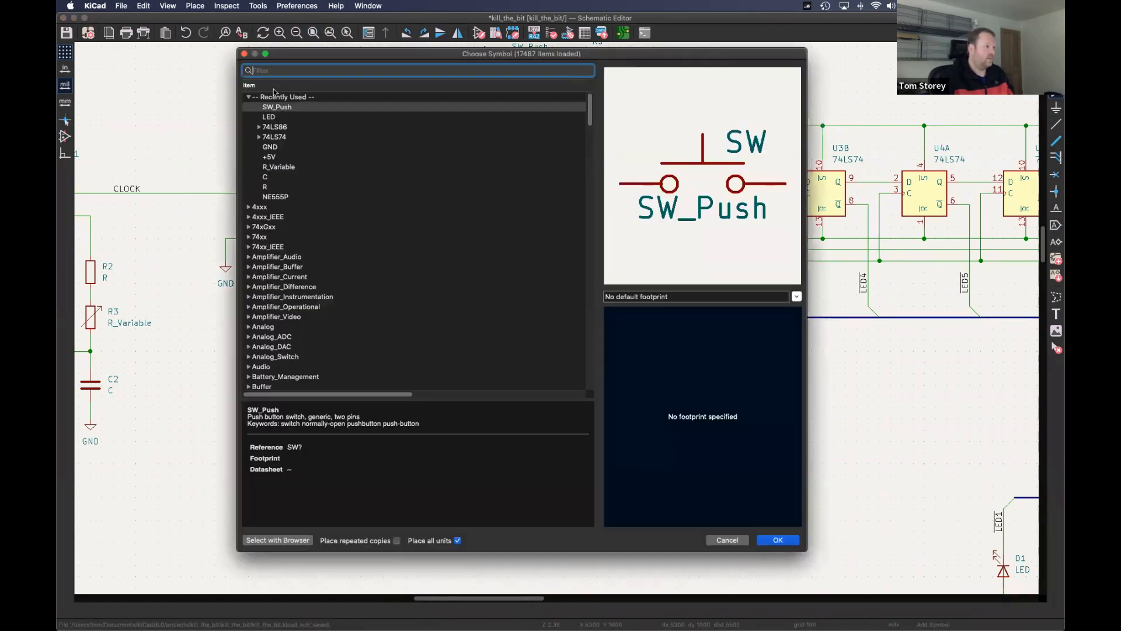
key("Escape")
key("super+s")
left_click(63, 17)
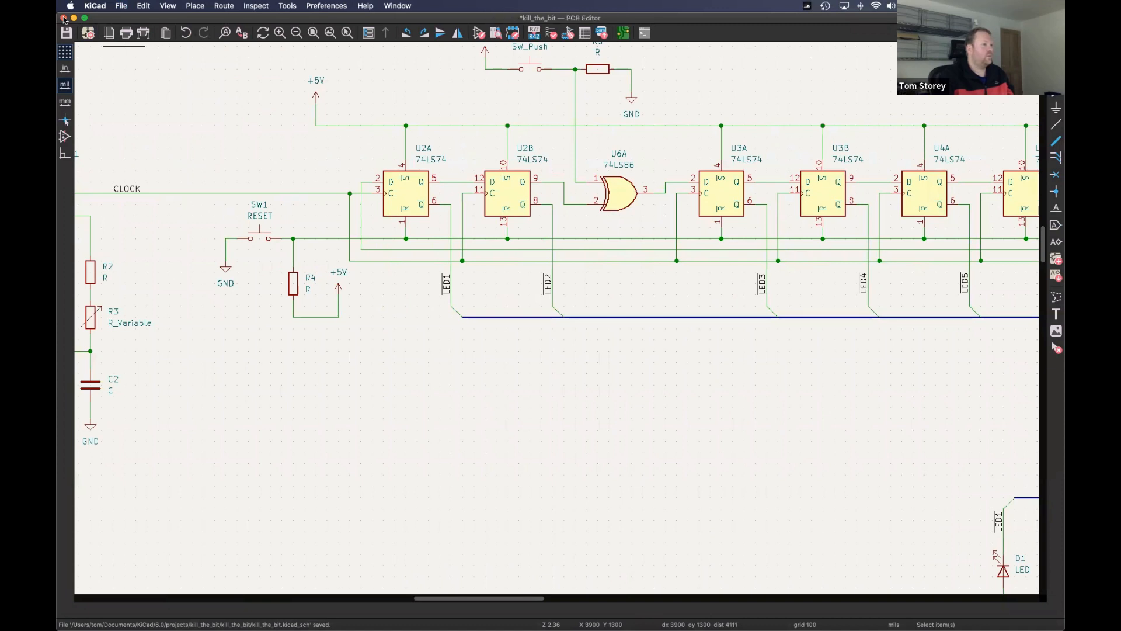
left_click(63, 18)
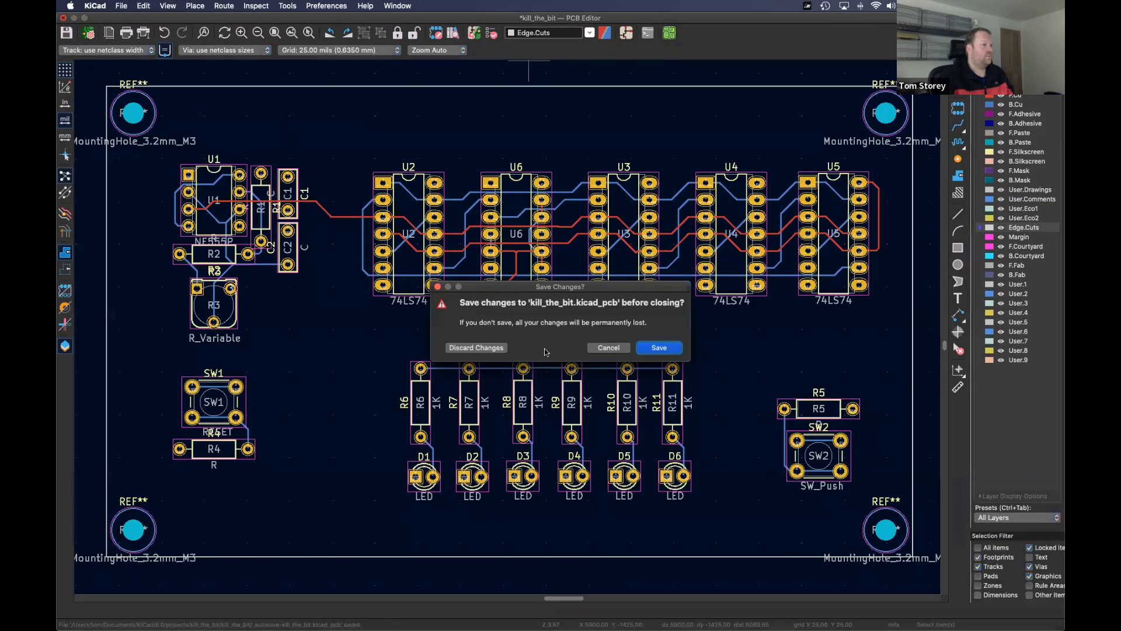
left_click(648, 353)
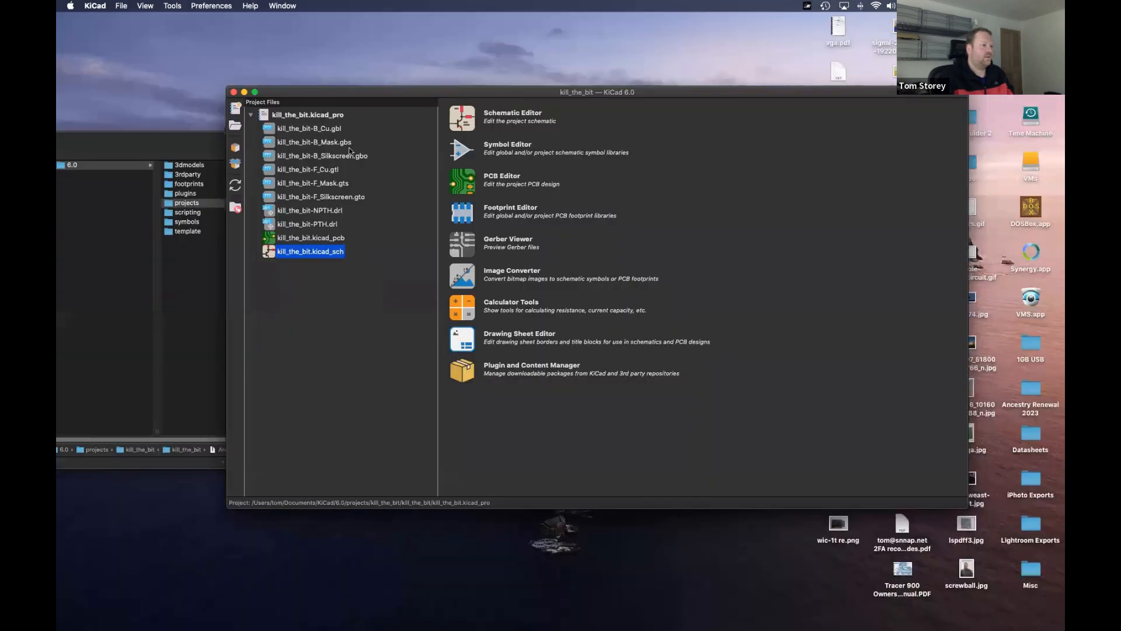
left_click(121, 5)
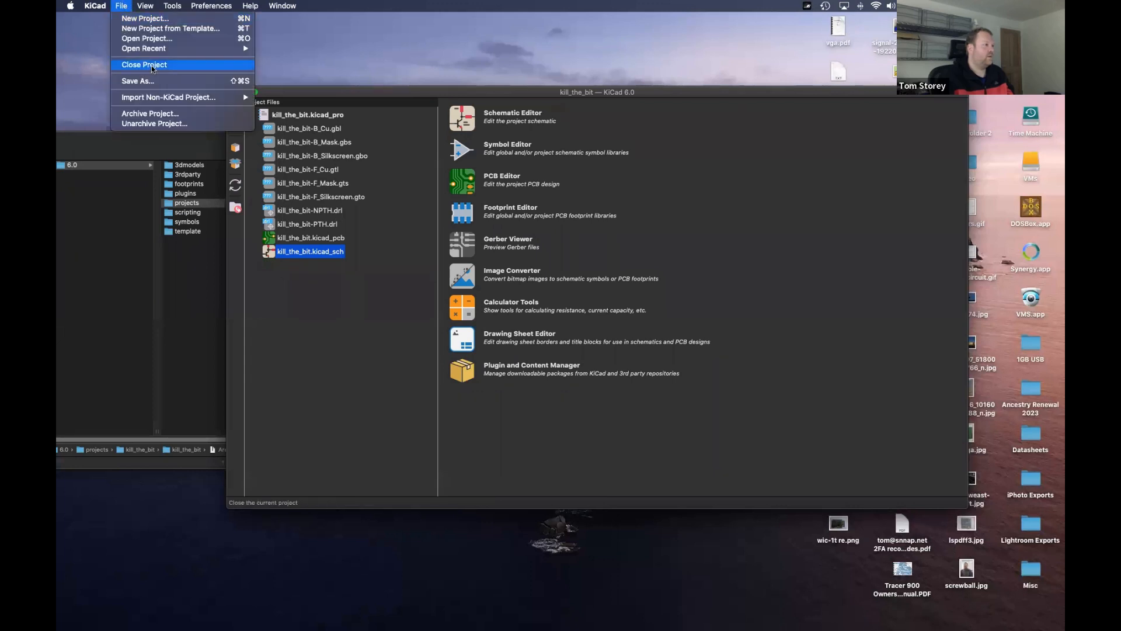
mouse_move(161, 50)
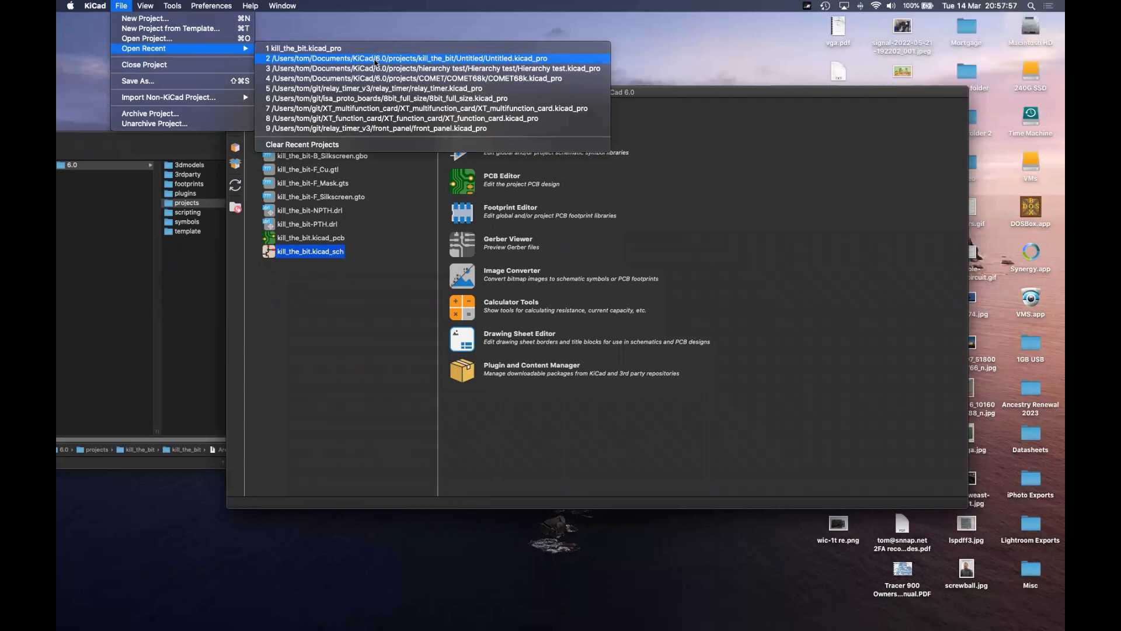
left_click(679, 92)
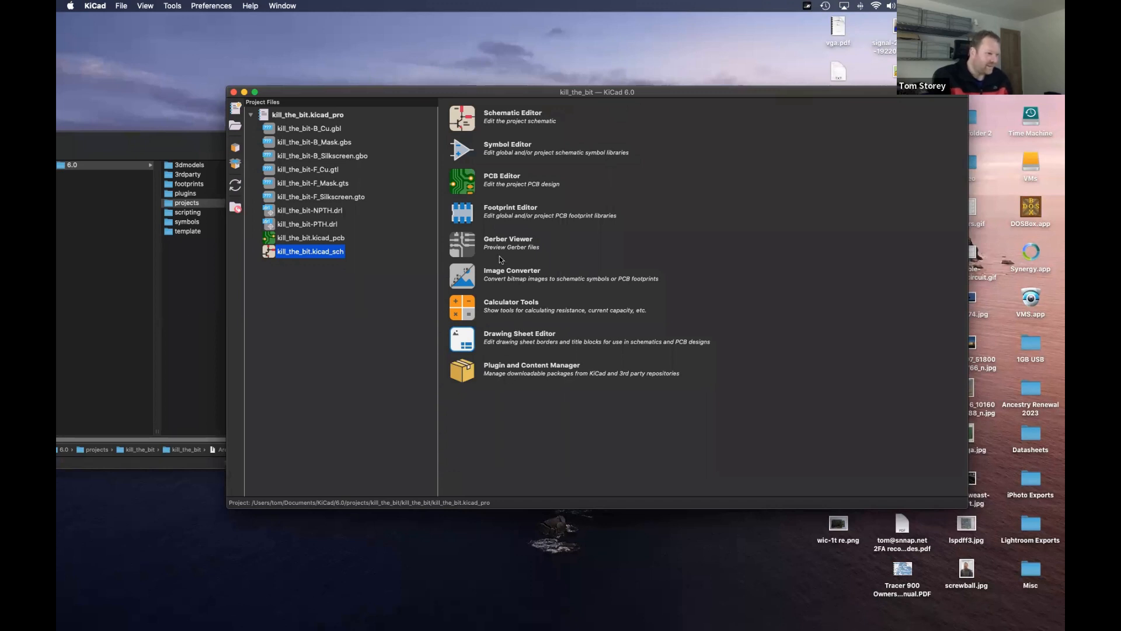
left_click(502, 441)
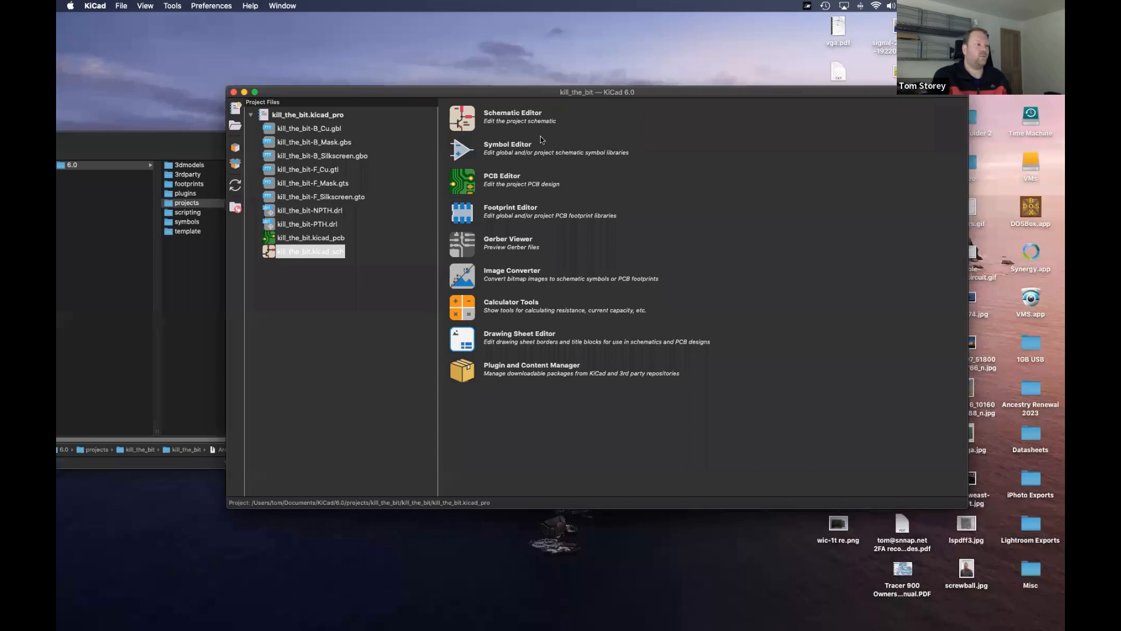
- In Finder, locate git/relay_timer_v3/relay_timer/bom in the home folder and open ibom.html in the browser
left_click_drag(143, 136, 375, 47)
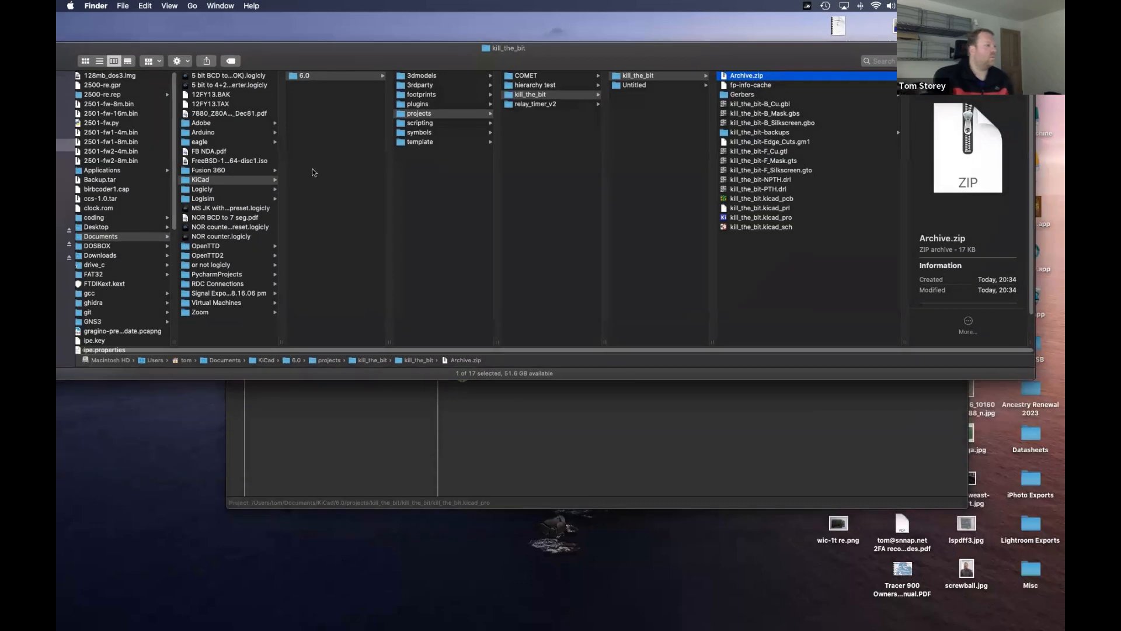
left_click_drag(159, 48, 275, 45)
left_click(120, 141)
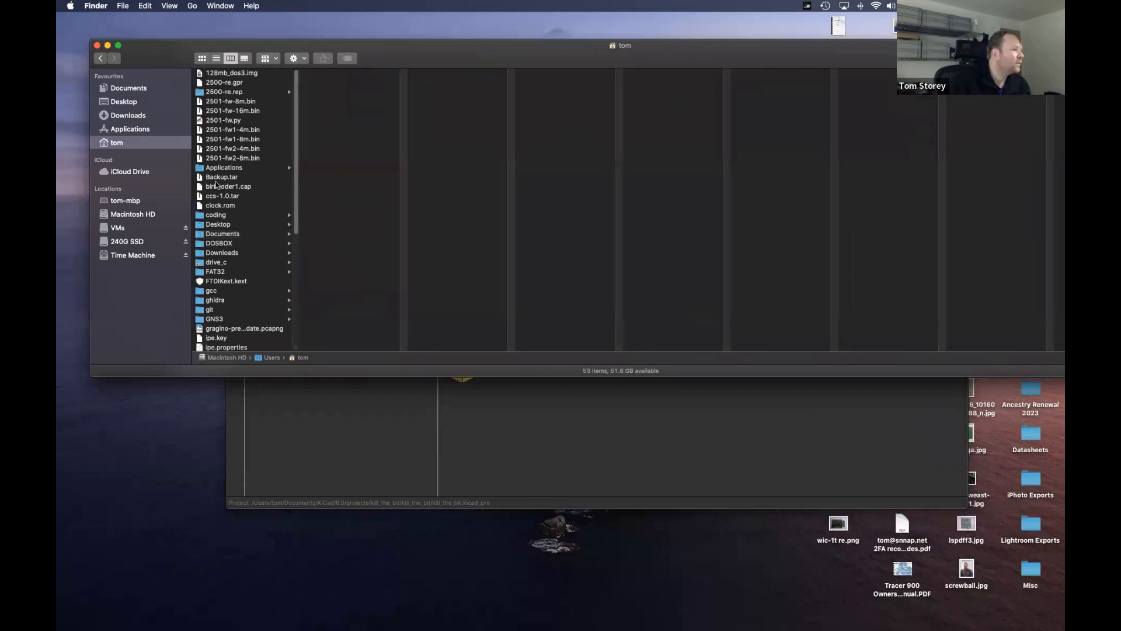
left_click(216, 310)
scroll(367, 281, "down", 5)
left_click(352, 176)
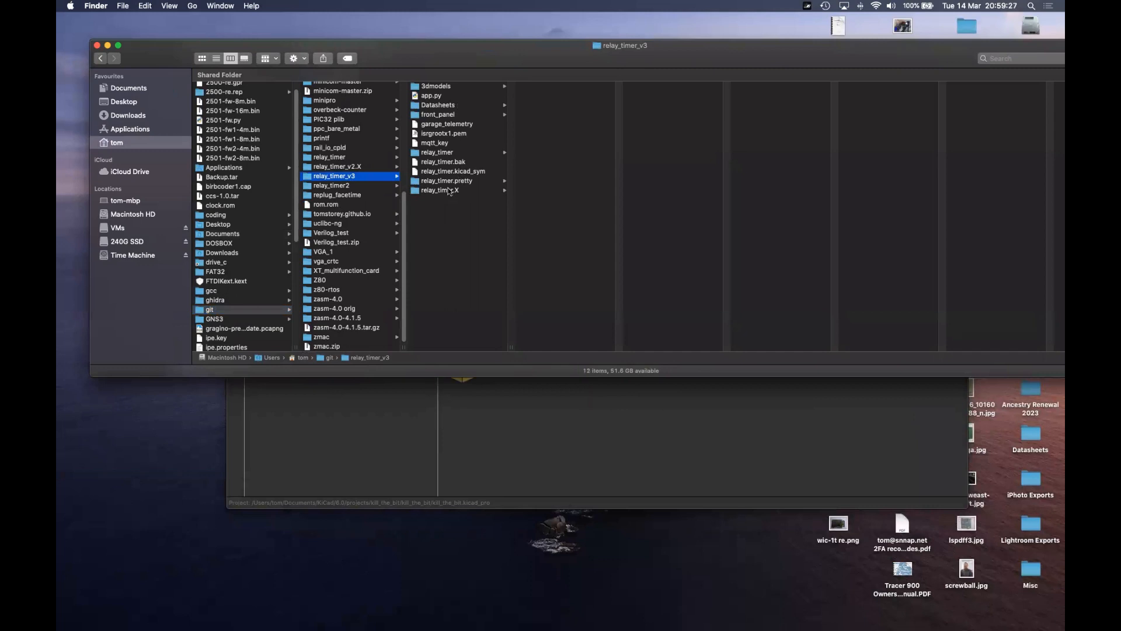
left_click(447, 154)
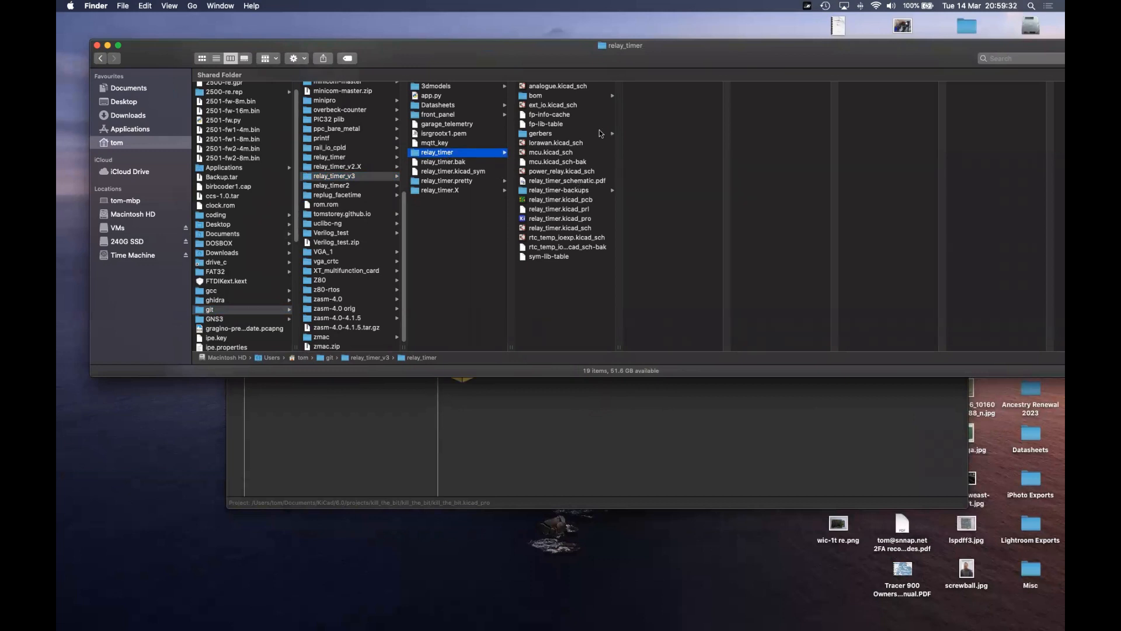
left_click(546, 96)
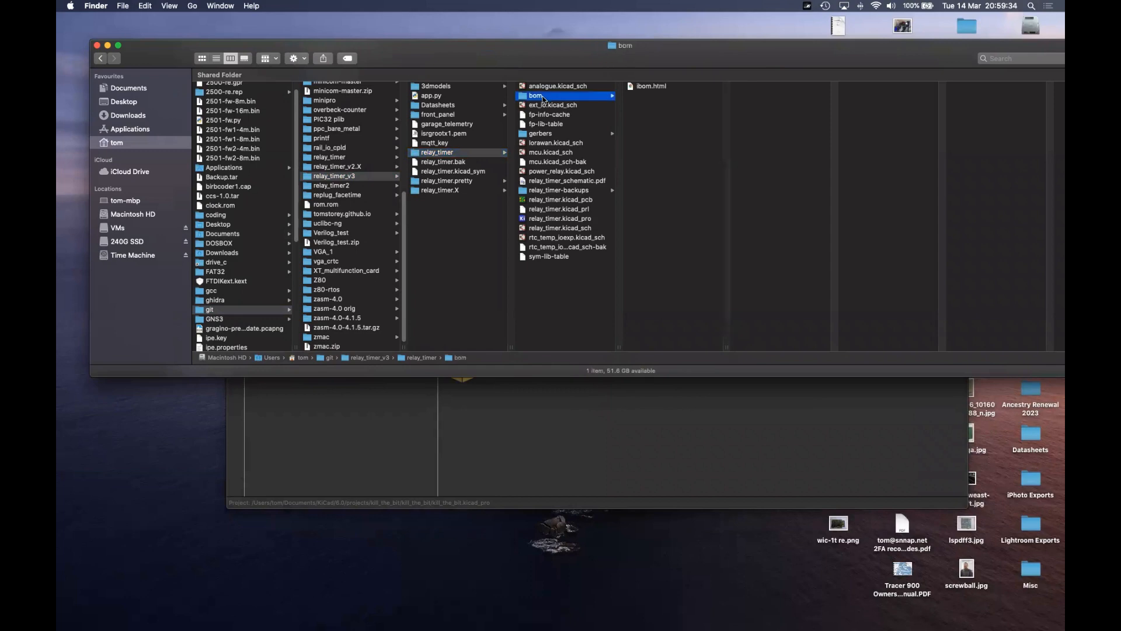
left_click(647, 86)
key("super+o")
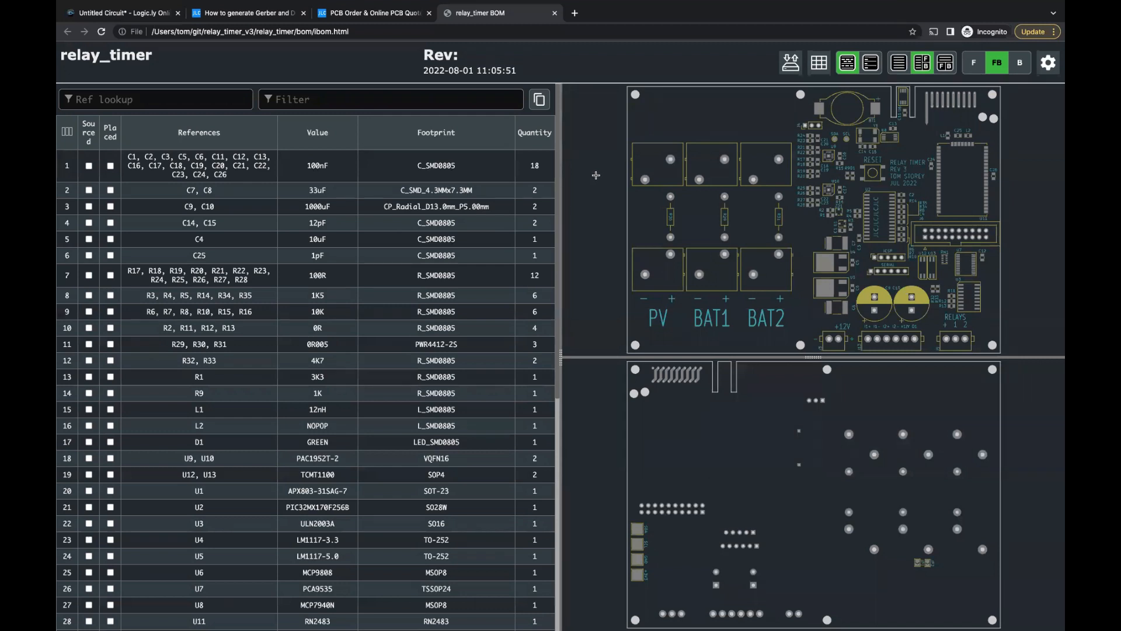
- Examine the relay_timer interactive BOM's component rows and the parts they highlight on the board views
scroll(591, 200, "down", 5)
scroll(592, 200, "up", 3)
scroll(591, 200, "up", 4)
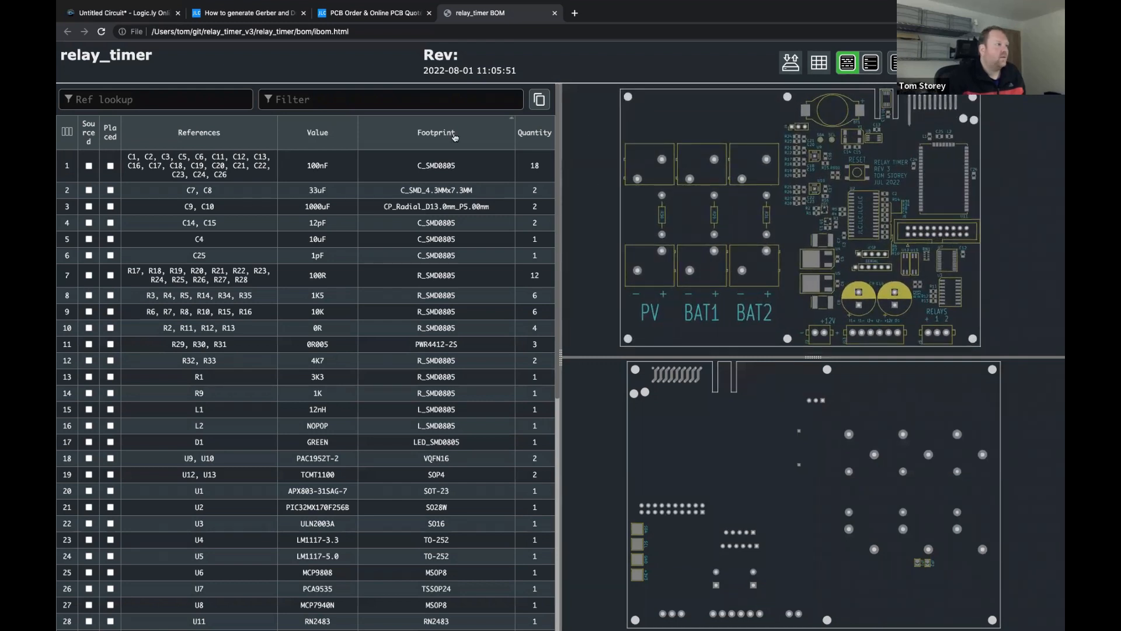
left_click_drag(589, 214, 602, 215)
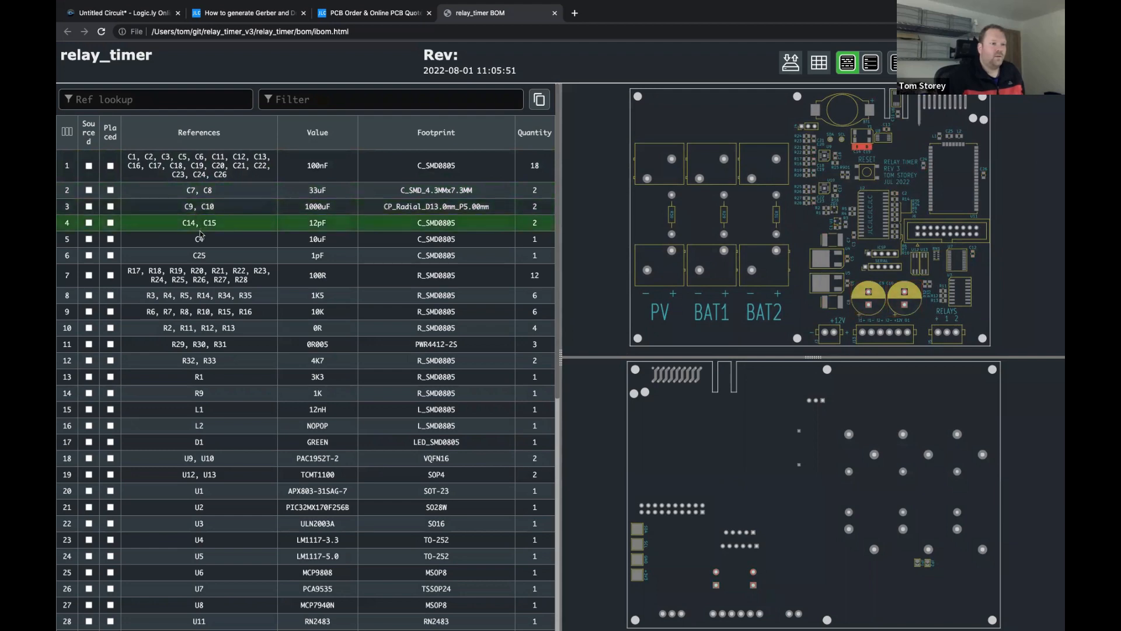
scroll(206, 271, "down", 1)
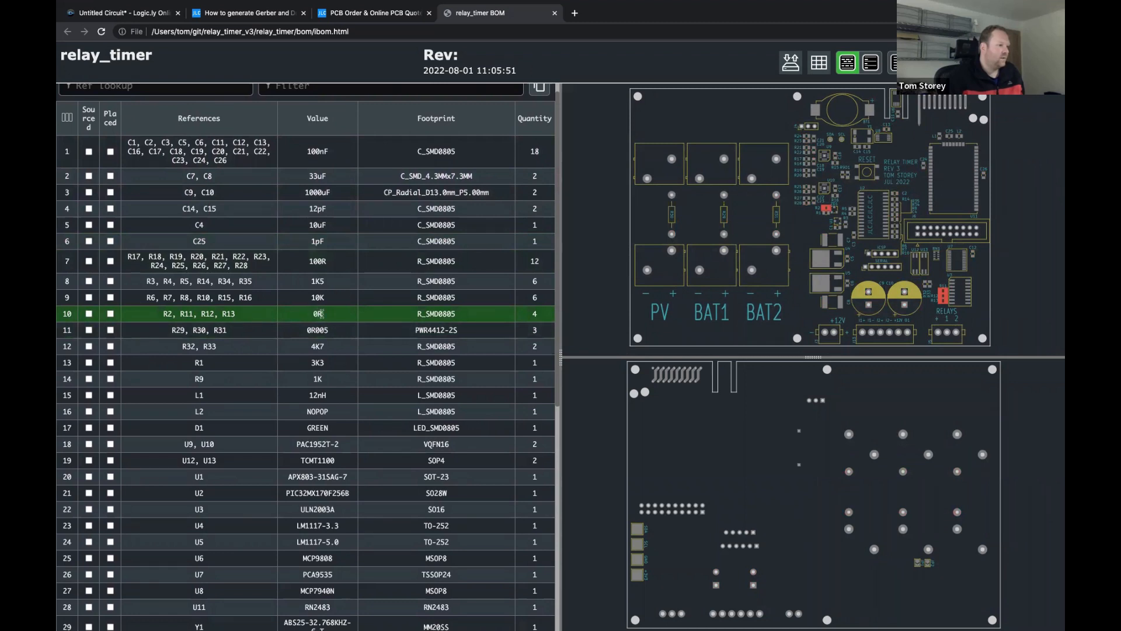
scroll(315, 313, "up", 1)
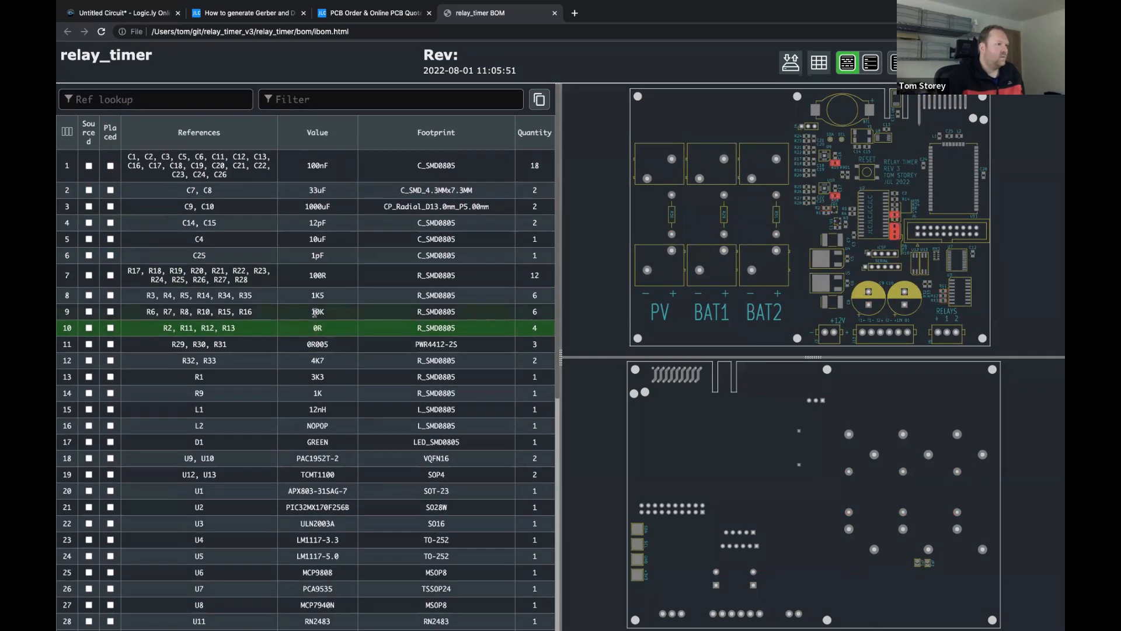
- Look up reference r1 in the BOM and mark it as sourced and placed
left_click(130, 99)
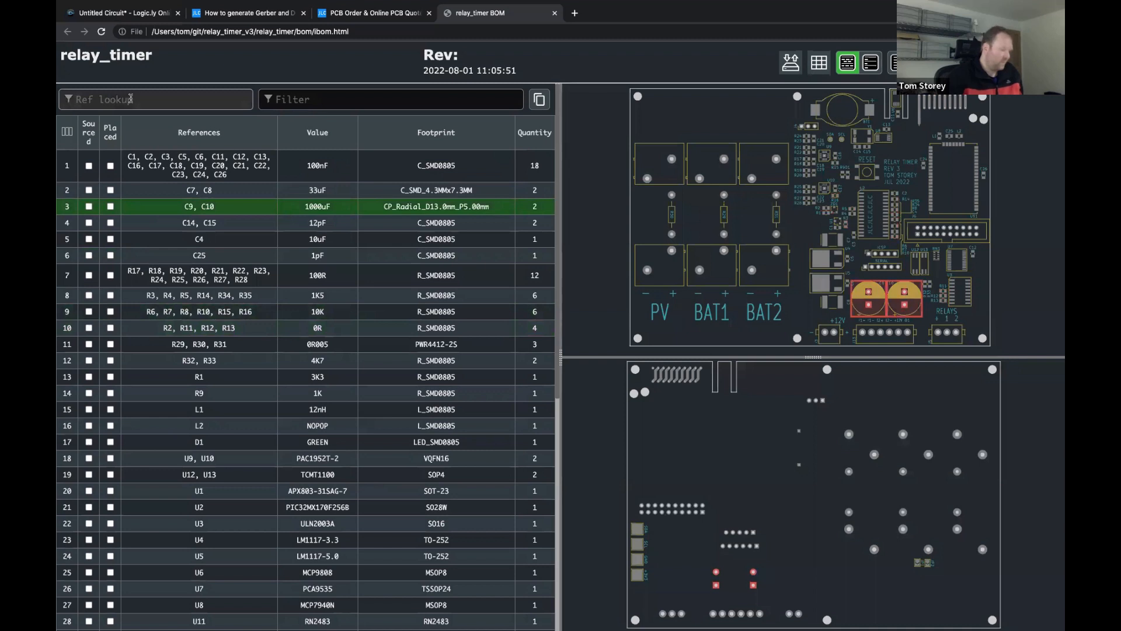
type("r1")
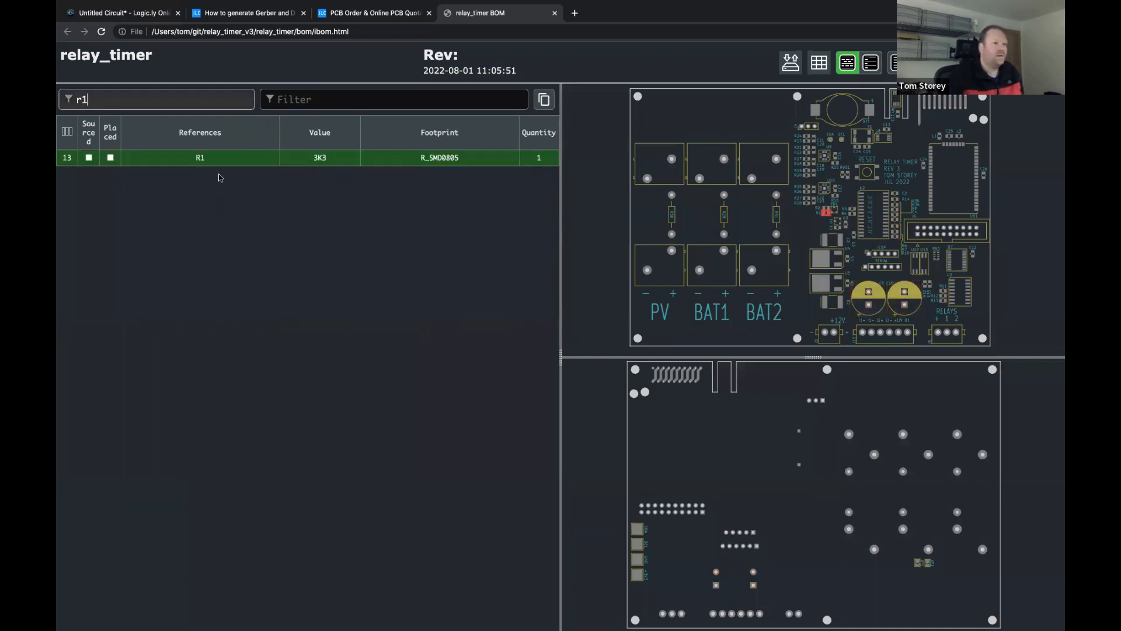
left_click(208, 161)
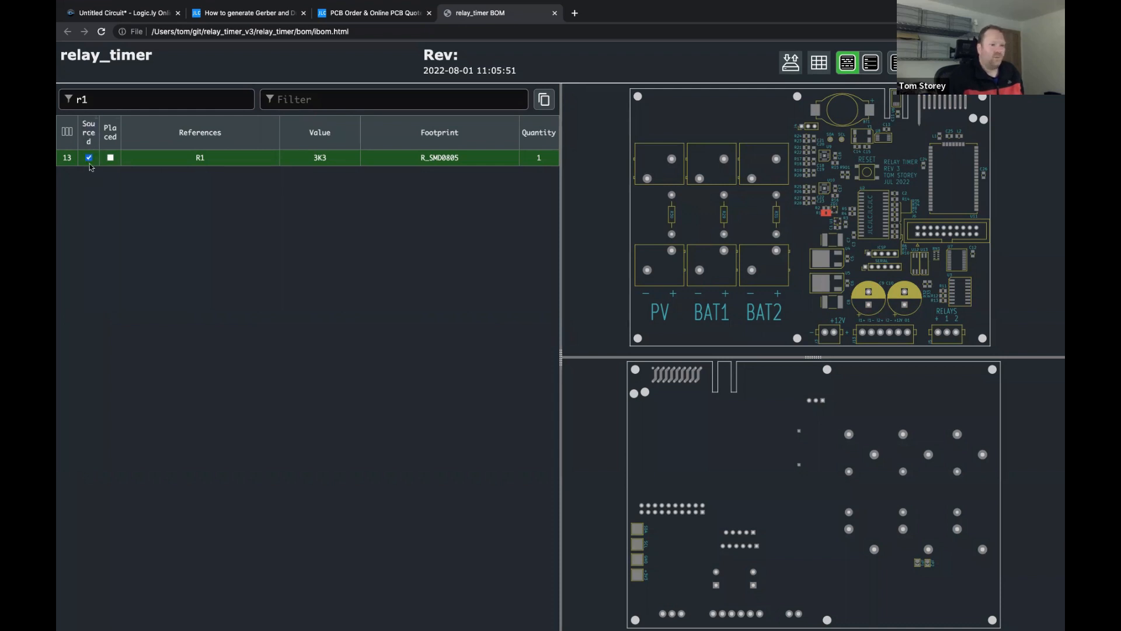
mouse_move(74, 127)
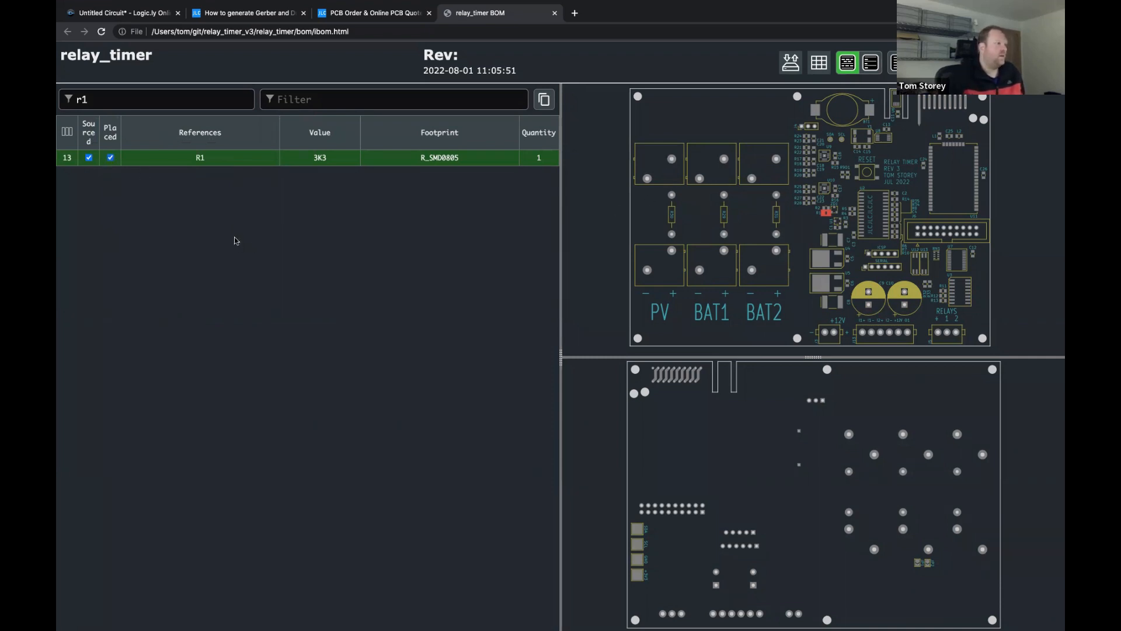
- Clear the reference lookup and remove the sourced and placed marks from R1
left_click(117, 100)
key("BackSpace")
key("BackSpace")
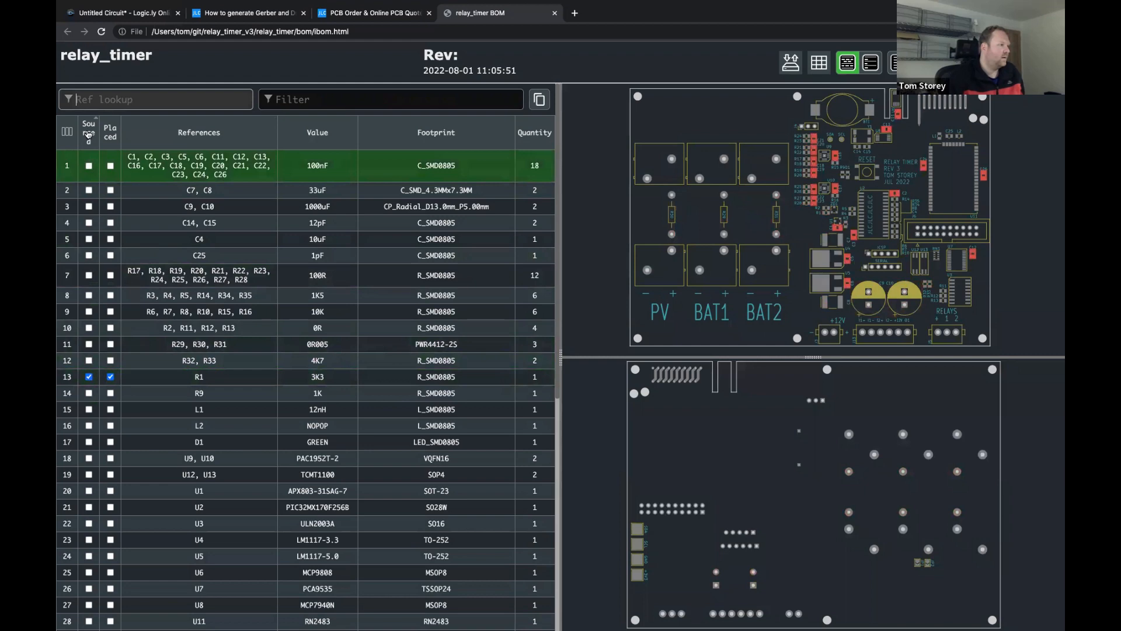
left_click(89, 377)
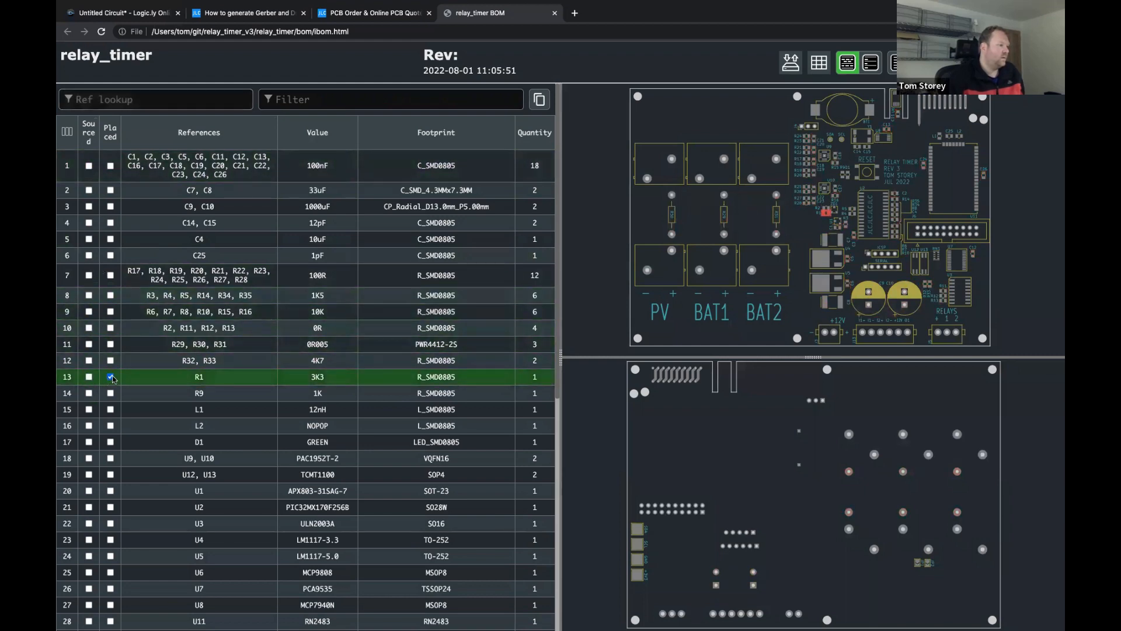
- Reload the BOM, mark the 100R resistors as sourced and placed, and mark the 1K5 and 10K resistors as placed
left_click(100, 32)
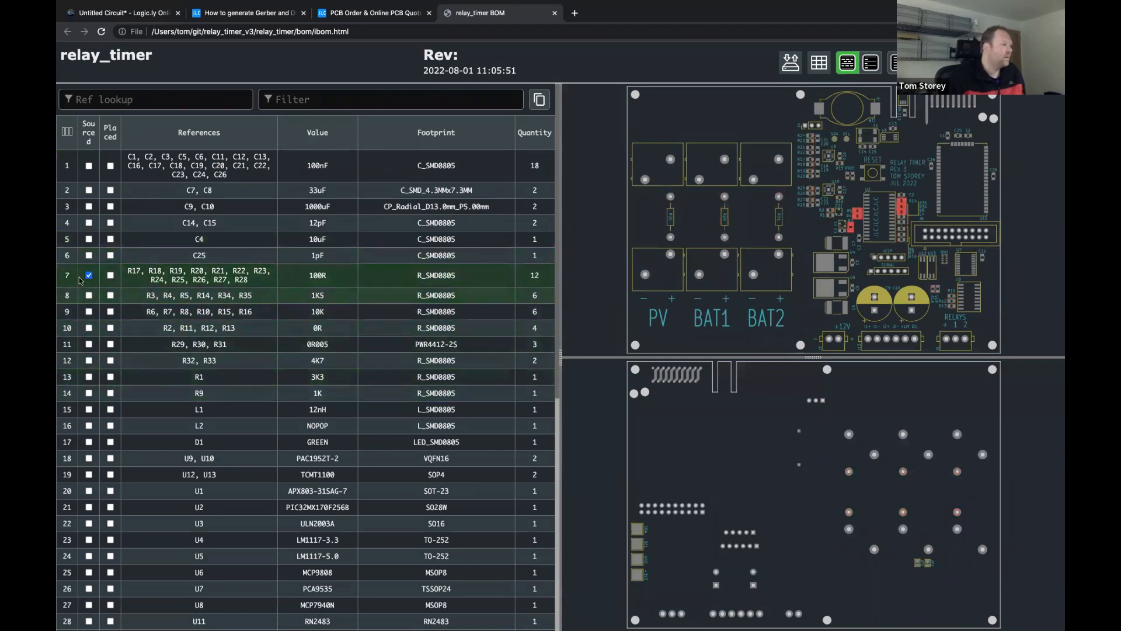
scroll(94, 292, "down", 2)
scroll(95, 292, "down", 6)
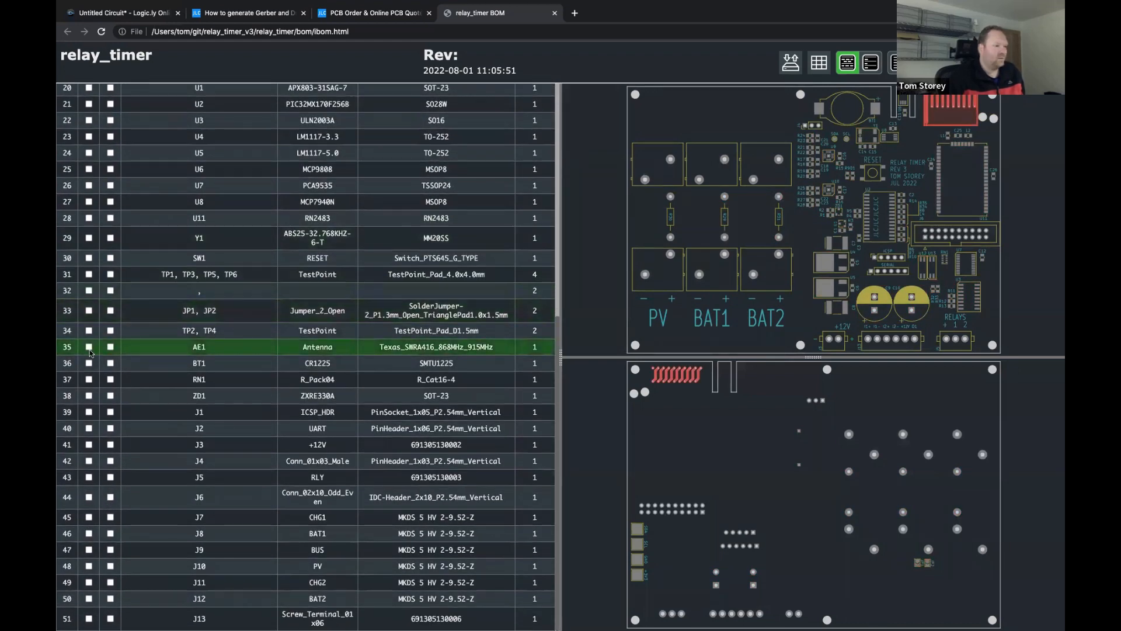
scroll(82, 327, "up", 6)
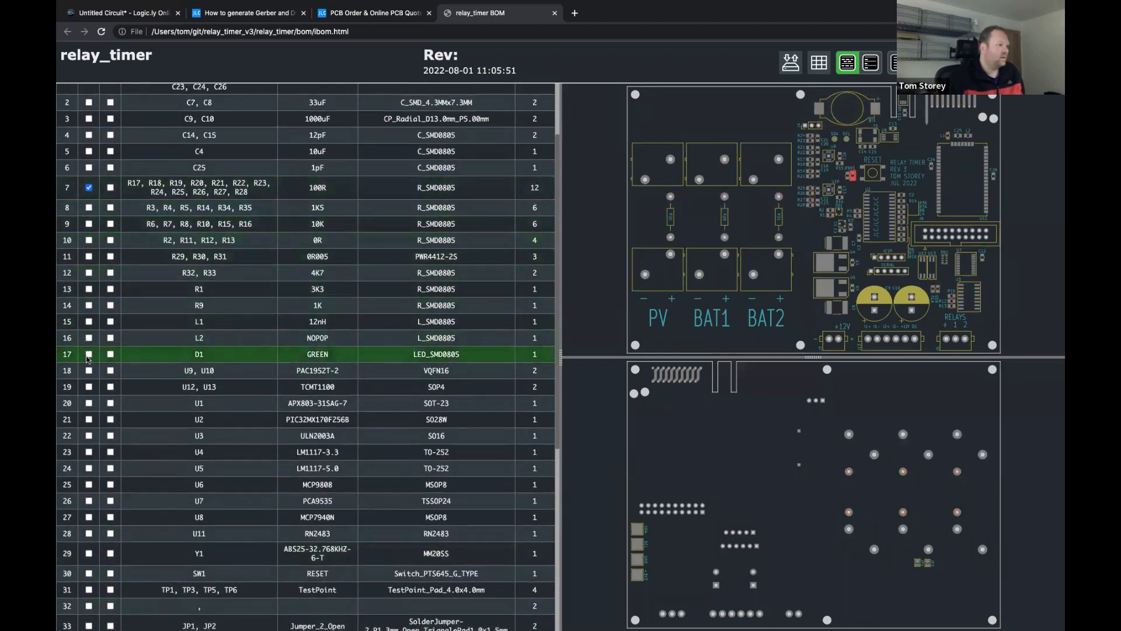
scroll(138, 330, "up", 2)
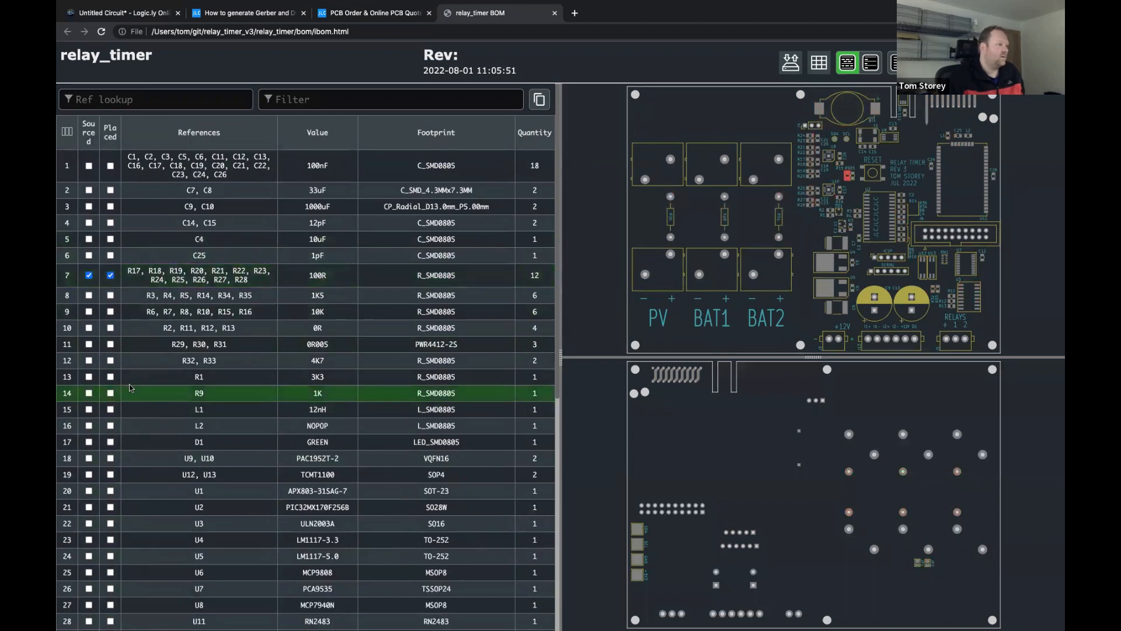
left_click(110, 295)
left_click(110, 313)
- Go through the remaining BOM rows and their highlighted board locations, and return to Finder
scroll(211, 363, "down", 2)
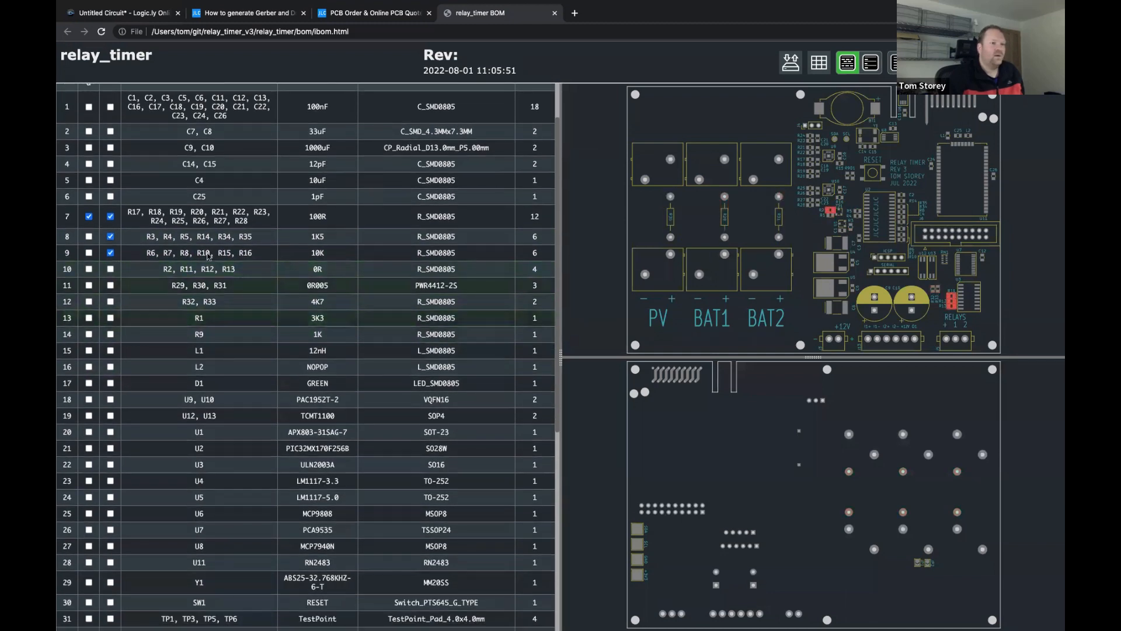
scroll(211, 364, "down", 4)
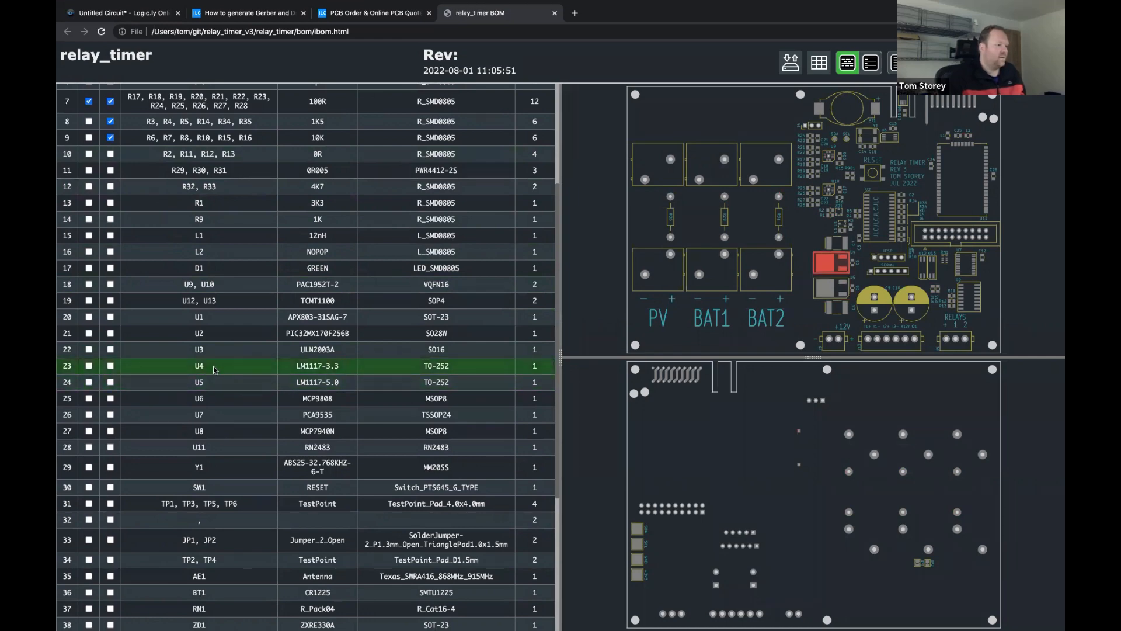
scroll(215, 369, "down", 1)
scroll(215, 368, "down", 5)
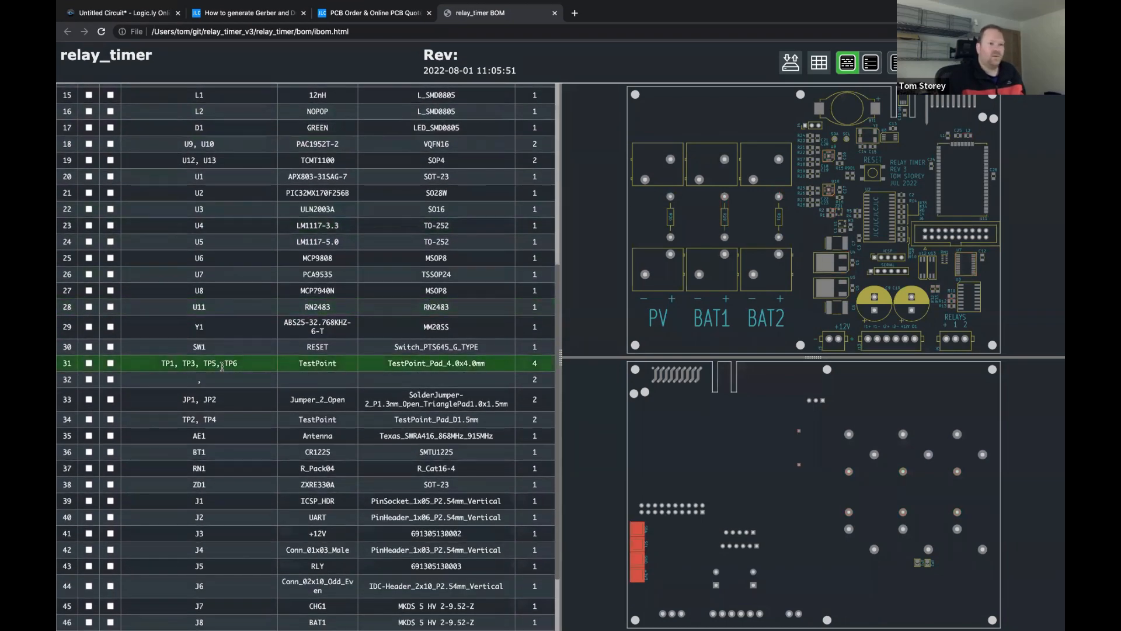
scroll(222, 369, "down", 4)
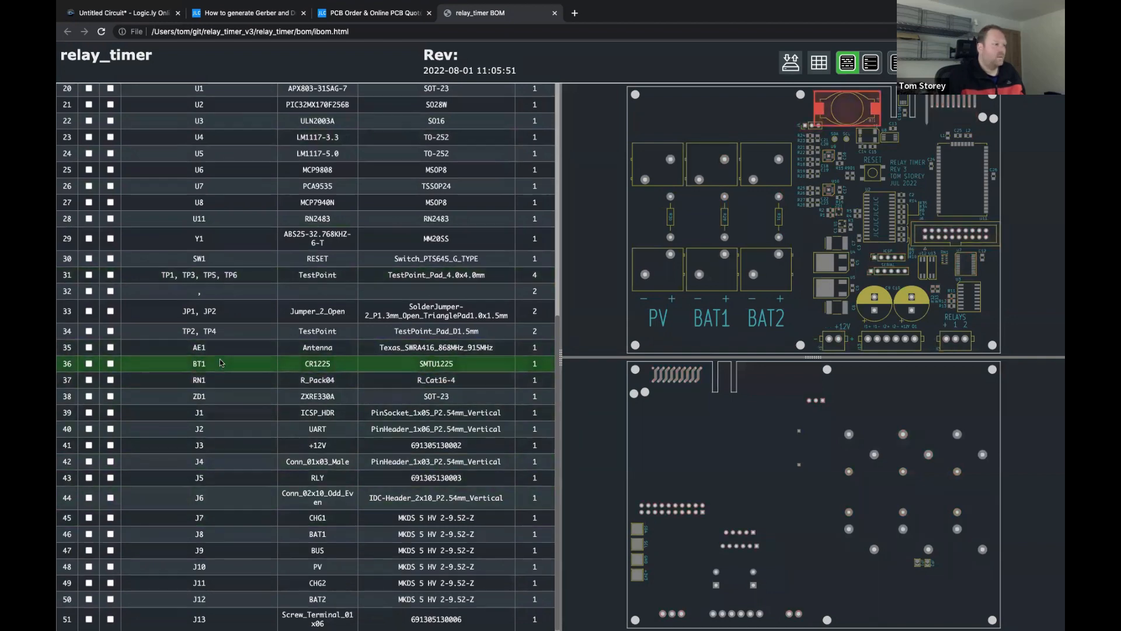
scroll(220, 368, "up", 8)
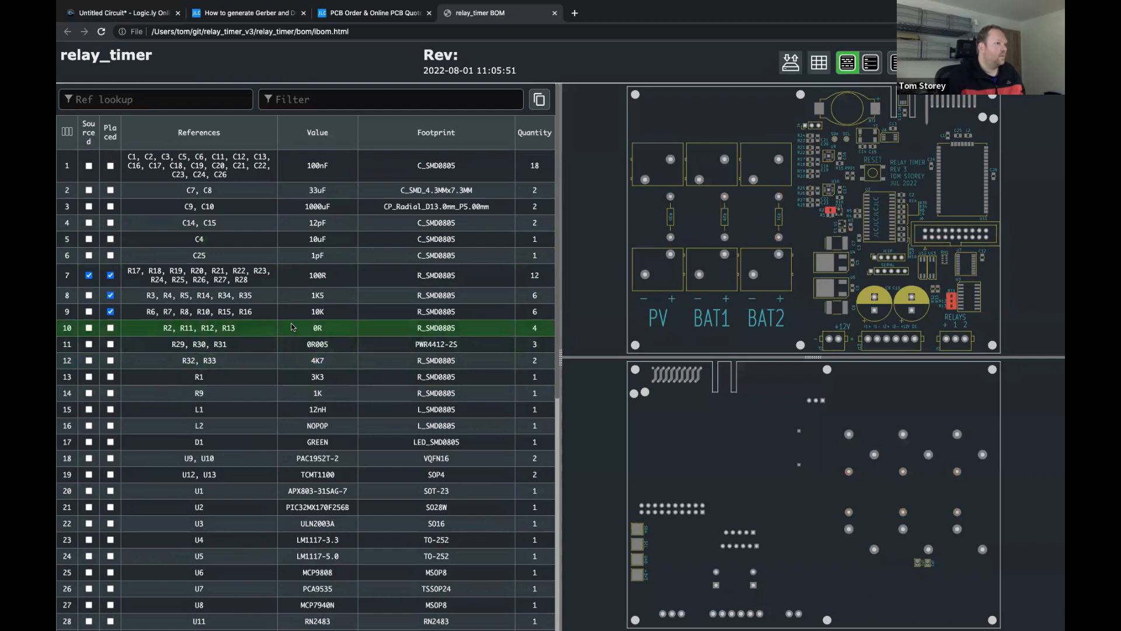
key("ctrl+Left")
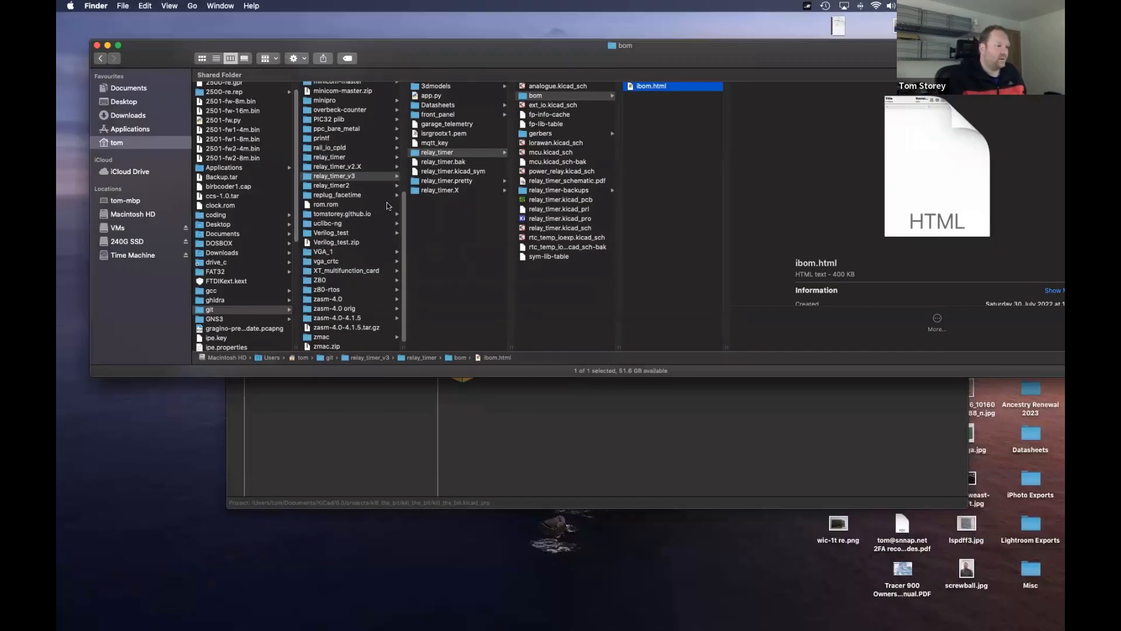
- Open the relay_timer.kicad_pro project from Finder and open its relay_timer.kicad_sch schematic
double_click(575, 220)
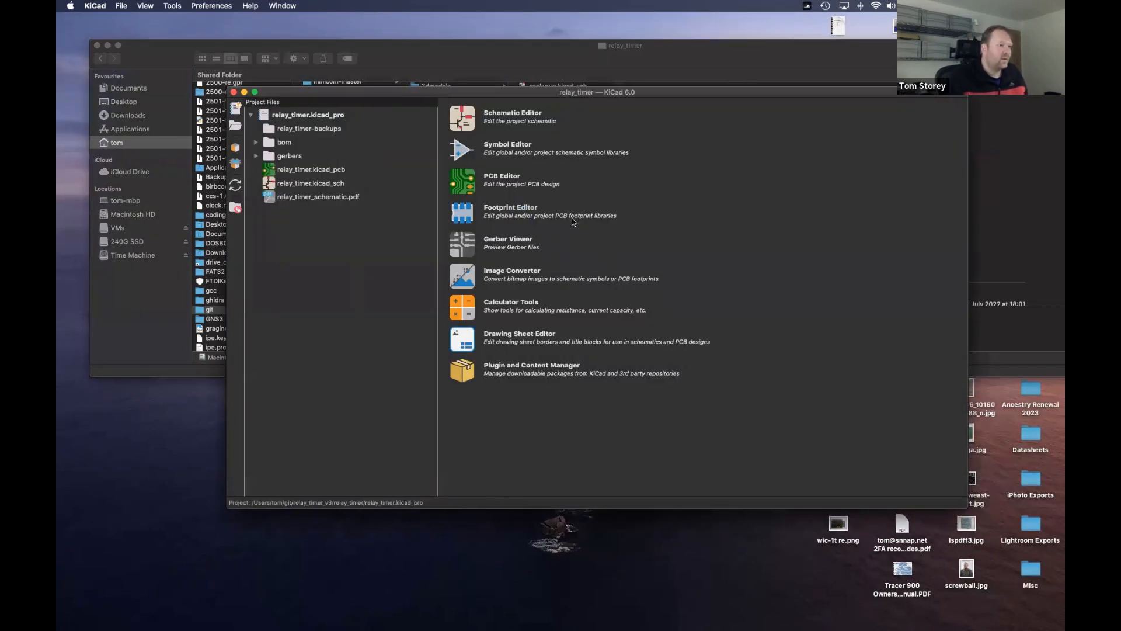
double_click(324, 183)
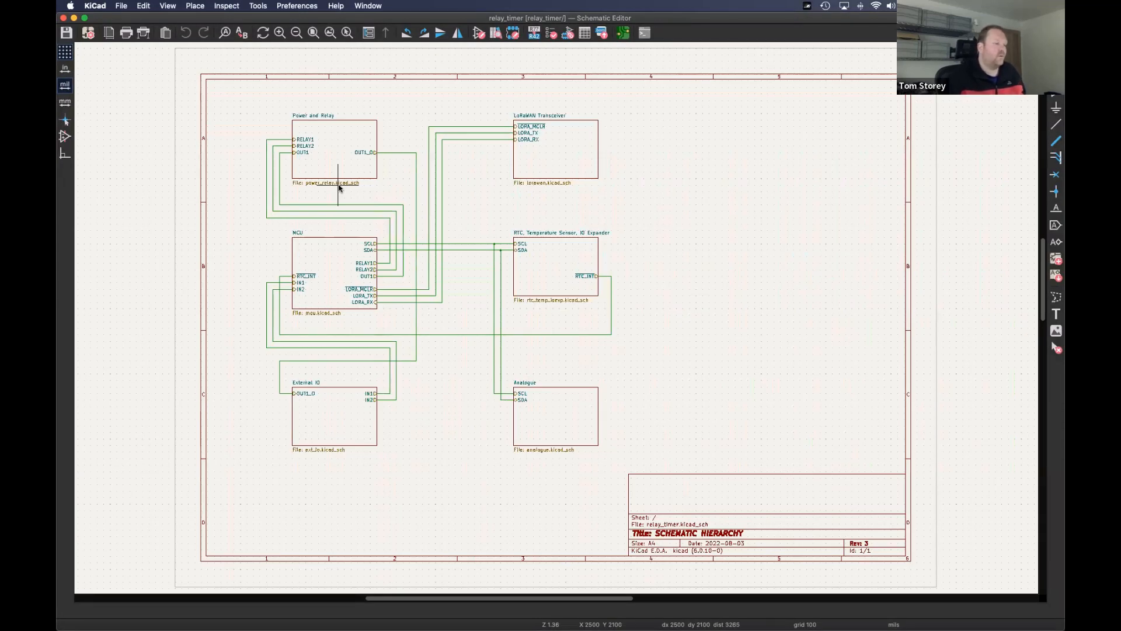
- Review the top-level schematic hierarchy and the Power and Relay sheet, and return to the root sheet
scroll(396, 219, "up", 3)
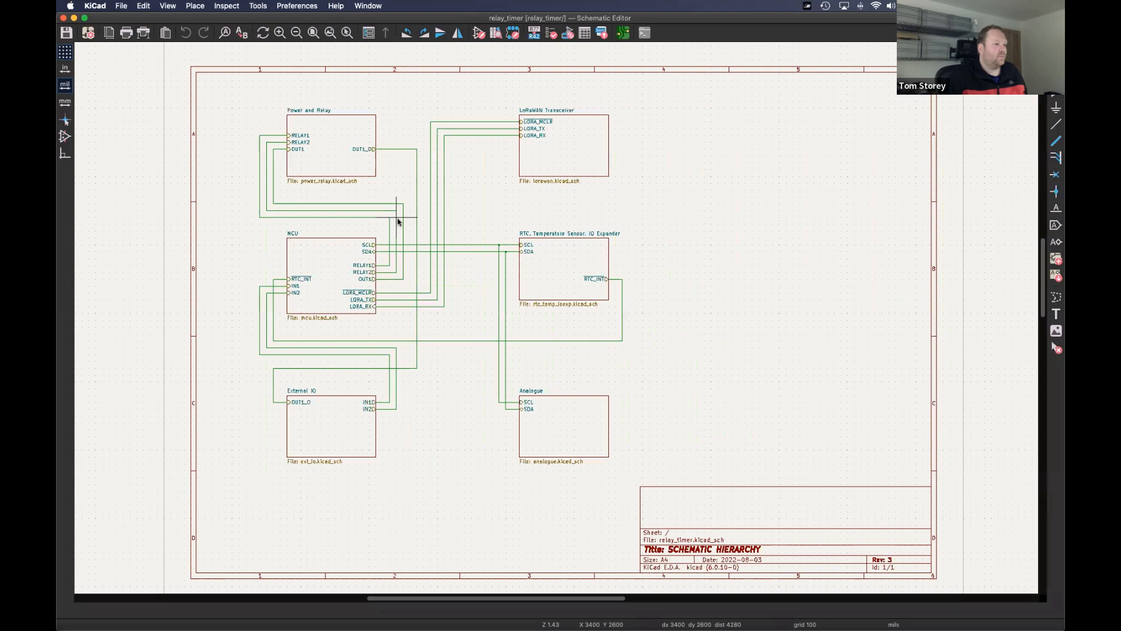
scroll(372, 215, "left", 2)
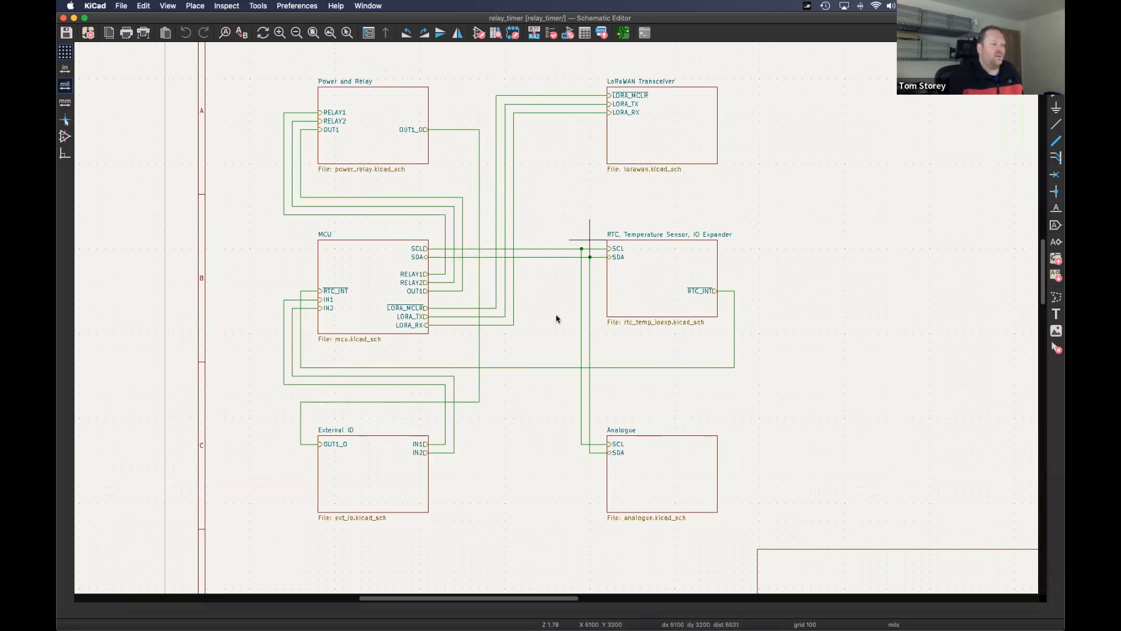
double_click(372, 150)
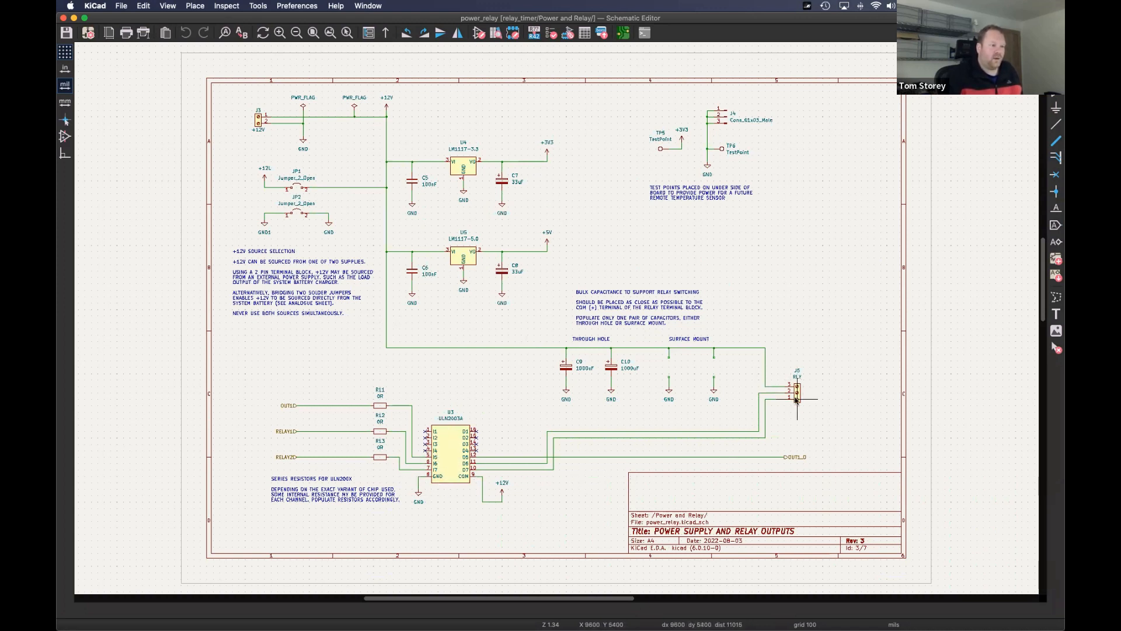
left_click(385, 34)
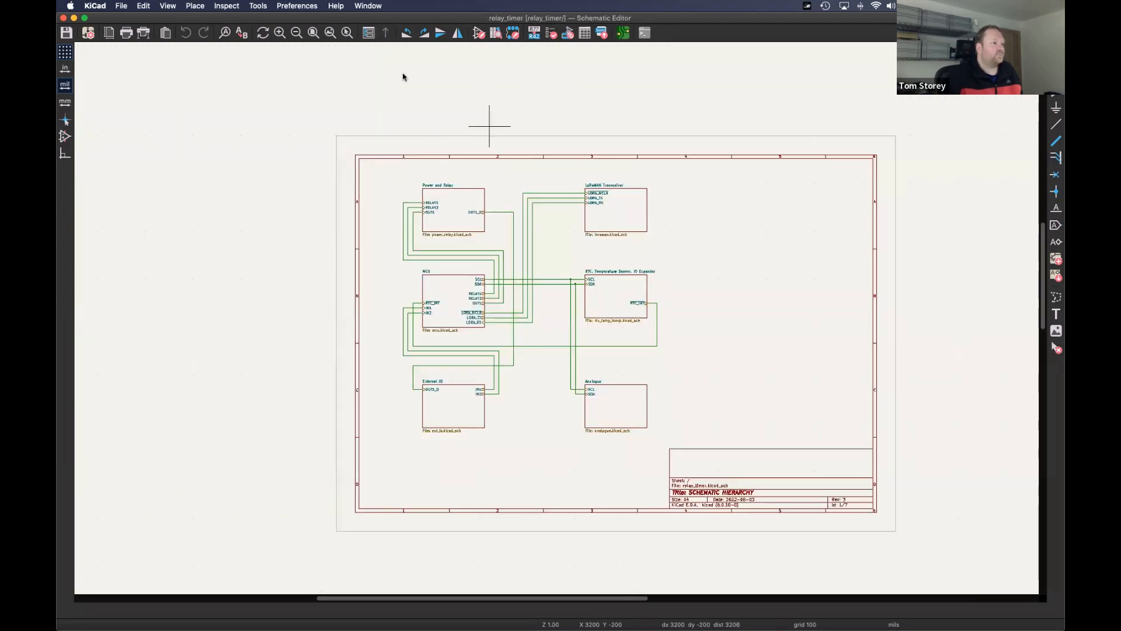
- Trace LORA_TX and LORA_RX to the UART pins of U11 in the LoRaWAN Transceiver sheet, and return to the root sheet
scroll(507, 199, "up", 5)
double_click(652, 221)
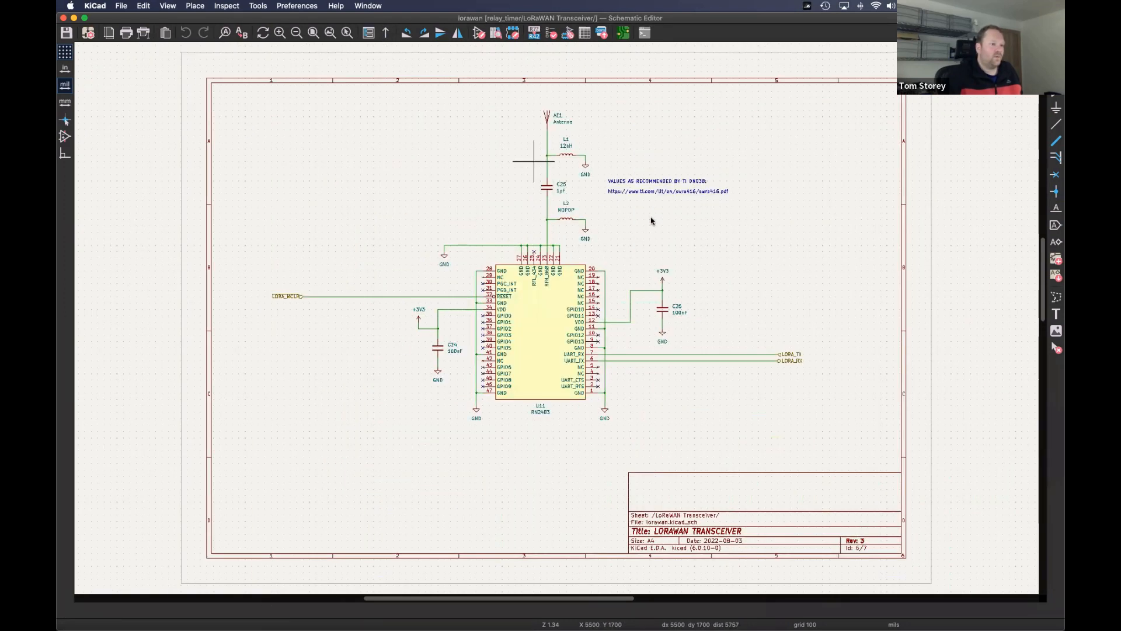
scroll(631, 292, "up", 2)
scroll(630, 292, "up", 2)
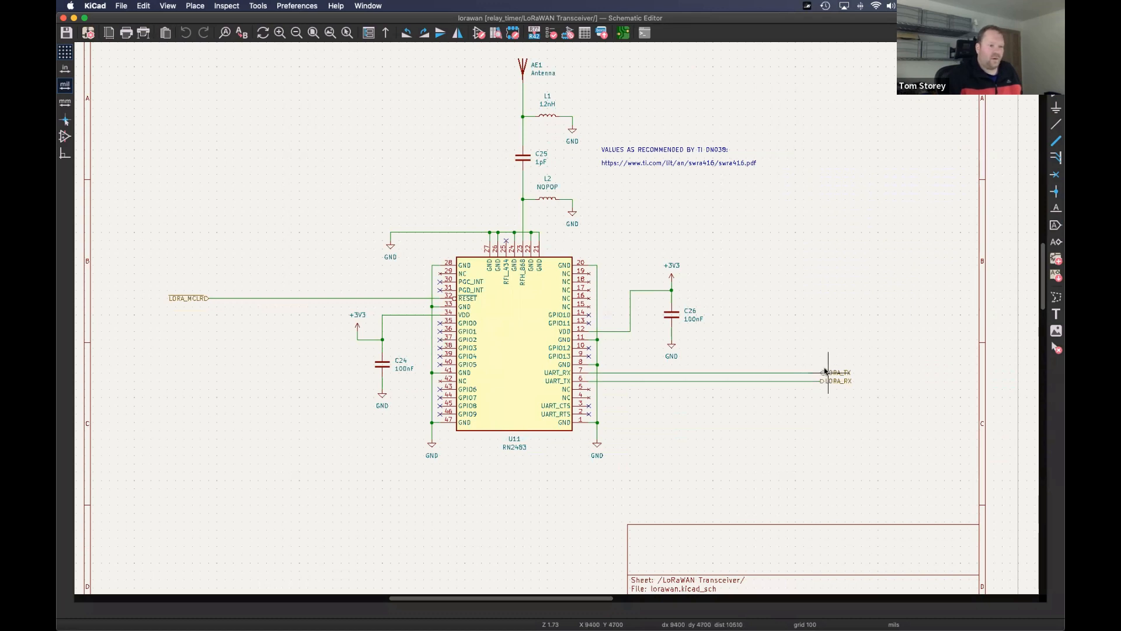
scroll(849, 383, "up", 5)
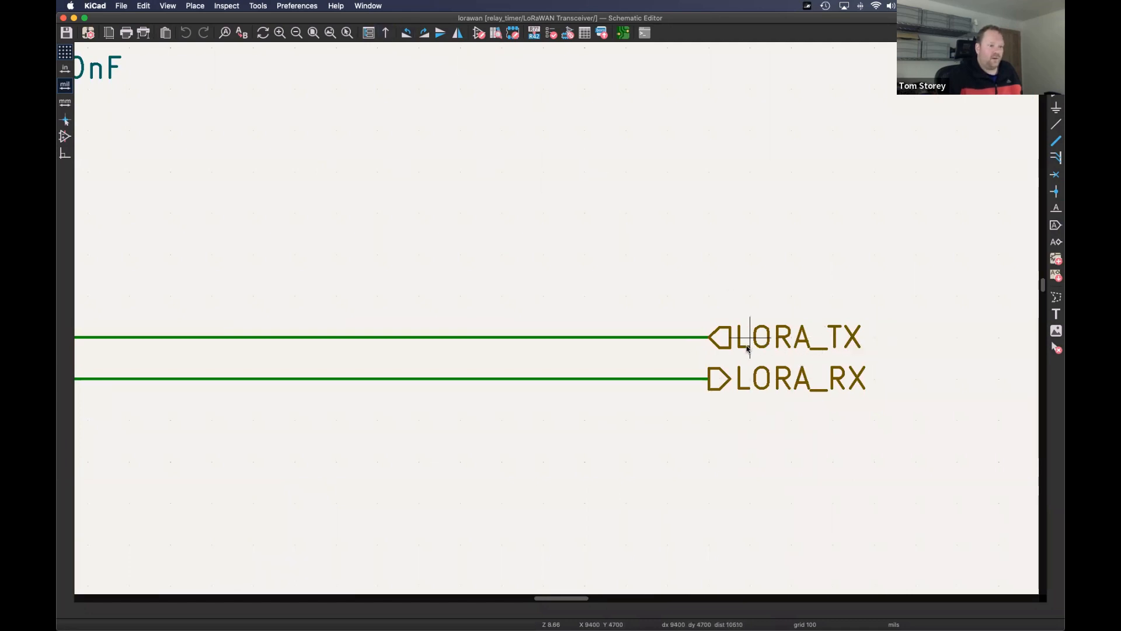
scroll(747, 348, "down", 1)
middle_click_drag(690, 342, 916, 340)
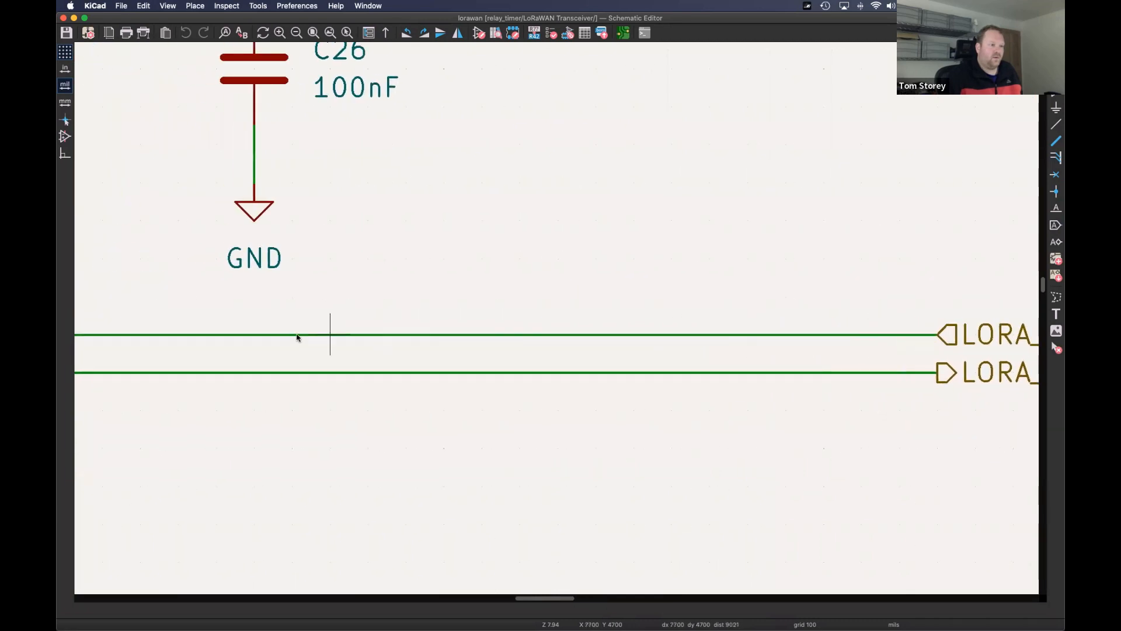
middle_click_drag(309, 340, 833, 333)
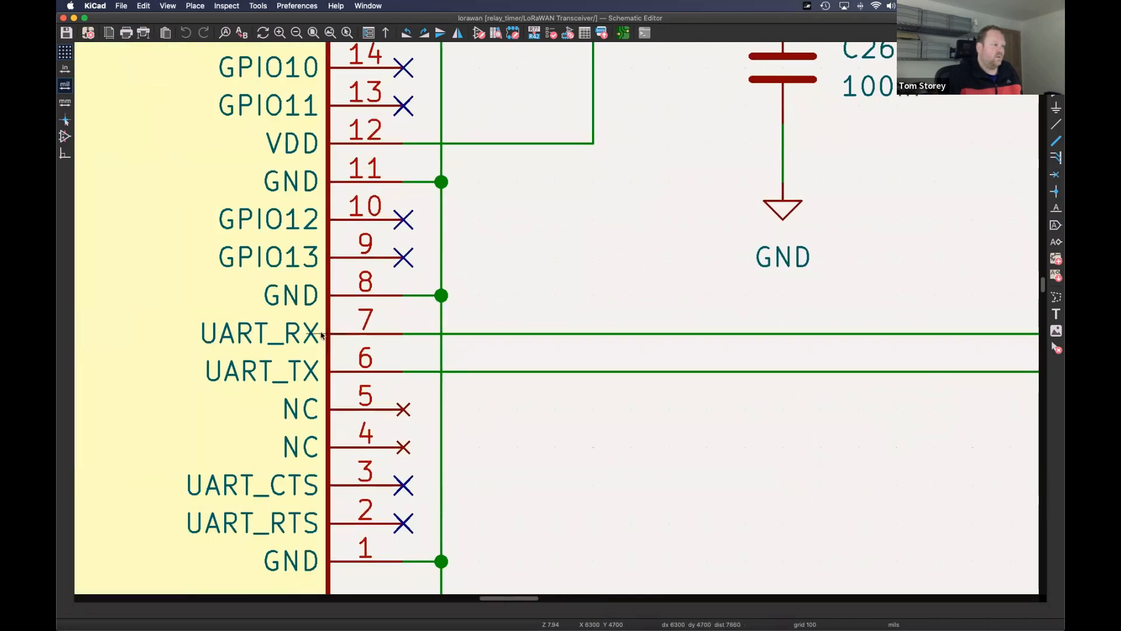
scroll(230, 313, "down", 3)
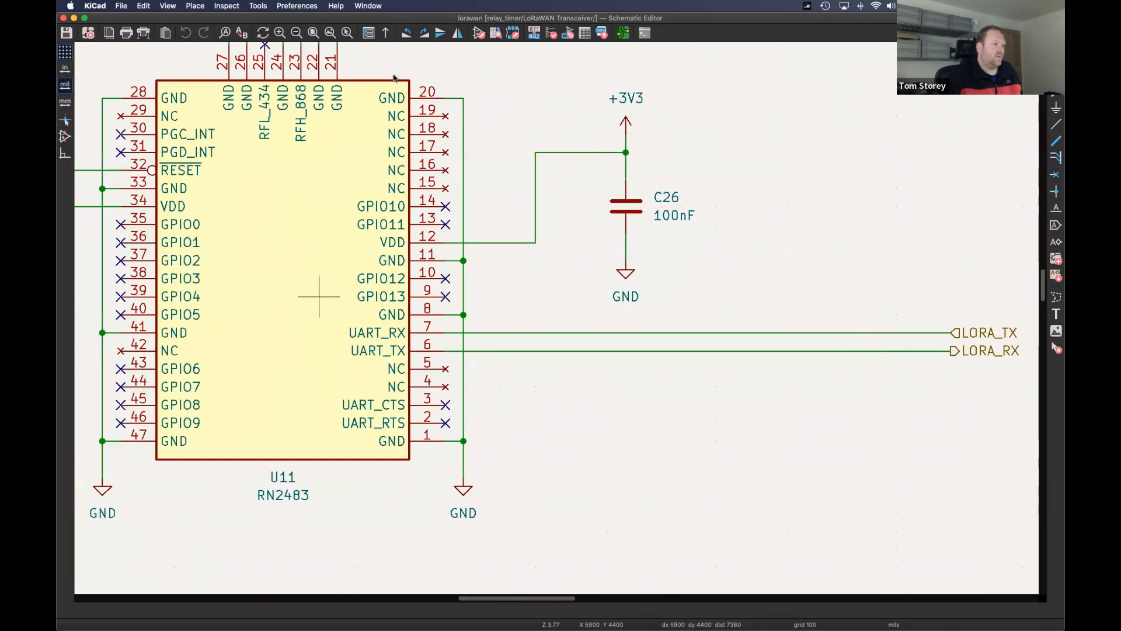
left_click(385, 32)
- Examine the LORA_MCLR, LORA_TX and LORA_RX sheet pins on the LoRaWAN Transceiver block and their wires to the MCU block
scroll(625, 249, "up", 3)
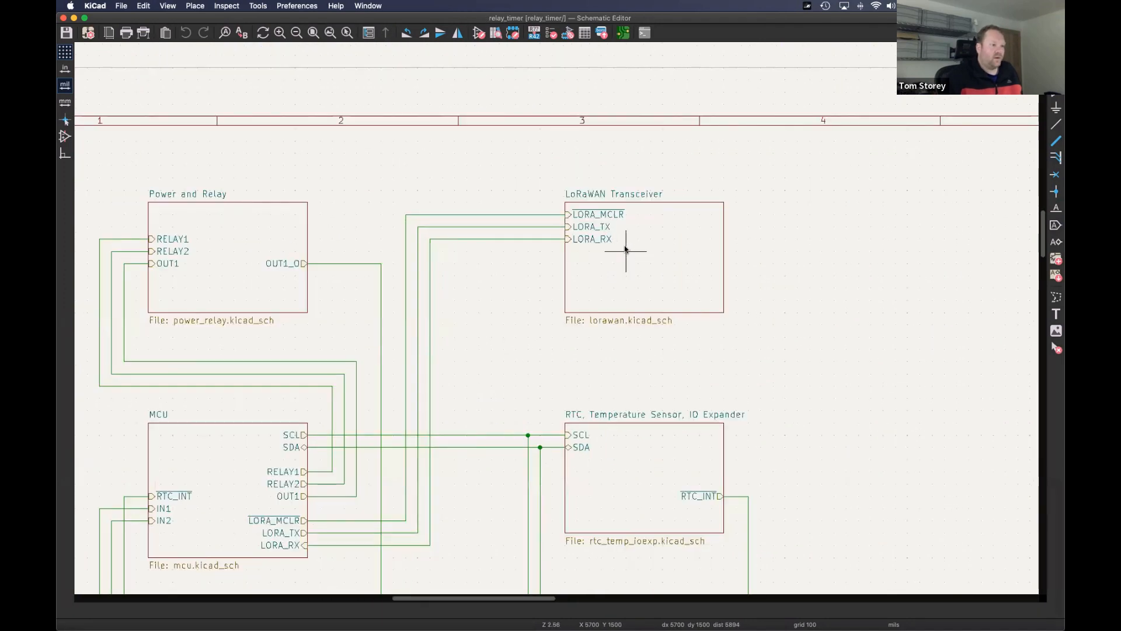
scroll(625, 249, "up", 1)
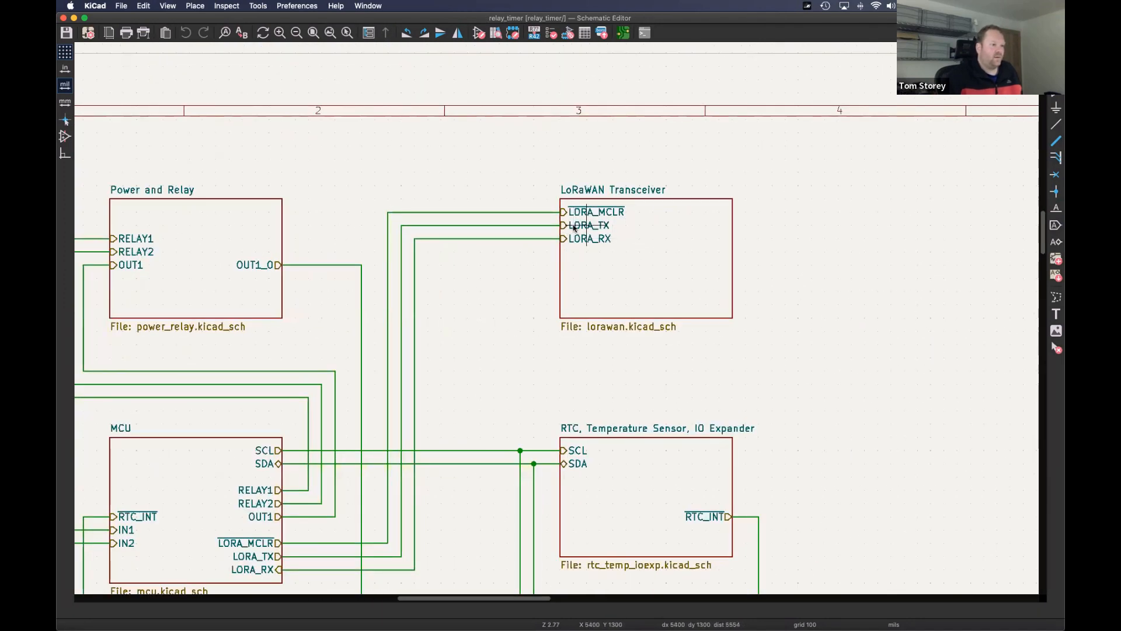
scroll(558, 225, "up", 2)
scroll(560, 226, "down", 3)
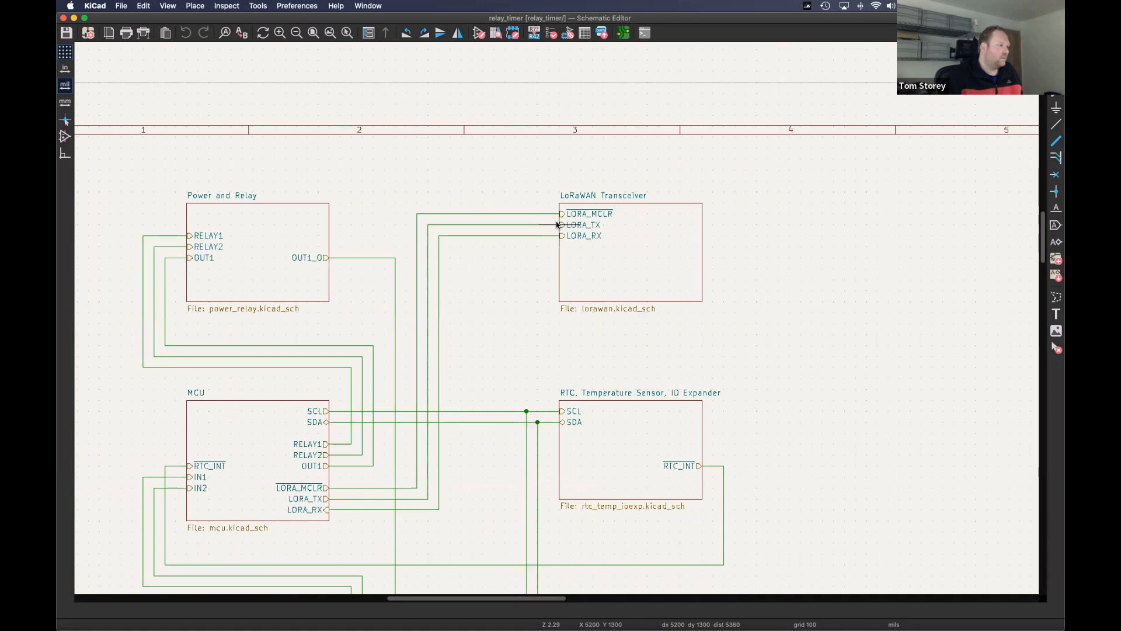
scroll(578, 228, "up", 5)
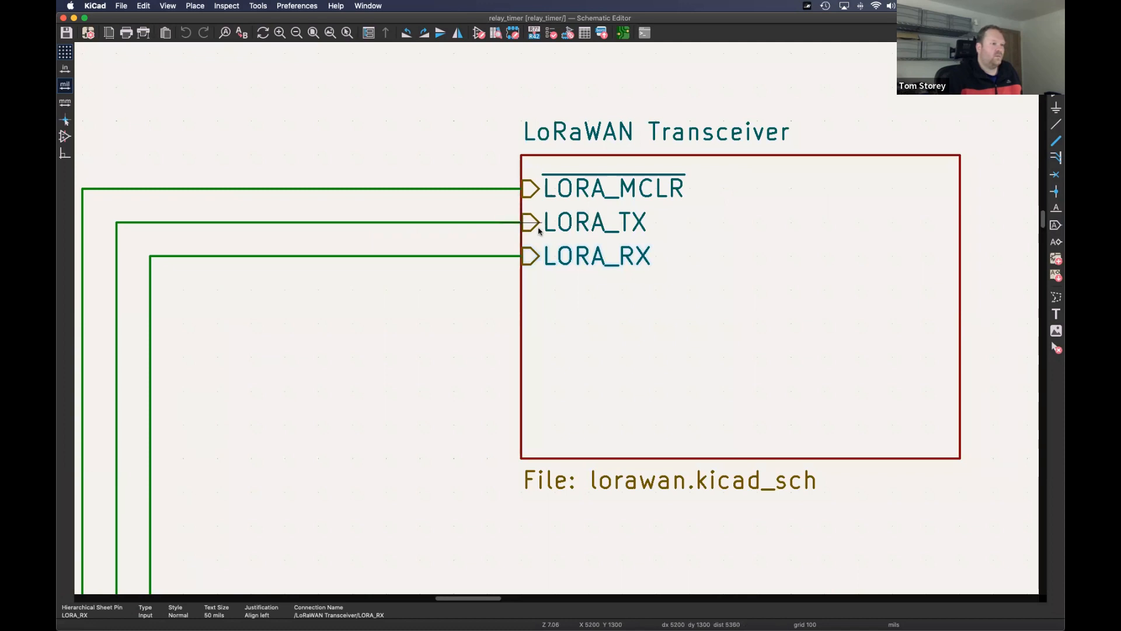
scroll(578, 230, "down", 3)
scroll(587, 223, "down", 2)
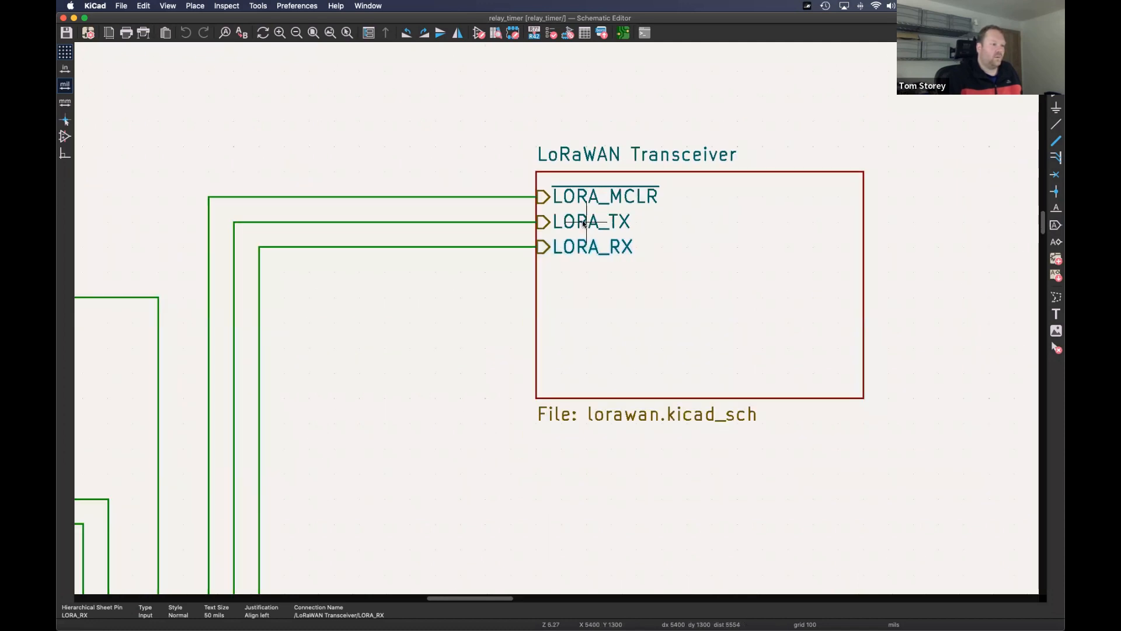
scroll(570, 193, "down", 3)
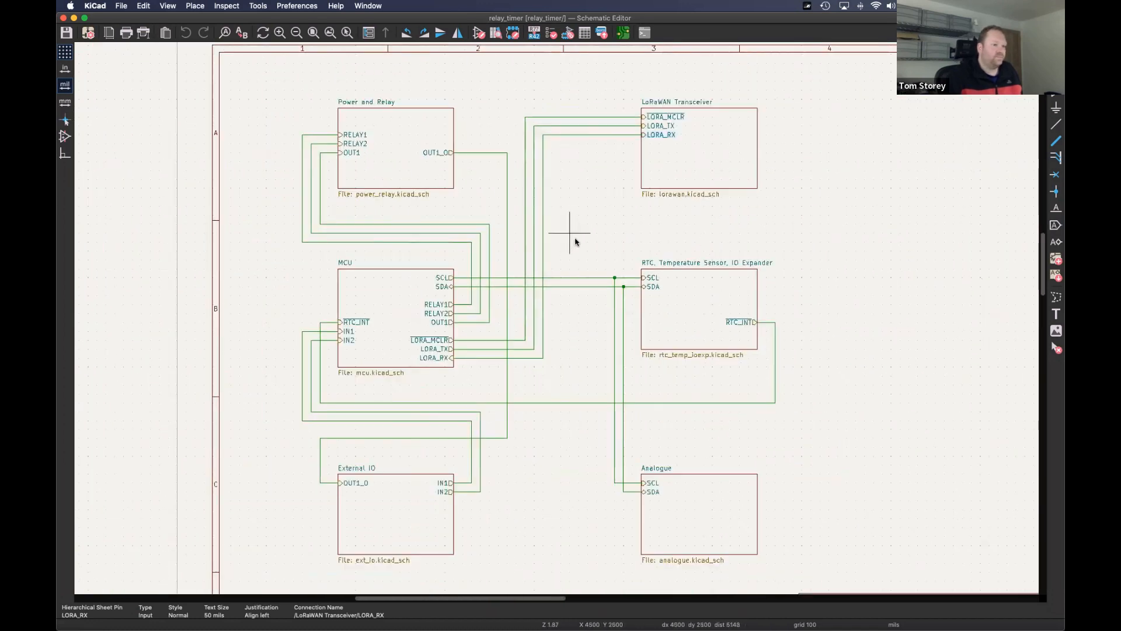
- Review the RTC, Temperature Sensor, IO Expander sheet and open the MCU sheet from the root sheet
scroll(576, 238, "down", 3)
double_click(654, 232)
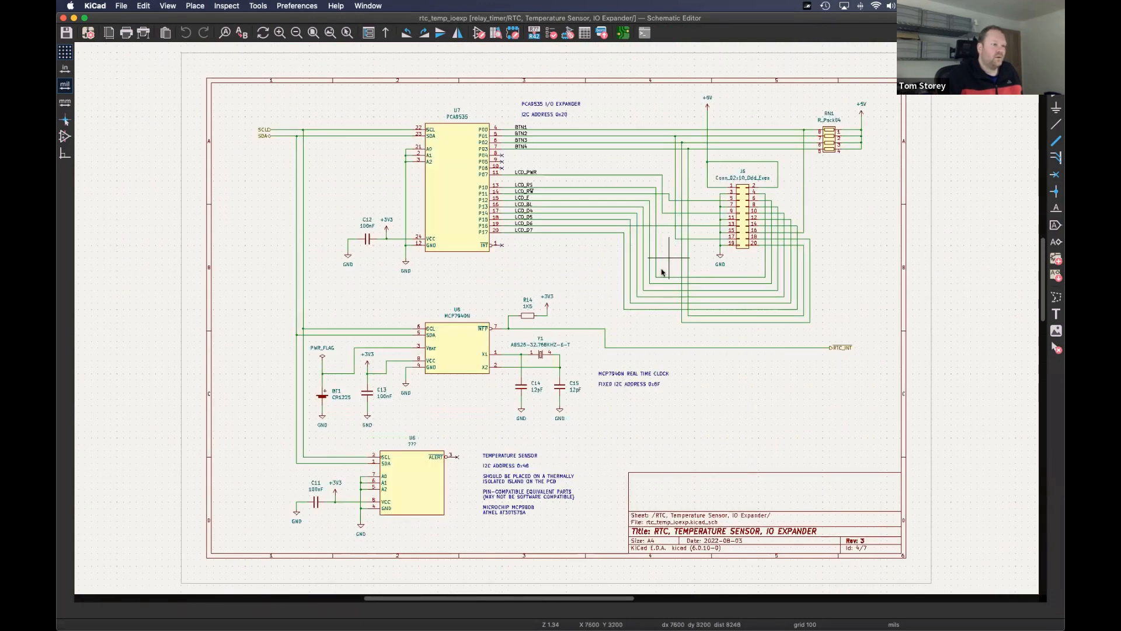
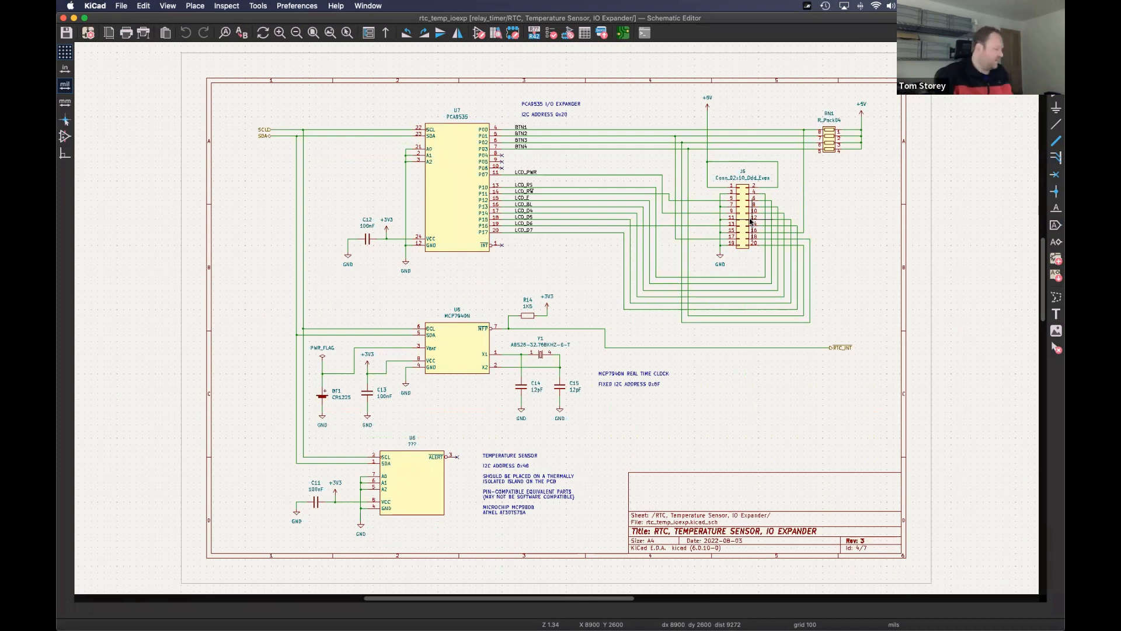
left_click(391, 37)
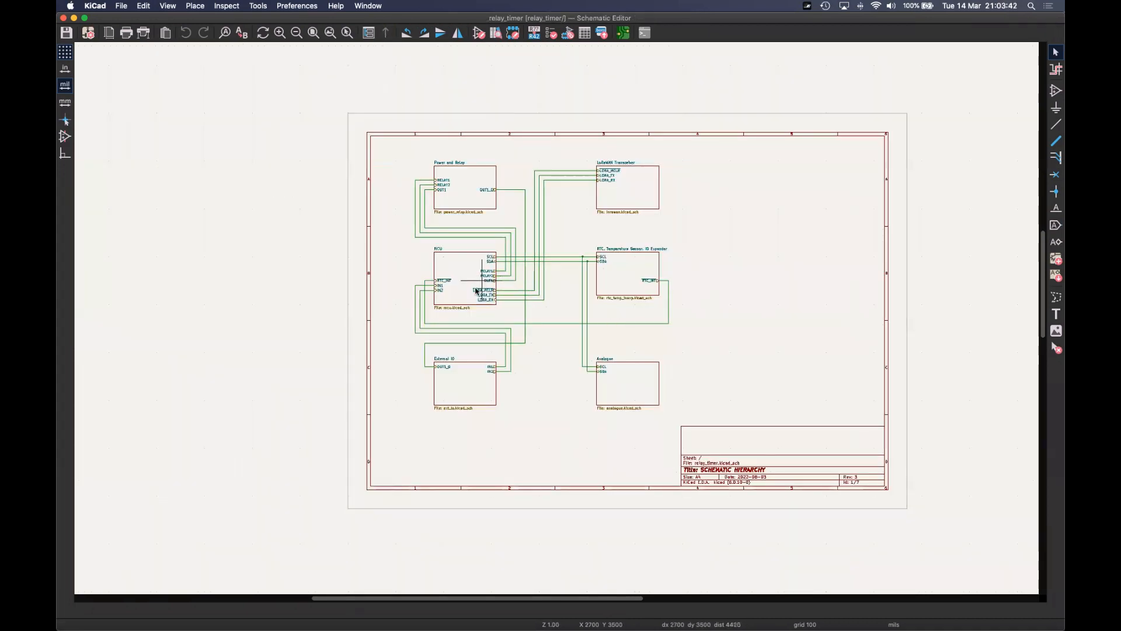
scroll(477, 290, "up", 6)
double_click(454, 233)
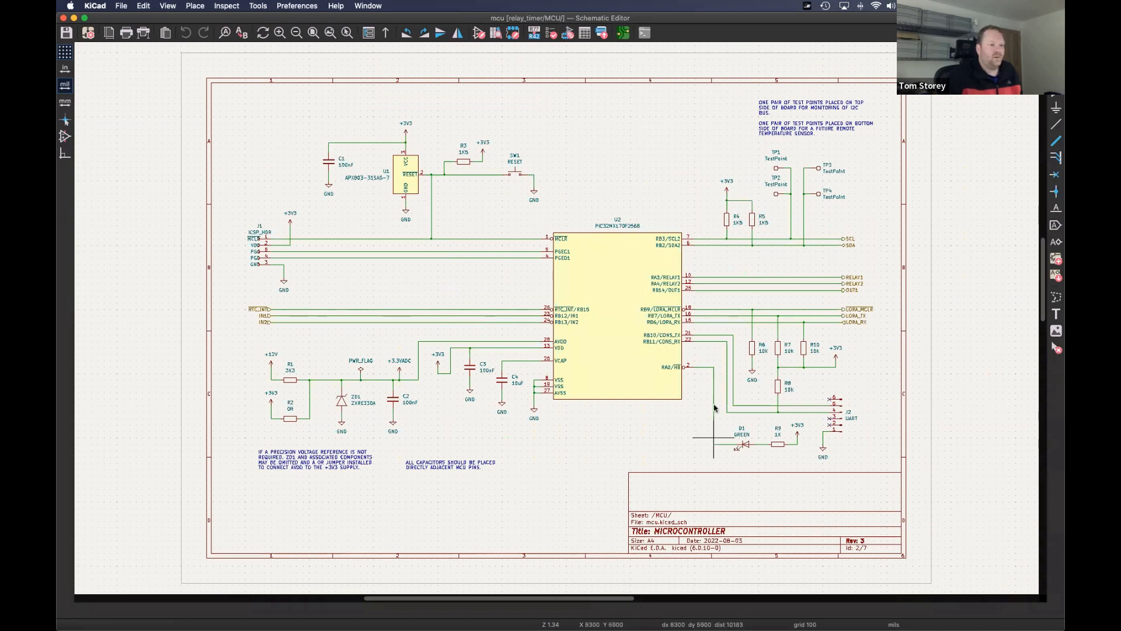
- Switch to the relay_timer board layout and open it in the 3D Viewer
left_click(623, 33)
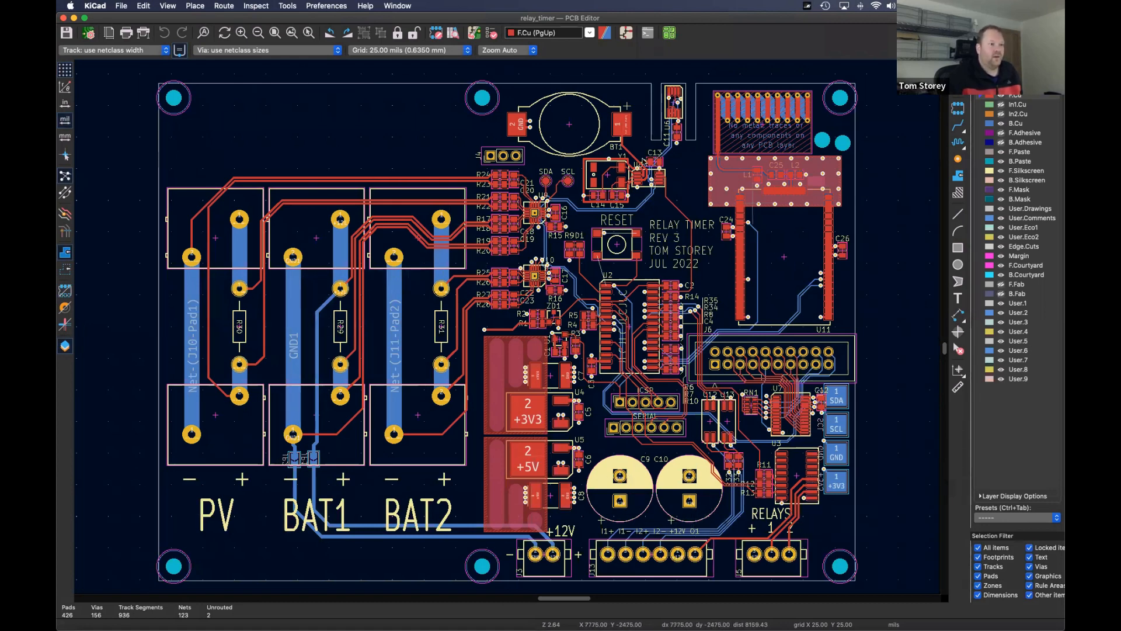
left_click(167, 6)
left_click(184, 38)
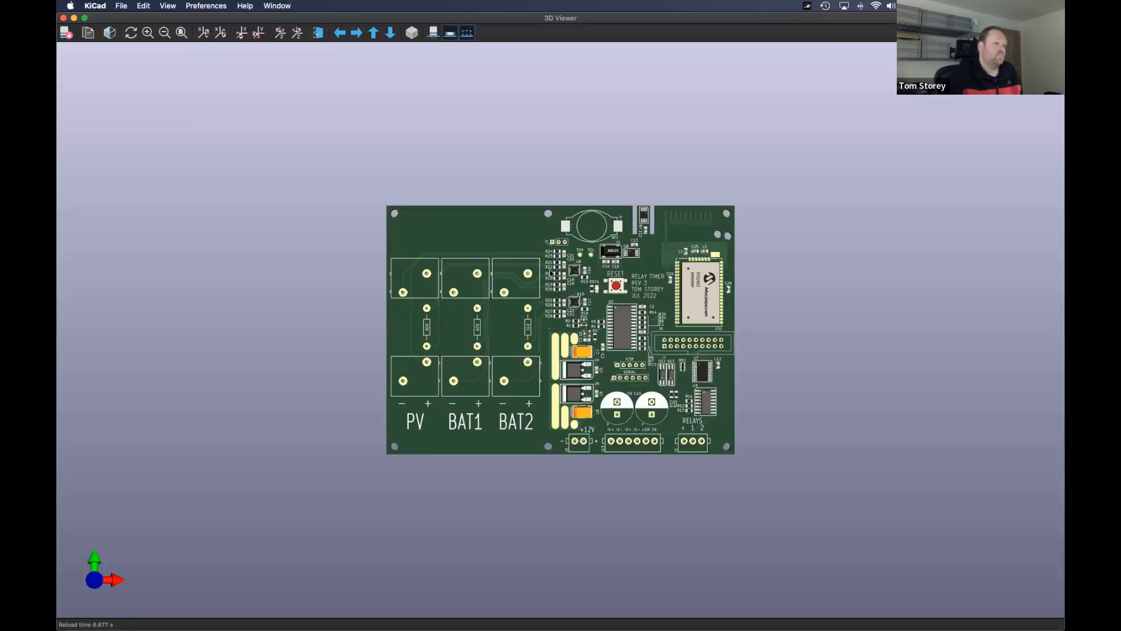
- Inspect the 3D model of the relay timer board from several angles
scroll(594, 350, "up", 2)
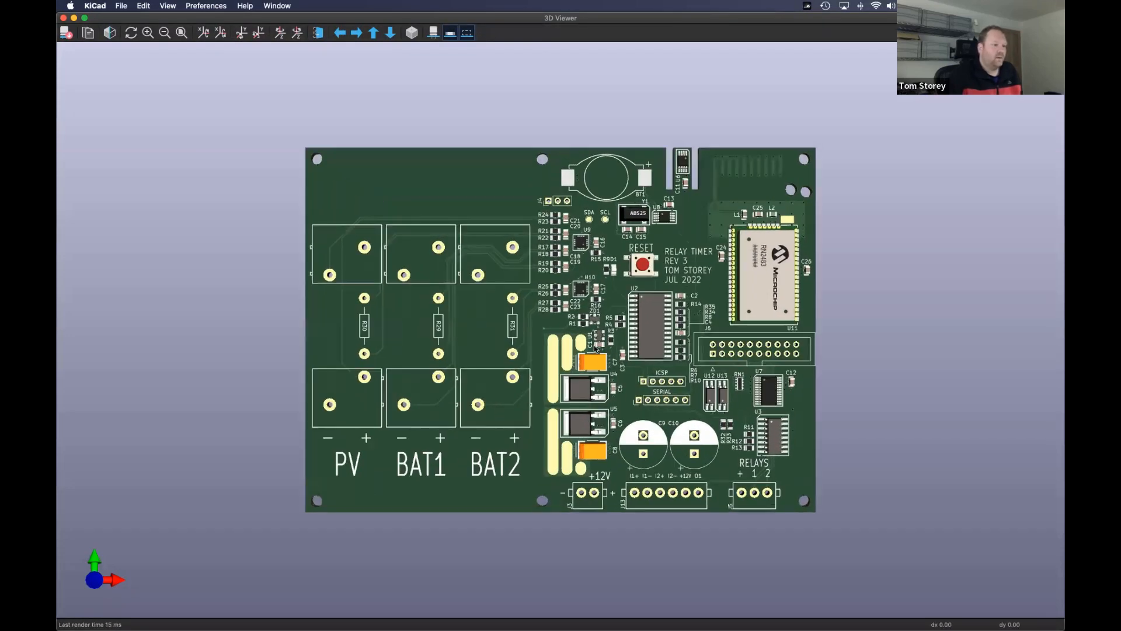
left_click_drag(552, 407, 447, 380)
left_click_drag(647, 269, 552, 262)
left_click_drag(771, 81, 780, 282)
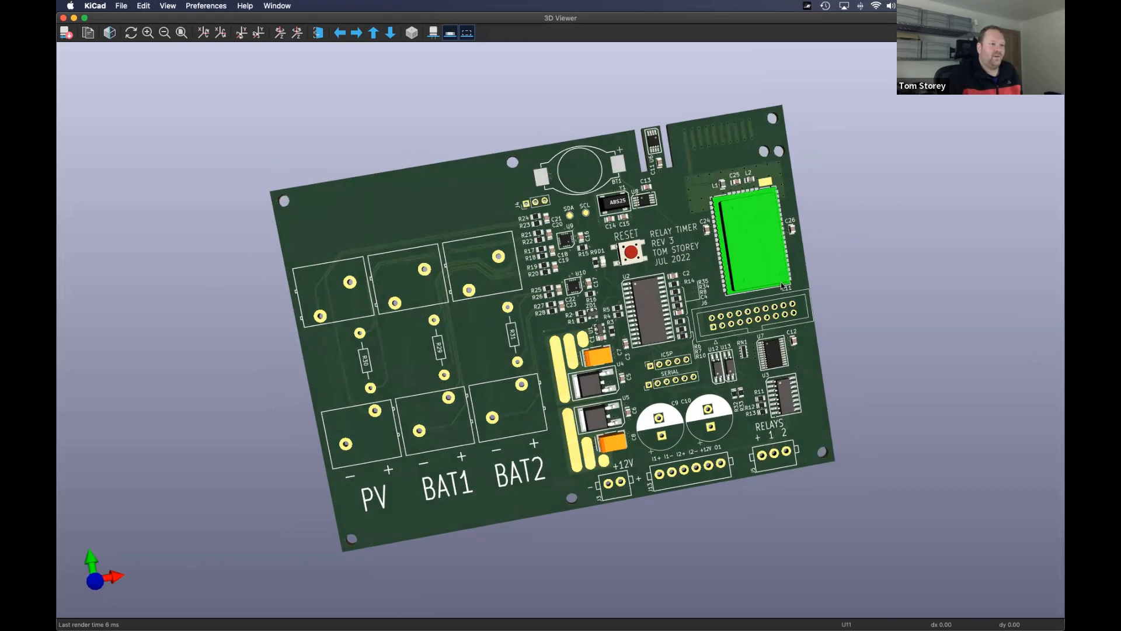
left_click_drag(859, 397, 492, 305)
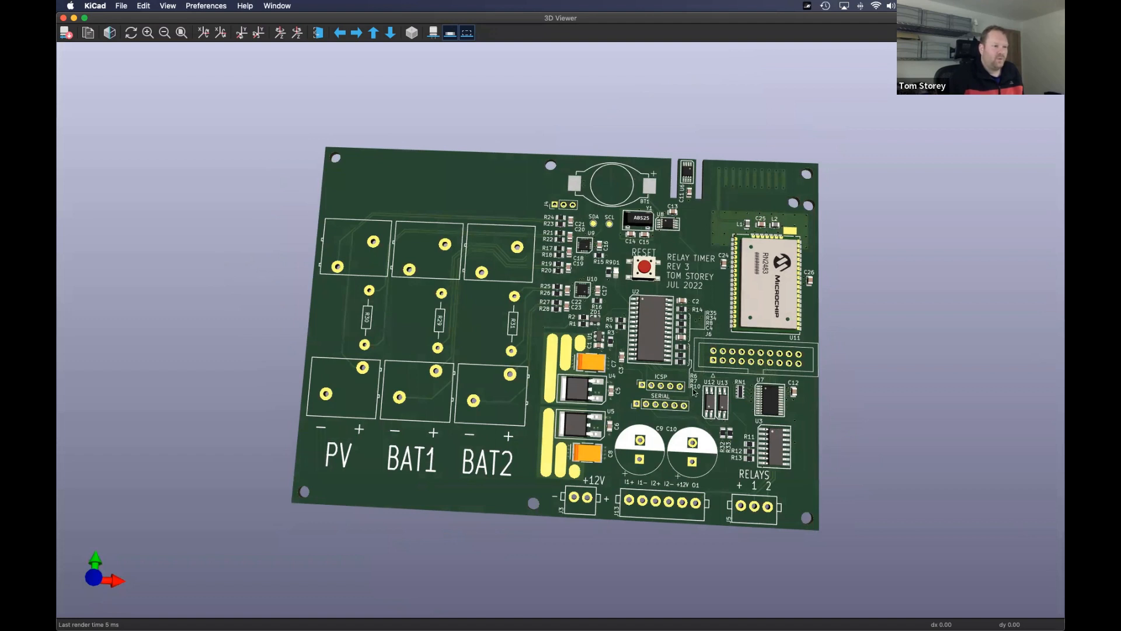
- Show the through-hole component models and inspect the connectors and large capacitors on the tilted 3D board
left_click(437, 31)
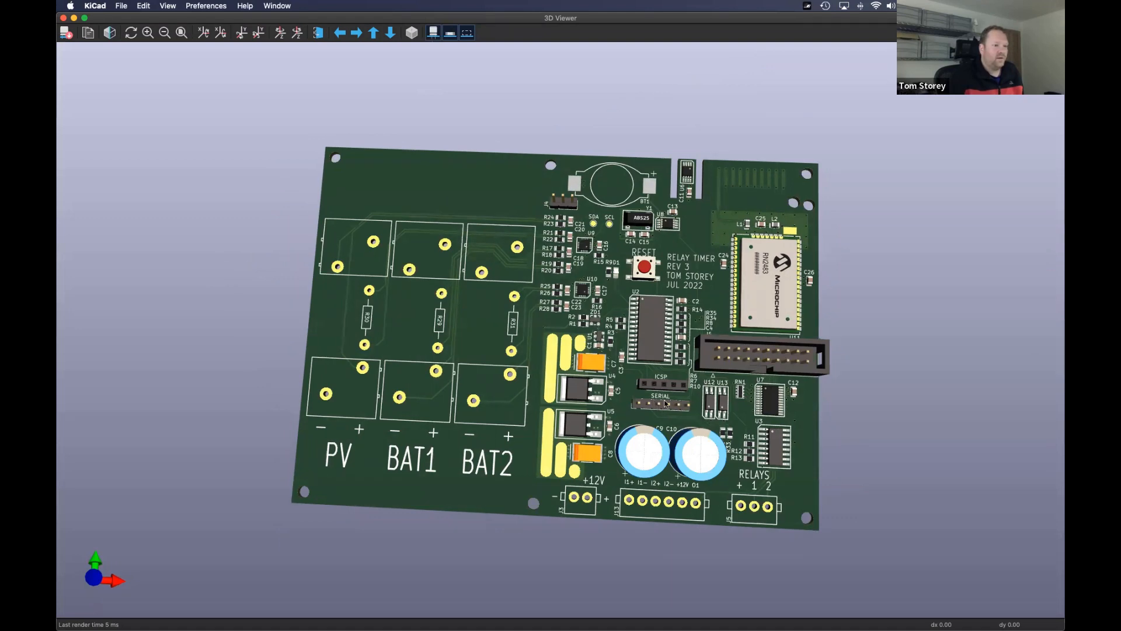
left_click_drag(709, 340, 676, 386)
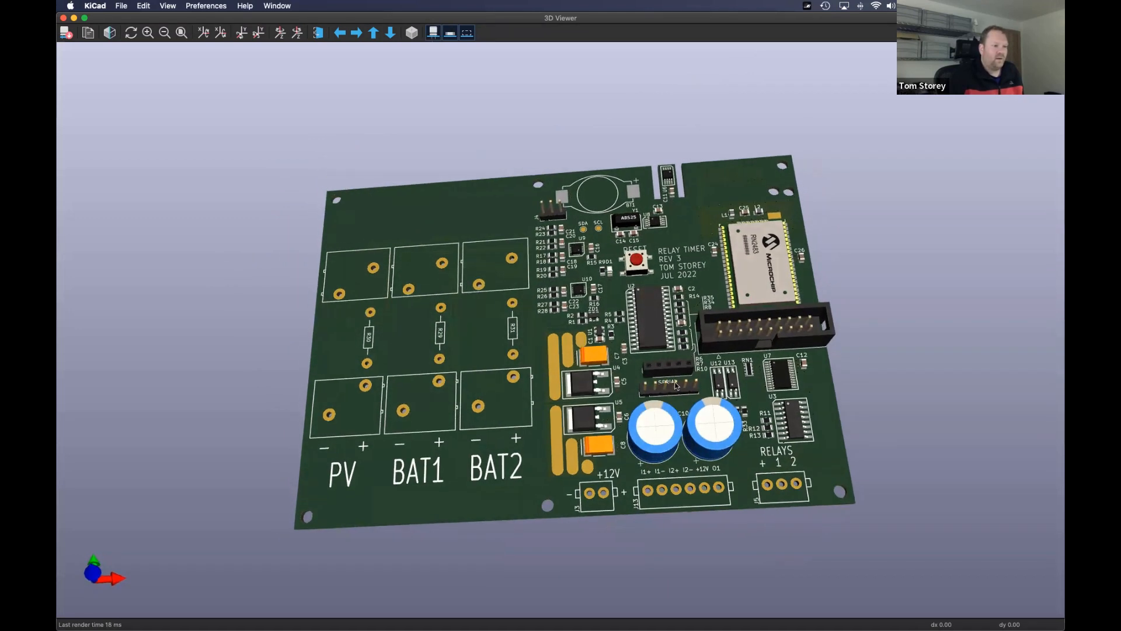
left_click_drag(770, 331, 792, 315)
left_click_drag(696, 401, 607, 355)
- Look inside the 3D board to examine the plated via barrels between the copper layers, and return outside it
scroll(637, 284, "up", 10)
scroll(607, 355, "up", 10)
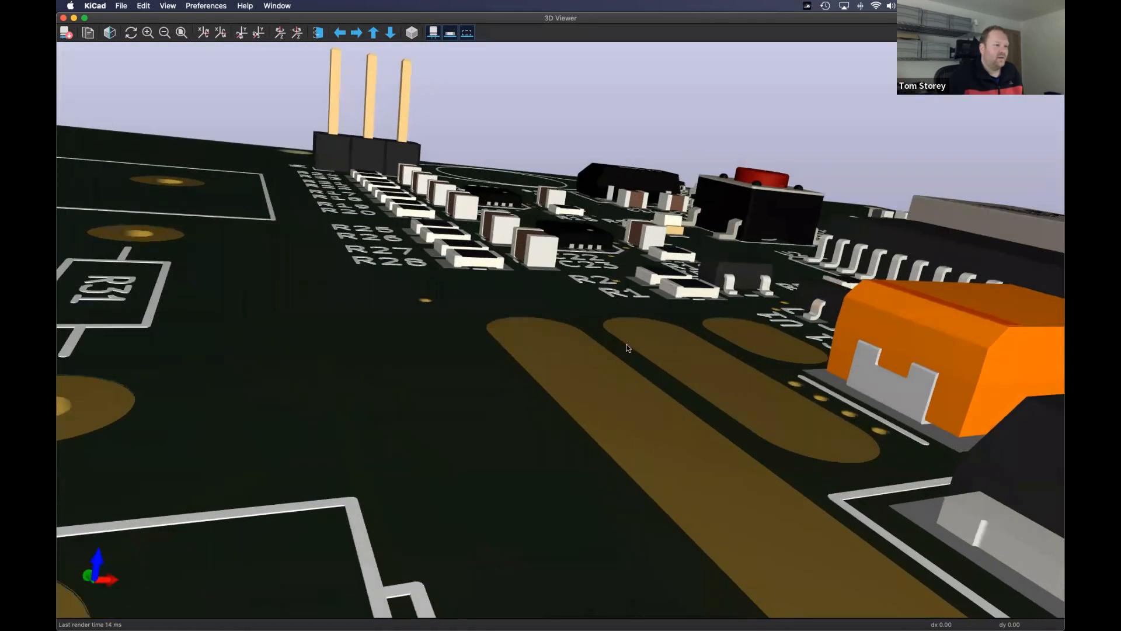
scroll(614, 335, "up", 2)
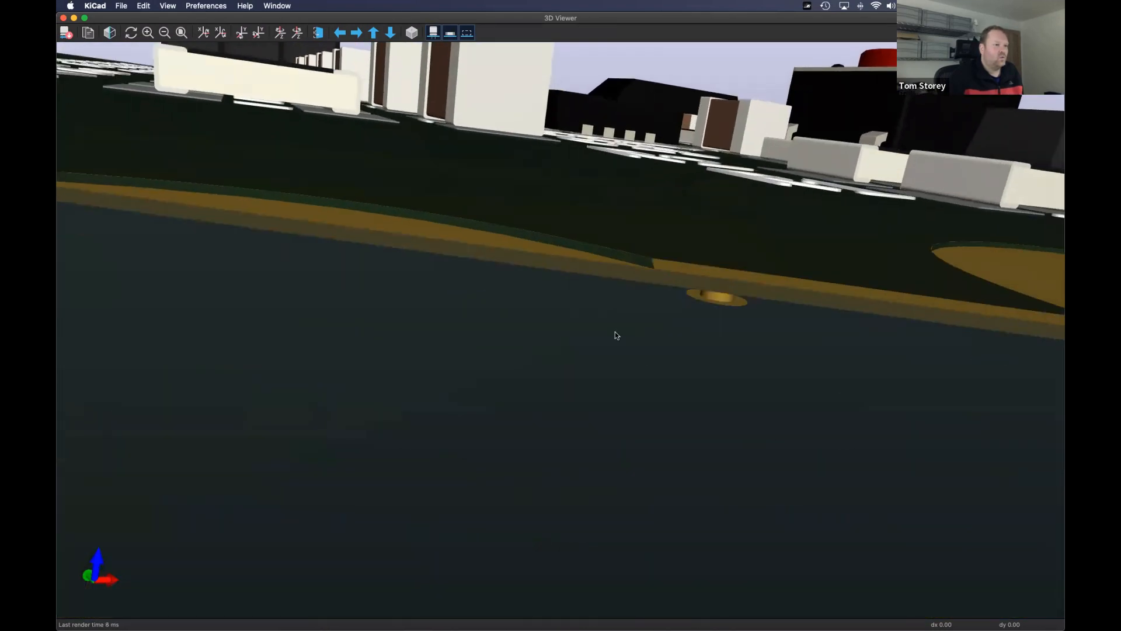
left_click_drag(682, 343, 510, 295)
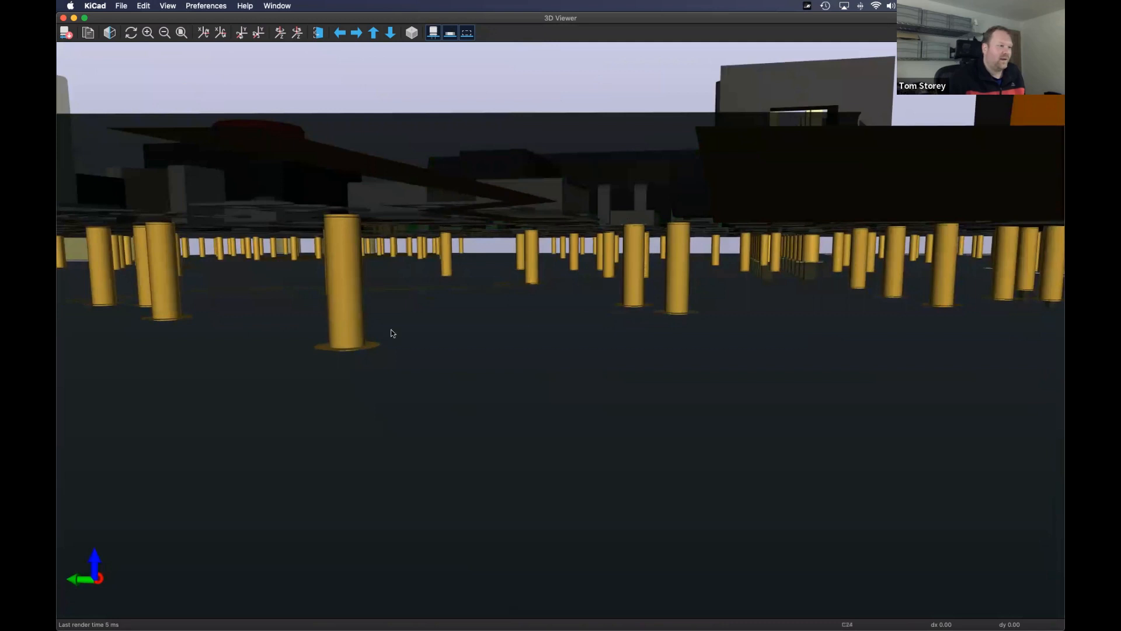
left_click_drag(829, 294, 946, 270)
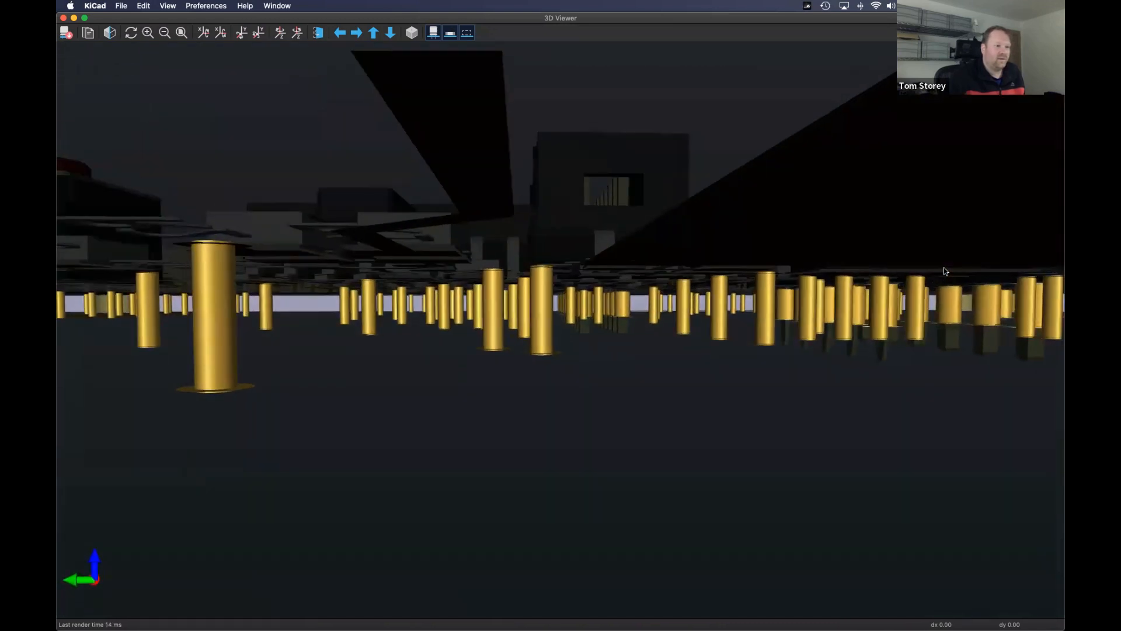
left_click_drag(589, 377, 534, 543)
scroll(572, 310, "down", 10)
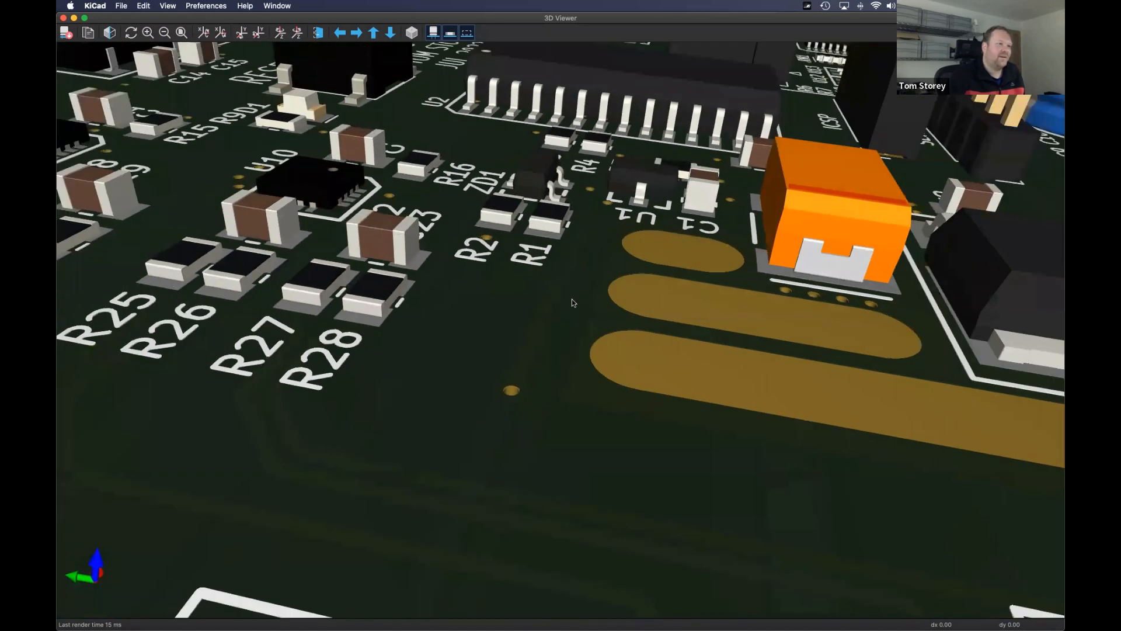
scroll(572, 300, "down", 10)
- Examine the surface-mount parts around U10 and the microcontroller U2 from above in the 3D view
left_click_drag(636, 59, 791, 315)
scroll(544, 195, "up", 8)
left_click_drag(568, 362, 591, 251)
scroll(620, 180, "up", 2)
scroll(537, 335, "up", 8)
scroll(537, 335, "right", 4)
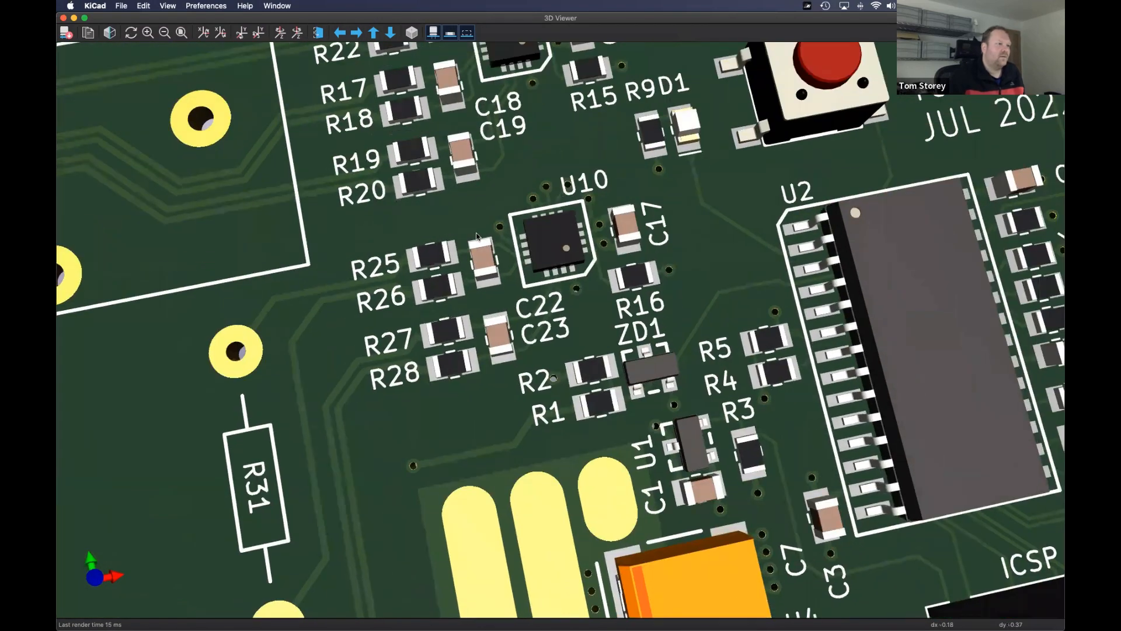
- Examine the surface-mount resistors and capacitors around U9, U10 and the reset button in the 3D view
scroll(668, 301, "up", 4)
scroll(667, 301, "left", 4)
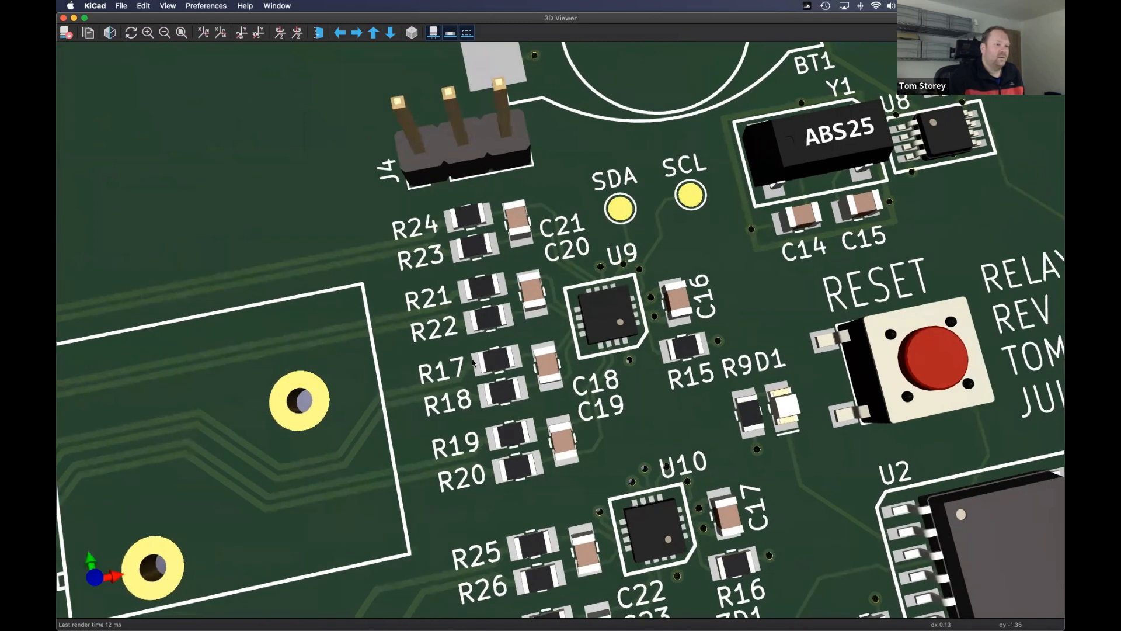
scroll(297, 246, "right", 8)
scroll(461, 357, "down", 5)
scroll(461, 358, "left", 3)
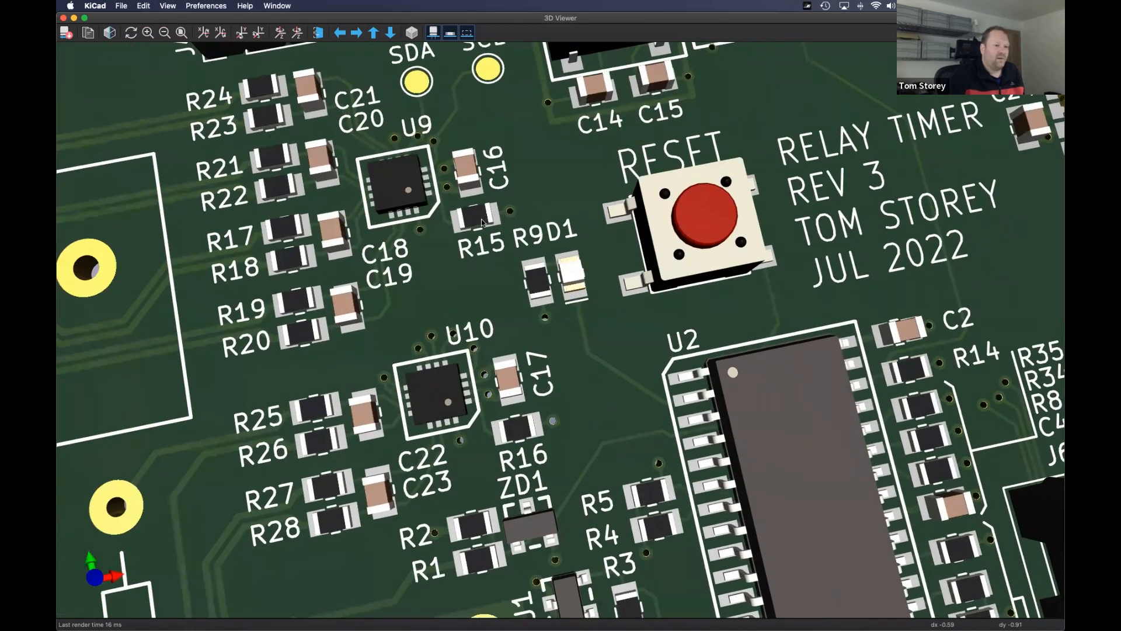
scroll(481, 275, "down", 6)
scroll(481, 275, "right", 3)
scroll(481, 278, "down", 5)
scroll(481, 278, "right", 2)
- Highlight resistor R3 and examine the parts around U1, the orange capacitor and U2 in the 3D view
left_click(481, 278)
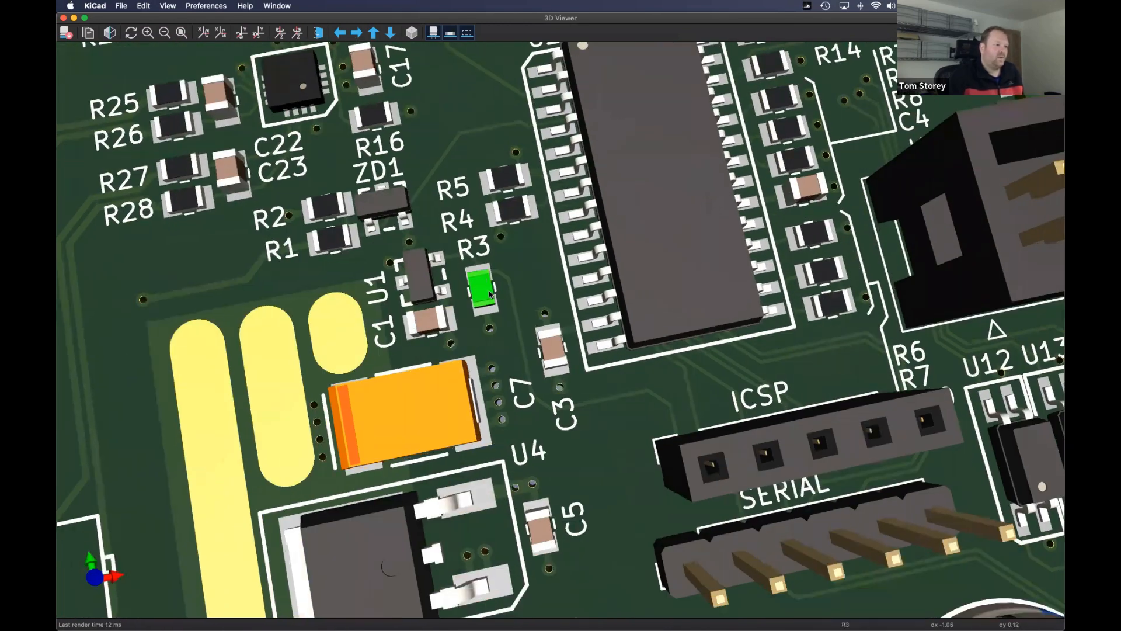
scroll(554, 378, "up", 1)
scroll(555, 378, "left", 2)
scroll(555, 377, "left", 3)
scroll(554, 377, "up", 1)
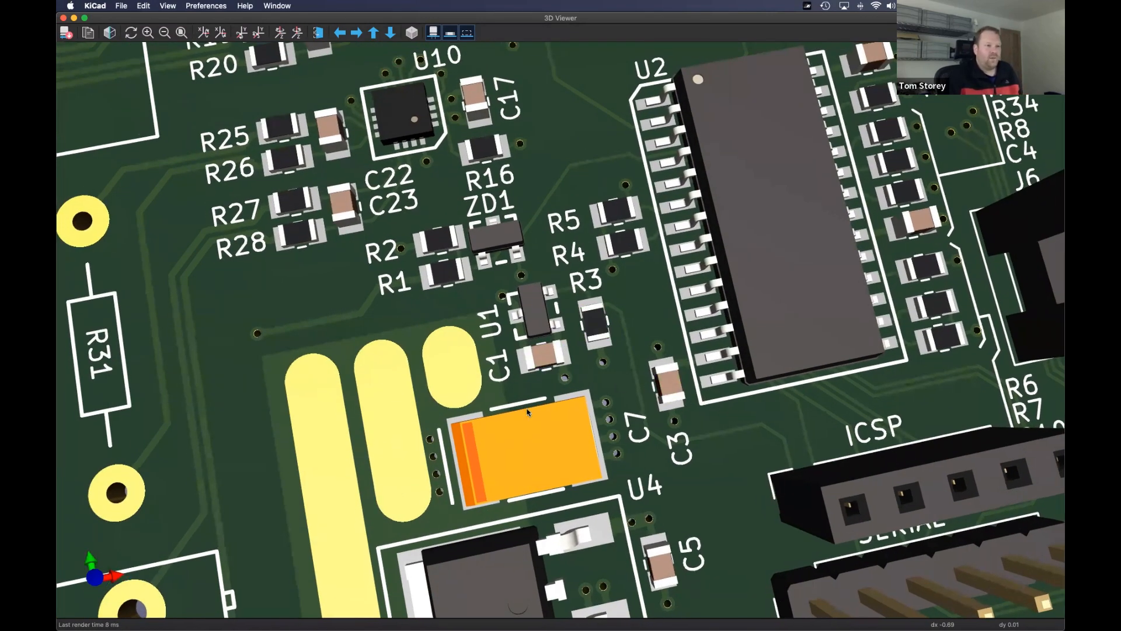
scroll(490, 277, "right", 12)
scroll(490, 276, "up", 1)
scroll(488, 272, "down", 6)
scroll(493, 234, "left", 10)
scroll(657, 407, "up", 14)
scroll(657, 407, "left", 5)
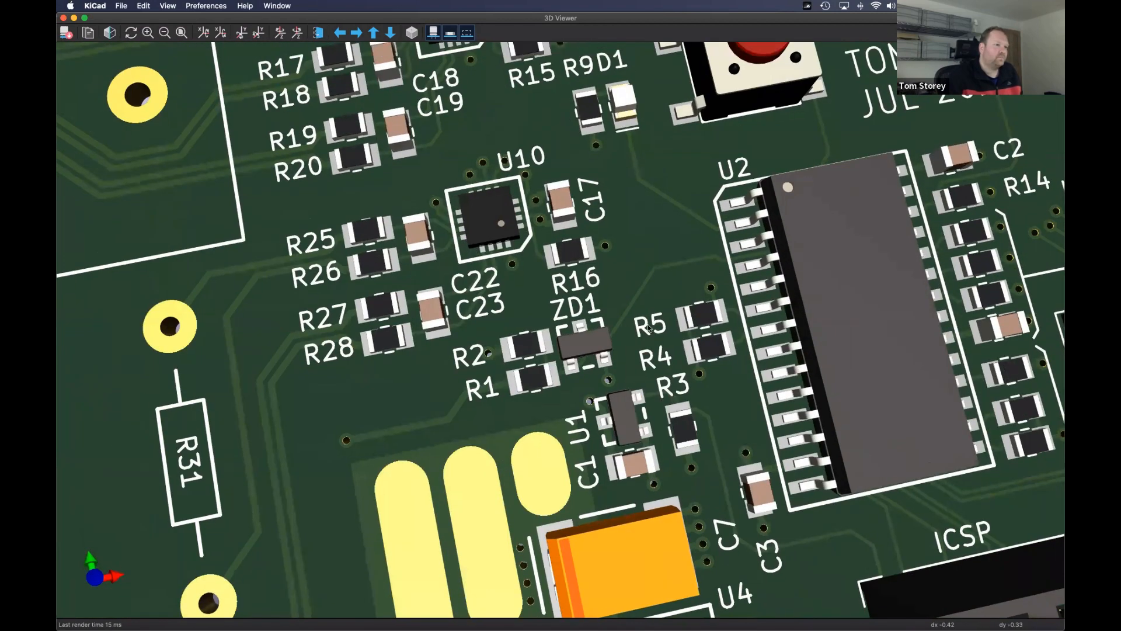
- Look over the whole relay timer board in the 3D view from different tilted angles
scroll(664, 355, "down", 15, "ctrl")
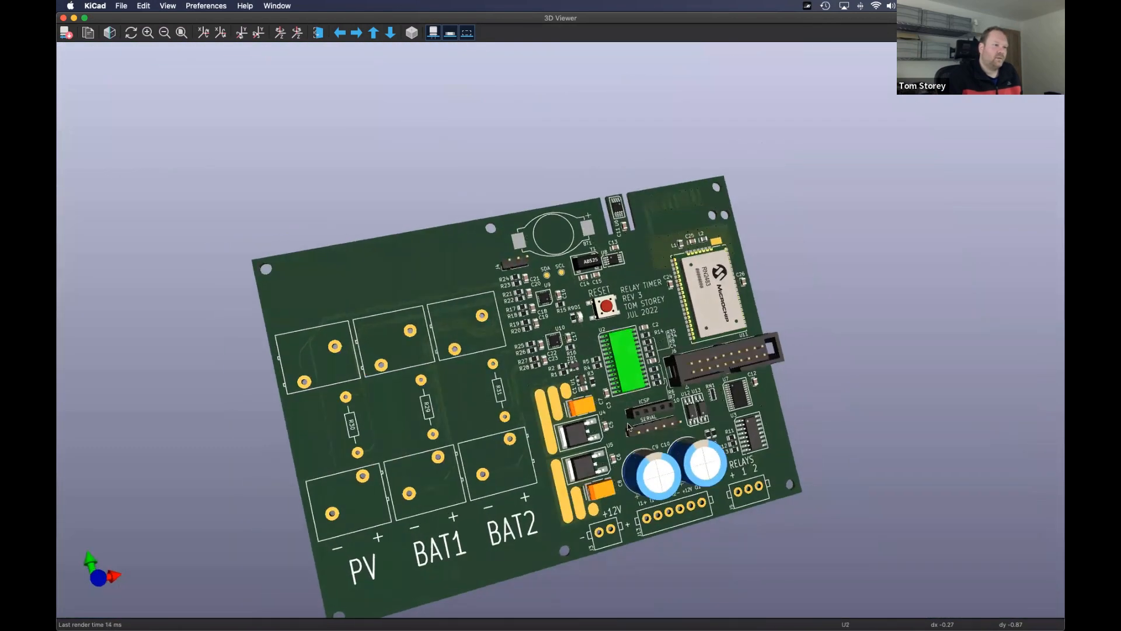
left_click_drag(627, 426, 587, 467)
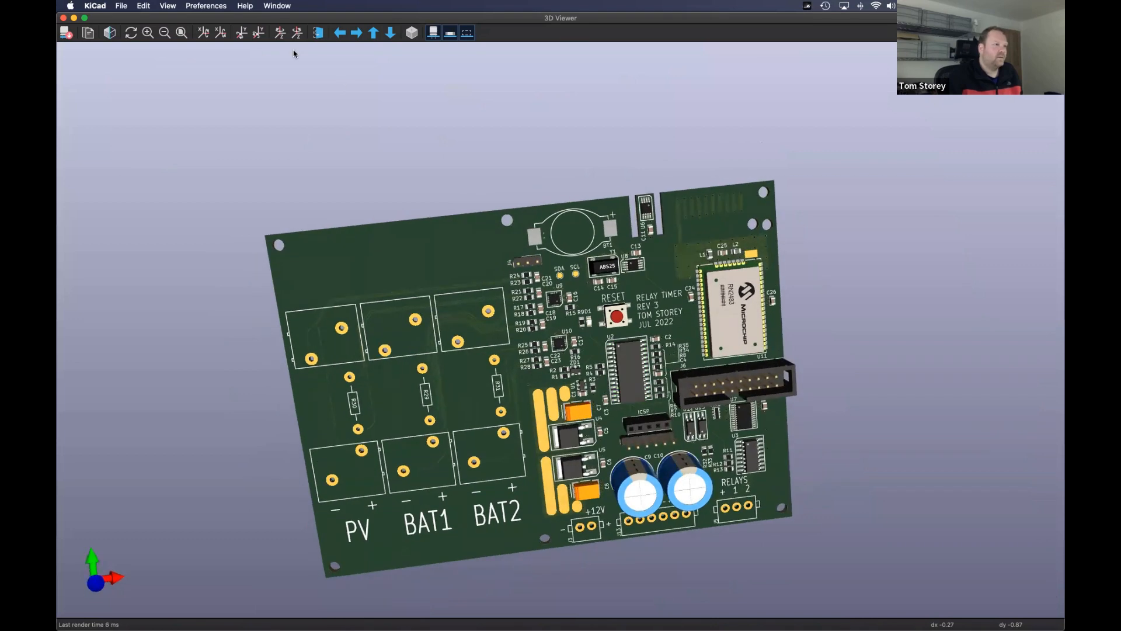
left_click_drag(259, 308, 382, 357)
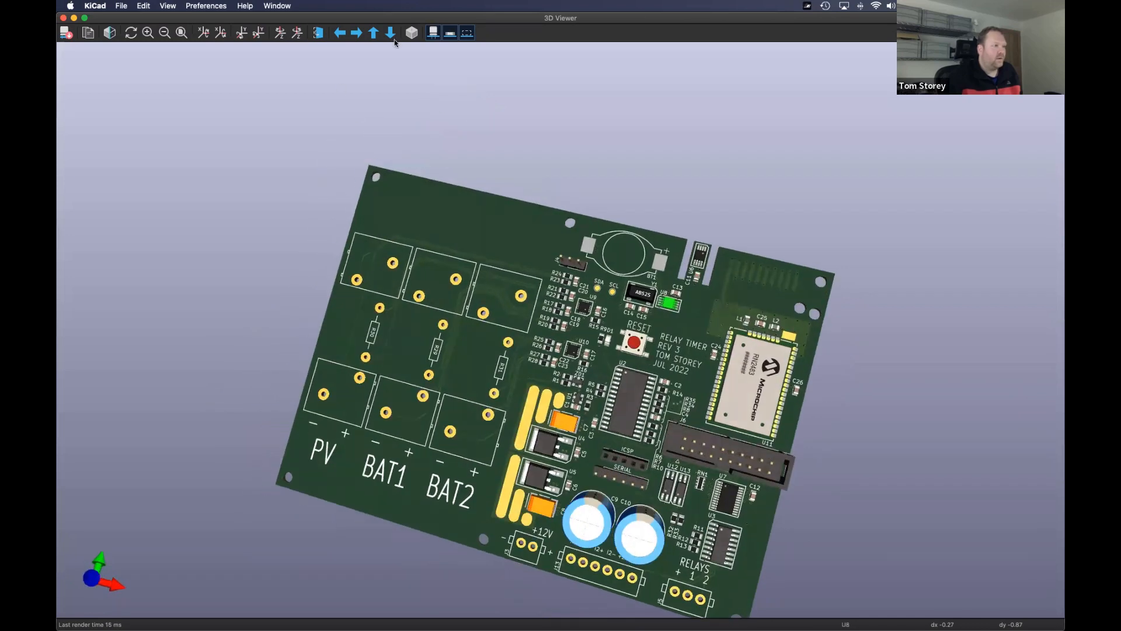
- Hide the surface-mount component models and inspect the bare pads around U2, U10 and the regulators in the 3D view
left_click(449, 34)
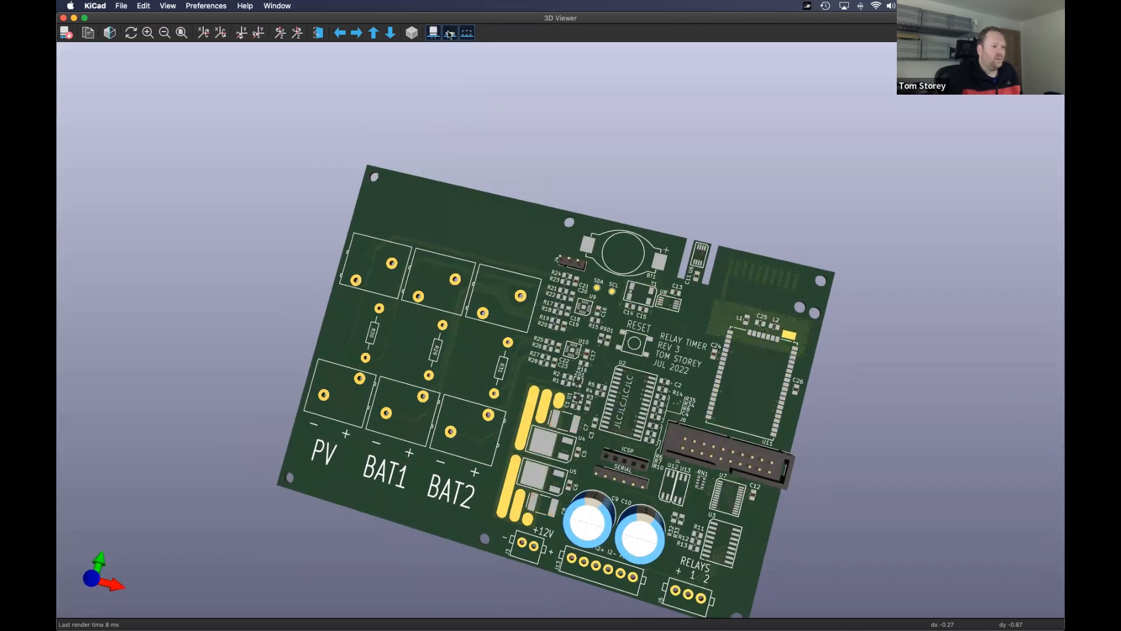
scroll(615, 433, "up", 10)
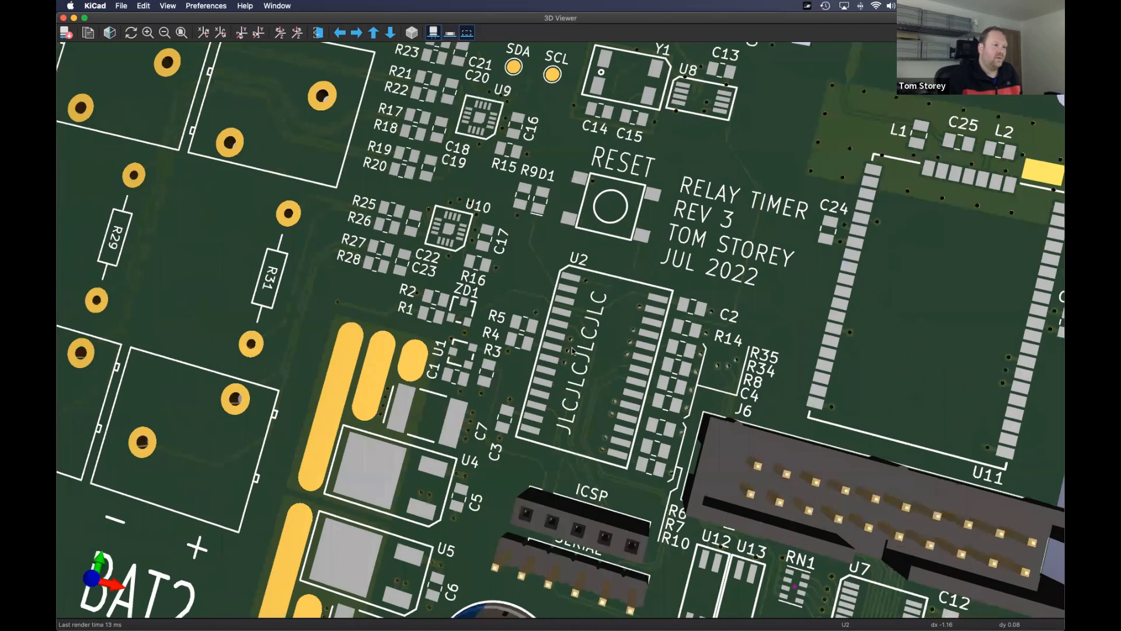
middle_click_drag(572, 351, 545, 323)
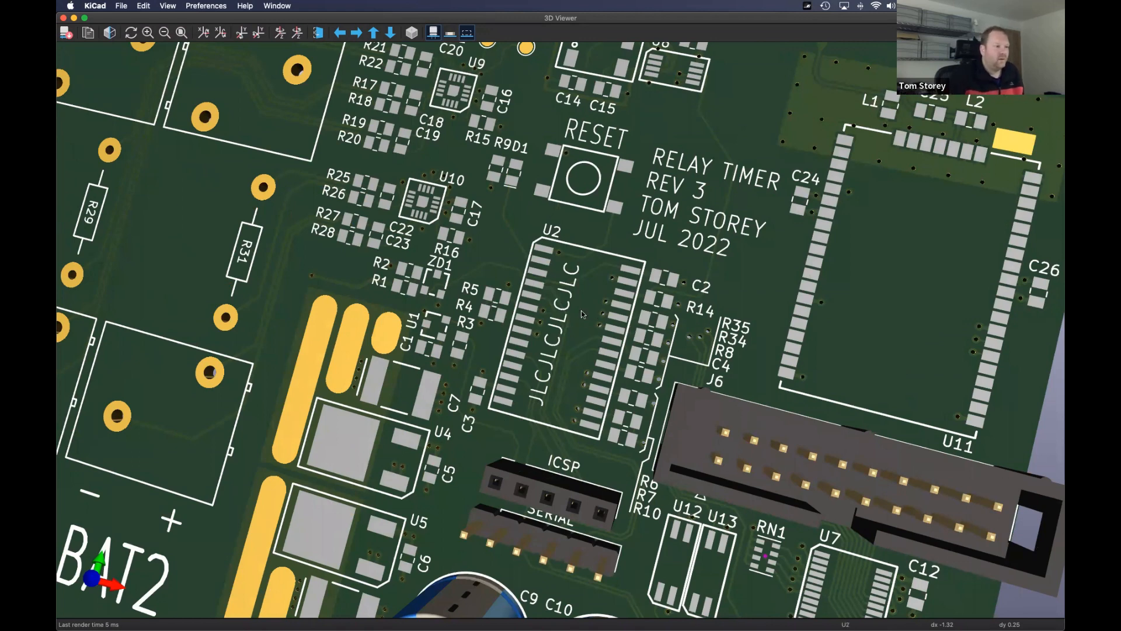
scroll(580, 310, "down", 5)
left_click_drag(682, 285, 746, 339)
left_click_drag(158, 344, 186, 409)
left_click_drag(656, 299, 571, 288)
scroll(499, 246, "up", 3)
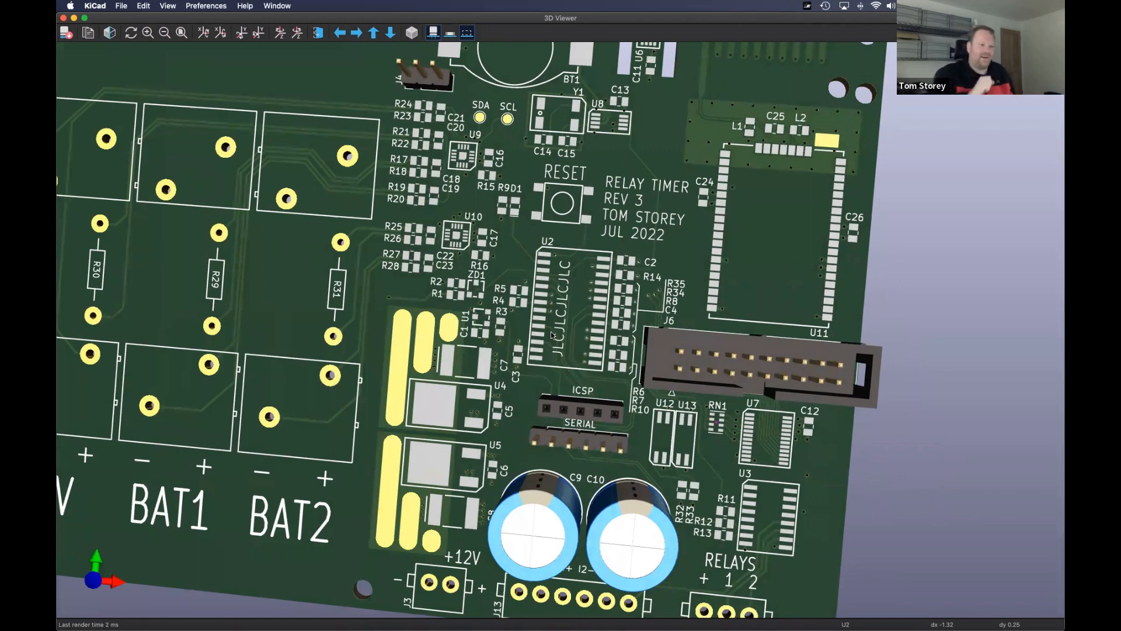
- Show the surface-mount component models again and close the 3D view to return to the board layout
left_click_drag(713, 366, 730, 327)
left_click_drag(343, 298, 315, 73)
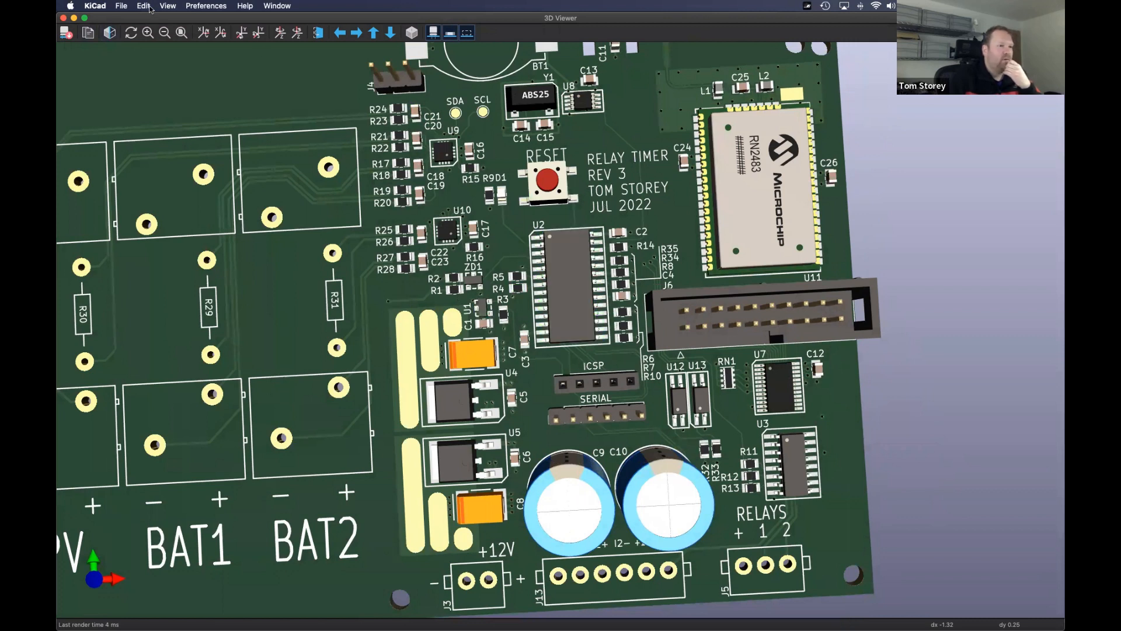
left_click(62, 18)
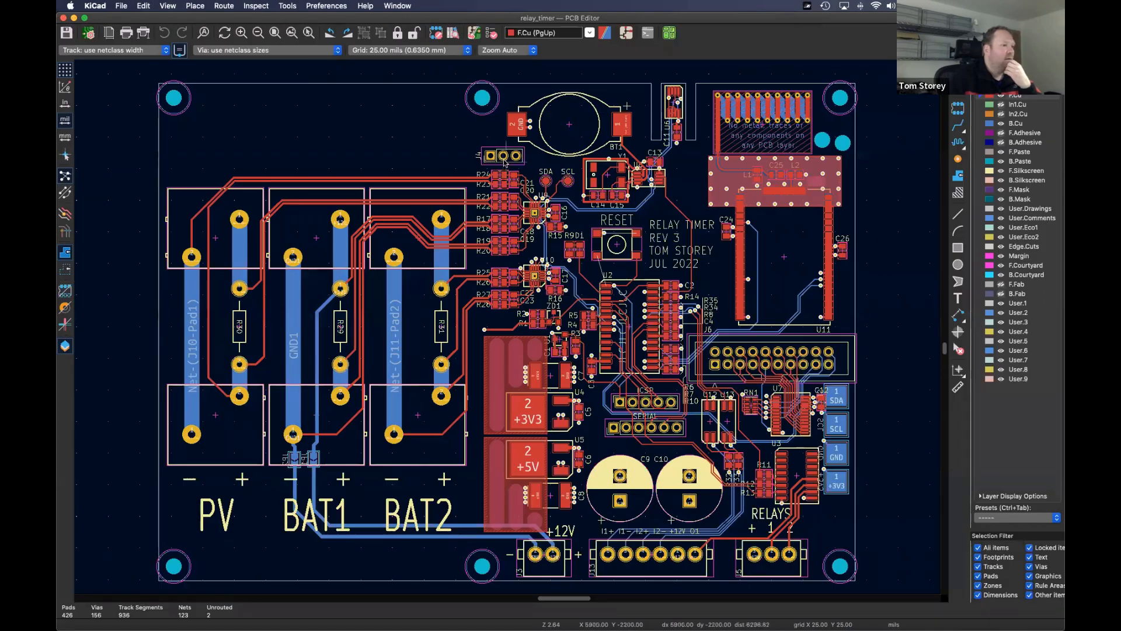
- Show the inner copper layers In1.Cu and In2.Cu and view their planes across the whole board
scroll(526, 257, "up", 8)
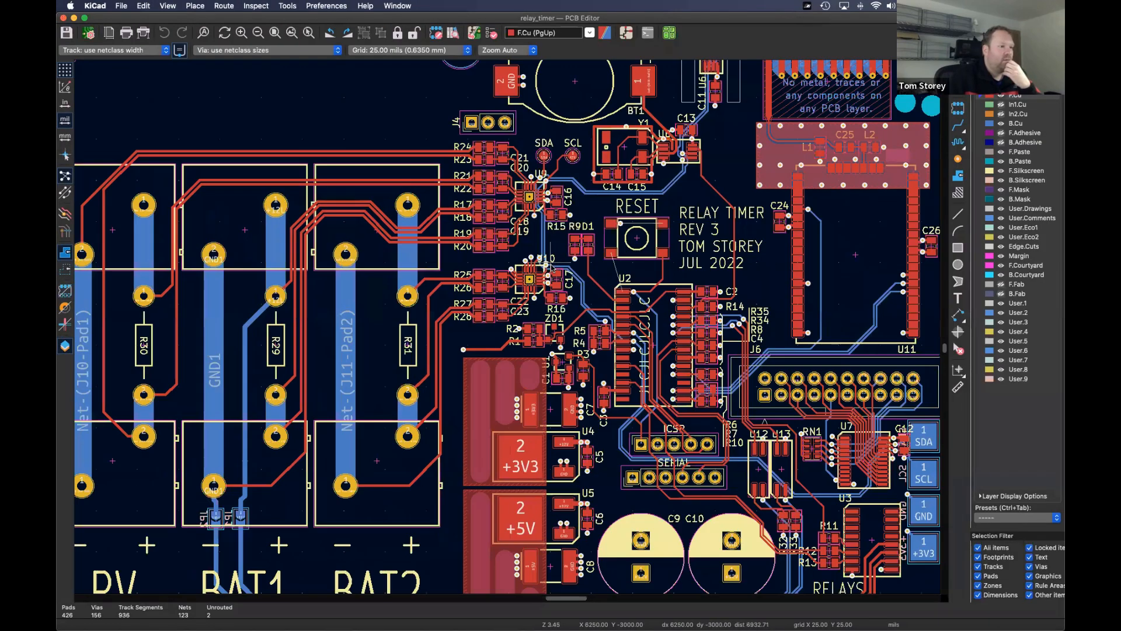
scroll(526, 258, "down", 4)
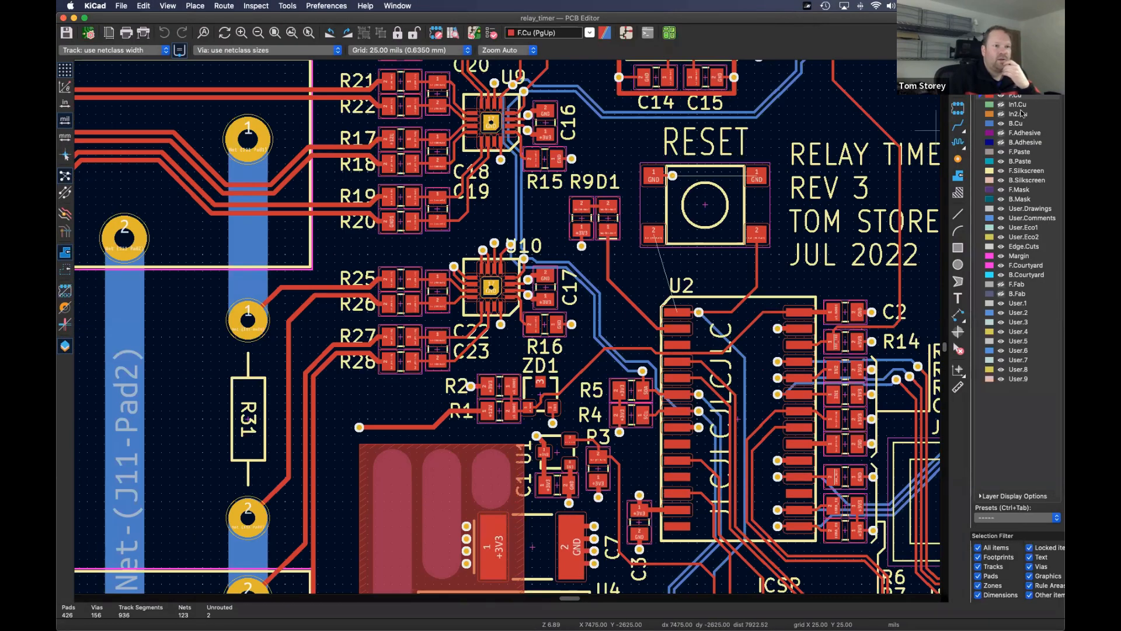
scroll(782, 183, "down", 3)
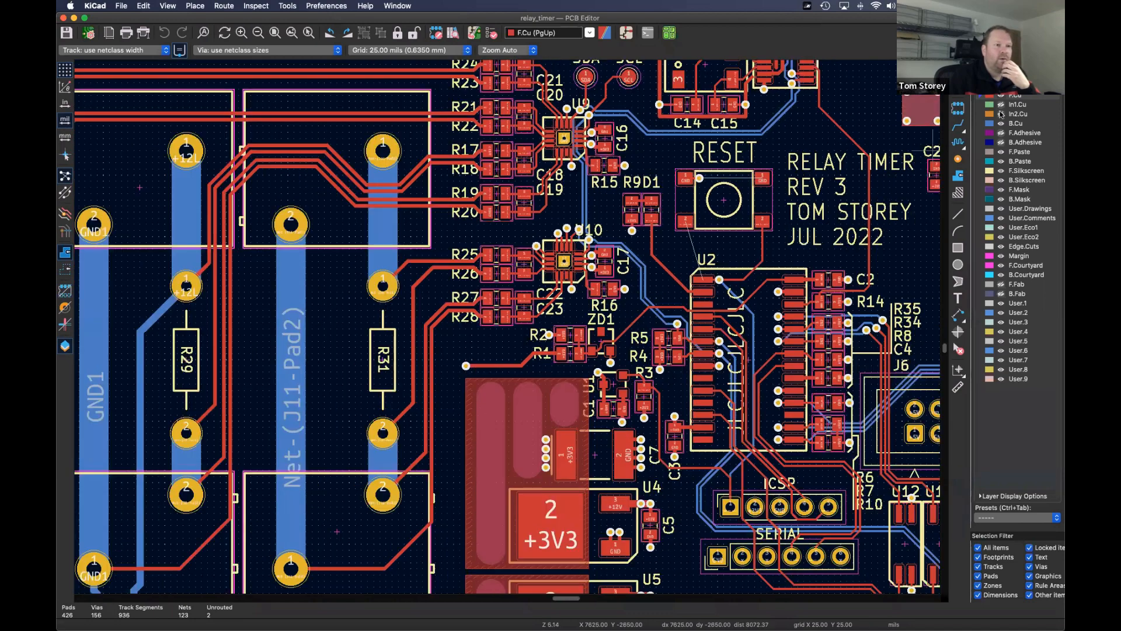
left_click(1001, 105)
left_click(1001, 115)
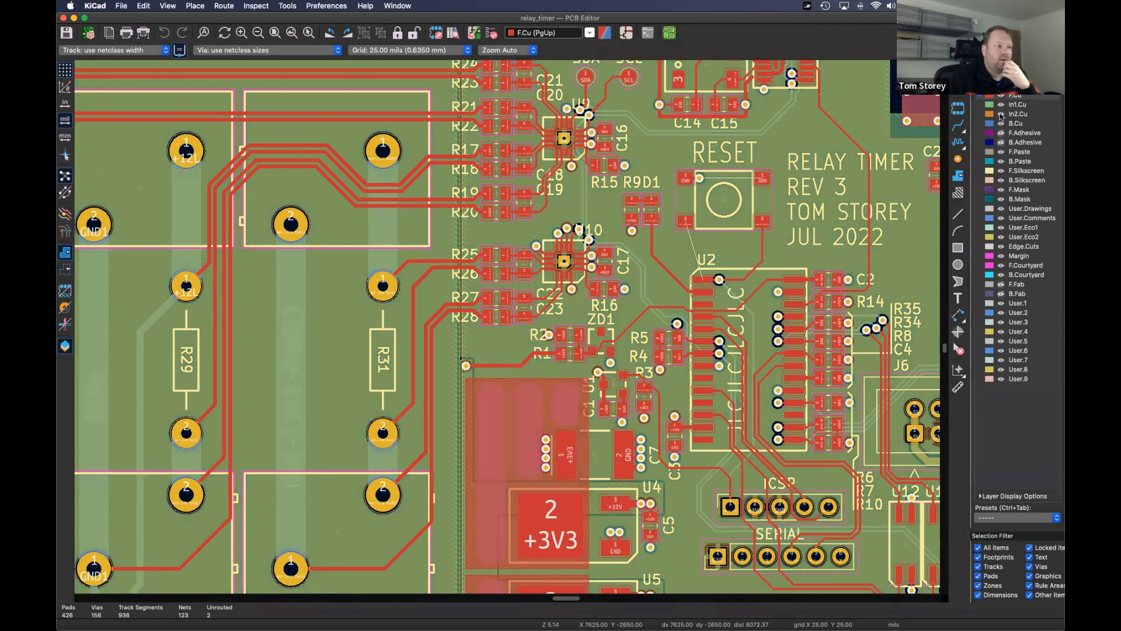
scroll(681, 219, "down", 1)
scroll(682, 219, "down", 6)
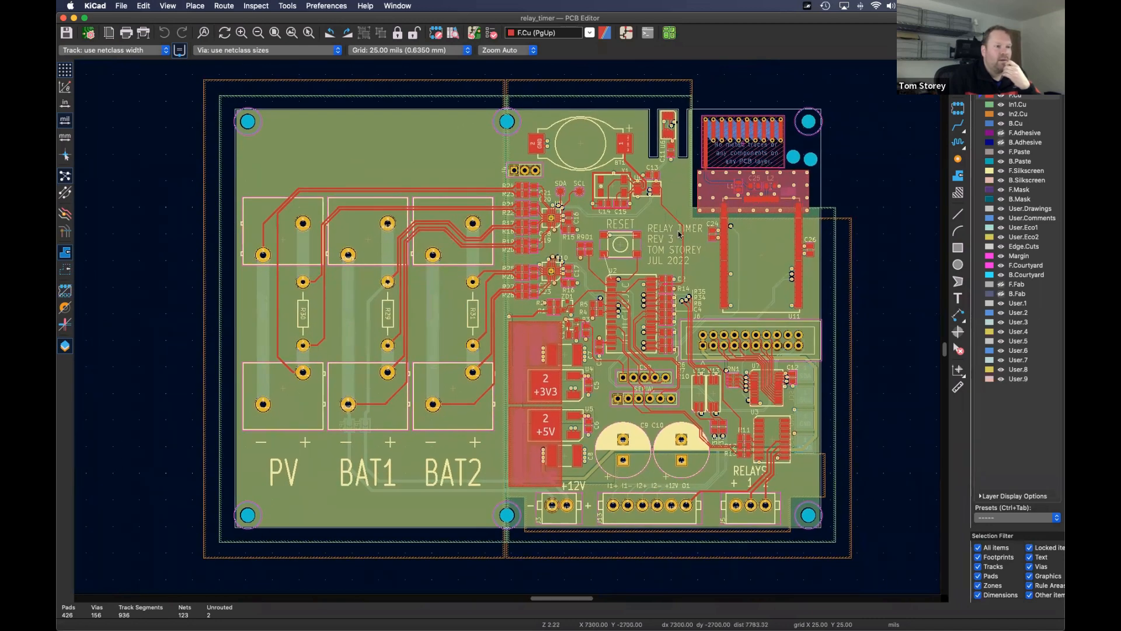
- Compare the In1.Cu and In2.Cu planes by toggling each layer's visibility, leaving only In1.Cu shown of the two
left_click(1001, 115)
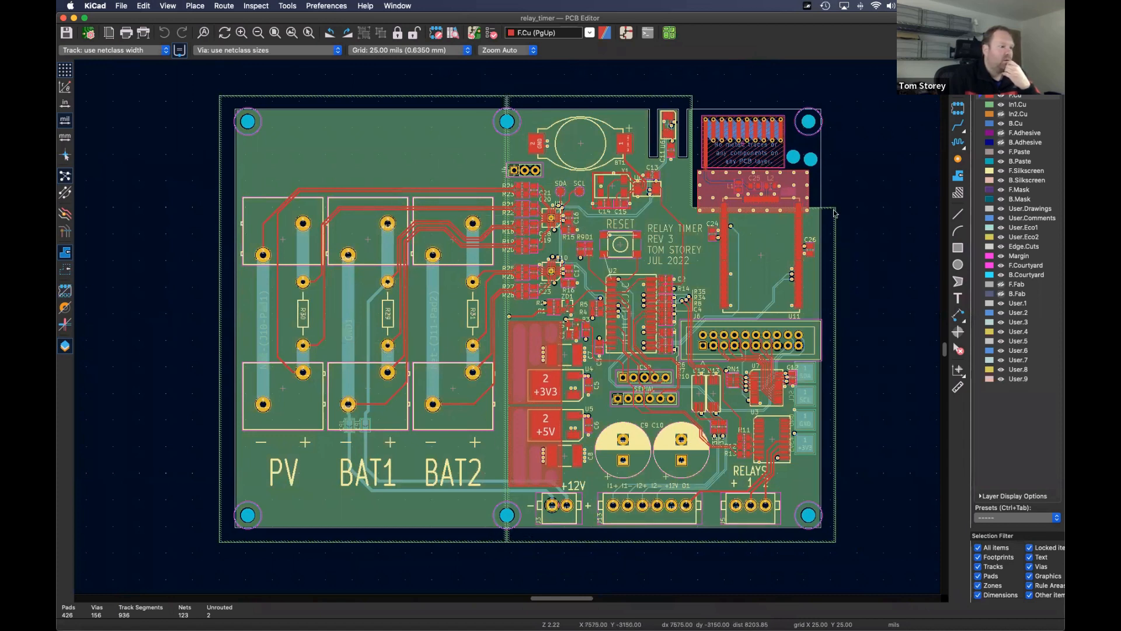
left_click(1001, 115)
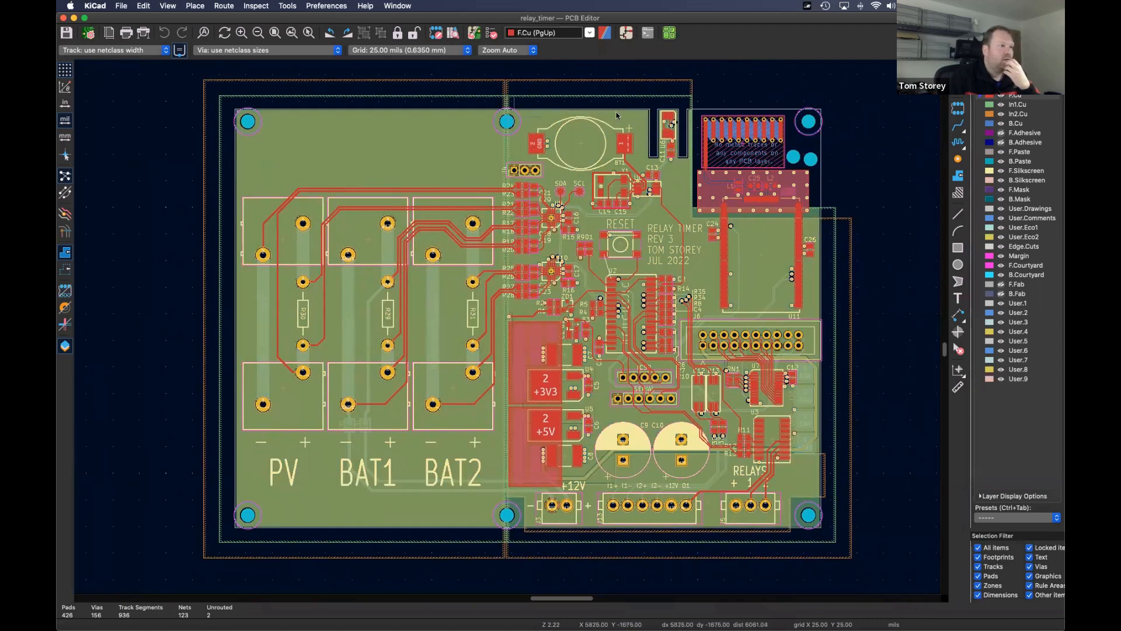
left_click(1002, 105)
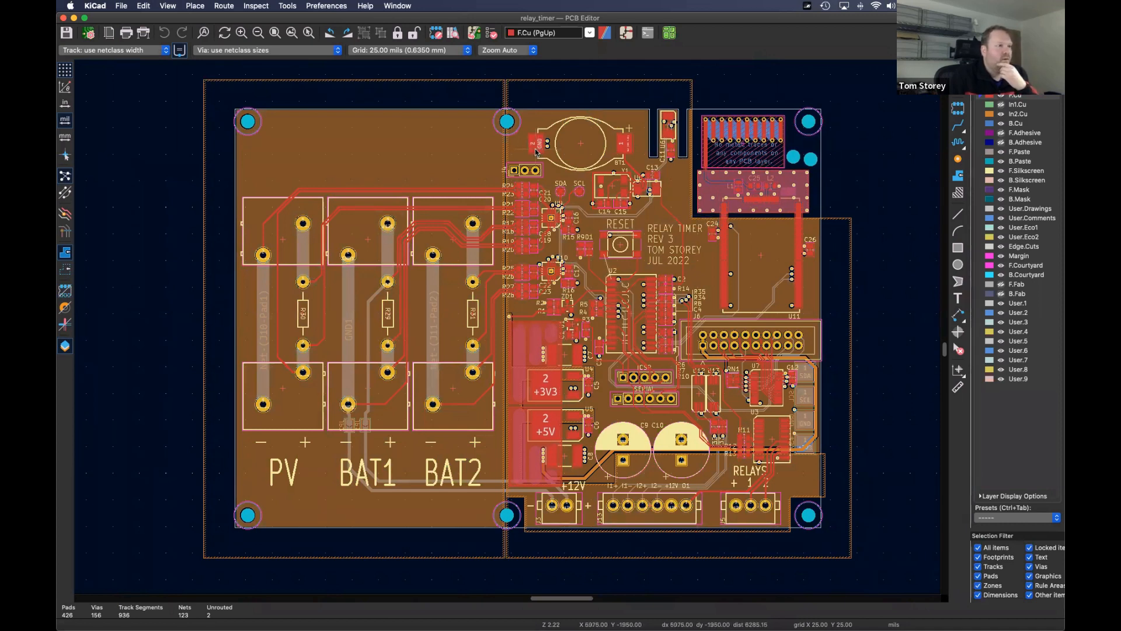
left_click(1002, 106)
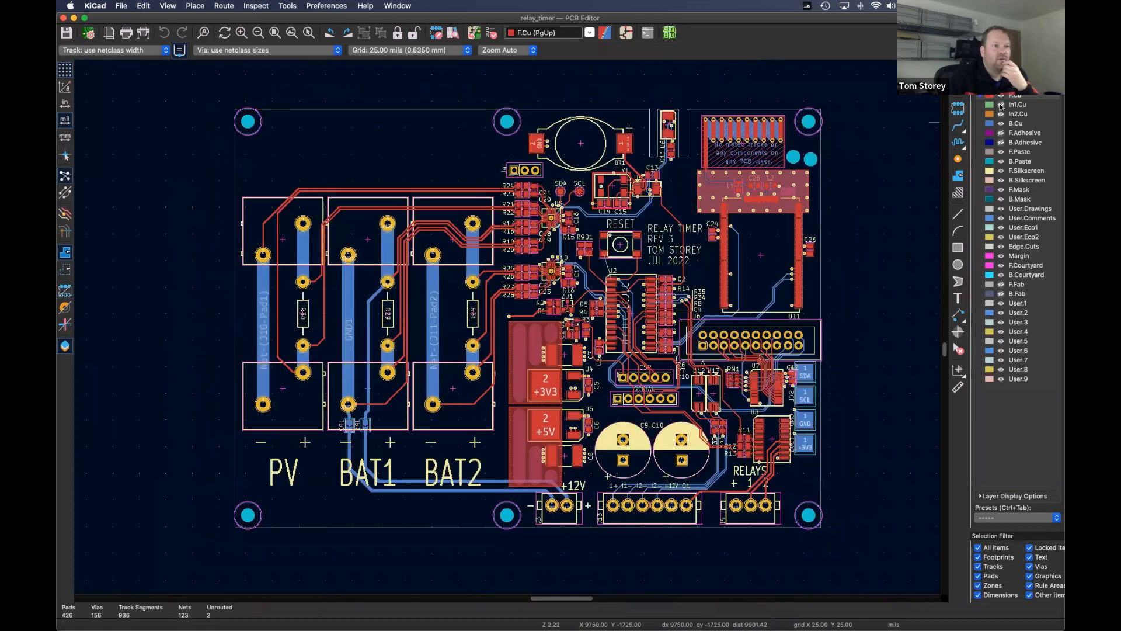
left_click(1001, 106)
- Inspect the GND vias beside BT1's pad 2 on In1.Cu and In2.Cu, then leave In1.Cu displayed
scroll(508, 128, "up", 3)
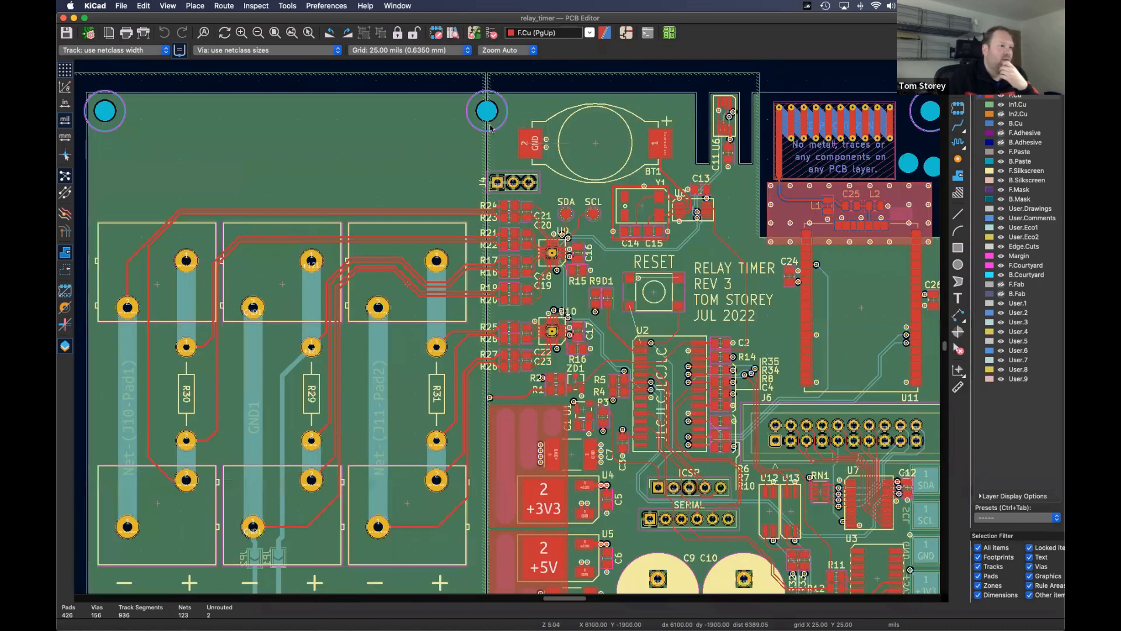
scroll(490, 128, "up", 7)
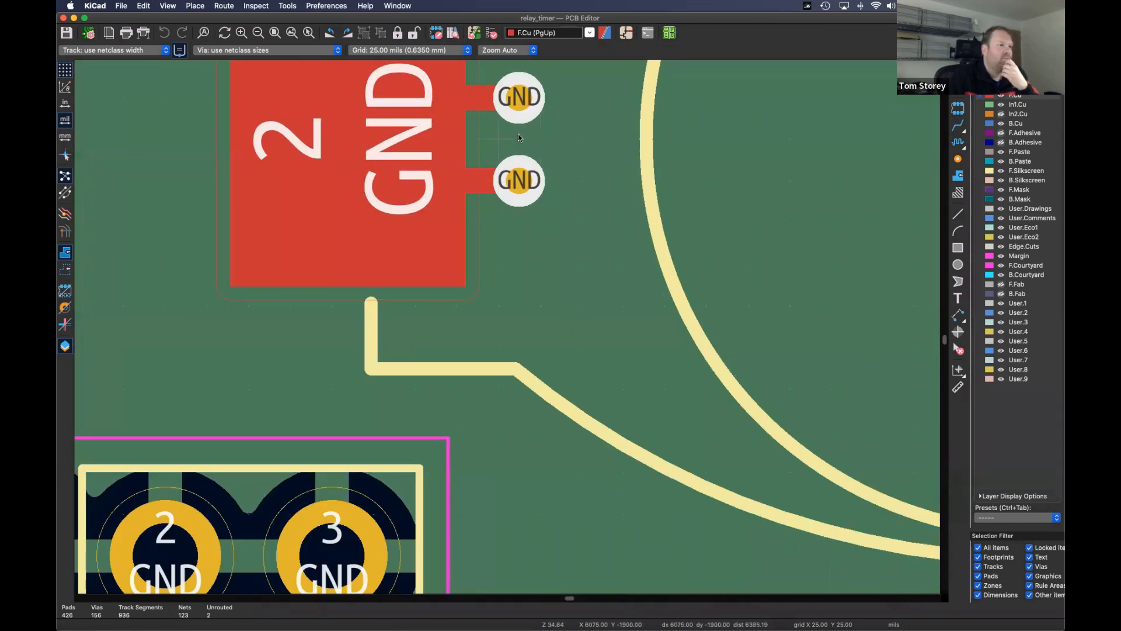
scroll(517, 134, "up", 3)
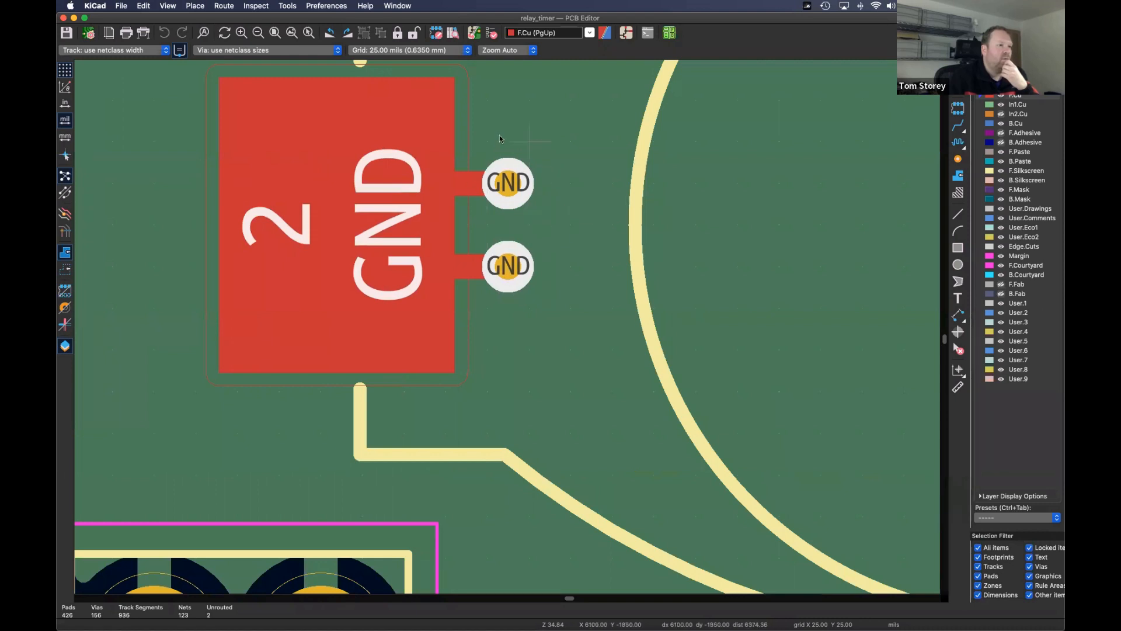
left_click(1000, 104)
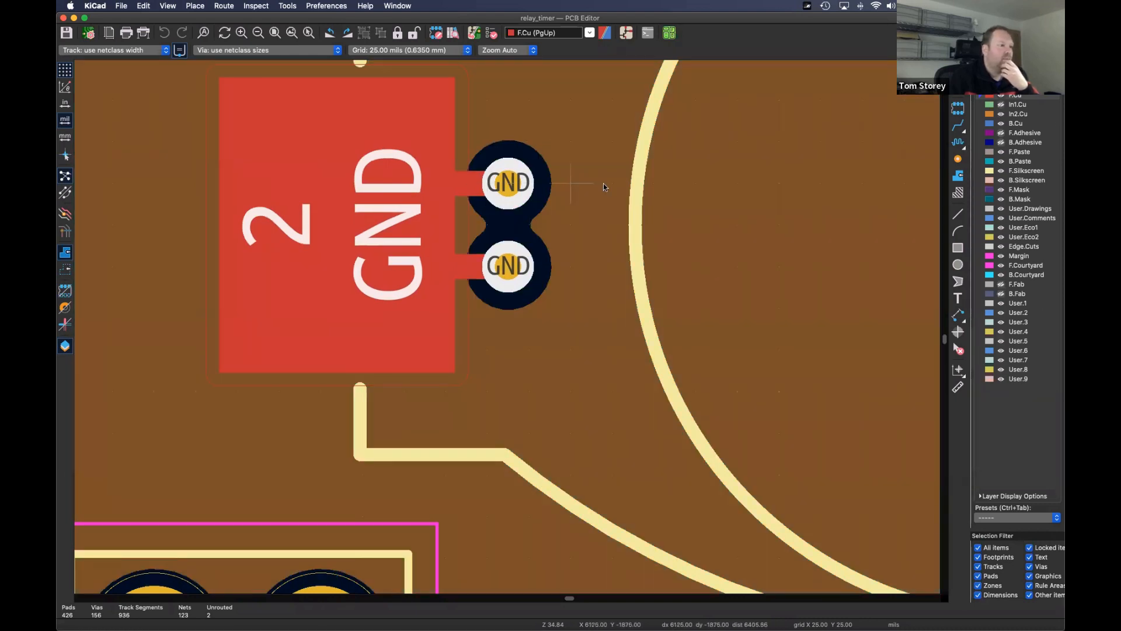
scroll(714, 240, "down", 1)
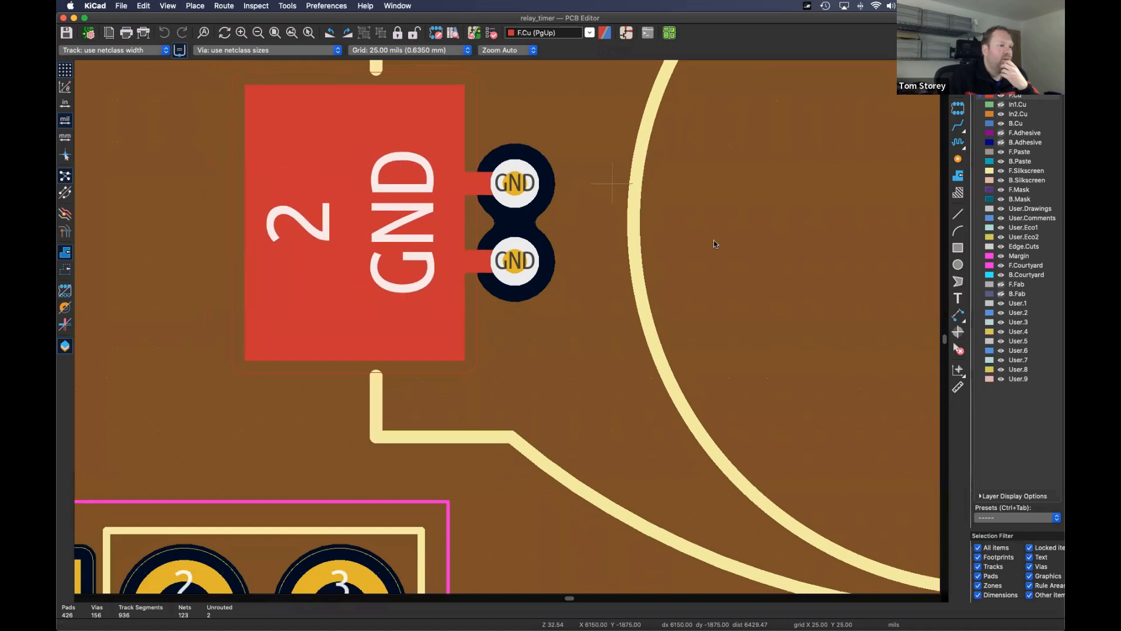
left_click(1002, 105)
left_click(1001, 114)
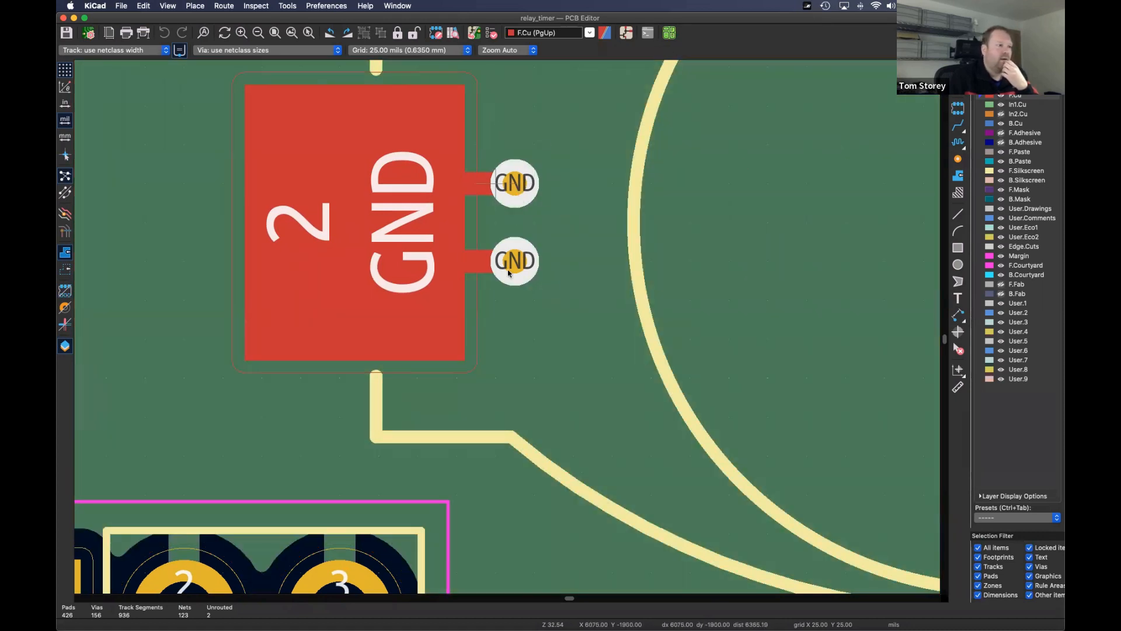
- Examine the vias and routing over the In1.Cu plane around the reset button, U2 and the ICSP and serial headers
scroll(506, 206, "down", 3)
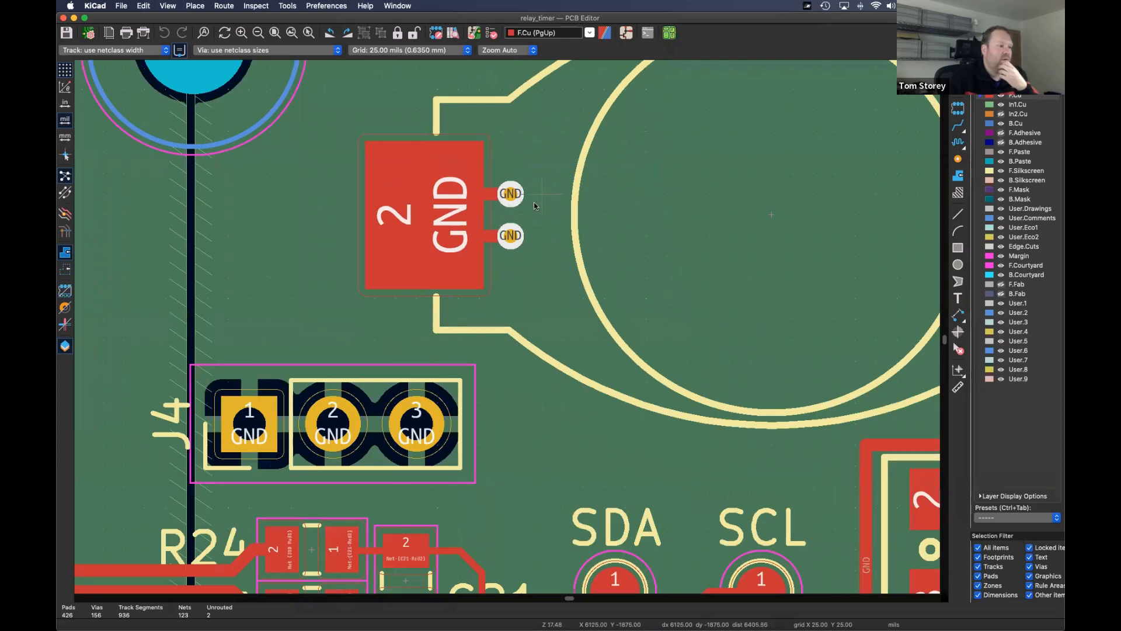
scroll(535, 205, "down", 5)
scroll(690, 221, "right", 3)
scroll(597, 199, "right", 5)
scroll(557, 376, "down", 3)
scroll(553, 318, "down", 5)
scroll(567, 261, "right", 2)
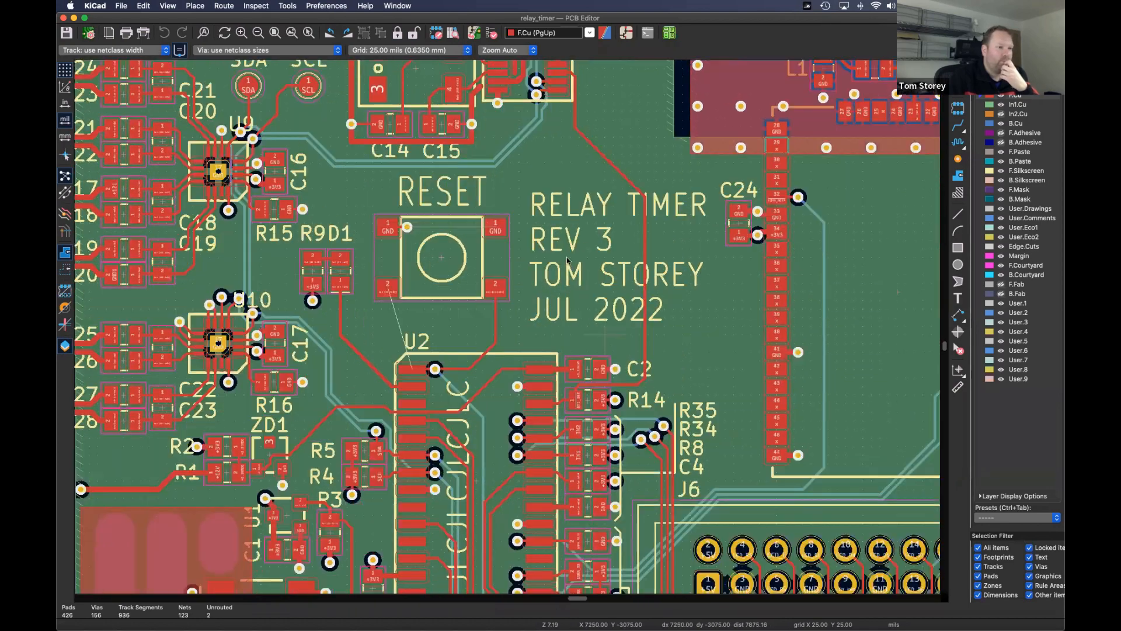
scroll(567, 261, "down", 8)
scroll(642, 380, "left", 2)
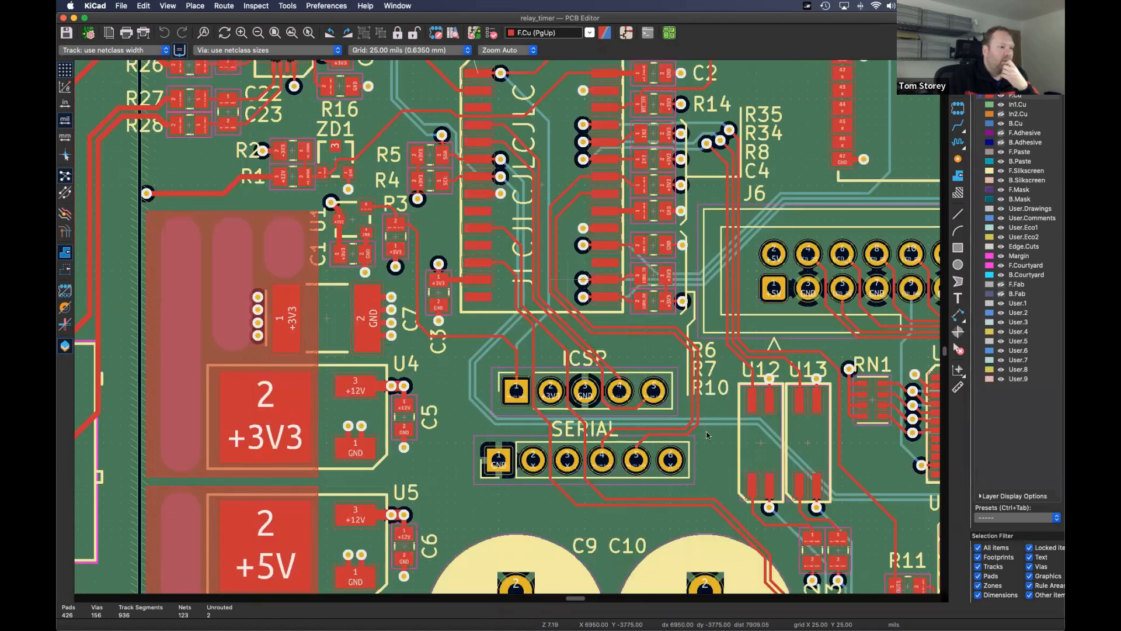
- Examine the In1.Cu plane around U7, U3, C9, C10 and the lower connectors, and return to the full board view
scroll(543, 300, "down", 5)
scroll(542, 301, "right", 5)
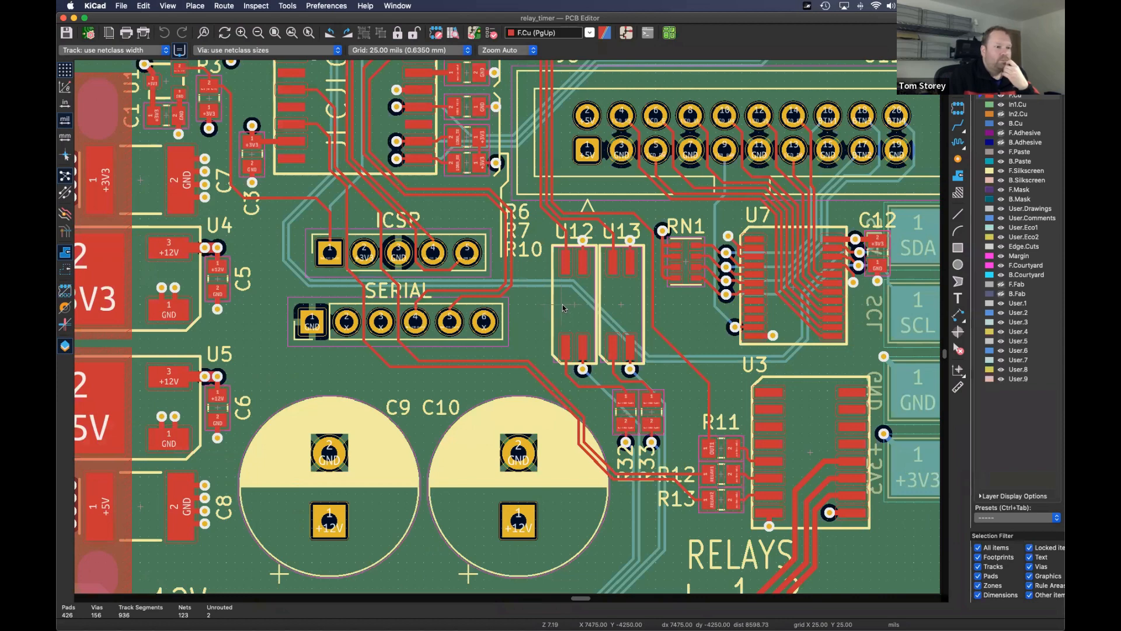
scroll(621, 254, "right", 5)
scroll(621, 254, "down", 3)
scroll(405, 361, "left", 4)
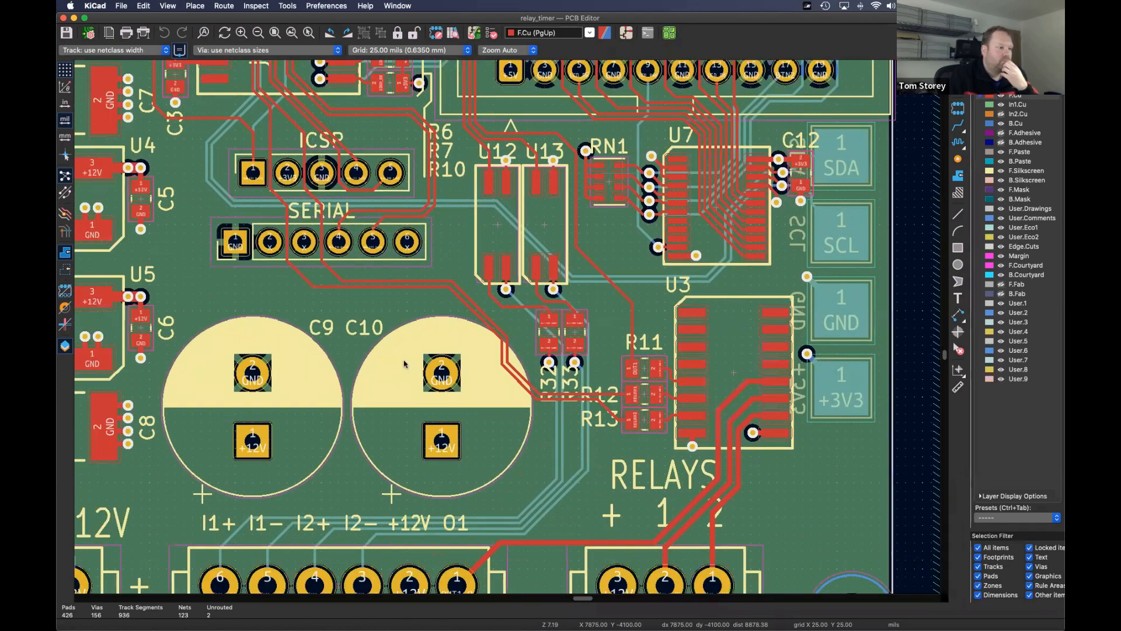
scroll(437, 357, "down", 8)
scroll(421, 341, "left", 5)
scroll(421, 340, "up", 2)
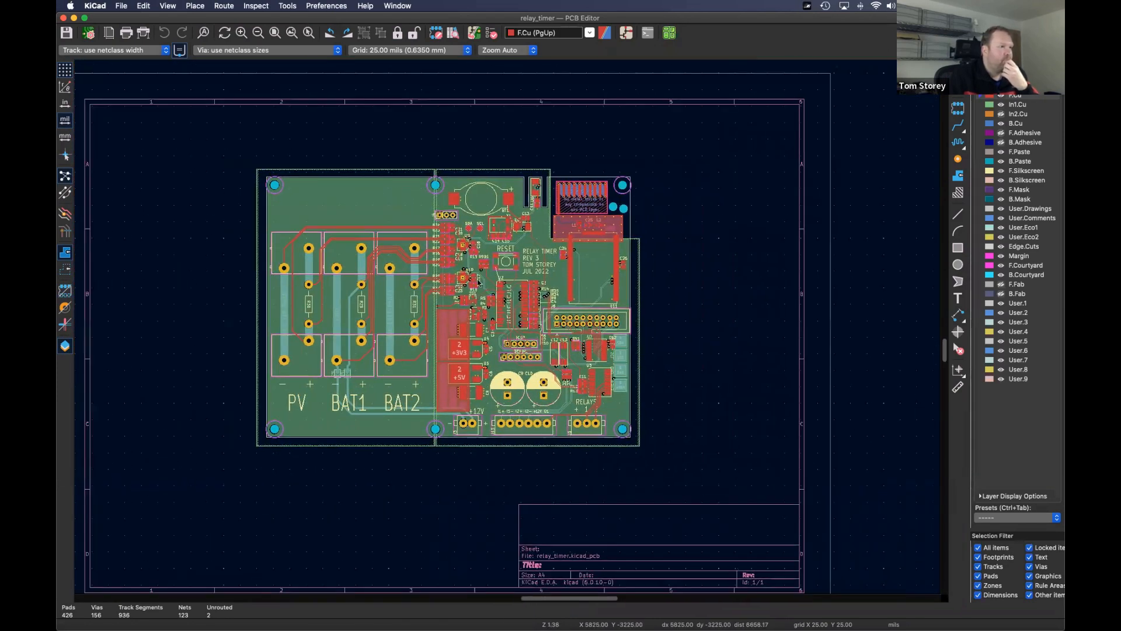
- Switch to the schematic and open the Analogue sheet from the root hierarchy to read the battery and PV sensing circuits
left_click(627, 32)
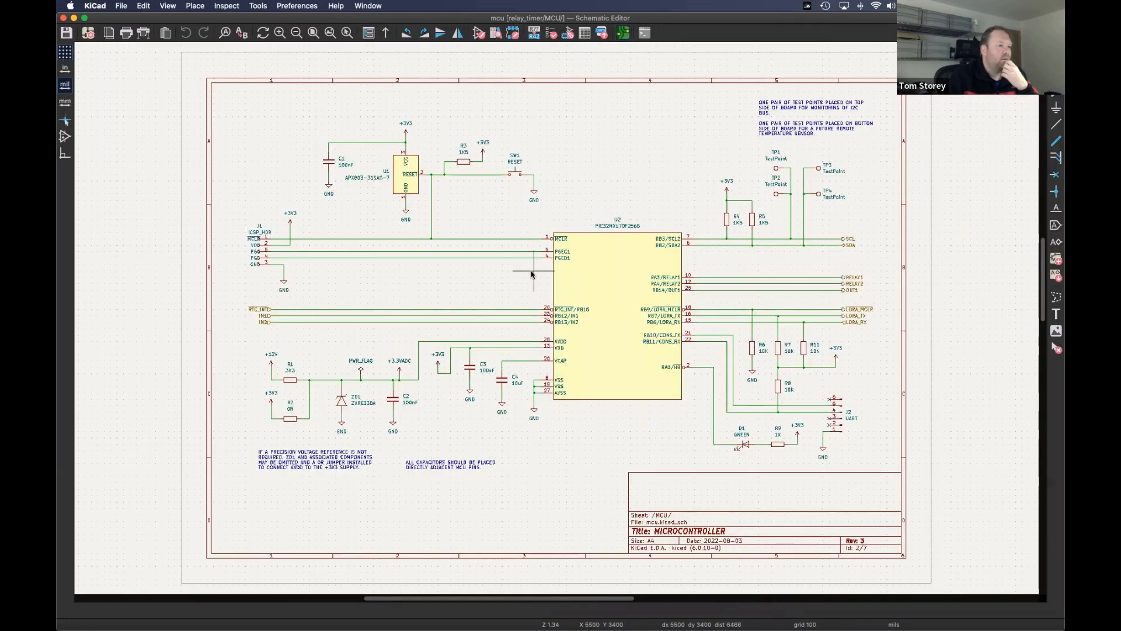
left_click(385, 33)
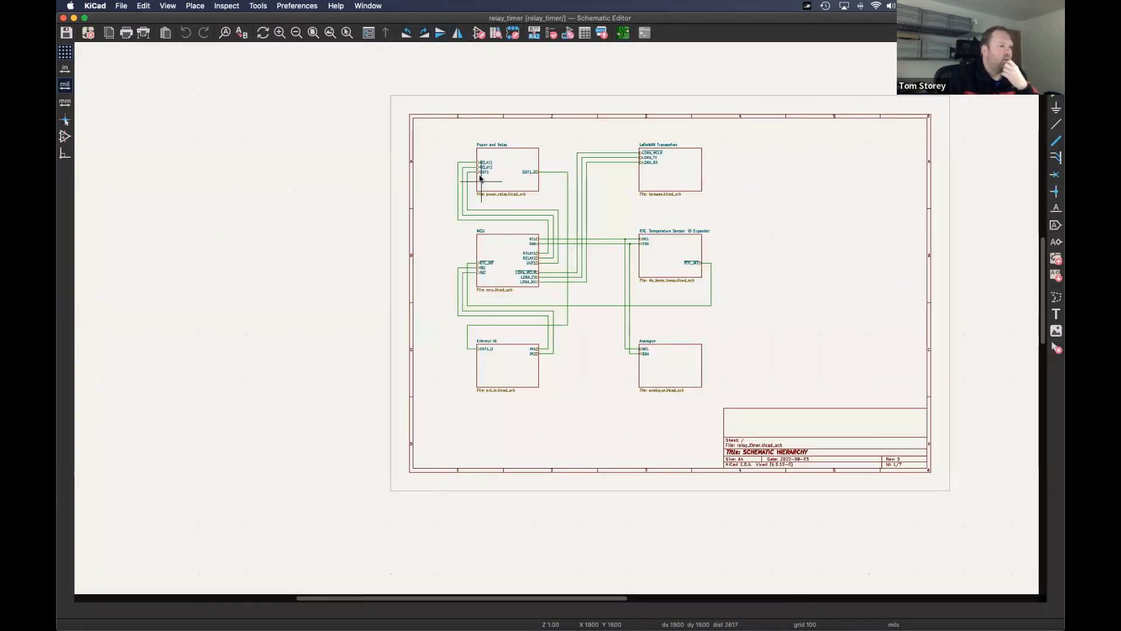
scroll(592, 327, "up", 2)
double_click(703, 389)
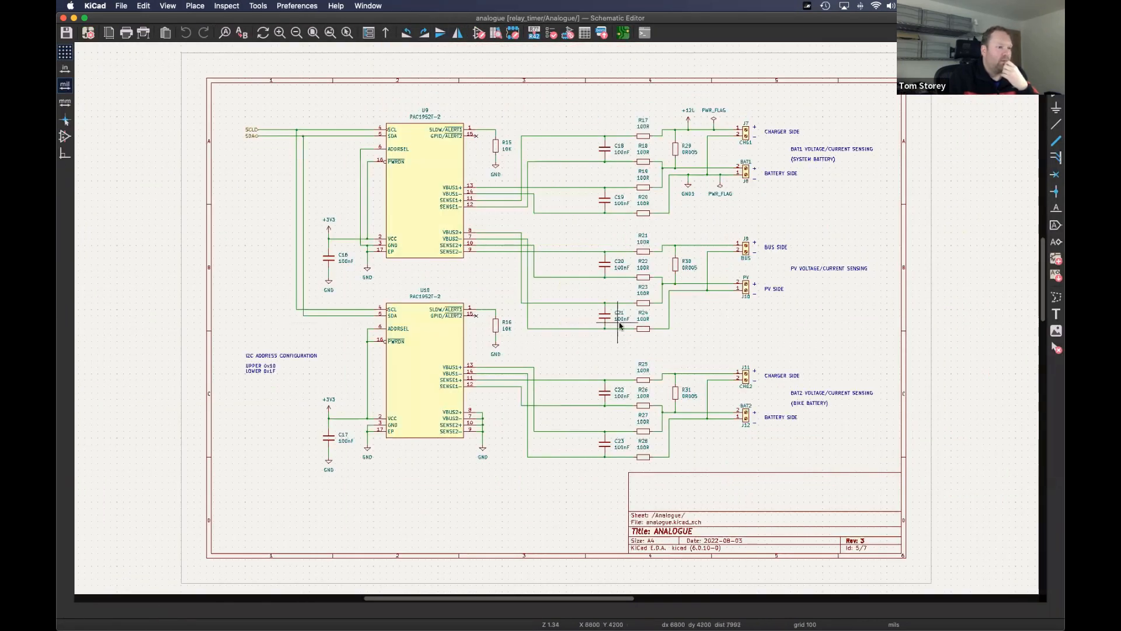
scroll(623, 329, "up", 1)
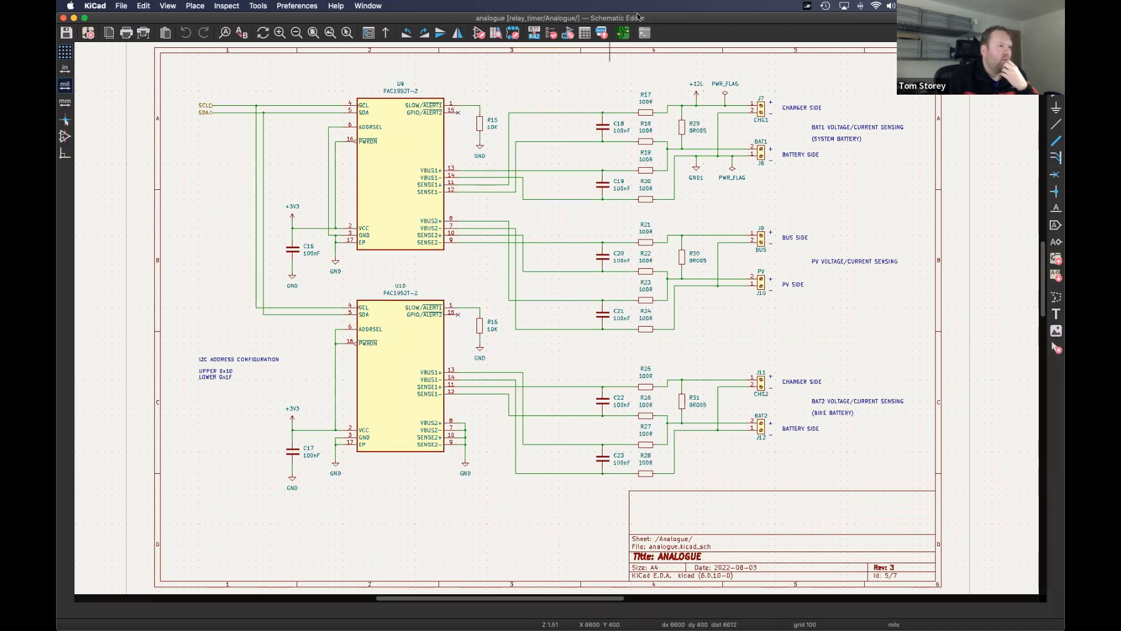
- Return to the board layout and examine the placement and routing around sensing chips U9 and U10
left_click(623, 32)
scroll(437, 283, "up", 5)
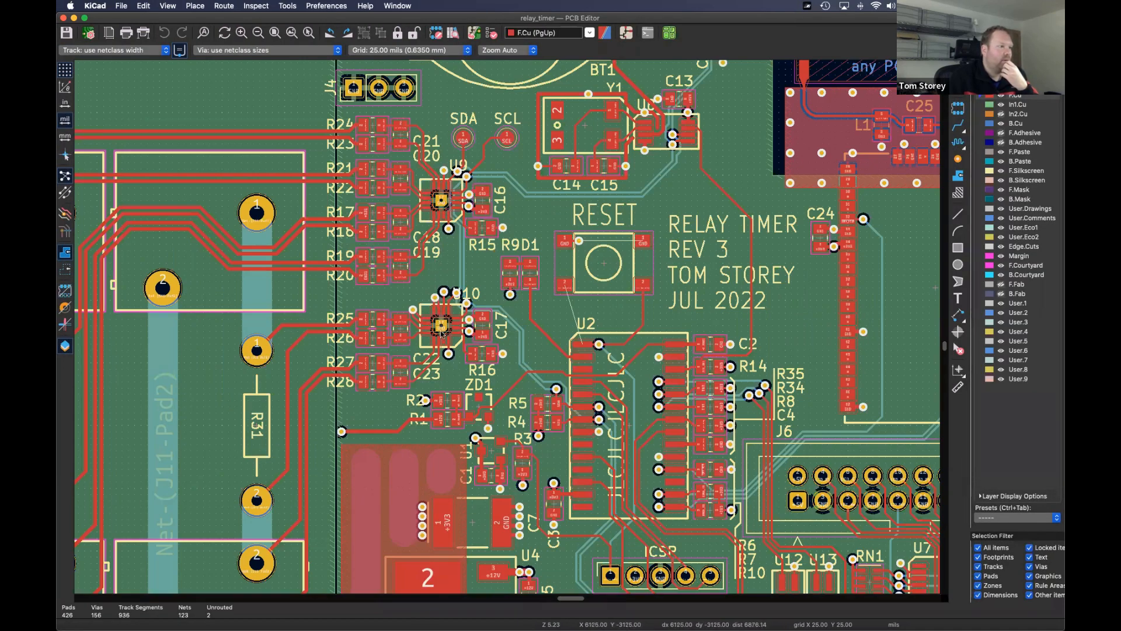
scroll(461, 219, "down", 2)
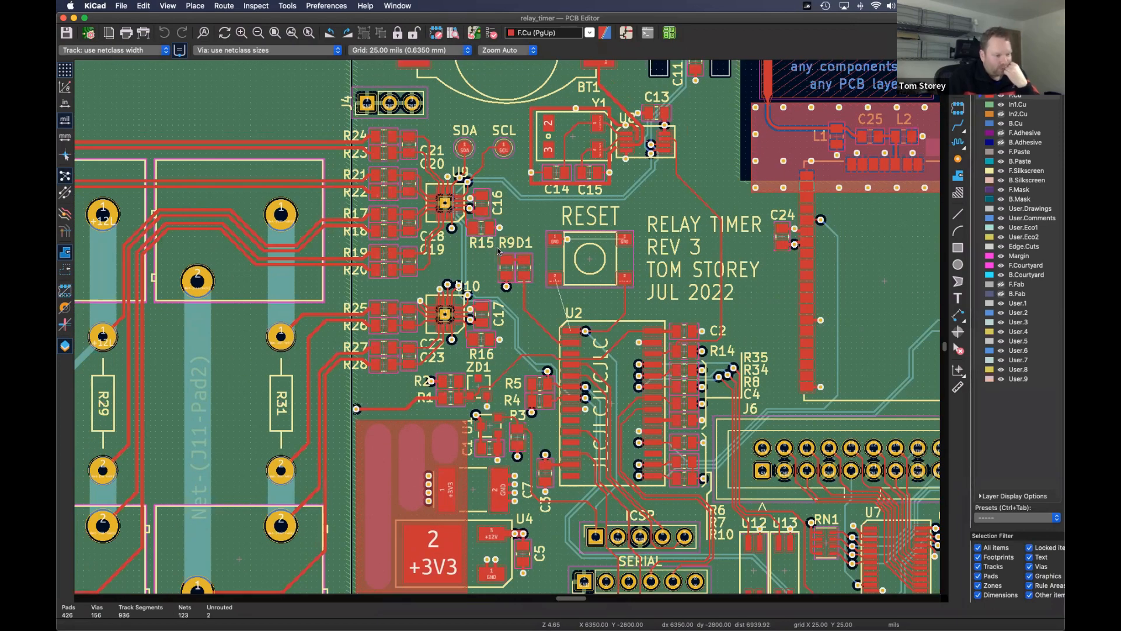
scroll(498, 251, "down", 3)
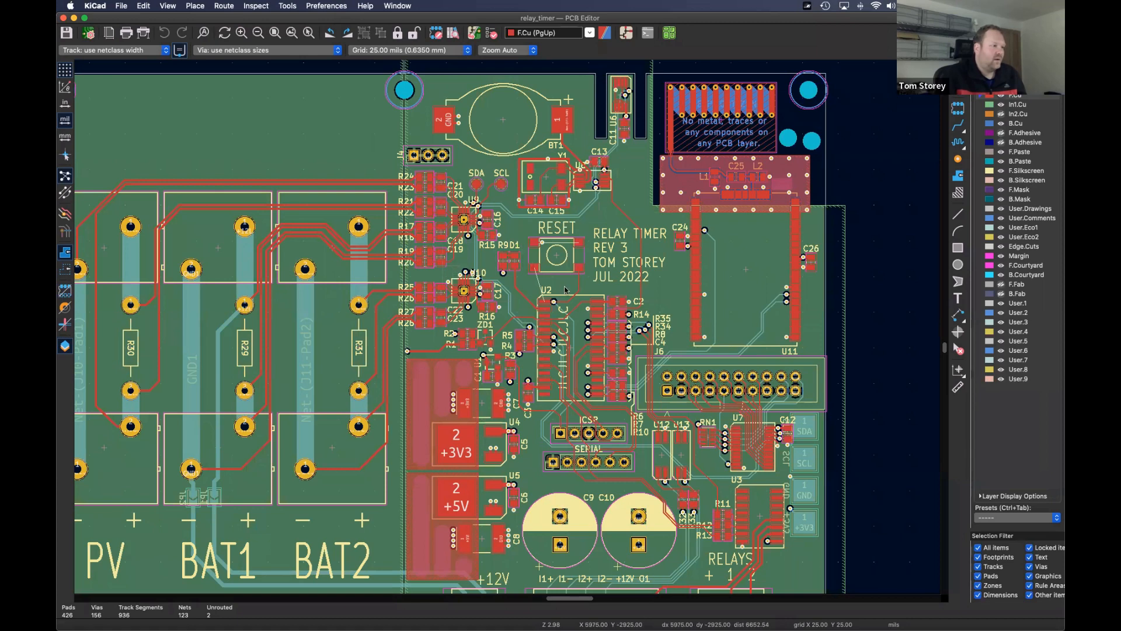
- Examine the board layout from the PV and battery terminals across to the U11 module and the lower connectors
middle_click_drag(559, 286, 651, 199)
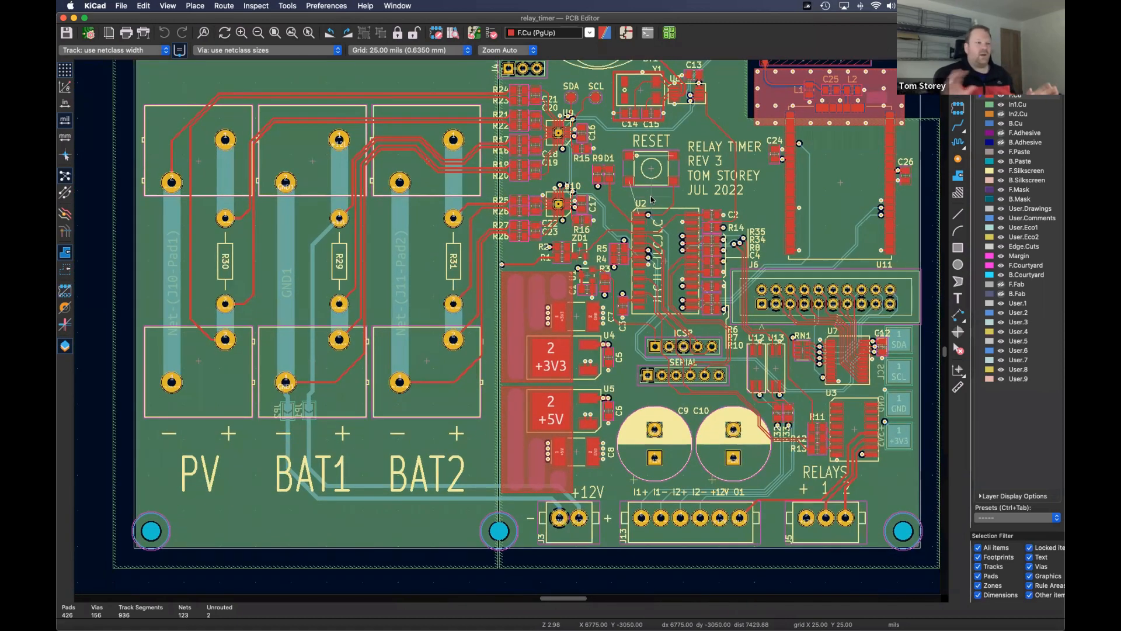
middle_click_drag(664, 216, 611, 226)
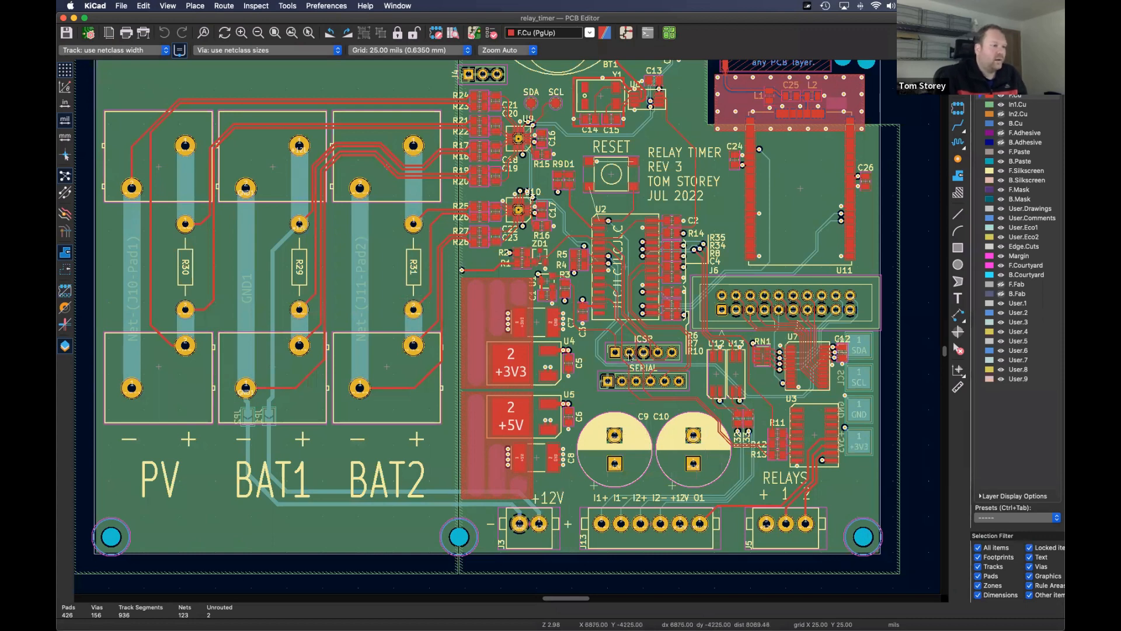
scroll(562, 338, "right", 3)
scroll(562, 338, "up", 3)
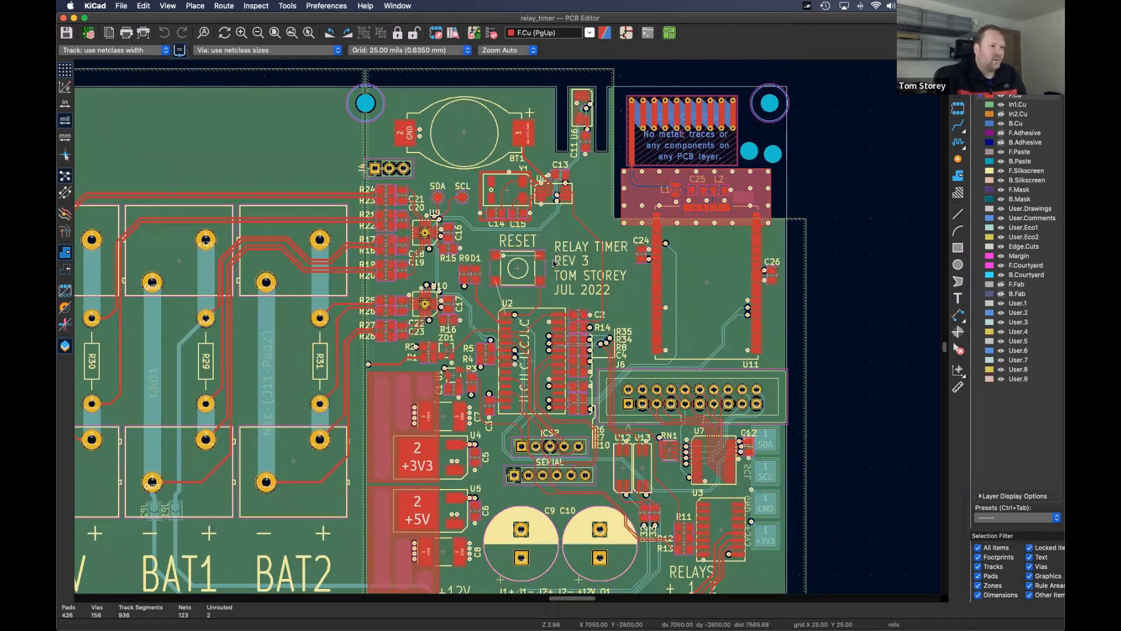
scroll(553, 264, "down", 3)
scroll(554, 264, "left", 2)
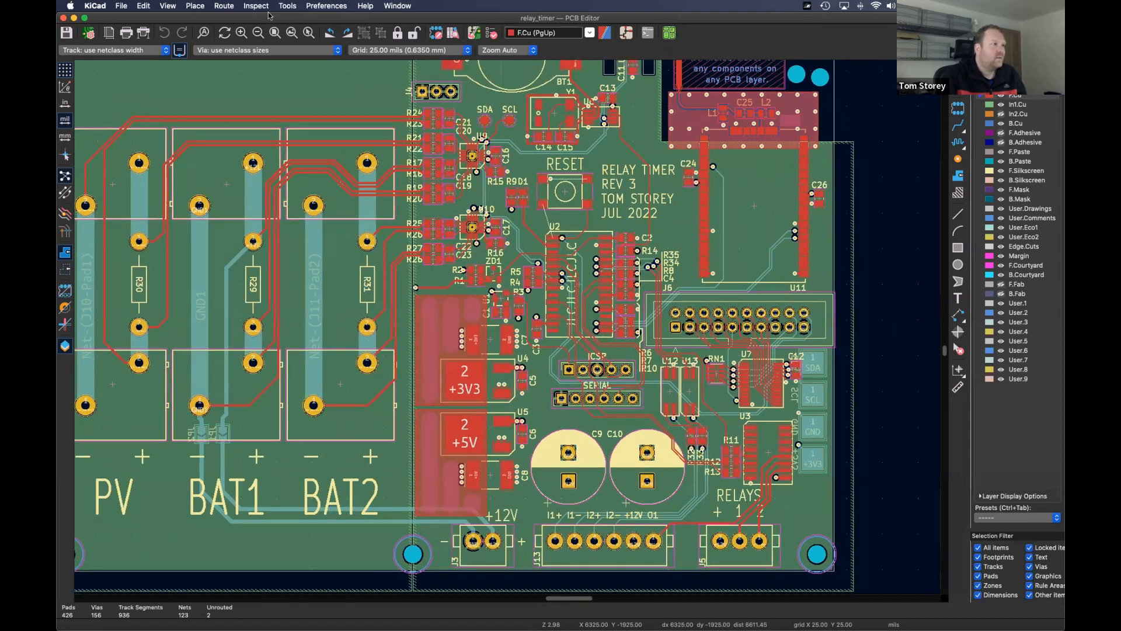
- Open the 3D view of the relay timer board and bring U10 into close-up
left_click(168, 6)
left_click(175, 39)
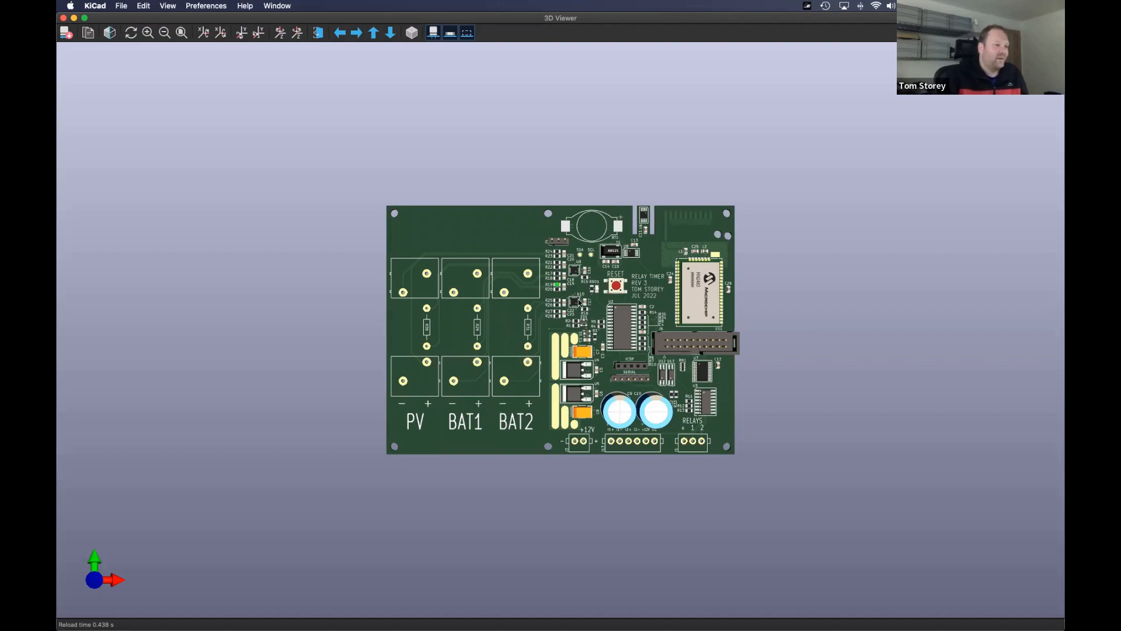
scroll(579, 301, "up", 8)
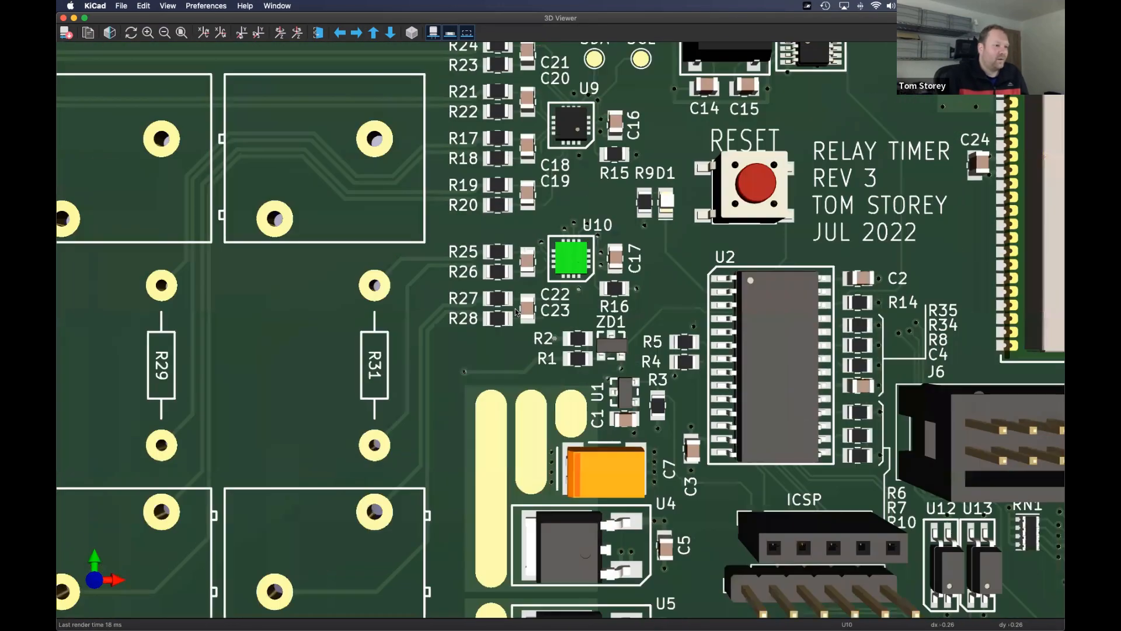
scroll(517, 306, "up", 5)
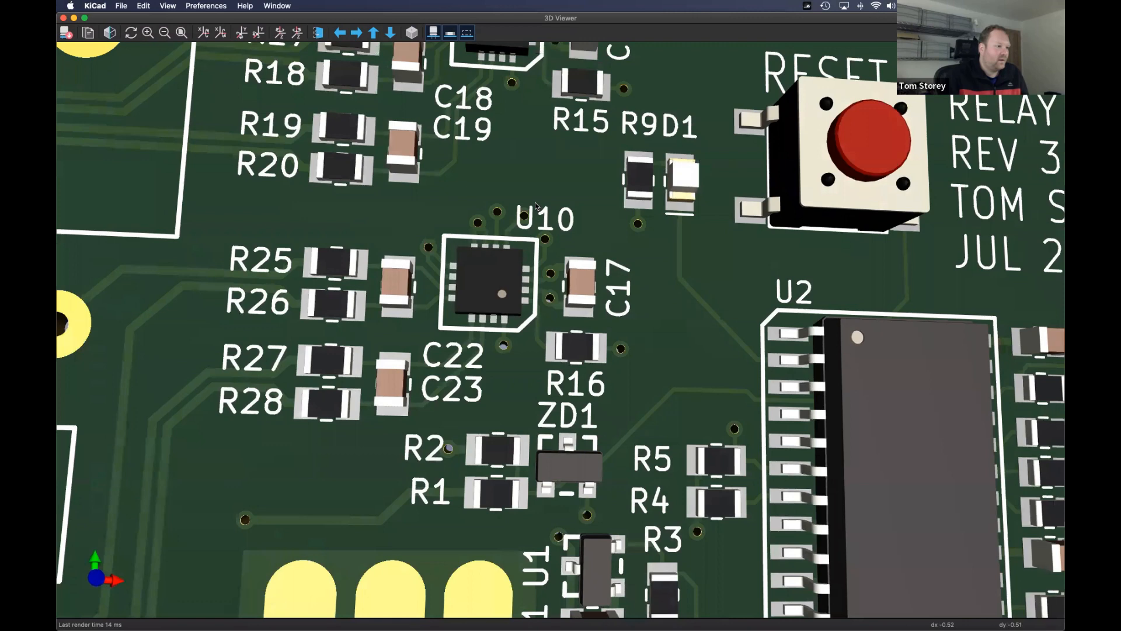
- Tilt the 3D model and inspect U10's edge pads, nearby vias and surrounding passives
left_click_drag(535, 205, 516, 326)
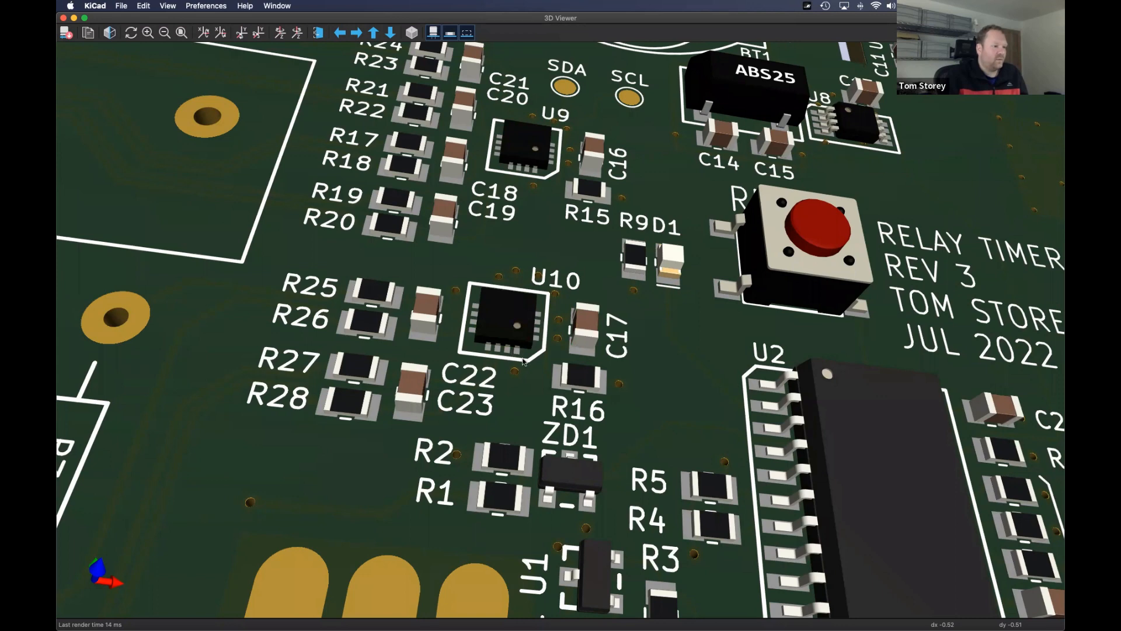
scroll(521, 358, "up", 5)
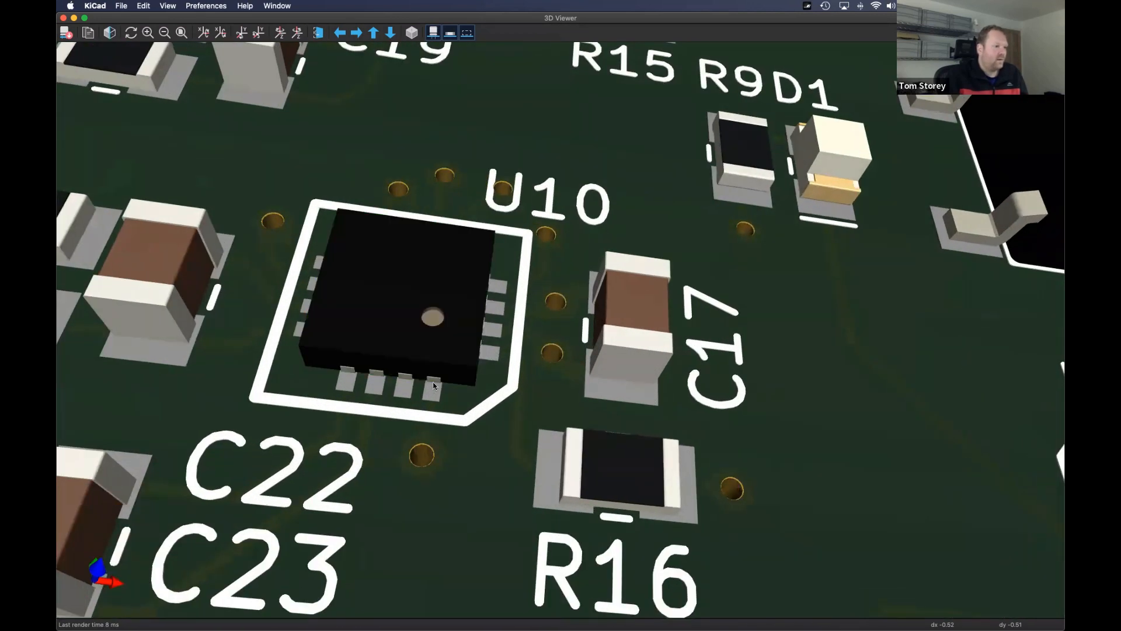
middle_click_drag(436, 393, 756, 292)
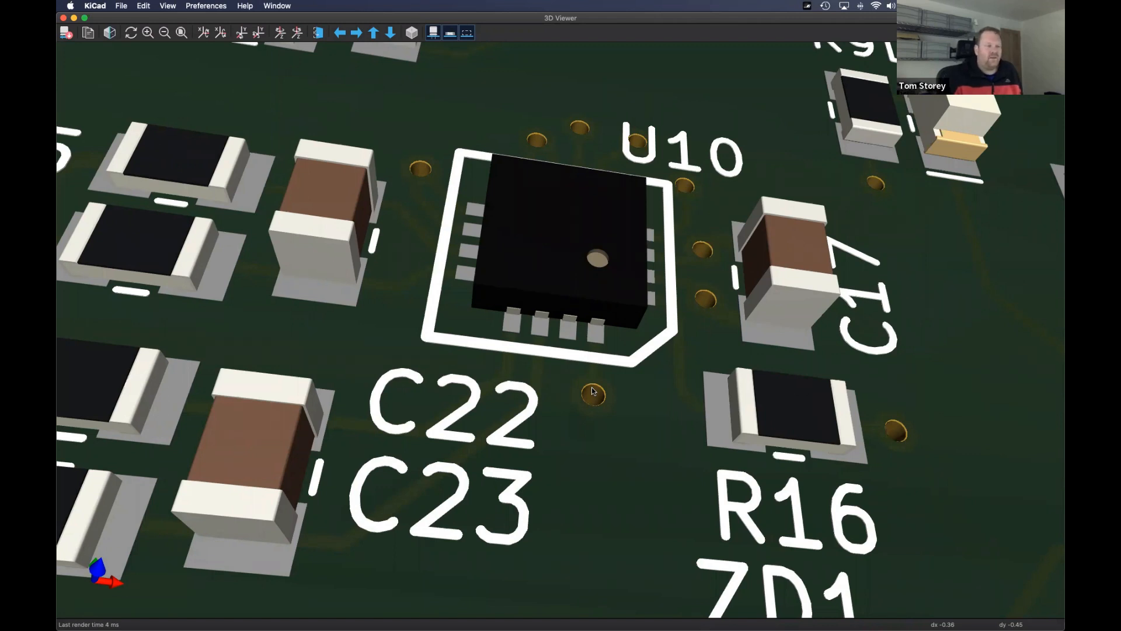
scroll(546, 334, "down", 3)
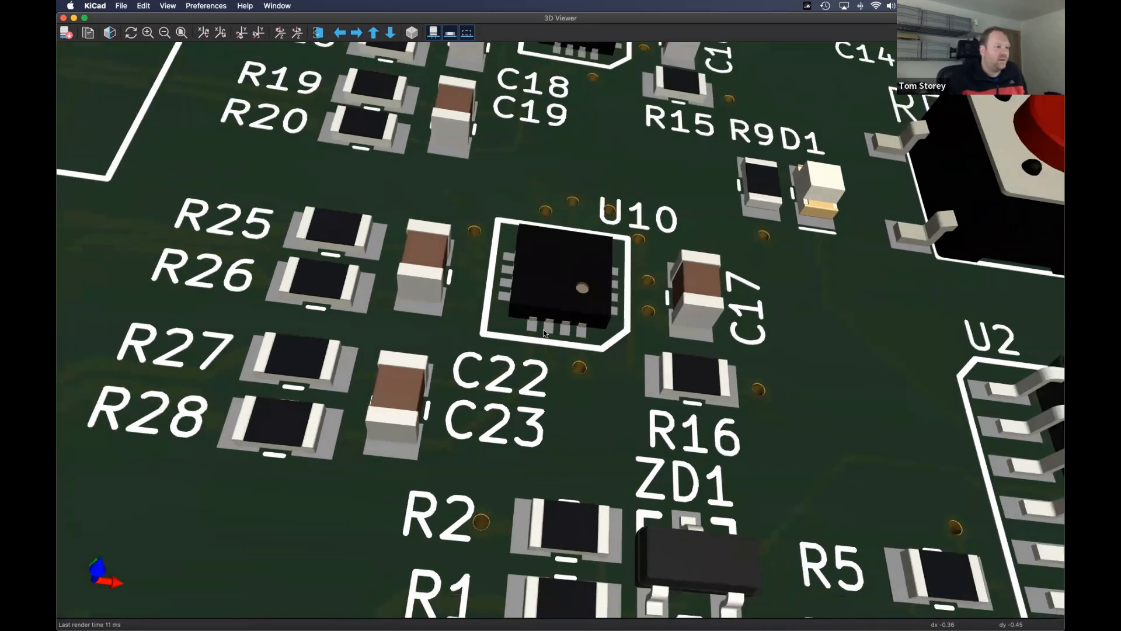
scroll(543, 332, "down", 3)
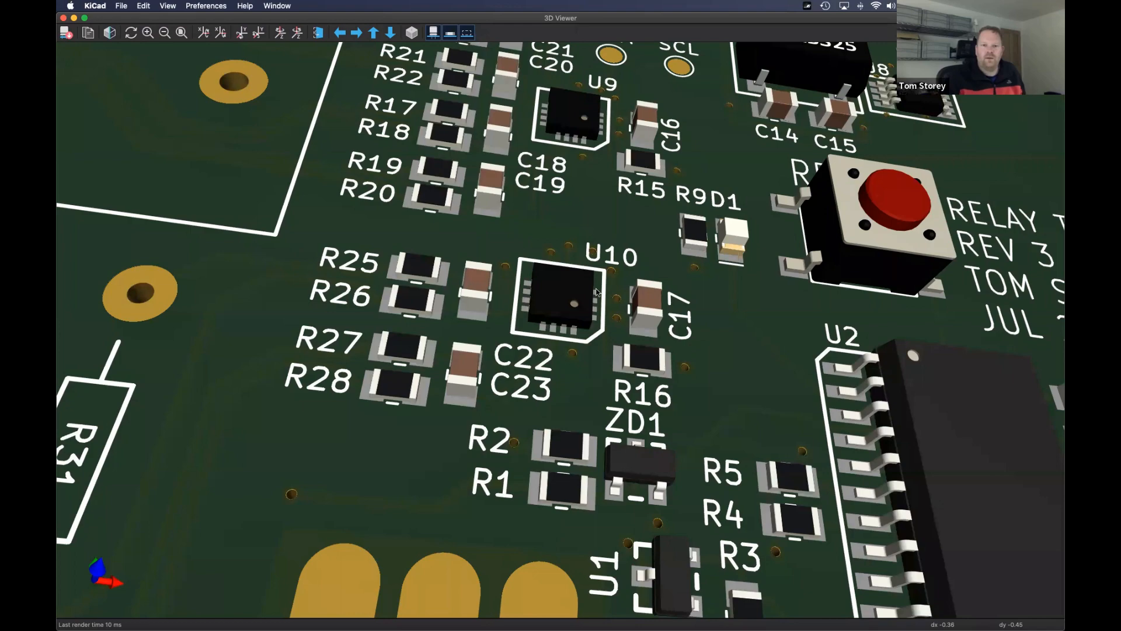
- Turn the 3D model back towards a top view and inspect U7 with RN1, C12 and the neighbouring vias
scroll(597, 292, "down", 6)
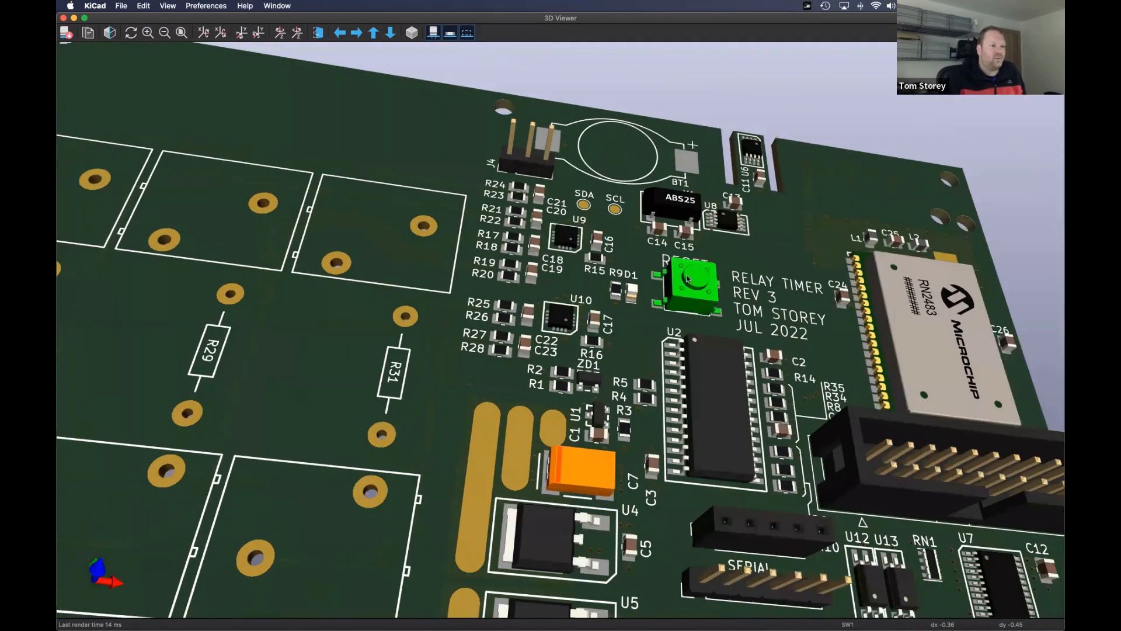
left_click_drag(687, 278, 479, 494)
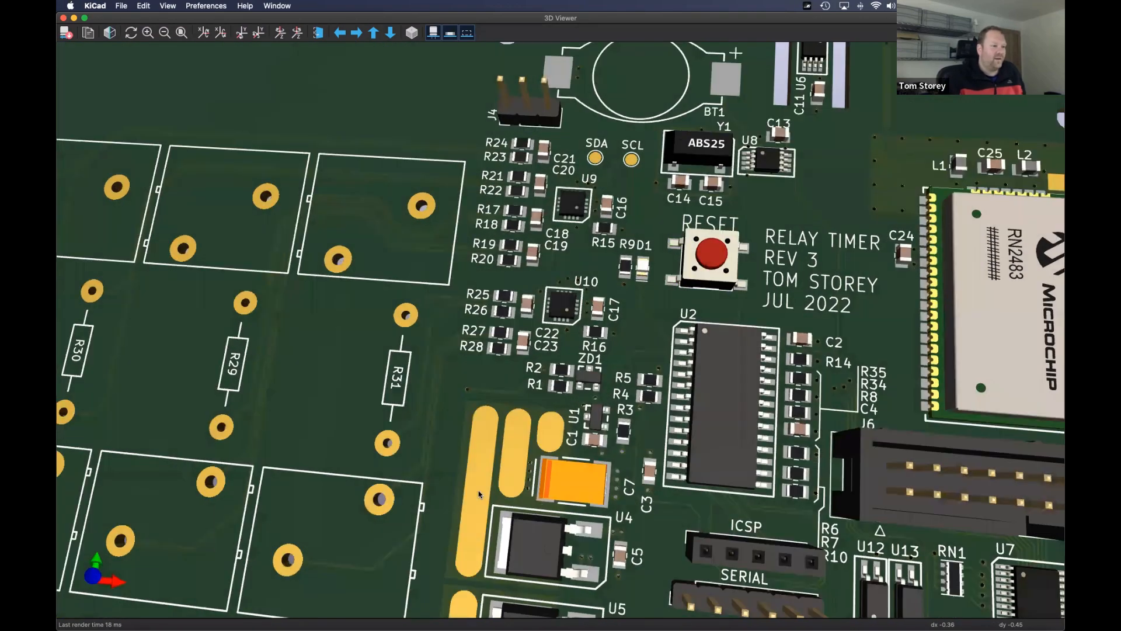
middle_click_drag(695, 301, 513, 142)
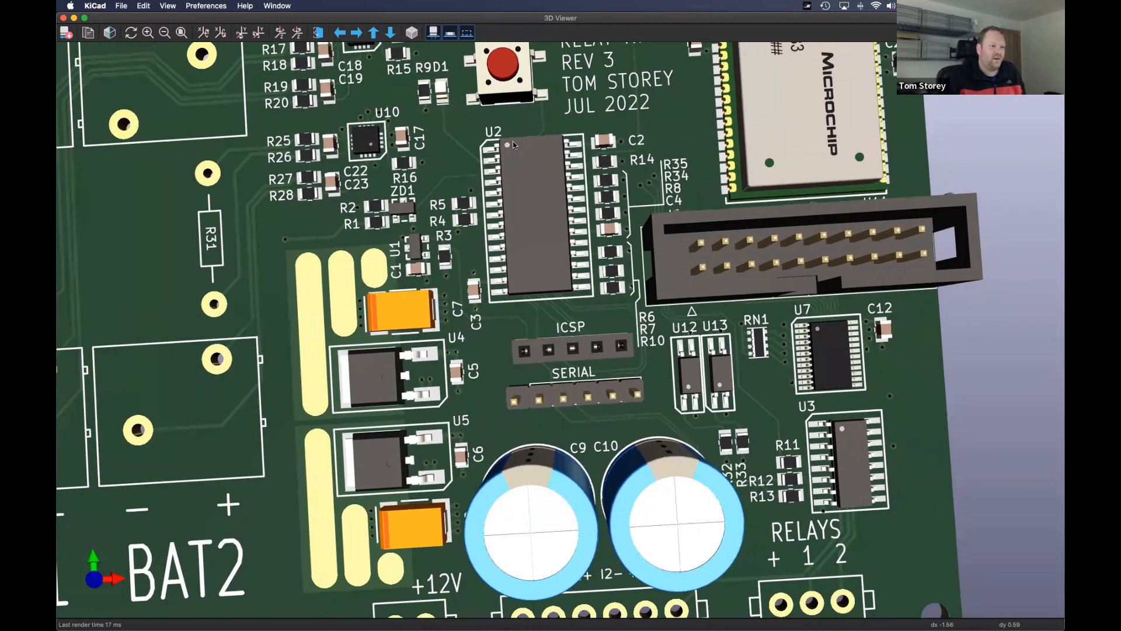
scroll(513, 142, "right", 5)
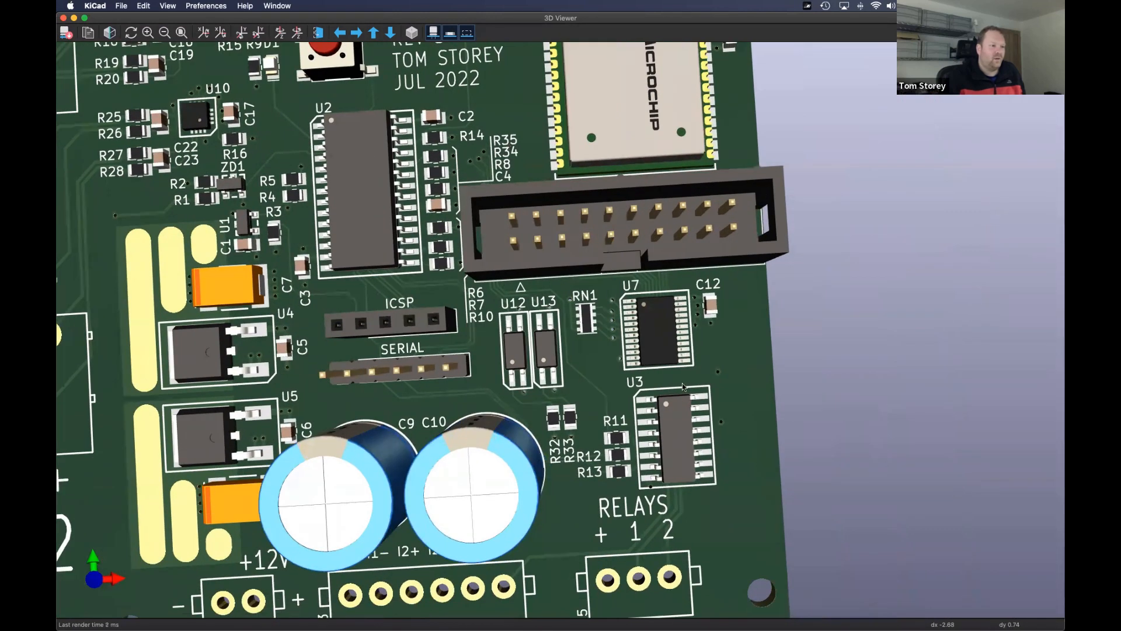
scroll(614, 368, "up", 10)
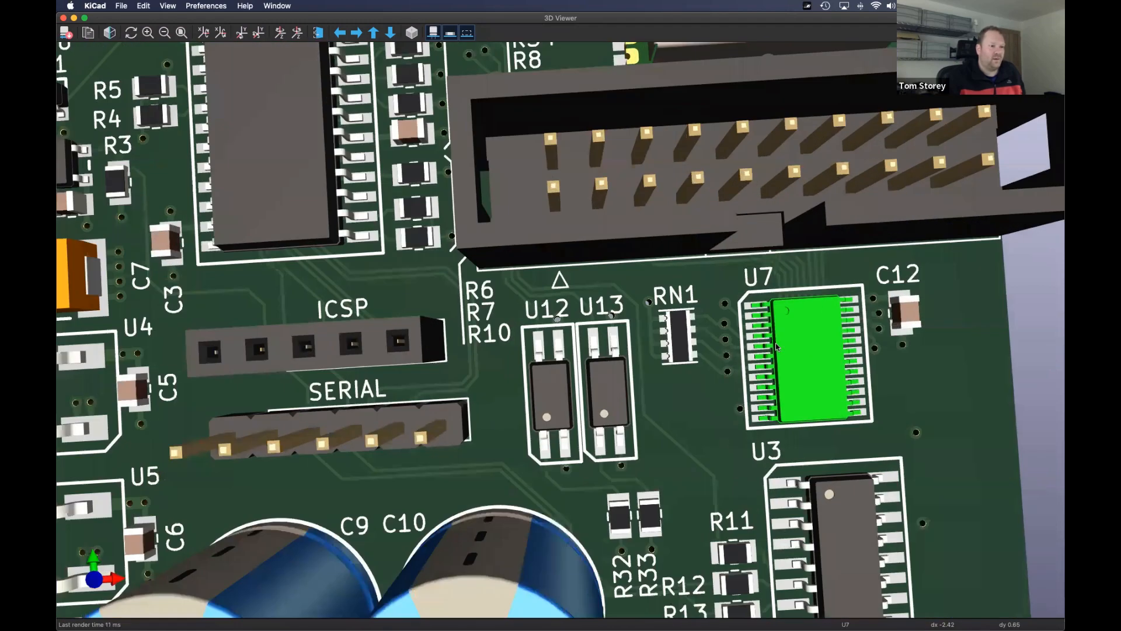
scroll(775, 344, "up", 5)
middle_click_drag(879, 357, 580, 328)
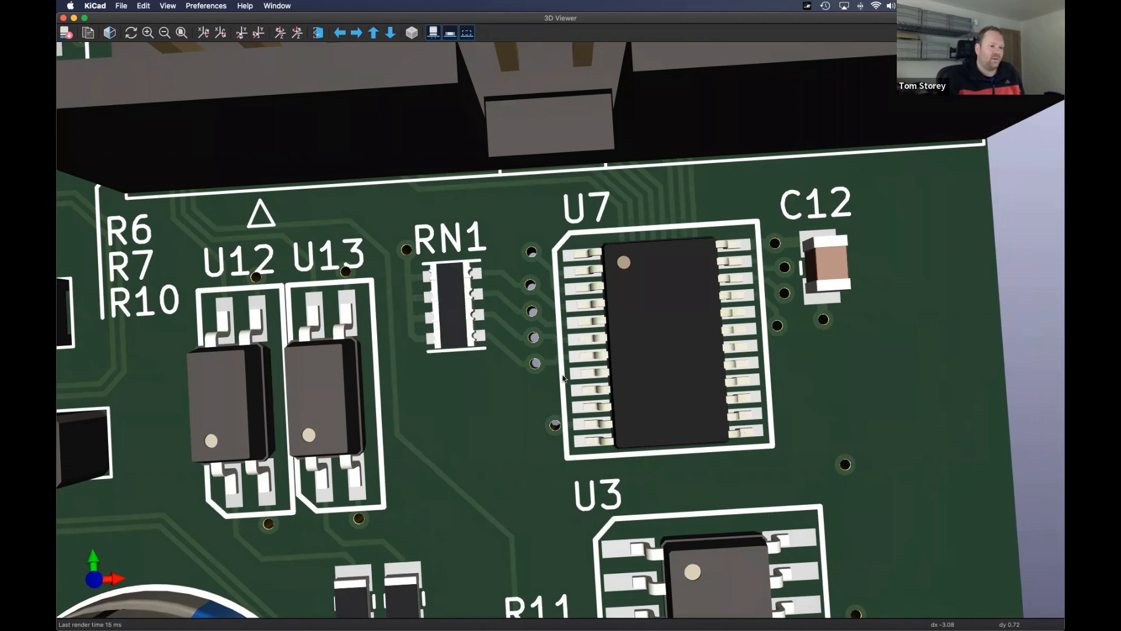
- Examine the 3D model around U2, regulators U4 and U5, capacitors C9 and C10, and the lower connectors
scroll(564, 386, "down", 5)
scroll(391, 230, "down", 2)
middle_click_drag(390, 219, 708, 358)
middle_click_drag(723, 307, 738, 318)
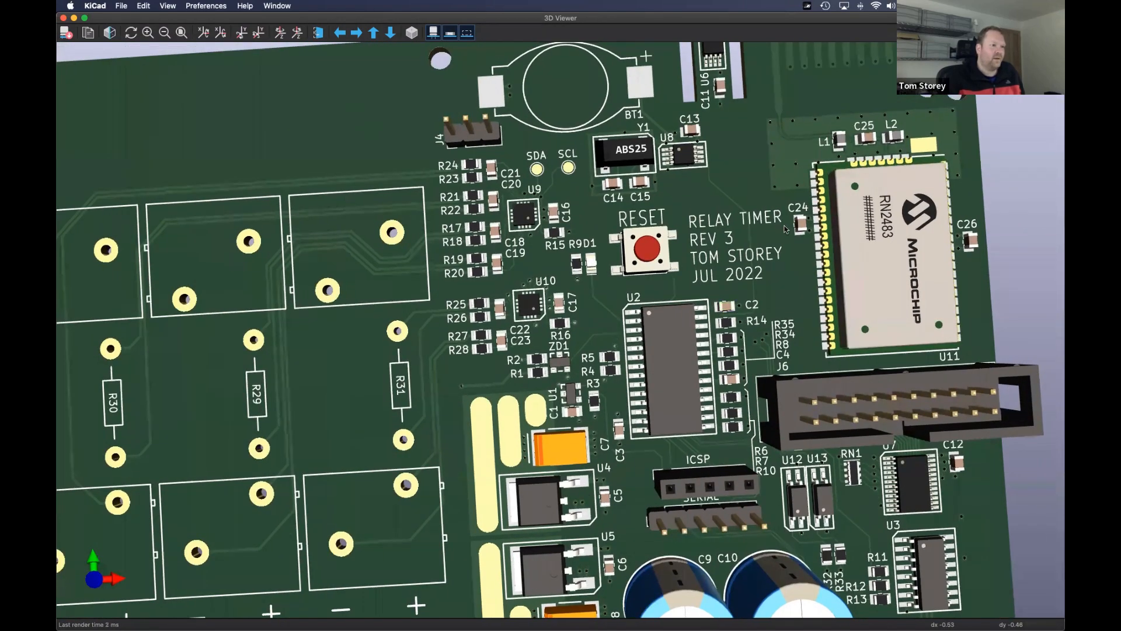
left_click_drag(806, 302, 829, 229)
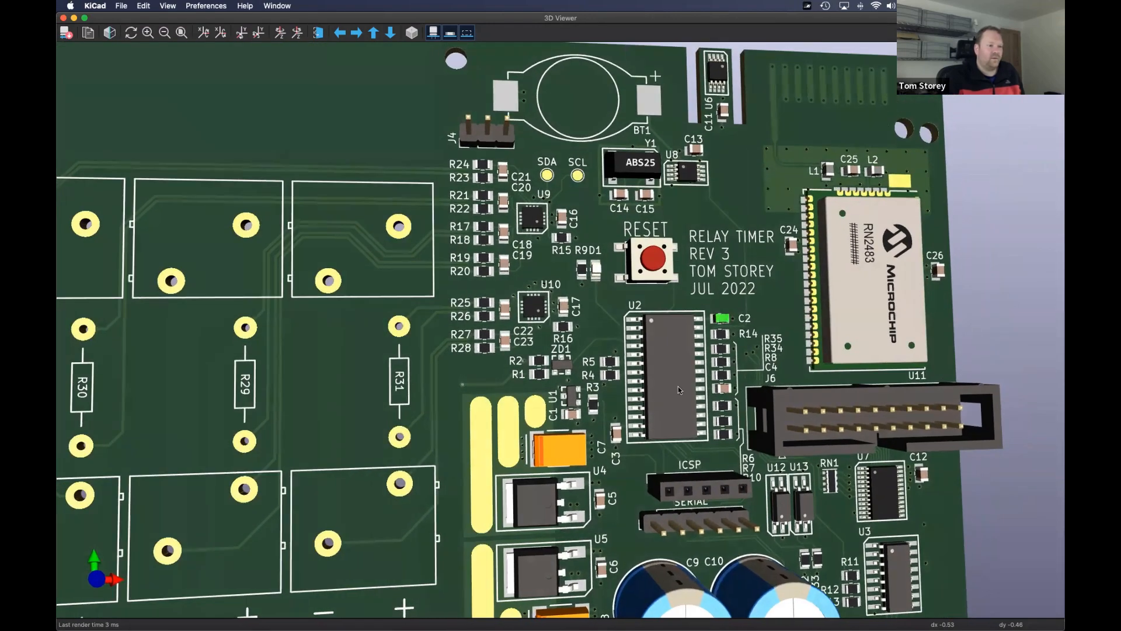
middle_click_drag(622, 509, 673, 323)
middle_click_drag(674, 365, 658, 322)
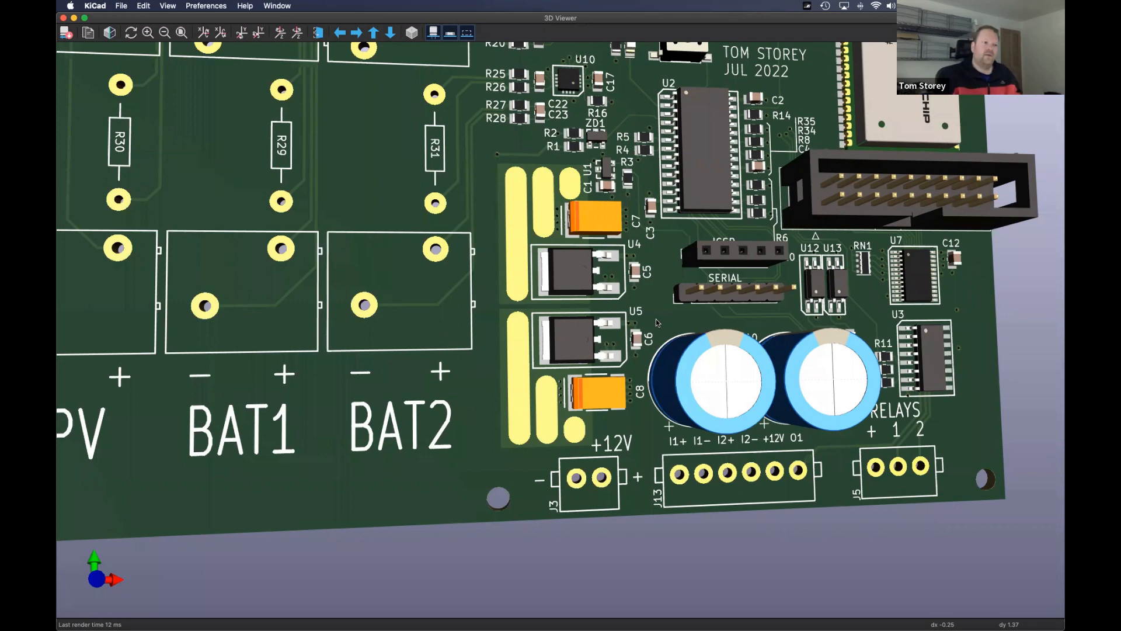
scroll(722, 229, "up", 2)
scroll(723, 229, "down", 3)
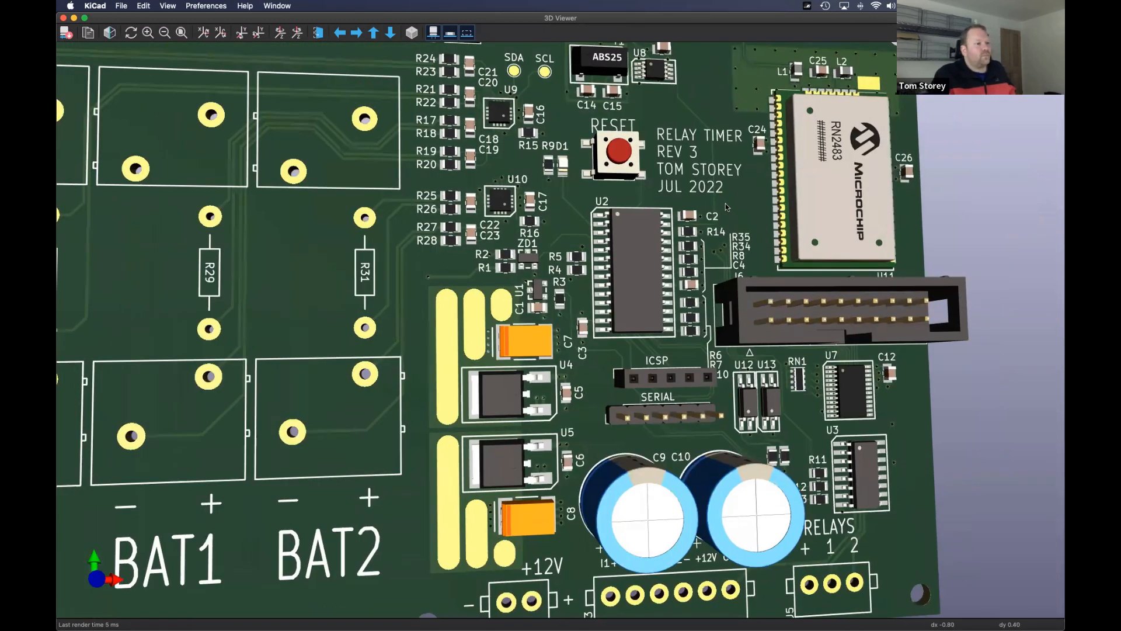
scroll(685, 274, "up", 3)
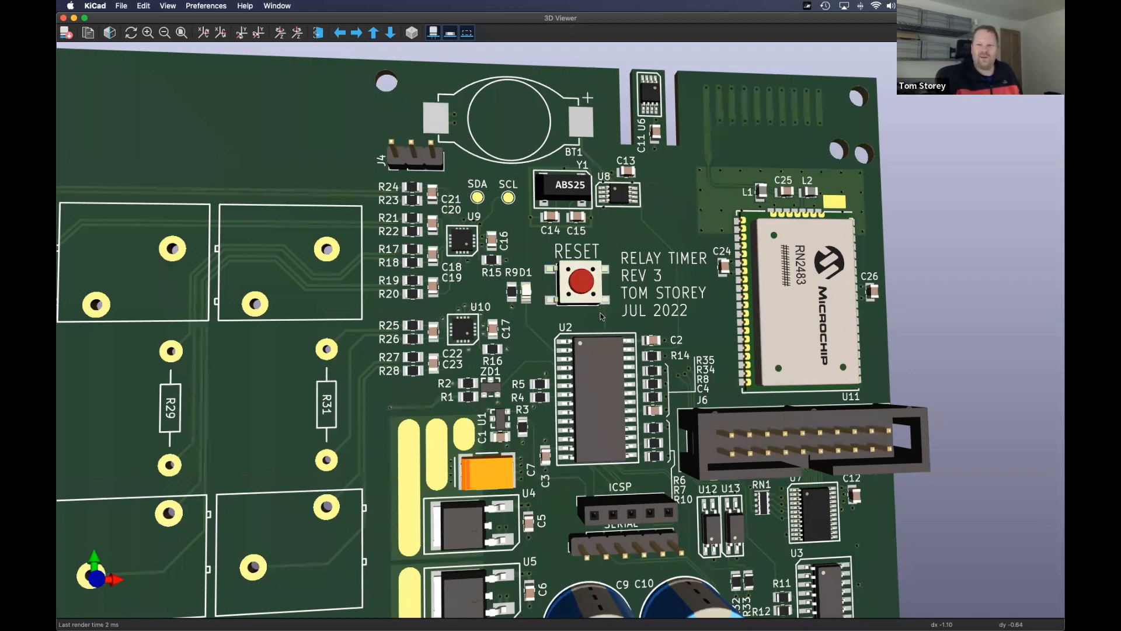
middle_click_drag(610, 329, 445, 364)
middle_click_drag(705, 370, 860, 294)
left_click(736, 381)
middle_click_drag(736, 381, 620, 285)
middle_click_drag(547, 186, 570, 244)
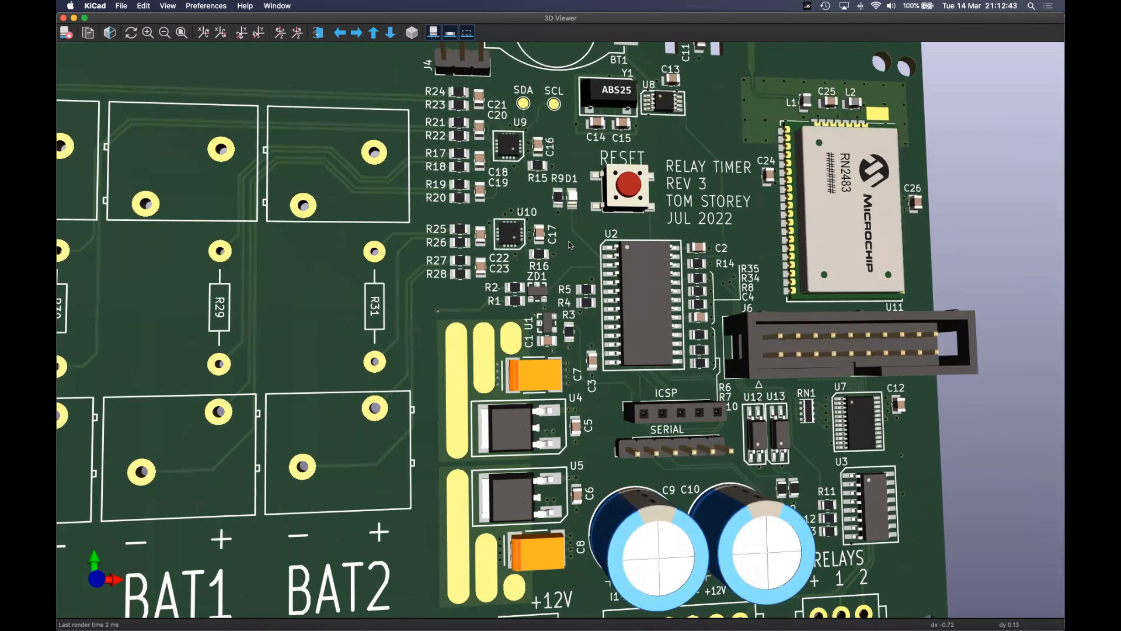
middle_click_drag(577, 227, 564, 302)
scroll(559, 304, "down", 5)
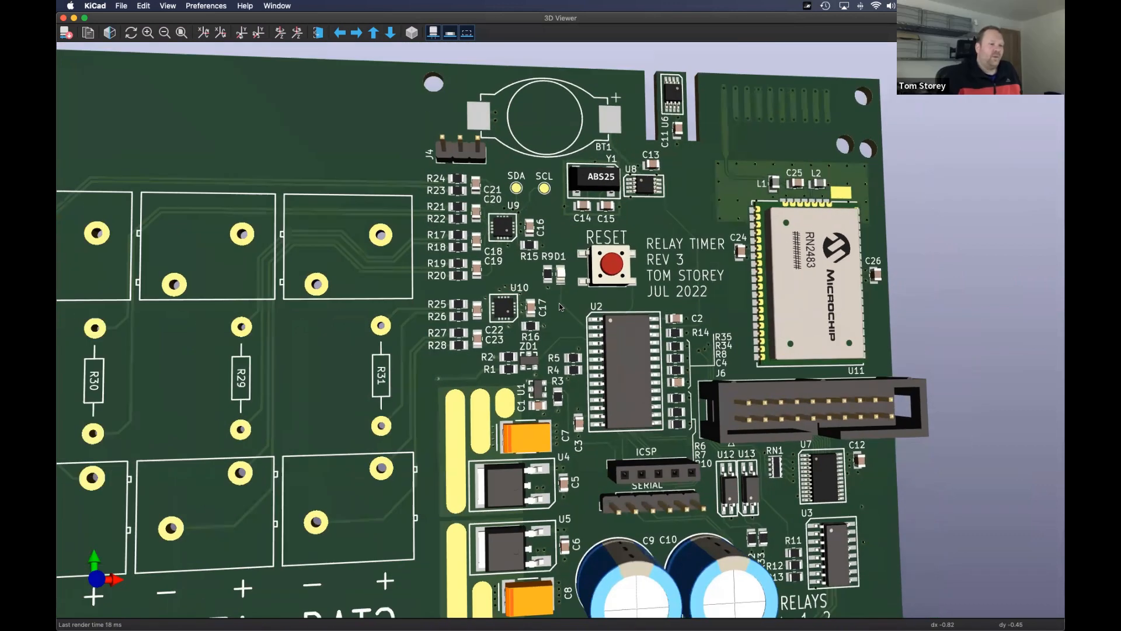
scroll(569, 319, "up", 5)
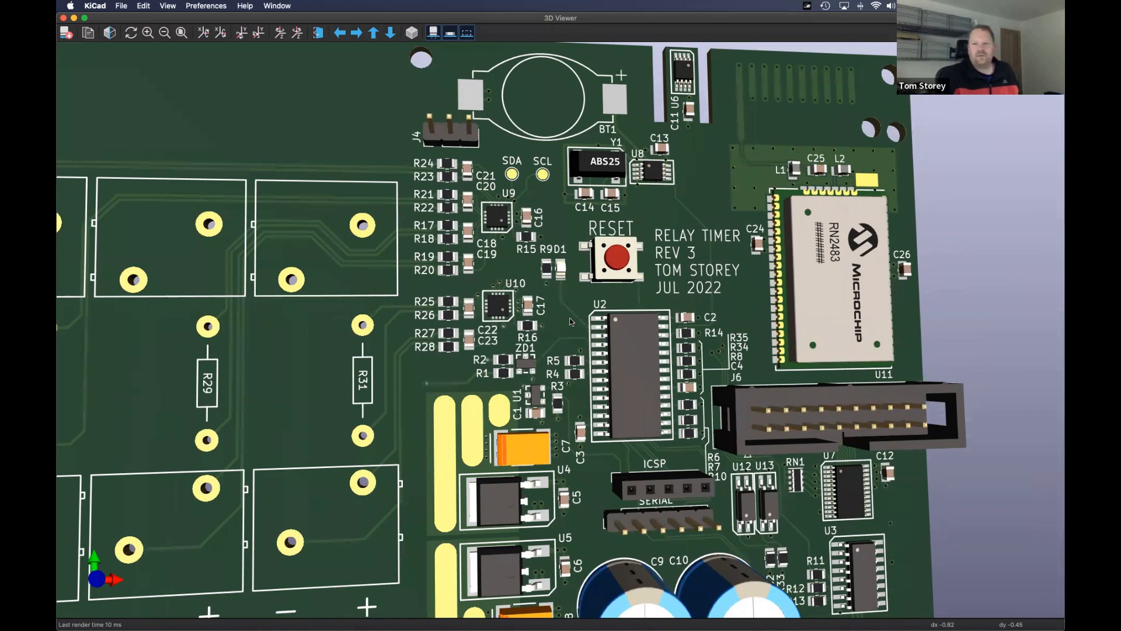
scroll(559, 317, "down", 3)
middle_click_drag(560, 317, 527, 289)
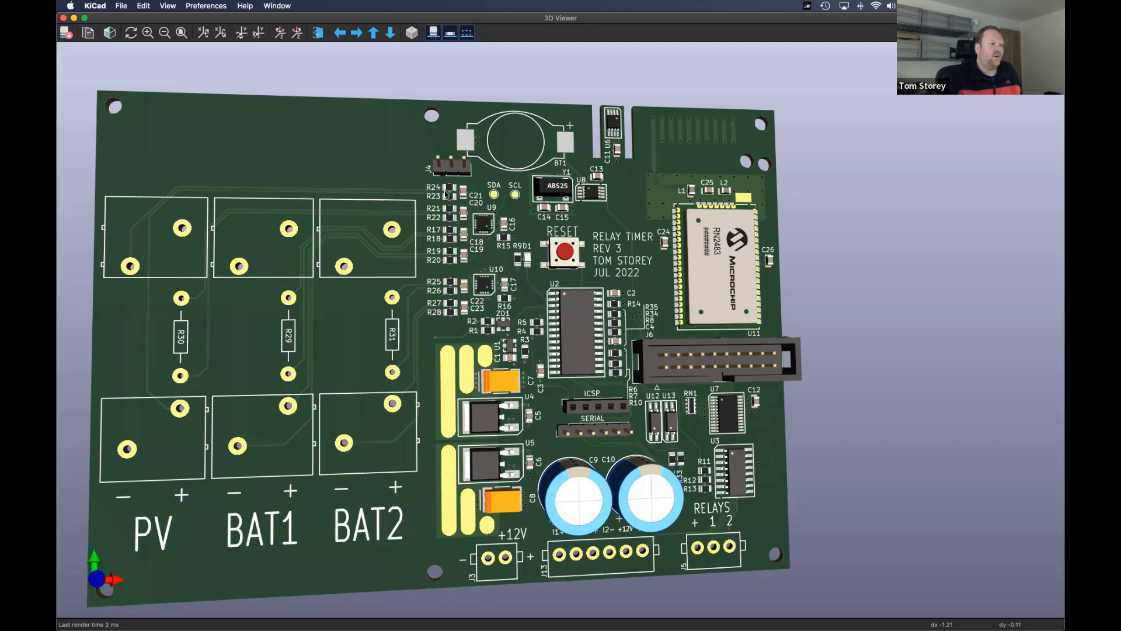
scroll(446, 199, "up", 4)
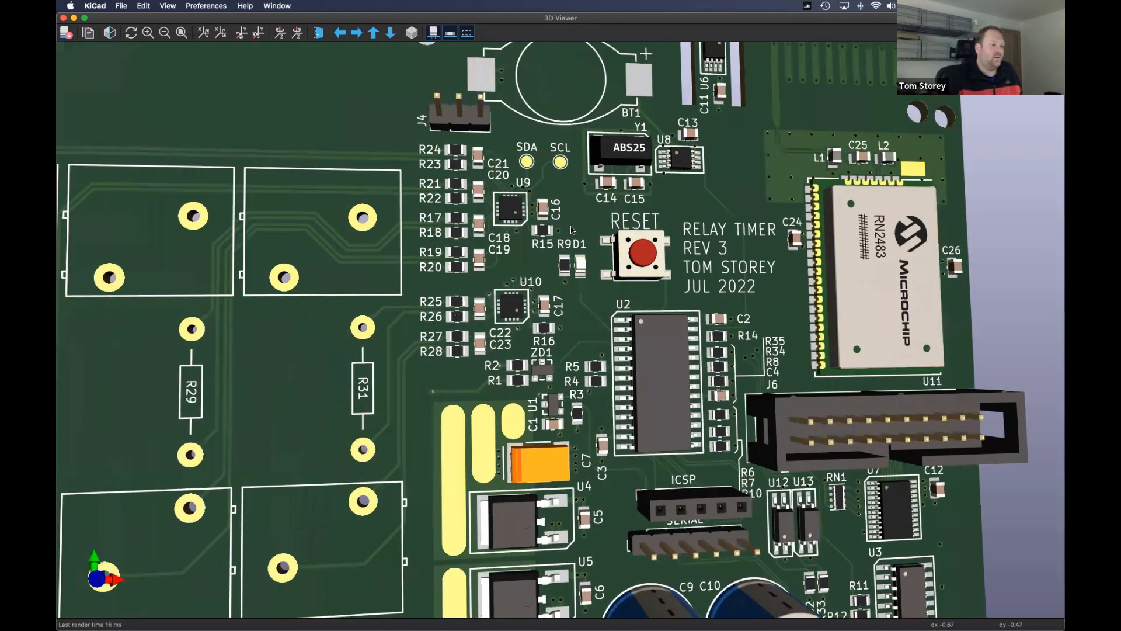
middle_click_drag(572, 230, 591, 239)
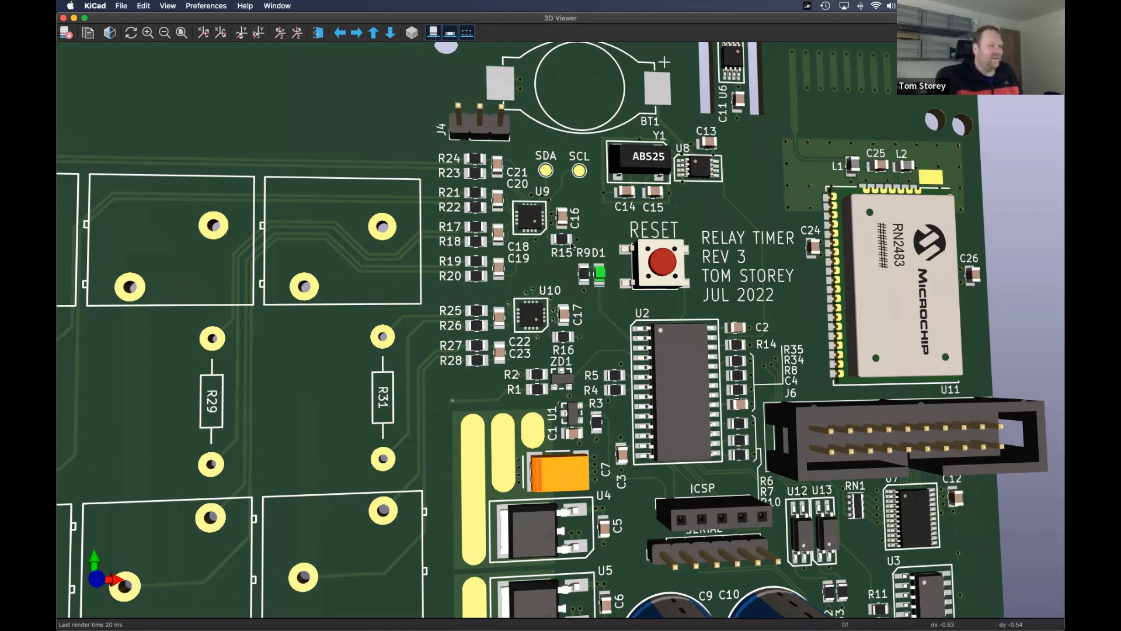
middle_click_drag(585, 301, 539, 283)
left_click_drag(735, 319, 718, 320)
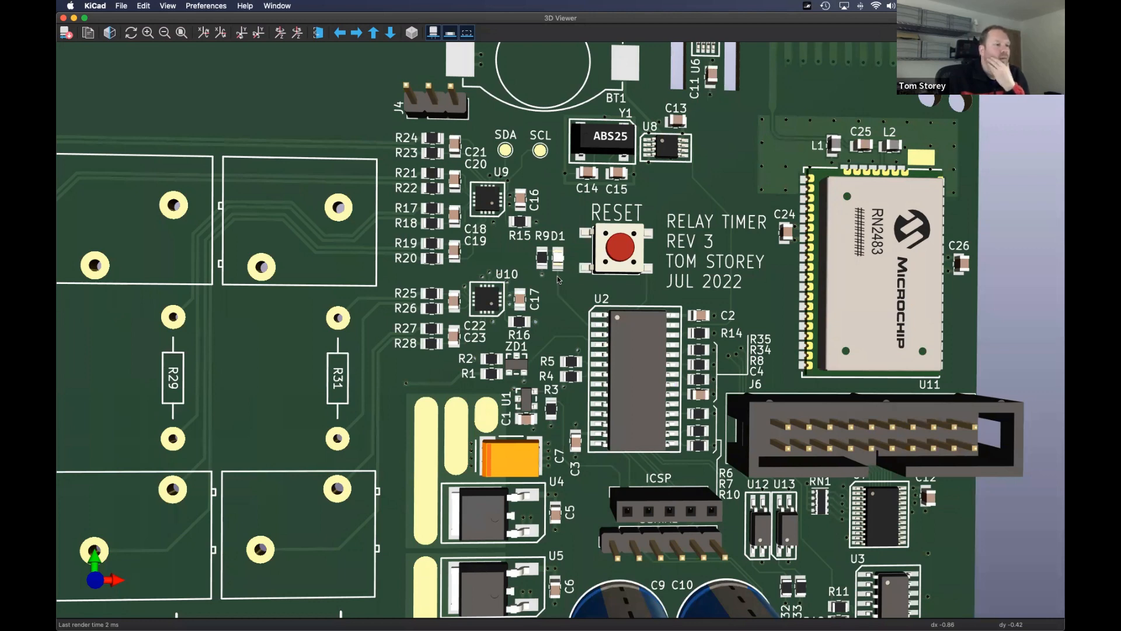
middle_click_drag(533, 285, 583, 287)
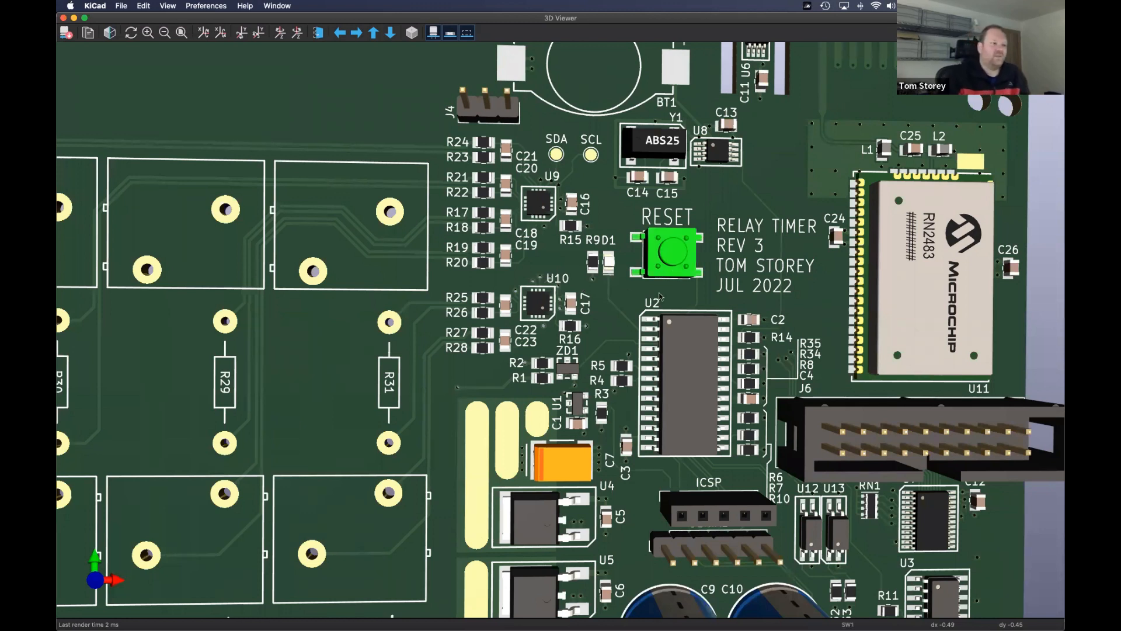
- Examine the 3D model around RN1, U7, U3 and the relay connector, and bring U2 and the reset button back into view
scroll(719, 248, "right", 5)
scroll(719, 248, "up", 2)
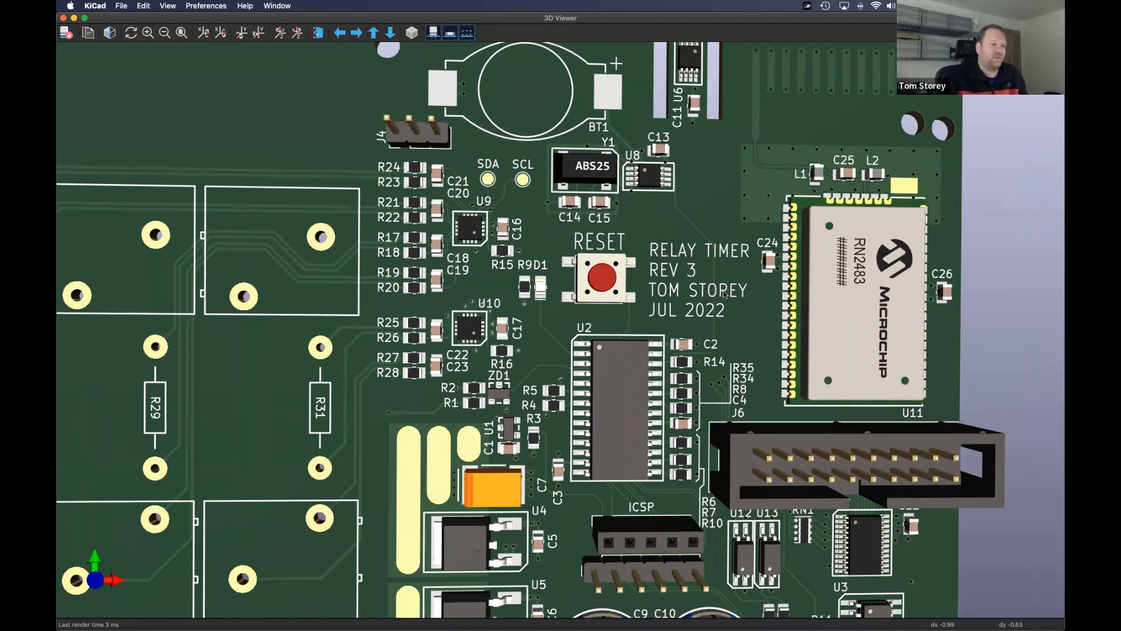
scroll(713, 275, "down", 1)
scroll(713, 275, "right", 1)
scroll(711, 269, "down", 3)
scroll(710, 269, "right", 2)
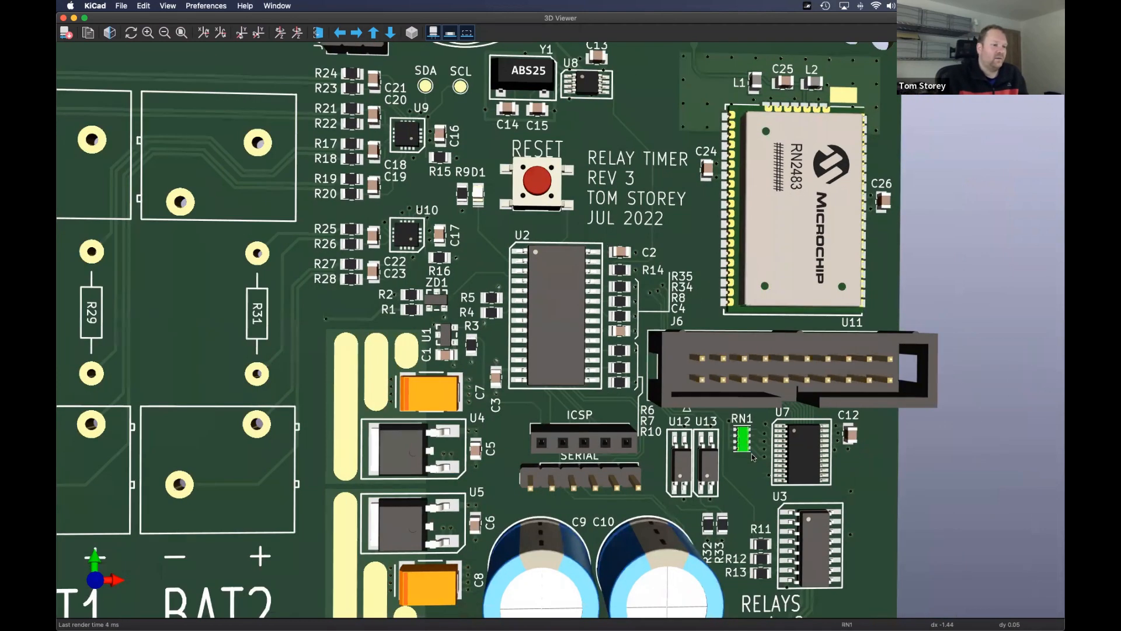
scroll(718, 372, "down", 1)
scroll(716, 368, "down", 3)
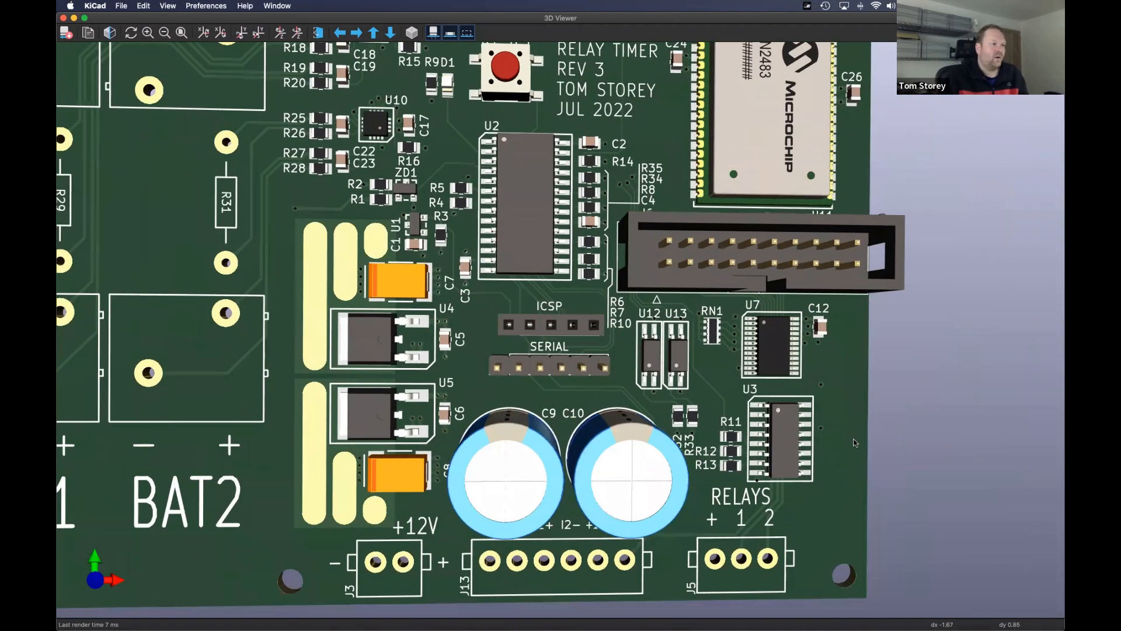
scroll(585, 202, "up", 6)
scroll(585, 202, "left", 4)
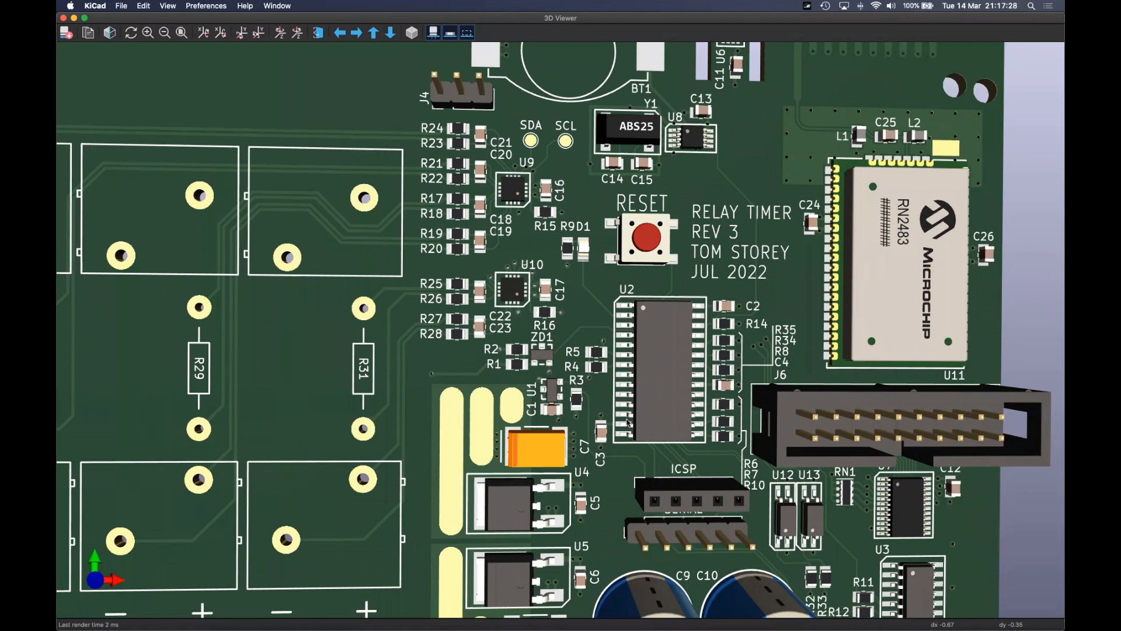
- Close the 3D view and the board layout, and go up from the Analogue sheet to the root schematic hierarchy
left_click(64, 18)
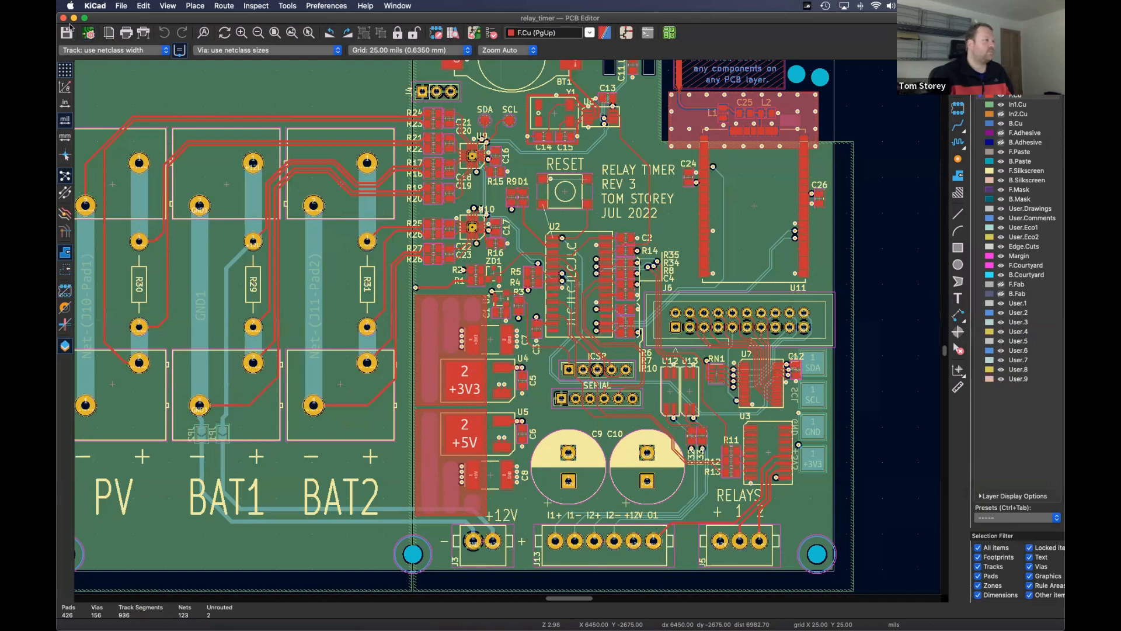
left_click(64, 19)
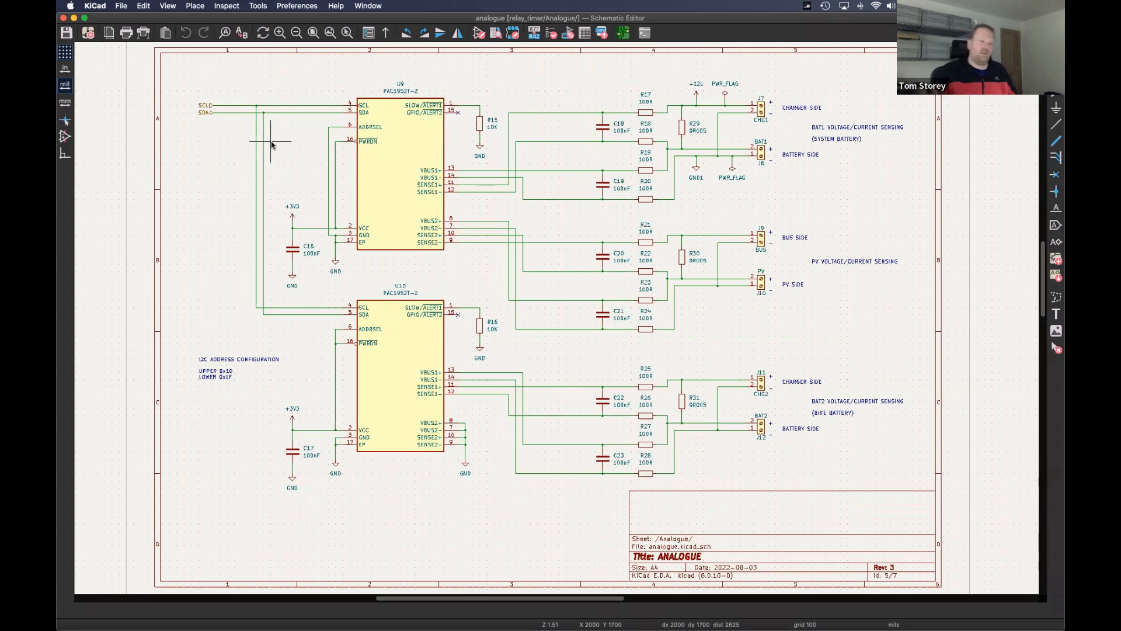
left_click(385, 34)
scroll(624, 261, "up", 4)
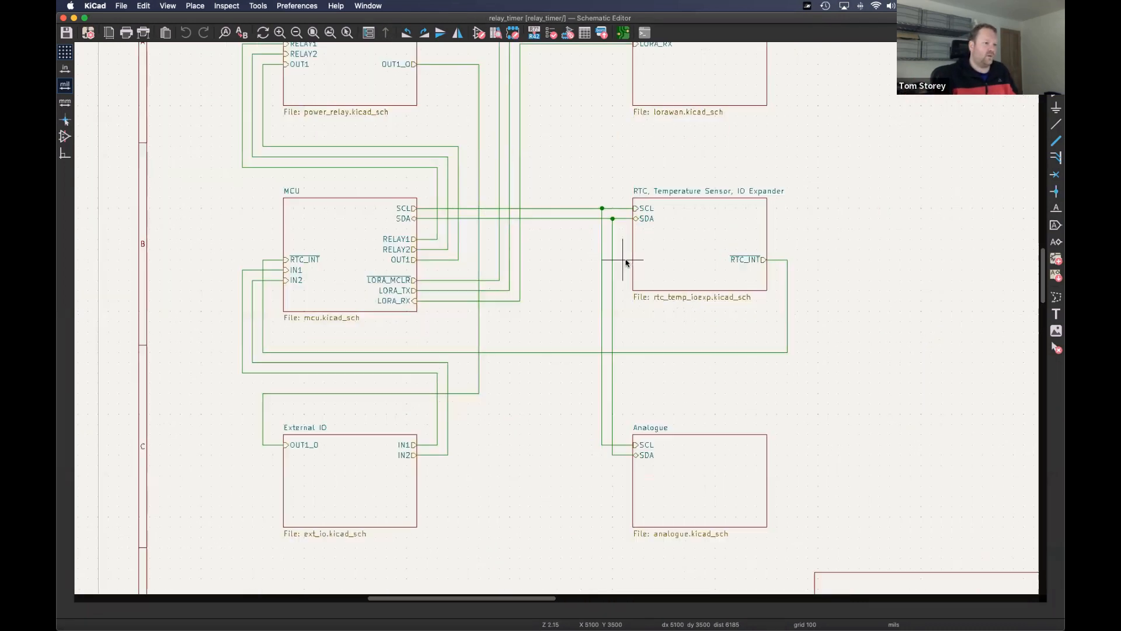
- View the RTC, Temperature Sensor, IO Expander sheet and the Power and Relay sheet from the root hierarchy
double_click(689, 249)
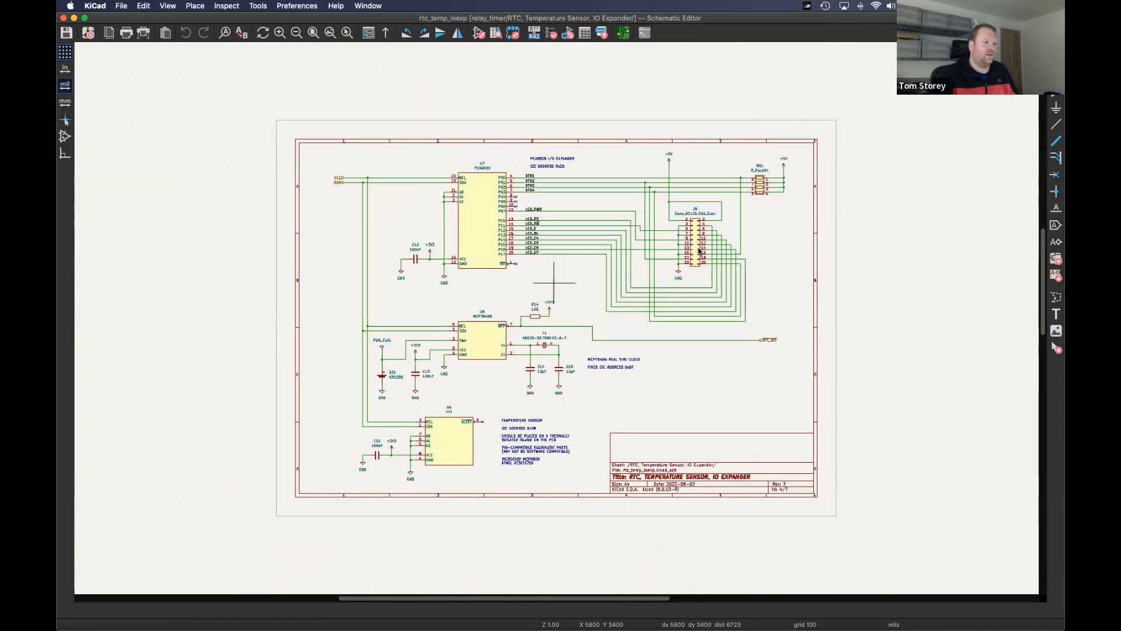
left_click(385, 34)
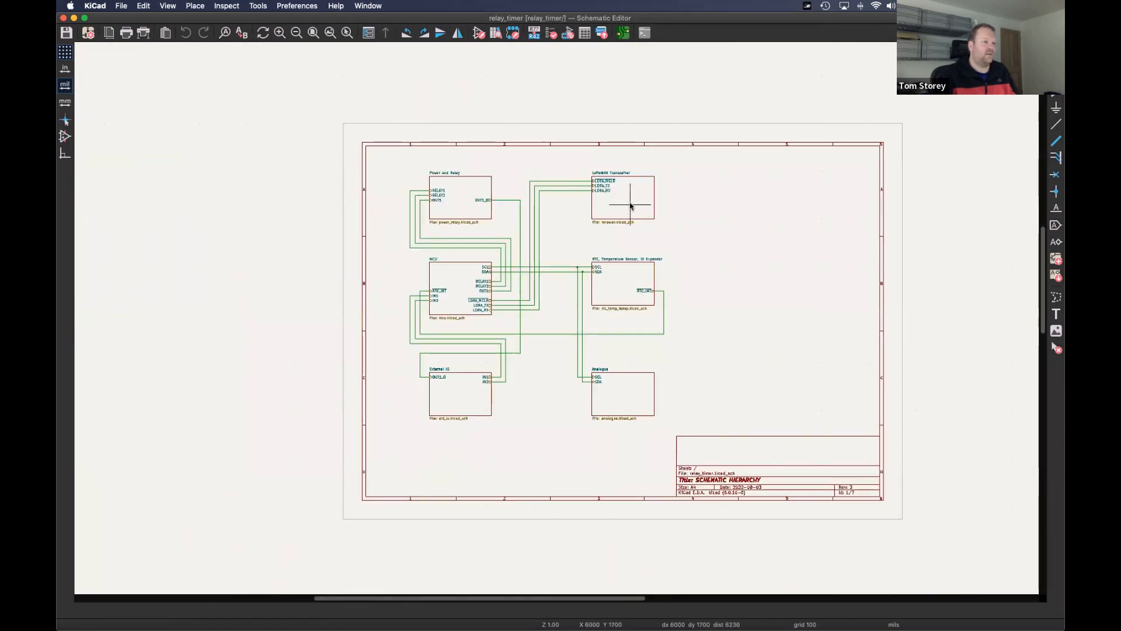
double_click(468, 191)
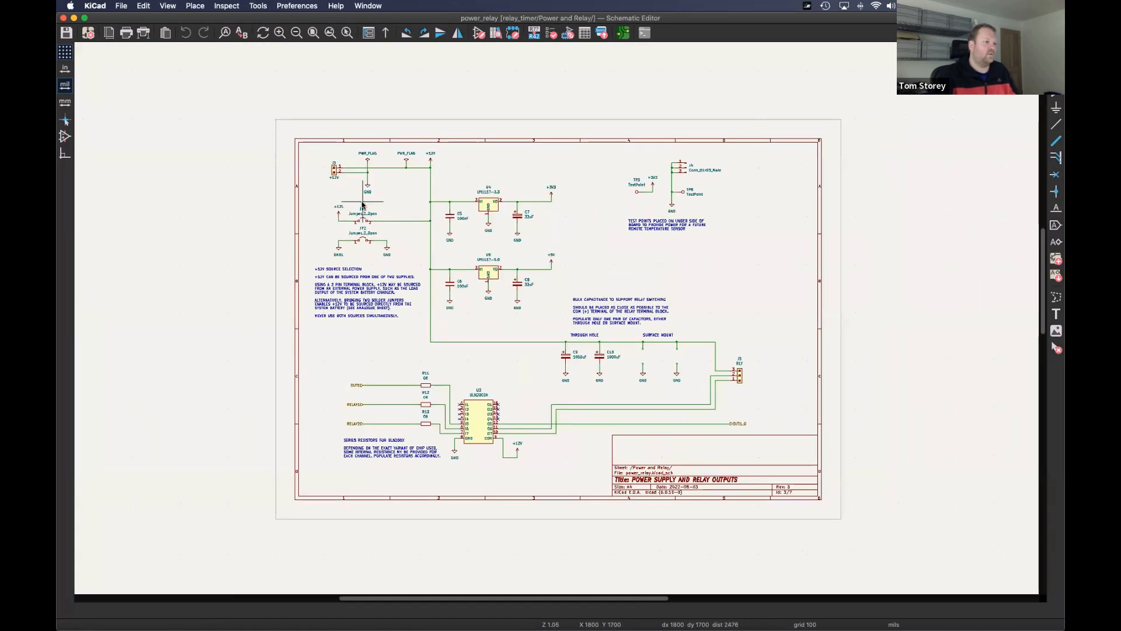
- Return to the root hierarchy and open the MCU sheet for a closer look at microcontroller U2's connections
left_click(386, 34)
double_click(467, 291)
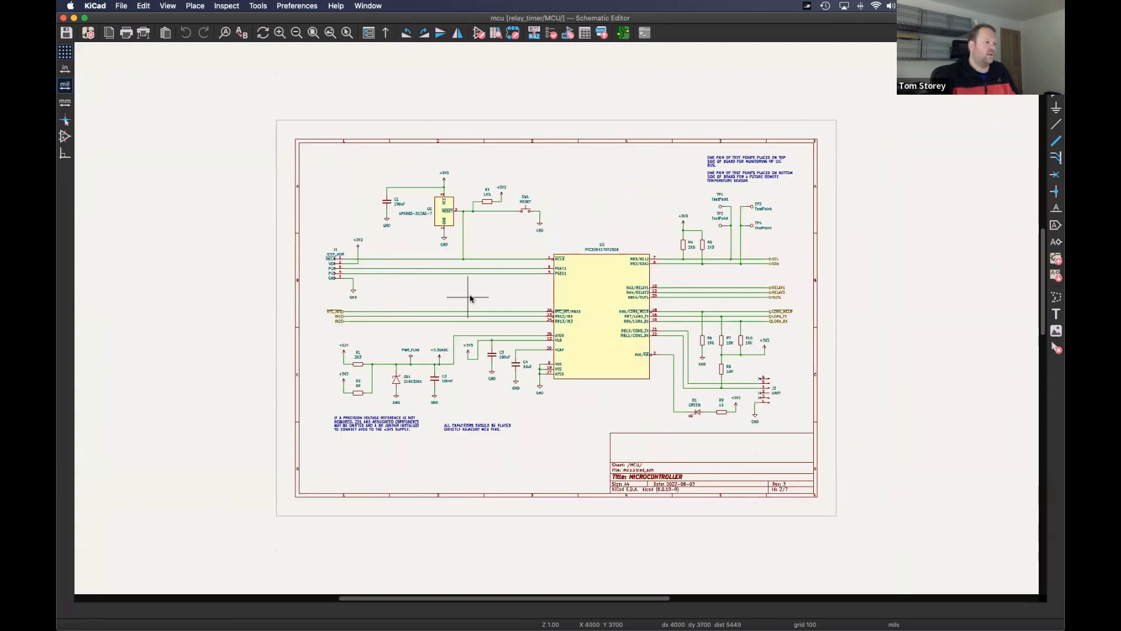
scroll(641, 347, "up", 2)
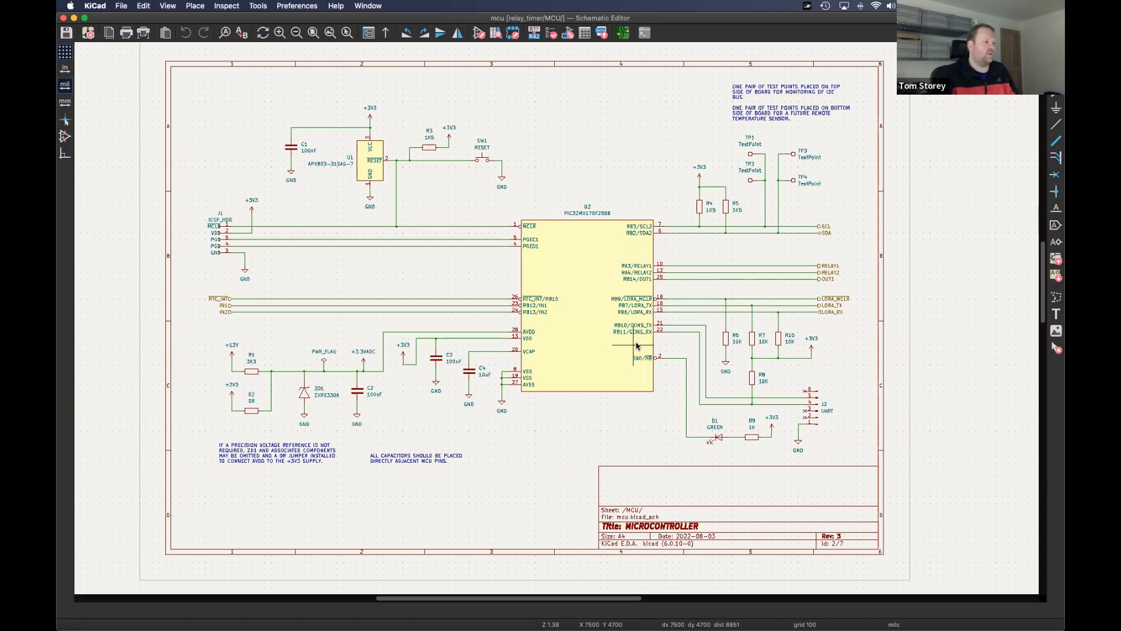